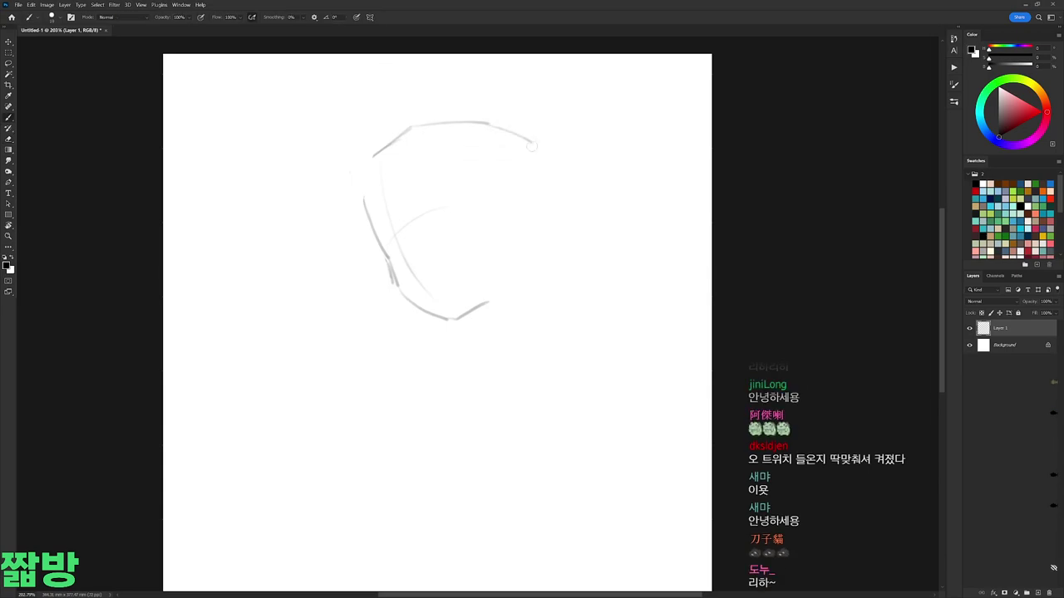
Step: Complete the head outline with the jaw, neck and back of the skull, and sketch the ear
{"action": "key", "text": "b"}
{"action": "left_click_drag", "start_coordinate": [481, 305], "coordinate": [513, 295]}
{"action": "left_click_drag", "start_coordinate": [469, 323], "coordinate": [486, 348]}
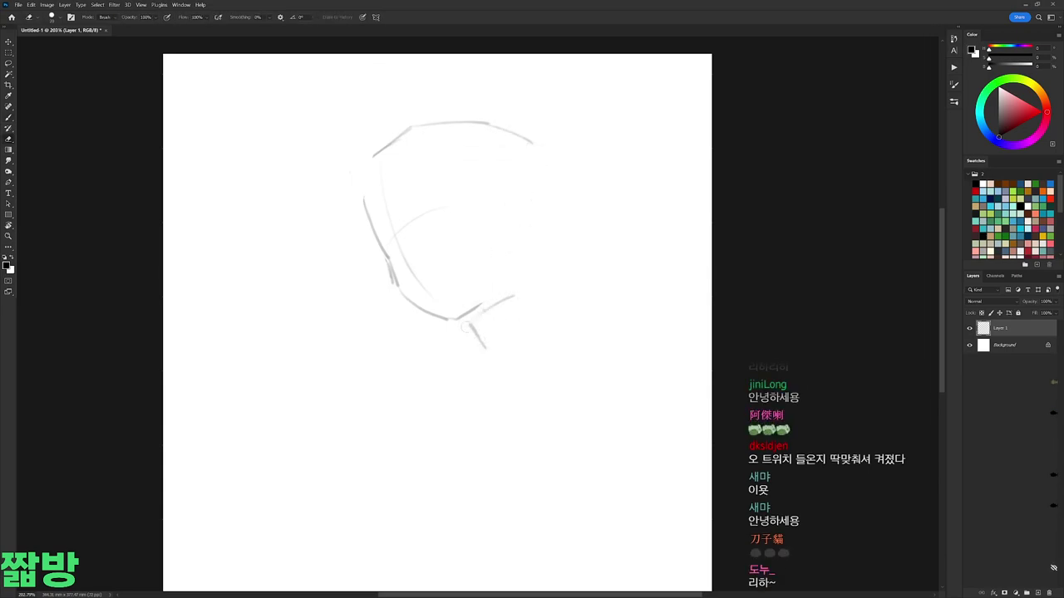
{"action": "mouse_move", "coordinate": [532, 143]}
{"action": "left_mouse_down"}
{"action": "mouse_move", "coordinate": [547, 202]}
{"action": "mouse_move", "coordinate": [512, 261]}
{"action": "mouse_move", "coordinate": [535, 240]}
{"action": "mouse_move", "coordinate": [520, 275]}
{"action": "left_mouse_up"}
{"action": "mouse_move", "coordinate": [504, 199]}
{"action": "left_mouse_down"}
{"action": "mouse_move", "coordinate": [510, 230]}
{"action": "mouse_move", "coordinate": [514, 198]}
{"action": "left_mouse_up"}
Step: Sketch the front fringe strands over the forehead and down the far side of the face
{"action": "mouse_move", "coordinate": [367, 176]}
{"action": "left_mouse_down"}
{"action": "mouse_move", "coordinate": [358, 221]}
{"action": "mouse_move", "coordinate": [371, 223]}
{"action": "left_mouse_up"}
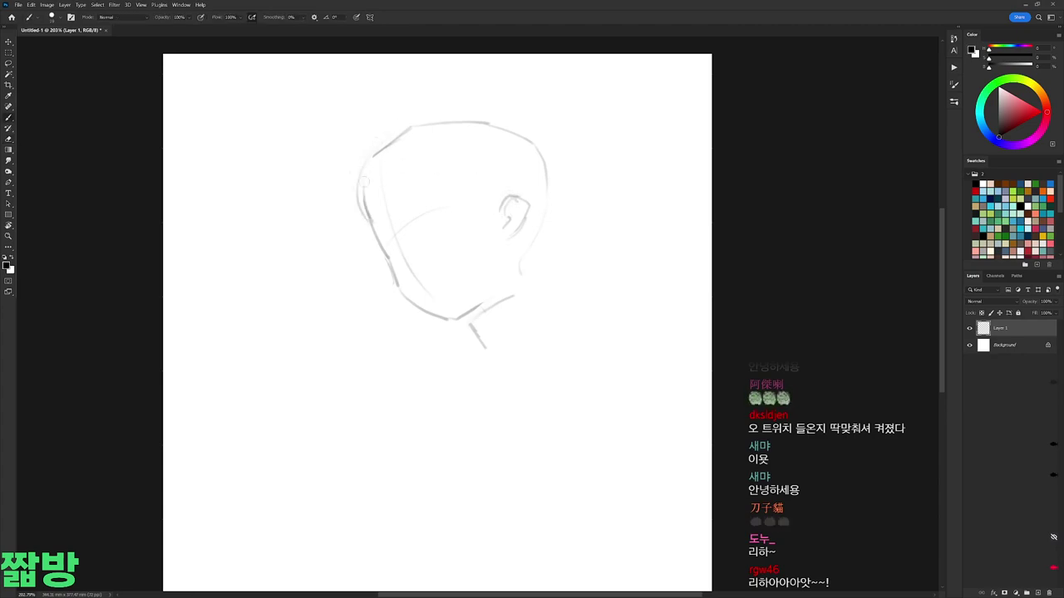
{"action": "left_click_drag", "start_coordinate": [401, 148], "coordinate": [410, 189]}
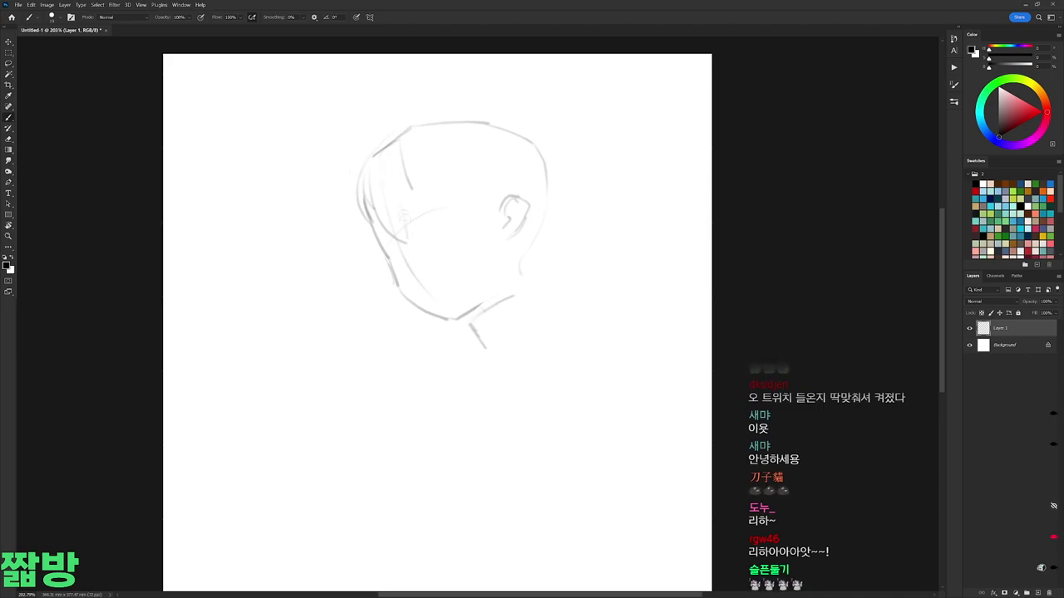
{"action": "key", "text": "e"}
{"action": "left_click_drag", "start_coordinate": [381, 224], "coordinate": [376, 251]}
{"action": "key", "text": "b"}
{"action": "mouse_move", "coordinate": [355, 178]}
{"action": "left_mouse_down"}
{"action": "mouse_move", "coordinate": [344, 220]}
{"action": "mouse_move", "coordinate": [368, 268]}
{"action": "mouse_move", "coordinate": [387, 277]}
{"action": "left_mouse_up"}
{"action": "left_click_drag", "start_coordinate": [370, 226], "coordinate": [375, 256]}
Step: Extend the fringe with swept strands running from the parting across the forehead toward the ear
{"action": "key", "text": "r"}
{"action": "left_click_drag", "start_coordinate": [392, 166], "coordinate": [393, 198]}
{"action": "key", "text": "b"}
{"action": "left_click_drag", "start_coordinate": [384, 144], "coordinate": [387, 218]}
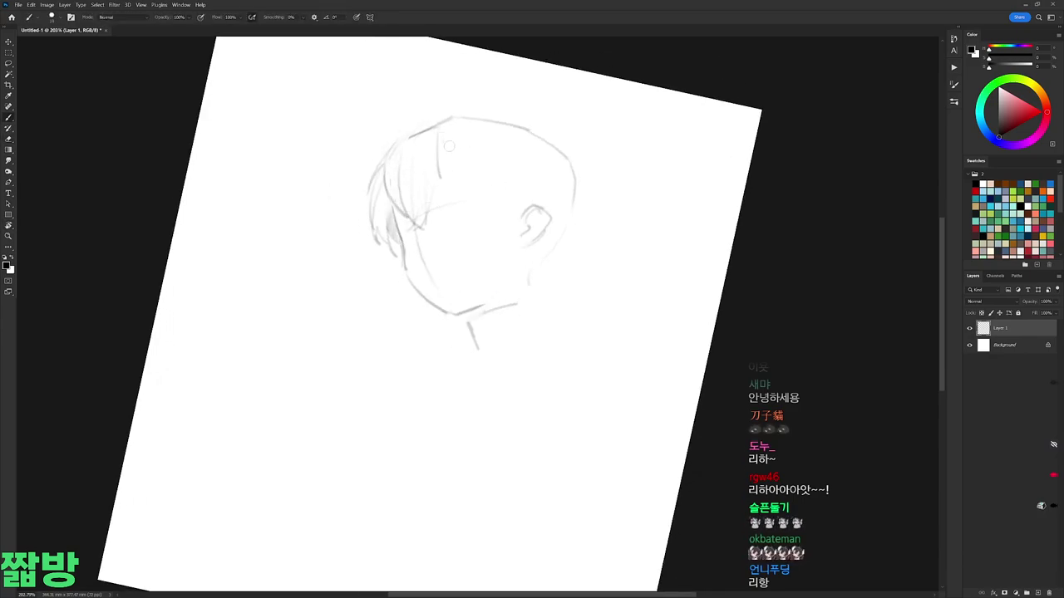
{"action": "left_click_drag", "start_coordinate": [462, 152], "coordinate": [464, 158]}
{"action": "mouse_move", "coordinate": [457, 178]}
{"action": "left_mouse_down"}
{"action": "mouse_move", "coordinate": [468, 210]}
{"action": "mouse_move", "coordinate": [502, 209]}
{"action": "mouse_move", "coordinate": [479, 223]}
{"action": "mouse_move", "coordinate": [486, 215]}
{"action": "left_mouse_up"}
{"action": "key", "text": "r"}
{"action": "key", "text": "Escape"}
{"action": "key", "text": "b"}
{"action": "key", "text": "e"}
{"action": "key", "text": "r"}
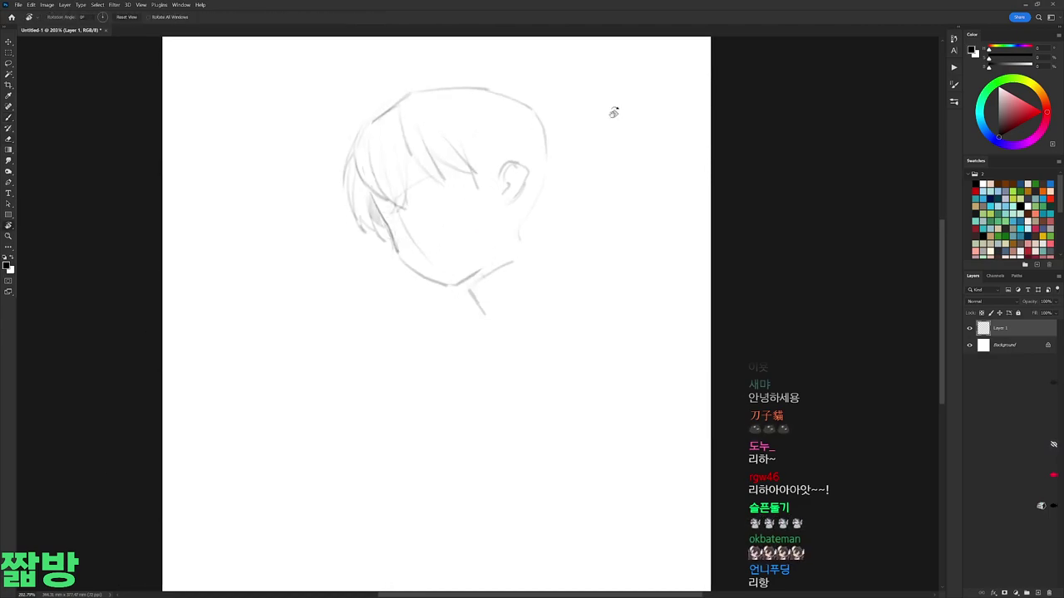
{"action": "left_click_drag", "start_coordinate": [542, 124], "coordinate": [499, 112]}
{"action": "key", "text": "Escape"}
Step: Sketch long locks framing both sides of the face down past the chin
{"action": "key", "text": "b"}
{"action": "left_click_drag", "start_coordinate": [470, 173], "coordinate": [475, 234]}
{"action": "left_click_drag", "start_coordinate": [475, 236], "coordinate": [494, 316]}
{"action": "key", "text": "ctrl+z"}
{"action": "mouse_move", "coordinate": [383, 251]}
{"action": "left_mouse_down"}
{"action": "mouse_move", "coordinate": [393, 346]}
{"action": "mouse_move", "coordinate": [409, 319]}
{"action": "left_mouse_up"}
{"action": "key", "text": "e"}
{"action": "key", "text": "l"}
{"action": "mouse_move", "coordinate": [361, 163]}
{"action": "left_mouse_down"}
{"action": "mouse_move", "coordinate": [407, 153]}
{"action": "mouse_move", "coordinate": [412, 115]}
{"action": "mouse_move", "coordinate": [435, 158]}
{"action": "mouse_move", "coordinate": [434, 192]}
{"action": "mouse_move", "coordinate": [367, 180]}
{"action": "left_mouse_up"}
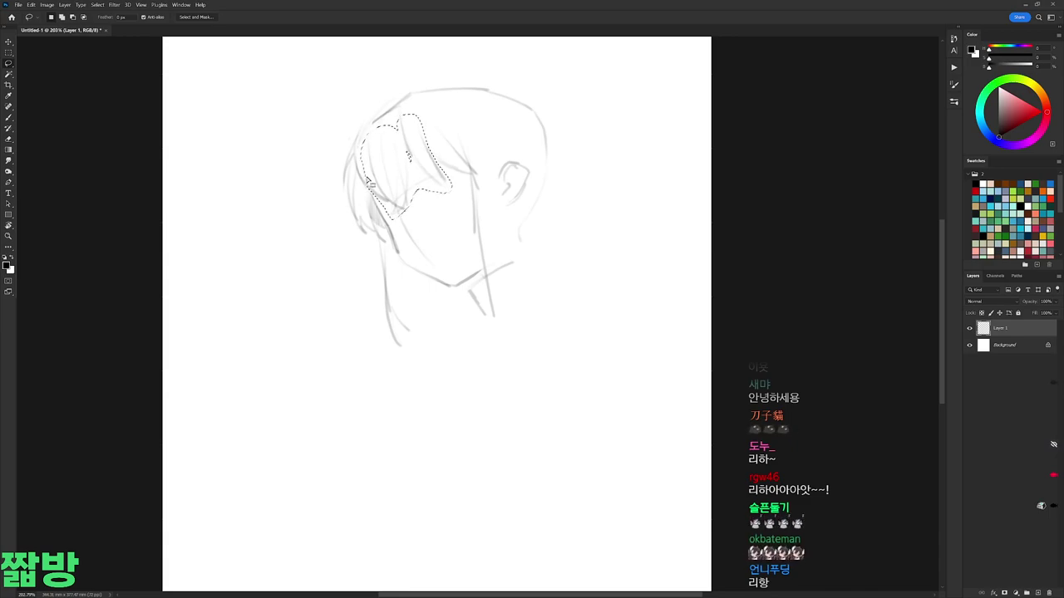
{"action": "key", "text": "ctrl+d"}
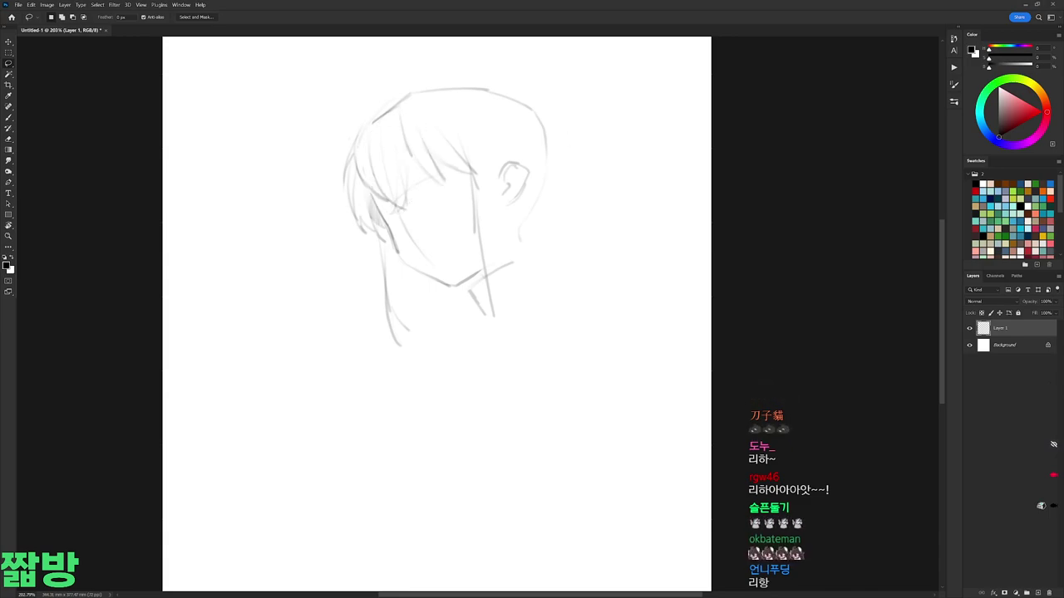
Step: Erase the front part of the ear and draw a long, pointed side lock hanging in front of it
{"action": "key", "text": "b"}
{"action": "key", "text": "e"}
{"action": "mouse_move", "coordinate": [509, 156]}
{"action": "left_mouse_down"}
{"action": "mouse_move", "coordinate": [511, 243]}
{"action": "mouse_move", "coordinate": [506, 196]}
{"action": "mouse_move", "coordinate": [473, 231]}
{"action": "left_mouse_up"}
{"action": "key", "text": "b"}
{"action": "key", "text": "e"}
{"action": "mouse_move", "coordinate": [490, 301]}
{"action": "left_mouse_down"}
{"action": "mouse_move", "coordinate": [491, 341]}
{"action": "mouse_move", "coordinate": [492, 313]}
{"action": "left_mouse_up"}
{"action": "key", "text": "b"}
{"action": "left_click_drag", "start_coordinate": [513, 249], "coordinate": [508, 329]}
{"action": "left_click_drag", "start_coordinate": [507, 306], "coordinate": [492, 334]}
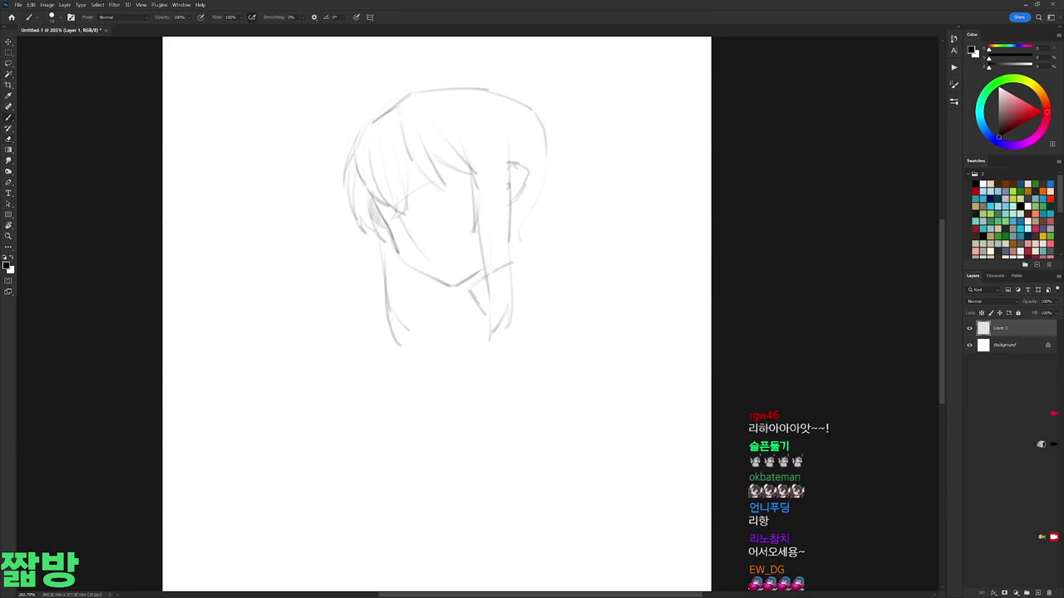
Step: Draw the outer contour of the long back hair and add strands around and behind the ear
{"action": "left_click_drag", "start_coordinate": [553, 149], "coordinate": [582, 267]}
{"action": "left_click_drag", "start_coordinate": [565, 219], "coordinate": [587, 302]}
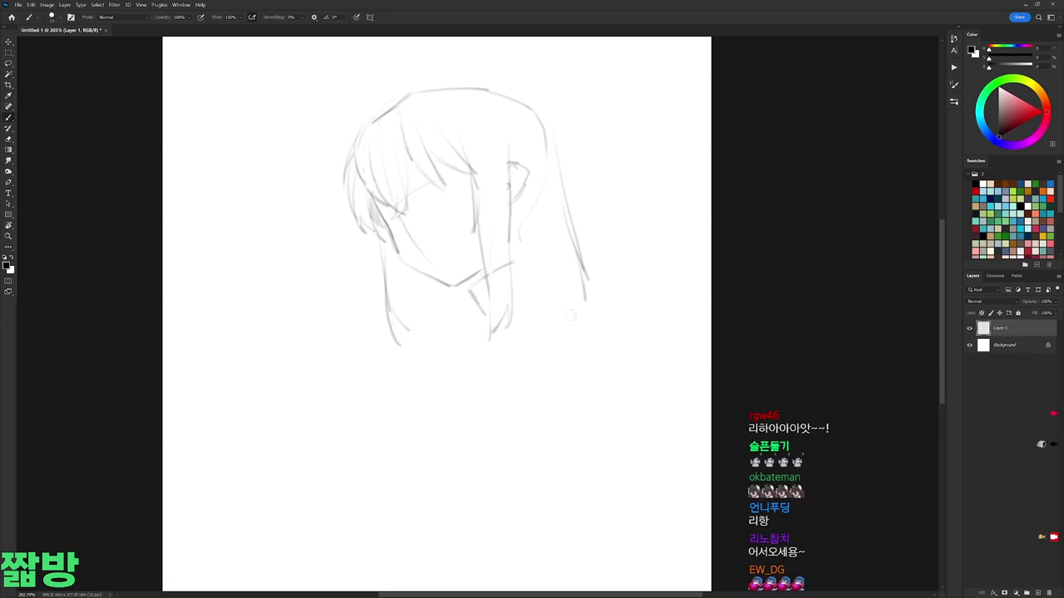
{"action": "left_click_drag", "start_coordinate": [504, 141], "coordinate": [508, 163]}
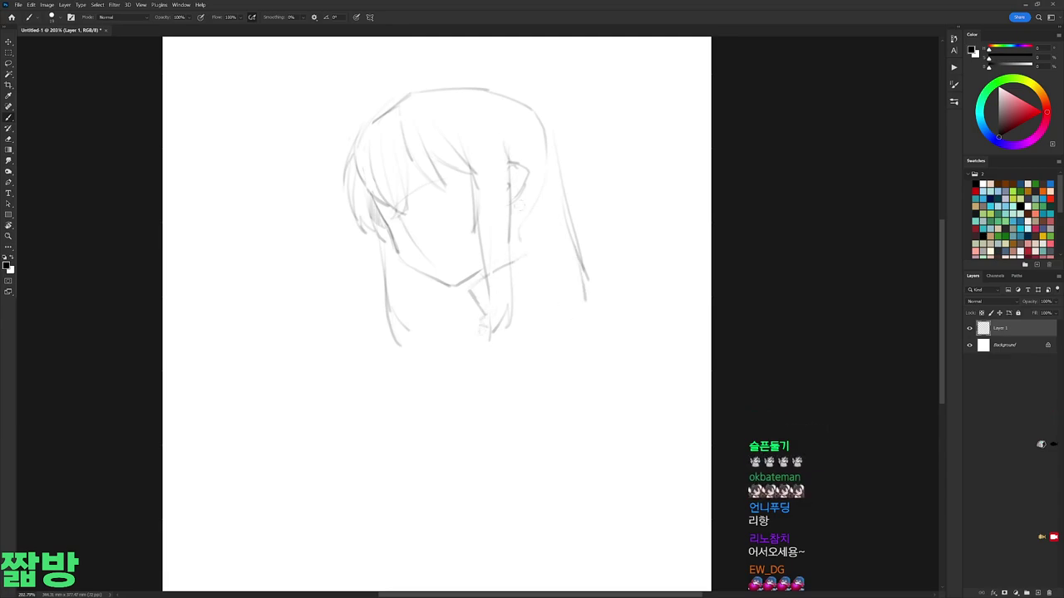
{"action": "key", "text": "e"}
{"action": "key", "text": "b"}
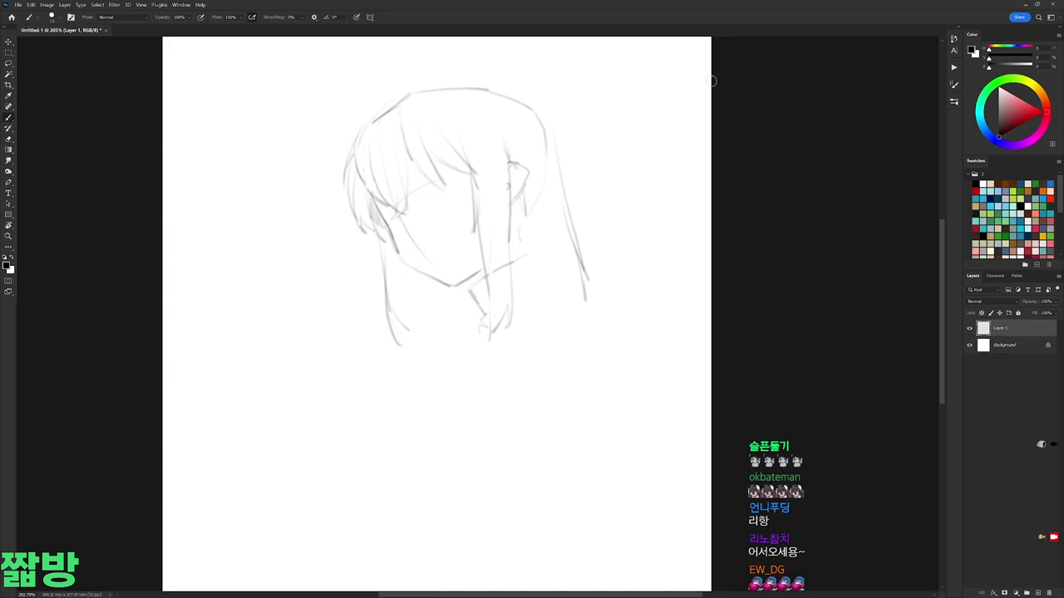
{"action": "mouse_move", "coordinate": [525, 206]}
{"action": "left_mouse_down"}
{"action": "mouse_move", "coordinate": [518, 312]}
{"action": "mouse_move", "coordinate": [494, 371]}
{"action": "left_mouse_up"}
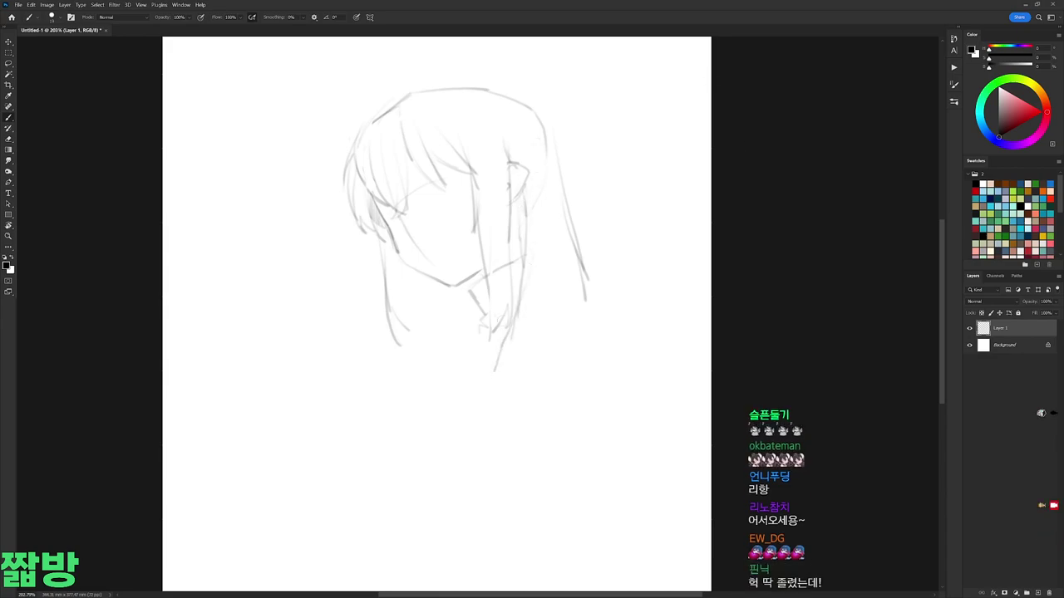
Step: Flip the whole sketch horizontally
{"action": "key", "text": "ctrl+t"}
{"action": "right_click", "coordinate": [509, 329]}
{"action": "left_click", "coordinate": [548, 498]}
{"action": "key", "text": "Return"}
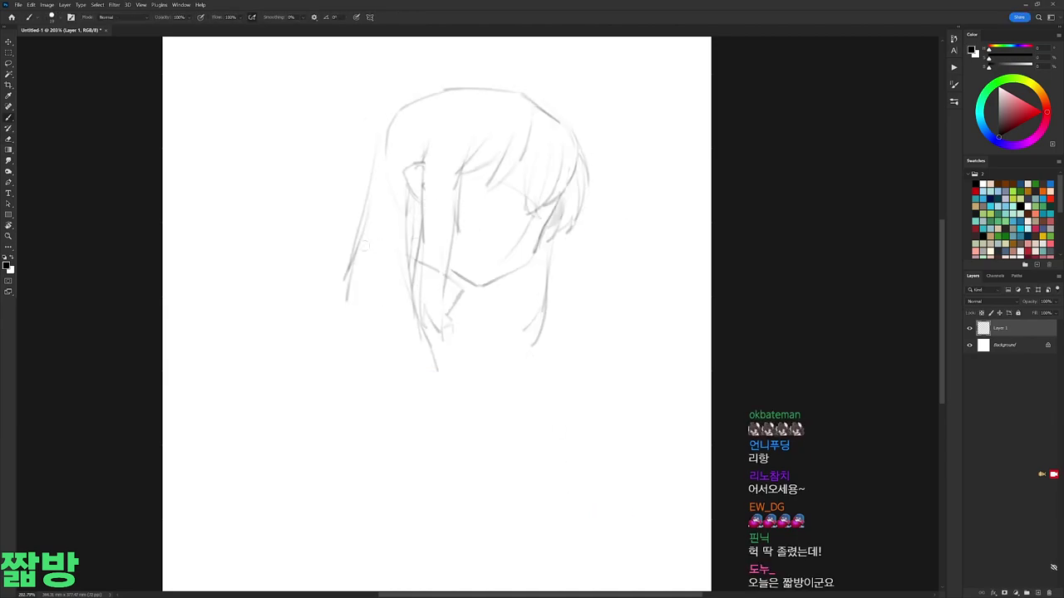
Step: Sketch the lower ends of the back hair and a short stroke at the base of the neck
{"action": "left_click_drag", "start_coordinate": [349, 301], "coordinate": [391, 326]}
{"action": "mouse_move", "coordinate": [384, 278]}
{"action": "left_mouse_down"}
{"action": "mouse_move", "coordinate": [401, 322]}
{"action": "mouse_move", "coordinate": [435, 362]}
{"action": "left_mouse_up"}
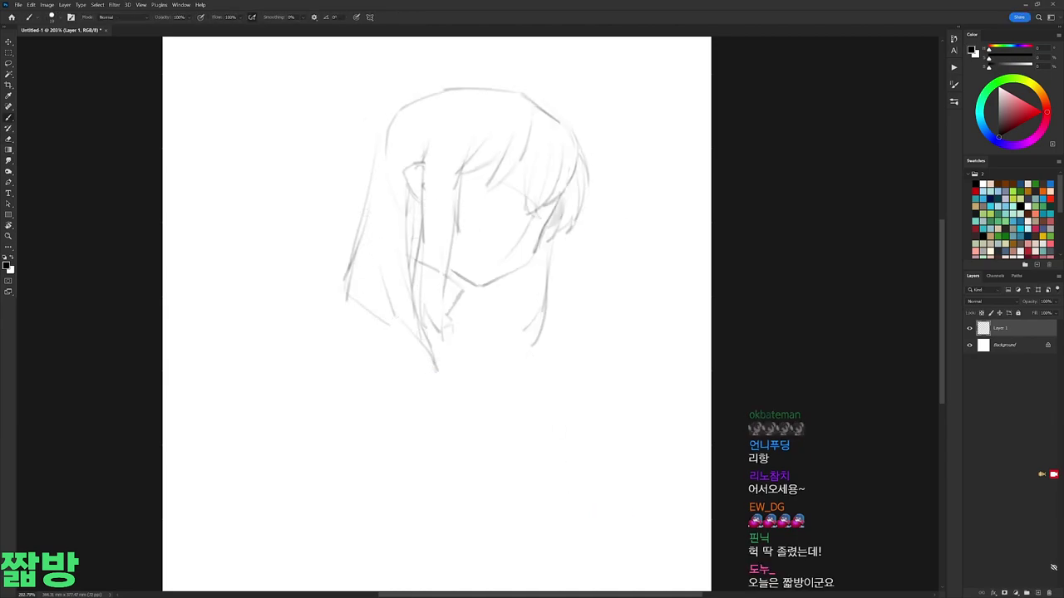
{"action": "left_click_drag", "start_coordinate": [470, 329], "coordinate": [461, 344]}
Step: Erase the back hair's lower edge and sketch the near shoulder and upper arm over that area
{"action": "key", "text": "e"}
{"action": "mouse_move", "coordinate": [351, 256]}
{"action": "left_mouse_down"}
{"action": "mouse_move", "coordinate": [346, 287]}
{"action": "mouse_move", "coordinate": [325, 304]}
{"action": "left_mouse_up"}
{"action": "key", "text": "b"}
{"action": "key", "text": "ctrl+z"}
{"action": "left_click_drag", "start_coordinate": [379, 275], "coordinate": [313, 318]}
{"action": "mouse_move", "coordinate": [359, 222]}
{"action": "left_mouse_down"}
{"action": "mouse_move", "coordinate": [344, 261]}
{"action": "mouse_move", "coordinate": [358, 262]}
{"action": "left_mouse_up"}
{"action": "key", "text": "e"}
{"action": "left_click_drag", "start_coordinate": [389, 326], "coordinate": [347, 283]}
{"action": "key", "text": "b"}
{"action": "mouse_move", "coordinate": [300, 321]}
{"action": "left_mouse_down"}
{"action": "mouse_move", "coordinate": [341, 276]}
{"action": "mouse_move", "coordinate": [374, 296]}
{"action": "left_mouse_up"}
{"action": "left_click_drag", "start_coordinate": [309, 283], "coordinate": [321, 379]}
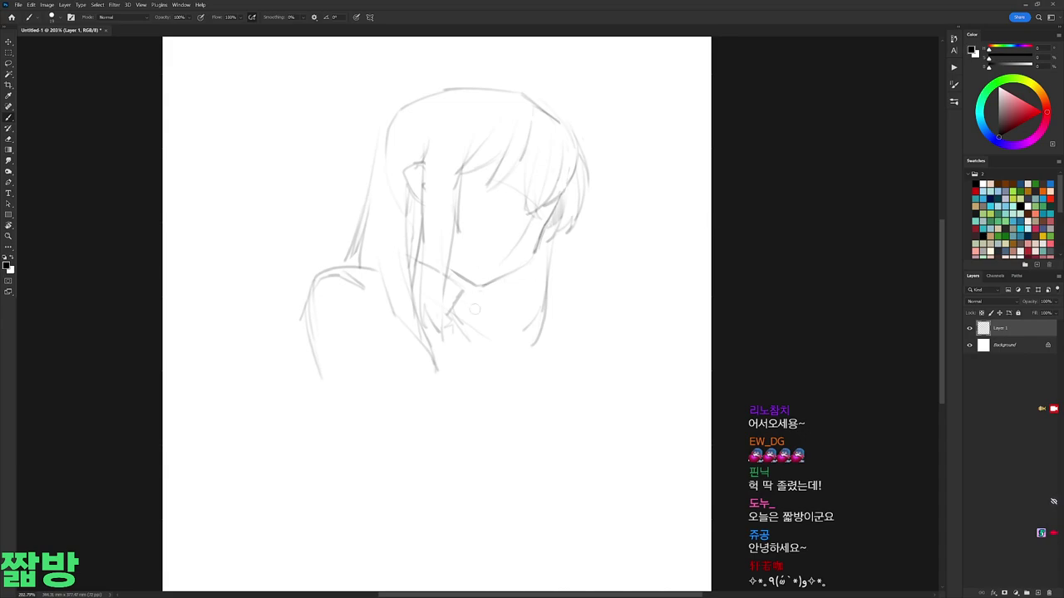
Step: Sketch a collar and a ribbon bow below the chin
{"action": "left_click_drag", "start_coordinate": [474, 289], "coordinate": [462, 300]}
{"action": "left_click_drag", "start_coordinate": [469, 297], "coordinate": [455, 312]}
{"action": "mouse_move", "coordinate": [496, 312]}
{"action": "left_mouse_down"}
{"action": "mouse_move", "coordinate": [503, 326]}
{"action": "mouse_move", "coordinate": [458, 344]}
{"action": "left_mouse_up"}
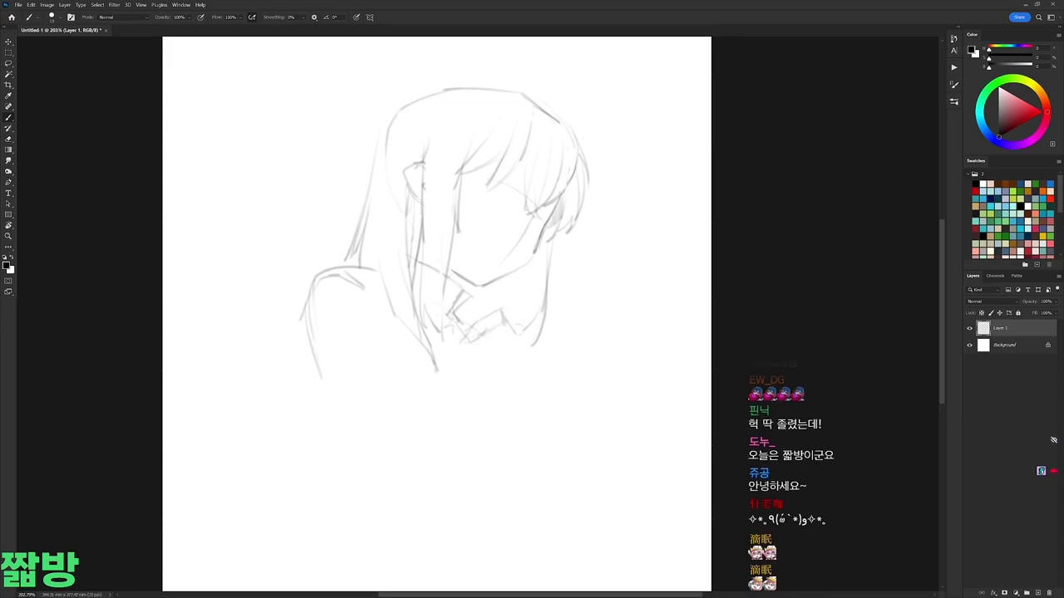
{"action": "left_click_drag", "start_coordinate": [504, 318], "coordinate": [509, 380]}
{"action": "mouse_move", "coordinate": [545, 301]}
{"action": "left_mouse_down"}
{"action": "mouse_move", "coordinate": [531, 349]}
{"action": "mouse_move", "coordinate": [465, 334]}
{"action": "mouse_move", "coordinate": [532, 342]}
{"action": "mouse_move", "coordinate": [538, 353]}
{"action": "left_mouse_up"}
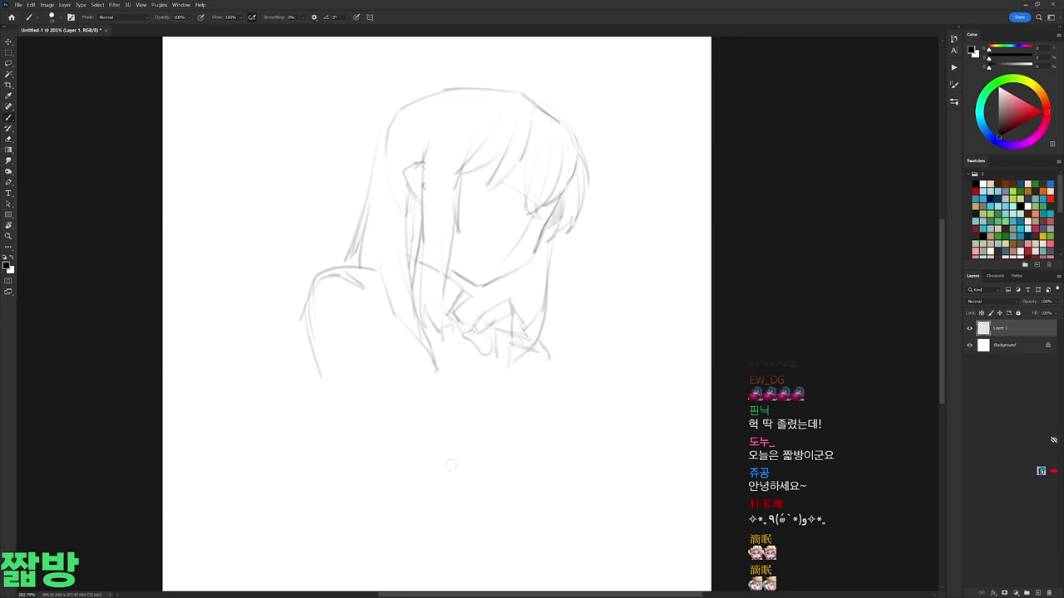
{"action": "left_click_drag", "start_coordinate": [479, 337], "coordinate": [455, 321]}
Step: Draw two cube-shaped hair ornaments on the side of the head and rework the crown contour beside them
{"action": "left_click_drag", "start_coordinate": [542, 270], "coordinate": [537, 316]}
{"action": "mouse_move", "coordinate": [424, 88]}
{"action": "left_mouse_down"}
{"action": "mouse_move", "coordinate": [425, 137]}
{"action": "mouse_move", "coordinate": [381, 143]}
{"action": "mouse_move", "coordinate": [384, 163]}
{"action": "mouse_move", "coordinate": [408, 171]}
{"action": "left_mouse_up"}
{"action": "mouse_move", "coordinate": [430, 134]}
{"action": "left_mouse_down"}
{"action": "mouse_move", "coordinate": [433, 155]}
{"action": "mouse_move", "coordinate": [406, 201]}
{"action": "mouse_move", "coordinate": [432, 164]}
{"action": "mouse_move", "coordinate": [407, 202]}
{"action": "left_mouse_up"}
{"action": "key", "text": "e"}
{"action": "key", "text": "b"}
{"action": "left_click_drag", "start_coordinate": [430, 160], "coordinate": [445, 187]}
{"action": "mouse_move", "coordinate": [434, 131]}
{"action": "left_mouse_down"}
{"action": "mouse_move", "coordinate": [474, 127]}
{"action": "mouse_move", "coordinate": [545, 148]}
{"action": "mouse_move", "coordinate": [577, 188]}
{"action": "left_mouse_up"}
{"action": "key", "text": "e"}
{"action": "key", "text": "b"}
Step: Add loose hair strands falling beside the bow on the far side of the neck
{"action": "left_click_drag", "start_coordinate": [552, 332], "coordinate": [557, 368]}
{"action": "left_click_drag", "start_coordinate": [513, 329], "coordinate": [517, 355]}
{"action": "mouse_move", "coordinate": [520, 332]}
{"action": "left_mouse_down"}
{"action": "mouse_move", "coordinate": [524, 364]}
{"action": "mouse_move", "coordinate": [575, 390]}
{"action": "mouse_move", "coordinate": [540, 389]}
{"action": "left_mouse_up"}
{"action": "left_click_drag", "start_coordinate": [540, 389], "coordinate": [535, 371]}
Step: Sketch a strap shape on the shoulder and add back-hair strands beside and behind the upper arm
{"action": "mouse_move", "coordinate": [355, 299]}
{"action": "left_mouse_down"}
{"action": "mouse_move", "coordinate": [379, 297]}
{"action": "mouse_move", "coordinate": [399, 370]}
{"action": "left_mouse_up"}
{"action": "left_click_drag", "start_coordinate": [311, 304], "coordinate": [319, 391]}
{"action": "key", "text": "ctrl+z"}
{"action": "left_click_drag", "start_coordinate": [351, 247], "coordinate": [334, 295]}
{"action": "left_click_drag", "start_coordinate": [307, 338], "coordinate": [281, 414]}
{"action": "mouse_move", "coordinate": [299, 369]}
{"action": "left_mouse_down"}
{"action": "mouse_move", "coordinate": [280, 414]}
{"action": "mouse_move", "coordinate": [323, 429]}
{"action": "left_mouse_up"}
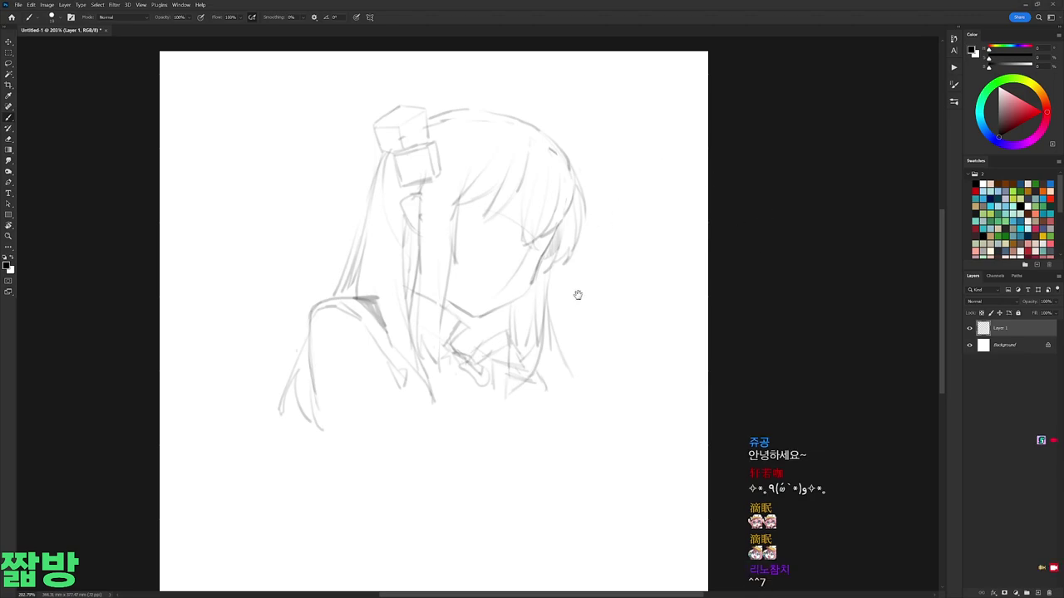
Step: Lasso the bow sketch on the chest and delete it
{"action": "left_click_drag", "start_coordinate": [584, 261], "coordinate": [582, 212]}
{"action": "key", "text": "l"}
{"action": "mouse_move", "coordinate": [469, 333]}
{"action": "left_mouse_down"}
{"action": "mouse_move", "coordinate": [487, 285]}
{"action": "mouse_move", "coordinate": [474, 336]}
{"action": "left_mouse_up"}
{"action": "key", "text": "Delete"}
{"action": "key", "text": "ctrl+d"}
Step: Sketch a raised hand with bent fingers in the empty space beside the face
{"action": "key", "text": "b"}
{"action": "left_click_drag", "start_coordinate": [650, 266], "coordinate": [633, 304]}
{"action": "mouse_move", "coordinate": [634, 220]}
{"action": "left_mouse_down"}
{"action": "mouse_move", "coordinate": [659, 251]}
{"action": "mouse_move", "coordinate": [615, 241]}
{"action": "mouse_move", "coordinate": [646, 272]}
{"action": "mouse_move", "coordinate": [631, 278]}
{"action": "mouse_move", "coordinate": [640, 288]}
{"action": "left_mouse_up"}
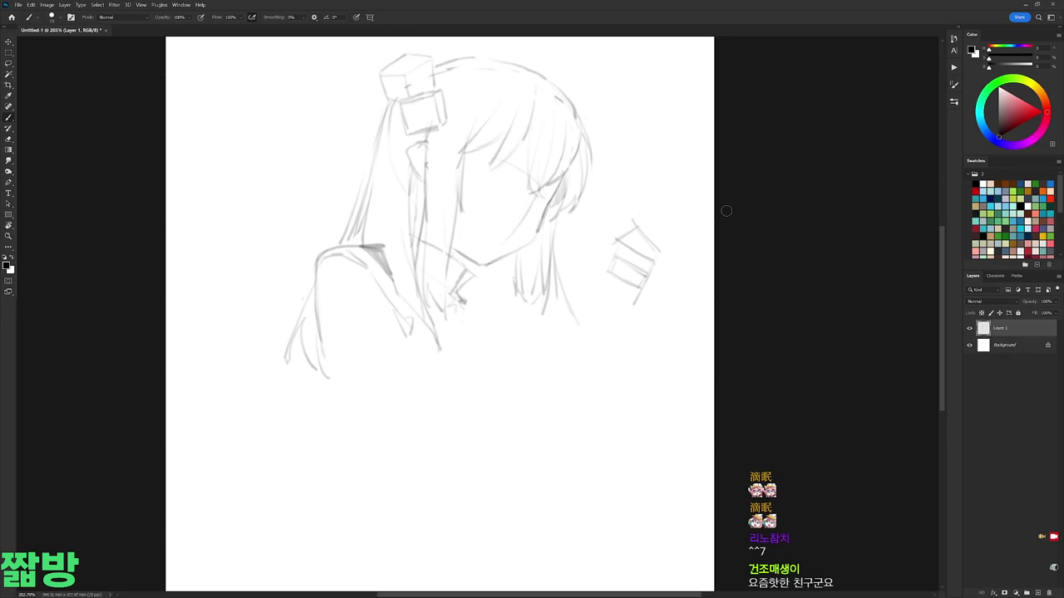
{"action": "left_click_drag", "start_coordinate": [639, 221], "coordinate": [608, 240]}
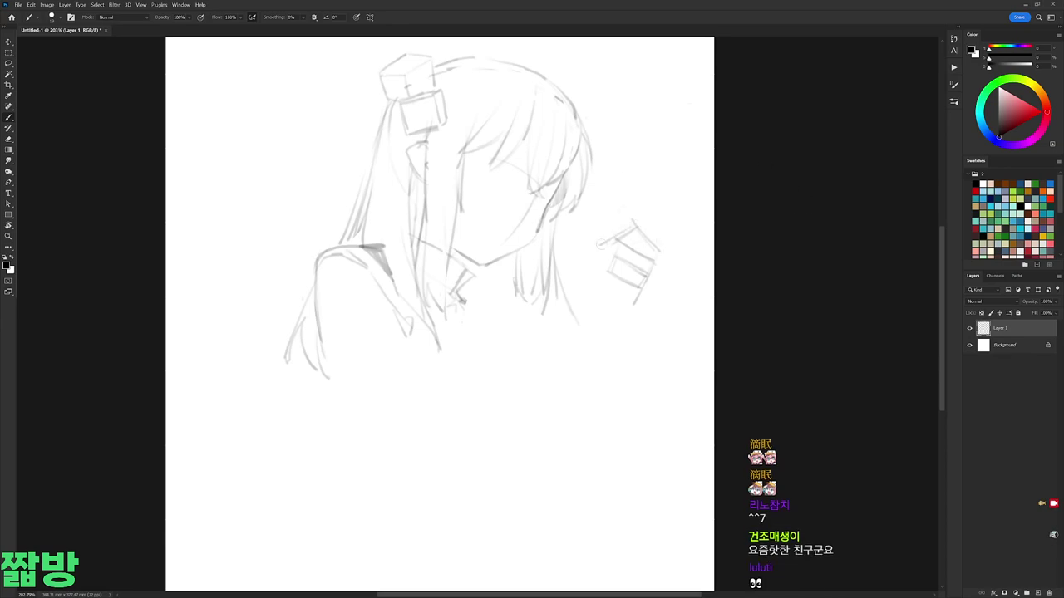
{"action": "left_click_drag", "start_coordinate": [650, 273], "coordinate": [637, 287]}
{"action": "left_click_drag", "start_coordinate": [656, 236], "coordinate": [648, 250]}
{"action": "left_click_drag", "start_coordinate": [634, 219], "coordinate": [579, 226]}
{"action": "mouse_move", "coordinate": [610, 232]}
{"action": "left_mouse_down"}
{"action": "mouse_move", "coordinate": [588, 237]}
{"action": "mouse_move", "coordinate": [574, 259]}
{"action": "mouse_move", "coordinate": [584, 261]}
{"action": "left_mouse_up"}
{"action": "left_click_drag", "start_coordinate": [613, 259], "coordinate": [585, 271]}
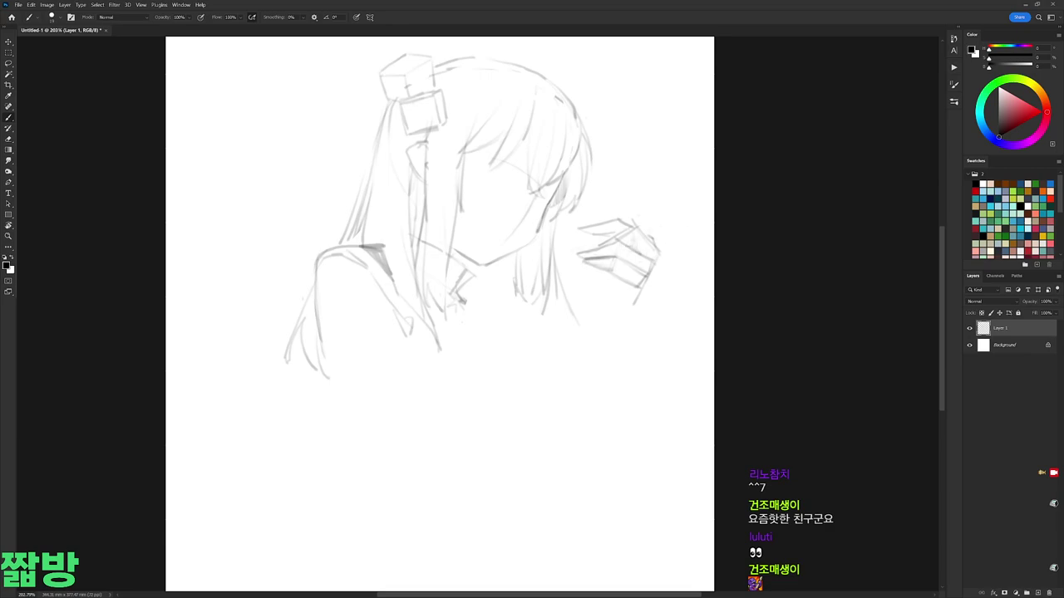
Step: Darken the hair beside the far cheek, clean up the jaw line and redraw the collar with a neckline stroke
{"action": "left_click_drag", "start_coordinate": [552, 189], "coordinate": [536, 229]}
{"action": "key", "text": "b"}
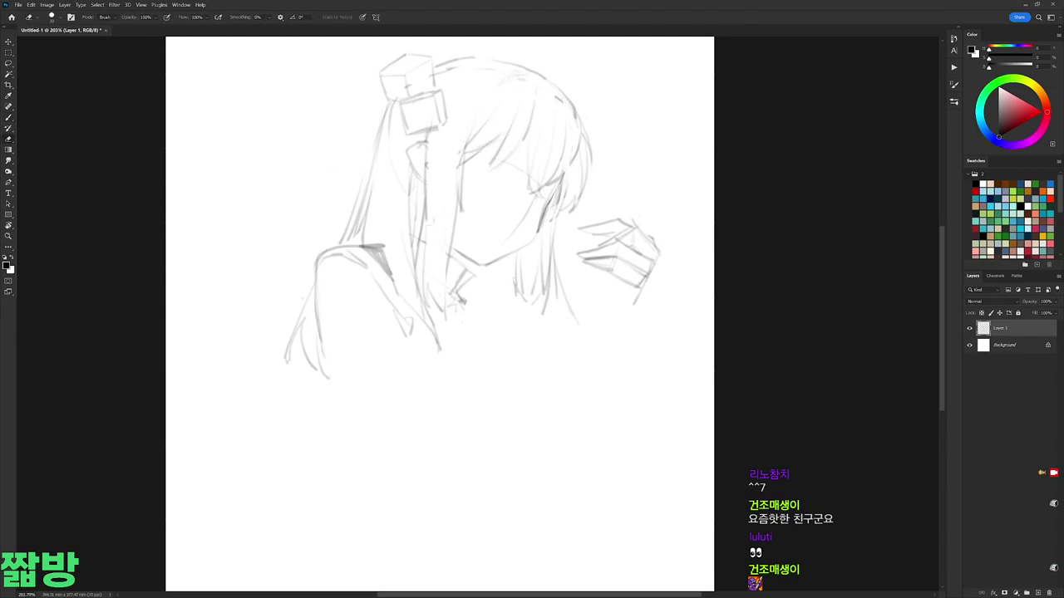
{"action": "left_click_drag", "start_coordinate": [467, 273], "coordinate": [452, 294]}
{"action": "left_click_drag", "start_coordinate": [475, 268], "coordinate": [464, 299]}
{"action": "left_click_drag", "start_coordinate": [470, 303], "coordinate": [512, 336]}
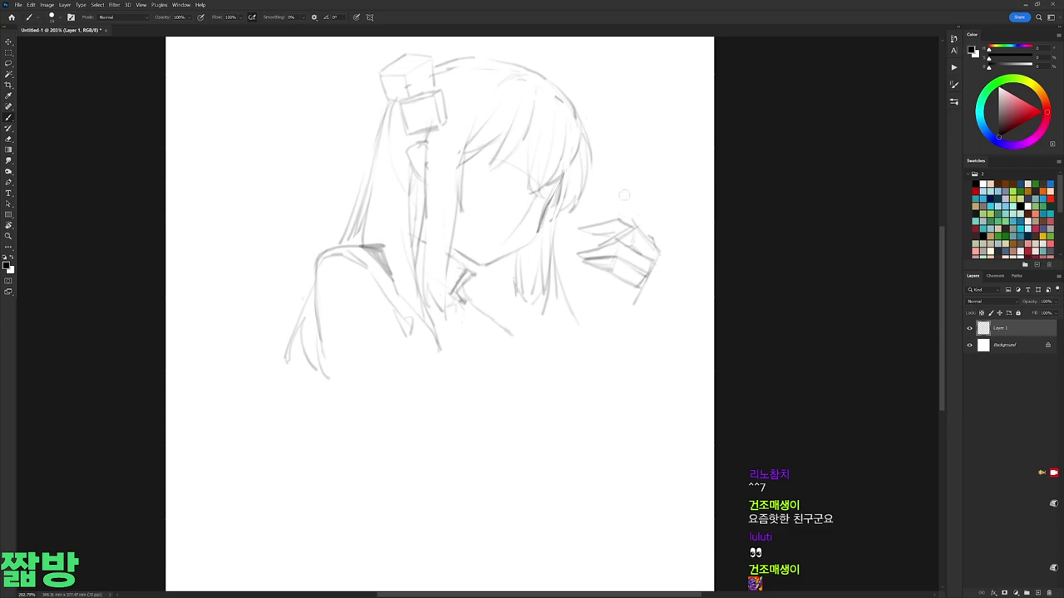
Step: Draw a long diagonal guitar-neck edge from the fingers toward the chest and a wrist line below the hand
{"action": "left_click_drag", "start_coordinate": [582, 275], "coordinate": [505, 367]}
{"action": "left_click_drag", "start_coordinate": [654, 270], "coordinate": [647, 324]}
{"action": "left_click_drag", "start_coordinate": [581, 274], "coordinate": [507, 378]}
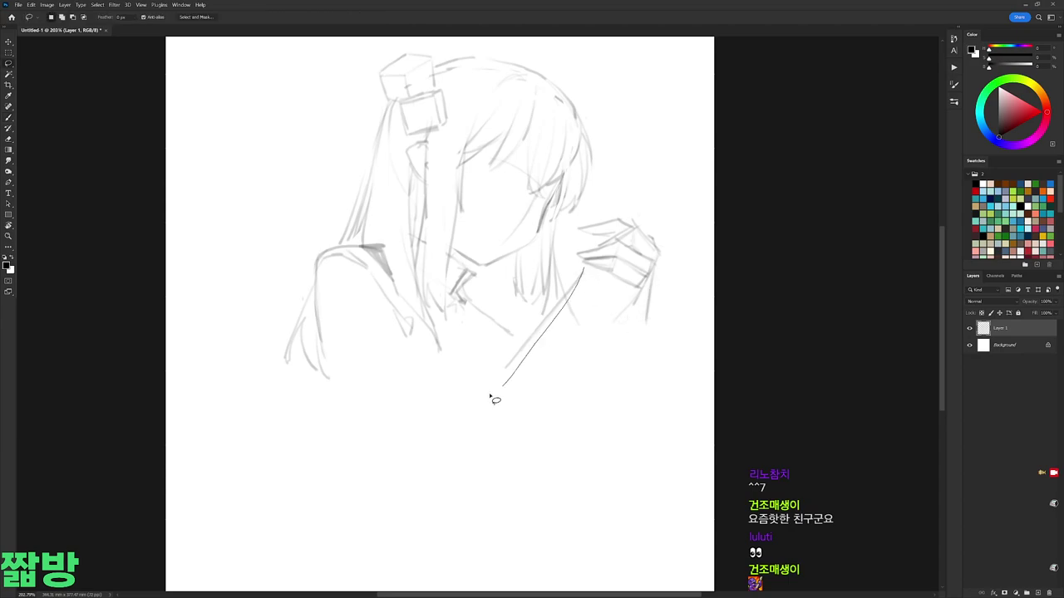
Step: Sketch the heel of the palm, the wrist and the outer contour of the raised hand
{"action": "left_click_drag", "start_coordinate": [644, 309], "coordinate": [615, 329]}
{"action": "left_click_drag", "start_coordinate": [625, 292], "coordinate": [602, 331]}
{"action": "left_click_drag", "start_coordinate": [635, 274], "coordinate": [602, 338]}
{"action": "left_click_drag", "start_coordinate": [658, 264], "coordinate": [641, 315]}
{"action": "mouse_move", "coordinate": [660, 227]}
{"action": "left_mouse_down"}
{"action": "mouse_move", "coordinate": [640, 251]}
{"action": "mouse_move", "coordinate": [658, 252]}
{"action": "left_mouse_up"}
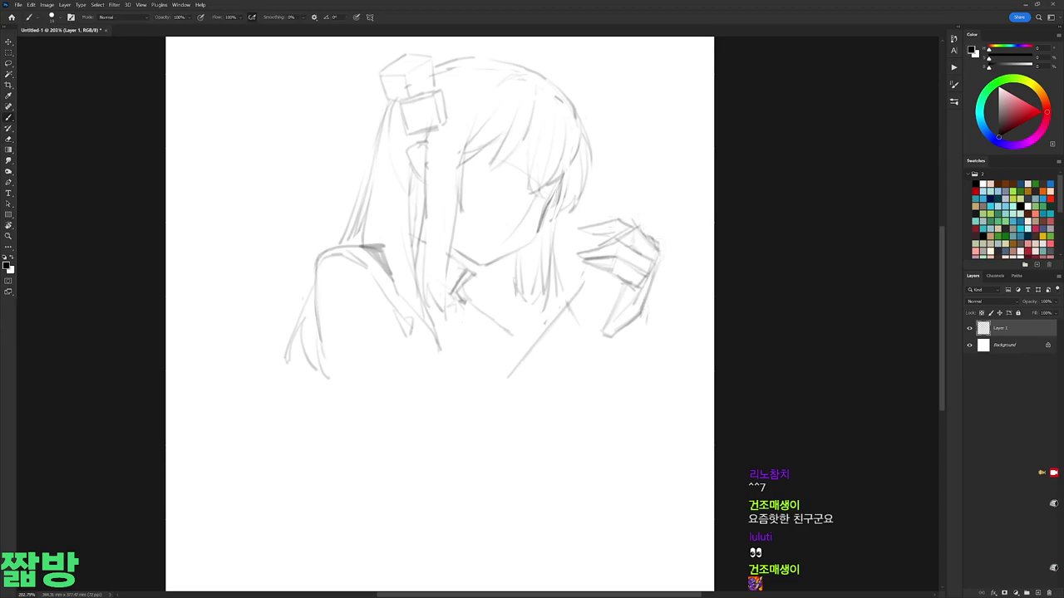
Step: Move the raised hand farther from the face and redraw the guitar neck's long diagonal edges up to it
{"action": "left_click_drag", "start_coordinate": [641, 304], "coordinate": [666, 307]}
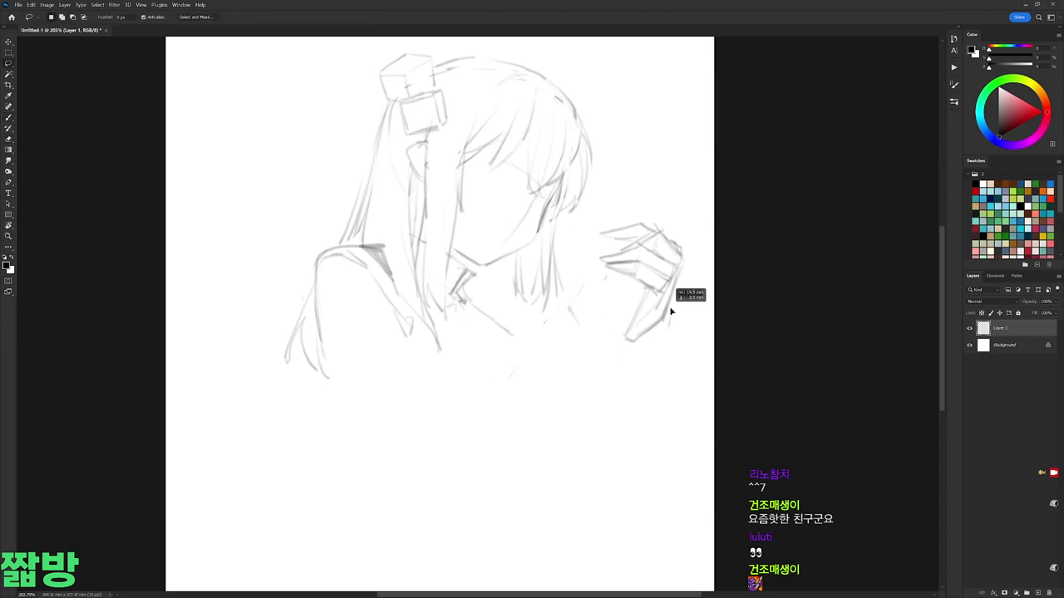
{"action": "left_click_drag", "start_coordinate": [597, 264], "coordinate": [493, 382]}
{"action": "left_click_drag", "start_coordinate": [565, 307], "coordinate": [608, 246]}
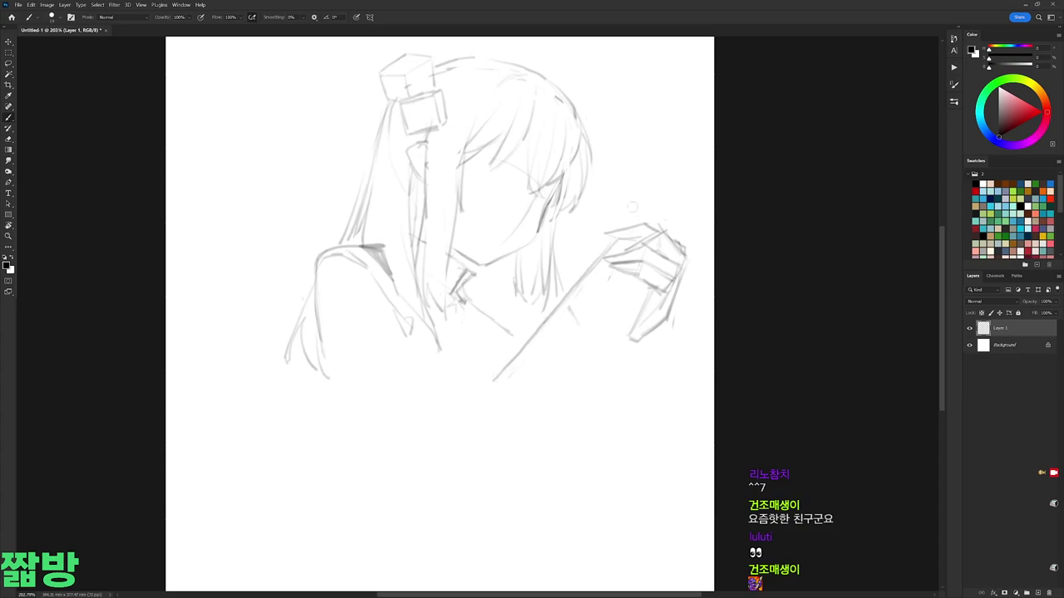
{"action": "left_click_drag", "start_coordinate": [606, 229], "coordinate": [482, 372]}
{"action": "key", "text": "ctrl+z"}
{"action": "left_click_drag", "start_coordinate": [564, 334], "coordinate": [518, 352]}
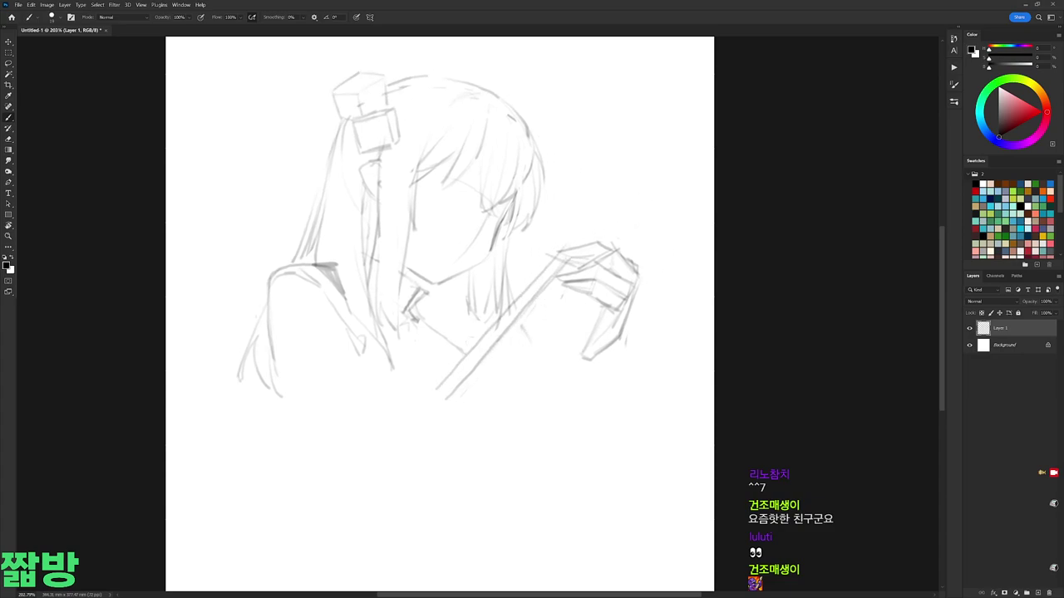
Step: Add a hair tip near the chest and two more parallel diagonal lines along the guitar neck
{"action": "left_click_drag", "start_coordinate": [381, 334], "coordinate": [412, 368]}
{"action": "left_click_drag", "start_coordinate": [550, 304], "coordinate": [457, 412]}
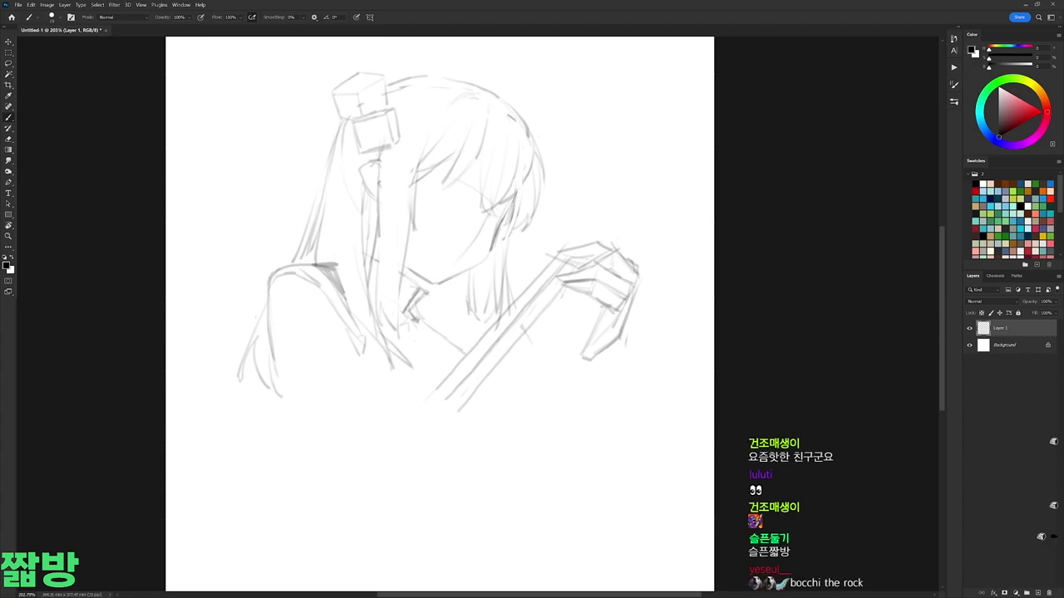
{"action": "left_click_drag", "start_coordinate": [559, 313], "coordinate": [477, 410]}
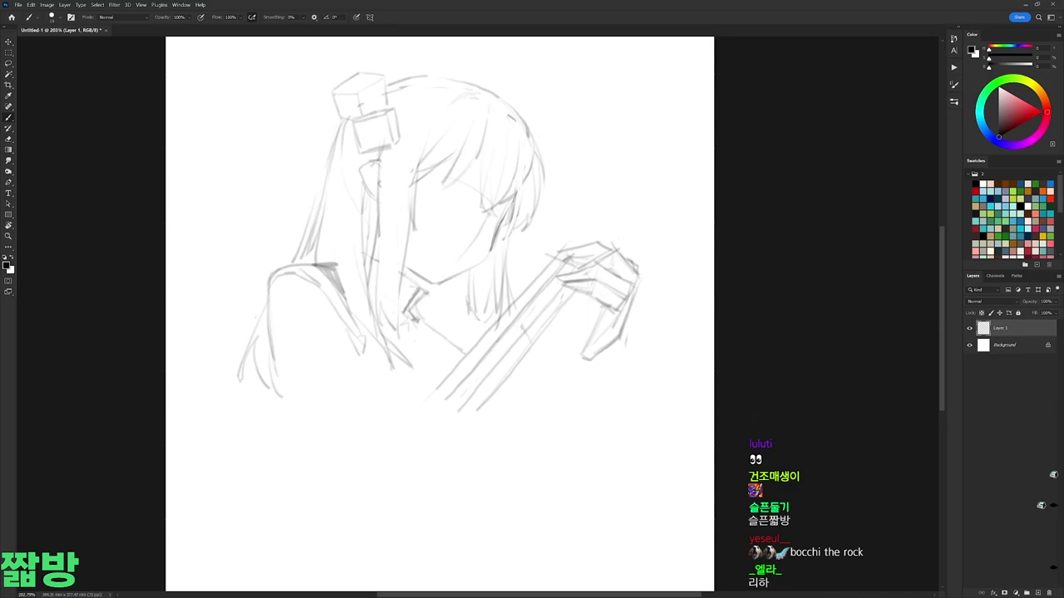
Step: Lasso the upper fingers and knuckles of the raised hand and shift them slightly outward
{"action": "key", "text": "l"}
{"action": "mouse_move", "coordinate": [640, 248]}
{"action": "left_mouse_down"}
{"action": "mouse_move", "coordinate": [568, 246]}
{"action": "mouse_move", "coordinate": [640, 267]}
{"action": "left_mouse_up"}
{"action": "mouse_move", "coordinate": [630, 259]}
{"action": "left_mouse_down"}
{"action": "mouse_move", "coordinate": [635, 248]}
{"action": "mouse_move", "coordinate": [637, 258]}
{"action": "left_mouse_up"}
{"action": "key", "text": "b"}
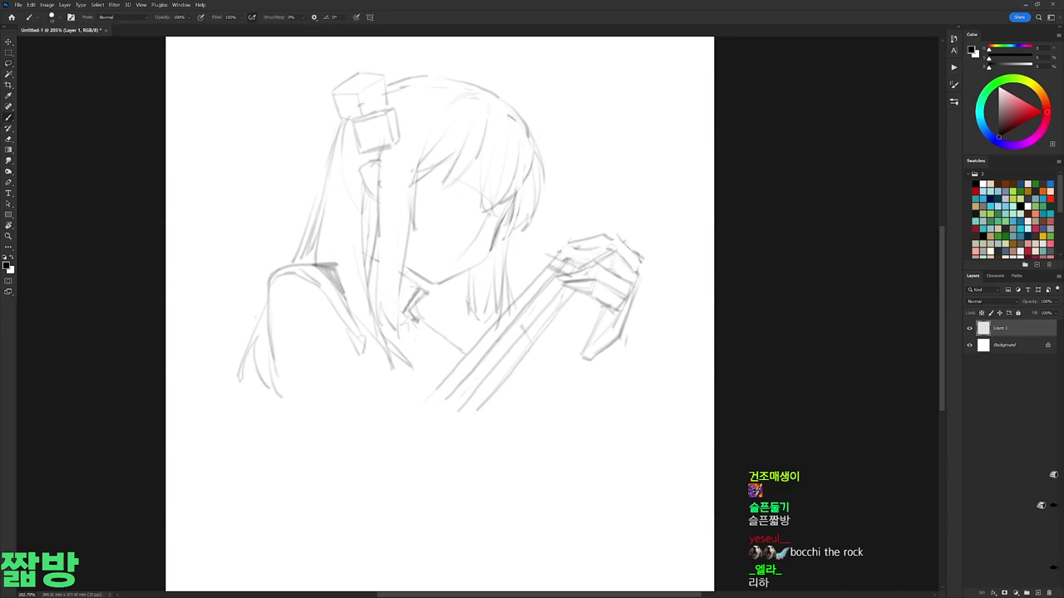
Step: Redraw the lower fingers and the palm contour where the hand wraps around the guitar neck
{"action": "left_click_drag", "start_coordinate": [557, 284], "coordinate": [623, 321]}
{"action": "mouse_move", "coordinate": [553, 266]}
{"action": "left_mouse_down"}
{"action": "mouse_move", "coordinate": [646, 310]}
{"action": "mouse_move", "coordinate": [612, 294]}
{"action": "mouse_move", "coordinate": [628, 316]}
{"action": "mouse_move", "coordinate": [591, 270]}
{"action": "left_mouse_up"}
{"action": "left_click_drag", "start_coordinate": [575, 269], "coordinate": [635, 277]}
{"action": "left_click_drag", "start_coordinate": [635, 270], "coordinate": [620, 321]}
{"action": "key", "text": "e"}
{"action": "key", "text": "b"}
{"action": "left_click_drag", "start_coordinate": [618, 319], "coordinate": [598, 329]}
Step: Sketch the top finger line and erase the overlapping finger strokes above the guitar neck
{"action": "mouse_move", "coordinate": [630, 254]}
{"action": "left_mouse_down"}
{"action": "mouse_move", "coordinate": [633, 272]}
{"action": "mouse_move", "coordinate": [576, 246]}
{"action": "left_mouse_up"}
{"action": "key", "text": "e"}
{"action": "mouse_move", "coordinate": [612, 239]}
{"action": "left_mouse_down"}
{"action": "mouse_move", "coordinate": [569, 238]}
{"action": "mouse_move", "coordinate": [557, 275]}
{"action": "left_mouse_up"}
{"action": "key", "text": "b"}
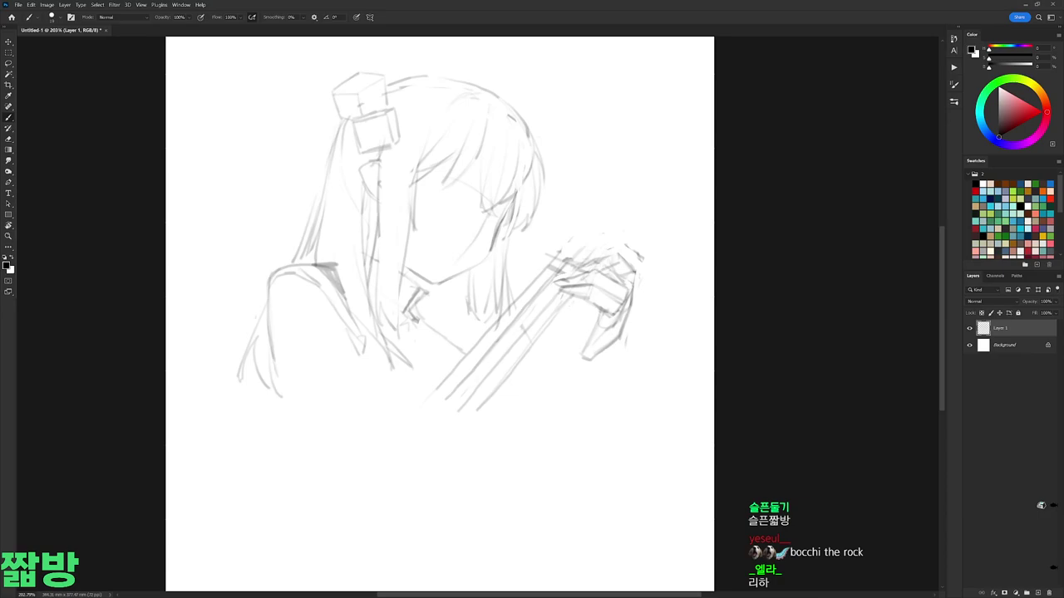
Step: Reinforce the guitar neck's upper edge, then lasso the neck with the hand and move them slightly away from the body
{"action": "mouse_move", "coordinate": [570, 258]}
{"action": "left_mouse_down"}
{"action": "mouse_move", "coordinate": [602, 242]}
{"action": "mouse_move", "coordinate": [507, 293]}
{"action": "mouse_move", "coordinate": [435, 372]}
{"action": "left_mouse_up"}
{"action": "key", "text": "l"}
{"action": "left_click_drag", "start_coordinate": [490, 311], "coordinate": [587, 428]}
{"action": "left_click_drag", "start_coordinate": [596, 297], "coordinate": [612, 304]}
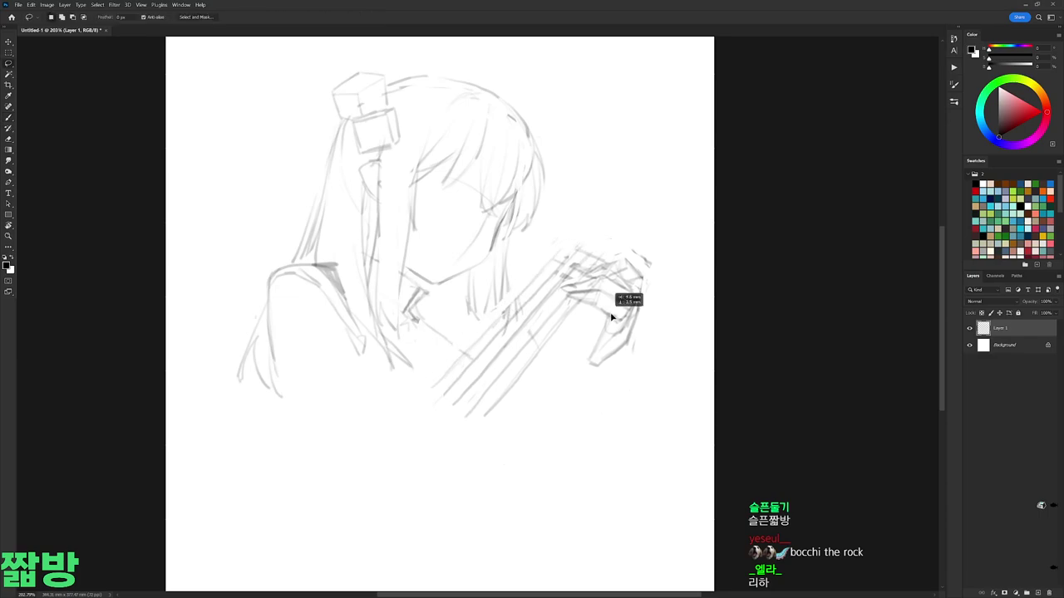
{"action": "key", "text": "ctrl+d"}
Step: Redraw the index finger over the guitar neck, nudge the lower part of the hand inward and add a fingertip stroke
{"action": "key", "text": "b"}
{"action": "mouse_move", "coordinate": [622, 251]}
{"action": "left_mouse_down"}
{"action": "mouse_move", "coordinate": [579, 242]}
{"action": "mouse_move", "coordinate": [597, 274]}
{"action": "left_mouse_up"}
{"action": "key", "text": "e"}
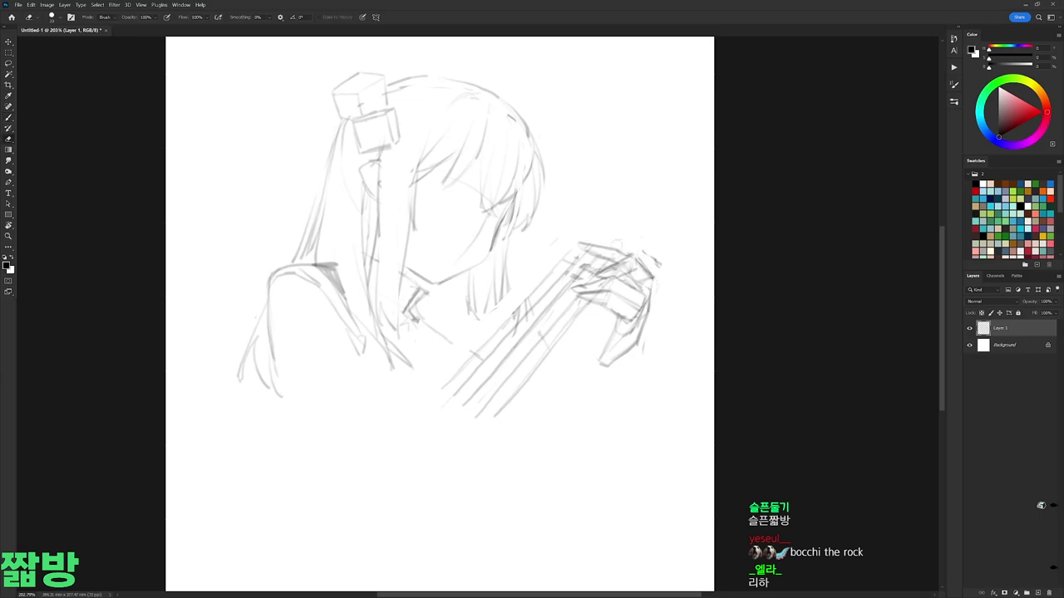
{"action": "key", "text": "l"}
{"action": "mouse_move", "coordinate": [591, 309]}
{"action": "left_mouse_down"}
{"action": "mouse_move", "coordinate": [621, 368]}
{"action": "mouse_move", "coordinate": [660, 299]}
{"action": "mouse_move", "coordinate": [627, 347]}
{"action": "left_mouse_up"}
{"action": "key", "text": "b"}
{"action": "left_click_drag", "start_coordinate": [599, 279], "coordinate": [560, 282]}
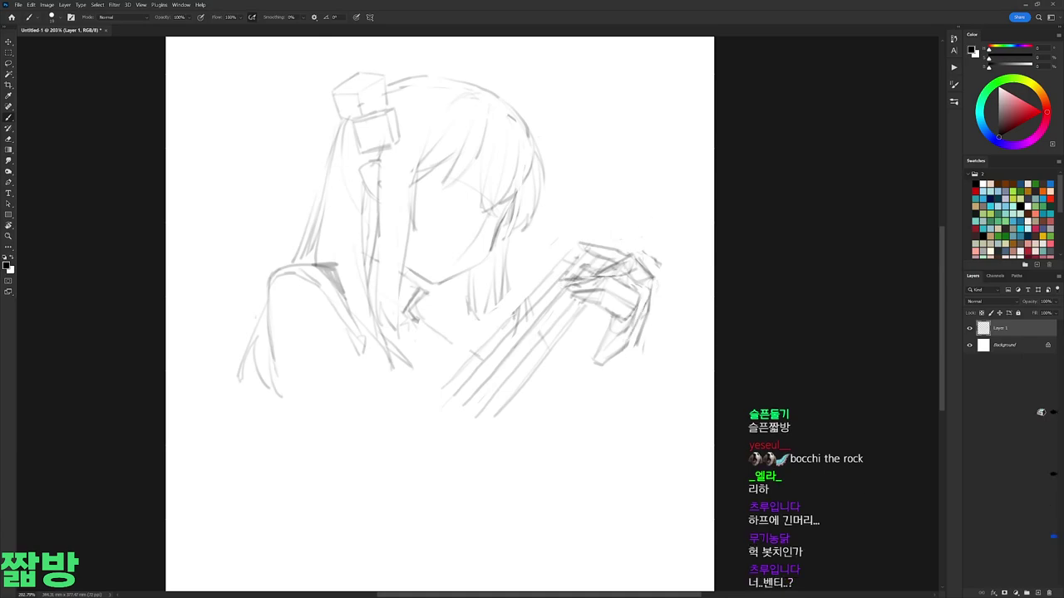
Step: Redraw the outlines of the fingers gripping the guitar neck and add short line strokes on the neck beside them
{"action": "key", "text": "r"}
{"action": "mouse_move", "coordinate": [559, 282]}
{"action": "left_mouse_down"}
{"action": "mouse_move", "coordinate": [538, 250]}
{"action": "mouse_move", "coordinate": [444, 232]}
{"action": "mouse_move", "coordinate": [598, 233]}
{"action": "mouse_move", "coordinate": [575, 250]}
{"action": "mouse_move", "coordinate": [638, 225]}
{"action": "mouse_move", "coordinate": [632, 239]}
{"action": "mouse_move", "coordinate": [656, 276]}
{"action": "left_mouse_up"}
{"action": "key", "text": "r"}
{"action": "key", "text": "e"}
{"action": "key", "text": "b"}
{"action": "key", "text": "ctrl+z"}
{"action": "key", "text": "r"}
{"action": "key", "text": "b"}
{"action": "mouse_move", "coordinate": [565, 271]}
{"action": "left_mouse_down"}
{"action": "mouse_move", "coordinate": [597, 249]}
{"action": "mouse_move", "coordinate": [603, 264]}
{"action": "left_mouse_up"}
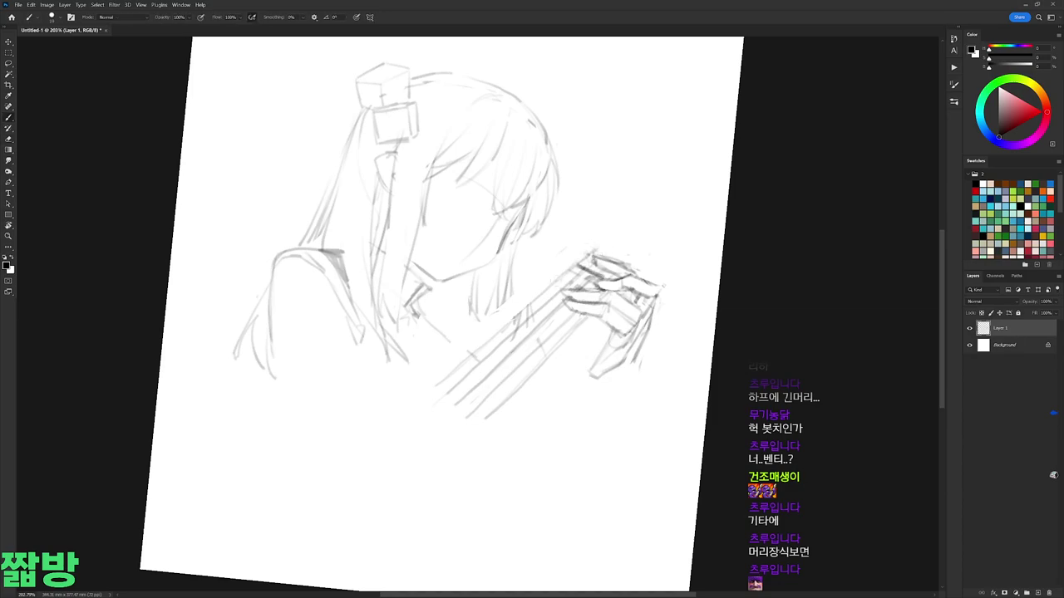
{"action": "left_click_drag", "start_coordinate": [564, 357], "coordinate": [595, 321]}
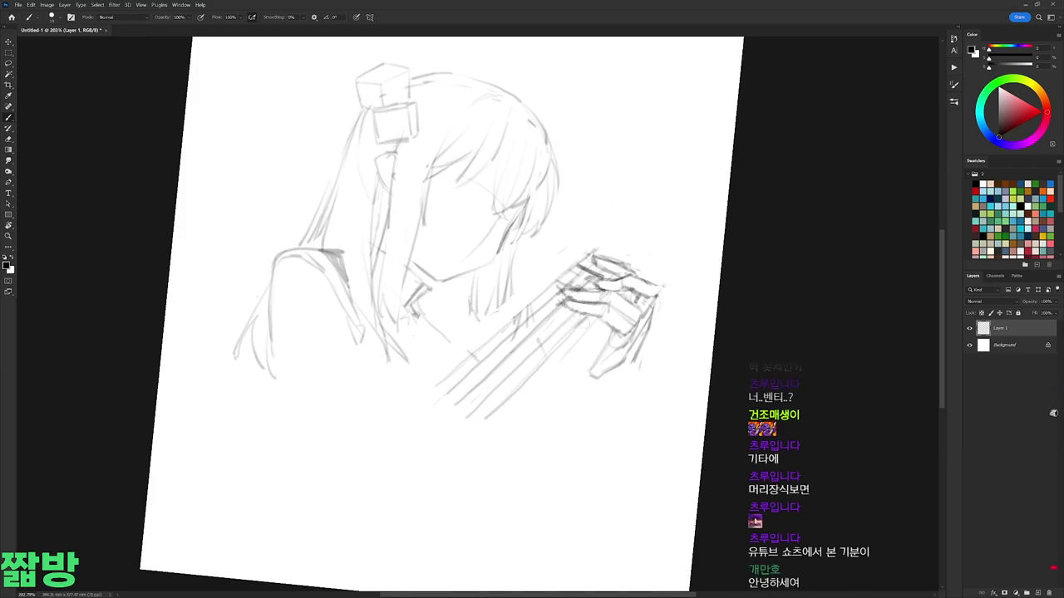
{"action": "mouse_move", "coordinate": [550, 339]}
{"action": "left_mouse_down"}
{"action": "mouse_move", "coordinate": [580, 318]}
{"action": "mouse_move", "coordinate": [571, 358]}
{"action": "mouse_move", "coordinate": [575, 313]}
{"action": "left_mouse_up"}
Step: Lasso the hand with the upper guitar neck and free-transform them slightly closer to the body
{"action": "key", "text": "l"}
{"action": "mouse_move", "coordinate": [669, 293]}
{"action": "left_mouse_down"}
{"action": "mouse_move", "coordinate": [665, 309]}
{"action": "mouse_move", "coordinate": [529, 302]}
{"action": "mouse_move", "coordinate": [646, 222]}
{"action": "left_mouse_up"}
{"action": "key", "text": "ctrl+t"}
{"action": "left_click_drag", "start_coordinate": [658, 383], "coordinate": [612, 356]}
{"action": "key", "text": "Return"}
{"action": "key", "text": "ctrl+d"}
{"action": "key", "text": "r"}
{"action": "key", "text": "Escape"}
{"action": "key", "text": "b"}
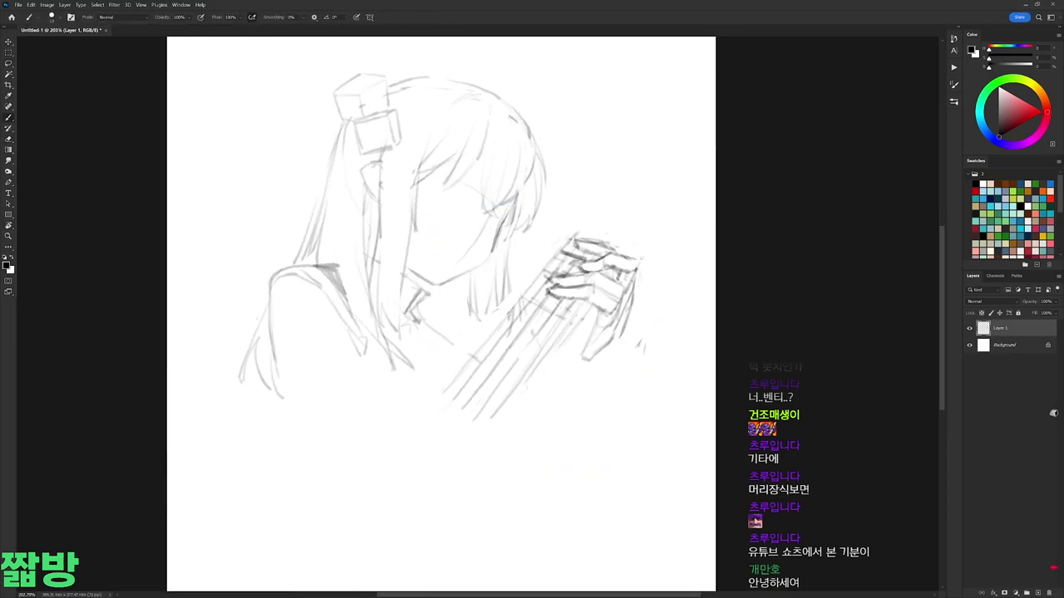
Step: Add parallel string lines along the guitar neck below the hand and draw the nut lines above the fingers
{"action": "mouse_move", "coordinate": [570, 307]}
{"action": "left_mouse_down"}
{"action": "mouse_move", "coordinate": [484, 420]}
{"action": "mouse_move", "coordinate": [502, 427]}
{"action": "left_mouse_up"}
{"action": "left_click_drag", "start_coordinate": [578, 321], "coordinate": [542, 373]}
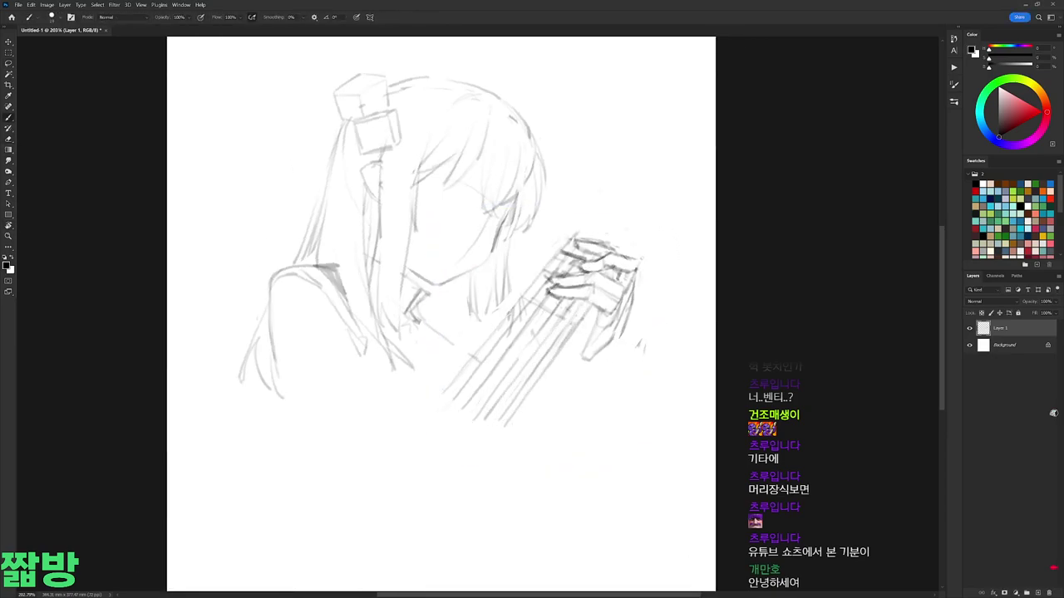
{"action": "key", "text": "l"}
{"action": "mouse_move", "coordinate": [554, 296]}
{"action": "left_mouse_down"}
{"action": "mouse_move", "coordinate": [480, 396]}
{"action": "mouse_move", "coordinate": [501, 317]}
{"action": "mouse_move", "coordinate": [594, 219]}
{"action": "mouse_move", "coordinate": [572, 276]}
{"action": "mouse_move", "coordinate": [554, 297]}
{"action": "left_mouse_up"}
{"action": "left_click_drag", "start_coordinate": [558, 265], "coordinate": [623, 236]}
{"action": "key", "text": "ctrl+d"}
{"action": "key", "text": "b"}
{"action": "left_click_drag", "start_coordinate": [580, 230], "coordinate": [631, 238]}
{"action": "left_click_drag", "start_coordinate": [612, 237], "coordinate": [630, 242]}
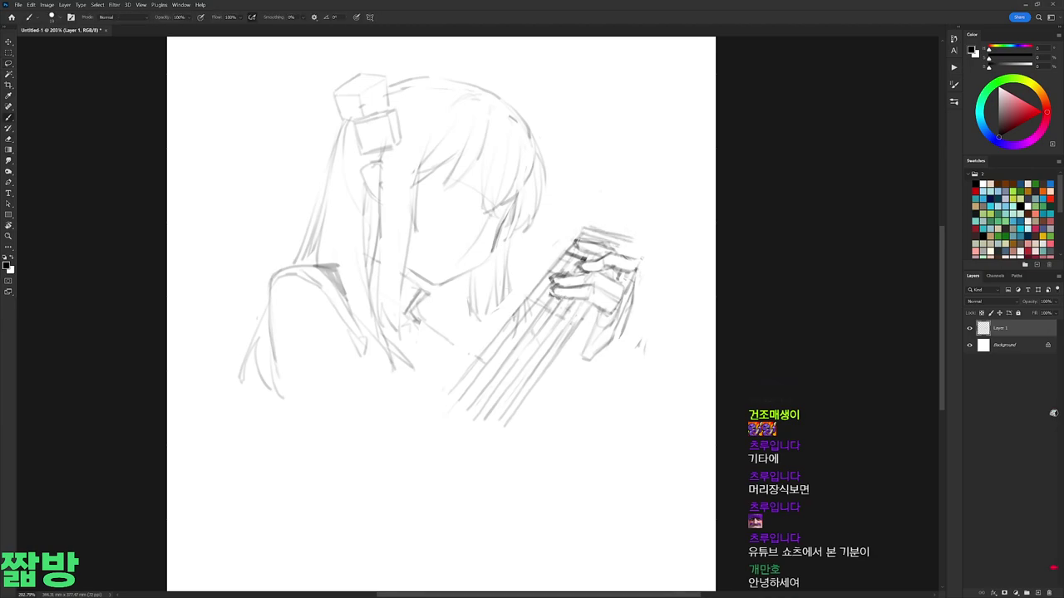
Step: Darken the collar and neckline and add hair strands hanging beside the neck
{"action": "left_click_drag", "start_coordinate": [444, 339], "coordinate": [474, 362]}
{"action": "left_click_drag", "start_coordinate": [438, 299], "coordinate": [426, 336]}
{"action": "mouse_move", "coordinate": [404, 271]}
{"action": "left_mouse_down"}
{"action": "mouse_move", "coordinate": [420, 288]}
{"action": "mouse_move", "coordinate": [417, 317]}
{"action": "left_mouse_up"}
{"action": "mouse_move", "coordinate": [482, 286]}
{"action": "left_mouse_down"}
{"action": "mouse_move", "coordinate": [487, 347]}
{"action": "mouse_move", "coordinate": [500, 331]}
{"action": "left_mouse_up"}
{"action": "left_click_drag", "start_coordinate": [492, 313], "coordinate": [491, 342]}
Step: Sketch the bent elbow with its sleeve fold and hair tip, and extend the forearm line across to the guitar neck
{"action": "left_click_drag", "start_coordinate": [273, 336], "coordinate": [321, 406]}
{"action": "left_click_drag", "start_coordinate": [262, 385], "coordinate": [268, 426]}
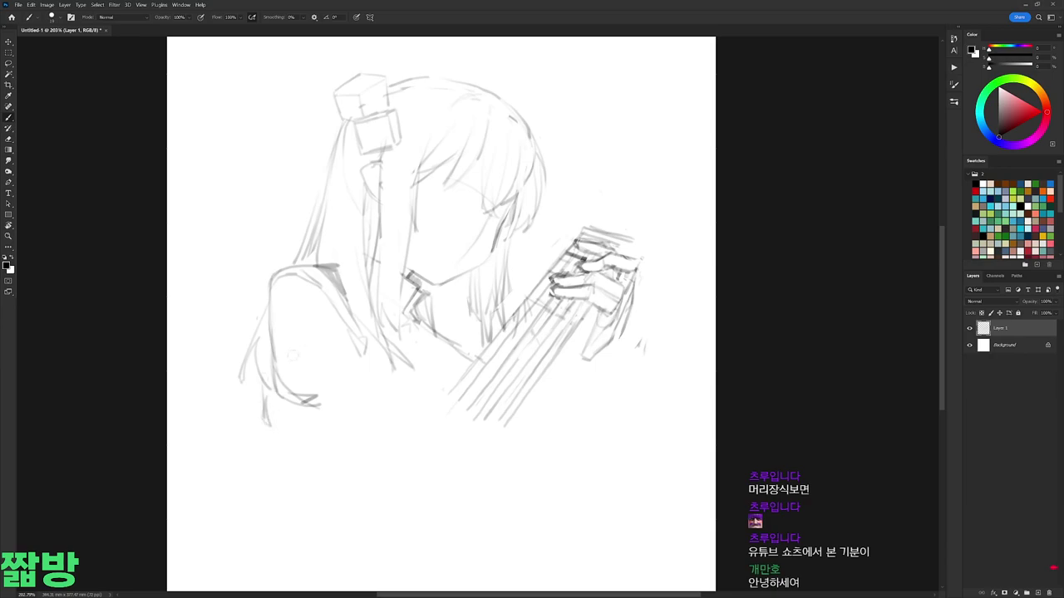
{"action": "mouse_move", "coordinate": [286, 376]}
{"action": "left_mouse_down"}
{"action": "mouse_move", "coordinate": [297, 399]}
{"action": "mouse_move", "coordinate": [391, 416]}
{"action": "mouse_move", "coordinate": [532, 408]}
{"action": "left_mouse_up"}
{"action": "left_click_drag", "start_coordinate": [591, 356], "coordinate": [550, 363]}
{"action": "key", "text": "ctrl+z"}
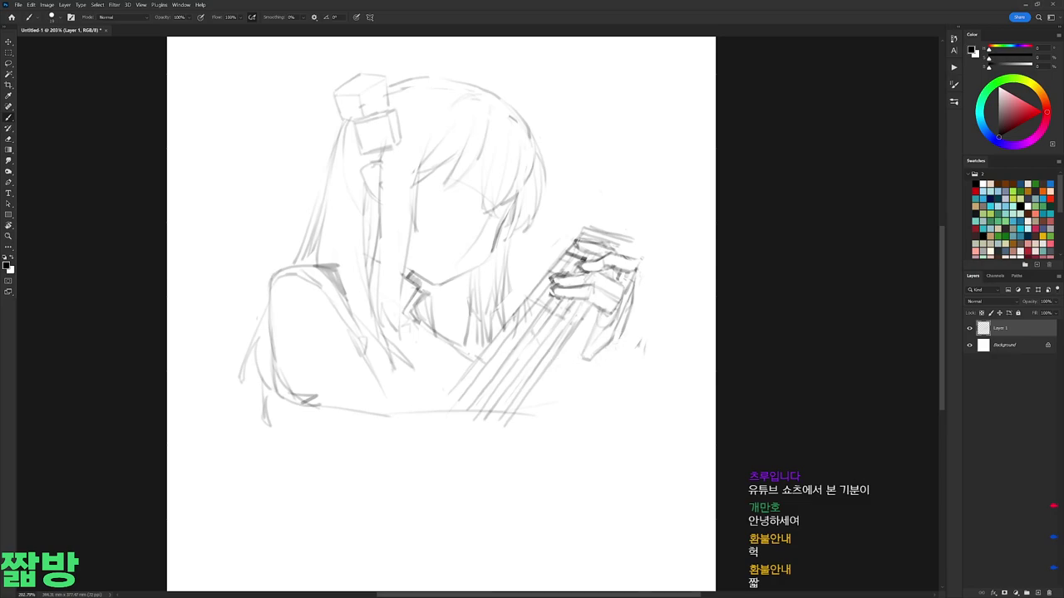
Step: Outline the thumb and palm behind the guitar neck, add the sleeve cuff at the wrist, and touch up nearby hair strands
{"action": "left_click_drag", "start_coordinate": [592, 309], "coordinate": [570, 365]}
{"action": "left_click_drag", "start_coordinate": [637, 271], "coordinate": [621, 332]}
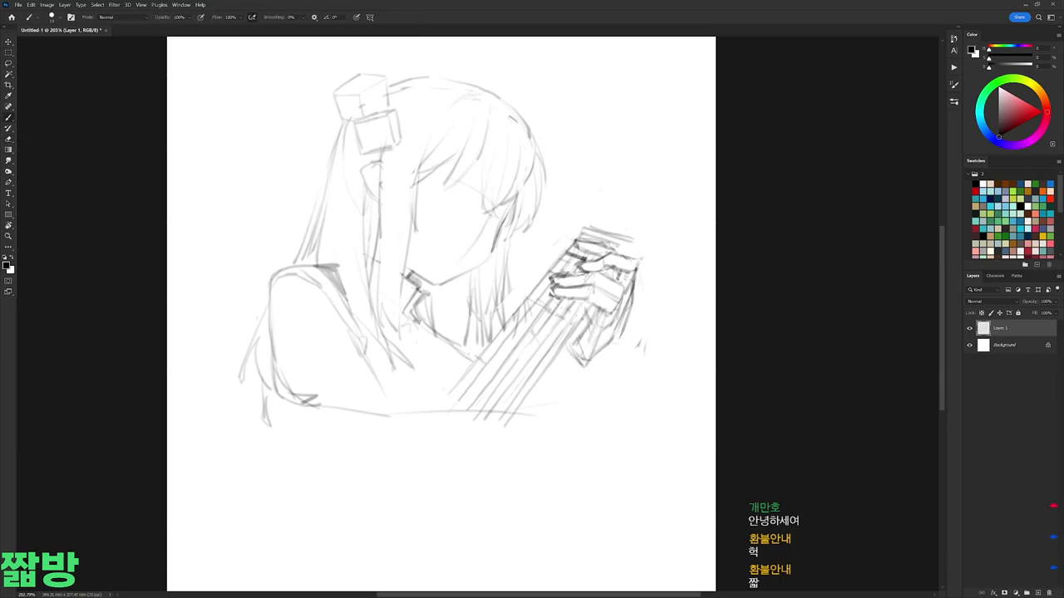
{"action": "mouse_move", "coordinate": [635, 283]}
{"action": "left_mouse_down"}
{"action": "mouse_move", "coordinate": [612, 349]}
{"action": "mouse_move", "coordinate": [571, 360]}
{"action": "left_mouse_up"}
{"action": "mouse_move", "coordinate": [623, 326]}
{"action": "left_mouse_down"}
{"action": "mouse_move", "coordinate": [585, 367]}
{"action": "mouse_move", "coordinate": [578, 404]}
{"action": "left_mouse_up"}
{"action": "left_click_drag", "start_coordinate": [335, 147], "coordinate": [322, 204]}
{"action": "left_click_drag", "start_coordinate": [527, 245], "coordinate": [513, 289]}
{"action": "left_click_drag", "start_coordinate": [600, 367], "coordinate": [627, 397]}
Step: Clean up the overlapping lines at the guitar neck's lower end and reinforce the nut above the fingers
{"action": "left_click_drag", "start_coordinate": [457, 384], "coordinate": [434, 409]}
{"action": "key", "text": "e"}
{"action": "left_click_drag", "start_coordinate": [535, 414], "coordinate": [507, 419]}
{"action": "left_click_drag", "start_coordinate": [508, 358], "coordinate": [470, 407]}
{"action": "left_click_drag", "start_coordinate": [610, 241], "coordinate": [587, 242]}
{"action": "key", "text": "b"}
{"action": "mouse_move", "coordinate": [577, 243]}
{"action": "left_mouse_down"}
{"action": "mouse_move", "coordinate": [630, 241]}
{"action": "mouse_move", "coordinate": [646, 221]}
{"action": "left_mouse_up"}
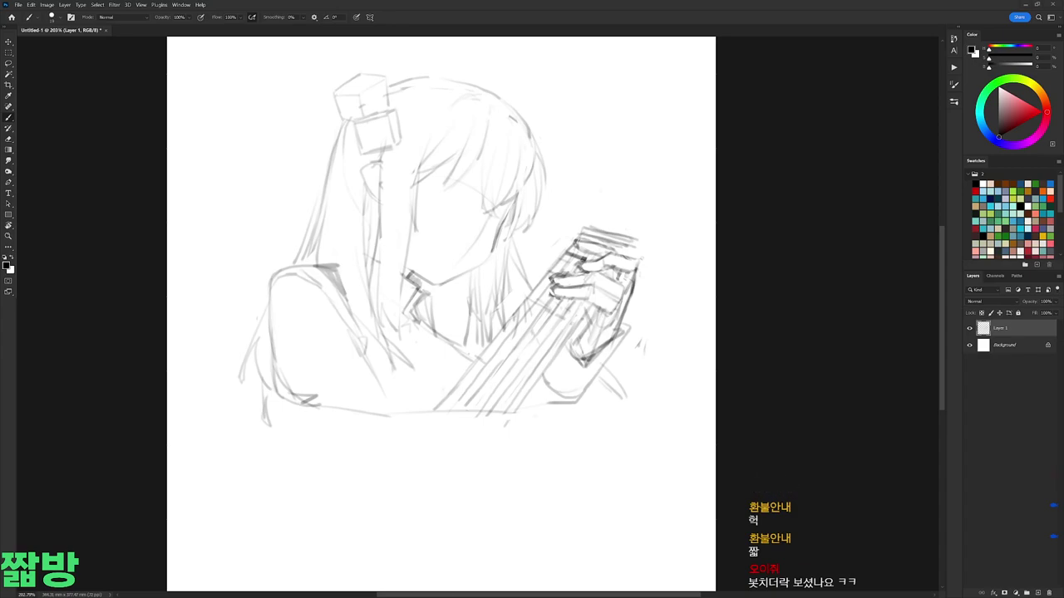
Step: Sketch the guitar's headstock outline beyond the nut, then lasso and transform it to fit the neck
{"action": "mouse_move", "coordinate": [578, 217]}
{"action": "left_mouse_down"}
{"action": "mouse_move", "coordinate": [658, 173]}
{"action": "mouse_move", "coordinate": [696, 176]}
{"action": "left_mouse_up"}
{"action": "key", "text": "l"}
{"action": "left_click_drag", "start_coordinate": [582, 224], "coordinate": [665, 195]}
{"action": "key", "text": "b"}
{"action": "mouse_move", "coordinate": [573, 206]}
{"action": "left_mouse_down"}
{"action": "mouse_move", "coordinate": [578, 228]}
{"action": "mouse_move", "coordinate": [565, 241]}
{"action": "left_mouse_up"}
{"action": "mouse_move", "coordinate": [640, 238]}
{"action": "left_mouse_down"}
{"action": "mouse_move", "coordinate": [592, 365]}
{"action": "mouse_move", "coordinate": [426, 417]}
{"action": "mouse_move", "coordinate": [687, 252]}
{"action": "mouse_move", "coordinate": [635, 292]}
{"action": "left_mouse_up"}
{"action": "key", "text": "l"}
{"action": "key", "text": "ctrl+t"}
{"action": "left_click_drag", "start_coordinate": [716, 132], "coordinate": [697, 158]}
{"action": "key", "text": "Return"}
Step: Draw six oval tuning pegs along the headstock, with string lines running from them to the nut
{"action": "key", "text": "b"}
{"action": "mouse_move", "coordinate": [638, 249]}
{"action": "left_mouse_down"}
{"action": "mouse_move", "coordinate": [700, 191]}
{"action": "mouse_move", "coordinate": [653, 208]}
{"action": "mouse_move", "coordinate": [686, 188]}
{"action": "mouse_move", "coordinate": [694, 213]}
{"action": "mouse_move", "coordinate": [654, 236]}
{"action": "mouse_move", "coordinate": [653, 263]}
{"action": "mouse_move", "coordinate": [630, 262]}
{"action": "left_mouse_up"}
{"action": "key", "text": "e"}
{"action": "key", "text": "b"}
{"action": "key", "text": "e"}
{"action": "key", "text": "b"}
{"action": "key", "text": "e"}
{"action": "key", "text": "b"}
{"action": "left_click_drag", "start_coordinate": [596, 226], "coordinate": [627, 206]}
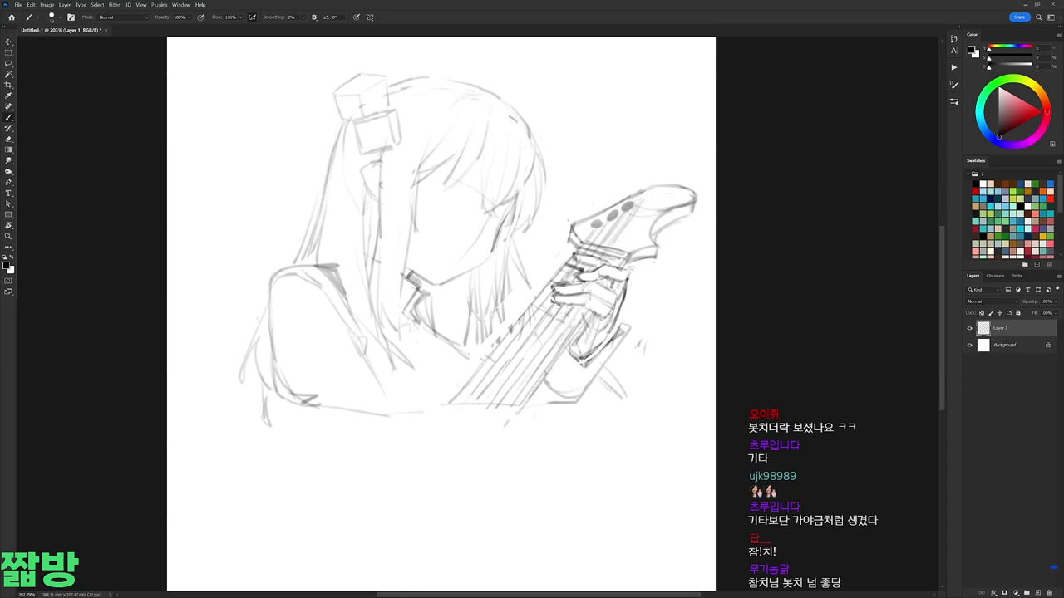
{"action": "left_click", "coordinate": [642, 200]}
{"action": "left_click", "coordinate": [655, 193]}
{"action": "left_click", "coordinate": [669, 188]}
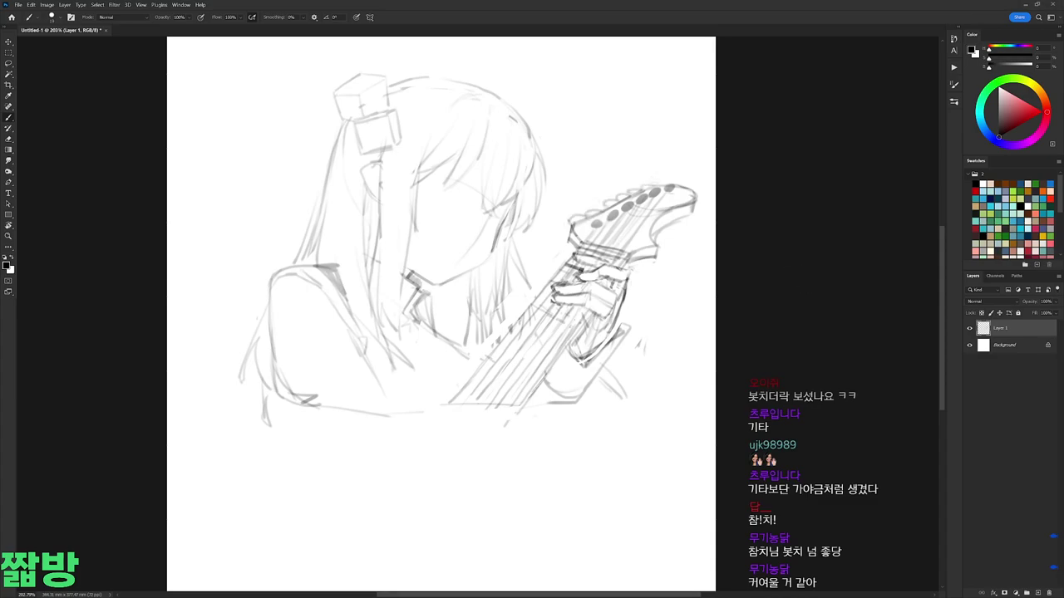
Step: Sketch the pointed hair lock framing the cheek and draw the near eye's upper lash line
{"action": "key", "text": "r"}
{"action": "mouse_move", "coordinate": [507, 349]}
{"action": "left_mouse_down"}
{"action": "mouse_move", "coordinate": [486, 212]}
{"action": "mouse_move", "coordinate": [708, 202]}
{"action": "mouse_move", "coordinate": [674, 305]}
{"action": "left_mouse_up"}
{"action": "key", "text": "r"}
{"action": "mouse_move", "coordinate": [747, 160]}
{"action": "left_mouse_down"}
{"action": "mouse_move", "coordinate": [706, 83]}
{"action": "mouse_move", "coordinate": [532, 9]}
{"action": "mouse_move", "coordinate": [734, 84]}
{"action": "left_mouse_up"}
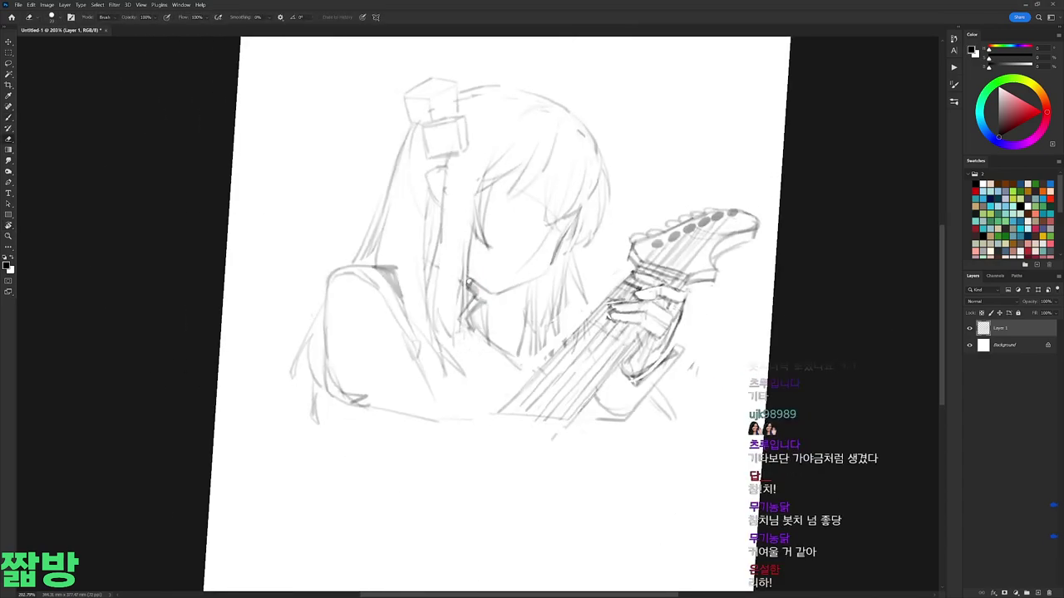
{"action": "key", "text": "r"}
{"action": "left_click_drag", "start_coordinate": [565, 233], "coordinate": [512, 198]}
{"action": "scroll", "coordinate": [449, 192], "scroll_direction": "up", "scroll_amount": 1}
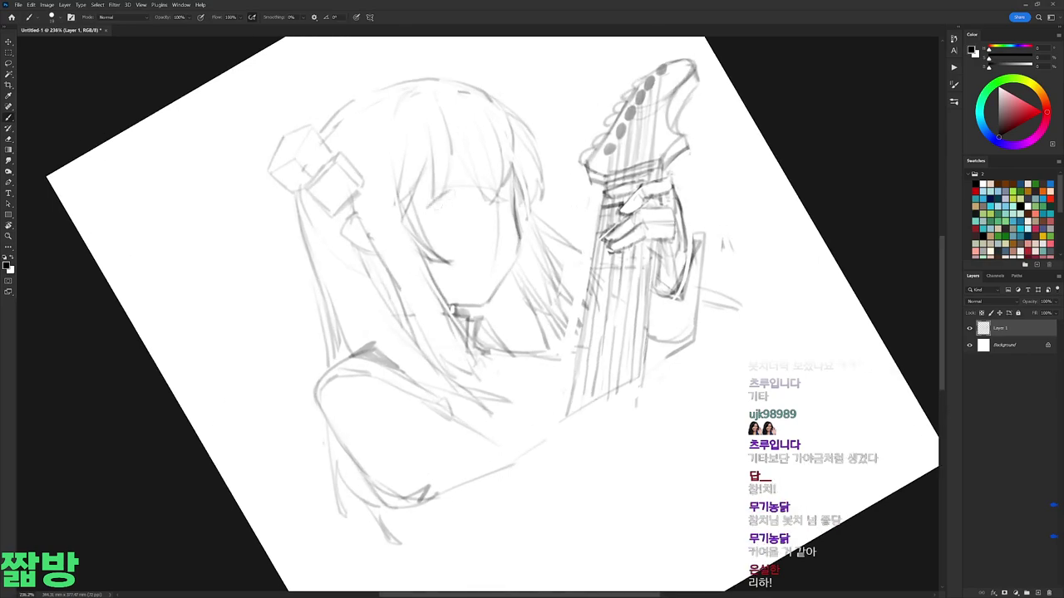
{"action": "mouse_move", "coordinate": [433, 205]}
{"action": "left_mouse_down"}
{"action": "mouse_move", "coordinate": [449, 190]}
{"action": "mouse_move", "coordinate": [574, 212]}
{"action": "left_mouse_up"}
{"action": "key", "text": "r"}
{"action": "key", "text": "b"}
{"action": "left_click_drag", "start_coordinate": [467, 198], "coordinate": [501, 191]}
{"action": "mouse_move", "coordinate": [485, 195]}
{"action": "left_mouse_down"}
{"action": "mouse_move", "coordinate": [505, 189]}
{"action": "mouse_move", "coordinate": [505, 205]}
{"action": "left_mouse_up"}
{"action": "key", "text": "e"}
{"action": "key", "text": "b"}
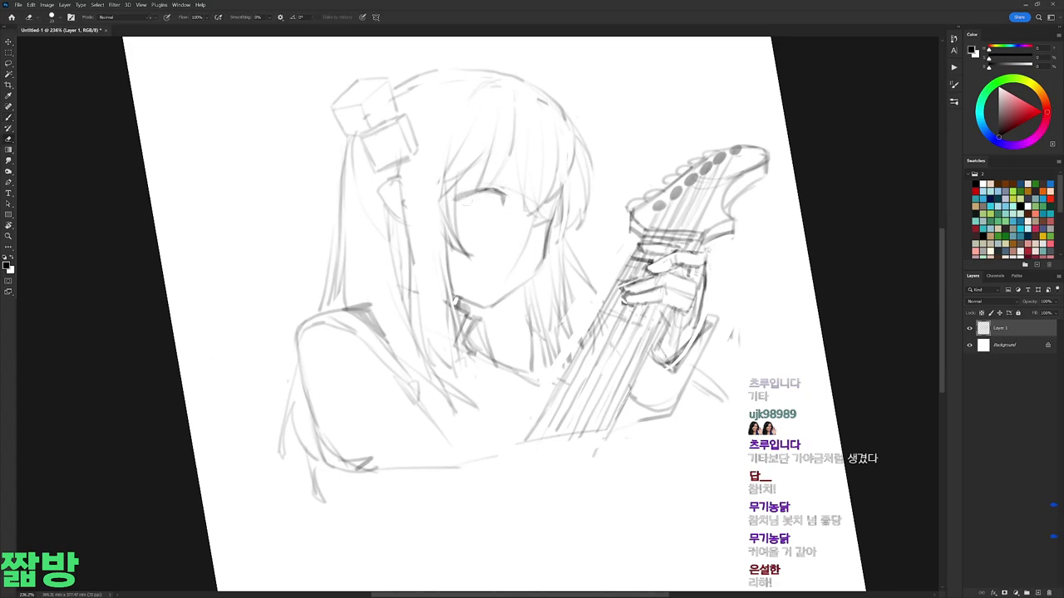
Step: Refine the near eye's lash line and sketch the far eye's lash and outline
{"action": "left_click_drag", "start_coordinate": [499, 249], "coordinate": [533, 239]}
{"action": "key", "text": "r"}
{"action": "left_click_drag", "start_coordinate": [665, 250], "coordinate": [615, 191]}
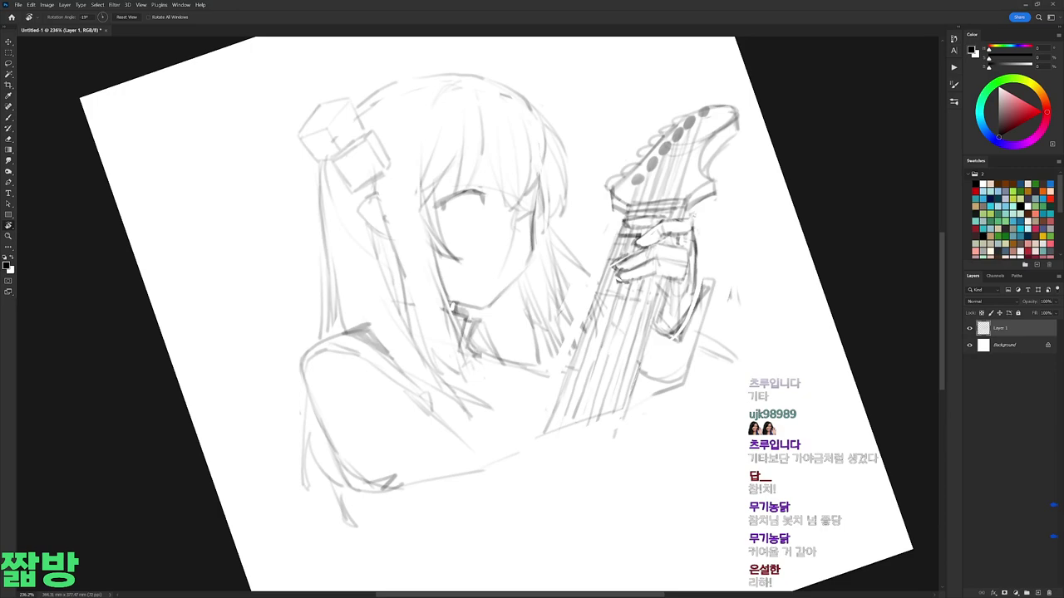
{"action": "key", "text": "b"}
{"action": "left_click_drag", "start_coordinate": [451, 197], "coordinate": [489, 188]}
{"action": "left_click_drag", "start_coordinate": [512, 226], "coordinate": [536, 214]}
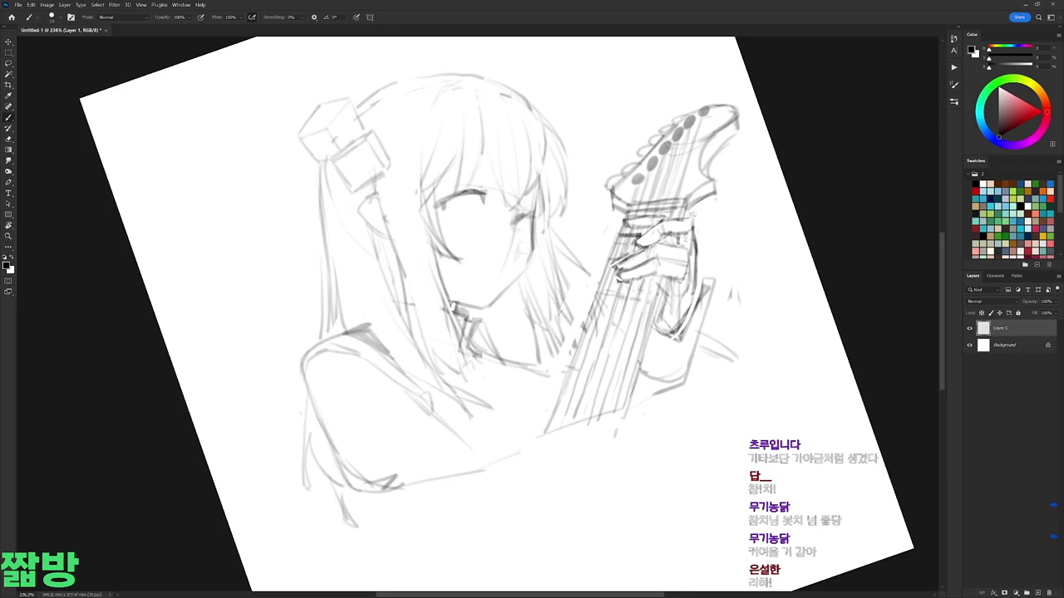
{"action": "mouse_move", "coordinate": [520, 261]}
{"action": "left_mouse_down"}
{"action": "mouse_move", "coordinate": [505, 243]}
{"action": "mouse_move", "coordinate": [519, 224]}
{"action": "left_mouse_up"}
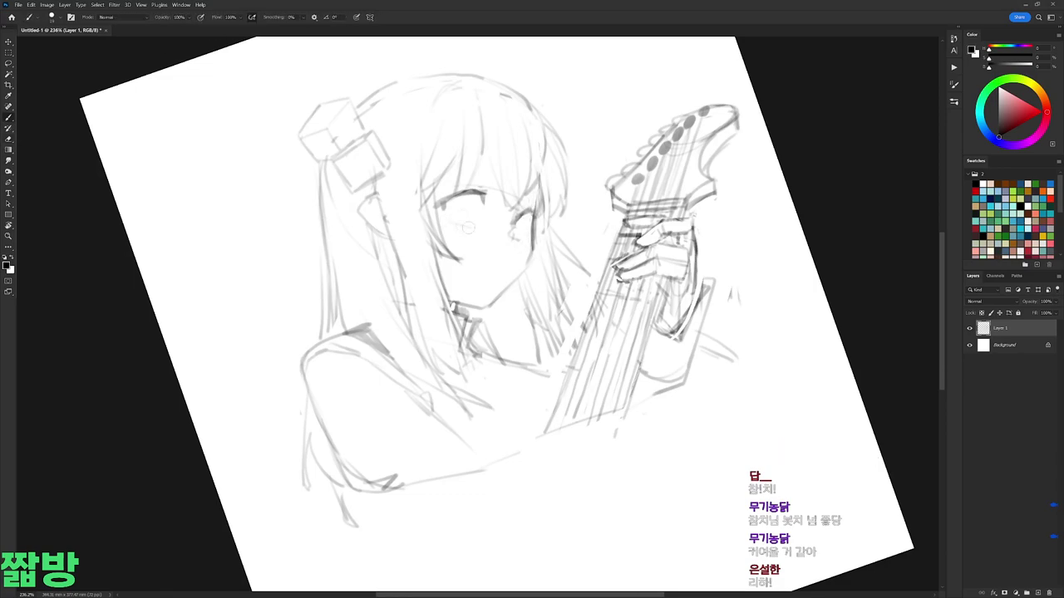
Step: Add the irises and eyelid details to both eyes, then mark the nose and a small mouth
{"action": "key", "text": "r"}
{"action": "left_click_drag", "start_coordinate": [574, 212], "coordinate": [607, 219]}
{"action": "key", "text": "r"}
{"action": "left_click_drag", "start_coordinate": [481, 207], "coordinate": [506, 201]}
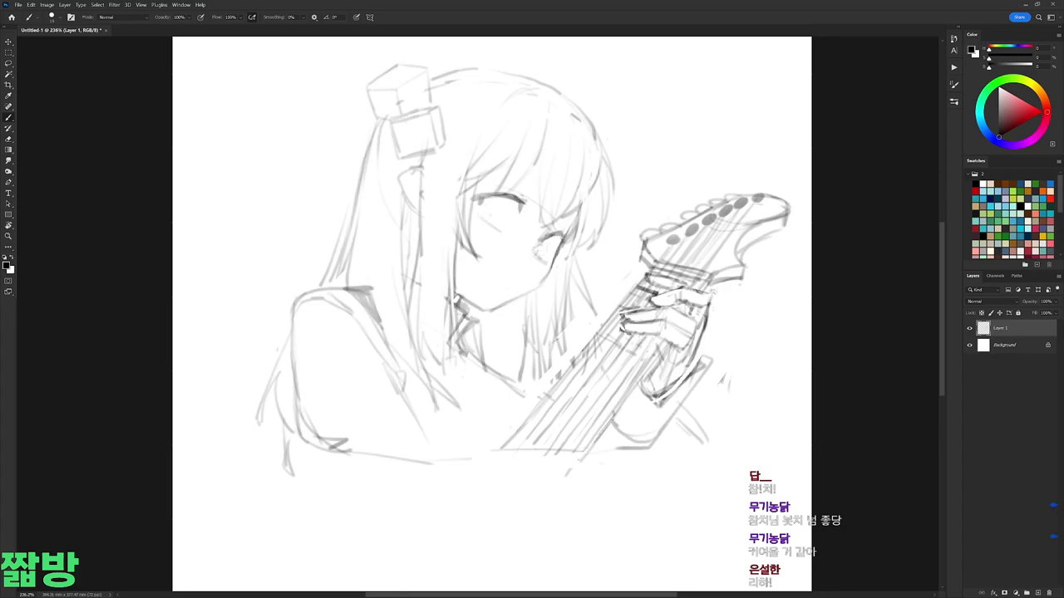
{"action": "mouse_move", "coordinate": [506, 205]}
{"action": "left_mouse_down"}
{"action": "mouse_move", "coordinate": [502, 221]}
{"action": "mouse_move", "coordinate": [546, 257]}
{"action": "left_mouse_up"}
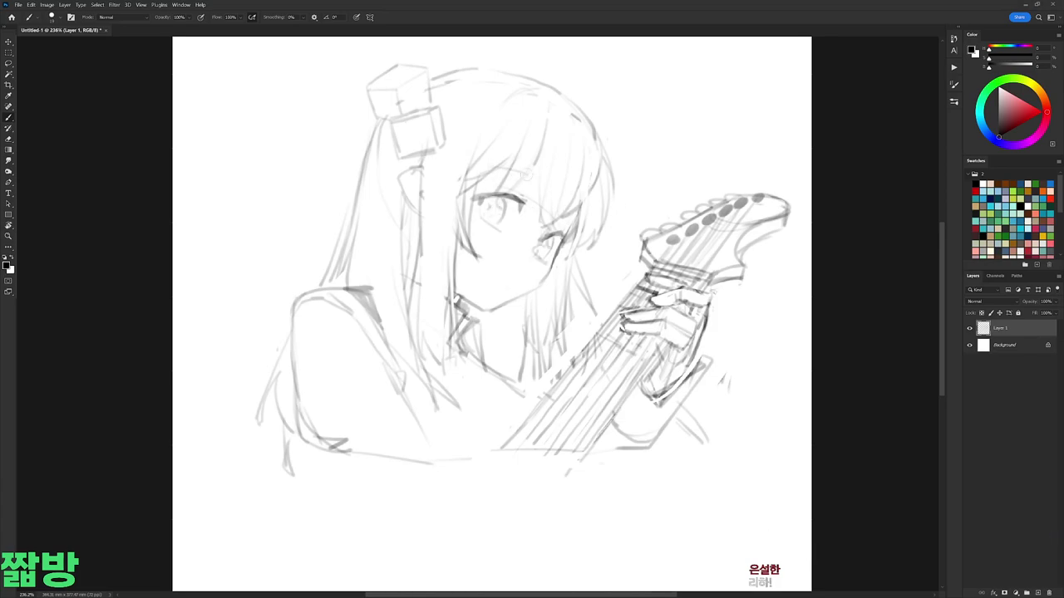
{"action": "left_click_drag", "start_coordinate": [538, 248], "coordinate": [530, 255]}
{"action": "left_click_drag", "start_coordinate": [506, 275], "coordinate": [516, 275]}
Step: Flip the sketch layer horizontally to check the drawing mirrored
{"action": "key", "text": "r"}
{"action": "mouse_move", "coordinate": [753, 226]}
{"action": "left_mouse_down"}
{"action": "mouse_move", "coordinate": [648, 499]}
{"action": "mouse_move", "coordinate": [274, 399]}
{"action": "mouse_move", "coordinate": [714, 191]}
{"action": "mouse_move", "coordinate": [752, 226]}
{"action": "left_mouse_up"}
{"action": "key", "text": "ctrl+t"}
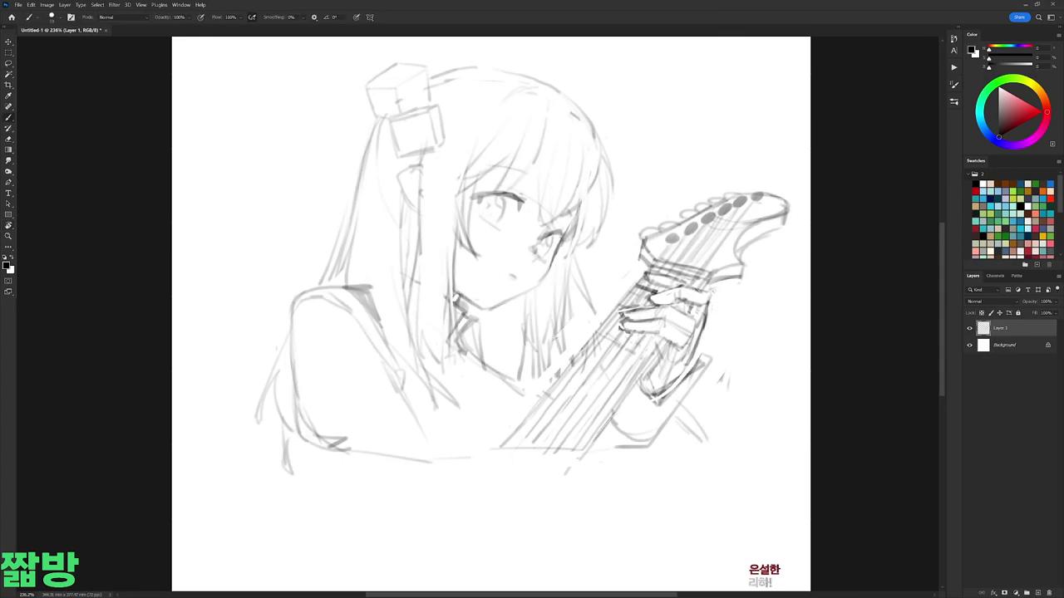
{"action": "right_click", "coordinate": [602, 254]}
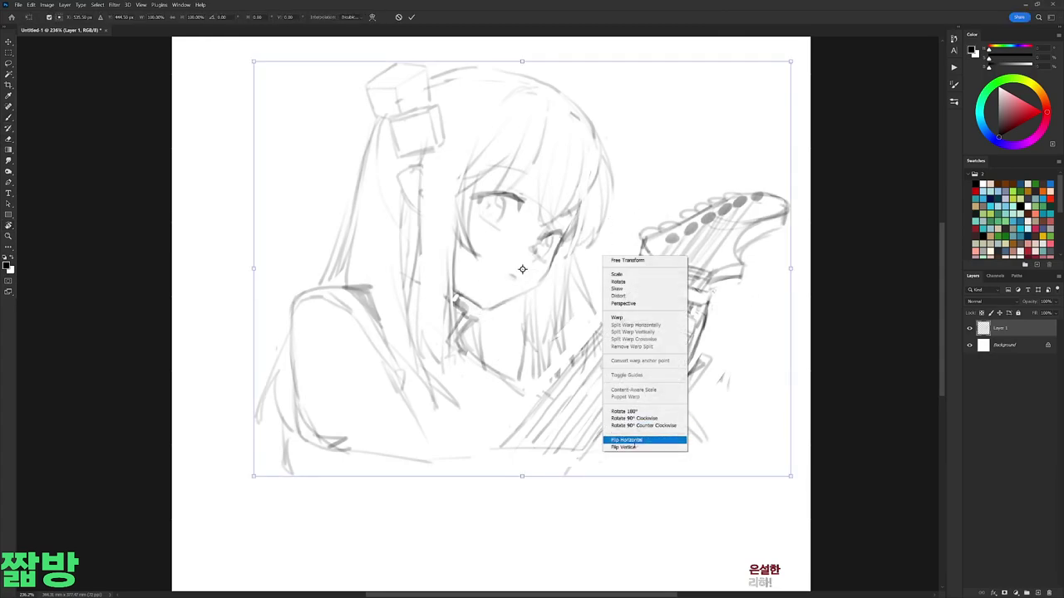
{"action": "left_click", "coordinate": [639, 441]}
{"action": "key", "text": "Return"}
{"action": "key", "text": "b"}
{"action": "left_click_drag", "start_coordinate": [493, 264], "coordinate": [521, 298]}
{"action": "key", "text": "b"}
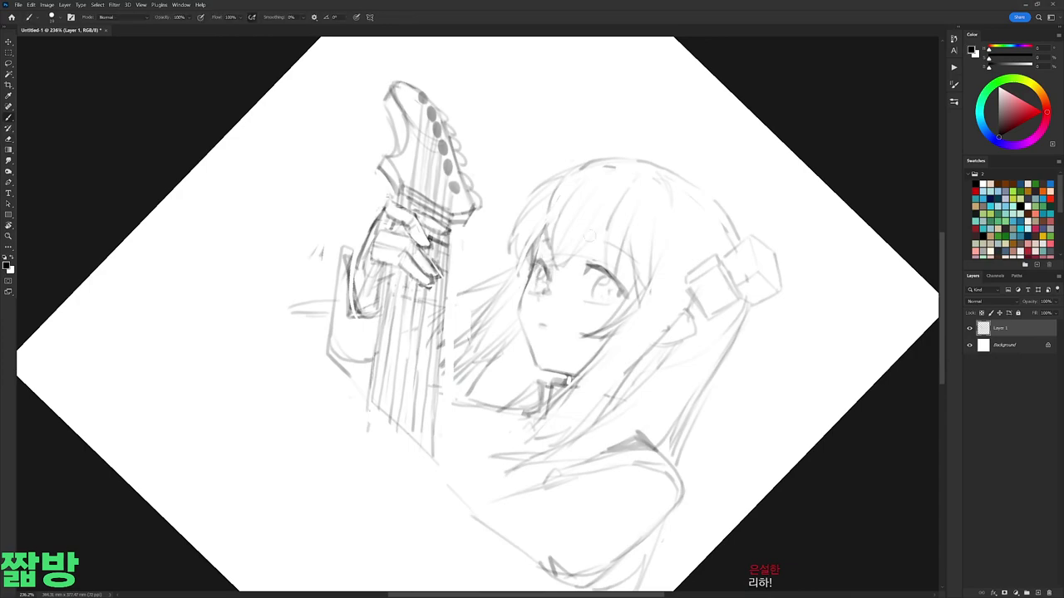
{"action": "left_click_drag", "start_coordinate": [521, 298], "coordinate": [493, 264]}
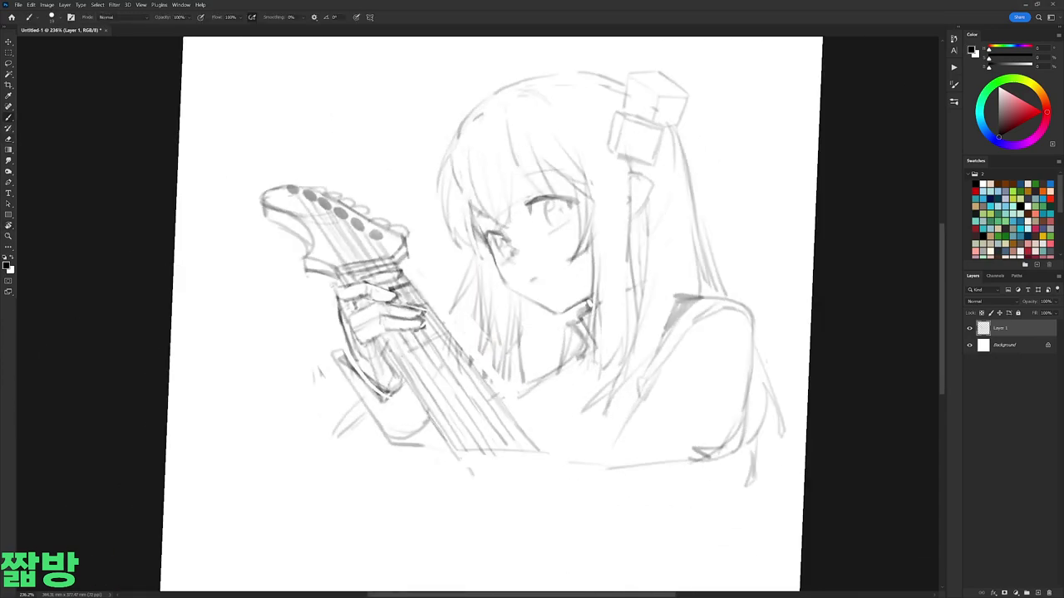
Step: Erase the far eye on the mirrored sketch and redraw its lash and outline
{"action": "key", "text": "l"}
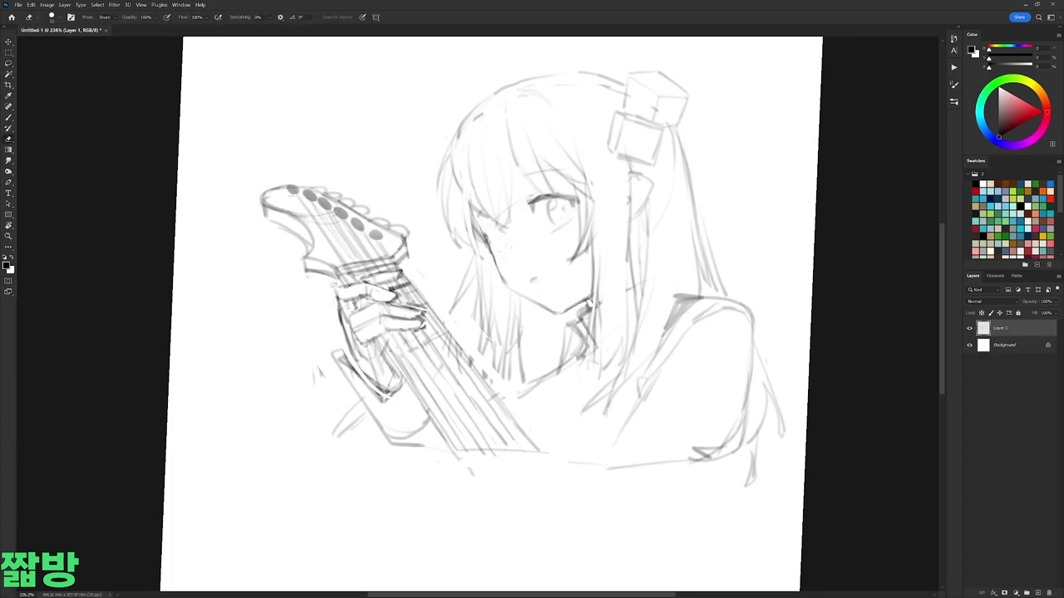
{"action": "key", "text": "r"}
{"action": "left_click_drag", "start_coordinate": [500, 237], "coordinate": [537, 214]}
{"action": "key", "text": "b"}
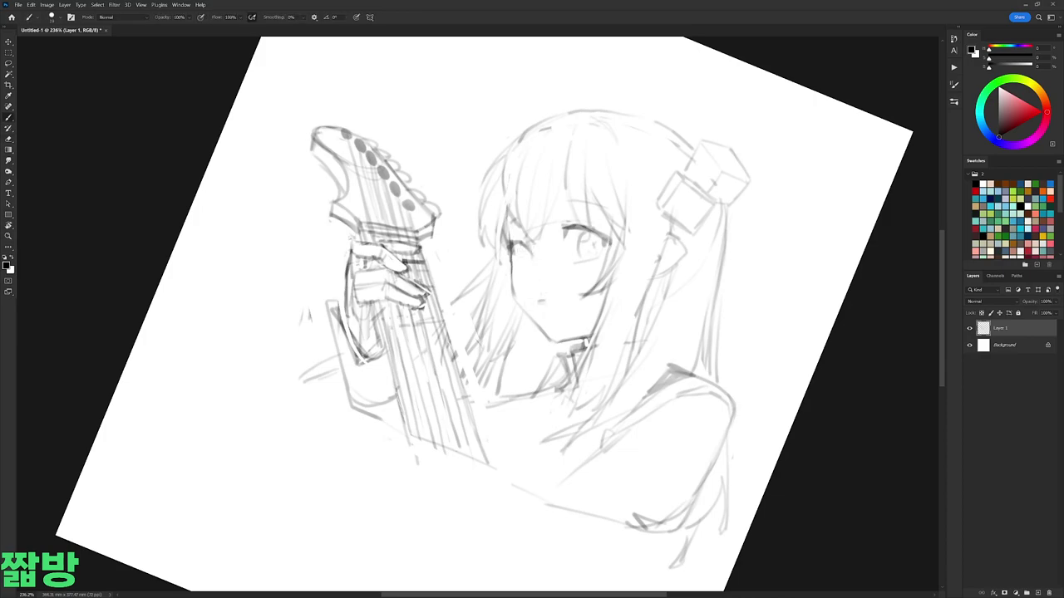
{"action": "left_click_drag", "start_coordinate": [522, 270], "coordinate": [528, 283]}
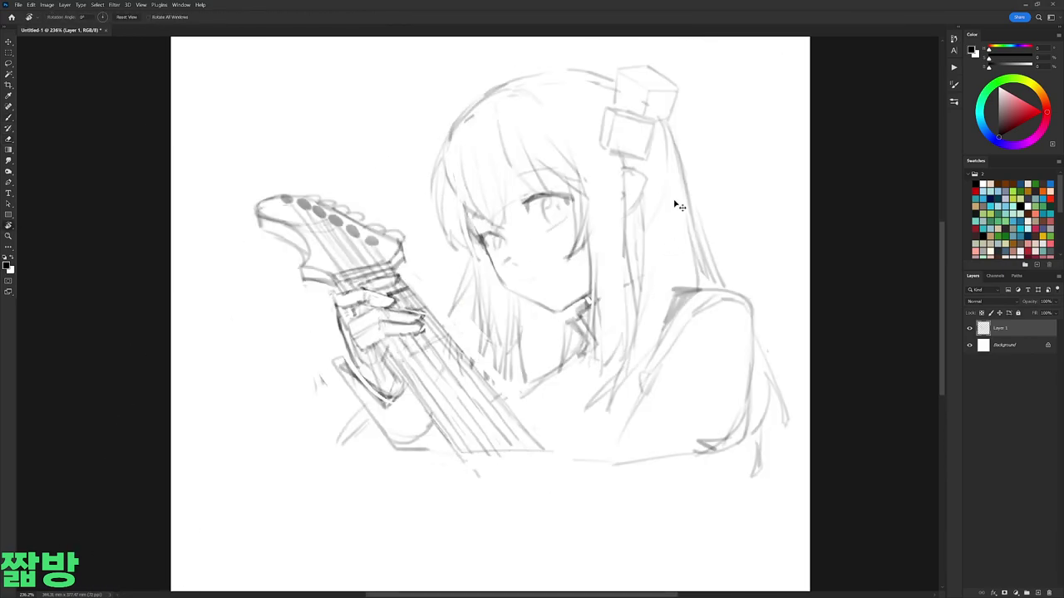
Step: Flip the sketch layer horizontally back to its original orientation
{"action": "key", "text": "ctrl+t"}
{"action": "right_click", "coordinate": [636, 261]}
{"action": "left_click", "coordinate": [665, 447]}
{"action": "key", "text": "Return"}
{"action": "key", "text": "r"}
{"action": "left_click_drag", "start_coordinate": [455, 295], "coordinate": [607, 314]}
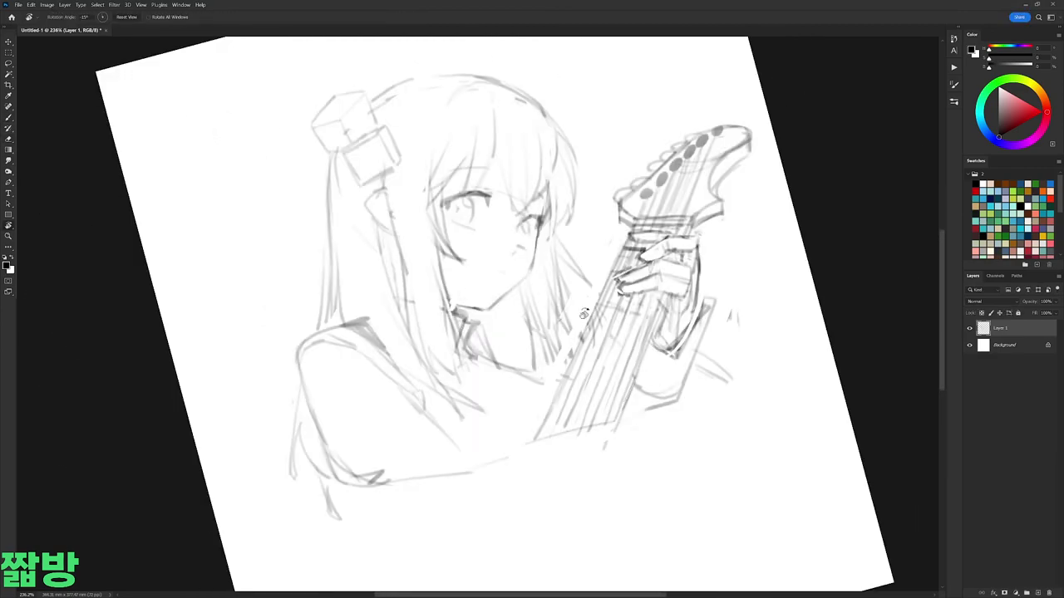
{"action": "key", "text": "Escape"}
Step: Draw a long curved hair strand sweeping outward from behind the cube hair ornaments
{"action": "key", "text": "b"}
{"action": "mouse_move", "coordinate": [407, 107]}
{"action": "left_mouse_down"}
{"action": "mouse_move", "coordinate": [303, 137]}
{"action": "mouse_move", "coordinate": [274, 175]}
{"action": "left_mouse_up"}
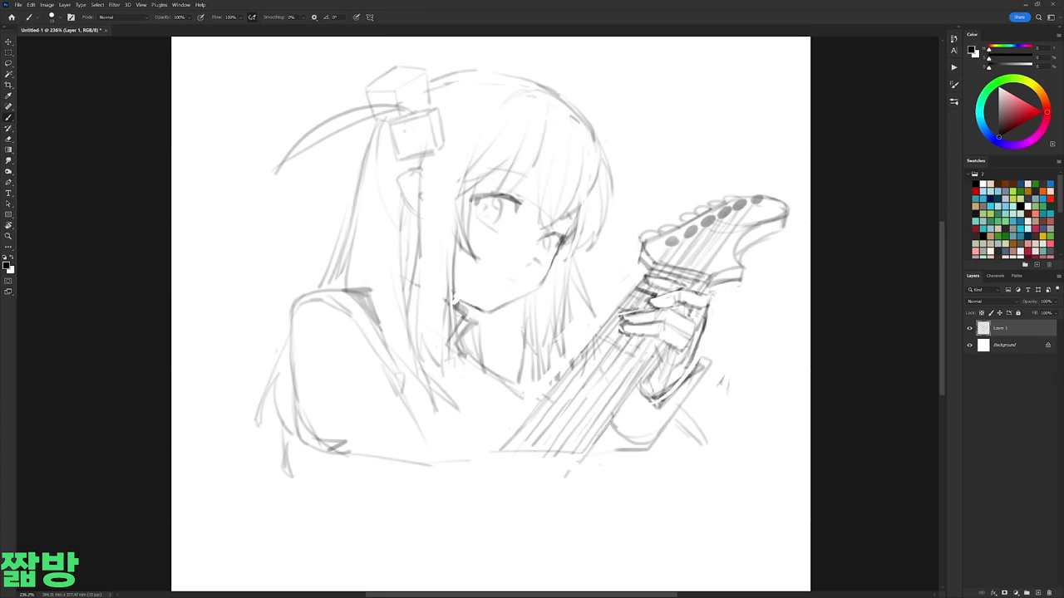
{"action": "key", "text": "e"}
{"action": "key", "text": "b"}
Step: Fade the sketch layer, add a new layer above it, and choose a brush preset for the cleaner linework
{"action": "right_click", "coordinate": [600, 166]}
{"action": "left_click_drag", "start_coordinate": [674, 248], "coordinate": [716, 254]}
{"action": "left_click_drag", "start_coordinate": [1052, 316], "coordinate": [1031, 315]}
{"action": "key", "text": "ctrl+shift+alt+n"}
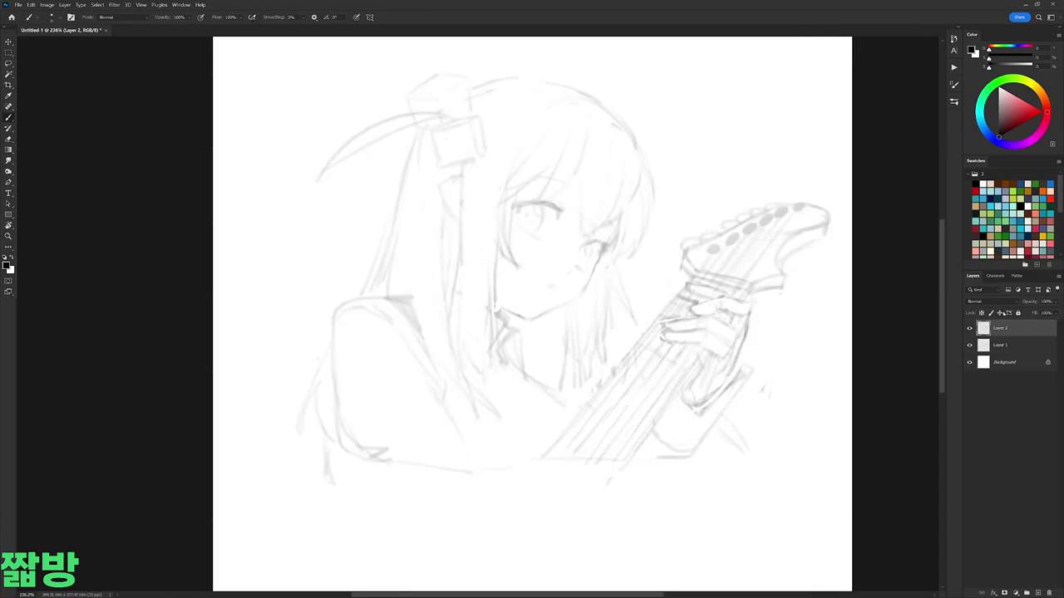
{"action": "right_click", "coordinate": [645, 141]}
{"action": "double_click", "coordinate": [720, 216]}
Step: Draw the swept fringe and side locks on the far side of the face with darker lines on the new layer
{"action": "mouse_move", "coordinate": [628, 135]}
{"action": "left_mouse_down"}
{"action": "mouse_move", "coordinate": [640, 179]}
{"action": "mouse_move", "coordinate": [611, 222]}
{"action": "left_mouse_up"}
{"action": "left_click_drag", "start_coordinate": [623, 182], "coordinate": [587, 237]}
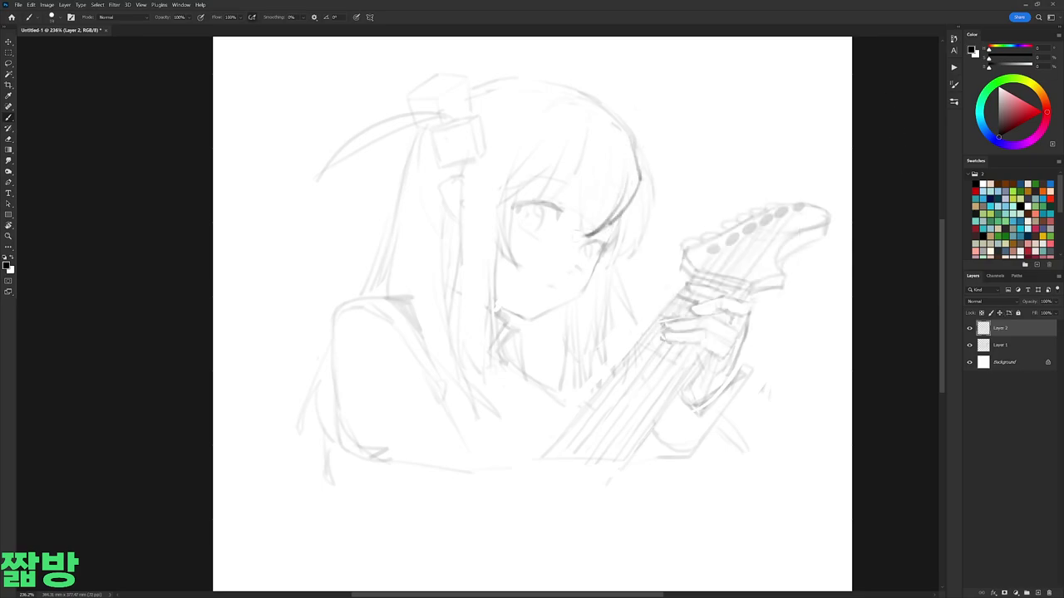
{"action": "left_click_drag", "start_coordinate": [630, 207], "coordinate": [565, 242]}
{"action": "left_click_drag", "start_coordinate": [598, 202], "coordinate": [586, 221]}
{"action": "mouse_move", "coordinate": [637, 155]}
{"action": "left_mouse_down"}
{"action": "mouse_move", "coordinate": [654, 237]}
{"action": "mouse_move", "coordinate": [628, 256]}
{"action": "left_mouse_up"}
{"action": "left_click_drag", "start_coordinate": [643, 214], "coordinate": [633, 258]}
{"action": "left_click_drag", "start_coordinate": [640, 219], "coordinate": [615, 256]}
{"action": "mouse_move", "coordinate": [619, 232]}
{"action": "left_mouse_down"}
{"action": "mouse_move", "coordinate": [605, 271]}
{"action": "mouse_move", "coordinate": [600, 256]}
{"action": "left_mouse_up"}
{"action": "left_click_drag", "start_coordinate": [606, 249], "coordinate": [590, 277]}
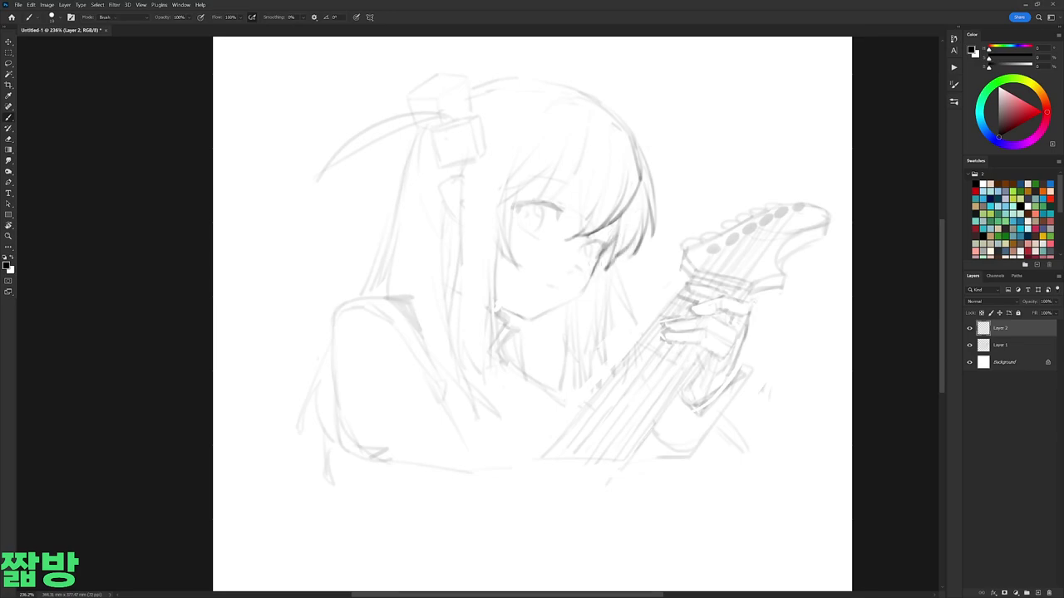
Step: Redraw the central and near-side fringe strands across the forehead, erasing and undoing stray strokes
{"action": "mouse_move", "coordinate": [585, 158]}
{"action": "left_mouse_down"}
{"action": "mouse_move", "coordinate": [580, 228]}
{"action": "mouse_move", "coordinate": [553, 218]}
{"action": "left_mouse_up"}
{"action": "key", "text": "ctrl+z"}
{"action": "key", "text": "ctrl+z"}
{"action": "key", "text": "e"}
{"action": "mouse_move", "coordinate": [582, 151]}
{"action": "left_mouse_down"}
{"action": "mouse_move", "coordinate": [570, 189]}
{"action": "mouse_move", "coordinate": [535, 213]}
{"action": "left_mouse_up"}
{"action": "key", "text": "b"}
{"action": "left_click_drag", "start_coordinate": [552, 171], "coordinate": [534, 217]}
{"action": "key", "text": "e"}
{"action": "key", "text": "b"}
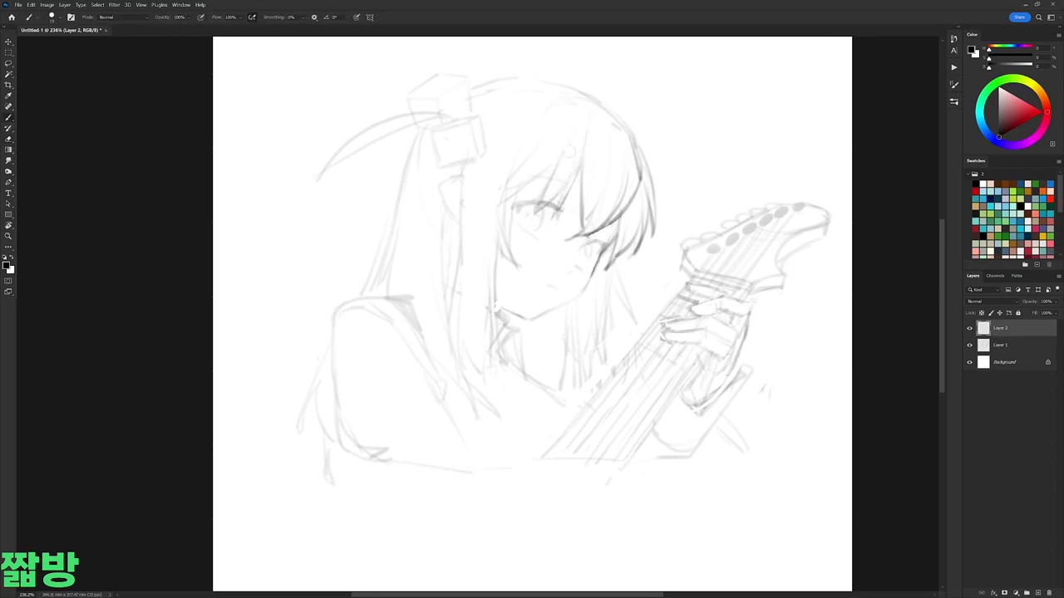
{"action": "left_click_drag", "start_coordinate": [575, 134], "coordinate": [503, 202]}
Step: Draw the upper lash lines of both eyes with darker strokes over the faded sketch
{"action": "mouse_move", "coordinate": [518, 198]}
{"action": "left_mouse_down"}
{"action": "mouse_move", "coordinate": [555, 201]}
{"action": "mouse_move", "coordinate": [560, 213]}
{"action": "mouse_move", "coordinate": [530, 218]}
{"action": "left_mouse_up"}
{"action": "left_click_drag", "start_coordinate": [580, 251], "coordinate": [604, 239]}
{"action": "left_click_drag", "start_coordinate": [523, 205], "coordinate": [557, 206]}
{"action": "key", "text": "ctrl+z"}
{"action": "left_click_drag", "start_coordinate": [520, 203], "coordinate": [525, 215]}
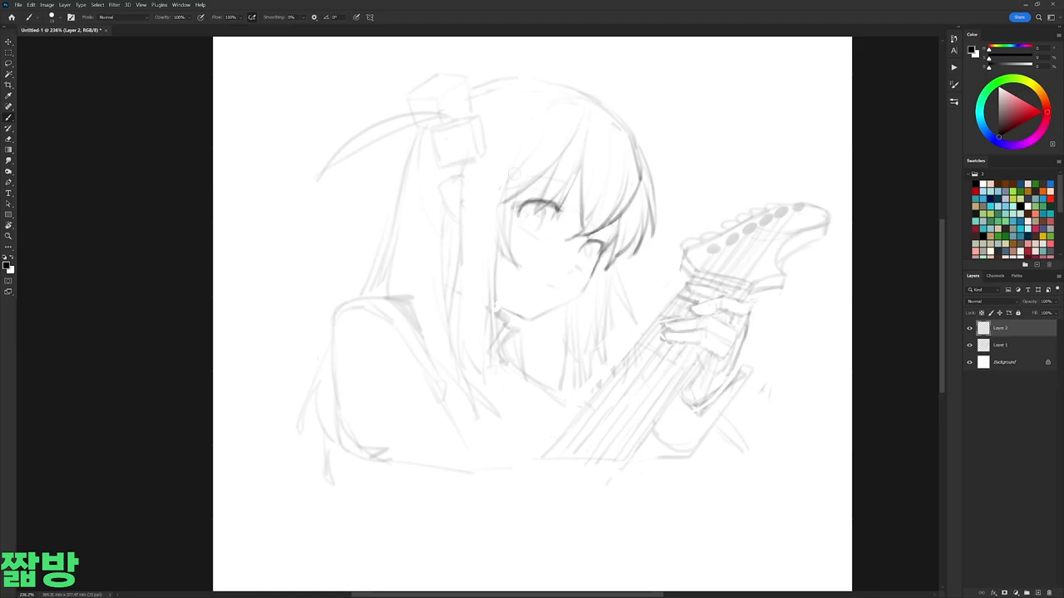
Step: Draw the jaw and chin line and the parting mark at the crown with darker strokes over the sketch
{"action": "left_click_drag", "start_coordinate": [545, 141], "coordinate": [522, 212]}
{"action": "left_click_drag", "start_coordinate": [605, 105], "coordinate": [585, 110]}
{"action": "mouse_move", "coordinate": [528, 180]}
{"action": "left_mouse_down"}
{"action": "mouse_move", "coordinate": [502, 206]}
{"action": "mouse_move", "coordinate": [502, 253]}
{"action": "mouse_move", "coordinate": [541, 66]}
{"action": "left_mouse_up"}
{"action": "key", "text": "r"}
{"action": "mouse_move", "coordinate": [522, 198]}
{"action": "left_mouse_down"}
{"action": "mouse_move", "coordinate": [532, 223]}
{"action": "mouse_move", "coordinate": [520, 268]}
{"action": "left_mouse_up"}
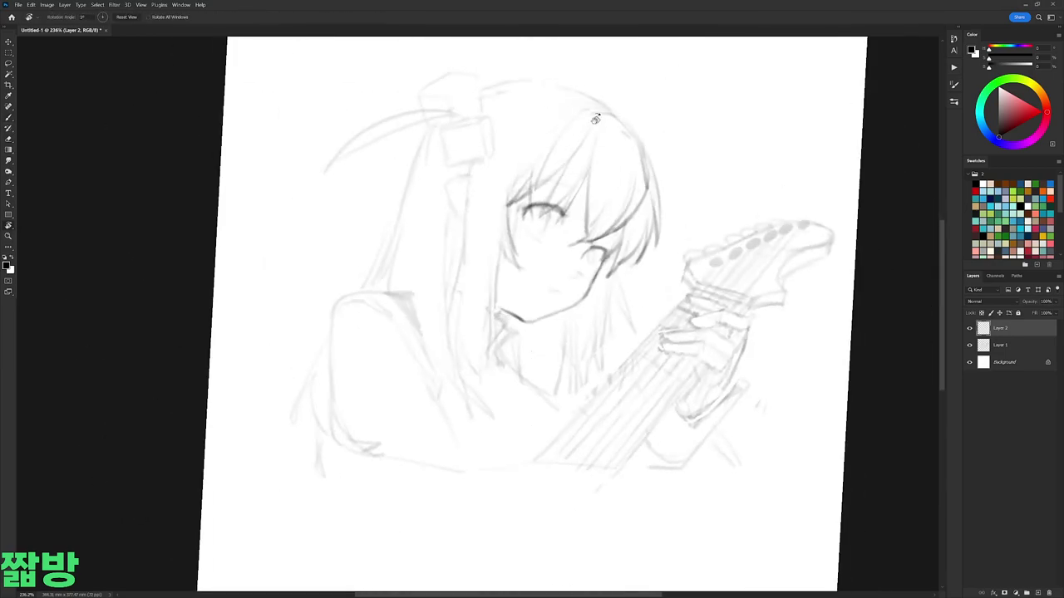
{"action": "left_click_drag", "start_coordinate": [506, 213], "coordinate": [500, 236]}
Step: Redraw the long near-side lock hanging beside the cheek, tapering its strands to points below the chin
{"action": "left_click_drag", "start_coordinate": [462, 186], "coordinate": [480, 332]}
{"action": "left_click_drag", "start_coordinate": [471, 214], "coordinate": [488, 370]}
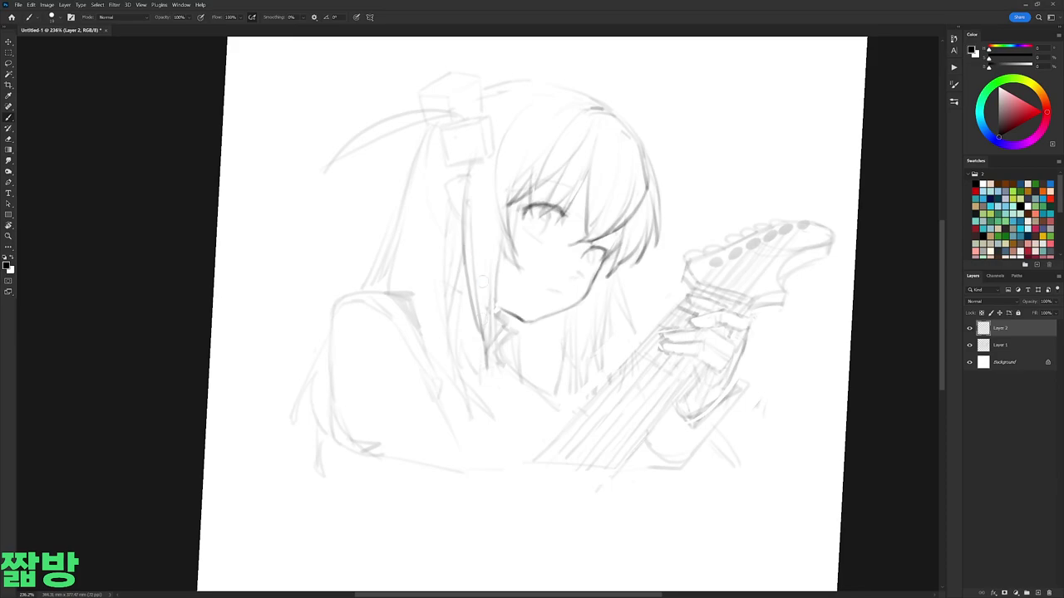
{"action": "left_click_drag", "start_coordinate": [452, 279], "coordinate": [450, 355]}
{"action": "mouse_move", "coordinate": [455, 312]}
{"action": "left_mouse_down"}
{"action": "mouse_move", "coordinate": [455, 356]}
{"action": "mouse_move", "coordinate": [490, 401]}
{"action": "left_mouse_up"}
{"action": "left_click_drag", "start_coordinate": [482, 356], "coordinate": [503, 406]}
{"action": "left_click_drag", "start_coordinate": [489, 323], "coordinate": [487, 379]}
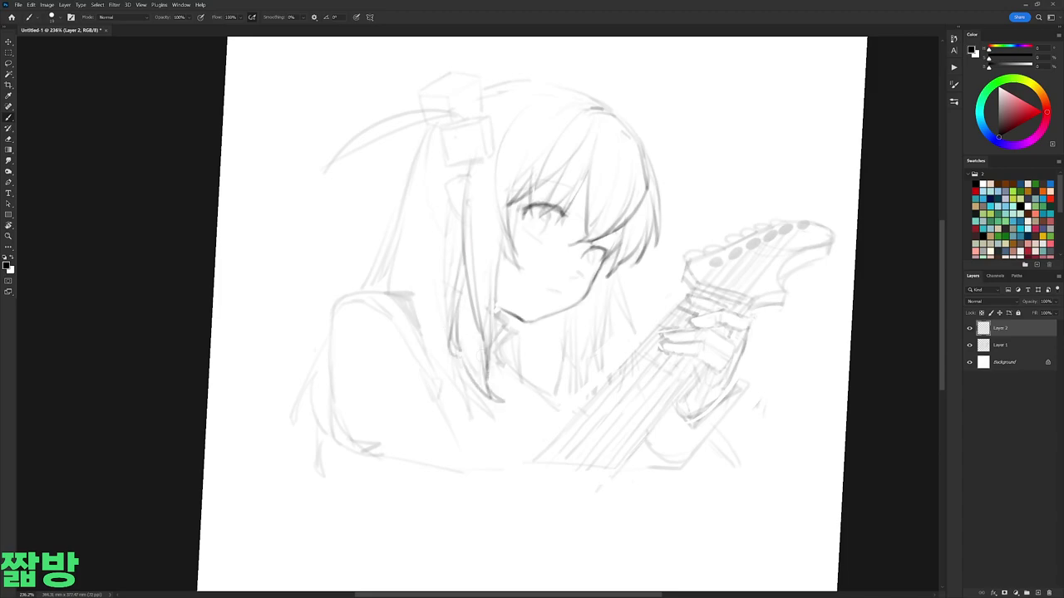
Step: Draw the irises and lower lid details of the eyes and add small nose and mouth marks
{"action": "left_click_drag", "start_coordinate": [681, 250], "coordinate": [640, 191]}
{"action": "left_click_drag", "start_coordinate": [486, 188], "coordinate": [497, 199]}
{"action": "mouse_move", "coordinate": [493, 192]}
{"action": "left_mouse_down"}
{"action": "mouse_move", "coordinate": [497, 212]}
{"action": "mouse_move", "coordinate": [508, 186]}
{"action": "mouse_move", "coordinate": [490, 206]}
{"action": "left_mouse_up"}
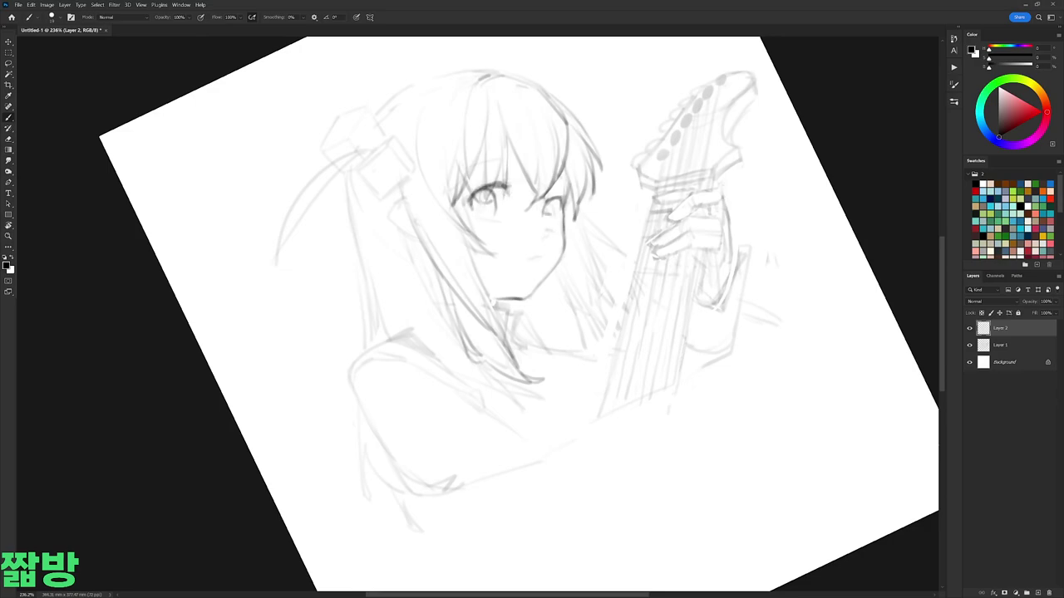
{"action": "mouse_move", "coordinate": [633, 174]}
{"action": "left_mouse_down"}
{"action": "mouse_move", "coordinate": [545, 247]}
{"action": "mouse_move", "coordinate": [561, 262]}
{"action": "mouse_move", "coordinate": [557, 254]}
{"action": "left_mouse_up"}
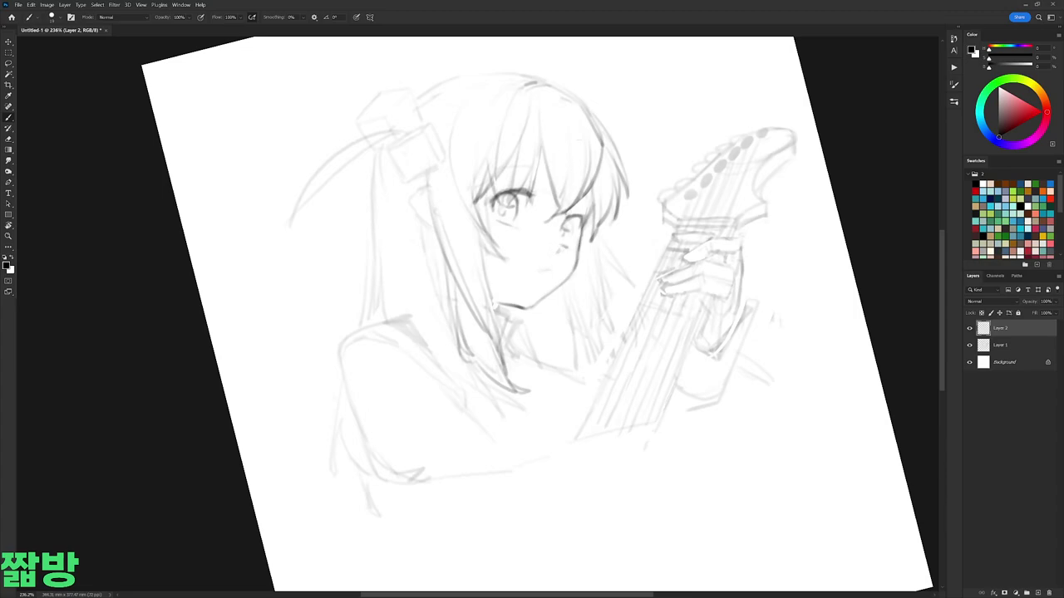
{"action": "key", "text": "e"}
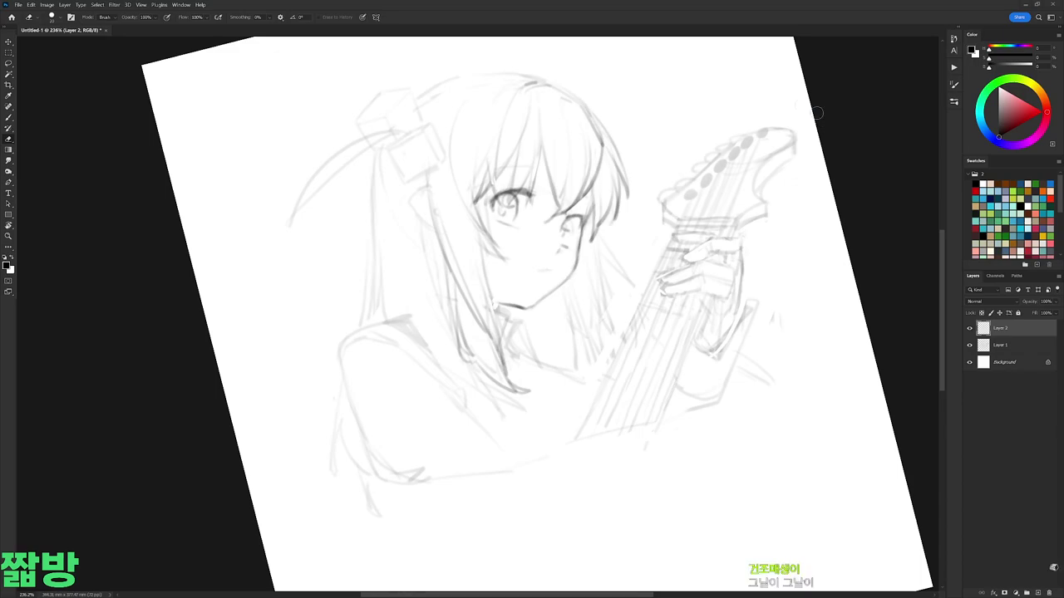
{"action": "key", "text": "b"}
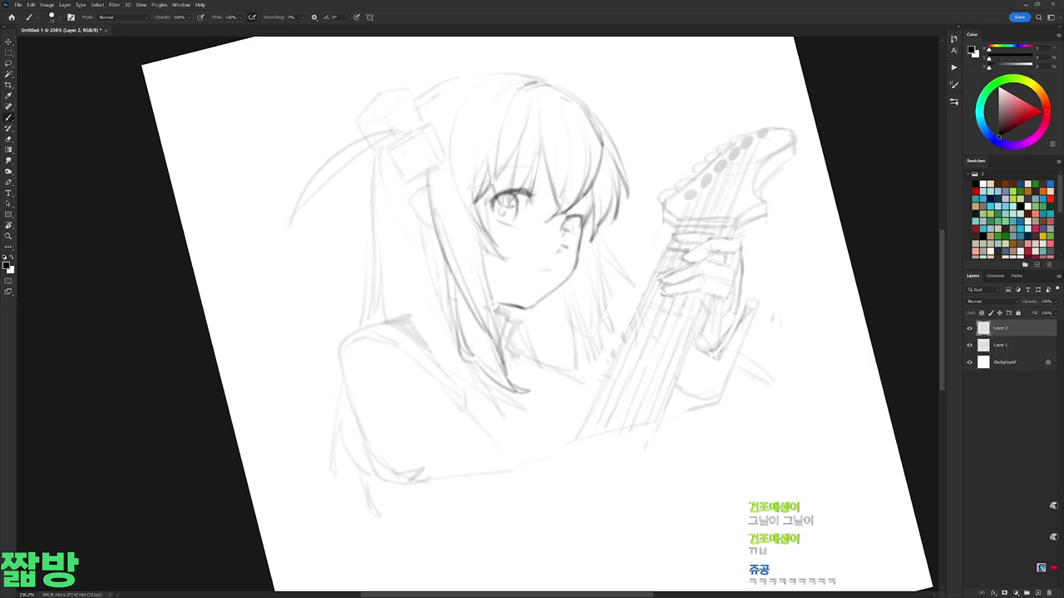
Step: Draw the ear behind the side lock below the cube ornament, then lasso it and adjust its shape
{"action": "left_click_drag", "start_coordinate": [665, 249], "coordinate": [715, 349]}
{"action": "mouse_move", "coordinate": [471, 173]}
{"action": "left_mouse_down"}
{"action": "mouse_move", "coordinate": [459, 226]}
{"action": "mouse_move", "coordinate": [470, 176]}
{"action": "left_mouse_up"}
{"action": "key", "text": "e"}
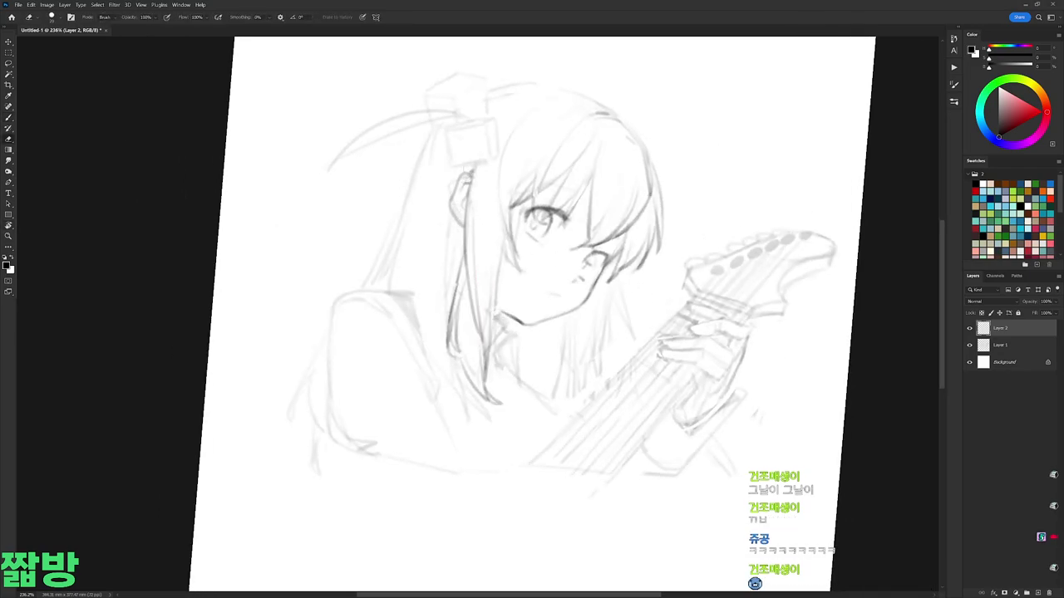
{"action": "key", "text": "l"}
{"action": "key", "text": "Return"}
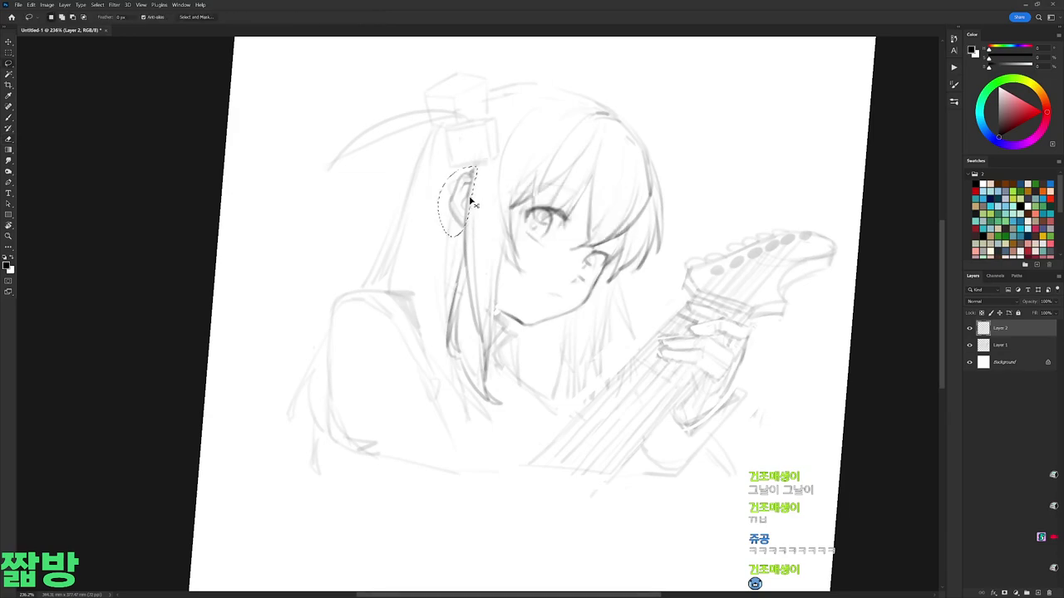
{"action": "key", "text": "b"}
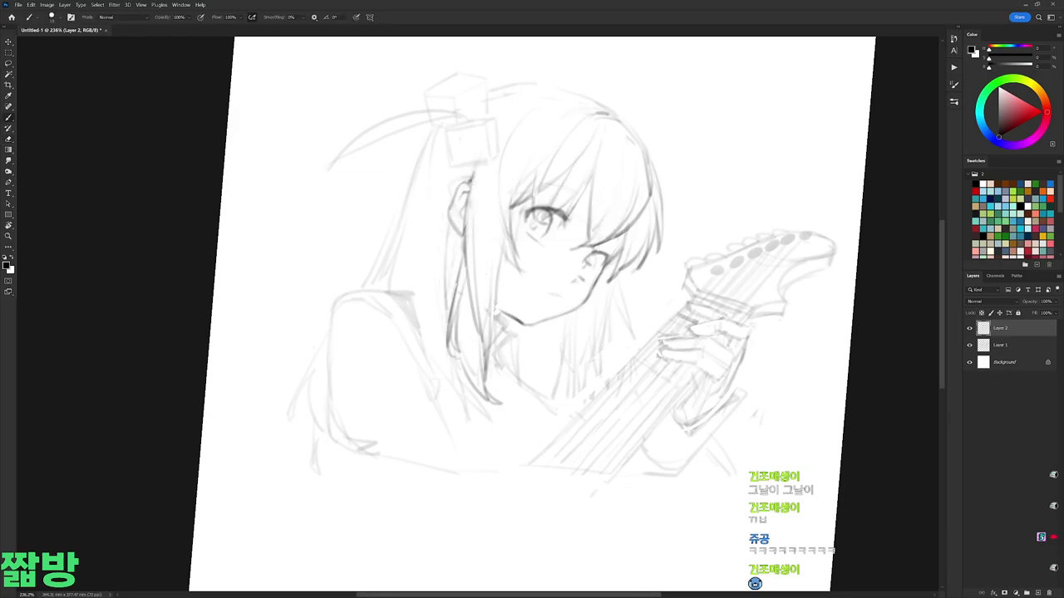
Step: Redraw the rear hair strands falling over the chest and the ponytail edge down to the shoulder, undoing a stray stroke
{"action": "mouse_move", "coordinate": [413, 272]}
{"action": "left_mouse_down"}
{"action": "mouse_move", "coordinate": [418, 344]}
{"action": "mouse_move", "coordinate": [430, 369]}
{"action": "mouse_move", "coordinate": [438, 364]}
{"action": "left_mouse_up"}
{"action": "left_click_drag", "start_coordinate": [422, 326], "coordinate": [465, 426]}
{"action": "left_click_drag", "start_coordinate": [474, 387], "coordinate": [487, 420]}
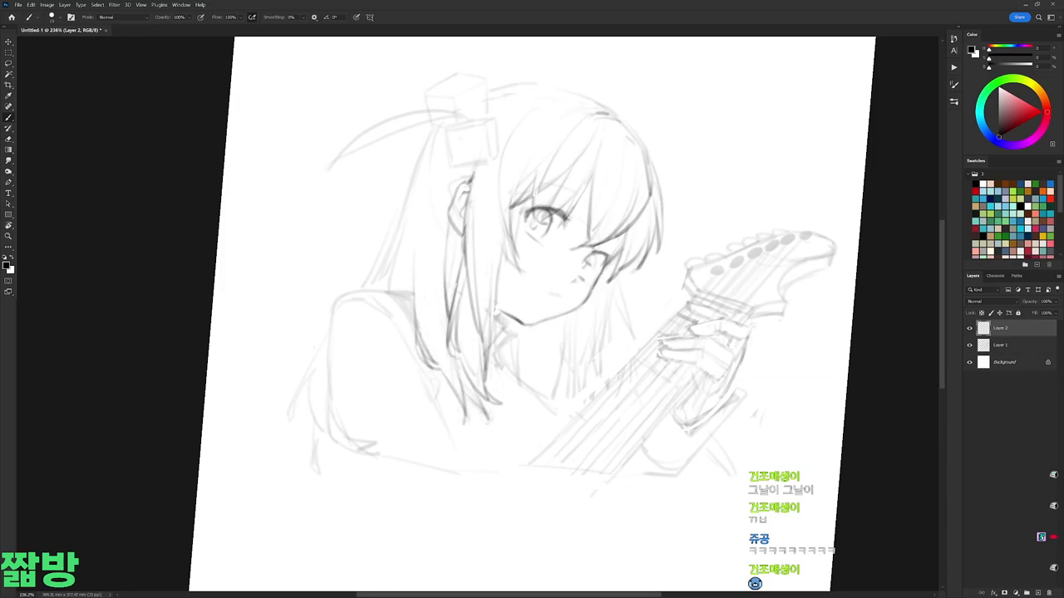
{"action": "key", "text": "r"}
{"action": "left_click_drag", "start_coordinate": [615, 158], "coordinate": [564, 139]}
{"action": "left_click_drag", "start_coordinate": [415, 182], "coordinate": [408, 213]}
{"action": "left_click_drag", "start_coordinate": [371, 180], "coordinate": [359, 340]}
{"action": "key", "text": "ctrl+z"}
{"action": "key", "text": "Escape"}
Step: Draw the shoulder top, the garment edge across the chest and the outer contour of the upper arm
{"action": "mouse_move", "coordinate": [372, 301]}
{"action": "left_mouse_down"}
{"action": "mouse_move", "coordinate": [412, 301]}
{"action": "mouse_move", "coordinate": [336, 319]}
{"action": "mouse_move", "coordinate": [335, 364]}
{"action": "left_mouse_up"}
{"action": "mouse_move", "coordinate": [345, 321]}
{"action": "left_mouse_down"}
{"action": "mouse_move", "coordinate": [336, 362]}
{"action": "mouse_move", "coordinate": [379, 319]}
{"action": "left_mouse_up"}
{"action": "mouse_move", "coordinate": [378, 321]}
{"action": "left_mouse_down"}
{"action": "mouse_move", "coordinate": [431, 376]}
{"action": "mouse_move", "coordinate": [456, 424]}
{"action": "left_mouse_up"}
{"action": "left_click_drag", "start_coordinate": [440, 370], "coordinate": [467, 444]}
{"action": "left_click_drag", "start_coordinate": [440, 400], "coordinate": [476, 460]}
{"action": "left_click_drag", "start_coordinate": [364, 376], "coordinate": [339, 446]}
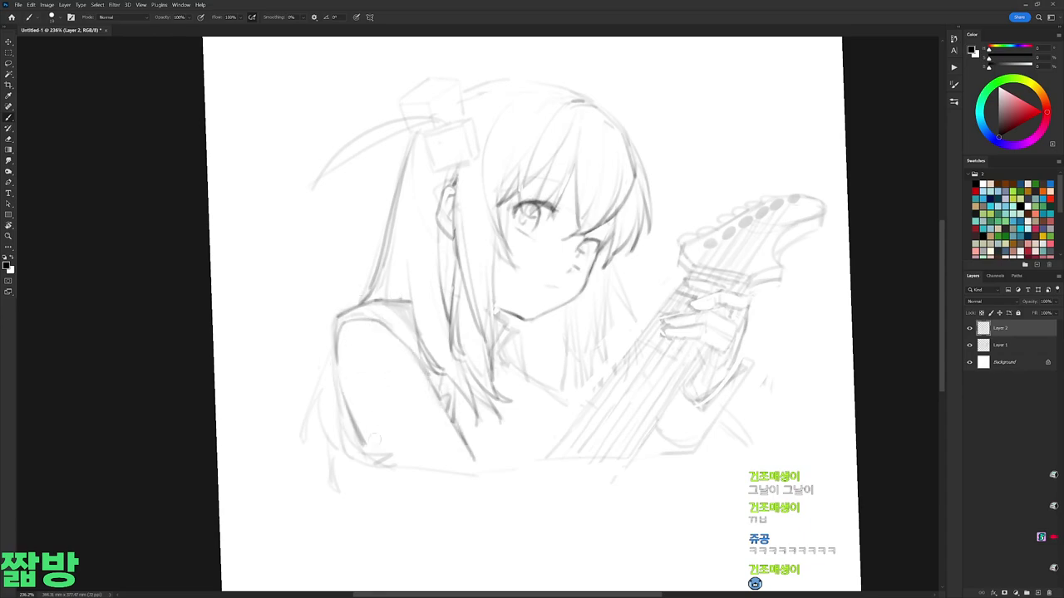
{"action": "left_click_drag", "start_coordinate": [412, 429], "coordinate": [364, 461]}
Step: Draw the curved hair locks trailing behind and below the upper arm, rotating the canvas to suit each stroke
{"action": "key", "text": "r"}
{"action": "left_click_drag", "start_coordinate": [582, 166], "coordinate": [665, 250]}
{"action": "left_click_drag", "start_coordinate": [326, 292], "coordinate": [303, 377]}
{"action": "left_click_drag", "start_coordinate": [298, 309], "coordinate": [284, 369]}
{"action": "left_click_drag", "start_coordinate": [331, 276], "coordinate": [264, 322]}
{"action": "key", "text": "r"}
{"action": "left_click_drag", "start_coordinate": [665, 249], "coordinate": [582, 166]}
{"action": "left_click_drag", "start_coordinate": [356, 430], "coordinate": [352, 507]}
{"action": "key", "text": "r"}
{"action": "left_click_drag", "start_coordinate": [582, 249], "coordinate": [648, 208]}
{"action": "left_click_drag", "start_coordinate": [314, 379], "coordinate": [301, 424]}
{"action": "mouse_move", "coordinate": [316, 382]}
{"action": "left_mouse_down"}
{"action": "mouse_move", "coordinate": [362, 409]}
{"action": "mouse_move", "coordinate": [382, 398]}
{"action": "left_mouse_up"}
Step: Draw the top contour of the head from the cube ornaments toward the parting, then reset the canvas rotation
{"action": "key", "text": "r"}
{"action": "left_click_drag", "start_coordinate": [522, 289], "coordinate": [398, 292]}
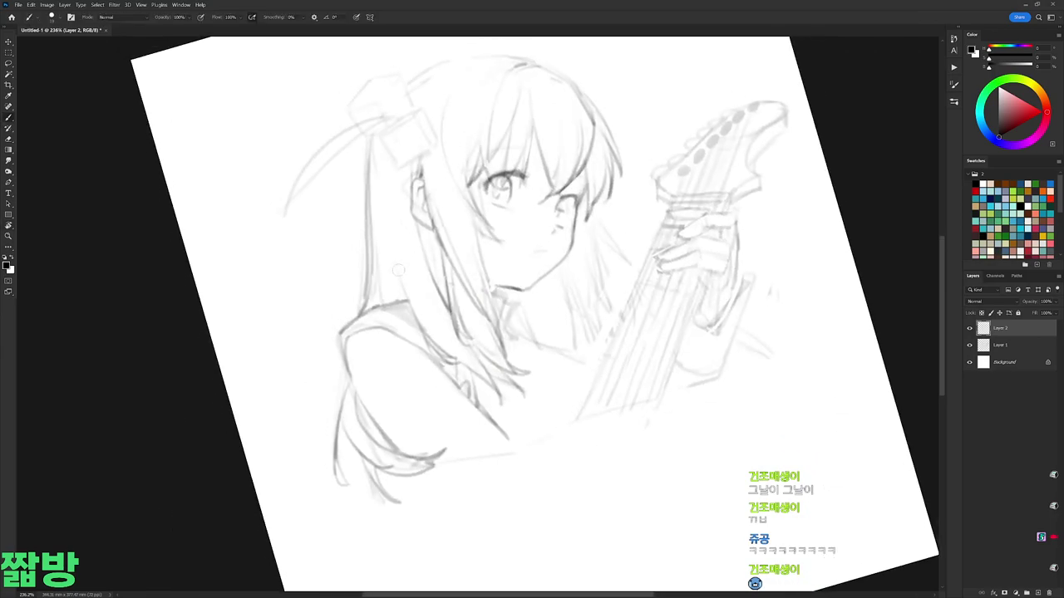
{"action": "left_click_drag", "start_coordinate": [656, 181], "coordinate": [399, 108]}
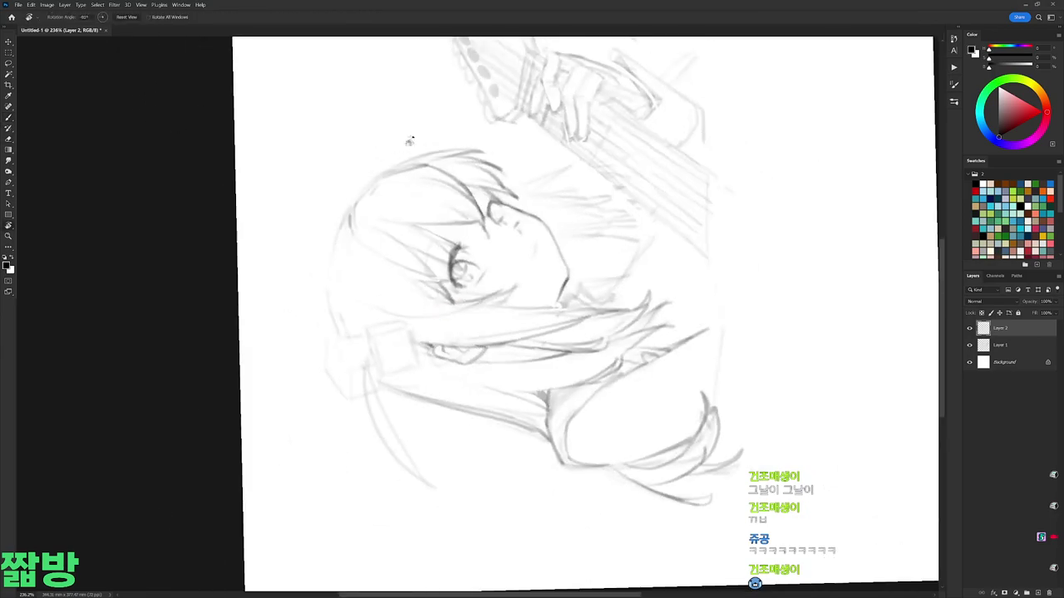
{"action": "key", "text": "r"}
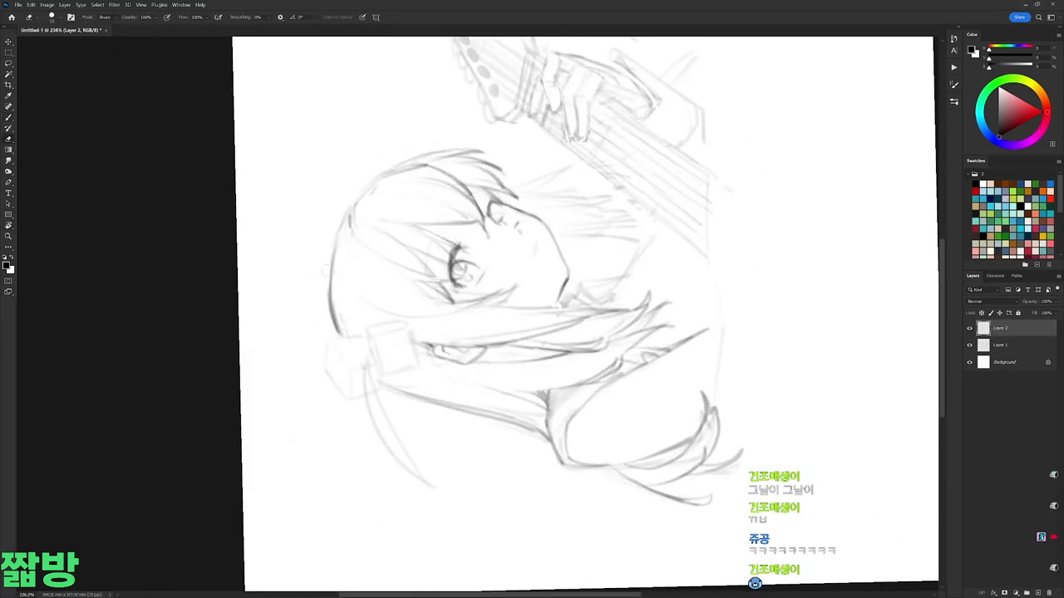
{"action": "mouse_move", "coordinate": [337, 241]}
{"action": "left_mouse_down"}
{"action": "mouse_move", "coordinate": [352, 217]}
{"action": "mouse_move", "coordinate": [511, 157]}
{"action": "left_mouse_up"}
{"action": "key", "text": "r"}
{"action": "key", "text": "Escape"}
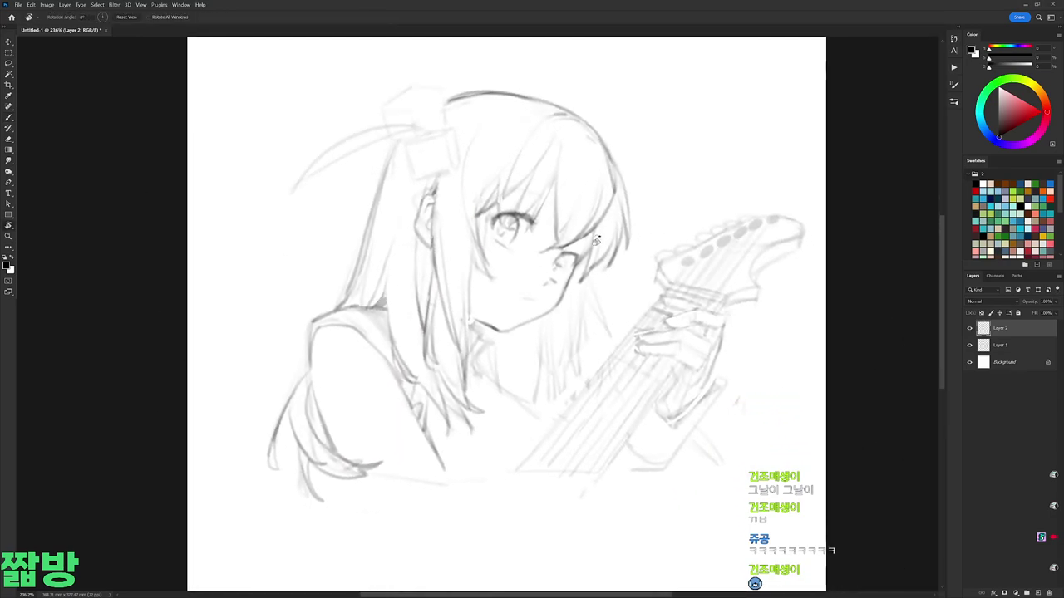
Step: Draw the far-side hair strand behind the cheek, and briefly hide the sketch layer to check the linework
{"action": "mouse_move", "coordinate": [591, 281]}
{"action": "left_mouse_down"}
{"action": "mouse_move", "coordinate": [611, 367]}
{"action": "mouse_move", "coordinate": [580, 376]}
{"action": "left_mouse_up"}
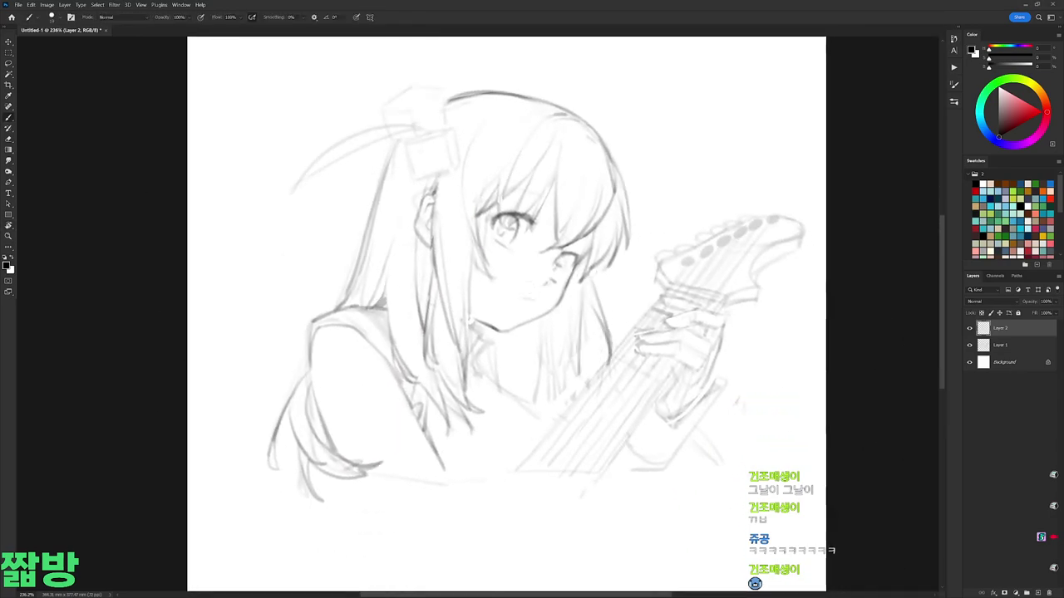
{"action": "key", "text": "r"}
{"action": "left_click_drag", "start_coordinate": [665, 249], "coordinate": [632, 150]}
{"action": "left_click", "coordinate": [969, 345]}
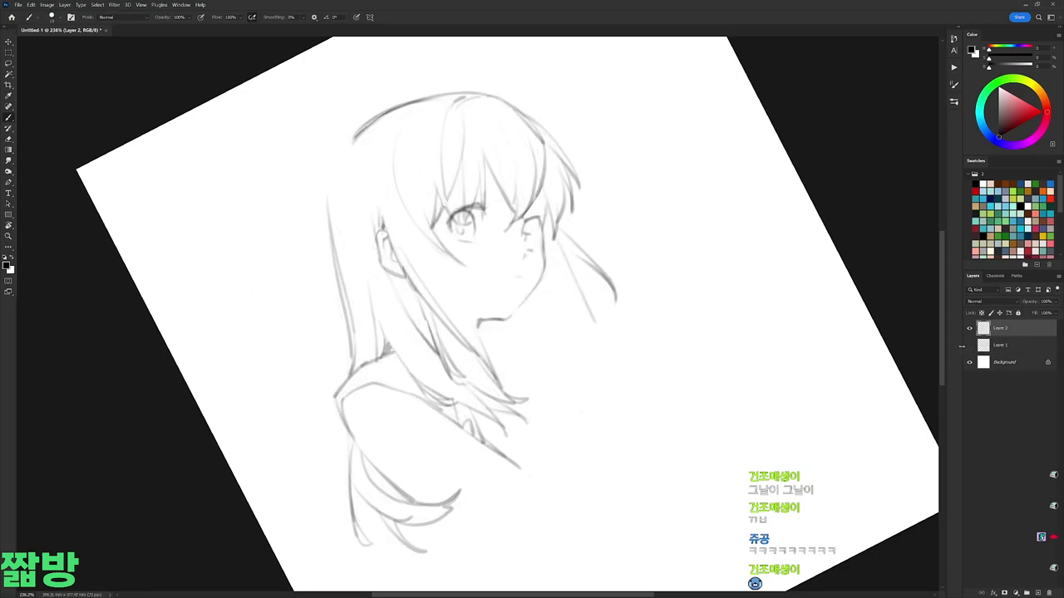
{"action": "left_click_drag", "start_coordinate": [896, 311], "coordinate": [856, 311]}
{"action": "left_click", "coordinate": [969, 345]}
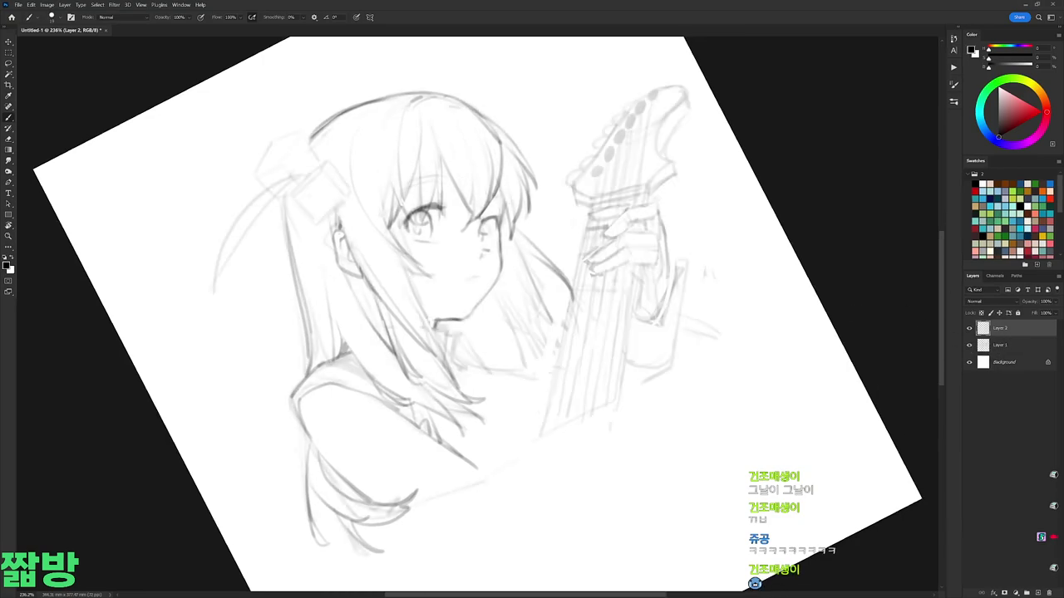
Step: Draw the small folded collar beneath the chin on the near side of the neck
{"action": "key", "text": "r"}
{"action": "left_click_drag", "start_coordinate": [416, 166], "coordinate": [532, 141]}
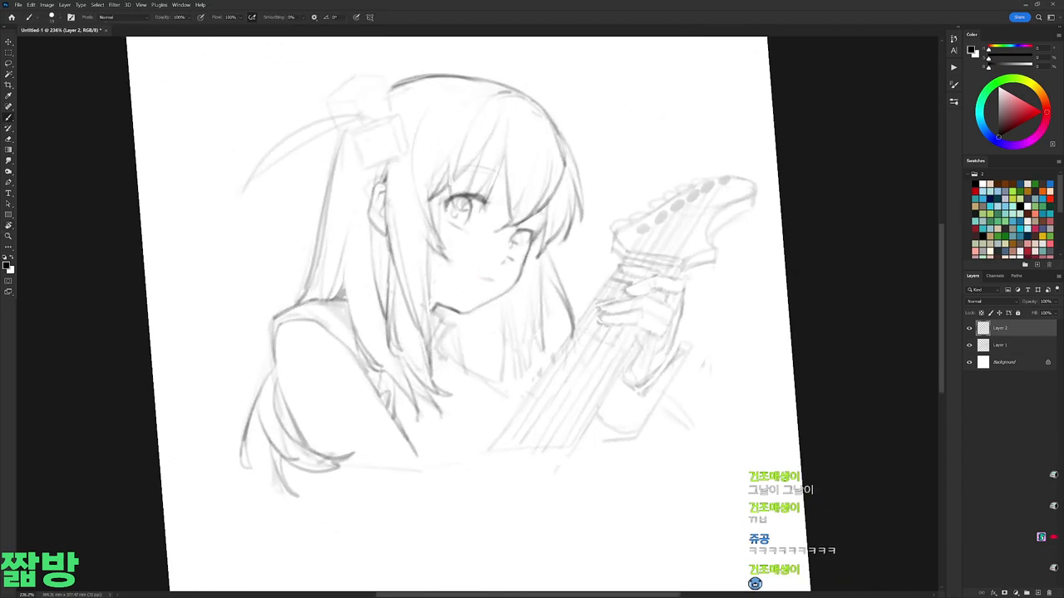
{"action": "key", "text": "r"}
{"action": "left_click_drag", "start_coordinate": [435, 356], "coordinate": [558, 342]}
{"action": "key", "text": "b"}
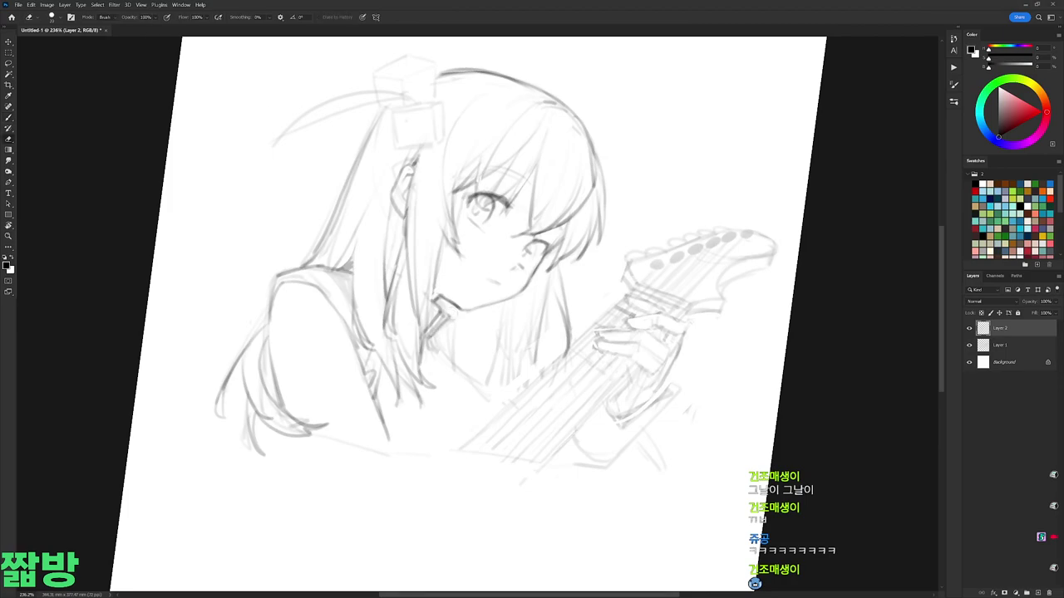
{"action": "left_click_drag", "start_coordinate": [442, 324], "coordinate": [430, 349]}
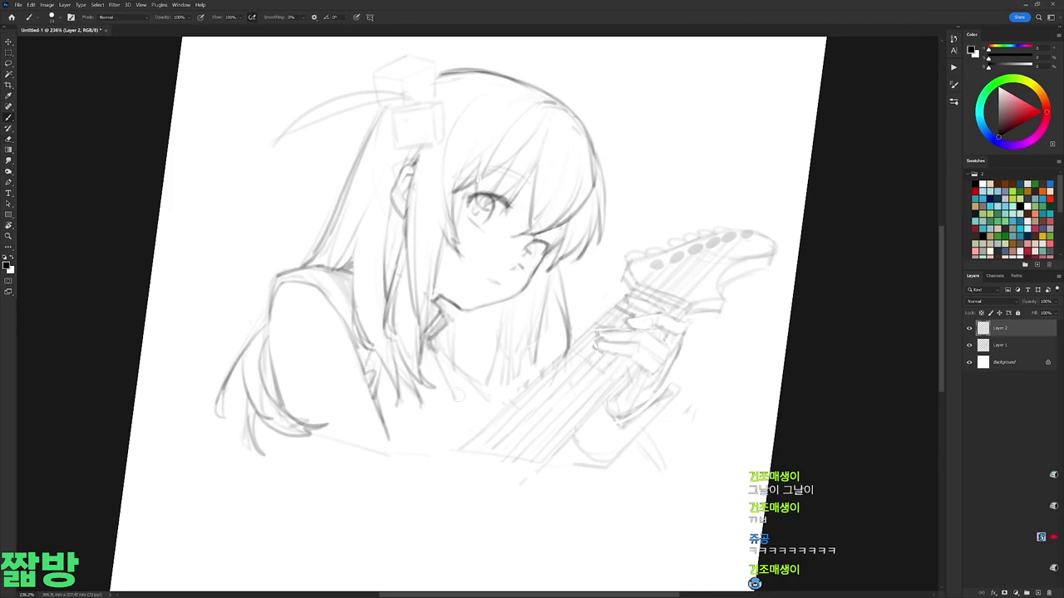
Step: Draw the neckline and garment front edges running from the collar down to the guitar neck
{"action": "key", "text": "r"}
{"action": "key", "text": "Escape"}
{"action": "key", "text": "b"}
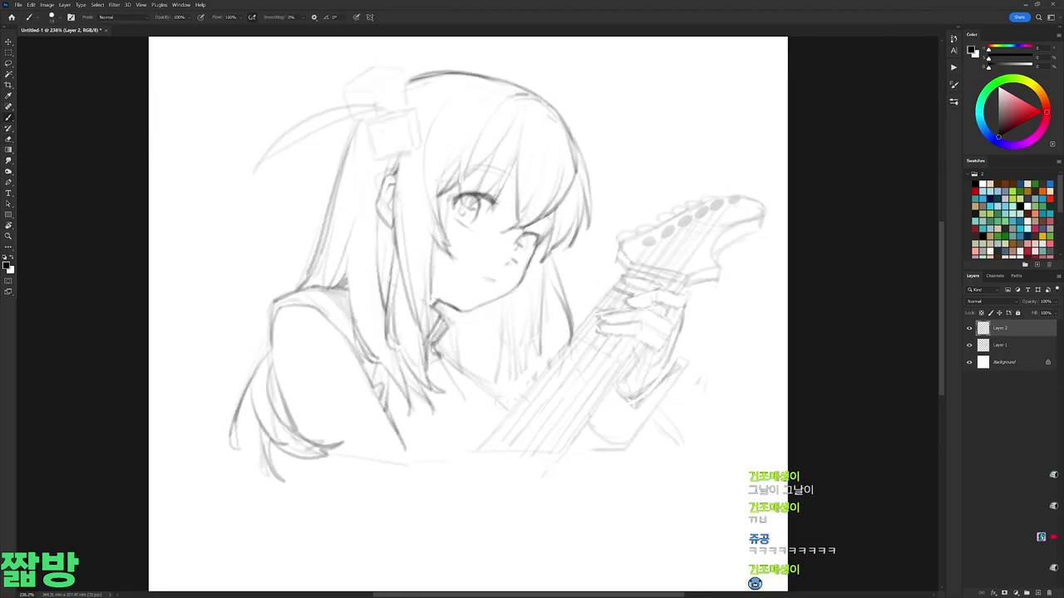
{"action": "left_click_drag", "start_coordinate": [490, 392], "coordinate": [505, 421]}
{"action": "mouse_move", "coordinate": [445, 383]}
{"action": "left_mouse_down"}
{"action": "mouse_move", "coordinate": [481, 443]}
{"action": "mouse_move", "coordinate": [514, 409]}
{"action": "left_mouse_up"}
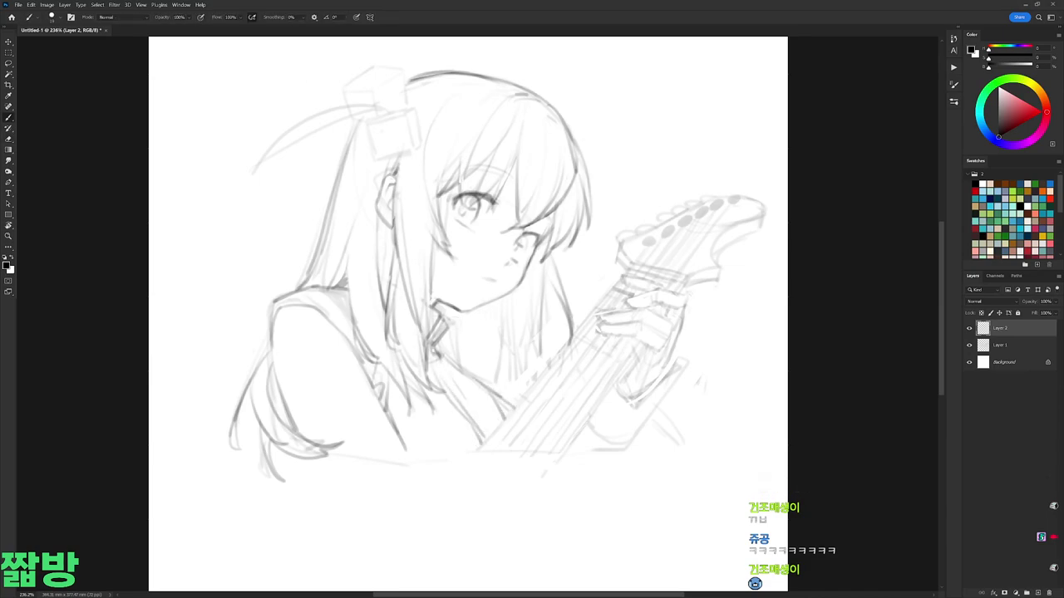
Step: Add strands to the far-side hair hanging behind the neck down to the guitar, and darken the shoulder folds
{"action": "key", "text": "r"}
{"action": "left_click_drag", "start_coordinate": [453, 349], "coordinate": [498, 336]}
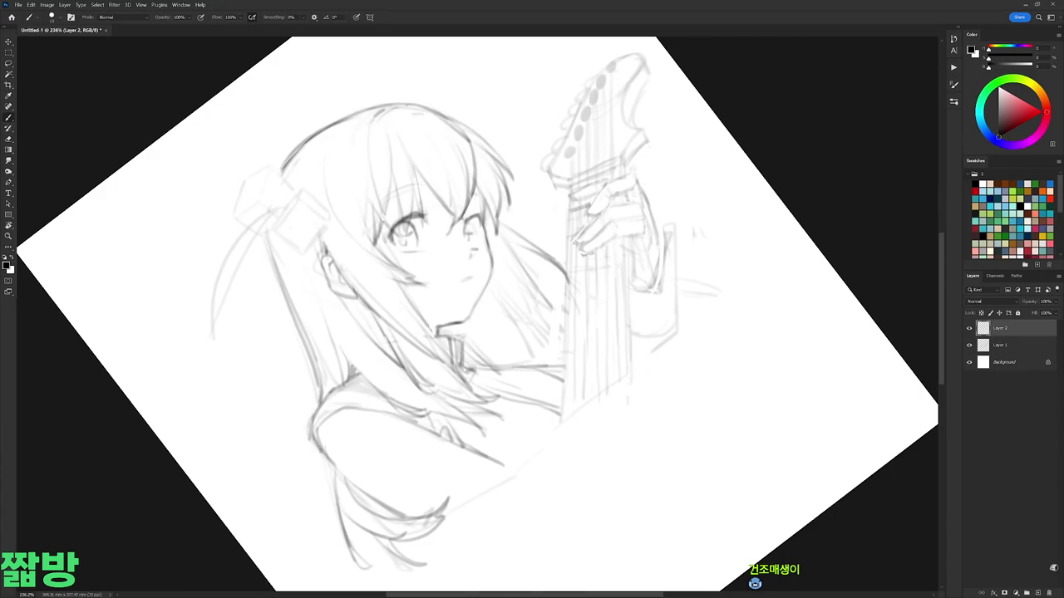
{"action": "key", "text": "r"}
{"action": "left_click_drag", "start_coordinate": [525, 282], "coordinate": [560, 348]}
{"action": "left_click_drag", "start_coordinate": [490, 400], "coordinate": [484, 438]}
{"action": "left_click_drag", "start_coordinate": [519, 309], "coordinate": [510, 402]}
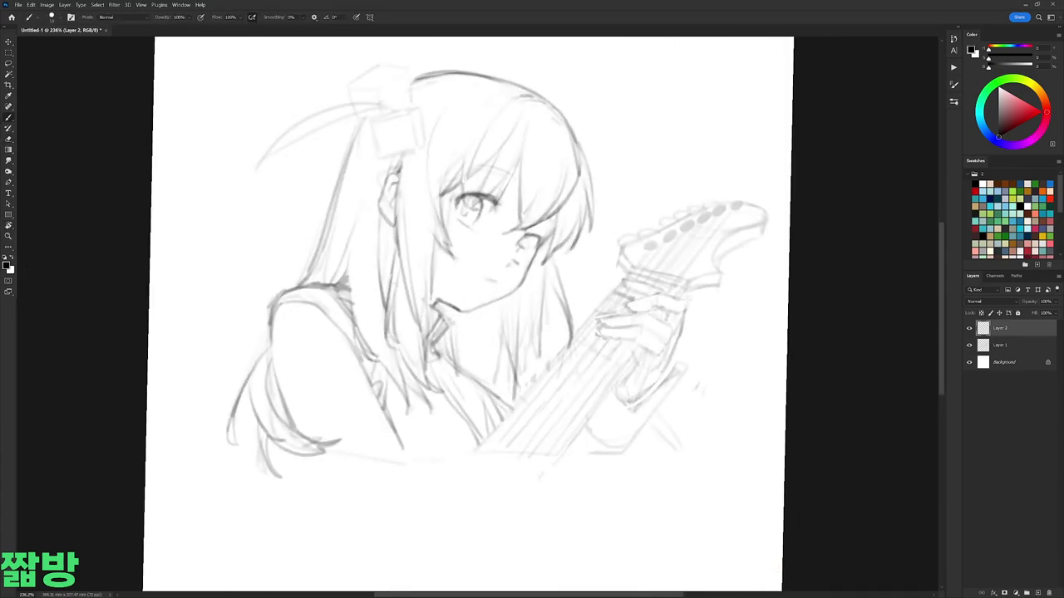
{"action": "left_click_drag", "start_coordinate": [528, 308], "coordinate": [512, 404]}
{"action": "mouse_move", "coordinate": [504, 327]}
{"action": "left_mouse_down"}
{"action": "mouse_move", "coordinate": [489, 384]}
{"action": "mouse_move", "coordinate": [498, 397]}
{"action": "left_mouse_up"}
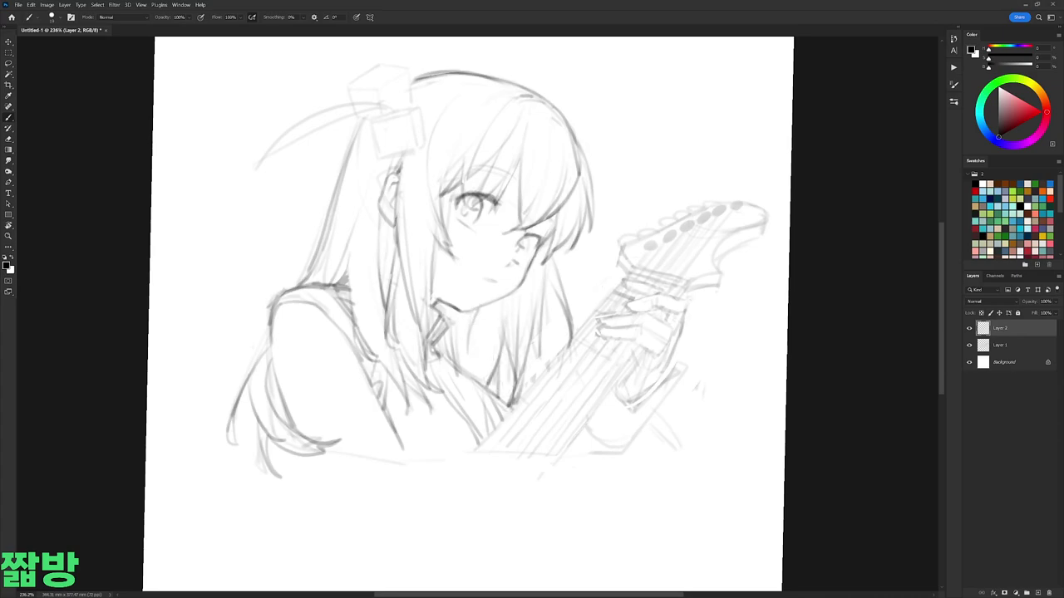
Step: Draw both long edges of the guitar neck with darker straight lines
{"action": "left_click_drag", "start_coordinate": [579, 222], "coordinate": [569, 252]}
{"action": "left_click_drag", "start_coordinate": [532, 316], "coordinate": [581, 250]}
{"action": "mouse_move", "coordinate": [605, 207]}
{"action": "left_mouse_down"}
{"action": "mouse_move", "coordinate": [525, 465]}
{"action": "mouse_move", "coordinate": [603, 427]}
{"action": "left_mouse_up"}
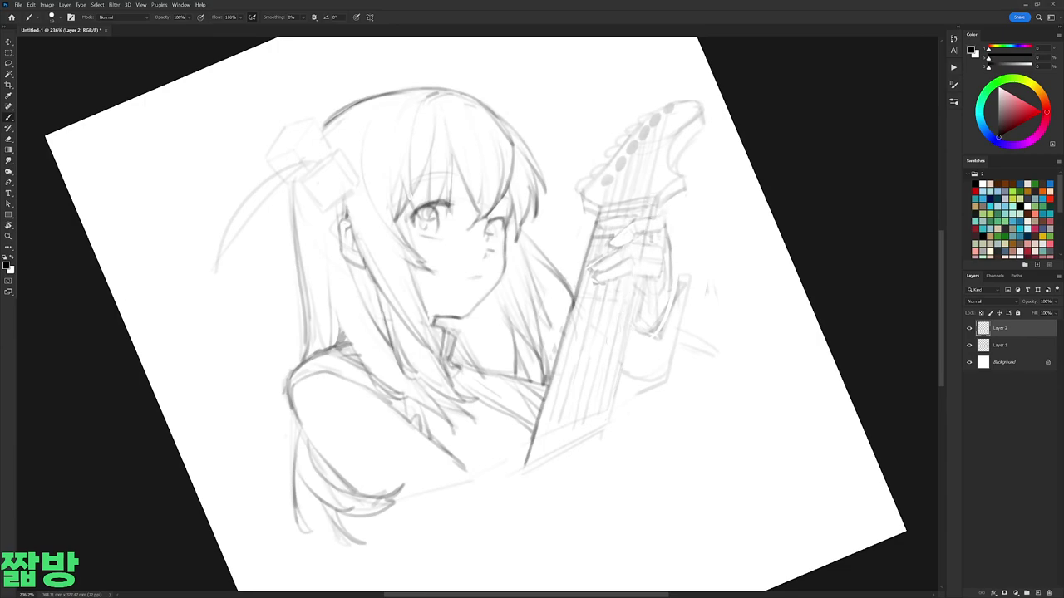
{"action": "left_click_drag", "start_coordinate": [607, 403], "coordinate": [513, 456]}
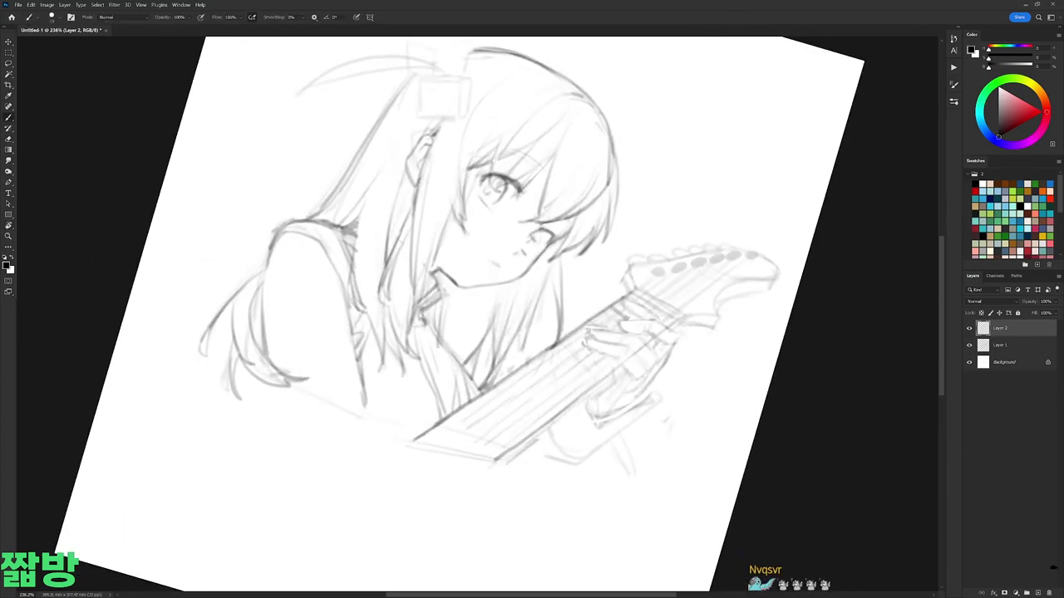
{"action": "mouse_move", "coordinate": [608, 385]}
{"action": "left_mouse_down"}
{"action": "mouse_move", "coordinate": [740, 357]}
{"action": "mouse_move", "coordinate": [640, 282]}
{"action": "mouse_move", "coordinate": [583, 215]}
{"action": "left_mouse_up"}
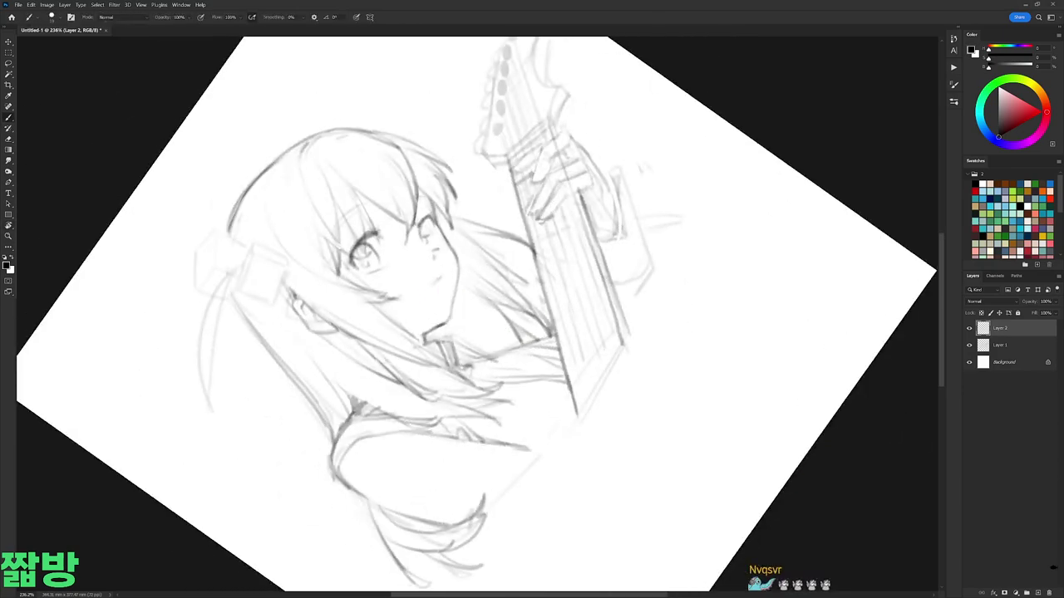
Step: Draw the lower fingers gripping the guitar neck, cleaning up overlapping lines as needed
{"action": "left_click_drag", "start_coordinate": [559, 189], "coordinate": [536, 222]}
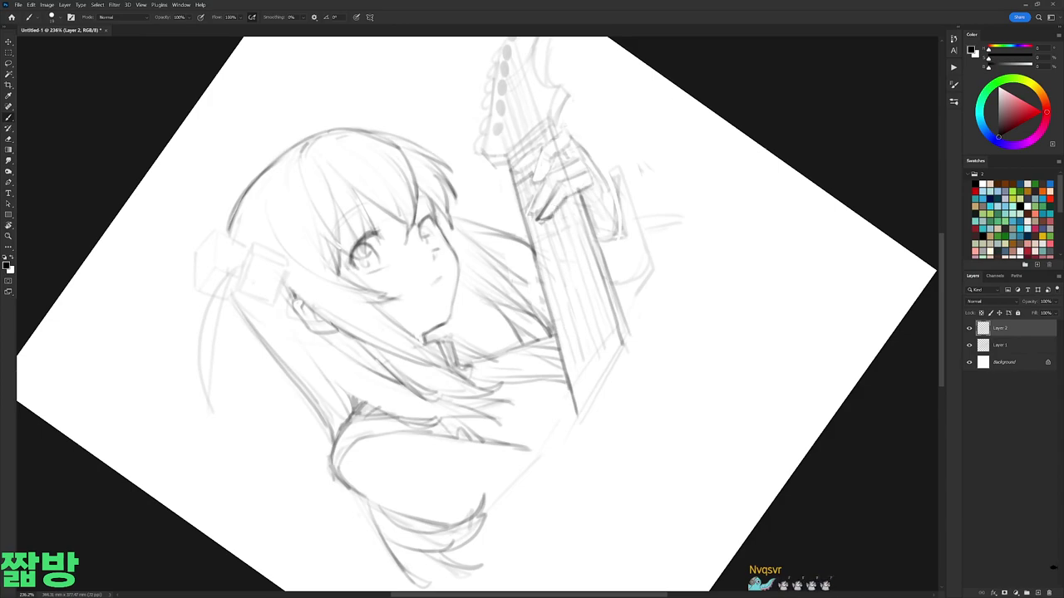
{"action": "left_click_drag", "start_coordinate": [665, 250], "coordinate": [690, 324]}
{"action": "mouse_move", "coordinate": [645, 247]}
{"action": "left_mouse_down"}
{"action": "mouse_move", "coordinate": [611, 255]}
{"action": "mouse_move", "coordinate": [645, 250]}
{"action": "mouse_move", "coordinate": [650, 275]}
{"action": "left_mouse_up"}
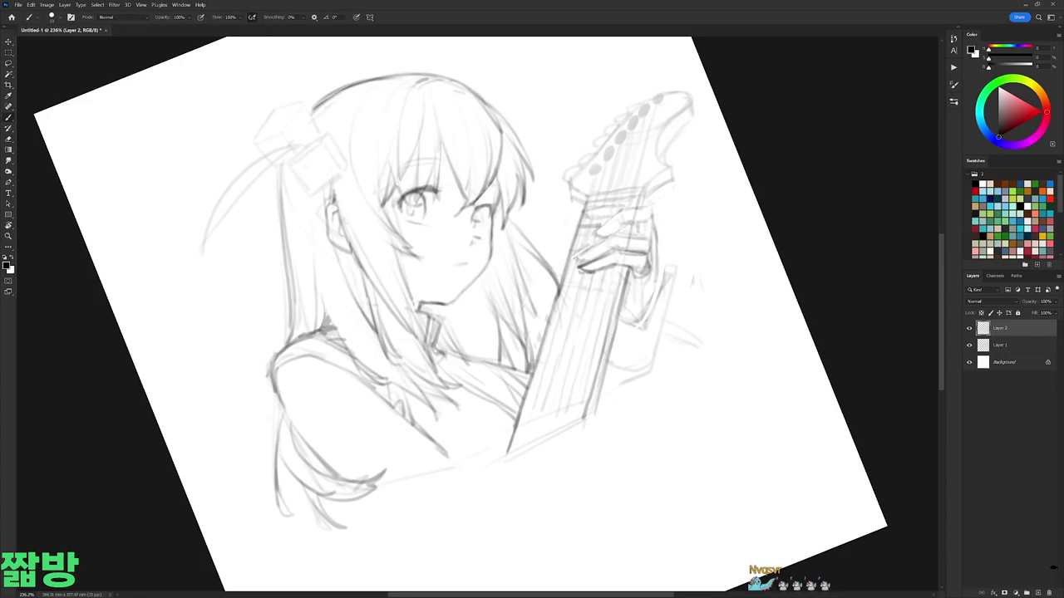
{"action": "left_click_drag", "start_coordinate": [649, 239], "coordinate": [649, 266]}
{"action": "mouse_move", "coordinate": [649, 266]}
{"action": "left_mouse_down"}
{"action": "mouse_move", "coordinate": [478, 204]}
{"action": "mouse_move", "coordinate": [490, 196]}
{"action": "left_mouse_up"}
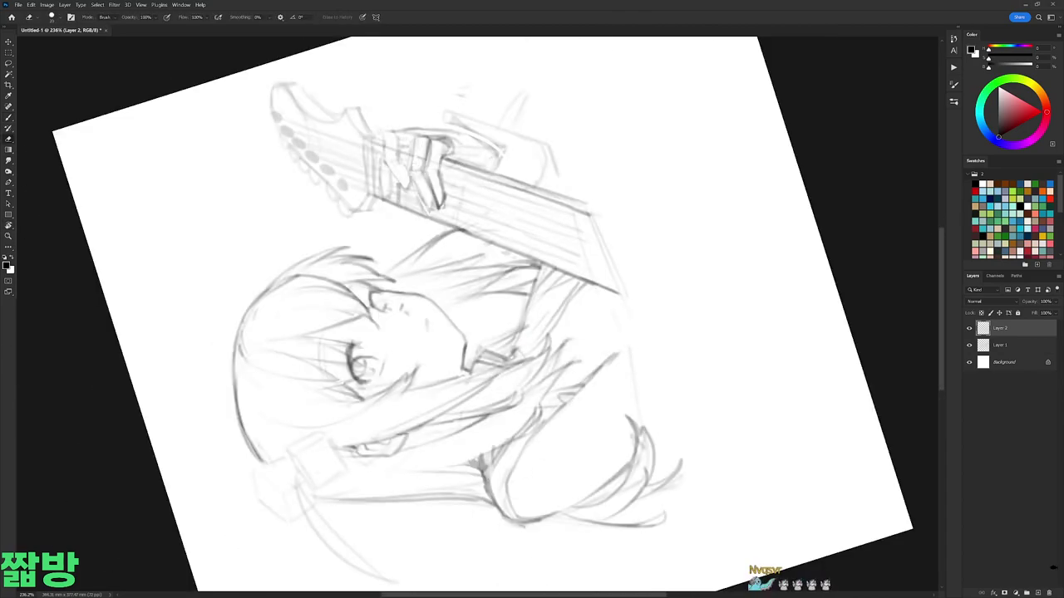
{"action": "left_click_drag", "start_coordinate": [428, 174], "coordinate": [420, 203]}
{"action": "left_click_drag", "start_coordinate": [632, 199], "coordinate": [574, 452]}
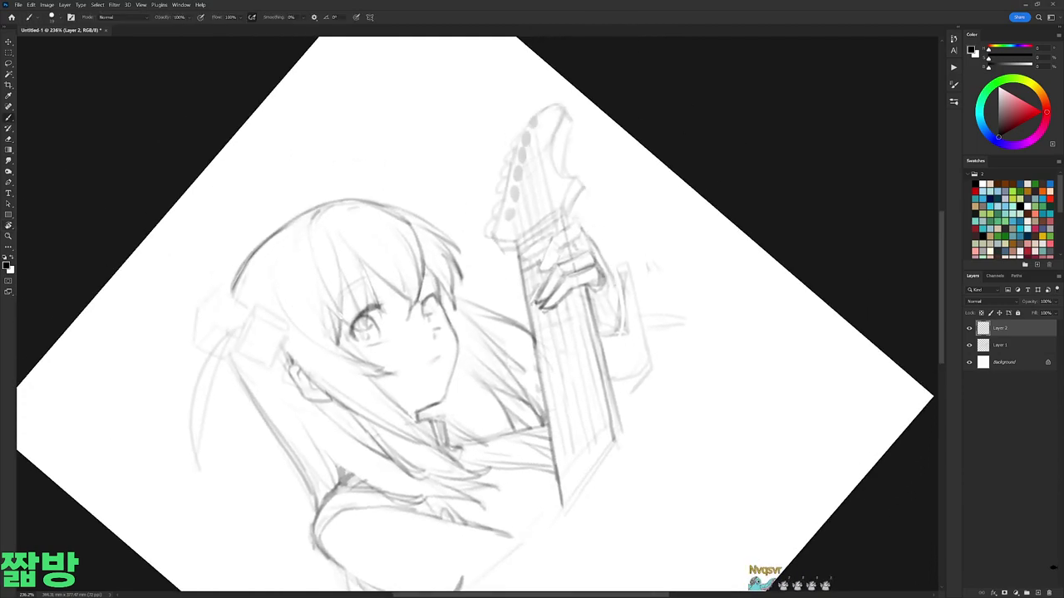
Step: Draw the upper fingers and knuckles of the fretting hand, undoing and erasing stray strokes
{"action": "mouse_move", "coordinate": [595, 225]}
{"action": "left_mouse_down"}
{"action": "mouse_move", "coordinate": [601, 257]}
{"action": "mouse_move", "coordinate": [532, 350]}
{"action": "left_mouse_up"}
{"action": "left_click_drag", "start_coordinate": [465, 168], "coordinate": [470, 207]}
{"action": "key", "text": "ctrl+z"}
{"action": "left_click_drag", "start_coordinate": [455, 171], "coordinate": [471, 244]}
{"action": "left_click_drag", "start_coordinate": [690, 274], "coordinate": [582, 116]}
{"action": "key", "text": "e"}
{"action": "key", "text": "b"}
{"action": "left_click_drag", "start_coordinate": [536, 246], "coordinate": [553, 272]}
{"action": "key", "text": "e"}
{"action": "key", "text": "b"}
{"action": "key", "text": "r"}
{"action": "left_click_drag", "start_coordinate": [707, 167], "coordinate": [715, 366]}
{"action": "key", "text": "b"}
{"action": "left_click_drag", "start_coordinate": [609, 346], "coordinate": [595, 366]}
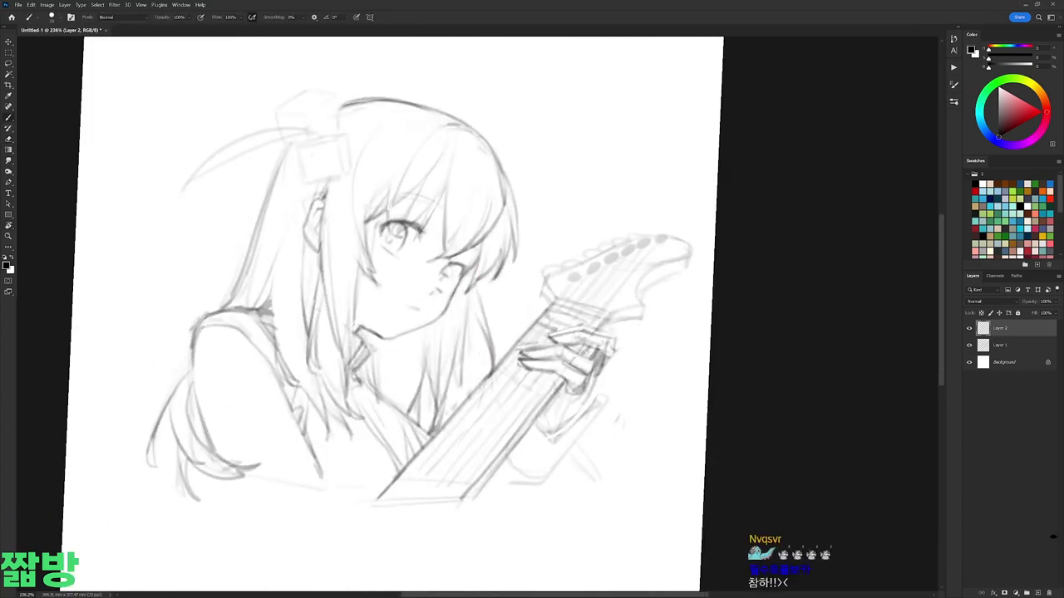
Step: Darken the back of the fretting hand and the shaded gap behind the fingers on the guitar neck
{"action": "left_click_drag", "start_coordinate": [582, 250], "coordinate": [535, 35]}
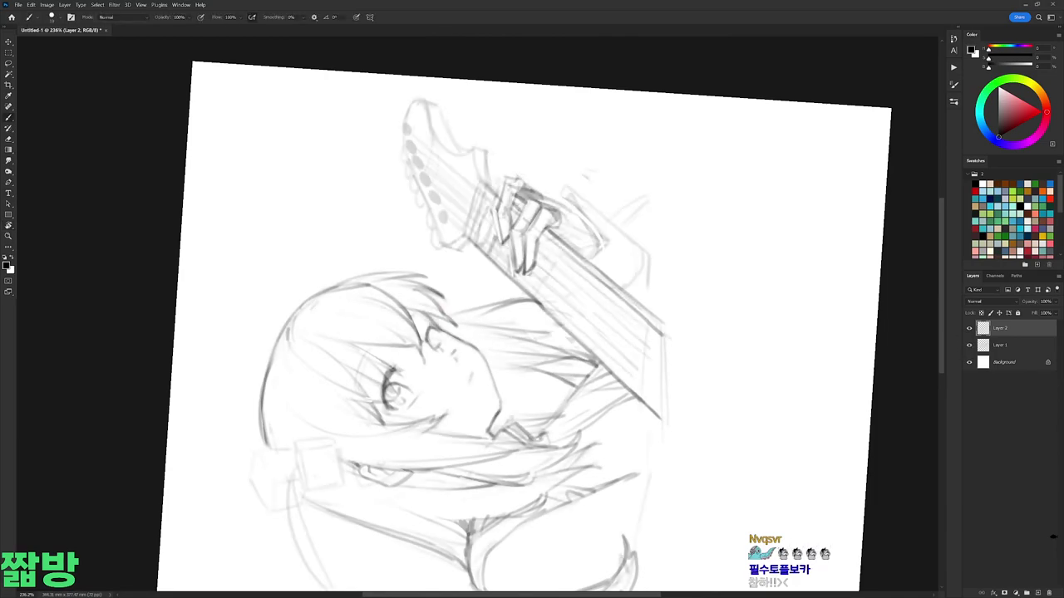
{"action": "left_click_drag", "start_coordinate": [492, 197], "coordinate": [479, 248]}
{"action": "mouse_move", "coordinate": [497, 185]}
{"action": "left_mouse_down"}
{"action": "mouse_move", "coordinate": [484, 215]}
{"action": "mouse_move", "coordinate": [496, 189]}
{"action": "left_mouse_up"}
{"action": "mouse_move", "coordinate": [648, 249]}
{"action": "left_mouse_down"}
{"action": "mouse_move", "coordinate": [712, 266]}
{"action": "mouse_move", "coordinate": [748, 324]}
{"action": "left_mouse_up"}
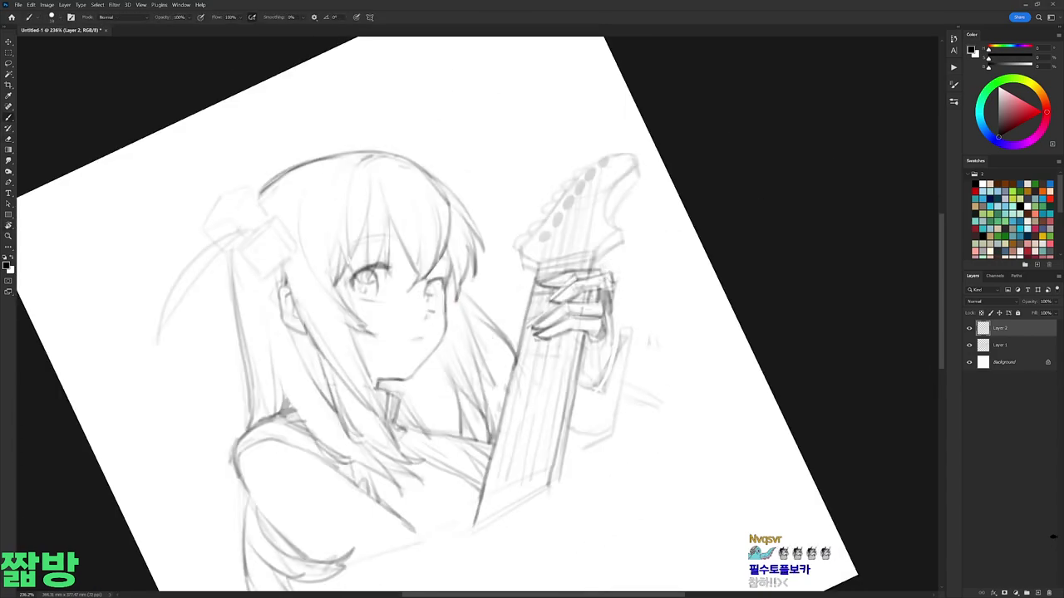
{"action": "left_click_drag", "start_coordinate": [594, 296], "coordinate": [587, 348]}
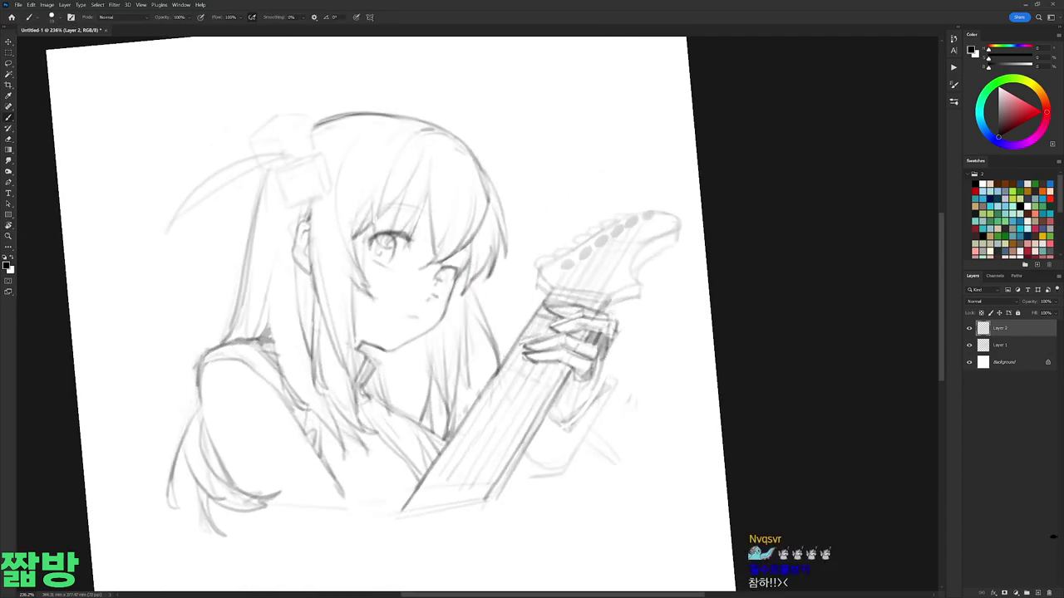
Step: Redraw the guitar headstock outline and nut with darker lines, and add the row of oval tuning pegs
{"action": "left_click_drag", "start_coordinate": [549, 280], "coordinate": [555, 326]}
{"action": "left_click_drag", "start_coordinate": [496, 226], "coordinate": [527, 201]}
{"action": "left_click_drag", "start_coordinate": [436, 330], "coordinate": [466, 299]}
{"action": "left_click_drag", "start_coordinate": [512, 266], "coordinate": [532, 252]}
{"action": "mouse_move", "coordinate": [514, 242]}
{"action": "left_mouse_down"}
{"action": "mouse_move", "coordinate": [517, 257]}
{"action": "mouse_move", "coordinate": [532, 257]}
{"action": "mouse_move", "coordinate": [557, 184]}
{"action": "mouse_move", "coordinate": [599, 136]}
{"action": "mouse_move", "coordinate": [611, 169]}
{"action": "mouse_move", "coordinate": [590, 241]}
{"action": "left_mouse_up"}
{"action": "left_click_drag", "start_coordinate": [621, 173], "coordinate": [603, 221]}
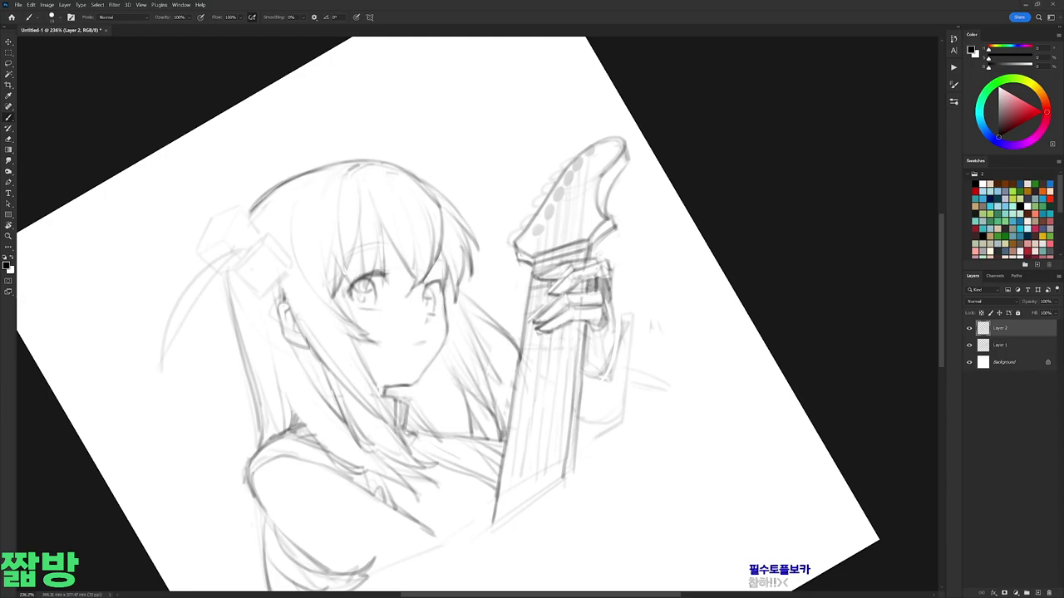
{"action": "mouse_move", "coordinate": [554, 248]}
{"action": "left_mouse_down"}
{"action": "mouse_move", "coordinate": [568, 230]}
{"action": "mouse_move", "coordinate": [545, 226]}
{"action": "mouse_move", "coordinate": [572, 176]}
{"action": "left_mouse_up"}
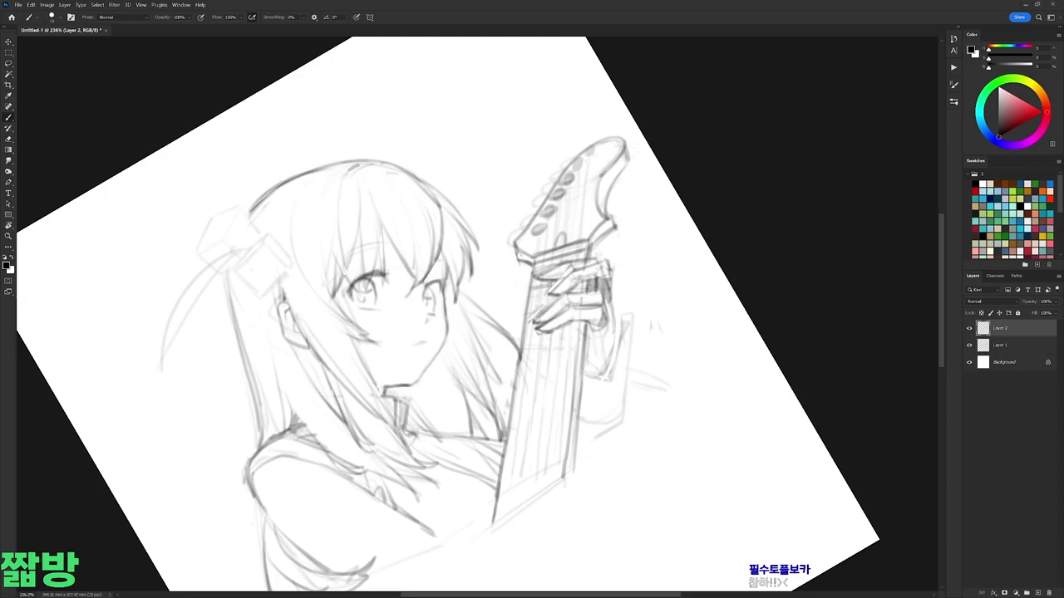
Step: Redraw the two cube hair ornaments and the curved hair tuft beside them with darker lines
{"action": "key", "text": "r"}
{"action": "mouse_move", "coordinate": [679, 157]}
{"action": "left_mouse_down"}
{"action": "mouse_move", "coordinate": [684, 394]}
{"action": "mouse_move", "coordinate": [595, 258]}
{"action": "mouse_move", "coordinate": [541, 105]}
{"action": "mouse_move", "coordinate": [346, 237]}
{"action": "left_mouse_up"}
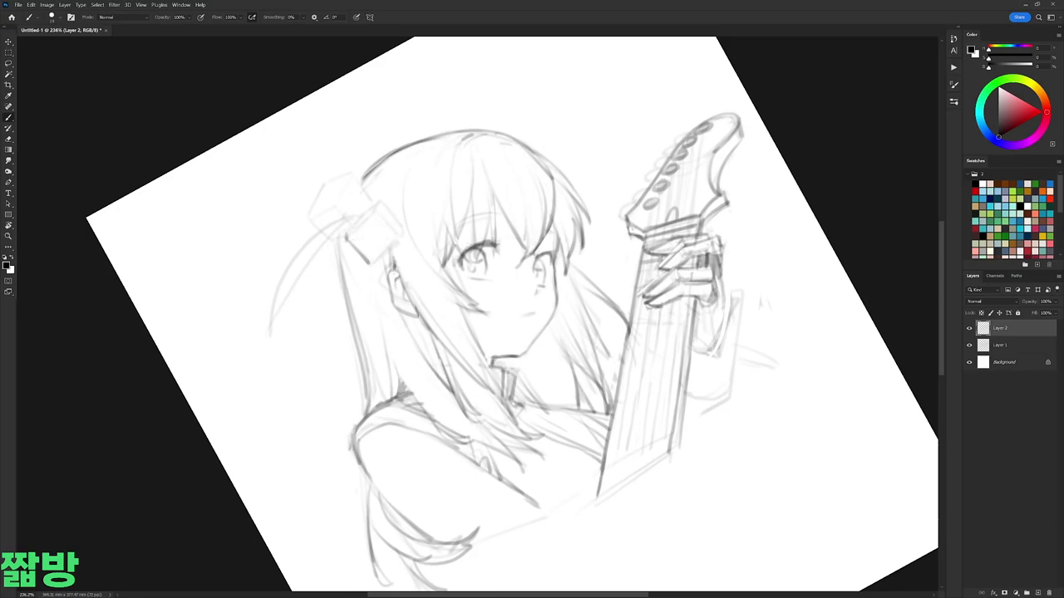
{"action": "left_click_drag", "start_coordinate": [392, 241], "coordinate": [375, 261]}
{"action": "left_click_drag", "start_coordinate": [405, 207], "coordinate": [388, 232]}
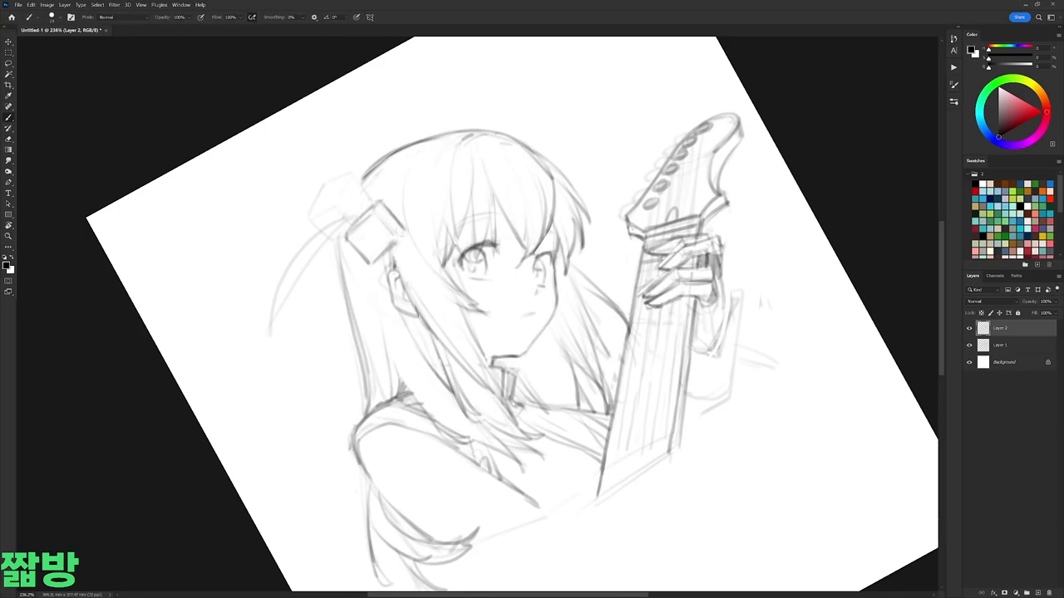
{"action": "key", "text": "r"}
{"action": "mouse_move", "coordinate": [316, 166]}
{"action": "left_mouse_down"}
{"action": "mouse_move", "coordinate": [515, 104]}
{"action": "mouse_move", "coordinate": [551, 108]}
{"action": "mouse_move", "coordinate": [396, 182]}
{"action": "mouse_move", "coordinate": [536, 121]}
{"action": "left_mouse_up"}
{"action": "key", "text": "r"}
{"action": "key", "text": "r"}
{"action": "key", "text": "r"}
{"action": "mouse_move", "coordinate": [632, 124]}
{"action": "left_mouse_down"}
{"action": "mouse_move", "coordinate": [453, 57]}
{"action": "mouse_move", "coordinate": [422, 176]}
{"action": "left_mouse_up"}
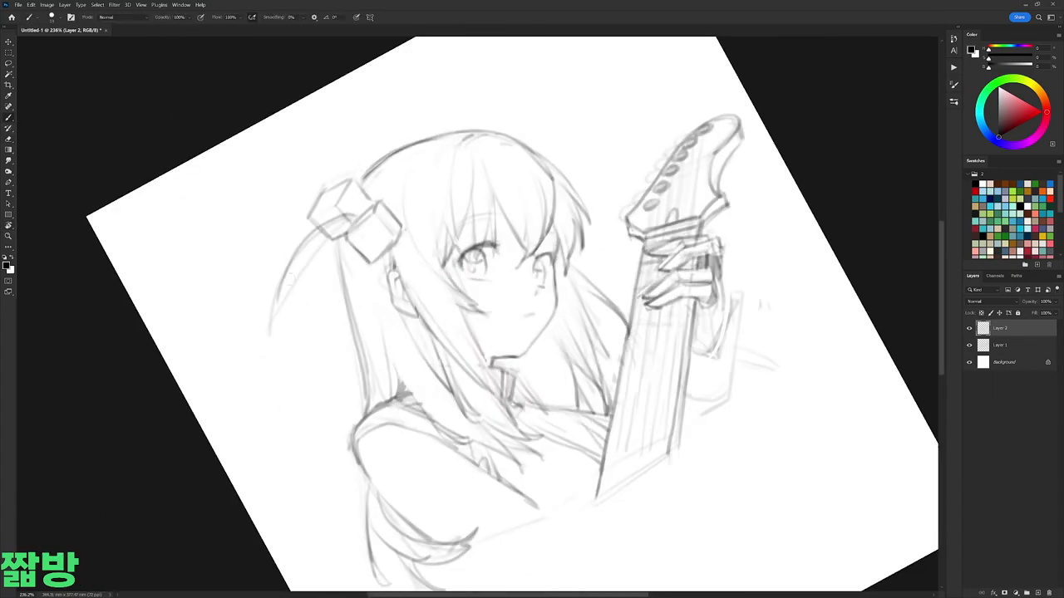
{"action": "key", "text": "Escape"}
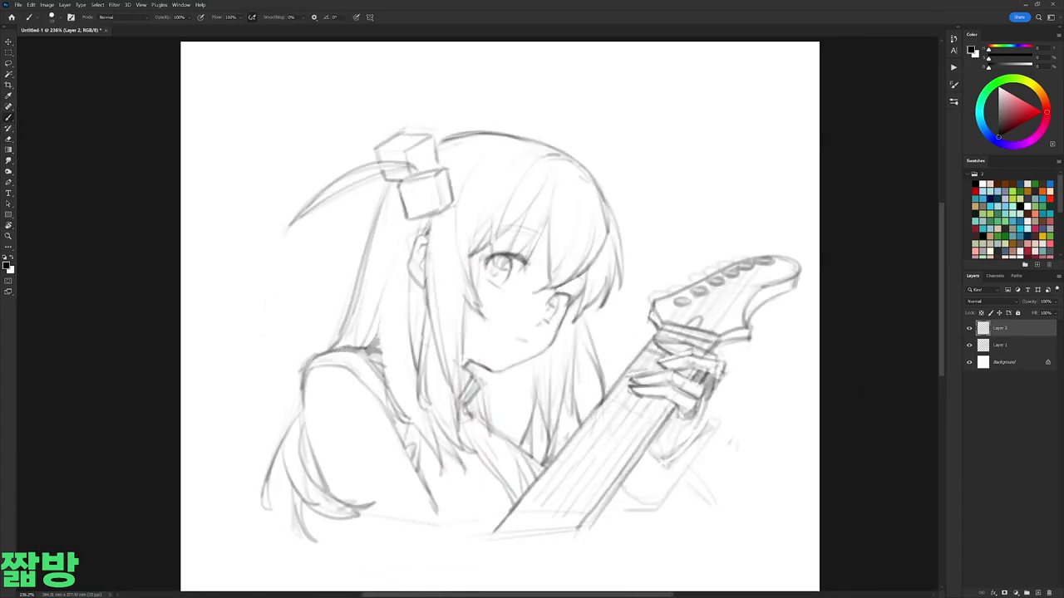
Step: Redraw the wrist and the sleeve edges below the fretting hand, behind the guitar neck
{"action": "mouse_move", "coordinate": [698, 344]}
{"action": "left_mouse_down"}
{"action": "mouse_move", "coordinate": [677, 379]}
{"action": "mouse_move", "coordinate": [648, 386]}
{"action": "mouse_move", "coordinate": [694, 375]}
{"action": "left_mouse_up"}
{"action": "mouse_move", "coordinate": [666, 420]}
{"action": "left_mouse_down"}
{"action": "mouse_move", "coordinate": [621, 432]}
{"action": "mouse_move", "coordinate": [630, 426]}
{"action": "mouse_move", "coordinate": [586, 462]}
{"action": "left_mouse_up"}
{"action": "left_click_drag", "start_coordinate": [703, 400], "coordinate": [683, 421]}
{"action": "mouse_move", "coordinate": [720, 410]}
{"action": "left_mouse_down"}
{"action": "mouse_move", "coordinate": [682, 442]}
{"action": "mouse_move", "coordinate": [669, 439]}
{"action": "left_mouse_up"}
Step: Enlarge the canvas outward around the drawing with the Crop tool
{"action": "scroll", "coordinate": [709, 350], "scroll_direction": "down", "scroll_amount": 3}
{"action": "key", "text": "c"}
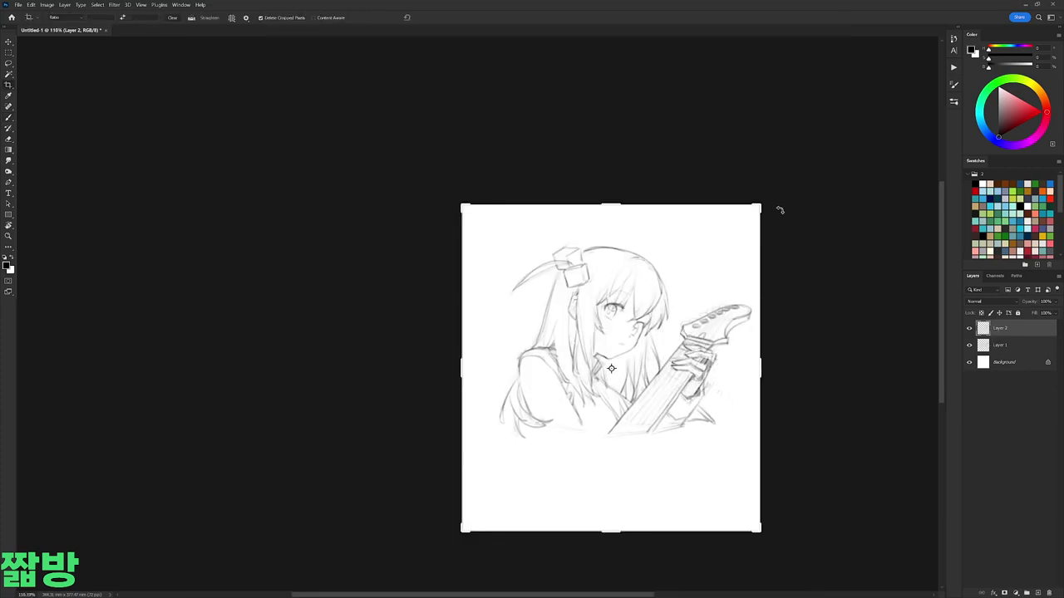
{"action": "left_click_drag", "start_coordinate": [761, 206], "coordinate": [817, 162]}
{"action": "key", "text": "Return"}
Step: Select Layer 1 together with Layer 2 and scale both sketches up with Free Transform
{"action": "left_click", "coordinate": [991, 345], "text": "shift"}
{"action": "key", "text": "ctrl+t"}
{"action": "mouse_move", "coordinate": [699, 281]}
{"action": "left_mouse_down"}
{"action": "mouse_move", "coordinate": [724, 247]}
{"action": "mouse_move", "coordinate": [774, 216]}
{"action": "left_mouse_up"}
{"action": "key", "text": "Return"}
Step: Hide the rough sketch on Layer 1 and make Layer 2 the only active layer
{"action": "scroll", "coordinate": [654, 452], "scroll_direction": "up", "scroll_amount": 3}
{"action": "left_click", "coordinate": [968, 345]}
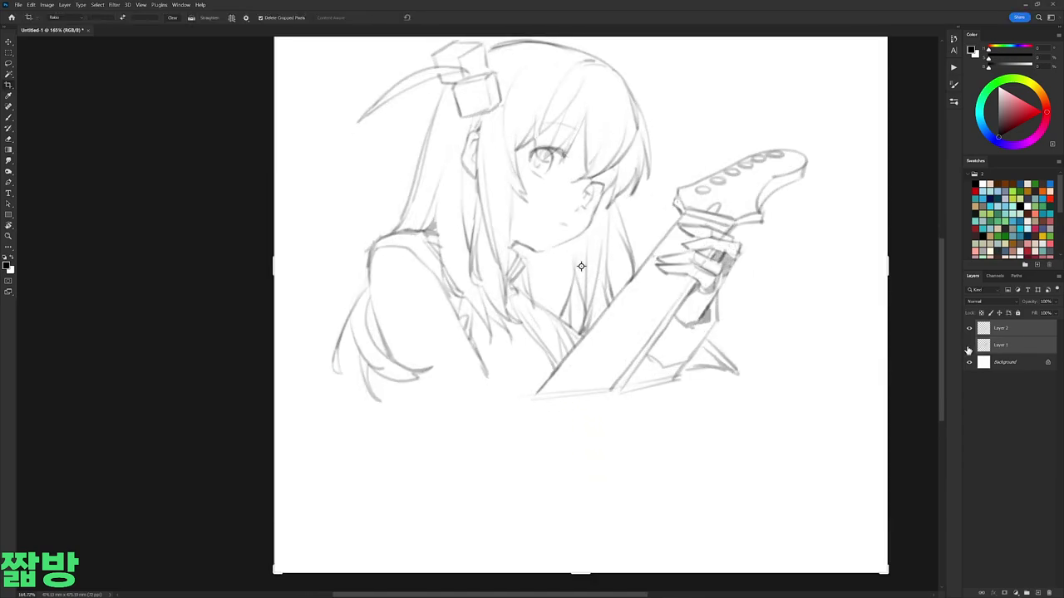
{"action": "left_click", "coordinate": [1005, 330]}
Step: Ink the first bangs strand falling onto the near eye with a thin, crisp dark line
{"action": "scroll", "coordinate": [619, 475], "scroll_direction": "up", "scroll_amount": 2}
{"action": "key", "text": "b"}
{"action": "right_click", "coordinate": [591, 196]}
{"action": "key", "text": "Escape"}
{"action": "key", "text": "r"}
{"action": "mouse_move", "coordinate": [535, 159]}
{"action": "left_mouse_down"}
{"action": "mouse_move", "coordinate": [503, 170]}
{"action": "mouse_move", "coordinate": [516, 251]}
{"action": "left_mouse_up"}
{"action": "key", "text": "b"}
{"action": "scroll", "coordinate": [504, 170], "scroll_direction": "up", "scroll_amount": 1}
{"action": "scroll", "coordinate": [513, 207], "scroll_direction": "up", "scroll_amount": 1}
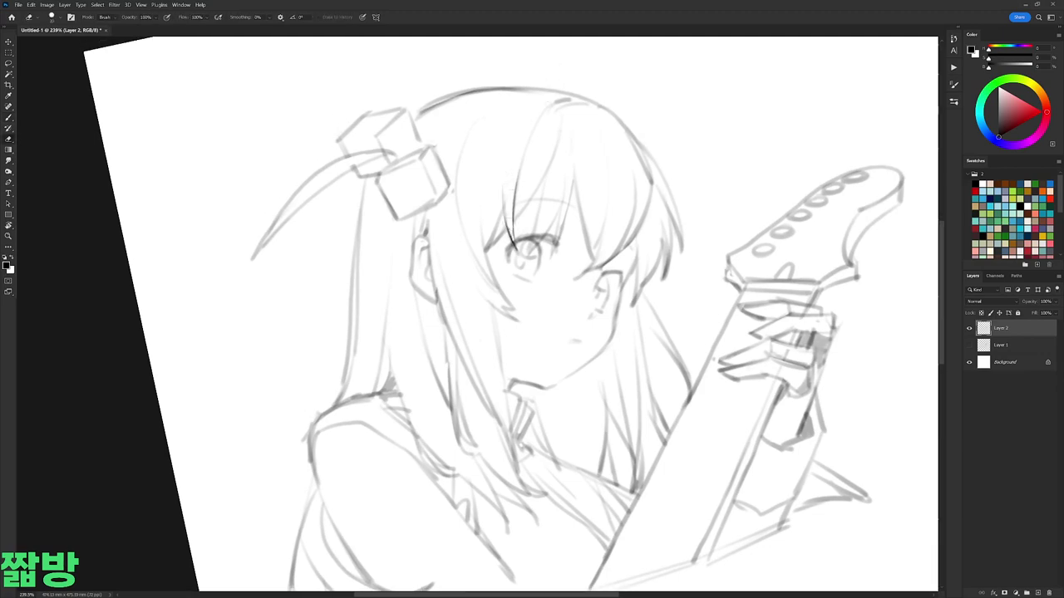
{"action": "scroll", "coordinate": [569, 138], "scroll_direction": "up", "scroll_amount": 2}
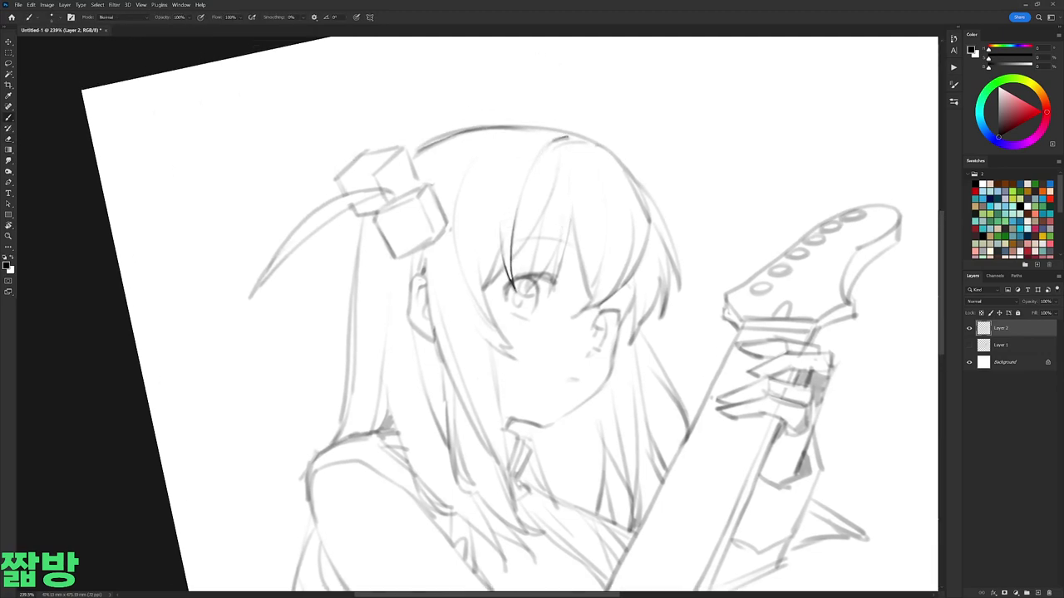
Step: Ink the long bangs strand sweeping from the parting across to the near temple, undoing a stray side stroke
{"action": "mouse_move", "coordinate": [558, 176]}
{"action": "left_mouse_down"}
{"action": "mouse_move", "coordinate": [512, 261]}
{"action": "mouse_move", "coordinate": [471, 298]}
{"action": "left_mouse_up"}
{"action": "left_click_drag", "start_coordinate": [471, 164], "coordinate": [479, 310]}
{"action": "key", "text": "ctrl+z"}
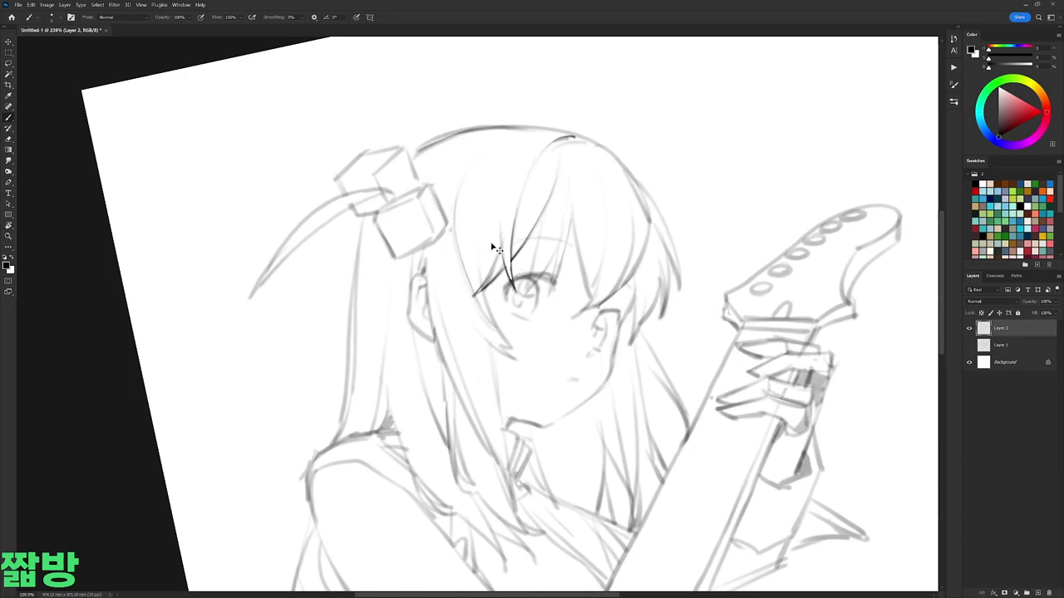
{"action": "key", "text": "e"}
{"action": "key", "text": "ctrl+minus"}
{"action": "key", "text": "b"}
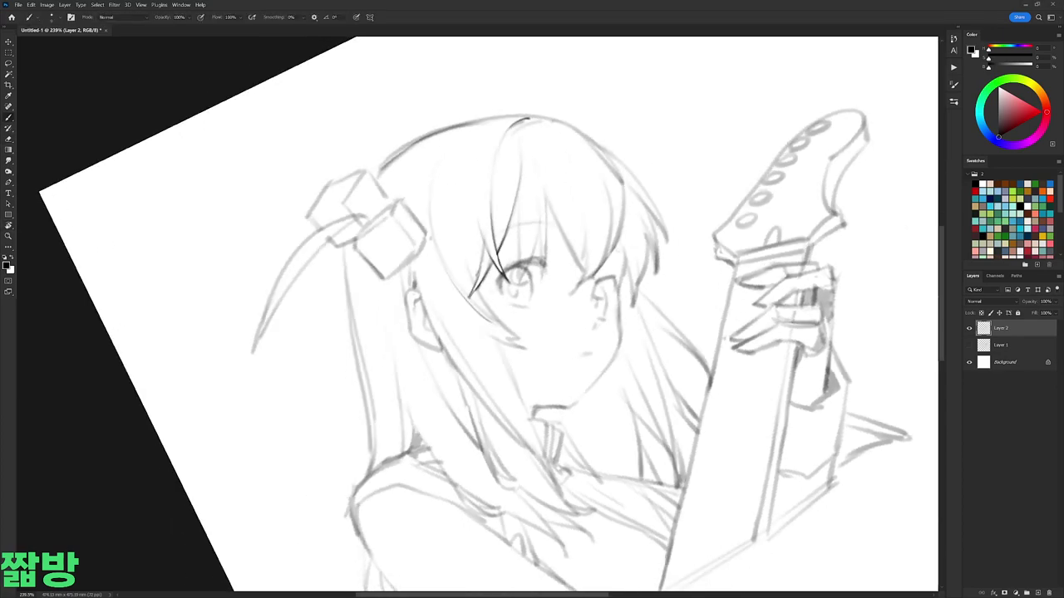
{"action": "key", "text": "ctrl+plus"}
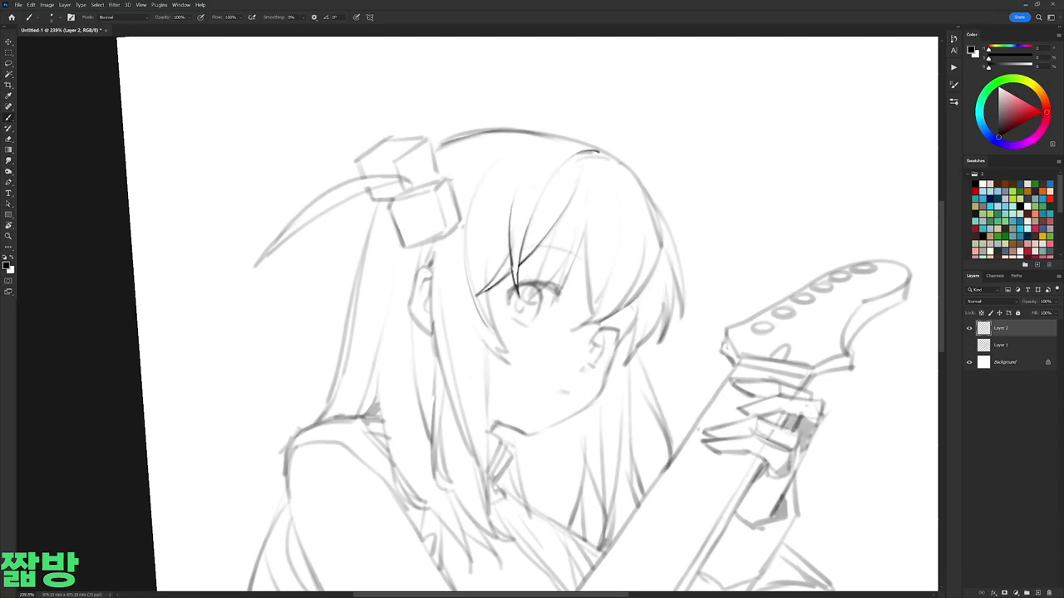
Step: Refine the upper arc of the bangs from the parting and add a small pointed tuft beside the near eye
{"action": "key", "text": "r"}
{"action": "left_click_drag", "start_coordinate": [565, 152], "coordinate": [582, 141]}
{"action": "key", "text": "b"}
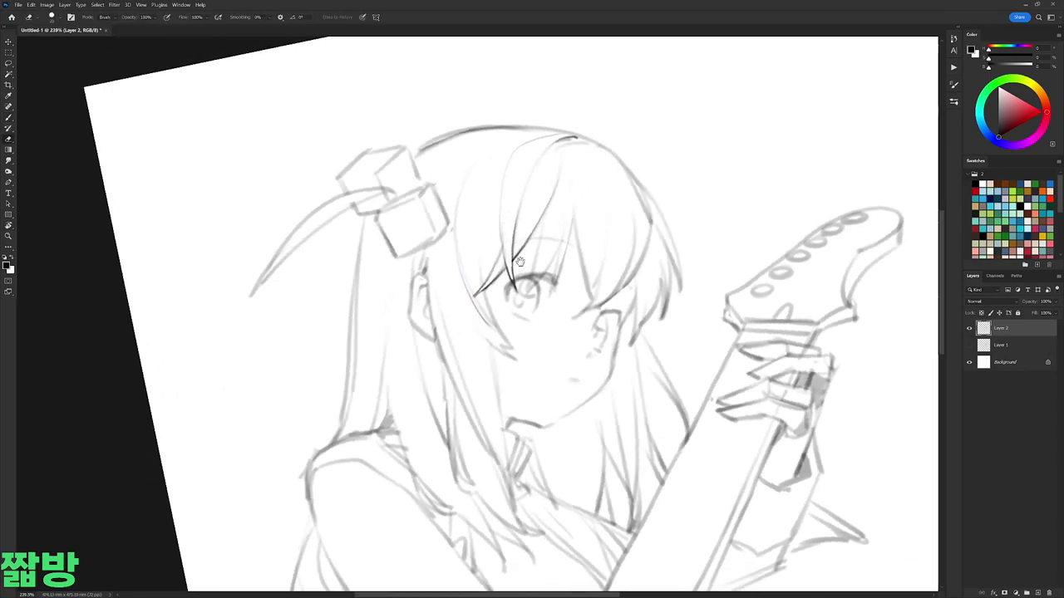
{"action": "scroll", "coordinate": [515, 316], "scroll_direction": "up", "scroll_amount": 1}
{"action": "right_click", "coordinate": [515, 204]}
{"action": "key", "text": "Escape"}
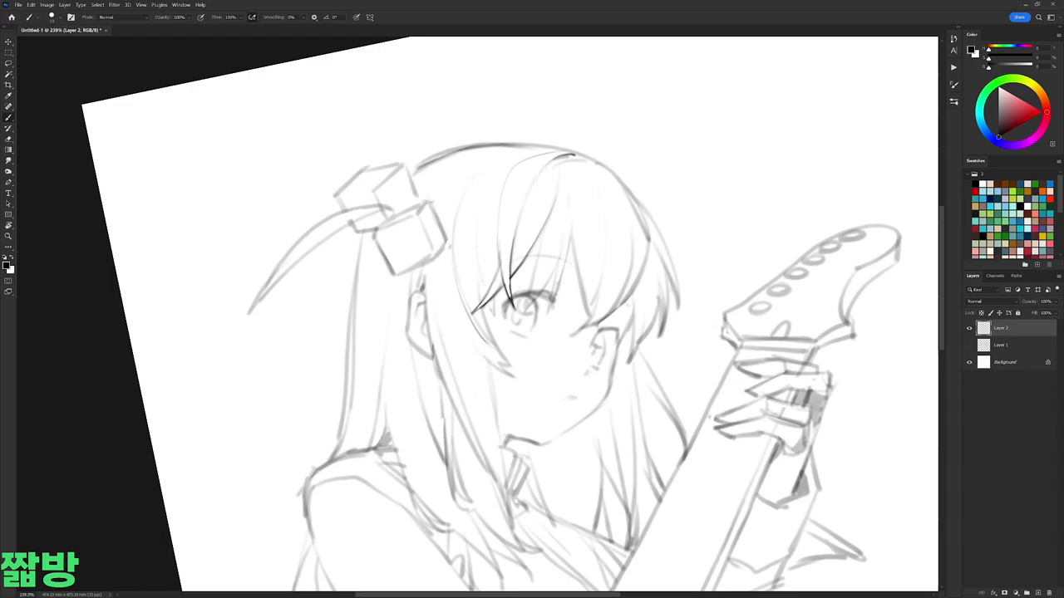
{"action": "key", "text": "e"}
{"action": "key", "text": "b"}
{"action": "right_click", "coordinate": [548, 195]}
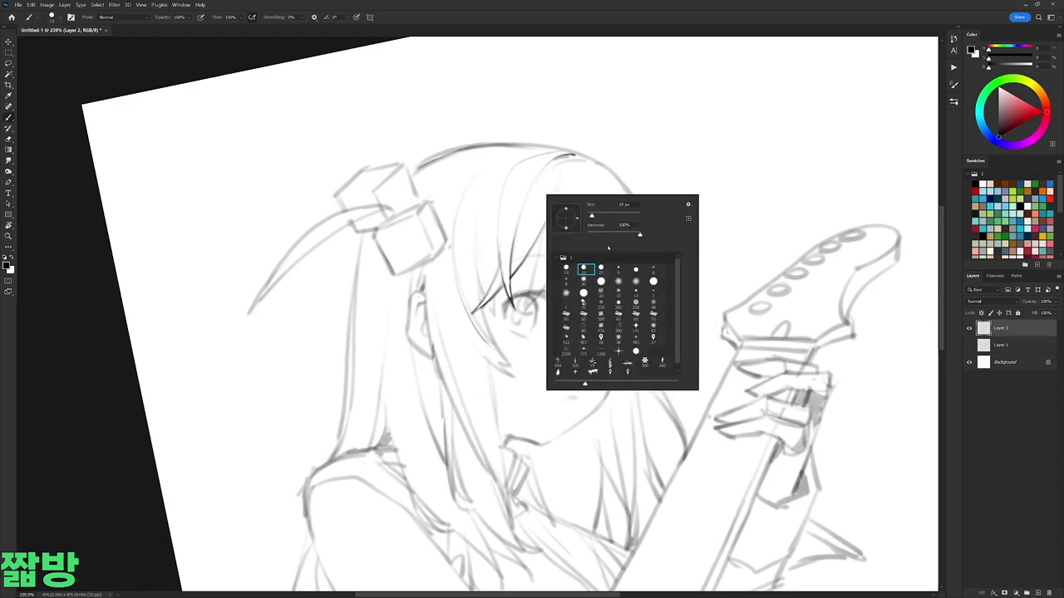
{"action": "key", "text": "Escape"}
{"action": "mouse_move", "coordinate": [495, 305]}
{"action": "left_mouse_down"}
{"action": "mouse_move", "coordinate": [492, 322]}
{"action": "mouse_move", "coordinate": [492, 312]}
{"action": "left_mouse_up"}
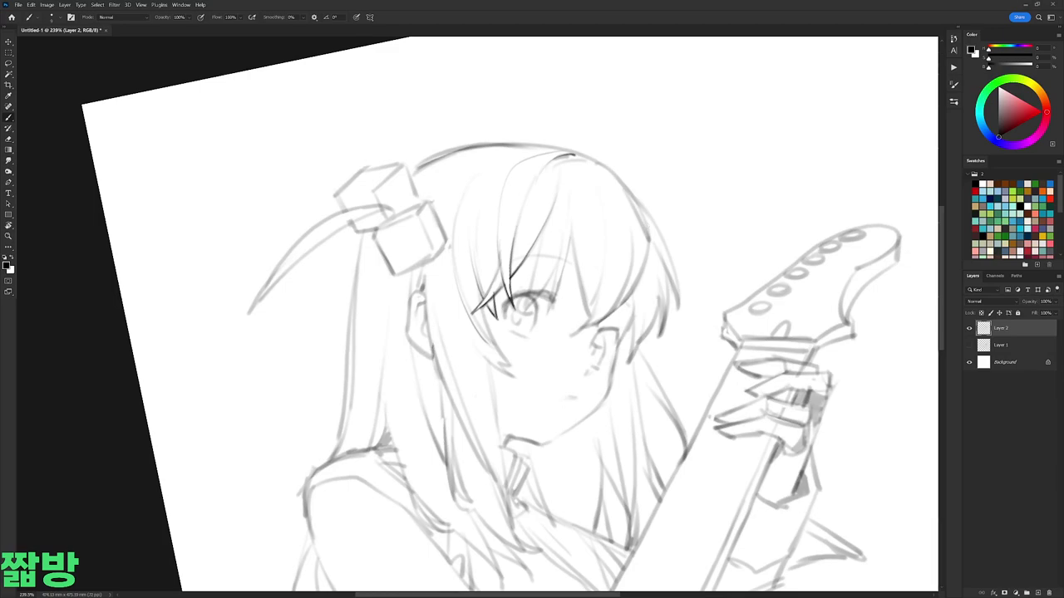
Step: Ink the jagged pointed tips of the bangs hanging beside the near cheek
{"action": "mouse_move", "coordinate": [648, 202]}
{"action": "left_mouse_down"}
{"action": "mouse_move", "coordinate": [689, 132]}
{"action": "mouse_move", "coordinate": [598, 108]}
{"action": "left_mouse_up"}
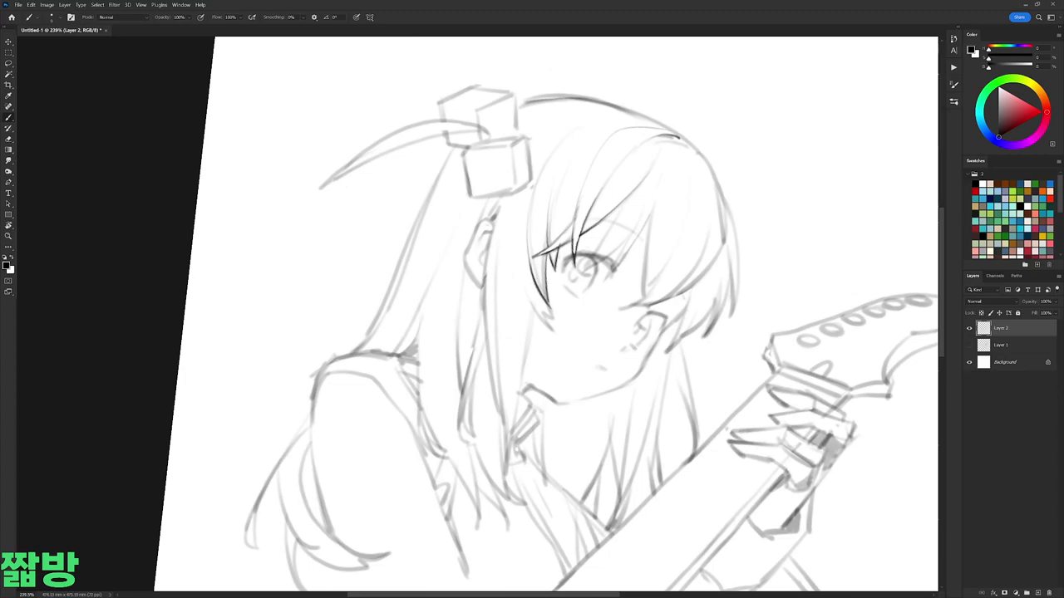
{"action": "key", "text": "r"}
{"action": "left_click_drag", "start_coordinate": [598, 108], "coordinate": [565, 158]}
{"action": "key", "text": "b"}
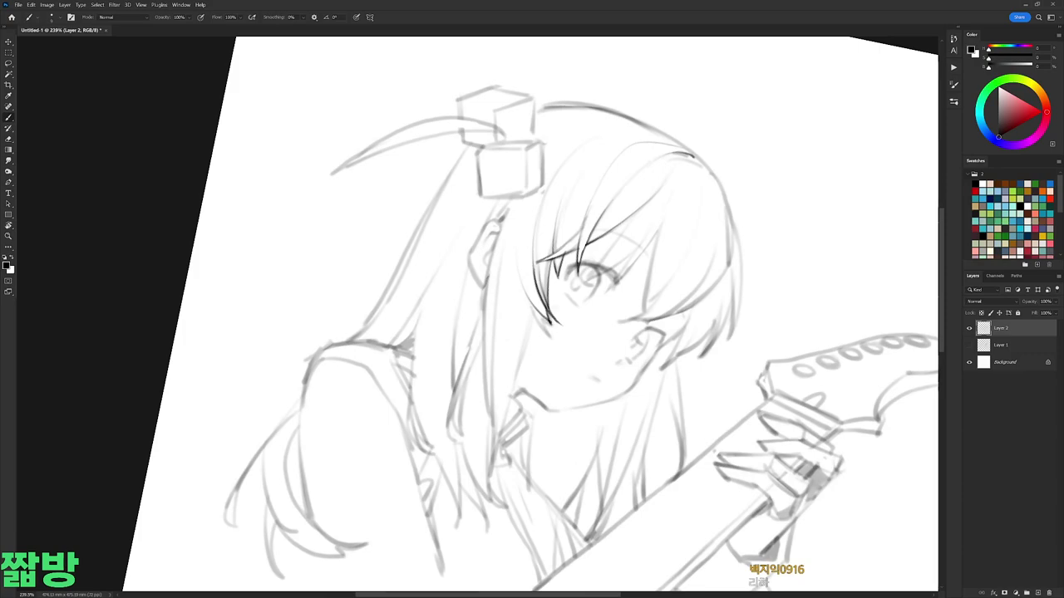
{"action": "left_click_drag", "start_coordinate": [545, 322], "coordinate": [551, 339]}
{"action": "key", "text": "r"}
{"action": "left_click_drag", "start_coordinate": [531, 166], "coordinate": [466, 191]}
{"action": "key", "text": "b"}
{"action": "key", "text": "r"}
{"action": "left_click_drag", "start_coordinate": [582, 208], "coordinate": [413, 317]}
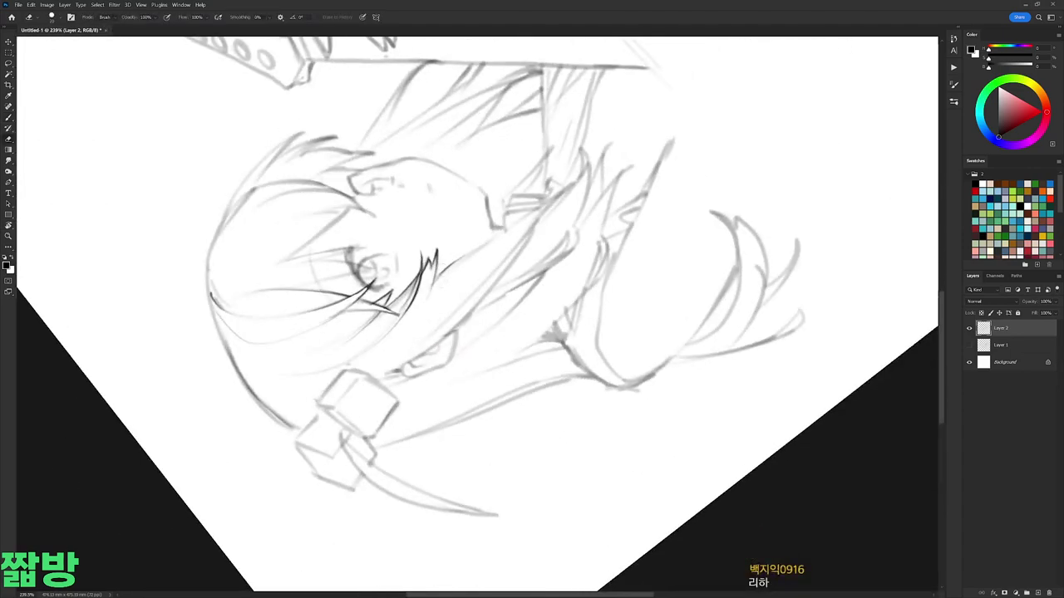
{"action": "key", "text": "e"}
{"action": "key", "text": "b"}
Step: Ink the front edge of the sidelock running from the bangs tips down past the cheek
{"action": "left_click_drag", "start_coordinate": [453, 268], "coordinate": [421, 309]}
{"action": "key", "text": "r"}
{"action": "left_click_drag", "start_coordinate": [531, 299], "coordinate": [465, 249]}
{"action": "key", "text": "b"}
{"action": "left_click_drag", "start_coordinate": [418, 221], "coordinate": [426, 309]}
{"action": "left_click_drag", "start_coordinate": [418, 249], "coordinate": [427, 326]}
{"action": "mouse_move", "coordinate": [417, 268]}
{"action": "left_mouse_down"}
{"action": "mouse_move", "coordinate": [434, 325]}
{"action": "mouse_move", "coordinate": [388, 112]}
{"action": "mouse_move", "coordinate": [530, 162]}
{"action": "mouse_move", "coordinate": [497, 176]}
{"action": "mouse_move", "coordinate": [493, 259]}
{"action": "left_mouse_up"}
{"action": "key", "text": "r"}
{"action": "key", "text": "b"}
{"action": "key", "text": "ctrl+z"}
Step: Ink the long back edge of the sidelock from in front of the ear down toward the collar
{"action": "left_click_drag", "start_coordinate": [502, 153], "coordinate": [496, 297]}
{"action": "left_click_drag", "start_coordinate": [499, 196], "coordinate": [496, 284]}
{"action": "key", "text": "b"}
{"action": "left_click_drag", "start_coordinate": [501, 154], "coordinate": [498, 165]}
{"action": "left_click_drag", "start_coordinate": [511, 223], "coordinate": [509, 304]}
{"action": "left_click_drag", "start_coordinate": [525, 267], "coordinate": [500, 391]}
{"action": "key", "text": "r"}
{"action": "left_click_drag", "start_coordinate": [773, 282], "coordinate": [276, 141]}
{"action": "key", "text": "b"}
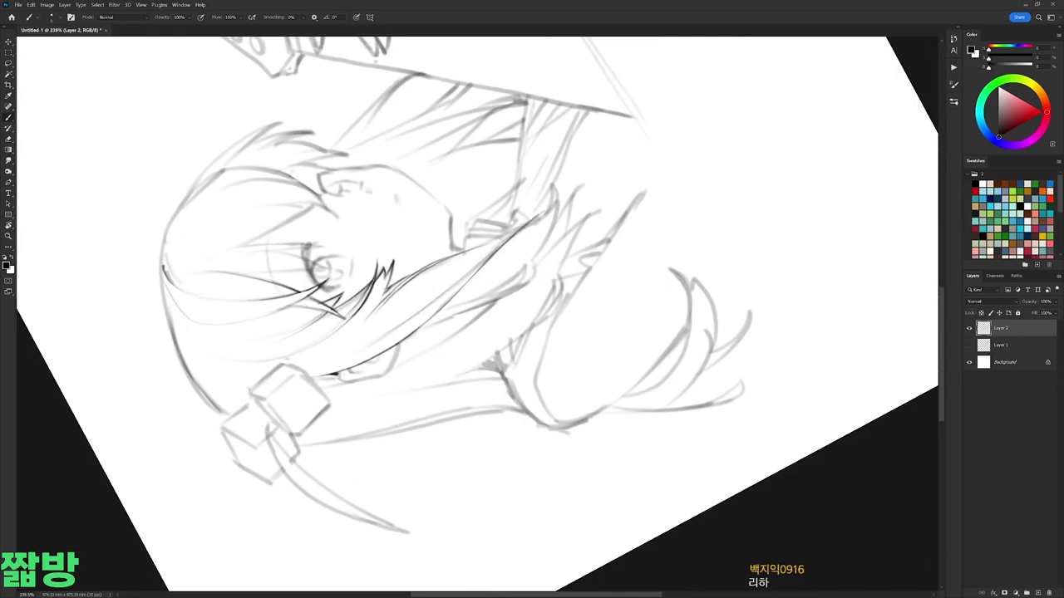
Step: Ink the curved, pointed end of the sidelock over the collar, undoing and erasing stray strokes
{"action": "left_click_drag", "start_coordinate": [556, 190], "coordinate": [484, 294]}
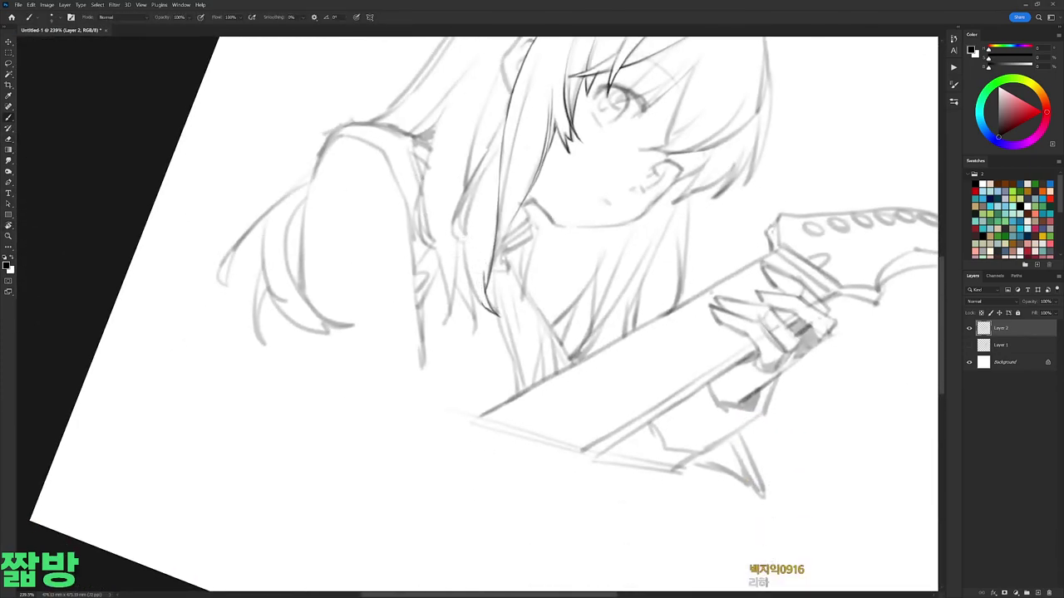
{"action": "mouse_move", "coordinate": [478, 238]}
{"action": "left_mouse_down"}
{"action": "mouse_move", "coordinate": [465, 233]}
{"action": "mouse_move", "coordinate": [470, 243]}
{"action": "left_mouse_up"}
{"action": "mouse_move", "coordinate": [499, 208]}
{"action": "left_mouse_down"}
{"action": "mouse_move", "coordinate": [557, 211]}
{"action": "mouse_move", "coordinate": [599, 250]}
{"action": "left_mouse_up"}
{"action": "key", "text": "e"}
{"action": "left_click_drag", "start_coordinate": [452, 218], "coordinate": [459, 280]}
{"action": "key", "text": "b"}
{"action": "left_click_drag", "start_coordinate": [453, 196], "coordinate": [446, 279]}
{"action": "key", "text": "ctrl+z"}
{"action": "left_click_drag", "start_coordinate": [448, 223], "coordinate": [450, 286]}
{"action": "key", "text": "e"}
{"action": "left_click_drag", "start_coordinate": [445, 219], "coordinate": [447, 285]}
{"action": "key", "text": "b"}
Step: Add inner strands to the lower sidelock and clean up where they overlap
{"action": "left_click_drag", "start_coordinate": [532, 249], "coordinate": [582, 299]}
{"action": "mouse_move", "coordinate": [467, 268]}
{"action": "left_mouse_down"}
{"action": "mouse_move", "coordinate": [475, 290]}
{"action": "mouse_move", "coordinate": [496, 293]}
{"action": "mouse_move", "coordinate": [471, 291]}
{"action": "left_mouse_up"}
{"action": "key", "text": "e"}
{"action": "key", "text": "b"}
{"action": "mouse_move", "coordinate": [477, 264]}
{"action": "left_mouse_down"}
{"action": "mouse_move", "coordinate": [467, 289]}
{"action": "mouse_move", "coordinate": [467, 280]}
{"action": "left_mouse_up"}
{"action": "key", "text": "e"}
{"action": "key", "text": "b"}
{"action": "mouse_move", "coordinate": [477, 234]}
{"action": "left_mouse_down"}
{"action": "mouse_move", "coordinate": [467, 271]}
{"action": "mouse_move", "coordinate": [508, 301]}
{"action": "left_mouse_up"}
{"action": "key", "text": "r"}
Step: Ink the second, rear tip of the sidelock with layered strands, erasing excess line ends
{"action": "key", "text": "b"}
{"action": "mouse_move", "coordinate": [424, 149]}
{"action": "left_mouse_down"}
{"action": "mouse_move", "coordinate": [433, 245]}
{"action": "mouse_move", "coordinate": [476, 279]}
{"action": "mouse_move", "coordinate": [470, 286]}
{"action": "left_mouse_up"}
{"action": "key", "text": "e"}
{"action": "key", "text": "b"}
{"action": "key", "text": "r"}
{"action": "key", "text": "e"}
{"action": "key", "text": "b"}
{"action": "left_click_drag", "start_coordinate": [470, 246], "coordinate": [474, 306]}
{"action": "key", "text": "e"}
{"action": "mouse_move", "coordinate": [469, 236]}
{"action": "left_mouse_down"}
{"action": "mouse_move", "coordinate": [471, 283]}
{"action": "mouse_move", "coordinate": [497, 314]}
{"action": "left_mouse_up"}
{"action": "key", "text": "b"}
Step: Thicken the dark strand edge just below the ear at the rear of the sidelock
{"action": "key", "text": "r"}
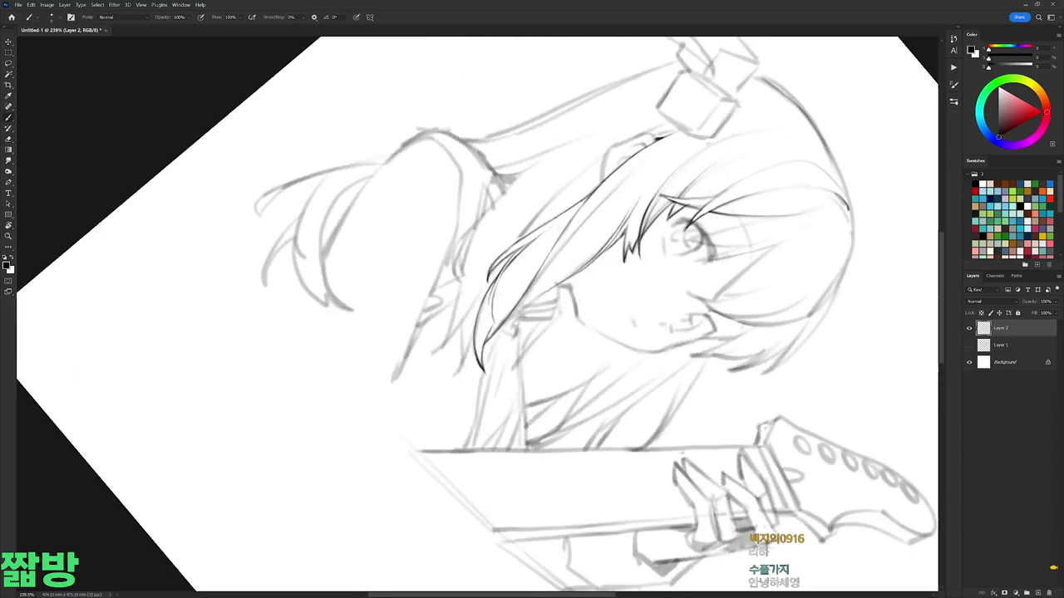
{"action": "key", "text": "r"}
{"action": "mouse_move", "coordinate": [492, 323]}
{"action": "left_mouse_down"}
{"action": "mouse_move", "coordinate": [498, 299]}
{"action": "mouse_move", "coordinate": [540, 264]}
{"action": "mouse_move", "coordinate": [582, 250]}
{"action": "mouse_move", "coordinate": [598, 266]}
{"action": "left_mouse_up"}
{"action": "key", "text": "r"}
{"action": "key", "text": "e"}
{"action": "key", "text": "r"}
{"action": "key", "text": "b"}
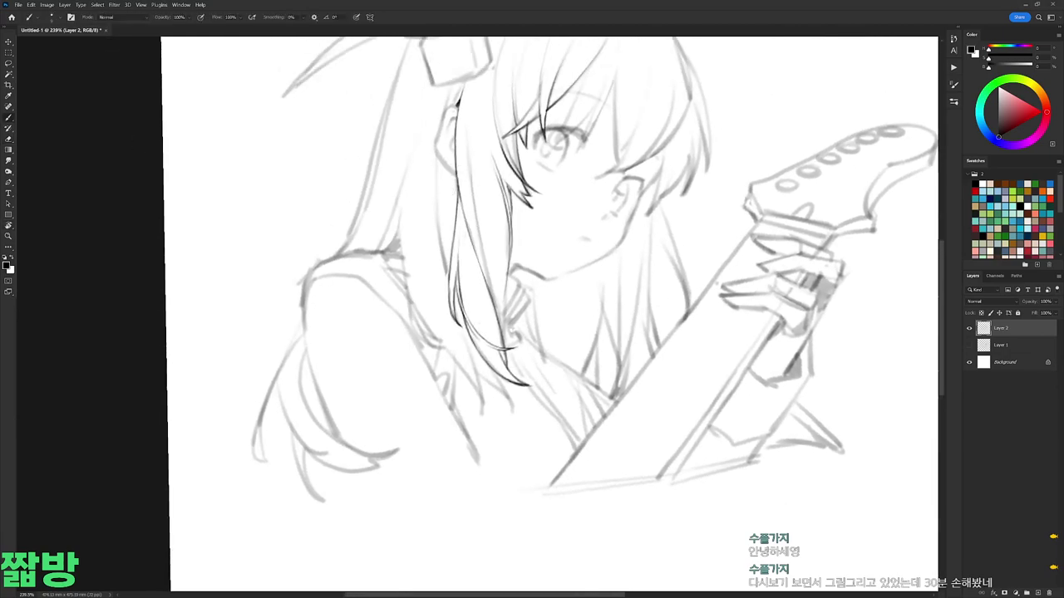
{"action": "left_click_drag", "start_coordinate": [454, 173], "coordinate": [459, 200]}
{"action": "left_click_drag", "start_coordinate": [532, 216], "coordinate": [528, 187]}
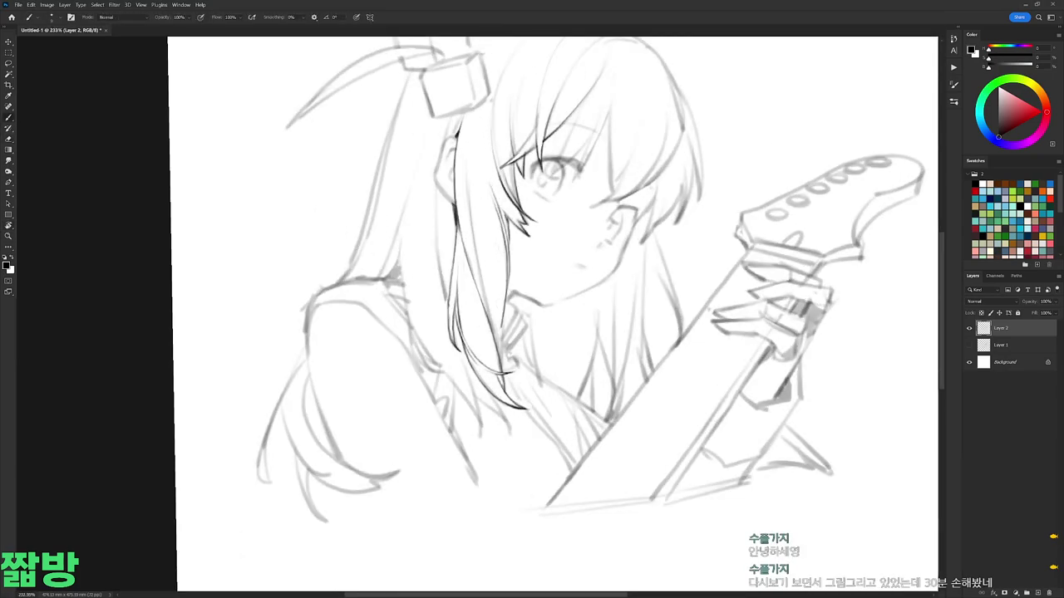
Step: Ink the hair line beneath the ear, the ear's outline and its inner fold
{"action": "left_click_drag", "start_coordinate": [457, 182], "coordinate": [473, 255]}
{"action": "left_click_drag", "start_coordinate": [548, 249], "coordinate": [567, 306]}
{"action": "key", "text": "ctrl+z"}
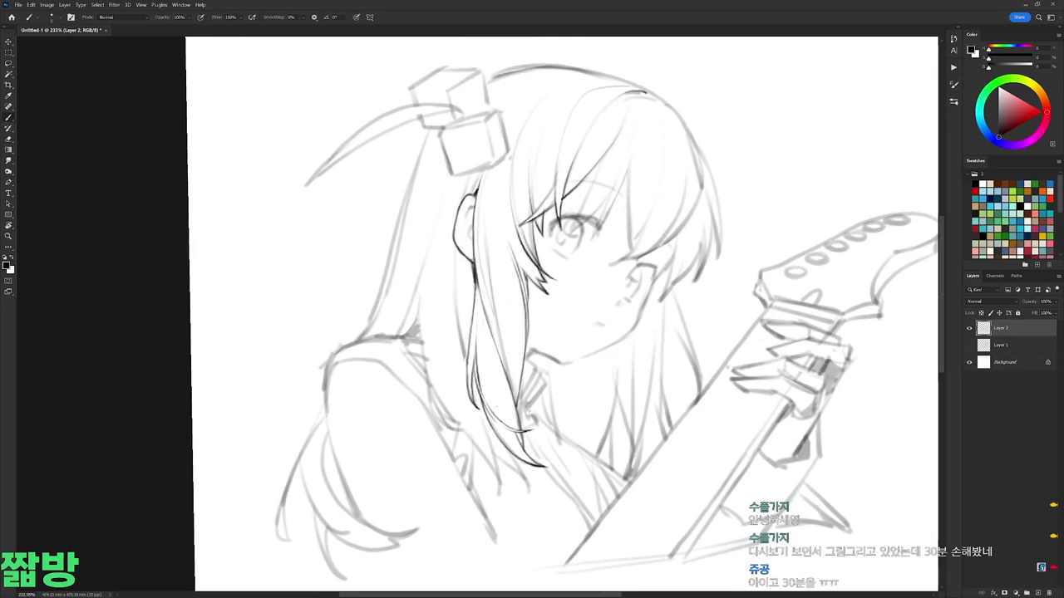
{"action": "left_click_drag", "start_coordinate": [473, 203], "coordinate": [460, 246]}
{"action": "left_click_drag", "start_coordinate": [479, 176], "coordinate": [469, 194]}
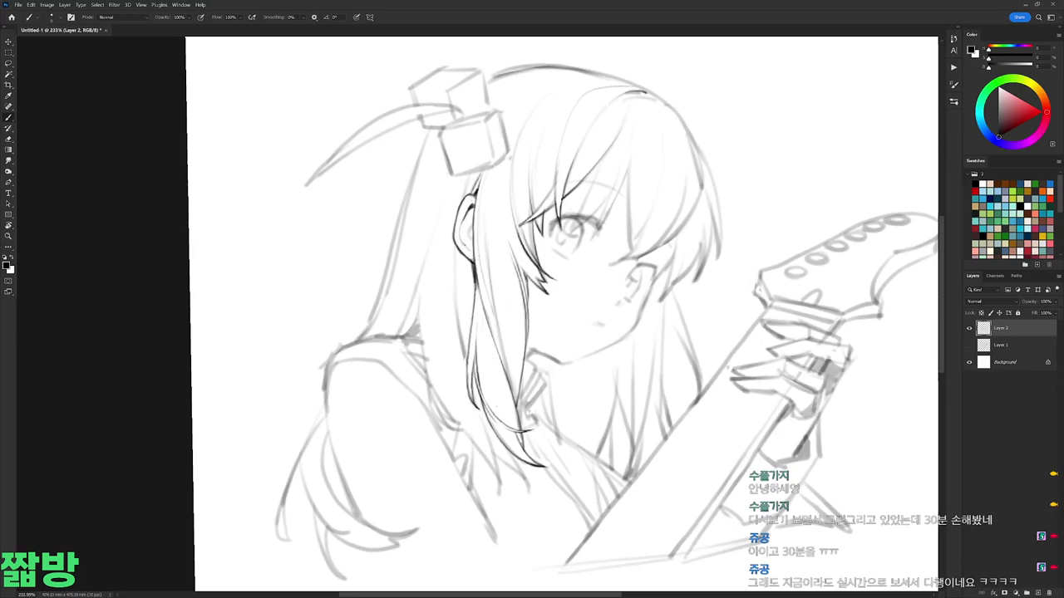
Step: Clean up around the ear and add thin strands inside the sidelock below it
{"action": "key", "text": "e"}
{"action": "scroll", "coordinate": [557, 316], "scroll_direction": "down", "scroll_amount": 2}
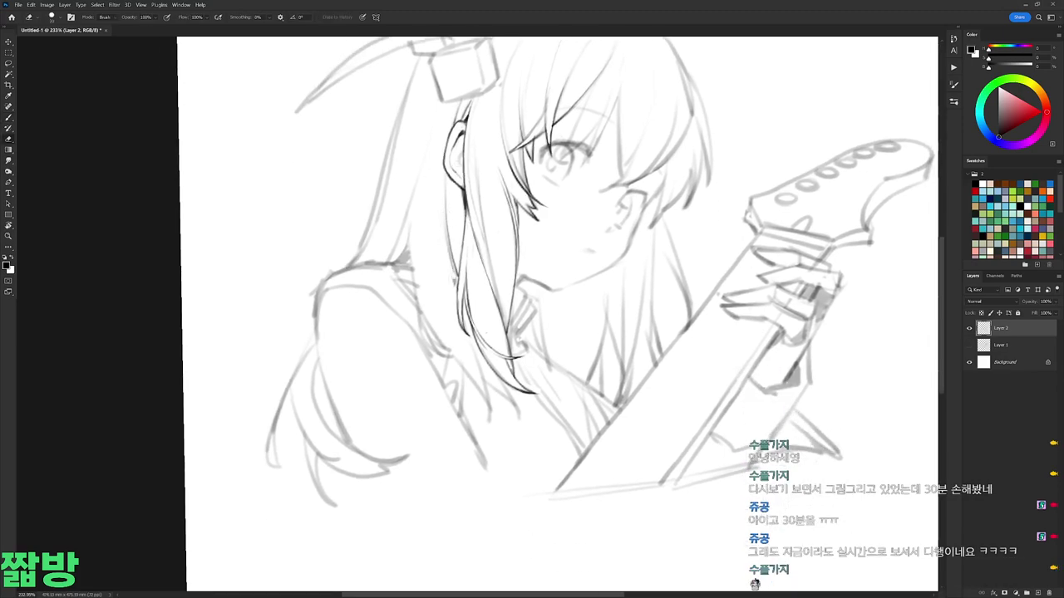
{"action": "key", "text": "b"}
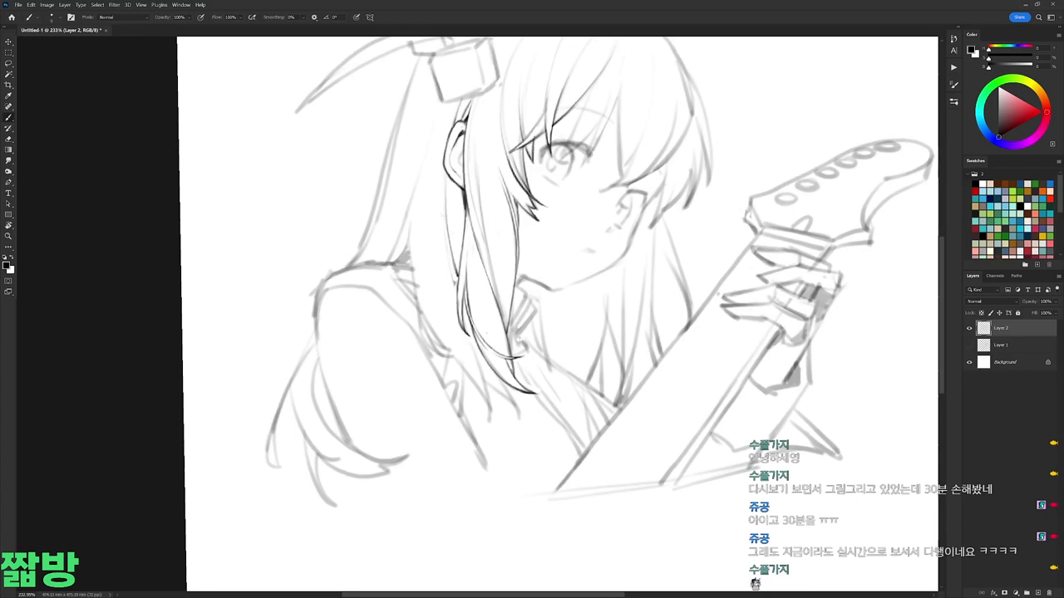
{"action": "mouse_move", "coordinate": [557, 166]}
{"action": "left_mouse_down"}
{"action": "mouse_move", "coordinate": [595, 171]}
{"action": "mouse_move", "coordinate": [652, 201]}
{"action": "mouse_move", "coordinate": [539, 116]}
{"action": "left_mouse_up"}
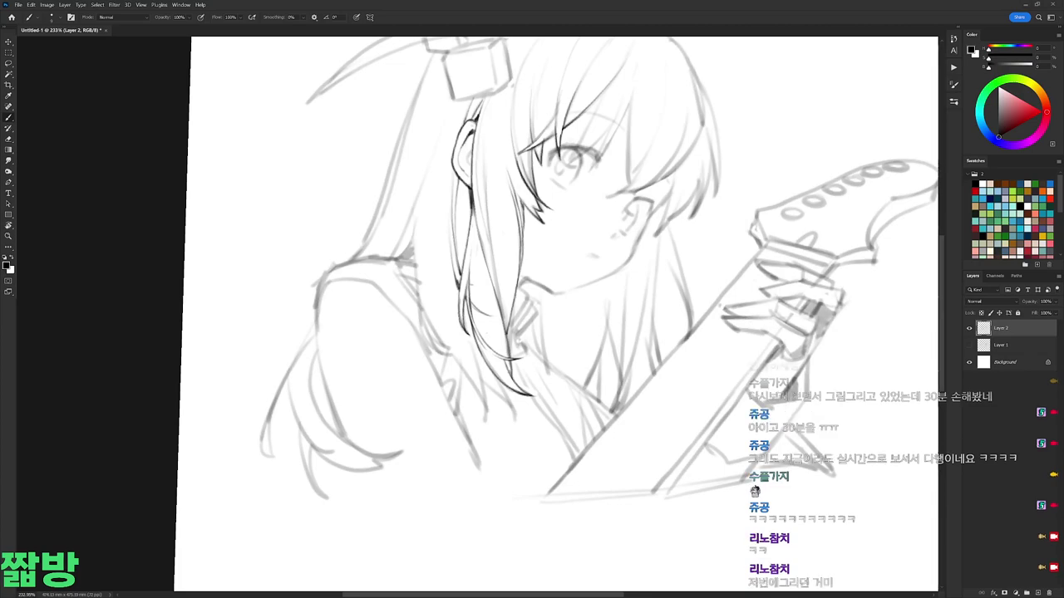
{"action": "left_click_drag", "start_coordinate": [532, 299], "coordinate": [560, 343]}
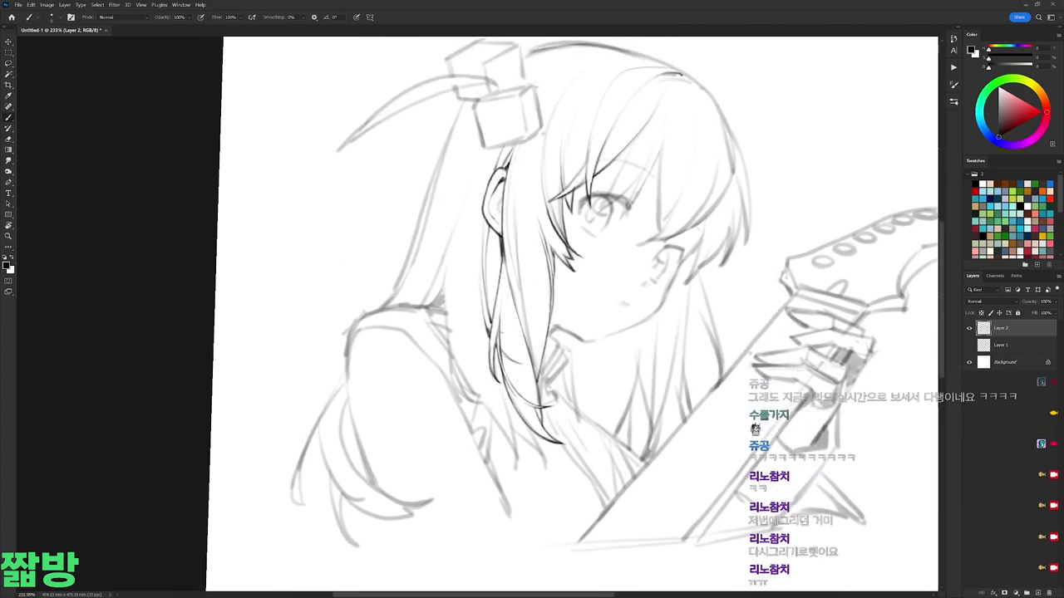
Step: Refine the thin rear outline of the sidelock above the shoulder, erasing stray marks
{"action": "left_click_drag", "start_coordinate": [532, 299], "coordinate": [571, 222]}
{"action": "key", "text": "e"}
{"action": "mouse_move", "coordinate": [488, 278]}
{"action": "left_mouse_down"}
{"action": "mouse_move", "coordinate": [480, 217]}
{"action": "mouse_move", "coordinate": [482, 242]}
{"action": "left_mouse_up"}
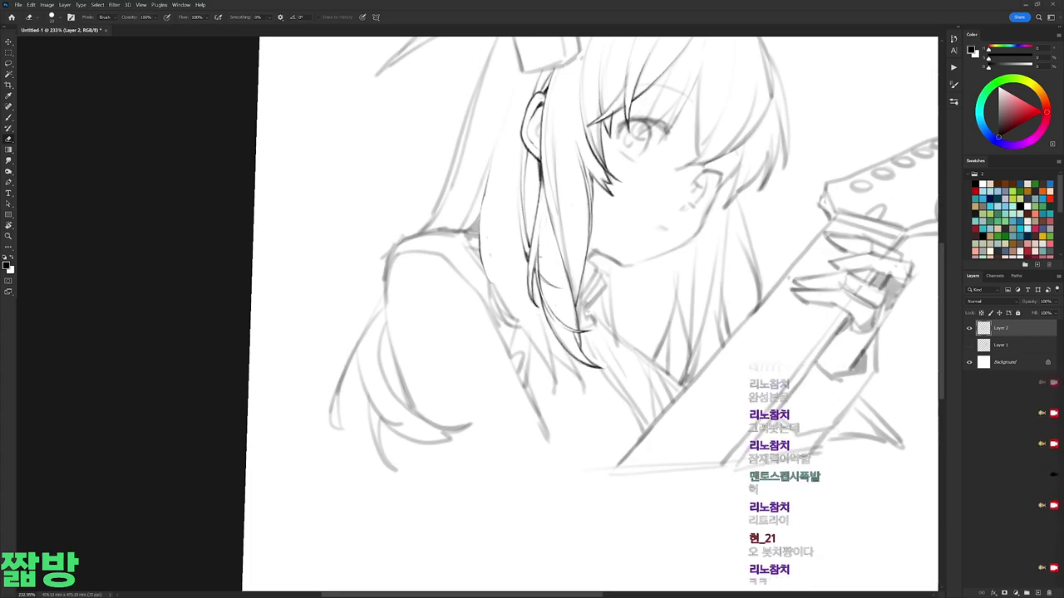
Step: Doodle a simple smiling figure with a round head, thin torso, arm and leg above the guitar headstock, undoing the last stray stroke
{"action": "left_click_drag", "start_coordinate": [582, 249], "coordinate": [723, 285]}
{"action": "key", "text": "b"}
{"action": "mouse_move", "coordinate": [698, 106]}
{"action": "left_mouse_down"}
{"action": "mouse_move", "coordinate": [709, 106]}
{"action": "mouse_move", "coordinate": [700, 165]}
{"action": "left_mouse_up"}
{"action": "mouse_move", "coordinate": [690, 118]}
{"action": "left_mouse_down"}
{"action": "mouse_move", "coordinate": [700, 163]}
{"action": "mouse_move", "coordinate": [692, 184]}
{"action": "mouse_move", "coordinate": [716, 130]}
{"action": "mouse_move", "coordinate": [698, 188]}
{"action": "left_mouse_up"}
{"action": "left_click_drag", "start_coordinate": [689, 151], "coordinate": [683, 278]}
{"action": "left_click_drag", "start_coordinate": [696, 198], "coordinate": [694, 262]}
{"action": "left_click_drag", "start_coordinate": [708, 186], "coordinate": [700, 264]}
{"action": "key", "text": "ctrl+z"}
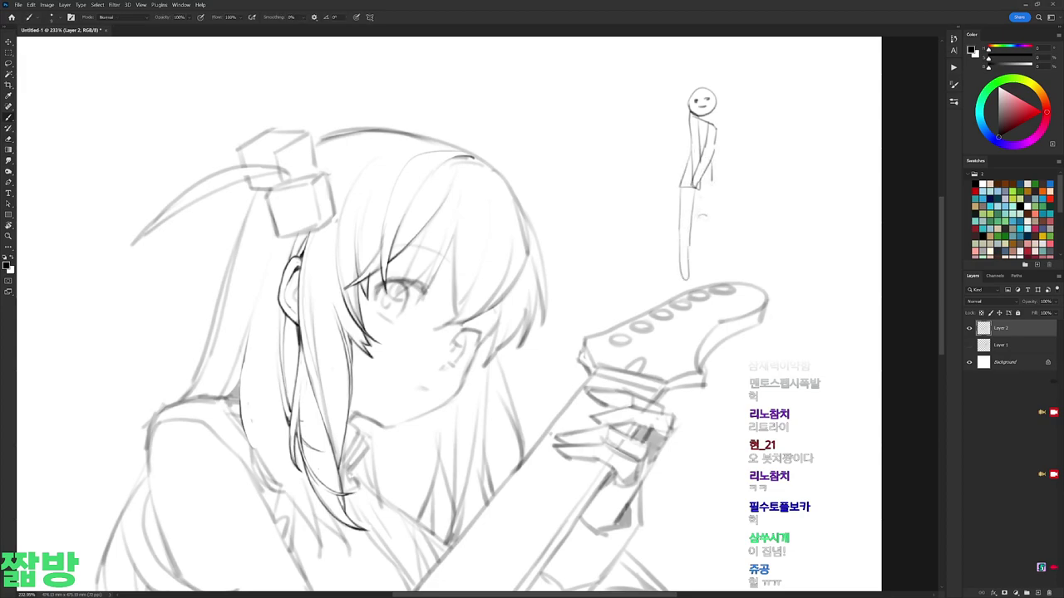
Step: Lasso the doodle figure's arm and side lines and delete them
{"action": "key", "text": "l"}
{"action": "mouse_move", "coordinate": [736, 113]}
{"action": "left_mouse_down"}
{"action": "mouse_move", "coordinate": [716, 166]}
{"action": "mouse_move", "coordinate": [673, 151]}
{"action": "mouse_move", "coordinate": [699, 197]}
{"action": "left_mouse_up"}
{"action": "scroll", "coordinate": [708, 163], "scroll_direction": "up", "scroll_amount": 2}
{"action": "key", "text": "Delete"}
{"action": "key", "text": "b"}
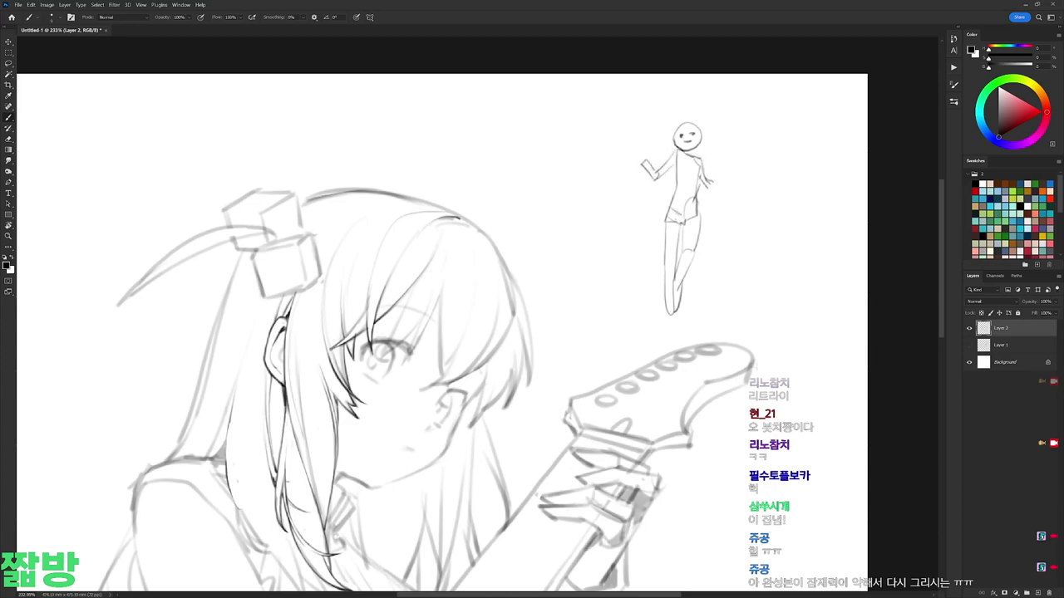
Step: Add curved strands above the doodle's head, long strands sweeping down both sides, small hand details and an extended foot
{"action": "left_click_drag", "start_coordinate": [671, 127], "coordinate": [643, 89]}
{"action": "mouse_move", "coordinate": [663, 144]}
{"action": "left_mouse_down"}
{"action": "mouse_move", "coordinate": [617, 191]}
{"action": "mouse_move", "coordinate": [594, 235]}
{"action": "left_mouse_up"}
{"action": "left_click_drag", "start_coordinate": [725, 184], "coordinate": [760, 228]}
{"action": "left_click_drag", "start_coordinate": [635, 190], "coordinate": [619, 267]}
{"action": "left_click_drag", "start_coordinate": [724, 194], "coordinate": [736, 233]}
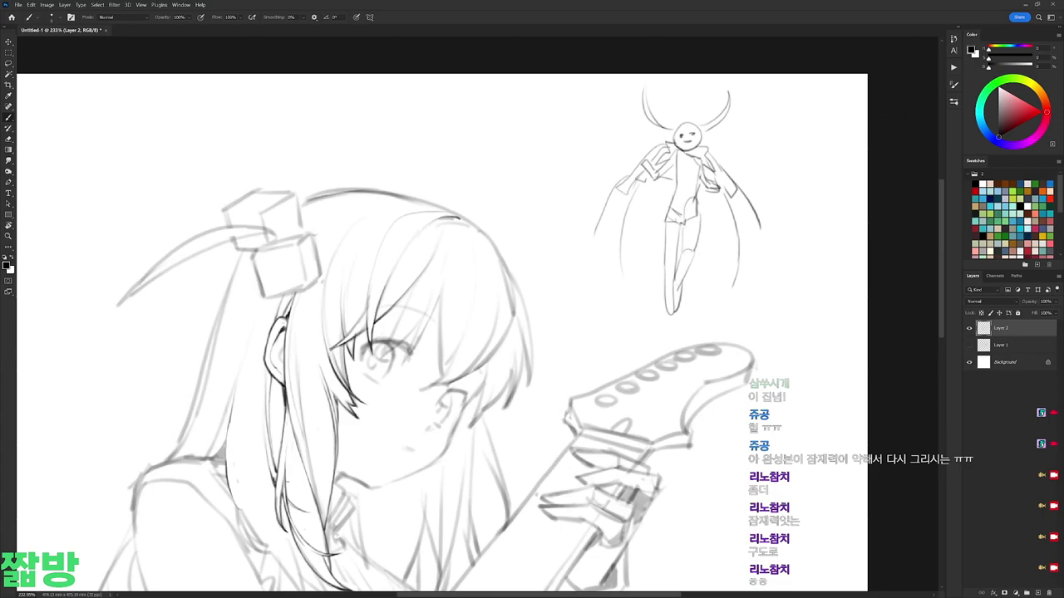
{"action": "left_click_drag", "start_coordinate": [674, 296], "coordinate": [668, 326]}
{"action": "left_click_drag", "start_coordinate": [647, 152], "coordinate": [639, 159]}
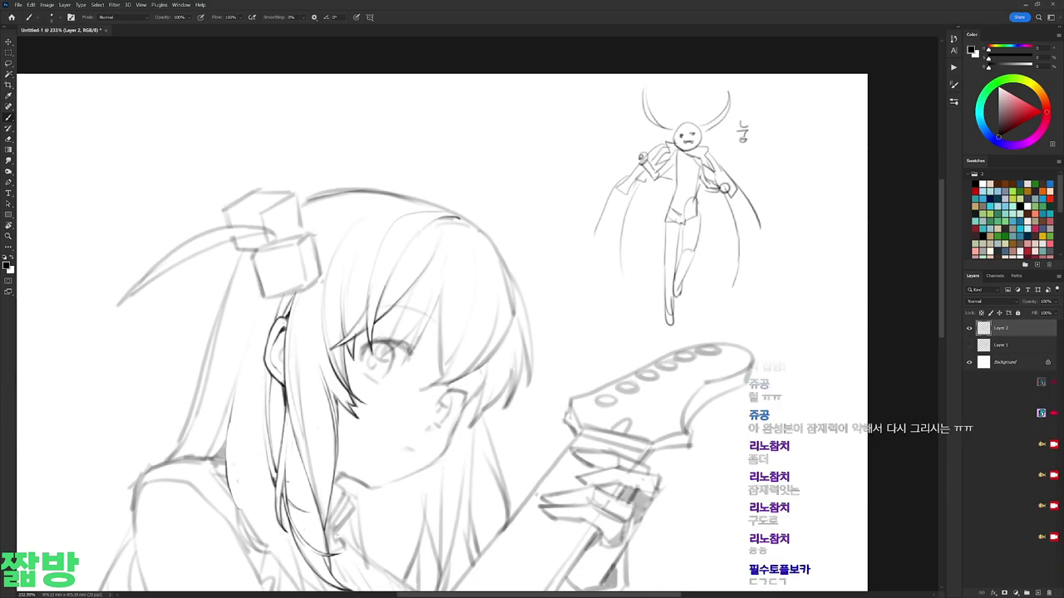
Step: Ink a long curved strand running from behind the ear down into the girl's sidelock
{"action": "scroll", "coordinate": [440, 332], "scroll_direction": "down", "scroll_amount": 2}
{"action": "left_click_drag", "start_coordinate": [427, 254], "coordinate": [565, 170]}
{"action": "left_click_drag", "start_coordinate": [449, 103], "coordinate": [447, 198]}
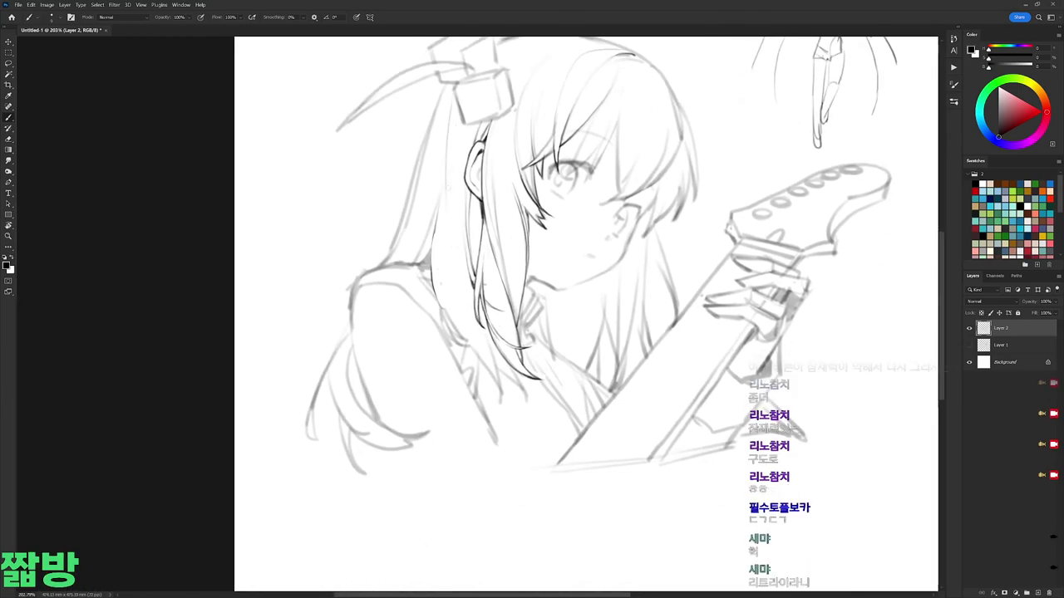
{"action": "mouse_move", "coordinate": [446, 152]}
{"action": "left_mouse_down"}
{"action": "mouse_move", "coordinate": [446, 236]}
{"action": "mouse_move", "coordinate": [467, 277]}
{"action": "left_mouse_up"}
{"action": "key", "text": "r"}
{"action": "mouse_move", "coordinate": [614, 167]}
{"action": "left_mouse_down"}
{"action": "mouse_move", "coordinate": [475, 236]}
{"action": "mouse_move", "coordinate": [479, 282]}
{"action": "left_mouse_up"}
{"action": "key", "text": "b"}
{"action": "mouse_move", "coordinate": [532, 124]}
{"action": "left_mouse_down"}
{"action": "mouse_move", "coordinate": [316, 316]}
{"action": "mouse_move", "coordinate": [532, 124]}
{"action": "left_mouse_up"}
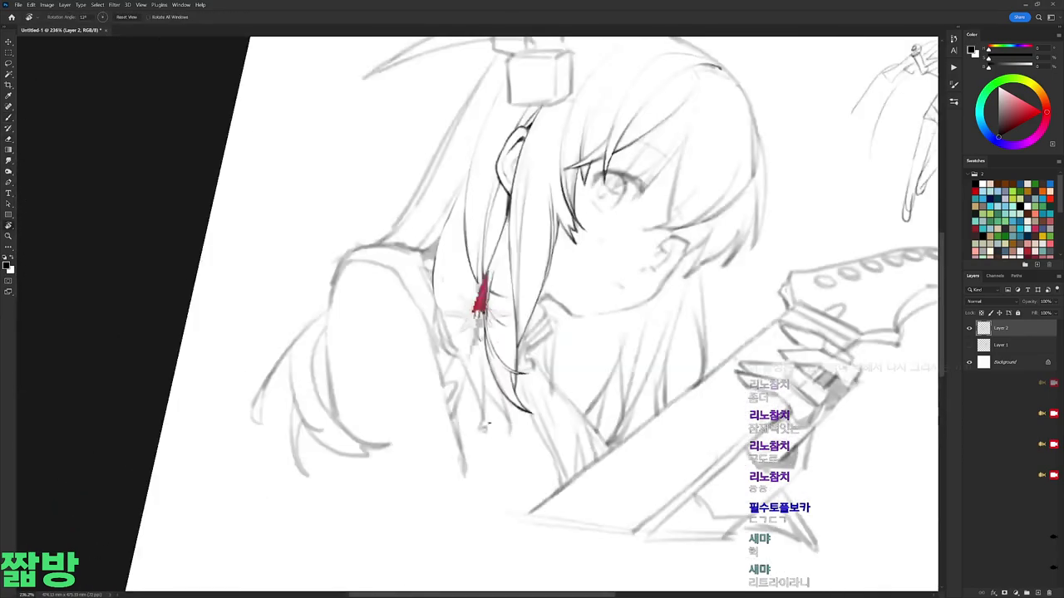
Step: Ink the rear lock's outer outline down to a pointed tip beside the shoulder and trim its line ends
{"action": "key", "text": "ctrl+0"}
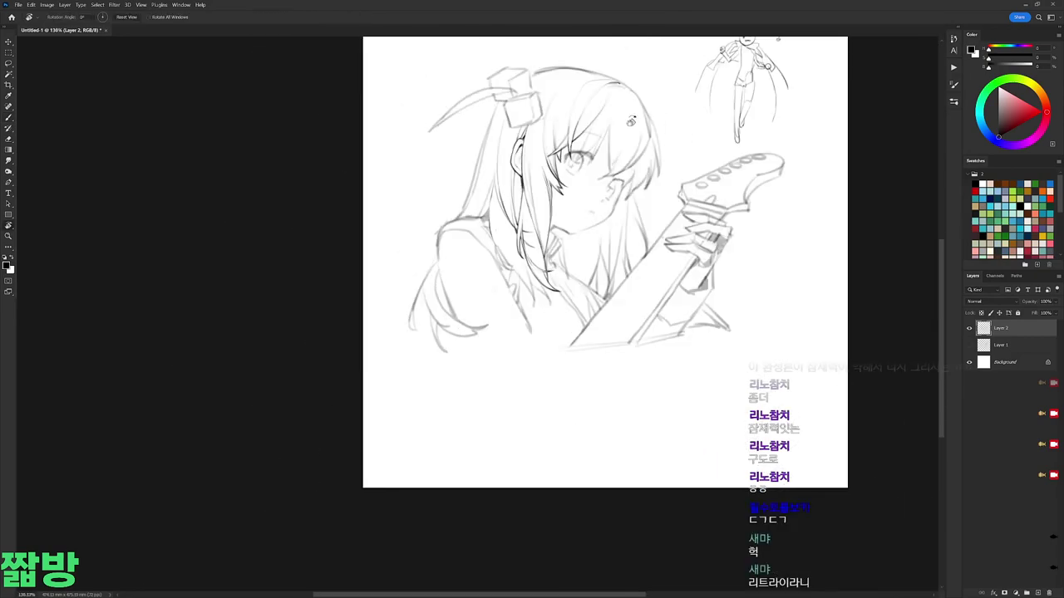
{"action": "scroll", "coordinate": [585, 198], "scroll_direction": "up", "scroll_amount": 3}
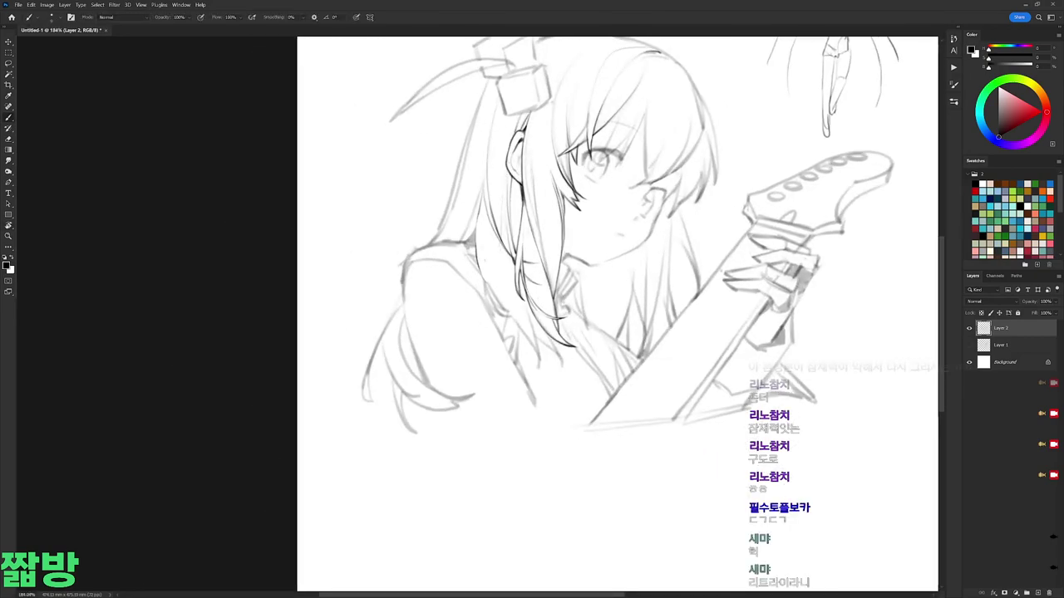
{"action": "scroll", "coordinate": [555, 221], "scroll_direction": "up", "scroll_amount": 1}
{"action": "key", "text": "r"}
{"action": "left_click_drag", "start_coordinate": [479, 124], "coordinate": [382, 482]}
{"action": "key", "text": "r"}
{"action": "left_click_drag", "start_coordinate": [739, 194], "coordinate": [473, 297]}
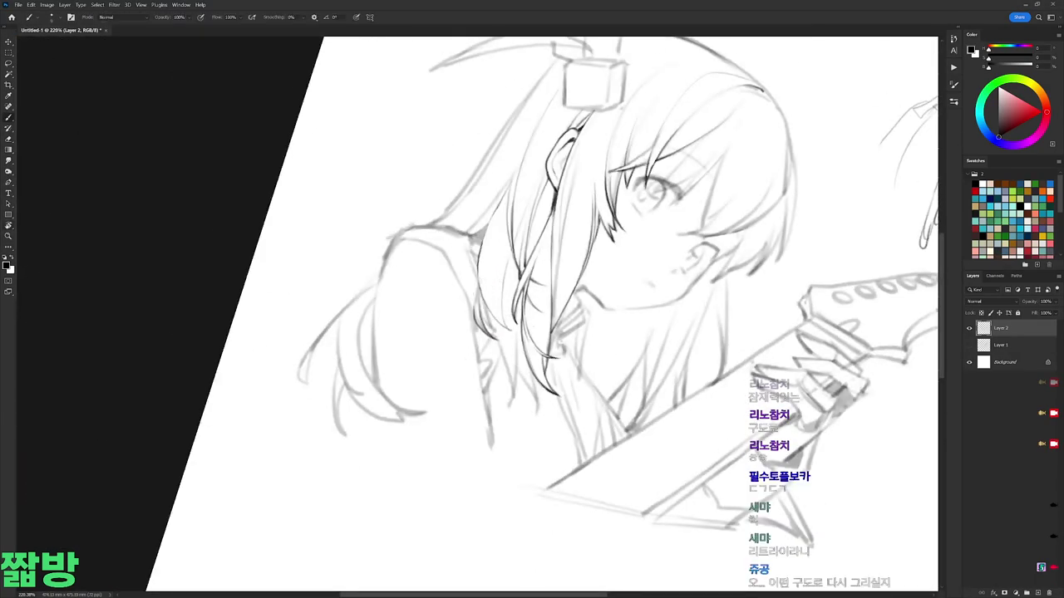
{"action": "key", "text": "e"}
{"action": "key", "text": "b"}
{"action": "scroll", "coordinate": [531, 316], "scroll_direction": "down", "scroll_amount": 3}
{"action": "key", "text": "e"}
{"action": "key", "text": "b"}
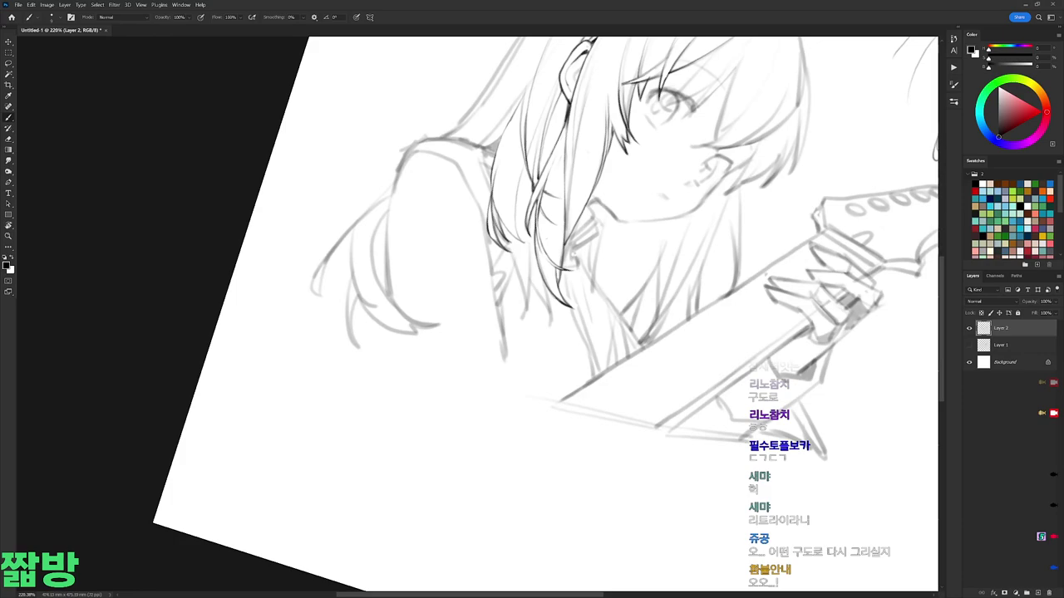
Step: Add a Curves adjustment layer above Layer 2 and make Layer 2 active again
{"action": "left_click", "coordinate": [1015, 480]}
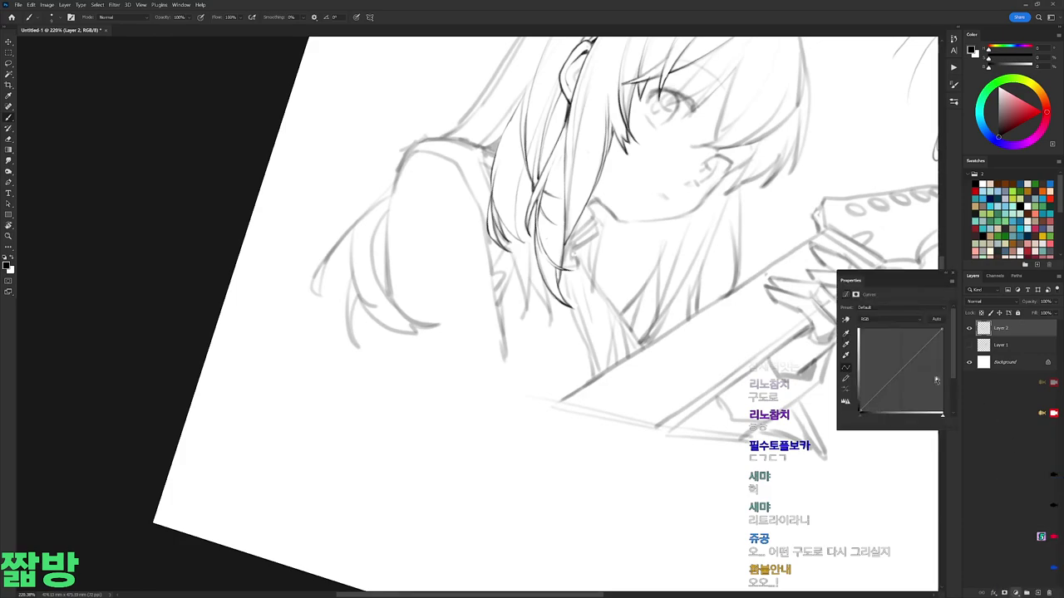
{"action": "left_click", "coordinate": [997, 344]}
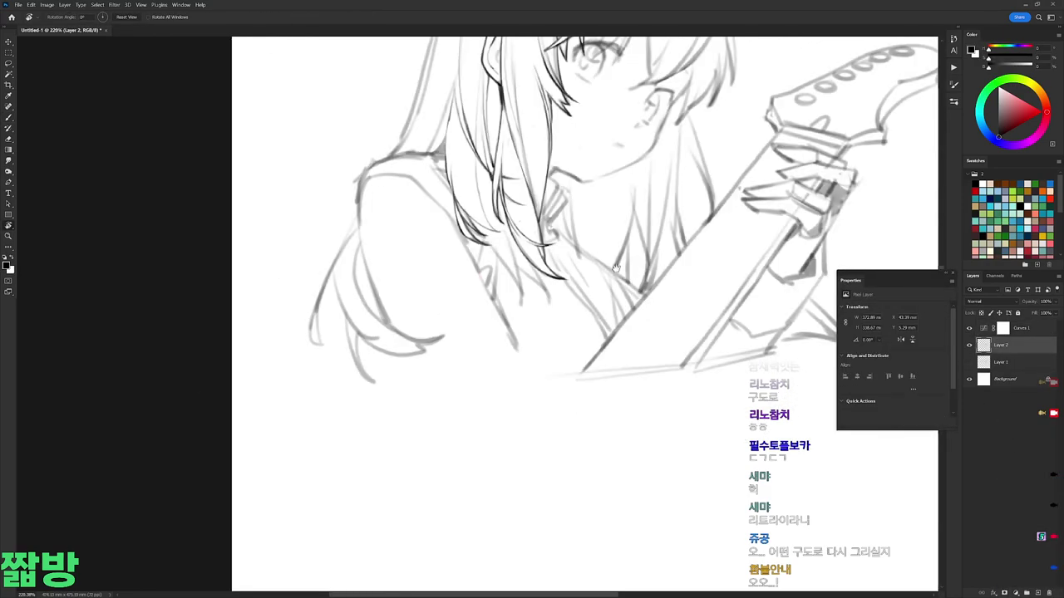
Step: Reshape the rear lock's tip into a smooth forward curve with crisp layered strands, erasing rough ends
{"action": "key", "text": "b"}
{"action": "key", "text": "r"}
{"action": "mouse_move", "coordinate": [580, 108]}
{"action": "left_mouse_down"}
{"action": "mouse_move", "coordinate": [540, 141]}
{"action": "mouse_move", "coordinate": [580, 107]}
{"action": "left_mouse_up"}
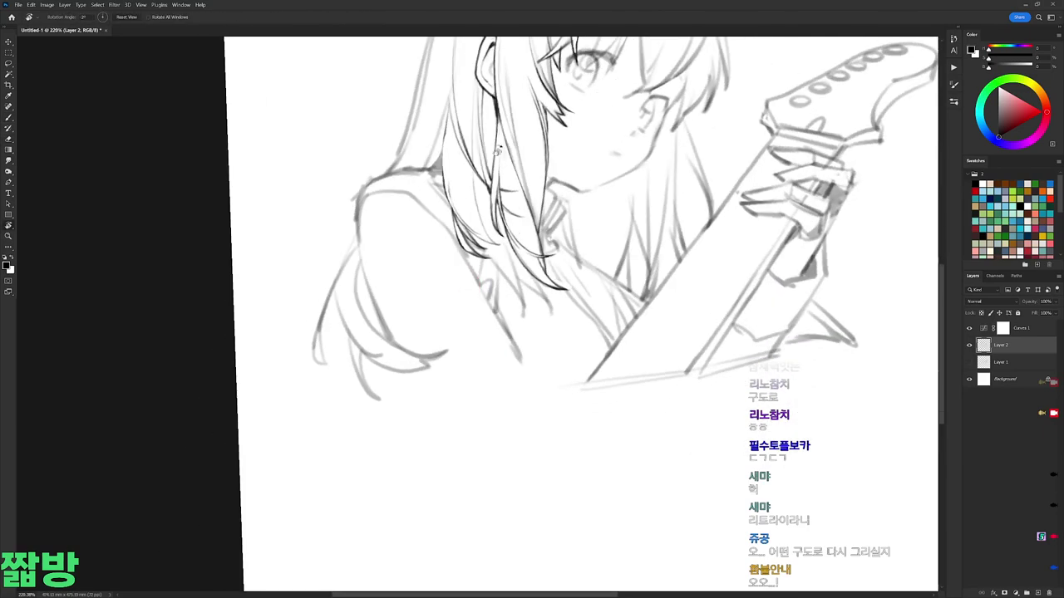
{"action": "key", "text": "e"}
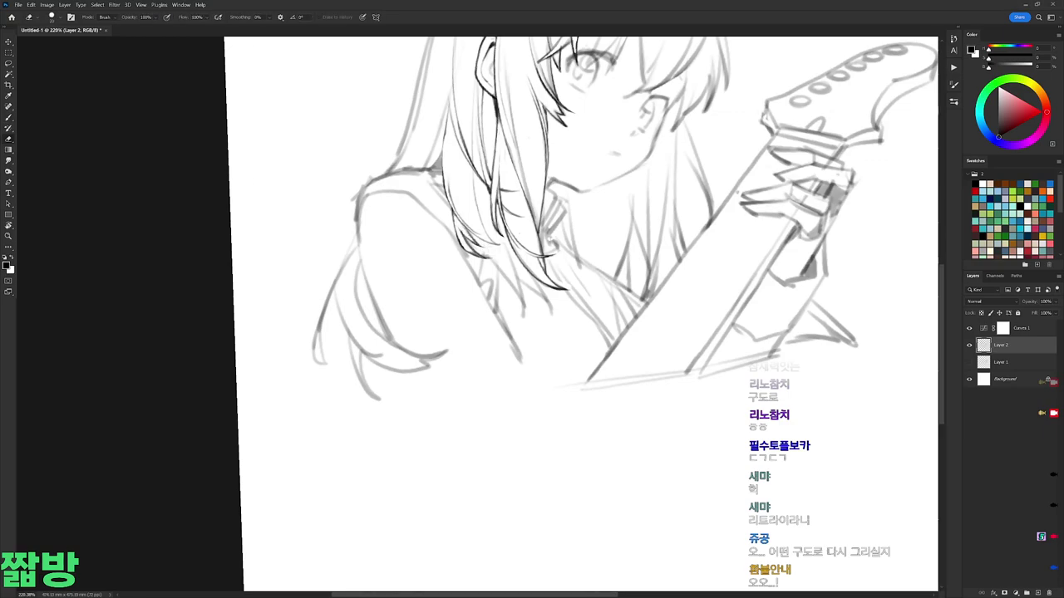
{"action": "scroll", "coordinate": [468, 210], "scroll_direction": "down", "scroll_amount": 5}
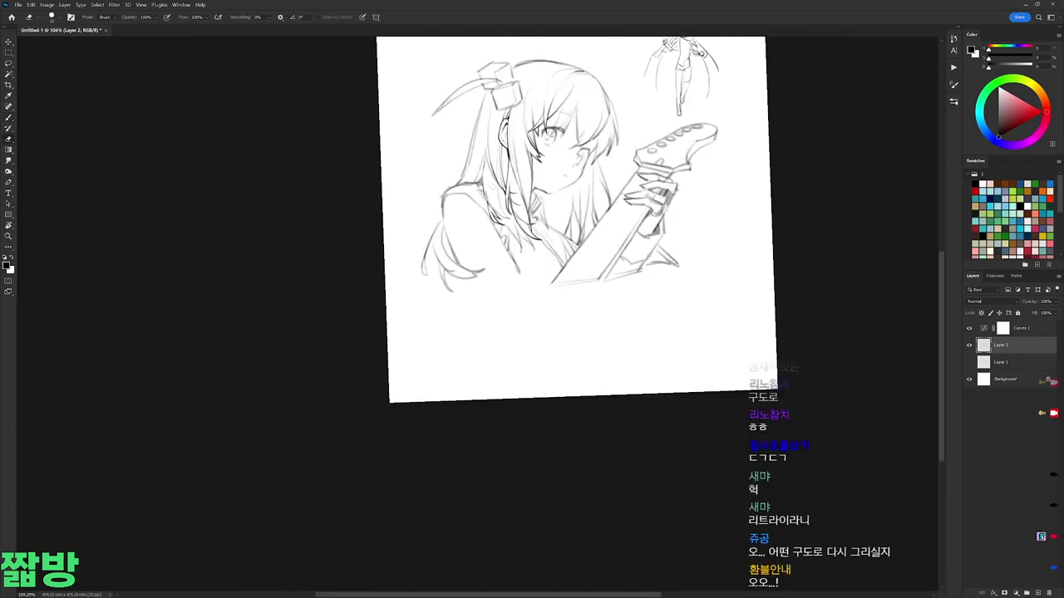
{"action": "scroll", "coordinate": [494, 187], "scroll_direction": "up", "scroll_amount": 5}
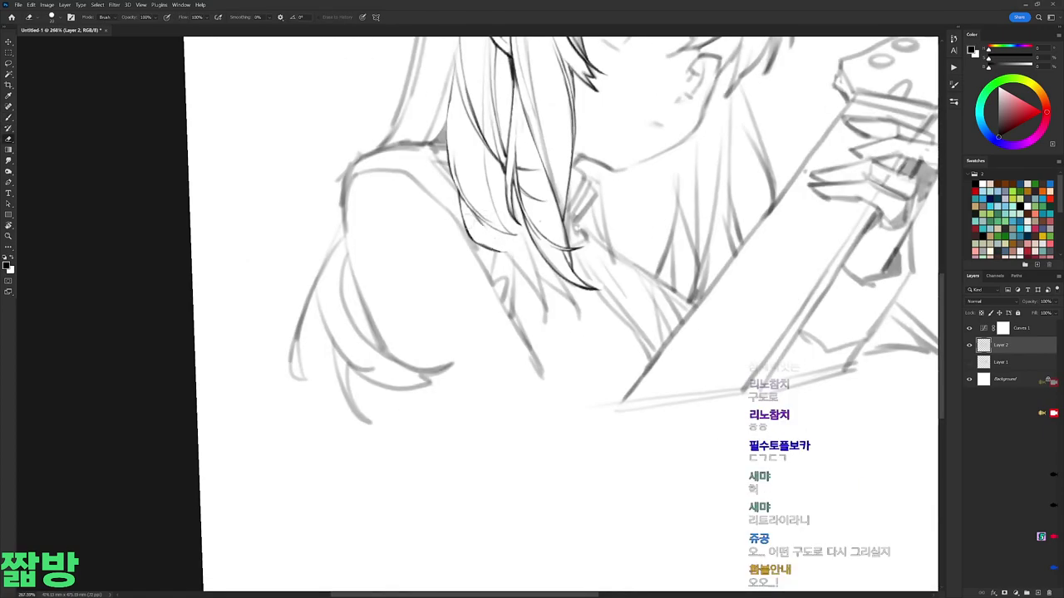
{"action": "key", "text": "b"}
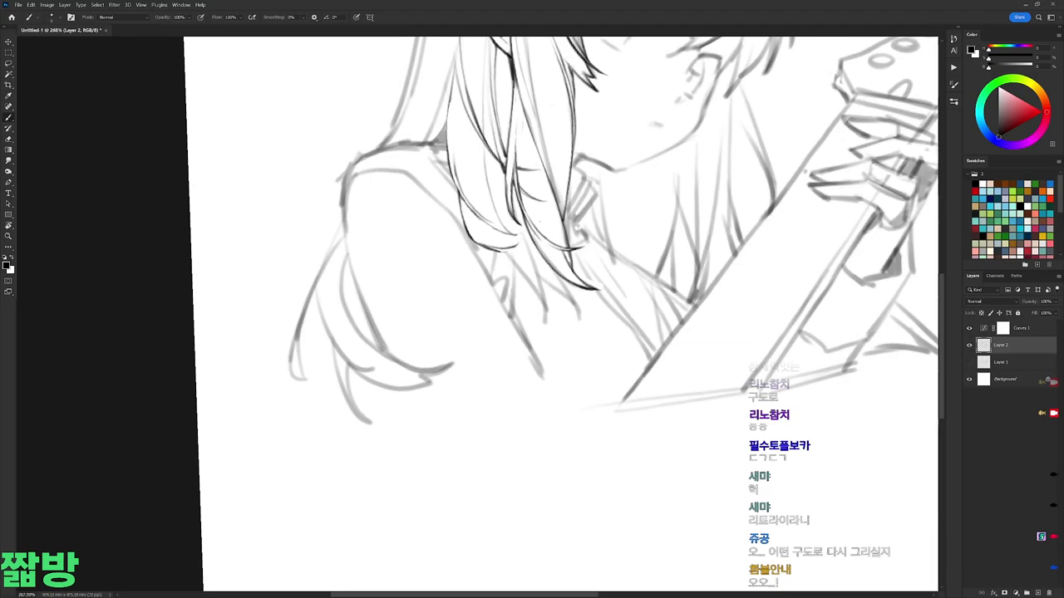
{"action": "mouse_move", "coordinate": [492, 246]}
{"action": "left_mouse_down"}
{"action": "mouse_move", "coordinate": [548, 316]}
{"action": "mouse_move", "coordinate": [434, 73]}
{"action": "mouse_move", "coordinate": [486, 232]}
{"action": "left_mouse_up"}
{"action": "key", "text": "r"}
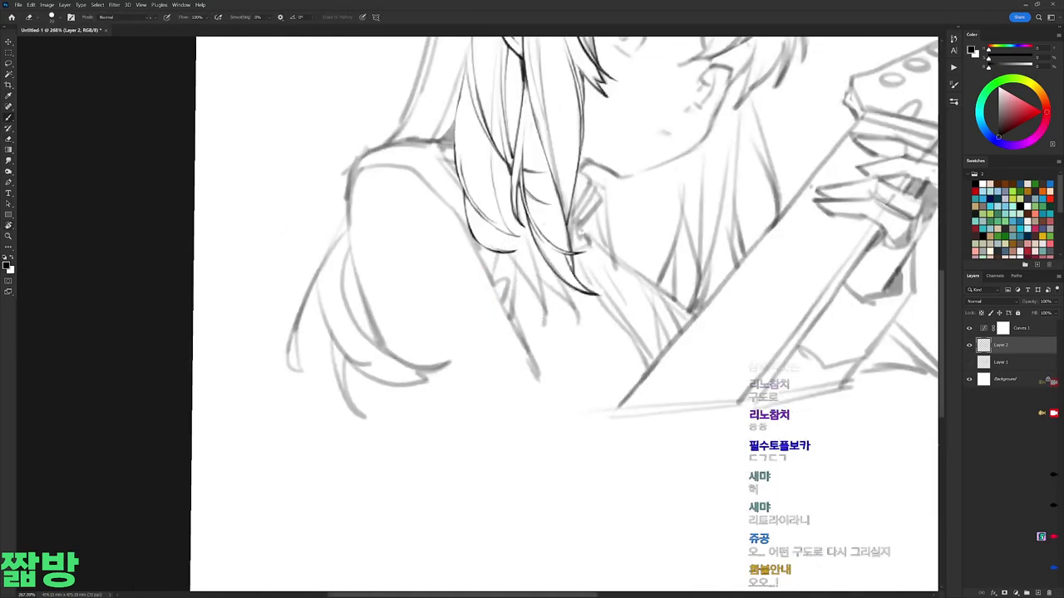
Step: Ink a long S-shaped strand below the rear lock, ending in a hooked tip over the chest
{"action": "key", "text": "r"}
{"action": "mouse_move", "coordinate": [631, 390]}
{"action": "left_mouse_down"}
{"action": "mouse_move", "coordinate": [657, 232]}
{"action": "mouse_move", "coordinate": [594, 201]}
{"action": "left_mouse_up"}
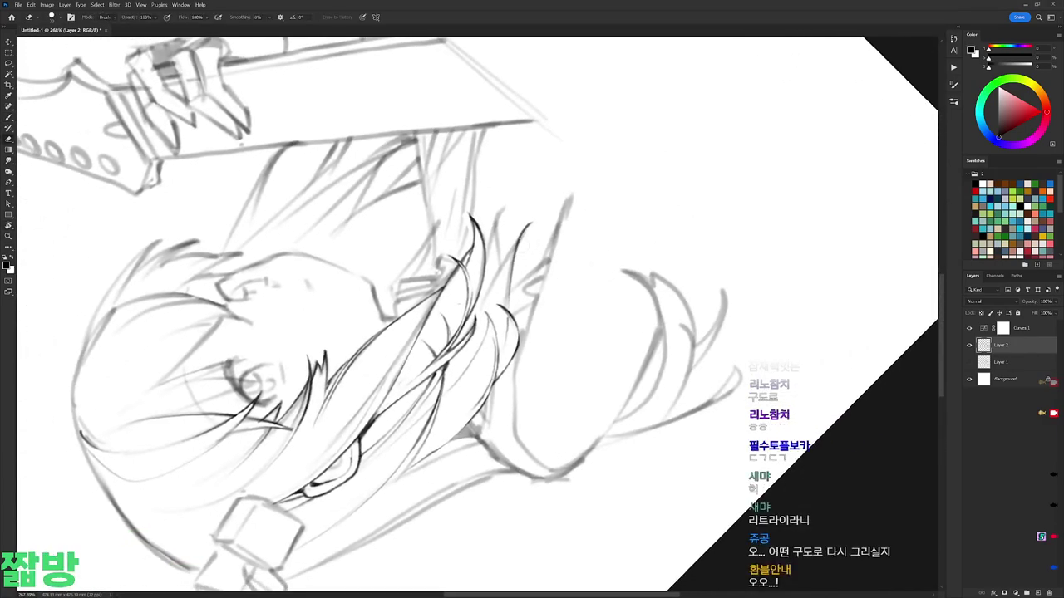
{"action": "left_click_drag", "start_coordinate": [594, 333], "coordinate": [582, 207]}
{"action": "key", "text": "b"}
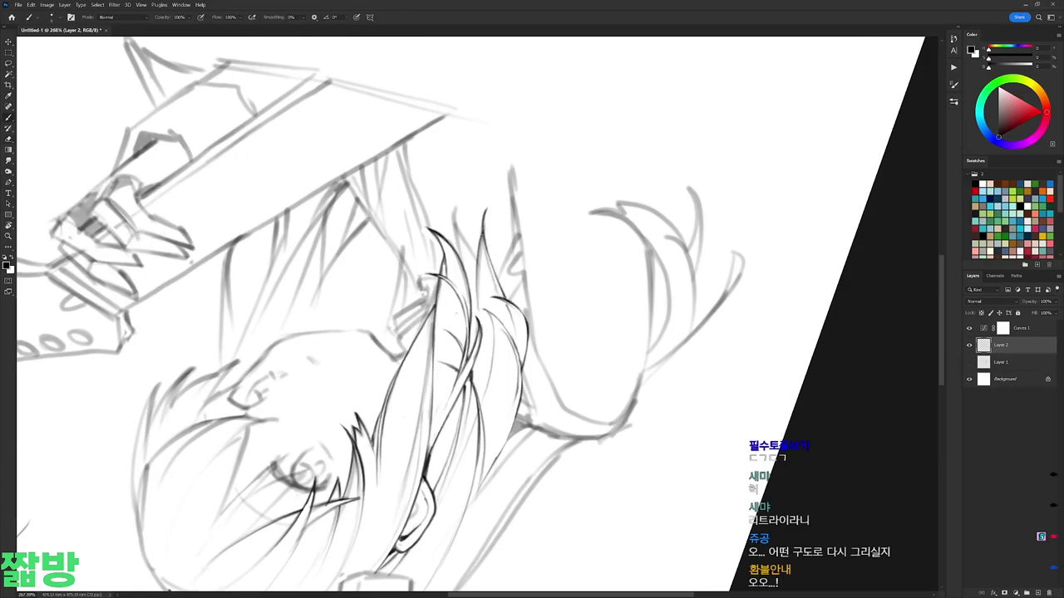
{"action": "left_click_drag", "start_coordinate": [635, 162], "coordinate": [525, 425]}
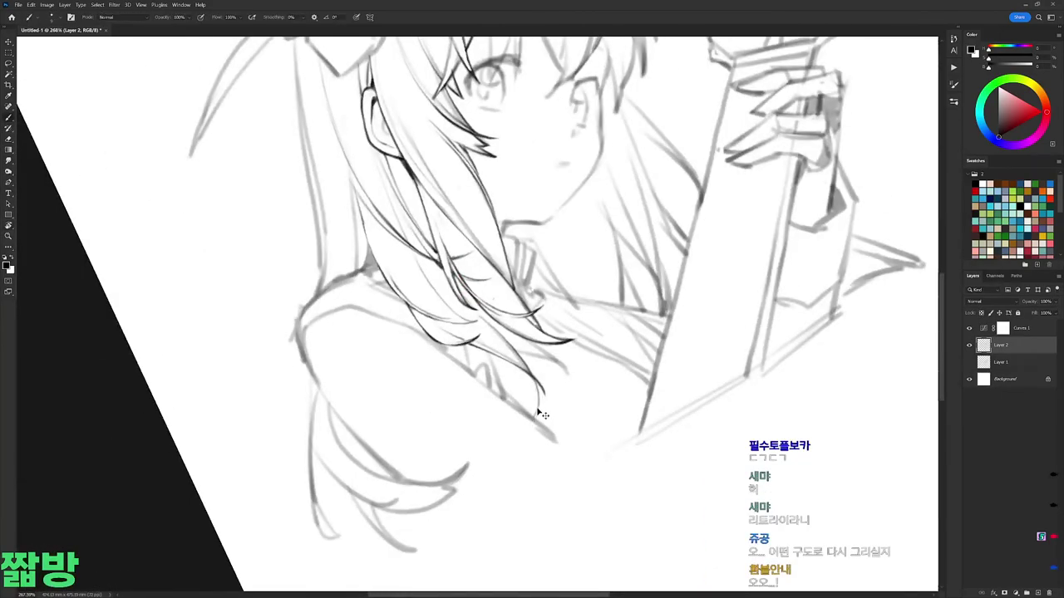
{"action": "key", "text": "r"}
{"action": "mouse_move", "coordinate": [540, 399]}
{"action": "left_mouse_down"}
{"action": "mouse_move", "coordinate": [512, 158]}
{"action": "mouse_move", "coordinate": [432, 349]}
{"action": "left_mouse_up"}
{"action": "key", "text": "e"}
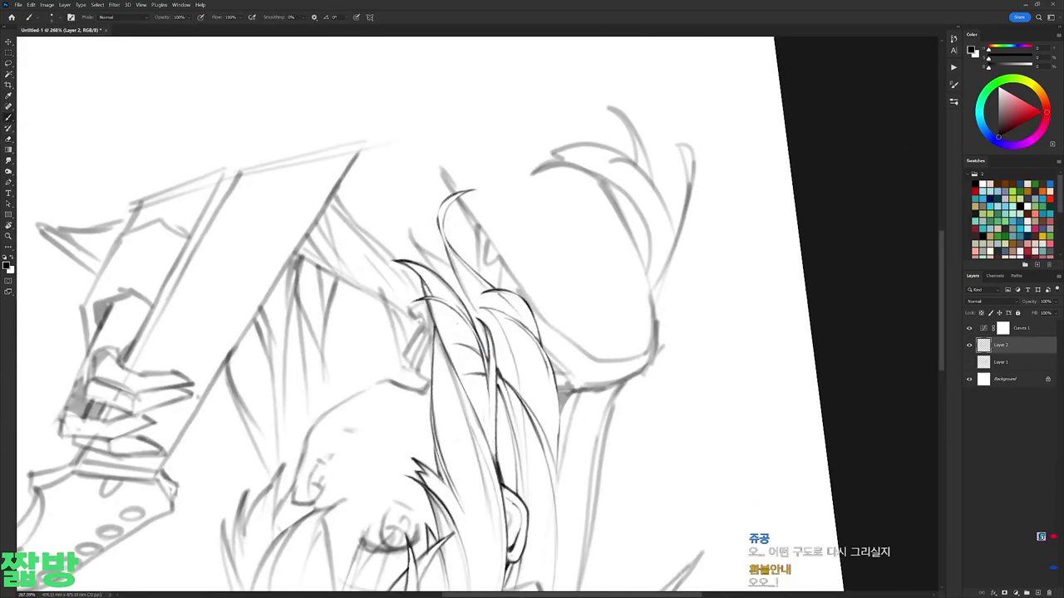
{"action": "key", "text": "b"}
{"action": "mouse_move", "coordinate": [631, 207]}
{"action": "left_mouse_down"}
{"action": "mouse_move", "coordinate": [349, 349]}
{"action": "mouse_move", "coordinate": [466, 285]}
{"action": "left_mouse_up"}
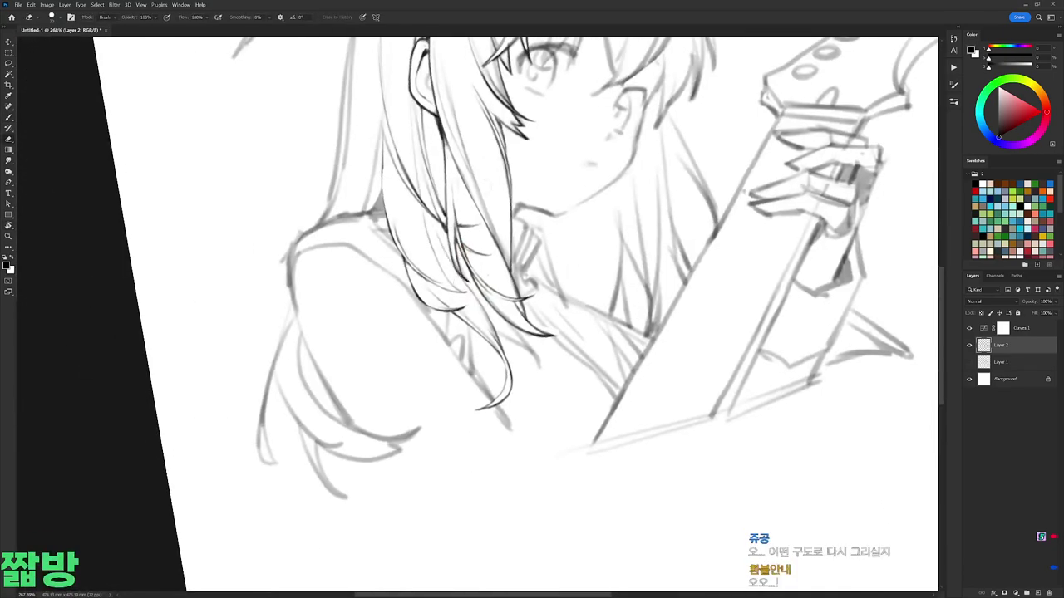
Step: Add thin strands along the rear lock's outer edge where it passes the shoulder
{"action": "key", "text": "r"}
{"action": "key", "text": "ctrl+1"}
{"action": "key", "text": "Escape"}
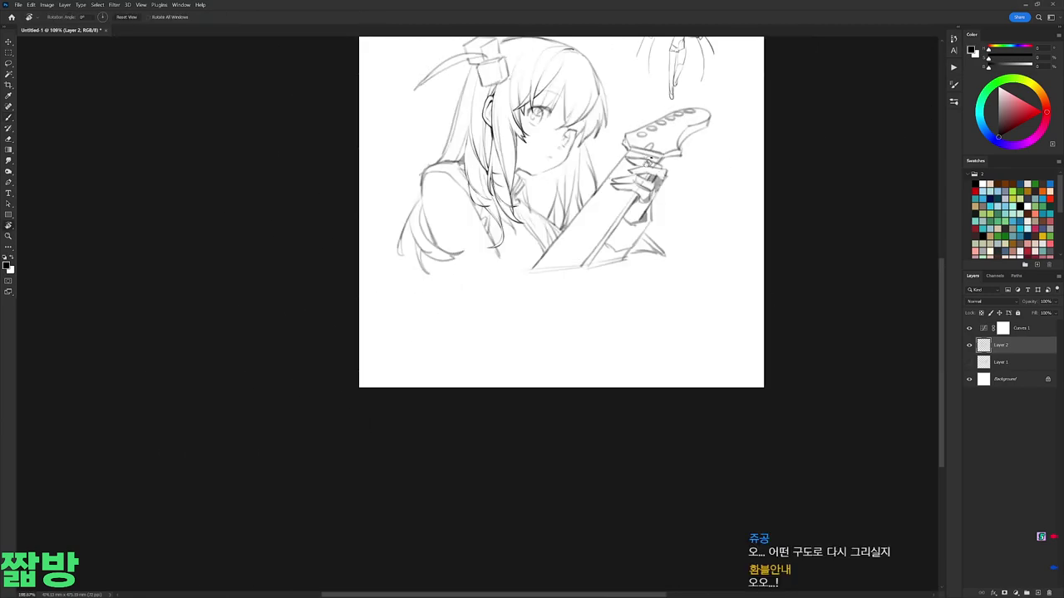
{"action": "scroll", "coordinate": [463, 148], "scroll_direction": "up", "scroll_amount": 3}
{"action": "key", "text": "b"}
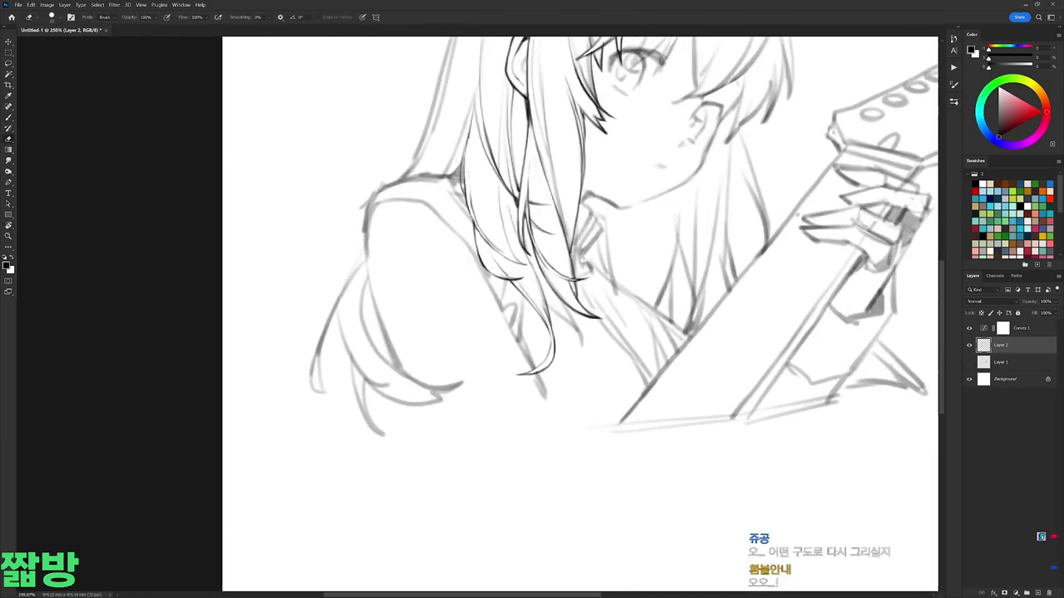
{"action": "scroll", "coordinate": [467, 137], "scroll_direction": "up", "scroll_amount": 2}
{"action": "key", "text": "b"}
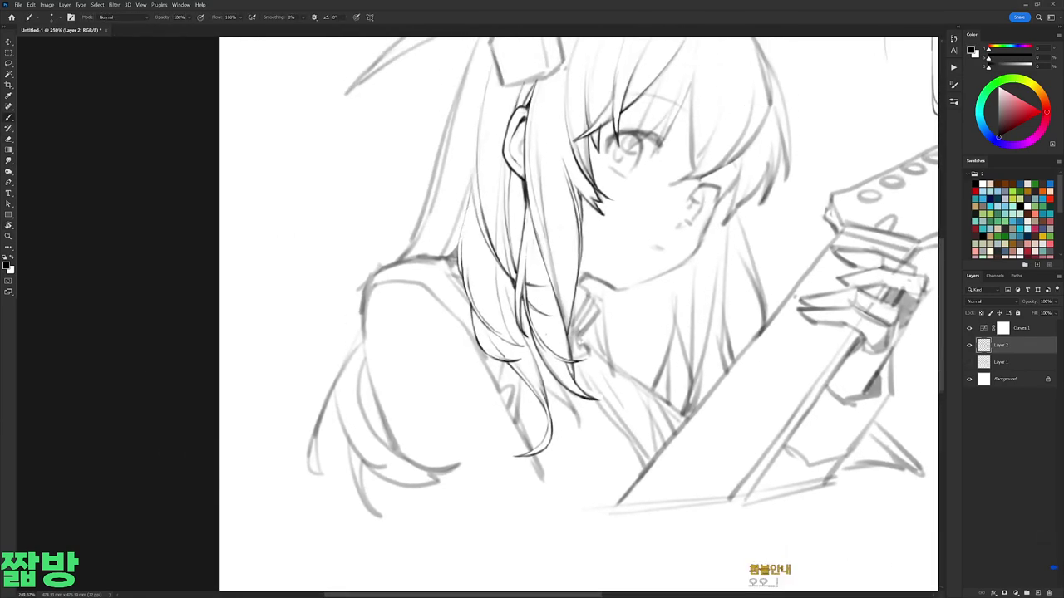
{"action": "scroll", "coordinate": [468, 197], "scroll_direction": "up", "scroll_amount": 1}
{"action": "scroll", "coordinate": [490, 196], "scroll_direction": "down", "scroll_amount": 2}
{"action": "scroll", "coordinate": [491, 196], "scroll_direction": "left", "scroll_amount": 1}
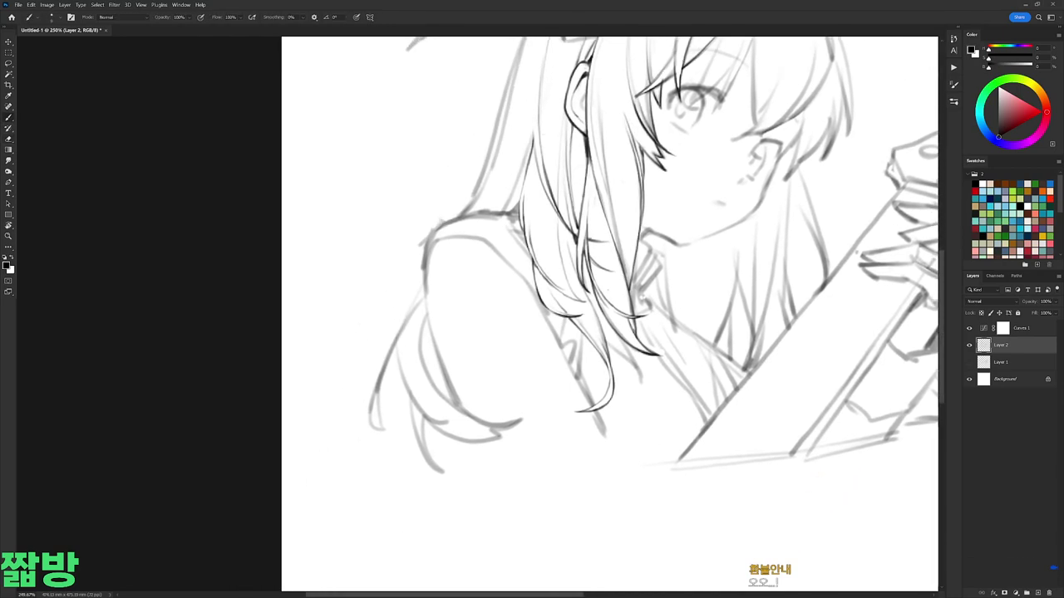
{"action": "key", "text": "r"}
{"action": "left_click_drag", "start_coordinate": [490, 196], "coordinate": [463, 224]}
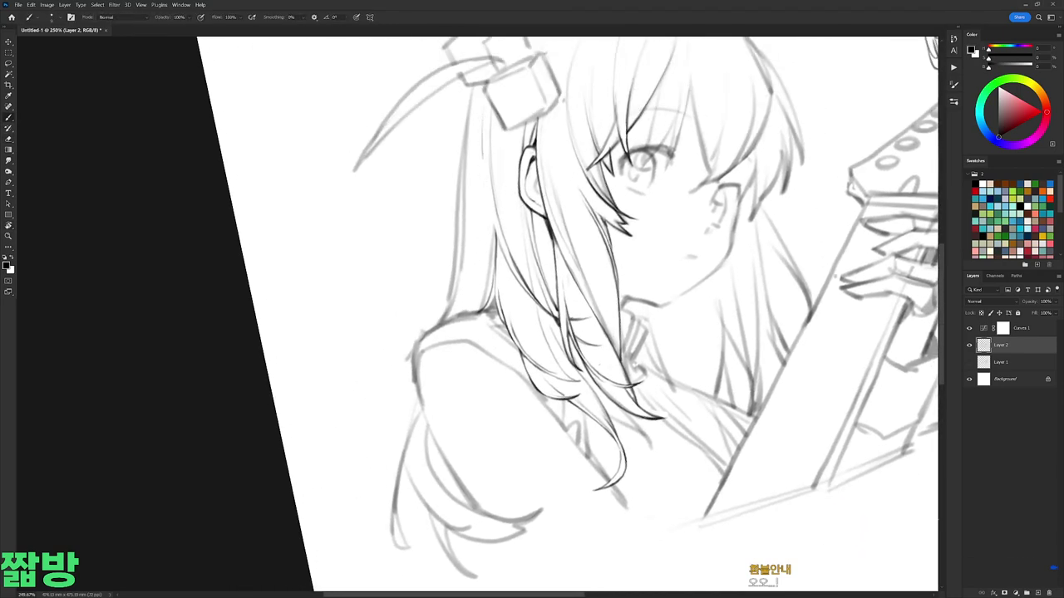
{"action": "left_click_drag", "start_coordinate": [464, 225], "coordinate": [507, 204]}
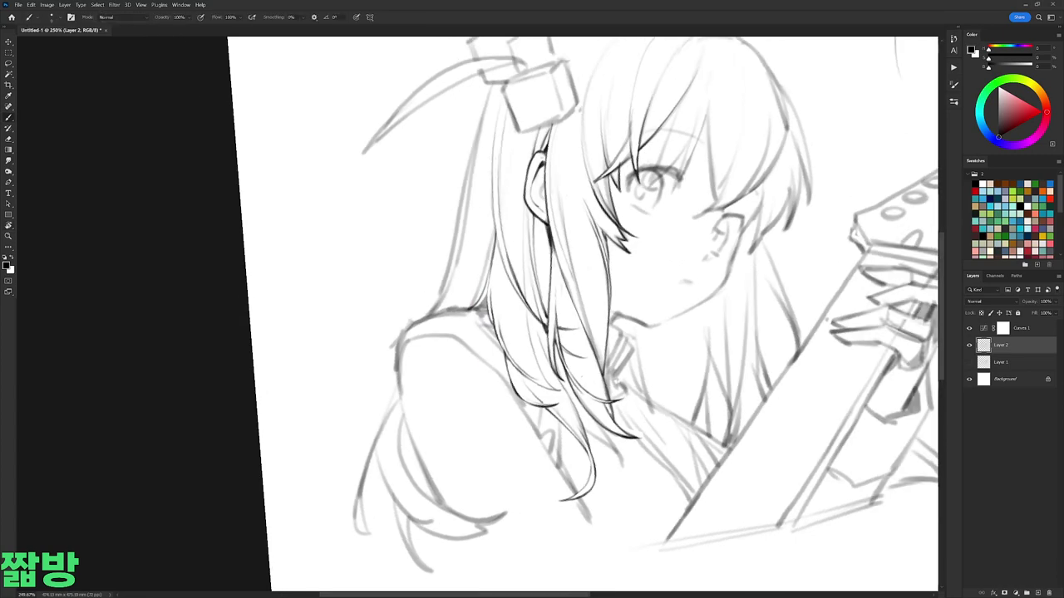
{"action": "key", "text": "e"}
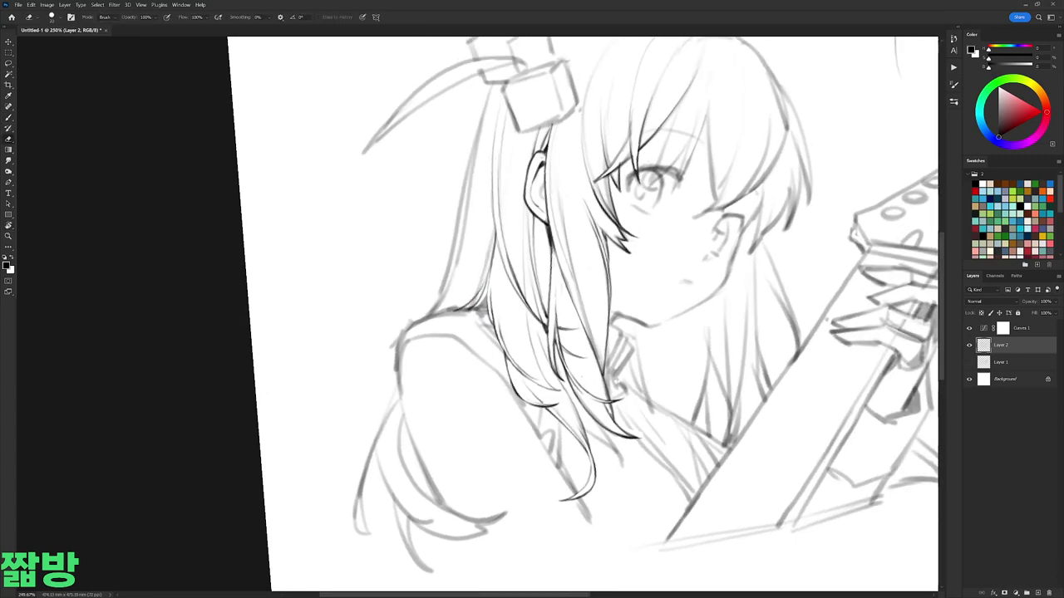
{"action": "key", "text": "b"}
{"action": "mouse_move", "coordinate": [463, 222]}
{"action": "left_mouse_down"}
{"action": "mouse_move", "coordinate": [449, 283]}
{"action": "mouse_move", "coordinate": [425, 318]}
{"action": "left_mouse_up"}
{"action": "key", "text": "ctrl+z"}
{"action": "left_click_drag", "start_coordinate": [472, 222], "coordinate": [440, 314]}
{"action": "key", "text": "ctrl+z"}
Step: Ink the outer edge of the long back hair down to the shoulder with overlapping tapered strokes
{"action": "mouse_move", "coordinate": [454, 274]}
{"action": "left_mouse_down"}
{"action": "mouse_move", "coordinate": [440, 314]}
{"action": "mouse_move", "coordinate": [430, 314]}
{"action": "left_mouse_up"}
{"action": "key", "text": "e"}
{"action": "key", "text": "b"}
{"action": "left_click_drag", "start_coordinate": [457, 259], "coordinate": [442, 294]}
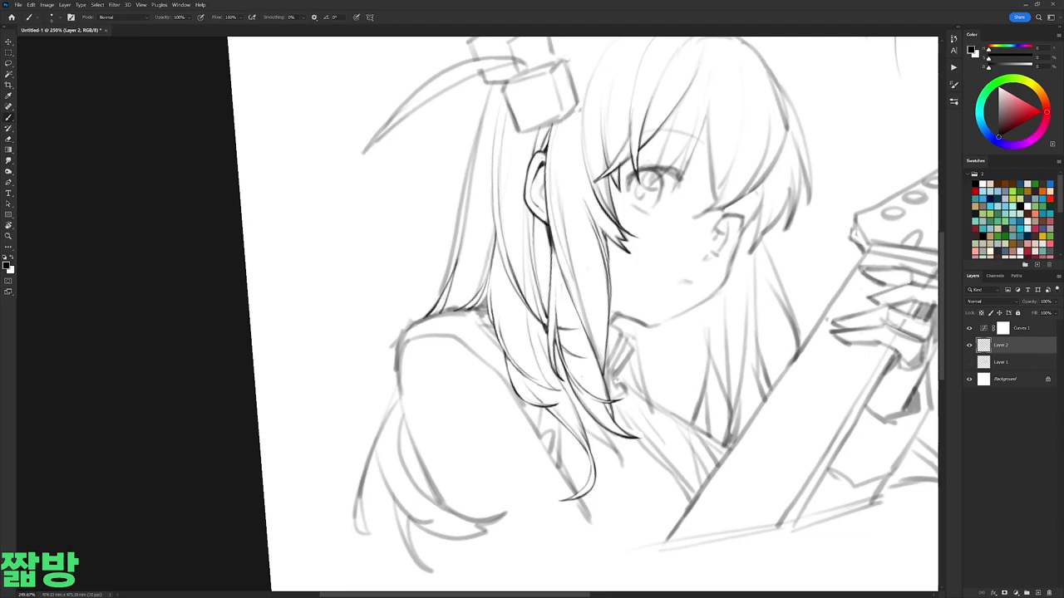
{"action": "left_click_drag", "start_coordinate": [465, 232], "coordinate": [457, 278]}
{"action": "mouse_move", "coordinate": [478, 147]}
{"action": "left_mouse_down"}
{"action": "mouse_move", "coordinate": [441, 390]}
{"action": "mouse_move", "coordinate": [412, 374]}
{"action": "mouse_move", "coordinate": [434, 238]}
{"action": "mouse_move", "coordinate": [417, 375]}
{"action": "left_mouse_up"}
Step: Ink the back hair's lower strands curling over the shoulder into a rounded tip, erasing excess lines
{"action": "key", "text": "r"}
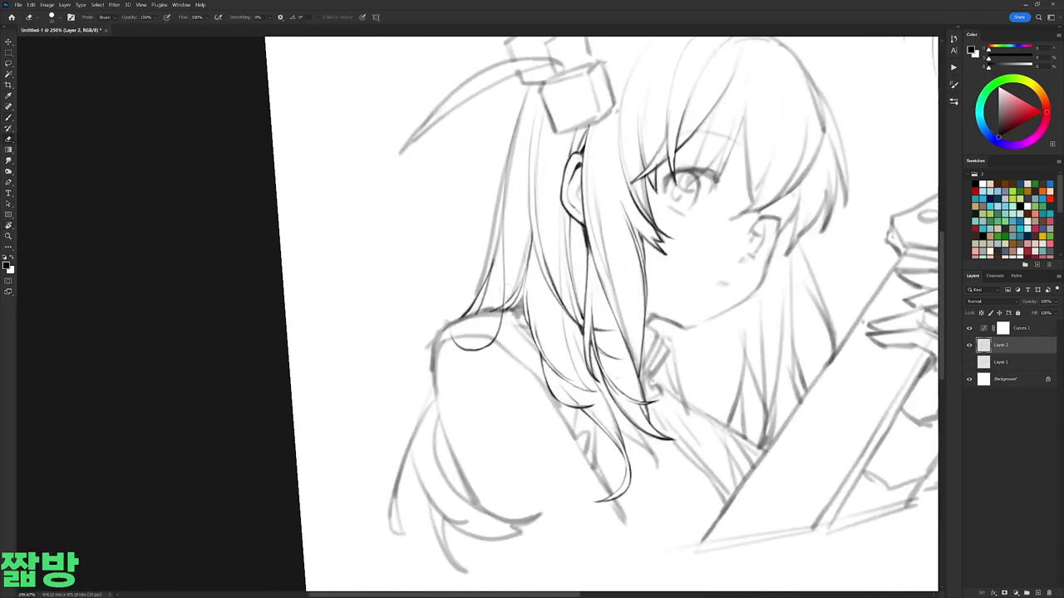
{"action": "mouse_move", "coordinate": [507, 299]}
{"action": "left_mouse_down"}
{"action": "mouse_move", "coordinate": [498, 349]}
{"action": "mouse_move", "coordinate": [503, 328]}
{"action": "left_mouse_up"}
{"action": "key", "text": "e"}
{"action": "key", "text": "r"}
{"action": "left_click_drag", "start_coordinate": [478, 355], "coordinate": [499, 264]}
{"action": "key", "text": "e"}
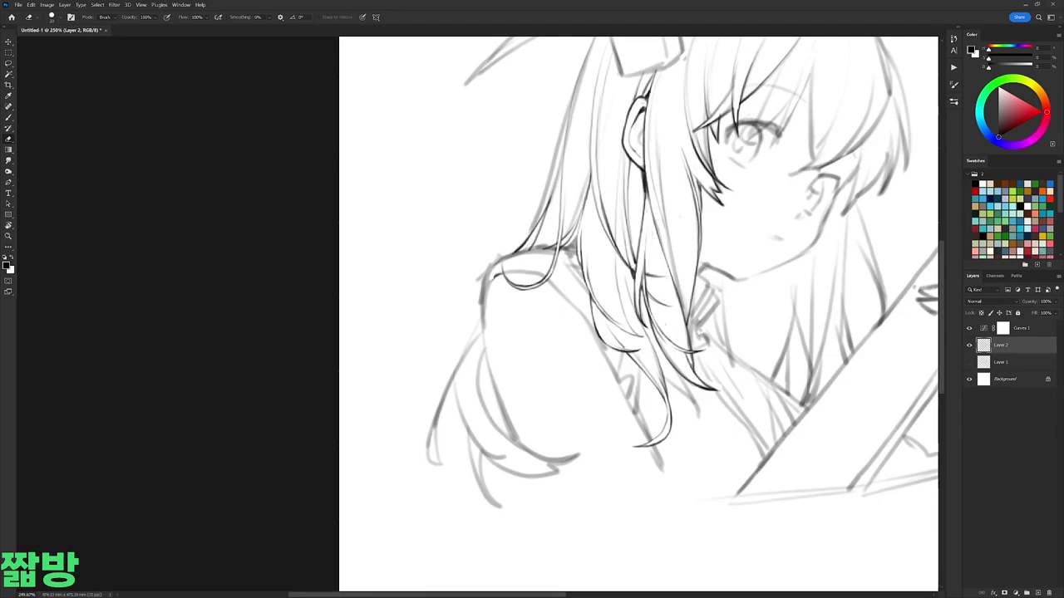
{"action": "key", "text": "b"}
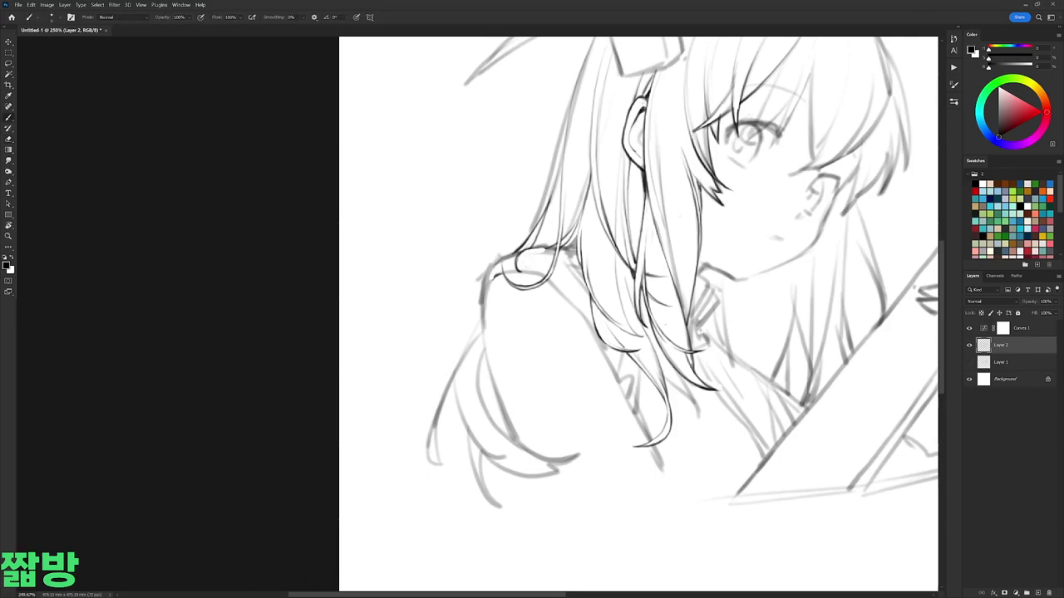
Step: Ink the small band at the top of the shoulder beside the curled hair tip, erasing the rough lines around it
{"action": "left_click_drag", "start_coordinate": [714, 250], "coordinate": [598, 191]}
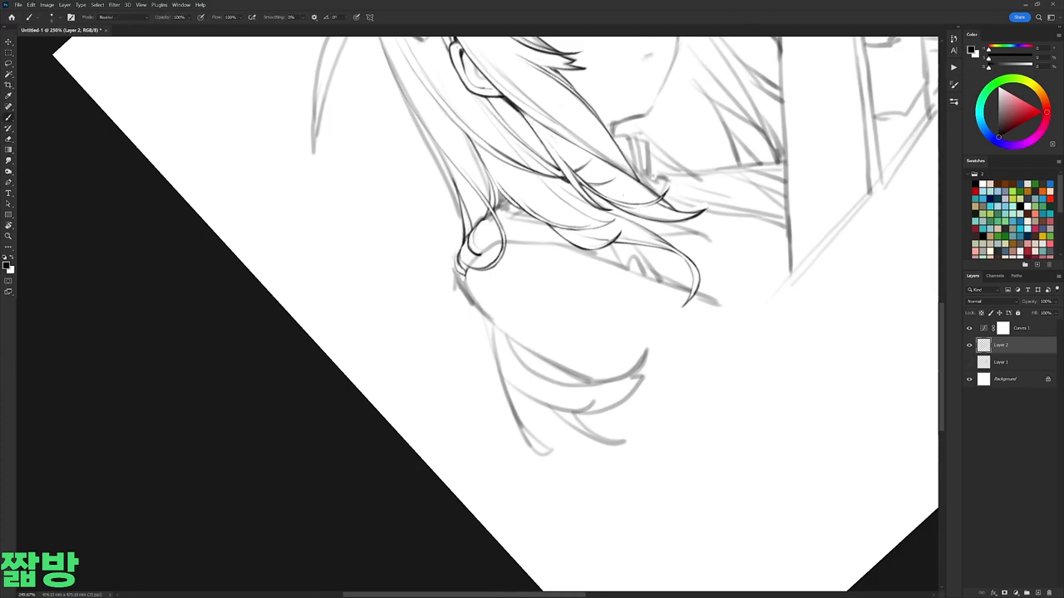
{"action": "left_click_drag", "start_coordinate": [459, 250], "coordinate": [455, 263]}
{"action": "left_click_drag", "start_coordinate": [532, 316], "coordinate": [515, 332]}
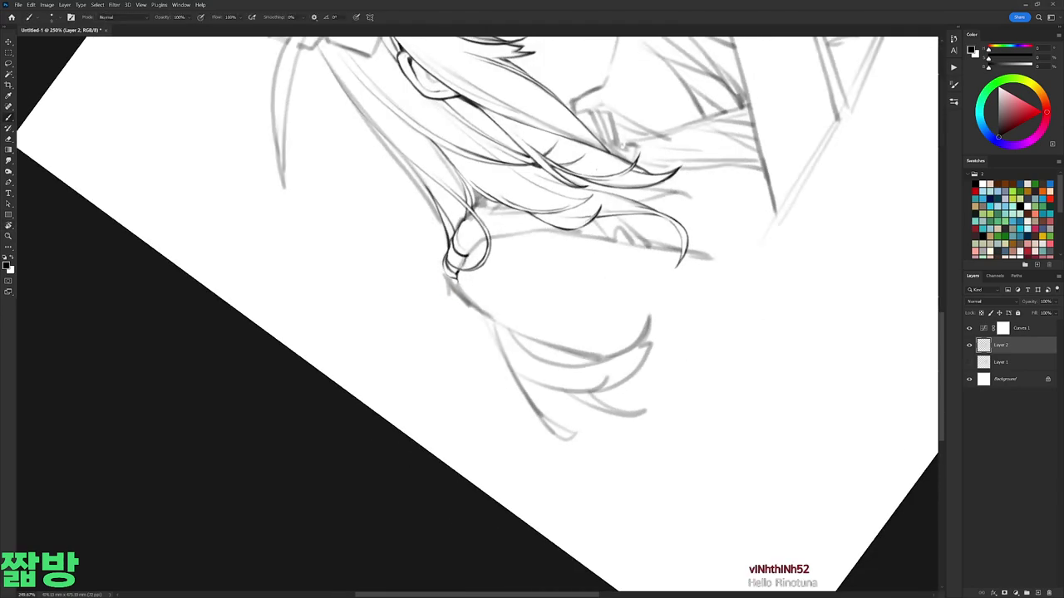
{"action": "key", "text": "Escape"}
{"action": "key", "text": "e"}
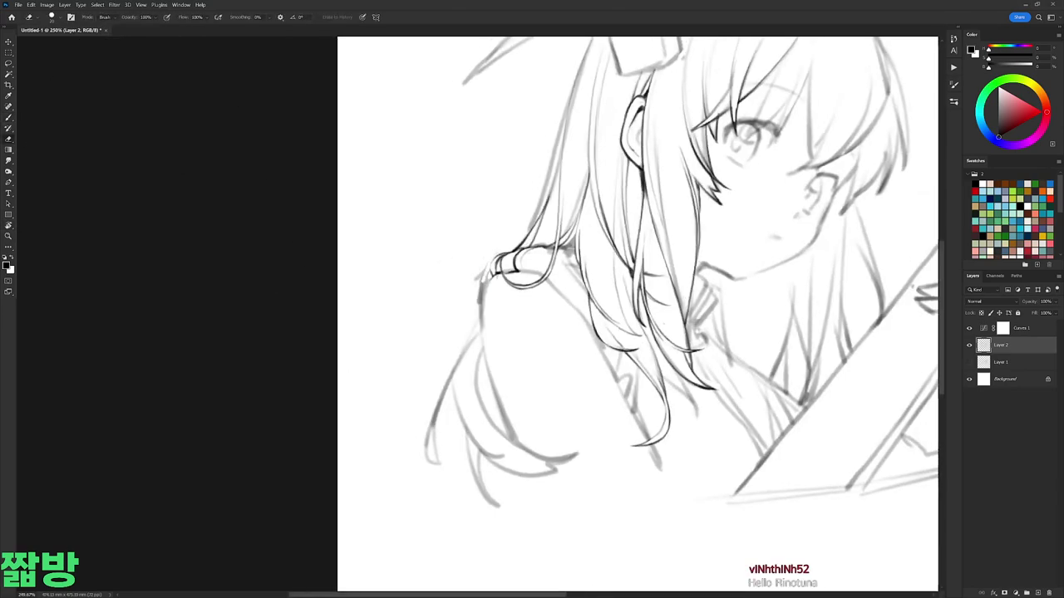
{"action": "key", "text": "b"}
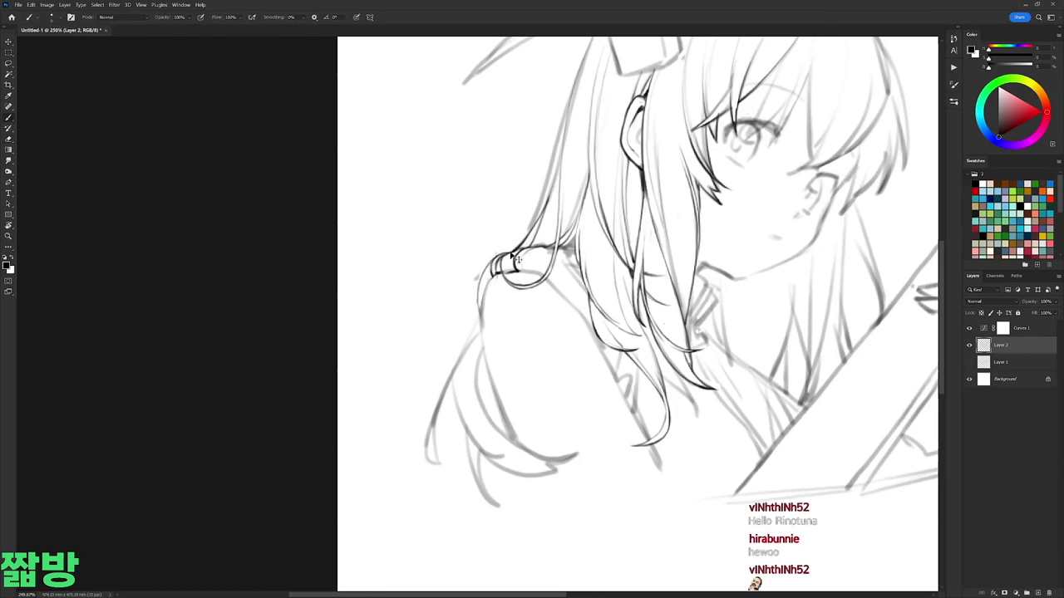
{"action": "scroll", "coordinate": [520, 244], "scroll_direction": "down", "scroll_amount": 5}
{"action": "scroll", "coordinate": [520, 244], "scroll_direction": "up", "scroll_amount": 4}
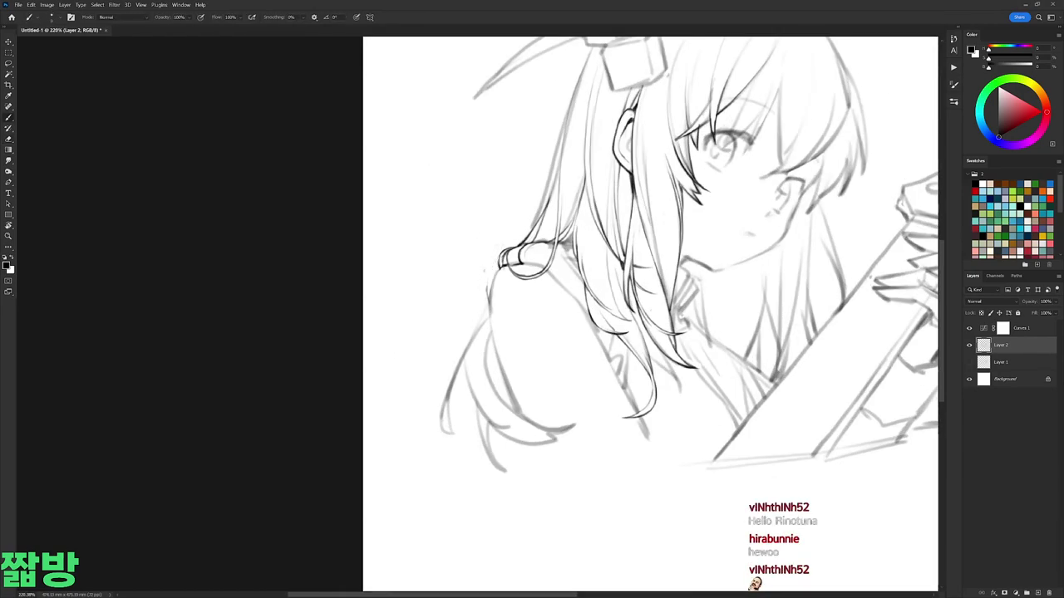
Step: Ink the outer contour of the upper arm downward from the shoulder band with a thin dark line
{"action": "left_click_drag", "start_coordinate": [484, 300], "coordinate": [489, 339]}
{"action": "key", "text": "ctrl+z"}
{"action": "left_click_drag", "start_coordinate": [497, 264], "coordinate": [488, 324]}
{"action": "key", "text": "e"}
{"action": "key", "text": "b"}
{"action": "left_click_drag", "start_coordinate": [497, 279], "coordinate": [491, 356]}
{"action": "key", "text": "ctrl+z"}
Step: Draw a long, thin loose strand falling from the back hair over the upper arm, curving inward at its end
{"action": "mouse_move", "coordinate": [498, 260]}
{"action": "left_mouse_down"}
{"action": "mouse_move", "coordinate": [487, 304]}
{"action": "mouse_move", "coordinate": [512, 264]}
{"action": "mouse_move", "coordinate": [563, 379]}
{"action": "left_mouse_up"}
{"action": "key", "text": "e"}
{"action": "key", "text": "b"}
{"action": "key", "text": "ctrl+z"}
{"action": "left_click_drag", "start_coordinate": [556, 246], "coordinate": [554, 371]}
{"action": "key", "text": "e"}
{"action": "key", "text": "b"}
{"action": "mouse_move", "coordinate": [541, 268]}
{"action": "left_mouse_down"}
{"action": "mouse_move", "coordinate": [543, 328]}
{"action": "mouse_move", "coordinate": [567, 379]}
{"action": "left_mouse_up"}
Step: Ink the diagonal contour running from the shoulder down beneath the hair, cleaning up the rough sketch along it
{"action": "mouse_move", "coordinate": [523, 261]}
{"action": "left_mouse_down"}
{"action": "mouse_move", "coordinate": [546, 266]}
{"action": "mouse_move", "coordinate": [610, 352]}
{"action": "left_mouse_up"}
{"action": "key", "text": "e"}
{"action": "key", "text": "b"}
{"action": "key", "text": "e"}
{"action": "key", "text": "b"}
{"action": "key", "text": "r"}
{"action": "left_click_drag", "start_coordinate": [561, 258], "coordinate": [489, 510]}
{"action": "key", "text": "b"}
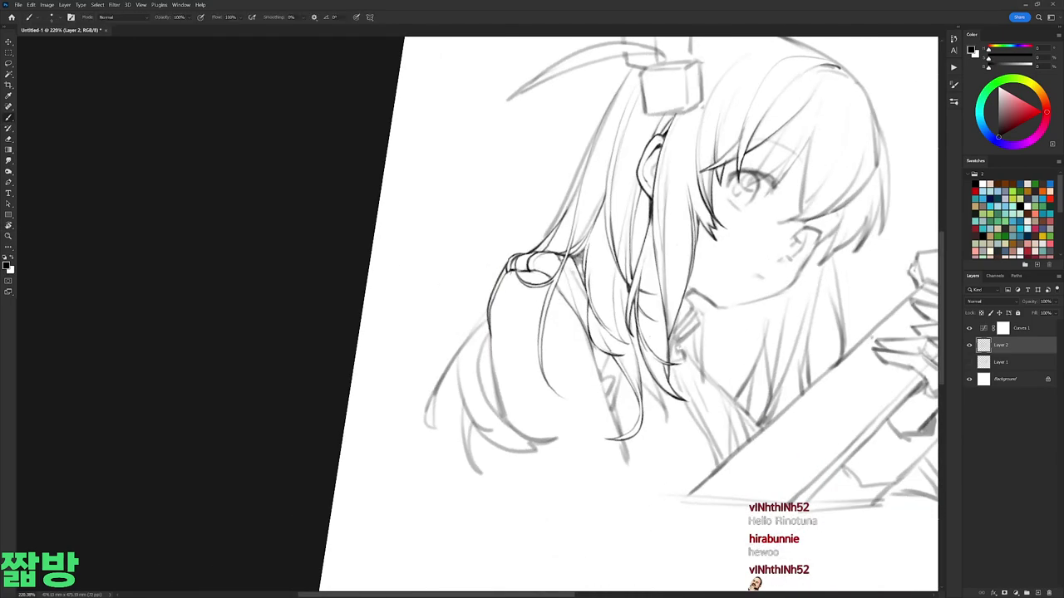
{"action": "key", "text": "e"}
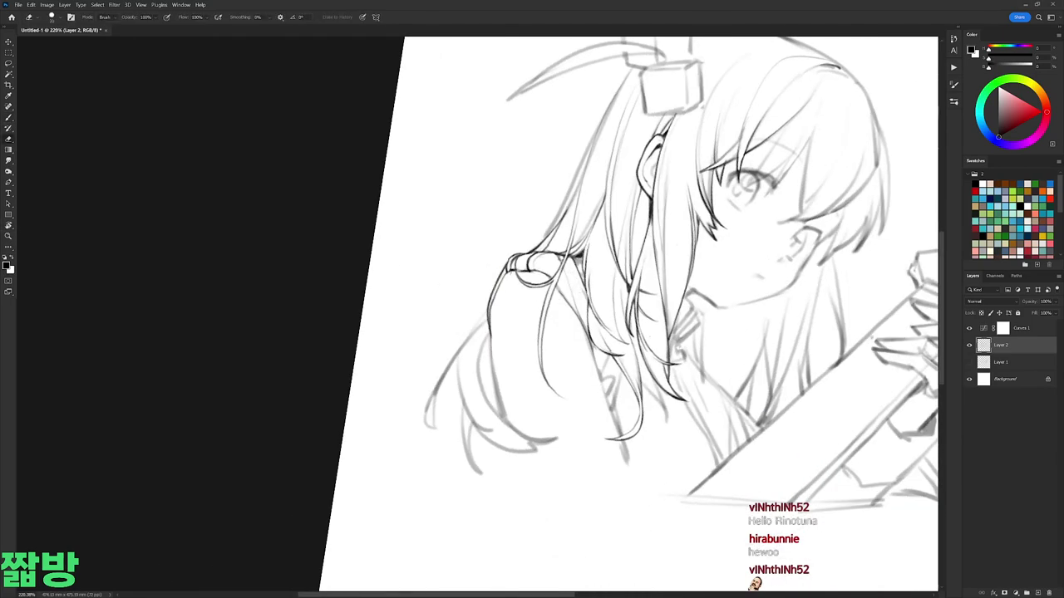
{"action": "key", "text": "b"}
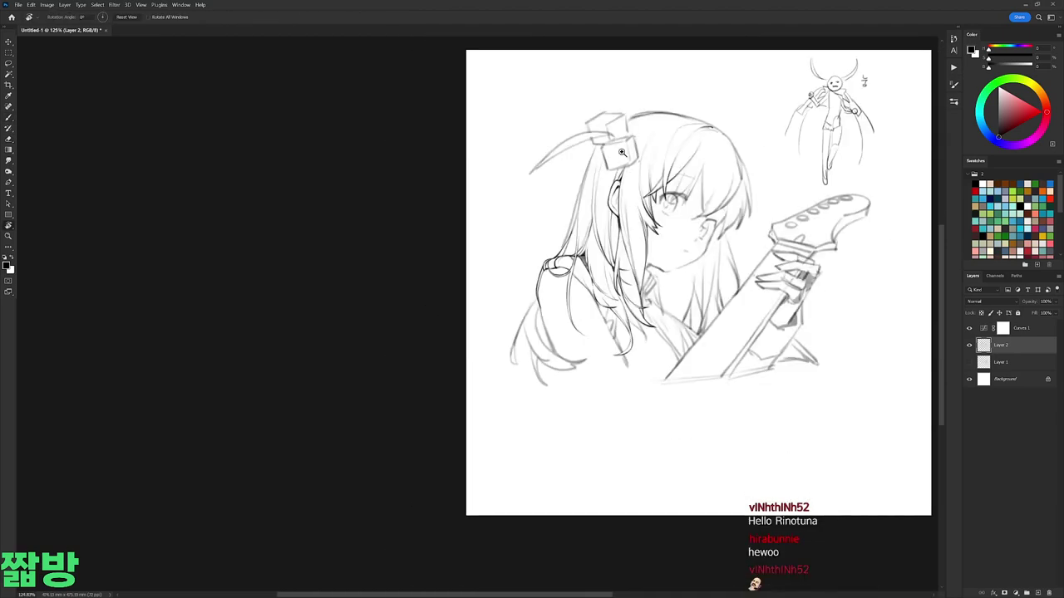
Step: Ink the back hair's outer edge from the cube ornament down toward the shoulder with long tapered strokes
{"action": "left_click_drag", "start_coordinate": [578, 133], "coordinate": [548, 249]}
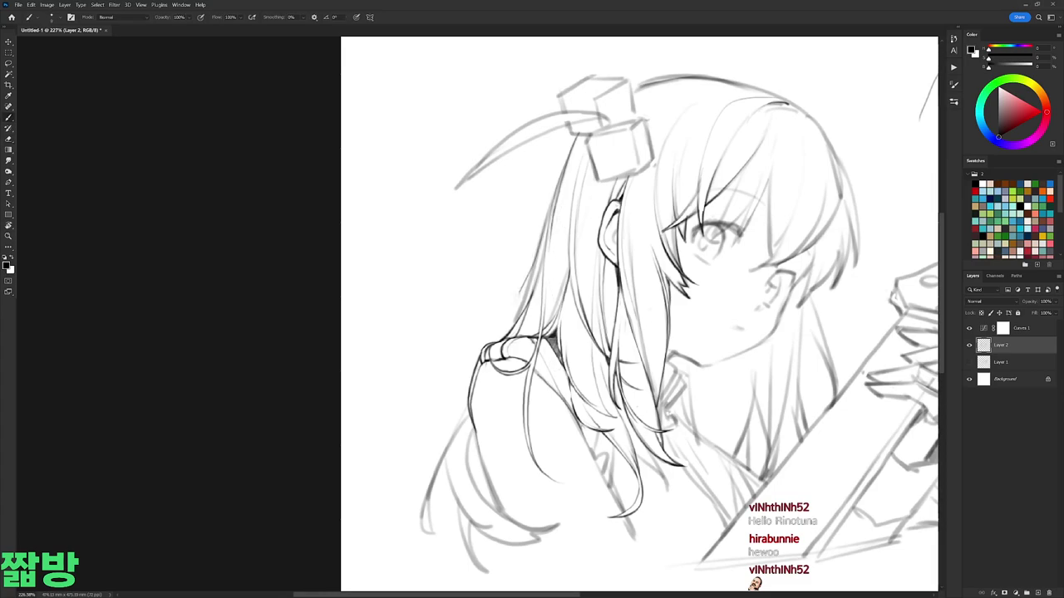
{"action": "key", "text": "r"}
{"action": "mouse_move", "coordinate": [521, 294]}
{"action": "left_mouse_down"}
{"action": "mouse_move", "coordinate": [609, 96]}
{"action": "mouse_move", "coordinate": [631, 108]}
{"action": "left_mouse_up"}
{"action": "key", "text": "b"}
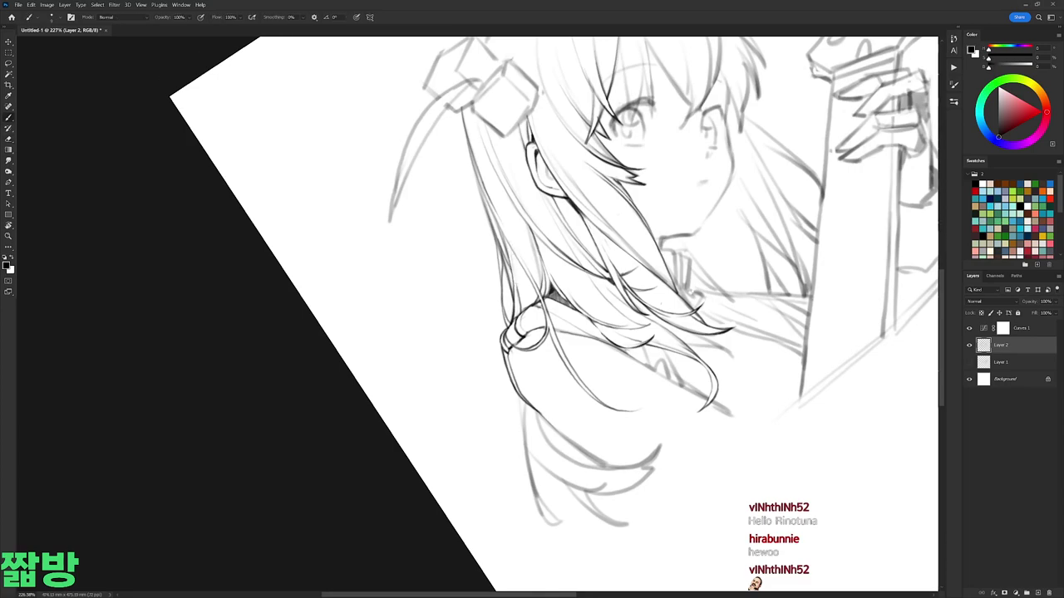
{"action": "left_click_drag", "start_coordinate": [515, 317], "coordinate": [594, 250]}
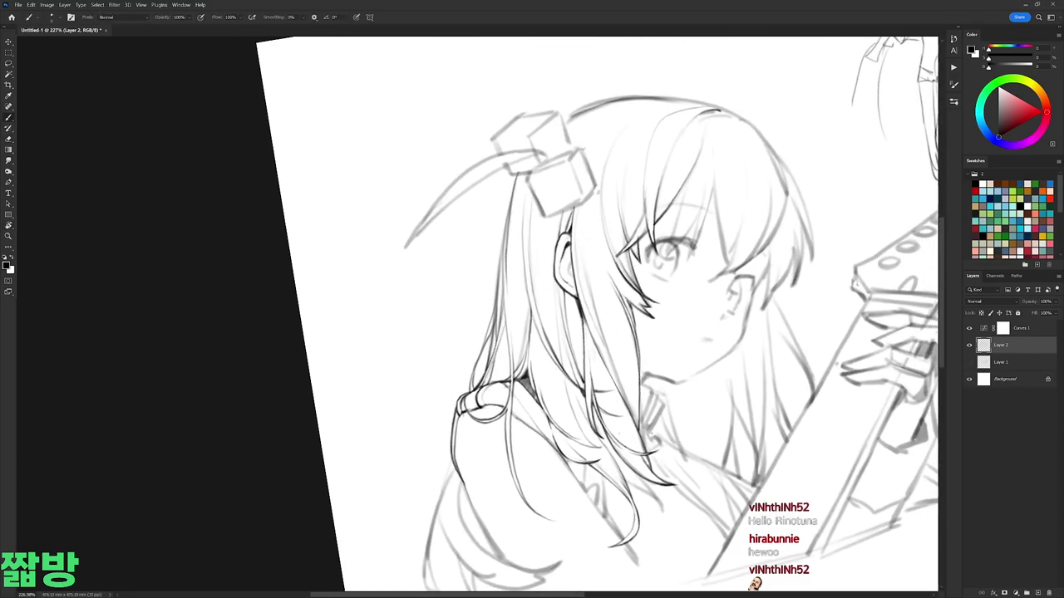
{"action": "left_click_drag", "start_coordinate": [502, 237], "coordinate": [465, 274]}
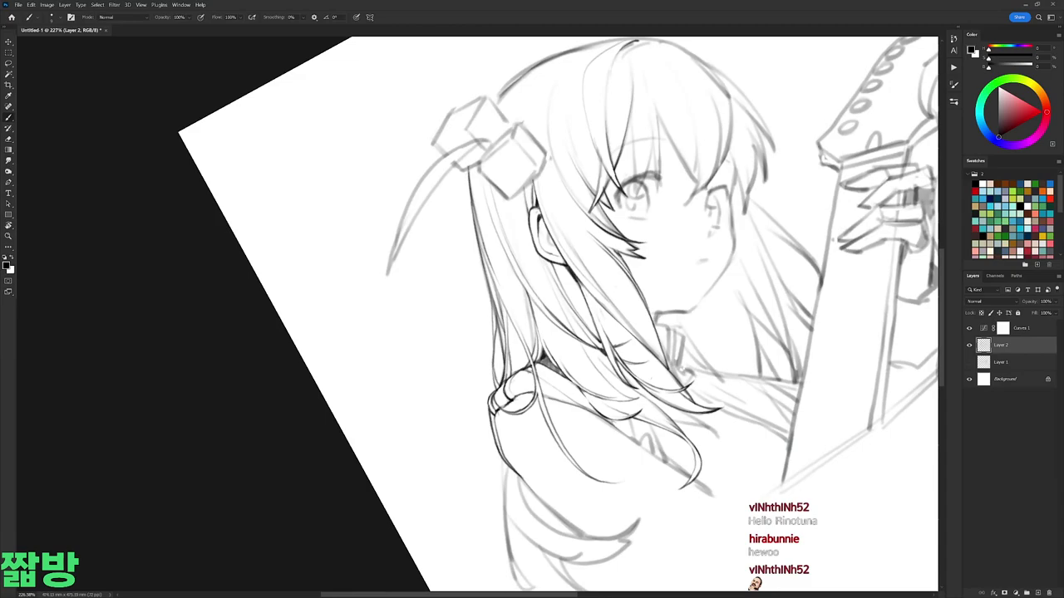
{"action": "key", "text": "Escape"}
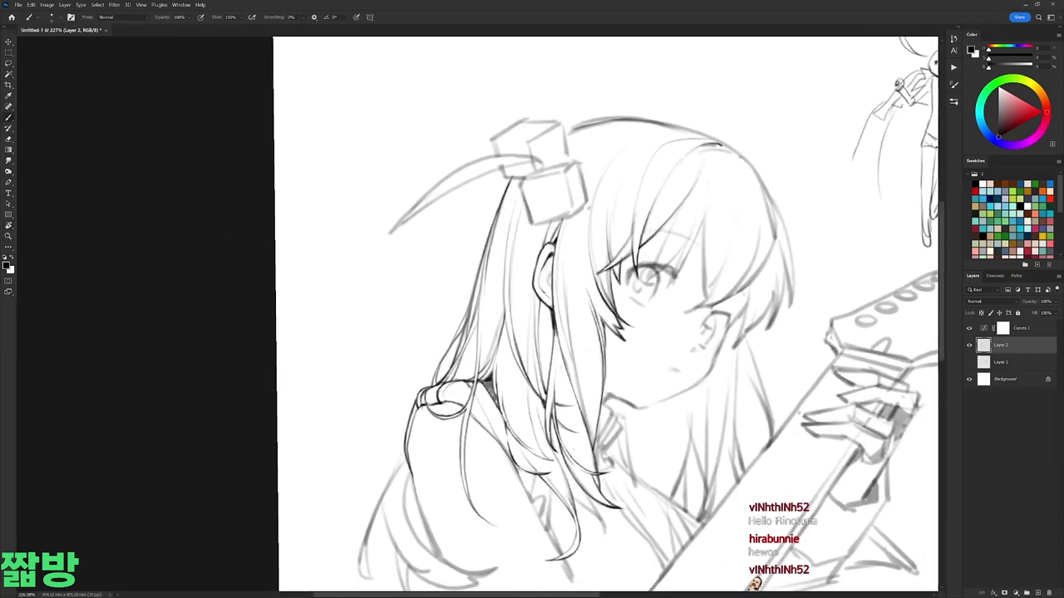
Step: Reinforce the upper outer edge of the back hair just below the cube ornaments, erasing stray sketch lines
{"action": "left_click_drag", "start_coordinate": [699, 216], "coordinate": [657, 250]}
{"action": "key", "text": "e"}
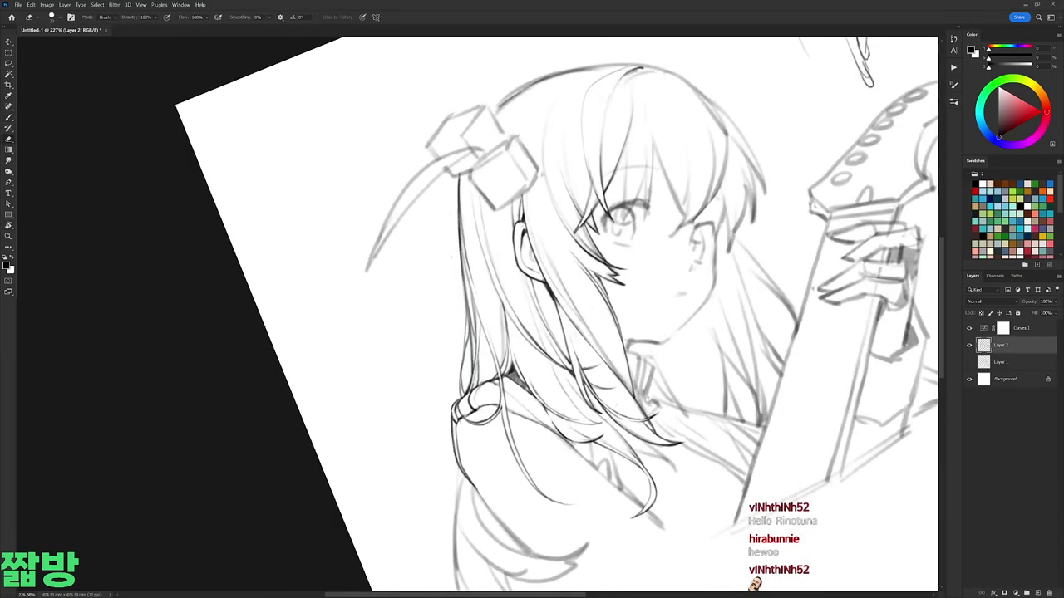
{"action": "key", "text": "b"}
{"action": "scroll", "coordinate": [557, 316], "scroll_direction": "down", "scroll_amount": 3}
{"action": "left_click_drag", "start_coordinate": [467, 210], "coordinate": [462, 291]}
{"action": "key", "text": "e"}
{"action": "key", "text": "b"}
Step: Ink the long curved hair lock behind the upper arm, sweeping down and inward below the arm
{"action": "key", "text": "r"}
{"action": "scroll", "coordinate": [792, 241], "scroll_direction": "down", "scroll_amount": 3}
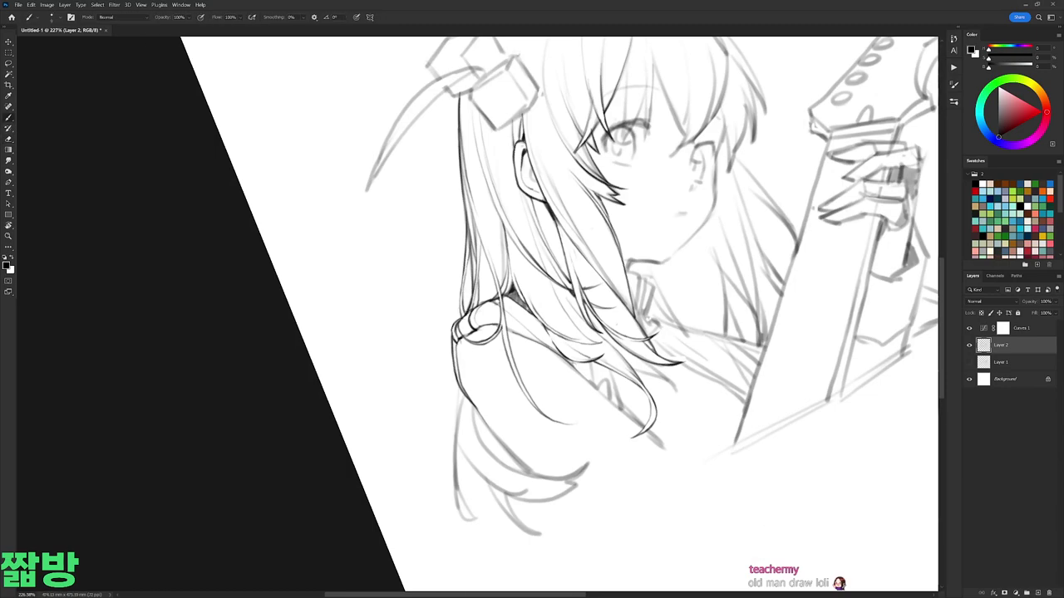
{"action": "left_click_drag", "start_coordinate": [792, 241], "coordinate": [748, 274]}
{"action": "key", "text": "Escape"}
{"action": "scroll", "coordinate": [465, 330], "scroll_direction": "up", "scroll_amount": 3}
{"action": "key", "text": "b"}
{"action": "left_click_drag", "start_coordinate": [582, 229], "coordinate": [595, 98]}
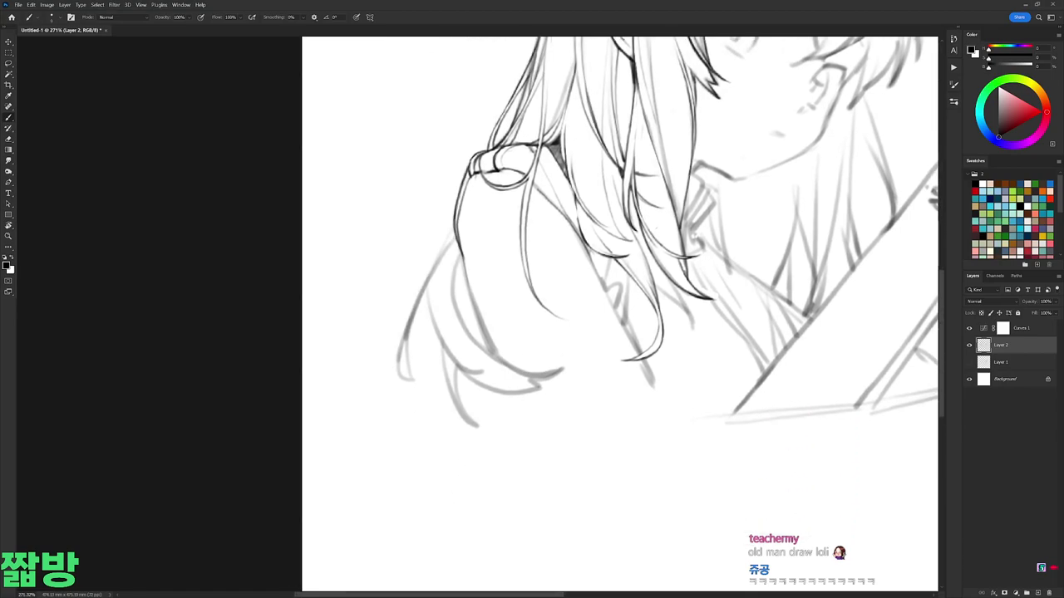
{"action": "key", "text": "e"}
{"action": "left_click_drag", "start_coordinate": [748, 250], "coordinate": [790, 374]}
{"action": "mouse_move", "coordinate": [748, 249]}
{"action": "left_mouse_down"}
{"action": "mouse_move", "coordinate": [739, 199]}
{"action": "mouse_move", "coordinate": [581, 332]}
{"action": "left_mouse_up"}
{"action": "key", "text": "b"}
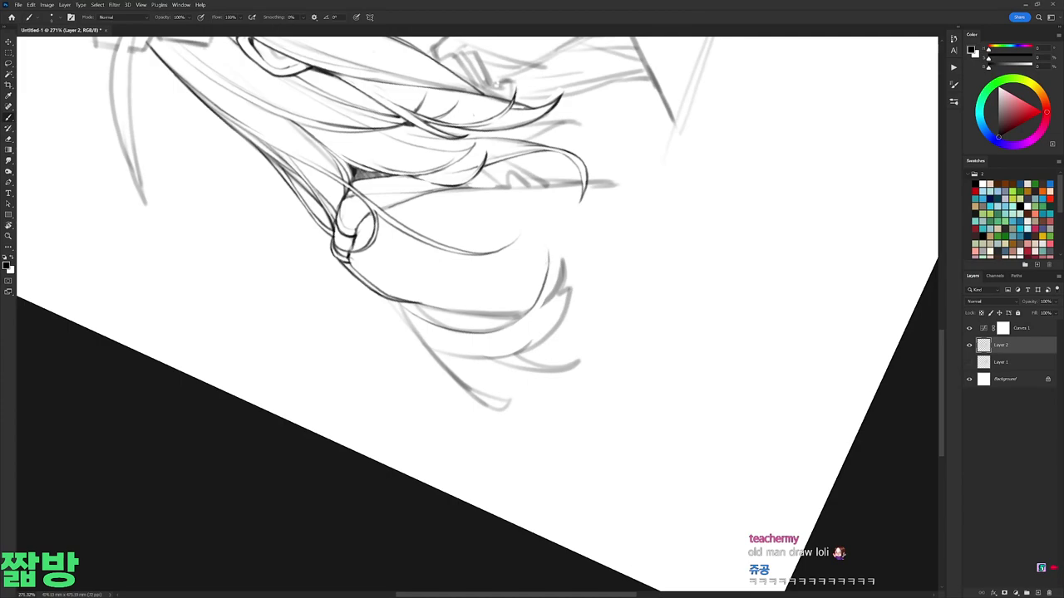
{"action": "key", "text": "r"}
{"action": "left_click_drag", "start_coordinate": [582, 249], "coordinate": [703, 197]}
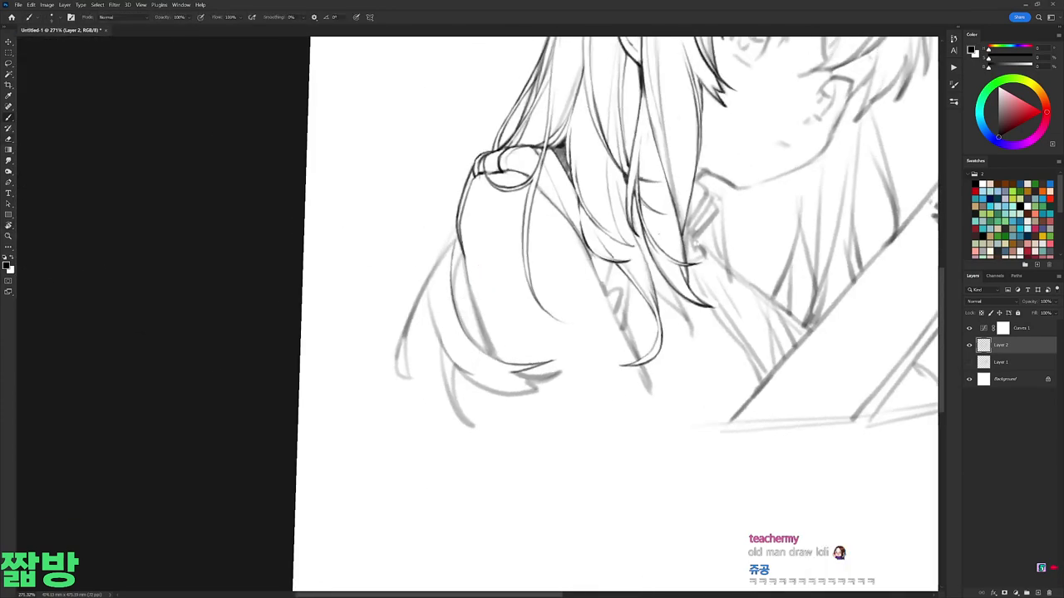
Step: Darken the inner edge of the lock behind the arm and shape its end into sharp points, erasing excess lines
{"action": "scroll", "coordinate": [703, 197], "scroll_direction": "down", "scroll_amount": 2}
{"action": "scroll", "coordinate": [703, 197], "scroll_direction": "up", "scroll_amount": 2}
{"action": "key", "text": "b"}
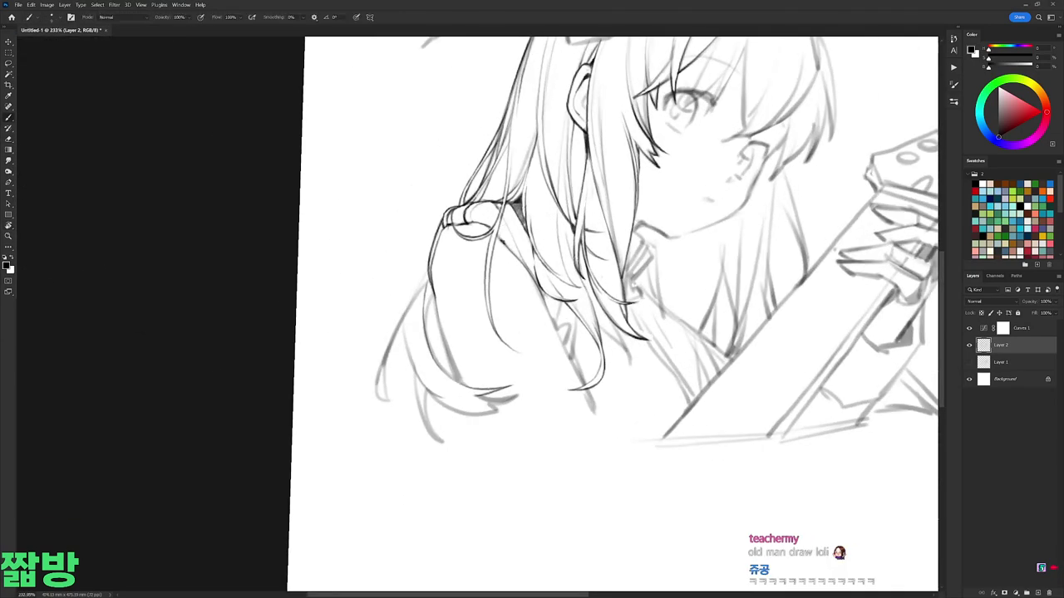
{"action": "left_click_drag", "start_coordinate": [533, 281], "coordinate": [547, 309]}
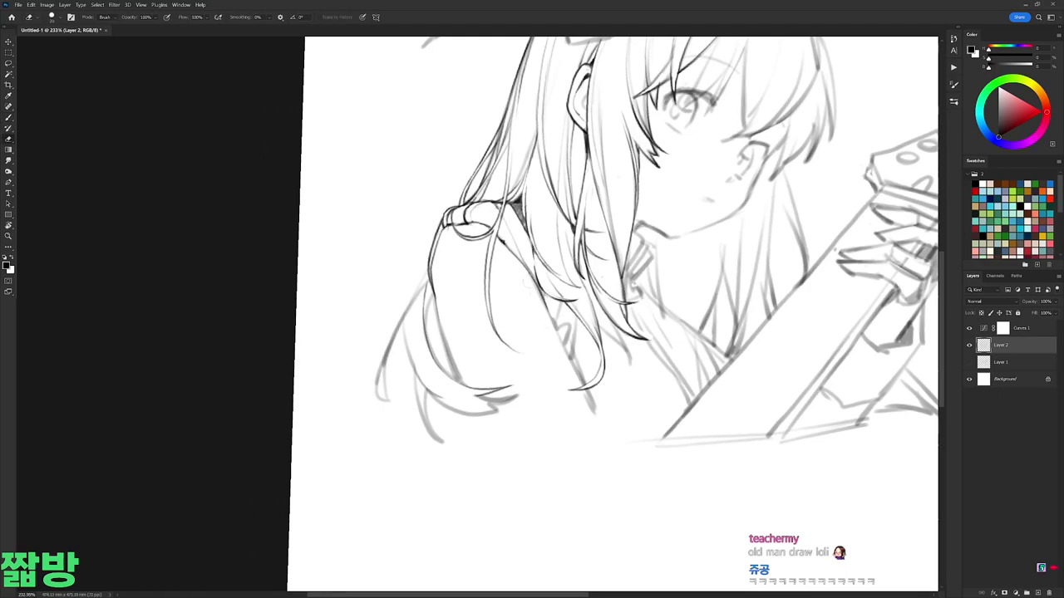
{"action": "mouse_move", "coordinate": [436, 293]}
{"action": "left_mouse_down"}
{"action": "mouse_move", "coordinate": [462, 387]}
{"action": "mouse_move", "coordinate": [415, 337]}
{"action": "left_mouse_up"}
{"action": "key", "text": "r"}
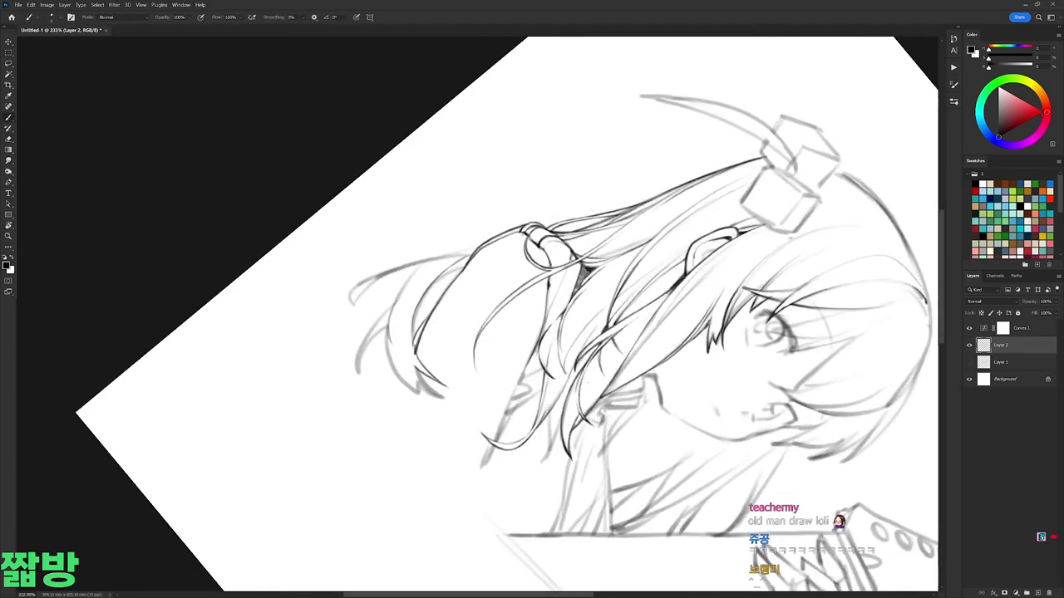
{"action": "key", "text": "r"}
{"action": "left_click_drag", "start_coordinate": [432, 382], "coordinate": [406, 356]}
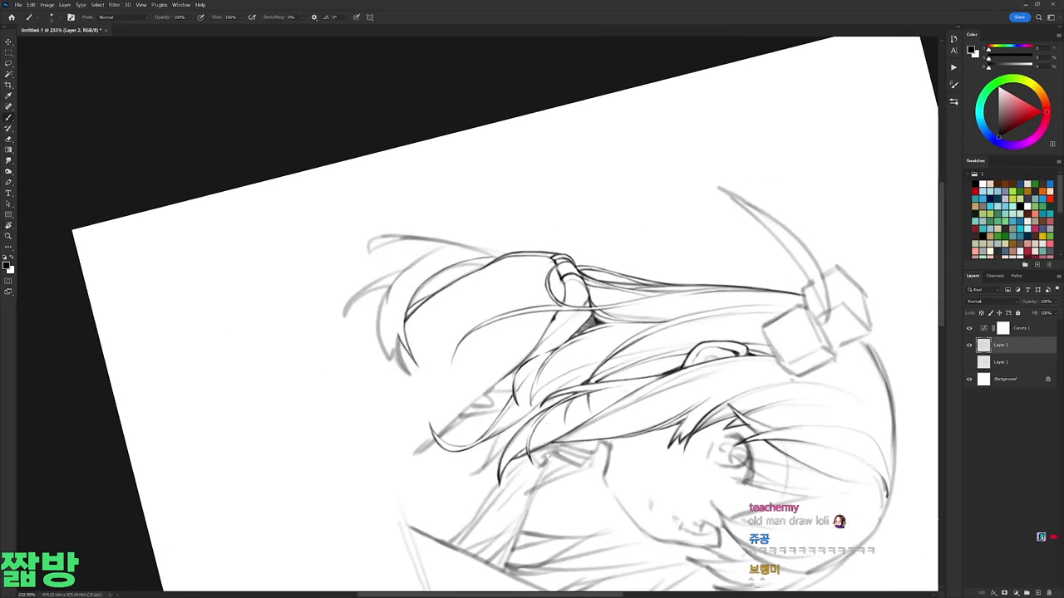
{"action": "key", "text": "e"}
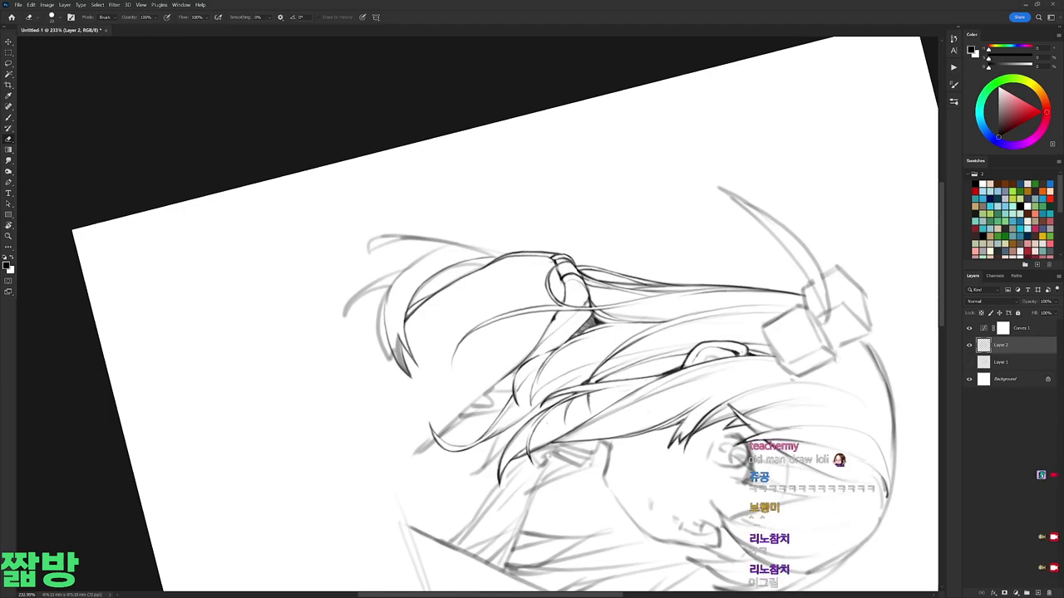
Step: Extend the end of the lock below the arm into a long, tapered tip hooking upward
{"action": "key", "text": "r"}
{"action": "mouse_move", "coordinate": [625, 136]}
{"action": "left_mouse_down"}
{"action": "mouse_move", "coordinate": [737, 178]}
{"action": "mouse_move", "coordinate": [302, 80]}
{"action": "left_mouse_up"}
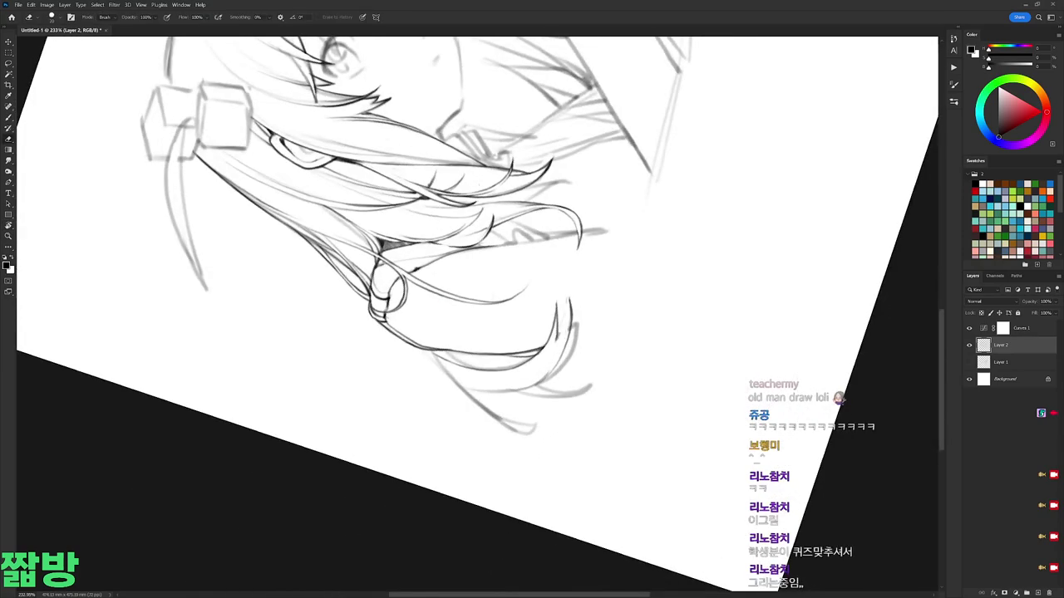
{"action": "key", "text": "r"}
{"action": "mouse_move", "coordinate": [562, 320]}
{"action": "left_mouse_down"}
{"action": "mouse_move", "coordinate": [720, 273]}
{"action": "mouse_move", "coordinate": [388, 299]}
{"action": "mouse_move", "coordinate": [407, 366]}
{"action": "left_mouse_up"}
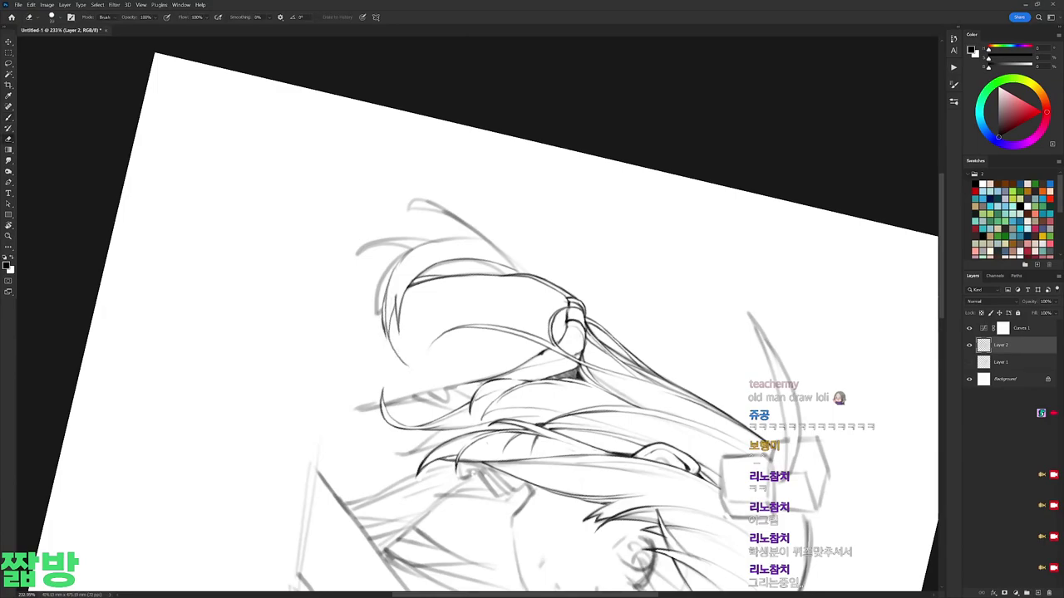
{"action": "left_click_drag", "start_coordinate": [624, 224], "coordinate": [674, 82]}
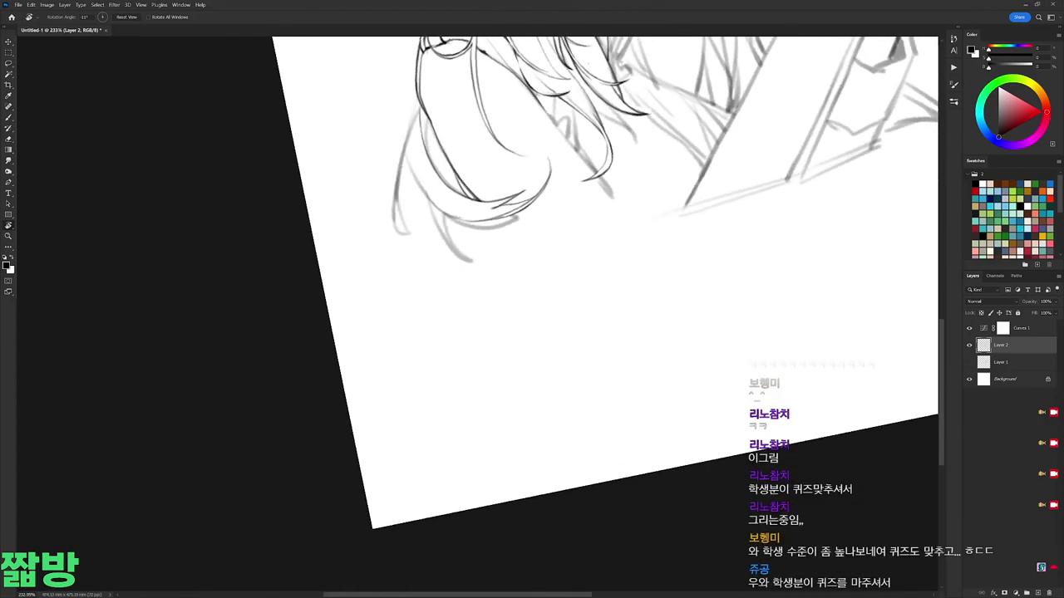
{"action": "key", "text": "b"}
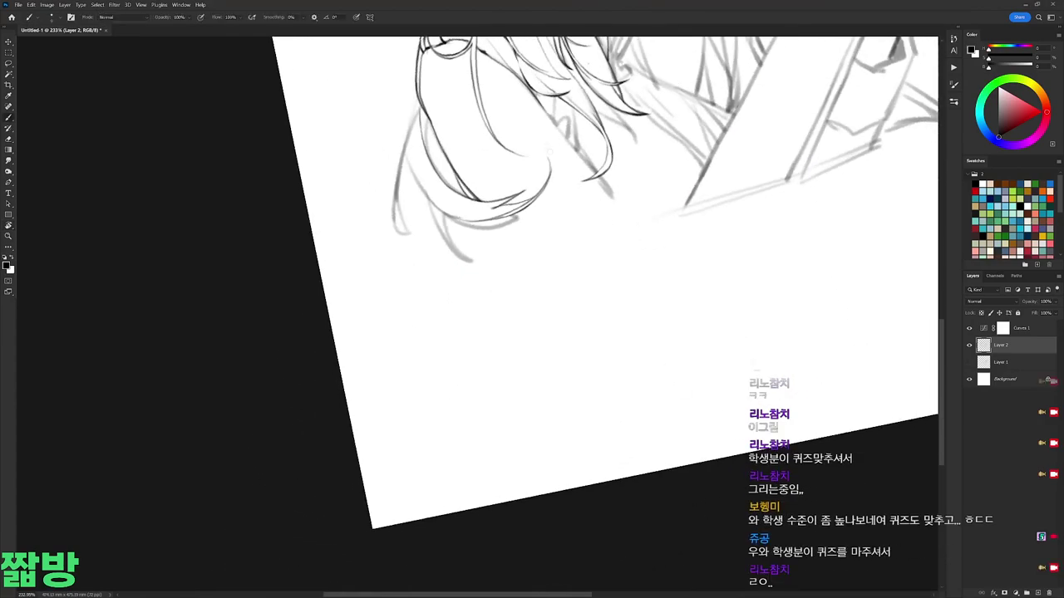
Step: Ink the layered strand tips and lower edge beneath the hooked lock, erasing overlapping sketch lines
{"action": "key", "text": "r"}
{"action": "left_click_drag", "start_coordinate": [550, 166], "coordinate": [460, 98]}
{"action": "key", "text": "b"}
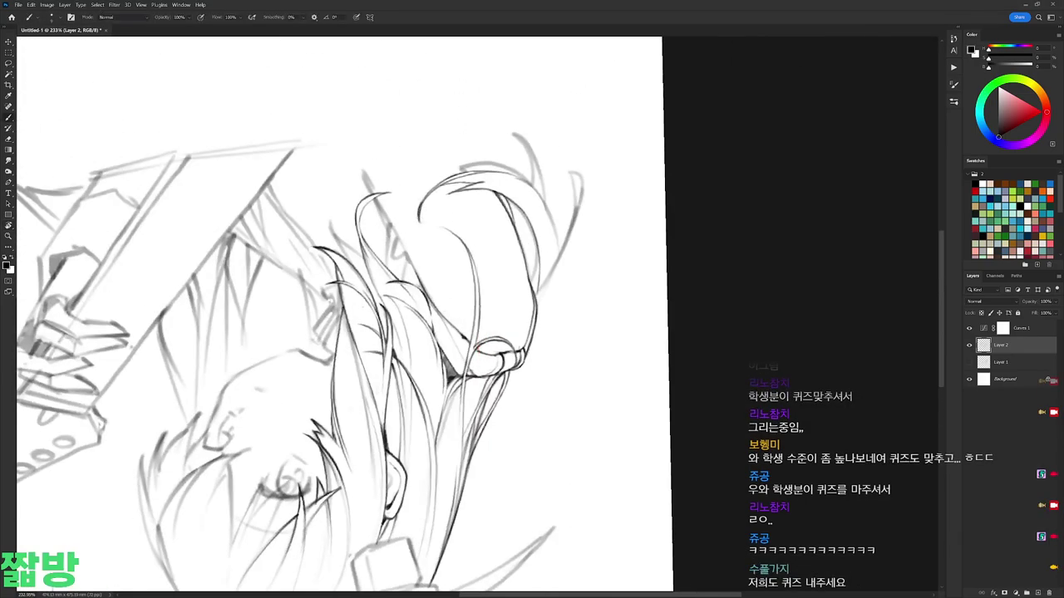
{"action": "left_click_drag", "start_coordinate": [459, 156], "coordinate": [465, 189]}
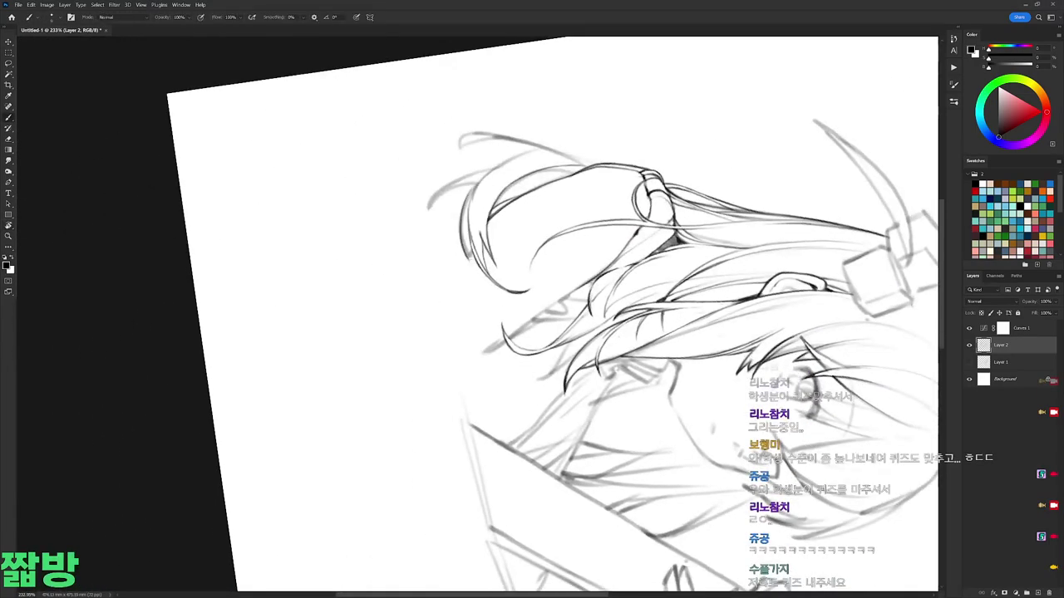
{"action": "key", "text": "e"}
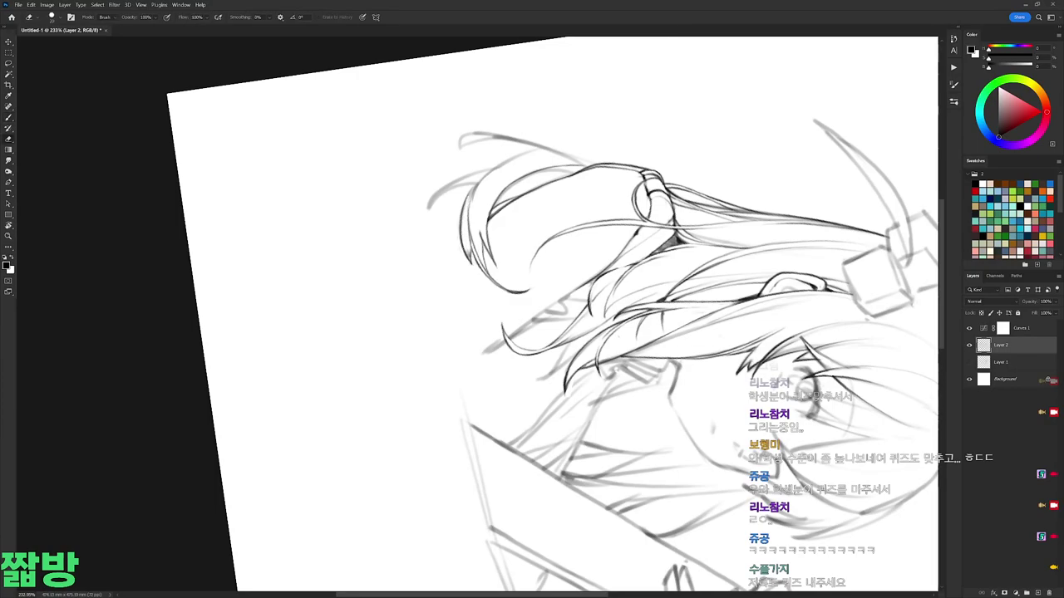
{"action": "key", "text": "b"}
{"action": "scroll", "coordinate": [548, 315], "scroll_direction": "down", "scroll_amount": 5}
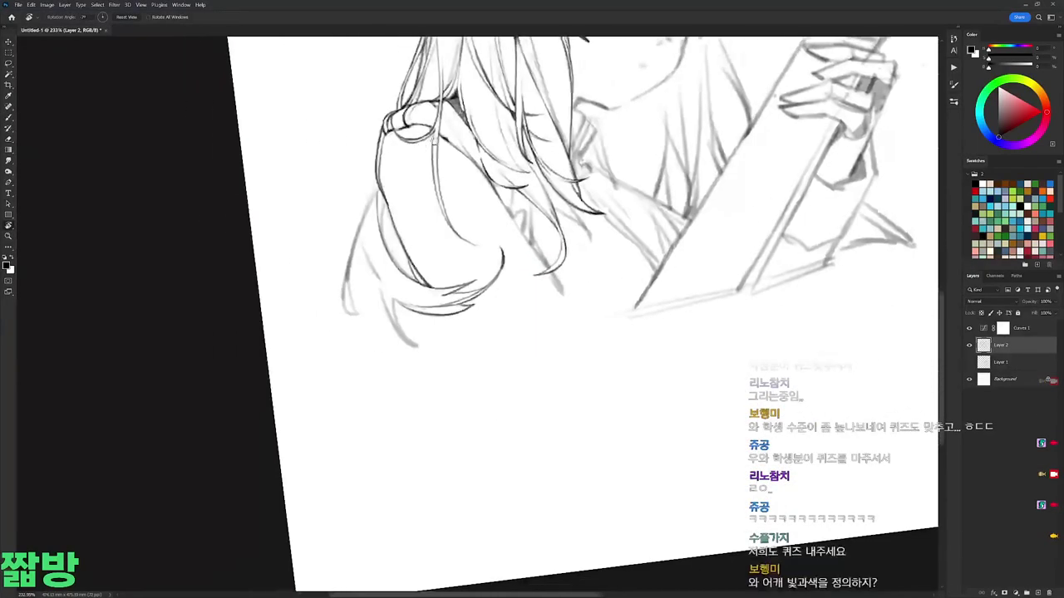
Step: Add fine strands inside the lower curved lock and clean up its rough edges
{"action": "mouse_move", "coordinate": [432, 282]}
{"action": "left_mouse_down"}
{"action": "mouse_move", "coordinate": [468, 282]}
{"action": "mouse_move", "coordinate": [482, 314]}
{"action": "mouse_move", "coordinate": [466, 274]}
{"action": "left_mouse_up"}
{"action": "key", "text": "e"}
{"action": "key", "text": "r"}
{"action": "key", "text": "ctrl+0"}
{"action": "scroll", "coordinate": [466, 207], "scroll_direction": "up", "scroll_amount": 5}
{"action": "key", "text": "e"}
{"action": "key", "text": "b"}
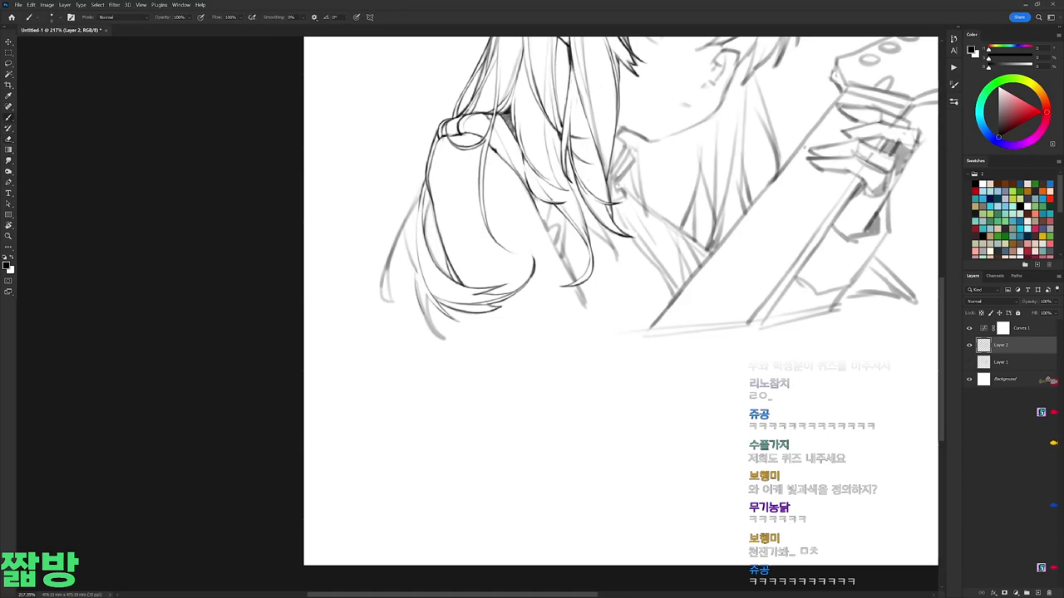
Step: Ink the short pointed strand hanging below the curved locks, with tapered lines running down to its tip
{"action": "left_click_drag", "start_coordinate": [417, 281], "coordinate": [442, 339]}
{"action": "key", "text": "e"}
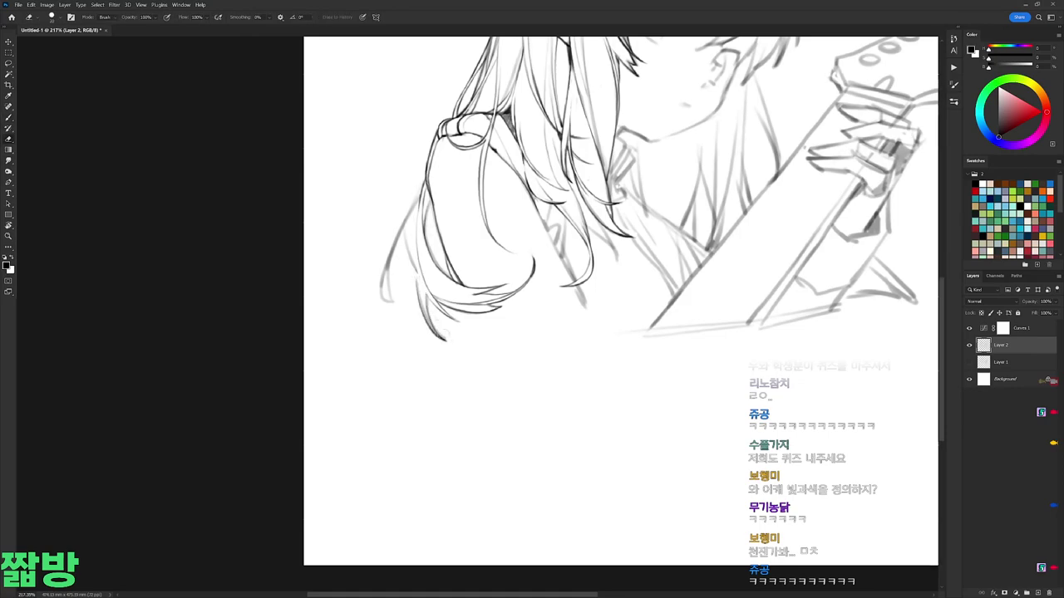
{"action": "key", "text": "b"}
{"action": "mouse_move", "coordinate": [415, 197]}
{"action": "left_mouse_down"}
{"action": "mouse_move", "coordinate": [409, 277]}
{"action": "mouse_move", "coordinate": [436, 224]}
{"action": "mouse_move", "coordinate": [425, 291]}
{"action": "mouse_move", "coordinate": [418, 285]}
{"action": "mouse_move", "coordinate": [446, 341]}
{"action": "left_mouse_up"}
{"action": "key", "text": "e"}
{"action": "key", "text": "b"}
{"action": "key", "text": "e"}
{"action": "key", "text": "b"}
Step: Ink the outermost hair lock beside the arm, tapering down to a rounded, inward-curling tip
{"action": "mouse_move", "coordinate": [402, 228]}
{"action": "left_mouse_down"}
{"action": "mouse_move", "coordinate": [387, 283]}
{"action": "mouse_move", "coordinate": [397, 308]}
{"action": "left_mouse_up"}
{"action": "key", "text": "e"}
{"action": "key", "text": "b"}
{"action": "mouse_move", "coordinate": [388, 262]}
{"action": "left_mouse_down"}
{"action": "mouse_move", "coordinate": [381, 287]}
{"action": "mouse_move", "coordinate": [407, 309]}
{"action": "mouse_move", "coordinate": [389, 275]}
{"action": "left_mouse_up"}
{"action": "key", "text": "e"}
{"action": "key", "text": "r"}
{"action": "left_click_drag", "start_coordinate": [748, 249], "coordinate": [665, 149]}
{"action": "key", "text": "b"}
{"action": "left_click_drag", "start_coordinate": [425, 167], "coordinate": [439, 247]}
{"action": "scroll", "coordinate": [443, 236], "scroll_direction": "up", "scroll_amount": 2}
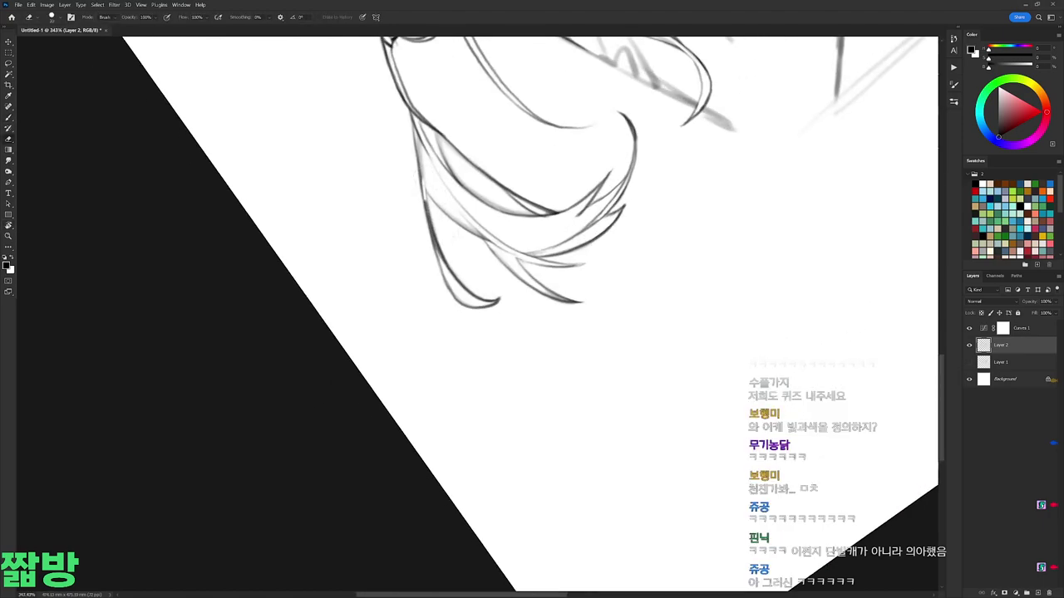
Step: Erase the leftover sketch lines along the outermost lock to thin and sharpen its contour
{"action": "key", "text": "e"}
{"action": "mouse_move", "coordinate": [422, 189]}
{"action": "left_mouse_down"}
{"action": "mouse_move", "coordinate": [417, 135]}
{"action": "mouse_move", "coordinate": [453, 292]}
{"action": "left_mouse_up"}
{"action": "key", "text": "b"}
{"action": "key", "text": "r"}
{"action": "left_click_drag", "start_coordinate": [581, 166], "coordinate": [707, 275]}
{"action": "key", "text": "b"}
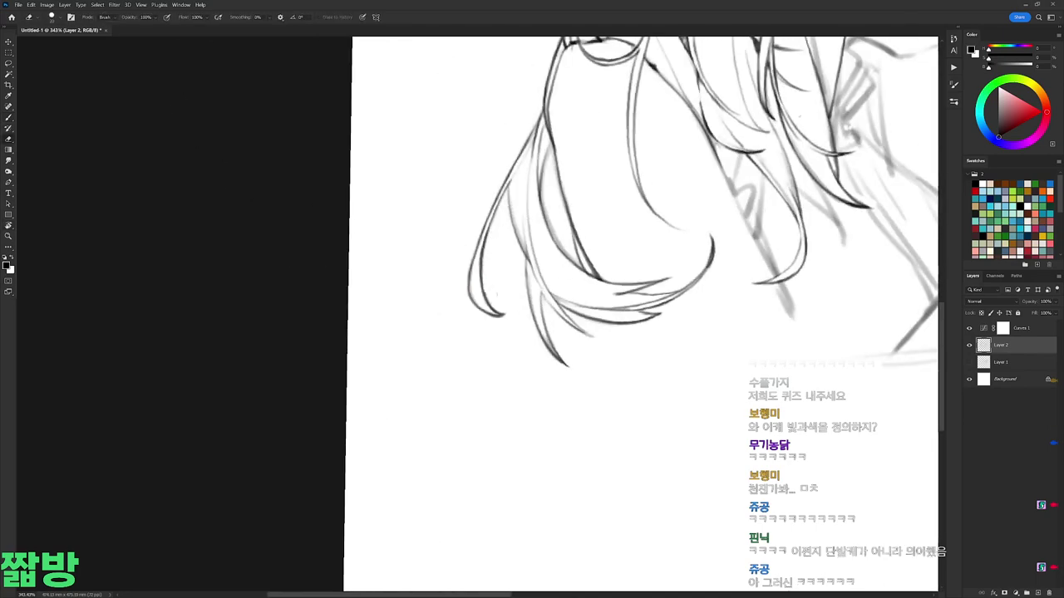
Step: Ink a long thin strand crossing the lower curved locks and curling inward below them, erasing the lines it overlaps
{"action": "scroll", "coordinate": [516, 220], "scroll_direction": "down", "scroll_amount": 5}
{"action": "scroll", "coordinate": [515, 221], "scroll_direction": "up", "scroll_amount": 4}
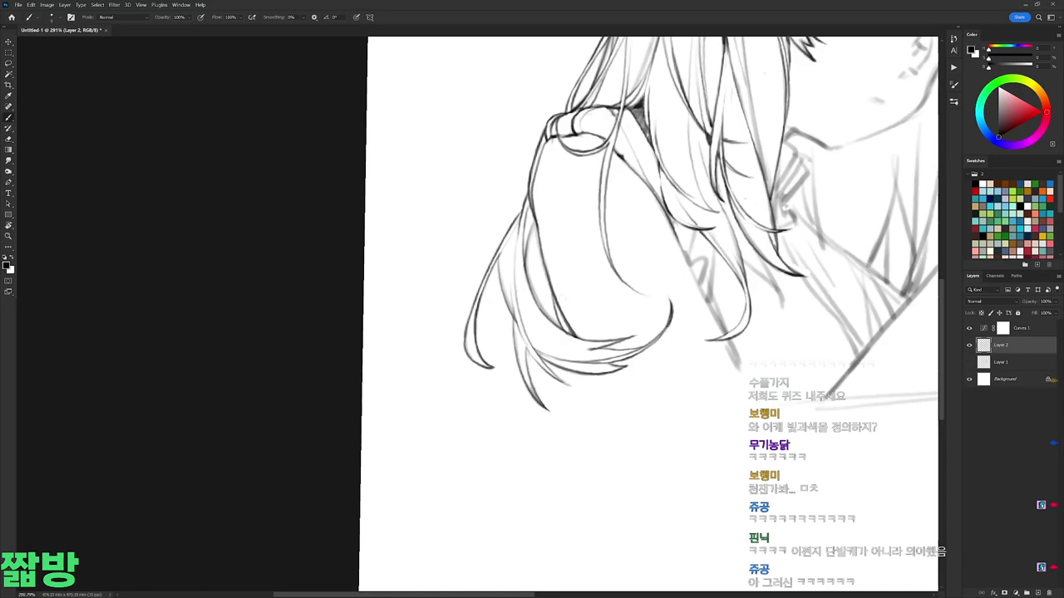
{"action": "key", "text": "r"}
{"action": "left_click_drag", "start_coordinate": [681, 316], "coordinate": [477, 113]}
{"action": "key", "text": "e"}
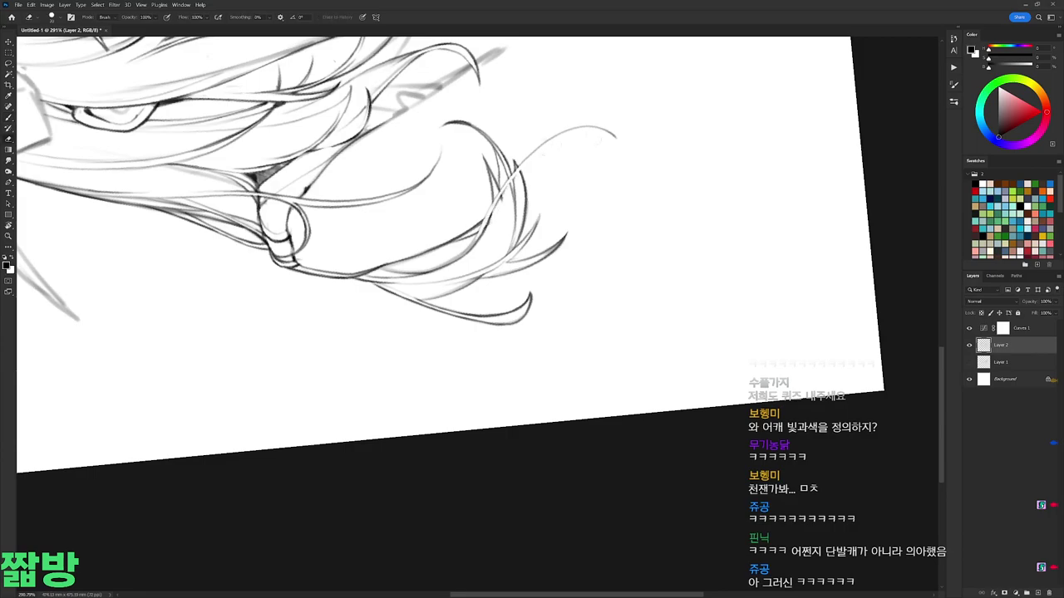
{"action": "key", "text": "b"}
{"action": "left_click_drag", "start_coordinate": [338, 147], "coordinate": [348, 204]}
{"action": "left_click_drag", "start_coordinate": [338, 160], "coordinate": [348, 207]}
{"action": "key", "text": "r"}
{"action": "left_click_drag", "start_coordinate": [497, 135], "coordinate": [504, 124]}
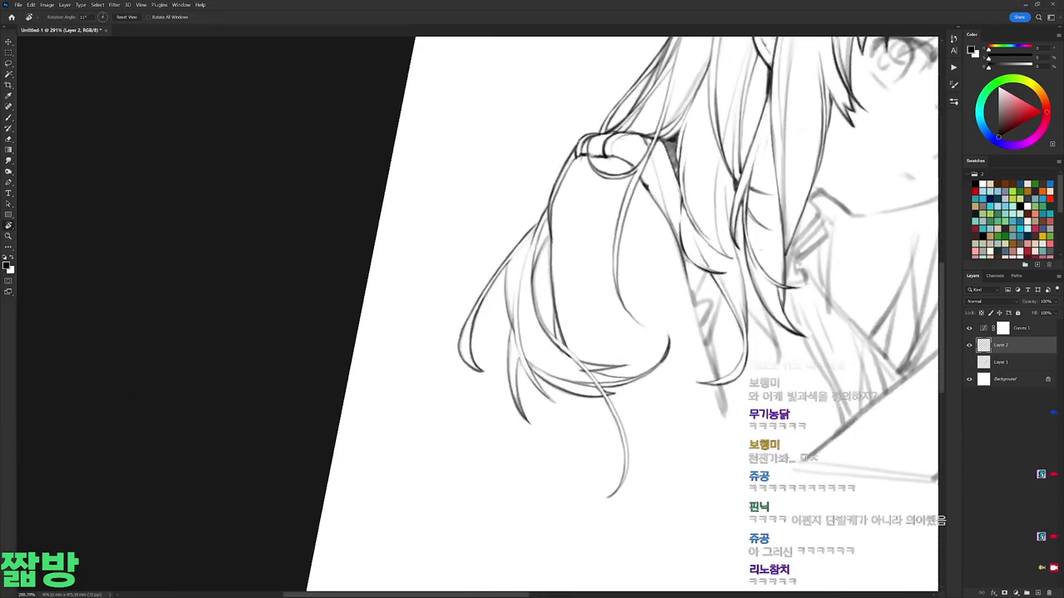
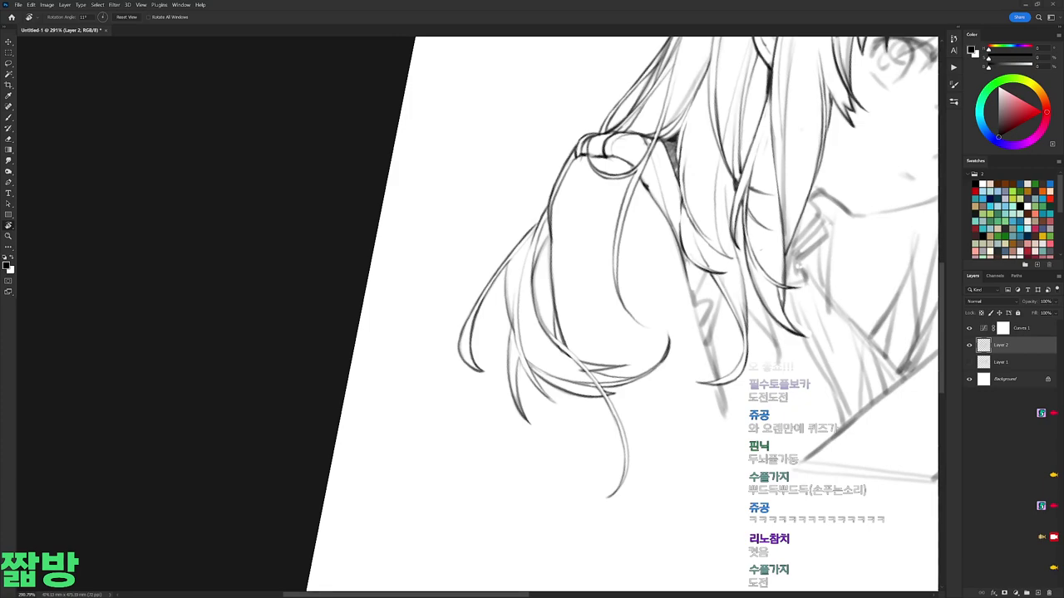
{"action": "key", "text": "Escape"}
{"action": "key", "text": "ctrl+0"}
{"action": "key", "text": "c"}
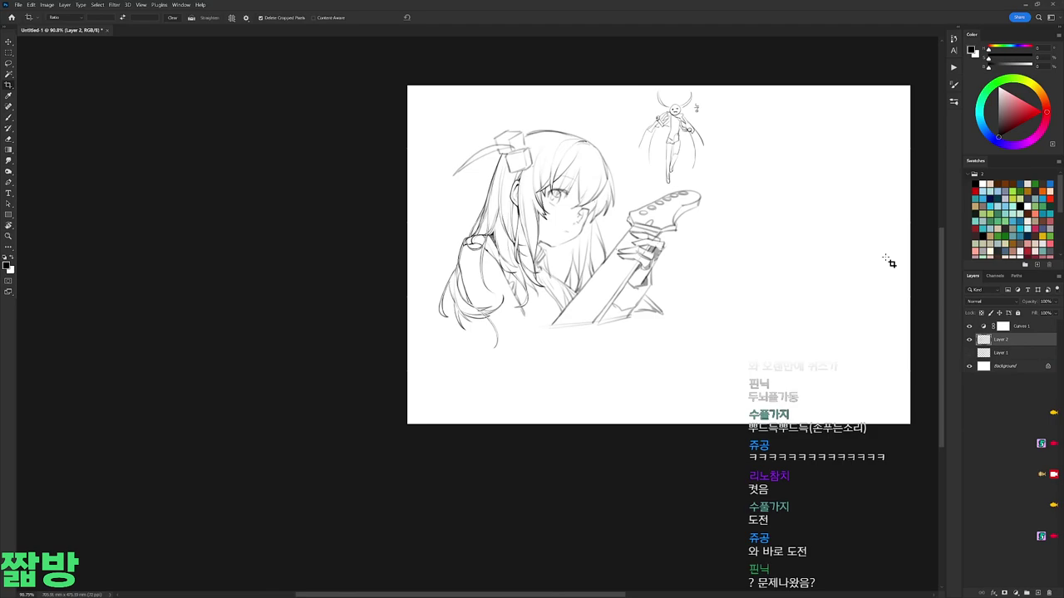
{"action": "scroll", "coordinate": [756, 150], "scroll_direction": "up", "scroll_amount": 2}
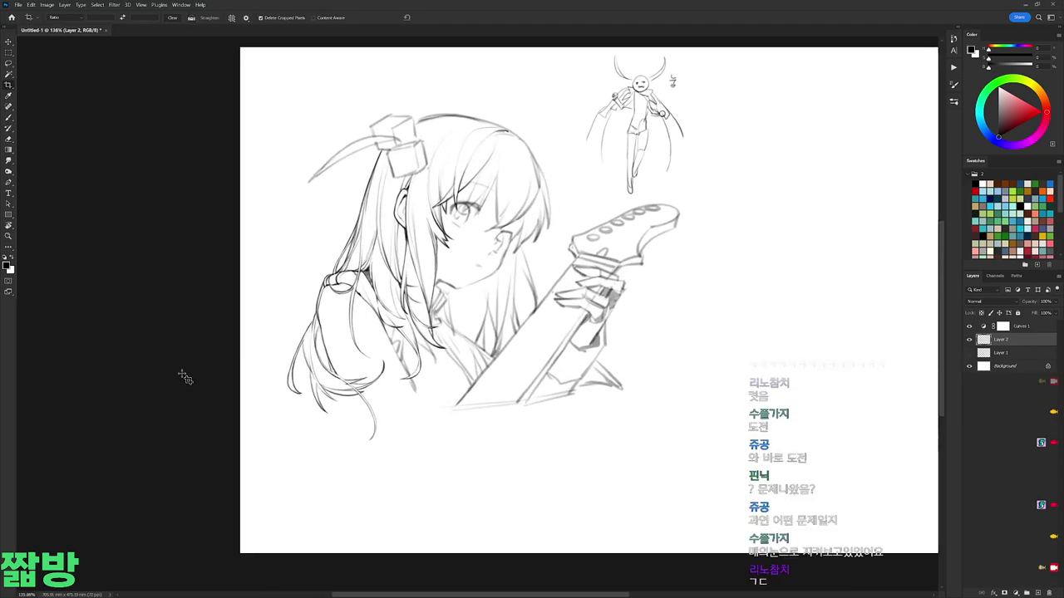
{"action": "key", "text": "b"}
{"action": "scroll", "coordinate": [729, 124], "scroll_direction": "up", "scroll_amount": 2}
{"action": "right_click", "coordinate": [728, 123]}
{"action": "key", "text": "Escape"}
{"action": "mouse_move", "coordinate": [643, 124]}
{"action": "left_mouse_down"}
{"action": "mouse_move", "coordinate": [671, 96]}
{"action": "mouse_move", "coordinate": [694, 102]}
{"action": "mouse_move", "coordinate": [703, 127]}
{"action": "mouse_move", "coordinate": [692, 140]}
{"action": "mouse_move", "coordinate": [660, 140]}
{"action": "mouse_move", "coordinate": [637, 118]}
{"action": "left_mouse_up"}
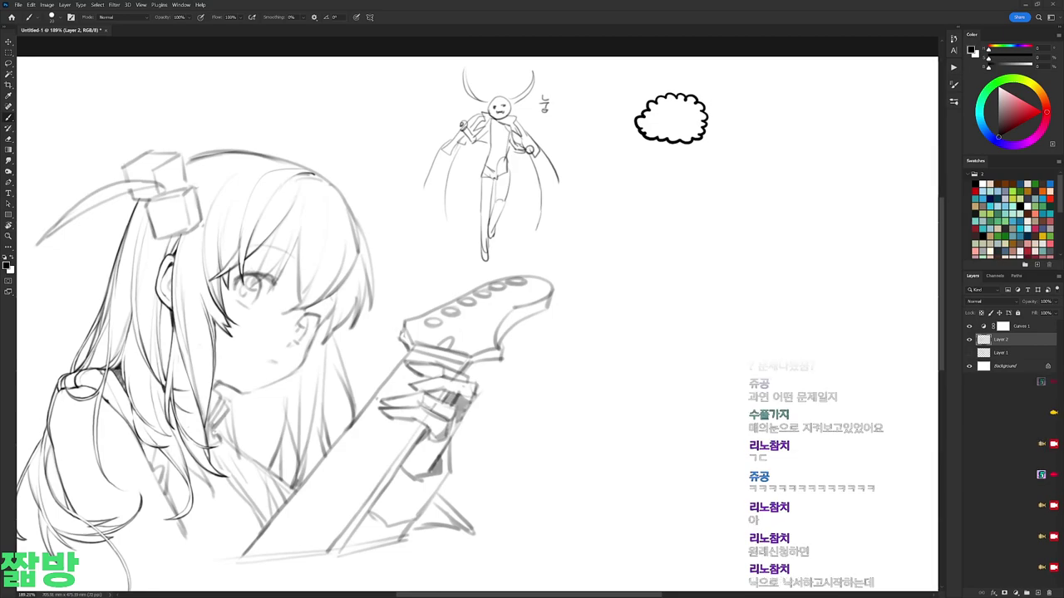
{"action": "key", "text": "l"}
{"action": "mouse_move", "coordinate": [690, 77]}
{"action": "left_mouse_down"}
{"action": "mouse_move", "coordinate": [702, 83]}
{"action": "mouse_move", "coordinate": [649, 107]}
{"action": "mouse_move", "coordinate": [588, 174]}
{"action": "mouse_move", "coordinate": [622, 101]}
{"action": "mouse_move", "coordinate": [612, 101]}
{"action": "mouse_move", "coordinate": [634, 96]}
{"action": "mouse_move", "coordinate": [622, 86]}
{"action": "left_mouse_up"}
{"action": "key", "text": "Delete"}
{"action": "key", "text": "ctrl+d"}
Step: Draw a curved eggplant silhouette in the empty area beside the small figure and fill it with dark purple
{"action": "key", "text": "b"}
{"action": "left_click", "coordinate": [1009, 145]}
{"action": "left_click", "coordinate": [1002, 123]}
{"action": "key", "text": "w"}
{"action": "left_click", "coordinate": [615, 121]}
{"action": "key", "text": "alt+BackSpace"}
{"action": "key", "text": "ctrl+d"}
Step: Add a green stem to the eggplant and paint two round white eyes with black pupils
{"action": "key", "text": "b"}
{"action": "left_click", "coordinate": [999, 85]}
{"action": "left_click", "coordinate": [1013, 110]}
{"action": "key", "text": "d"}
{"action": "key", "text": "x"}
{"action": "left_click", "coordinate": [614, 109]}
{"action": "left_click", "coordinate": [630, 108]}
{"action": "key", "text": "x"}
{"action": "left_click", "coordinate": [615, 111]}
{"action": "left_click", "coordinate": [629, 112]}
{"action": "left_click", "coordinate": [630, 111]}
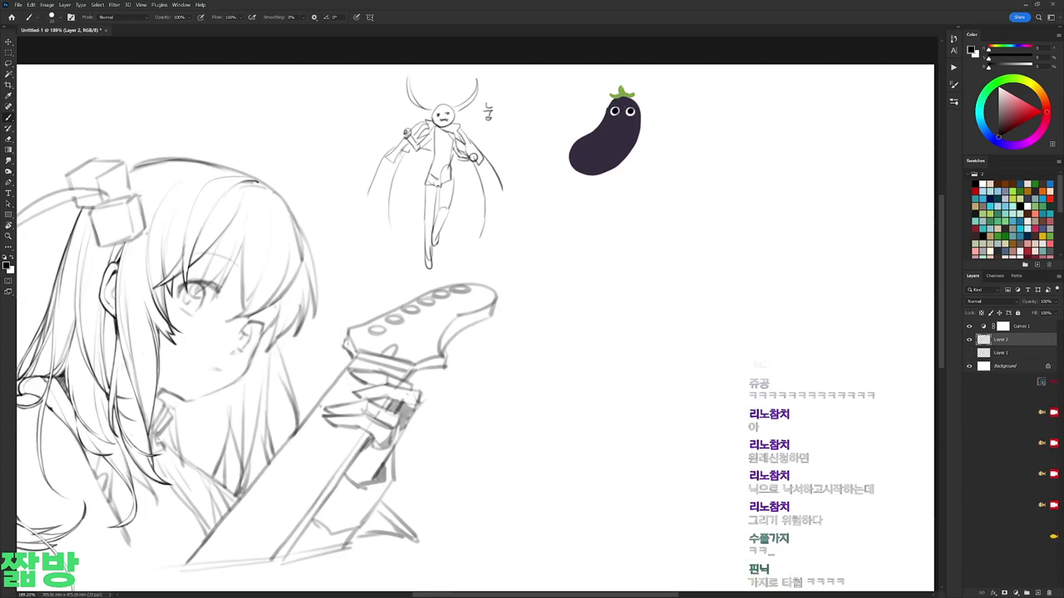
Step: Handwrite the quiz title with the viewer's nickname and "의도전" beside the eggplant, and "(5고개QUIZ)" beneath it
{"action": "mouse_move", "coordinate": [655, 110]}
{"action": "left_mouse_down"}
{"action": "mouse_move", "coordinate": [644, 130]}
{"action": "mouse_move", "coordinate": [655, 150]}
{"action": "mouse_move", "coordinate": [678, 126]}
{"action": "mouse_move", "coordinate": [675, 144]}
{"action": "mouse_move", "coordinate": [688, 126]}
{"action": "mouse_move", "coordinate": [733, 139]}
{"action": "mouse_move", "coordinate": [760, 117]}
{"action": "mouse_move", "coordinate": [753, 145]}
{"action": "left_mouse_up"}
{"action": "left_click_drag", "start_coordinate": [761, 118], "coordinate": [786, 133]}
{"action": "left_click_drag", "start_coordinate": [781, 116], "coordinate": [791, 150]}
{"action": "mouse_move", "coordinate": [647, 161]}
{"action": "left_mouse_down"}
{"action": "mouse_move", "coordinate": [642, 183]}
{"action": "mouse_move", "coordinate": [651, 180]}
{"action": "left_mouse_up"}
{"action": "left_click_drag", "start_coordinate": [662, 163], "coordinate": [675, 176]}
{"action": "left_click_drag", "start_coordinate": [673, 165], "coordinate": [687, 178]}
{"action": "left_click_drag", "start_coordinate": [695, 162], "coordinate": [709, 178]}
{"action": "left_click_drag", "start_coordinate": [710, 162], "coordinate": [725, 178]}
{"action": "left_click_drag", "start_coordinate": [733, 163], "coordinate": [746, 175]}
{"action": "left_click_drag", "start_coordinate": [750, 160], "coordinate": [748, 178]}
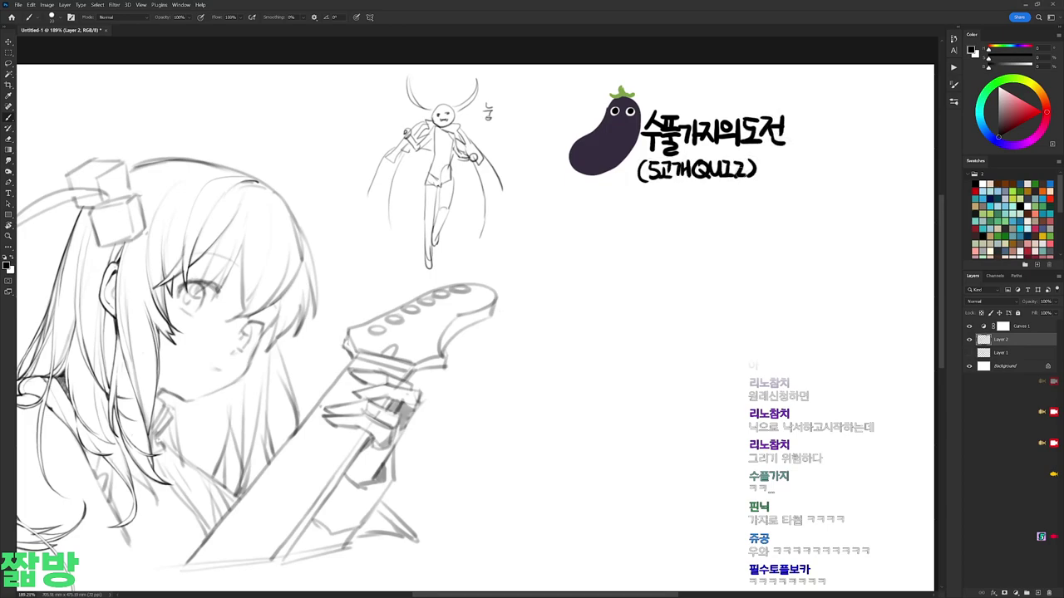
Step: Handwrite the "Q." line below the title, asking which snack the named host is eating right now
{"action": "mouse_move", "coordinate": [621, 190]}
{"action": "left_mouse_down"}
{"action": "mouse_move", "coordinate": [615, 204]}
{"action": "mouse_move", "coordinate": [622, 190]}
{"action": "left_mouse_up"}
{"action": "left_click_drag", "start_coordinate": [625, 202], "coordinate": [643, 204]}
{"action": "mouse_move", "coordinate": [648, 186]}
{"action": "left_mouse_down"}
{"action": "mouse_move", "coordinate": [650, 206]}
{"action": "mouse_move", "coordinate": [661, 197]}
{"action": "left_mouse_up"}
{"action": "mouse_move", "coordinate": [651, 203]}
{"action": "left_mouse_down"}
{"action": "mouse_move", "coordinate": [779, 206]}
{"action": "mouse_move", "coordinate": [797, 189]}
{"action": "mouse_move", "coordinate": [811, 204]}
{"action": "left_mouse_up"}
{"action": "left_click_drag", "start_coordinate": [813, 190], "coordinate": [833, 204]}
{"action": "left_click_drag", "start_coordinate": [836, 185], "coordinate": [843, 201]}
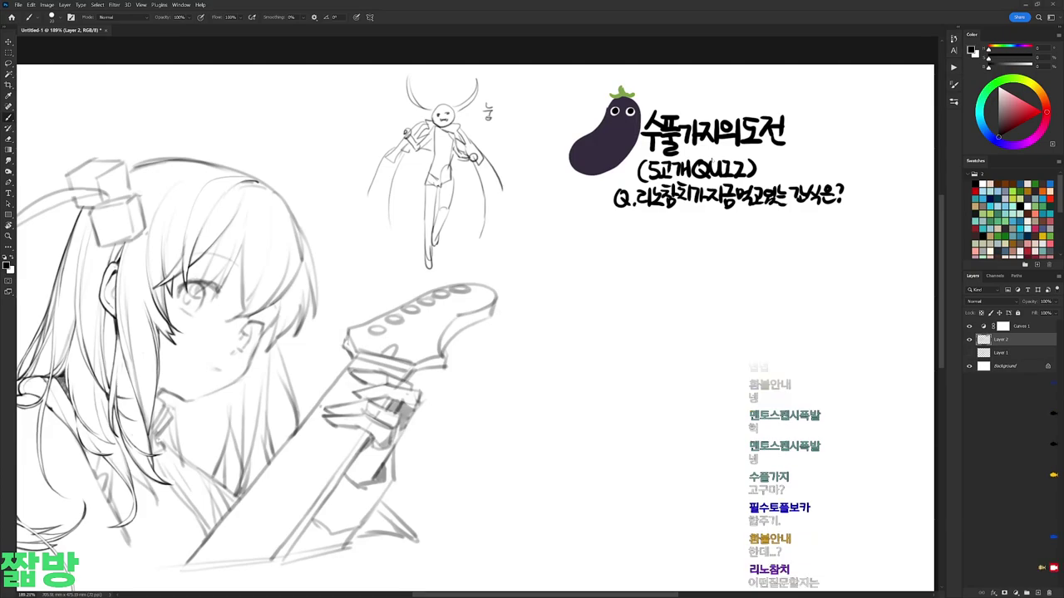
Step: Handwrite the first guess "1.고구마?" under the question, followed by an arrow and an X
{"action": "left_click_drag", "start_coordinate": [623, 221], "coordinate": [619, 240]}
{"action": "left_click", "coordinate": [633, 239]}
{"action": "mouse_move", "coordinate": [638, 221]}
{"action": "left_mouse_down"}
{"action": "mouse_move", "coordinate": [660, 234]}
{"action": "mouse_move", "coordinate": [688, 222]}
{"action": "mouse_move", "coordinate": [714, 238]}
{"action": "left_mouse_up"}
{"action": "mouse_move", "coordinate": [721, 220]}
{"action": "left_mouse_down"}
{"action": "mouse_move", "coordinate": [736, 236]}
{"action": "mouse_move", "coordinate": [721, 239]}
{"action": "left_mouse_up"}
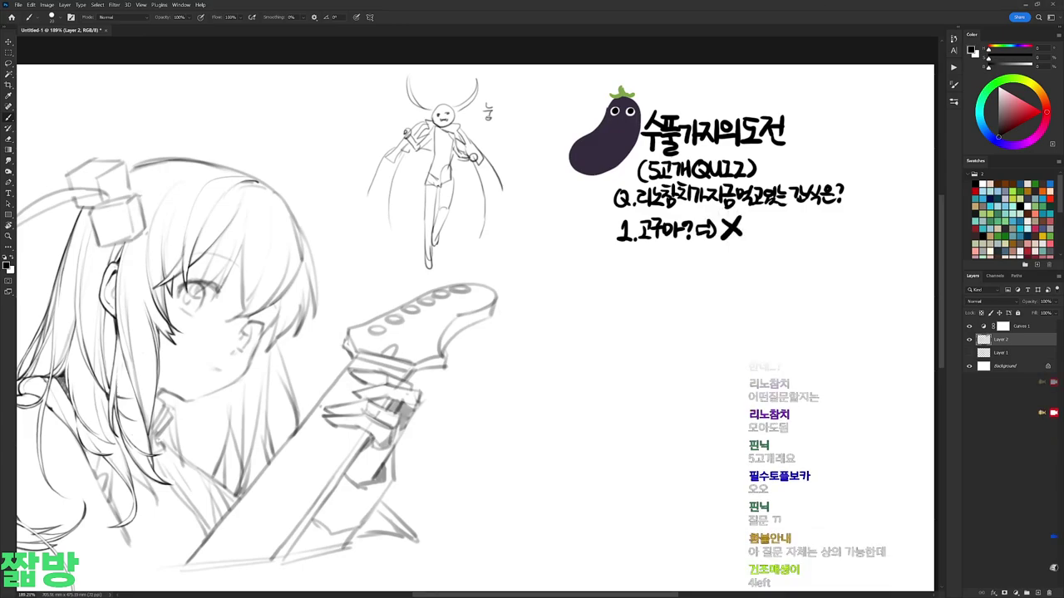
Step: Erase the grey sketch marks on the inner arm beneath the hair locks and redraw the small detail there with a thin brush
{"action": "left_click_drag", "start_coordinate": [703, 202], "coordinate": [968, 95]}
{"action": "right_click", "coordinate": [429, 332]}
{"action": "key", "text": "Escape"}
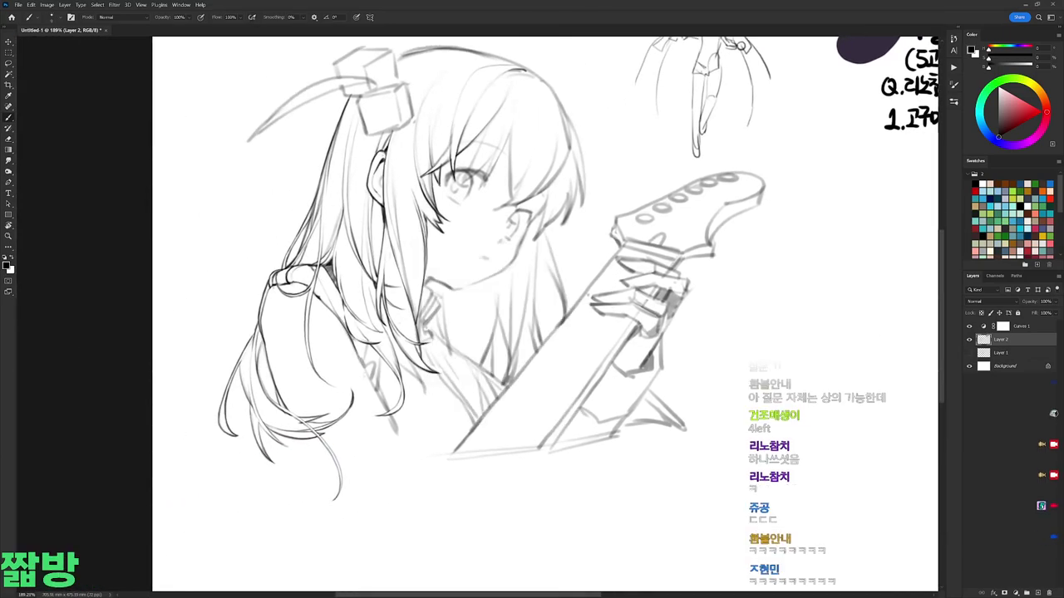
{"action": "key", "text": "e"}
{"action": "key", "text": "b"}
{"action": "left_click_drag", "start_coordinate": [366, 358], "coordinate": [367, 372]}
{"action": "key", "text": "e"}
{"action": "key", "text": "b"}
{"action": "left_click_drag", "start_coordinate": [368, 342], "coordinate": [369, 356]}
{"action": "key", "text": "e"}
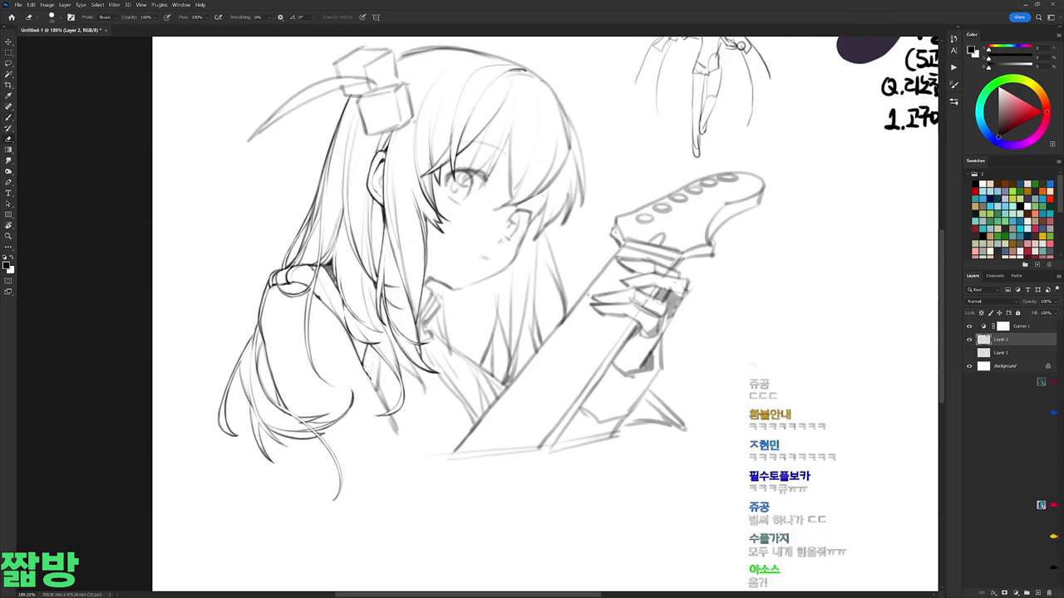
Step: Ink the dark arm contour running down past the hair tips and hatch the narrow shadow beside it
{"action": "left_click_drag", "start_coordinate": [367, 371], "coordinate": [382, 396]}
{"action": "left_click_drag", "start_coordinate": [498, 332], "coordinate": [531, 270]}
{"action": "key", "text": "b"}
{"action": "key", "text": "e"}
{"action": "key", "text": "b"}
{"action": "left_click_drag", "start_coordinate": [432, 371], "coordinate": [446, 385]}
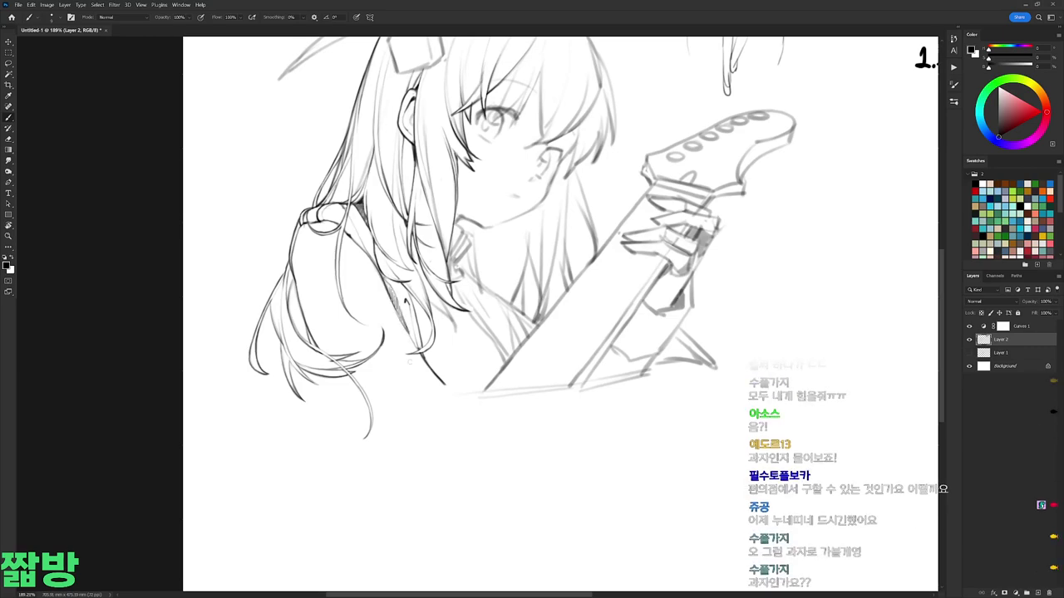
Step: Handwrite the second guess "2.과자?" below the first with a thicker brush, followed by an arrow and an X
{"action": "left_click_drag", "start_coordinate": [842, 175], "coordinate": [560, 254]}
{"action": "right_click", "coordinate": [708, 104]}
{"action": "double_click", "coordinate": [776, 181]}
{"action": "mouse_move", "coordinate": [634, 158]}
{"action": "left_mouse_down"}
{"action": "mouse_move", "coordinate": [647, 171]}
{"action": "mouse_move", "coordinate": [725, 161]}
{"action": "left_mouse_up"}
{"action": "left_click", "coordinate": [649, 170]}
{"action": "left_click_drag", "start_coordinate": [732, 150], "coordinate": [747, 166]}
{"action": "left_click_drag", "start_coordinate": [747, 150], "coordinate": [732, 166]}
{"action": "left_click_drag", "start_coordinate": [340, 204], "coordinate": [589, 146]}
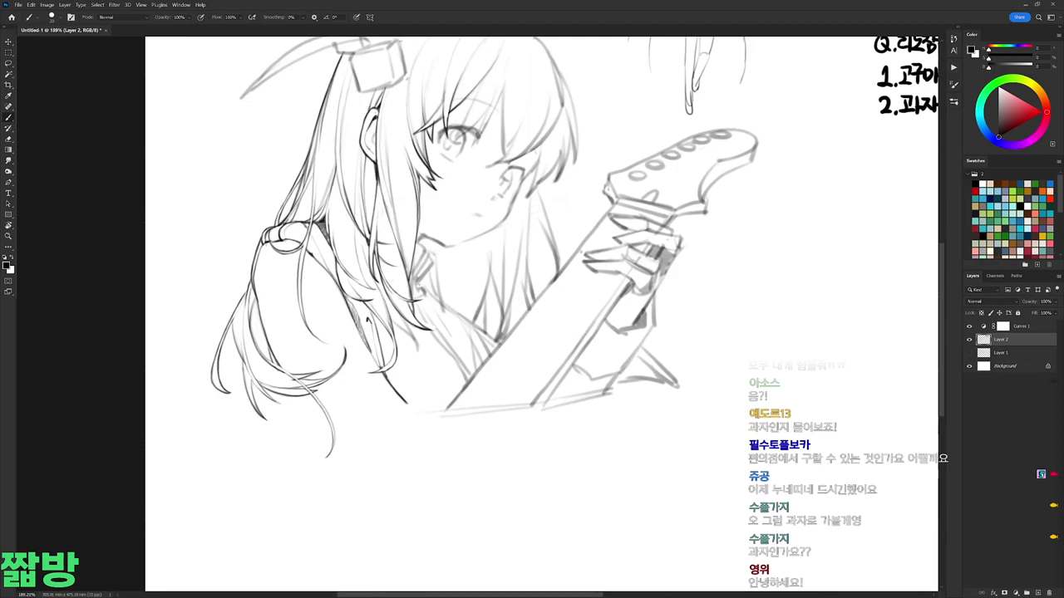
Step: Ink the left and upper edges of the front cube ornament with a thin brush
{"action": "left_click_drag", "start_coordinate": [373, 292], "coordinate": [440, 258]}
{"action": "right_click", "coordinate": [441, 258]}
{"action": "double_click", "coordinate": [489, 333]}
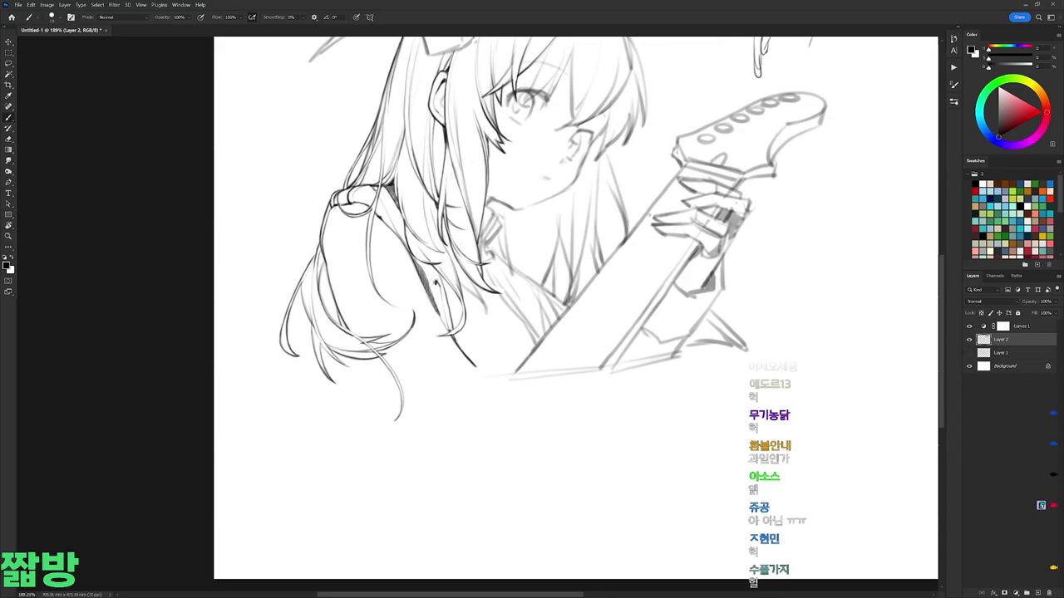
{"action": "right_click", "coordinate": [564, 303]}
{"action": "double_click", "coordinate": [565, 302]}
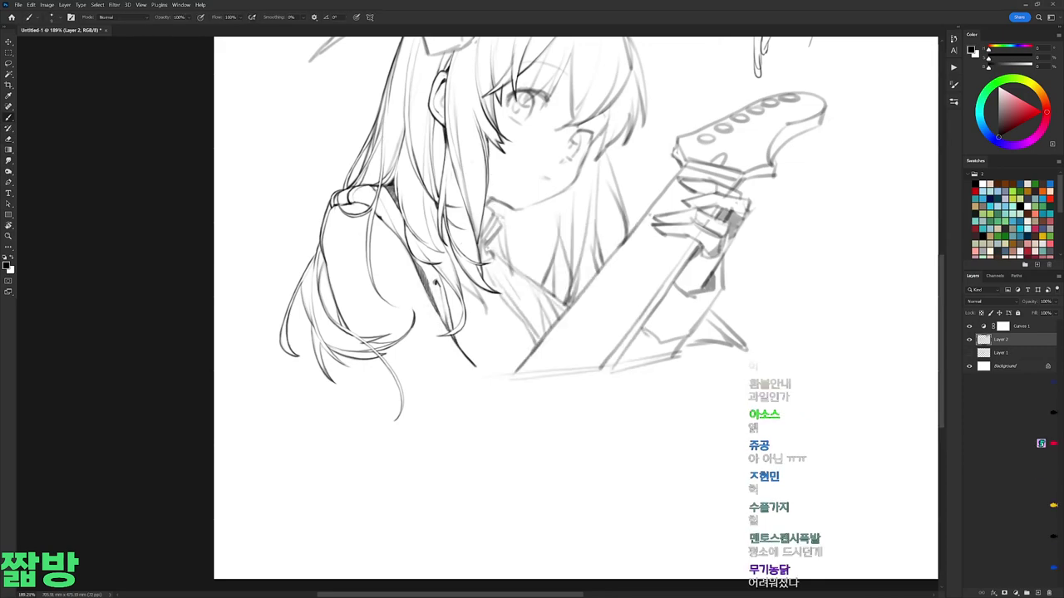
{"action": "scroll", "coordinate": [564, 301], "scroll_direction": "up", "scroll_amount": 3}
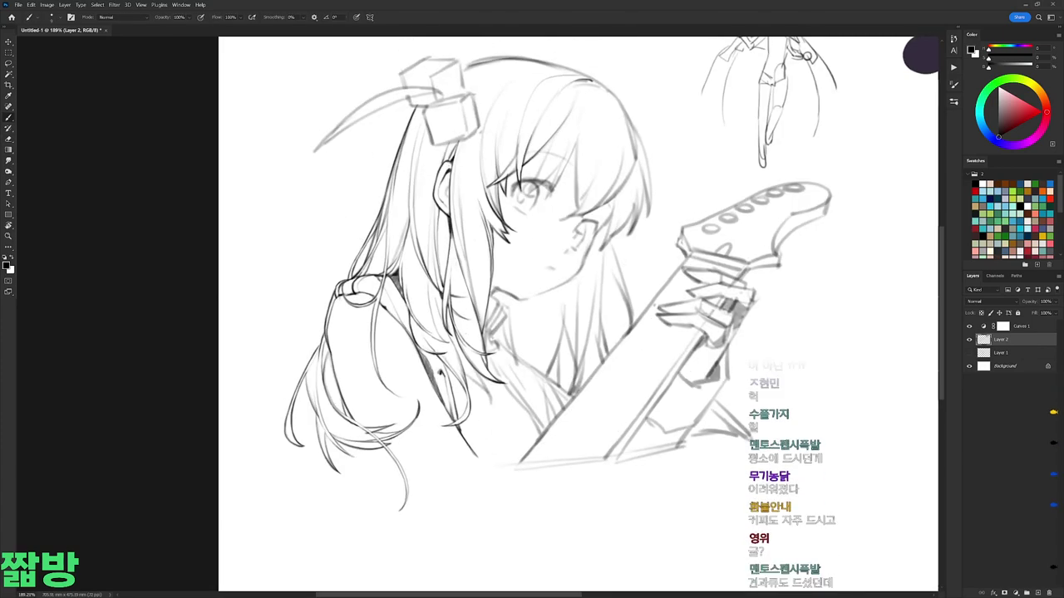
{"action": "scroll", "coordinate": [564, 301], "scroll_direction": "up", "scroll_amount": 1}
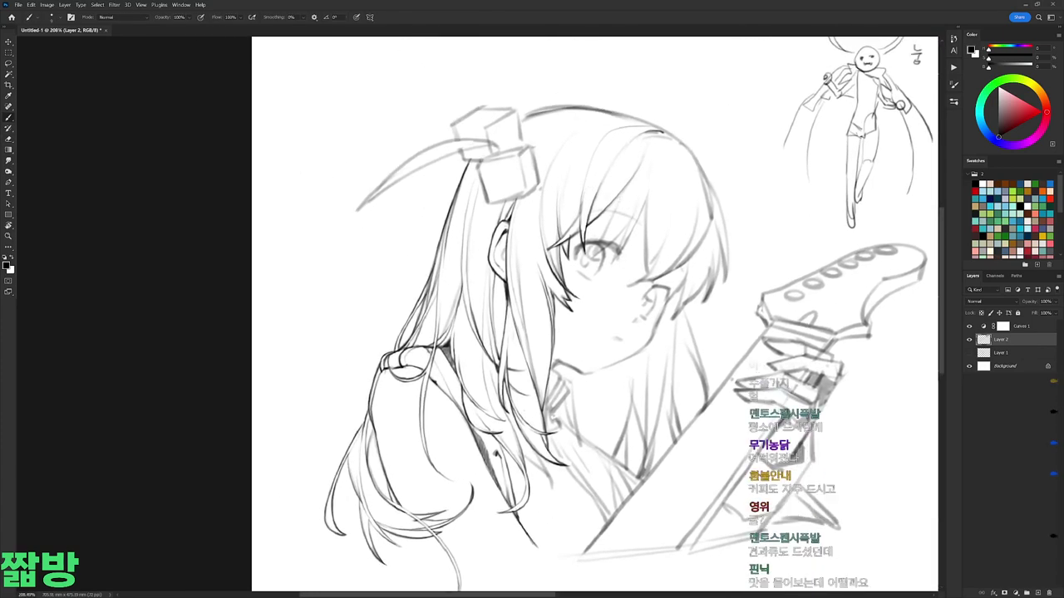
{"action": "left_click_drag", "start_coordinate": [564, 302], "coordinate": [515, 391]}
{"action": "mouse_move", "coordinate": [586, 402]}
{"action": "left_mouse_down"}
{"action": "mouse_move", "coordinate": [499, 453]}
{"action": "mouse_move", "coordinate": [567, 421]}
{"action": "mouse_move", "coordinate": [628, 214]}
{"action": "mouse_move", "coordinate": [605, 202]}
{"action": "left_mouse_up"}
{"action": "key", "text": "e"}
{"action": "key", "text": "b"}
{"action": "key", "text": "r"}
{"action": "key", "text": "b"}
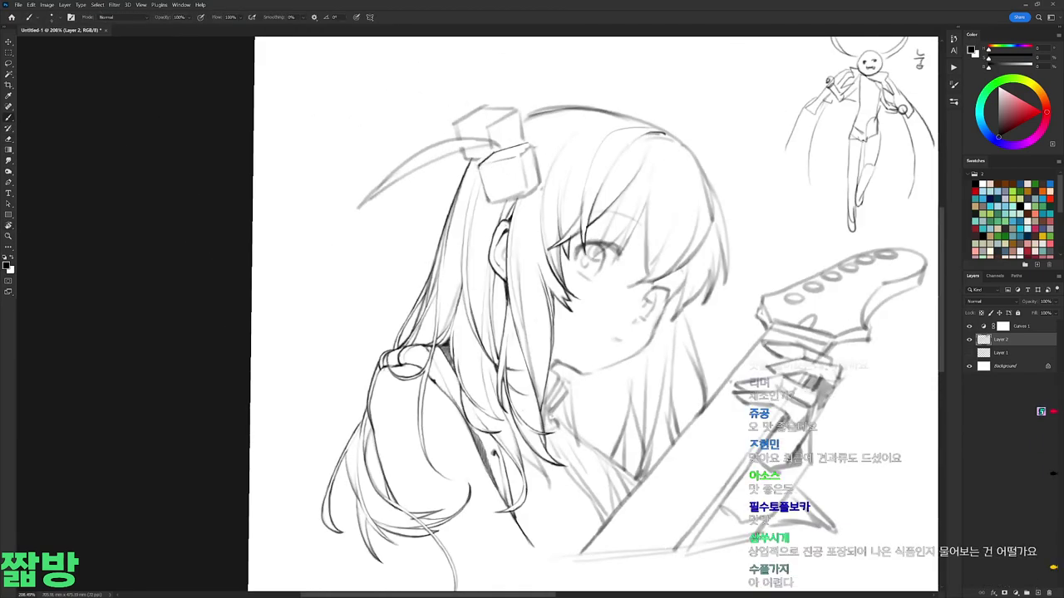
Step: Continue the front cube's inked outline along its top and right faces, erasing the rough sketch lines
{"action": "key", "text": "r"}
{"action": "mouse_move", "coordinate": [605, 202]}
{"action": "left_mouse_down"}
{"action": "mouse_move", "coordinate": [562, 166]}
{"action": "mouse_move", "coordinate": [611, 199]}
{"action": "mouse_move", "coordinate": [515, 237]}
{"action": "mouse_move", "coordinate": [573, 241]}
{"action": "mouse_move", "coordinate": [631, 274]}
{"action": "left_mouse_up"}
{"action": "key", "text": "b"}
{"action": "key", "text": "e"}
{"action": "key", "text": "r"}
{"action": "key", "text": "b"}
{"action": "key", "text": "r"}
{"action": "key", "text": "b"}
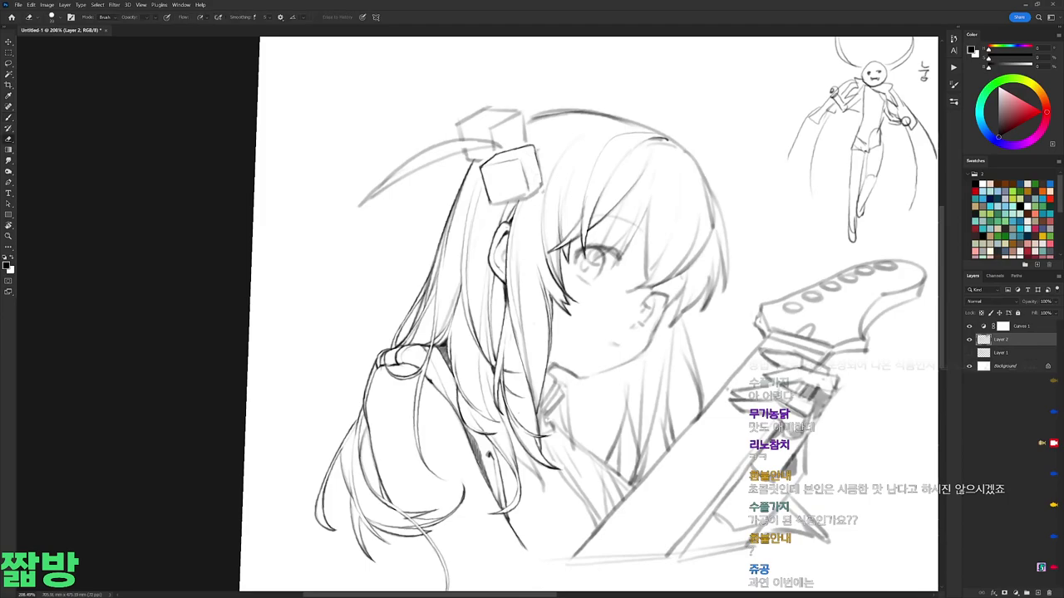
{"action": "key", "text": "r"}
{"action": "mouse_move", "coordinate": [631, 249]}
{"action": "left_mouse_down"}
{"action": "mouse_move", "coordinate": [615, 224]}
{"action": "mouse_move", "coordinate": [515, 191]}
{"action": "left_mouse_up"}
{"action": "key", "text": "b"}
{"action": "key", "text": "r"}
Step: Handwrite the third guess "3.가공식품?" with a thicker brush, followed by an arrow and the answer "날것이아니라면 O"
{"action": "left_click_drag", "start_coordinate": [604, 375], "coordinate": [422, 190]}
{"action": "scroll", "coordinate": [422, 190], "scroll_direction": "up", "scroll_amount": 2}
{"action": "key", "text": "b"}
{"action": "right_click", "coordinate": [775, 194]}
{"action": "mouse_move", "coordinate": [691, 235]}
{"action": "left_mouse_down"}
{"action": "mouse_move", "coordinate": [693, 253]}
{"action": "mouse_move", "coordinate": [717, 251]}
{"action": "left_mouse_up"}
{"action": "left_click_drag", "start_coordinate": [723, 233], "coordinate": [728, 242]}
{"action": "mouse_move", "coordinate": [736, 235]}
{"action": "left_mouse_down"}
{"action": "mouse_move", "coordinate": [752, 252]}
{"action": "mouse_move", "coordinate": [783, 249]}
{"action": "mouse_move", "coordinate": [782, 263]}
{"action": "mouse_move", "coordinate": [790, 244]}
{"action": "left_mouse_up"}
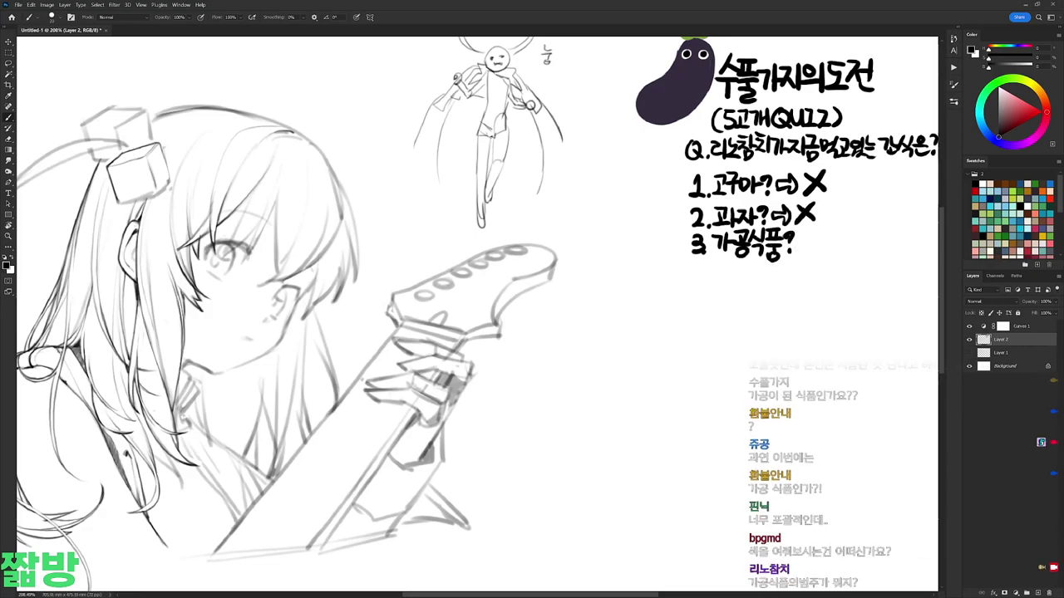
{"action": "key", "text": "e"}
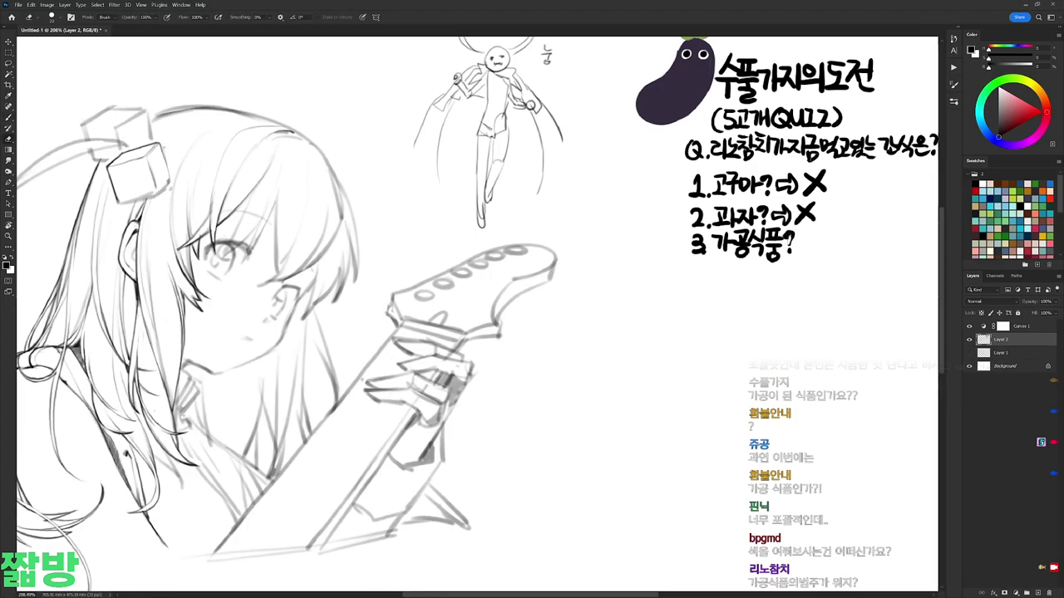
{"action": "key", "text": "b"}
{"action": "left_click_drag", "start_coordinate": [796, 238], "coordinate": [814, 249]}
{"action": "mouse_move", "coordinate": [831, 249]}
{"action": "left_mouse_down"}
{"action": "mouse_move", "coordinate": [778, 248]}
{"action": "mouse_move", "coordinate": [791, 251]}
{"action": "left_mouse_up"}
{"action": "mouse_move", "coordinate": [771, 253]}
{"action": "left_mouse_down"}
{"action": "mouse_move", "coordinate": [801, 236]}
{"action": "mouse_move", "coordinate": [807, 247]}
{"action": "mouse_move", "coordinate": [886, 241]}
{"action": "mouse_move", "coordinate": [890, 259]}
{"action": "mouse_move", "coordinate": [910, 237]}
{"action": "left_mouse_up"}
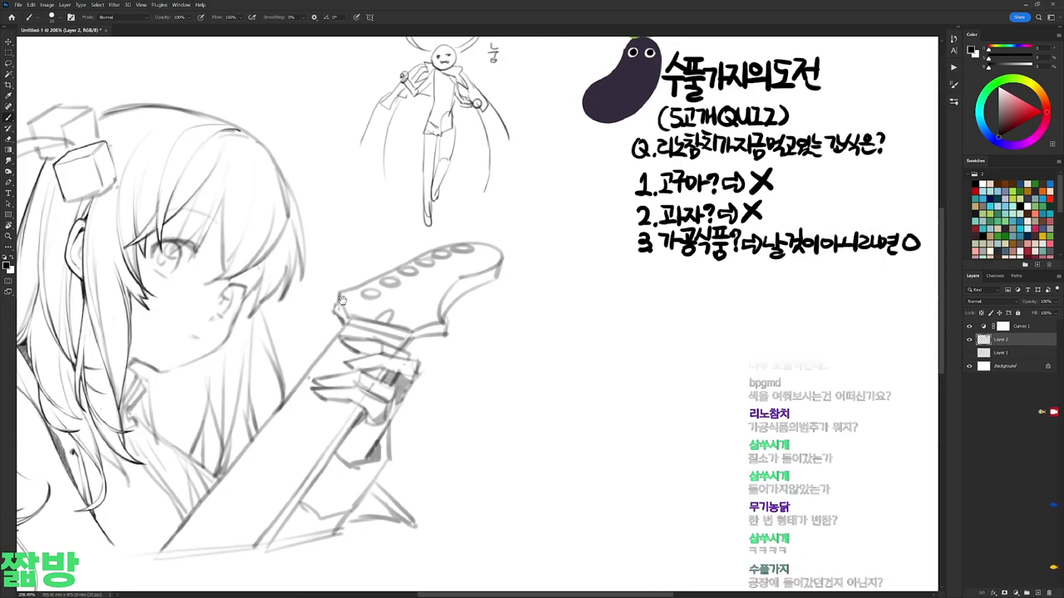
Step: Darken the front cube's side edges with a thin brush and clean up the rough lines around them
{"action": "left_click_drag", "start_coordinate": [343, 299], "coordinate": [629, 304]}
{"action": "right_click", "coordinate": [516, 252]}
{"action": "key", "text": "Escape"}
{"action": "left_click_drag", "start_coordinate": [582, 332], "coordinate": [635, 286]}
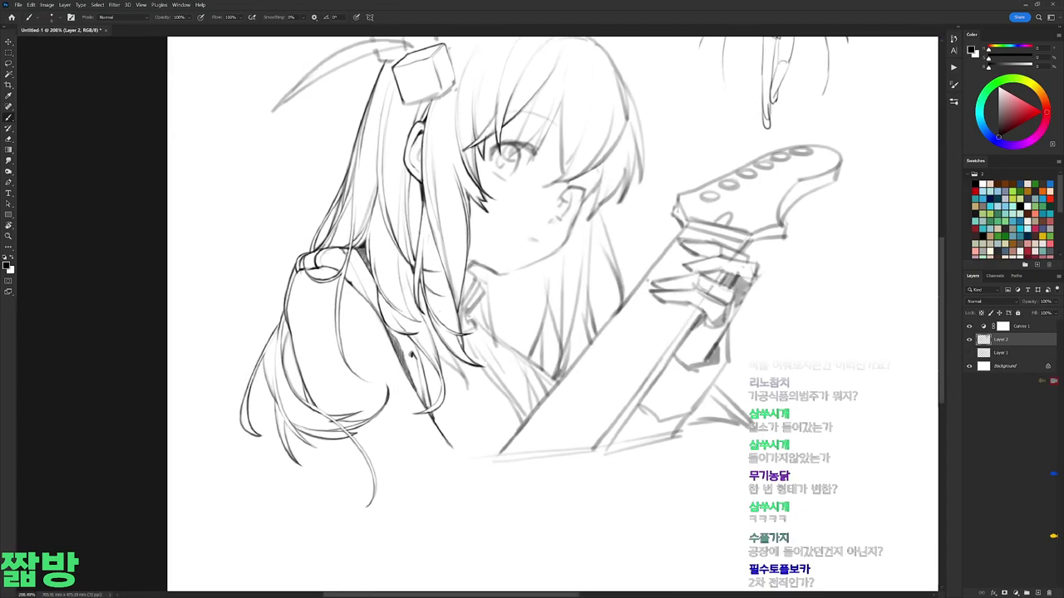
{"action": "mouse_move", "coordinate": [440, 124]}
{"action": "left_mouse_down"}
{"action": "mouse_move", "coordinate": [459, 129]}
{"action": "mouse_move", "coordinate": [453, 142]}
{"action": "left_mouse_up"}
{"action": "key", "text": "e"}
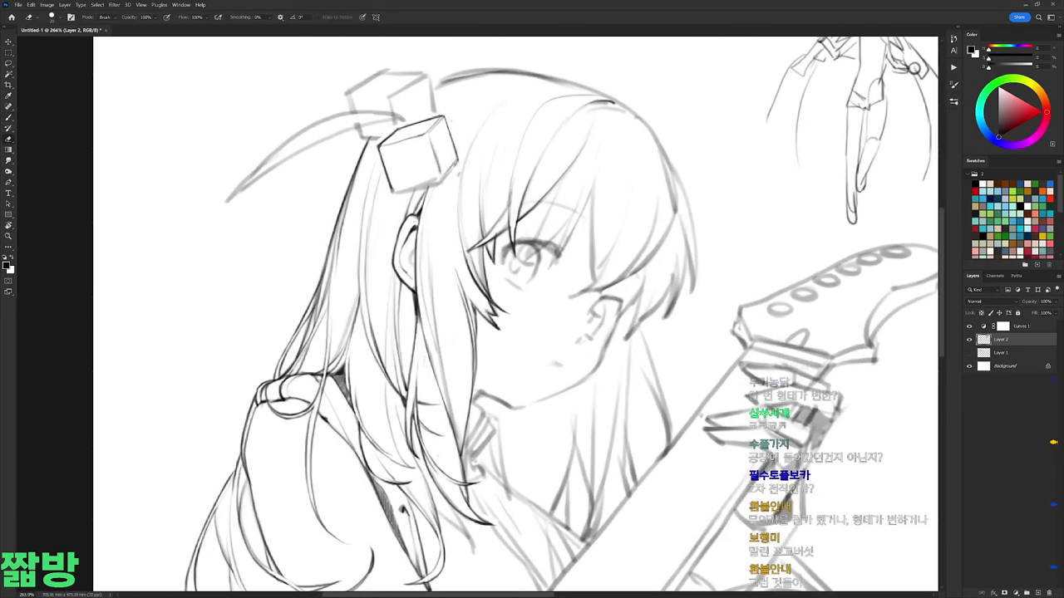
{"action": "key", "text": "b"}
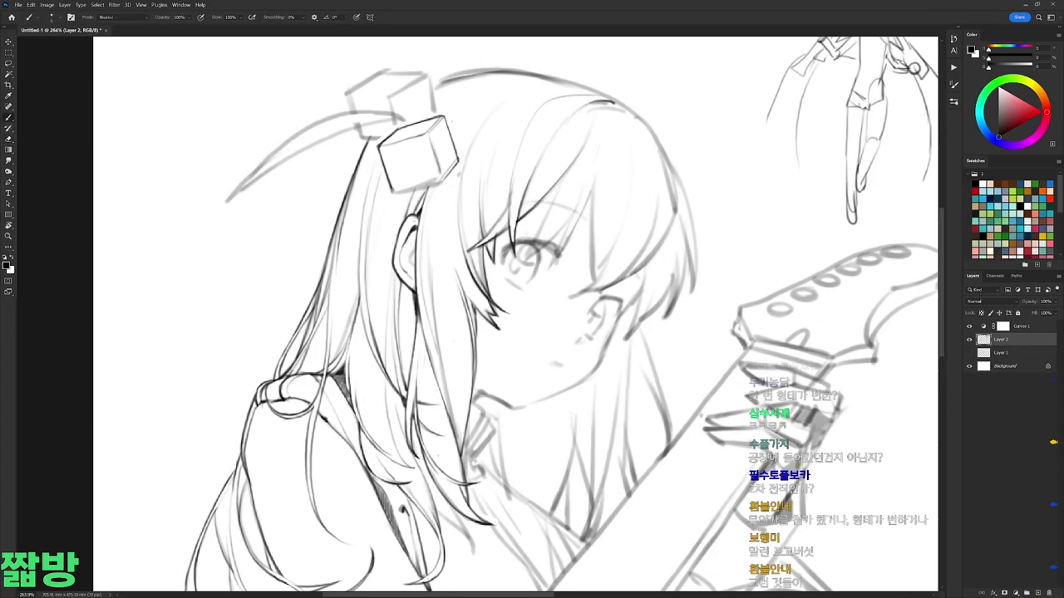
Step: Ink the front cube's bottom edges and sharpen its corners into a crisp closed outline
{"action": "key", "text": "r"}
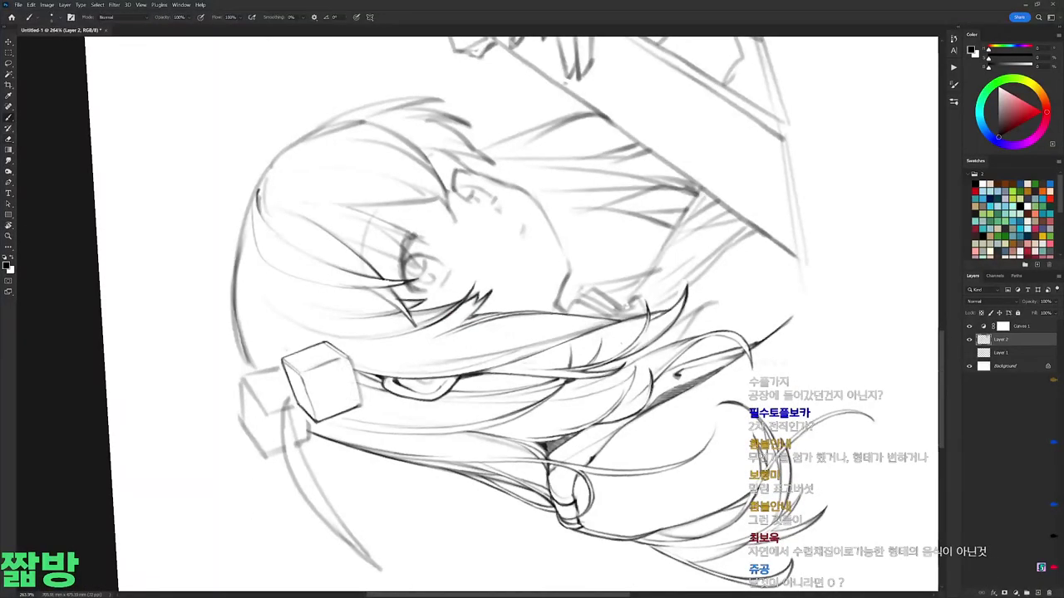
{"action": "key", "text": "e"}
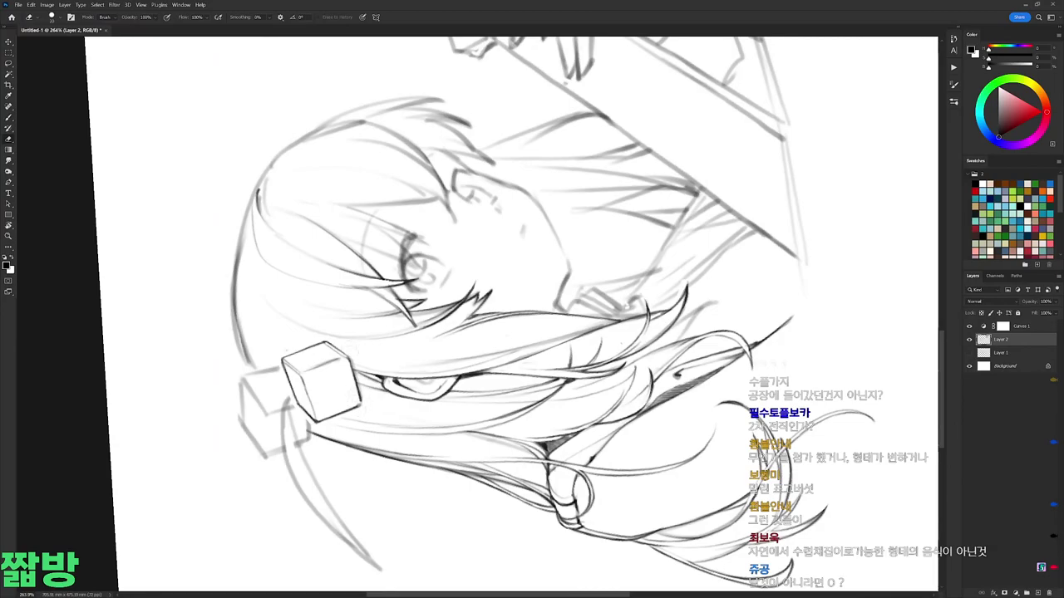
{"action": "key", "text": "r"}
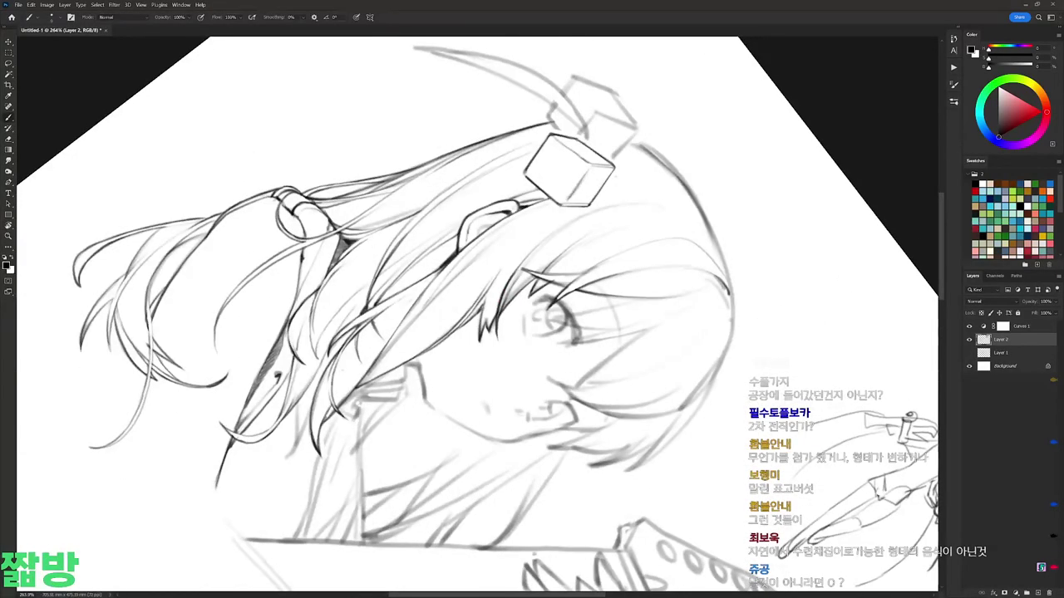
{"action": "key", "text": "r"}
{"action": "mouse_move", "coordinate": [840, 99]}
{"action": "left_mouse_down"}
{"action": "mouse_move", "coordinate": [810, 174]}
{"action": "mouse_move", "coordinate": [706, 106]}
{"action": "left_mouse_up"}
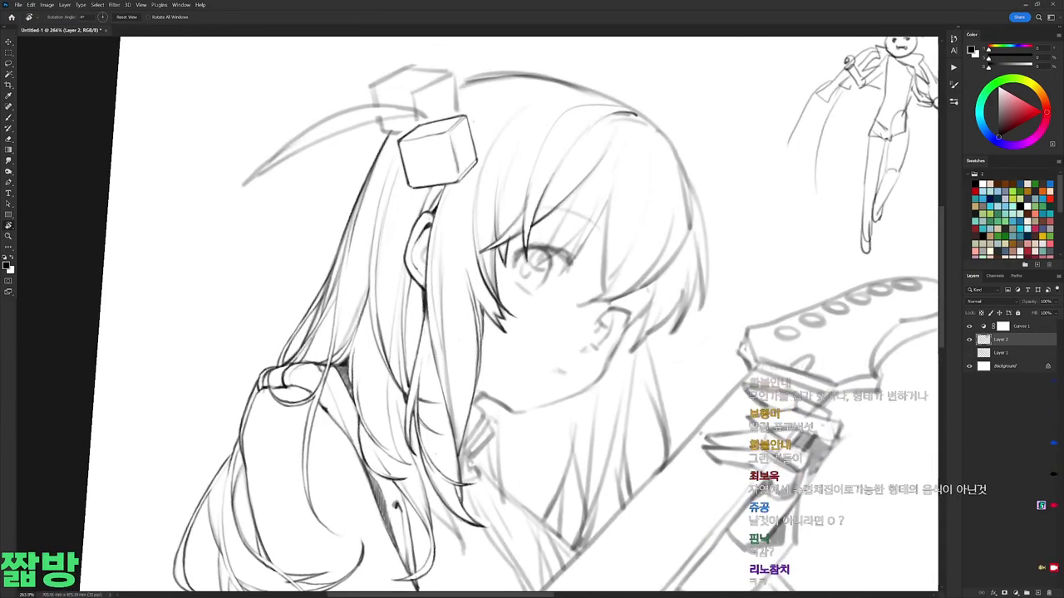
{"action": "key", "text": "e"}
{"action": "key", "text": "b"}
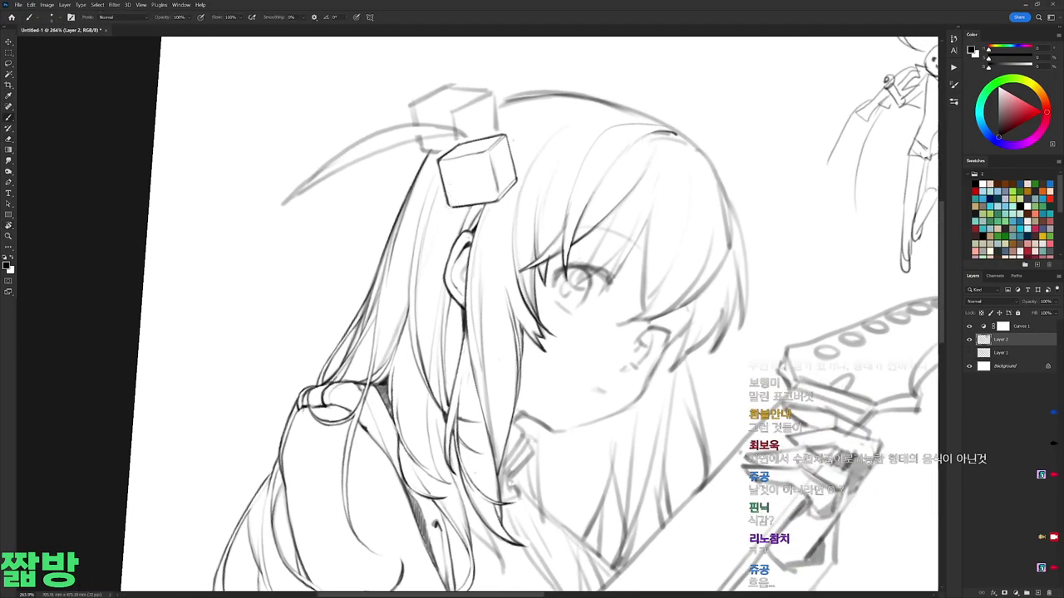
Step: Ink the rear hair cube's left and lower edges and erase the rough sketch lines around them
{"action": "key", "text": "e"}
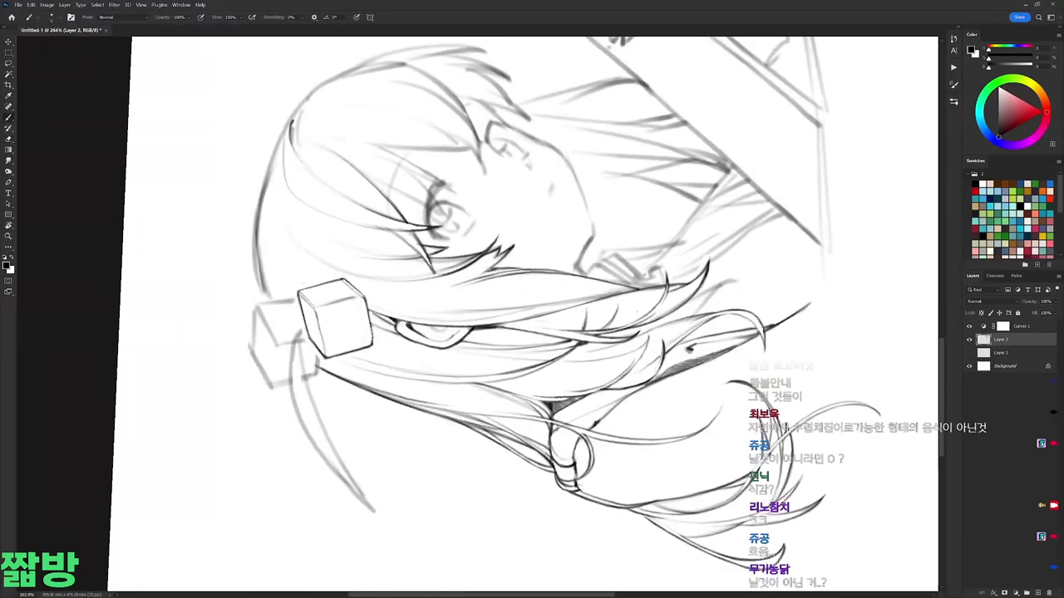
{"action": "key", "text": "b"}
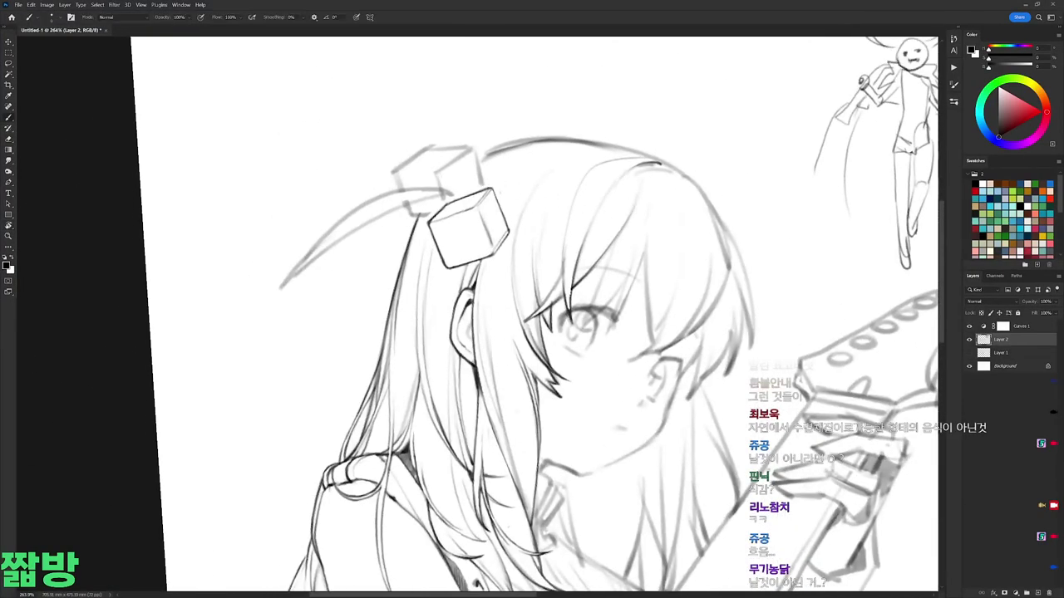
{"action": "key", "text": "e"}
{"action": "key", "text": "b"}
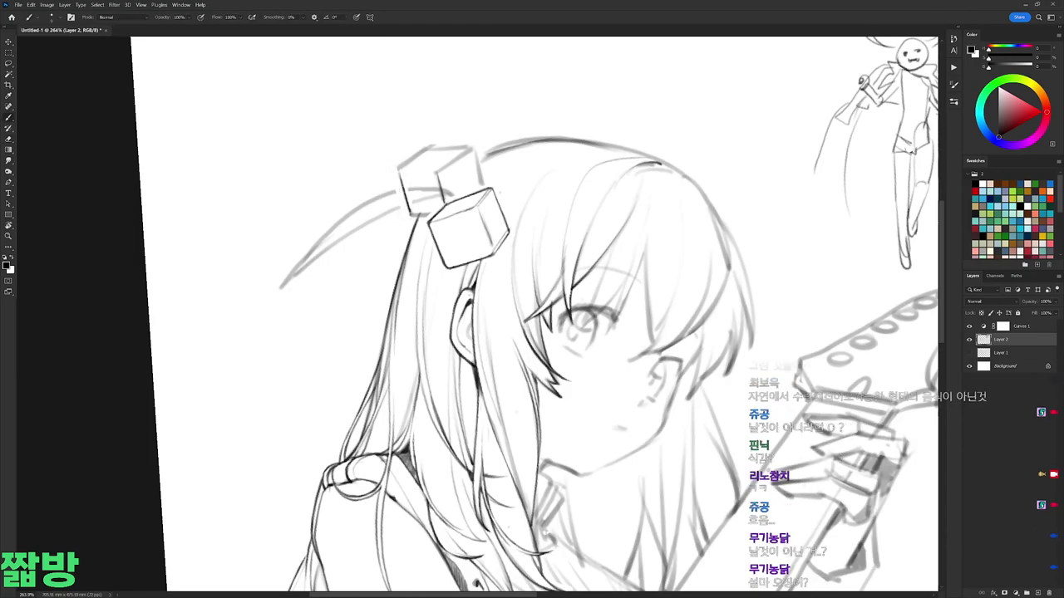
{"action": "left_click_drag", "start_coordinate": [367, 327], "coordinate": [125, 415]}
{"action": "left_click_drag", "start_coordinate": [216, 540], "coordinate": [582, 148]}
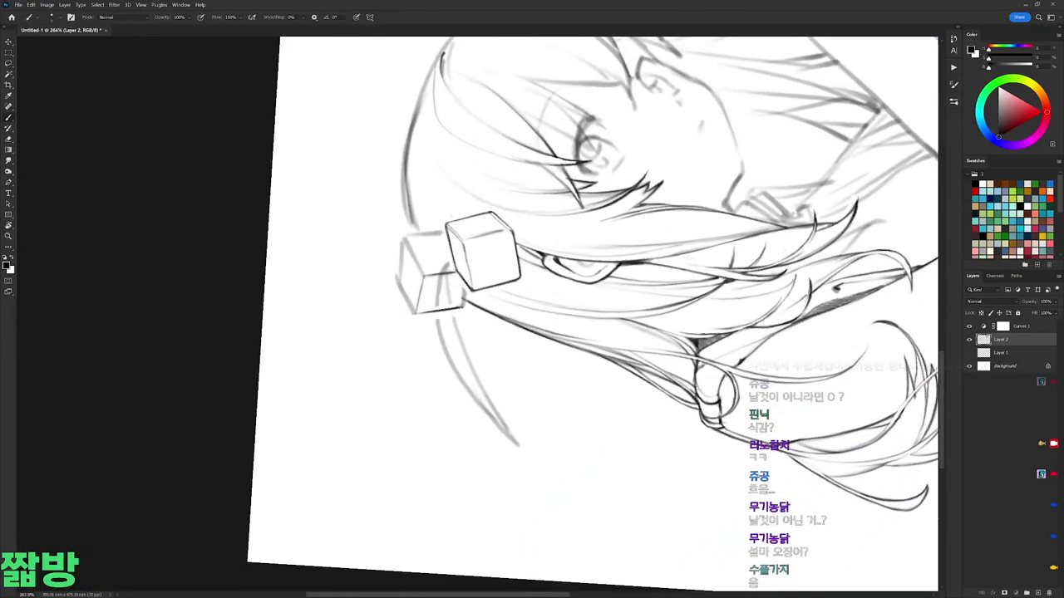
Step: Ink the rear cube's top face and inner edges, erasing leftover sketch lines to sharpen its corners
{"action": "key", "text": "e"}
{"action": "mouse_move", "coordinate": [583, 148]}
{"action": "left_mouse_down"}
{"action": "mouse_move", "coordinate": [508, 241]}
{"action": "mouse_move", "coordinate": [426, 262]}
{"action": "left_mouse_up"}
{"action": "key", "text": "b"}
{"action": "key", "text": "e"}
{"action": "key", "text": "b"}
{"action": "mouse_move", "coordinate": [447, 217]}
{"action": "left_mouse_down"}
{"action": "mouse_move", "coordinate": [426, 241]}
{"action": "mouse_move", "coordinate": [447, 218]}
{"action": "mouse_move", "coordinate": [554, 358]}
{"action": "left_mouse_up"}
{"action": "key", "text": "e"}
{"action": "key", "text": "b"}
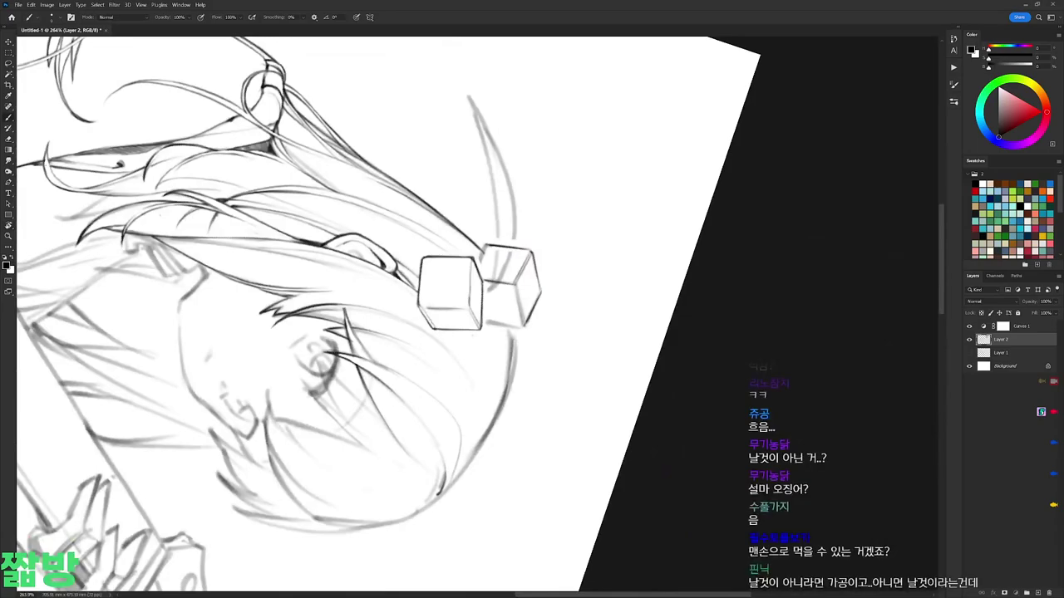
{"action": "key", "text": "r"}
{"action": "left_click_drag", "start_coordinate": [522, 308], "coordinate": [769, 183]}
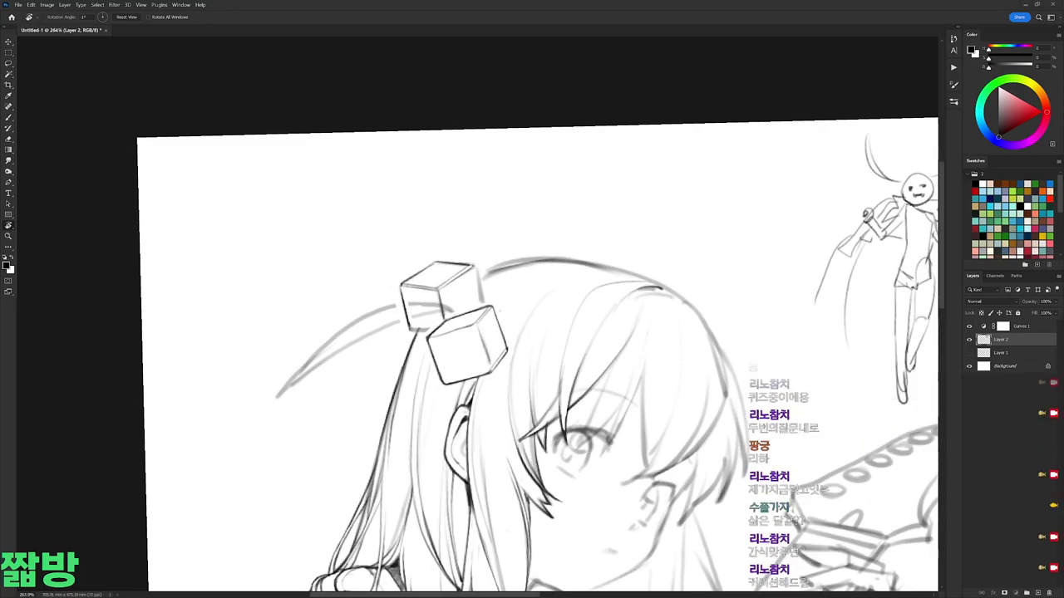
Step: Handwrite the fourth guess "4.삶은달걀?" with a thicker brush below the third, followed by an arrow and an X
{"action": "left_click_drag", "start_coordinate": [821, 132], "coordinate": [664, 249]}
{"action": "scroll", "coordinate": [664, 249], "scroll_direction": "up", "scroll_amount": 2}
{"action": "right_click", "coordinate": [688, 246]}
{"action": "key", "text": "Escape"}
{"action": "left_click", "coordinate": [606, 332]}
{"action": "left_click_drag", "start_coordinate": [592, 313], "coordinate": [600, 340]}
{"action": "mouse_move", "coordinate": [626, 308]}
{"action": "left_mouse_down"}
{"action": "mouse_move", "coordinate": [618, 329]}
{"action": "mouse_move", "coordinate": [641, 331]}
{"action": "left_mouse_up"}
{"action": "left_click_drag", "start_coordinate": [620, 324], "coordinate": [651, 340]}
{"action": "left_click_drag", "start_coordinate": [654, 312], "coordinate": [668, 337]}
{"action": "mouse_move", "coordinate": [667, 312]}
{"action": "left_mouse_down"}
{"action": "mouse_move", "coordinate": [703, 318]}
{"action": "mouse_move", "coordinate": [679, 309]}
{"action": "mouse_move", "coordinate": [693, 329]}
{"action": "mouse_move", "coordinate": [714, 322]}
{"action": "mouse_move", "coordinate": [714, 334]}
{"action": "mouse_move", "coordinate": [724, 309]}
{"action": "mouse_move", "coordinate": [728, 335]}
{"action": "mouse_move", "coordinate": [757, 335]}
{"action": "left_mouse_up"}
{"action": "left_click", "coordinate": [728, 336]}
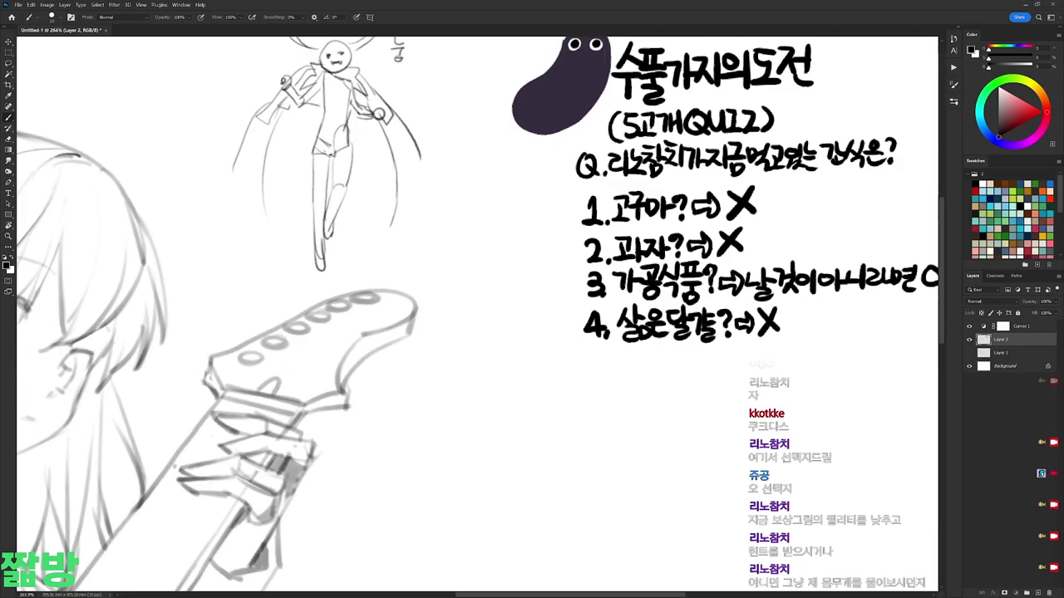
Step: Close the rear cube's outline with a thin brush where it meets the front cube and clean up the rough lines
{"action": "left_click_drag", "start_coordinate": [75, 335], "coordinate": [655, 330]}
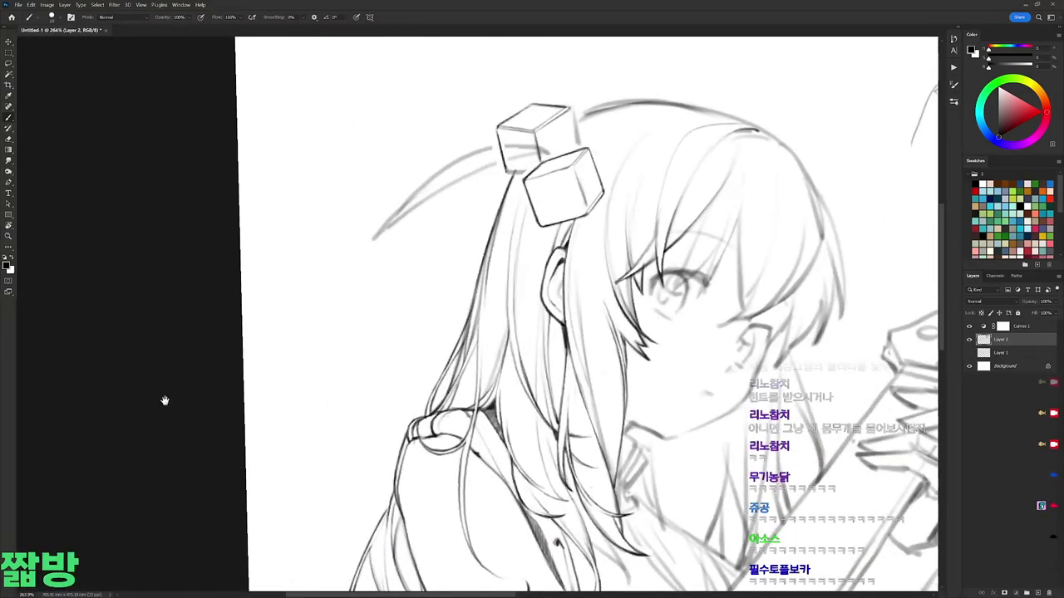
{"action": "left_click_drag", "start_coordinate": [164, 400], "coordinate": [210, 388]}
{"action": "right_click", "coordinate": [669, 108]}
{"action": "key", "text": "e"}
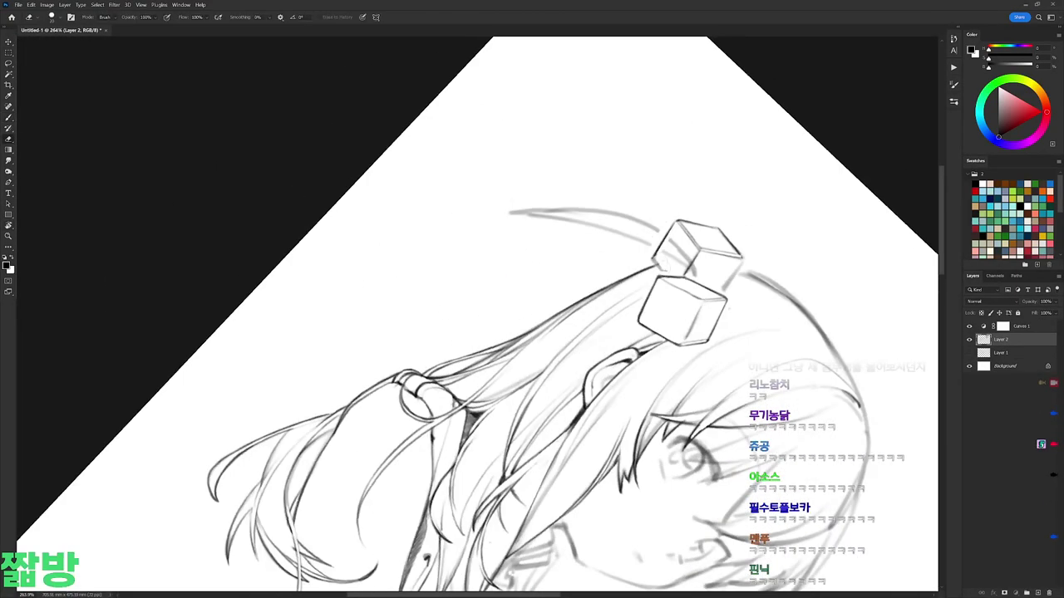
{"action": "key", "text": "r"}
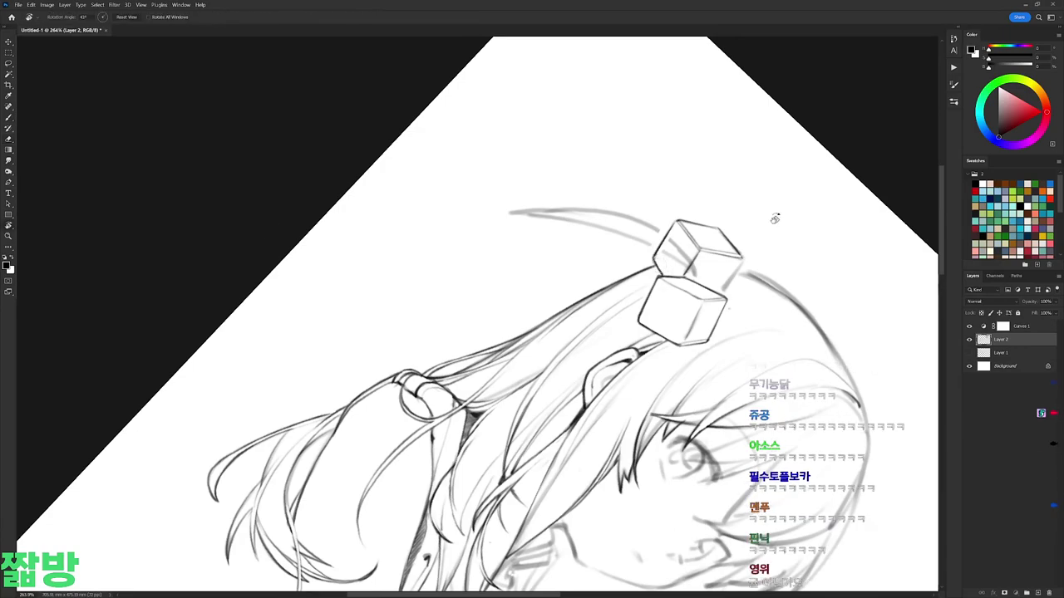
{"action": "left_click_drag", "start_coordinate": [769, 212], "coordinate": [610, 50]}
{"action": "key", "text": "b"}
{"action": "key", "text": "e"}
{"action": "left_click_drag", "start_coordinate": [649, 114], "coordinate": [651, 142]}
{"action": "key", "text": "b"}
Step: Ink the crown of the head as a curved line rising from the rear cube, erasing the thick sketch line
{"action": "mouse_move", "coordinate": [507, 207]}
{"action": "left_mouse_down"}
{"action": "mouse_move", "coordinate": [462, 308]}
{"action": "mouse_move", "coordinate": [465, 341]}
{"action": "left_mouse_up"}
{"action": "key", "text": "e"}
{"action": "key", "text": "b"}
{"action": "scroll", "coordinate": [648, 316], "scroll_direction": "up", "scroll_amount": 2}
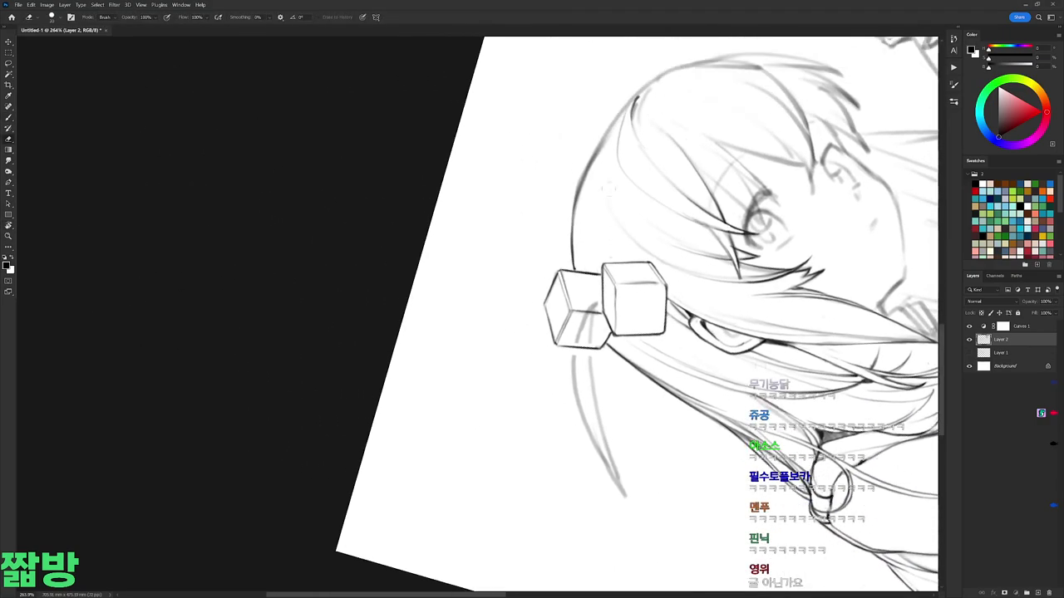
{"action": "mouse_move", "coordinate": [623, 104]}
{"action": "left_mouse_down"}
{"action": "mouse_move", "coordinate": [714, 216]}
{"action": "mouse_move", "coordinate": [660, 135]}
{"action": "left_mouse_up"}
{"action": "key", "text": "e"}
{"action": "key", "text": "b"}
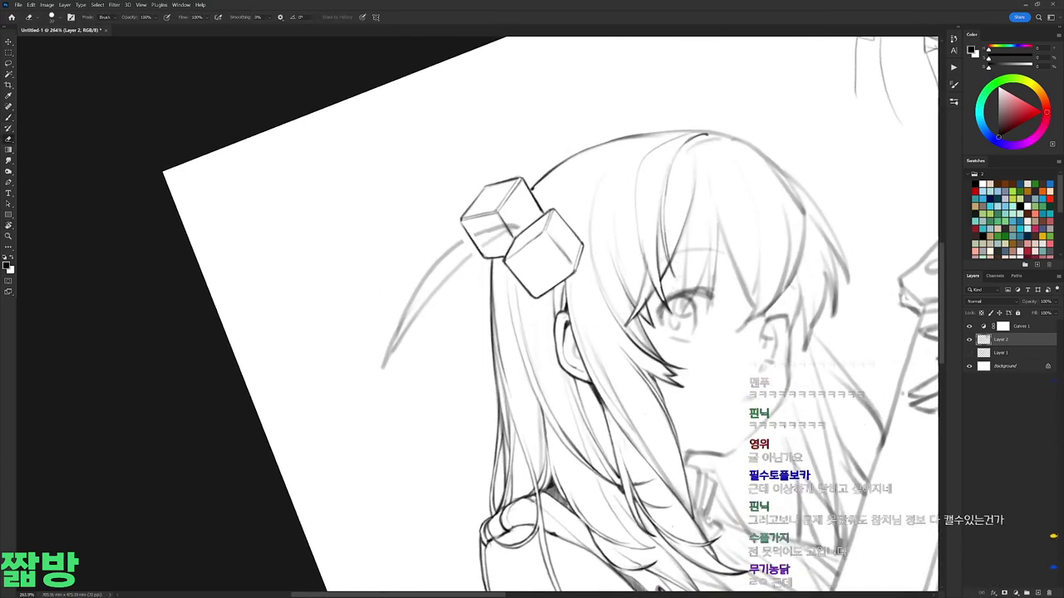
Step: Refine the inked head outline beside the cubes and erase the remaining rough stroke along it
{"action": "left_click_drag", "start_coordinate": [660, 135], "coordinate": [686, 178]}
{"action": "key", "text": "e"}
{"action": "key", "text": "r"}
{"action": "mouse_move", "coordinate": [596, 431]}
{"action": "left_mouse_down"}
{"action": "mouse_move", "coordinate": [640, 316]}
{"action": "mouse_move", "coordinate": [594, 196]}
{"action": "left_mouse_up"}
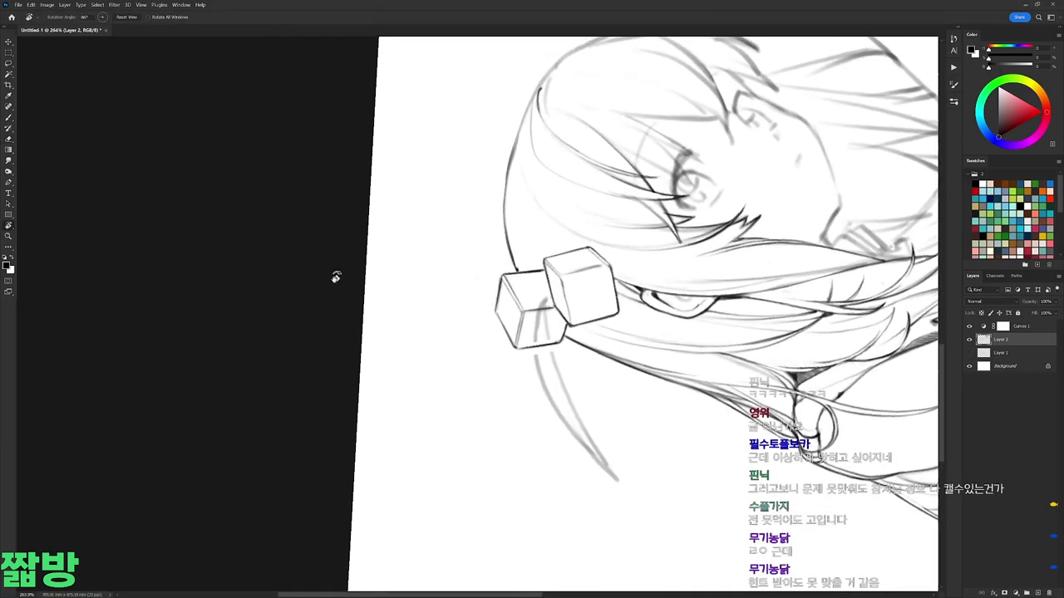
{"action": "key", "text": "e"}
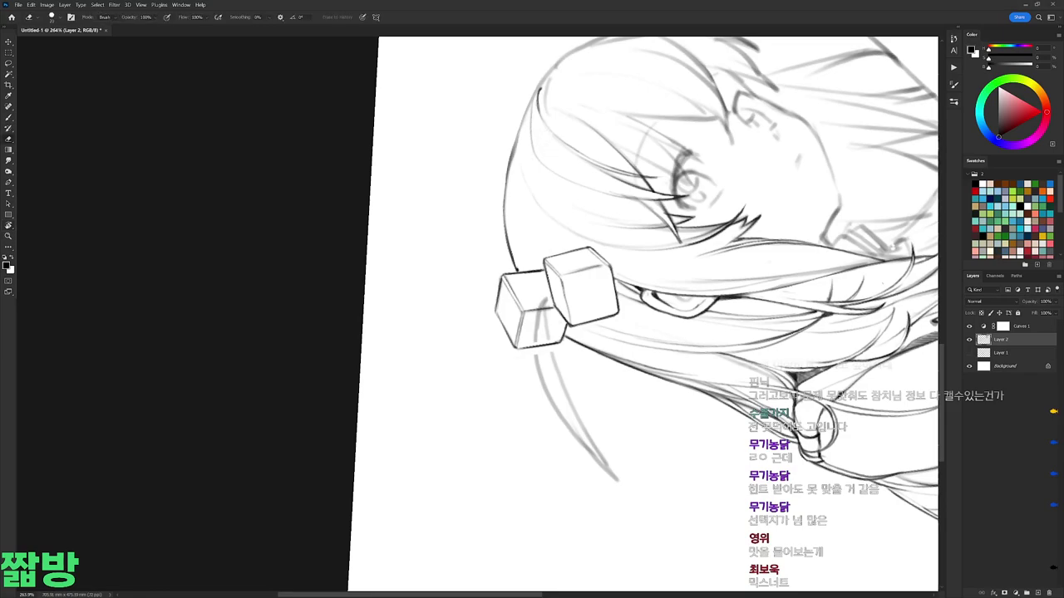
{"action": "key", "text": "b"}
{"action": "mouse_move", "coordinate": [291, 316]}
{"action": "left_mouse_down"}
{"action": "mouse_move", "coordinate": [374, 183]}
{"action": "mouse_move", "coordinate": [478, 133]}
{"action": "mouse_move", "coordinate": [369, 165]}
{"action": "left_mouse_up"}
Step: Extend the inked crown line across the top of the head to the hair parting
{"action": "key", "text": "r"}
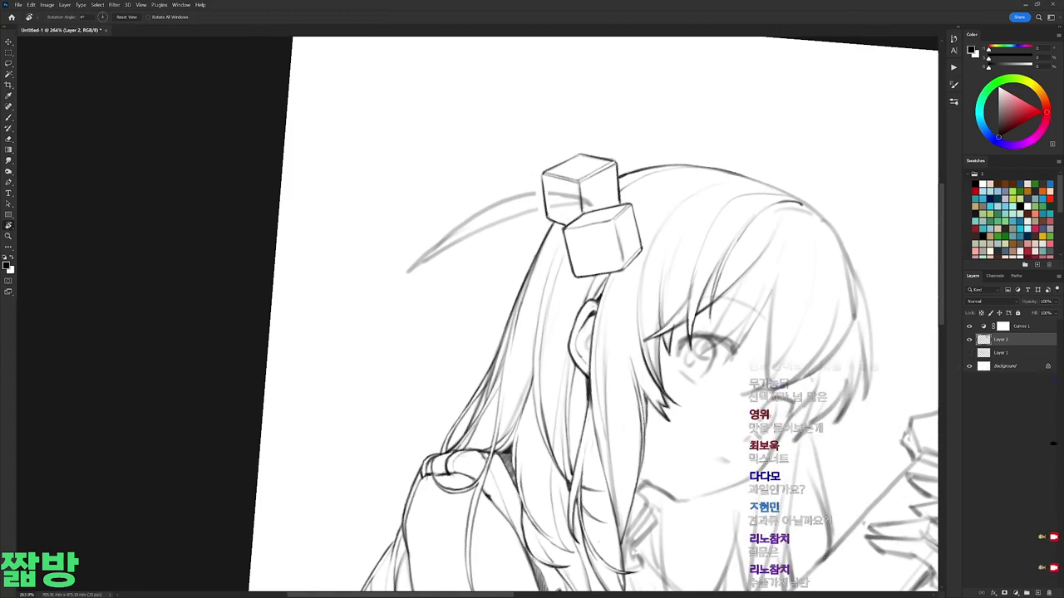
{"action": "mouse_move", "coordinate": [264, 353]}
{"action": "left_mouse_down"}
{"action": "mouse_move", "coordinate": [582, 274]}
{"action": "mouse_move", "coordinate": [790, 243]}
{"action": "mouse_move", "coordinate": [773, 216]}
{"action": "left_mouse_up"}
{"action": "key", "text": "b"}
{"action": "left_click_drag", "start_coordinate": [582, 208], "coordinate": [466, 349]}
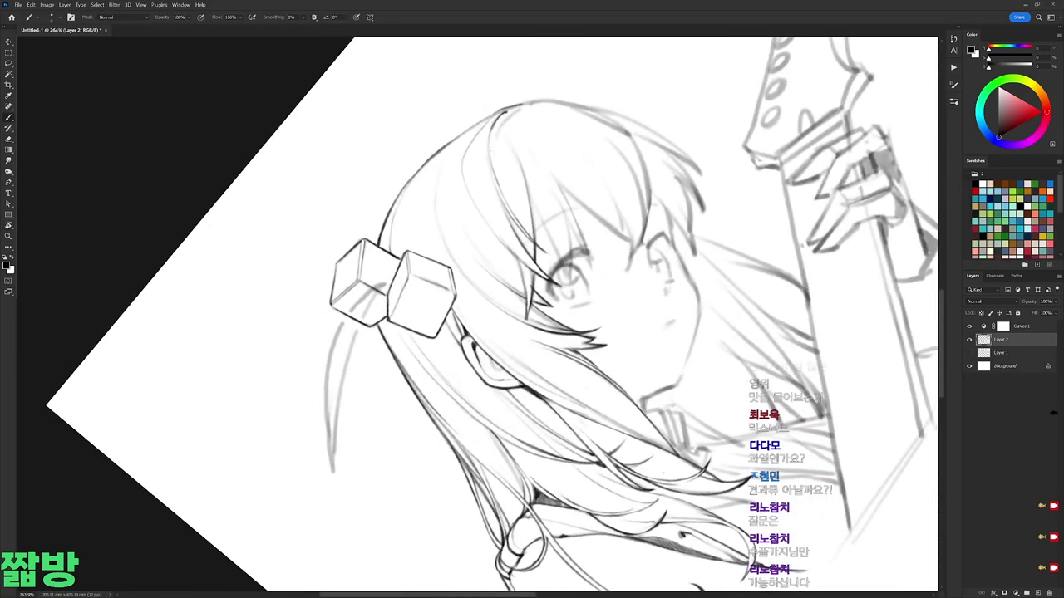
{"action": "key", "text": "b"}
{"action": "key", "text": "b"}
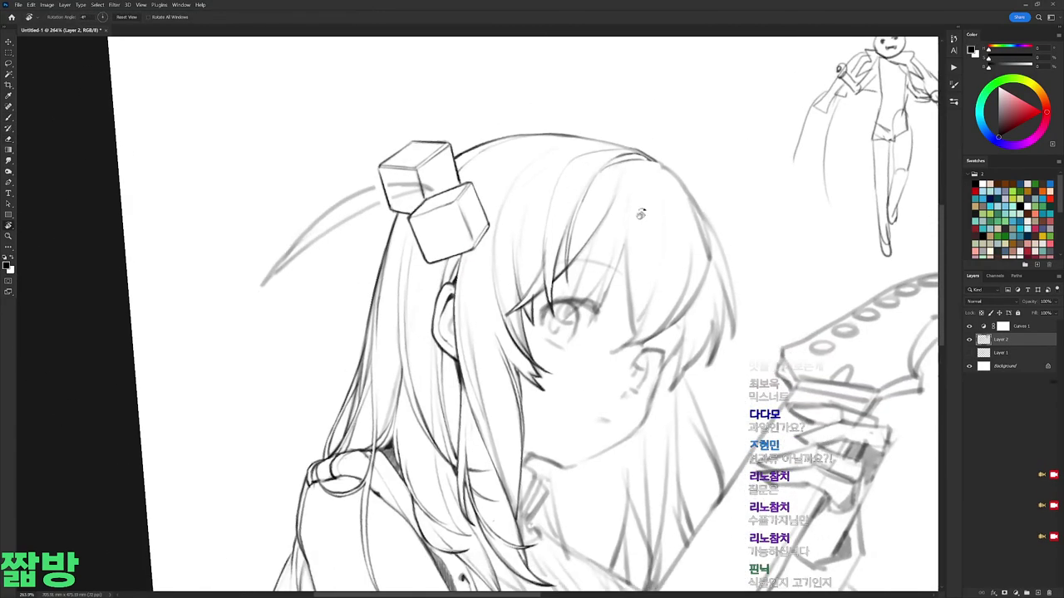
{"action": "scroll", "coordinate": [715, 147], "scroll_direction": "down", "scroll_amount": 5}
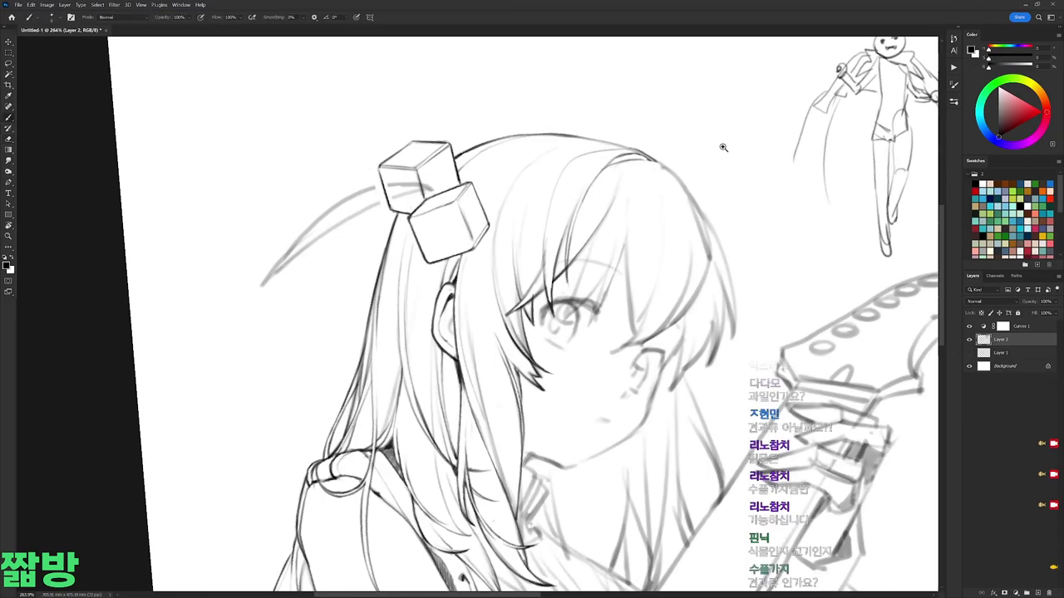
{"action": "key", "text": "r"}
{"action": "scroll", "coordinate": [682, 229], "scroll_direction": "up", "scroll_amount": 5}
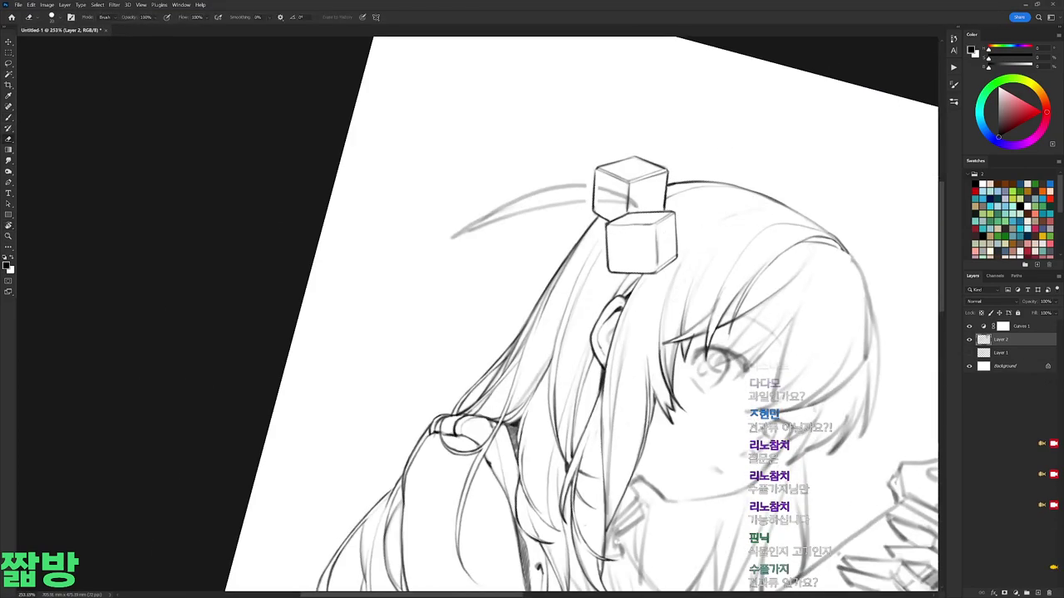
Step: Handwrite the fifth guess "5.견과류?" with a thicker brush below the fourth, followed by an arrow and an X
{"action": "key", "text": "r"}
{"action": "left_click_drag", "start_coordinate": [498, 249], "coordinate": [661, 119]}
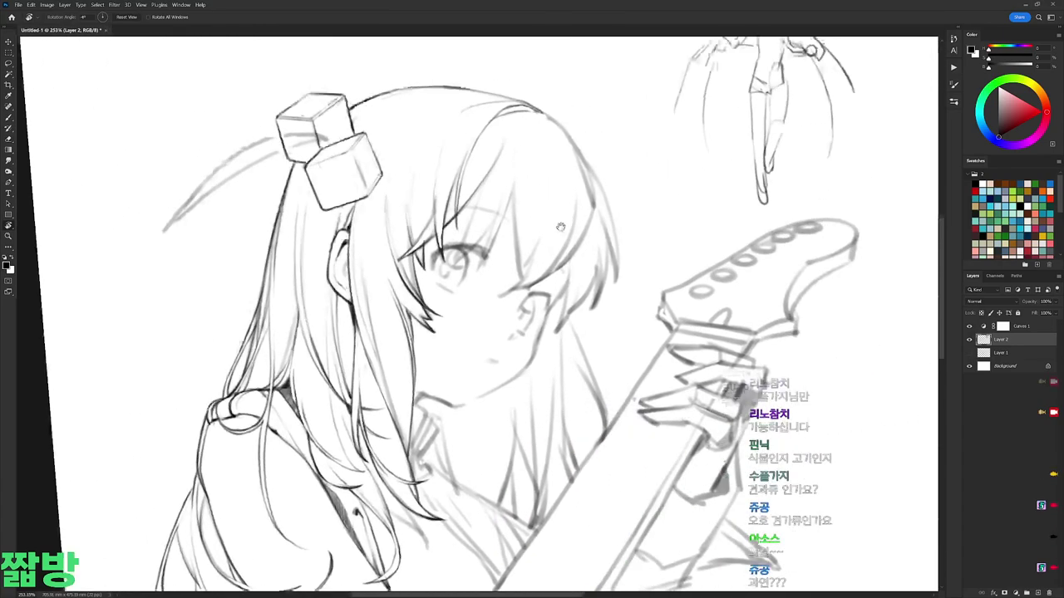
{"action": "key", "text": "b"}
{"action": "right_click", "coordinate": [702, 250]}
{"action": "mouse_move", "coordinate": [658, 276]}
{"action": "left_mouse_down"}
{"action": "mouse_move", "coordinate": [682, 295]}
{"action": "mouse_move", "coordinate": [738, 264]}
{"action": "mouse_move", "coordinate": [737, 285]}
{"action": "mouse_move", "coordinate": [753, 266]}
{"action": "mouse_move", "coordinate": [774, 275]}
{"action": "mouse_move", "coordinate": [795, 261]}
{"action": "mouse_move", "coordinate": [786, 285]}
{"action": "left_mouse_up"}
{"action": "left_click", "coordinate": [653, 300]}
{"action": "left_click", "coordinate": [753, 290]}
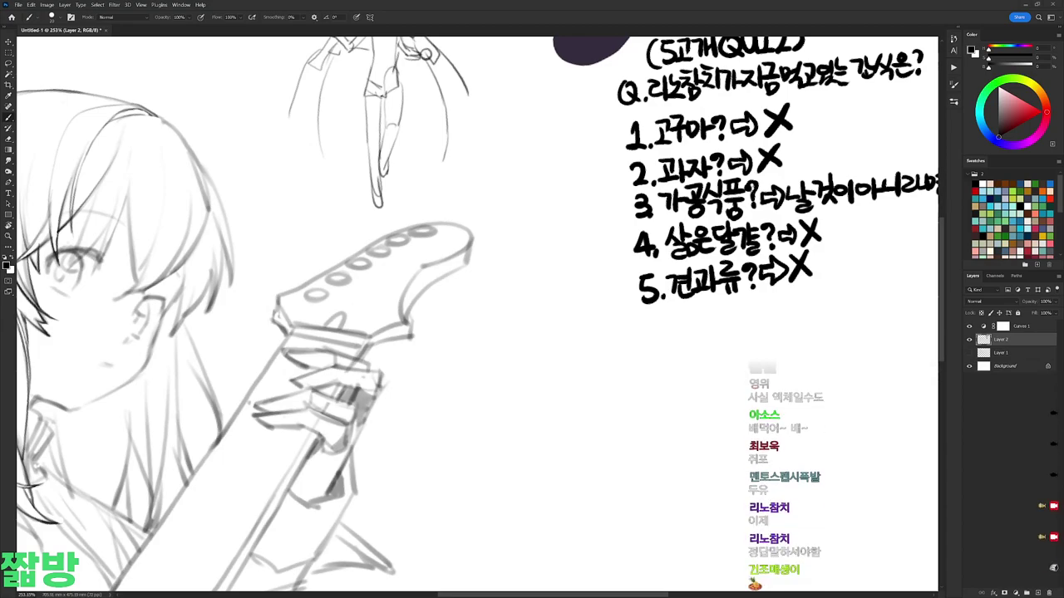
Step: Ink the hair parting and the fringe strands falling from it toward the near eye with a thin brush
{"action": "mouse_move", "coordinate": [496, 340]}
{"action": "left_mouse_down"}
{"action": "mouse_move", "coordinate": [699, 291]}
{"action": "mouse_move", "coordinate": [783, 324]}
{"action": "mouse_move", "coordinate": [847, 333]}
{"action": "left_mouse_up"}
{"action": "key", "text": "e"}
{"action": "right_click", "coordinate": [503, 143]}
{"action": "double_click", "coordinate": [570, 212]}
{"action": "key", "text": "r"}
{"action": "mouse_move", "coordinate": [570, 212]}
{"action": "left_mouse_down"}
{"action": "mouse_move", "coordinate": [510, 119]}
{"action": "mouse_move", "coordinate": [368, 64]}
{"action": "mouse_move", "coordinate": [577, 233]}
{"action": "left_mouse_up"}
{"action": "key", "text": "b"}
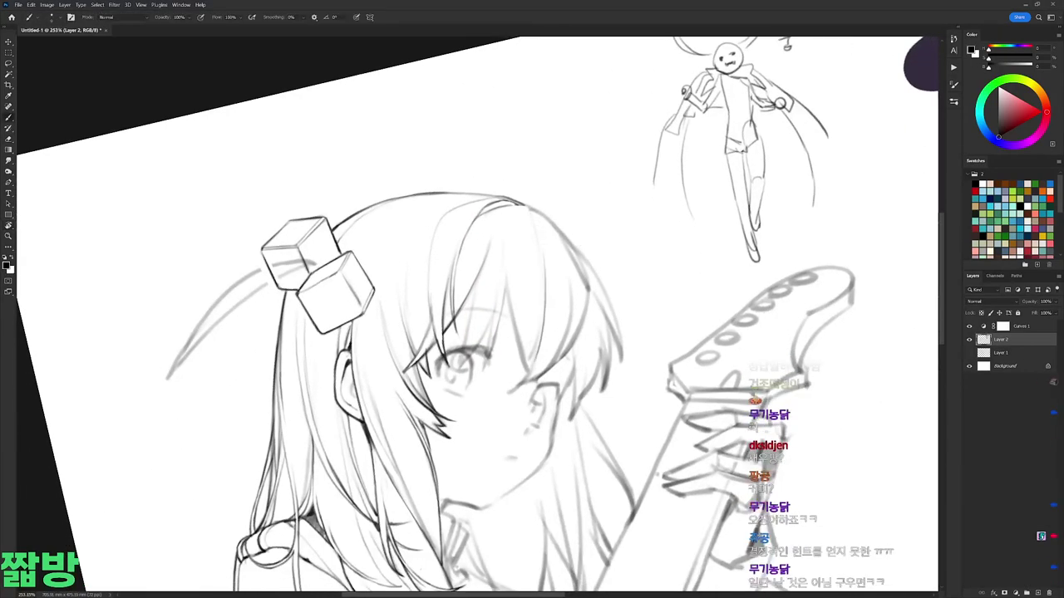
{"action": "key", "text": "r"}
{"action": "mouse_move", "coordinate": [521, 373]}
{"action": "left_mouse_down"}
{"action": "mouse_move", "coordinate": [551, 318]}
{"action": "mouse_move", "coordinate": [640, 335]}
{"action": "mouse_move", "coordinate": [583, 273]}
{"action": "mouse_move", "coordinate": [532, 349]}
{"action": "left_mouse_up"}
{"action": "key", "text": "b"}
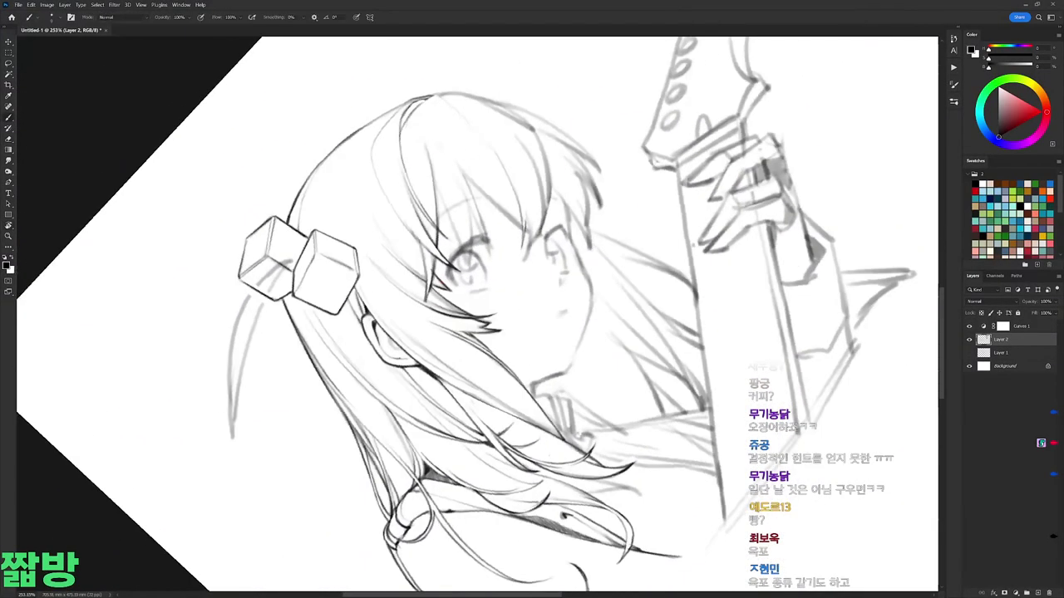
Step: Ink the pointed tip of the central fringe lock between the eyes and erase the rough lines around it
{"action": "mouse_move", "coordinate": [525, 210]}
{"action": "left_mouse_down"}
{"action": "mouse_move", "coordinate": [535, 246]}
{"action": "mouse_move", "coordinate": [527, 261]}
{"action": "mouse_move", "coordinate": [528, 245]}
{"action": "left_mouse_up"}
{"action": "key", "text": "e"}
{"action": "left_click_drag", "start_coordinate": [530, 228], "coordinate": [525, 241]}
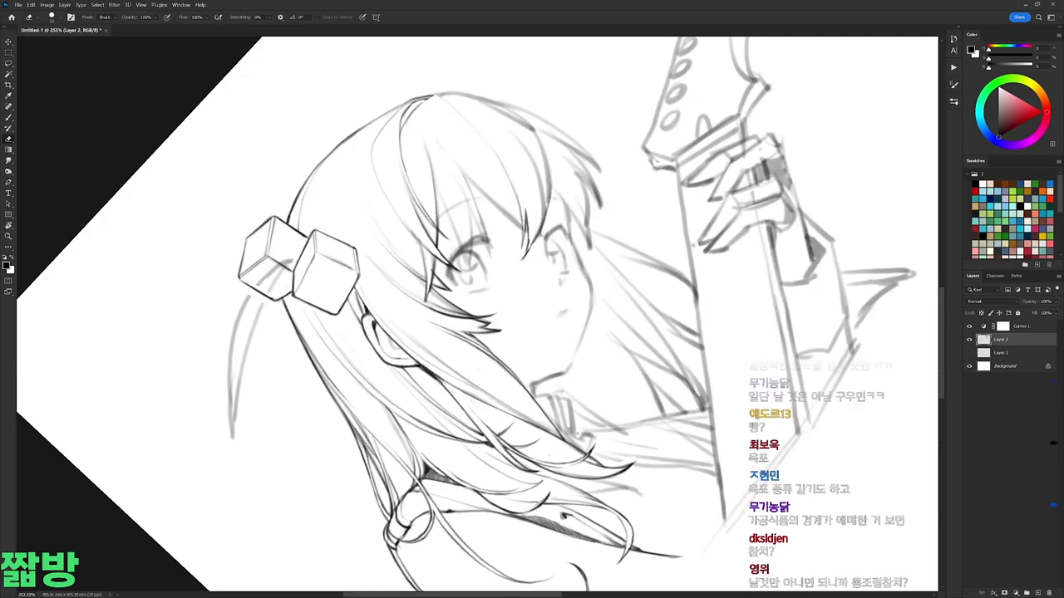
{"action": "left_click_drag", "start_coordinate": [586, 190], "coordinate": [609, 189]}
{"action": "key", "text": "b"}
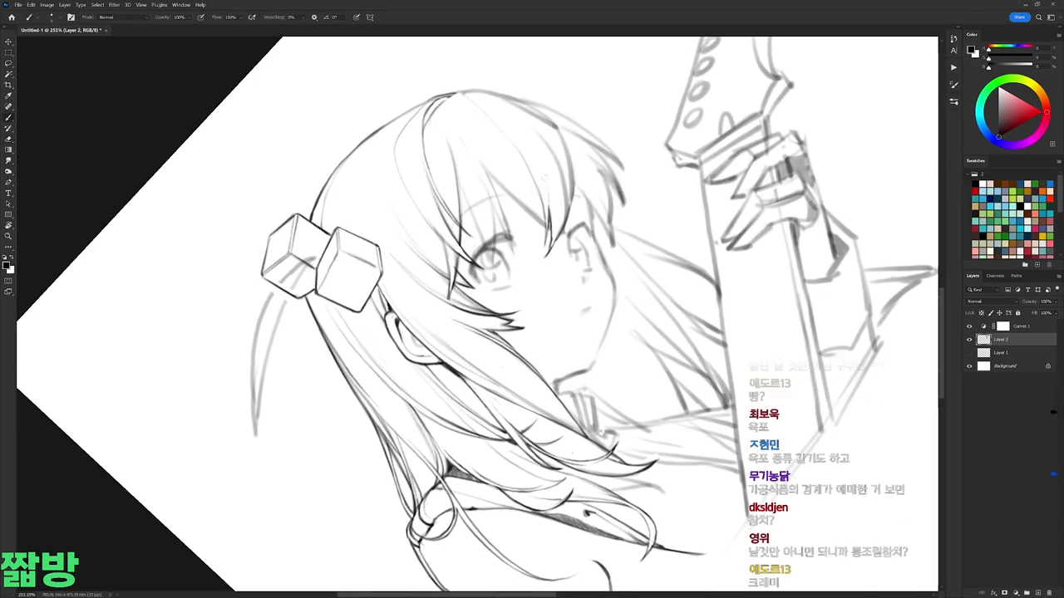
Step: Add curved strands to the central fringe lock's tip and clean up the sketch lines beside it
{"action": "key", "text": "r"}
{"action": "mouse_move", "coordinate": [664, 313]}
{"action": "left_mouse_down"}
{"action": "mouse_move", "coordinate": [478, 499]}
{"action": "mouse_move", "coordinate": [316, 432]}
{"action": "left_mouse_up"}
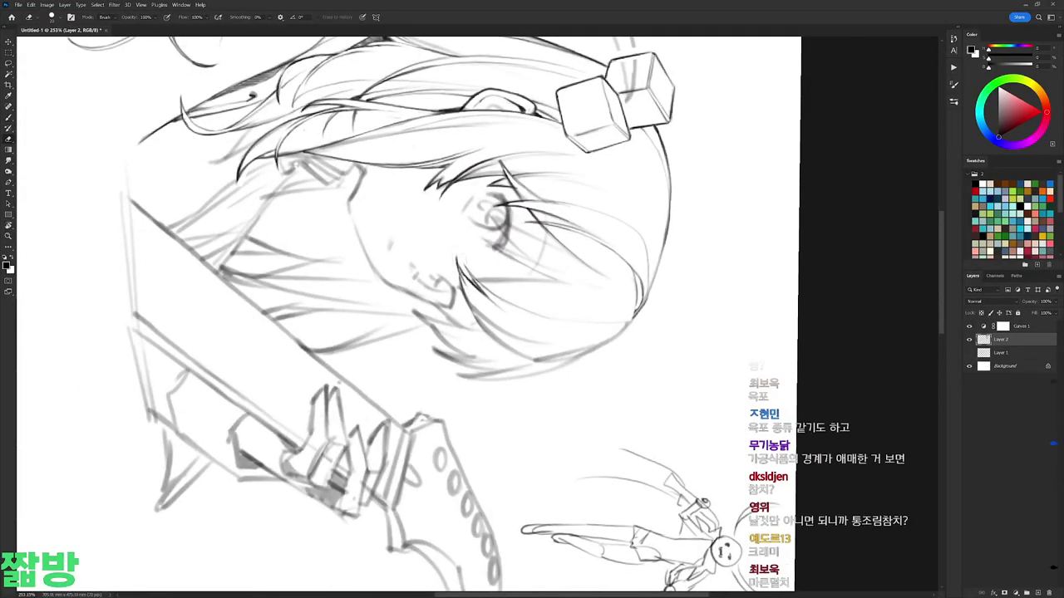
{"action": "key", "text": "r"}
{"action": "key", "text": "Escape"}
{"action": "key", "text": "b"}
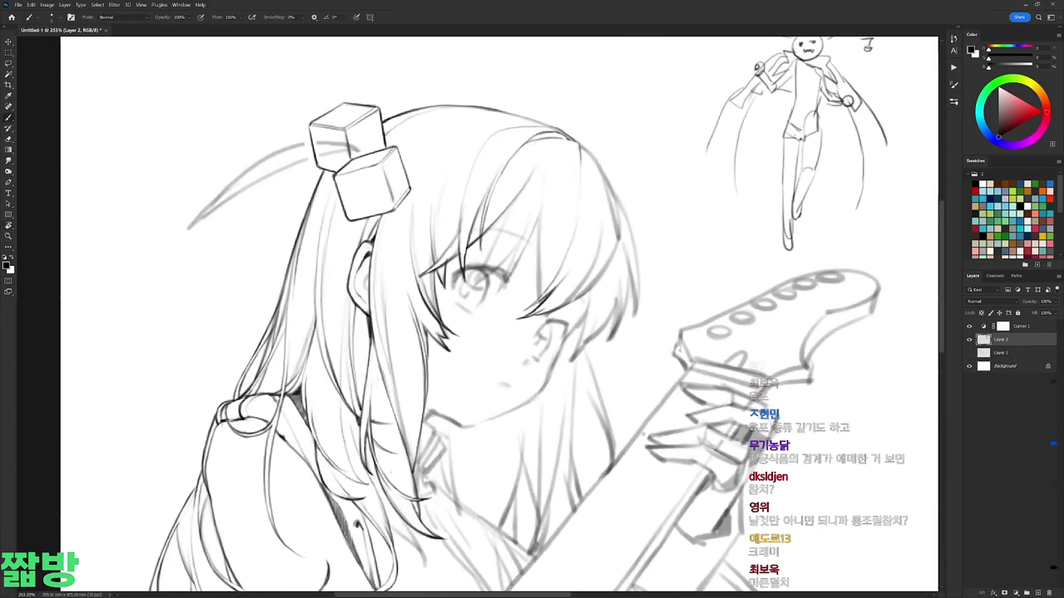
{"action": "scroll", "coordinate": [499, 316], "scroll_direction": "down", "scroll_amount": 2}
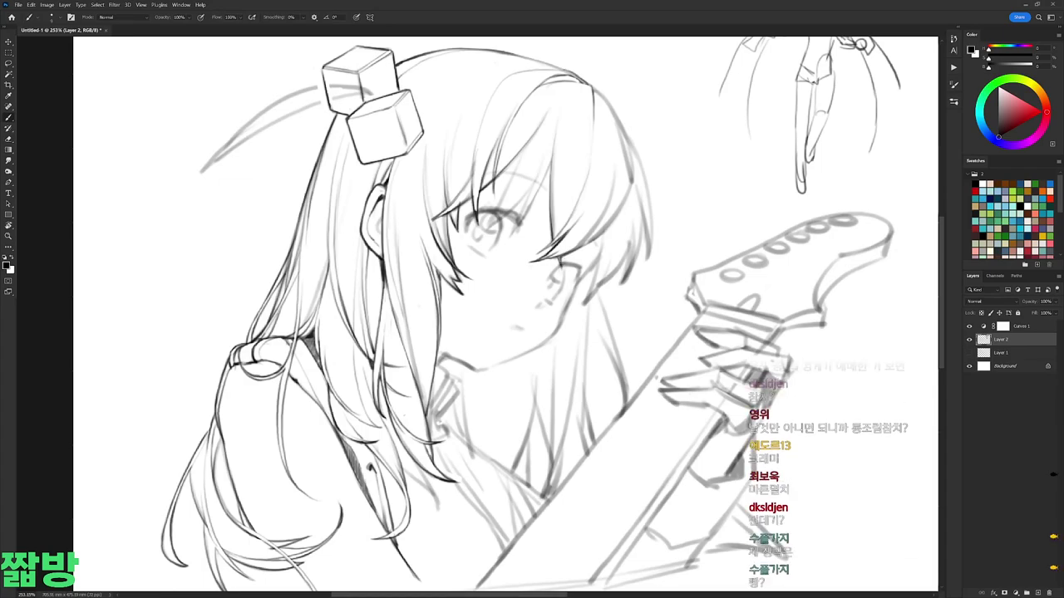
{"action": "key", "text": "e"}
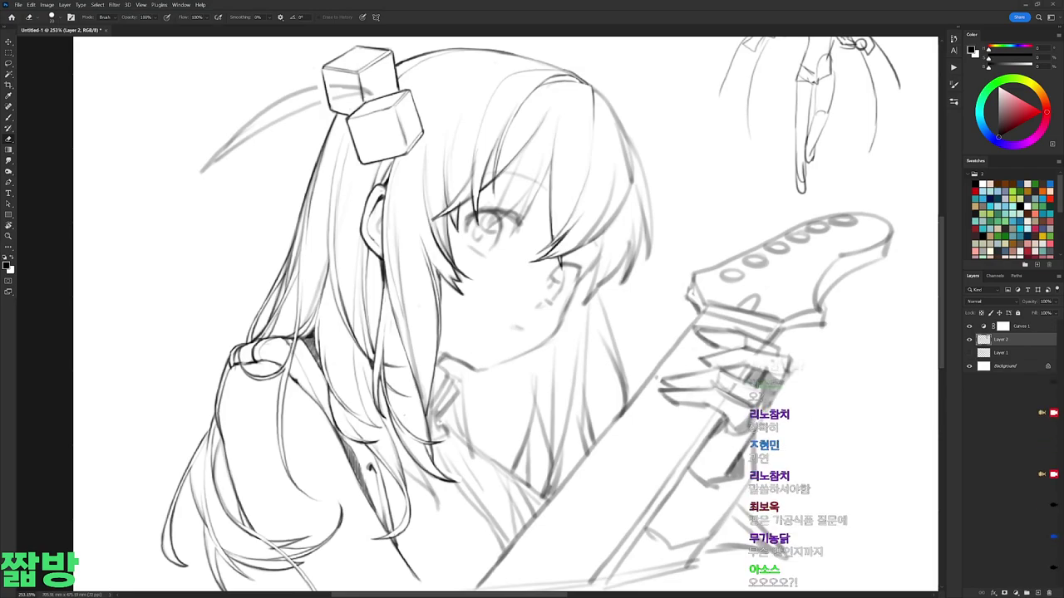
Step: Ink the central fringe lock's long side strands from the parting down to its tip
{"action": "scroll", "coordinate": [532, 316], "scroll_direction": "left", "scroll_amount": 1}
{"action": "key", "text": "b"}
{"action": "left_click_drag", "start_coordinate": [531, 316], "coordinate": [490, 358]}
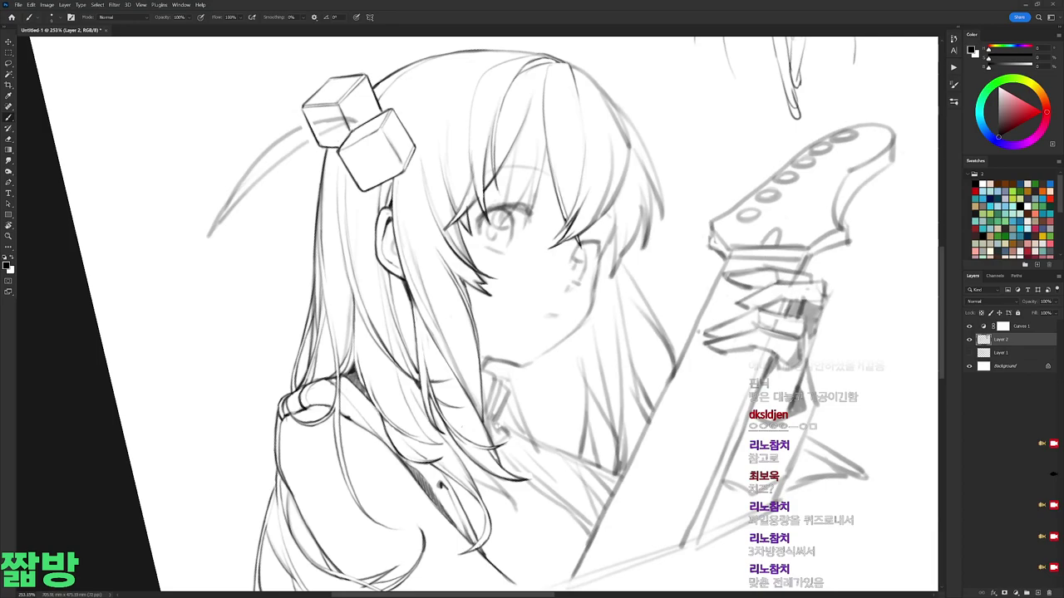
{"action": "scroll", "coordinate": [478, 317], "scroll_direction": "left", "scroll_amount": 1}
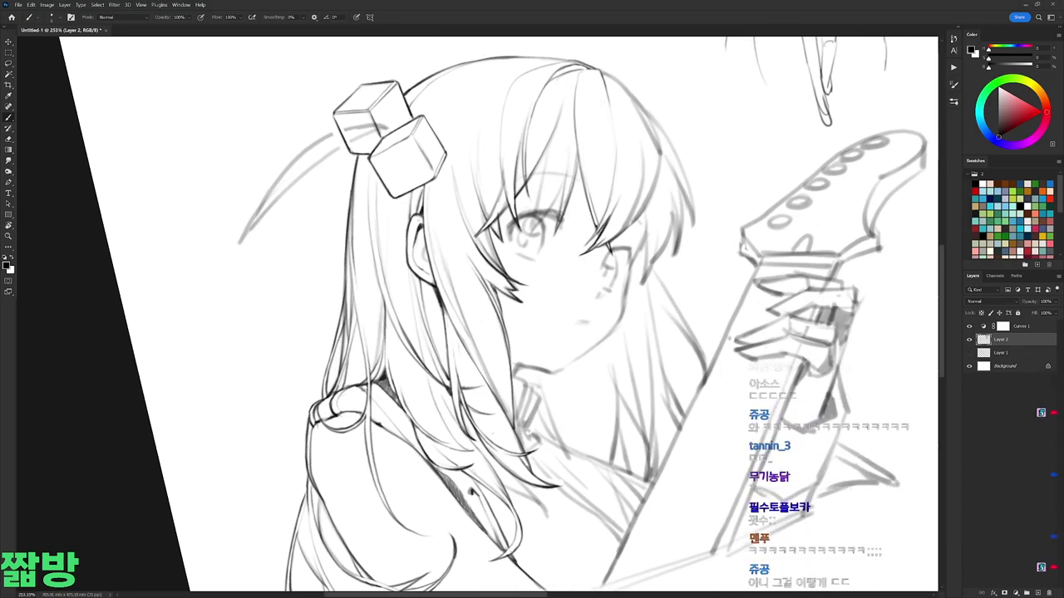
{"action": "key", "text": "r"}
{"action": "left_click_drag", "start_coordinate": [394, 121], "coordinate": [588, 134]}
{"action": "key", "text": "b"}
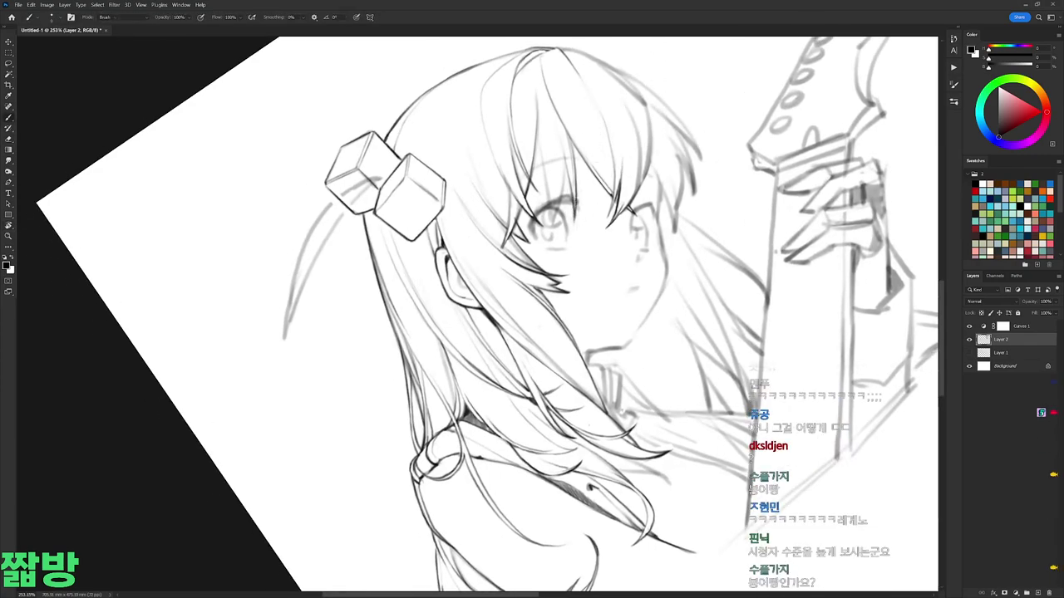
Step: Refine the fringe strands between the parting and the near eye and tidy the central lock's tip
{"action": "key", "text": "r"}
{"action": "left_click_drag", "start_coordinate": [573, 213], "coordinate": [609, 181]}
{"action": "key", "text": "b"}
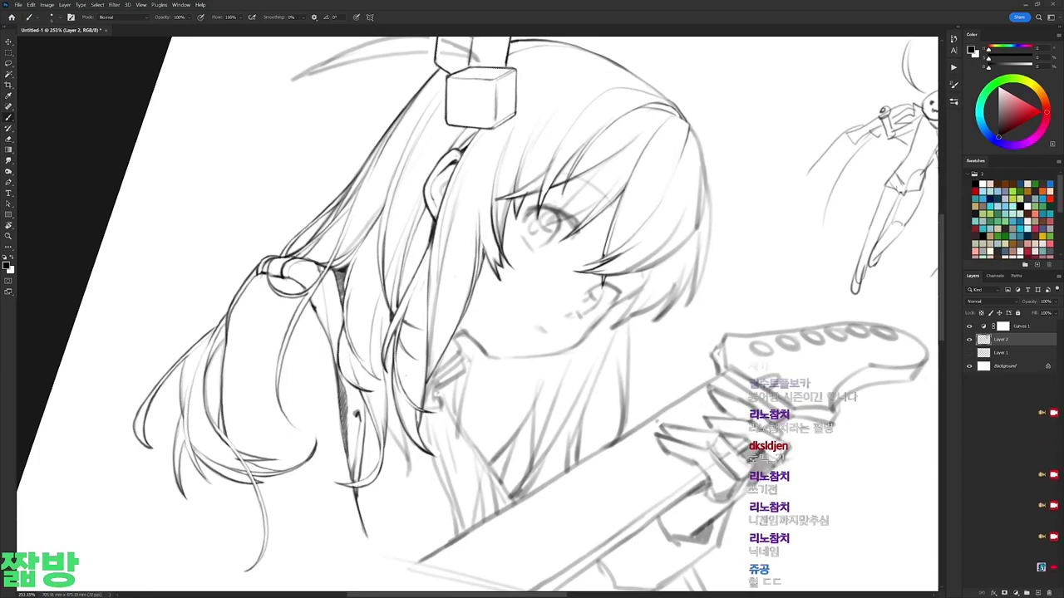
{"action": "key", "text": "r"}
{"action": "left_click_drag", "start_coordinate": [719, 183], "coordinate": [532, 88]}
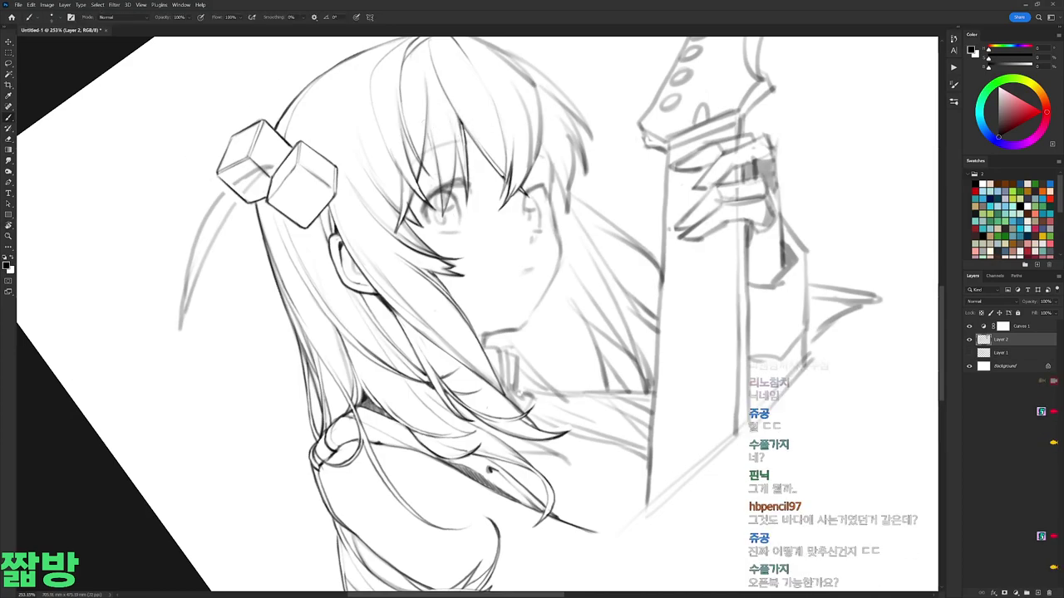
{"action": "key", "text": "r"}
{"action": "mouse_move", "coordinate": [428, 73]}
{"action": "left_mouse_down"}
{"action": "mouse_move", "coordinate": [706, 158]}
{"action": "mouse_move", "coordinate": [746, 176]}
{"action": "mouse_move", "coordinate": [739, 212]}
{"action": "left_mouse_up"}
{"action": "key", "text": "b"}
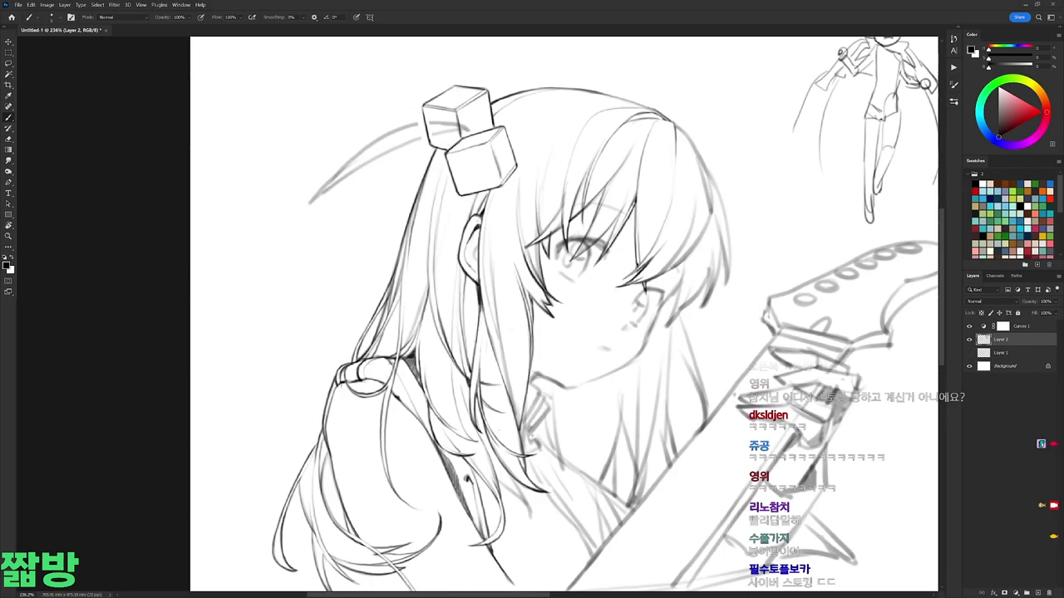
Step: Draw a rectangular speech bubble beside the eggplant doodle with "붕어빵" handwritten inside
{"action": "left_click_drag", "start_coordinate": [737, 256], "coordinate": [257, 380]}
{"action": "right_click", "coordinate": [733, 167]}
{"action": "key", "text": "Escape"}
{"action": "mouse_move", "coordinate": [663, 135]}
{"action": "left_mouse_down"}
{"action": "mouse_move", "coordinate": [676, 102]}
{"action": "mouse_move", "coordinate": [784, 100]}
{"action": "mouse_move", "coordinate": [772, 133]}
{"action": "mouse_move", "coordinate": [691, 133]}
{"action": "mouse_move", "coordinate": [679, 113]}
{"action": "mouse_move", "coordinate": [692, 110]}
{"action": "mouse_move", "coordinate": [692, 125]}
{"action": "mouse_move", "coordinate": [707, 106]}
{"action": "mouse_move", "coordinate": [712, 127]}
{"action": "mouse_move", "coordinate": [740, 135]}
{"action": "left_mouse_up"}
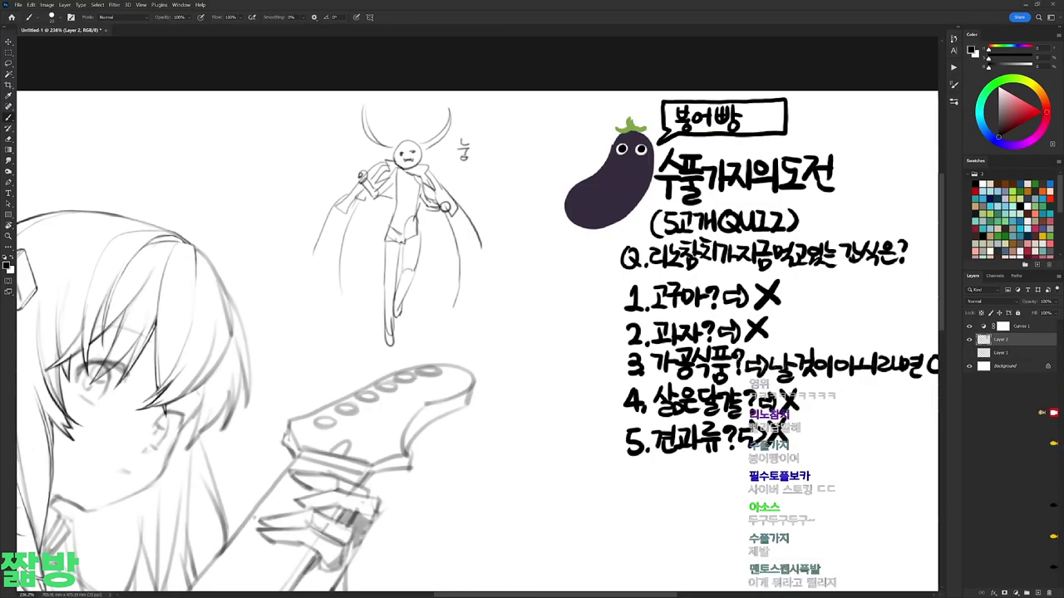
Step: Place the pastry photo below the quiz answers and handwrite "자몽페스츄리" above it inside a box
{"action": "left_click_drag", "start_coordinate": [822, 323], "coordinate": [736, 299]}
{"action": "key", "text": "ctrl+shift+alt+n"}
{"action": "scroll", "coordinate": [736, 299], "scroll_direction": "down", "scroll_amount": 2}
{"action": "right_click", "coordinate": [669, 311]}
{"action": "key", "text": "ctrl+z"}
{"action": "left_click_drag", "start_coordinate": [606, 303], "coordinate": [606, 323]}
{"action": "mouse_move", "coordinate": [607, 313]}
{"action": "left_mouse_down"}
{"action": "mouse_move", "coordinate": [644, 320]}
{"action": "mouse_move", "coordinate": [655, 310]}
{"action": "left_mouse_up"}
{"action": "left_click_drag", "start_coordinate": [653, 300], "coordinate": [662, 320]}
{"action": "left_click_drag", "start_coordinate": [674, 304], "coordinate": [692, 317]}
{"action": "left_click_drag", "start_coordinate": [696, 302], "coordinate": [707, 321]}
{"action": "left_click_drag", "start_coordinate": [713, 301], "coordinate": [712, 323]}
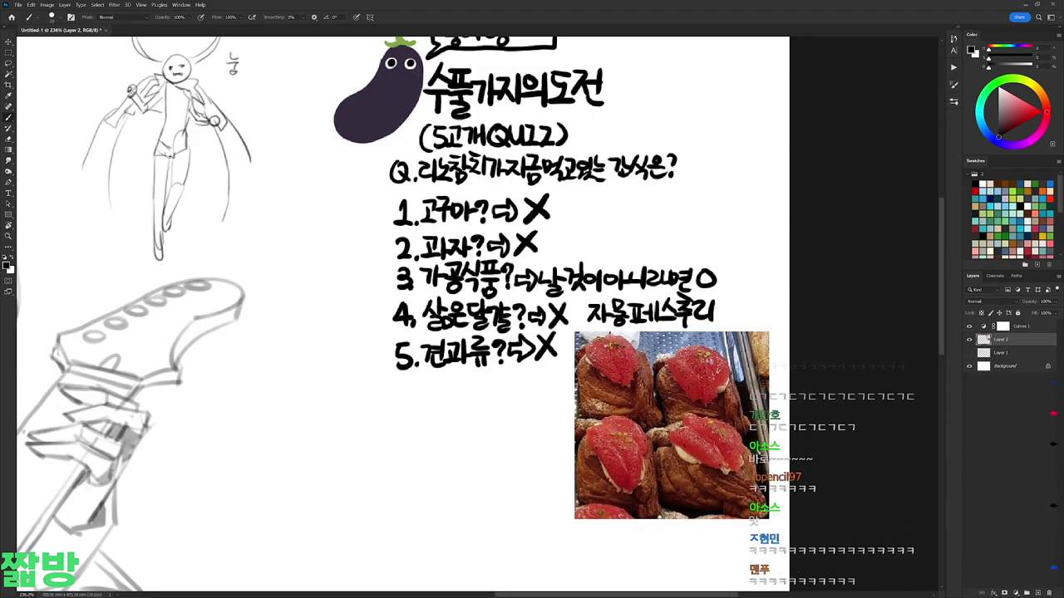
{"action": "scroll", "coordinate": [825, 260], "scroll_direction": "down", "scroll_amount": 1}
{"action": "mouse_move", "coordinate": [597, 326]}
{"action": "left_mouse_down"}
{"action": "mouse_move", "coordinate": [657, 290]}
{"action": "mouse_move", "coordinate": [625, 329]}
{"action": "left_mouse_up"}
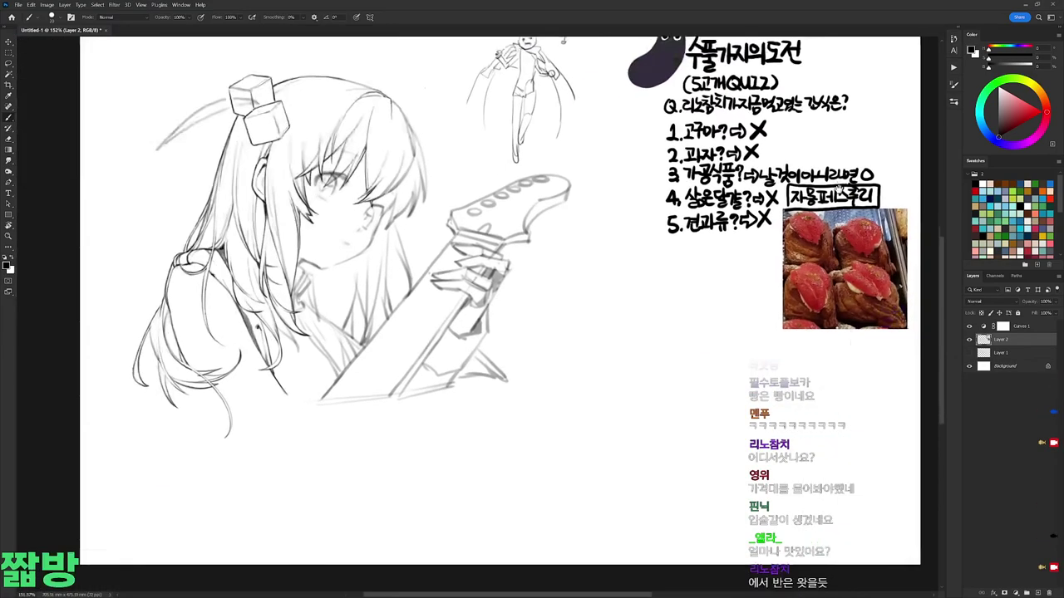
Step: Erase the rough sketch lines along the far side of the head beside the hair parting
{"action": "scroll", "coordinate": [374, 216], "scroll_direction": "up", "scroll_amount": 5}
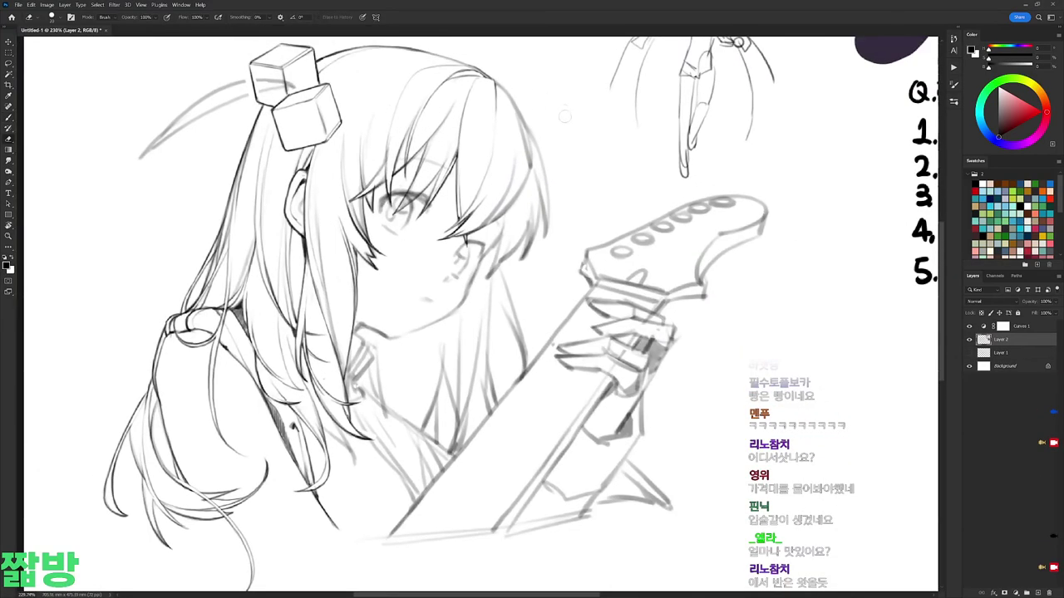
{"action": "right_click", "coordinate": [581, 151]}
{"action": "key", "text": "r"}
{"action": "mouse_move", "coordinate": [529, 459]}
{"action": "left_mouse_down"}
{"action": "mouse_move", "coordinate": [633, 294]}
{"action": "mouse_move", "coordinate": [561, 201]}
{"action": "left_mouse_up"}
{"action": "scroll", "coordinate": [494, 257], "scroll_direction": "up", "scroll_amount": 3}
{"action": "key", "text": "b"}
{"action": "right_click", "coordinate": [499, 268]}
{"action": "key", "text": "Escape"}
{"action": "key", "text": "e"}
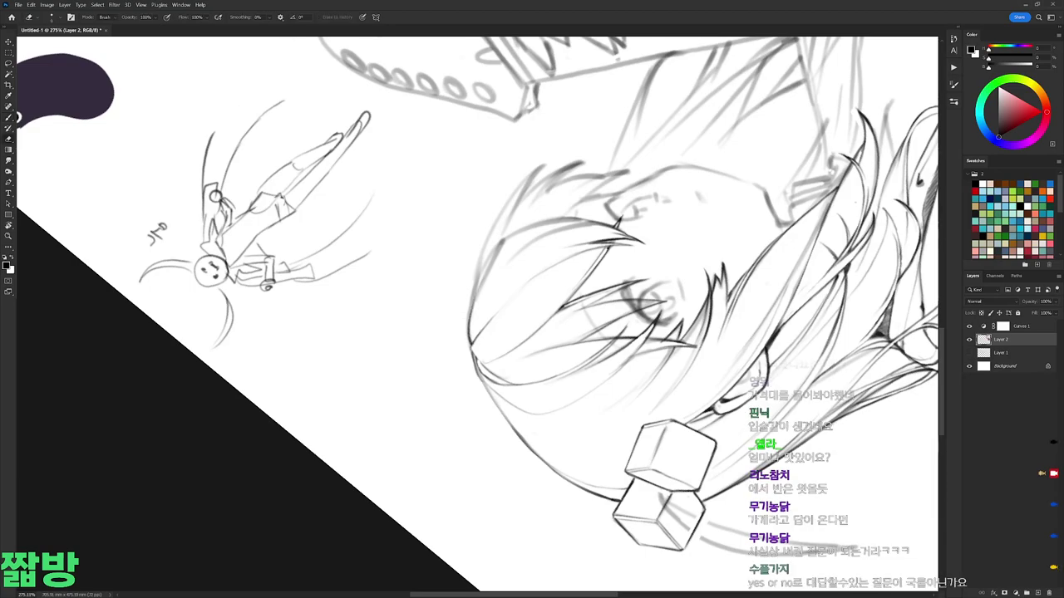
Step: Ink the outer curve of the fringe from the parting down toward the far eye
{"action": "right_click", "coordinate": [496, 273]}
{"action": "left_click", "coordinate": [563, 350]}
{"action": "key", "text": "Escape"}
{"action": "key", "text": "b"}
{"action": "key", "text": "r"}
{"action": "left_click_drag", "start_coordinate": [17, 116], "coordinate": [20, 515]}
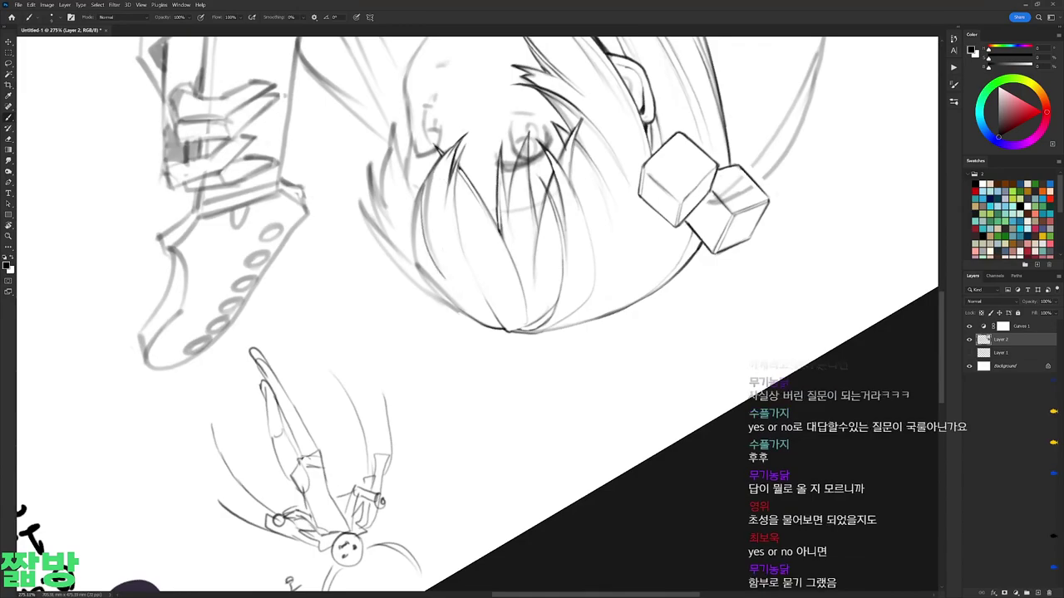
{"action": "left_click_drag", "start_coordinate": [424, 166], "coordinate": [438, 270]}
{"action": "left_click_drag", "start_coordinate": [487, 308], "coordinate": [531, 349]}
{"action": "mouse_move", "coordinate": [504, 176]}
{"action": "left_mouse_down"}
{"action": "mouse_move", "coordinate": [734, 221]}
{"action": "mouse_move", "coordinate": [715, 415]}
{"action": "left_mouse_up"}
{"action": "key", "text": "b"}
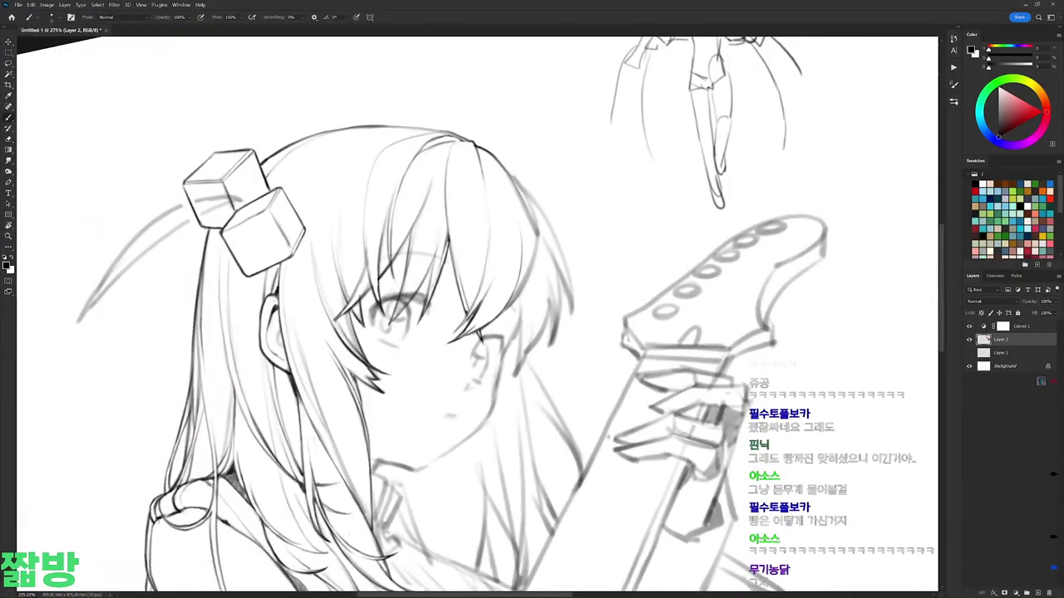
Step: Smooth the fringe's outer curve and erase the rough lines around its lower end over the far eye
{"action": "key", "text": "r"}
{"action": "left_click_drag", "start_coordinate": [530, 266], "coordinate": [482, 157]}
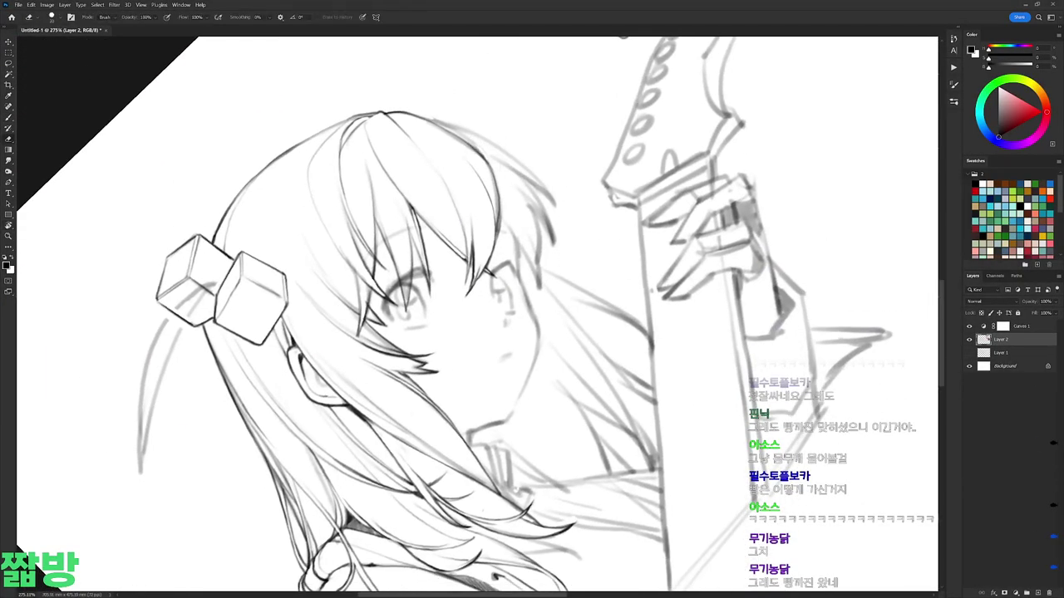
{"action": "mouse_move", "coordinate": [500, 217]}
{"action": "left_mouse_down"}
{"action": "mouse_move", "coordinate": [491, 239]}
{"action": "mouse_move", "coordinate": [500, 172]}
{"action": "left_mouse_up"}
{"action": "key", "text": "b"}
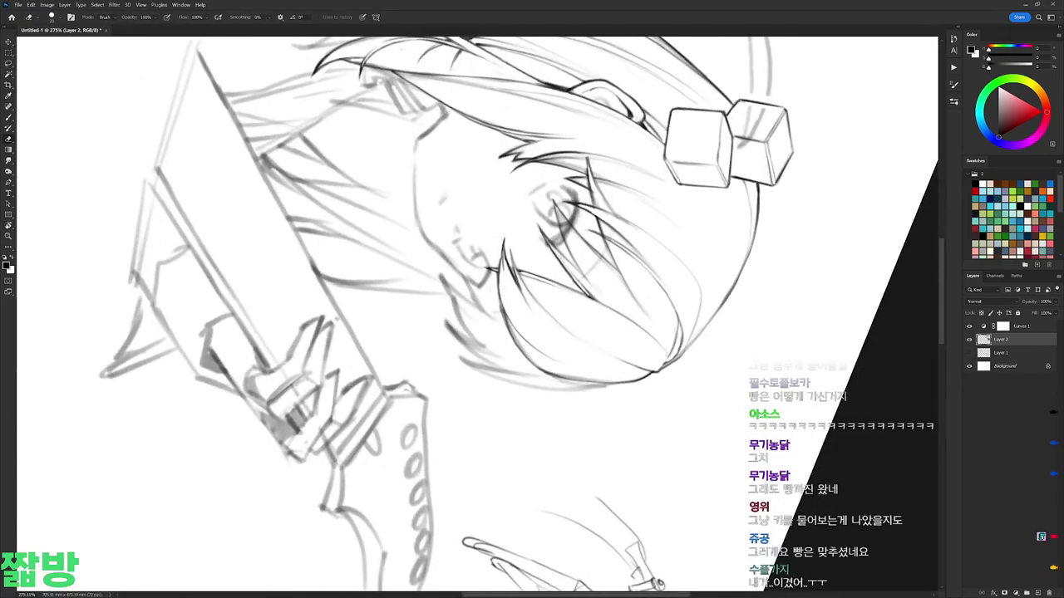
{"action": "key", "text": "r"}
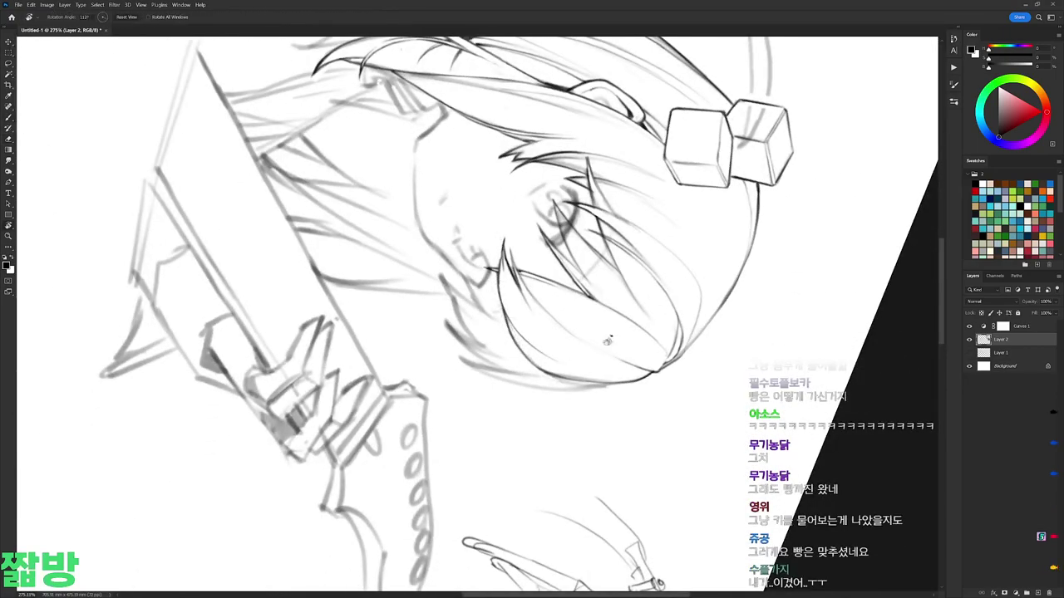
{"action": "left_click_drag", "start_coordinate": [511, 332], "coordinate": [501, 207]}
{"action": "key", "text": "b"}
{"action": "key", "text": "b"}
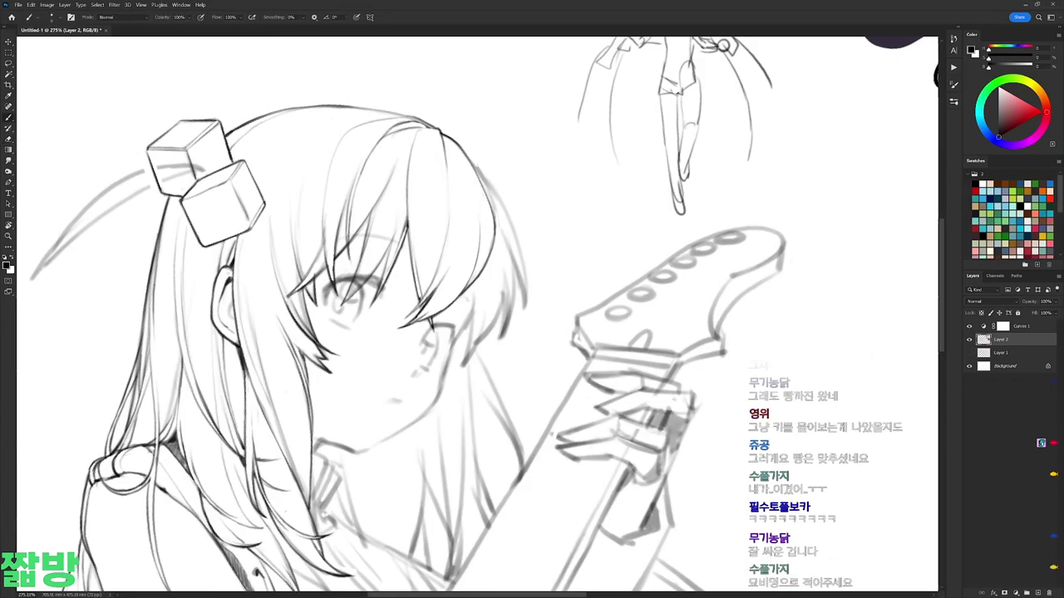
Step: Examine the inked fringe against the whole drawing at different zoom levels and angles
{"action": "key", "text": "r"}
{"action": "key", "text": "ctrl+0"}
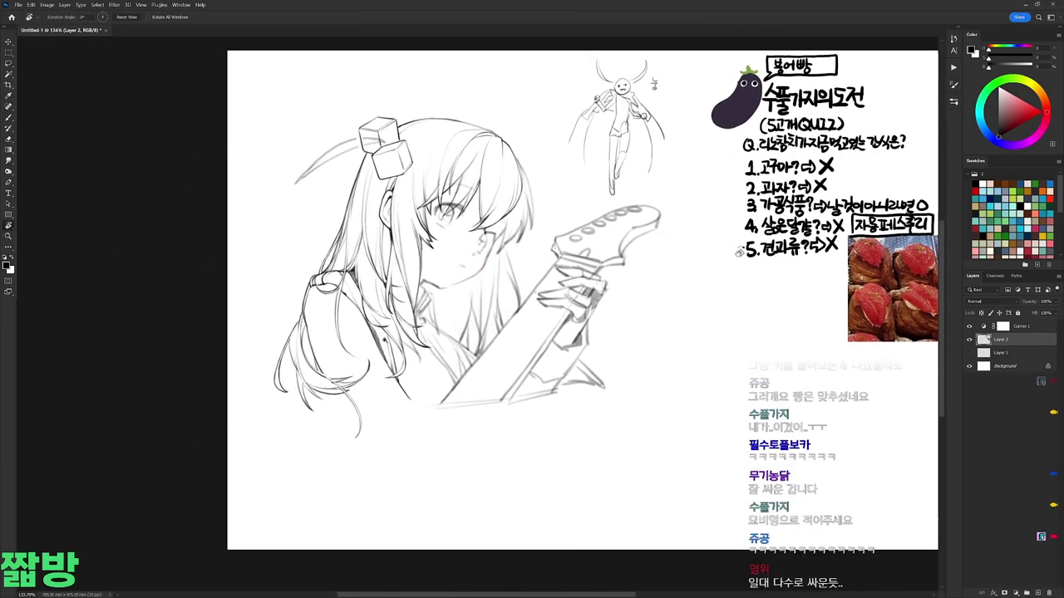
{"action": "scroll", "coordinate": [532, 133], "scroll_direction": "up", "scroll_amount": 5}
{"action": "left_click_drag", "start_coordinate": [532, 133], "coordinate": [621, 210]}
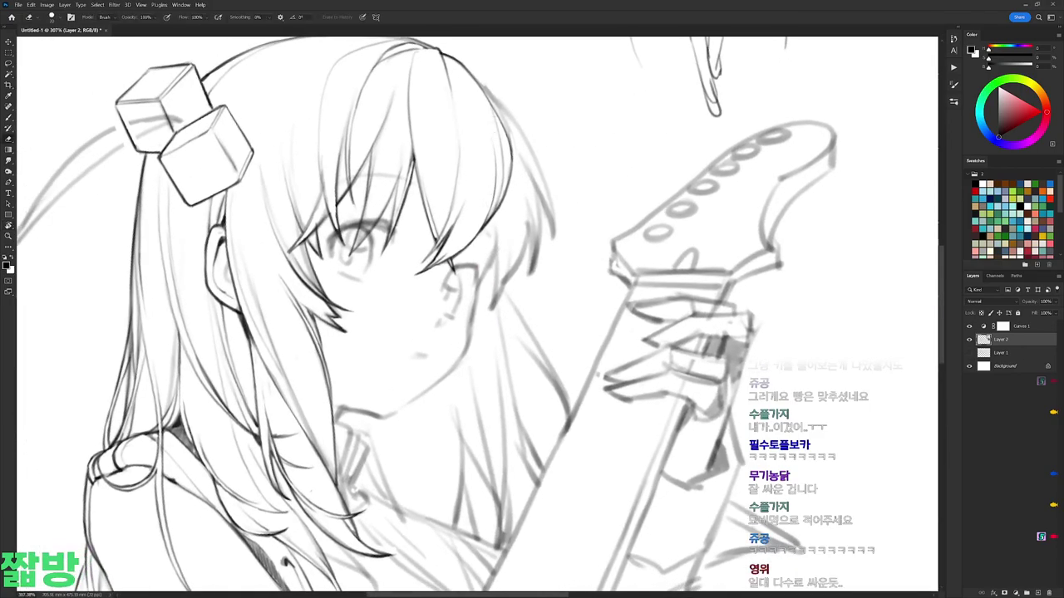
{"action": "scroll", "coordinate": [621, 209], "scroll_direction": "down", "scroll_amount": 5}
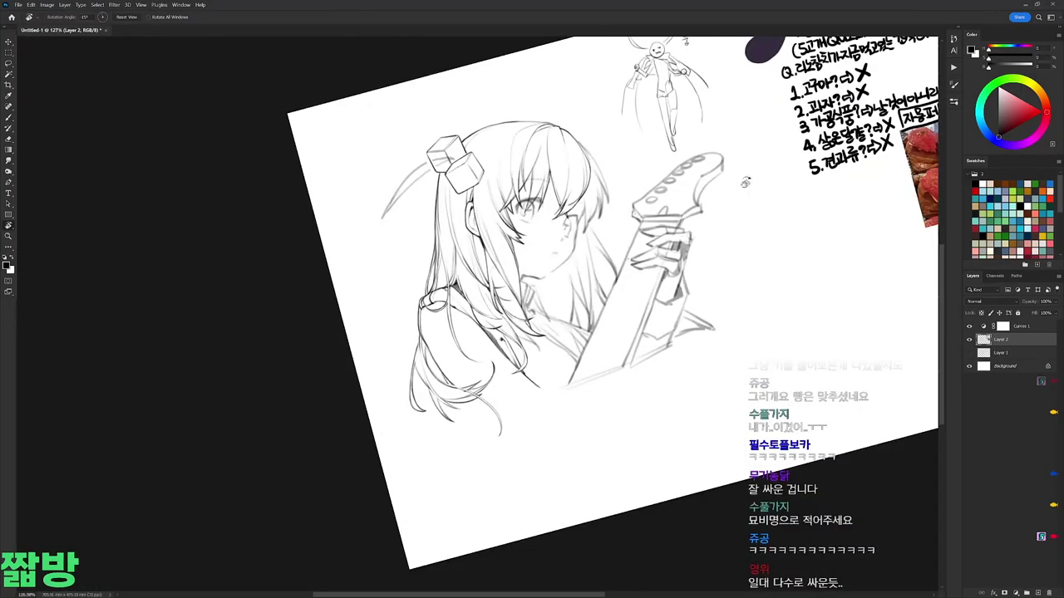
{"action": "key", "text": "Escape"}
{"action": "scroll", "coordinate": [758, 238], "scroll_direction": "up", "scroll_amount": 4}
{"action": "key", "text": "b"}
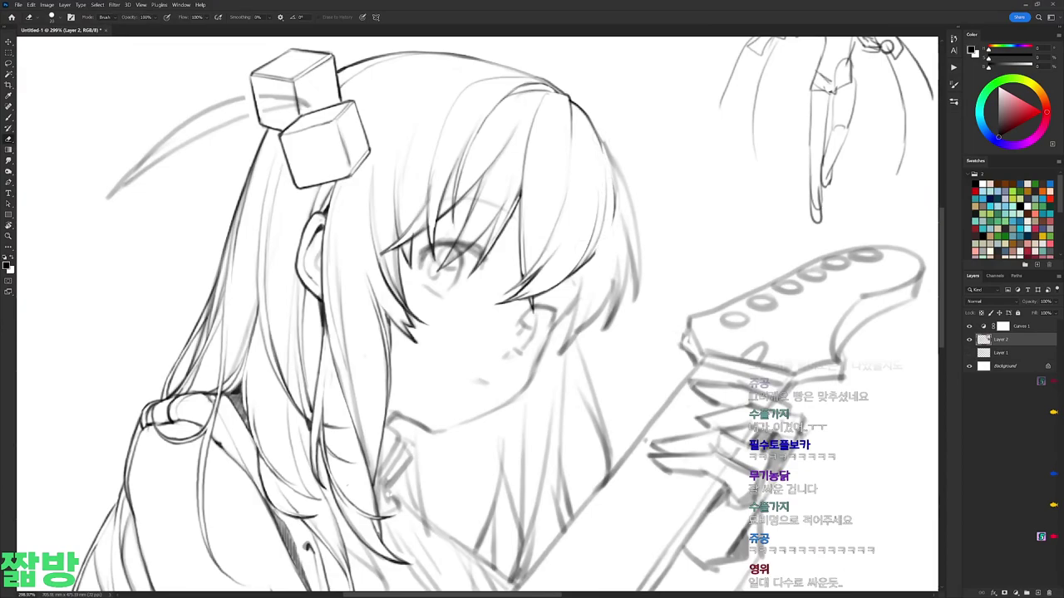
Step: Ink the narrow pointed lock falling past the far eye along the edge of the face
{"action": "scroll", "coordinate": [602, 259], "scroll_direction": "down", "scroll_amount": 1}
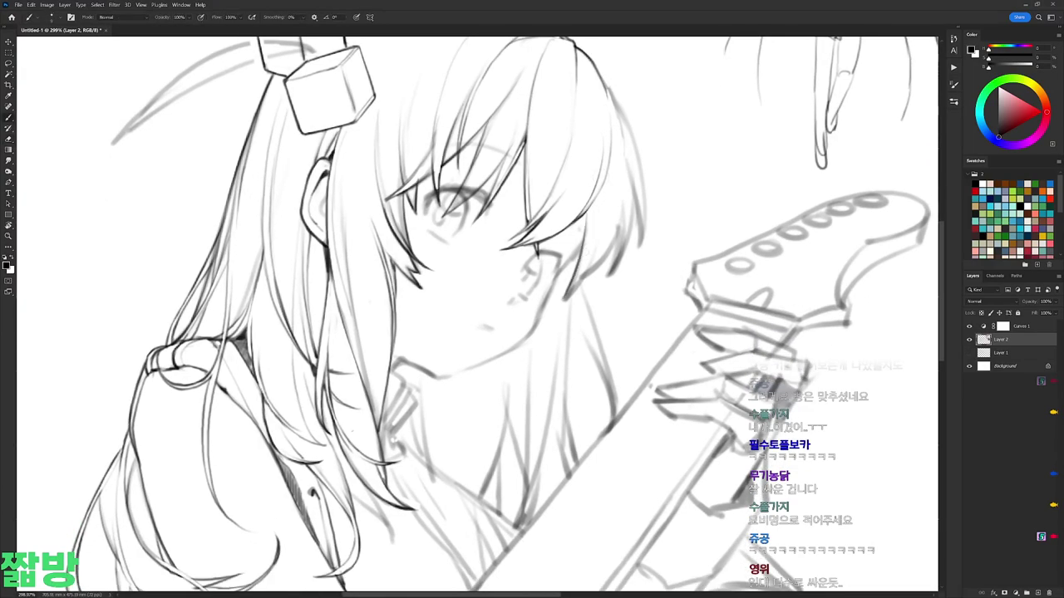
{"action": "key", "text": "e"}
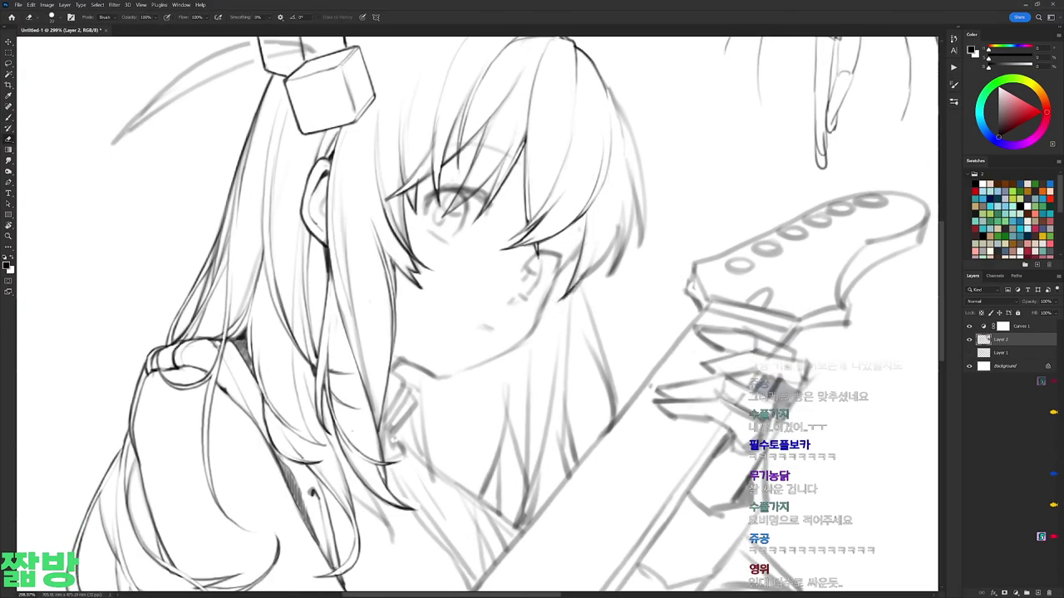
{"action": "key", "text": "b"}
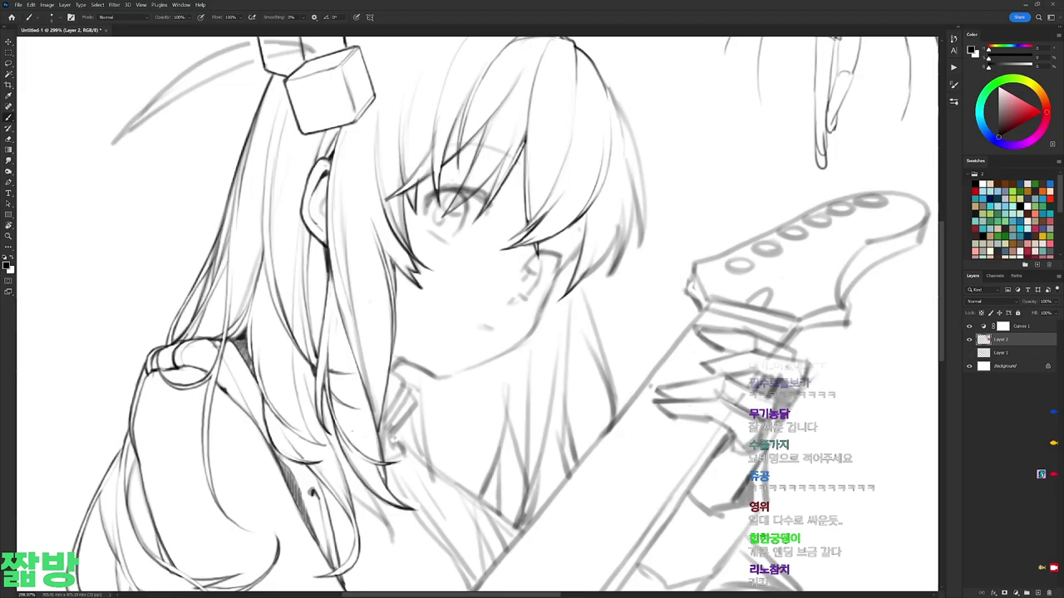
{"action": "scroll", "coordinate": [505, 316], "scroll_direction": "up", "scroll_amount": 2}
{"action": "key", "text": "e"}
{"action": "key", "text": "r"}
{"action": "left_click_drag", "start_coordinate": [582, 249], "coordinate": [376, 246]}
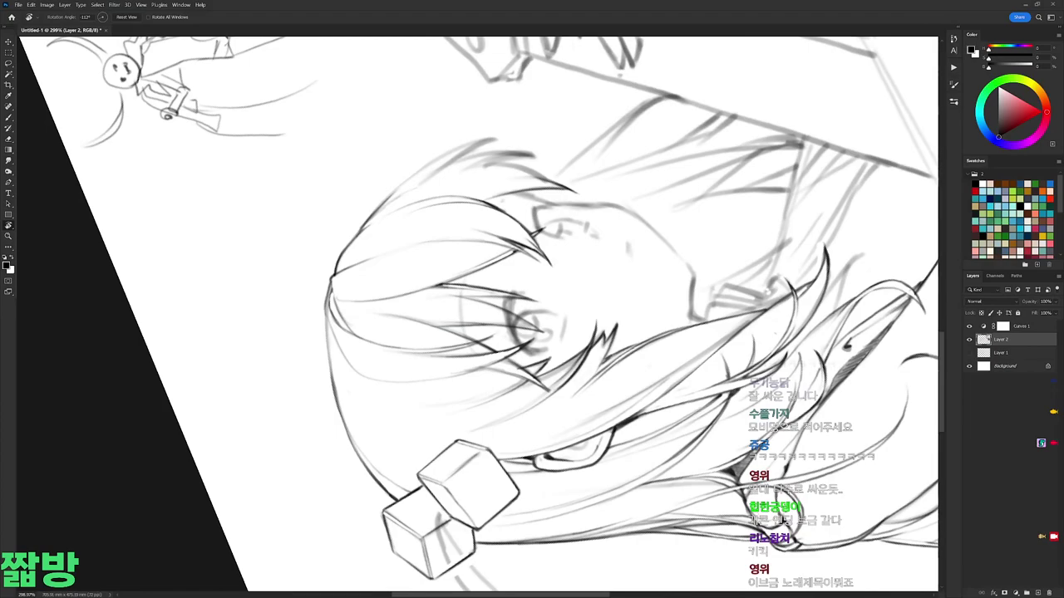
{"action": "mouse_move", "coordinate": [376, 246]}
{"action": "left_mouse_down"}
{"action": "mouse_move", "coordinate": [432, 208]}
{"action": "mouse_move", "coordinate": [581, 199]}
{"action": "mouse_move", "coordinate": [632, 216]}
{"action": "left_mouse_up"}
{"action": "key", "text": "b"}
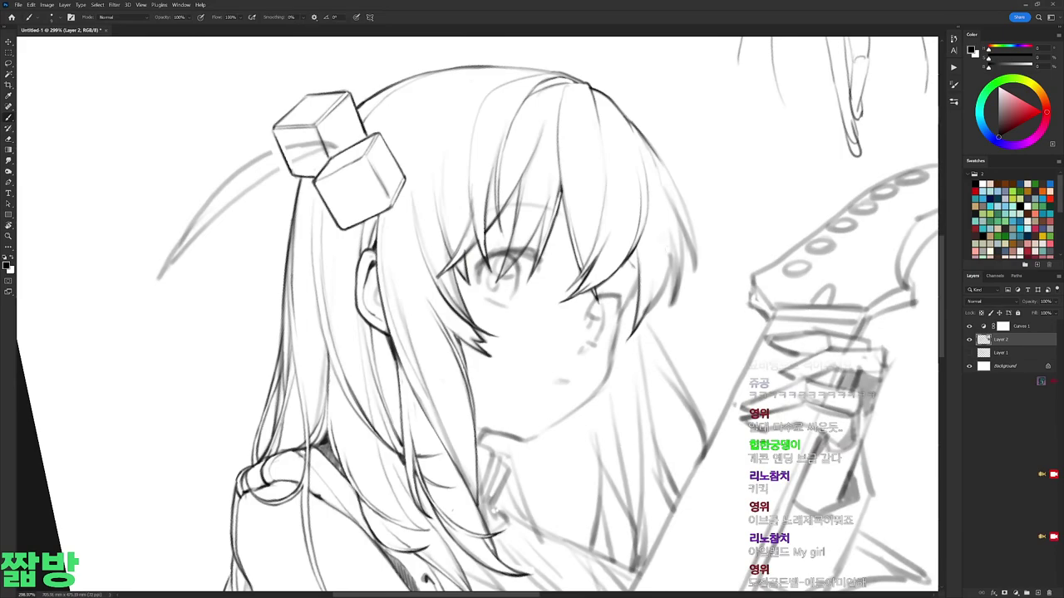
Step: Sharpen the tip of the lock beside the far eye and erase the sketch lines around it
{"action": "key", "text": "e"}
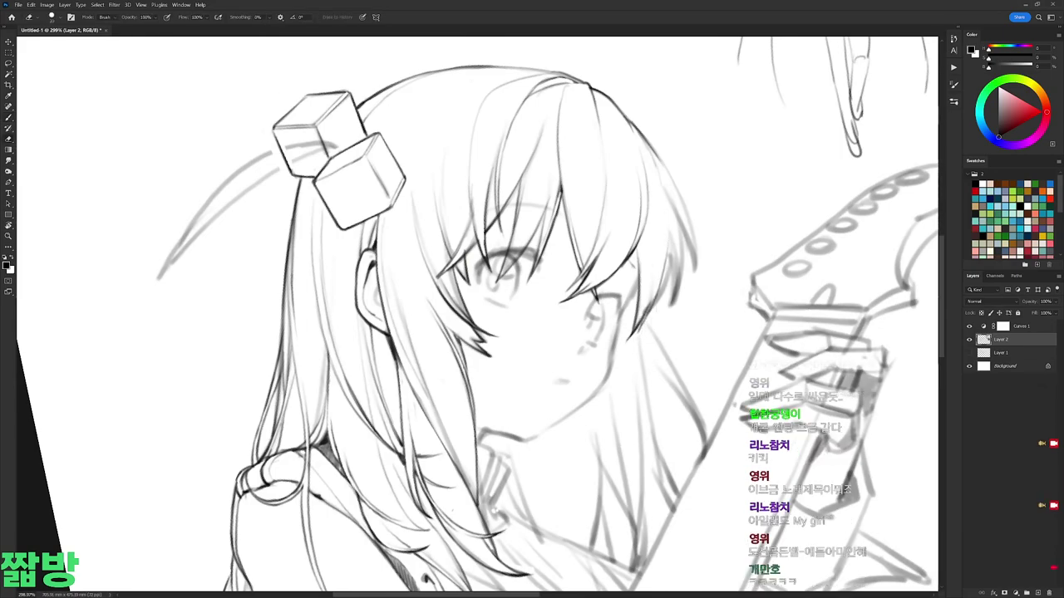
{"action": "left_click_drag", "start_coordinate": [652, 299], "coordinate": [631, 239]}
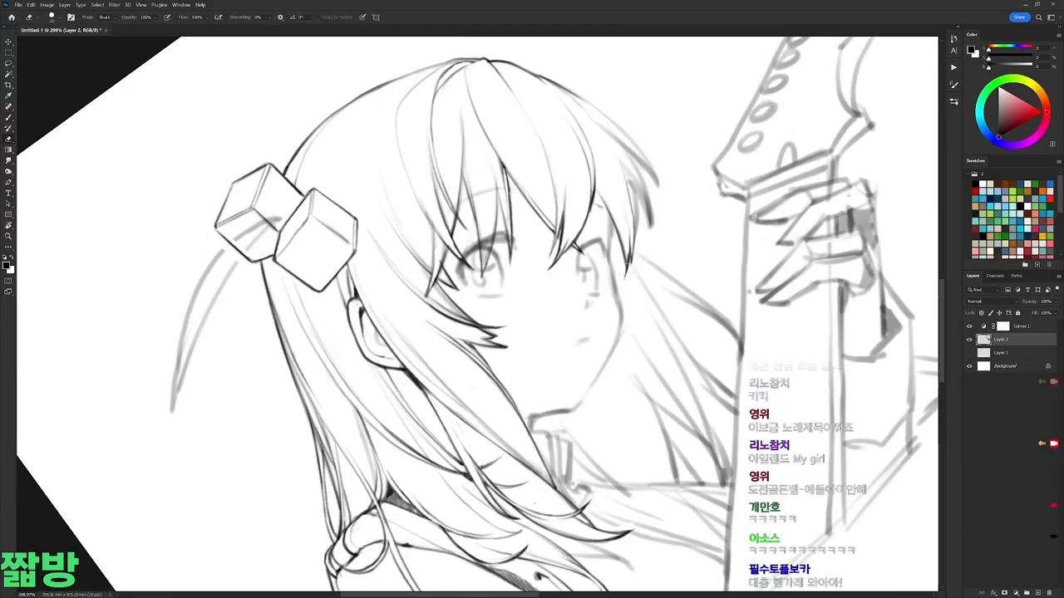
{"action": "key", "text": "b"}
{"action": "mouse_move", "coordinate": [632, 249]}
{"action": "left_mouse_down"}
{"action": "mouse_move", "coordinate": [581, 432]}
{"action": "mouse_move", "coordinate": [349, 432]}
{"action": "mouse_move", "coordinate": [316, 249]}
{"action": "mouse_move", "coordinate": [466, 167]}
{"action": "mouse_move", "coordinate": [532, 157]}
{"action": "mouse_move", "coordinate": [527, 117]}
{"action": "left_mouse_up"}
{"action": "key", "text": "e"}
{"action": "left_click_drag", "start_coordinate": [617, 229], "coordinate": [605, 275]}
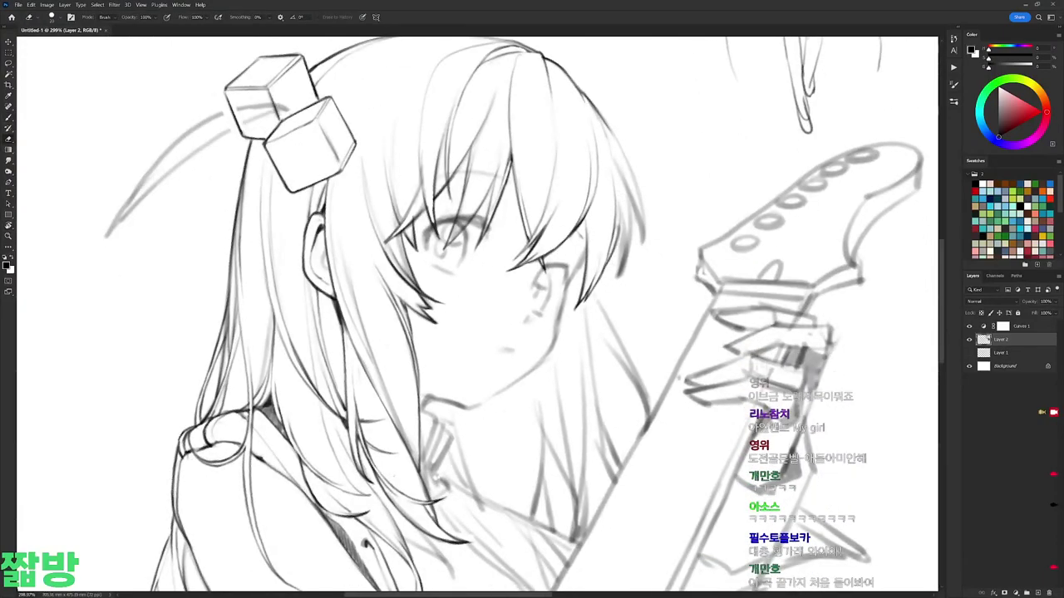
Step: Ink the outermost hair contour on the far side of the head from the crown down to its tips
{"action": "left_click_drag", "start_coordinate": [619, 233], "coordinate": [620, 205]}
{"action": "left_click_drag", "start_coordinate": [498, 315], "coordinate": [532, 250]}
{"action": "scroll", "coordinate": [499, 315], "scroll_direction": "down", "scroll_amount": 3}
{"action": "scroll", "coordinate": [499, 316], "scroll_direction": "up", "scroll_amount": 3}
{"action": "key", "text": "b"}
{"action": "left_click_drag", "start_coordinate": [605, 177], "coordinate": [619, 272]}
{"action": "left_click_drag", "start_coordinate": [615, 234], "coordinate": [610, 299]}
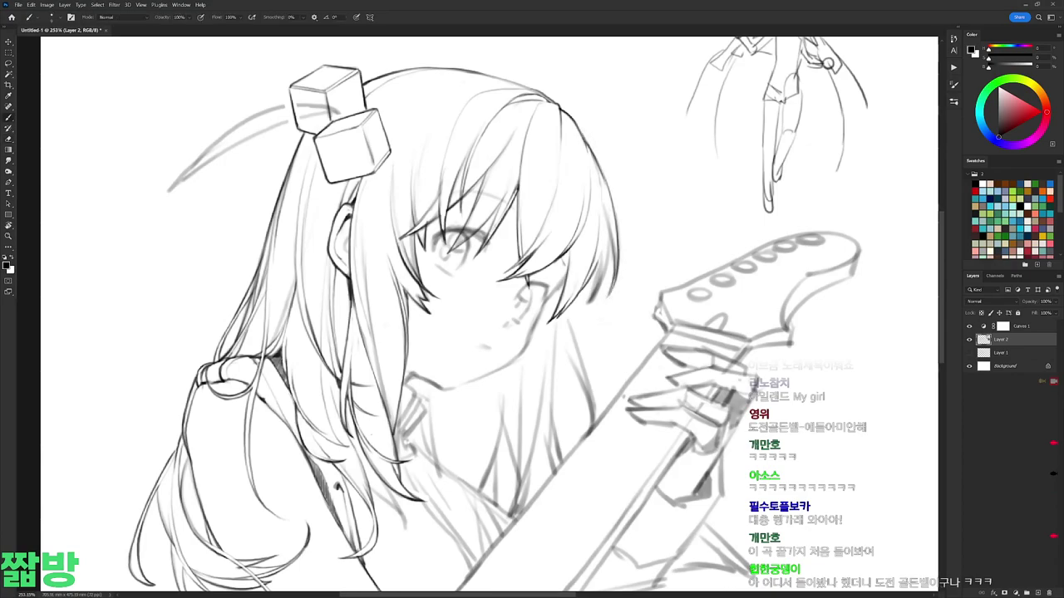
Step: Add inner strands to the outermost far-side lock and clean up its pointed ends
{"action": "key", "text": "e"}
{"action": "mouse_move", "coordinate": [616, 252]}
{"action": "left_mouse_down"}
{"action": "mouse_move", "coordinate": [615, 285]}
{"action": "mouse_move", "coordinate": [607, 204]}
{"action": "mouse_move", "coordinate": [631, 249]}
{"action": "left_mouse_up"}
{"action": "left_click_drag", "start_coordinate": [604, 166], "coordinate": [592, 256]}
{"action": "key", "text": "b"}
{"action": "key", "text": "e"}
{"action": "key", "text": "b"}
{"action": "left_click_drag", "start_coordinate": [607, 186], "coordinate": [592, 251]}
{"action": "key", "text": "e"}
{"action": "key", "text": "b"}
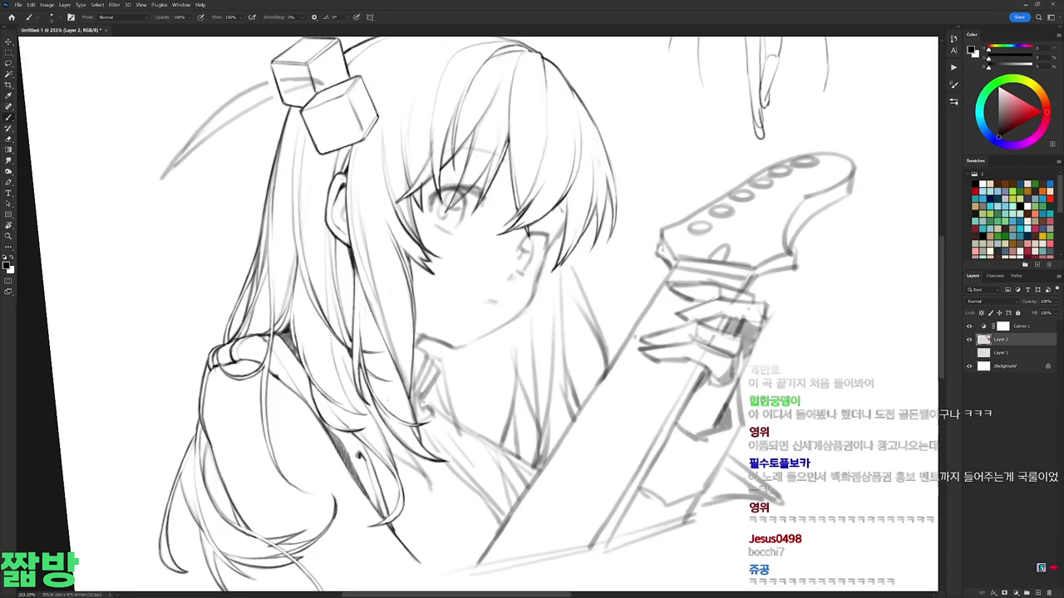
Step: Ink the chin and the start of the neck below it, erasing the rough lines there
{"action": "scroll", "coordinate": [482, 316], "scroll_direction": "down", "scroll_amount": 5}
{"action": "scroll", "coordinate": [482, 316], "scroll_direction": "up", "scroll_amount": 5}
{"action": "scroll", "coordinate": [482, 316], "scroll_direction": "down", "scroll_amount": 1}
{"action": "mouse_move", "coordinate": [465, 316]}
{"action": "left_mouse_down"}
{"action": "mouse_move", "coordinate": [532, 249]}
{"action": "mouse_move", "coordinate": [599, 366]}
{"action": "left_mouse_up"}
{"action": "key", "text": "e"}
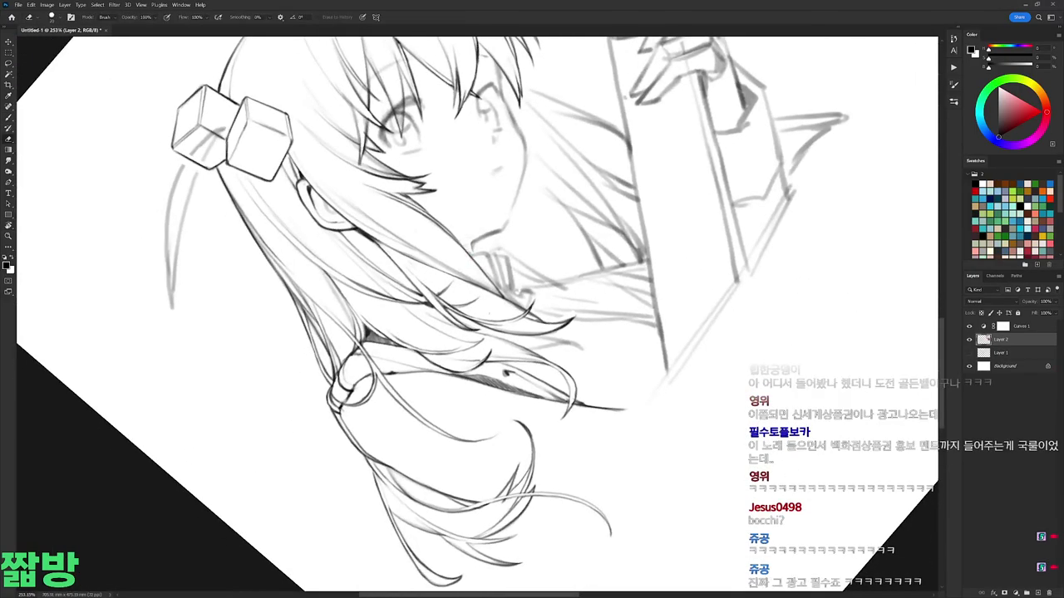
{"action": "left_click_drag", "start_coordinate": [664, 316], "coordinate": [637, 217]}
{"action": "key", "text": "b"}
{"action": "key", "text": "r"}
{"action": "left_click_drag", "start_coordinate": [548, 100], "coordinate": [731, 241]}
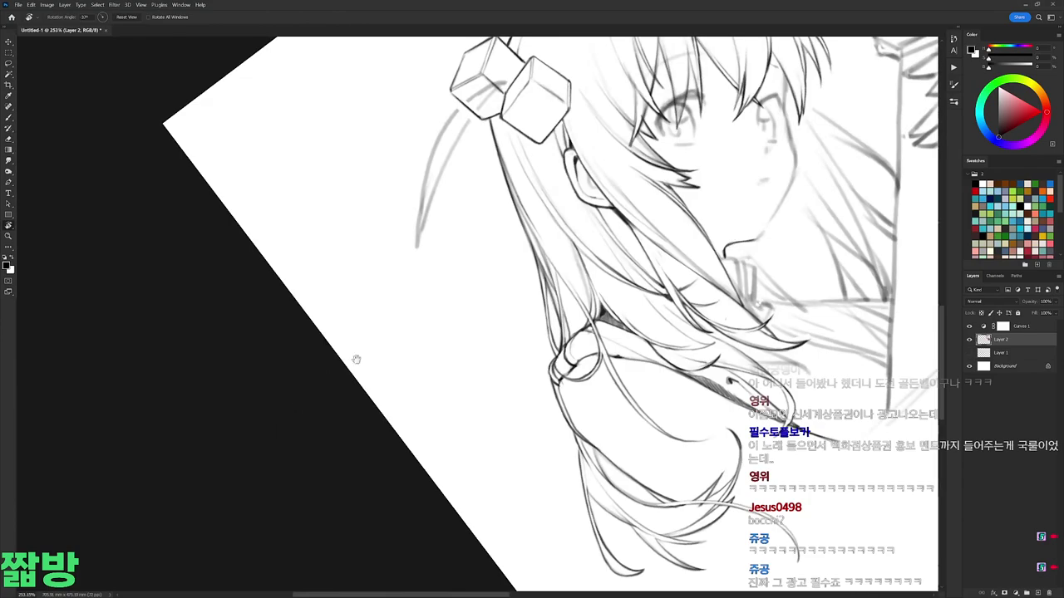
Step: Erase the rough strand lines over the rear cube ornament and redraw the loose strand's curved root across it
{"action": "left_click_drag", "start_coordinate": [328, 377], "coordinate": [382, 454]}
{"action": "key", "text": "b"}
{"action": "key", "text": "b"}
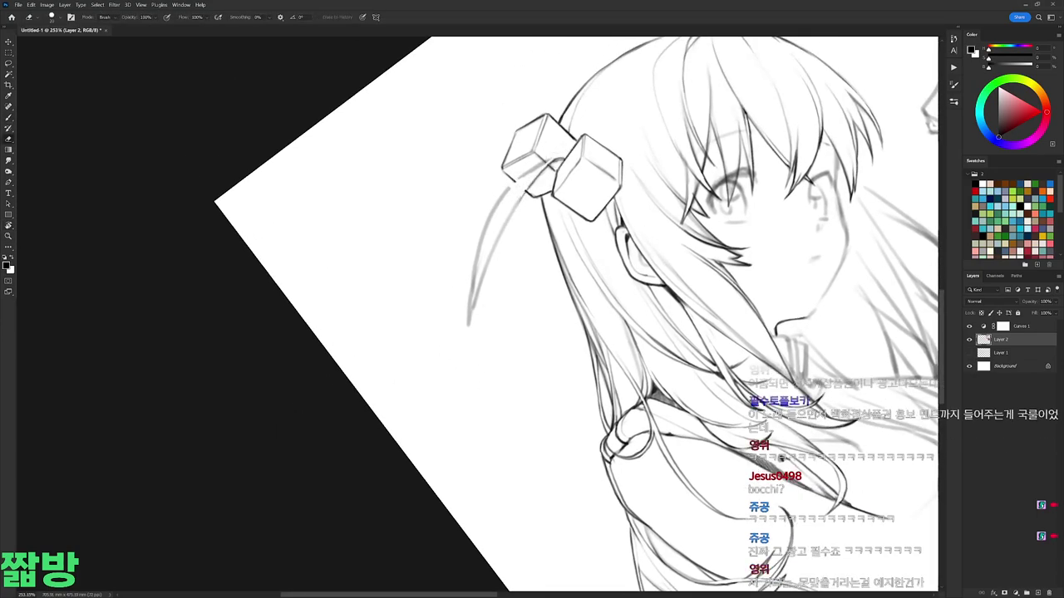
{"action": "left_click_drag", "start_coordinate": [582, 166], "coordinate": [665, 249]}
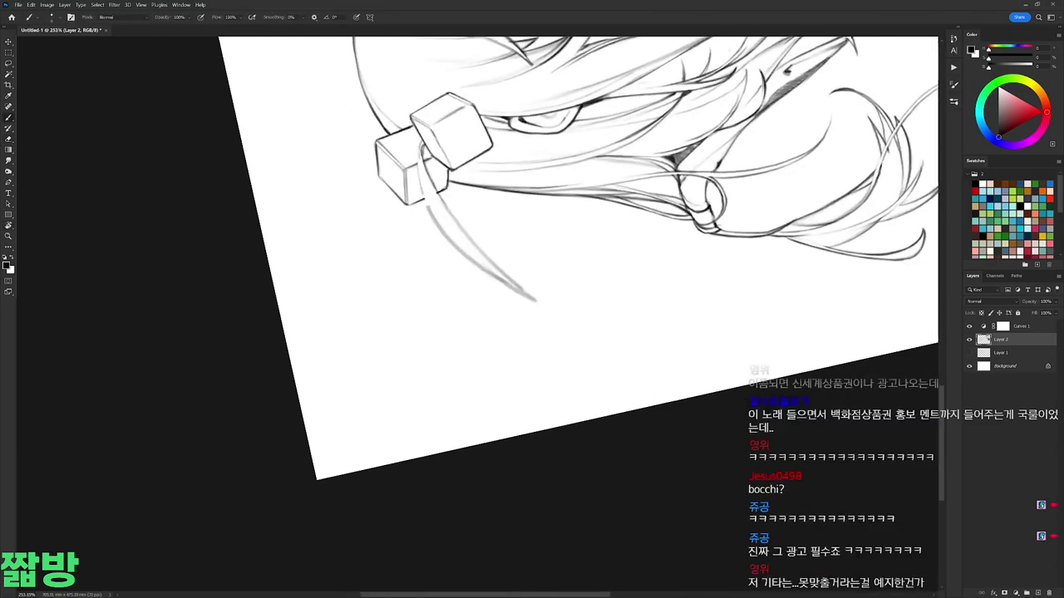
Step: Ink the outer edge of the loose curved strand from the cube ornament to its tip and clean the tip
{"action": "key", "text": "r"}
{"action": "left_click_drag", "start_coordinate": [422, 175], "coordinate": [582, 235]}
{"action": "key", "text": "b"}
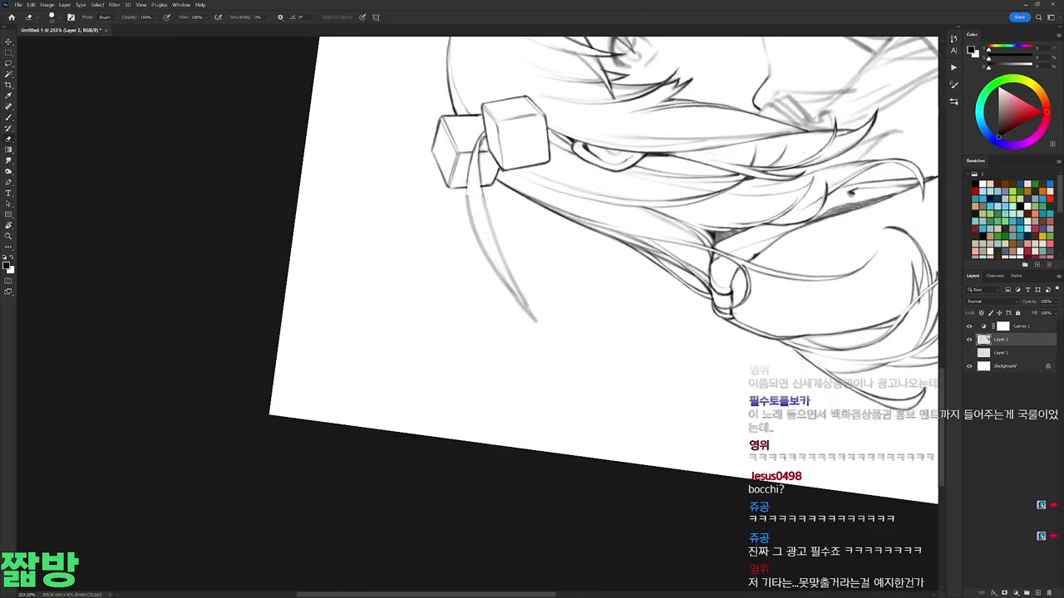
{"action": "key", "text": "e"}
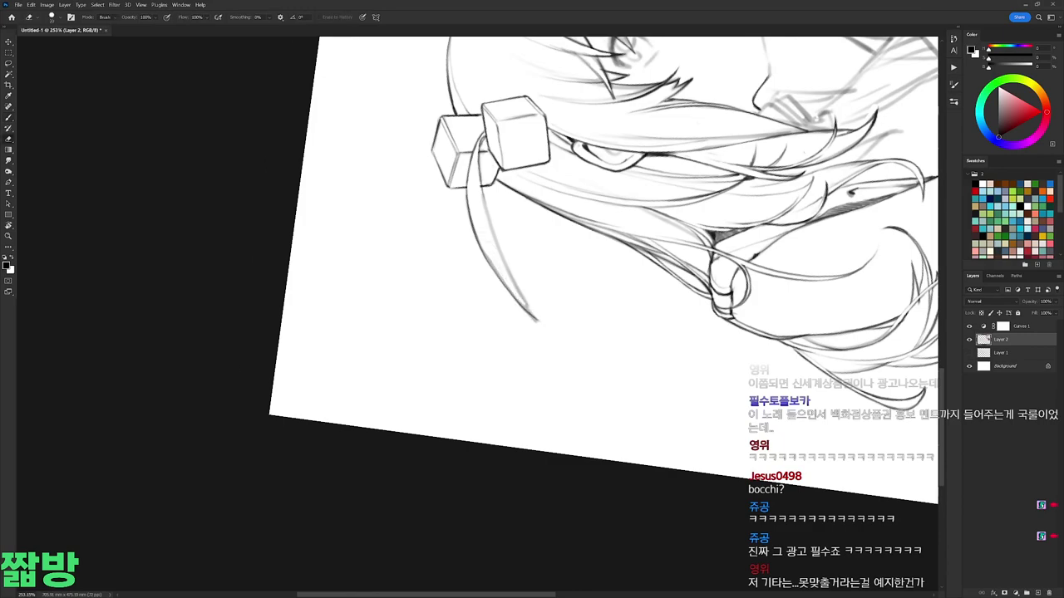
{"action": "key", "text": "b"}
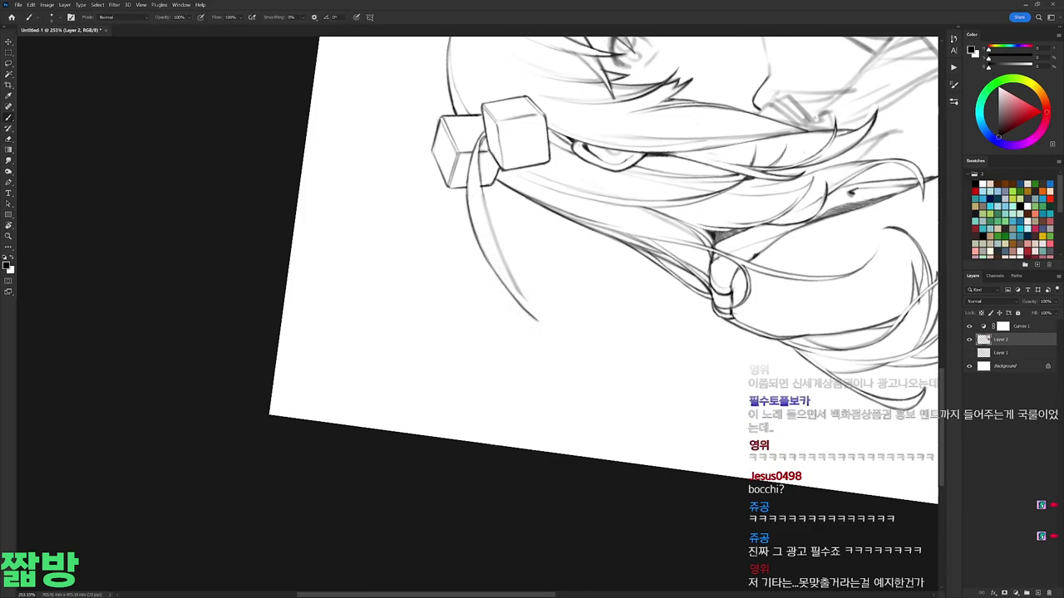
Step: Ink the inner edge of the loose curved strand hanging from the cube ornaments and tidy its tip
{"action": "mouse_move", "coordinate": [482, 179]}
{"action": "left_mouse_down"}
{"action": "mouse_move", "coordinate": [532, 315]}
{"action": "mouse_move", "coordinate": [517, 287]}
{"action": "left_mouse_up"}
{"action": "key", "text": "e"}
{"action": "key", "text": "b"}
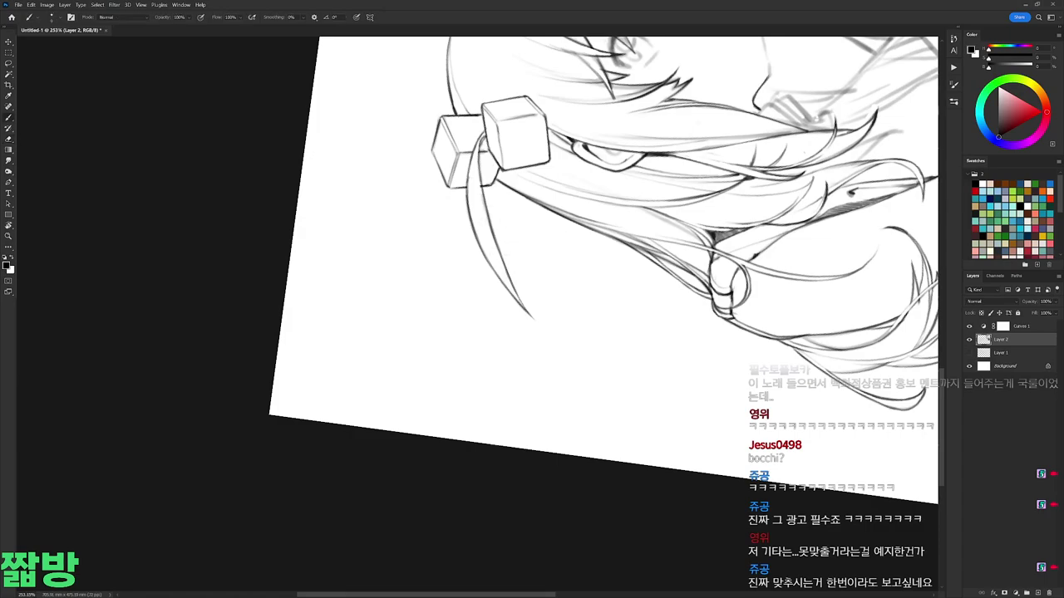
Step: Ink the jawline from the chin up along the cheek to the bangs, erasing the rough contour
{"action": "key", "text": "r"}
{"action": "mouse_move", "coordinate": [532, 250]}
{"action": "left_mouse_down"}
{"action": "mouse_move", "coordinate": [648, 224]}
{"action": "mouse_move", "coordinate": [767, 221]}
{"action": "mouse_move", "coordinate": [719, 251]}
{"action": "left_mouse_up"}
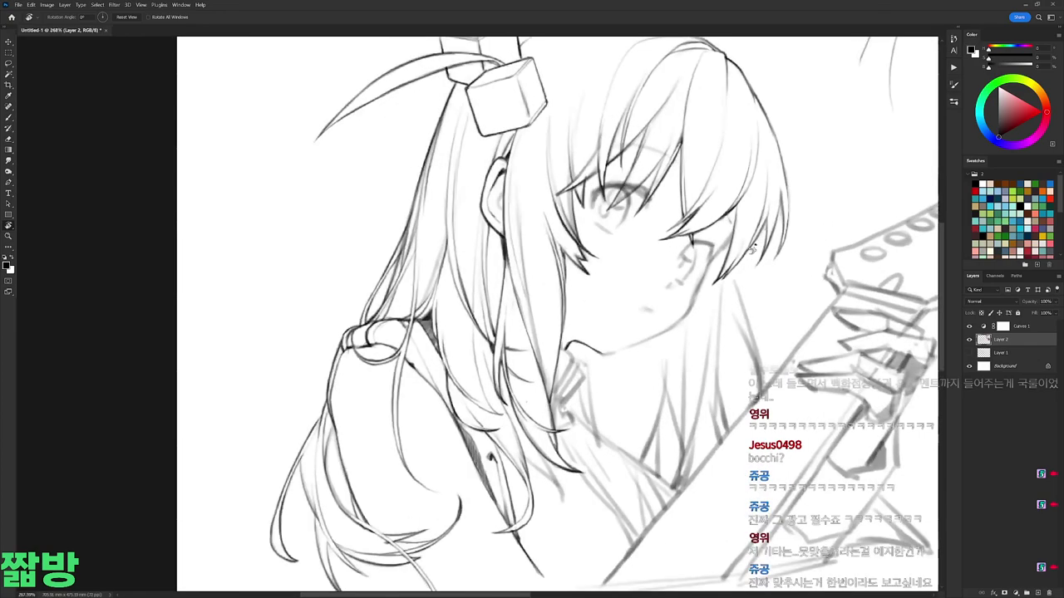
{"action": "scroll", "coordinate": [719, 251], "scroll_direction": "down", "scroll_amount": 1}
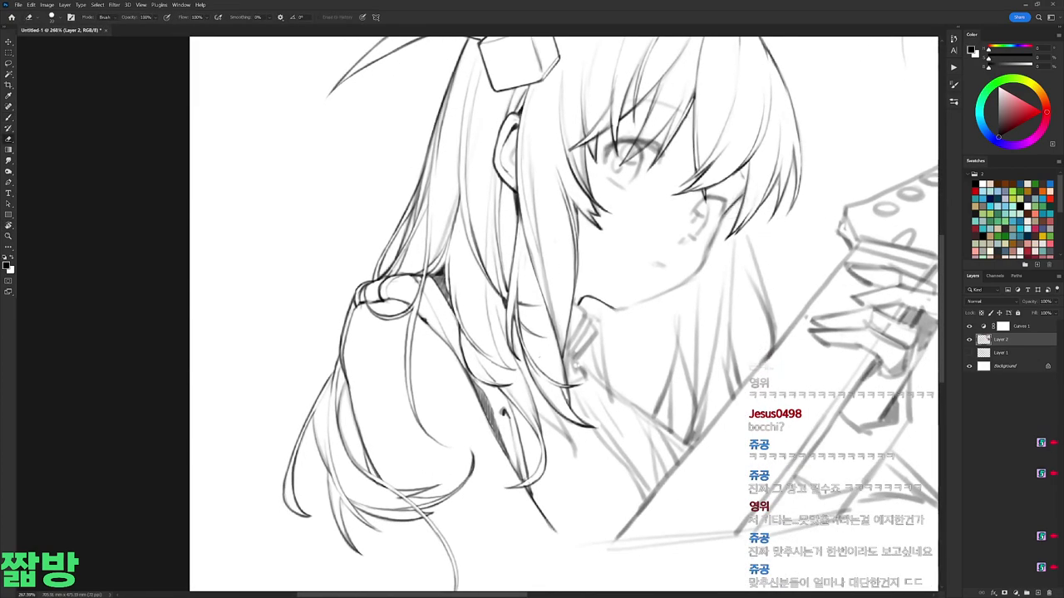
{"action": "key", "text": "r"}
{"action": "left_click_drag", "start_coordinate": [716, 241], "coordinate": [748, 299]}
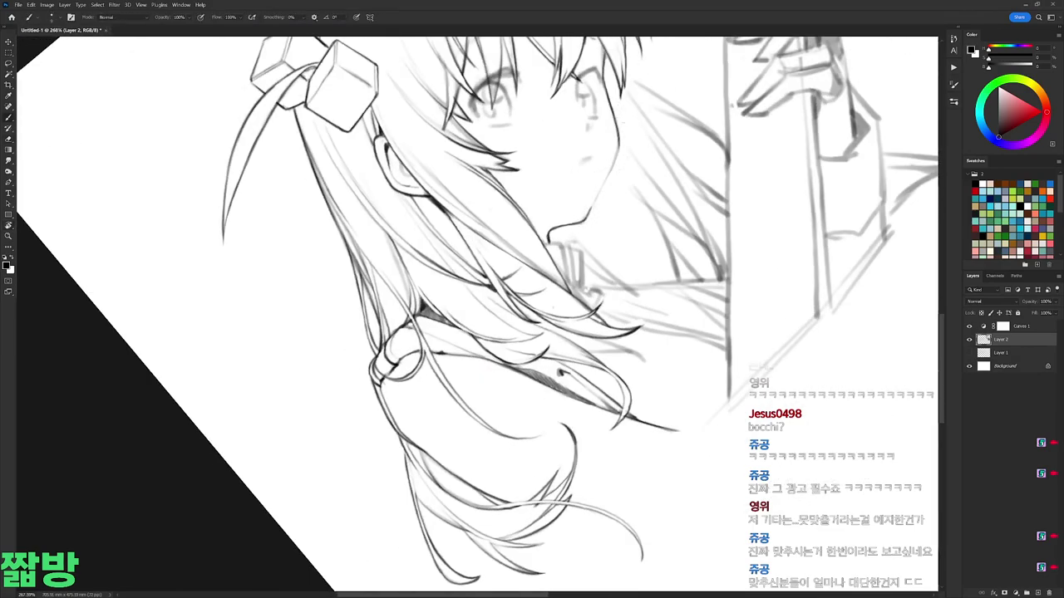
{"action": "key", "text": "r"}
{"action": "left_click_drag", "start_coordinate": [617, 157], "coordinate": [751, 241]}
{"action": "scroll", "coordinate": [554, 166], "scroll_direction": "up", "scroll_amount": 5}
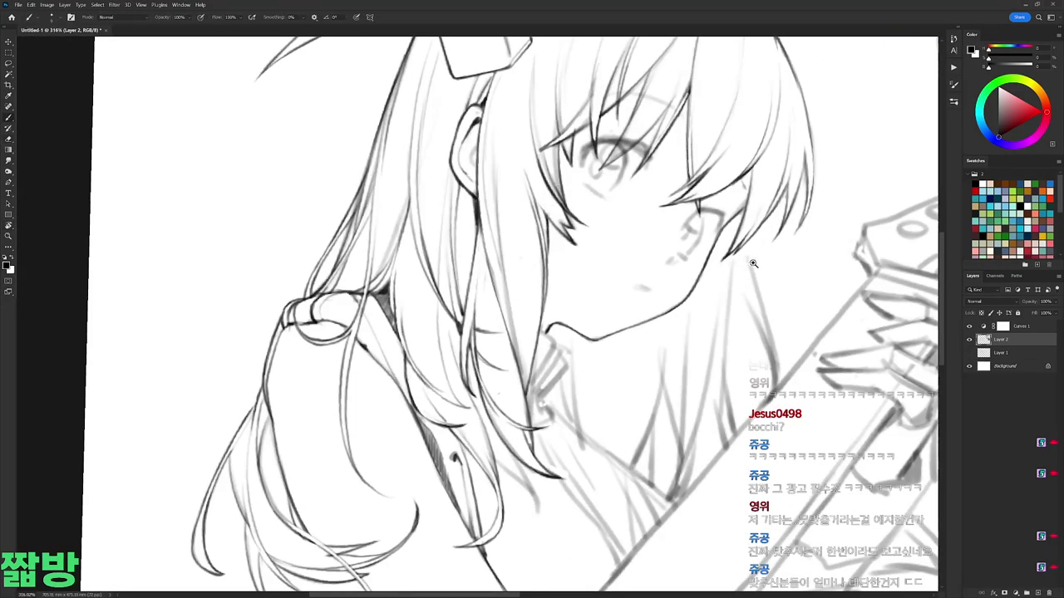
{"action": "scroll", "coordinate": [757, 262], "scroll_direction": "down", "scroll_amount": 3}
Step: Save the drawing as a named Photoshop PSD file in the desktop folder
{"action": "key", "text": "ctrl+s"}
{"action": "left_click", "coordinate": [93, 21]}
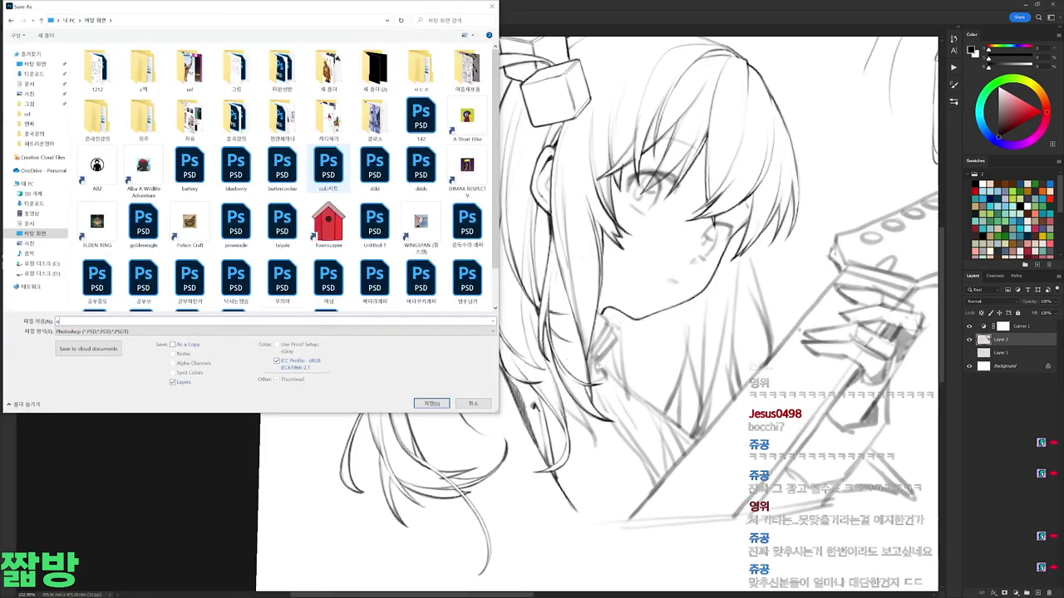
{"action": "key", "text": "Escape"}
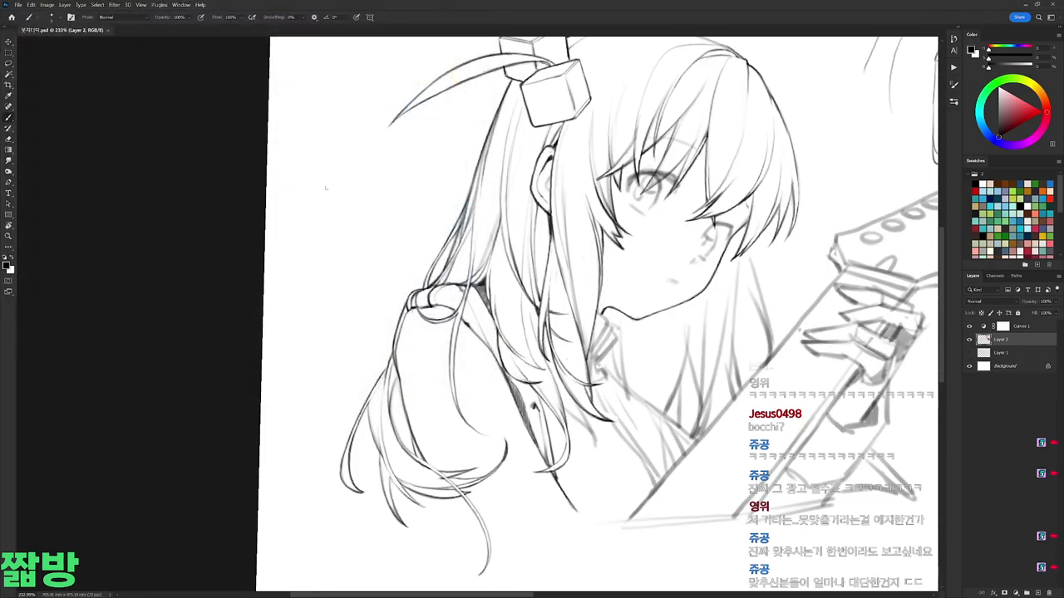
Step: Ink the lower edge of the lowest finger on the guitar neck and clean up its rough fingertip
{"action": "mouse_move", "coordinate": [325, 186]}
{"action": "left_mouse_down"}
{"action": "mouse_move", "coordinate": [378, 150]}
{"action": "mouse_move", "coordinate": [440, 129]}
{"action": "left_mouse_up"}
{"action": "key", "text": "b"}
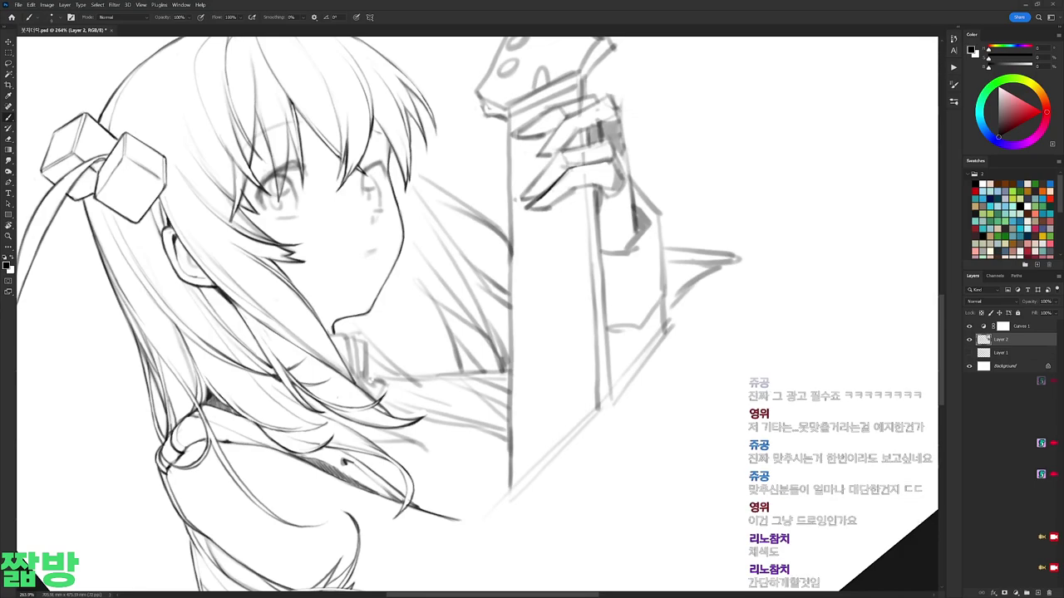
{"action": "left_click_drag", "start_coordinate": [637, 186], "coordinate": [599, 149]}
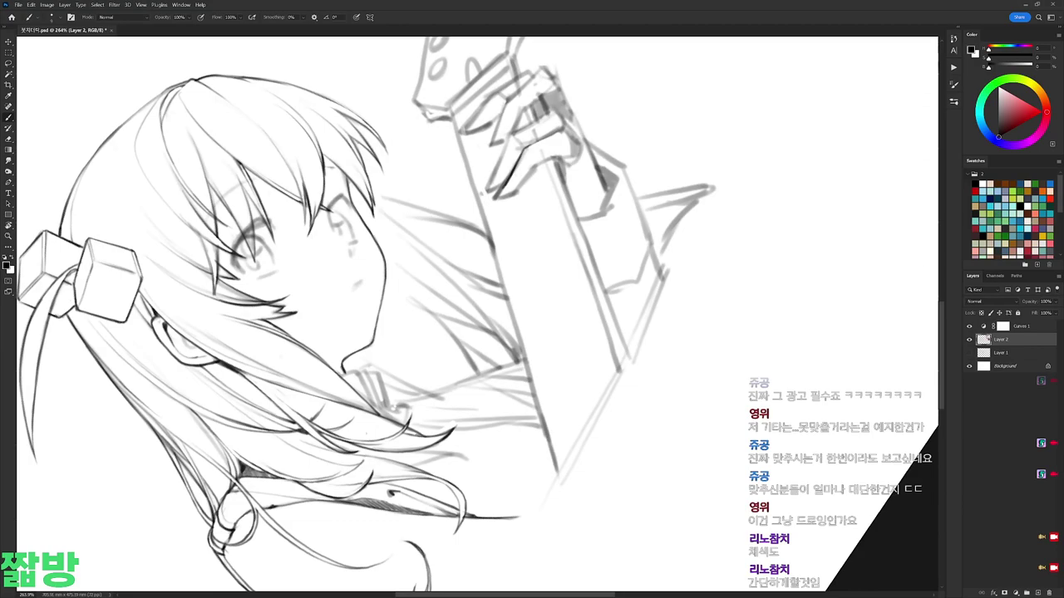
{"action": "key", "text": "e"}
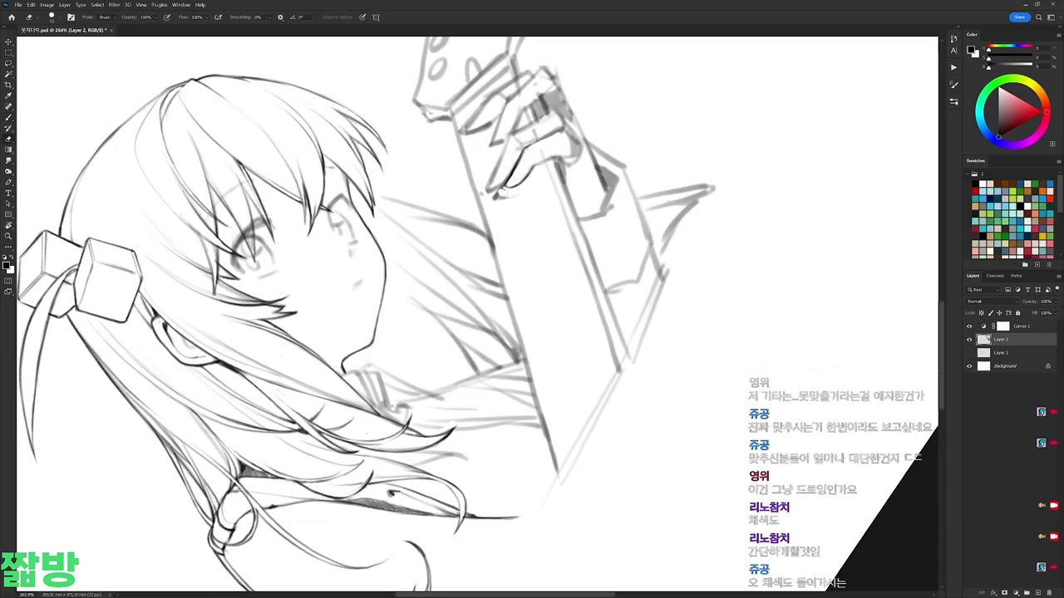
{"action": "key", "text": "b"}
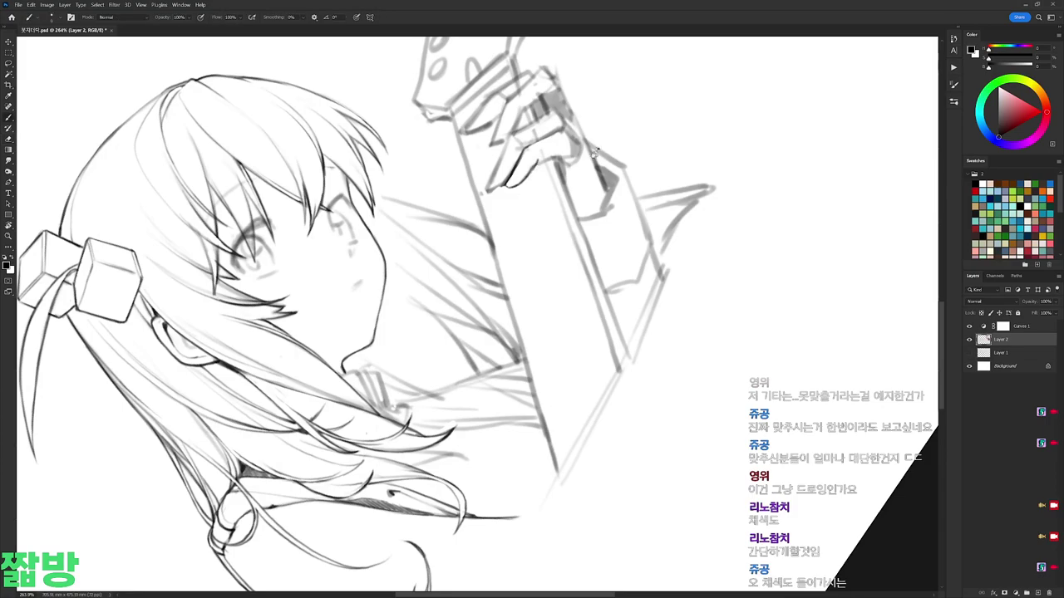
Step: Ink the top contour and knuckle bend of the lowest finger, erasing the sketch lines around them
{"action": "left_click_drag", "start_coordinate": [636, 249], "coordinate": [533, 153]}
{"action": "key", "text": "e"}
{"action": "key", "text": "b"}
{"action": "left_click_drag", "start_coordinate": [404, 126], "coordinate": [394, 162]}
{"action": "key", "text": "e"}
{"action": "key", "text": "b"}
{"action": "key", "text": "Escape"}
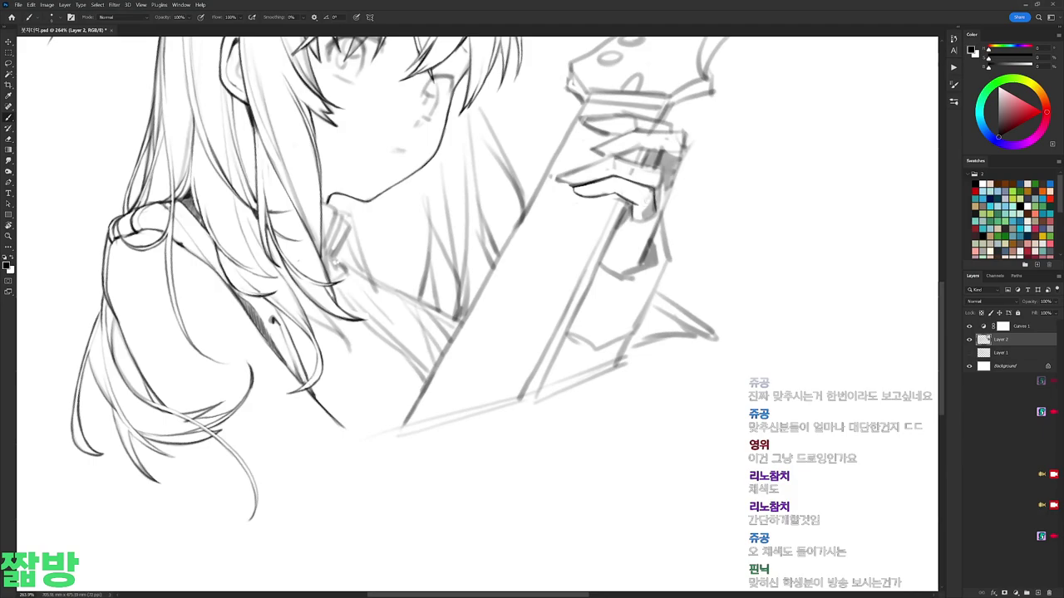
{"action": "key", "text": "e"}
{"action": "key", "text": "b"}
{"action": "key", "text": "e"}
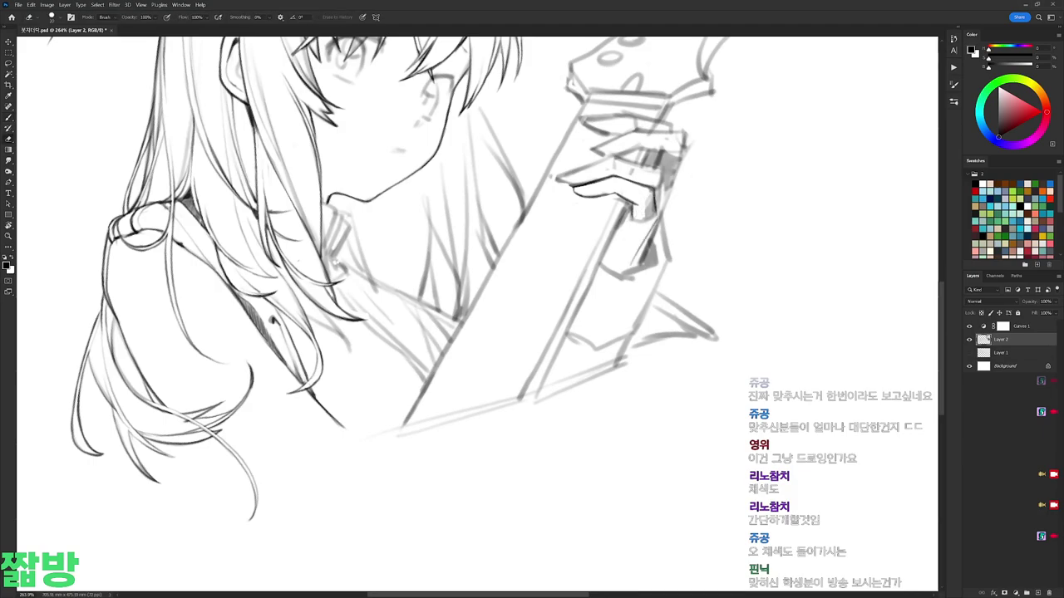
{"action": "key", "text": "b"}
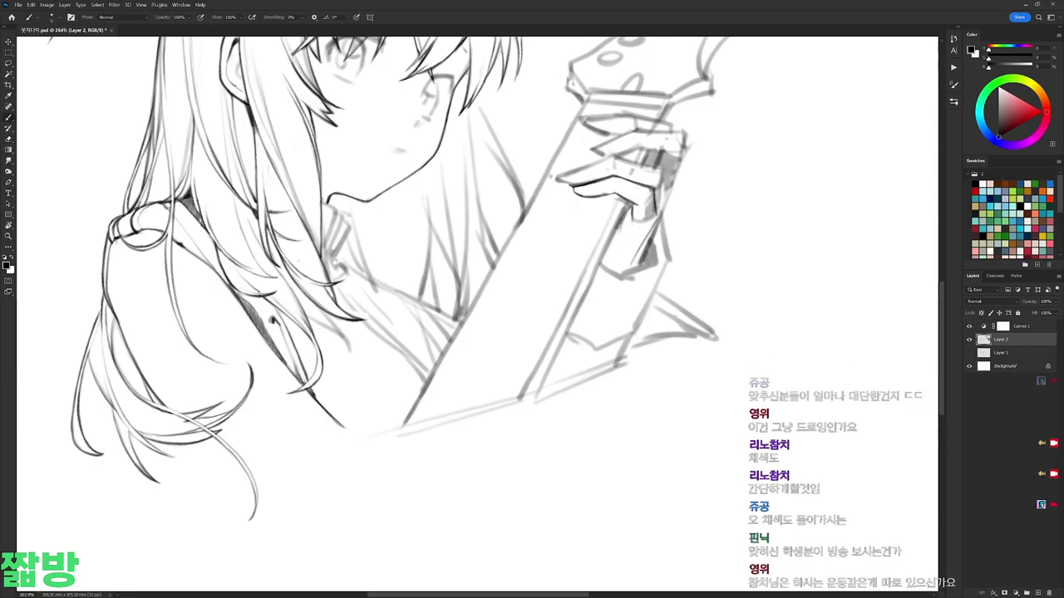
Step: Refine the lowest finger's outline and clean away the rough lines around its tip and base
{"action": "key", "text": "r"}
{"action": "mouse_move", "coordinate": [693, 210]}
{"action": "left_mouse_down"}
{"action": "mouse_move", "coordinate": [582, 250]}
{"action": "mouse_move", "coordinate": [515, 216]}
{"action": "mouse_move", "coordinate": [525, 191]}
{"action": "left_mouse_up"}
{"action": "key", "text": "e"}
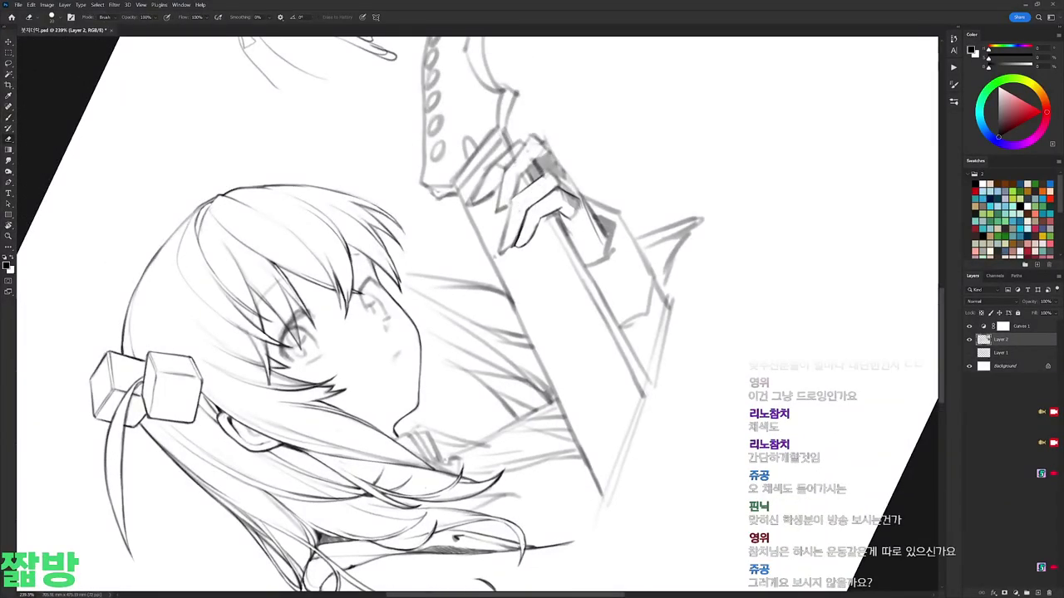
{"action": "key", "text": "b"}
{"action": "mouse_move", "coordinate": [509, 201]}
{"action": "left_mouse_down"}
{"action": "mouse_move", "coordinate": [504, 248]}
{"action": "mouse_move", "coordinate": [524, 223]}
{"action": "mouse_move", "coordinate": [514, 245]}
{"action": "mouse_move", "coordinate": [468, 262]}
{"action": "left_mouse_up"}
{"action": "key", "text": "e"}
{"action": "key", "text": "b"}
{"action": "key", "text": "e"}
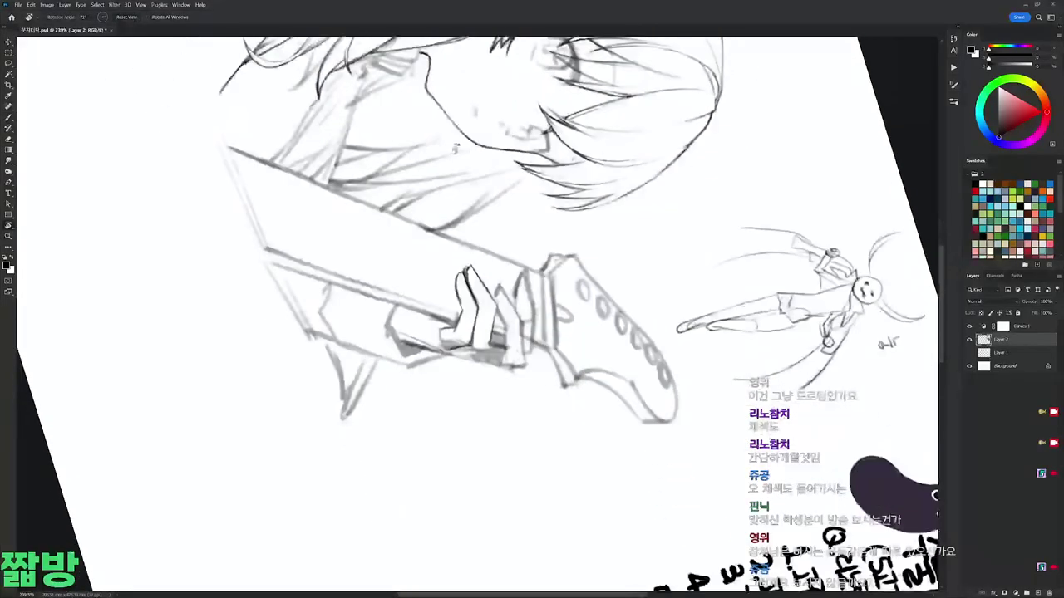
Step: Ink the edge of the palm from the base of the lowest finger down toward the wrist
{"action": "key", "text": "b"}
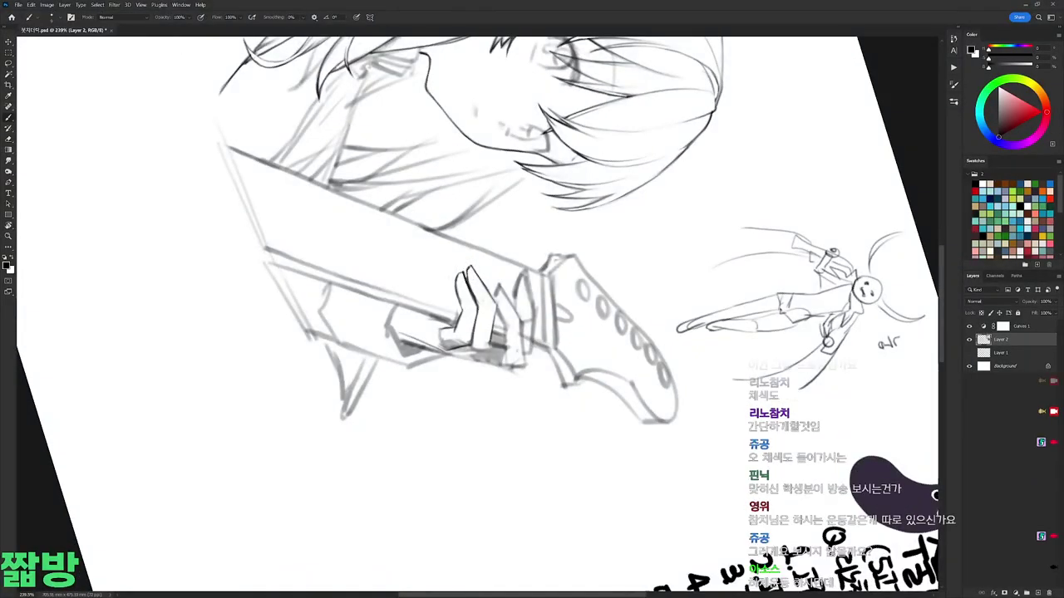
{"action": "key", "text": "r"}
{"action": "left_click_drag", "start_coordinate": [582, 249], "coordinate": [523, 207]}
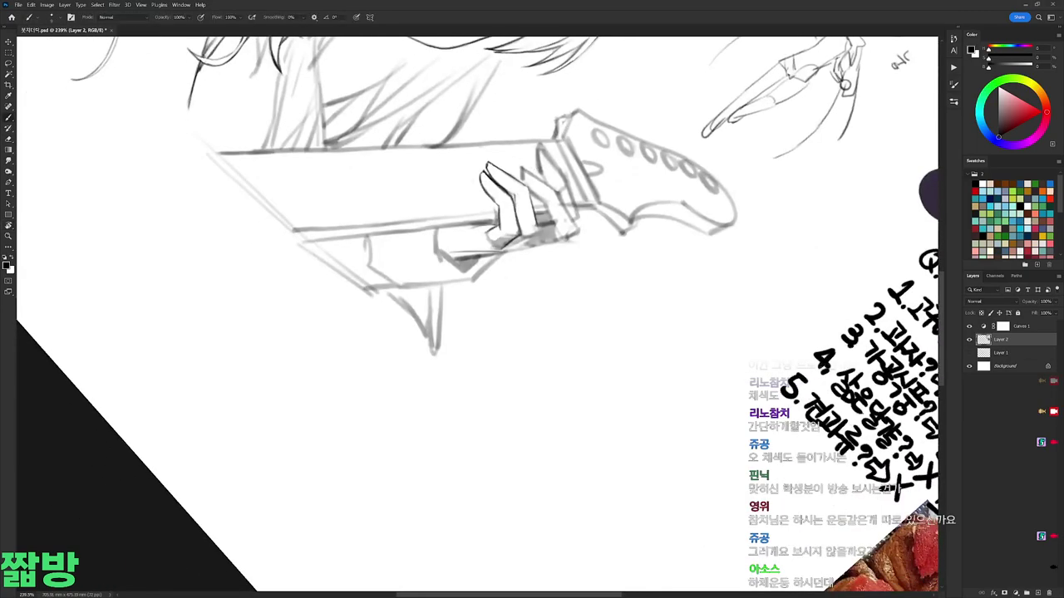
{"action": "key", "text": "r"}
{"action": "mouse_move", "coordinate": [498, 249]}
{"action": "left_mouse_down"}
{"action": "mouse_move", "coordinate": [432, 274]}
{"action": "mouse_move", "coordinate": [365, 268]}
{"action": "mouse_move", "coordinate": [582, 209]}
{"action": "mouse_move", "coordinate": [540, 233]}
{"action": "left_mouse_up"}
{"action": "key", "text": "e"}
{"action": "key", "text": "b"}
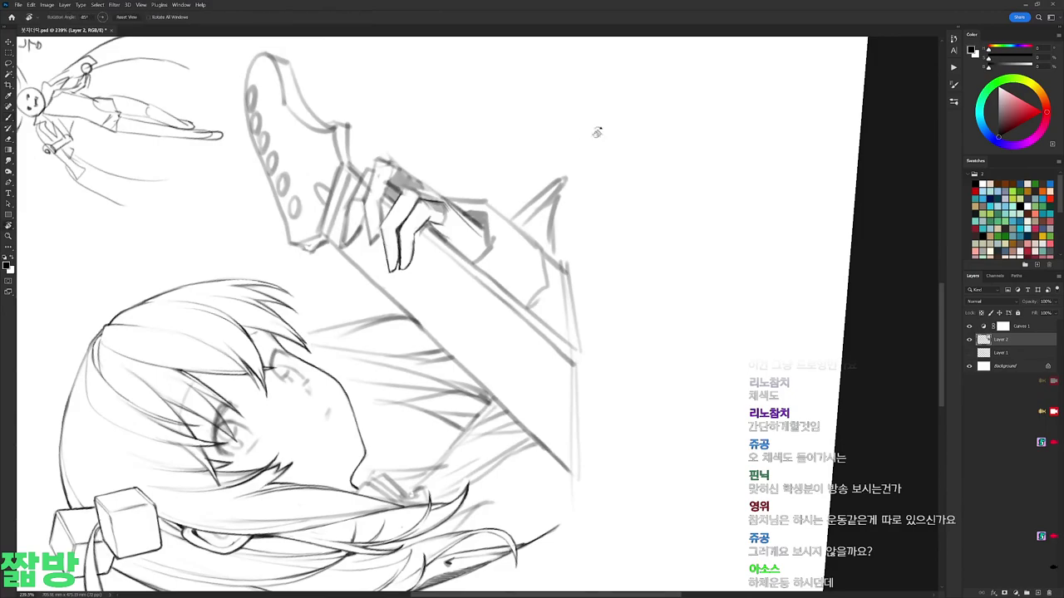
{"action": "key", "text": "r"}
{"action": "left_click_drag", "start_coordinate": [575, 135], "coordinate": [632, 208]}
{"action": "left_click_drag", "start_coordinate": [530, 180], "coordinate": [547, 228]}
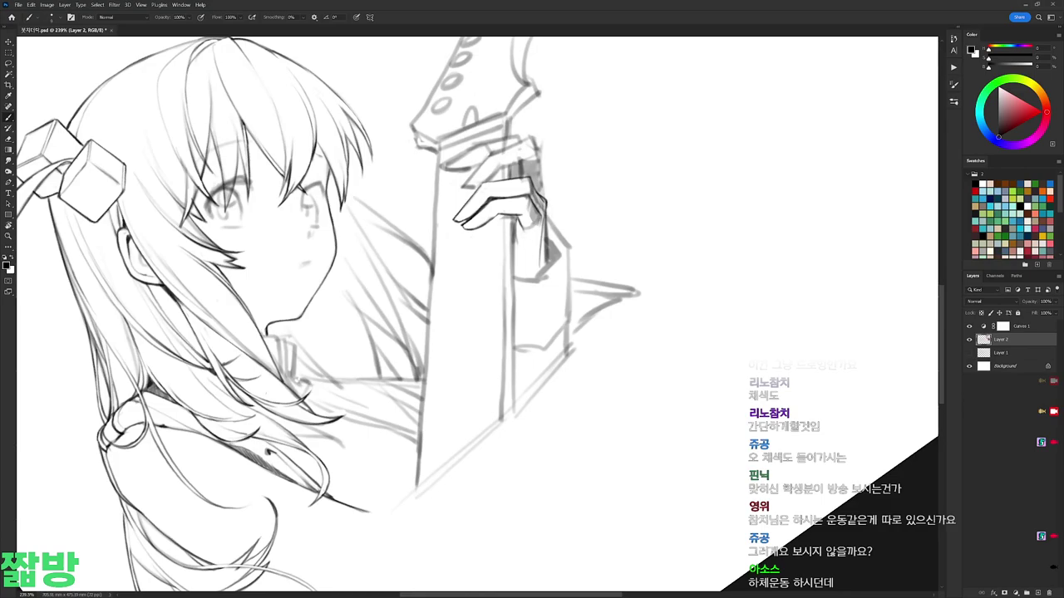
Step: Erase the rough side of the hand and ink its outer edge below the knuckles
{"action": "key", "text": "e"}
{"action": "left_click_drag", "start_coordinate": [547, 216], "coordinate": [546, 268]}
{"action": "key", "text": "b"}
{"action": "key", "text": "e"}
{"action": "key", "text": "b"}
Step: Ink the outline of the second finger up from the lowest one and erase the sketch lines around it
{"action": "mouse_move", "coordinate": [587, 364]}
{"action": "left_mouse_down"}
{"action": "mouse_move", "coordinate": [573, 274]}
{"action": "mouse_move", "coordinate": [526, 206]}
{"action": "left_mouse_up"}
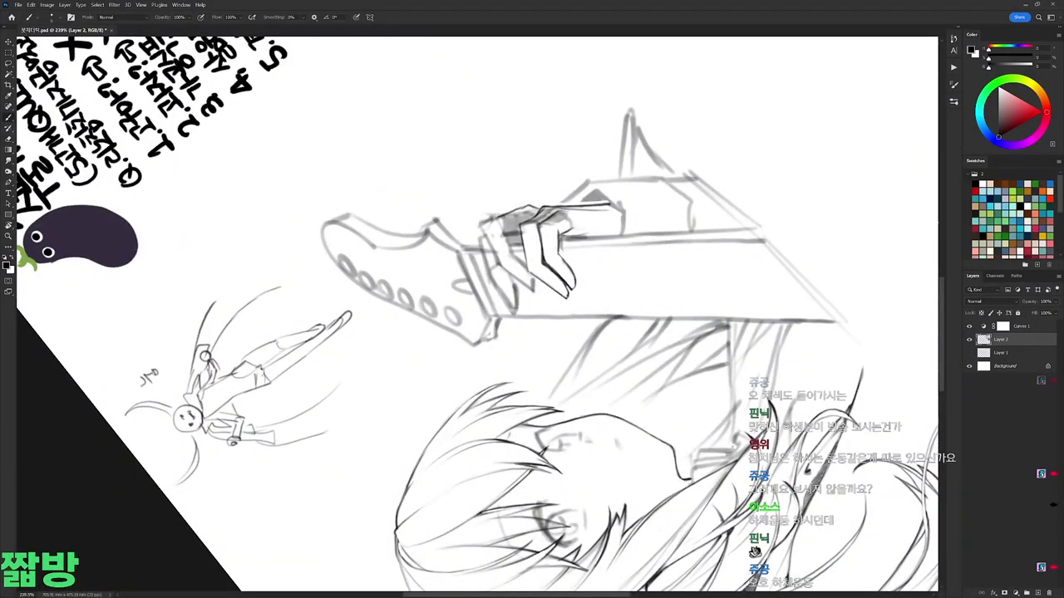
{"action": "key", "text": "e"}
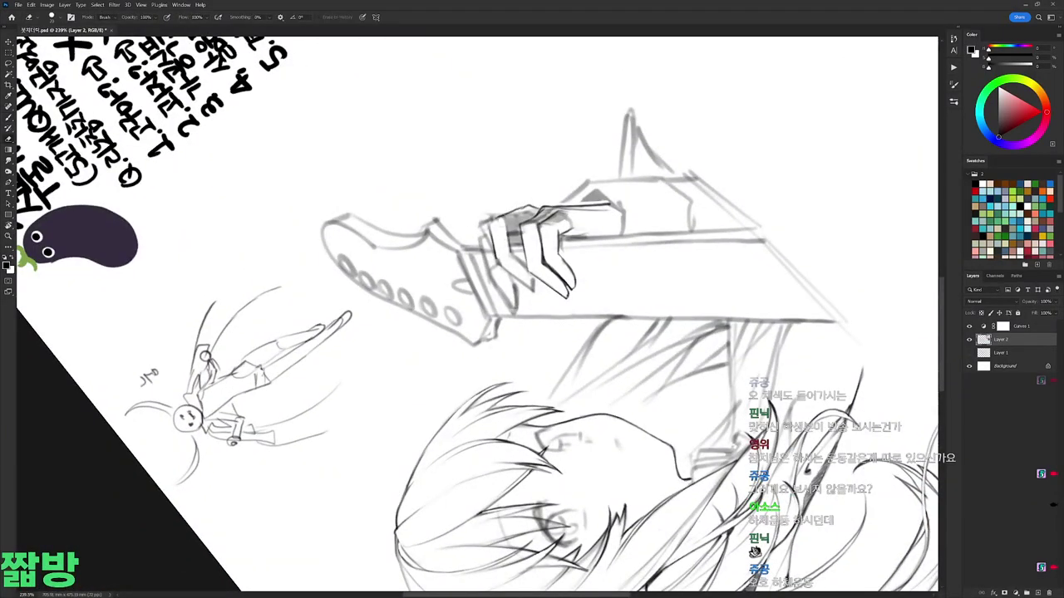
{"action": "key", "text": "b"}
{"action": "mouse_move", "coordinate": [501, 219]}
{"action": "left_mouse_down"}
{"action": "mouse_move", "coordinate": [574, 303]}
{"action": "mouse_move", "coordinate": [578, 350]}
{"action": "mouse_move", "coordinate": [677, 235]}
{"action": "mouse_move", "coordinate": [549, 175]}
{"action": "mouse_move", "coordinate": [473, 226]}
{"action": "left_mouse_up"}
{"action": "key", "text": "r"}
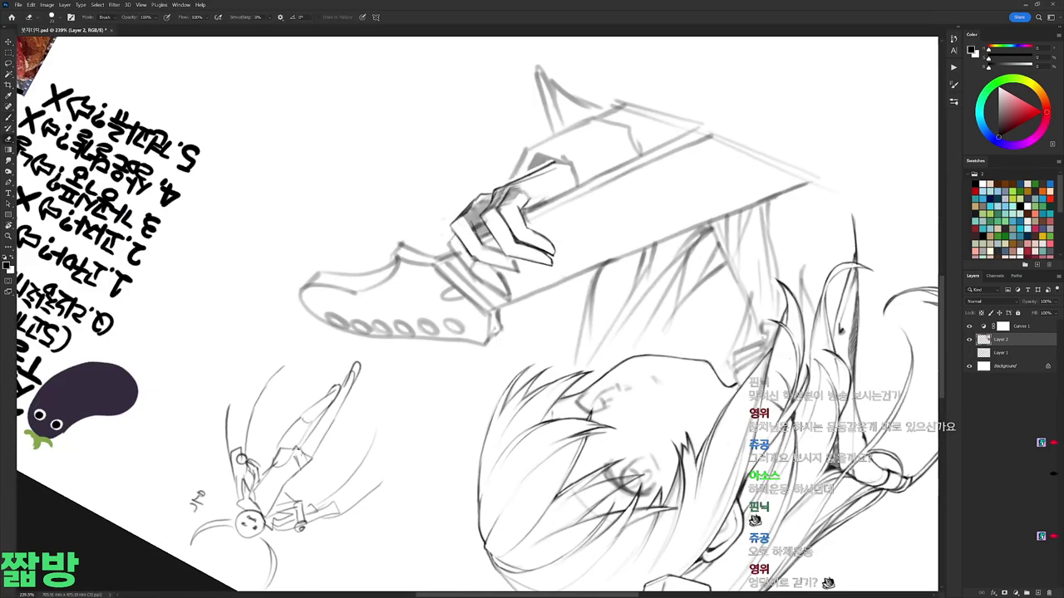
{"action": "key", "text": "Escape"}
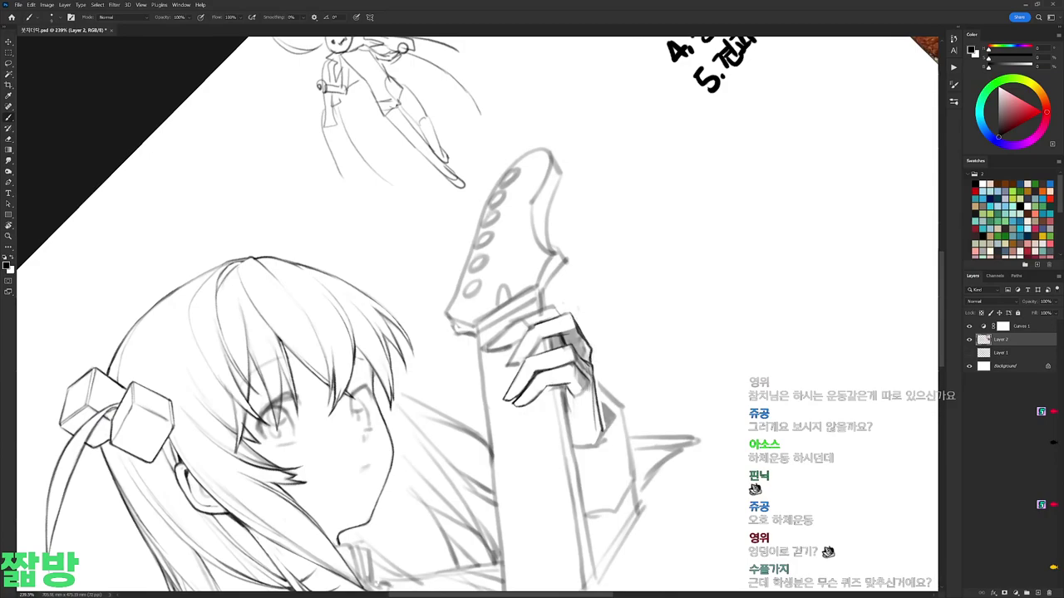
{"action": "scroll", "coordinate": [478, 315], "scroll_direction": "down", "scroll_amount": 3}
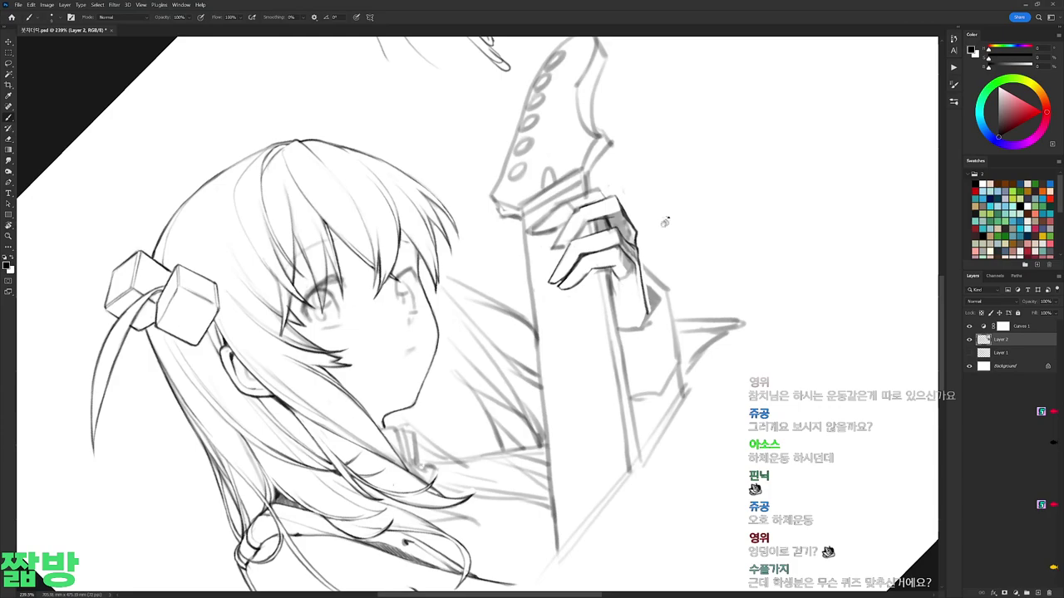
{"action": "key", "text": "r"}
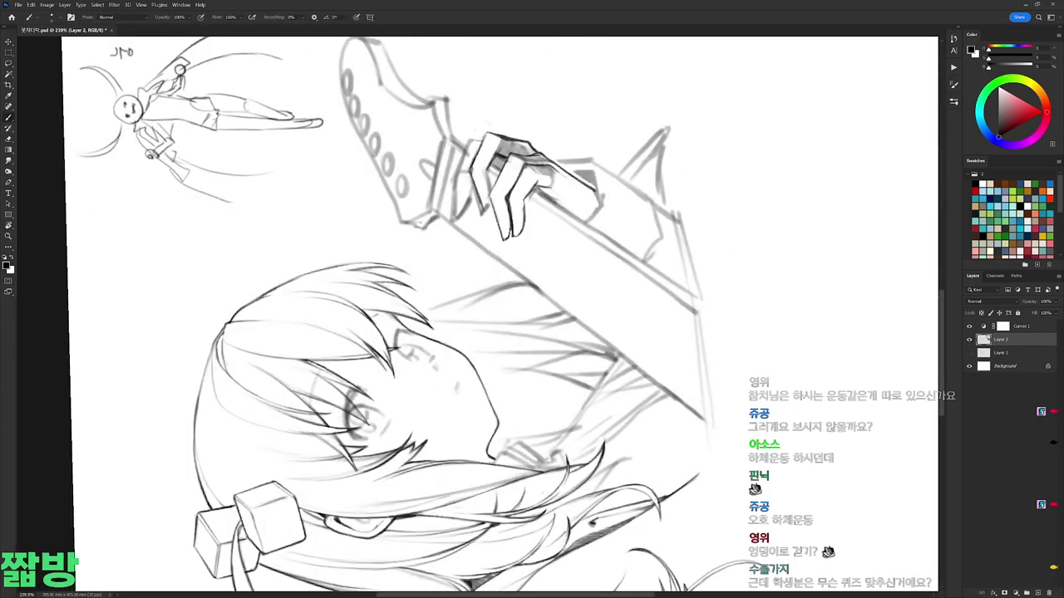
{"action": "key", "text": "e"}
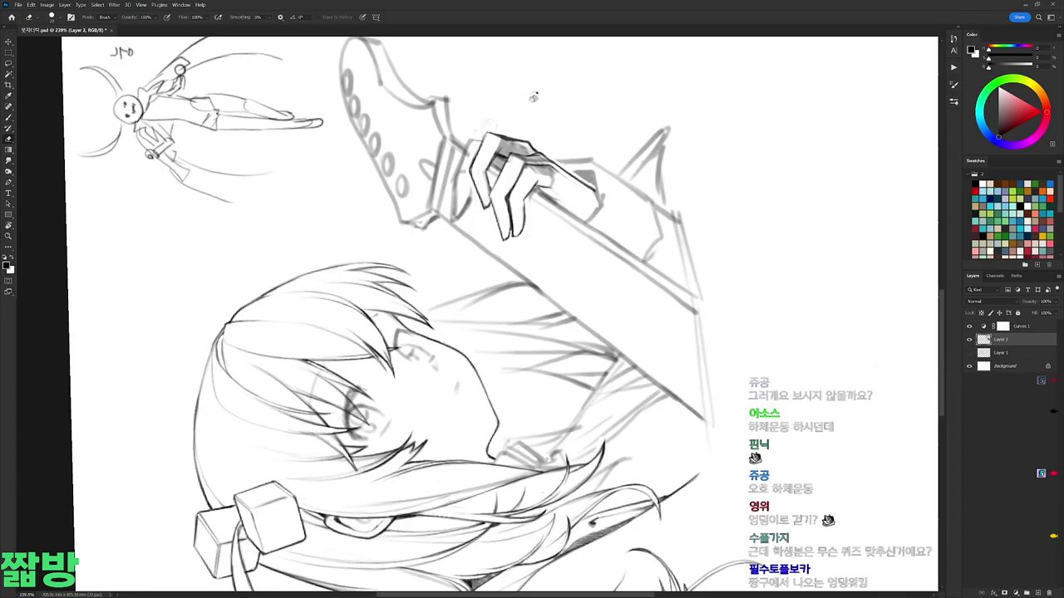
Step: Ink the uppermost finger beside the guitar's headstock and erase its rough lines
{"action": "key", "text": "r"}
{"action": "key", "text": "b"}
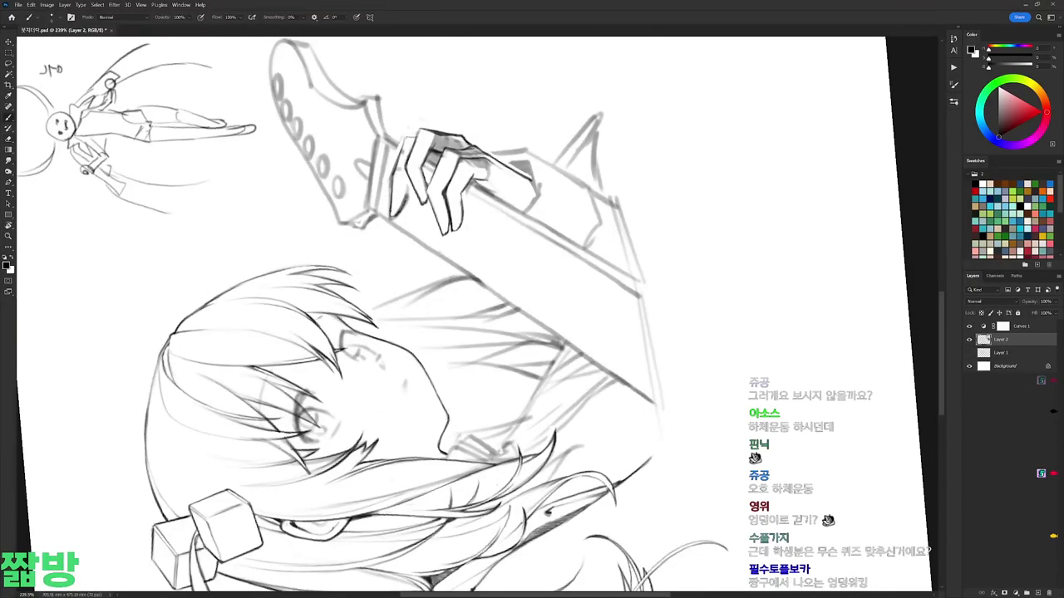
{"action": "left_click_drag", "start_coordinate": [402, 205], "coordinate": [393, 216]}
{"action": "left_click_drag", "start_coordinate": [407, 177], "coordinate": [404, 191]}
{"action": "key", "text": "e"}
{"action": "key", "text": "b"}
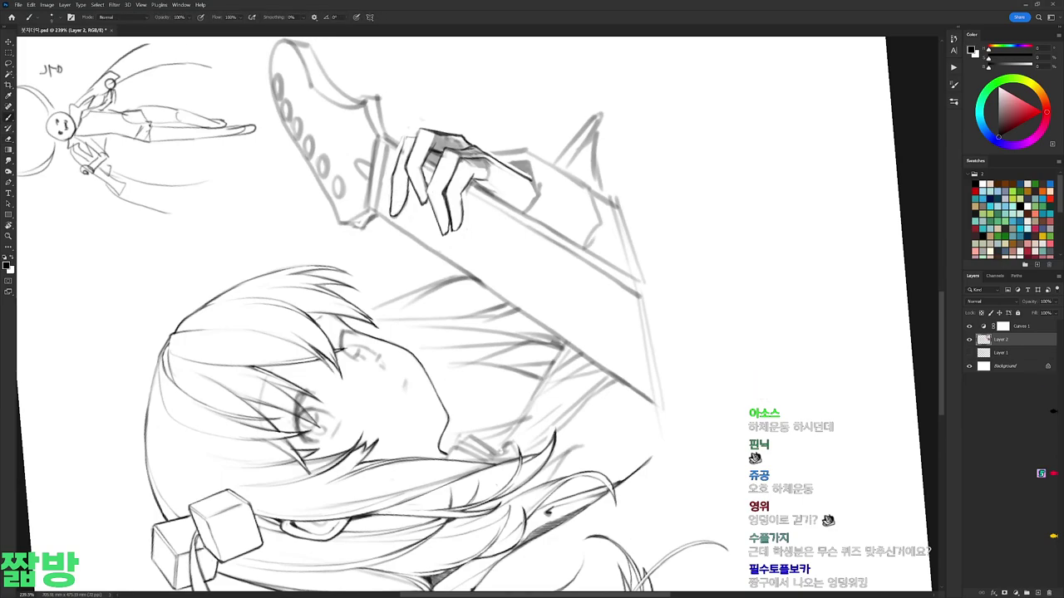
{"action": "key", "text": "Escape"}
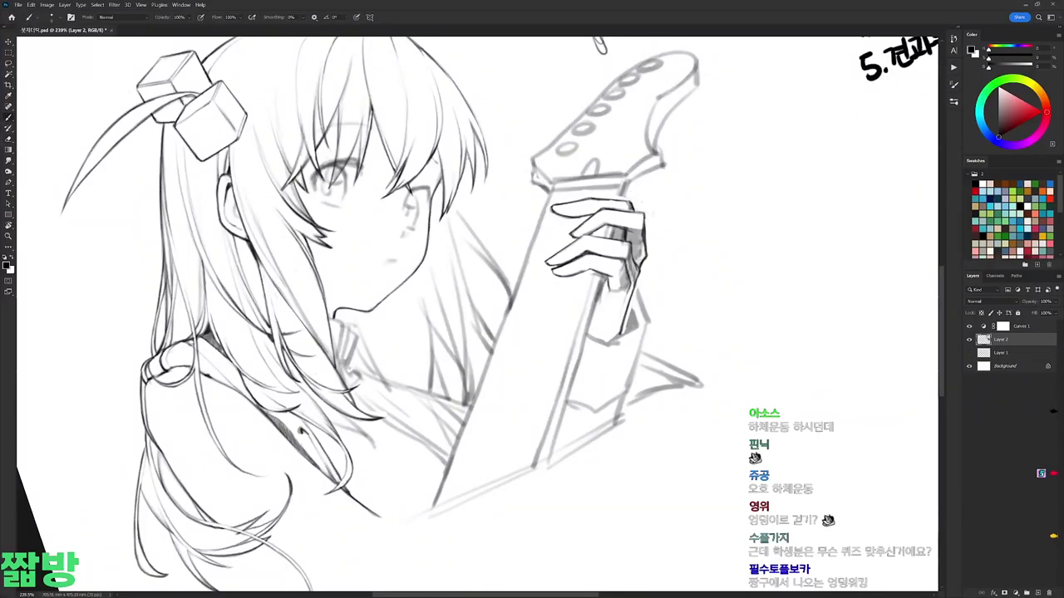
Step: Ink the back of the hand and the wrist edge where they meet the sleeve
{"action": "left_click_drag", "start_coordinate": [674, 204], "coordinate": [432, 196]}
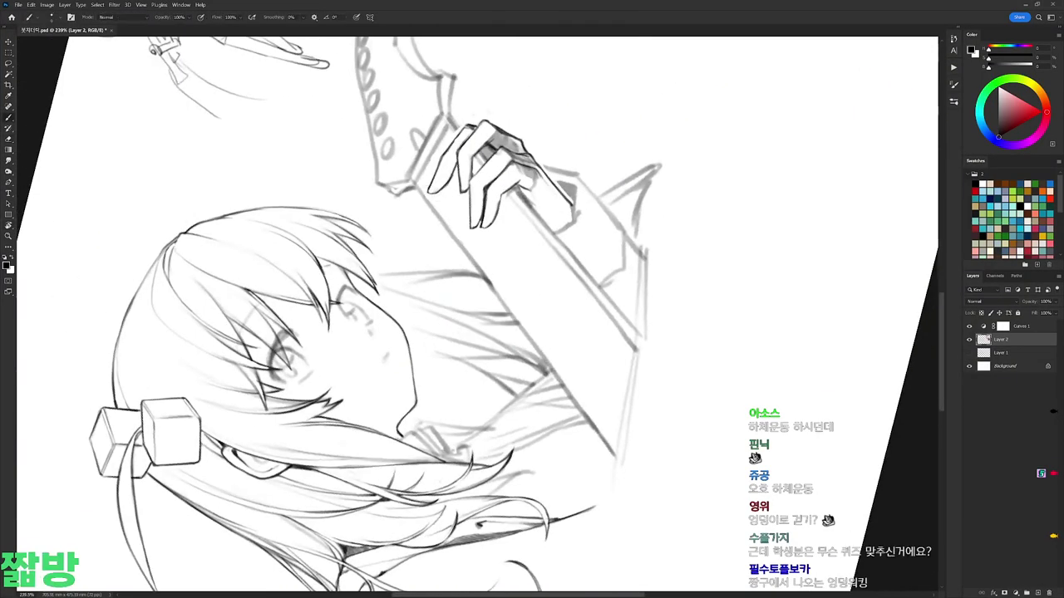
{"action": "key", "text": "r"}
{"action": "key", "text": "Escape"}
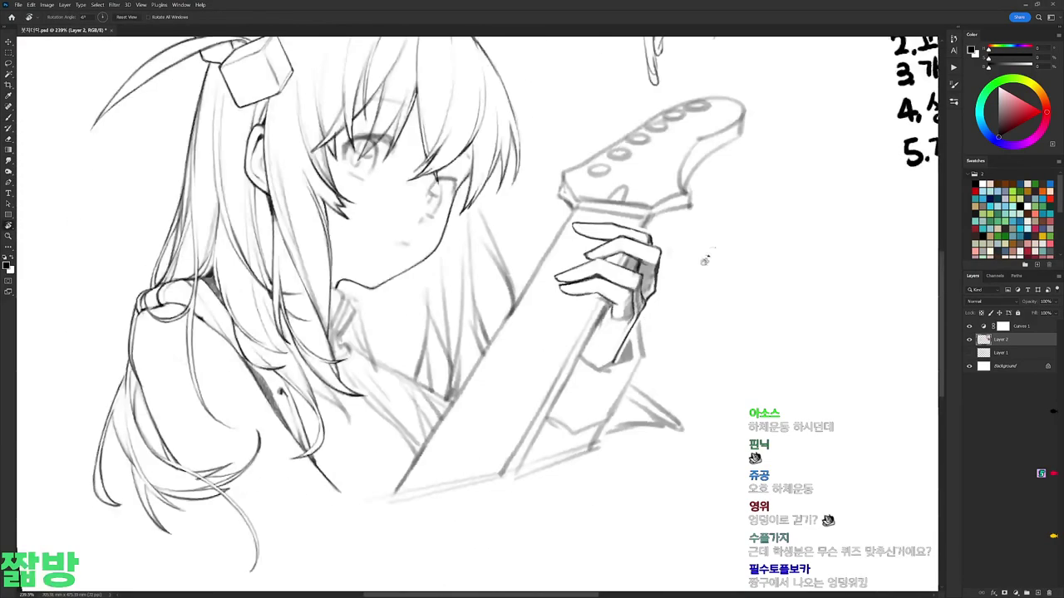
{"action": "key", "text": "ctrl+0"}
{"action": "scroll", "coordinate": [649, 249], "scroll_direction": "up", "scroll_amount": 5}
{"action": "key", "text": "b"}
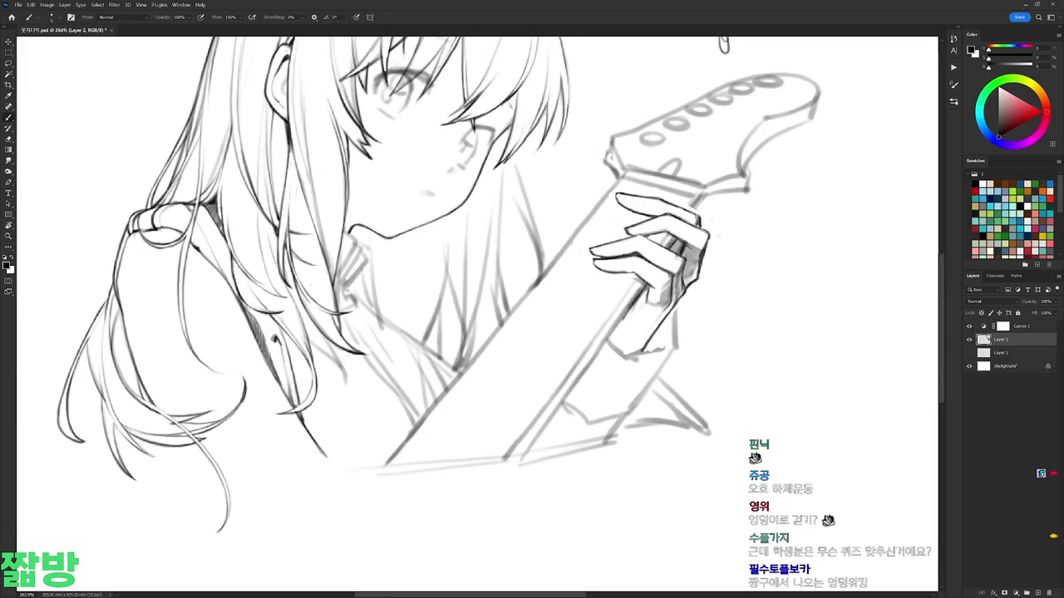
Step: Draw a long straight line for the guitar neck and isolate it on its own layer
{"action": "left_click_drag", "start_coordinate": [634, 301], "coordinate": [510, 293]}
{"action": "left_click_drag", "start_coordinate": [689, 132], "coordinate": [689, 575]}
{"action": "left_click_drag", "start_coordinate": [695, 187], "coordinate": [689, 157]}
{"action": "key", "text": "l"}
{"action": "left_click_drag", "start_coordinate": [677, 93], "coordinate": [663, 143]}
{"action": "key", "text": "ctrl+j"}
Step: Transform the straight line on Layer 3 so it follows the edge of the guitar neck
{"action": "key", "text": "ctrl+t"}
{"action": "left_click_drag", "start_coordinate": [683, 355], "coordinate": [471, 356]}
{"action": "left_click_drag", "start_coordinate": [489, 100], "coordinate": [603, 154]}
{"action": "key", "text": "Return"}
{"action": "key", "text": "ctrl+t"}
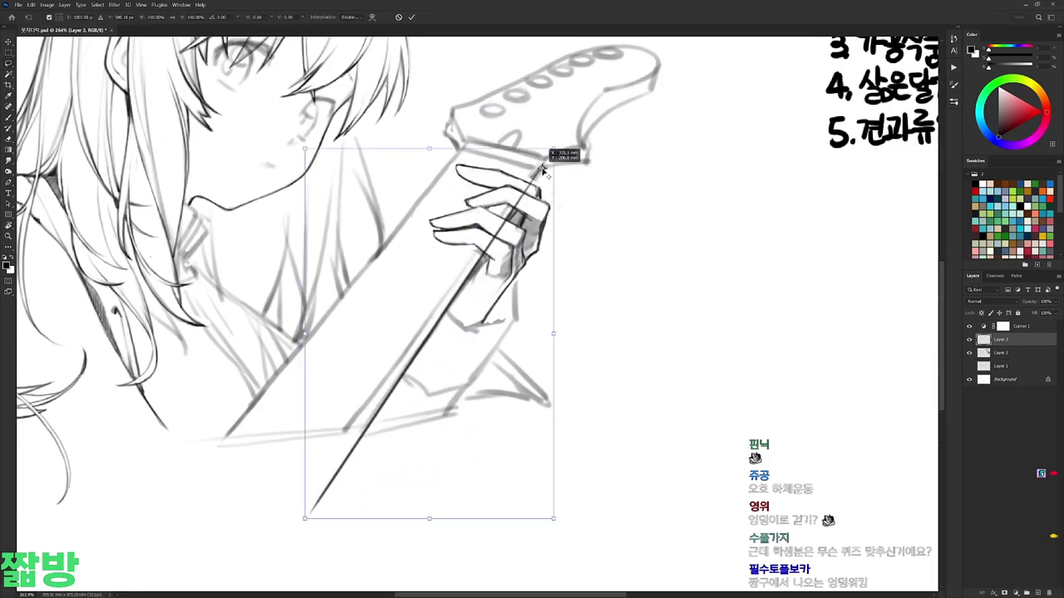
{"action": "left_click_drag", "start_coordinate": [582, 221], "coordinate": [696, 325]}
{"action": "key", "text": "Return"}
Step: Duplicate the straight line twice and align the copies with the guitar neck's other edges
{"action": "key", "text": "ctrl+t"}
{"action": "left_click_drag", "start_coordinate": [560, 96], "coordinate": [583, 88]}
{"action": "key", "text": "Return"}
{"action": "key", "text": "l"}
{"action": "left_click_drag", "start_coordinate": [554, 353], "coordinate": [553, 344]}
{"action": "key", "text": "ctrl+t"}
{"action": "left_click", "coordinate": [219, 443], "text": "alt"}
{"action": "left_click_drag", "start_coordinate": [486, 91], "coordinate": [508, 110]}
{"action": "key", "text": "Return"}
{"action": "left_click_drag", "start_coordinate": [657, 323], "coordinate": [735, 274]}
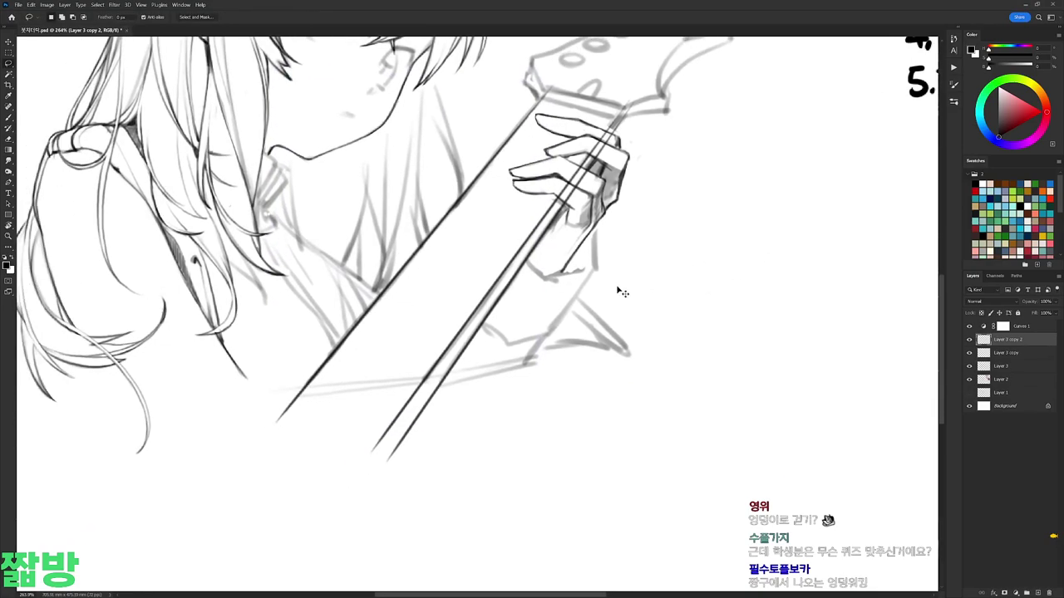
Step: Draw a vertical straight line in the blank area beside the guitar, duplicate it into six evenly spaced strings, and merge them
{"action": "left_click_drag", "start_coordinate": [543, 313], "coordinate": [563, 302]}
{"action": "key", "text": "ctrl+z"}
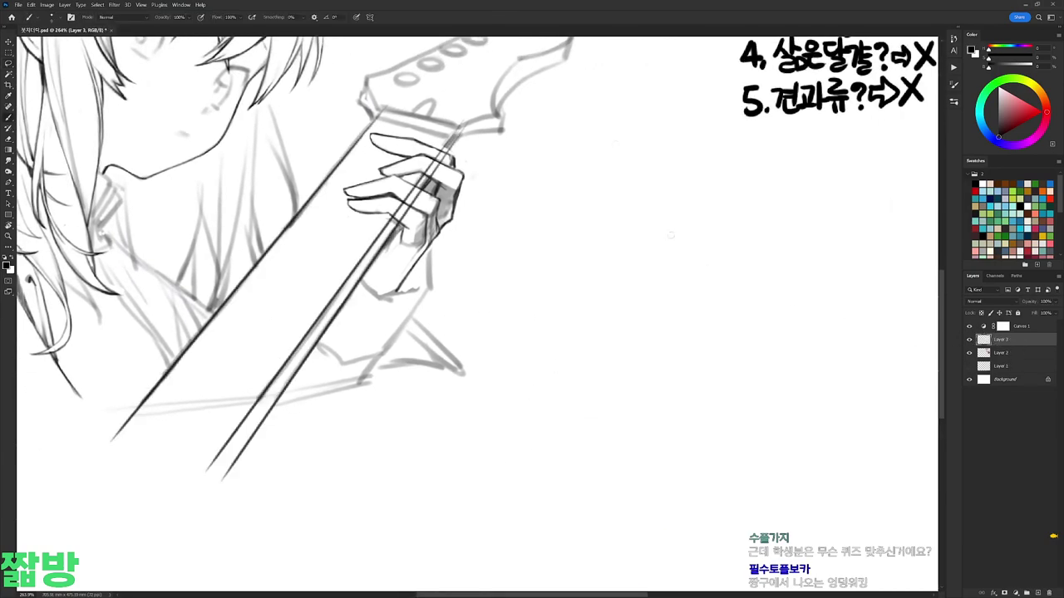
{"action": "left_click_drag", "start_coordinate": [607, 92], "coordinate": [606, 245]}
{"action": "key", "text": "l"}
{"action": "mouse_move", "coordinate": [574, 91]}
{"action": "left_mouse_down"}
{"action": "mouse_move", "coordinate": [686, 335]}
{"action": "mouse_move", "coordinate": [627, 360]}
{"action": "mouse_move", "coordinate": [660, 361]}
{"action": "mouse_move", "coordinate": [637, 373]}
{"action": "mouse_move", "coordinate": [672, 379]}
{"action": "left_mouse_up"}
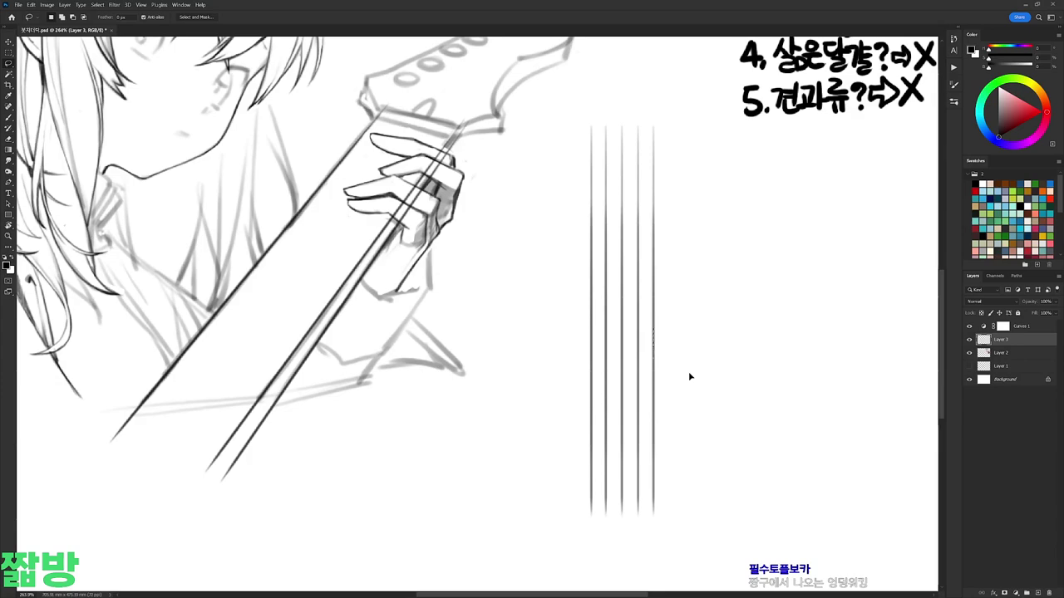
{"action": "left_click_drag", "start_coordinate": [693, 318], "coordinate": [708, 319]}
{"action": "key", "text": "ctrl+e"}
Step: Thicken the strings progressively toward one side by stacking layer copies of selected lines, and merge the copies into Layer 3
{"action": "key", "text": "m"}
{"action": "left_click_drag", "start_coordinate": [563, 103], "coordinate": [650, 519]}
{"action": "key", "text": "ctrl+j"}
{"action": "left_click_drag", "start_coordinate": [581, 94], "coordinate": [623, 517]}
{"action": "key", "text": "ctrl+j"}
{"action": "left_click_drag", "start_coordinate": [571, 98], "coordinate": [598, 560]}
{"action": "key", "text": "ctrl+j"}
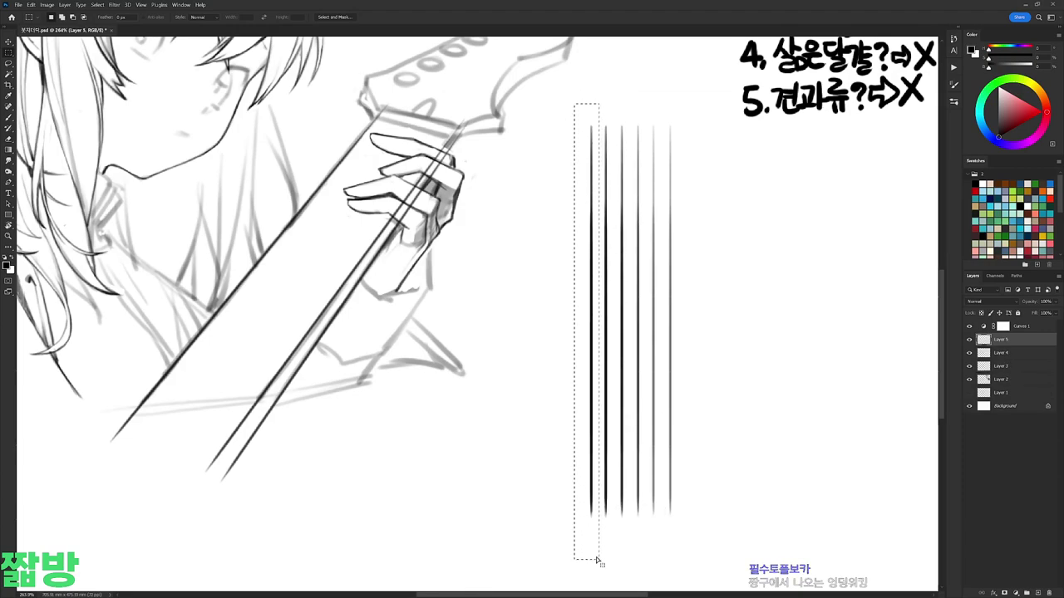
{"action": "key", "text": "ctrl+z"}
{"action": "key", "text": "ctrl+z"}
{"action": "left_click_drag", "start_coordinate": [578, 108], "coordinate": [594, 543]}
{"action": "key", "text": "ctrl+z"}
{"action": "key", "text": "ctrl+z"}
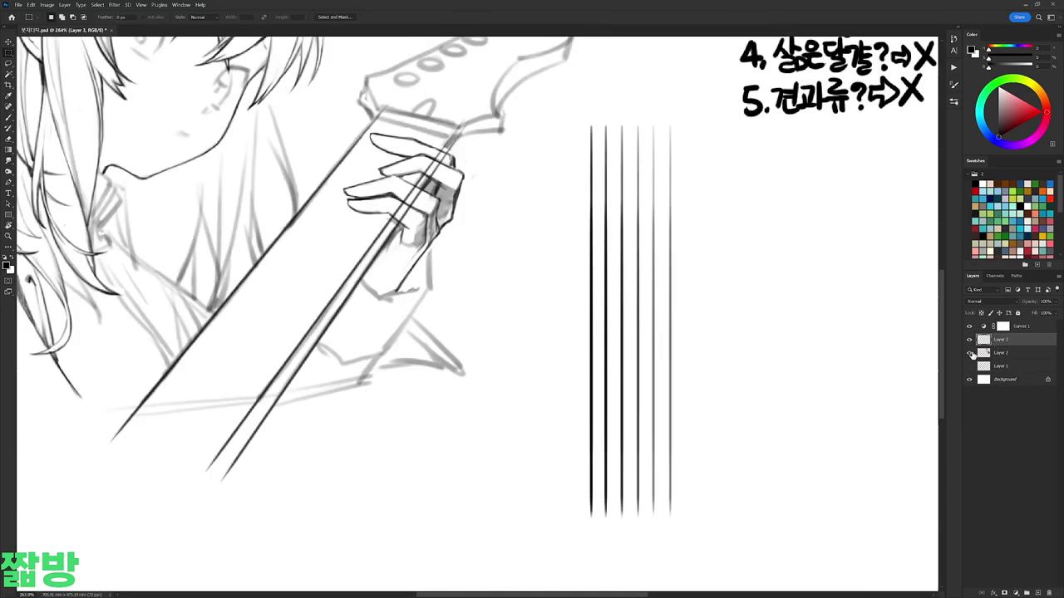
Step: Copy the lassoed strings and revert the history to the last Free Transform, before the guitar neck lines were merged
{"action": "key", "text": "l"}
{"action": "left_click_drag", "start_coordinate": [563, 138], "coordinate": [561, 121]}
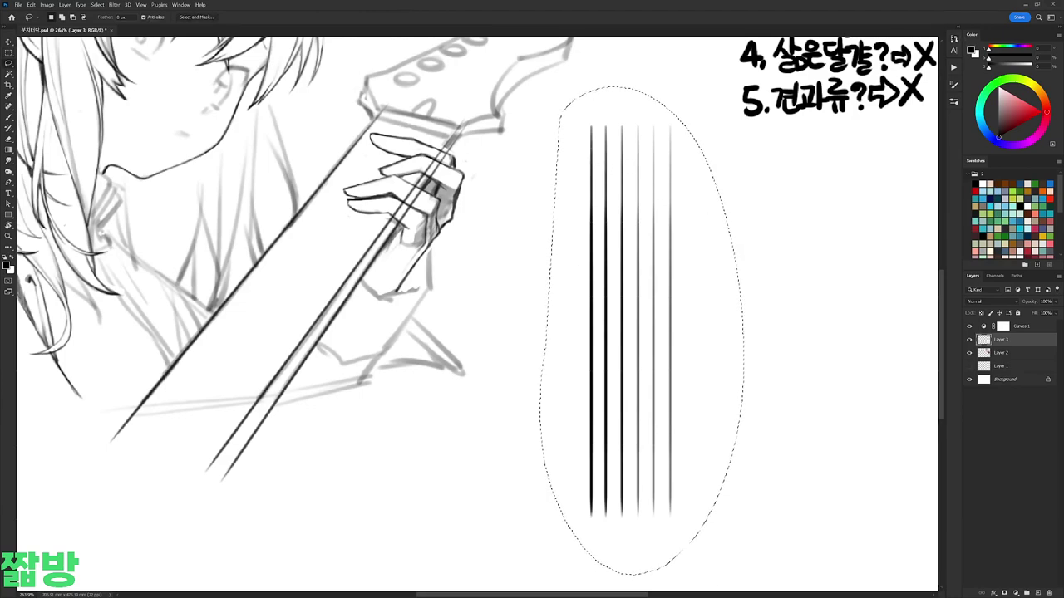
{"action": "left_click", "coordinate": [953, 38]}
{"action": "left_click", "coordinate": [869, 137]}
{"action": "left_click", "coordinate": [967, 340]}
{"action": "left_click", "coordinate": [967, 341]}
{"action": "left_click", "coordinate": [968, 342]}
{"action": "left_click", "coordinate": [969, 342]}
{"action": "key", "text": "e"}
{"action": "left_click", "coordinate": [406, 207]}
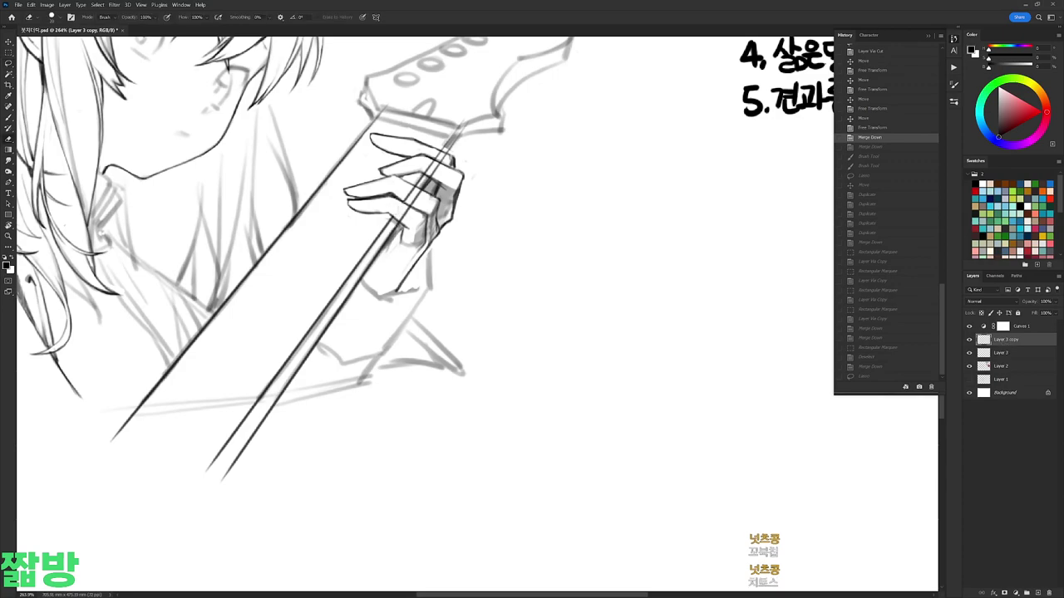
{"action": "left_click", "coordinate": [401, 199]}
{"action": "left_click", "coordinate": [874, 347]}
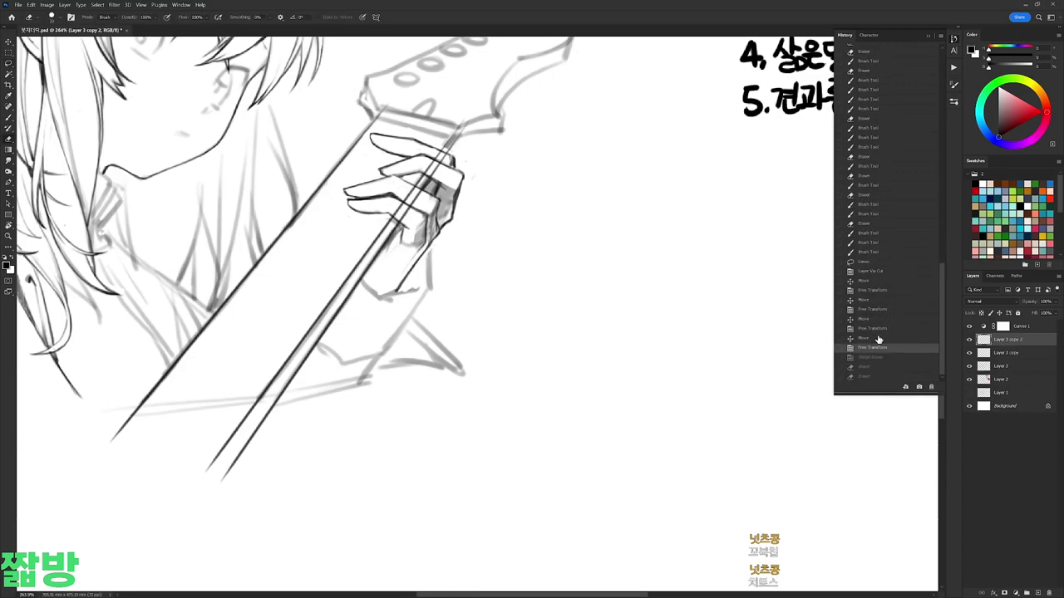
Step: Toggle the visibility of Layer 3 and its two copies to check which neck line each one holds
{"action": "left_click", "coordinate": [969, 340]}
{"action": "left_click", "coordinate": [968, 340]}
{"action": "left_click", "coordinate": [969, 353]}
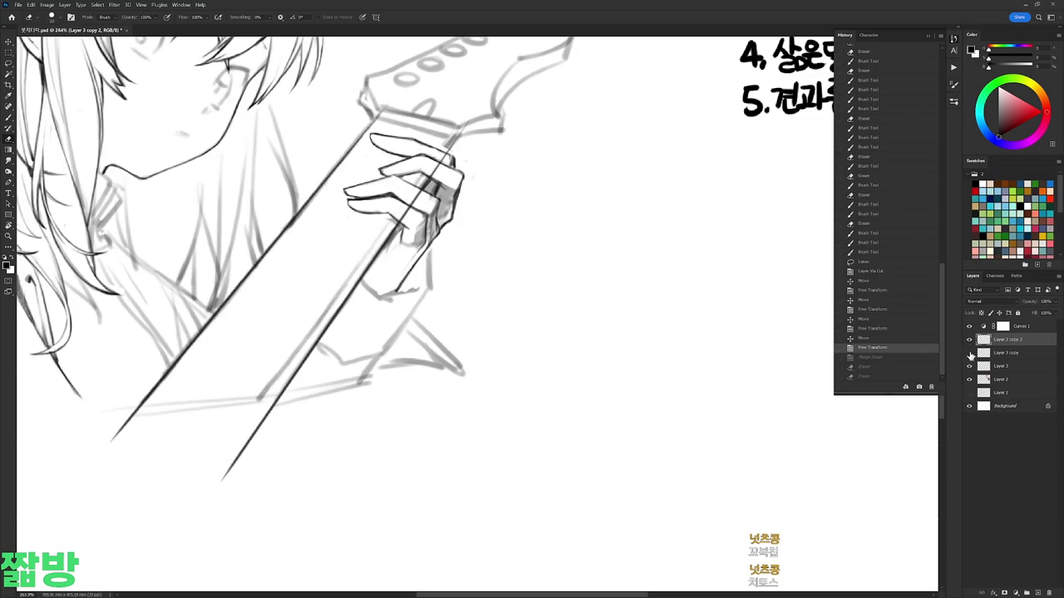
{"action": "left_click", "coordinate": [969, 353]}
{"action": "left_click", "coordinate": [969, 367]}
{"action": "left_click", "coordinate": [969, 367]}
{"action": "left_click", "coordinate": [970, 366]}
{"action": "left_click", "coordinate": [969, 366]}
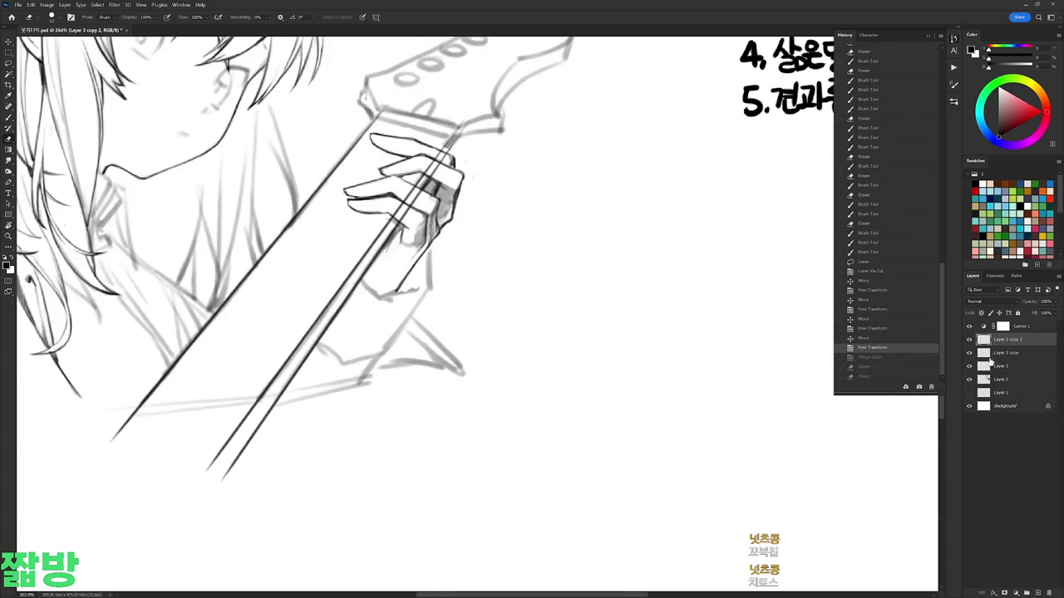
Step: Merge the neck line copies into Layer 3 and clear the line segments that cross the fretting hand
{"action": "key", "text": "ctrl+e"}
{"action": "key", "text": "ctrl+e"}
{"action": "key", "text": "l"}
{"action": "mouse_move", "coordinate": [424, 212]}
{"action": "left_mouse_down"}
{"action": "mouse_move", "coordinate": [515, 237]}
{"action": "mouse_move", "coordinate": [482, 218]}
{"action": "left_mouse_up"}
{"action": "key", "text": "Delete"}
{"action": "key", "text": "ctrl+d"}
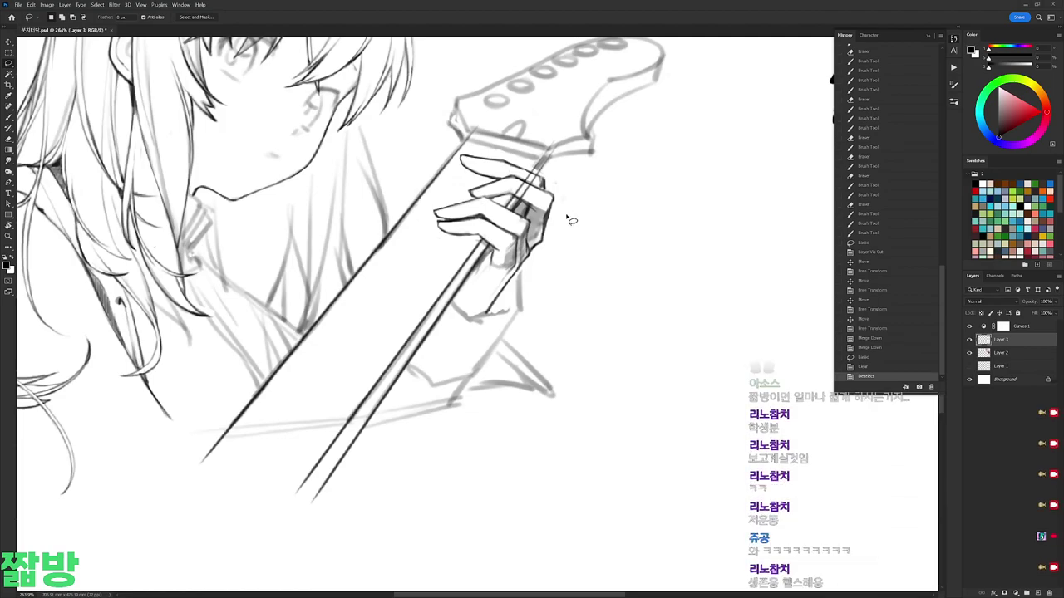
{"action": "left_click_drag", "start_coordinate": [572, 220], "coordinate": [592, 233]}
{"action": "key", "text": "b"}
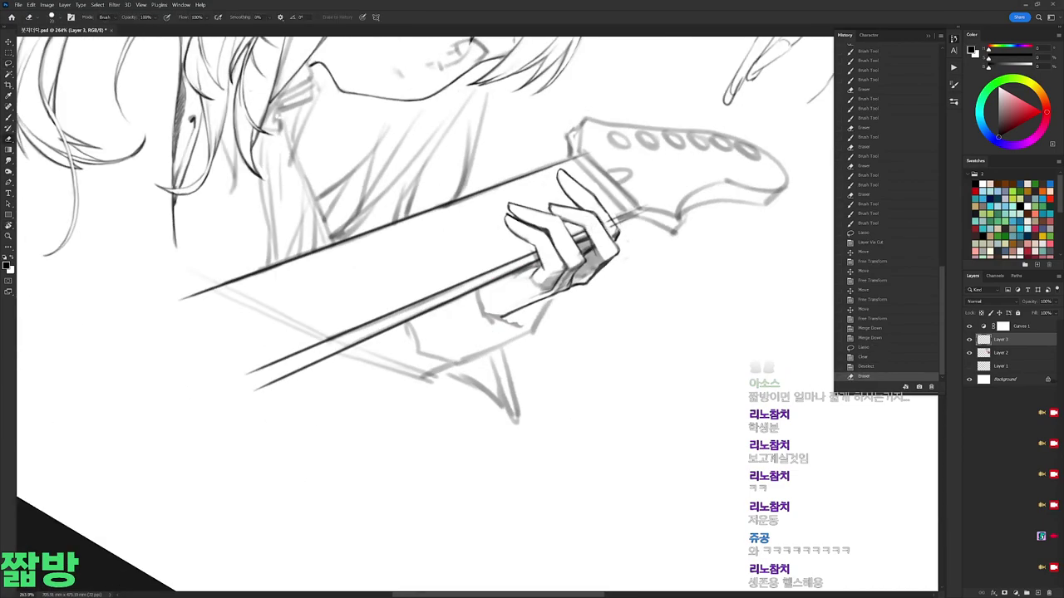
{"action": "key", "text": "r"}
{"action": "scroll", "coordinate": [582, 216], "scroll_direction": "down", "scroll_amount": 5}
Step: Paste the copied strings as a new layer beside the guitar and duplicate a selected part to extend the row
{"action": "key", "text": "Escape"}
{"action": "key", "text": "ctrl+v"}
{"action": "left_click_drag", "start_coordinate": [726, 291], "coordinate": [715, 292]}
{"action": "scroll", "coordinate": [654, 204], "scroll_direction": "up", "scroll_amount": 2}
{"action": "key", "text": "m"}
{"action": "left_click_drag", "start_coordinate": [613, 140], "coordinate": [664, 444]}
{"action": "left_click_drag", "start_coordinate": [664, 332], "coordinate": [686, 333]}
{"action": "key", "text": "ctrl+d"}
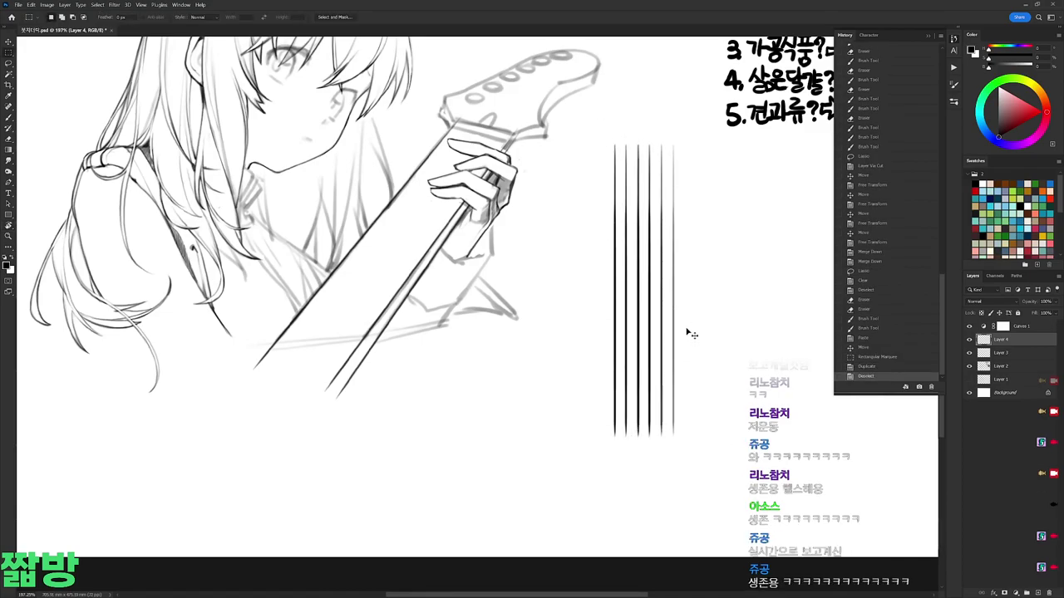
Step: Move the six strings onto the guitar neck and transform them to match its angle, length and taper
{"action": "key", "text": "l"}
{"action": "mouse_move", "coordinate": [605, 119]}
{"action": "left_mouse_down"}
{"action": "mouse_move", "coordinate": [696, 441]}
{"action": "mouse_move", "coordinate": [589, 327]}
{"action": "mouse_move", "coordinate": [586, 336]}
{"action": "mouse_move", "coordinate": [341, 295]}
{"action": "left_mouse_up"}
{"action": "key", "text": "ctrl+t"}
{"action": "mouse_move", "coordinate": [364, 91]}
{"action": "left_mouse_down"}
{"action": "mouse_move", "coordinate": [415, 95]}
{"action": "mouse_move", "coordinate": [453, 130]}
{"action": "mouse_move", "coordinate": [450, 117]}
{"action": "mouse_move", "coordinate": [453, 127]}
{"action": "mouse_move", "coordinate": [499, 126]}
{"action": "mouse_move", "coordinate": [503, 137]}
{"action": "left_mouse_up"}
{"action": "left_click_drag", "start_coordinate": [314, 403], "coordinate": [311, 406]}
{"action": "left_click_drag", "start_coordinate": [487, 150], "coordinate": [492, 148]}
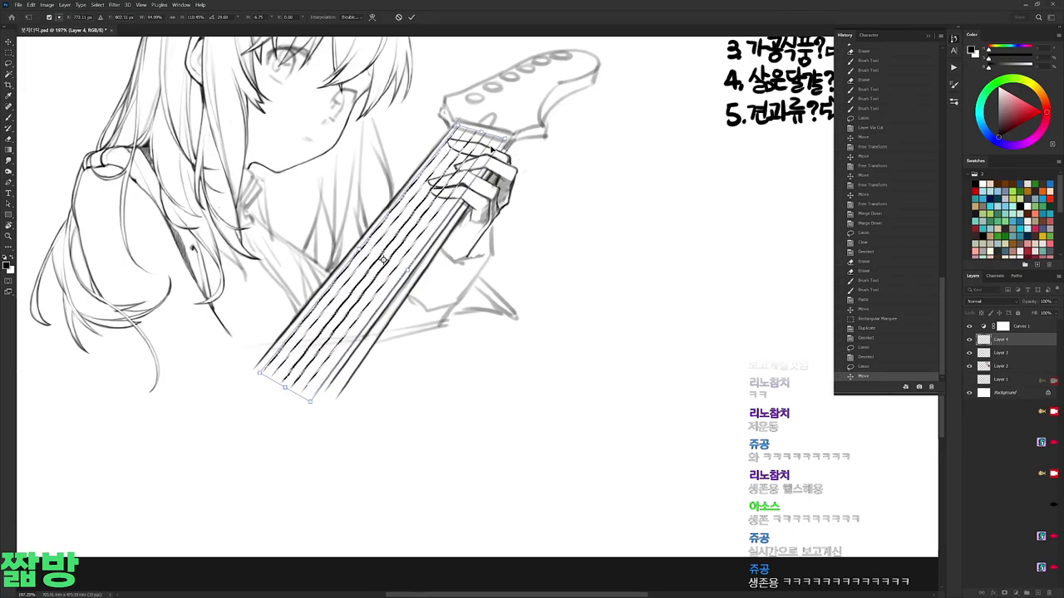
{"action": "key", "text": "Return"}
{"action": "scroll", "coordinate": [657, 191], "scroll_direction": "up", "scroll_amount": 5}
{"action": "key", "text": "ctrl+d"}
Step: Erase the string segments that run over the fingers of the fretting hand and touch up the lines
{"action": "key", "text": "b"}
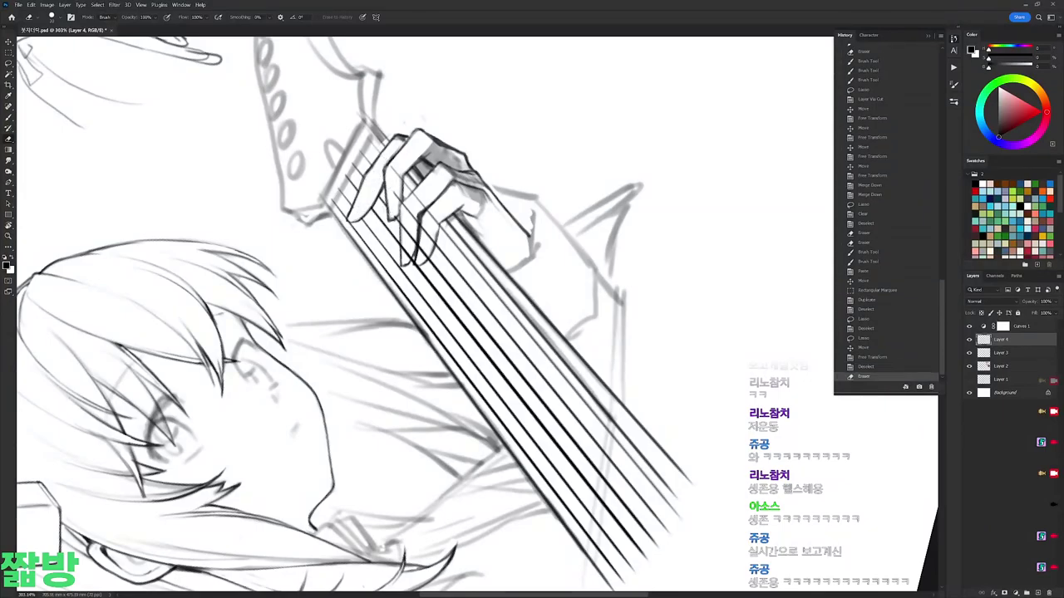
{"action": "left_click_drag", "start_coordinate": [401, 224], "coordinate": [406, 251]}
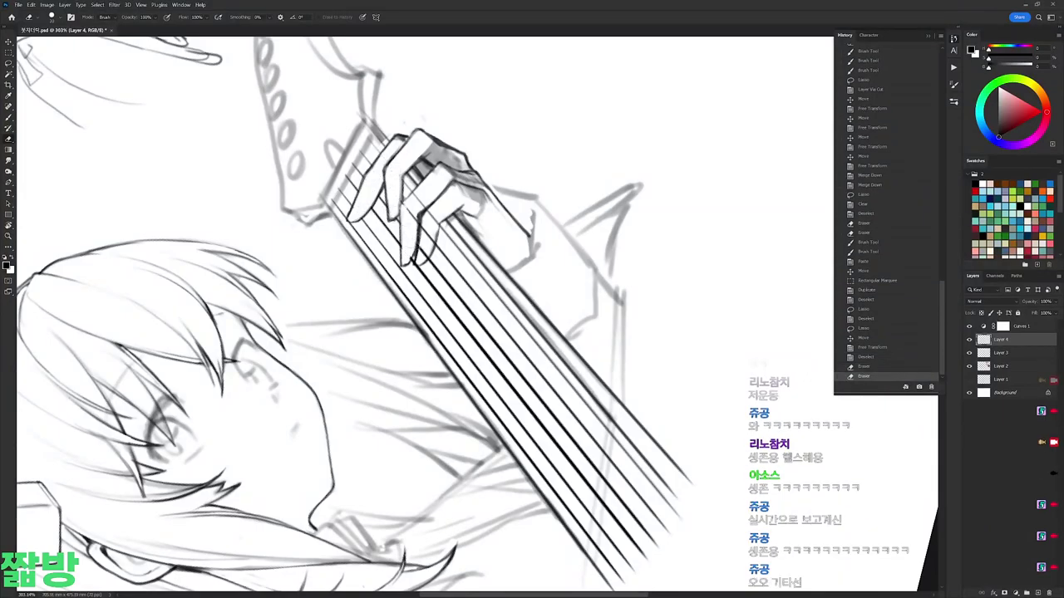
{"action": "left_click_drag", "start_coordinate": [402, 198], "coordinate": [411, 211]}
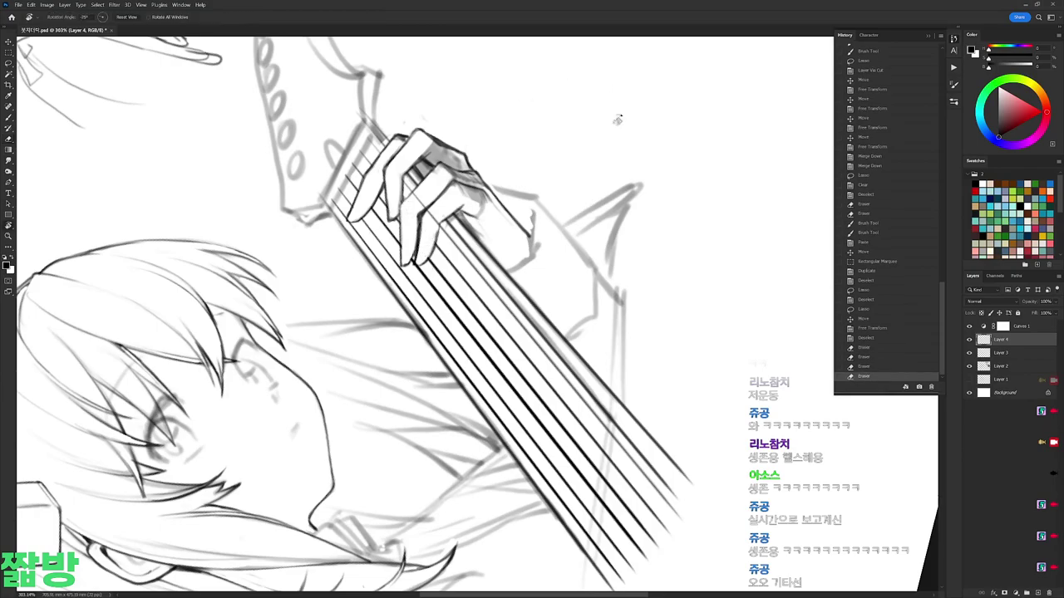
{"action": "left_click_drag", "start_coordinate": [498, 250], "coordinate": [433, 349]}
{"action": "key", "text": "ctrl+0"}
{"action": "scroll", "coordinate": [415, 249], "scroll_direction": "up", "scroll_amount": 3}
{"action": "key", "text": "b"}
{"action": "left_click", "coordinate": [873, 415]}
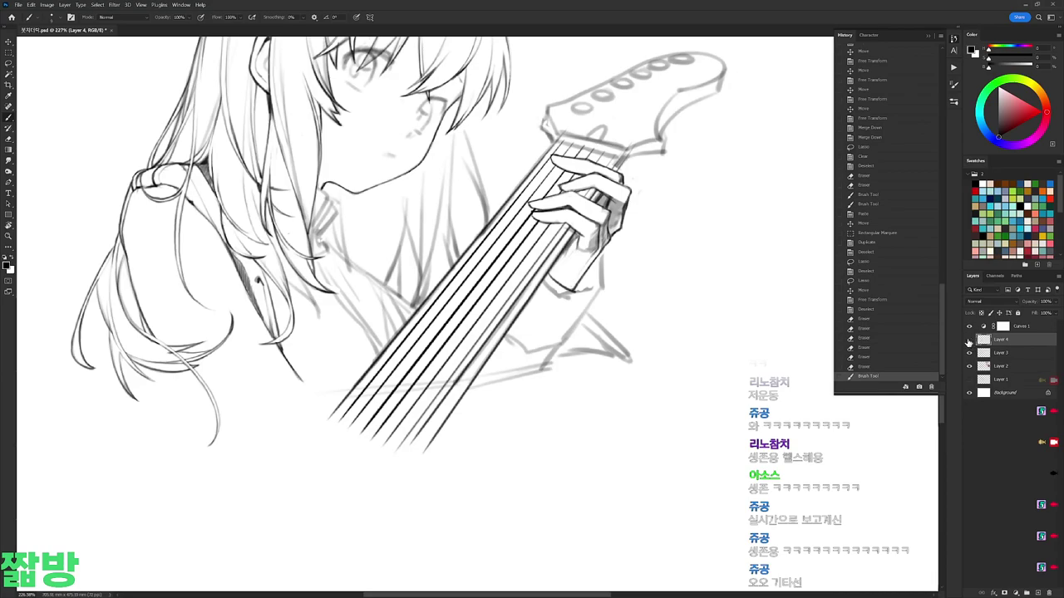
Step: Merge the string and neck layers down into Layer 2 and erase stray marks around the wrist and the neck's lower edge
{"action": "key", "text": "ctrl+e"}
{"action": "key", "text": "e"}
{"action": "left_click", "coordinate": [570, 290]}
{"action": "key", "text": "ctrl+e"}
{"action": "left_click_drag", "start_coordinate": [558, 293], "coordinate": [554, 287]}
{"action": "mouse_move", "coordinate": [499, 312]}
{"action": "left_mouse_down"}
{"action": "mouse_move", "coordinate": [508, 334]}
{"action": "mouse_move", "coordinate": [473, 366]}
{"action": "left_mouse_up"}
{"action": "left_click_drag", "start_coordinate": [478, 349], "coordinate": [457, 382]}
{"action": "left_click_drag", "start_coordinate": [523, 291], "coordinate": [498, 326]}
{"action": "scroll", "coordinate": [582, 191], "scroll_direction": "down", "scroll_amount": 5}
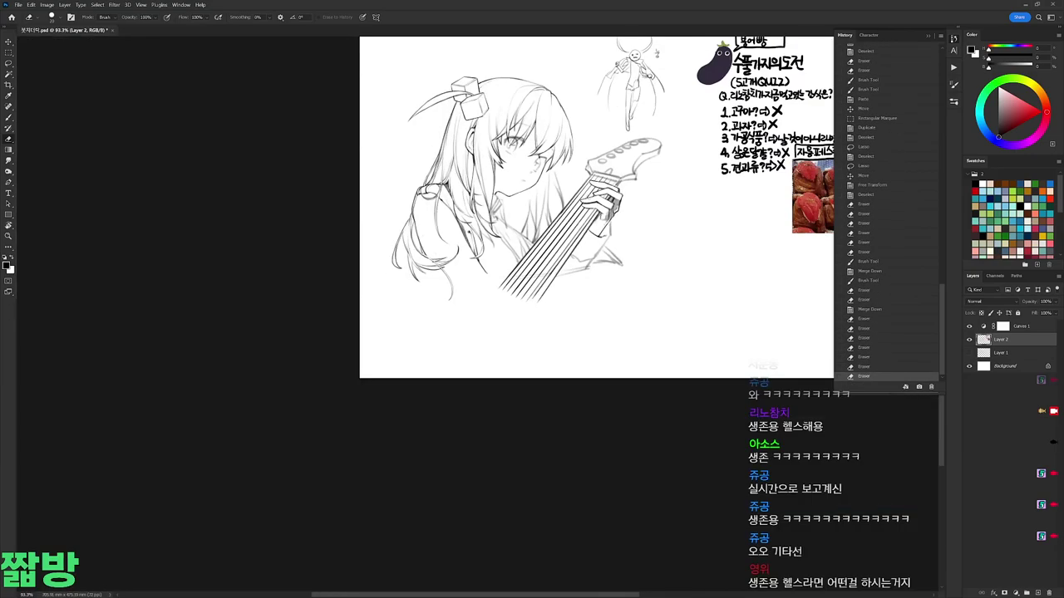
Step: Ink the guitar nut across the strings where the neck meets the headstock, and clean up its lines
{"action": "scroll", "coordinate": [615, 173], "scroll_direction": "up", "scroll_amount": 3}
{"action": "key", "text": "b"}
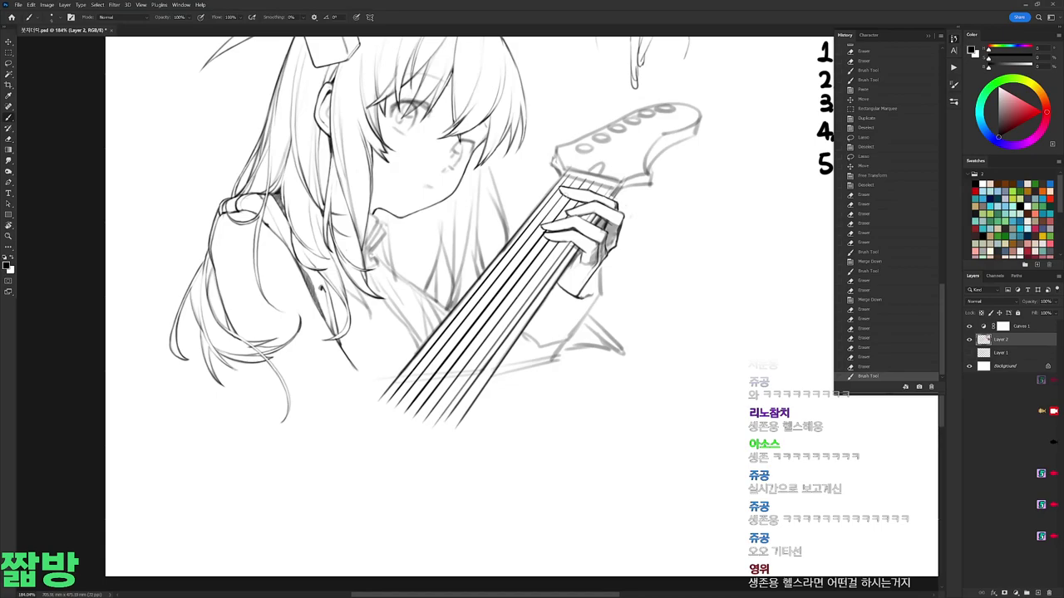
{"action": "key", "text": "e"}
{"action": "scroll", "coordinate": [614, 200], "scroll_direction": "up", "scroll_amount": 2}
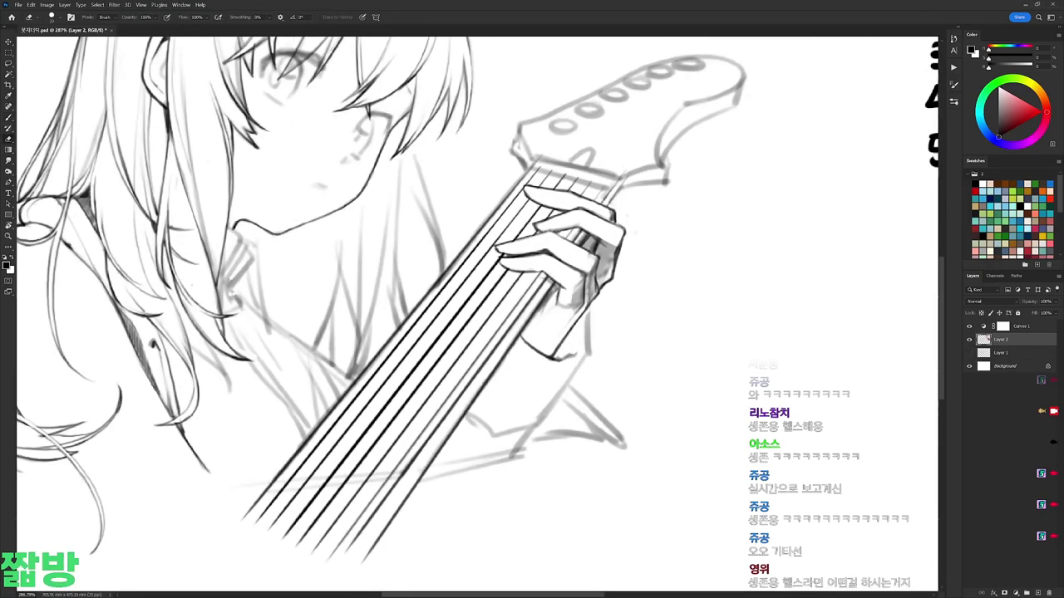
{"action": "left_click_drag", "start_coordinate": [582, 182], "coordinate": [715, 333]}
{"action": "key", "text": "b"}
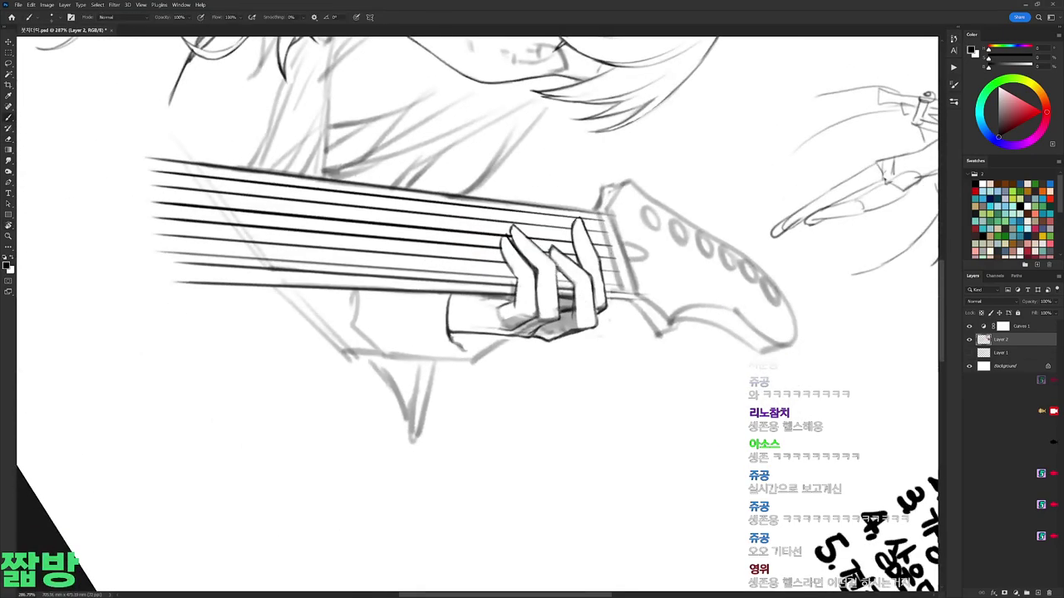
{"action": "key", "text": "b"}
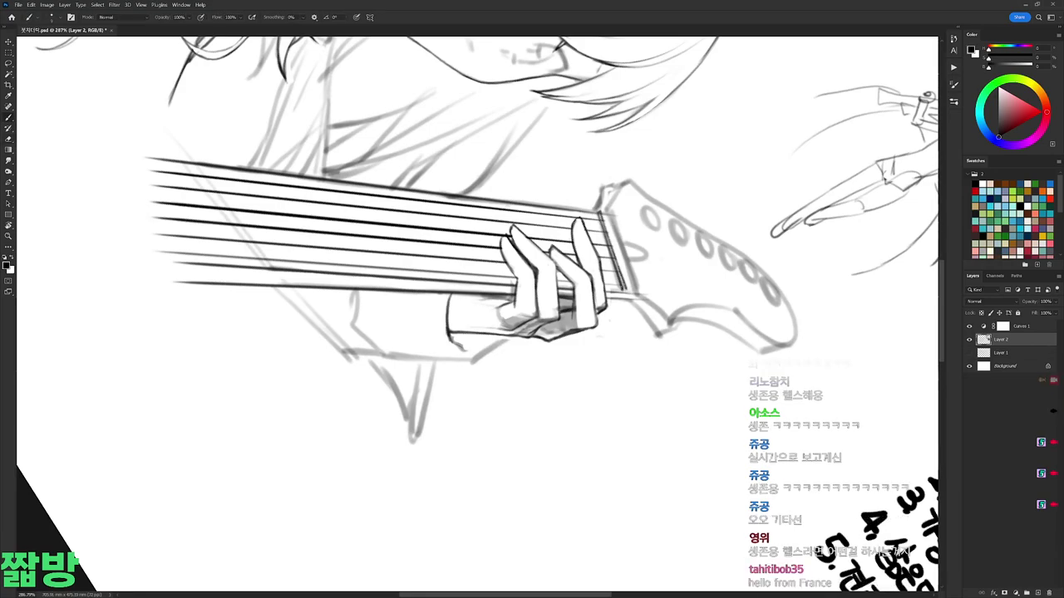
{"action": "key", "text": "e"}
{"action": "left_click_drag", "start_coordinate": [715, 332], "coordinate": [582, 183]}
{"action": "key", "text": "b"}
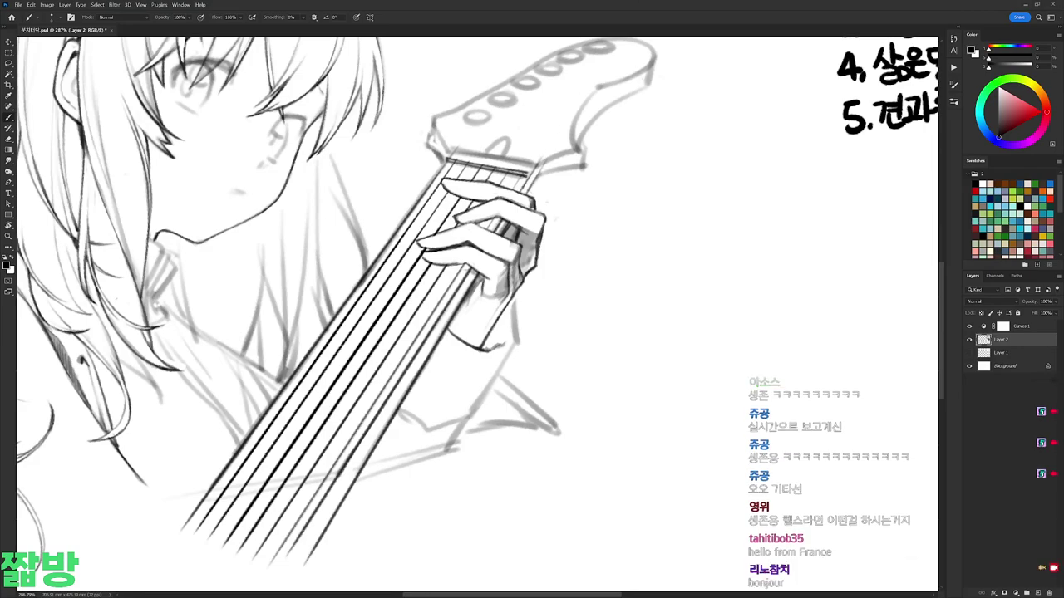
{"action": "left_click_drag", "start_coordinate": [477, 304], "coordinate": [494, 265]}
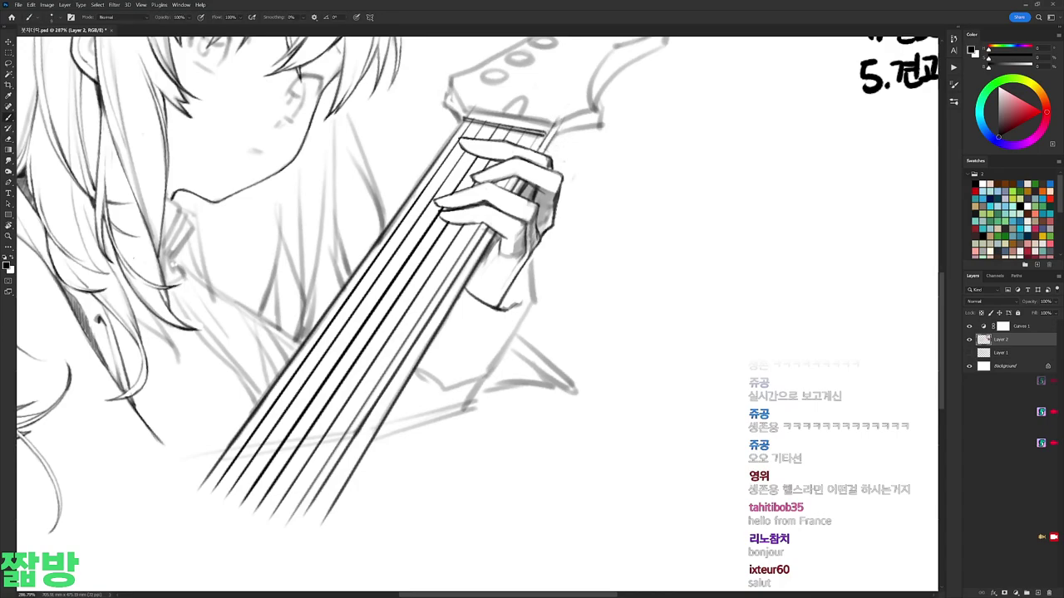
{"action": "key", "text": "r"}
{"action": "left_click_drag", "start_coordinate": [684, 102], "coordinate": [641, 139]}
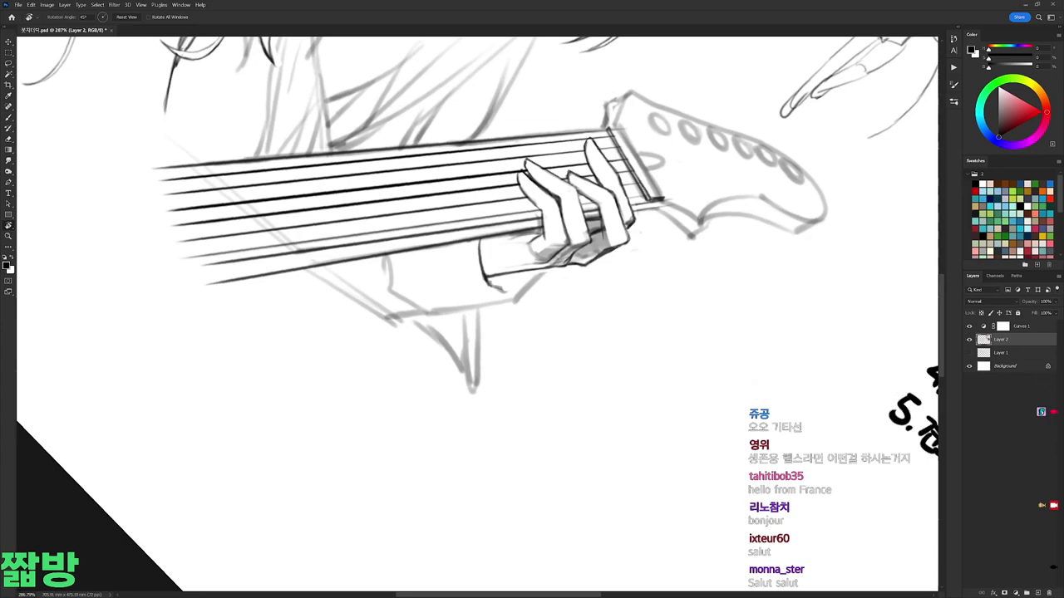
Step: Ink the nut where the guitar neck meets the headstock, cleaning up its outline with the eraser
{"action": "left_click_drag", "start_coordinate": [642, 140], "coordinate": [679, 184]}
{"action": "key", "text": "b"}
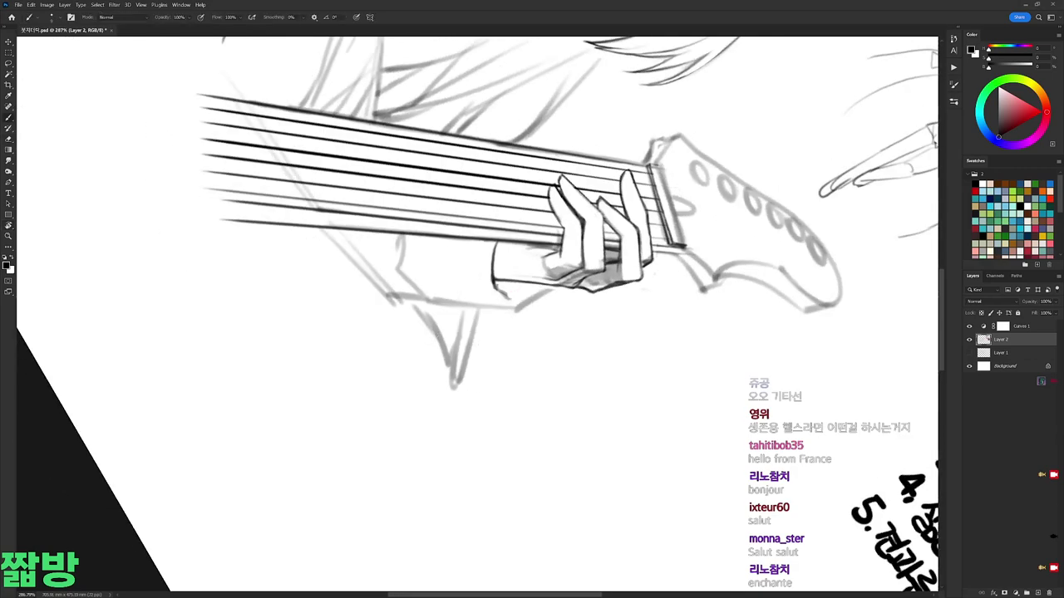
{"action": "key", "text": "b"}
{"action": "key", "text": "e"}
{"action": "key", "text": "r"}
{"action": "mouse_move", "coordinate": [773, 306]}
{"action": "left_mouse_down"}
{"action": "mouse_move", "coordinate": [735, 168]}
{"action": "mouse_move", "coordinate": [644, 70]}
{"action": "mouse_move", "coordinate": [736, 168]}
{"action": "mouse_move", "coordinate": [723, 103]}
{"action": "mouse_move", "coordinate": [674, 216]}
{"action": "left_mouse_up"}
{"action": "key", "text": "e"}
{"action": "key", "text": "b"}
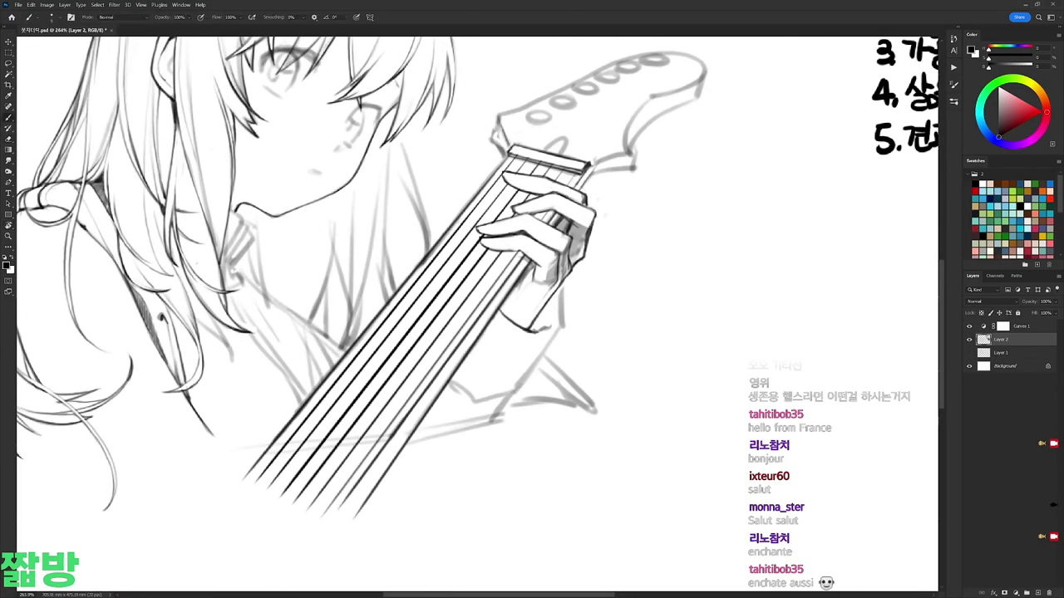
Step: Ink the short base edge of the headstock beside the nut over the rough sketch
{"action": "key", "text": "e"}
{"action": "key", "text": "b"}
{"action": "key", "text": "e"}
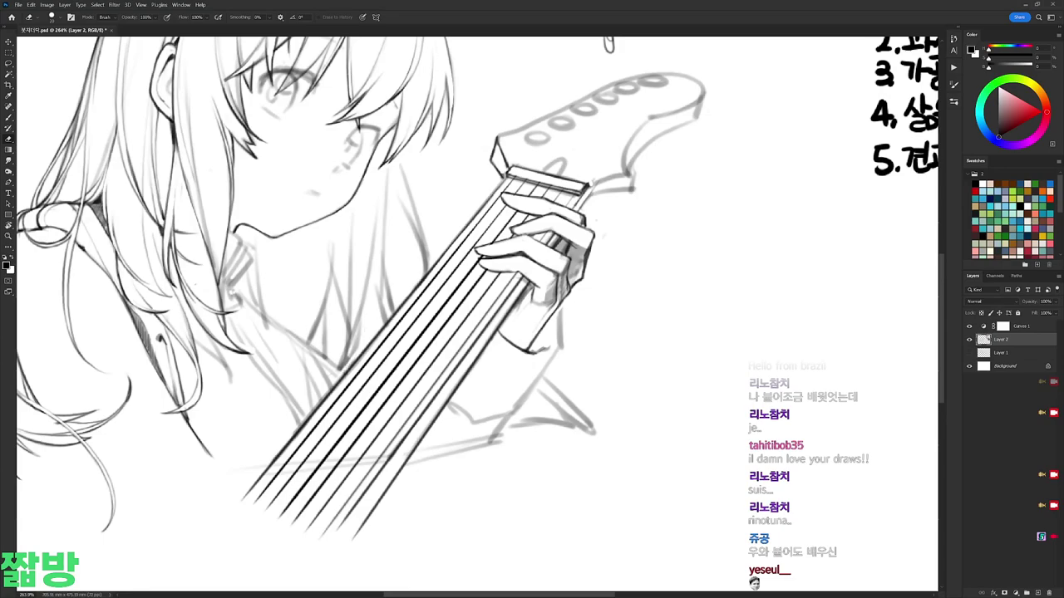
Step: Erase stray and overly heavy parts of the string lines along the guitar neck
{"action": "left_click_drag", "start_coordinate": [608, 44], "coordinate": [499, 250]}
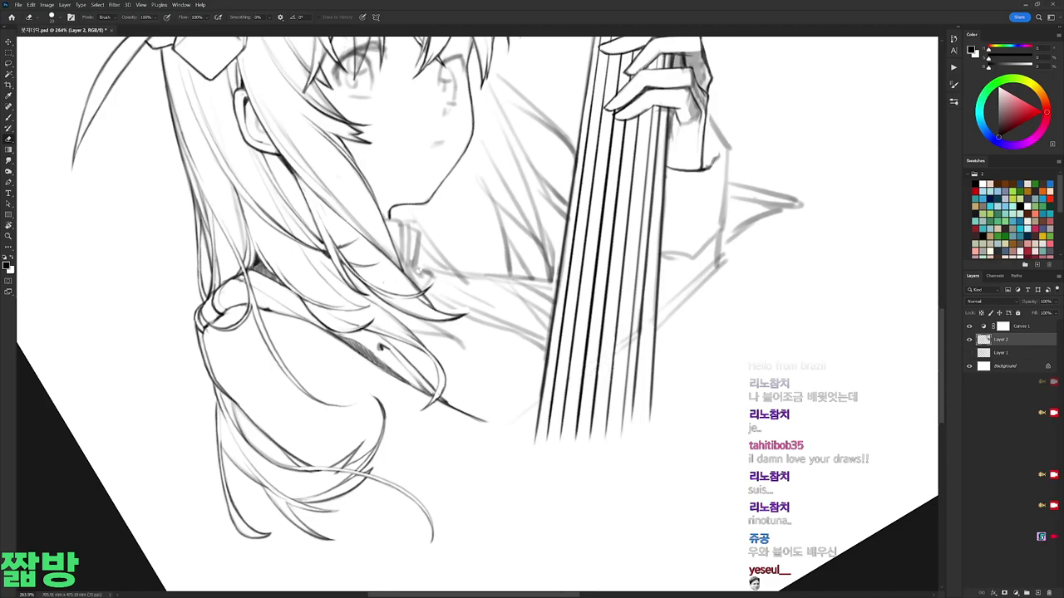
{"action": "left_click_drag", "start_coordinate": [498, 316], "coordinate": [549, 291]}
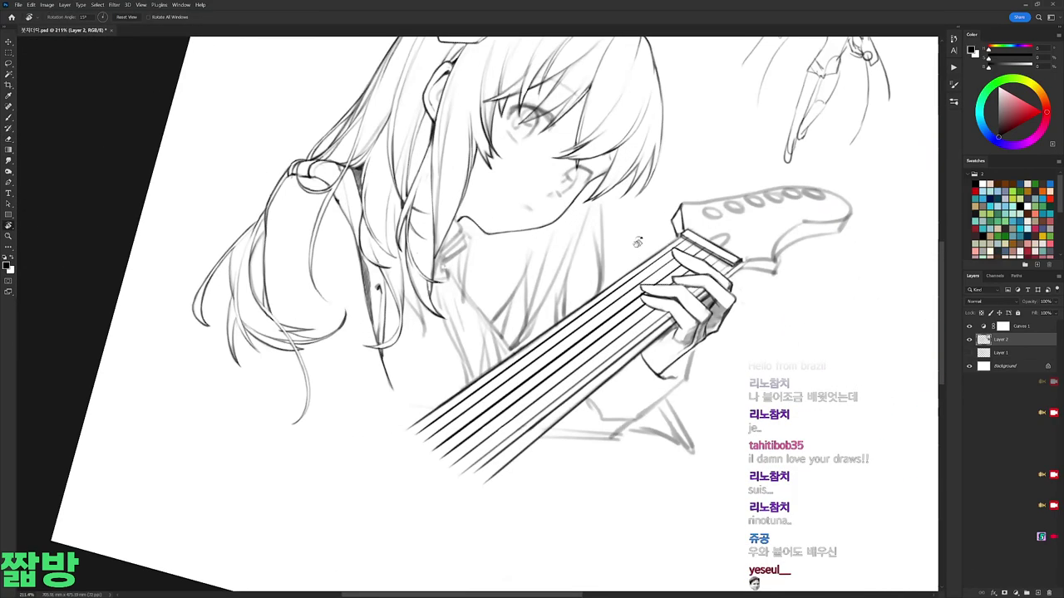
{"action": "right_click", "coordinate": [657, 326]}
{"action": "key", "text": "Escape"}
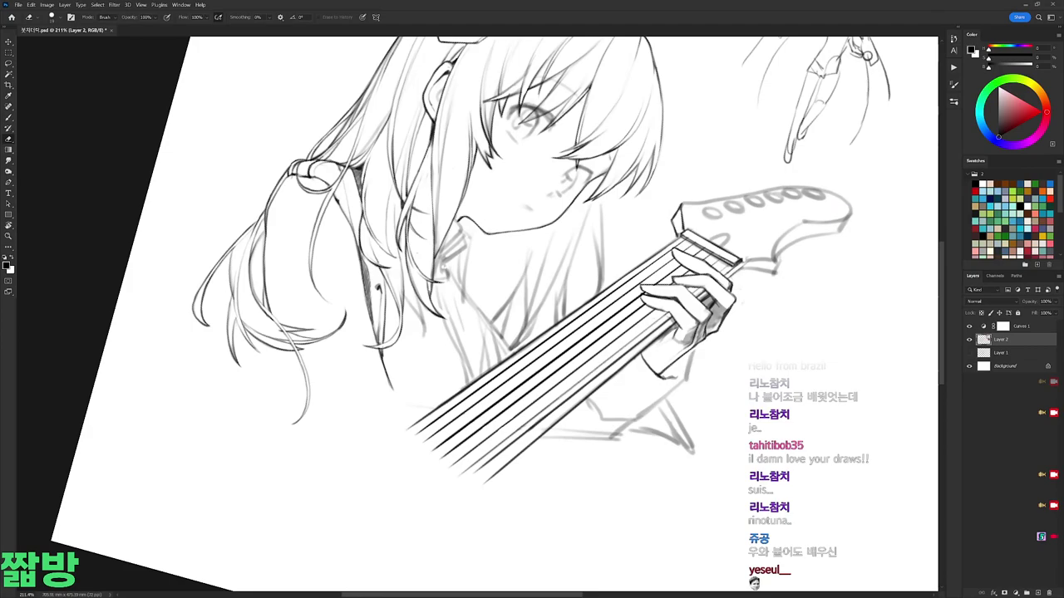
{"action": "key", "text": "r"}
{"action": "left_click_drag", "start_coordinate": [645, 316], "coordinate": [580, 182]}
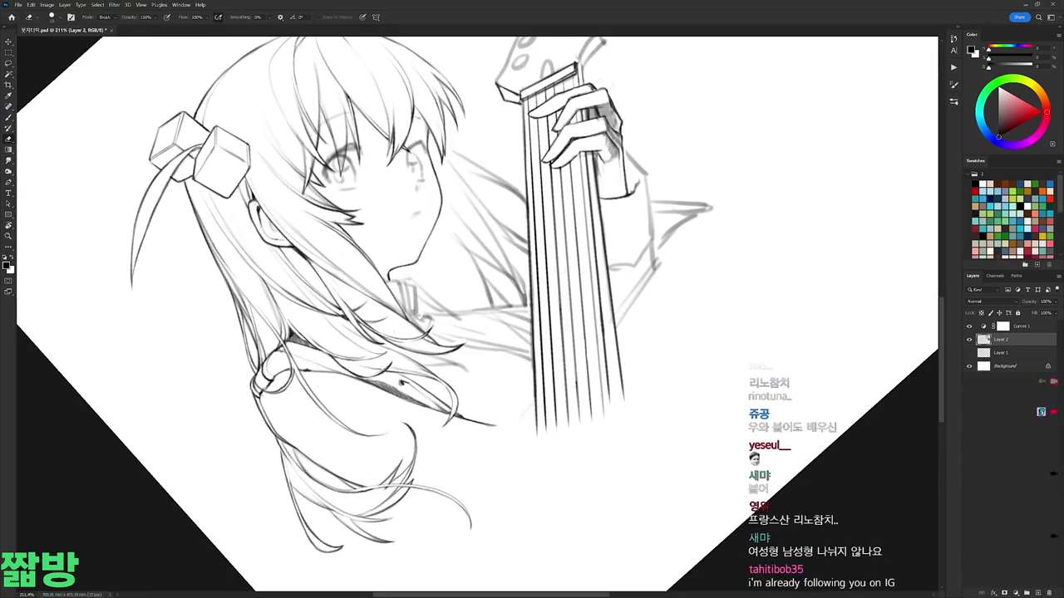
Step: Start retracing the string line beside the neck edge nearest the girl's face with the brush
{"action": "key", "text": "b"}
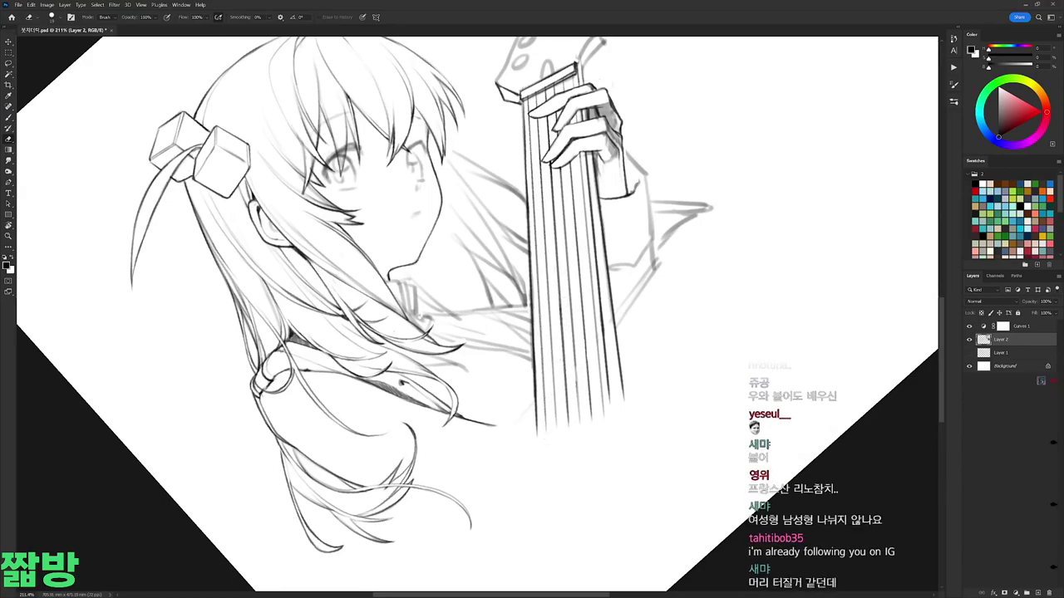
{"action": "scroll", "coordinate": [546, 133], "scroll_direction": "up", "scroll_amount": 1}
{"action": "right_click", "coordinate": [545, 133]}
{"action": "key", "text": "Escape"}
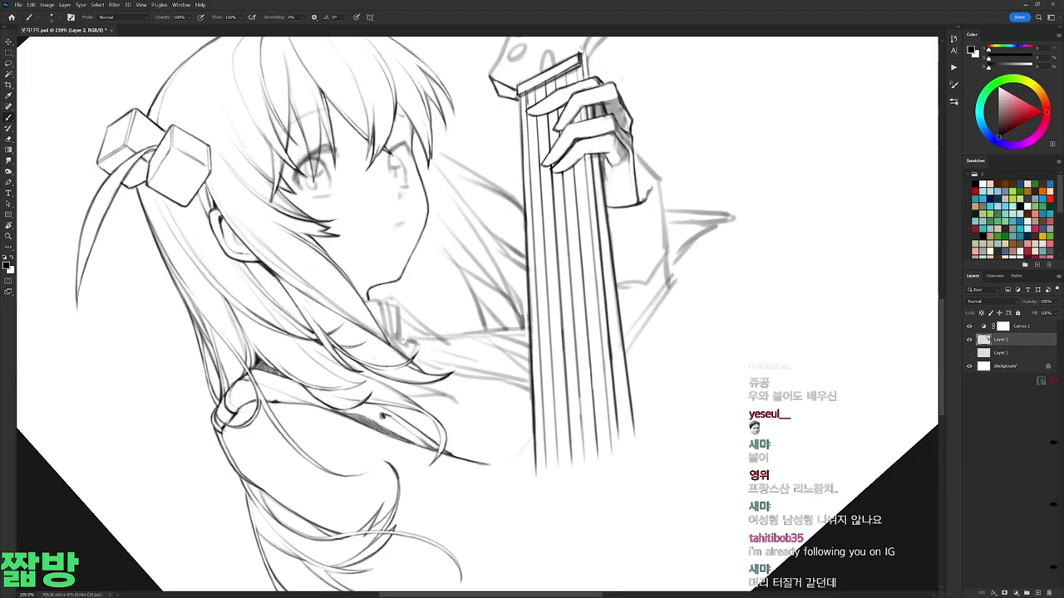
{"action": "scroll", "coordinate": [532, 142], "scroll_direction": "down", "scroll_amount": 1}
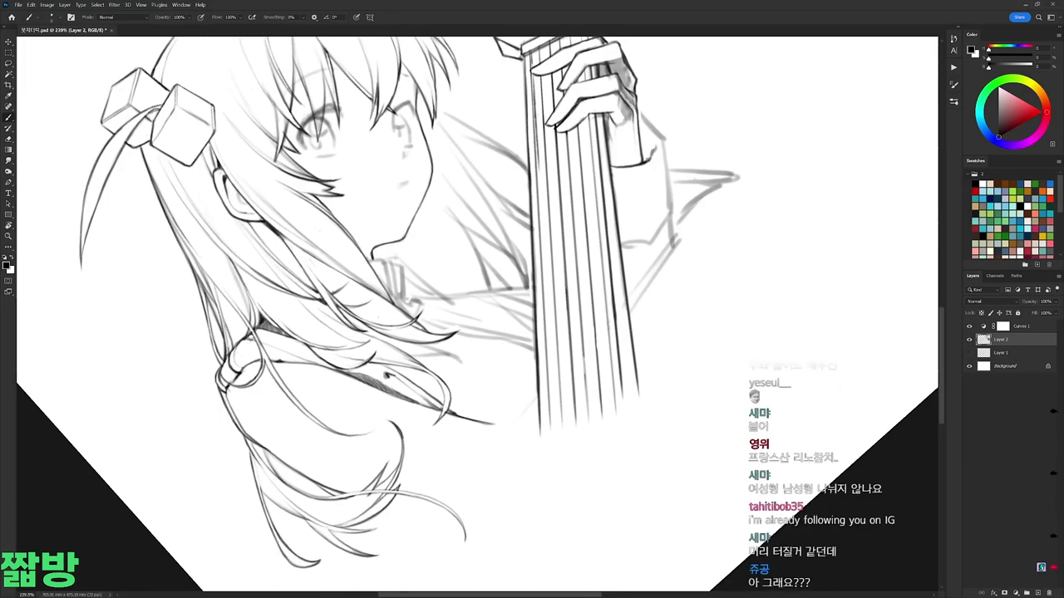
{"action": "scroll", "coordinate": [537, 145], "scroll_direction": "down", "scroll_amount": 1}
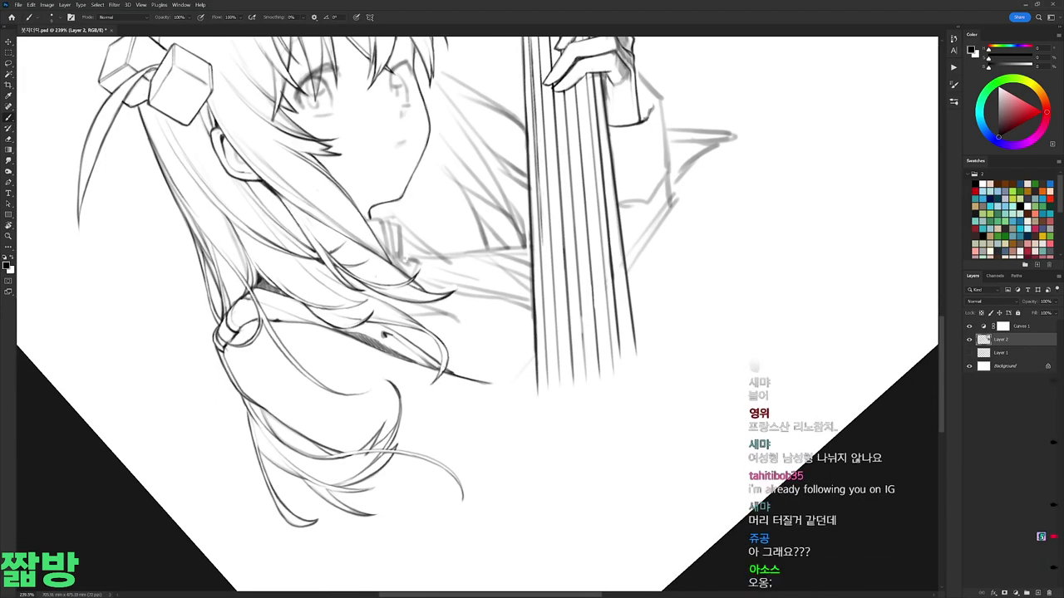
{"action": "left_click_drag", "start_coordinate": [544, 242], "coordinate": [549, 376]}
{"action": "scroll", "coordinate": [550, 376], "scroll_direction": "up", "scroll_amount": 1}
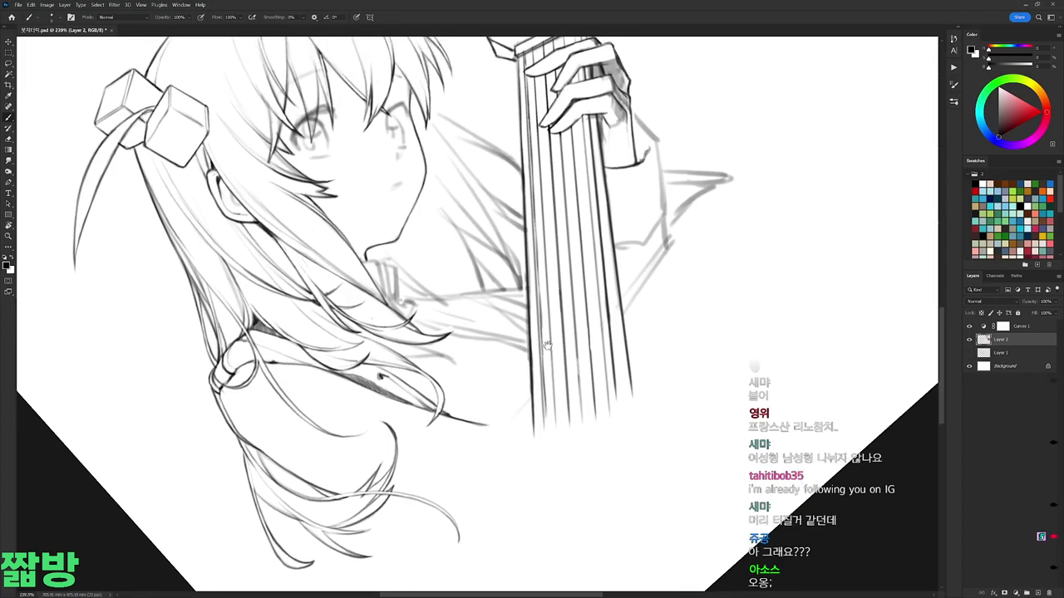
{"action": "scroll", "coordinate": [677, 280], "scroll_direction": "up", "scroll_amount": 2}
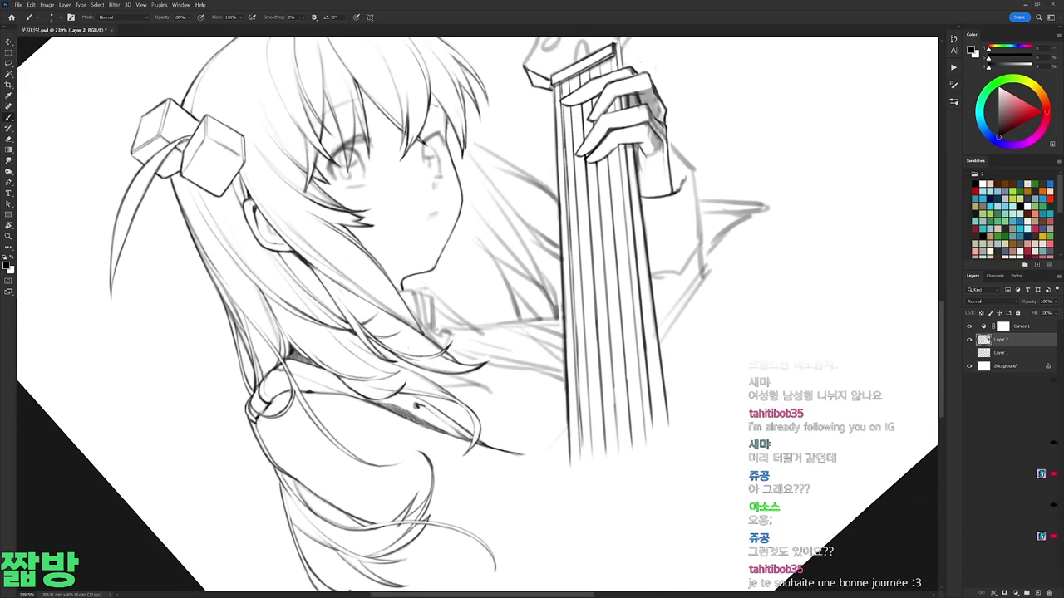
Step: Draw the outermost string full length beside the neck edge nearest the face, trimming it near the hand
{"action": "scroll", "coordinate": [477, 314], "scroll_direction": "up", "scroll_amount": 1}
{"action": "left_click_drag", "start_coordinate": [570, 119], "coordinate": [573, 168]}
{"action": "left_click_drag", "start_coordinate": [568, 89], "coordinate": [591, 469]}
{"action": "key", "text": "e"}
{"action": "left_click_drag", "start_coordinate": [585, 180], "coordinate": [586, 213]}
{"action": "key", "text": "b"}
Step: Build up the outermost string with short overlapping strokes from the nut to the open end of the neck
{"action": "left_click_drag", "start_coordinate": [577, 165], "coordinate": [588, 171]}
{"action": "left_click_drag", "start_coordinate": [580, 120], "coordinate": [585, 155]}
{"action": "left_click_drag", "start_coordinate": [577, 83], "coordinate": [583, 102]}
{"action": "left_click_drag", "start_coordinate": [582, 173], "coordinate": [589, 204]}
{"action": "left_click_drag", "start_coordinate": [587, 183], "coordinate": [591, 248]}
{"action": "left_click_drag", "start_coordinate": [589, 238], "coordinate": [595, 311]}
{"action": "mouse_move", "coordinate": [592, 304]}
{"action": "left_mouse_down"}
{"action": "mouse_move", "coordinate": [602, 472]}
{"action": "mouse_move", "coordinate": [603, 427]}
{"action": "mouse_move", "coordinate": [602, 455]}
{"action": "left_mouse_up"}
{"action": "key", "text": "e"}
{"action": "key", "text": "b"}
{"action": "left_click_drag", "start_coordinate": [597, 357], "coordinate": [600, 423]}
{"action": "key", "text": "e"}
Step: Redraw the remaining string lines along the guitar neck from the fretting hand to the open end
{"action": "left_click_drag", "start_coordinate": [498, 333], "coordinate": [582, 208]}
{"action": "right_click", "coordinate": [661, 259]}
{"action": "key", "text": "Escape"}
{"action": "key", "text": "b"}
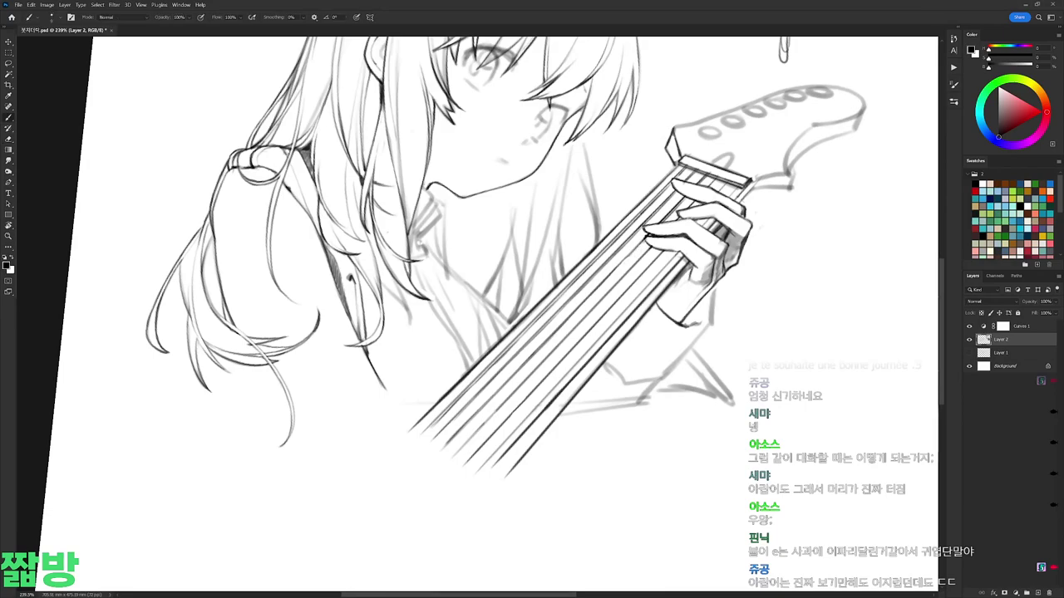
{"action": "left_click_drag", "start_coordinate": [593, 294], "coordinate": [630, 211]}
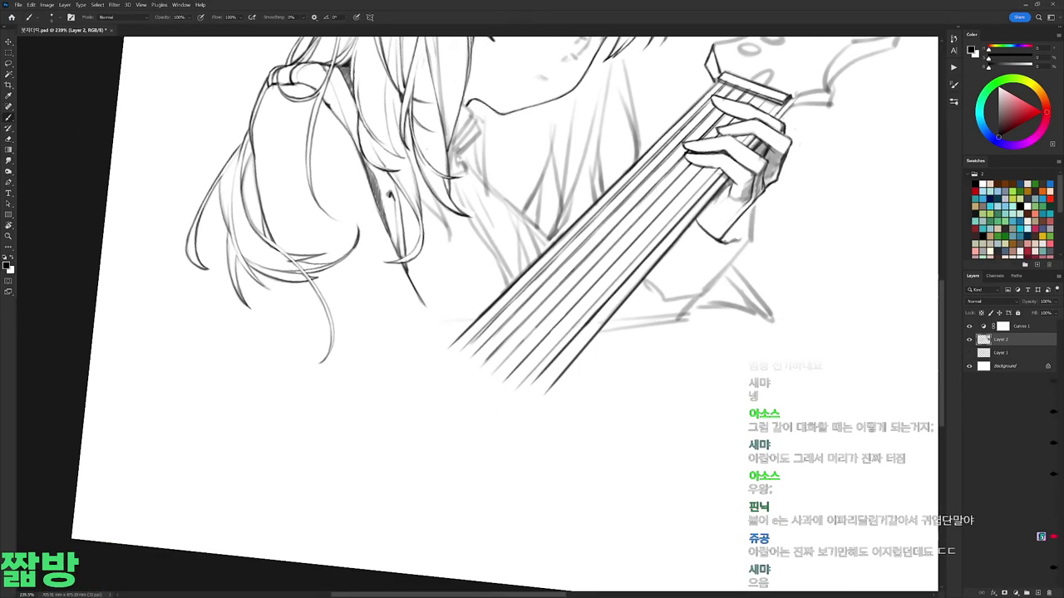
{"action": "key", "text": "r"}
{"action": "left_click_drag", "start_coordinate": [731, 278], "coordinate": [633, 108]}
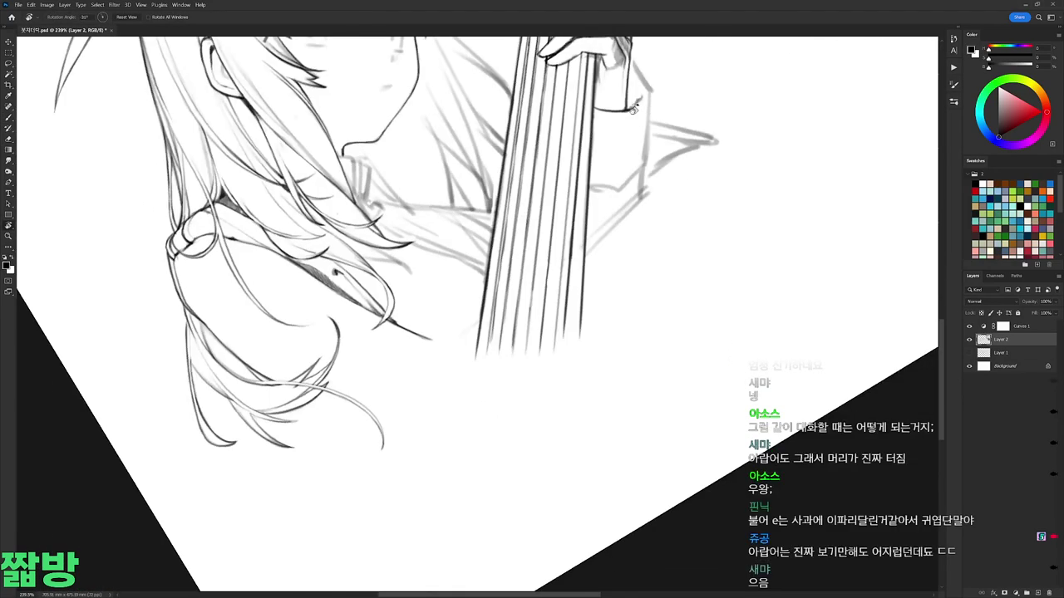
{"action": "mouse_move", "coordinate": [732, 306]}
{"action": "left_mouse_down"}
{"action": "mouse_move", "coordinate": [737, 315]}
{"action": "mouse_move", "coordinate": [674, 199]}
{"action": "mouse_move", "coordinate": [507, 188]}
{"action": "left_mouse_up"}
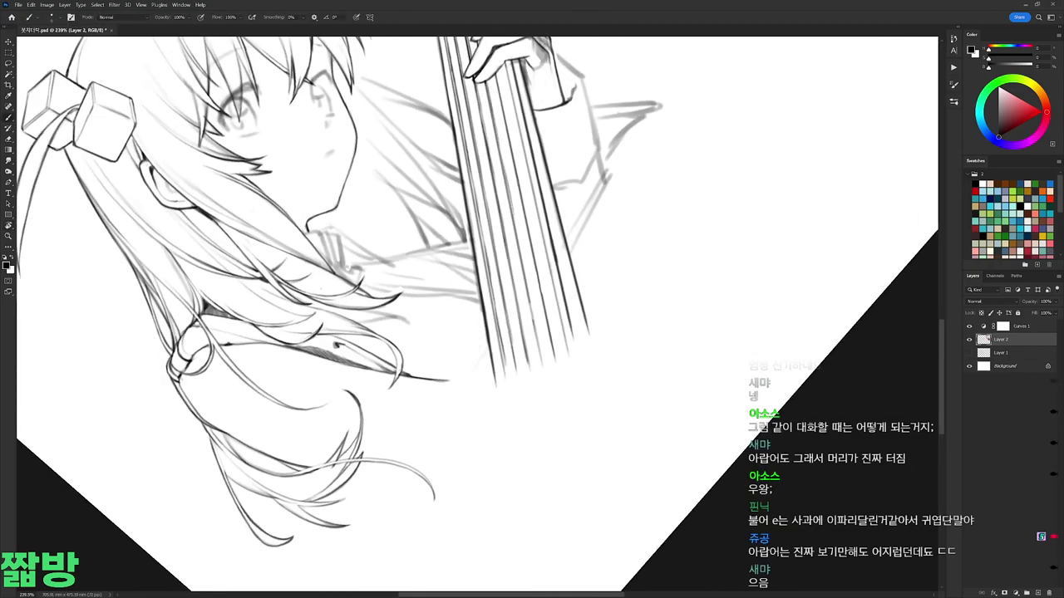
{"action": "left_click_drag", "start_coordinate": [494, 71], "coordinate": [556, 364]}
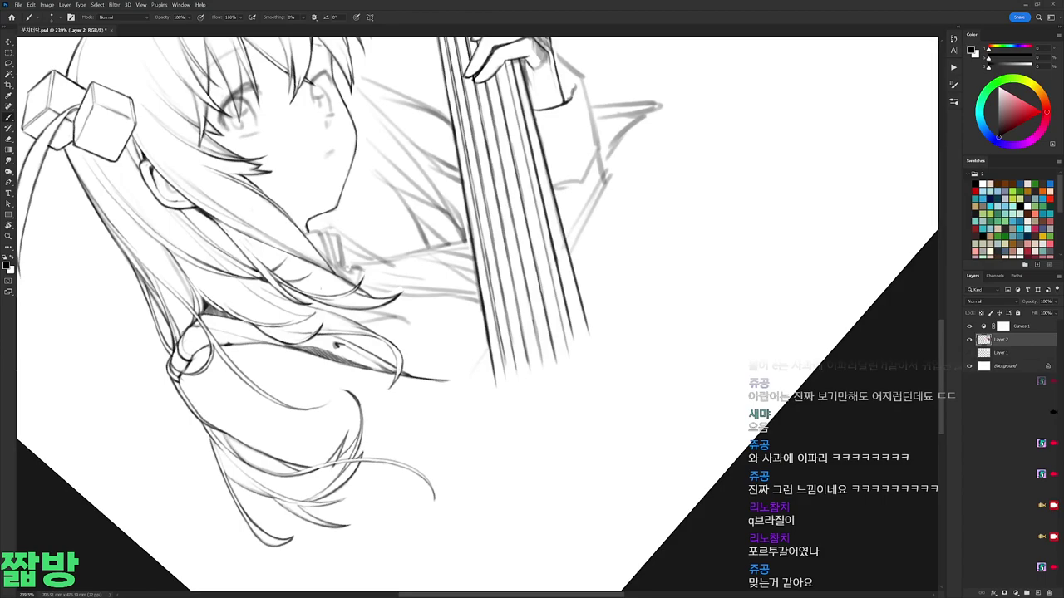
Step: Hatch a shadow along the neck's outer edge just below the fretting hand
{"action": "scroll", "coordinate": [478, 316], "scroll_direction": "up", "scroll_amount": 2}
{"action": "left_click_drag", "start_coordinate": [521, 121], "coordinate": [582, 137]}
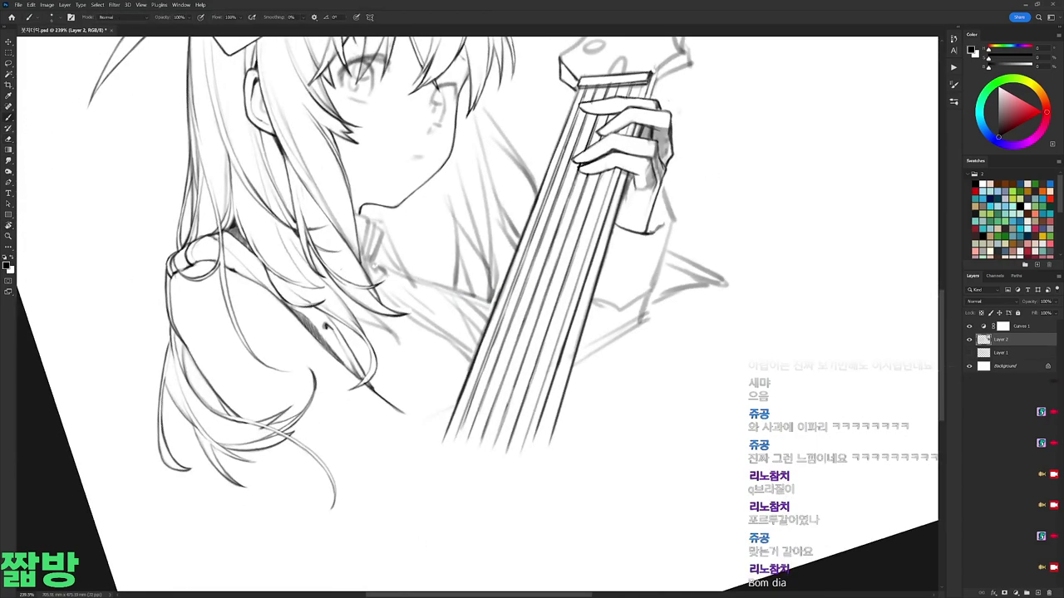
{"action": "left_click_drag", "start_coordinate": [748, 233], "coordinate": [790, 252]}
{"action": "scroll", "coordinate": [591, 449], "scroll_direction": "up", "scroll_amount": 3}
{"action": "key", "text": "b"}
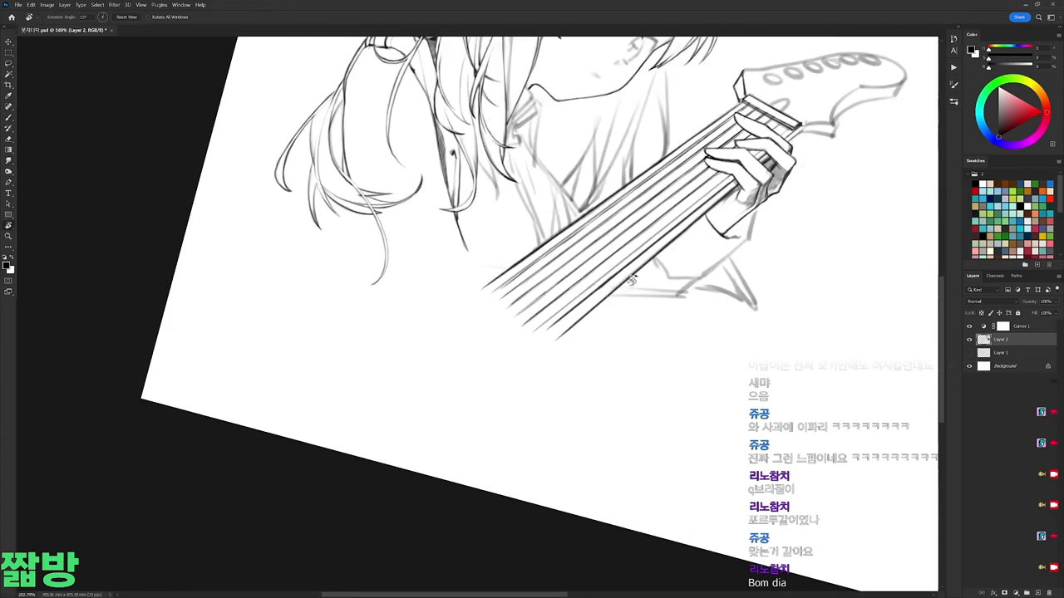
{"action": "right_click", "coordinate": [645, 261]}
{"action": "key", "text": "Escape"}
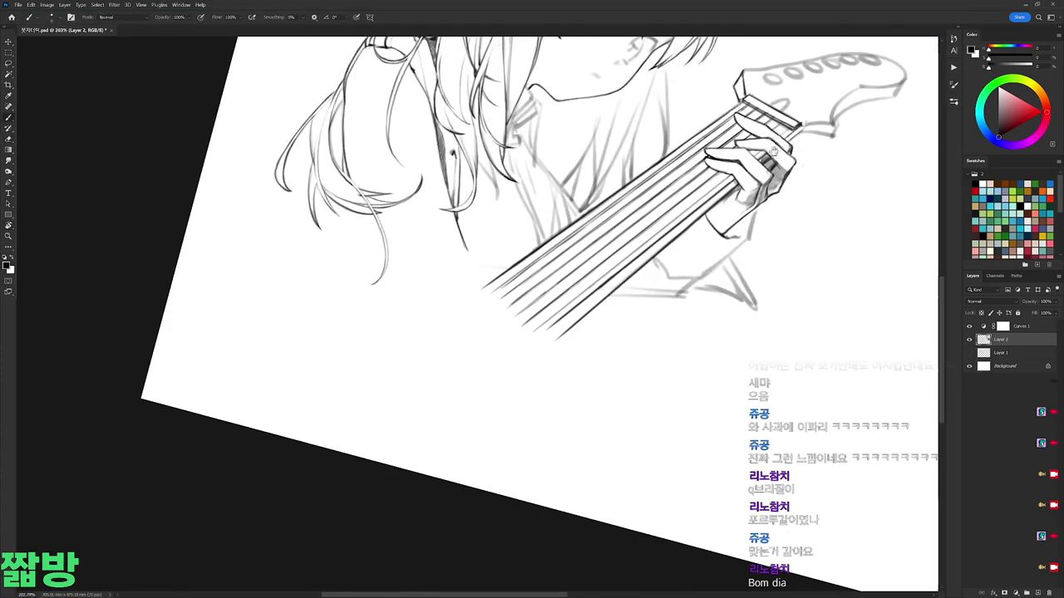
{"action": "left_click_drag", "start_coordinate": [764, 158], "coordinate": [736, 198]}
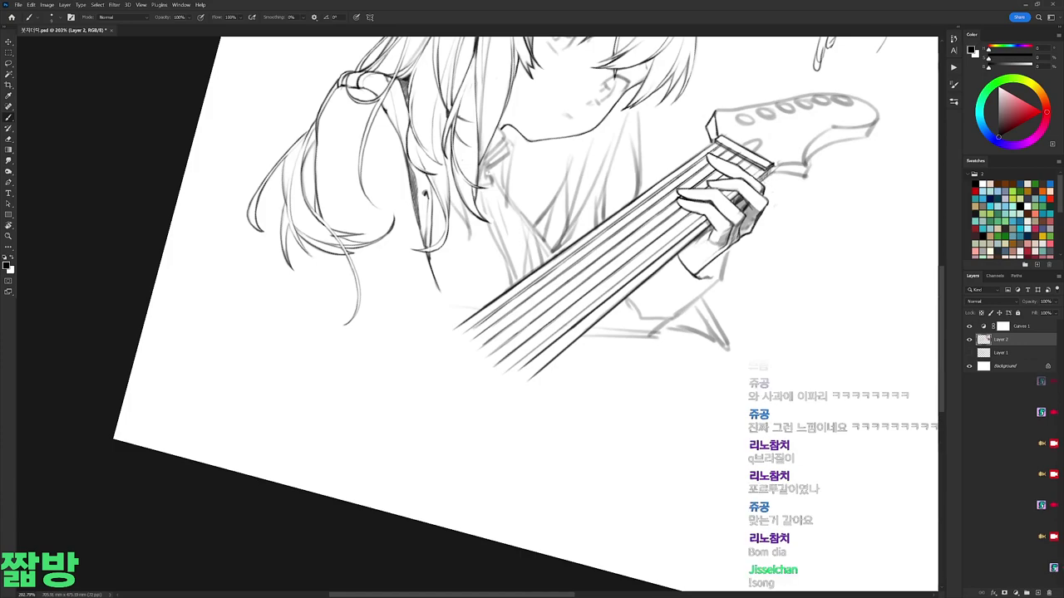
{"action": "left_click_drag", "start_coordinate": [766, 223], "coordinate": [758, 231]}
{"action": "left_click_drag", "start_coordinate": [518, 541], "coordinate": [534, 495]}
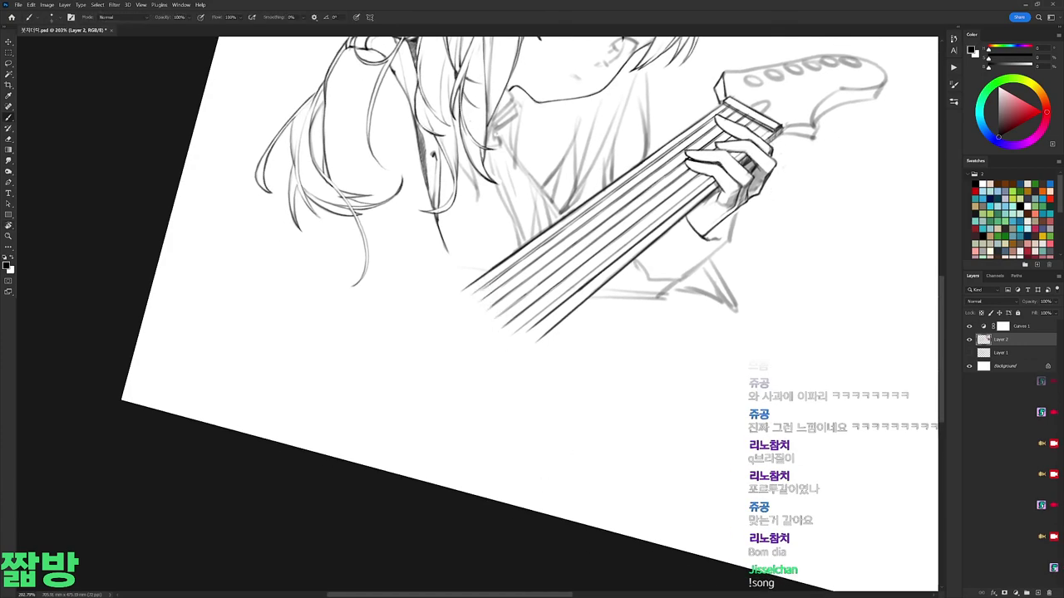
{"action": "left_click_drag", "start_coordinate": [698, 204], "coordinate": [740, 76]}
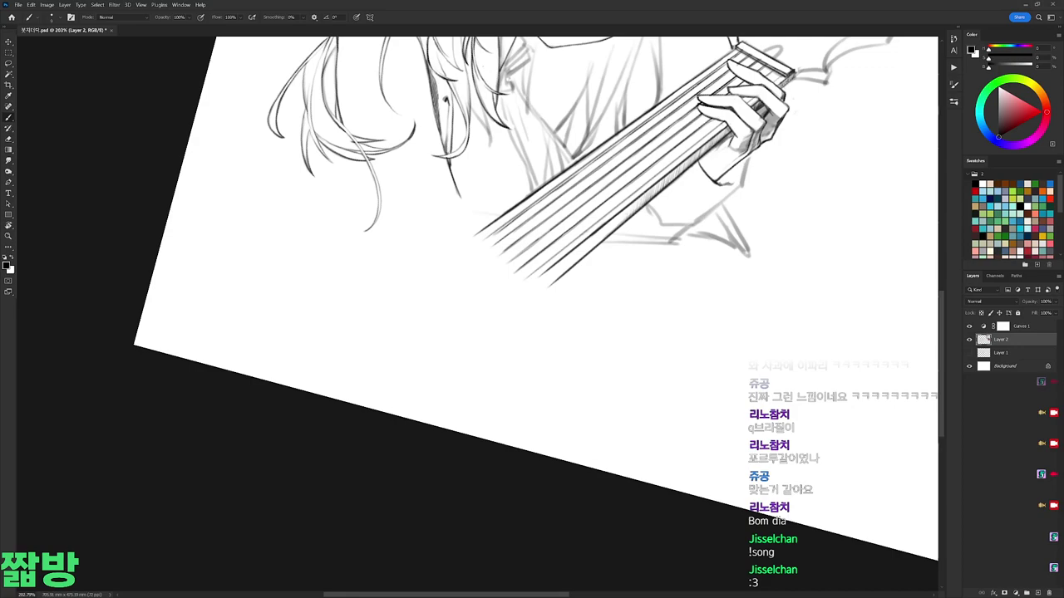
Step: Extend the hatched shadow along the neck's outer edge toward its open end
{"action": "left_click_drag", "start_coordinate": [606, 234], "coordinate": [540, 299]}
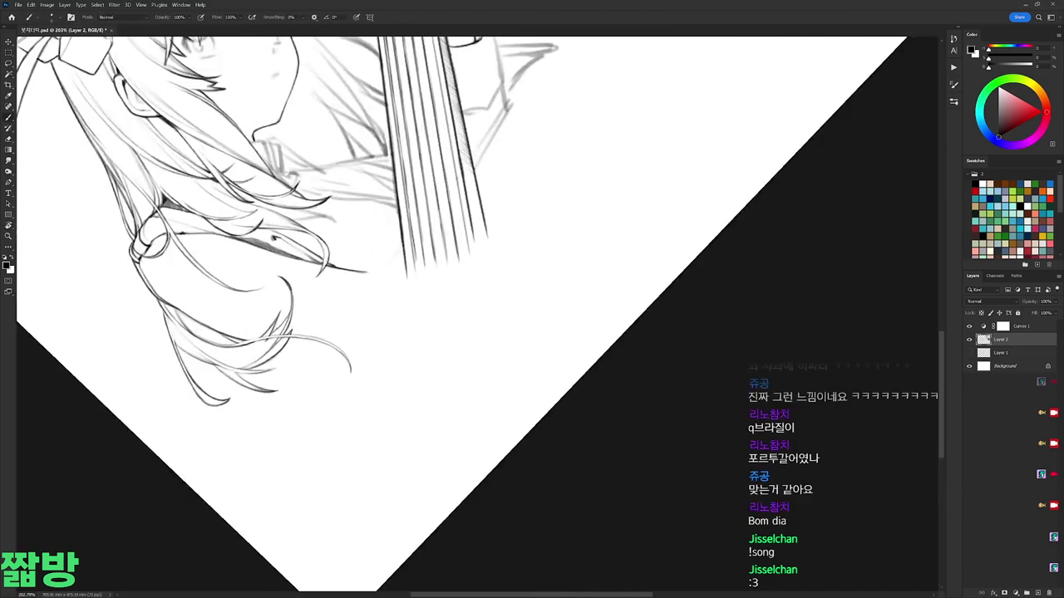
{"action": "left_click_drag", "start_coordinate": [483, 190], "coordinate": [491, 244]}
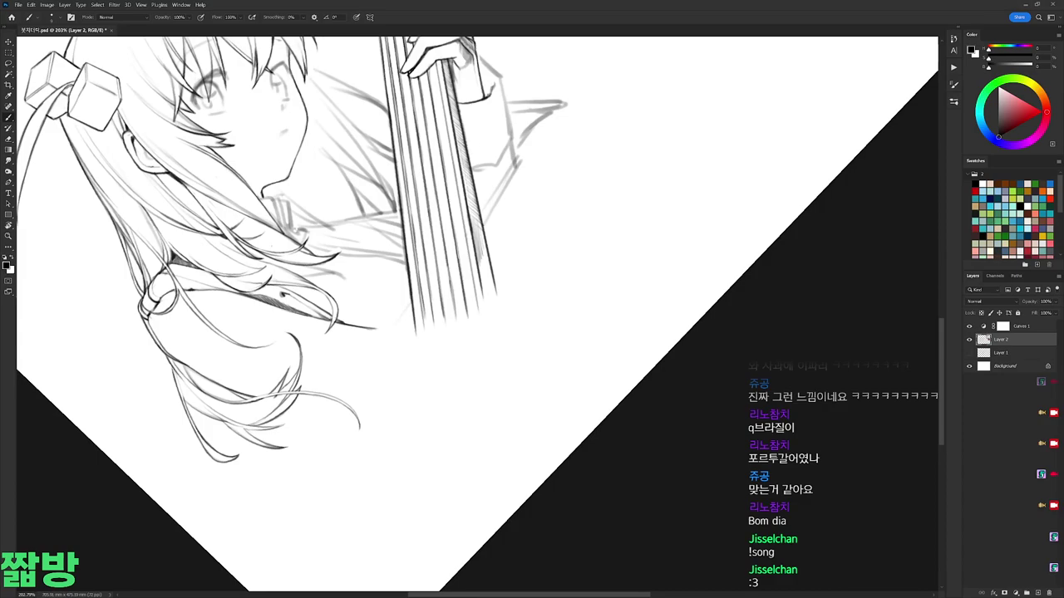
{"action": "left_click_drag", "start_coordinate": [470, 200], "coordinate": [601, 296]}
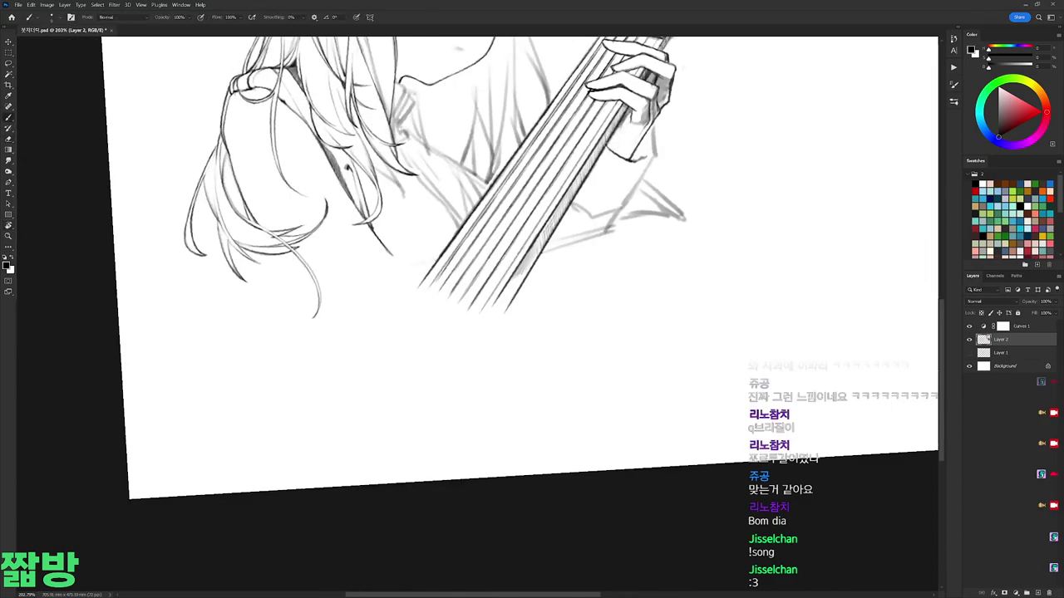
Step: Ink the sleeve cuff around the fretting hand's wrist and fill it with ribbed knit lines
{"action": "mouse_move", "coordinate": [654, 123]}
{"action": "left_mouse_down"}
{"action": "mouse_move", "coordinate": [653, 156]}
{"action": "mouse_move", "coordinate": [633, 186]}
{"action": "left_mouse_up"}
{"action": "left_click_drag", "start_coordinate": [532, 250], "coordinate": [615, 325]}
{"action": "key", "text": "b"}
{"action": "mouse_move", "coordinate": [555, 234]}
{"action": "left_mouse_down"}
{"action": "mouse_move", "coordinate": [554, 279]}
{"action": "mouse_move", "coordinate": [574, 291]}
{"action": "mouse_move", "coordinate": [557, 273]}
{"action": "mouse_move", "coordinate": [555, 234]}
{"action": "left_mouse_up"}
{"action": "key", "text": "e"}
{"action": "key", "text": "b"}
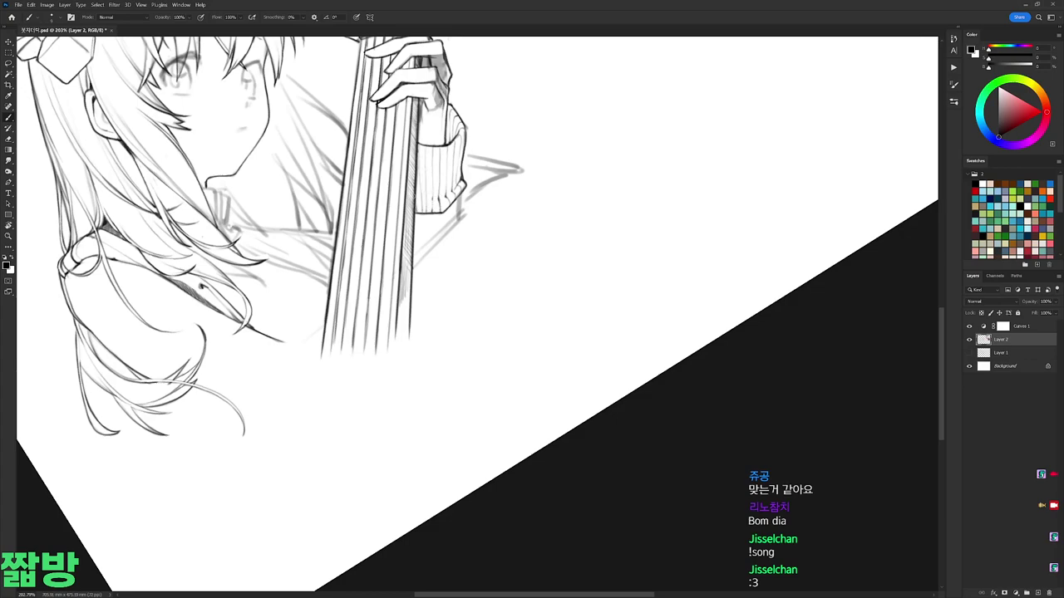
{"action": "key", "text": "r"}
{"action": "left_click_drag", "start_coordinate": [666, 207], "coordinate": [684, 245]}
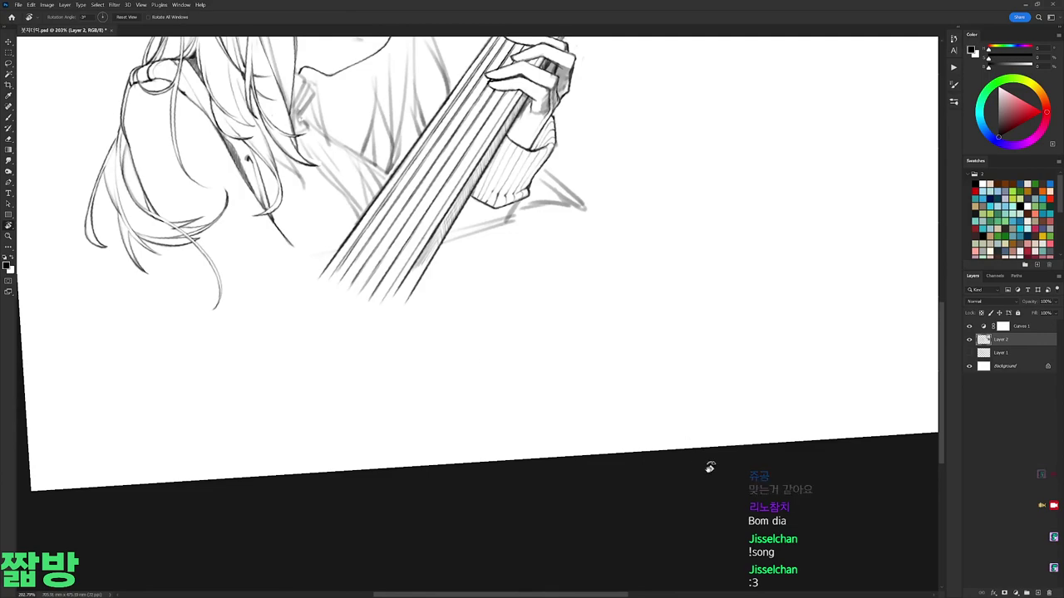
{"action": "left_click_drag", "start_coordinate": [591, 145], "coordinate": [589, 176]}
{"action": "key", "text": "b"}
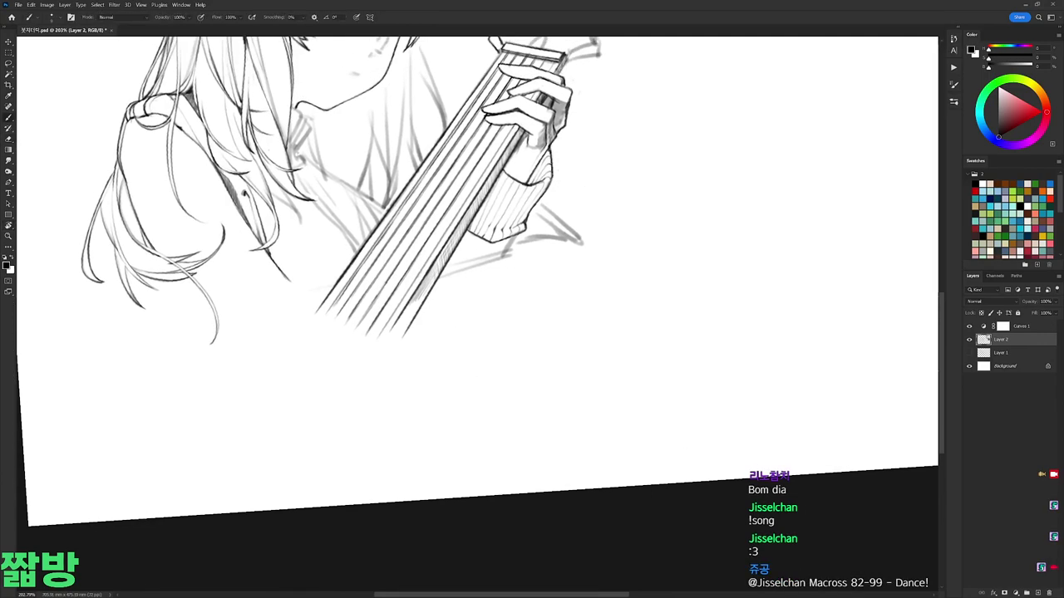
{"action": "scroll", "coordinate": [587, 131], "scroll_direction": "up", "scroll_amount": 2}
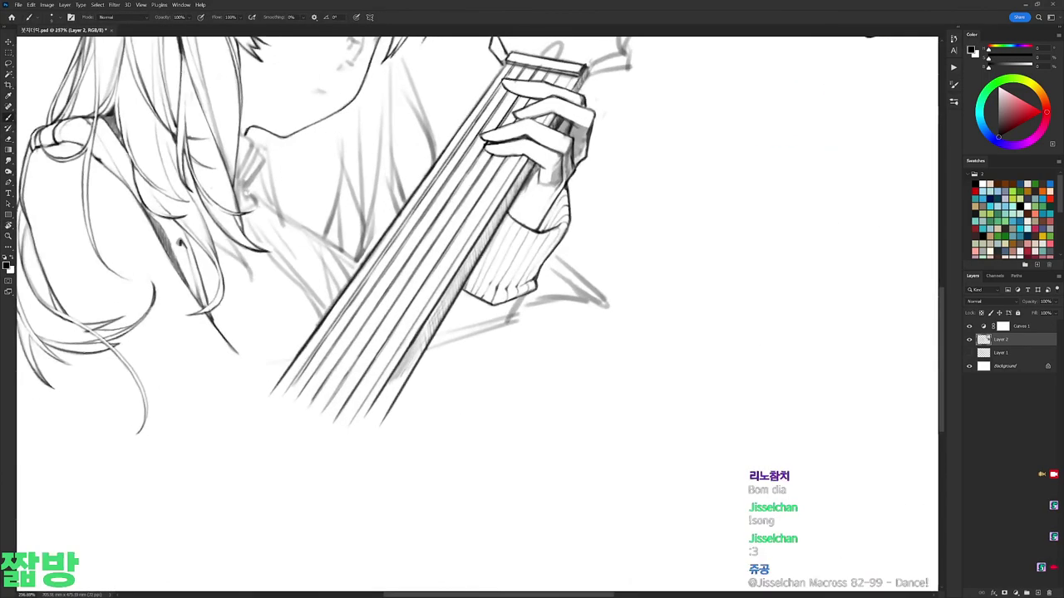
{"action": "key", "text": "r"}
{"action": "left_click_drag", "start_coordinate": [568, 141], "coordinate": [596, 103]}
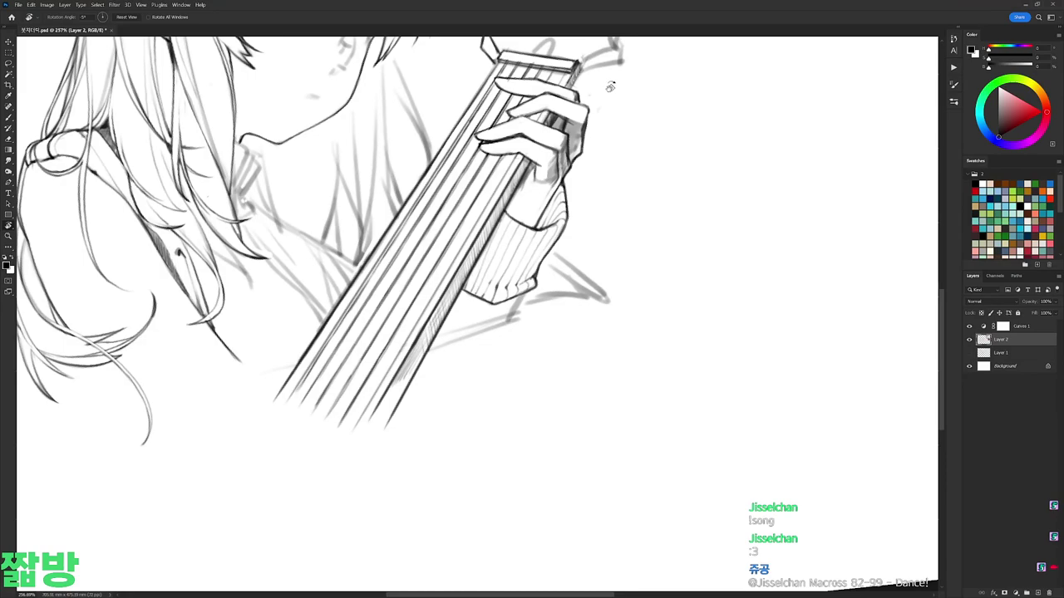
{"action": "key", "text": "b"}
{"action": "right_click", "coordinate": [610, 86]}
{"action": "key", "text": "Escape"}
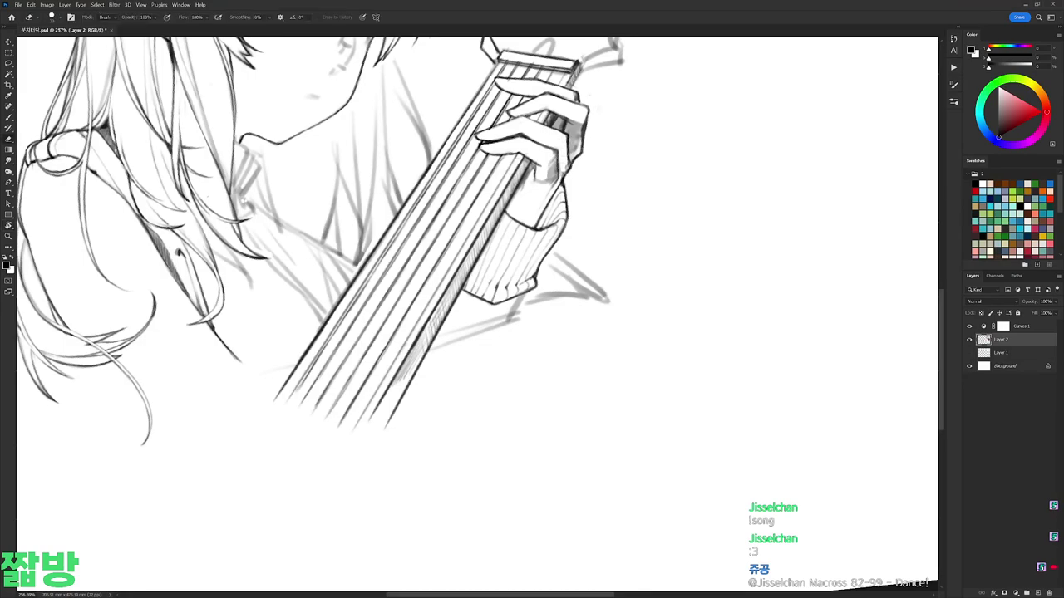
Step: Touch up the line work between the fingers of the fretting hand
{"action": "key", "text": "b"}
{"action": "left_click_drag", "start_coordinate": [581, 182], "coordinate": [449, 474]}
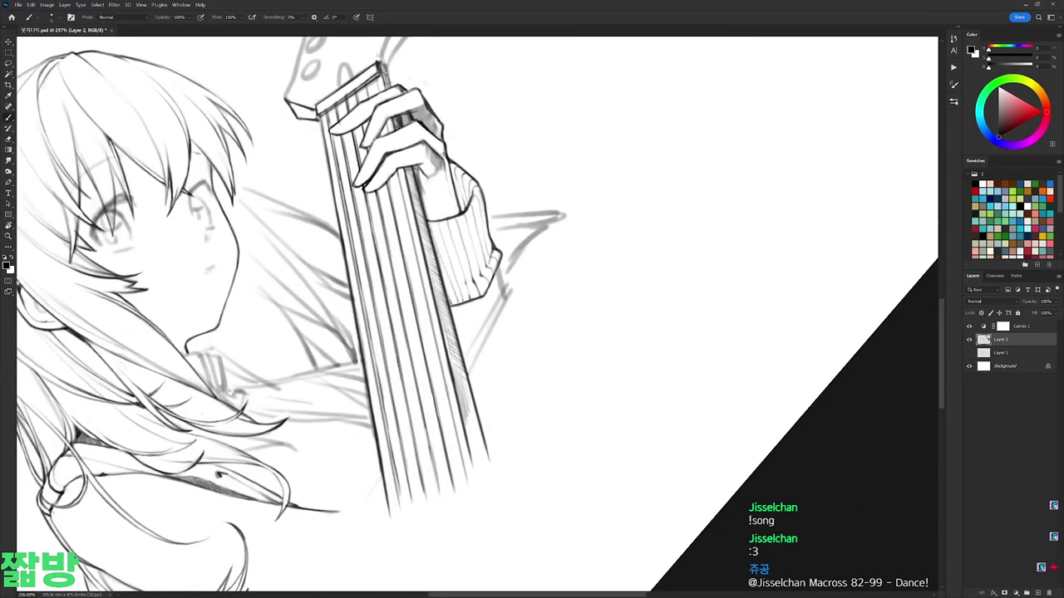
{"action": "mouse_move", "coordinate": [418, 123]}
{"action": "left_mouse_down"}
{"action": "mouse_move", "coordinate": [433, 142]}
{"action": "mouse_move", "coordinate": [423, 127]}
{"action": "left_mouse_up"}
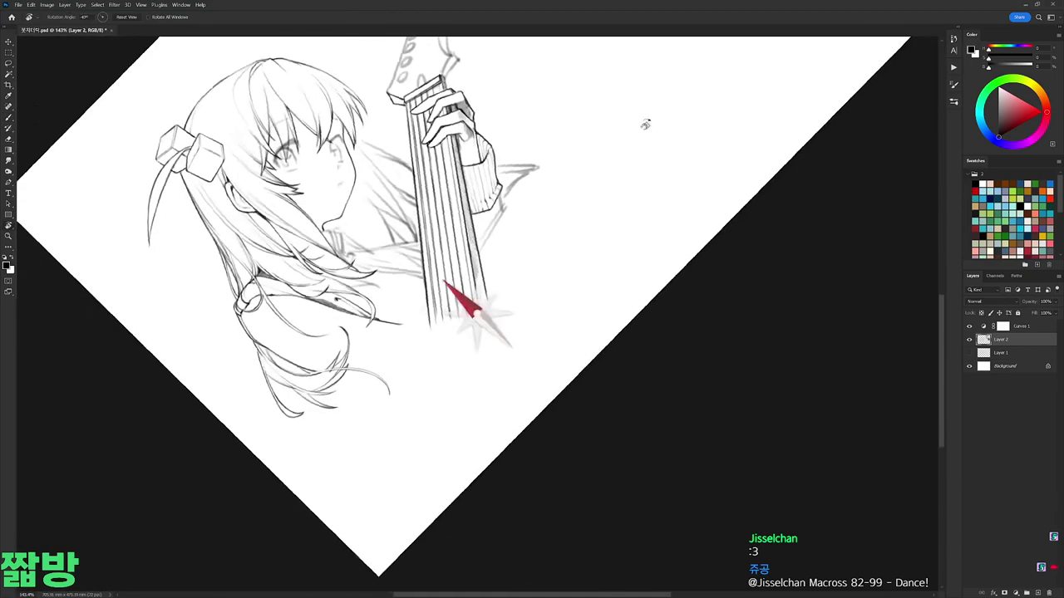
Step: Erase the rough sketch lines beside the guitar neck and ink a short sleeve fold beneath the ribbed cuff
{"action": "key", "text": "r"}
{"action": "scroll", "coordinate": [641, 119], "scroll_direction": "down", "scroll_amount": 3}
{"action": "left_click_drag", "start_coordinate": [641, 119], "coordinate": [737, 226]}
{"action": "key", "text": "Escape"}
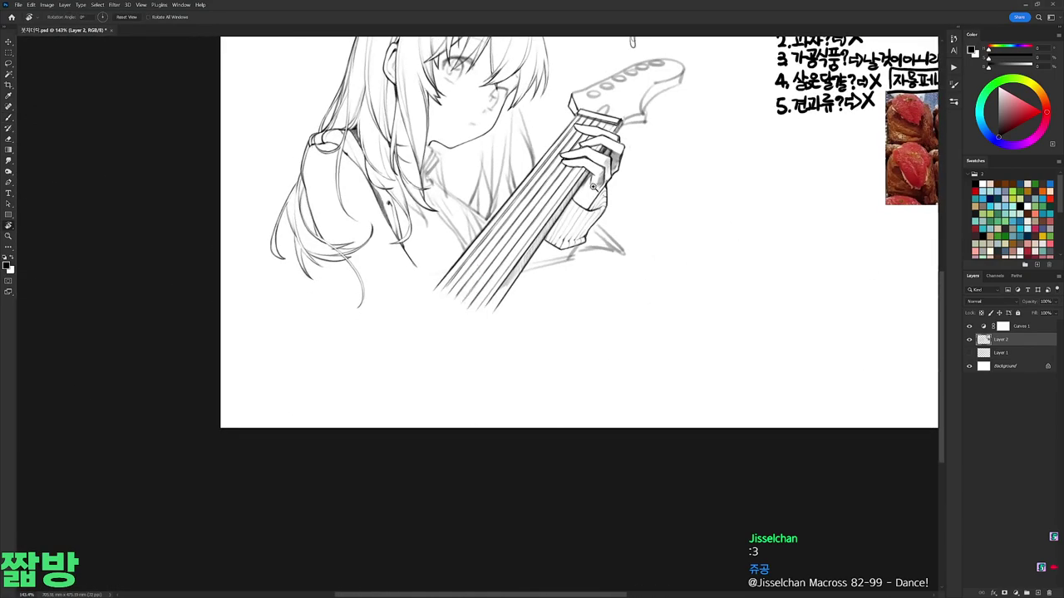
{"action": "scroll", "coordinate": [835, 254], "scroll_direction": "up", "scroll_amount": 3}
{"action": "key", "text": "b"}
{"action": "left_click_drag", "start_coordinate": [554, 314], "coordinate": [510, 382]}
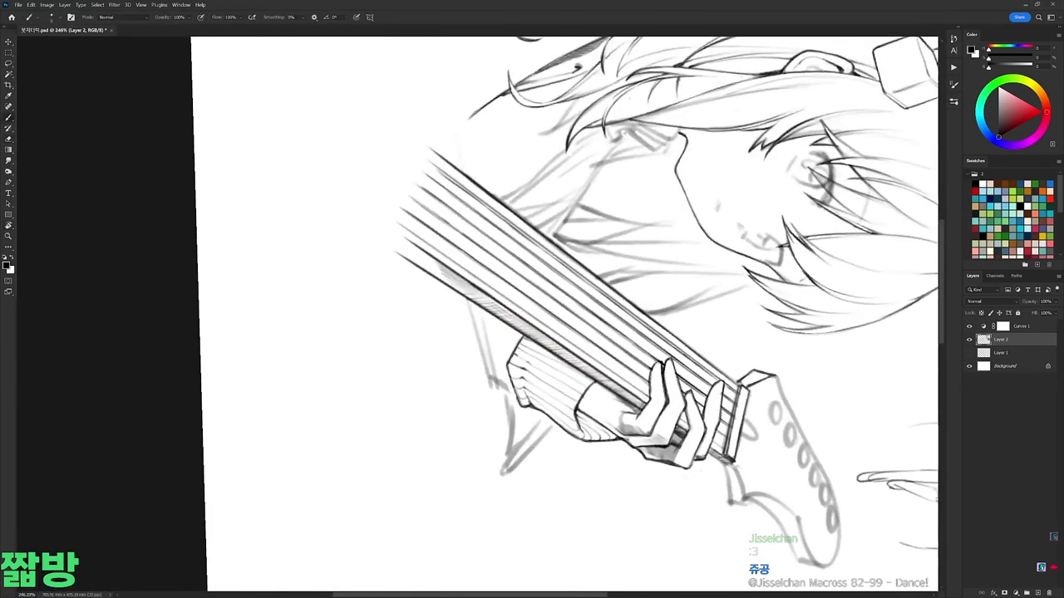
{"action": "key", "text": "e"}
{"action": "mouse_move", "coordinate": [485, 349]}
{"action": "left_mouse_down"}
{"action": "mouse_move", "coordinate": [487, 304]}
{"action": "mouse_move", "coordinate": [441, 250]}
{"action": "left_mouse_up"}
{"action": "key", "text": "b"}
{"action": "left_click_drag", "start_coordinate": [534, 263], "coordinate": [526, 280]}
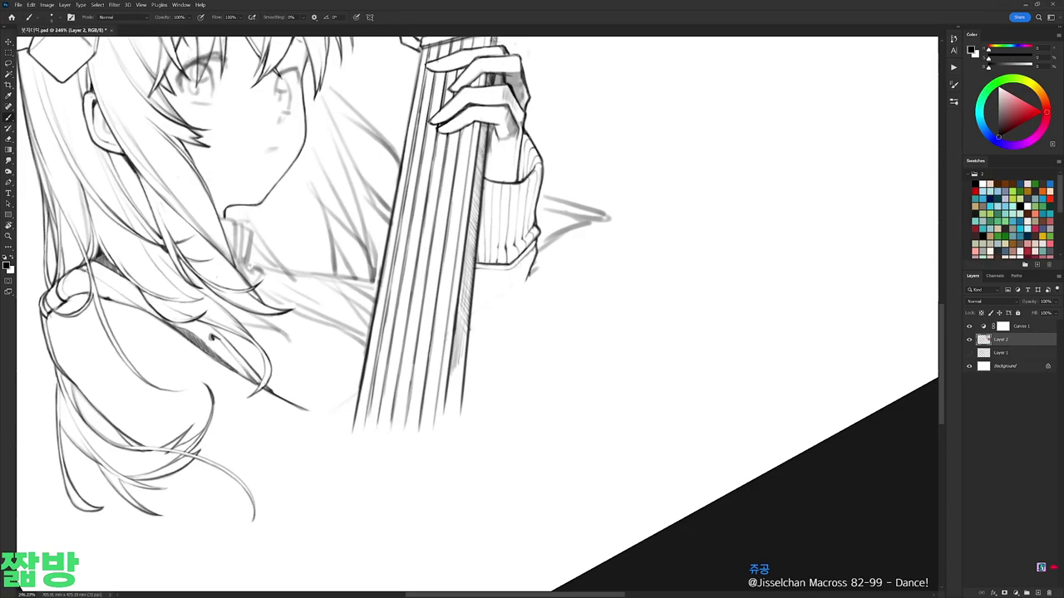
Step: Finish the sleeve fold lines under the cuff and ink the headstock's angled base corners, erasing the overshooting line
{"action": "mouse_move", "coordinate": [522, 268]}
{"action": "left_mouse_down"}
{"action": "mouse_move", "coordinate": [518, 291]}
{"action": "mouse_move", "coordinate": [523, 276]}
{"action": "left_mouse_up"}
{"action": "mouse_move", "coordinate": [526, 267]}
{"action": "left_mouse_down"}
{"action": "mouse_move", "coordinate": [523, 285]}
{"action": "mouse_move", "coordinate": [615, 249]}
{"action": "mouse_move", "coordinate": [694, 238]}
{"action": "mouse_move", "coordinate": [624, 200]}
{"action": "left_mouse_up"}
{"action": "key", "text": "r"}
{"action": "key", "text": "b"}
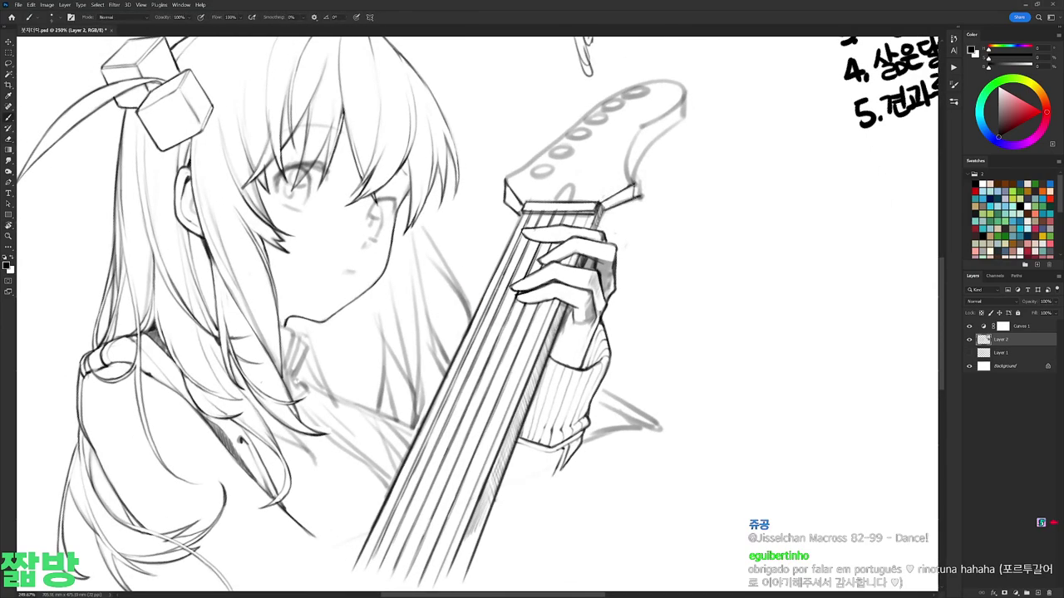
{"action": "key", "text": "e"}
{"action": "left_click_drag", "start_coordinate": [636, 191], "coordinate": [641, 201]}
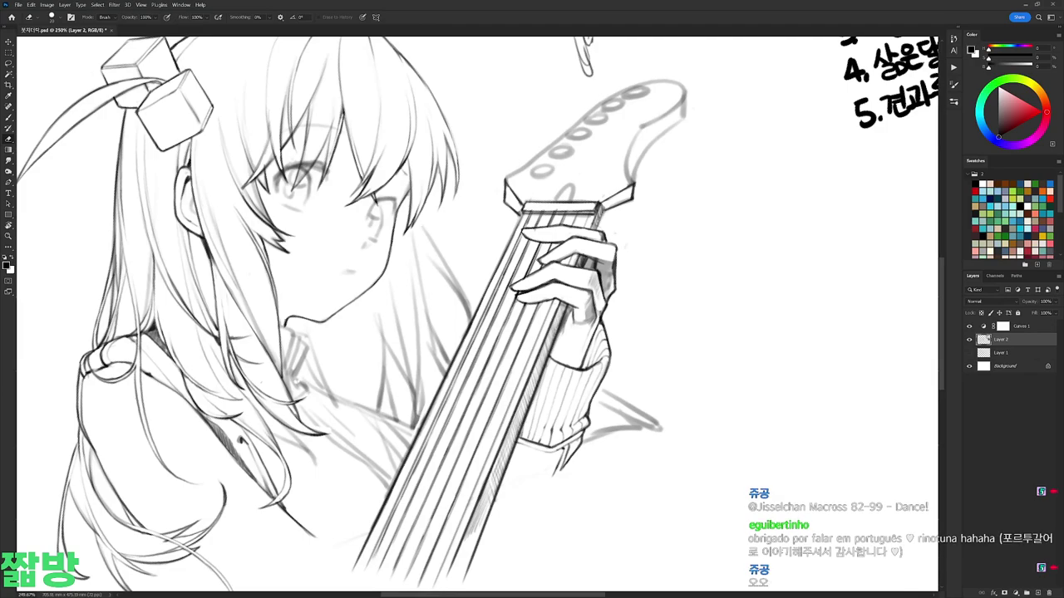
{"action": "left_click_drag", "start_coordinate": [595, 201], "coordinate": [610, 198]}
Step: Ink the small rounded tab with a hole on the headstock just above the nut, undoing the stray strokes
{"action": "key", "text": "b"}
{"action": "key", "text": "r"}
{"action": "left_click_drag", "start_coordinate": [632, 249], "coordinate": [681, 349]}
{"action": "key", "text": "e"}
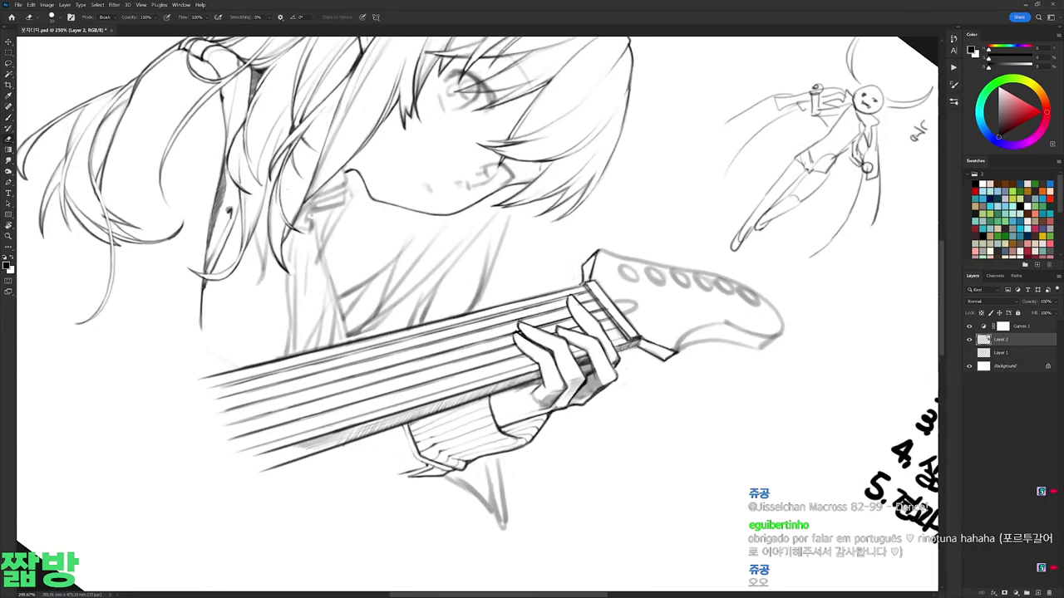
{"action": "key", "text": "r"}
{"action": "key", "text": "Escape"}
{"action": "key", "text": "b"}
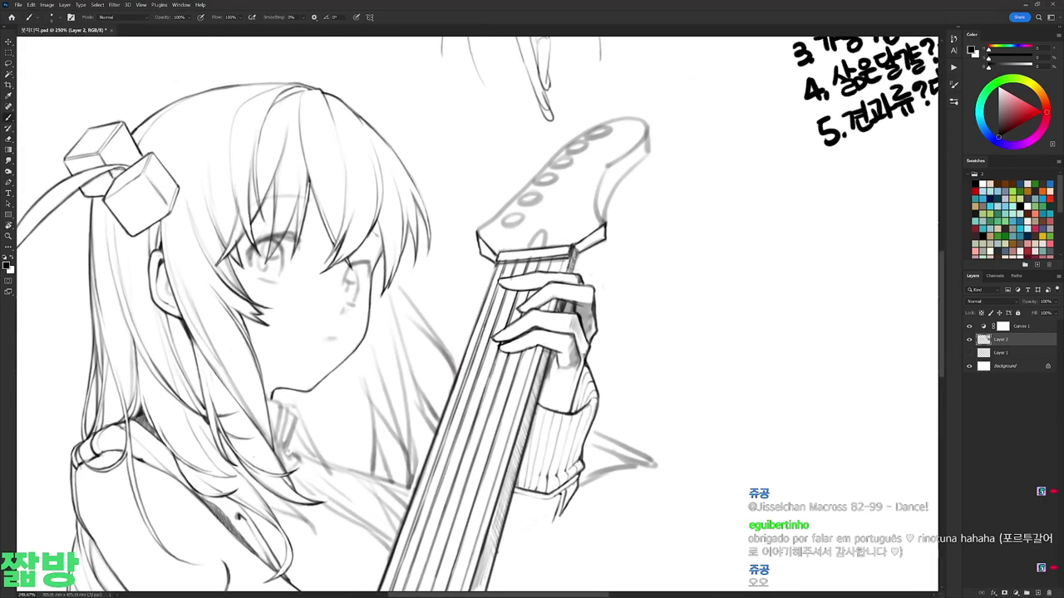
{"action": "left_click_drag", "start_coordinate": [525, 250], "coordinate": [560, 228]}
{"action": "key", "text": "e"}
{"action": "key", "text": "b"}
{"action": "key", "text": "ctrl+z"}
{"action": "key", "text": "ctrl+z"}
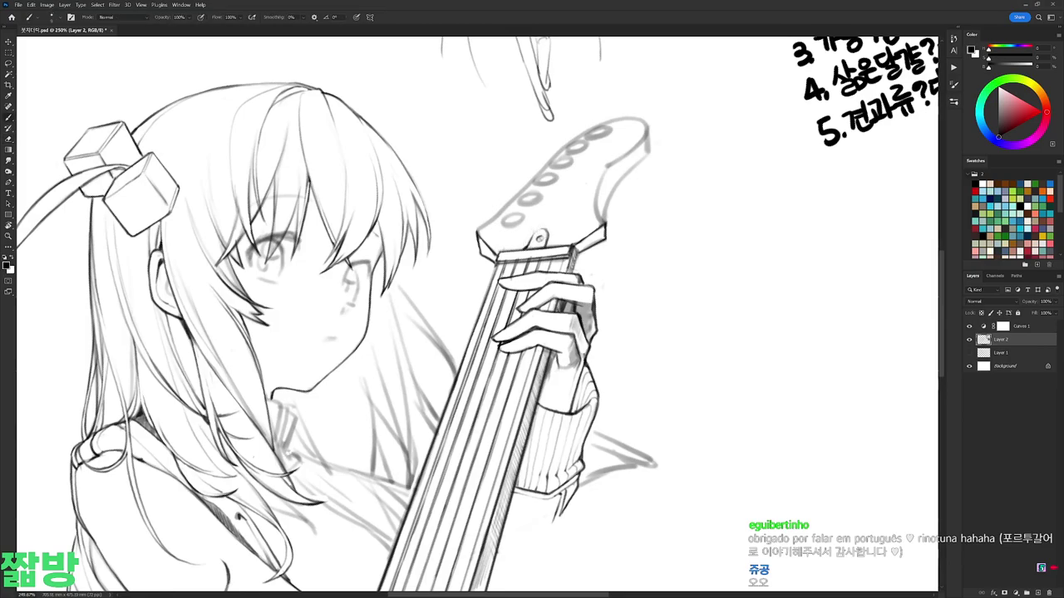
Step: Draw a sample tuning peg beside the headstock and fade the rough peg sketches along its edge
{"action": "left_click_drag", "start_coordinate": [540, 239], "coordinate": [635, 249]}
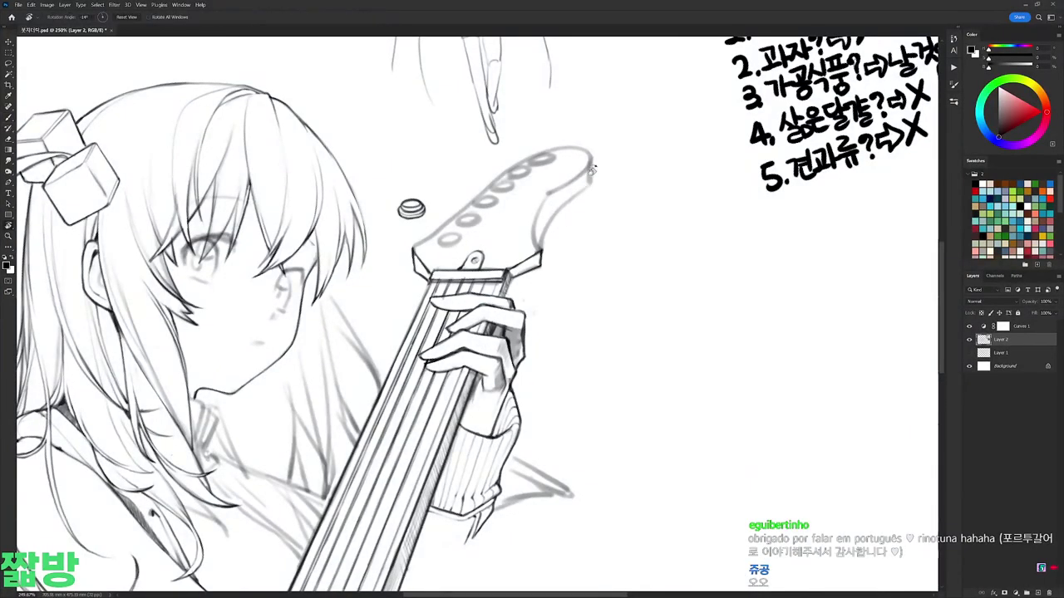
{"action": "key", "text": "e"}
{"action": "right_click", "coordinate": [564, 193]}
{"action": "left_click_drag", "start_coordinate": [453, 224], "coordinate": [573, 141]}
Step: Ink the headstock's inner curve and clean up its rough outline toward the tip
{"action": "key", "text": "l"}
{"action": "key", "text": "b"}
{"action": "key", "text": "b"}
{"action": "right_click", "coordinate": [592, 161]}
{"action": "key", "text": "Escape"}
{"action": "left_click_drag", "start_coordinate": [555, 181], "coordinate": [533, 218]}
{"action": "key", "text": "e"}
{"action": "right_click", "coordinate": [598, 183]}
{"action": "key", "text": "Escape"}
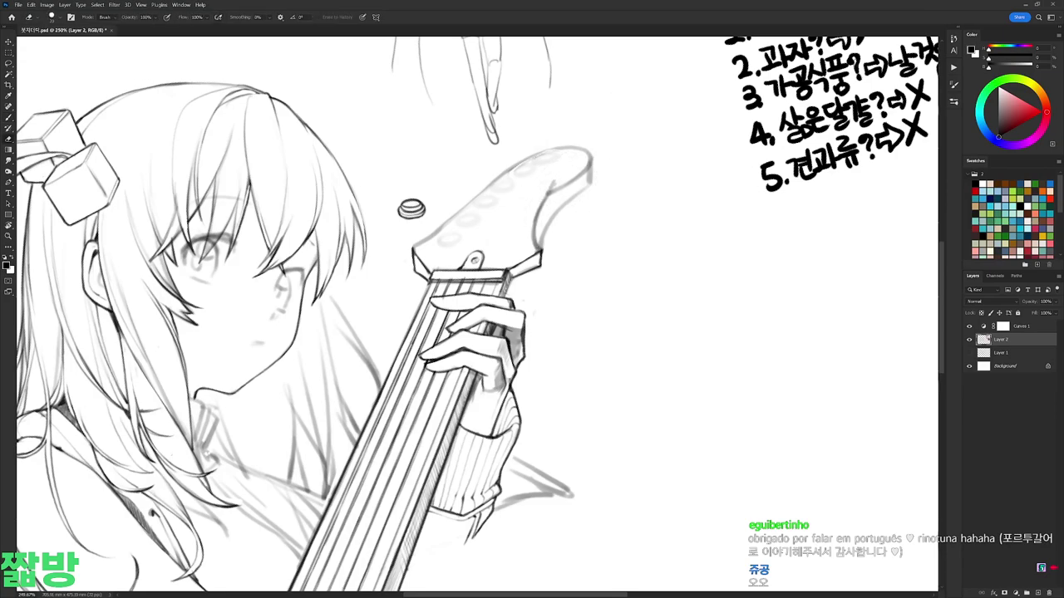
Step: Ink the headstock's long straight edge, redo the overshooting stroke and round off the tip outline
{"action": "left_click_drag", "start_coordinate": [459, 213], "coordinate": [417, 246]}
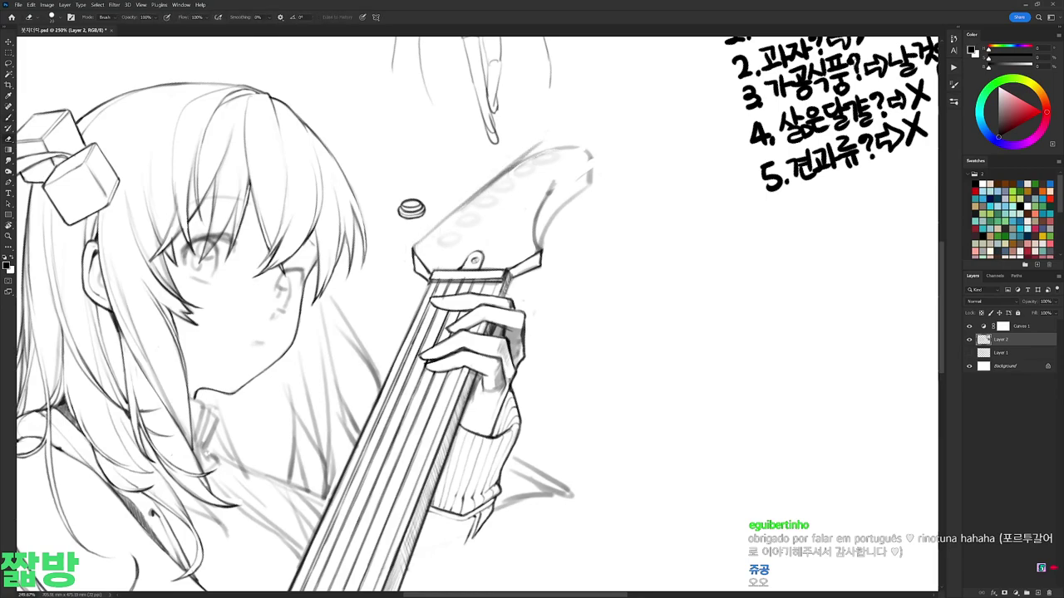
{"action": "key", "text": "b"}
{"action": "key", "text": "ctrl+z"}
{"action": "key", "text": "e"}
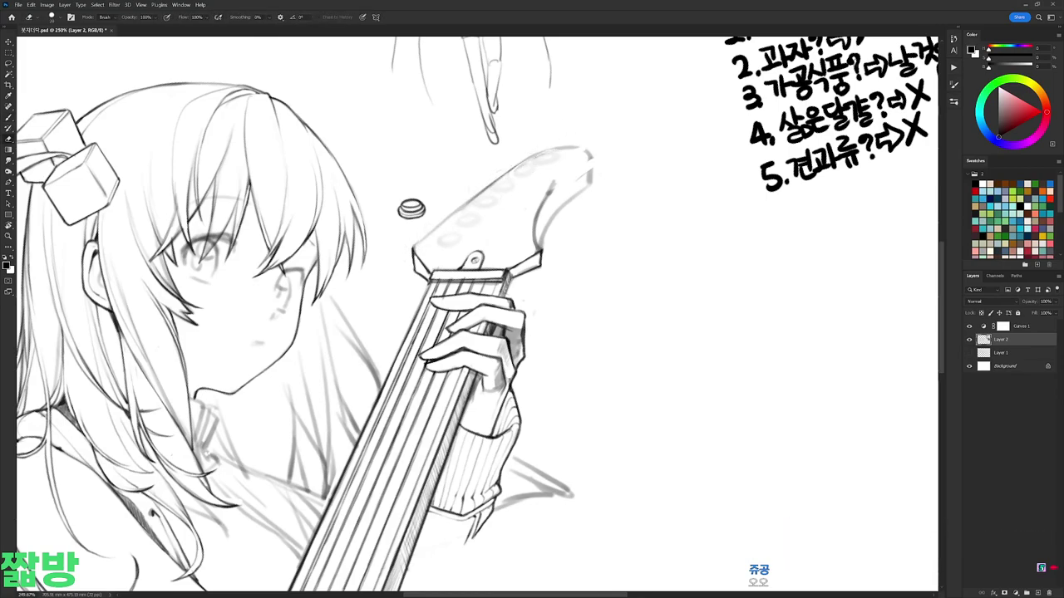
{"action": "key", "text": "b"}
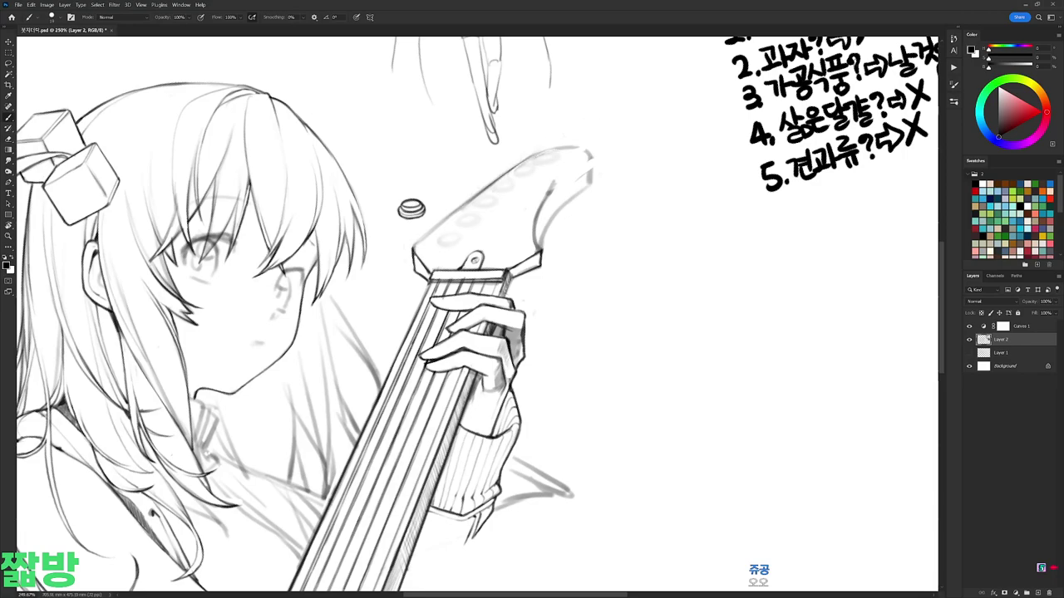
{"action": "key", "text": "e"}
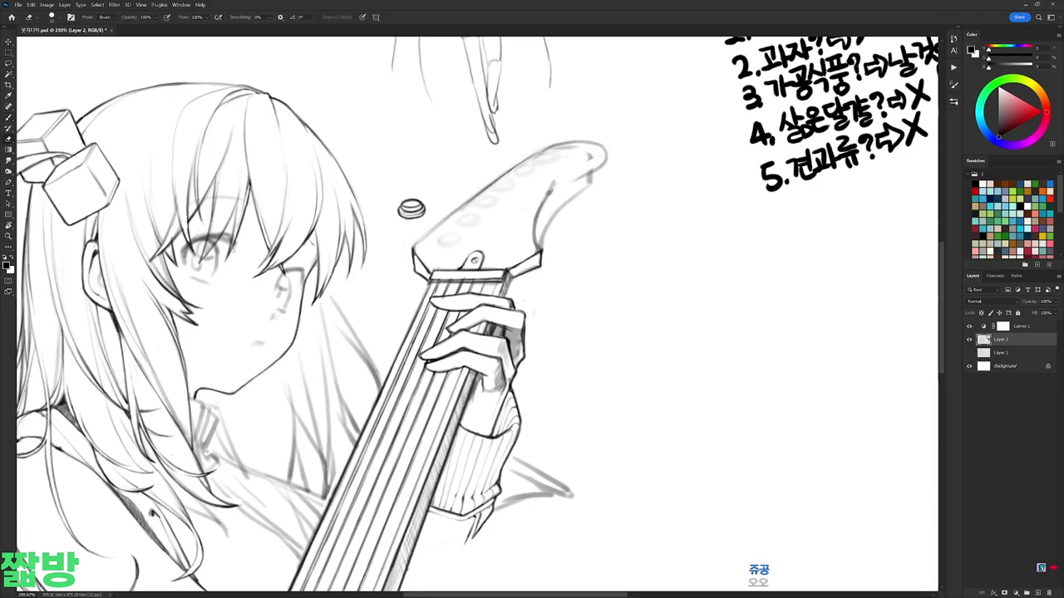
Step: Refine the underside of the headstock's rounded tip with alternating ink and eraser strokes
{"action": "key", "text": "b"}
{"action": "mouse_move", "coordinate": [590, 155]}
{"action": "left_mouse_down"}
{"action": "mouse_move", "coordinate": [605, 174]}
{"action": "mouse_move", "coordinate": [592, 165]}
{"action": "left_mouse_up"}
{"action": "key", "text": "e"}
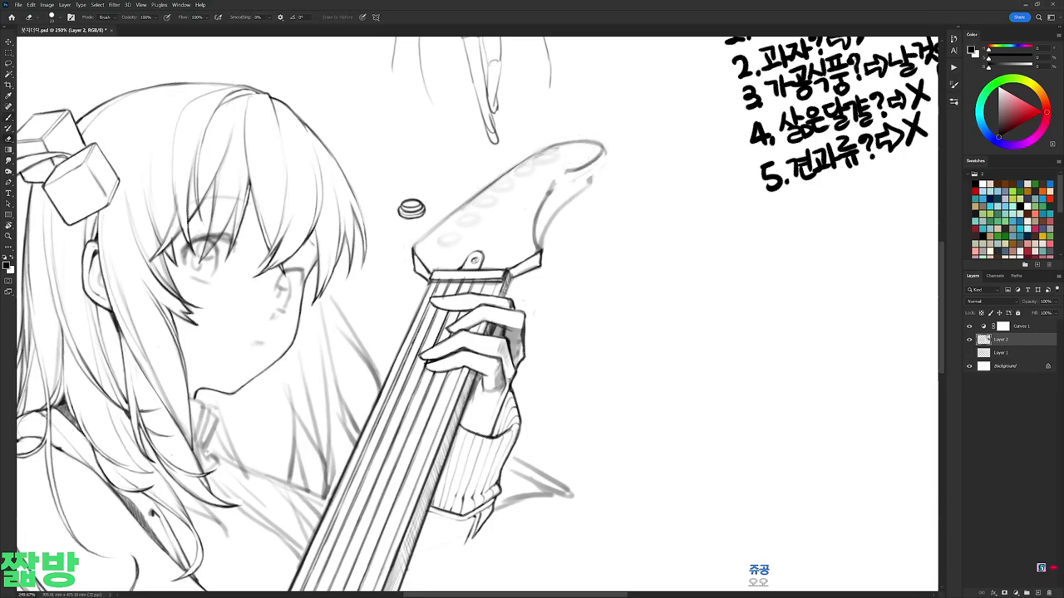
{"action": "key", "text": "b"}
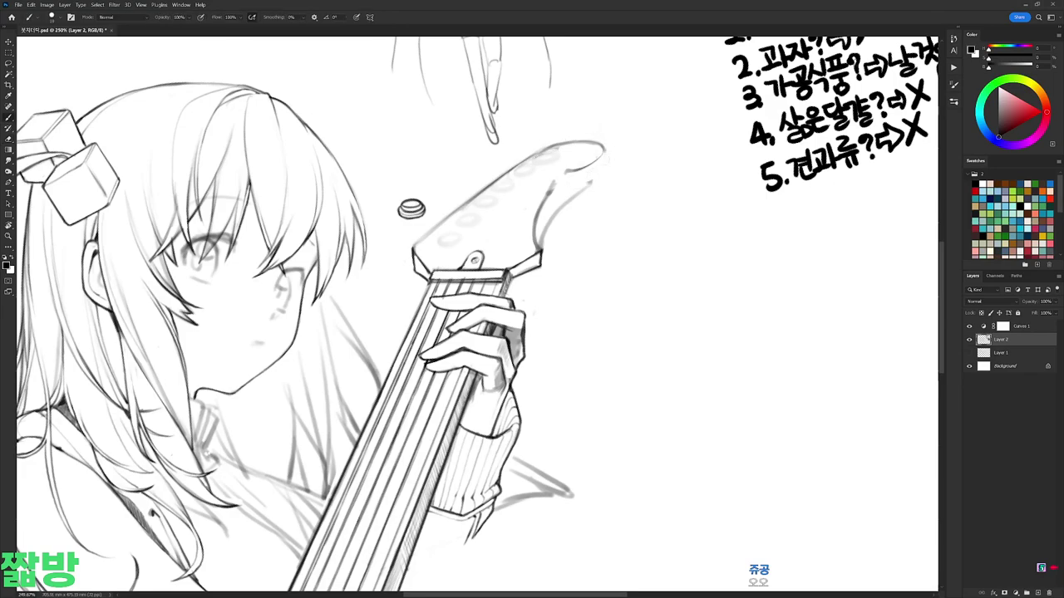
{"action": "key", "text": "e"}
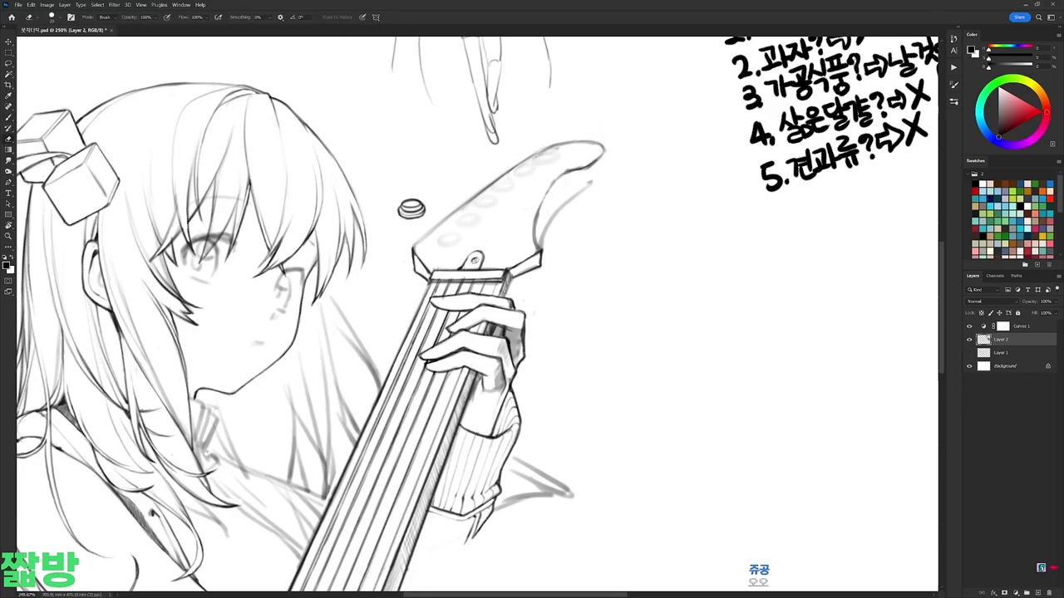
Step: Connect the headstock's tip to its inner curve with a clean line and erase the leftover sketch
{"action": "key", "text": "b"}
{"action": "mouse_move", "coordinate": [573, 166]}
{"action": "left_mouse_down"}
{"action": "mouse_move", "coordinate": [595, 163]}
{"action": "mouse_move", "coordinate": [590, 186]}
{"action": "mouse_move", "coordinate": [585, 168]}
{"action": "left_mouse_up"}
{"action": "key", "text": "e"}
{"action": "key", "text": "b"}
{"action": "key", "text": "e"}
{"action": "key", "text": "b"}
{"action": "key", "text": "e"}
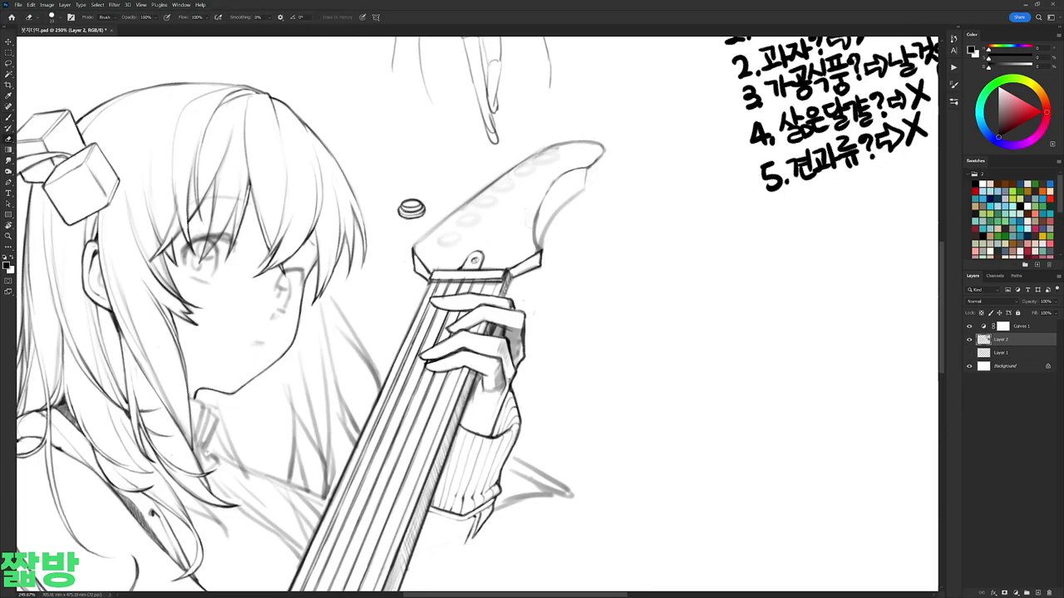
{"action": "key", "text": "b"}
{"action": "key", "text": "e"}
Step: Redraw the headstock's concave inner edge down to the base corner and erase the excess lines of its side face
{"action": "left_click_drag", "start_coordinate": [526, 222], "coordinate": [542, 263]}
{"action": "key", "text": "b"}
{"action": "key", "text": "e"}
{"action": "left_click_drag", "start_coordinate": [582, 193], "coordinate": [537, 236]}
{"action": "key", "text": "b"}
{"action": "key", "text": "e"}
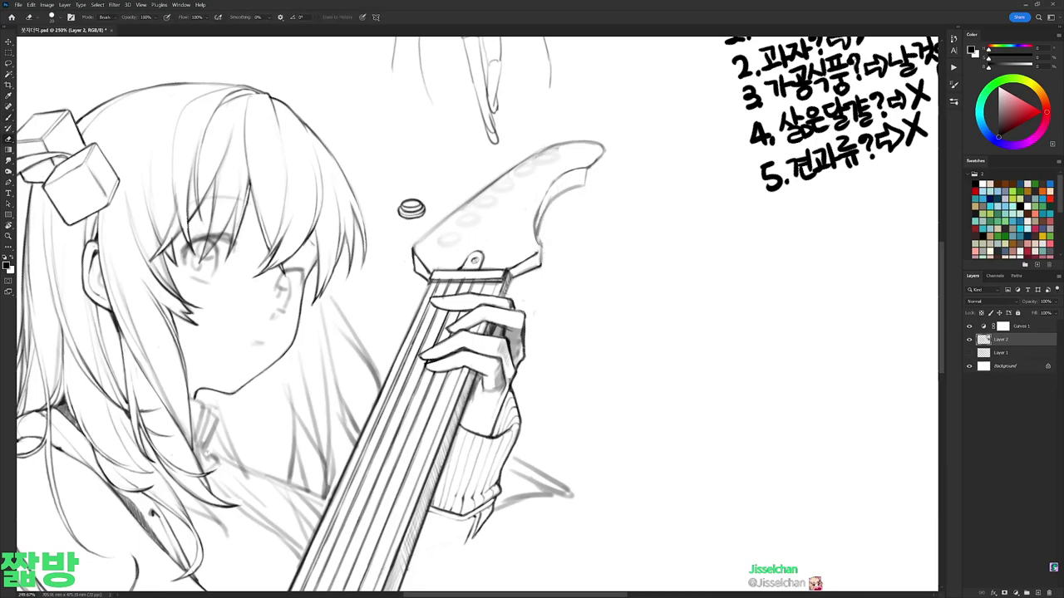
{"action": "key", "text": "b"}
{"action": "left_click_drag", "start_coordinate": [547, 186], "coordinate": [532, 244]}
{"action": "key", "text": "e"}
Step: Widen the headstock outline and ink the side thickness at its tip and base corner
{"action": "mouse_move", "coordinate": [448, 214]}
{"action": "left_mouse_down"}
{"action": "mouse_move", "coordinate": [414, 245]}
{"action": "mouse_move", "coordinate": [629, 221]}
{"action": "mouse_move", "coordinate": [519, 279]}
{"action": "left_mouse_up"}
{"action": "key", "text": "l"}
{"action": "left_click_drag", "start_coordinate": [592, 231], "coordinate": [598, 225]}
{"action": "key", "text": "ctrl+d"}
{"action": "key", "text": "b"}
{"action": "mouse_move", "coordinate": [538, 150]}
{"action": "left_mouse_down"}
{"action": "mouse_move", "coordinate": [592, 133]}
{"action": "mouse_move", "coordinate": [605, 155]}
{"action": "mouse_move", "coordinate": [605, 133]}
{"action": "mouse_move", "coordinate": [595, 176]}
{"action": "left_mouse_up"}
{"action": "key", "text": "e"}
{"action": "key", "text": "b"}
{"action": "key", "text": "e"}
{"action": "key", "text": "b"}
{"action": "left_click_drag", "start_coordinate": [509, 262], "coordinate": [532, 279]}
{"action": "key", "text": "r"}
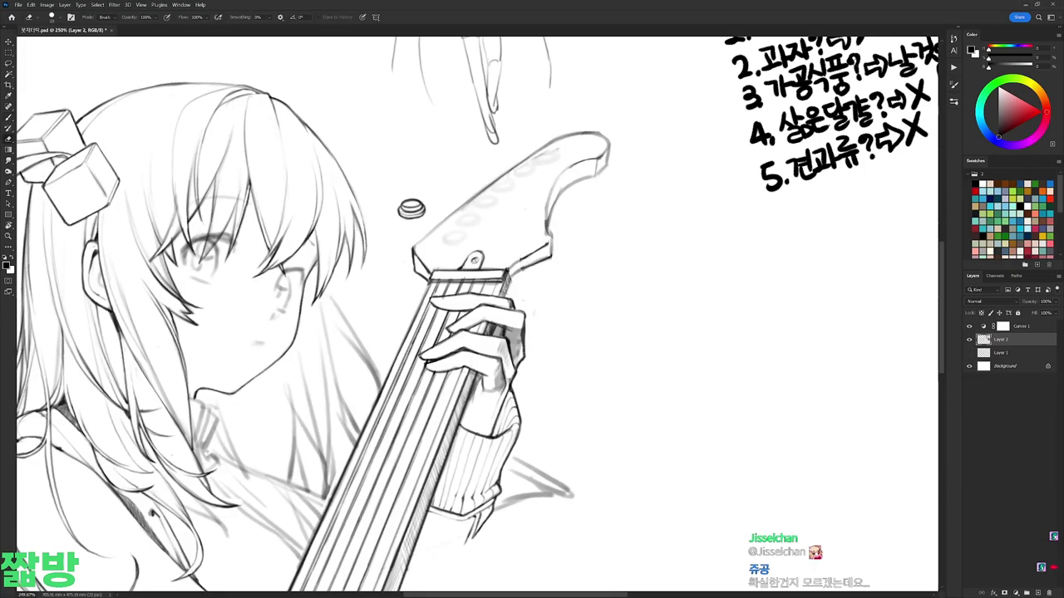
Step: Select the sample tuning peg beside the headstock with the Lasso and adjust it with Free Transform
{"action": "key", "text": "Escape"}
{"action": "scroll", "coordinate": [532, 264], "scroll_direction": "up", "scroll_amount": 3}
{"action": "key", "text": "l"}
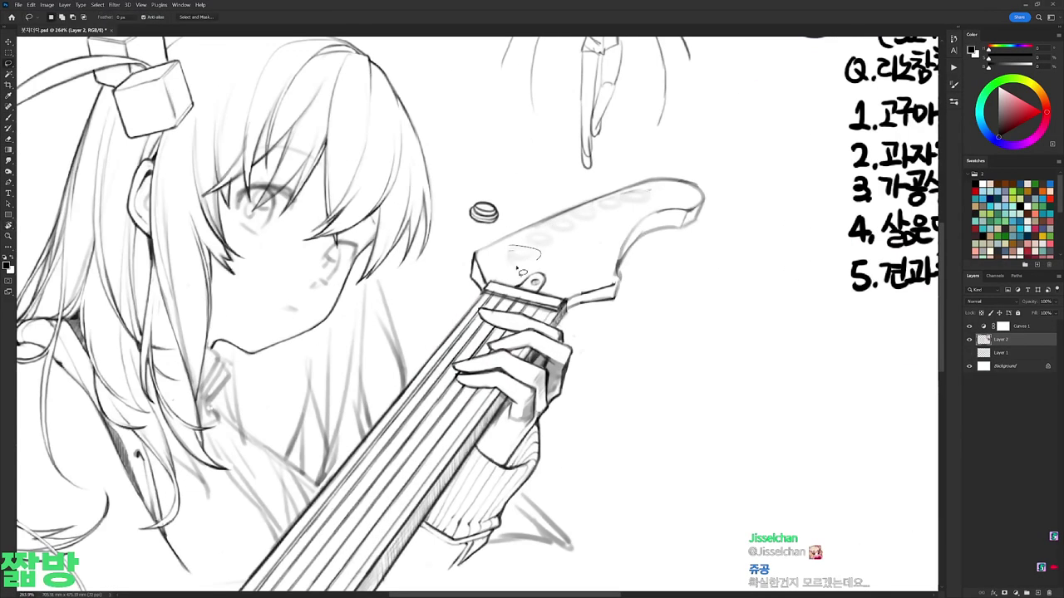
{"action": "key", "text": "e"}
{"action": "key", "text": "l"}
{"action": "left_click_drag", "start_coordinate": [512, 210], "coordinate": [536, 181]}
{"action": "key", "text": "ctrl+t"}
{"action": "key", "text": "Return"}
Step: Add the post and ring details to the sample tuning peg and reshape it with Free Transform
{"action": "key", "text": "b"}
{"action": "right_click", "coordinate": [545, 155]}
{"action": "key", "text": "Escape"}
{"action": "mouse_move", "coordinate": [477, 205]}
{"action": "left_mouse_down"}
{"action": "mouse_move", "coordinate": [492, 198]}
{"action": "mouse_move", "coordinate": [483, 209]}
{"action": "mouse_move", "coordinate": [527, 238]}
{"action": "mouse_move", "coordinate": [482, 174]}
{"action": "mouse_move", "coordinate": [495, 211]}
{"action": "left_mouse_up"}
{"action": "key", "text": "e"}
{"action": "key", "text": "b"}
{"action": "key", "text": "l"}
{"action": "key", "text": "ctrl+t"}
{"action": "key", "text": "Return"}
{"action": "key", "text": "ctrl+d"}
Step: Try placing a copy of the sample tuning peg on the headstock
{"action": "left_click_drag", "start_coordinate": [482, 198], "coordinate": [526, 241]}
{"action": "mouse_move", "coordinate": [700, 251]}
{"action": "left_mouse_down"}
{"action": "mouse_move", "coordinate": [689, 254]}
{"action": "mouse_move", "coordinate": [709, 244]}
{"action": "left_mouse_up"}
{"action": "key", "text": "ctrl+z"}
{"action": "key", "text": "ctrl+z"}
{"action": "key", "text": "ctrl+z"}
Step: Transform the sample tuning peg and place six copies of it in a row along the headstock's straight edge
{"action": "key", "text": "ctrl+t"}
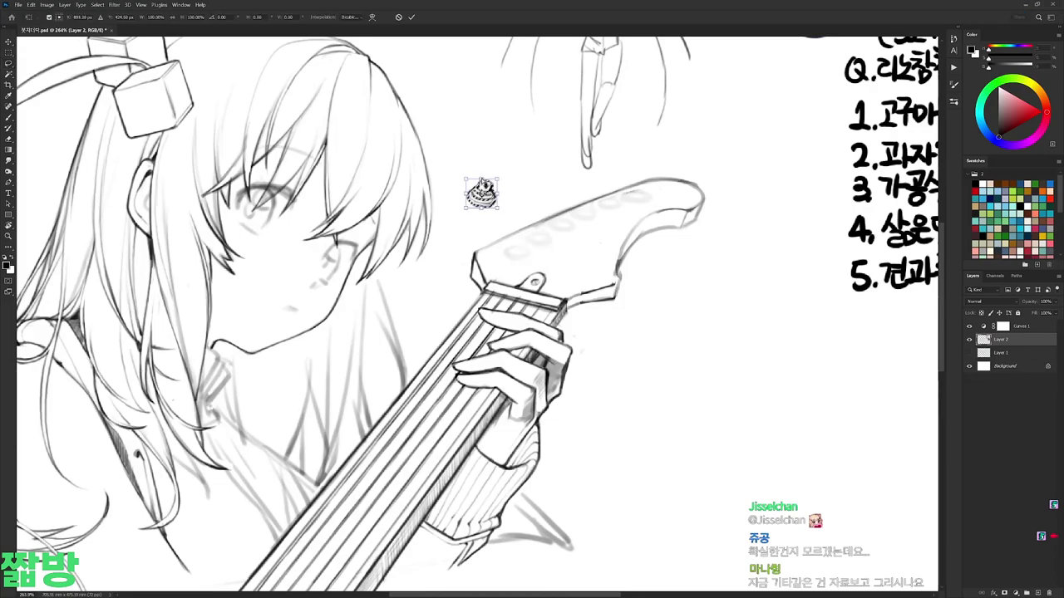
{"action": "mouse_move", "coordinate": [497, 197]}
{"action": "left_mouse_down"}
{"action": "mouse_move", "coordinate": [485, 180]}
{"action": "mouse_move", "coordinate": [492, 186]}
{"action": "left_mouse_up"}
{"action": "key", "text": "Return"}
{"action": "mouse_move", "coordinate": [663, 202]}
{"action": "left_mouse_down"}
{"action": "mouse_move", "coordinate": [699, 253]}
{"action": "mouse_move", "coordinate": [719, 238]}
{"action": "left_mouse_up"}
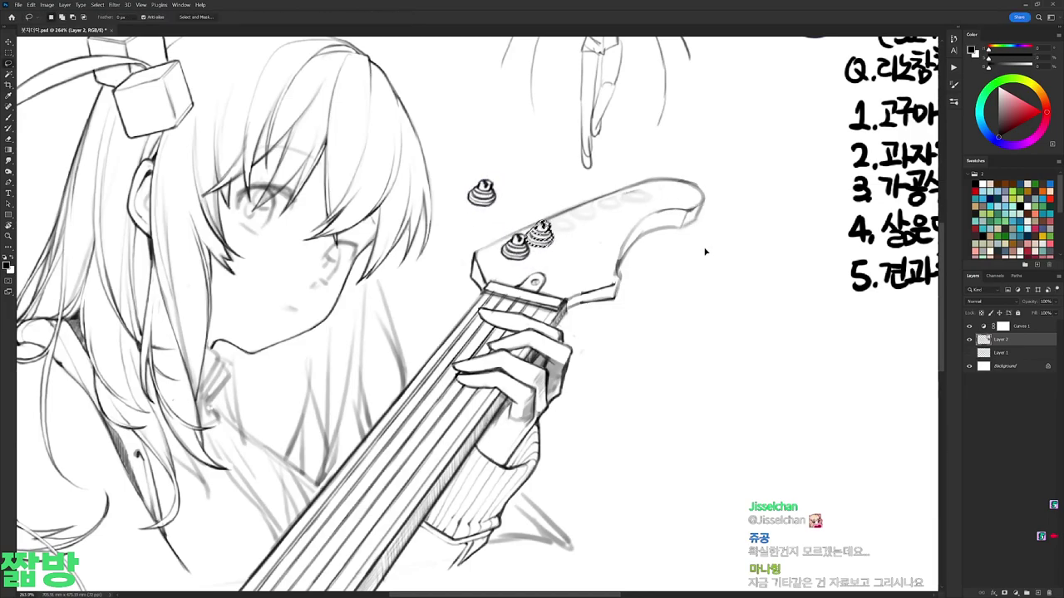
{"action": "left_click_drag", "start_coordinate": [665, 268], "coordinate": [758, 247]}
{"action": "key", "text": "ctrl+d"}
Step: Ink the headstock's edge between the tuning pegs and tidy the lines around its rounded tip
{"action": "key", "text": "b"}
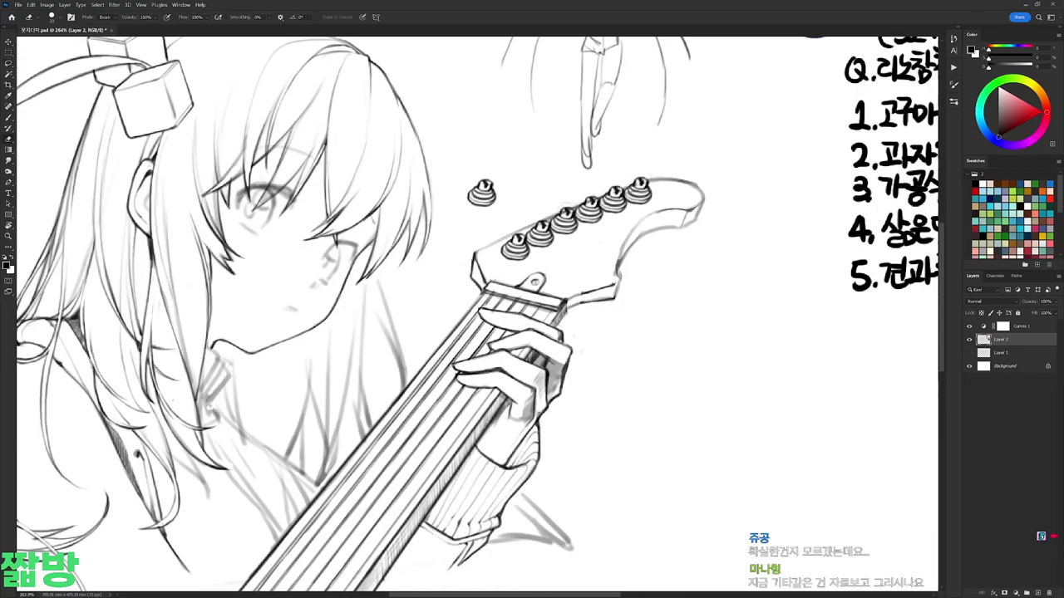
{"action": "left_click_drag", "start_coordinate": [587, 204], "coordinate": [573, 166]}
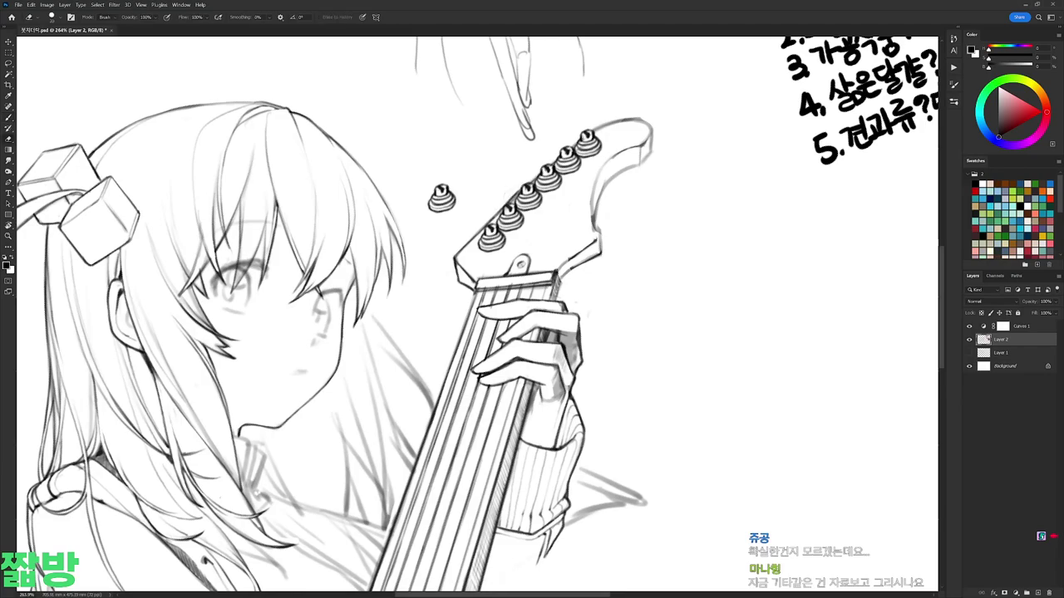
{"action": "key", "text": "b"}
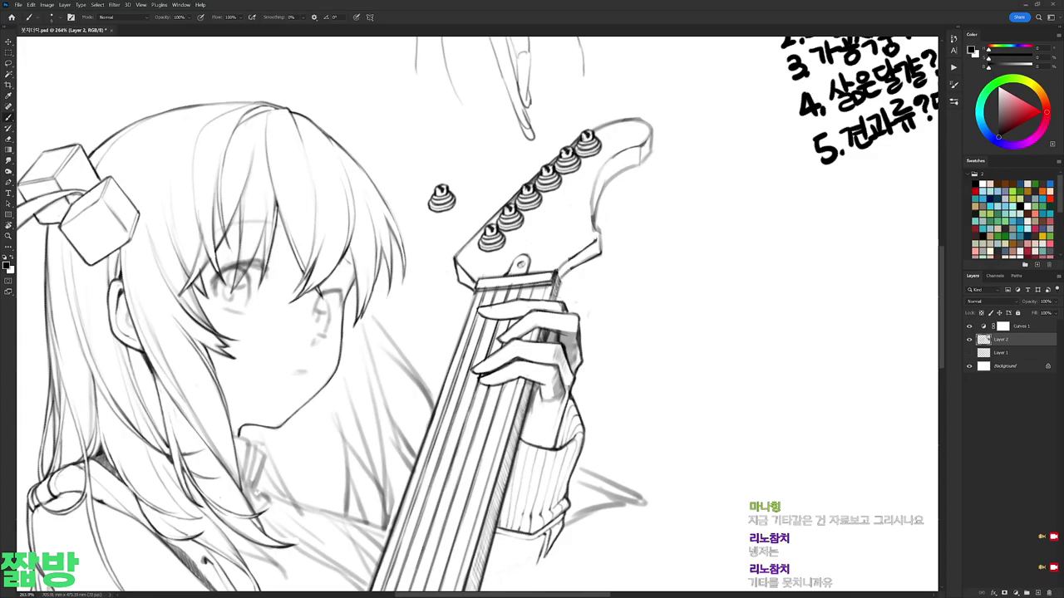
{"action": "key", "text": "r"}
{"action": "left_click_drag", "start_coordinate": [581, 38], "coordinate": [701, 37]}
{"action": "key", "text": "e"}
{"action": "mouse_move", "coordinate": [493, 118]}
{"action": "left_mouse_down"}
{"action": "mouse_move", "coordinate": [529, 92]}
{"action": "mouse_move", "coordinate": [539, 116]}
{"action": "left_mouse_up"}
{"action": "key", "text": "b"}
{"action": "key", "text": "e"}
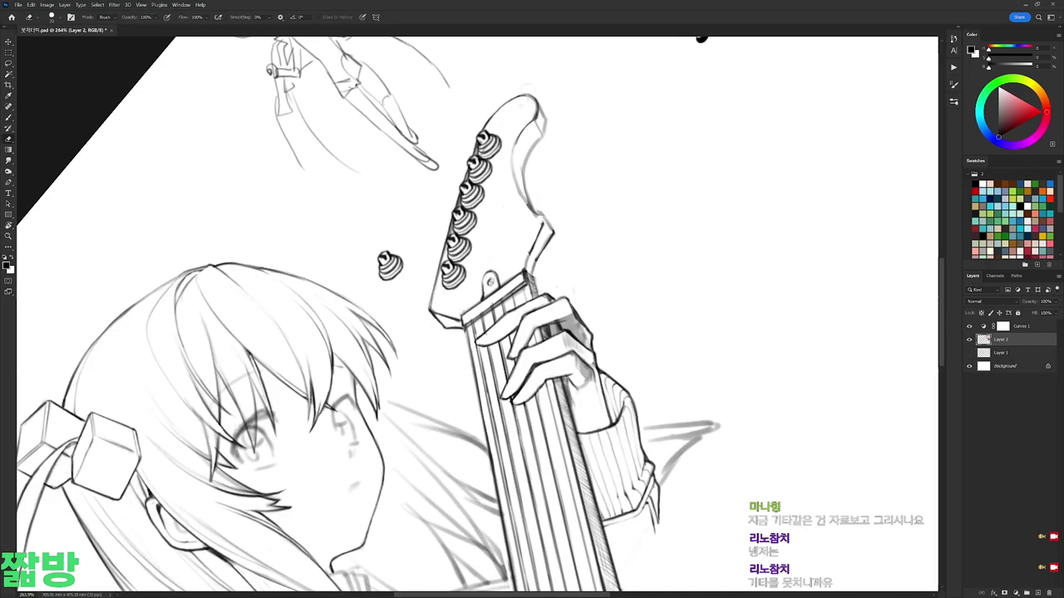
Step: Refine the headstock's inner curve and the curved side face at its base with clean, darker lines
{"action": "key", "text": "r"}
{"action": "left_click_drag", "start_coordinate": [582, 166], "coordinate": [632, 191]}
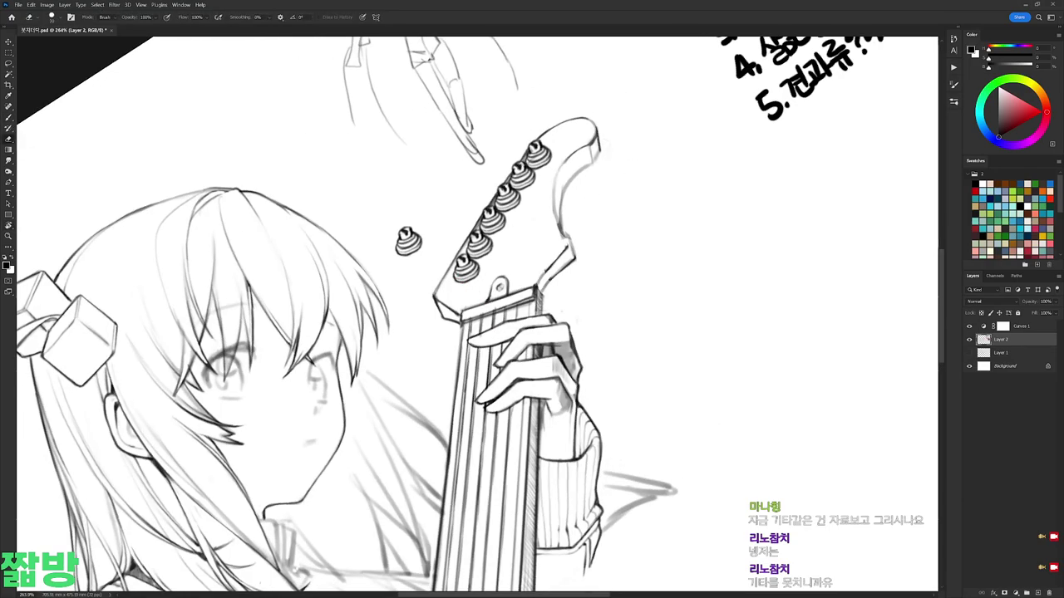
{"action": "key", "text": "b"}
{"action": "key", "text": "e"}
{"action": "key", "text": "b"}
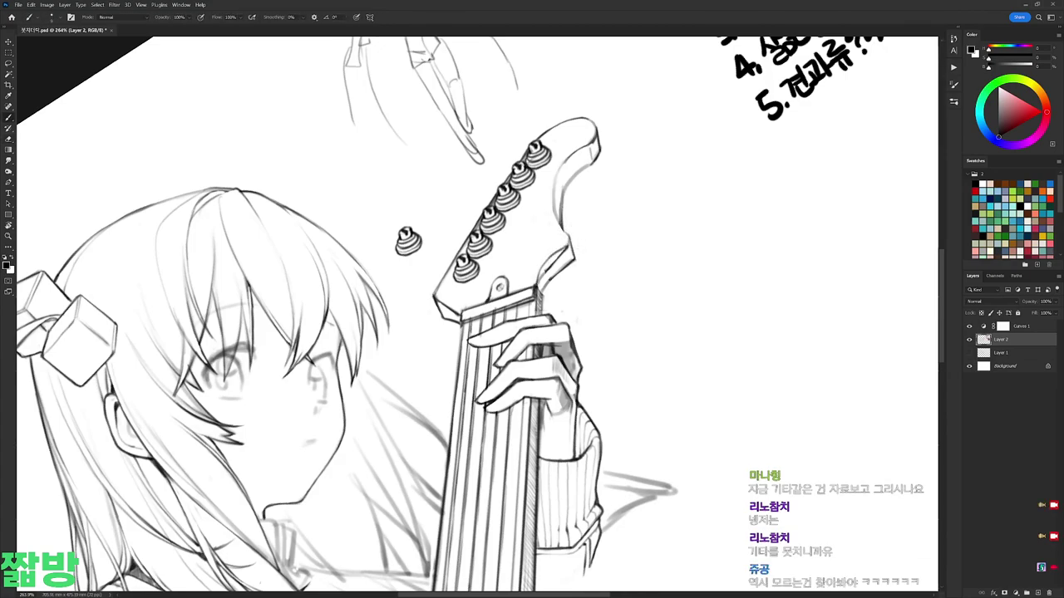
{"action": "key", "text": "e"}
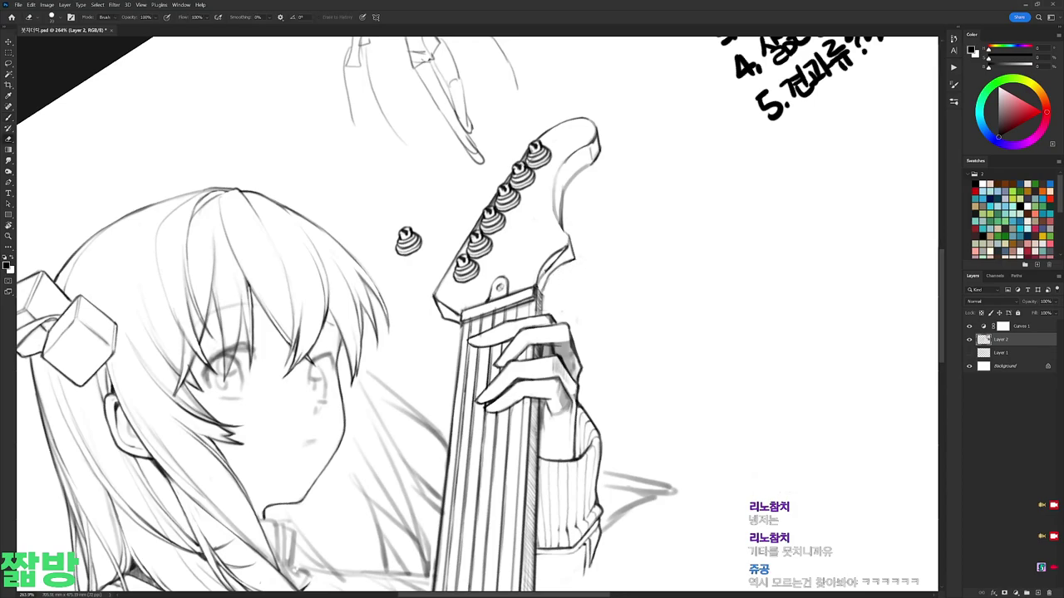
{"action": "key", "text": "b"}
{"action": "key", "text": "e"}
{"action": "key", "text": "b"}
{"action": "mouse_move", "coordinate": [559, 163]}
{"action": "left_mouse_down"}
{"action": "mouse_move", "coordinate": [558, 231]}
{"action": "mouse_move", "coordinate": [573, 252]}
{"action": "left_mouse_up"}
{"action": "key", "text": "e"}
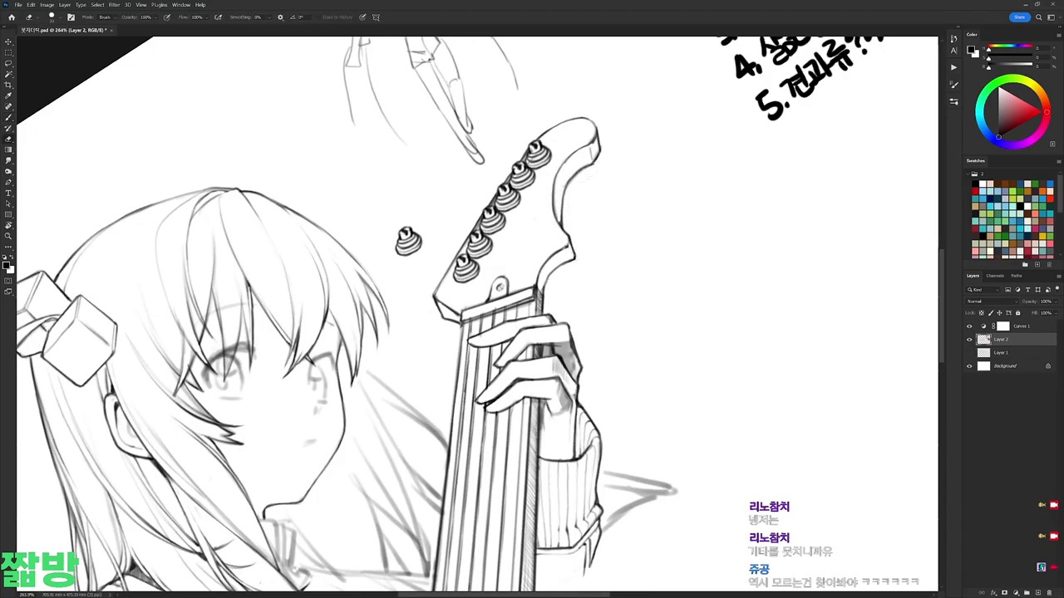
Step: Ink the first two guitar strings across the headstock, from the nut to the two tuning pegs nearest it
{"action": "left_click_drag", "start_coordinate": [498, 332], "coordinate": [539, 242]}
{"action": "key", "text": "b"}
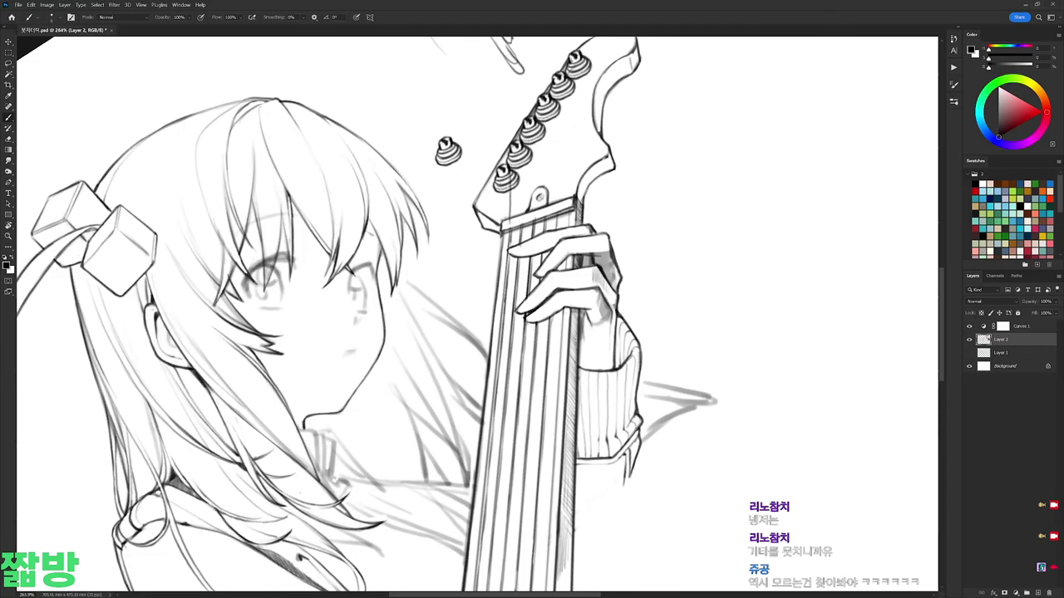
{"action": "left_click_drag", "start_coordinate": [512, 173], "coordinate": [546, 146]}
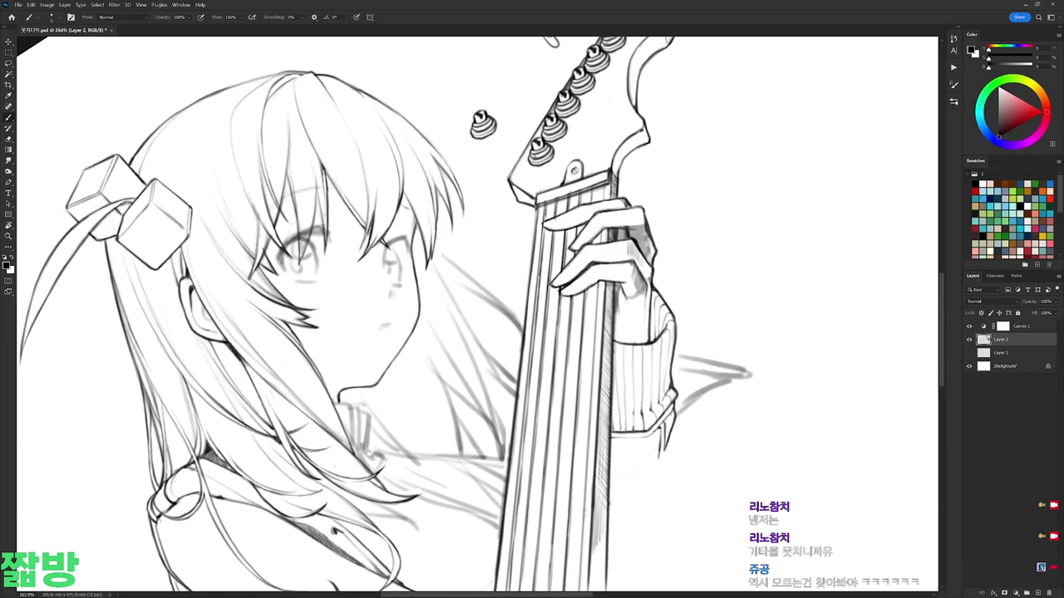
{"action": "left_click_drag", "start_coordinate": [546, 146], "coordinate": [545, 175]}
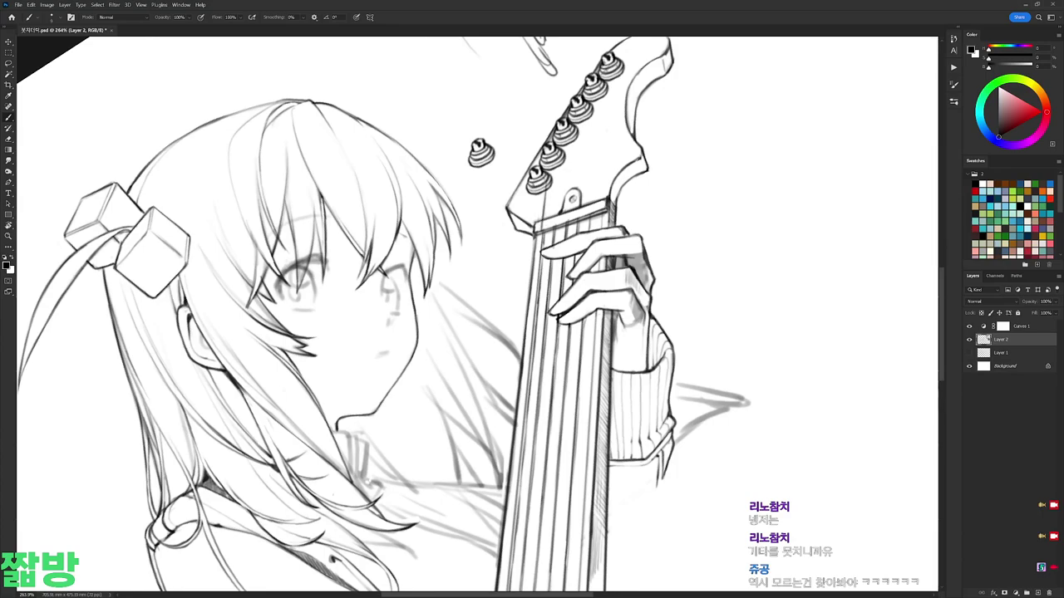
{"action": "key", "text": "e"}
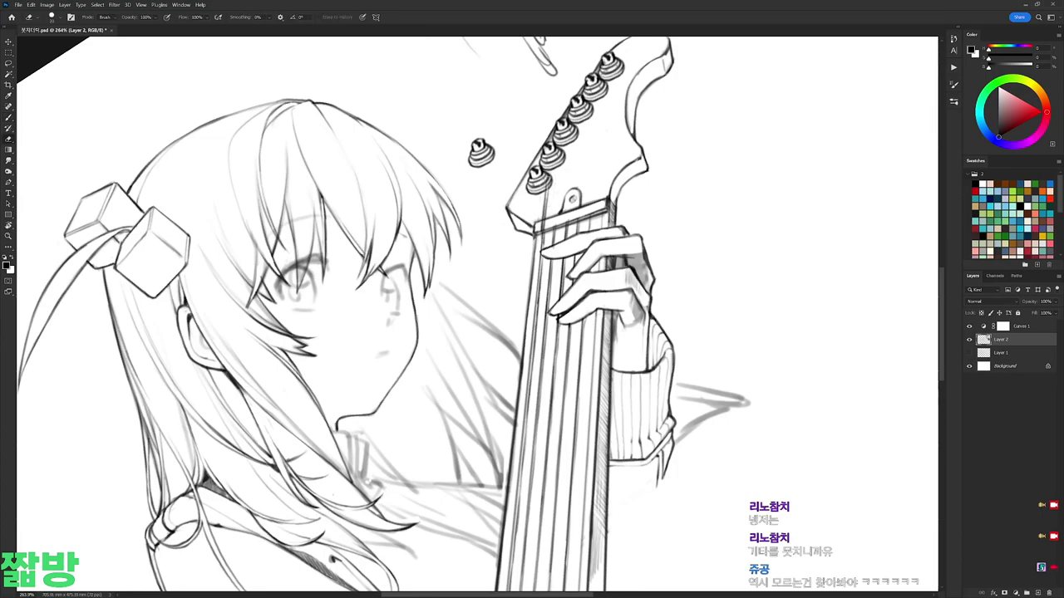
{"action": "key", "text": "b"}
{"action": "key", "text": "r"}
{"action": "left_click_drag", "start_coordinate": [549, 178], "coordinate": [754, 259]}
{"action": "key", "text": "Escape"}
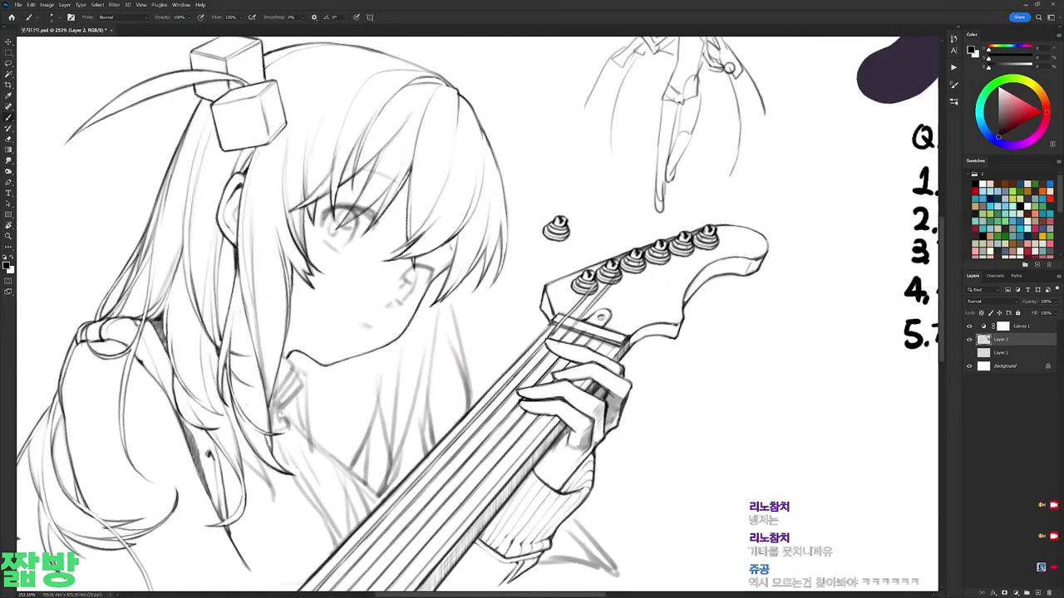
{"action": "left_click_drag", "start_coordinate": [602, 309], "coordinate": [604, 316]}
{"action": "key", "text": "e"}
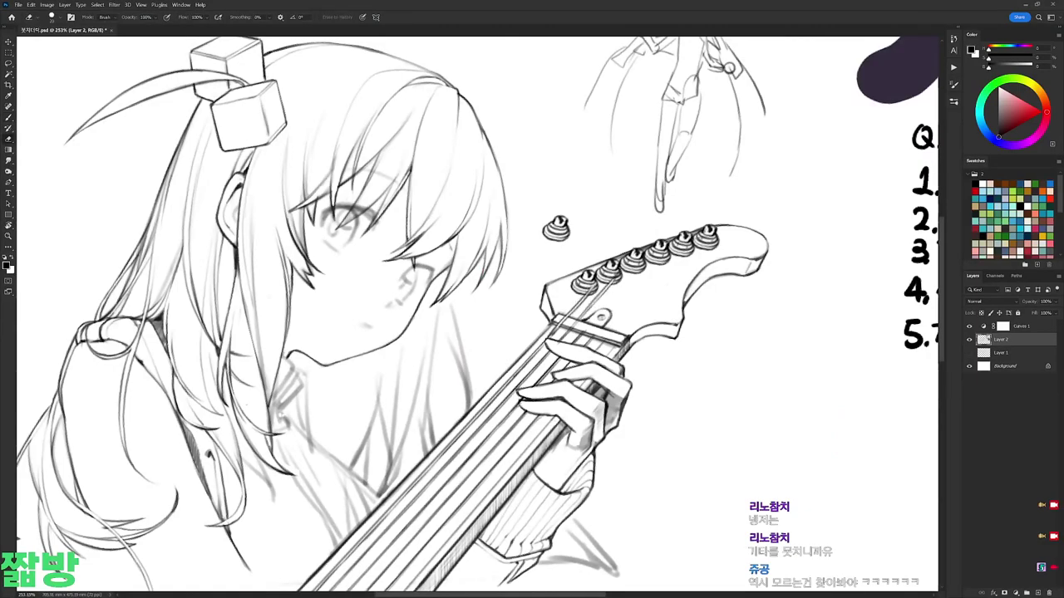
{"action": "key", "text": "b"}
Step: Cut the spare sample tuning peg out of the empty area beside the headstock
{"action": "key", "text": "ctrl+0"}
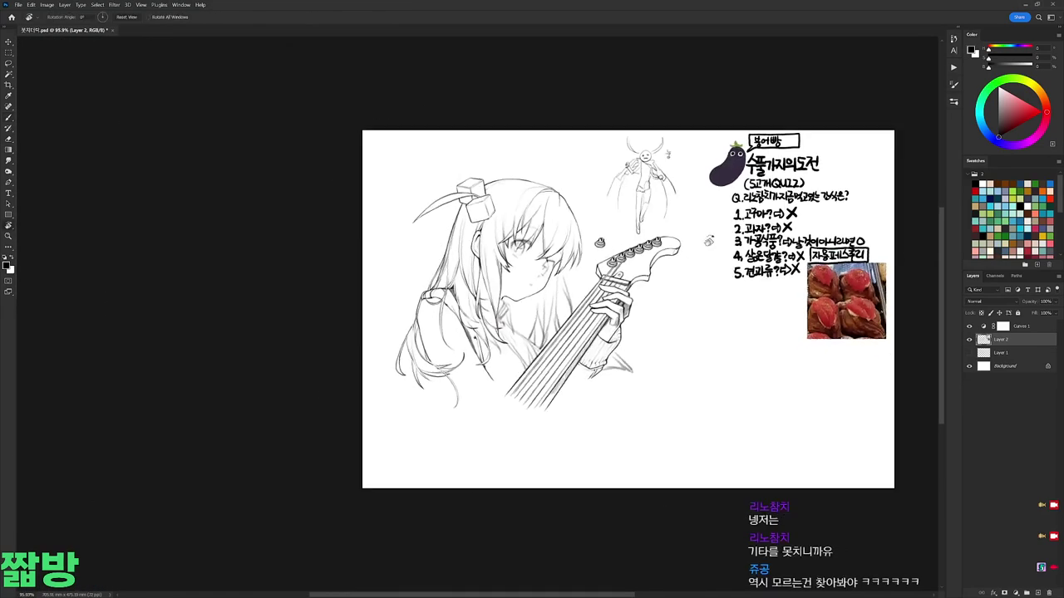
{"action": "scroll", "coordinate": [573, 273], "scroll_direction": "up", "scroll_amount": 10}
{"action": "key", "text": "l"}
{"action": "key", "text": "ctrl+x"}
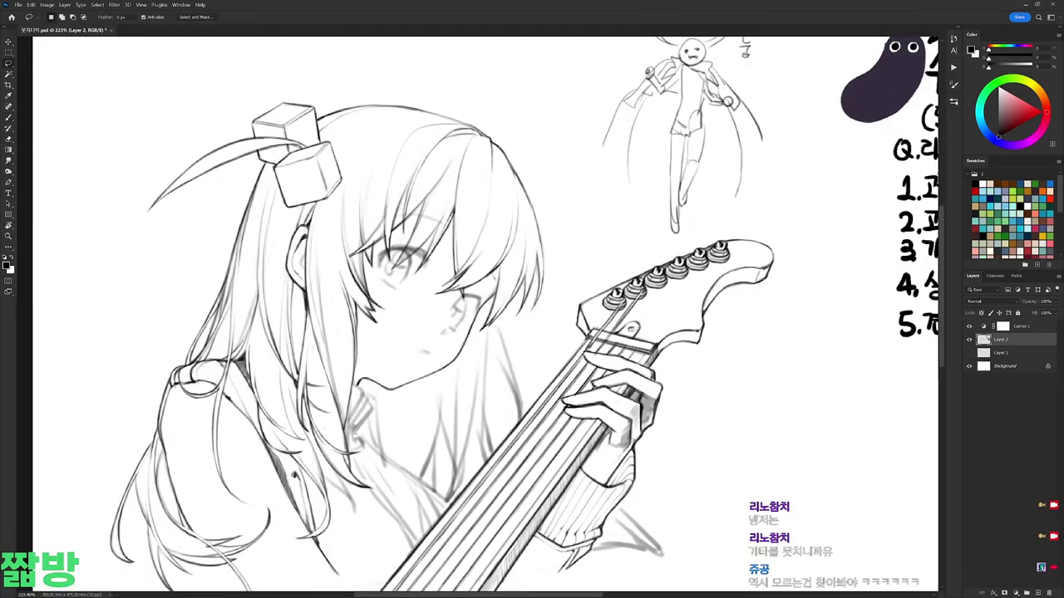
Step: Ink the remaining guitar strings across the headstock, running from the nut to the other tuning pegs
{"action": "key", "text": "r"}
{"action": "mouse_move", "coordinate": [767, 256]}
{"action": "left_mouse_down"}
{"action": "mouse_move", "coordinate": [665, 133]}
{"action": "mouse_move", "coordinate": [580, 180]}
{"action": "left_mouse_up"}
{"action": "key", "text": "e"}
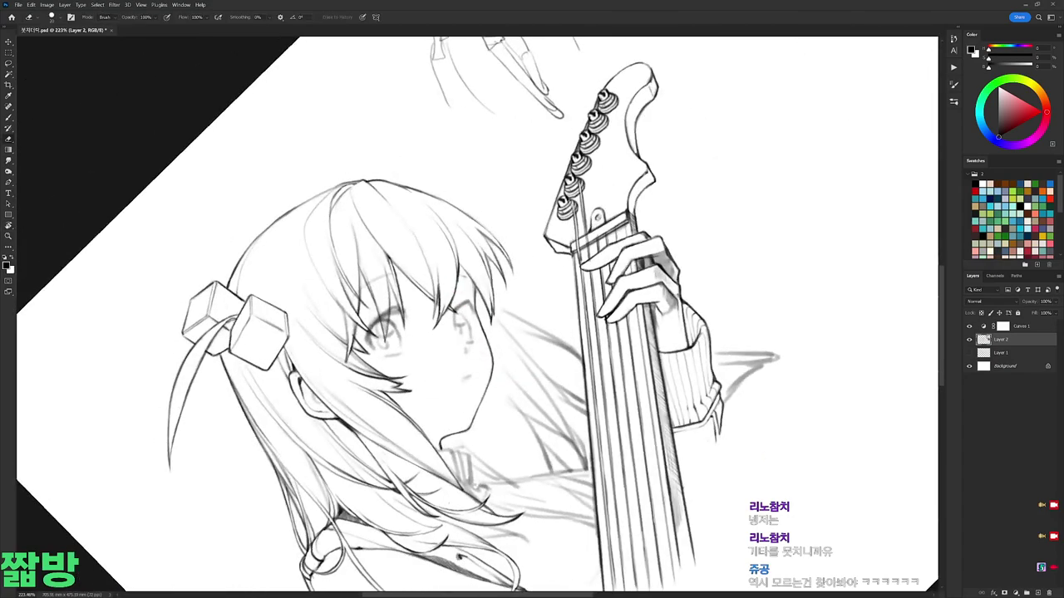
{"action": "key", "text": "b"}
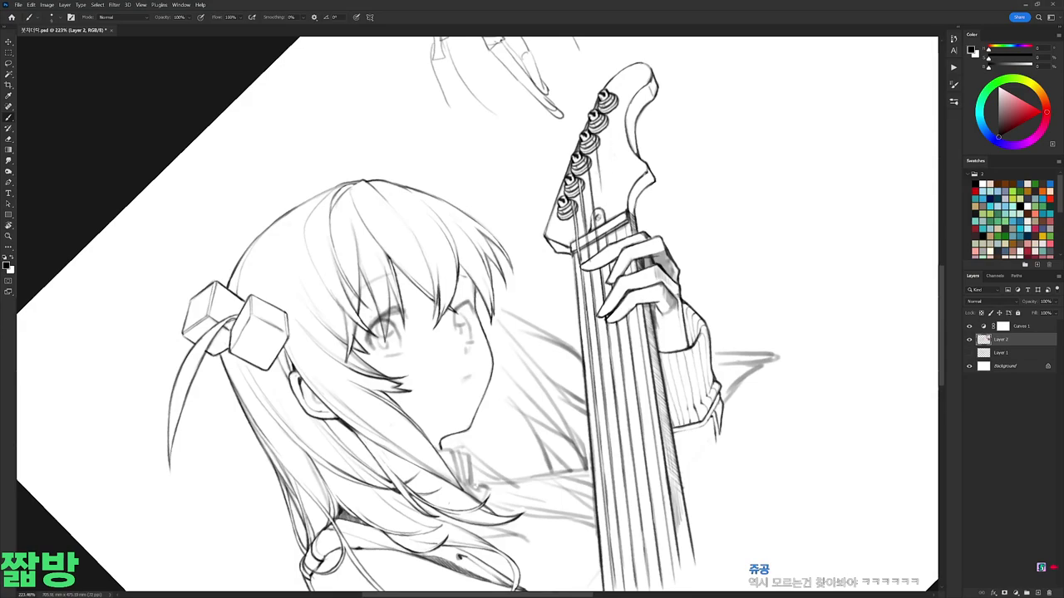
{"action": "left_click_drag", "start_coordinate": [605, 187], "coordinate": [607, 233]}
{"action": "left_click_drag", "start_coordinate": [604, 186], "coordinate": [600, 223]}
{"action": "key", "text": "e"}
{"action": "key", "text": "b"}
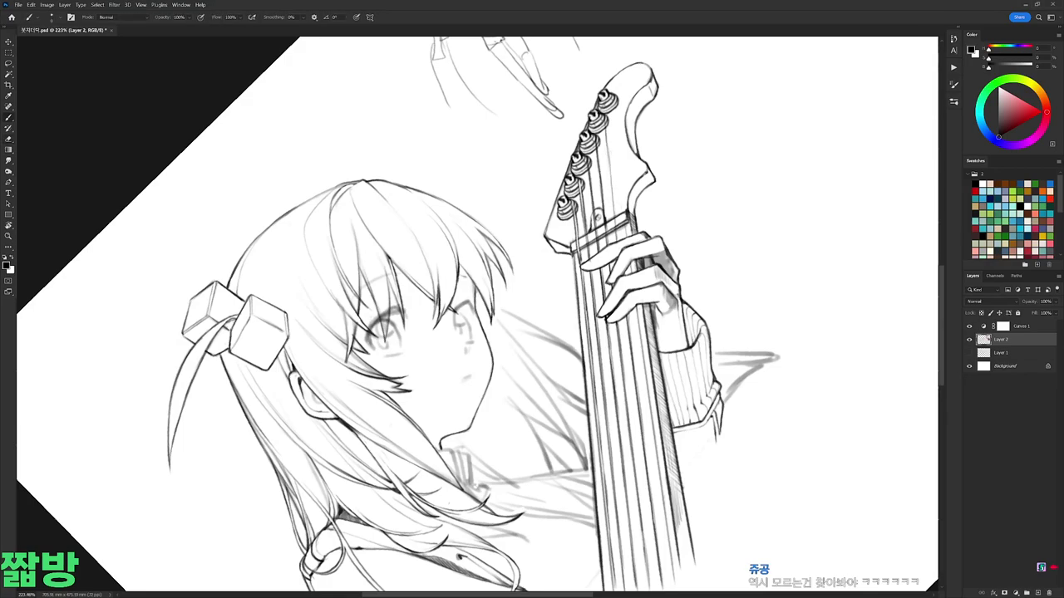
{"action": "key", "text": "r"}
{"action": "left_click_drag", "start_coordinate": [632, 166], "coordinate": [770, 245]}
{"action": "scroll", "coordinate": [596, 134], "scroll_direction": "up", "scroll_amount": 3}
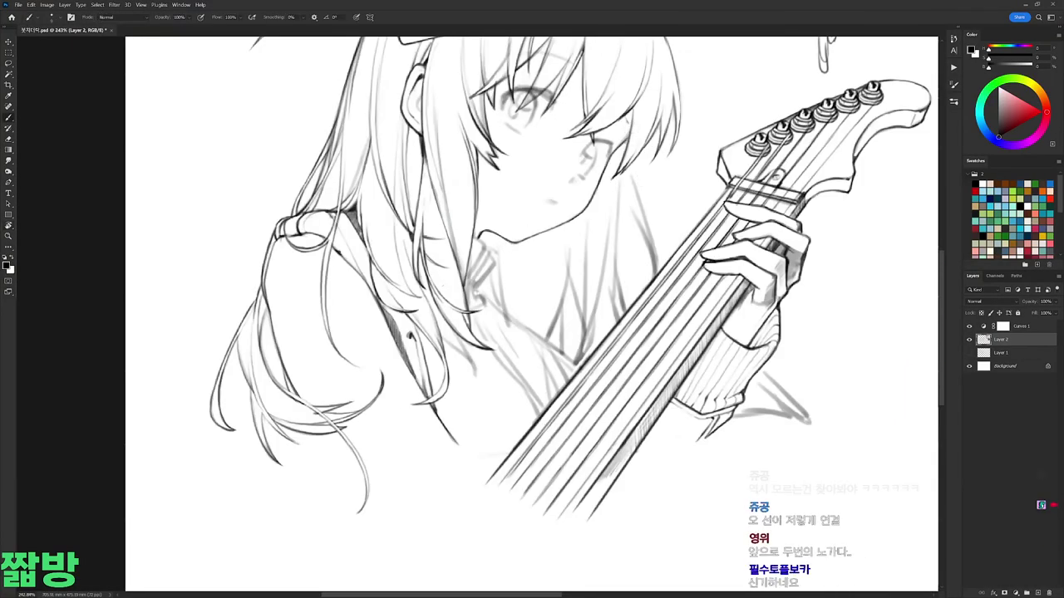
Step: Ink the outer hair strand behind the face, curving down from the cheek to the guitar neck
{"action": "mouse_move", "coordinate": [596, 134]}
{"action": "left_mouse_down"}
{"action": "mouse_move", "coordinate": [517, 371]}
{"action": "mouse_move", "coordinate": [465, 390]}
{"action": "mouse_move", "coordinate": [390, 249]}
{"action": "left_mouse_up"}
{"action": "key", "text": "b"}
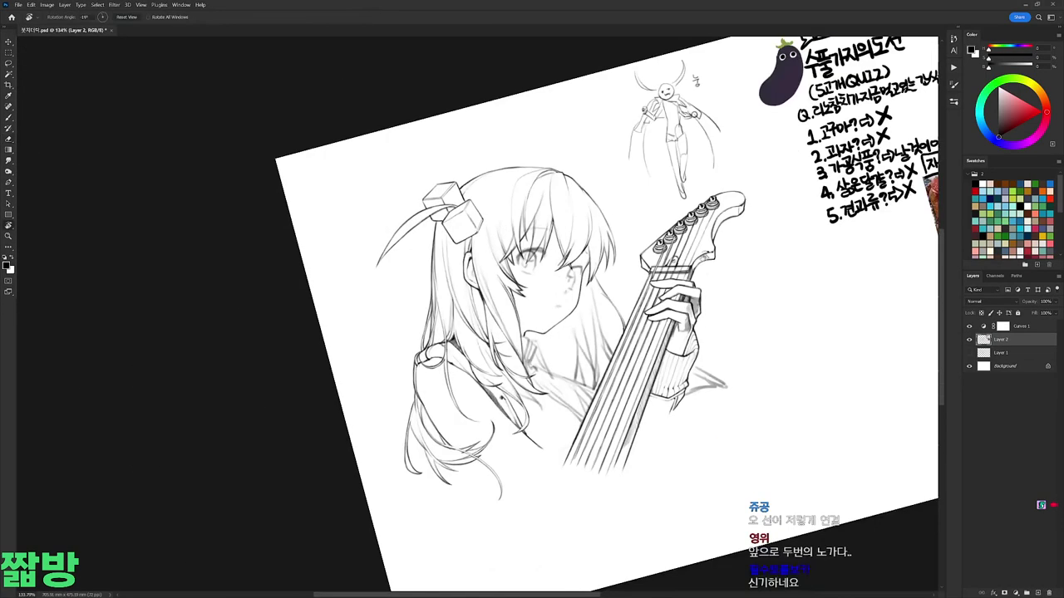
{"action": "key", "text": "Escape"}
{"action": "scroll", "coordinate": [542, 272], "scroll_direction": "up", "scroll_amount": 5}
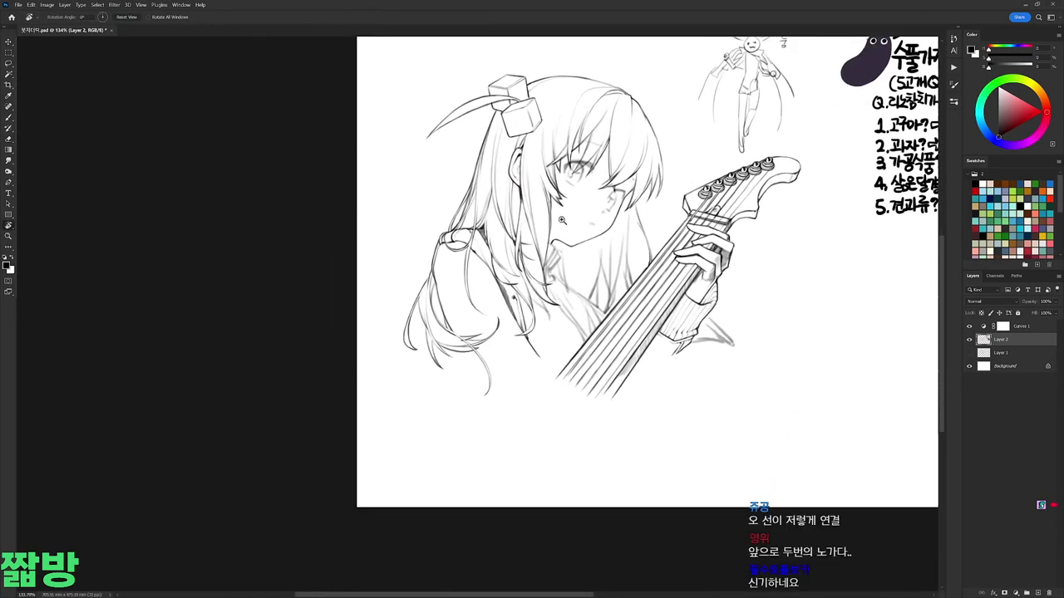
{"action": "key", "text": "b"}
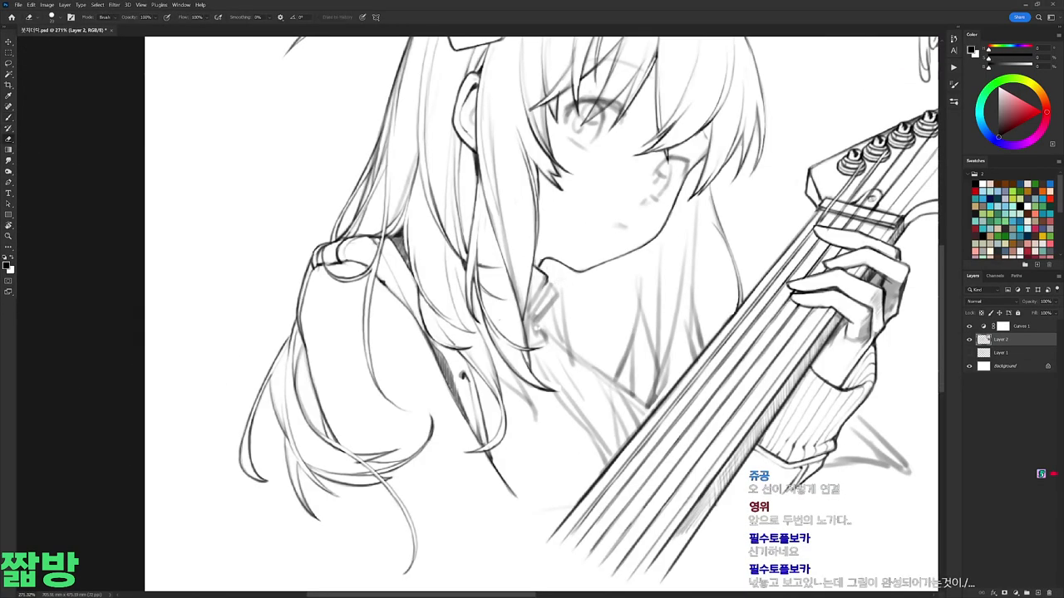
Step: Erase the rough collar sketch below the chin and ink the collar edge and the upper part of a zipper pull
{"action": "left_click_drag", "start_coordinate": [536, 308], "coordinate": [546, 262]}
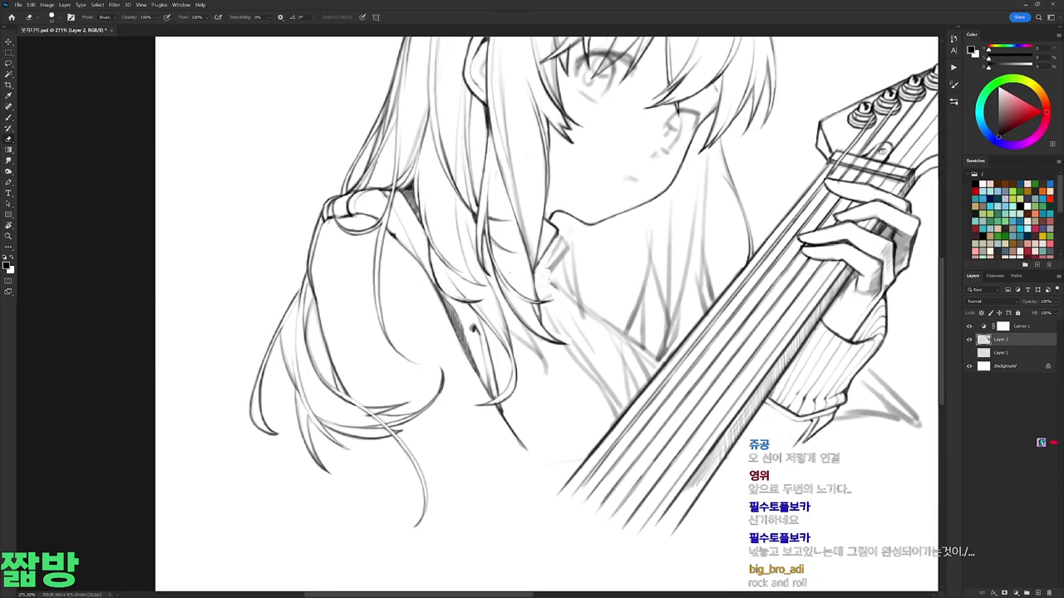
{"action": "left_click_drag", "start_coordinate": [555, 239], "coordinate": [548, 283]}
{"action": "key", "text": "b"}
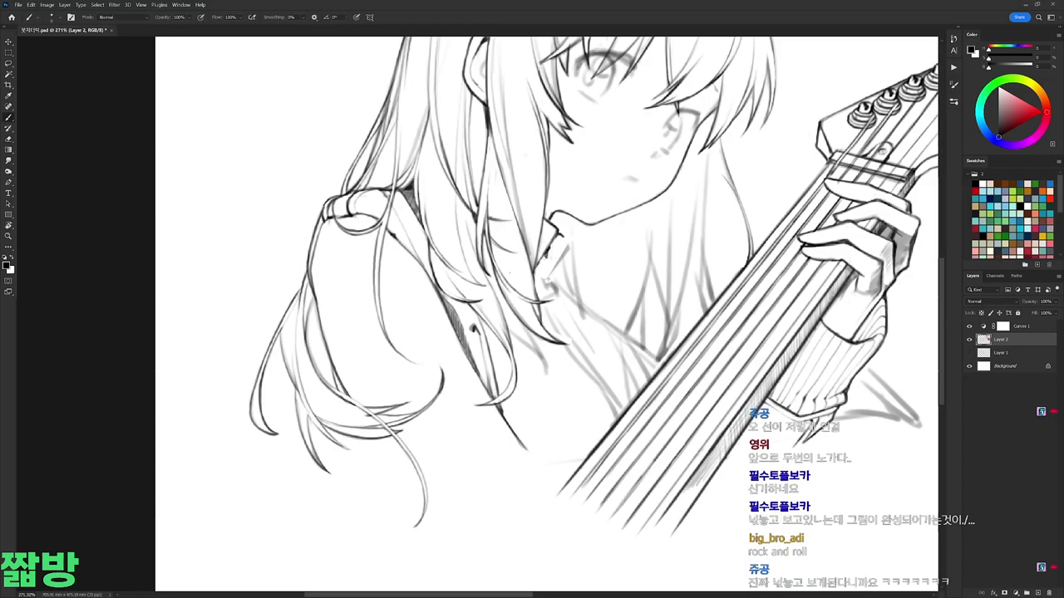
{"action": "left_click_drag", "start_coordinate": [567, 236], "coordinate": [552, 260]}
{"action": "left_click_drag", "start_coordinate": [564, 252], "coordinate": [559, 262]}
{"action": "mouse_move", "coordinate": [551, 269]}
{"action": "left_mouse_down"}
{"action": "mouse_move", "coordinate": [548, 279]}
{"action": "mouse_move", "coordinate": [598, 333]}
{"action": "left_mouse_up"}
{"action": "left_click_drag", "start_coordinate": [438, 222], "coordinate": [451, 215]}
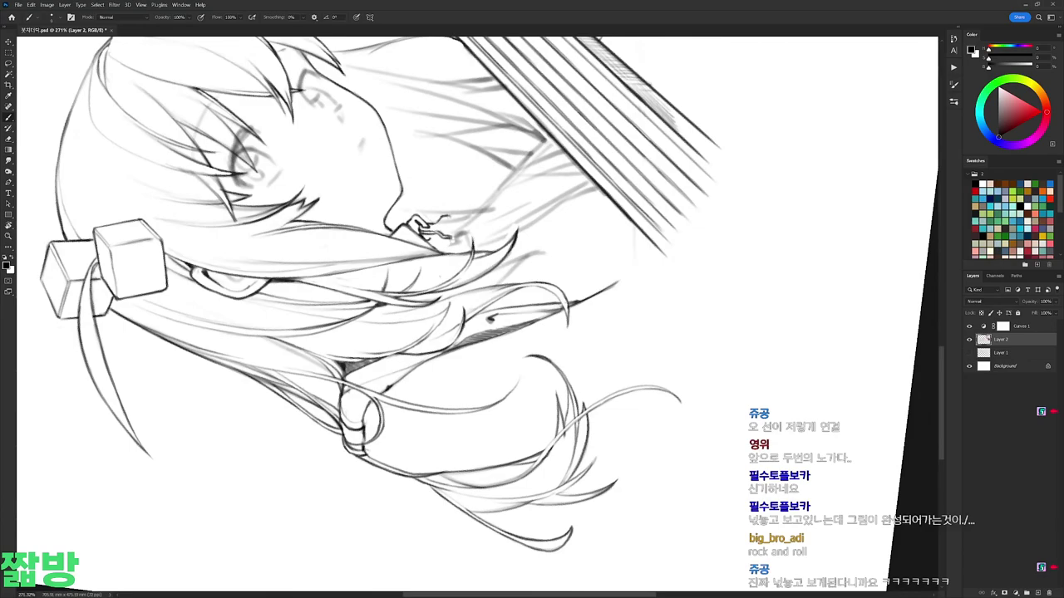
{"action": "left_click_drag", "start_coordinate": [515, 332], "coordinate": [474, 297]}
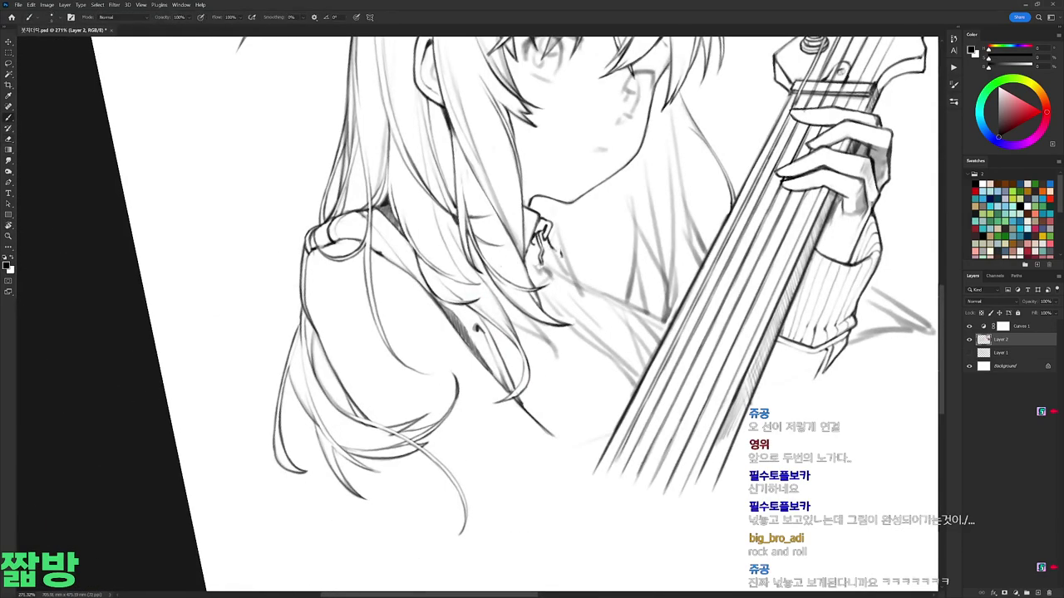
{"action": "left_click_drag", "start_coordinate": [613, 234], "coordinate": [549, 242]}
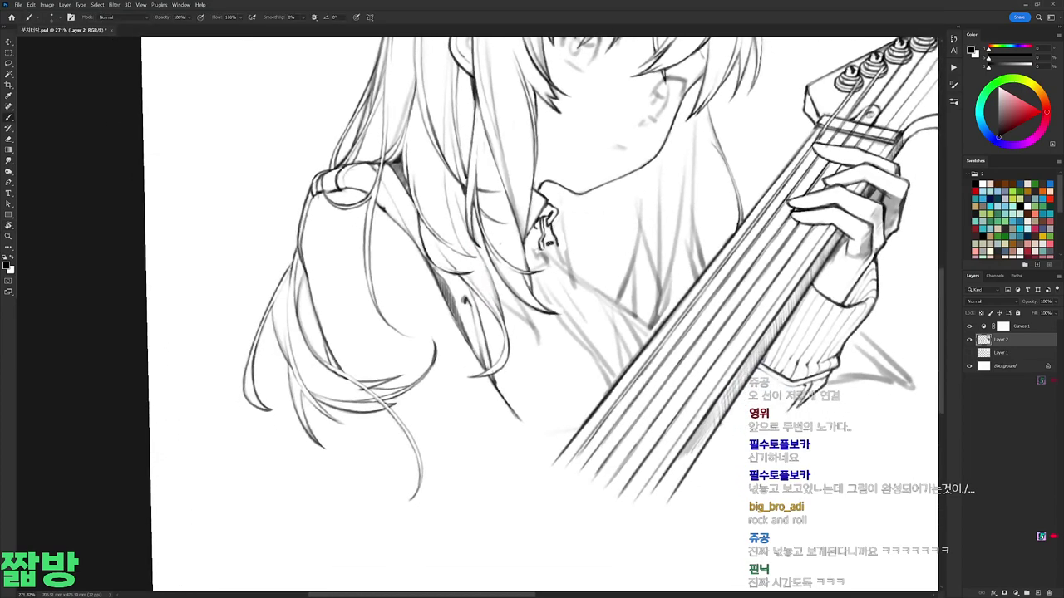
Step: Switch the eraser and brush tip presets and darken the small hole in the zipper pull's tab
{"action": "key", "text": "e"}
{"action": "right_click", "coordinate": [609, 240]}
{"action": "double_click", "coordinate": [666, 309]}
{"action": "key", "text": "b"}
{"action": "right_click", "coordinate": [609, 240]}
{"action": "double_click", "coordinate": [673, 275]}
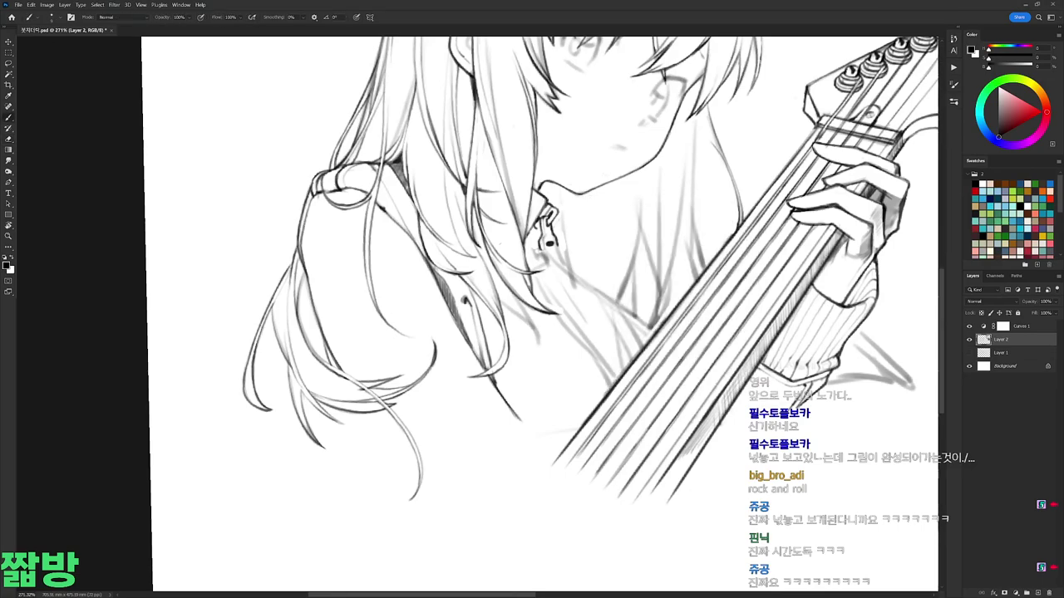
Step: Outline the zipper pull's tab around its hole and erase the stray lines around it
{"action": "scroll", "coordinate": [634, 250], "scroll_direction": "down", "scroll_amount": 1}
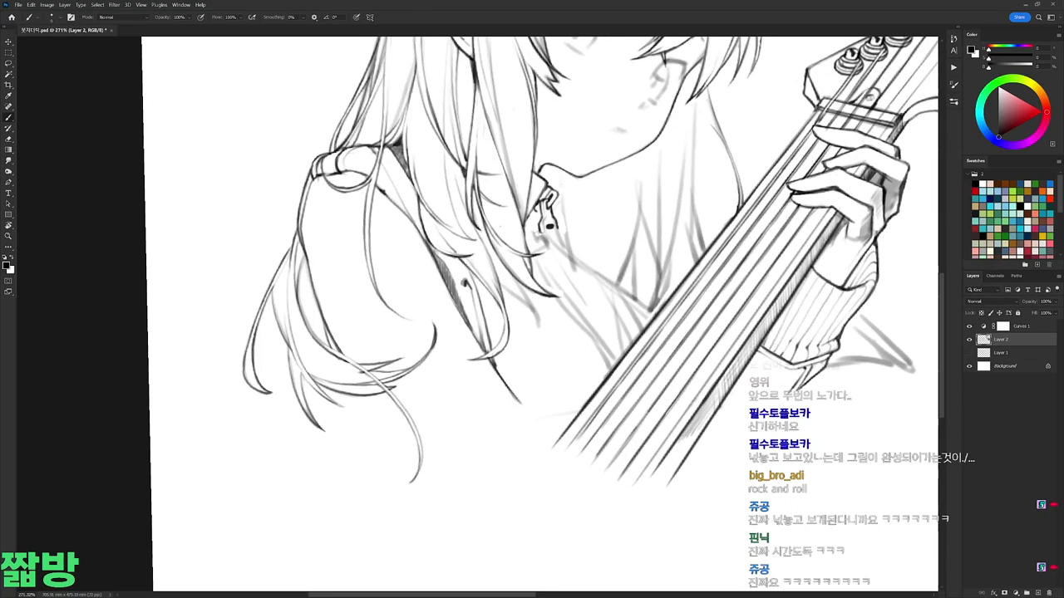
{"action": "key", "text": "r"}
{"action": "left_click_drag", "start_coordinate": [629, 223], "coordinate": [466, 209]}
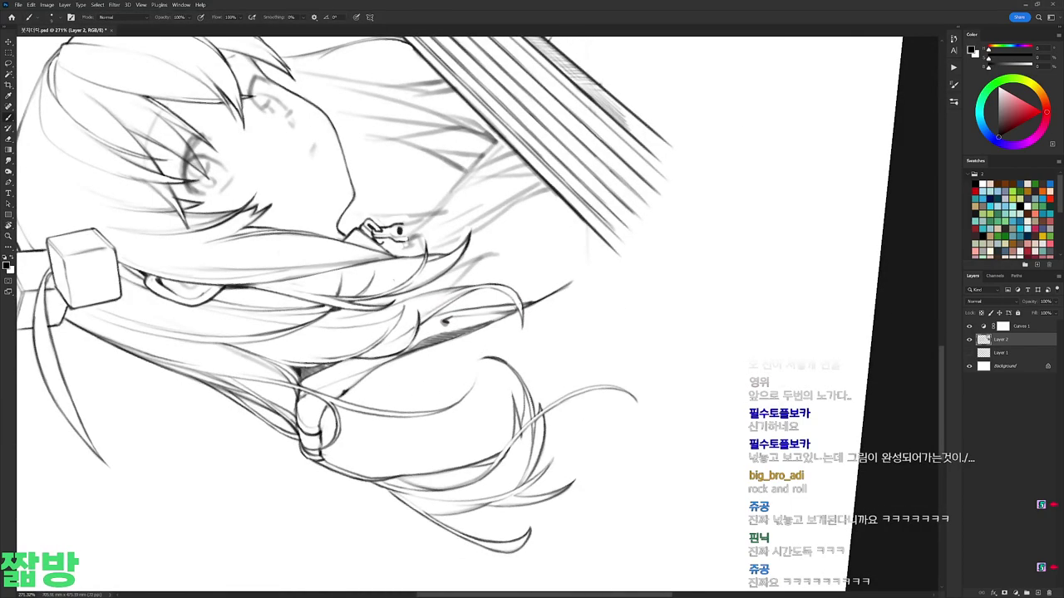
{"action": "key", "text": "e"}
{"action": "left_click_drag", "start_coordinate": [404, 224], "coordinate": [403, 244]}
{"action": "key", "text": "b"}
{"action": "key", "text": "e"}
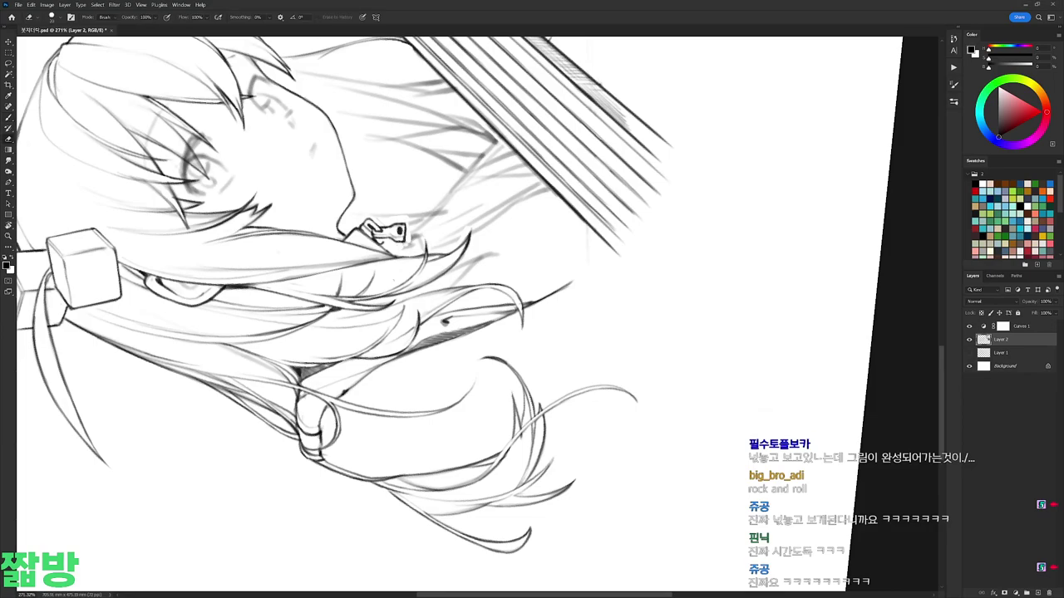
{"action": "key", "text": "r"}
{"action": "key", "text": "Escape"}
{"action": "key", "text": "b"}
{"action": "key", "text": "e"}
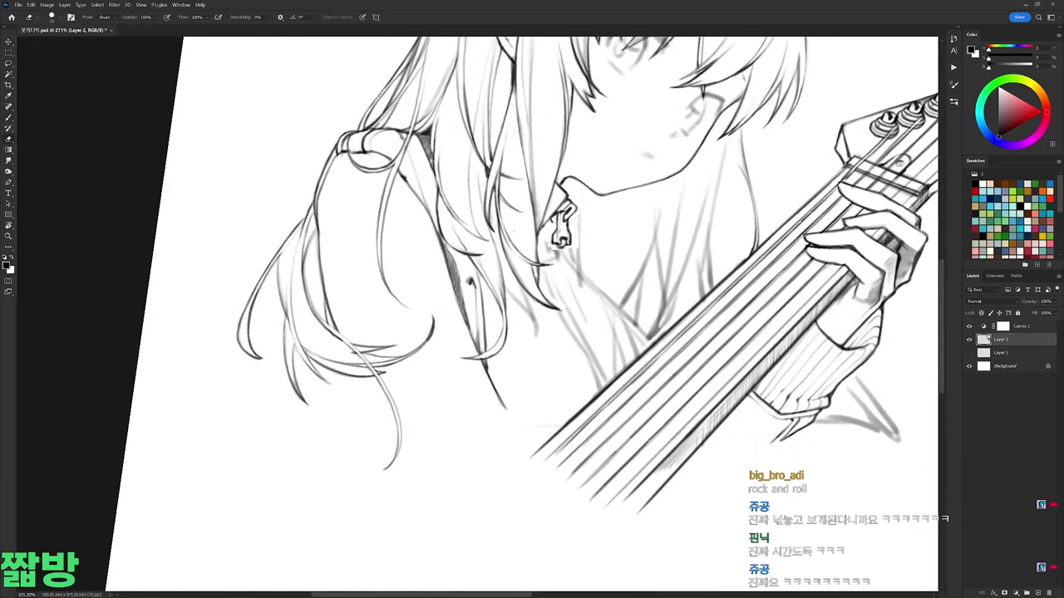
{"action": "key", "text": "b"}
Step: Ink the collar band and zipper tape lines between the hair and the zipper pull
{"action": "key", "text": "r"}
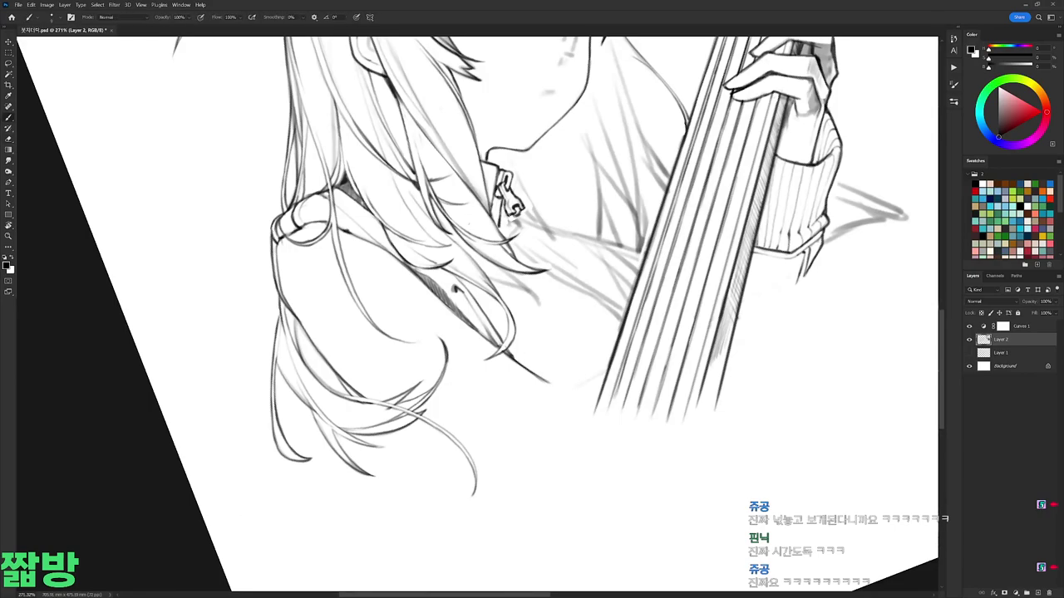
{"action": "left_click_drag", "start_coordinate": [498, 214], "coordinate": [497, 229]}
{"action": "left_click_drag", "start_coordinate": [494, 162], "coordinate": [487, 197]}
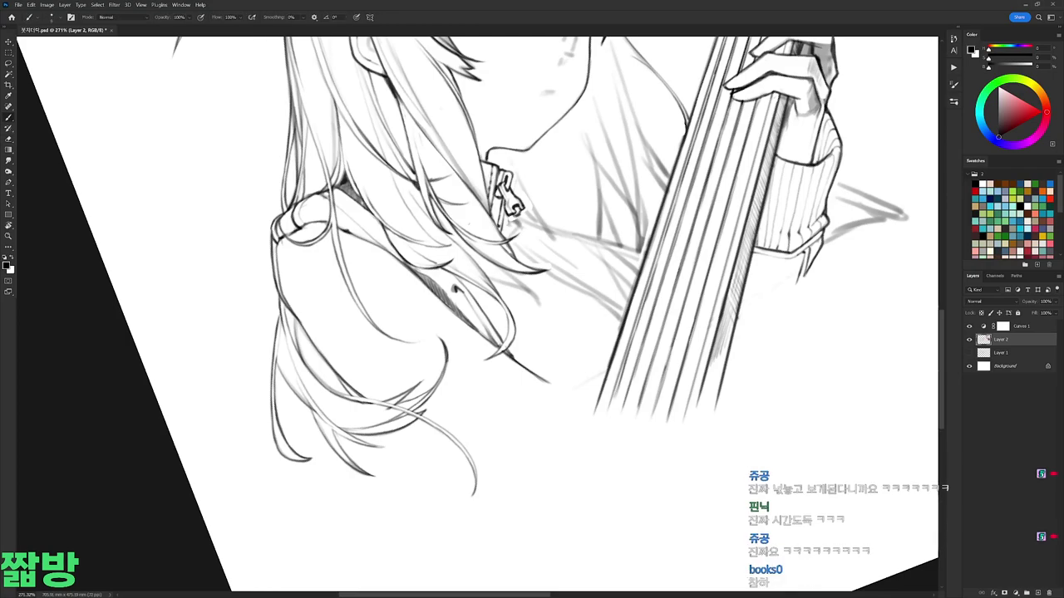
{"action": "key", "text": "r"}
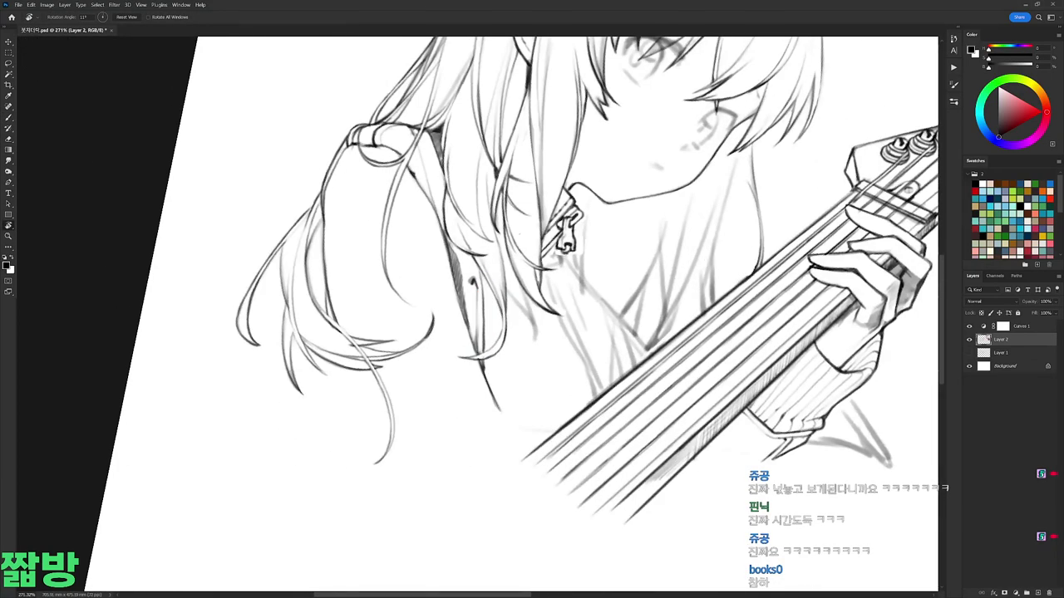
{"action": "left_click_drag", "start_coordinate": [581, 274], "coordinate": [467, 198]}
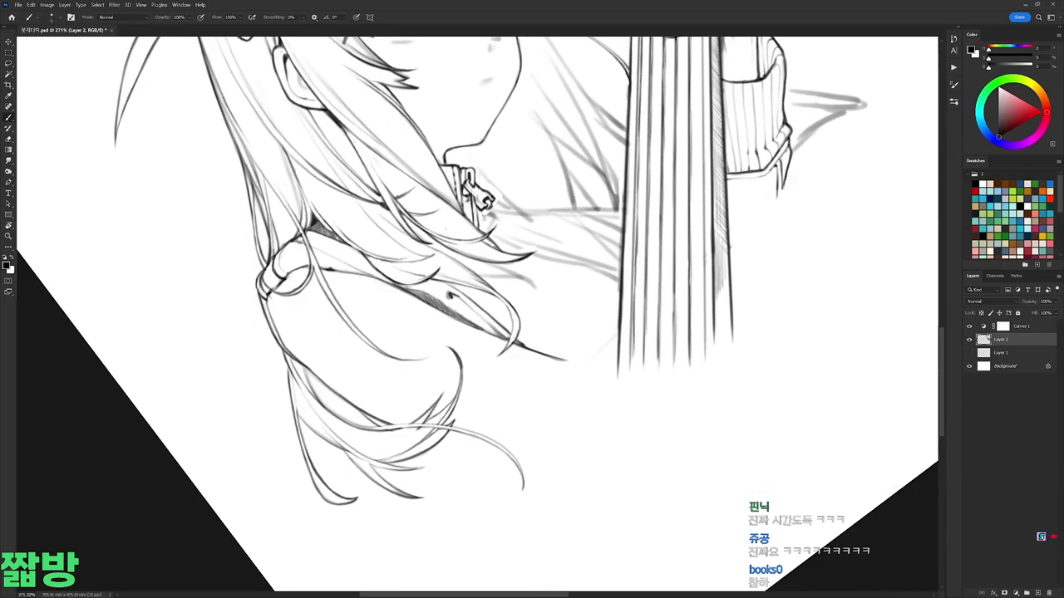
Step: Add the zipper teeth along the collar and ink the collar's far edge behind the zipper pull
{"action": "key", "text": "r"}
{"action": "left_click_drag", "start_coordinate": [549, 274], "coordinate": [516, 208]}
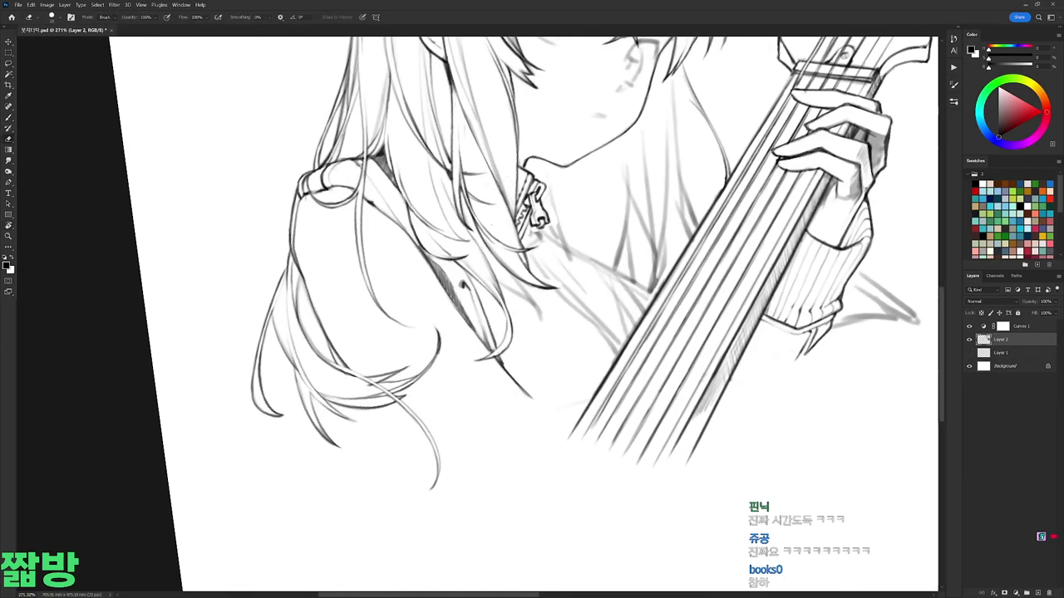
{"action": "key", "text": "e"}
{"action": "key", "text": "b"}
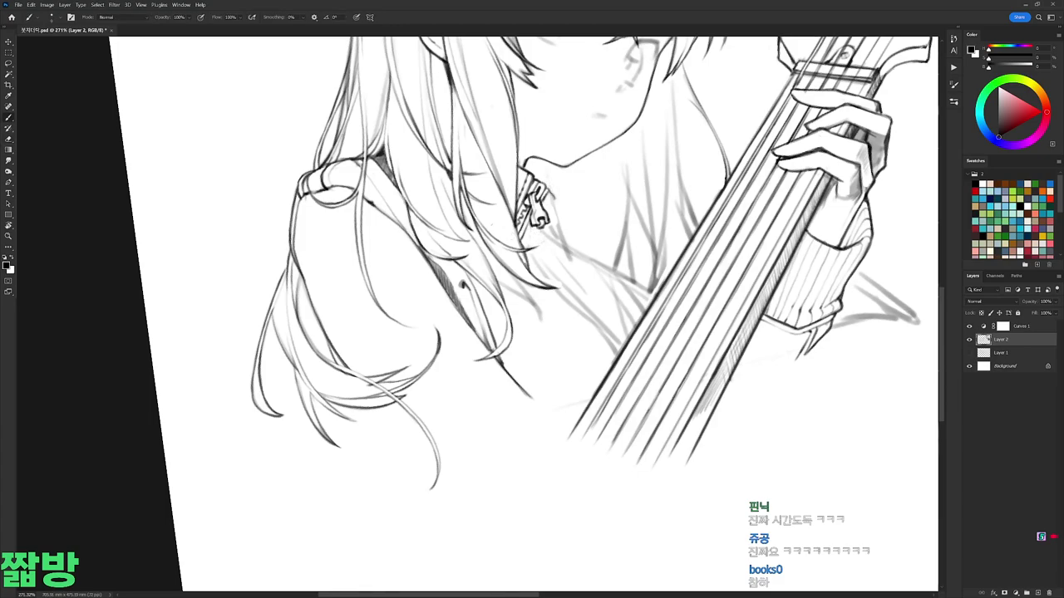
{"action": "key", "text": "r"}
{"action": "mouse_move", "coordinate": [582, 249]}
{"action": "left_mouse_down"}
{"action": "mouse_move", "coordinate": [541, 207]}
{"action": "mouse_move", "coordinate": [499, 191]}
{"action": "left_mouse_up"}
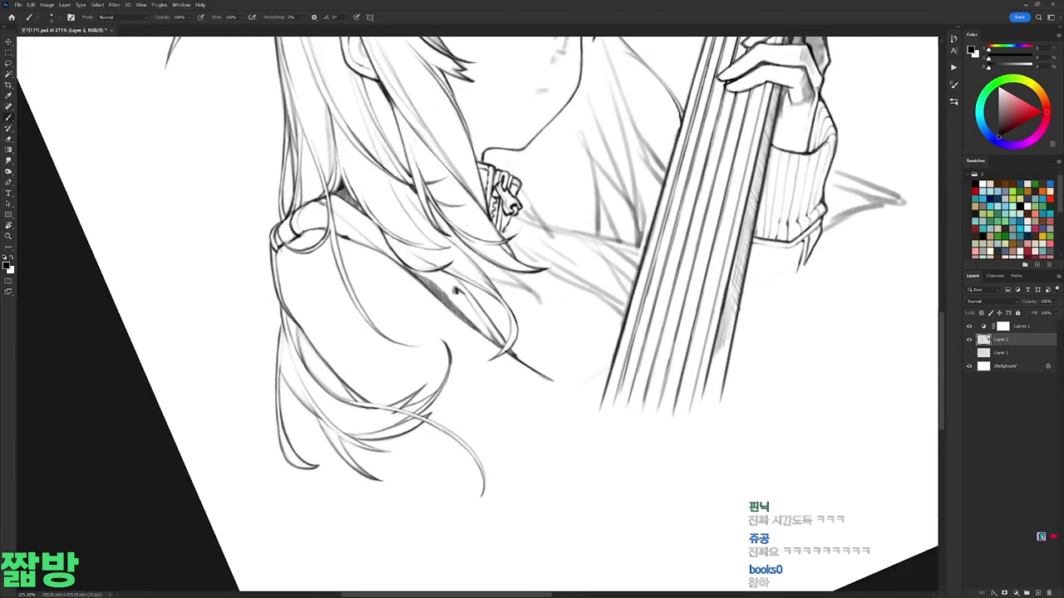
Step: Ink the jacket's front edge from below the zipper pull down to the guitar neck
{"action": "key", "text": "r"}
{"action": "left_click_drag", "start_coordinate": [512, 229], "coordinate": [565, 257]}
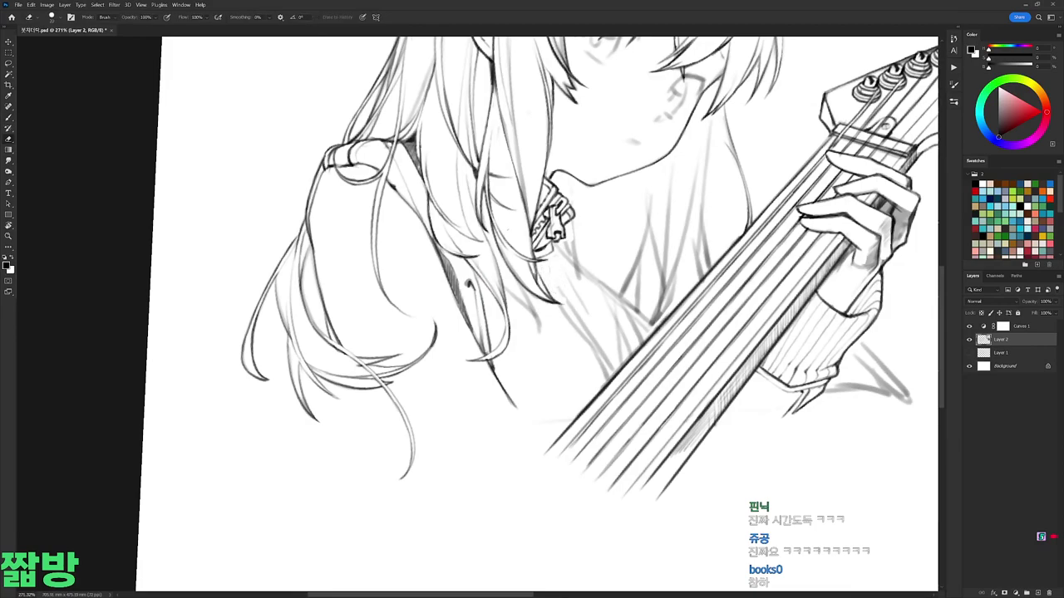
{"action": "key", "text": "b"}
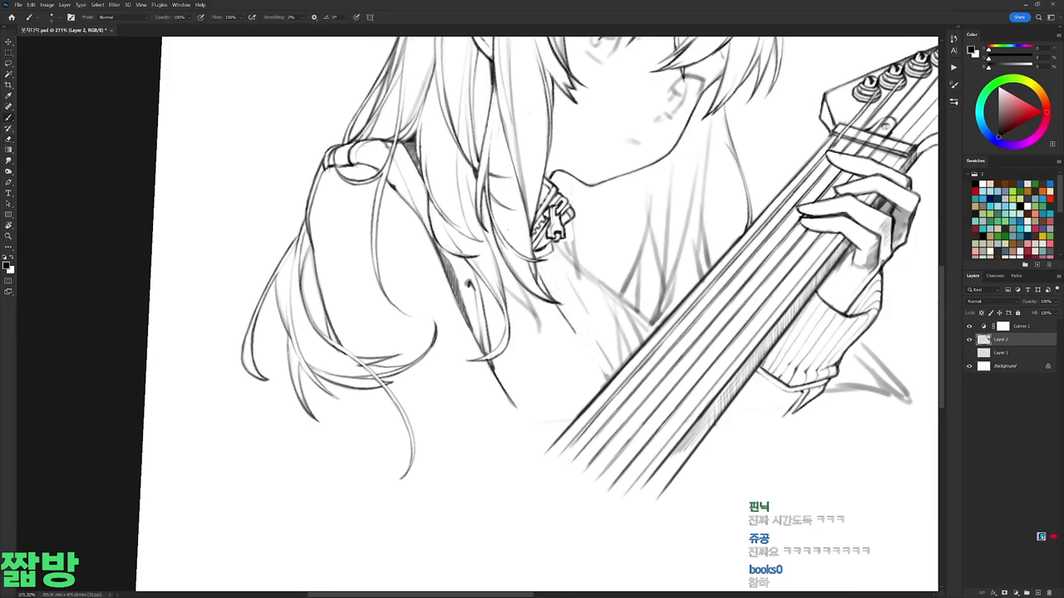
{"action": "left_click_drag", "start_coordinate": [536, 375], "coordinate": [540, 384]}
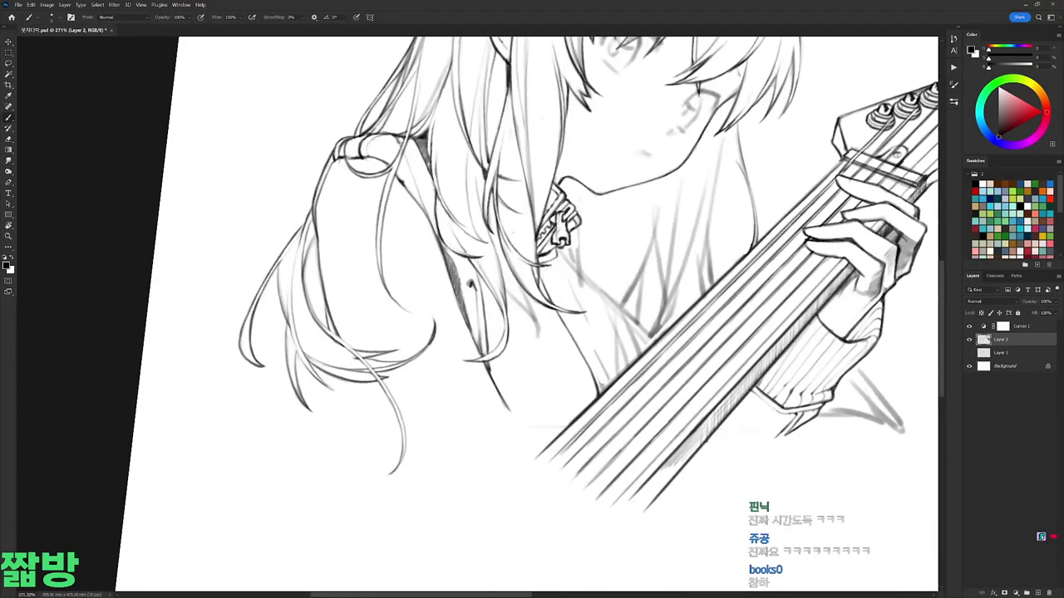
Step: Ink the zipper tape's second line and zigzag teeth along the jacket front down to the guitar neck
{"action": "mouse_move", "coordinate": [540, 384]}
{"action": "left_mouse_down"}
{"action": "mouse_move", "coordinate": [532, 390]}
{"action": "mouse_move", "coordinate": [572, 318]}
{"action": "mouse_move", "coordinate": [548, 309]}
{"action": "left_mouse_up"}
{"action": "key", "text": "b"}
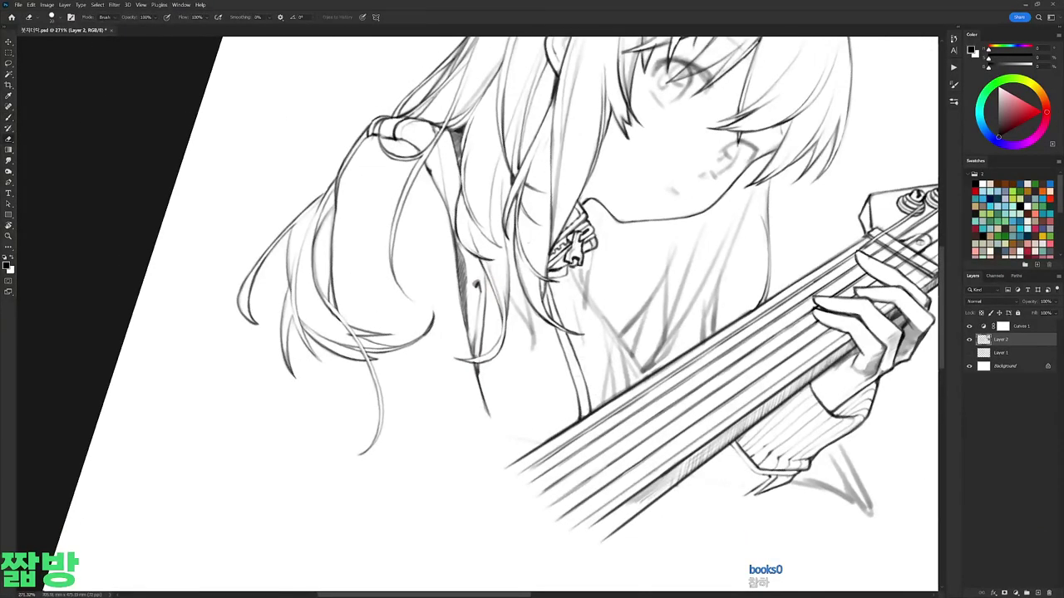
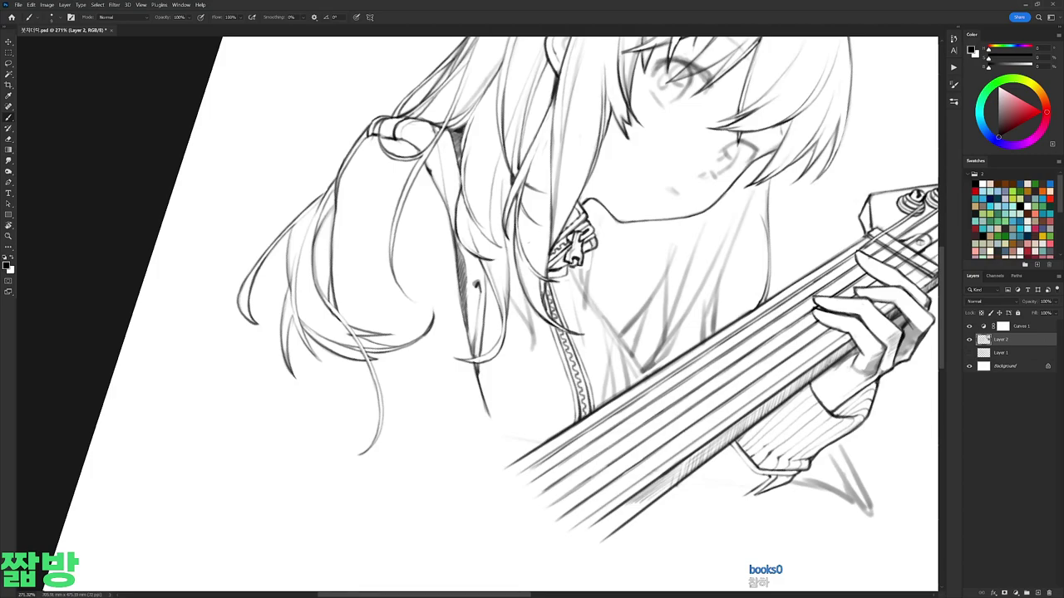
{"action": "left_click_drag", "start_coordinate": [607, 467], "coordinate": [437, 263]}
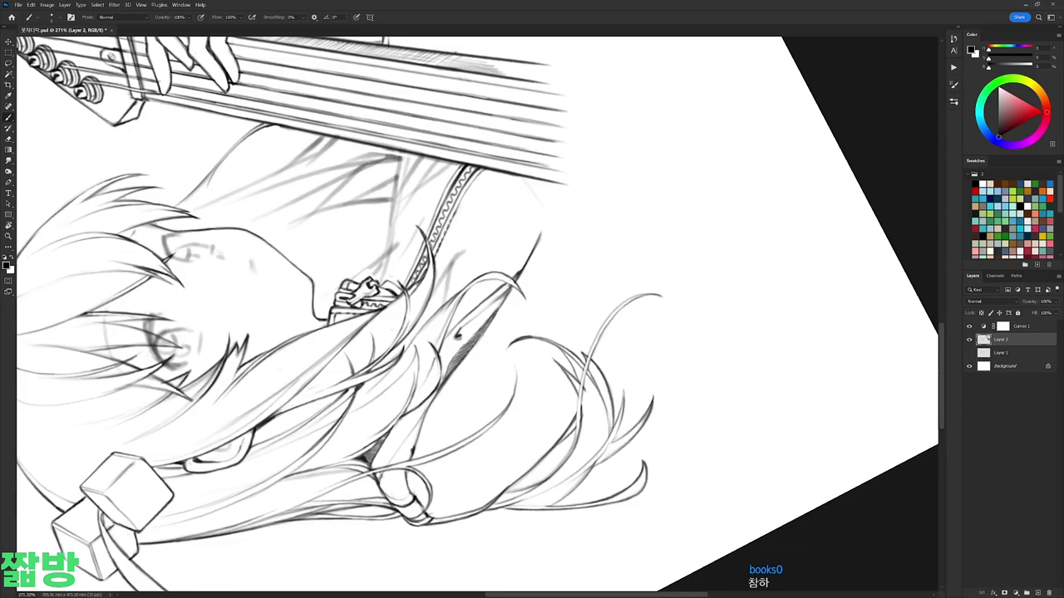
Step: Add a dashed stitching line beside the jacket zipper and ink a curved hair strand hanging over the chest
{"action": "mouse_move", "coordinate": [474, 242]}
{"action": "left_mouse_down"}
{"action": "mouse_move", "coordinate": [532, 324]}
{"action": "mouse_move", "coordinate": [449, 271]}
{"action": "mouse_move", "coordinate": [447, 301]}
{"action": "mouse_move", "coordinate": [464, 262]}
{"action": "mouse_move", "coordinate": [448, 291]}
{"action": "left_mouse_up"}
{"action": "key", "text": "e"}
{"action": "key", "text": "b"}
{"action": "key", "text": "e"}
{"action": "key", "text": "b"}
{"action": "mouse_move", "coordinate": [489, 239]}
{"action": "left_mouse_down"}
{"action": "mouse_move", "coordinate": [546, 527]}
{"action": "mouse_move", "coordinate": [532, 498]}
{"action": "mouse_move", "coordinate": [582, 448]}
{"action": "left_mouse_up"}
{"action": "key", "text": "e"}
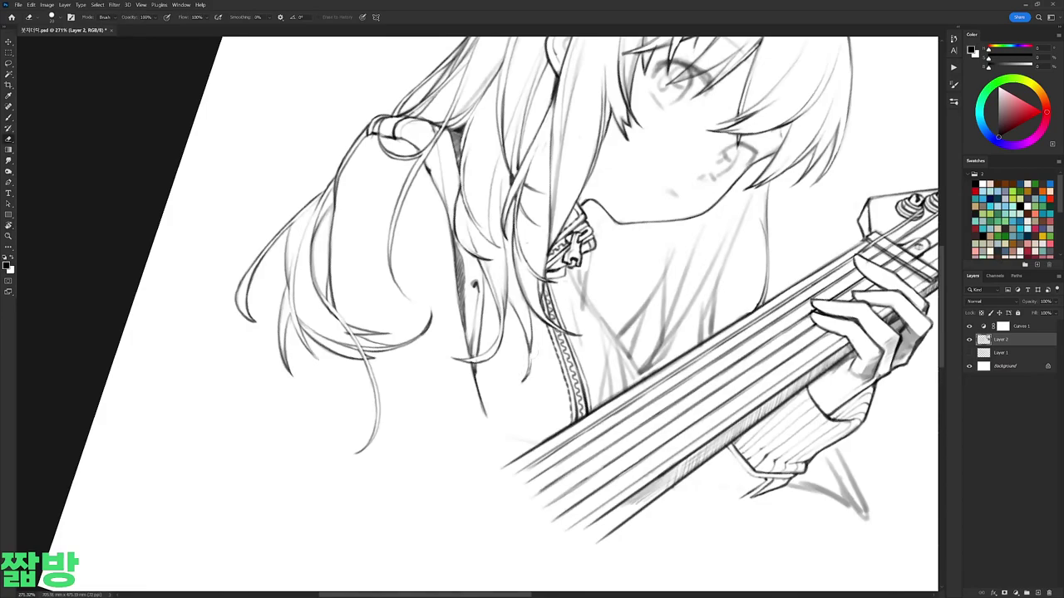
{"action": "scroll", "coordinate": [532, 316], "scroll_direction": "down", "scroll_amount": 5}
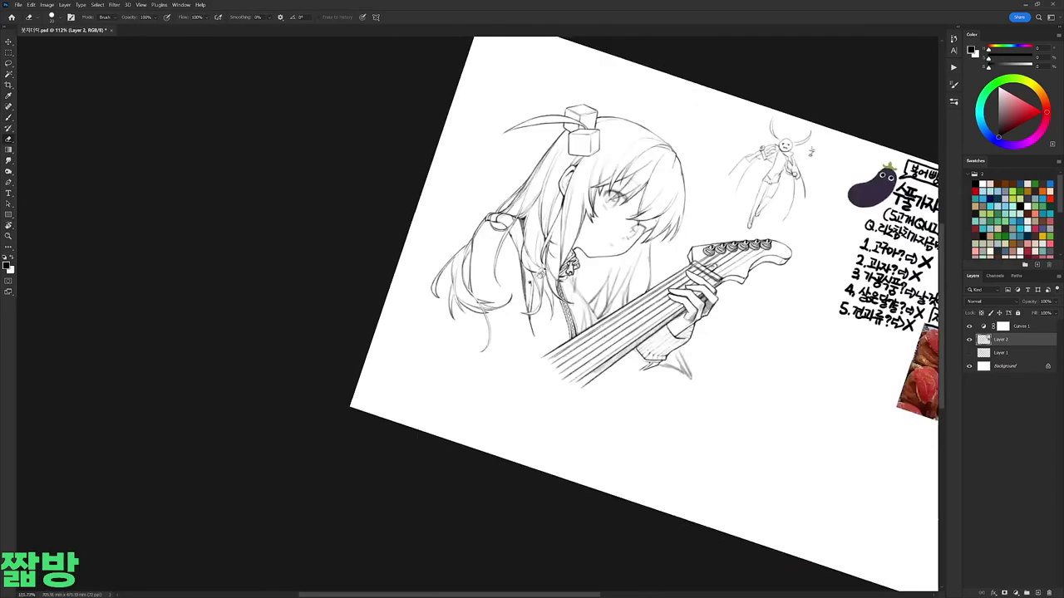
{"action": "scroll", "coordinate": [661, 189], "scroll_direction": "up", "scroll_amount": 5}
{"action": "key", "text": "b"}
{"action": "key", "text": "e"}
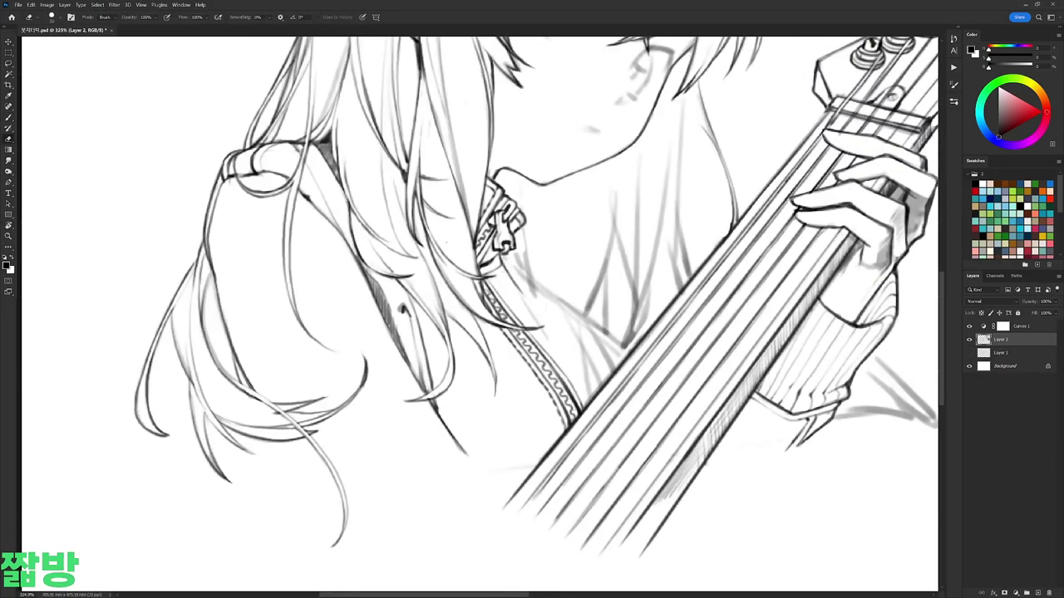
Step: Erase the rough lines beside the zipper pull and ink the jacket's inner fold running from the collar toward the guitar neck
{"action": "left_click_drag", "start_coordinate": [539, 253], "coordinate": [515, 298]}
{"action": "left_click_drag", "start_coordinate": [539, 251], "coordinate": [525, 291]}
{"action": "key", "text": "b"}
{"action": "left_click_drag", "start_coordinate": [533, 193], "coordinate": [540, 301]}
{"action": "left_click_drag", "start_coordinate": [532, 238], "coordinate": [548, 322]}
{"action": "left_click_drag", "start_coordinate": [522, 288], "coordinate": [571, 356]}
{"action": "left_click_drag", "start_coordinate": [552, 321], "coordinate": [572, 359]}
{"action": "scroll", "coordinate": [580, 323], "scroll_direction": "down", "scroll_amount": 5}
{"action": "scroll", "coordinate": [636, 191], "scroll_direction": "up", "scroll_amount": 5}
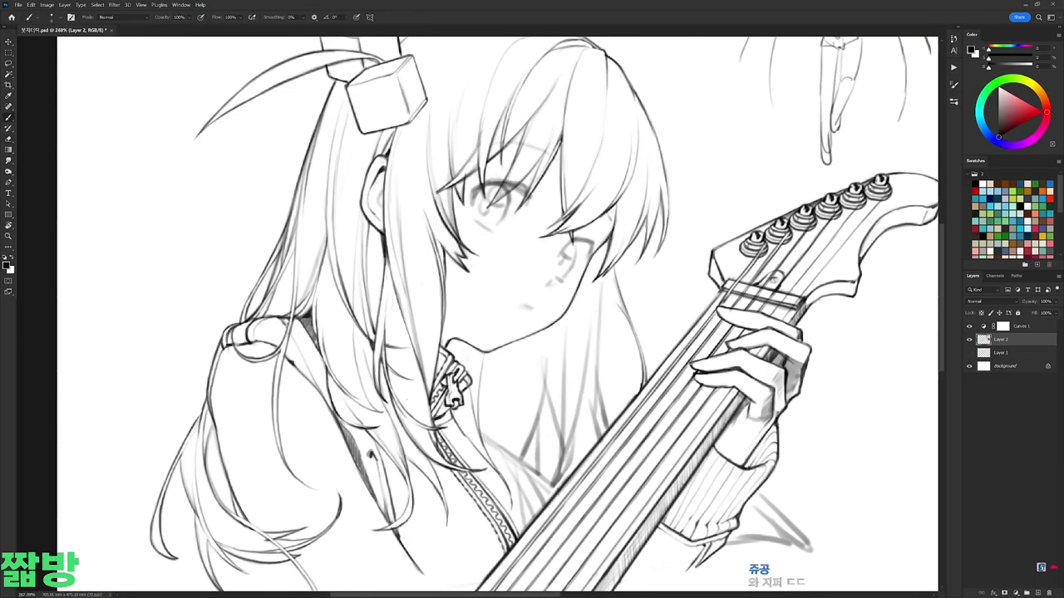
Step: Refine the fine hair strands across the crown beside the cube hair ornaments
{"action": "scroll", "coordinate": [633, 187], "scroll_direction": "down", "scroll_amount": 4}
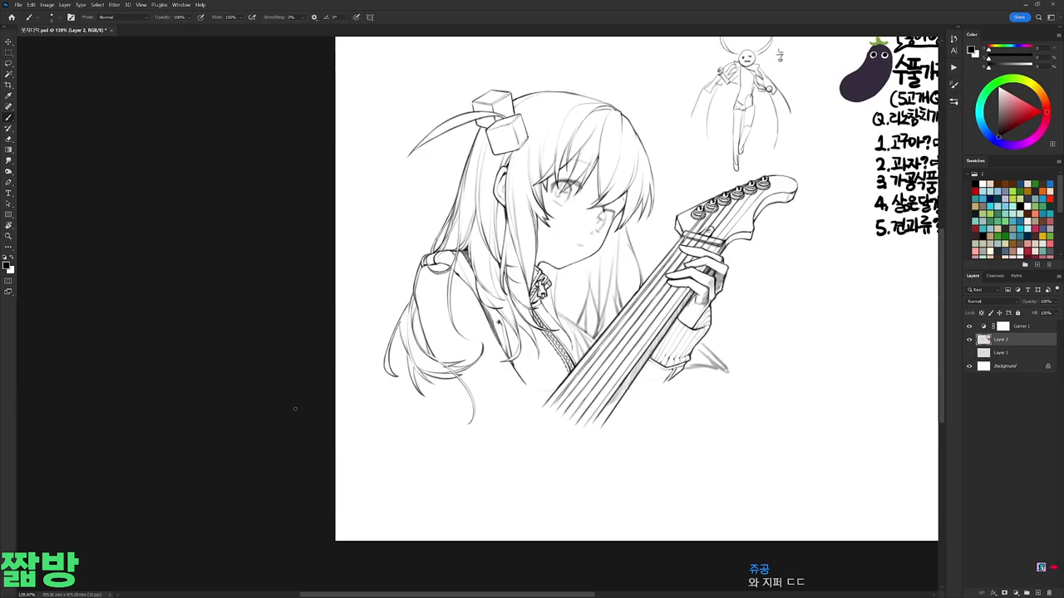
{"action": "scroll", "coordinate": [670, 137], "scroll_direction": "up", "scroll_amount": 5}
{"action": "key", "text": "e"}
{"action": "scroll", "coordinate": [661, 172], "scroll_direction": "down", "scroll_amount": 8}
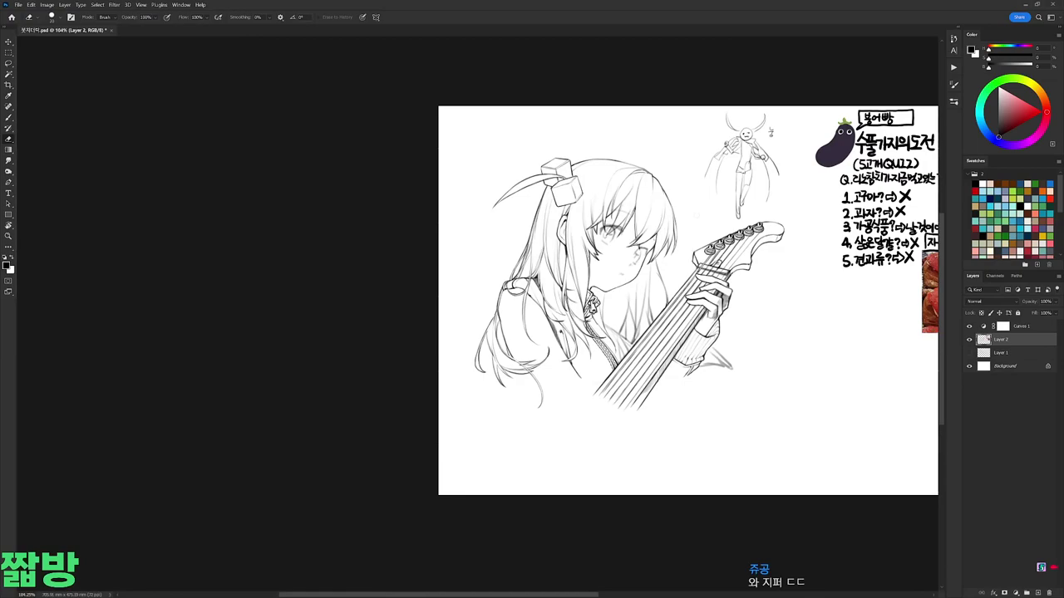
{"action": "scroll", "coordinate": [665, 216], "scroll_direction": "up", "scroll_amount": 8}
{"action": "key", "text": "b"}
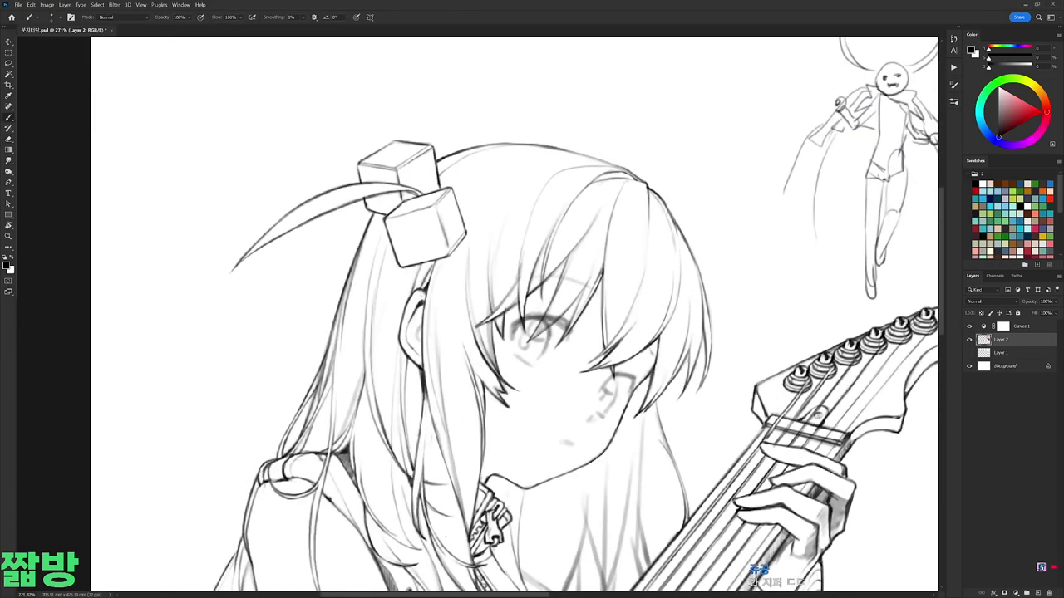
{"action": "key", "text": "r"}
{"action": "left_click_drag", "start_coordinate": [674, 246], "coordinate": [587, 152]}
{"action": "mouse_move", "coordinate": [399, 233]}
{"action": "left_mouse_down"}
{"action": "mouse_move", "coordinate": [432, 164]}
{"action": "mouse_move", "coordinate": [508, 118]}
{"action": "left_mouse_up"}
{"action": "key", "text": "r"}
{"action": "left_click_drag", "start_coordinate": [308, 183], "coordinate": [611, 141]}
{"action": "key", "text": "b"}
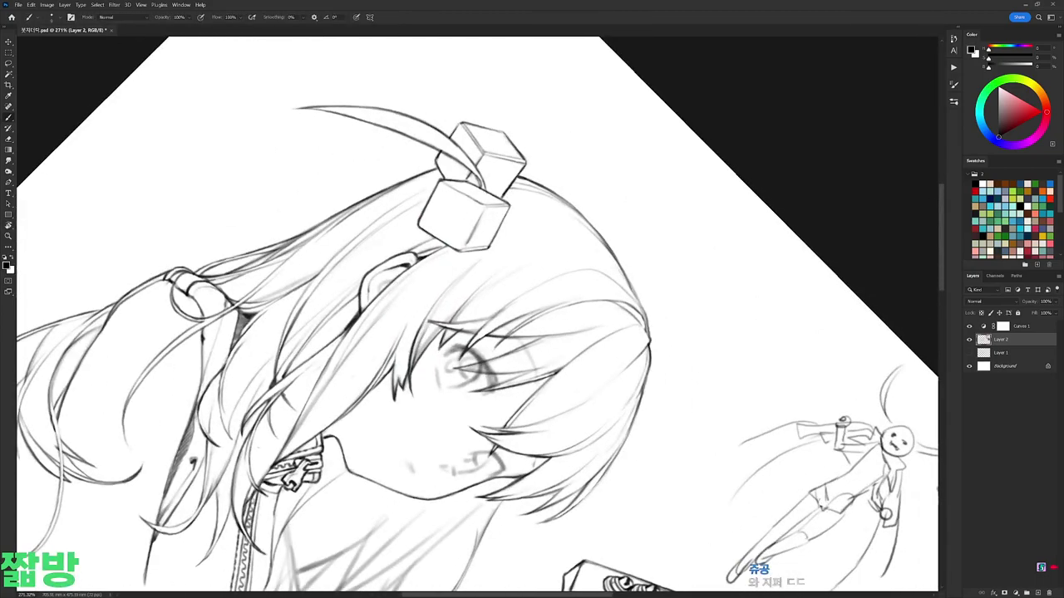
{"action": "key", "text": "b"}
{"action": "key", "text": "r"}
{"action": "left_click_drag", "start_coordinate": [606, 304], "coordinate": [665, 133]}
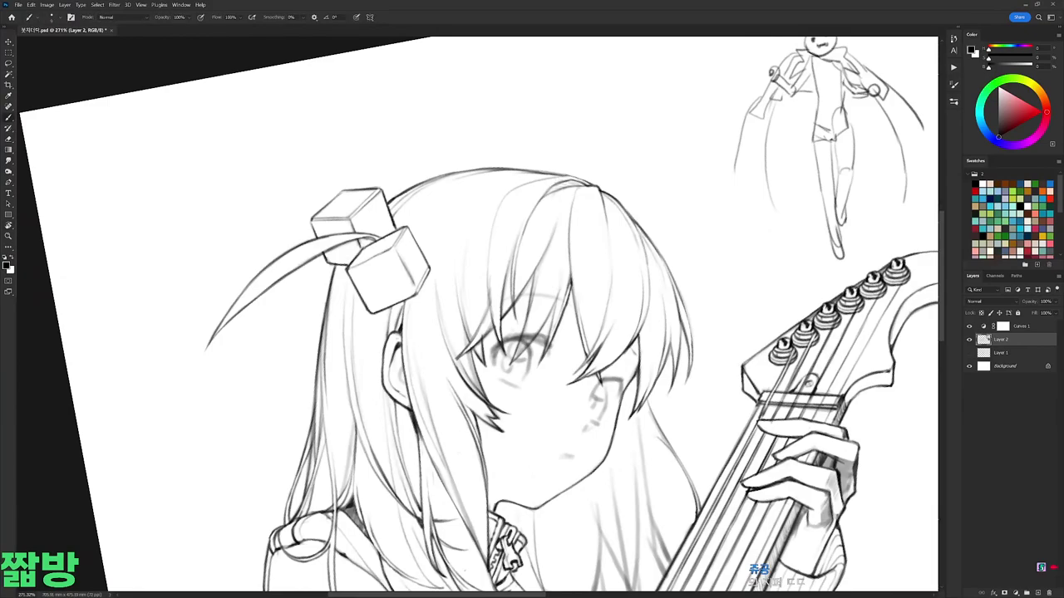
{"action": "scroll", "coordinate": [491, 316], "scroll_direction": "down", "scroll_amount": 2}
{"action": "scroll", "coordinate": [490, 315], "scroll_direction": "up", "scroll_amount": 3}
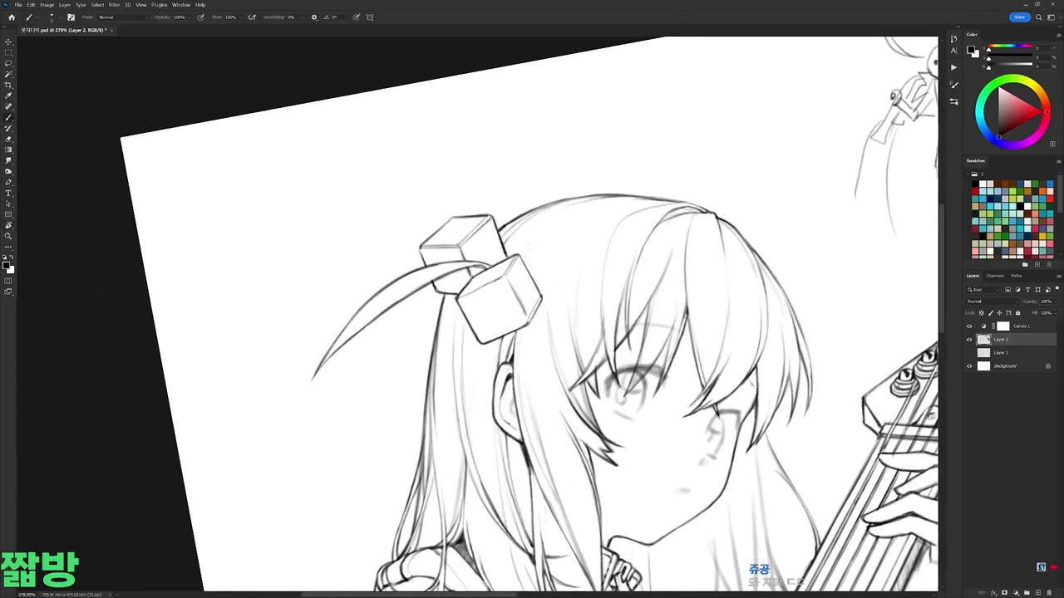
{"action": "scroll", "coordinate": [532, 316], "scroll_direction": "down", "scroll_amount": 5}
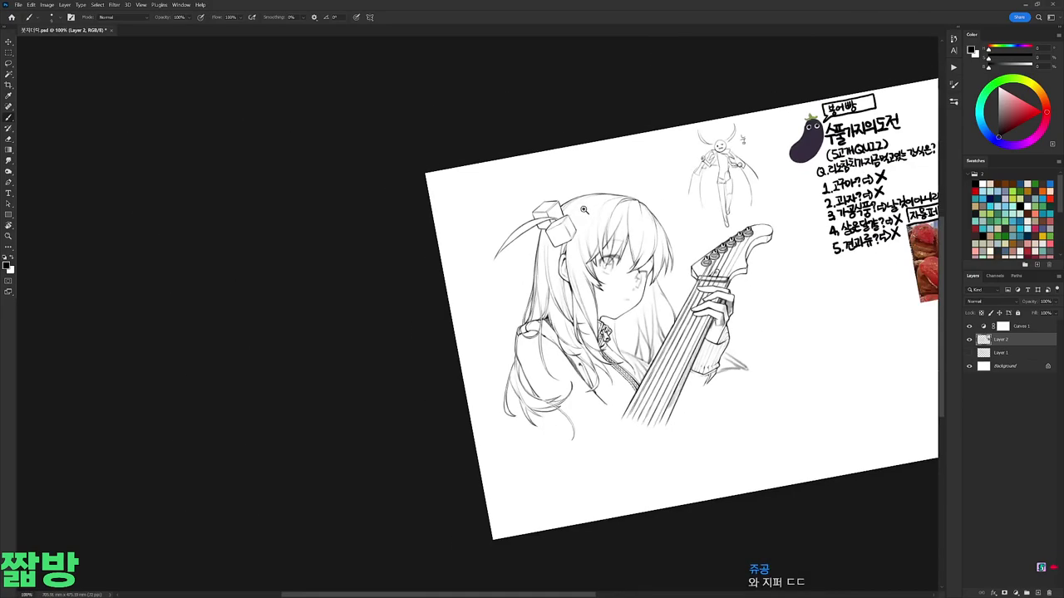
{"action": "scroll", "coordinate": [582, 211], "scroll_direction": "up", "scroll_amount": 6}
{"action": "scroll", "coordinate": [465, 193], "scroll_direction": "down", "scroll_amount": 3}
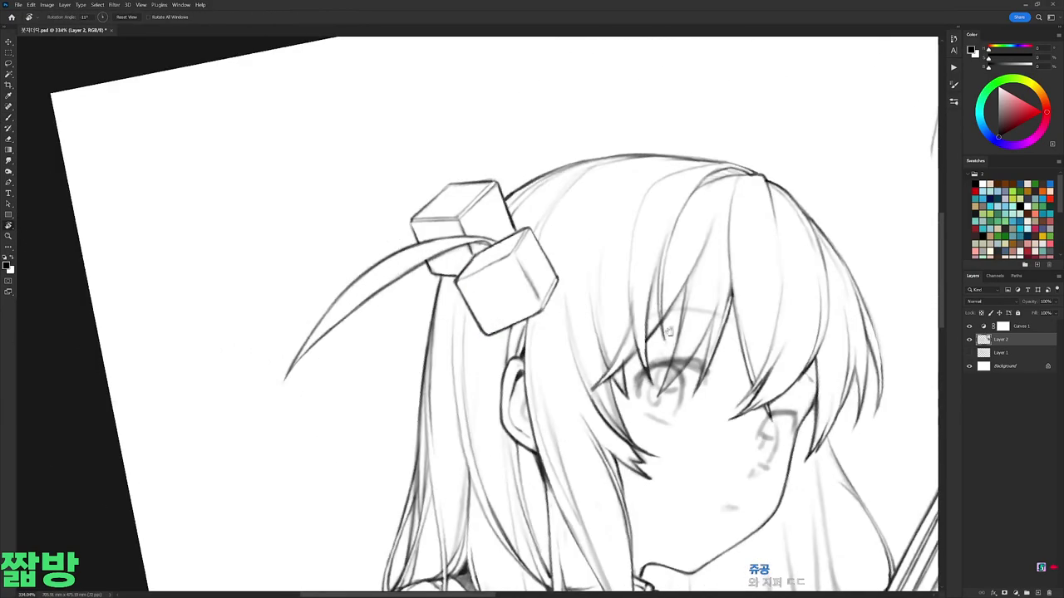
{"action": "key", "text": "r"}
{"action": "left_click_drag", "start_coordinate": [465, 192], "coordinate": [532, 227]}
{"action": "scroll", "coordinate": [531, 227], "scroll_direction": "up", "scroll_amount": 3}
{"action": "key", "text": "b"}
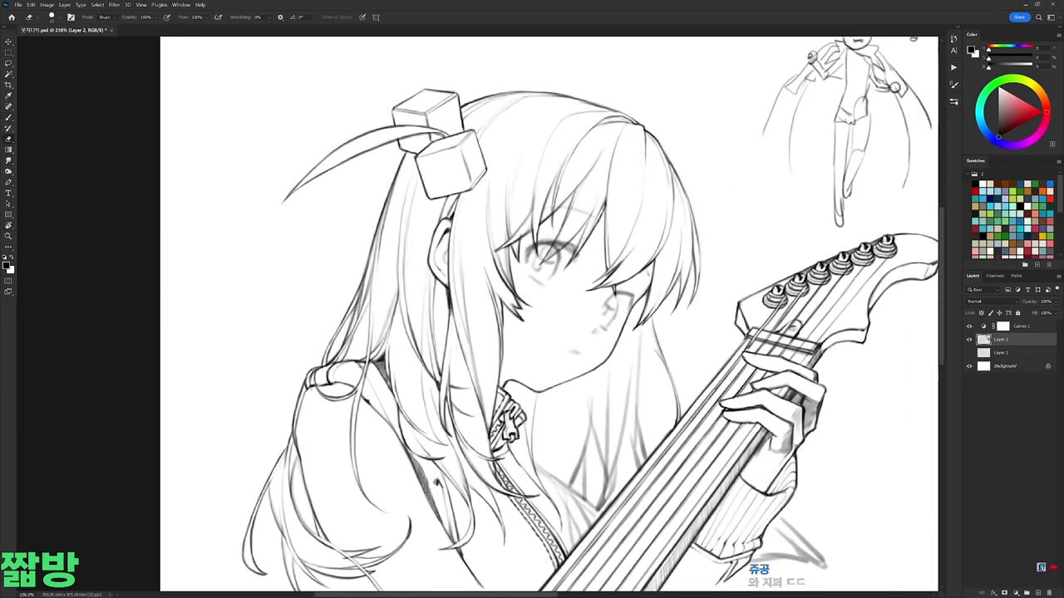
{"action": "key", "text": "b"}
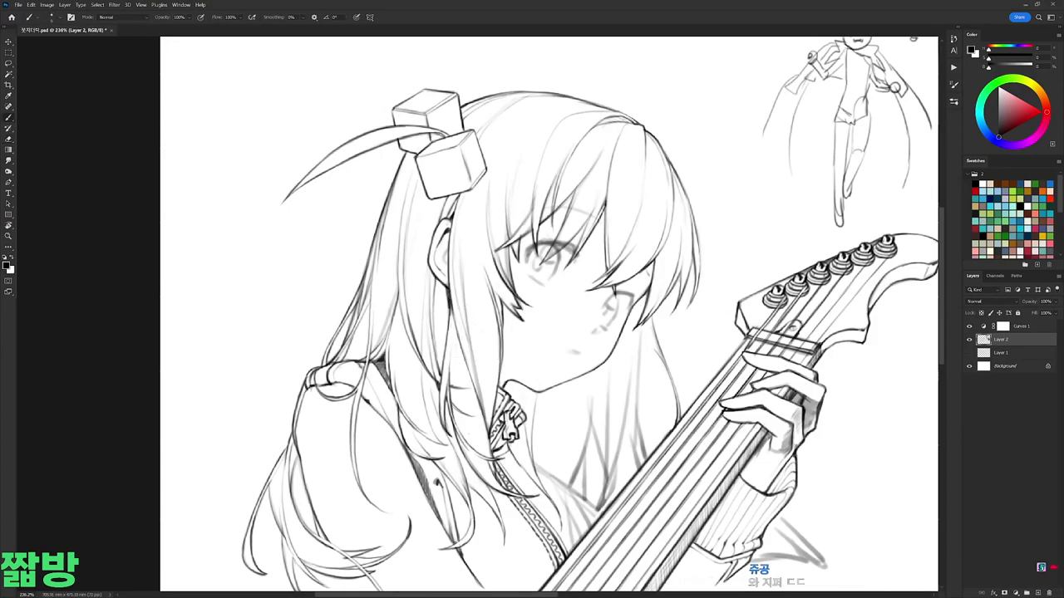
Step: Ink a long inner strand of the hair hanging behind the face toward the guitar neck
{"action": "left_click_drag", "start_coordinate": [485, 350], "coordinate": [531, 316]}
{"action": "key", "text": "e"}
{"action": "key", "text": "b"}
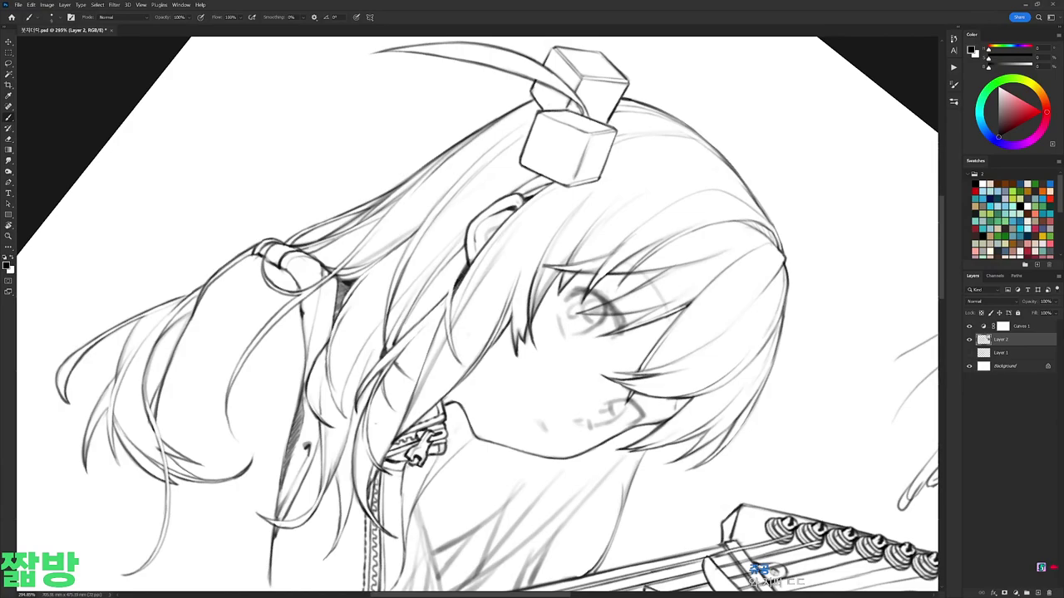
{"action": "key", "text": "ctrl+0"}
{"action": "scroll", "coordinate": [551, 241], "scroll_direction": "up", "scroll_amount": 5}
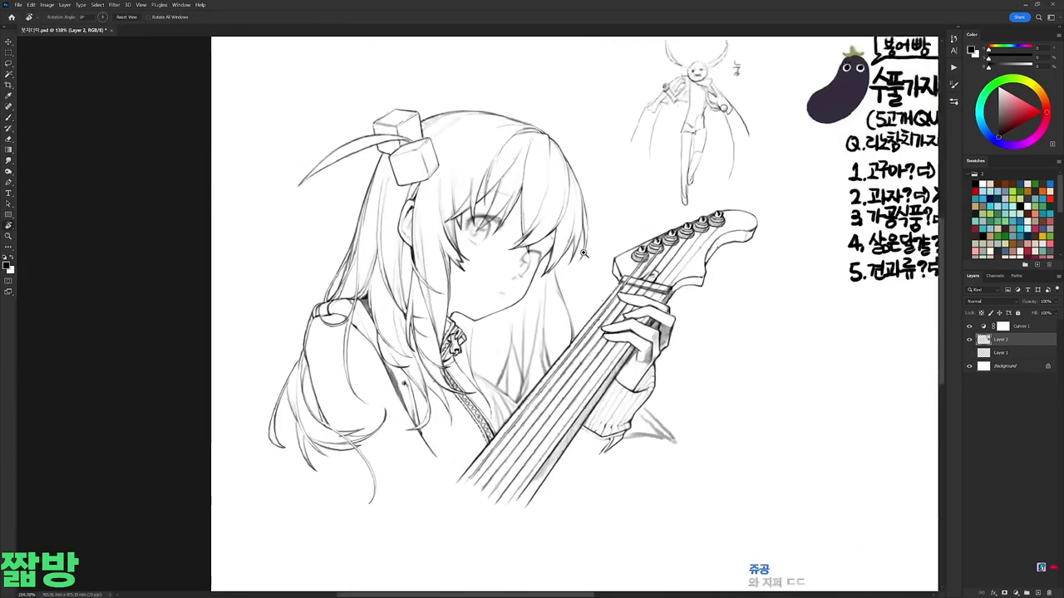
{"action": "key", "text": "e"}
{"action": "key", "text": "b"}
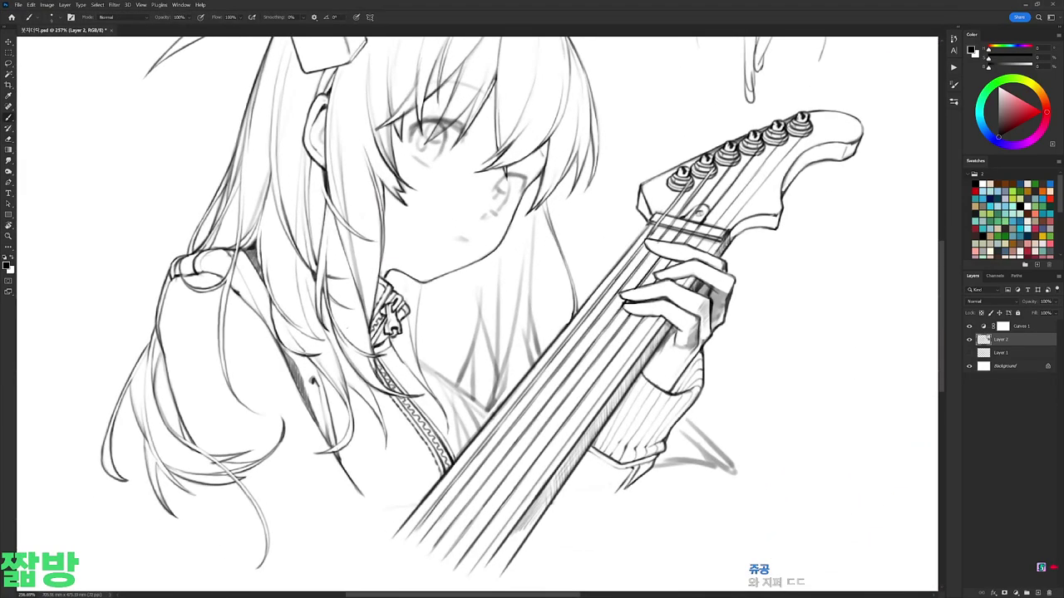
{"action": "key", "text": "e"}
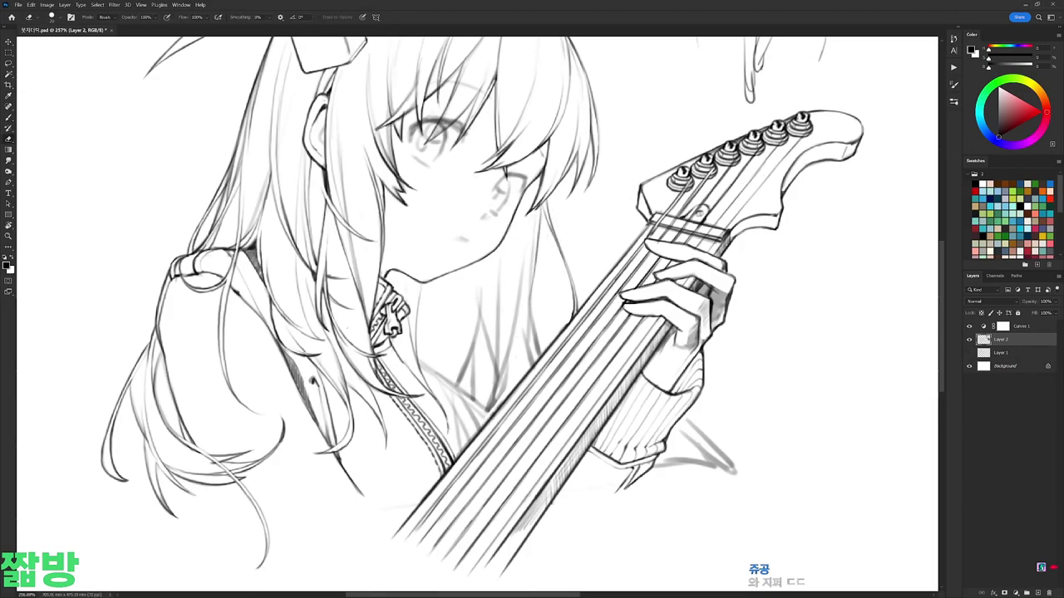
{"action": "scroll", "coordinate": [479, 307], "scroll_direction": "down", "scroll_amount": 2}
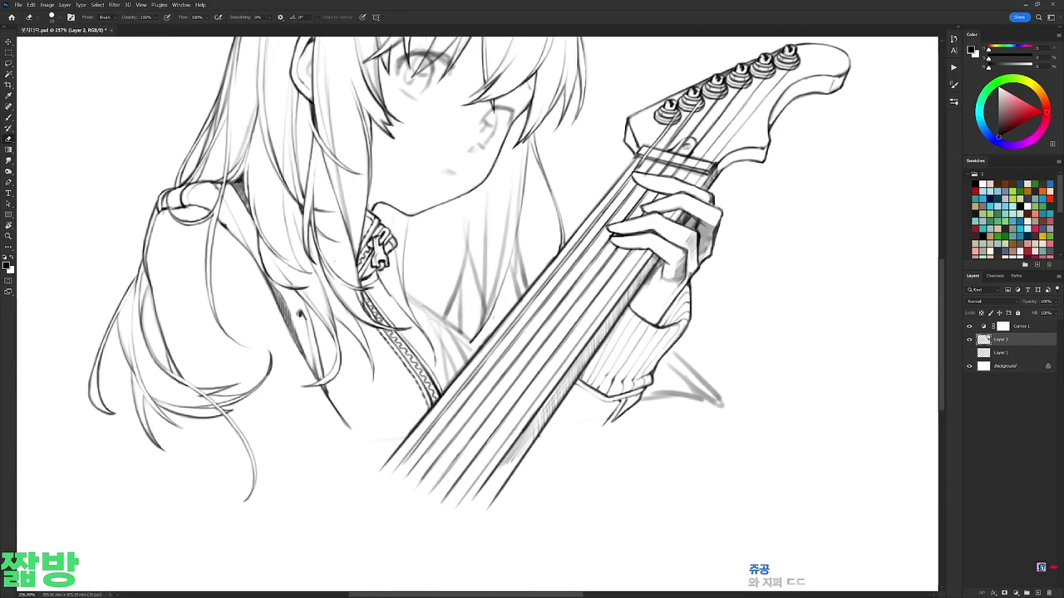
Step: Ink the front line of the neck below the chin and start the far collar edge of the jacket
{"action": "key", "text": "b"}
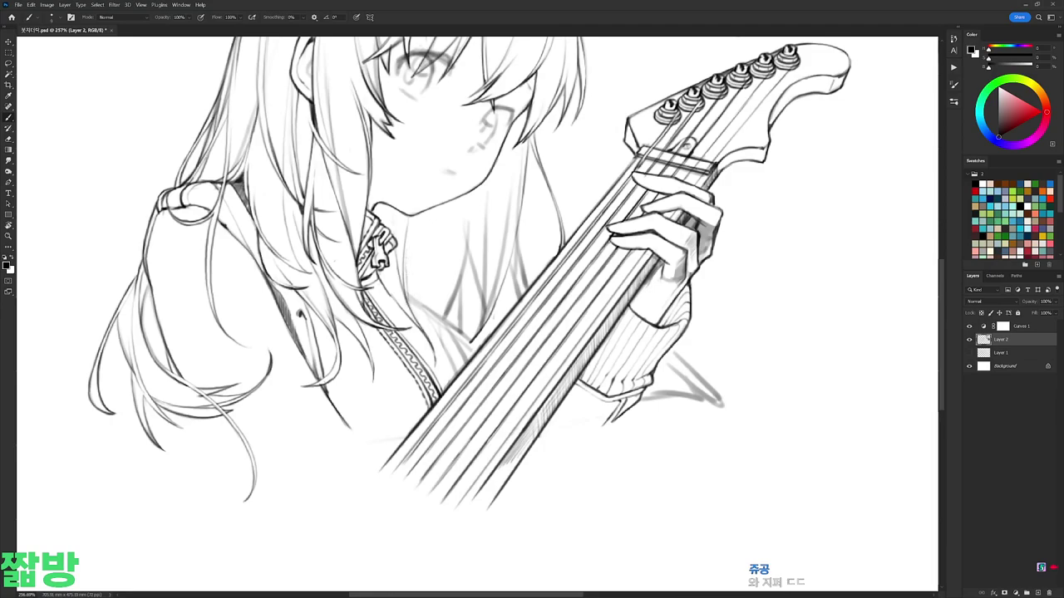
{"action": "key", "text": "e"}
{"action": "key", "text": "b"}
{"action": "key", "text": "ctrl+z"}
{"action": "scroll", "coordinate": [479, 316], "scroll_direction": "down", "scroll_amount": 1}
{"action": "scroll", "coordinate": [466, 300], "scroll_direction": "down", "scroll_amount": 2}
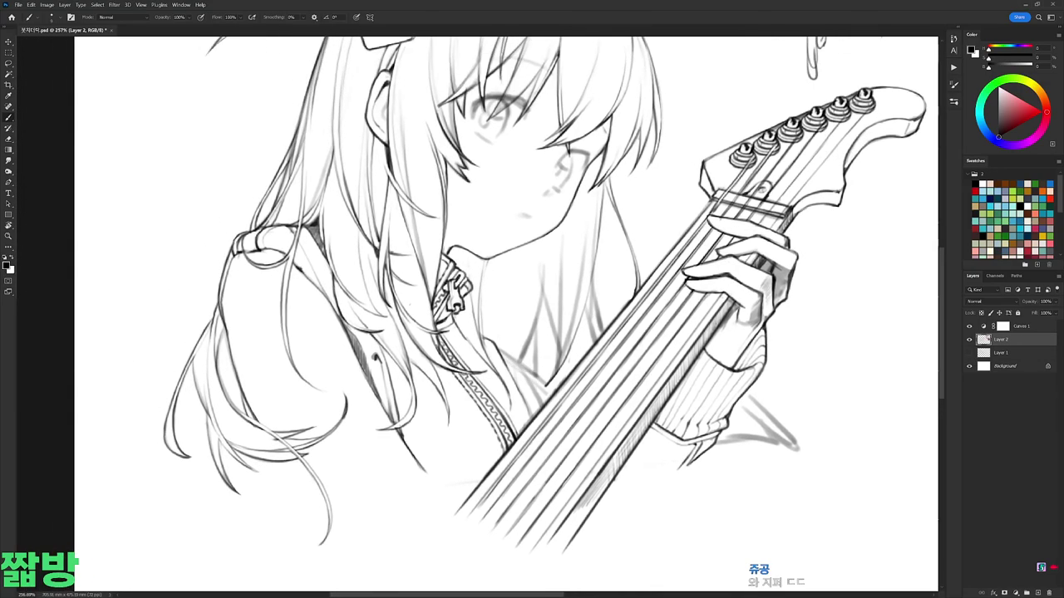
{"action": "scroll", "coordinate": [449, 245], "scroll_direction": "down", "scroll_amount": 3}
{"action": "scroll", "coordinate": [498, 291], "scroll_direction": "up", "scroll_amount": 5}
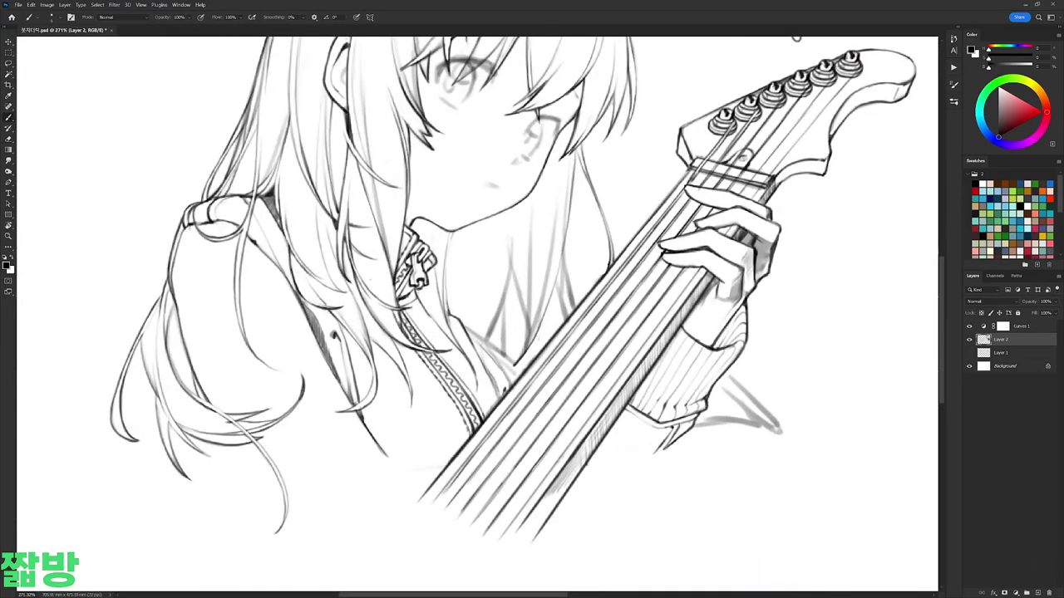
Step: Ink the jacket's far collar edge down to the guitar neck and erase the rough sketch lines around it
{"action": "key", "text": "r"}
{"action": "left_click_drag", "start_coordinate": [491, 356], "coordinate": [517, 303]}
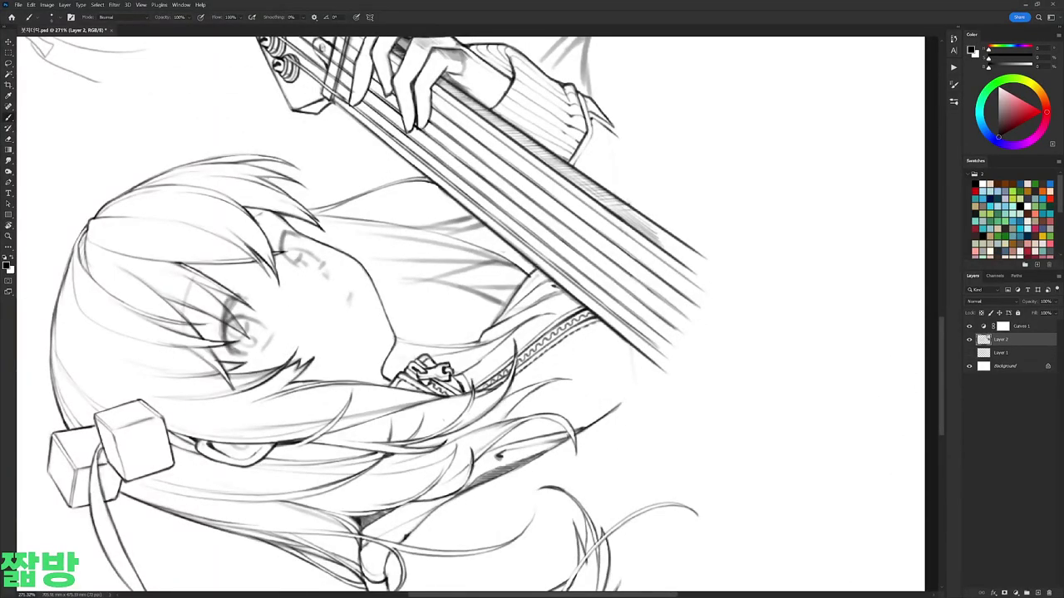
{"action": "key", "text": "r"}
{"action": "left_click_drag", "start_coordinate": [470, 166], "coordinate": [632, 316]}
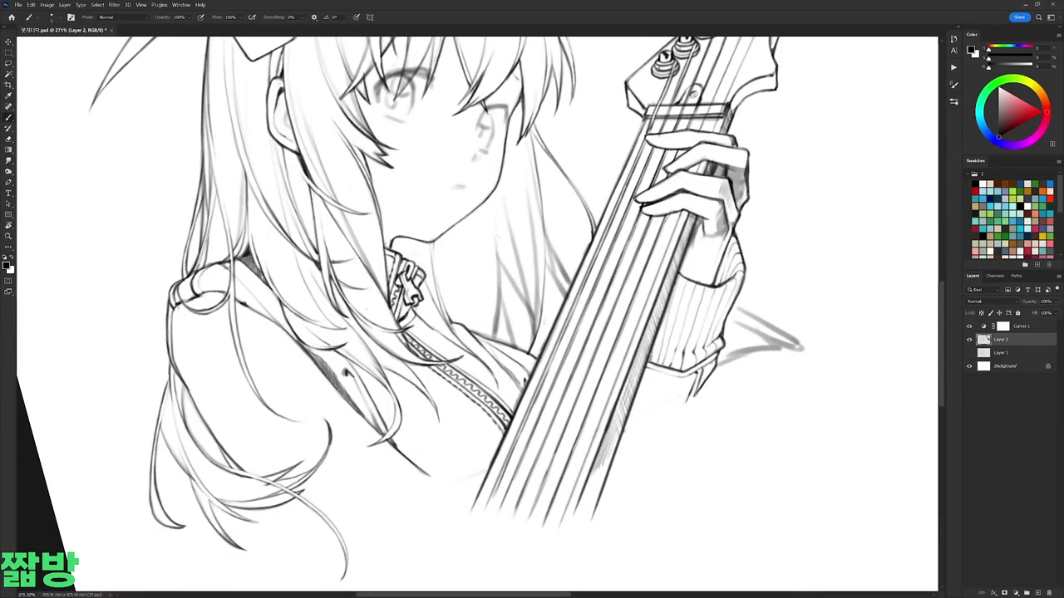
{"action": "key", "text": "e"}
{"action": "key", "text": "ctrl+0"}
{"action": "scroll", "coordinate": [532, 315], "scroll_direction": "up", "scroll_amount": 5}
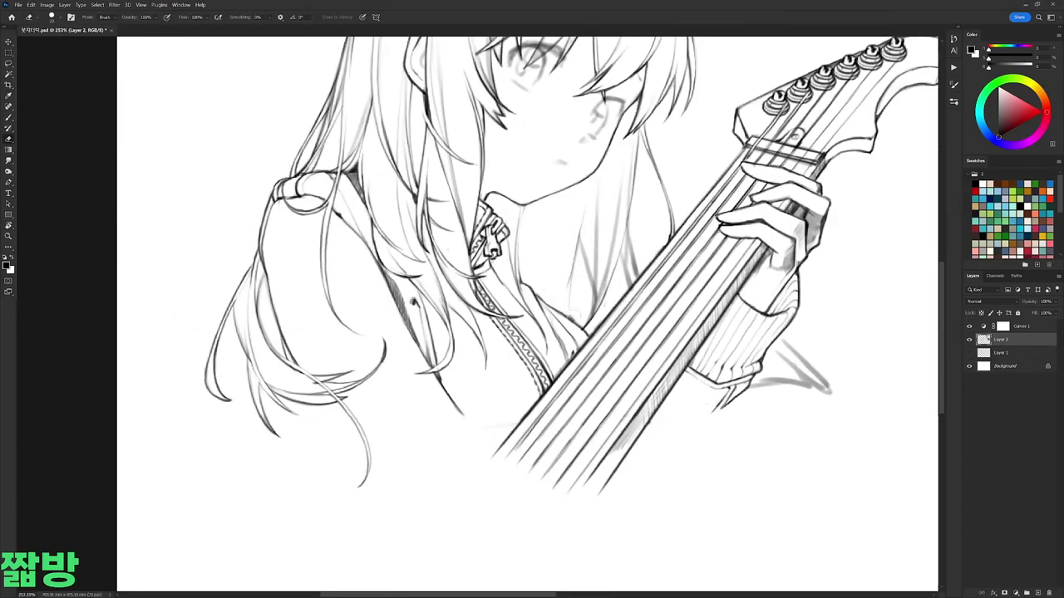
Step: Ink the pointed tips of the far-side hair between the neck and the guitar
{"action": "key", "text": "b"}
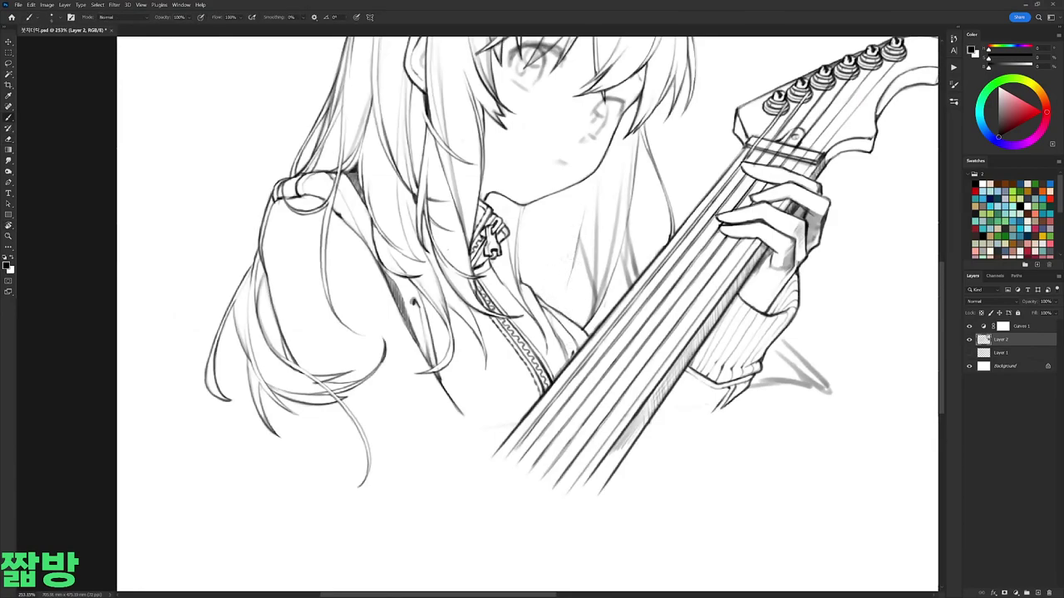
{"action": "left_click_drag", "start_coordinate": [573, 268], "coordinate": [562, 296]}
{"action": "key", "text": "e"}
{"action": "key", "text": "b"}
{"action": "mouse_move", "coordinate": [587, 235]}
{"action": "left_mouse_down"}
{"action": "mouse_move", "coordinate": [579, 265]}
{"action": "mouse_move", "coordinate": [593, 285]}
{"action": "mouse_move", "coordinate": [577, 312]}
{"action": "left_mouse_up"}
{"action": "key", "text": "e"}
{"action": "key", "text": "b"}
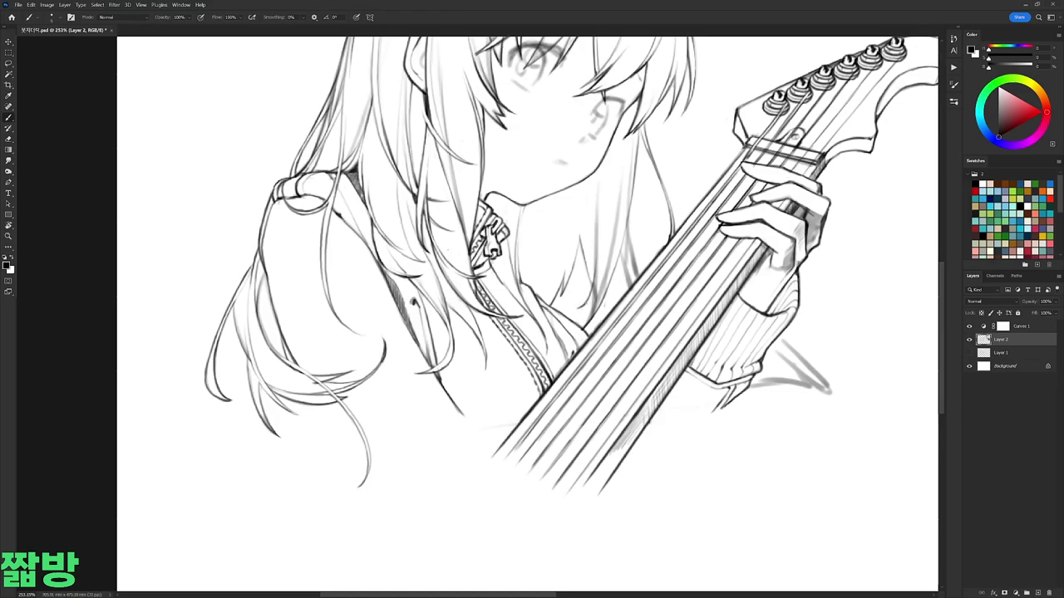
Step: Erase the rough strokes in the far-side hair and ink clean strands down to the collar
{"action": "key", "text": "r"}
{"action": "mouse_move", "coordinate": [631, 349]}
{"action": "left_mouse_down"}
{"action": "mouse_move", "coordinate": [532, 249]}
{"action": "mouse_move", "coordinate": [579, 254]}
{"action": "left_mouse_up"}
{"action": "key", "text": "e"}
{"action": "left_click_drag", "start_coordinate": [580, 208], "coordinate": [567, 246]}
{"action": "left_click_drag", "start_coordinate": [544, 146], "coordinate": [530, 185]}
{"action": "key", "text": "b"}
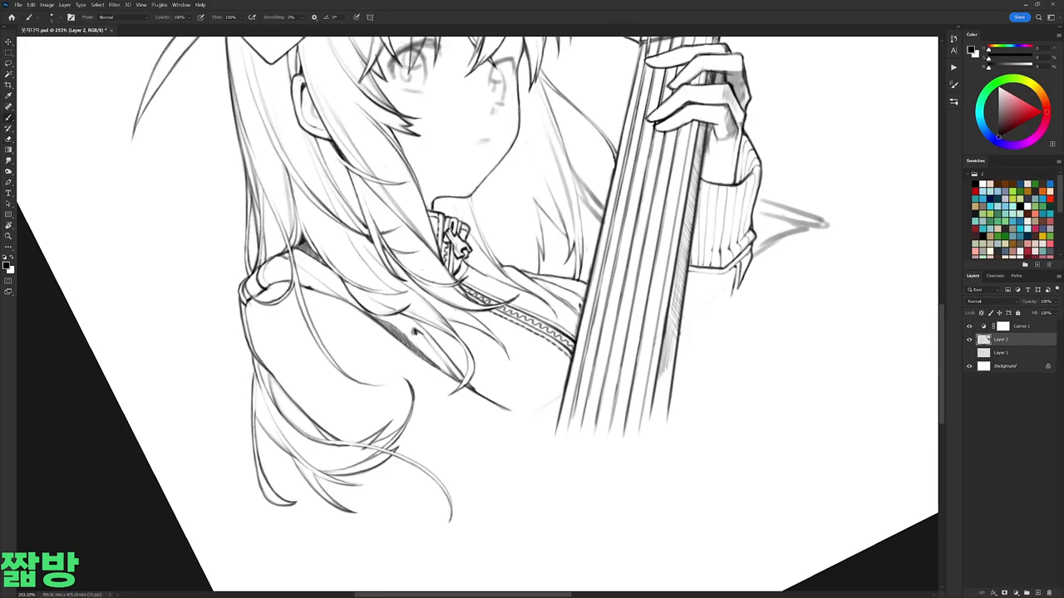
Step: Erase rough strokes in the far-side hair and ink its outer strand down to the guitar neck
{"action": "key", "text": "e"}
{"action": "left_click_drag", "start_coordinate": [531, 299], "coordinate": [529, 326]}
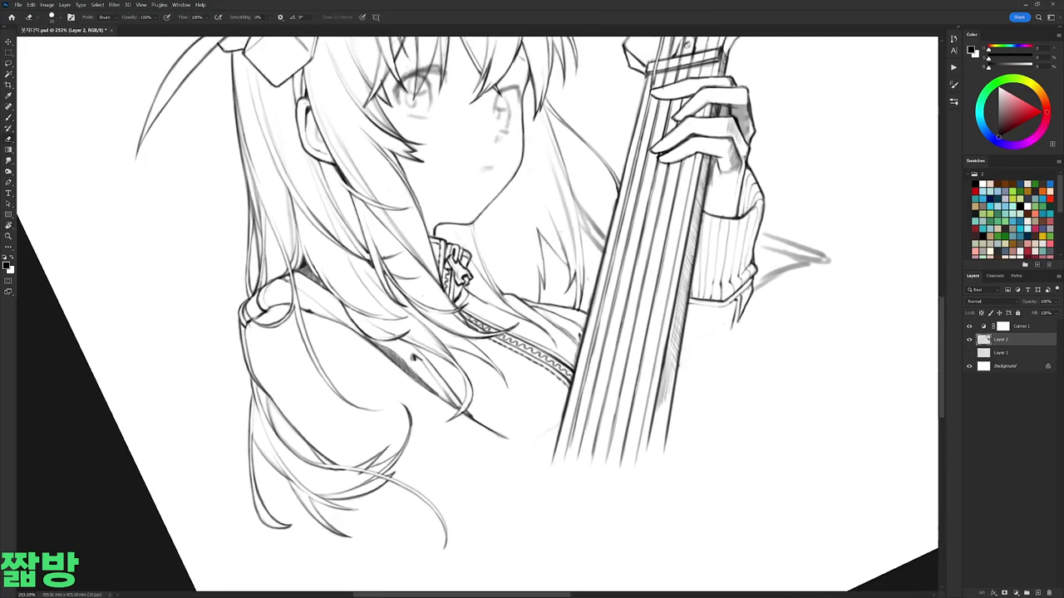
{"action": "left_click_drag", "start_coordinate": [568, 178], "coordinate": [555, 224]}
{"action": "key", "text": "b"}
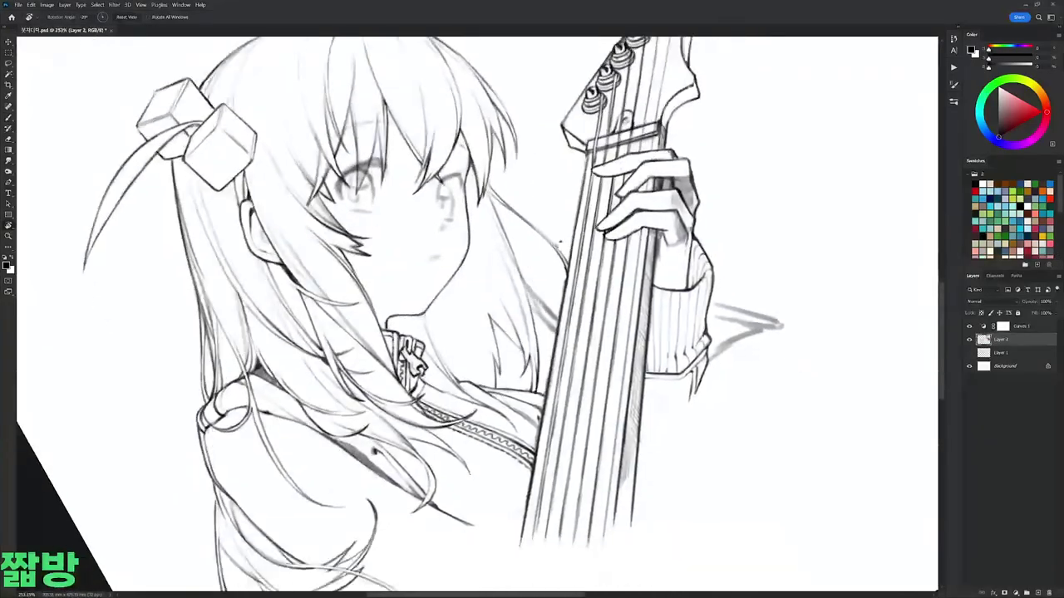
{"action": "scroll", "coordinate": [479, 314], "scroll_direction": "down", "scroll_amount": 3}
{"action": "scroll", "coordinate": [479, 314], "scroll_direction": "up", "scroll_amount": 3}
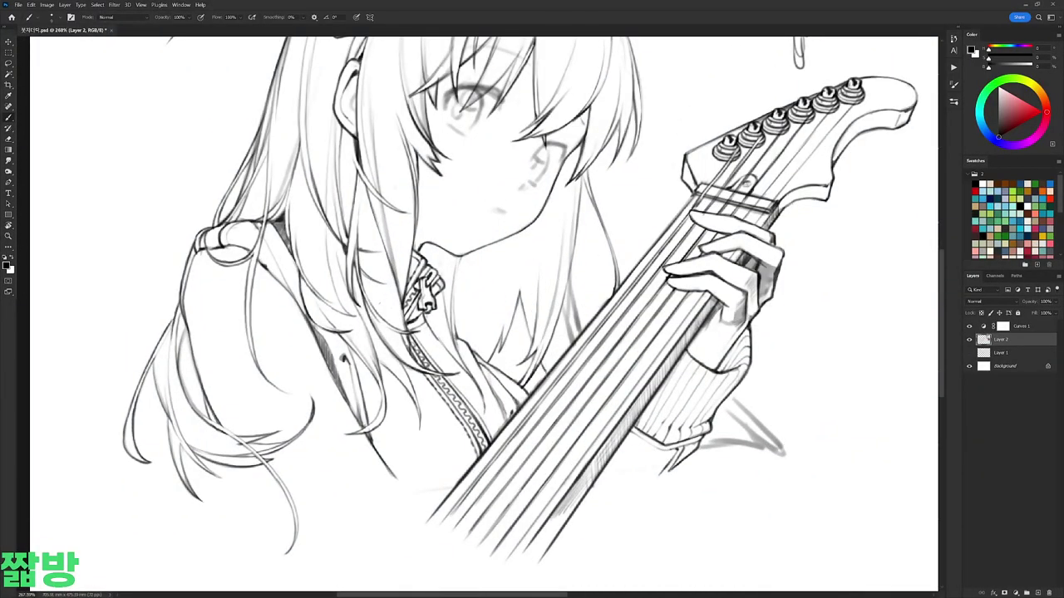
Step: Erase the dark rough wedge beside the guitar neck and ink thin inner strands in the far-side hair
{"action": "key", "text": "e"}
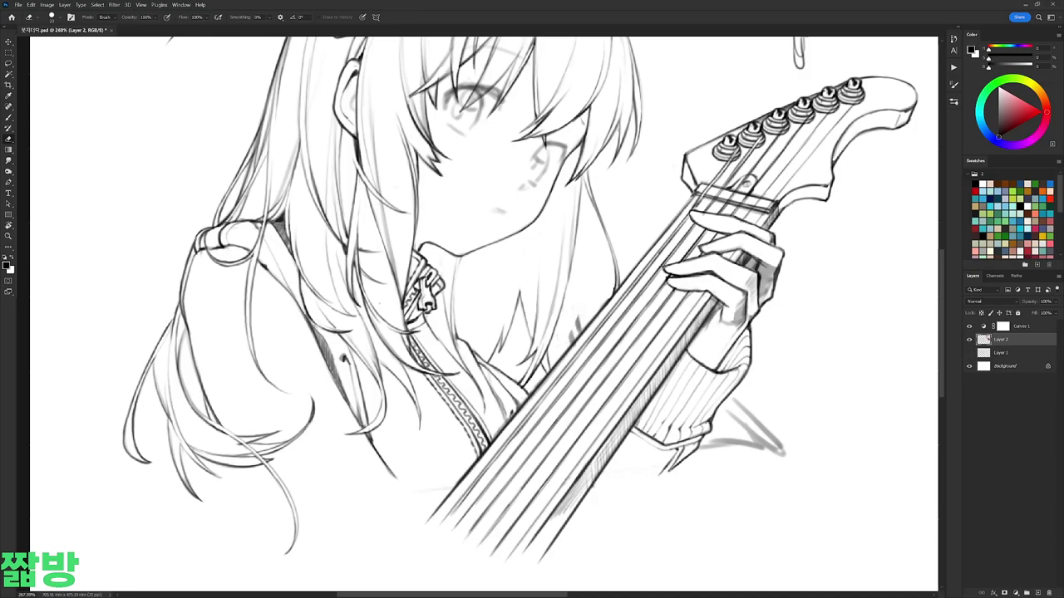
{"action": "key", "text": "b"}
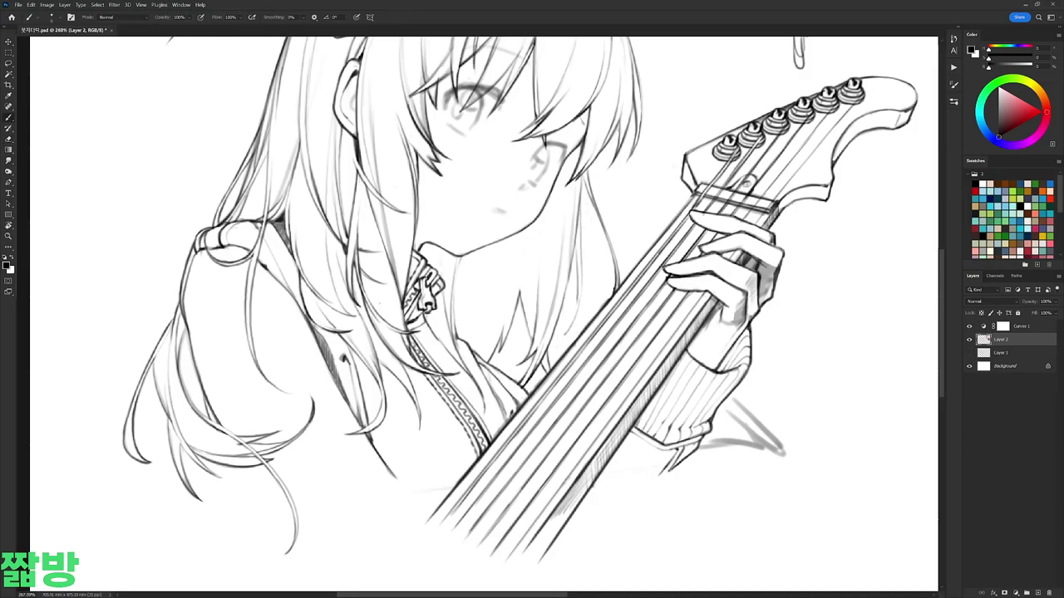
{"action": "left_click_drag", "start_coordinate": [573, 271], "coordinate": [583, 321]}
{"action": "left_click_drag", "start_coordinate": [576, 215], "coordinate": [585, 238]}
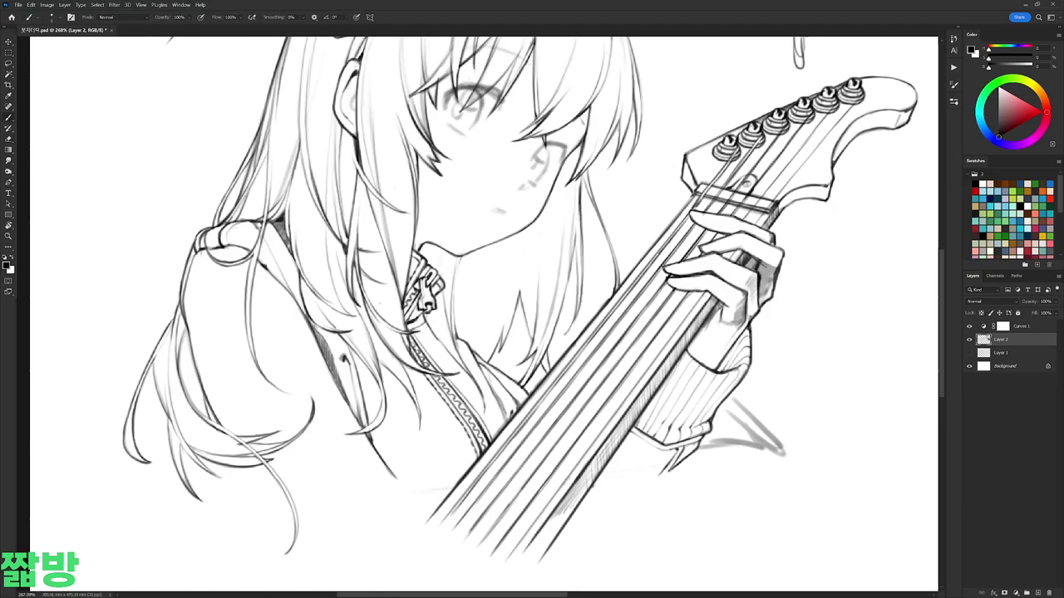
Step: Lasso the leftover rough sketch strokes beyond the jacket cuff, delete them and clear the selection
{"action": "scroll", "coordinate": [600, 152], "scroll_direction": "down", "scroll_amount": 5}
{"action": "scroll", "coordinate": [650, 322], "scroll_direction": "up", "scroll_amount": 2}
{"action": "key", "text": "l"}
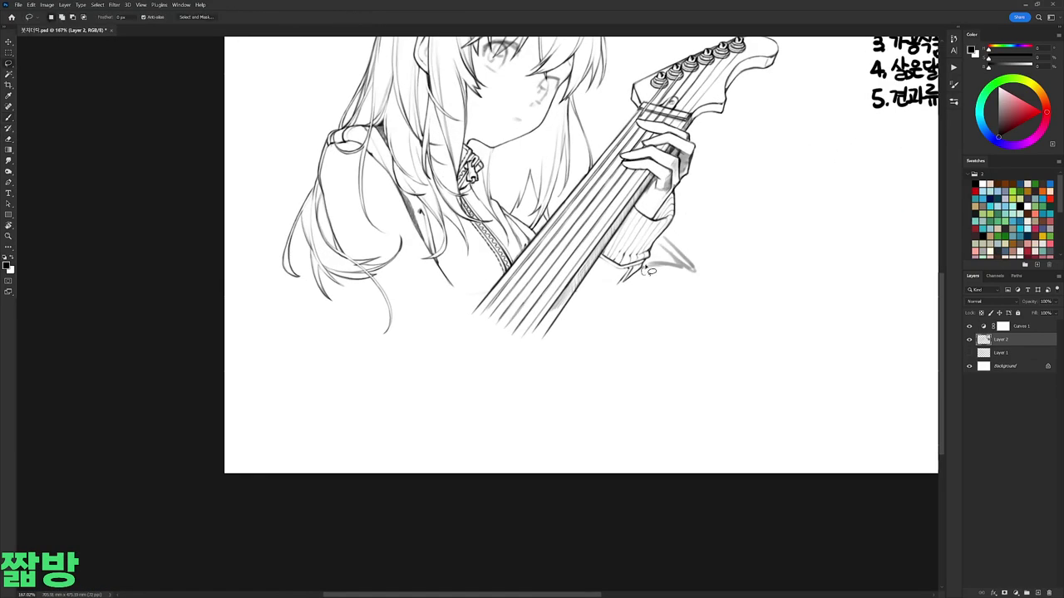
{"action": "left_click_drag", "start_coordinate": [656, 284], "coordinate": [658, 287]}
{"action": "key", "text": "Delete"}
{"action": "key", "text": "ctrl+d"}
{"action": "key", "text": "b"}
Step: Ink the inner strand tip of the far-side hair where it meets the guitar neck
{"action": "scroll", "coordinate": [659, 50], "scroll_direction": "up", "scroll_amount": 1}
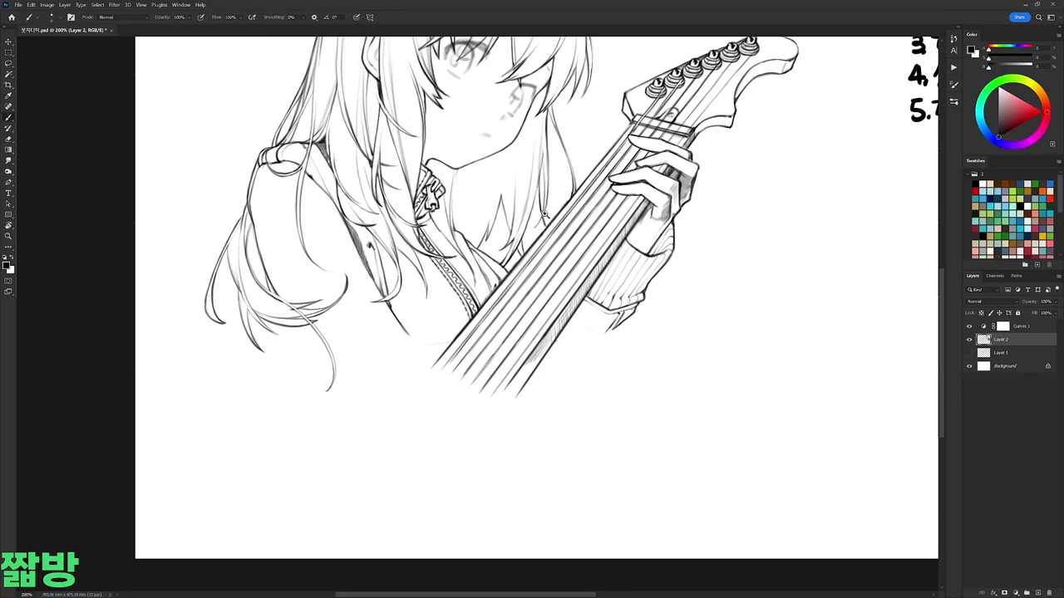
{"action": "scroll", "coordinate": [544, 214], "scroll_direction": "up", "scroll_amount": 1}
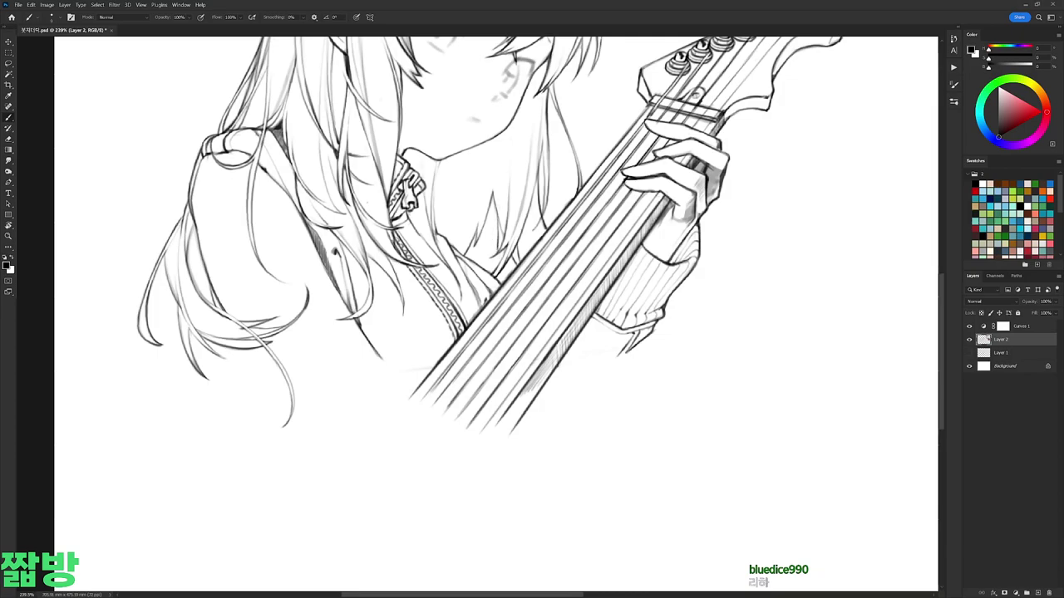
{"action": "key", "text": "e"}
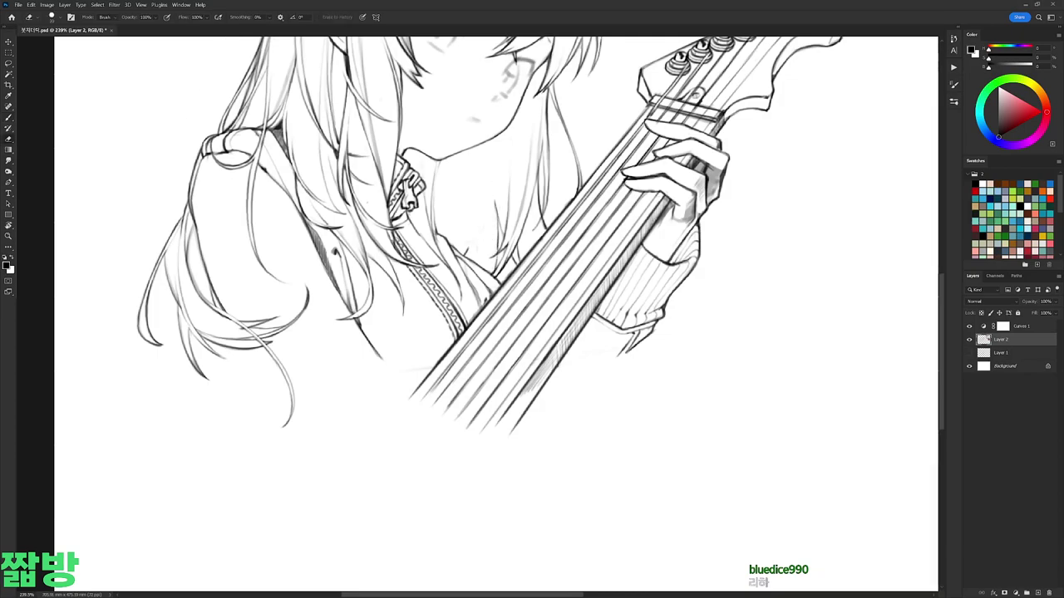
Step: Sketch light curved hair locks emerging behind and below the jacket cuff of the fretting hand
{"action": "scroll", "coordinate": [332, 91], "scroll_direction": "down", "scroll_amount": 1}
{"action": "key", "text": "b"}
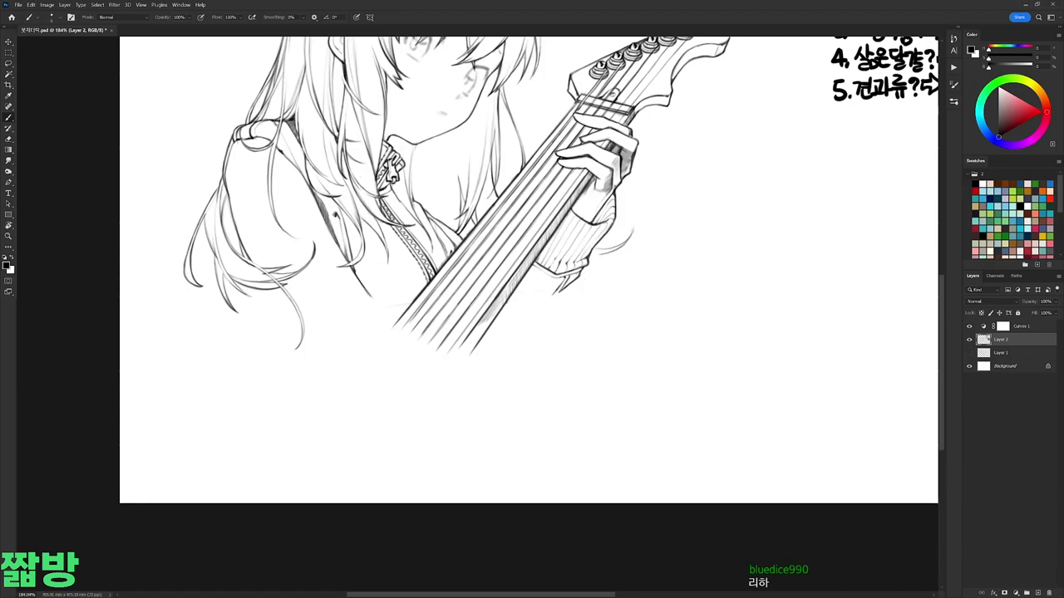
{"action": "key", "text": "r"}
{"action": "left_click_drag", "start_coordinate": [568, 316], "coordinate": [620, 297]}
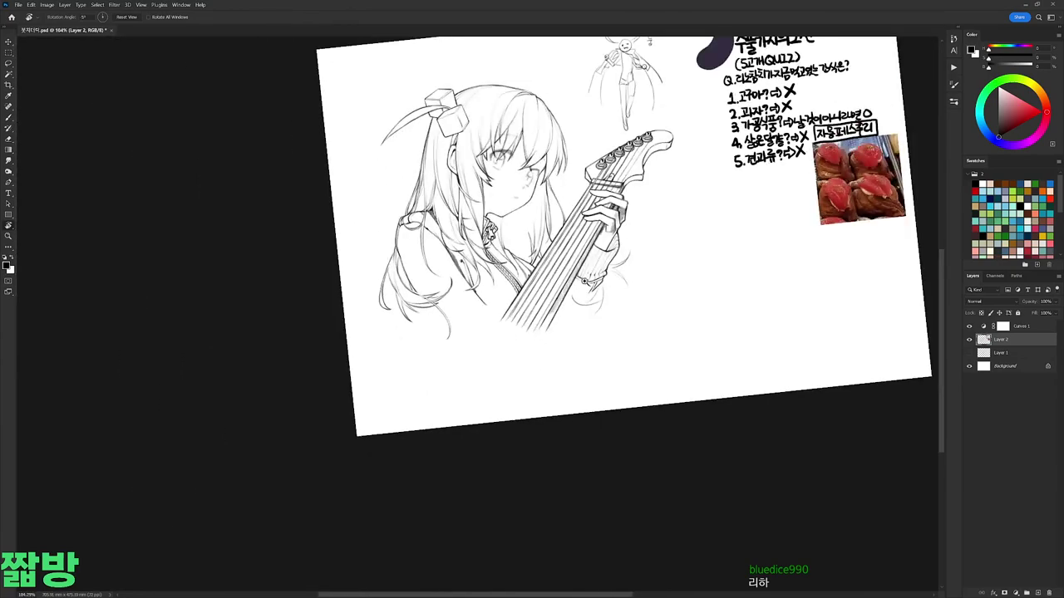
{"action": "scroll", "coordinate": [527, 286], "scroll_direction": "up", "scroll_amount": 3}
{"action": "key", "text": "r"}
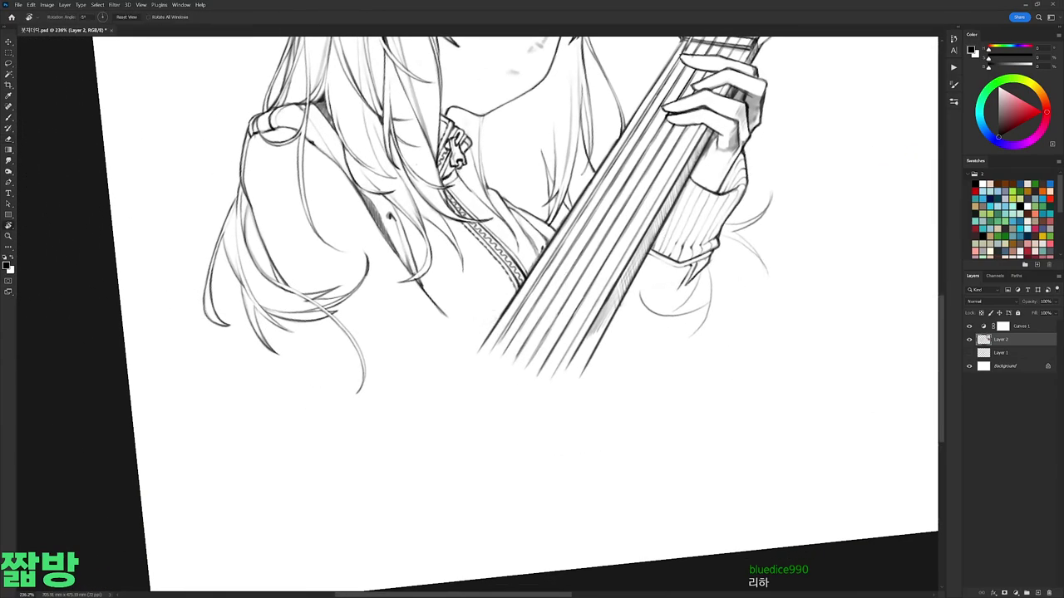
{"action": "left_click_drag", "start_coordinate": [655, 275], "coordinate": [631, 208]}
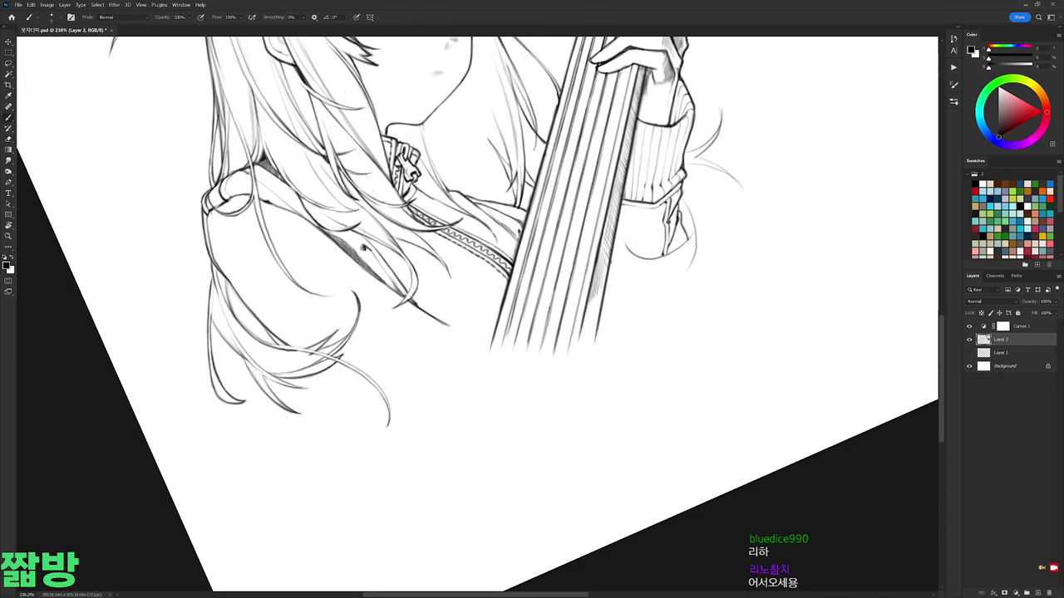
Step: Ink the curled hair lock sweeping below the jacket cuff, rotating the canvas to suit the curves
{"action": "left_click_drag", "start_coordinate": [581, 249], "coordinate": [499, 166]}
{"action": "key", "text": "e"}
{"action": "key", "text": "r"}
{"action": "left_click_drag", "start_coordinate": [686, 117], "coordinate": [441, 41]}
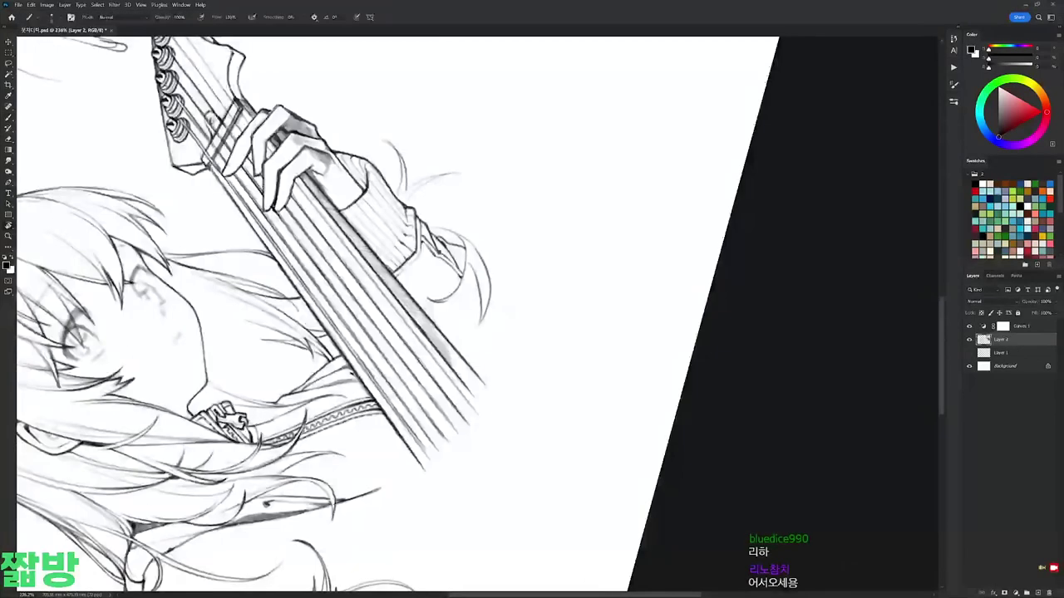
{"action": "left_click_drag", "start_coordinate": [665, 250], "coordinate": [333, 125]}
{"action": "key", "text": "b"}
{"action": "key", "text": "r"}
{"action": "mouse_move", "coordinate": [462, 284]}
{"action": "left_mouse_down"}
{"action": "mouse_move", "coordinate": [498, 207]}
{"action": "mouse_move", "coordinate": [455, 264]}
{"action": "mouse_move", "coordinate": [451, 97]}
{"action": "mouse_move", "coordinate": [445, 235]}
{"action": "left_mouse_up"}
{"action": "key", "text": "r"}
{"action": "key", "text": "b"}
{"action": "key", "text": "r"}
{"action": "mouse_move", "coordinate": [466, 416]}
{"action": "left_mouse_down"}
{"action": "mouse_move", "coordinate": [665, 249]}
{"action": "mouse_move", "coordinate": [682, 266]}
{"action": "left_mouse_up"}
{"action": "key", "text": "b"}
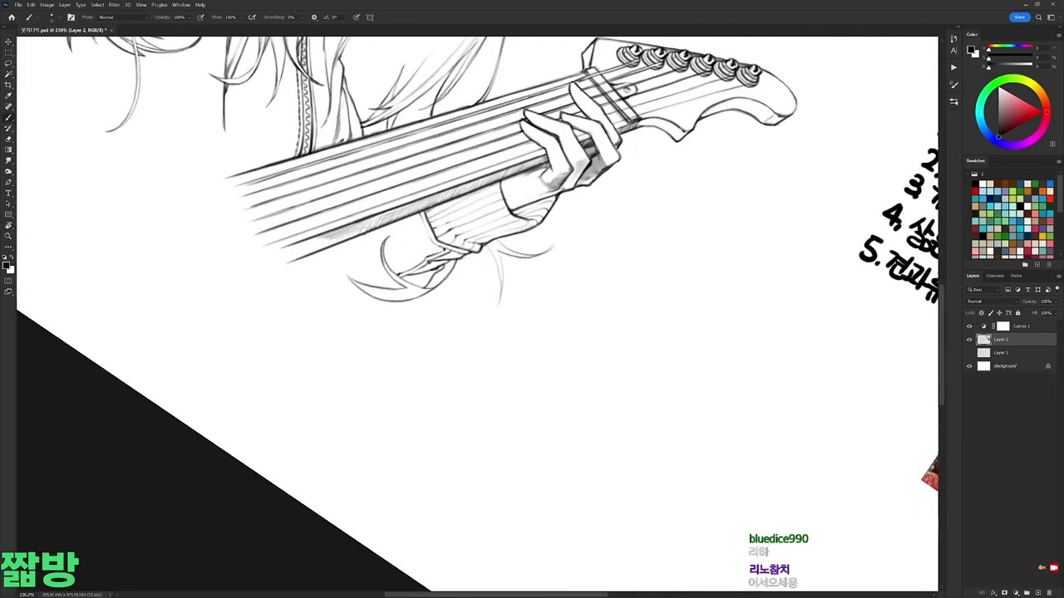
Step: Ink the curved strands that sweep outward from behind the jacket cuff
{"action": "key", "text": "r"}
{"action": "mouse_move", "coordinate": [544, 226]}
{"action": "left_mouse_down"}
{"action": "mouse_move", "coordinate": [436, 212]}
{"action": "mouse_move", "coordinate": [496, 213]}
{"action": "left_mouse_up"}
{"action": "key", "text": "b"}
{"action": "key", "text": "b"}
{"action": "key", "text": "r"}
{"action": "key", "text": "b"}
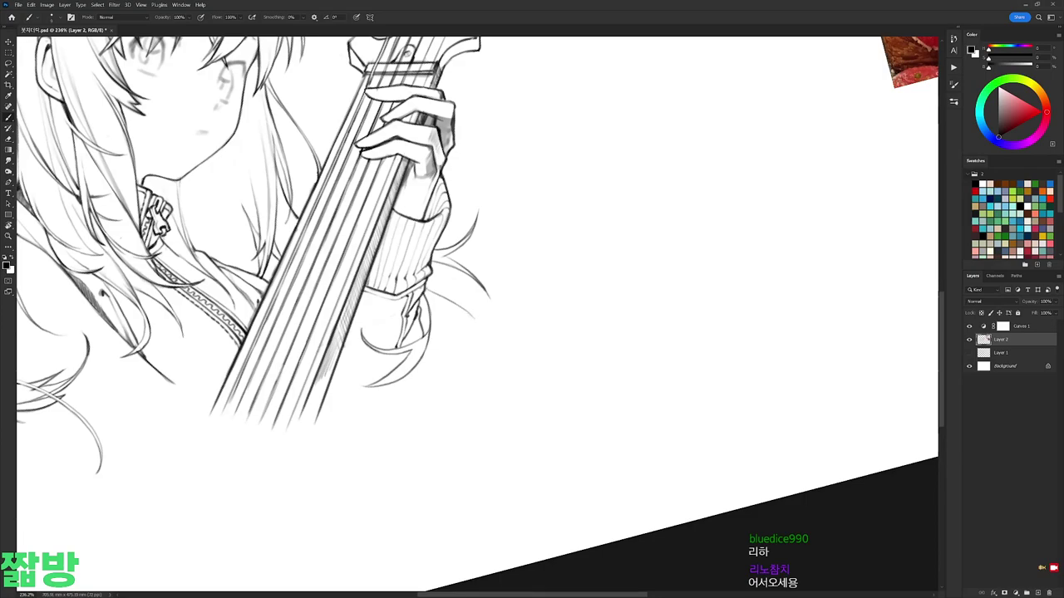
Step: Add another curled hair lock with a forked tip between the outward strands and the lock below the cuff
{"action": "key", "text": "r"}
{"action": "left_click_drag", "start_coordinate": [496, 213], "coordinate": [382, 308]}
{"action": "key", "text": "e"}
{"action": "key", "text": "b"}
{"action": "key", "text": "r"}
{"action": "mouse_move", "coordinate": [481, 330]}
{"action": "left_mouse_down"}
{"action": "mouse_move", "coordinate": [474, 303]}
{"action": "mouse_move", "coordinate": [471, 315]}
{"action": "left_mouse_up"}
{"action": "key", "text": "b"}
{"action": "key", "text": "r"}
{"action": "key", "text": "b"}
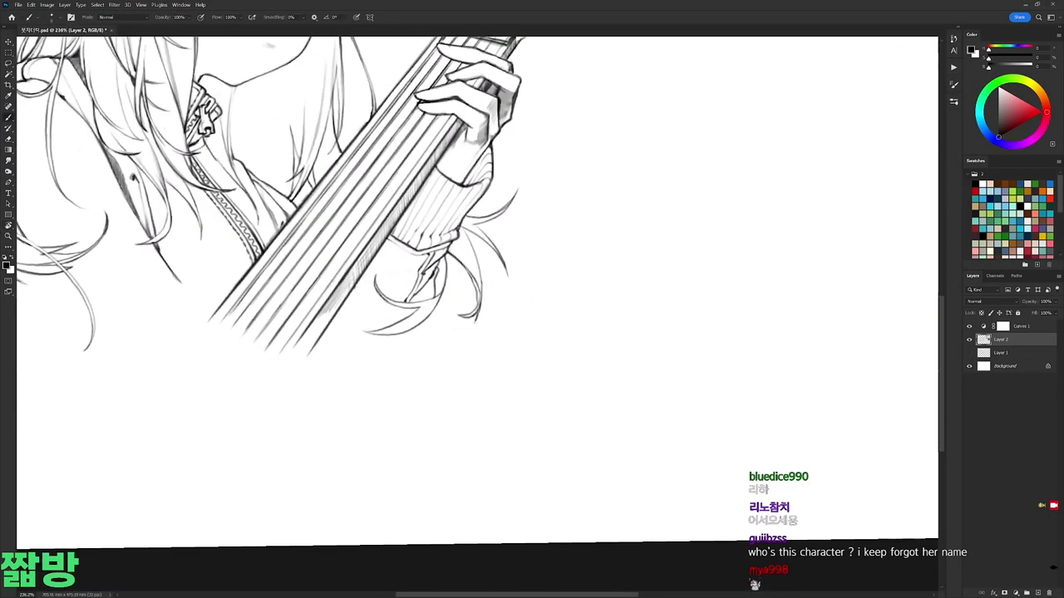
Step: Add finer strands to the curls around the cuff and clean up the lines with the eraser
{"action": "key", "text": "r"}
{"action": "left_click_drag", "start_coordinate": [453, 279], "coordinate": [536, 303]}
{"action": "key", "text": "b"}
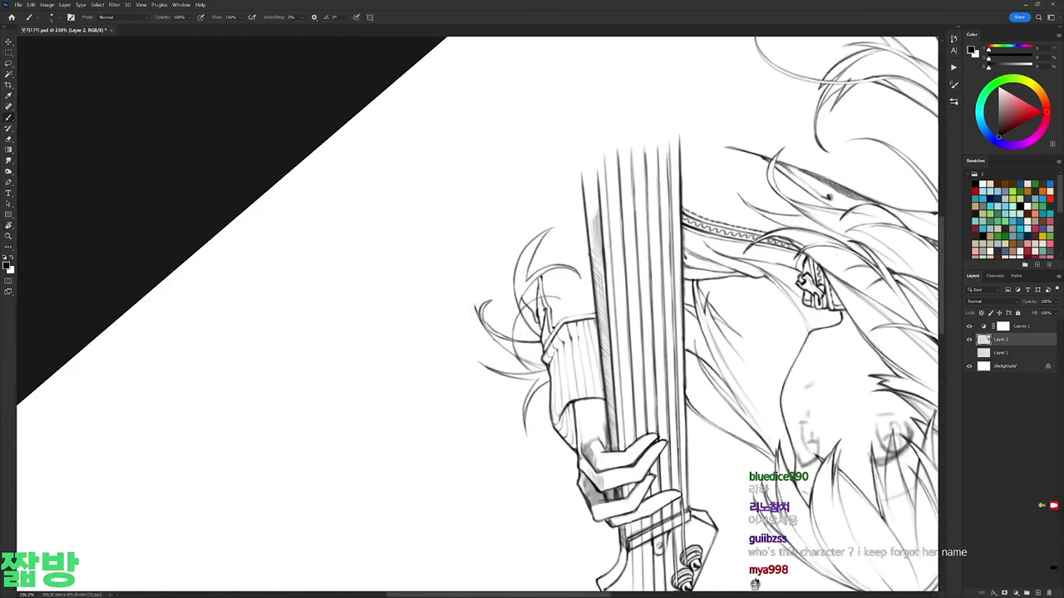
{"action": "key", "text": "e"}
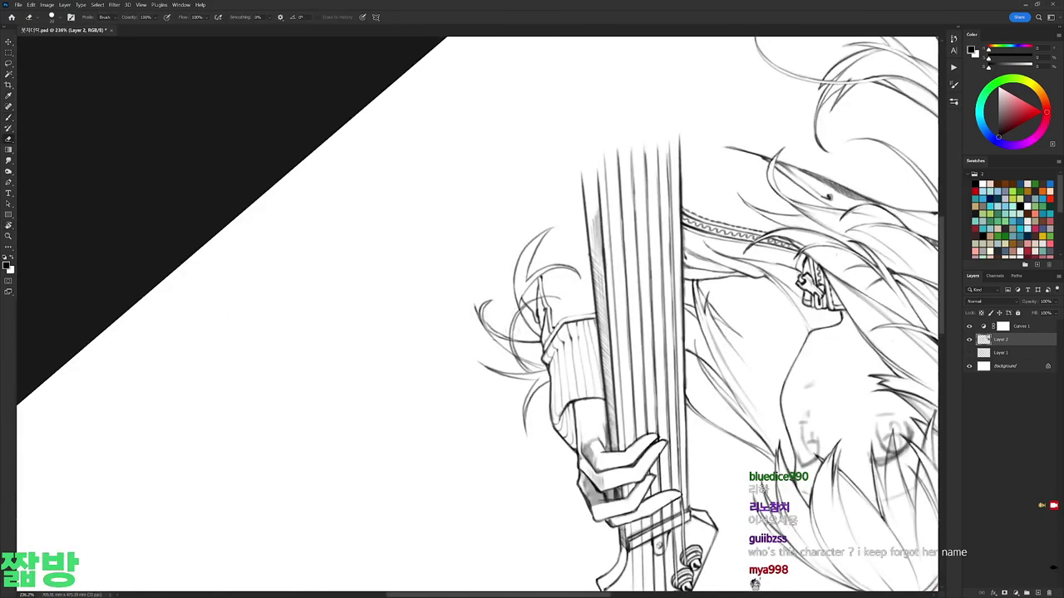
{"action": "key", "text": "r"}
{"action": "left_click_drag", "start_coordinate": [519, 359], "coordinate": [464, 135]}
{"action": "key", "text": "b"}
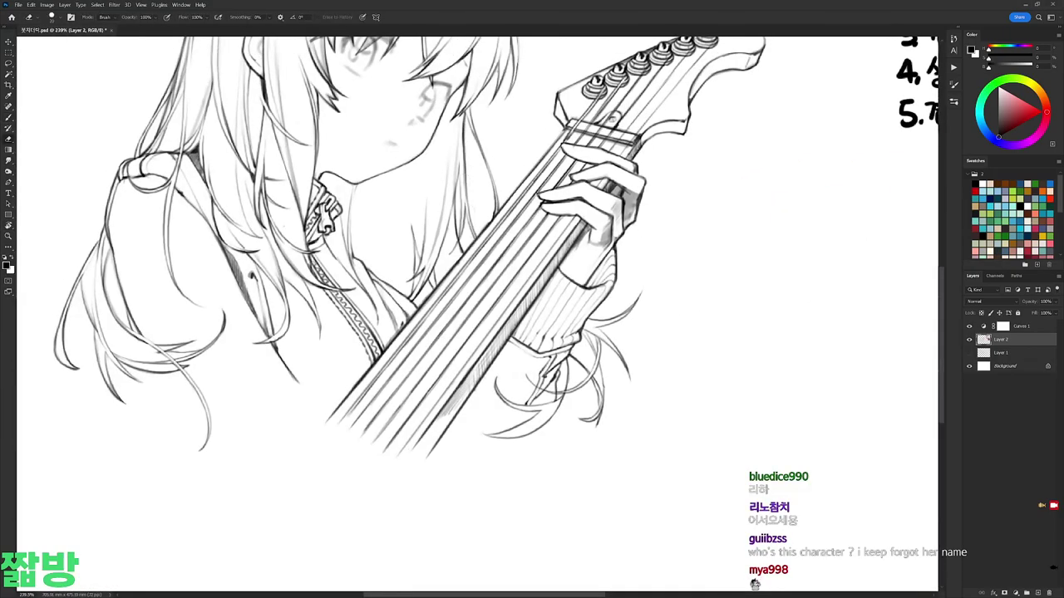
Step: Ink a loose curved strand crossing the far-side hair between the face and the guitar neck
{"action": "scroll", "coordinate": [470, 224], "scroll_direction": "up", "scroll_amount": 2}
{"action": "left_click_drag", "start_coordinate": [477, 183], "coordinate": [434, 278]}
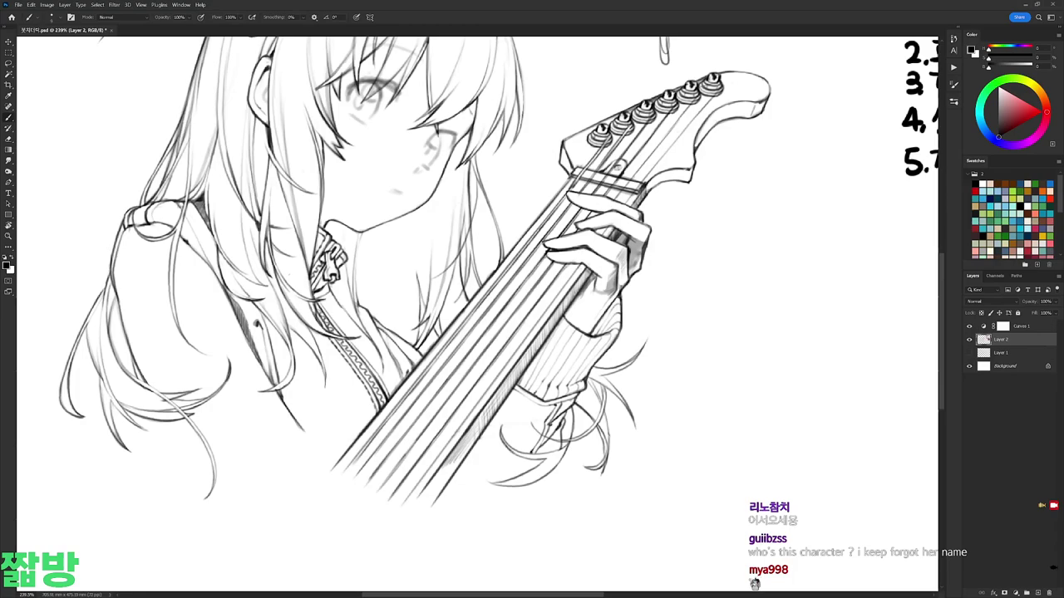
{"action": "key", "text": "e"}
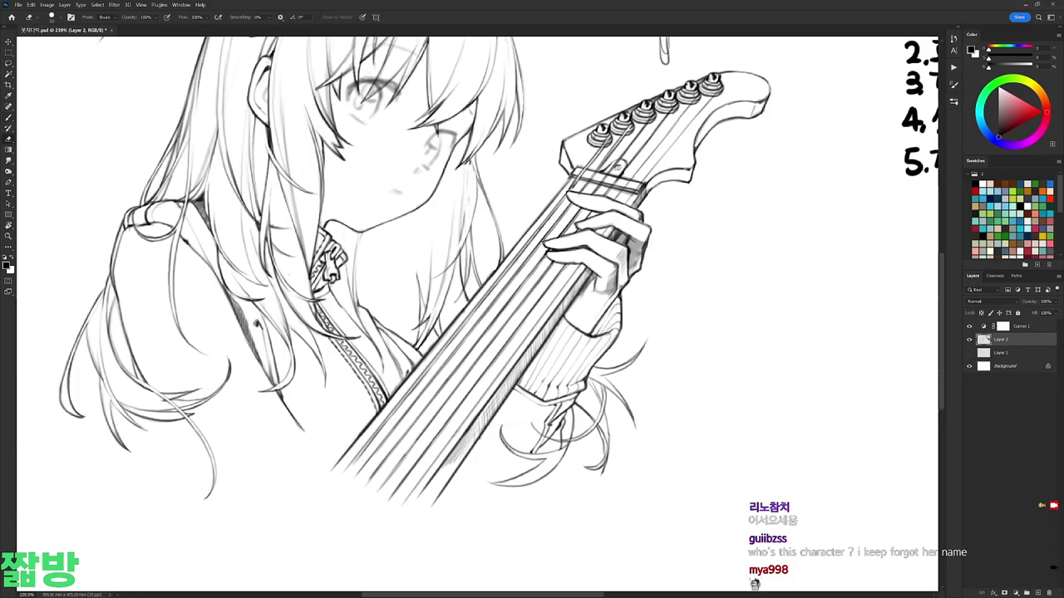
{"action": "key", "text": "b"}
{"action": "mouse_move", "coordinate": [379, 260]}
{"action": "left_mouse_down"}
{"action": "mouse_move", "coordinate": [432, 208]}
{"action": "mouse_move", "coordinate": [391, 274]}
{"action": "mouse_move", "coordinate": [543, 319]}
{"action": "left_mouse_up"}
{"action": "key", "text": "e"}
{"action": "key", "text": "r"}
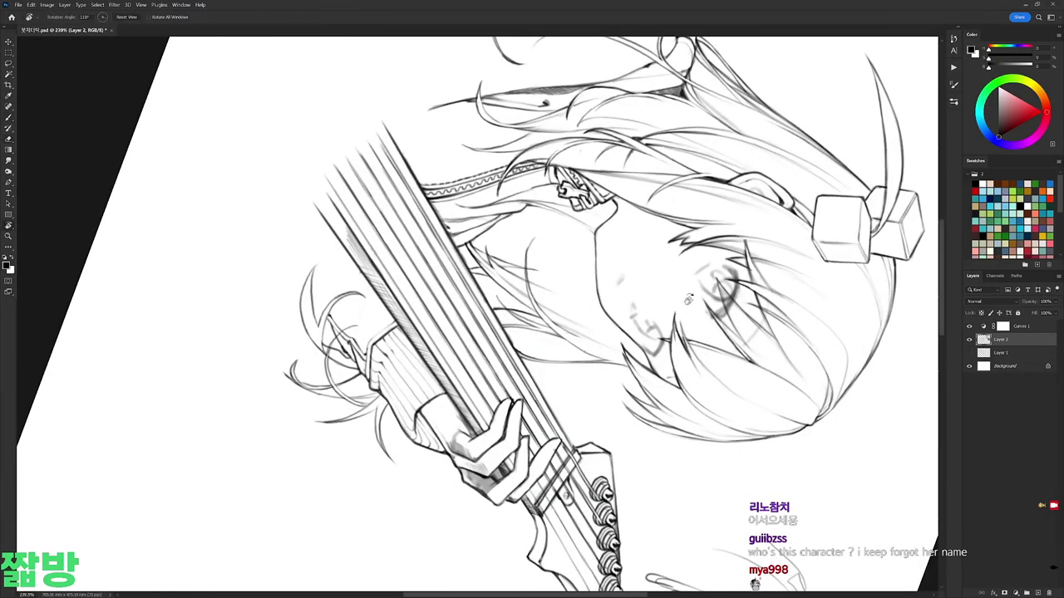
{"action": "key", "text": "Escape"}
{"action": "key", "text": "b"}
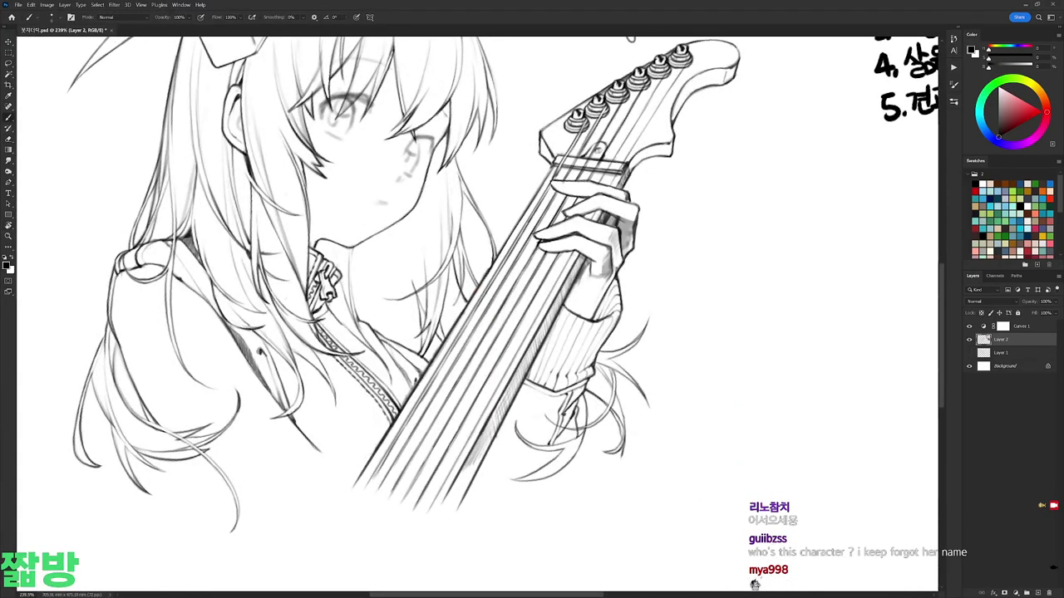
Step: Examine the line art of the face, far-side hair and fretting hand at different zoom levels and canvas angles
{"action": "scroll", "coordinate": [485, 171], "scroll_direction": "down", "scroll_amount": 5}
{"action": "key", "text": "Escape"}
{"action": "scroll", "coordinate": [640, 237], "scroll_direction": "up", "scroll_amount": 5}
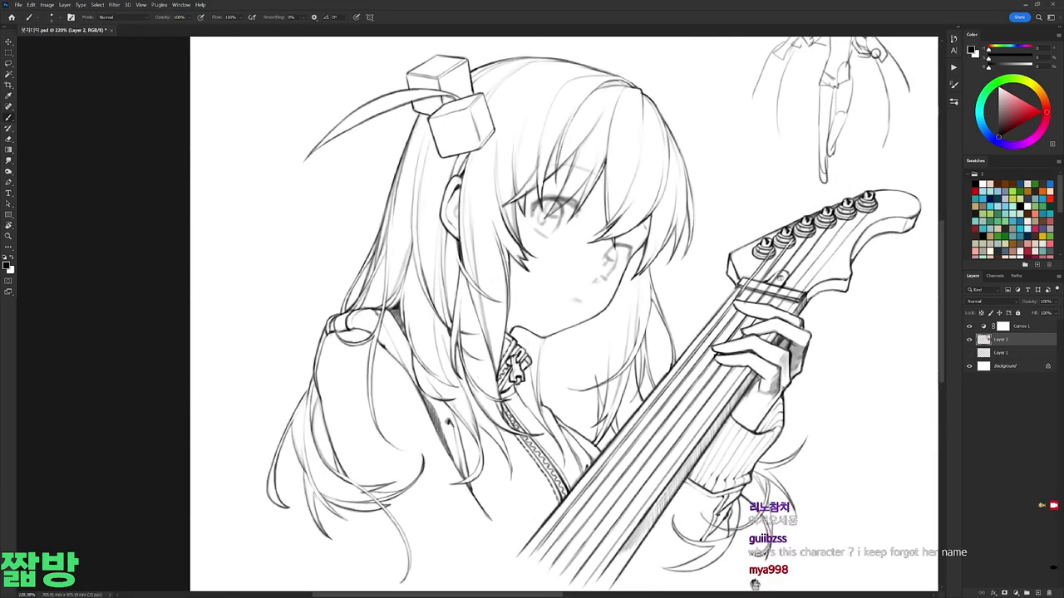
{"action": "scroll", "coordinate": [644, 137], "scroll_direction": "down", "scroll_amount": 1}
{"action": "left_click_drag", "start_coordinate": [644, 137], "coordinate": [609, 169]}
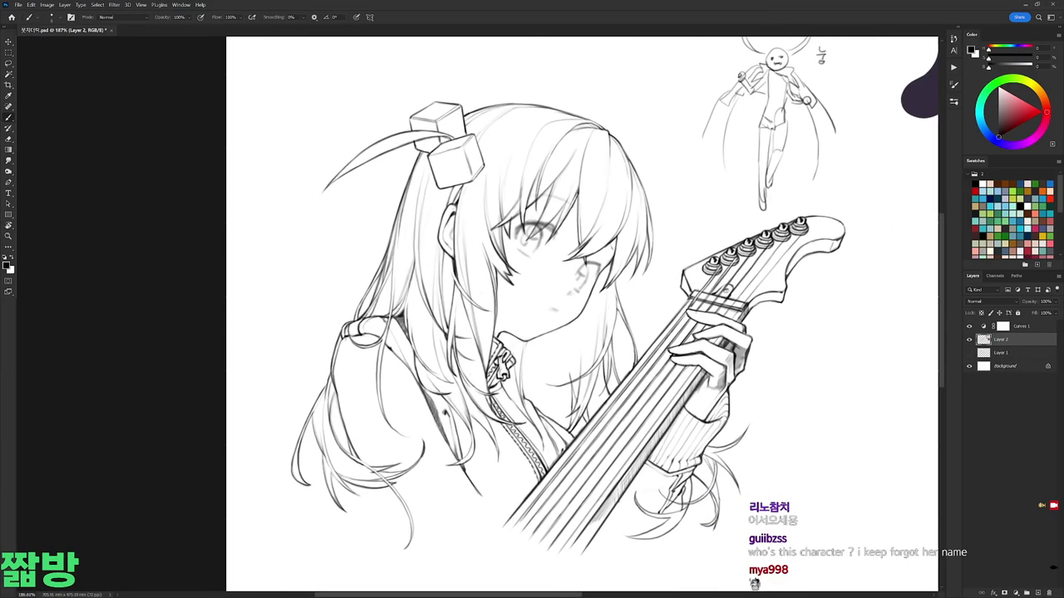
{"action": "scroll", "coordinate": [699, 315], "scroll_direction": "up", "scroll_amount": 3}
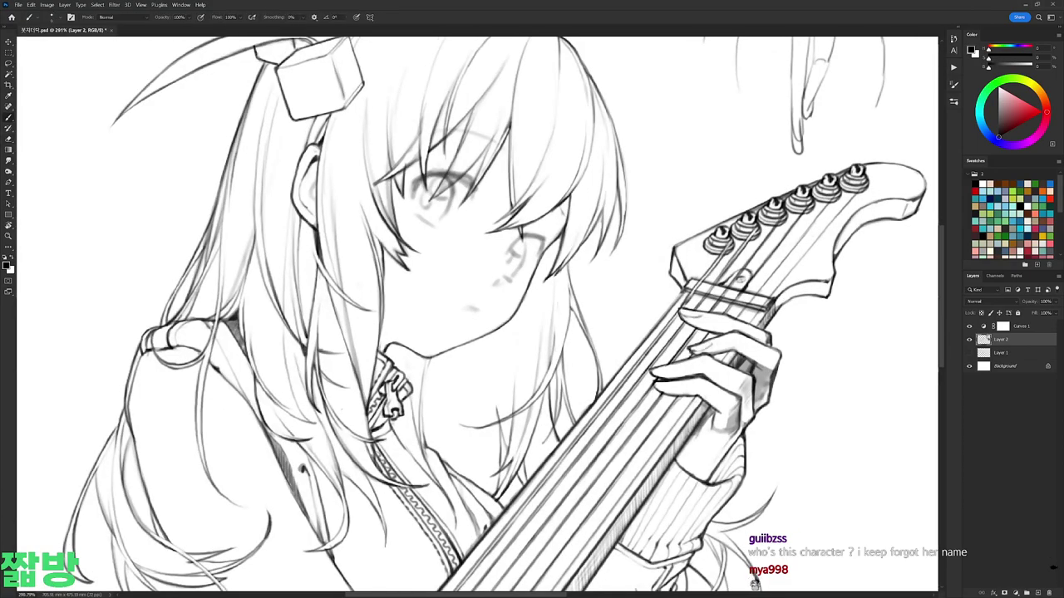
{"action": "key", "text": "r"}
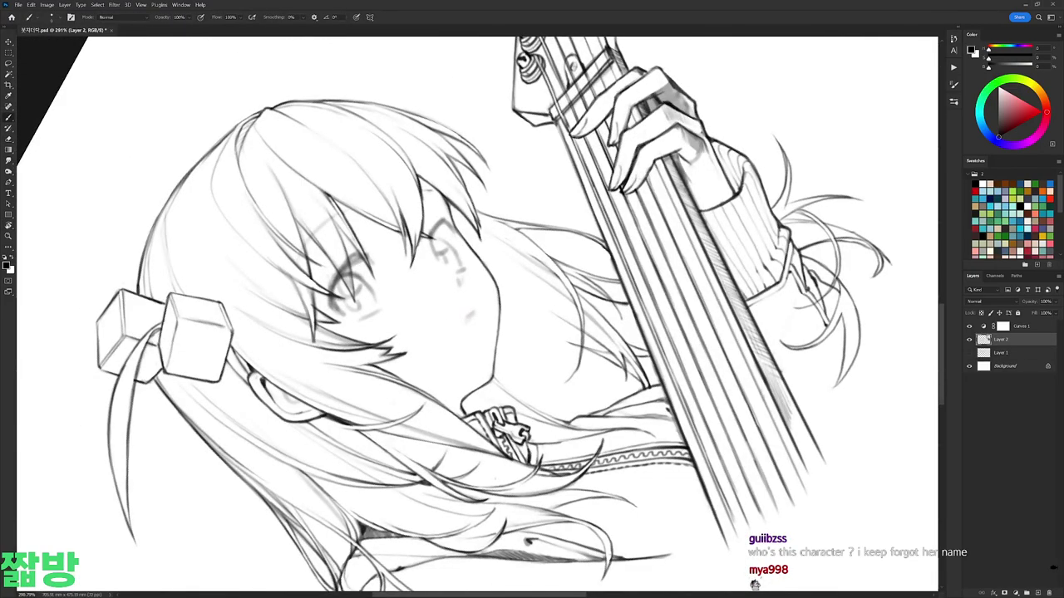
{"action": "key", "text": "Escape"}
{"action": "key", "text": "b"}
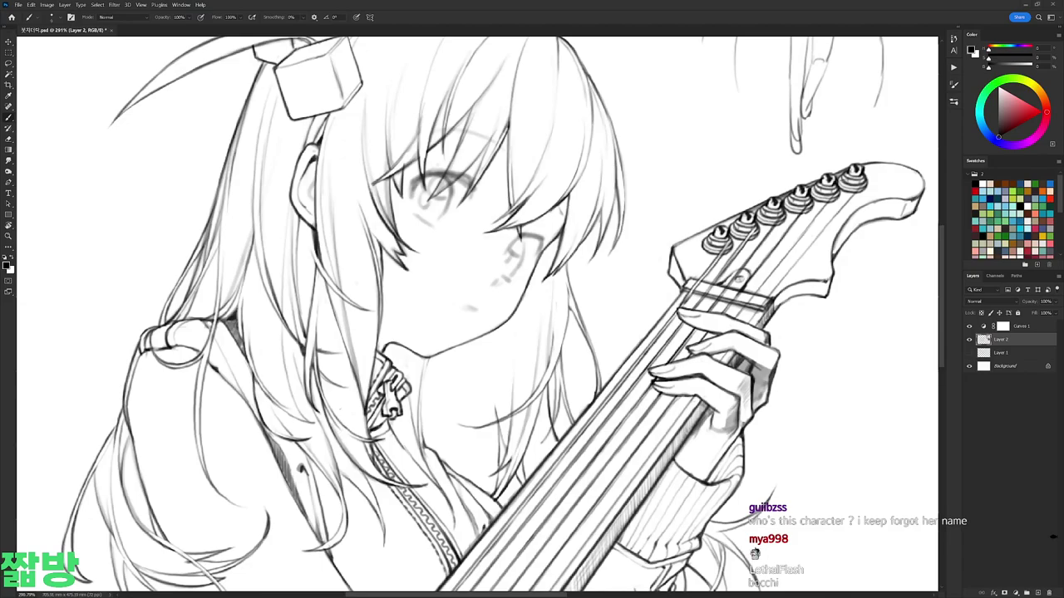
Step: Draw the thumb tip showing behind the guitar neck, undo the first attempt, redraw it and clean its outline
{"action": "mouse_move", "coordinate": [640, 342]}
{"action": "left_mouse_down"}
{"action": "mouse_move", "coordinate": [647, 321]}
{"action": "mouse_move", "coordinate": [657, 325]}
{"action": "mouse_move", "coordinate": [638, 336]}
{"action": "left_mouse_up"}
{"action": "mouse_move", "coordinate": [642, 341]}
{"action": "left_mouse_down"}
{"action": "mouse_move", "coordinate": [638, 328]}
{"action": "mouse_move", "coordinate": [665, 316]}
{"action": "mouse_move", "coordinate": [719, 208]}
{"action": "left_mouse_up"}
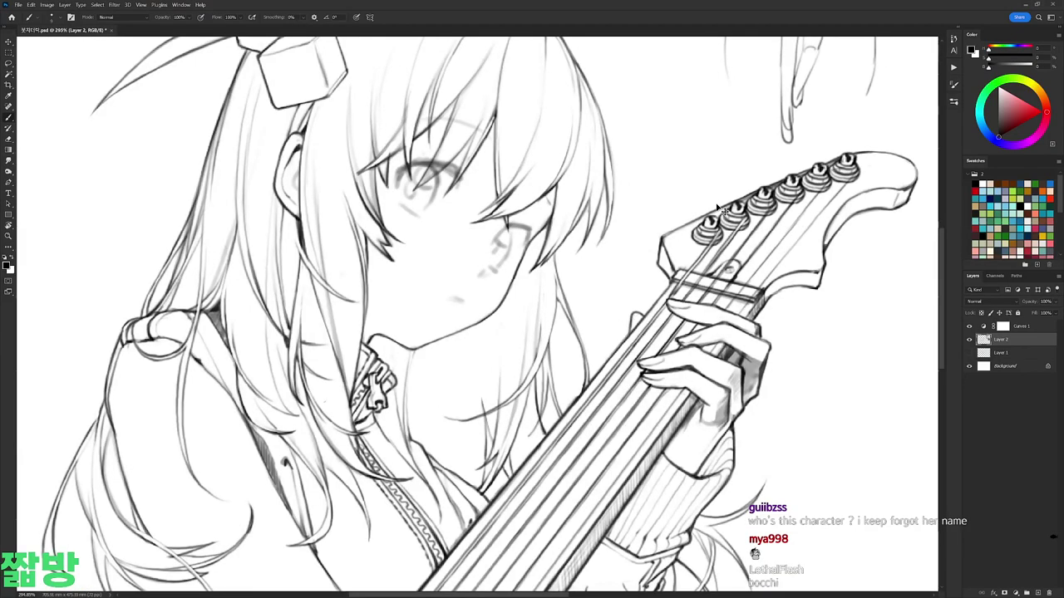
{"action": "key", "text": "ctrl+z"}
{"action": "left_click_drag", "start_coordinate": [652, 295], "coordinate": [644, 309]}
{"action": "key", "text": "e"}
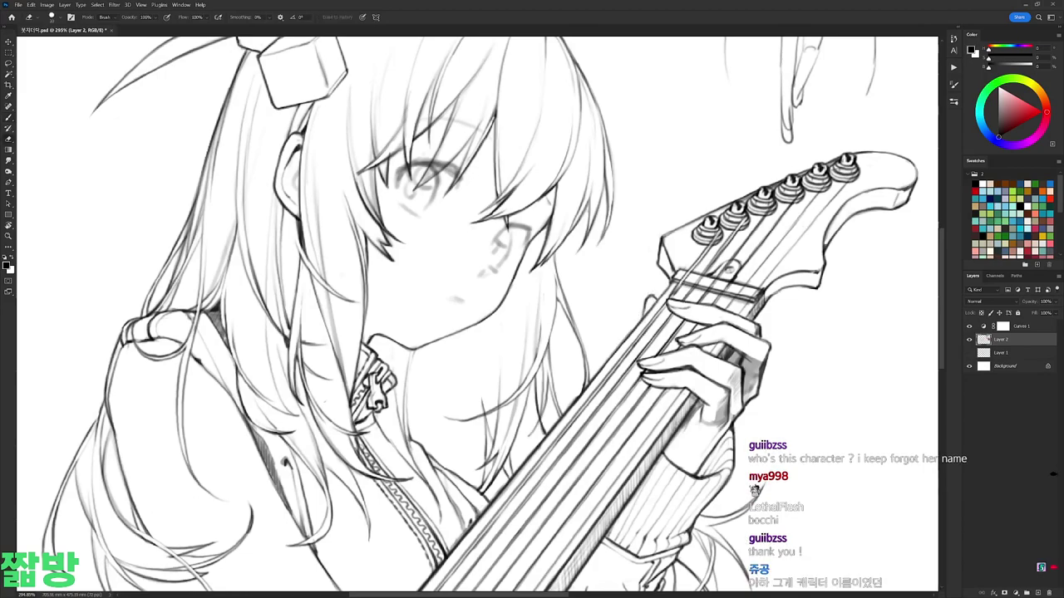
{"action": "scroll", "coordinate": [574, 225], "scroll_direction": "down", "scroll_amount": 3}
{"action": "left_click_drag", "start_coordinate": [574, 225], "coordinate": [573, 224]}
{"action": "key", "text": "b"}
{"action": "key", "text": "h"}
{"action": "mouse_move", "coordinate": [721, 295]}
{"action": "left_mouse_down"}
{"action": "mouse_move", "coordinate": [729, 288]}
{"action": "mouse_move", "coordinate": [716, 279]}
{"action": "left_mouse_up"}
{"action": "key", "text": "e"}
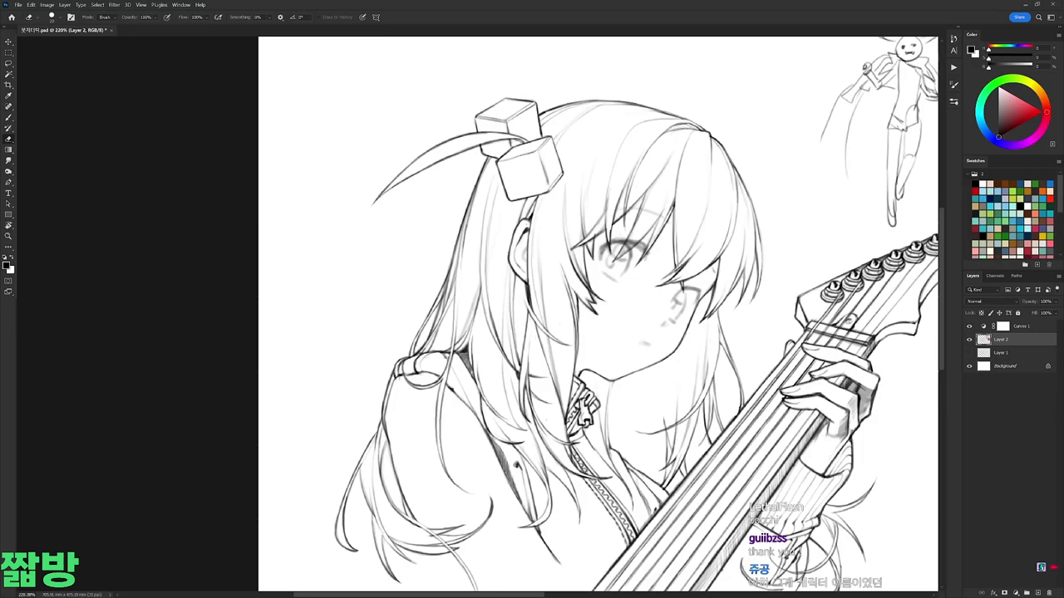
Step: Erase and re-sketch the upper lash and iris of the girl's near eye
{"action": "left_click_drag", "start_coordinate": [532, 300], "coordinate": [582, 249]}
{"action": "right_click", "coordinate": [619, 158]}
{"action": "key", "text": "Escape"}
{"action": "key", "text": "b"}
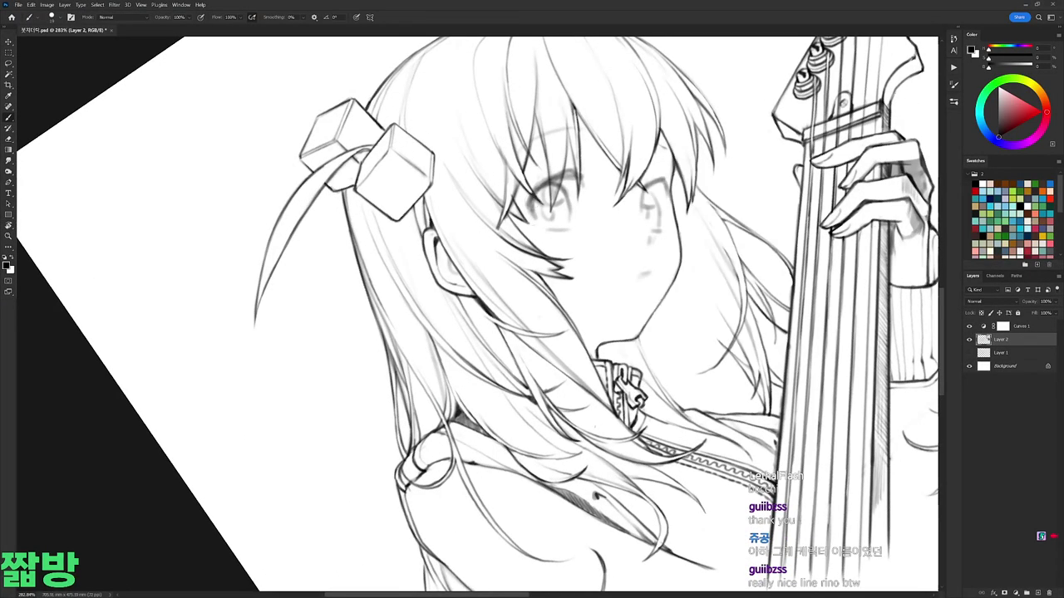
{"action": "key", "text": "e"}
{"action": "key", "text": "b"}
{"action": "key", "text": "e"}
{"action": "key", "text": "b"}
{"action": "key", "text": "e"}
{"action": "key", "text": "b"}
Step: Strengthen the near eye's upper lash line and redraw its iris as a clearer oval outline
{"action": "key", "text": "r"}
{"action": "left_click_drag", "start_coordinate": [565, 235], "coordinate": [713, 309]}
{"action": "key", "text": "e"}
{"action": "key", "text": "b"}
{"action": "key", "text": "e"}
{"action": "key", "text": "b"}
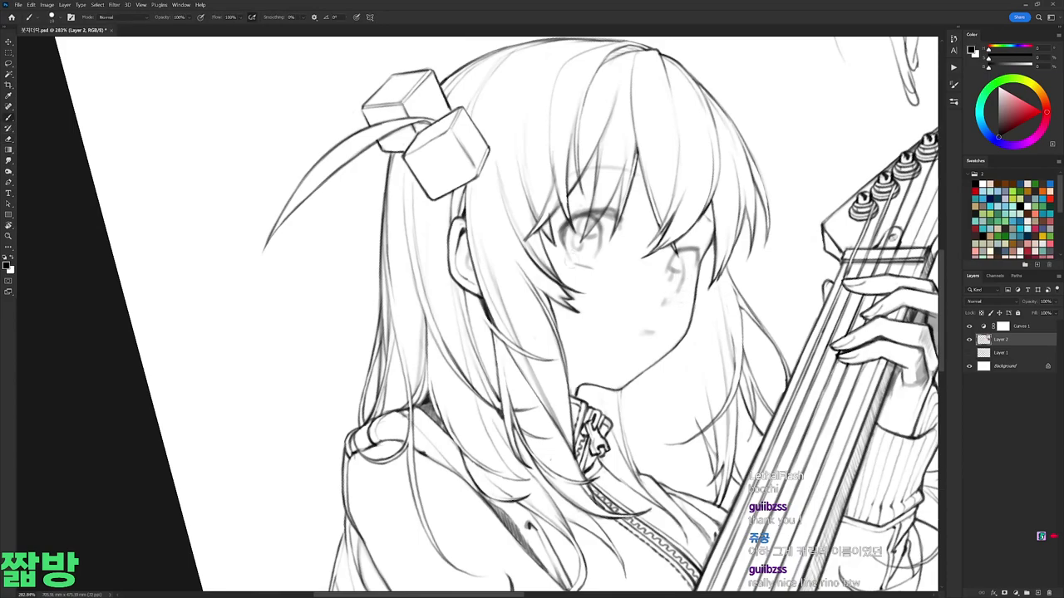
{"action": "key", "text": "e"}
{"action": "key", "text": "b"}
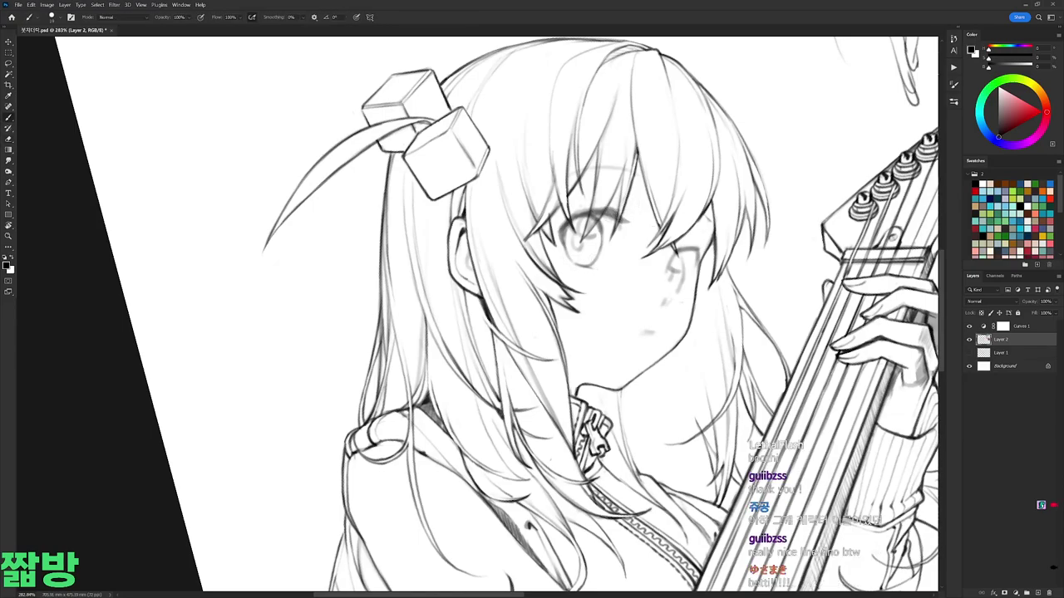
{"action": "key", "text": "e"}
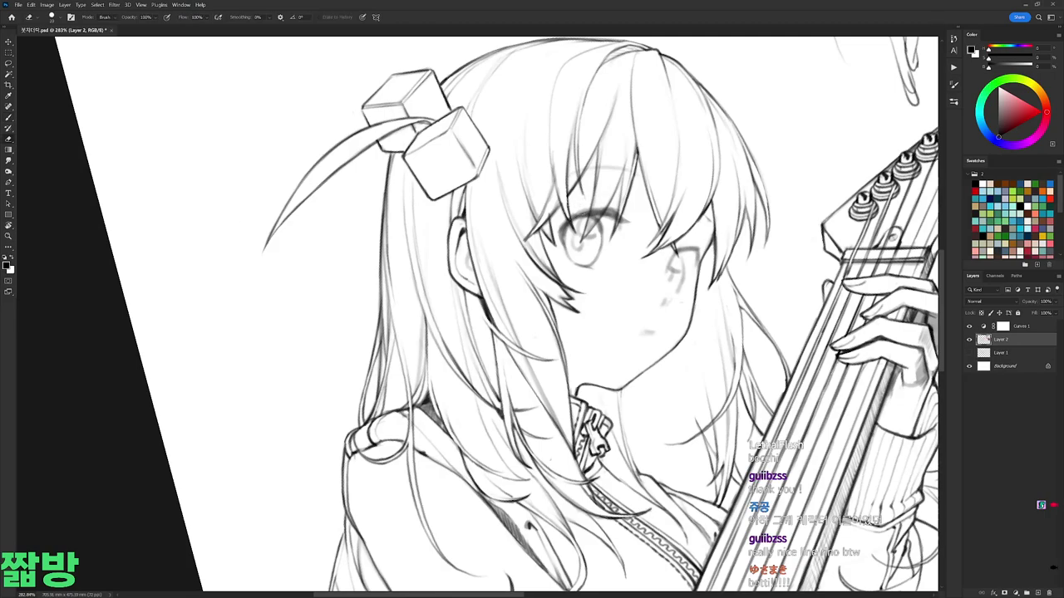
{"action": "key", "text": "b"}
Step: Darken the near eye's upper lash and define the lashes at its outer corner
{"action": "scroll", "coordinate": [667, 264], "scroll_direction": "down", "scroll_amount": 5}
{"action": "key", "text": "r"}
{"action": "left_click_drag", "start_coordinate": [681, 270], "coordinate": [670, 266]}
{"action": "scroll", "coordinate": [667, 264], "scroll_direction": "up", "scroll_amount": 4}
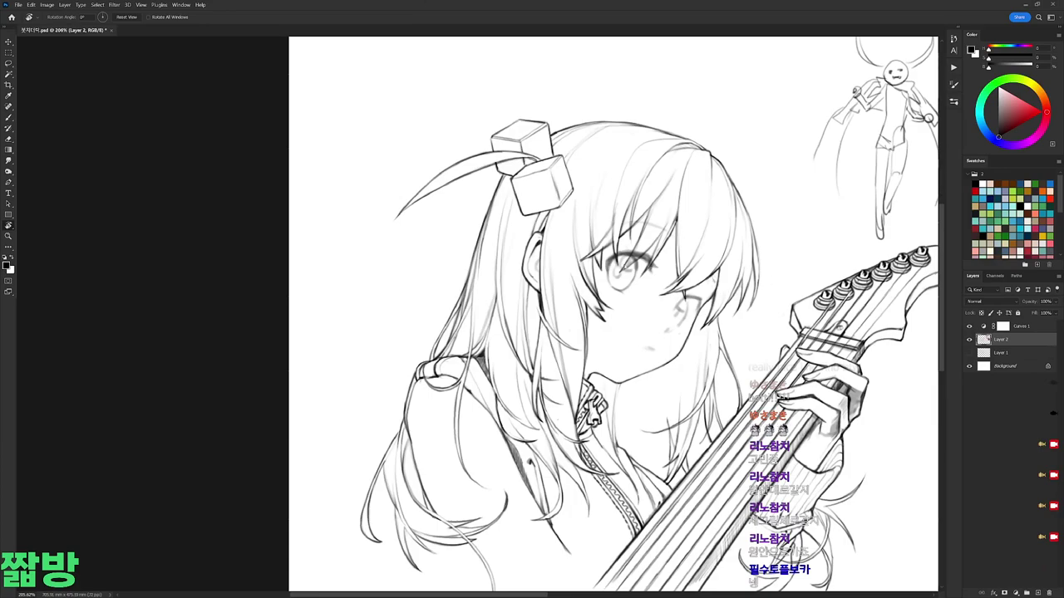
{"action": "key", "text": "b"}
{"action": "scroll", "coordinate": [641, 249], "scroll_direction": "up", "scroll_amount": 2}
{"action": "key", "text": "b"}
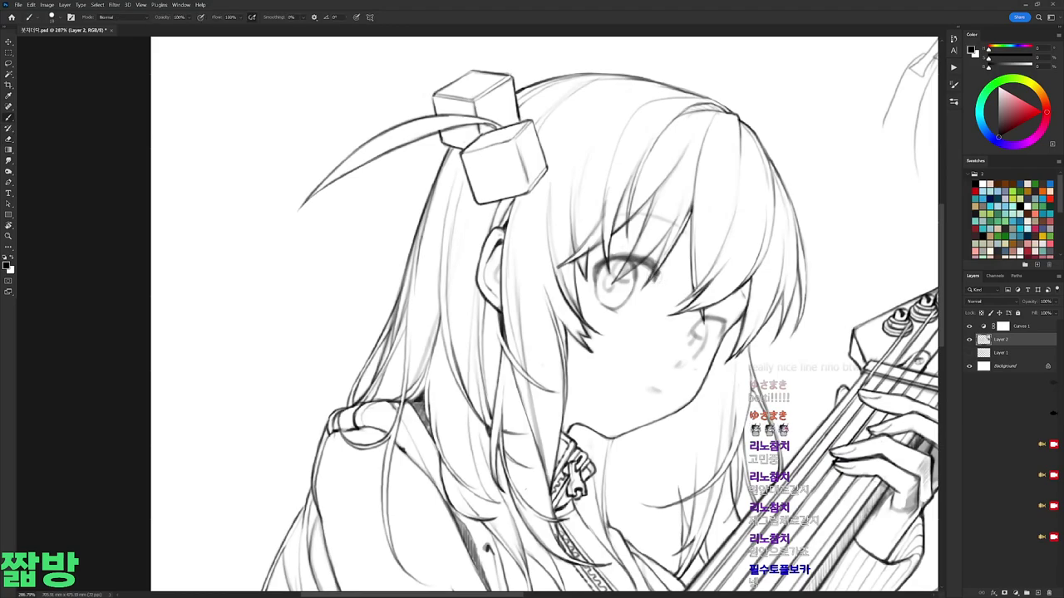
Step: Trim the edge of the near iris with the eraser, then rework the iris outline and the lash above it
{"action": "key", "text": "e"}
{"action": "left_click_drag", "start_coordinate": [597, 275], "coordinate": [597, 300]}
{"action": "key", "text": "b"}
{"action": "mouse_move", "coordinate": [595, 254]}
{"action": "left_mouse_down"}
{"action": "mouse_move", "coordinate": [592, 288]}
{"action": "mouse_move", "coordinate": [610, 273]}
{"action": "left_mouse_up"}
{"action": "key", "text": "e"}
{"action": "key", "text": "r"}
{"action": "mouse_move", "coordinate": [540, 316]}
{"action": "left_mouse_down"}
{"action": "mouse_move", "coordinate": [432, 399]}
{"action": "mouse_move", "coordinate": [540, 316]}
{"action": "left_mouse_up"}
{"action": "key", "text": "b"}
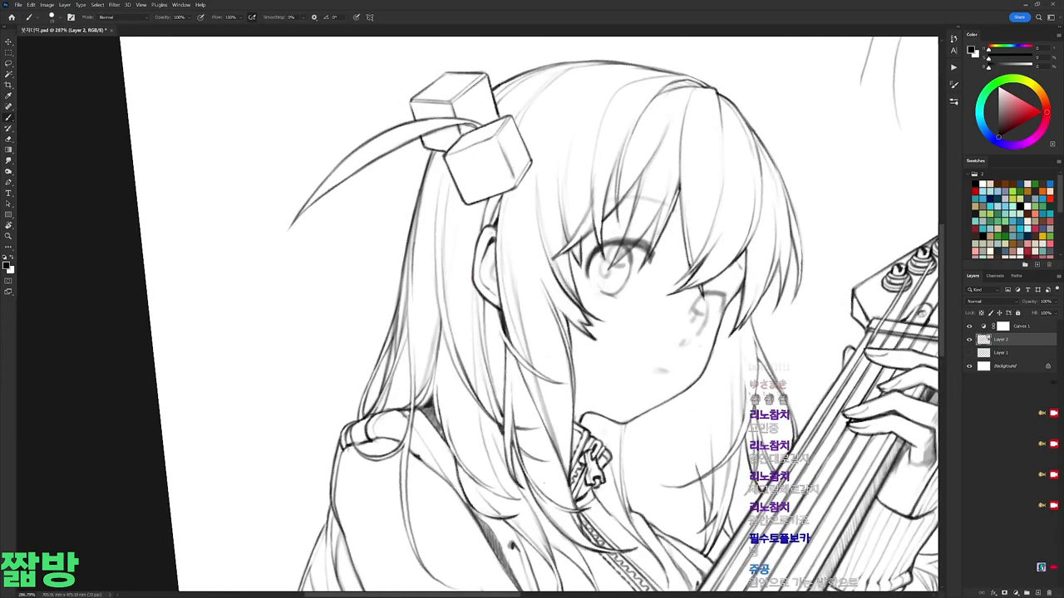
{"action": "key", "text": "e"}
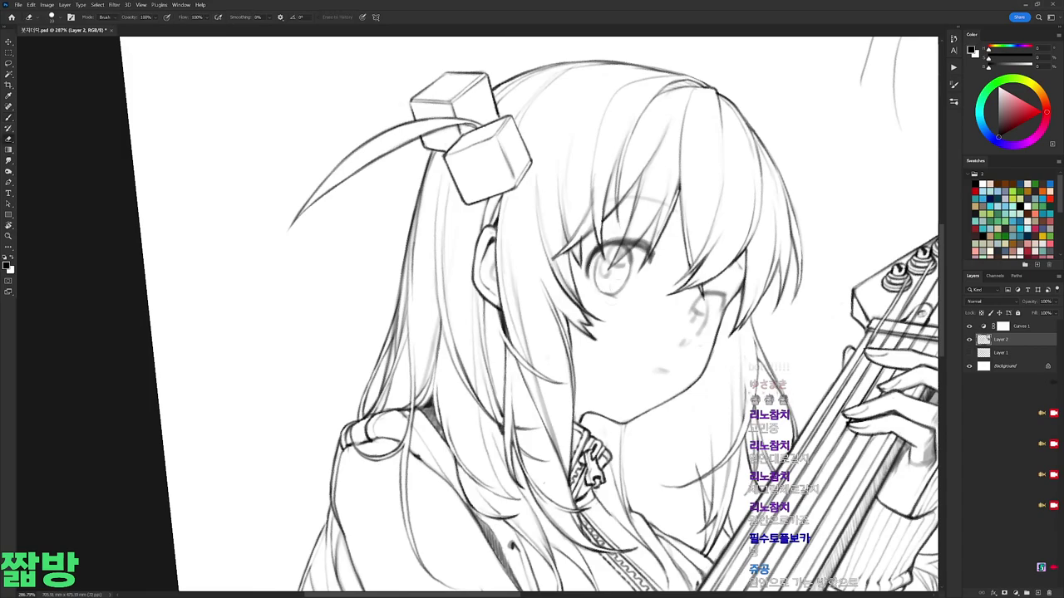
{"action": "key", "text": "b"}
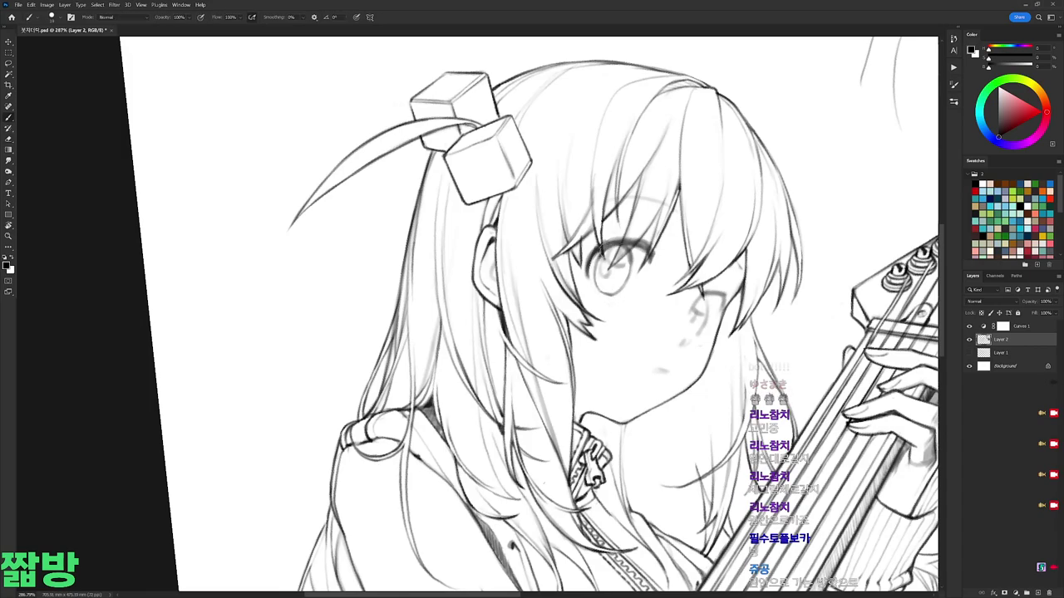
Step: Clear the sketch marks inside the near iris and leave a clean oval outline
{"action": "key", "text": "e"}
{"action": "key", "text": "r"}
{"action": "left_click_drag", "start_coordinate": [629, 263], "coordinate": [562, 176]}
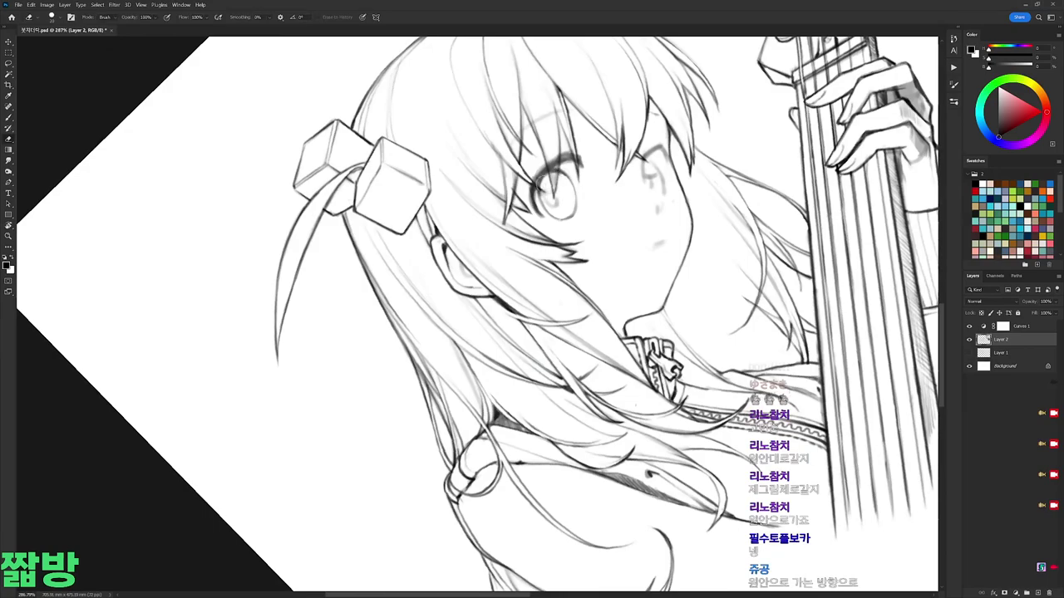
{"action": "key", "text": "b"}
{"action": "key", "text": "Escape"}
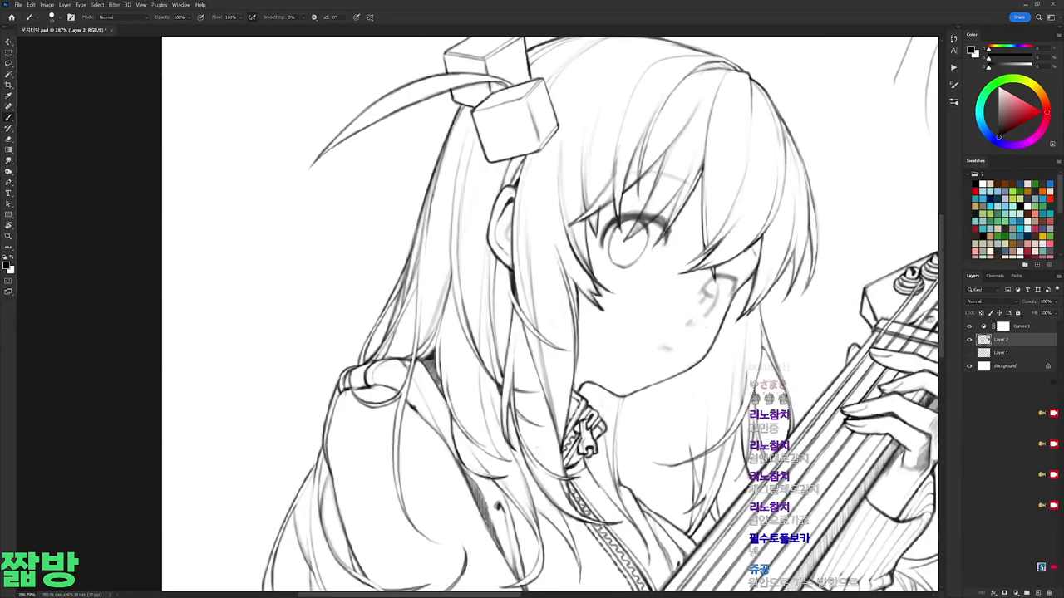
Step: Fade the near eye's thick upper lash with the eraser to leave a light guide
{"action": "key", "text": "e"}
{"action": "key", "text": "r"}
{"action": "mouse_move", "coordinate": [662, 218]}
{"action": "left_mouse_down"}
{"action": "mouse_move", "coordinate": [493, 290]}
{"action": "mouse_move", "coordinate": [492, 125]}
{"action": "left_mouse_up"}
{"action": "right_click", "coordinate": [492, 125]}
{"action": "left_click_drag", "start_coordinate": [449, 166], "coordinate": [477, 101]}
{"action": "key", "text": "r"}
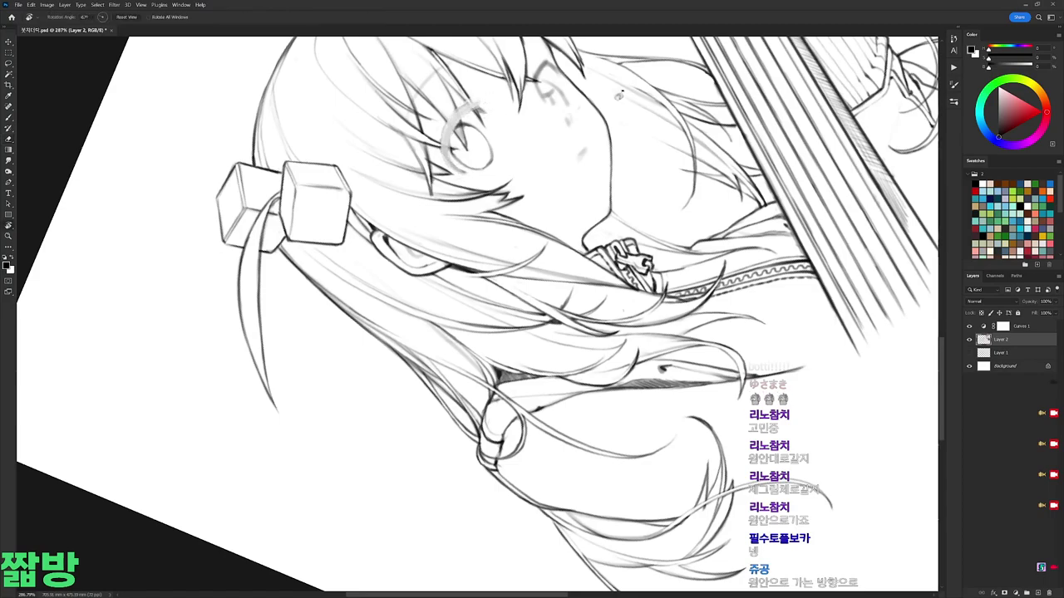
{"action": "key", "text": "Escape"}
Step: Sketch the far eye's upper lash and oval iris, then lighten the lash with the eraser
{"action": "key", "text": "b"}
{"action": "left_click_drag", "start_coordinate": [726, 239], "coordinate": [711, 267]}
{"action": "right_click", "coordinate": [712, 267]}
{"action": "key", "text": "Escape"}
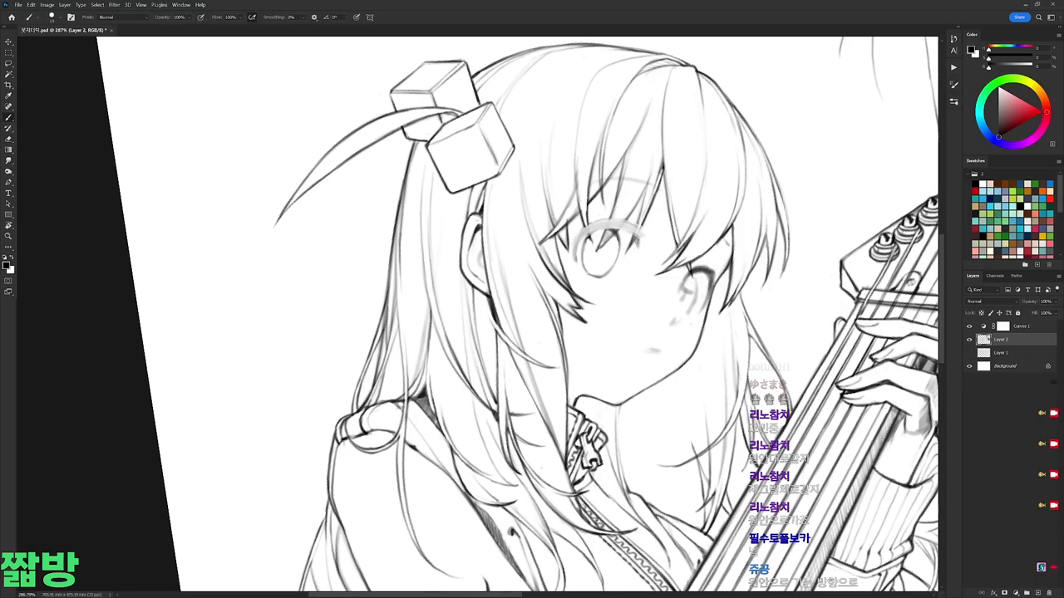
{"action": "key", "text": "e"}
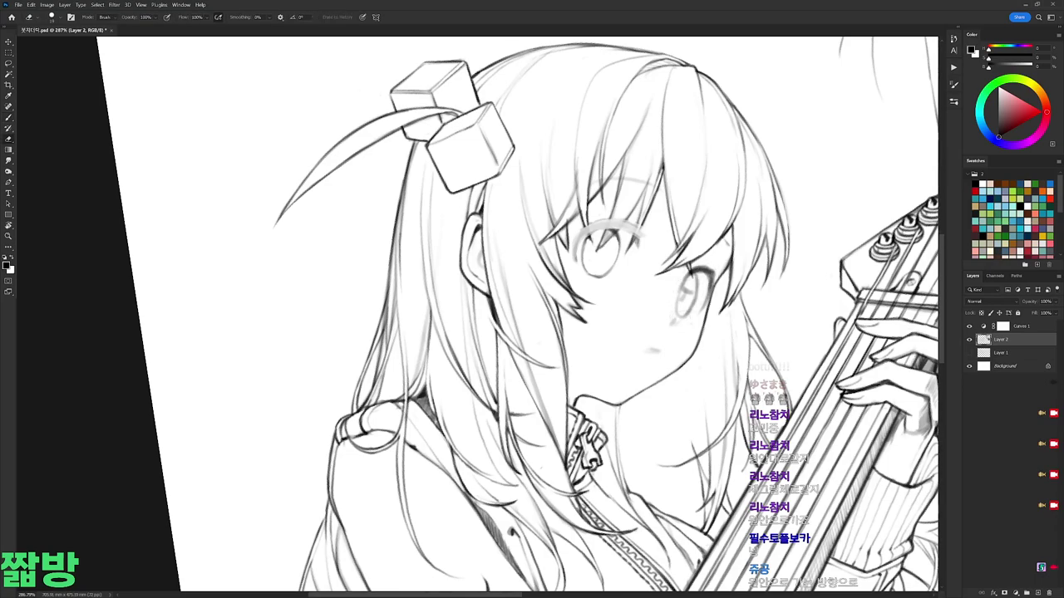
{"action": "left_click_drag", "start_coordinate": [695, 268], "coordinate": [708, 304]}
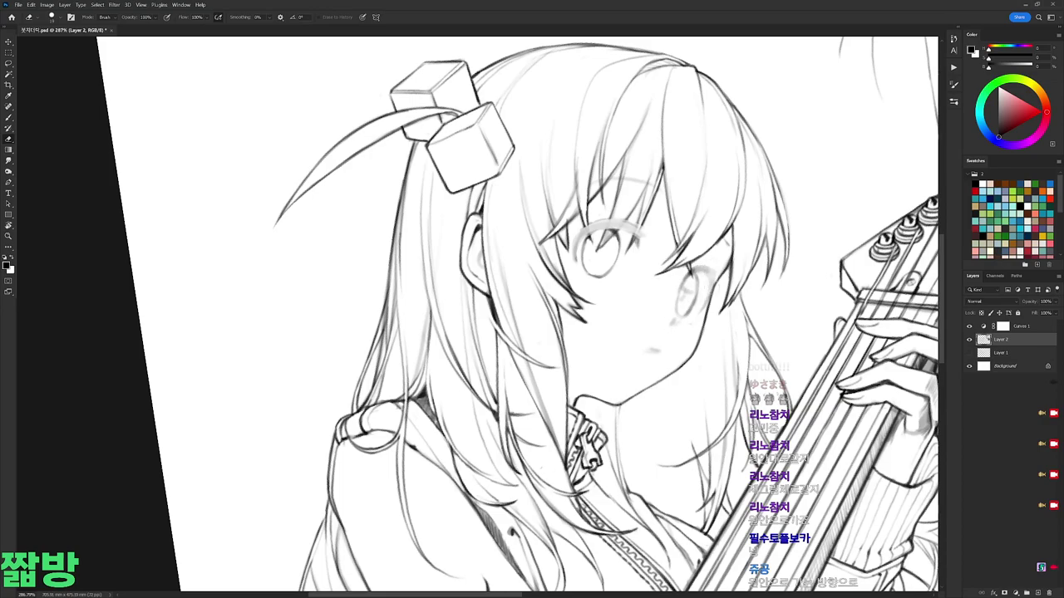
{"action": "key", "text": "b"}
{"action": "key", "text": "e"}
Step: Choose a finer brush and an eraser preset, and draw the pupil inside the near iris
{"action": "key", "text": "b"}
{"action": "right_click", "coordinate": [656, 237]}
{"action": "double_click", "coordinate": [709, 281]}
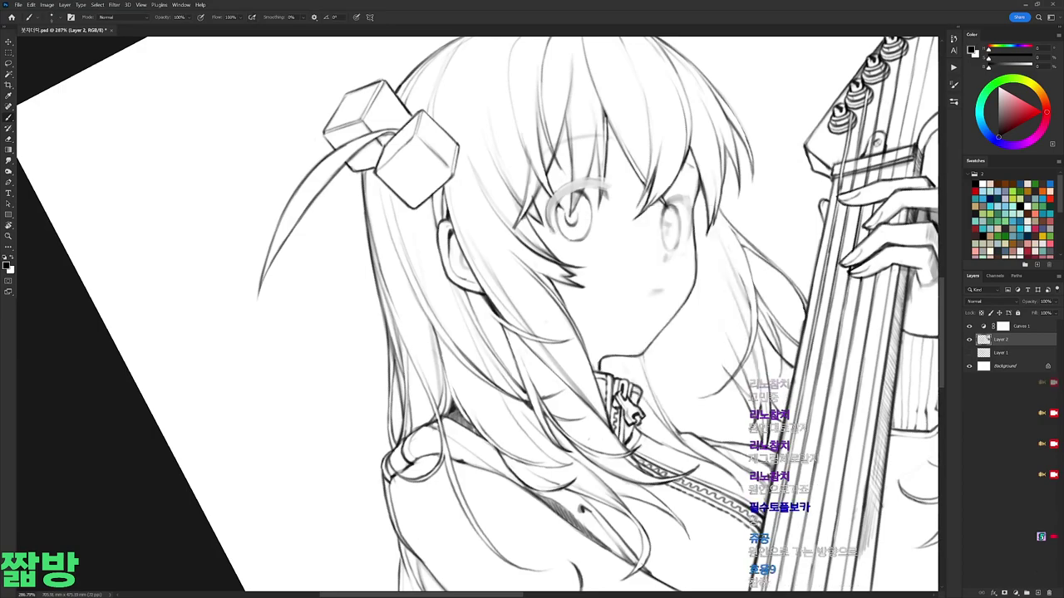
{"action": "key", "text": "e"}
{"action": "right_click", "coordinate": [642, 213]}
{"action": "double_click", "coordinate": [691, 288]}
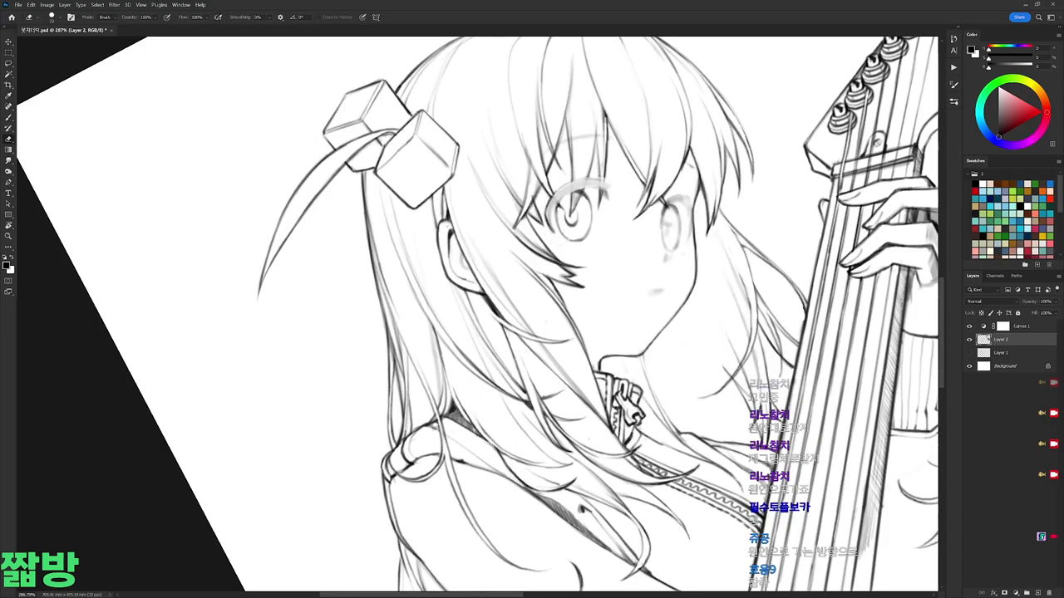
{"action": "key", "text": "b"}
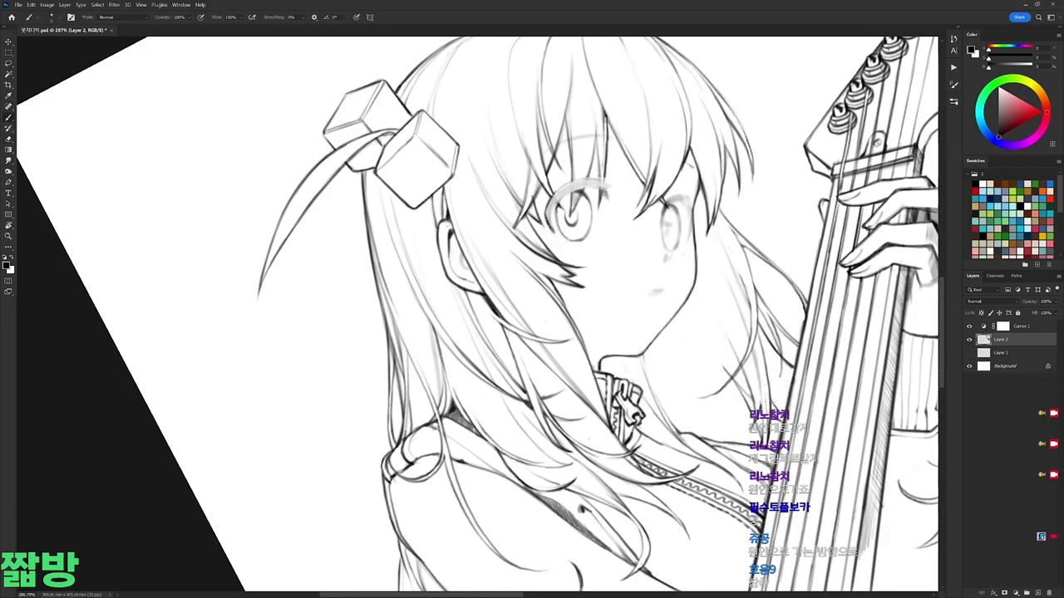
Step: Ink the near eye's upper lash as a clean outline with corner lashes, erasing the faded sketch around it
{"action": "mouse_move", "coordinate": [552, 212]}
{"action": "left_mouse_down"}
{"action": "mouse_move", "coordinate": [590, 228]}
{"action": "mouse_move", "coordinate": [487, 222]}
{"action": "left_mouse_up"}
{"action": "left_click_drag", "start_coordinate": [477, 162], "coordinate": [555, 170]}
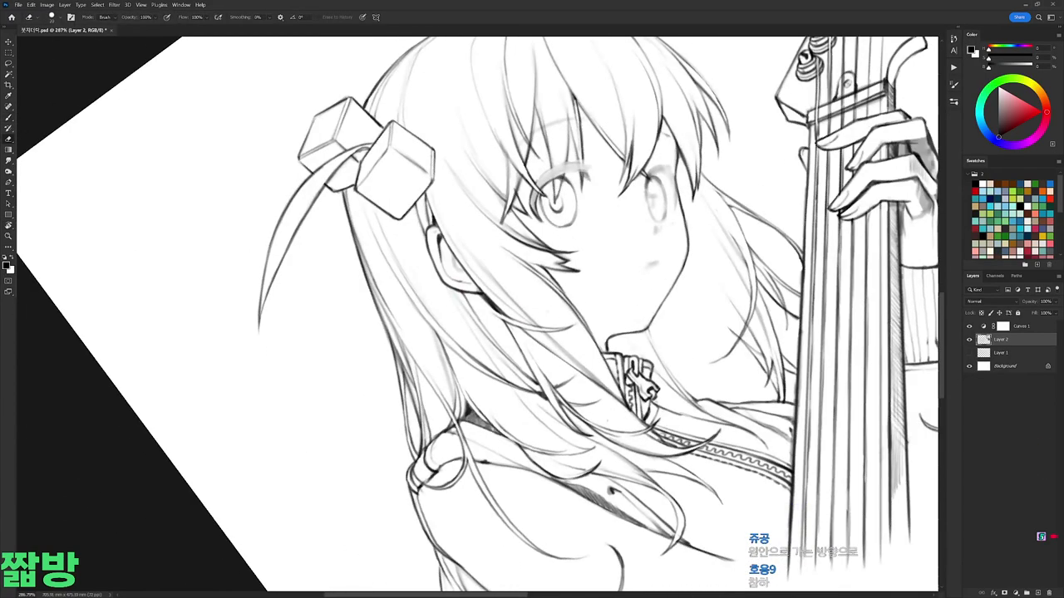
{"action": "key", "text": "e"}
{"action": "key", "text": "b"}
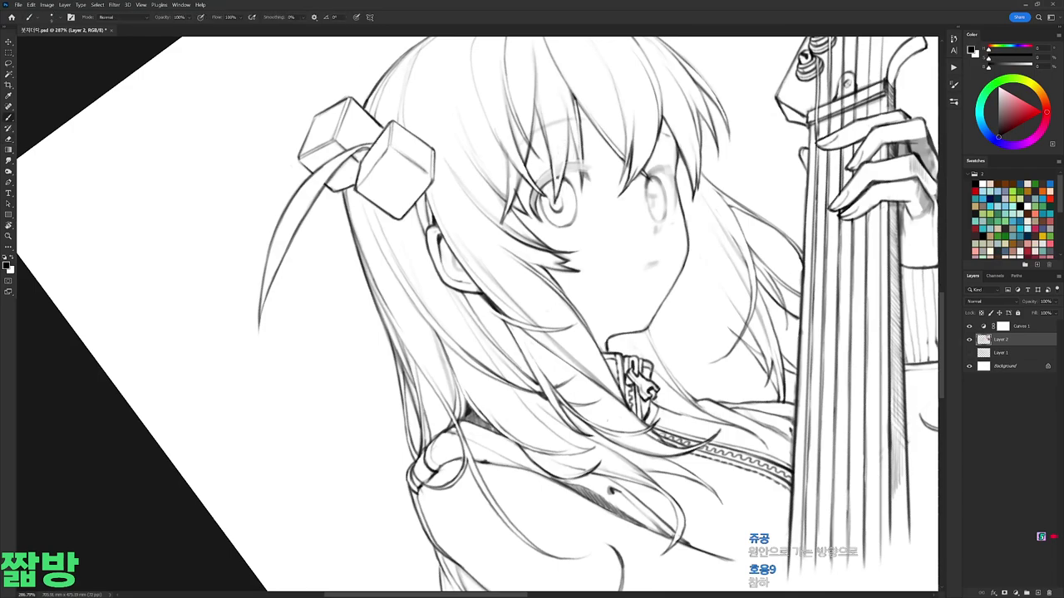
{"action": "mouse_move", "coordinate": [615, 242]}
{"action": "left_mouse_down"}
{"action": "mouse_move", "coordinate": [384, 193]}
{"action": "mouse_move", "coordinate": [513, 165]}
{"action": "mouse_move", "coordinate": [615, 246]}
{"action": "mouse_move", "coordinate": [614, 229]}
{"action": "left_mouse_up"}
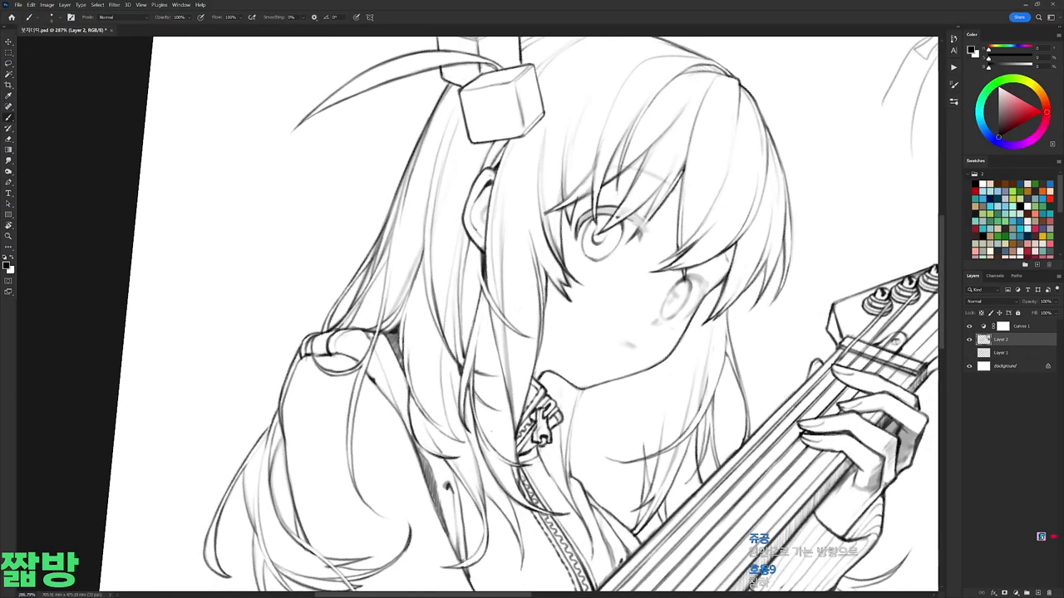
{"action": "key", "text": "e"}
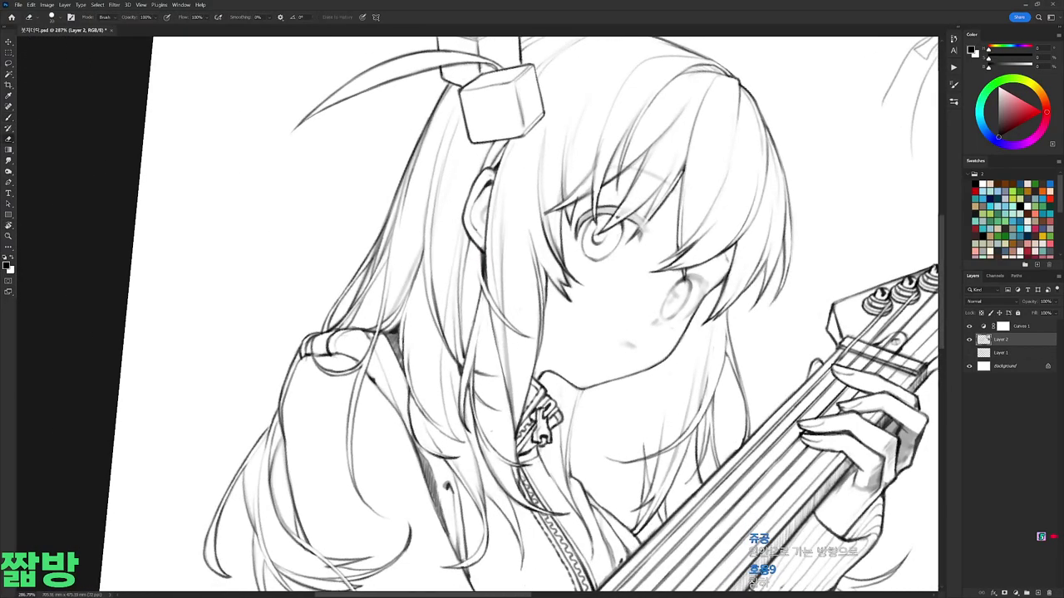
{"action": "left_click_drag", "start_coordinate": [614, 230], "coordinate": [582, 213]}
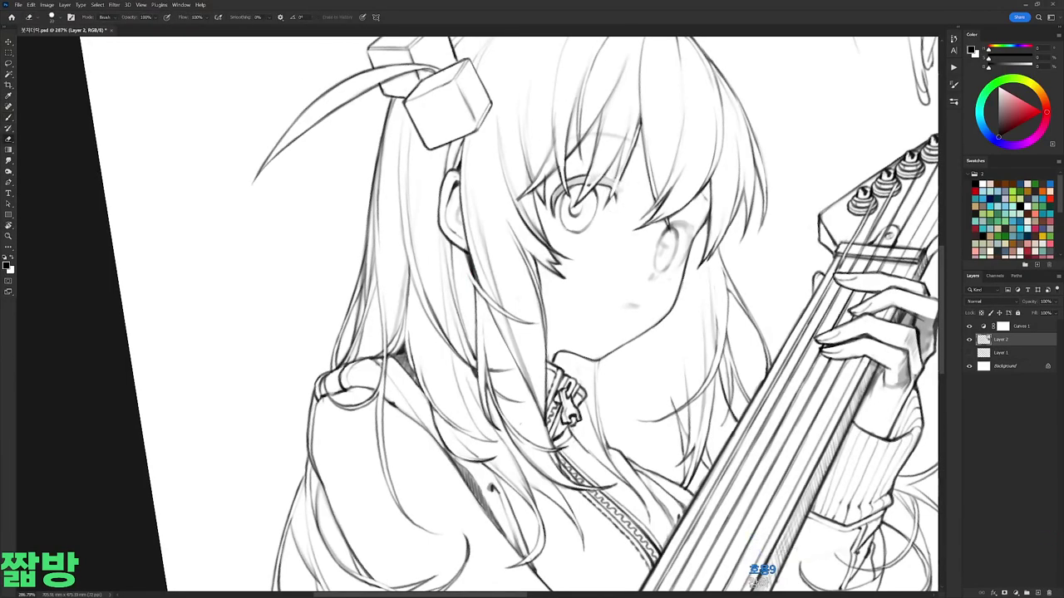
{"action": "mouse_move", "coordinate": [619, 179]}
{"action": "left_mouse_down"}
{"action": "mouse_move", "coordinate": [523, 152]}
{"action": "mouse_move", "coordinate": [586, 170]}
{"action": "left_mouse_up"}
{"action": "key", "text": "b"}
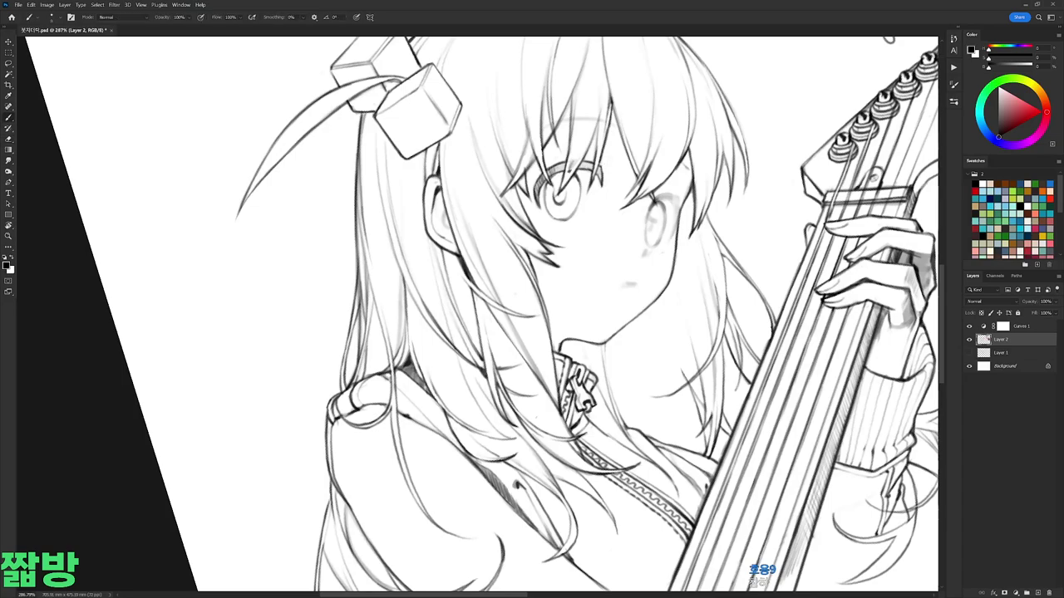
Step: Fill the near eye's lash with hatching, and ink and fill the far eye's upper lash
{"action": "key", "text": "Escape"}
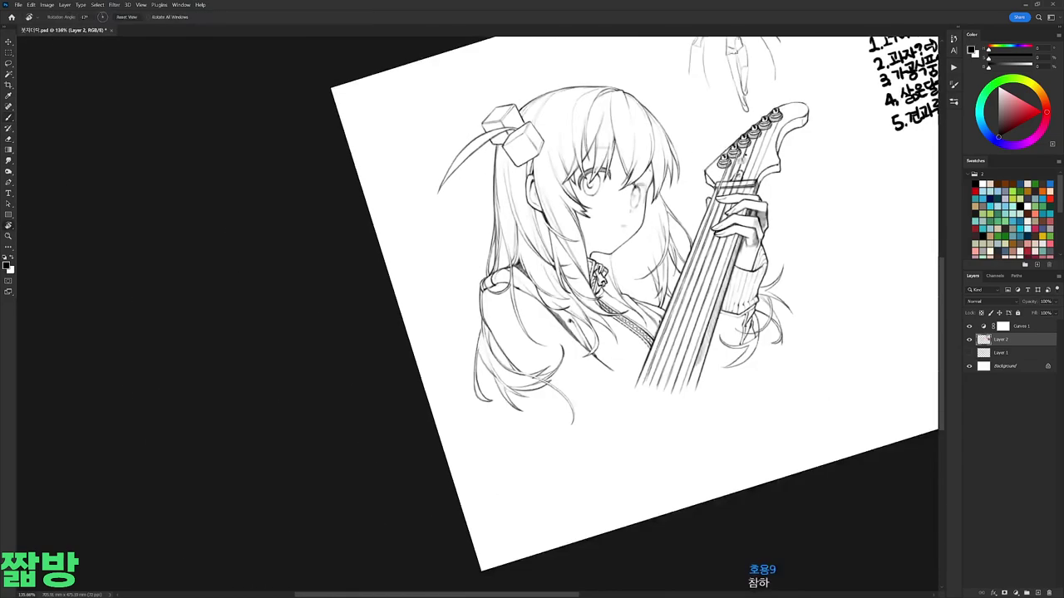
{"action": "key", "text": "b"}
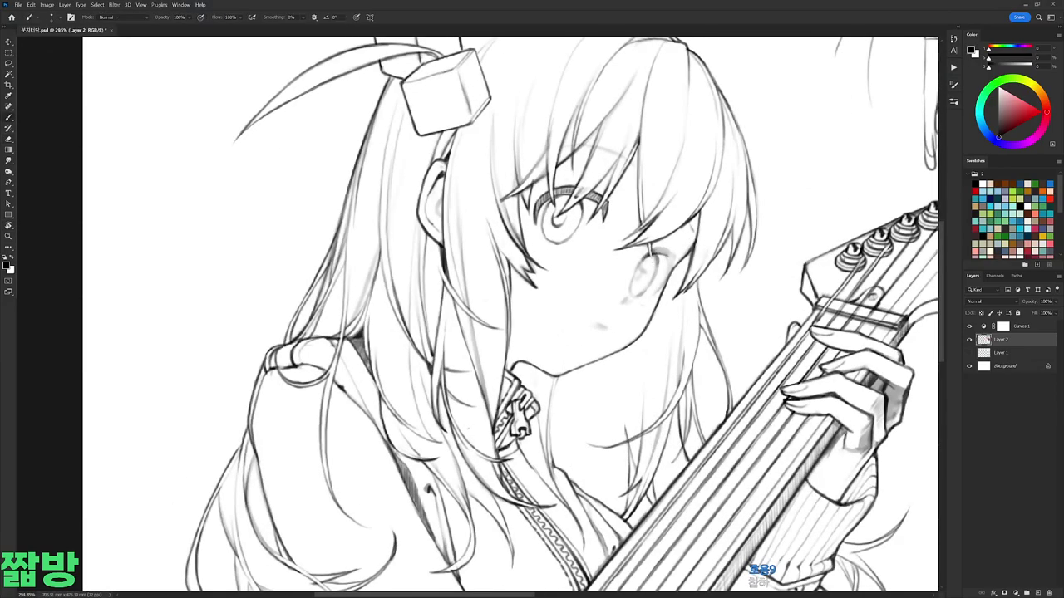
{"action": "mouse_move", "coordinate": [650, 257]}
{"action": "left_mouse_down"}
{"action": "mouse_move", "coordinate": [613, 204]}
{"action": "mouse_move", "coordinate": [454, 174]}
{"action": "mouse_move", "coordinate": [557, 191]}
{"action": "mouse_move", "coordinate": [582, 210]}
{"action": "left_mouse_up"}
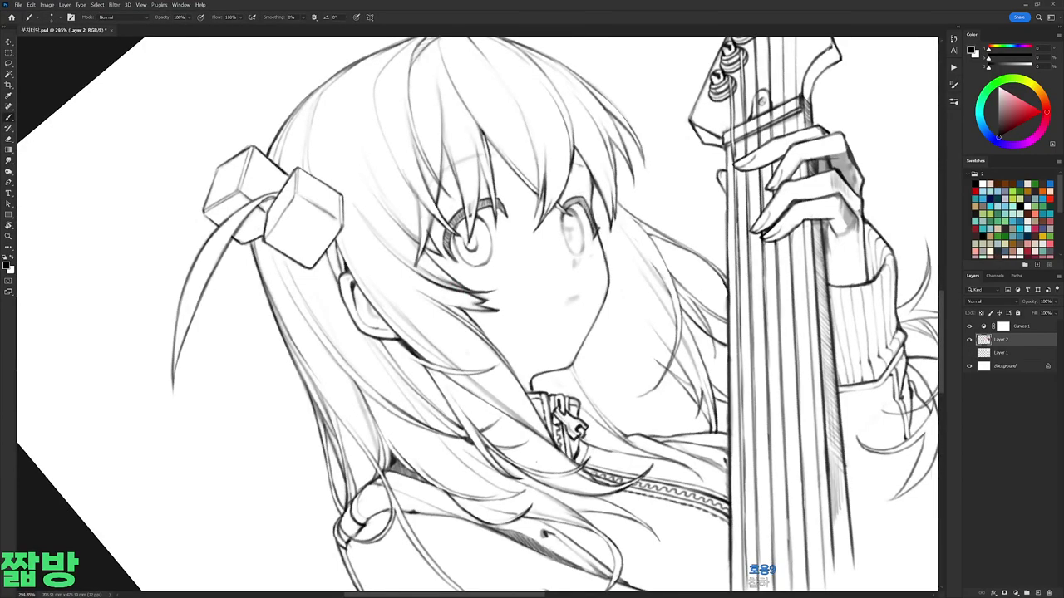
{"action": "left_click_drag", "start_coordinate": [582, 210], "coordinate": [403, 211]}
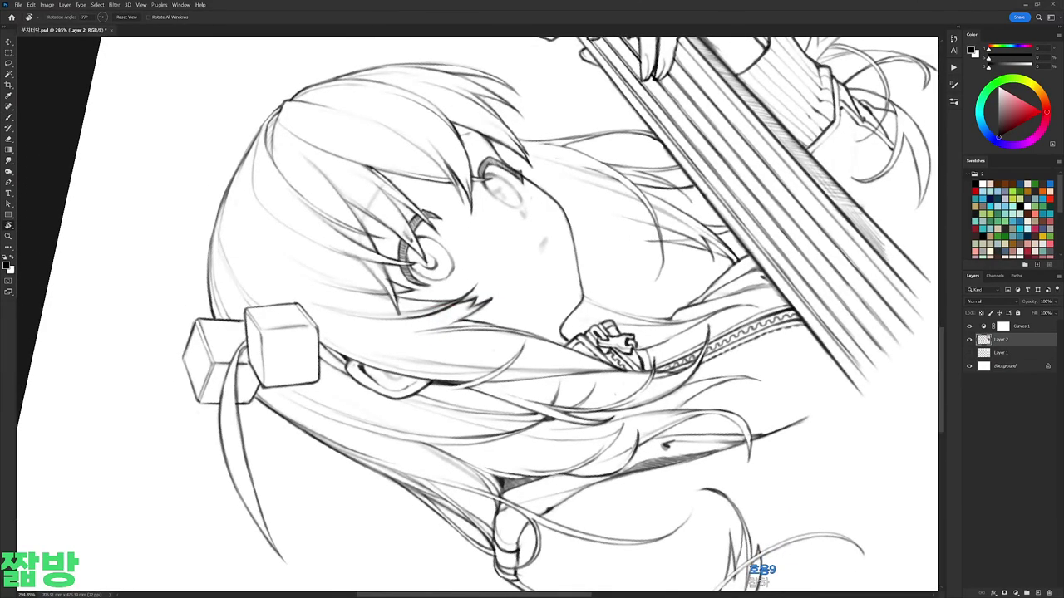
{"action": "key", "text": "b"}
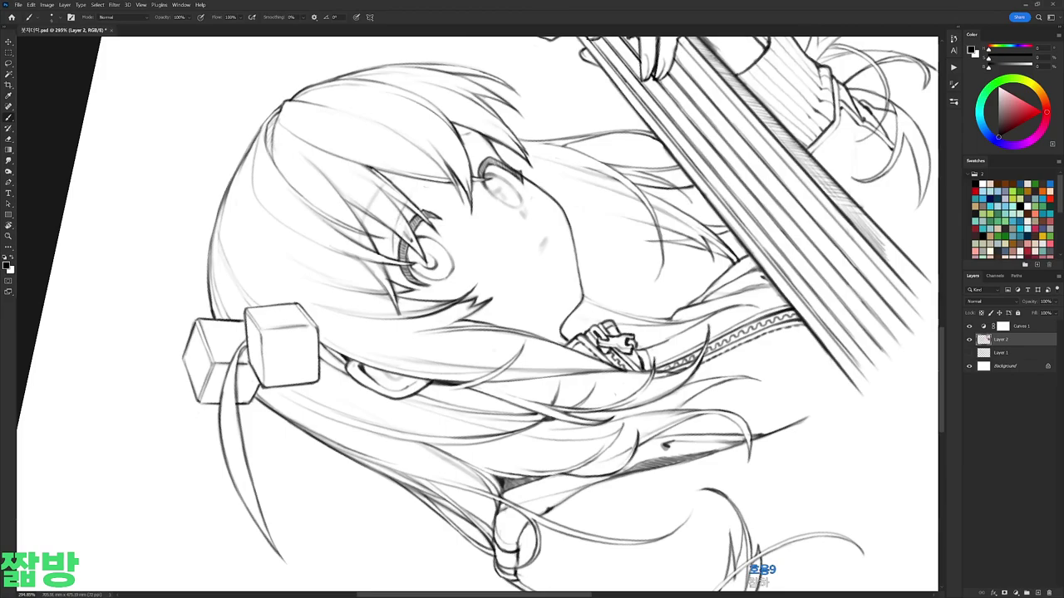
Step: Draw a thin eyelid crease above the near eye and touch up the lash lines
{"action": "key", "text": "r"}
{"action": "key", "text": "Escape"}
{"action": "left_click_drag", "start_coordinate": [570, 229], "coordinate": [562, 214]}
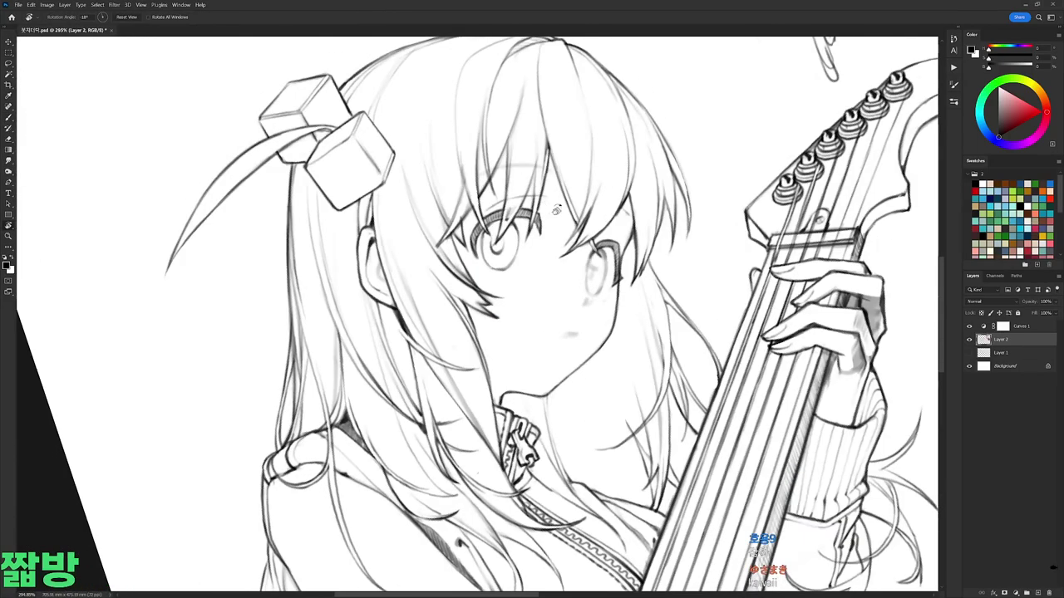
{"action": "key", "text": "b"}
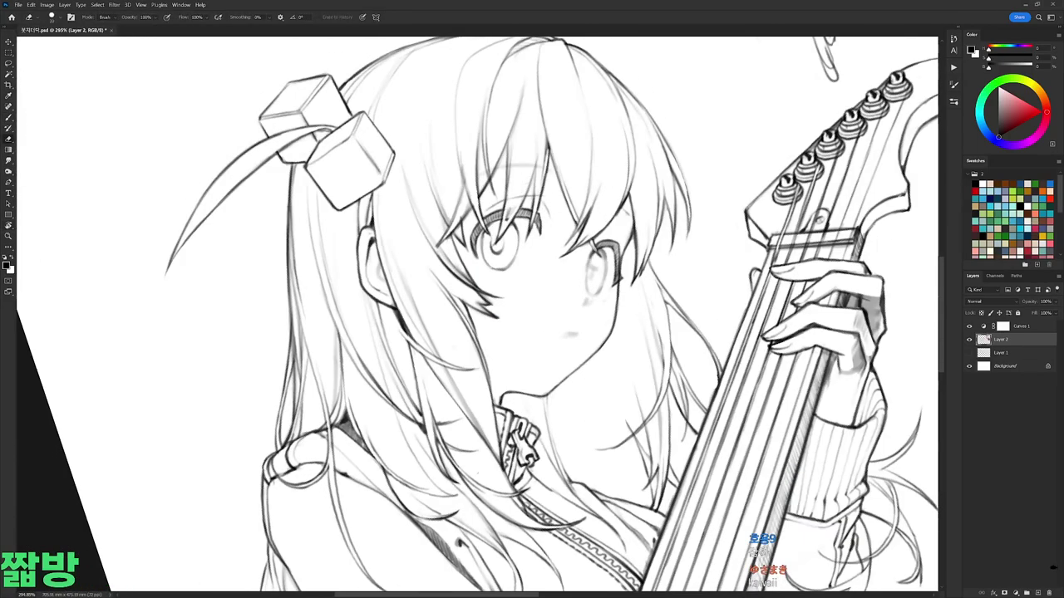
{"action": "key", "text": "r"}
{"action": "mouse_move", "coordinate": [582, 249]}
{"action": "left_mouse_down"}
{"action": "mouse_move", "coordinate": [661, 181]}
{"action": "mouse_move", "coordinate": [632, 249]}
{"action": "left_mouse_up"}
{"action": "key", "text": "b"}
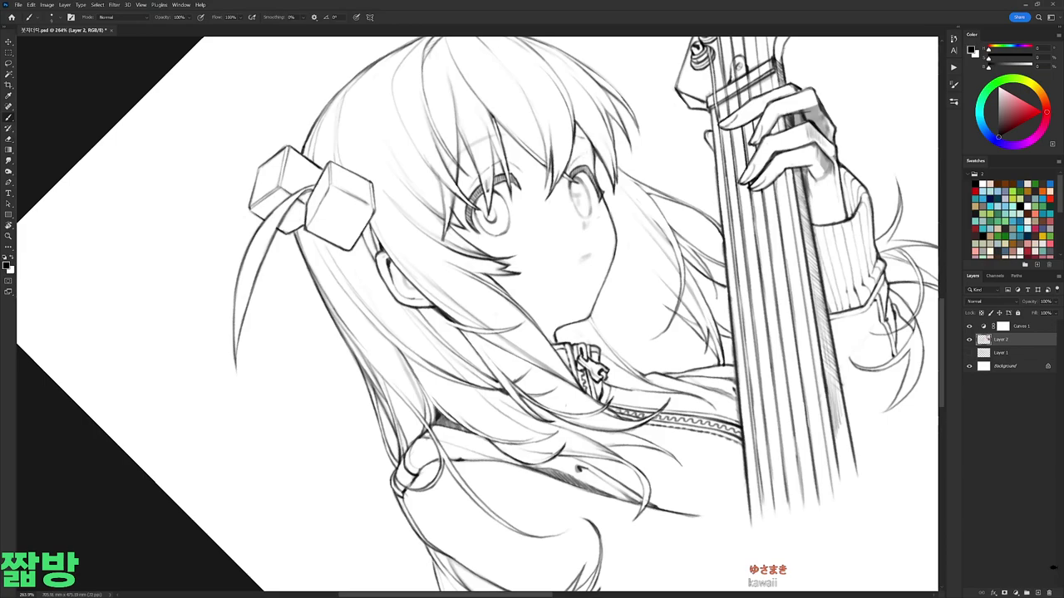
Step: Ink the far eye's iris outline and draw its pupil
{"action": "key", "text": "r"}
{"action": "mouse_move", "coordinate": [648, 274]}
{"action": "left_mouse_down"}
{"action": "mouse_move", "coordinate": [684, 312]}
{"action": "mouse_move", "coordinate": [611, 305]}
{"action": "left_mouse_up"}
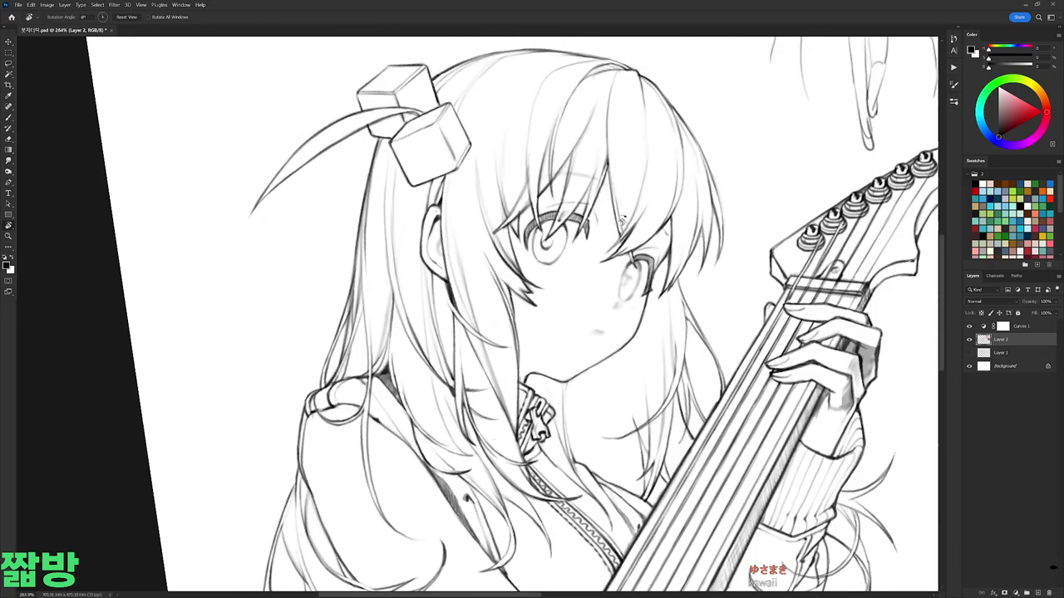
{"action": "key", "text": "b"}
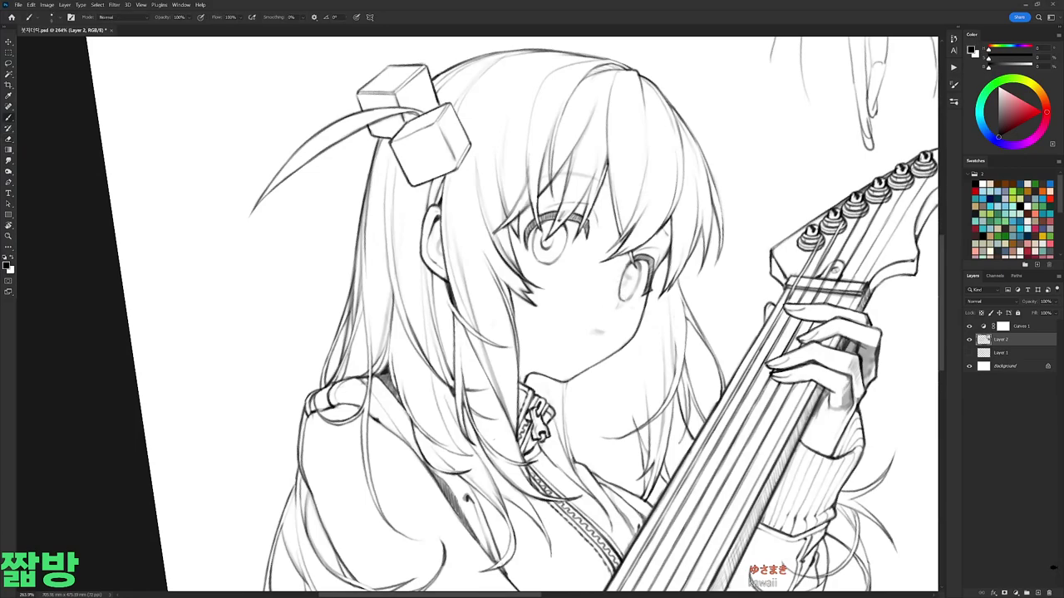
{"action": "scroll", "coordinate": [512, 316], "scroll_direction": "up", "scroll_amount": 1}
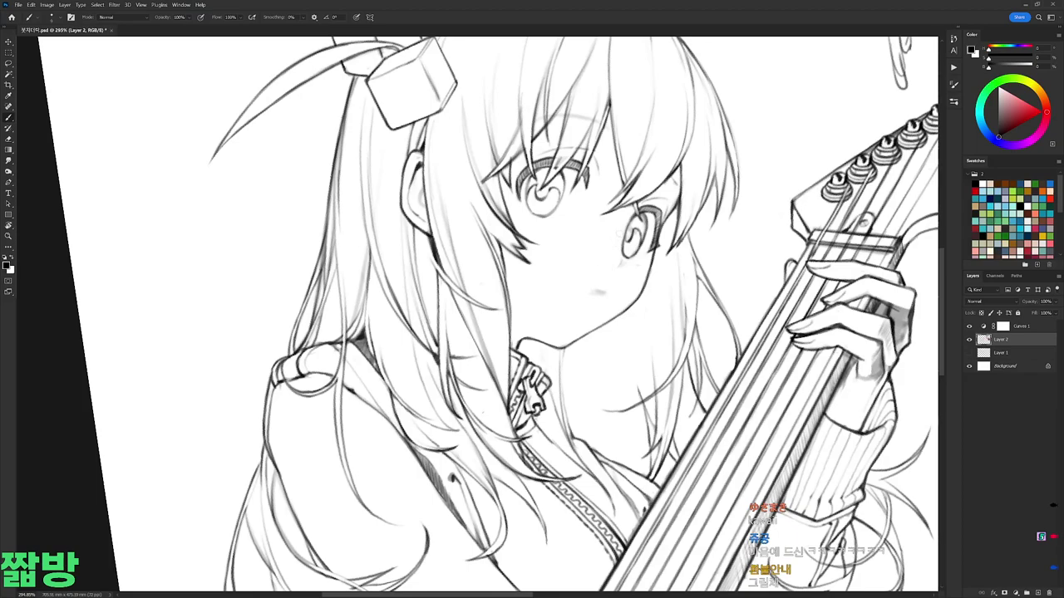
Step: Ink the small nose mark and tidy the faded sketch around the nose and eyes, alternating brush and eraser
{"action": "key", "text": "e"}
{"action": "key", "text": "b"}
{"action": "key", "text": "e"}
{"action": "key", "text": "b"}
{"action": "key", "text": "e"}
{"action": "key", "text": "b"}
{"action": "key", "text": "e"}
{"action": "key", "text": "b"}
{"action": "key", "text": "e"}
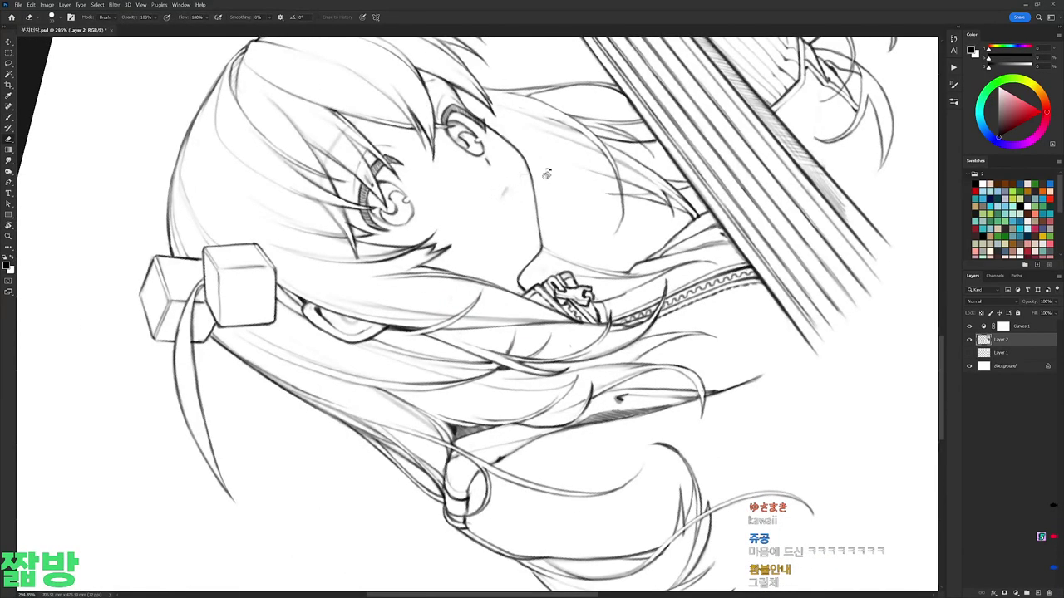
Step: Ink the mouth as a short, thin, clean line over the faded sketch
{"action": "key", "text": "b"}
{"action": "left_click_drag", "start_coordinate": [562, 230], "coordinate": [575, 227]}
{"action": "key", "text": "r"}
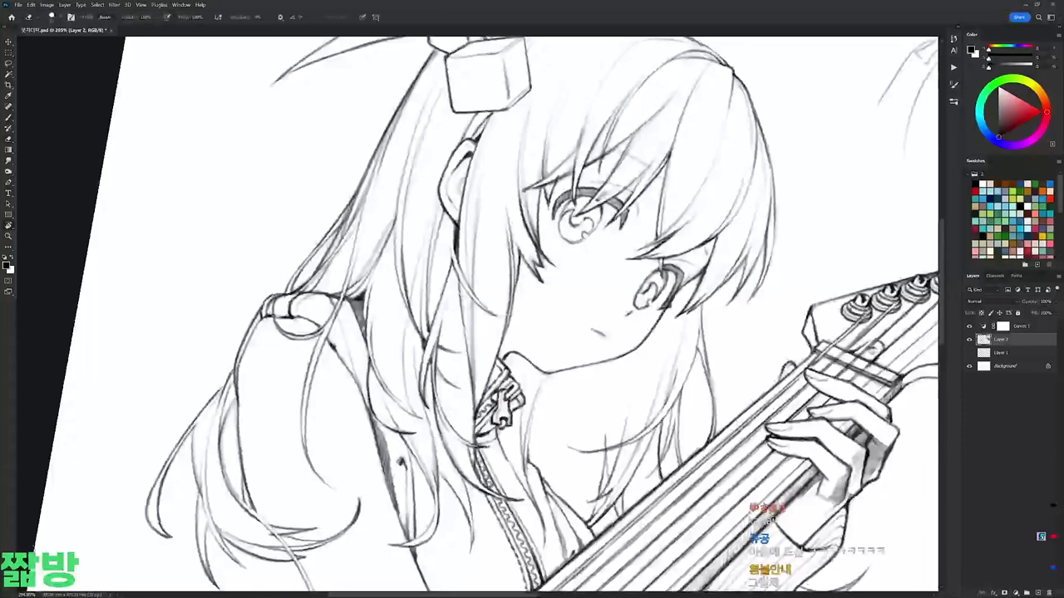
{"action": "key", "text": "r"}
{"action": "left_click_drag", "start_coordinate": [749, 378], "coordinate": [707, 375]}
{"action": "left_click_drag", "start_coordinate": [565, 367], "coordinate": [746, 281]}
{"action": "scroll", "coordinate": [745, 281], "scroll_direction": "up", "scroll_amount": 1}
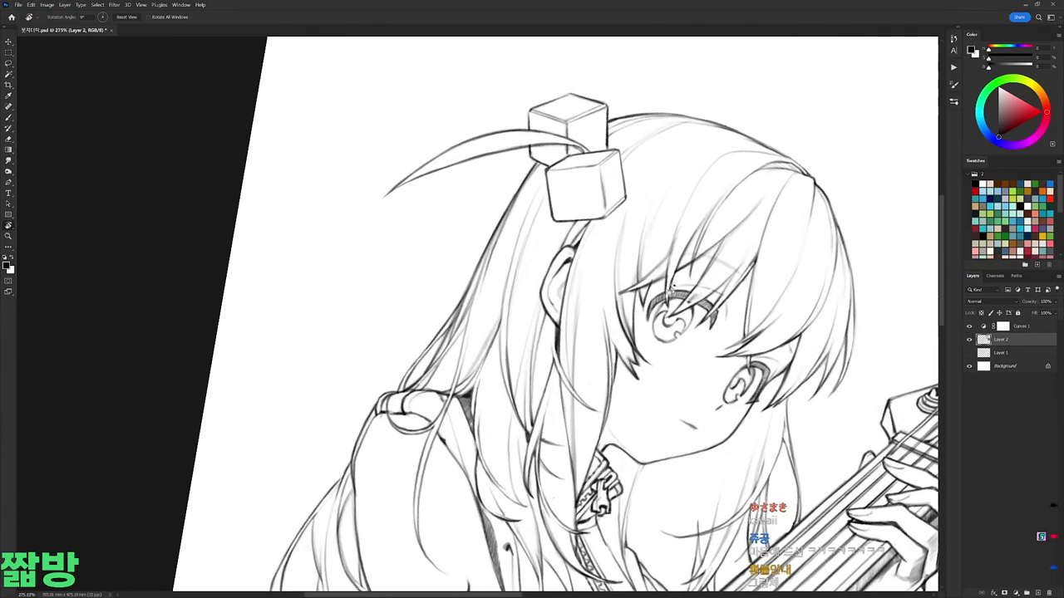
{"action": "mouse_move", "coordinate": [671, 287]}
{"action": "left_mouse_down"}
{"action": "mouse_move", "coordinate": [743, 269]}
{"action": "mouse_move", "coordinate": [762, 284]}
{"action": "left_mouse_up"}
{"action": "key", "text": "b"}
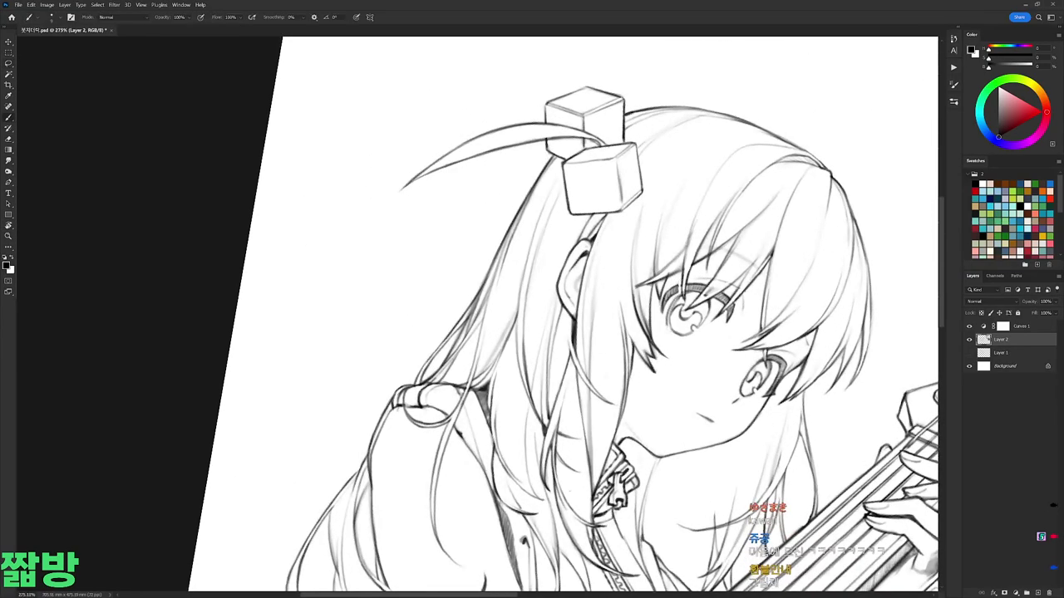
{"action": "left_click_drag", "start_coordinate": [672, 307], "coordinate": [690, 291]}
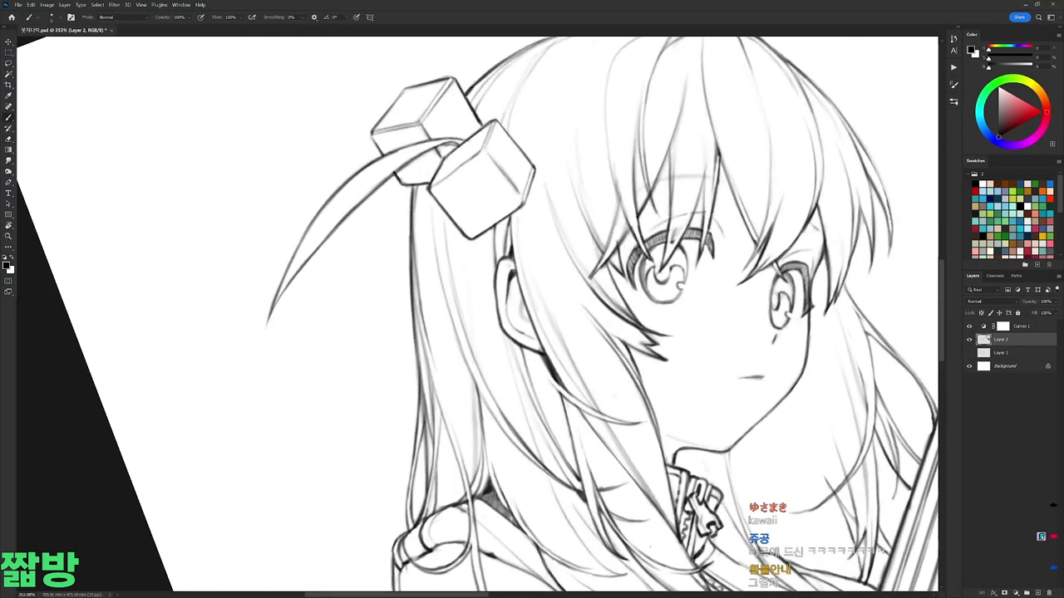
Step: Trim and refine the ends of the mouth line with small eraser and brush touches
{"action": "key", "text": "e"}
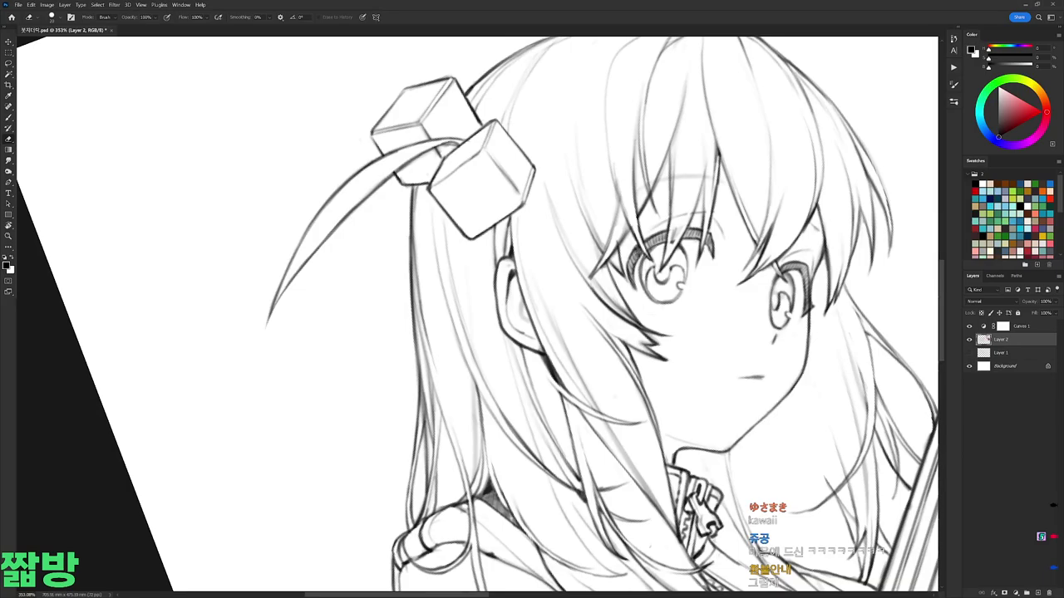
{"action": "key", "text": "r"}
{"action": "left_click_drag", "start_coordinate": [690, 366], "coordinate": [725, 158]}
{"action": "key", "text": "b"}
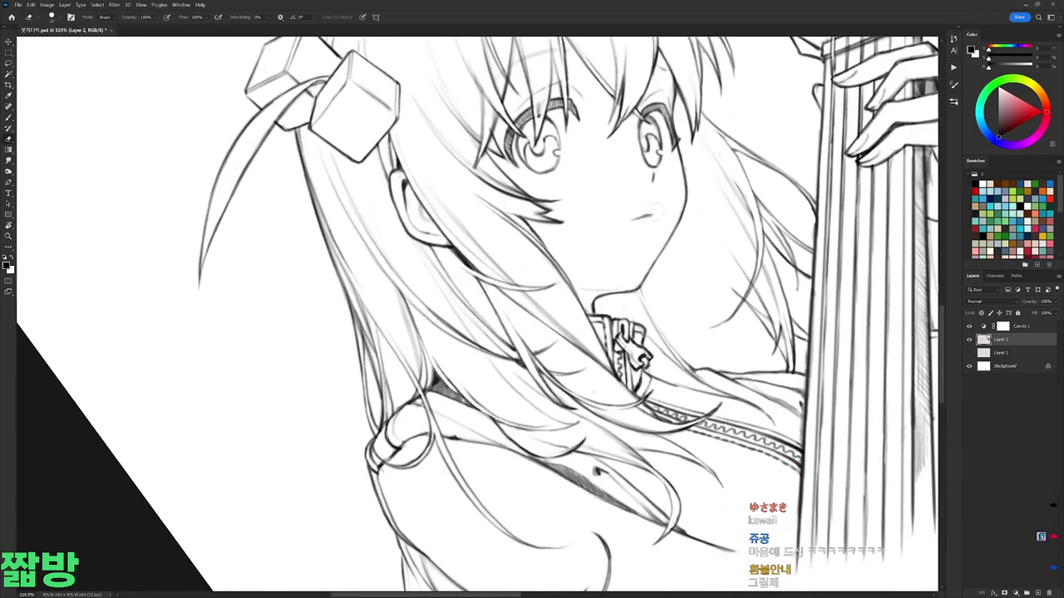
{"action": "left_click_drag", "start_coordinate": [689, 249], "coordinate": [748, 349]}
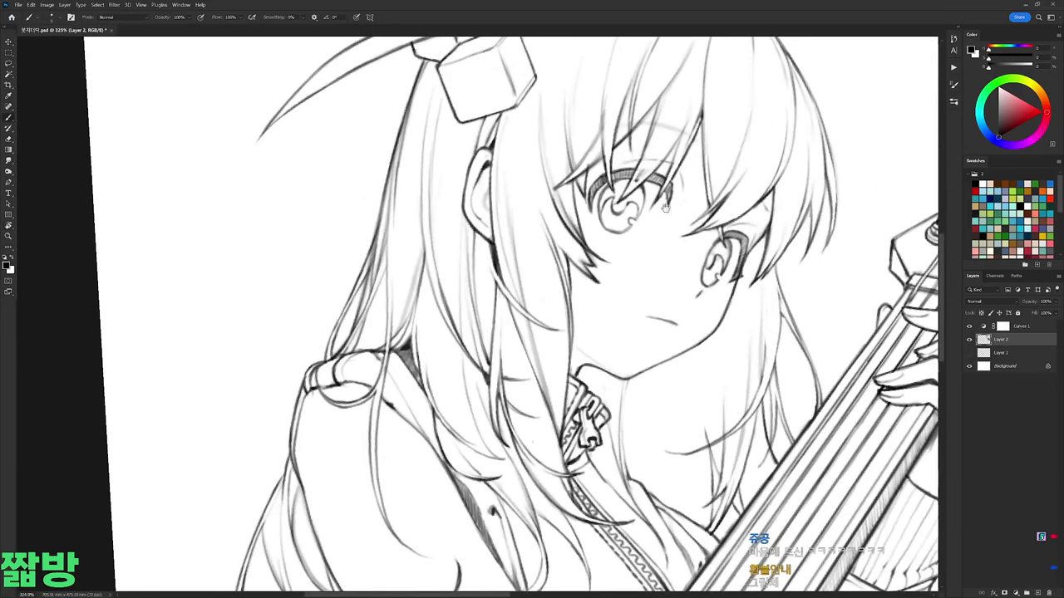
{"action": "left_click_drag", "start_coordinate": [532, 299], "coordinate": [519, 342]}
{"action": "scroll", "coordinate": [503, 314], "scroll_direction": "down", "scroll_amount": 5}
Step: Ink thin eyebrow lines over the faint sketch showing through the bangs, adjusting the brush and erasing as needed
{"action": "key", "text": "r"}
{"action": "left_click_drag", "start_coordinate": [665, 198], "coordinate": [525, 117]}
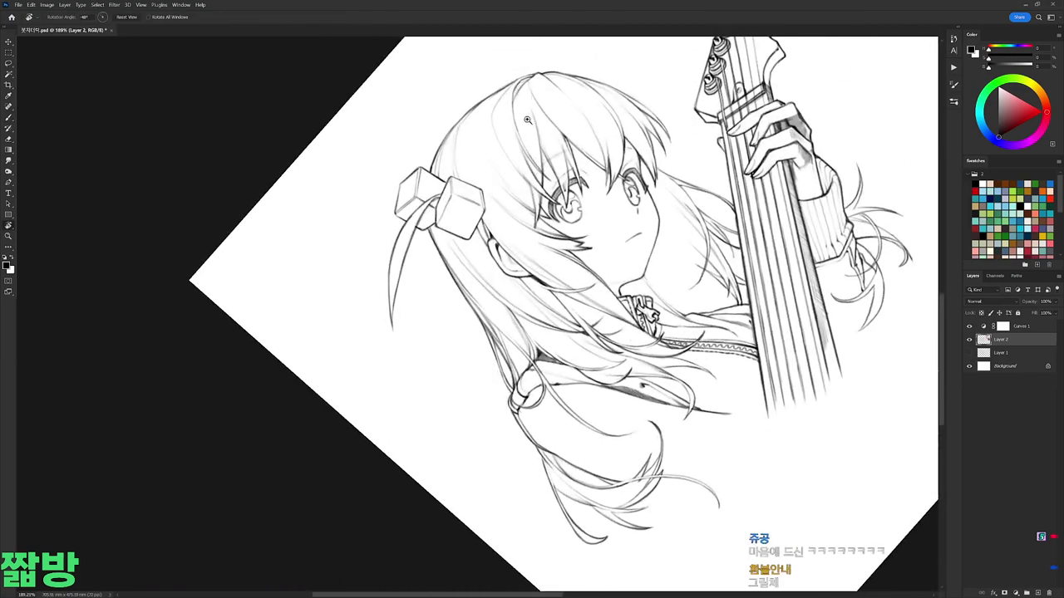
{"action": "scroll", "coordinate": [525, 117], "scroll_direction": "up", "scroll_amount": 3}
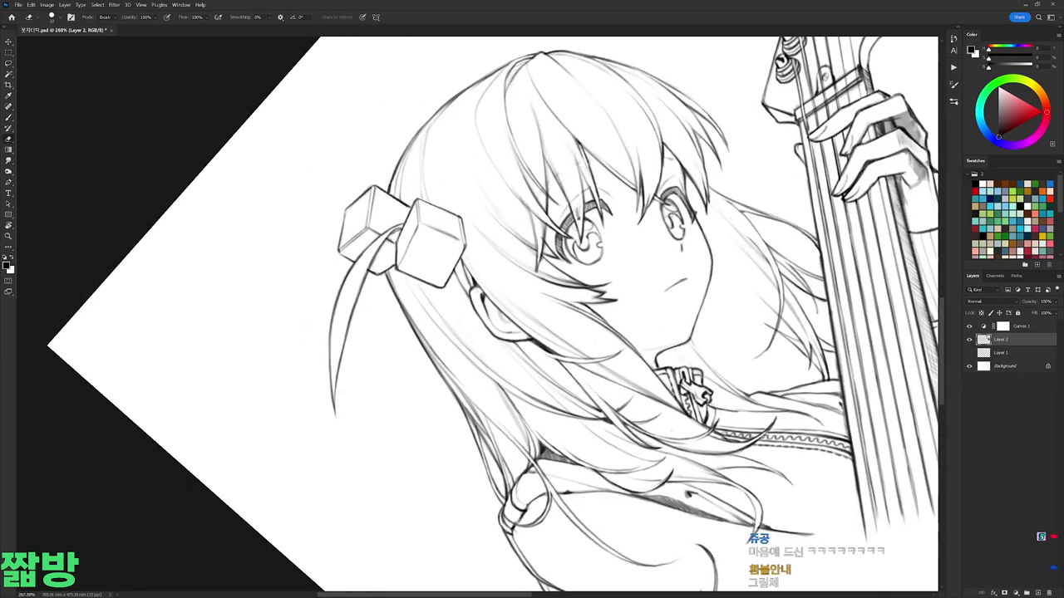
{"action": "right_click", "coordinate": [650, 139]}
{"action": "left_click", "coordinate": [548, 179]}
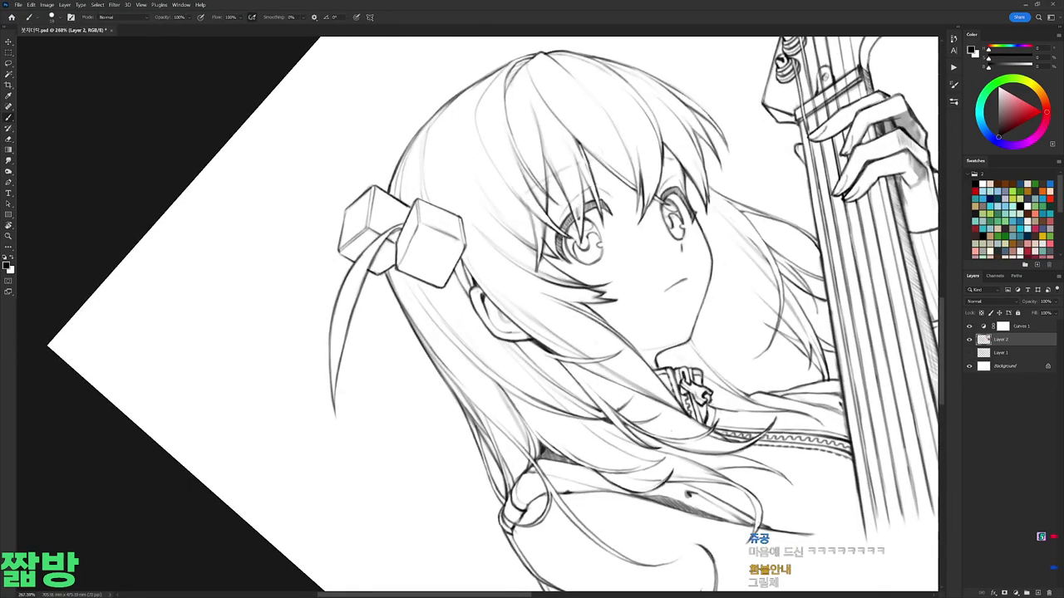
{"action": "mouse_move", "coordinate": [548, 180]}
{"action": "left_mouse_down"}
{"action": "mouse_move", "coordinate": [648, 191]}
{"action": "mouse_move", "coordinate": [717, 254]}
{"action": "mouse_move", "coordinate": [681, 150]}
{"action": "left_mouse_up"}
{"action": "key", "text": "e"}
{"action": "key", "text": "b"}
{"action": "right_click", "coordinate": [559, 166]}
{"action": "left_click", "coordinate": [538, 163]}
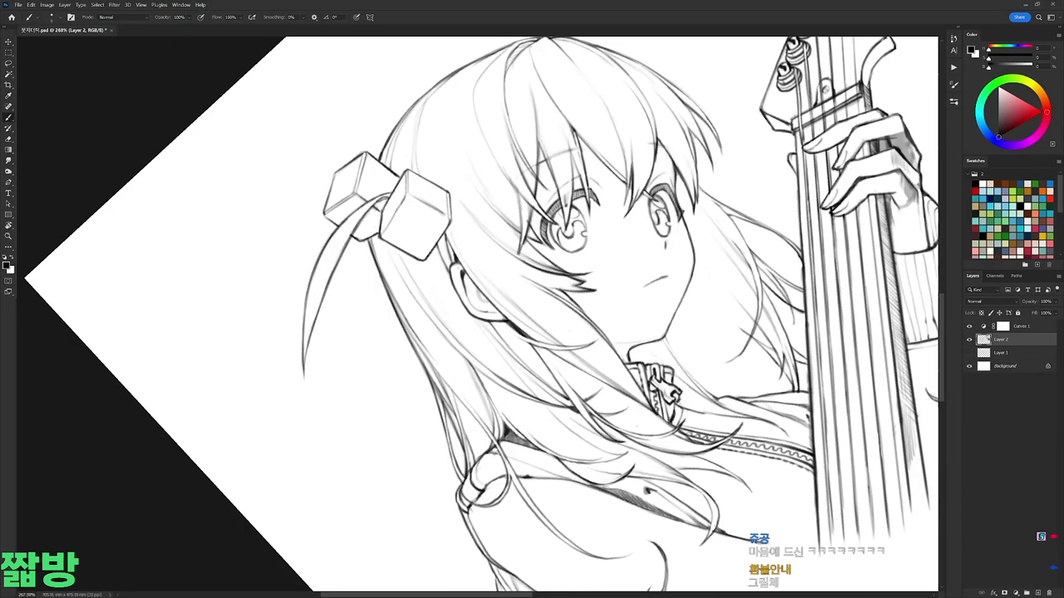
{"action": "left_click_drag", "start_coordinate": [539, 163], "coordinate": [619, 231]}
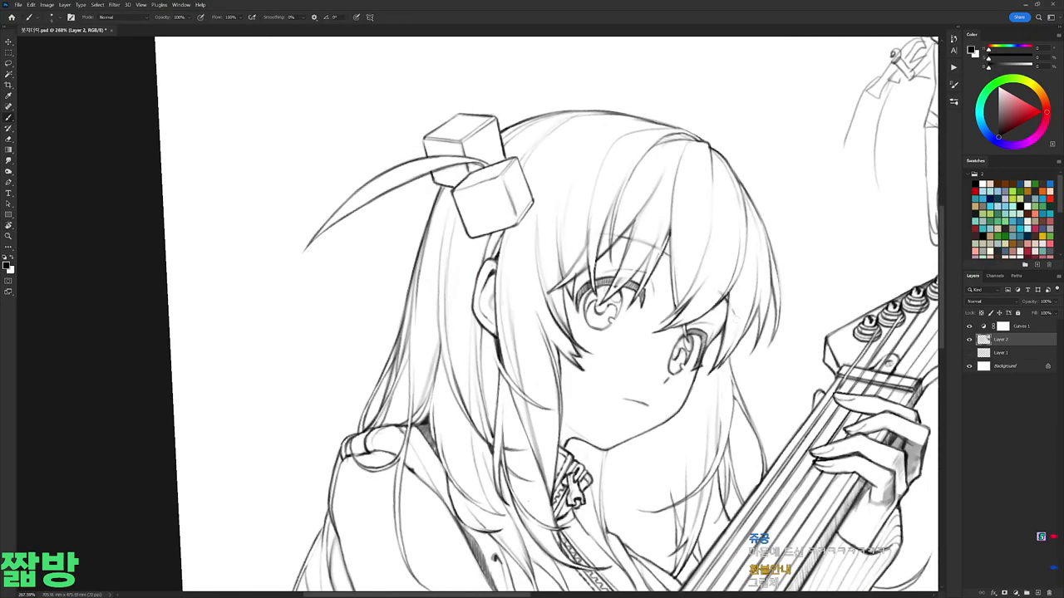
{"action": "mouse_move", "coordinate": [475, 485]}
{"action": "left_mouse_down"}
{"action": "mouse_move", "coordinate": [502, 484]}
{"action": "mouse_move", "coordinate": [625, 402]}
{"action": "left_mouse_up"}
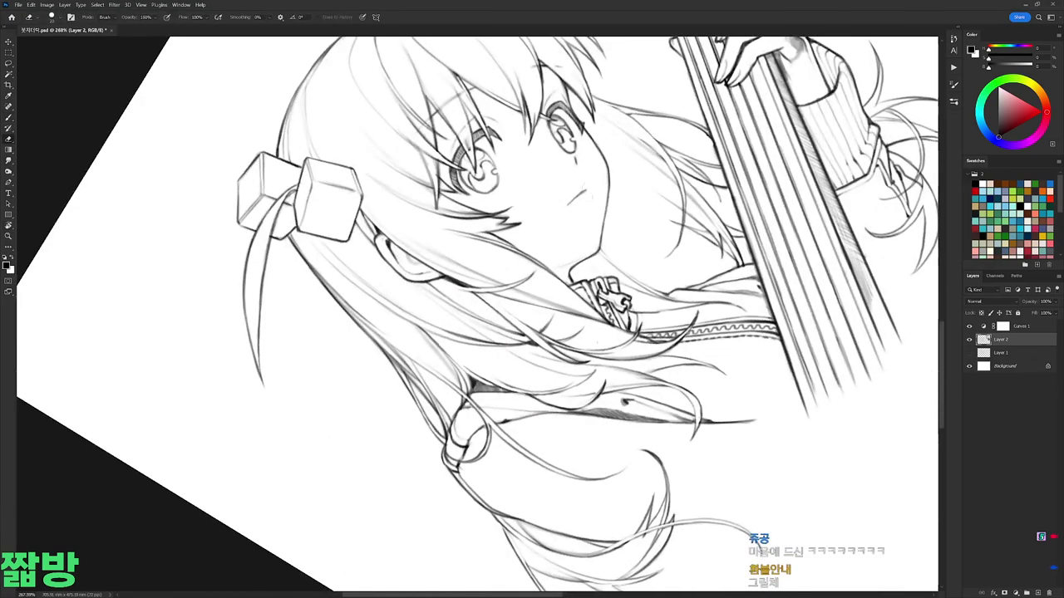
{"action": "key", "text": "b"}
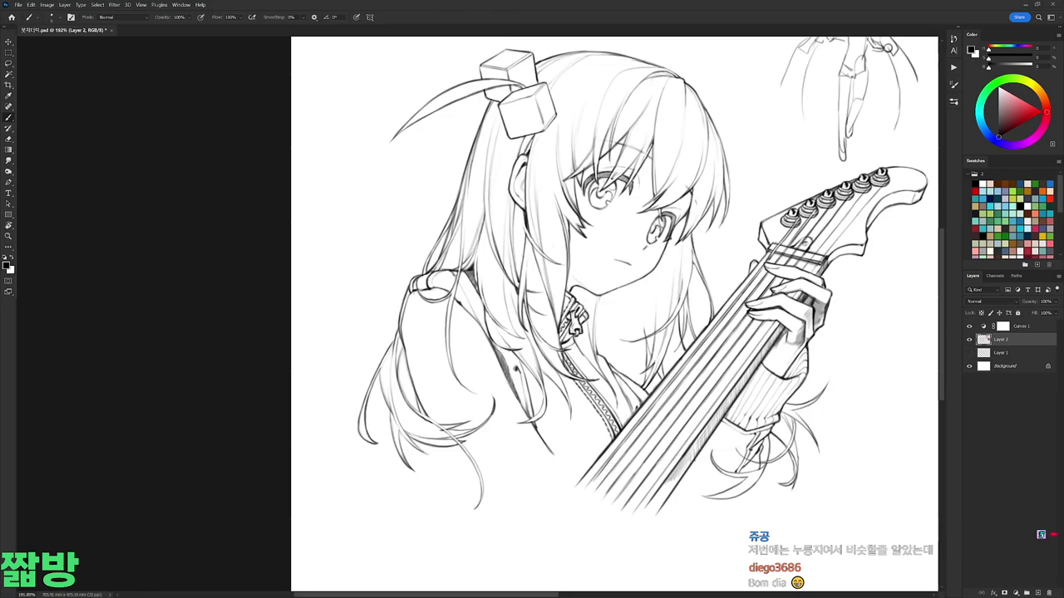
Step: Lasso the quiz notes, eggplant doodle and pastry photo beside the drawing, delete them and deselect
{"action": "scroll", "coordinate": [282, 441], "scroll_direction": "right", "scroll_amount": 8}
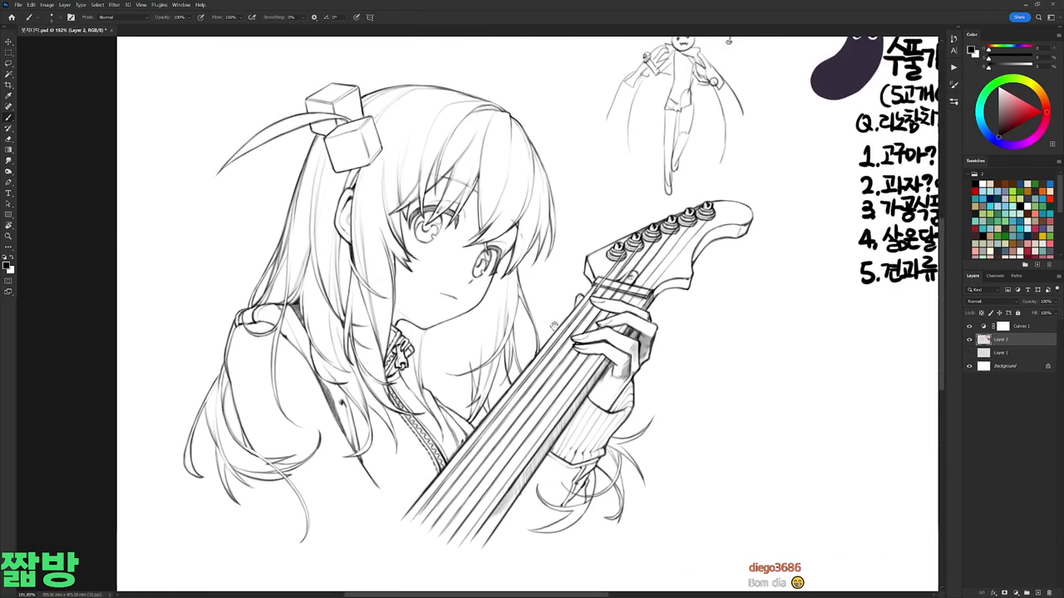
{"action": "key", "text": "l"}
{"action": "left_click_drag", "start_coordinate": [804, 232], "coordinate": [655, 10]}
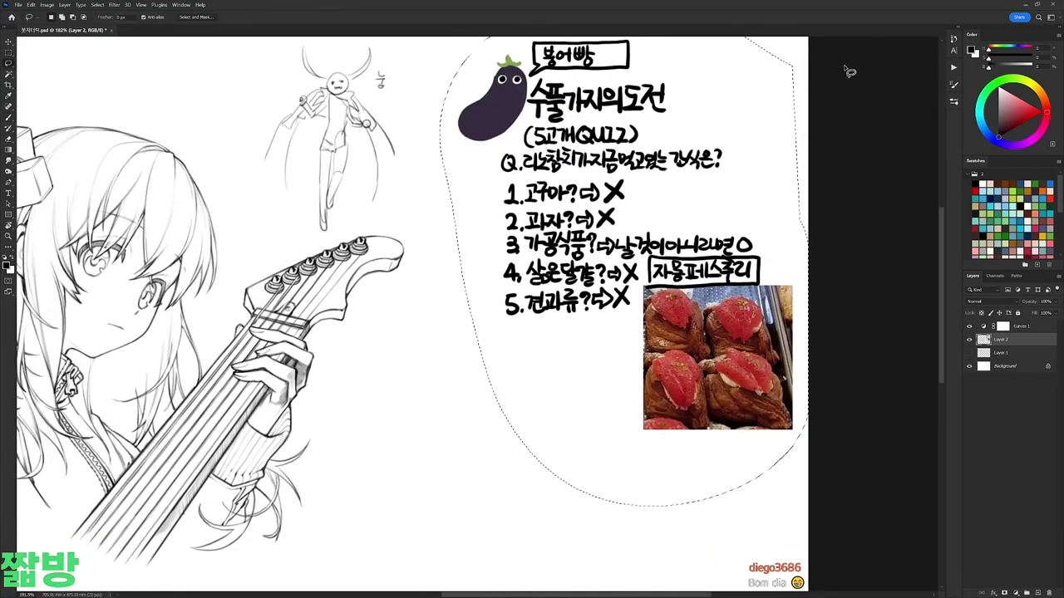
{"action": "key", "text": "Delete"}
{"action": "key", "text": "ctrl+d"}
{"action": "scroll", "coordinate": [656, 219], "scroll_direction": "left", "scroll_amount": 3}
{"action": "key", "text": "b"}
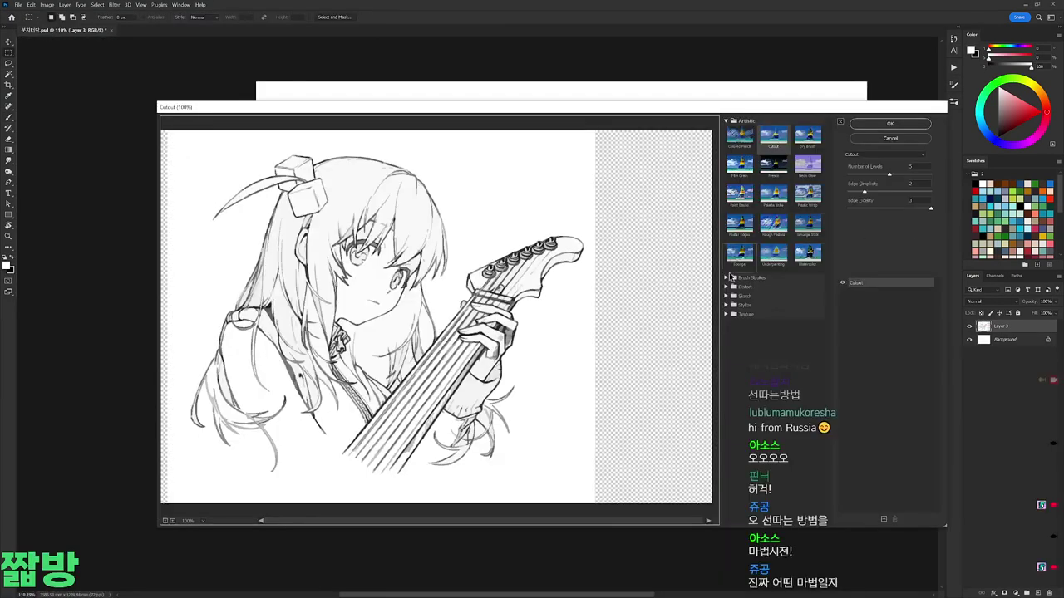
Step: Try an artistic Filter Gallery effect on the line art and compare it with the earlier history states
{"action": "left_click", "coordinate": [890, 123]}
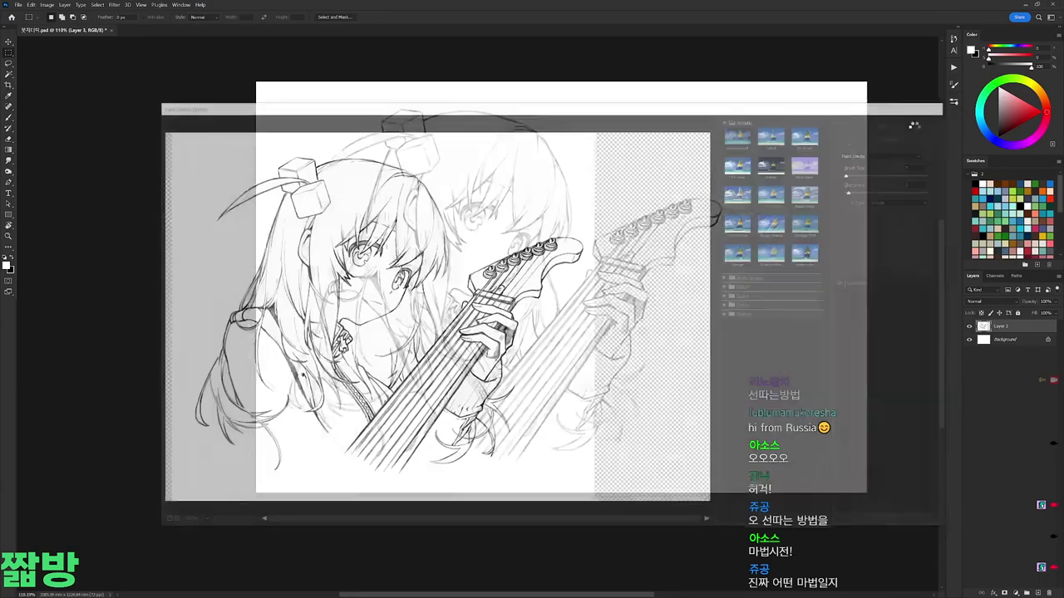
{"action": "scroll", "coordinate": [316, 320], "scroll_direction": "up", "scroll_amount": 5}
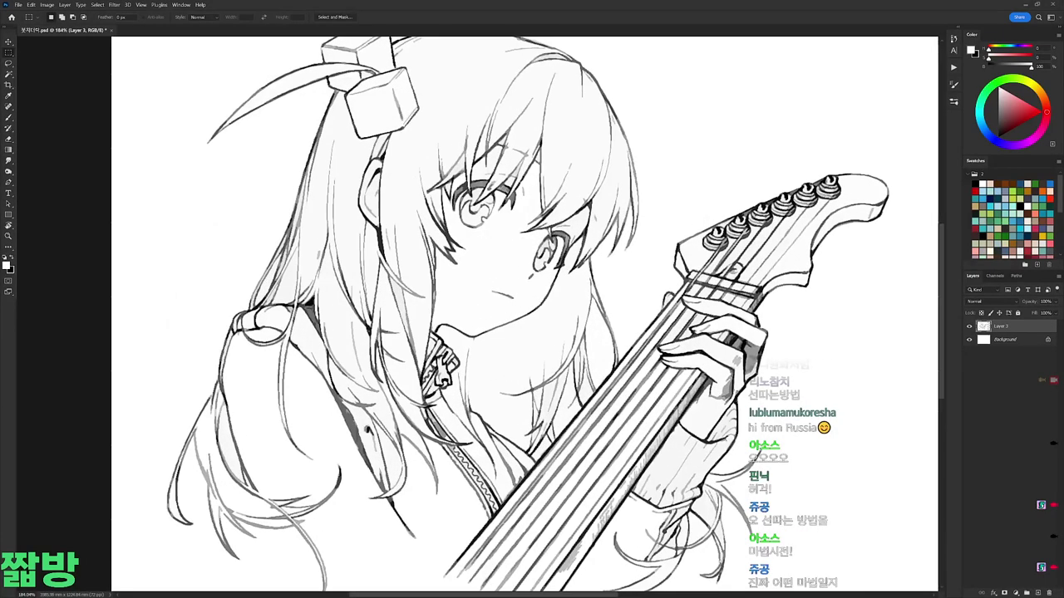
{"action": "left_click", "coordinate": [954, 38]}
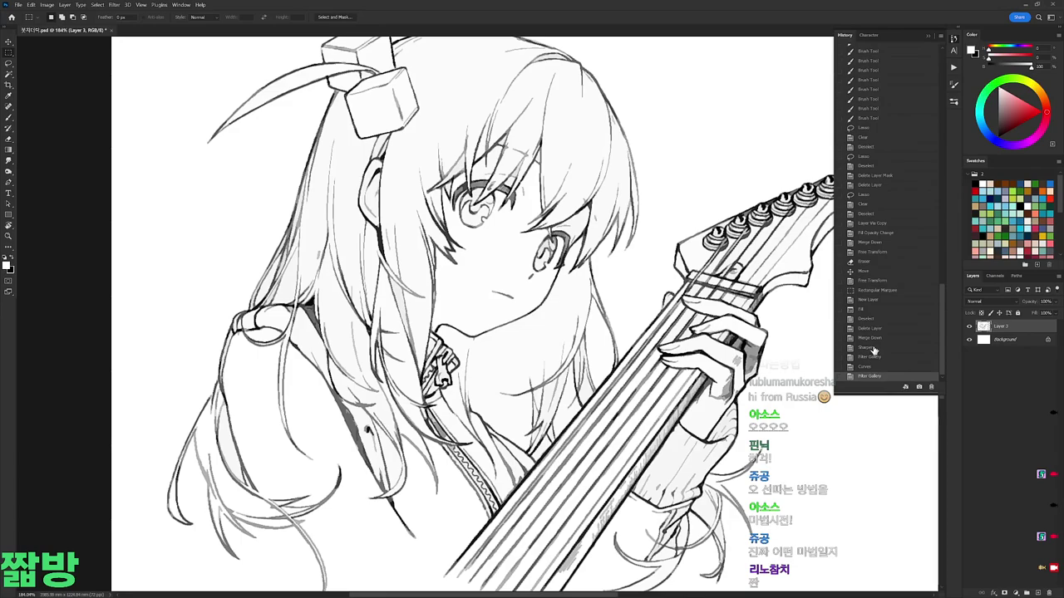
{"action": "left_click", "coordinate": [872, 346]}
{"action": "left_click", "coordinate": [878, 376]}
{"action": "left_click", "coordinate": [878, 354]}
{"action": "left_click", "coordinate": [877, 378]}
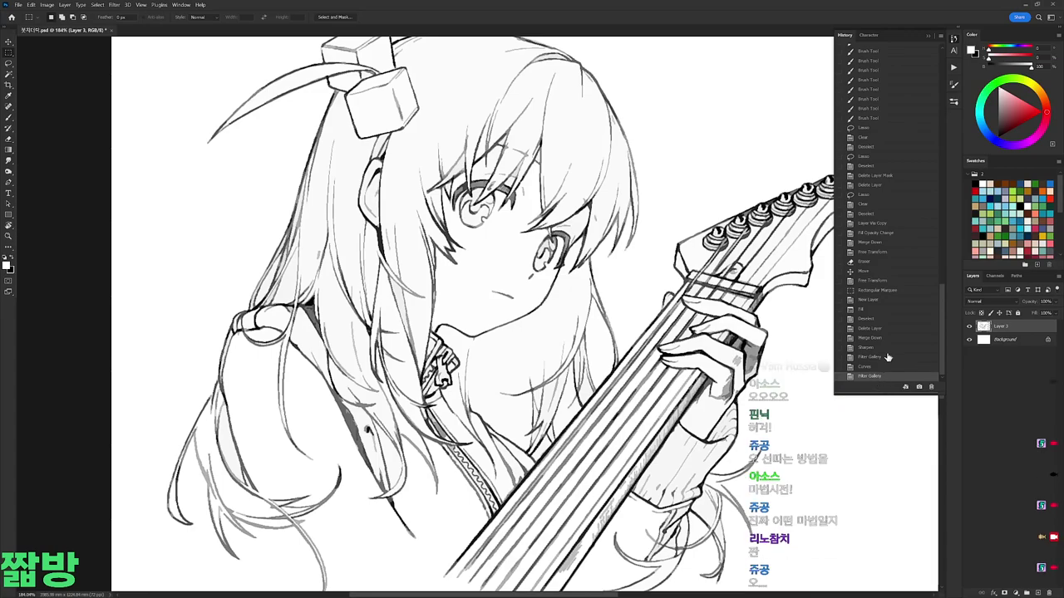
Step: Revert the drawing to the Sharpen history state and reapply the last Filter Gallery effect
{"action": "left_click", "coordinate": [882, 348]}
{"action": "left_click", "coordinate": [115, 5]}
{"action": "left_click", "coordinate": [142, 12]}
{"action": "scroll", "coordinate": [582, 207], "scroll_direction": "down", "scroll_amount": 3}
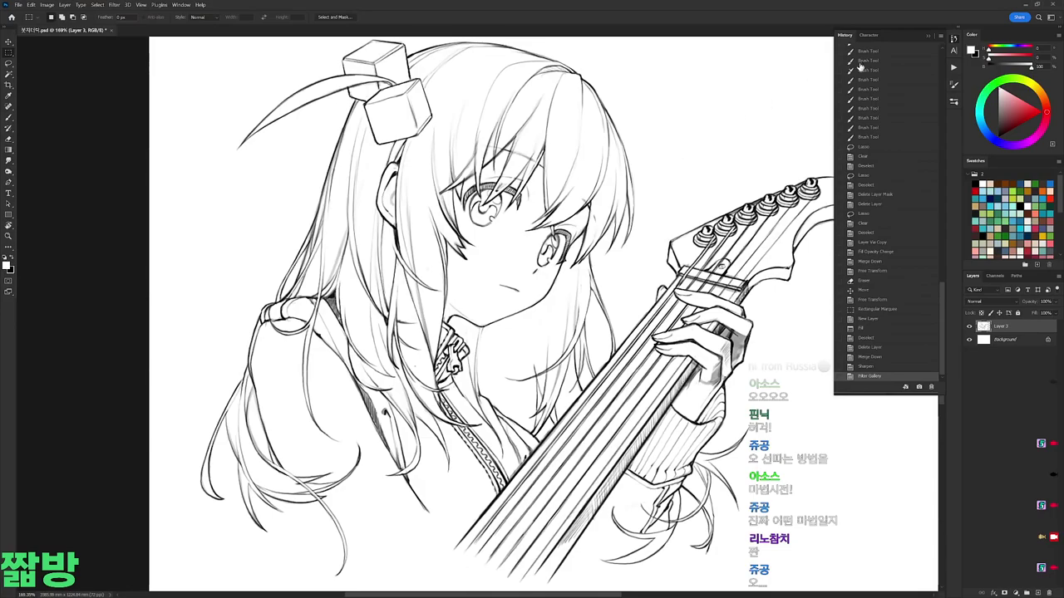
{"action": "left_click", "coordinate": [929, 36]}
{"action": "scroll", "coordinate": [449, 208], "scroll_direction": "up", "scroll_amount": 3}
{"action": "key", "text": "e"}
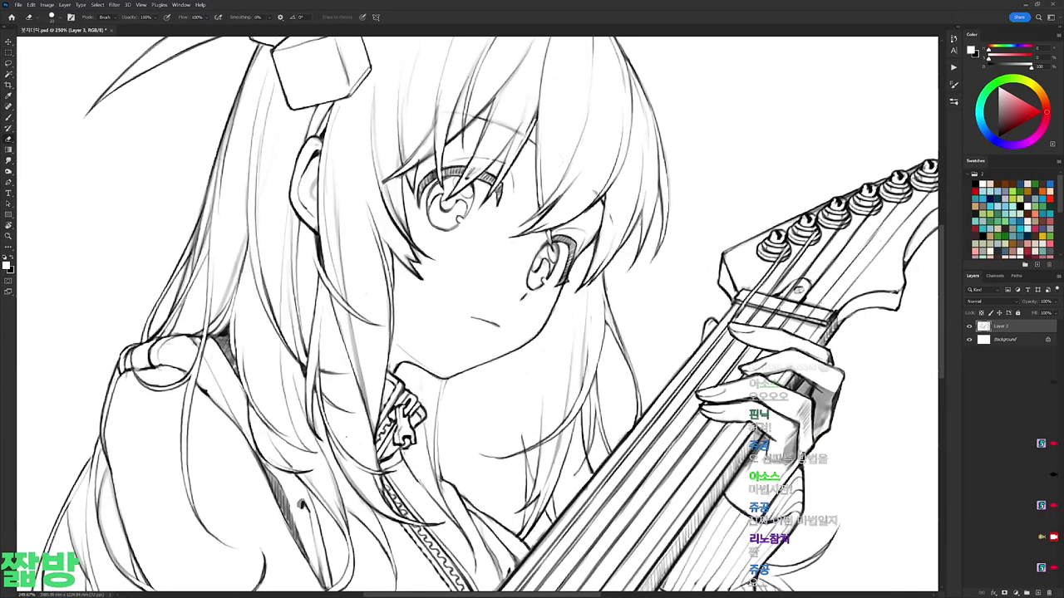
Step: Copy the whole line art, remove its layer and paste the copy into a Quick Mask
{"action": "scroll", "coordinate": [586, 166], "scroll_direction": "down", "scroll_amount": 3}
{"action": "key", "text": "ctrl+a"}
{"action": "key", "text": "ctrl+c"}
{"action": "key", "text": "Delete"}
{"action": "key", "text": "q"}
{"action": "key", "text": "ctrl+v"}
Step: Adjust the Levels of the pasted line art in the Quick Mask and apply them
{"action": "key", "text": "ctrl+l"}
{"action": "key", "text": "Down"}
{"action": "key", "text": "Down"}
{"action": "key", "text": "Down"}
{"action": "key", "text": "Down"}
{"action": "key", "text": "Down"}
{"action": "left_click", "coordinate": [864, 240]}
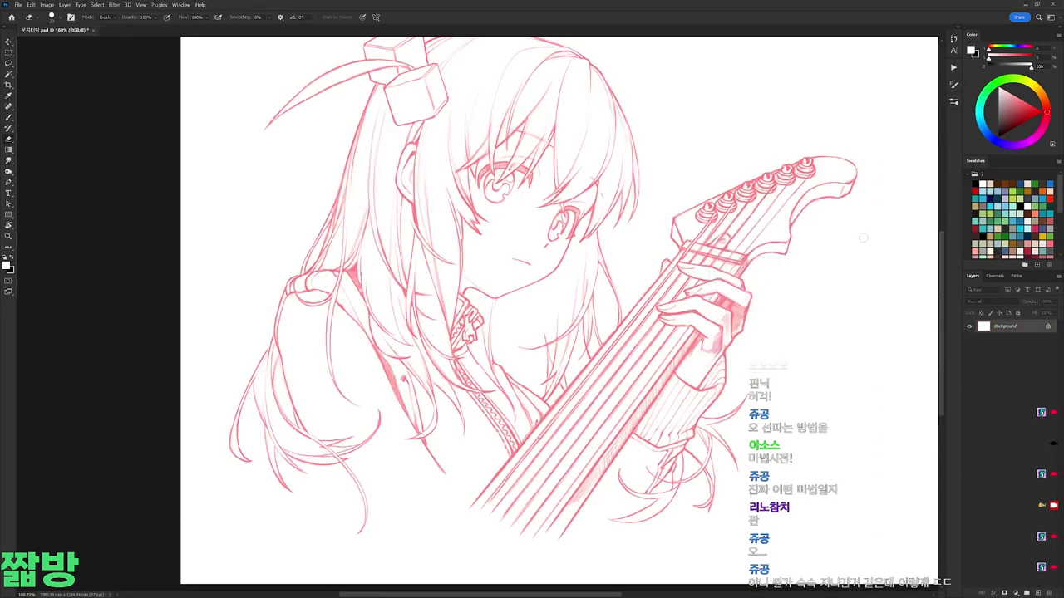
Step: Convert the Quick Mask to a selection, fill it with black on a new layer and deselect
{"action": "key", "text": "q"}
{"action": "key", "text": "ctrl+shift+alt+n"}
{"action": "key", "text": "alt+BackSpace"}
{"action": "key", "text": "ctrl+d"}
{"action": "key", "text": "b"}
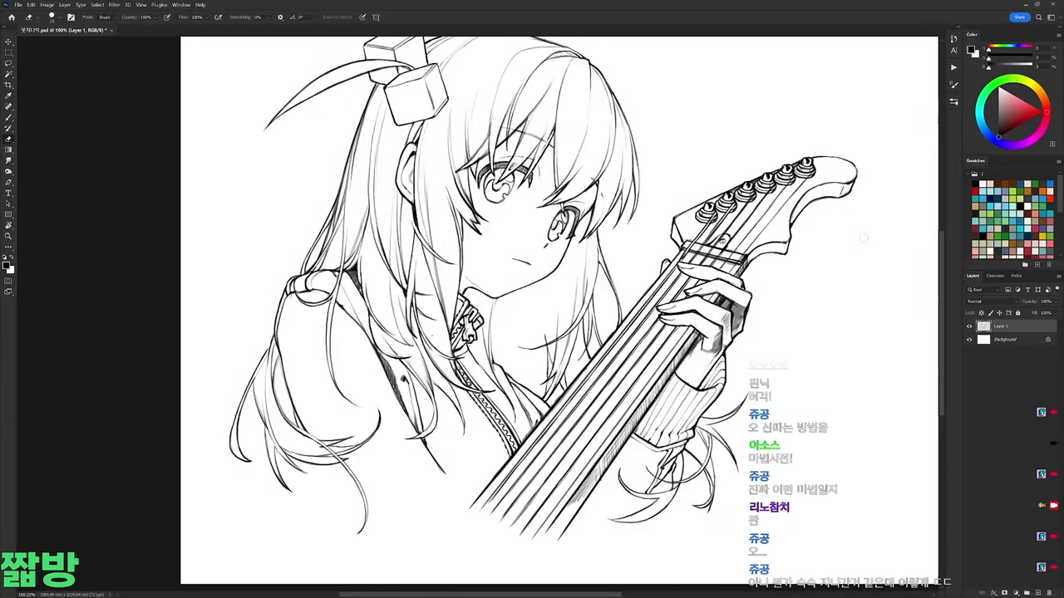
Step: Draw a thin boundary line closing the open lower edge of the figure across the hair, jacket and guitar strings
{"action": "left_click_drag", "start_coordinate": [868, 244], "coordinate": [894, 268]}
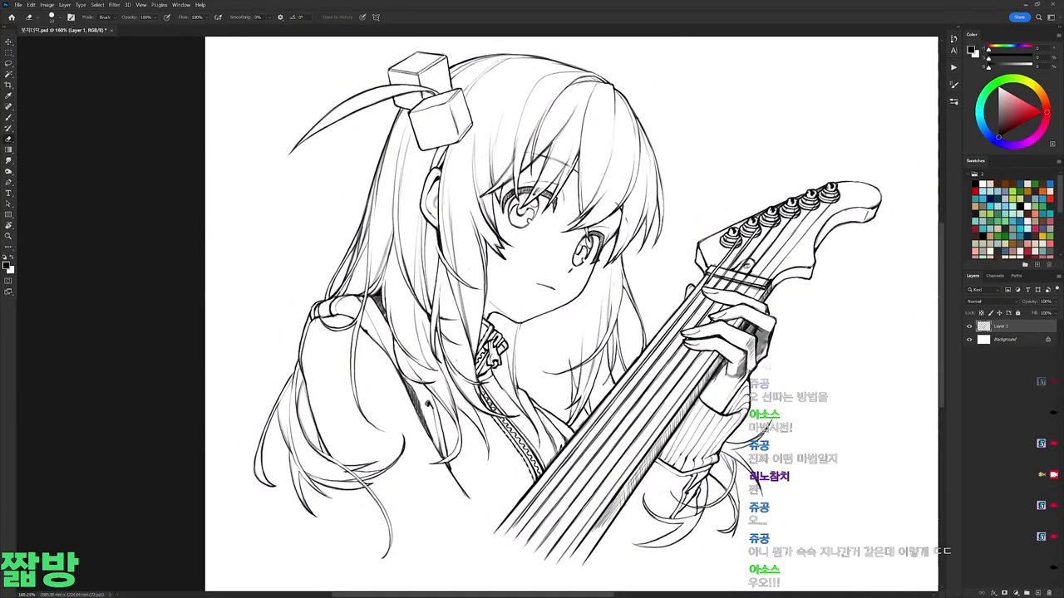
{"action": "key", "text": "r"}
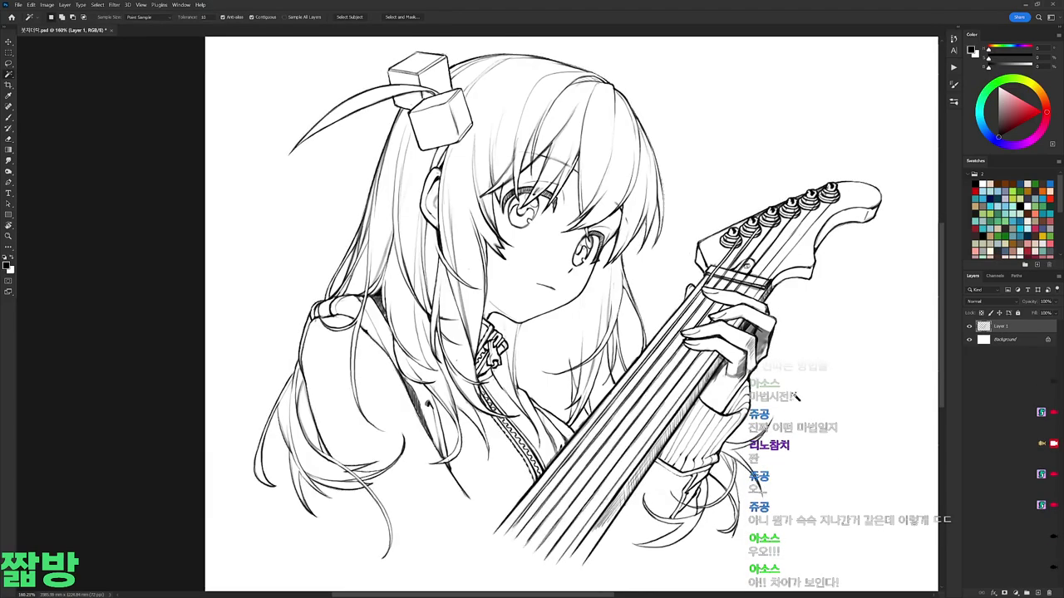
{"action": "left_click_drag", "start_coordinate": [807, 368], "coordinate": [713, 274]}
{"action": "key", "text": "b"}
{"action": "scroll", "coordinate": [713, 274], "scroll_direction": "down", "scroll_amount": 5}
{"action": "right_click", "coordinate": [615, 341]}
{"action": "key", "text": "Escape"}
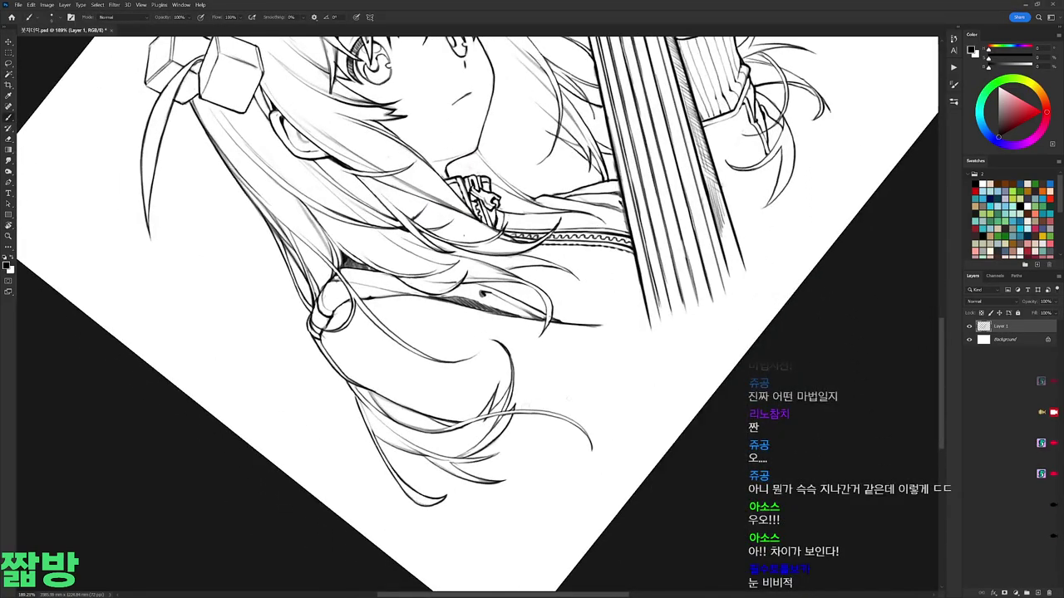
{"action": "left_click_drag", "start_coordinate": [565, 402], "coordinate": [615, 361]}
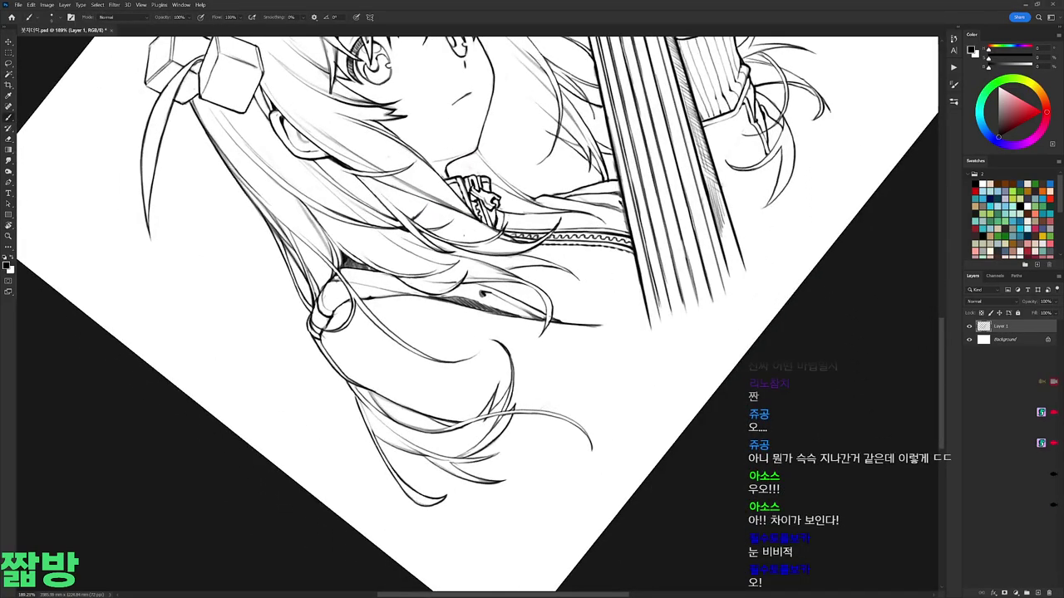
{"action": "left_click_drag", "start_coordinate": [616, 361], "coordinate": [591, 426]}
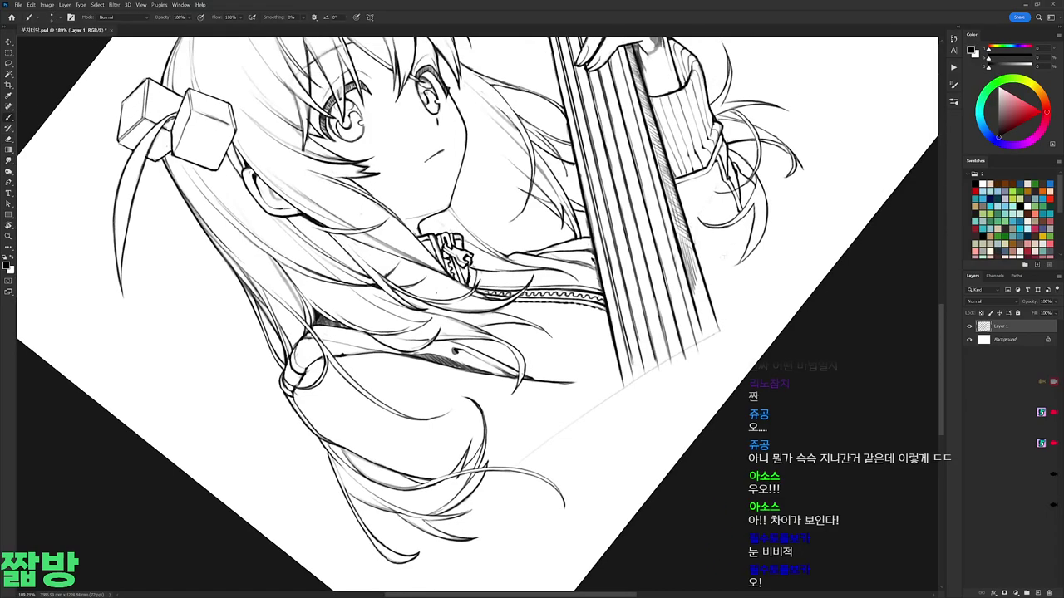
{"action": "left_click_drag", "start_coordinate": [701, 275], "coordinate": [747, 229]}
{"action": "key", "text": "ctrl+0"}
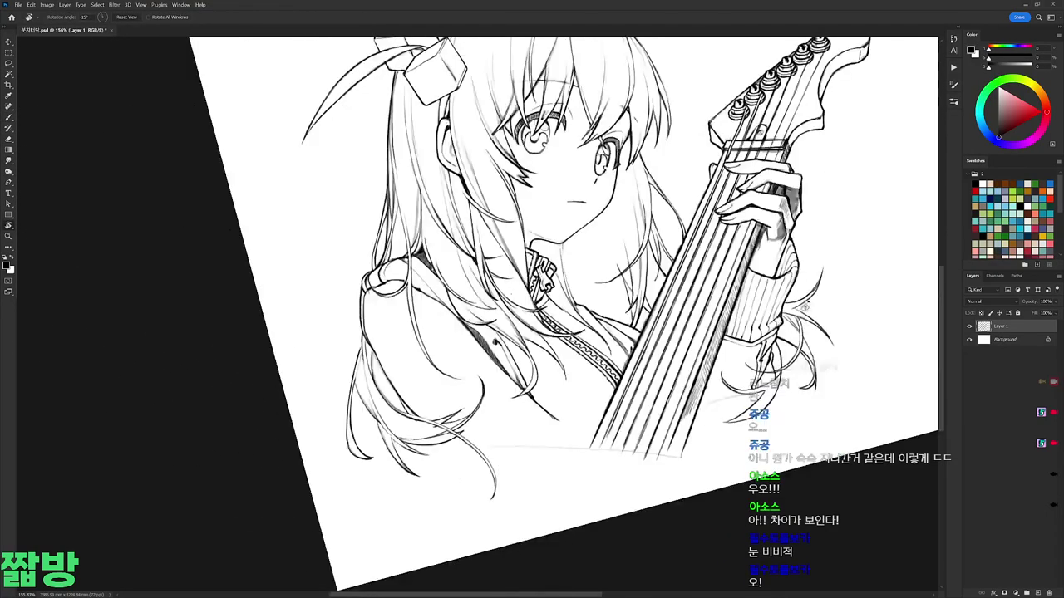
Step: Select the figure's silhouette by picking the empty area around its outline, and check the selection as a Quick Mask
{"action": "key", "text": "w"}
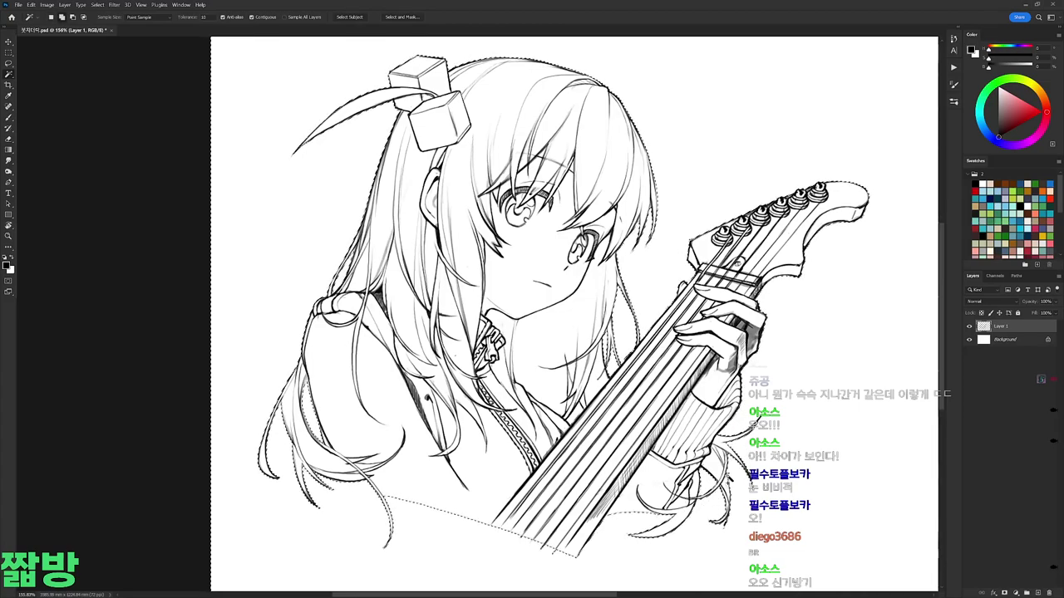
{"action": "key", "text": "q"}
{"action": "key", "text": "q"}
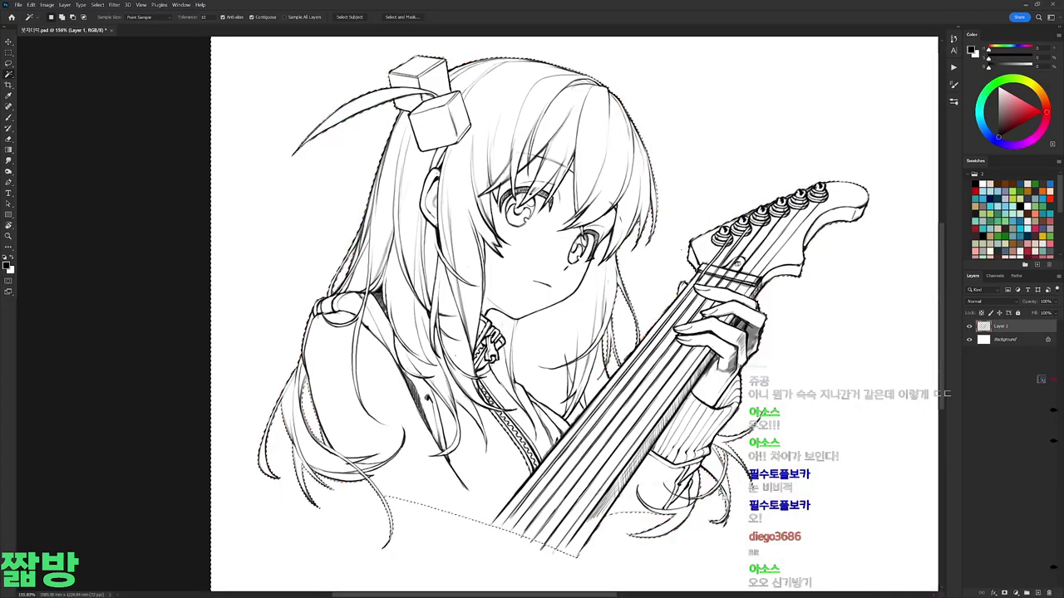
Step: Fill the figure's silhouette with mid-grey on a new layer, deselect, and move that layer below the line art
{"action": "key", "text": "ctrl+shift+alt+n"}
{"action": "left_click", "coordinate": [991, 110]}
{"action": "key", "text": "alt+BackSpace"}
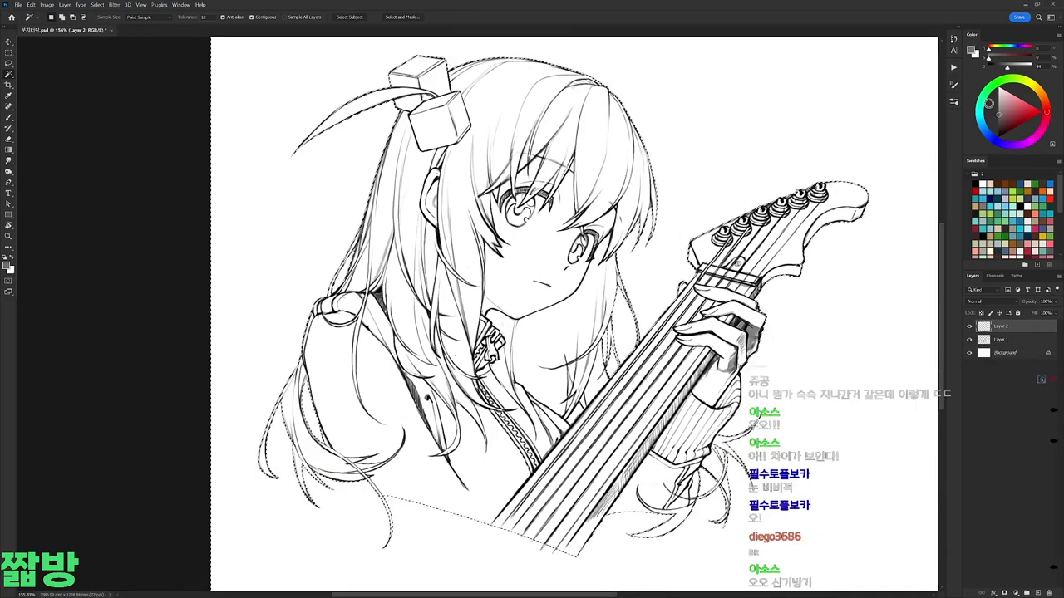
{"action": "key", "text": "ctrl+d"}
{"action": "key", "text": "ctrl+bracketleft"}
Step: Clip the line art to the grey fill layer and place a duplicate of the line art beneath the fill
{"action": "key", "text": "b"}
{"action": "scroll", "coordinate": [618, 266], "scroll_direction": "up", "scroll_amount": 5}
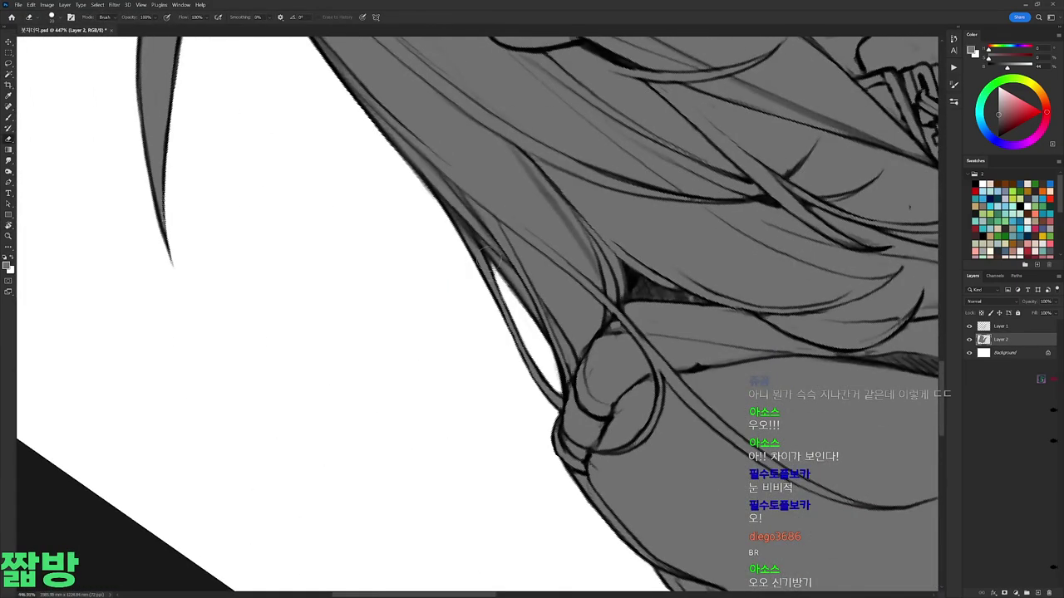
{"action": "left_click", "coordinate": [1011, 333], "text": "alt"}
{"action": "left_click_drag", "start_coordinate": [1012, 336], "coordinate": [1018, 349], "text": "alt"}
{"action": "left_click", "coordinate": [1004, 339]}
Step: Clean up the grey fill around the hair strands, shoulder and sleeve with the eraser and brush
{"action": "key", "text": "r"}
{"action": "scroll", "coordinate": [676, 451], "scroll_direction": "down", "scroll_amount": 3}
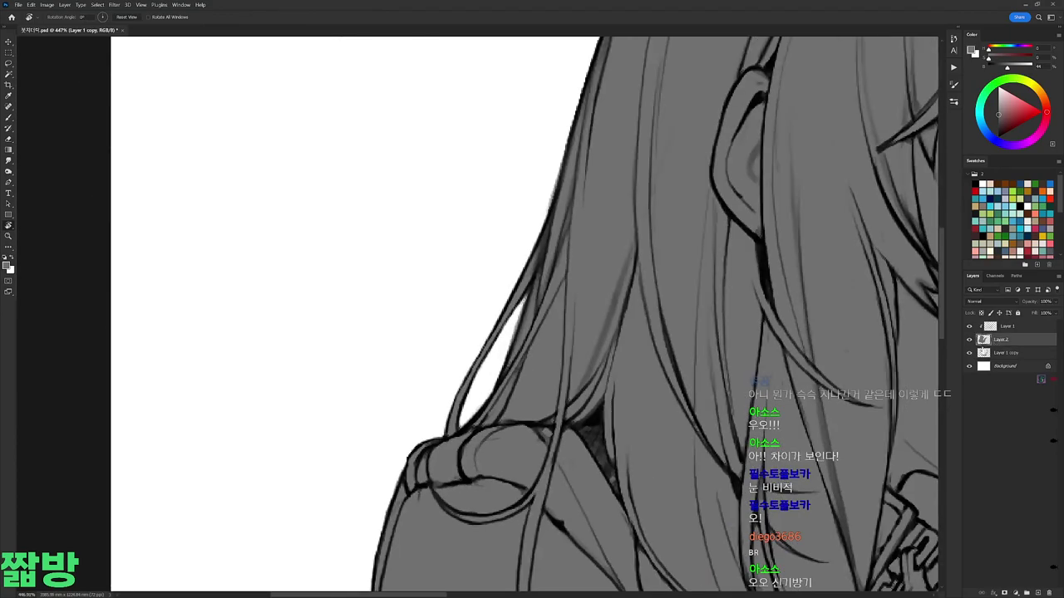
{"action": "scroll", "coordinate": [676, 368], "scroll_direction": "down", "scroll_amount": 2}
{"action": "scroll", "coordinate": [476, 312], "scroll_direction": "up", "scroll_amount": 2}
{"action": "key", "text": "e"}
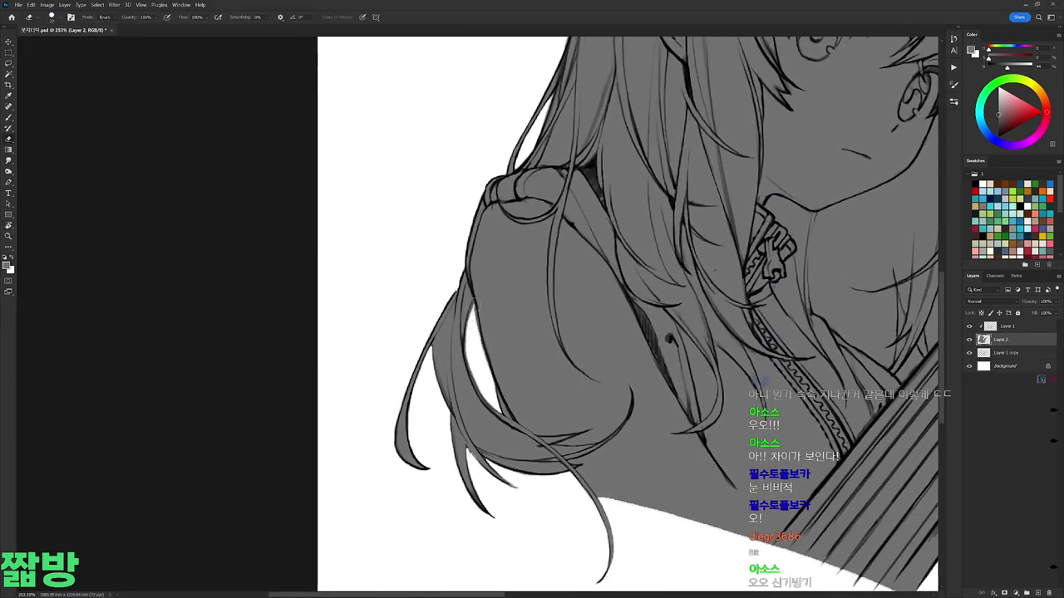
{"action": "left_click_drag", "start_coordinate": [709, 357], "coordinate": [625, 253]}
{"action": "key", "text": "b"}
{"action": "right_click", "coordinate": [400, 276]}
{"action": "left_click", "coordinate": [388, 359]}
{"action": "mouse_move", "coordinate": [443, 393]}
{"action": "left_mouse_down"}
{"action": "mouse_move", "coordinate": [243, 389]}
{"action": "mouse_move", "coordinate": [110, 364]}
{"action": "left_mouse_up"}
{"action": "key", "text": "e"}
{"action": "key", "text": "b"}
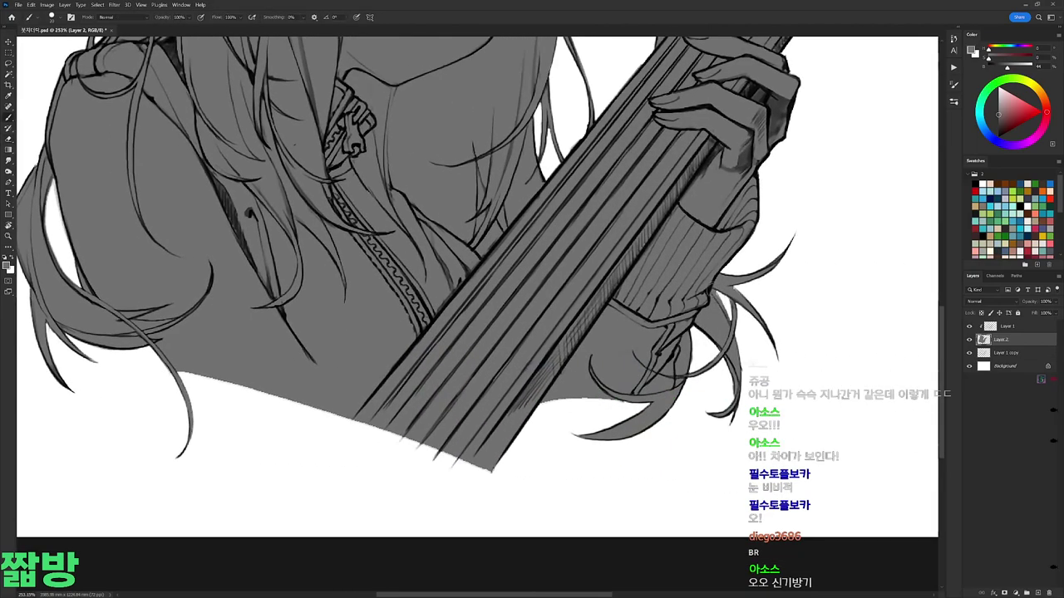
Step: Inspect the edges of the grey fill along the hair, guitar neck, headstock and hand
{"action": "scroll", "coordinate": [565, 184], "scroll_direction": "up", "scroll_amount": 5}
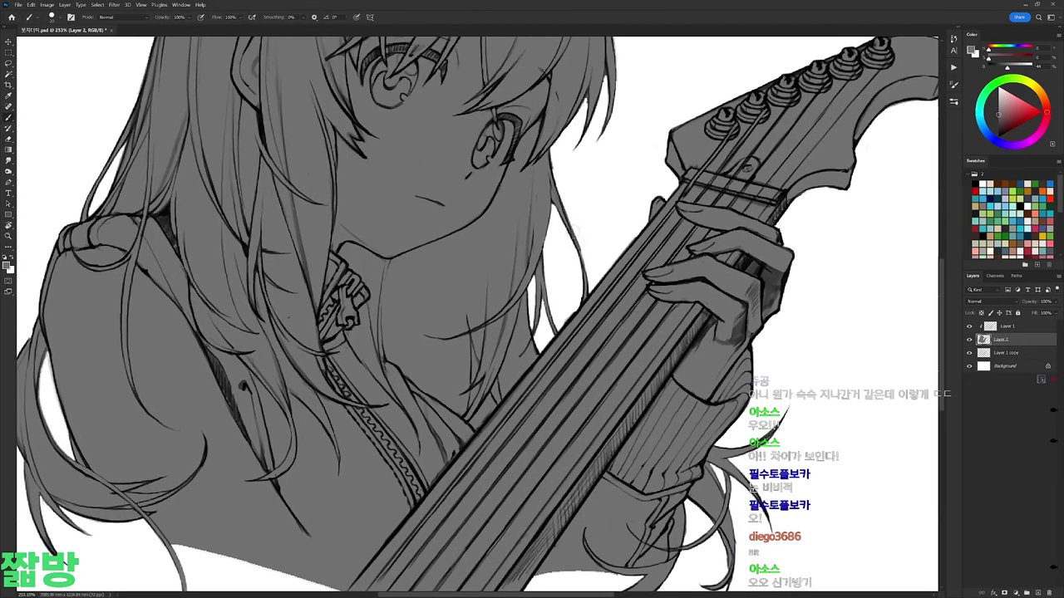
{"action": "scroll", "coordinate": [722, 218], "scroll_direction": "up", "scroll_amount": 5}
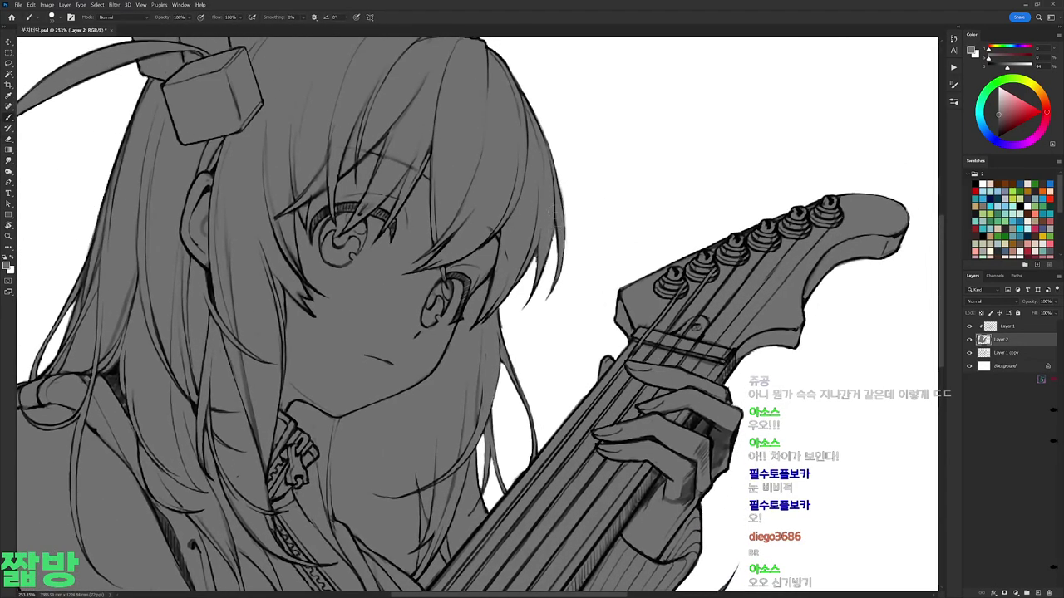
{"action": "key", "text": "e"}
{"action": "scroll", "coordinate": [525, 308], "scroll_direction": "down", "scroll_amount": 3}
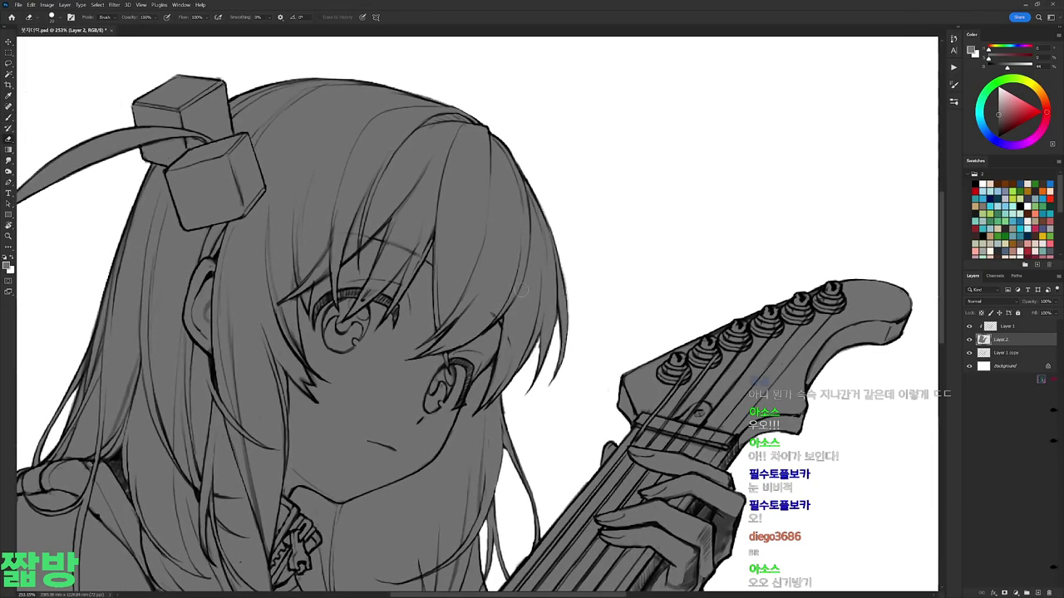
{"action": "scroll", "coordinate": [510, 282], "scroll_direction": "down", "scroll_amount": 1}
{"action": "scroll", "coordinate": [509, 282], "scroll_direction": "up", "scroll_amount": 3}
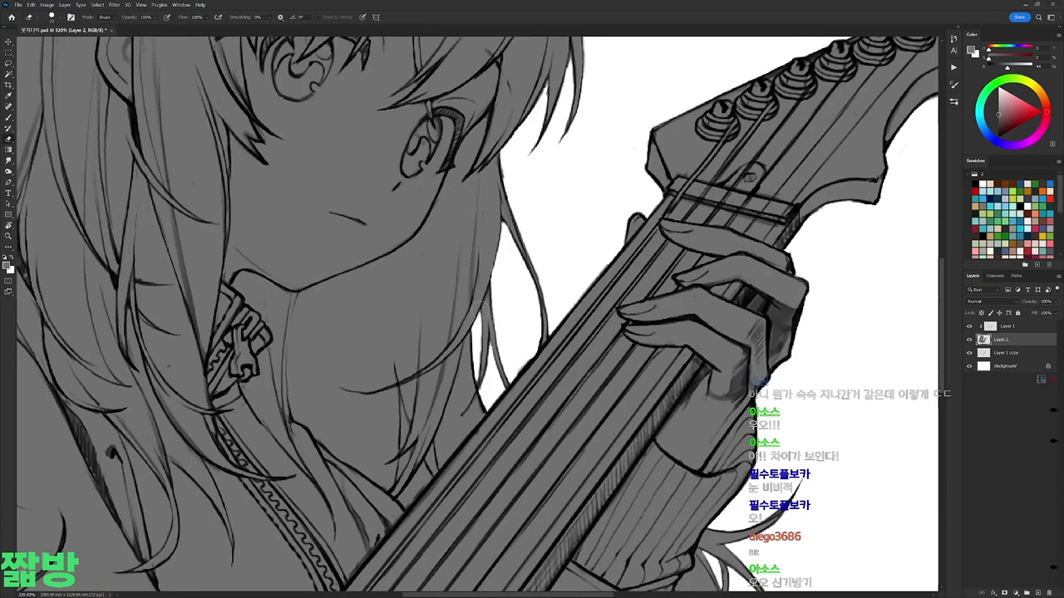
{"action": "scroll", "coordinate": [471, 374], "scroll_direction": "down", "scroll_amount": 4}
{"action": "key", "text": "r"}
{"action": "left_click_drag", "start_coordinate": [731, 301], "coordinate": [725, 250]}
{"action": "key", "text": "Escape"}
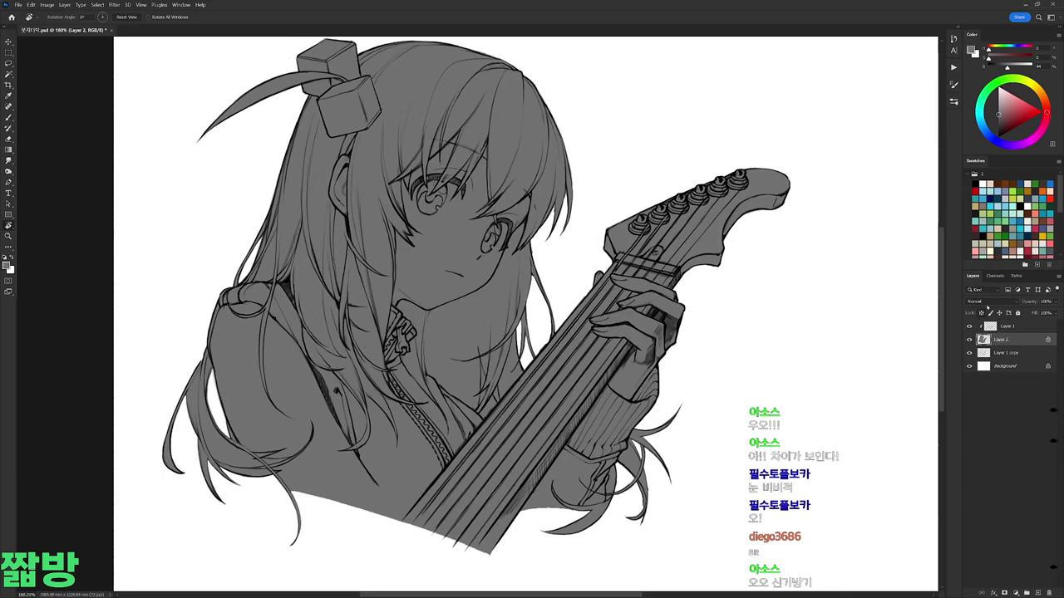
Step: Fill the transparency-locked base layer with a light peach skin colour and add a new clipped layer above it
{"action": "left_click", "coordinate": [1019, 96]}
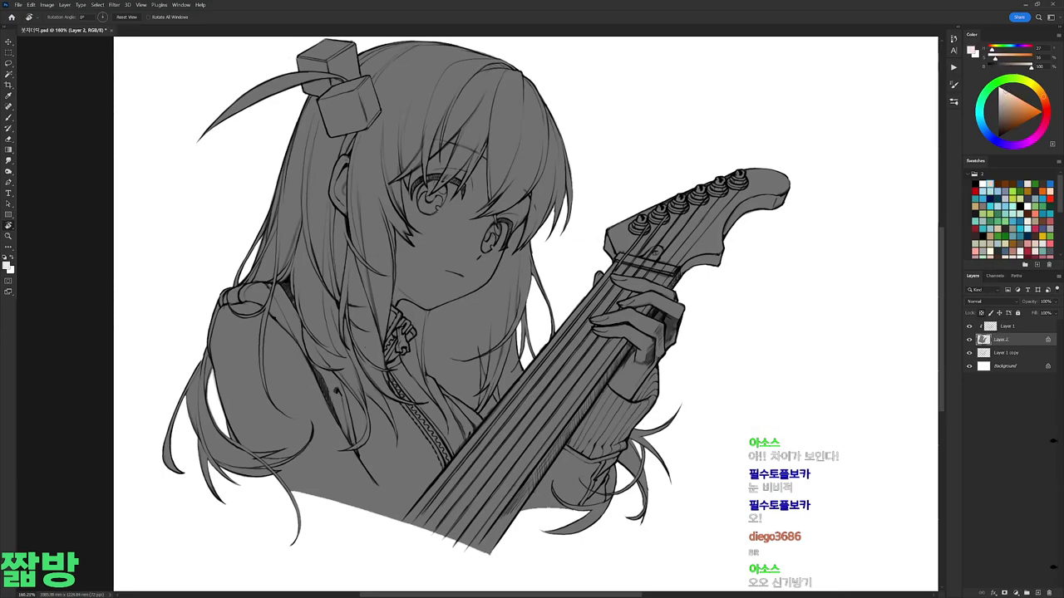
{"action": "key", "text": "alt+BackSpace"}
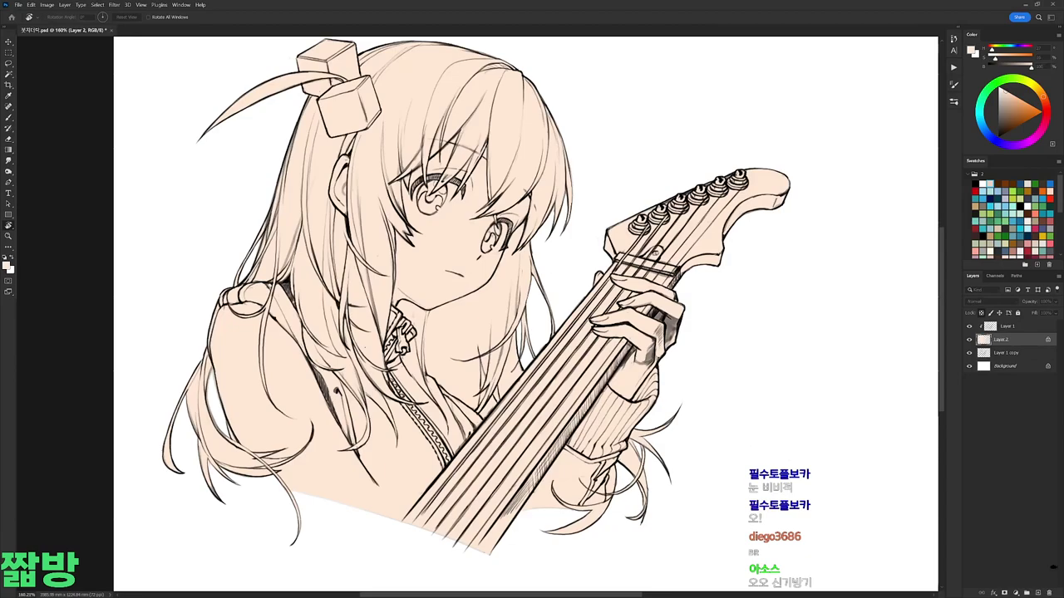
{"action": "key", "text": "ctrl+shift+alt+n"}
Step: Darken the peach base layer with Hue/Saturation by setting Lightness to -4
{"action": "key", "text": "alt+bracketleft"}
{"action": "key", "text": "ctrl+u"}
{"action": "left_click_drag", "start_coordinate": [910, 308], "coordinate": [908, 308]}
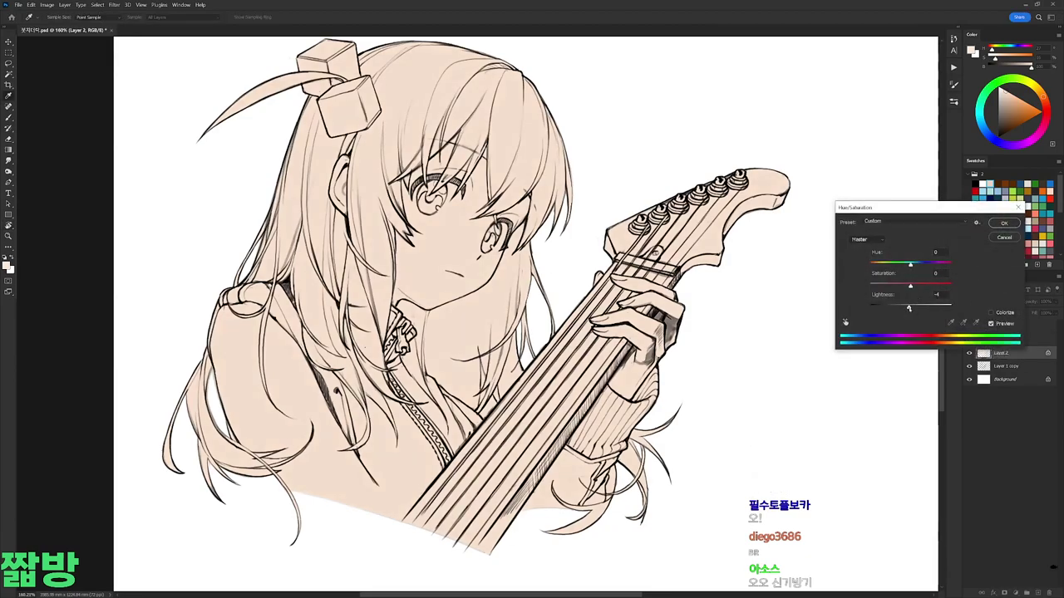
{"action": "key", "text": "Return"}
Step: Paint off-white over the larger eye on the clipped layer above the base, then merge it into the base layer
{"action": "left_click_drag", "start_coordinate": [463, 249], "coordinate": [560, 236]}
{"action": "left_click", "coordinate": [997, 89]}
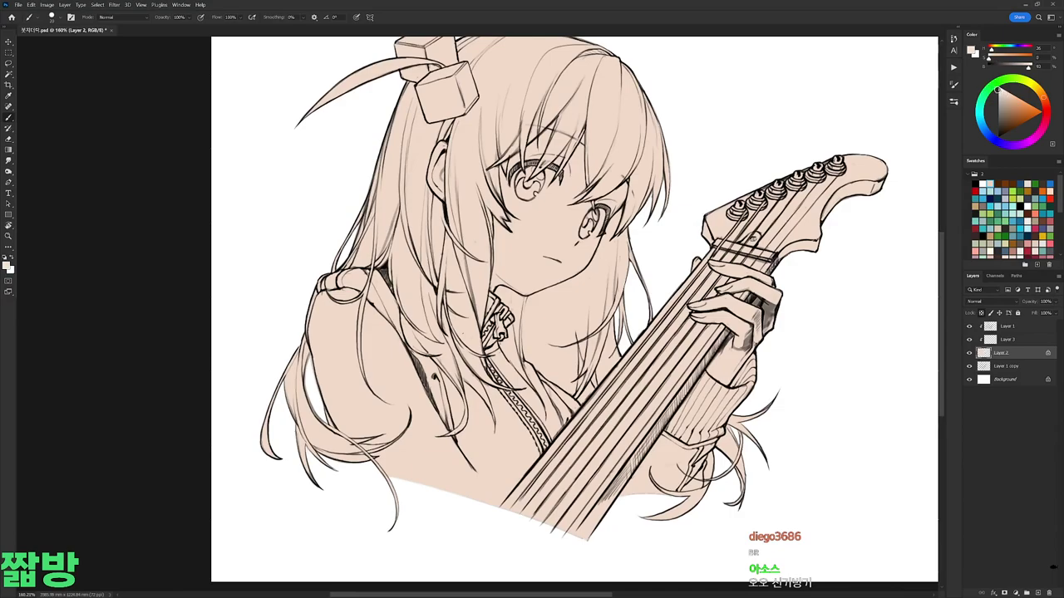
{"action": "left_click_drag", "start_coordinate": [674, 215], "coordinate": [697, 251]}
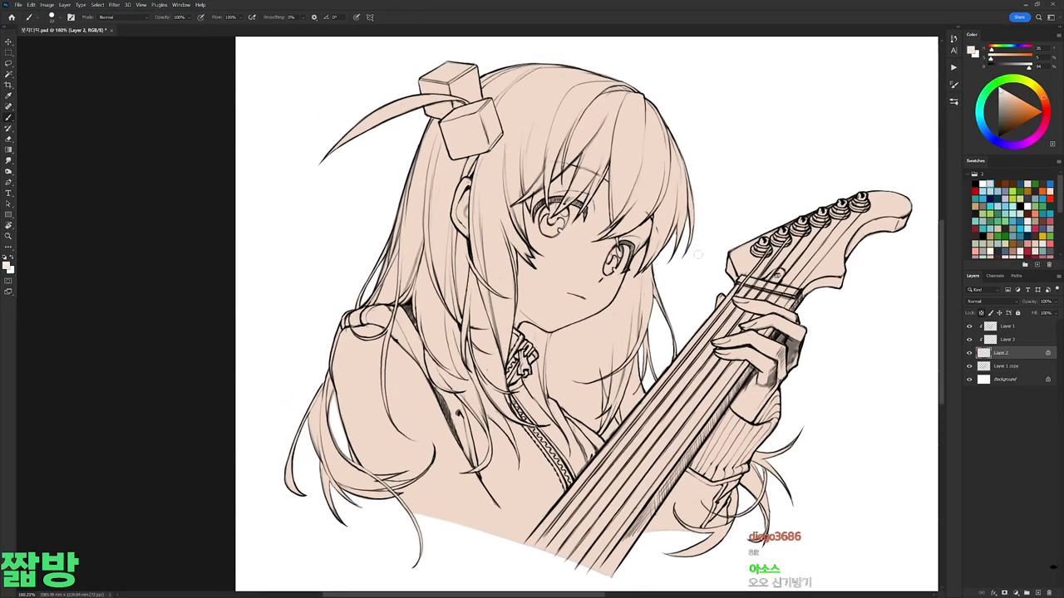
{"action": "left_click", "coordinate": [1007, 340]}
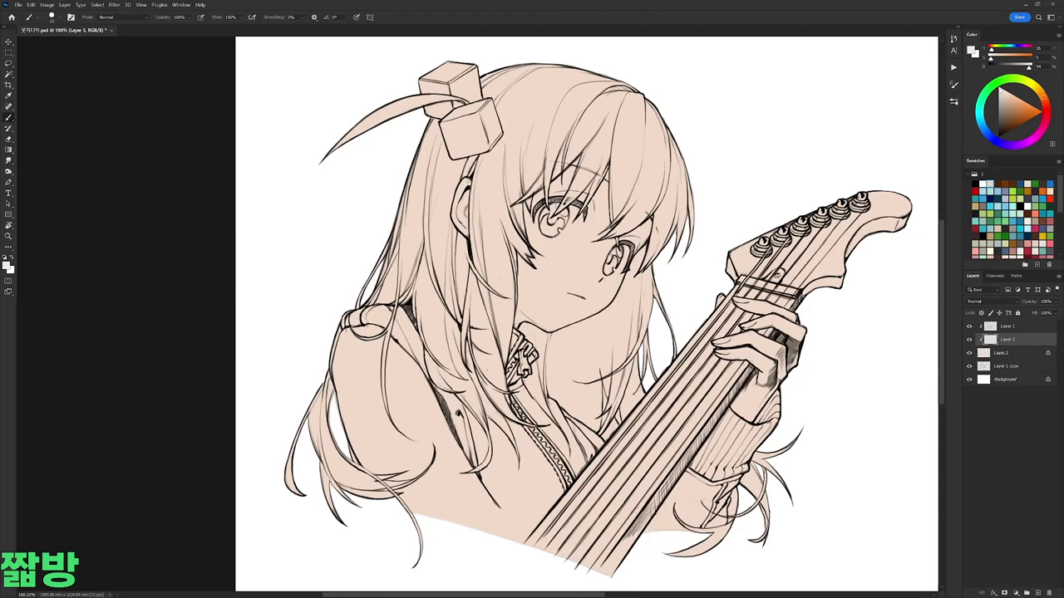
{"action": "scroll", "coordinate": [557, 249], "scroll_direction": "up", "scroll_amount": 1}
{"action": "right_click", "coordinate": [549, 251]}
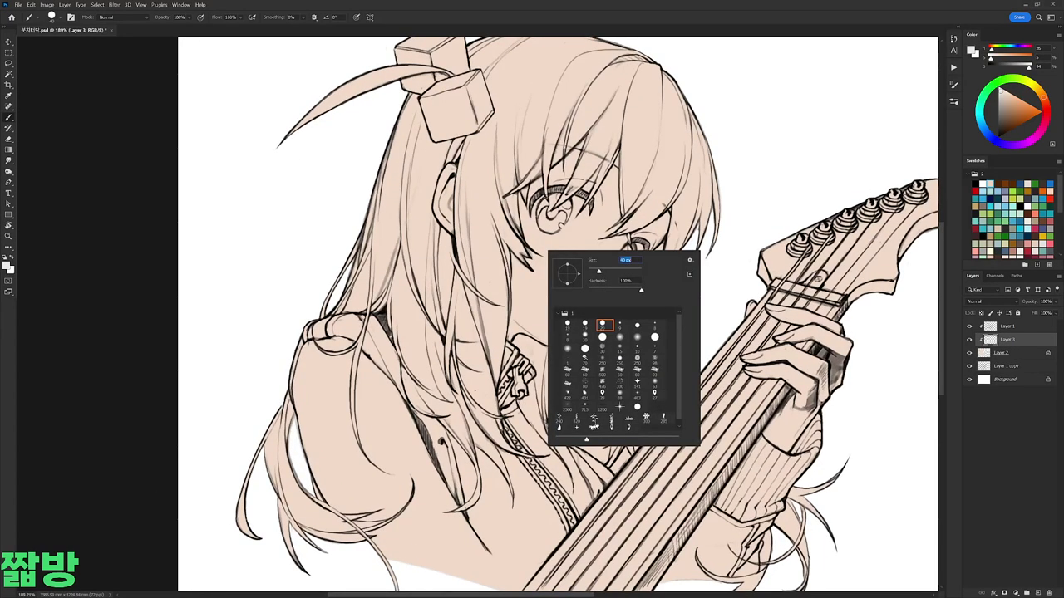
{"action": "key", "text": "Escape"}
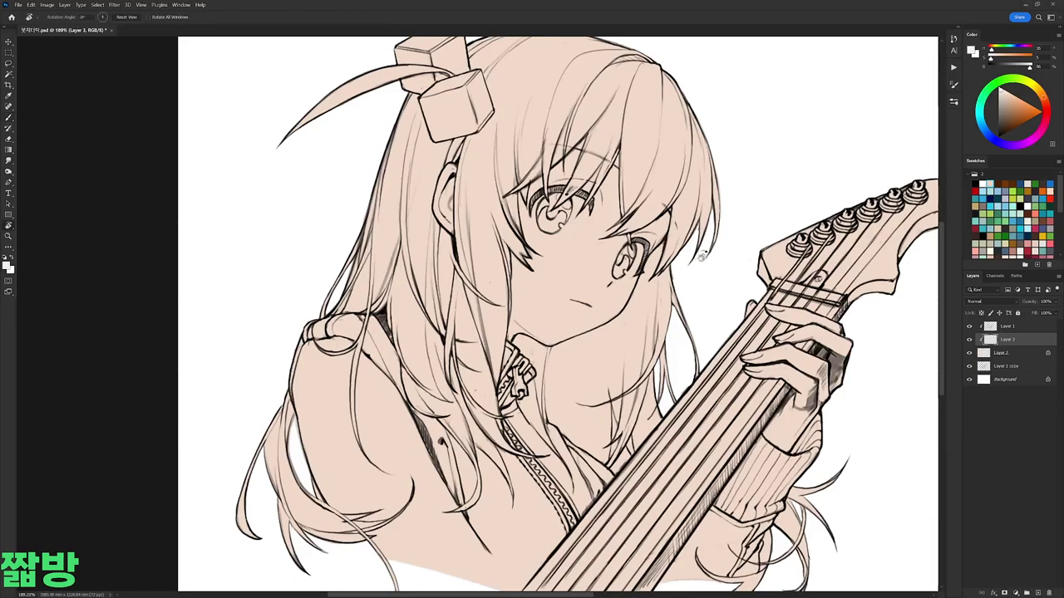
{"action": "scroll", "coordinate": [507, 175], "scroll_direction": "up", "scroll_amount": 3}
{"action": "left_click_drag", "start_coordinate": [507, 209], "coordinate": [476, 223]}
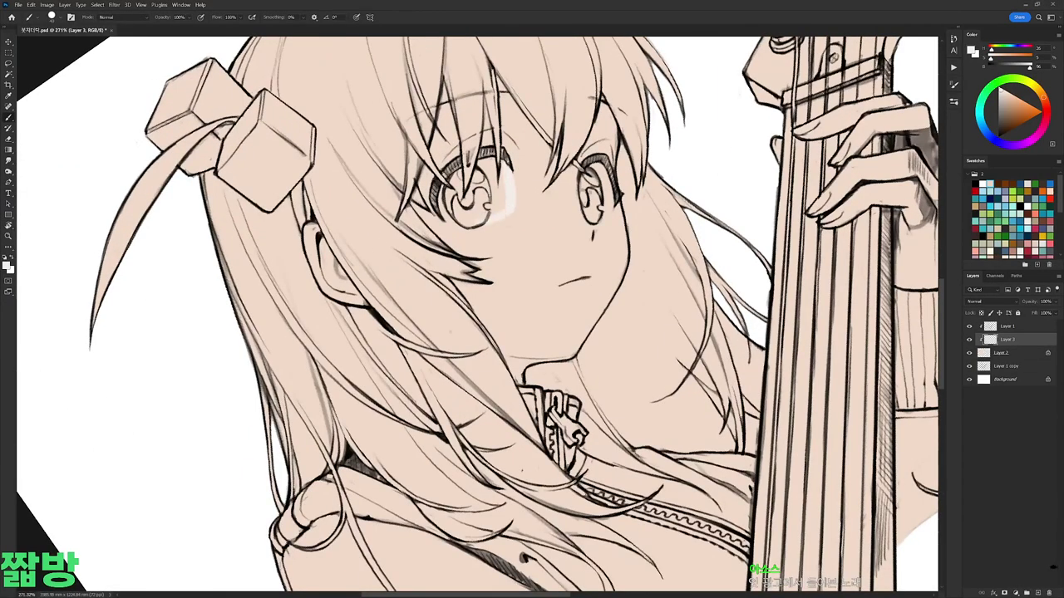
{"action": "key", "text": "ctrl+e"}
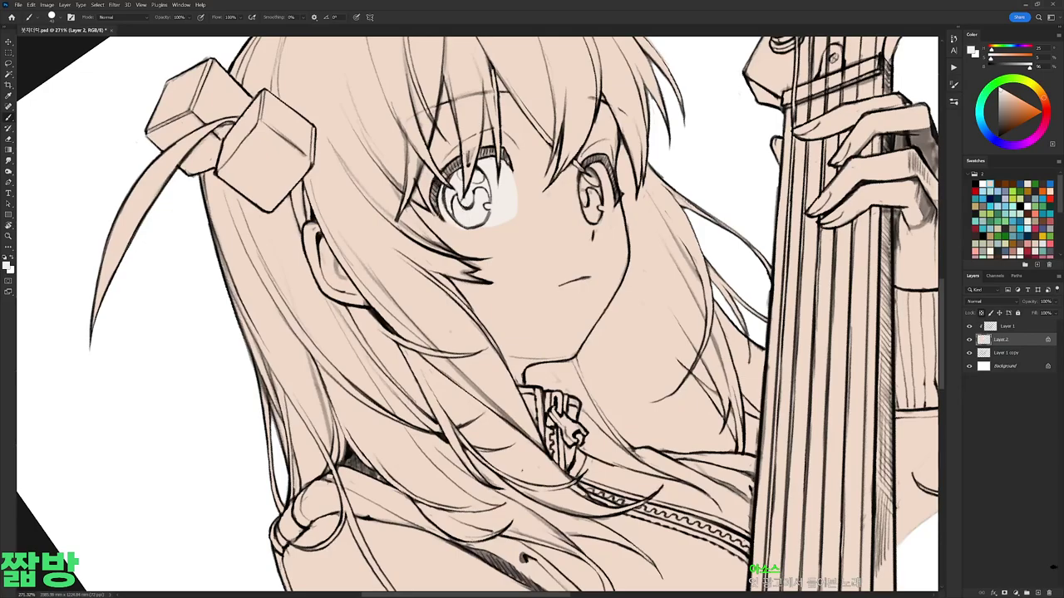
Step: Select the painted eye white, adjust its lightness with Hue/Saturation and deselect
{"action": "left_click_drag", "start_coordinate": [665, 249], "coordinate": [682, 349]}
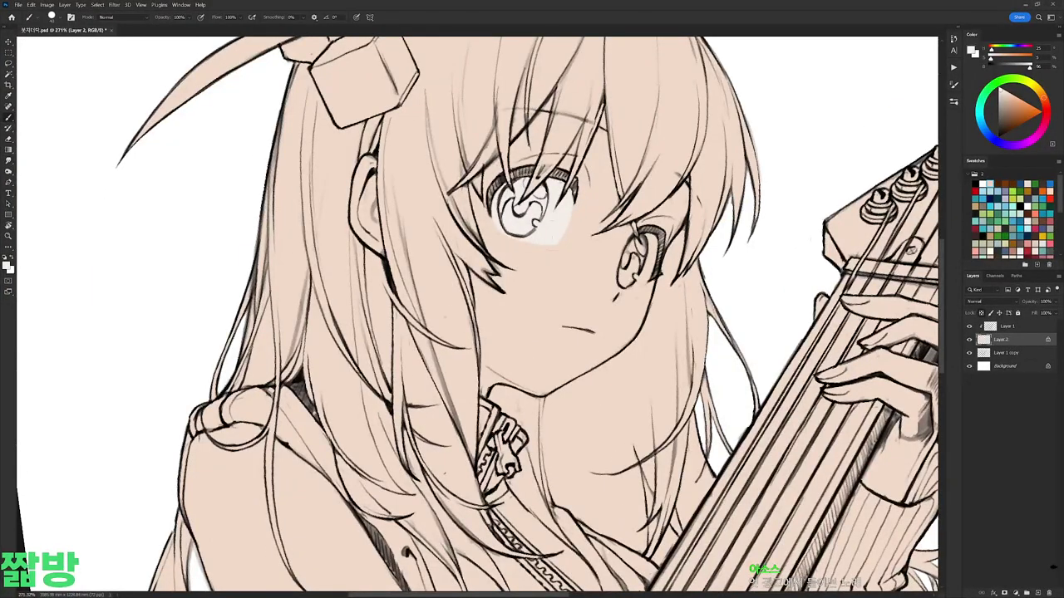
{"action": "key", "text": "ctrl+u"}
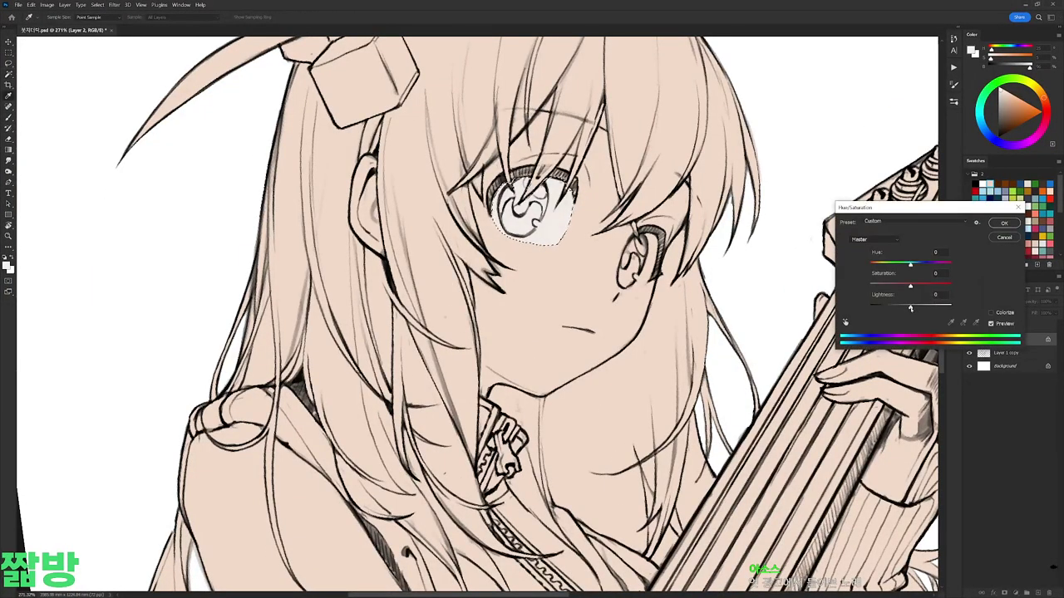
{"action": "key", "text": "Return"}
{"action": "key", "text": "ctrl+d"}
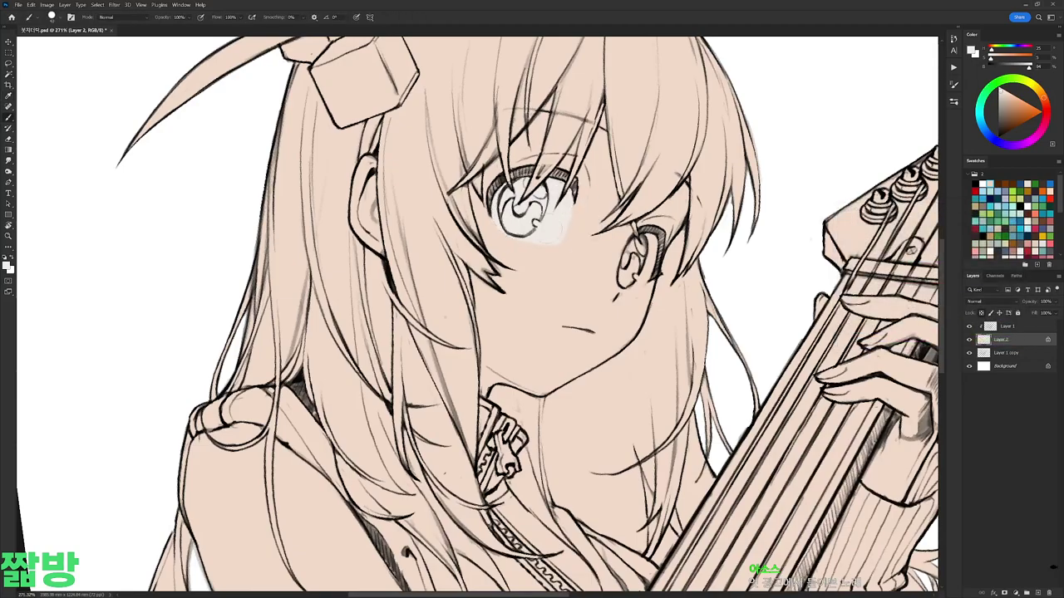
Step: Smudge the larger eye's white into the surrounding skin and paint the smaller eye's white in the same off-white
{"action": "left_click_drag", "start_coordinate": [532, 315], "coordinate": [349, 578]}
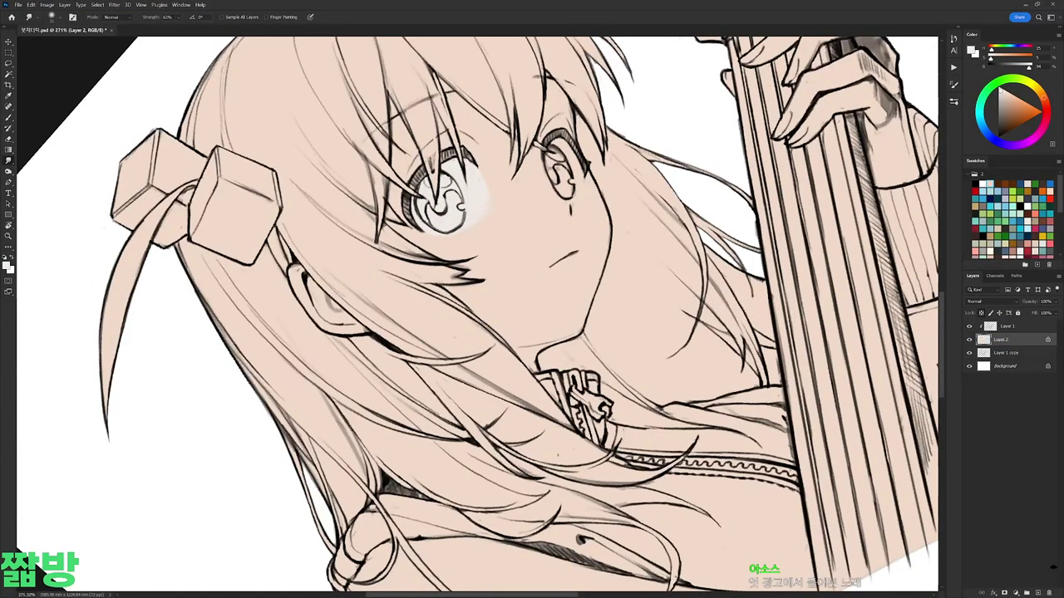
{"action": "left_click_drag", "start_coordinate": [349, 498], "coordinate": [545, 236]}
{"action": "key", "text": "b"}
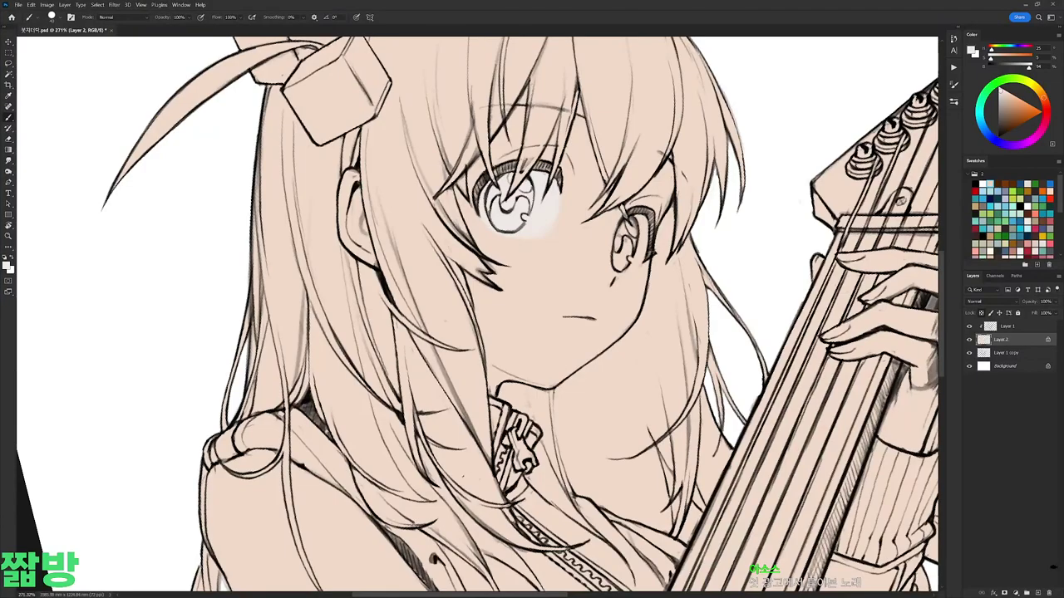
{"action": "left_click_drag", "start_coordinate": [532, 315], "coordinate": [490, 309]}
{"action": "key", "text": "ctrl+z"}
{"action": "key", "text": "ctrl+z"}
{"action": "key", "text": "ctrl+z"}
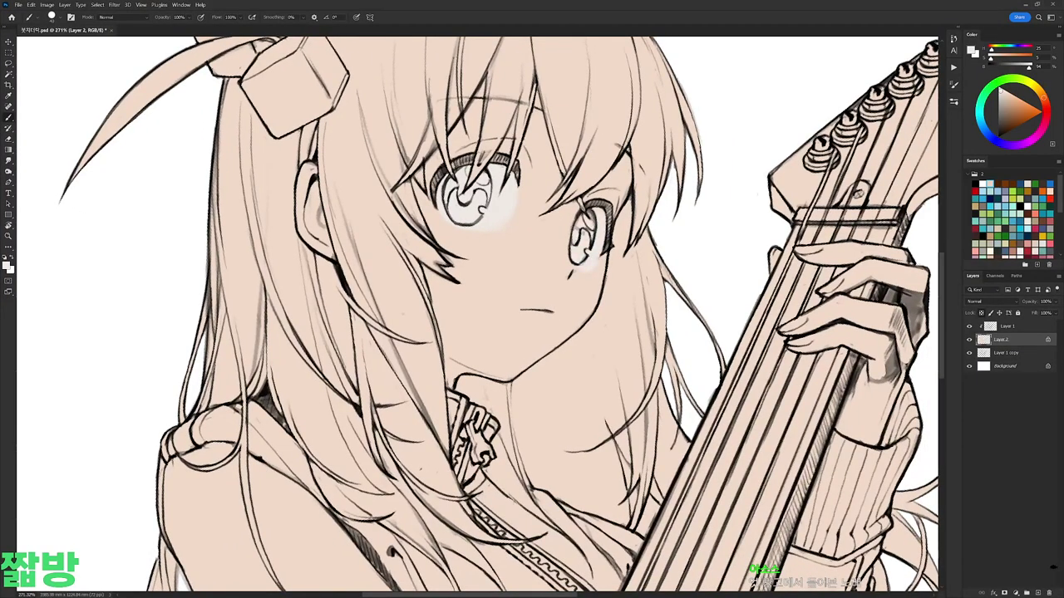
Step: Add a new clipped layer above the base and paint a patch of pink hair colour beside the front cube ornament
{"action": "key", "text": "ctrl+0"}
{"action": "key", "text": "r"}
{"action": "key", "text": "Escape"}
{"action": "key", "text": "ctrl+0"}
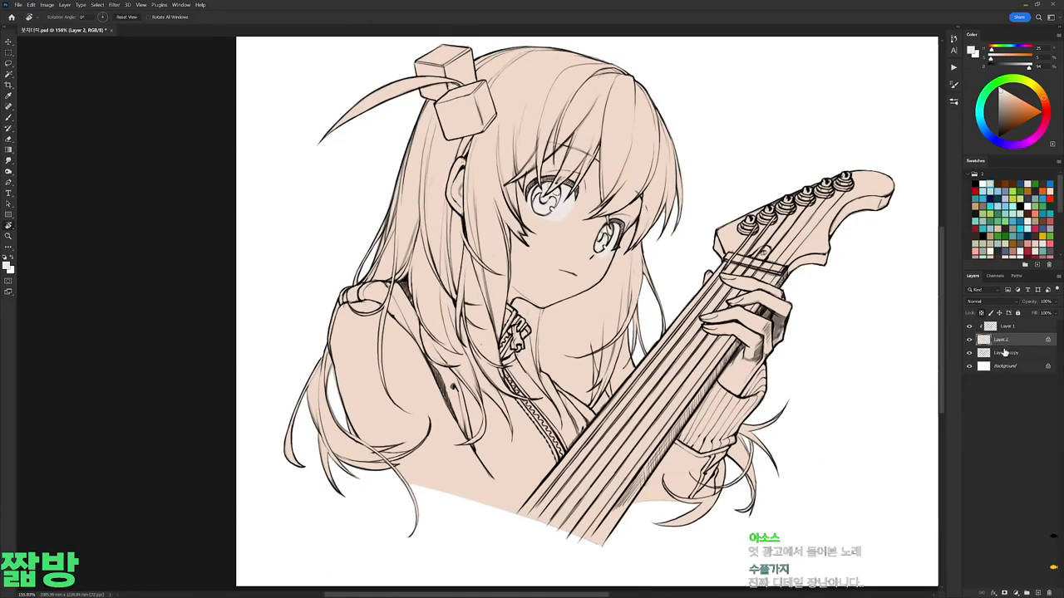
{"action": "scroll", "coordinate": [588, 233], "scroll_direction": "up", "scroll_amount": 2}
{"action": "key", "text": "b"}
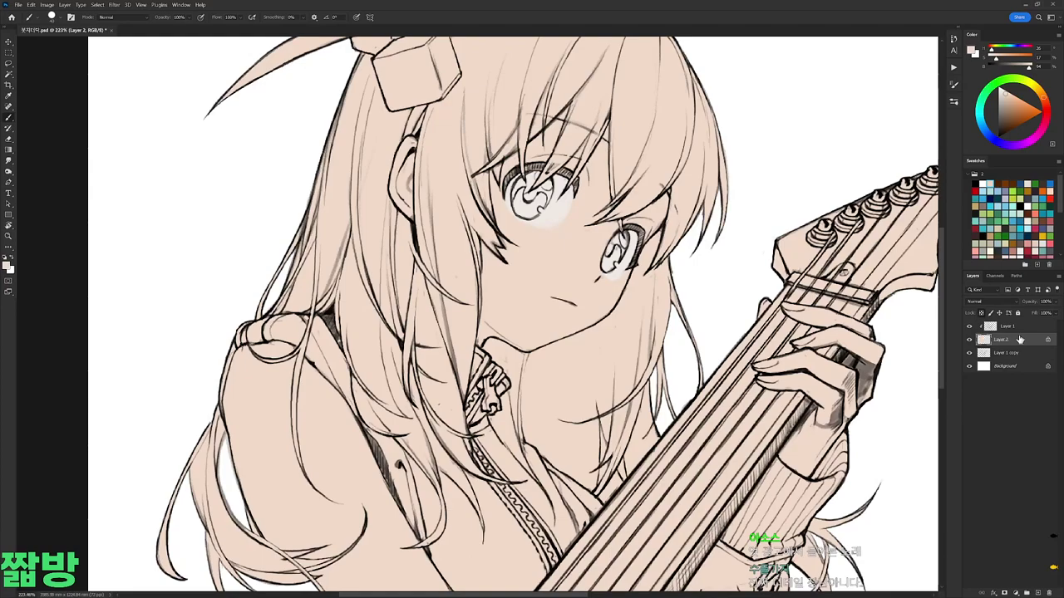
{"action": "key", "text": "ctrl+shift+alt+n"}
{"action": "left_click", "coordinate": [1015, 97]}
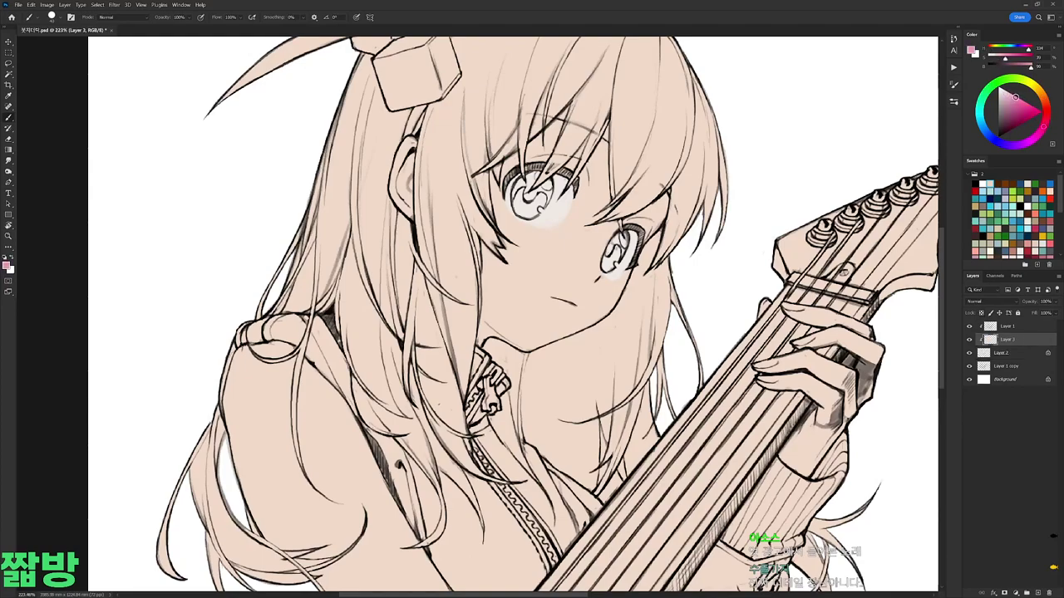
{"action": "left_click_drag", "start_coordinate": [498, 249], "coordinate": [526, 340]}
{"action": "left_click_drag", "start_coordinate": [476, 193], "coordinate": [495, 161]}
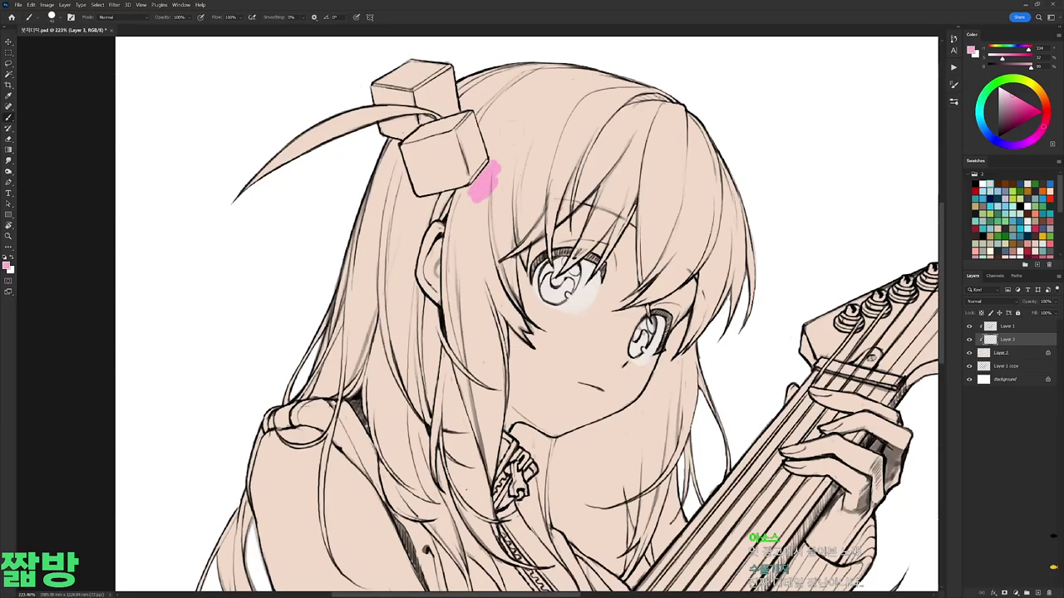
Step: Shift the pink slightly towards red and paint the hair boundary around the cube ornaments and along the ear
{"action": "left_click_drag", "start_coordinate": [1043, 126], "coordinate": [1046, 122]}
{"action": "left_click", "coordinate": [1012, 96]}
{"action": "mouse_move", "coordinate": [499, 166]}
{"action": "left_mouse_down"}
{"action": "mouse_move", "coordinate": [507, 189]}
{"action": "mouse_move", "coordinate": [482, 116]}
{"action": "mouse_move", "coordinate": [485, 165]}
{"action": "mouse_move", "coordinate": [452, 190]}
{"action": "mouse_move", "coordinate": [407, 198]}
{"action": "left_mouse_up"}
{"action": "left_click_drag", "start_coordinate": [532, 299], "coordinate": [538, 318]}
{"action": "left_click_drag", "start_coordinate": [404, 157], "coordinate": [423, 211]}
{"action": "left_click_drag", "start_coordinate": [539, 317], "coordinate": [553, 286]}
{"action": "left_click_drag", "start_coordinate": [467, 199], "coordinate": [472, 317]}
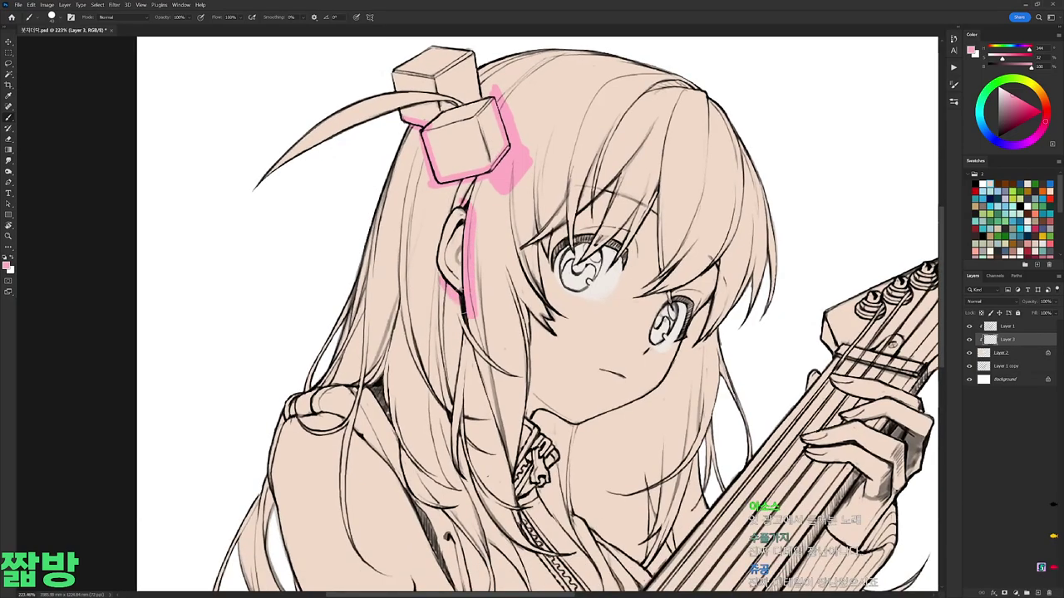
Step: Switch to a smaller brush and a dark purple, and paint the edges of the side bangs beside and above the larger eye
{"action": "mouse_move", "coordinate": [1045, 106]}
{"action": "left_mouse_down"}
{"action": "mouse_move", "coordinate": [1024, 141]}
{"action": "mouse_move", "coordinate": [1026, 96]}
{"action": "left_mouse_up"}
{"action": "right_click", "coordinate": [640, 200]}
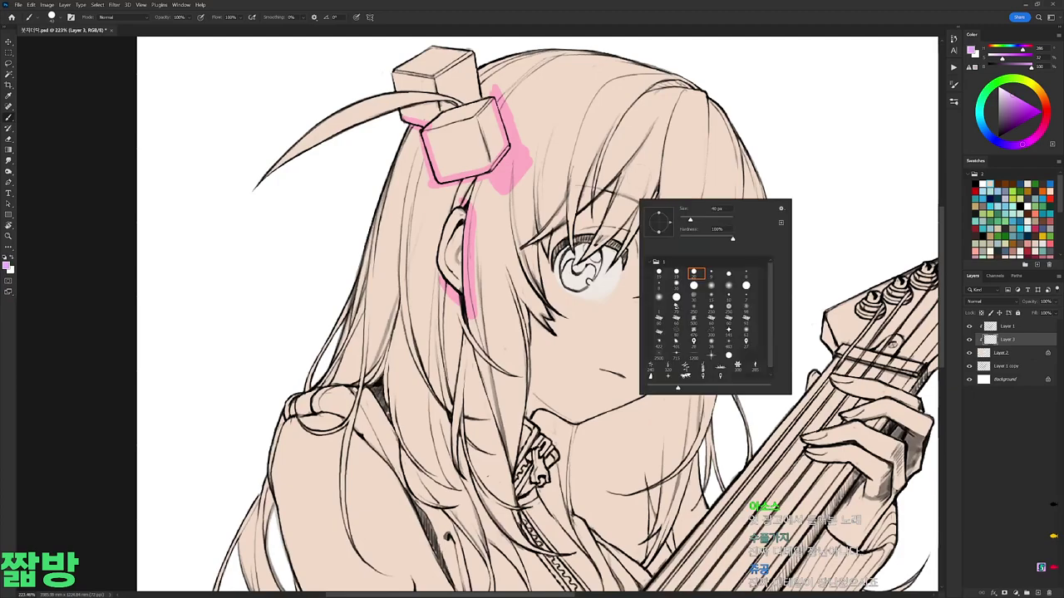
{"action": "left_click", "coordinate": [569, 242]}
{"action": "scroll", "coordinate": [570, 215], "scroll_direction": "up", "scroll_amount": 2}
{"action": "left_click_drag", "start_coordinate": [571, 248], "coordinate": [573, 204]}
{"action": "left_click_drag", "start_coordinate": [541, 240], "coordinate": [581, 200]}
{"action": "mouse_move", "coordinate": [532, 249]}
{"action": "left_mouse_down"}
{"action": "mouse_move", "coordinate": [527, 319]}
{"action": "mouse_move", "coordinate": [517, 254]}
{"action": "mouse_move", "coordinate": [504, 287]}
{"action": "mouse_move", "coordinate": [527, 293]}
{"action": "left_mouse_up"}
{"action": "mouse_move", "coordinate": [500, 246]}
{"action": "left_mouse_down"}
{"action": "mouse_move", "coordinate": [497, 277]}
{"action": "mouse_move", "coordinate": [523, 307]}
{"action": "left_mouse_up"}
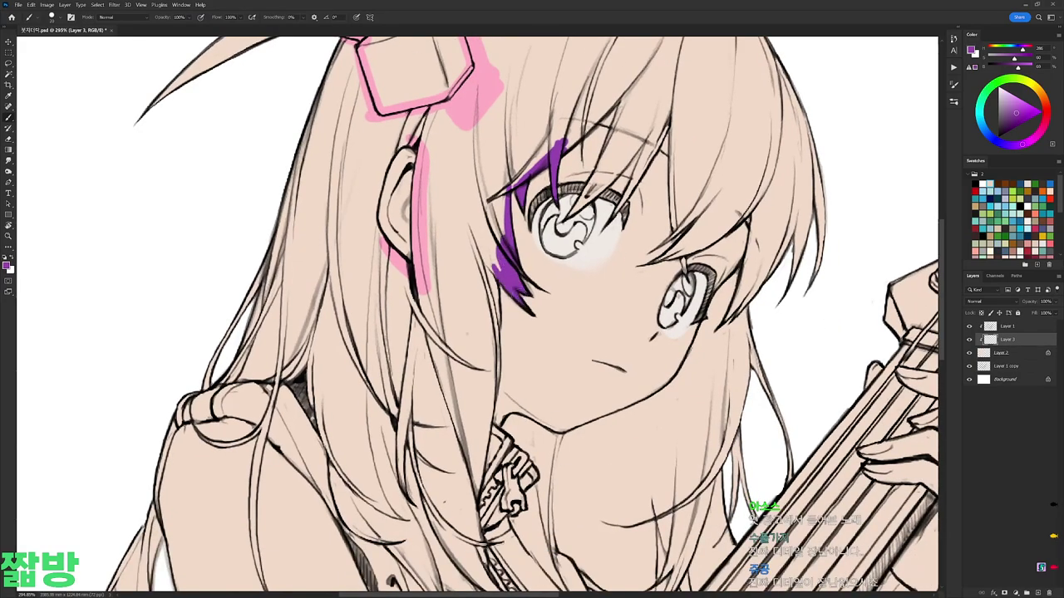
{"action": "left_click_drag", "start_coordinate": [642, 158], "coordinate": [601, 233]}
{"action": "mouse_move", "coordinate": [525, 233]}
{"action": "left_mouse_down"}
{"action": "mouse_move", "coordinate": [581, 173]}
{"action": "mouse_move", "coordinate": [563, 179]}
{"action": "left_mouse_up"}
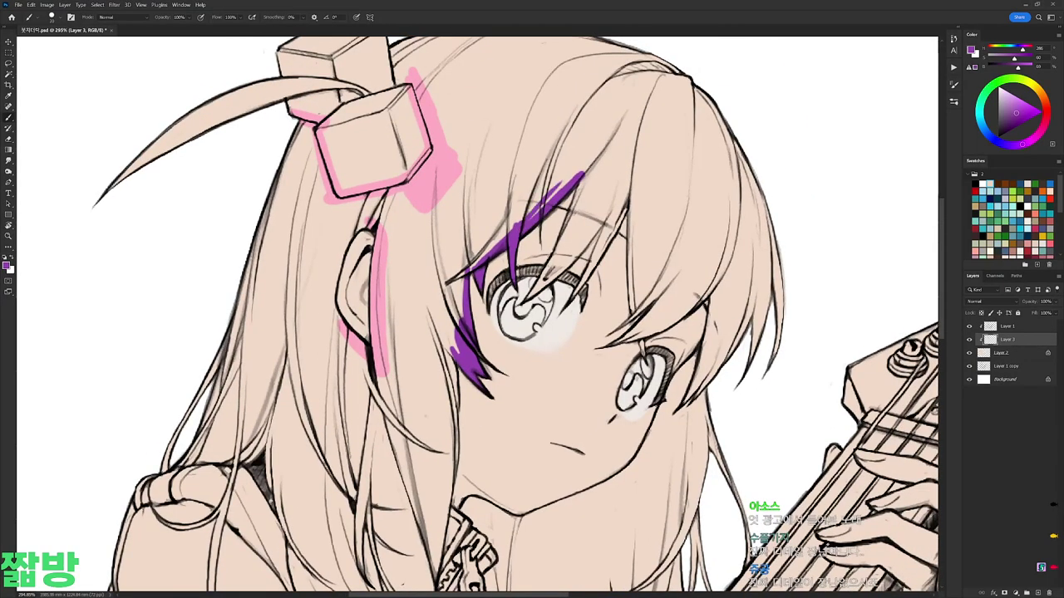
Step: Hide the hair colour layer and erase stray lines on Layer 1 around the lock beside the larger eye
{"action": "left_click", "coordinate": [969, 339]}
{"action": "left_click", "coordinate": [1007, 326]}
{"action": "key", "text": "e"}
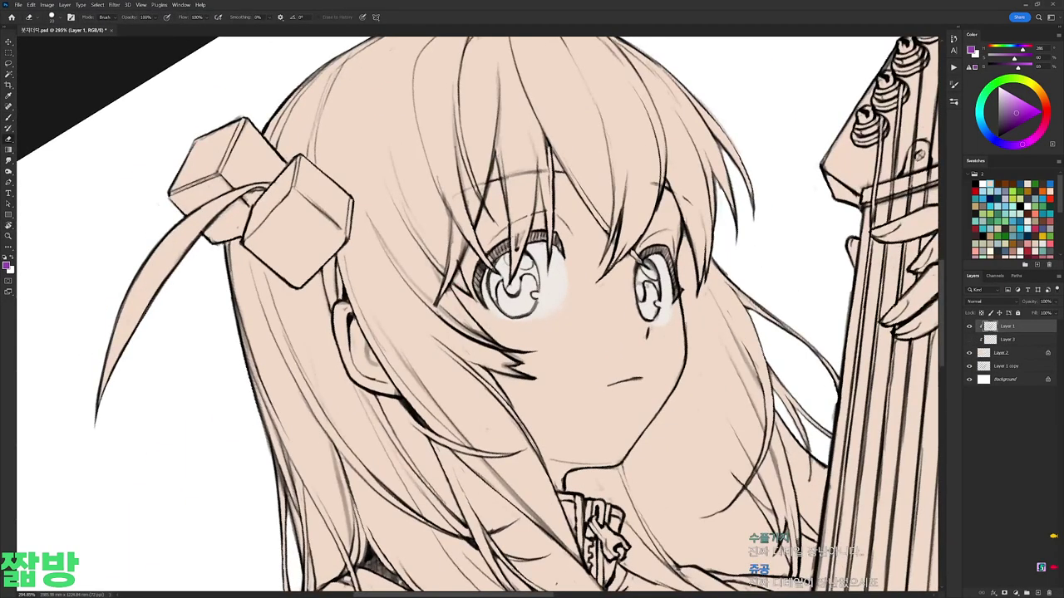
{"action": "left_click_drag", "start_coordinate": [432, 292], "coordinate": [532, 365]}
{"action": "left_click_drag", "start_coordinate": [465, 328], "coordinate": [475, 349]}
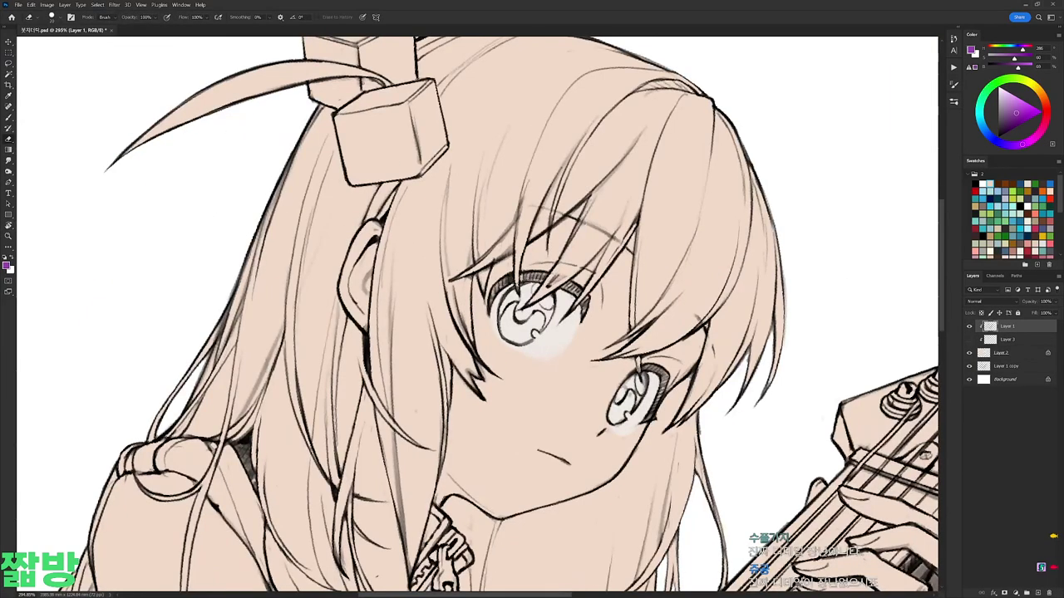
{"action": "key", "text": "ctrl+0"}
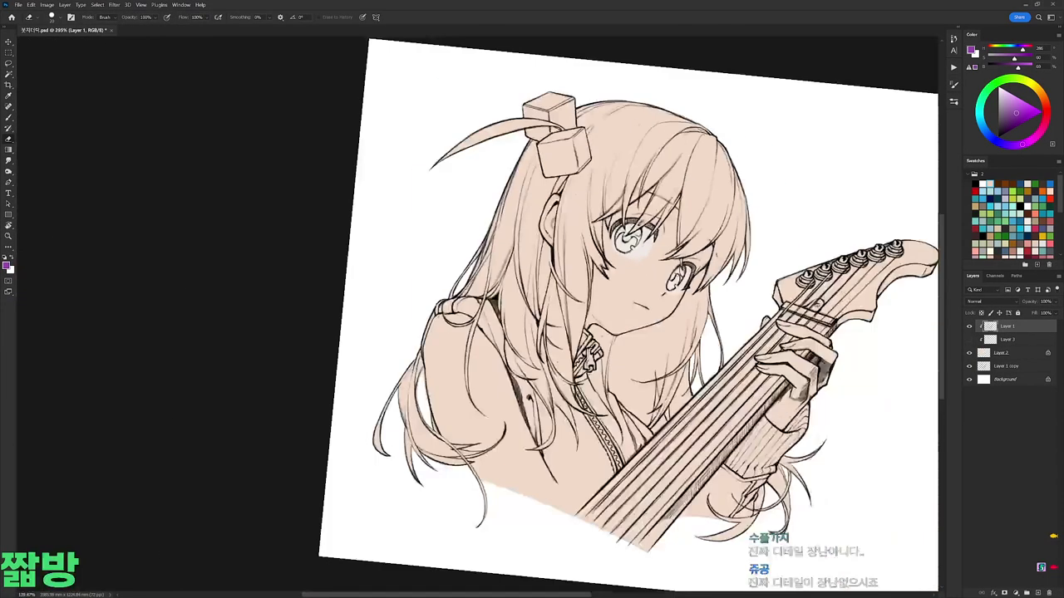
{"action": "key", "text": "r"}
{"action": "key", "text": "Escape"}
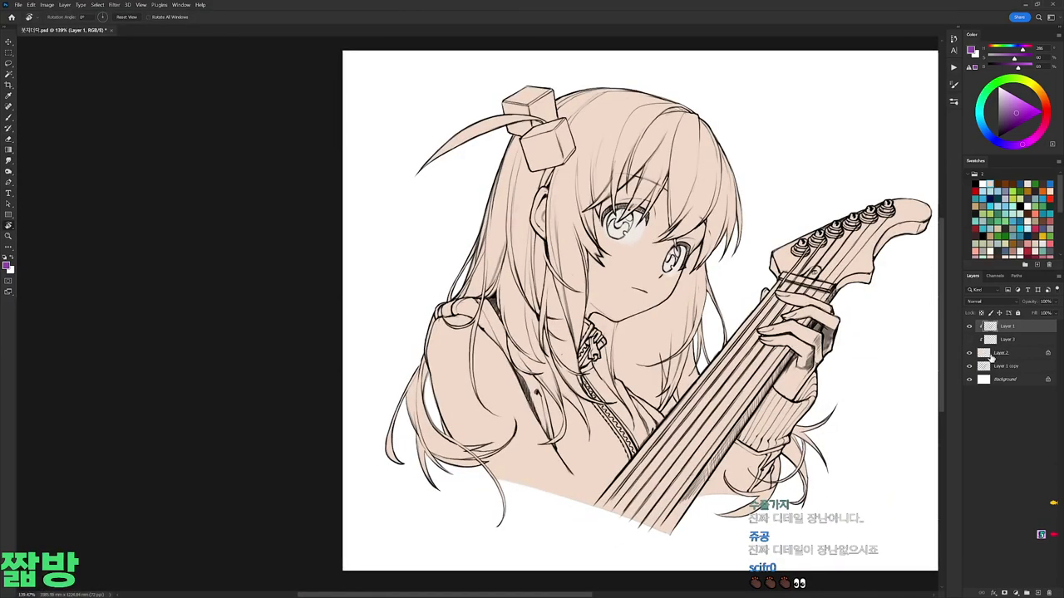
{"action": "scroll", "coordinate": [725, 209], "scroll_direction": "up", "scroll_amount": 5}
{"action": "key", "text": "b"}
Step: Look back through the document history at the earliest recorded state and return to the latest one
{"action": "left_click", "coordinate": [953, 39]}
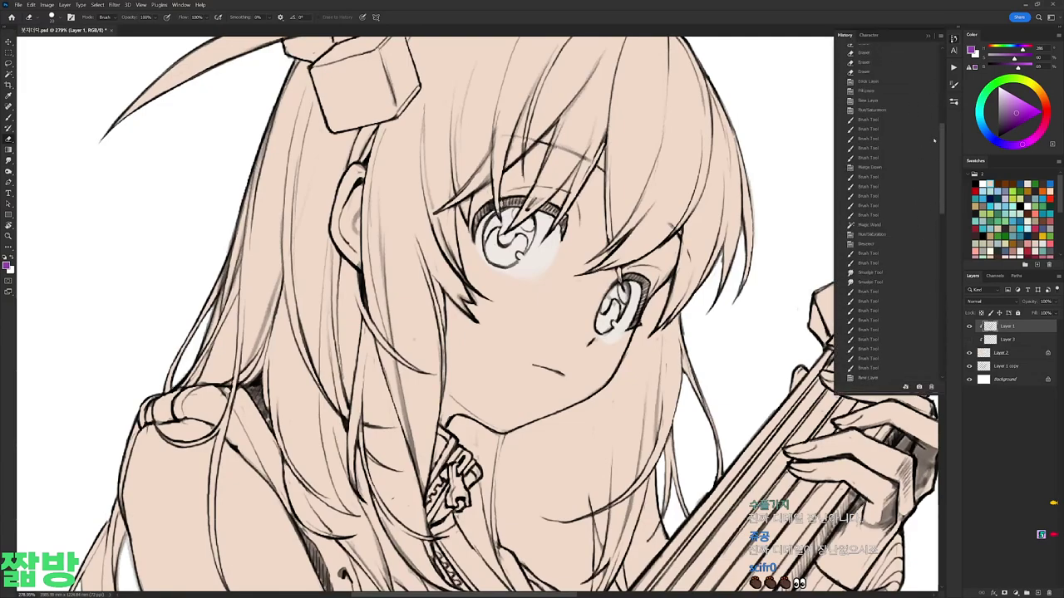
{"action": "left_click", "coordinate": [879, 213]}
{"action": "scroll", "coordinate": [942, 177], "scroll_direction": "up", "scroll_amount": 1}
{"action": "scroll", "coordinate": [942, 177], "scroll_direction": "up", "scroll_amount": 3}
{"action": "left_click", "coordinate": [869, 66]}
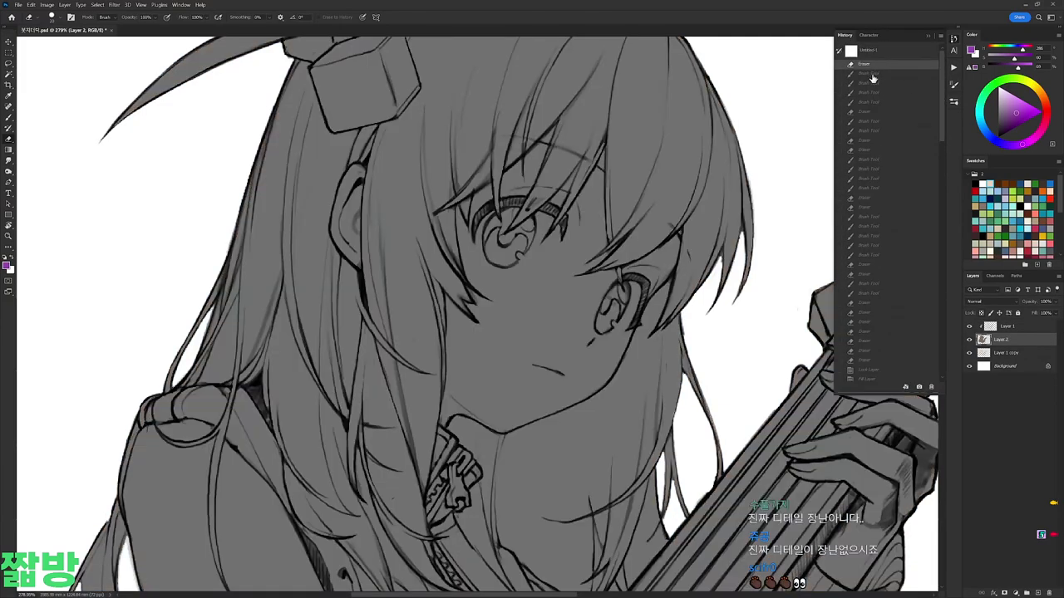
{"action": "scroll", "coordinate": [881, 167], "scroll_direction": "down", "scroll_amount": 5}
{"action": "left_click", "coordinate": [868, 378]}
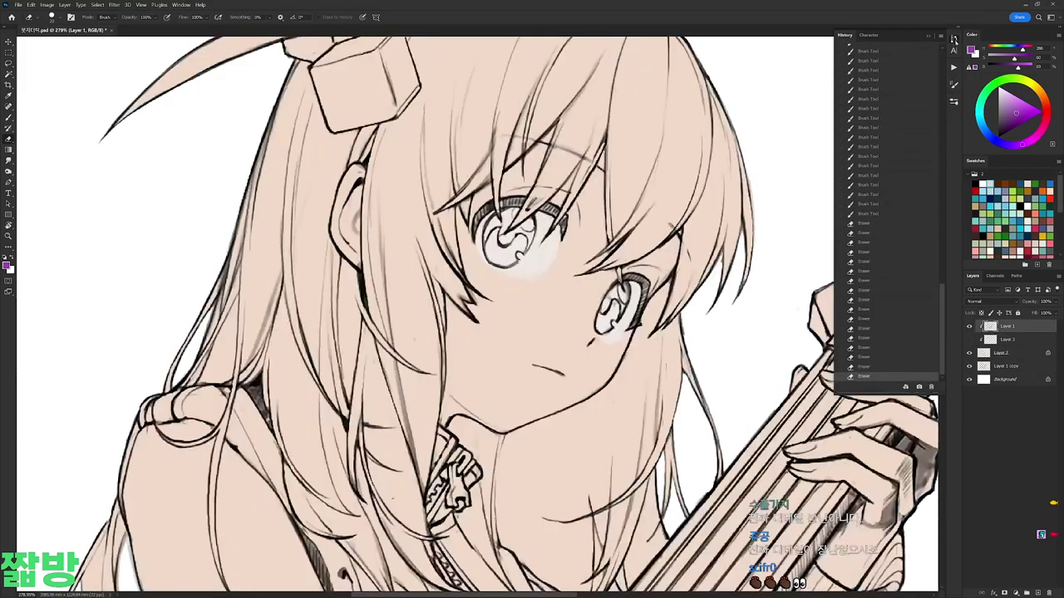
{"action": "left_click", "coordinate": [953, 39]}
{"action": "scroll", "coordinate": [498, 316], "scroll_direction": "up", "scroll_amount": 1}
{"action": "key", "text": "b"}
{"action": "key", "text": "F9"}
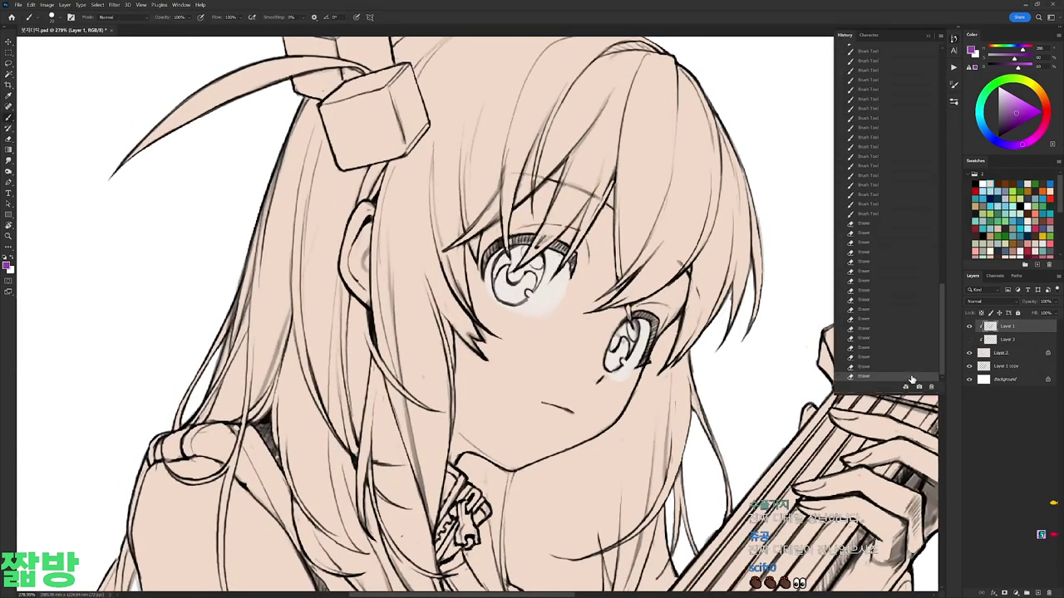
{"action": "key", "text": "F9"}
Step: Undo the stray stroke on Layer 1, show and select Layer 3, and paint the bang tips over the larger eye purple
{"action": "left_click_drag", "start_coordinate": [504, 184], "coordinate": [505, 248]}
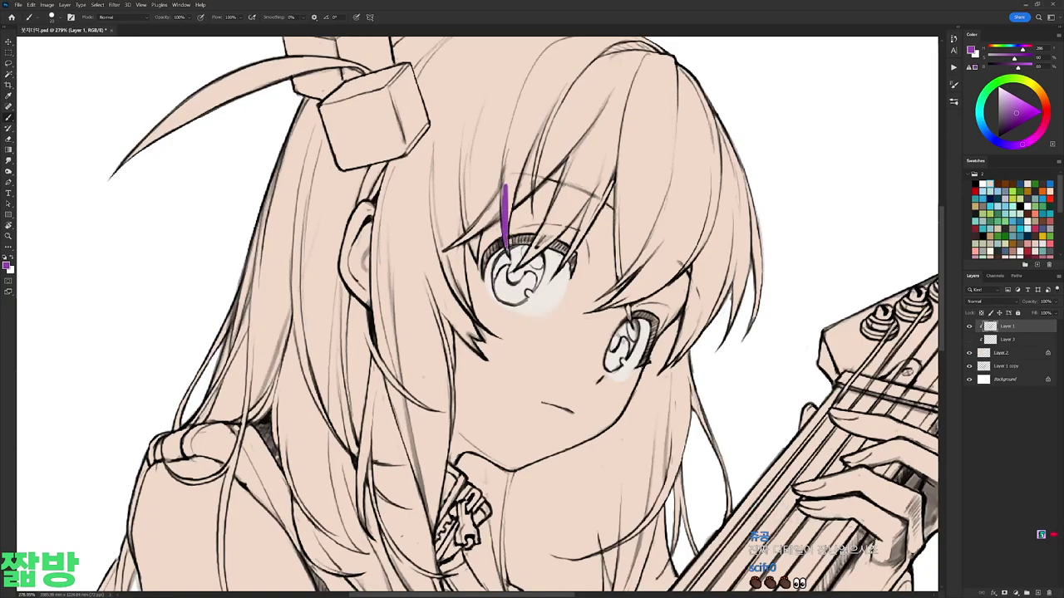
{"action": "key", "text": "ctrl+z"}
{"action": "left_click", "coordinate": [968, 339]}
{"action": "left_click", "coordinate": [1007, 339]}
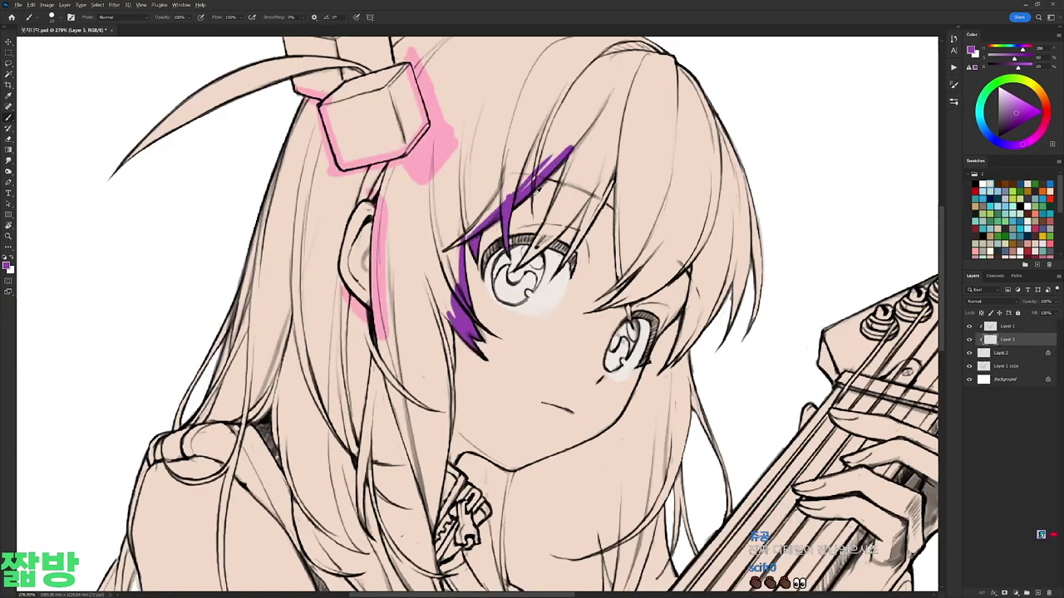
{"action": "left_click_drag", "start_coordinate": [548, 226], "coordinate": [572, 153]}
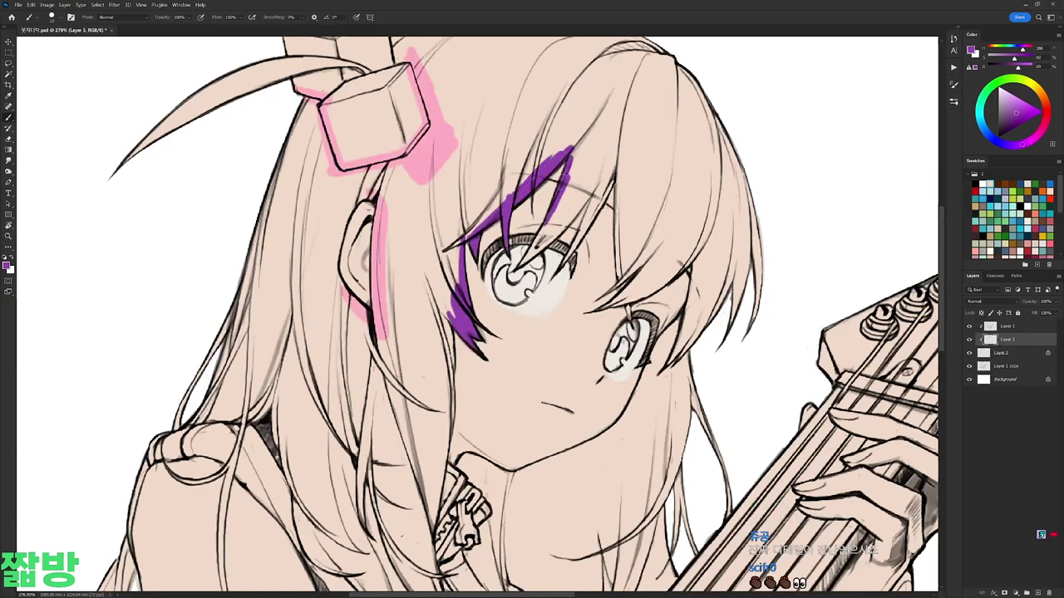
{"action": "left_click_drag", "start_coordinate": [521, 265], "coordinate": [553, 214]}
{"action": "mouse_move", "coordinate": [529, 258]}
{"action": "left_mouse_down"}
{"action": "mouse_move", "coordinate": [593, 187]}
{"action": "mouse_move", "coordinate": [563, 264]}
{"action": "left_mouse_up"}
{"action": "left_click_drag", "start_coordinate": [595, 195], "coordinate": [585, 234]}
{"action": "left_click_drag", "start_coordinate": [613, 178], "coordinate": [599, 213]}
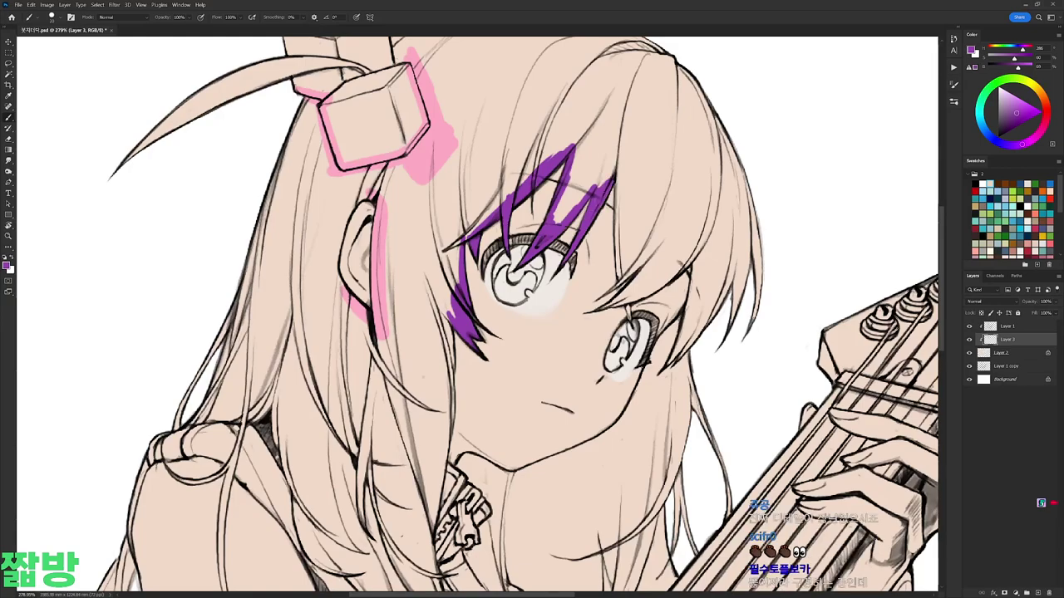
Step: Paint the purple hair boundary along the bangs over the smaller eye and down the cheek and jaw to the chin
{"action": "mouse_move", "coordinate": [661, 168]}
{"action": "left_mouse_down"}
{"action": "mouse_move", "coordinate": [585, 174]}
{"action": "mouse_move", "coordinate": [613, 270]}
{"action": "mouse_move", "coordinate": [633, 293]}
{"action": "mouse_move", "coordinate": [614, 269]}
{"action": "mouse_move", "coordinate": [665, 249]}
{"action": "mouse_move", "coordinate": [682, 274]}
{"action": "mouse_move", "coordinate": [676, 340]}
{"action": "mouse_move", "coordinate": [678, 274]}
{"action": "mouse_move", "coordinate": [647, 362]}
{"action": "mouse_move", "coordinate": [631, 266]}
{"action": "mouse_move", "coordinate": [609, 346]}
{"action": "left_mouse_up"}
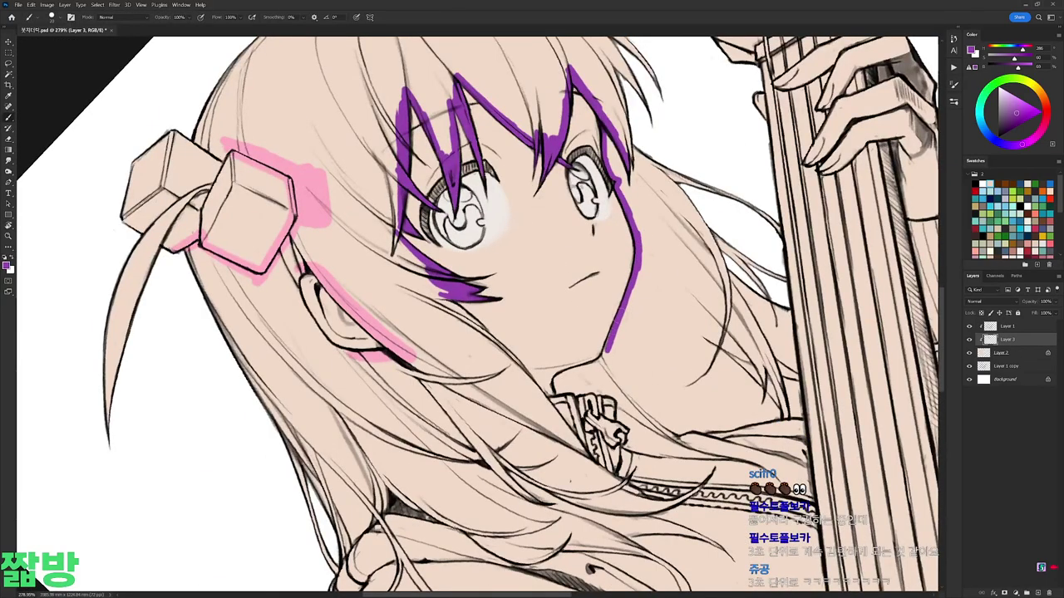
{"action": "key", "text": "ctrl+0"}
{"action": "left_click_drag", "start_coordinate": [631, 250], "coordinate": [582, 167]}
{"action": "left_click_drag", "start_coordinate": [582, 356], "coordinate": [648, 355]}
Step: Continue the purple boundary around the collar's zipper and along the neckline to the guitar neck
{"action": "mouse_move", "coordinate": [490, 282]}
{"action": "left_mouse_down"}
{"action": "mouse_move", "coordinate": [531, 334]}
{"action": "mouse_move", "coordinate": [527, 371]}
{"action": "mouse_move", "coordinate": [499, 396]}
{"action": "mouse_move", "coordinate": [507, 426]}
{"action": "left_mouse_up"}
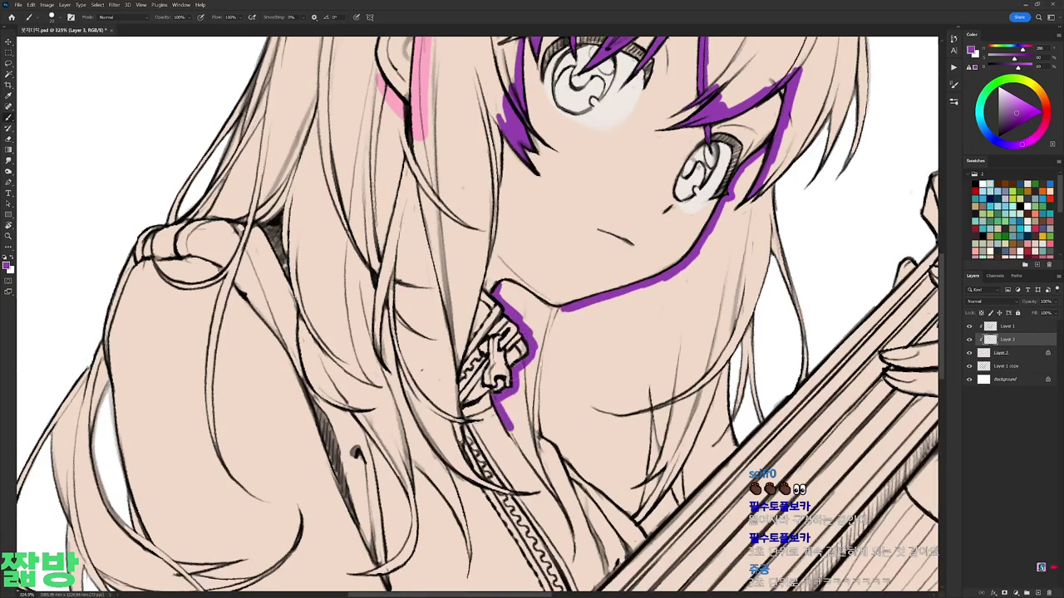
{"action": "scroll", "coordinate": [479, 314], "scroll_direction": "down", "scroll_amount": 3}
{"action": "left_click_drag", "start_coordinate": [497, 209], "coordinate": [561, 236]}
{"action": "scroll", "coordinate": [499, 316], "scroll_direction": "down", "scroll_amount": 2}
{"action": "mouse_move", "coordinate": [489, 296]}
{"action": "left_mouse_down"}
{"action": "mouse_move", "coordinate": [522, 342]}
{"action": "mouse_move", "coordinate": [514, 299]}
{"action": "mouse_move", "coordinate": [503, 320]}
{"action": "mouse_move", "coordinate": [516, 293]}
{"action": "mouse_move", "coordinate": [625, 389]}
{"action": "left_mouse_up"}
Step: Hide Layer 3 and try to erase the base fill on Layer 2 from the gaps between the strands beside the guitar neck
{"action": "scroll", "coordinate": [625, 389], "scroll_direction": "down", "scroll_amount": 3}
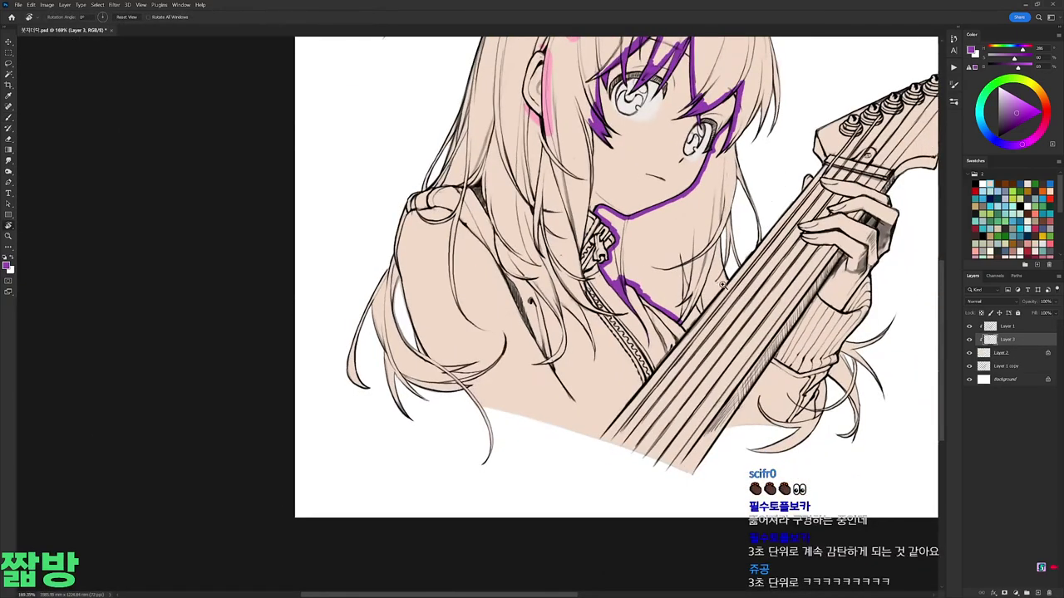
{"action": "scroll", "coordinate": [762, 204], "scroll_direction": "up", "scroll_amount": 2}
{"action": "mouse_move", "coordinate": [666, 244]}
{"action": "left_mouse_down"}
{"action": "mouse_move", "coordinate": [663, 319]}
{"action": "mouse_move", "coordinate": [631, 275]}
{"action": "left_mouse_up"}
{"action": "key", "text": "r"}
{"action": "scroll", "coordinate": [474, 316], "scroll_direction": "up", "scroll_amount": 3}
{"action": "key", "text": "ctrl+comma"}
{"action": "key", "text": "alt+bracketleft"}
{"action": "key", "text": "b"}
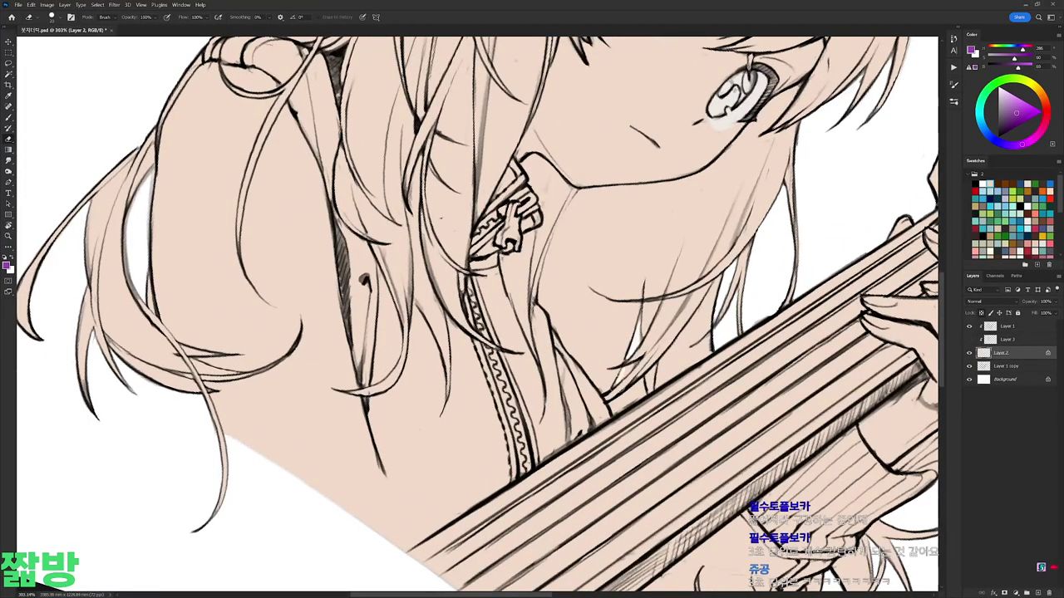
{"action": "mouse_move", "coordinate": [608, 407]}
{"action": "left_mouse_down"}
{"action": "mouse_move", "coordinate": [627, 391]}
{"action": "mouse_move", "coordinate": [531, 465]}
{"action": "left_mouse_up"}
{"action": "key", "text": "r"}
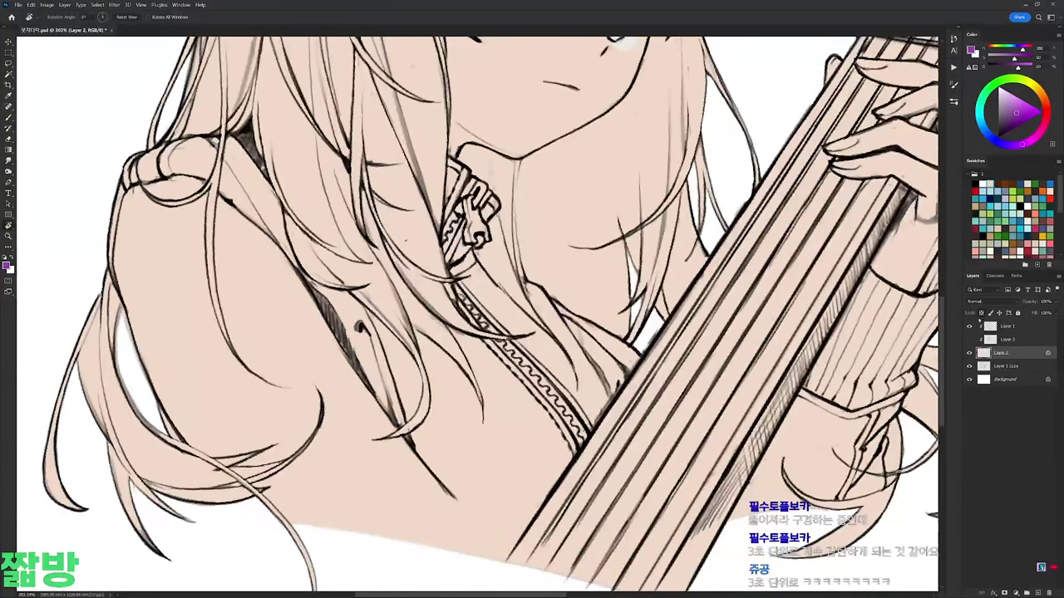
{"action": "left_click", "coordinate": [1005, 364]}
{"action": "key", "text": "e"}
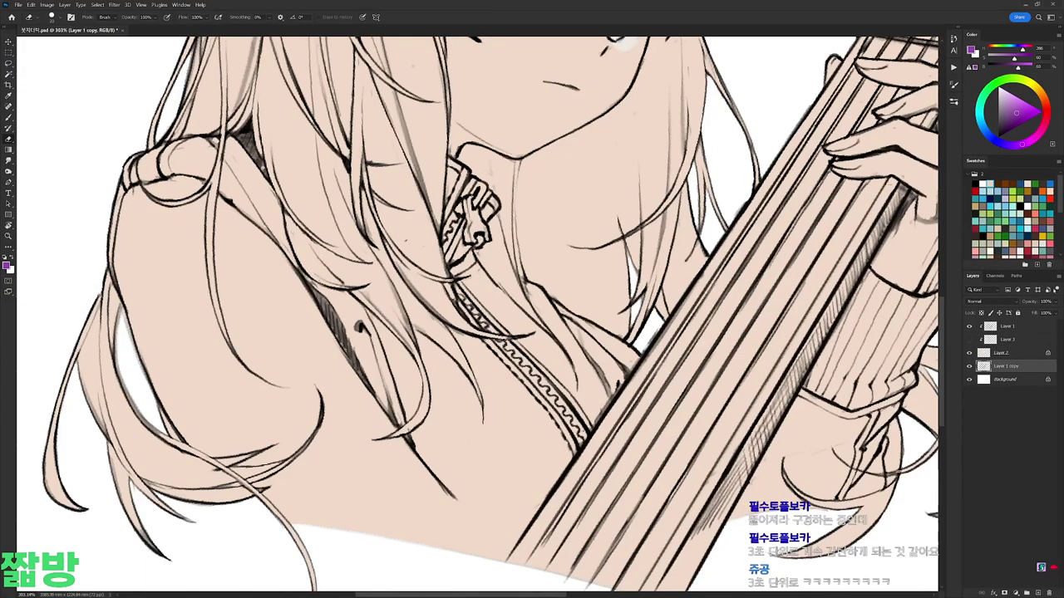
{"action": "left_click", "coordinate": [1001, 352]}
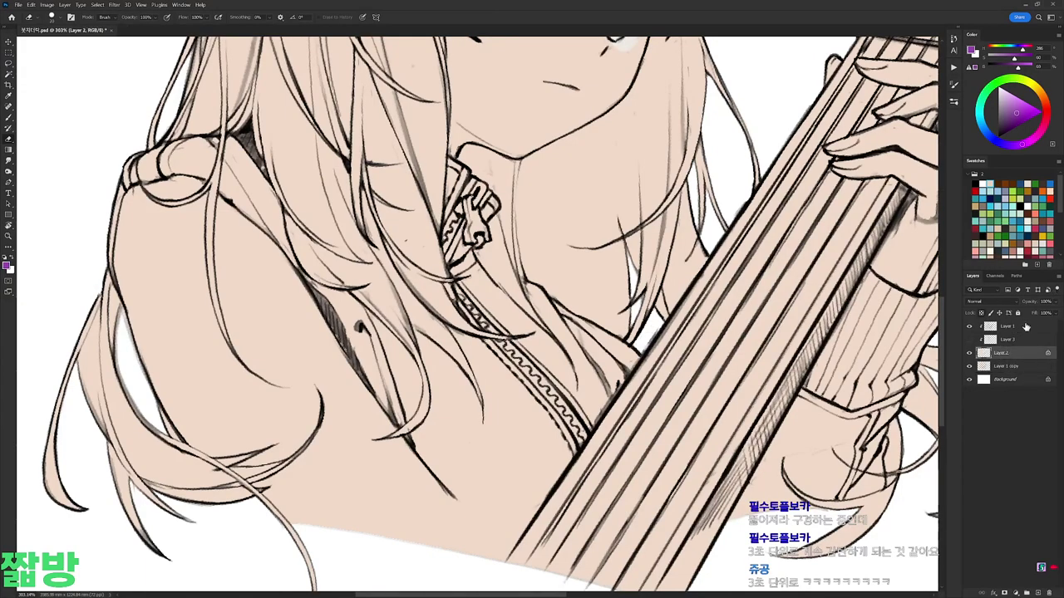
Step: Undo the erasing, unlock Layer 2's transparency and erase the gaps between the strands beside the guitar neck again
{"action": "key", "text": "ctrl+z"}
{"action": "key", "text": "ctrl+z"}
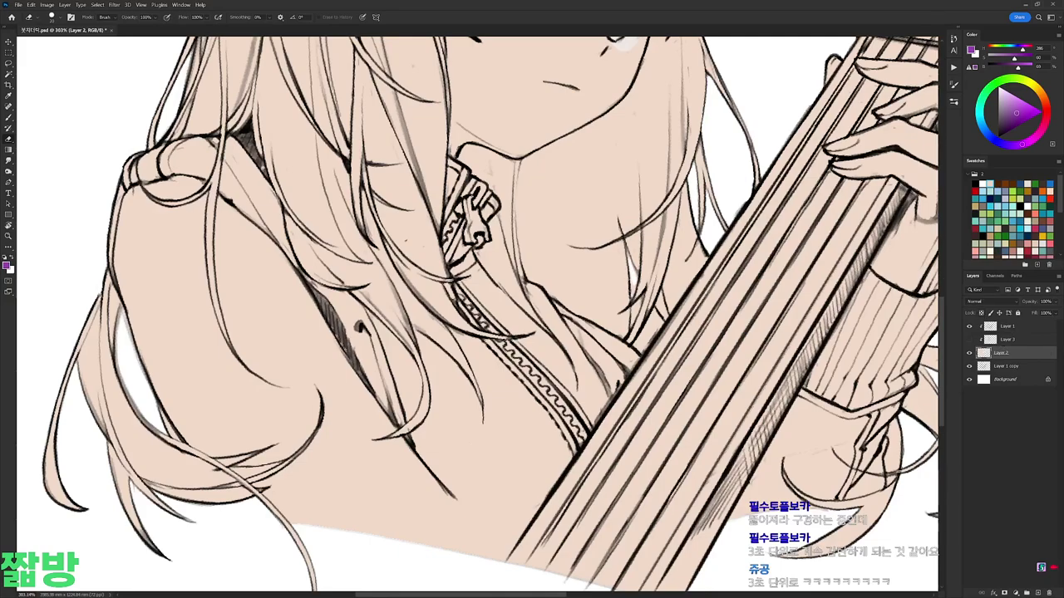
{"action": "key", "text": "ctrl+z"}
{"action": "key", "text": "ctrl+z"}
{"action": "key", "text": "ctrl+z"}
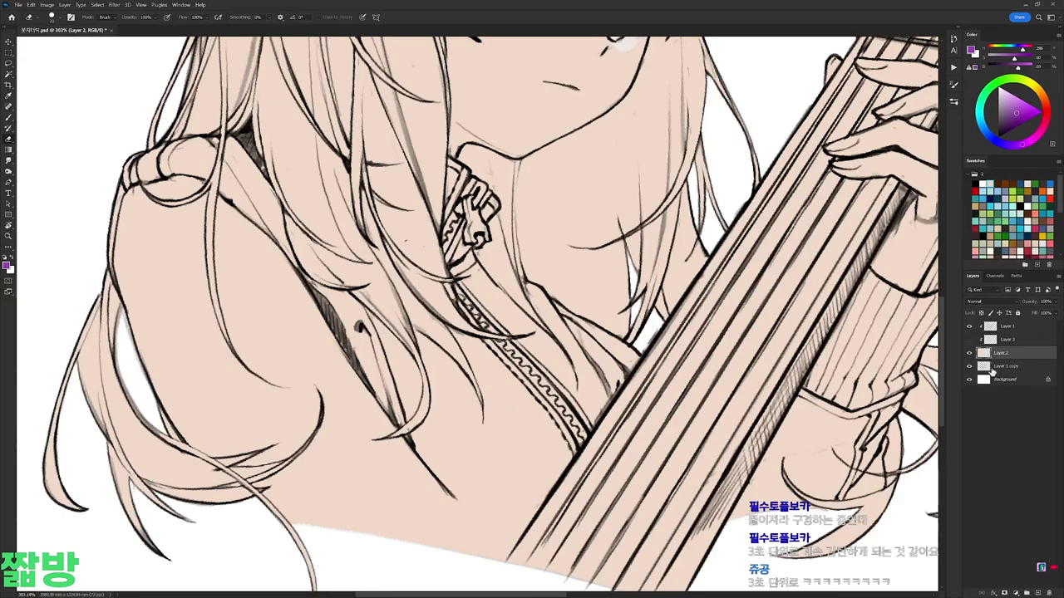
{"action": "left_click", "coordinate": [993, 367]}
Step: Show and select Layer 3, and paint purple edges around the strands by the guitar neck and down the face-side lock past the collar
{"action": "left_click_drag", "start_coordinate": [768, 283], "coordinate": [739, 326]}
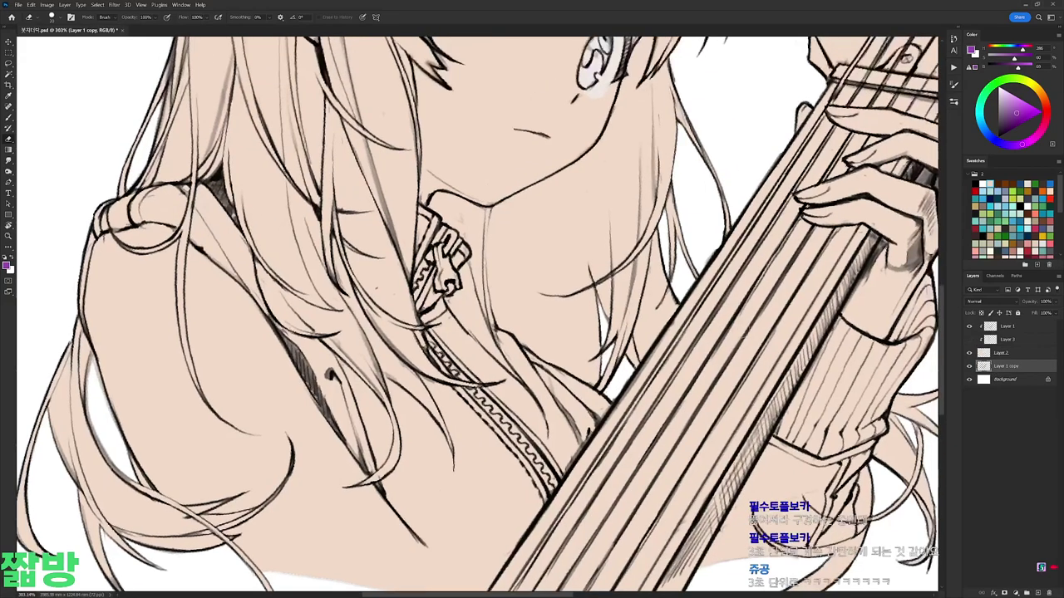
{"action": "left_click", "coordinate": [969, 339]}
{"action": "left_click", "coordinate": [1005, 339]}
{"action": "key", "text": "b"}
{"action": "mouse_move", "coordinate": [588, 269]}
{"action": "left_mouse_down"}
{"action": "mouse_move", "coordinate": [616, 334]}
{"action": "mouse_move", "coordinate": [601, 365]}
{"action": "mouse_move", "coordinate": [622, 328]}
{"action": "mouse_move", "coordinate": [650, 349]}
{"action": "left_mouse_up"}
{"action": "mouse_move", "coordinate": [641, 286]}
{"action": "left_mouse_down"}
{"action": "mouse_move", "coordinate": [620, 330]}
{"action": "mouse_move", "coordinate": [717, 300]}
{"action": "mouse_move", "coordinate": [715, 321]}
{"action": "left_mouse_up"}
{"action": "mouse_move", "coordinate": [494, 151]}
{"action": "left_mouse_down"}
{"action": "mouse_move", "coordinate": [482, 278]}
{"action": "mouse_move", "coordinate": [502, 386]}
{"action": "mouse_move", "coordinate": [408, 340]}
{"action": "mouse_move", "coordinate": [454, 337]}
{"action": "mouse_move", "coordinate": [460, 317]}
{"action": "left_mouse_up"}
{"action": "key", "text": "r"}
{"action": "mouse_move", "coordinate": [440, 397]}
{"action": "left_mouse_down"}
{"action": "mouse_move", "coordinate": [432, 332]}
{"action": "mouse_move", "coordinate": [558, 214]}
{"action": "left_mouse_up"}
{"action": "key", "text": "r"}
{"action": "key", "text": "b"}
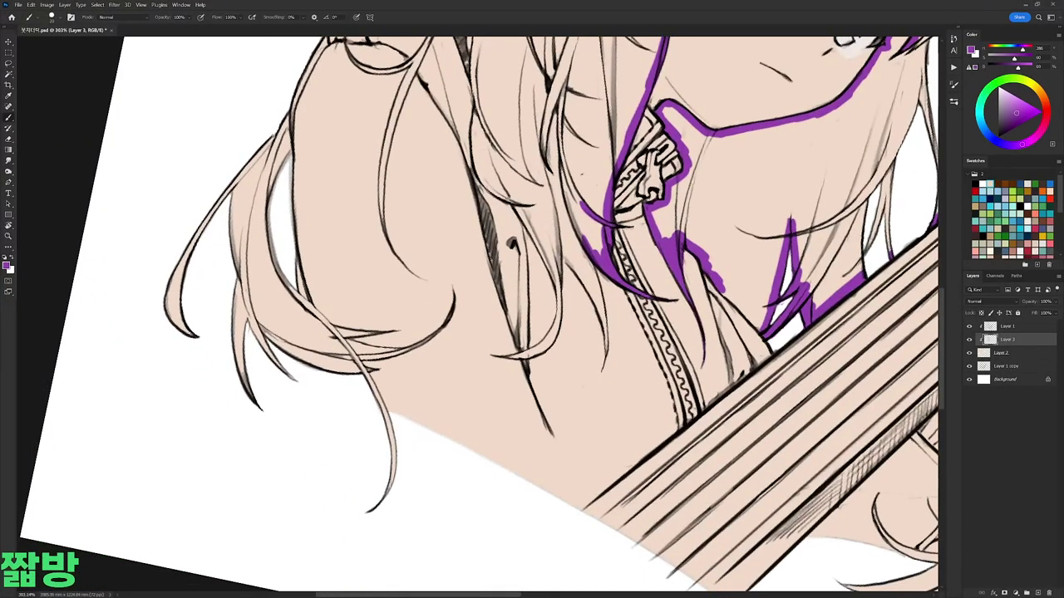
Step: Paint the inner hair edge from the shoulder down the chest and fill the curled strand tips beside the zipper purple
{"action": "mouse_move", "coordinate": [474, 108]}
{"action": "left_mouse_down"}
{"action": "mouse_move", "coordinate": [480, 178]}
{"action": "mouse_move", "coordinate": [523, 205]}
{"action": "mouse_move", "coordinate": [555, 265]}
{"action": "left_mouse_up"}
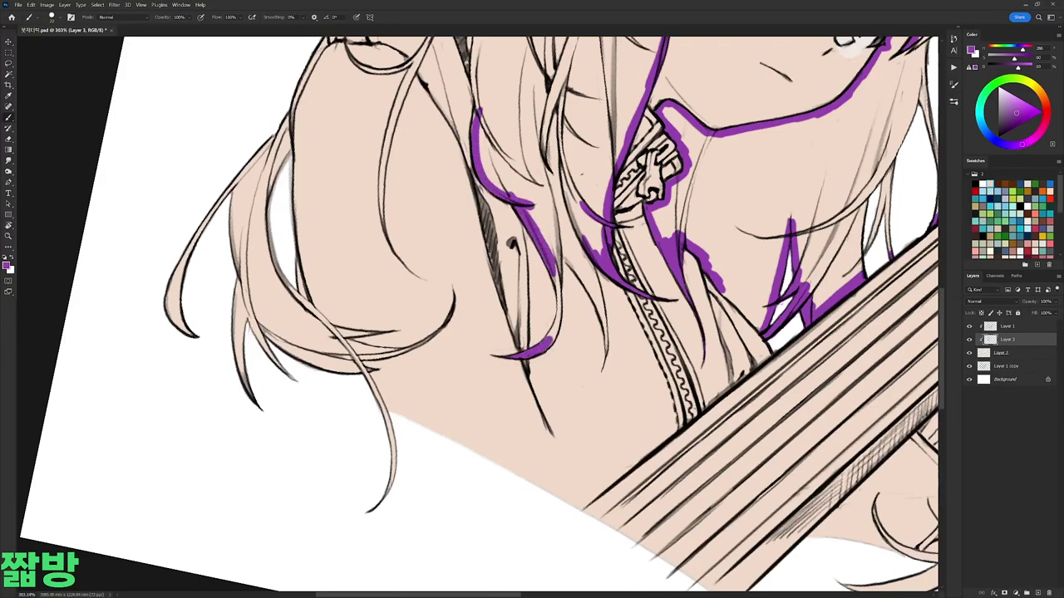
{"action": "left_click_drag", "start_coordinate": [553, 262], "coordinate": [559, 289]}
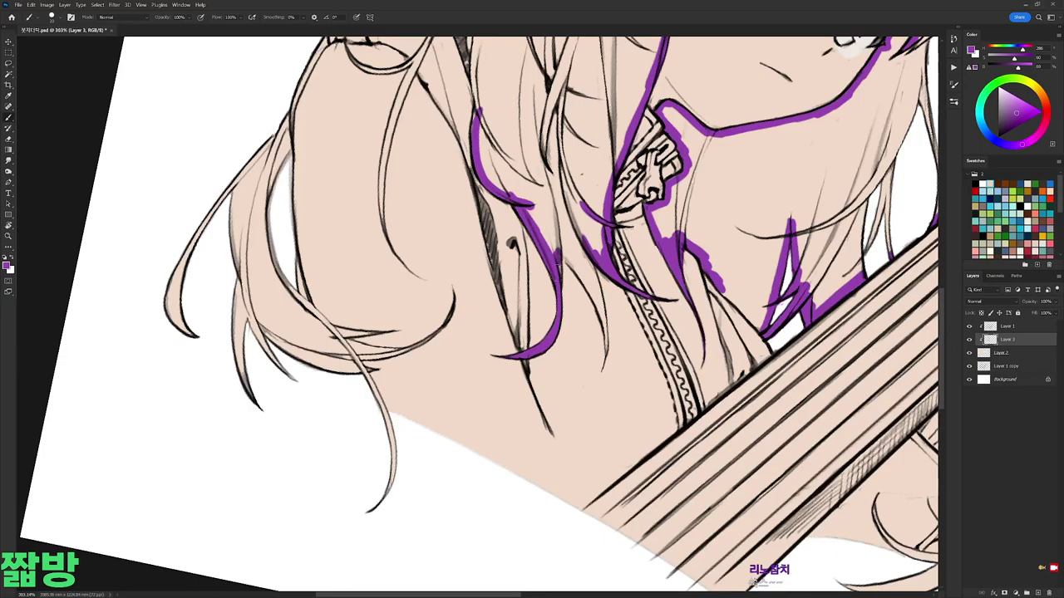
{"action": "left_click_drag", "start_coordinate": [332, 297], "coordinate": [471, 207]}
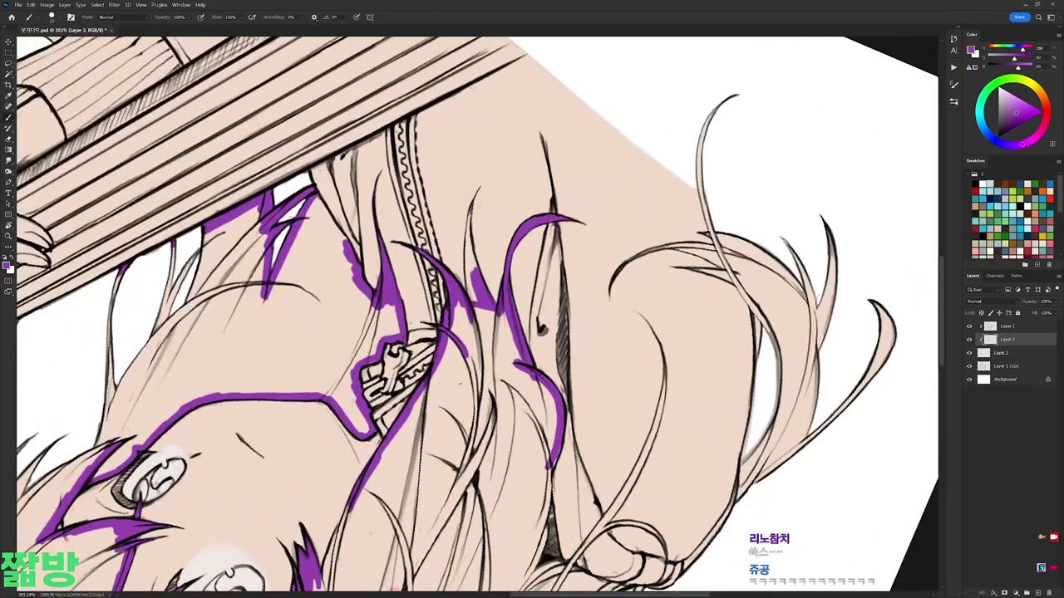
{"action": "key", "text": "r"}
{"action": "scroll", "coordinate": [609, 169], "scroll_direction": "down", "scroll_amount": 2}
{"action": "mouse_move", "coordinate": [609, 169]}
{"action": "left_mouse_down"}
{"action": "mouse_move", "coordinate": [427, 230]}
{"action": "mouse_move", "coordinate": [441, 293]}
{"action": "left_mouse_up"}
{"action": "scroll", "coordinate": [426, 230], "scroll_direction": "up", "scroll_amount": 2}
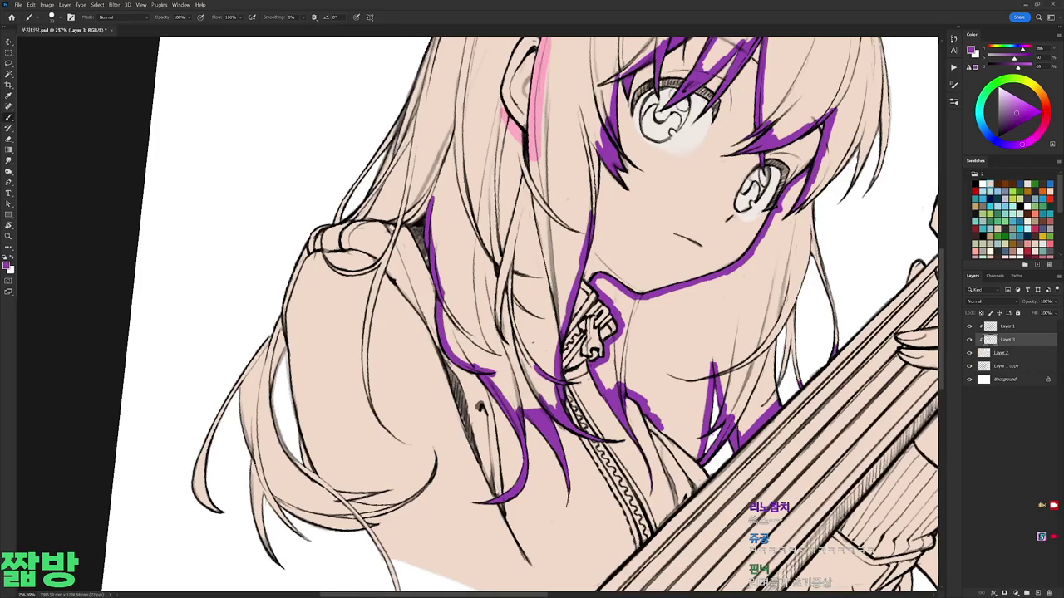
Step: Paint the purple hair edge across the top of the shoulder and along the thin strand falling over the sleeve
{"action": "key", "text": "r"}
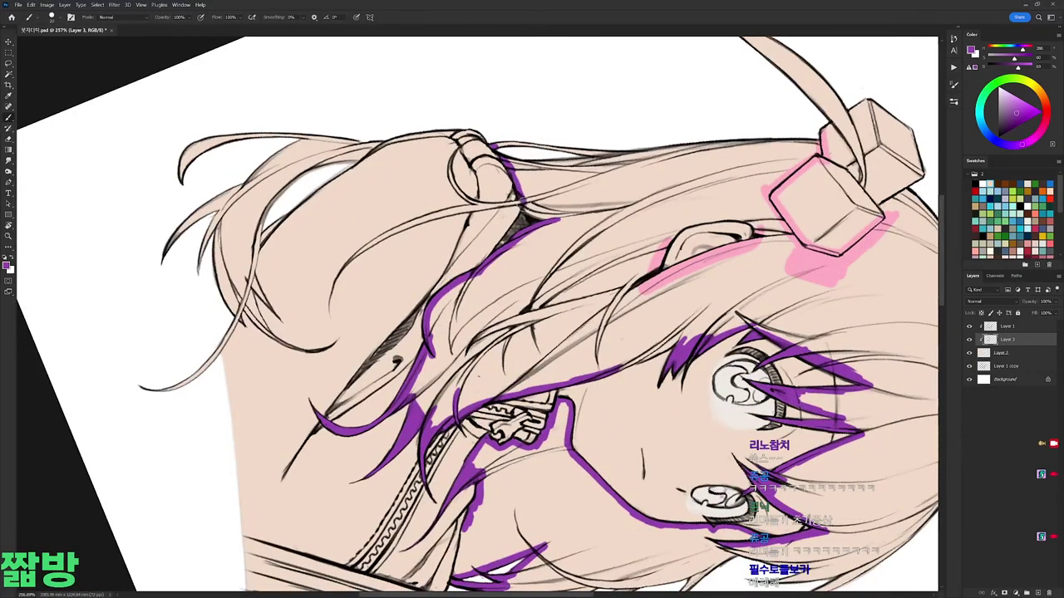
{"action": "left_click_drag", "start_coordinate": [531, 217], "coordinate": [430, 261]}
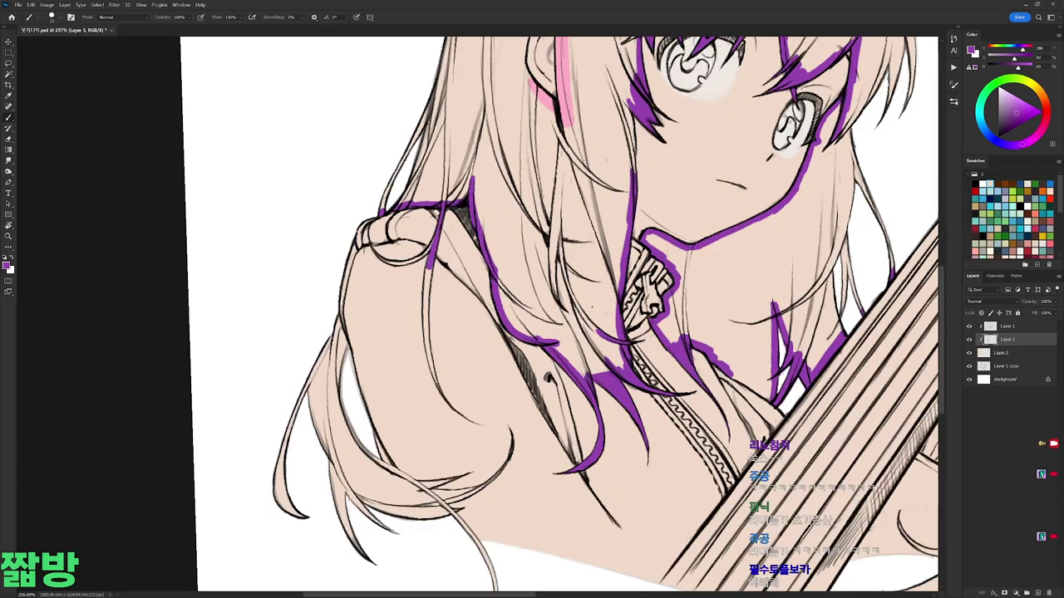
{"action": "left_click_drag", "start_coordinate": [427, 295], "coordinate": [425, 346]}
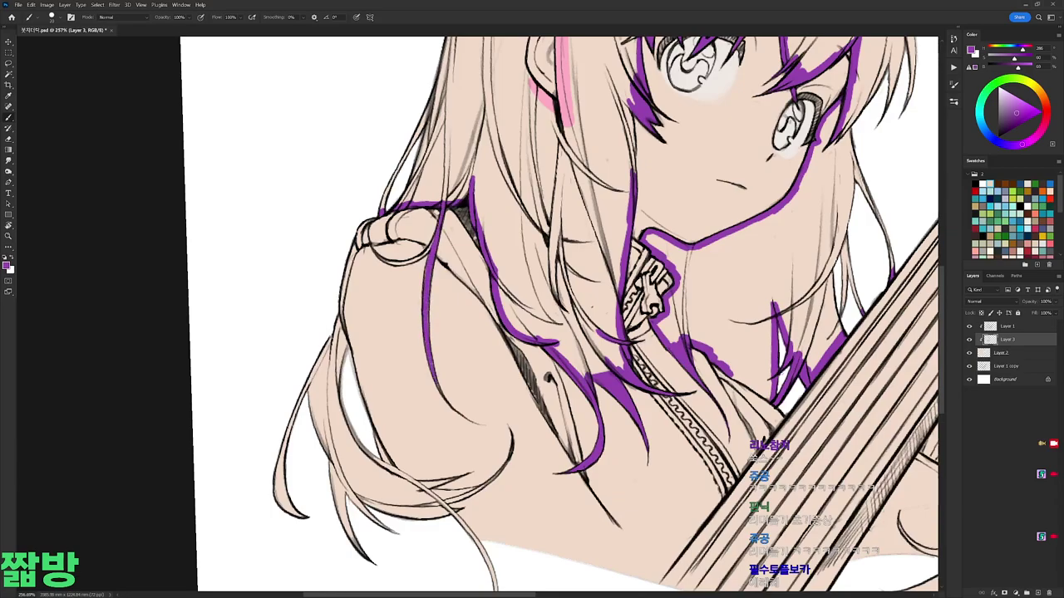
Step: Paint purple edges on the hair crossing the lower sleeve, behind the upper arm and along the thin strand hanging past the elbow
{"action": "scroll", "coordinate": [559, 314], "scroll_direction": "down", "scroll_amount": 3}
{"action": "left_click_drag", "start_coordinate": [706, 208], "coordinate": [632, 366]}
{"action": "left_click_drag", "start_coordinate": [416, 260], "coordinate": [427, 273]}
{"action": "left_click_drag", "start_coordinate": [479, 305], "coordinate": [466, 274]}
{"action": "left_click_drag", "start_coordinate": [504, 202], "coordinate": [538, 273]}
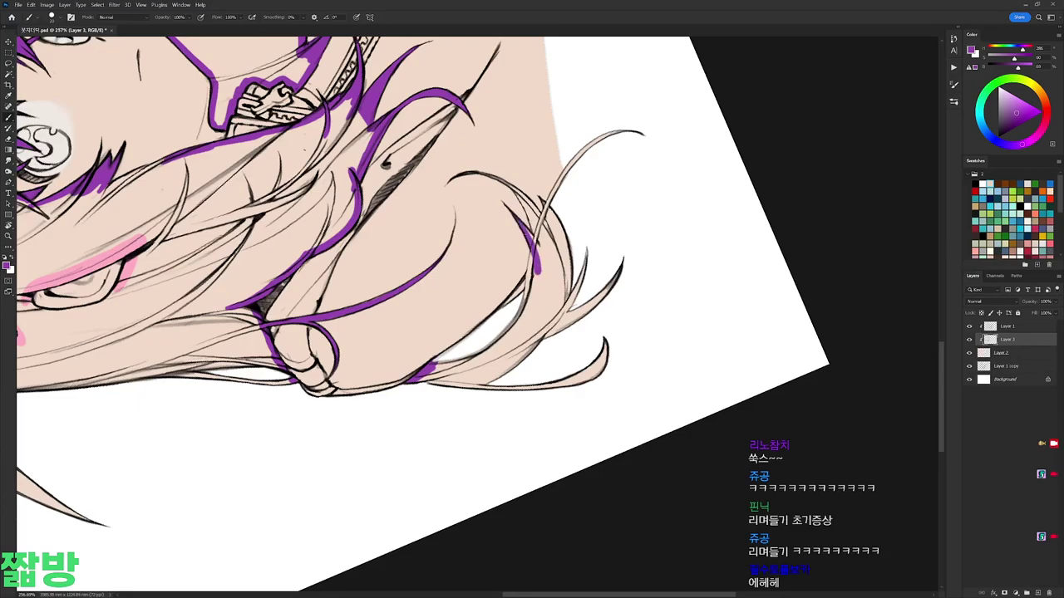
{"action": "mouse_move", "coordinate": [644, 154]}
{"action": "left_mouse_down"}
{"action": "mouse_move", "coordinate": [399, 92]}
{"action": "mouse_move", "coordinate": [313, 153]}
{"action": "left_mouse_up"}
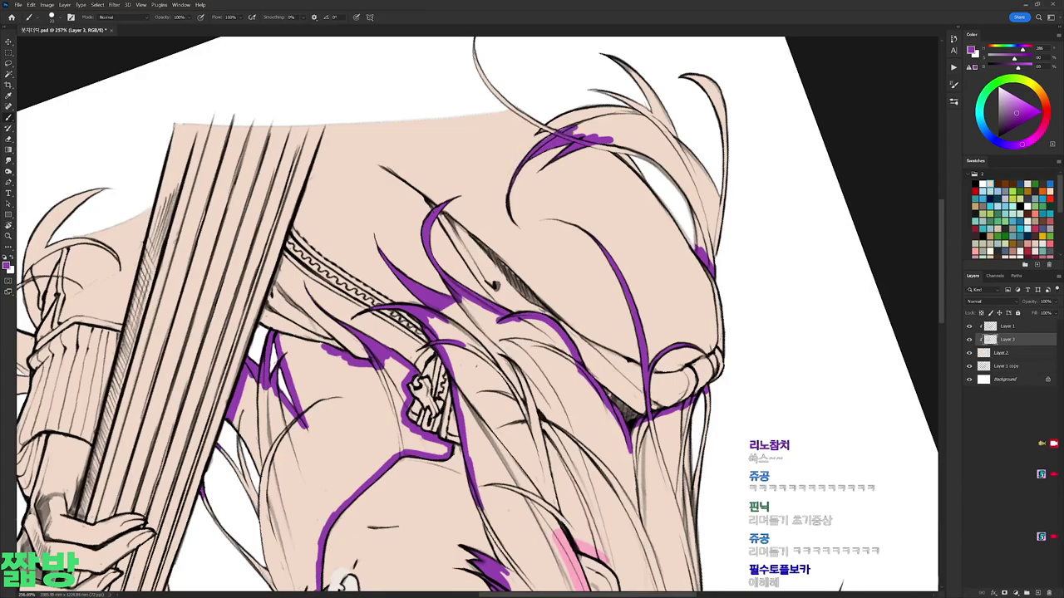
{"action": "scroll", "coordinate": [478, 99], "scroll_direction": "up", "scroll_amount": 2}
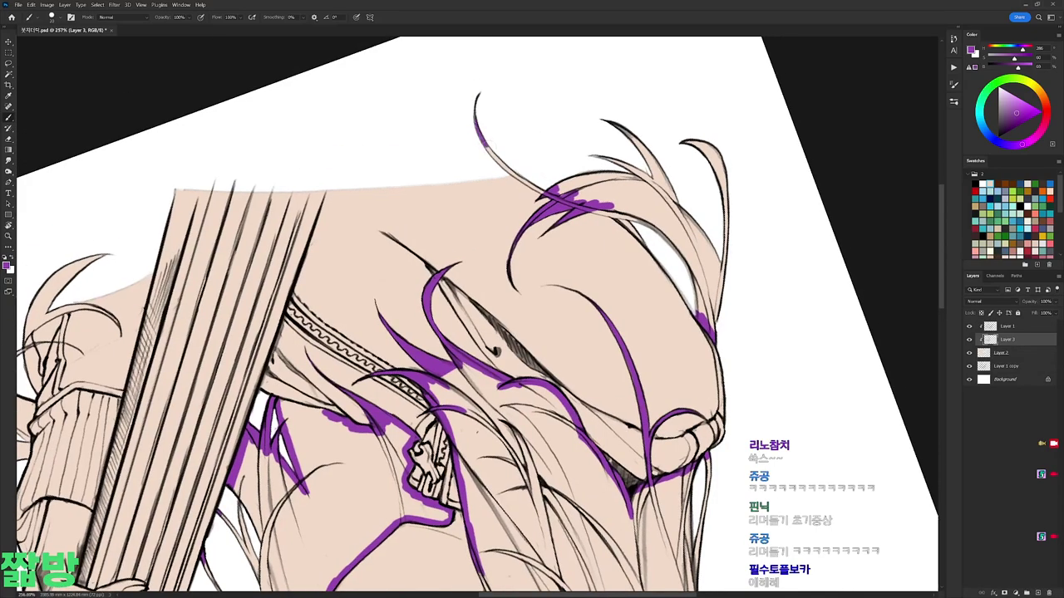
{"action": "scroll", "coordinate": [507, 175], "scroll_direction": "down", "scroll_amount": 5}
Step: Paint purple hair edges where the strands emerge beneath the cuff of the arm holding the guitar neck
{"action": "key", "text": "r"}
{"action": "key", "text": "Escape"}
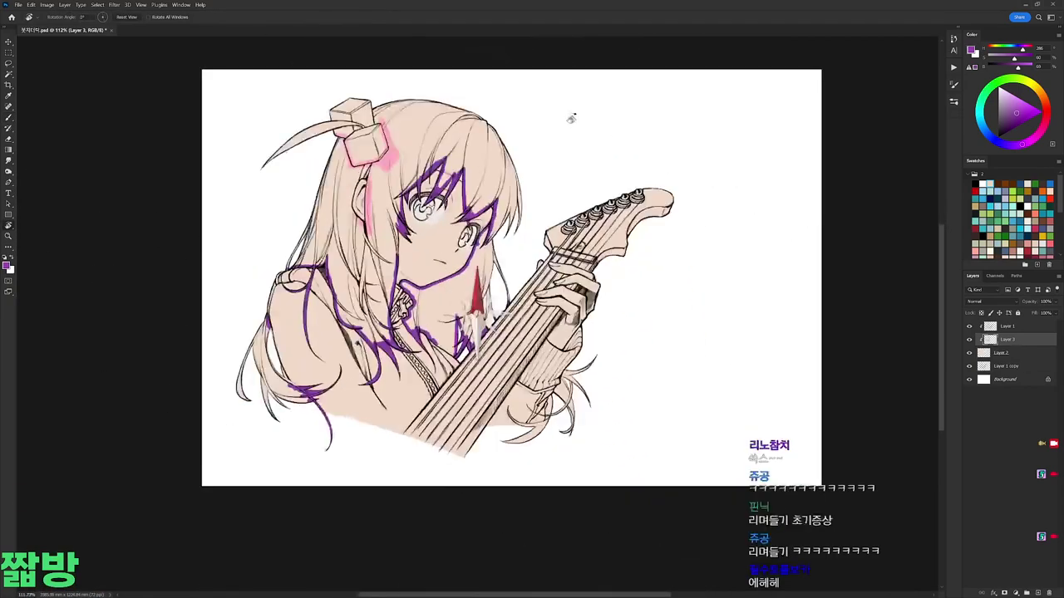
{"action": "scroll", "coordinate": [515, 349], "scroll_direction": "up", "scroll_amount": 6}
{"action": "key", "text": "b"}
{"action": "mouse_move", "coordinate": [486, 382]}
{"action": "left_mouse_down"}
{"action": "mouse_move", "coordinate": [512, 322]}
{"action": "mouse_move", "coordinate": [493, 347]}
{"action": "left_mouse_up"}
{"action": "key", "text": "r"}
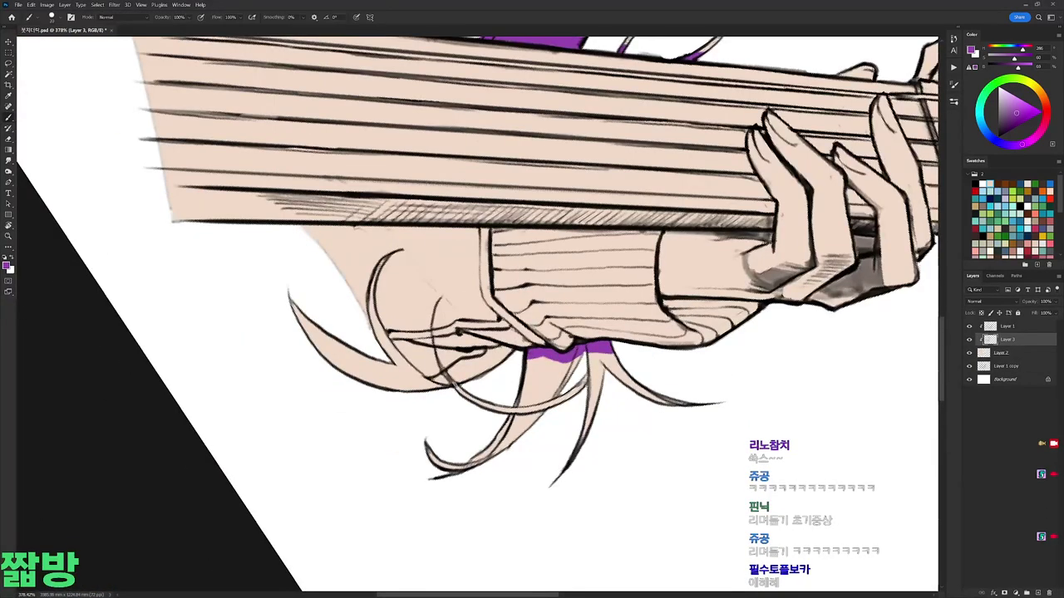
{"action": "key", "text": "r"}
{"action": "mouse_move", "coordinate": [499, 407]}
{"action": "left_mouse_down"}
{"action": "mouse_move", "coordinate": [557, 359]}
{"action": "mouse_move", "coordinate": [565, 284]}
{"action": "mouse_move", "coordinate": [590, 305]}
{"action": "left_mouse_up"}
{"action": "left_click_drag", "start_coordinate": [634, 266], "coordinate": [609, 292]}
{"action": "mouse_move", "coordinate": [597, 184]}
{"action": "left_mouse_down"}
{"action": "mouse_move", "coordinate": [631, 284]}
{"action": "mouse_move", "coordinate": [487, 173]}
{"action": "left_mouse_up"}
{"action": "key", "text": "r"}
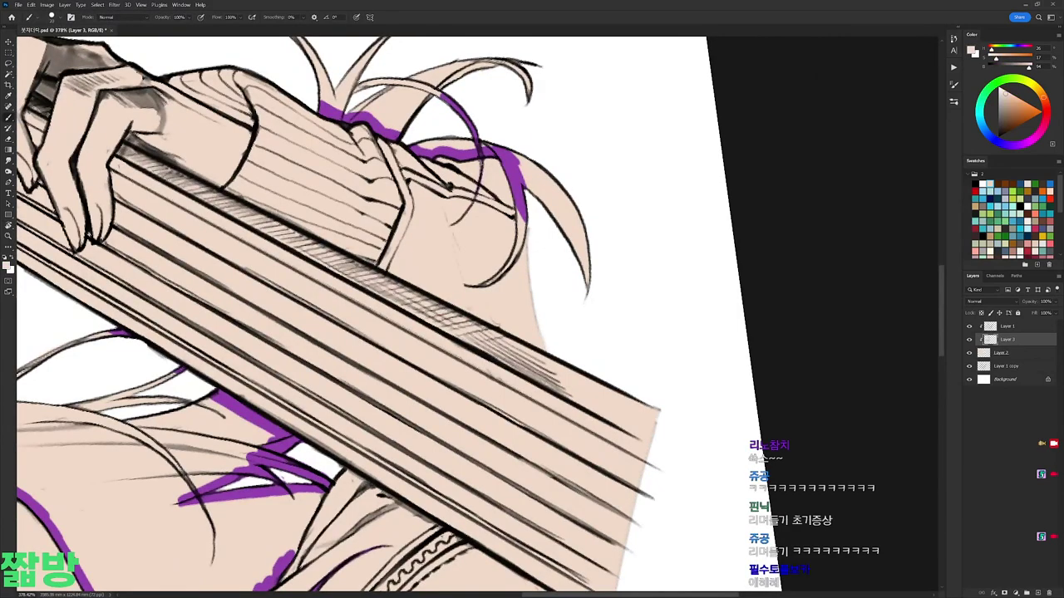
Step: Touch up the purple edges beside the guitar-side cuff and colour the curled thin strand crossing the sleeve
{"action": "key", "text": "ctrl+z"}
{"action": "key", "text": "ctrl+shift+z"}
{"action": "left_click", "coordinate": [513, 179]}
{"action": "key", "text": "e"}
{"action": "key", "text": "b"}
{"action": "left_click", "coordinate": [474, 157], "text": "alt"}
{"action": "mouse_move", "coordinate": [478, 286]}
{"action": "left_mouse_down"}
{"action": "mouse_move", "coordinate": [522, 245]}
{"action": "mouse_move", "coordinate": [517, 205]}
{"action": "left_mouse_up"}
Step: Sample the light pink beside the hair cubes and paint the edges of the hair tuft passing in front of the rear cube
{"action": "key", "text": "r"}
{"action": "scroll", "coordinate": [540, 316], "scroll_direction": "down", "scroll_amount": 5}
{"action": "left_click_drag", "start_coordinate": [449, 187], "coordinate": [775, 293]}
{"action": "scroll", "coordinate": [352, 119], "scroll_direction": "up", "scroll_amount": 3}
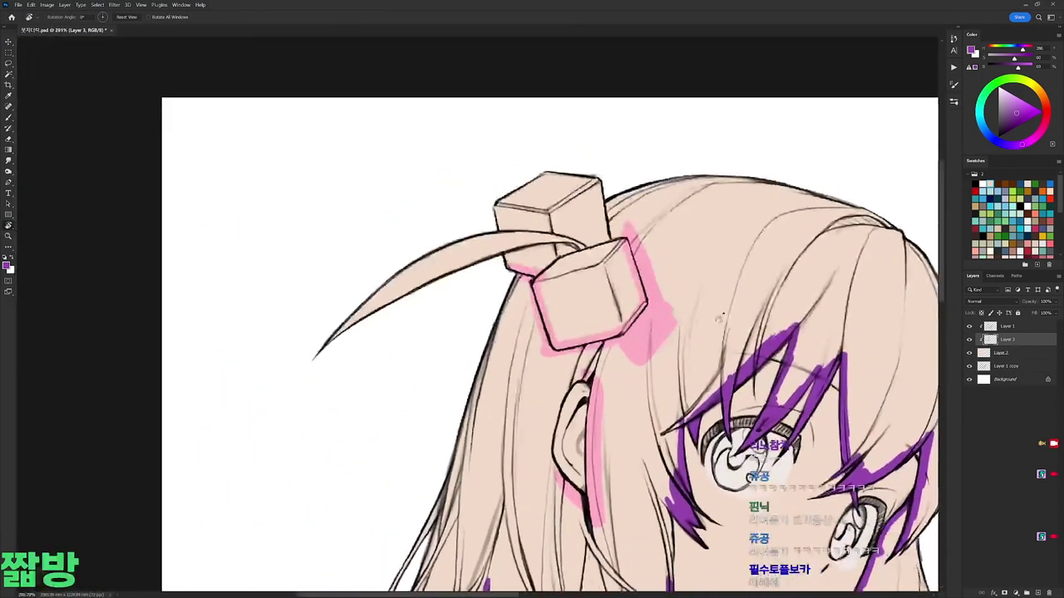
{"action": "left_click_drag", "start_coordinate": [352, 119], "coordinate": [748, 283]}
{"action": "key", "text": "b"}
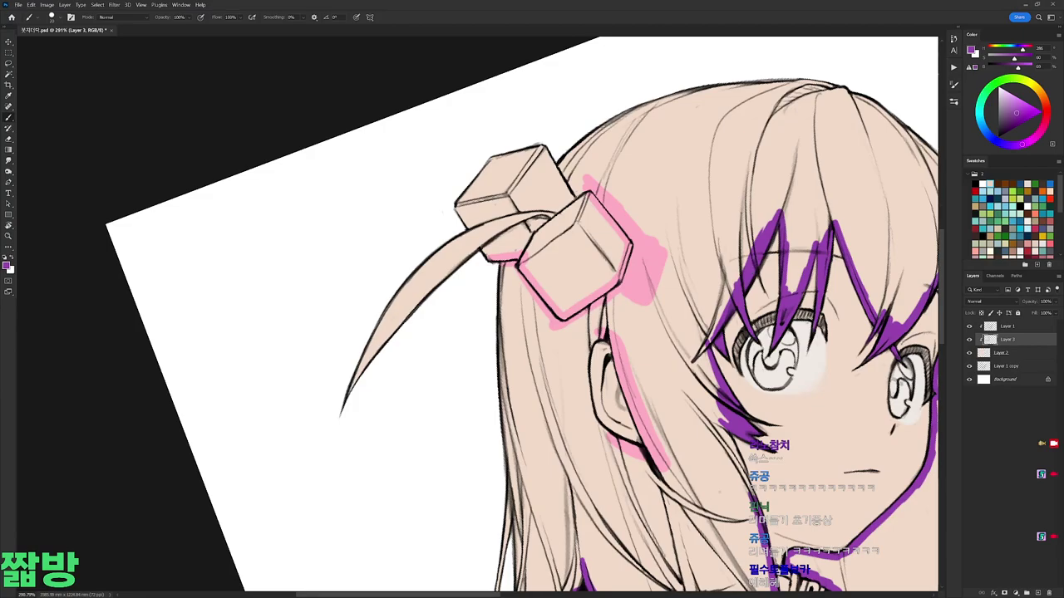
{"action": "left_click", "coordinate": [646, 263], "text": "alt"}
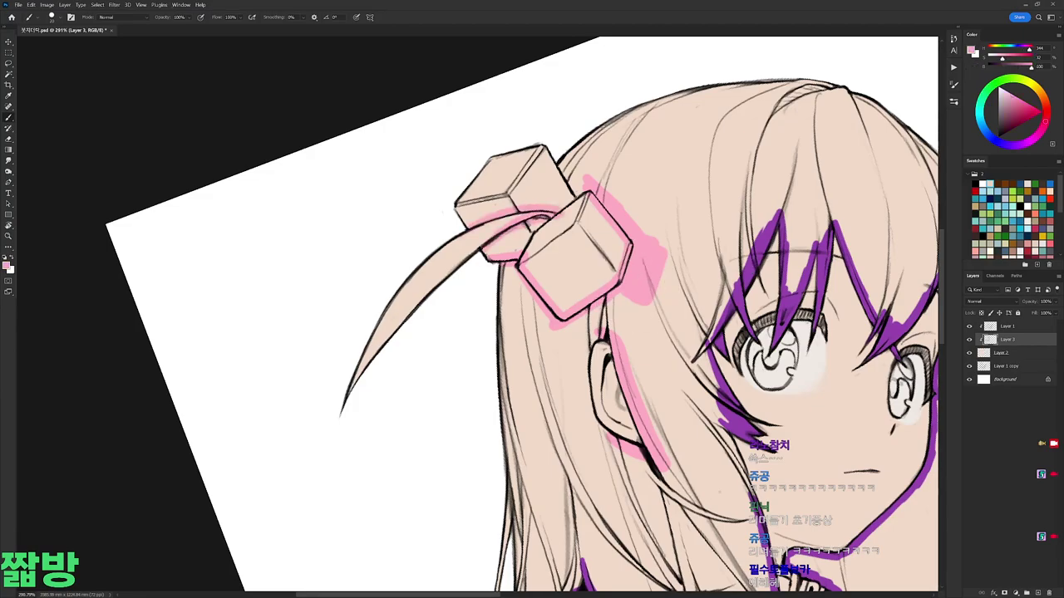
Step: Lock Layer 3's transparent pixels and recolour all of its purple hair edges light pink
{"action": "key", "text": "r"}
{"action": "scroll", "coordinate": [557, 216], "scroll_direction": "down", "scroll_amount": 3}
{"action": "left_click_drag", "start_coordinate": [556, 216], "coordinate": [581, 257]}
{"action": "key", "text": "Escape"}
{"action": "key", "text": "b"}
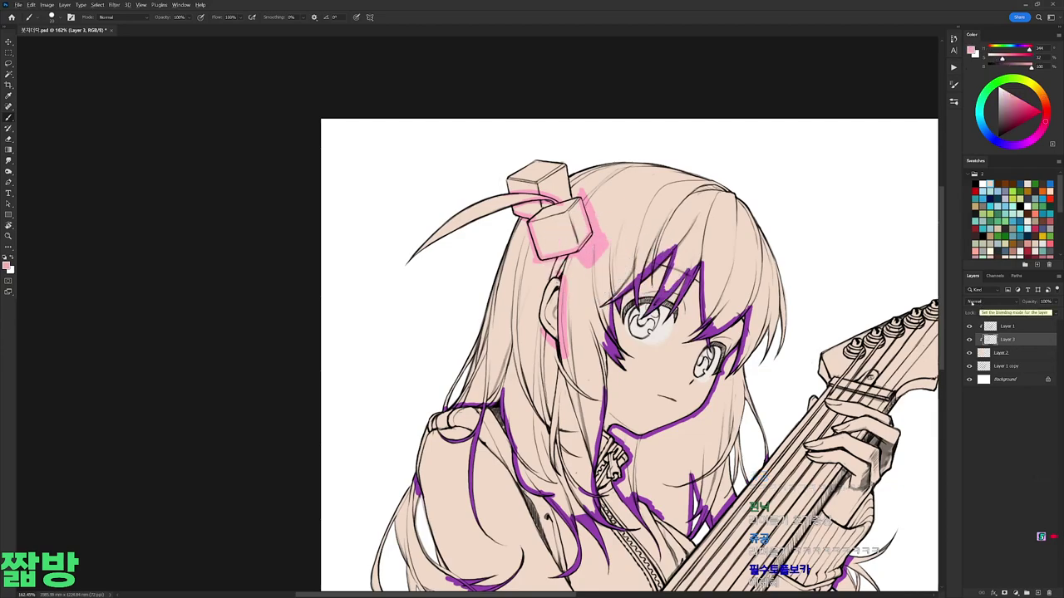
{"action": "left_click", "coordinate": [980, 310]}
{"action": "key", "text": "alt+BackSpace"}
{"action": "key", "text": "w"}
{"action": "left_click", "coordinate": [713, 233]}
{"action": "key", "text": "alt+BackSpace"}
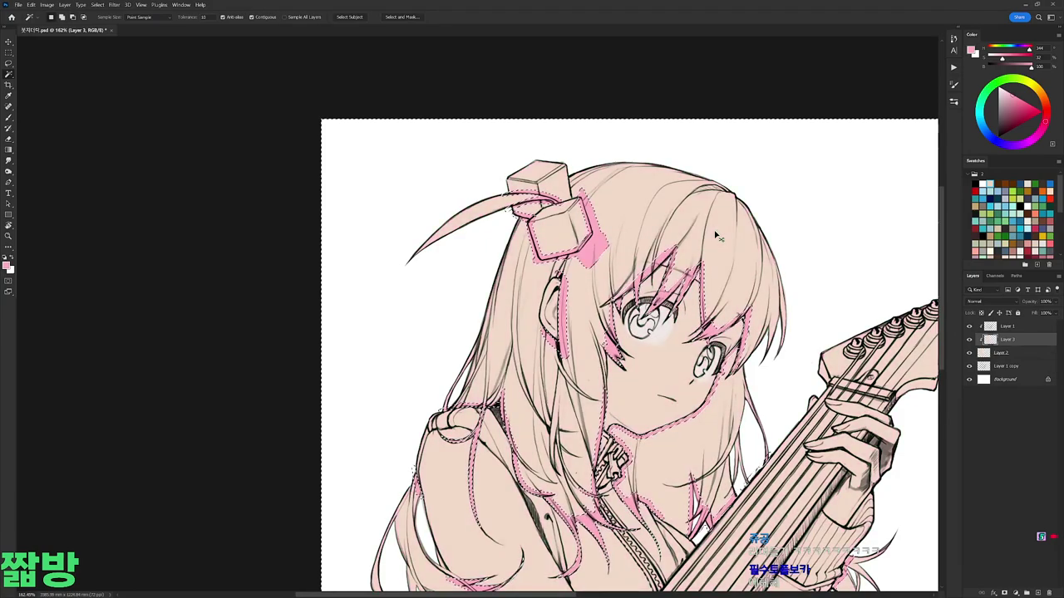
Step: Enclose the hair with a pink boundary stroke outside the head's silhouette and test the enclosed area with a Magic Wand selection
{"action": "scroll", "coordinate": [713, 233], "scroll_direction": "down", "scroll_amount": 5}
{"action": "key", "text": "b"}
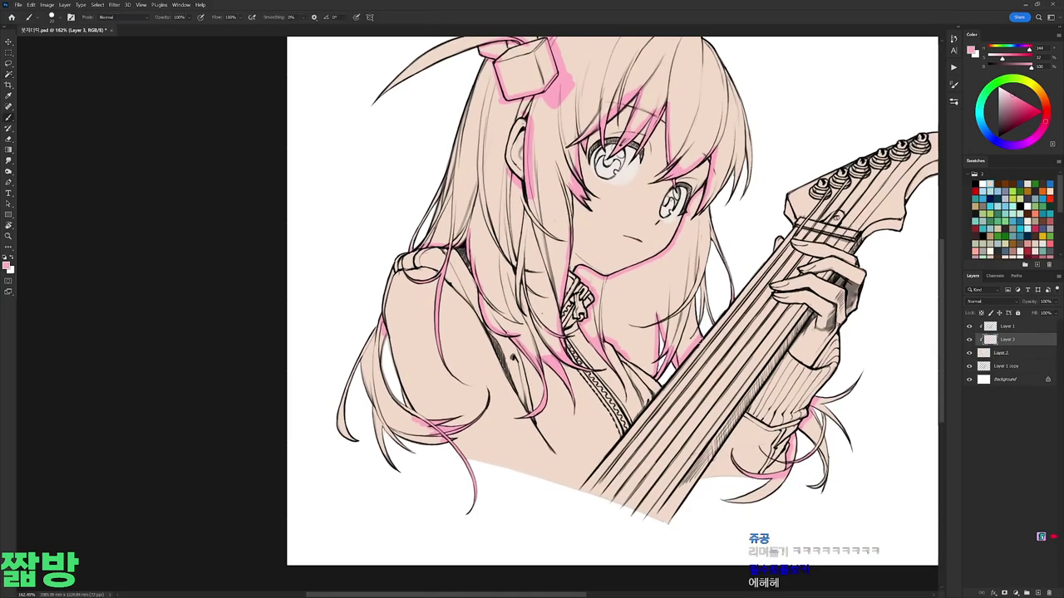
{"action": "scroll", "coordinate": [612, 316], "scroll_direction": "up", "scroll_amount": 3}
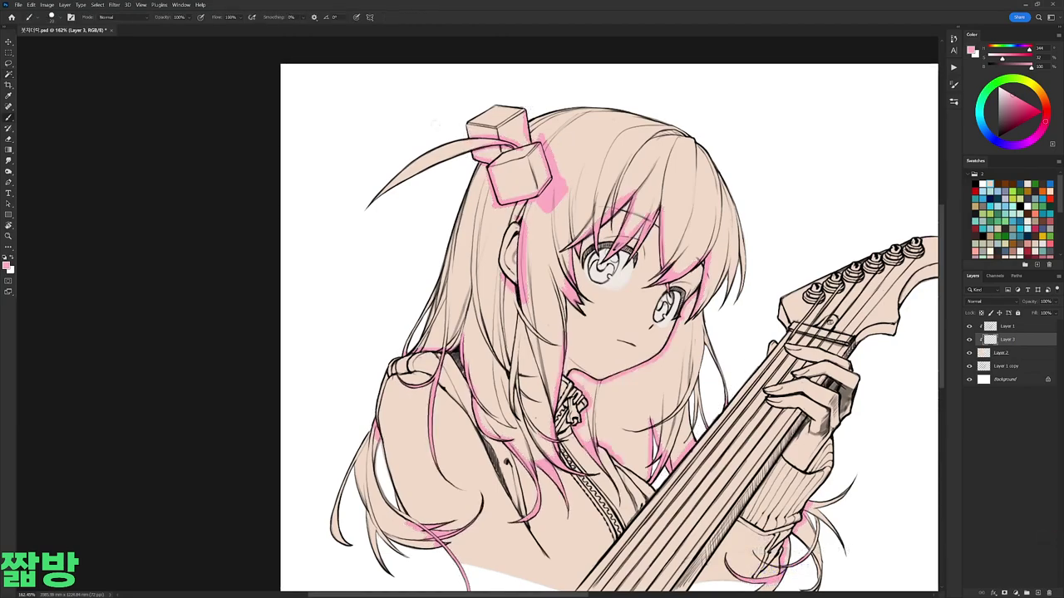
{"action": "key", "text": "w"}
{"action": "key", "text": "ctrl+shift+d"}
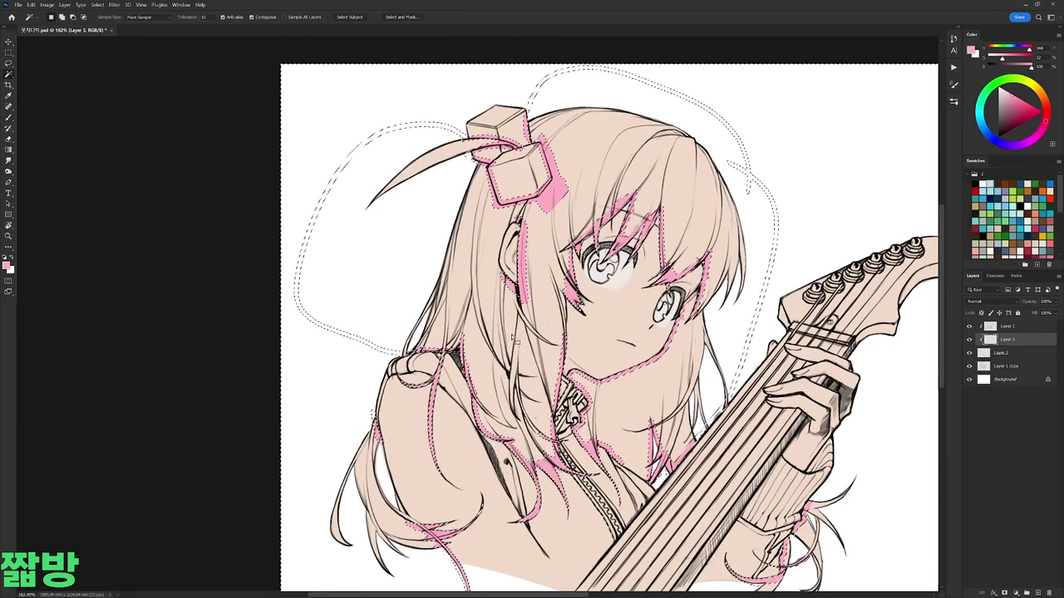
{"action": "scroll", "coordinate": [578, 326], "scroll_direction": "up", "scroll_amount": 2}
{"action": "key", "text": "b"}
{"action": "key", "text": "ctrl+d"}
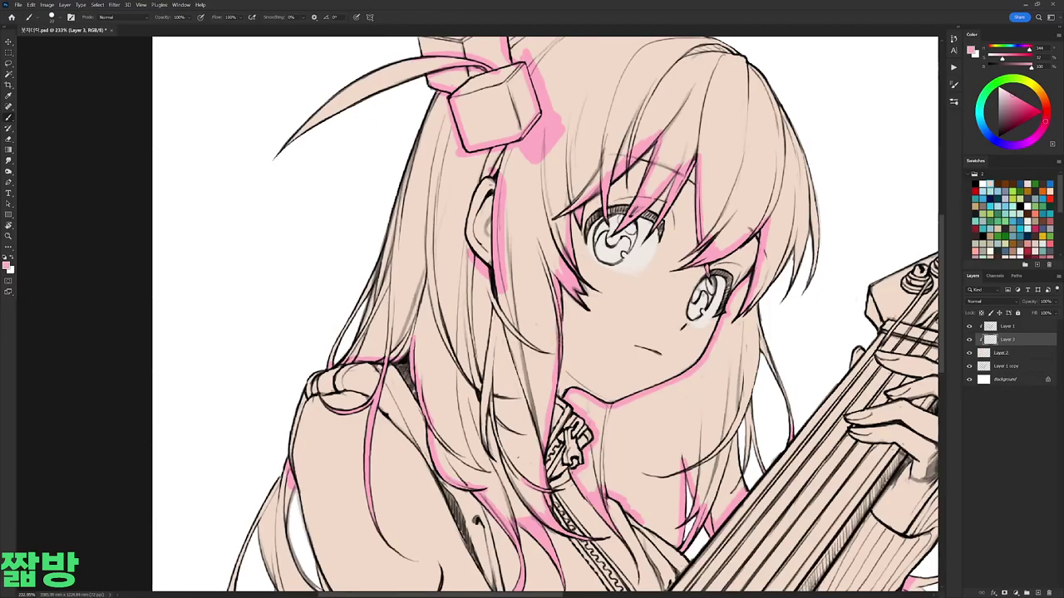
{"action": "scroll", "coordinate": [715, 407], "scroll_direction": "down", "scroll_amount": 2}
{"action": "key", "text": "w"}
{"action": "key", "text": "ctrl+shift+d"}
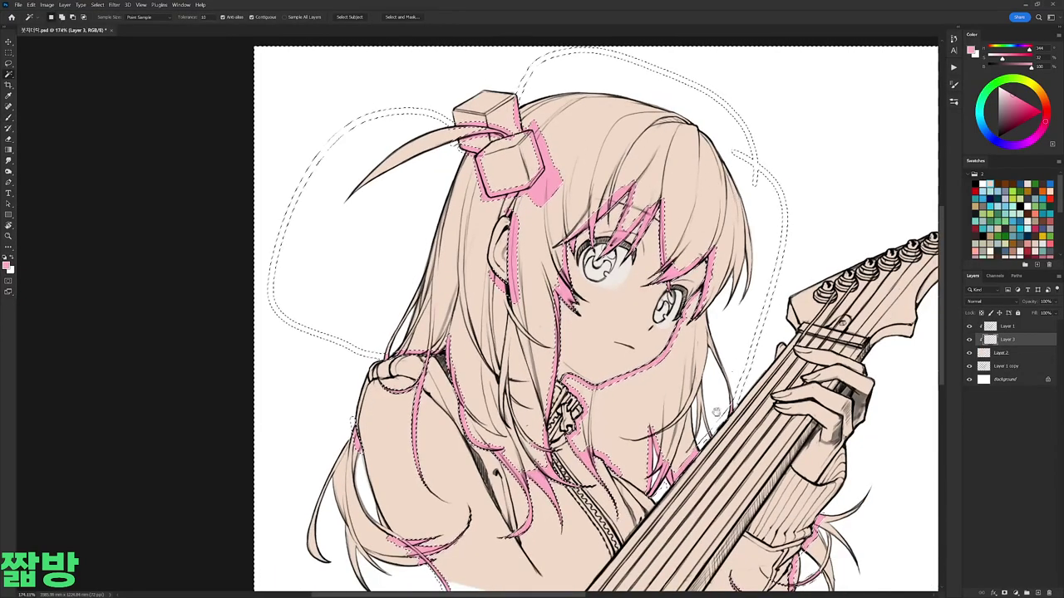
Step: Touch up the pink boundary around the hair and retest its enclosure with another Magic Wand selection
{"action": "scroll", "coordinate": [716, 407], "scroll_direction": "up", "scroll_amount": 2}
{"action": "key", "text": "b"}
{"action": "key", "text": "ctrl+d"}
{"action": "scroll", "coordinate": [715, 407], "scroll_direction": "down", "scroll_amount": 3}
{"action": "key", "text": "w"}
{"action": "key", "text": "ctrl+shift+d"}
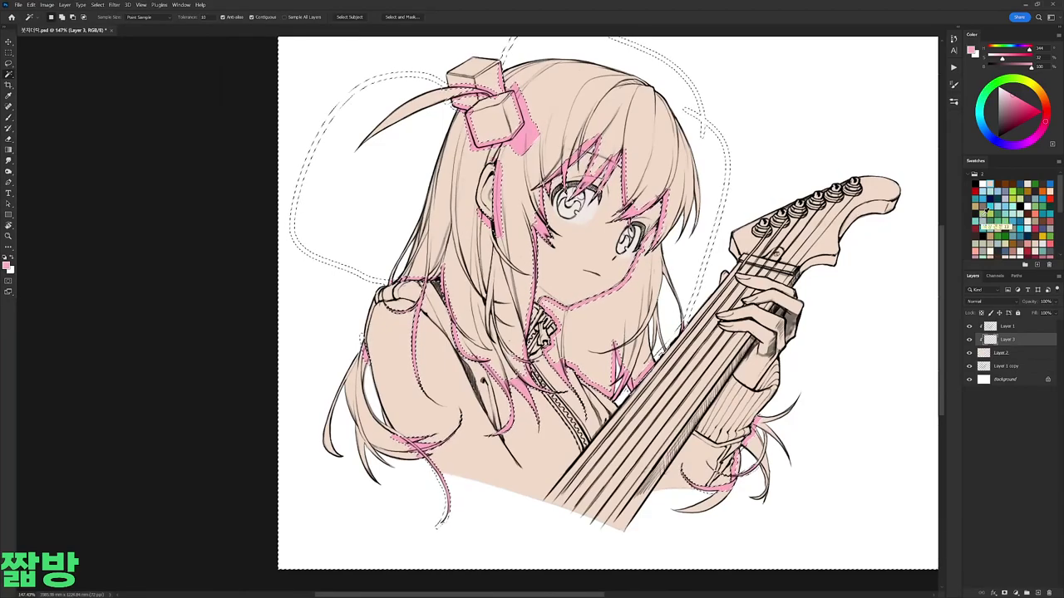
{"action": "left_click_drag", "start_coordinate": [605, 371], "coordinate": [598, 402]}
{"action": "scroll", "coordinate": [598, 402], "scroll_direction": "down", "scroll_amount": 1}
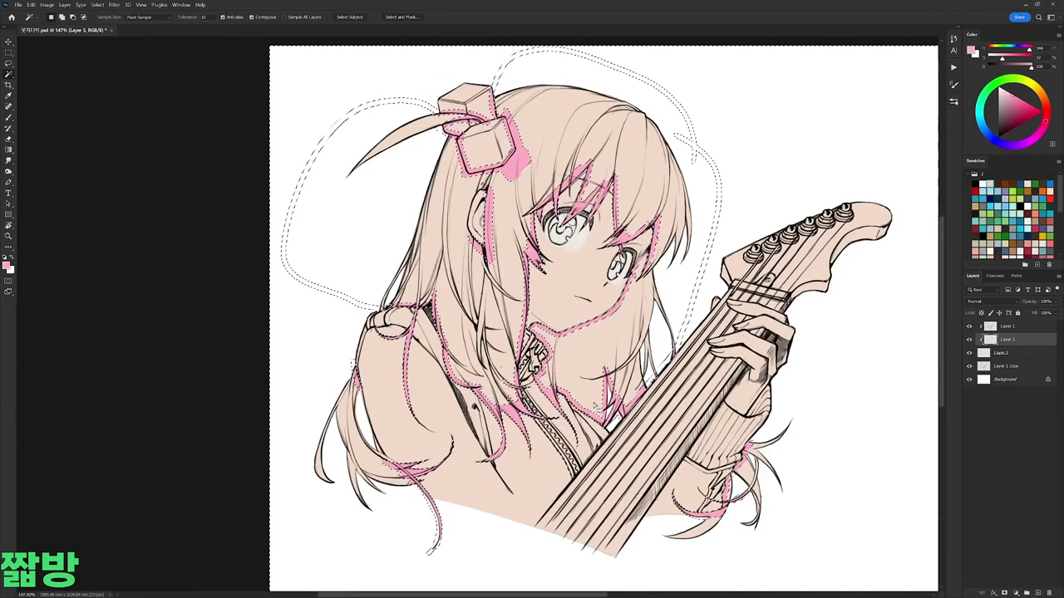
Step: Inspect the selection for leaks in Quick Mask mode, and fill the enclosed main hair area with light pink
{"action": "key", "text": "q"}
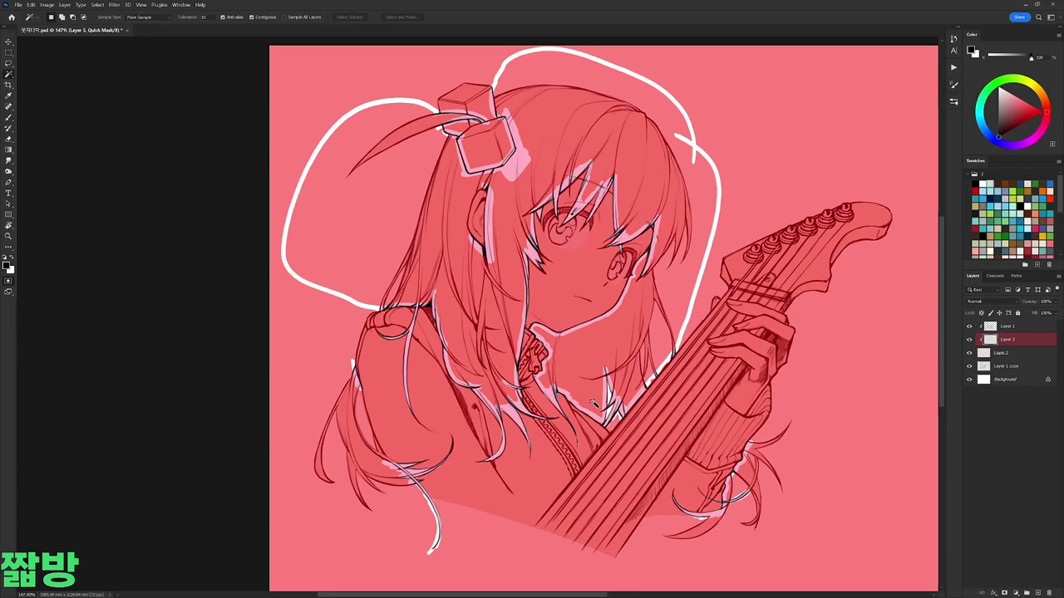
{"action": "scroll", "coordinate": [594, 403], "scroll_direction": "up", "scroll_amount": 3}
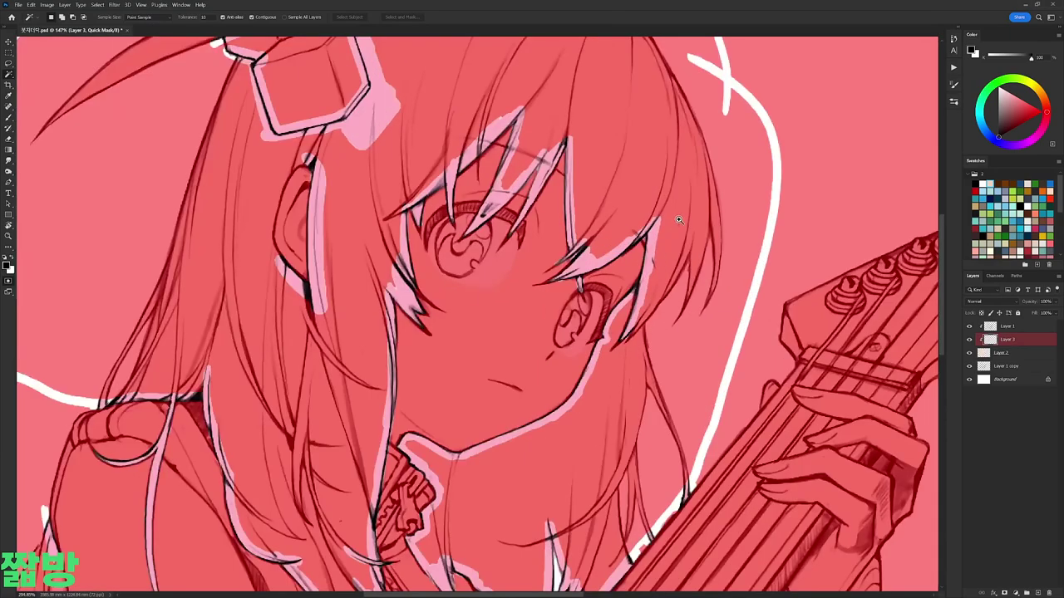
{"action": "left_click_drag", "start_coordinate": [620, 355], "coordinate": [643, 270]}
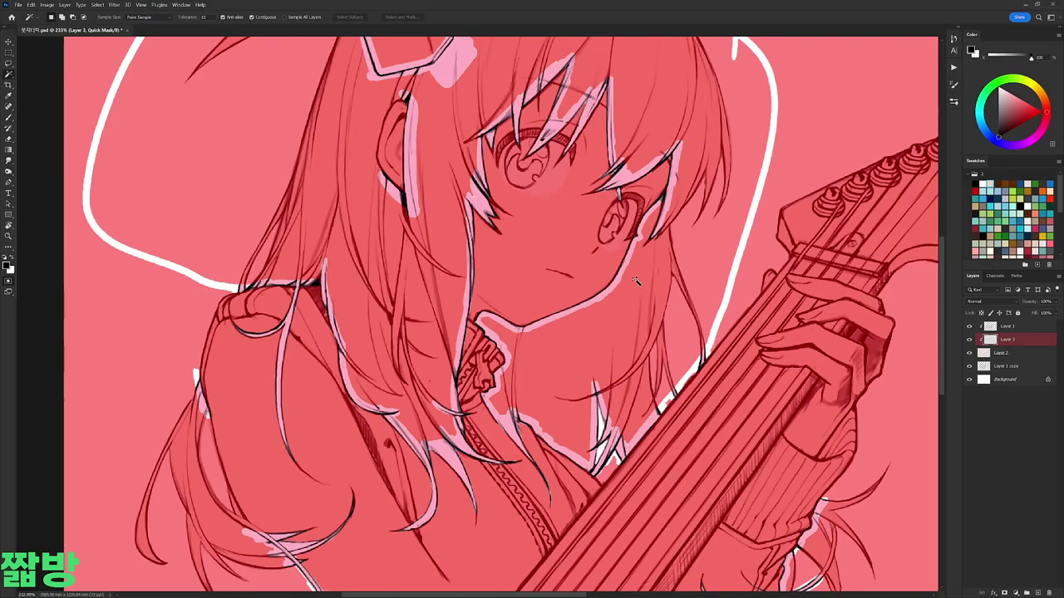
{"action": "scroll", "coordinate": [633, 283], "scroll_direction": "down", "scroll_amount": 3}
{"action": "scroll", "coordinate": [793, 356], "scroll_direction": "up", "scroll_amount": 3}
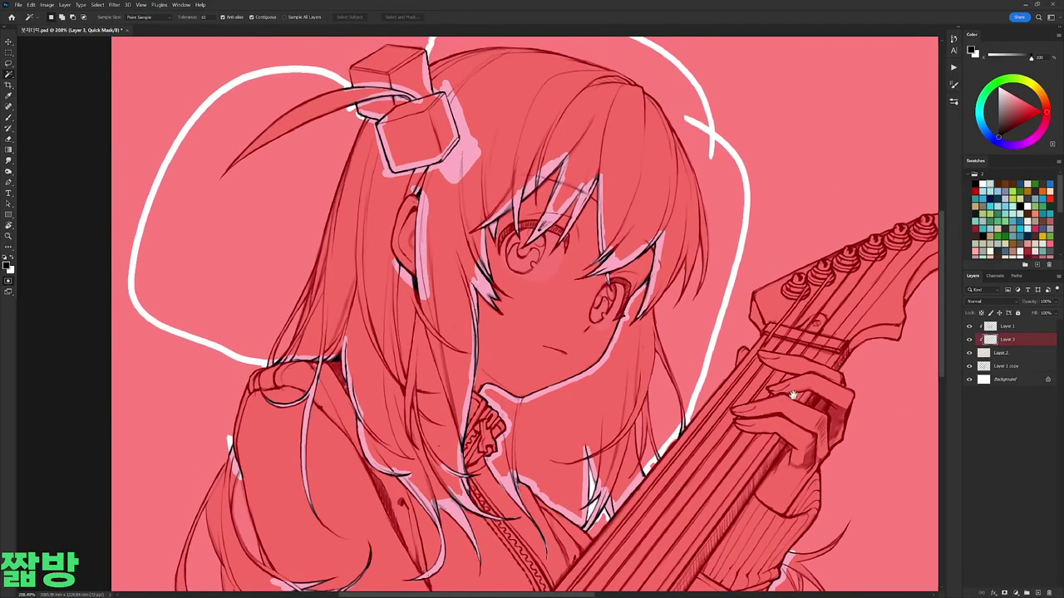
{"action": "key", "text": "q"}
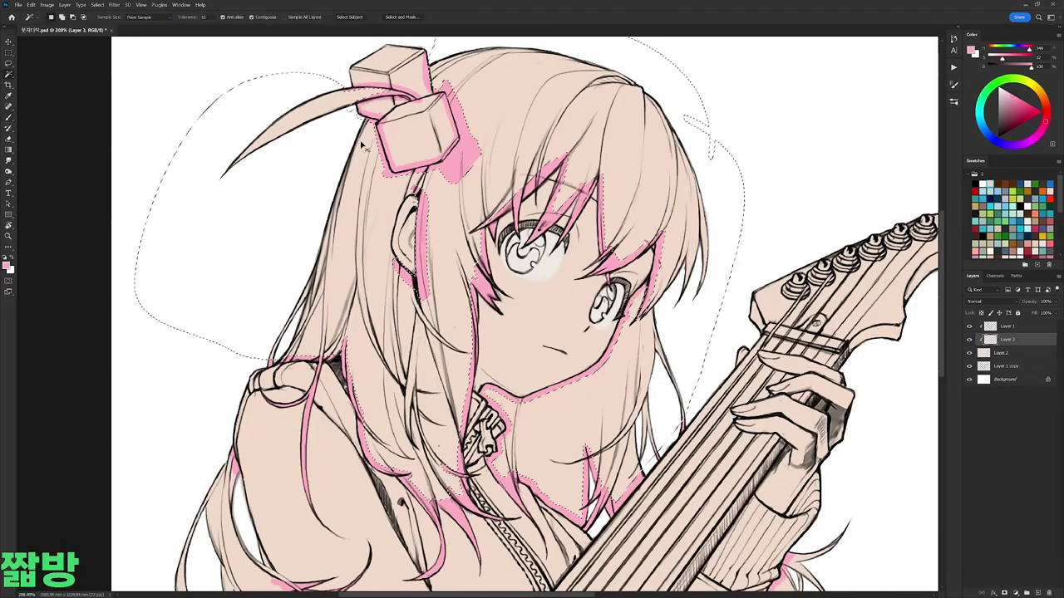
{"action": "key", "text": "alt+BackSpace"}
{"action": "scroll", "coordinate": [360, 145], "scroll_direction": "down", "scroll_amount": 3}
{"action": "key", "text": "ctrl+d"}
{"action": "key", "text": "b"}
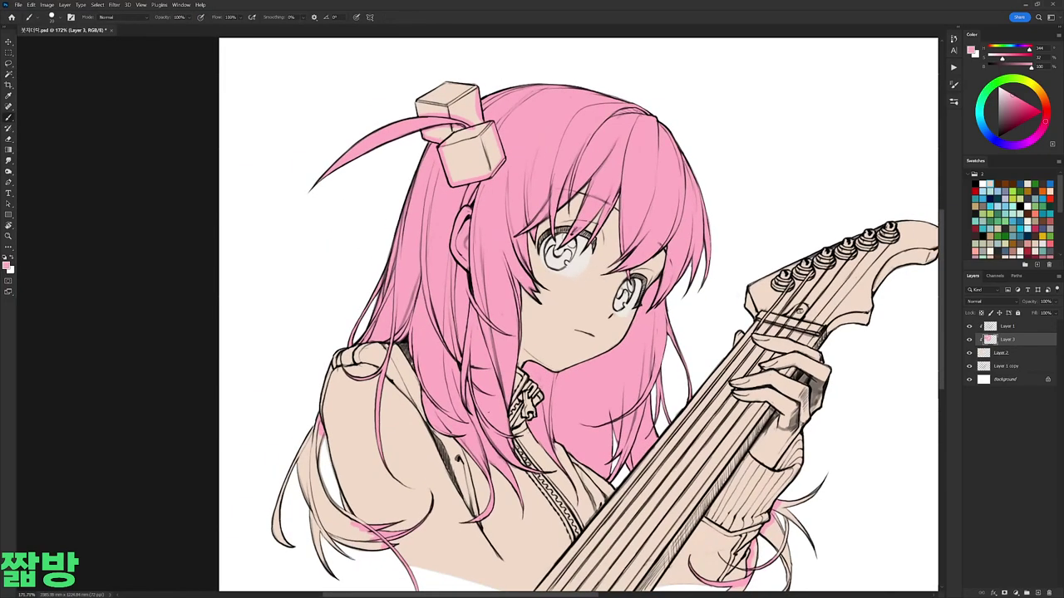
Step: Enclose the hair strands around the guitar-side cuff and fill them with light pink
{"action": "scroll", "coordinate": [532, 316], "scroll_direction": "up", "scroll_amount": 2}
{"action": "key", "text": "l"}
{"action": "mouse_move", "coordinate": [725, 369]}
{"action": "left_mouse_down"}
{"action": "mouse_move", "coordinate": [696, 457]}
{"action": "mouse_move", "coordinate": [764, 436]}
{"action": "left_mouse_up"}
{"action": "key", "text": "alt+BackSpace"}
{"action": "key", "text": "ctrl+d"}
{"action": "key", "text": "b"}
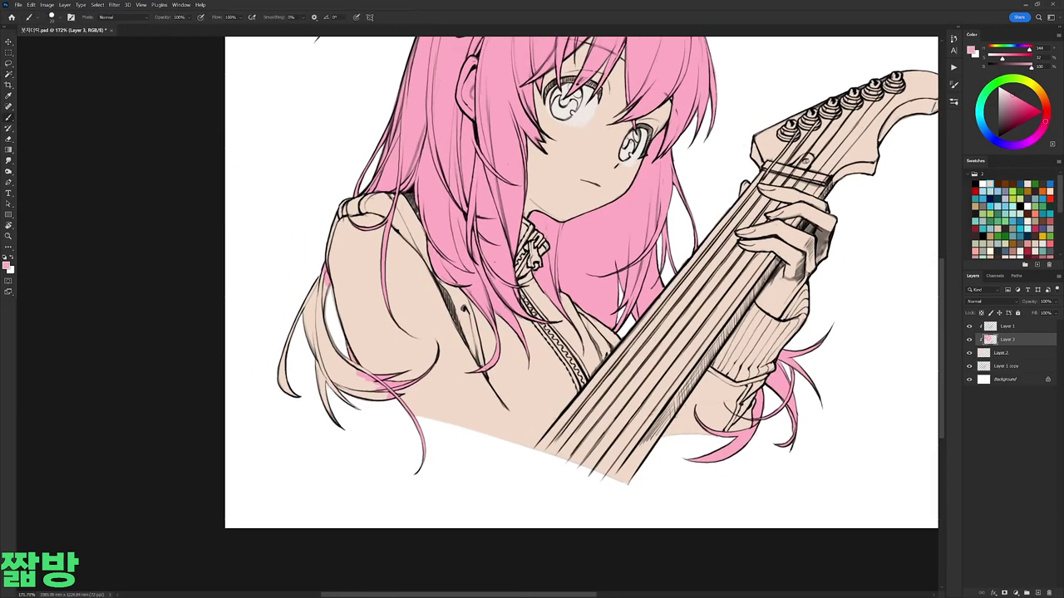
Step: Enclose the hair strands behind the upper arm and lower sleeve, and fill them with light pink
{"action": "key", "text": "l"}
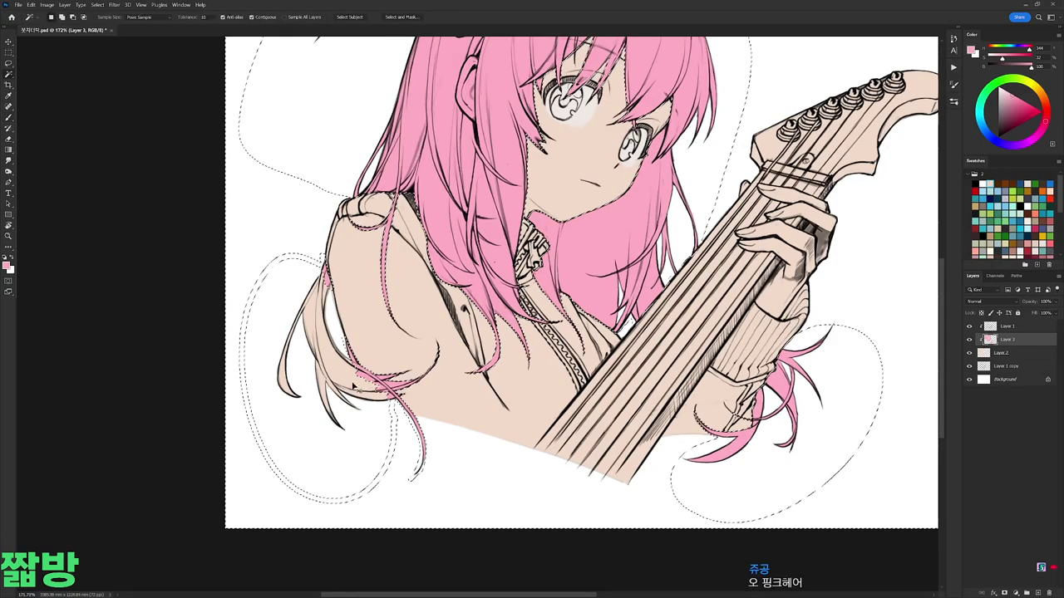
{"action": "mouse_move", "coordinate": [391, 424]}
{"action": "left_mouse_down"}
{"action": "mouse_move", "coordinate": [331, 358]}
{"action": "mouse_move", "coordinate": [387, 395]}
{"action": "mouse_move", "coordinate": [324, 482]}
{"action": "left_mouse_up"}
{"action": "key", "text": "alt+BackSpace"}
{"action": "key", "text": "ctrl+d"}
Step: Lighten the beige base colour on Layer 2 with a Curves adjustment
{"action": "left_click", "coordinate": [986, 356]}
{"action": "key", "text": "ctrl+m"}
{"action": "left_click_drag", "start_coordinate": [848, 394], "coordinate": [848, 382]}
{"action": "left_click", "coordinate": [1007, 314]}
{"action": "key", "text": "w"}
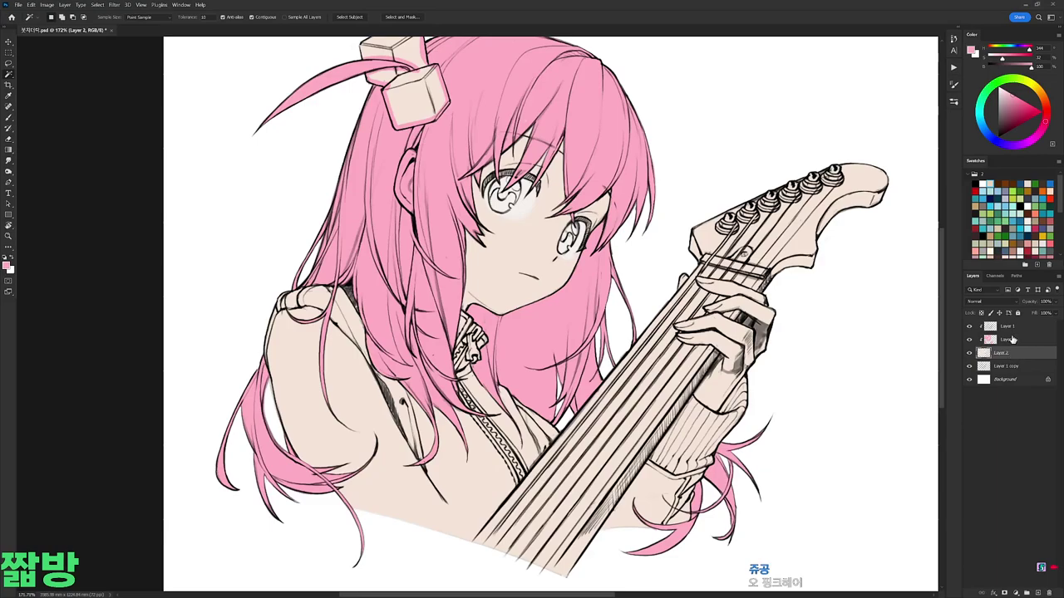
Step: Add a clipped layer above Layer 2 and outline the shirt between the jacket zipper and guitar neck in coral pink
{"action": "key", "text": "ctrl+shift+alt+n"}
{"action": "key", "text": "b"}
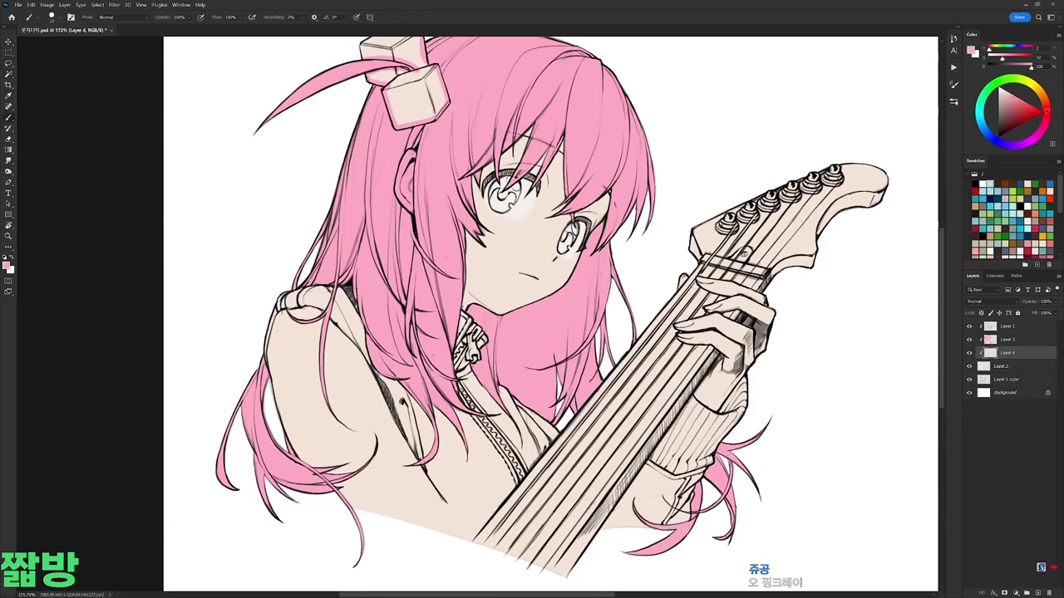
{"action": "scroll", "coordinate": [513, 378], "scroll_direction": "up", "scroll_amount": 3}
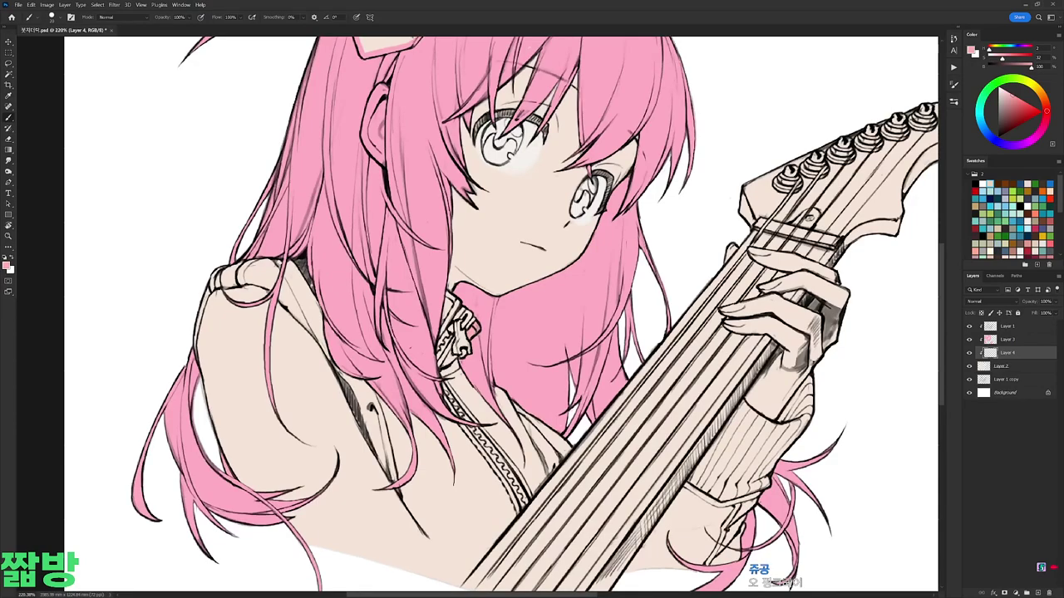
{"action": "left_click_drag", "start_coordinate": [447, 382], "coordinate": [507, 453]}
{"action": "left_click", "coordinate": [1008, 339]}
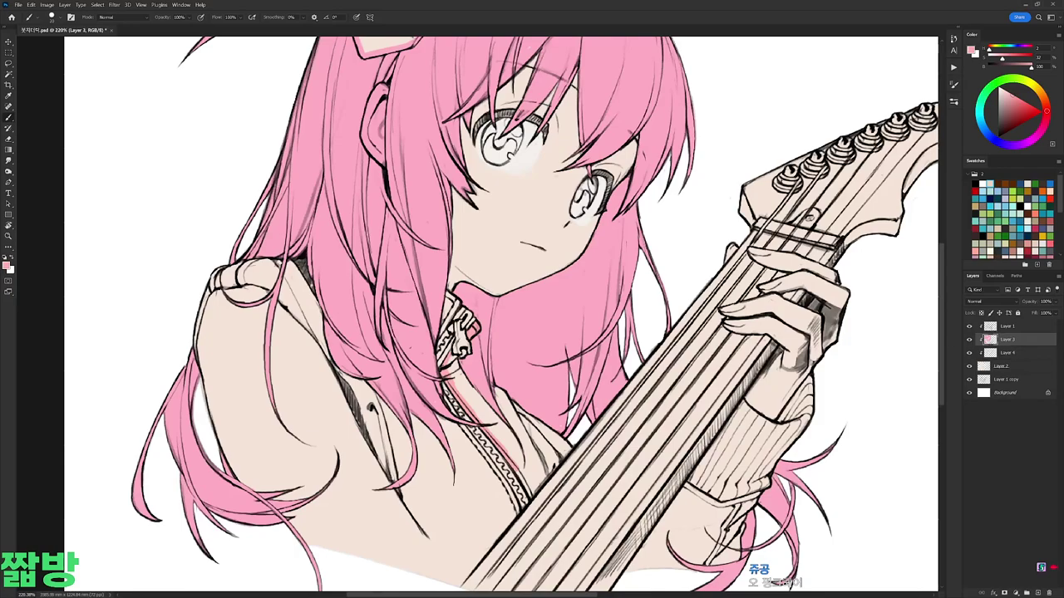
{"action": "left_click", "coordinate": [1001, 353]}
{"action": "left_click_drag", "start_coordinate": [495, 427], "coordinate": [457, 380]}
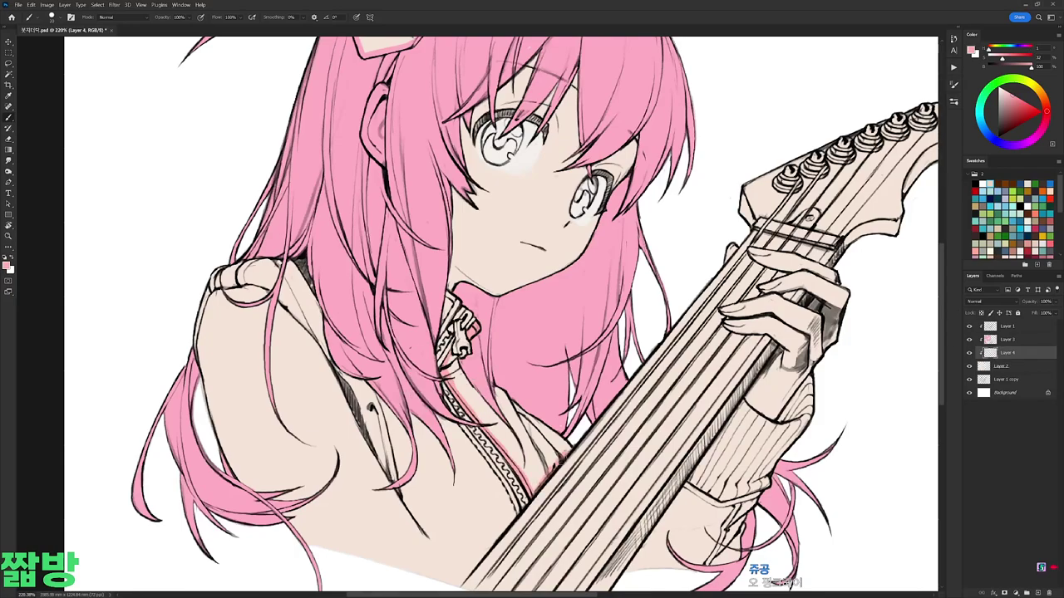
Step: Select the outlined shirt area on Layer 4 and fill it with coral pink
{"action": "key", "text": "w"}
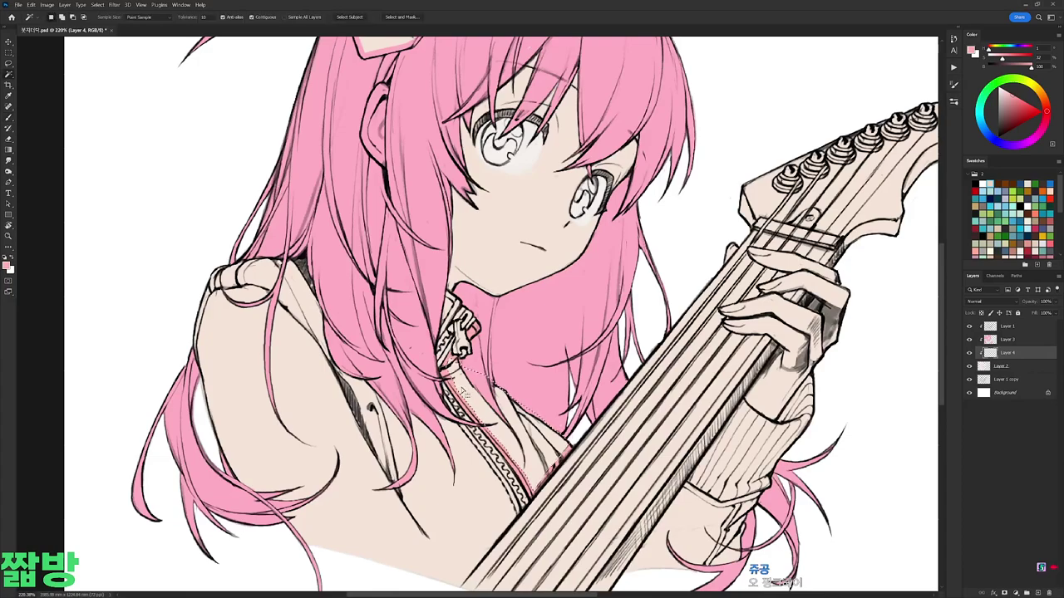
{"action": "key", "text": "alt+BackSpace"}
{"action": "key", "text": "alt+bracketright"}
{"action": "key", "text": "b"}
{"action": "left_click_drag", "start_coordinate": [530, 466], "coordinate": [586, 407]}
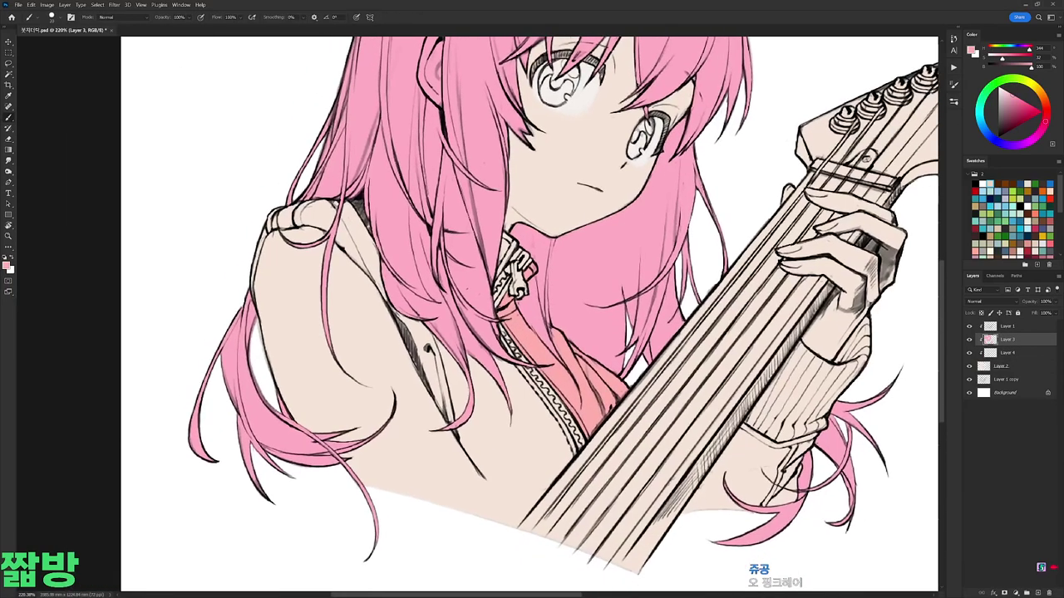
Step: Shift the hair colour on Layer 3 with a Hue/Saturation adjustment, setting the hue to -9
{"action": "key", "text": "alt+bracketleft"}
{"action": "key", "text": "alt+bracketright"}
{"action": "key", "text": "ctrl+u"}
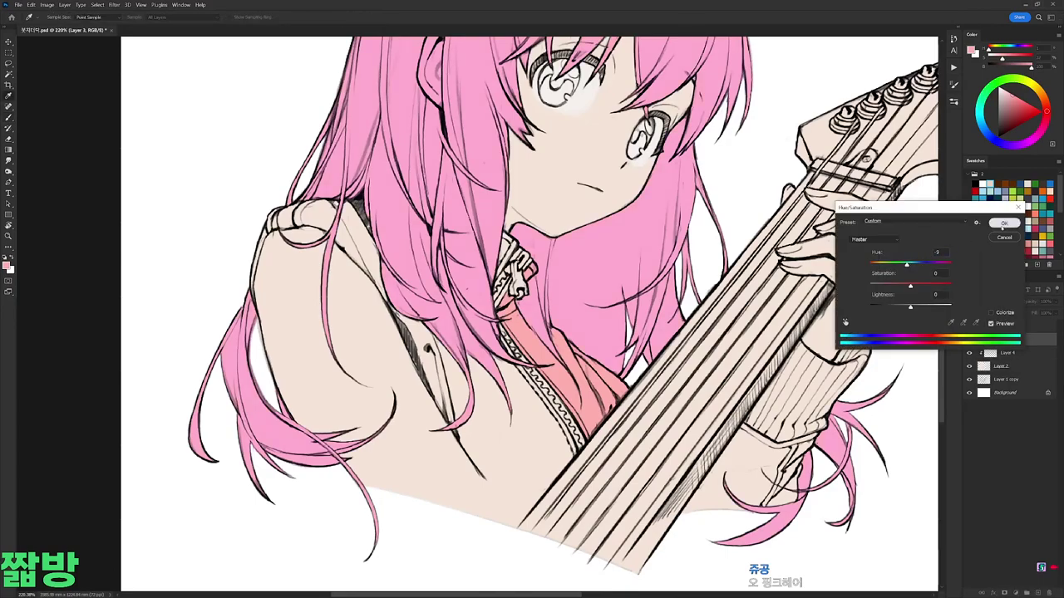
{"action": "left_click", "coordinate": [1004, 223]}
{"action": "key", "text": "b"}
Step: Erase the pink hair colour covering the ear on Layer 3
{"action": "scroll", "coordinate": [532, 316], "scroll_direction": "up", "scroll_amount": 3}
{"action": "key", "text": "e"}
{"action": "mouse_move", "coordinate": [491, 190]}
{"action": "left_mouse_down"}
{"action": "mouse_move", "coordinate": [482, 252]}
{"action": "mouse_move", "coordinate": [504, 279]}
{"action": "mouse_move", "coordinate": [502, 176]}
{"action": "left_mouse_up"}
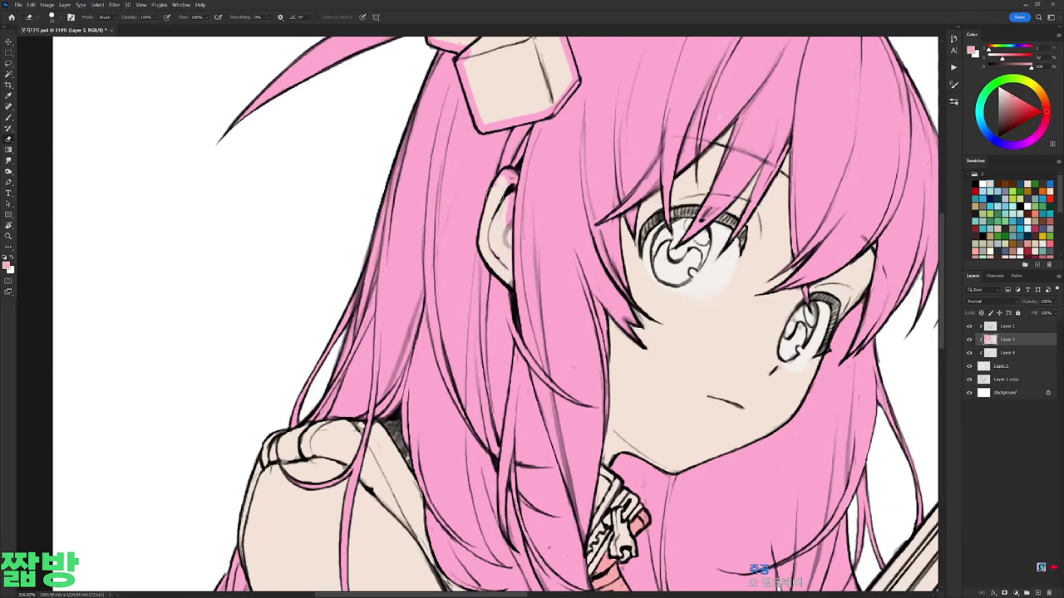
{"action": "scroll", "coordinate": [540, 174], "scroll_direction": "down", "scroll_amount": 5}
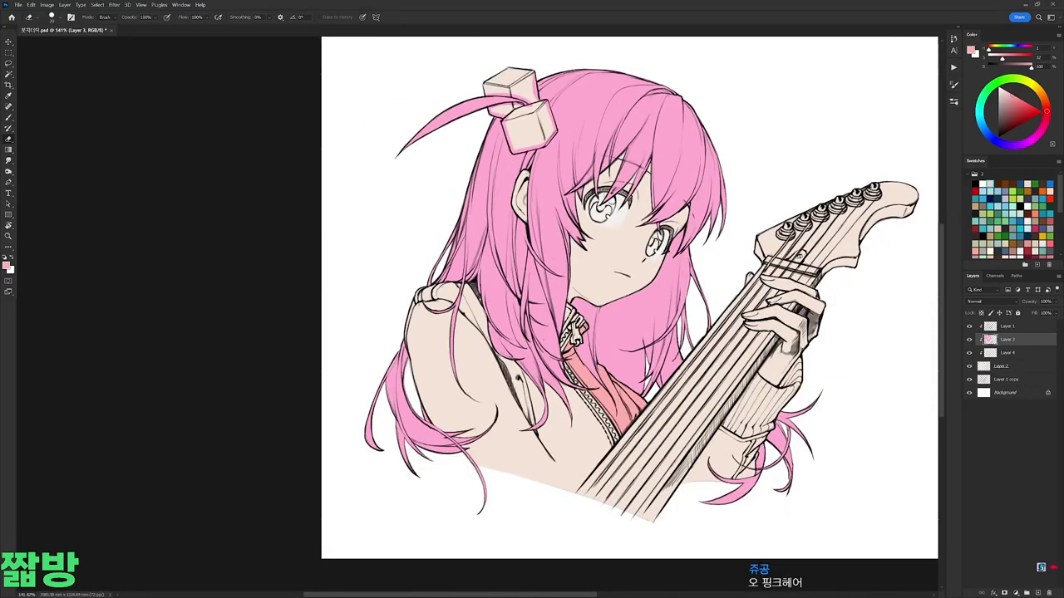
Step: Shift the coral shirt colour on Layer 4 with a Hue/Saturation adjustment, setting the hue to -10
{"action": "left_click", "coordinate": [1006, 358]}
{"action": "key", "text": "ctrl+u"}
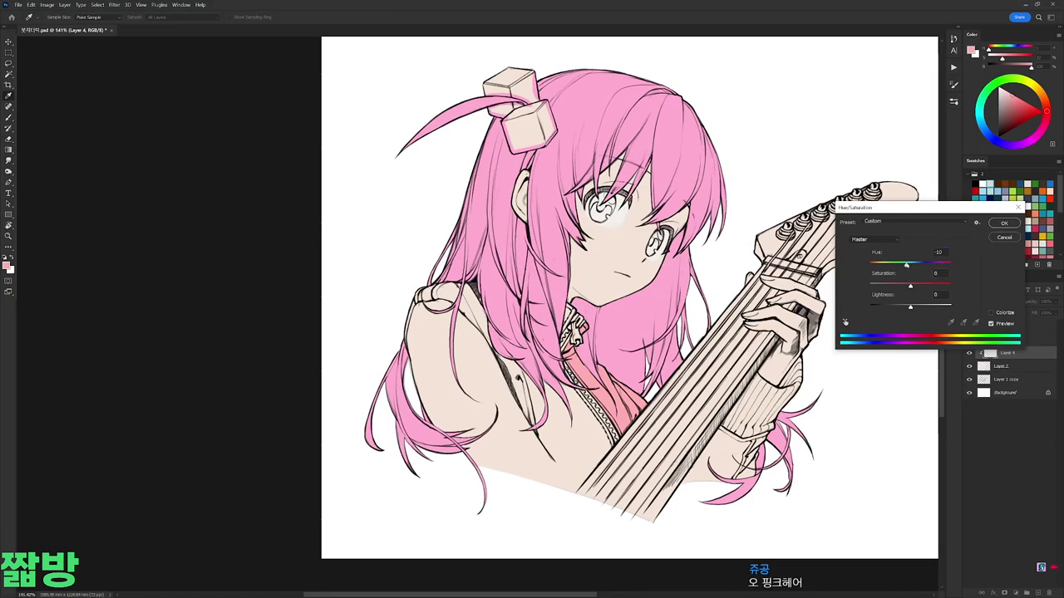
{"action": "key", "text": "Escape"}
Step: Outline the sleeve and ribbed cuff below the fretting hand on Layer 4 and fill them with the jacket pink
{"action": "scroll", "coordinate": [786, 540], "scroll_direction": "up", "scroll_amount": 2}
{"action": "key", "text": "b"}
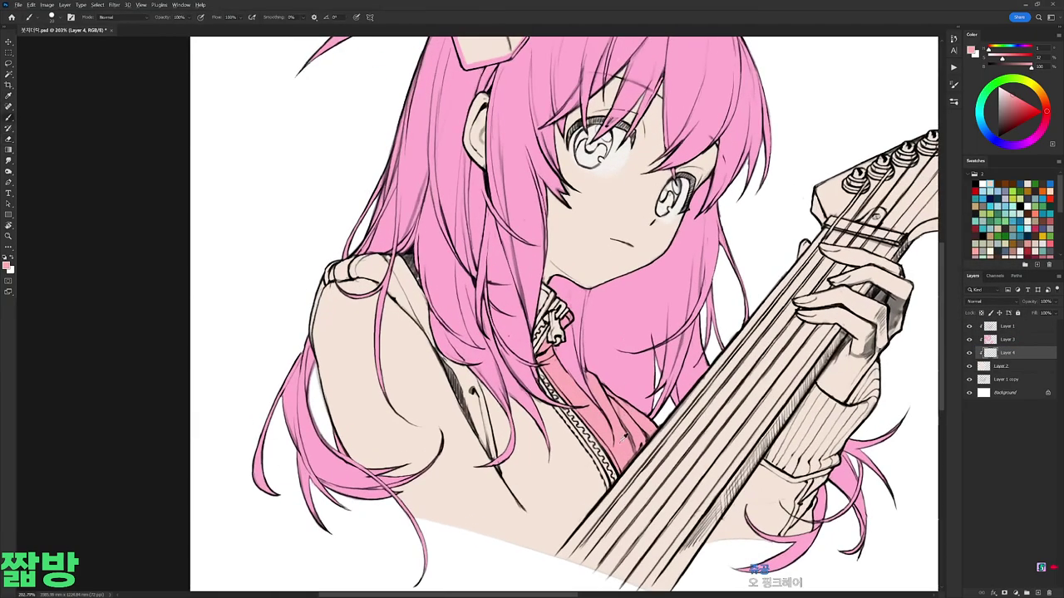
{"action": "left_click_drag", "start_coordinate": [640, 453], "coordinate": [693, 374]}
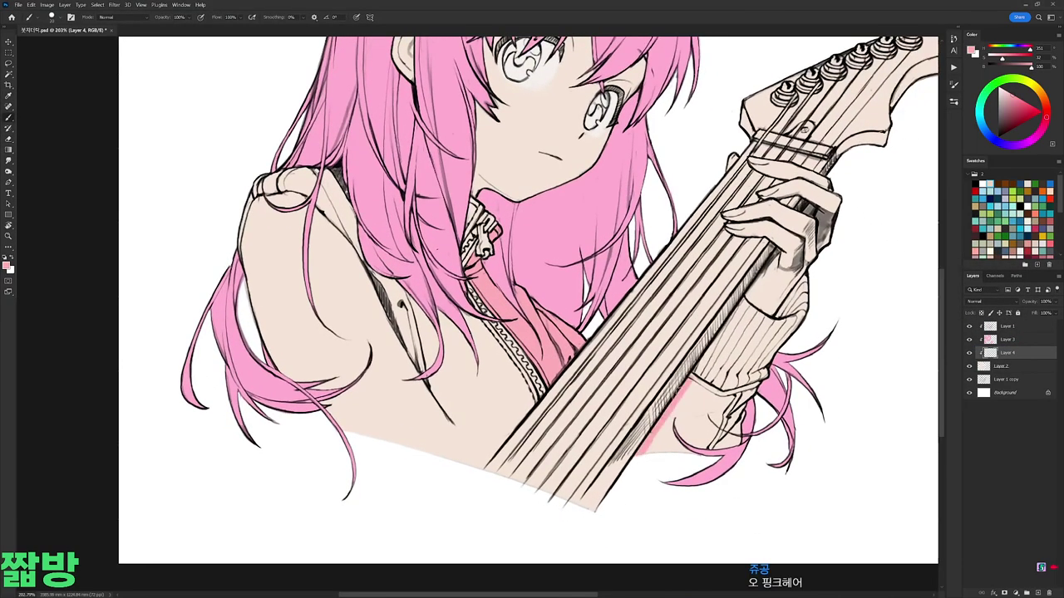
{"action": "mouse_move", "coordinate": [736, 301]}
{"action": "left_mouse_down"}
{"action": "mouse_move", "coordinate": [758, 318]}
{"action": "mouse_move", "coordinate": [808, 278]}
{"action": "left_mouse_up"}
{"action": "key", "text": "w"}
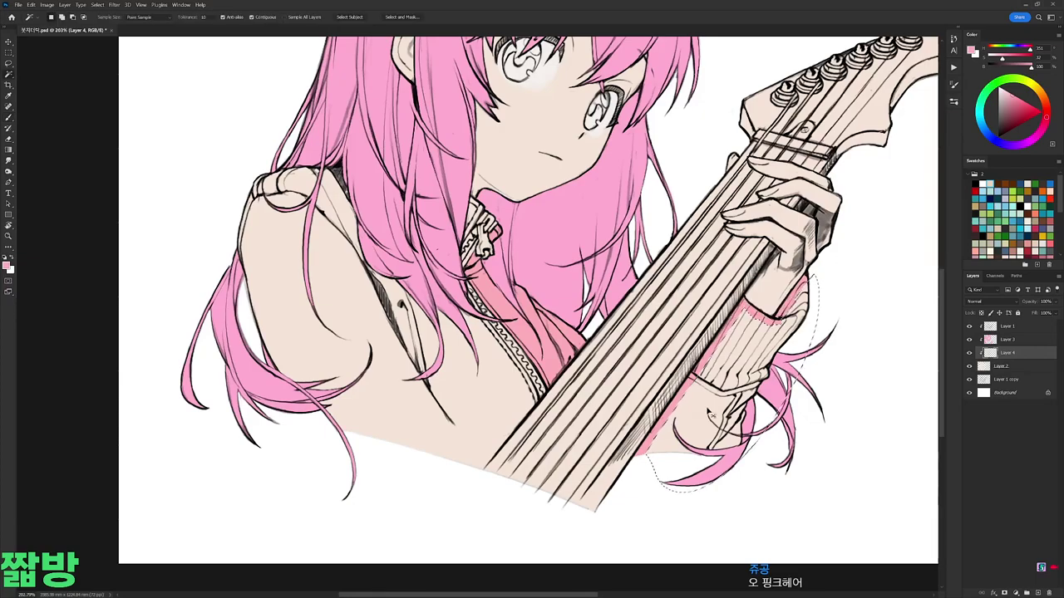
{"action": "left_click", "coordinate": [708, 413]}
{"action": "key", "text": "alt+BackSpace"}
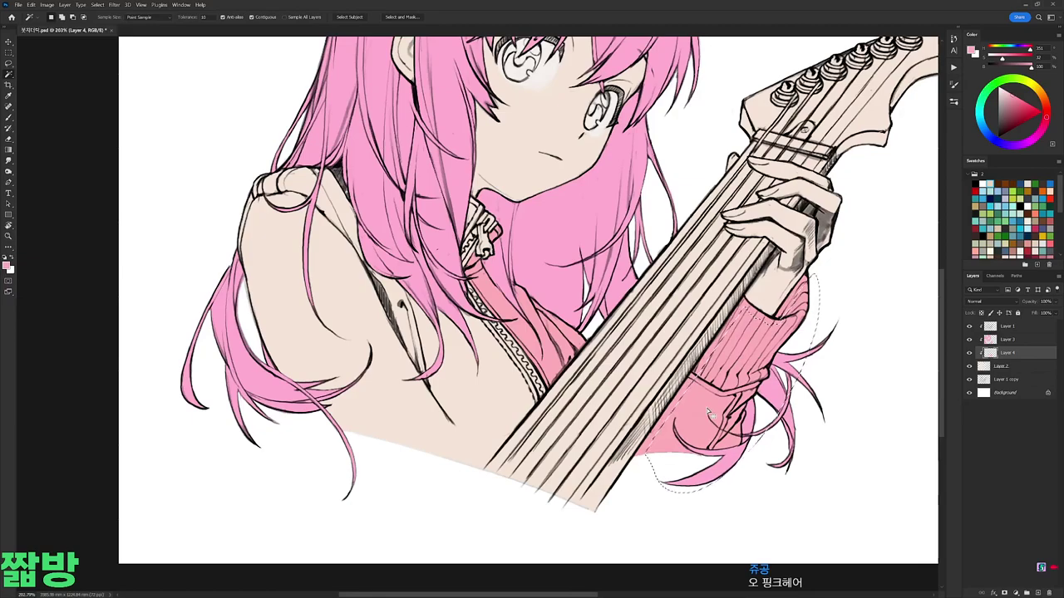
{"action": "left_click_drag", "start_coordinate": [799, 316], "coordinate": [846, 246]}
{"action": "key", "text": "ctrl+d"}
Step: Outline the jacket body along the zipper and guitar neck, then fill it and the near sleeve with the same pink on Layer 4
{"action": "key", "text": "b"}
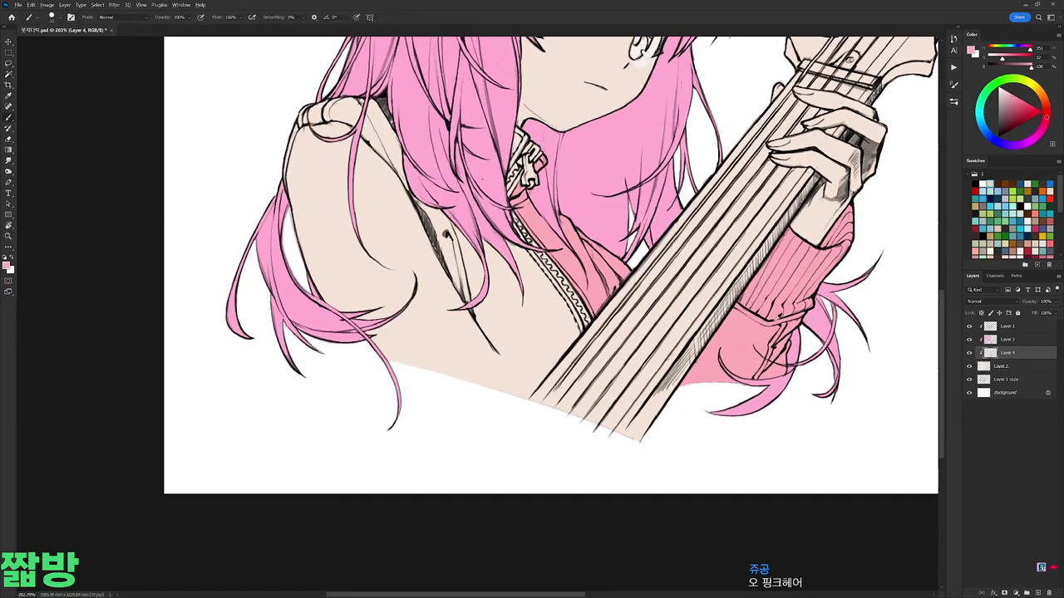
{"action": "left_click_drag", "start_coordinate": [745, 324], "coordinate": [777, 355]}
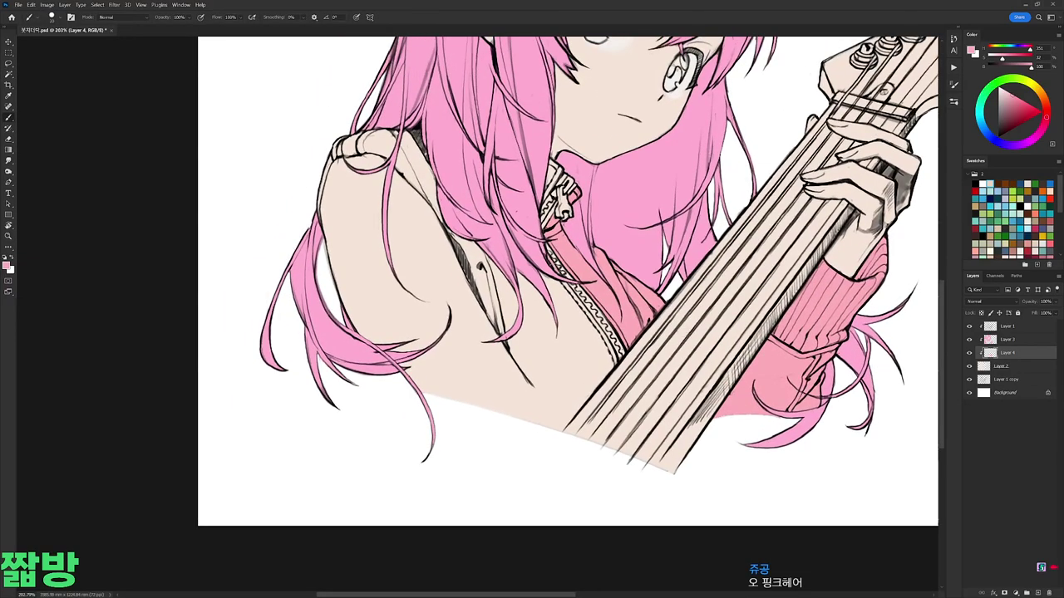
{"action": "mouse_move", "coordinate": [580, 306]}
{"action": "left_mouse_down"}
{"action": "mouse_move", "coordinate": [598, 339]}
{"action": "mouse_move", "coordinate": [562, 407]}
{"action": "left_mouse_up"}
{"action": "scroll", "coordinate": [582, 333], "scroll_direction": "down", "scroll_amount": 1}
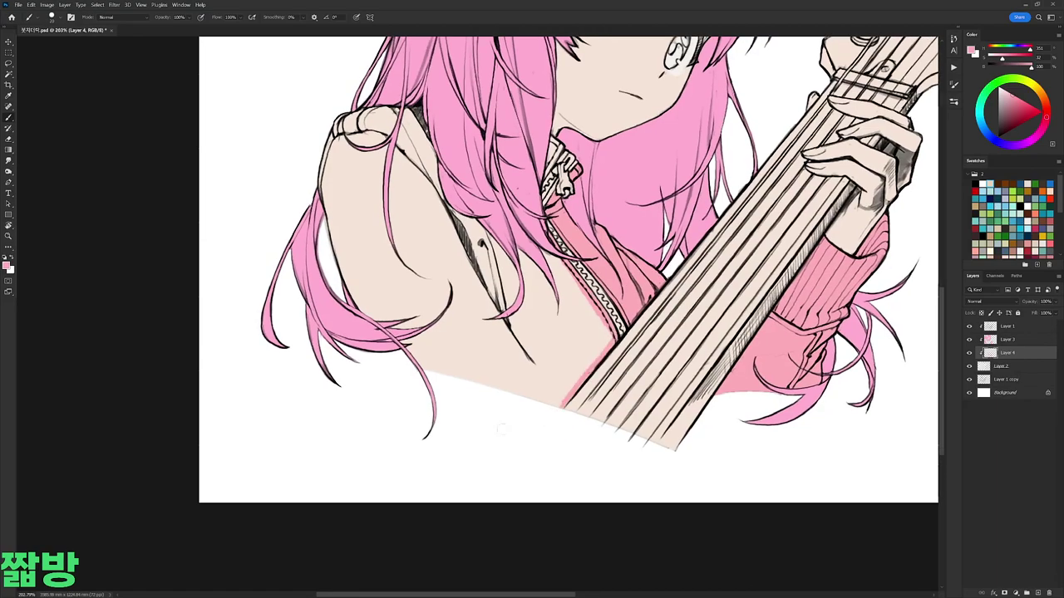
{"action": "key", "text": "w"}
{"action": "left_click", "coordinate": [519, 275]}
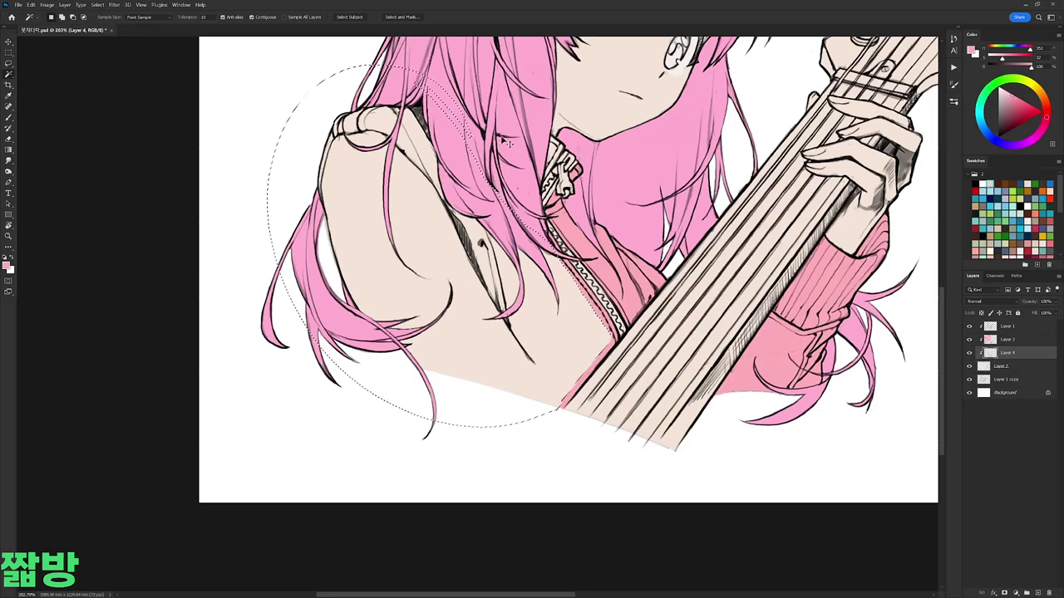
{"action": "key", "text": "alt+Delete"}
{"action": "key", "text": "ctrl+d"}
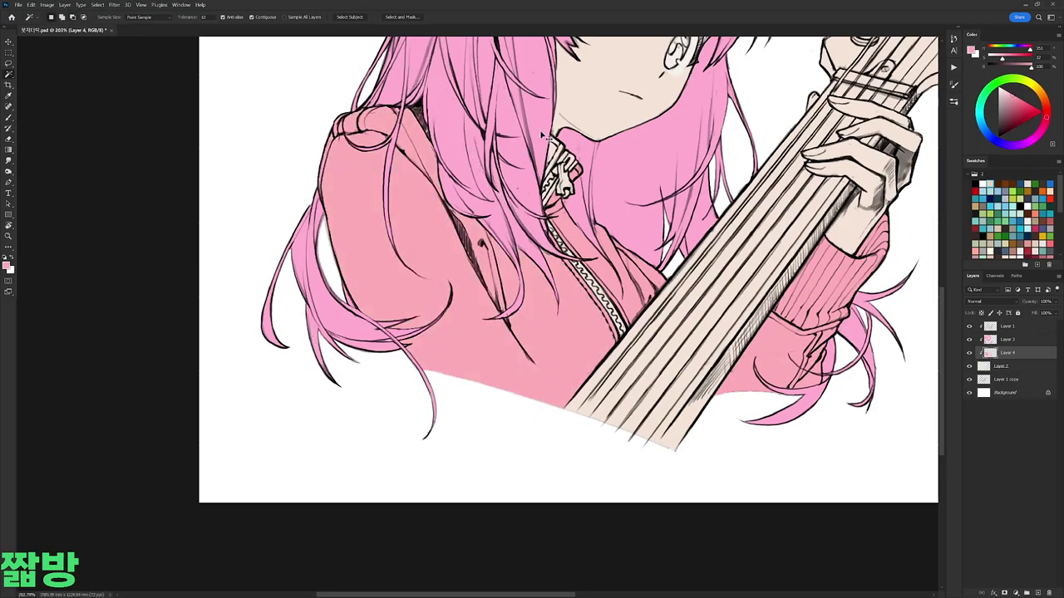
Step: Switch to Layer 1, choose a small brush preset with black, and draw the first stripe line down the near sleeve
{"action": "key", "text": "b"}
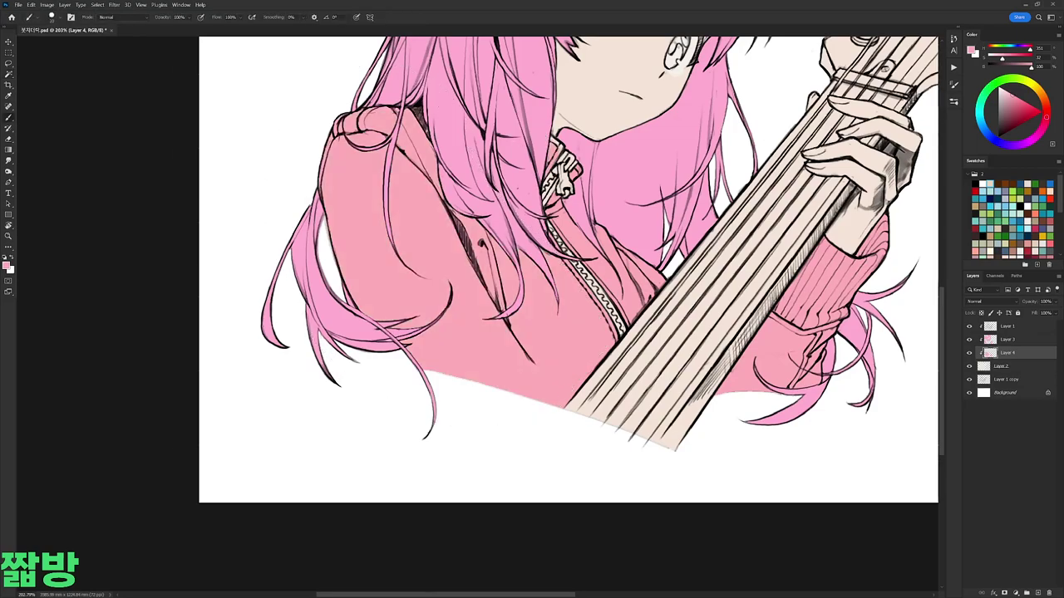
{"action": "key", "text": "alt+bracketright"}
{"action": "key", "text": "alt+bracketright"}
{"action": "scroll", "coordinate": [353, 118], "scroll_direction": "up", "scroll_amount": 1}
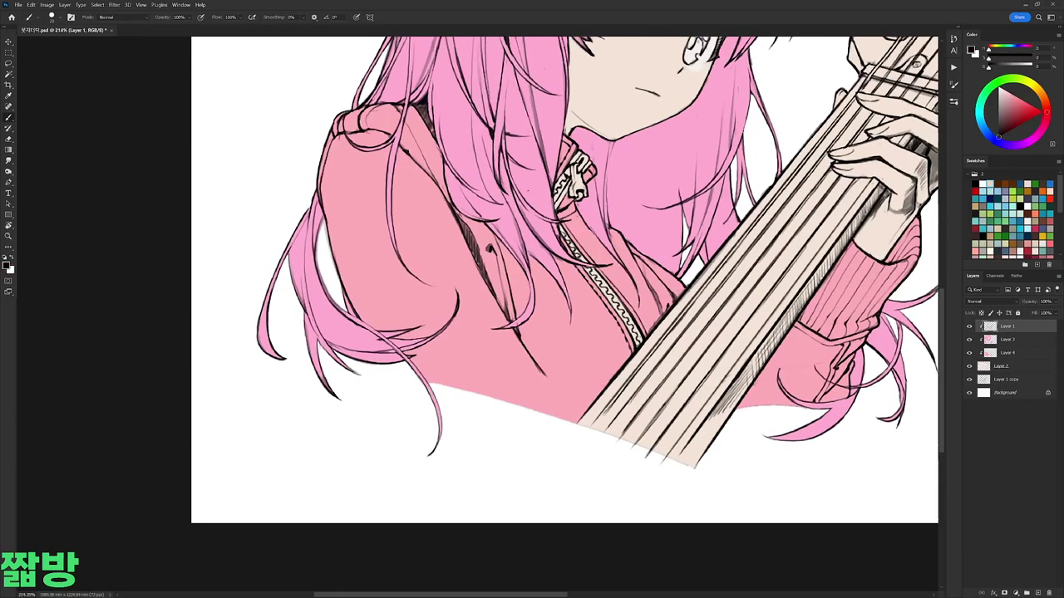
{"action": "right_click", "coordinate": [419, 189]}
{"action": "left_click", "coordinate": [524, 260]}
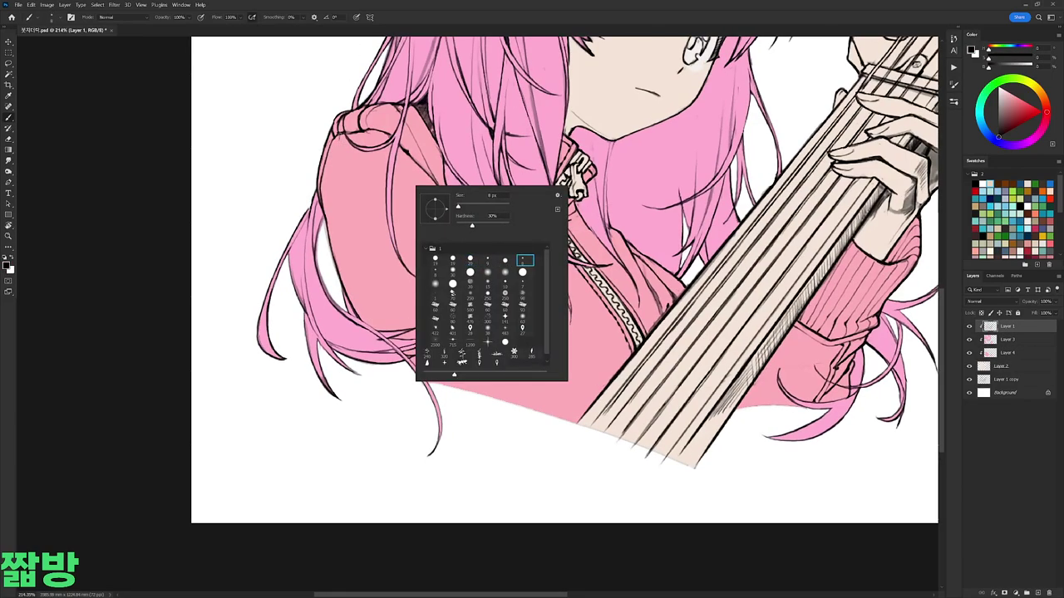
{"action": "key", "text": "Return"}
{"action": "scroll", "coordinate": [407, 307], "scroll_direction": "up", "scroll_amount": 2}
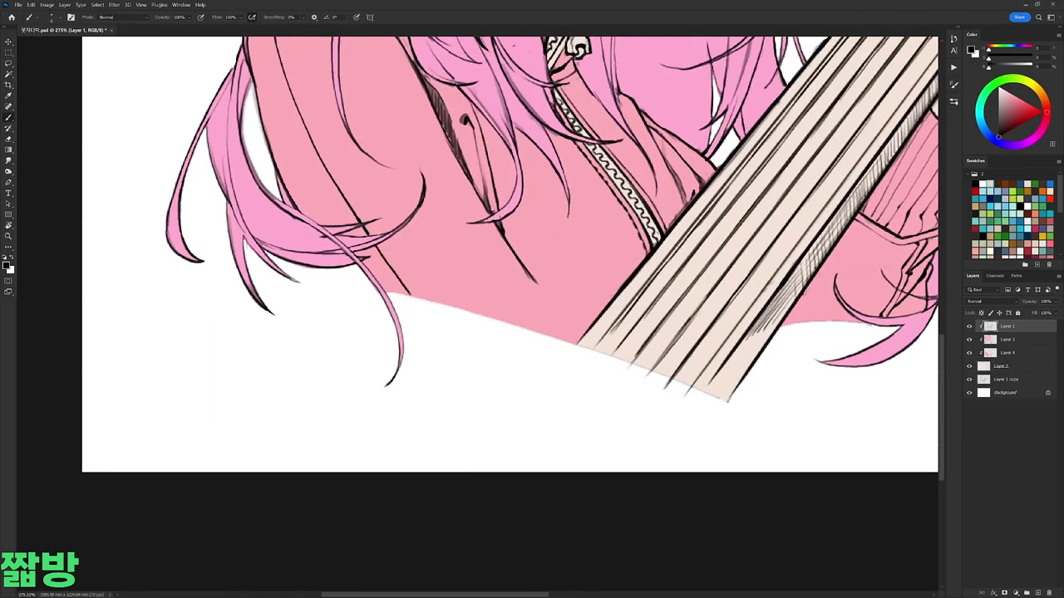
Step: Draw a second long black stripe line down the near sleeve on Layer 1, undoing and redrawing the stroke as needed
{"action": "left_click_drag", "start_coordinate": [502, 267], "coordinate": [557, 356]}
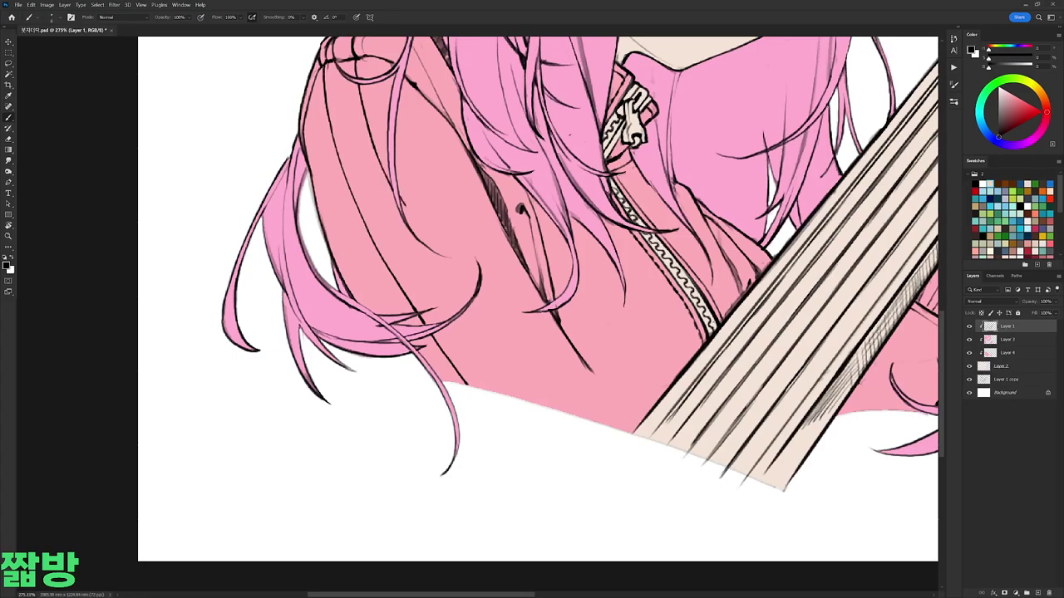
{"action": "key", "text": "ctrl+z"}
{"action": "left_click_drag", "start_coordinate": [400, 200], "coordinate": [420, 233]}
{"action": "scroll", "coordinate": [532, 299], "scroll_direction": "down", "scroll_amount": 10}
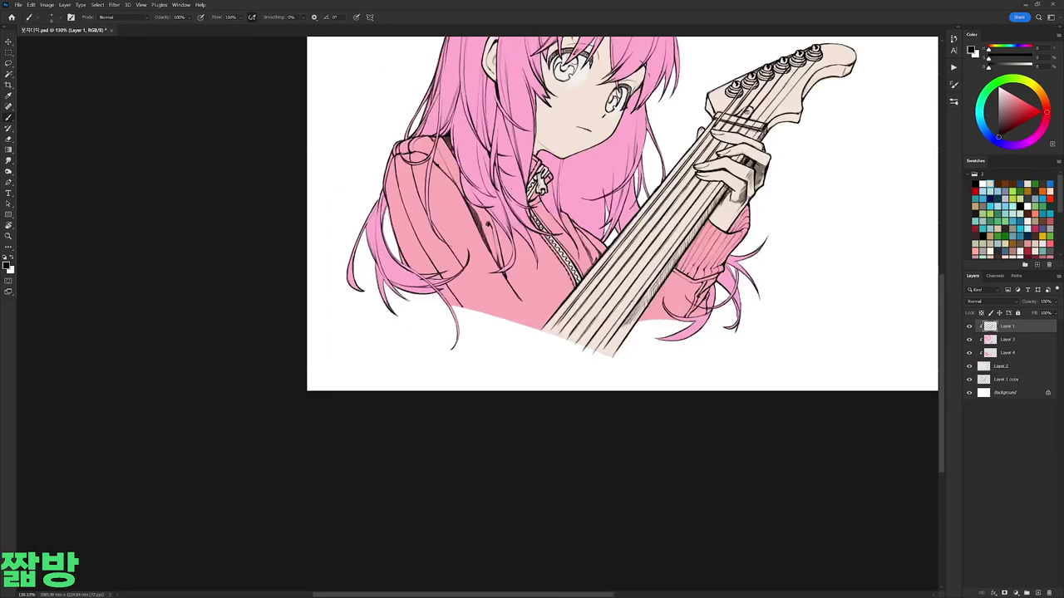
{"action": "scroll", "coordinate": [532, 299], "scroll_direction": "up", "scroll_amount": 9}
{"action": "scroll", "coordinate": [407, 143], "scroll_direction": "up", "scroll_amount": 3}
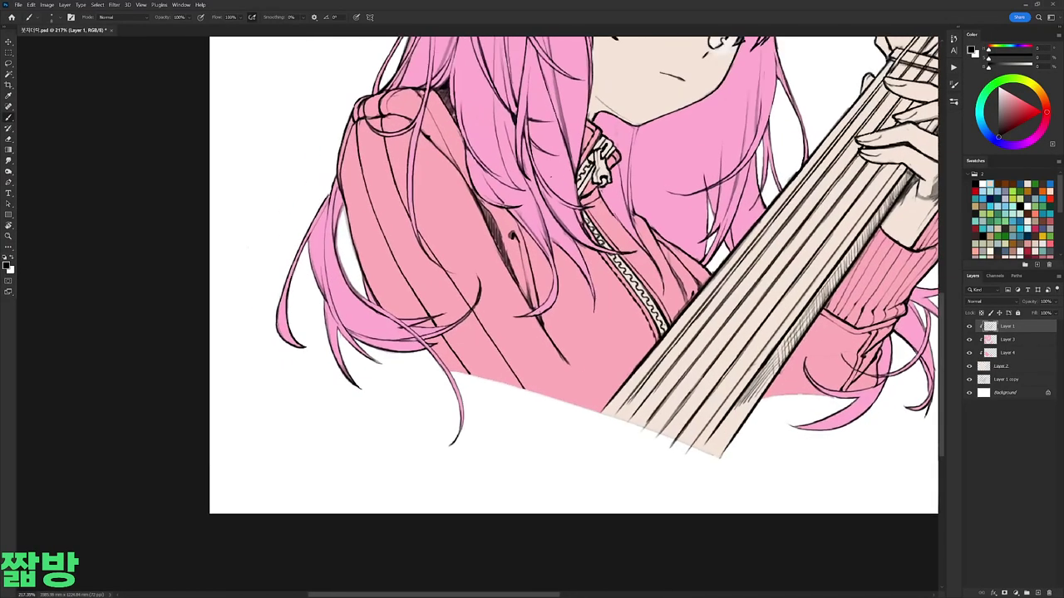
{"action": "right_click", "coordinate": [407, 143]}
{"action": "key", "text": "Escape"}
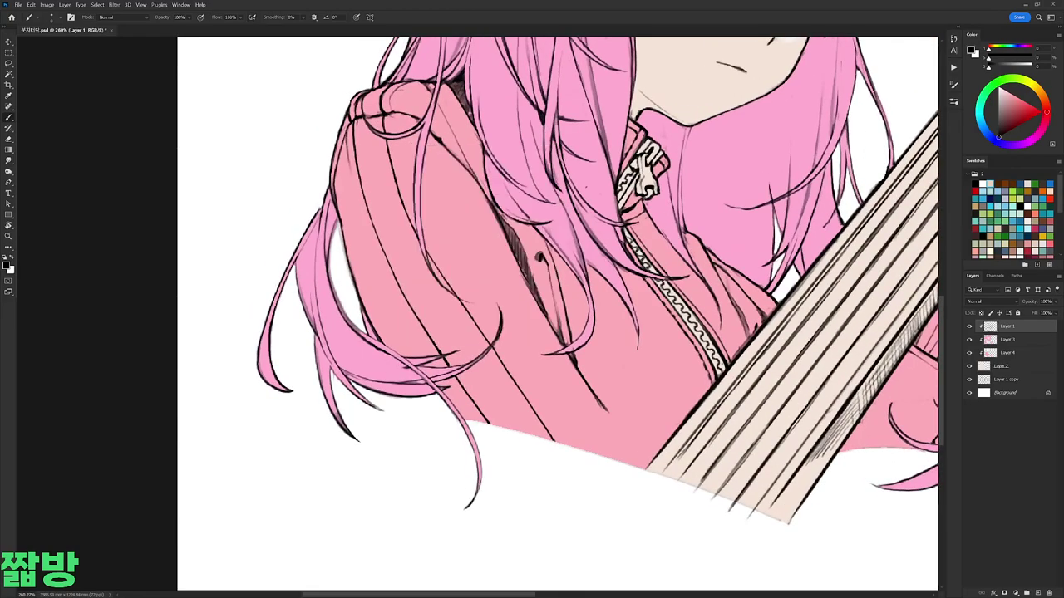
Step: Draw thin lines parallel to the sleeve stripes on a new layer and merge it down into Layer 1
{"action": "key", "text": "ctrl+shift+alt+n"}
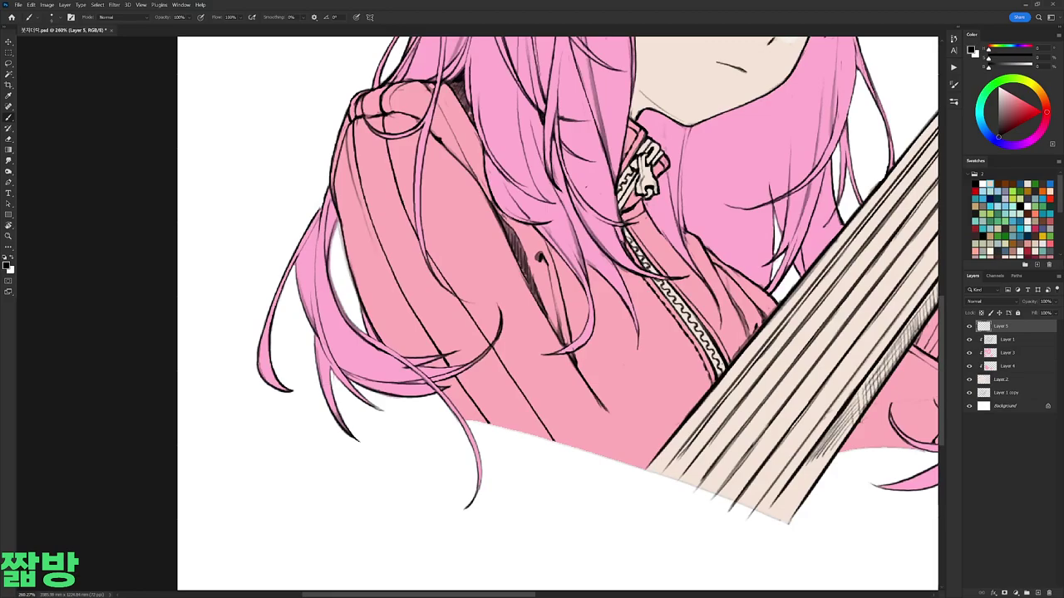
{"action": "left_click_drag", "start_coordinate": [465, 407], "coordinate": [458, 364]}
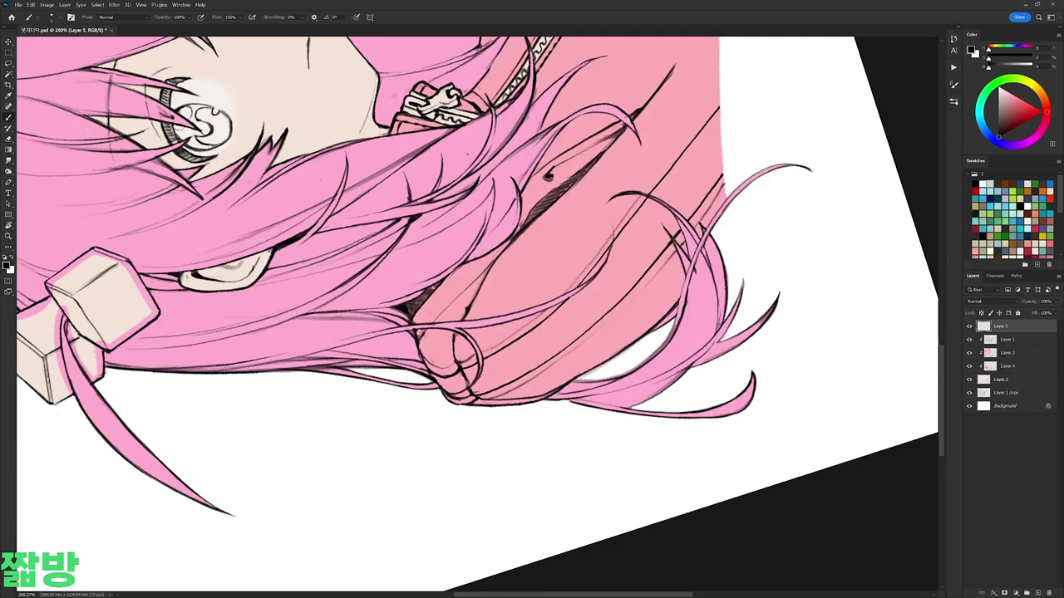
{"action": "left_click_drag", "start_coordinate": [465, 332], "coordinate": [515, 166]}
{"action": "left_click_drag", "start_coordinate": [736, 245], "coordinate": [675, 241]}
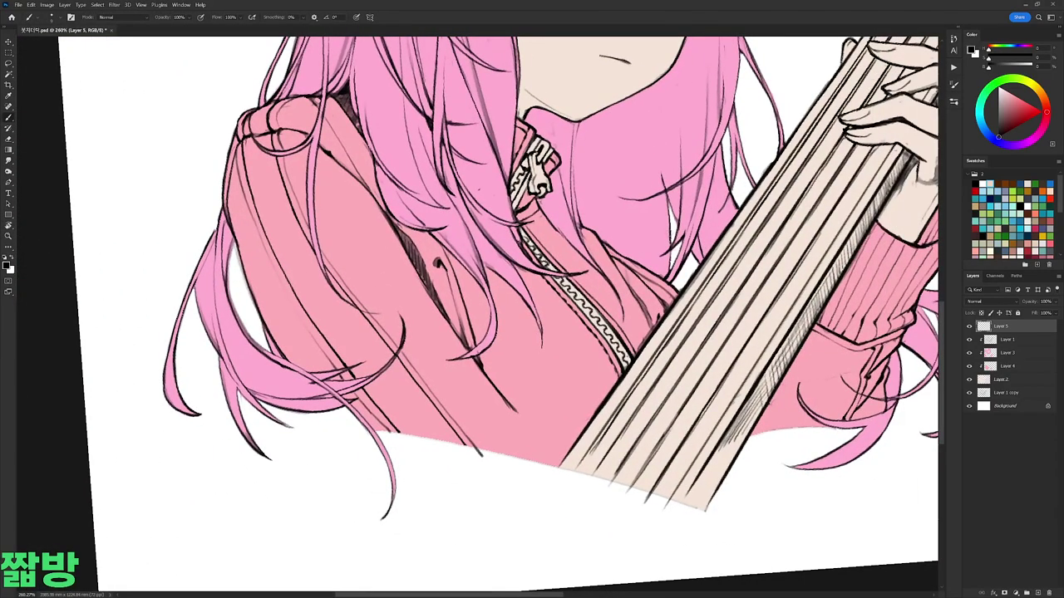
{"action": "key", "text": "ctrl+e"}
{"action": "scroll", "coordinate": [499, 316], "scroll_direction": "up", "scroll_amount": 3}
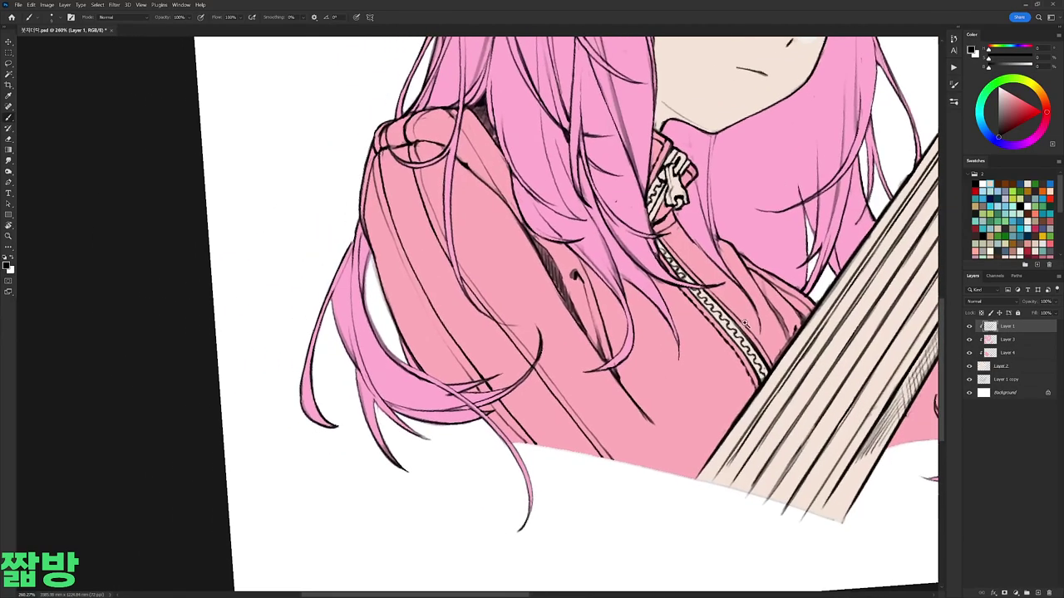
Step: Clean up the line art around the jacket shoulder and the adjoining hair strands on Layer 1 with the eraser
{"action": "key", "text": "b"}
{"action": "key", "text": "e"}
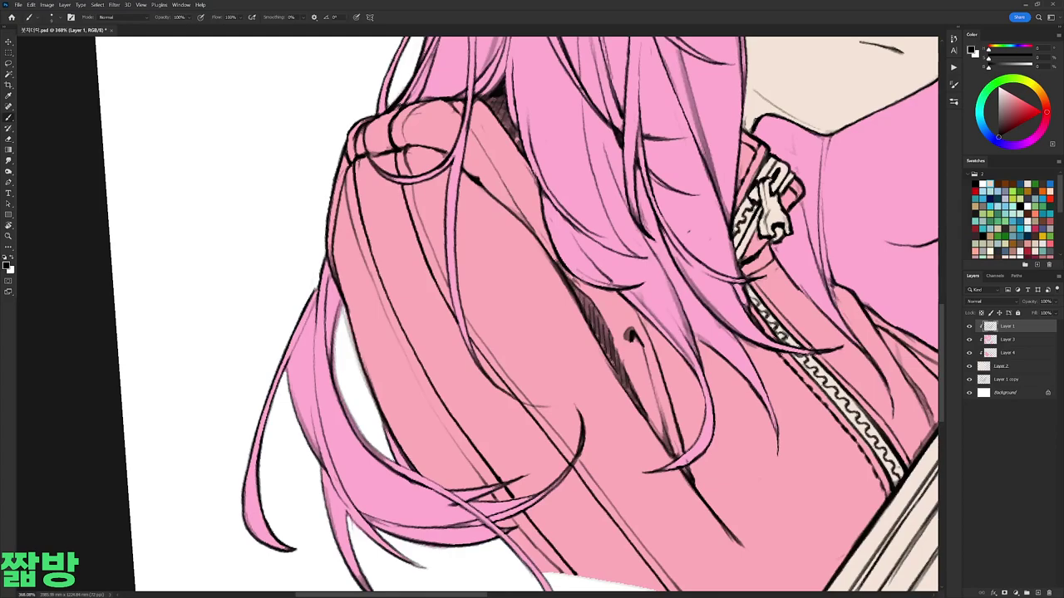
{"action": "left_click_drag", "start_coordinate": [532, 316], "coordinate": [552, 407]}
{"action": "key", "text": "e"}
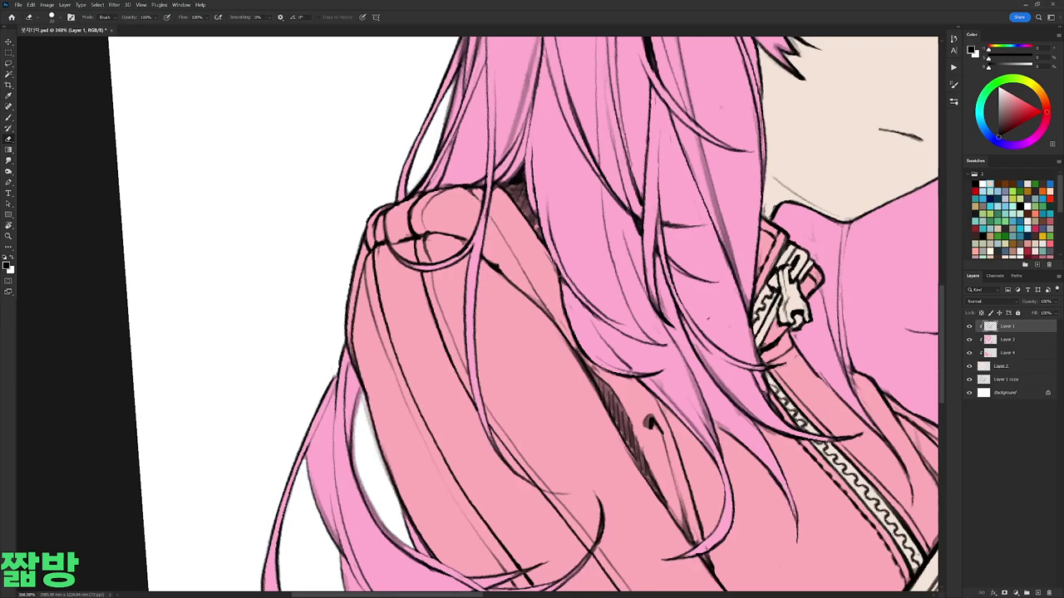
{"action": "mouse_move", "coordinate": [532, 316]}
{"action": "left_mouse_down"}
{"action": "mouse_move", "coordinate": [537, 347]}
{"action": "mouse_move", "coordinate": [512, 407]}
{"action": "left_mouse_up"}
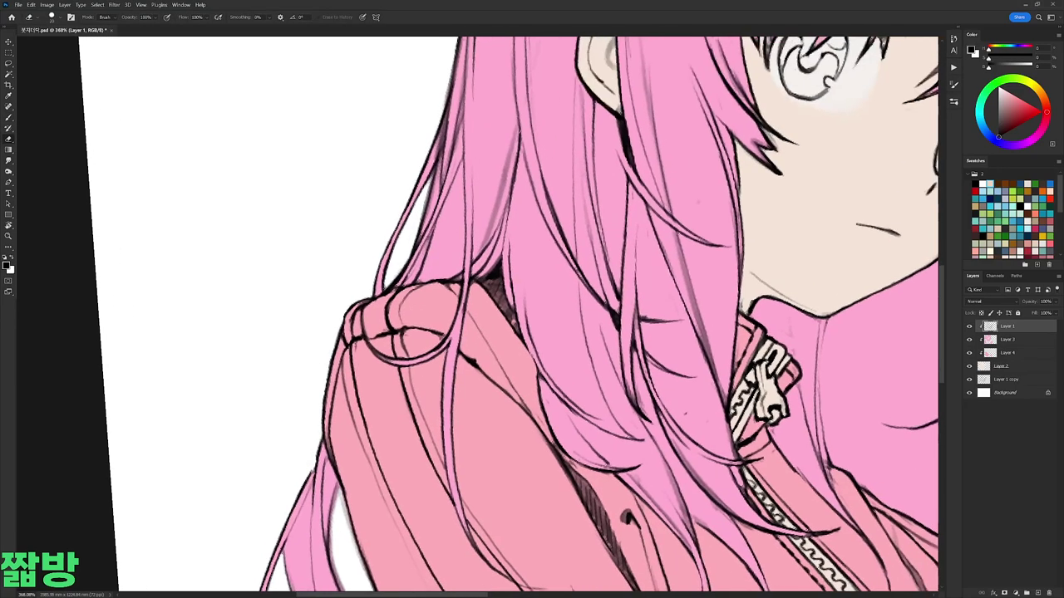
{"action": "left_click_drag", "start_coordinate": [455, 133], "coordinate": [433, 245]}
{"action": "left_click_drag", "start_coordinate": [431, 199], "coordinate": [421, 237]}
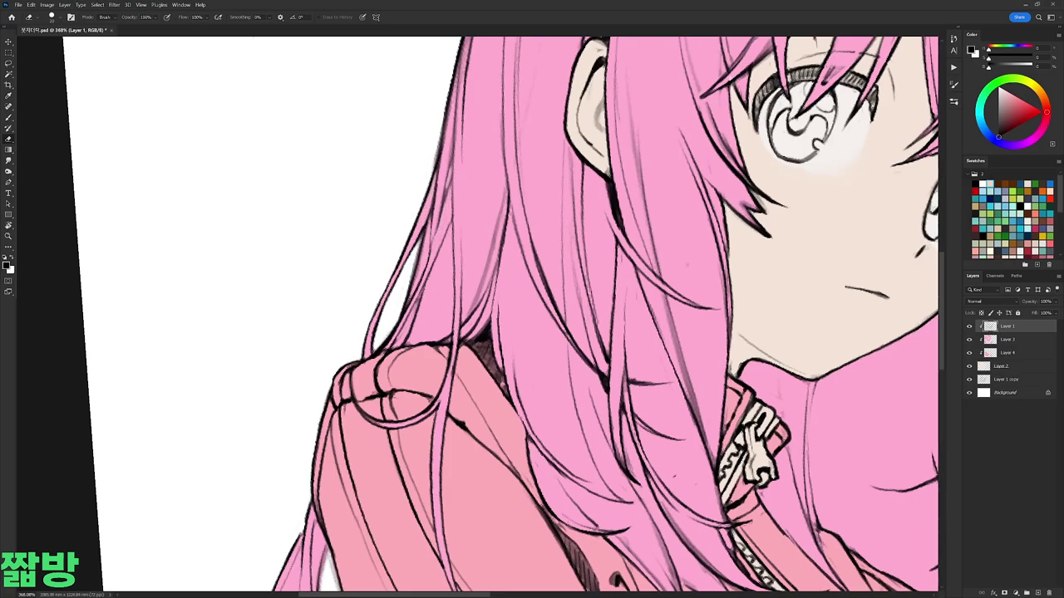
{"action": "left_click_drag", "start_coordinate": [436, 233], "coordinate": [449, 333]}
Step: Refine the outlines of the long hair falling from the ear to the shoulder on Layer 1, alternating brush and eraser
{"action": "key", "text": "h"}
{"action": "key", "text": "h"}
{"action": "key", "text": "r"}
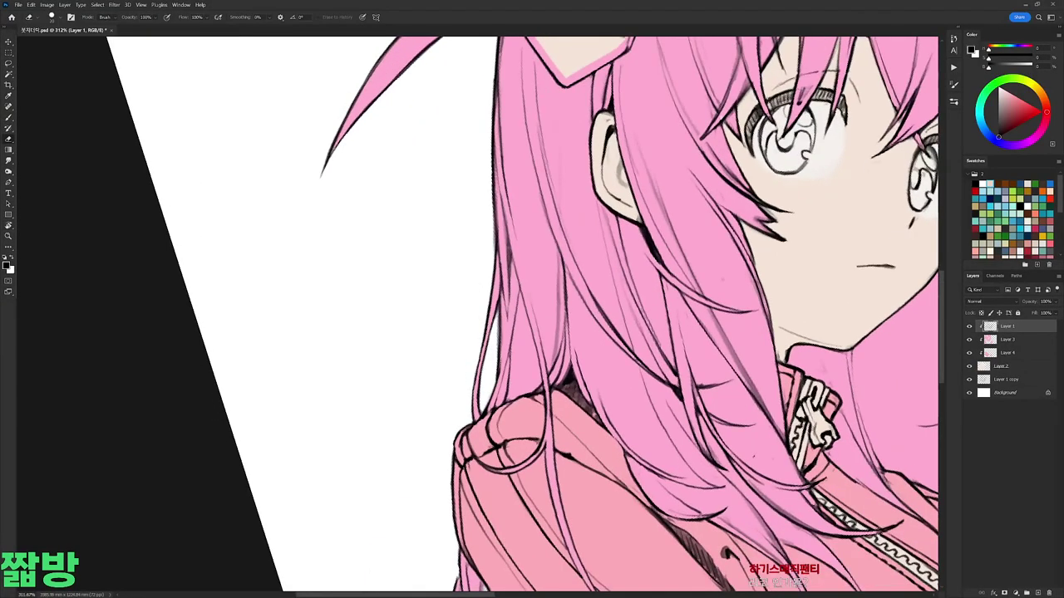
{"action": "left_click_drag", "start_coordinate": [573, 123], "coordinate": [556, 192]}
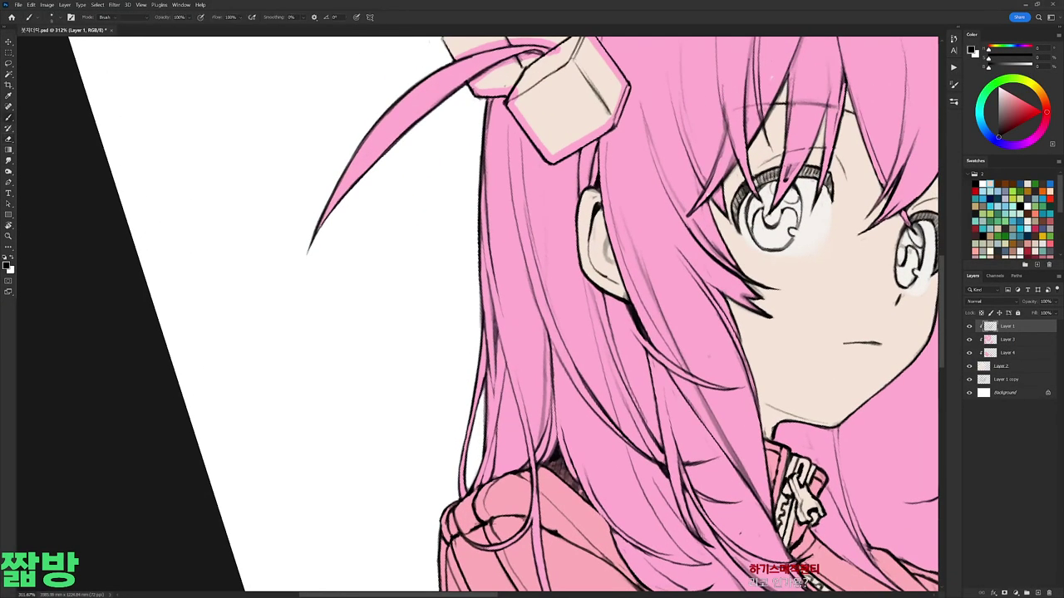
{"action": "left_click_drag", "start_coordinate": [552, 315], "coordinate": [543, 224]}
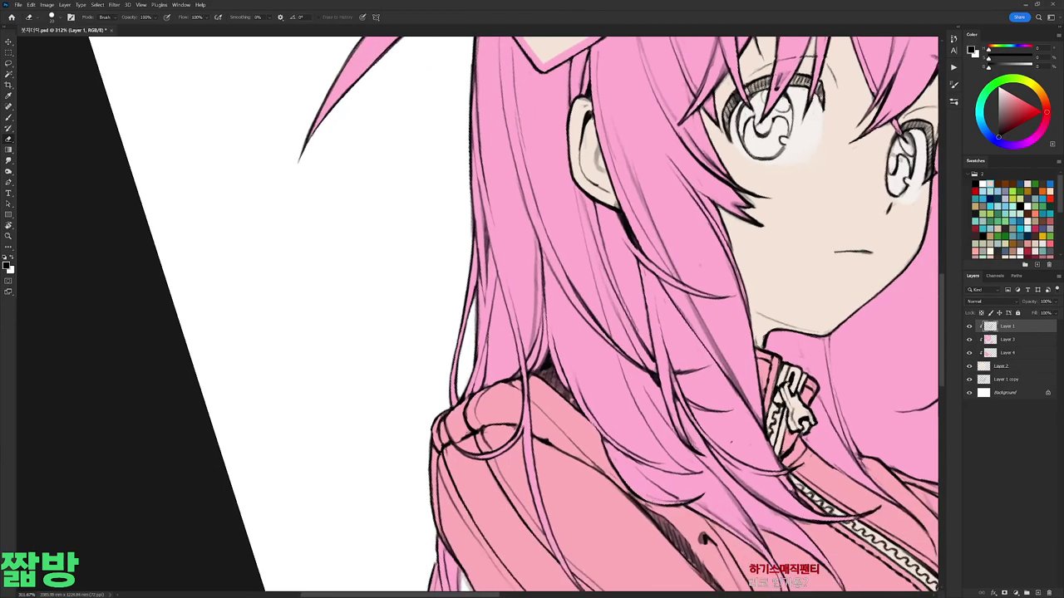
{"action": "left_click_drag", "start_coordinate": [582, 316], "coordinate": [532, 299]}
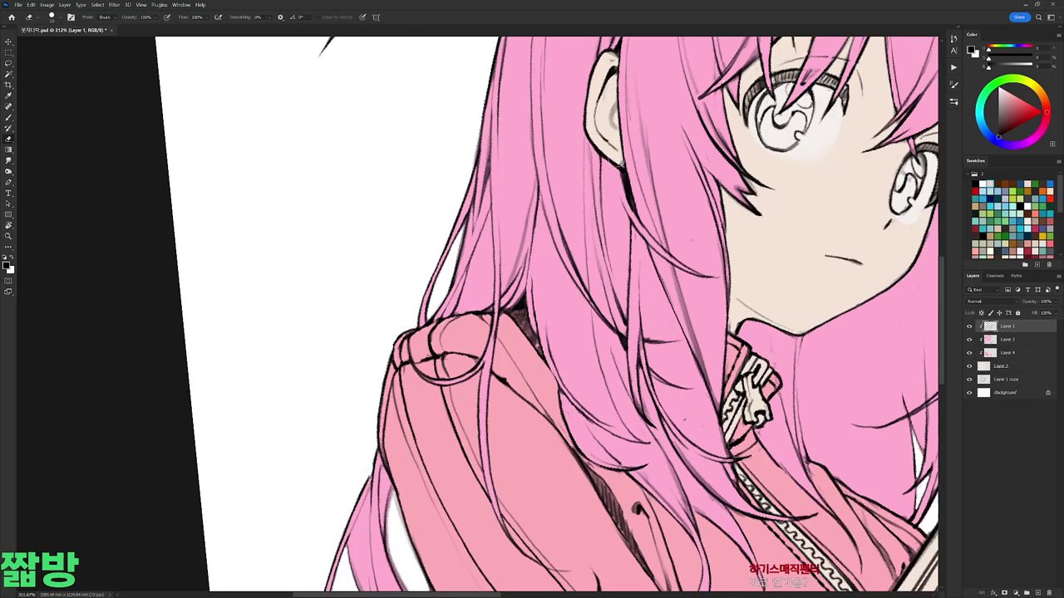
{"action": "left_click_drag", "start_coordinate": [615, 163], "coordinate": [582, 258]}
{"action": "left_click_drag", "start_coordinate": [579, 138], "coordinate": [567, 183]}
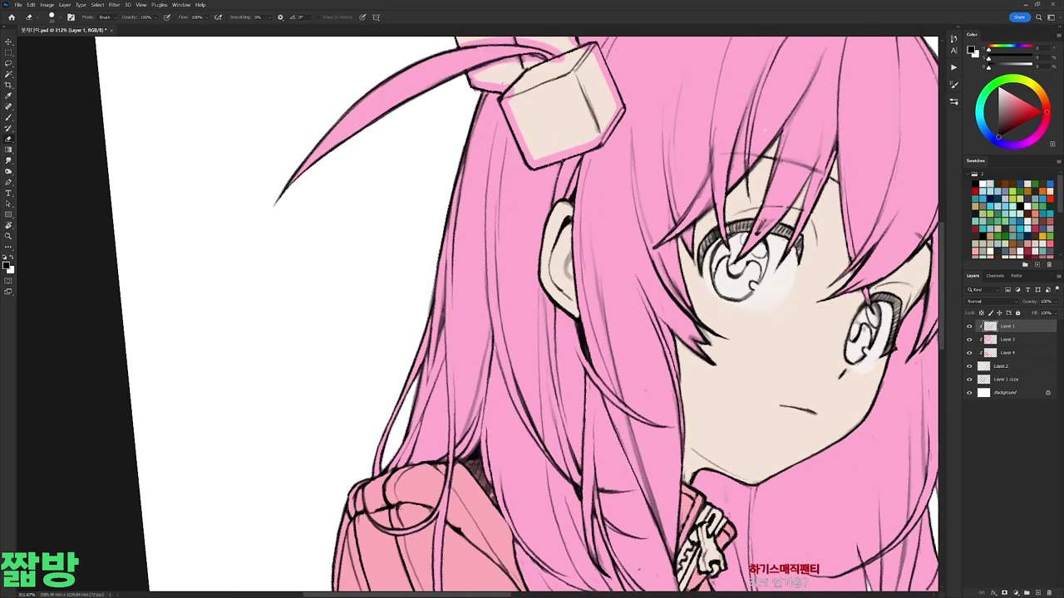
{"action": "left_click_drag", "start_coordinate": [532, 316], "coordinate": [582, 249]}
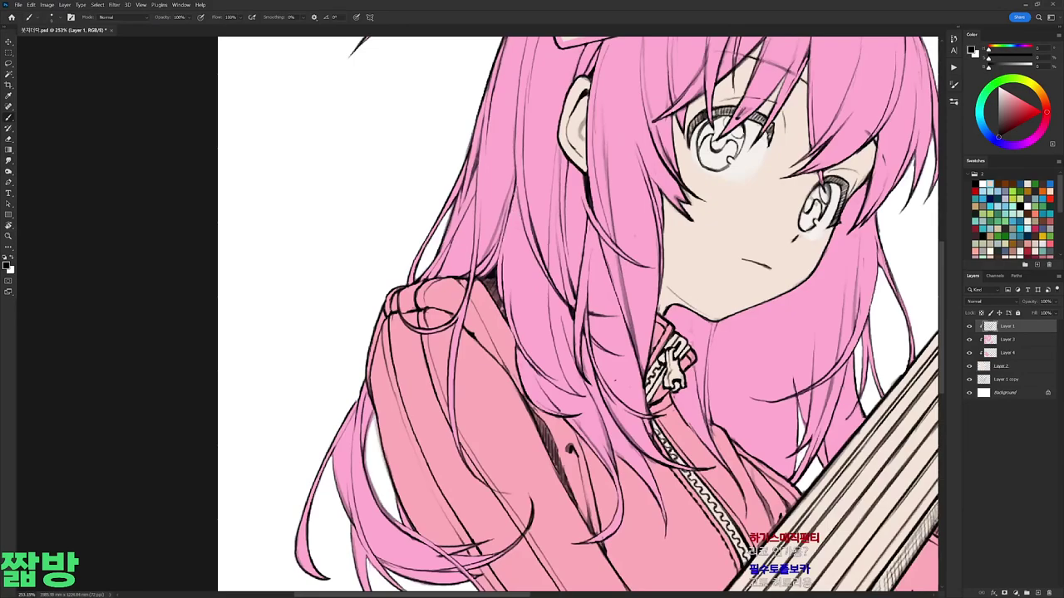
{"action": "left_click_drag", "start_coordinate": [582, 332], "coordinate": [542, 242]}
{"action": "key", "text": "e"}
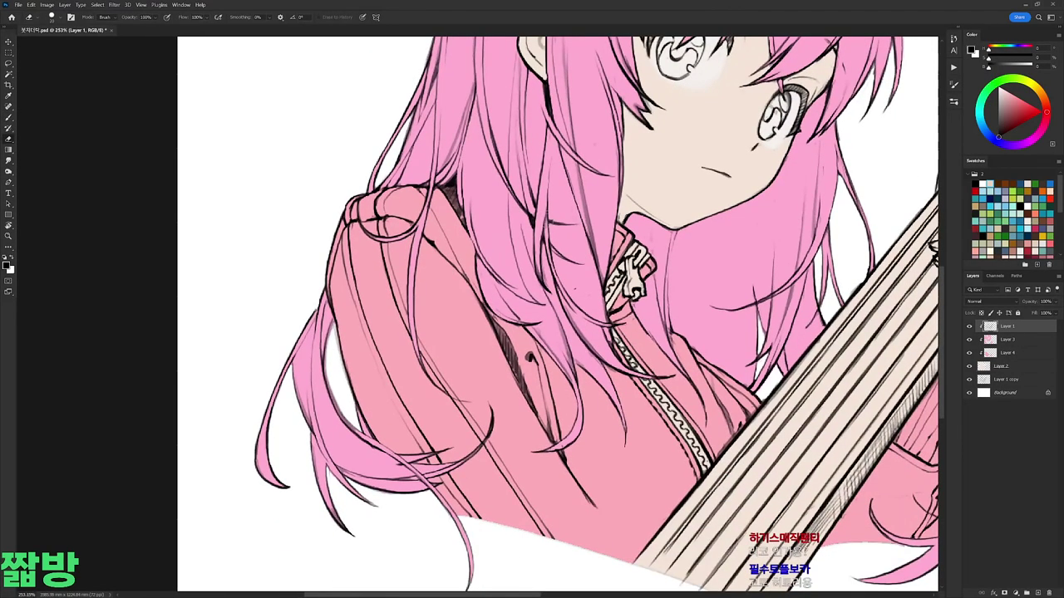
Step: Examine the flat-coloured illustration up close, covering the jacket, guitar, hands, face and hair
{"action": "left_click_drag", "start_coordinate": [546, 287], "coordinate": [527, 239]}
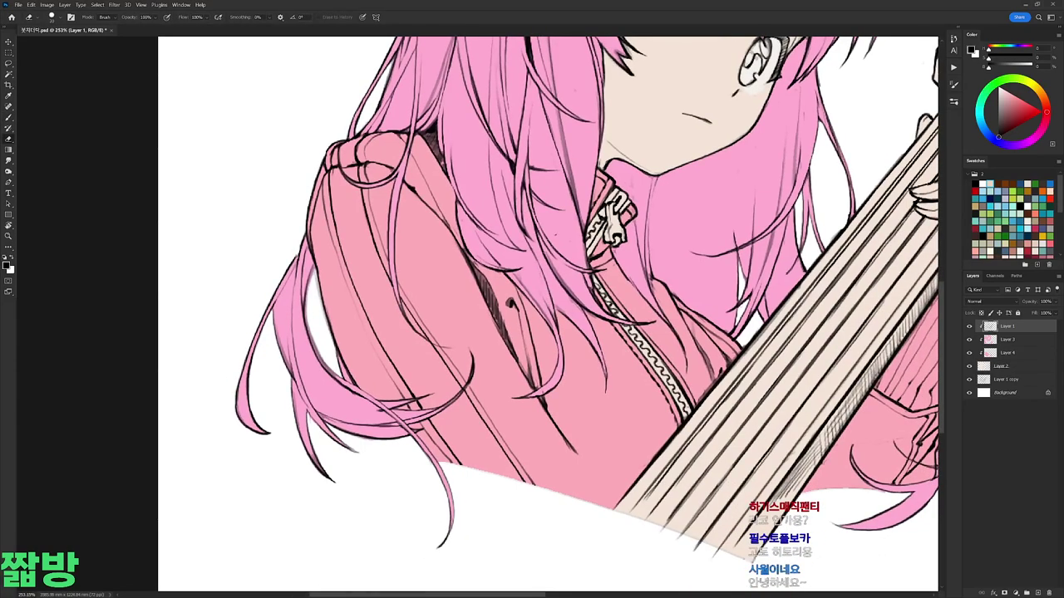
{"action": "scroll", "coordinate": [629, 330], "scroll_direction": "down", "scroll_amount": 2}
{"action": "key", "text": "b"}
{"action": "scroll", "coordinate": [720, 301], "scroll_direction": "down", "scroll_amount": 4}
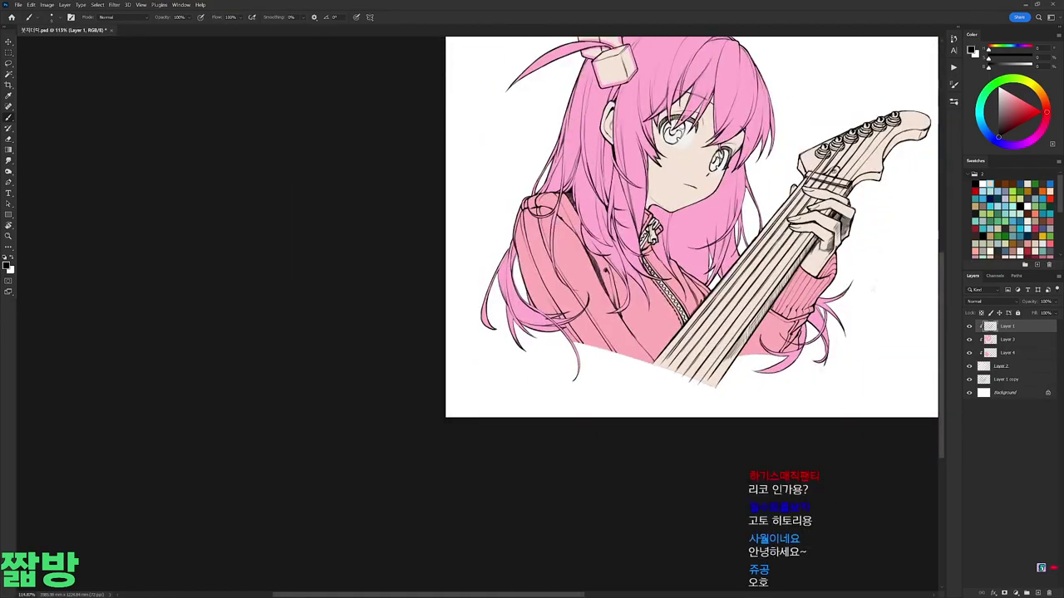
{"action": "scroll", "coordinate": [822, 299], "scroll_direction": "up", "scroll_amount": 4}
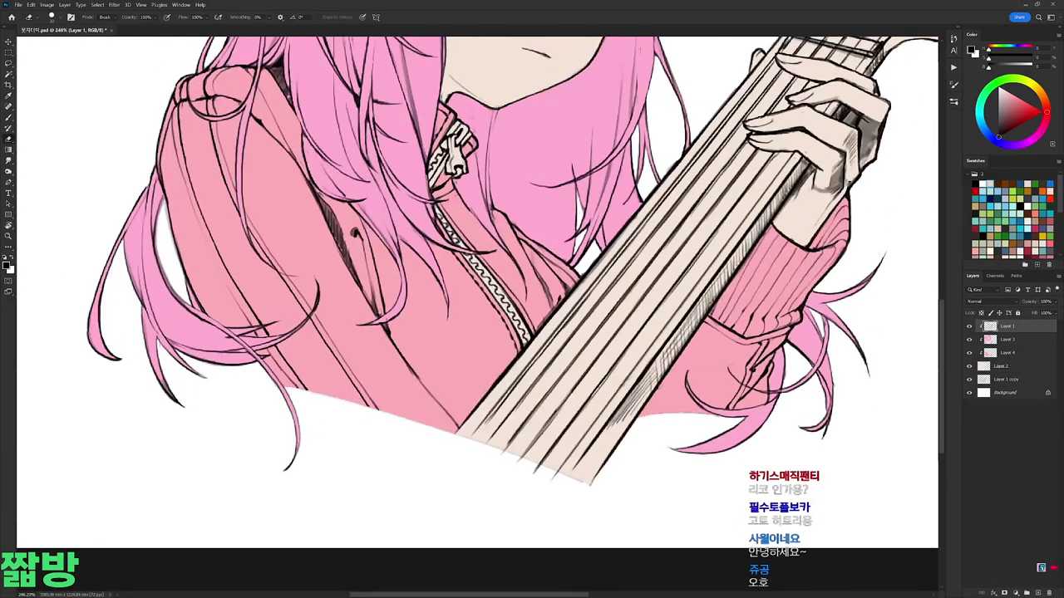
{"action": "scroll", "coordinate": [478, 310], "scroll_direction": "up", "scroll_amount": 2}
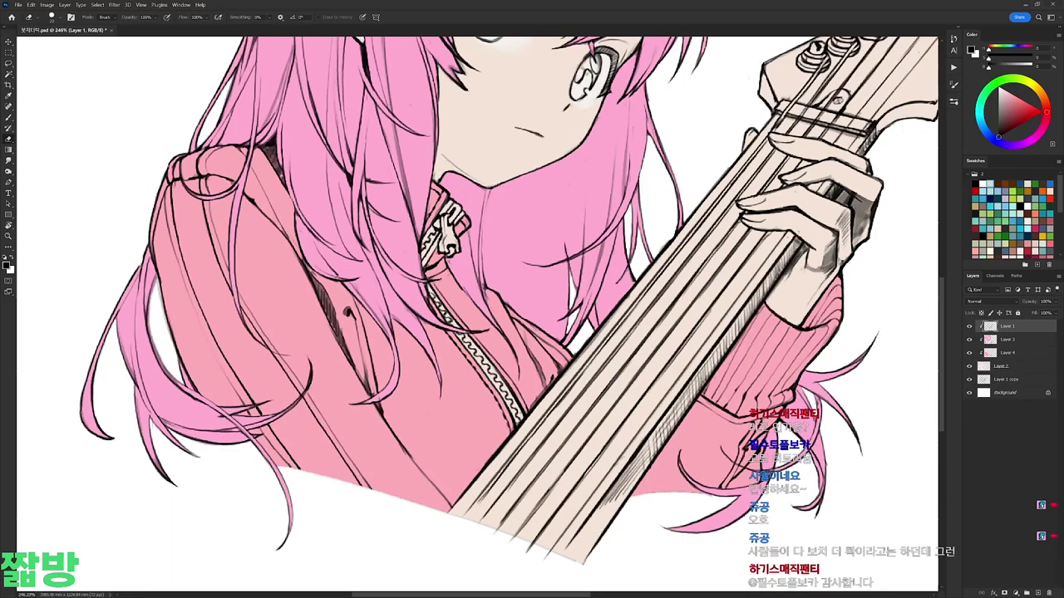
{"action": "scroll", "coordinate": [490, 187], "scroll_direction": "up", "scroll_amount": 1}
{"action": "scroll", "coordinate": [478, 316], "scroll_direction": "up", "scroll_amount": 5}
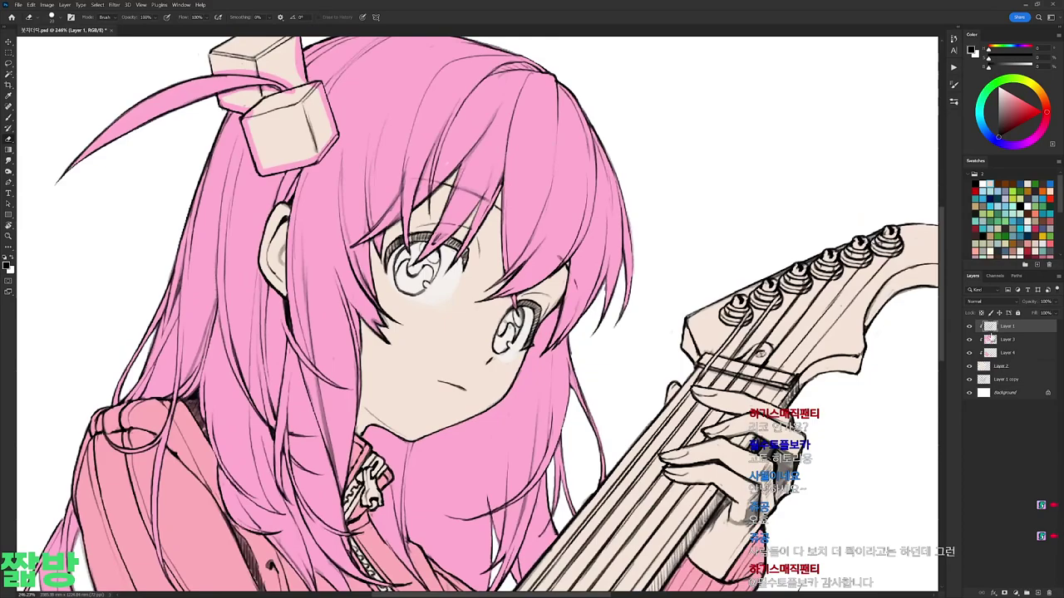
{"action": "right_click", "coordinate": [448, 162]}
{"action": "left_click", "coordinate": [508, 235]}
{"action": "key", "text": "Return"}
{"action": "key", "text": "d"}
{"action": "right_click", "coordinate": [611, 127]}
{"action": "key", "text": "Escape"}
{"action": "key", "text": "e"}
{"action": "scroll", "coordinate": [537, 82], "scroll_direction": "down", "scroll_amount": 4}
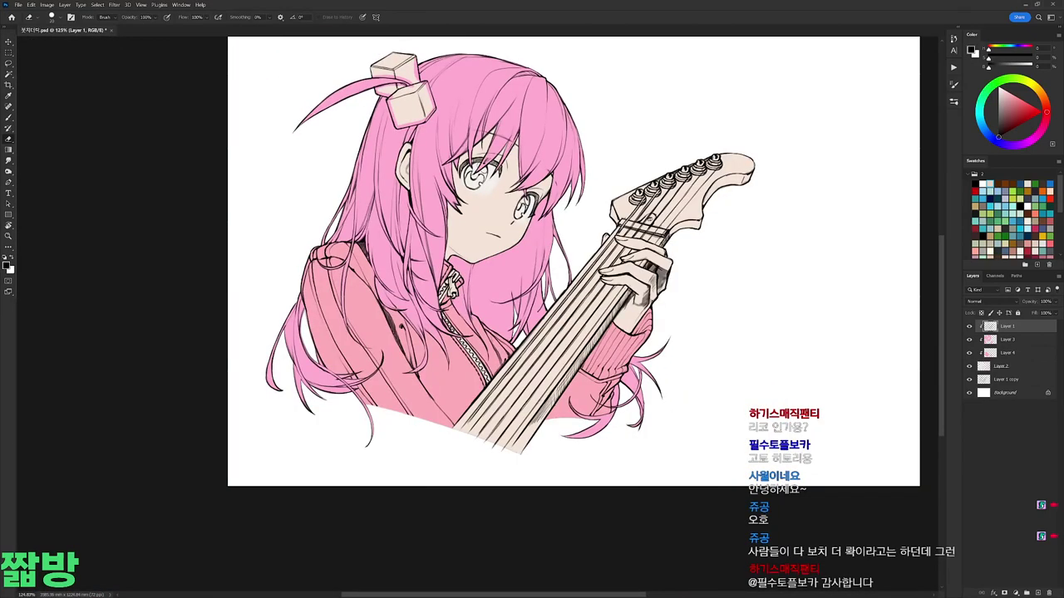
Step: Add a new clipped layer directly above Layer 2 and pick a dark grey brush colour
{"action": "left_click", "coordinate": [1002, 366]}
{"action": "key", "text": "ctrl+alt+shift+n"}
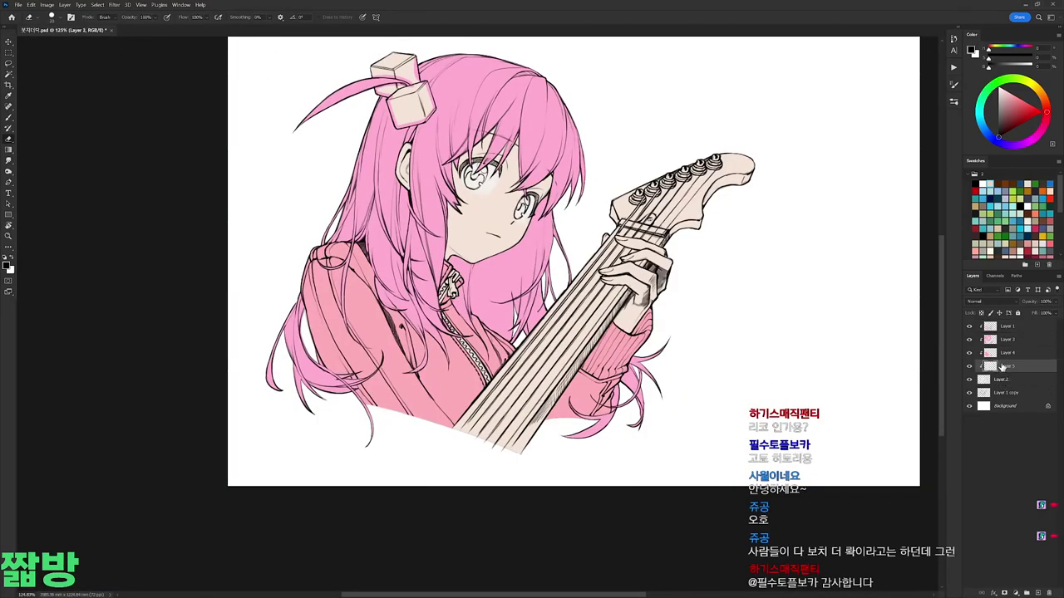
{"action": "scroll", "coordinate": [603, 337], "scroll_direction": "up", "scroll_amount": 1}
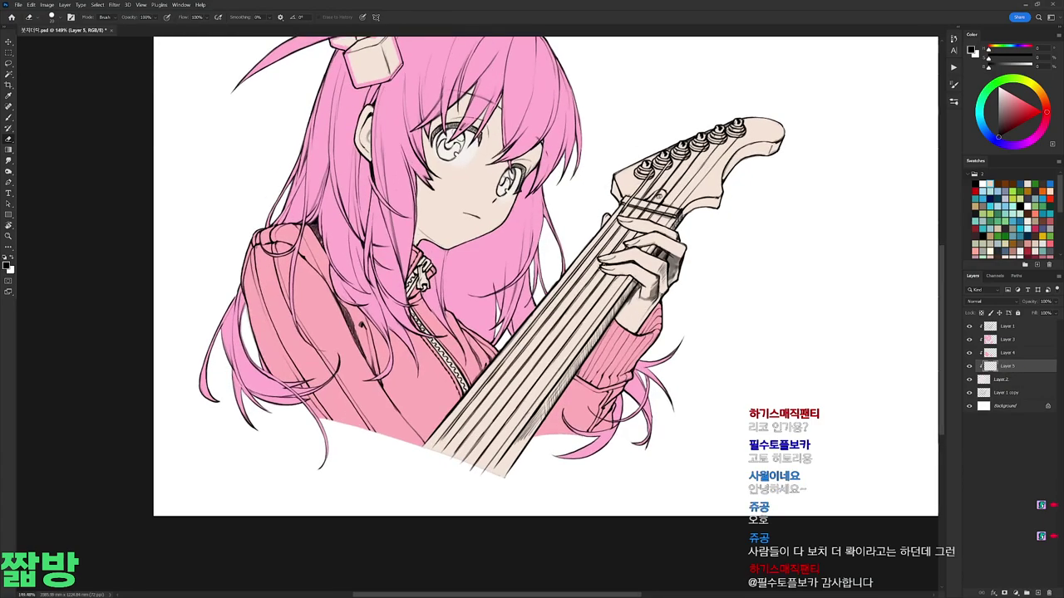
{"action": "key", "text": "b"}
{"action": "right_click", "coordinate": [607, 307]}
{"action": "key", "text": "Escape"}
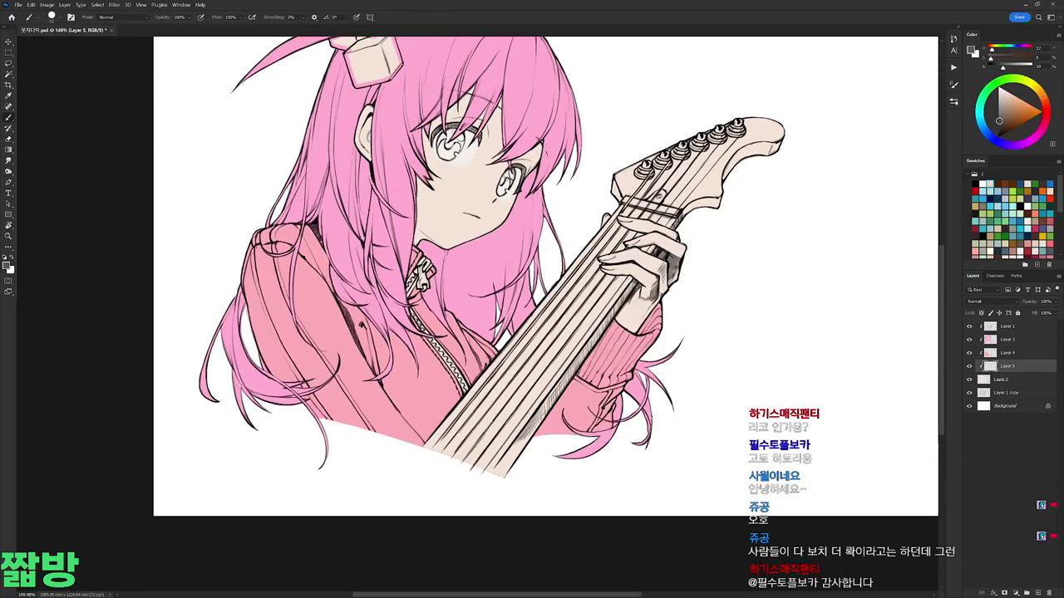
Step: Paint the long edge of the guitar neck nearest the face dark bluish grey
{"action": "mouse_move", "coordinate": [425, 446]}
{"action": "left_mouse_down"}
{"action": "mouse_move", "coordinate": [603, 236]}
{"action": "mouse_move", "coordinate": [582, 196]}
{"action": "mouse_move", "coordinate": [428, 165]}
{"action": "left_mouse_up"}
{"action": "scroll", "coordinate": [599, 240], "scroll_direction": "up", "scroll_amount": 2}
{"action": "key", "text": "r"}
{"action": "key", "text": "b"}
{"action": "right_click", "coordinate": [476, 174]}
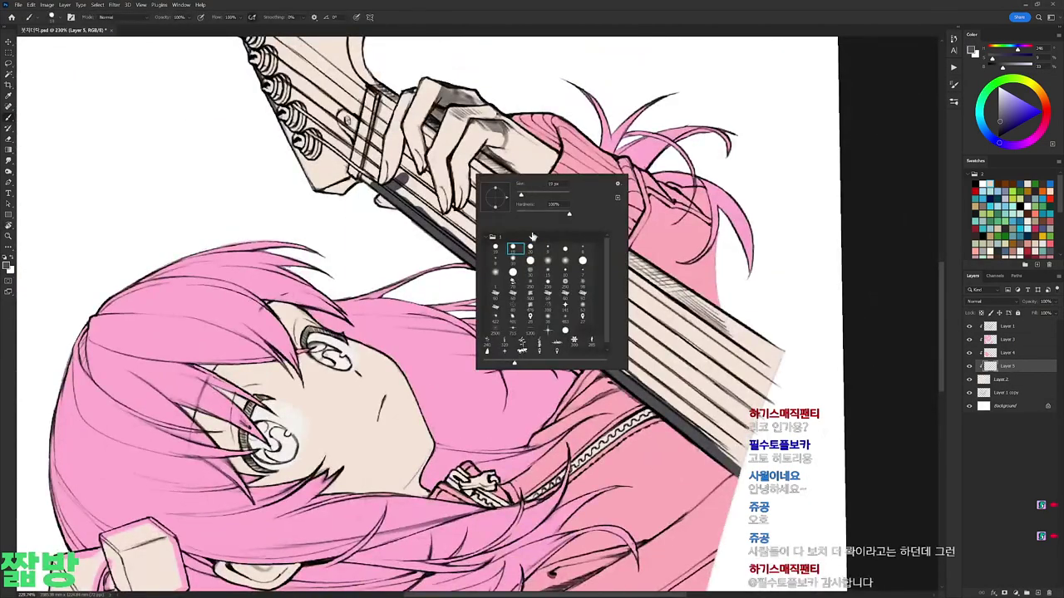
{"action": "key", "text": "Escape"}
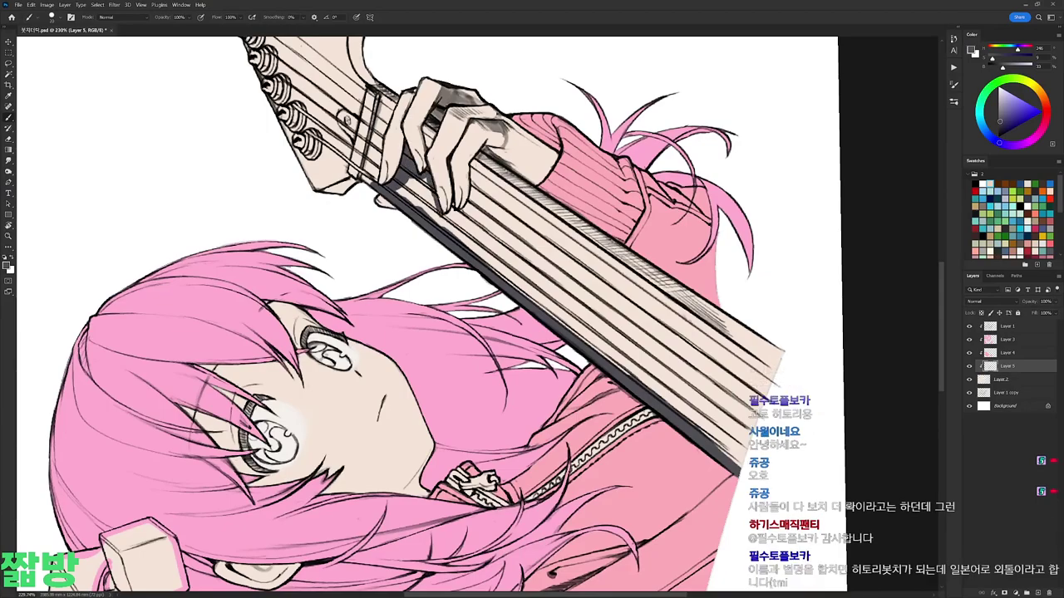
Step: Fill the rest of the guitar neck and fretboard around the fingers with the same dark bluish grey
{"action": "mouse_move", "coordinate": [470, 212]}
{"action": "left_mouse_down"}
{"action": "mouse_move", "coordinate": [472, 170]}
{"action": "mouse_move", "coordinate": [573, 153]}
{"action": "left_mouse_up"}
{"action": "key", "text": "w"}
{"action": "left_click", "coordinate": [581, 349]}
{"action": "key", "text": "alt+BackSpace"}
{"action": "key", "text": "b"}
{"action": "mouse_move", "coordinate": [545, 214]}
{"action": "left_mouse_down"}
{"action": "mouse_move", "coordinate": [632, 249]}
{"action": "mouse_move", "coordinate": [648, 274]}
{"action": "left_mouse_up"}
{"action": "left_click_drag", "start_coordinate": [596, 330], "coordinate": [610, 378]}
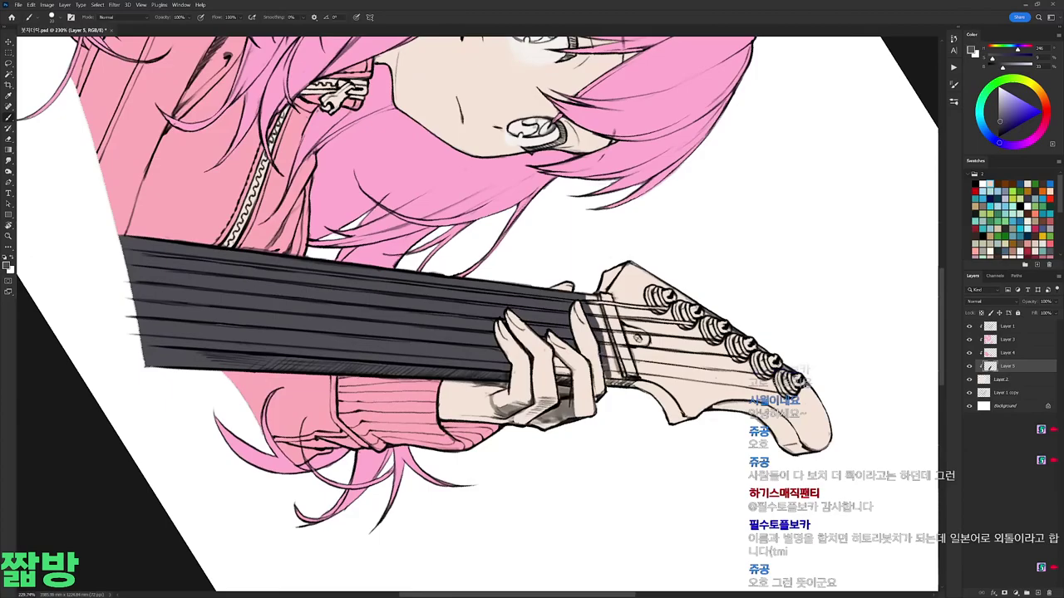
Step: Select the guitar's headstock with its tuning pegs using the Lasso and fill it dark bluish grey
{"action": "key", "text": "l"}
{"action": "left_click_drag", "start_coordinate": [611, 245], "coordinate": [615, 249]}
{"action": "key", "text": "alt+BackSpace"}
{"action": "key", "text": "r"}
{"action": "mouse_move", "coordinate": [659, 336]}
{"action": "left_mouse_down"}
{"action": "mouse_move", "coordinate": [453, 133]}
{"action": "mouse_move", "coordinate": [360, 172]}
{"action": "left_mouse_up"}
{"action": "key", "text": "b"}
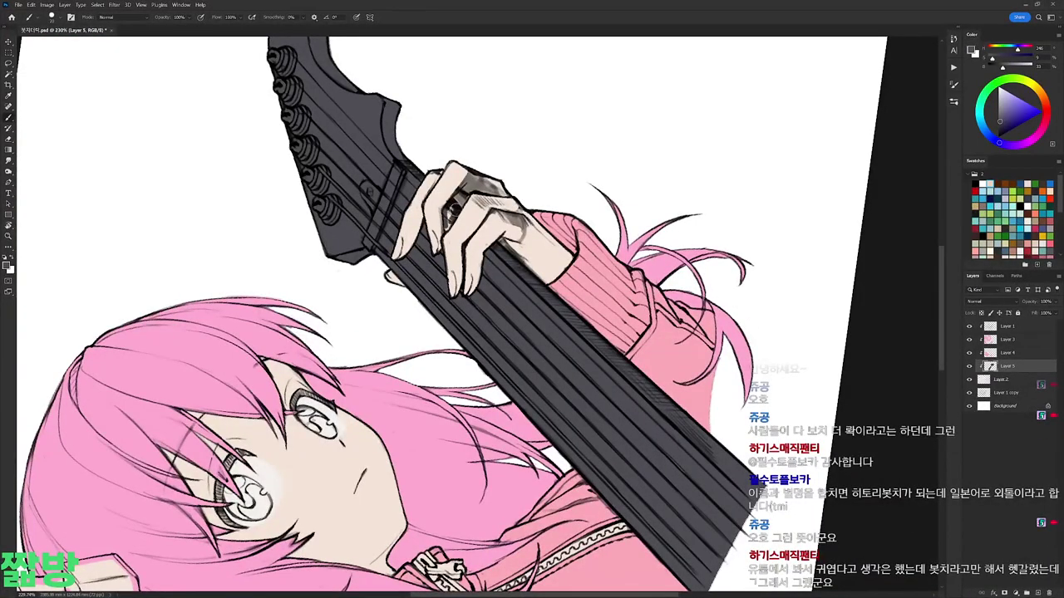
Step: Add another clipped layer directly above Layer 2 and pick a neutral mid grey for painting
{"action": "scroll", "coordinate": [447, 225], "scroll_direction": "down", "scroll_amount": 3}
{"action": "key", "text": "r"}
{"action": "left_click_drag", "start_coordinate": [447, 224], "coordinate": [942, 267]}
{"action": "left_click", "coordinate": [1005, 379]}
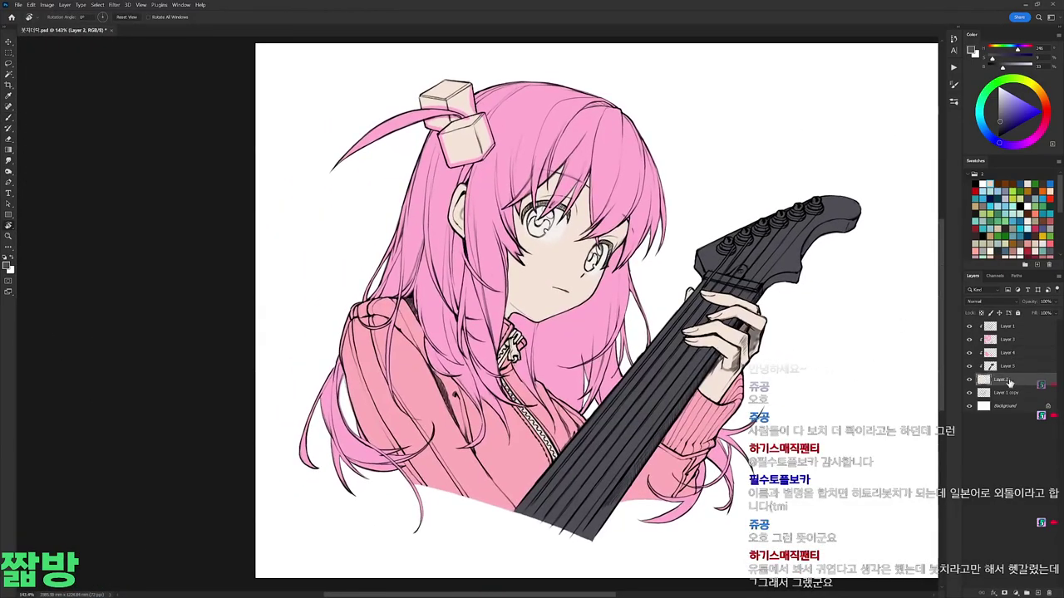
{"action": "key", "text": "ctrl+shift+alt+n"}
{"action": "key", "text": "b"}
{"action": "left_click", "coordinate": [996, 106]}
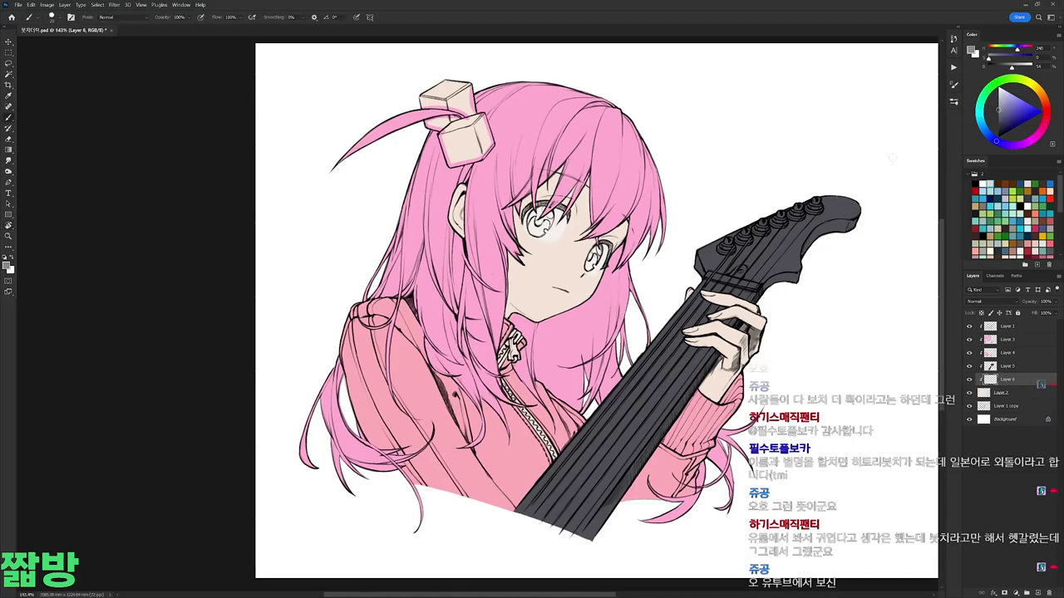
Step: Colour the jacket's zipper and its pull mid grey, and merge this layer with the guitar colour layer
{"action": "scroll", "coordinate": [472, 475], "scroll_direction": "up", "scroll_amount": 2}
{"action": "key", "text": "w"}
{"action": "scroll", "coordinate": [790, 383], "scroll_direction": "down", "scroll_amount": 2}
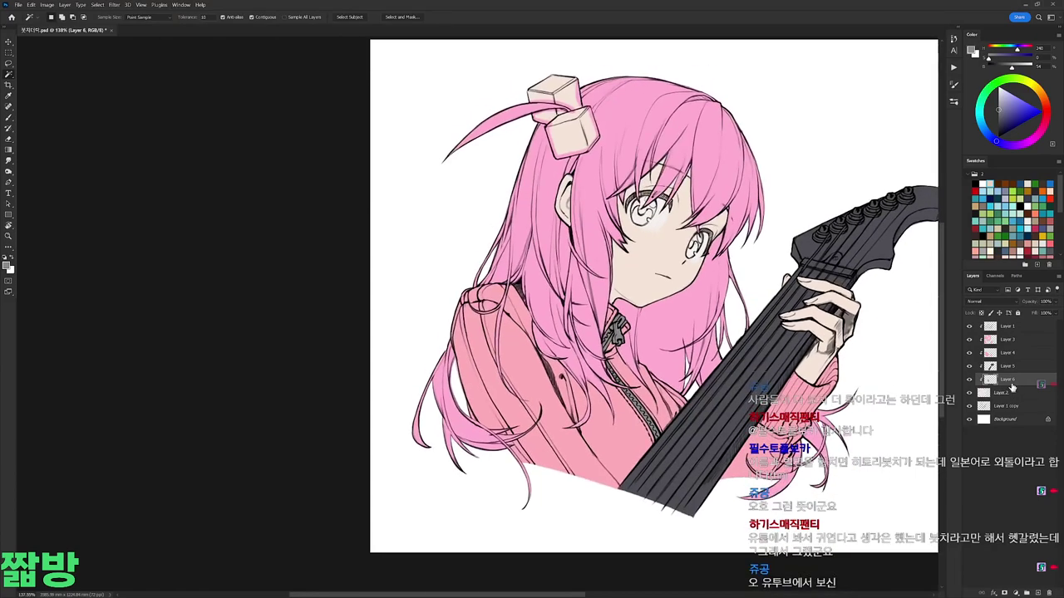
{"action": "key", "text": "ctrl+e"}
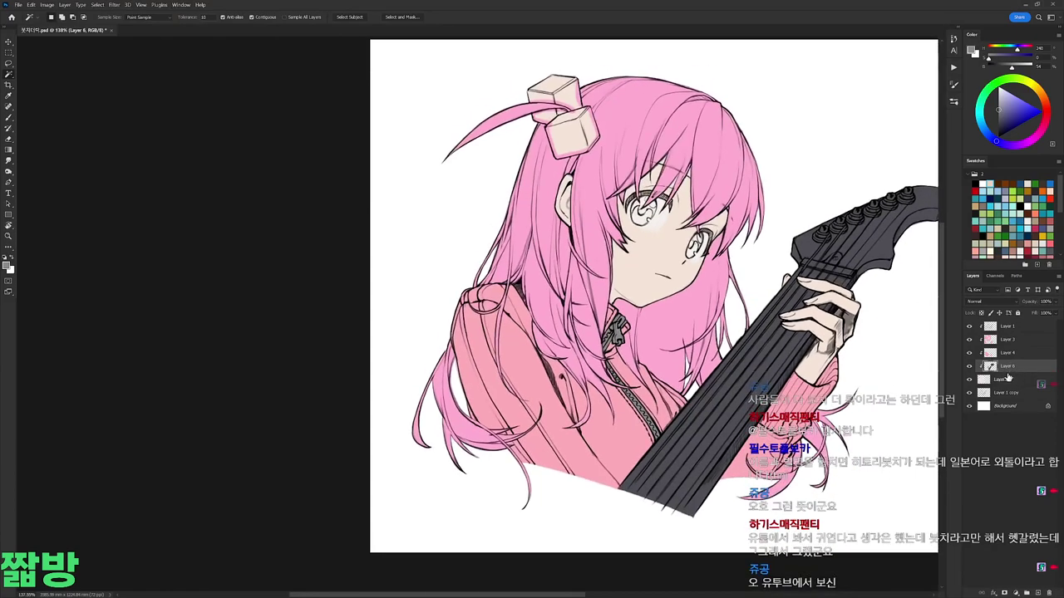
Step: Add a new clipped layer above Layer 3 and colour the back cube of the hair ornament bright blue
{"action": "left_click", "coordinate": [1009, 339]}
{"action": "key", "text": "ctrl+shift+alt+n"}
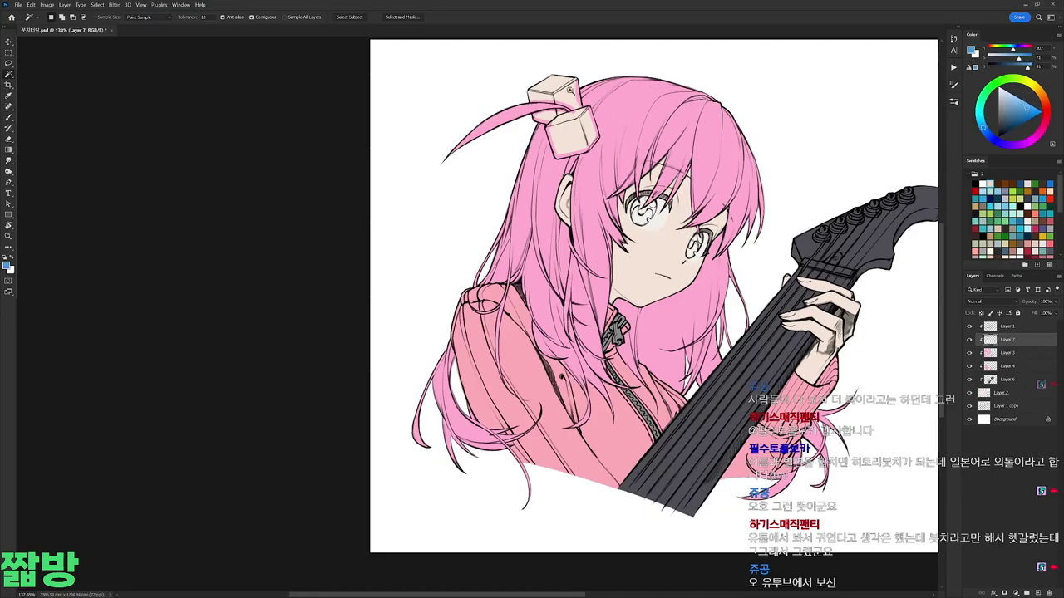
{"action": "key", "text": "b"}
{"action": "mouse_move", "coordinate": [654, 199]}
{"action": "left_mouse_down"}
{"action": "mouse_move", "coordinate": [698, 274]}
{"action": "mouse_move", "coordinate": [731, 239]}
{"action": "left_mouse_up"}
{"action": "key", "text": "g"}
{"action": "left_click", "coordinate": [683, 218]}
Step: Paint the remaining part of the back hair cube blue, between the loose hair strand and the front cube
{"action": "key", "text": "r"}
{"action": "left_click_drag", "start_coordinate": [582, 349], "coordinate": [631, 249]}
{"action": "key", "text": "b"}
{"action": "left_click_drag", "start_coordinate": [462, 191], "coordinate": [475, 161]}
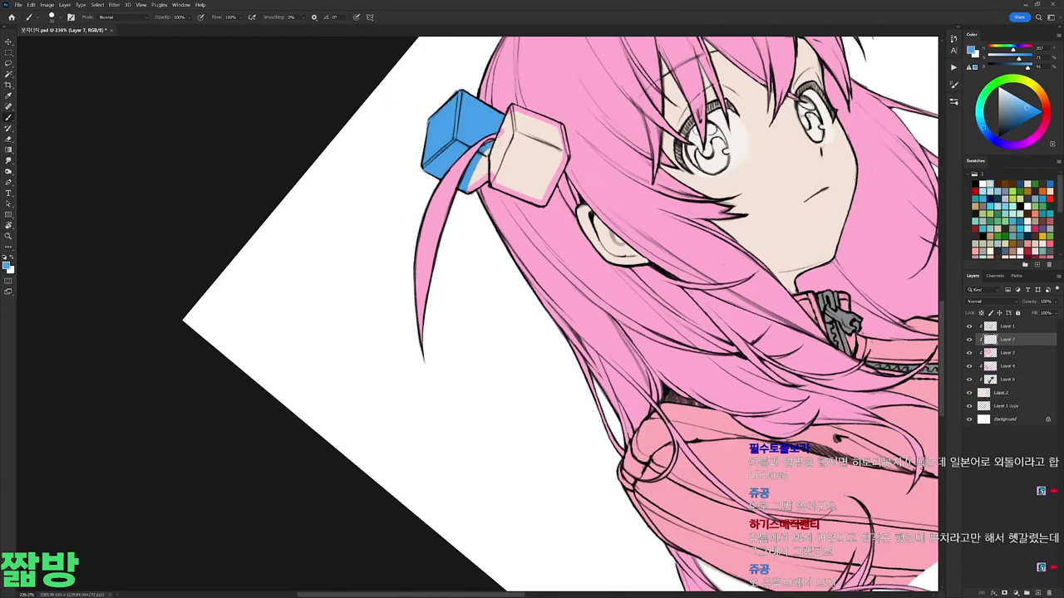
{"action": "left_click_drag", "start_coordinate": [480, 187], "coordinate": [470, 159]}
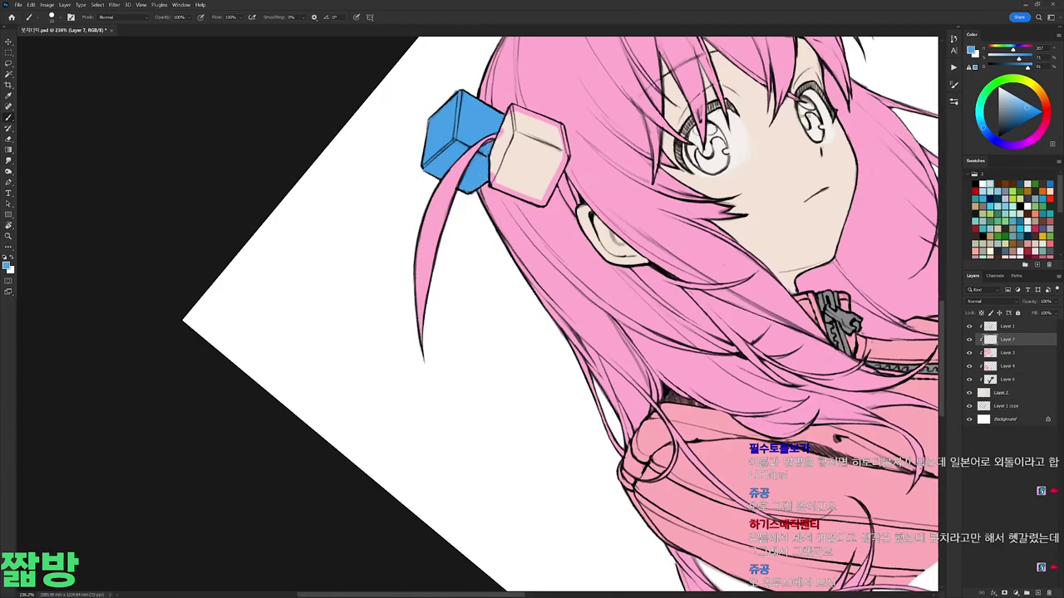
Step: Paint the front hair cube's edge beside the blue cube with an orange-yellow colour
{"action": "left_click", "coordinate": [480, 155], "text": "alt"}
{"action": "mouse_move", "coordinate": [489, 155]}
{"action": "left_mouse_down"}
{"action": "mouse_move", "coordinate": [492, 182]}
{"action": "mouse_move", "coordinate": [513, 105]}
{"action": "left_mouse_up"}
{"action": "left_click", "coordinate": [1036, 110]}
{"action": "key", "text": "r"}
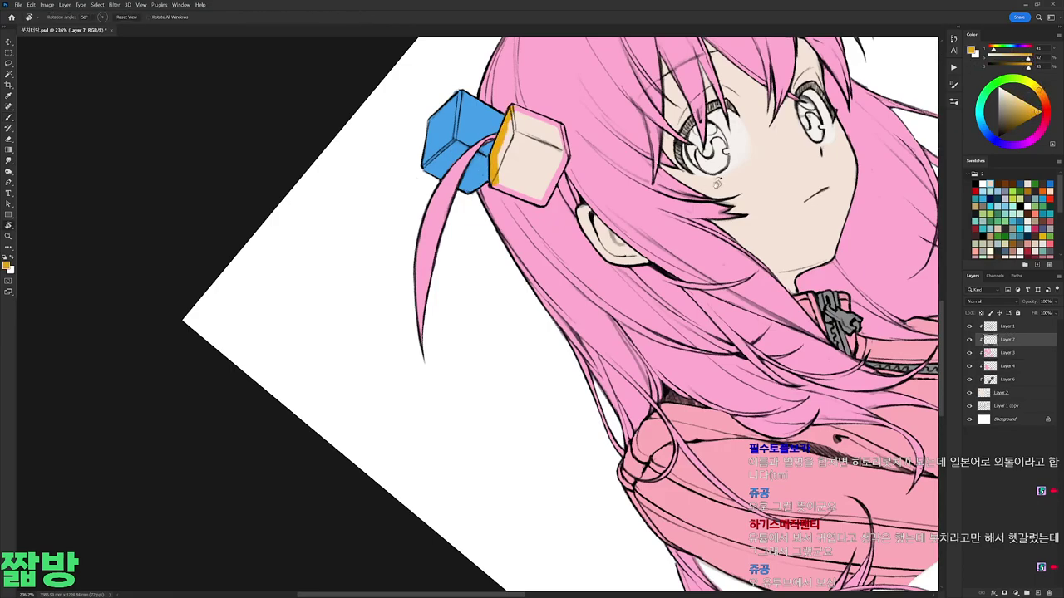
{"action": "left_click_drag", "start_coordinate": [665, 499], "coordinate": [291, 104]}
Step: Select the orange-yellow area on the front hair cube and brighten it with Curves
{"action": "key", "text": "w"}
{"action": "left_click", "coordinate": [584, 204]}
{"action": "key", "text": "ctrl+m"}
{"action": "left_click_drag", "start_coordinate": [831, 379], "coordinate": [848, 375]}
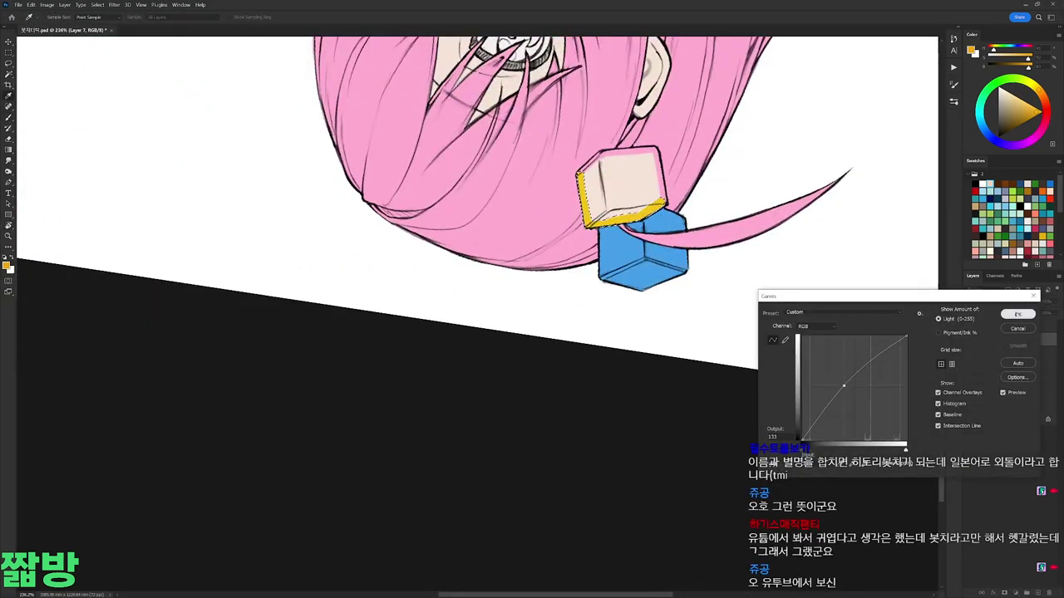
{"action": "left_click", "coordinate": [1019, 313]}
Step: Complete the yellow border around the front hair cube and fill its interior with the same yellow
{"action": "key", "text": "b"}
{"action": "key", "text": "r"}
{"action": "mouse_move", "coordinate": [619, 214]}
{"action": "left_mouse_down"}
{"action": "mouse_move", "coordinate": [474, 309]}
{"action": "mouse_move", "coordinate": [344, 148]}
{"action": "left_mouse_up"}
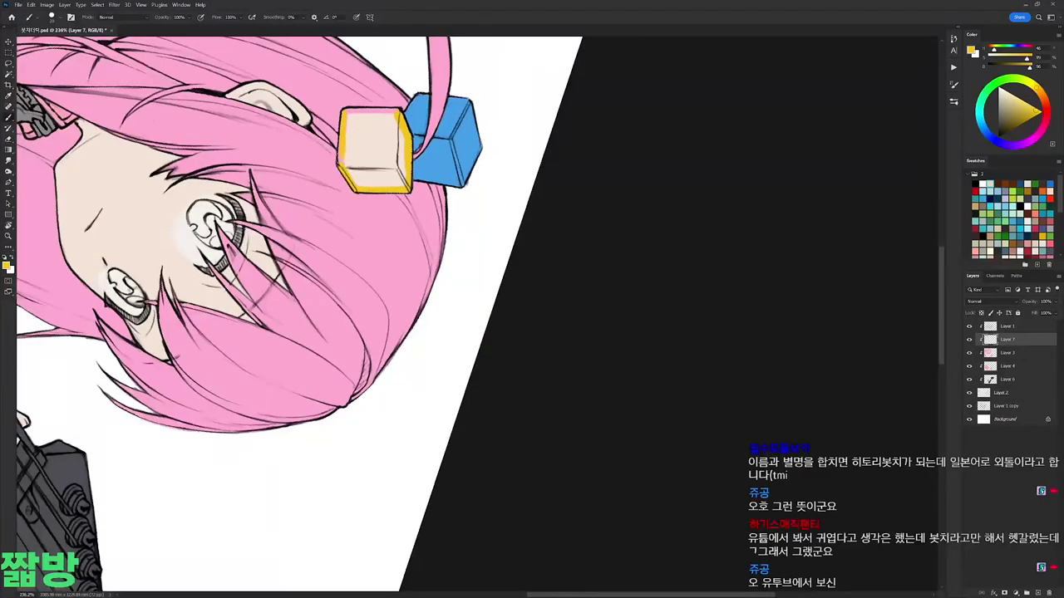
{"action": "key", "text": "alt+BackSpace"}
{"action": "key", "text": "r"}
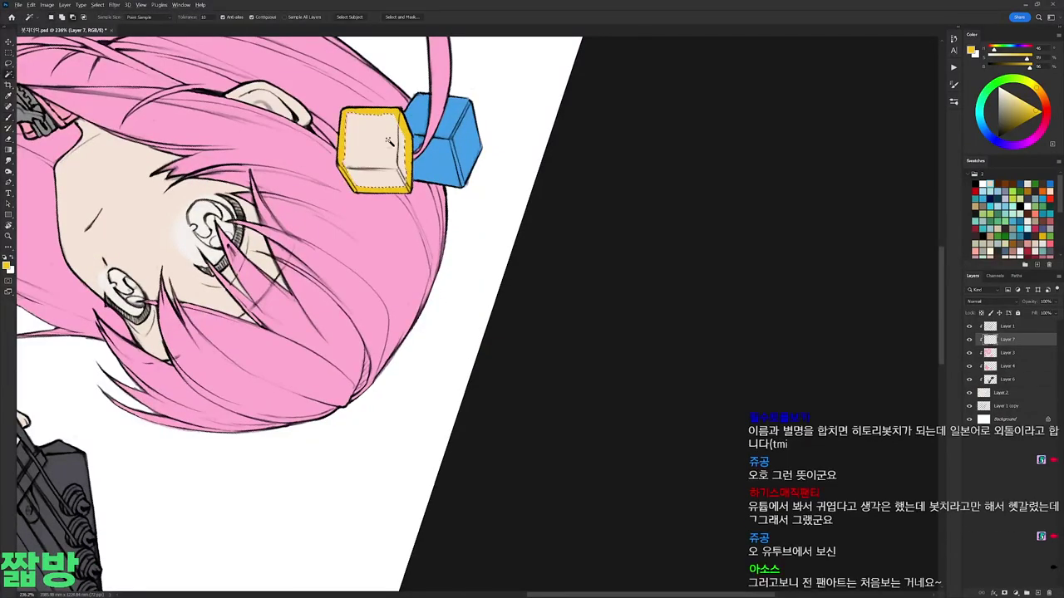
{"action": "key", "text": "Escape"}
{"action": "scroll", "coordinate": [513, 349], "scroll_direction": "up", "scroll_amount": 5}
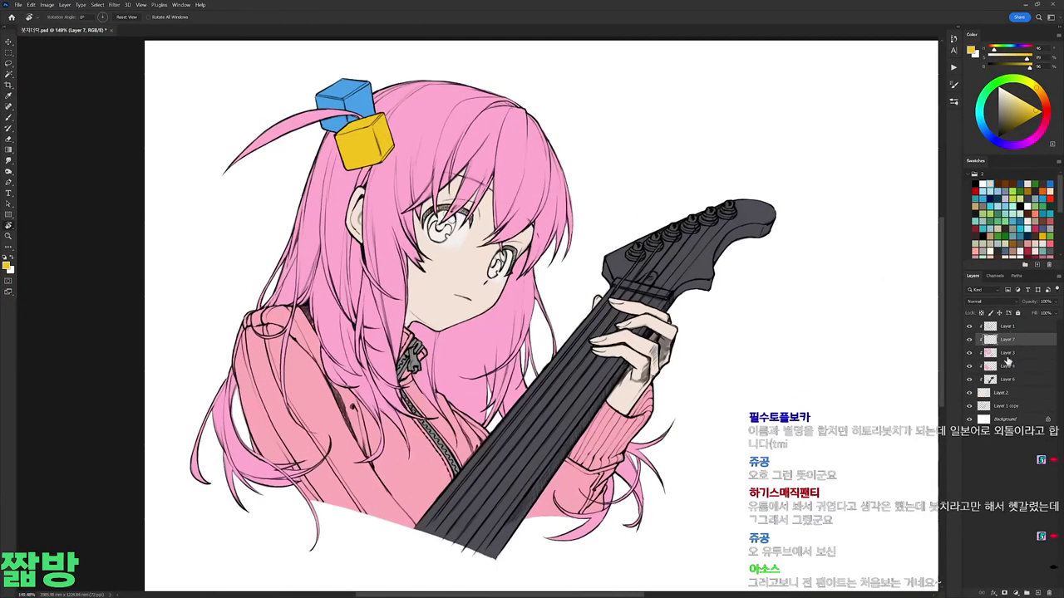
Step: Add a new clipped layer directly above Layer 2 and choose a blue-green brush colour for the eyes
{"action": "left_click", "coordinate": [1006, 391]}
{"action": "key", "text": "ctrl+shift+alt+n"}
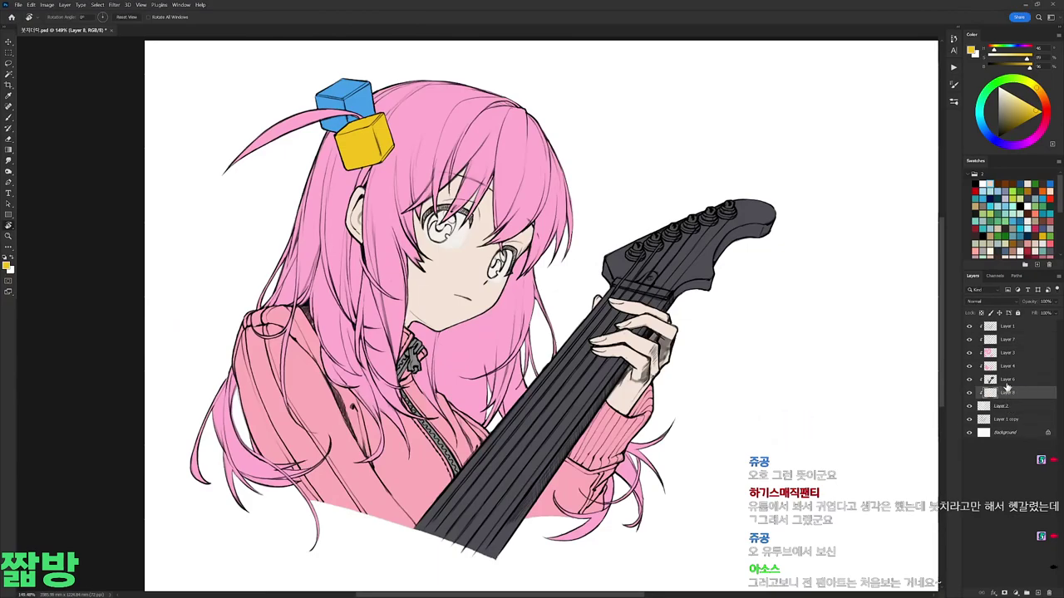
{"action": "left_click", "coordinate": [980, 141]}
{"action": "left_click", "coordinate": [1025, 110]}
{"action": "key", "text": "b"}
Step: Paint the irises of both eyes turquoise, keeping inside their outlines
{"action": "scroll", "coordinate": [295, 277], "scroll_direction": "up", "scroll_amount": 3}
{"action": "left_click_drag", "start_coordinate": [427, 216], "coordinate": [433, 231]}
{"action": "mouse_move", "coordinate": [509, 181]}
{"action": "left_mouse_down"}
{"action": "mouse_move", "coordinate": [514, 207]}
{"action": "mouse_move", "coordinate": [532, 212]}
{"action": "mouse_move", "coordinate": [538, 204]}
{"action": "mouse_move", "coordinate": [523, 193]}
{"action": "mouse_move", "coordinate": [551, 192]}
{"action": "mouse_move", "coordinate": [518, 178]}
{"action": "left_mouse_up"}
{"action": "key", "text": "ctrl+z"}
{"action": "left_click", "coordinate": [1046, 107]}
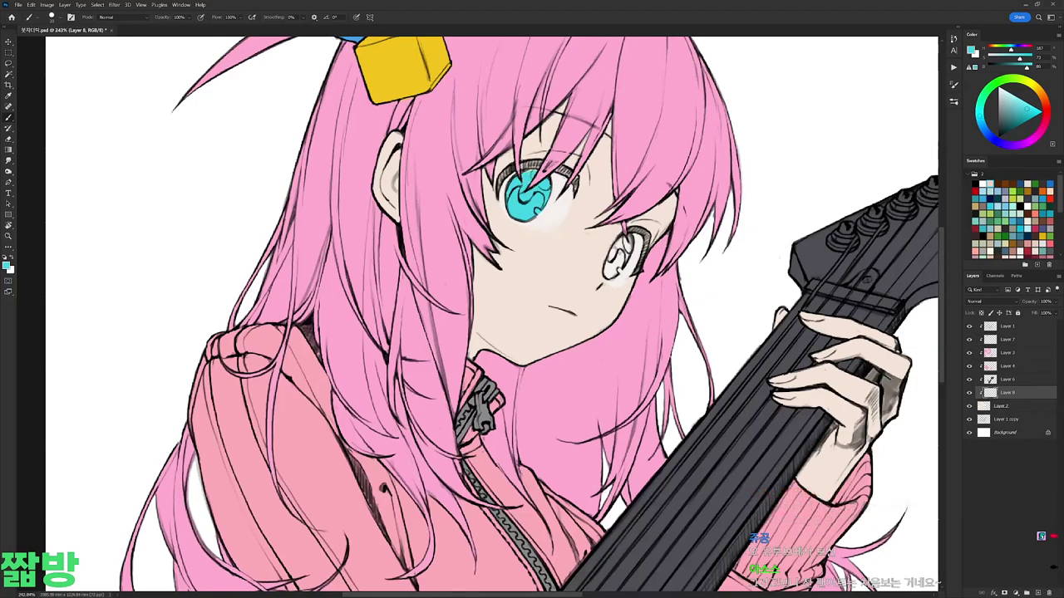
{"action": "mouse_move", "coordinate": [610, 250]}
{"action": "left_mouse_down"}
{"action": "mouse_move", "coordinate": [613, 272]}
{"action": "mouse_move", "coordinate": [625, 268]}
{"action": "left_mouse_up"}
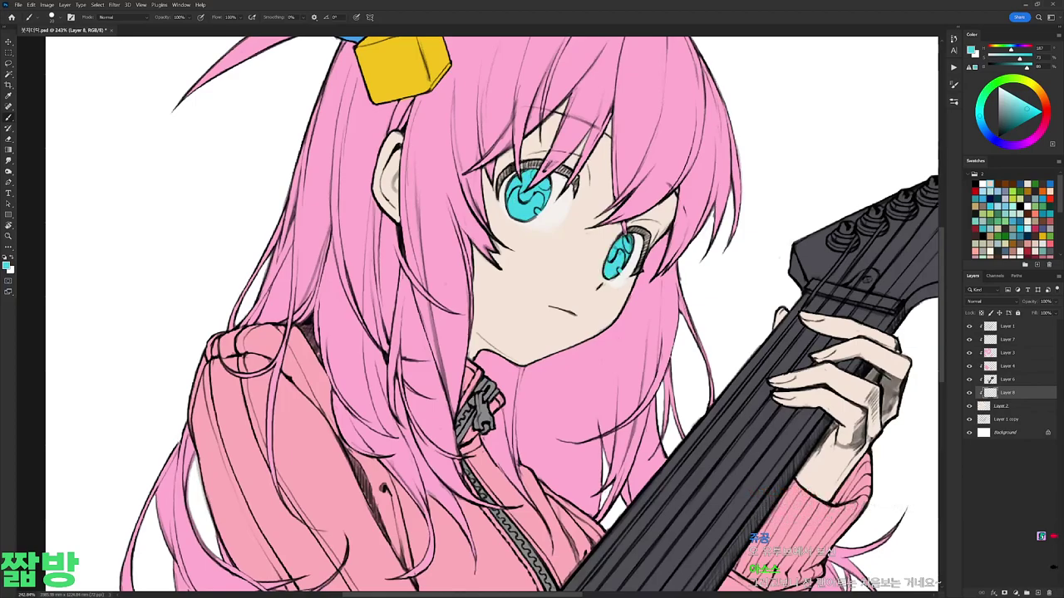
Step: Paint the upper eyelashes of both eyes in a dark magenta
{"action": "left_click", "coordinate": [683, 139], "text": "alt"}
{"action": "key", "text": "r"}
{"action": "left_click_drag", "start_coordinate": [683, 139], "coordinate": [581, 67]}
{"action": "left_click_drag", "start_coordinate": [476, 152], "coordinate": [468, 176]}
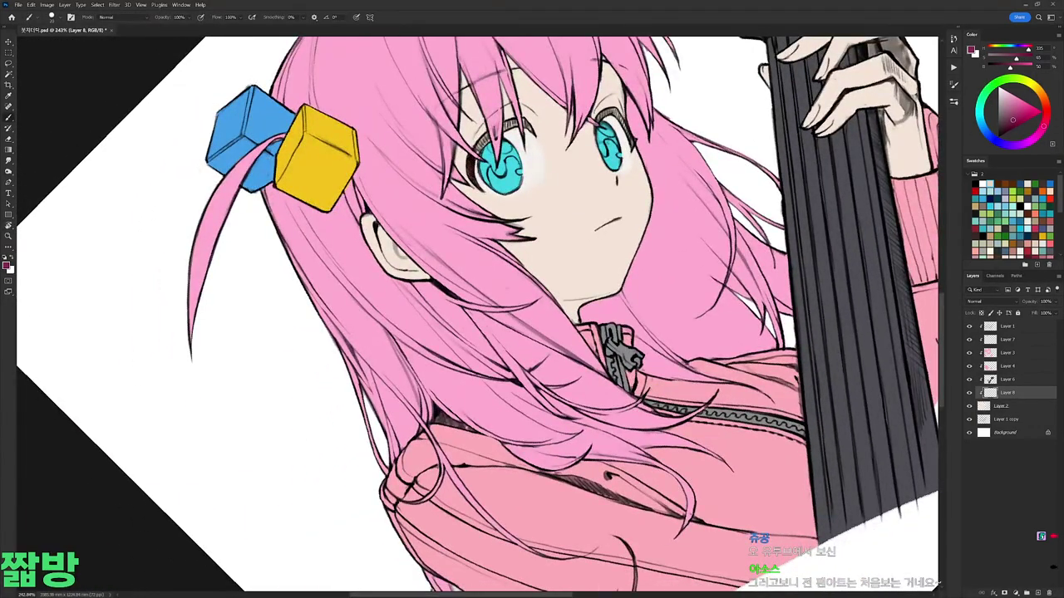
{"action": "left_click_drag", "start_coordinate": [491, 128], "coordinate": [475, 155]}
{"action": "left_click_drag", "start_coordinate": [522, 116], "coordinate": [504, 124]}
{"action": "mouse_move", "coordinate": [632, 92]}
{"action": "left_mouse_down"}
{"action": "mouse_move", "coordinate": [698, 133]}
{"action": "mouse_move", "coordinate": [731, 183]}
{"action": "mouse_move", "coordinate": [680, 221]}
{"action": "left_mouse_up"}
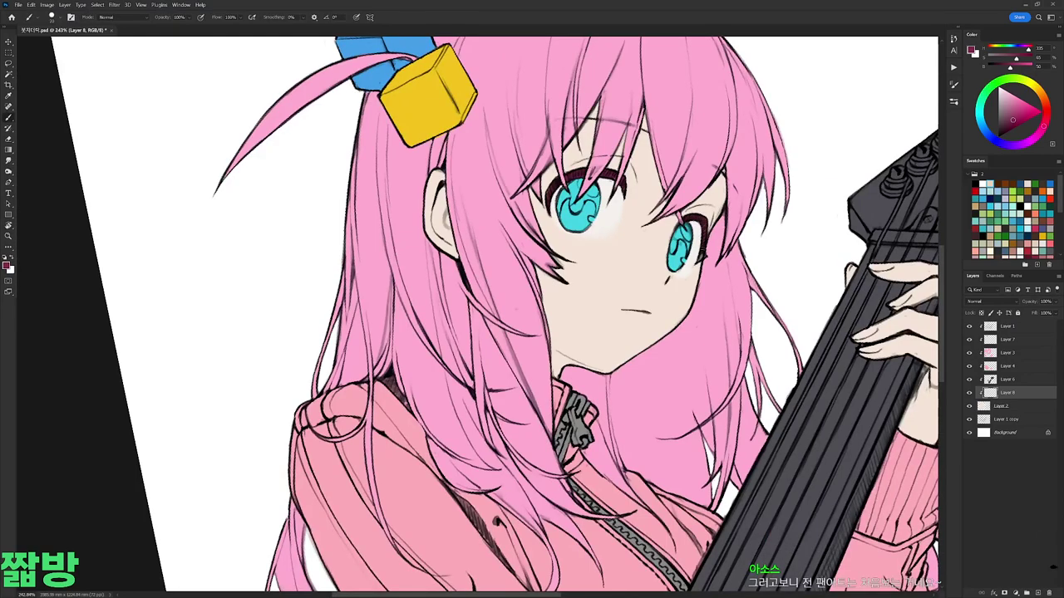
{"action": "key", "text": "r"}
{"action": "key", "text": "Escape"}
{"action": "scroll", "coordinate": [822, 205], "scroll_direction": "down", "scroll_amount": 3}
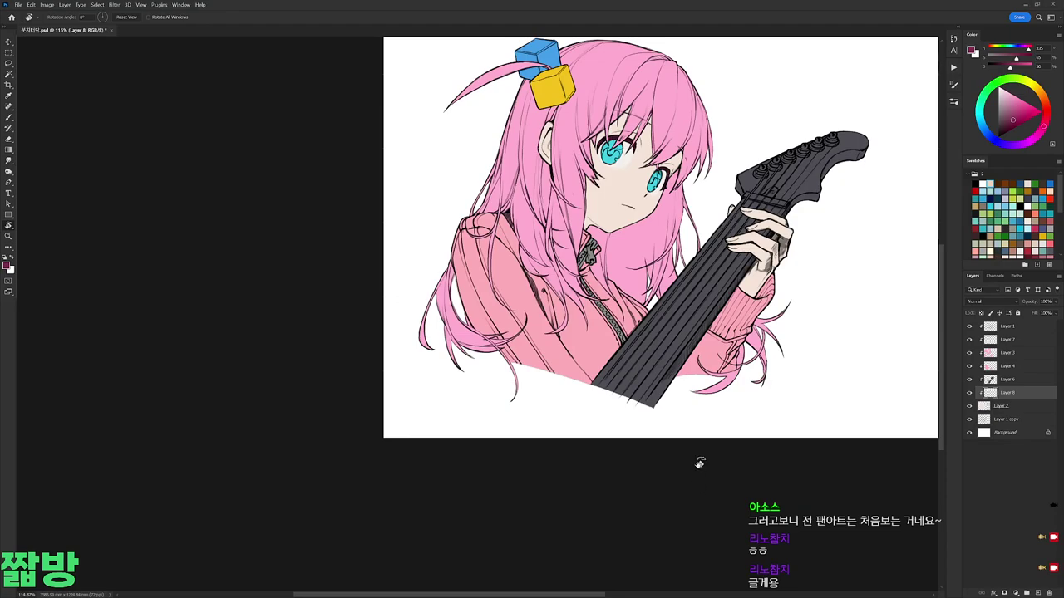
Step: Duplicate Layer 2 as a clipped layer directly below Layer 1 and fill the figure on it with neutral mid grey
{"action": "left_click_drag", "start_coordinate": [981, 404], "coordinate": [1002, 334]}
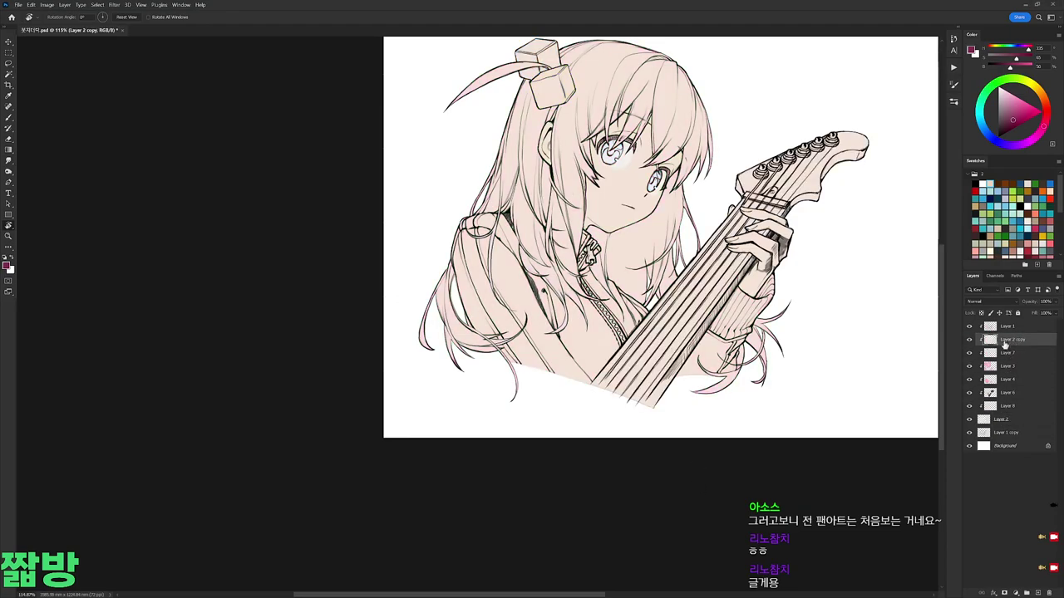
{"action": "left_click_drag", "start_coordinate": [1001, 122], "coordinate": [987, 98]}
{"action": "key", "text": "alt+BackSpace"}
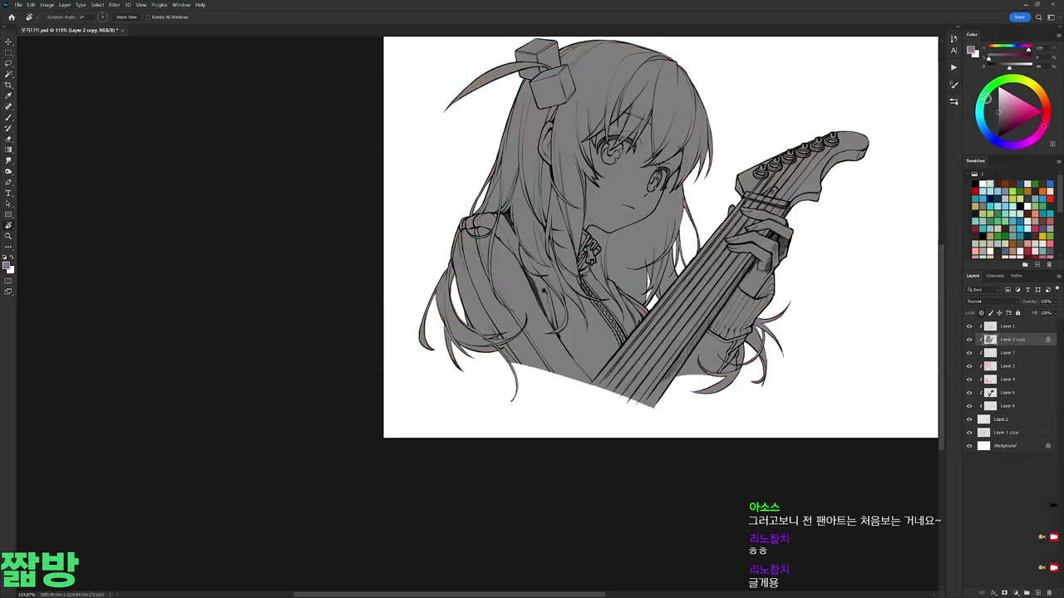
Step: Add a new clipped layer above the grey Layer 2 copy and ready the Brush tool for painting
{"action": "key", "text": "ctrl+shift+alt+n"}
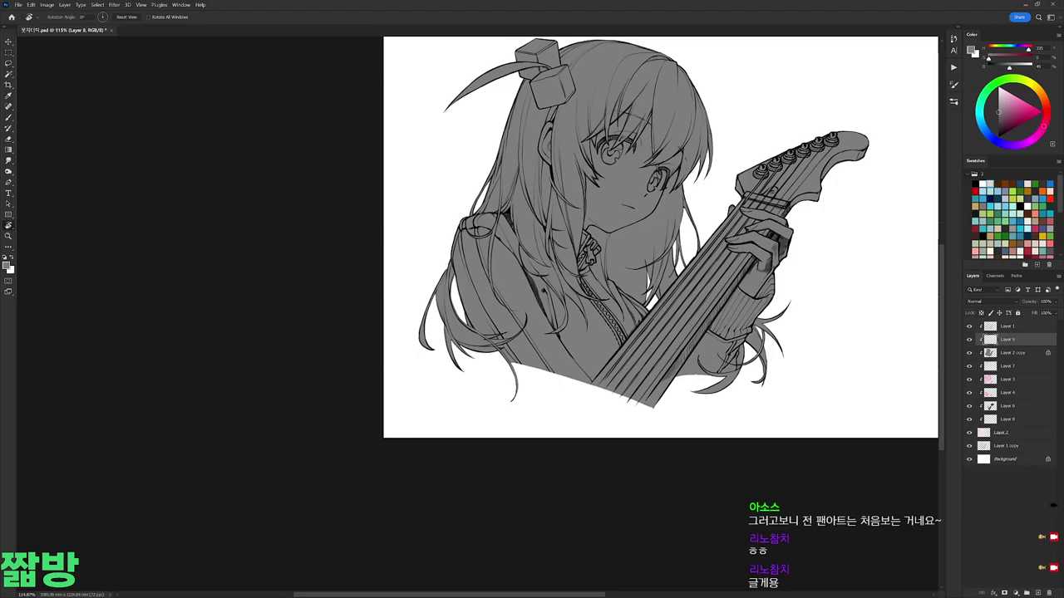
{"action": "scroll", "coordinate": [541, 111], "scroll_direction": "up", "scroll_amount": 4}
{"action": "key", "text": "b"}
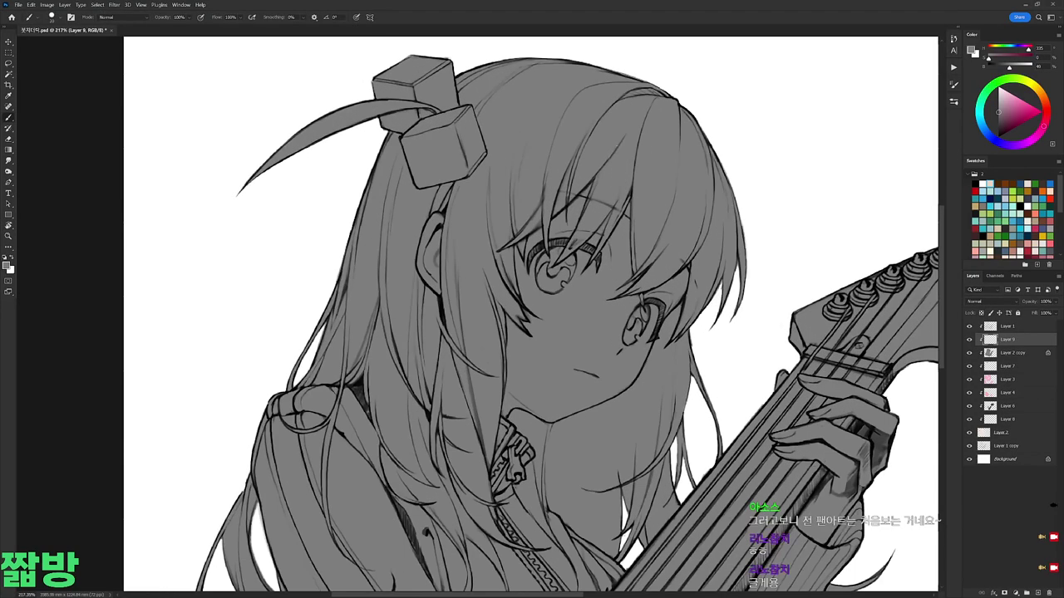
Step: Choose a dark grey and draw a diagonal shadow boundary across the hair from above the shoulder to the crown
{"action": "left_click", "coordinate": [999, 126]}
{"action": "left_click_drag", "start_coordinate": [309, 376], "coordinate": [664, 90]}
{"action": "scroll", "coordinate": [755, 130], "scroll_direction": "down", "scroll_amount": 2}
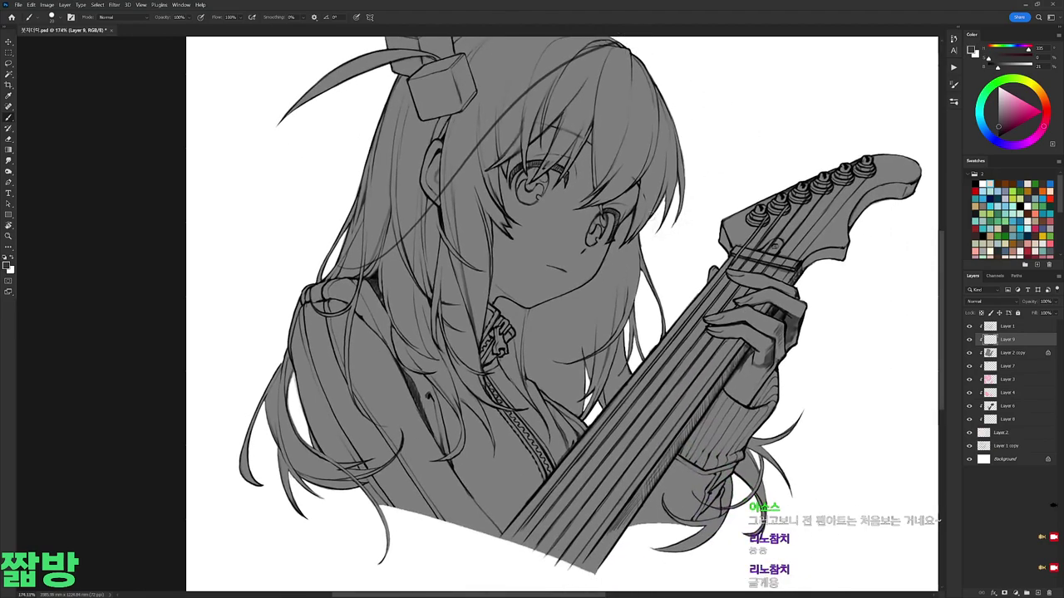
Step: Outline the shadow boundary in dark grey from the bang tips beside the far eye along the jaw
{"action": "scroll", "coordinate": [647, 222], "scroll_direction": "up", "scroll_amount": 2}
{"action": "left_click_drag", "start_coordinate": [647, 218], "coordinate": [617, 253]}
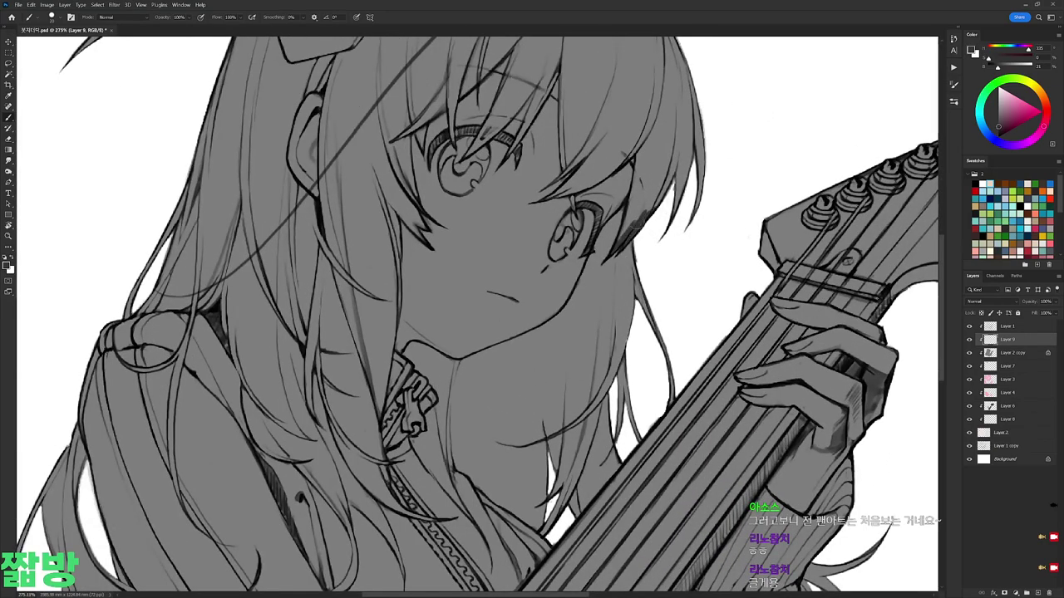
{"action": "left_click_drag", "start_coordinate": [634, 186], "coordinate": [619, 239]}
{"action": "mouse_move", "coordinate": [630, 198]}
{"action": "left_mouse_down"}
{"action": "mouse_move", "coordinate": [587, 254]}
{"action": "mouse_move", "coordinate": [632, 303]}
{"action": "mouse_move", "coordinate": [541, 455]}
{"action": "left_mouse_up"}
{"action": "key", "text": "r"}
{"action": "mouse_move", "coordinate": [520, 294]}
{"action": "left_mouse_down"}
{"action": "mouse_move", "coordinate": [569, 396]}
{"action": "mouse_move", "coordinate": [466, 274]}
{"action": "left_mouse_up"}
{"action": "key", "text": "r"}
{"action": "mouse_move", "coordinate": [520, 212]}
{"action": "left_mouse_down"}
{"action": "mouse_move", "coordinate": [540, 174]}
{"action": "mouse_move", "coordinate": [544, 108]}
{"action": "left_mouse_up"}
Step: Continue the dark grey shadow outline from the chin along the collar and chest edge to the guitar neck
{"action": "key", "text": "r"}
{"action": "mouse_move", "coordinate": [678, 115]}
{"action": "left_mouse_down"}
{"action": "mouse_move", "coordinate": [502, 232]}
{"action": "mouse_move", "coordinate": [508, 265]}
{"action": "mouse_move", "coordinate": [467, 180]}
{"action": "mouse_move", "coordinate": [376, 309]}
{"action": "mouse_move", "coordinate": [391, 275]}
{"action": "mouse_move", "coordinate": [420, 388]}
{"action": "left_mouse_up"}
{"action": "key", "text": "r"}
{"action": "key", "text": "r"}
{"action": "key", "text": "r"}
{"action": "mouse_move", "coordinate": [517, 259]}
{"action": "left_mouse_down"}
{"action": "mouse_move", "coordinate": [502, 291]}
{"action": "mouse_move", "coordinate": [514, 292]}
{"action": "mouse_move", "coordinate": [424, 283]}
{"action": "left_mouse_up"}
{"action": "left_click_drag", "start_coordinate": [450, 240], "coordinate": [486, 125]}
{"action": "key", "text": "ctrl+0"}
{"action": "key", "text": "Escape"}
{"action": "scroll", "coordinate": [553, 330], "scroll_direction": "up", "scroll_amount": 2}
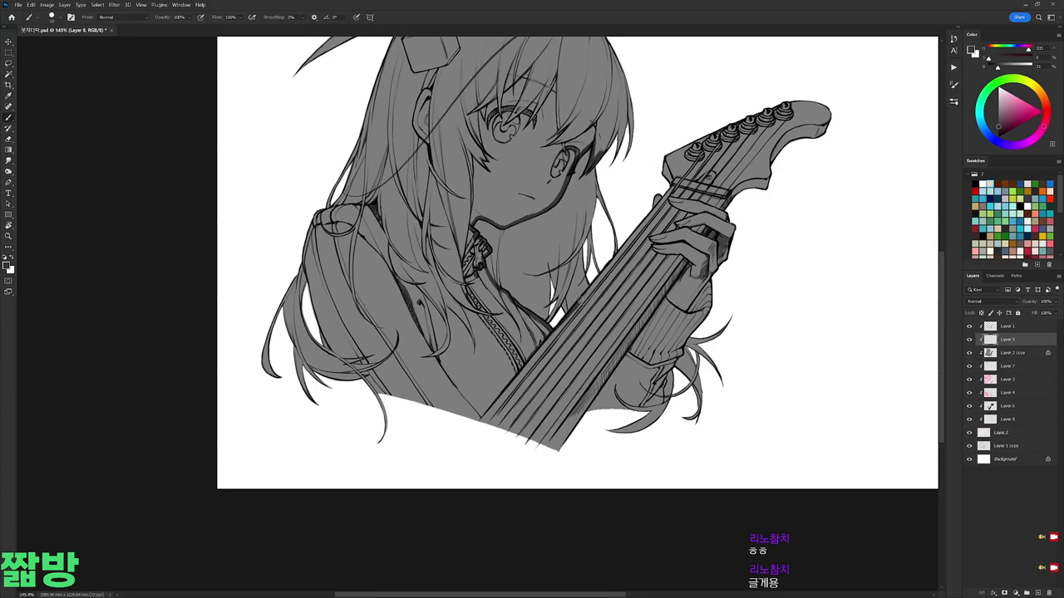
Step: Draw the shadow boundary across the guitar neck and mark the shadow edges on the fretting hand and lower sleeve
{"action": "mouse_move", "coordinate": [595, 284]}
{"action": "left_mouse_down"}
{"action": "mouse_move", "coordinate": [649, 280]}
{"action": "mouse_move", "coordinate": [685, 259]}
{"action": "left_mouse_up"}
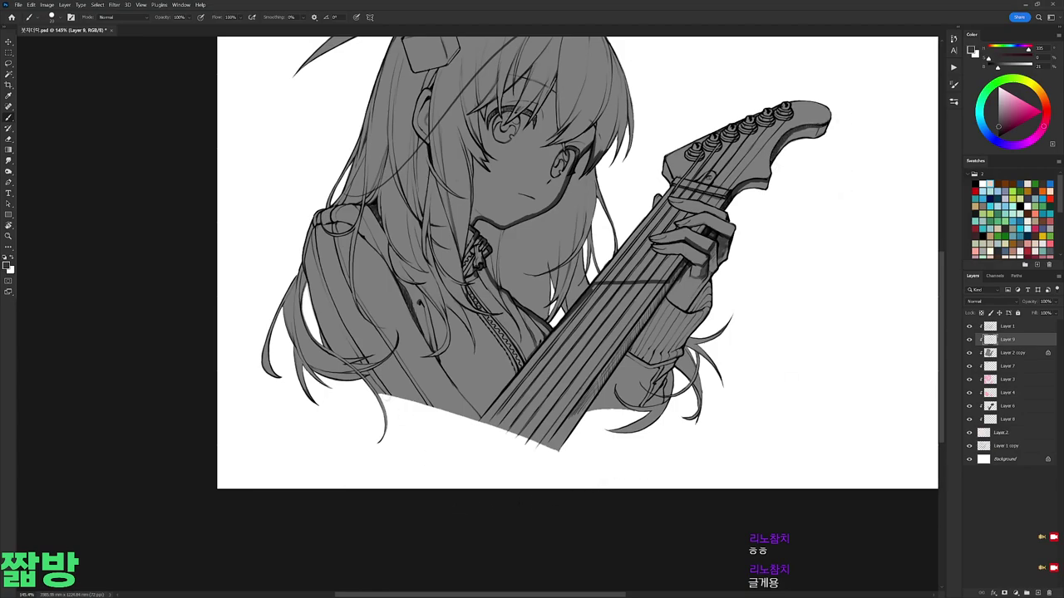
{"action": "scroll", "coordinate": [379, 390], "scroll_direction": "up", "scroll_amount": 3}
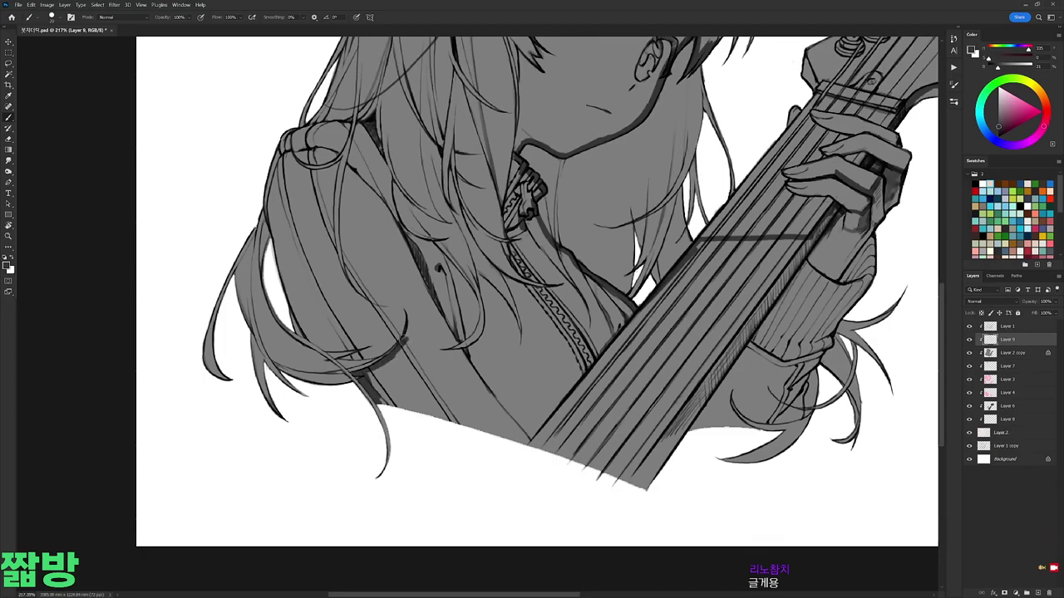
{"action": "mouse_move", "coordinate": [393, 84]}
{"action": "left_mouse_down"}
{"action": "mouse_move", "coordinate": [429, 130]}
{"action": "mouse_move", "coordinate": [454, 254]}
{"action": "left_mouse_up"}
{"action": "key", "text": "e"}
{"action": "key", "text": "b"}
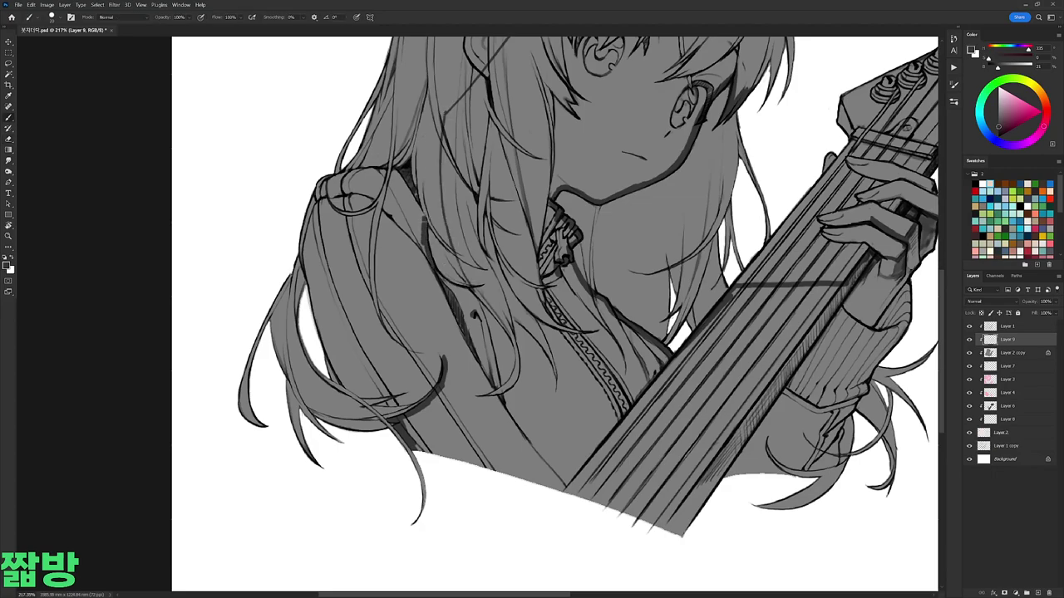
Step: Outline the shadow boundary over the near shoulder and around the sleeve to close the shadow region
{"action": "left_click_drag", "start_coordinate": [402, 176], "coordinate": [422, 234]}
{"action": "mouse_move", "coordinate": [406, 173]}
{"action": "left_mouse_down"}
{"action": "mouse_move", "coordinate": [404, 217]}
{"action": "mouse_move", "coordinate": [378, 259]}
{"action": "mouse_move", "coordinate": [372, 314]}
{"action": "left_mouse_up"}
{"action": "left_click_drag", "start_coordinate": [371, 258], "coordinate": [336, 314]}
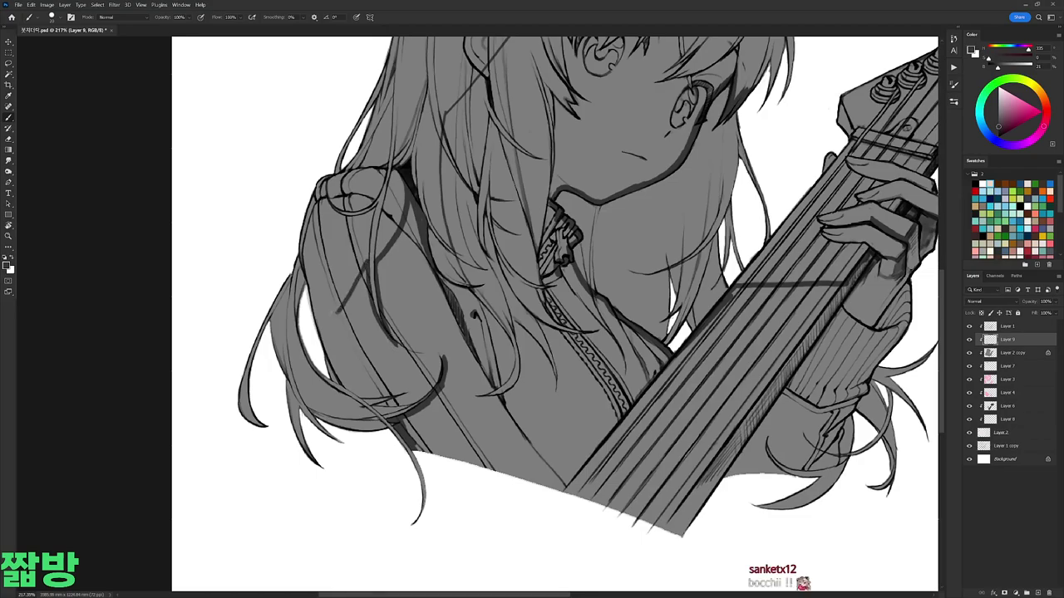
{"action": "mouse_move", "coordinate": [331, 357]}
{"action": "left_mouse_down"}
{"action": "mouse_move", "coordinate": [347, 389]}
{"action": "mouse_move", "coordinate": [465, 466]}
{"action": "mouse_move", "coordinate": [631, 465]}
{"action": "left_mouse_up"}
{"action": "key", "text": "r"}
{"action": "key", "text": "ctrl+z"}
{"action": "left_click_drag", "start_coordinate": [566, 426], "coordinate": [569, 370]}
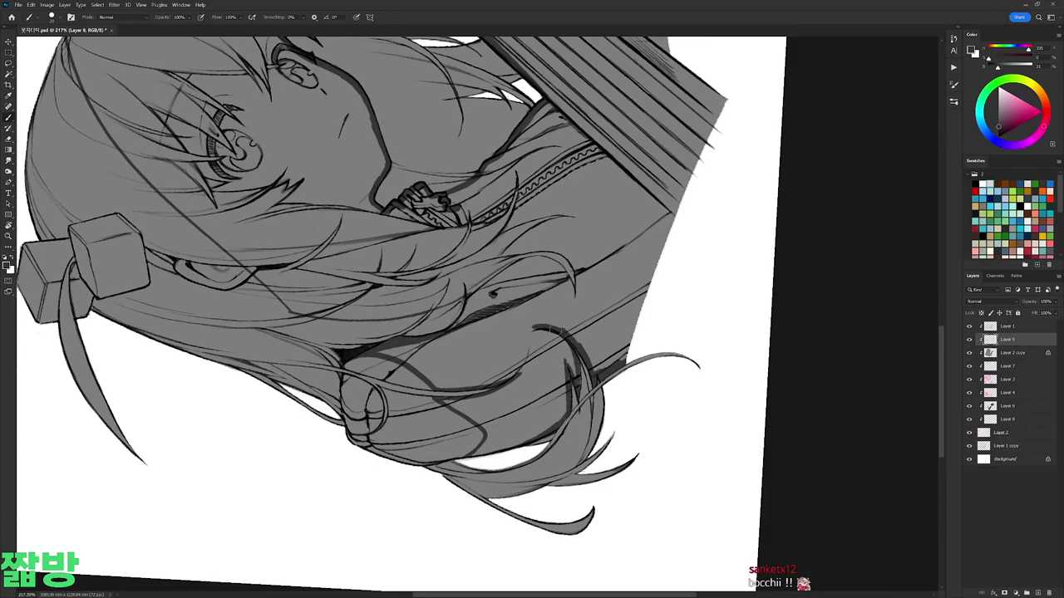
Step: Select the enclosed shadow region with the Magic Wand, fill it with the dark grey and deselect
{"action": "key", "text": "ctrl+0"}
{"action": "key", "text": "Escape"}
{"action": "scroll", "coordinate": [582, 413], "scroll_direction": "up", "scroll_amount": 3}
{"action": "key", "text": "w"}
{"action": "left_click", "coordinate": [582, 413]}
{"action": "scroll", "coordinate": [581, 413], "scroll_direction": "down", "scroll_amount": 3}
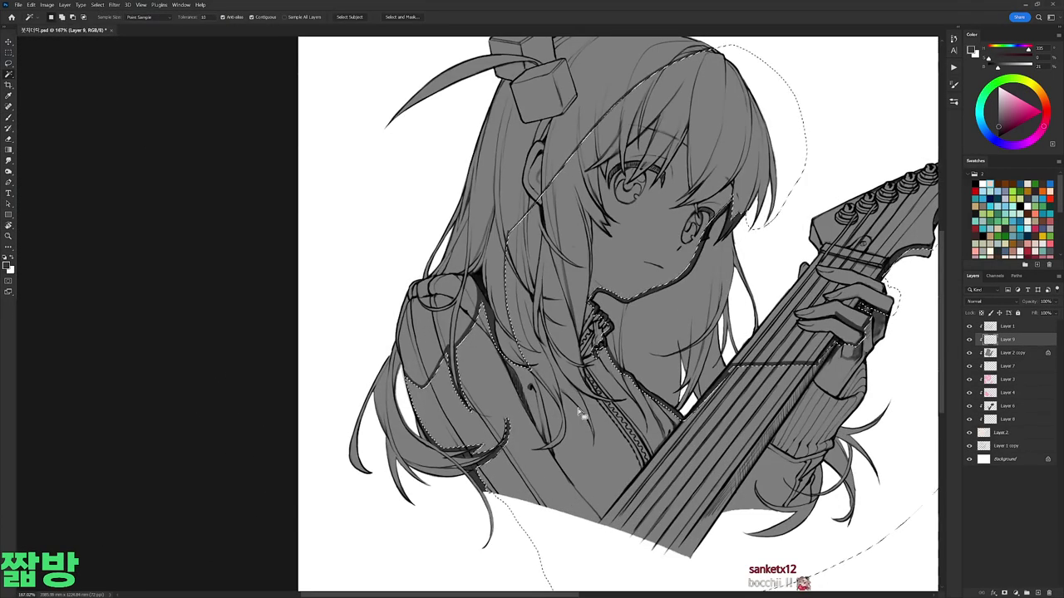
{"action": "key", "text": "alt+BackSpace"}
{"action": "key", "text": "ctrl+d"}
Step: Paint a pointed shadow strand along the straight shadow edge on the upper bangs
{"action": "scroll", "coordinate": [760, 170], "scroll_direction": "down", "scroll_amount": 3}
{"action": "scroll", "coordinate": [760, 170], "scroll_direction": "up", "scroll_amount": 4}
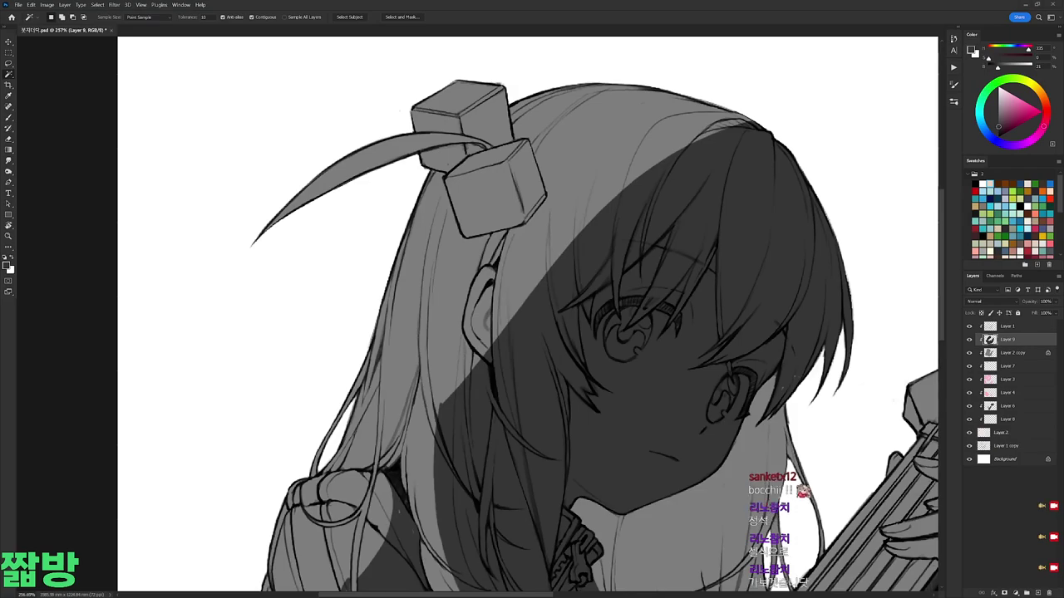
{"action": "key", "text": "b"}
{"action": "left_click_drag", "start_coordinate": [803, 123], "coordinate": [796, 91]}
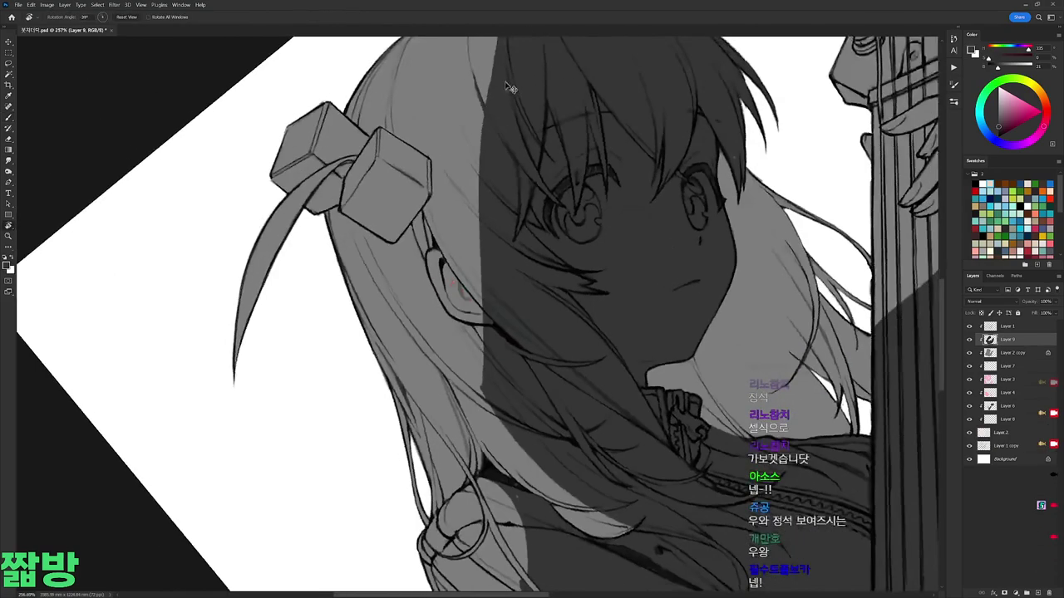
{"action": "left_click_drag", "start_coordinate": [617, 156], "coordinate": [506, 160]}
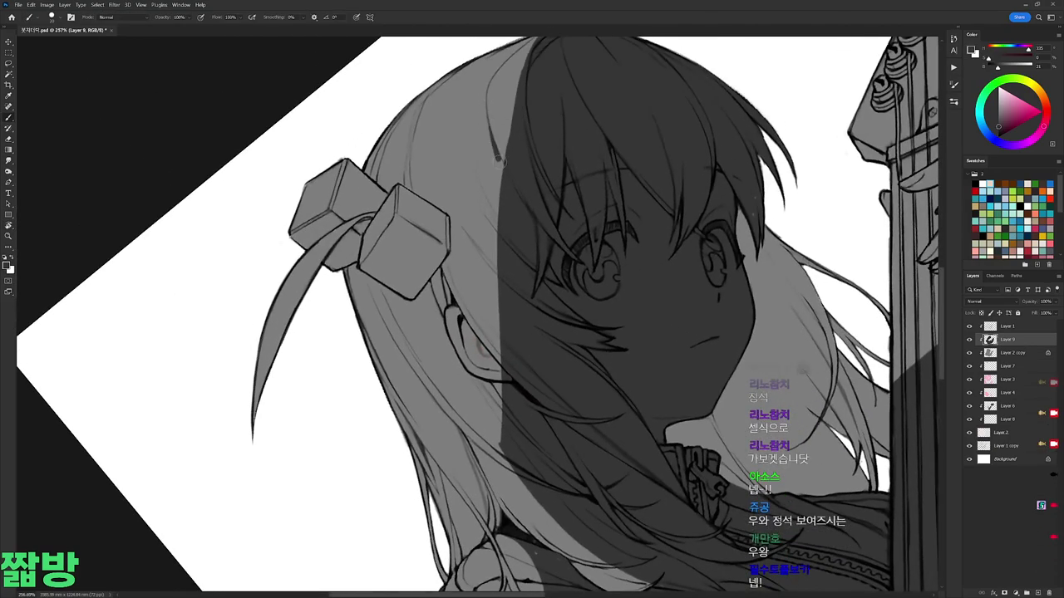
{"action": "left_click_drag", "start_coordinate": [488, 116], "coordinate": [514, 201]}
{"action": "left_click_drag", "start_coordinate": [498, 156], "coordinate": [509, 221]}
{"action": "key", "text": "ctrl+0"}
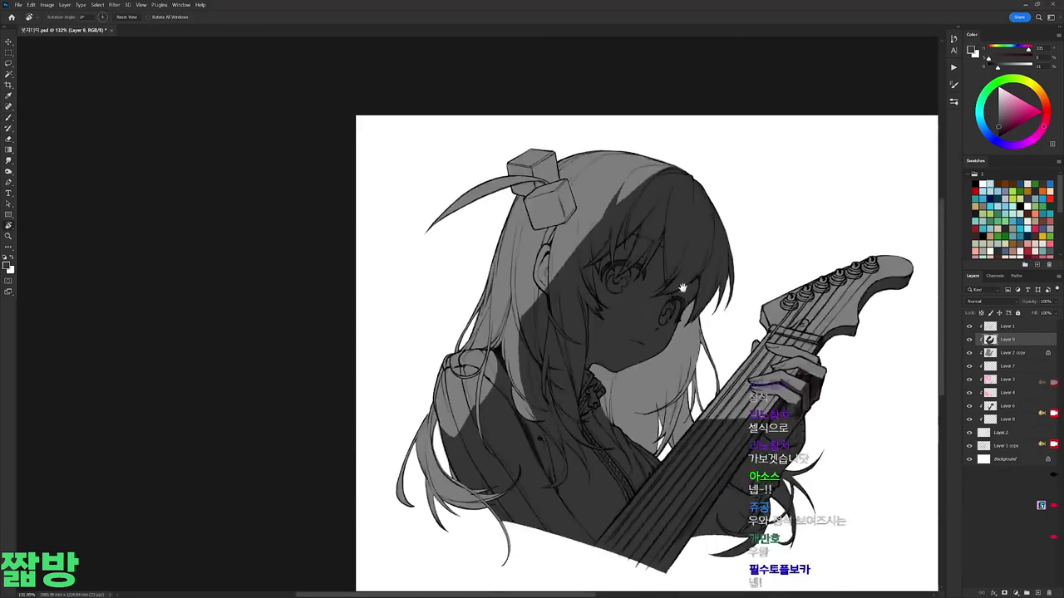
Step: Erase narrow pointed light strands into the shadow edge at the bangs above the near eye
{"action": "scroll", "coordinate": [523, 204], "scroll_direction": "up", "scroll_amount": 5}
{"action": "left_click_drag", "start_coordinate": [523, 205], "coordinate": [528, 170]}
{"action": "key", "text": "b"}
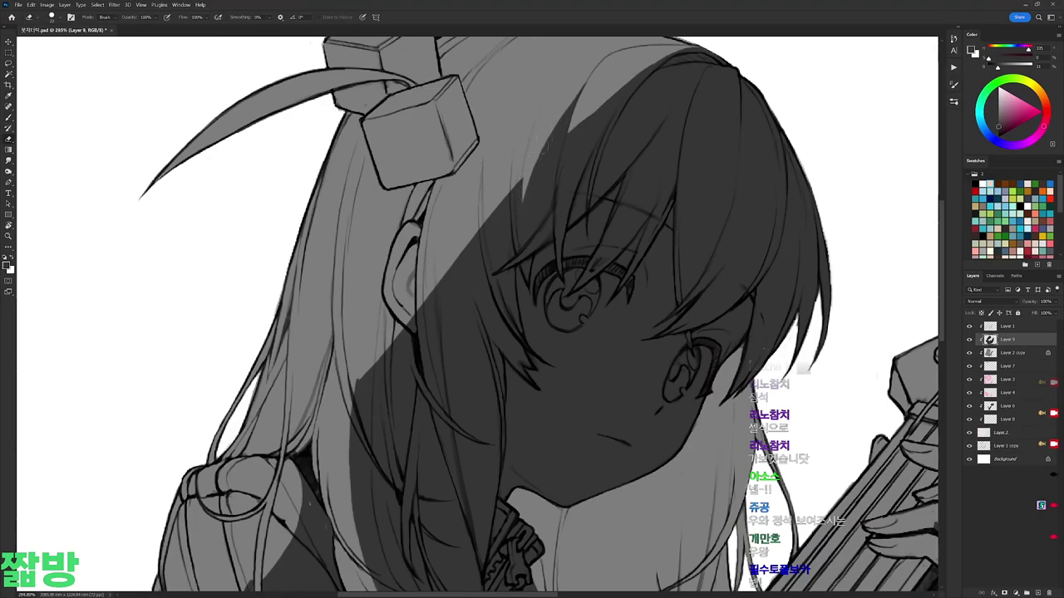
{"action": "key", "text": "ctrl+0"}
{"action": "scroll", "coordinate": [532, 181], "scroll_direction": "up", "scroll_amount": 5}
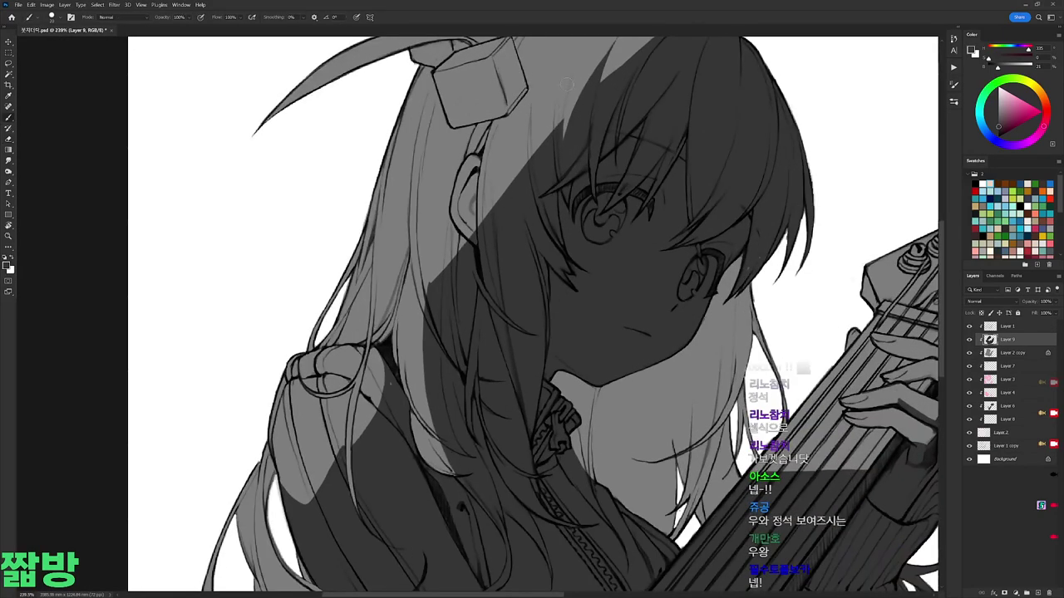
{"action": "scroll", "coordinate": [573, 133], "scroll_direction": "up", "scroll_amount": 2}
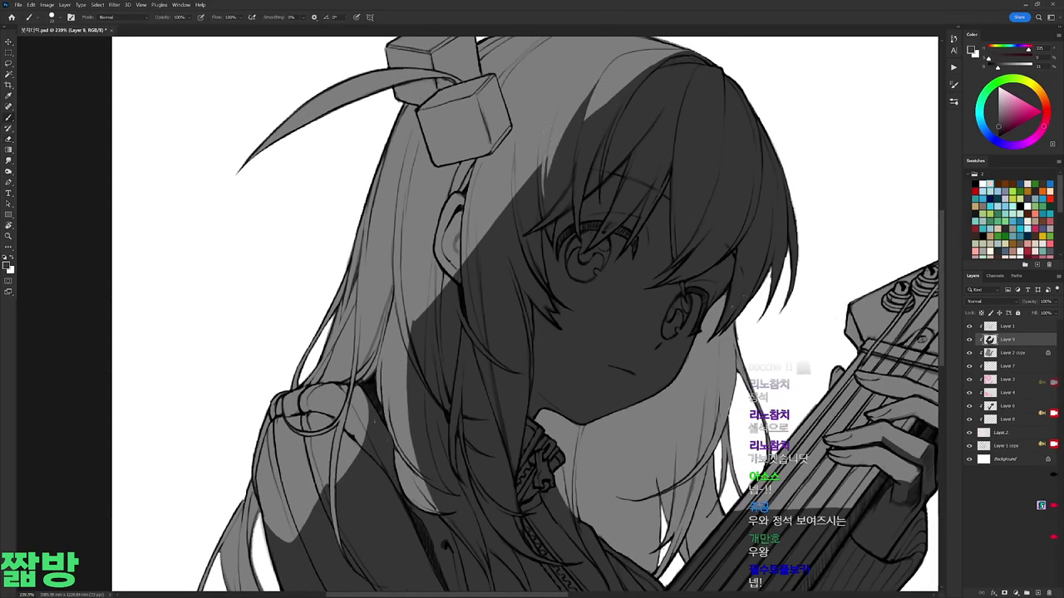
{"action": "key", "text": "e"}
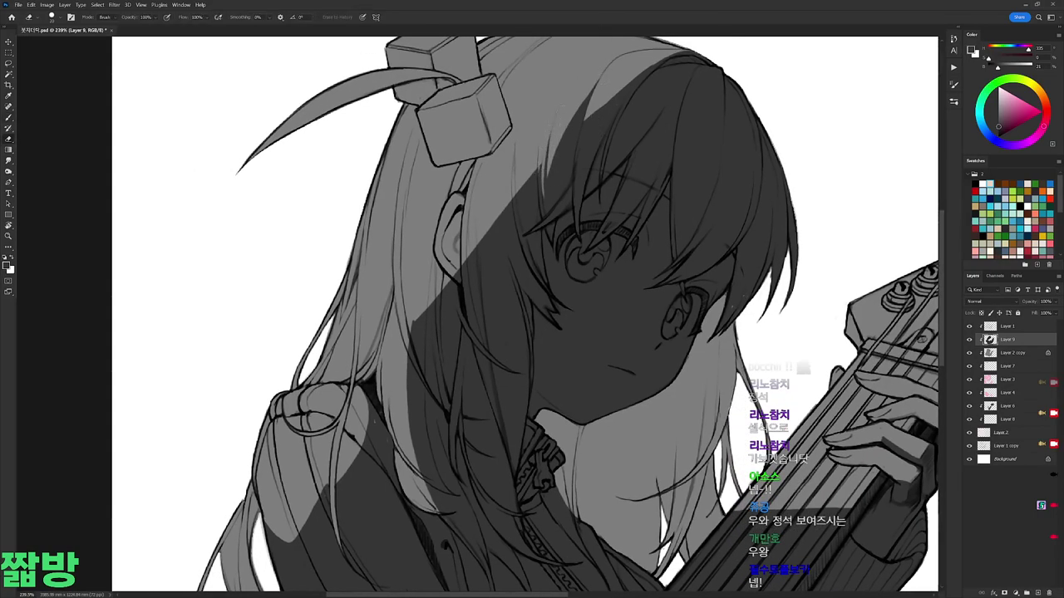
{"action": "left_click_drag", "start_coordinate": [537, 173], "coordinate": [540, 201]}
Step: Alternate brush and eraser to shape the shadow edge at the temple into several pointed hair strands
{"action": "key", "text": "b"}
{"action": "mouse_move", "coordinate": [537, 130]}
{"action": "left_mouse_down"}
{"action": "mouse_move", "coordinate": [537, 193]}
{"action": "mouse_move", "coordinate": [465, 250]}
{"action": "left_mouse_up"}
{"action": "key", "text": "r"}
{"action": "key", "text": "r"}
{"action": "mouse_move", "coordinate": [589, 142]}
{"action": "left_mouse_down"}
{"action": "mouse_move", "coordinate": [523, 309]}
{"action": "mouse_move", "coordinate": [517, 208]}
{"action": "mouse_move", "coordinate": [540, 183]}
{"action": "mouse_move", "coordinate": [503, 223]}
{"action": "mouse_move", "coordinate": [585, 202]}
{"action": "left_mouse_up"}
{"action": "key", "text": "e"}
{"action": "key", "text": "b"}
{"action": "key", "text": "r"}
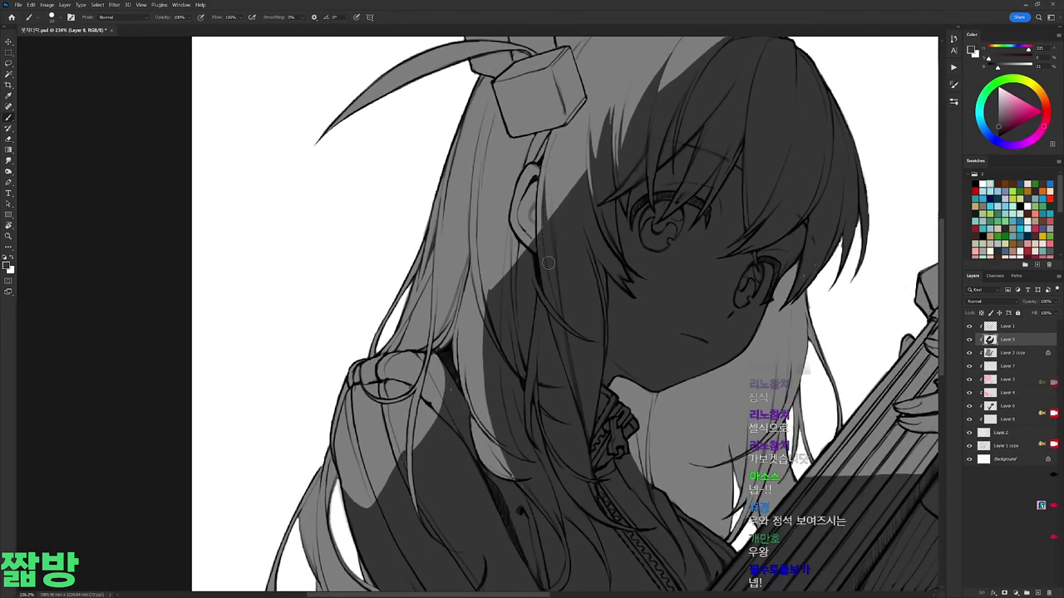
Step: Erase a long tapering light lock out of the shadow on the hair in front of the ear
{"action": "scroll", "coordinate": [662, 156], "scroll_direction": "down", "scroll_amount": 5}
{"action": "scroll", "coordinate": [662, 156], "scroll_direction": "up", "scroll_amount": 5}
{"action": "key", "text": "l"}
{"action": "mouse_move", "coordinate": [593, 154]}
{"action": "left_mouse_down"}
{"action": "mouse_move", "coordinate": [587, 275]}
{"action": "mouse_move", "coordinate": [592, 149]}
{"action": "left_mouse_up"}
{"action": "key", "text": "ctrl+d"}
{"action": "key", "text": "e"}
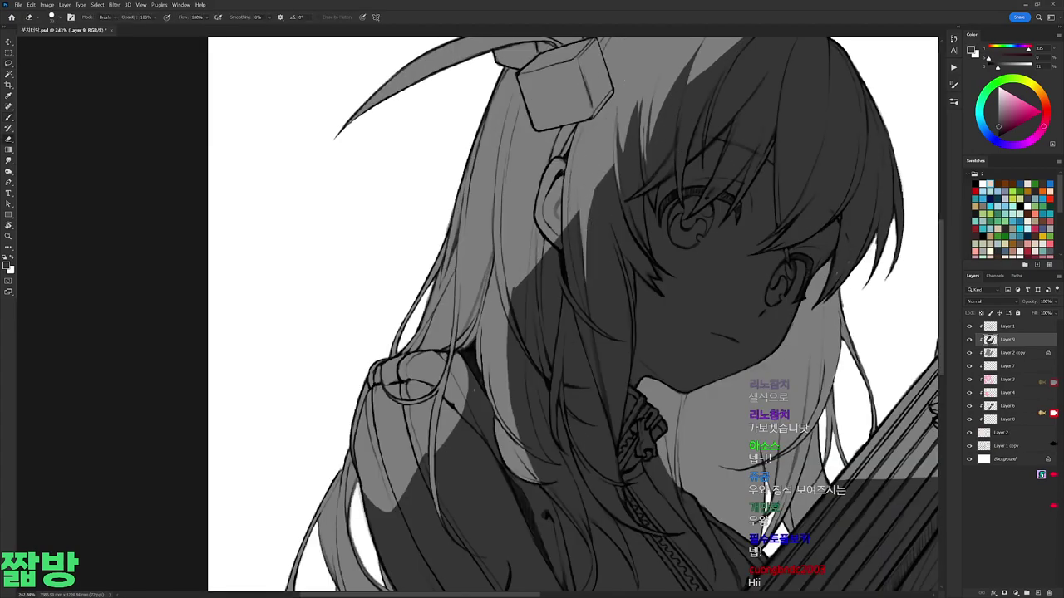
Step: Refine the light lock in front of the ear and paint dark grey shadow inside the ear
{"action": "mouse_move", "coordinate": [568, 266]}
{"action": "left_mouse_down"}
{"action": "mouse_move", "coordinate": [573, 291]}
{"action": "mouse_move", "coordinate": [573, 212]}
{"action": "mouse_move", "coordinate": [574, 243]}
{"action": "left_mouse_up"}
{"action": "scroll", "coordinate": [582, 233], "scroll_direction": "down", "scroll_amount": 3}
{"action": "scroll", "coordinate": [582, 233], "scroll_direction": "up", "scroll_amount": 3}
{"action": "key", "text": "b"}
{"action": "mouse_move", "coordinate": [585, 166]}
{"action": "left_mouse_down"}
{"action": "mouse_move", "coordinate": [580, 241]}
{"action": "mouse_move", "coordinate": [584, 178]}
{"action": "left_mouse_up"}
{"action": "key", "text": "e"}
{"action": "left_click_drag", "start_coordinate": [579, 246], "coordinate": [598, 312]}
{"action": "scroll", "coordinate": [598, 312], "scroll_direction": "down", "scroll_amount": 4}
{"action": "scroll", "coordinate": [593, 212], "scroll_direction": "up", "scroll_amount": 4}
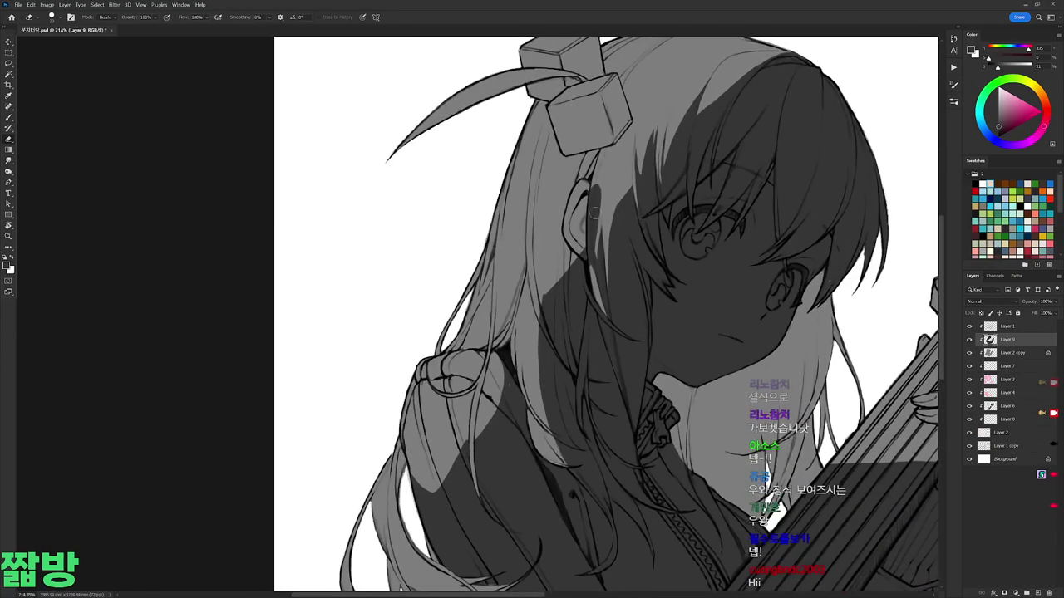
{"action": "mouse_move", "coordinate": [595, 228]}
{"action": "left_mouse_down"}
{"action": "mouse_move", "coordinate": [596, 258]}
{"action": "mouse_move", "coordinate": [581, 191]}
{"action": "mouse_move", "coordinate": [581, 259]}
{"action": "mouse_move", "coordinate": [585, 249]}
{"action": "left_mouse_up"}
{"action": "key", "text": "b"}
Step: Erase thin light strands from the shadow on the side lock hanging below the ear
{"action": "scroll", "coordinate": [712, 152], "scroll_direction": "down", "scroll_amount": 3}
{"action": "scroll", "coordinate": [712, 152], "scroll_direction": "right", "scroll_amount": 2}
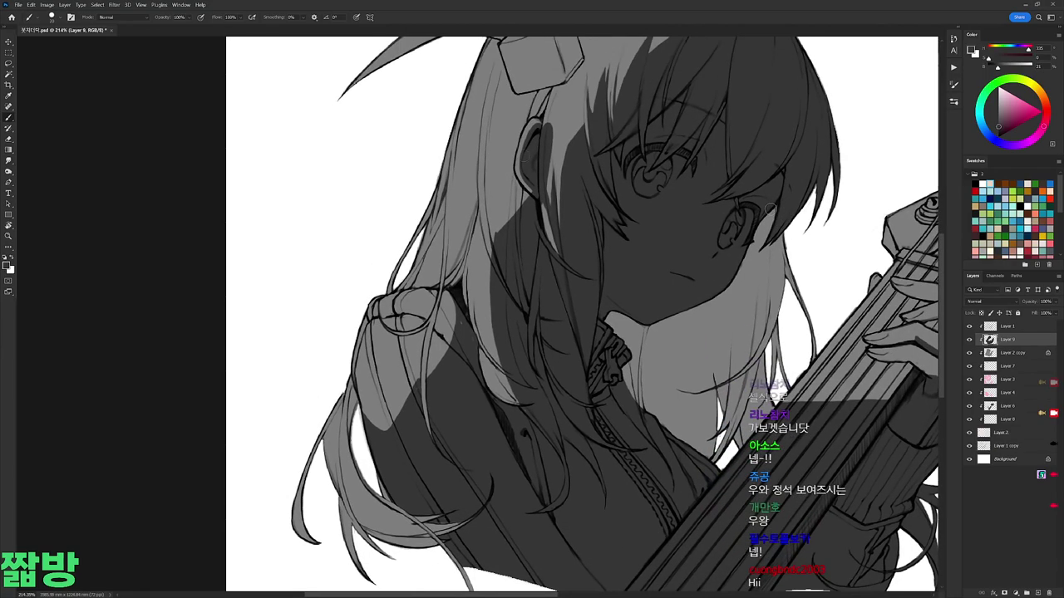
{"action": "key", "text": "e"}
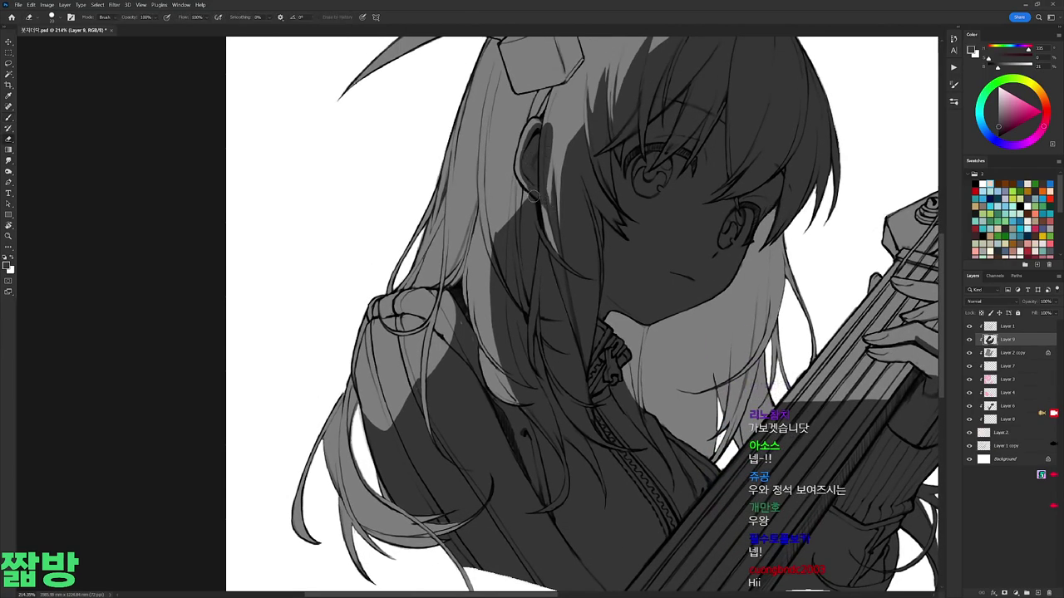
{"action": "scroll", "coordinate": [540, 208], "scroll_direction": "down", "scroll_amount": 2}
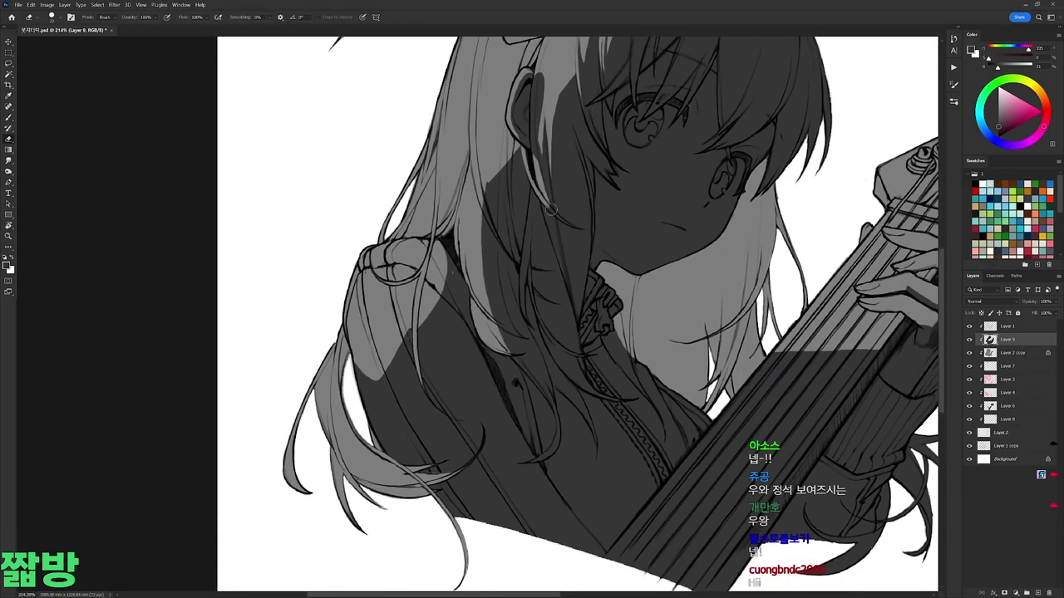
{"action": "left_click_drag", "start_coordinate": [537, 196], "coordinate": [544, 342]}
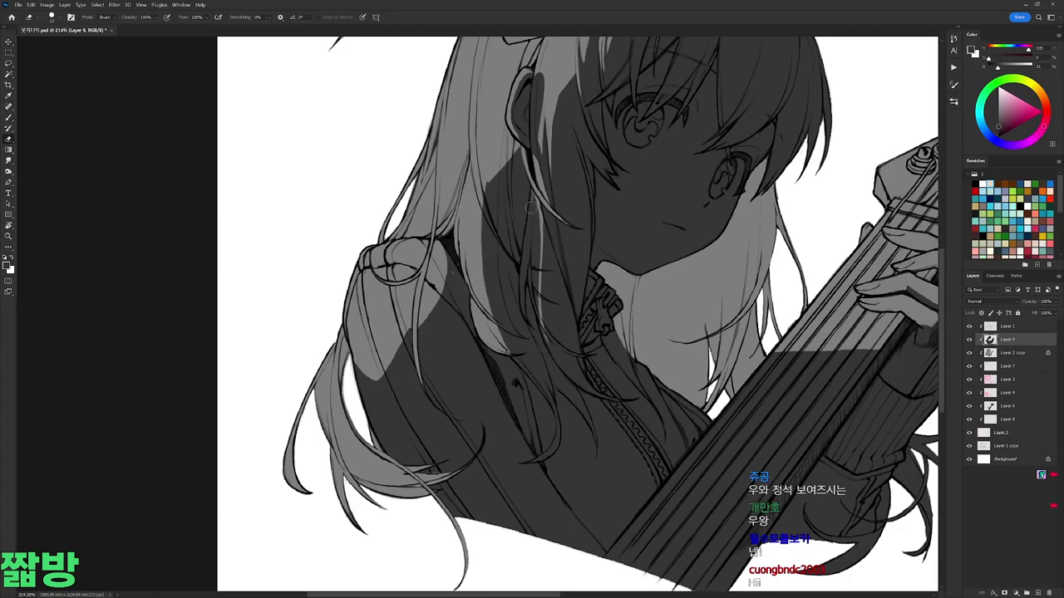
{"action": "left_click_drag", "start_coordinate": [532, 204], "coordinate": [535, 248]}
{"action": "key", "text": "b"}
{"action": "key", "text": "e"}
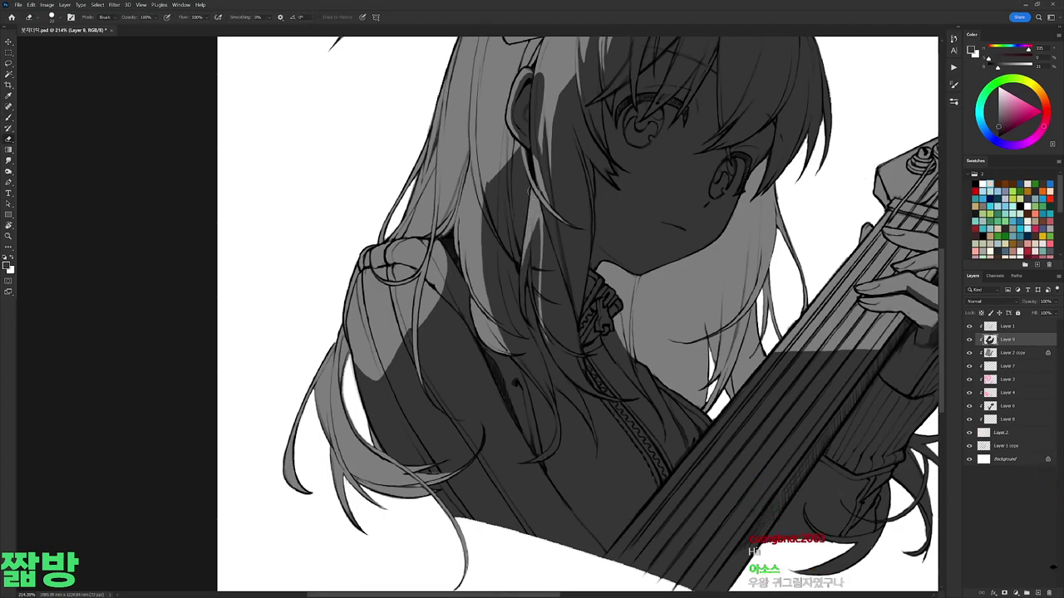
Step: Touch up the lower ends of the light strands on the side lock near the collar
{"action": "key", "text": "ctrl+0"}
{"action": "scroll", "coordinate": [527, 238], "scroll_direction": "up", "scroll_amount": 4}
{"action": "mouse_move", "coordinate": [529, 302]}
{"action": "left_mouse_down"}
{"action": "mouse_move", "coordinate": [534, 220]}
{"action": "mouse_move", "coordinate": [533, 317]}
{"action": "mouse_move", "coordinate": [536, 212]}
{"action": "mouse_move", "coordinate": [538, 331]}
{"action": "left_mouse_up"}
{"action": "key", "text": "b"}
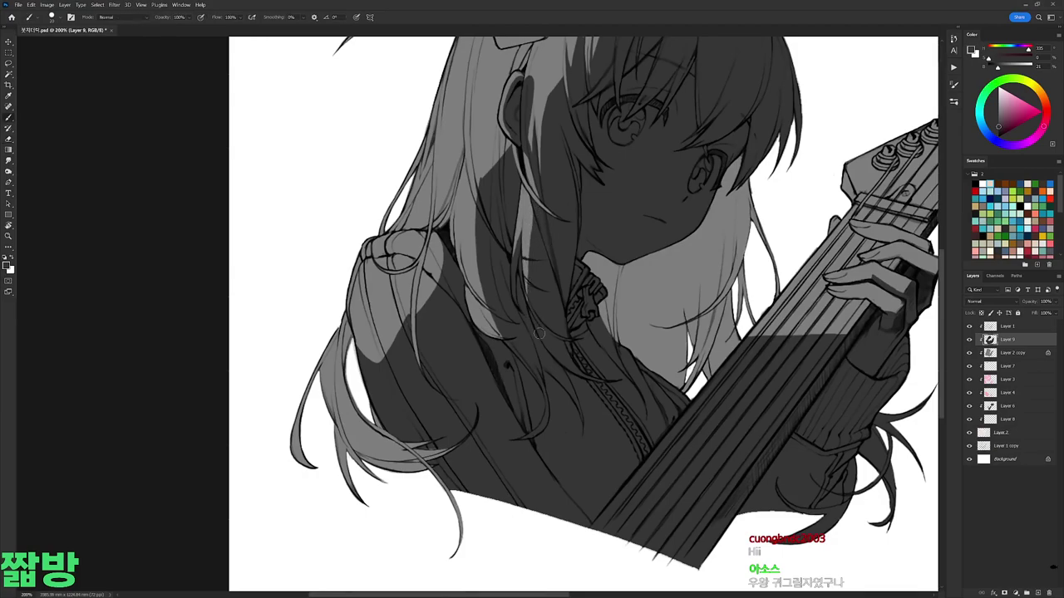
{"action": "key", "text": "e"}
{"action": "key", "text": "b"}
Step: Erase and repaint the shadow edge on the hair just behind the ear into tapering strands
{"action": "left_click_drag", "start_coordinate": [519, 269], "coordinate": [502, 202]}
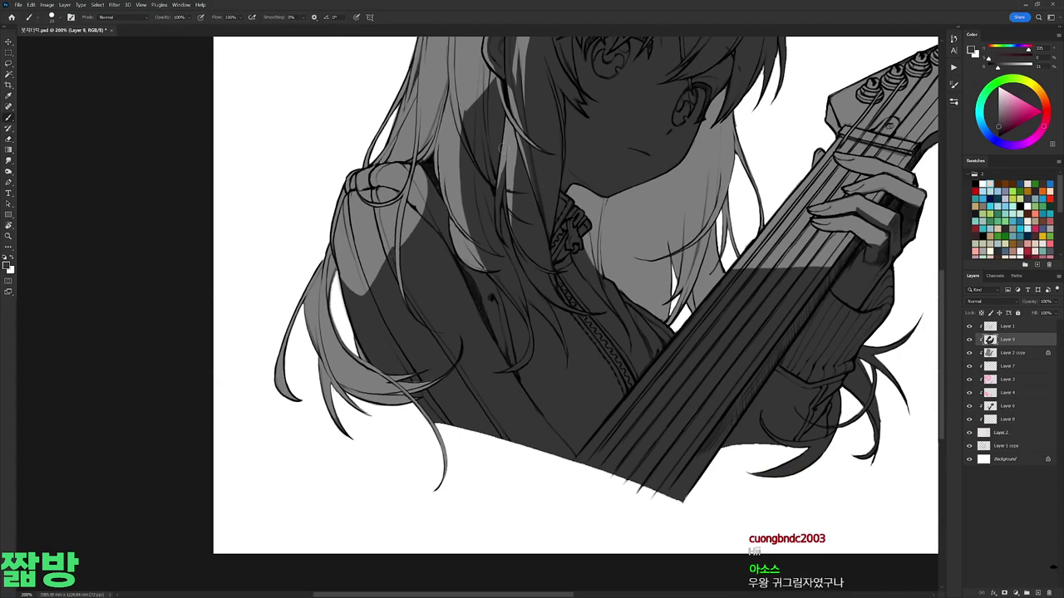
{"action": "left_click_drag", "start_coordinate": [492, 79], "coordinate": [509, 166]}
{"action": "key", "text": "e"}
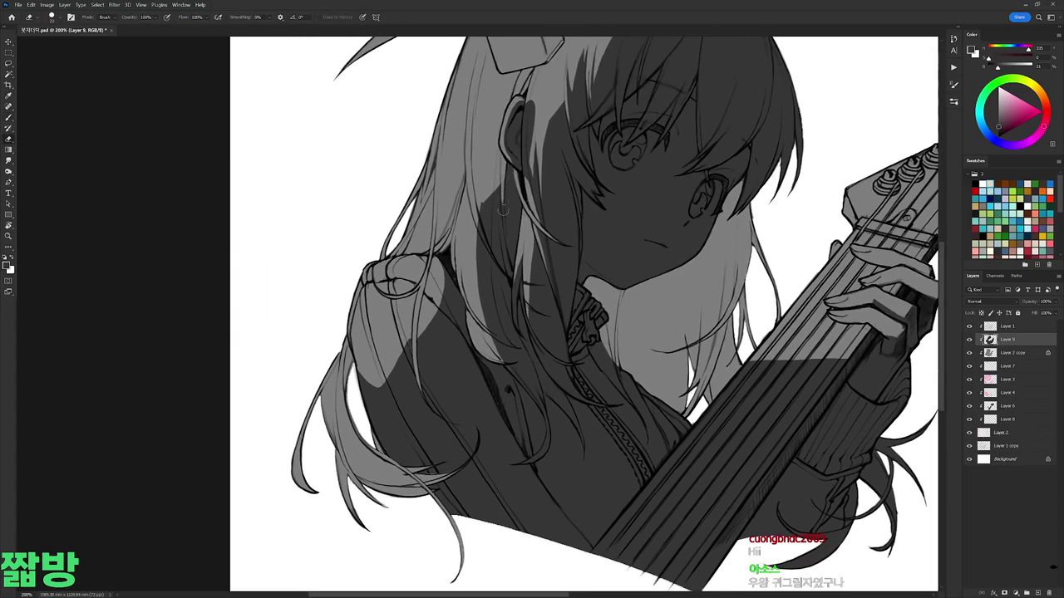
{"action": "key", "text": "b"}
{"action": "key", "text": "e"}
{"action": "scroll", "coordinate": [515, 143], "scroll_direction": "down", "scroll_amount": 5}
{"action": "scroll", "coordinate": [521, 146], "scroll_direction": "up", "scroll_amount": 5}
{"action": "key", "text": "b"}
{"action": "key", "text": "e"}
{"action": "key", "text": "b"}
Step: Extend the dark shadow upward in pointed strands on the long hair behind the ear
{"action": "left_click_drag", "start_coordinate": [471, 128], "coordinate": [479, 228]}
{"action": "key", "text": "e"}
{"action": "scroll", "coordinate": [523, 322], "scroll_direction": "down", "scroll_amount": 5}
{"action": "scroll", "coordinate": [649, 124], "scroll_direction": "up", "scroll_amount": 6}
{"action": "key", "text": "b"}
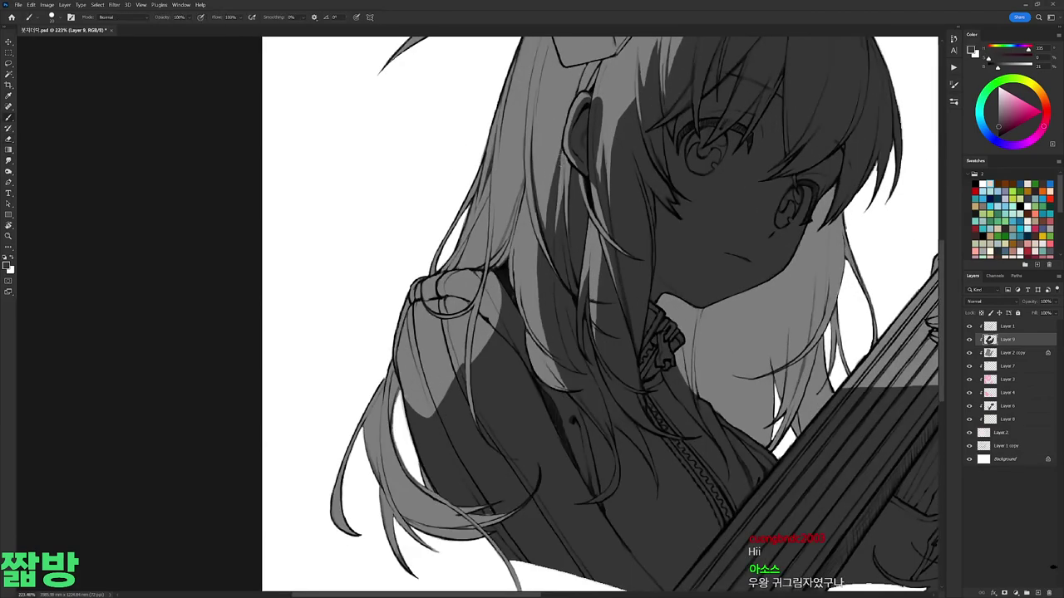
{"action": "scroll", "coordinate": [649, 124], "scroll_direction": "down", "scroll_amount": 5}
{"action": "scroll", "coordinate": [649, 126], "scroll_direction": "up", "scroll_amount": 5}
{"action": "key", "text": "e"}
{"action": "key", "text": "b"}
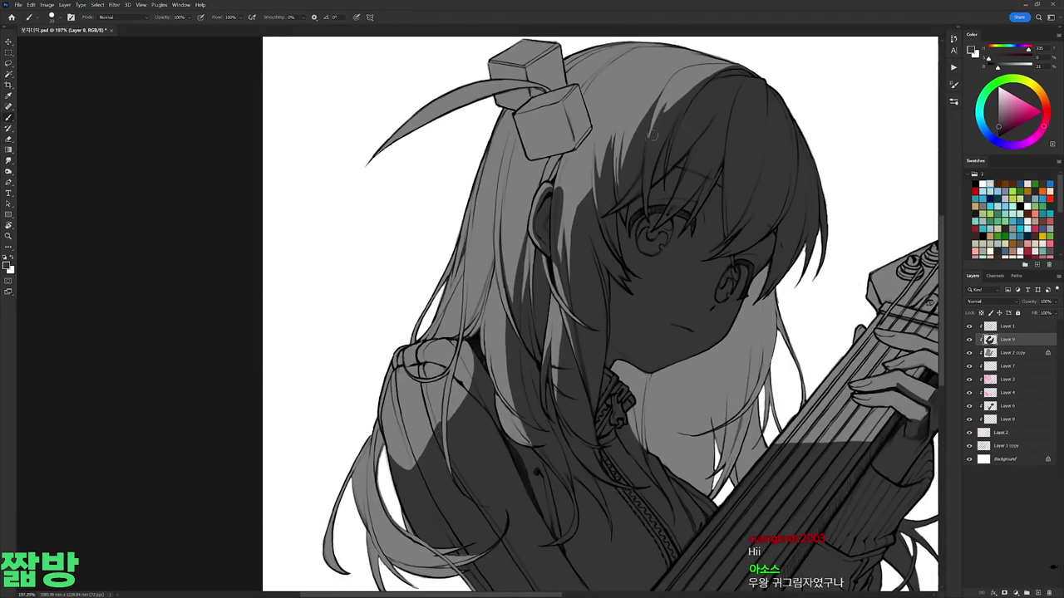
Step: Paint an extra shadow strand on the upper bangs near the crown and check the whole figure
{"action": "key", "text": "b"}
{"action": "mouse_move", "coordinate": [692, 81]}
{"action": "left_mouse_down"}
{"action": "mouse_move", "coordinate": [717, 69]}
{"action": "mouse_move", "coordinate": [751, 68]}
{"action": "mouse_move", "coordinate": [678, 103]}
{"action": "left_mouse_up"}
{"action": "scroll", "coordinate": [678, 102], "scroll_direction": "down", "scroll_amount": 5}
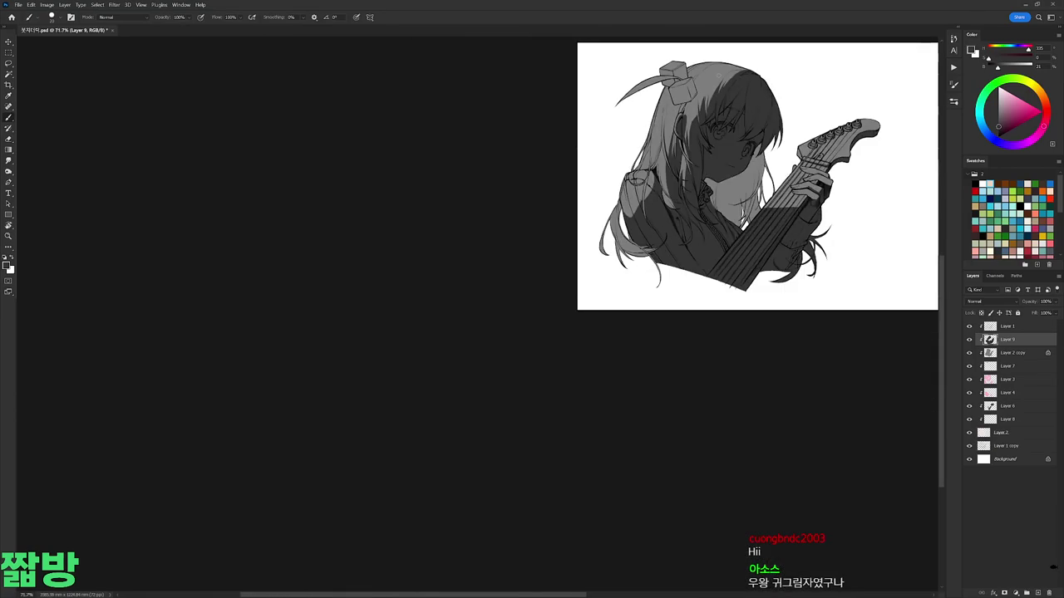
{"action": "scroll", "coordinate": [706, 98], "scroll_direction": "up", "scroll_amount": 6}
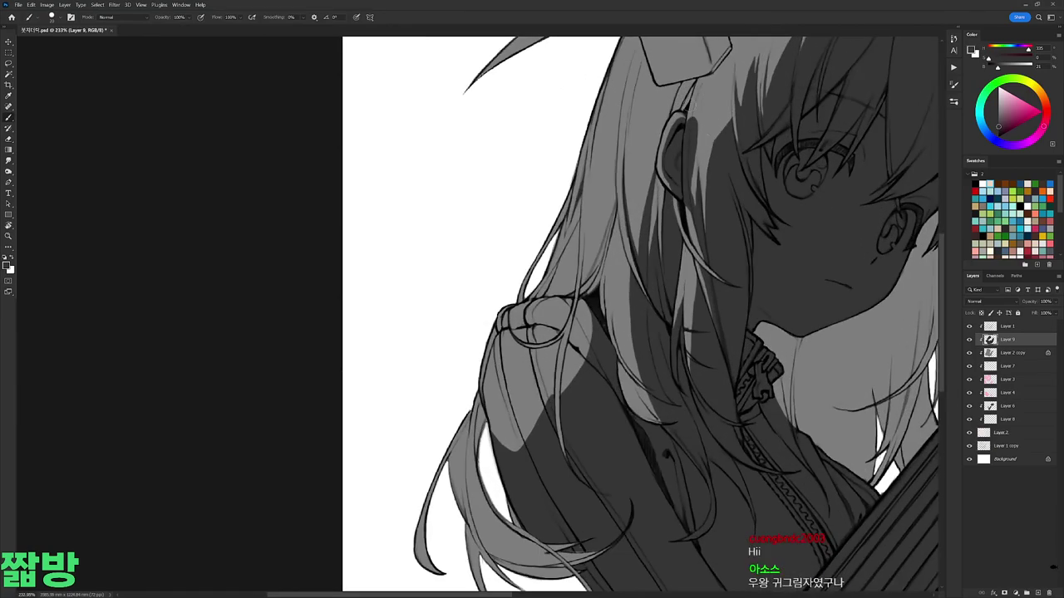
Step: Erase a light area out of the near shoulder's shadow and rework the shadow on the hair lock beside it
{"action": "left_click_drag", "start_coordinate": [628, 259], "coordinate": [606, 180]}
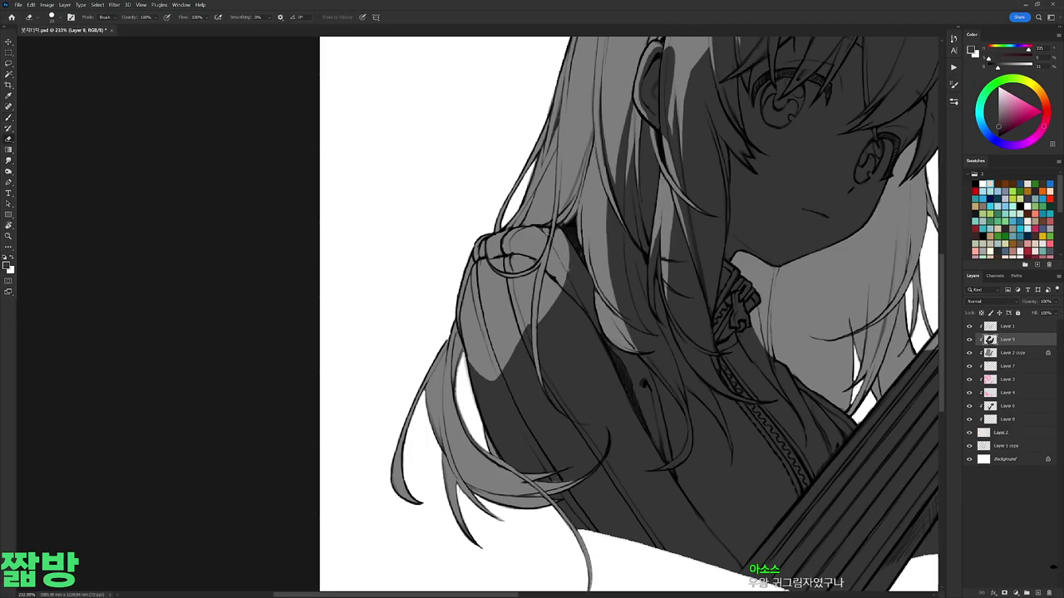
{"action": "key", "text": "e"}
{"action": "key", "text": "b"}
{"action": "key", "text": "e"}
{"action": "left_click_drag", "start_coordinate": [584, 280], "coordinate": [555, 192]}
{"action": "key", "text": "b"}
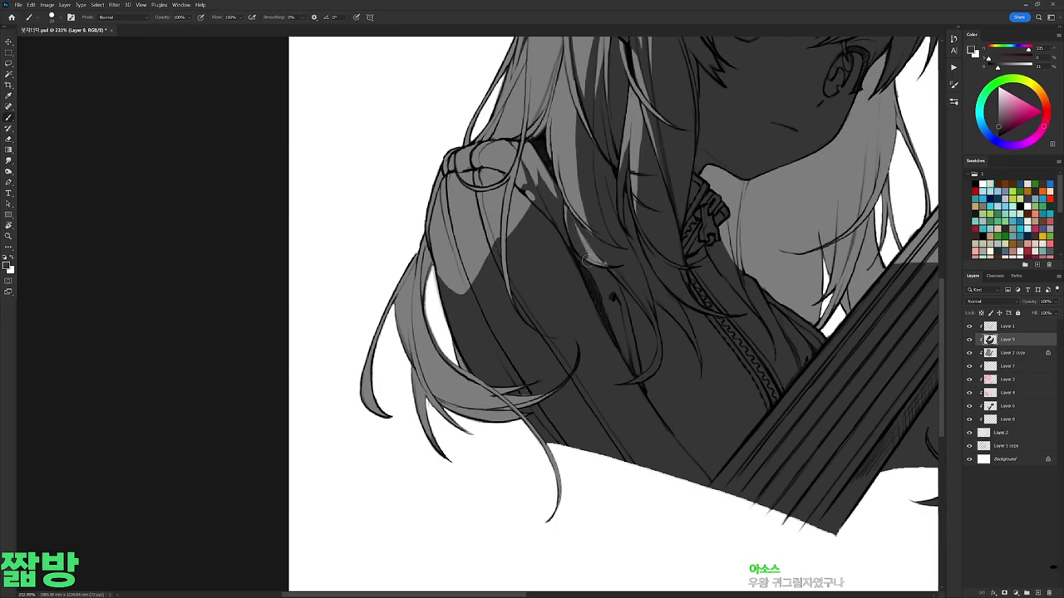
{"action": "scroll", "coordinate": [597, 225], "scroll_direction": "up", "scroll_amount": 3}
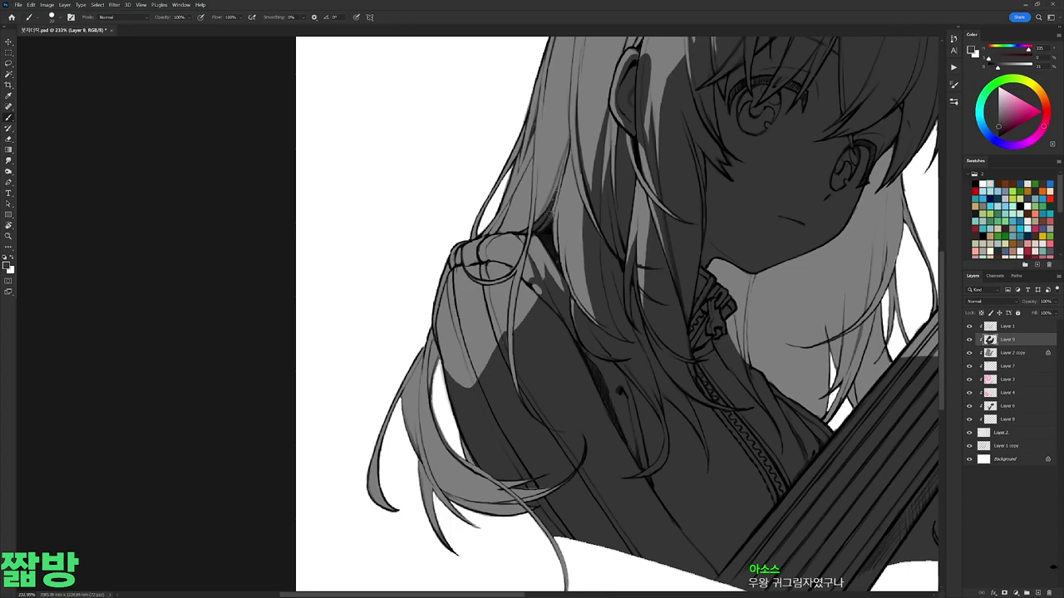
Step: Refine the lower edge of the light area on the near shoulder's upper sleeve along the seam line
{"action": "scroll", "coordinate": [549, 212], "scroll_direction": "down", "scroll_amount": 5}
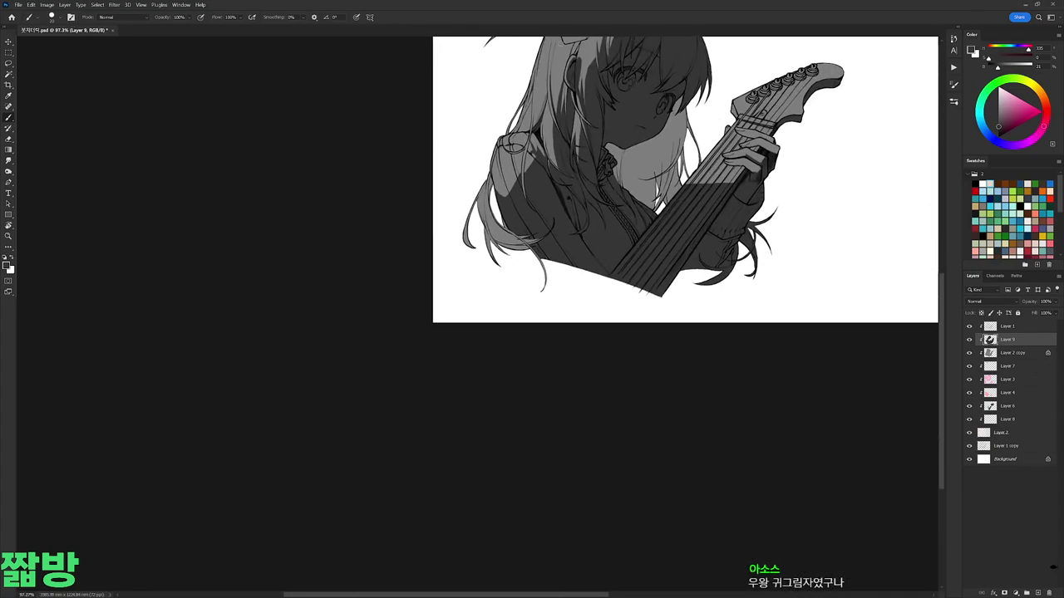
{"action": "scroll", "coordinate": [554, 115], "scroll_direction": "up", "scroll_amount": 5}
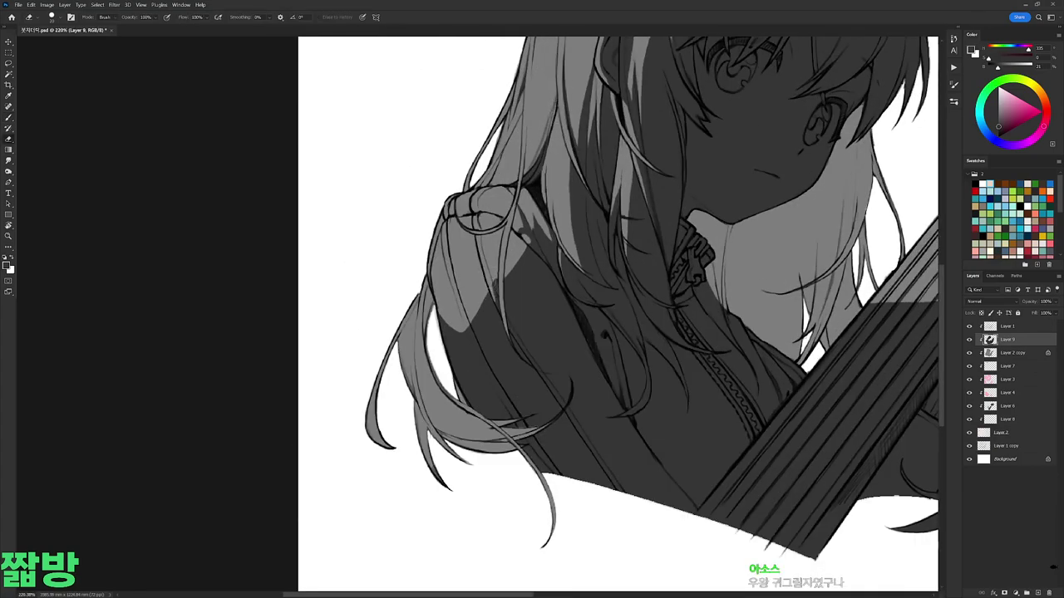
{"action": "scroll", "coordinate": [615, 316], "scroll_direction": "down", "scroll_amount": 1}
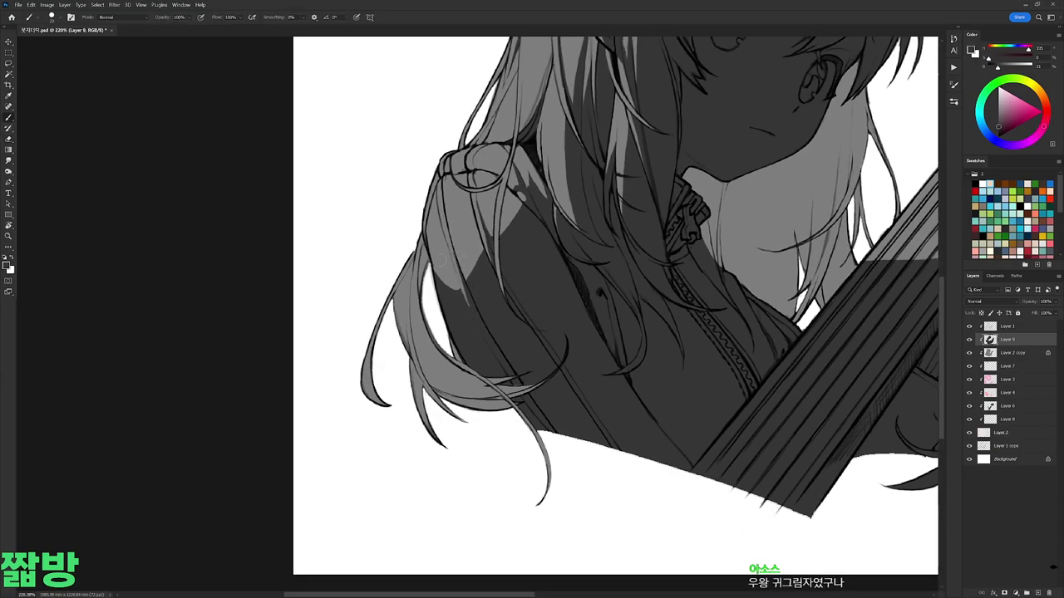
Step: Paint dark shadow over the shaded side faces of both cube hair ornaments
{"action": "left_click_drag", "start_coordinate": [536, 380], "coordinate": [516, 317]}
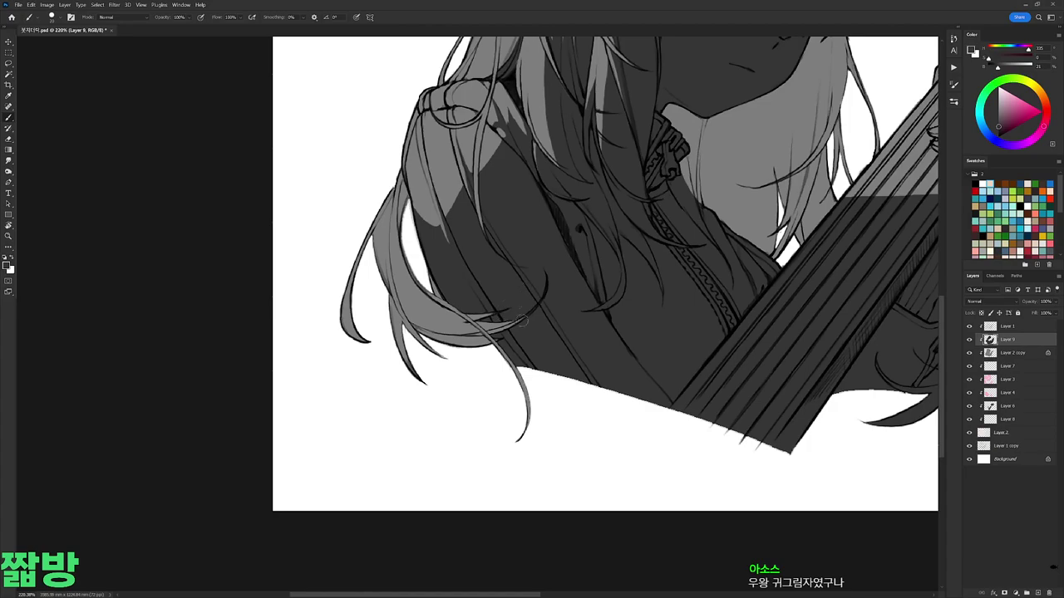
{"action": "left_click_drag", "start_coordinate": [619, 283], "coordinate": [602, 573]}
{"action": "left_click_drag", "start_coordinate": [640, 191], "coordinate": [594, 300]}
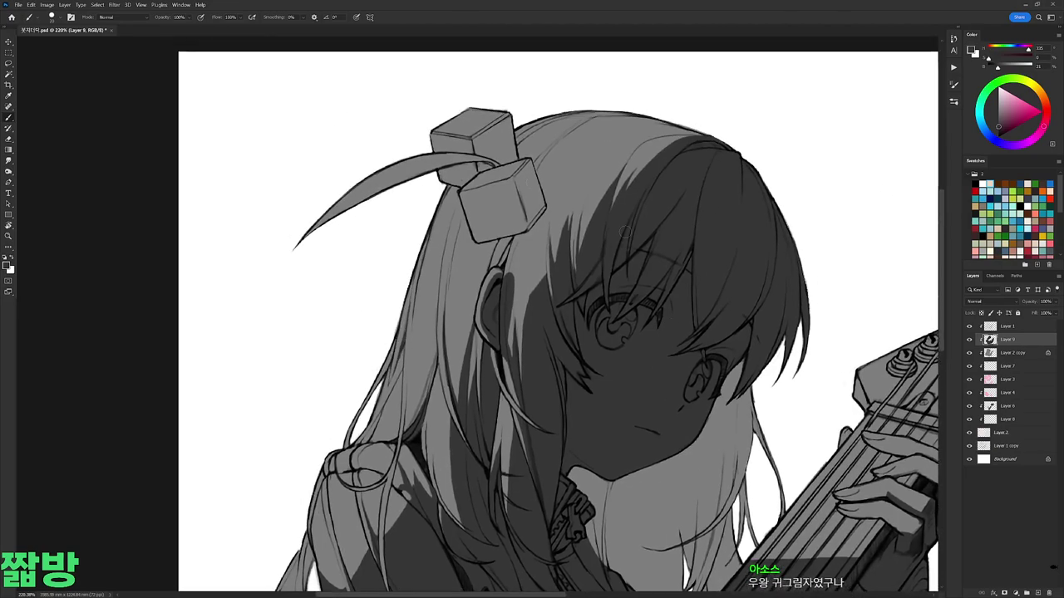
{"action": "left_click_drag", "start_coordinate": [514, 176], "coordinate": [525, 218]}
{"action": "mouse_move", "coordinate": [522, 160]}
{"action": "left_mouse_down"}
{"action": "mouse_move", "coordinate": [542, 195]}
{"action": "mouse_move", "coordinate": [532, 221]}
{"action": "left_mouse_up"}
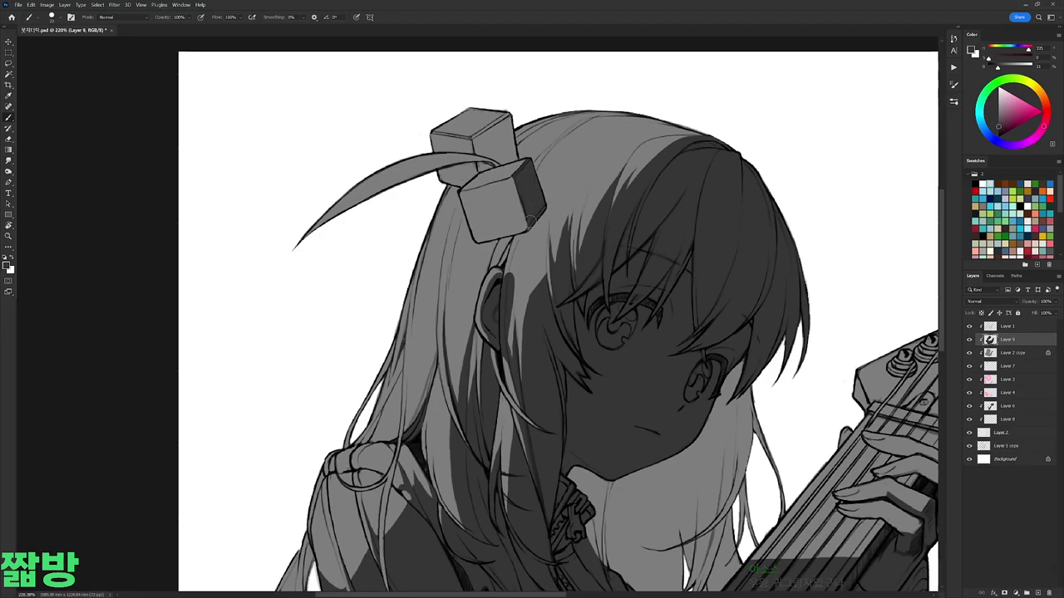
{"action": "mouse_move", "coordinate": [500, 123]}
{"action": "left_mouse_down"}
{"action": "mouse_move", "coordinate": [472, 138]}
{"action": "mouse_move", "coordinate": [510, 133]}
{"action": "mouse_move", "coordinate": [485, 154]}
{"action": "mouse_move", "coordinate": [500, 158]}
{"action": "mouse_move", "coordinate": [497, 101]}
{"action": "left_mouse_up"}
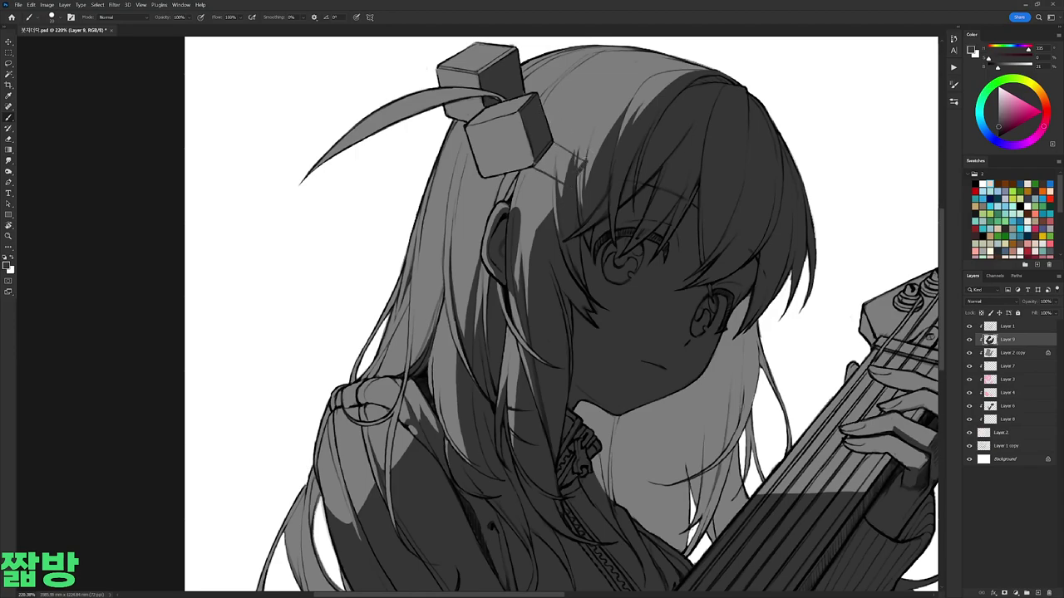
Step: Outline an angular cast shadow on the hair below and beside the lower hair cube
{"action": "key", "text": "r"}
{"action": "left_click_drag", "start_coordinate": [570, 189], "coordinate": [589, 230]}
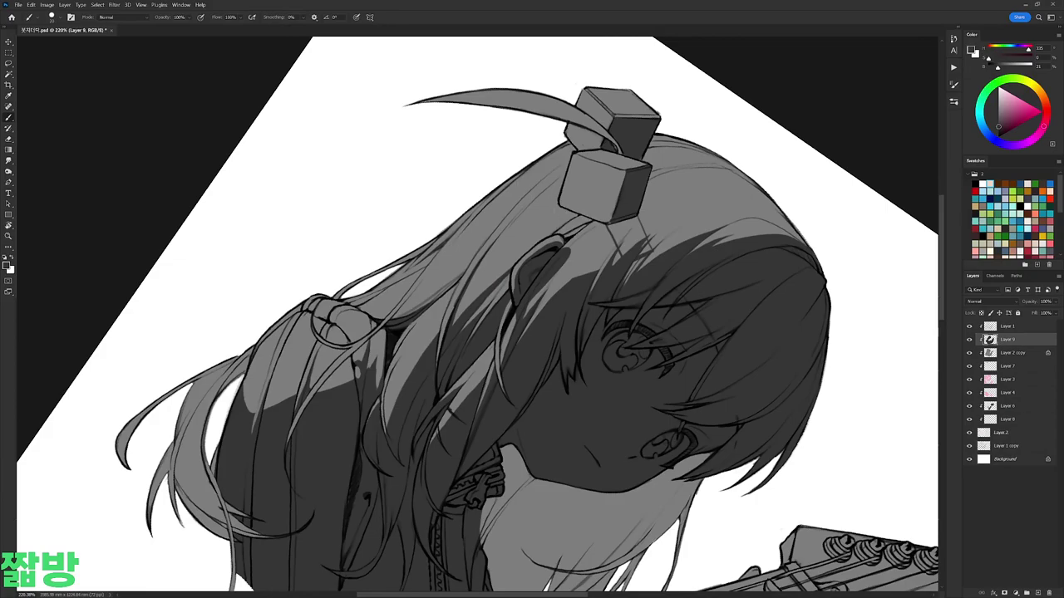
{"action": "mouse_move", "coordinate": [689, 221]}
{"action": "left_mouse_down"}
{"action": "mouse_move", "coordinate": [480, 154]}
{"action": "mouse_move", "coordinate": [469, 170]}
{"action": "left_mouse_up"}
{"action": "key", "text": "e"}
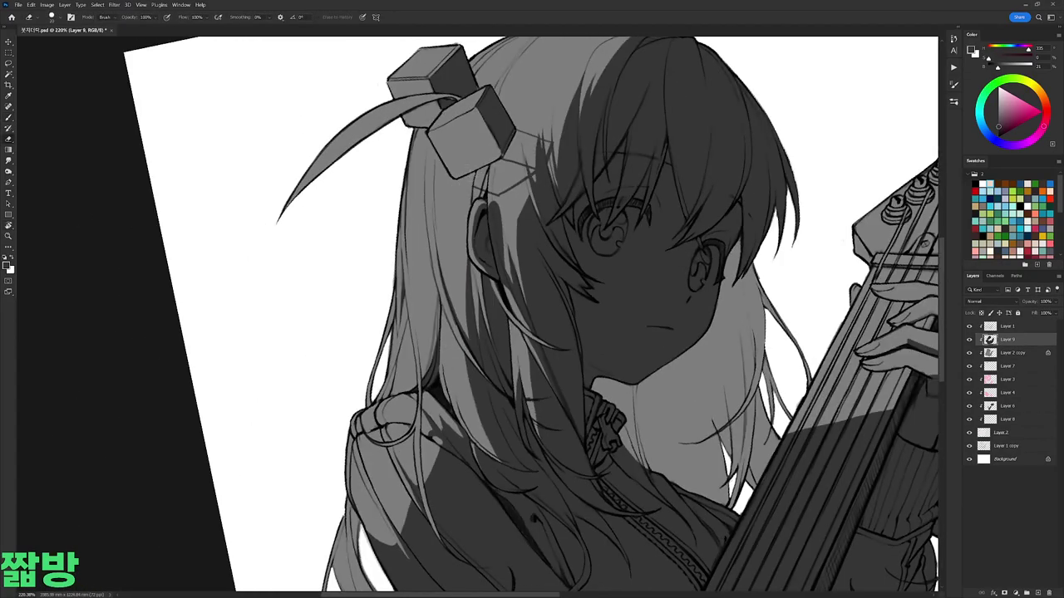
{"action": "left_click_drag", "start_coordinate": [632, 96], "coordinate": [667, 211]}
{"action": "key", "text": "b"}
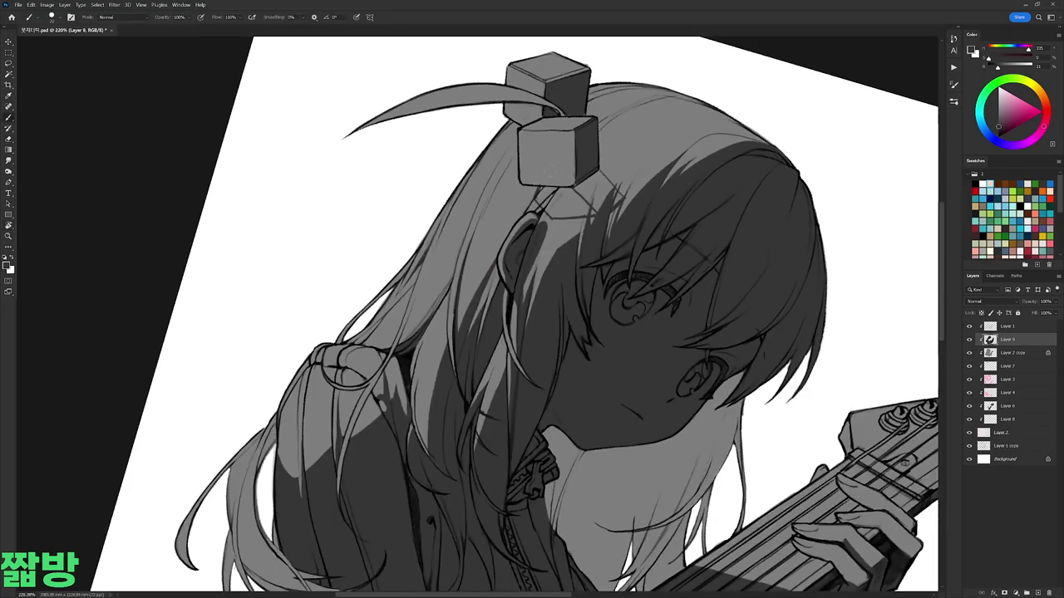
Step: Complete the lower cube's cast-shadow outline and fill it with dark shadow down to the hair above the ear
{"action": "mouse_move", "coordinate": [529, 188]}
{"action": "left_mouse_down"}
{"action": "mouse_move", "coordinate": [600, 221]}
{"action": "mouse_move", "coordinate": [603, 170]}
{"action": "left_mouse_up"}
{"action": "key", "text": "r"}
{"action": "mouse_move", "coordinate": [487, 297]}
{"action": "left_mouse_down"}
{"action": "mouse_move", "coordinate": [452, 185]}
{"action": "mouse_move", "coordinate": [755, 582]}
{"action": "left_mouse_up"}
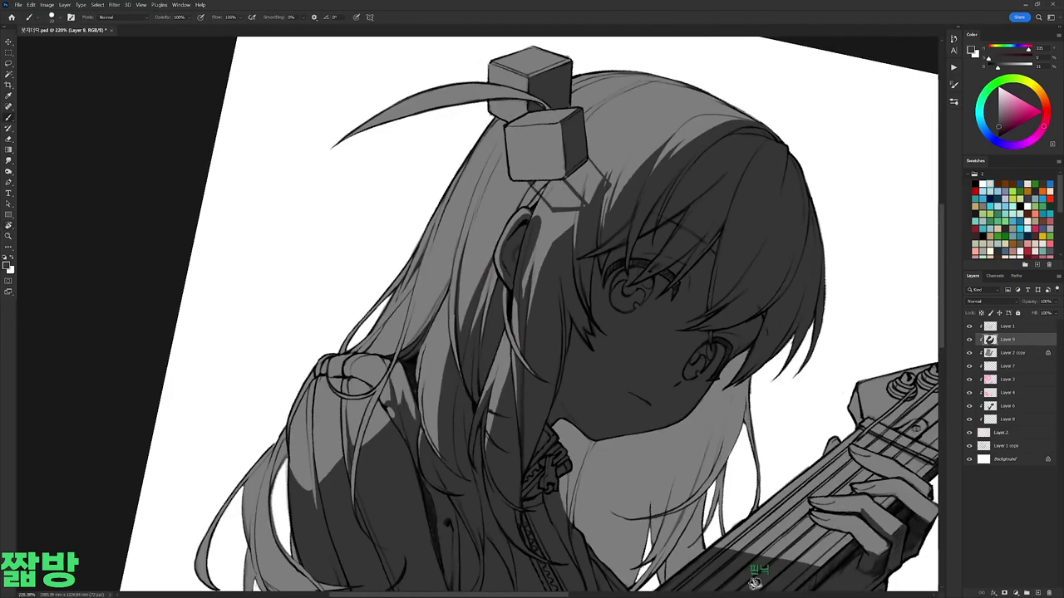
{"action": "mouse_move", "coordinate": [549, 200]}
{"action": "left_mouse_down"}
{"action": "mouse_move", "coordinate": [461, 128]}
{"action": "mouse_move", "coordinate": [480, 158]}
{"action": "mouse_move", "coordinate": [494, 150]}
{"action": "mouse_move", "coordinate": [468, 133]}
{"action": "left_mouse_up"}
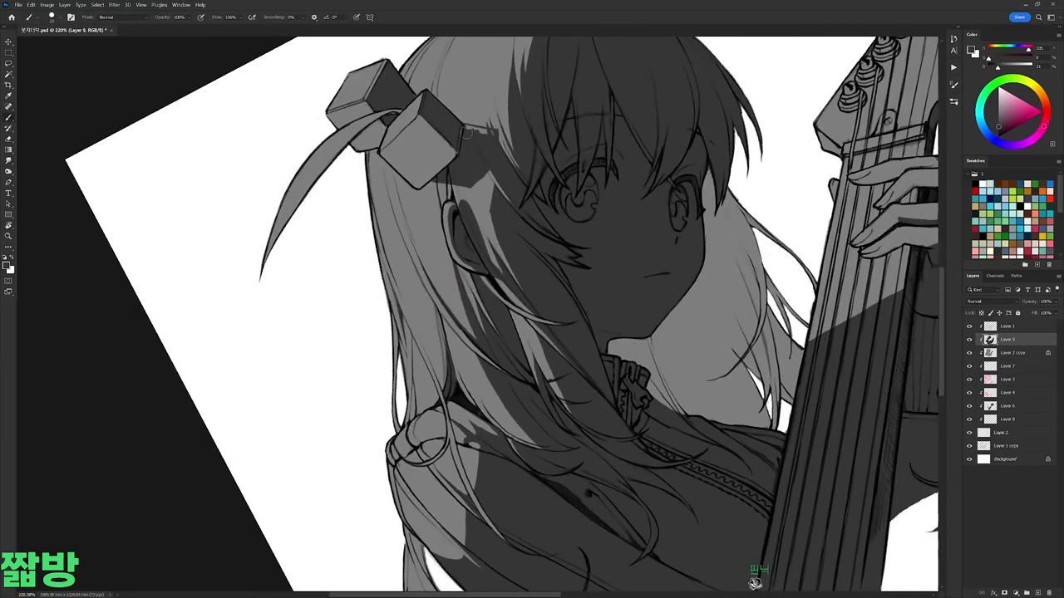
{"action": "key", "text": "ctrl+0"}
{"action": "key", "text": "ctrl+plus"}
{"action": "key", "text": "ctrl+plus"}
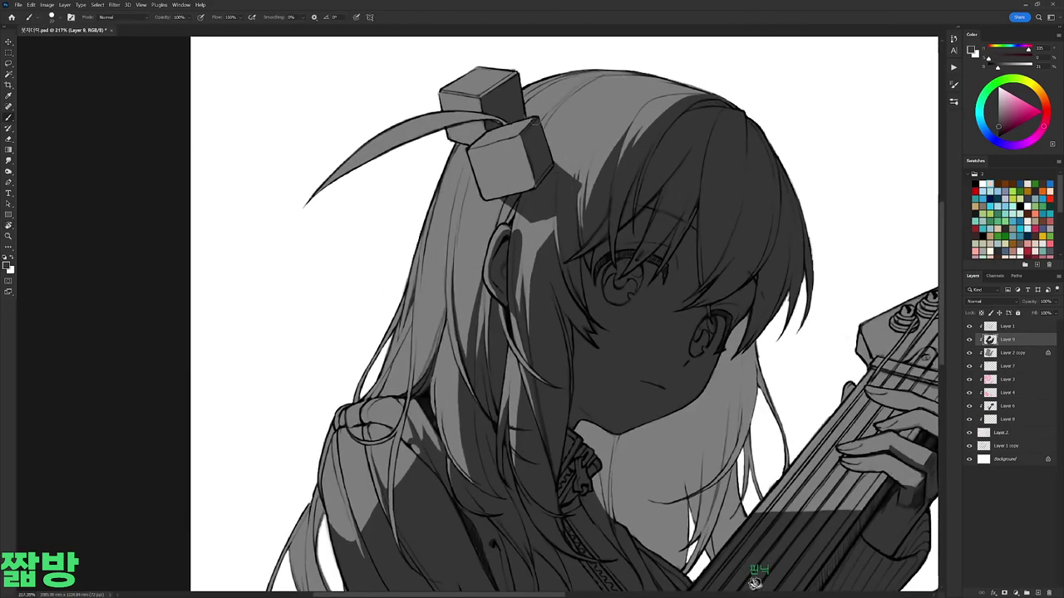
{"action": "left_click", "coordinate": [546, 137]}
{"action": "key", "text": "e"}
{"action": "key", "text": "b"}
{"action": "left_click_drag", "start_coordinate": [497, 147], "coordinate": [500, 192]}
{"action": "key", "text": "ctrl+z"}
Step: Paint a diagonal shadow band across the top and front faces of the lower hair cube
{"action": "scroll", "coordinate": [565, 316], "scroll_direction": "down", "scroll_amount": 5}
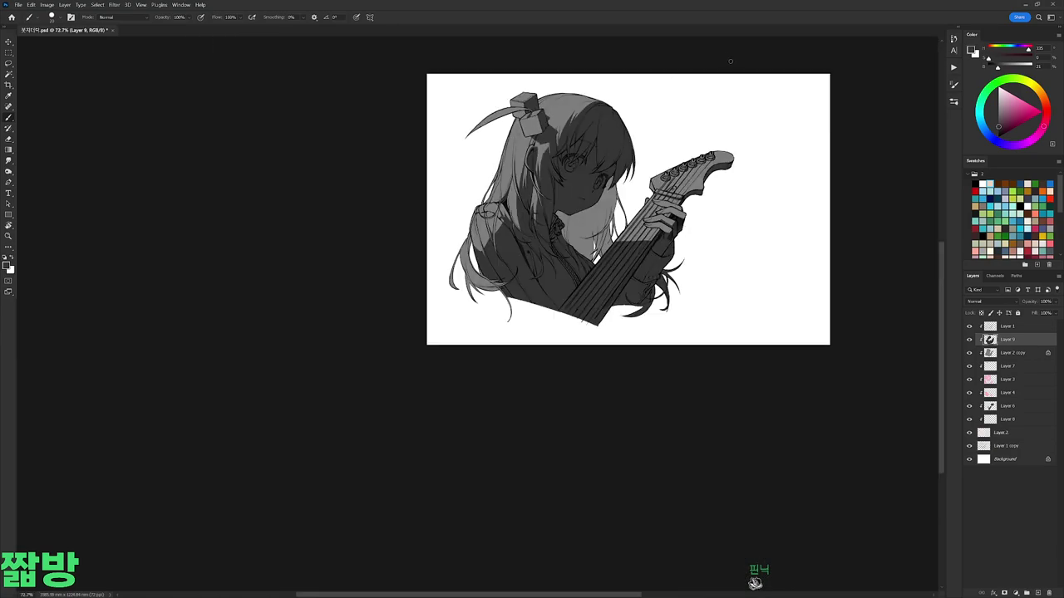
{"action": "scroll", "coordinate": [582, 85], "scroll_direction": "up", "scroll_amount": 5}
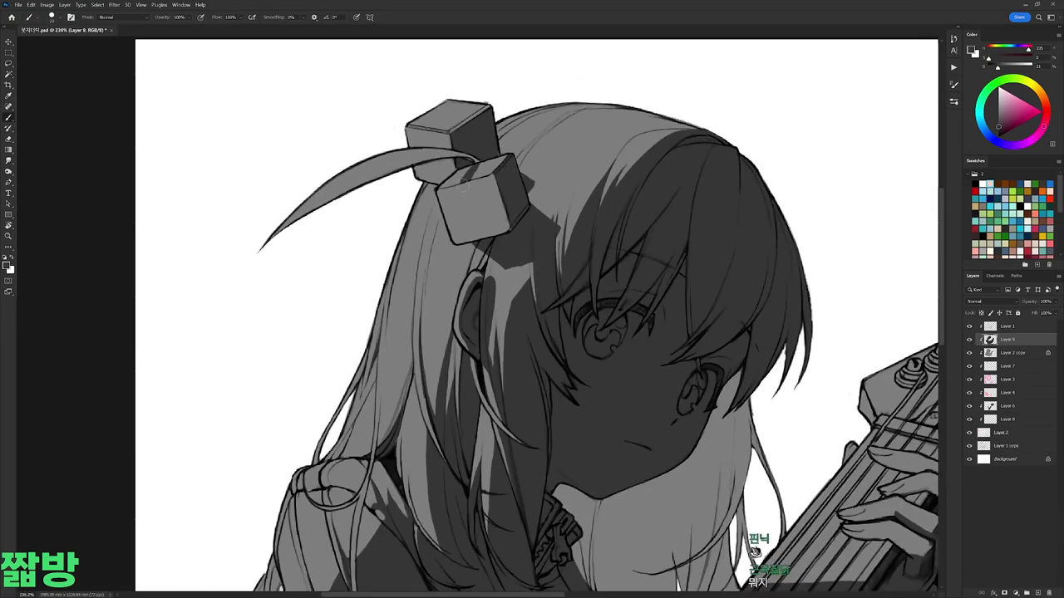
{"action": "left_click_drag", "start_coordinate": [464, 185], "coordinate": [481, 233]}
{"action": "left_click_drag", "start_coordinate": [486, 171], "coordinate": [494, 223]}
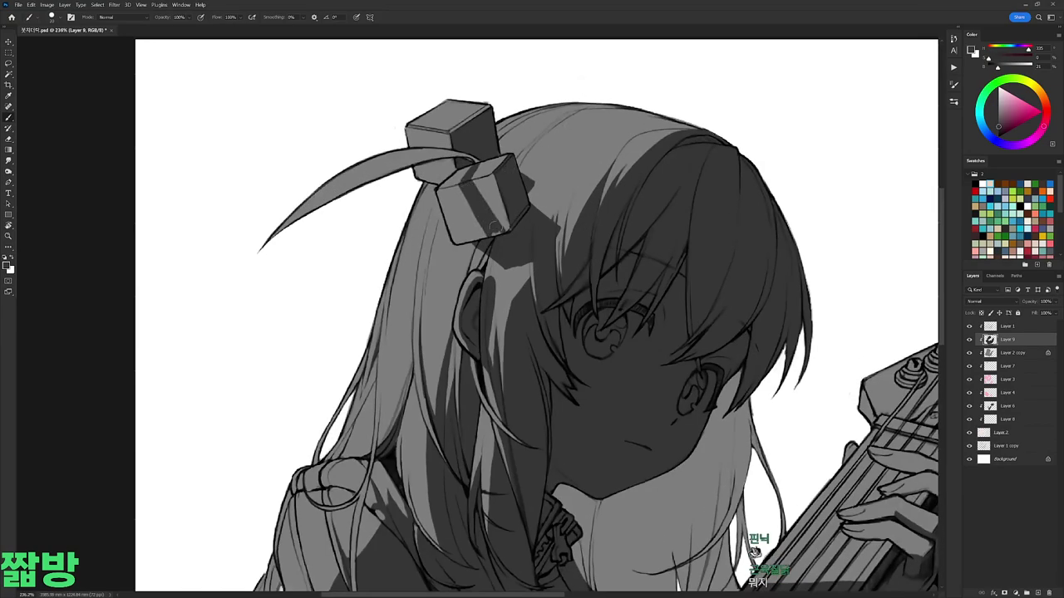
Step: Refine the cube's cast-shadow edge on the hair above the ear by painting and erasing small strands
{"action": "mouse_move", "coordinate": [517, 262]}
{"action": "left_mouse_down"}
{"action": "mouse_move", "coordinate": [529, 278]}
{"action": "mouse_move", "coordinate": [534, 227]}
{"action": "left_mouse_up"}
{"action": "key", "text": "e"}
{"action": "key", "text": "b"}
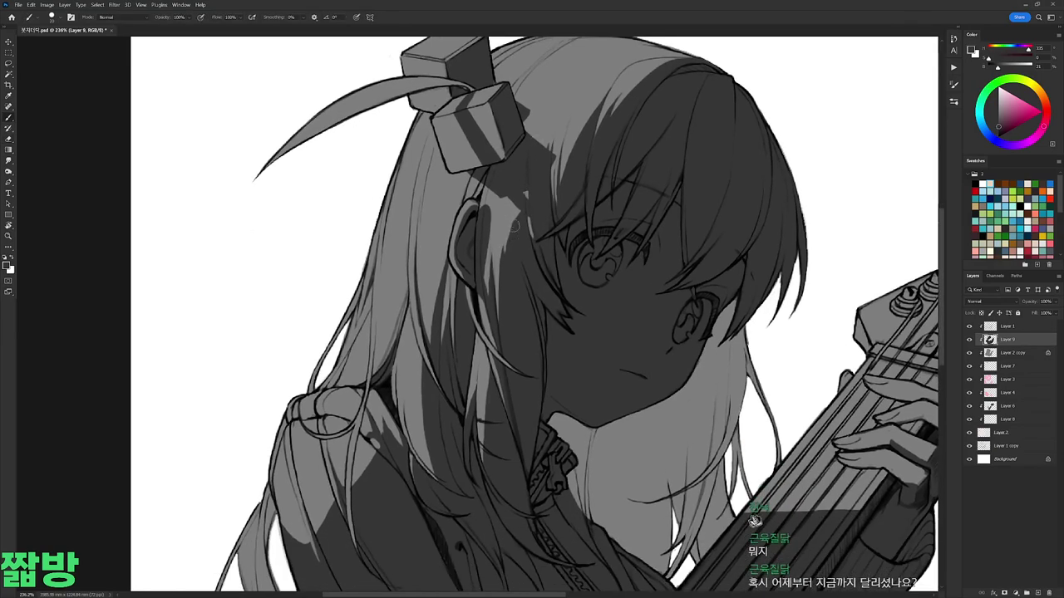
{"action": "scroll", "coordinate": [510, 304], "scroll_direction": "down", "scroll_amount": 1}
{"action": "key", "text": "e"}
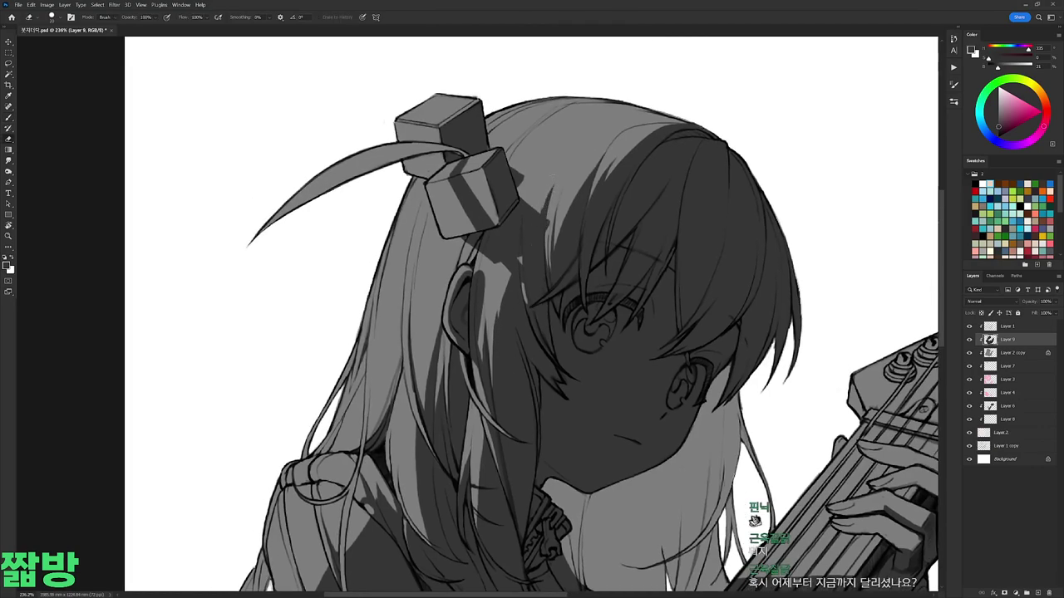
{"action": "scroll", "coordinate": [510, 305], "scroll_direction": "down", "scroll_amount": 5}
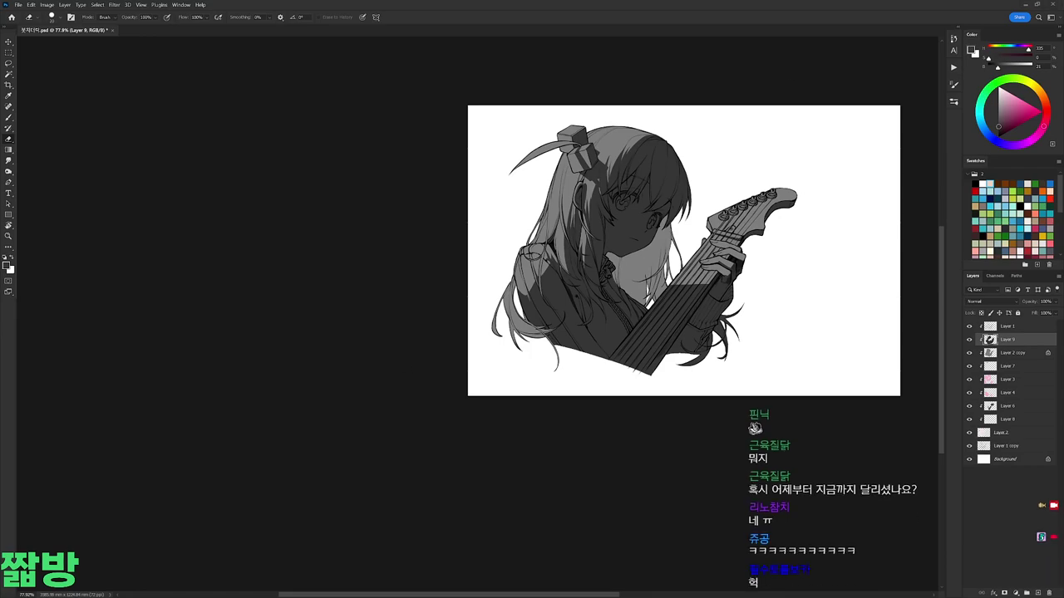
{"action": "scroll", "coordinate": [615, 138], "scroll_direction": "up", "scroll_amount": 5}
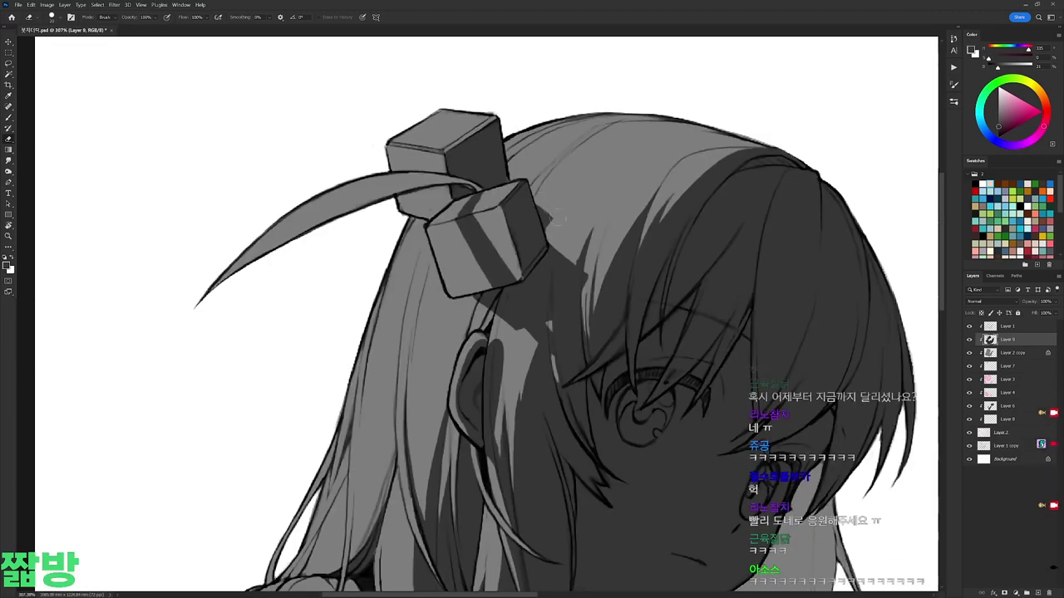
Step: Erase a small light patch out of the shadow on the upper bangs near the crown
{"action": "scroll", "coordinate": [549, 146], "scroll_direction": "down", "scroll_amount": 4}
{"action": "scroll", "coordinate": [638, 151], "scroll_direction": "up", "scroll_amount": 2}
{"action": "key", "text": "e"}
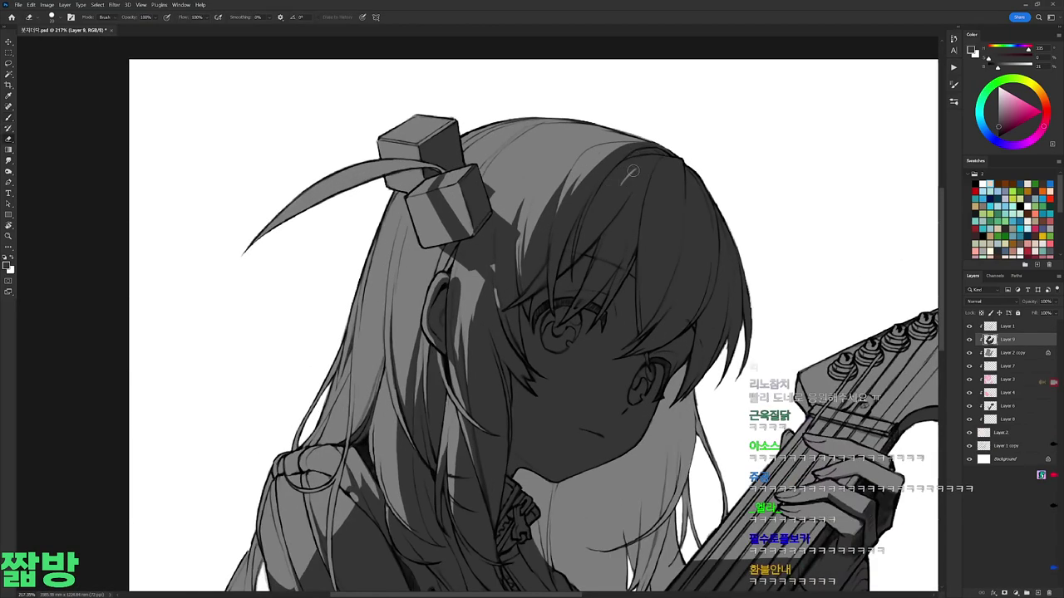
{"action": "key", "text": "b"}
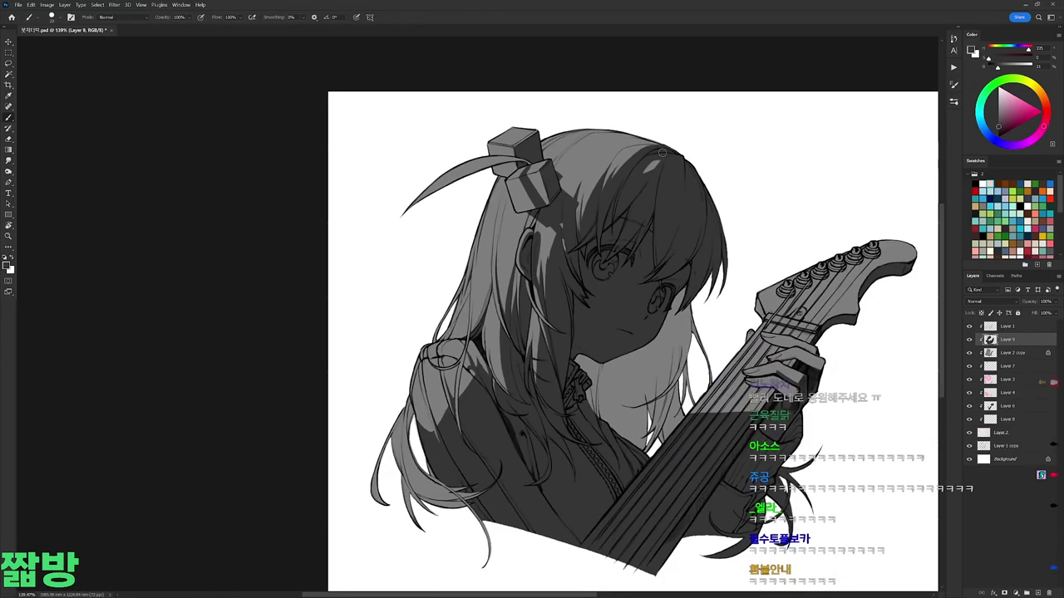
{"action": "scroll", "coordinate": [661, 154], "scroll_direction": "down", "scroll_amount": 2}
Step: Lasso a small triangle on the cheek beside the far eye and clear the shadow inside it
{"action": "scroll", "coordinate": [636, 244], "scroll_direction": "up", "scroll_amount": 3}
{"action": "key", "text": "l"}
{"action": "mouse_move", "coordinate": [641, 242]}
{"action": "left_mouse_down"}
{"action": "mouse_move", "coordinate": [639, 269]}
{"action": "mouse_move", "coordinate": [624, 261]}
{"action": "left_mouse_up"}
{"action": "scroll", "coordinate": [677, 199], "scroll_direction": "down", "scroll_amount": 4}
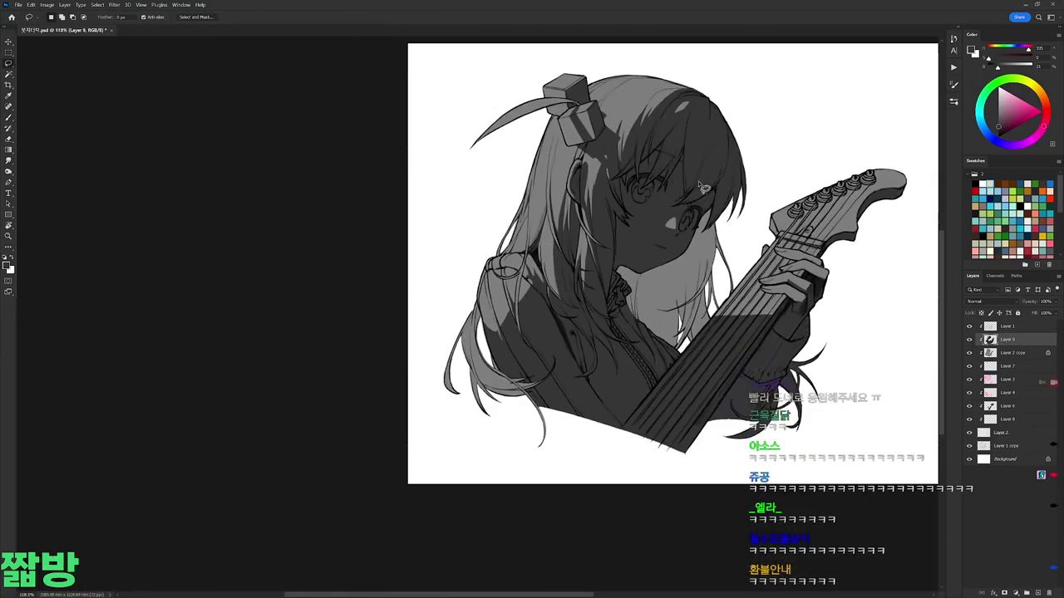
{"action": "scroll", "coordinate": [592, 103], "scroll_direction": "up", "scroll_amount": 3}
Step: Add a rounded shadow shape to the light hair lock just beside the ear
{"action": "key", "text": "b"}
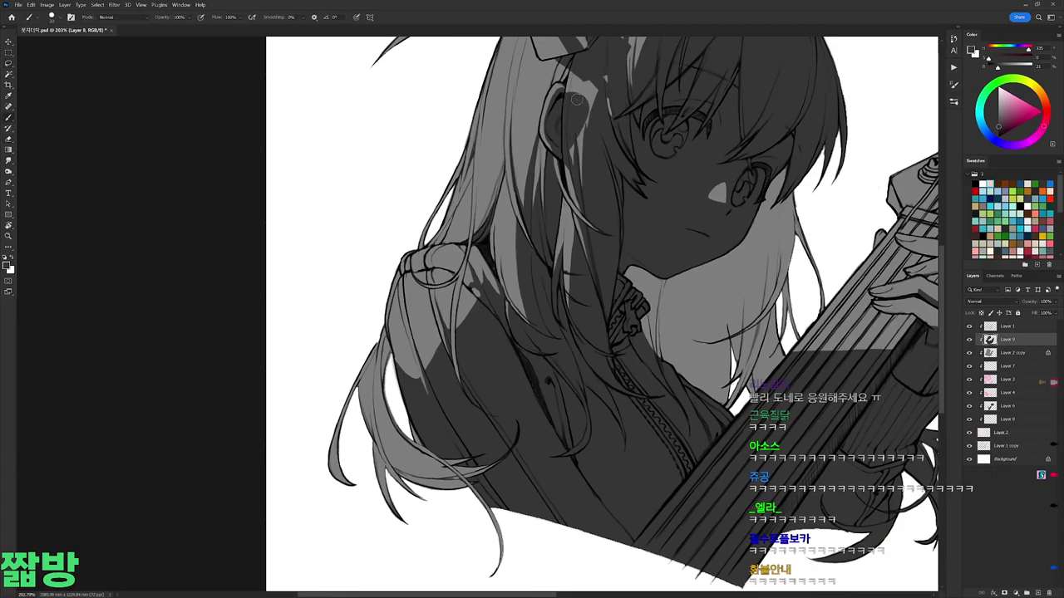
{"action": "key", "text": "l"}
{"action": "mouse_move", "coordinate": [600, 93]}
{"action": "left_mouse_down"}
{"action": "mouse_move", "coordinate": [608, 149]}
{"action": "mouse_move", "coordinate": [598, 214]}
{"action": "mouse_move", "coordinate": [584, 163]}
{"action": "mouse_move", "coordinate": [596, 88]}
{"action": "left_mouse_up"}
{"action": "key", "text": "b"}
{"action": "scroll", "coordinate": [596, 88], "scroll_direction": "down", "scroll_amount": 5}
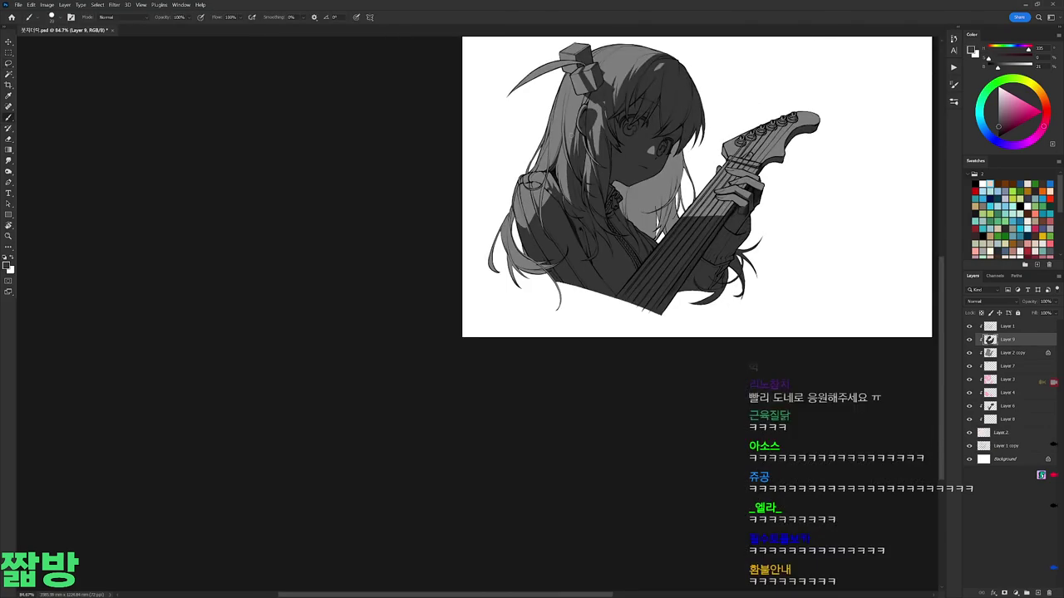
{"action": "scroll", "coordinate": [477, 129], "scroll_direction": "up", "scroll_amount": 5}
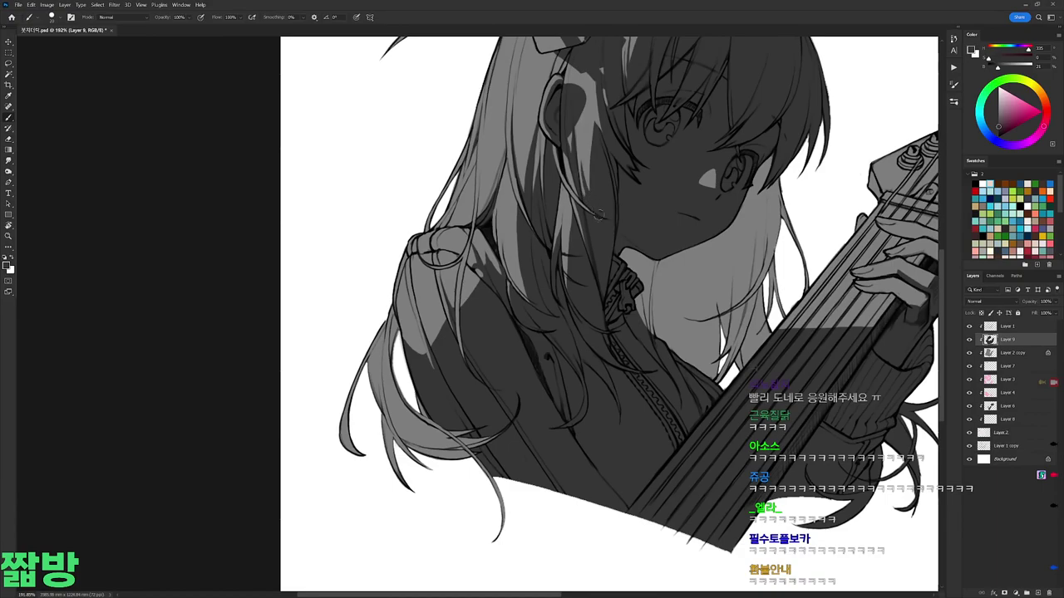
{"action": "scroll", "coordinate": [597, 209], "scroll_direction": "down", "scroll_amount": 6}
{"action": "scroll", "coordinate": [698, 125], "scroll_direction": "up", "scroll_amount": 6}
Step: Erase a thin light strip out of the shadow along the top edge of the bangs toward the crown
{"action": "key", "text": "e"}
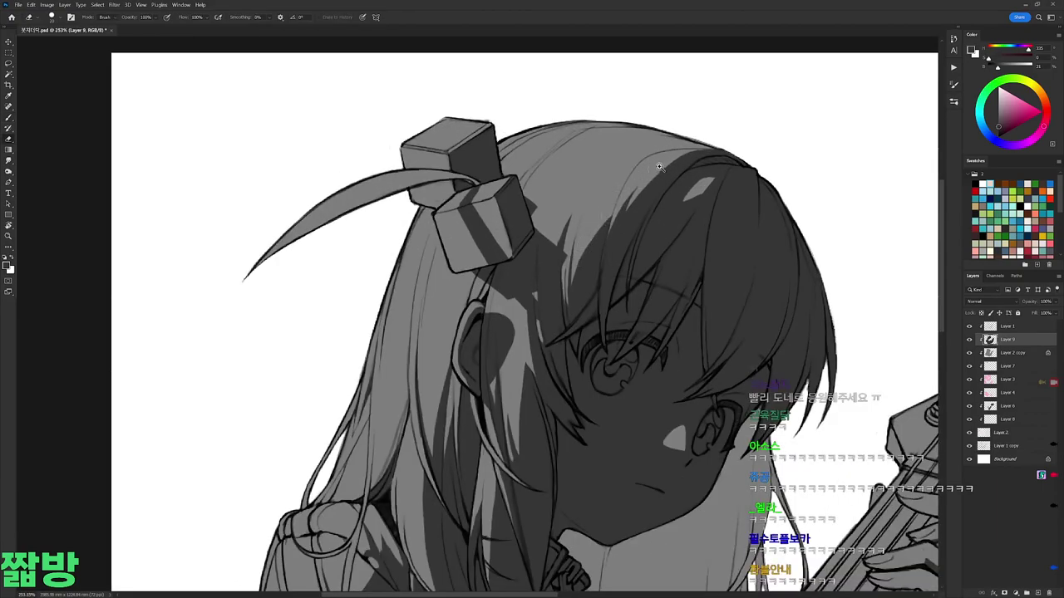
{"action": "scroll", "coordinate": [670, 169], "scroll_direction": "down", "scroll_amount": 4}
{"action": "scroll", "coordinate": [664, 155], "scroll_direction": "up", "scroll_amount": 5}
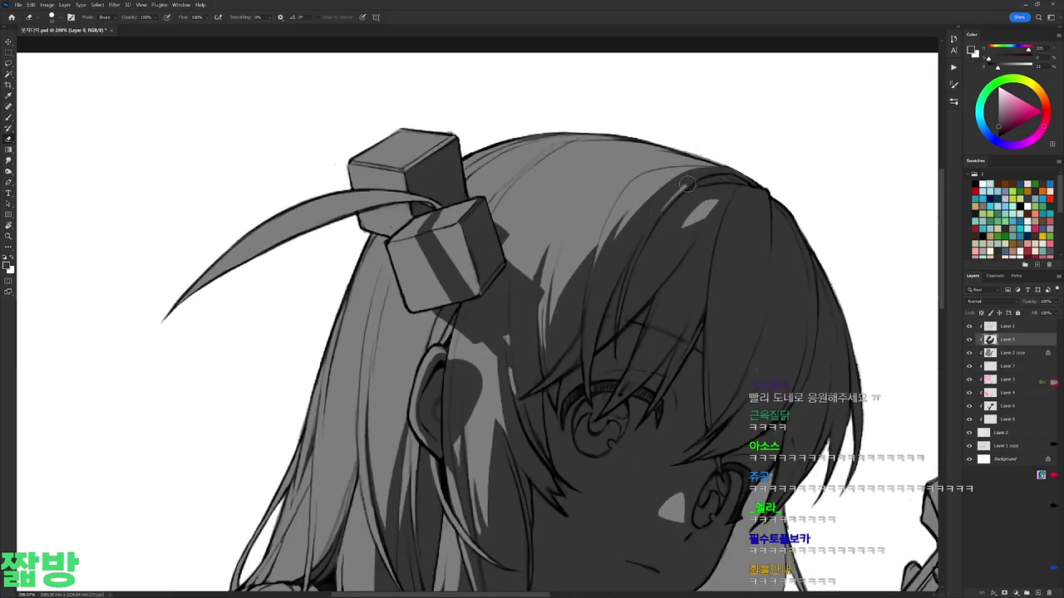
{"action": "left_click_drag", "start_coordinate": [690, 186], "coordinate": [762, 175]}
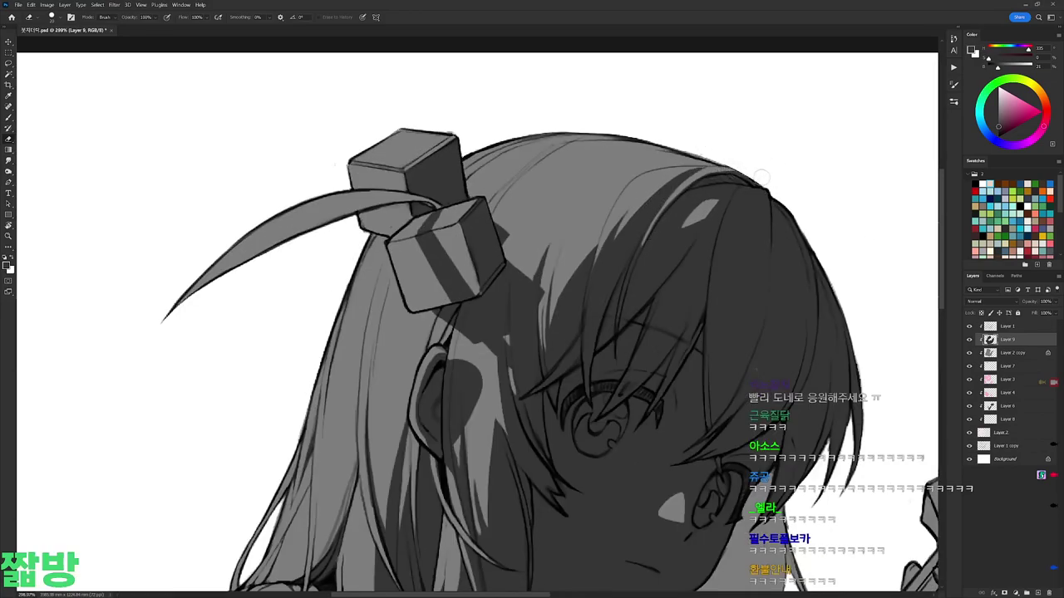
{"action": "scroll", "coordinate": [729, 162], "scroll_direction": "down", "scroll_amount": 4}
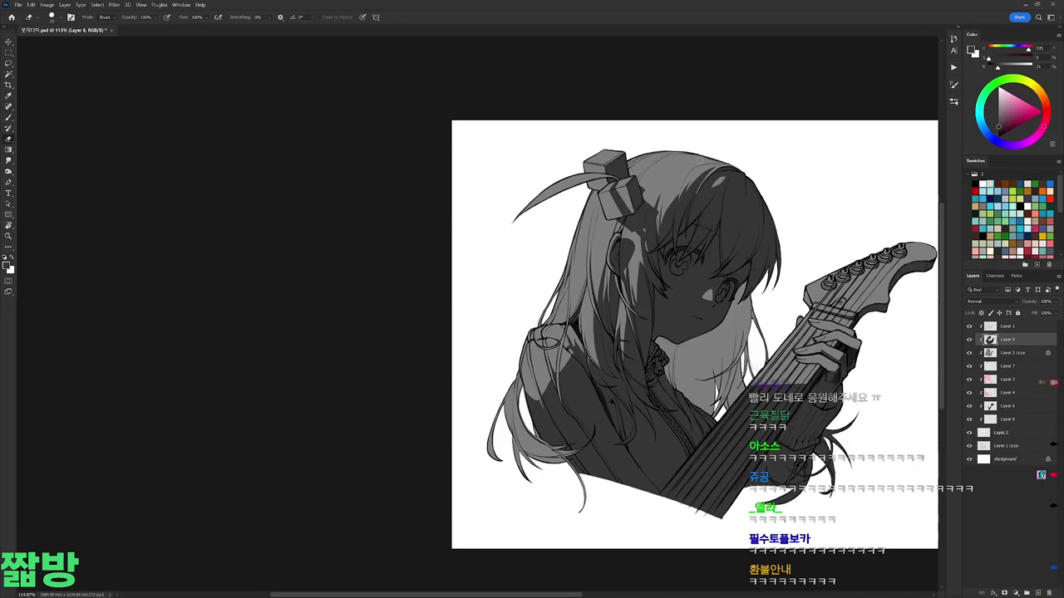
{"action": "scroll", "coordinate": [558, 147], "scroll_direction": "up", "scroll_amount": 4}
{"action": "key", "text": "b"}
{"action": "scroll", "coordinate": [534, 160], "scroll_direction": "down", "scroll_amount": 4}
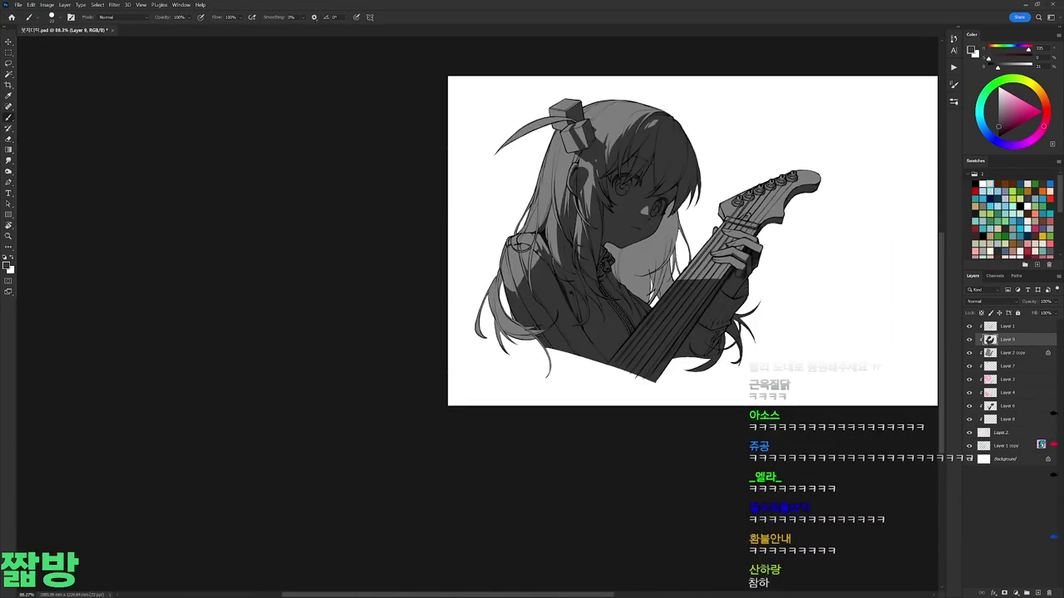
Step: Paint dark cast shadows on and beneath the six tuning pegs on the guitar headstock using brush and lasso shapes
{"action": "scroll", "coordinate": [779, 203], "scroll_direction": "up", "scroll_amount": 5}
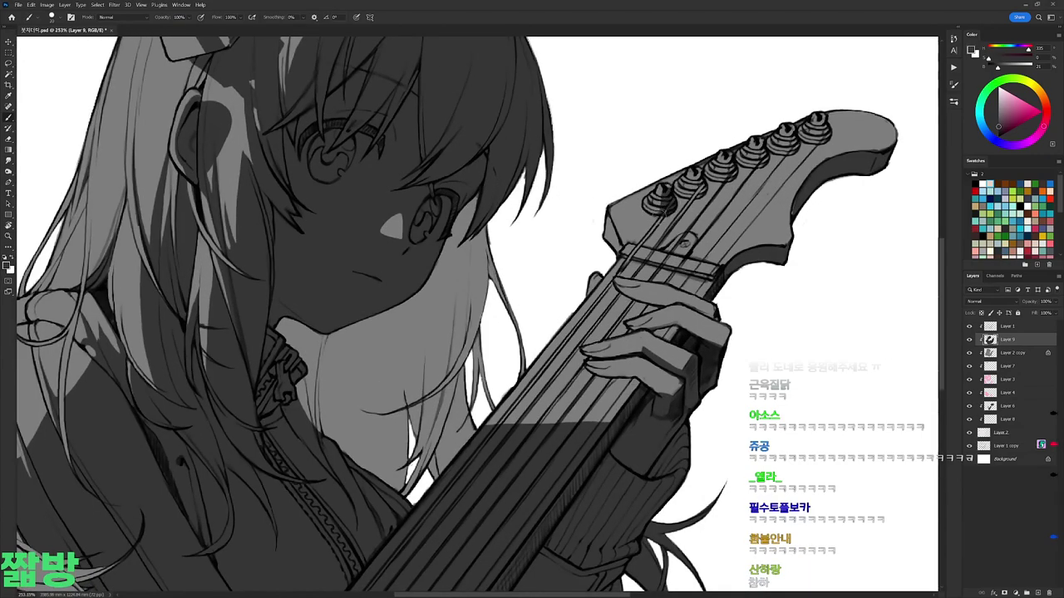
{"action": "left_click_drag", "start_coordinate": [665, 214], "coordinate": [659, 241]}
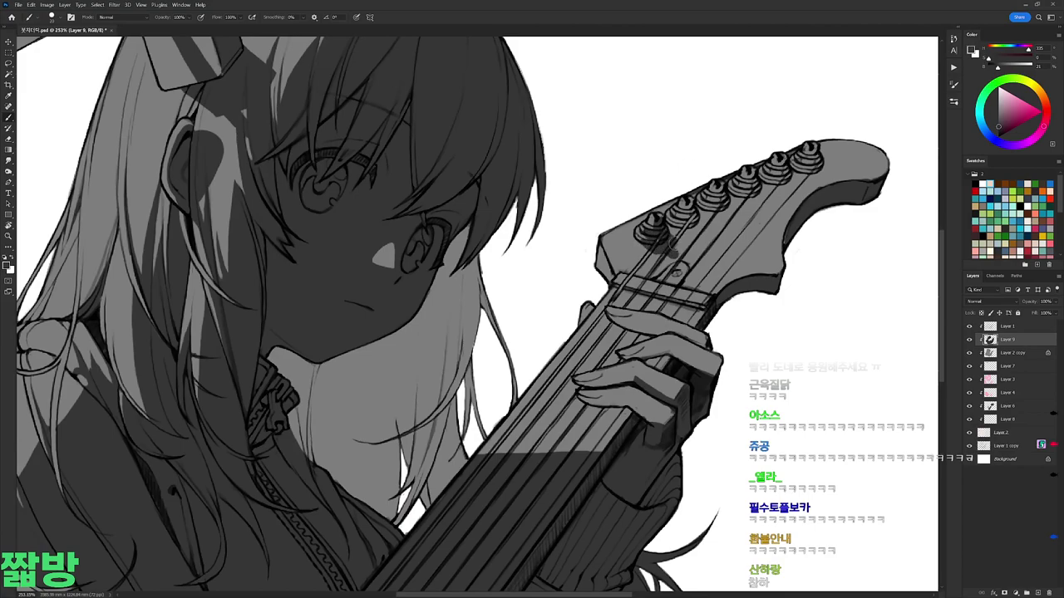
{"action": "key", "text": "e"}
{"action": "key", "text": "l"}
{"action": "mouse_move", "coordinate": [702, 212]}
{"action": "left_mouse_down"}
{"action": "mouse_move", "coordinate": [707, 190]}
{"action": "mouse_move", "coordinate": [731, 222]}
{"action": "mouse_move", "coordinate": [707, 214]}
{"action": "mouse_move", "coordinate": [752, 171]}
{"action": "mouse_move", "coordinate": [761, 204]}
{"action": "mouse_move", "coordinate": [746, 197]}
{"action": "left_mouse_up"}
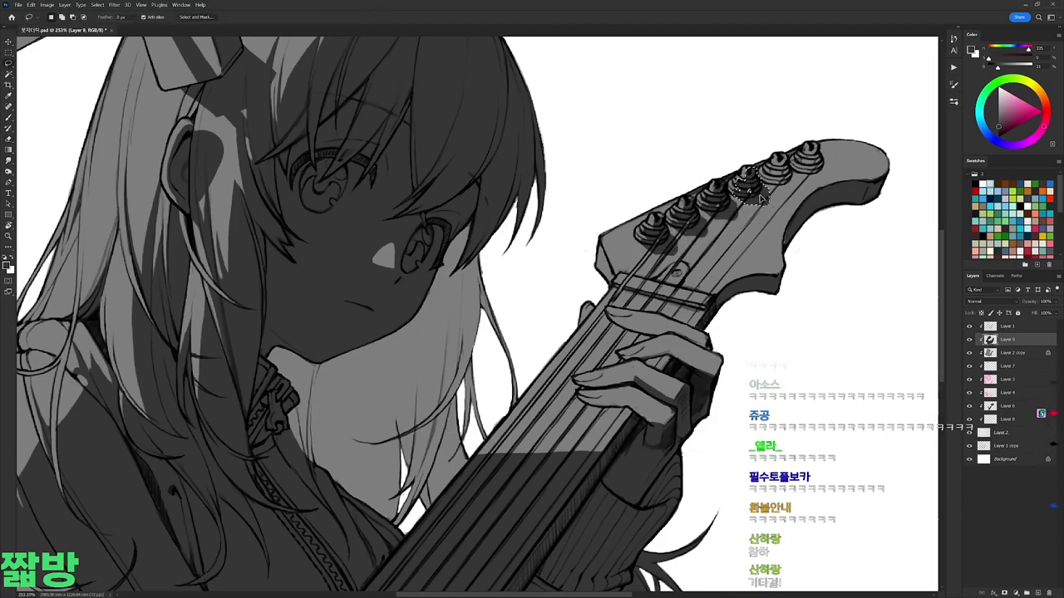
{"action": "mouse_move", "coordinate": [769, 162]}
{"action": "left_mouse_down"}
{"action": "mouse_move", "coordinate": [797, 166]}
{"action": "mouse_move", "coordinate": [785, 191]}
{"action": "left_mouse_up"}
{"action": "key", "text": "ctrl+d"}
{"action": "key", "text": "b"}
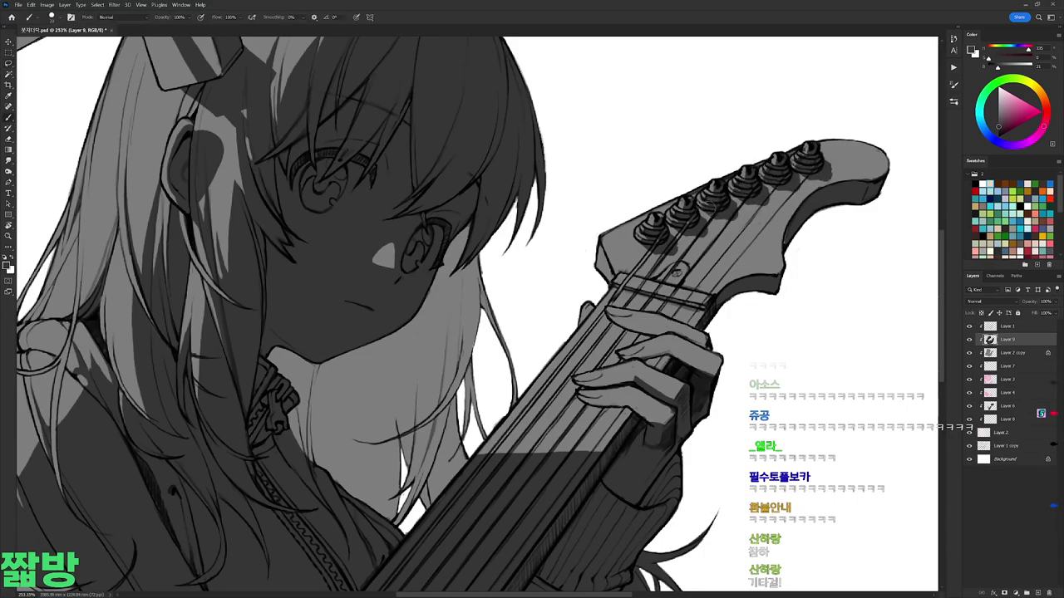
Step: Erase a thin light strip out of the shadow on the hair lock below the ear
{"action": "scroll", "coordinate": [818, 167], "scroll_direction": "down", "scroll_amount": 5}
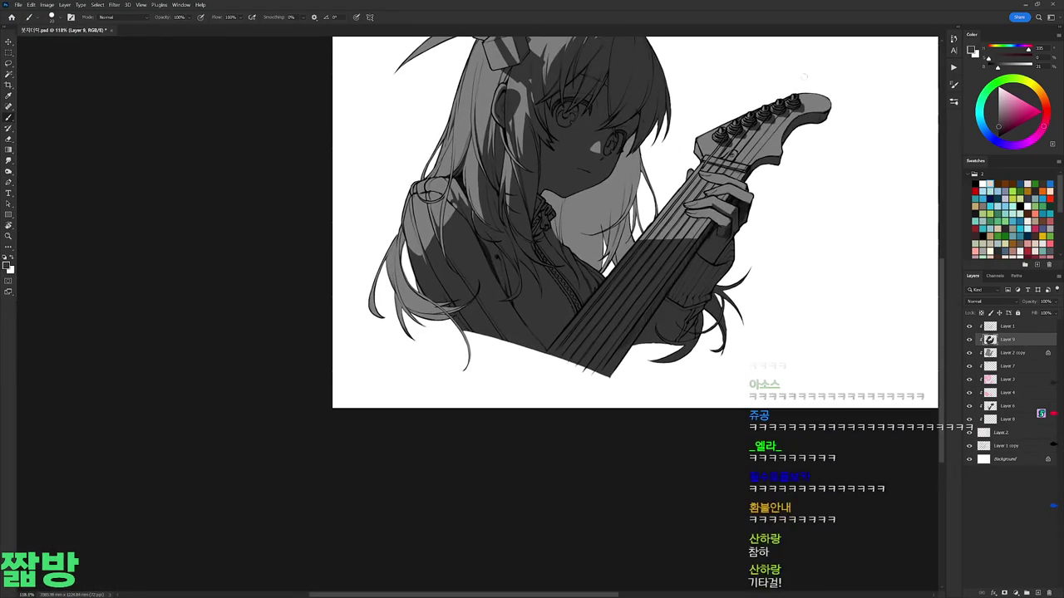
{"action": "scroll", "coordinate": [507, 155], "scroll_direction": "up", "scroll_amount": 5}
{"action": "key", "text": "e"}
{"action": "left_click_drag", "start_coordinate": [507, 171], "coordinate": [523, 237]}
{"action": "scroll", "coordinate": [532, 183], "scroll_direction": "down", "scroll_amount": 5}
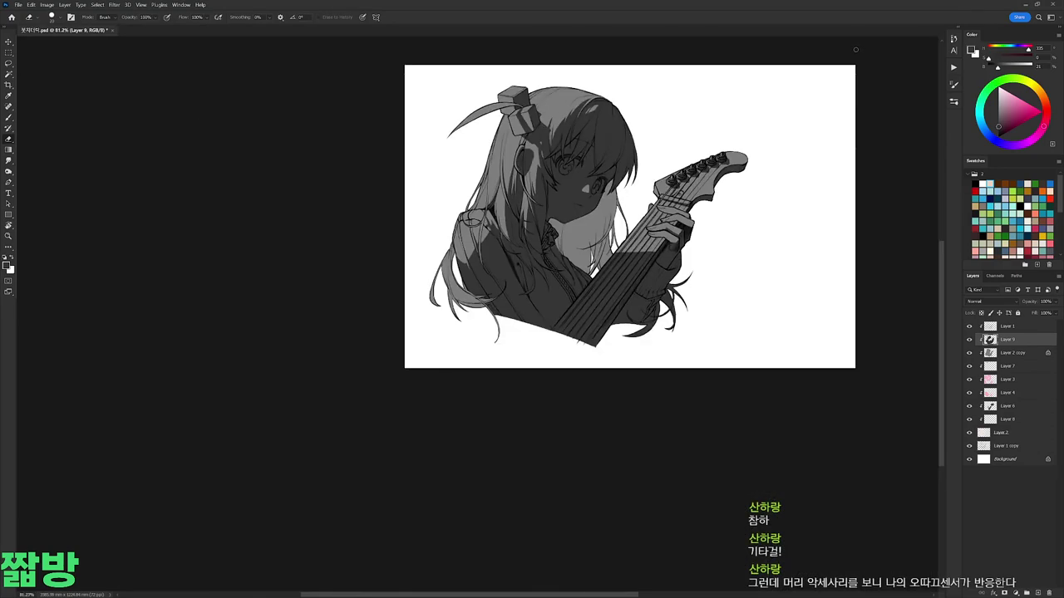
Step: Brush a small cast shadow along the hair strand that crosses the shoulder of the jacket
{"action": "scroll", "coordinate": [527, 141], "scroll_direction": "up", "scroll_amount": 3}
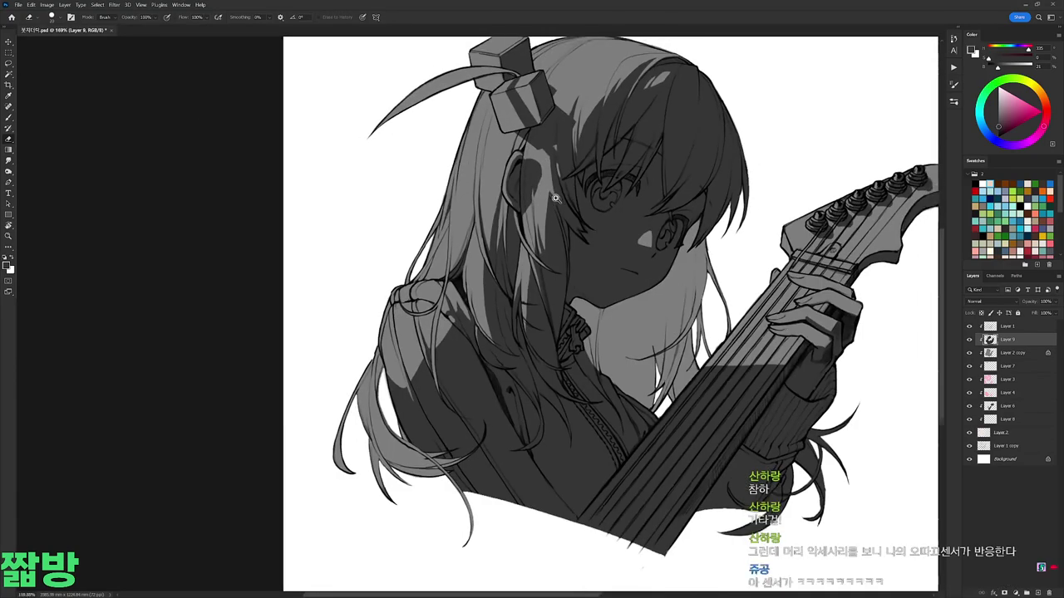
{"action": "scroll", "coordinate": [532, 191], "scroll_direction": "down", "scroll_amount": 3}
{"action": "scroll", "coordinate": [472, 250], "scroll_direction": "up", "scroll_amount": 4}
{"action": "key", "text": "b"}
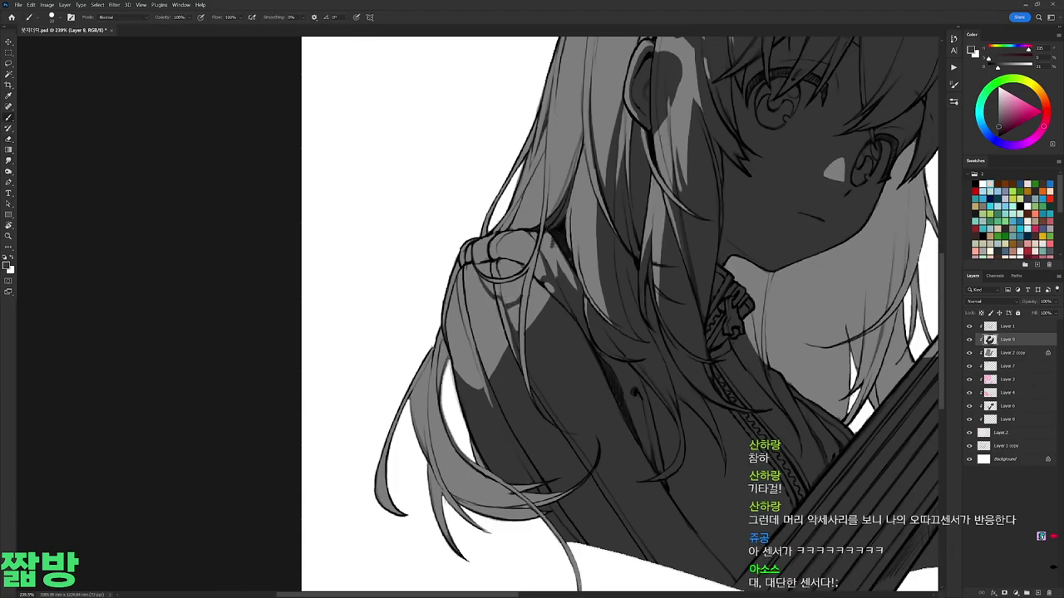
{"action": "left_click_drag", "start_coordinate": [536, 283], "coordinate": [539, 319]}
{"action": "scroll", "coordinate": [548, 358], "scroll_direction": "down", "scroll_amount": 3}
{"action": "scroll", "coordinate": [612, 383], "scroll_direction": "up", "scroll_amount": 1}
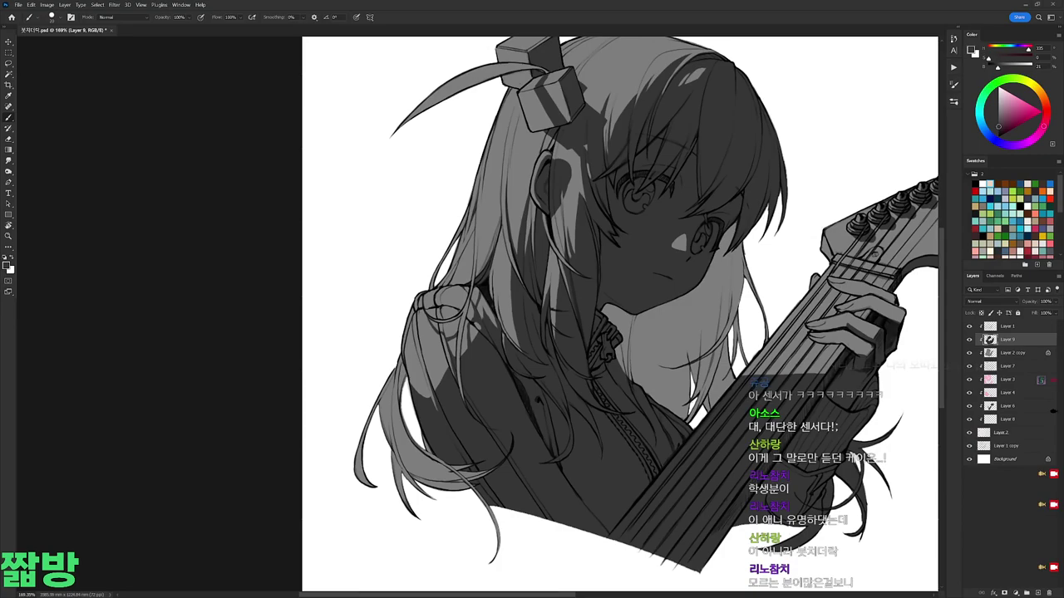
Step: Add shadow beneath the lowest finger of the hand holding the guitar neck
{"action": "scroll", "coordinate": [532, 316], "scroll_direction": "up", "scroll_amount": 3}
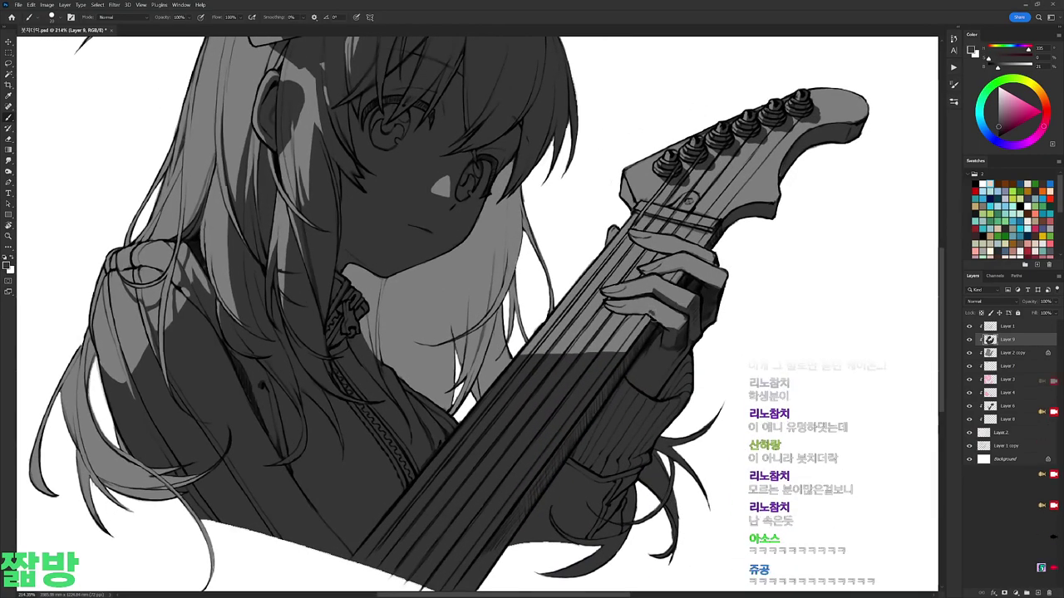
{"action": "mouse_move", "coordinate": [648, 327]}
{"action": "left_mouse_down"}
{"action": "mouse_move", "coordinate": [671, 313]}
{"action": "mouse_move", "coordinate": [687, 324]}
{"action": "left_mouse_up"}
{"action": "scroll", "coordinate": [754, 259], "scroll_direction": "down", "scroll_amount": 3}
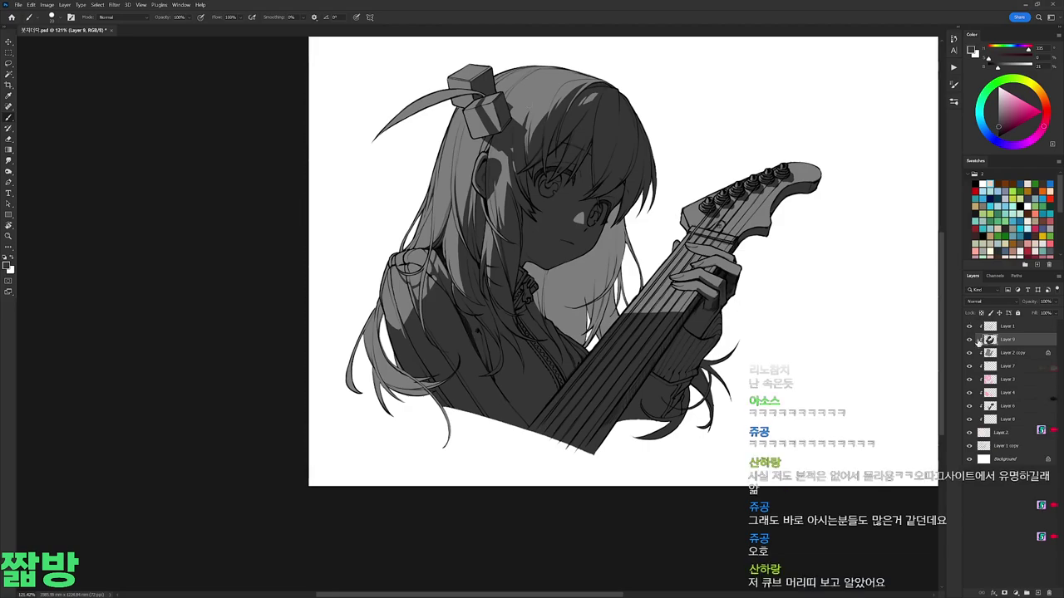
Step: Refine the shadow edge on the bangs near the crown into pointed strands using a small brush and a 9 px eraser
{"action": "scroll", "coordinate": [532, 112], "scroll_direction": "up", "scroll_amount": 5}
{"action": "right_click", "coordinate": [492, 173]}
{"action": "left_click", "coordinate": [472, 115]}
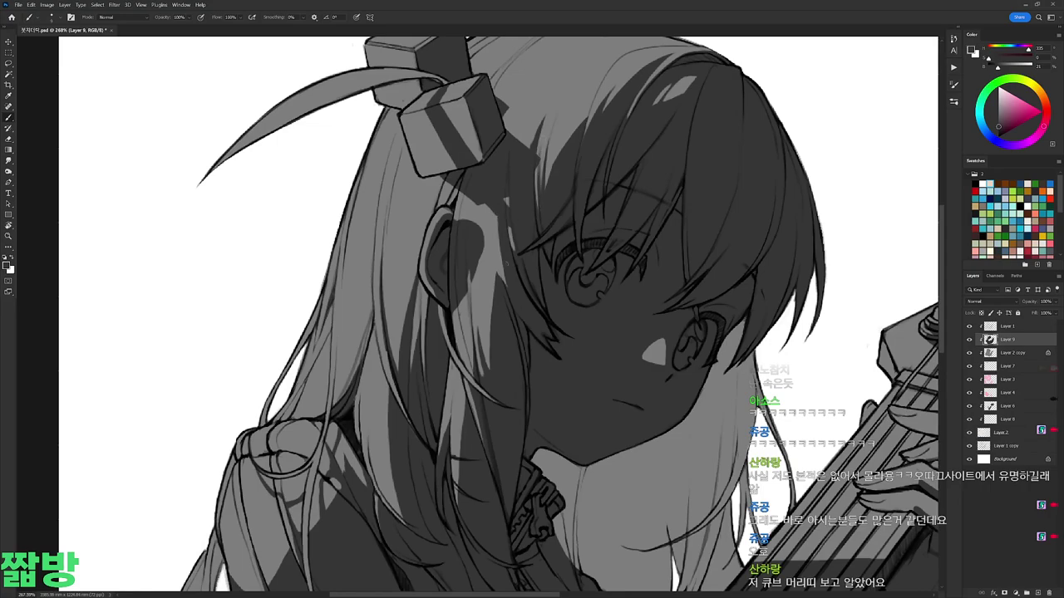
{"action": "left_click_drag", "start_coordinate": [507, 374], "coordinate": [490, 425]}
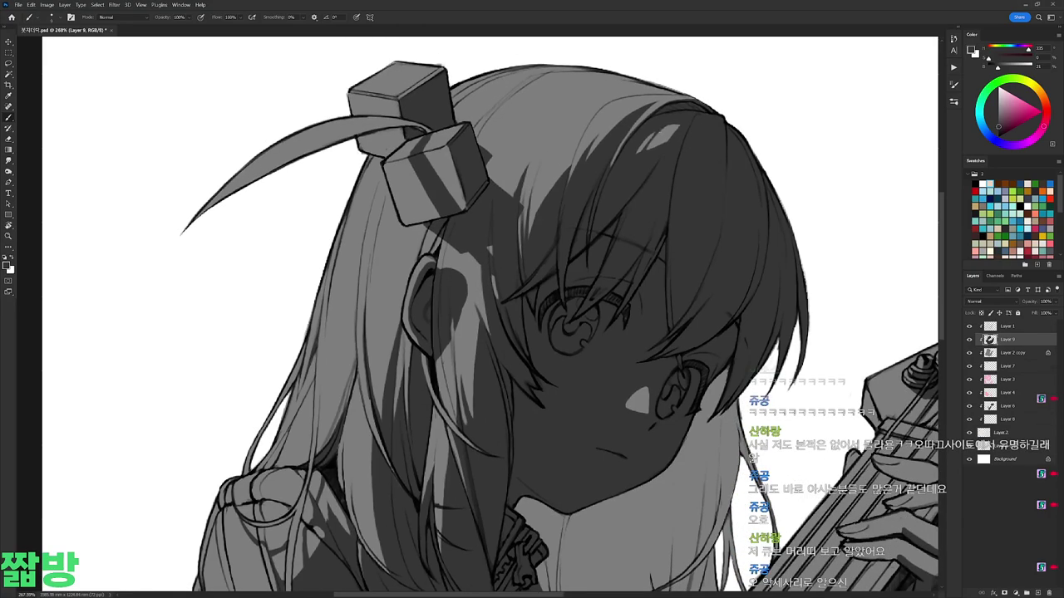
{"action": "key", "text": "e"}
{"action": "right_click", "coordinate": [673, 131]}
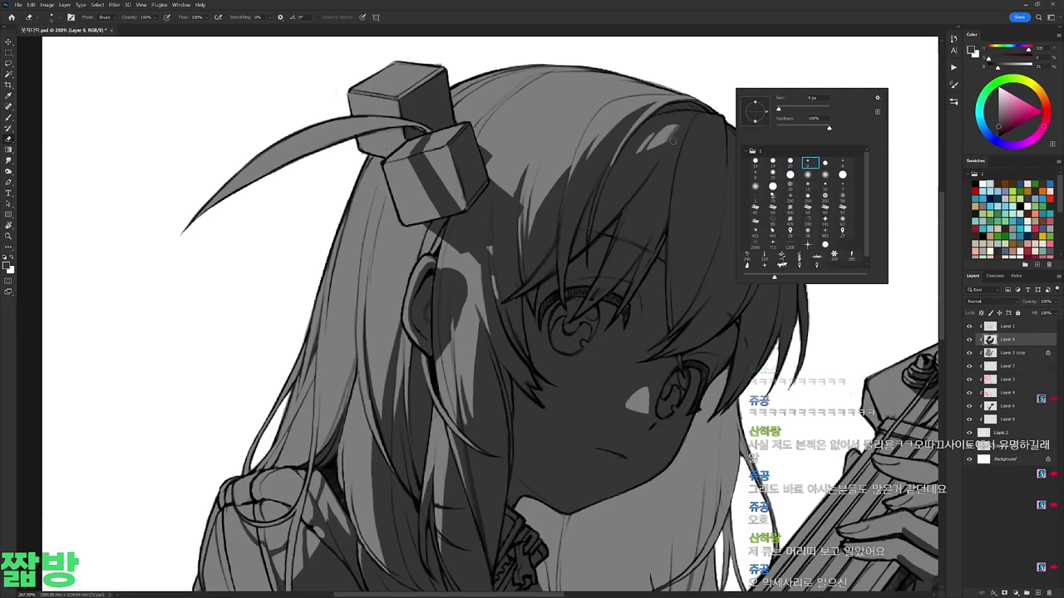
{"action": "left_click", "coordinate": [675, 133]}
{"action": "key", "text": "b"}
{"action": "left_click_drag", "start_coordinate": [705, 123], "coordinate": [538, 141]}
{"action": "key", "text": "e"}
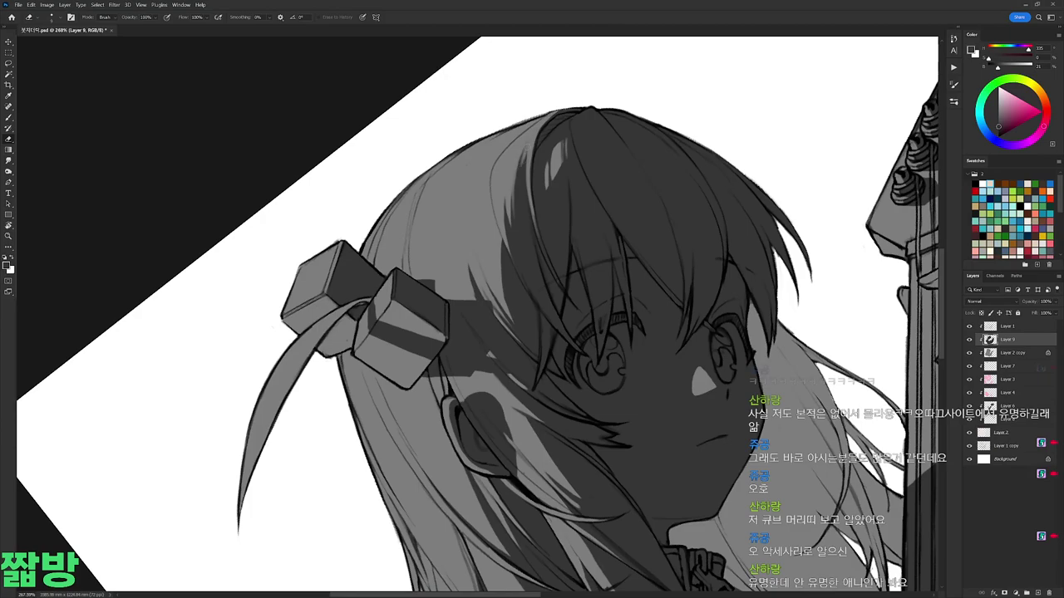
{"action": "key", "text": "b"}
{"action": "key", "text": "e"}
{"action": "mouse_move", "coordinate": [487, 305]}
{"action": "left_mouse_down"}
{"action": "mouse_move", "coordinate": [448, 274]}
{"action": "mouse_move", "coordinate": [433, 242]}
{"action": "left_mouse_up"}
{"action": "left_click_drag", "start_coordinate": [541, 228], "coordinate": [462, 326]}
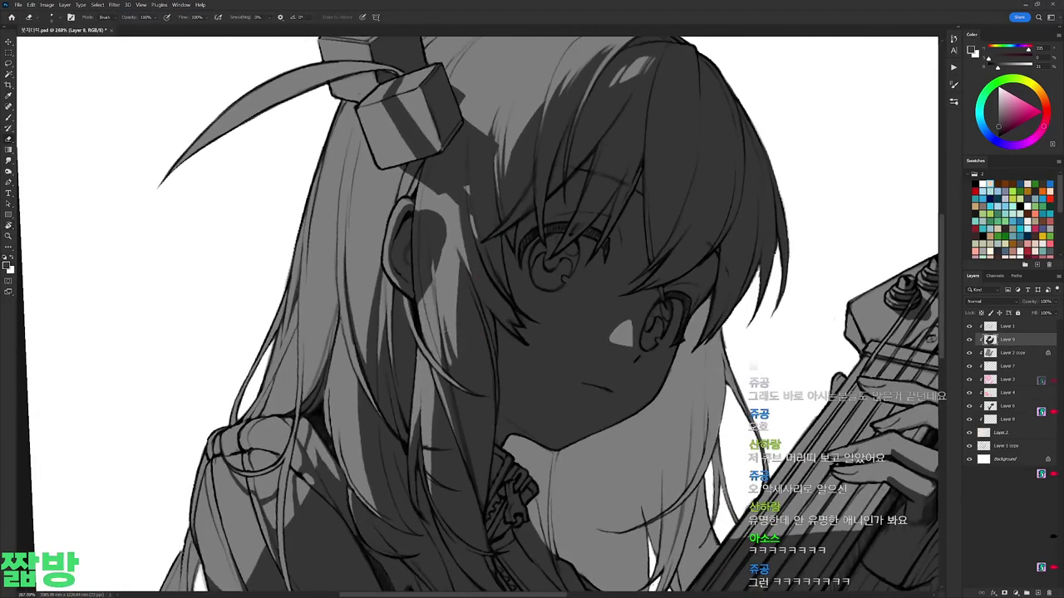
Step: Reshape the shadow edges on the long side locks below the ear into tapered strands with brush and eraser
{"action": "left_click_drag", "start_coordinate": [453, 282], "coordinate": [421, 242]}
{"action": "key", "text": "b"}
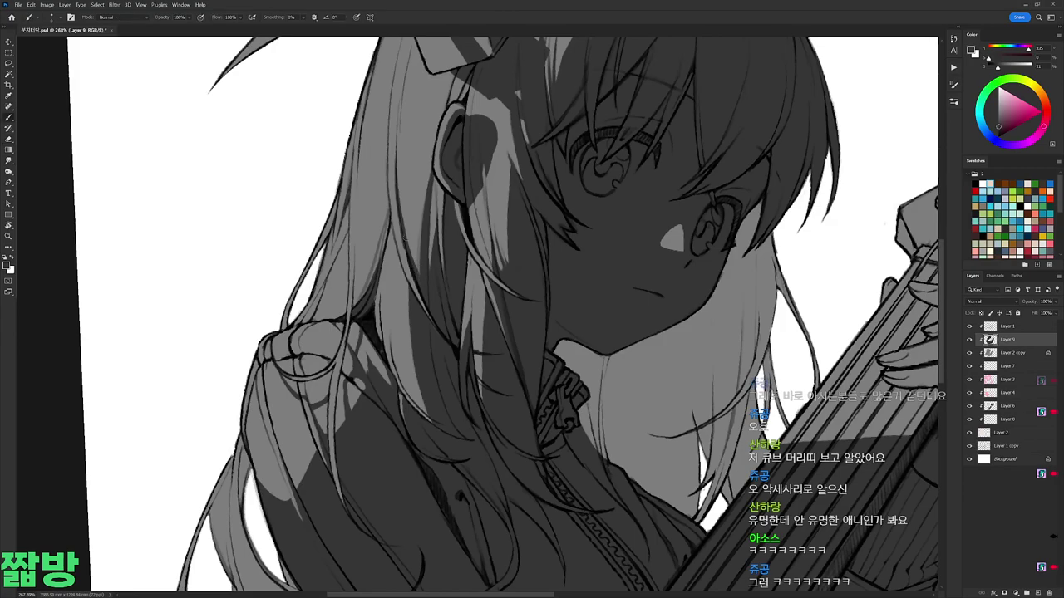
{"action": "key", "text": "h"}
{"action": "left_click_drag", "start_coordinate": [400, 314], "coordinate": [431, 340]}
{"action": "key", "text": "e"}
{"action": "key", "text": "b"}
{"action": "key", "text": "e"}
{"action": "mouse_move", "coordinate": [532, 366]}
{"action": "left_mouse_down"}
{"action": "mouse_move", "coordinate": [607, 349]}
{"action": "mouse_move", "coordinate": [656, 287]}
{"action": "left_mouse_up"}
{"action": "key", "text": "b"}
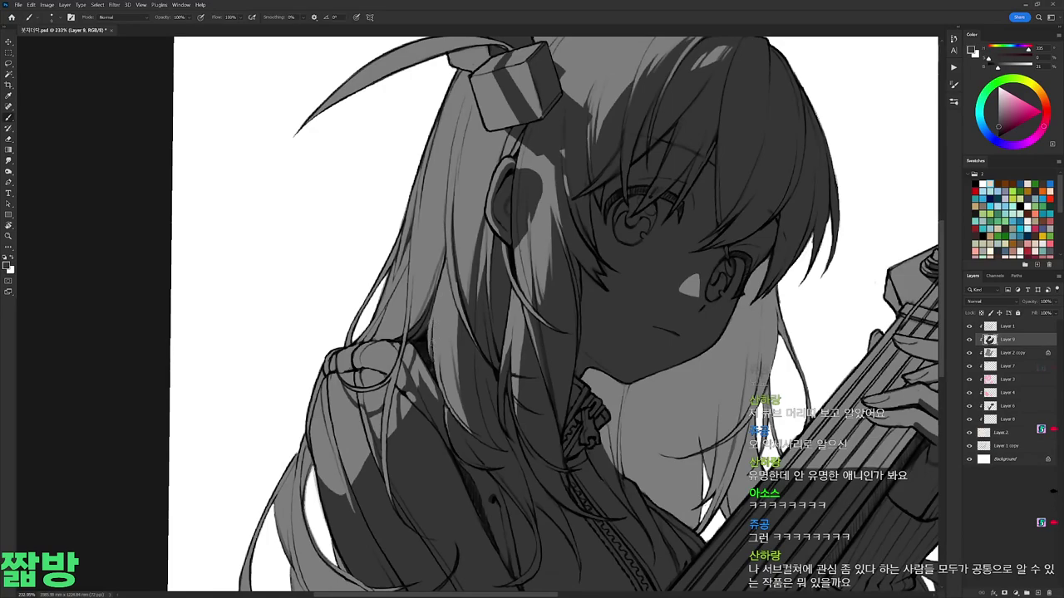
{"action": "key", "text": "e"}
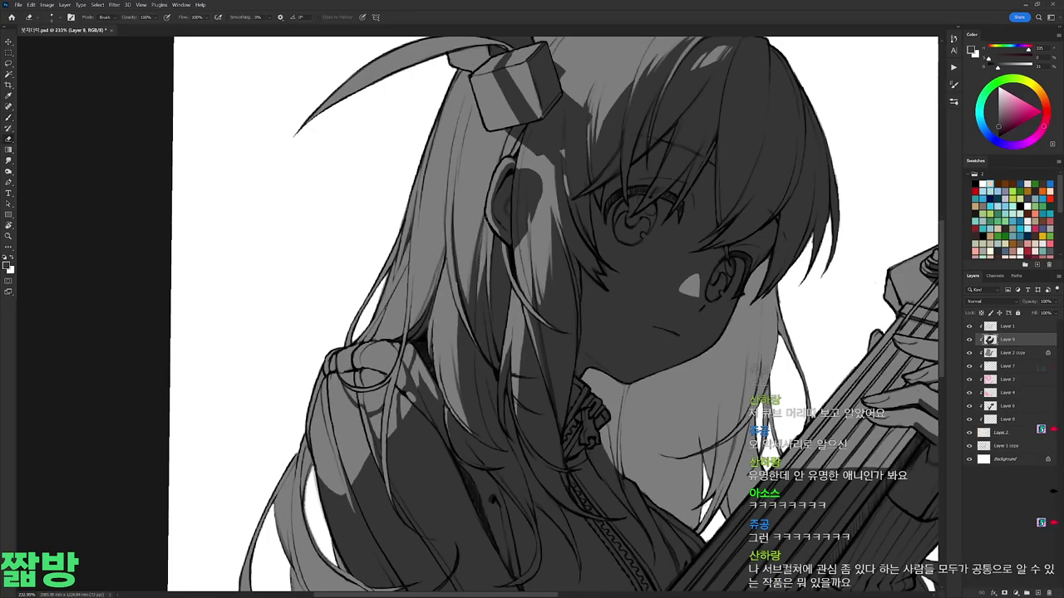
{"action": "left_click_drag", "start_coordinate": [582, 349], "coordinate": [580, 283]}
{"action": "mouse_move", "coordinate": [532, 249]}
{"action": "left_mouse_down"}
{"action": "mouse_move", "coordinate": [438, 336]}
{"action": "mouse_move", "coordinate": [432, 323]}
{"action": "left_mouse_up"}
{"action": "key", "text": "b"}
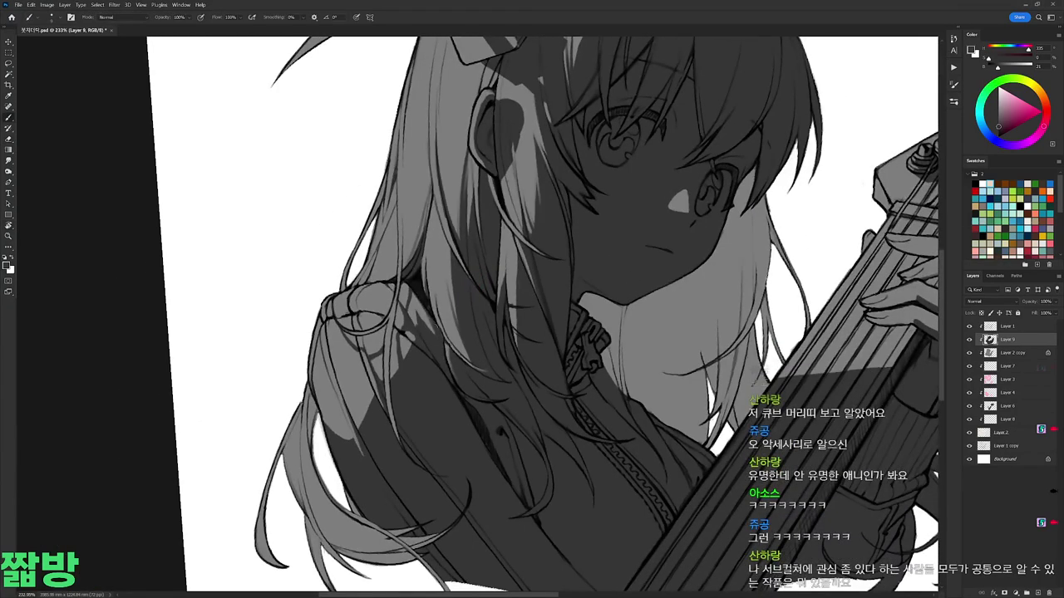
{"action": "scroll", "coordinate": [486, 255], "scroll_direction": "up", "scroll_amount": 3}
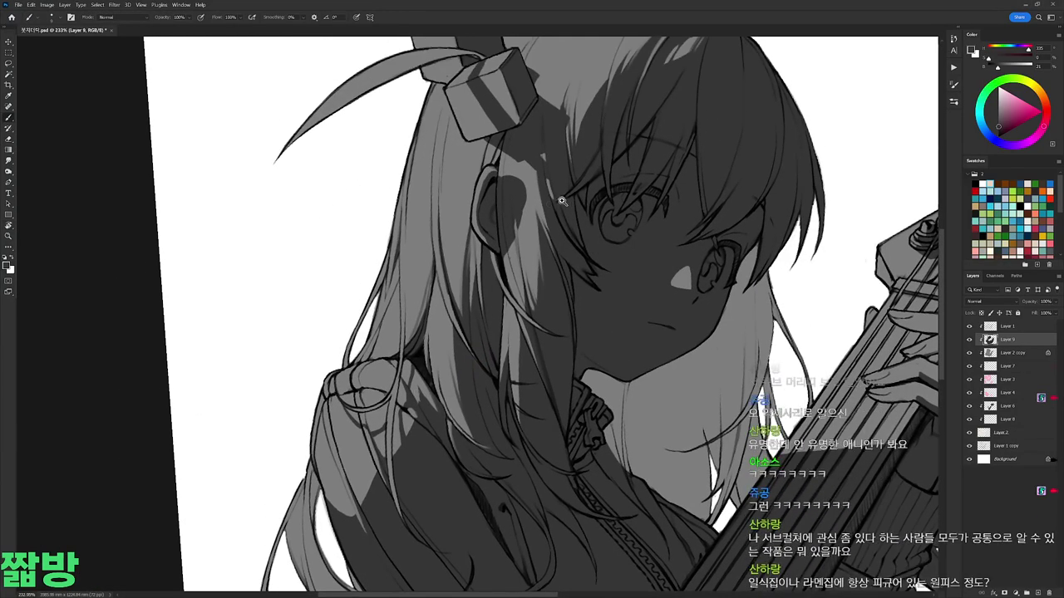
{"action": "key", "text": "ctrl+0"}
Step: Add and trim small pointed shadows on the back hair just above the shoulder
{"action": "scroll", "coordinate": [540, 316], "scroll_direction": "up", "scroll_amount": 5}
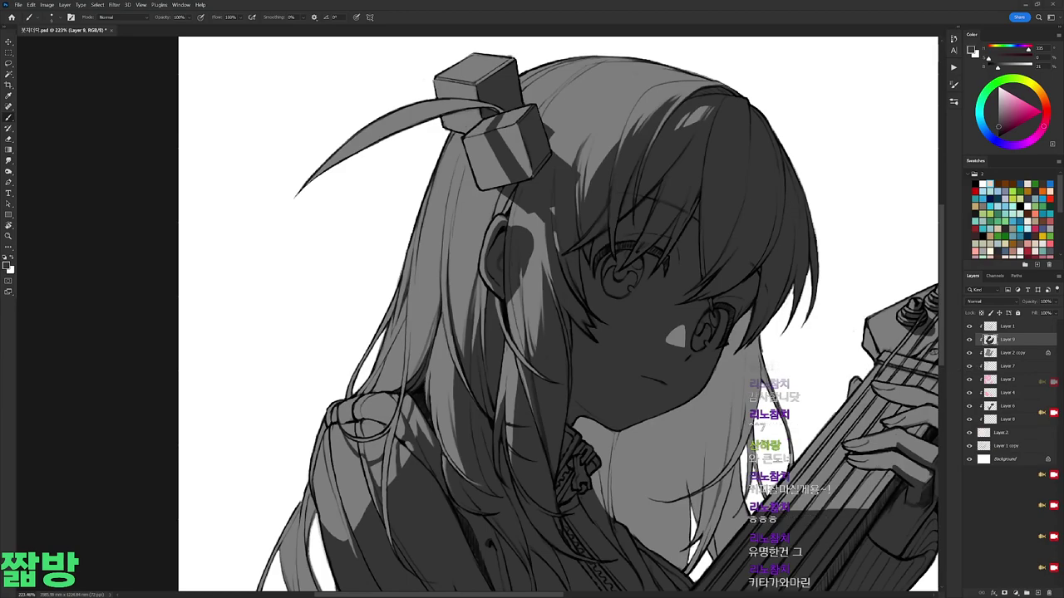
{"action": "left_click_drag", "start_coordinate": [474, 308], "coordinate": [545, 233]}
{"action": "key", "text": "e"}
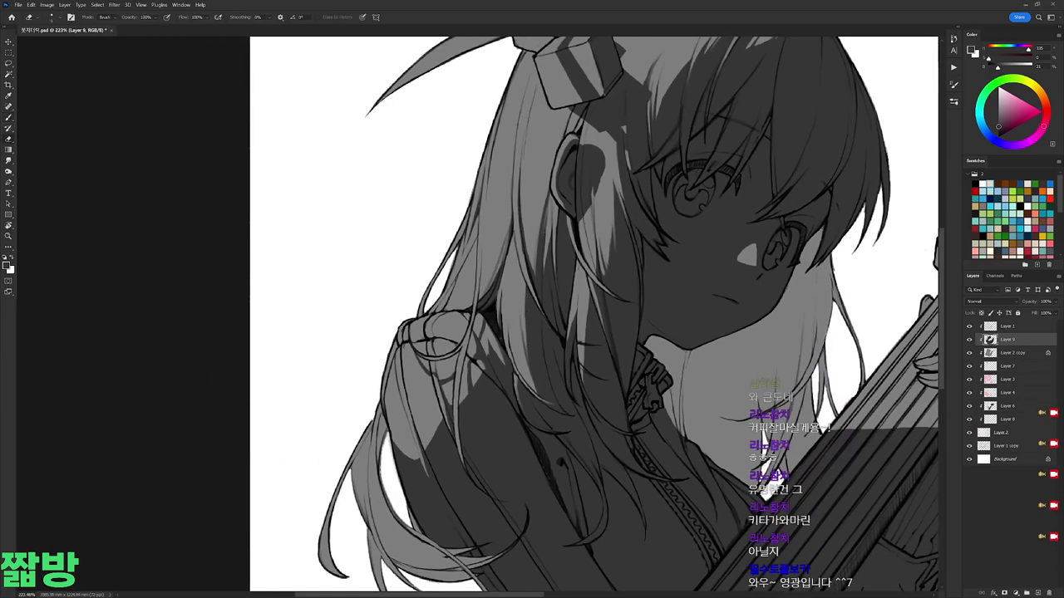
{"action": "key", "text": "b"}
{"action": "left_click_drag", "start_coordinate": [670, 104], "coordinate": [641, 191]}
{"action": "key", "text": "e"}
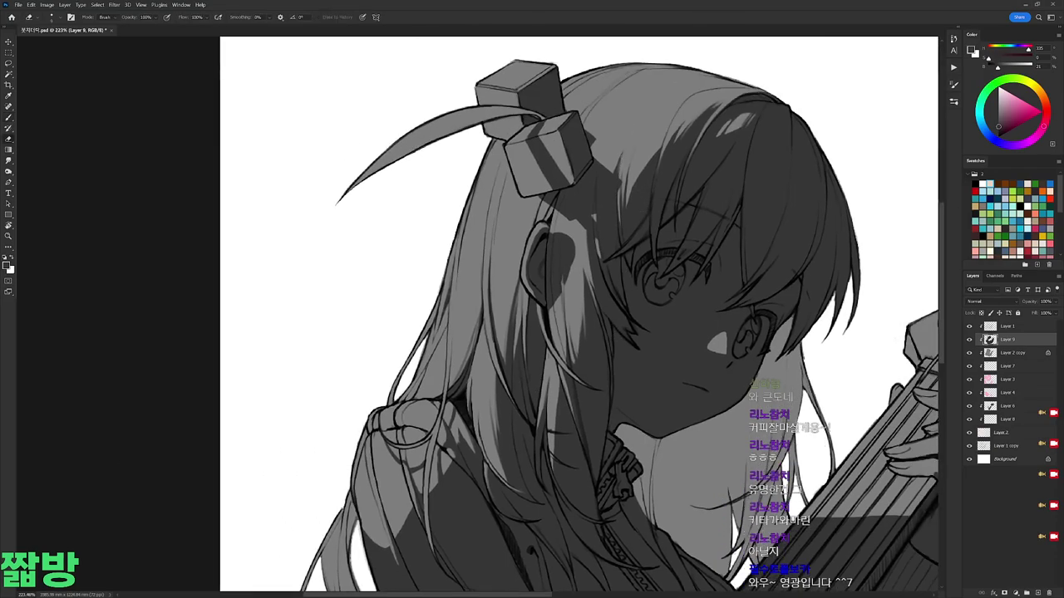
Step: Examine the shading of the hair, sleeve and guitar in full view and close up
{"action": "scroll", "coordinate": [650, 123], "scroll_direction": "down", "scroll_amount": 5}
{"action": "scroll", "coordinate": [681, 124], "scroll_direction": "up", "scroll_amount": 5}
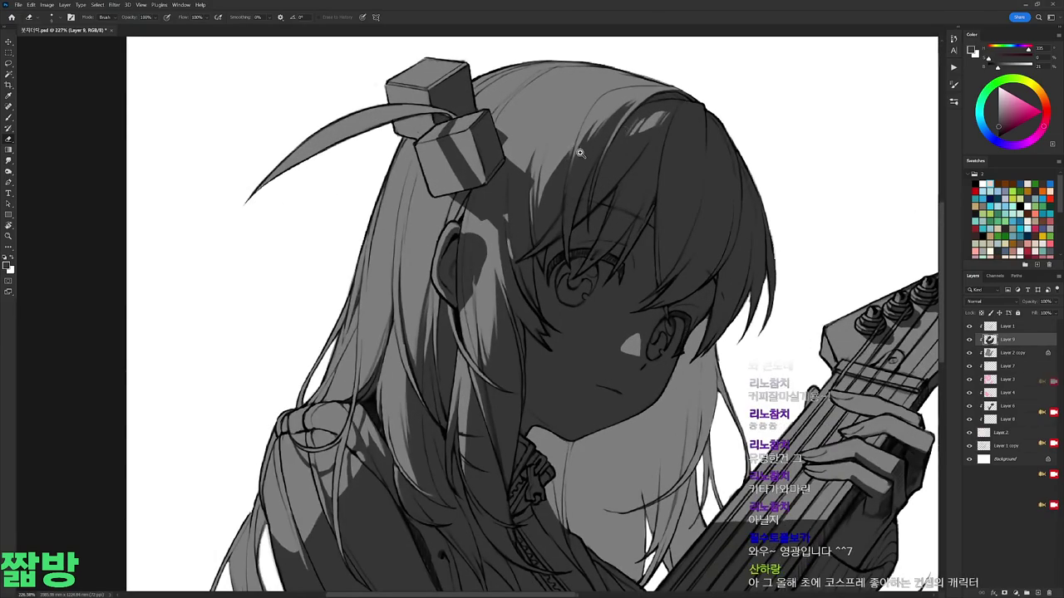
{"action": "scroll", "coordinate": [581, 158], "scroll_direction": "down", "scroll_amount": 3}
{"action": "scroll", "coordinate": [399, 349], "scroll_direction": "up", "scroll_amount": 3}
{"action": "key", "text": "b"}
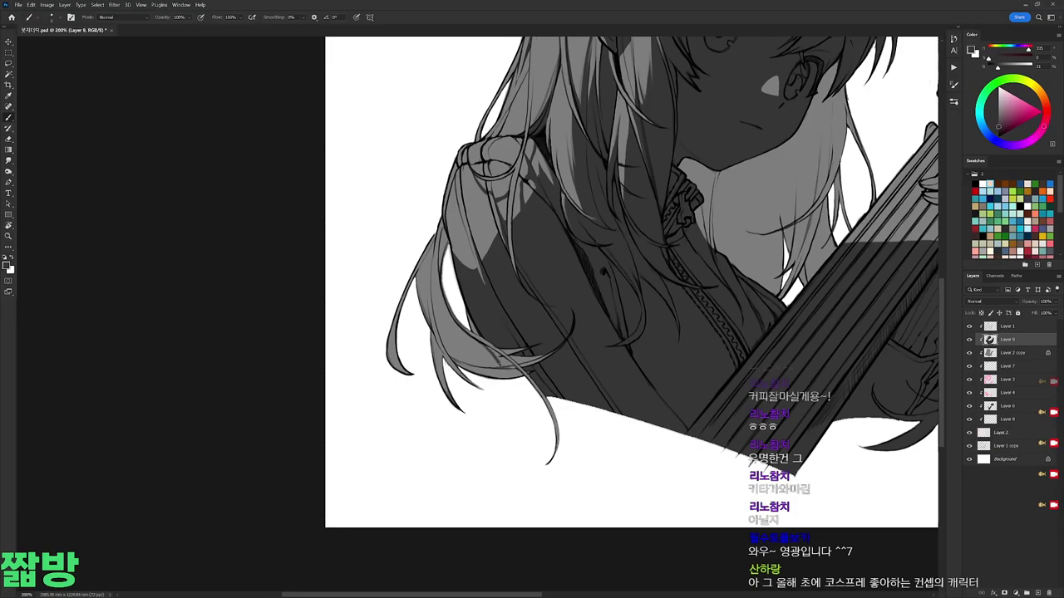
{"action": "key", "text": "e"}
{"action": "scroll", "coordinate": [520, 338], "scroll_direction": "down", "scroll_amount": 3}
{"action": "scroll", "coordinate": [766, 354], "scroll_direction": "up", "scroll_amount": 3}
Step: Paint thin cast-shadow lines alongside the strings across the guitar headstock
{"action": "right_click", "coordinate": [779, 329]}
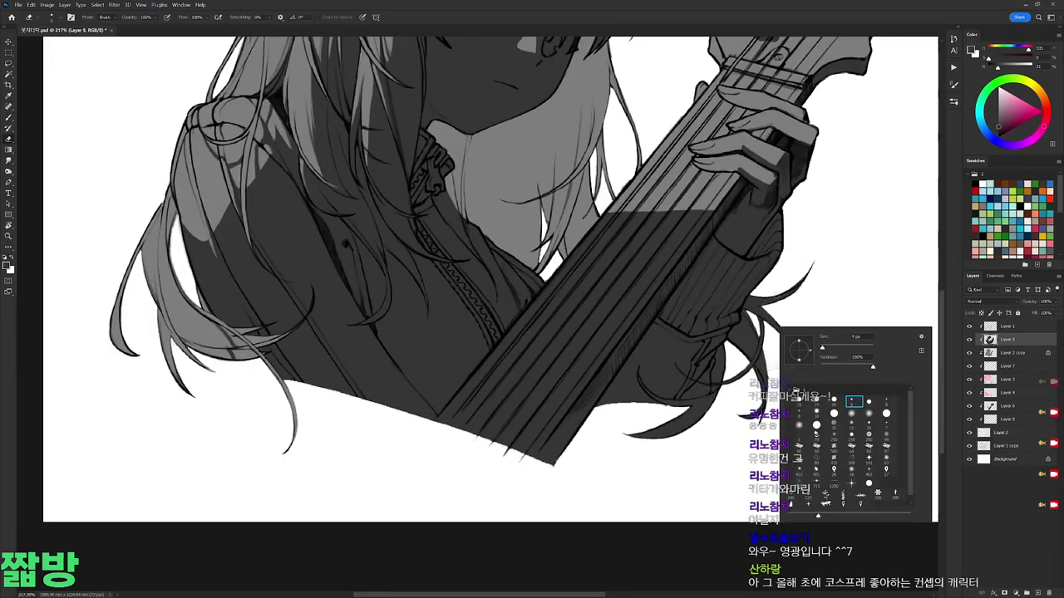
{"action": "key", "text": "Escape"}
{"action": "scroll", "coordinate": [795, 267], "scroll_direction": "up", "scroll_amount": 1}
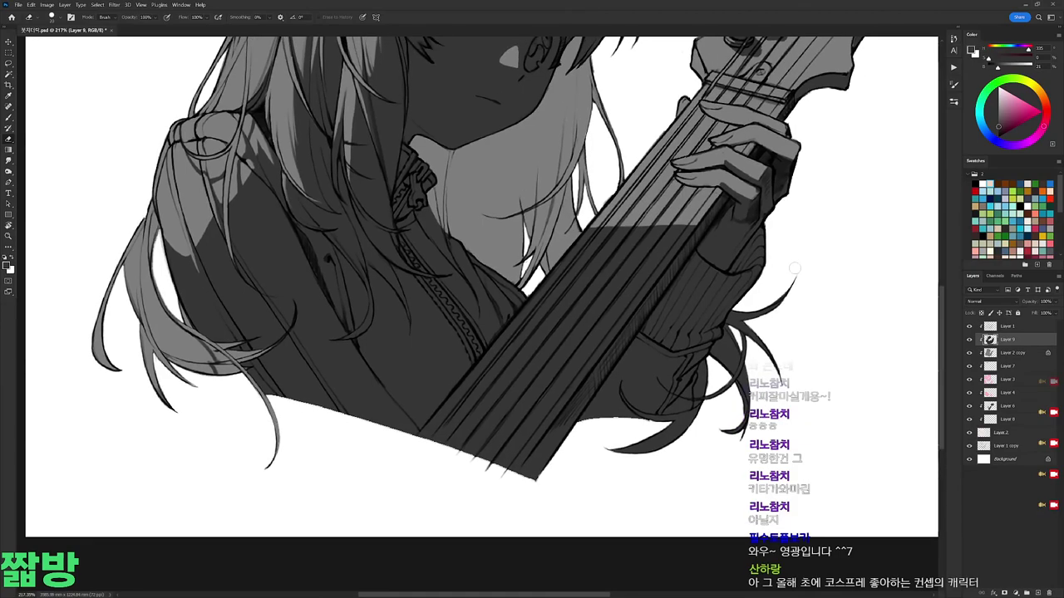
{"action": "left_click_drag", "start_coordinate": [794, 268], "coordinate": [724, 359]}
{"action": "key", "text": "b"}
{"action": "right_click", "coordinate": [690, 330]}
{"action": "key", "text": "Escape"}
{"action": "key", "text": "e"}
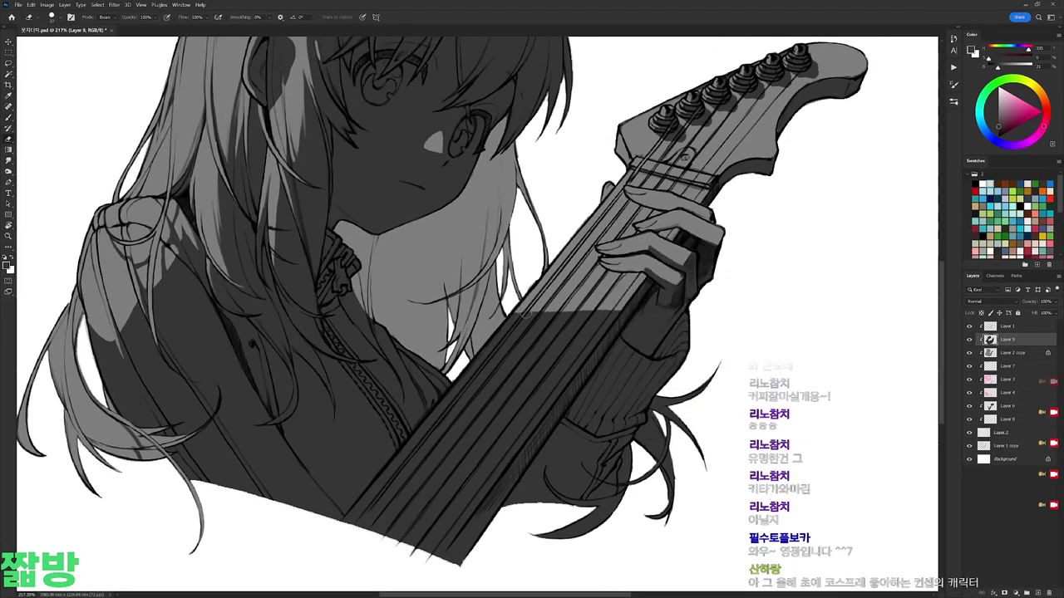
{"action": "key", "text": "b"}
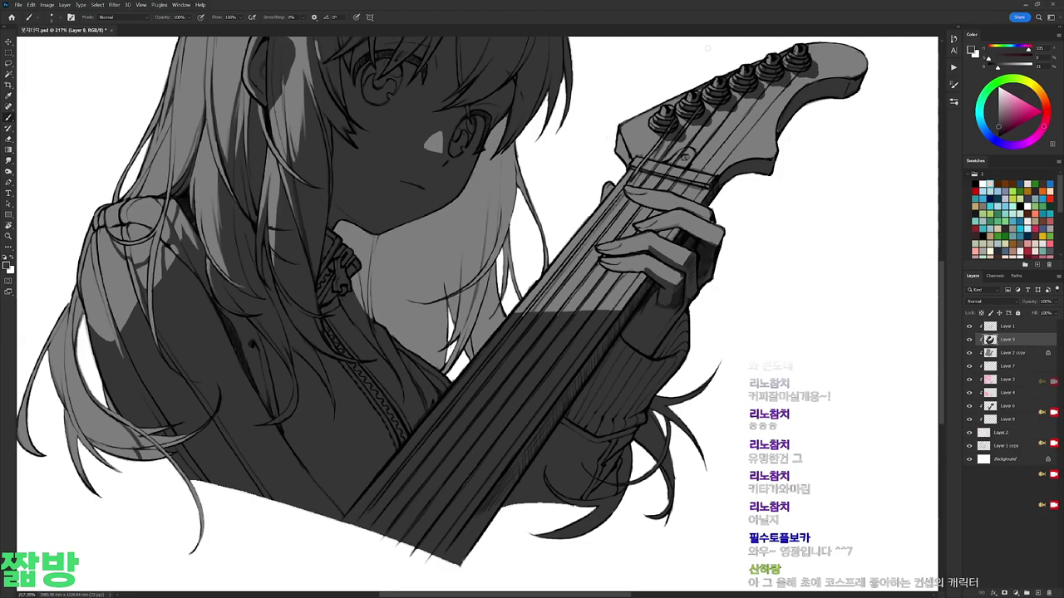
{"action": "right_click", "coordinate": [693, 133]}
{"action": "key", "text": "Escape"}
{"action": "scroll", "coordinate": [660, 151], "scroll_direction": "up", "scroll_amount": 2}
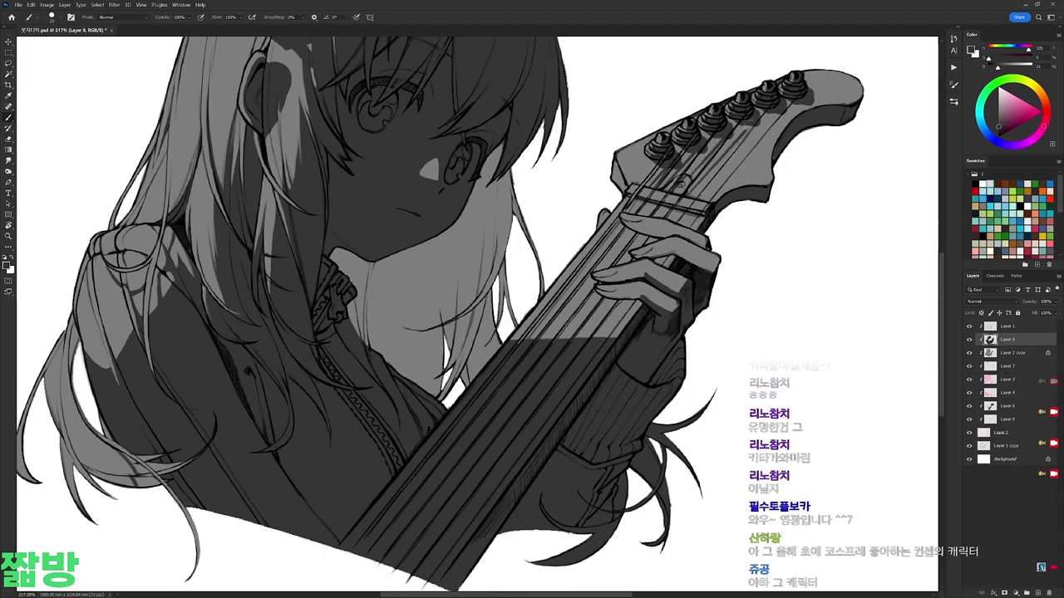
{"action": "mouse_move", "coordinate": [703, 199]}
{"action": "left_mouse_down"}
{"action": "mouse_move", "coordinate": [780, 108]}
{"action": "mouse_move", "coordinate": [726, 186]}
{"action": "mouse_move", "coordinate": [807, 98]}
{"action": "left_mouse_up"}
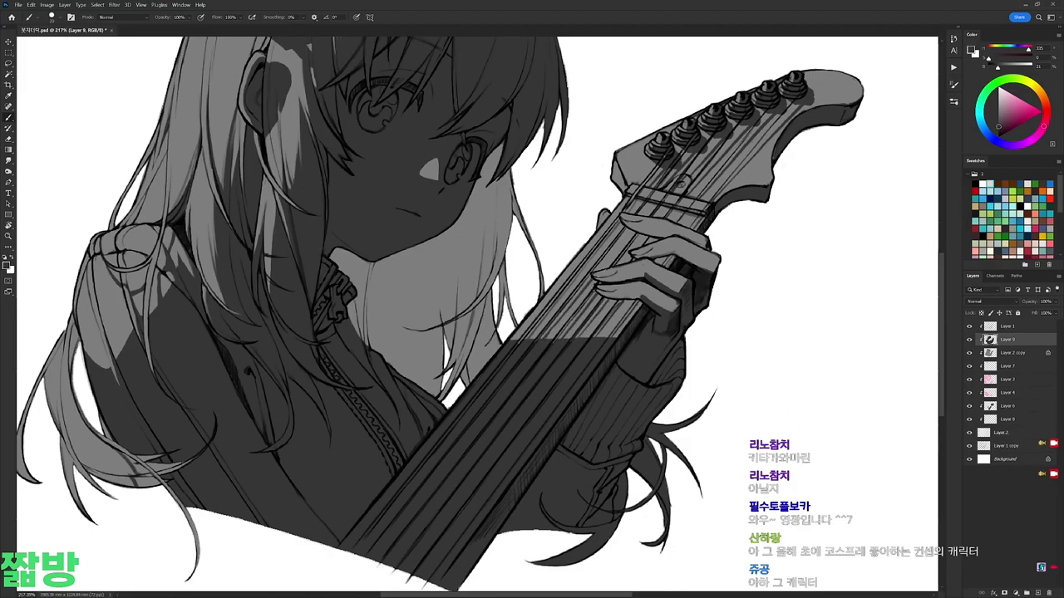
Step: Add a small shadow between the fingers on the guitar neck, undo the extra finger stroke and reset the canvas rotation
{"action": "key", "text": "r"}
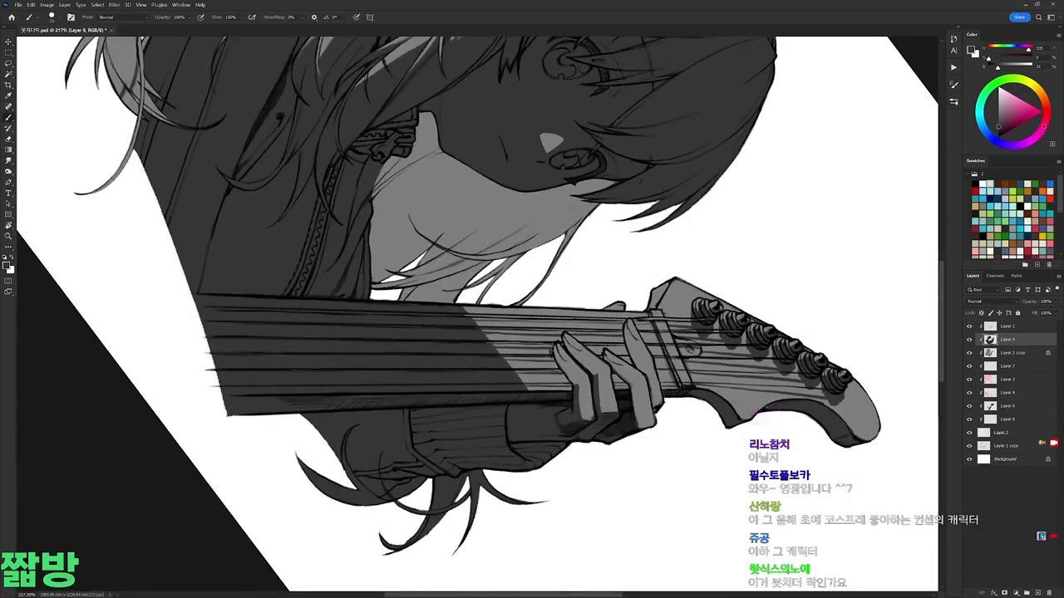
{"action": "left_click_drag", "start_coordinate": [619, 384], "coordinate": [625, 386]}
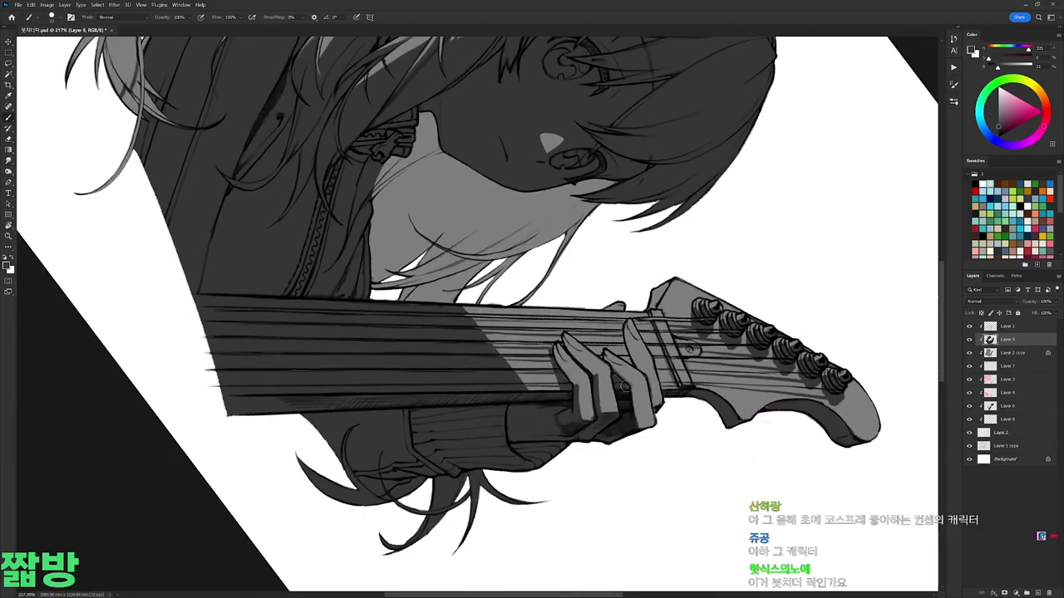
{"action": "left_click_drag", "start_coordinate": [619, 323], "coordinate": [622, 339]}
{"action": "key", "text": "ctrl+z"}
{"action": "key", "text": "r"}
{"action": "key", "text": "Escape"}
{"action": "scroll", "coordinate": [776, 213], "scroll_direction": "down", "scroll_amount": 5}
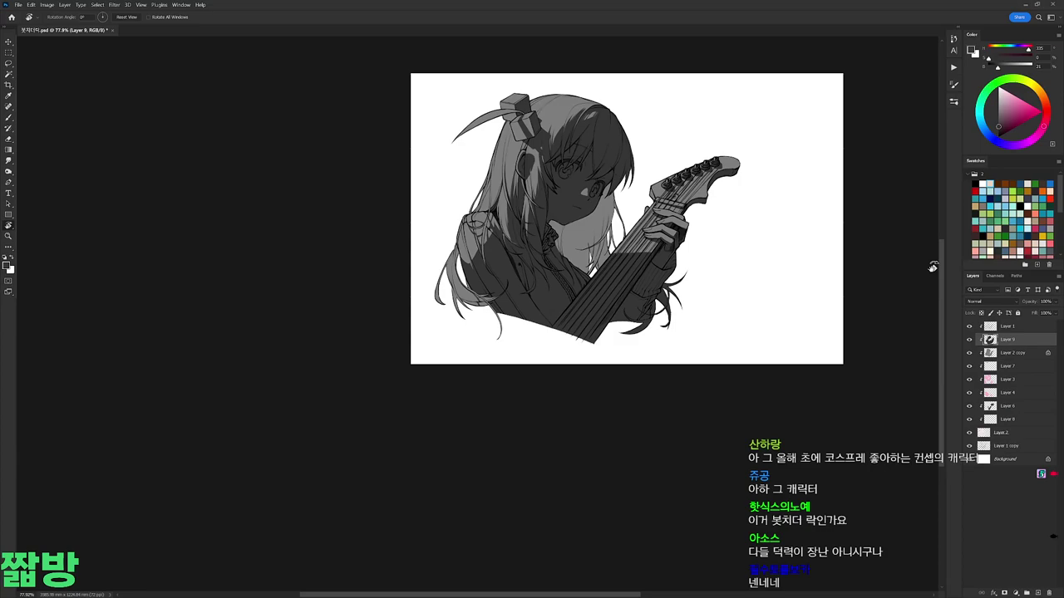
Step: Choose a soft round brush with 0% hardness and select the jacket area from Layer 4
{"action": "key", "text": "b"}
{"action": "scroll", "coordinate": [469, 237], "scroll_direction": "up", "scroll_amount": 5}
{"action": "right_click", "coordinate": [488, 261]}
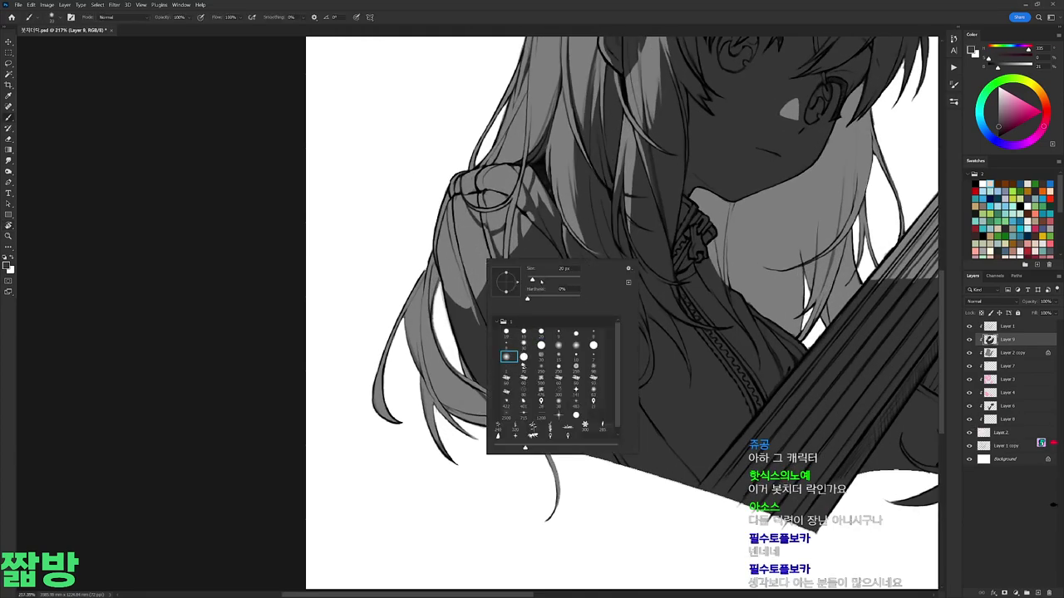
{"action": "left_click", "coordinate": [462, 318]}
{"action": "left_click", "coordinate": [995, 396]}
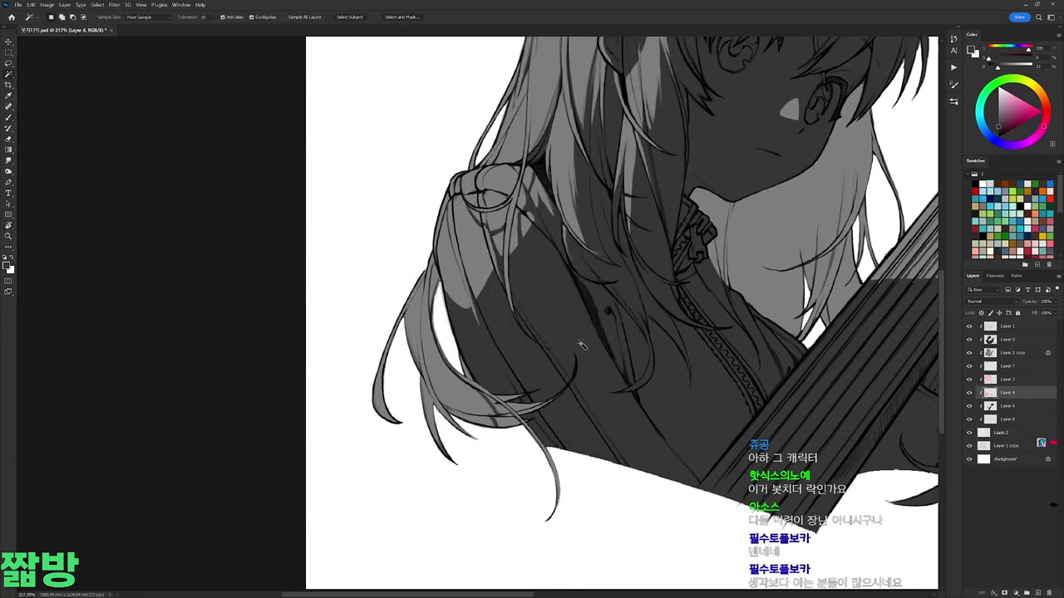
{"action": "key", "text": "w"}
{"action": "left_click", "coordinate": [991, 391], "text": "ctrl"}
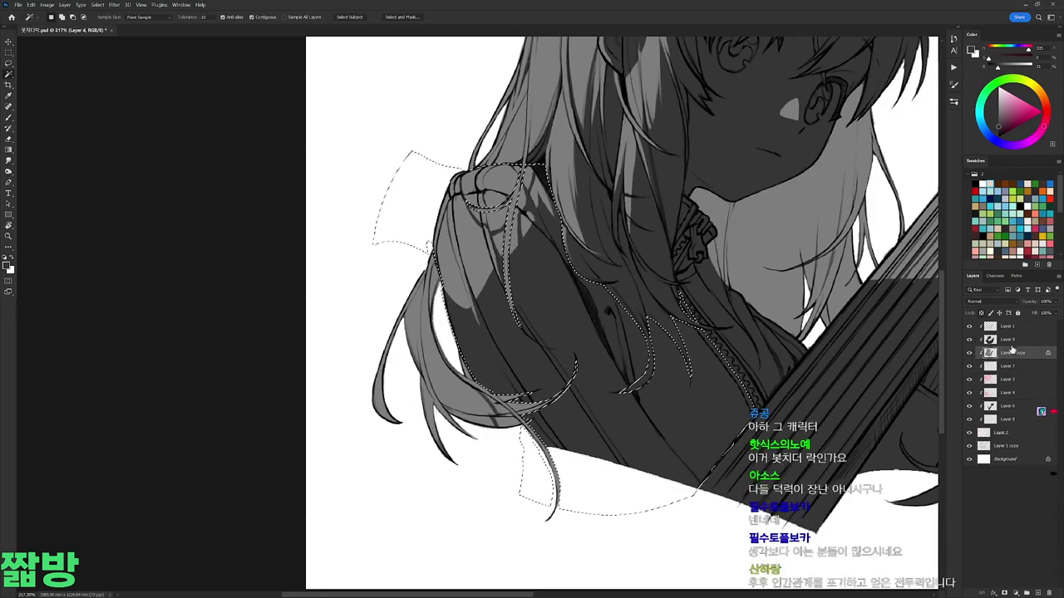
Step: On Layer 9, soften the shadow edge on the upper sleeve with soft brush strokes inside the jacket selection, undoing the extra stroke
{"action": "left_click", "coordinate": [1005, 339]}
{"action": "key", "text": "b"}
{"action": "left_click_drag", "start_coordinate": [442, 273], "coordinate": [475, 309]}
{"action": "left_click_drag", "start_coordinate": [480, 272], "coordinate": [499, 301]}
{"action": "key", "text": "ctrl+z"}
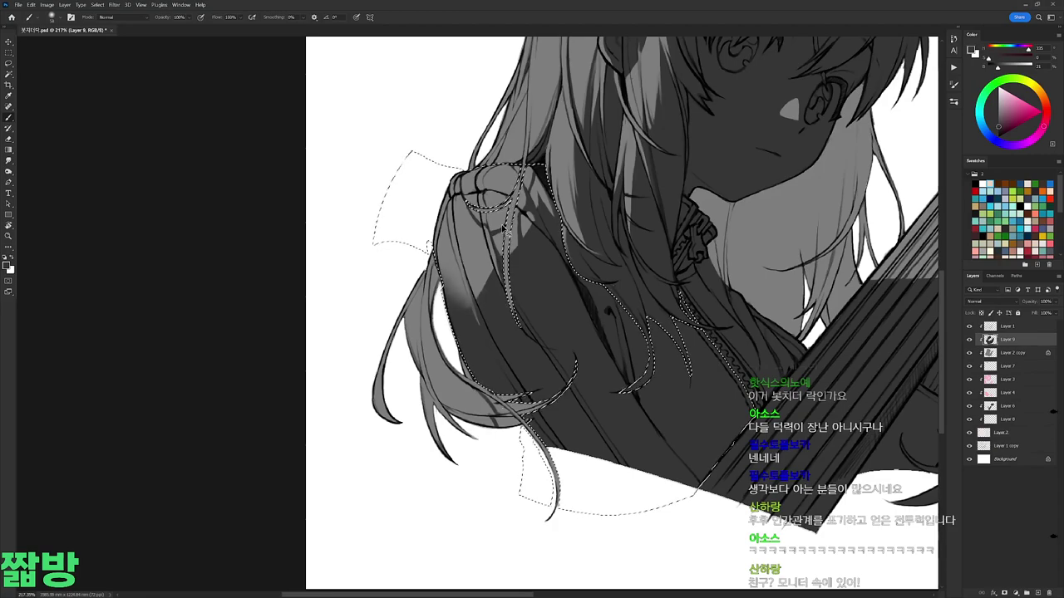
{"action": "left_click_drag", "start_coordinate": [440, 257], "coordinate": [470, 332]}
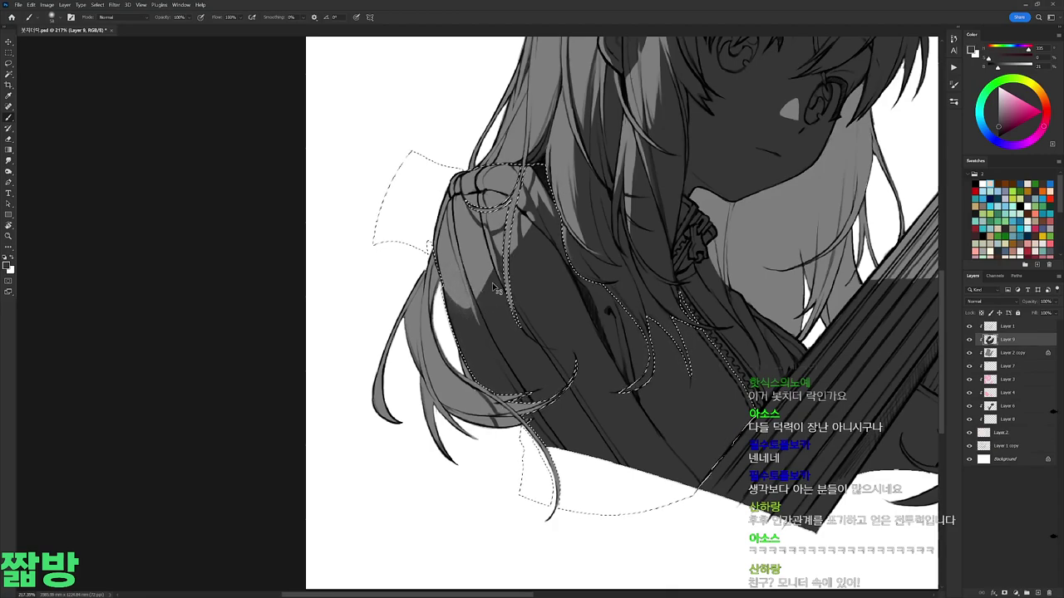
Step: Clear the jacket selection and switch back to a hard round brush and eraser tip
{"action": "left_click_drag", "start_coordinate": [663, 166], "coordinate": [605, 199]}
{"action": "scroll", "coordinate": [605, 200], "scroll_direction": "up", "scroll_amount": 5}
{"action": "key", "text": "e"}
{"action": "right_click", "coordinate": [606, 202]}
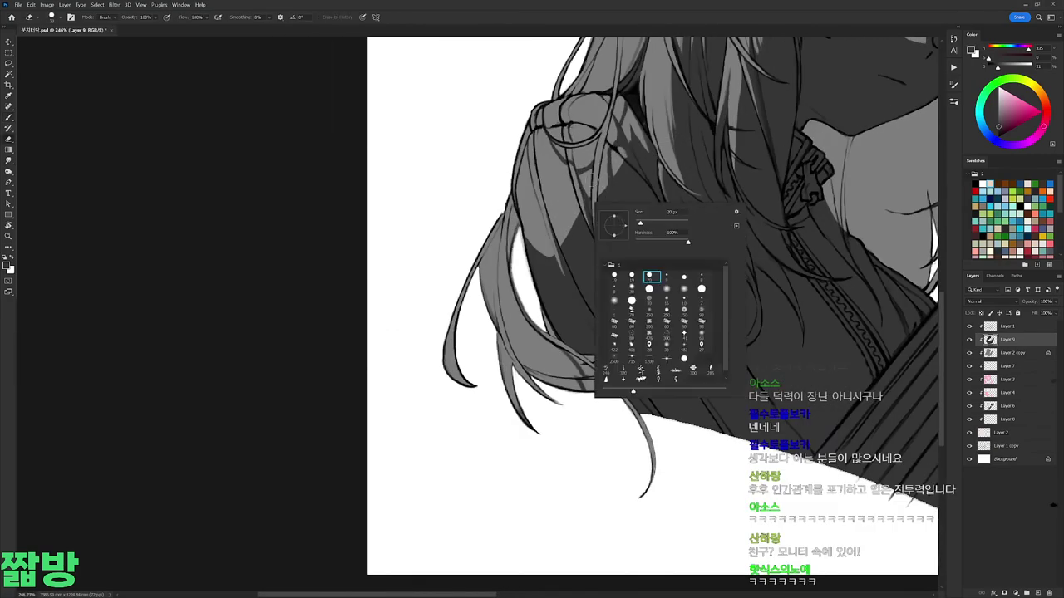
{"action": "key", "text": "Escape"}
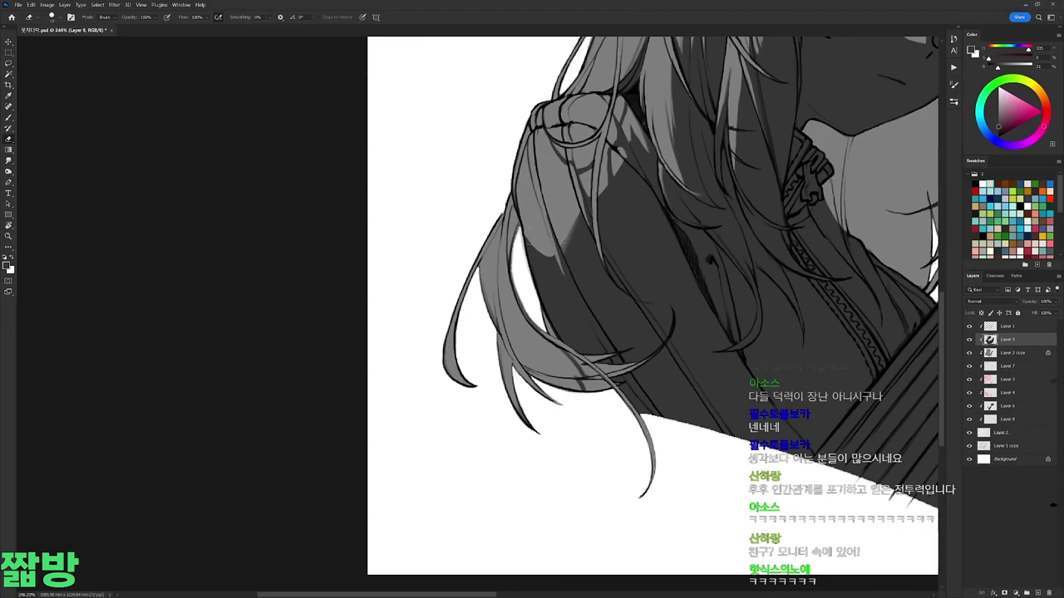
{"action": "left_click_drag", "start_coordinate": [640, 142], "coordinate": [629, 226]}
{"action": "key", "text": "b"}
{"action": "right_click", "coordinate": [625, 192]}
{"action": "key", "text": "Escape"}
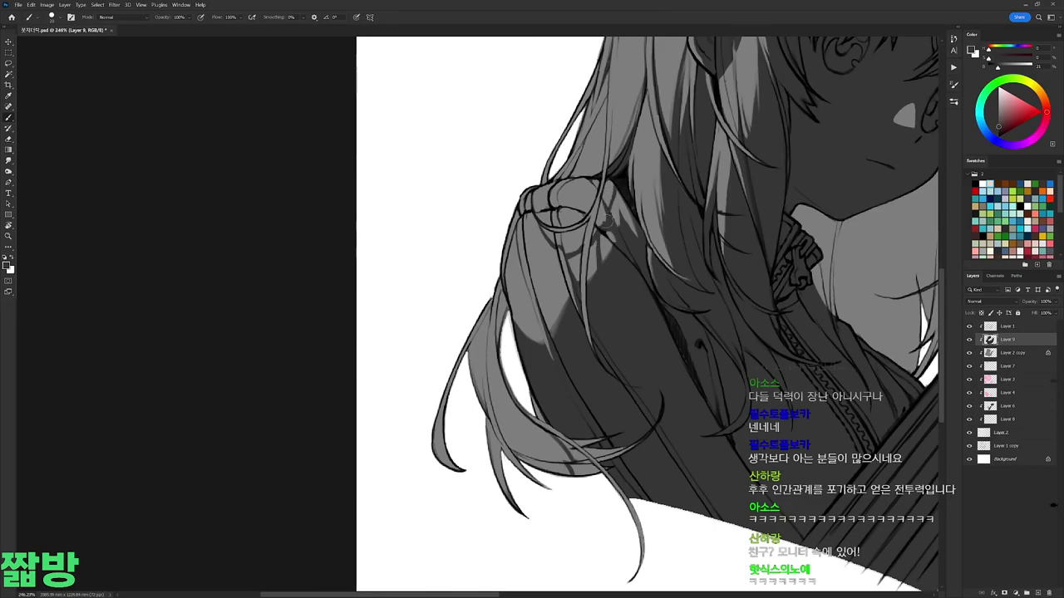
{"action": "key", "text": "ctrl+1"}
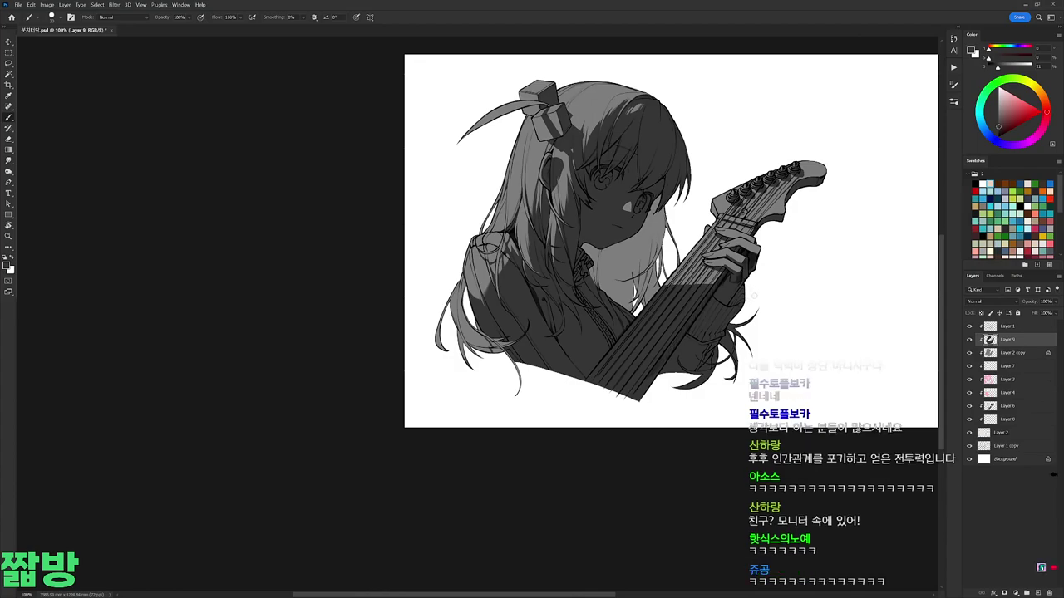
Step: Add a clipped layer beneath Layer 9 and fill a lassoed area over the lit hair, hair ornament and sleeve with white
{"action": "key", "text": "ctrl+shift+alt+n"}
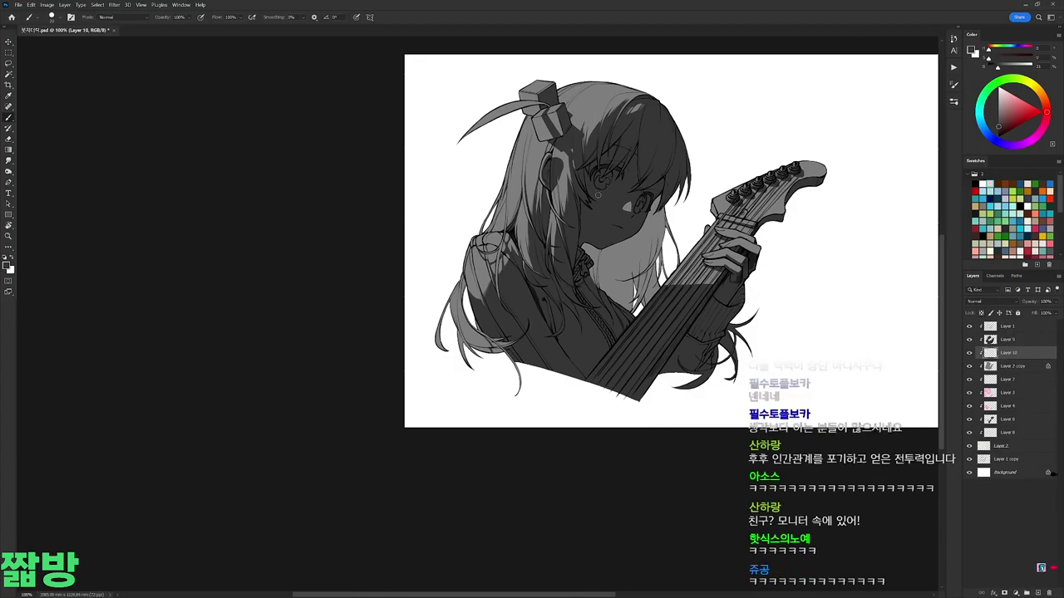
{"action": "scroll", "coordinate": [598, 187], "scroll_direction": "up", "scroll_amount": 3}
{"action": "key", "text": "l"}
{"action": "mouse_move", "coordinate": [568, 179]}
{"action": "left_mouse_down"}
{"action": "mouse_move", "coordinate": [533, 376]}
{"action": "mouse_move", "coordinate": [409, 447]}
{"action": "mouse_move", "coordinate": [384, 397]}
{"action": "mouse_move", "coordinate": [376, 439]}
{"action": "left_mouse_up"}
{"action": "mouse_move", "coordinate": [407, 517]}
{"action": "left_mouse_down"}
{"action": "mouse_move", "coordinate": [481, 42]}
{"action": "mouse_move", "coordinate": [659, 155]}
{"action": "mouse_move", "coordinate": [572, 178]}
{"action": "left_mouse_up"}
{"action": "key", "text": "b"}
{"action": "key", "text": "Delete"}
{"action": "key", "text": "ctrl+d"}
Step: Erase the white from the front face of the lower cube in the hair ornament
{"action": "scroll", "coordinate": [568, 148], "scroll_direction": "up", "scroll_amount": 3}
{"action": "key", "text": "e"}
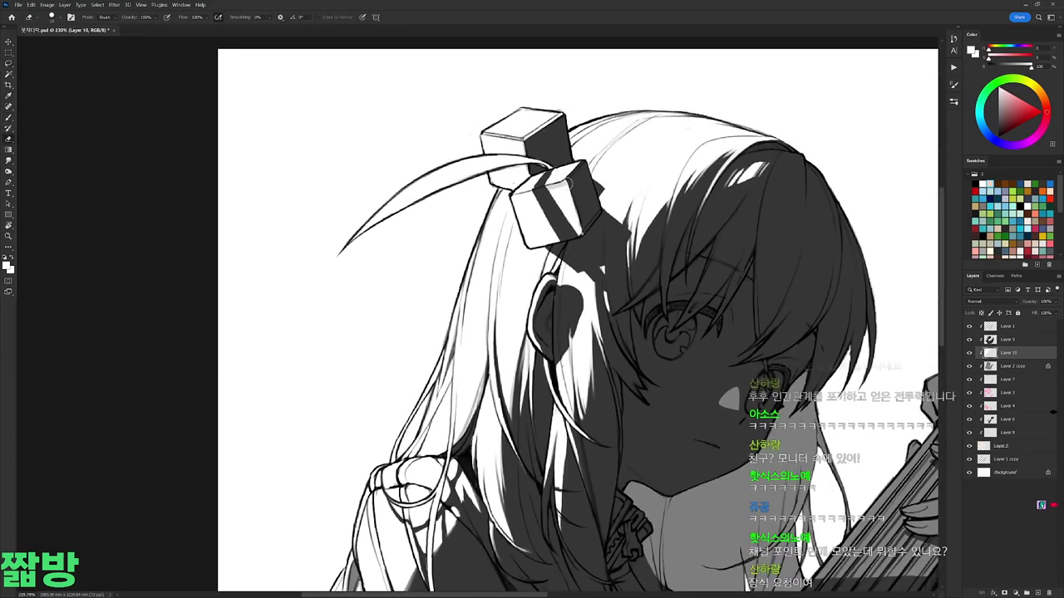
{"action": "right_click", "coordinate": [591, 171]}
{"action": "mouse_move", "coordinate": [545, 178]}
{"action": "left_mouse_down"}
{"action": "mouse_move", "coordinate": [565, 193]}
{"action": "mouse_move", "coordinate": [550, 198]}
{"action": "mouse_move", "coordinate": [580, 232]}
{"action": "left_mouse_up"}
{"action": "mouse_move", "coordinate": [519, 192]}
{"action": "left_mouse_down"}
{"action": "mouse_move", "coordinate": [523, 241]}
{"action": "mouse_move", "coordinate": [558, 243]}
{"action": "mouse_move", "coordinate": [536, 241]}
{"action": "left_mouse_up"}
{"action": "left_click_drag", "start_coordinate": [538, 194], "coordinate": [553, 232]}
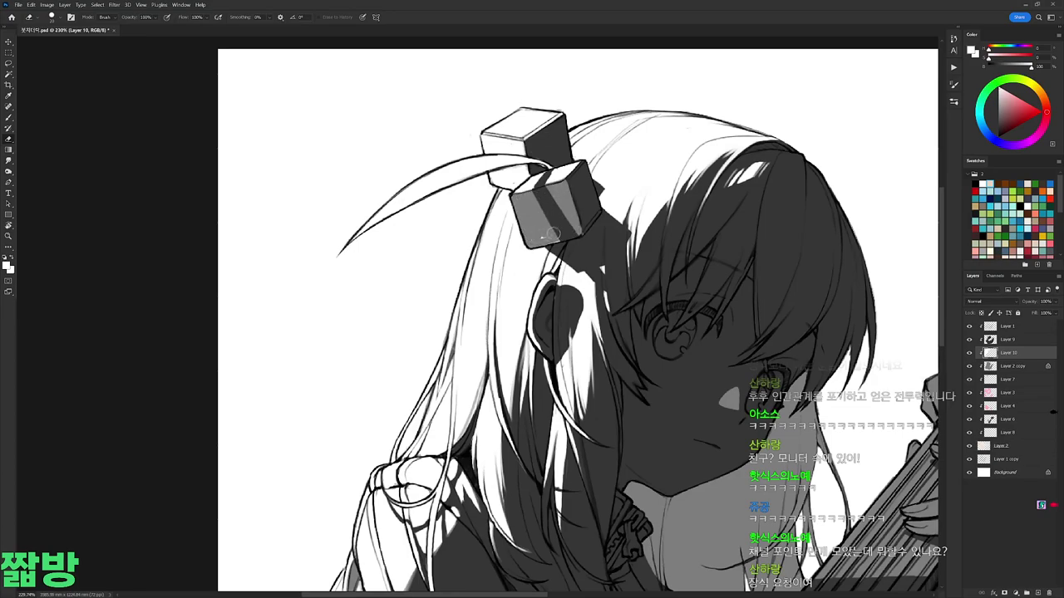
Step: Fill a lassoed area covering the guitar headstock, upper neck and fingers with white on Layer 10
{"action": "scroll", "coordinate": [562, 238], "scroll_direction": "down", "scroll_amount": 5}
{"action": "scroll", "coordinate": [693, 254], "scroll_direction": "up", "scroll_amount": 5}
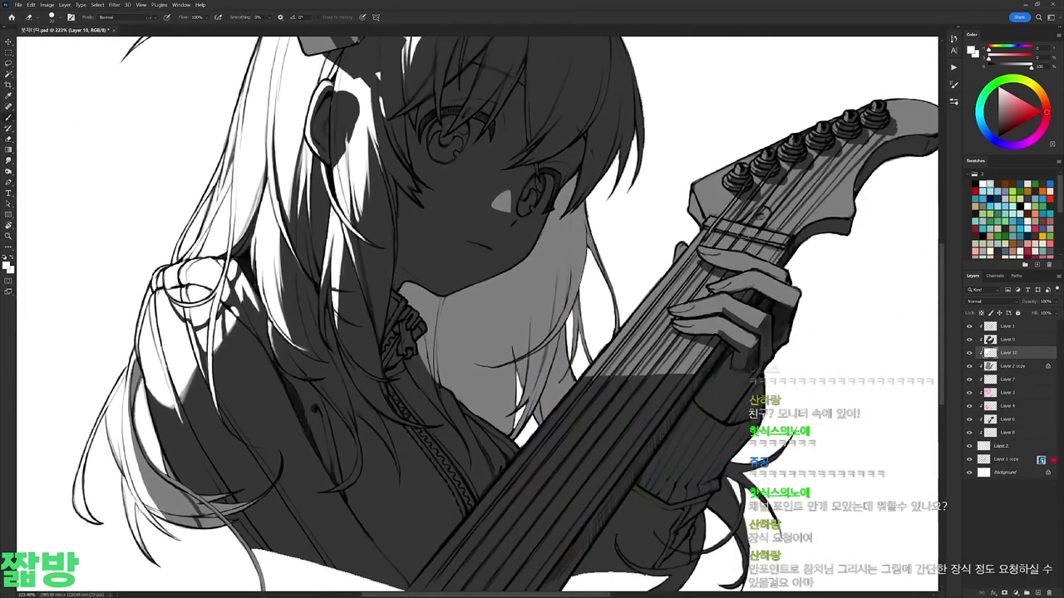
{"action": "right_click", "coordinate": [735, 217]}
{"action": "key", "text": "Escape"}
{"action": "key", "text": "l"}
{"action": "mouse_move", "coordinate": [854, 229]}
{"action": "left_mouse_down"}
{"action": "mouse_move", "coordinate": [821, 292]}
{"action": "mouse_move", "coordinate": [625, 445]}
{"action": "mouse_move", "coordinate": [555, 392]}
{"action": "mouse_move", "coordinate": [873, 90]}
{"action": "mouse_move", "coordinate": [865, 249]}
{"action": "left_mouse_up"}
{"action": "key", "text": "Delete"}
{"action": "key", "text": "ctrl+d"}
{"action": "key", "text": "b"}
{"action": "right_click", "coordinate": [867, 255]}
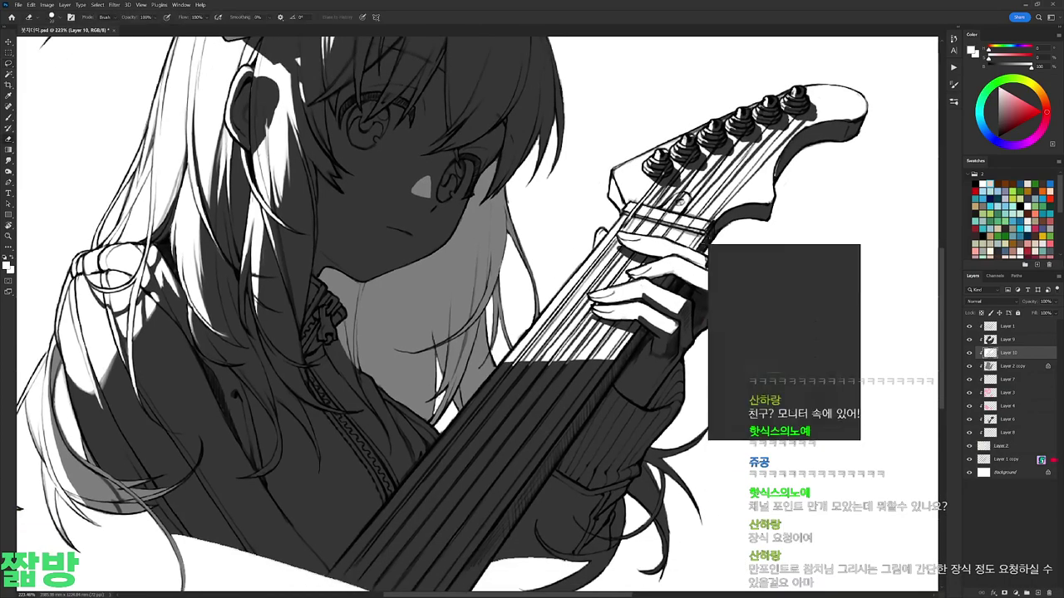
{"action": "key", "text": "Escape"}
Step: Refine the white light area around the knuckles of the hand on the guitar neck
{"action": "mouse_move", "coordinate": [640, 319]}
{"action": "left_mouse_down"}
{"action": "mouse_move", "coordinate": [582, 465]}
{"action": "mouse_move", "coordinate": [495, 366]}
{"action": "left_mouse_up"}
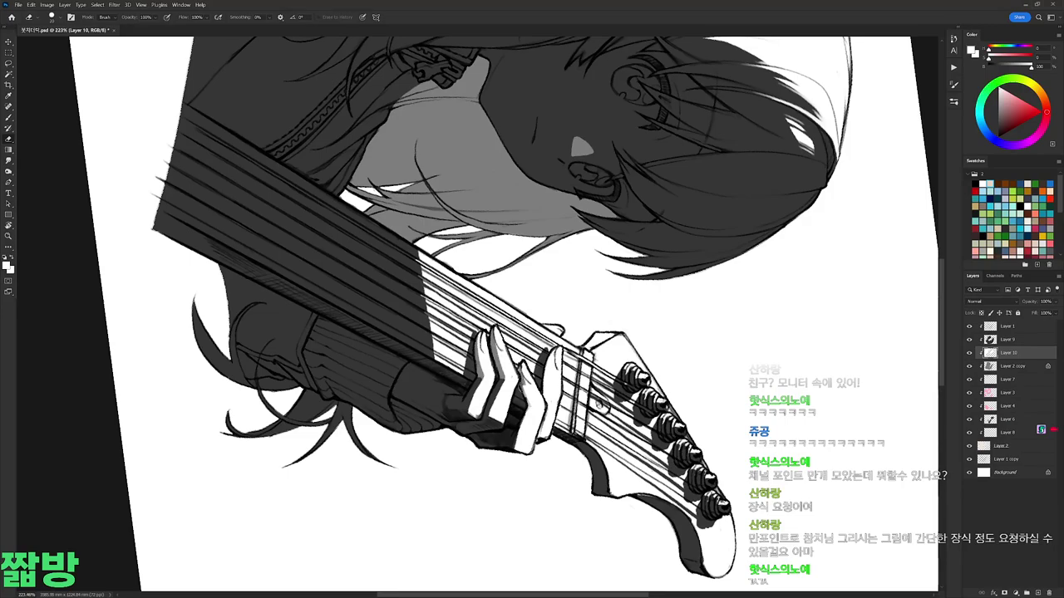
{"action": "key", "text": "r"}
{"action": "key", "text": "Escape"}
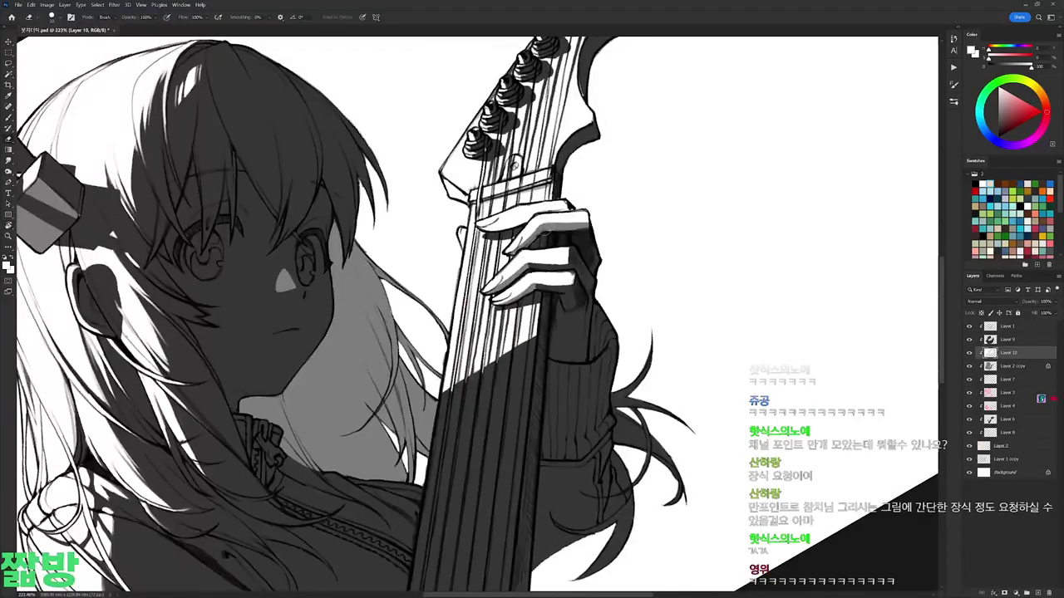
{"action": "key", "text": "b"}
{"action": "key", "text": "e"}
{"action": "mouse_move", "coordinate": [540, 218]}
{"action": "left_mouse_down"}
{"action": "mouse_move", "coordinate": [587, 216]}
{"action": "mouse_move", "coordinate": [542, 220]}
{"action": "mouse_move", "coordinate": [632, 317]}
{"action": "mouse_move", "coordinate": [634, 179]}
{"action": "left_mouse_up"}
{"action": "key", "text": "r"}
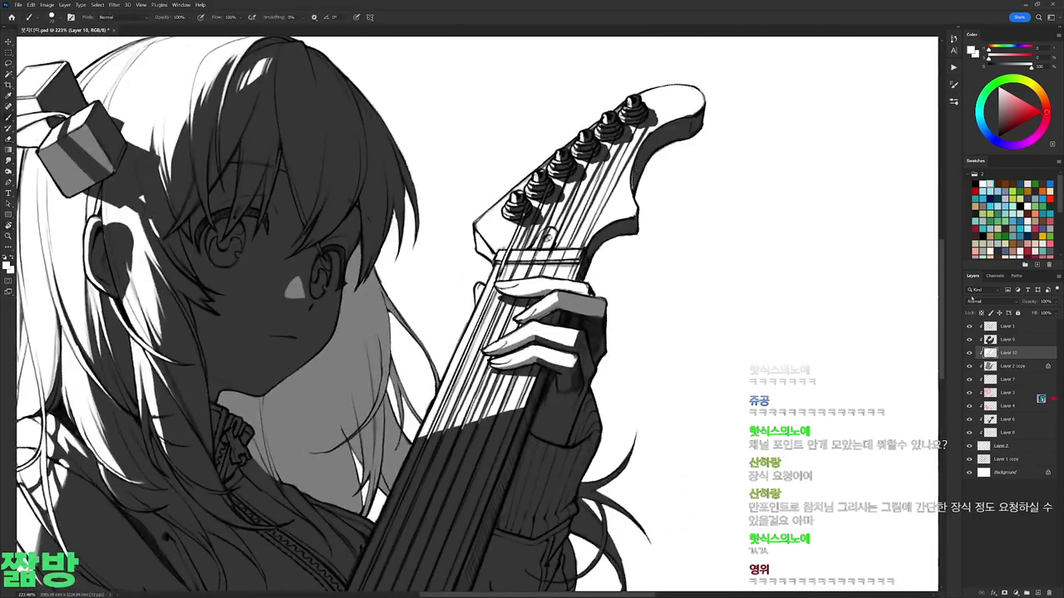
{"action": "key", "text": "r"}
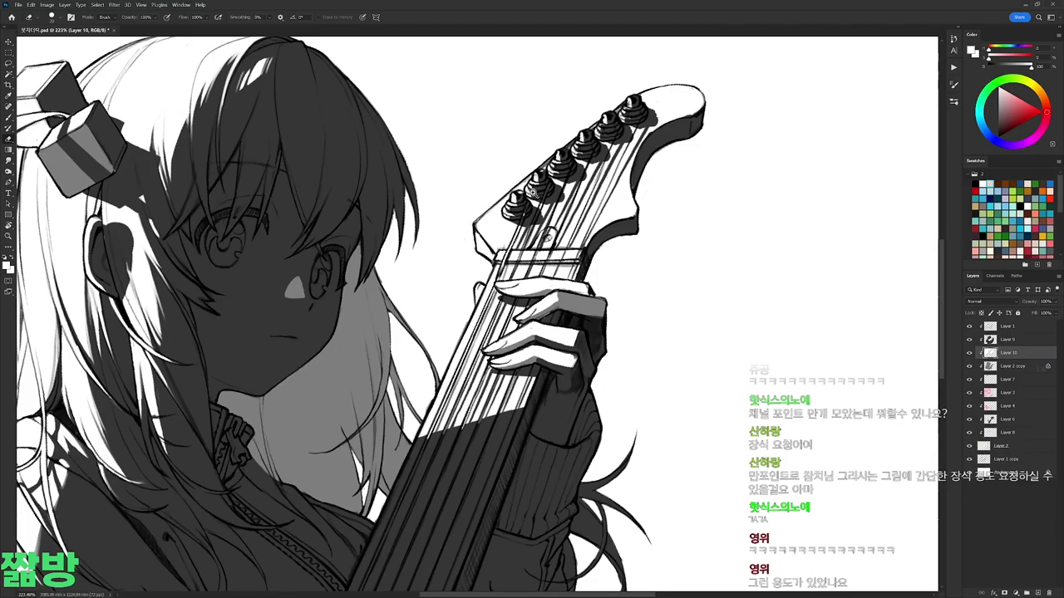
{"action": "scroll", "coordinate": [739, 183], "scroll_direction": "down", "scroll_amount": 2}
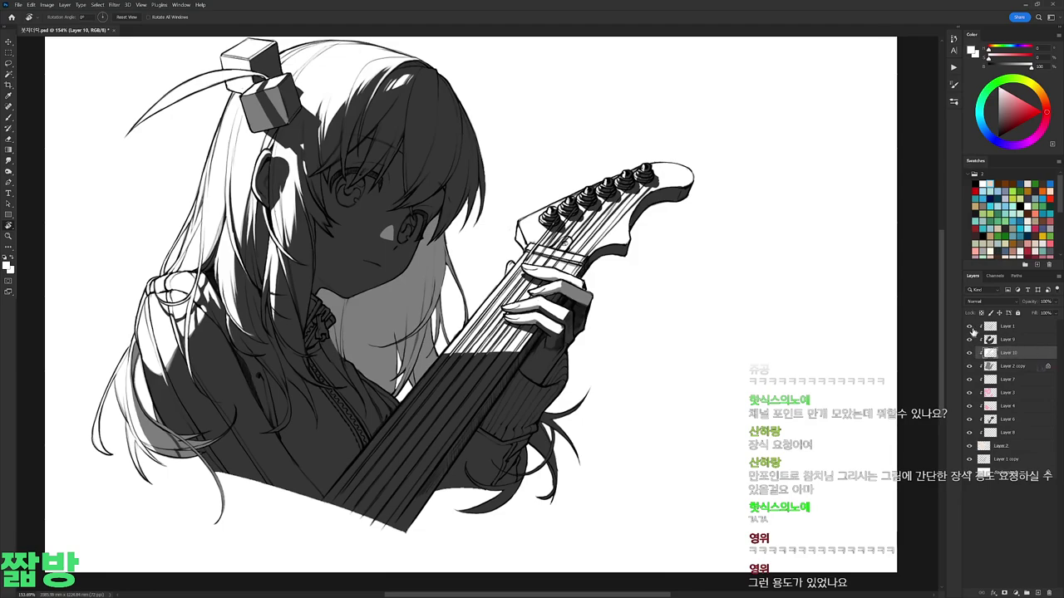
Step: Delete the grey base layer, keep Layer 10 hidden, and show Layer 9 and Layer 1 over the flat colours
{"action": "left_click_drag", "start_coordinate": [970, 326], "coordinate": [969, 366]}
{"action": "left_click", "coordinate": [998, 365]}
{"action": "key", "text": "Delete"}
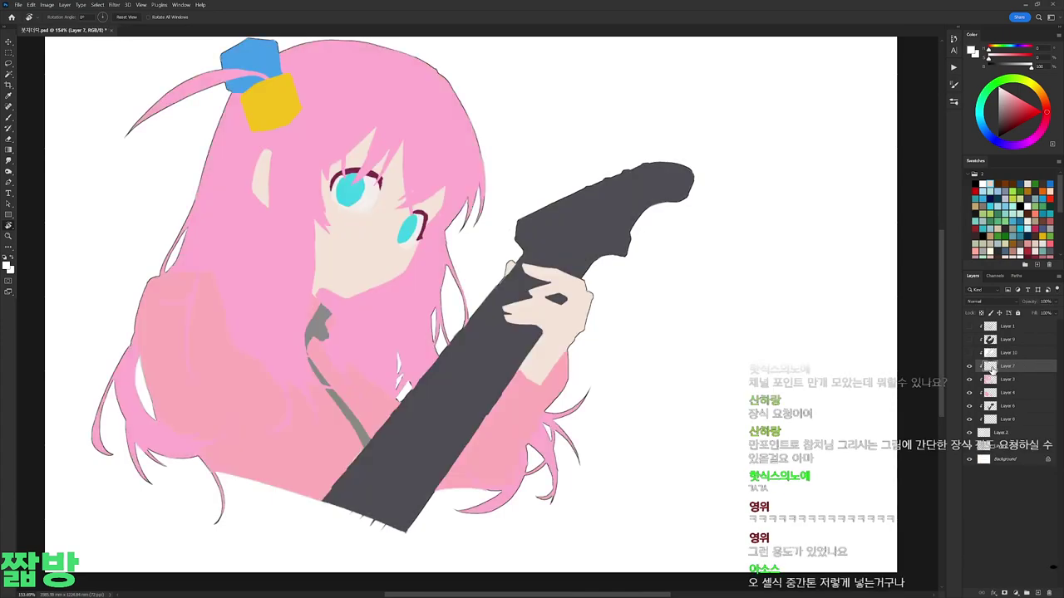
{"action": "left_click", "coordinate": [979, 353]}
{"action": "left_click", "coordinate": [969, 339]}
{"action": "left_click", "coordinate": [992, 340]}
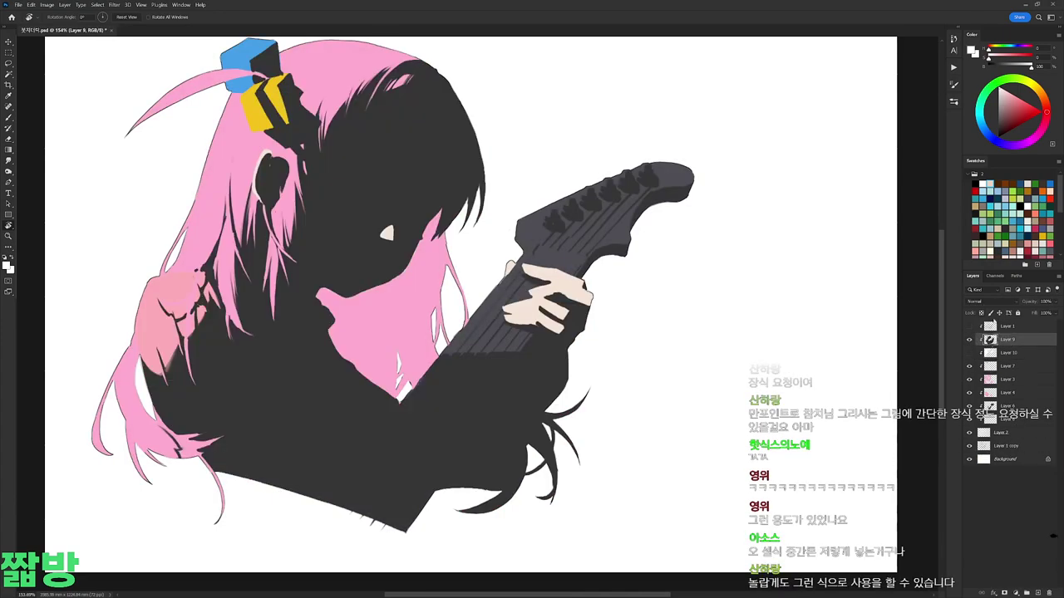
{"action": "left_click", "coordinate": [969, 326]}
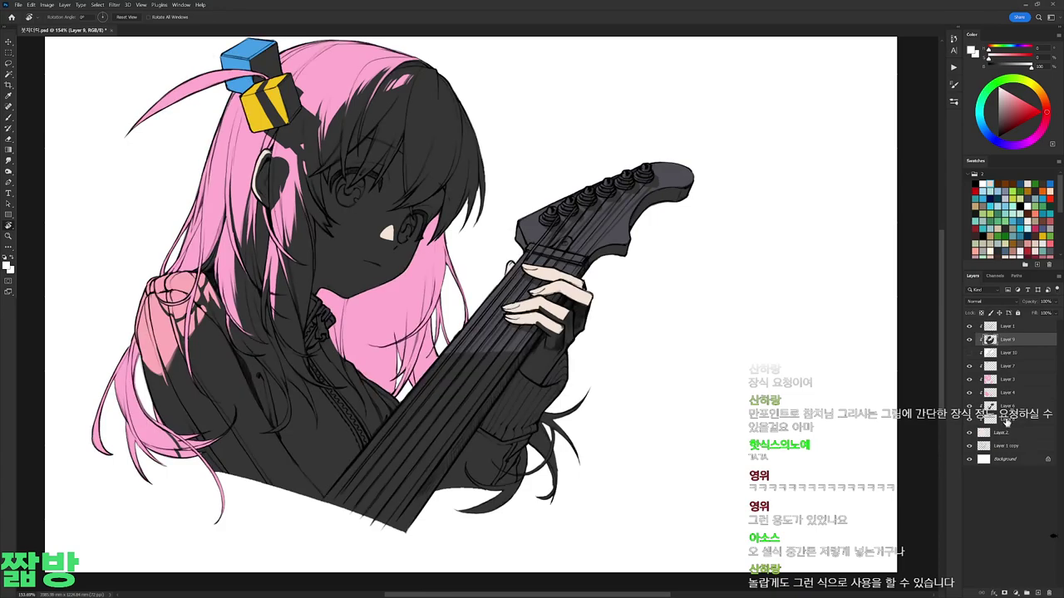
Step: Lock Layer 9's transparent pixels and try filling its shadows with bright pink, first across the whole figure and again only within the hair
{"action": "left_click", "coordinate": [1001, 432]}
{"action": "left_click_drag", "start_coordinate": [416, 332], "coordinate": [560, 317]}
{"action": "key", "text": "w"}
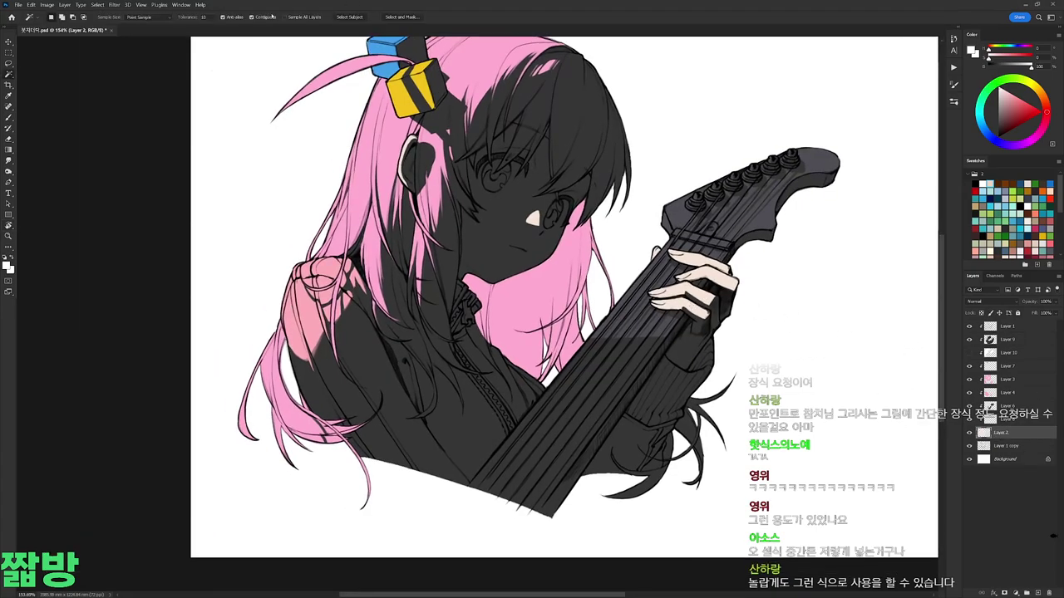
{"action": "left_click", "coordinate": [536, 143]}
{"action": "left_click", "coordinate": [1007, 339]}
{"action": "key", "text": "b"}
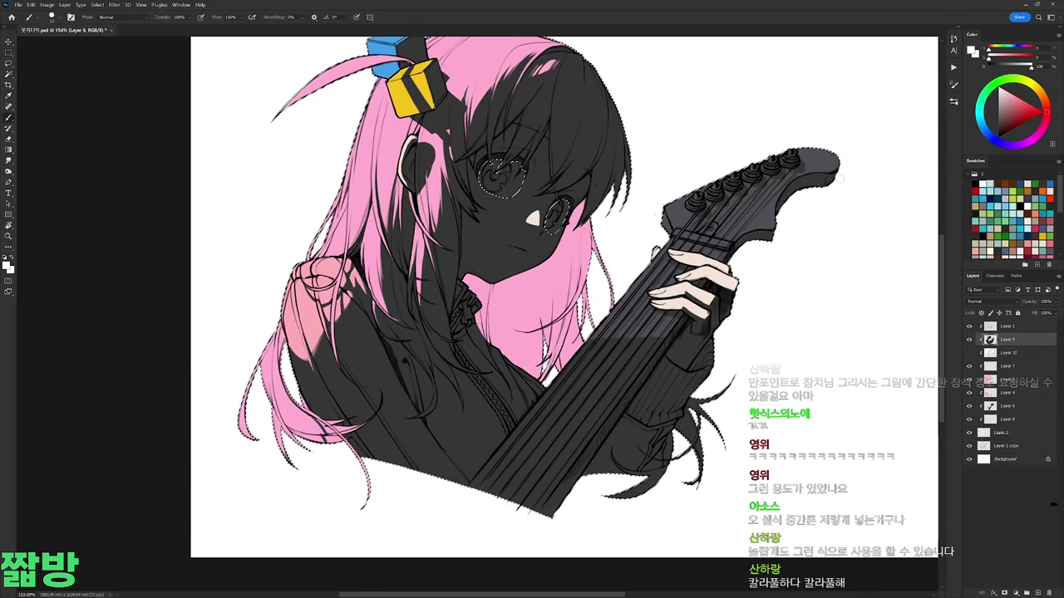
{"action": "left_click", "coordinate": [1027, 97]}
{"action": "left_click", "coordinate": [982, 312]}
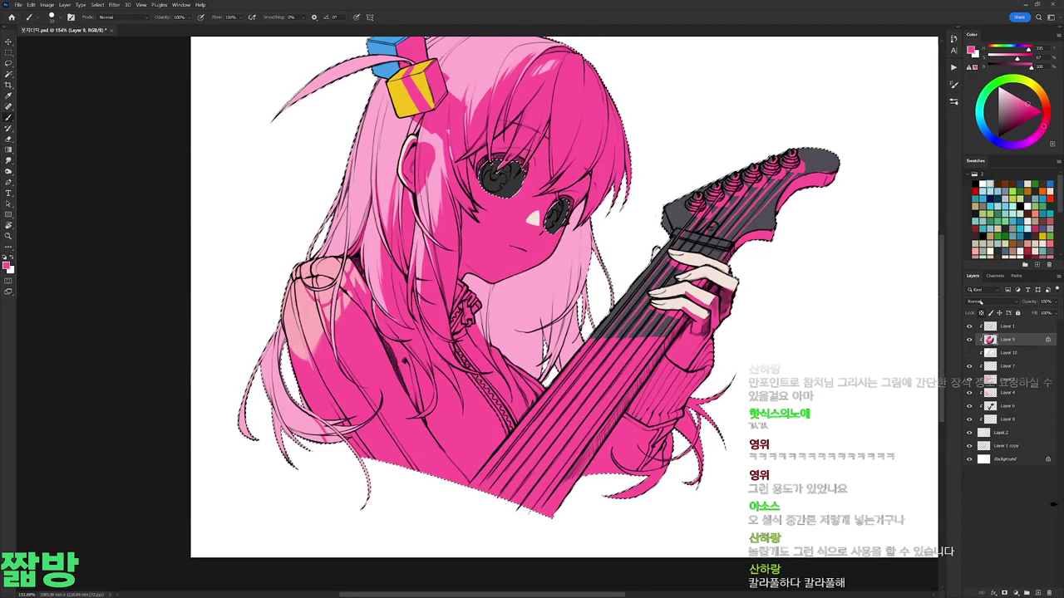
{"action": "left_click", "coordinate": [991, 406], "text": "ctrl"}
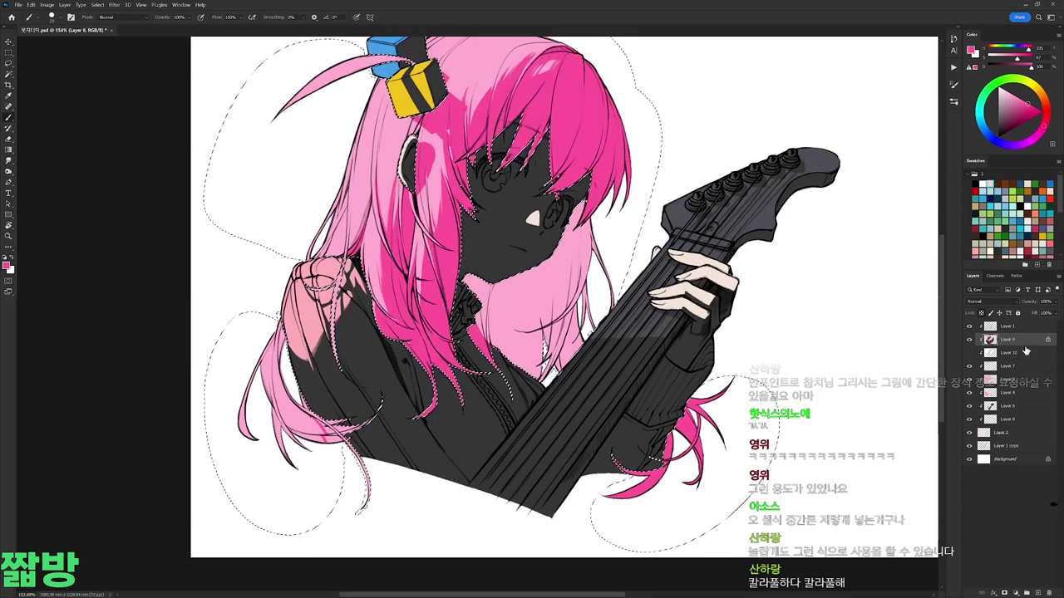
Step: Hide Layer 9, show Layer 10 with its transparency locked, and recolour its lit hair area very pale pink using the hair selection
{"action": "left_click", "coordinate": [994, 352]}
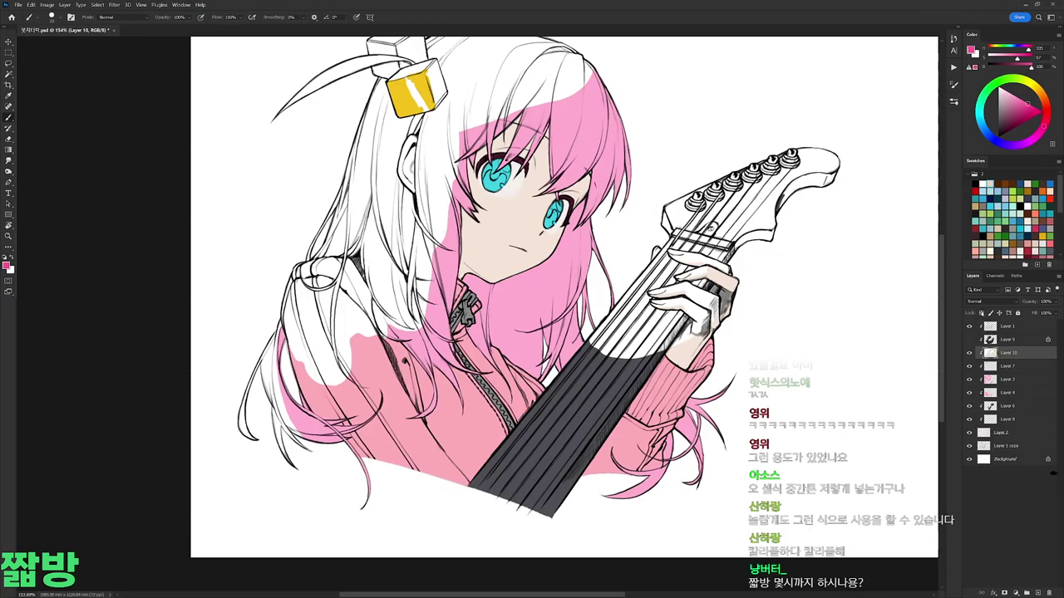
{"action": "left_click", "coordinate": [1006, 85]}
{"action": "left_click", "coordinate": [993, 378]}
{"action": "left_click", "coordinate": [991, 378], "text": "ctrl"}
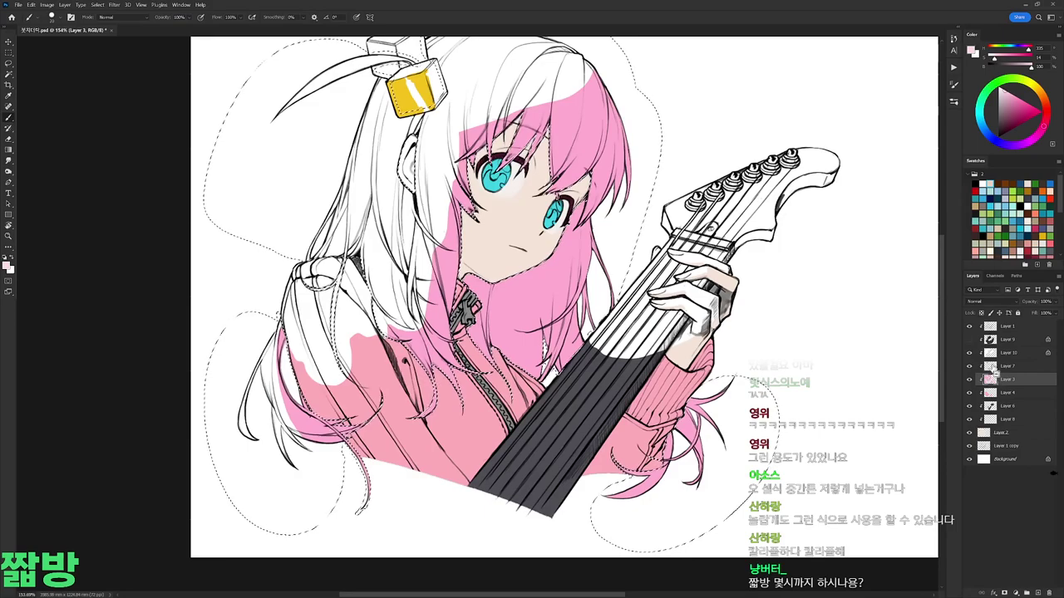
{"action": "key", "text": "ctrl+d"}
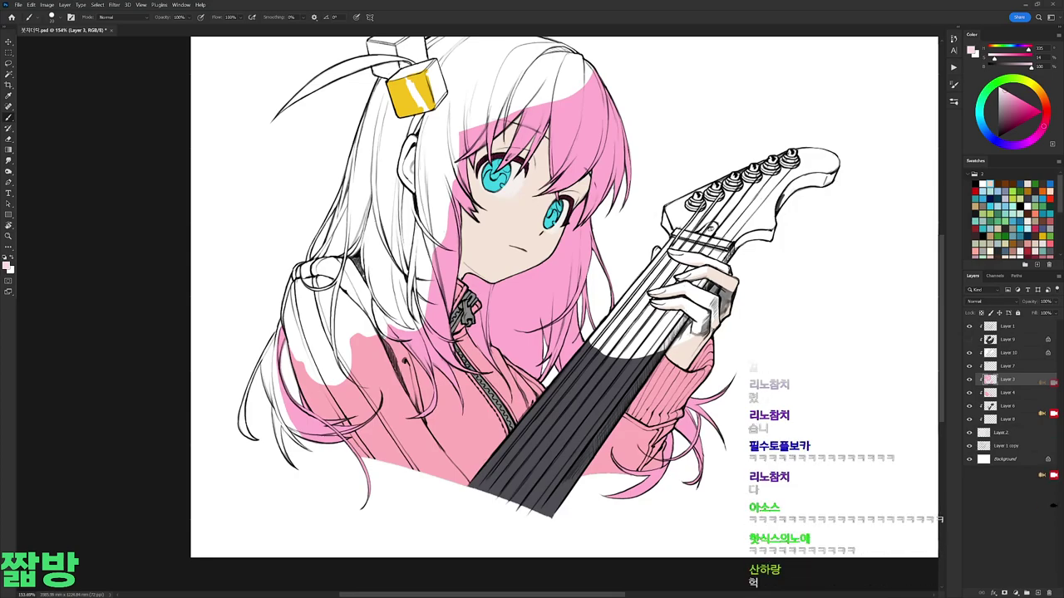
{"action": "left_click", "coordinate": [990, 352], "text": "ctrl"}
{"action": "left_click", "coordinate": [1026, 353]}
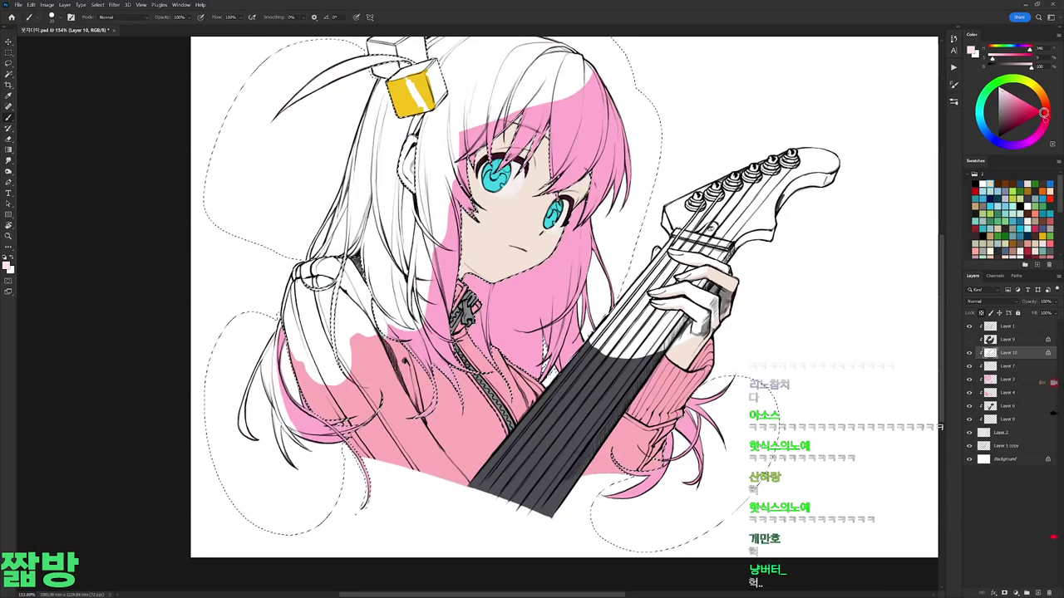
{"action": "key", "text": "alt+BackSpace"}
{"action": "key", "text": "ctrl+d"}
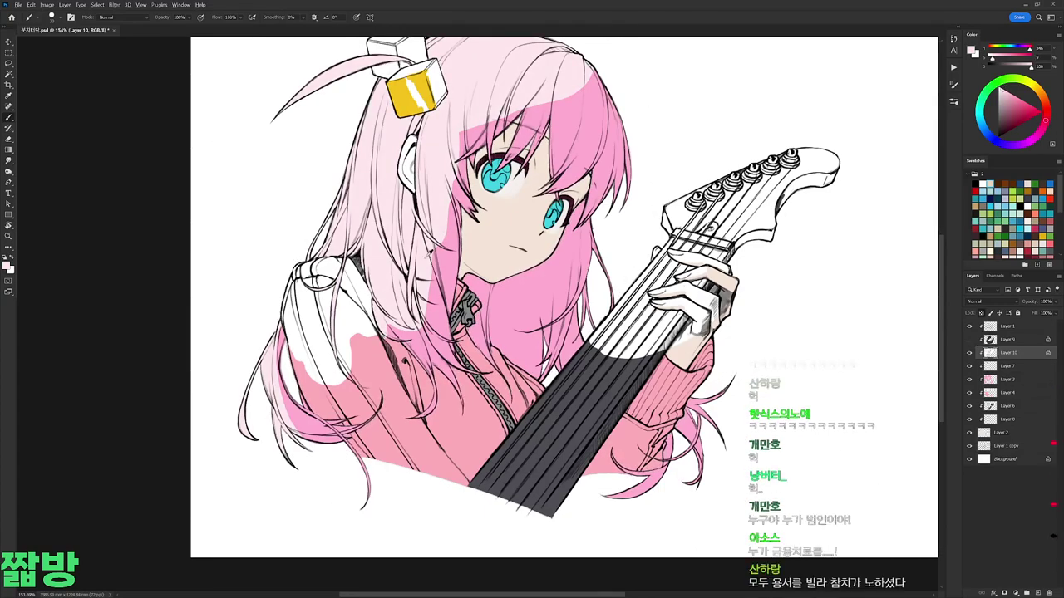
Step: Recolour the lit jacket area on Layer 10 with a very pale warm pink using the jacket selection from Layer 4
{"action": "left_click", "coordinate": [990, 393], "text": "ctrl"}
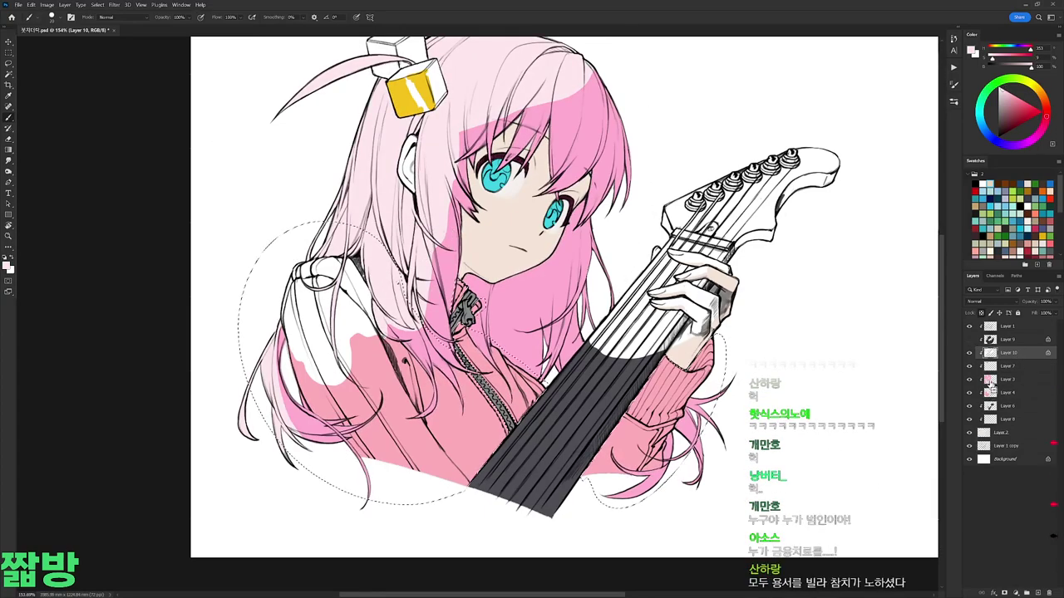
{"action": "key", "text": "alt+BackSpace"}
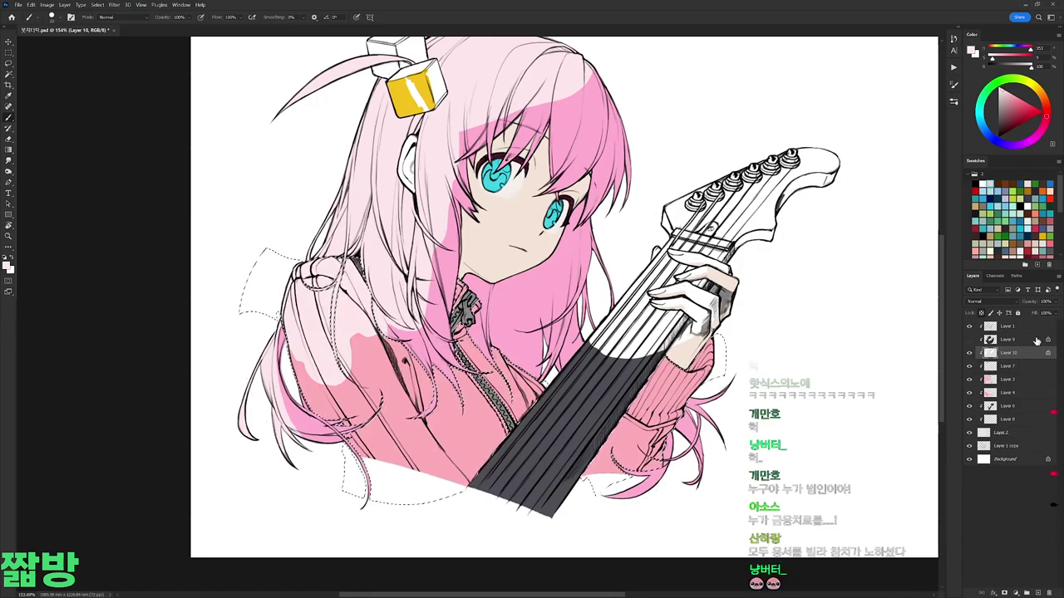
{"action": "key", "text": "ctrl+d"}
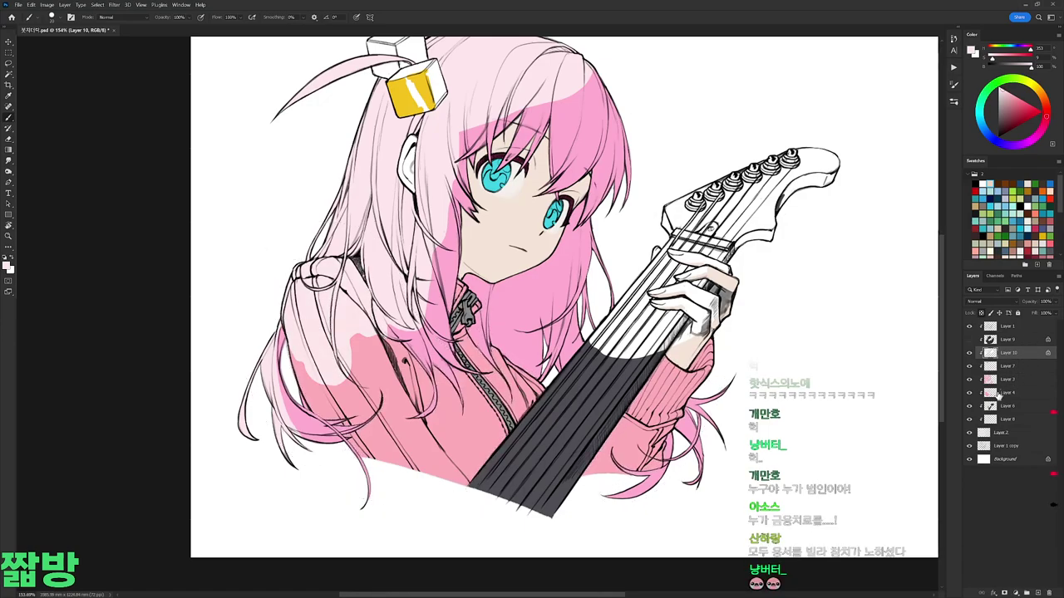
Step: Select the skin areas and recolour their light on Layer 10 with a near-white orange tint
{"action": "left_click", "coordinate": [990, 405], "text": "ctrl"}
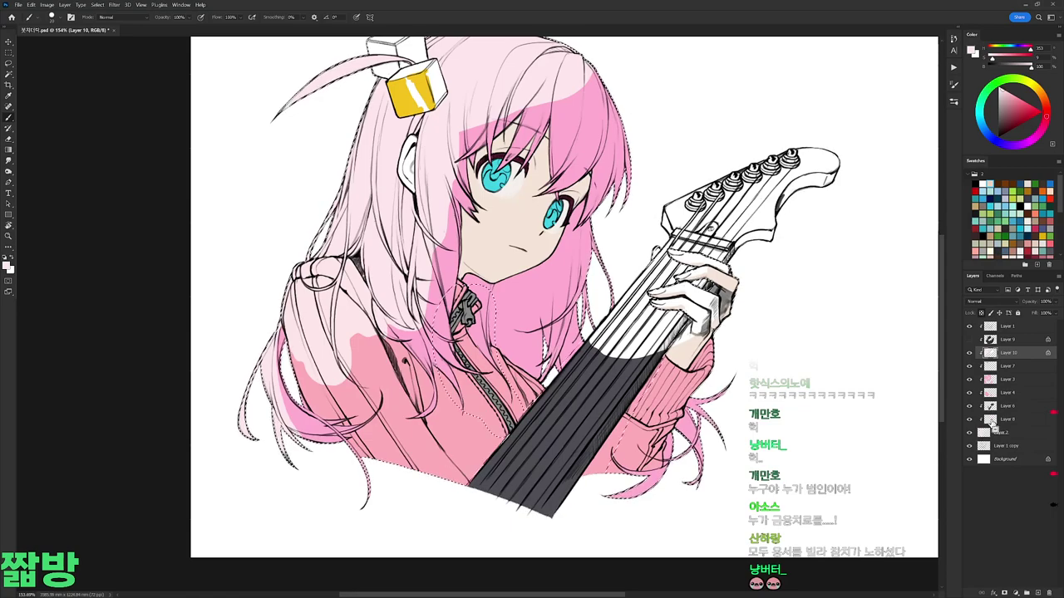
{"action": "left_click", "coordinate": [989, 378], "text": "ctrl"}
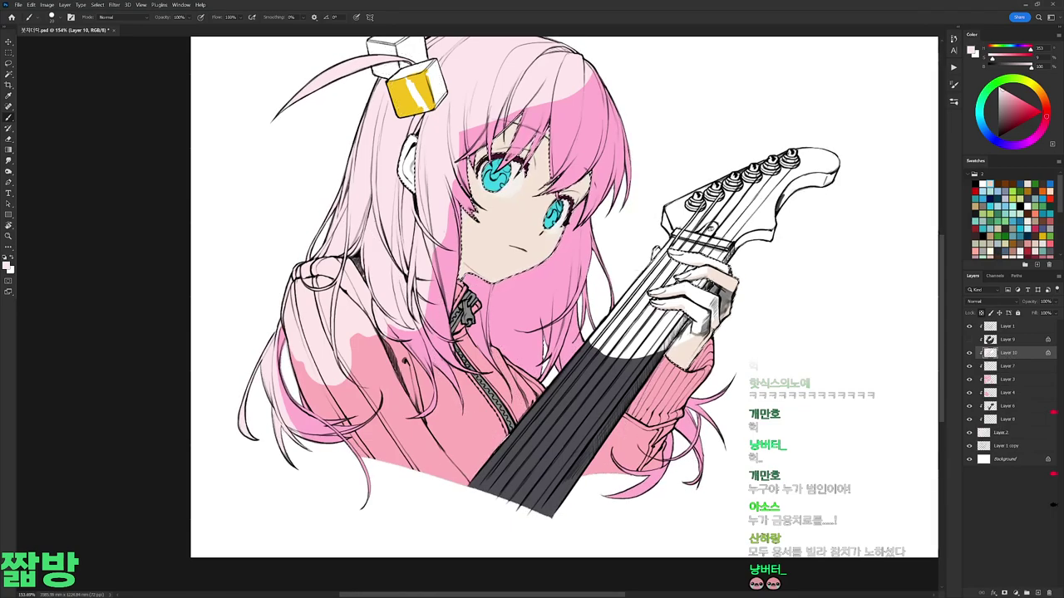
{"action": "left_click", "coordinate": [756, 282], "text": "alt"}
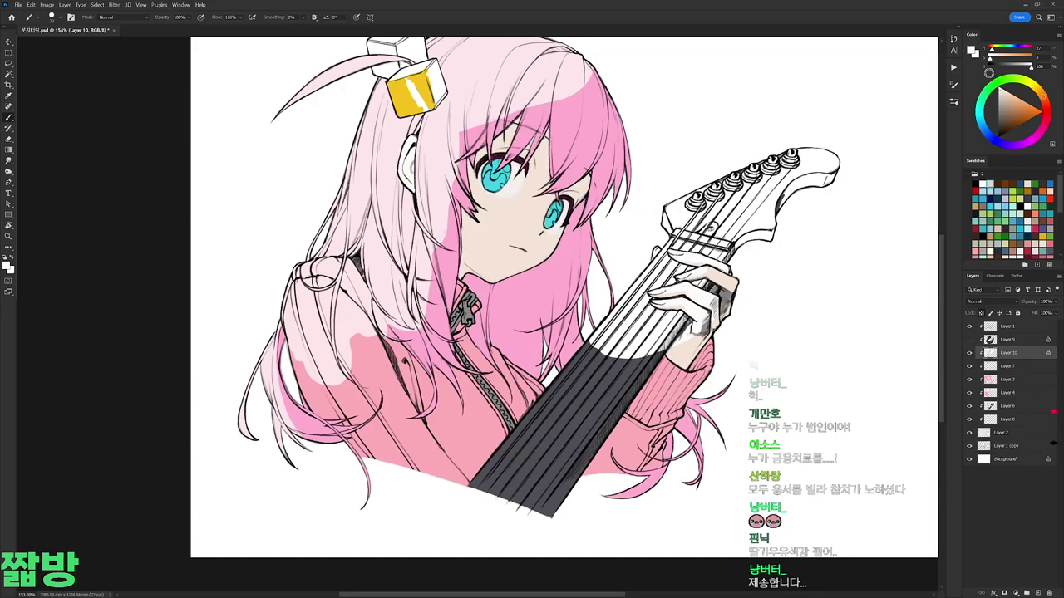
Step: Recolour the guitar's lit area on Layer 10 with a light bluish grey using Layer 6's selection, and show Layer 9 again
{"action": "left_click", "coordinate": [968, 339]}
{"action": "left_click", "coordinate": [968, 339]}
{"action": "left_click", "coordinate": [990, 405], "text": "ctrl"}
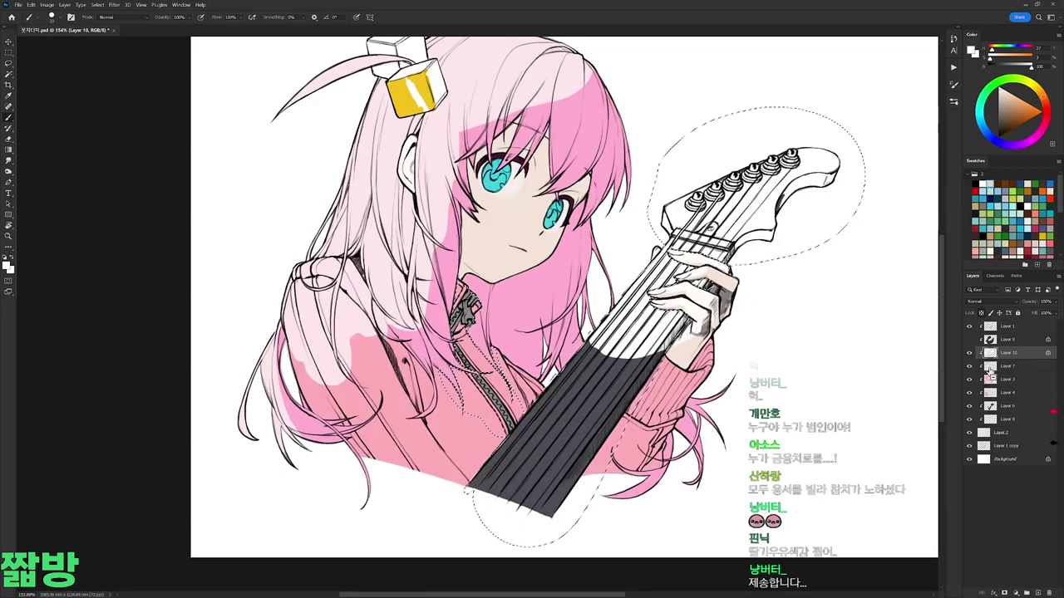
{"action": "left_click", "coordinate": [615, 391], "text": "alt"}
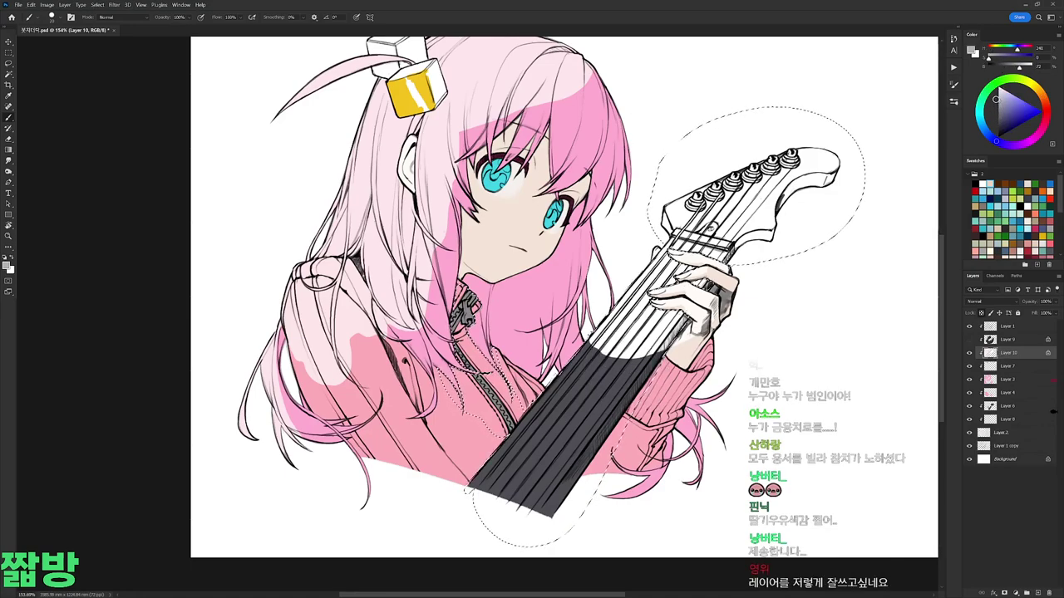
{"action": "key", "text": "alt+BackSpace"}
{"action": "key", "text": "ctrl+d"}
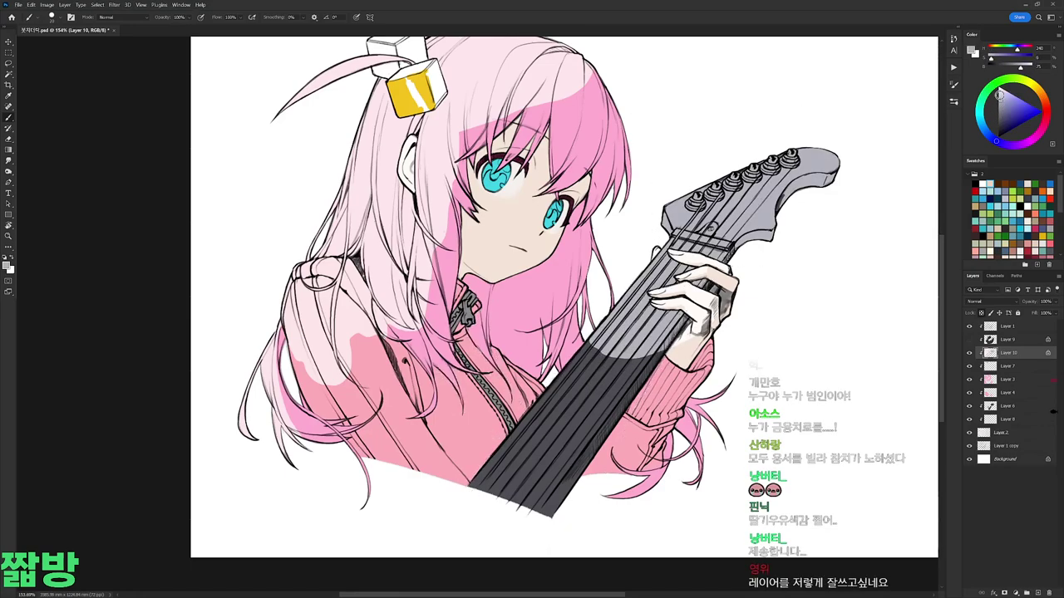
{"action": "left_click", "coordinate": [968, 339]}
{"action": "scroll", "coordinate": [435, 291], "scroll_direction": "down", "scroll_amount": 1}
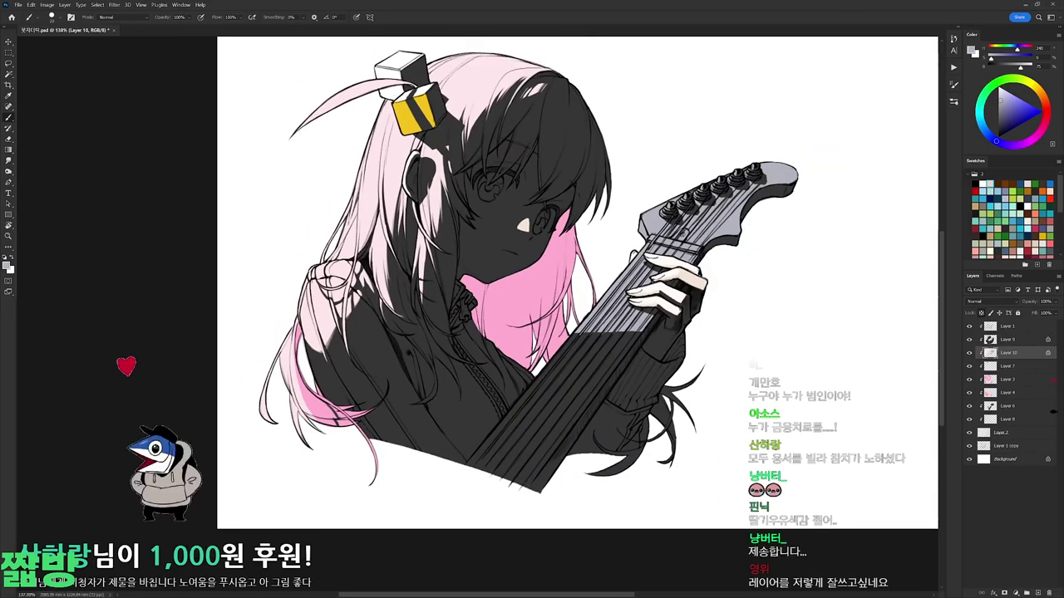
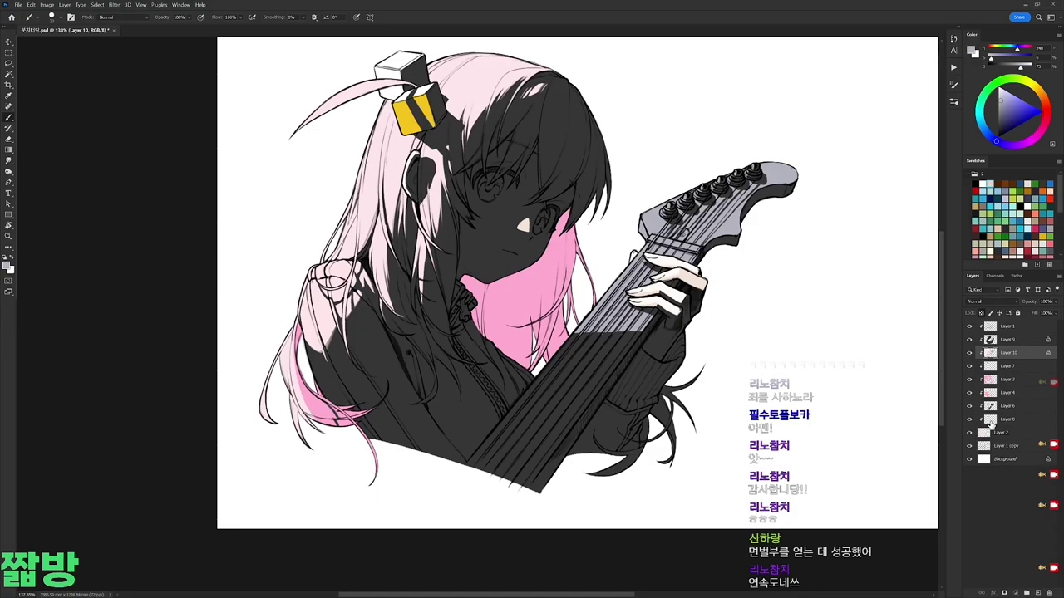
Step: Try filling the lit hair area on Layer 10 with muted purple using Layer 3's hair selection
{"action": "left_click", "coordinate": [990, 419]}
{"action": "left_click", "coordinate": [994, 382], "text": "ctrl"}
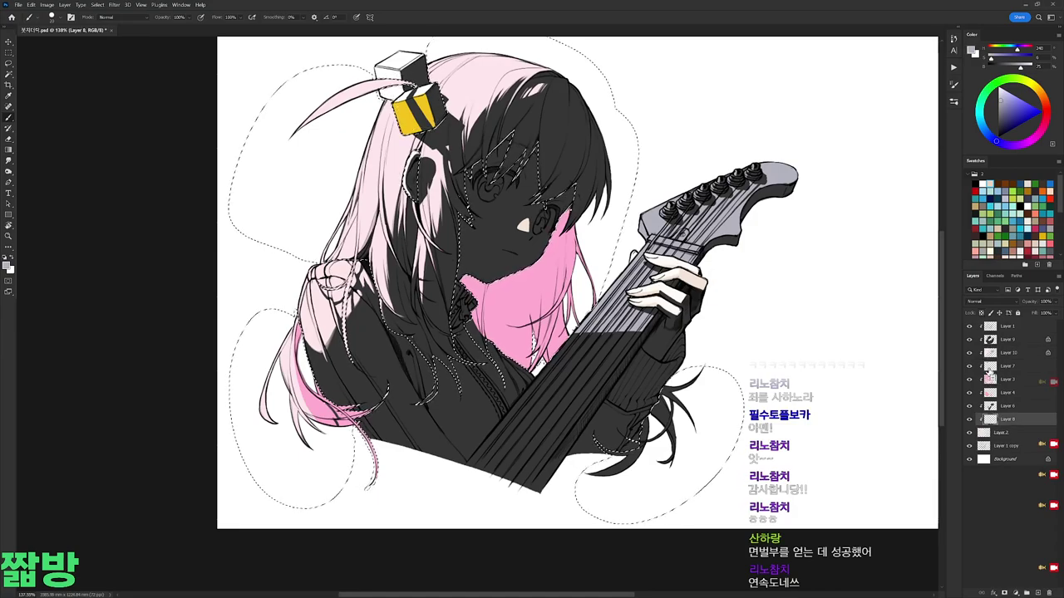
{"action": "left_click", "coordinate": [390, 225], "text": "alt"}
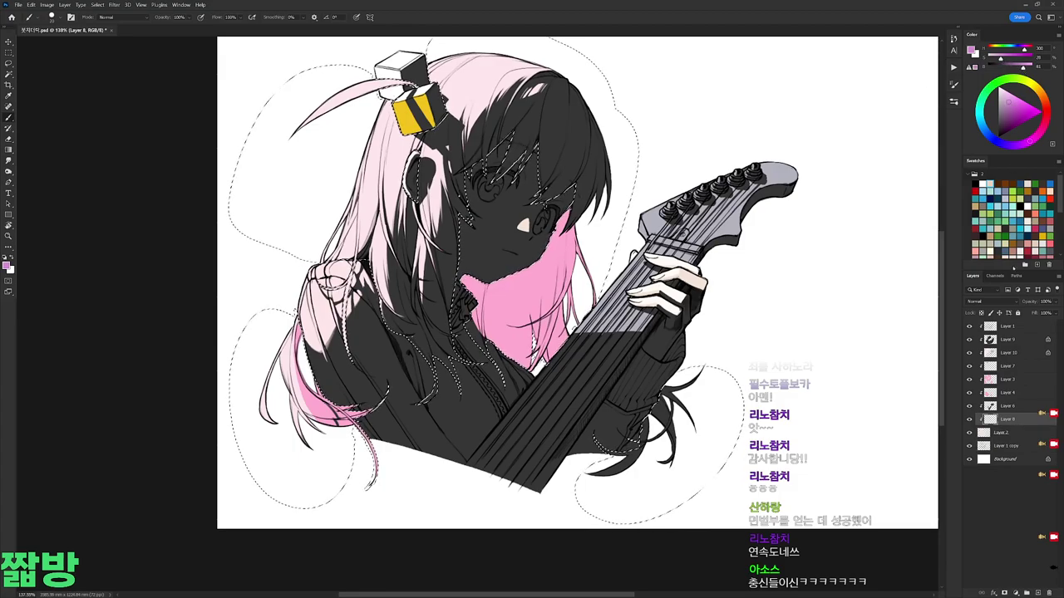
{"action": "left_click", "coordinate": [1009, 352]}
{"action": "key", "text": "alt+BackSpace"}
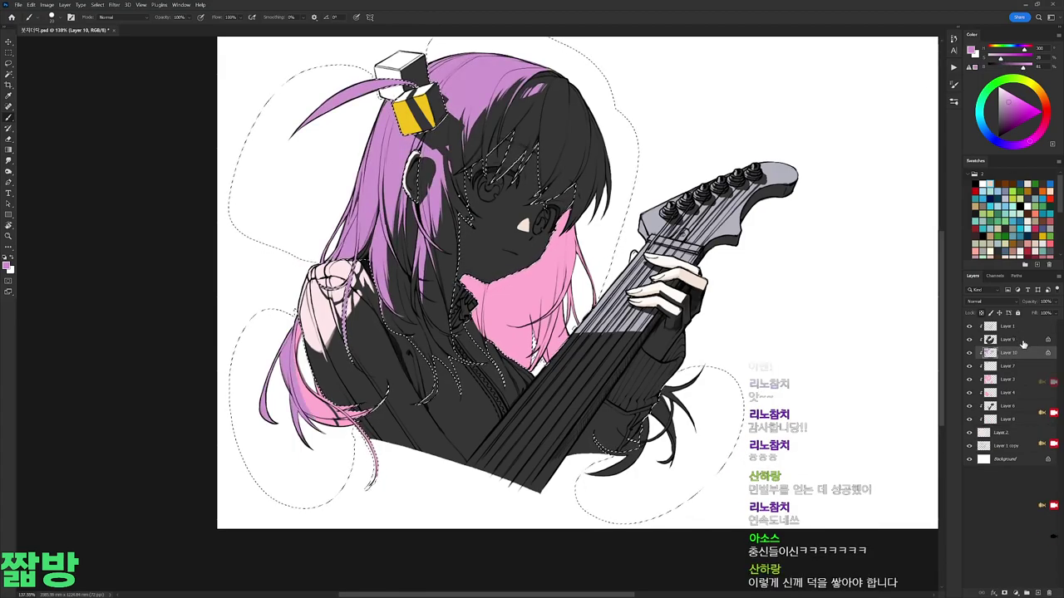
Step: Recolour the hair shadows on Layer 9 with a medium pink within the hair selection
{"action": "left_click", "coordinate": [1016, 339]}
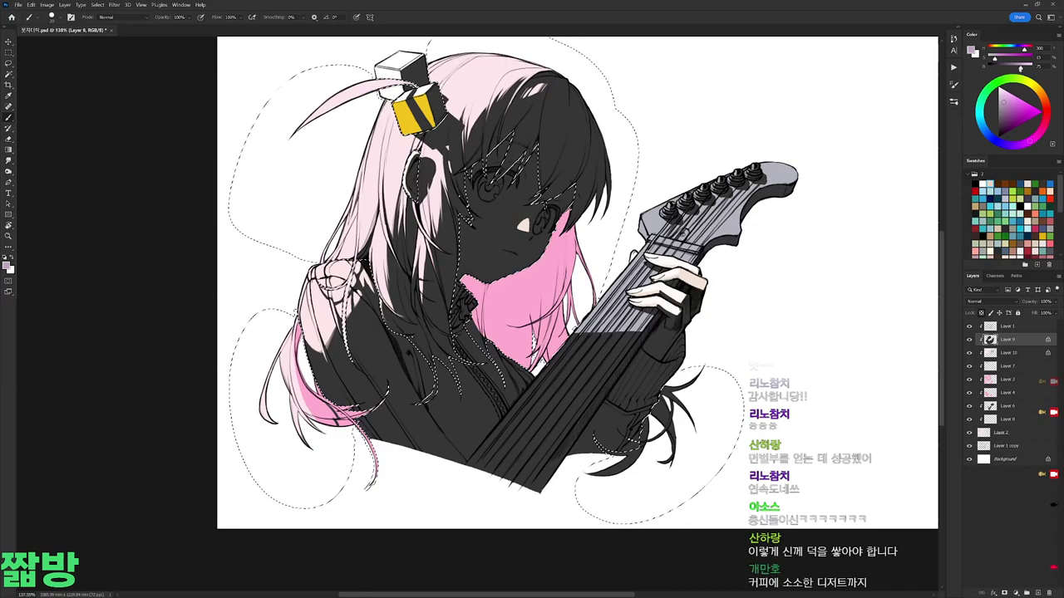
{"action": "key", "text": "x"}
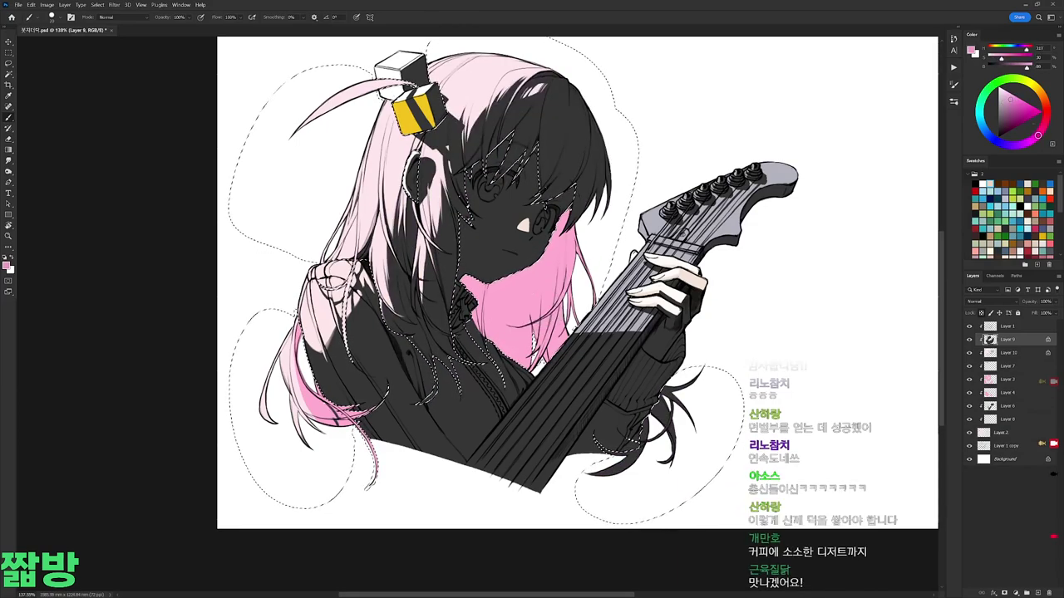
{"action": "key", "text": "ctrl+z"}
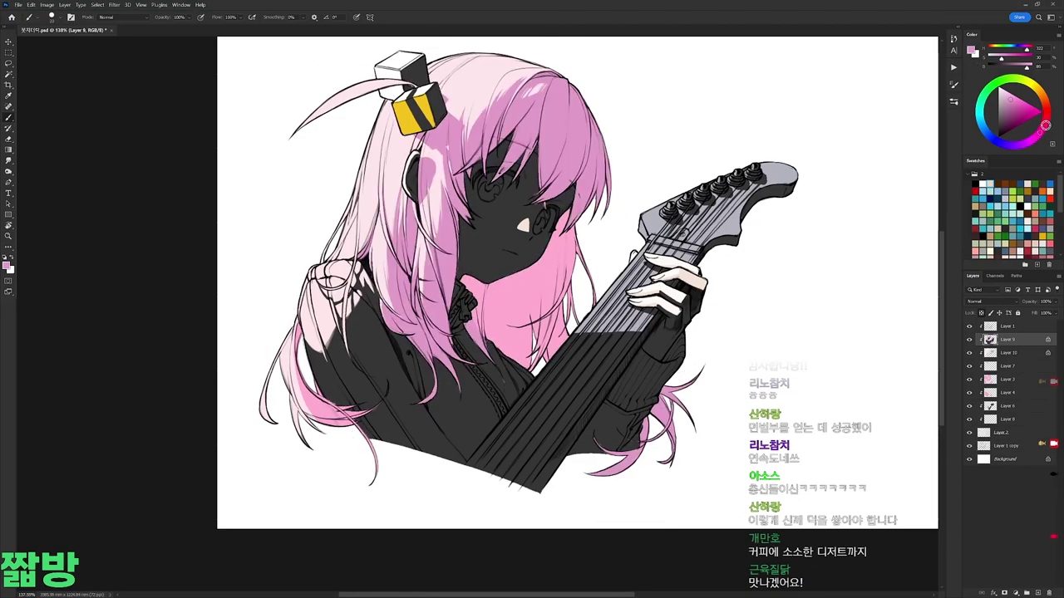
{"action": "left_click", "coordinate": [1005, 341], "text": "ctrl"}
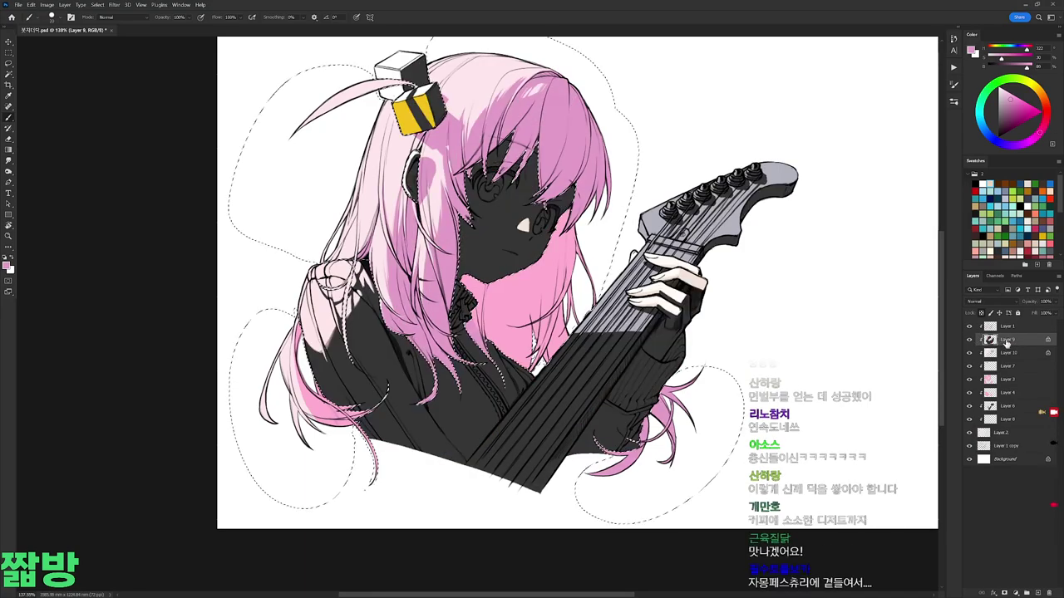
{"action": "mouse_move", "coordinate": [1034, 107]}
{"action": "left_mouse_down"}
{"action": "mouse_move", "coordinate": [1008, 101]}
{"action": "mouse_move", "coordinate": [1046, 109]}
{"action": "left_mouse_up"}
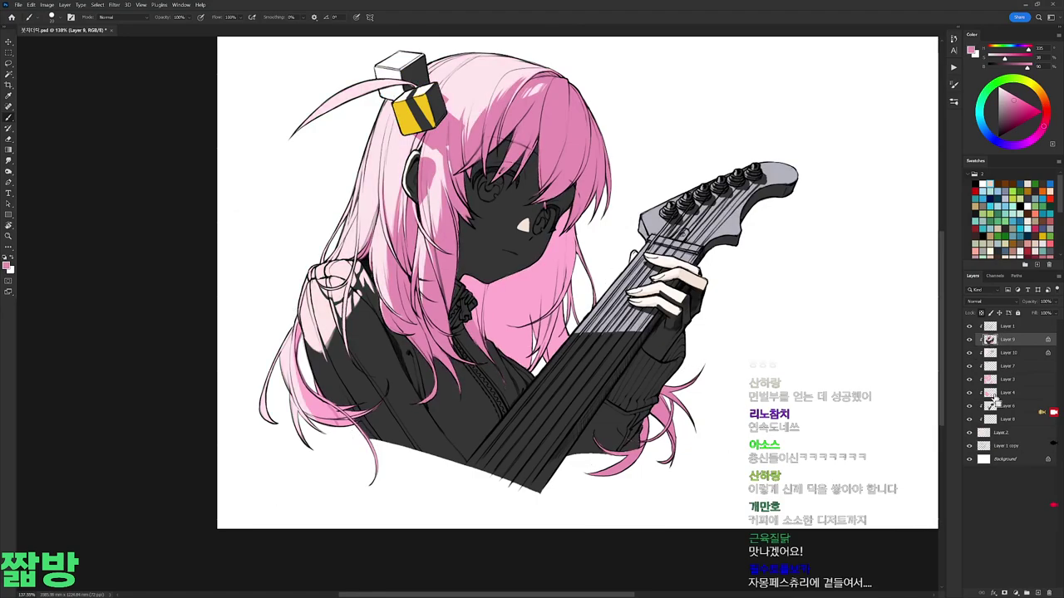
Step: Recolour the jacket shadows on Layer 9 with a deeper dusty pink using Layer 4's jacket selection
{"action": "left_click", "coordinate": [990, 383], "text": "ctrl"}
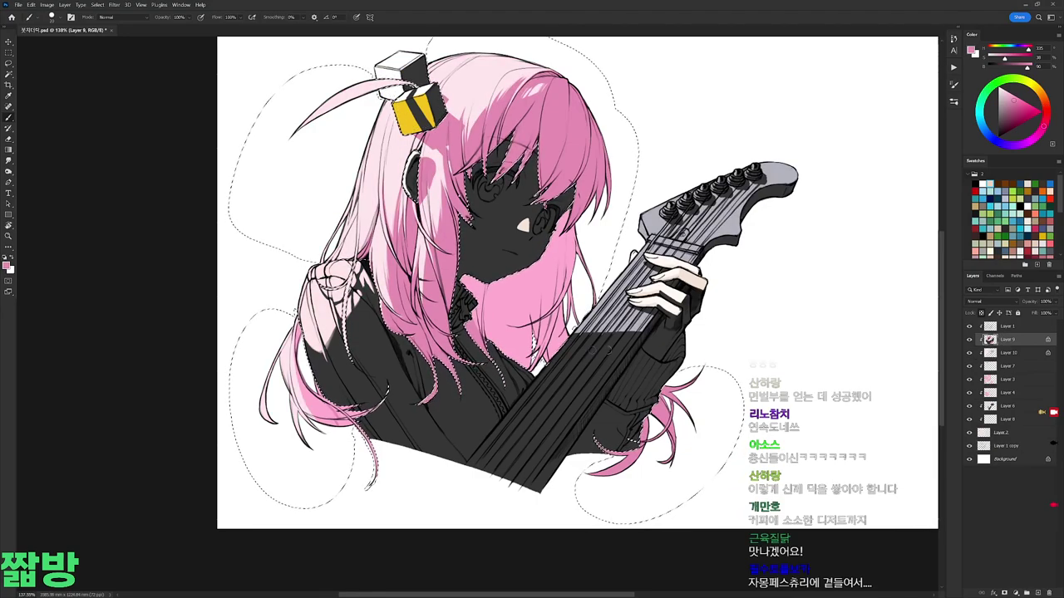
{"action": "left_click", "coordinate": [1013, 105]}
{"action": "left_click", "coordinate": [1044, 128]}
{"action": "key", "text": "ctrl+d"}
{"action": "left_click", "coordinate": [991, 394], "text": "ctrl"}
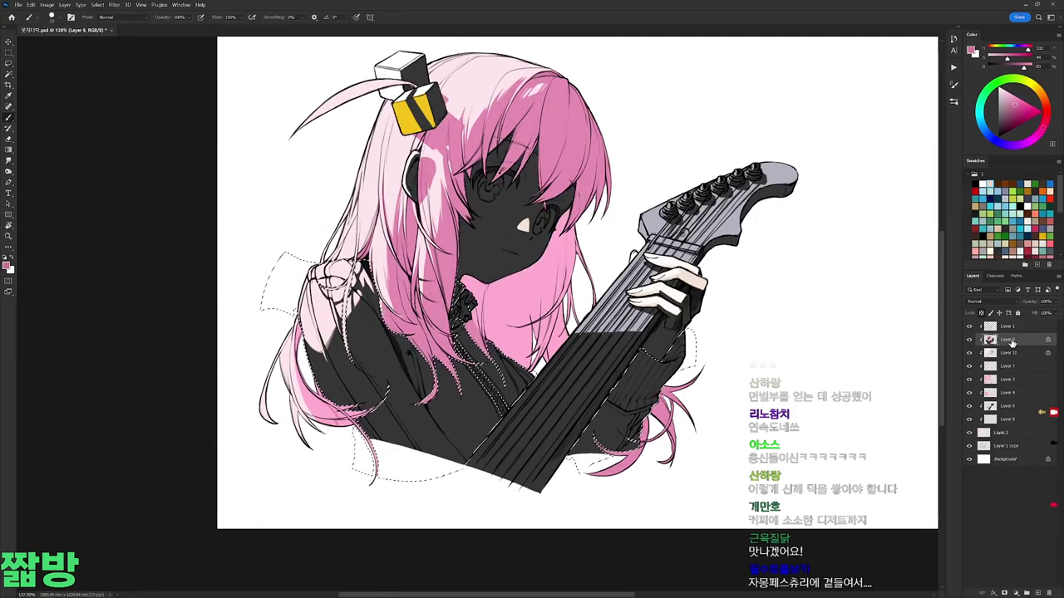
{"action": "key", "text": "alt+BackSpace"}
{"action": "key", "text": "ctrl+d"}
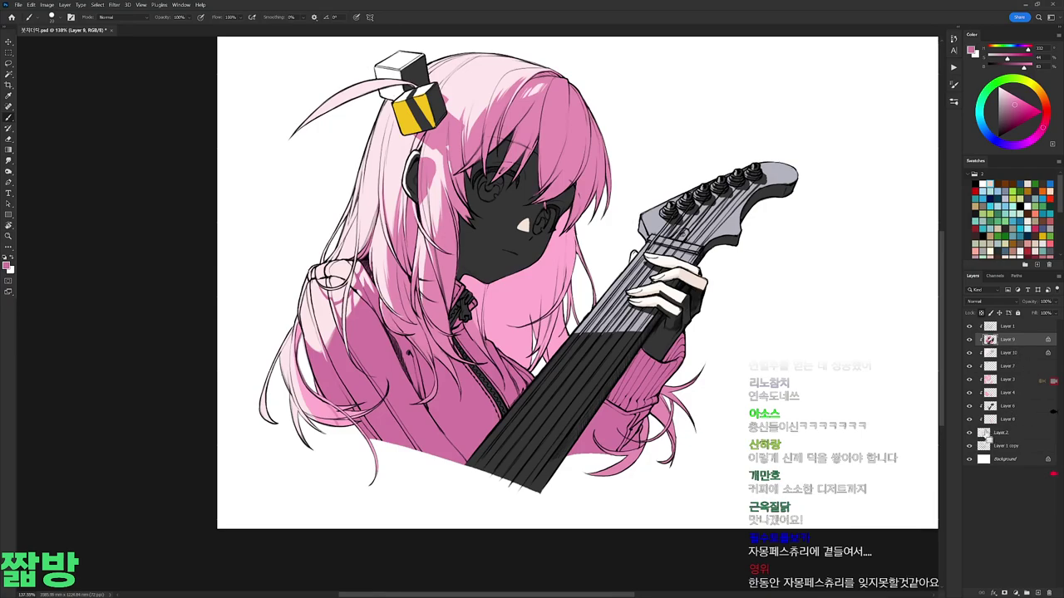
Step: Recolour the skin shadows on Layer 9 with a reddish peach using Layer 7's selection, and lower their saturation
{"action": "left_click", "coordinate": [990, 406], "text": "ctrl"}
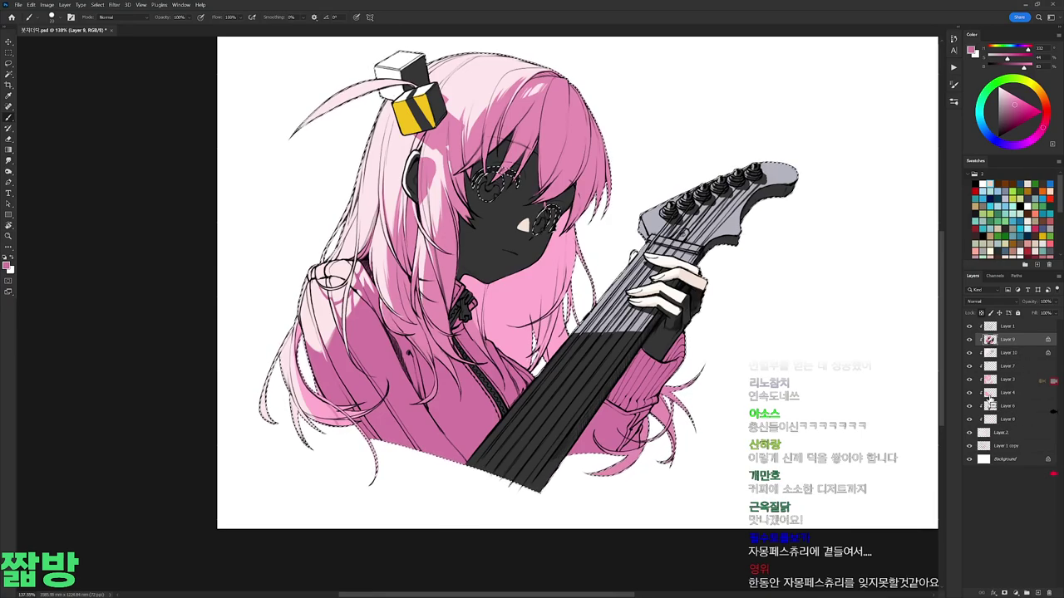
{"action": "left_click", "coordinate": [989, 367], "text": "ctrl"}
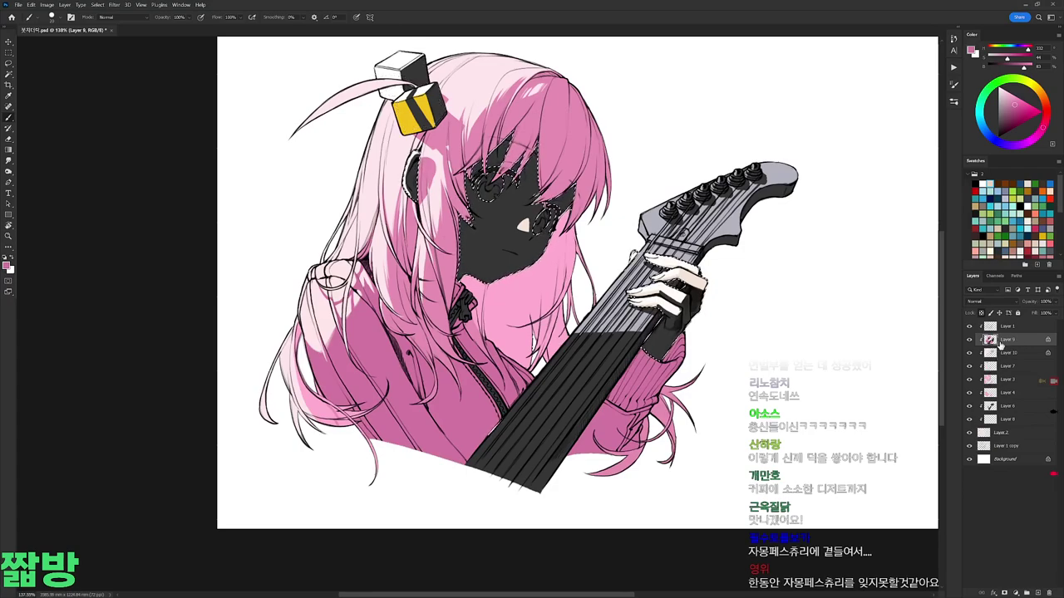
{"action": "left_click", "coordinate": [706, 257], "text": "alt"}
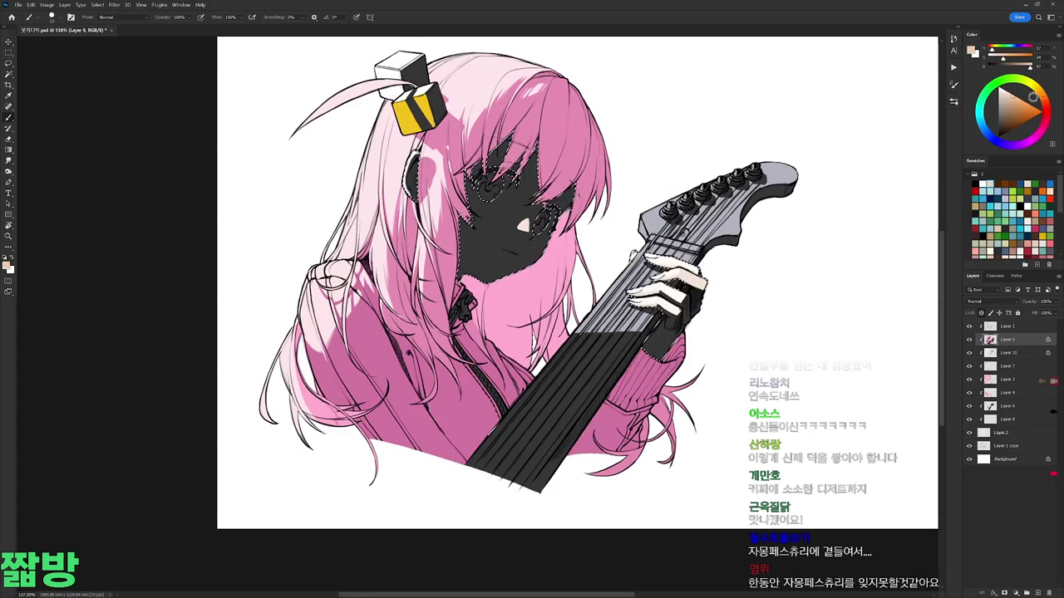
{"action": "key", "text": "alt+BackSpace"}
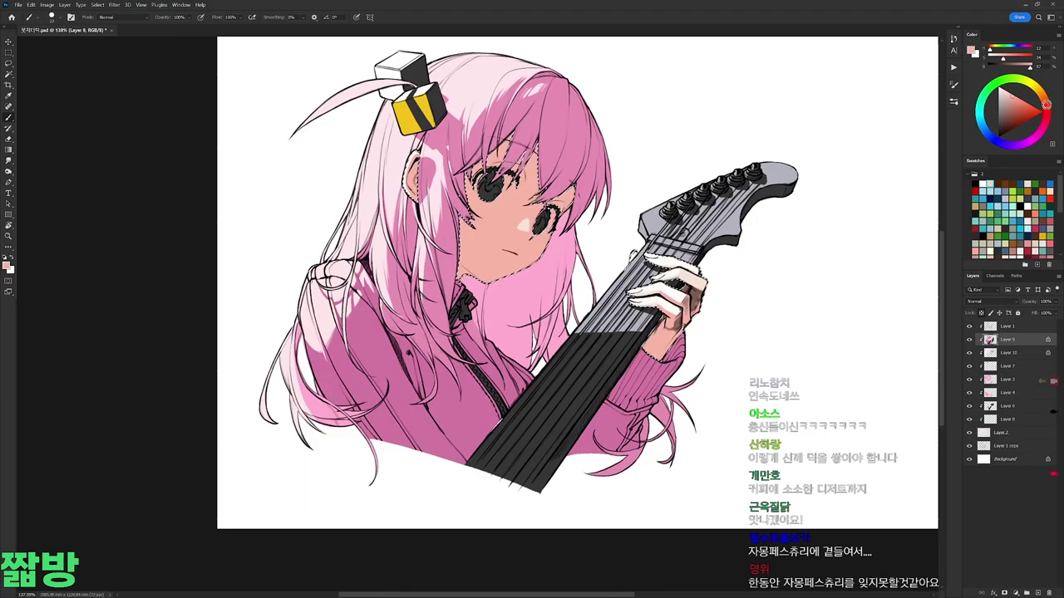
{"action": "key", "text": "ctrl+u"}
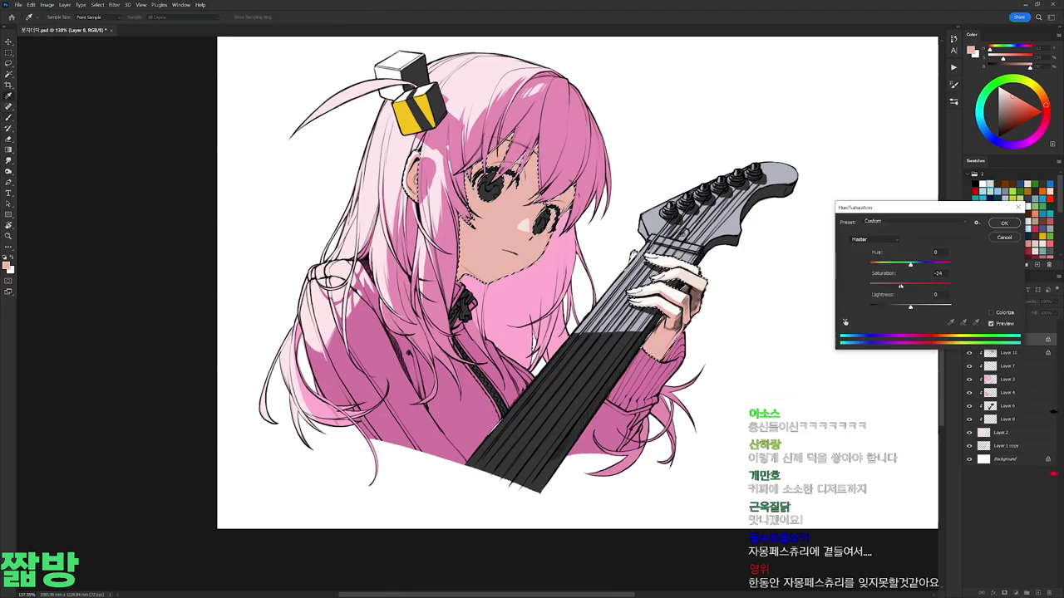
{"action": "key", "text": "Return"}
{"action": "key", "text": "b"}
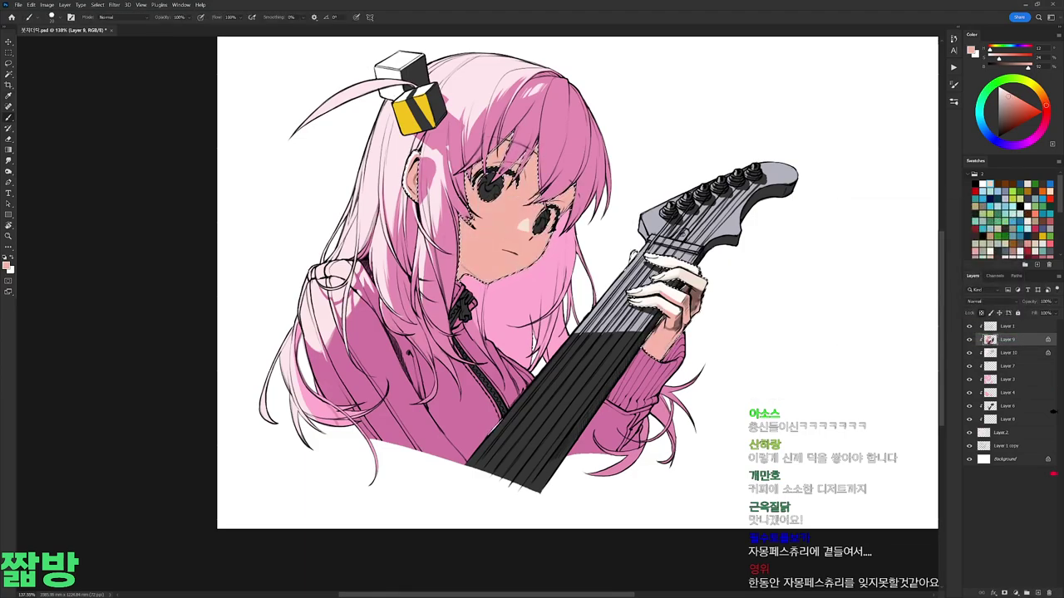
{"action": "key", "text": "ctrl+d"}
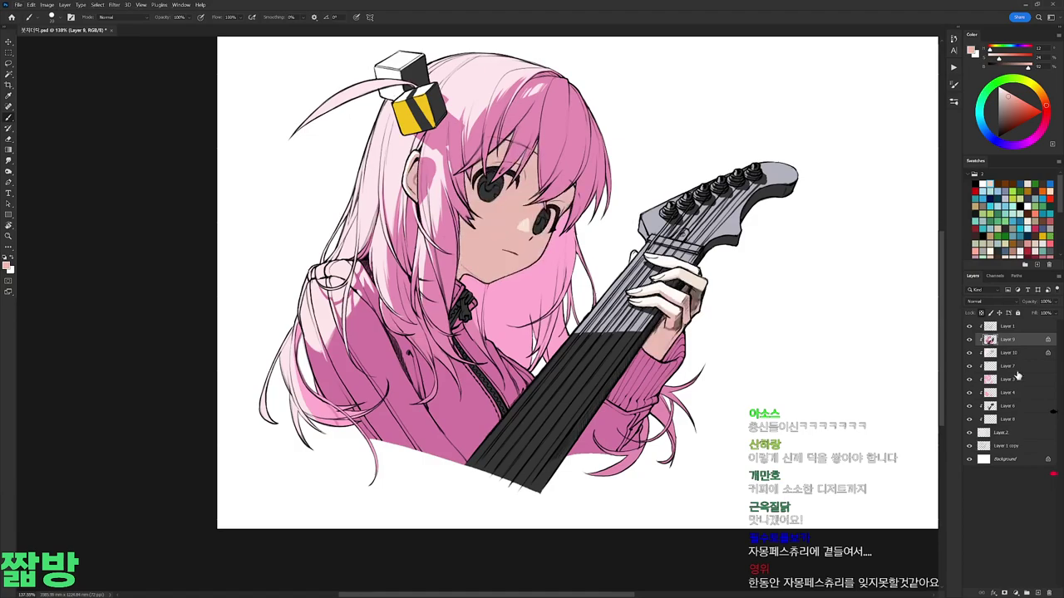
Step: Recolour the guitar shadows on Layer 9 with a very dark navy using Layer 6's selection
{"action": "left_click", "coordinate": [1006, 405]}
{"action": "left_click", "coordinate": [991, 406], "text": "ctrl"}
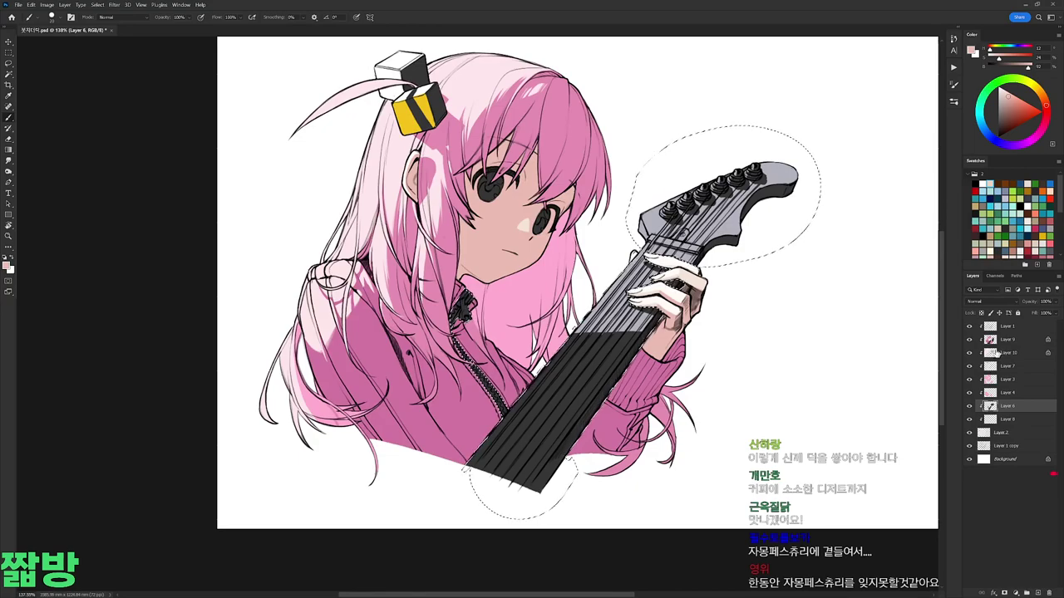
{"action": "left_click", "coordinate": [989, 340]}
{"action": "key", "text": "d"}
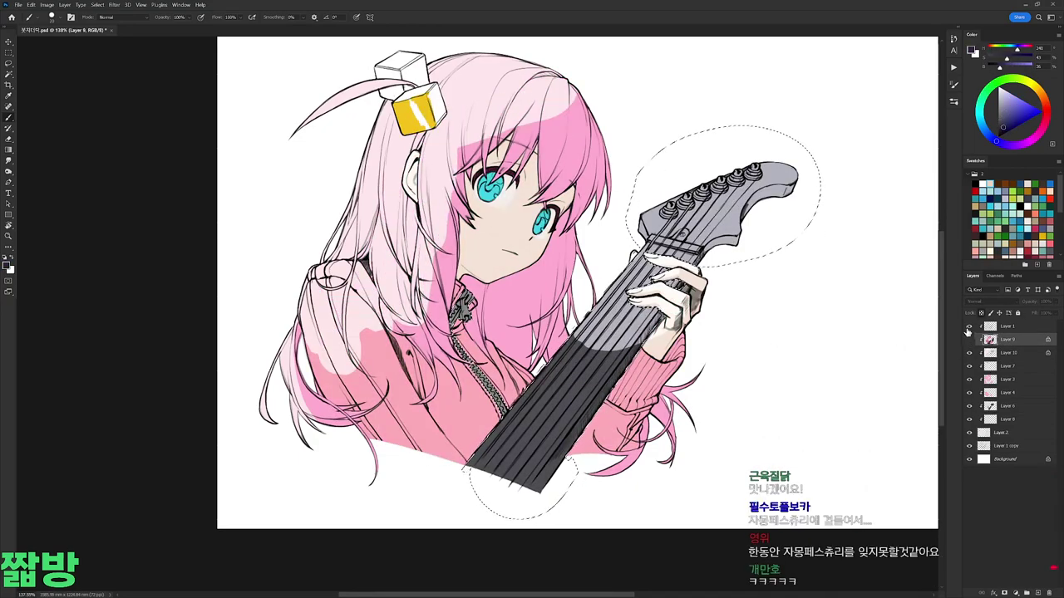
{"action": "left_click", "coordinate": [968, 340]}
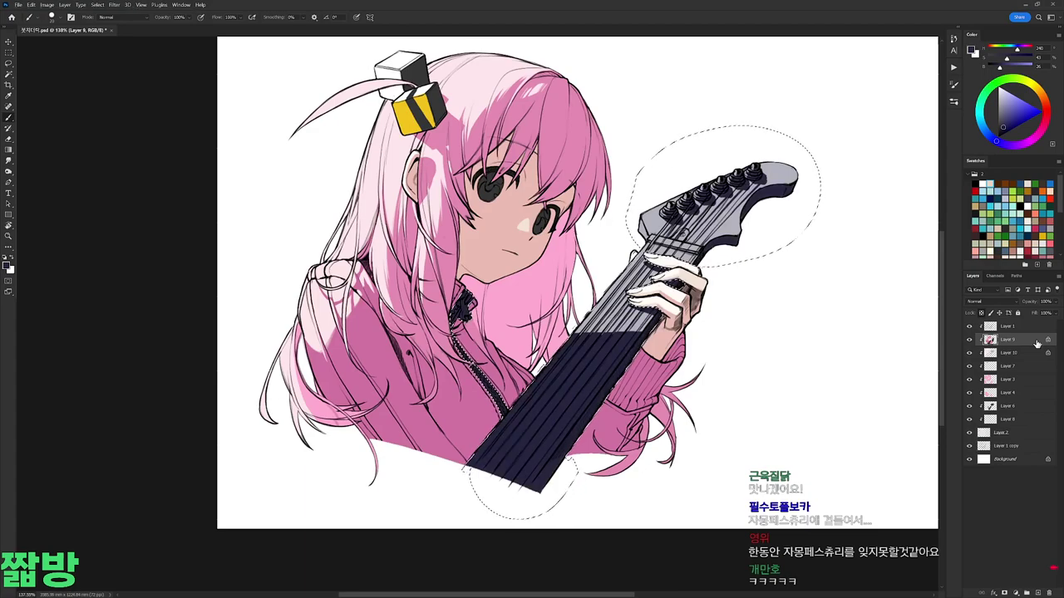
{"action": "key", "text": "ctrl+u"}
{"action": "left_click", "coordinate": [990, 223]}
{"action": "key", "text": "ctrl+d"}
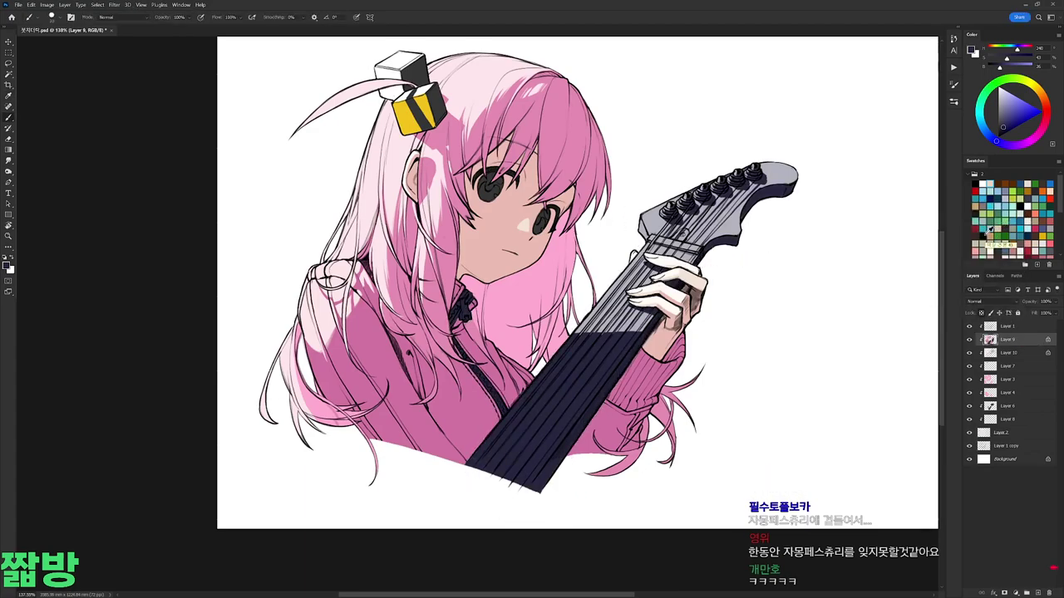
Step: Paint the jacket's zipper and collar detail mid grey on Layer 9, keeping within Layer 6's selection
{"action": "left_click", "coordinate": [1001, 430]}
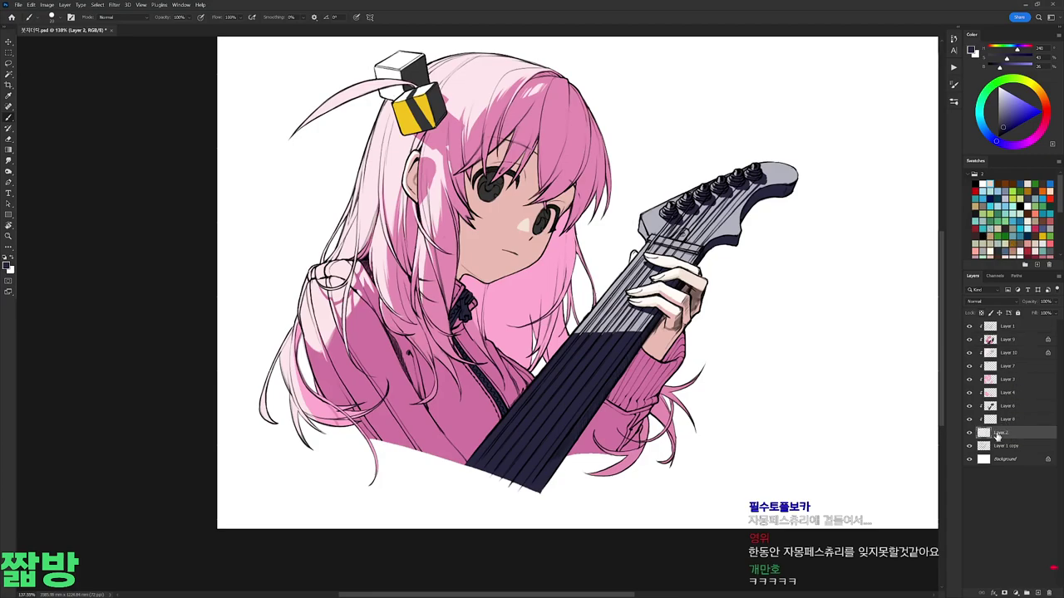
{"action": "left_click", "coordinate": [991, 407], "text": "ctrl"}
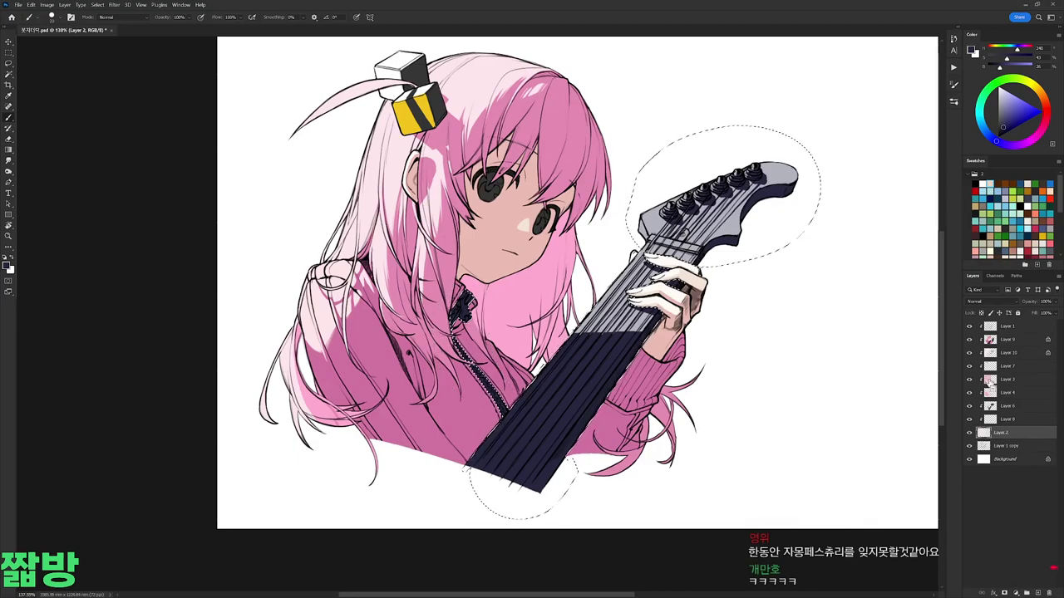
{"action": "left_click", "coordinate": [995, 341]}
{"action": "right_click", "coordinate": [631, 337]}
{"action": "key", "text": "Escape"}
{"action": "left_click", "coordinate": [482, 378], "text": "alt"}
{"action": "left_click_drag", "start_coordinate": [459, 292], "coordinate": [477, 376]}
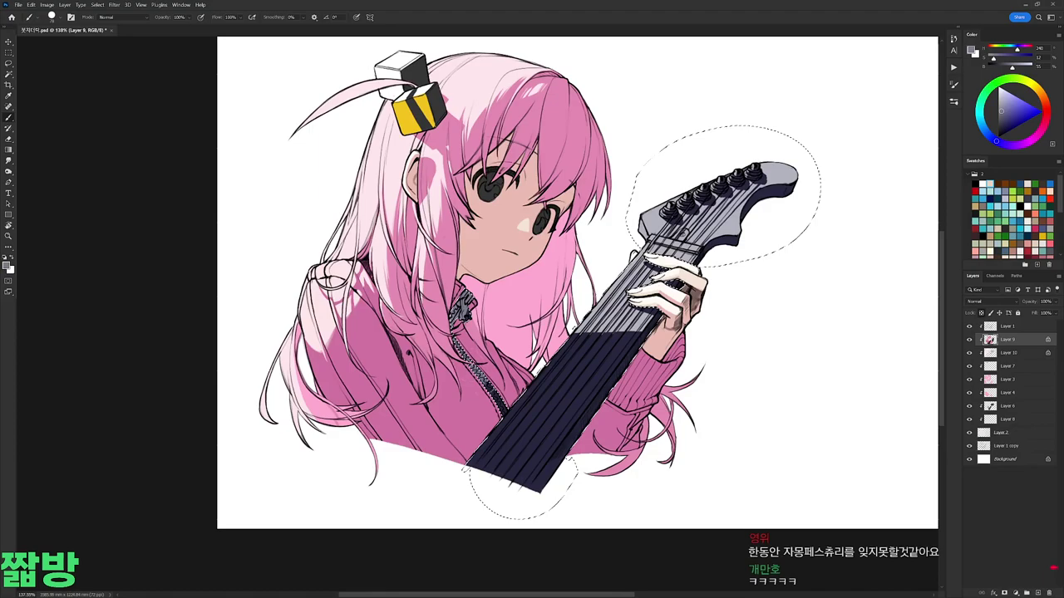
{"action": "key", "text": "ctrl+d"}
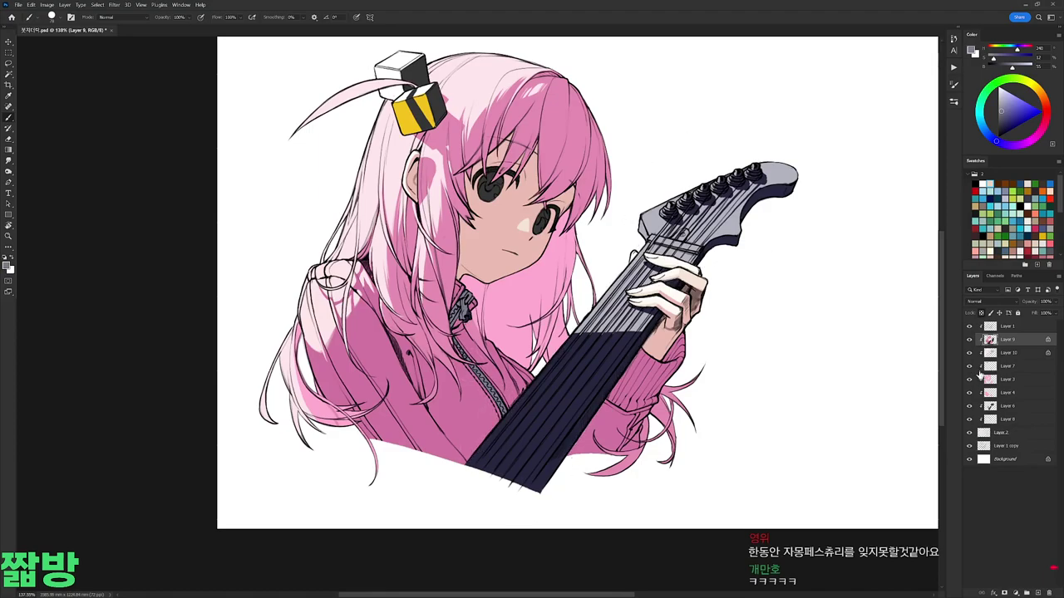
Step: Make Layer 2 active and hide Layers 3, 4, 6, 7, 9 and 10, leaving Layer 8 shown over the base figure
{"action": "left_click", "coordinate": [1000, 432]}
{"action": "key", "text": "ctrl+minus"}
{"action": "key", "text": "ctrl+minus"}
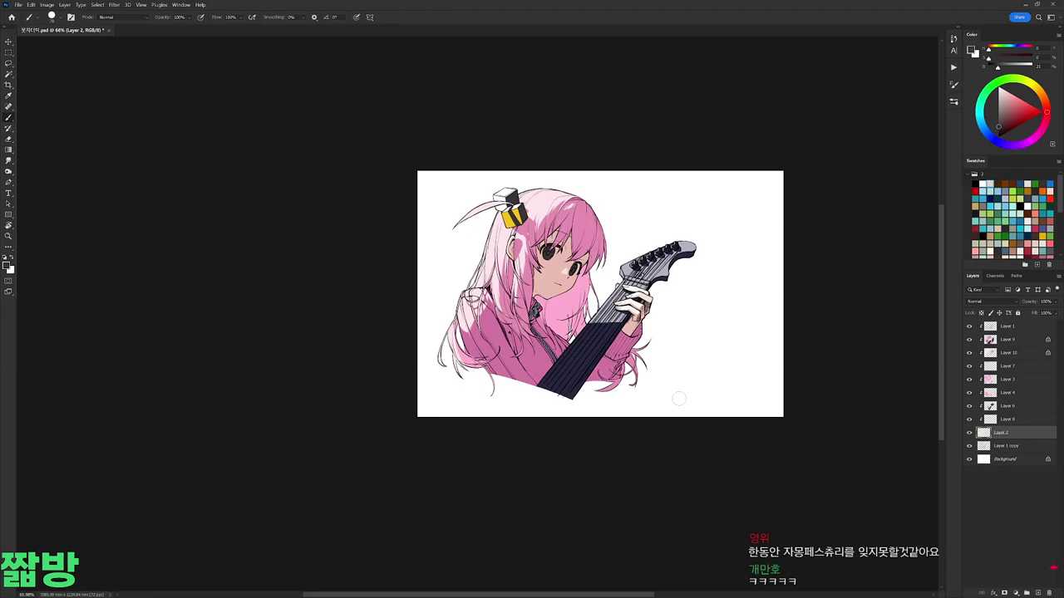
{"action": "key", "text": "ctrl+plus"}
{"action": "key", "text": "ctrl+plus"}
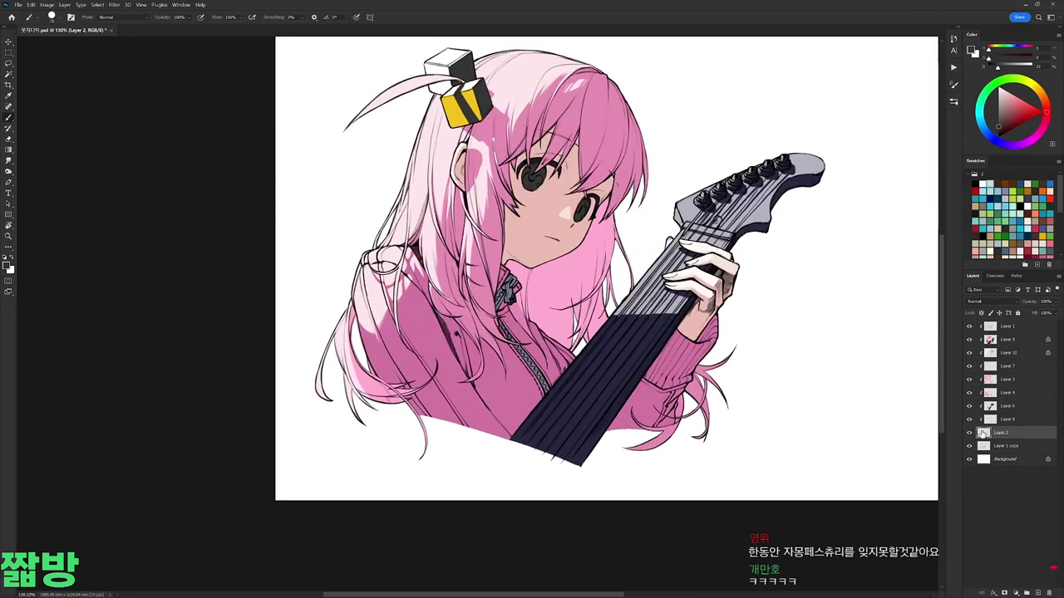
{"action": "left_click_drag", "start_coordinate": [969, 392], "coordinate": [969, 423]}
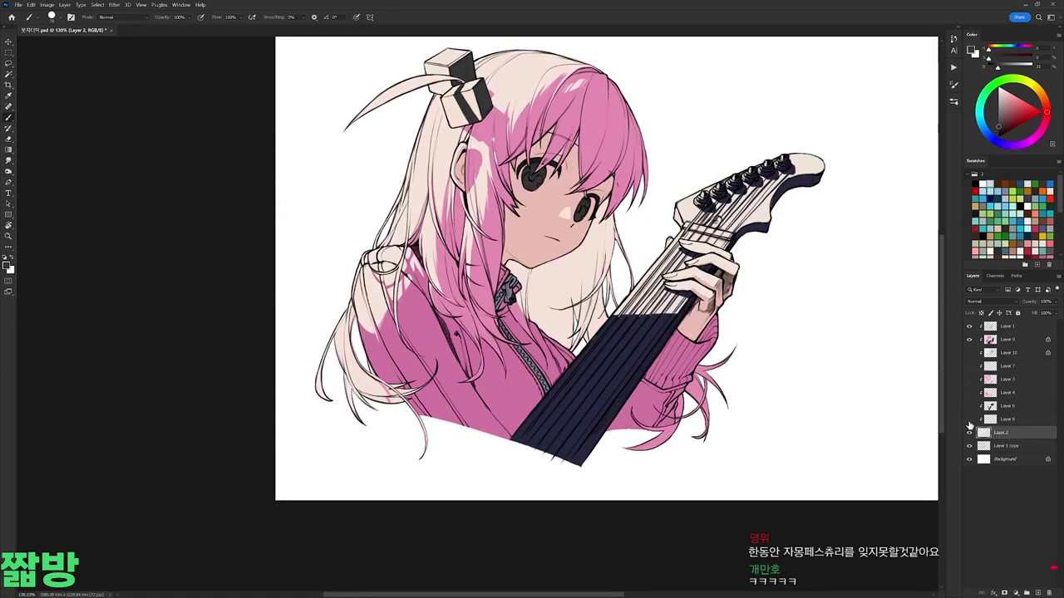
{"action": "left_click", "coordinate": [970, 341]}
{"action": "left_click", "coordinate": [969, 419]}
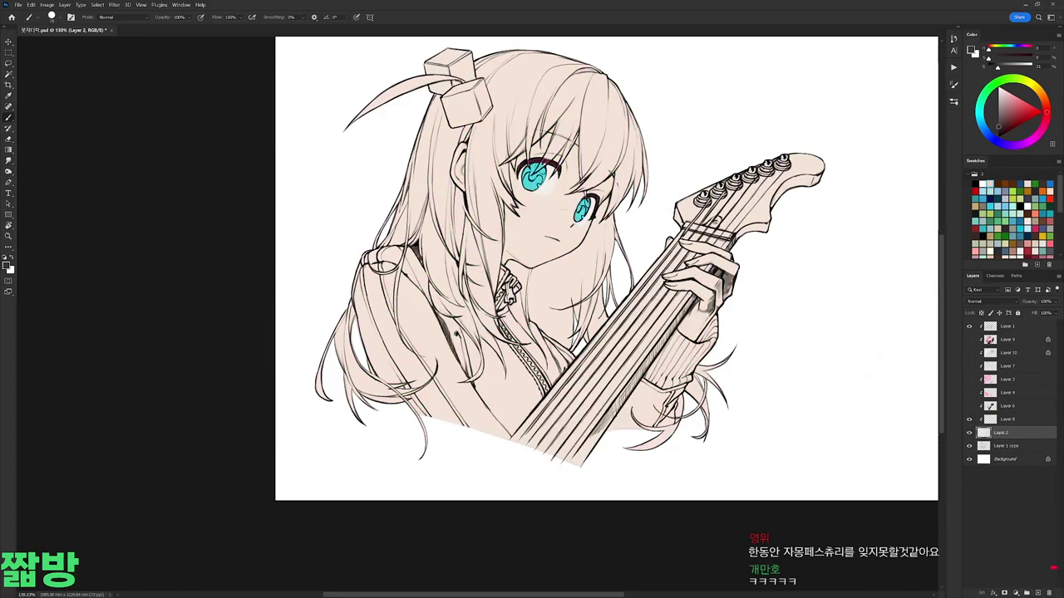
Step: Recolour the iris shadows on Layer 9 with a muted teal based on the eye colour
{"action": "left_click", "coordinate": [534, 179], "text": "alt"}
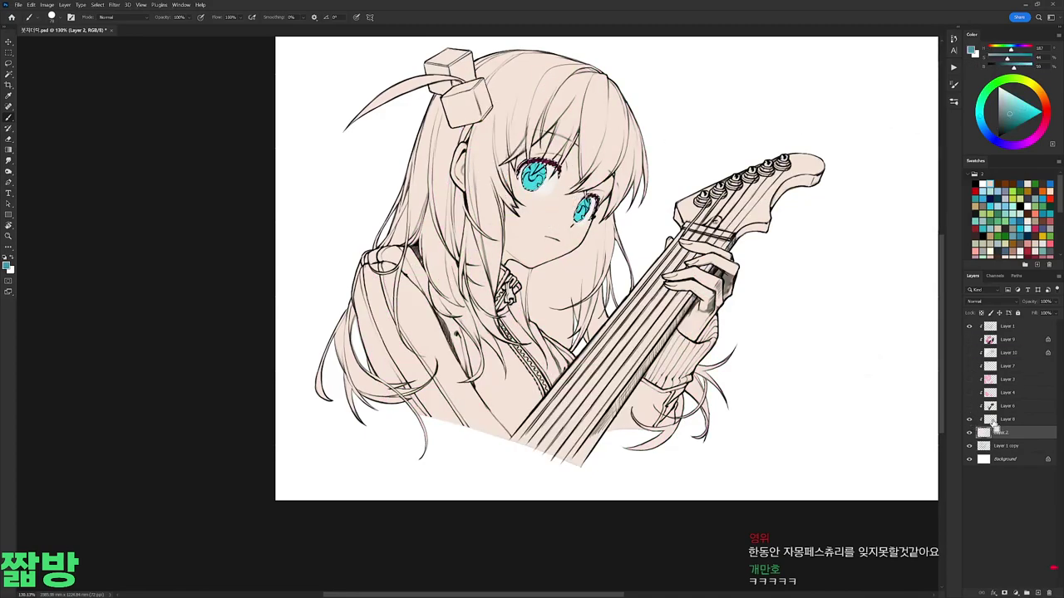
{"action": "left_click", "coordinate": [1001, 340]}
{"action": "left_click", "coordinate": [969, 339]}
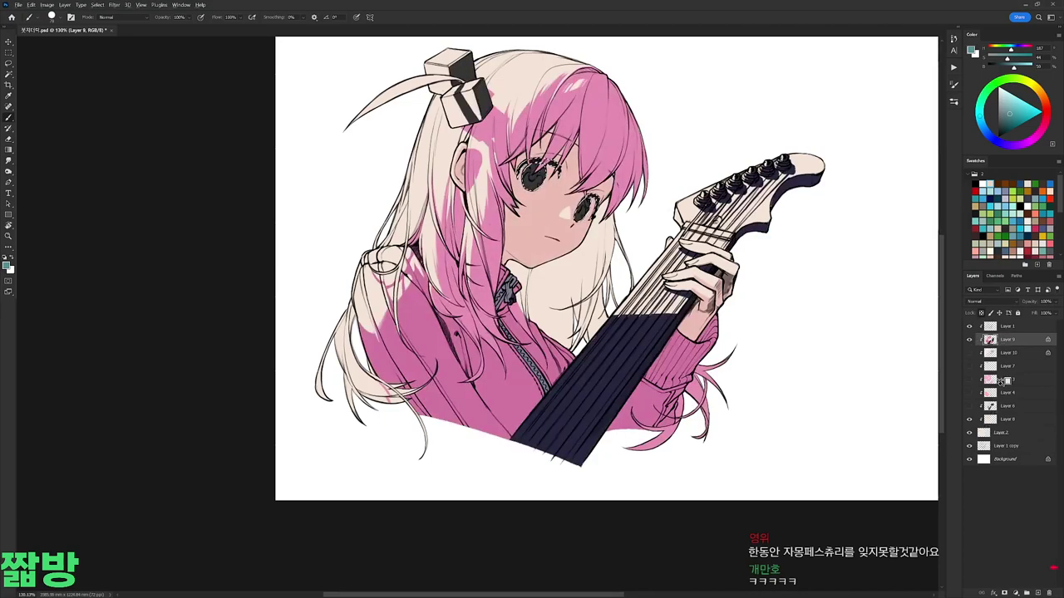
{"action": "key", "text": "ctrl+plus"}
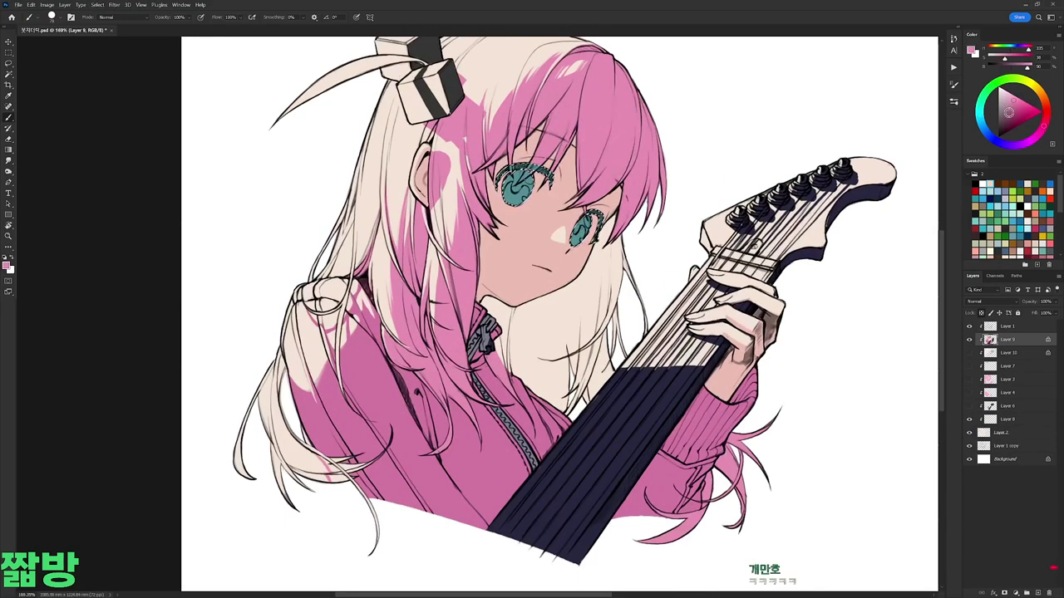
Step: Recolour the eyelashes on Layer 9 with the dark maroon sampled from the lashes beneath that layer
{"action": "left_click", "coordinate": [969, 339]}
{"action": "left_click", "coordinate": [536, 168], "text": "alt"}
{"action": "left_click", "coordinate": [969, 339]}
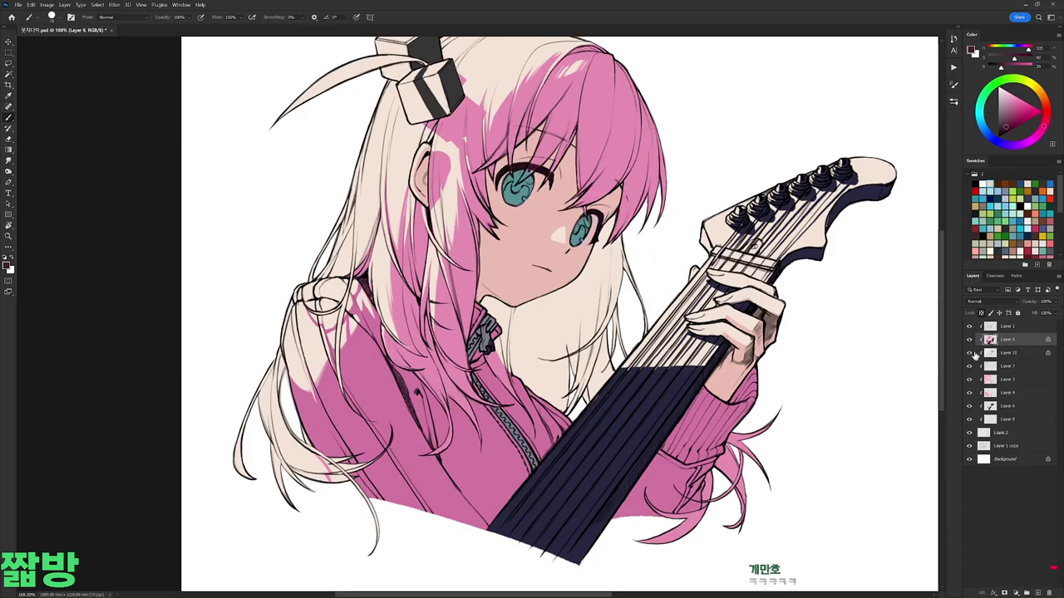
Step: Show the hidden colour layers again and duplicate Layer 2 as a clipped layer
{"action": "left_click", "coordinate": [970, 353]}
{"action": "left_click", "coordinate": [1003, 434]}
{"action": "key", "text": "ctrl+j"}
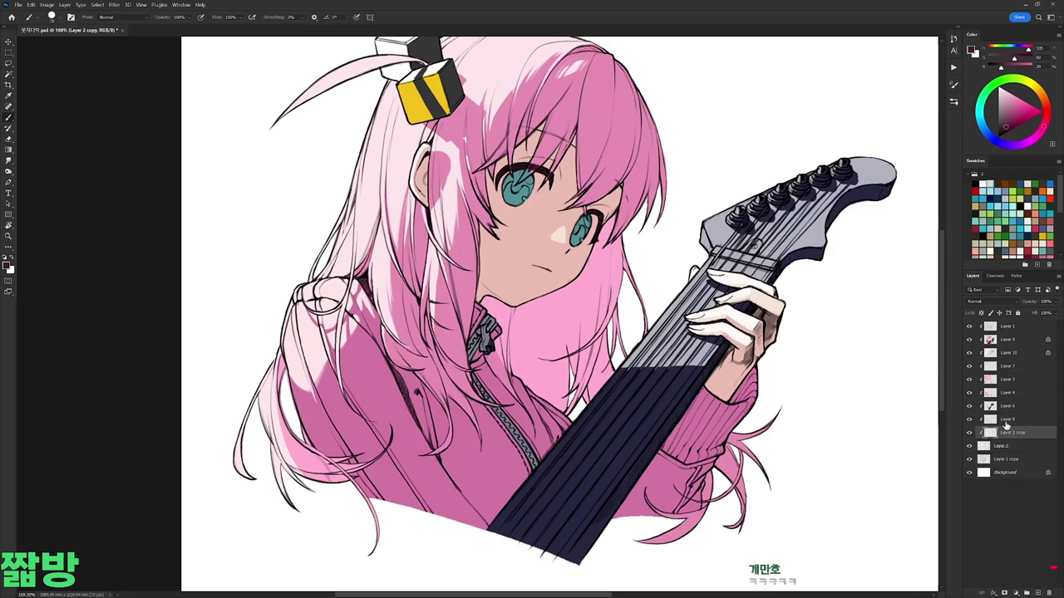
Step: Place a merged copy of the flat-colour layers from Layer 2 copy to Layer 7 above Layer 9, and hide it
{"action": "left_click", "coordinate": [1007, 366]}
{"action": "key", "text": "ctrl+j"}
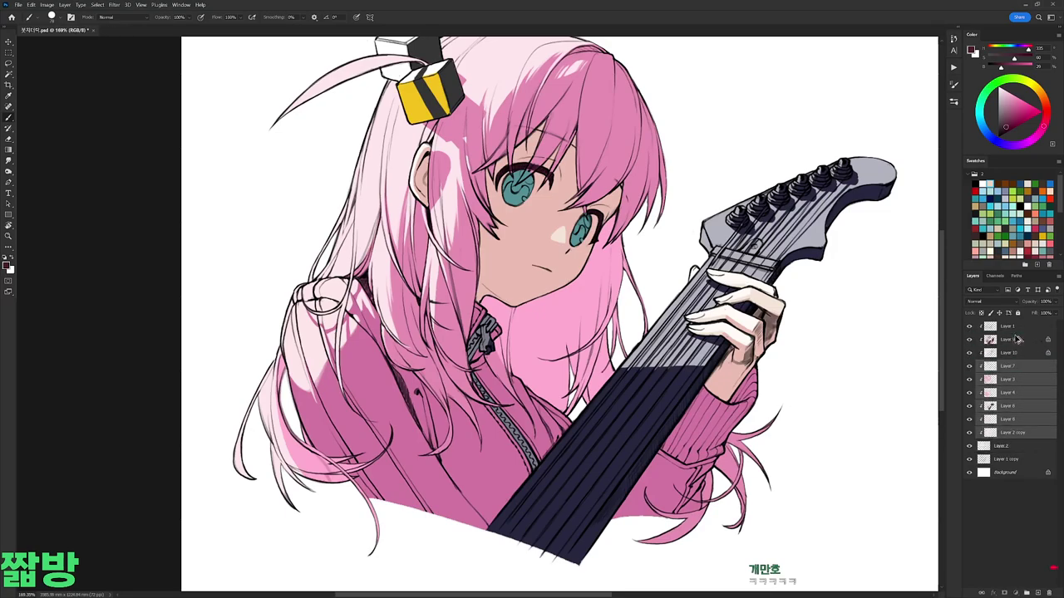
{"action": "left_click_drag", "start_coordinate": [1008, 365], "coordinate": [1007, 336]}
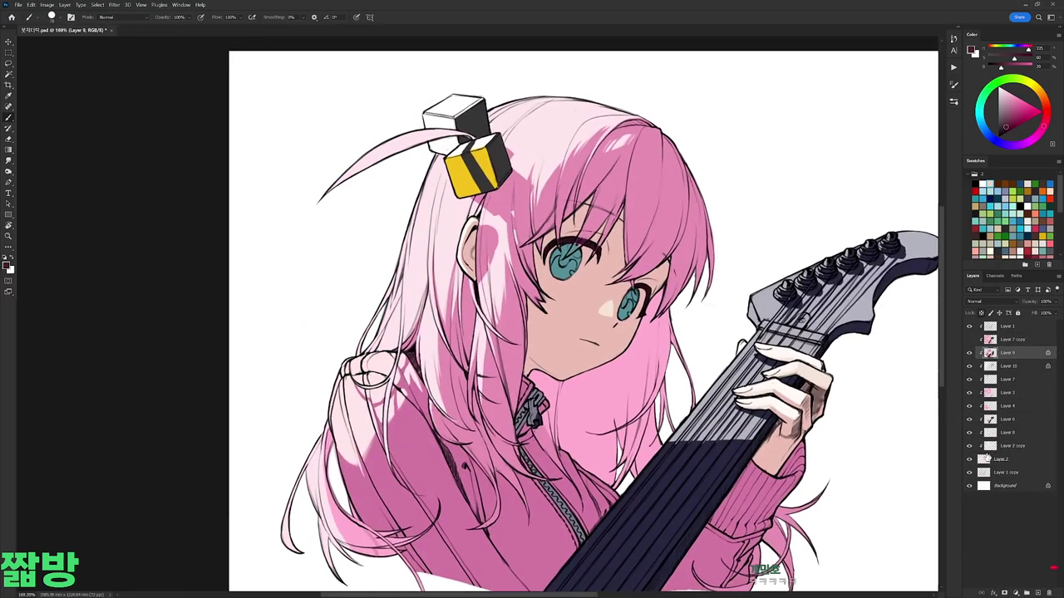
Step: Recolour the yellow hair cube's shadow and stripe on Layer 9 with a deep amber
{"action": "left_click", "coordinate": [992, 367]}
{"action": "left_click", "coordinate": [990, 352], "text": "ctrl"}
{"action": "left_click", "coordinate": [1007, 352]}
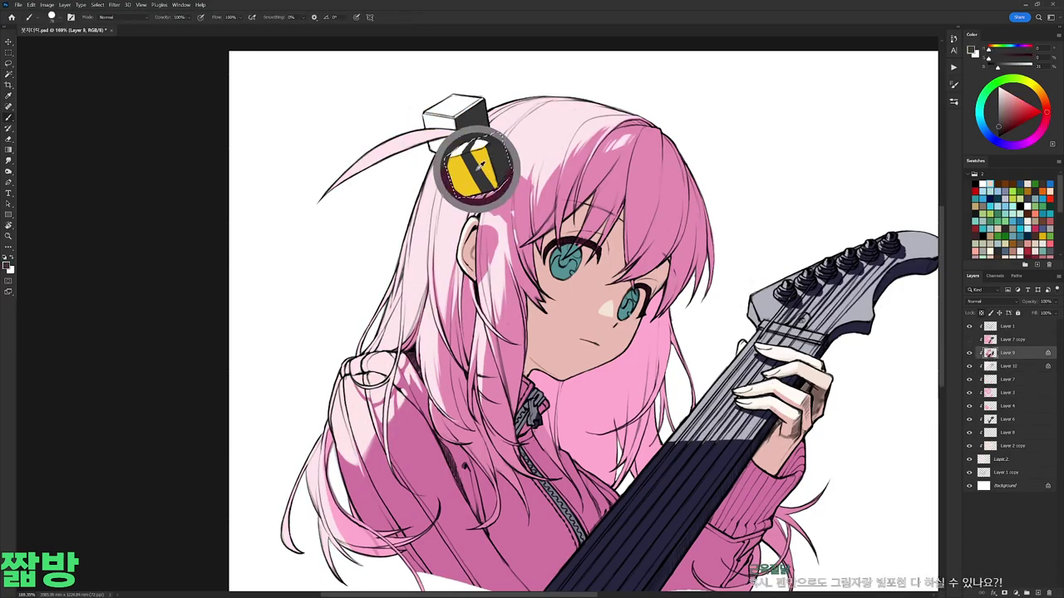
{"action": "left_click_drag", "start_coordinate": [1027, 116], "coordinate": [1038, 119]}
{"action": "key", "text": "alt+BackSpace"}
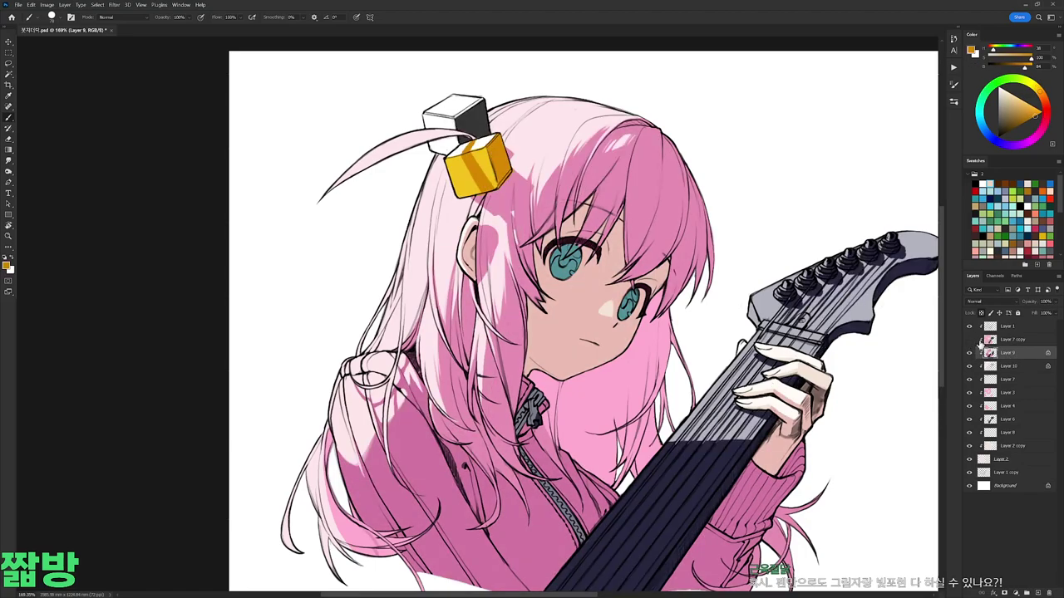
Step: Recolour the blue hair cube's dark side face on Layer 9 with a deeper saturated blue and deselect
{"action": "key", "text": "w"}
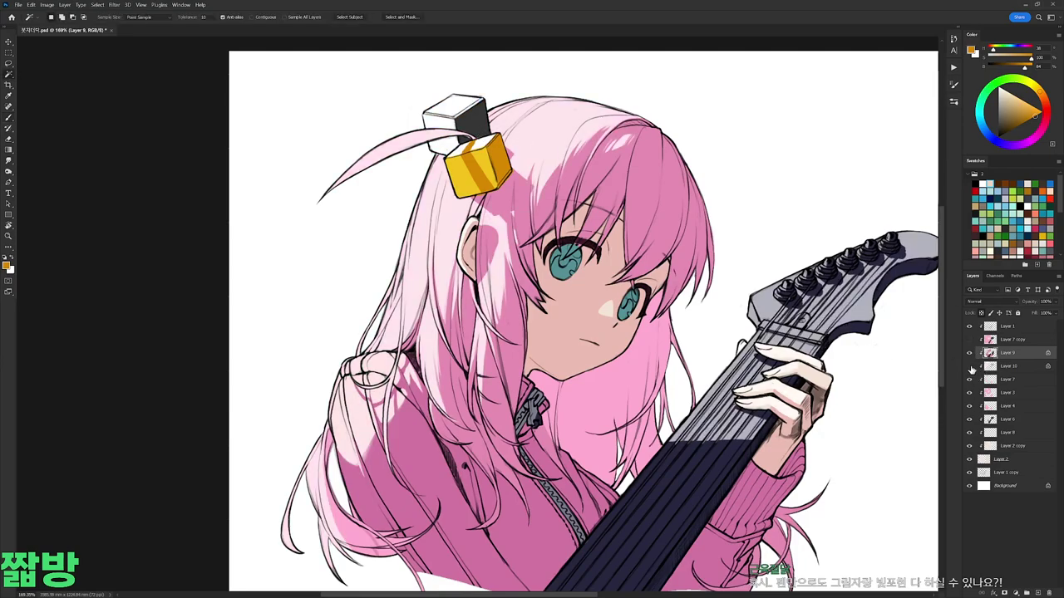
{"action": "key", "text": "b"}
{"action": "key", "text": "x"}
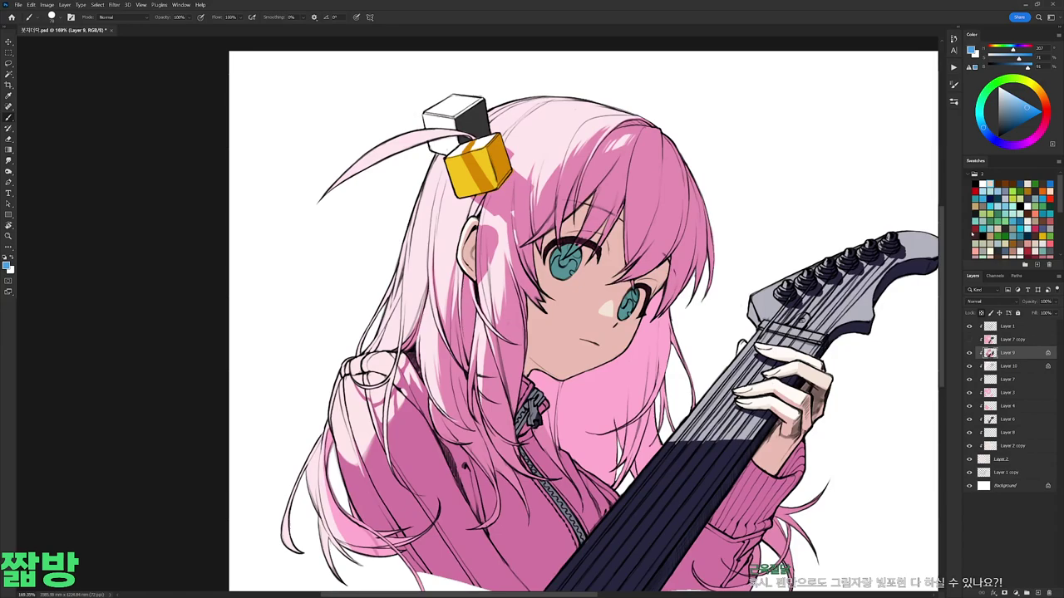
{"action": "left_click", "coordinate": [1000, 378]}
{"action": "left_click", "coordinate": [1007, 353]}
{"action": "key", "text": "b"}
{"action": "left_click", "coordinate": [1025, 116]}
{"action": "left_click", "coordinate": [1030, 108]}
{"action": "mouse_move", "coordinate": [472, 101]}
{"action": "left_mouse_down"}
{"action": "mouse_move", "coordinate": [471, 127]}
{"action": "mouse_move", "coordinate": [480, 108]}
{"action": "left_mouse_up"}
{"action": "key", "text": "ctrl+d"}
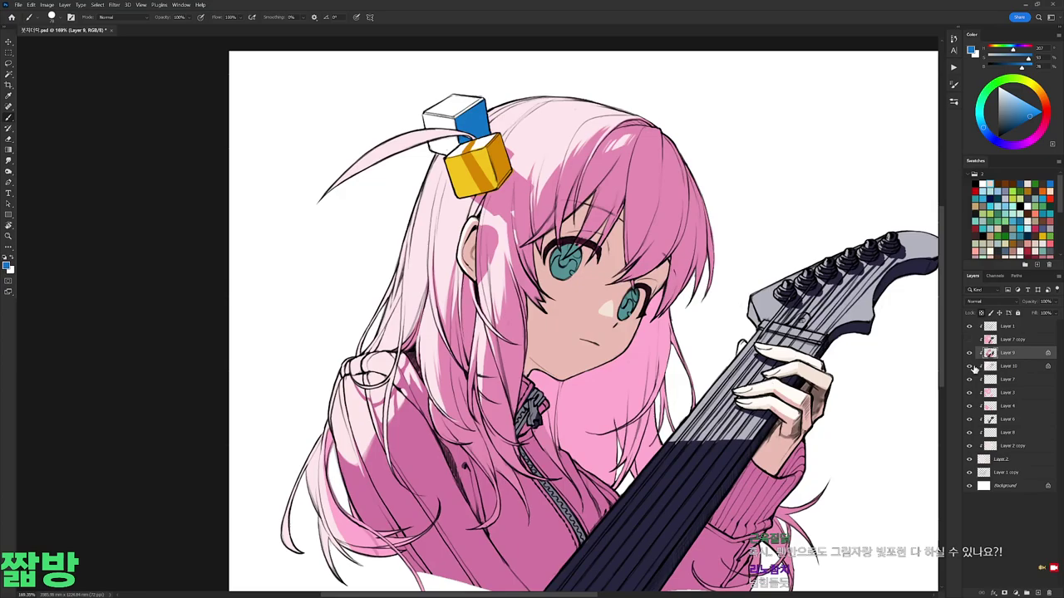
Step: On Layer 10, erase the white from the blue cube's front face and paint its top face pale cyan
{"action": "left_click", "coordinate": [1008, 366]}
{"action": "left_click_drag", "start_coordinate": [447, 101], "coordinate": [281, 308]}
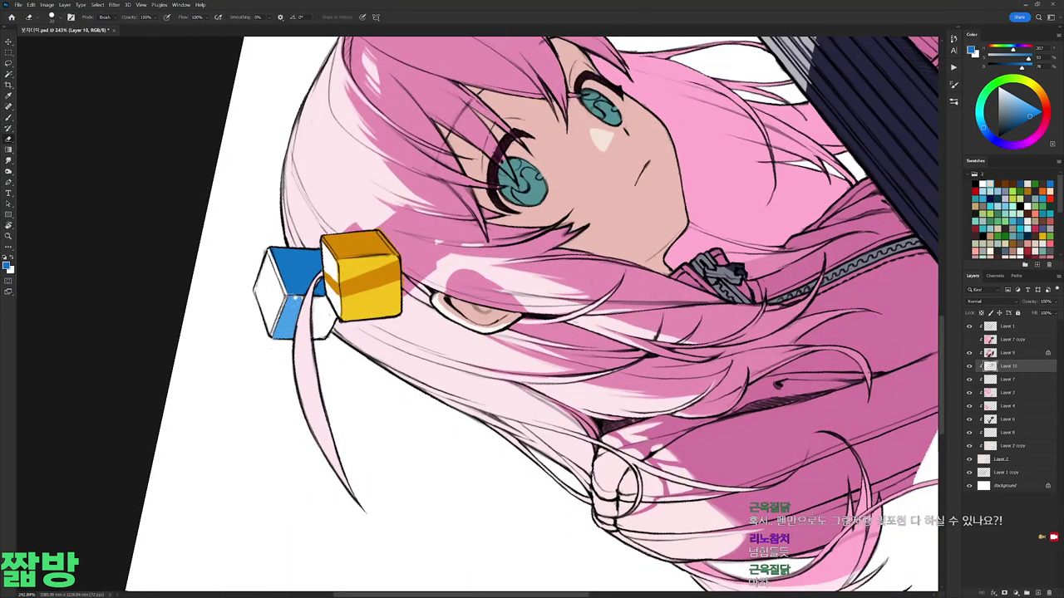
{"action": "mouse_move", "coordinate": [316, 297]}
{"action": "left_mouse_down"}
{"action": "mouse_move", "coordinate": [330, 339]}
{"action": "mouse_move", "coordinate": [324, 299]}
{"action": "mouse_move", "coordinate": [532, 166]}
{"action": "left_mouse_up"}
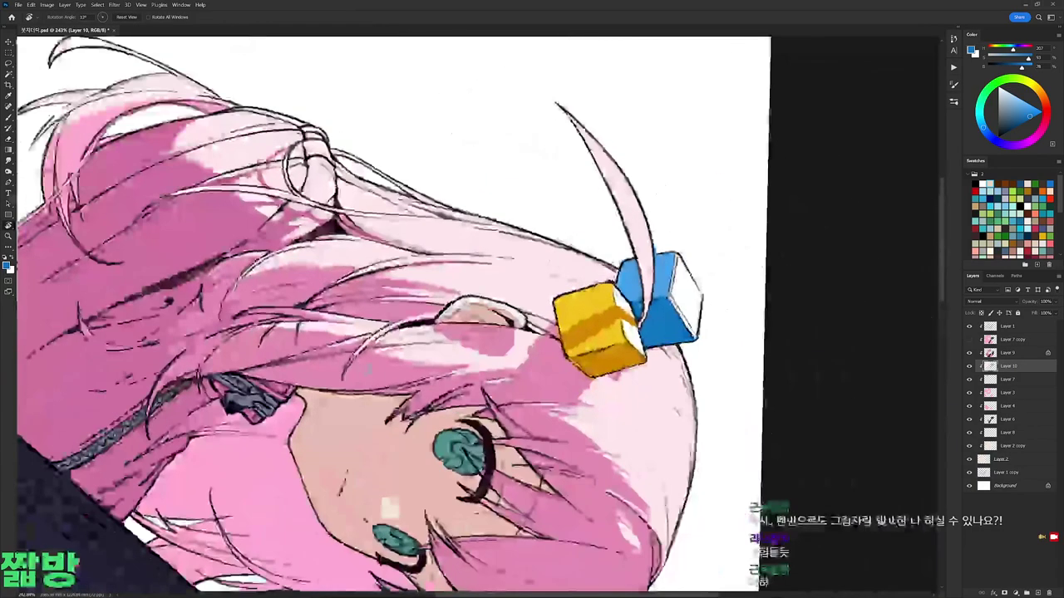
{"action": "key", "text": "b"}
{"action": "right_click", "coordinate": [765, 340]}
{"action": "left_click", "coordinate": [1018, 102]}
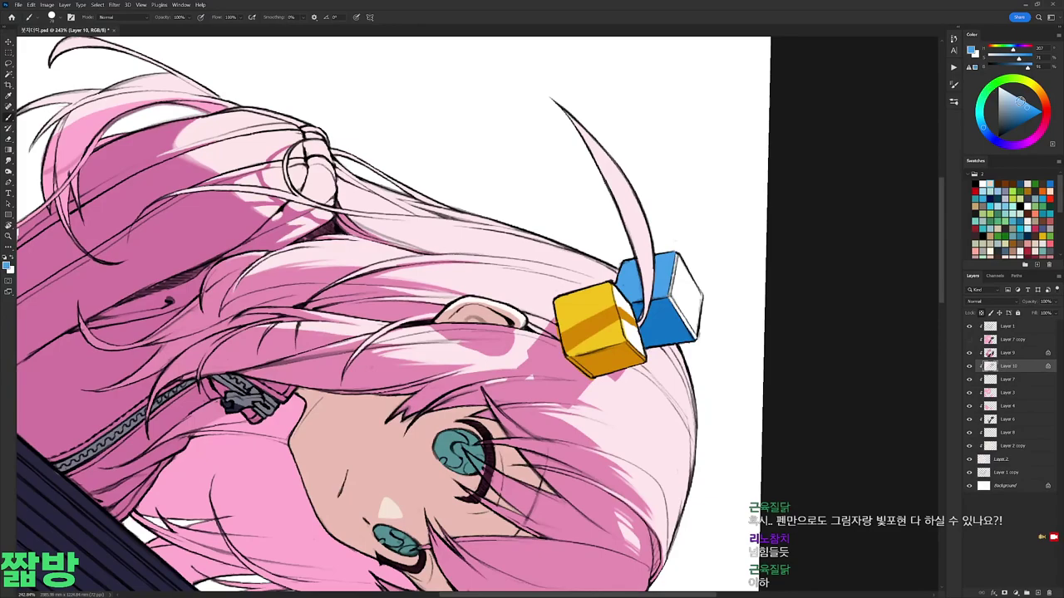
{"action": "left_click", "coordinate": [1009, 98]}
{"action": "left_click_drag", "start_coordinate": [674, 266], "coordinate": [693, 321]}
Step: Straighten the canvas and try the Color blend mode on Layer 7 copy over the shaded figure
{"action": "key", "text": "ctrl+0"}
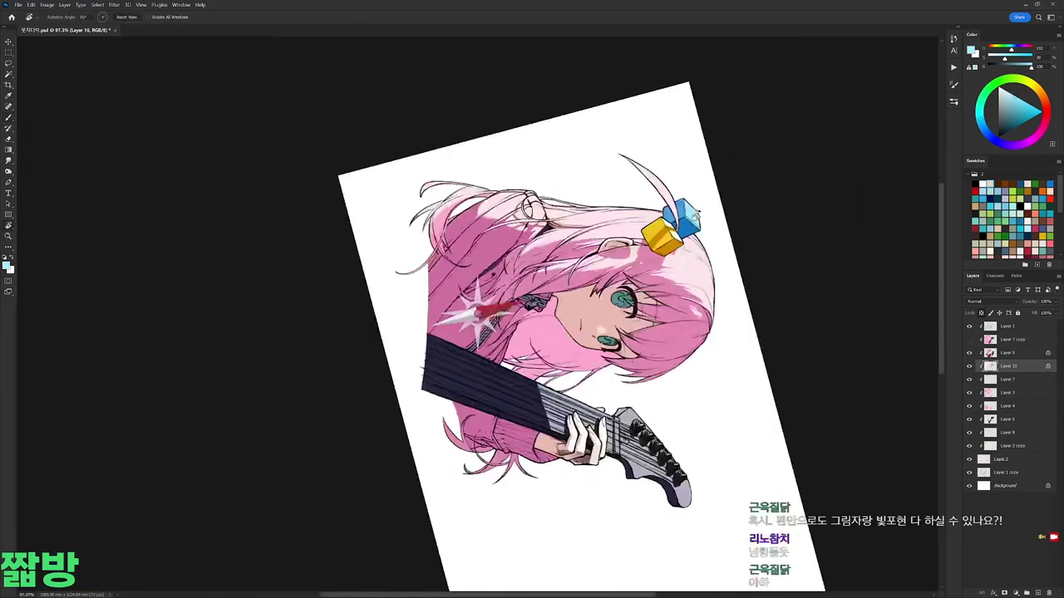
{"action": "key", "text": "r"}
{"action": "left_click_drag", "start_coordinate": [707, 250], "coordinate": [653, 134]}
{"action": "left_click", "coordinate": [1007, 340]}
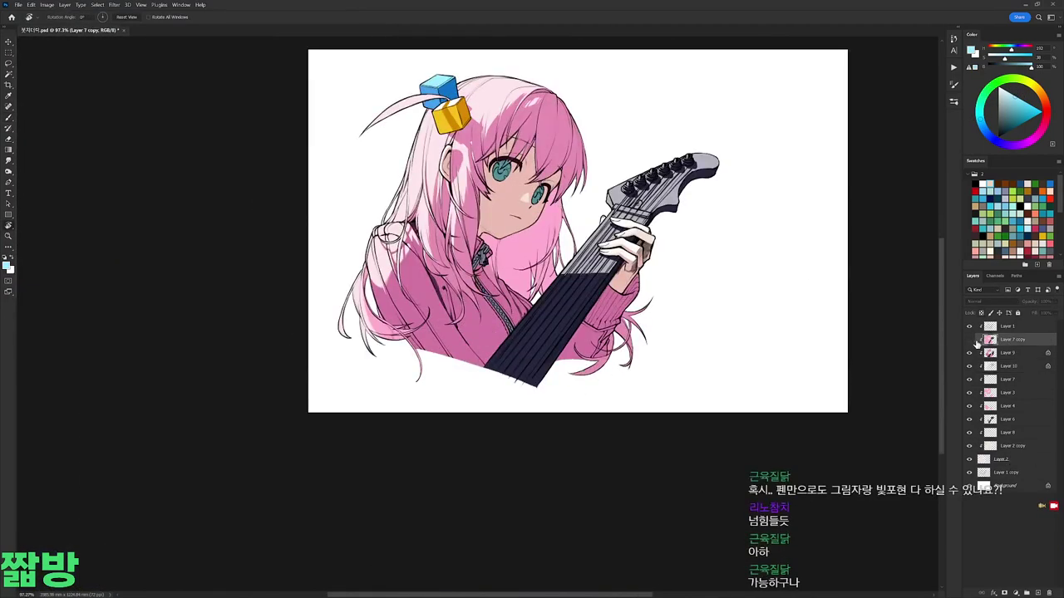
{"action": "left_click", "coordinate": [981, 301]}
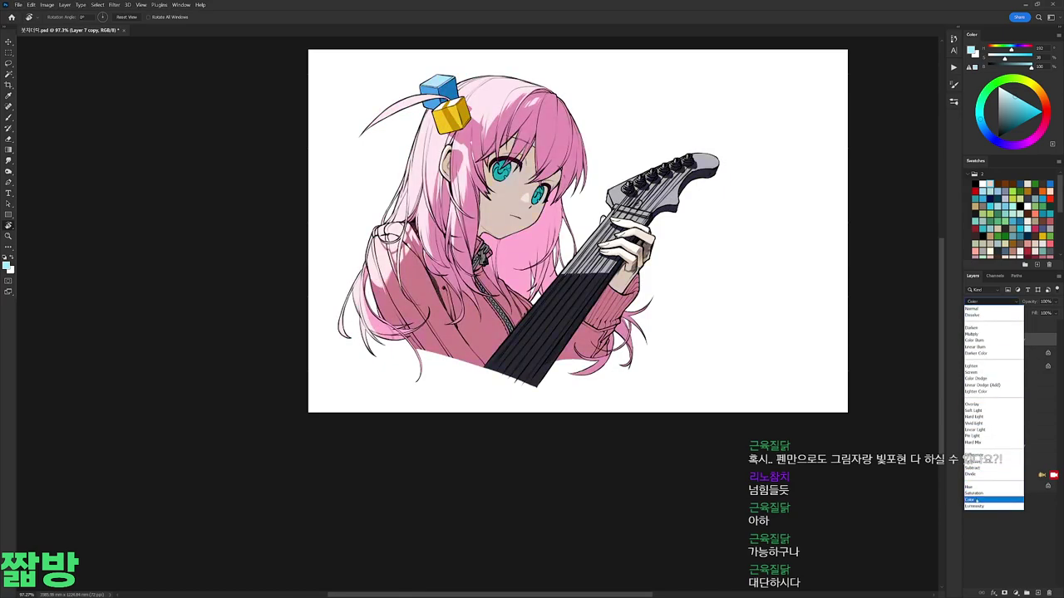
{"action": "key", "text": "Escape"}
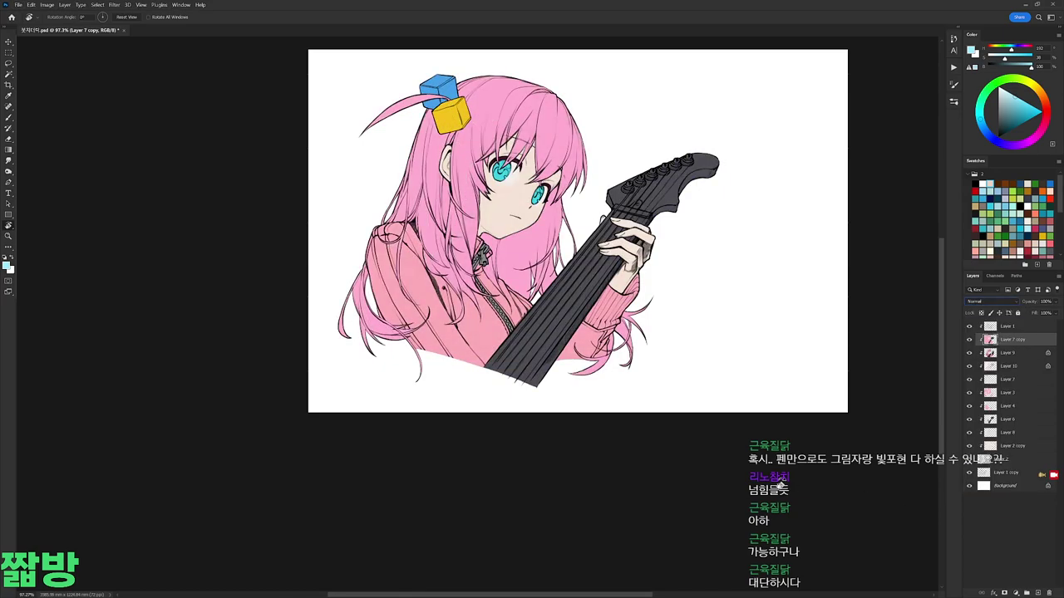
{"action": "left_click", "coordinate": [969, 340]}
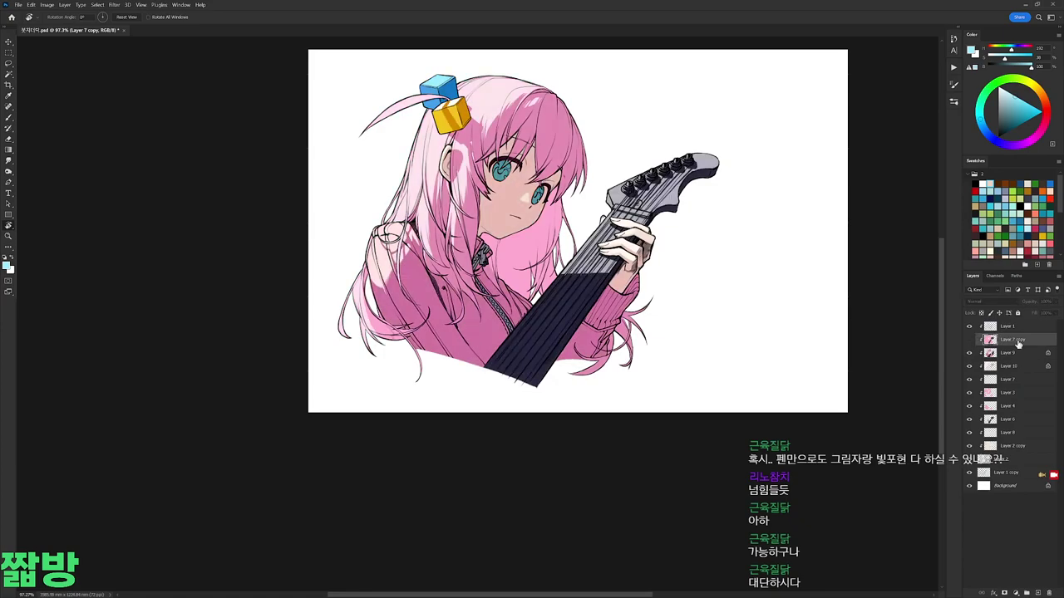
Step: Replace Layer 7 copy with a hidden duplicate of Layer 9, and lower the original Layer 9's fill to 43%
{"action": "key", "text": "ctrl+e"}
{"action": "key", "text": "ctrl+z"}
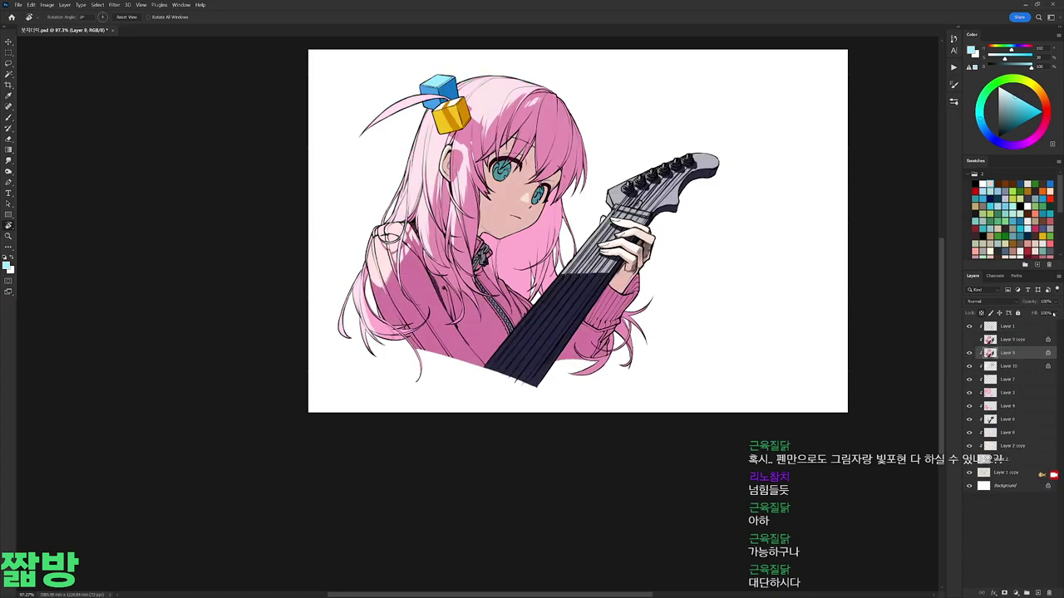
{"action": "left_click_drag", "start_coordinate": [1044, 325], "coordinate": [1039, 324]}
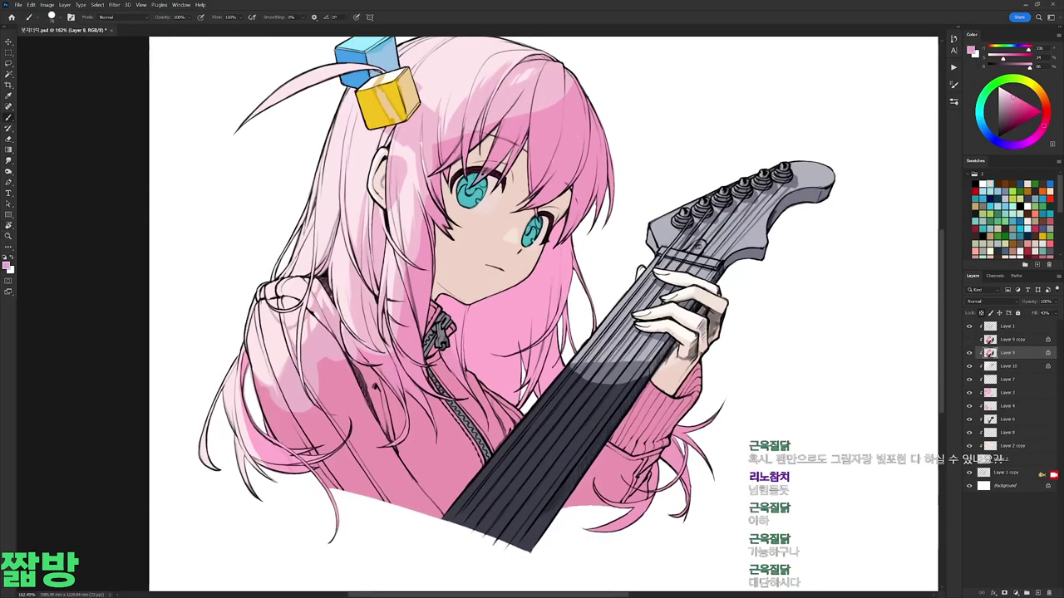
Step: Refill the hair and skin shadows on Layer 9 with the softened pink and peach sampled from the canvas
{"action": "left_click", "coordinate": [991, 422], "text": "ctrl"}
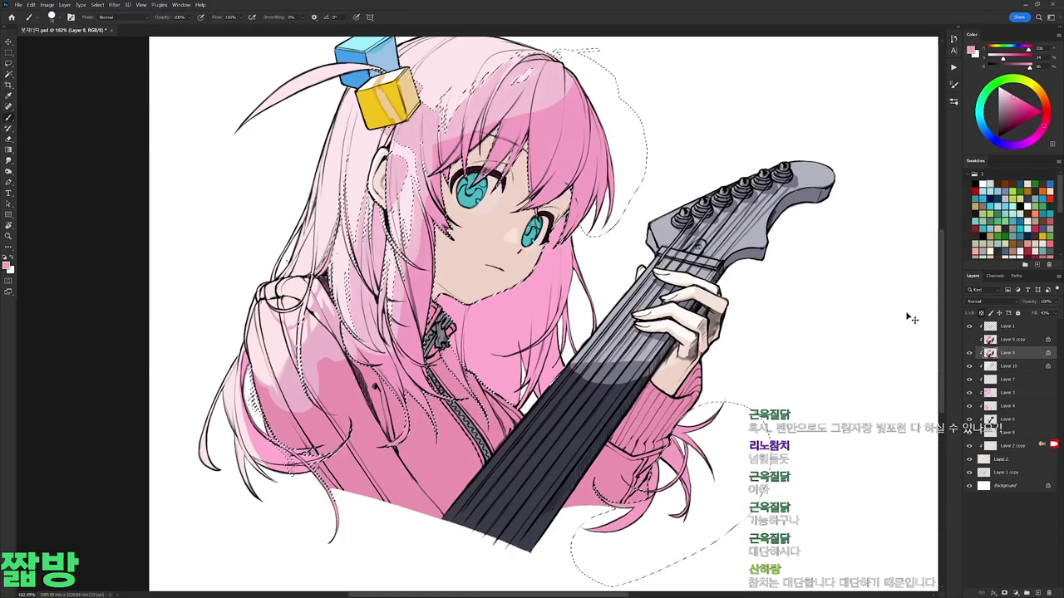
{"action": "key", "text": "ctrl+d"}
{"action": "key", "text": "w"}
{"action": "left_click", "coordinate": [495, 249]}
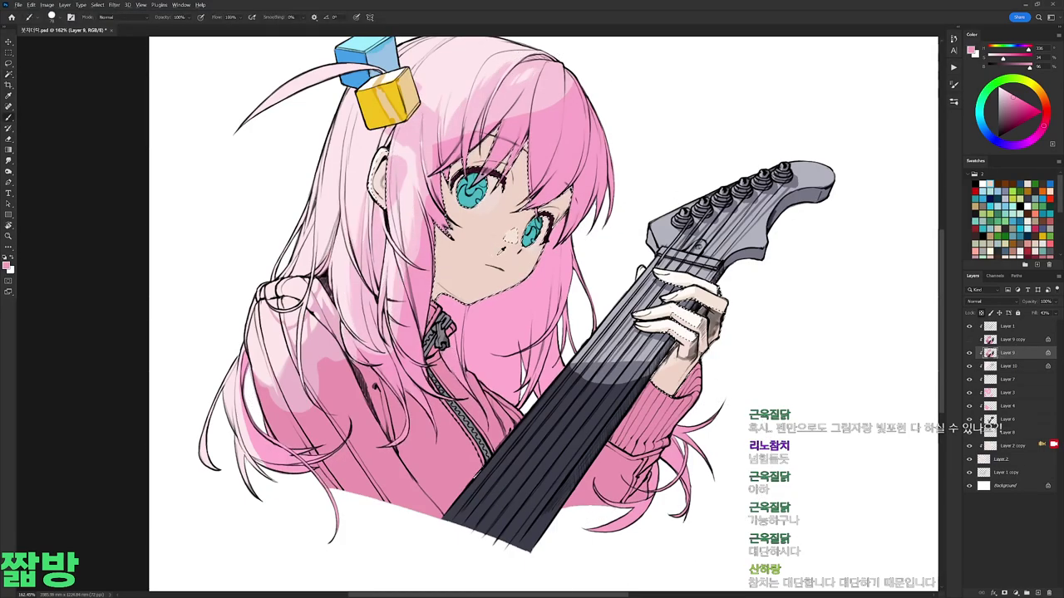
{"action": "key", "text": "b"}
{"action": "left_click", "coordinate": [495, 254], "text": "alt"}
{"action": "left_click", "coordinate": [990, 353], "text": "ctrl"}
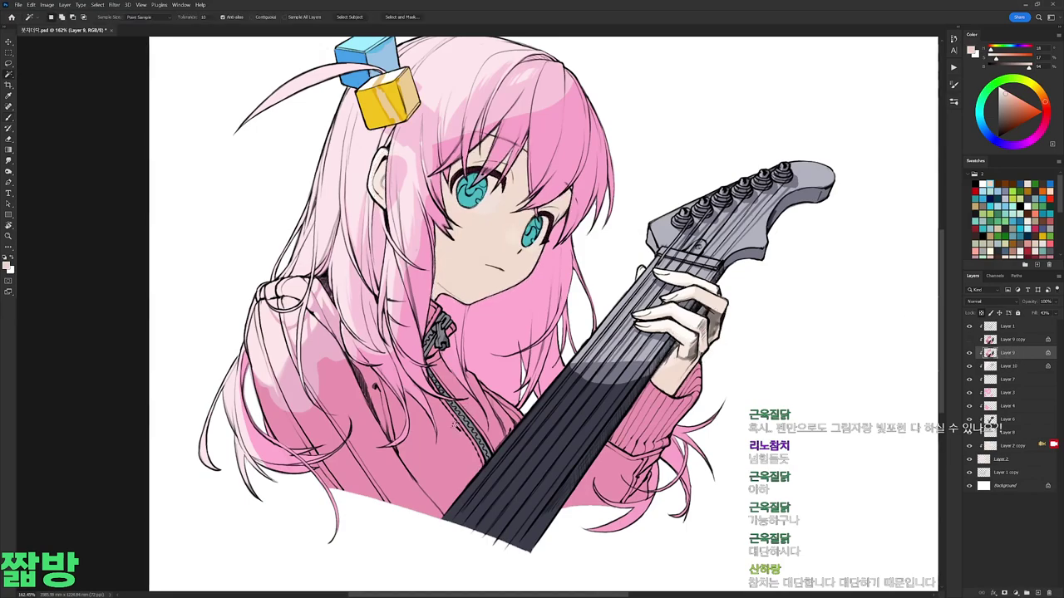
Step: Refill the jacket shadows on Layer 9 with a salmon pink and the guitar shadows with a dark blue-grey
{"action": "left_click", "coordinate": [454, 432], "text": "alt"}
{"action": "left_click_drag", "start_coordinate": [855, 187], "coordinate": [449, 532]}
{"action": "left_click", "coordinate": [588, 419], "text": "alt"}
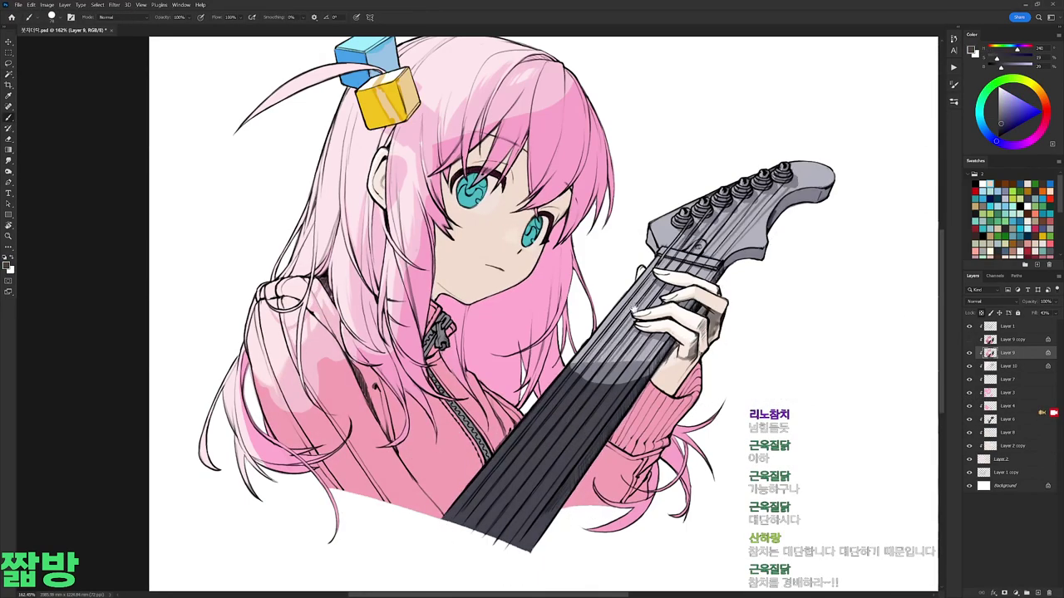
Step: Refill the hair cubes' shadows on Layer 9 with the sampled golden yellow and light blue
{"action": "left_click_drag", "start_coordinate": [588, 420], "coordinate": [666, 488]}
{"action": "key", "text": "w"}
{"action": "left_click", "coordinate": [501, 173]}
{"action": "left_click", "coordinate": [490, 170], "text": "alt"}
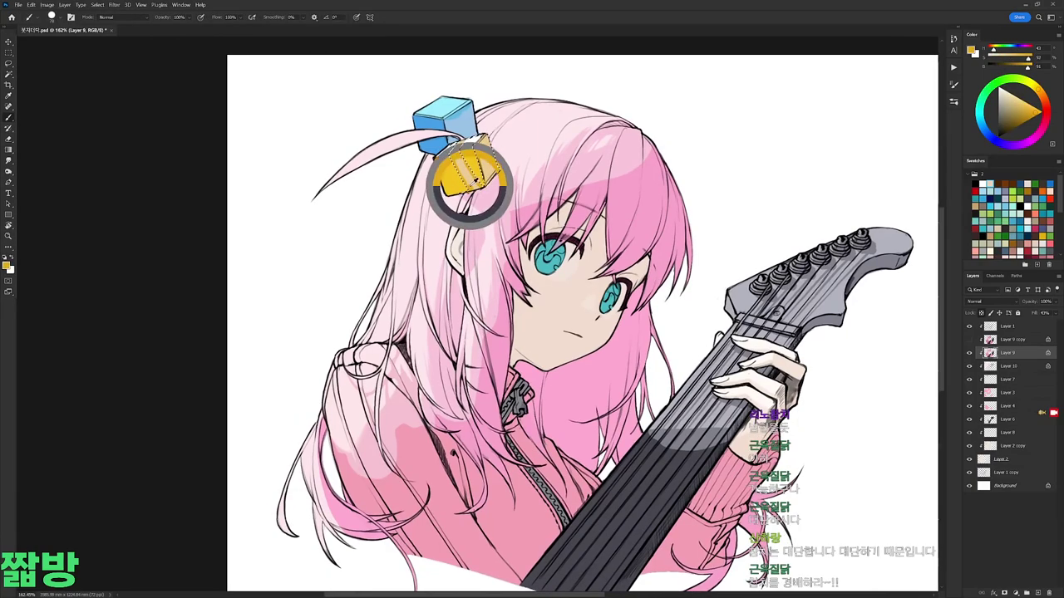
{"action": "key", "text": "b"}
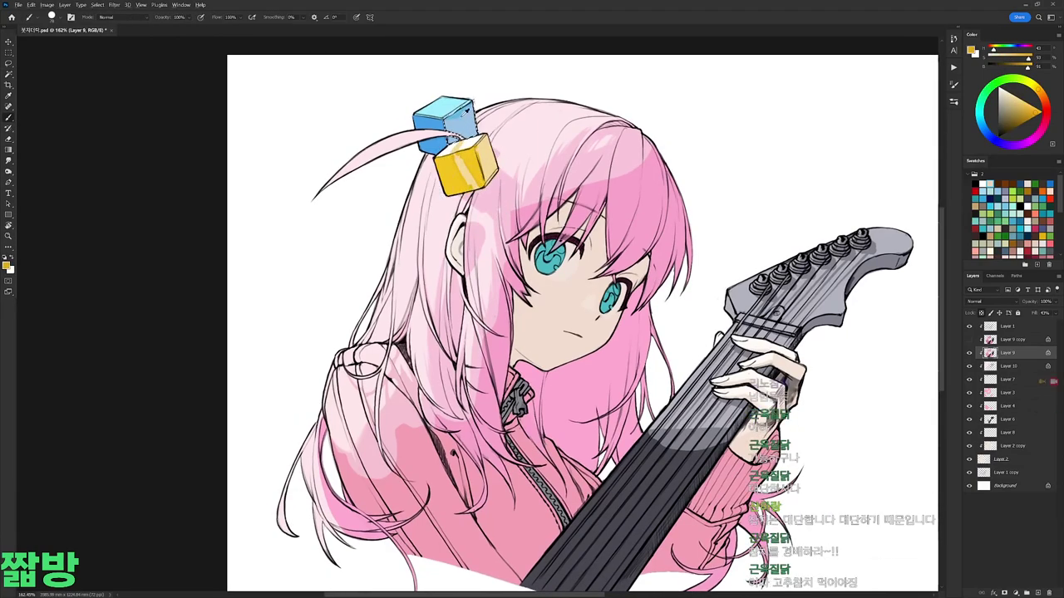
{"action": "left_click", "coordinate": [461, 117], "text": "alt"}
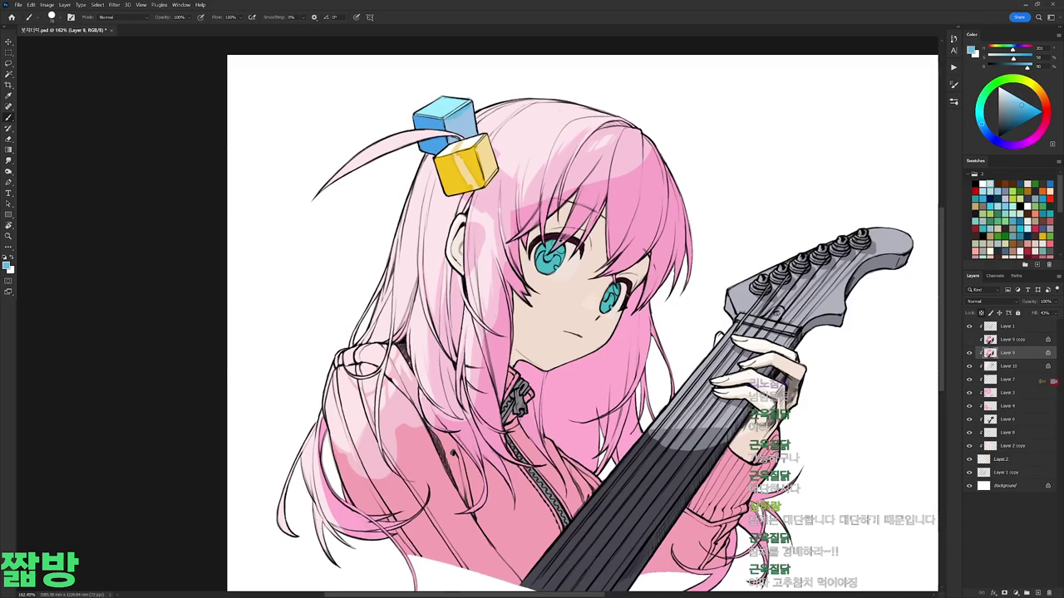
Step: Refill the iris and eyelash areas on Layer 9 with the sampled teal and dark maroon, and raise the layer's fill
{"action": "left_click", "coordinate": [548, 263], "text": "alt"}
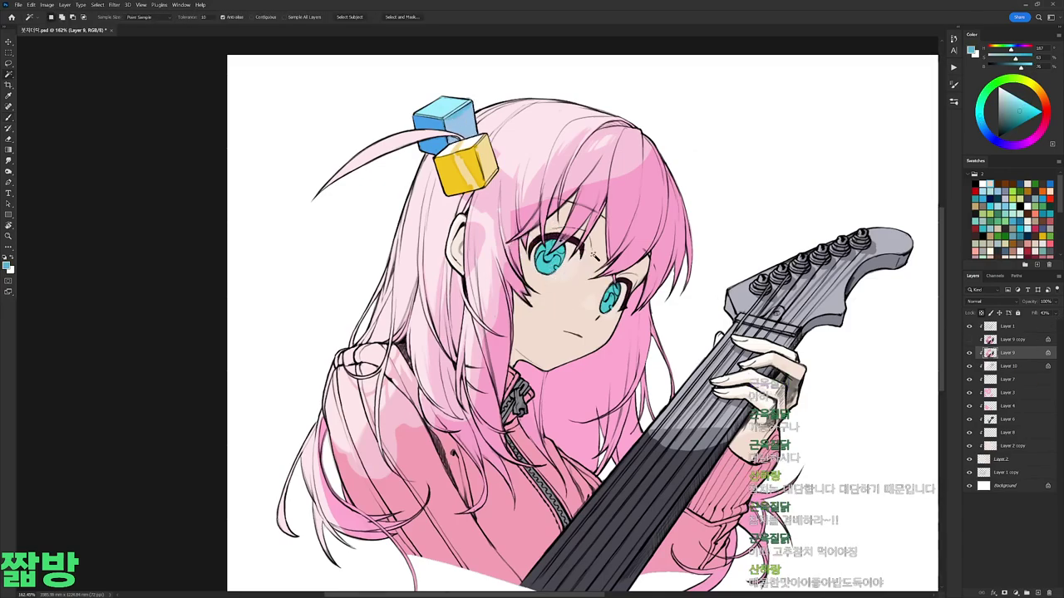
{"action": "scroll", "coordinate": [617, 279], "scroll_direction": "up", "scroll_amount": 3}
{"action": "left_click", "coordinate": [492, 203], "text": "alt"}
{"action": "key", "text": "w"}
{"action": "scroll", "coordinate": [492, 204], "scroll_direction": "down", "scroll_amount": 4}
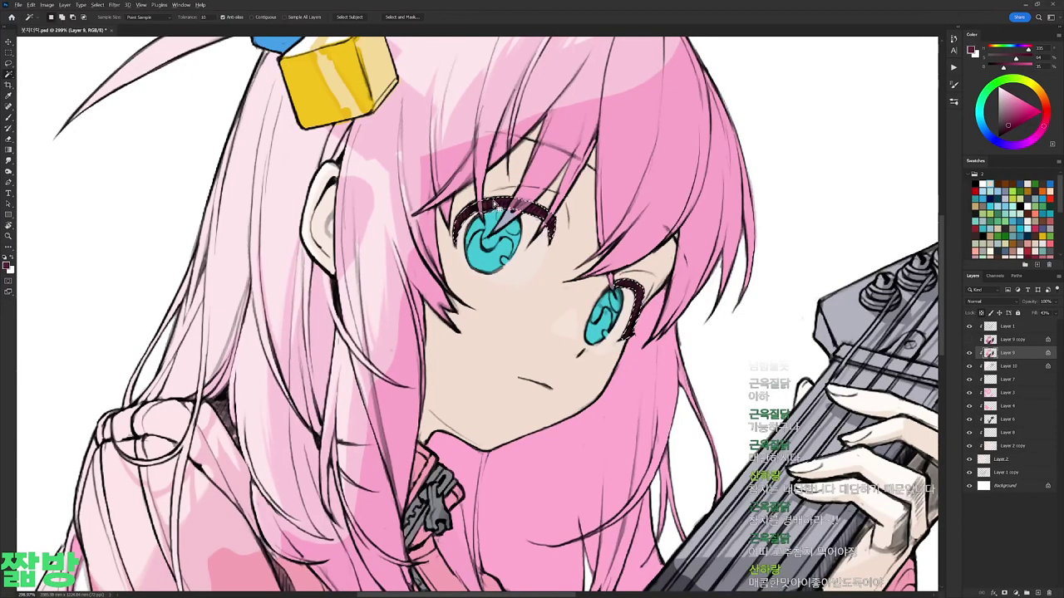
{"action": "scroll", "coordinate": [691, 408], "scroll_direction": "down", "scroll_amount": 3}
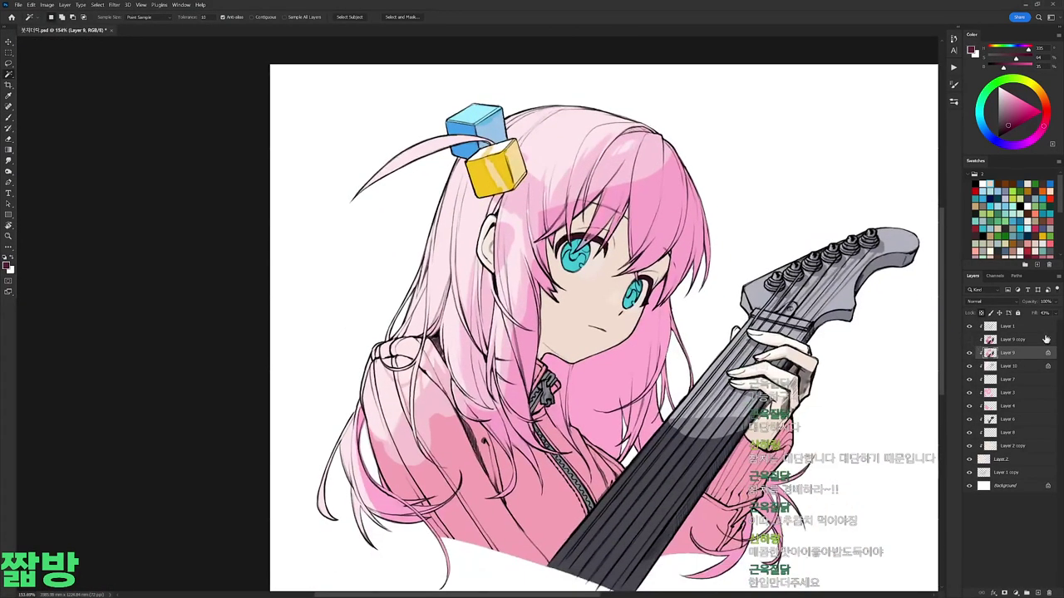
{"action": "scroll", "coordinate": [789, 279], "scroll_direction": "down", "scroll_amount": 1}
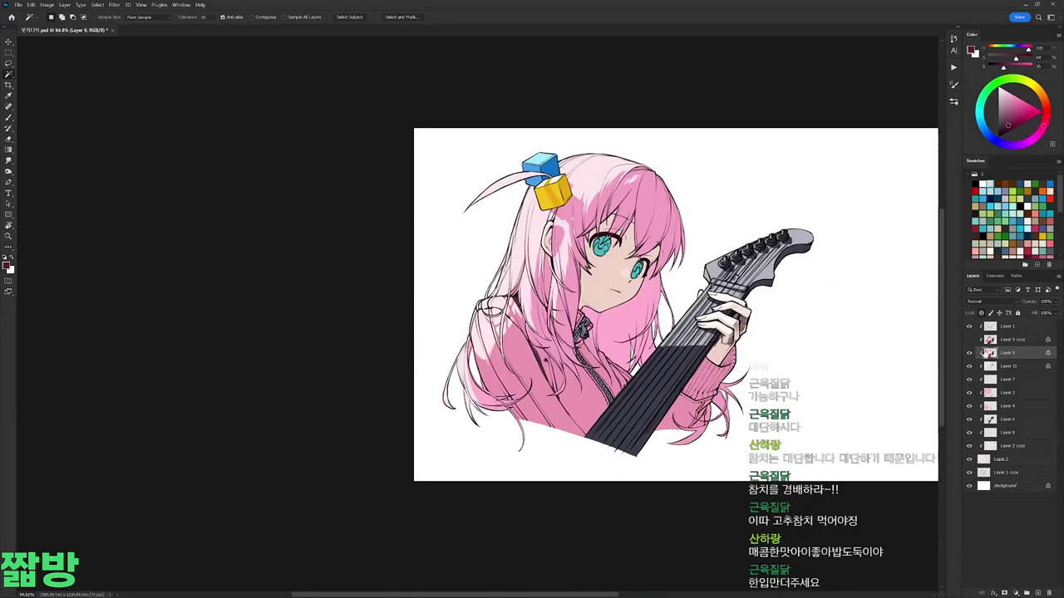
Step: Unlock Layer 10's transparent pixels, brush a white highlight onto the face beside the nose, and delete the Layer 2 copy layer
{"action": "left_click", "coordinate": [995, 367]}
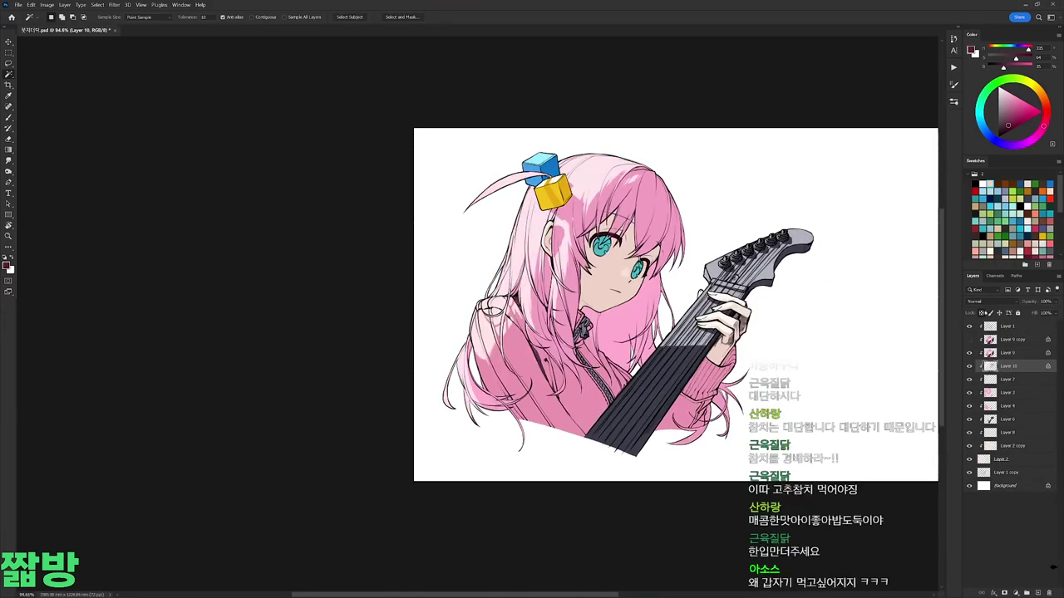
{"action": "scroll", "coordinate": [671, 253], "scroll_direction": "up", "scroll_amount": 2}
{"action": "key", "text": "b"}
{"action": "key", "text": "x"}
{"action": "right_click", "coordinate": [773, 360]}
{"action": "key", "text": "Escape"}
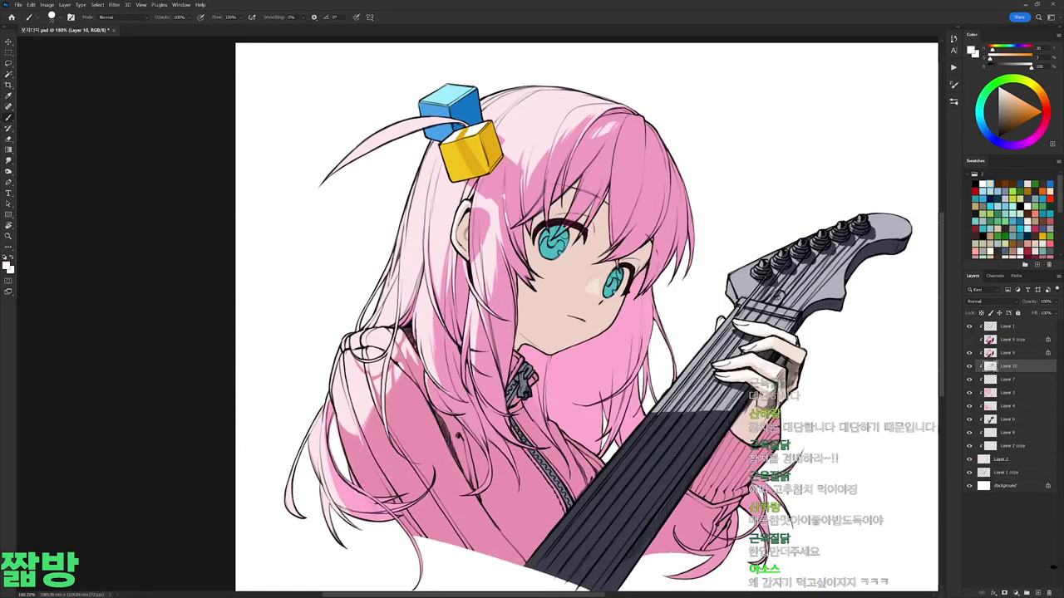
{"action": "scroll", "coordinate": [581, 315], "scroll_direction": "down", "scroll_amount": 2}
{"action": "scroll", "coordinate": [582, 316], "scroll_direction": "up", "scroll_amount": 2}
{"action": "left_click", "coordinate": [998, 446]}
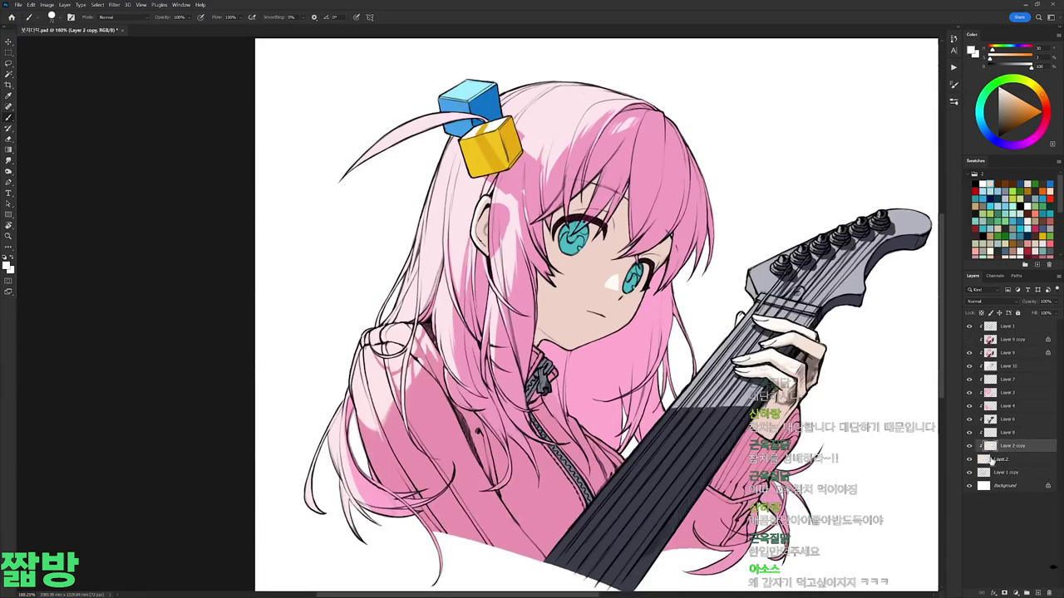
{"action": "key", "text": "Delete"}
Step: Select the shadowed whites of both eyes and lighten them on Layer 9 with Hue/Saturation and Color Balance
{"action": "key", "text": "w"}
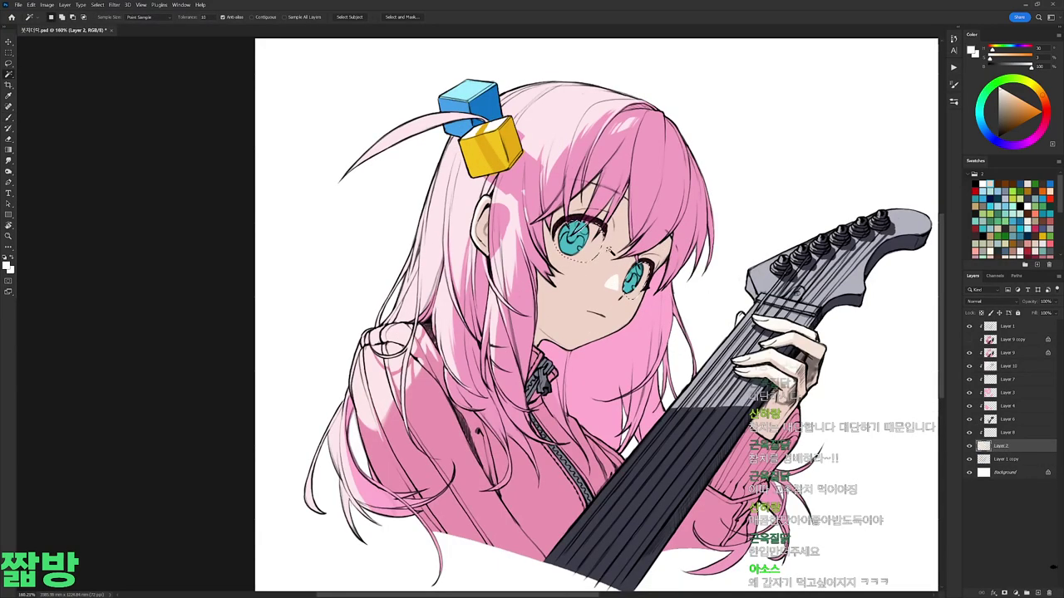
{"action": "left_click", "coordinate": [1006, 353]}
{"action": "key", "text": "ctrl+u"}
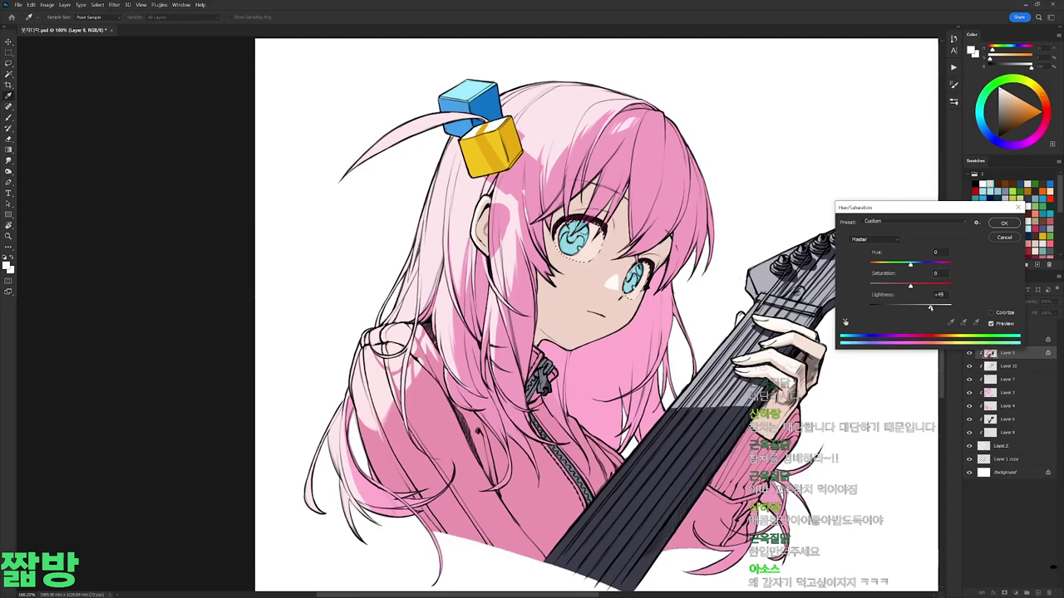
{"action": "left_click", "coordinate": [1004, 237]}
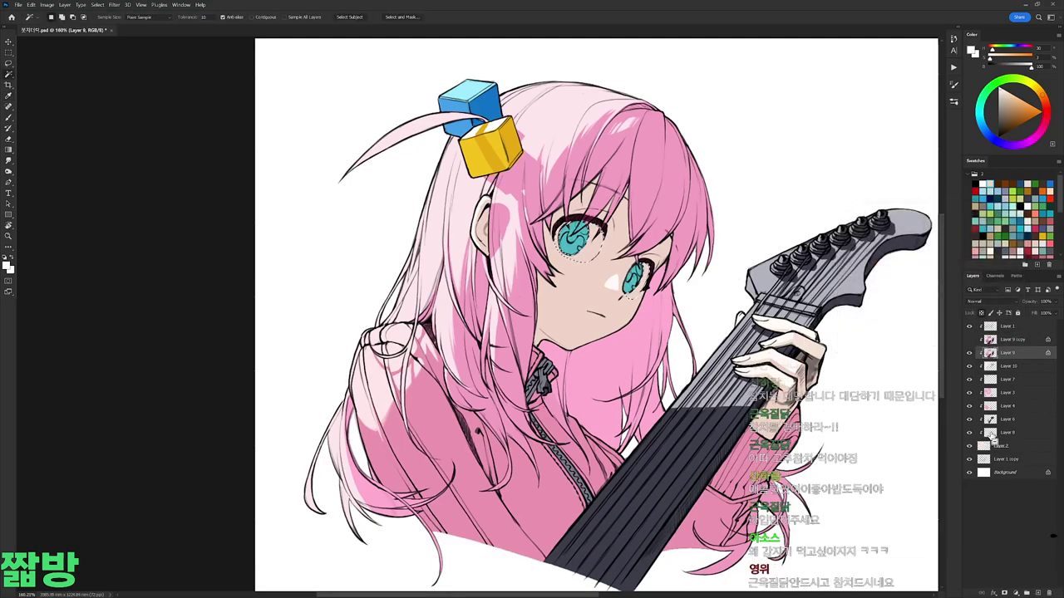
{"action": "key", "text": "ctrl+u"}
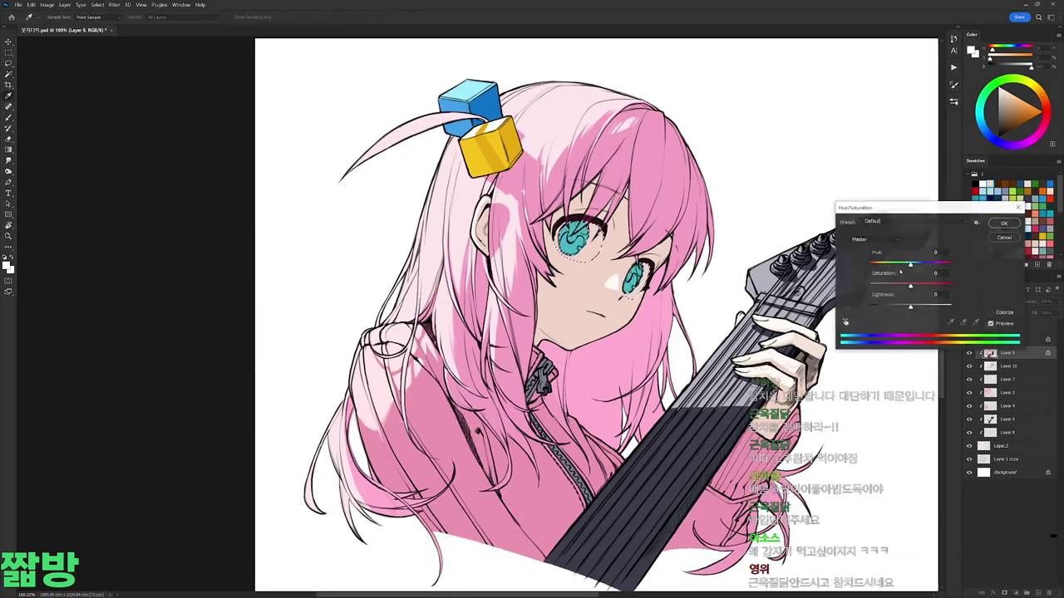
{"action": "key", "text": "Return"}
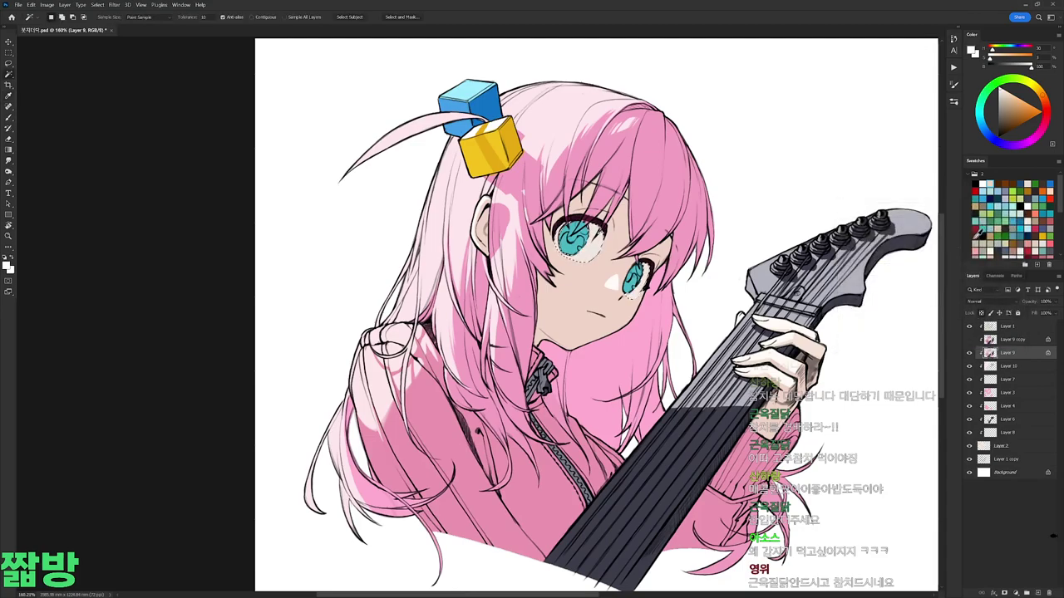
{"action": "key", "text": "ctrl+b"}
{"action": "key", "text": "Return"}
{"action": "scroll", "coordinate": [698, 249], "scroll_direction": "down", "scroll_amount": 3}
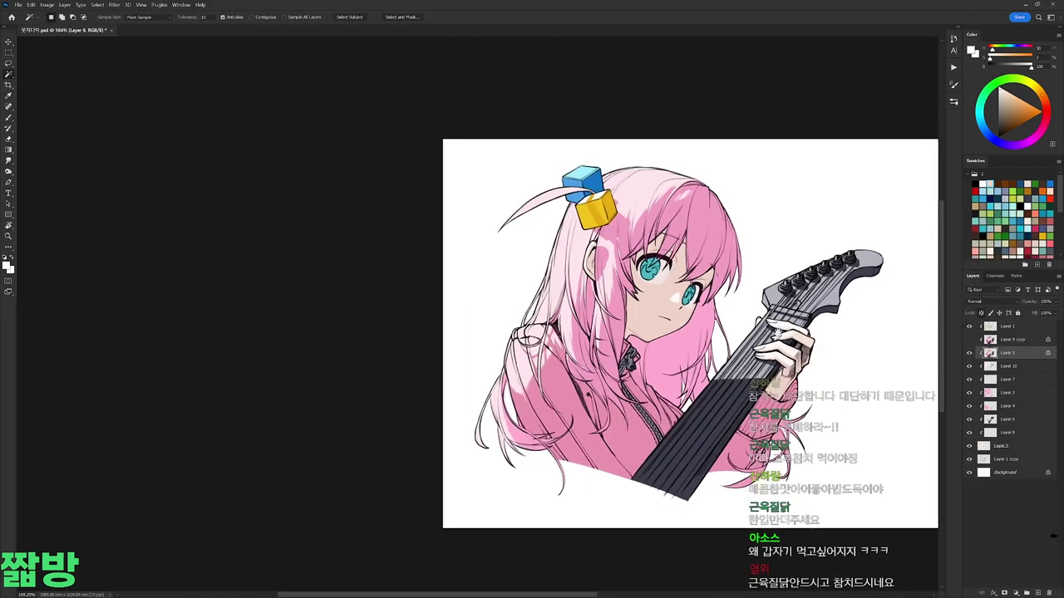
{"action": "scroll", "coordinate": [698, 249], "scroll_direction": "down", "scroll_amount": 3}
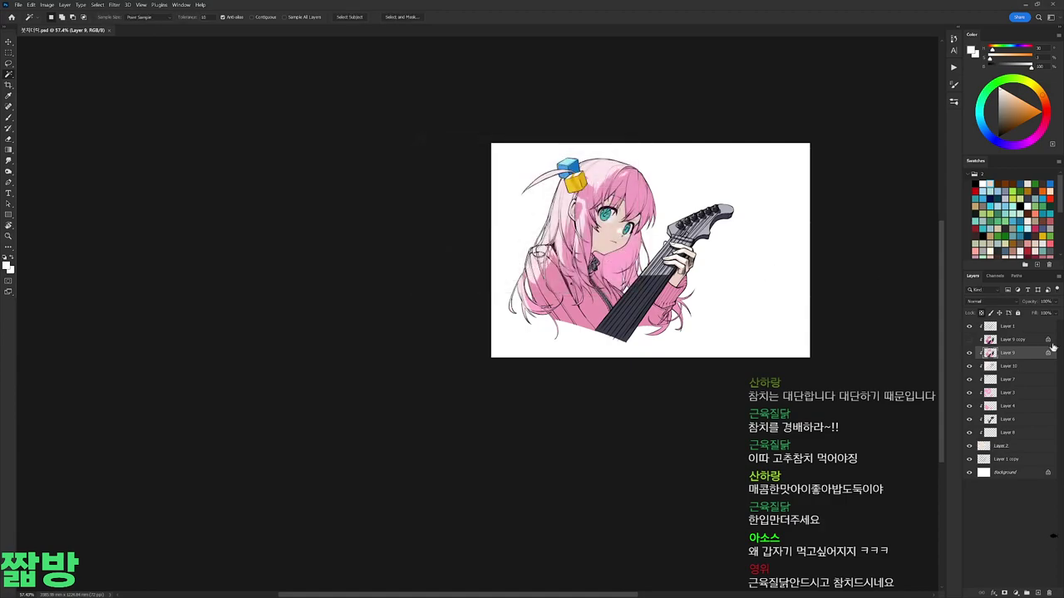
Step: Show the Layer 9 copy layer, set its blend mode to Multiply and lower its fill
{"action": "left_click", "coordinate": [969, 339]}
{"action": "left_click", "coordinate": [1009, 339]}
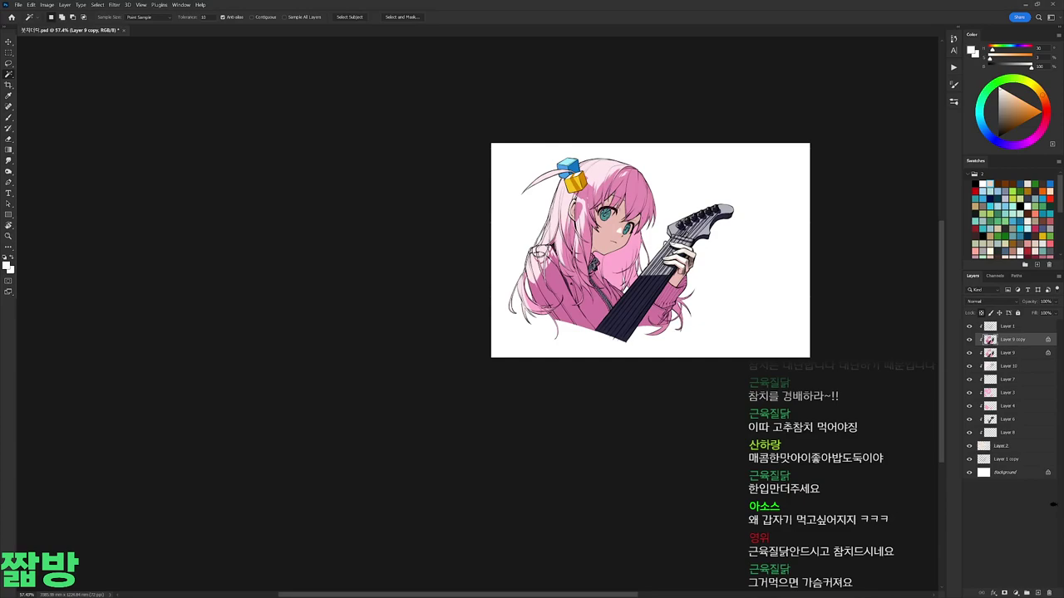
{"action": "left_click", "coordinate": [989, 302]}
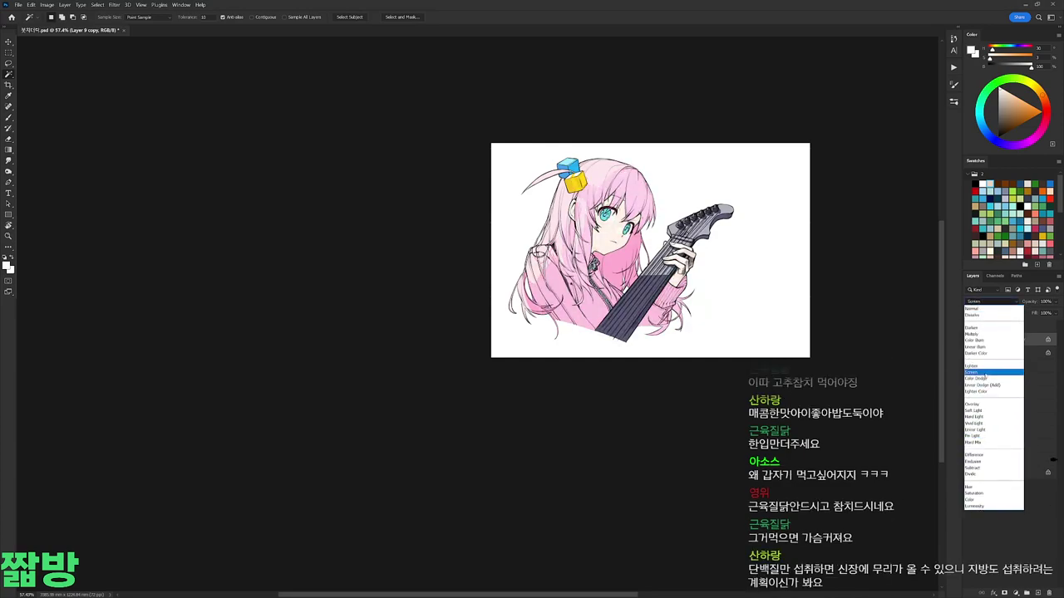
{"action": "left_click", "coordinate": [994, 333]}
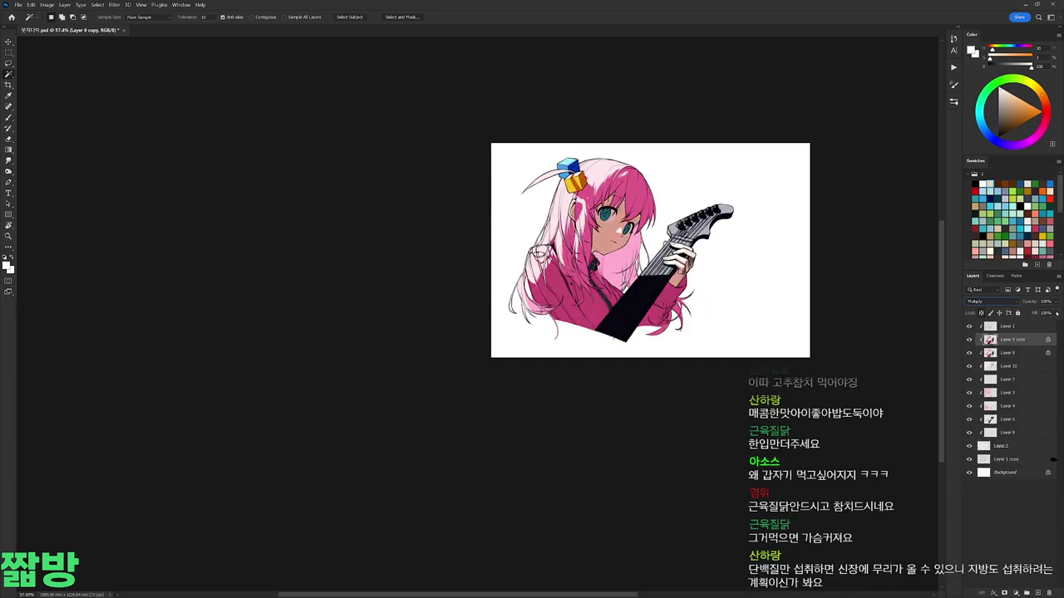
{"action": "left_click_drag", "start_coordinate": [1045, 326], "coordinate": [1048, 324]}
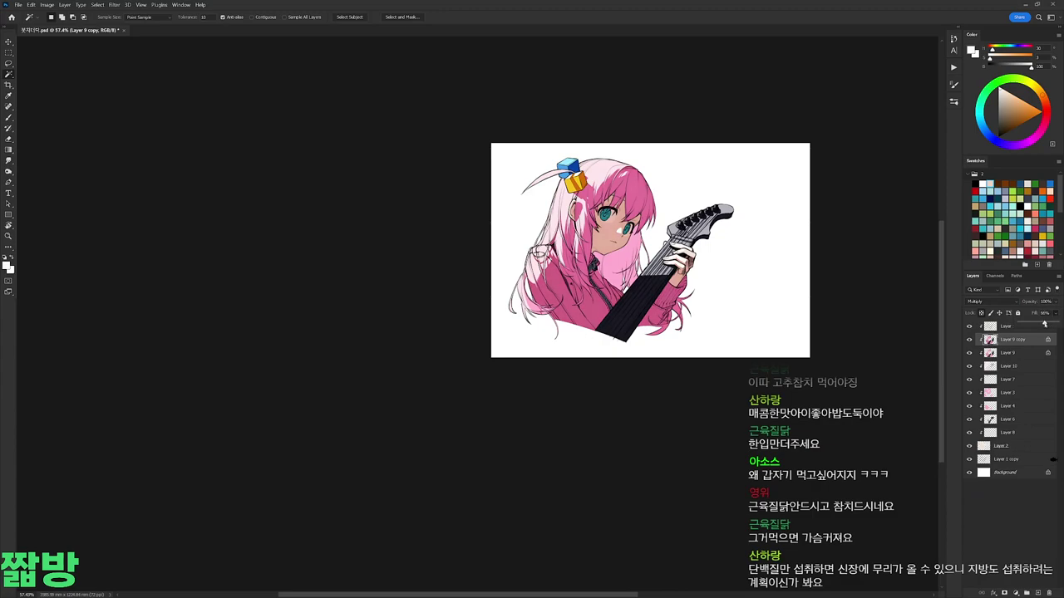
Step: Shift the Layer 9 copy's midtone color balance towards cyan and merge it down into Layer 9
{"action": "key", "text": "ctrl+b"}
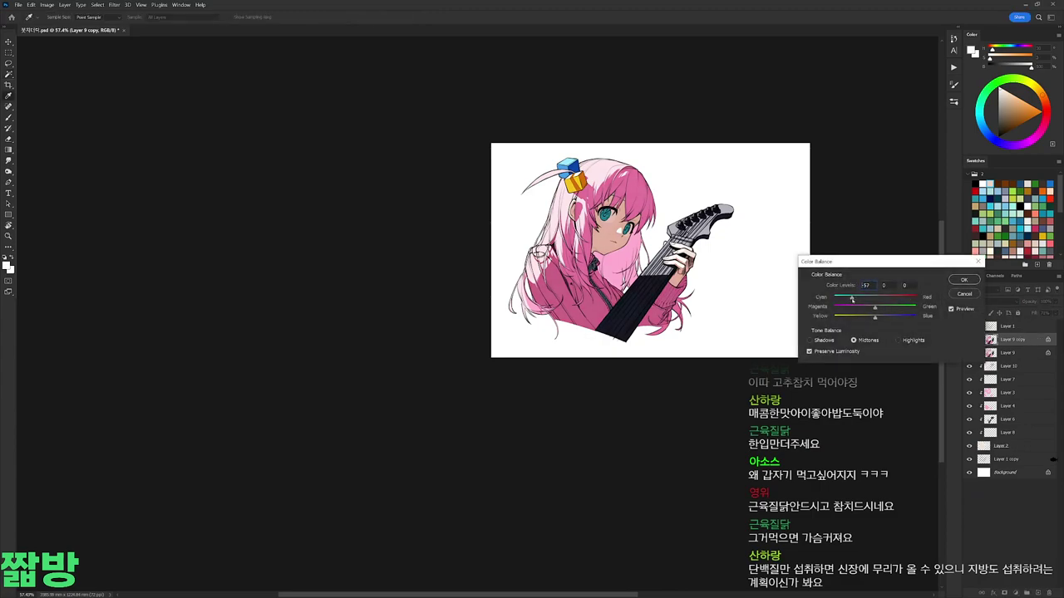
{"action": "left_click", "coordinate": [954, 280]}
{"action": "key", "text": "ctrl+e"}
Step: Soften the hair shadow over the fringe on Layer 9 using a soft 130 px brush and the light pink sampled from the base hair
{"action": "scroll", "coordinate": [589, 219], "scroll_direction": "up", "scroll_amount": 5}
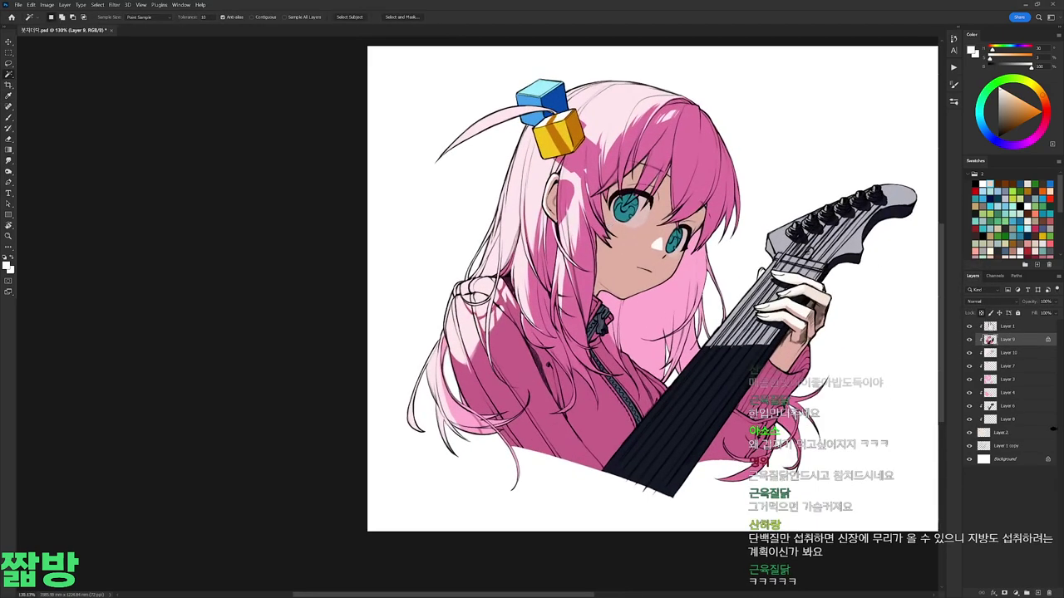
{"action": "left_click", "coordinate": [968, 339]}
{"action": "key", "text": "b"}
{"action": "left_click", "coordinate": [596, 220], "text": "alt"}
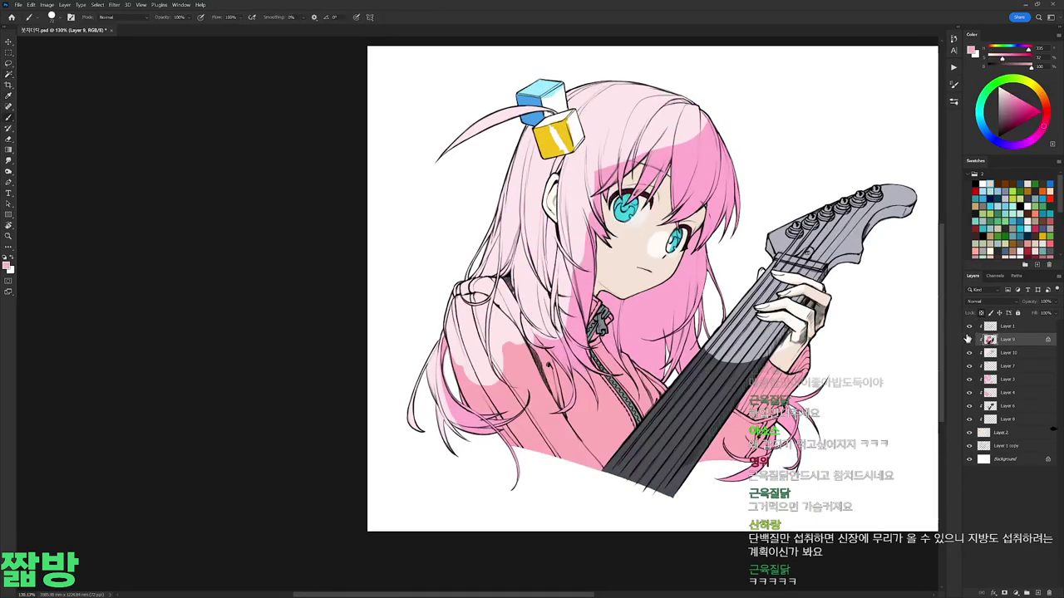
{"action": "left_click", "coordinate": [968, 340]}
{"action": "scroll", "coordinate": [634, 46], "scroll_direction": "up", "scroll_amount": 2}
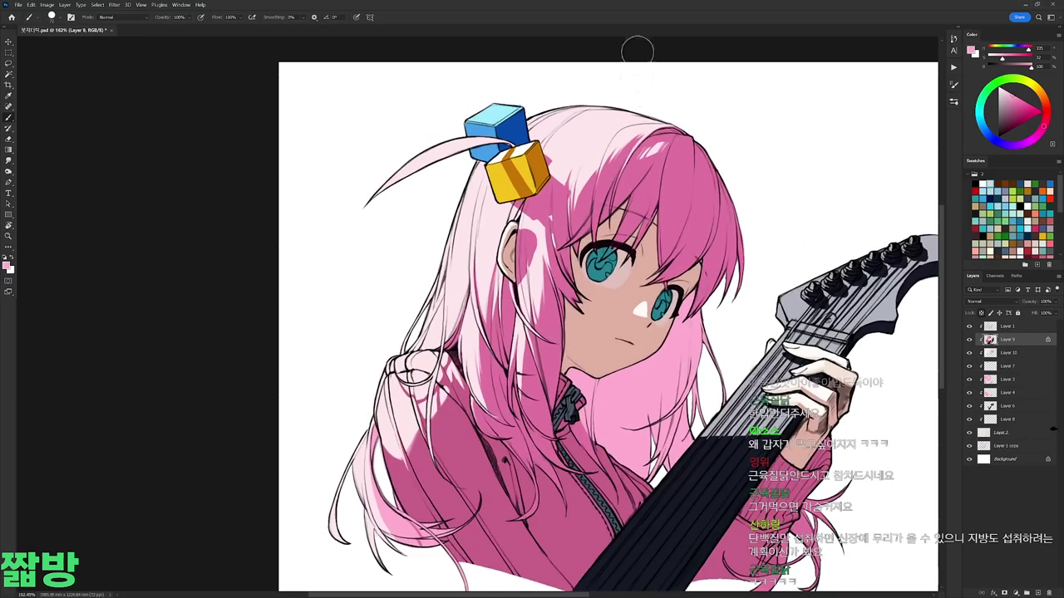
{"action": "right_click", "coordinate": [638, 177]}
{"action": "key", "text": "Escape"}
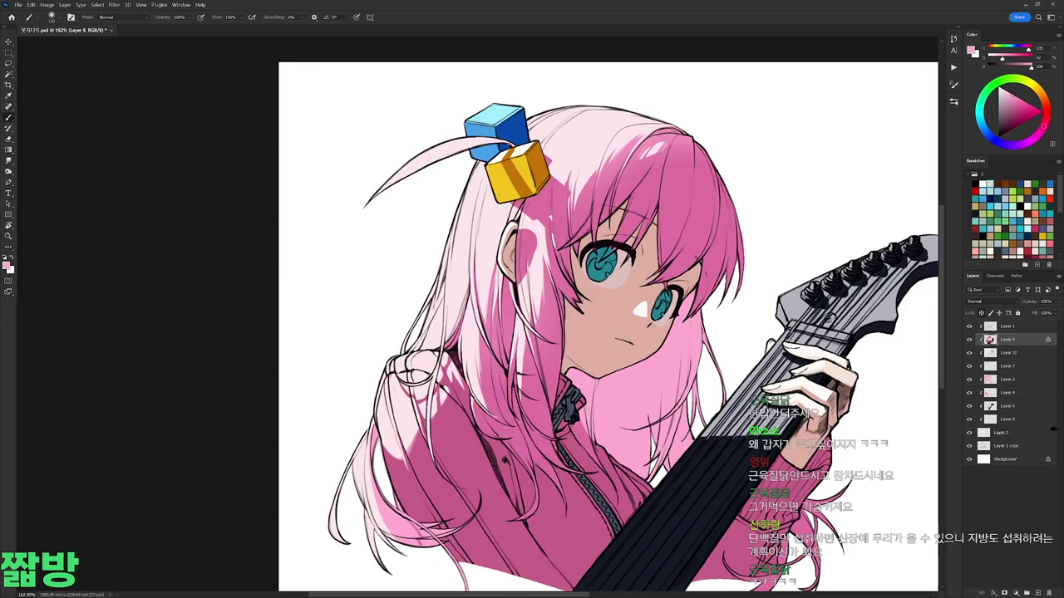
{"action": "left_click_drag", "start_coordinate": [686, 185], "coordinate": [661, 159]}
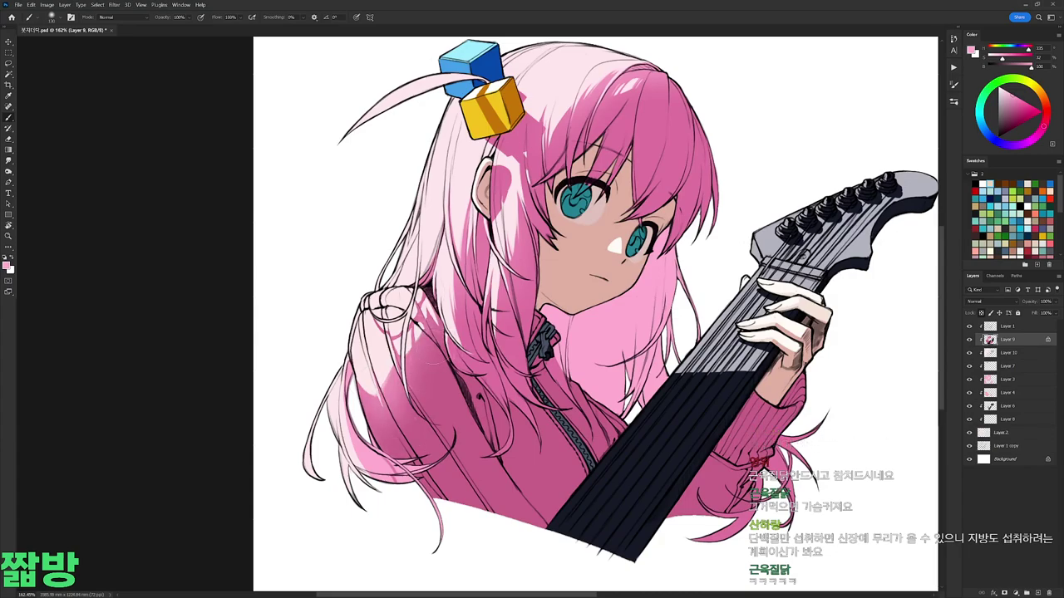
Step: Repaint the shadow in and beside the ear on Layer 9 in a light salmon with a smaller soft brush
{"action": "left_click", "coordinate": [380, 403], "text": "alt"}
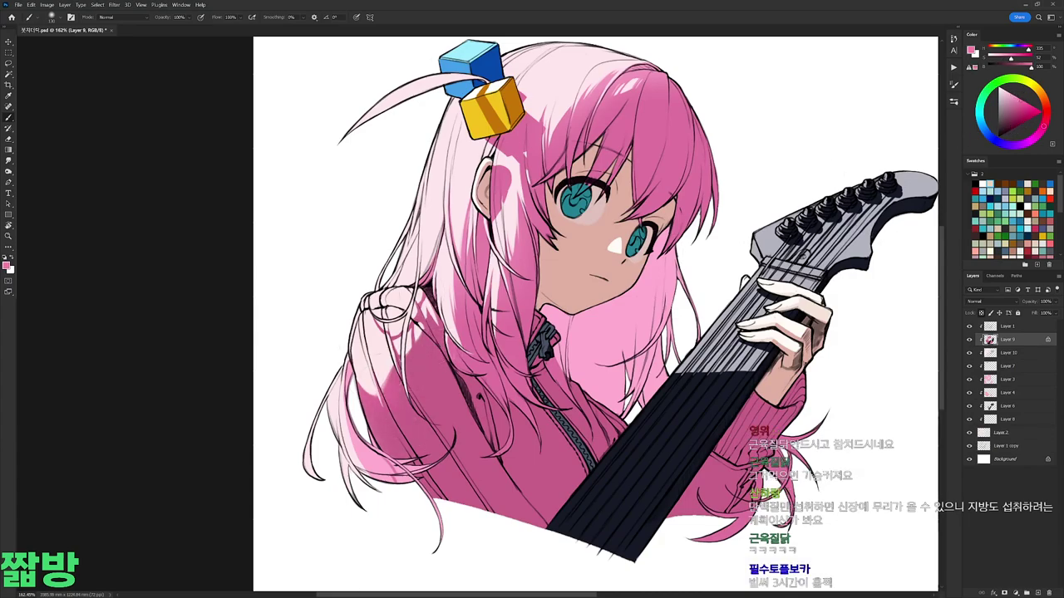
{"action": "left_click_drag", "start_coordinate": [493, 171], "coordinate": [484, 212]}
{"action": "right_click", "coordinate": [597, 253]}
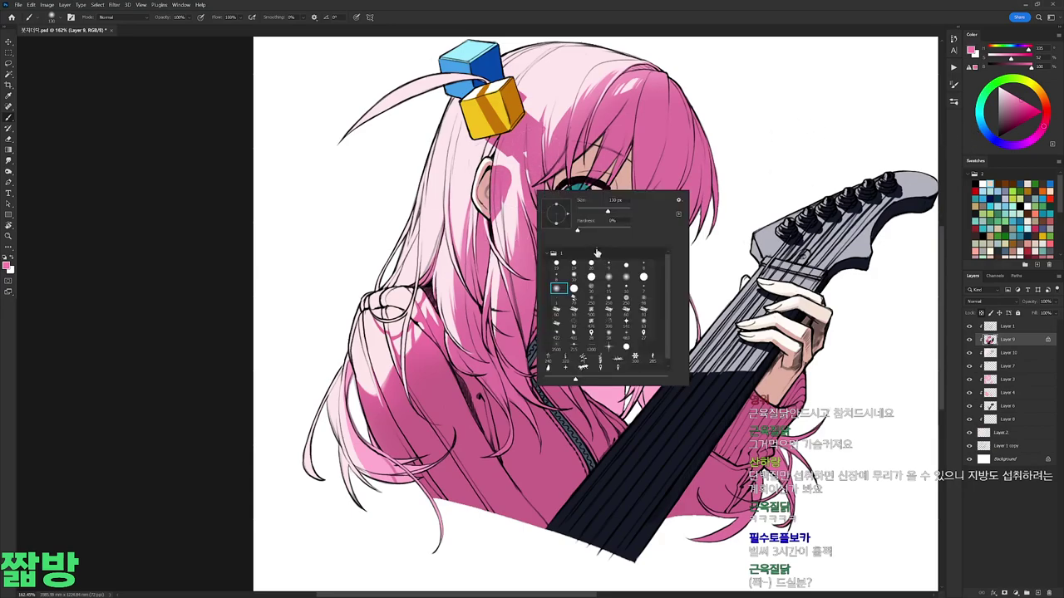
{"action": "key", "text": "Return"}
{"action": "left_click", "coordinate": [462, 178], "text": "alt"}
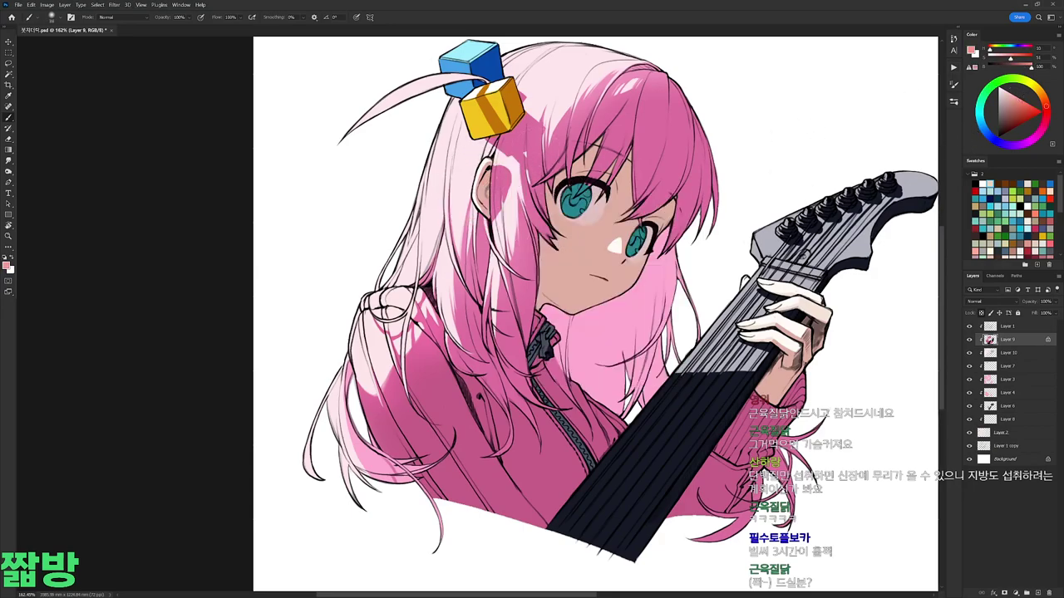
{"action": "left_click_drag", "start_coordinate": [490, 170], "coordinate": [486, 209]}
{"action": "left_click", "coordinate": [495, 191], "text": "alt"}
{"action": "mouse_move", "coordinate": [490, 166]}
{"action": "left_mouse_down"}
{"action": "mouse_move", "coordinate": [486, 212]}
{"action": "mouse_move", "coordinate": [502, 199]}
{"action": "left_mouse_up"}
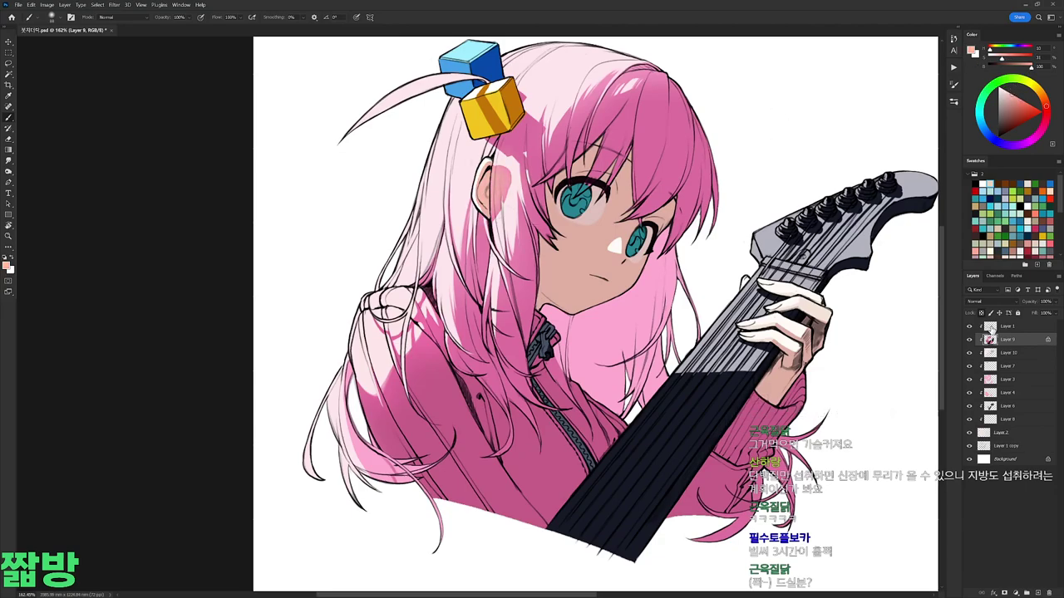
Step: Select the eyelash areas on Layer 9 and adjust them with Hue/Saturation to saturation +53 and lightness +24
{"action": "left_click", "coordinate": [969, 340]}
{"action": "left_click", "coordinate": [969, 340]}
{"action": "key", "text": "i"}
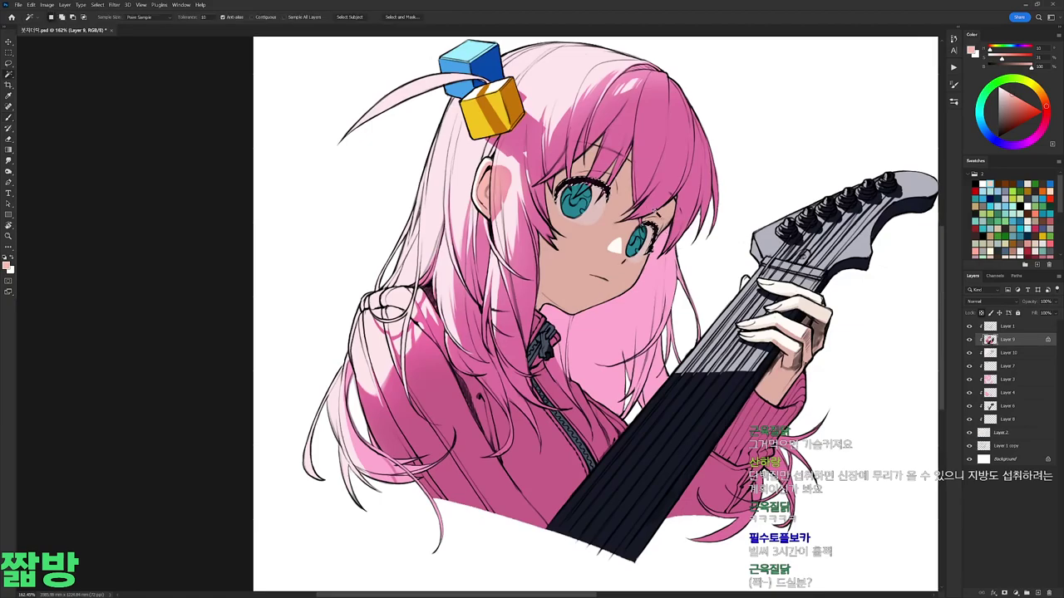
{"action": "key", "text": "ctrl+u"}
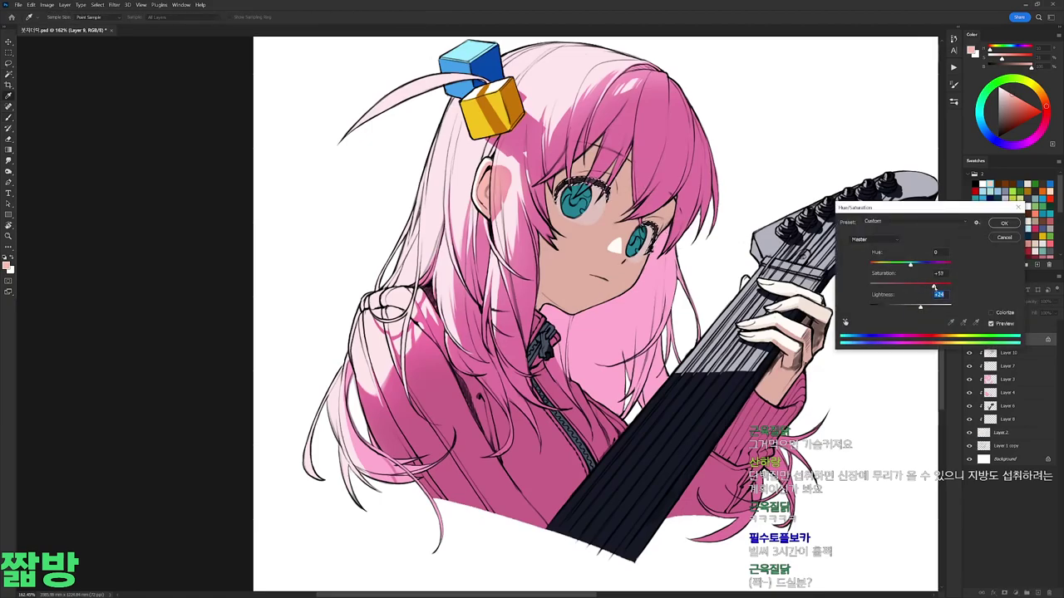
{"action": "key", "text": "Return"}
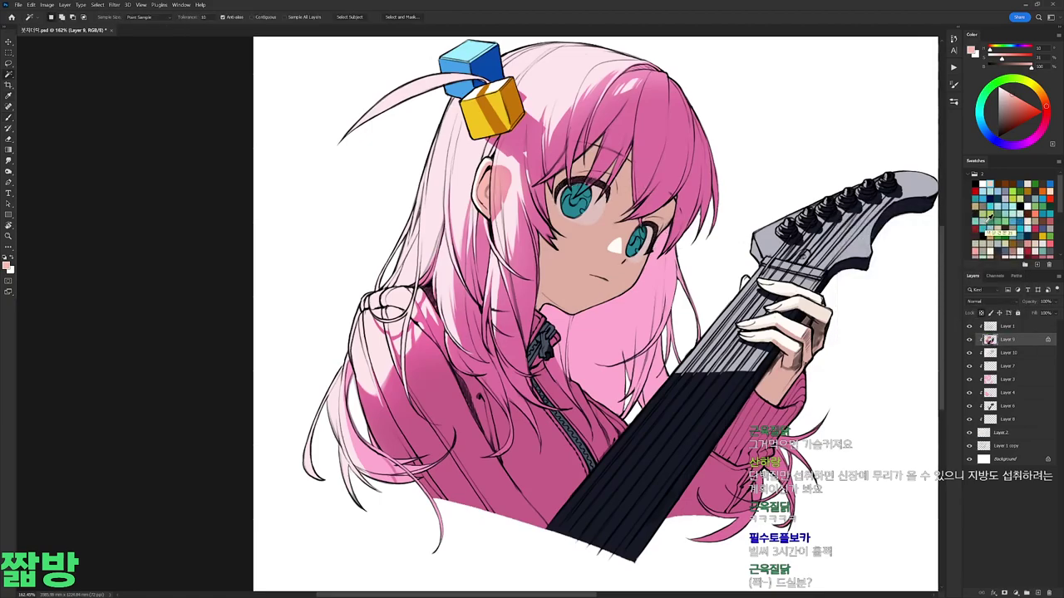
Step: Lock the transparent pixels of line-art Layer 1 and prepare a small hard brush in a dark magenta based on the hair shadow
{"action": "scroll", "coordinate": [582, 207], "scroll_direction": "down", "scroll_amount": 2}
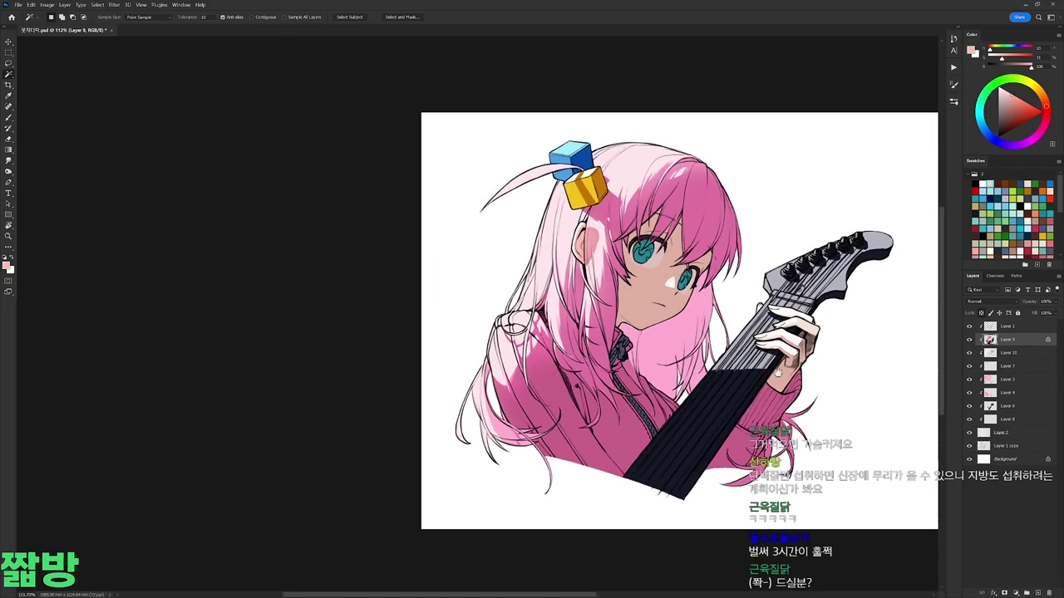
{"action": "scroll", "coordinate": [581, 208], "scroll_direction": "up", "scroll_amount": 5}
{"action": "left_click", "coordinate": [1008, 326]}
{"action": "key", "text": "b"}
{"action": "right_click", "coordinate": [600, 222]}
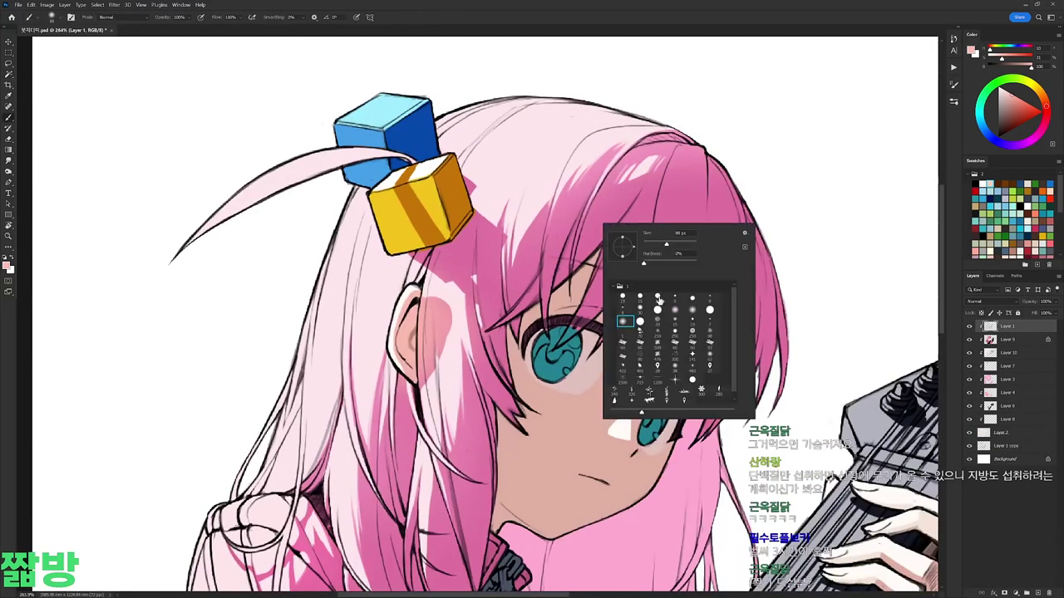
{"action": "left_click", "coordinate": [570, 208], "text": "alt"}
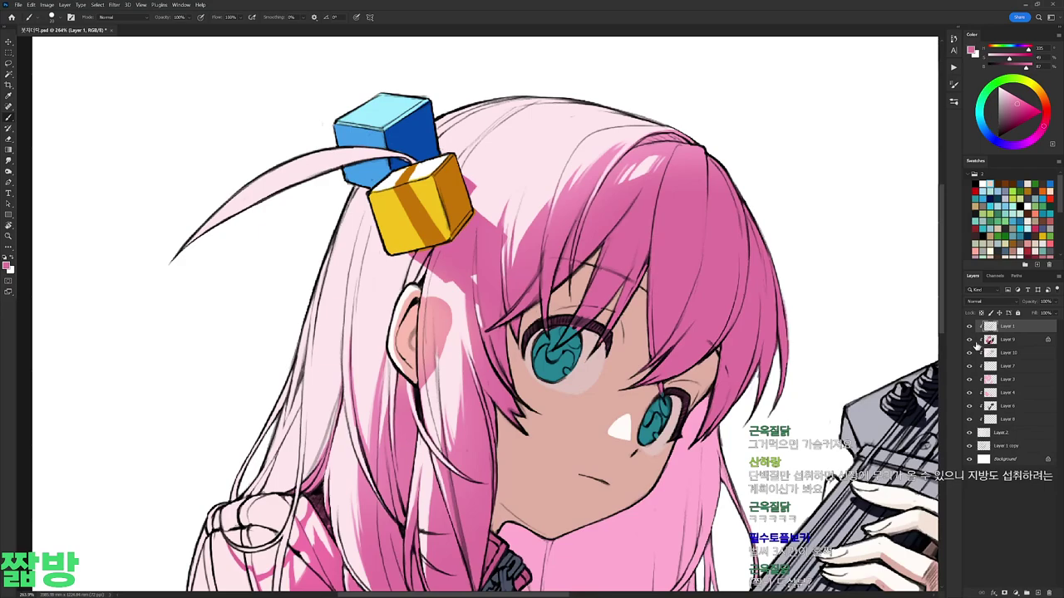
{"action": "left_click", "coordinate": [977, 346]}
{"action": "left_click", "coordinate": [684, 273], "text": "alt"}
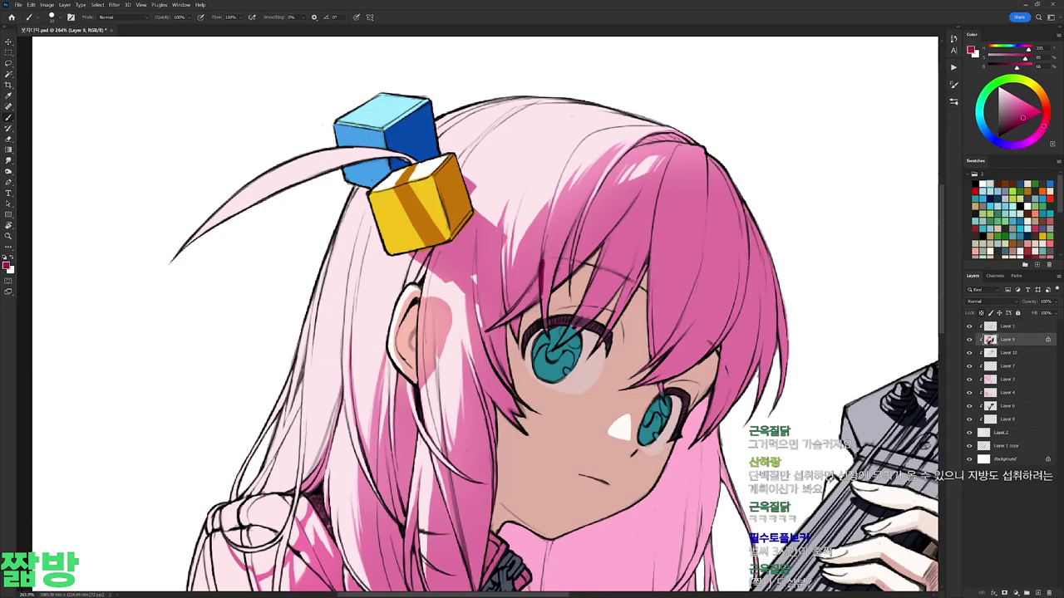
{"action": "left_click", "coordinate": [983, 325]}
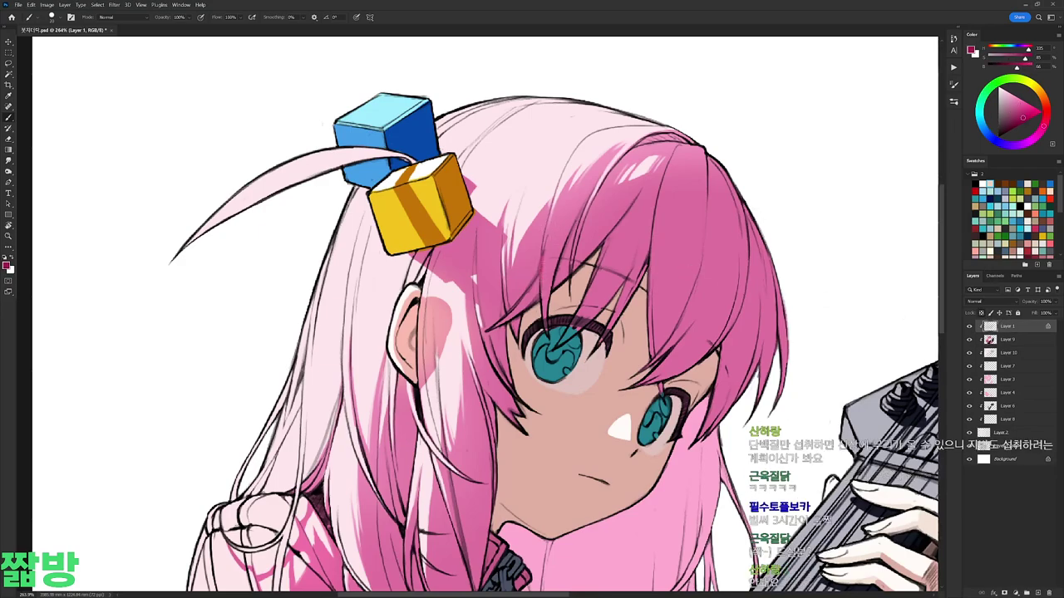
Step: Recolour the hair outline along the top of the head on Layer 1 with dark magenta strokes
{"action": "scroll", "coordinate": [488, 314], "scroll_direction": "up", "scroll_amount": 1}
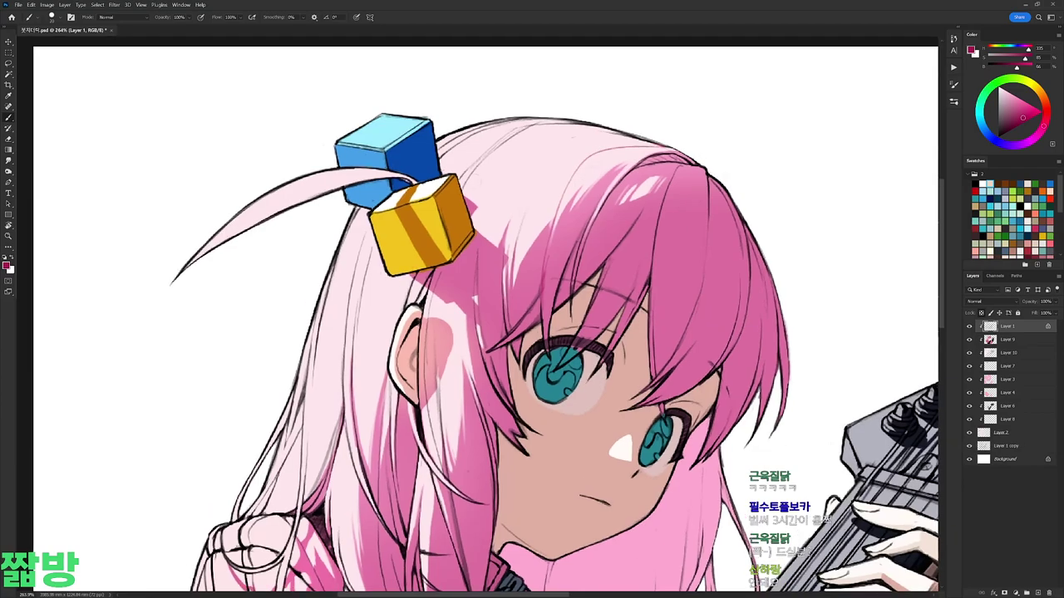
{"action": "left_click_drag", "start_coordinate": [552, 120], "coordinate": [645, 139]}
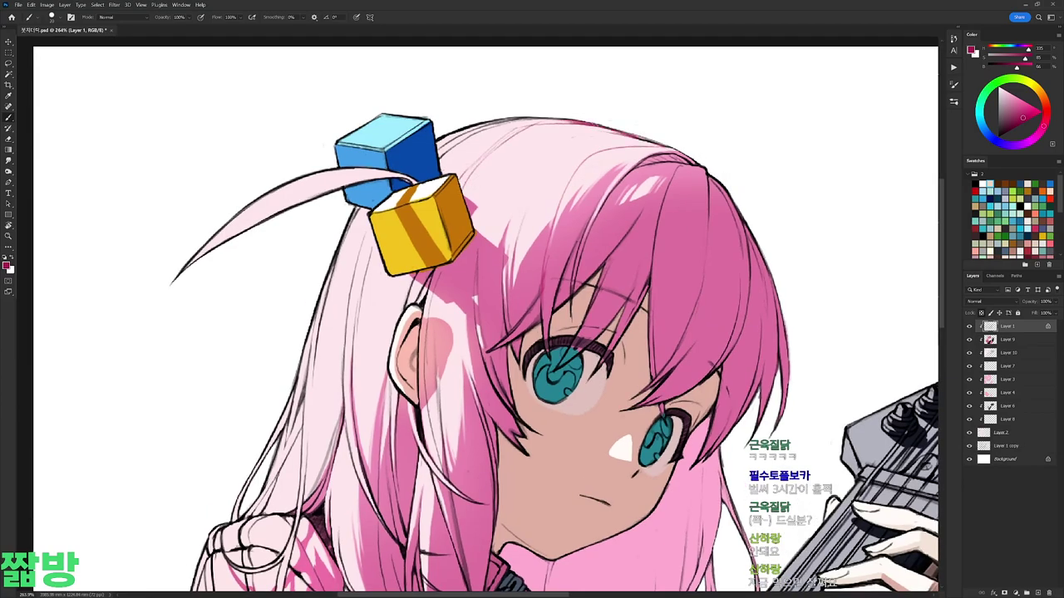
{"action": "left_click_drag", "start_coordinate": [565, 118], "coordinate": [457, 131]}
{"action": "key", "text": "ctrl+0"}
{"action": "scroll", "coordinate": [532, 315], "scroll_direction": "up", "scroll_amount": 5}
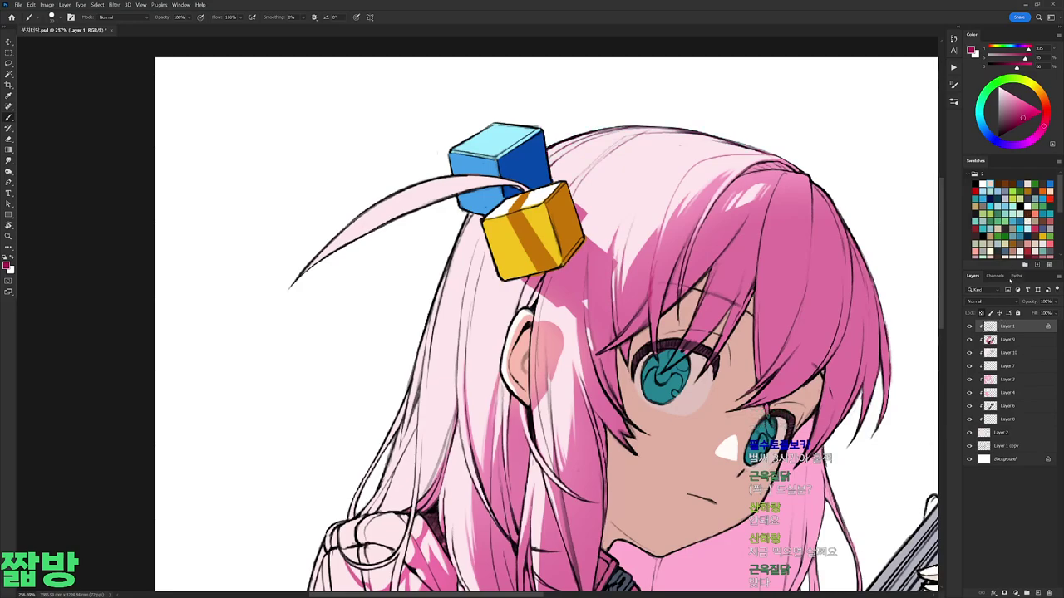
Step: Fill line-art Layer 1 with a muted mauve and change its blend mode to Linear Light
{"action": "key", "text": "alt+shift+BackSpace"}
{"action": "left_click", "coordinate": [1011, 115]}
{"action": "left_click", "coordinate": [977, 301]}
{"action": "left_click", "coordinate": [988, 428]}
{"action": "left_click_drag", "start_coordinate": [782, 514], "coordinate": [649, 459]}
Step: Adjust the line art on Layer 1 with Hue/Saturation to saturation -24 and lightness -35
{"action": "key", "text": "ctrl+u"}
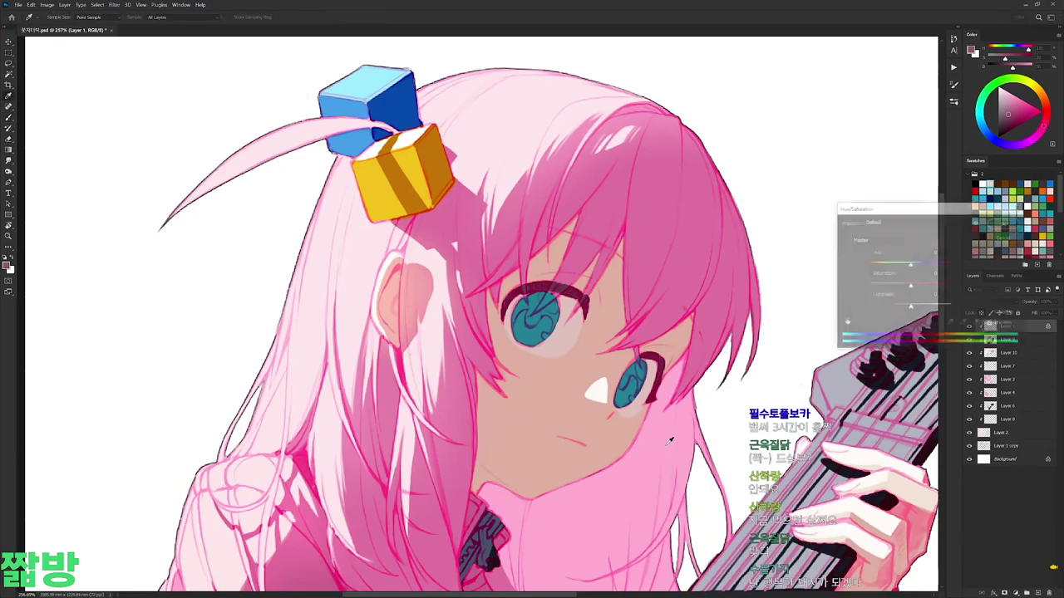
{"action": "left_click_drag", "start_coordinate": [910, 308], "coordinate": [896, 308]}
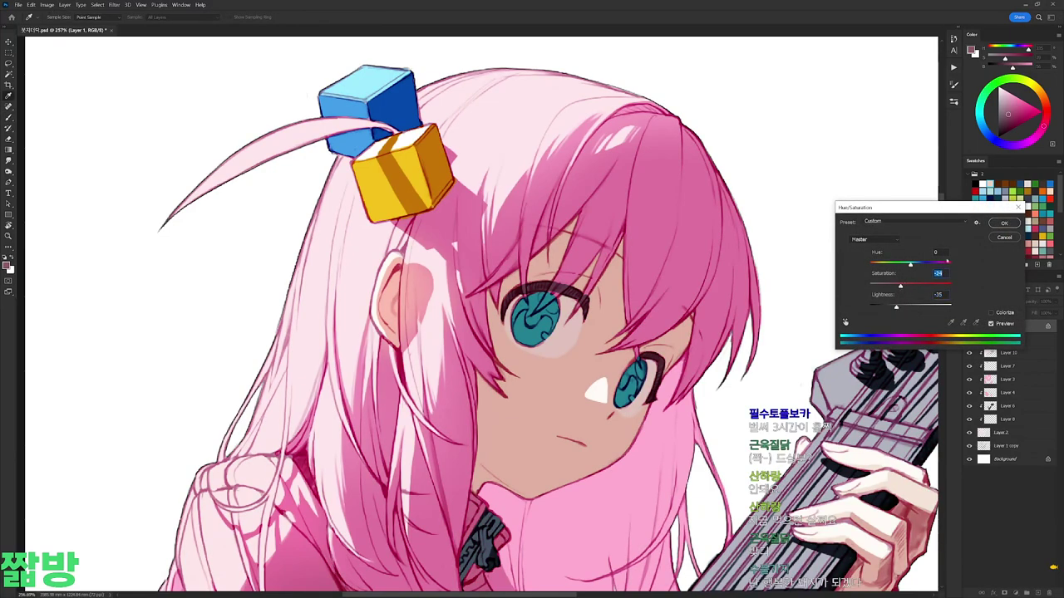
{"action": "left_click", "coordinate": [1004, 224]}
{"action": "left_click_drag", "start_coordinate": [771, 393], "coordinate": [796, 302]}
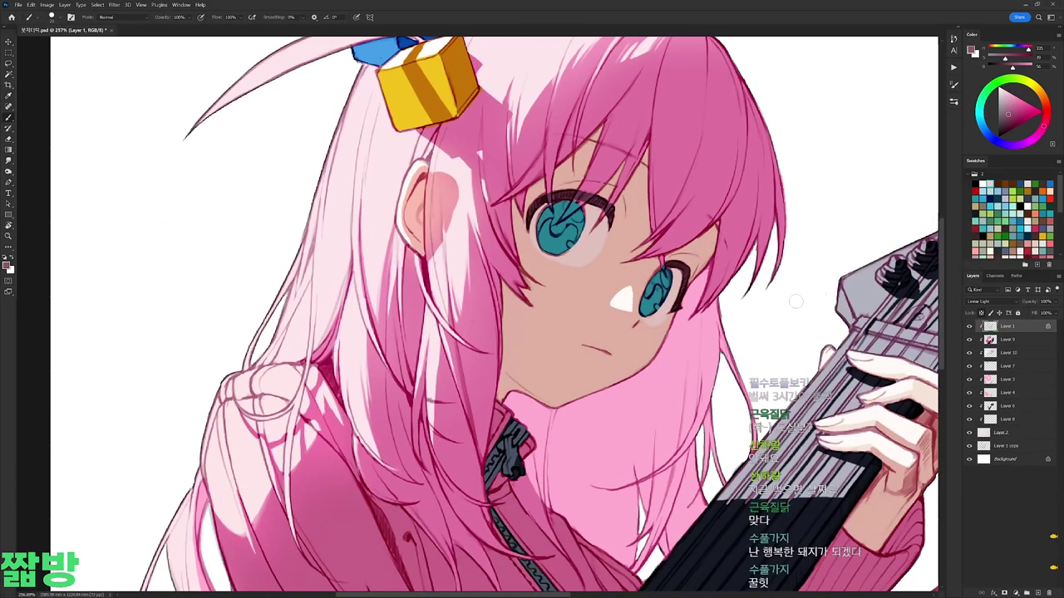
Step: Add a clipped layer above Layer 9 and try small brush strokes in colours sampled from the ear and hair
{"action": "left_click", "coordinate": [1007, 337]}
{"action": "key", "text": "ctrl+shift+alt+n"}
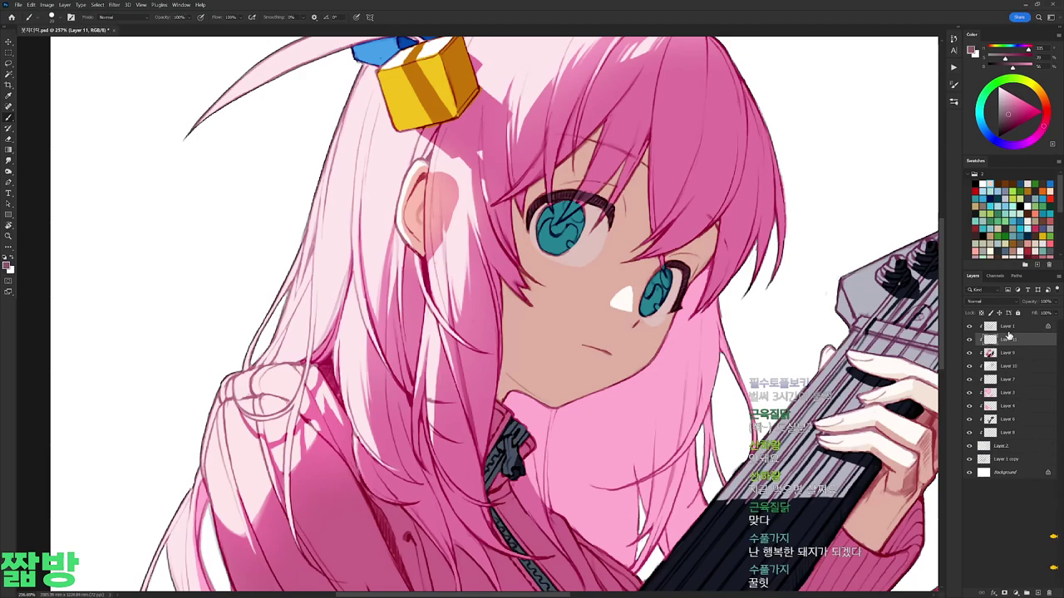
{"action": "right_click", "coordinate": [447, 190]}
{"action": "left_click", "coordinate": [400, 220], "text": "alt"}
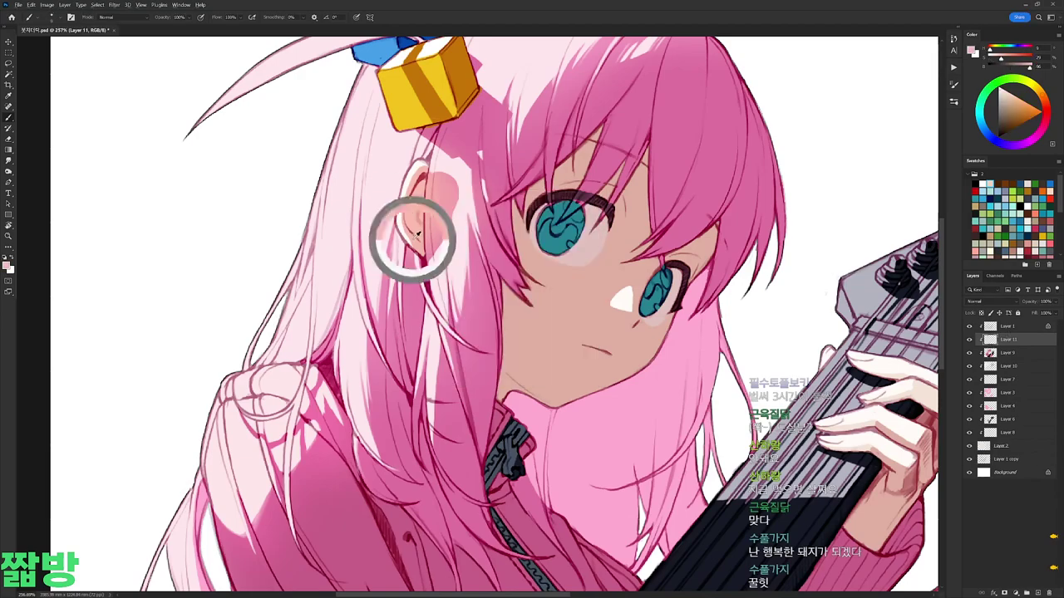
{"action": "key", "text": "ctrl+0"}
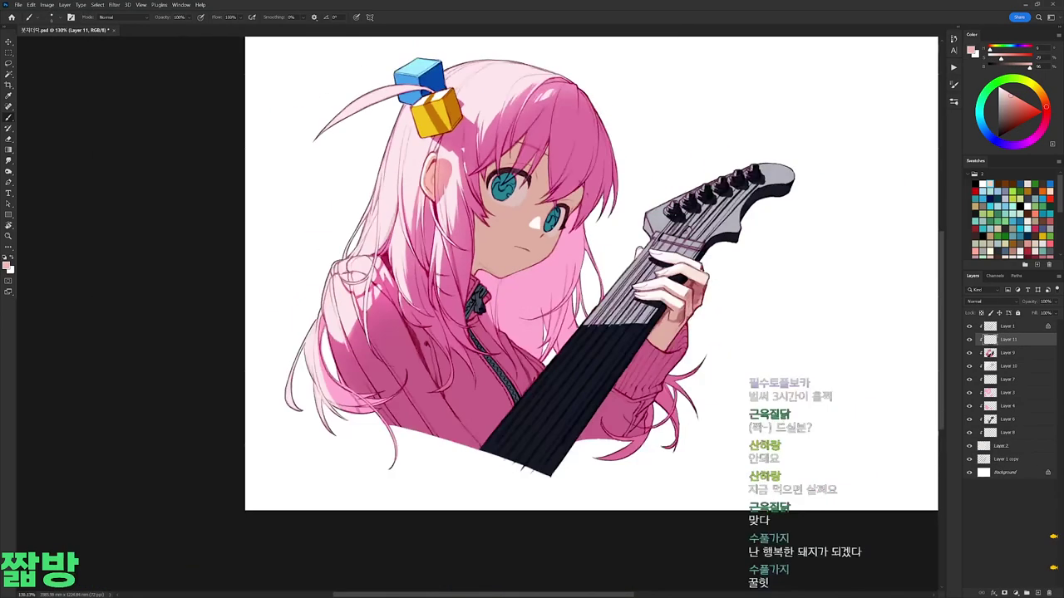
{"action": "scroll", "coordinate": [532, 316], "scroll_direction": "up", "scroll_amount": 5}
{"action": "key", "text": "d"}
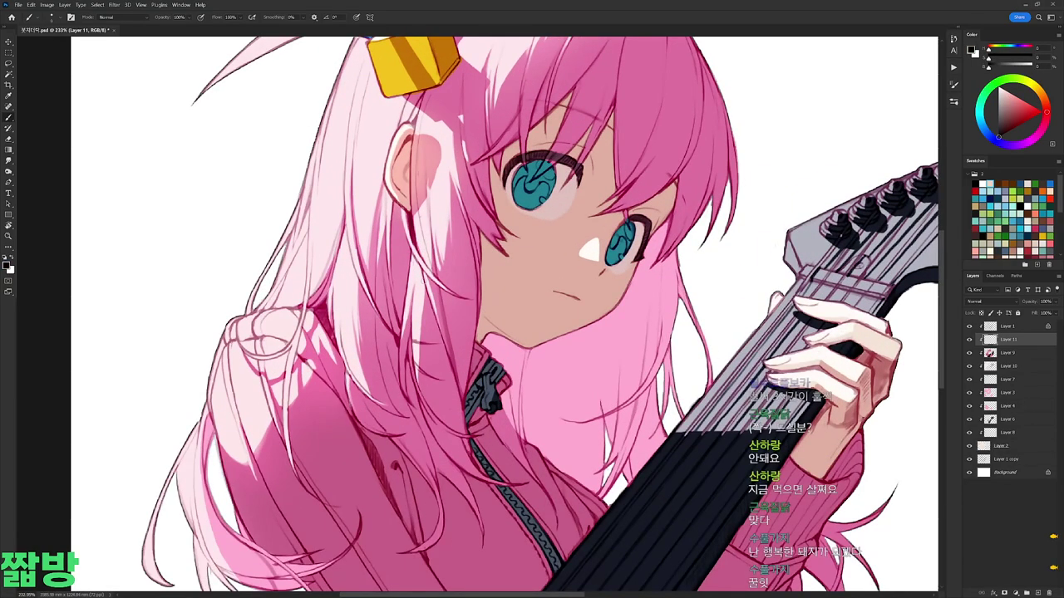
{"action": "scroll", "coordinate": [532, 316], "scroll_direction": "up", "scroll_amount": 3}
{"action": "right_click", "coordinate": [590, 190]}
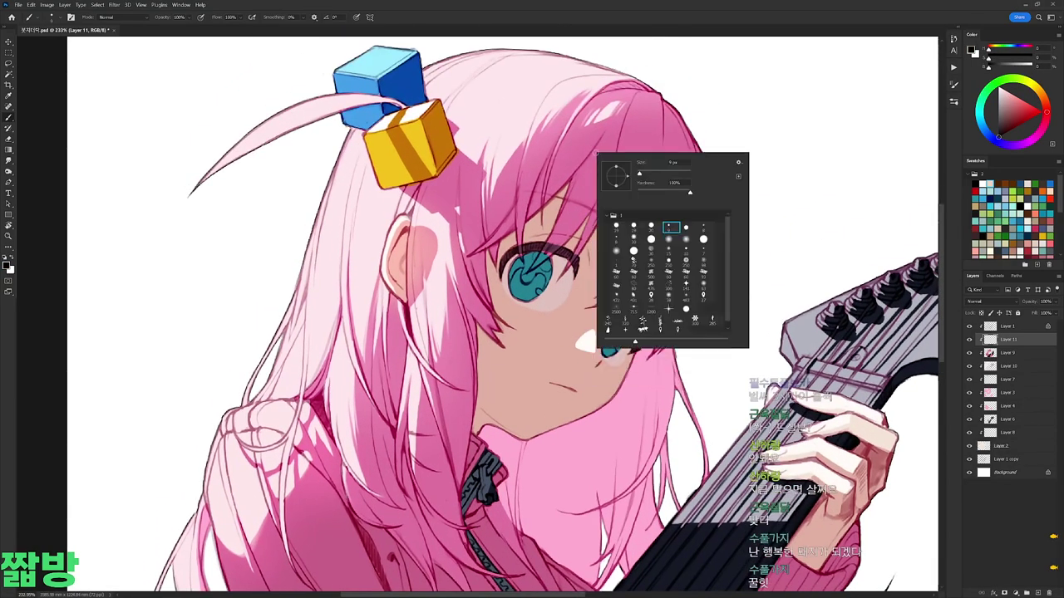
{"action": "left_click", "coordinate": [539, 179], "text": "alt"}
{"action": "right_click", "coordinate": [603, 174]}
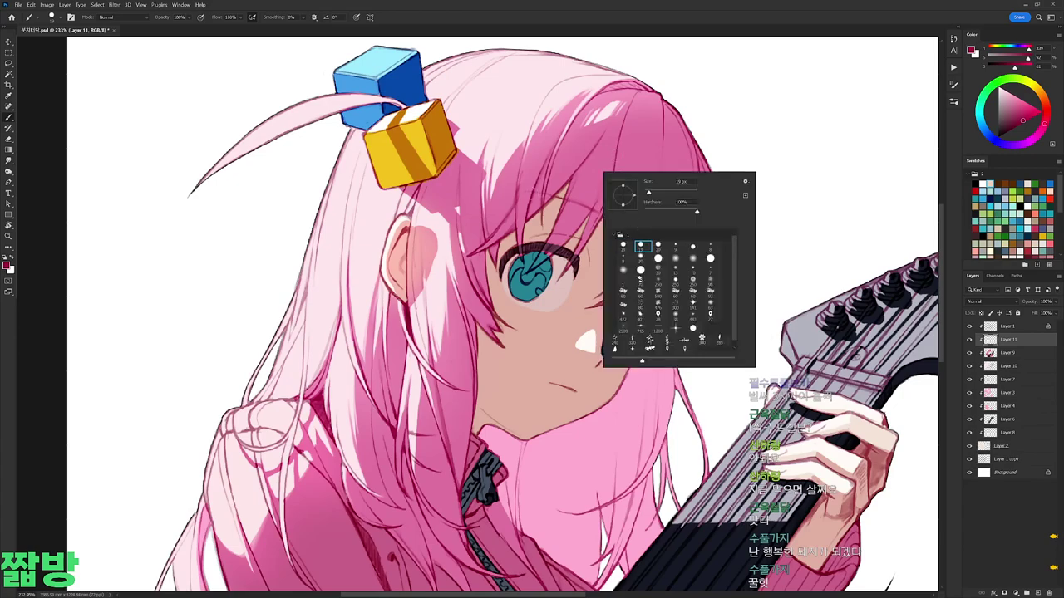
{"action": "key", "text": "Escape"}
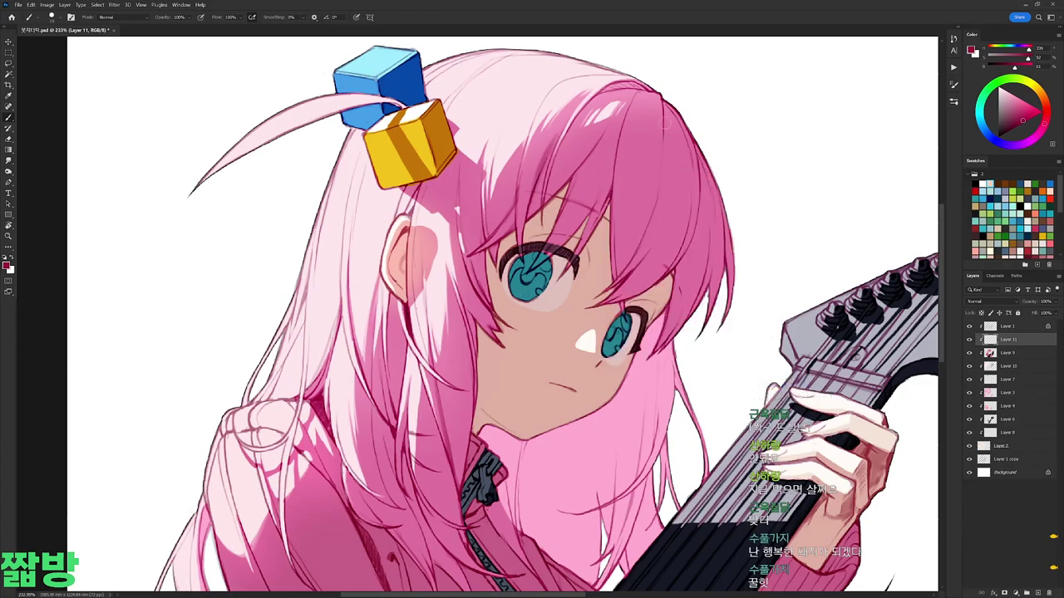
Step: Delete the trial paint layer between Layer 1 and Layer 9
{"action": "scroll", "coordinate": [665, 123], "scroll_direction": "down", "scroll_amount": 5}
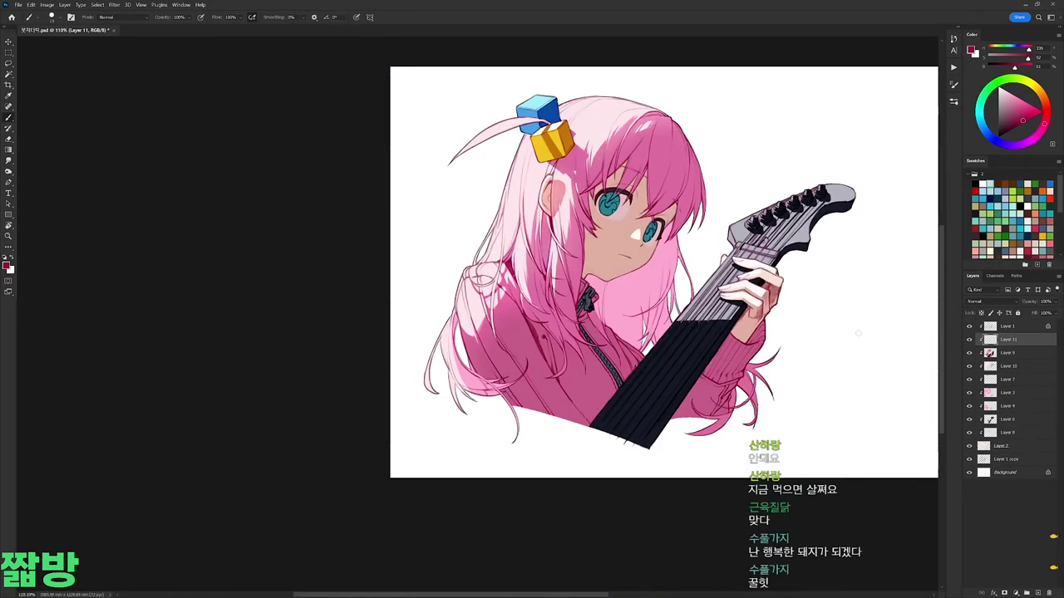
{"action": "left_click", "coordinate": [954, 39]}
{"action": "key", "text": "Delete"}
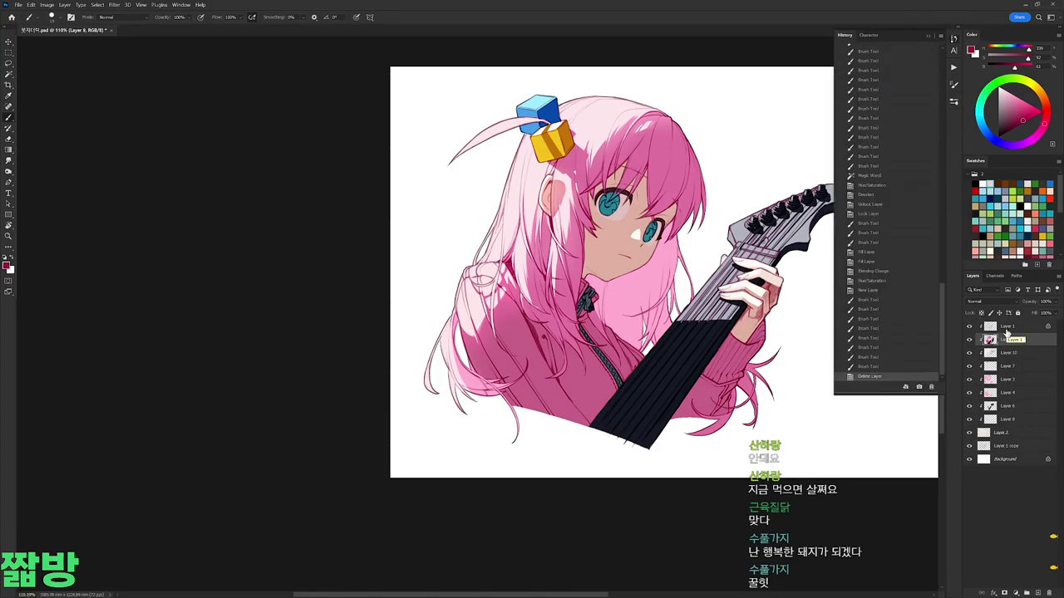
{"action": "left_click", "coordinate": [953, 39]}
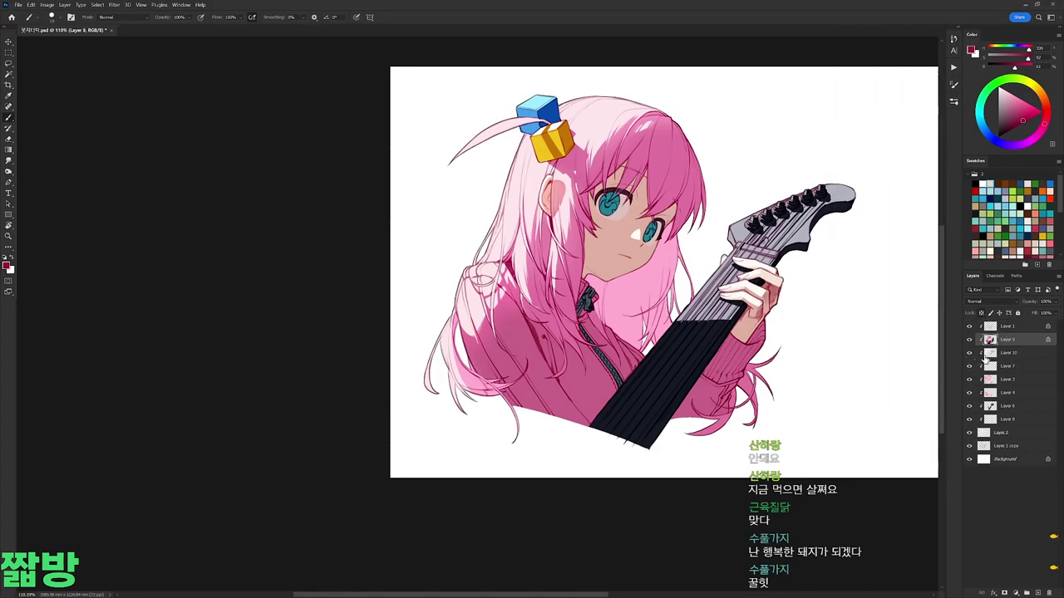
Step: Hide Layer 10, fill the shadow on Layer 9 with a muted blue and set that layer to Multiply
{"action": "left_click", "coordinate": [969, 352]}
{"action": "left_click_drag", "start_coordinate": [1022, 121], "coordinate": [1008, 102]}
{"action": "key", "text": "alt+BackSpace"}
{"action": "left_click", "coordinate": [977, 301]}
{"action": "left_click", "coordinate": [978, 339]}
{"action": "scroll", "coordinate": [806, 324], "scroll_direction": "right", "scroll_amount": 1}
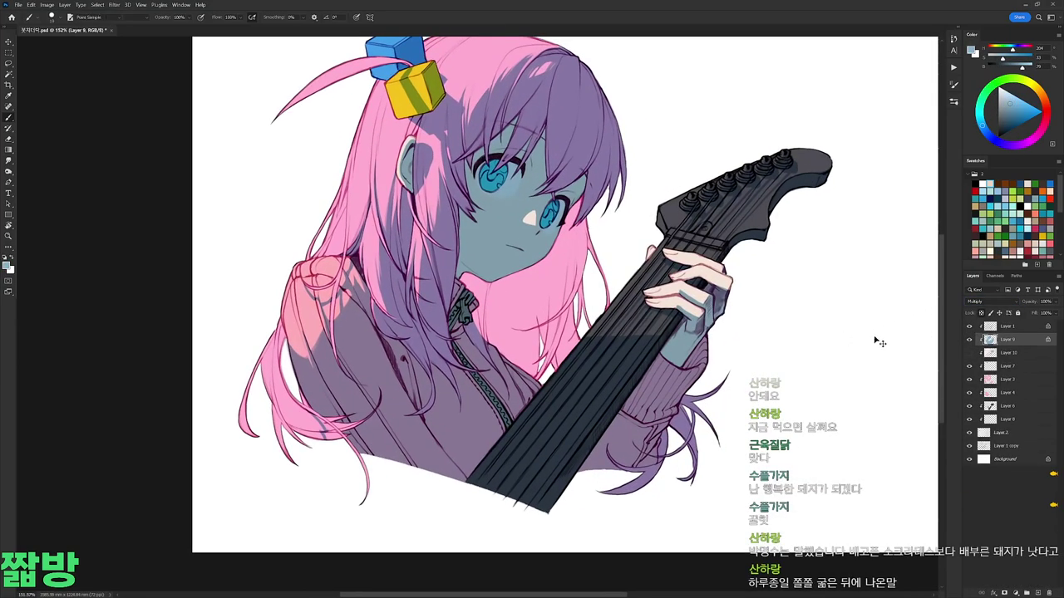
Step: Adjust the blue shadow on Layer 9 with Hue/Saturation to saturation +39 and lightness +29
{"action": "key", "text": "ctrl+u"}
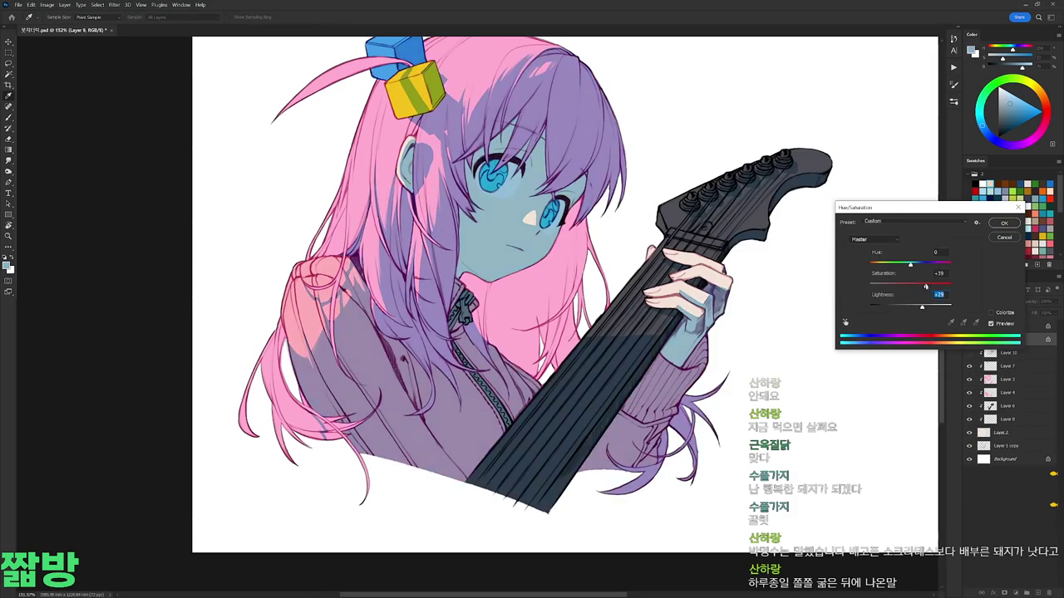
{"action": "key", "text": "Return"}
{"action": "key", "text": "b"}
{"action": "scroll", "coordinate": [836, 322], "scroll_direction": "up", "scroll_amount": 1}
{"action": "scroll", "coordinate": [636, 243], "scroll_direction": "down", "scroll_amount": 3}
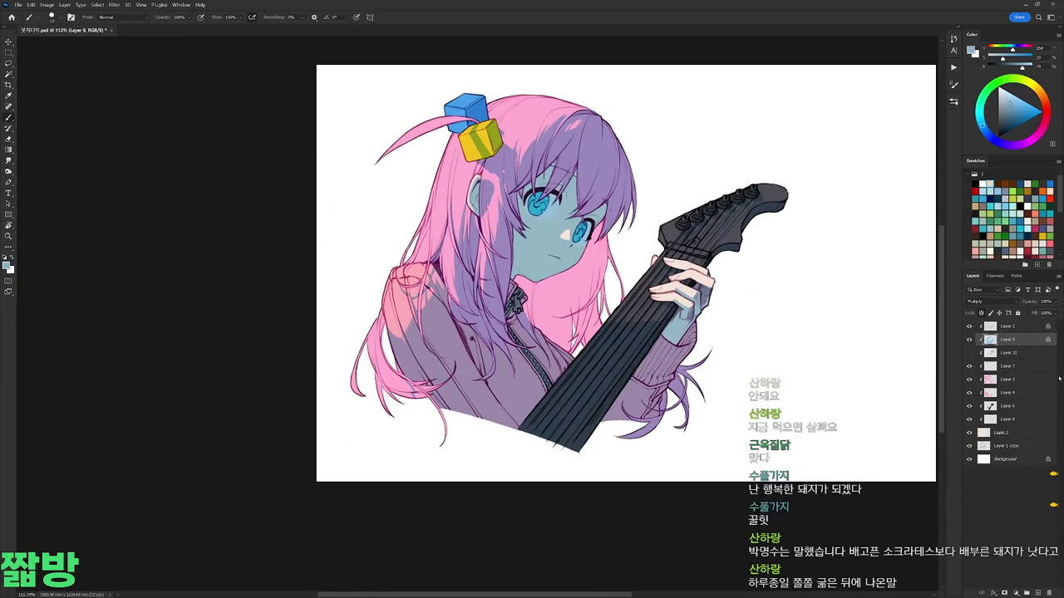
Step: Select the skin areas and shift their shadow on Layer 9 with Hue/Saturation to hue +142, saturation -54 and lightness +39
{"action": "left_click", "coordinate": [1000, 432]}
{"action": "key", "text": "w"}
{"action": "left_click", "coordinate": [770, 334]}
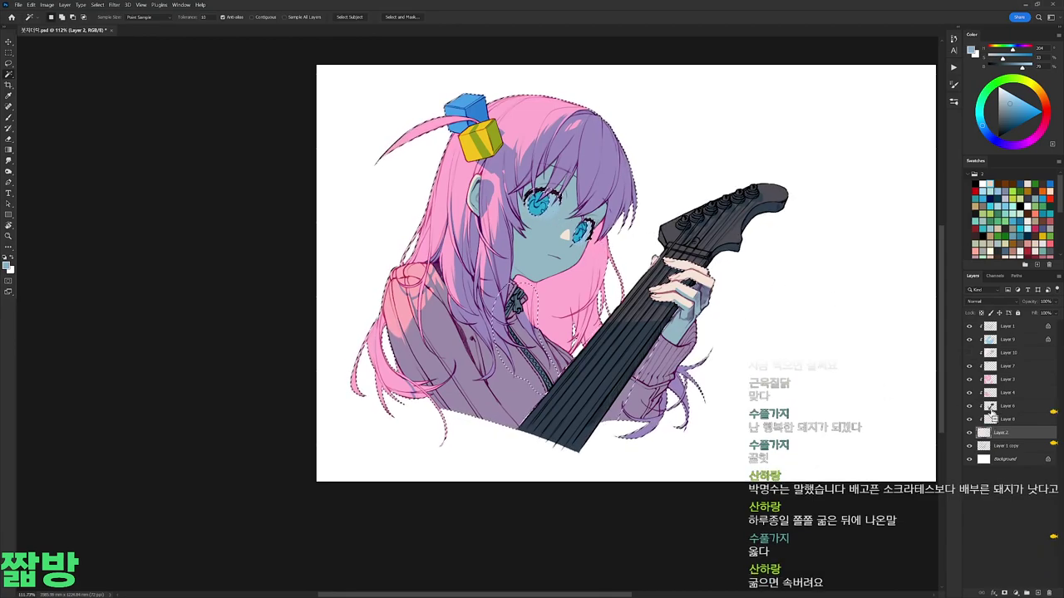
{"action": "left_click", "coordinate": [990, 376], "text": "ctrl"}
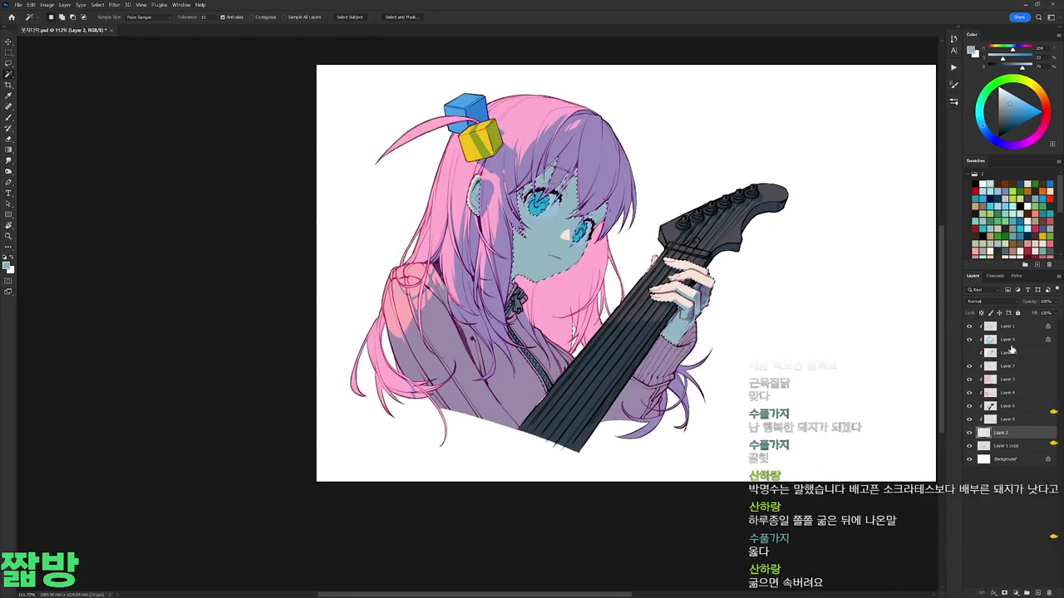
{"action": "left_click", "coordinate": [1007, 339]}
{"action": "key", "text": "ctrl+u"}
{"action": "left_click_drag", "start_coordinate": [910, 286], "coordinate": [929, 308]}
{"action": "left_click_drag", "start_coordinate": [910, 265], "coordinate": [945, 264]}
{"action": "left_click_drag", "start_coordinate": [890, 285], "coordinate": [887, 285]}
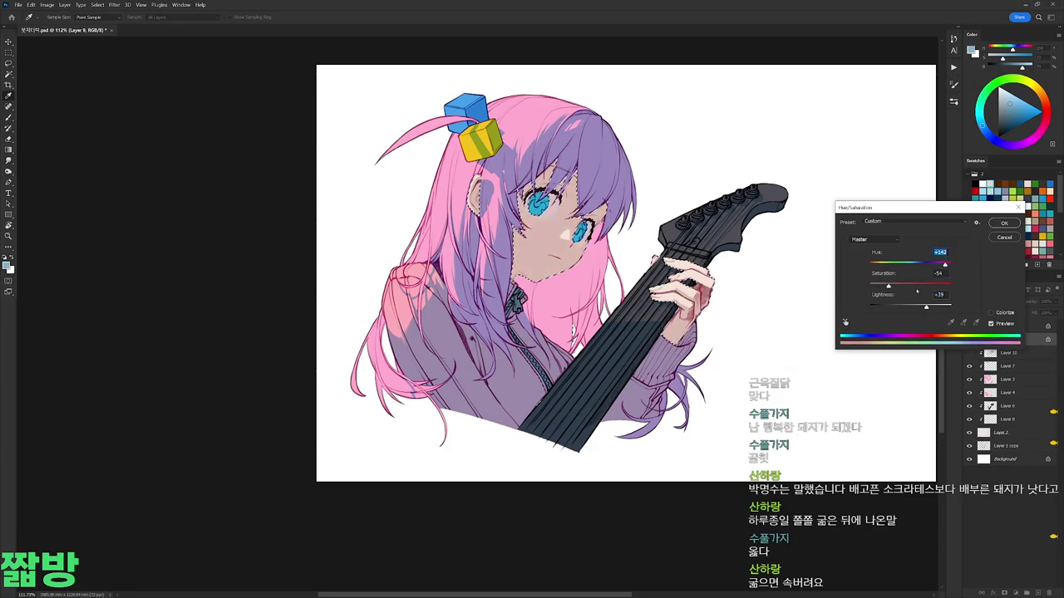
{"action": "key", "text": "Return"}
{"action": "key", "text": "ctrl+d"}
{"action": "key", "text": "w"}
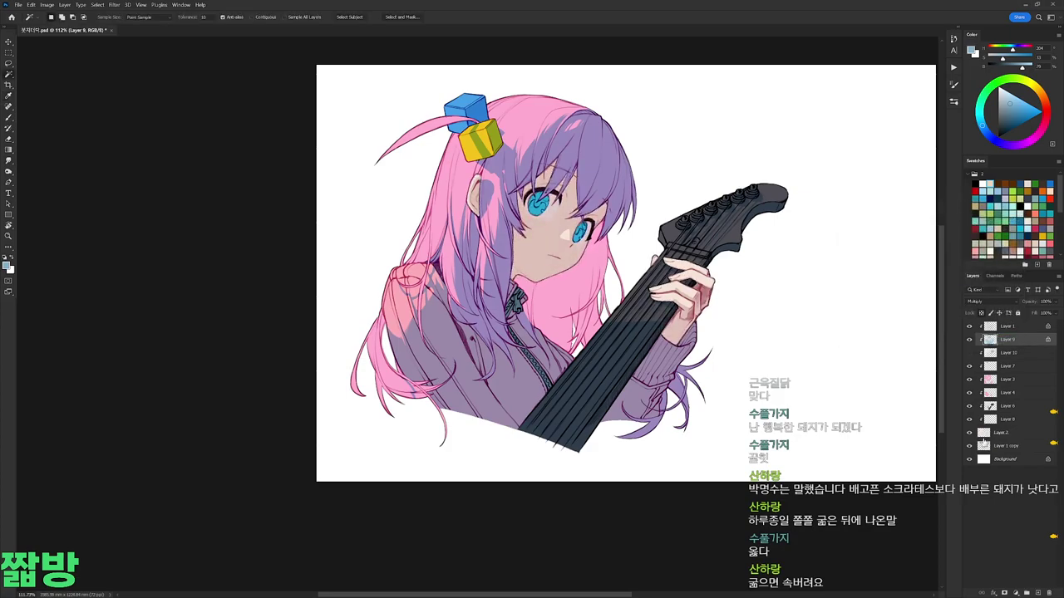
Step: Select the hair and shift its shadow on Layer 9 with Hue/Saturation to hue +115, saturation -43 and a higher lightness
{"action": "left_click", "coordinate": [1001, 432]}
{"action": "left_click", "coordinate": [990, 405], "text": "ctrl"}
{"action": "left_click", "coordinate": [1007, 339]}
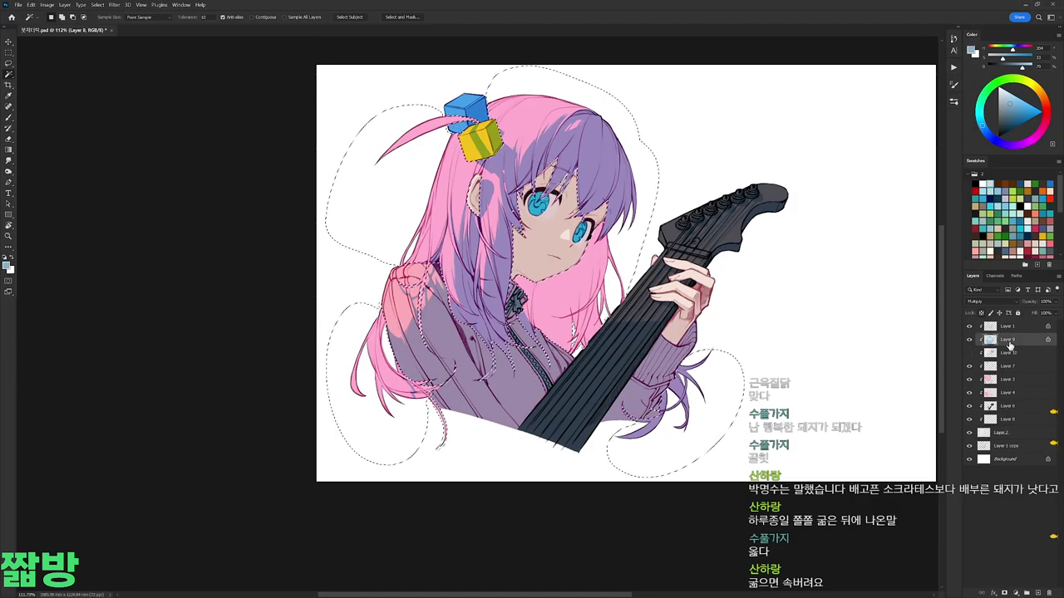
{"action": "key", "text": "ctrl+u"}
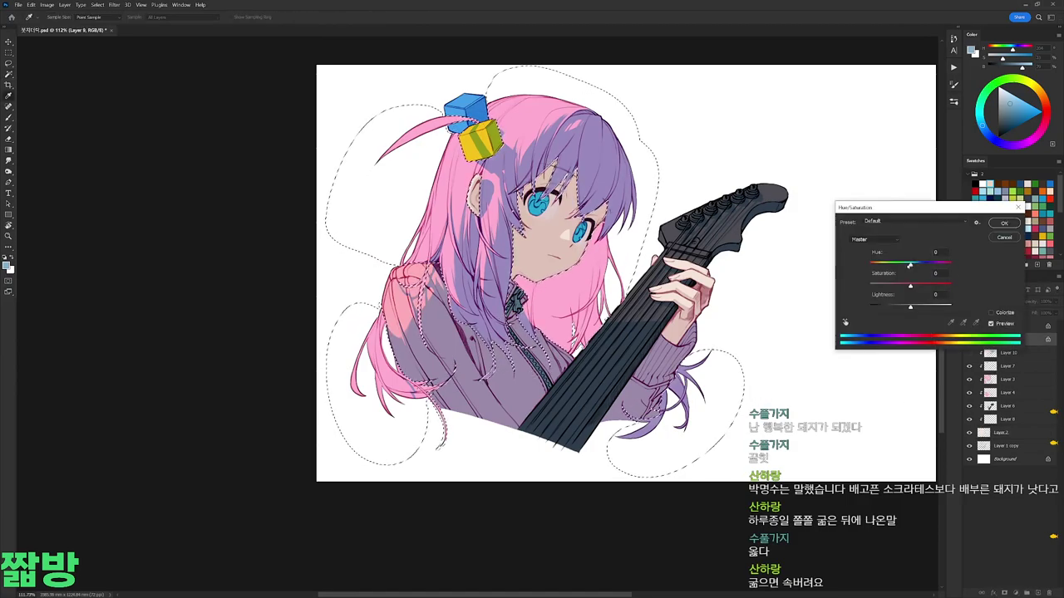
{"action": "left_click", "coordinate": [940, 264]}
{"action": "left_click_drag", "start_coordinate": [940, 265], "coordinate": [918, 308]}
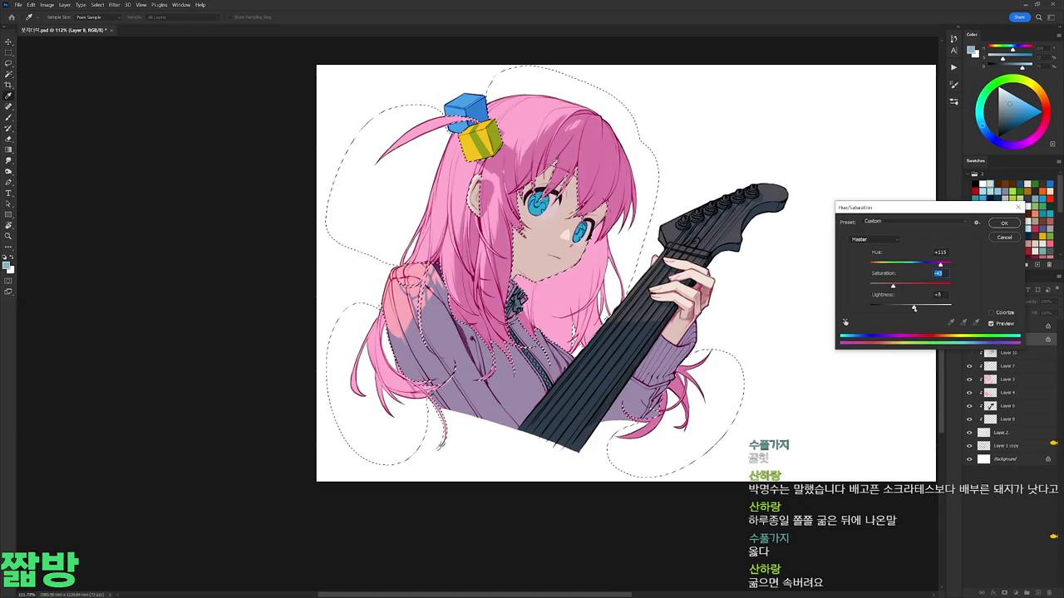
{"action": "left_click", "coordinate": [1004, 224]}
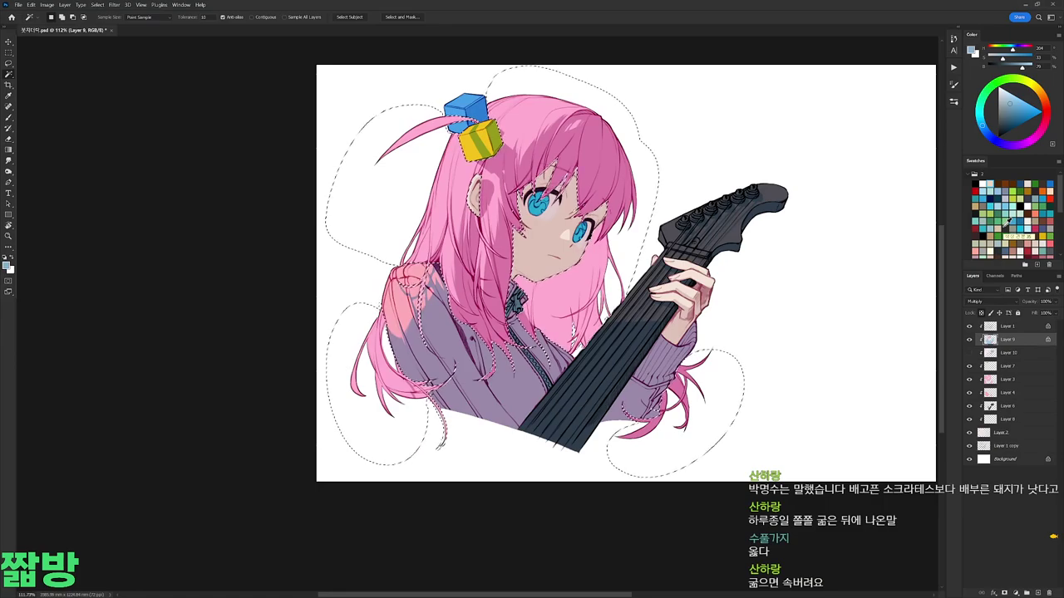
{"action": "key", "text": "ctrl+d"}
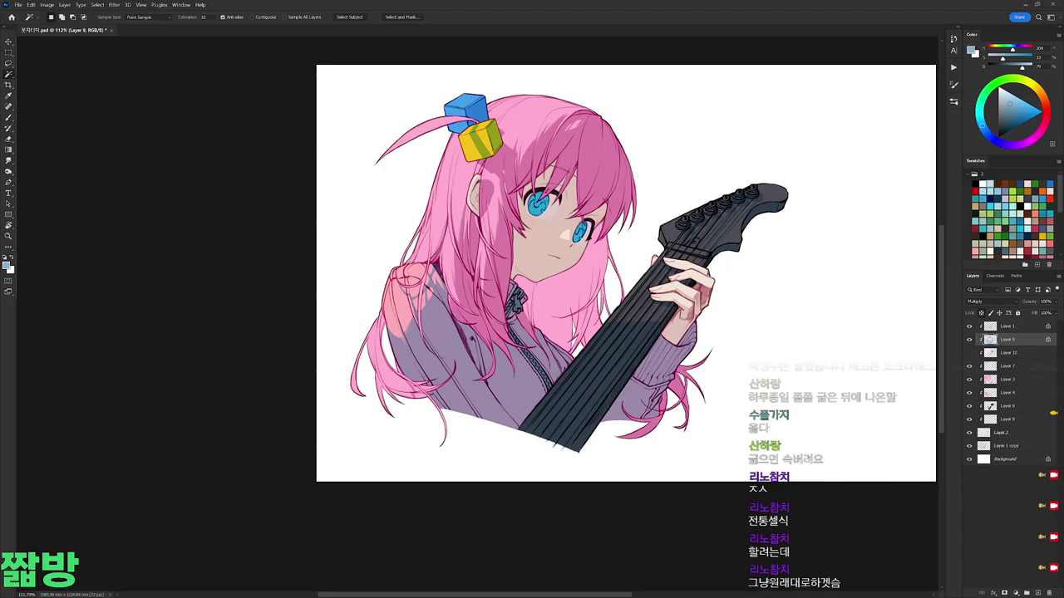
Step: Refill the whole Layer 9 shadow with a light lilac, and replace that with a pale dusty pink of hue 326
{"action": "left_click", "coordinate": [990, 339], "text": "ctrl"}
{"action": "key", "text": "b"}
{"action": "left_click", "coordinate": [487, 237], "text": "alt"}
{"action": "key", "text": "ctrl+d"}
{"action": "left_click", "coordinate": [498, 368], "text": "alt"}
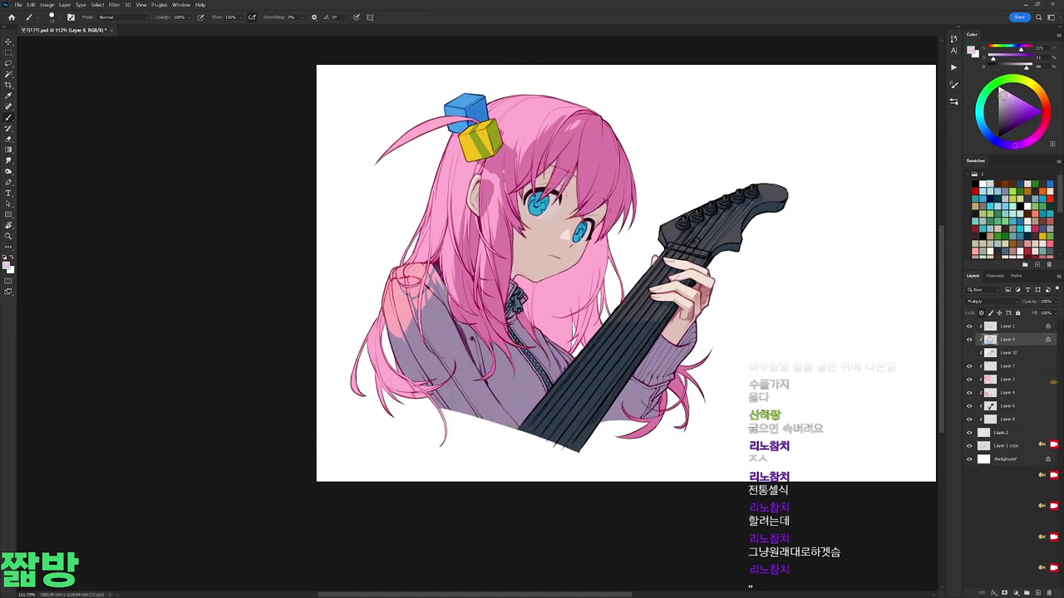
{"action": "key", "text": "alt+BackSpace"}
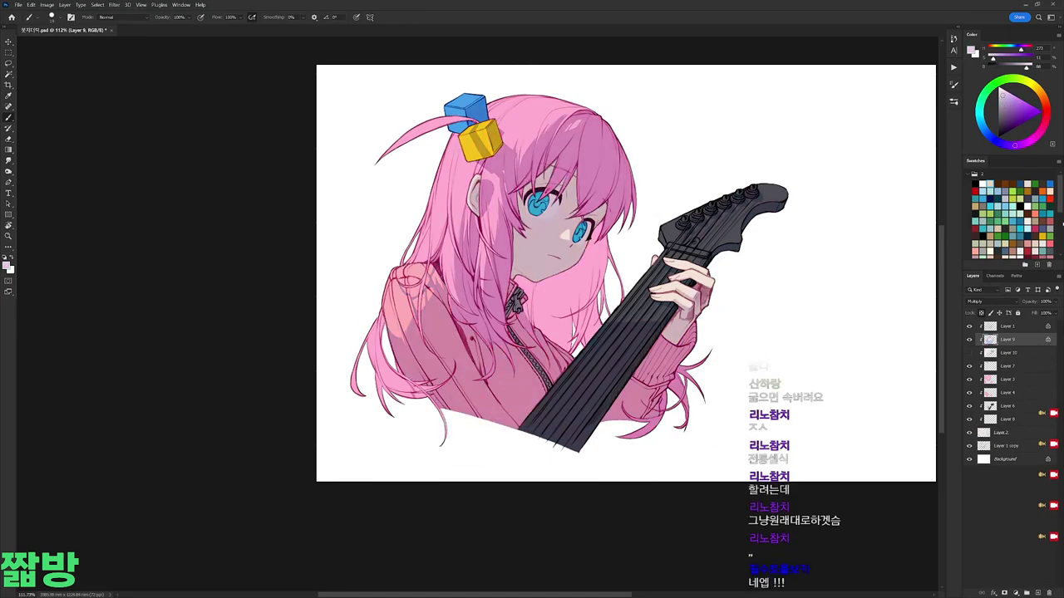
{"action": "mouse_move", "coordinate": [984, 123]}
{"action": "left_mouse_down"}
{"action": "mouse_move", "coordinate": [1007, 98]}
{"action": "mouse_move", "coordinate": [1042, 128]}
{"action": "left_mouse_up"}
{"action": "key", "text": "alt+BackSpace"}
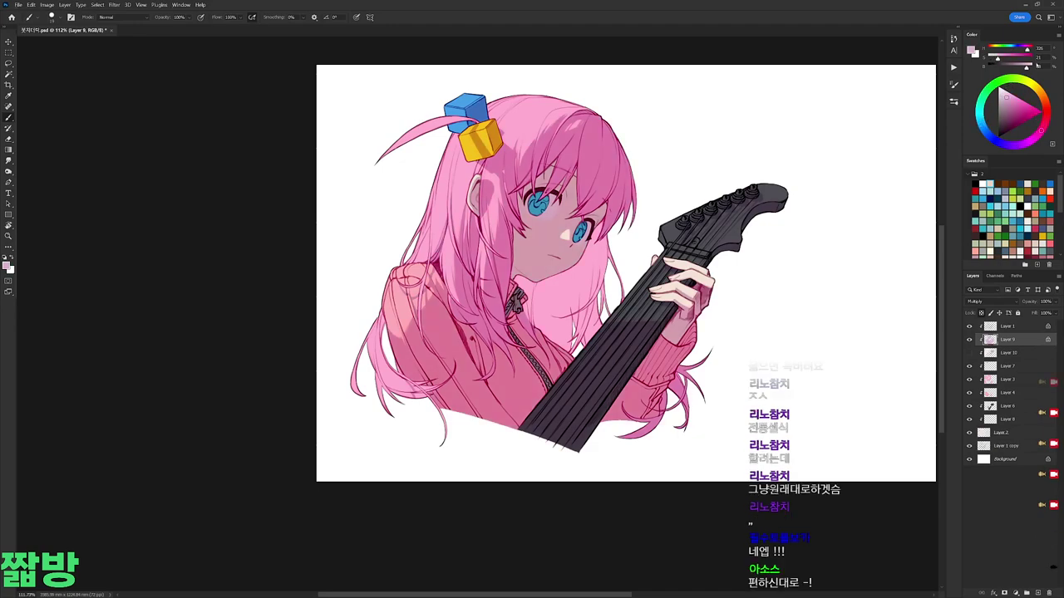
{"action": "left_click", "coordinate": [991, 433]}
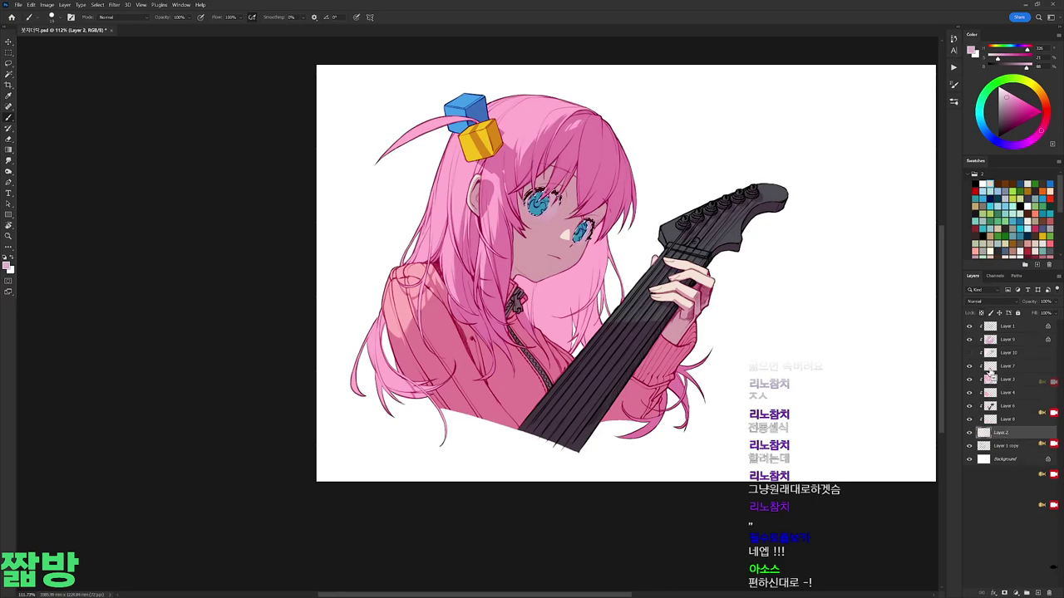
{"action": "left_click", "coordinate": [1005, 341]}
{"action": "key", "text": "ctrl+u"}
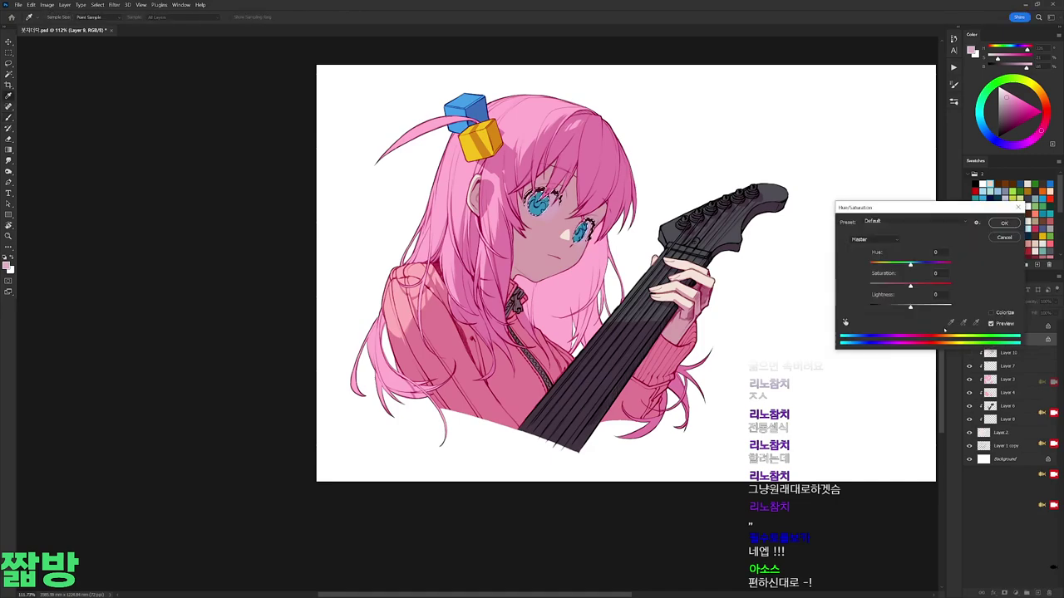
{"action": "key", "text": "Escape"}
Step: Select the skin areas and adjust their shadow on Layer 9 with Hue/Saturation to hue +33 and lightness +45
{"action": "left_click", "coordinate": [990, 432], "text": "ctrl"}
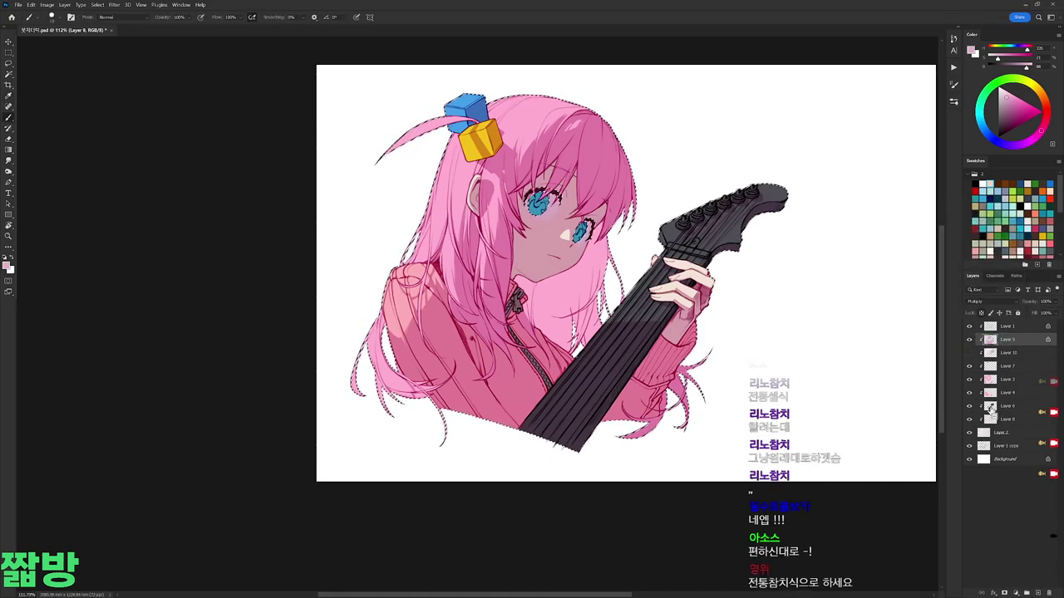
{"action": "left_click", "coordinate": [990, 369], "text": "ctrl"}
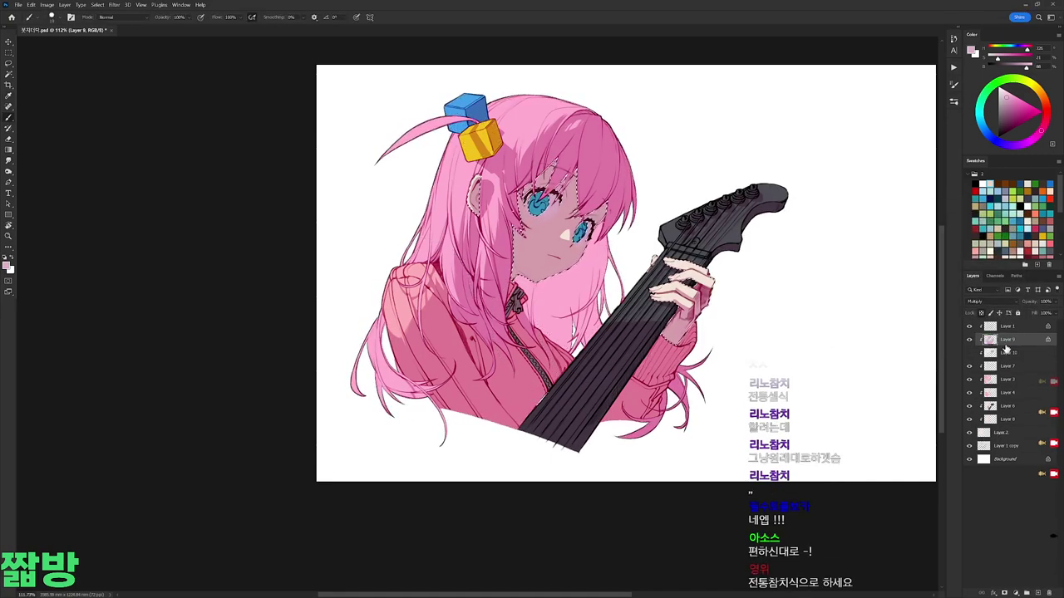
{"action": "key", "text": "ctrl+u"}
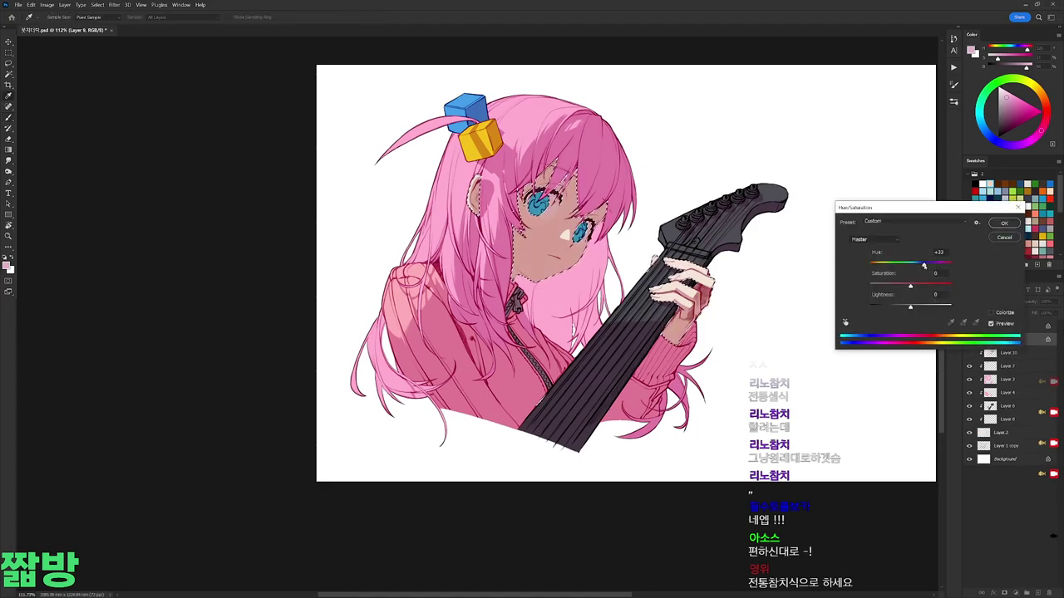
{"action": "type", "text": "45"}
{"action": "key", "text": "shift+Up"}
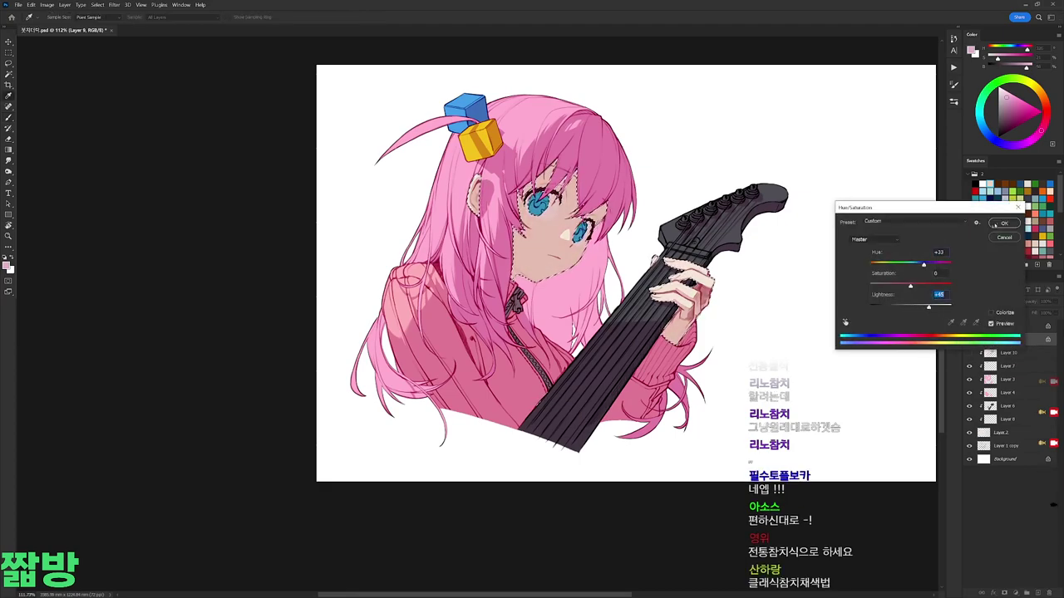
{"action": "left_click", "coordinate": [1004, 222]}
{"action": "key", "text": "ctrl+d"}
Step: Load the Layer 9 shadow as a selection and harden its quick mask with Levels, setting the white input to 127
{"action": "left_click", "coordinate": [989, 340], "text": "ctrl"}
{"action": "key", "text": "q"}
{"action": "key", "text": "ctrl+l"}
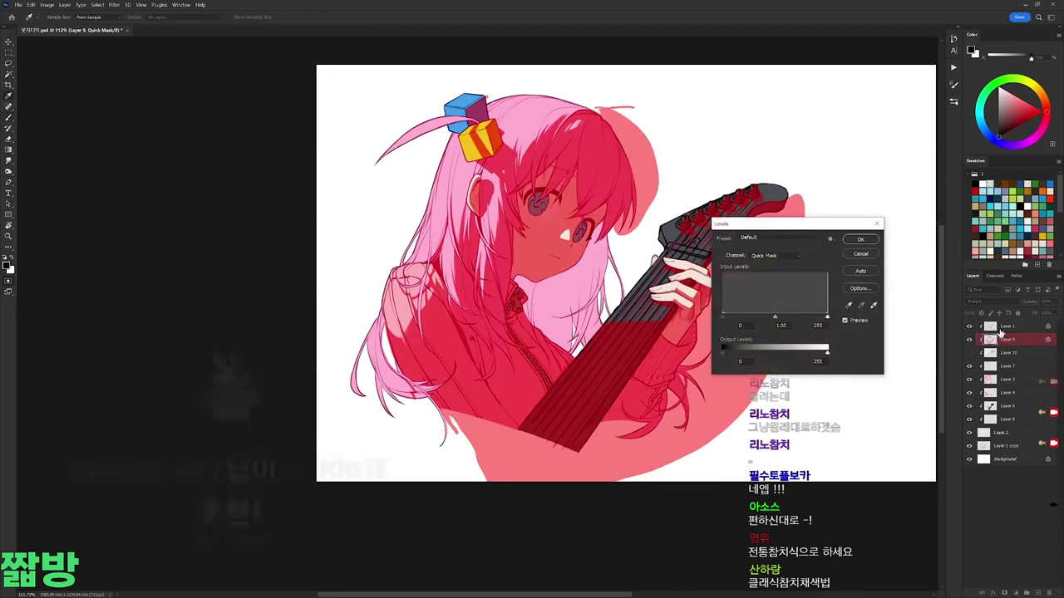
{"action": "left_click_drag", "start_coordinate": [827, 316], "coordinate": [775, 318]}
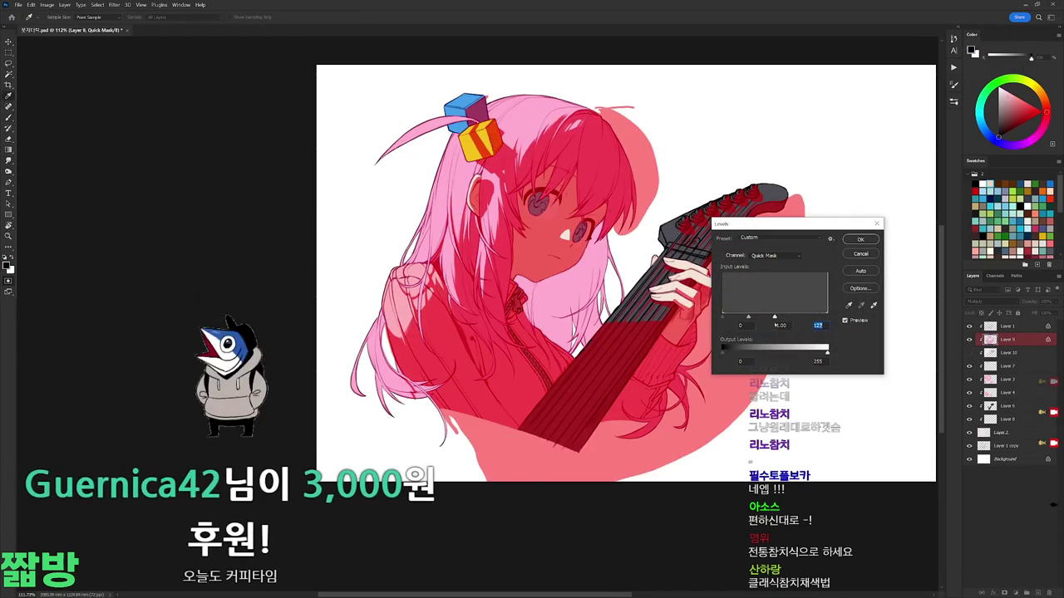
{"action": "key", "text": "Return"}
{"action": "key", "text": "q"}
Step: Invert the shadow selection and fill it with white on a new clipped layer above Layer 9
{"action": "key", "text": "q"}
{"action": "key", "text": "ctrl+i"}
{"action": "key", "text": "b"}
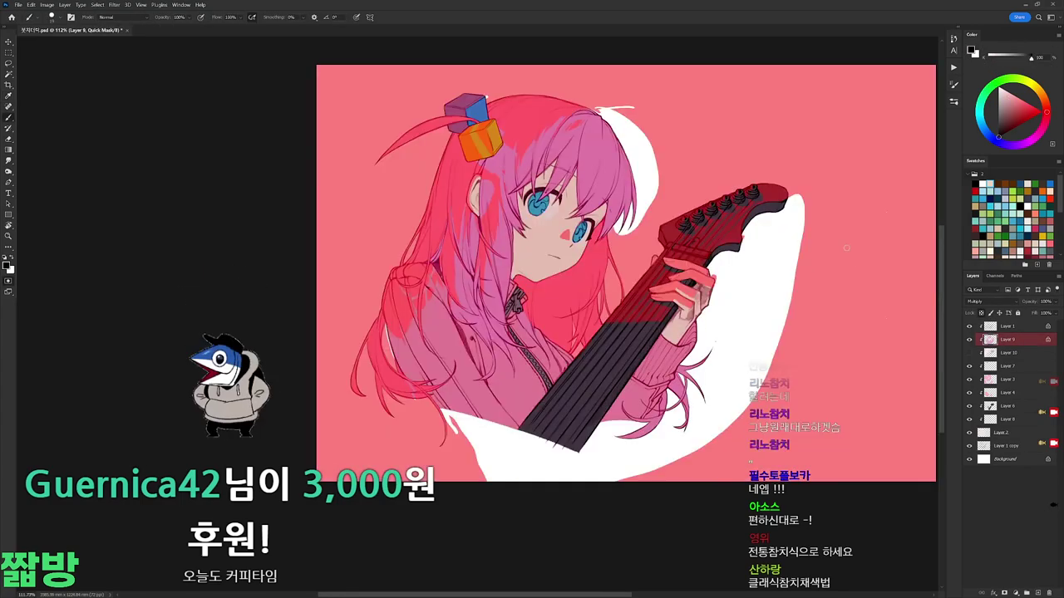
{"action": "key", "text": "q"}
{"action": "key", "text": "m"}
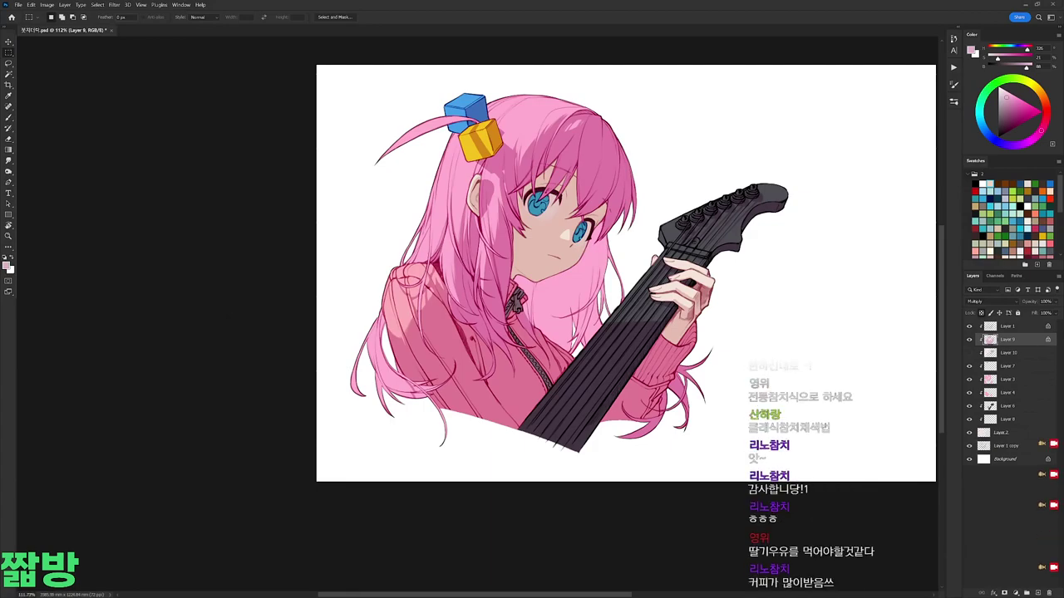
{"action": "key", "text": "ctrl+shift+d"}
{"action": "key", "text": "b"}
{"action": "key", "text": "ctrl+z"}
{"action": "key", "text": "x"}
{"action": "key", "text": "alt+BackSpace"}
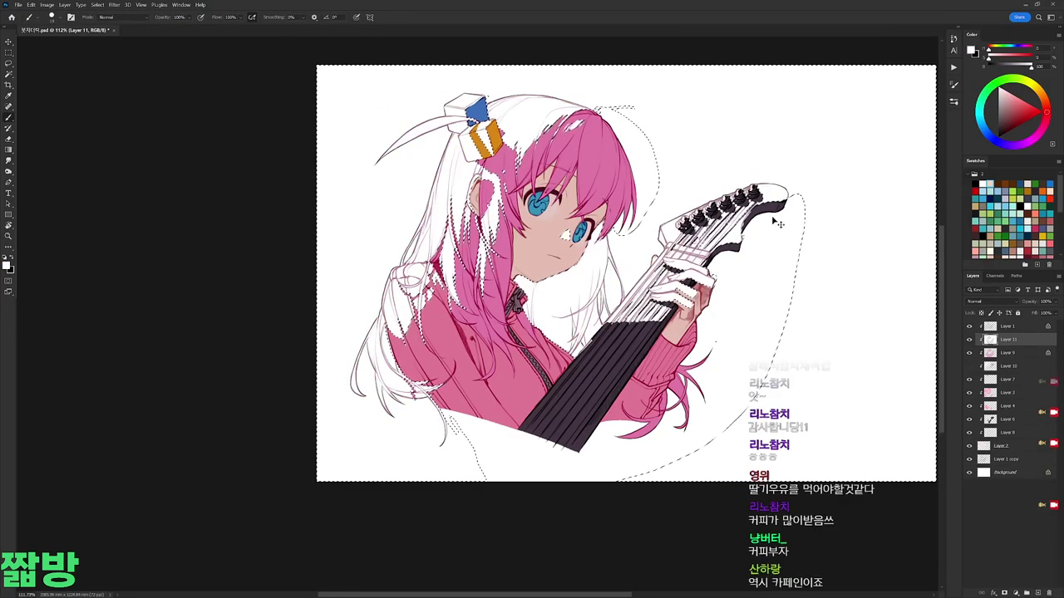
Step: Deselect, then set the white light layer to Overlay and lower its fill
{"action": "key", "text": "ctrl+d"}
{"action": "left_click", "coordinate": [976, 301]}
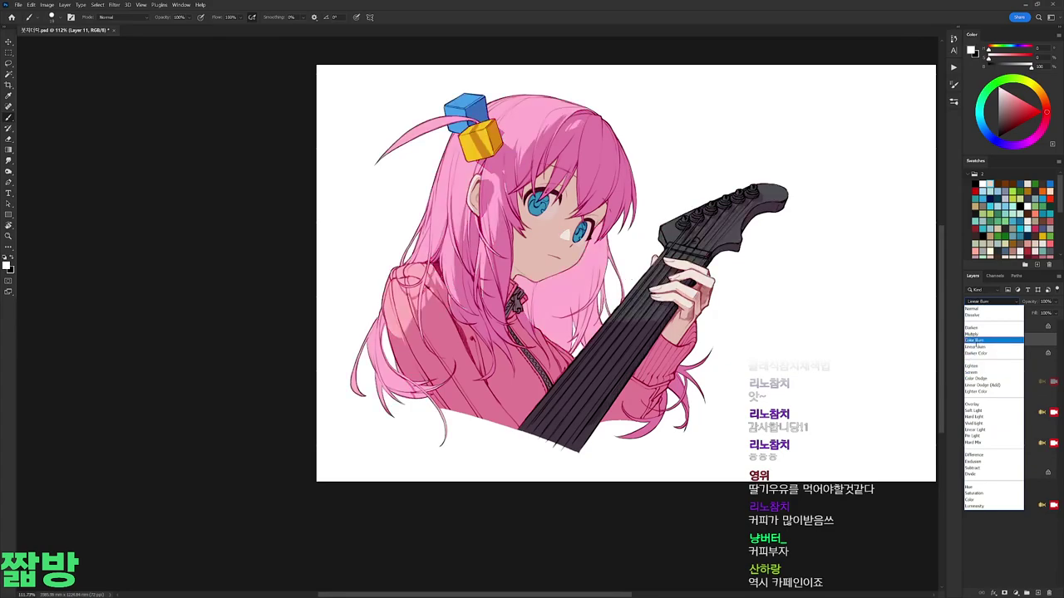
{"action": "left_click", "coordinate": [973, 403]}
{"action": "scroll", "coordinate": [908, 299], "scroll_direction": "down", "scroll_amount": 2}
{"action": "left_click_drag", "start_coordinate": [1027, 324], "coordinate": [1031, 324]}
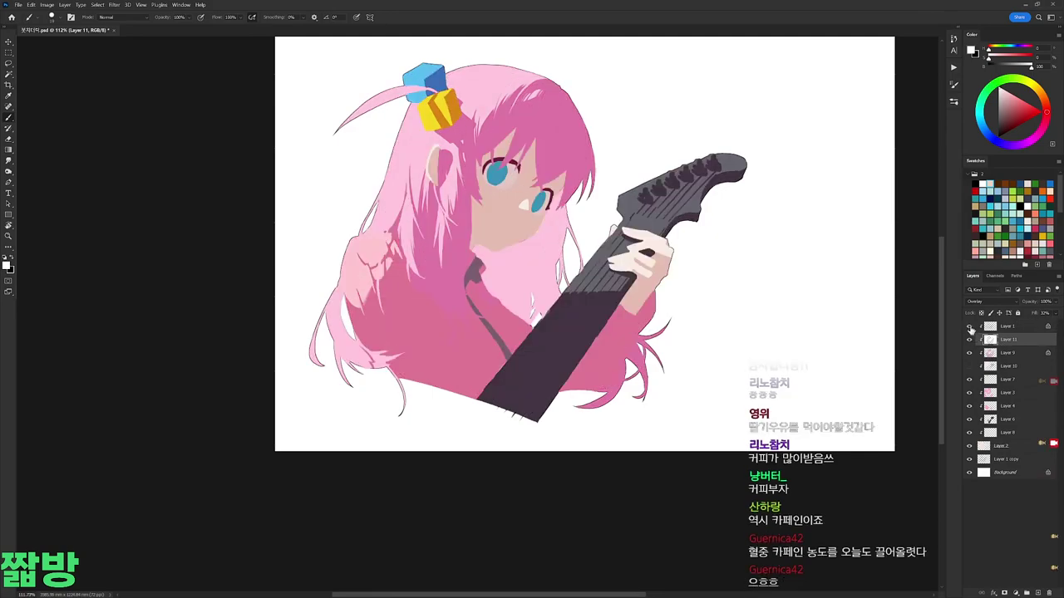
Step: Try Linear Burn on the Layer 1 line art, pick a dusty pink colour, and set the layer's blend mode to Linear Light
{"action": "left_click", "coordinate": [1009, 326]}
{"action": "left_click", "coordinate": [985, 301]}
{"action": "left_click", "coordinate": [975, 346]}
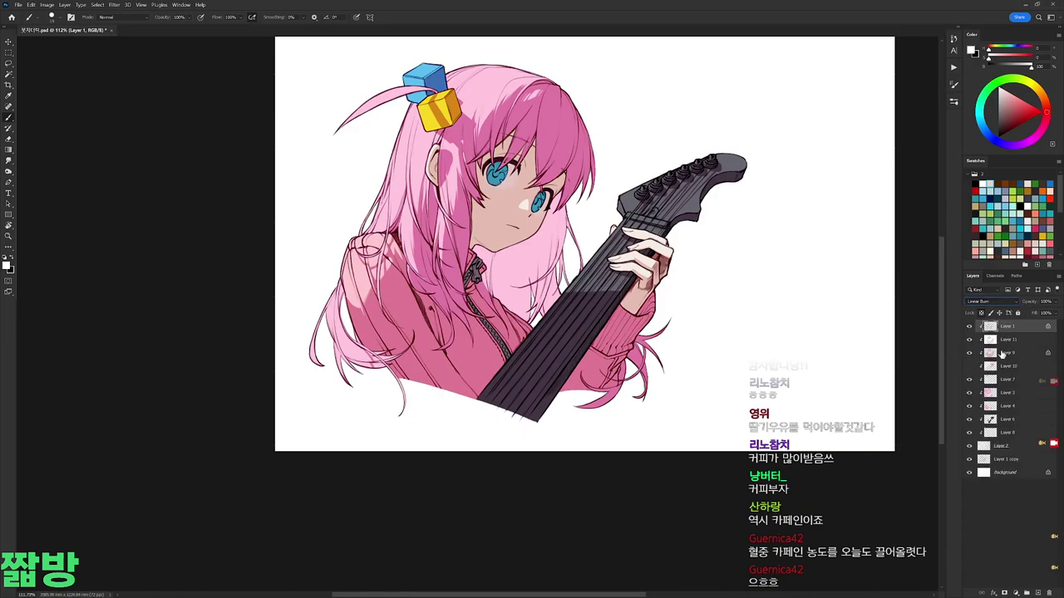
{"action": "scroll", "coordinate": [1054, 215], "scroll_direction": "down", "scroll_amount": 3}
{"action": "left_click", "coordinate": [1052, 211]}
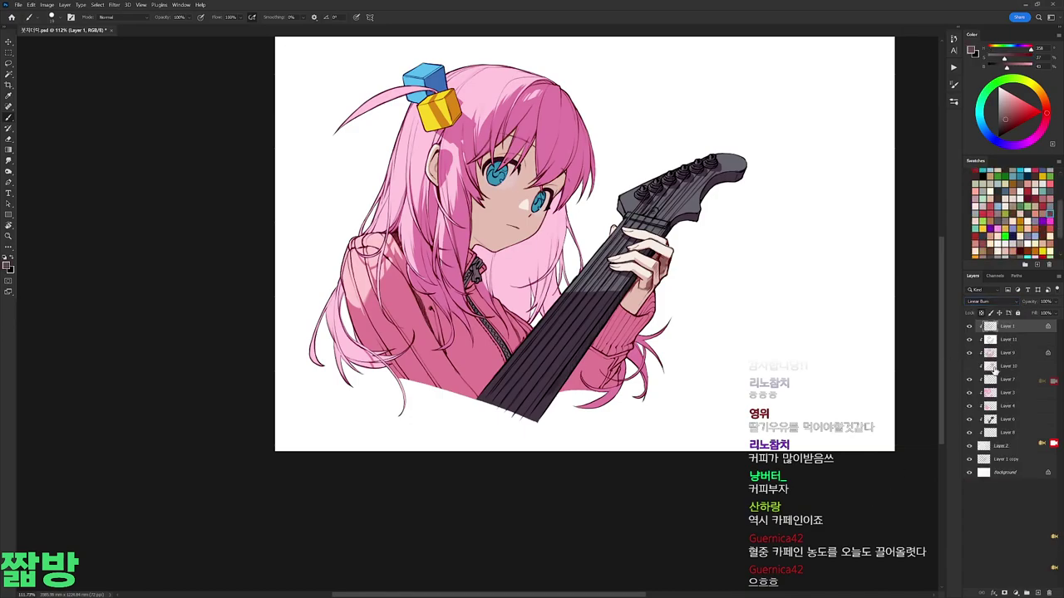
{"action": "scroll", "coordinate": [710, 484], "scroll_direction": "up", "scroll_amount": 1}
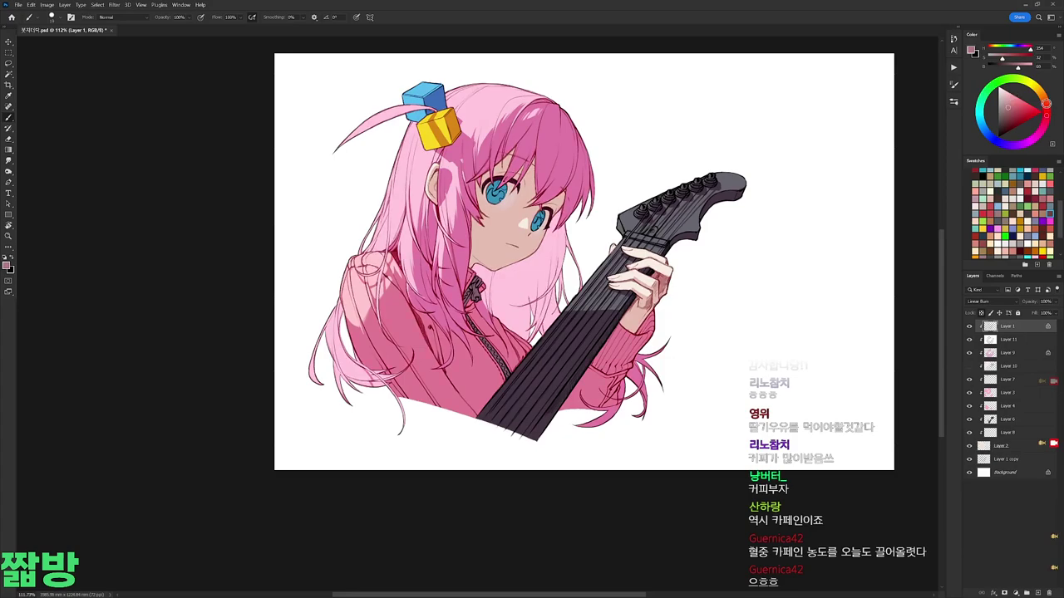
{"action": "scroll", "coordinate": [989, 301], "scroll_direction": "down", "scroll_amount": 11}
Step: Raise the fill of Layer 11 to about 79%, and shift the Layer 1 line art by hue +20 with Hue/Saturation
{"action": "left_click", "coordinate": [1012, 339]}
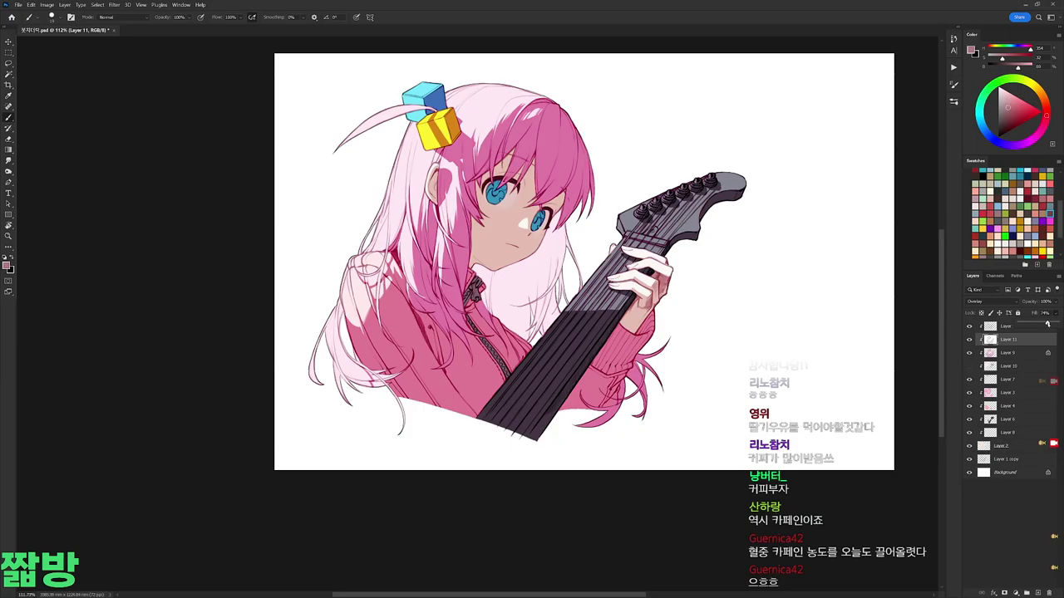
{"action": "left_click", "coordinate": [1015, 331]}
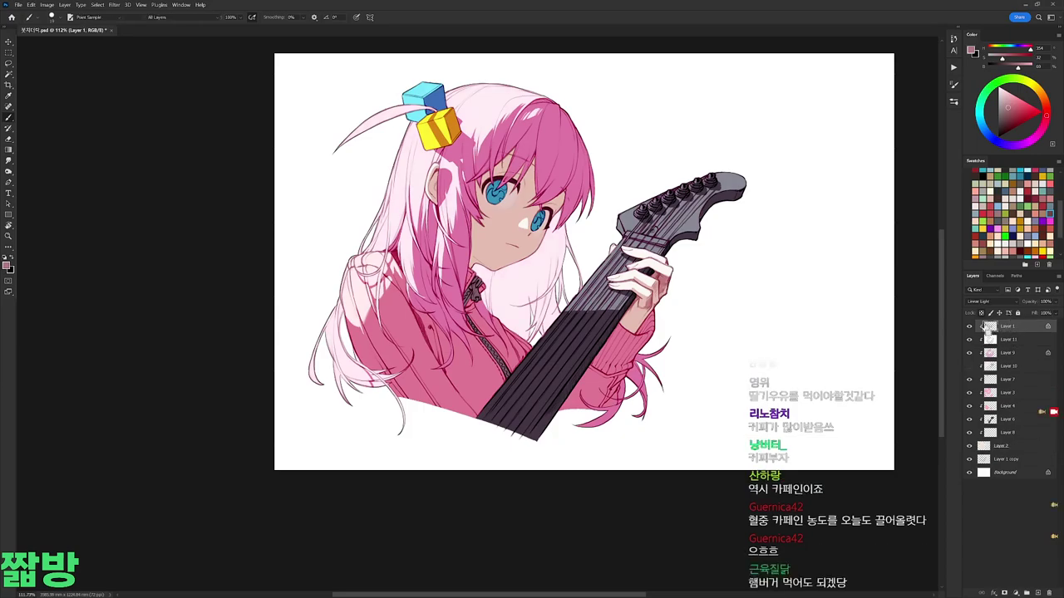
{"action": "key", "text": "ctrl+u"}
{"action": "mouse_move", "coordinate": [910, 263]}
{"action": "left_mouse_down"}
{"action": "mouse_move", "coordinate": [895, 266]}
{"action": "mouse_move", "coordinate": [918, 266]}
{"action": "left_mouse_up"}
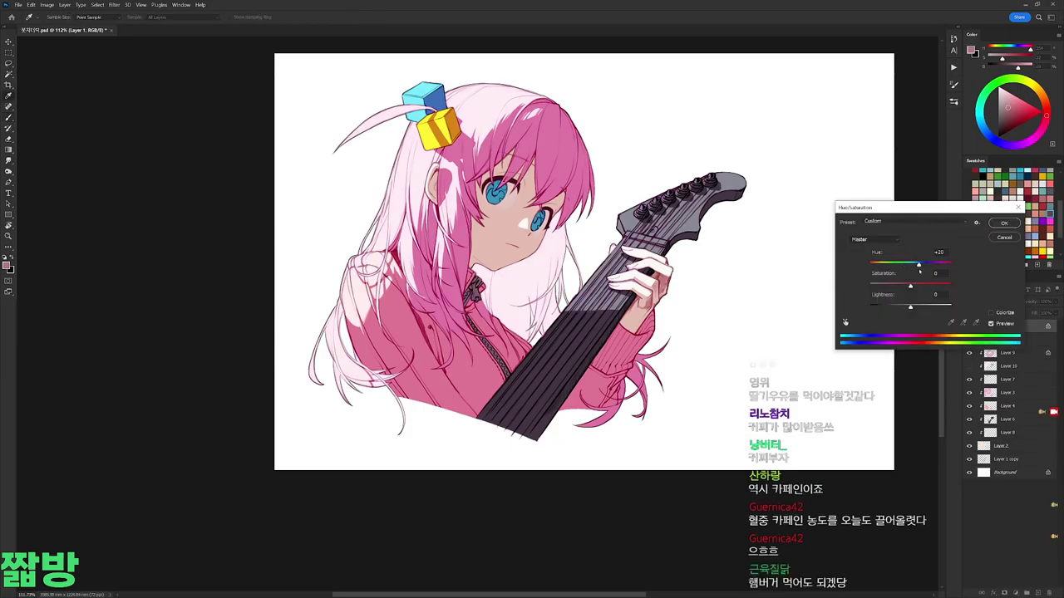
{"action": "left_click", "coordinate": [1003, 223]}
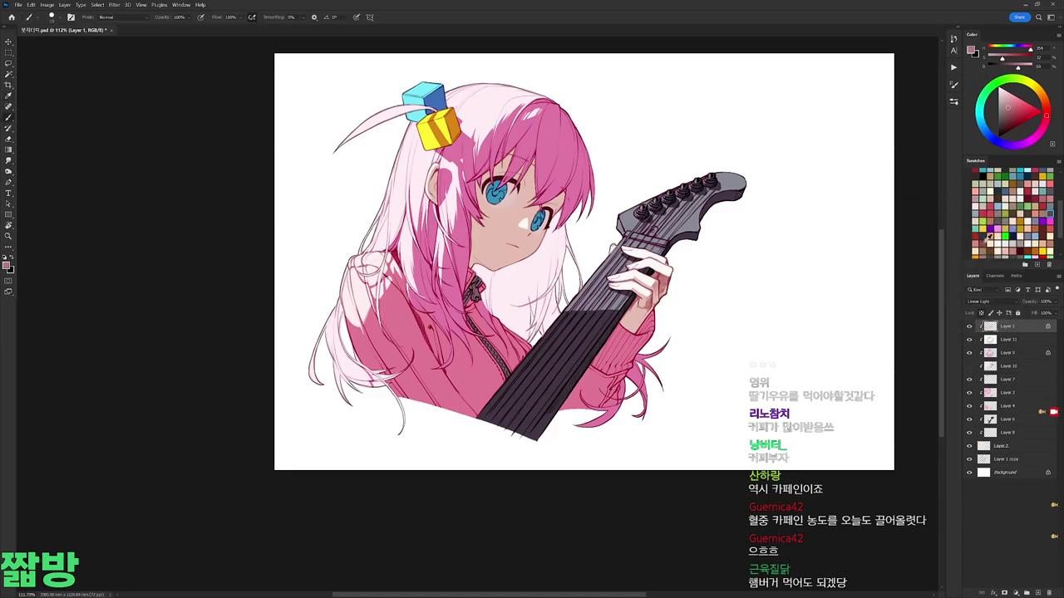
Step: Softly erase the Layer 9 shadow along the outer hair and lower jacket with a large soft eraser
{"action": "left_click", "coordinate": [1005, 355]}
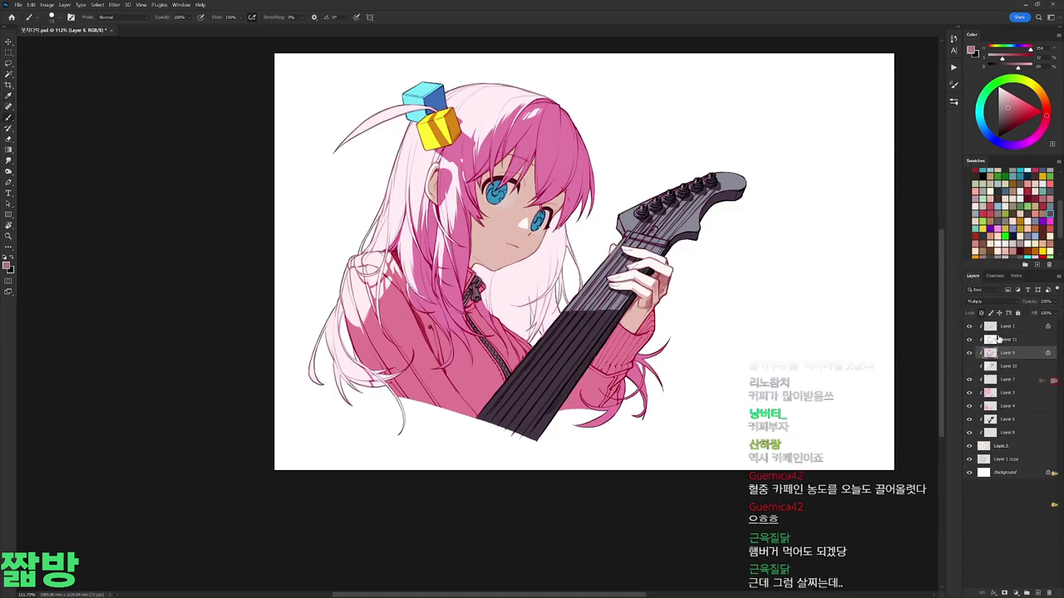
{"action": "scroll", "coordinate": [497, 127], "scroll_direction": "up", "scroll_amount": 1}
{"action": "right_click", "coordinate": [540, 125]}
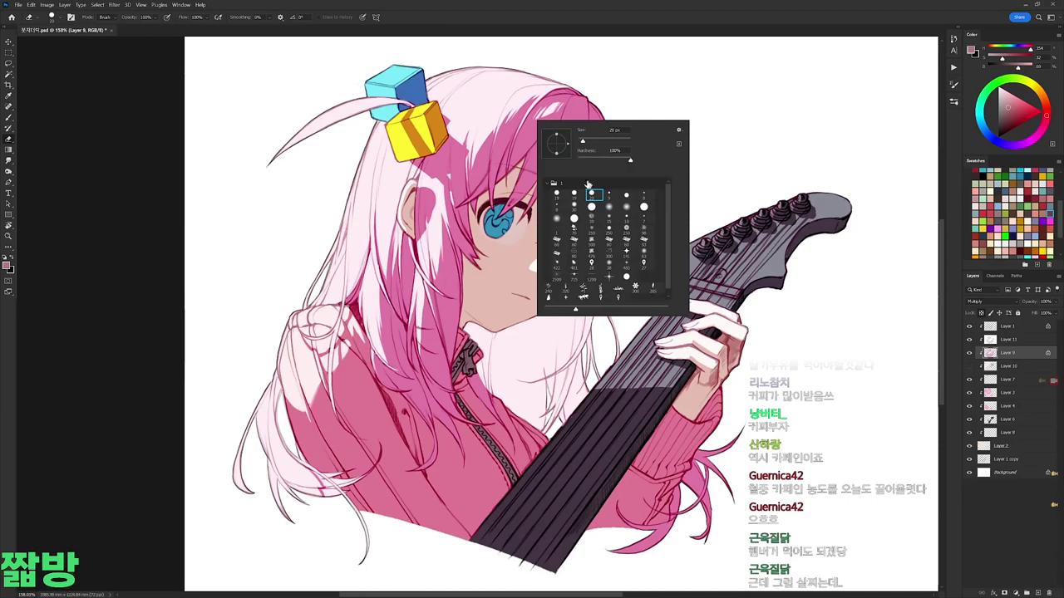
{"action": "left_click", "coordinate": [557, 221]}
{"action": "key", "text": "Return"}
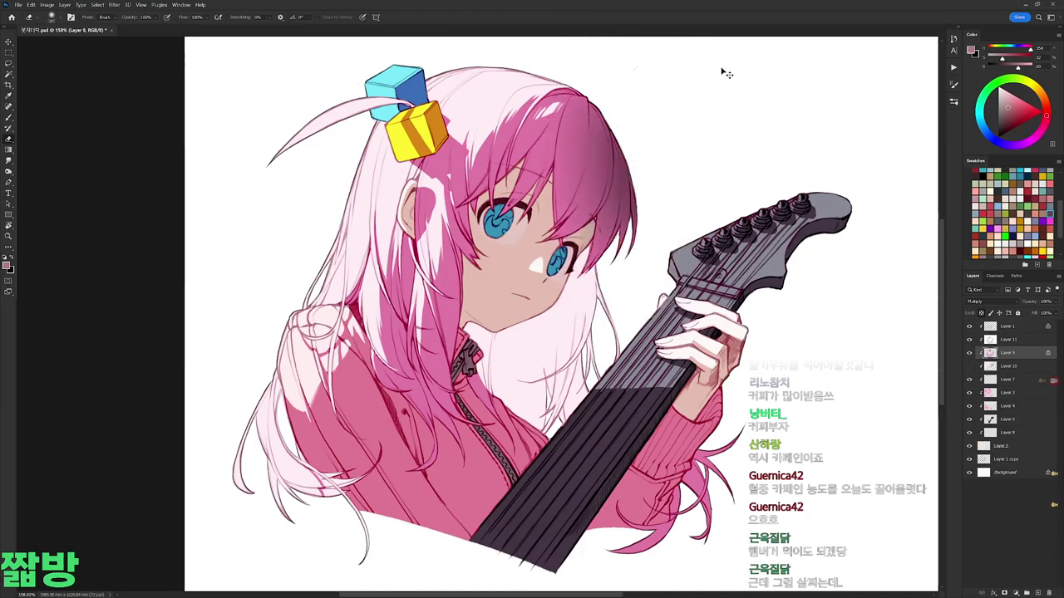
{"action": "key", "text": "x"}
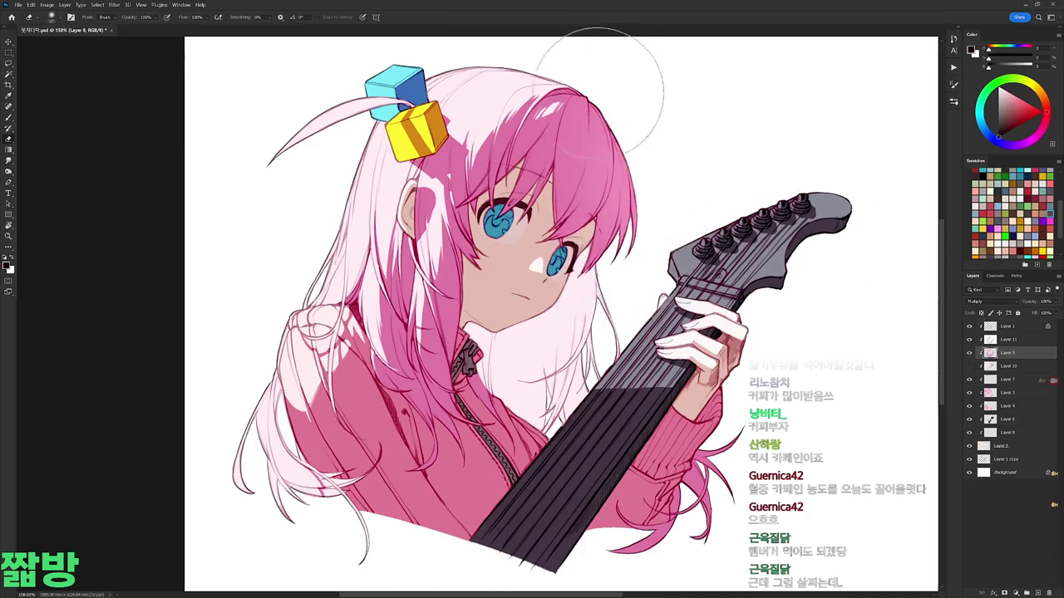
{"action": "left_click_drag", "start_coordinate": [582, 266], "coordinate": [564, 187]}
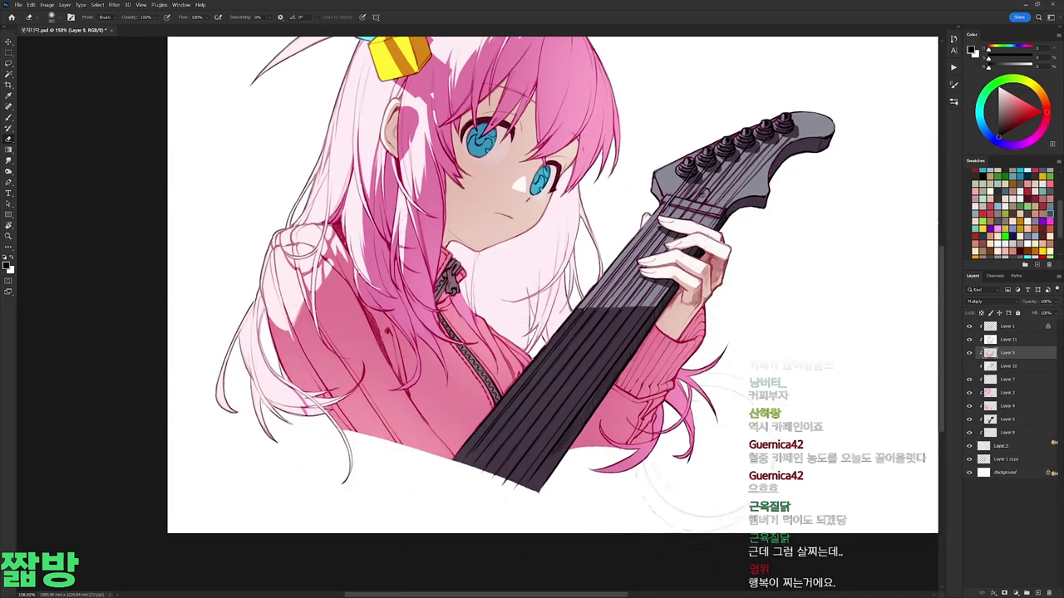
{"action": "left_click_drag", "start_coordinate": [828, 175], "coordinate": [811, 224]}
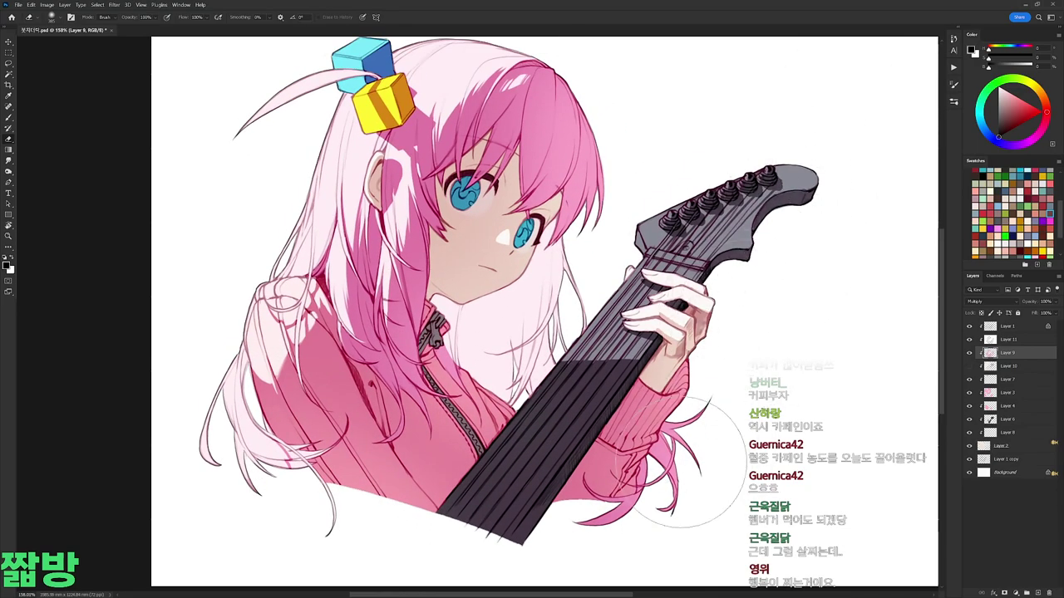
Step: Select the eye areas from the Layer 2 flats and raise their shadow's lightness on Layer 9 with Hue/Saturation
{"action": "left_click", "coordinate": [1001, 446]}
{"action": "key", "text": "w"}
{"action": "left_click", "coordinate": [998, 340], "text": "ctrl"}
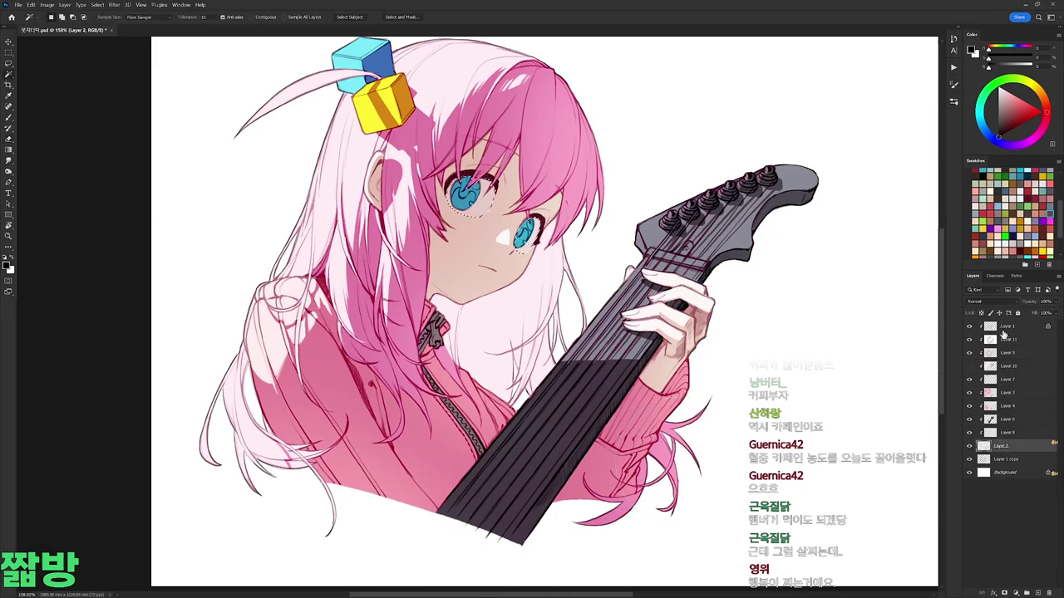
{"action": "left_click", "coordinate": [1004, 353]}
{"action": "key", "text": "ctrl+u"}
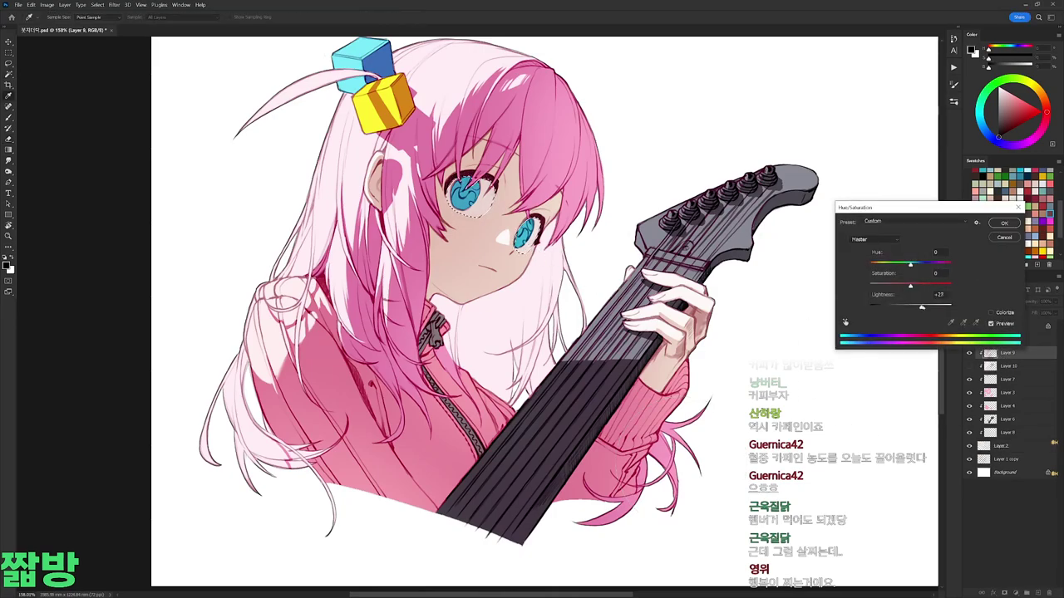
{"action": "key", "text": "Return"}
{"action": "scroll", "coordinate": [771, 314], "scroll_direction": "down", "scroll_amount": 4}
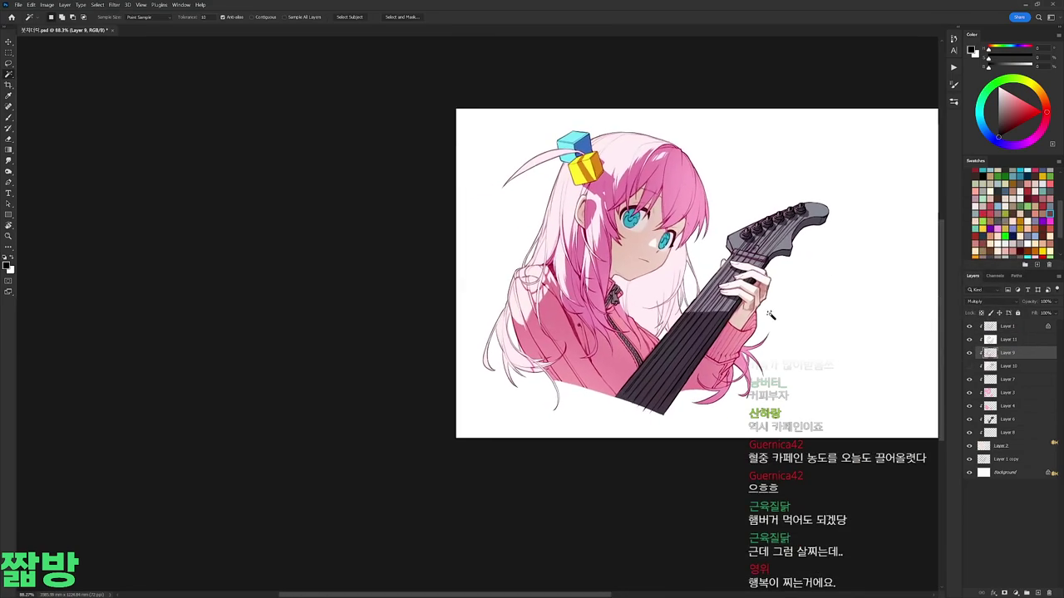
Step: Sample a pale pink from the hair and softly tint the Layer 9 shadow on the side hair and jacket with a 0% hardness brush
{"action": "scroll", "coordinate": [653, 180], "scroll_direction": "up", "scroll_amount": 2}
{"action": "key", "text": "b"}
{"action": "right_click", "coordinate": [655, 241]}
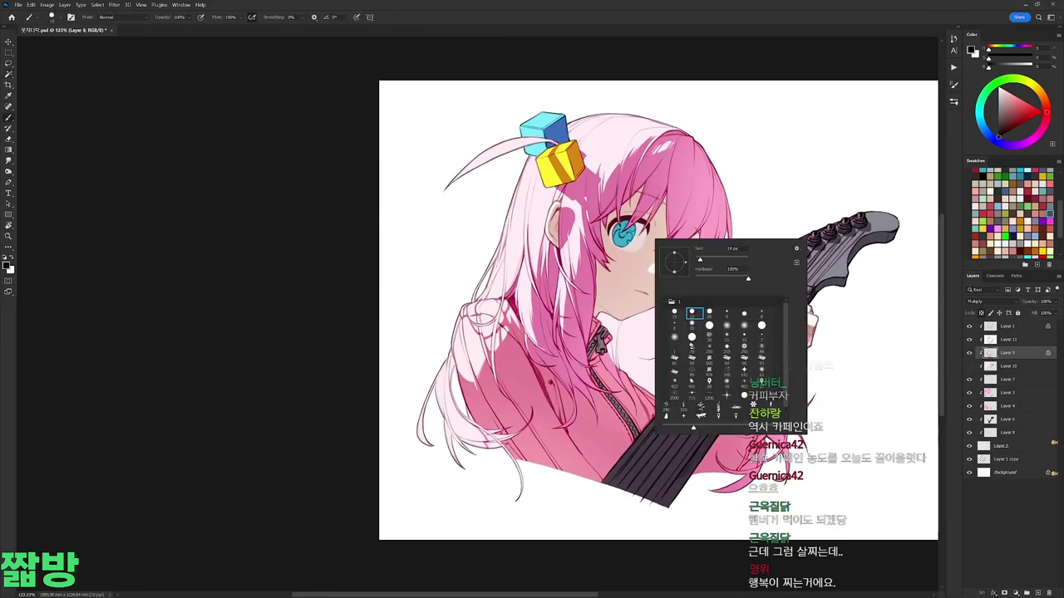
{"action": "left_click", "coordinate": [730, 268]}
{"action": "type", "text": "0"}
{"action": "key", "text": "Return"}
{"action": "left_click", "coordinate": [630, 161], "text": "alt"}
{"action": "left_click", "coordinate": [632, 166], "text": "alt"}
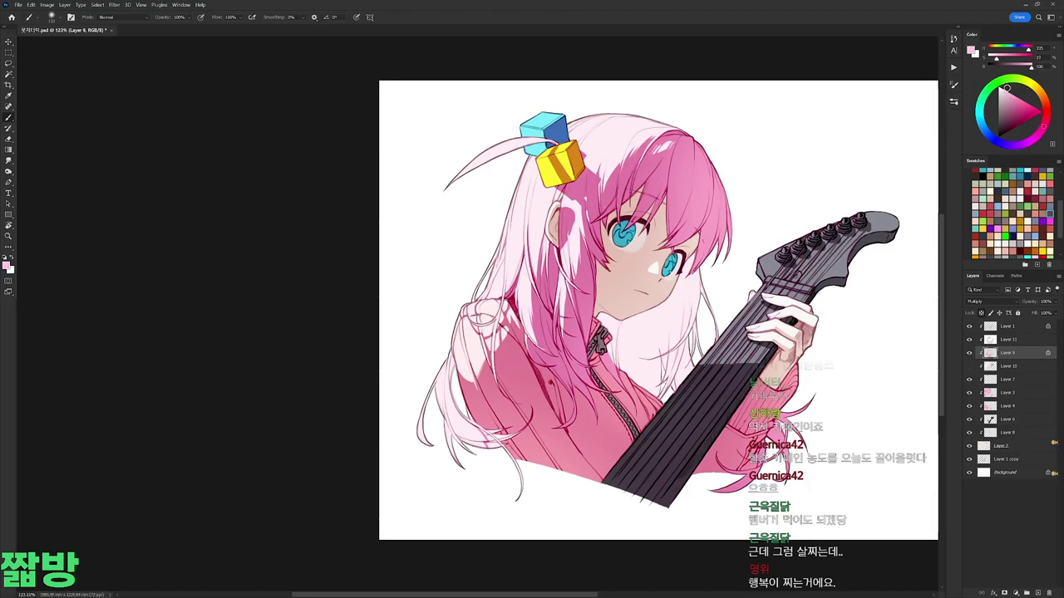
{"action": "mouse_move", "coordinate": [575, 182]}
{"action": "left_mouse_down"}
{"action": "mouse_move", "coordinate": [541, 314]}
{"action": "mouse_move", "coordinate": [475, 386]}
{"action": "mouse_move", "coordinate": [504, 371]}
{"action": "left_mouse_up"}
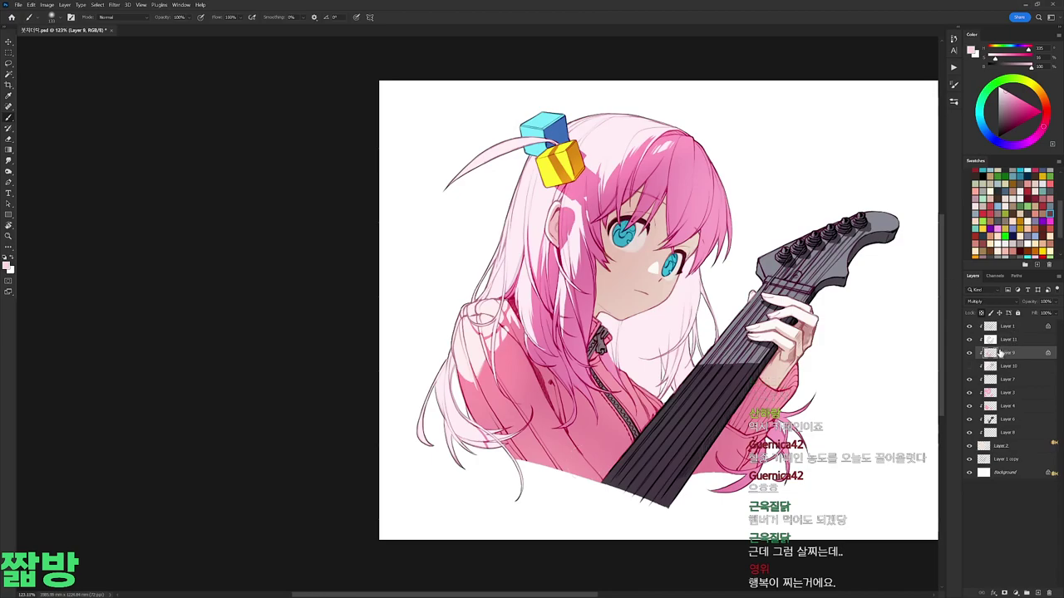
Step: Select the skin areas and adjust their shadow on Layer 9 with Hue/Saturation to hue -12, saturation +39 and lightness +12, then deselect
{"action": "left_click", "coordinate": [1014, 329]}
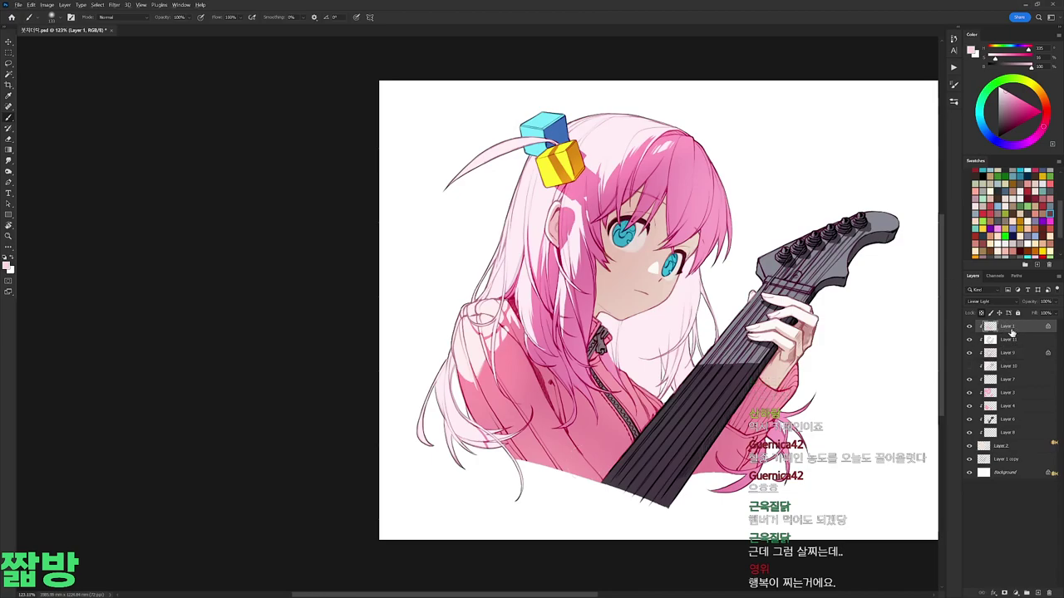
{"action": "left_click", "coordinate": [1001, 446]}
{"action": "scroll", "coordinate": [666, 256], "scroll_direction": "up", "scroll_amount": 3}
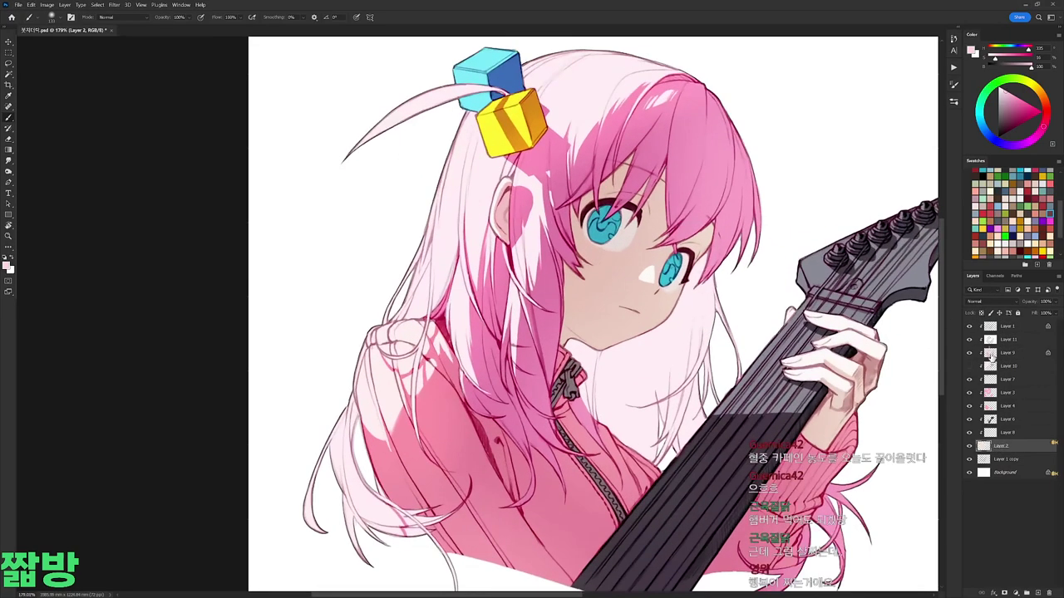
{"action": "left_click", "coordinate": [1008, 356]}
{"action": "left_click", "coordinate": [989, 354], "text": "ctrl"}
{"action": "key", "text": "ctrl+u"}
{"action": "key", "text": "Up"}
{"action": "key", "text": "Up"}
{"action": "key", "text": "Up"}
{"action": "key", "text": "Up"}
{"action": "key", "text": "Up"}
{"action": "key", "text": "Up"}
{"action": "key", "text": "shift+Tab"}
{"action": "key", "text": "Down"}
{"action": "key", "text": "Down"}
{"action": "key", "text": "Down"}
{"action": "key", "text": "Down"}
{"action": "key", "text": "Down"}
{"action": "key", "text": "Down"}
{"action": "key", "text": "Down"}
{"action": "key", "text": "Down"}
{"action": "key", "text": "Down"}
{"action": "key", "text": "Down"}
{"action": "key", "text": "Tab"}
{"action": "key", "text": "Tab"}
{"action": "key", "text": "Up"}
{"action": "key", "text": "Up"}
{"action": "key", "text": "Up"}
{"action": "key", "text": "Up"}
{"action": "key", "text": "Up"}
{"action": "key", "text": "Up"}
{"action": "key", "text": "Up"}
{"action": "key", "text": "Up"}
{"action": "key", "text": "Up"}
{"action": "key", "text": "Up"}
{"action": "key", "text": "Up"}
{"action": "key", "text": "Up"}
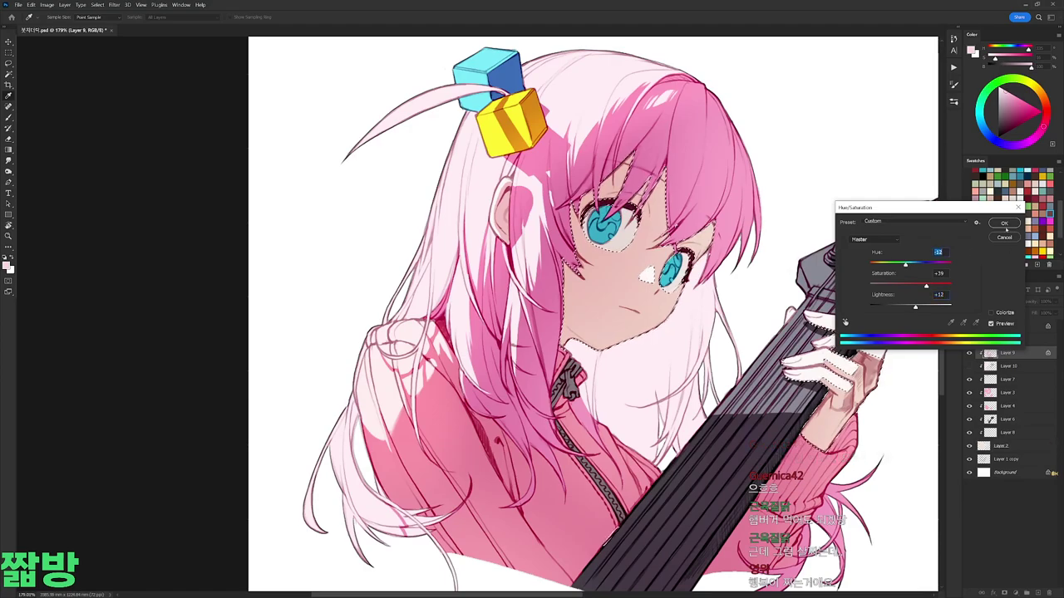
{"action": "key", "text": "Return"}
{"action": "key", "text": "w"}
{"action": "key", "text": "ctrl+d"}
{"action": "left_click_drag", "start_coordinate": [839, 266], "coordinate": [752, 241]}
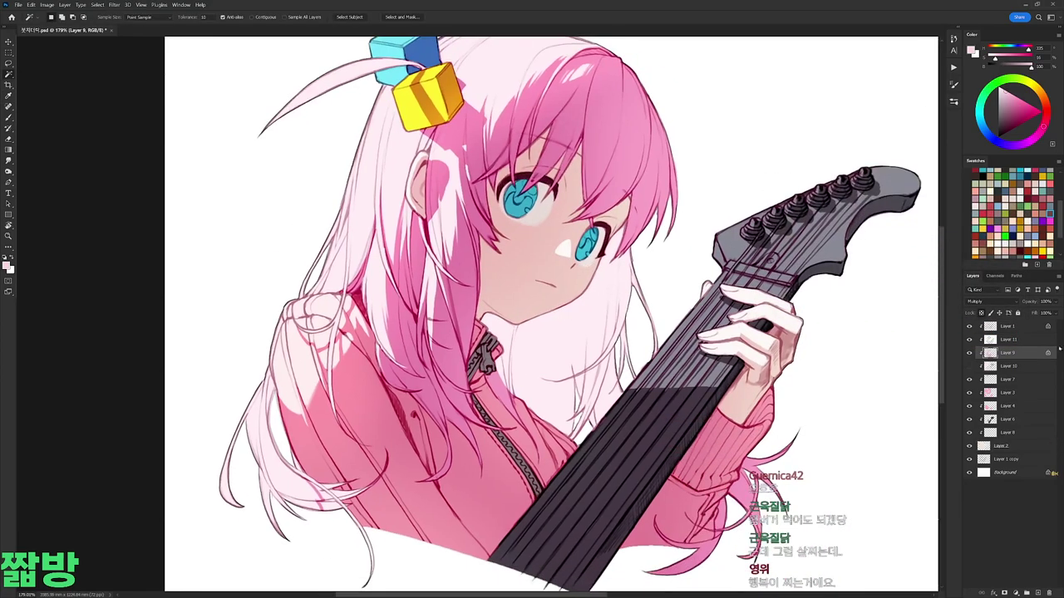
Step: Compare the illustration with and without the Layer 1 line art, and check the whole picture
{"action": "left_click", "coordinate": [969, 326]}
{"action": "left_click", "coordinate": [970, 327]}
{"action": "left_click", "coordinate": [970, 326]}
{"action": "left_click", "coordinate": [970, 327]}
{"action": "left_click", "coordinate": [970, 327]}
{"action": "left_click", "coordinate": [970, 327]}
{"action": "left_click", "coordinate": [1017, 329]}
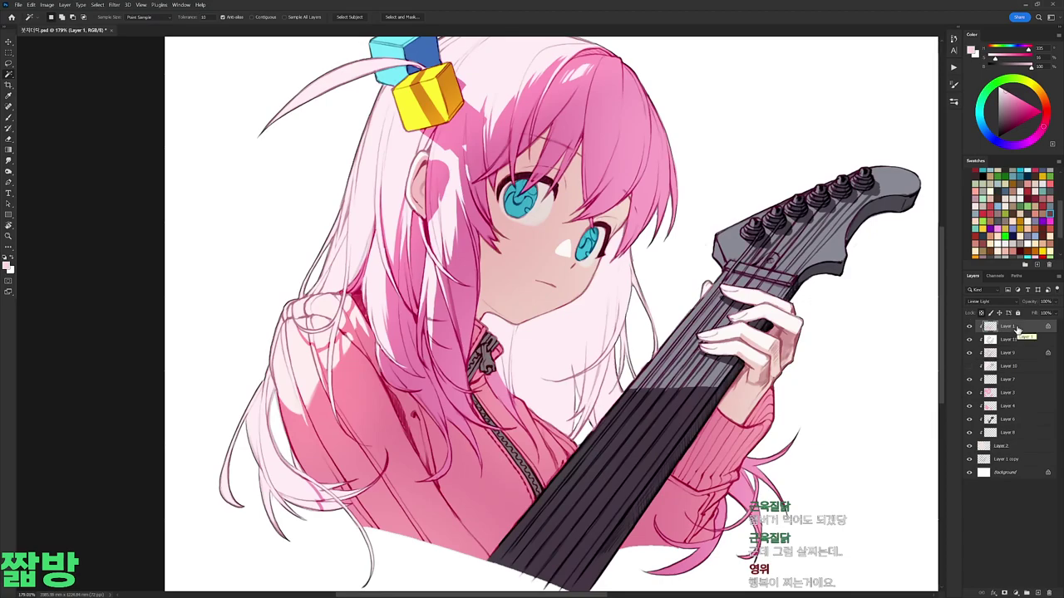
{"action": "left_click", "coordinate": [1000, 447], "text": "shift"}
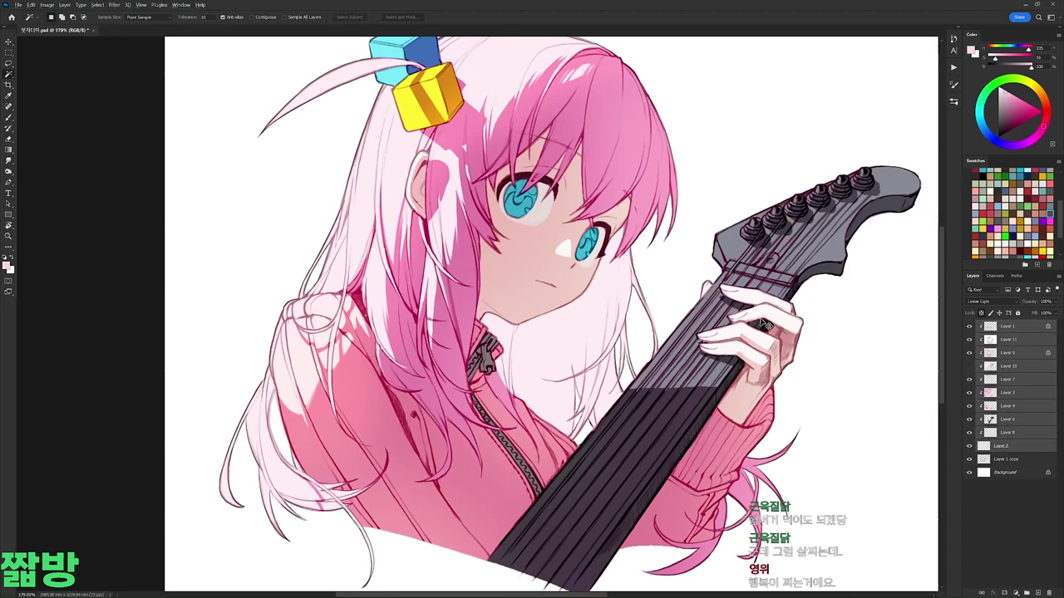
{"action": "scroll", "coordinate": [766, 319], "scroll_direction": "down", "scroll_amount": 4}
{"action": "scroll", "coordinate": [750, 323], "scroll_direction": "up", "scroll_amount": 2}
Step: Softly erase parts of the Layer 9 shadow over the side hair beside the face and the ear
{"action": "left_click", "coordinate": [1022, 353]}
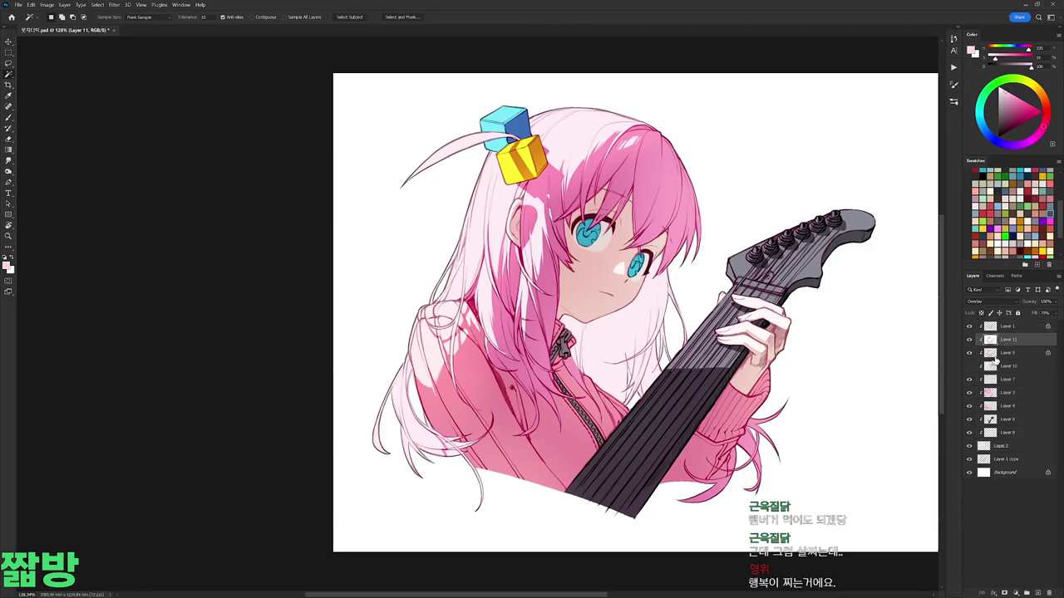
{"action": "key", "text": "b"}
{"action": "right_click", "coordinate": [657, 162]}
{"action": "key", "text": "Escape"}
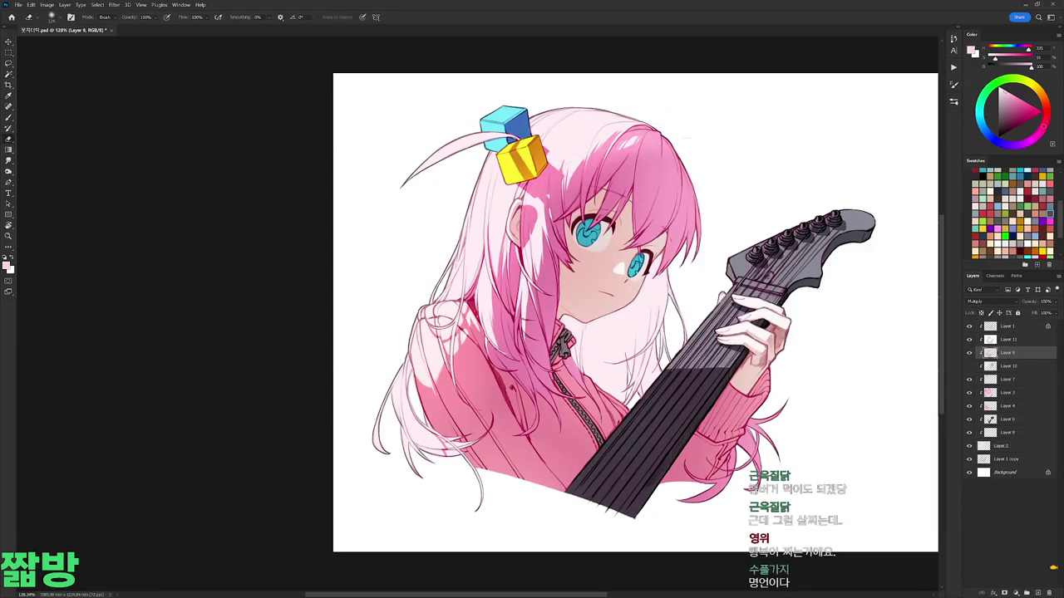
{"action": "left_click_drag", "start_coordinate": [552, 223], "coordinate": [542, 283]}
{"action": "left_click_drag", "start_coordinate": [510, 244], "coordinate": [496, 307]}
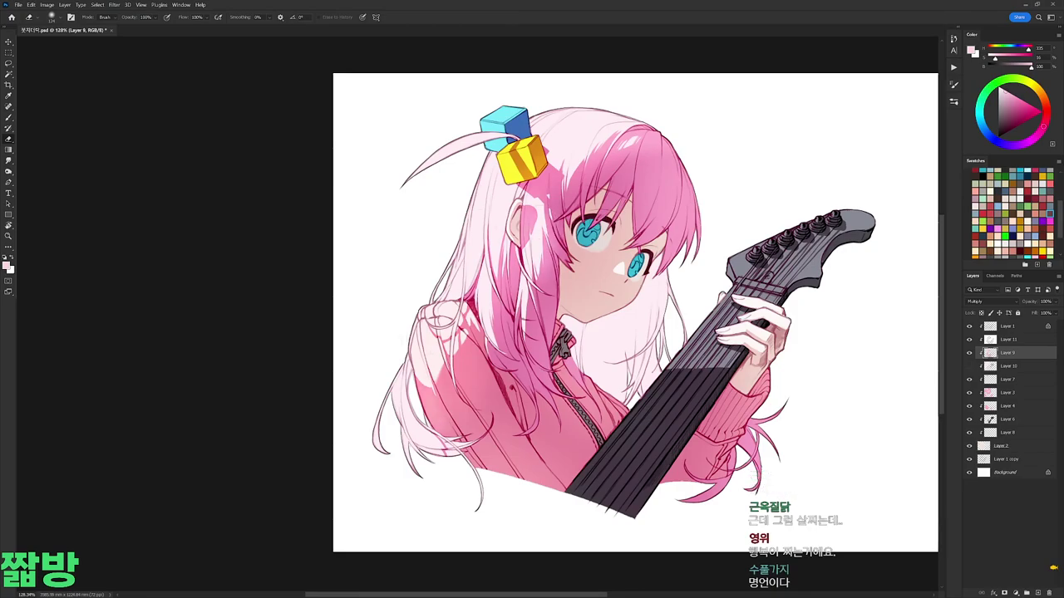
Step: Make a selection from Layer 11, softly paint black over the lower jacket beside the guitar on a new layer, and set it to Linear Light
{"action": "left_click_drag", "start_coordinate": [420, 384], "coordinate": [465, 407]}
{"action": "left_click", "coordinate": [990, 340], "text": "ctrl"}
{"action": "key", "text": "ctrl+shift+alt+n"}
{"action": "key", "text": "b"}
{"action": "key", "text": "d"}
{"action": "key", "text": "x"}
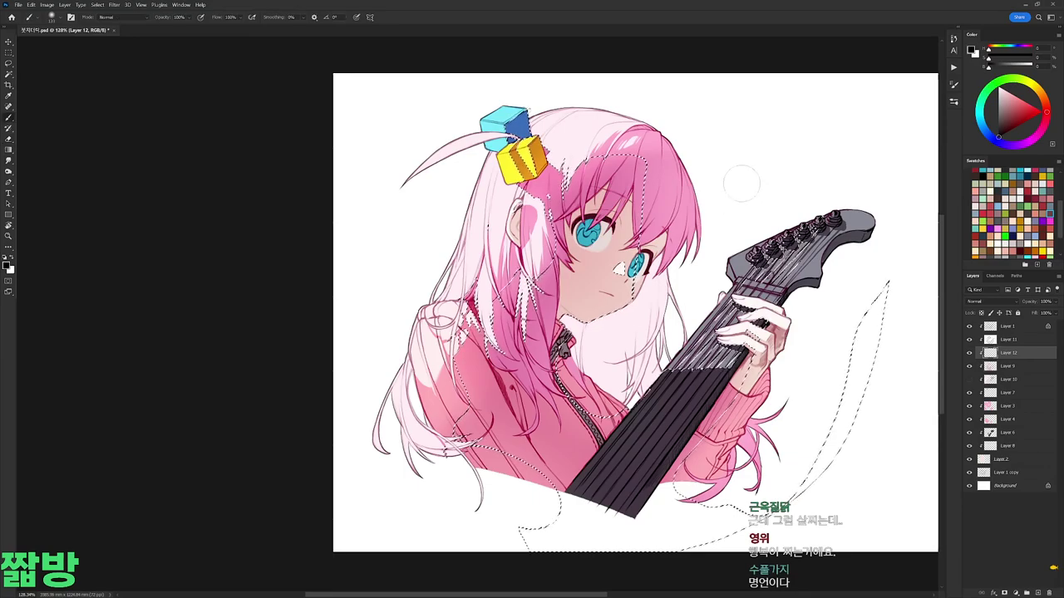
{"action": "right_click", "coordinate": [773, 191]}
{"action": "key", "text": "Escape"}
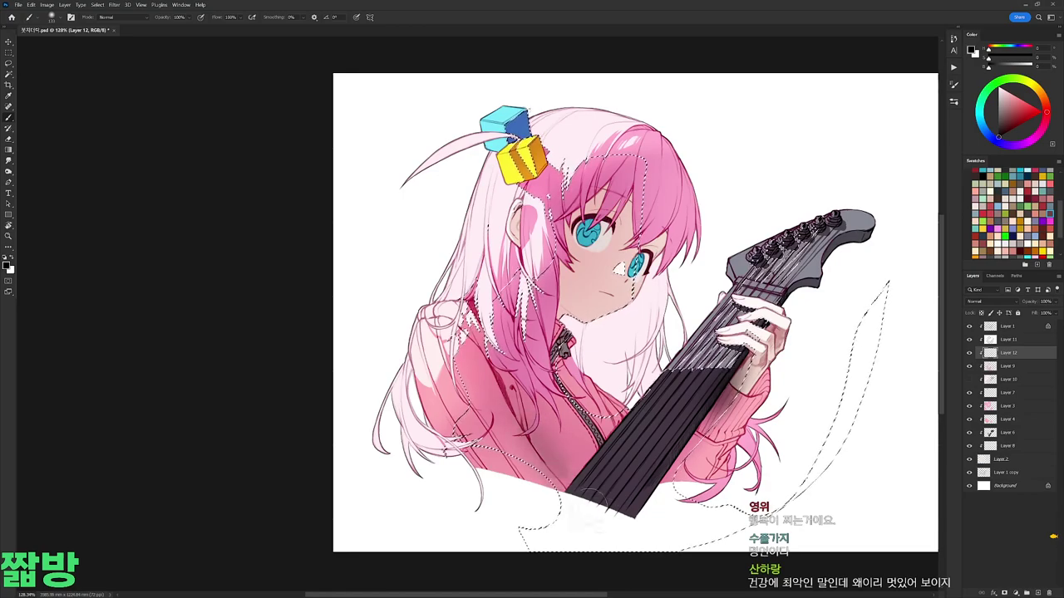
{"action": "left_click", "coordinate": [980, 301]}
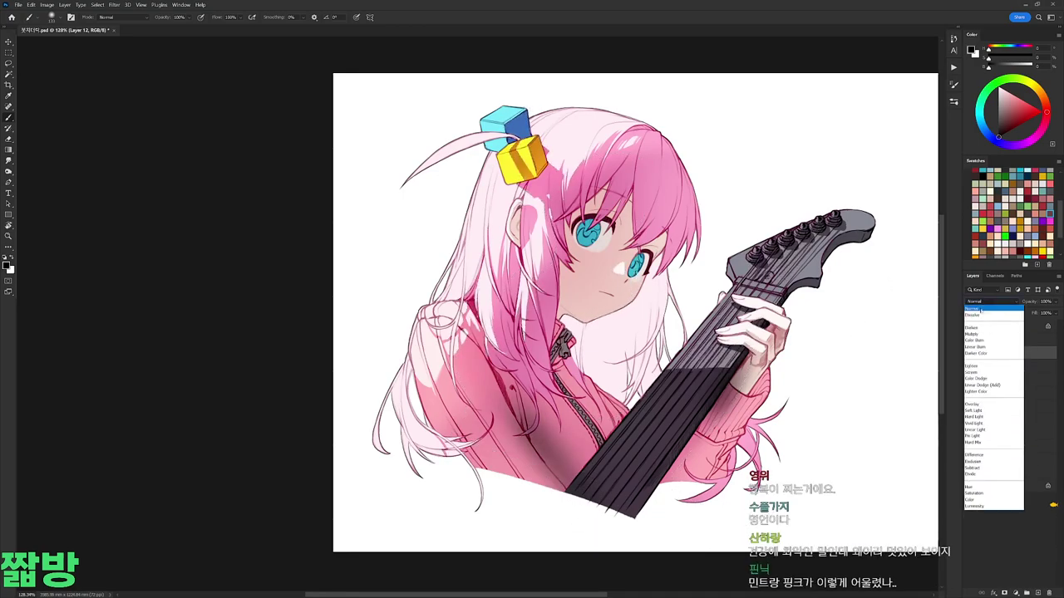
{"action": "left_click", "coordinate": [987, 353]}
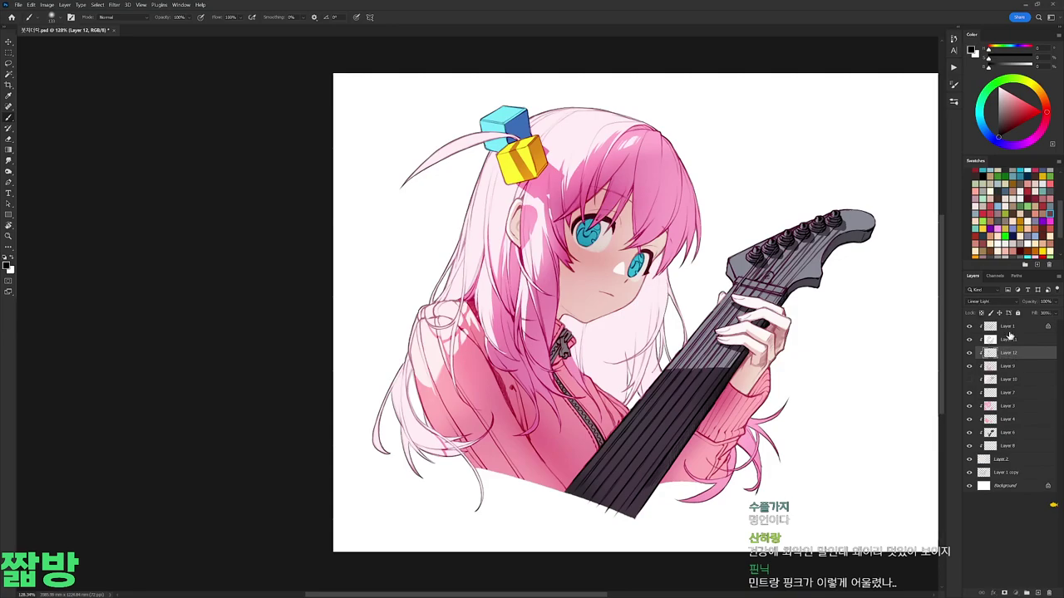
Step: Select the hair area from Layer 3 and adjust its line art on Layer 1 with Hue/Saturation to hue +18 and lightness +10
{"action": "left_click", "coordinate": [1008, 330]}
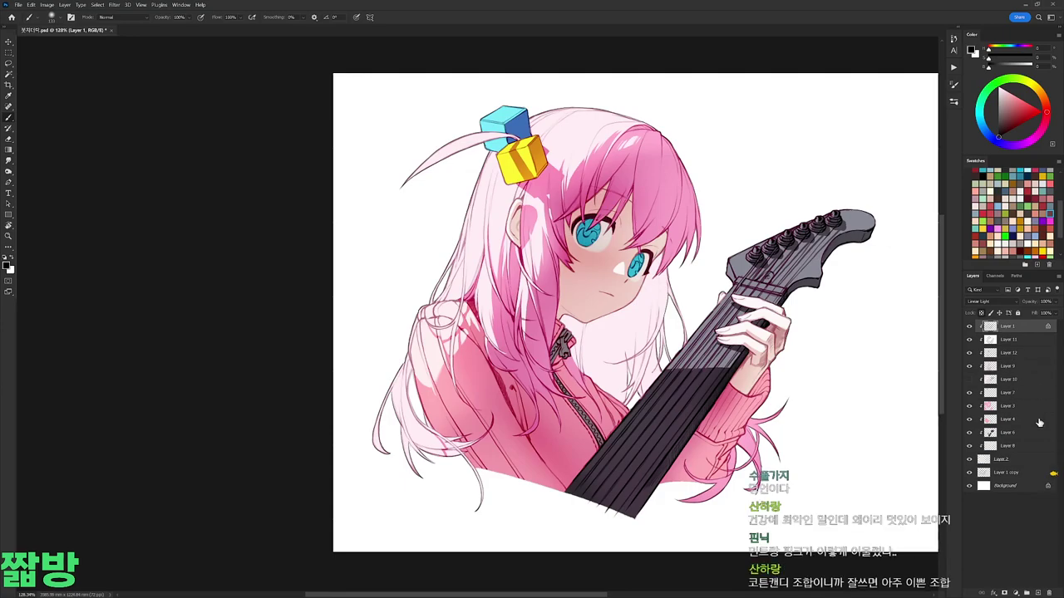
{"action": "left_click", "coordinate": [990, 407], "text": "ctrl"}
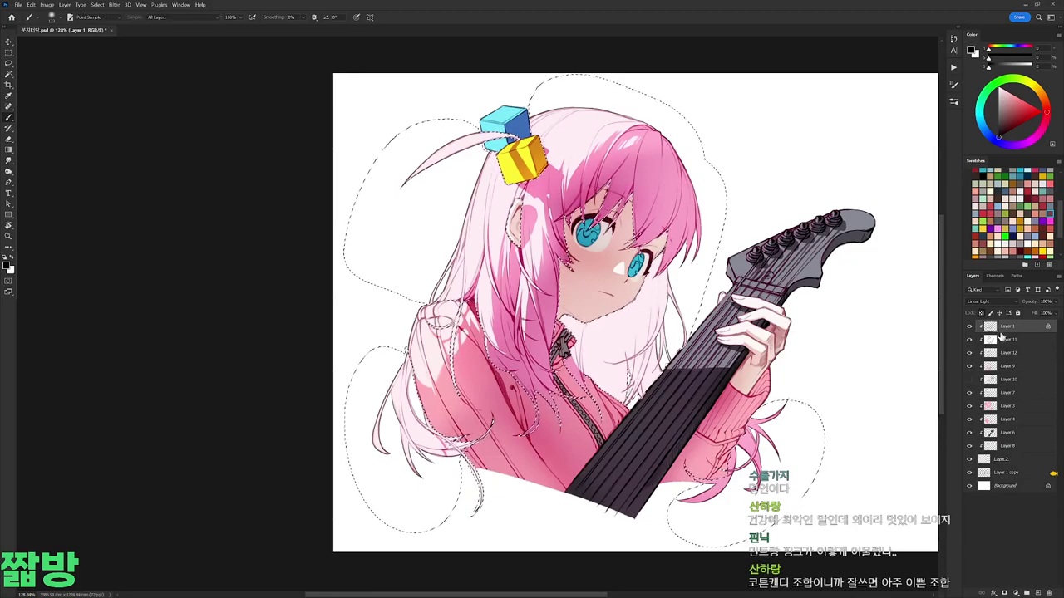
{"action": "key", "text": "ctrl+u"}
{"action": "left_click_drag", "start_coordinate": [914, 307], "coordinate": [916, 308]}
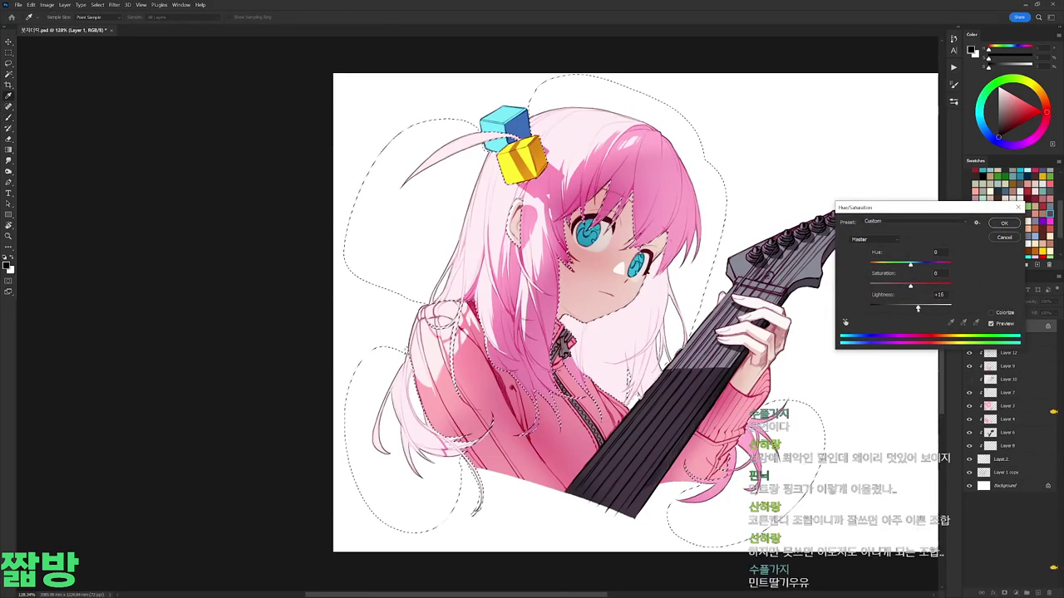
{"action": "left_click_drag", "start_coordinate": [910, 264], "coordinate": [917, 265]}
{"action": "left_click_drag", "start_coordinate": [916, 308], "coordinate": [914, 308]}
{"action": "left_click", "coordinate": [1003, 223]}
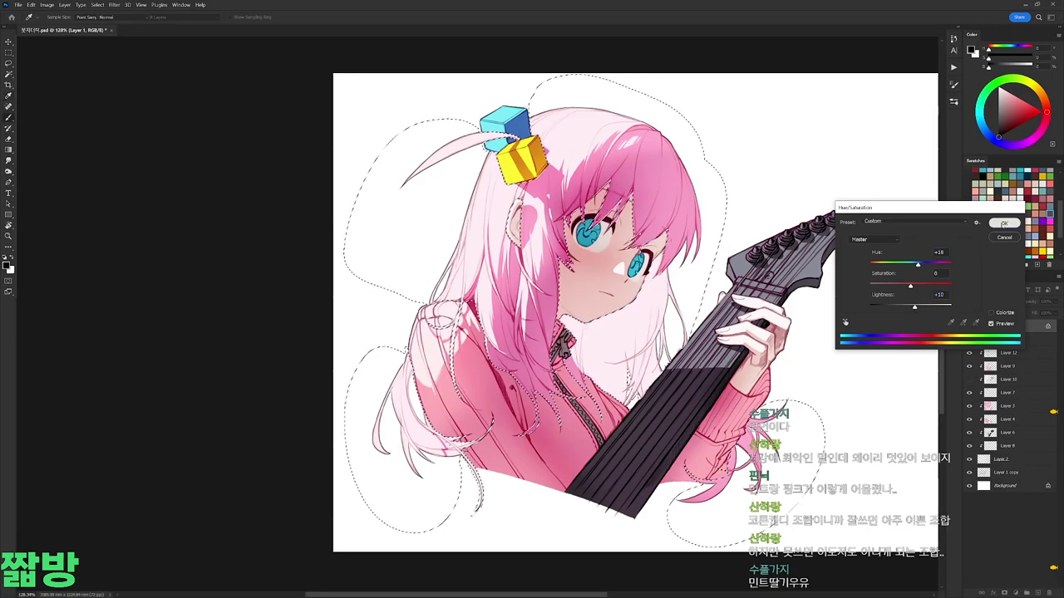
{"action": "left_click", "coordinate": [991, 340], "text": "ctrl"}
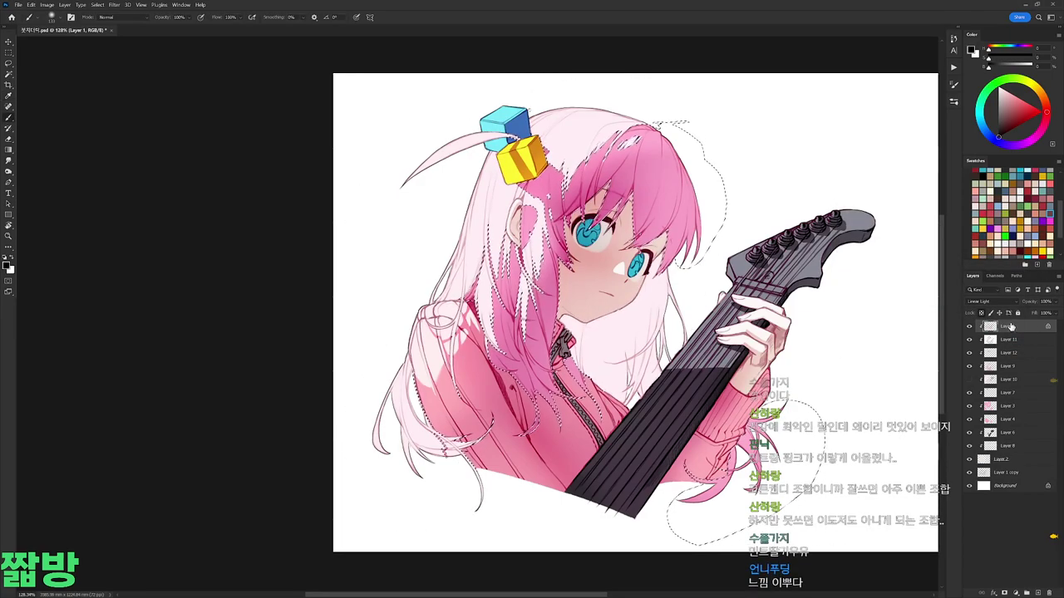
{"action": "key", "text": "ctrl+u"}
{"action": "left_click_drag", "start_coordinate": [910, 285], "coordinate": [899, 309]}
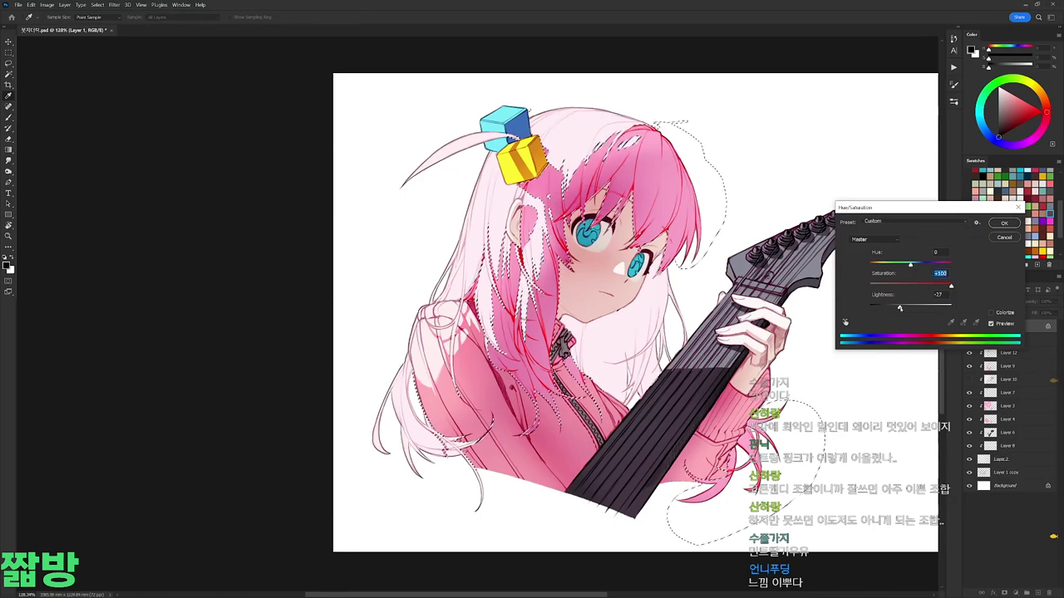
{"action": "left_click", "coordinate": [1006, 239]}
Step: Select the lit hair areas and adjust their Layer 1 line art to hue -15, saturation +50 and lightness +19, then deselect
{"action": "left_click", "coordinate": [991, 341], "text": "ctrl"}
{"action": "key", "text": "w"}
{"action": "left_click", "coordinate": [1008, 406]}
{"action": "left_click", "coordinate": [990, 406], "text": "ctrl"}
{"action": "left_click", "coordinate": [1001, 328]}
{"action": "key", "text": "ctrl+u"}
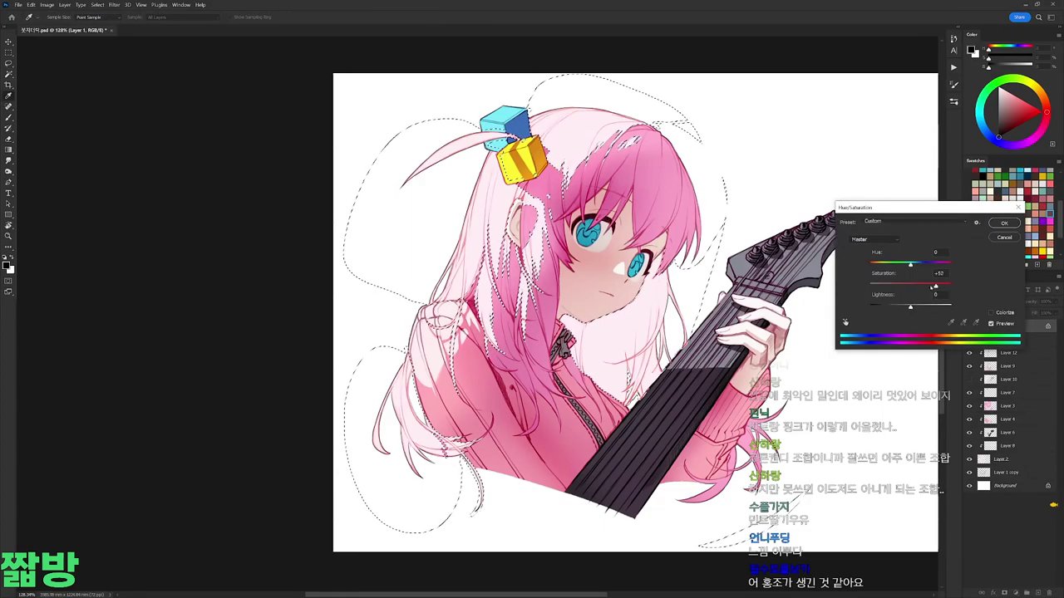
{"action": "left_click_drag", "start_coordinate": [943, 287], "coordinate": [904, 264]}
{"action": "left_click_drag", "start_coordinate": [910, 308], "coordinate": [918, 308]}
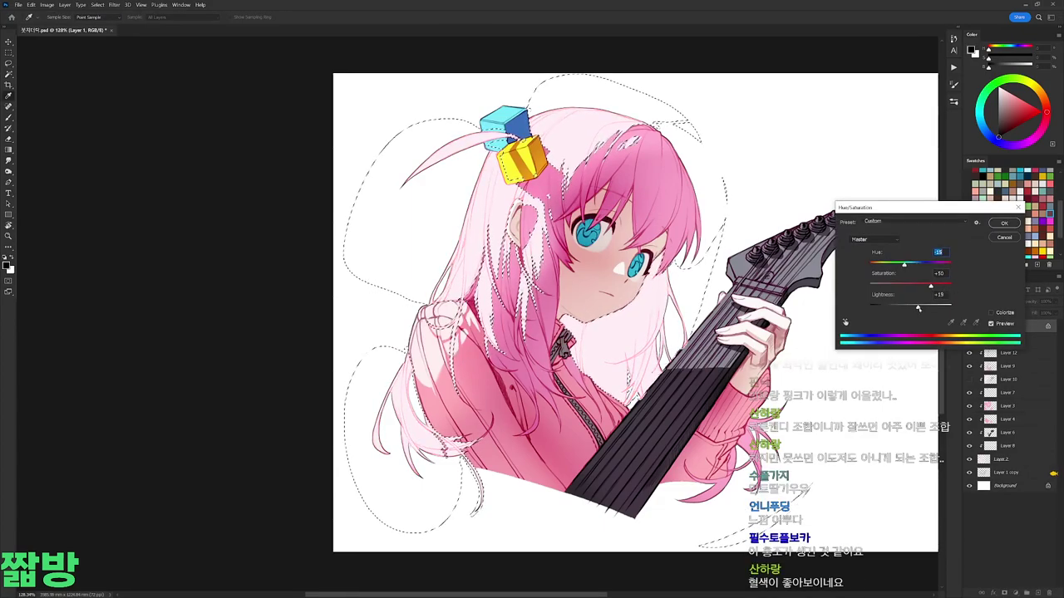
{"action": "left_click", "coordinate": [1005, 221]}
{"action": "key", "text": "ctrl+d"}
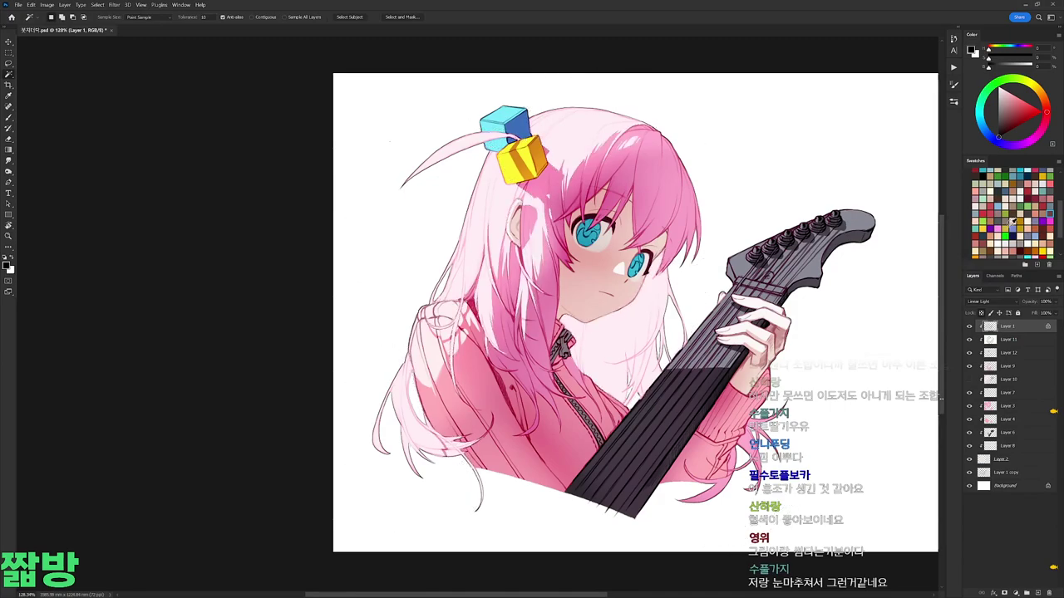
Step: Select the lit jacket areas from Layers 4 and 11 and adjust their Layer 1 line art to saturation +70 and lightness +29
{"action": "left_click", "coordinate": [989, 408]}
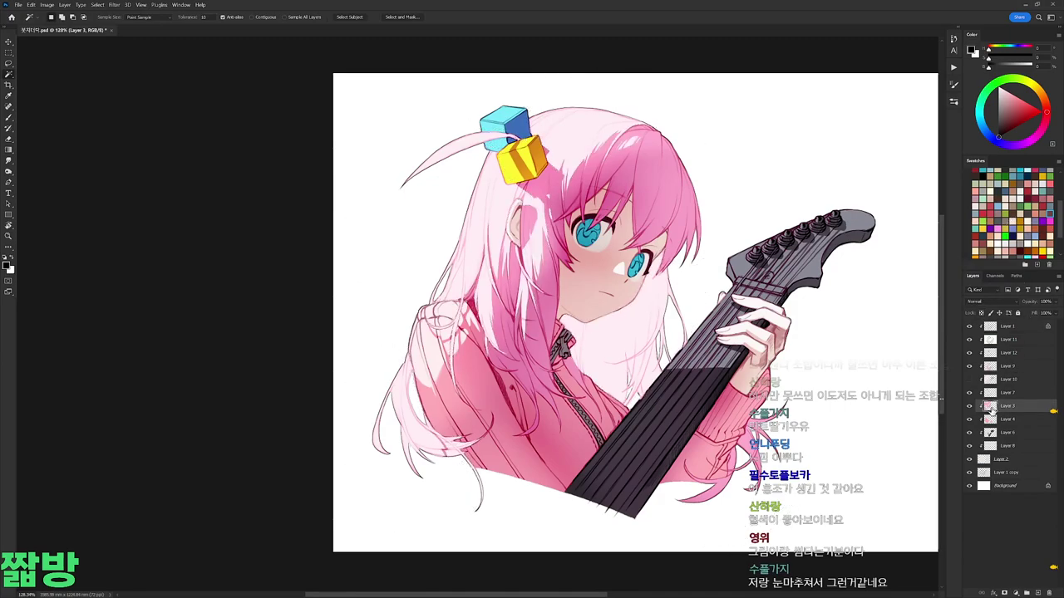
{"action": "left_click", "coordinate": [989, 419], "text": "ctrl"}
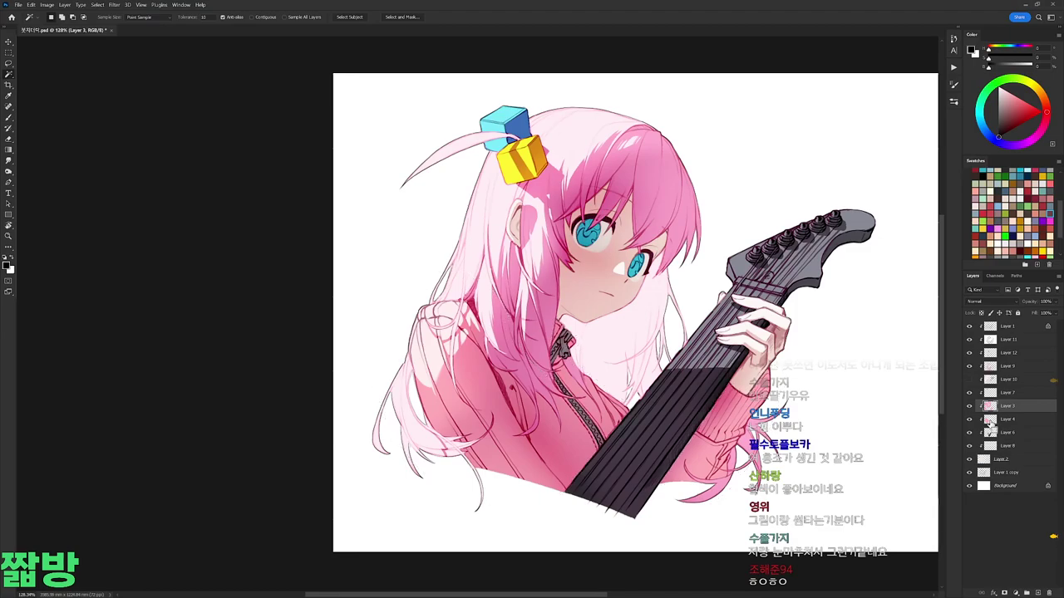
{"action": "left_click", "coordinate": [990, 407], "text": "ctrl"}
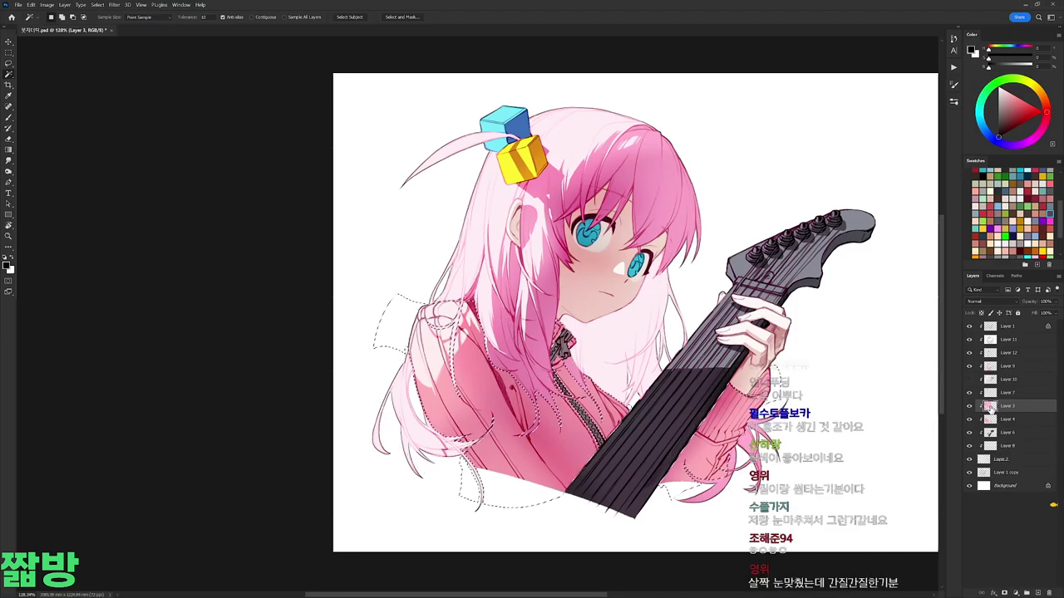
{"action": "left_click", "coordinate": [1009, 339]}
{"action": "left_click", "coordinate": [1012, 332]}
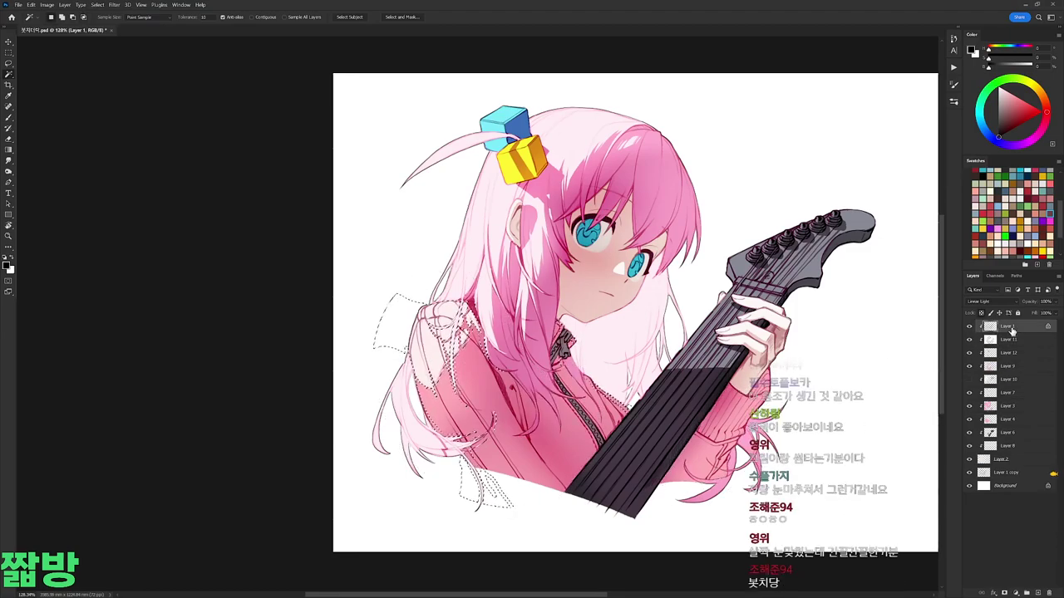
{"action": "key", "text": "ctrl+u"}
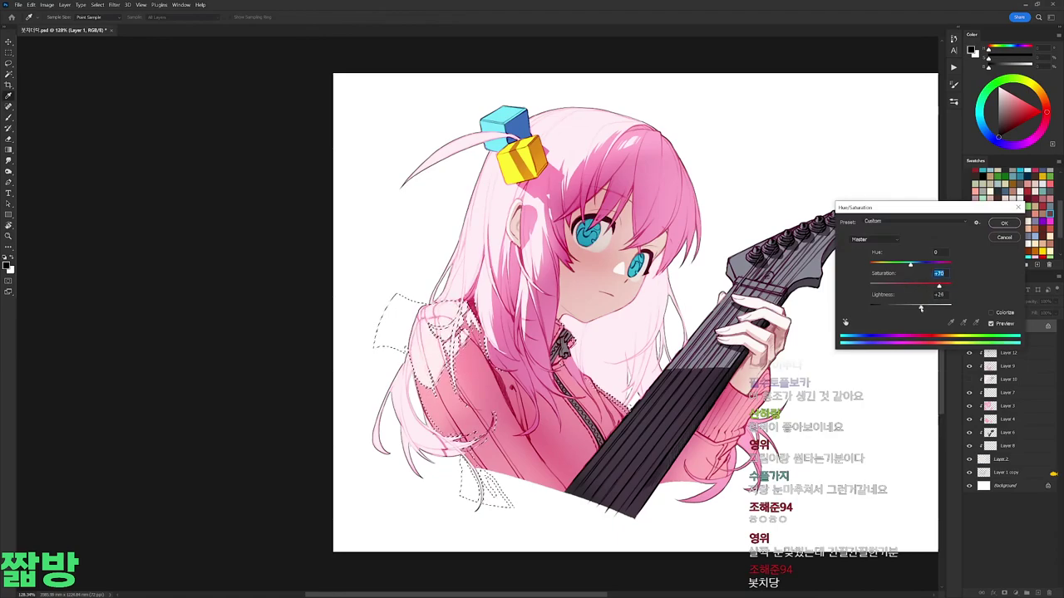
{"action": "key", "text": "Return"}
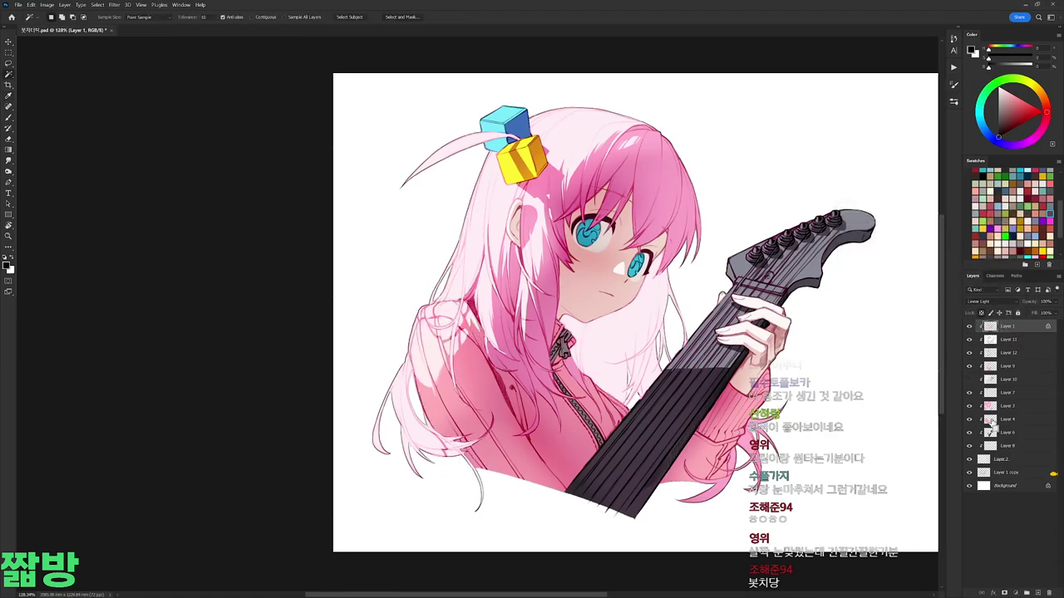
{"action": "left_click", "coordinate": [994, 341]}
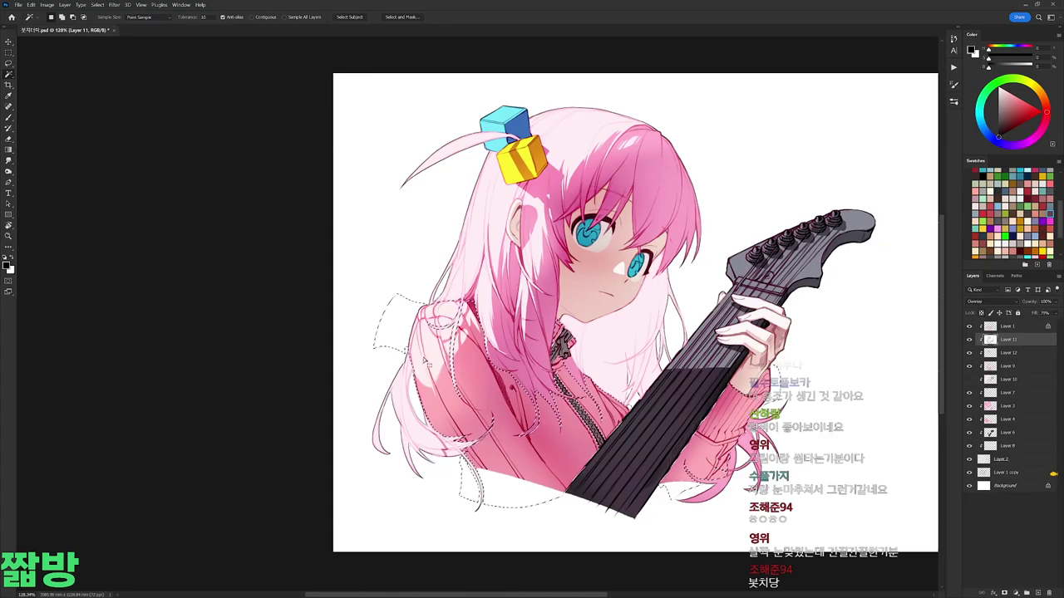
{"action": "left_click", "coordinate": [1008, 327]}
{"action": "key", "text": "ctrl+u"}
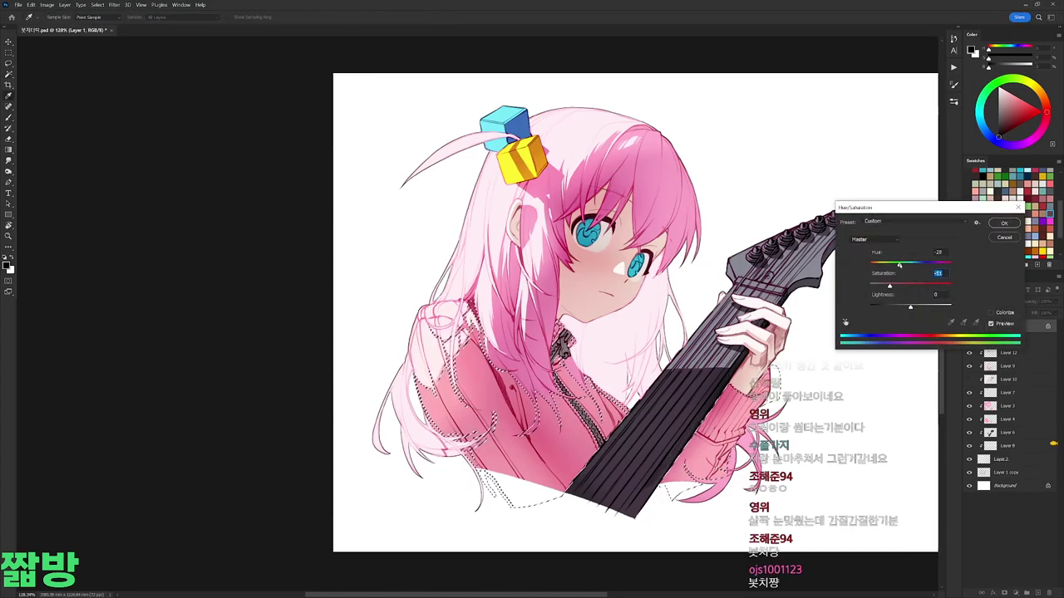
{"action": "left_click", "coordinate": [1004, 238]}
Step: Load the Layer 2 selection around the face, hand and jacket while keeping the Layer 1 line art active
{"action": "left_click", "coordinate": [983, 459], "text": "ctrl"}
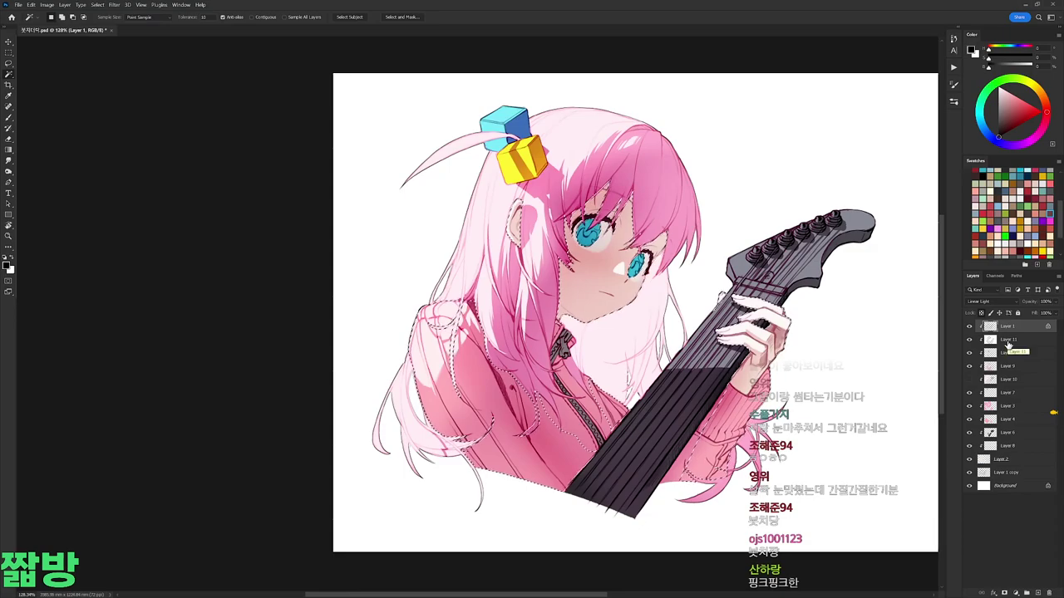
Step: Adjust the selected area of Layer 1 with Hue/Saturation, raising the hue slightly, saturation to +35 and lightness to +8
{"action": "key", "text": "ctrl+u"}
{"action": "left_click_drag", "start_coordinate": [911, 288], "coordinate": [924, 287]}
{"action": "left_click_drag", "start_coordinate": [910, 266], "coordinate": [915, 265]}
{"action": "left_click_drag", "start_coordinate": [910, 308], "coordinate": [913, 308]}
{"action": "key", "text": "Tab"}
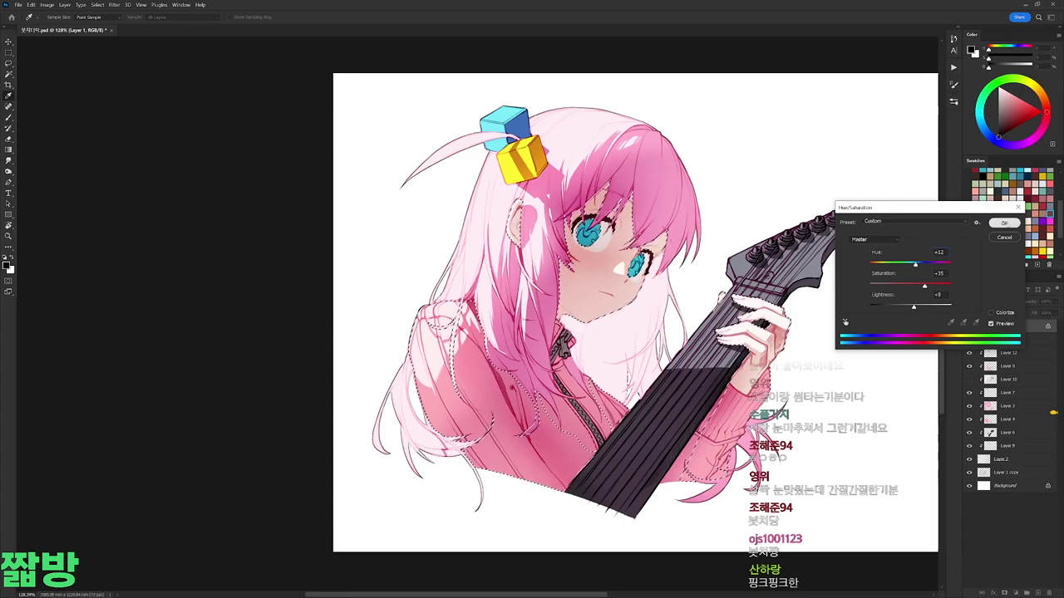
{"action": "left_click", "coordinate": [1005, 223]}
Step: Recolor the smaller lit selection on Layer 1 with a slight hue increase and saturation +54, brighten it slightly, and deselect
{"action": "key", "text": "w"}
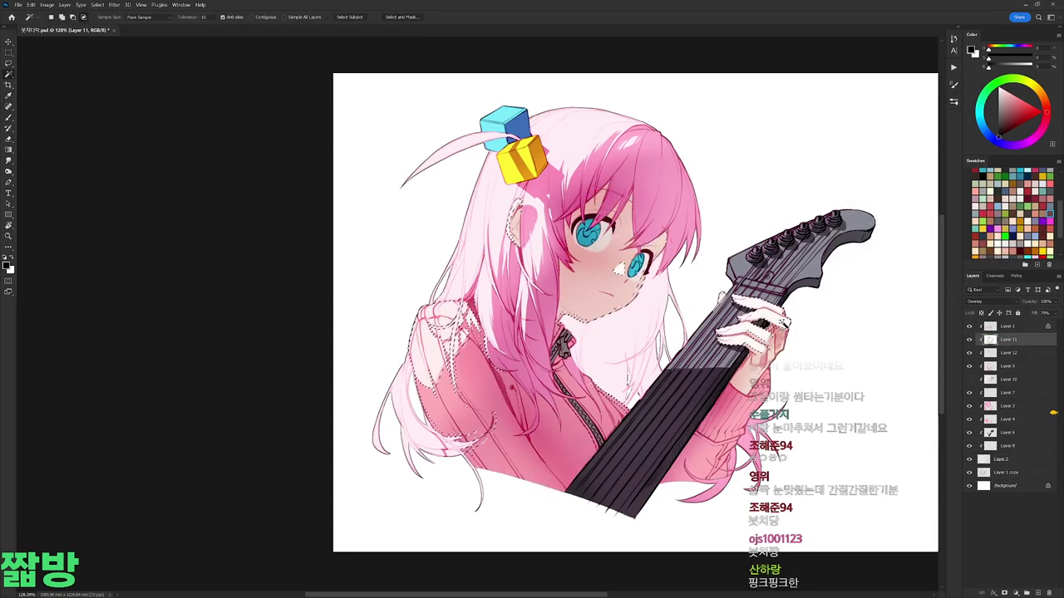
{"action": "left_click", "coordinate": [997, 328]}
{"action": "key", "text": "ctrl+u"}
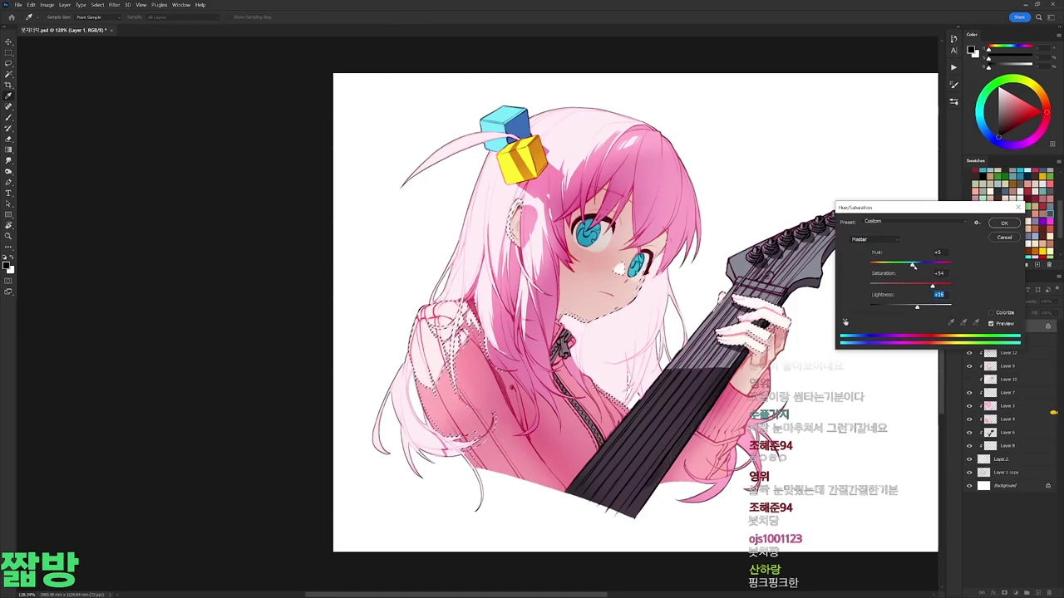
{"action": "key", "text": "Return"}
{"action": "key", "text": "ctrl+d"}
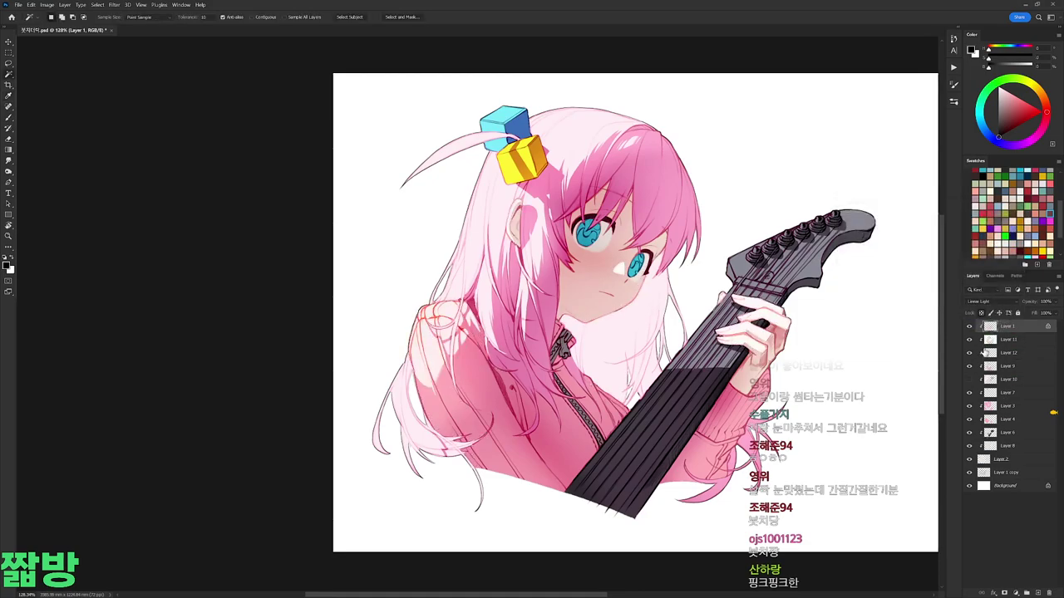
{"action": "left_click", "coordinate": [990, 368]}
{"action": "left_click", "coordinate": [969, 366]}
{"action": "left_click", "coordinate": [969, 366]}
{"action": "left_click", "coordinate": [969, 432]}
{"action": "left_click", "coordinate": [969, 433]}
{"action": "left_click", "coordinate": [1006, 445]}
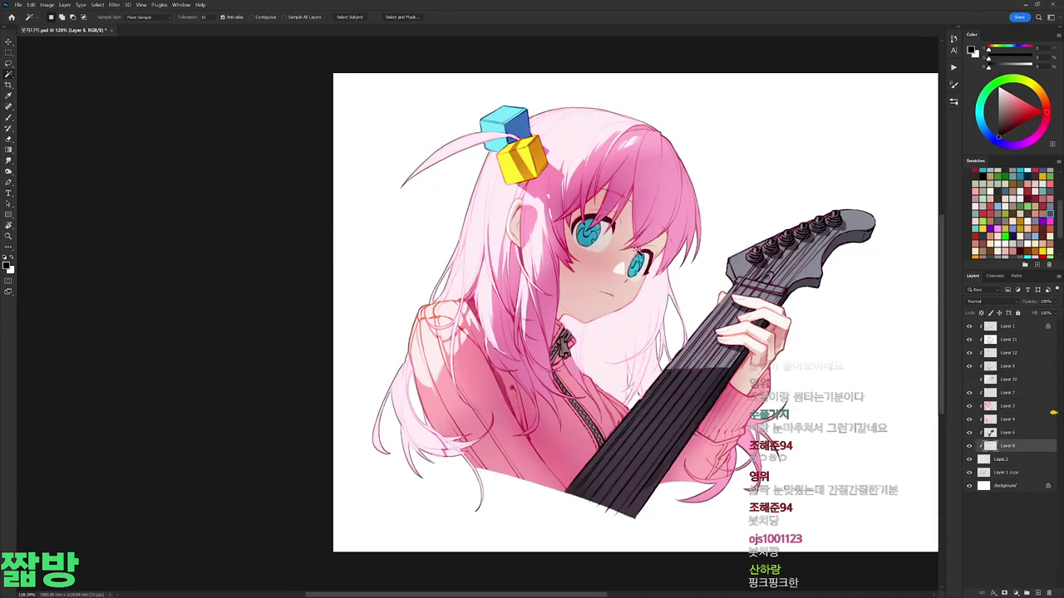
{"action": "key", "text": "ctrl+u"}
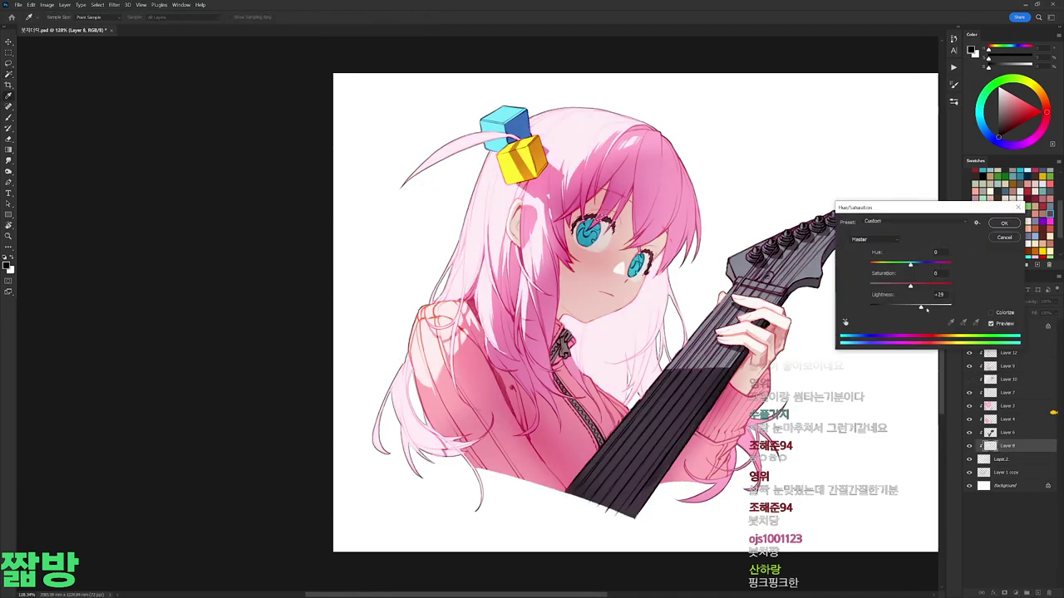
{"action": "left_click", "coordinate": [992, 237]}
Step: Select only the lit part of the guitar and lighten its base color on Layer 6 with Hue/Saturation
{"action": "left_click", "coordinate": [989, 432], "text": "ctrl"}
{"action": "left_click", "coordinate": [1008, 339]}
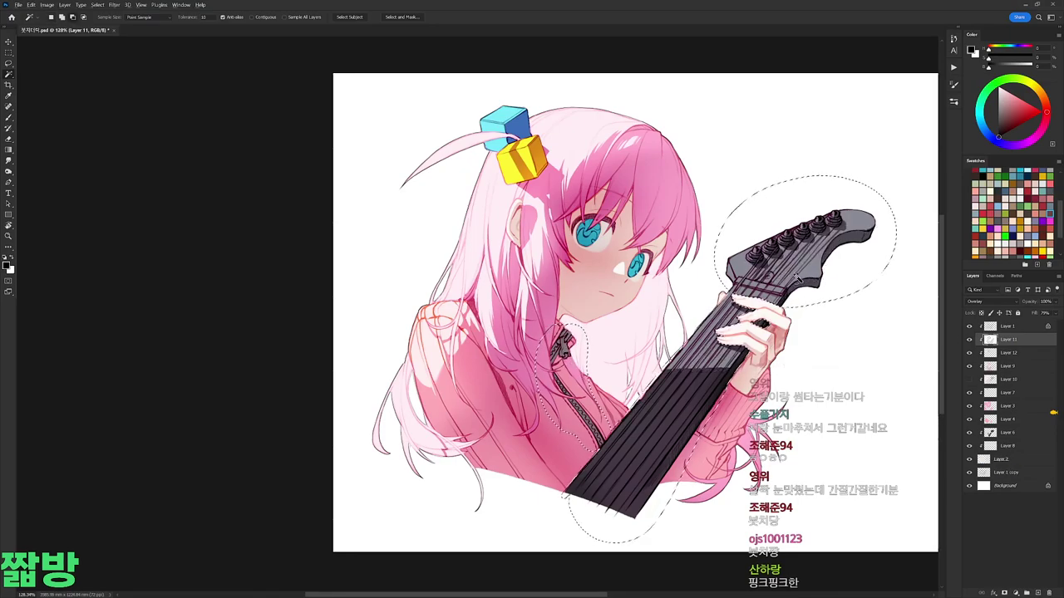
{"action": "left_click", "coordinate": [996, 459], "text": "ctrl"}
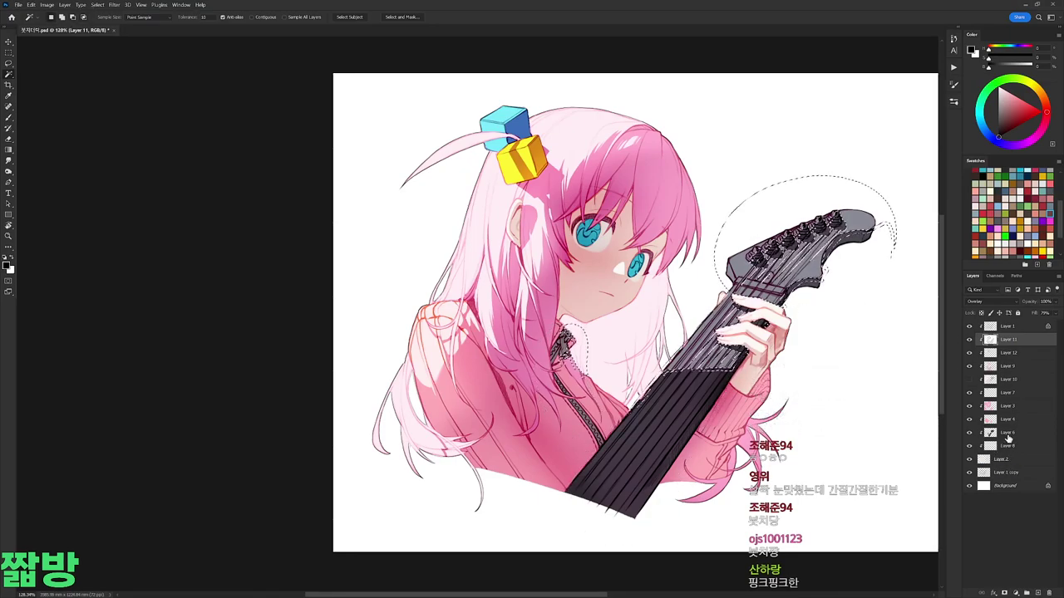
{"action": "left_click", "coordinate": [1007, 432]}
{"action": "key", "text": "Return"}
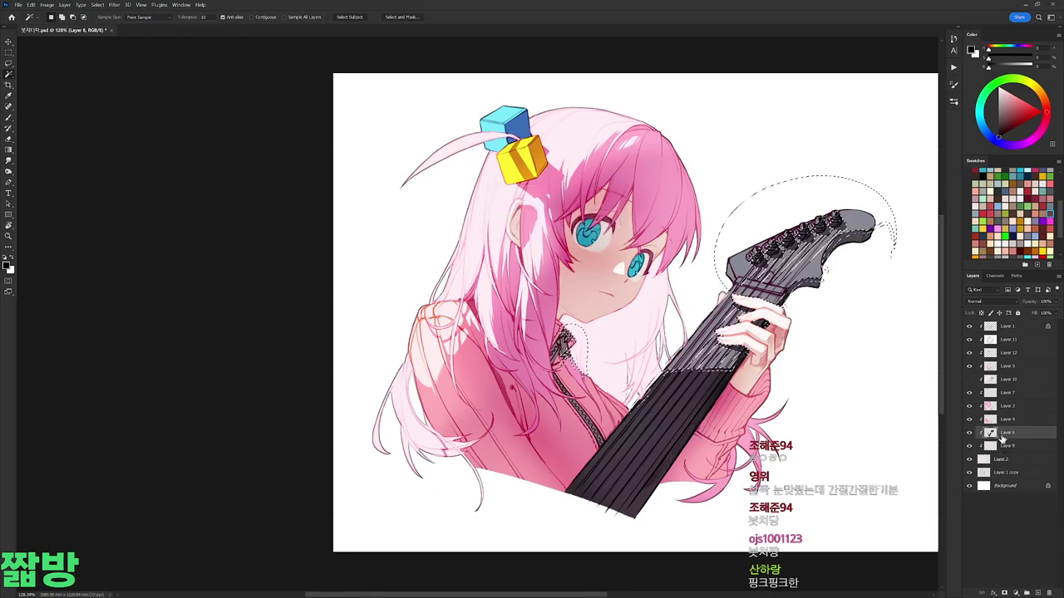
{"action": "key", "text": "ctrl+u"}
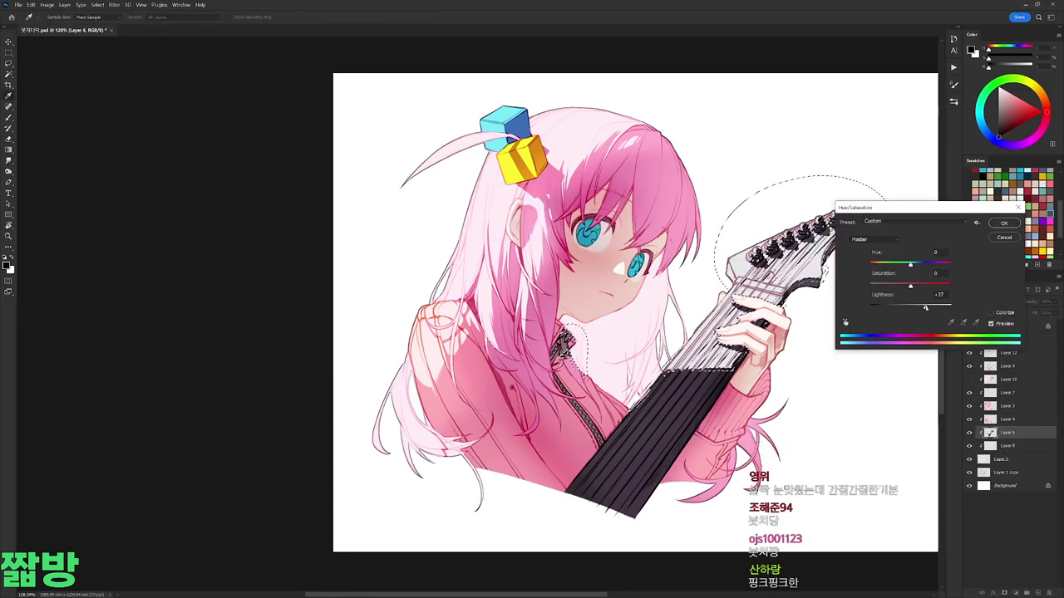
{"action": "key", "text": "Escape"}
Step: Shift the guitar's lit area on Layer 1 to a cool bluish tone with saturation -43, and deselect
{"action": "left_click", "coordinate": [1006, 326]}
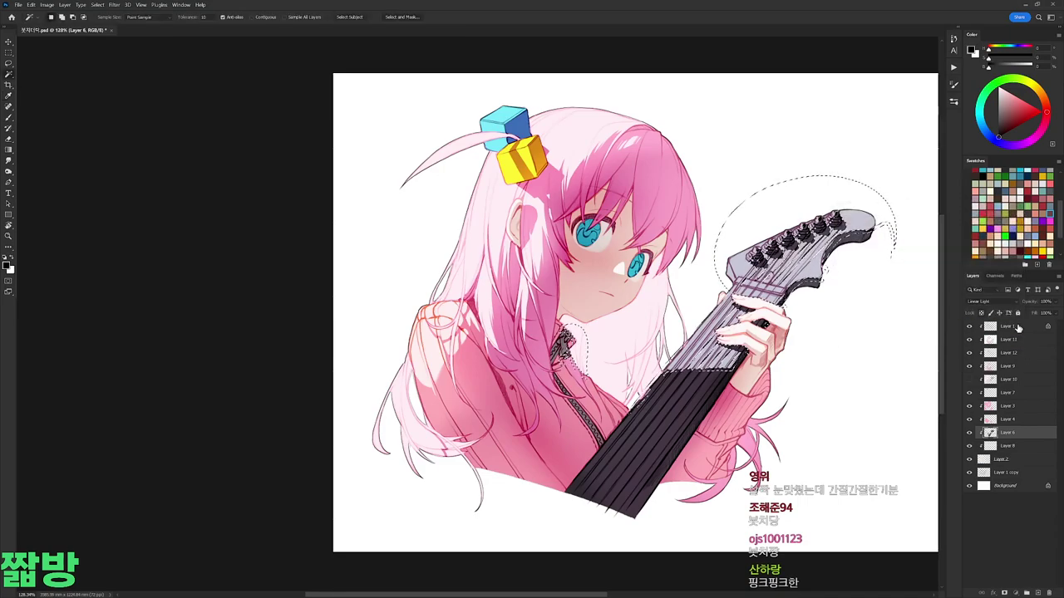
{"action": "key", "text": "ctrl+u"}
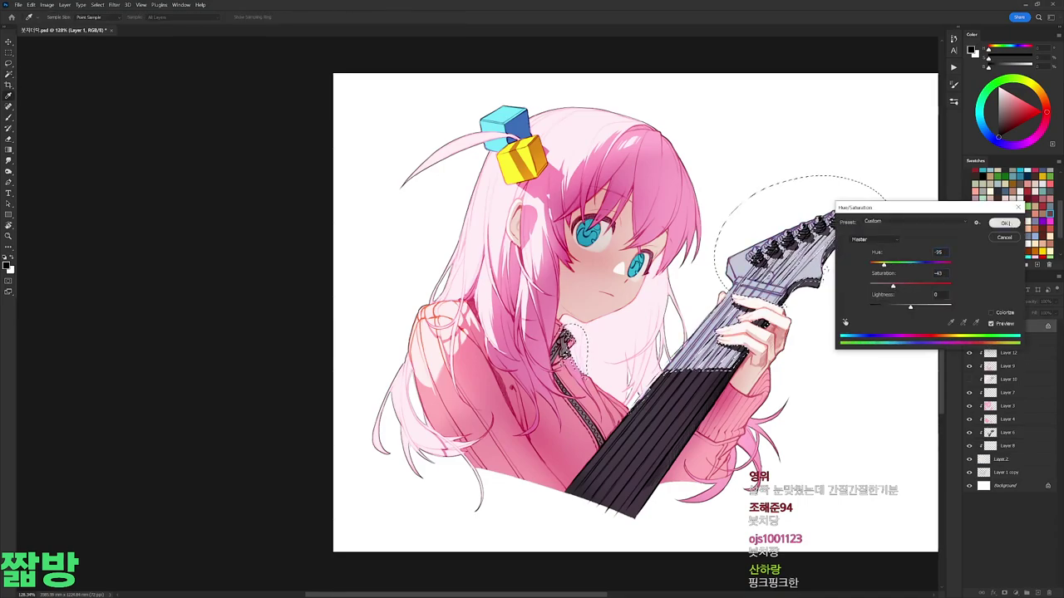
{"action": "key", "text": "Return"}
{"action": "key", "text": "ctrl+d"}
Step: Load Layer 6's outline as a selection, raise the saturation of Layer 9's shadows to +49 inside it, and deselect
{"action": "left_click", "coordinate": [1008, 366]}
{"action": "left_click", "coordinate": [989, 433], "text": "ctrl"}
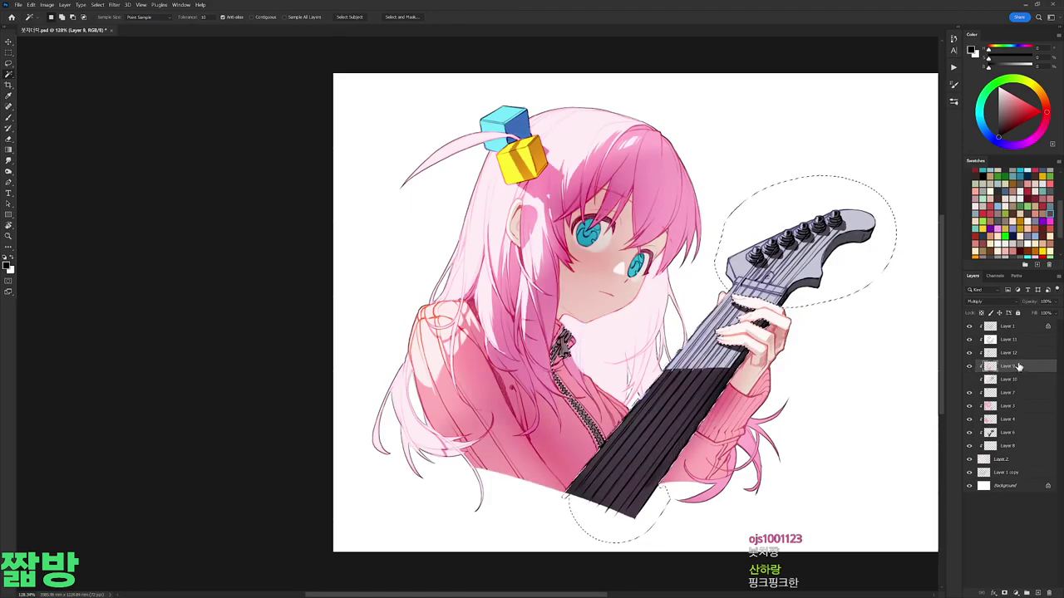
{"action": "key", "text": "ctrl+u"}
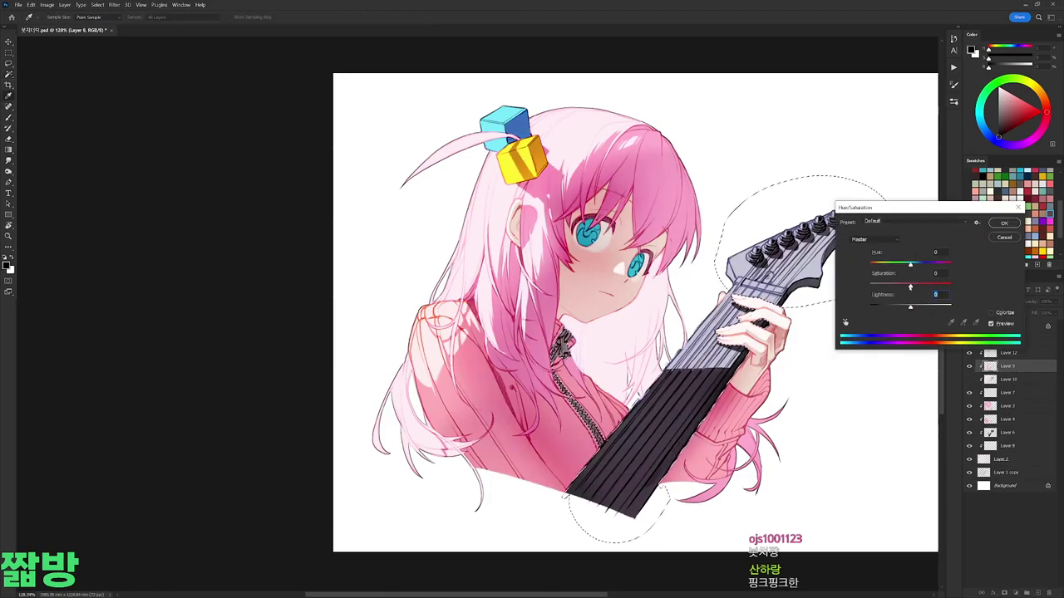
{"action": "left_click_drag", "start_coordinate": [910, 285], "coordinate": [908, 285]}
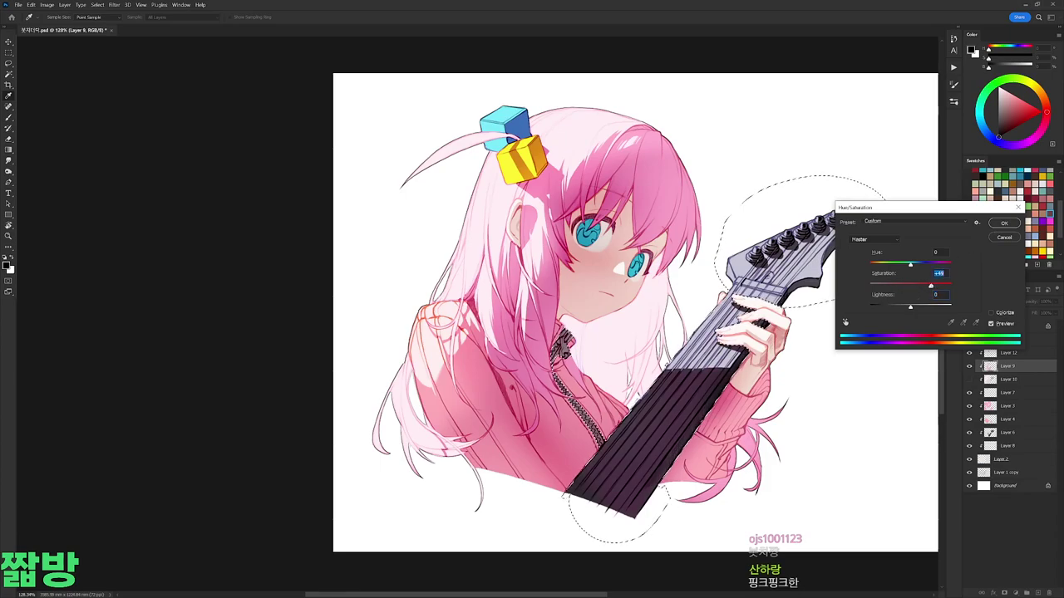
{"action": "left_click", "coordinate": [1009, 221]}
{"action": "key", "text": "ctrl+d"}
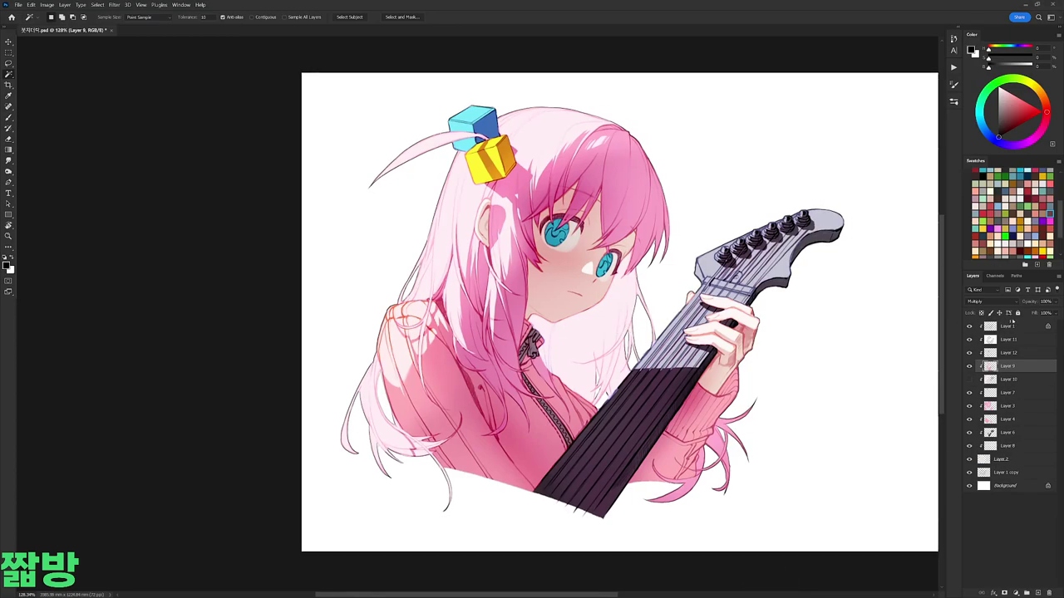
Step: Hide Layer 1 copy and place a duplicate of it at the top of the layer stack
{"action": "left_click", "coordinate": [1008, 473]}
{"action": "left_click", "coordinate": [969, 472]}
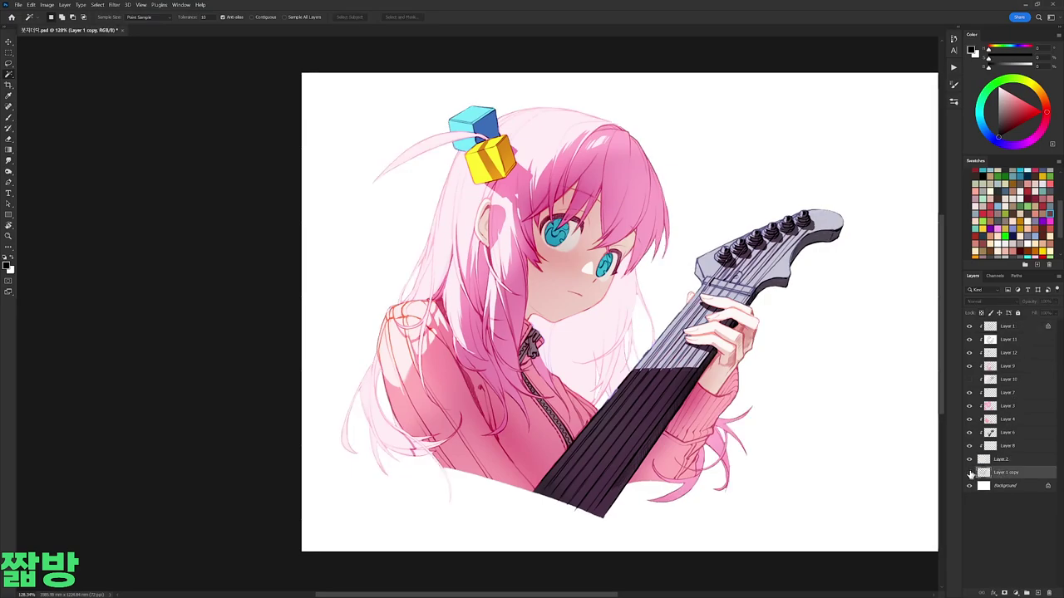
{"action": "left_click_drag", "start_coordinate": [988, 473], "coordinate": [1020, 333]}
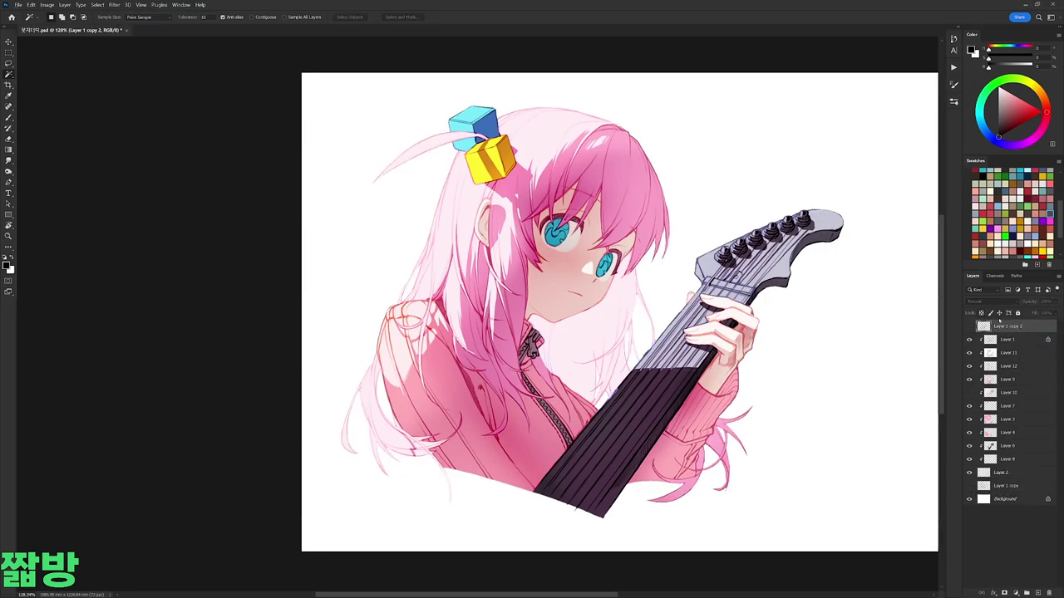
Step: Show the duplicated line-art layer, color its lines dusty red and set its blend mode to Multiply
{"action": "key", "text": "ctrl+comma"}
{"action": "left_click", "coordinate": [1035, 176]}
{"action": "left_click", "coordinate": [989, 301]}
{"action": "left_click", "coordinate": [981, 333]}
{"action": "left_click_drag", "start_coordinate": [858, 366], "coordinate": [824, 332]}
Step: Lower the saturation of the duplicated line-art layer to -57
{"action": "key", "text": "ctrl+u"}
{"action": "left_click_drag", "start_coordinate": [899, 292], "coordinate": [923, 287]}
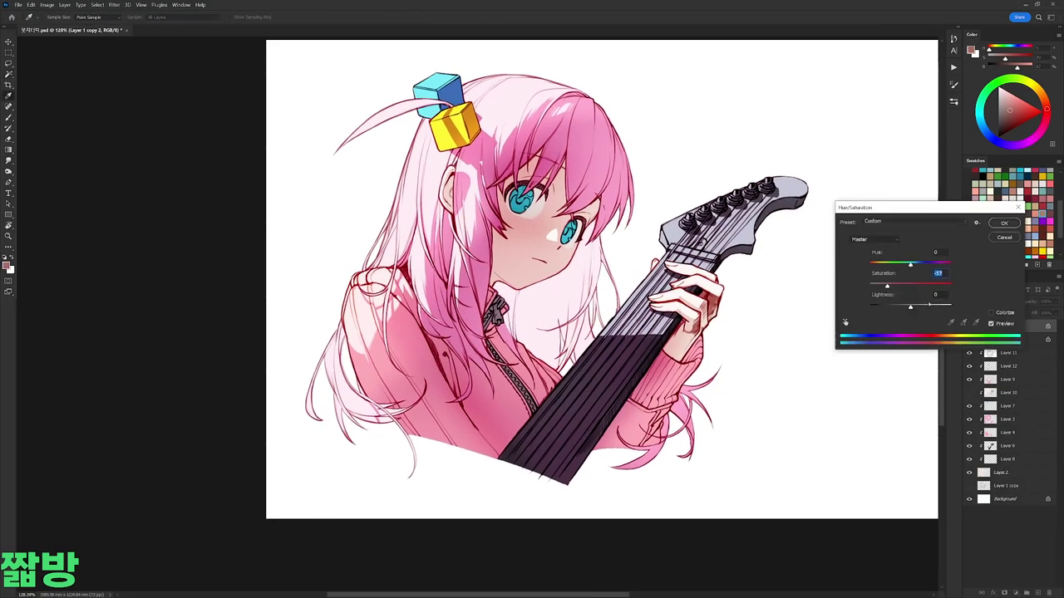
{"action": "left_click", "coordinate": [1004, 223]}
Step: Try Color Burn, Screen and Linear Light as blend modes for the duplicated line-art layer
{"action": "left_click", "coordinate": [990, 301]}
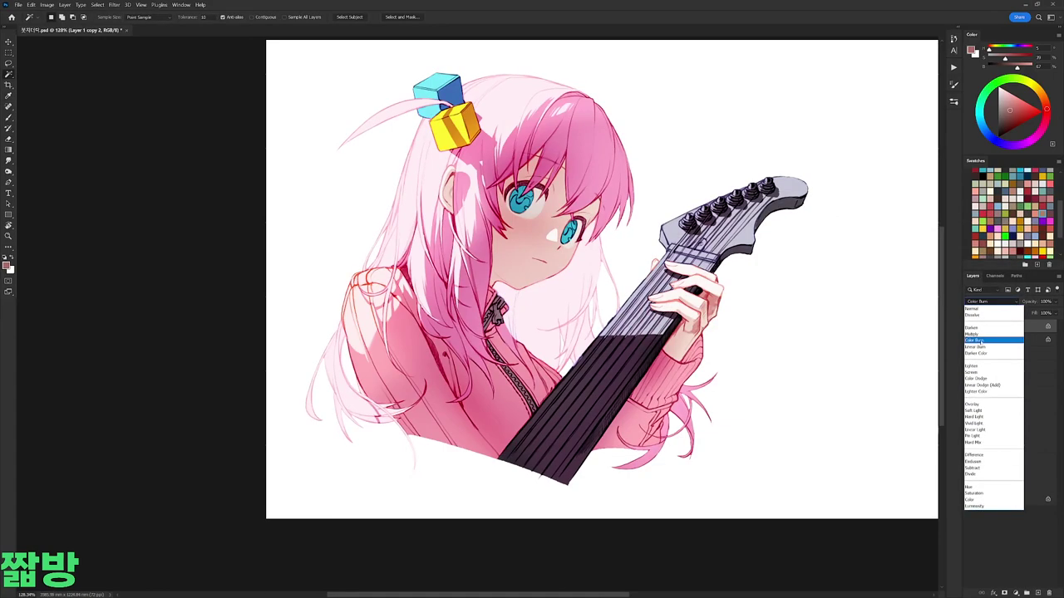
{"action": "left_click", "coordinate": [980, 325]}
{"action": "scroll", "coordinate": [843, 340], "scroll_direction": "down", "scroll_amount": 3}
{"action": "scroll", "coordinate": [883, 365], "scroll_direction": "up", "scroll_amount": 3}
{"action": "key", "text": "ctrl+u"}
{"action": "left_click_drag", "start_coordinate": [898, 292], "coordinate": [922, 287]}
{"action": "left_click", "coordinate": [1004, 223]}
{"action": "left_click", "coordinate": [991, 302]}
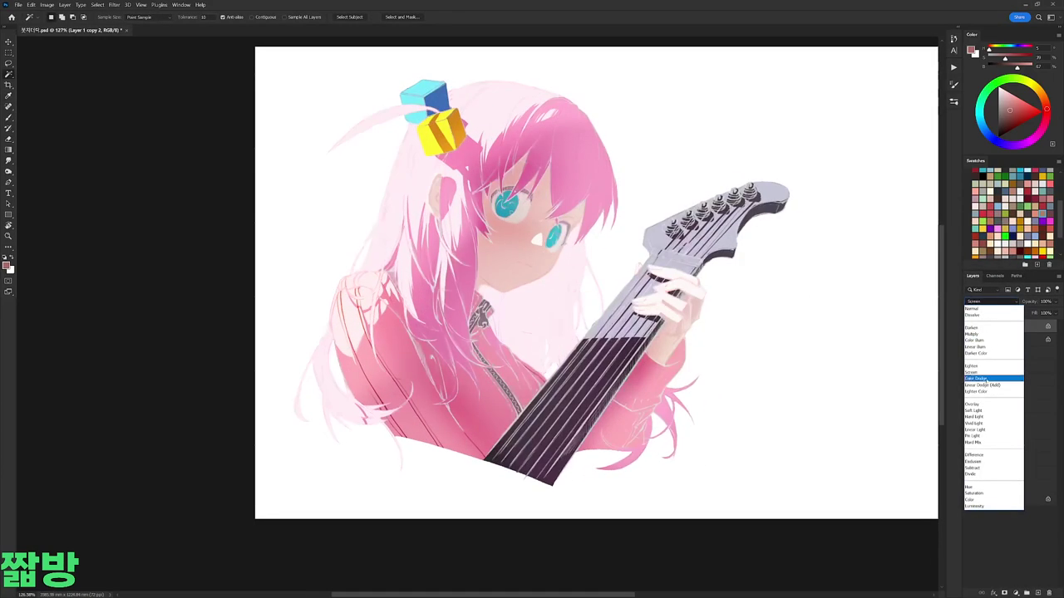
{"action": "left_click", "coordinate": [976, 430]}
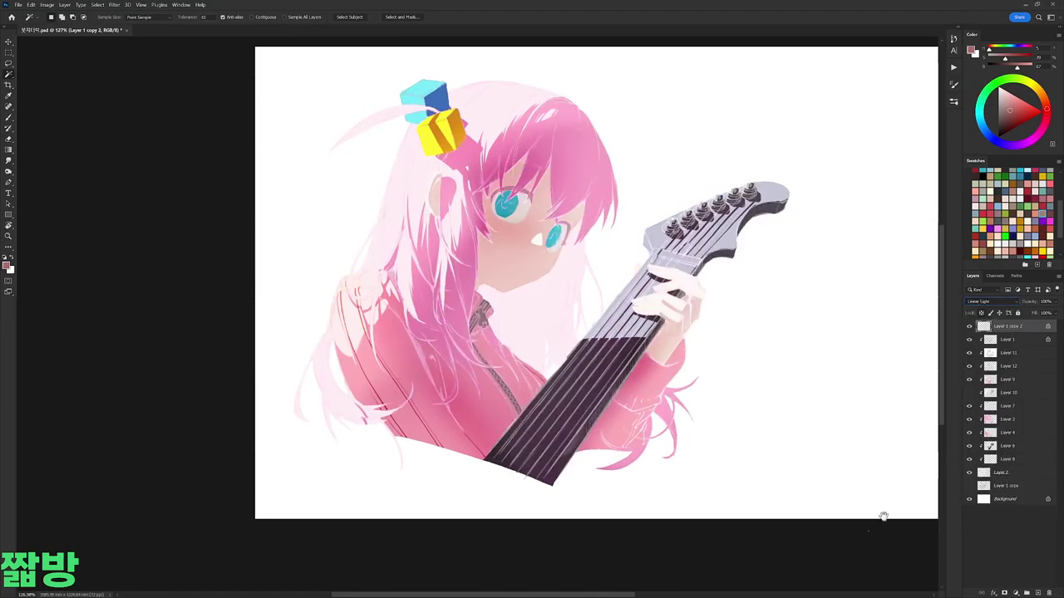
Step: Darken the duplicated line-art layer to lightness -41 and set its blend mode to Linear Burn
{"action": "scroll", "coordinate": [890, 506], "scroll_direction": "down", "scroll_amount": 1}
{"action": "key", "text": "ctrl+u"}
{"action": "left_click_drag", "start_coordinate": [910, 308], "coordinate": [894, 308]}
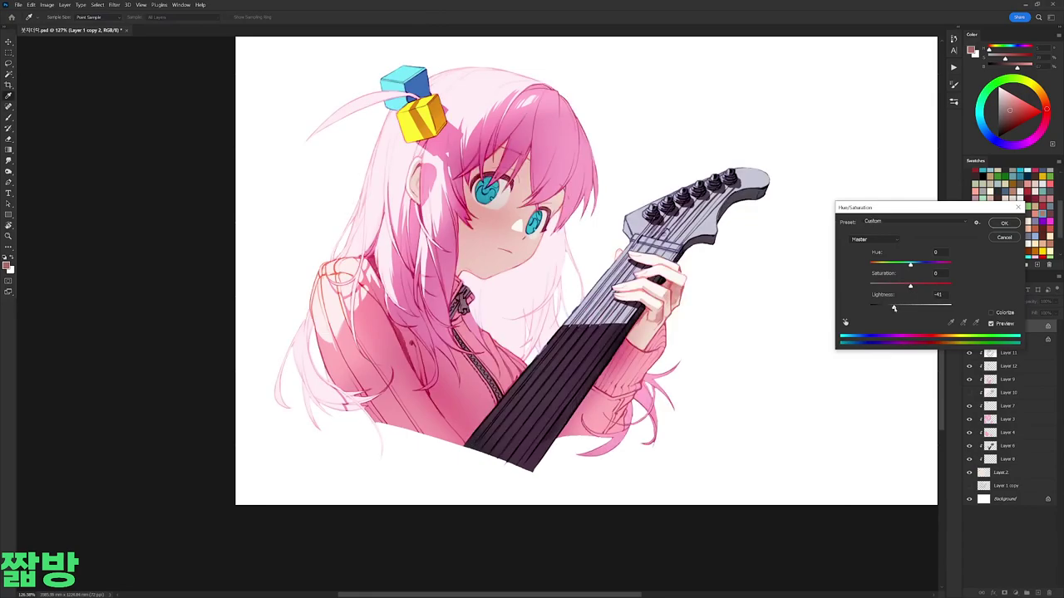
{"action": "left_click", "coordinate": [990, 226]}
{"action": "scroll", "coordinate": [874, 402], "scroll_direction": "right", "scroll_amount": 1}
{"action": "key", "text": "alt+shift+b"}
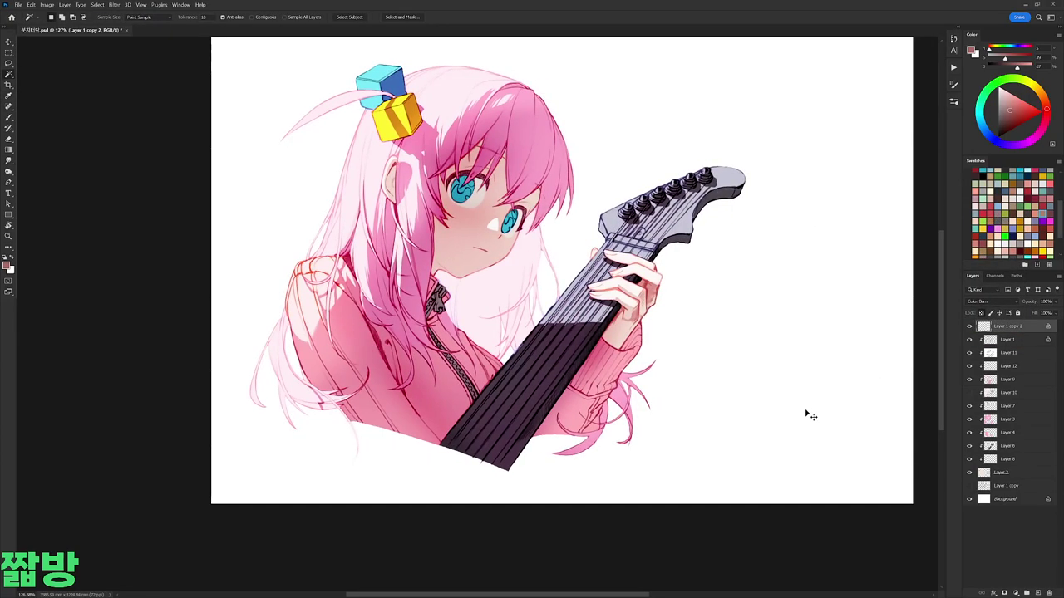
{"action": "key", "text": "alt+shift+a"}
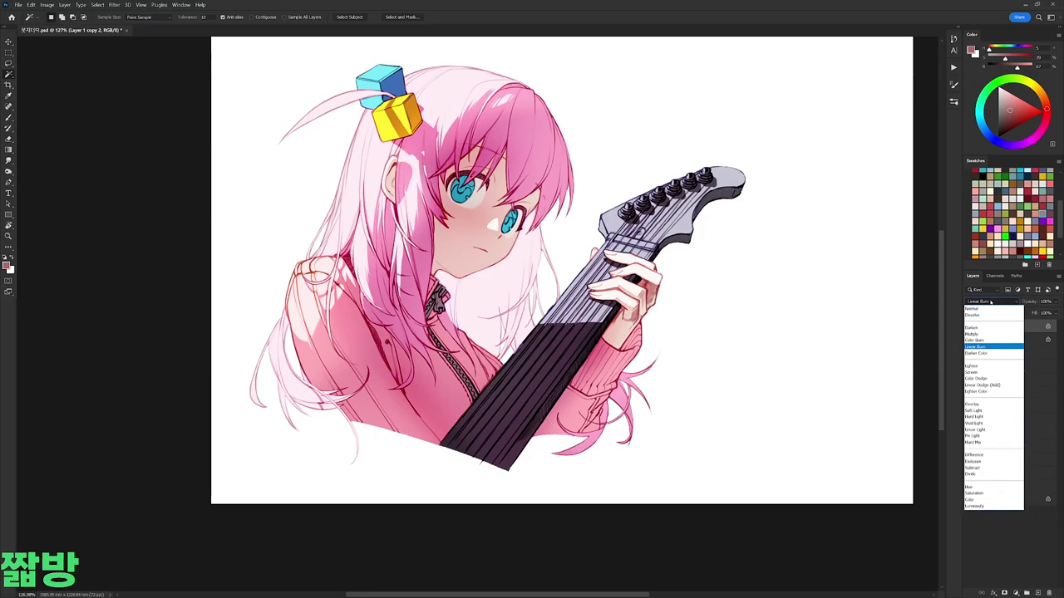
Step: Load Layer 11 as a selection, adjust the top line art inside it with saturation +82 and lightness +43, and deselect
{"action": "left_click", "coordinate": [993, 356], "text": "ctrl"}
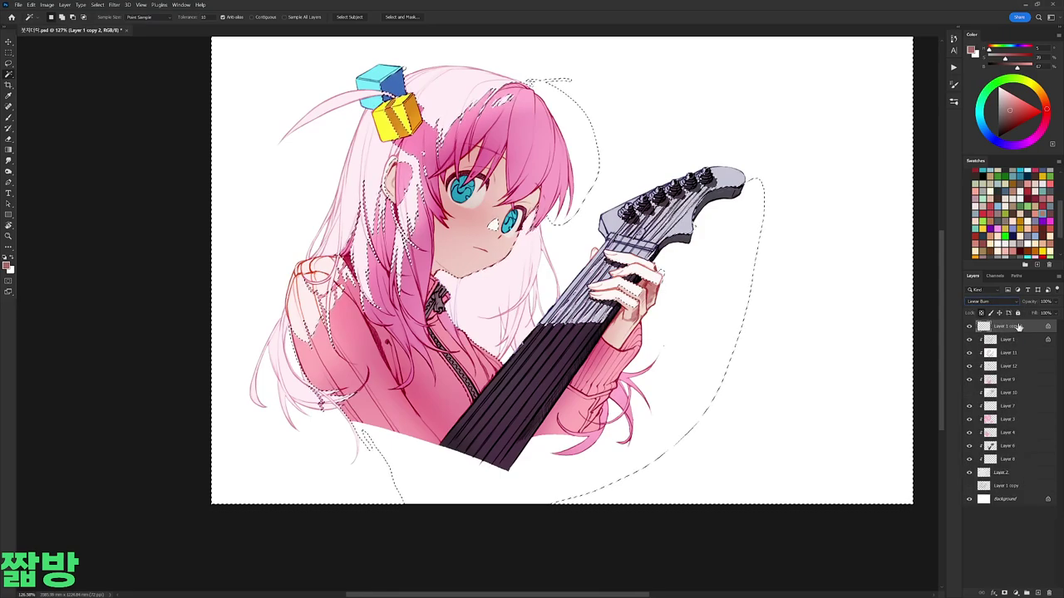
{"action": "key", "text": "ctrl+u"}
{"action": "left_click_drag", "start_coordinate": [910, 264], "coordinate": [930, 308]}
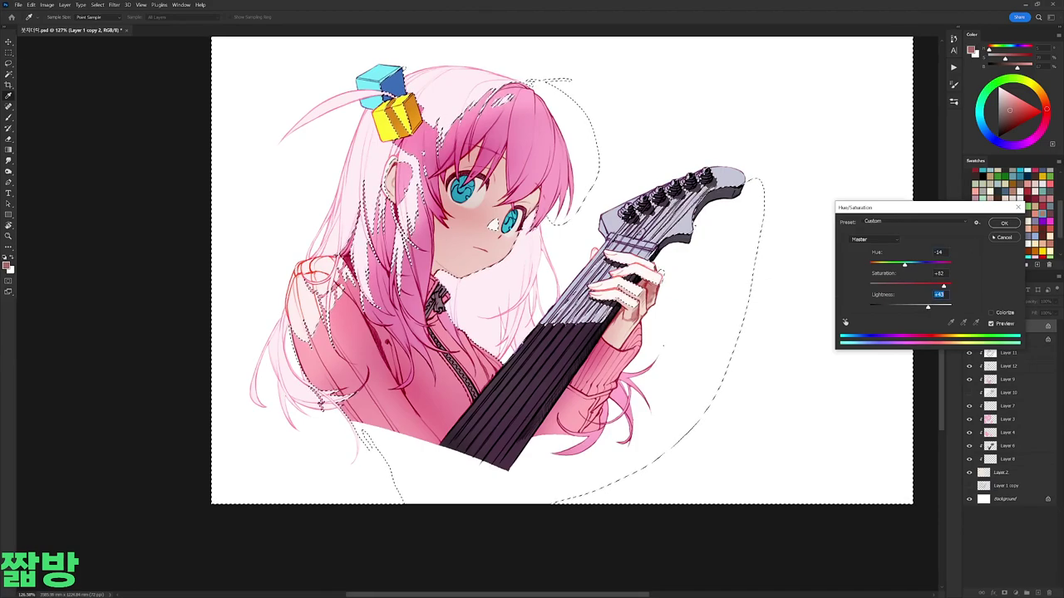
{"action": "key", "text": "Return"}
{"action": "key", "text": "ctrl+d"}
{"action": "scroll", "coordinate": [592, 248], "scroll_direction": "down", "scroll_amount": 3}
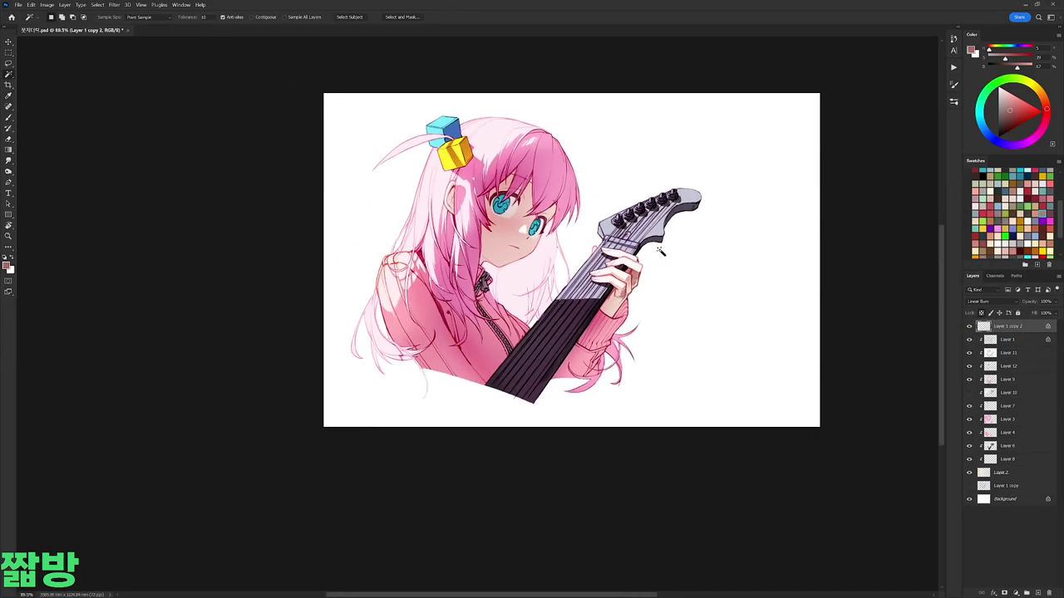
Step: Shift the eye color on Layer 8 toward blue and raise its lightness with Hue/Saturation
{"action": "left_click", "coordinate": [968, 393]}
{"action": "left_click", "coordinate": [1007, 459]}
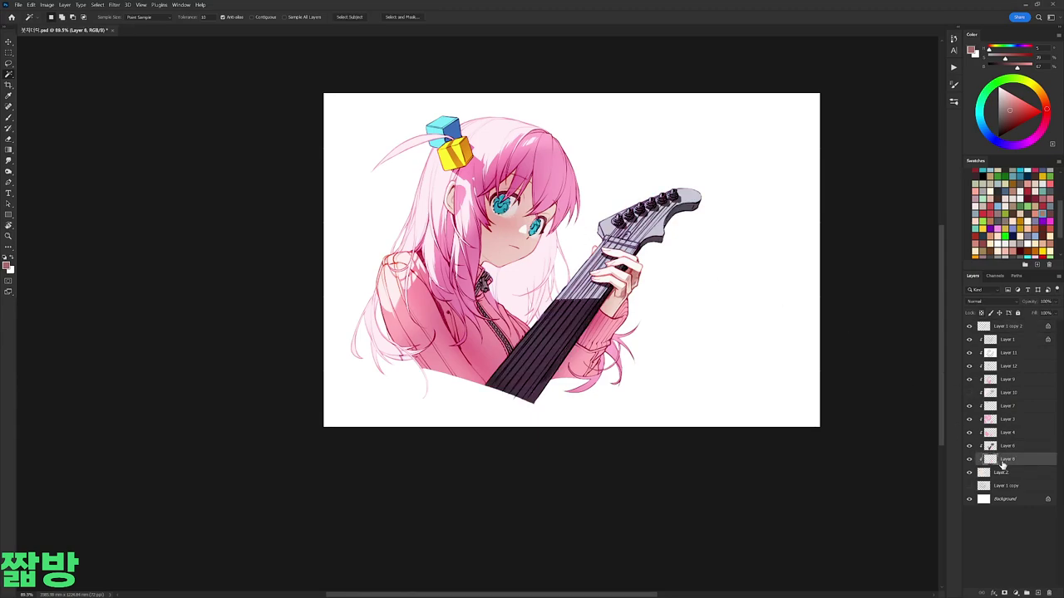
{"action": "key", "text": "ctrl+u"}
{"action": "left_click_drag", "start_coordinate": [911, 264], "coordinate": [916, 264]}
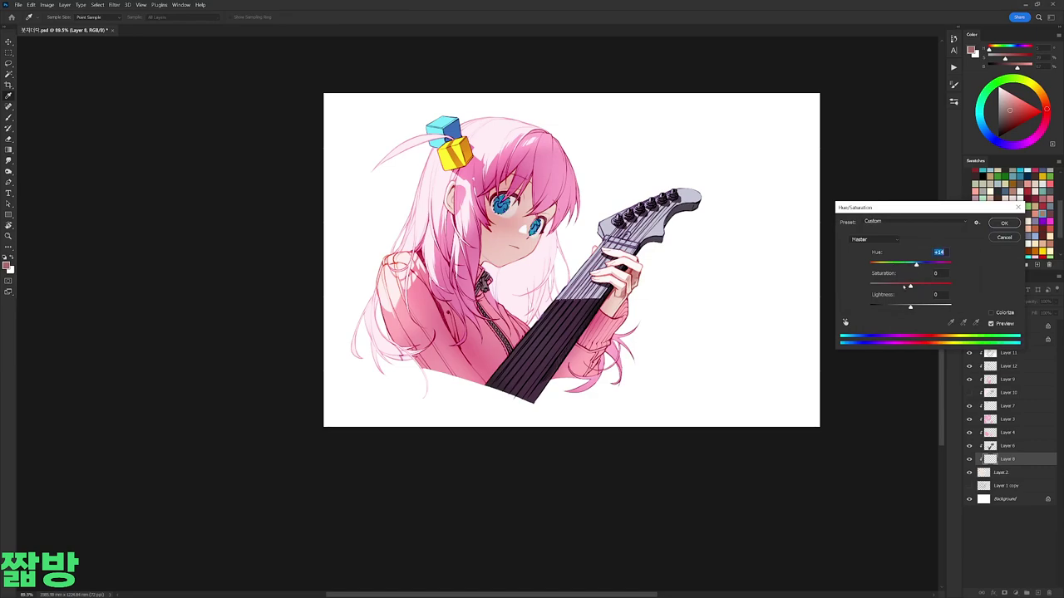
{"action": "left_click_drag", "start_coordinate": [910, 307], "coordinate": [922, 308]}
{"action": "left_click", "coordinate": [1004, 223]}
Step: Compare the illustration with and without Layer 11
{"action": "scroll", "coordinate": [453, 141], "scroll_direction": "up", "scroll_amount": 3}
{"action": "left_click", "coordinate": [969, 356]}
{"action": "left_click", "coordinate": [969, 355]}
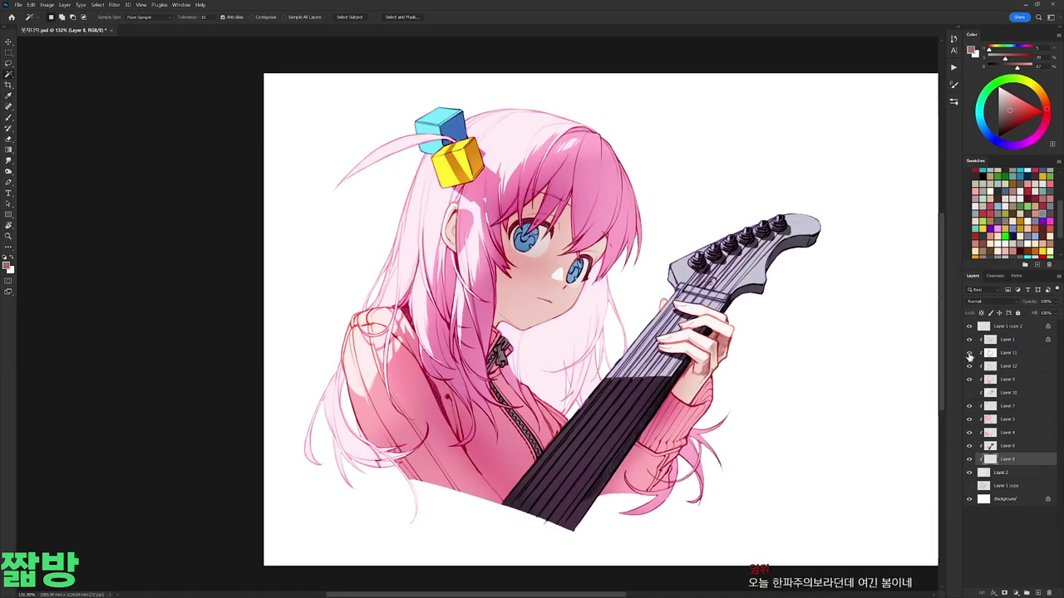
{"action": "left_click", "coordinate": [1009, 356]}
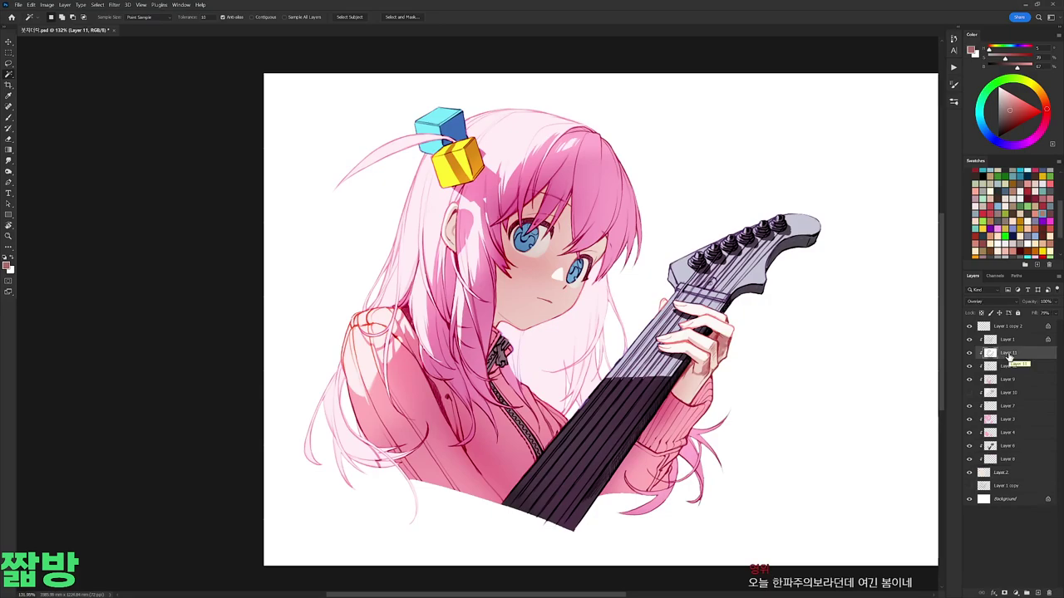
Step: Group the layers from the top line art down to Layer 2, and merge a duplicate of the group into one layer
{"action": "left_click", "coordinate": [1007, 326]}
{"action": "left_click", "coordinate": [1002, 473], "text": "shift"}
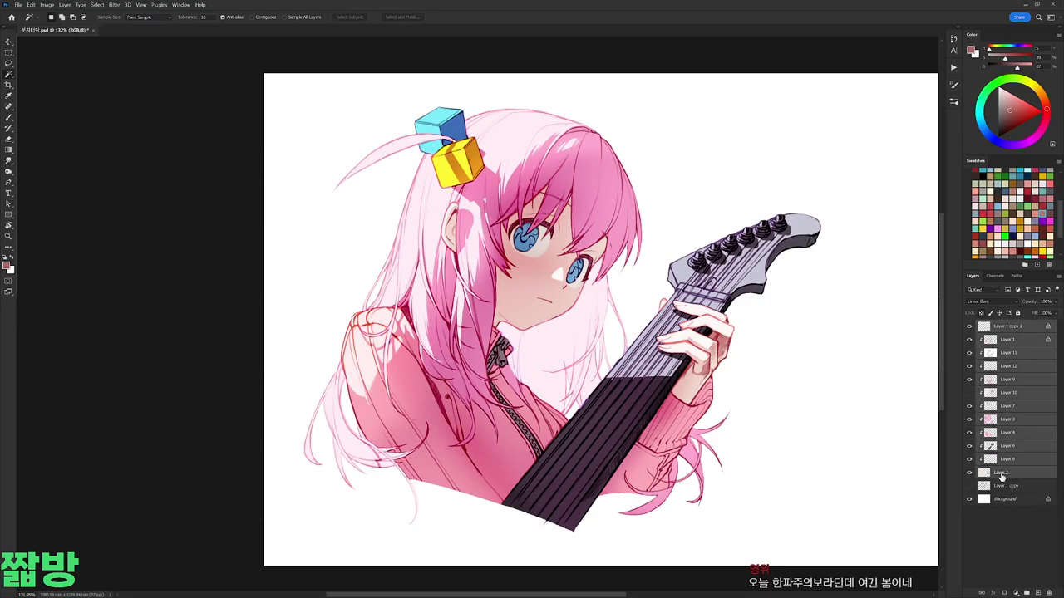
{"action": "key", "text": "ctrl+g"}
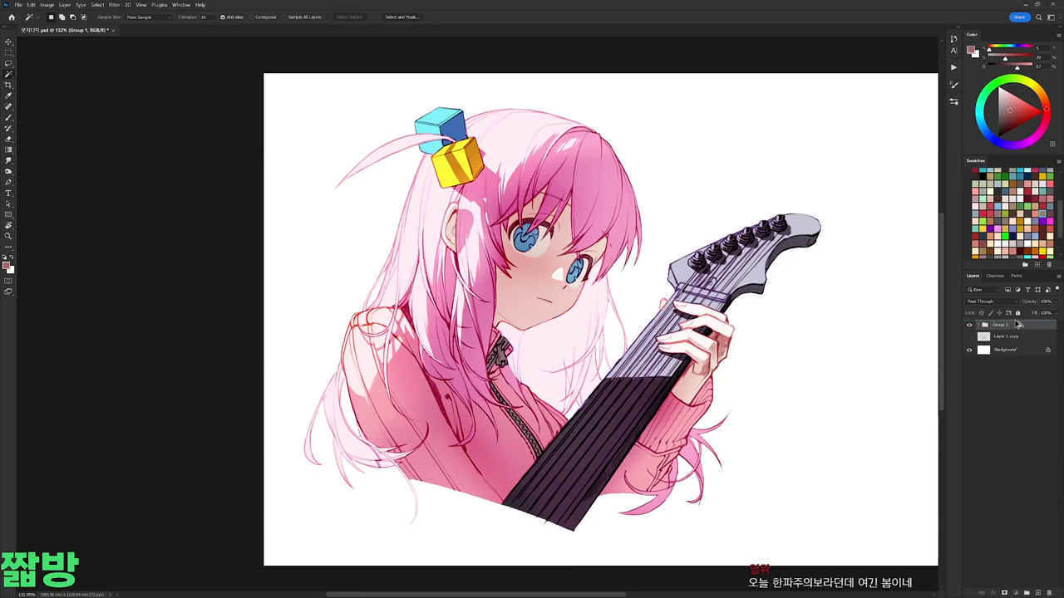
{"action": "key", "text": "ctrl+j"}
{"action": "key", "text": "ctrl+e"}
Step: Sample pink tones from the hair and paint faint shading patches over the pale crown on the merged copy
{"action": "key", "text": "b"}
{"action": "scroll", "coordinate": [532, 274], "scroll_direction": "up", "scroll_amount": 5}
{"action": "right_click", "coordinate": [512, 201]}
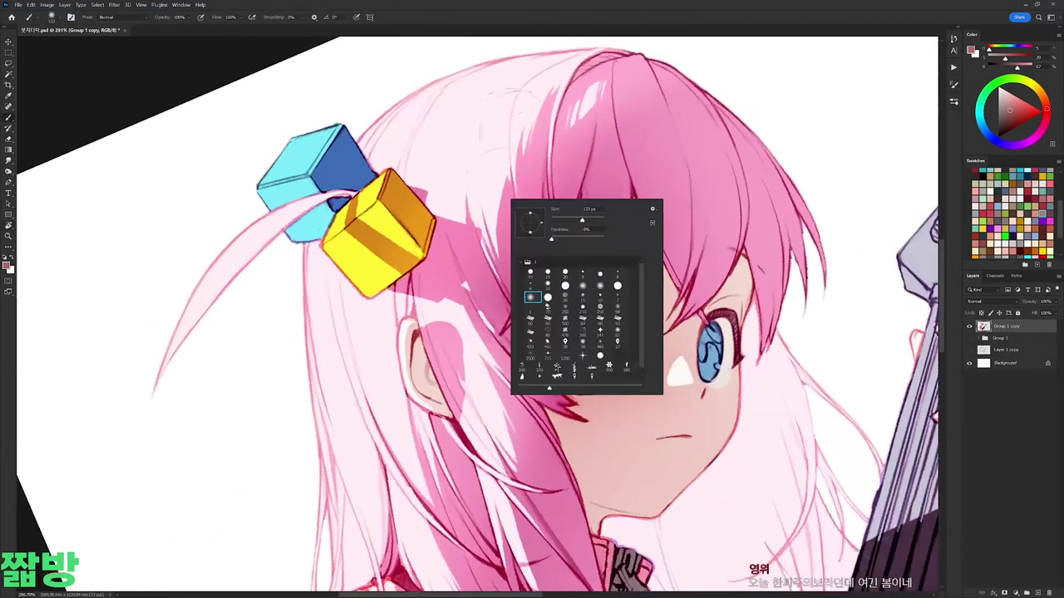
{"action": "left_click", "coordinate": [475, 211], "text": "alt"}
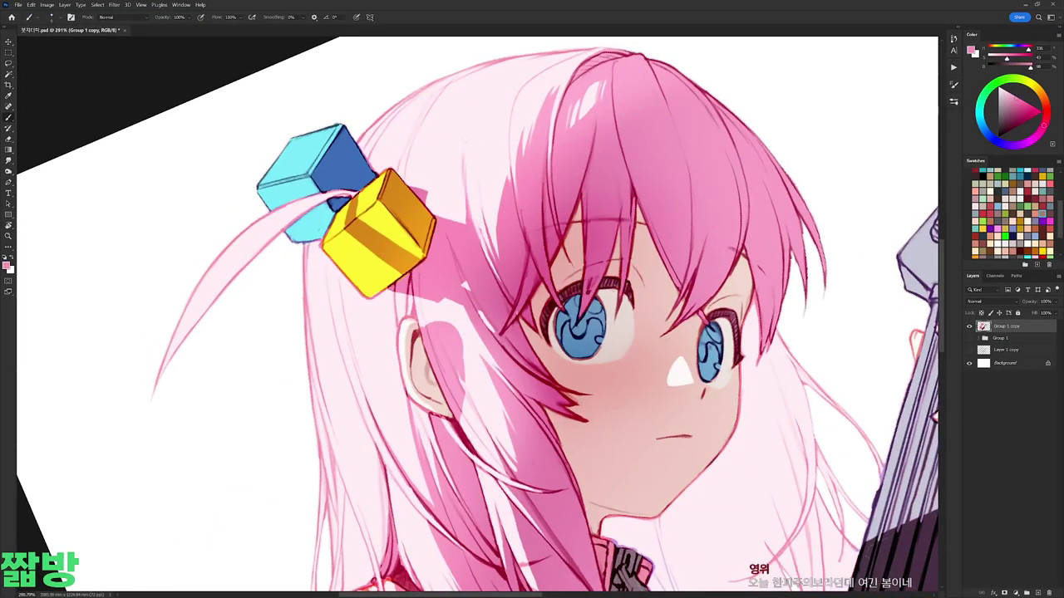
{"action": "right_click", "coordinate": [509, 148]}
{"action": "left_click", "coordinate": [467, 220], "text": "alt"}
{"action": "left_click", "coordinate": [470, 214], "text": "alt"}
{"action": "left_click_drag", "start_coordinate": [464, 158], "coordinate": [457, 140]}
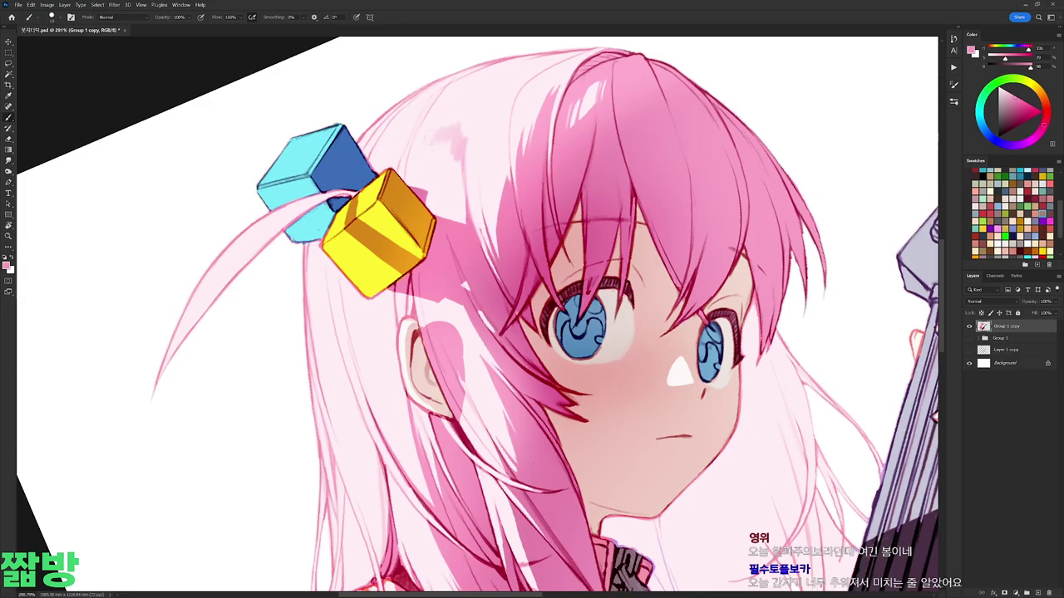
Step: Sample pale pink and near-white hair tones and soften the new shading patches and the highlight strands at the crown
{"action": "scroll", "coordinate": [466, 98], "scroll_direction": "down", "scroll_amount": 1}
{"action": "left_click", "coordinate": [524, 121], "text": "alt"}
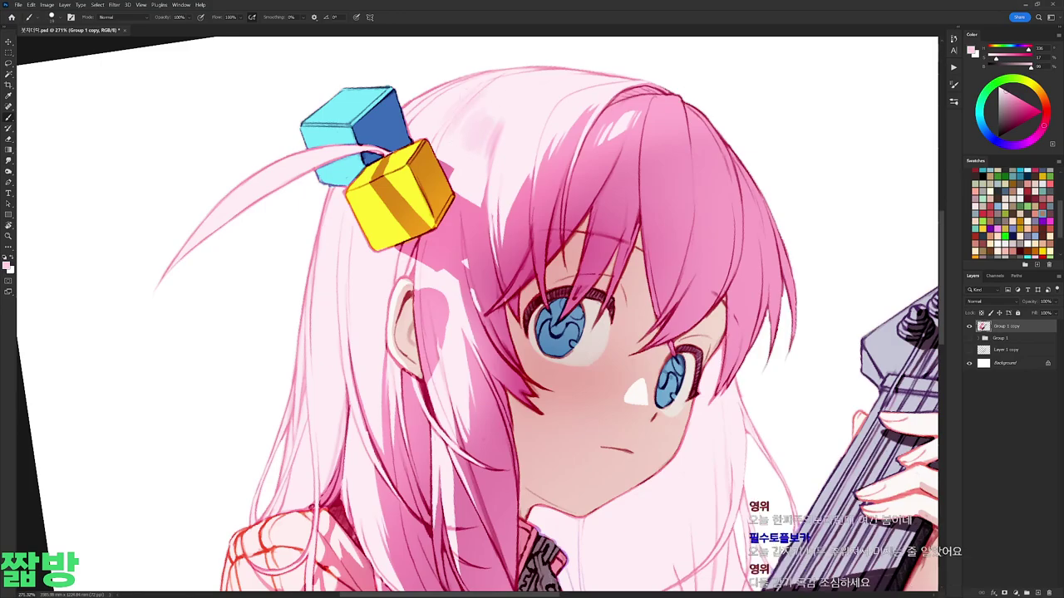
{"action": "left_click_drag", "start_coordinate": [531, 249], "coordinate": [487, 139]}
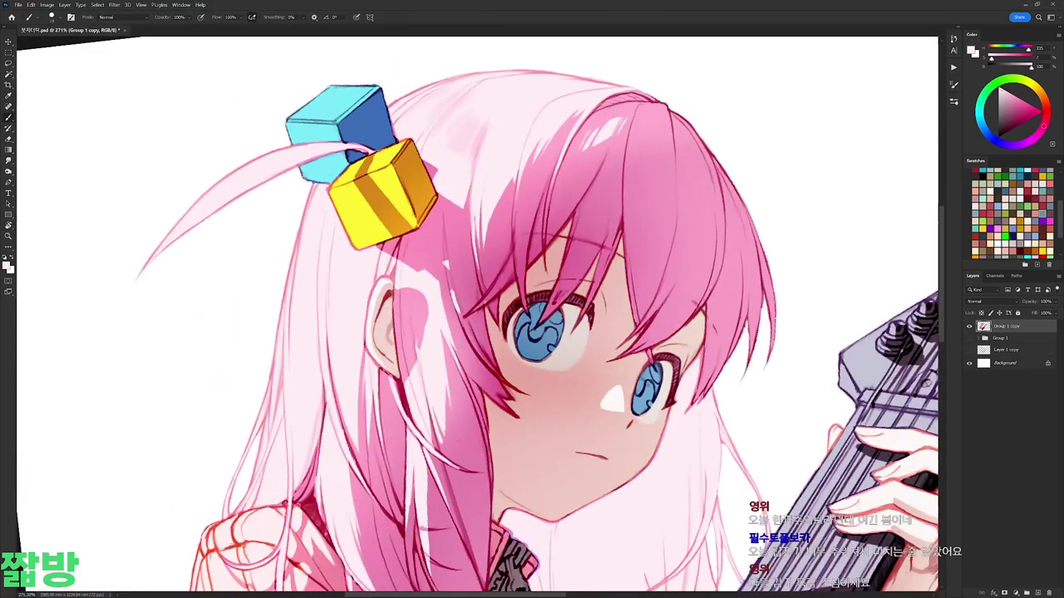
{"action": "mouse_move", "coordinate": [532, 299]}
{"action": "left_mouse_down"}
{"action": "mouse_move", "coordinate": [499, 249]}
{"action": "mouse_move", "coordinate": [599, 300]}
{"action": "left_mouse_up"}
{"action": "right_click", "coordinate": [496, 192]}
{"action": "key", "text": "Escape"}
{"action": "right_click", "coordinate": [504, 193]}
{"action": "left_click", "coordinate": [488, 254], "text": "alt"}
{"action": "key", "text": "Escape"}
Step: Sample mid pinks from the bangs and paint strand shading beside the white highlight on the fringe
{"action": "right_click", "coordinate": [657, 218]}
{"action": "left_click", "coordinate": [555, 266], "text": "alt"}
{"action": "right_click", "coordinate": [663, 190]}
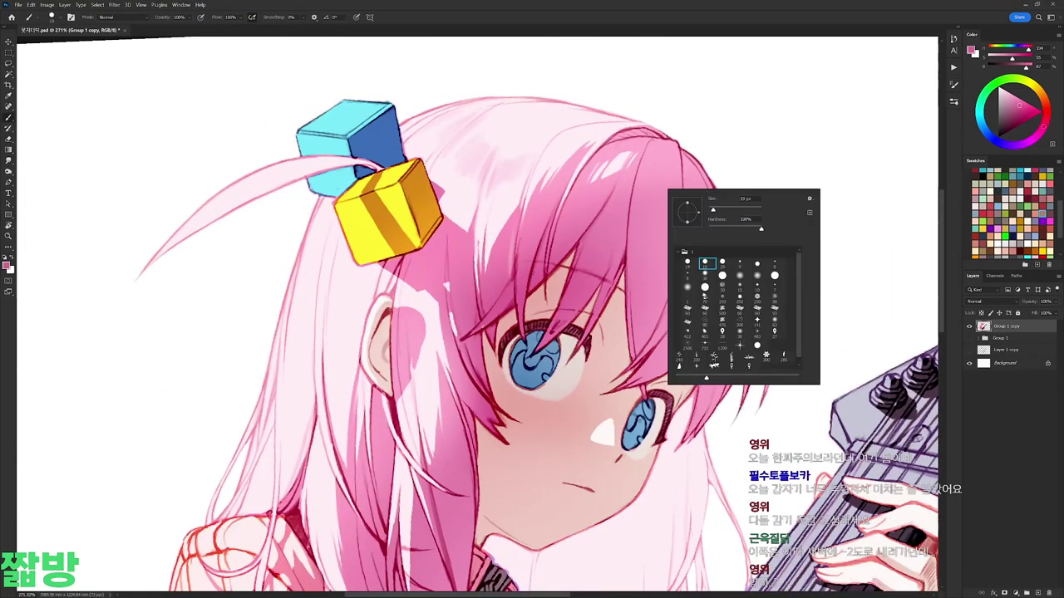
{"action": "key", "text": "Escape"}
{"action": "left_click", "coordinate": [598, 190], "text": "alt"}
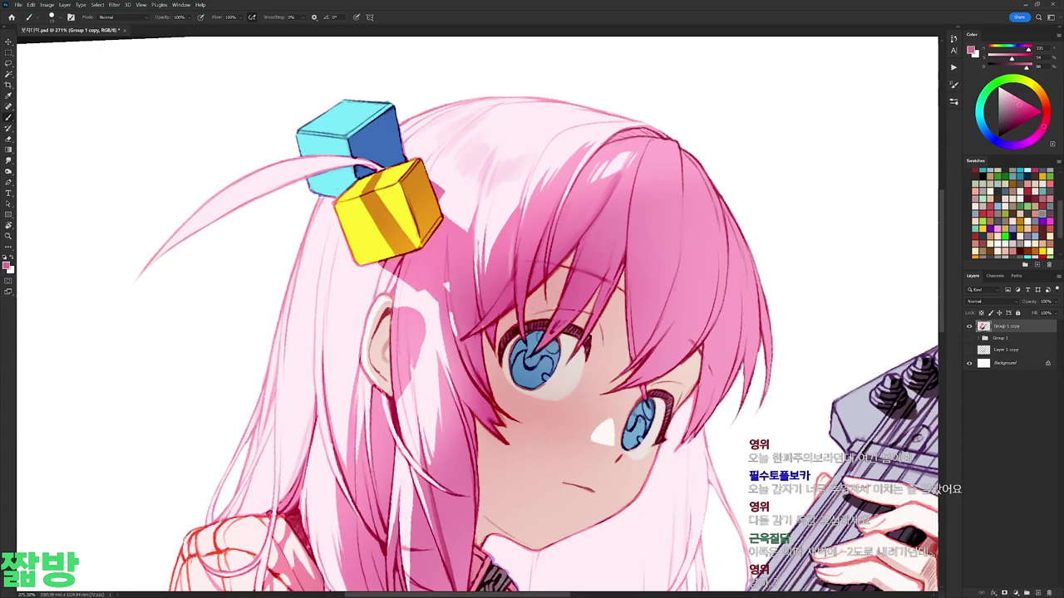
{"action": "left_click_drag", "start_coordinate": [578, 187], "coordinate": [566, 218]}
{"action": "scroll", "coordinate": [566, 218], "scroll_direction": "down", "scroll_amount": 2}
{"action": "scroll", "coordinate": [531, 264], "scroll_direction": "up", "scroll_amount": 3}
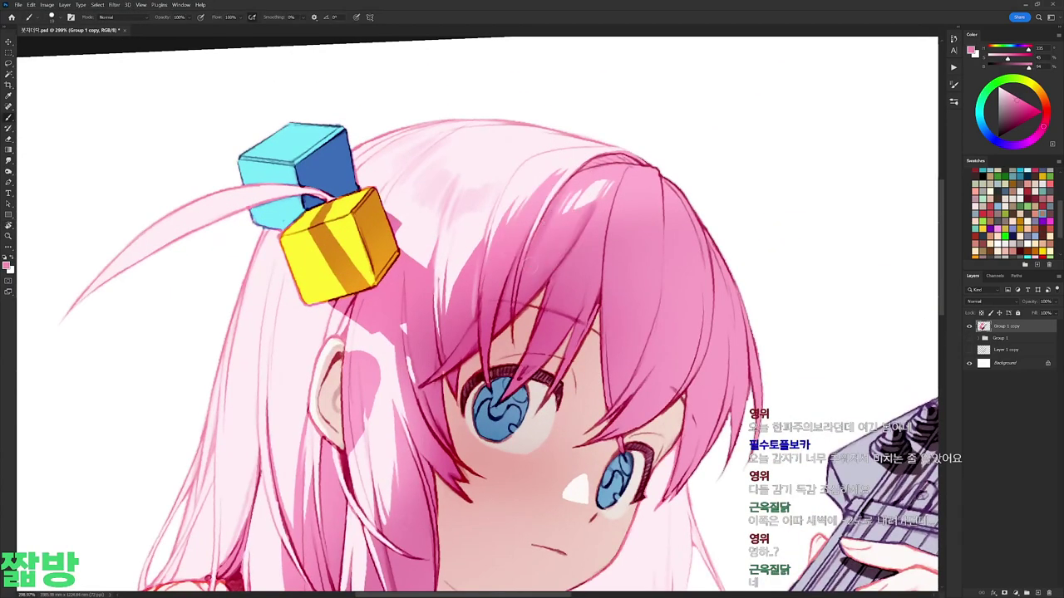
Step: Sample neighbouring pinks in the side bangs and blend the edge between the highlight and the shaded hair
{"action": "left_click", "coordinate": [502, 318], "text": "alt"}
{"action": "left_click", "coordinate": [509, 278], "text": "alt"}
{"action": "left_click", "coordinate": [500, 293], "text": "alt"}
{"action": "left_click", "coordinate": [489, 274], "text": "alt"}
{"action": "mouse_move", "coordinate": [489, 274]}
{"action": "left_mouse_down"}
{"action": "mouse_move", "coordinate": [466, 250]}
{"action": "mouse_move", "coordinate": [532, 209]}
{"action": "left_mouse_up"}
{"action": "right_click", "coordinate": [532, 209]}
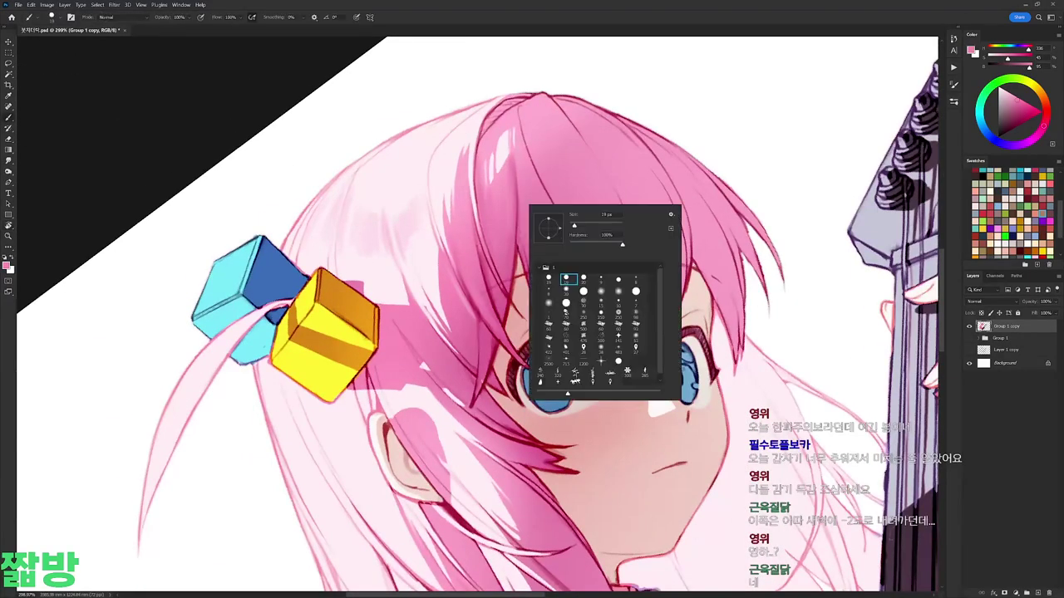
{"action": "left_click", "coordinate": [490, 298], "text": "alt"}
Step: Paint thin strands with a small brush and sampled pinks where the pale crown meets the darker bangs
{"action": "key", "text": "r"}
{"action": "mouse_move", "coordinate": [490, 297]}
{"action": "left_mouse_down"}
{"action": "mouse_move", "coordinate": [485, 339]}
{"action": "mouse_move", "coordinate": [473, 314]}
{"action": "mouse_move", "coordinate": [515, 241]}
{"action": "left_mouse_up"}
{"action": "key", "text": "b"}
{"action": "left_click", "coordinate": [535, 209], "text": "alt"}
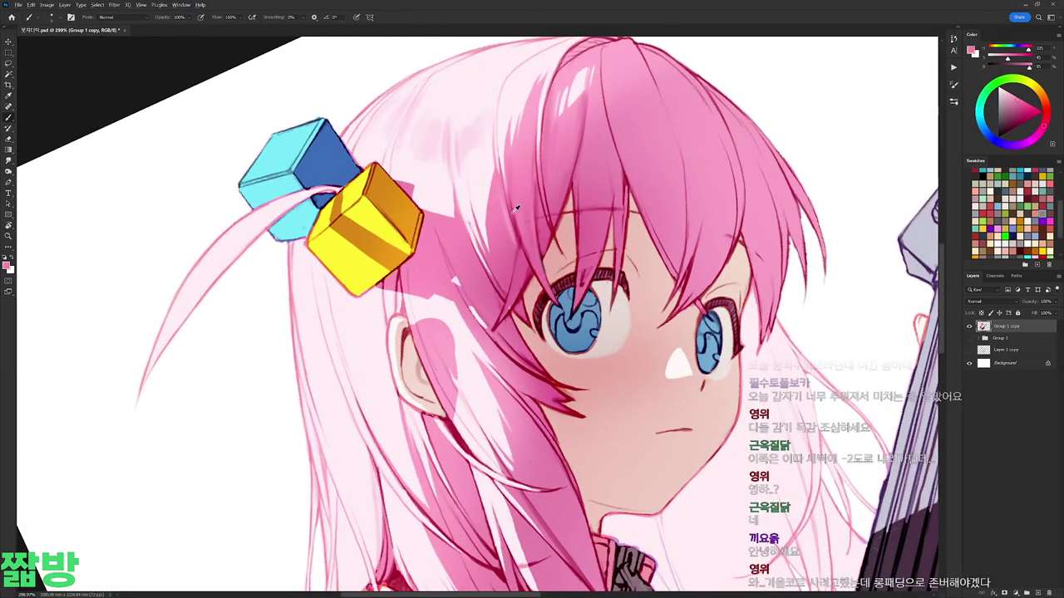
{"action": "key", "text": "r"}
{"action": "mouse_move", "coordinate": [551, 228]}
{"action": "left_mouse_down"}
{"action": "mouse_move", "coordinate": [599, 316]}
{"action": "mouse_move", "coordinate": [532, 349]}
{"action": "mouse_move", "coordinate": [494, 167]}
{"action": "mouse_move", "coordinate": [618, 202]}
{"action": "left_mouse_up"}
{"action": "left_click", "coordinate": [498, 176], "text": "alt"}
{"action": "key", "text": "r"}
{"action": "mouse_move", "coordinate": [506, 325]}
{"action": "left_mouse_down"}
{"action": "mouse_move", "coordinate": [487, 391]}
{"action": "mouse_move", "coordinate": [510, 321]}
{"action": "left_mouse_up"}
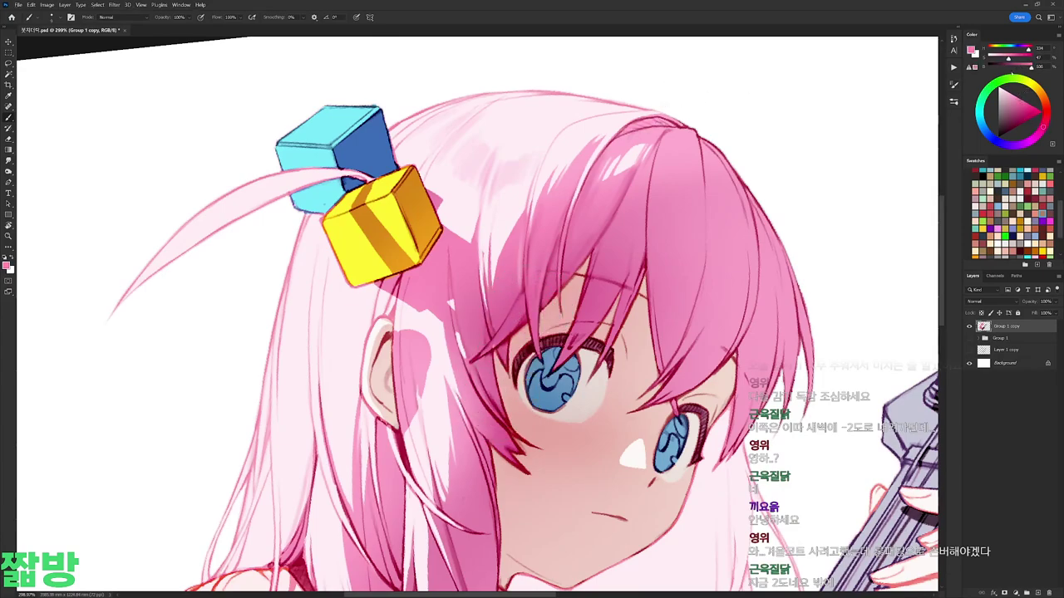
Step: Detach the color picker and place it over the canvas beside the character's head
{"action": "left_click_drag", "start_coordinate": [971, 35], "coordinate": [406, 140]}
{"action": "key", "text": "r"}
{"action": "left_click_drag", "start_coordinate": [515, 166], "coordinate": [350, 241]}
{"action": "left_click_drag", "start_coordinate": [416, 146], "coordinate": [308, 163]}
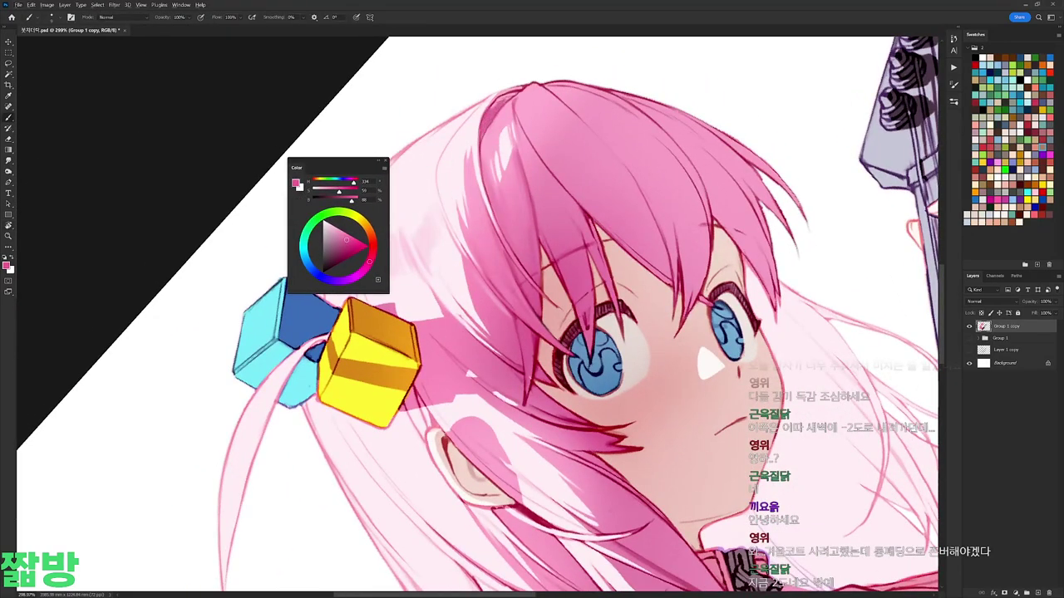
Step: Pick a deep magenta and reinforce the hair's line art along the crown and parting with a thin brush
{"action": "left_click_drag", "start_coordinate": [535, 201], "coordinate": [432, 166]}
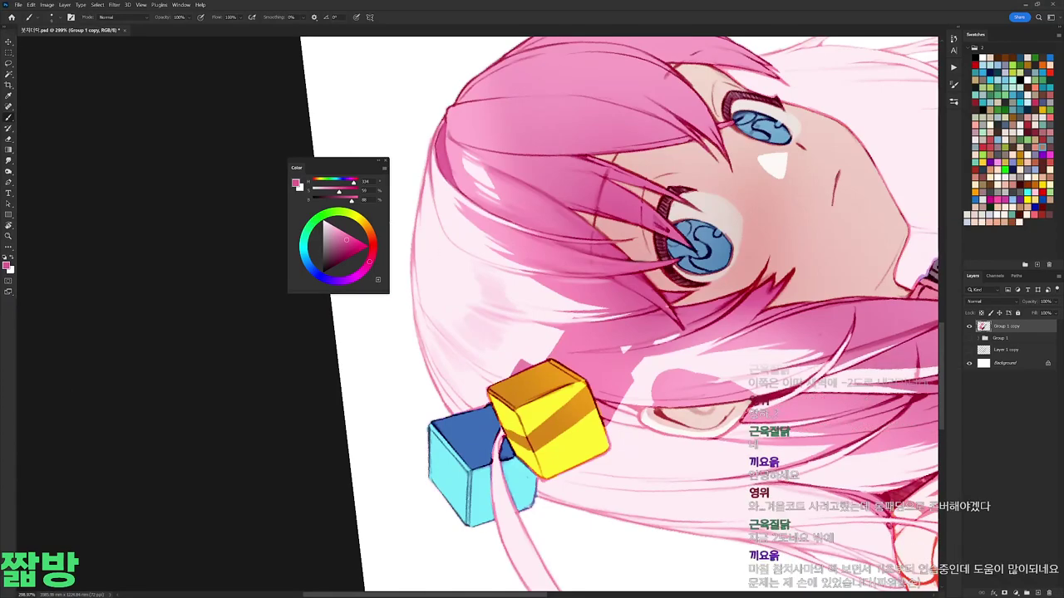
{"action": "key", "text": "e"}
{"action": "right_click", "coordinate": [482, 357]}
{"action": "key", "text": "Escape"}
{"action": "key", "text": "b"}
{"action": "left_click", "coordinate": [338, 256]}
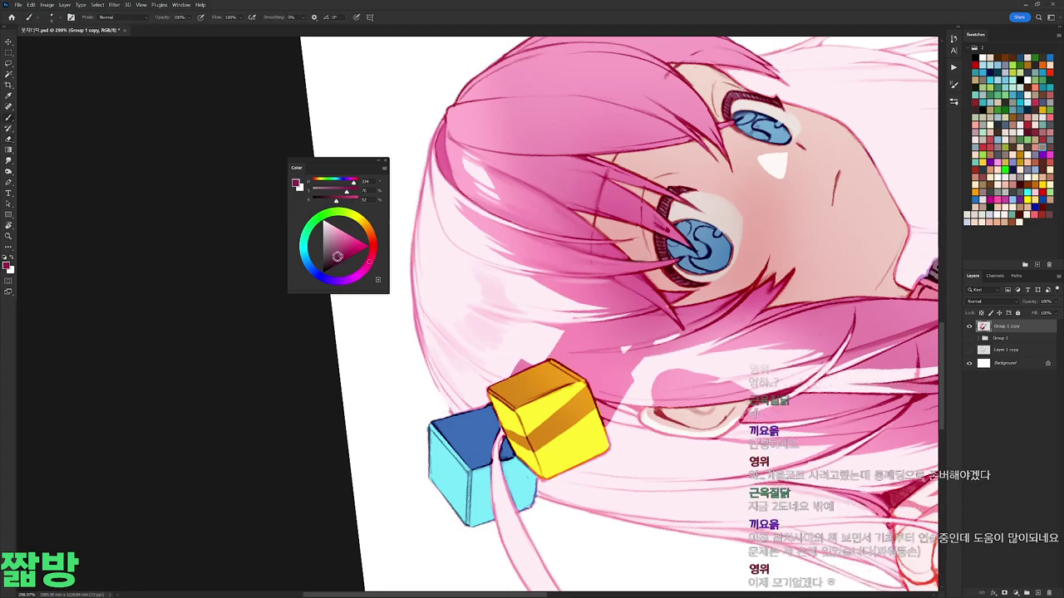
{"action": "key", "text": "r"}
{"action": "mouse_move", "coordinate": [449, 403]}
{"action": "left_mouse_down"}
{"action": "mouse_move", "coordinate": [435, 367]}
{"action": "mouse_move", "coordinate": [466, 391]}
{"action": "left_mouse_up"}
{"action": "key", "text": "x"}
{"action": "key", "text": "x"}
{"action": "left_click_drag", "start_coordinate": [430, 149], "coordinate": [499, 166]}
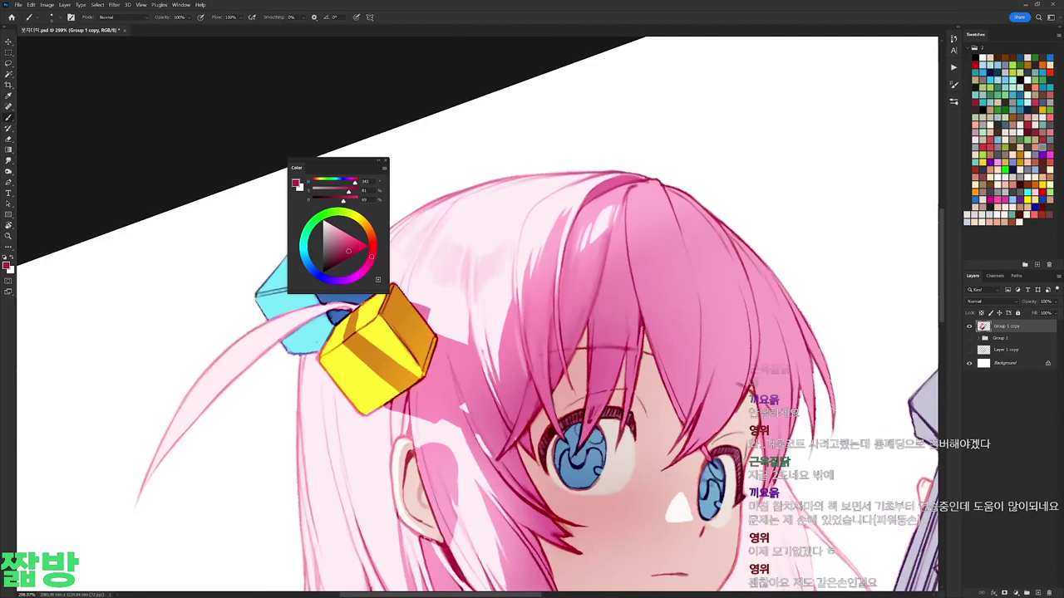
Step: Pick a pale violet with a larger round brush and paint soft reflected-light patches on the upper bangs
{"action": "scroll", "coordinate": [478, 316], "scroll_direction": "down", "scroll_amount": 3}
{"action": "right_click", "coordinate": [639, 187]}
{"action": "key", "text": "x"}
{"action": "key", "text": "r"}
{"action": "key", "text": "Escape"}
{"action": "key", "text": "b"}
{"action": "right_click", "coordinate": [739, 188]}
{"action": "key", "text": "Escape"}
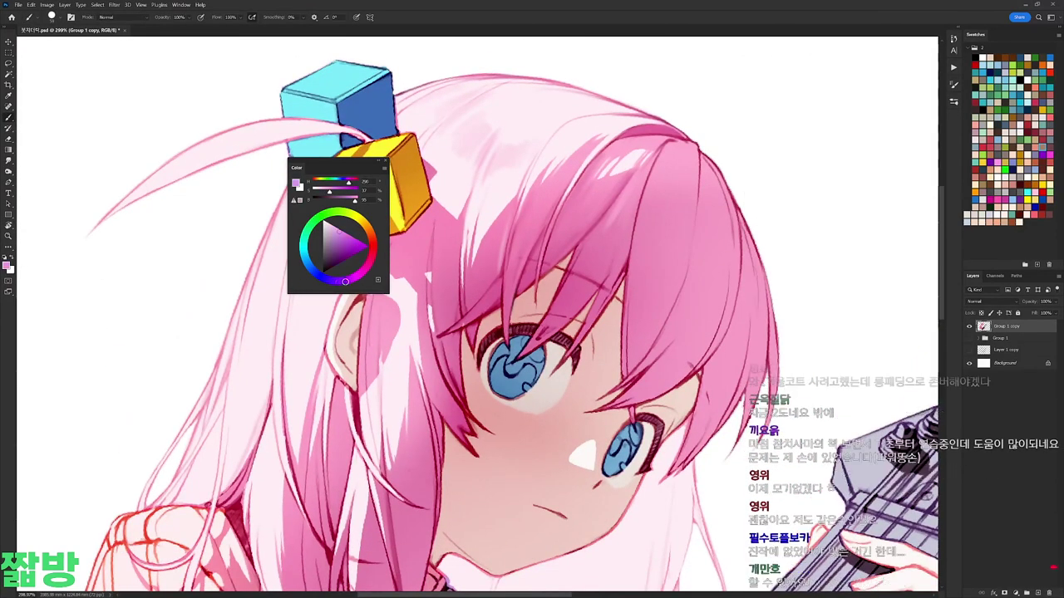
{"action": "left_click", "coordinate": [332, 281]}
{"action": "left_click", "coordinate": [329, 226]}
{"action": "left_click", "coordinate": [320, 264]}
{"action": "left_click", "coordinate": [326, 224]}
{"action": "left_click_drag", "start_coordinate": [648, 170], "coordinate": [686, 245]}
{"action": "left_click_drag", "start_coordinate": [702, 209], "coordinate": [726, 282]}
{"action": "left_click_drag", "start_coordinate": [729, 224], "coordinate": [758, 356]}
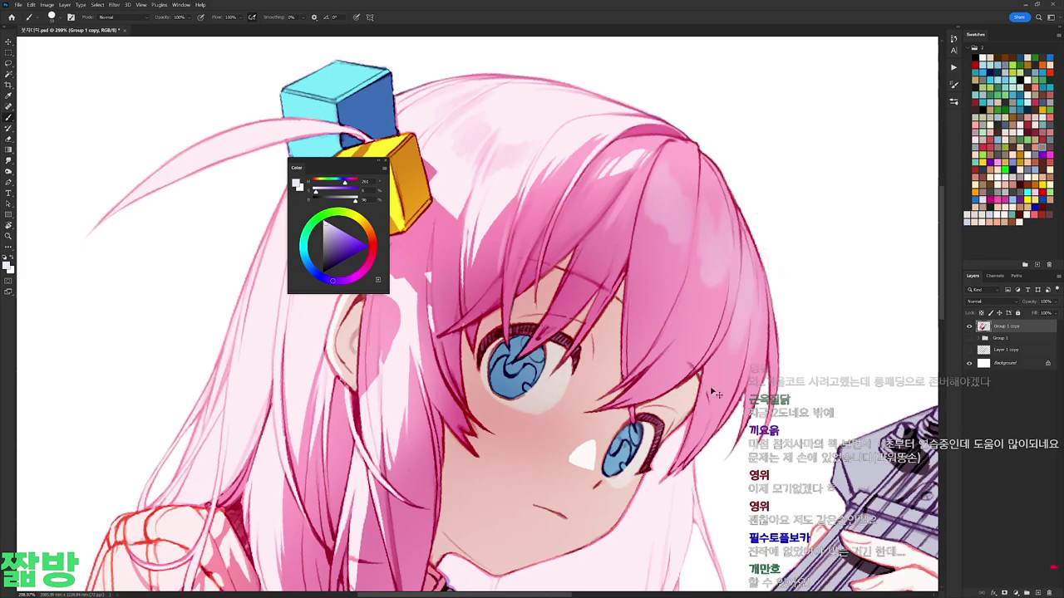
Step: Sample light skin tones from the face and brush a translucent warm tint over the bangs and side hair
{"action": "scroll", "coordinate": [755, 304], "scroll_direction": "down", "scroll_amount": 5}
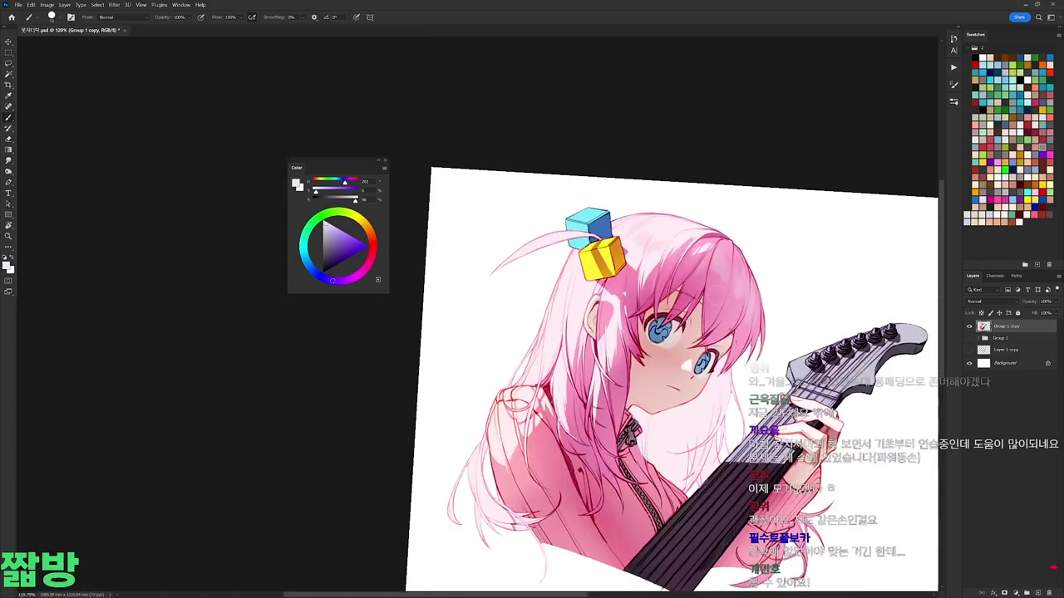
{"action": "scroll", "coordinate": [716, 274], "scroll_direction": "up", "scroll_amount": 5}
{"action": "left_click", "coordinate": [619, 345], "text": "alt"}
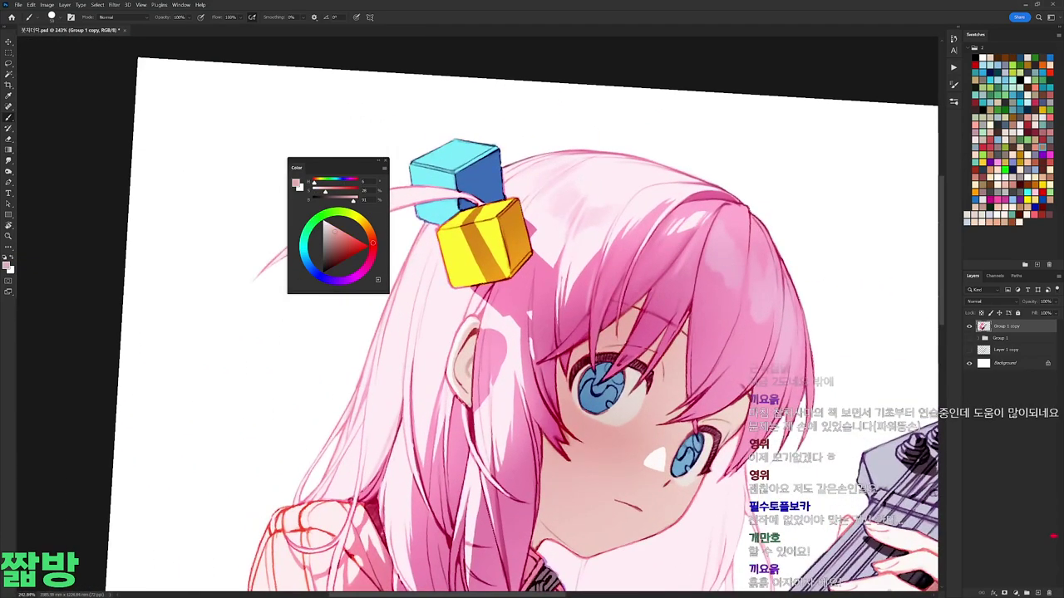
{"action": "left_click", "coordinate": [681, 497], "text": "alt"}
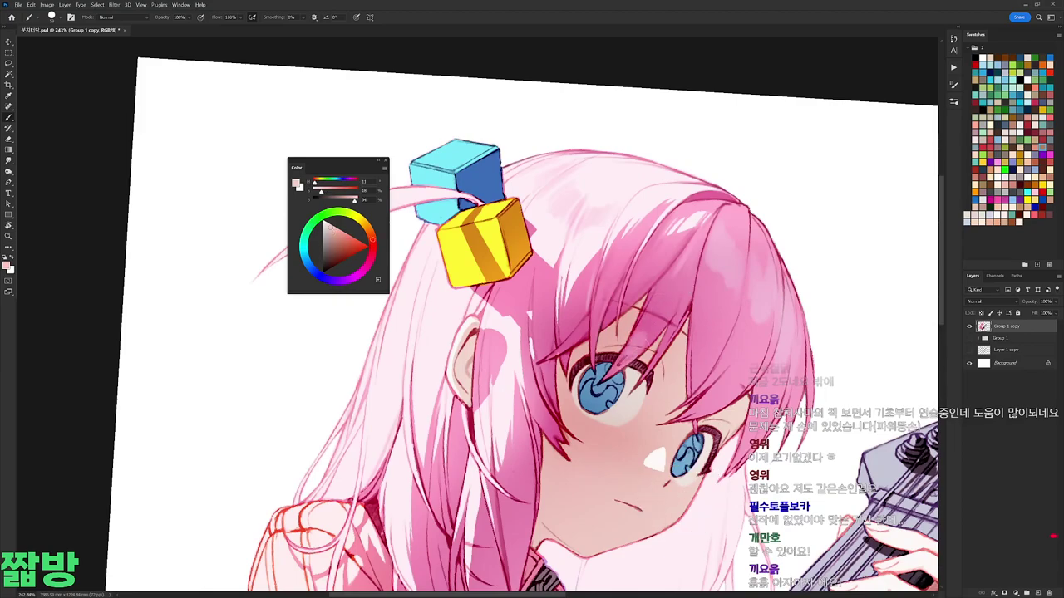
{"action": "left_click_drag", "start_coordinate": [646, 291], "coordinate": [686, 364]}
{"action": "mouse_move", "coordinate": [687, 316]}
{"action": "left_mouse_down"}
{"action": "mouse_move", "coordinate": [708, 390]}
{"action": "mouse_move", "coordinate": [722, 363]}
{"action": "left_mouse_up"}
{"action": "mouse_move", "coordinate": [722, 299]}
{"action": "left_mouse_down"}
{"action": "mouse_move", "coordinate": [712, 226]}
{"action": "mouse_move", "coordinate": [673, 341]}
{"action": "left_mouse_up"}
{"action": "left_click_drag", "start_coordinate": [731, 274], "coordinate": [706, 310]}
{"action": "left_click_drag", "start_coordinate": [540, 249], "coordinate": [522, 369]}
{"action": "mouse_move", "coordinate": [532, 365]}
{"action": "left_mouse_down"}
{"action": "mouse_move", "coordinate": [522, 291]}
{"action": "mouse_move", "coordinate": [506, 384]}
{"action": "left_mouse_up"}
{"action": "scroll", "coordinate": [532, 315], "scroll_direction": "down", "scroll_amount": 2}
Step: Sample hair pinks with a smaller brush and refine the strands of the side bangs next to the eye
{"action": "right_click", "coordinate": [667, 204]}
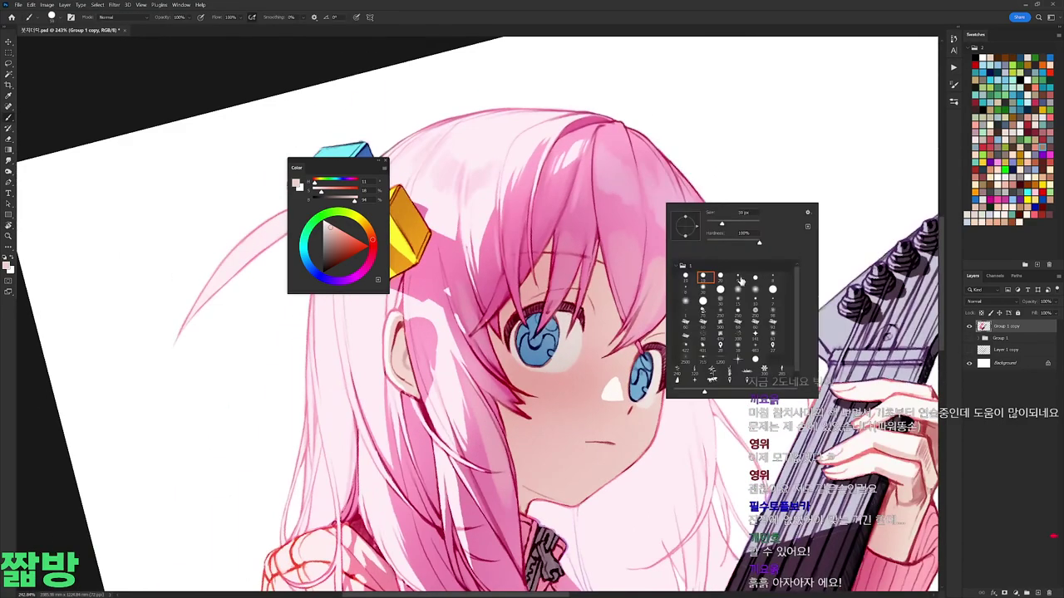
{"action": "key", "text": "Escape"}
{"action": "left_click", "coordinate": [592, 175]}
{"action": "left_click", "coordinate": [591, 175]}
{"action": "key", "text": "d"}
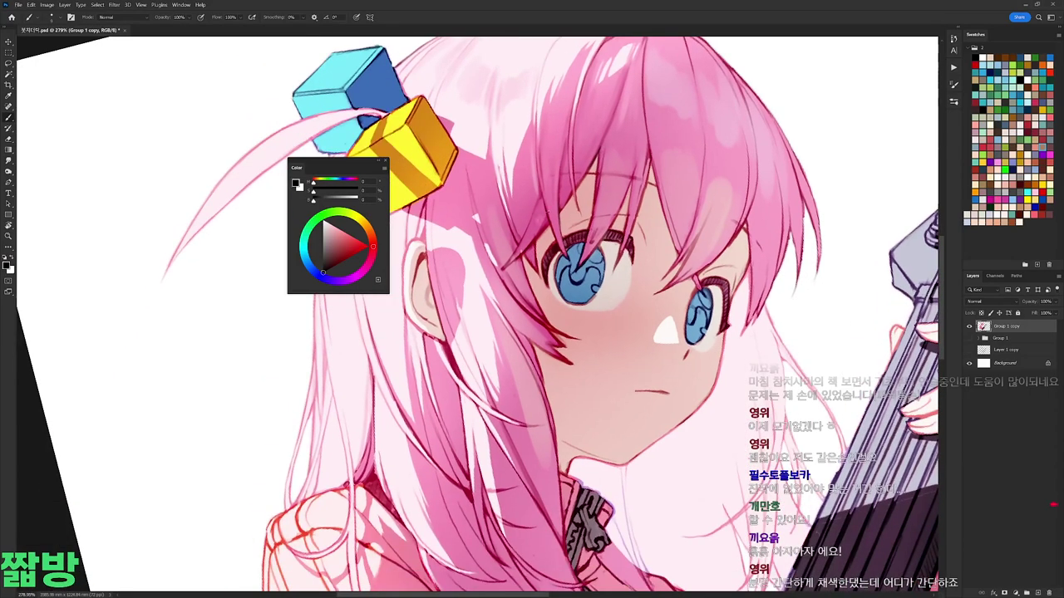
{"action": "left_click", "coordinate": [540, 221], "text": "alt"}
{"action": "left_click", "coordinate": [537, 161], "text": "alt"}
{"action": "left_click", "coordinate": [530, 228], "text": "alt"}
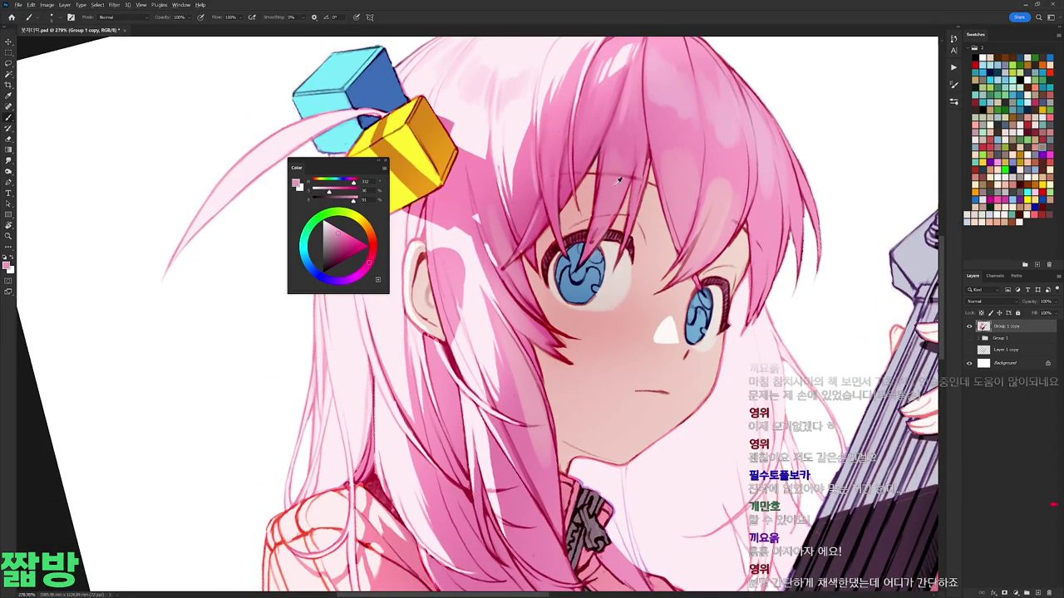
{"action": "left_click", "coordinate": [536, 223], "text": "alt"}
{"action": "left_click", "coordinate": [545, 219], "text": "alt"}
Step: Sample a near-white pink and add thin light strands to the highlights in the side hair
{"action": "key", "text": "r"}
{"action": "mouse_move", "coordinate": [545, 219]}
{"action": "left_mouse_down"}
{"action": "mouse_move", "coordinate": [544, 455]}
{"action": "mouse_move", "coordinate": [507, 459]}
{"action": "left_mouse_up"}
{"action": "left_click", "coordinate": [454, 271], "text": "alt"}
{"action": "left_click", "coordinate": [533, 397], "text": "alt"}
{"action": "key", "text": "r"}
{"action": "left_click_drag", "start_coordinate": [533, 397], "coordinate": [493, 145]}
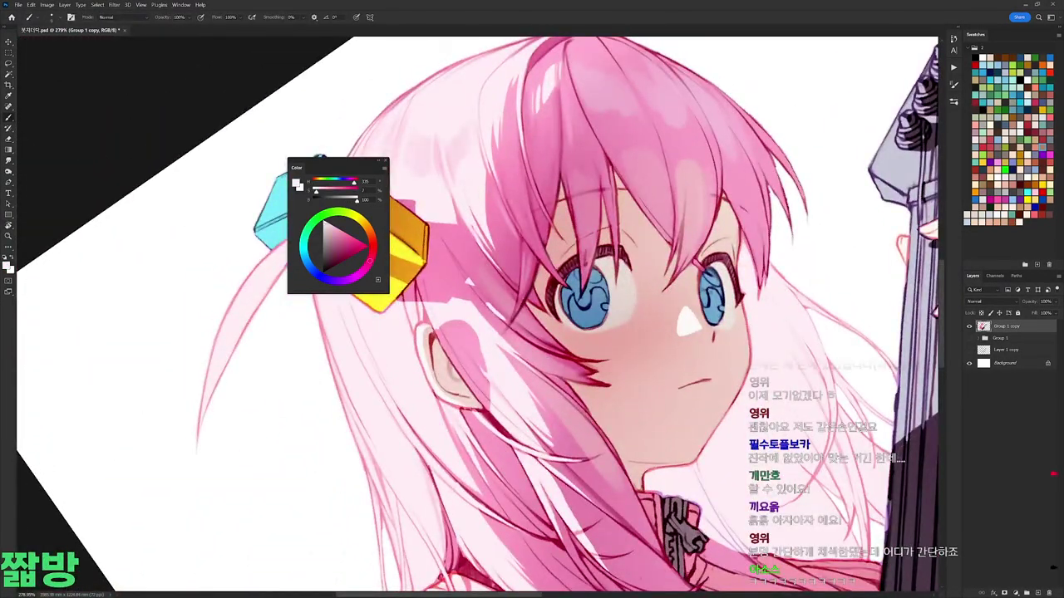
Step: Sample mid and pale pinks at the side-bang highlight and touch up the strands along its edge
{"action": "key", "text": "r"}
{"action": "left_click_drag", "start_coordinate": [633, 210], "coordinate": [690, 249]}
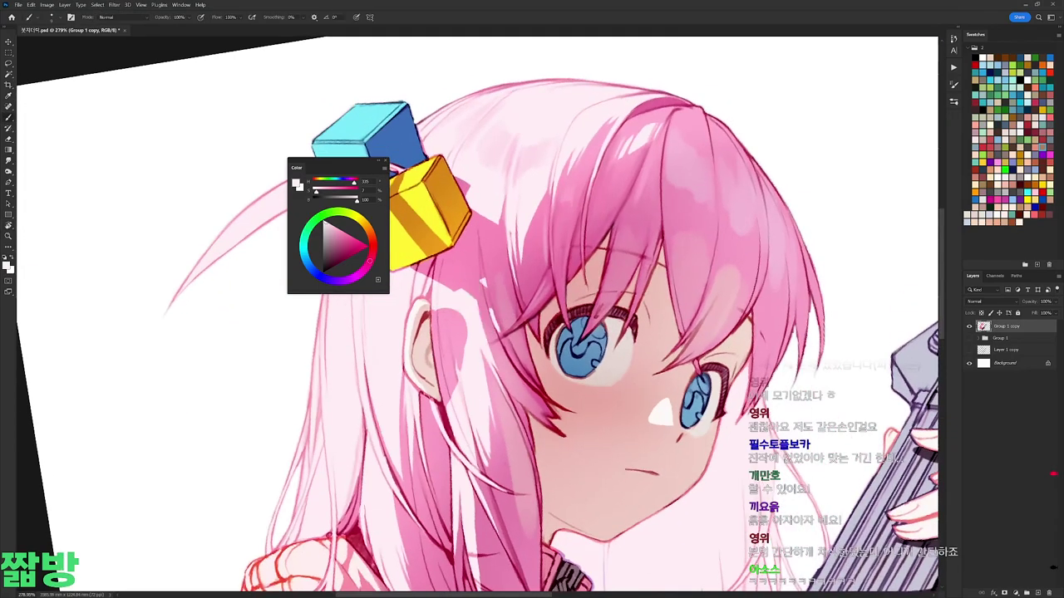
{"action": "left_click", "coordinate": [541, 209], "text": "alt"}
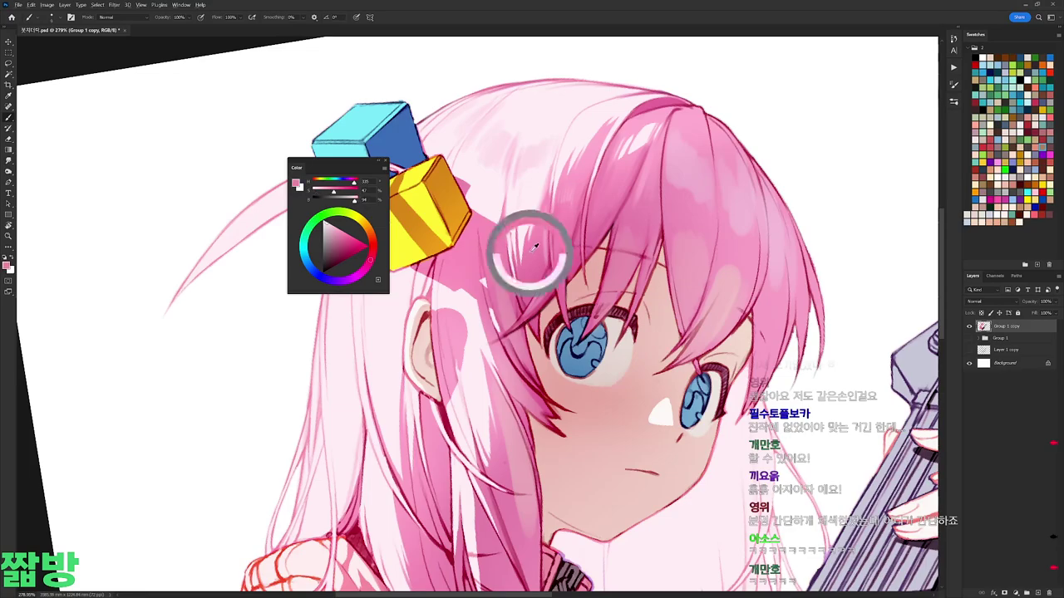
{"action": "left_click", "coordinate": [518, 224], "text": "alt"}
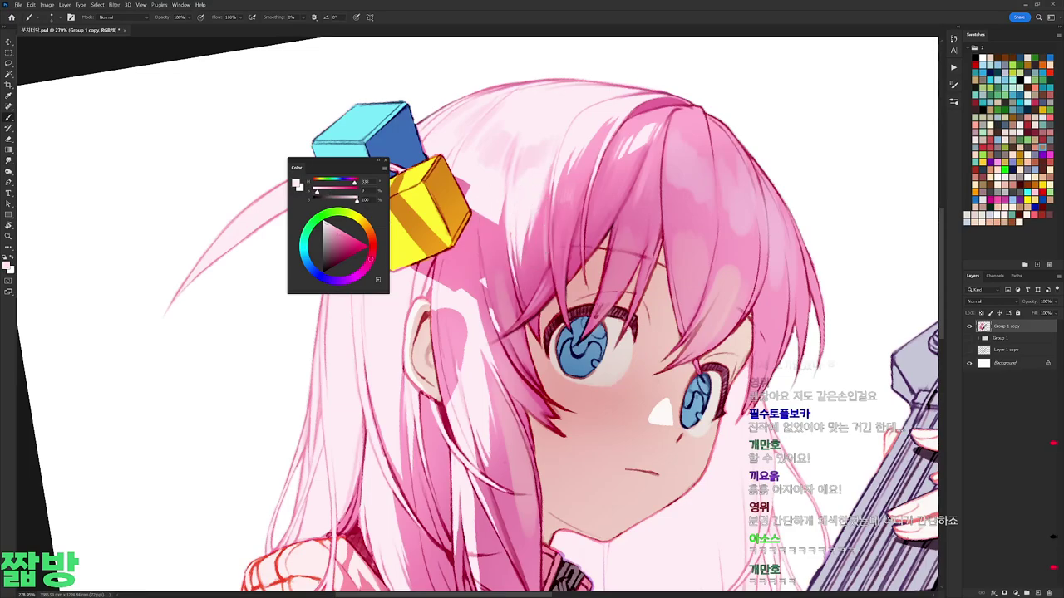
{"action": "scroll", "coordinate": [532, 245], "scroll_direction": "down", "scroll_amount": 5}
{"action": "scroll", "coordinate": [532, 245], "scroll_direction": "up", "scroll_amount": 4}
Step: Sample yellow from the hair cube and paint a peach glow on the hair beside it
{"action": "left_click", "coordinate": [497, 275], "text": "alt"}
{"action": "right_click", "coordinate": [522, 215]}
{"action": "left_click", "coordinate": [411, 226], "text": "alt"}
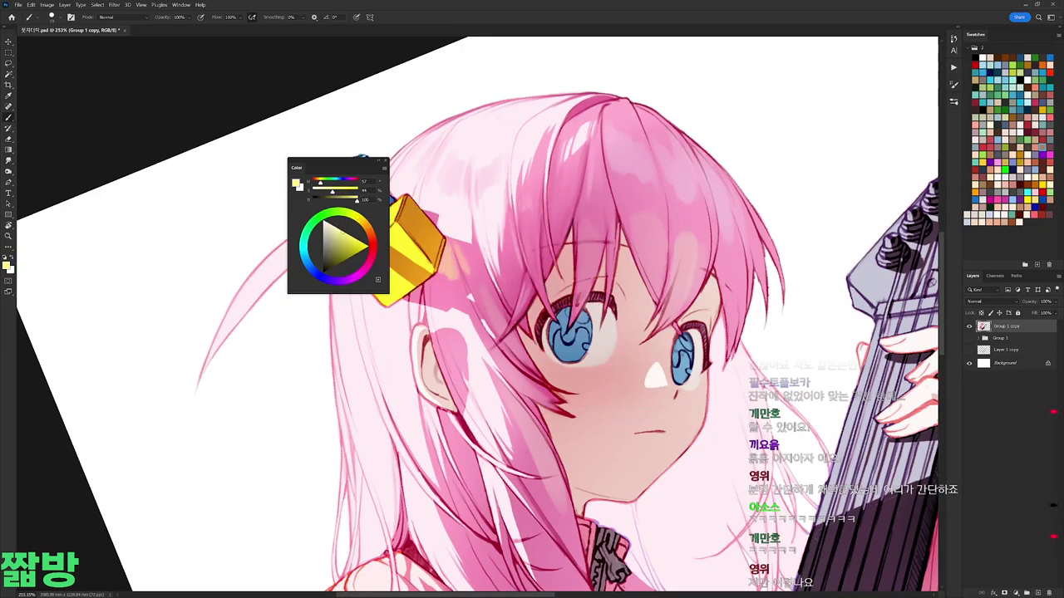
{"action": "left_click", "coordinate": [471, 281], "text": "alt"}
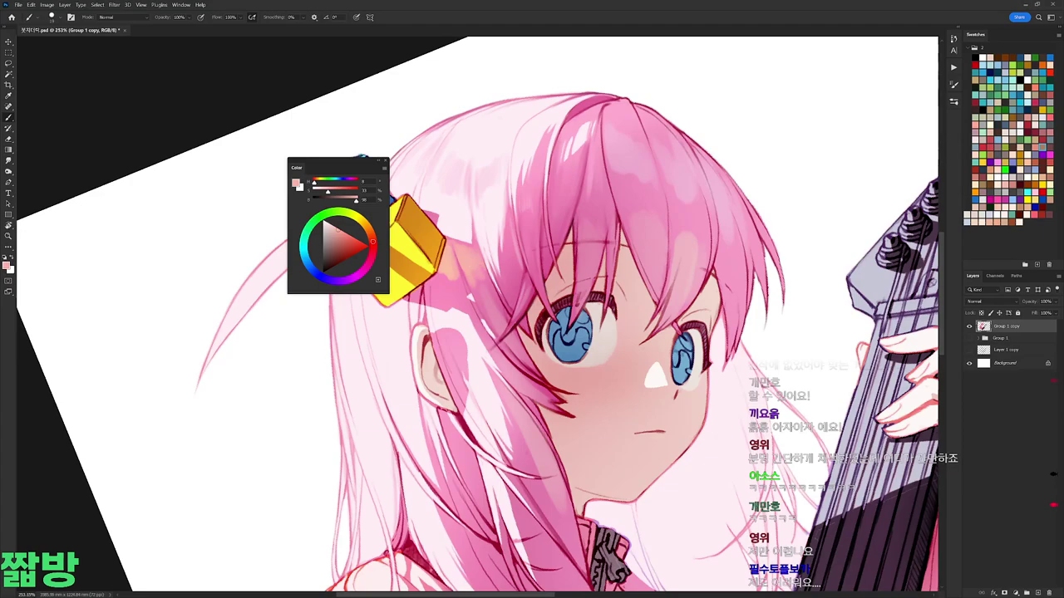
{"action": "left_click_drag", "start_coordinate": [532, 333], "coordinate": [598, 292]}
{"action": "left_click", "coordinate": [521, 219], "text": "alt"}
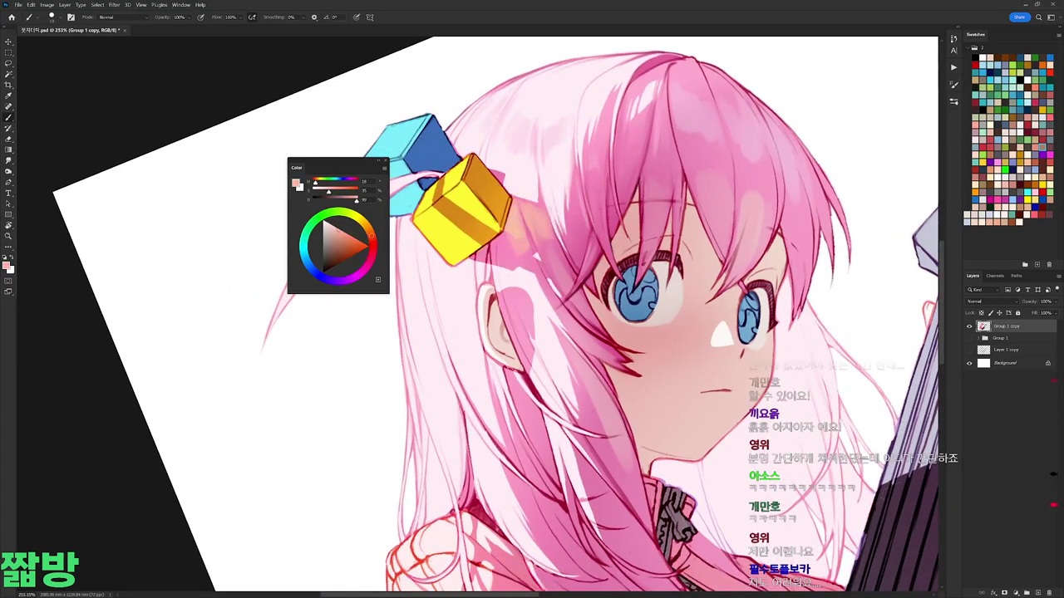
Step: Sample hair pinks with a smaller brush and paint thin strands around the peach glow beside the yellow cube
{"action": "left_click", "coordinate": [581, 191], "text": "alt"}
{"action": "right_click", "coordinate": [581, 191]}
{"action": "key", "text": "Escape"}
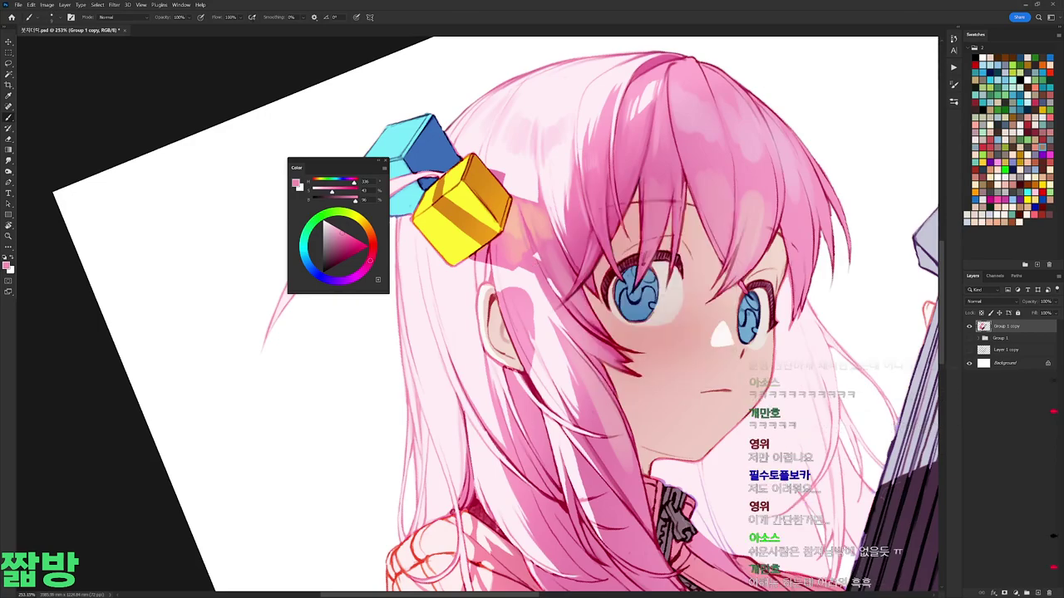
{"action": "left_click", "coordinate": [608, 250], "text": "alt"}
{"action": "left_click", "coordinate": [538, 248], "text": "alt"}
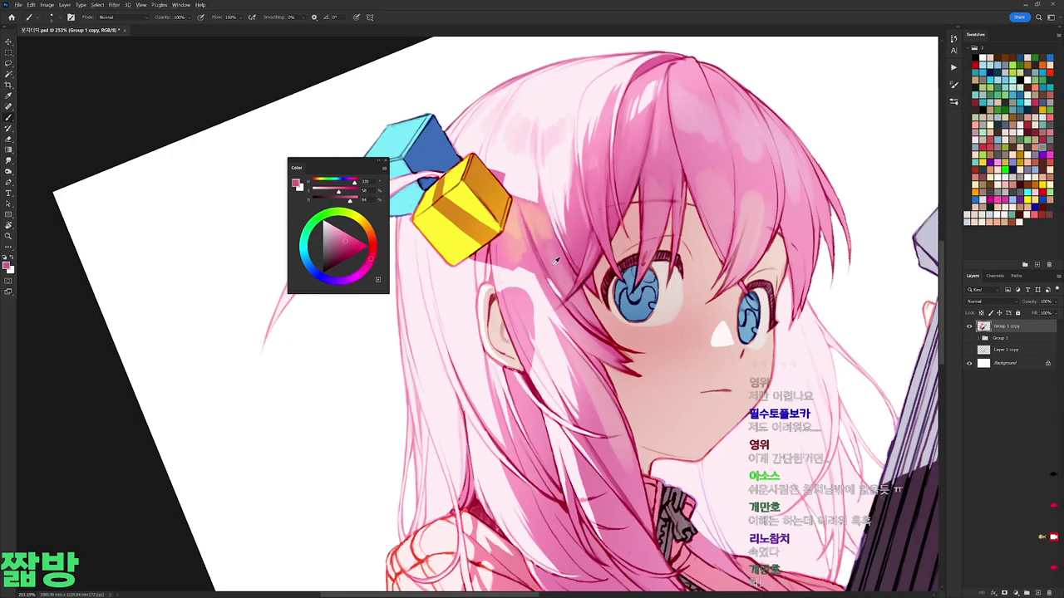
Step: Sample darker pinks and a deep red and draw dark strands through the side hair below the yellow cube
{"action": "mouse_move", "coordinate": [545, 271]}
{"action": "left_mouse_down"}
{"action": "mouse_move", "coordinate": [600, 239]}
{"action": "mouse_move", "coordinate": [665, 327]}
{"action": "mouse_move", "coordinate": [582, 238]}
{"action": "left_mouse_up"}
{"action": "left_click", "coordinate": [600, 239], "text": "alt"}
{"action": "key", "text": "r"}
{"action": "left_click", "coordinate": [581, 238], "text": "alt"}
{"action": "right_click", "coordinate": [650, 188]}
{"action": "left_click", "coordinate": [604, 249], "text": "alt"}
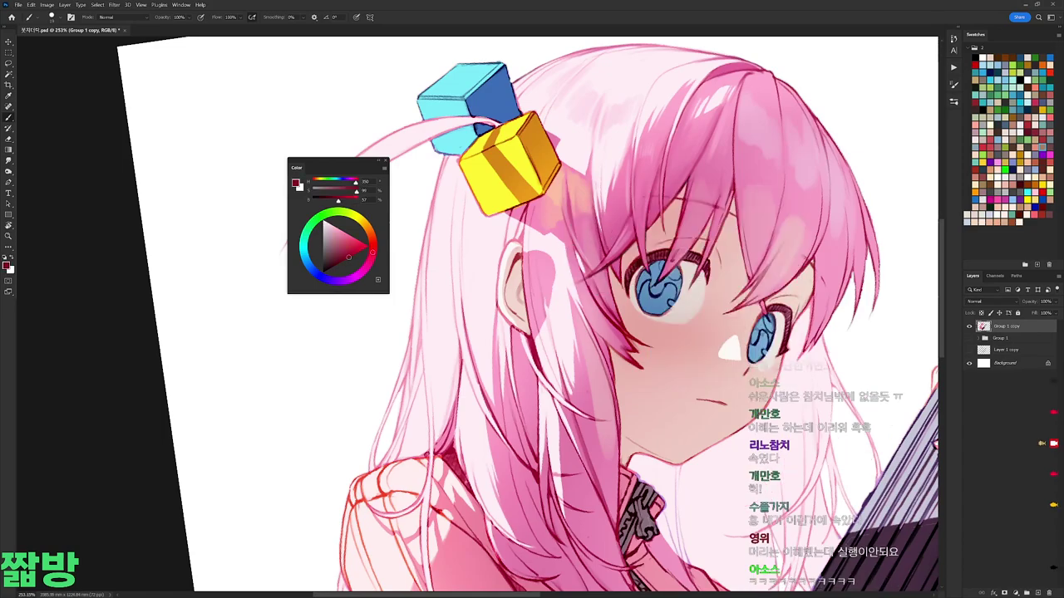
Step: Sample skin tones and pale pinks from the face, adjust a soft peach, and blend the edge of the nose highlight
{"action": "scroll", "coordinate": [582, 332], "scroll_direction": "down", "scroll_amount": 5}
{"action": "scroll", "coordinate": [582, 332], "scroll_direction": "up", "scroll_amount": 5}
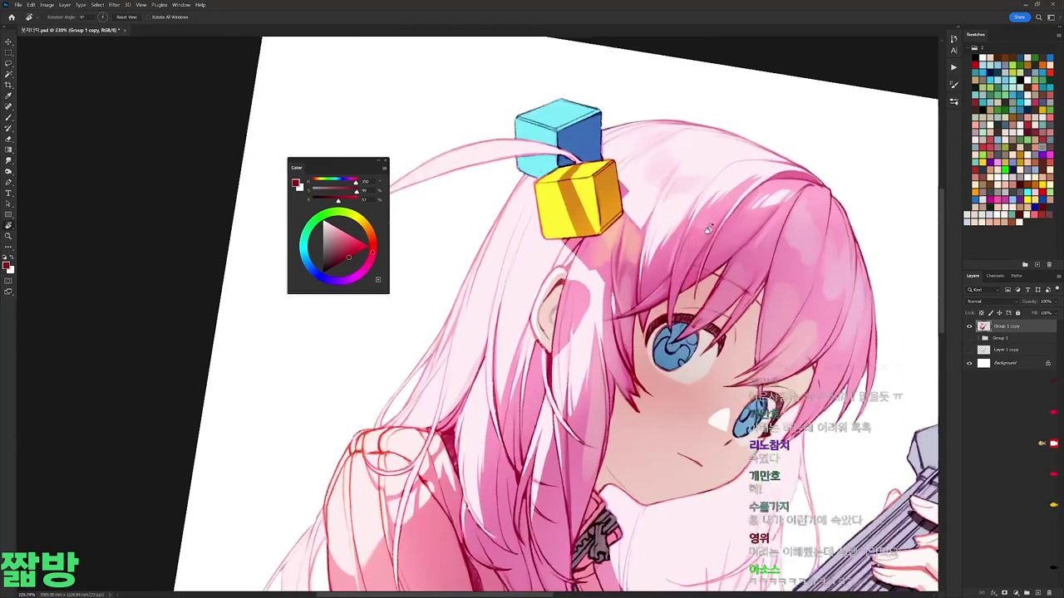
{"action": "left_click", "coordinate": [781, 334], "text": "alt"}
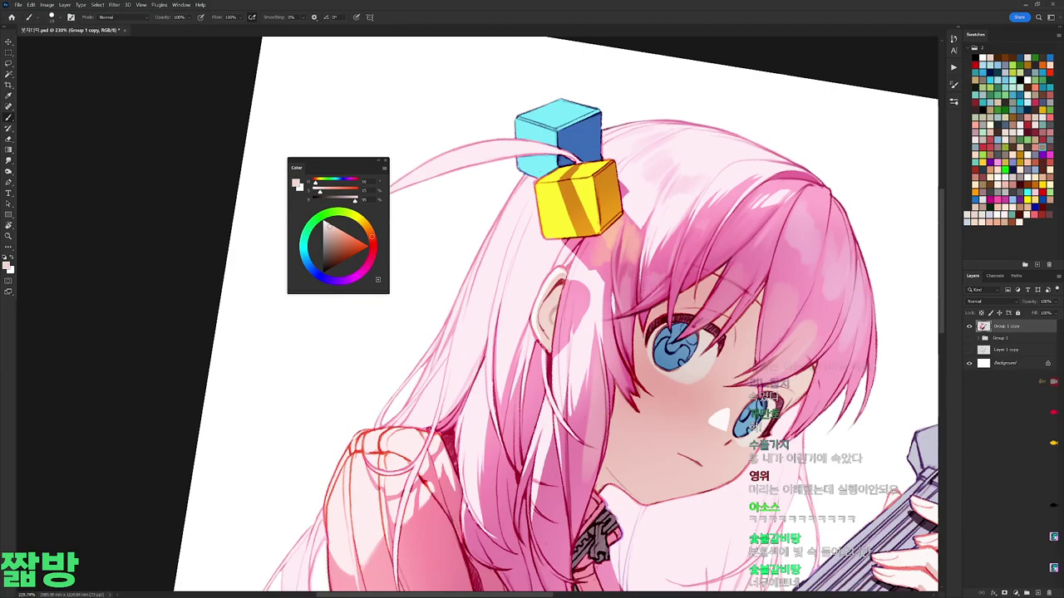
{"action": "left_click", "coordinate": [671, 248], "text": "alt"}
{"action": "left_click_drag", "start_coordinate": [671, 248], "coordinate": [637, 246]}
{"action": "left_click", "coordinate": [637, 246], "text": "alt"}
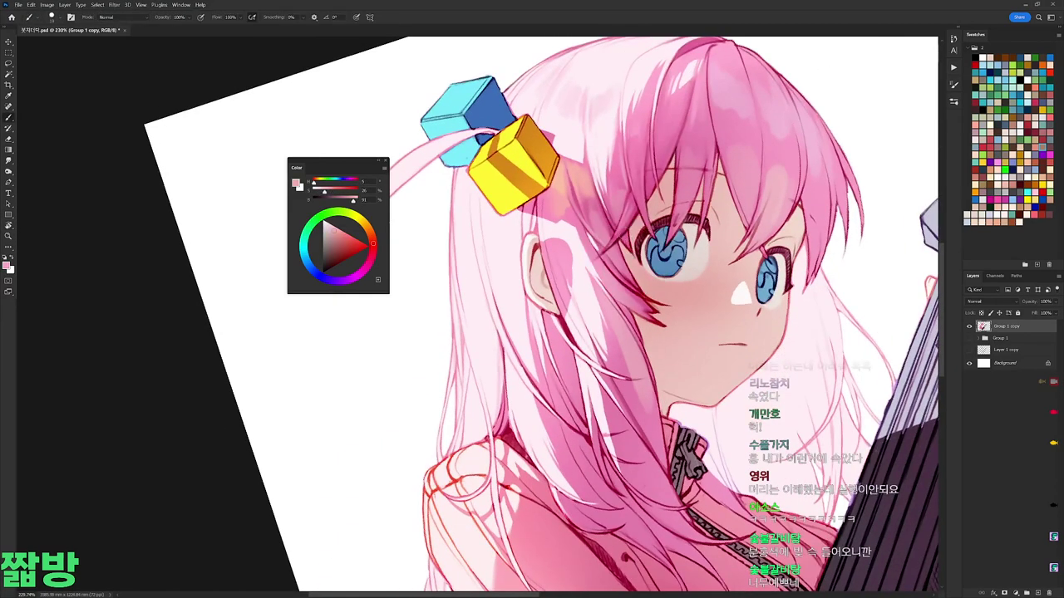
{"action": "right_click", "coordinate": [784, 306]}
{"action": "key", "text": "Escape"}
{"action": "left_click", "coordinate": [731, 287], "text": "alt"}
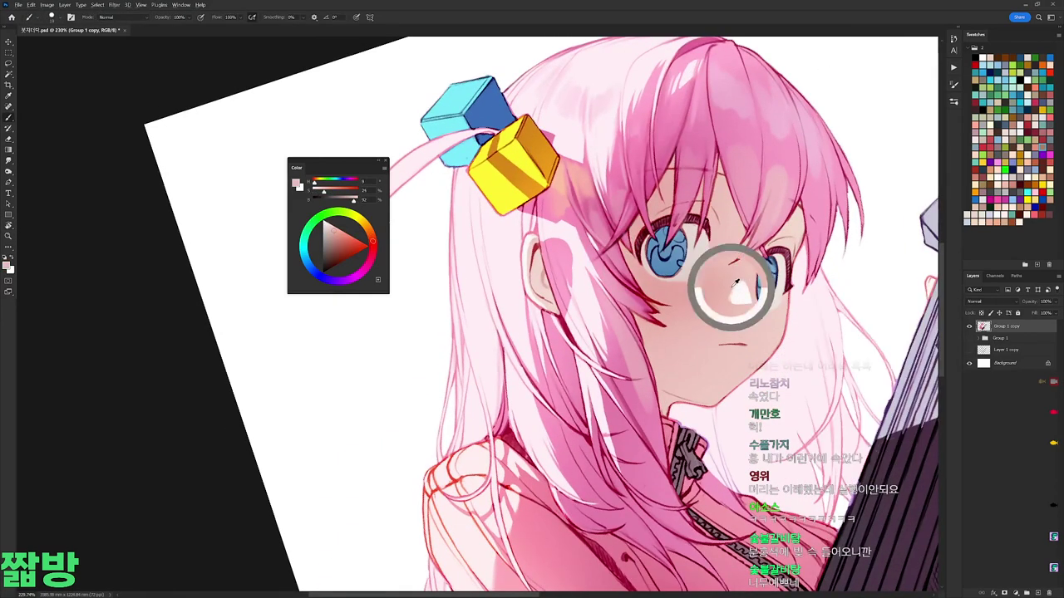
{"action": "left_click", "coordinate": [1033, 88]}
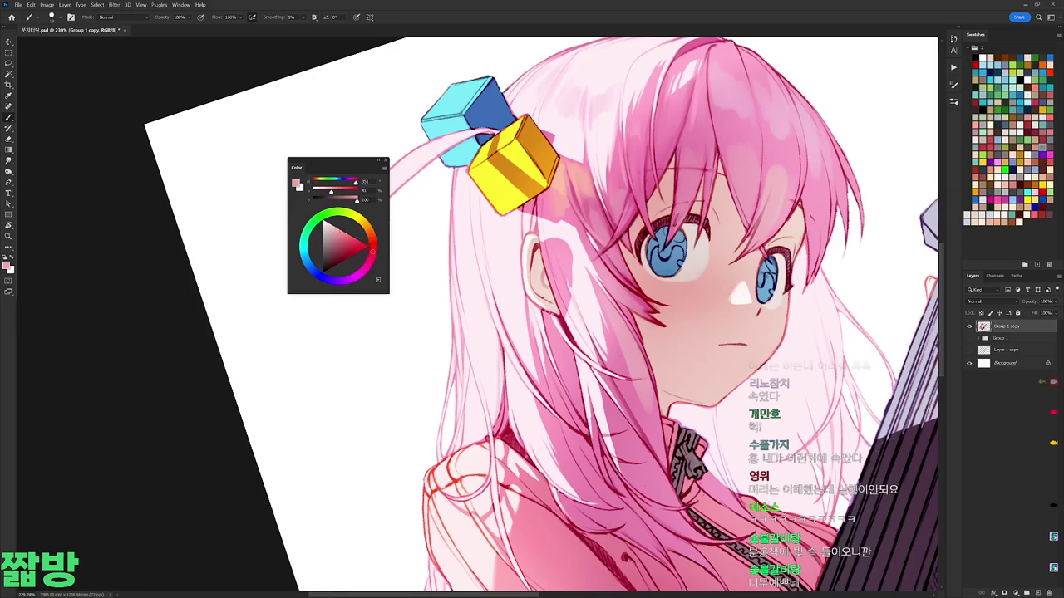
{"action": "left_click_drag", "start_coordinate": [338, 224], "coordinate": [333, 222]}
{"action": "left_click", "coordinate": [732, 286], "text": "alt"}
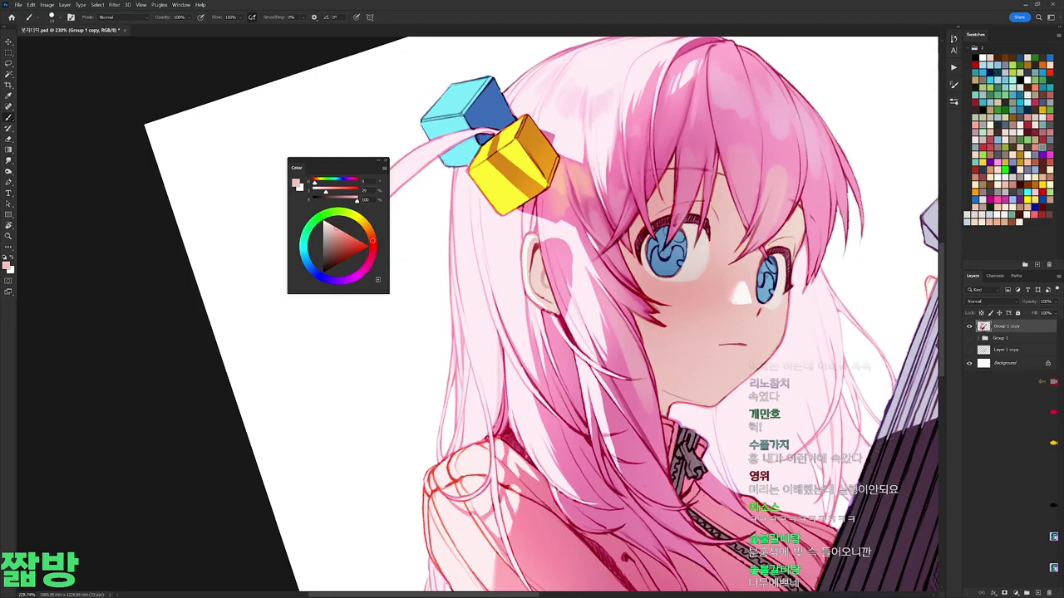
Step: Sample blue from the eye, lighten it to a pale blue, and paint a faint reflection on the bangs above it
{"action": "scroll", "coordinate": [648, 316], "scroll_direction": "down", "scroll_amount": 2}
{"action": "key", "text": "Escape"}
{"action": "right_click", "coordinate": [676, 207]}
{"action": "key", "text": "Escape"}
{"action": "left_click_drag", "start_coordinate": [677, 207], "coordinate": [520, 196]}
{"action": "left_click", "coordinate": [438, 137], "text": "alt"}
{"action": "left_click_drag", "start_coordinate": [439, 137], "coordinate": [540, 170]}
{"action": "left_click", "coordinate": [646, 217], "text": "alt"}
{"action": "right_click", "coordinate": [677, 150]}
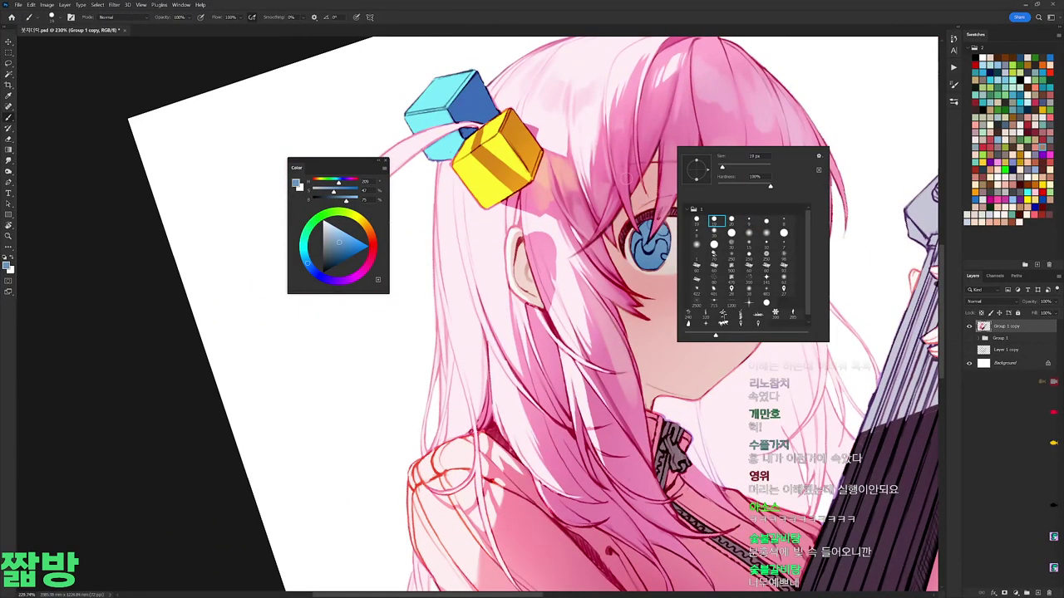
{"action": "key", "text": "Escape"}
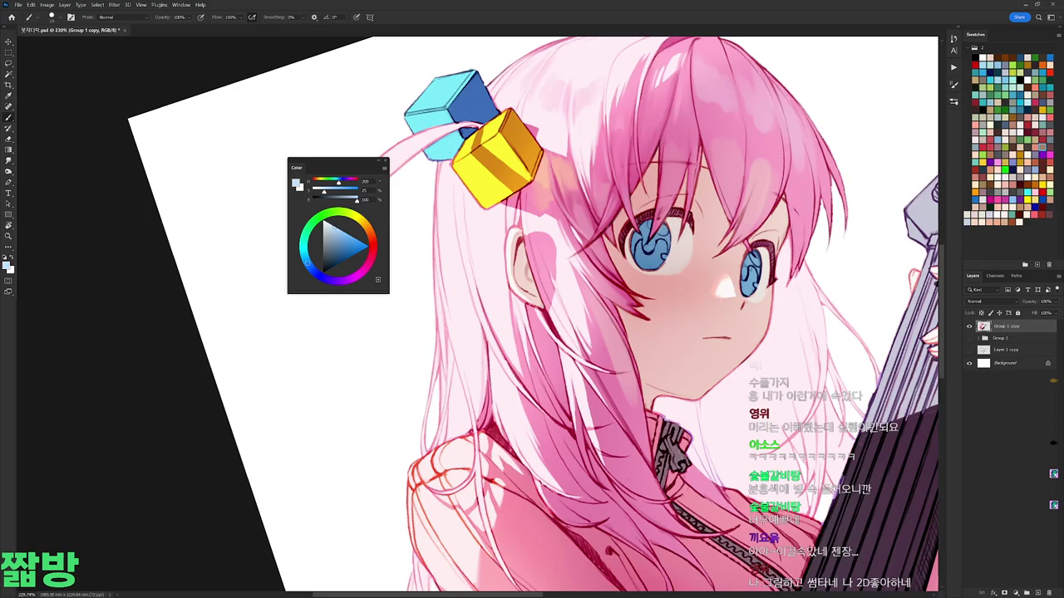
{"action": "left_click", "coordinate": [669, 197], "text": "alt"}
{"action": "left_click", "coordinate": [673, 190], "text": "alt"}
Step: Sample near-white and mid pinks with alternating brush sizes and touch up the strands around the face
{"action": "key", "text": "r"}
{"action": "left_click_drag", "start_coordinate": [708, 246], "coordinate": [598, 193]}
{"action": "key", "text": "b"}
{"action": "right_click", "coordinate": [598, 193]}
{"action": "key", "text": "Escape"}
{"action": "left_click", "coordinate": [672, 268], "text": "alt"}
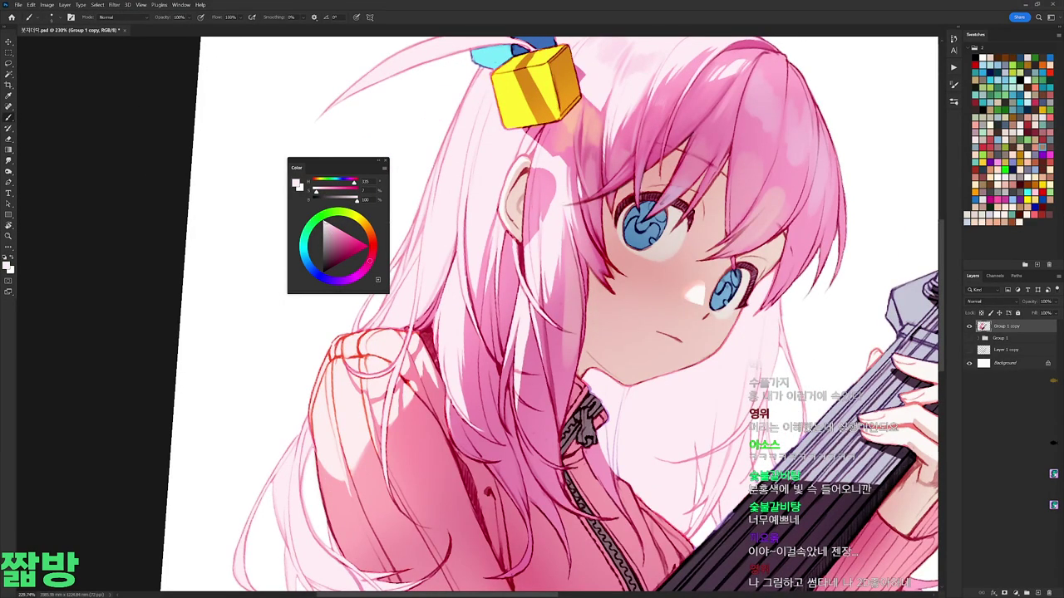
{"action": "left_click_drag", "start_coordinate": [671, 264], "coordinate": [677, 268]}
{"action": "right_click", "coordinate": [677, 267]}
{"action": "key", "text": "Escape"}
{"action": "left_click", "coordinate": [678, 264], "text": "alt"}
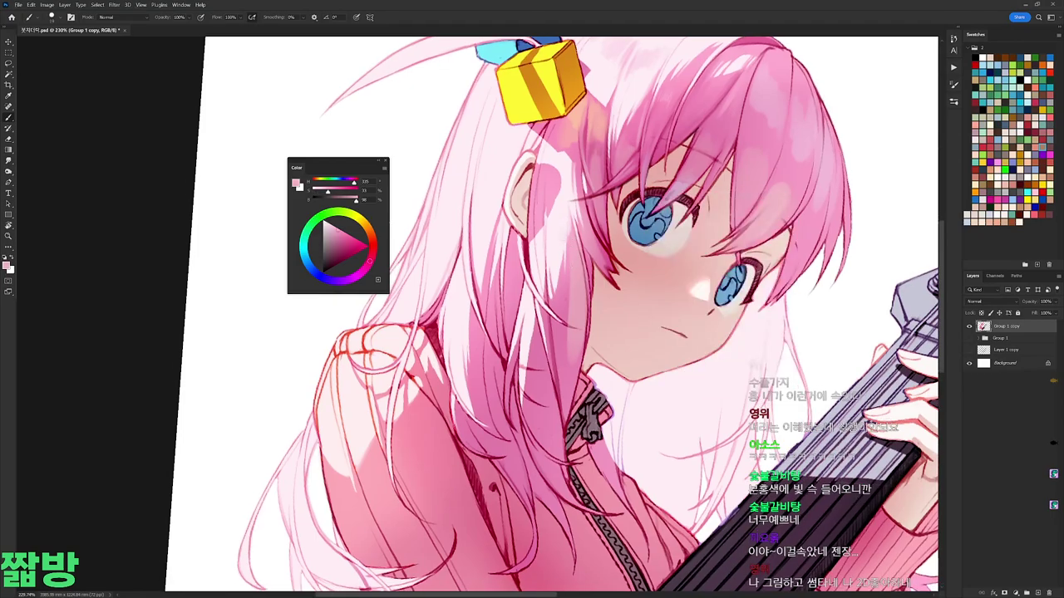
Step: Sample a light hair pink and paint thin strands into the side hair beside the ear
{"action": "key", "text": "h"}
{"action": "left_click_drag", "start_coordinate": [678, 264], "coordinate": [678, 246]}
{"action": "right_click", "coordinate": [678, 246]}
{"action": "key", "text": "Escape"}
{"action": "left_click", "coordinate": [472, 270], "text": "alt"}
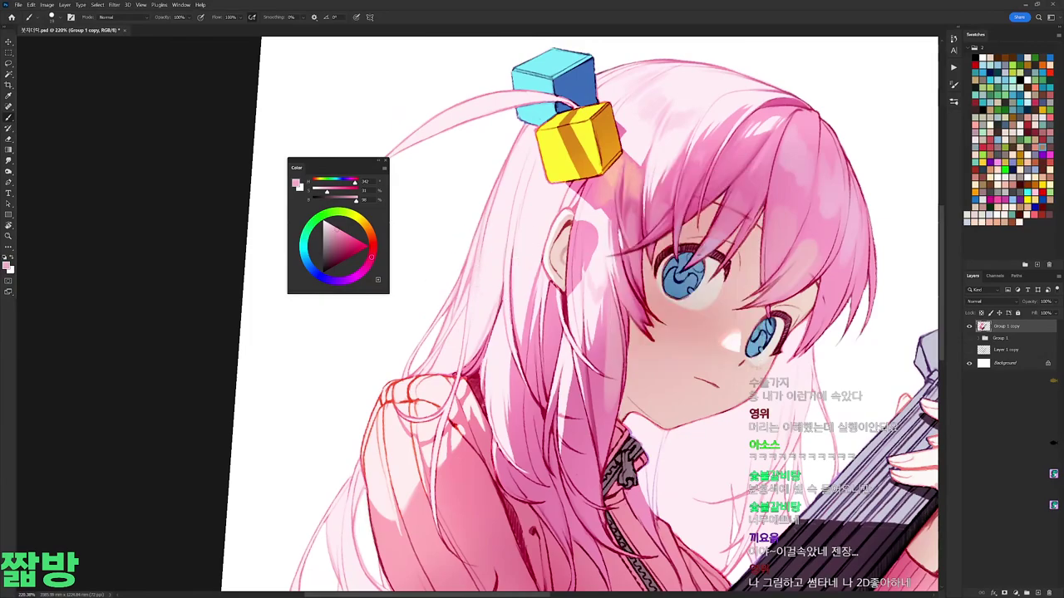
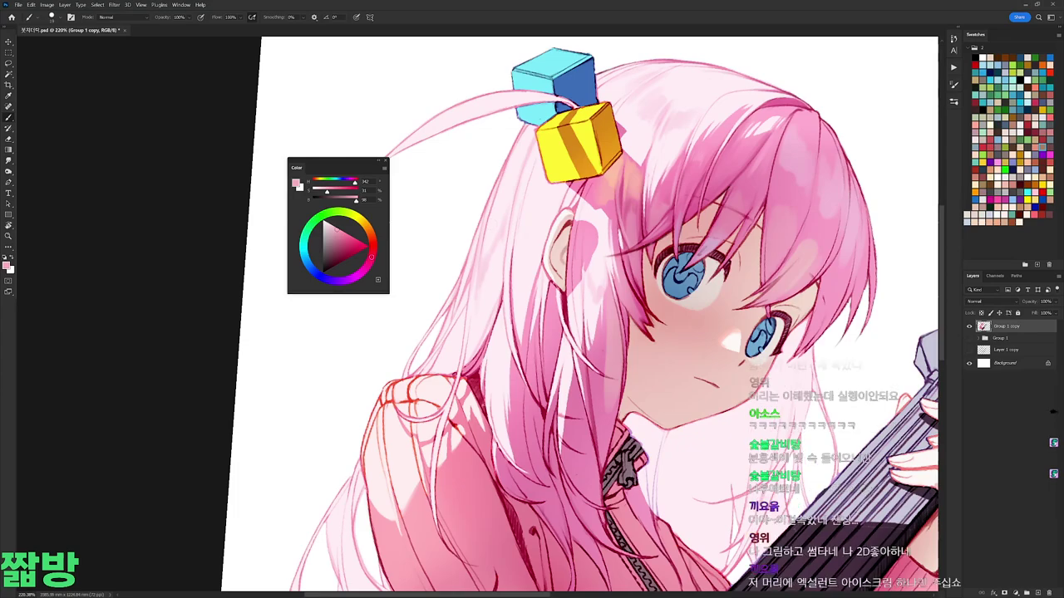
{"action": "left_click_drag", "start_coordinate": [658, 241], "coordinate": [695, 274]}
{"action": "right_click", "coordinate": [694, 274]}
{"action": "left_click", "coordinate": [658, 277]}
{"action": "key", "text": "Return"}
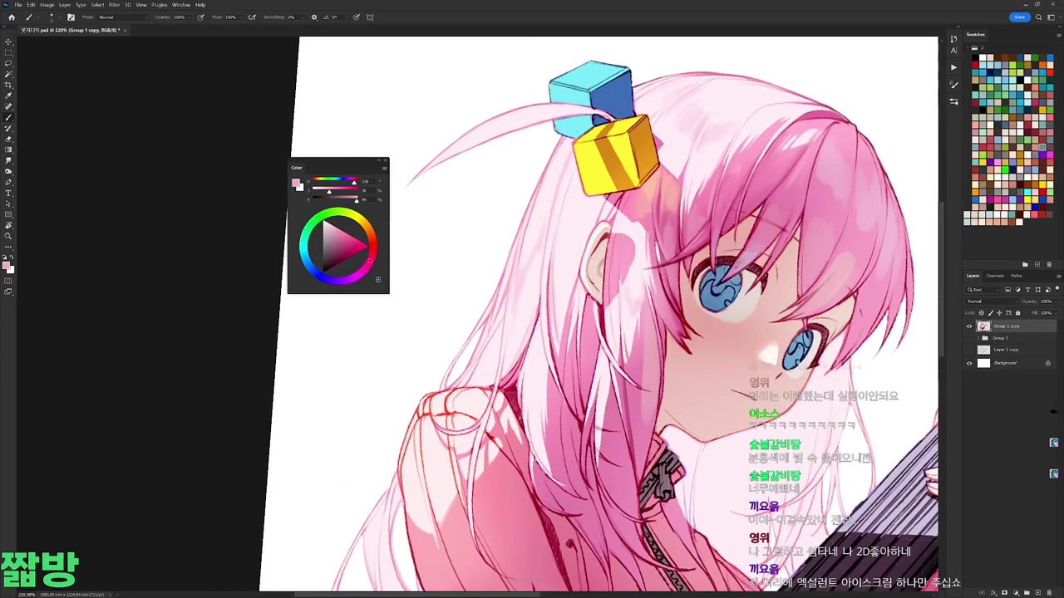
{"action": "left_click_drag", "start_coordinate": [608, 233], "coordinate": [595, 231]}
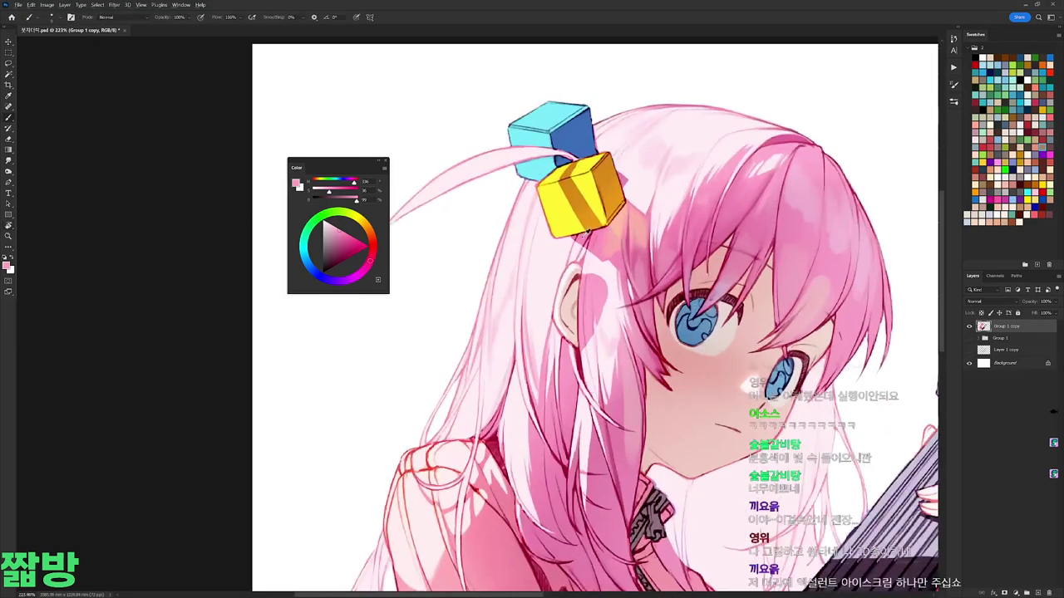
Step: Sample crimson and softer red-pinks and draw darker lines in the hair around the top of the ear
{"action": "left_click", "coordinate": [596, 231], "text": "alt"}
{"action": "right_click", "coordinate": [595, 231]}
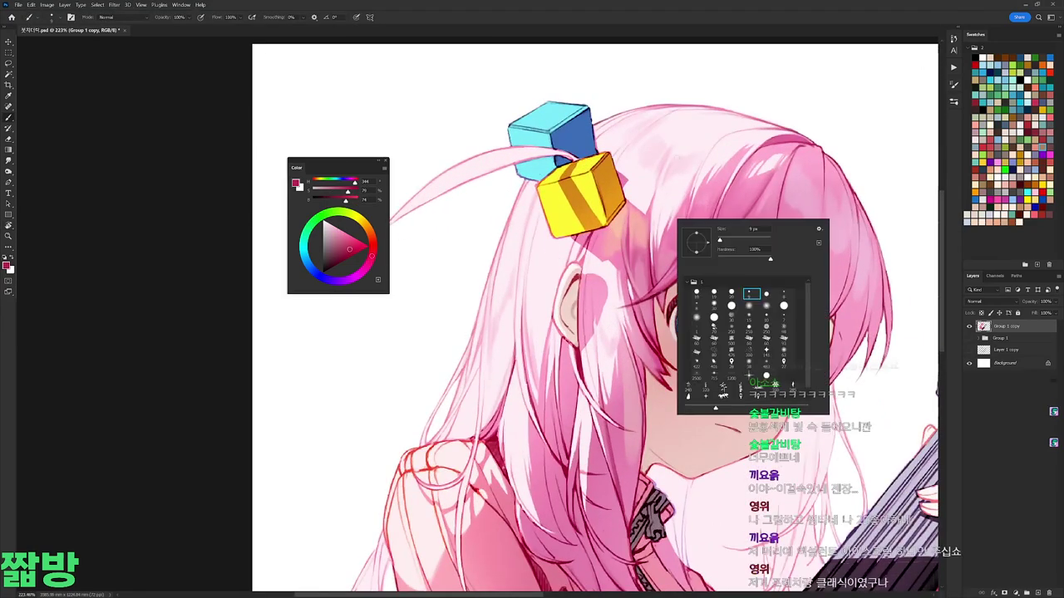
{"action": "key", "text": "Return"}
{"action": "left_click", "coordinate": [602, 231], "text": "alt"}
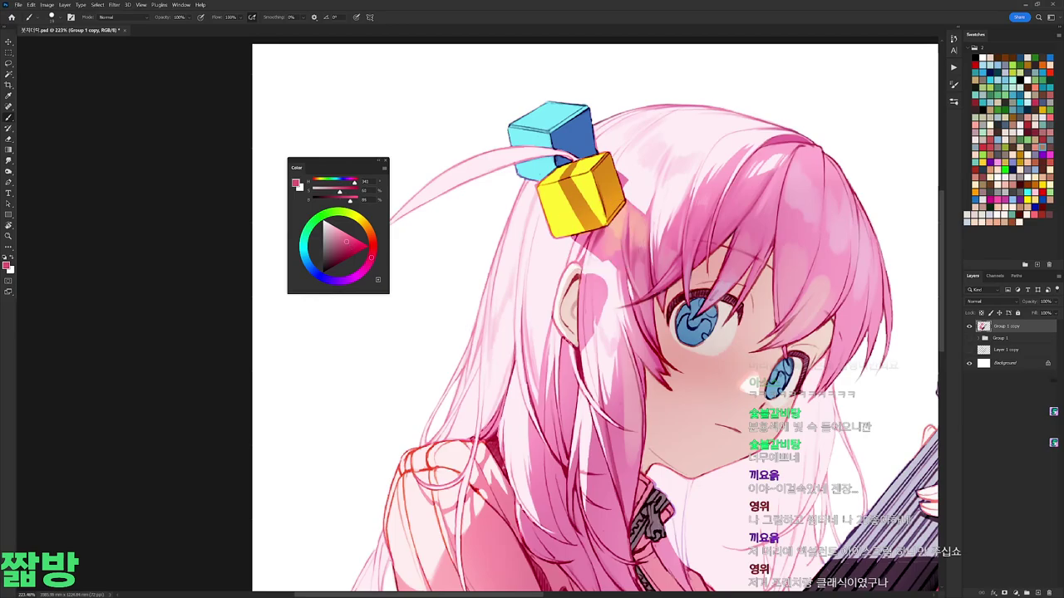
{"action": "left_click", "coordinate": [589, 369], "text": "alt"}
{"action": "left_click_drag", "start_coordinate": [589, 369], "coordinate": [594, 237]}
Step: Sample pale pink and red line colors with a thin brush and refine the outline of the ear
{"action": "right_click", "coordinate": [593, 237]}
{"action": "left_click", "coordinate": [570, 261], "text": "alt"}
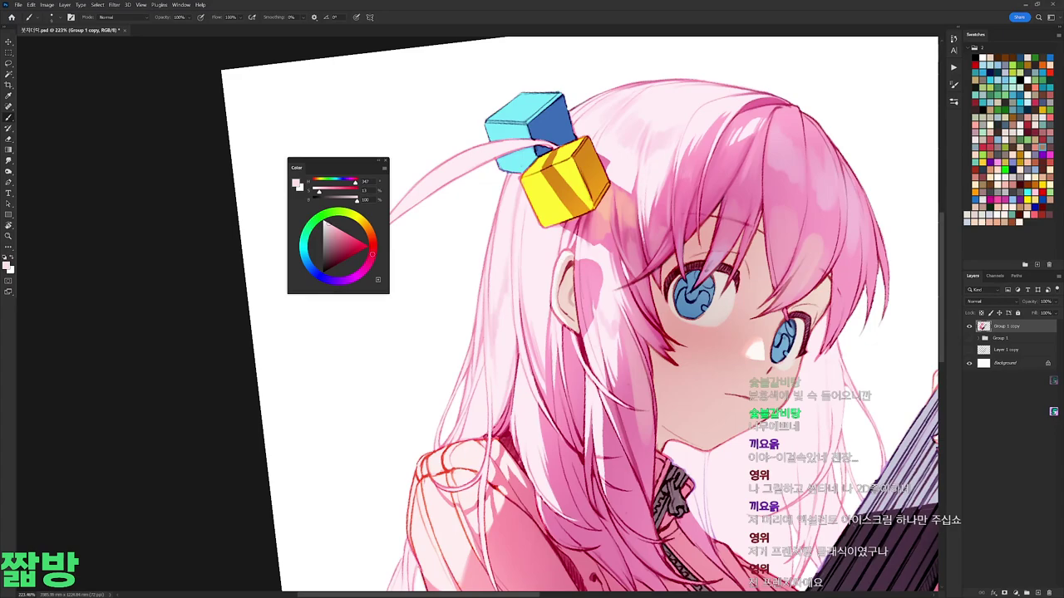
{"action": "left_click", "coordinate": [574, 265], "text": "alt"}
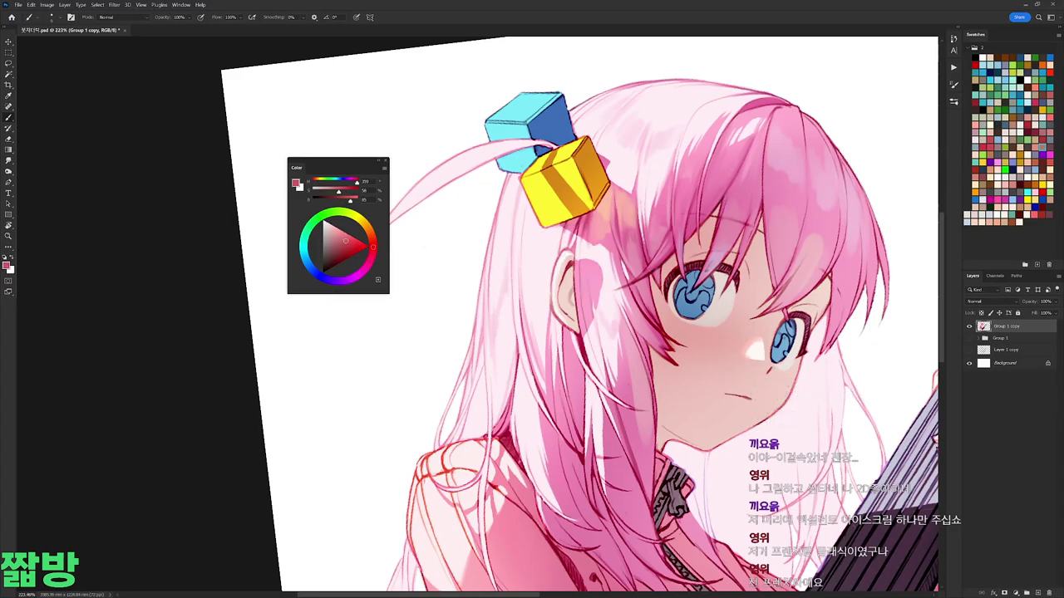
{"action": "left_click", "coordinate": [570, 250], "text": "alt"}
{"action": "scroll", "coordinate": [612, 248], "scroll_direction": "down", "scroll_amount": 2}
{"action": "left_click", "coordinate": [588, 190], "text": "alt"}
{"action": "left_click", "coordinate": [587, 189], "text": "alt"}
{"action": "left_click", "coordinate": [592, 176], "text": "alt"}
Step: Sample a skin pink, make it slightly more saturated, and paint blush shading inside the ear with a larger brush
{"action": "right_click", "coordinate": [645, 172]}
{"action": "double_click", "coordinate": [722, 253]}
{"action": "left_click", "coordinate": [591, 219], "text": "alt"}
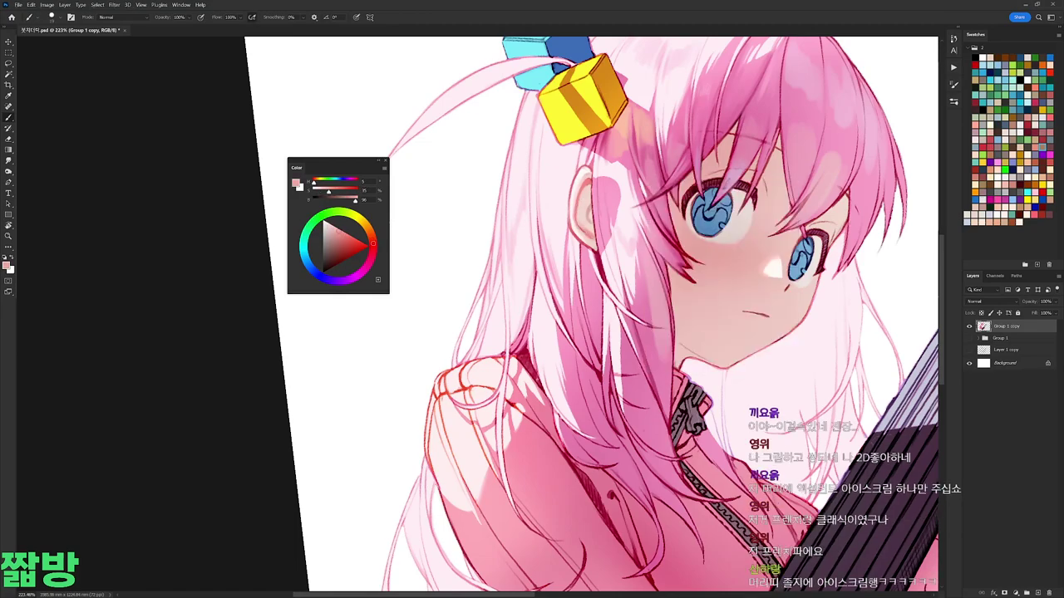
{"action": "left_click", "coordinate": [328, 226]}
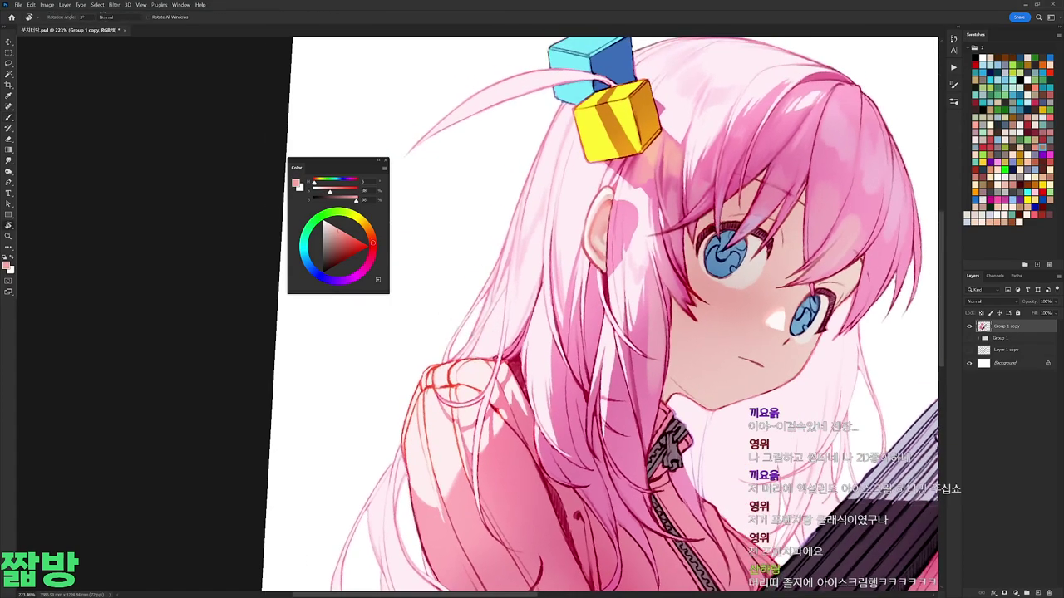
{"action": "right_click", "coordinate": [669, 186]}
{"action": "key", "text": "Escape"}
{"action": "right_click", "coordinate": [700, 163]}
{"action": "double_click", "coordinate": [737, 236]}
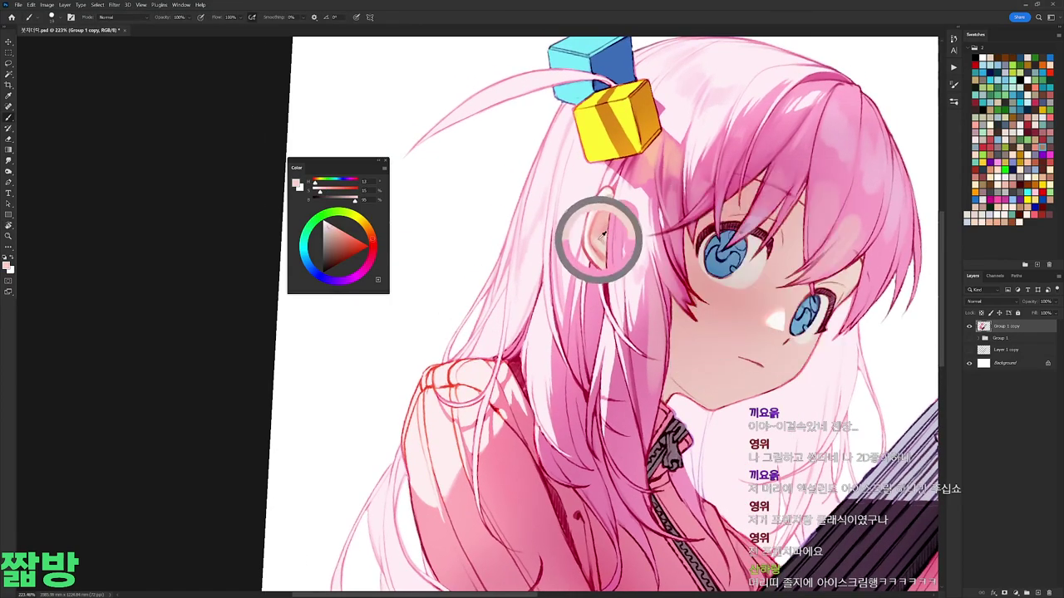
Step: Pick a deep crimson with a thin brush and redraw the dark lines along the ear and adjacent hair
{"action": "right_click", "coordinate": [670, 189]}
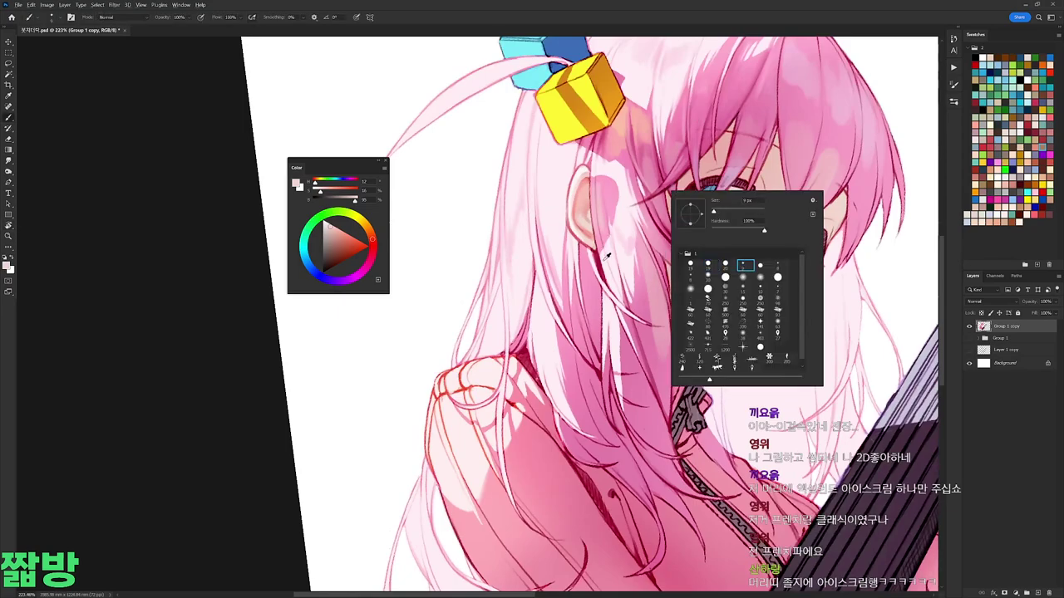
{"action": "double_click", "coordinate": [744, 268]}
{"action": "left_click", "coordinate": [350, 241]}
{"action": "left_click", "coordinate": [348, 253]}
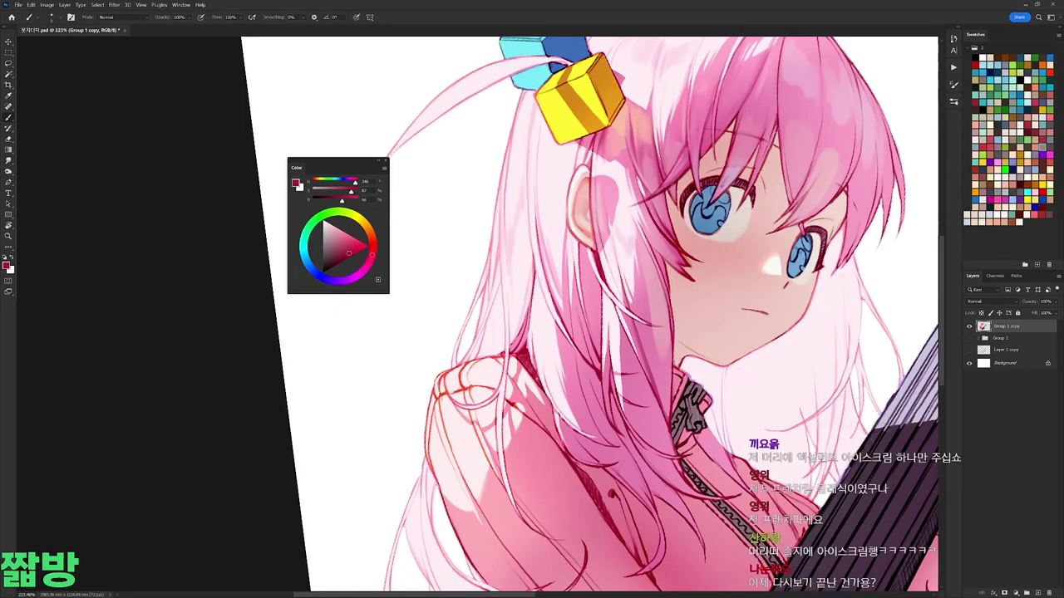
Step: Sample hair pinks and a near-white pink and paint bright strands in the side hair beside the ear
{"action": "left_click", "coordinate": [637, 258], "text": "alt"}
{"action": "key", "text": "r"}
{"action": "scroll", "coordinate": [637, 258], "scroll_direction": "down", "scroll_amount": 5}
{"action": "left_click_drag", "start_coordinate": [636, 257], "coordinate": [667, 263]}
{"action": "key", "text": "b"}
{"action": "scroll", "coordinate": [647, 248], "scroll_direction": "up", "scroll_amount": 5}
{"action": "left_click", "coordinate": [646, 247], "text": "alt"}
{"action": "left_click", "coordinate": [639, 312], "text": "alt"}
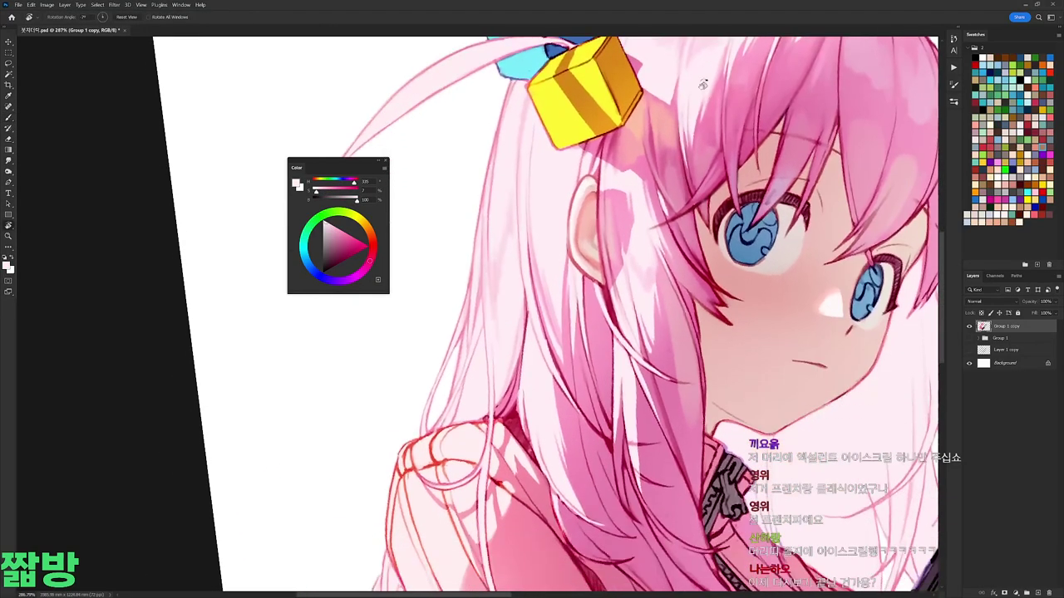
Step: Alternate larger and thinner brushes with sampled pale pinks to blend the highlight strands just below the ear
{"action": "right_click", "coordinate": [719, 190]}
{"action": "double_click", "coordinate": [758, 260]}
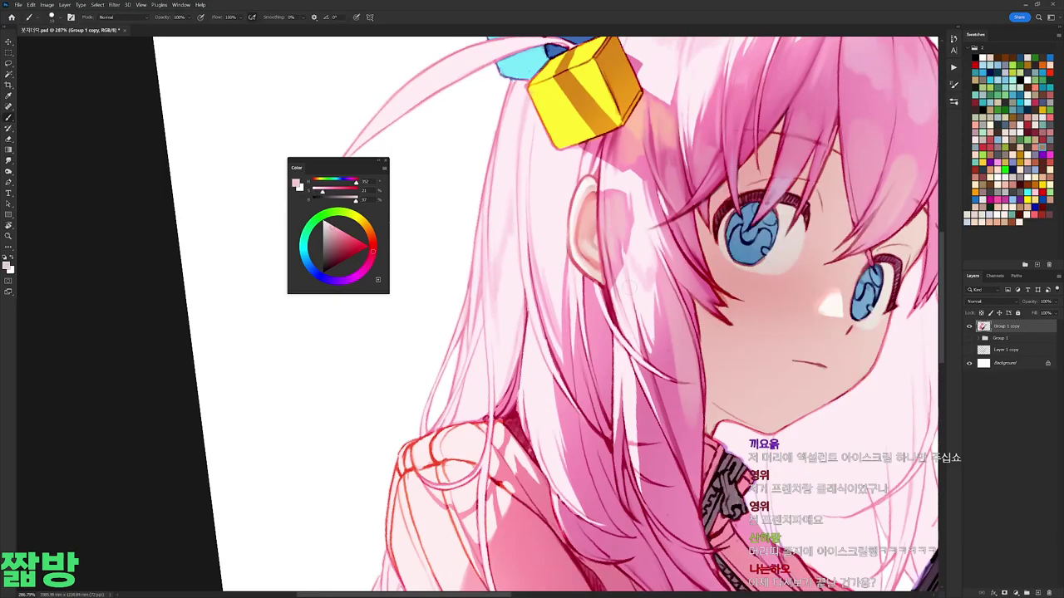
{"action": "right_click", "coordinate": [677, 187]}
{"action": "double_click", "coordinate": [720, 265]}
{"action": "left_click", "coordinate": [586, 272], "text": "alt"}
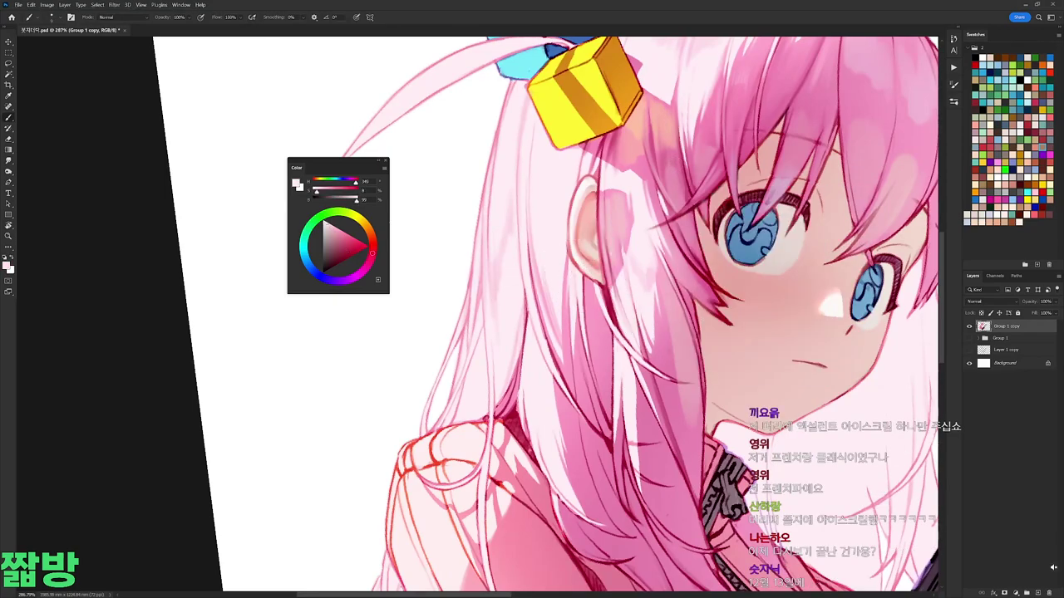
{"action": "left_click", "coordinate": [603, 280], "text": "alt"}
{"action": "left_click", "coordinate": [605, 291], "text": "alt"}
{"action": "left_click", "coordinate": [697, 283], "text": "alt"}
Step: Sample the side hair colors, shift to a vivid purple, and touch up the shadows in the side hair
{"action": "left_click", "coordinate": [536, 286], "text": "alt"}
{"action": "left_click_drag", "start_coordinate": [548, 349], "coordinate": [533, 283]}
{"action": "right_click", "coordinate": [639, 264]}
{"action": "double_click", "coordinate": [678, 339]}
{"action": "left_click", "coordinate": [678, 340], "text": "alt"}
{"action": "left_click", "coordinate": [341, 242]}
{"action": "left_click", "coordinate": [350, 280]}
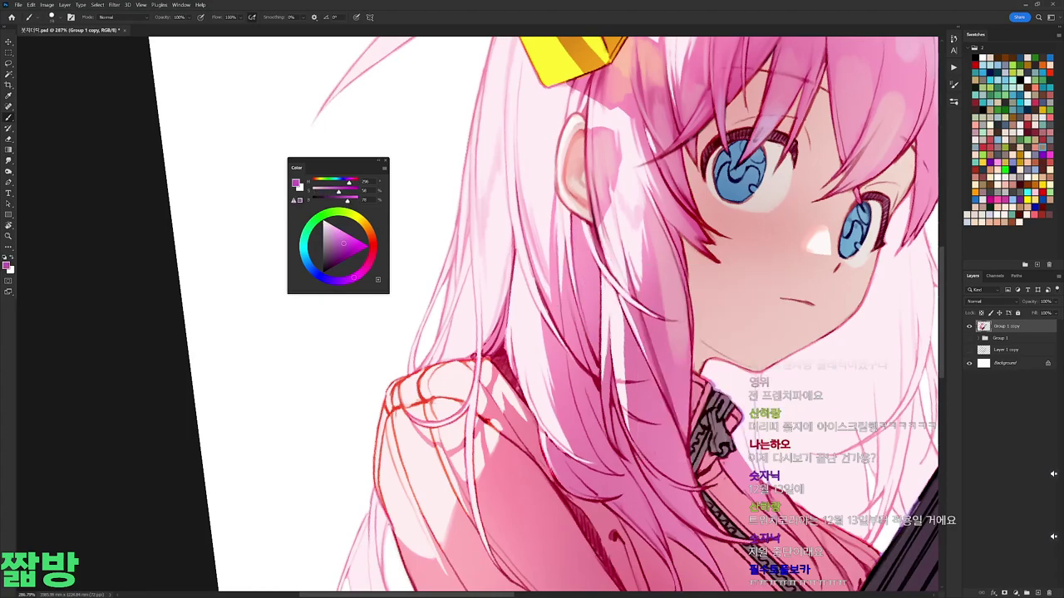
{"action": "left_click_drag", "start_coordinate": [797, 249], "coordinate": [867, 202]}
Step: Sample skin tones and a pale peach around the nose highlight, soften it, and pick up a light hair pink
{"action": "left_click", "coordinate": [869, 204], "text": "alt"}
{"action": "left_click", "coordinate": [796, 300], "text": "alt"}
{"action": "left_click", "coordinate": [776, 352], "text": "alt"}
{"action": "left_click", "coordinate": [786, 382], "text": "alt"}
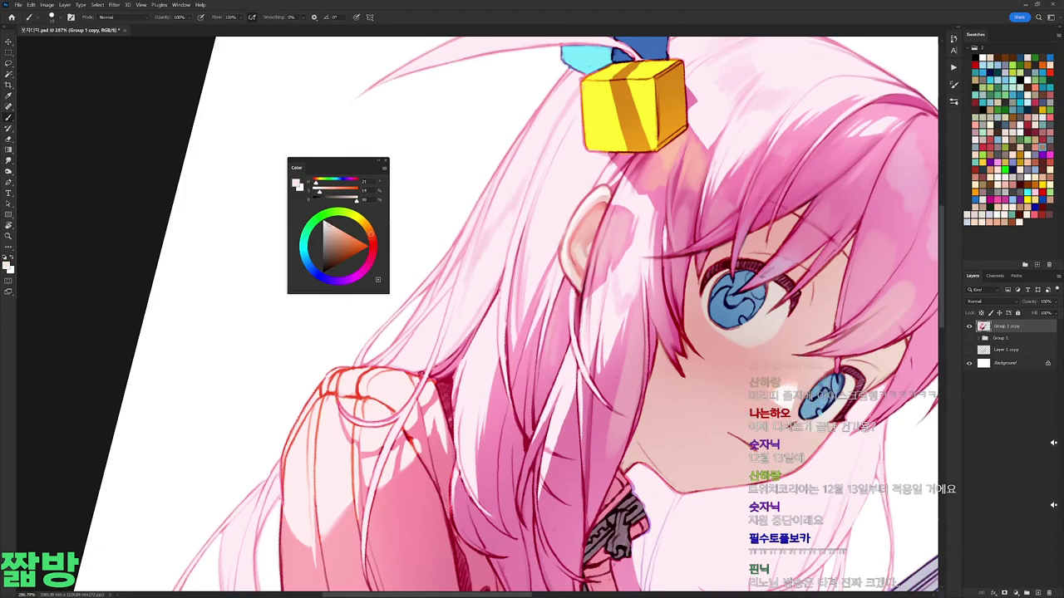
{"action": "left_click", "coordinate": [553, 371], "text": "alt"}
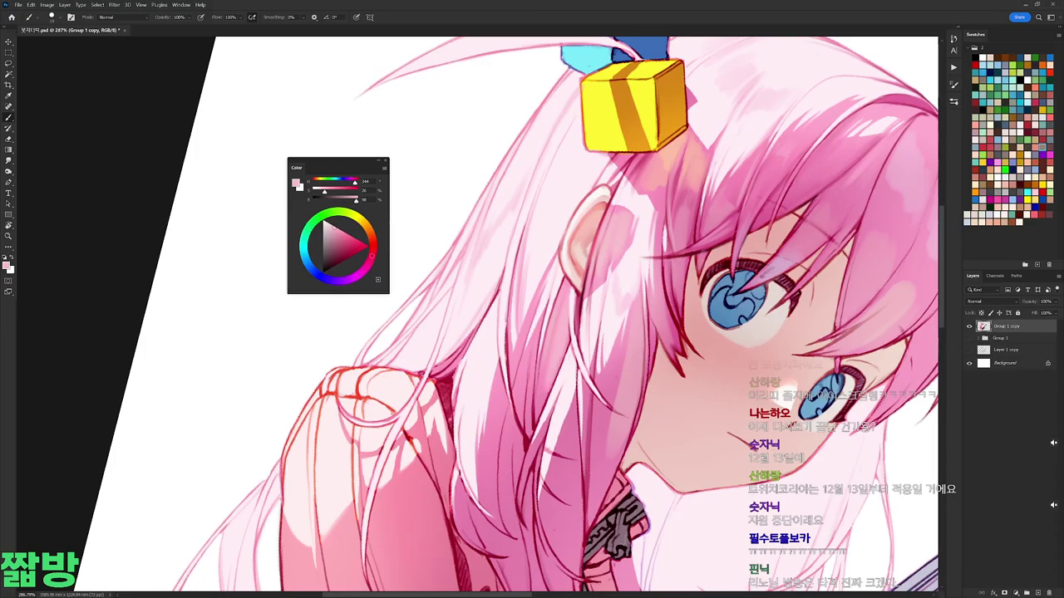
Step: Sample a near-white pink with a thin brush and add fine light strands to the side hair
{"action": "scroll", "coordinate": [553, 372], "scroll_direction": "down", "scroll_amount": 4}
{"action": "key", "text": "r"}
{"action": "key", "text": "Escape"}
{"action": "key", "text": "b"}
{"action": "scroll", "coordinate": [679, 308], "scroll_direction": "up", "scroll_amount": 3}
{"action": "right_click", "coordinate": [719, 254]}
{"action": "left_click", "coordinate": [638, 299], "text": "alt"}
{"action": "scroll", "coordinate": [635, 293], "scroll_direction": "down", "scroll_amount": 3}
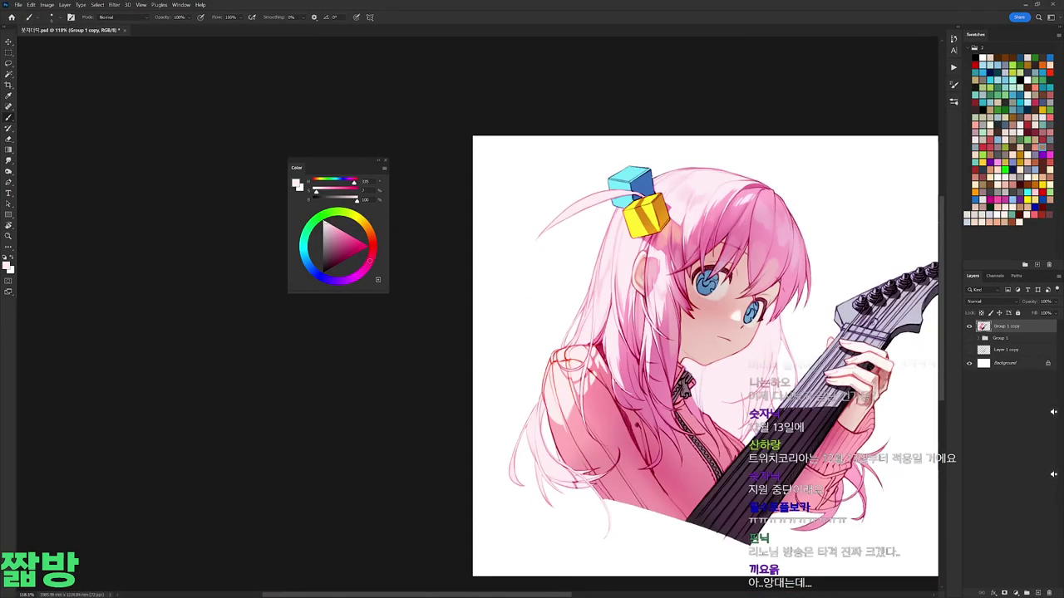
Step: Sample blue from the eye with a larger brush, lighten it, and tint the side-bang tip beside the cheek
{"action": "scroll", "coordinate": [635, 293], "scroll_direction": "up", "scroll_amount": 4}
{"action": "right_click", "coordinate": [787, 397]}
{"action": "left_click", "coordinate": [784, 353]}
{"action": "left_click", "coordinate": [810, 357], "text": "alt"}
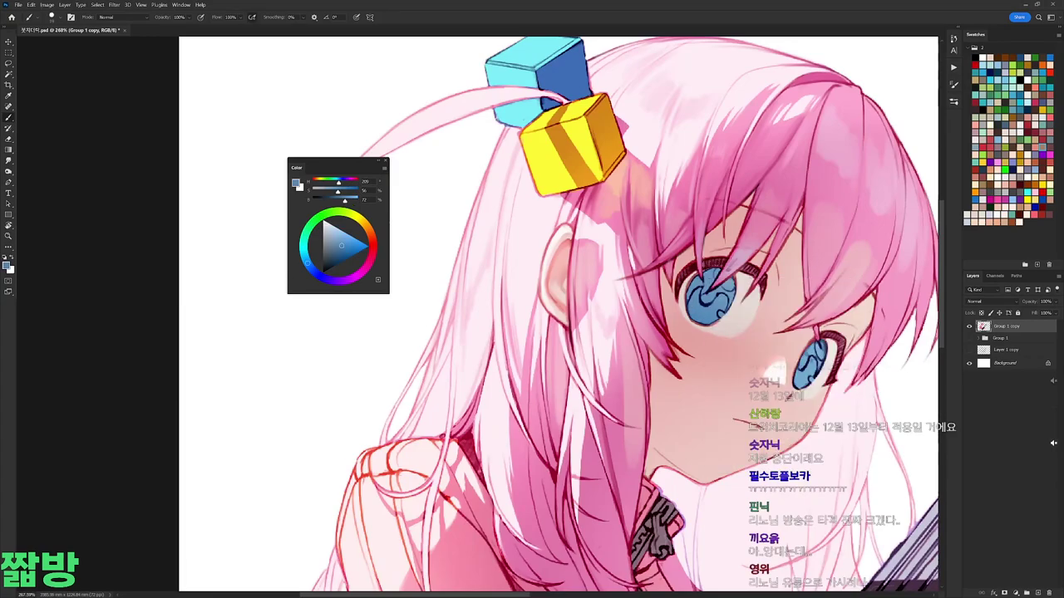
{"action": "left_click", "coordinate": [336, 232]}
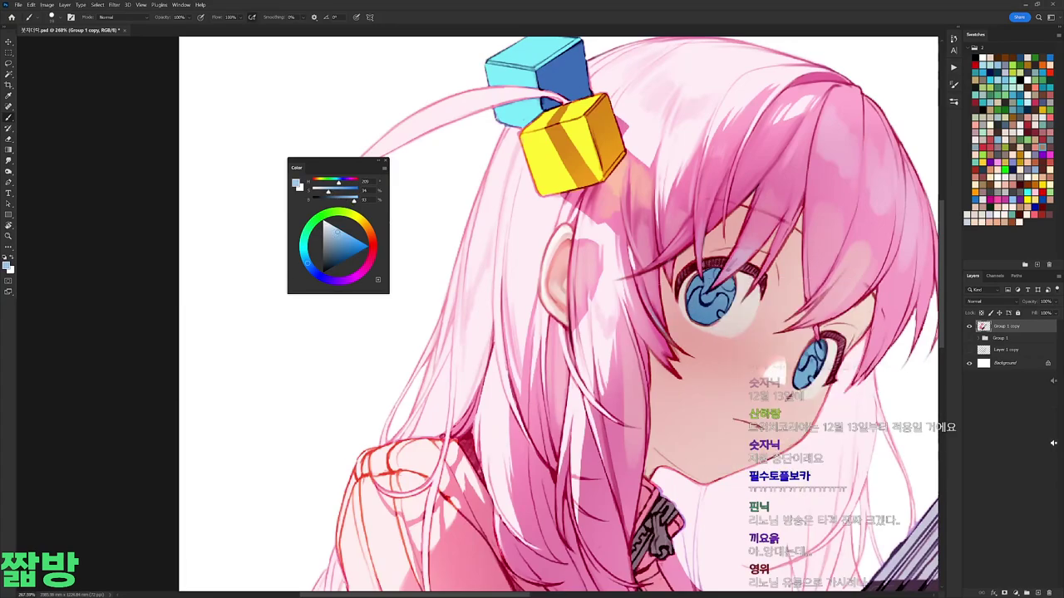
{"action": "left_click", "coordinate": [657, 332], "text": "alt"}
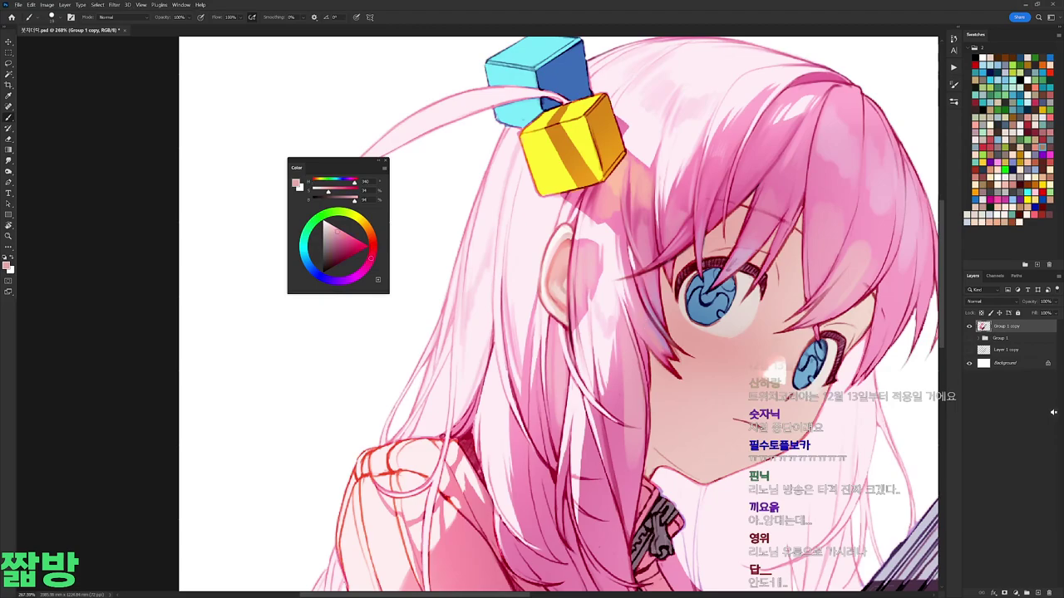
Step: Sample a pale pink with a thin brush, pick a dark red, and refine the side-bang lines beside the cheek
{"action": "right_click", "coordinate": [721, 266]}
{"action": "left_click", "coordinate": [624, 258], "text": "alt"}
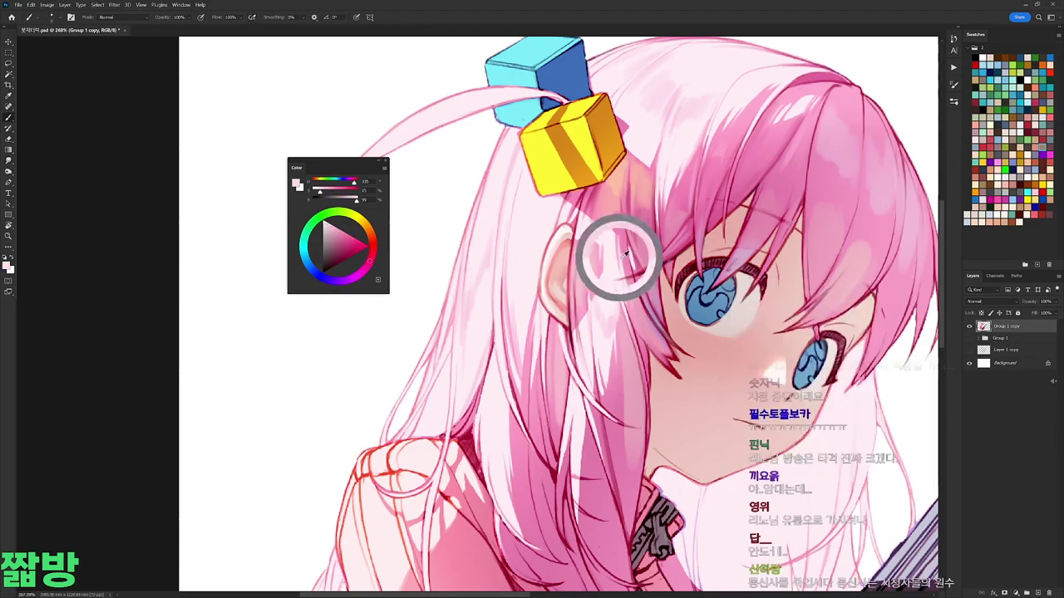
{"action": "left_click", "coordinate": [344, 248]}
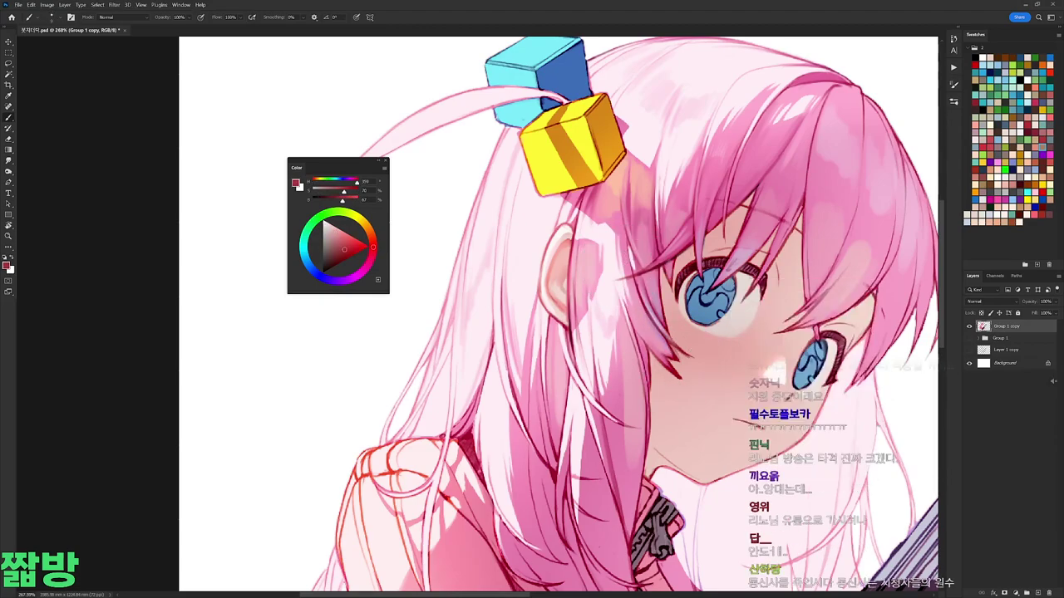
{"action": "left_click_drag", "start_coordinate": [656, 319], "coordinate": [653, 215]}
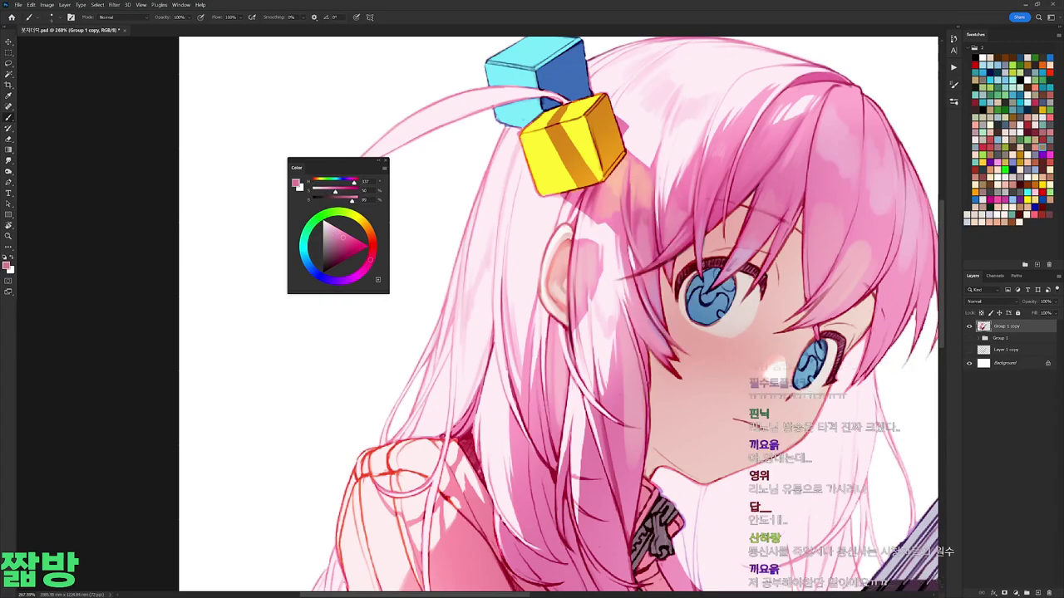
{"action": "left_click", "coordinate": [666, 247], "text": "alt"}
{"action": "left_click", "coordinate": [671, 257], "text": "alt"}
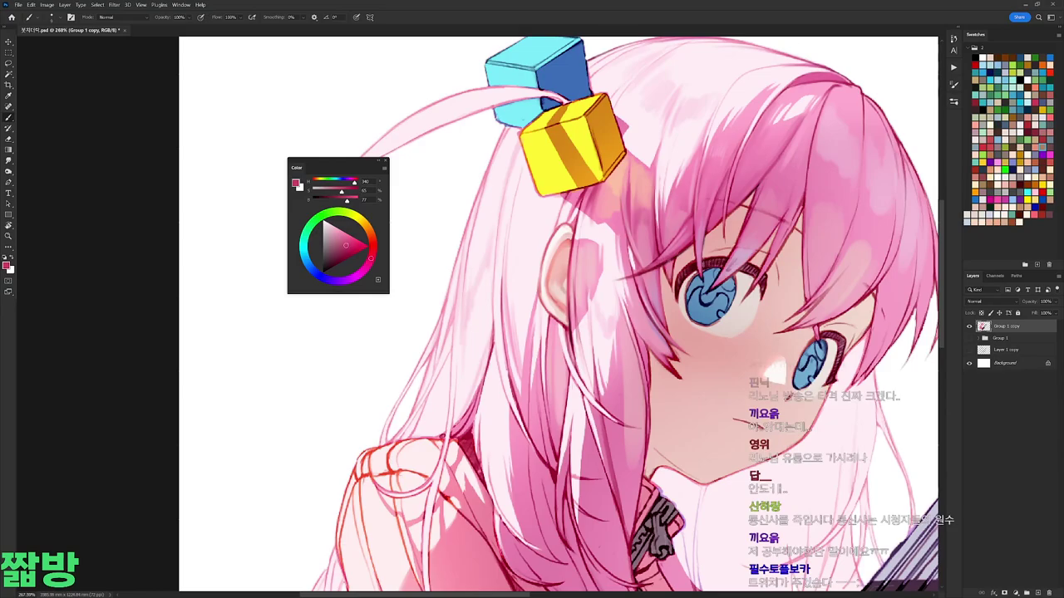
Step: Sample neighboring pinks and a skin tone and clean up the edge of the side-bang tip beside the cheek
{"action": "scroll", "coordinate": [670, 316], "scroll_direction": "down", "scroll_amount": 5}
{"action": "scroll", "coordinate": [671, 322], "scroll_direction": "up", "scroll_amount": 6}
{"action": "left_click", "coordinate": [670, 332], "text": "alt"}
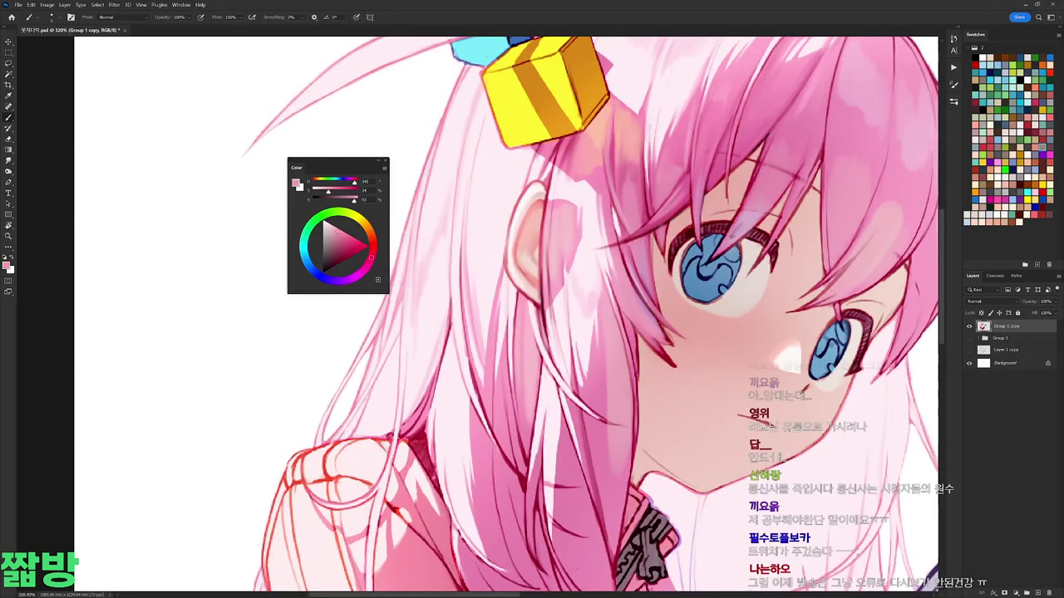
{"action": "left_click_drag", "start_coordinate": [582, 250], "coordinate": [638, 193]}
{"action": "left_click", "coordinate": [637, 193], "text": "alt"}
{"action": "left_click", "coordinate": [574, 308], "text": "alt"}
{"action": "left_click", "coordinate": [575, 299], "text": "alt"}
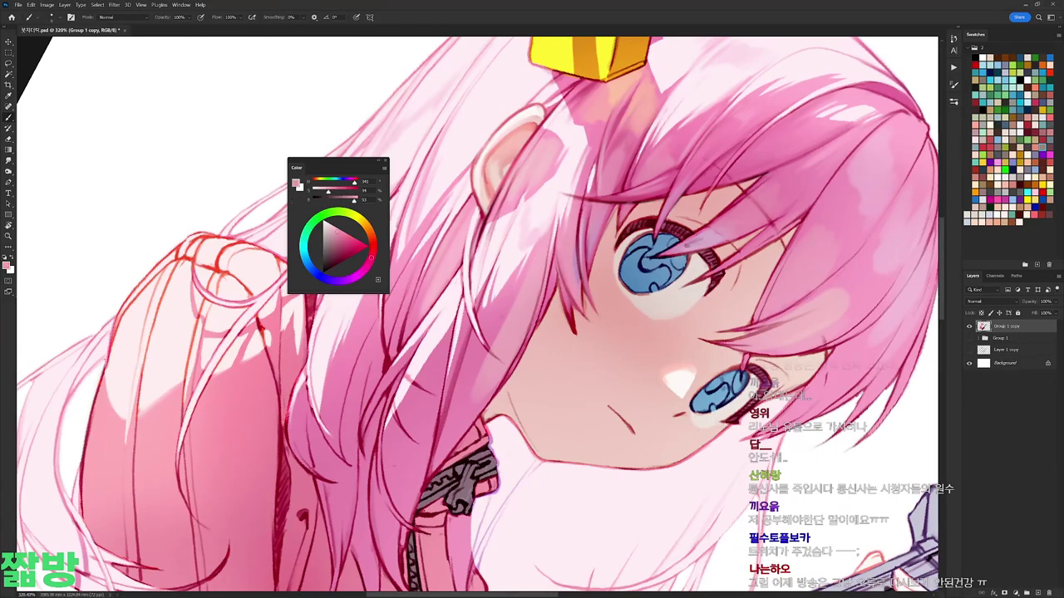
{"action": "left_click", "coordinate": [573, 304], "text": "alt"}
{"action": "left_click", "coordinate": [541, 279], "text": "alt"}
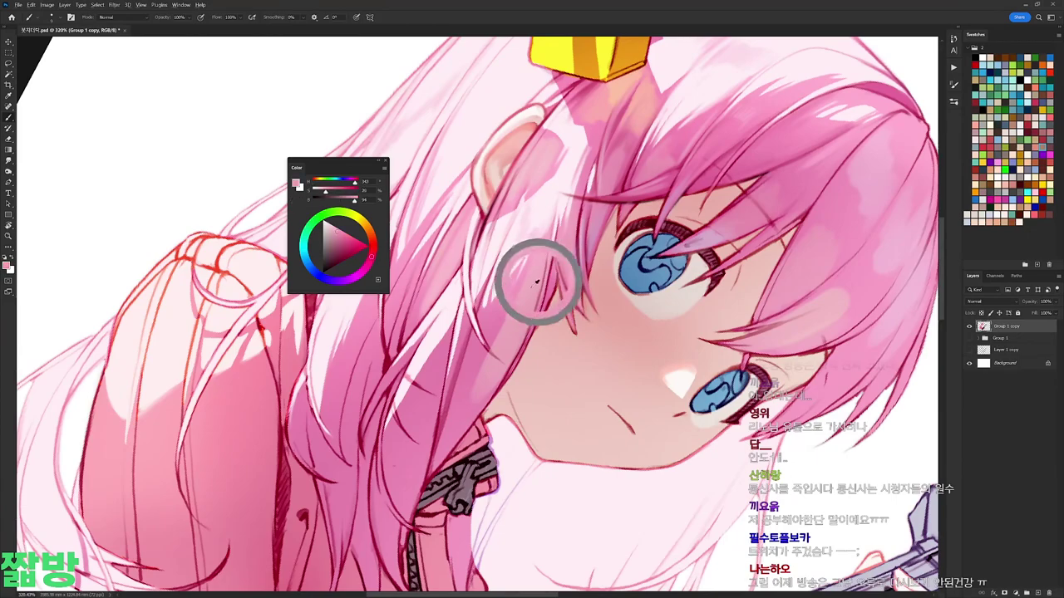
{"action": "left_click", "coordinate": [697, 179], "text": "alt"}
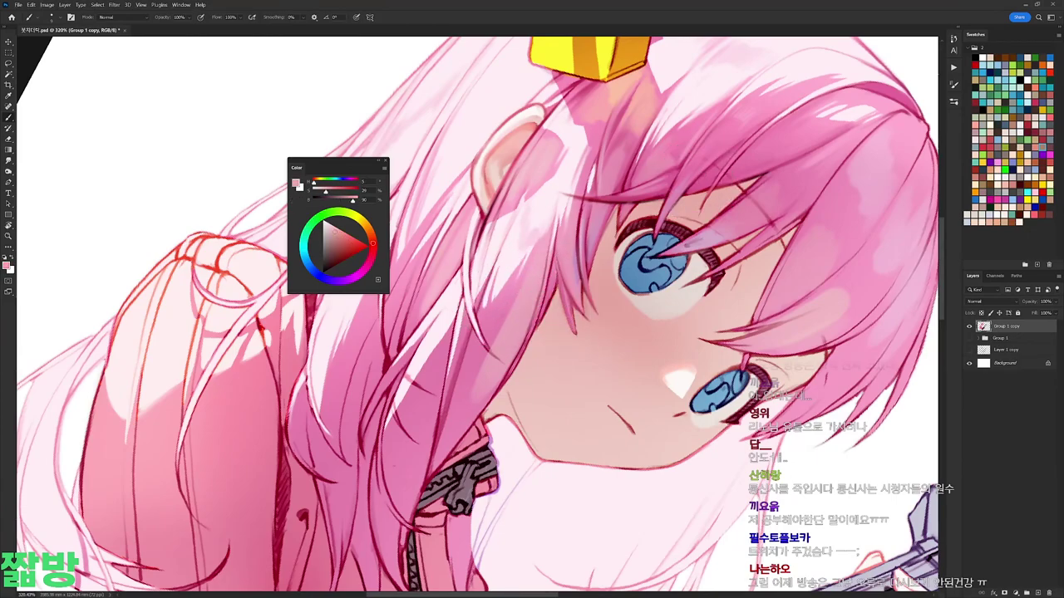
Step: Sample the deep pink of the bangs and nearby hair tones and touch up the strands between the ear and eye
{"action": "key", "text": "r"}
{"action": "left_click_drag", "start_coordinate": [639, 504], "coordinate": [665, 155]}
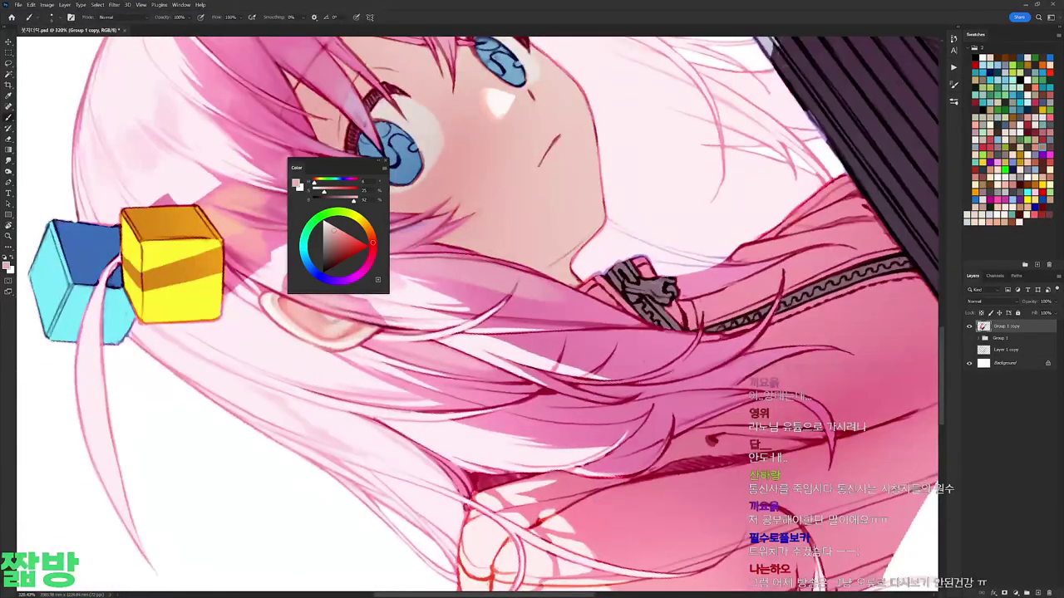
{"action": "key", "text": "Escape"}
{"action": "left_click", "coordinate": [657, 119], "text": "alt"}
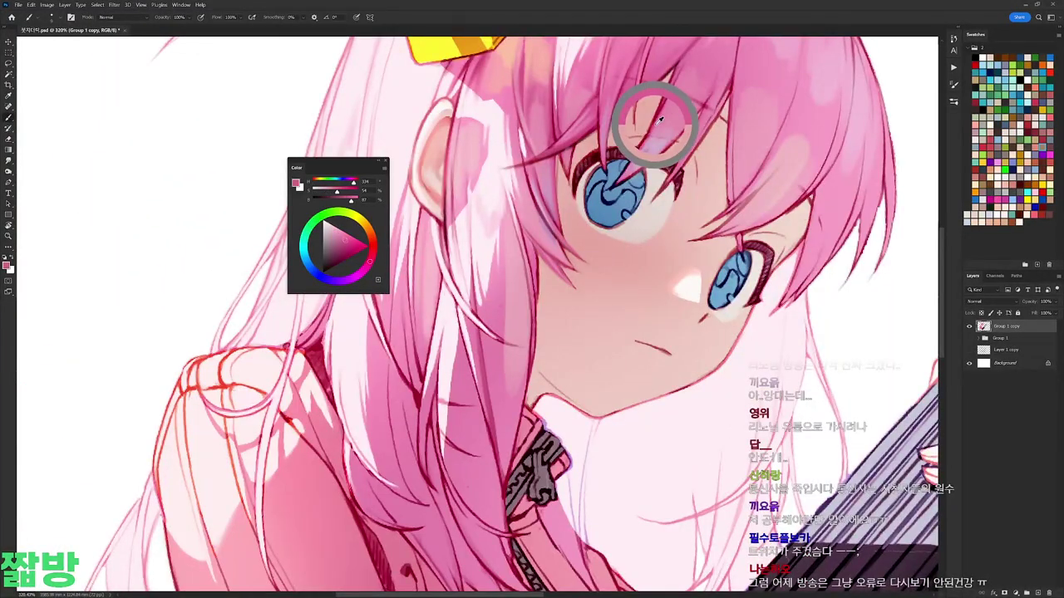
{"action": "key", "text": "r"}
{"action": "left_click_drag", "start_coordinate": [558, 162], "coordinate": [507, 146]}
{"action": "left_click", "coordinate": [512, 214], "text": "alt"}
{"action": "left_click", "coordinate": [535, 212], "text": "alt"}
Step: Sample dark crimson, pink and near-white tones and paint fine strands and highlights in the side hair below the ear
{"action": "key", "text": "ctrl+0"}
{"action": "scroll", "coordinate": [556, 249], "scroll_direction": "up", "scroll_amount": 5}
{"action": "left_click", "coordinate": [555, 249], "text": "alt"}
{"action": "key", "text": "ctrl+0"}
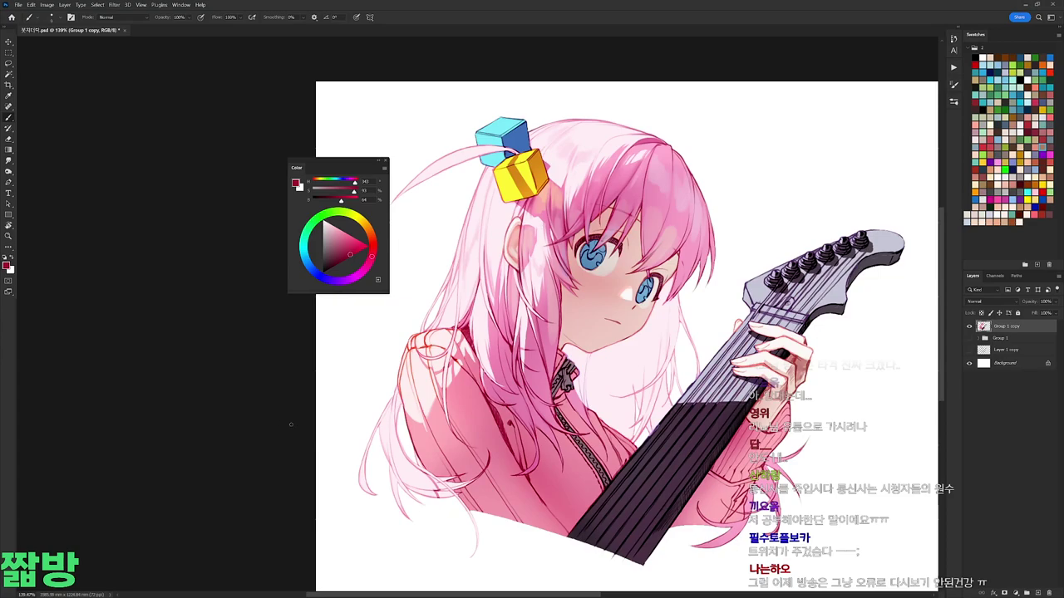
{"action": "scroll", "coordinate": [531, 213], "scroll_direction": "up", "scroll_amount": 5}
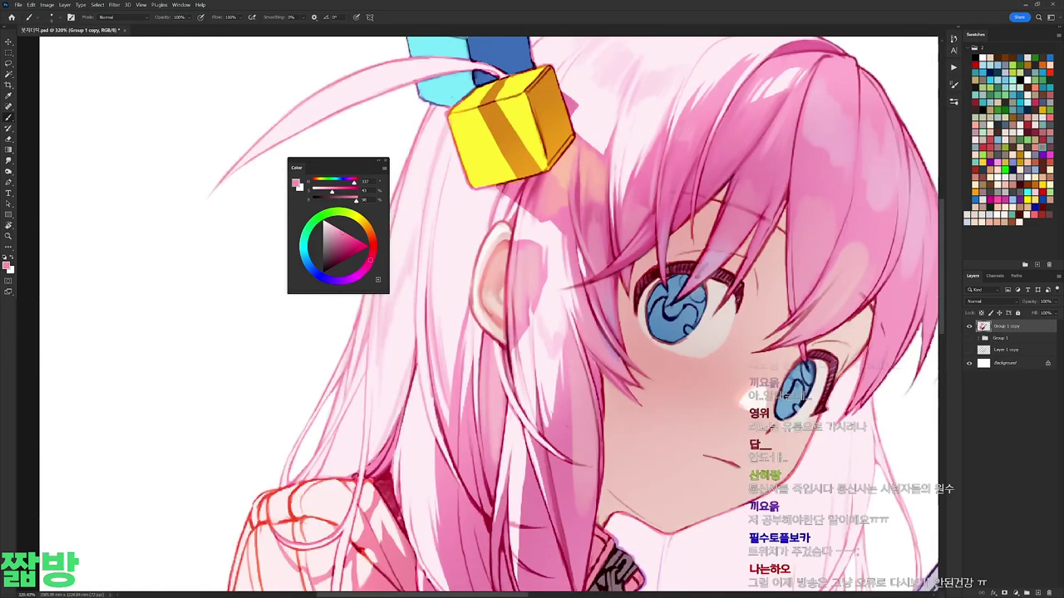
{"action": "left_click", "coordinate": [559, 209], "text": "alt"}
{"action": "left_click", "coordinate": [533, 233], "text": "alt"}
{"action": "left_click", "coordinate": [520, 307], "text": "alt"}
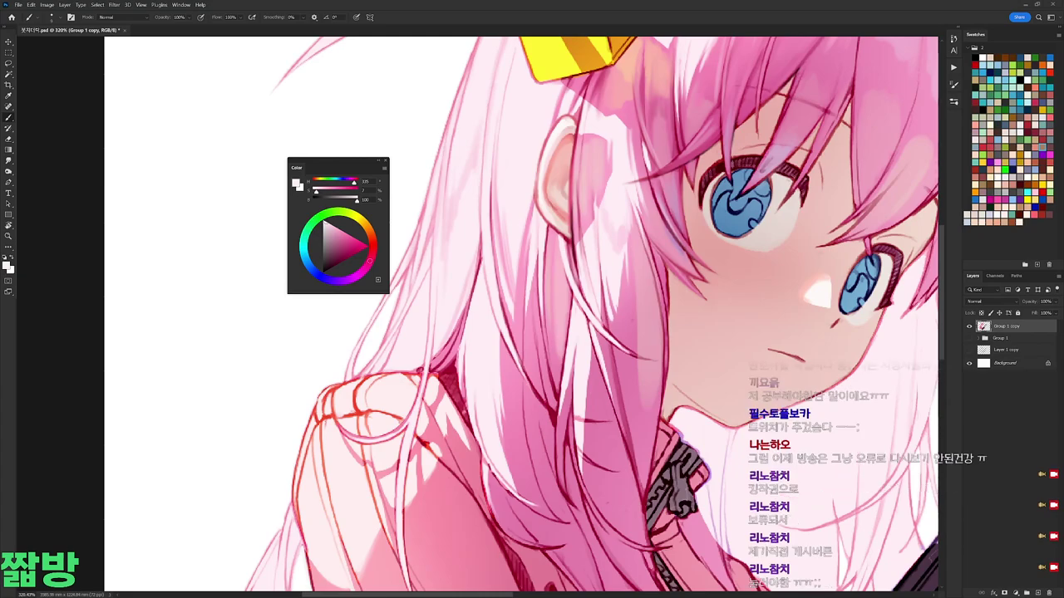
Step: Sample mid pink and dark crimson from the artwork and sharpen the strand lines in the side hair near the ear
{"action": "left_click_drag", "start_coordinate": [585, 202], "coordinate": [603, 226]}
{"action": "left_click", "coordinate": [728, 166], "text": "alt"}
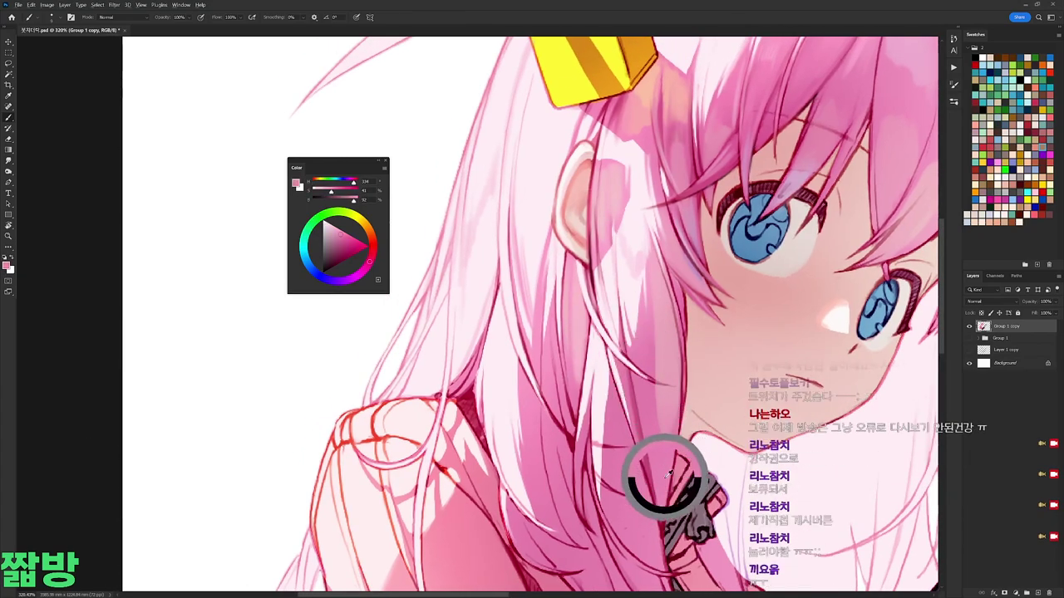
{"action": "left_click", "coordinate": [700, 175], "text": "alt"}
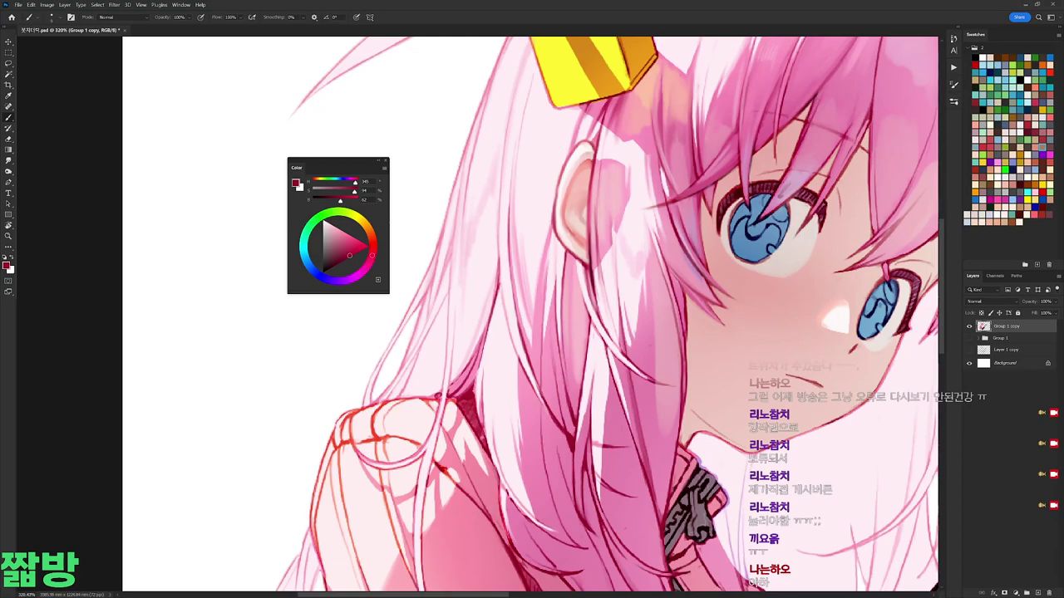
{"action": "left_click", "coordinate": [591, 170], "text": "alt"}
{"action": "key", "text": "ctrl+0"}
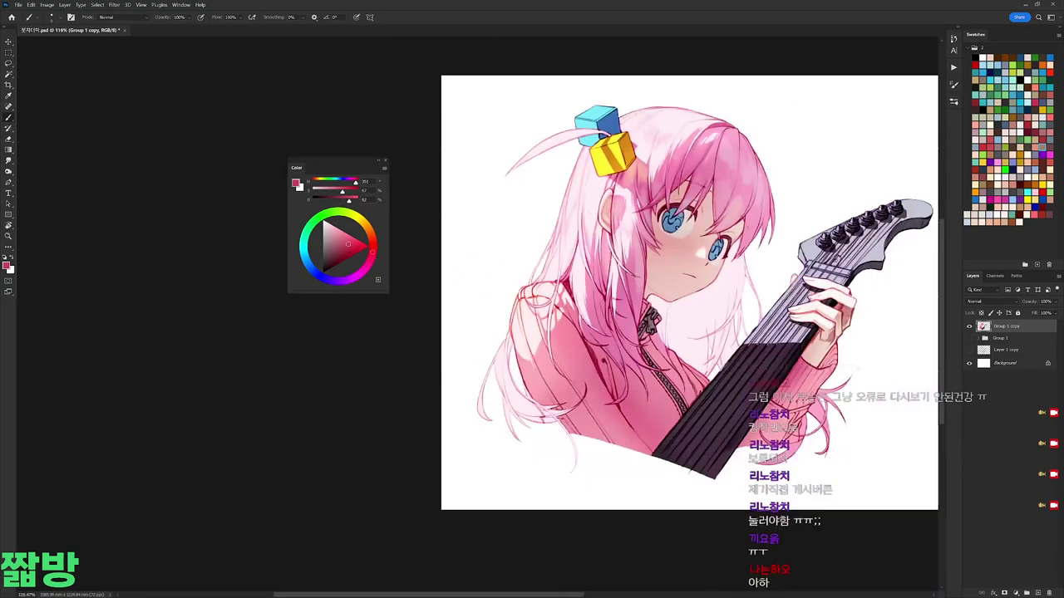
Step: Sample pinks with a larger brush and blend the shading of the side hair beside the jaw
{"action": "scroll", "coordinate": [630, 204], "scroll_direction": "up", "scroll_amount": 2}
{"action": "left_click", "coordinate": [620, 302], "text": "alt"}
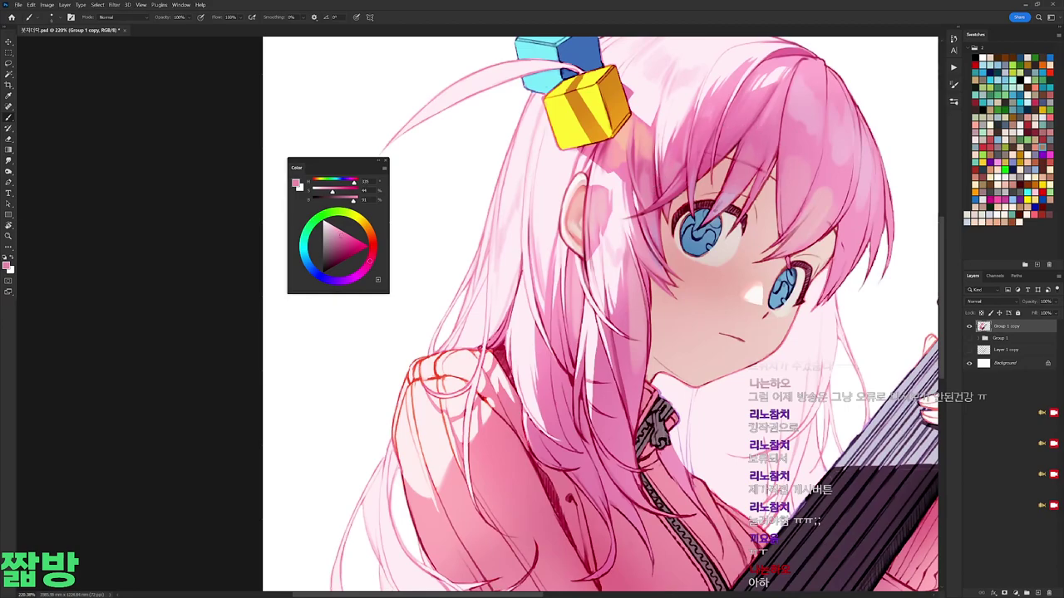
{"action": "right_click", "coordinate": [713, 259]}
{"action": "left_click", "coordinate": [570, 409], "text": "alt"}
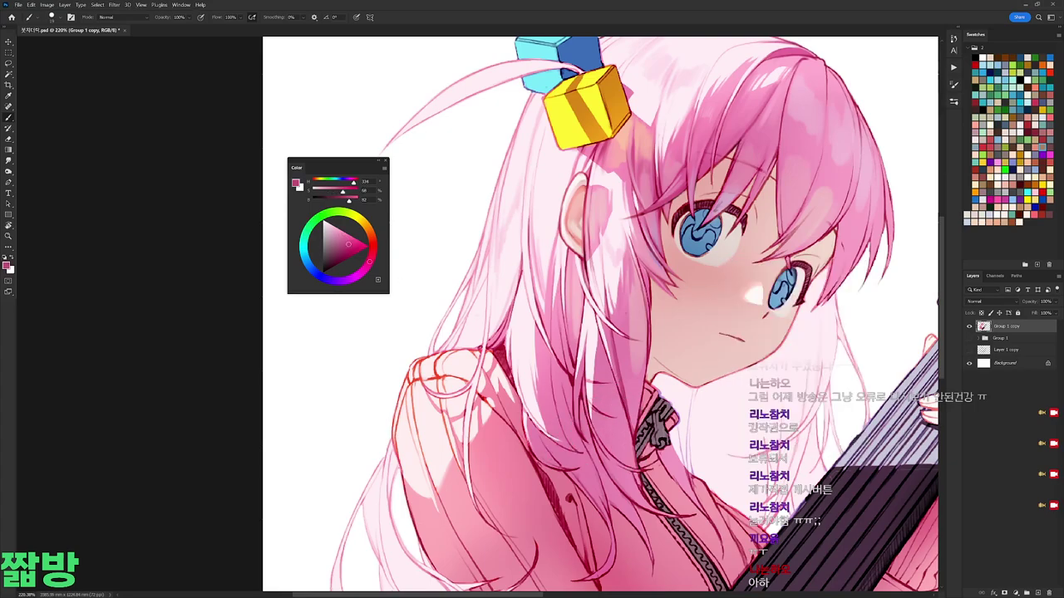
{"action": "left_click", "coordinate": [640, 349], "text": "alt"}
Step: Sample hair pinks with a thin brush and refine the strands and highlight in the bangs near the crown
{"action": "key", "text": "ctrl+0"}
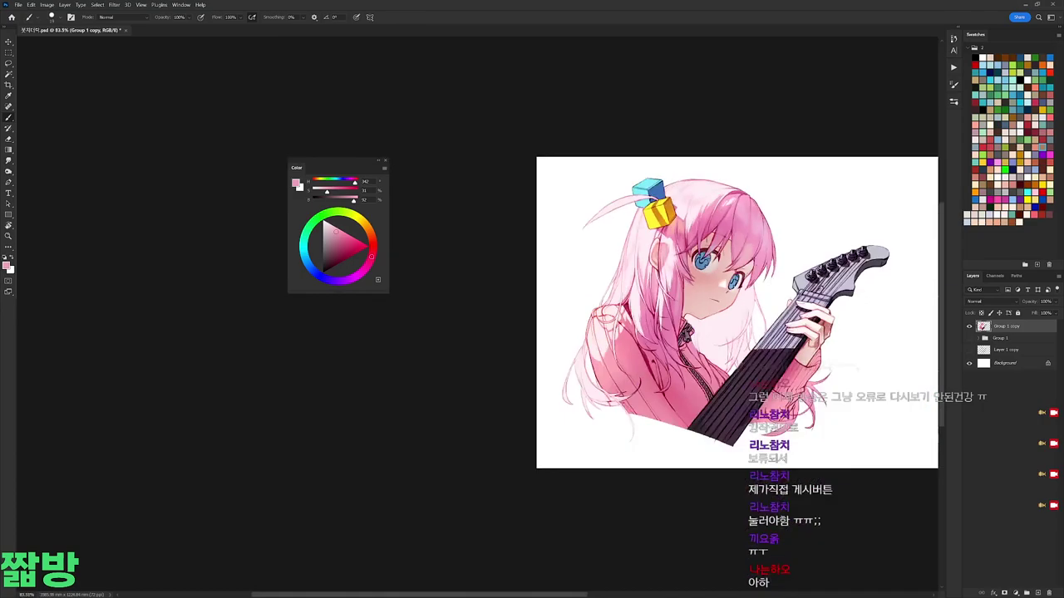
{"action": "scroll", "coordinate": [666, 273], "scroll_direction": "up", "scroll_amount": 5}
{"action": "left_click", "coordinate": [666, 273], "text": "alt"}
{"action": "key", "text": "r"}
{"action": "left_click_drag", "start_coordinate": [748, 208], "coordinate": [666, 114]}
{"action": "right_click", "coordinate": [644, 138]}
{"action": "key", "text": "Escape"}
{"action": "left_click", "coordinate": [596, 162], "text": "alt"}
{"action": "left_click", "coordinate": [598, 158], "text": "alt"}
{"action": "key", "text": "r"}
{"action": "left_click_drag", "start_coordinate": [600, 159], "coordinate": [653, 141]}
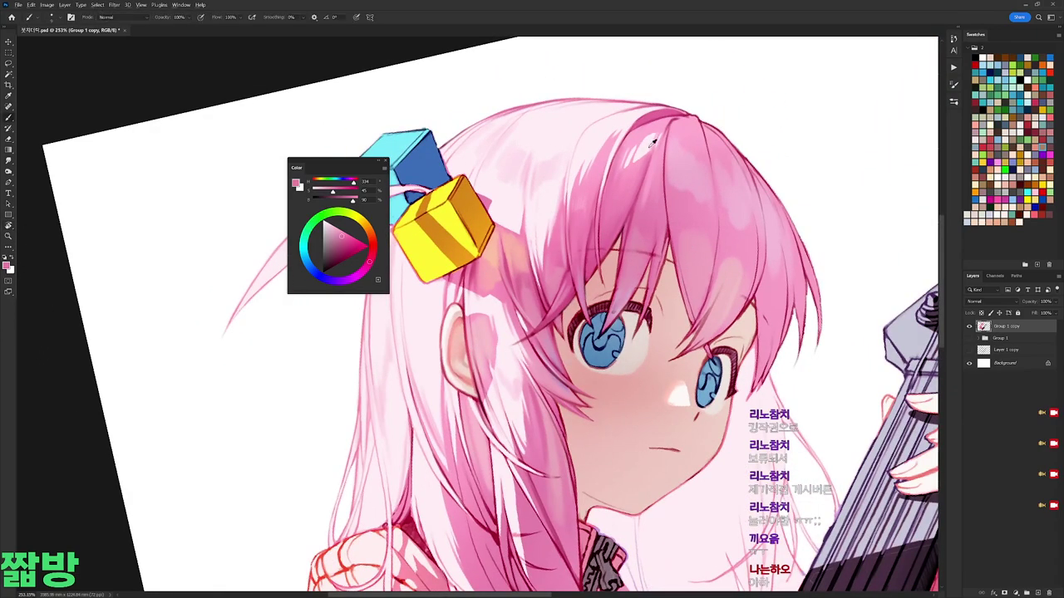
Step: Sample several bang pinks with a larger brush and soften the color transitions in the upper bangs
{"action": "left_click", "coordinate": [674, 119], "text": "alt"}
{"action": "right_click", "coordinate": [731, 176]}
{"action": "key", "text": "Escape"}
{"action": "left_click", "coordinate": [731, 176], "text": "alt"}
{"action": "left_click", "coordinate": [696, 202], "text": "alt"}
{"action": "left_click", "coordinate": [694, 181], "text": "alt"}
{"action": "left_click", "coordinate": [694, 181], "text": "alt"}
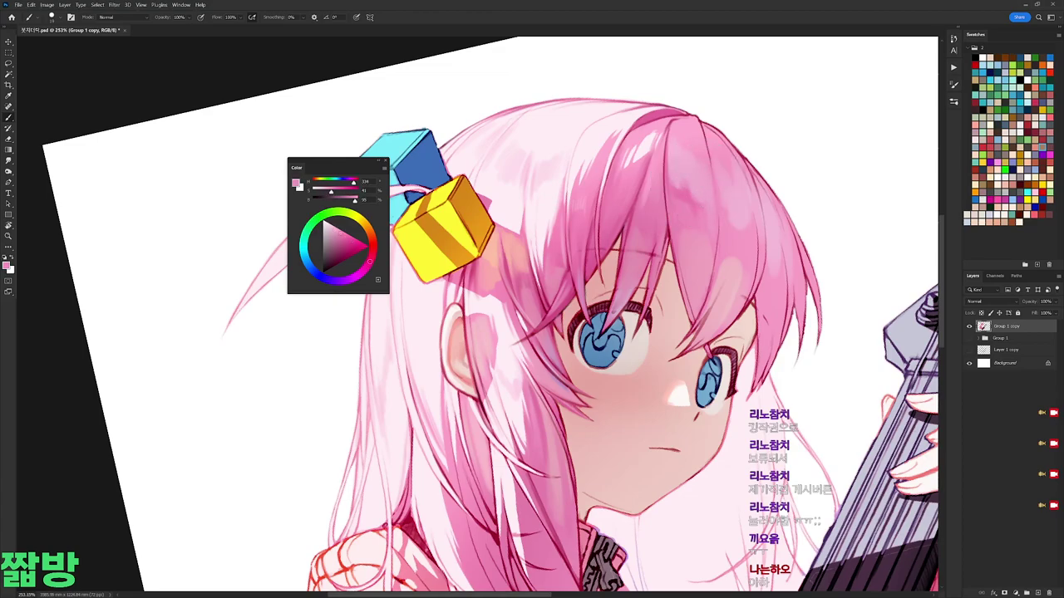
Step: Sample a near-white pink and mid pinks with a thin brush and add fine light strands to the bangs
{"action": "right_click", "coordinate": [698, 128]}
{"action": "left_click", "coordinate": [698, 128], "text": "alt"}
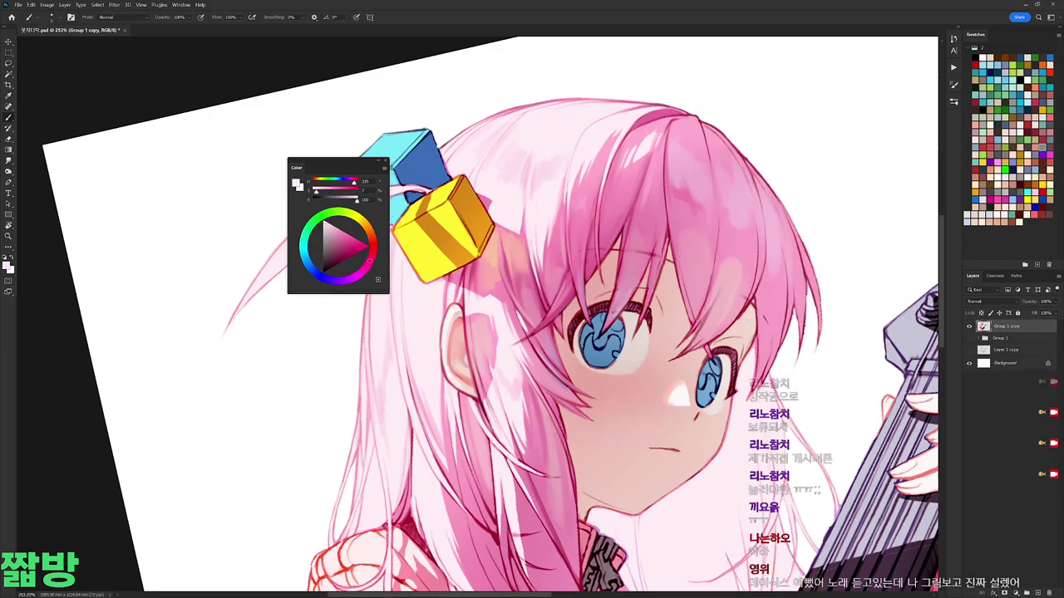
{"action": "left_click", "coordinate": [673, 190], "text": "alt"}
{"action": "scroll", "coordinate": [482, 316], "scroll_direction": "down", "scroll_amount": 3}
{"action": "left_click", "coordinate": [673, 190], "text": "alt"}
{"action": "left_click", "coordinate": [587, 182], "text": "alt"}
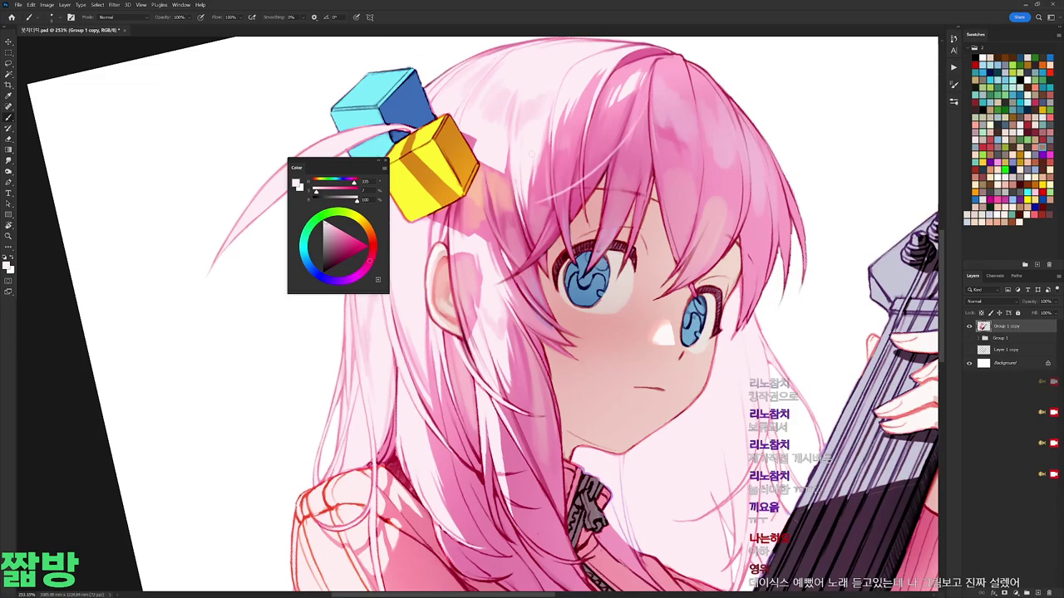
{"action": "scroll", "coordinate": [540, 162], "scroll_direction": "left", "scroll_amount": 3}
{"action": "left_click", "coordinate": [645, 160], "text": "alt"}
{"action": "left_click", "coordinate": [658, 135], "text": "alt"}
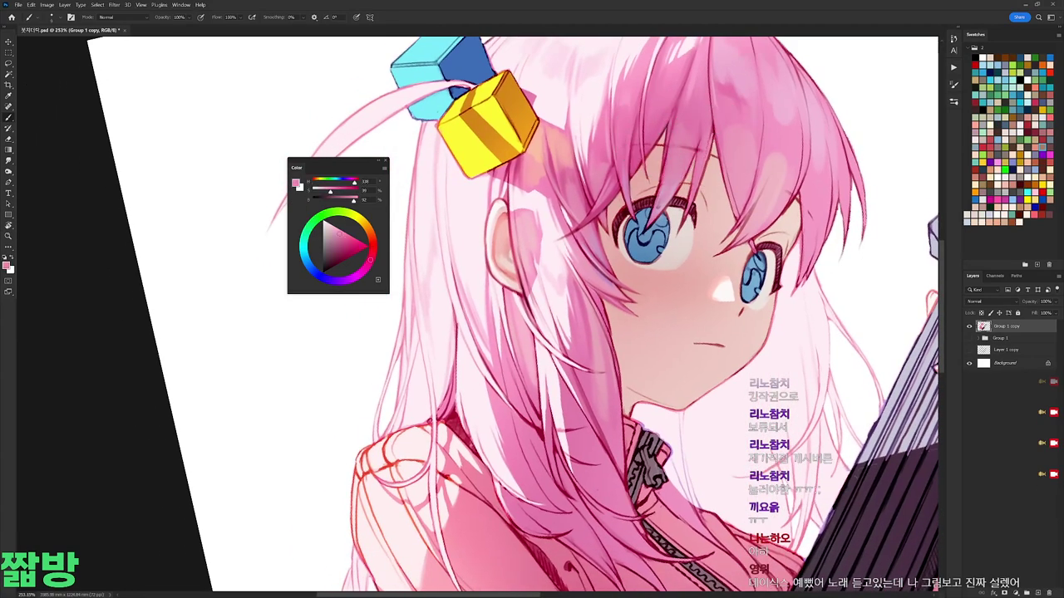
Step: Sample a dark magenta from the hair linework and reinforce the lower side-hair lines near the collar
{"action": "scroll", "coordinate": [647, 294], "scroll_direction": "down", "scroll_amount": 3}
{"action": "left_click", "coordinate": [630, 290], "text": "alt"}
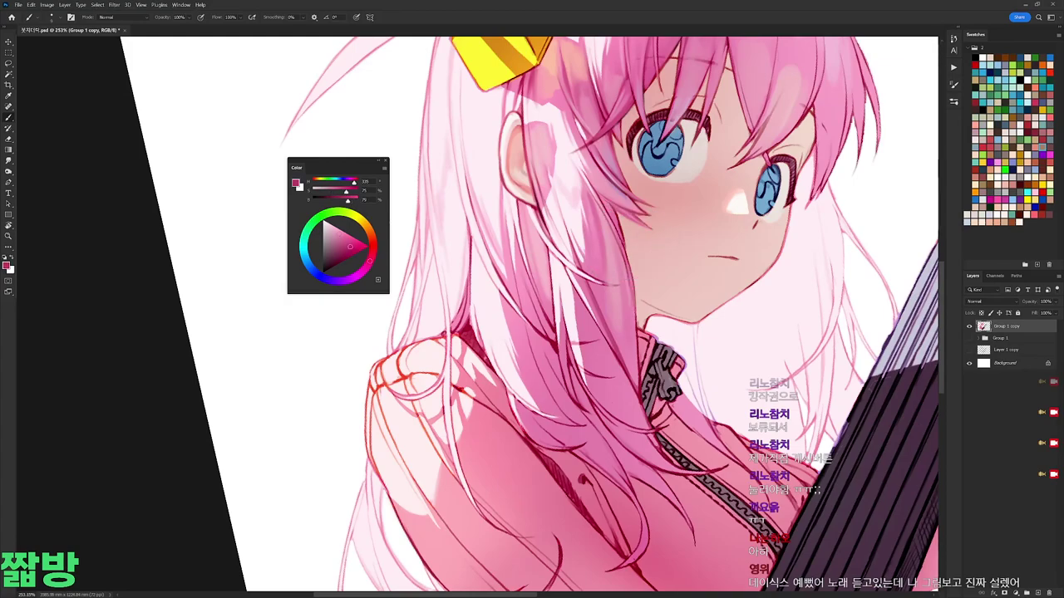
{"action": "key", "text": "Escape"}
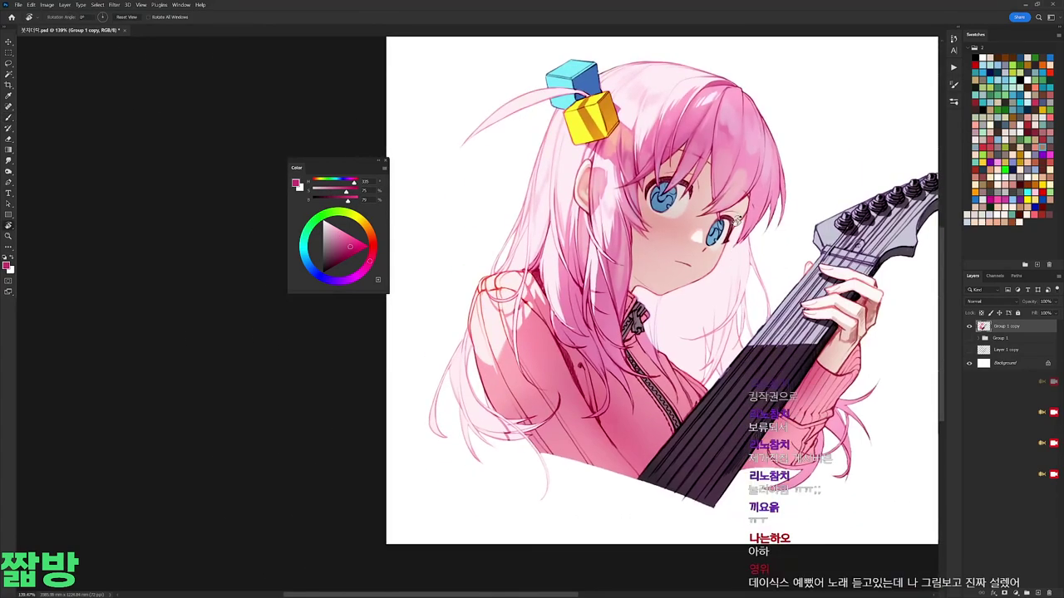
Step: Choose a larger brush, sample light and saturated pinks, and blend the lower side-hair shading above the jacket
{"action": "right_click", "coordinate": [606, 291]}
{"action": "left_click", "coordinate": [643, 363]}
{"action": "left_click", "coordinate": [557, 328], "text": "alt"}
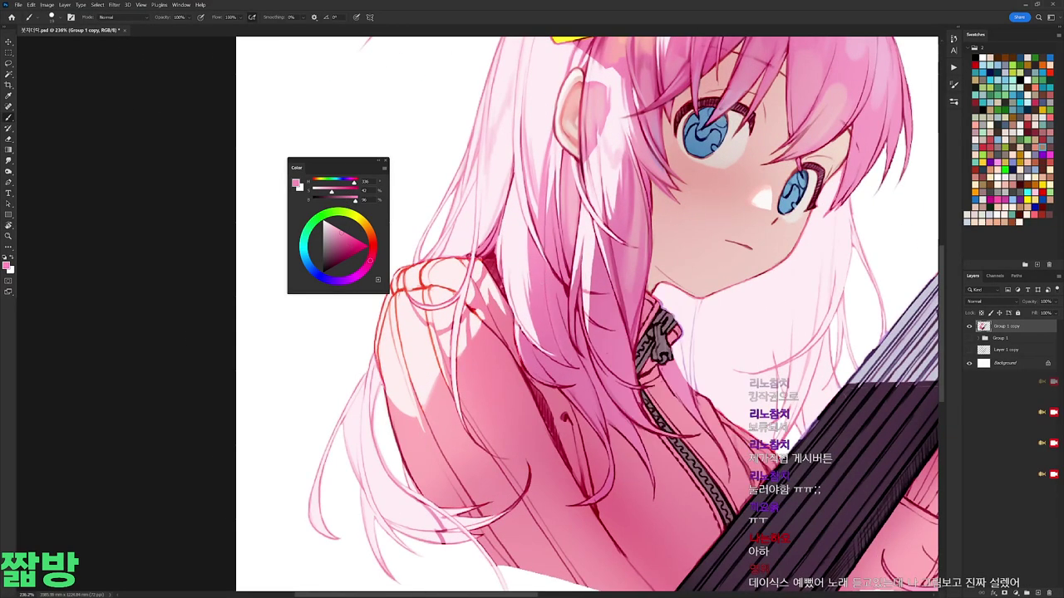
{"action": "left_click", "coordinate": [563, 288], "text": "alt"}
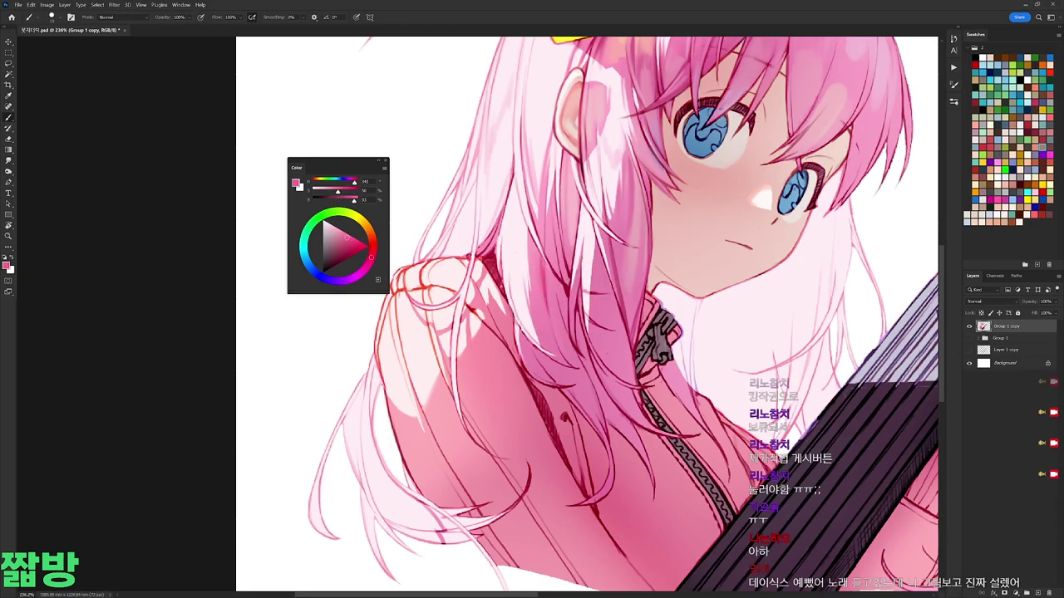
{"action": "left_click", "coordinate": [566, 335], "text": "alt"}
{"action": "left_click", "coordinate": [537, 270], "text": "alt"}
Step: Sample a pale pink, shift it to light lavender, and tint the side hair before picking up a mid pink
{"action": "left_click", "coordinate": [709, 210], "text": "alt"}
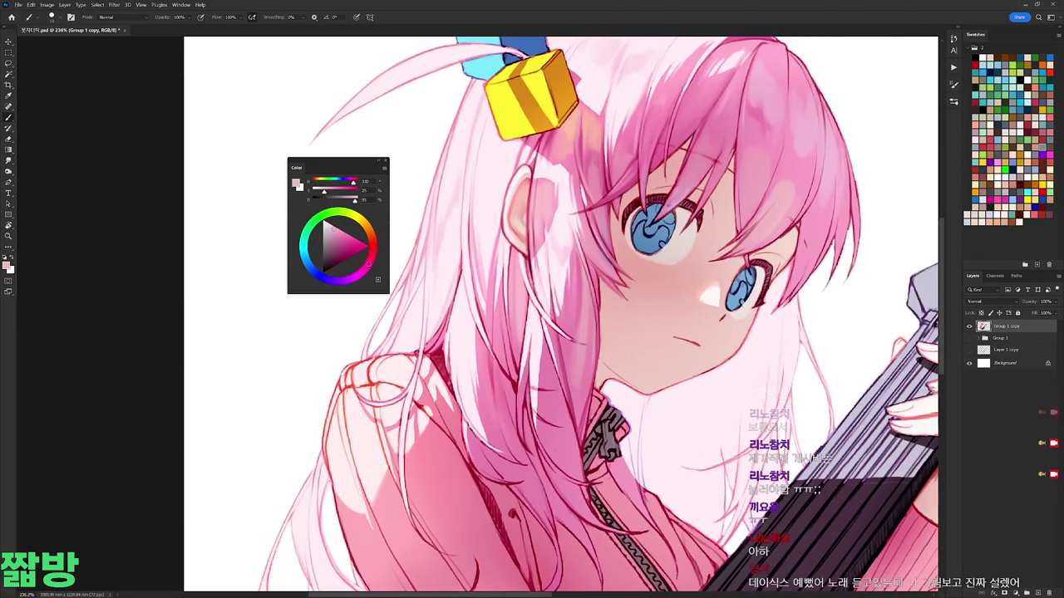
{"action": "left_click", "coordinate": [349, 278]}
{"action": "left_click", "coordinate": [328, 224]}
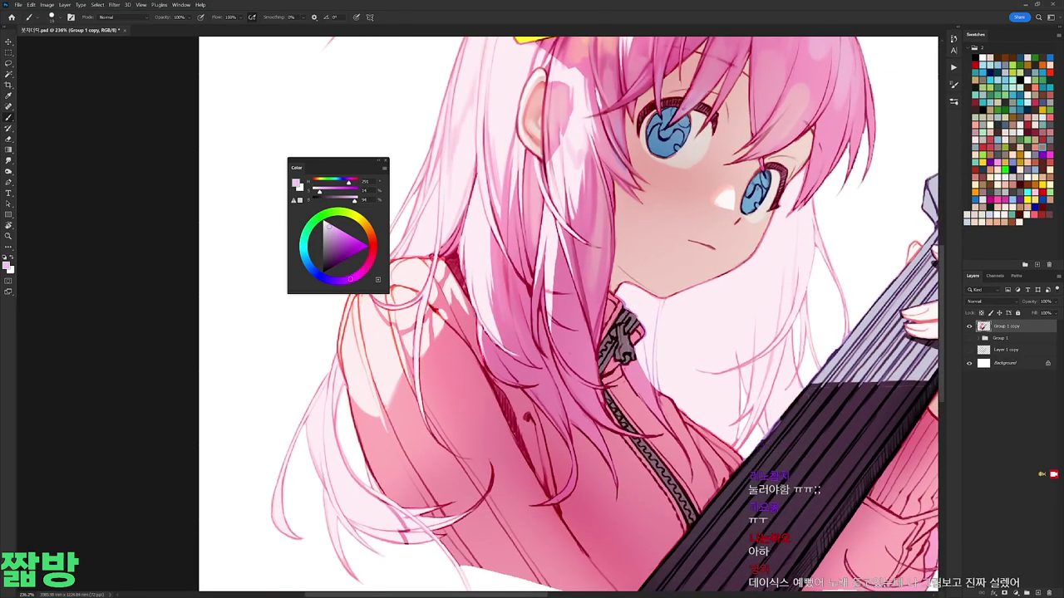
{"action": "left_click", "coordinate": [583, 321], "text": "alt"}
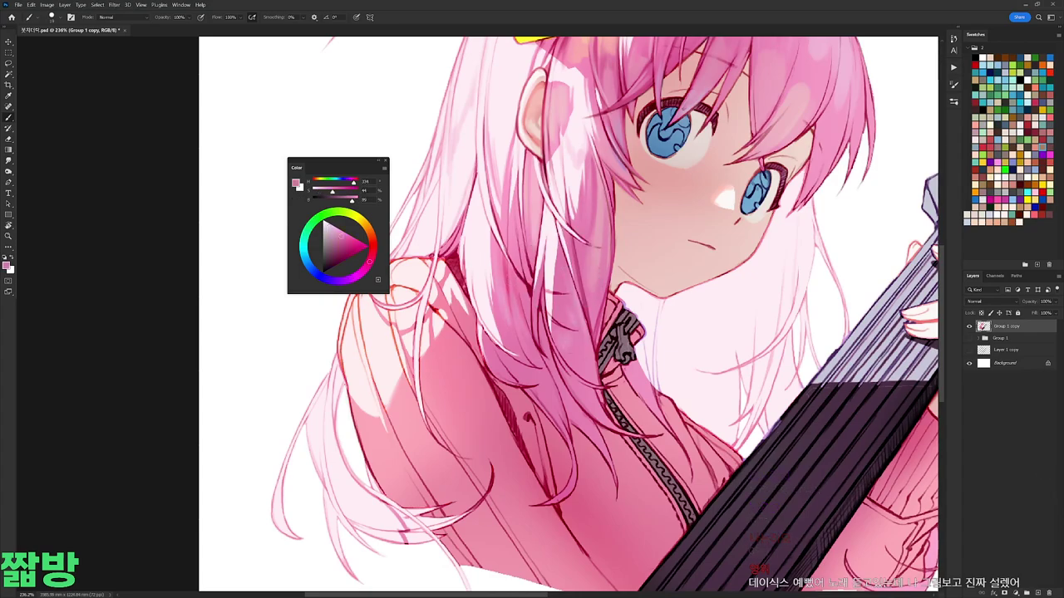
Step: With a thin brush, sample saturated, light and near-white pinks and refine the fine strands of the side hair above the jacket
{"action": "scroll", "coordinate": [595, 279], "scroll_direction": "down", "scroll_amount": 5}
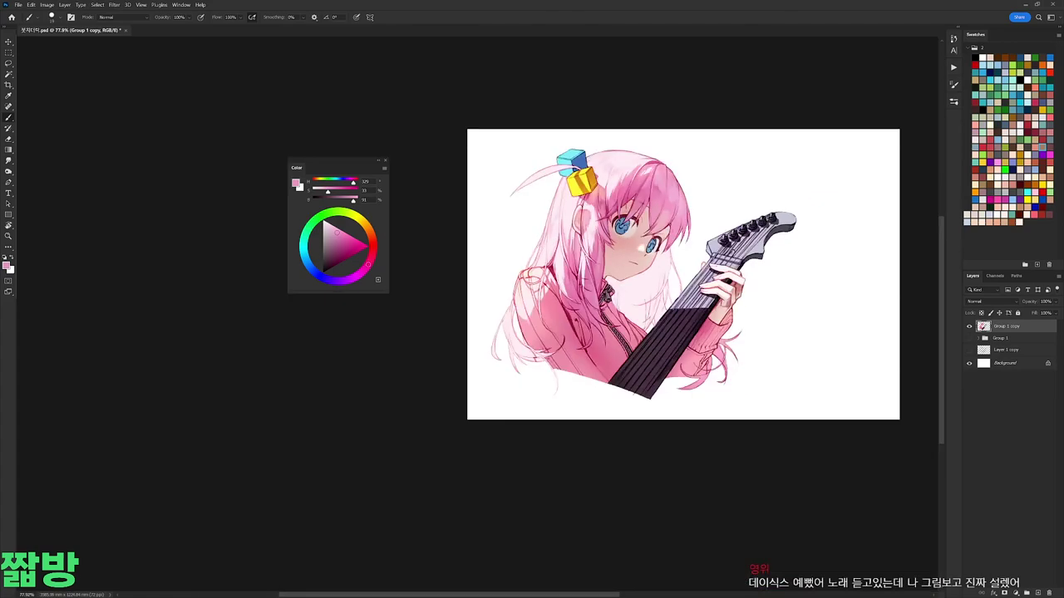
{"action": "scroll", "coordinate": [585, 198], "scroll_direction": "up", "scroll_amount": 4}
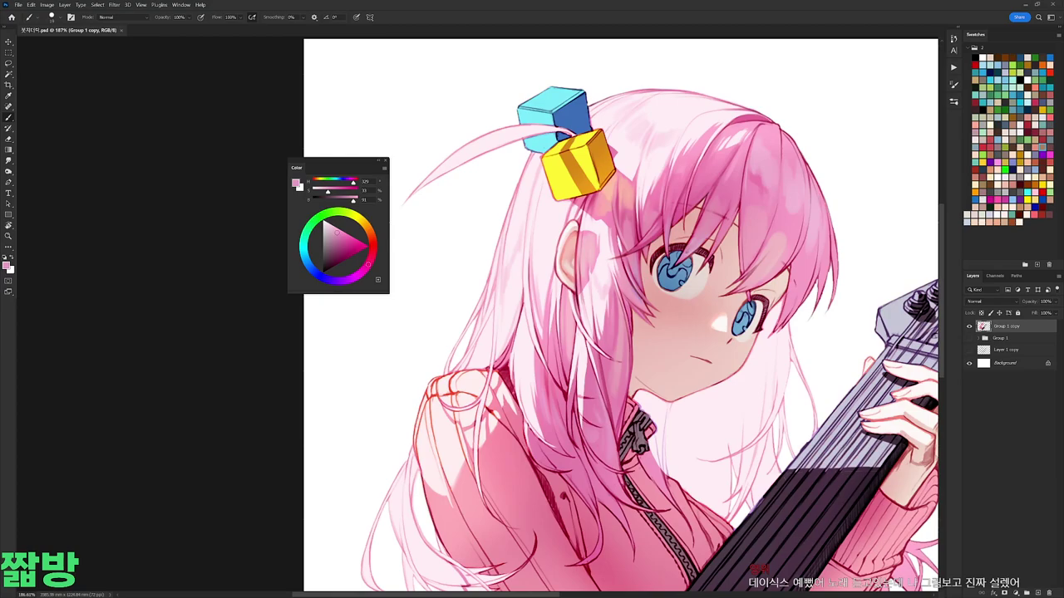
{"action": "scroll", "coordinate": [674, 270], "scroll_direction": "up", "scroll_amount": 2}
{"action": "right_click", "coordinate": [747, 234]}
{"action": "key", "text": "Escape"}
{"action": "left_click", "coordinate": [613, 321], "text": "alt"}
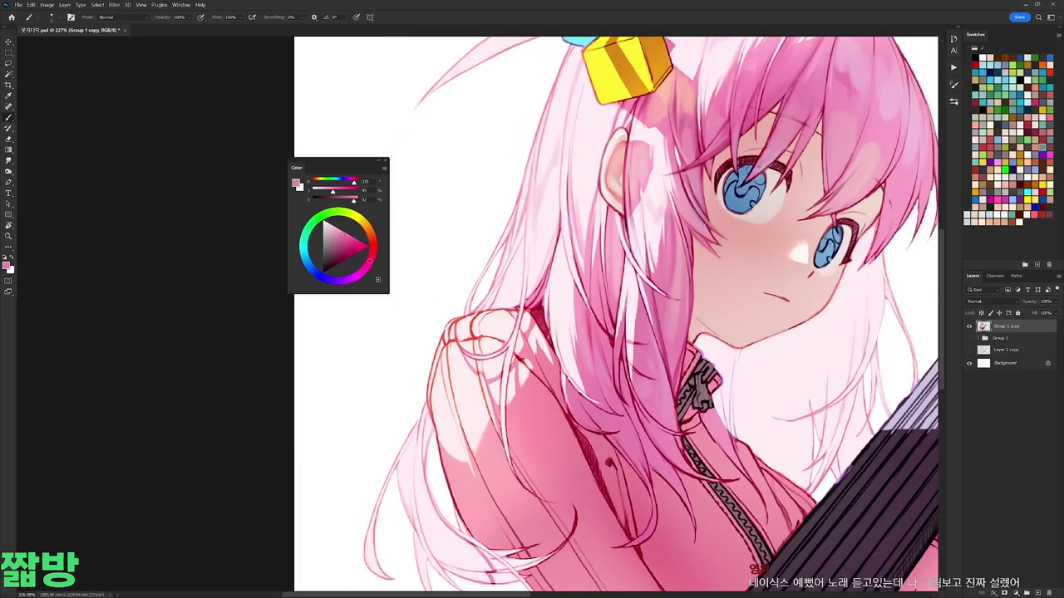
{"action": "left_click", "coordinate": [620, 317], "text": "alt"}
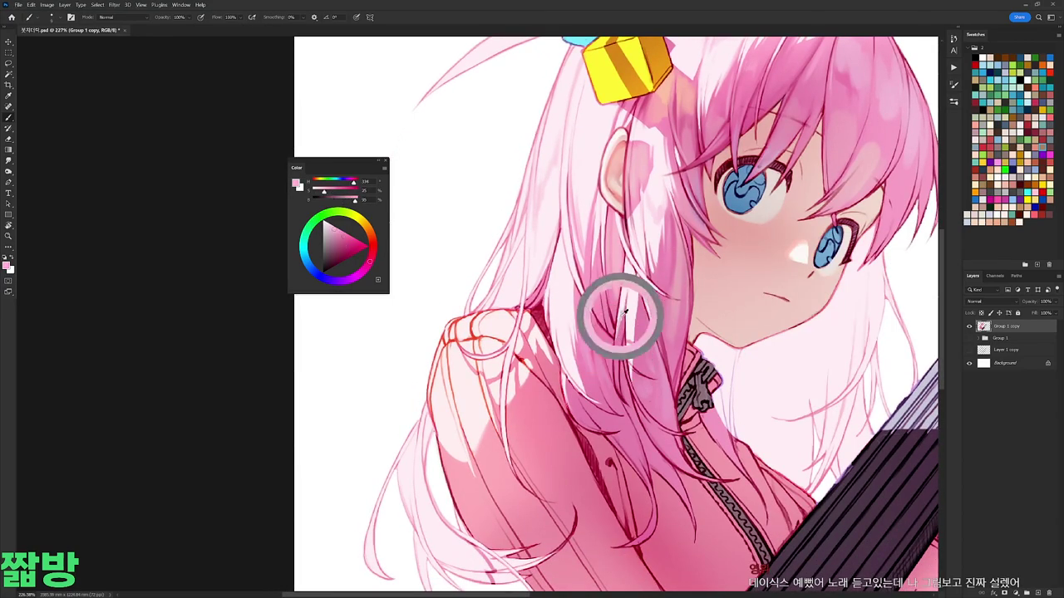
{"action": "left_click", "coordinate": [629, 302], "text": "alt"}
{"action": "scroll", "coordinate": [655, 315], "scroll_direction": "down", "scroll_amount": 10}
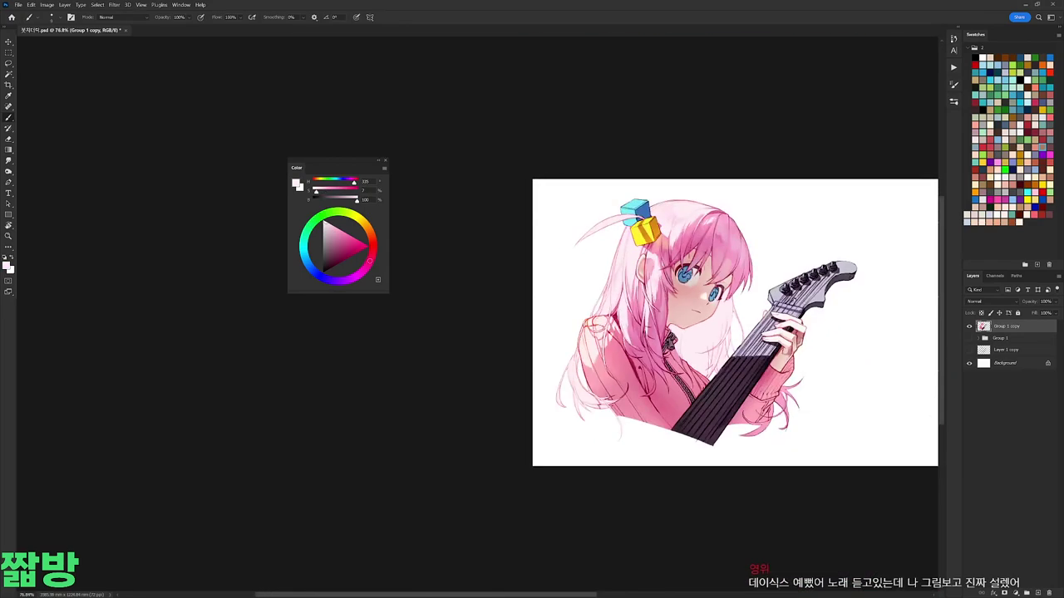
Step: Select the lit upper part of the sleeve stripe and raise its lightness to +72
{"action": "scroll", "coordinate": [605, 339], "scroll_direction": "up", "scroll_amount": 8}
{"action": "key", "text": "w"}
{"action": "left_click", "coordinate": [565, 264]}
{"action": "key", "text": "ctrl+u"}
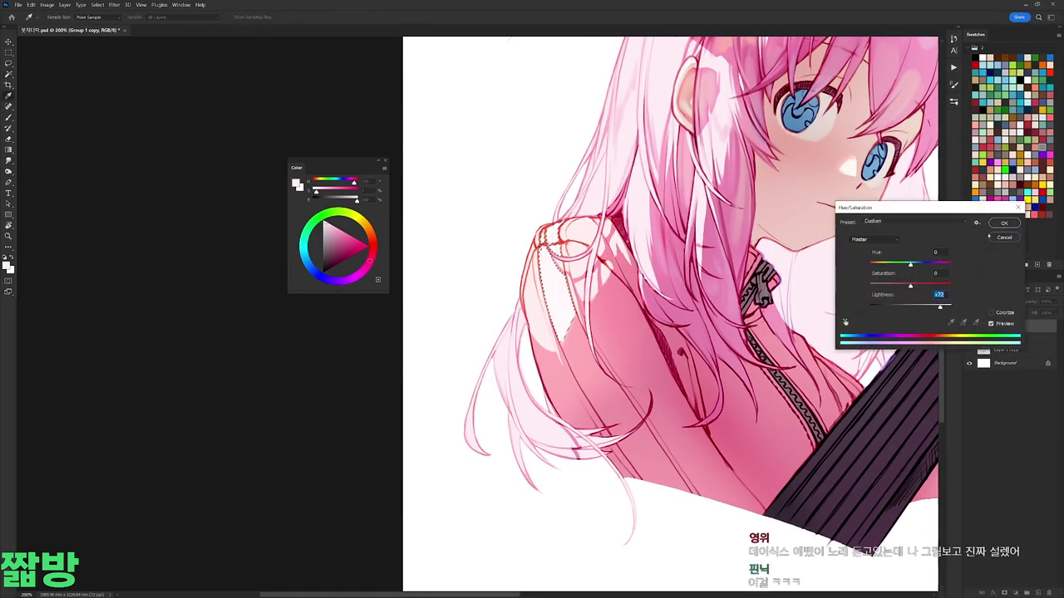
{"action": "key", "text": "Return"}
Step: Select the shaded stripe areas on the sleeve and at the jacket front beside the guitar
{"action": "left_click", "coordinate": [621, 405]}
{"action": "left_click_drag", "start_coordinate": [621, 405], "coordinate": [581, 411]}
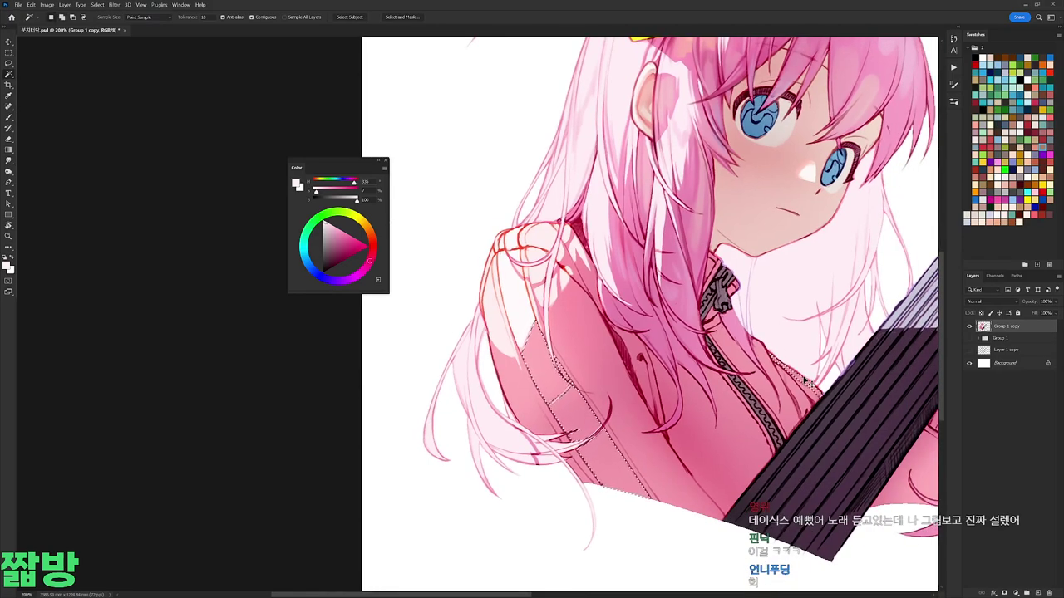
{"action": "key", "text": "ctrl+u"}
{"action": "left_click_drag", "start_coordinate": [910, 264], "coordinate": [883, 264]}
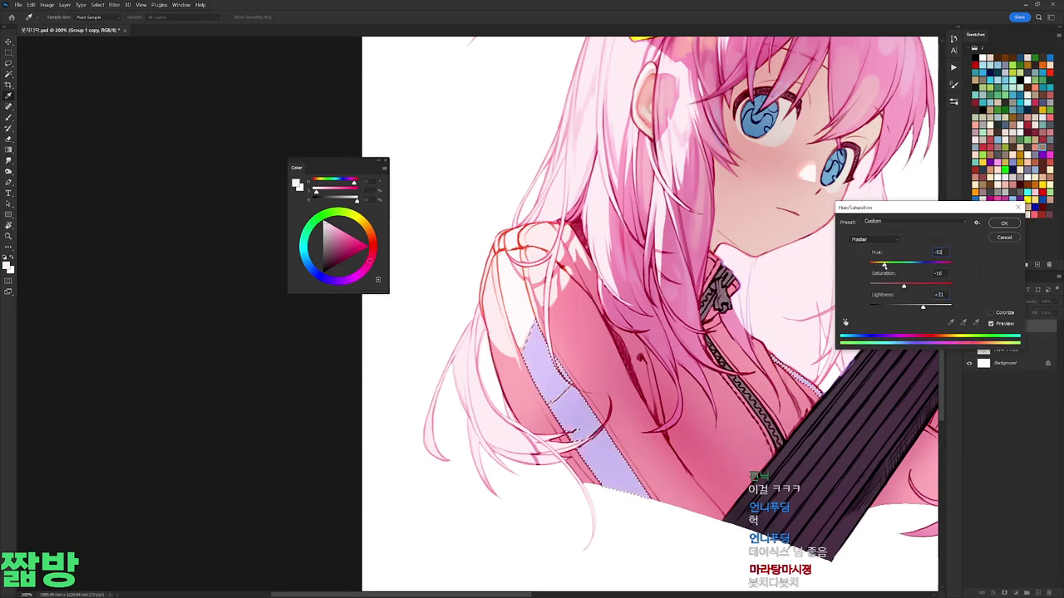
{"action": "left_click_drag", "start_coordinate": [922, 306], "coordinate": [934, 306]}
{"action": "left_click", "coordinate": [1004, 237]}
Step: Lighten the selected shaded stripes to +53 and shift their color balance to -17 cyan-red, 0 magenta-green and +44 yellow-blue
{"action": "key", "text": "ctrl+u"}
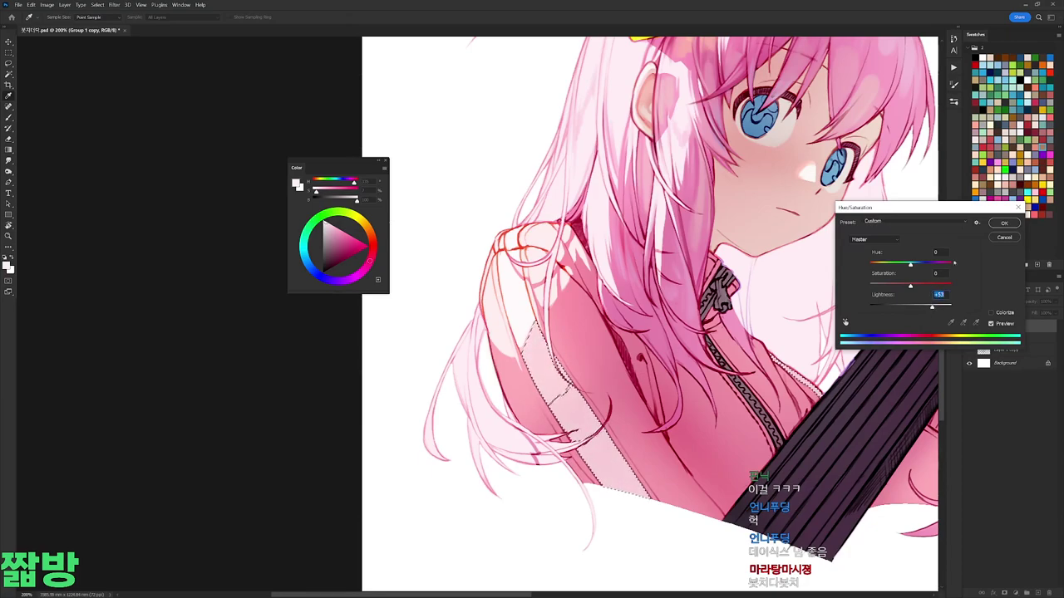
{"action": "left_click", "coordinate": [1003, 223]}
{"action": "key", "text": "ctrl+b"}
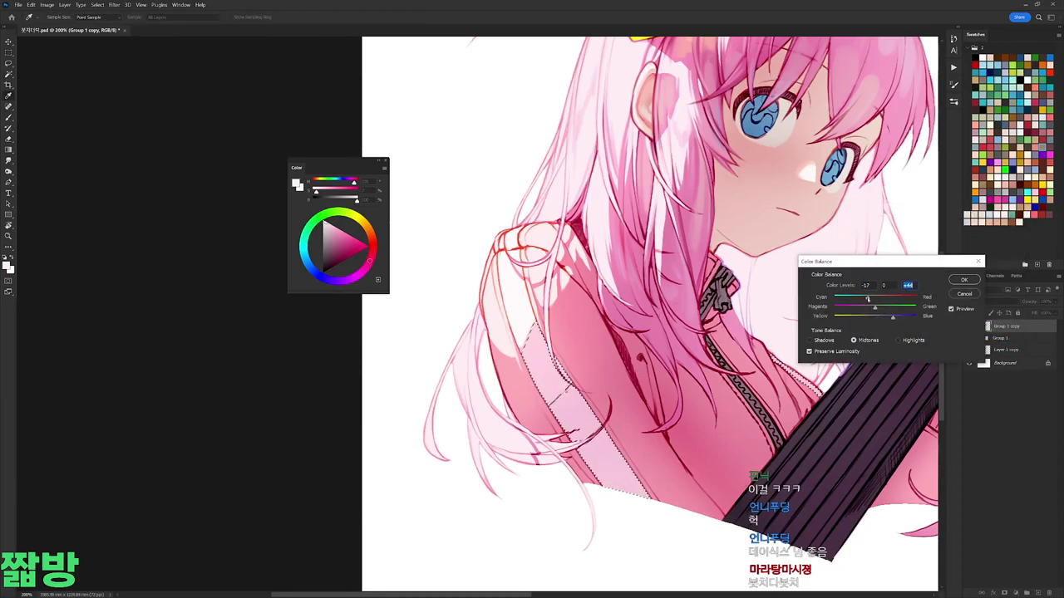
{"action": "left_click", "coordinate": [964, 279]}
{"action": "scroll", "coordinate": [610, 266], "scroll_direction": "down", "scroll_amount": 3}
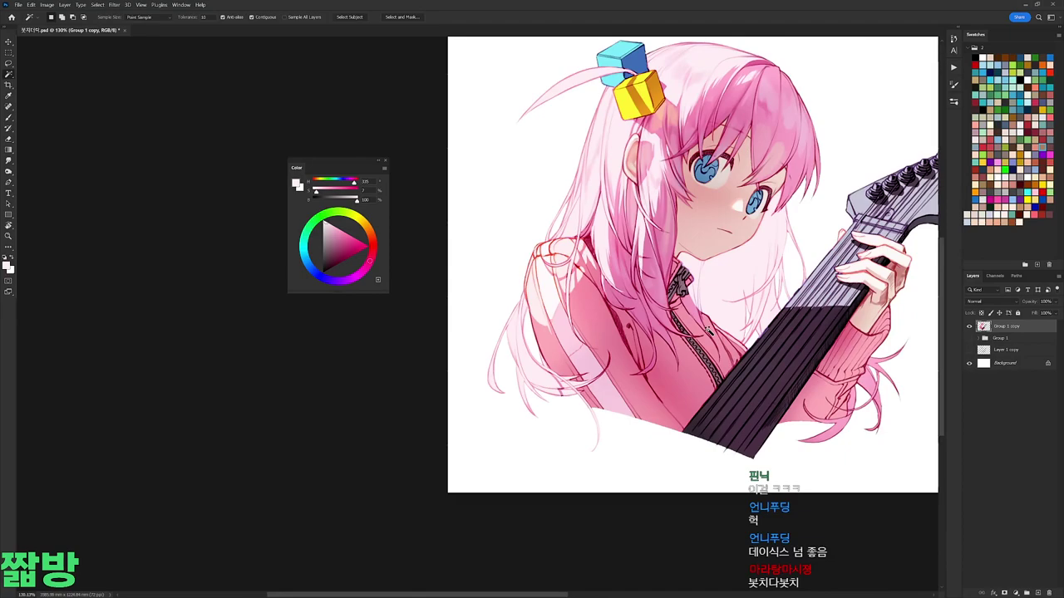
Step: Return to a thin brush and sample a near-white pink for light touches where the hair falls over the shoulder
{"action": "scroll", "coordinate": [640, 208], "scroll_direction": "up", "scroll_amount": 3}
{"action": "key", "text": "b"}
{"action": "right_click", "coordinate": [580, 228]}
{"action": "key", "text": "Escape"}
{"action": "left_click", "coordinate": [555, 249], "text": "alt"}
{"action": "key", "text": "x"}
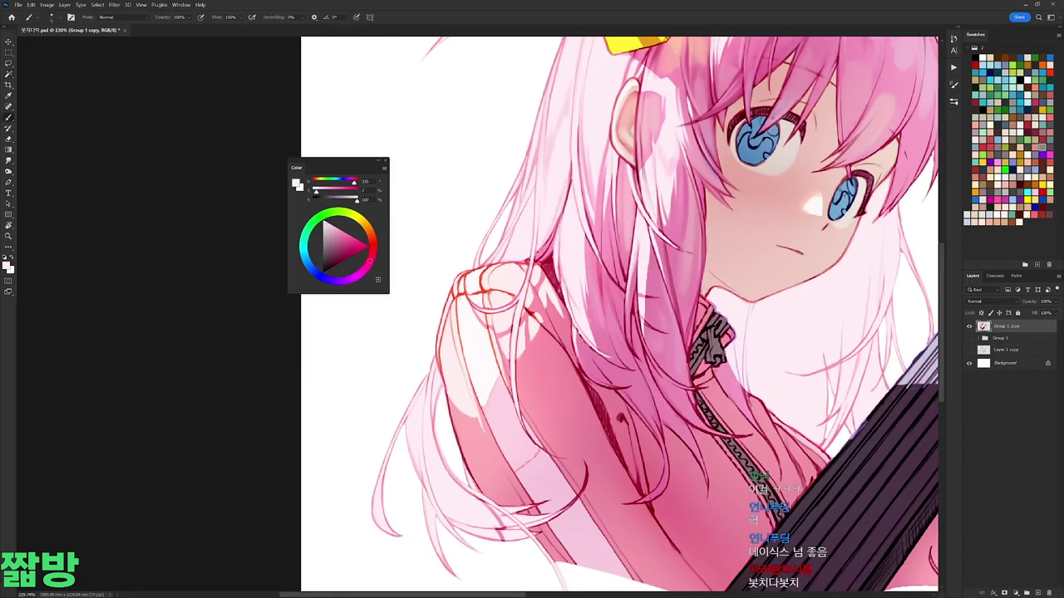
Step: Sample a dark crimson by the collar, shift it to magenta, and tint the side-hair and collar linework with a larger brush
{"action": "left_click", "coordinate": [736, 369], "text": "alt"}
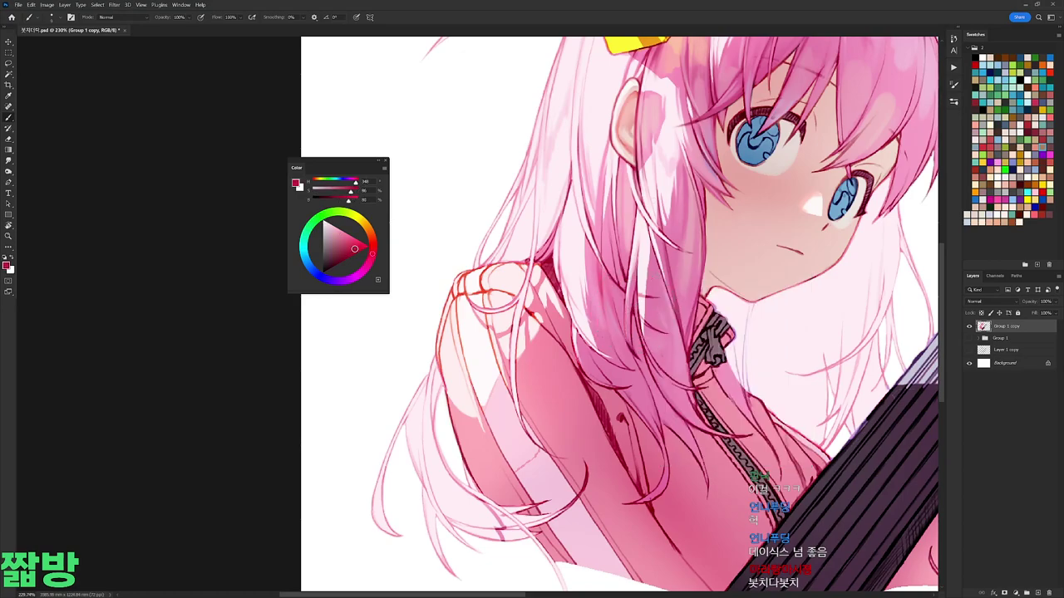
{"action": "right_click", "coordinate": [735, 369]}
{"action": "double_click", "coordinate": [721, 345]}
{"action": "left_click_drag", "start_coordinate": [625, 254], "coordinate": [619, 292]}
{"action": "right_click", "coordinate": [644, 203]}
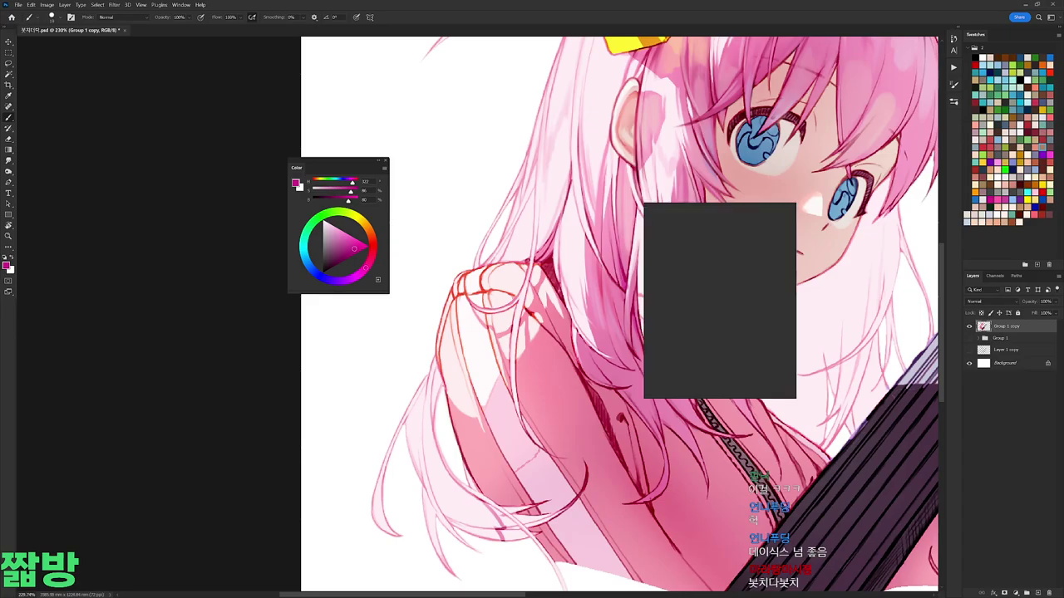
{"action": "double_click", "coordinate": [718, 283]}
Step: Sample outer-hair pinks and a near-white pink and add thin light and mid-pink strands to the lower side hair
{"action": "left_click", "coordinate": [578, 174], "text": "alt"}
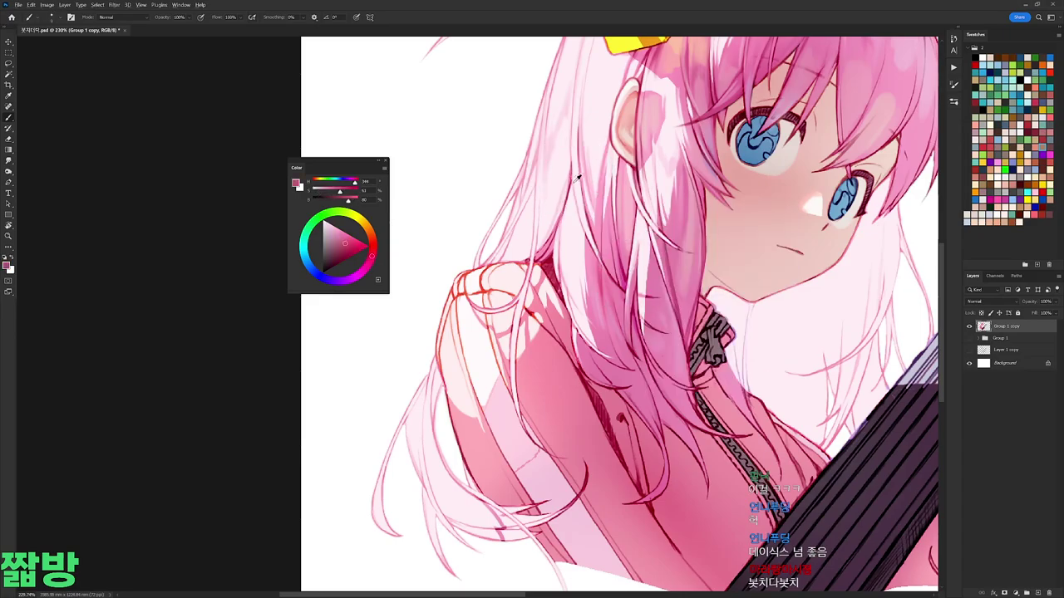
{"action": "left_click", "coordinate": [576, 175], "text": "alt"}
{"action": "scroll", "coordinate": [576, 174], "scroll_direction": "down", "scroll_amount": 5}
{"action": "scroll", "coordinate": [576, 174], "scroll_direction": "up", "scroll_amount": 5}
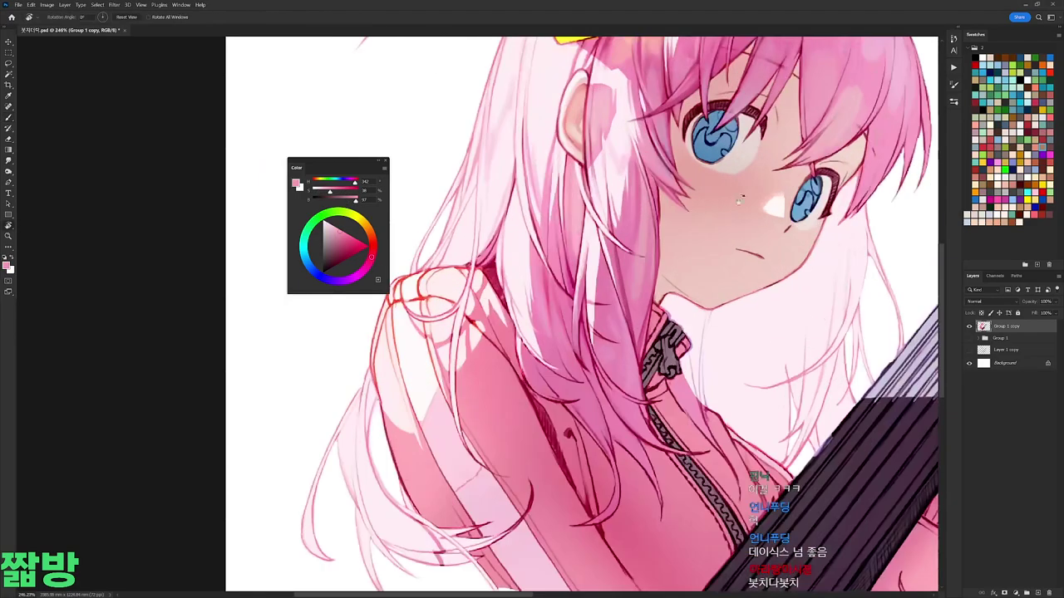
{"action": "left_click", "coordinate": [643, 349], "text": "alt"}
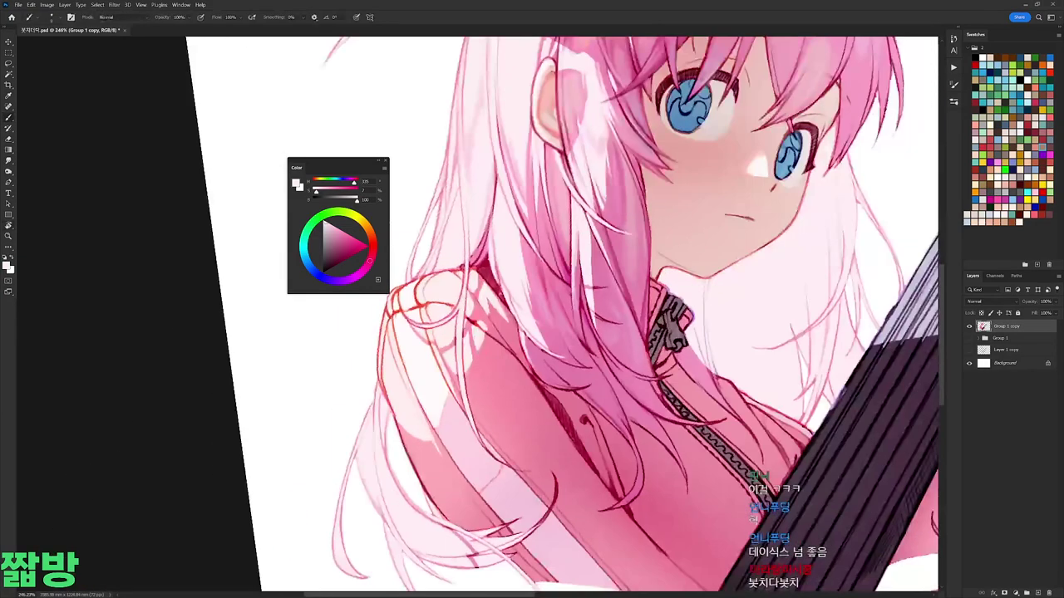
{"action": "left_click", "coordinate": [615, 256], "text": "alt"}
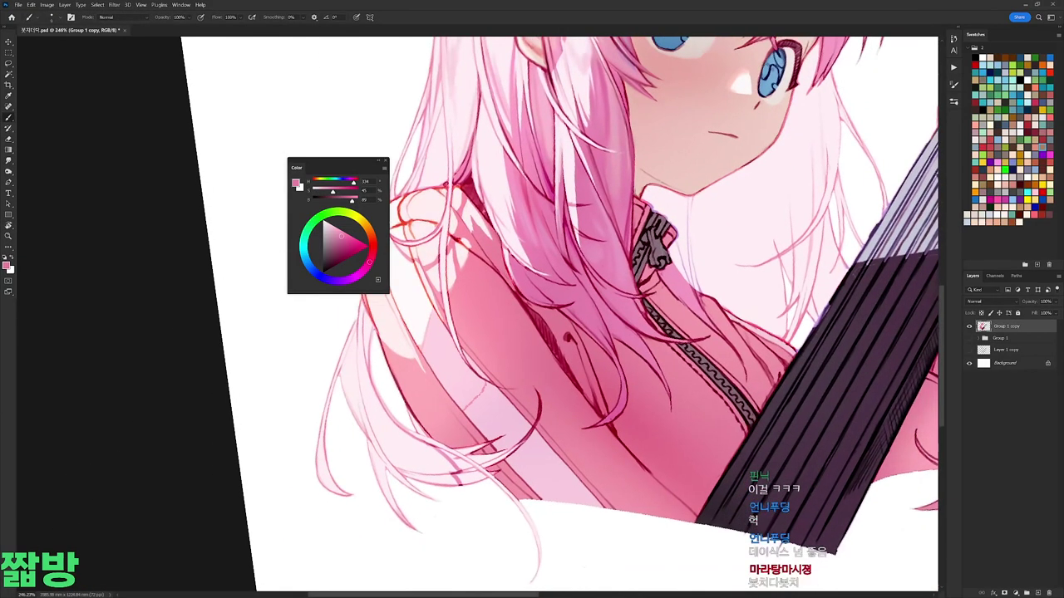
{"action": "left_click", "coordinate": [571, 238], "text": "alt"}
{"action": "left_click", "coordinate": [639, 278], "text": "alt"}
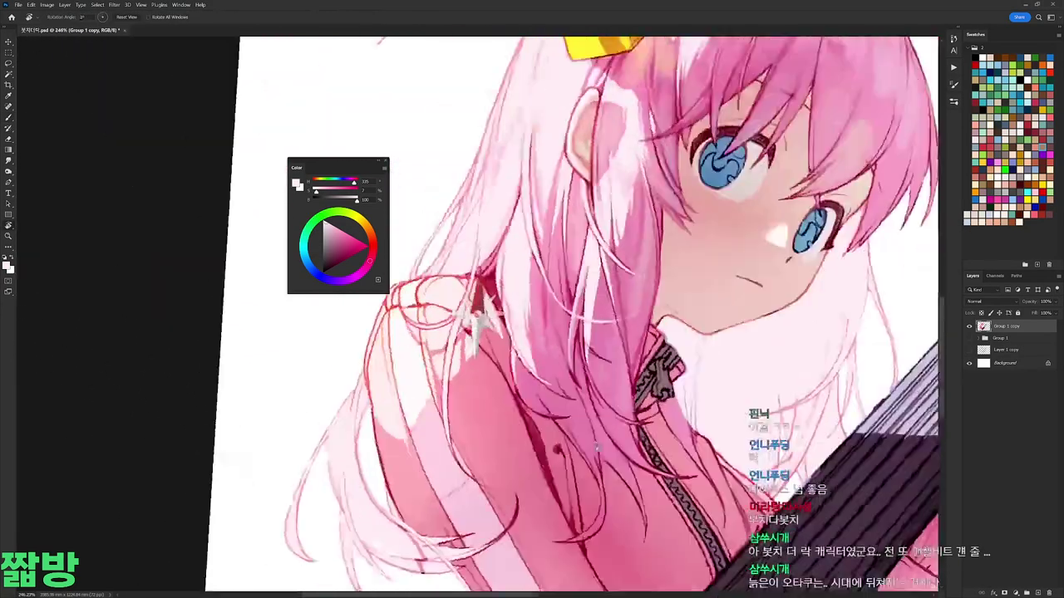
Step: Refine the curved light strand crossing the side hair near the chin using sampled near-white and mid pinks
{"action": "left_click", "coordinate": [585, 304], "text": "alt"}
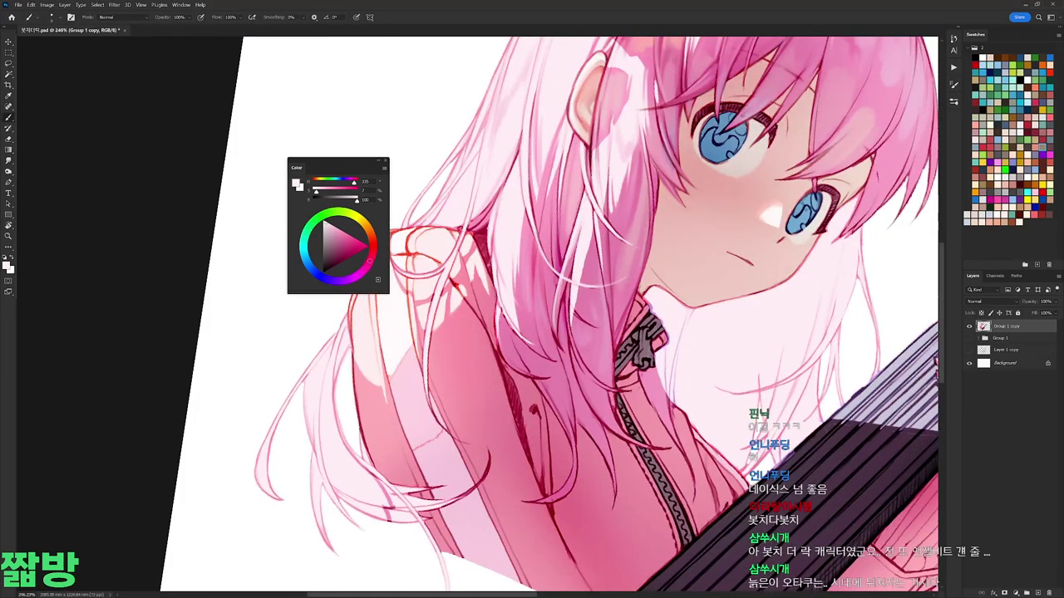
{"action": "left_click", "coordinate": [585, 303], "text": "alt"}
{"action": "right_click", "coordinate": [586, 304]}
{"action": "key", "text": "Escape"}
{"action": "right_click", "coordinate": [586, 304]}
{"action": "key", "text": "Escape"}
{"action": "left_click", "coordinate": [589, 304], "text": "alt"}
{"action": "left_click", "coordinate": [585, 304], "text": "alt"}
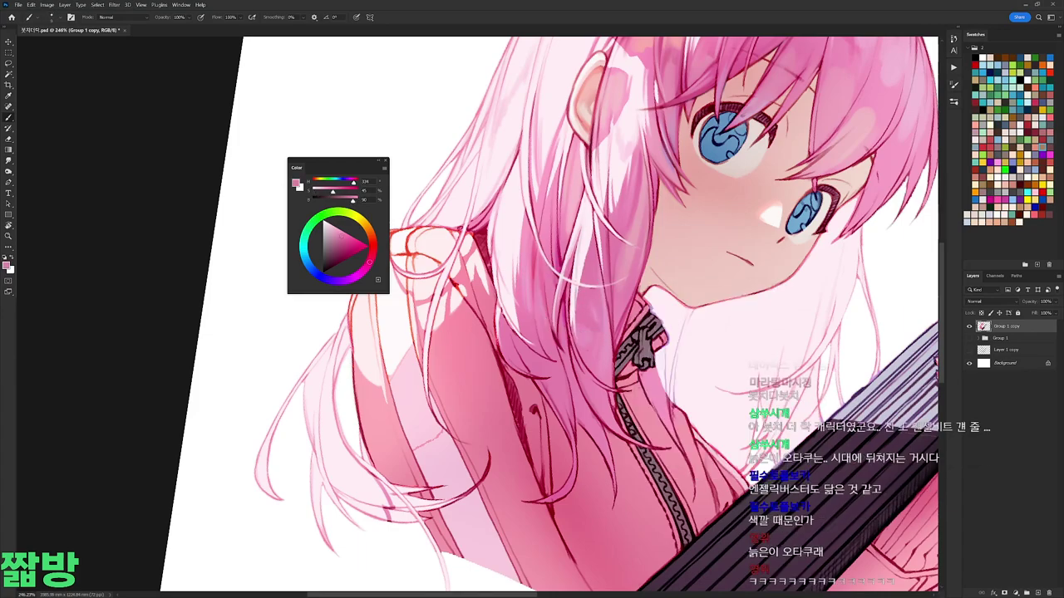
Step: Sample mid and pale pinks with a larger brush and blend the shading of the side hair and back hair
{"action": "key", "text": "ctrl+0"}
{"action": "scroll", "coordinate": [554, 239], "scroll_direction": "up", "scroll_amount": 3}
{"action": "left_click", "coordinate": [553, 237], "text": "alt"}
{"action": "left_click_drag", "start_coordinate": [582, 333], "coordinate": [590, 283]}
{"action": "left_click", "coordinate": [486, 178], "text": "alt"}
{"action": "right_click", "coordinate": [537, 191]}
{"action": "left_click", "coordinate": [579, 268], "text": "alt"}
{"action": "left_click", "coordinate": [493, 179], "text": "alt"}
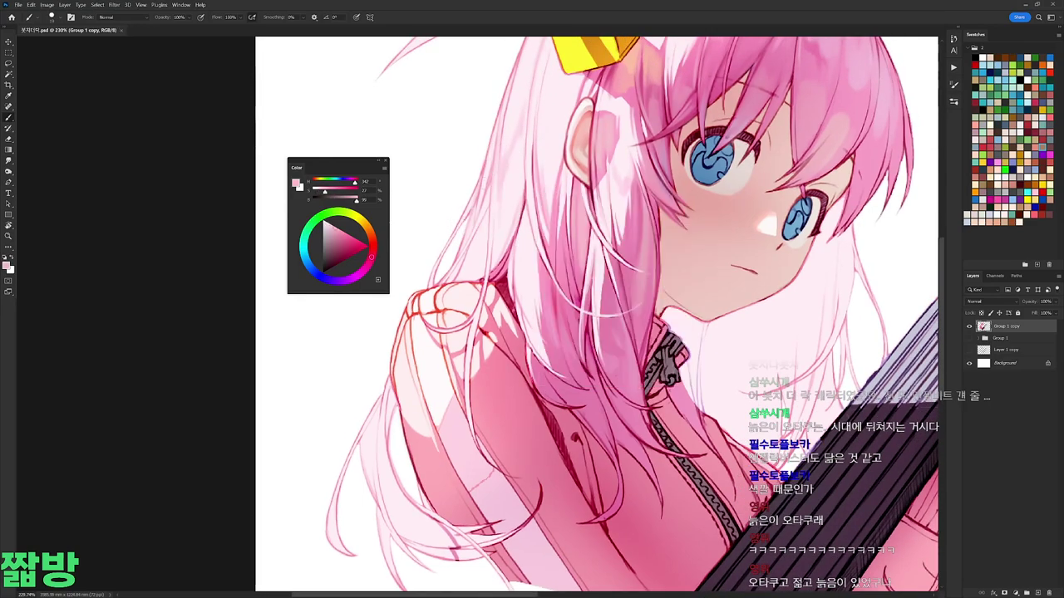
Step: Tint the pale back hair above the shoulder with soft pink and sample lighter tones to clean its strands
{"action": "left_click_drag", "start_coordinate": [482, 241], "coordinate": [491, 190]}
{"action": "right_click", "coordinate": [517, 231]}
{"action": "left_click", "coordinate": [425, 192], "text": "alt"}
{"action": "left_click", "coordinate": [493, 252], "text": "alt"}
{"action": "mouse_move", "coordinate": [493, 249]}
{"action": "left_mouse_down"}
{"action": "mouse_move", "coordinate": [494, 229]}
{"action": "mouse_move", "coordinate": [714, 274]}
{"action": "mouse_move", "coordinate": [449, 133]}
{"action": "left_mouse_up"}
Step: Rotate the canvas and paint near-white highlights along the outer edge of the shoulder and upper sleeve
{"action": "key", "text": "r"}
{"action": "left_click_drag", "start_coordinate": [449, 290], "coordinate": [520, 190]}
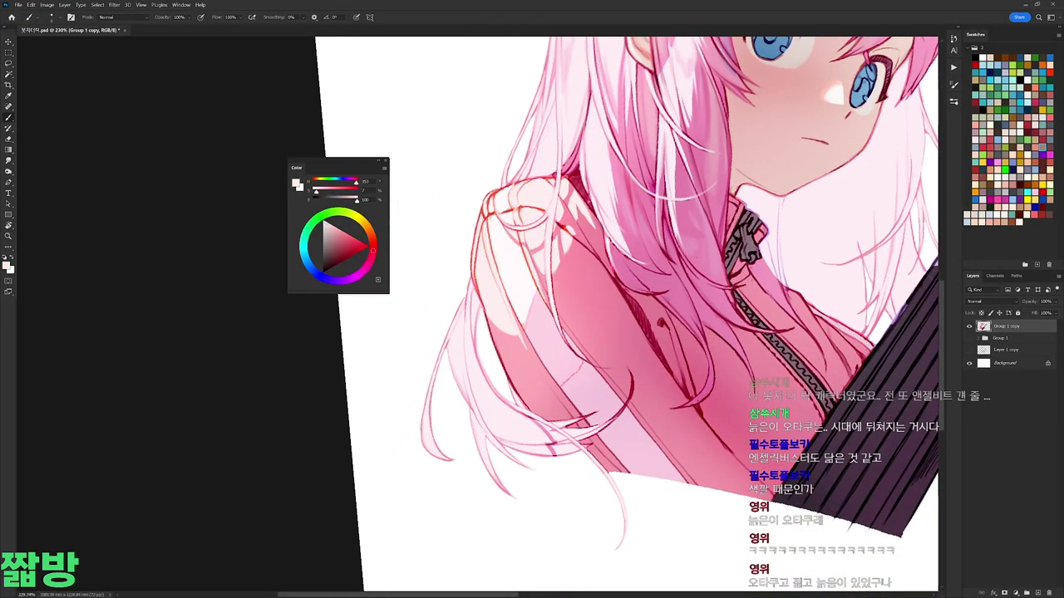
{"action": "left_click", "coordinate": [481, 246]}
{"action": "left_click", "coordinate": [509, 346]}
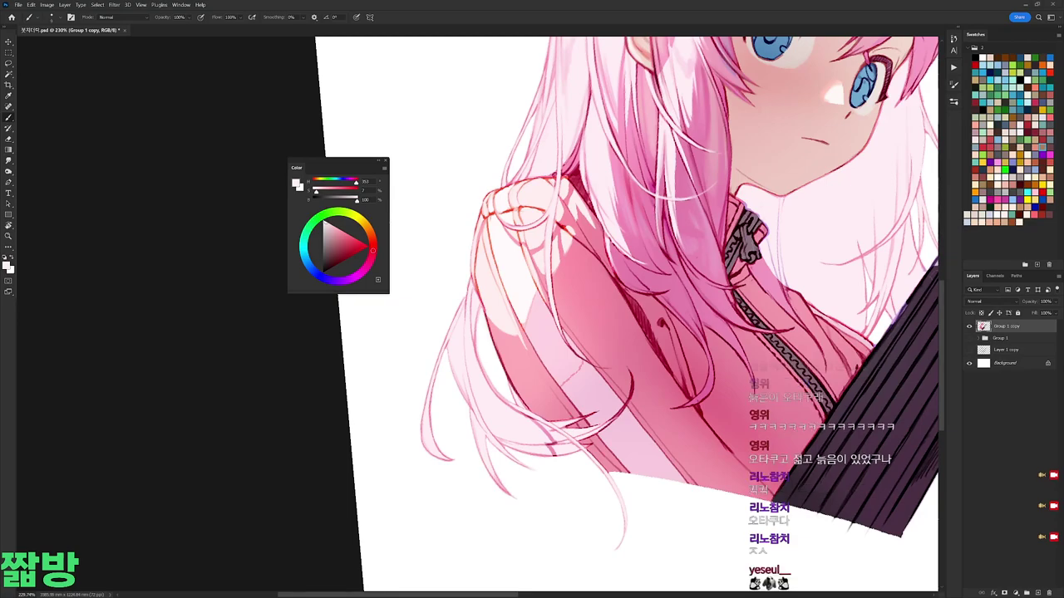
Step: Sample near-white and pink tones around the shoulder and clean up its fold highlights and the sleeve's shadow edges
{"action": "left_click", "coordinate": [573, 215], "text": "alt"}
{"action": "left_click", "coordinate": [503, 194], "text": "alt"}
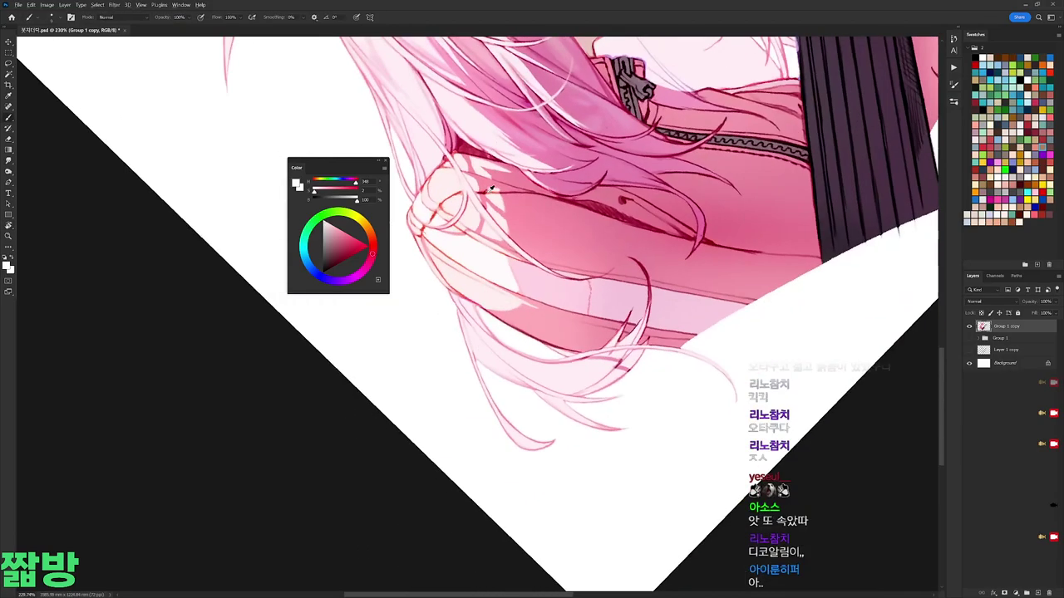
{"action": "left_click", "coordinate": [497, 194], "text": "alt"}
{"action": "left_click_drag", "start_coordinate": [499, 195], "coordinate": [605, 155]}
{"action": "left_click", "coordinate": [582, 249], "text": "alt"}
{"action": "left_click", "coordinate": [595, 268], "text": "alt"}
{"action": "left_click", "coordinate": [595, 268], "text": "alt"}
{"action": "key", "text": "r"}
Step: Choose a larger brush, sample pale pinks, and softly blend the light areas of the shoulder and sleeve stripe
{"action": "key", "text": "b"}
{"action": "right_click", "coordinate": [602, 238]}
{"action": "left_click", "coordinate": [602, 238], "text": "alt"}
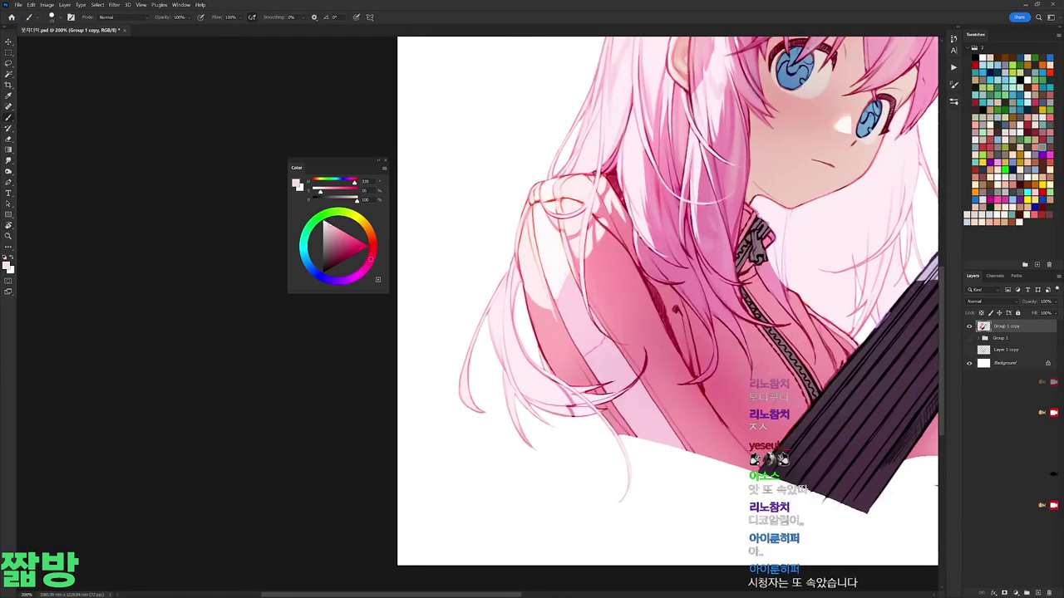
{"action": "left_click", "coordinate": [552, 314], "text": "alt"}
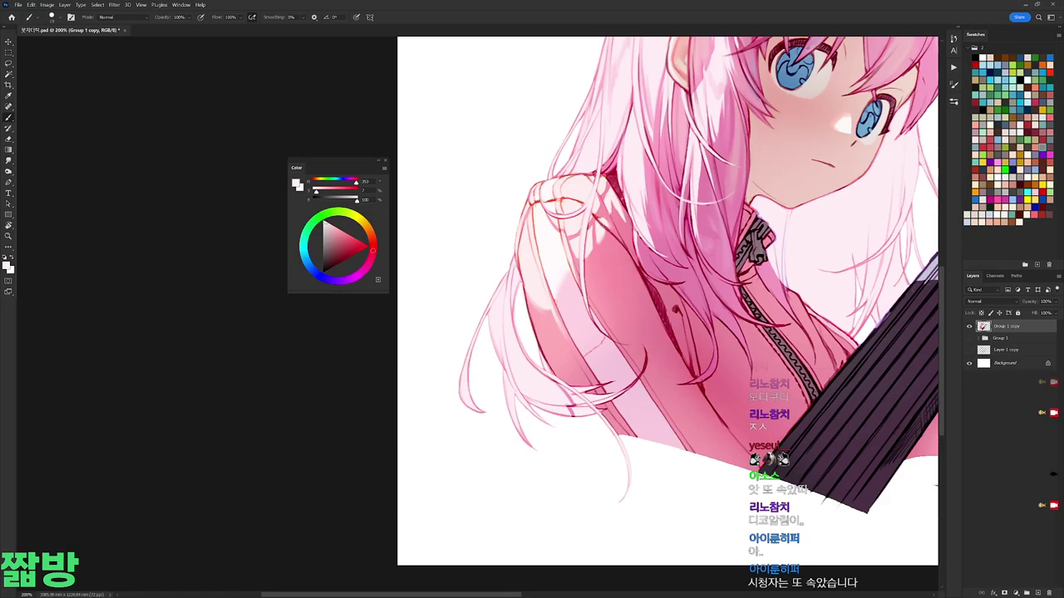
{"action": "left_click", "coordinate": [610, 209], "text": "alt"}
{"action": "left_click", "coordinate": [575, 194], "text": "alt"}
{"action": "key", "text": "ctrl+0"}
{"action": "scroll", "coordinate": [665, 274], "scroll_direction": "up", "scroll_amount": 3}
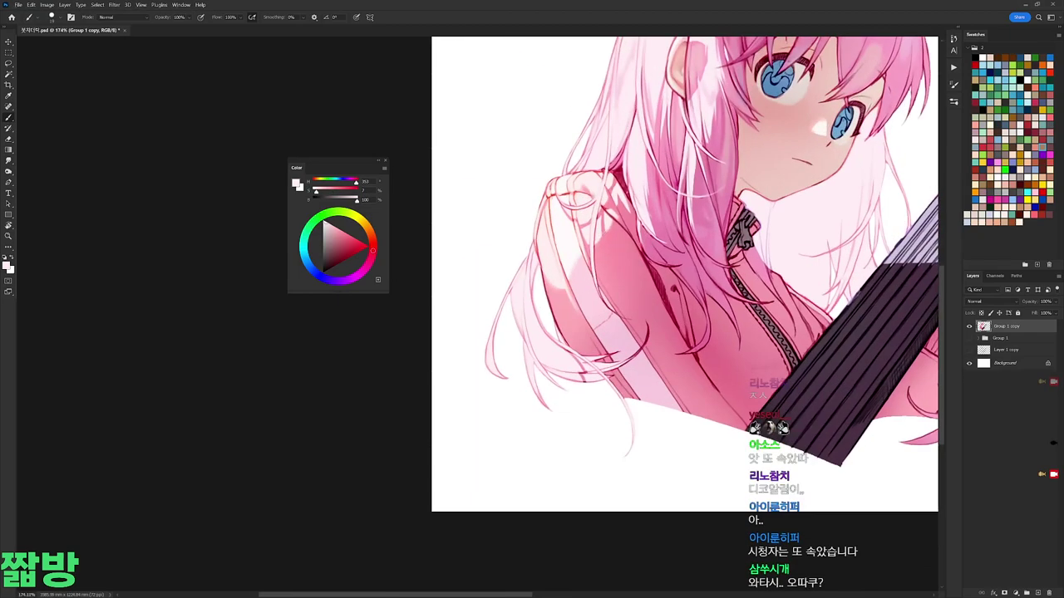
Step: Sample a dark crimson and mid pinks from the jacket and deepen the sleeve shading beside the side hair
{"action": "left_click", "coordinate": [674, 349], "text": "alt"}
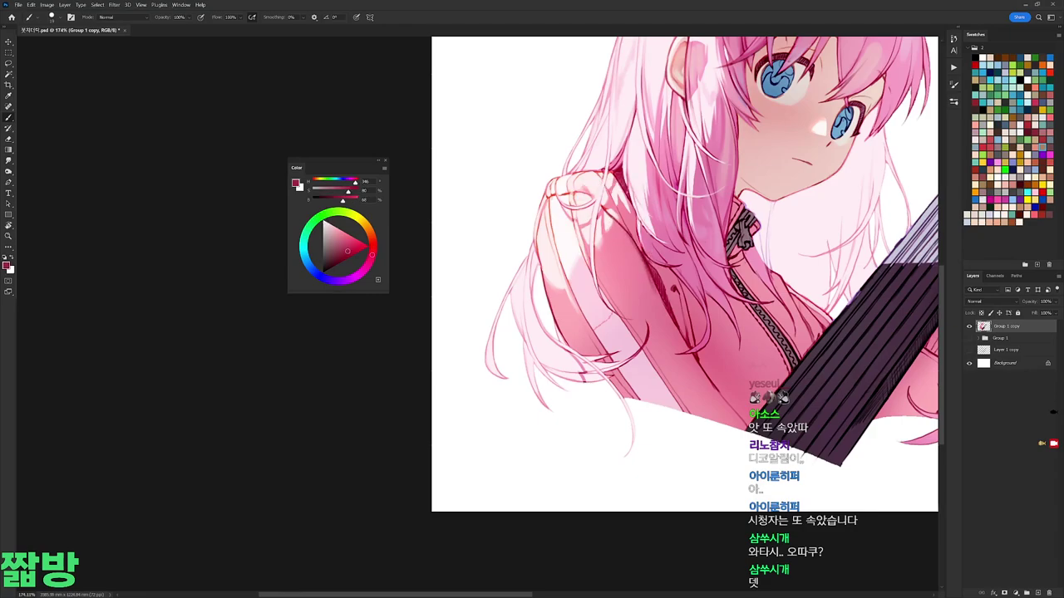
{"action": "left_click_drag", "start_coordinate": [652, 283], "coordinate": [618, 261]}
{"action": "left_click", "coordinate": [625, 261], "text": "alt"}
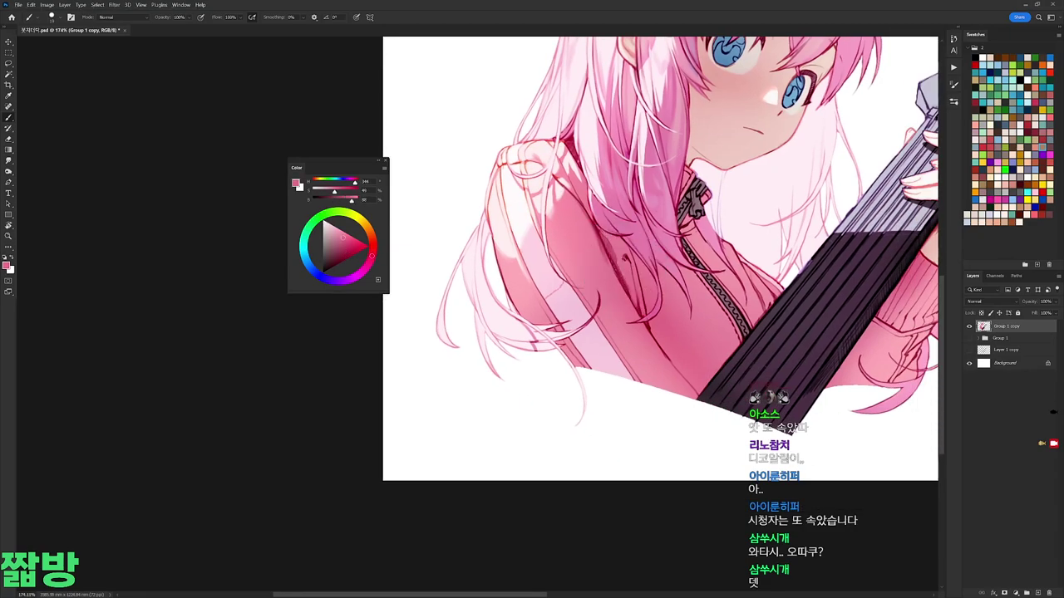
{"action": "left_click", "coordinate": [617, 274], "text": "alt"}
{"action": "right_click", "coordinate": [616, 275]}
{"action": "key", "text": "Escape"}
{"action": "left_click", "coordinate": [603, 255], "text": "alt"}
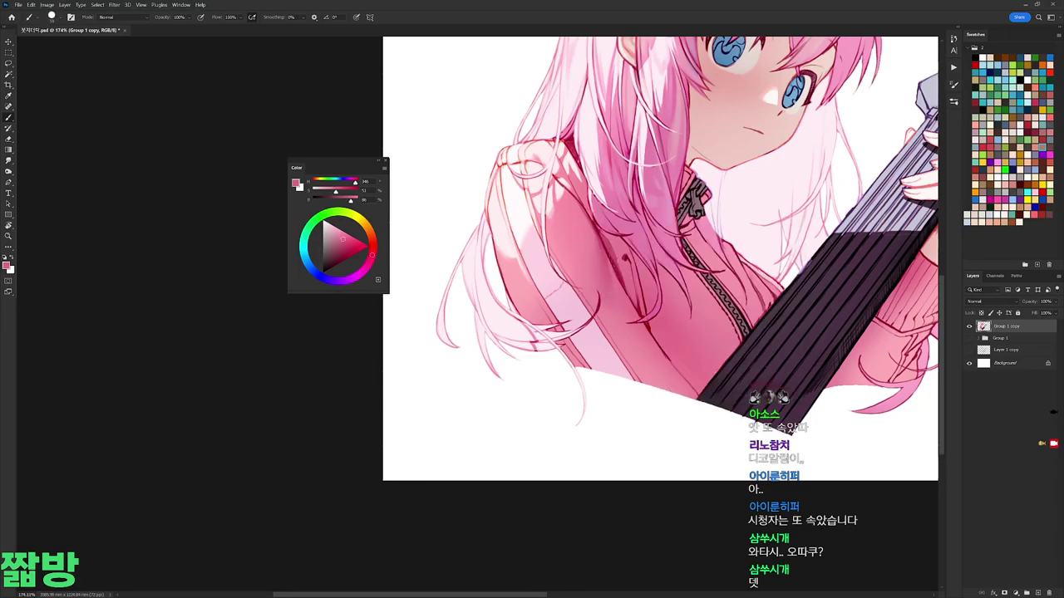
Step: Paint muted reflected pink over the shaded upper sleeve with a large brush and sample a dusty light pink
{"action": "scroll", "coordinate": [631, 275], "scroll_direction": "down", "scroll_amount": 5}
{"action": "scroll", "coordinate": [631, 284], "scroll_direction": "up", "scroll_amount": 5}
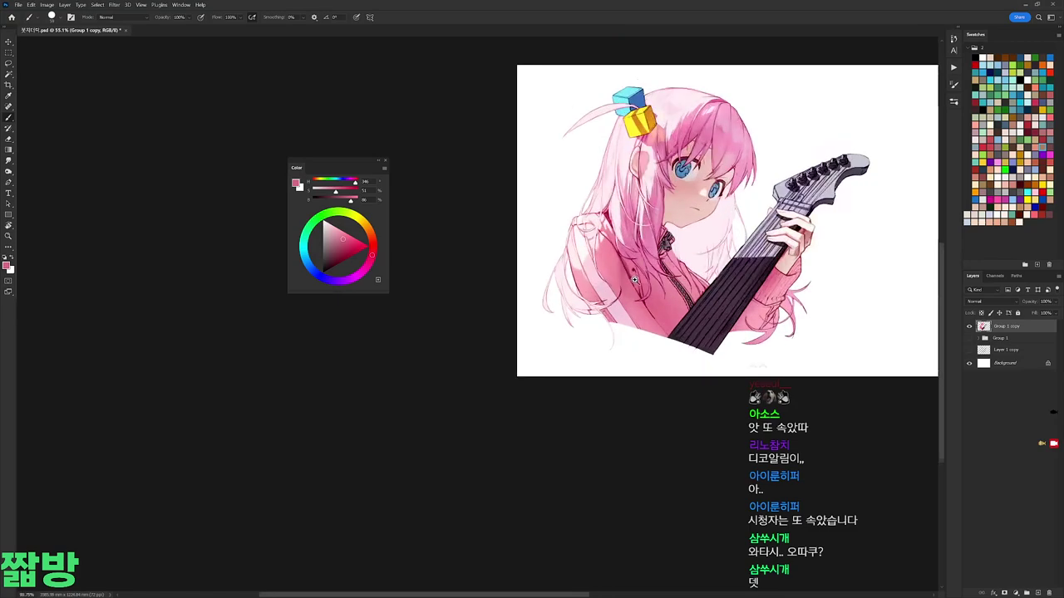
{"action": "left_click", "coordinate": [353, 261]}
{"action": "left_click_drag", "start_coordinate": [607, 214], "coordinate": [610, 249]}
{"action": "left_click", "coordinate": [485, 420], "text": "alt"}
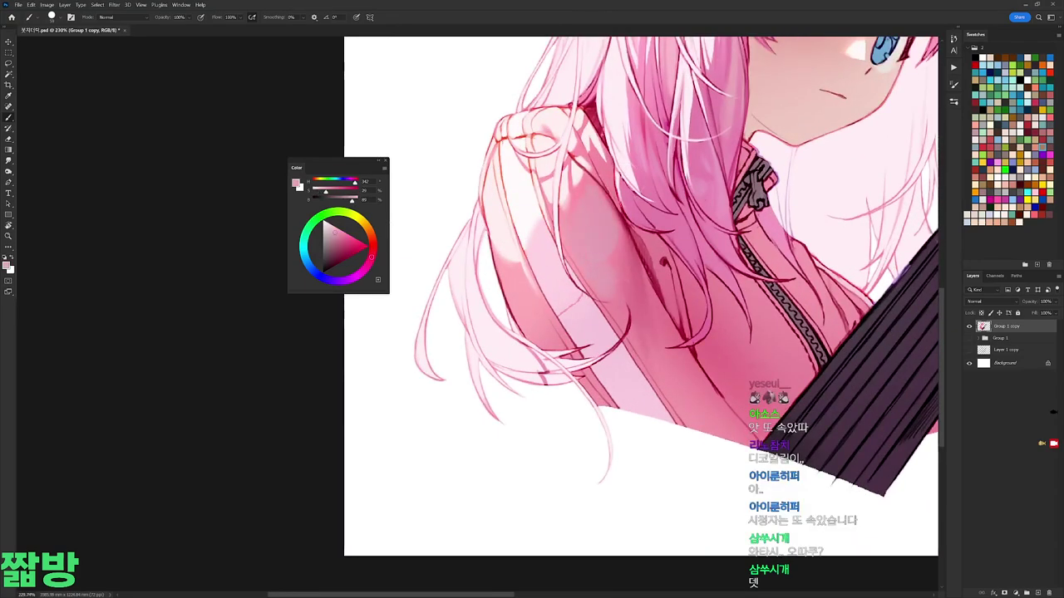
Step: Sample mid pinks from the hair, adjust the brush size, and touch up the side hair falling over the jacket
{"action": "scroll", "coordinate": [485, 420], "scroll_direction": "down", "scroll_amount": 3}
{"action": "scroll", "coordinate": [596, 259], "scroll_direction": "up", "scroll_amount": 2}
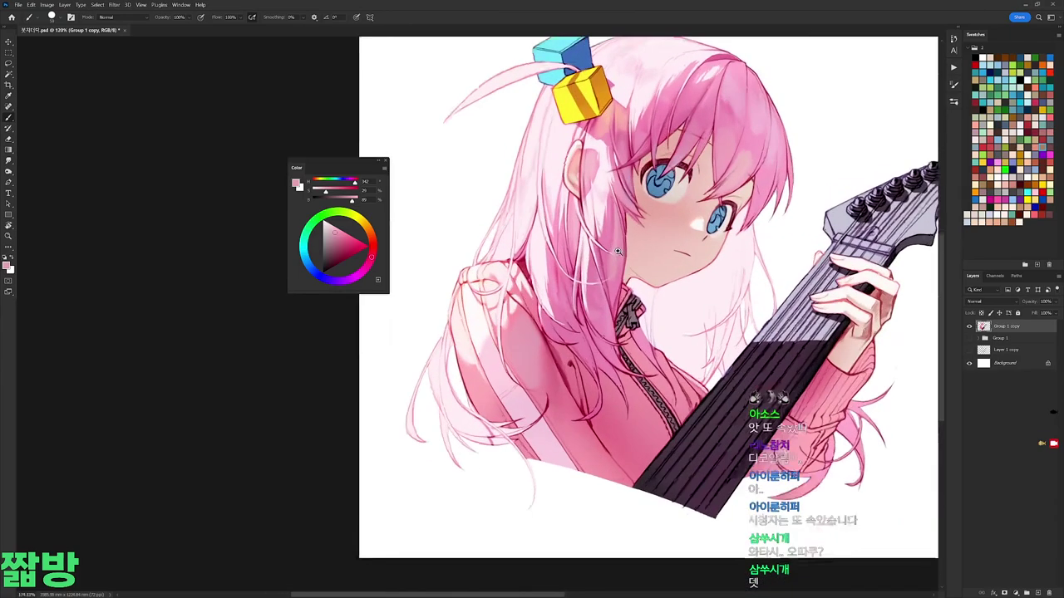
{"action": "left_click", "coordinate": [617, 246], "text": "alt"}
{"action": "left_click", "coordinate": [748, 88], "text": "alt"}
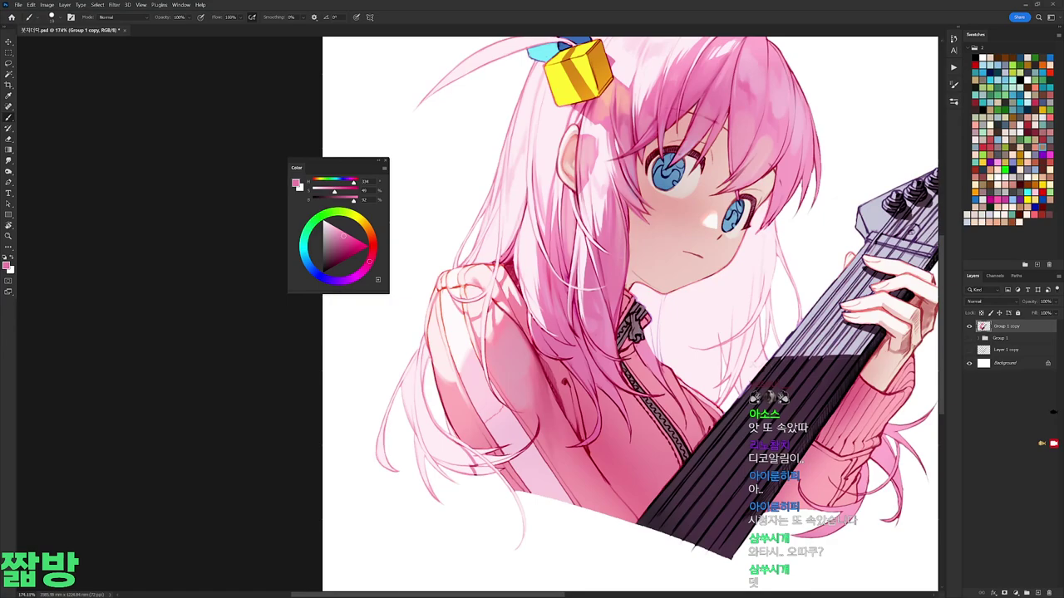
{"action": "left_click", "coordinate": [597, 318], "text": "alt"}
{"action": "right_click", "coordinate": [649, 295]}
{"action": "key", "text": "Escape"}
{"action": "right_click", "coordinate": [649, 266]}
{"action": "key", "text": "Escape"}
Step: Try a pale pink stroke with the brush in Lighter Color mode, undo it, and restore Normal mode
{"action": "left_click", "coordinate": [552, 326], "text": "alt"}
{"action": "left_click", "coordinate": [123, 16]}
{"action": "left_click", "coordinate": [124, 120]}
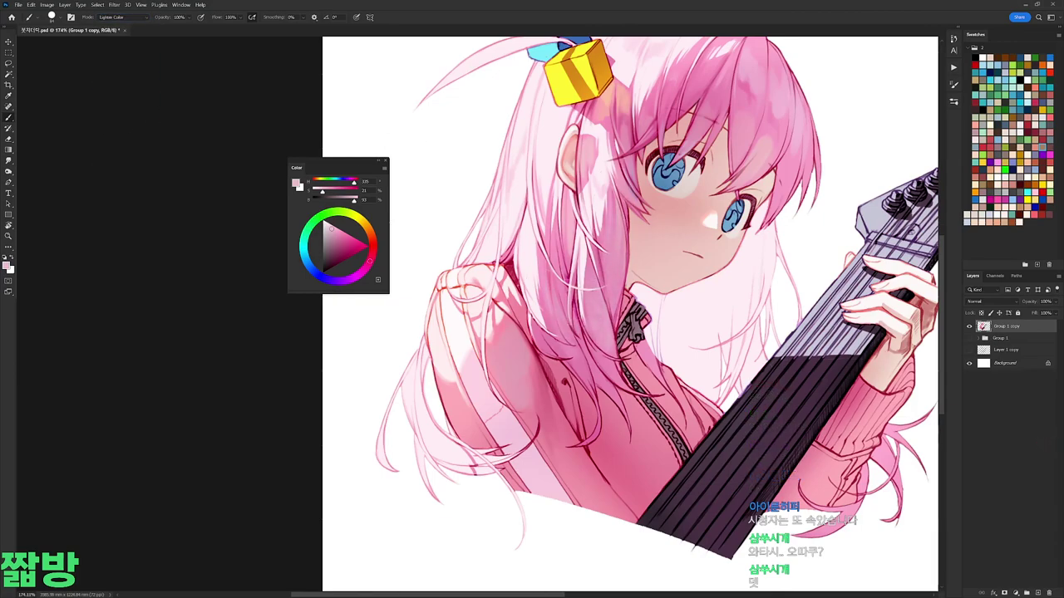
{"action": "key", "text": "ctrl+z"}
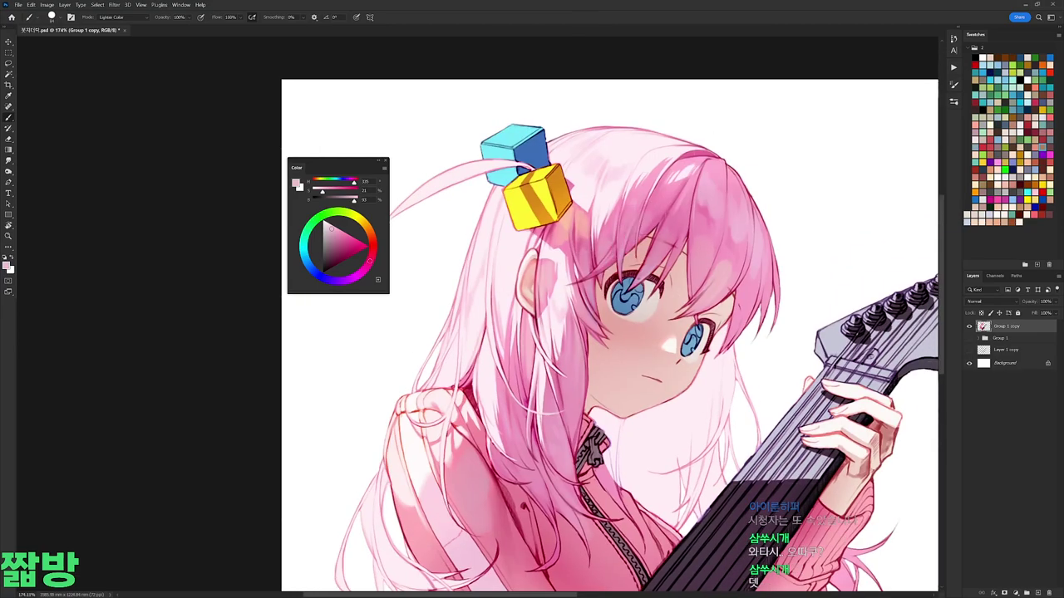
{"action": "left_click_drag", "start_coordinate": [720, 151], "coordinate": [794, 248]}
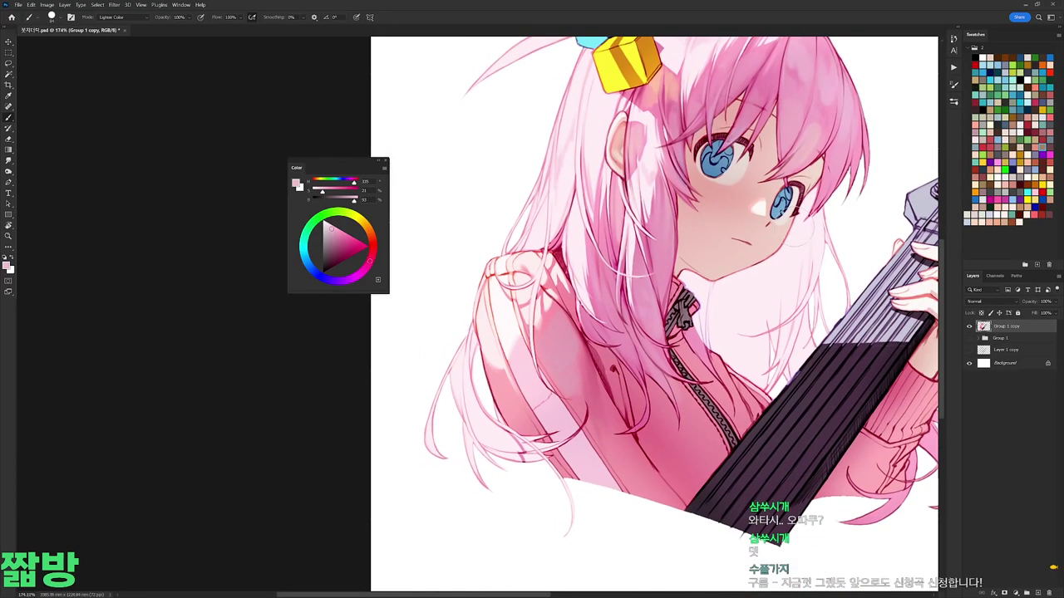
{"action": "right_click", "coordinate": [607, 230]}
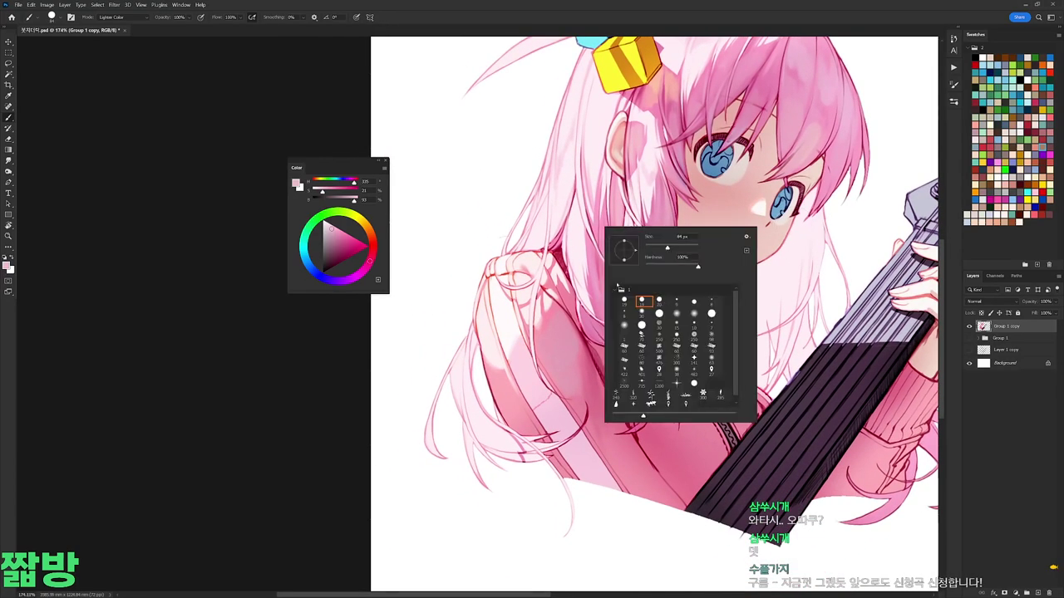
{"action": "left_click", "coordinate": [123, 16]}
{"action": "left_click", "coordinate": [116, 23]}
Step: Choose a thin brush, rotate the canvas, and sample red and dark crimson tones to refine the shoulder line beside the hair
{"action": "right_click", "coordinate": [381, 312]}
{"action": "left_click", "coordinate": [291, 458]}
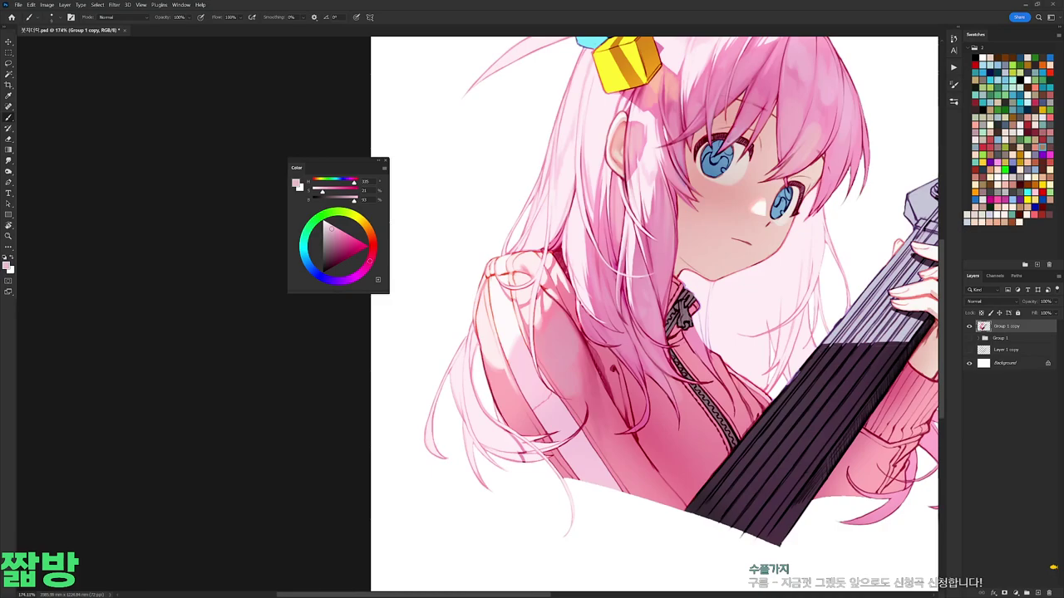
{"action": "scroll", "coordinate": [652, 316], "scroll_direction": "down", "scroll_amount": 1}
{"action": "key", "text": "r"}
{"action": "left_click_drag", "start_coordinate": [515, 191], "coordinate": [449, 274]}
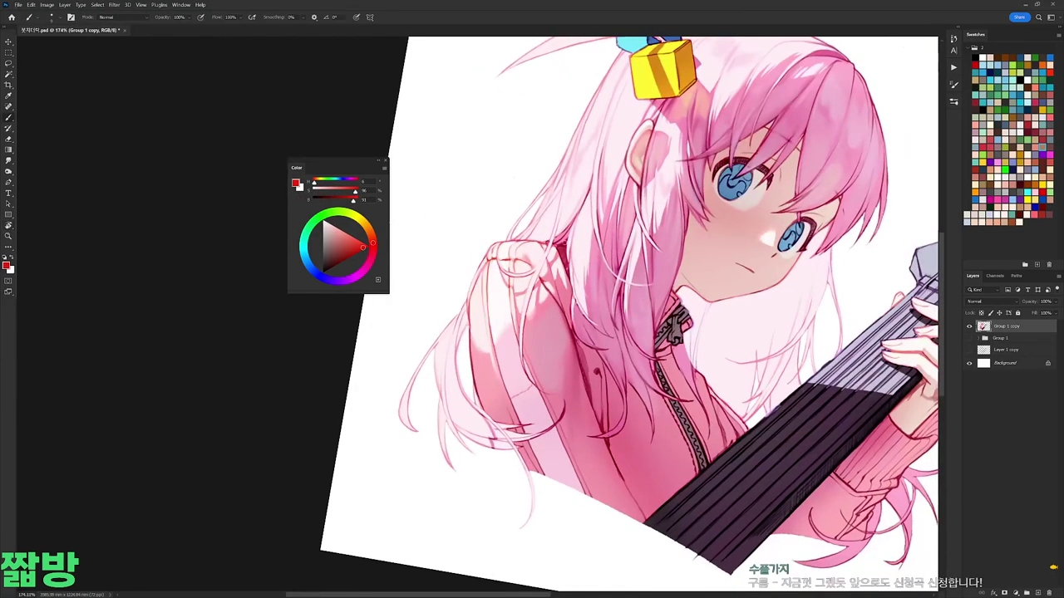
{"action": "left_click_drag", "start_coordinate": [482, 205], "coordinate": [532, 249]}
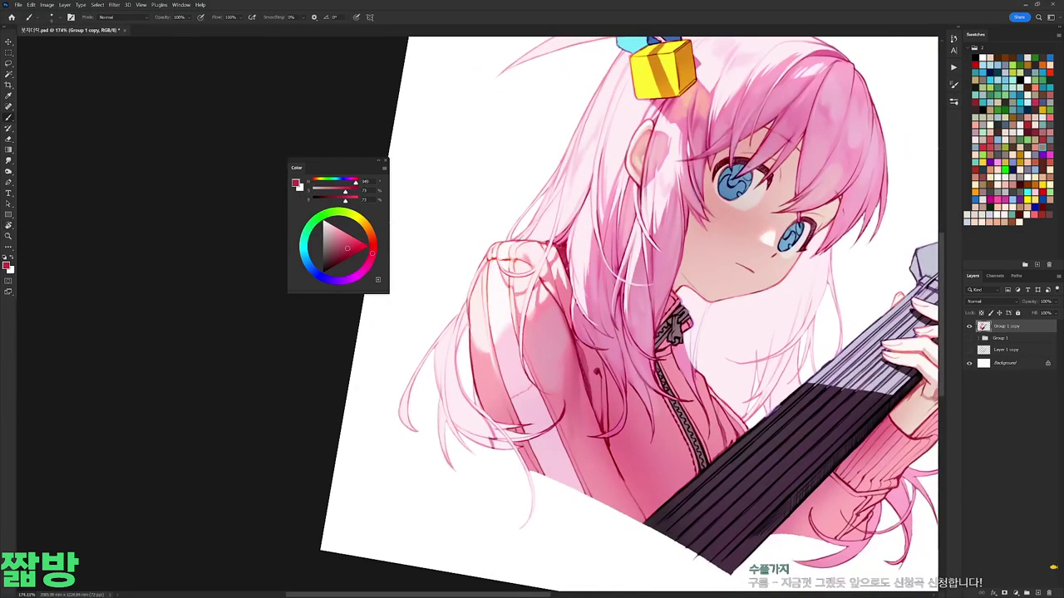
{"action": "left_click", "coordinate": [565, 264], "text": "alt"}
{"action": "left_click", "coordinate": [570, 244], "text": "alt"}
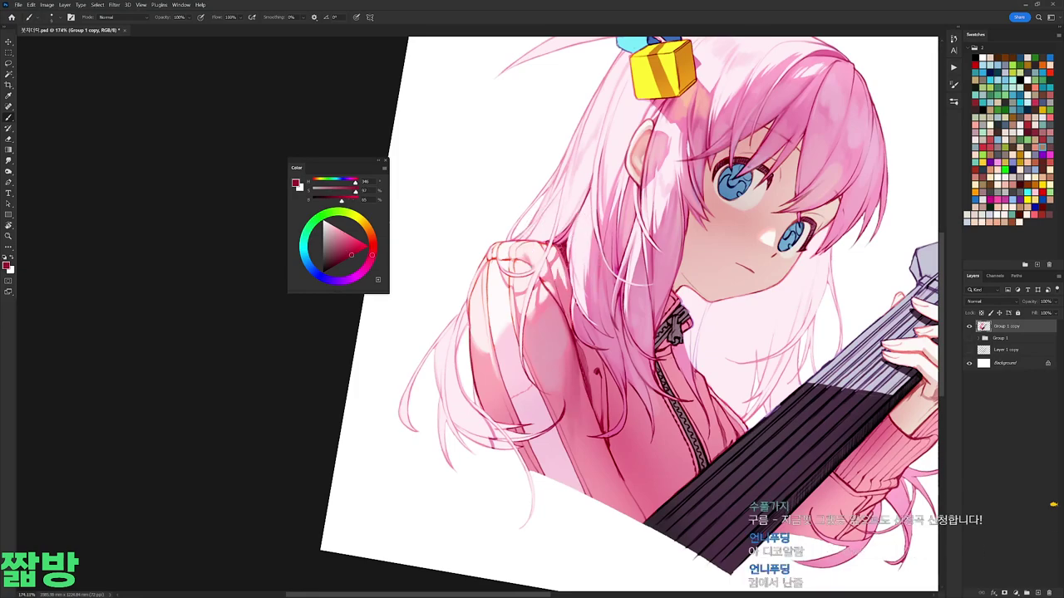
Step: Reset the canvas rotation and examine the whole illustration, comparing the hair, shoulder and jacket shading
{"action": "key", "text": "x"}
{"action": "key", "text": "r"}
{"action": "key", "text": "ctrl+0"}
{"action": "key", "text": "Escape"}
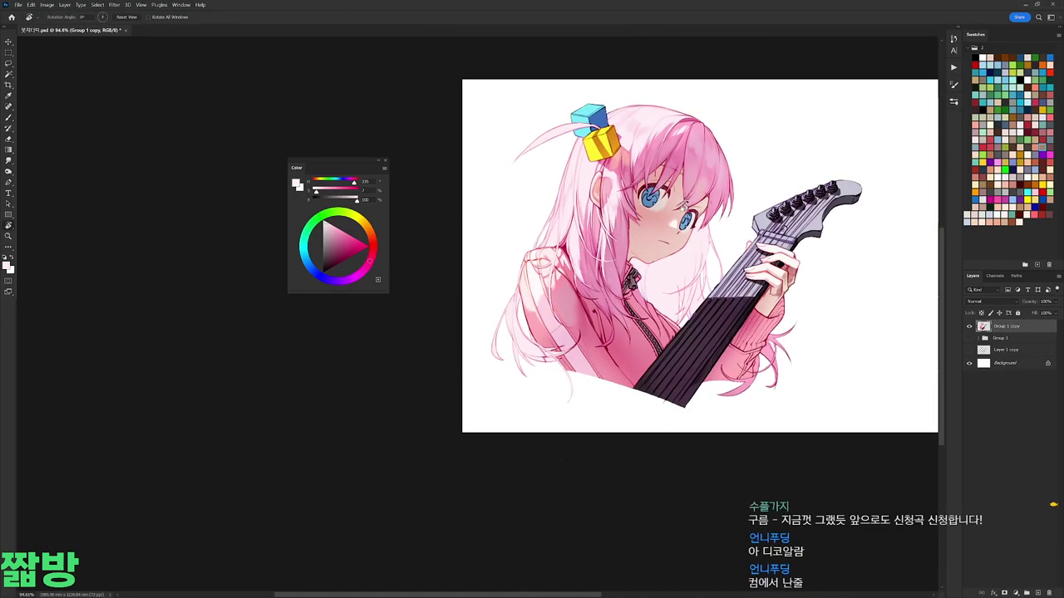
{"action": "scroll", "coordinate": [615, 181], "scroll_direction": "up", "scroll_amount": 3}
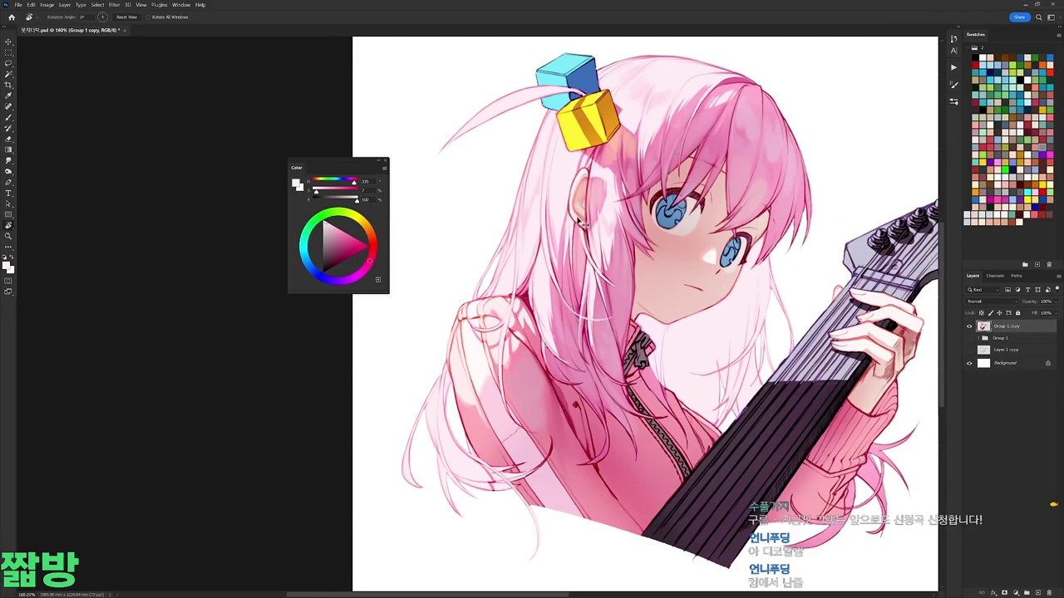
{"action": "key", "text": "b"}
{"action": "key", "text": "Escape"}
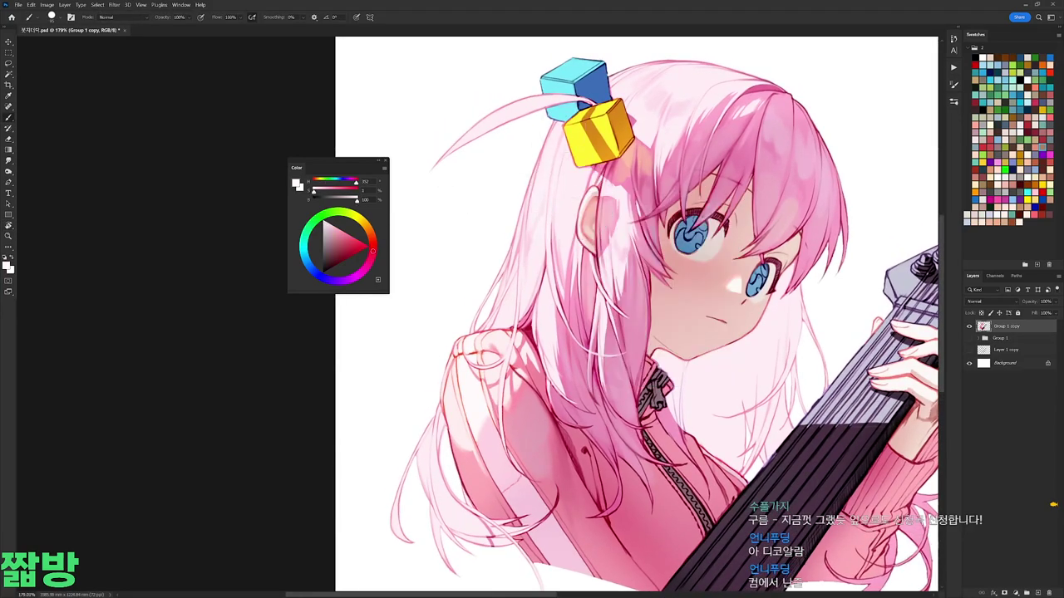
{"action": "scroll", "coordinate": [642, 167], "scroll_direction": "down", "scroll_amount": 1}
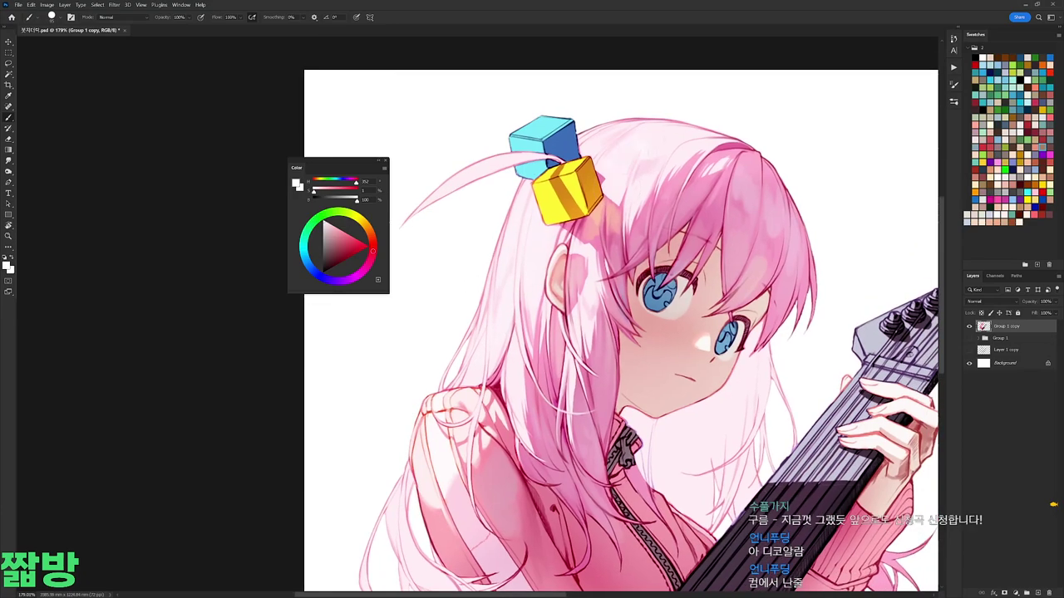
{"action": "scroll", "coordinate": [656, 183], "scroll_direction": "down", "scroll_amount": 2}
{"action": "scroll", "coordinate": [662, 188], "scroll_direction": "up", "scroll_amount": 4}
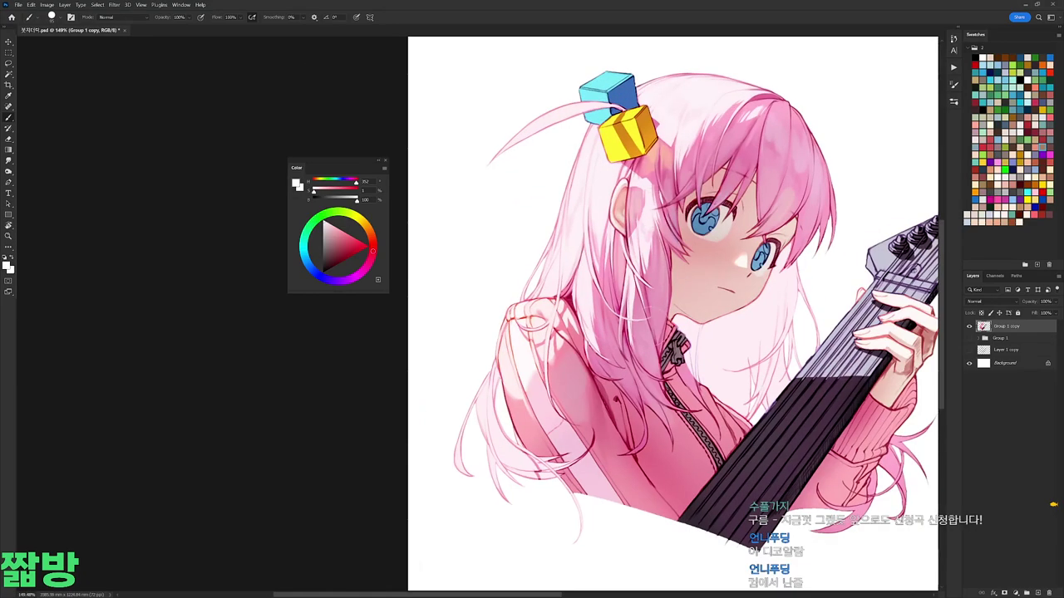
Step: Resize the brush, sample crimson and mid pinks, and refine the shoulder shadow beside the side hair
{"action": "right_click", "coordinate": [615, 238]}
{"action": "left_click", "coordinate": [660, 312], "text": "alt"}
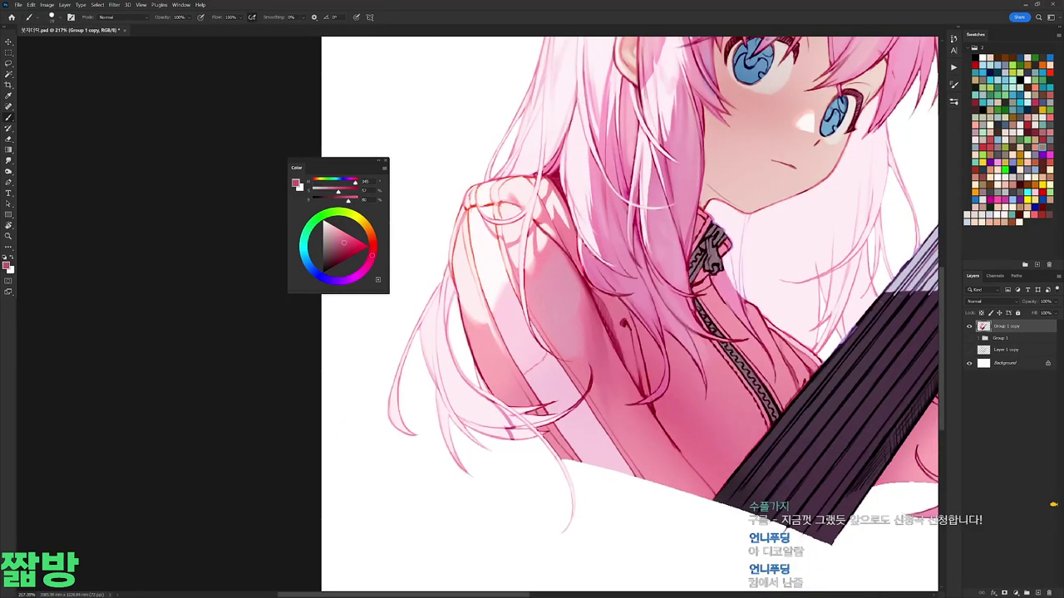
{"action": "left_click", "coordinate": [561, 230], "text": "alt"}
{"action": "left_click", "coordinate": [565, 238], "text": "alt"}
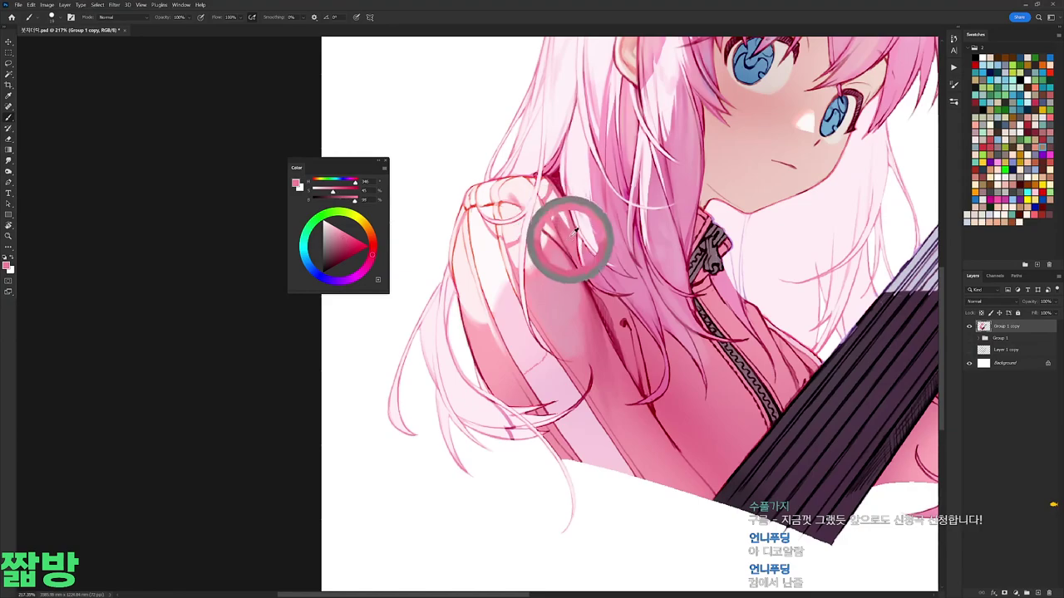
{"action": "left_click_drag", "start_coordinate": [609, 312], "coordinate": [591, 261]}
{"action": "left_click", "coordinate": [603, 279], "text": "alt"}
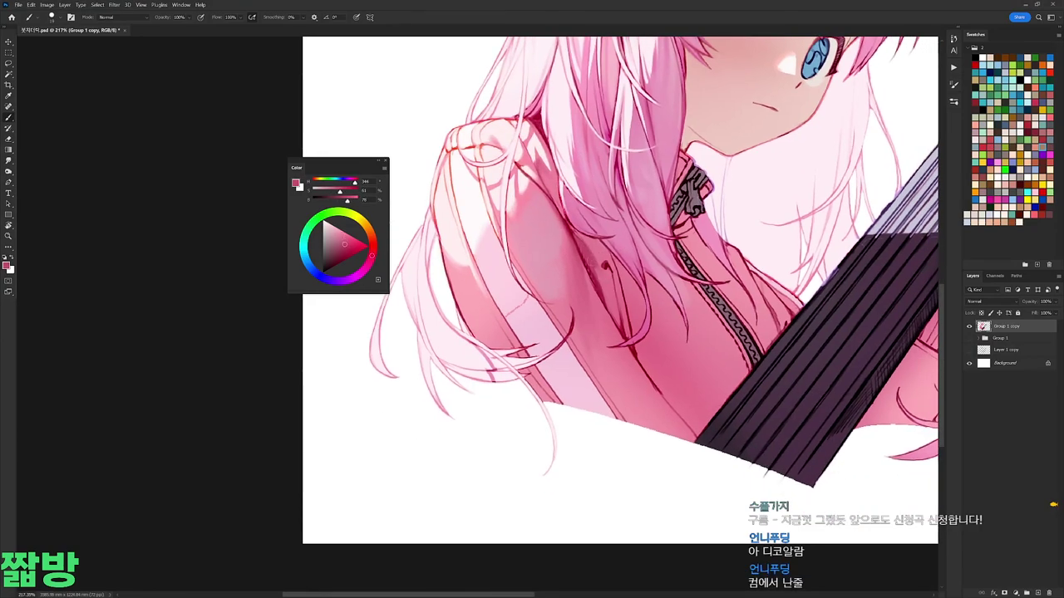
Step: Shade the lower sleeve with a sampled muted pink and darken the small armpit fold with deep crimson
{"action": "right_click", "coordinate": [663, 324]}
{"action": "left_click", "coordinate": [648, 365], "text": "alt"}
{"action": "left_click", "coordinate": [605, 261], "text": "alt"}
{"action": "right_click", "coordinate": [604, 250]}
{"action": "left_click", "coordinate": [606, 262], "text": "alt"}
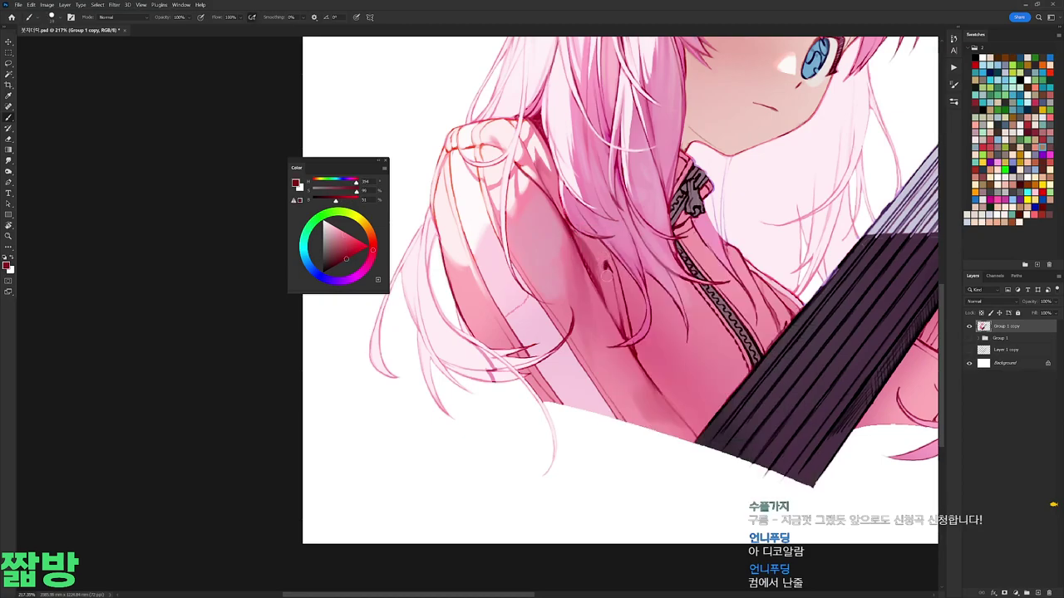
Step: Sample dark reds and mid pinks around the armpit and clean up the jacket folds and their shadow edges
{"action": "left_click", "coordinate": [620, 309], "text": "alt"}
{"action": "left_click", "coordinate": [604, 258], "text": "alt"}
{"action": "left_click", "coordinate": [601, 246], "text": "alt"}
{"action": "left_click", "coordinate": [636, 289], "text": "alt"}
{"action": "left_click", "coordinate": [607, 266], "text": "alt"}
{"action": "left_click", "coordinate": [615, 254], "text": "alt"}
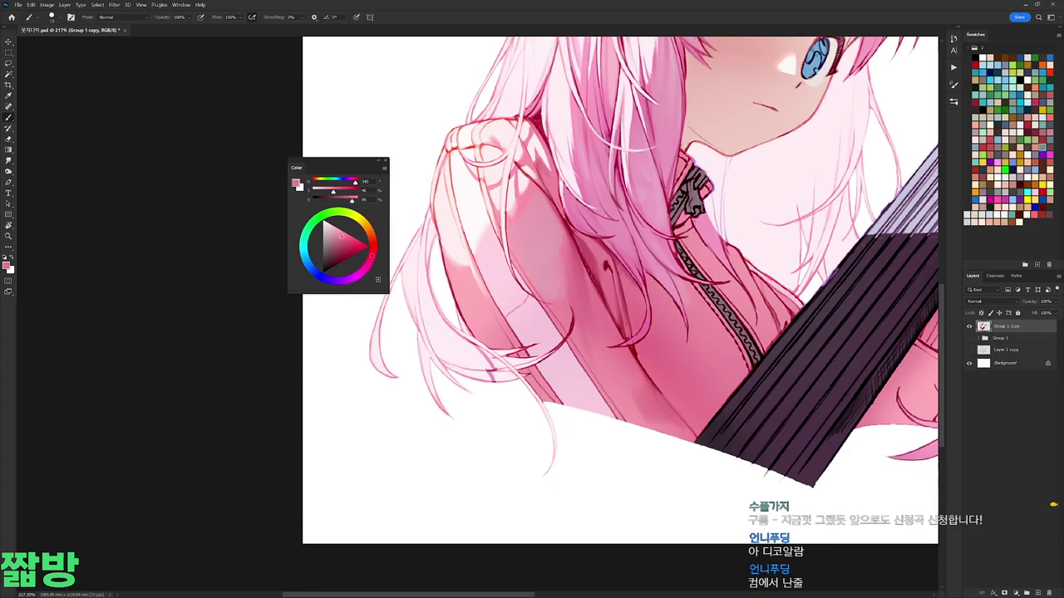
{"action": "scroll", "coordinate": [639, 290], "scroll_direction": "down", "scroll_amount": 5}
{"action": "scroll", "coordinate": [642, 279], "scroll_direction": "up", "scroll_amount": 5}
{"action": "left_click", "coordinate": [577, 280], "text": "alt"}
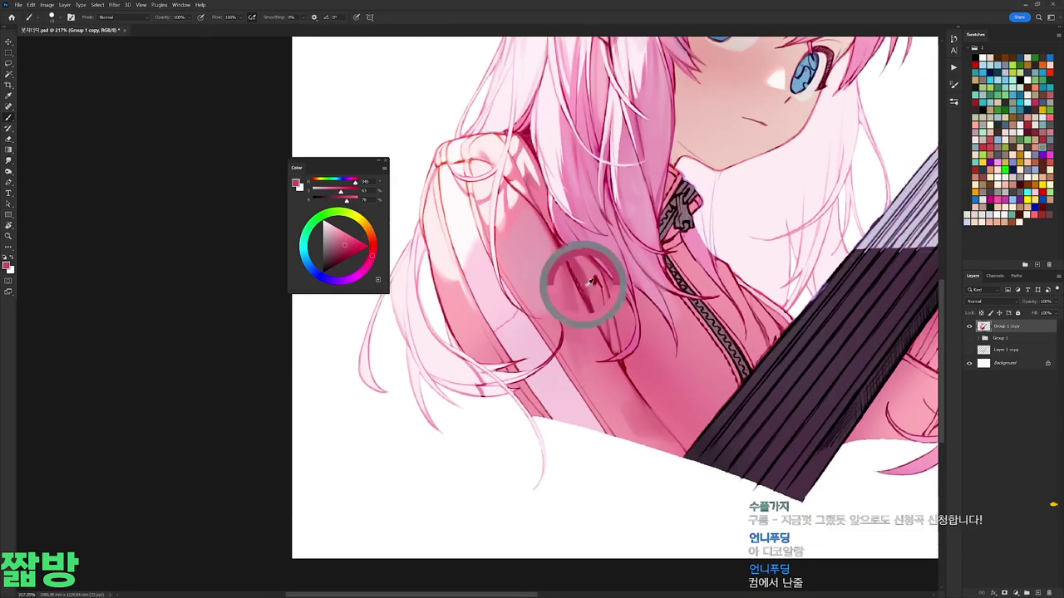
{"action": "left_click", "coordinate": [623, 290], "text": "alt"}
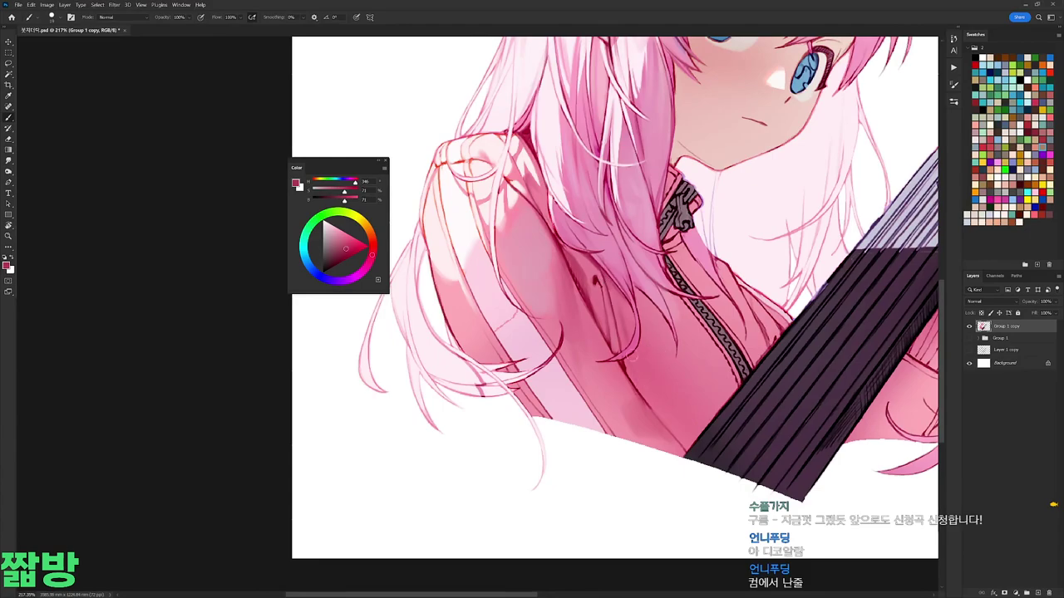
Step: Enlarge the brush, sample saturated pinks from the jacket, and blend the chest shading between the sleeve and zipper
{"action": "left_click", "coordinate": [719, 319], "text": "alt"}
{"action": "right_click", "coordinate": [720, 319]}
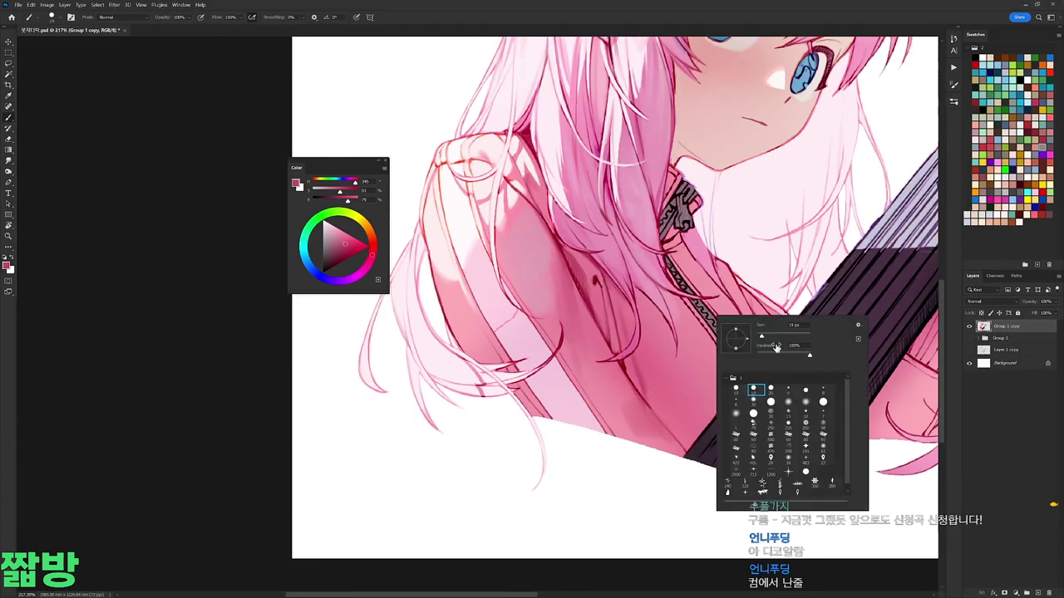
{"action": "left_click", "coordinate": [643, 370], "text": "alt"}
{"action": "right_click", "coordinate": [750, 306]}
{"action": "left_click", "coordinate": [668, 355], "text": "alt"}
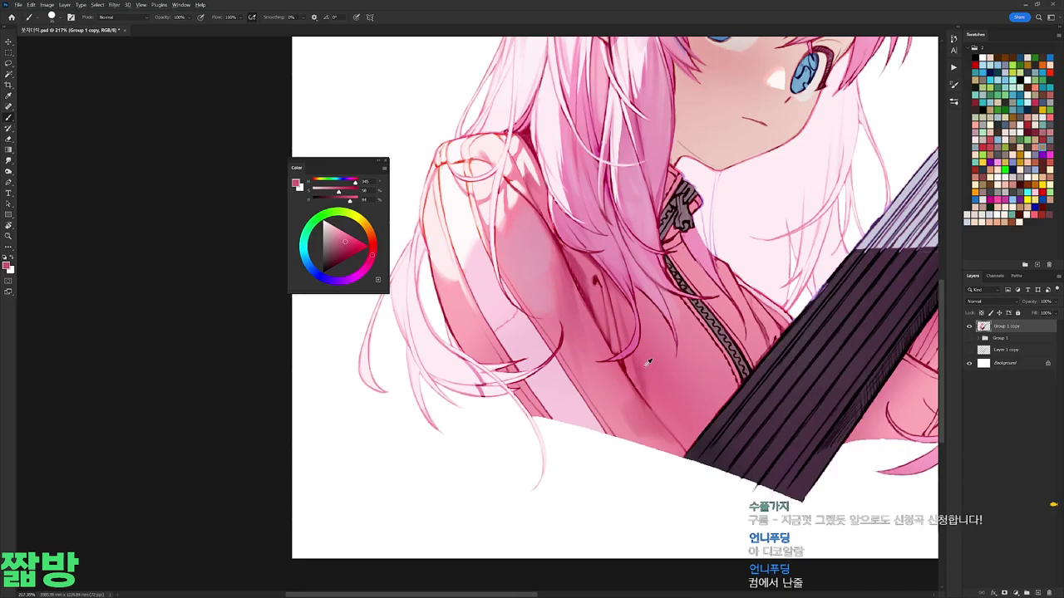
{"action": "left_click", "coordinate": [620, 403], "text": "alt"}
Step: Sample pinks from the upper sleeve and pale stripe and touch up the color along the stripe's edge
{"action": "left_click", "coordinate": [535, 247], "text": "alt"}
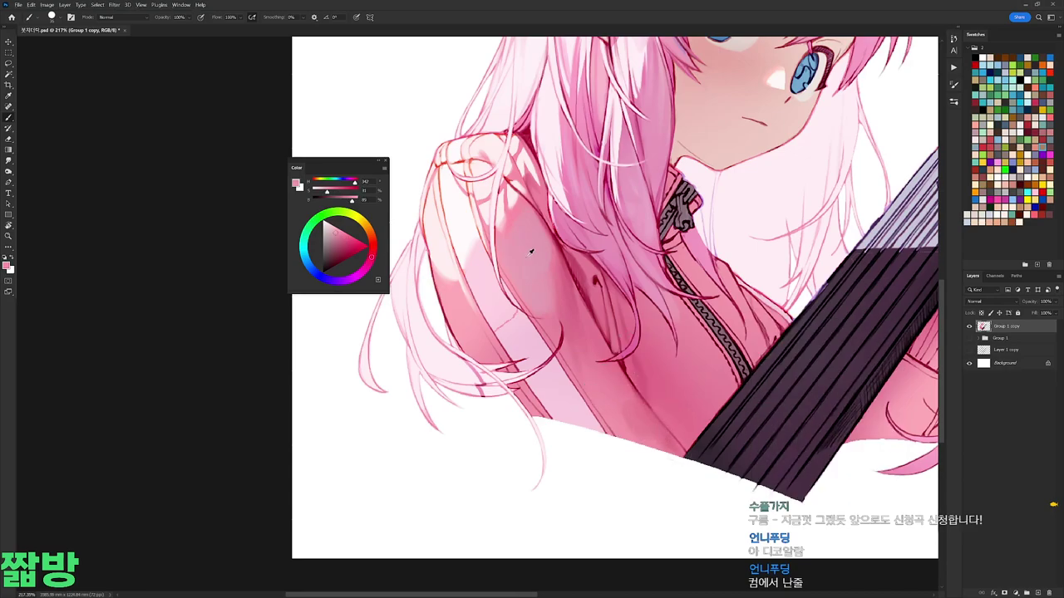
{"action": "left_click", "coordinate": [488, 332], "text": "alt"}
{"action": "left_click", "coordinate": [513, 308], "text": "alt"}
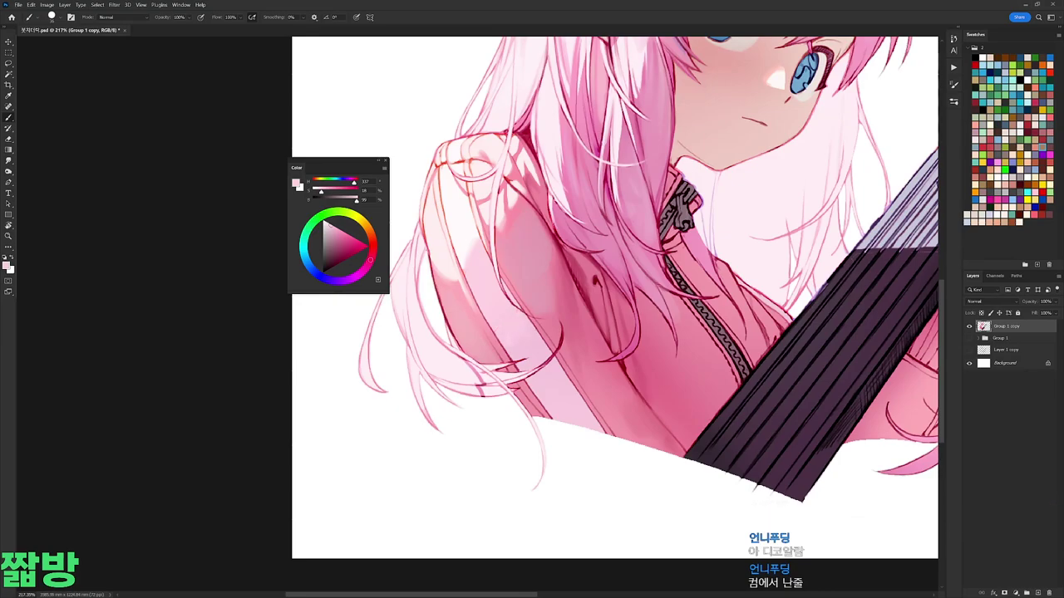
Step: Rotate the canvas, pick a muted grayish pink, and shade the lower end of the sleeve's pale stripe
{"action": "left_click", "coordinate": [324, 235]}
{"action": "left_click_drag", "start_coordinate": [324, 234], "coordinate": [474, 308]}
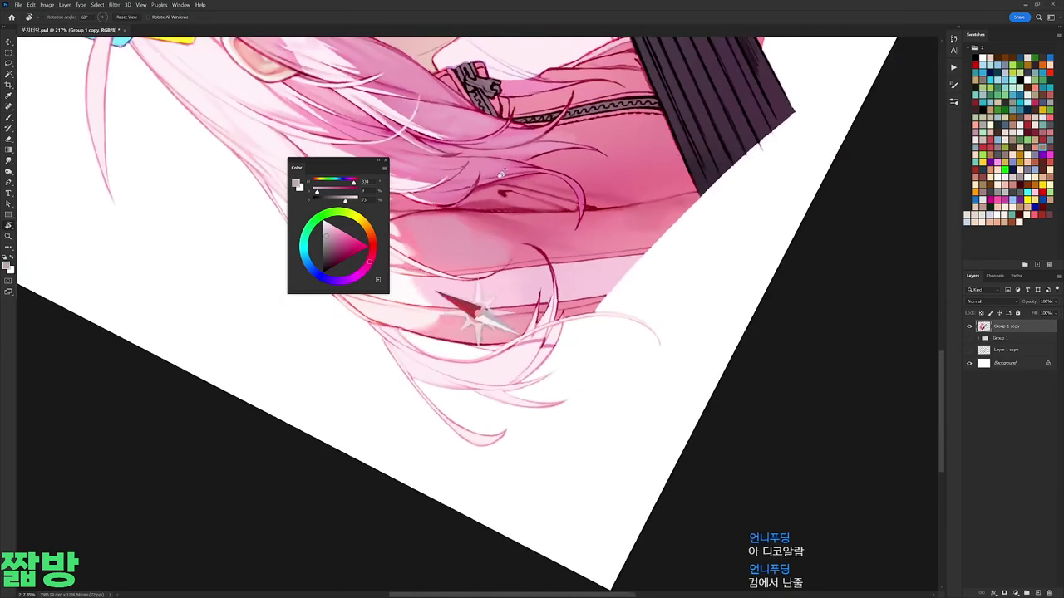
{"action": "left_click", "coordinate": [615, 275], "text": "alt"}
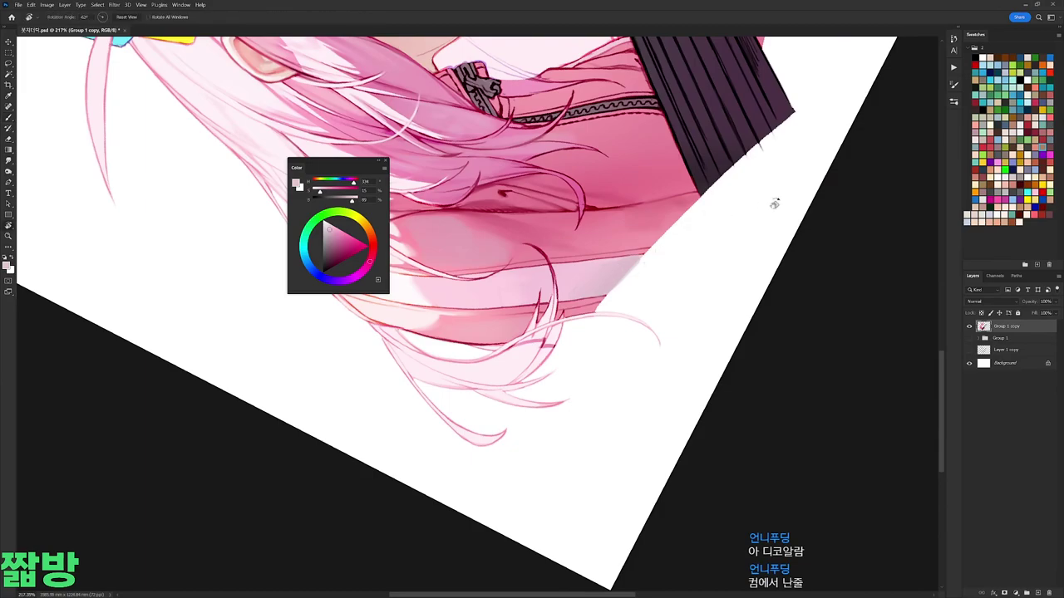
{"action": "left_click_drag", "start_coordinate": [762, 202], "coordinate": [691, 282]}
{"action": "right_click", "coordinate": [691, 283]}
{"action": "left_click", "coordinate": [634, 294], "text": "alt"}
{"action": "left_click", "coordinate": [330, 229]}
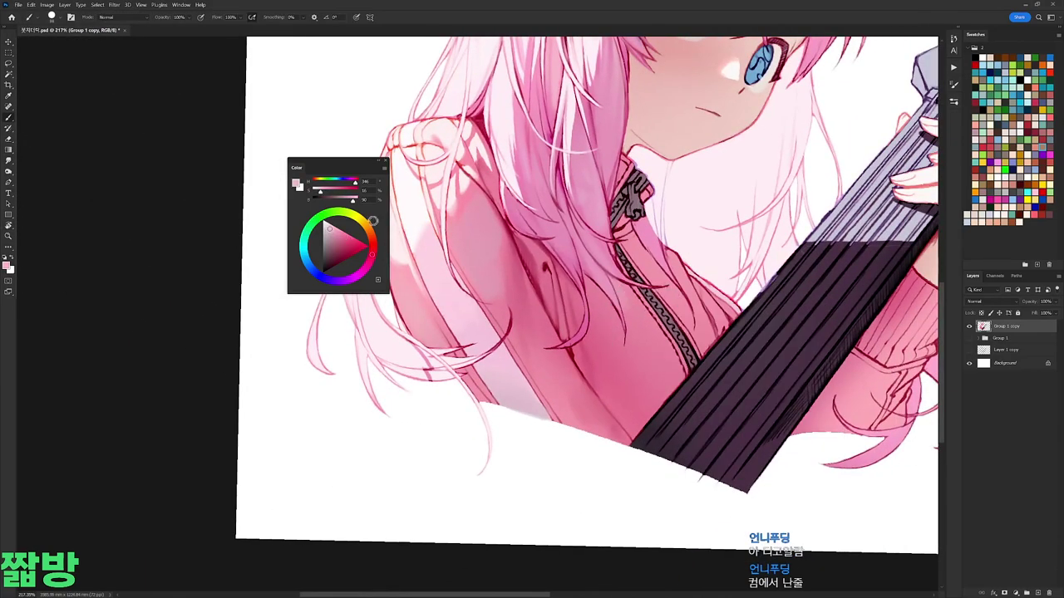
Step: Sample light and mid pinks from the jacket and soften the lit area on the chest beside the zipper
{"action": "mouse_move", "coordinate": [641, 316]}
{"action": "left_mouse_down"}
{"action": "mouse_move", "coordinate": [656, 353]}
{"action": "mouse_move", "coordinate": [607, 311]}
{"action": "mouse_move", "coordinate": [628, 391]}
{"action": "mouse_move", "coordinate": [668, 391]}
{"action": "left_mouse_up"}
{"action": "left_click", "coordinate": [615, 331], "text": "alt"}
{"action": "left_click", "coordinate": [678, 382], "text": "alt"}
{"action": "scroll", "coordinate": [669, 391], "scroll_direction": "down", "scroll_amount": 5}
{"action": "scroll", "coordinate": [682, 357], "scroll_direction": "up", "scroll_amount": 4}
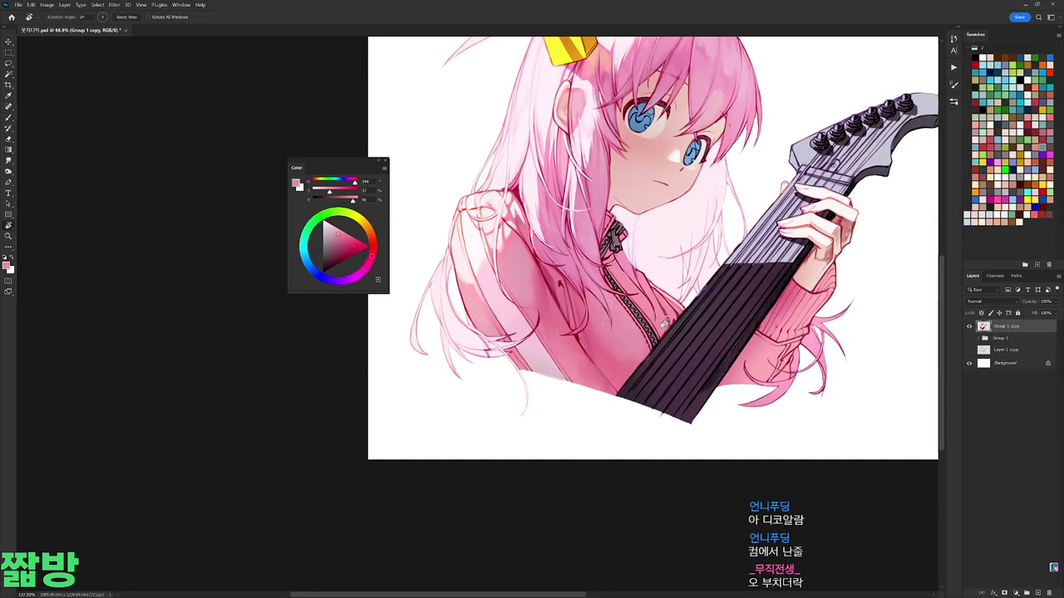
Step: Adjust the brush size, sample a pale pink, and add a small highlight to the dark armpit fold
{"action": "scroll", "coordinate": [598, 349], "scroll_direction": "up", "scroll_amount": 3}
{"action": "right_click", "coordinate": [640, 249]}
{"action": "key", "text": "Escape"}
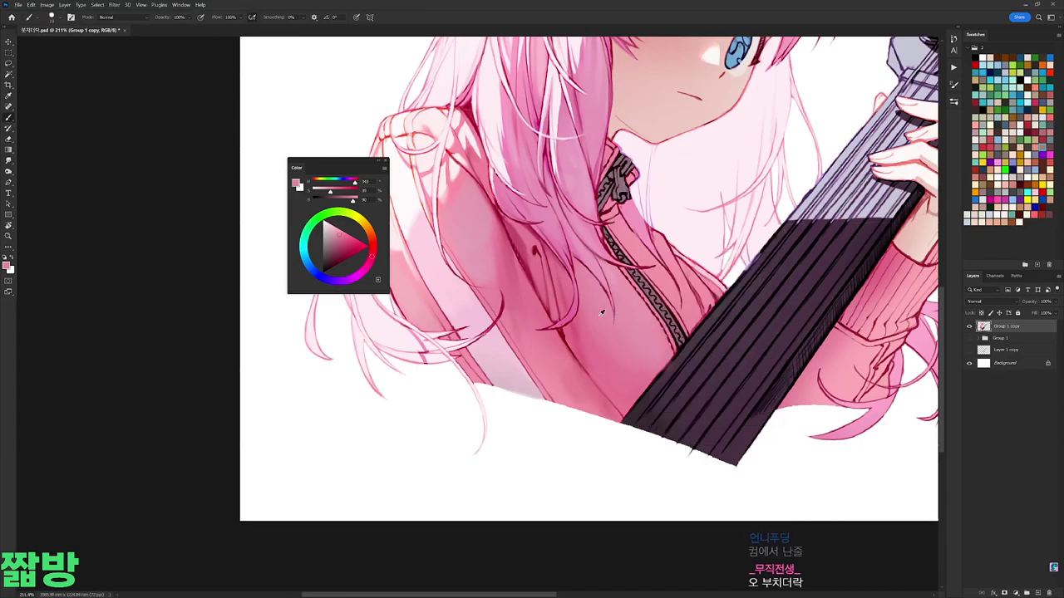
{"action": "left_click", "coordinate": [529, 247], "text": "alt"}
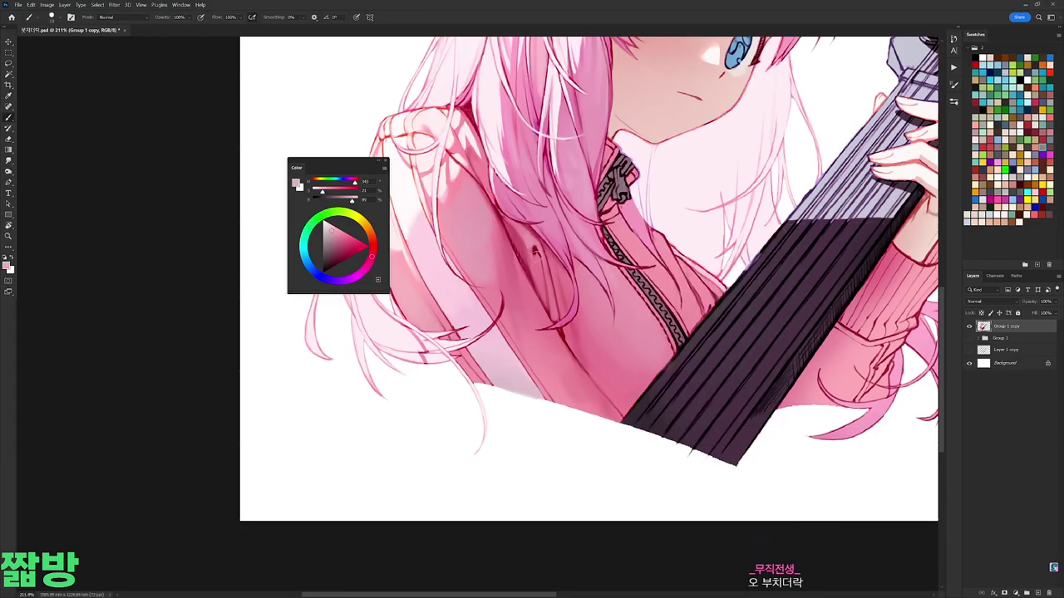
{"action": "scroll", "coordinate": [549, 253], "scroll_direction": "down", "scroll_amount": 2}
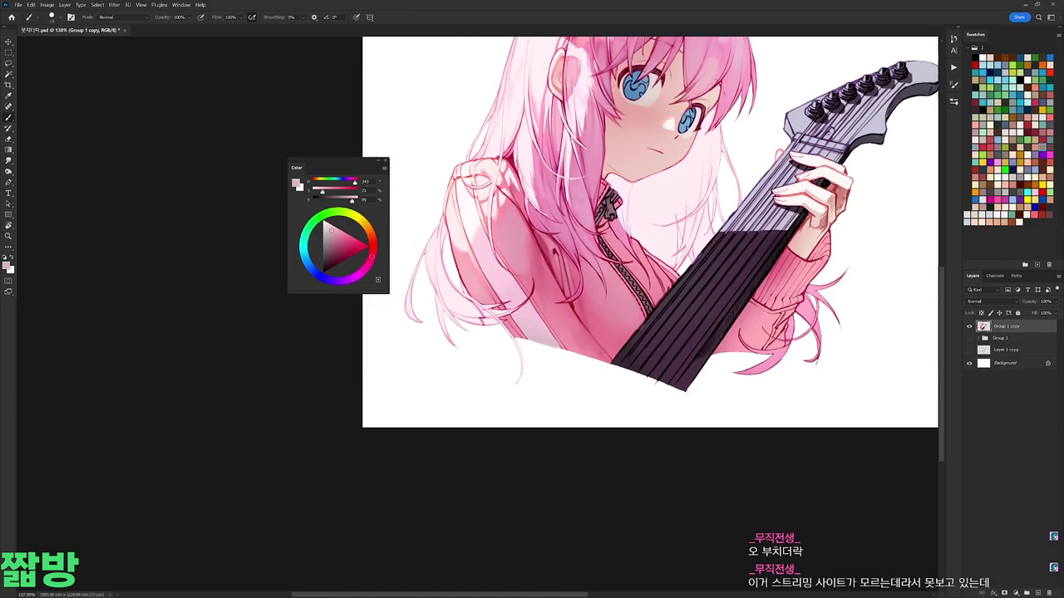
{"action": "left_click_drag", "start_coordinate": [686, 210], "coordinate": [673, 312]}
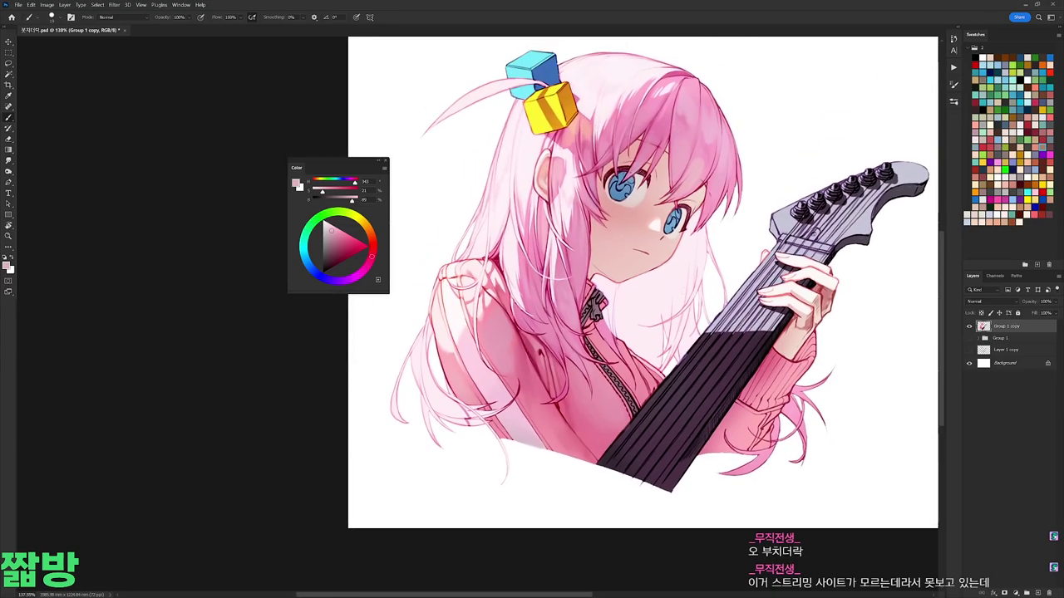
Step: Resize the brush, sample a deep pink, switch to near-white, and draw fine light strands over the hair beside the neck
{"action": "scroll", "coordinate": [749, 212], "scroll_direction": "up", "scroll_amount": 2}
{"action": "right_click", "coordinate": [623, 232]}
{"action": "key", "text": "Escape"}
{"action": "left_click", "coordinate": [690, 306], "text": "alt"}
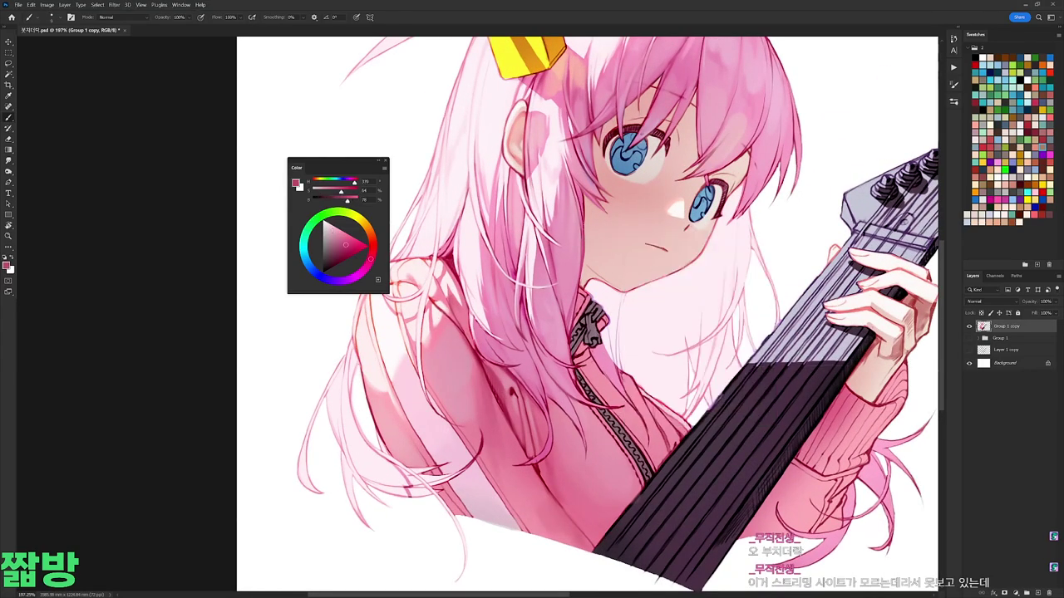
{"action": "scroll", "coordinate": [690, 306], "scroll_direction": "down", "scroll_amount": 2}
{"action": "key", "text": "x"}
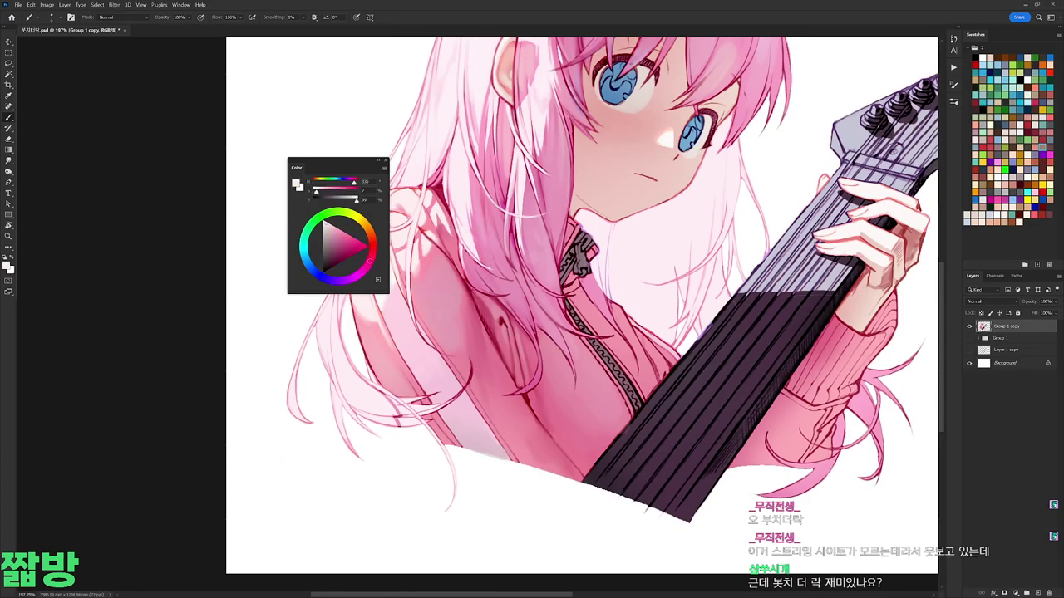
{"action": "left_click_drag", "start_coordinate": [624, 291], "coordinate": [689, 303]}
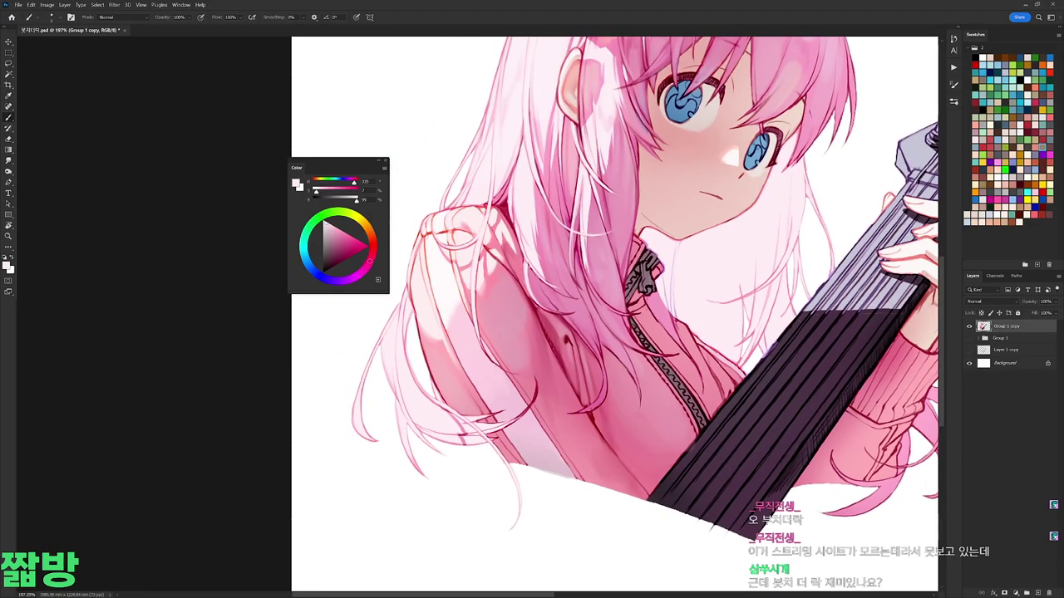
Step: Rotate the canvas and refine the long hair over the shoulder with sampled pink and near-white strands
{"action": "left_click_drag", "start_coordinate": [615, 166], "coordinate": [715, 199]}
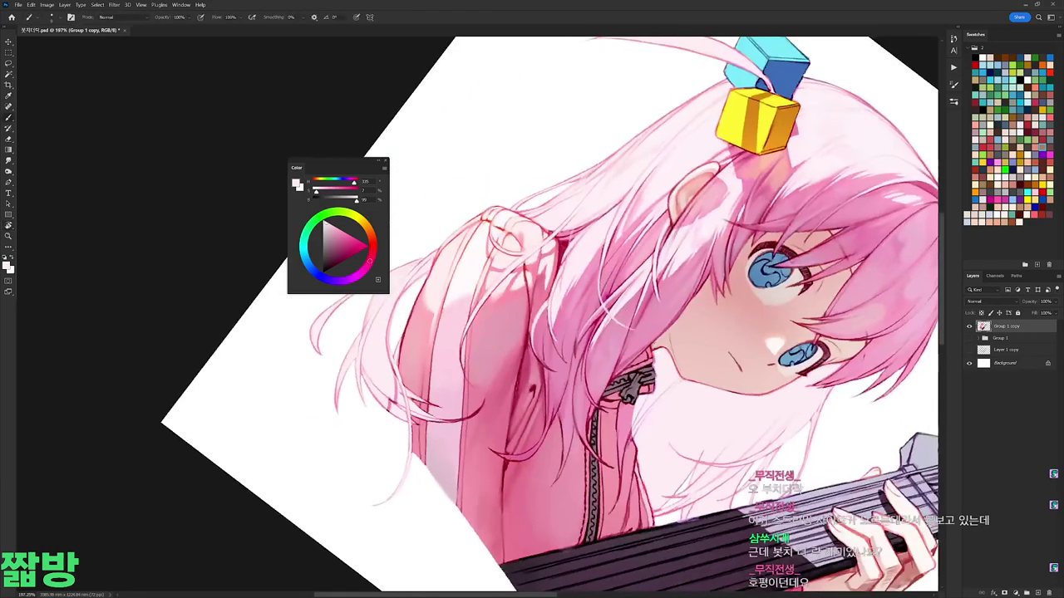
{"action": "left_click_drag", "start_coordinate": [632, 249], "coordinate": [532, 299]}
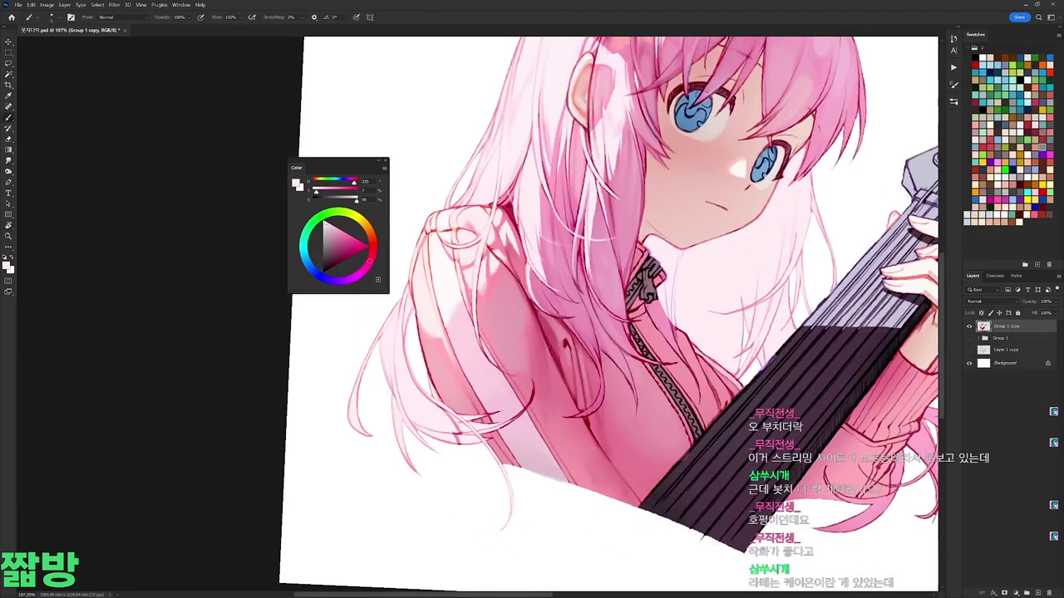
{"action": "scroll", "coordinate": [714, 266], "scroll_direction": "down", "scroll_amount": 5}
{"action": "scroll", "coordinate": [652, 229], "scroll_direction": "up", "scroll_amount": 5}
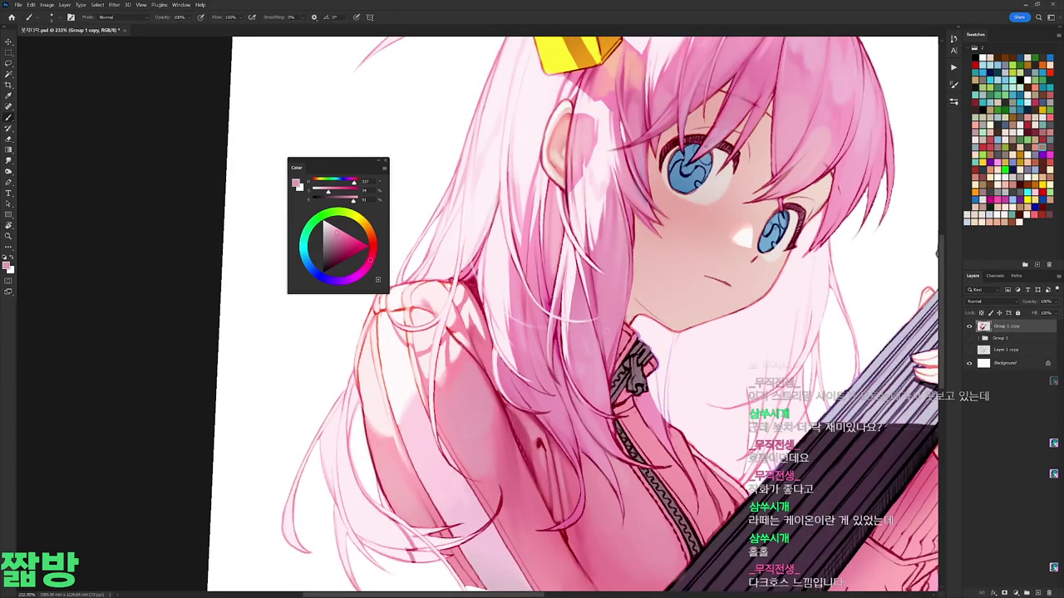
{"action": "left_click", "coordinate": [564, 334], "text": "alt"}
{"action": "left_click_drag", "start_coordinate": [616, 414], "coordinate": [766, 222]}
{"action": "left_click", "coordinate": [563, 217], "text": "alt"}
{"action": "key", "text": "r"}
{"action": "key", "text": "b"}
Step: Enlarge the brush, sample pale peach and pale pink tones near the jaw, and soften the background hair behind the face
{"action": "right_click", "coordinate": [691, 296]}
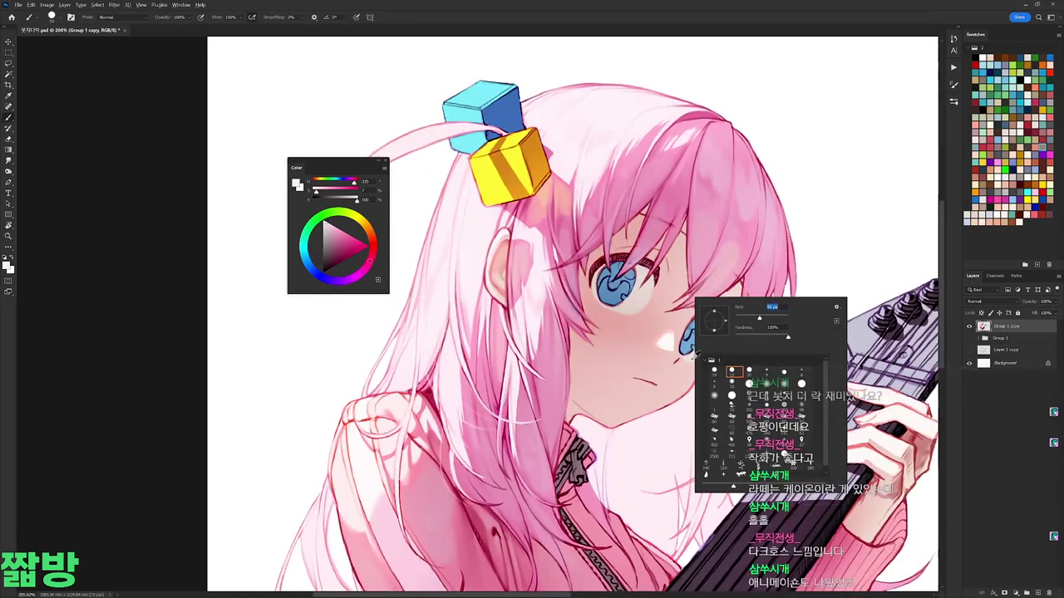
{"action": "left_click", "coordinate": [691, 371], "text": "alt"}
{"action": "left_click", "coordinate": [690, 365], "text": "alt"}
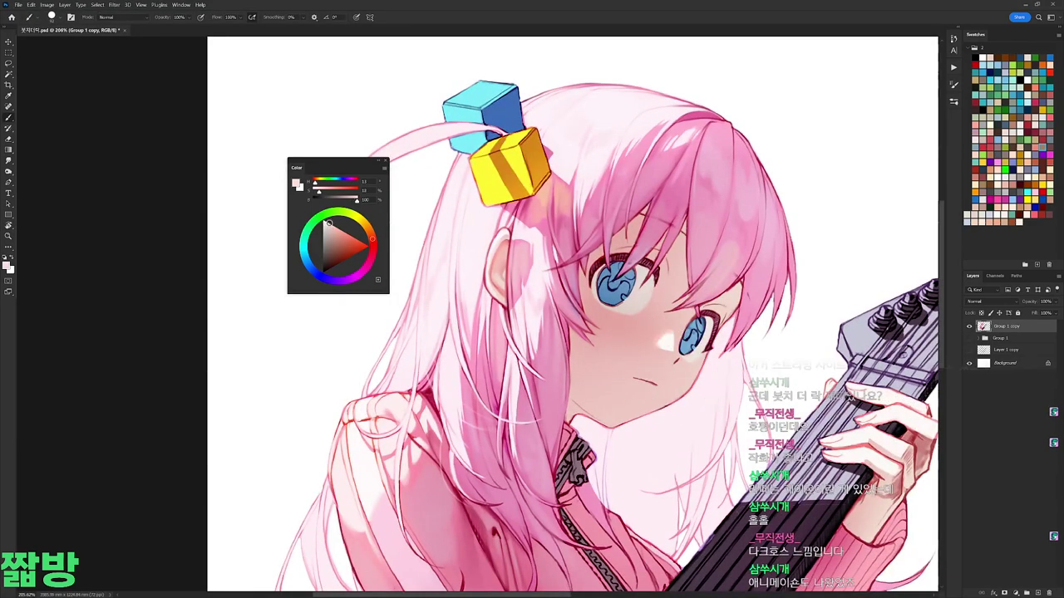
{"action": "left_click", "coordinate": [681, 384], "text": "alt"}
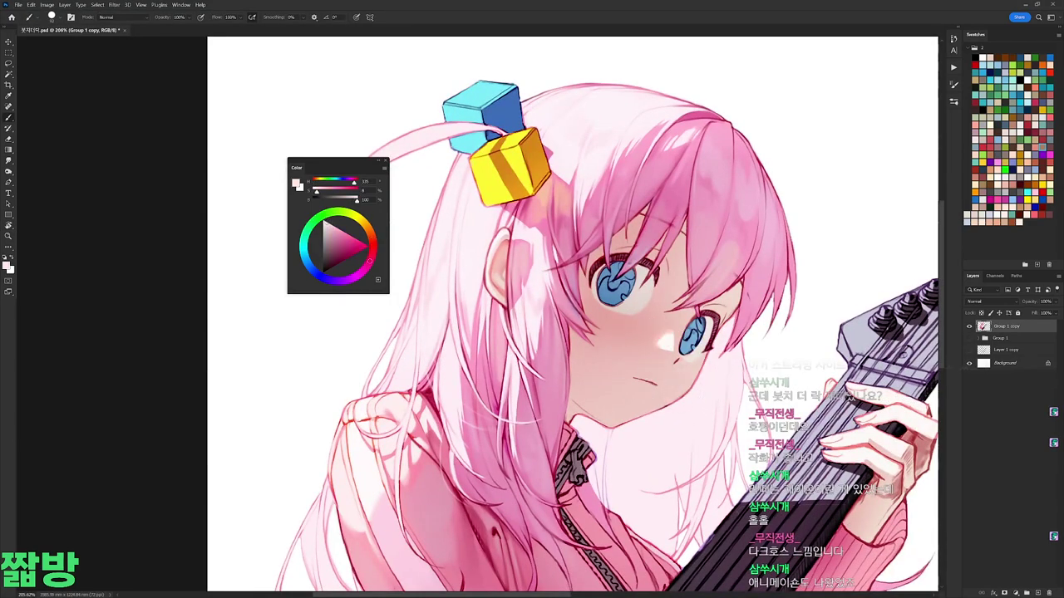
{"action": "right_click", "coordinate": [804, 405]}
{"action": "key", "text": "Escape"}
{"action": "right_click", "coordinate": [717, 238]}
{"action": "key", "text": "Escape"}
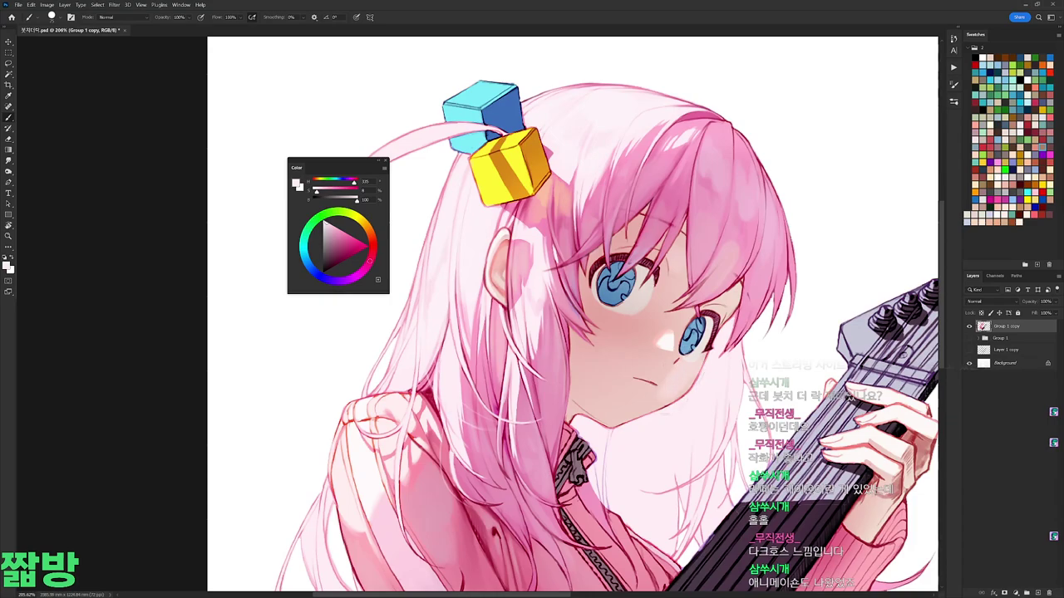
{"action": "right_click", "coordinate": [706, 318]}
{"action": "key", "text": "Escape"}
Step: Rotate the canvas, enlarge the brush further, and lighten the outer hair with near-white
{"action": "key", "text": "r"}
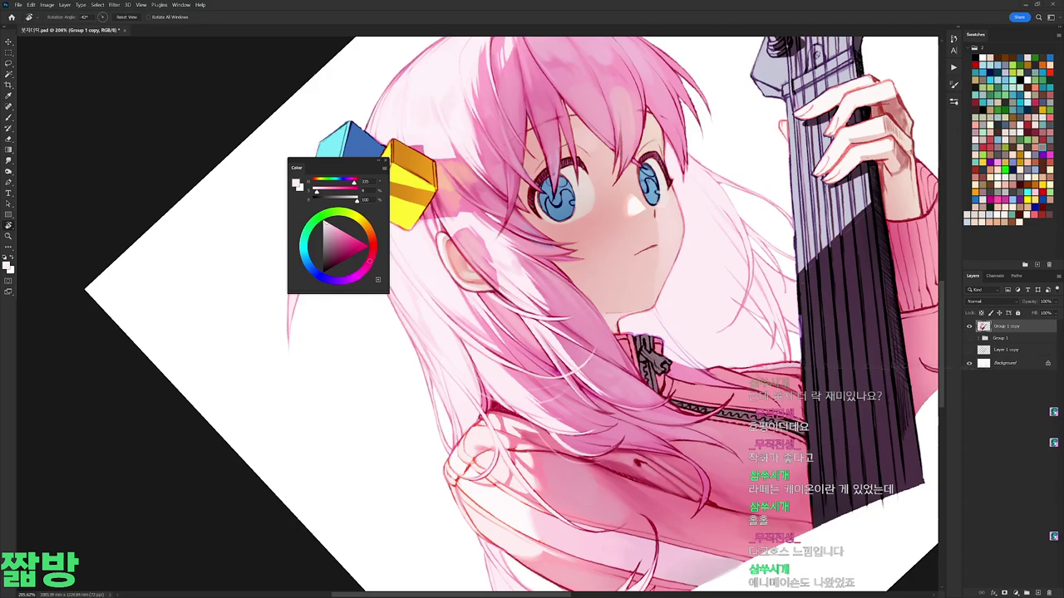
{"action": "key", "text": "b"}
{"action": "right_click", "coordinate": [762, 236]}
{"action": "key", "text": "Escape"}
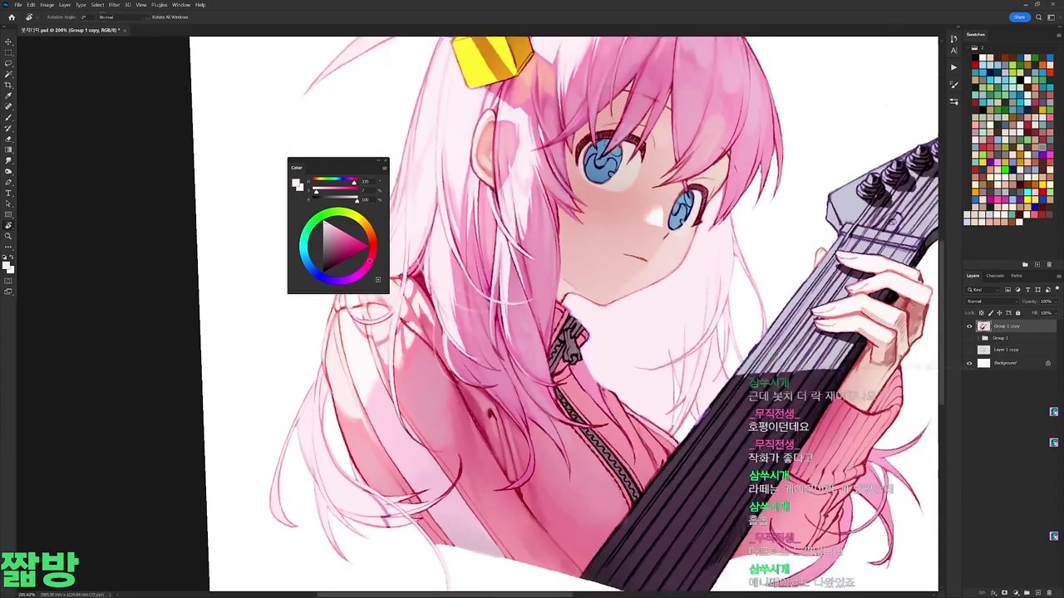
{"action": "right_click", "coordinate": [705, 236]}
{"action": "key", "text": "Escape"}
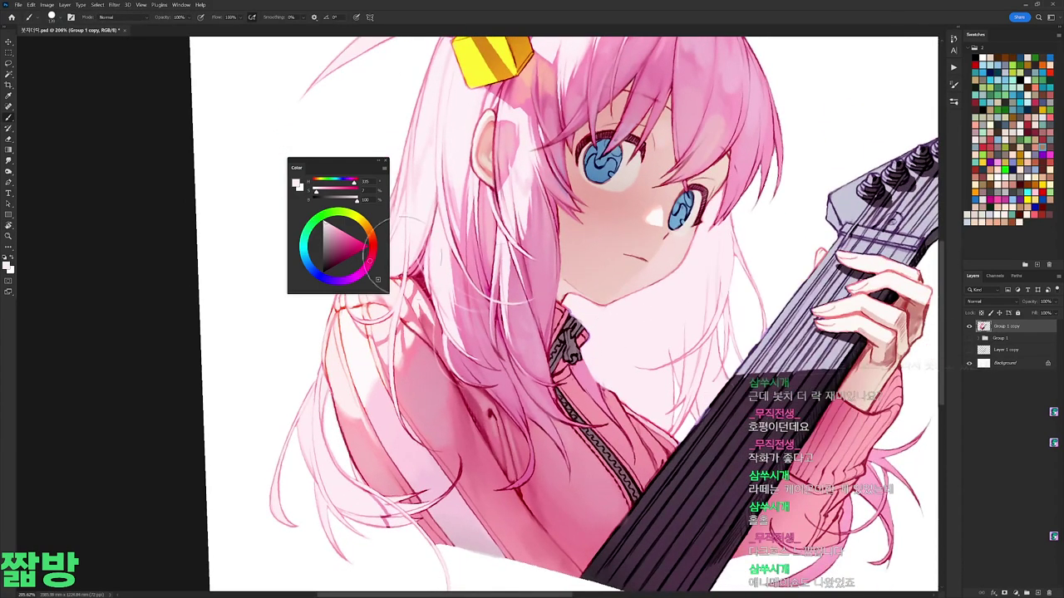
Step: Reduce the brush size, sample a pale grayish pink from the sleeve, and touch up the lower end of its stripe
{"action": "key", "text": "h"}
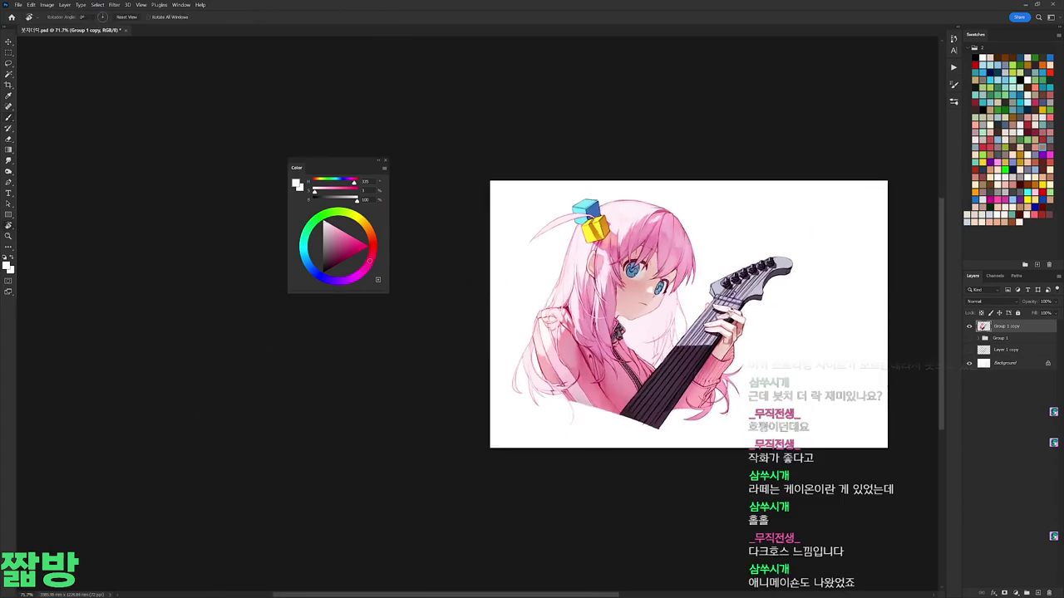
{"action": "right_click", "coordinate": [642, 301]}
{"action": "left_click", "coordinate": [581, 391], "text": "alt"}
{"action": "right_click", "coordinate": [613, 354]}
{"action": "left_click", "coordinate": [649, 428]}
{"action": "key", "text": "Escape"}
{"action": "left_click", "coordinate": [575, 401], "text": "alt"}
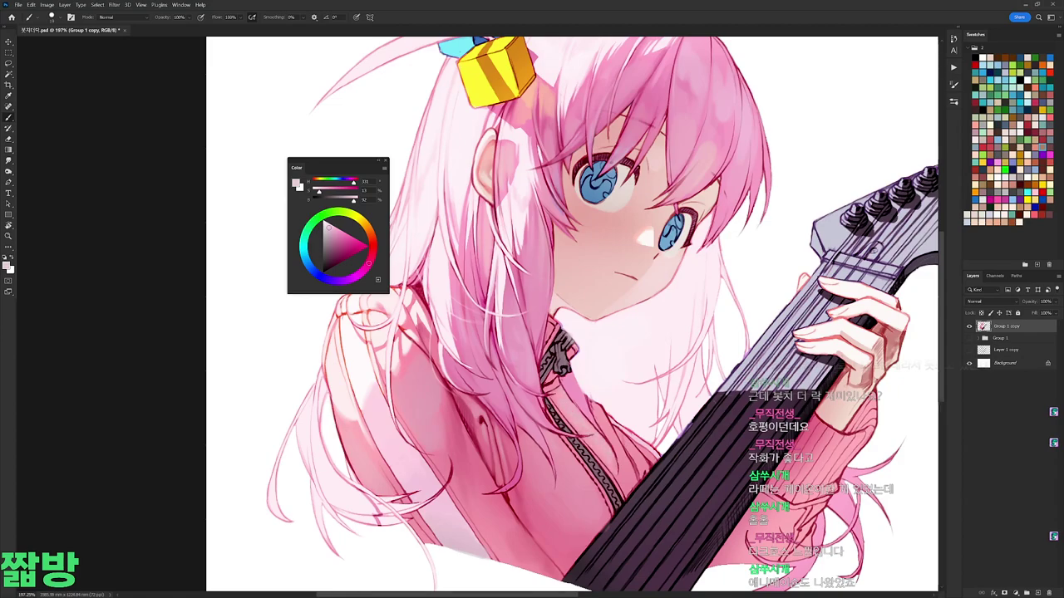
{"action": "scroll", "coordinate": [572, 314], "scroll_direction": "down", "scroll_amount": 2}
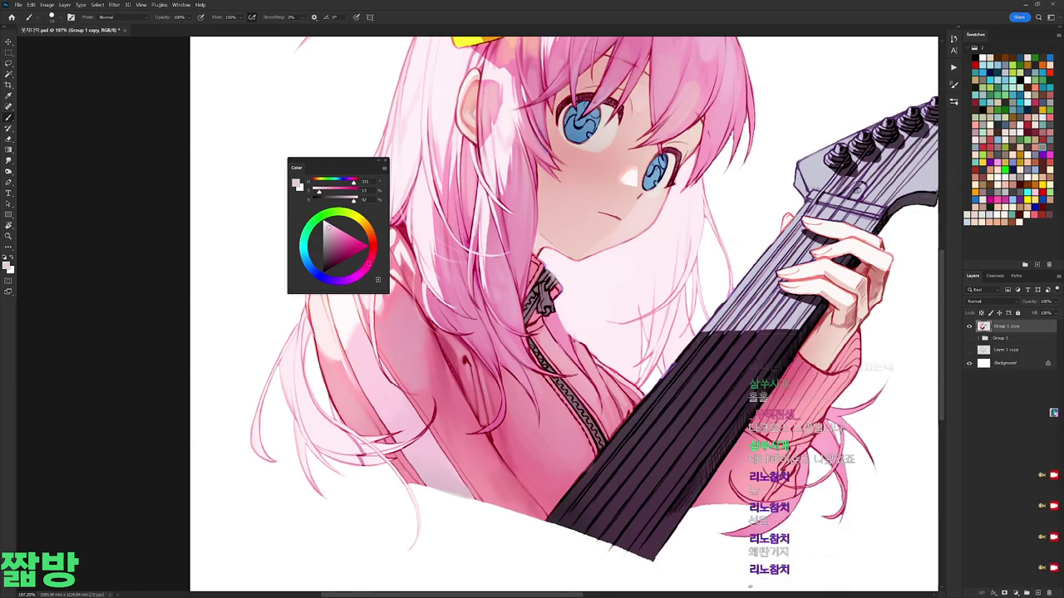
Step: Resize the brush, sample dark red and mid pink around the collar, and refine the collar's outline beside the zipper
{"action": "scroll", "coordinate": [561, 271], "scroll_direction": "up", "scroll_amount": 1}
{"action": "right_click", "coordinate": [565, 264]}
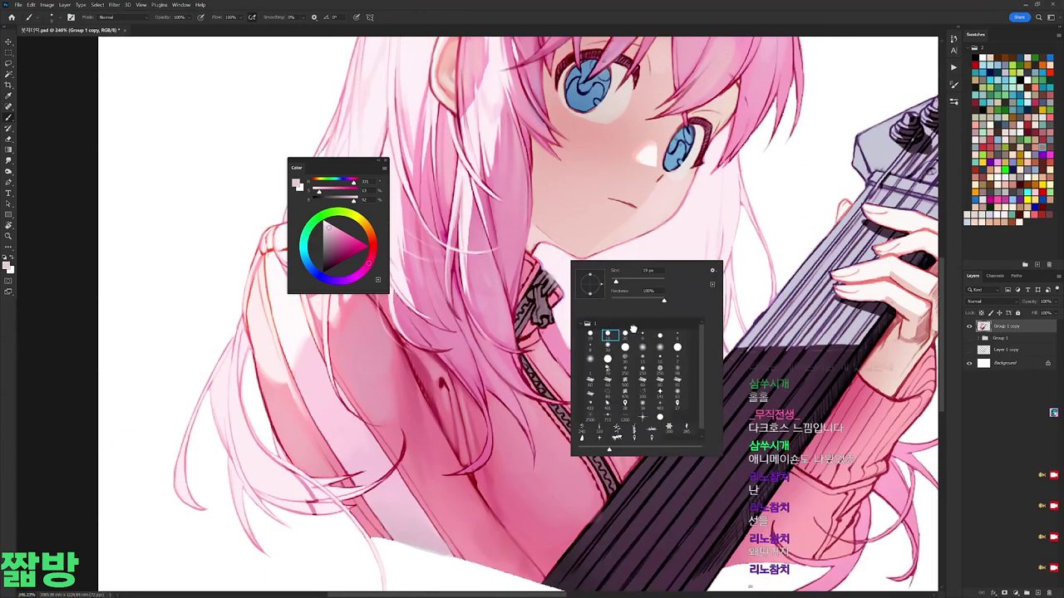
{"action": "left_click", "coordinate": [611, 336], "text": "alt"}
{"action": "left_click", "coordinate": [538, 254], "text": "alt"}
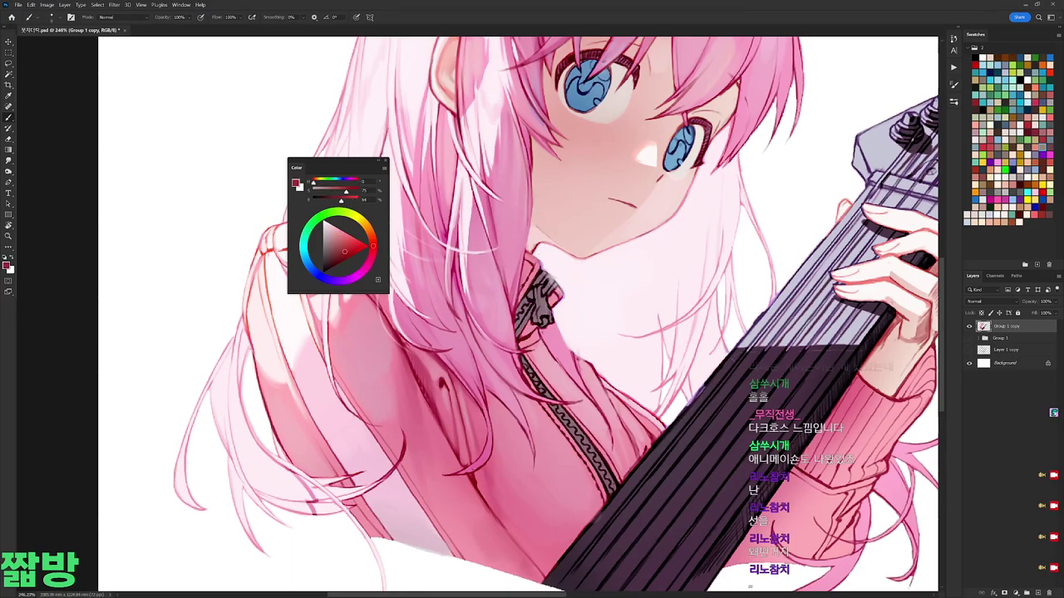
{"action": "left_click_drag", "start_coordinate": [576, 309], "coordinate": [565, 230]}
{"action": "right_click", "coordinate": [565, 230]}
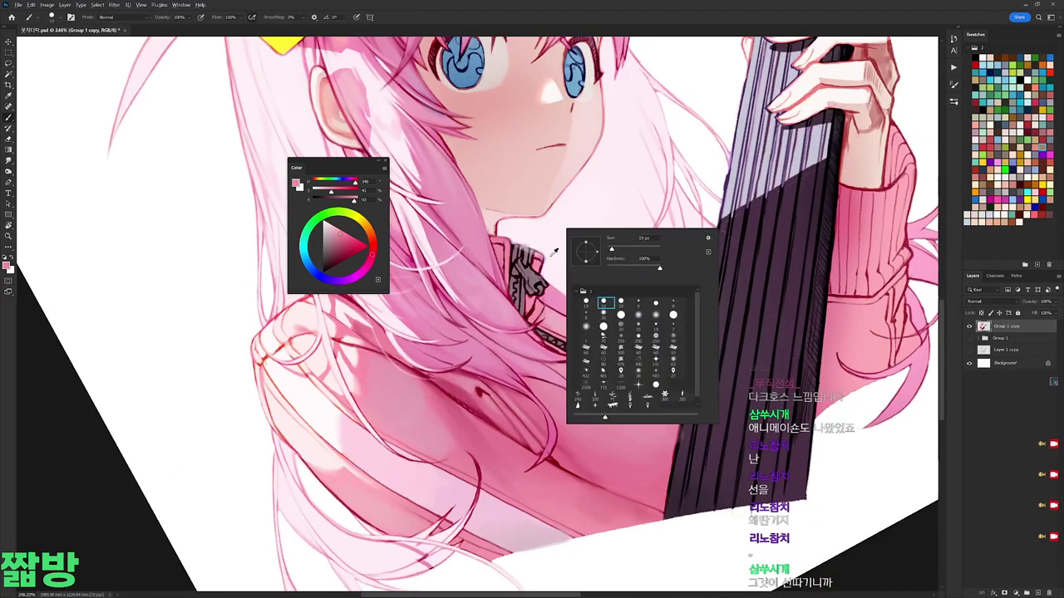
{"action": "key", "text": "Escape"}
{"action": "left_click", "coordinate": [501, 258], "text": "alt"}
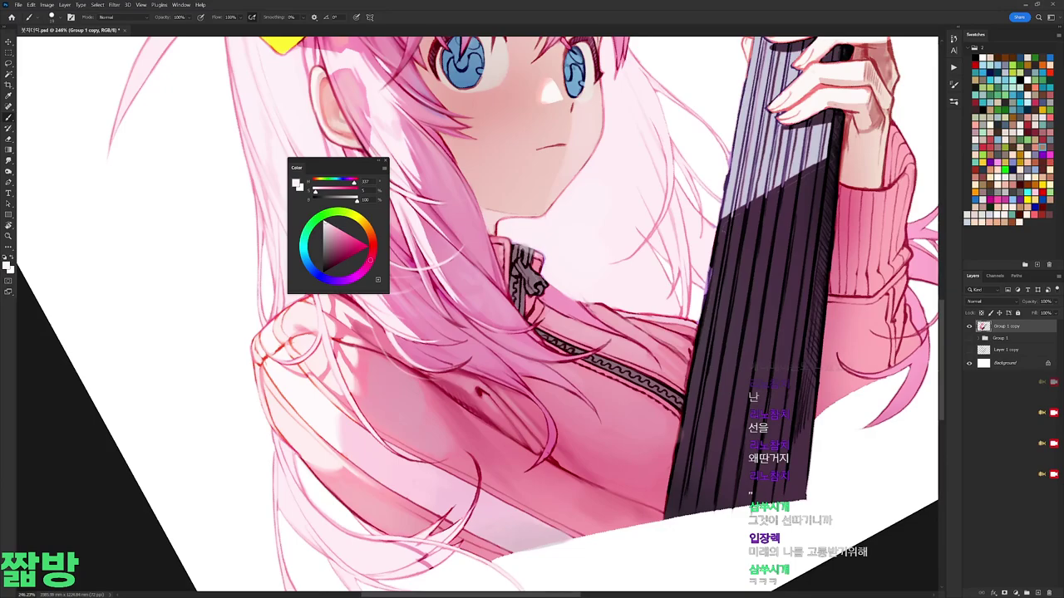
Step: Rotate the canvas and touch up the collar and chest edges with near-white and mid pink
{"action": "left_click_drag", "start_coordinate": [536, 264], "coordinate": [690, 359]}
{"action": "right_click", "coordinate": [689, 359]}
{"action": "key", "text": "Escape"}
{"action": "left_click", "coordinate": [555, 298], "text": "alt"}
{"action": "left_click_drag", "start_coordinate": [555, 299], "coordinate": [560, 208]}
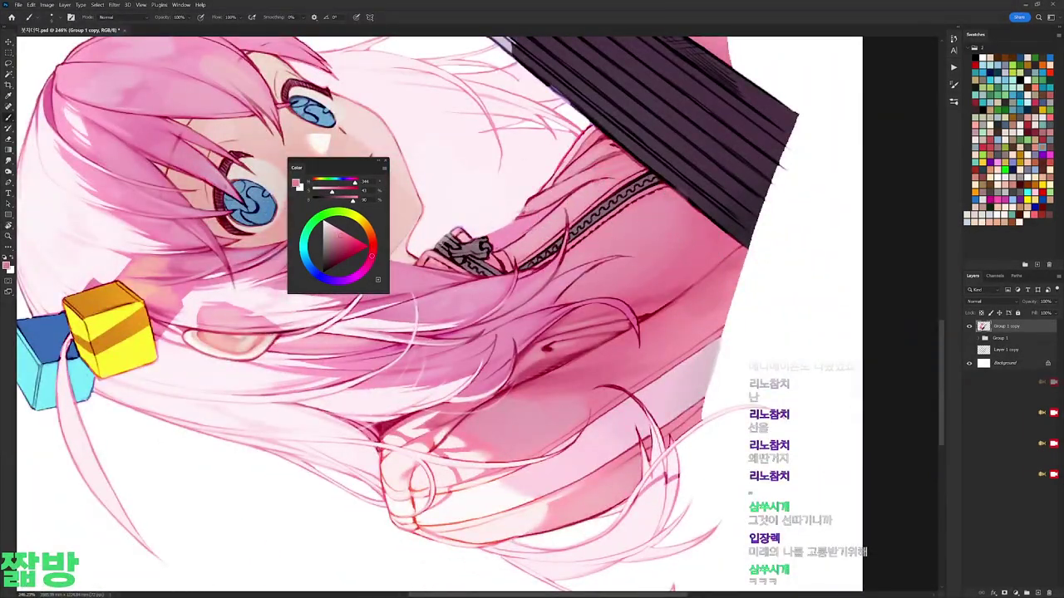
{"action": "left_click_drag", "start_coordinate": [456, 238], "coordinate": [531, 249]}
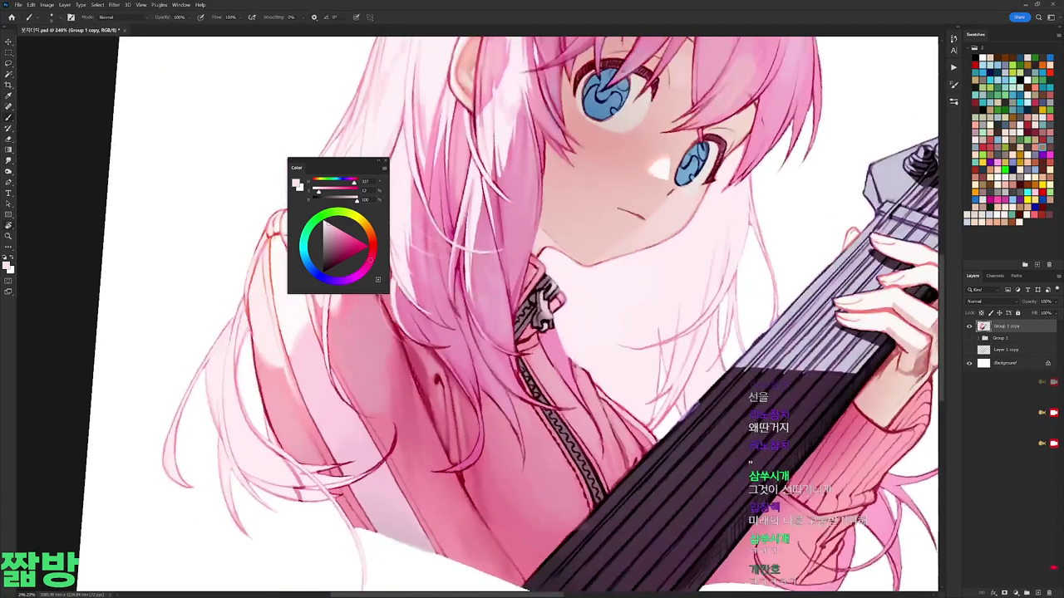
Step: Adjust the brush size, sample a pale pink and a muted mauve, and paint light tones on the zipper pull
{"action": "right_click", "coordinate": [586, 271]}
{"action": "key", "text": "Escape"}
{"action": "left_click", "coordinate": [540, 146], "text": "alt"}
{"action": "right_click", "coordinate": [619, 297]}
{"action": "key", "text": "Escape"}
{"action": "left_click", "coordinate": [536, 320], "text": "alt"}
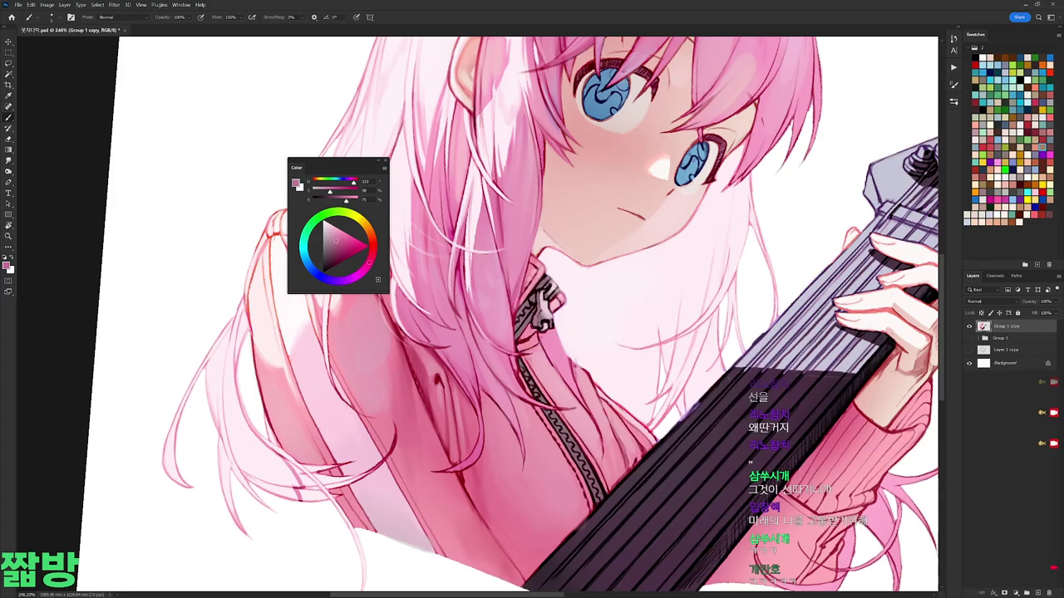
{"action": "left_click_drag", "start_coordinate": [532, 316], "coordinate": [499, 350]}
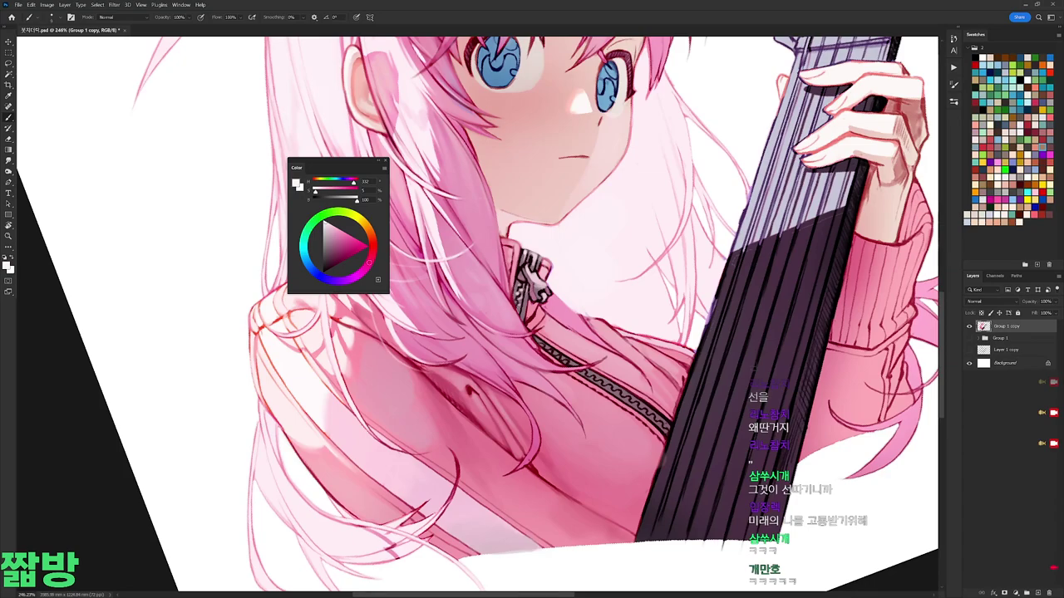
Step: Sample a light pink from the collar, touch up around the zipper pull, and shift the brush color toward magenta pink
{"action": "left_click", "coordinate": [535, 299], "text": "alt"}
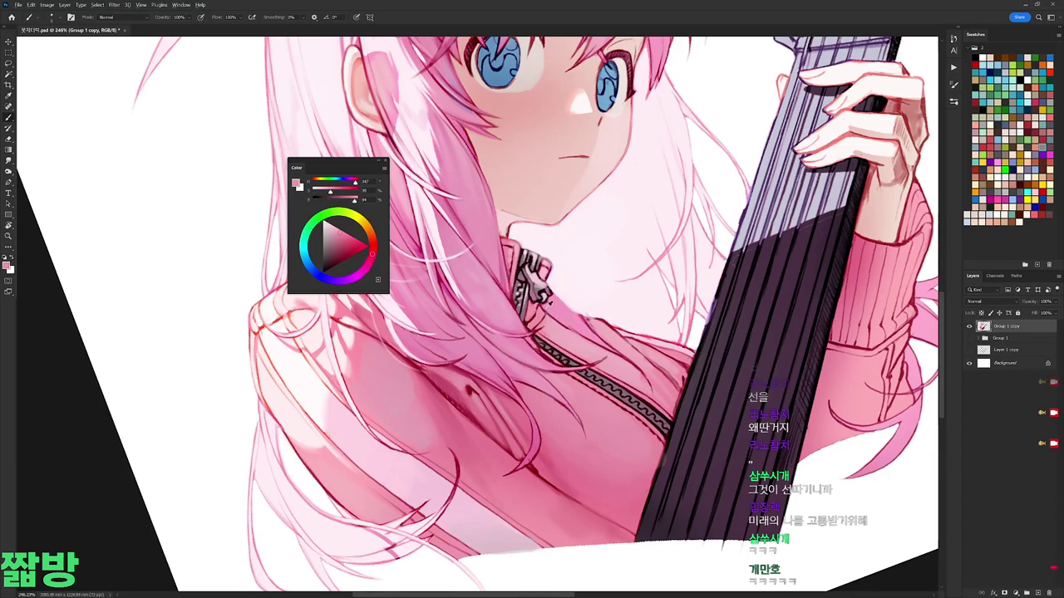
{"action": "left_click", "coordinate": [451, 91], "text": "alt"}
{"action": "key", "text": "ctrl+0"}
{"action": "key", "text": "Escape"}
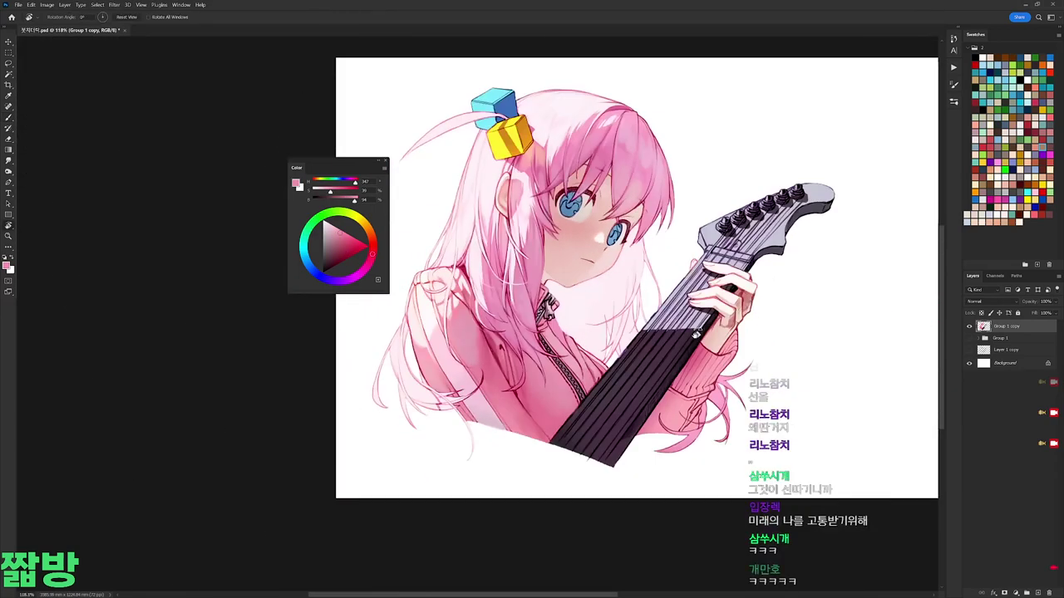
{"action": "key", "text": "ctrl+plus"}
{"action": "left_click", "coordinate": [370, 260]}
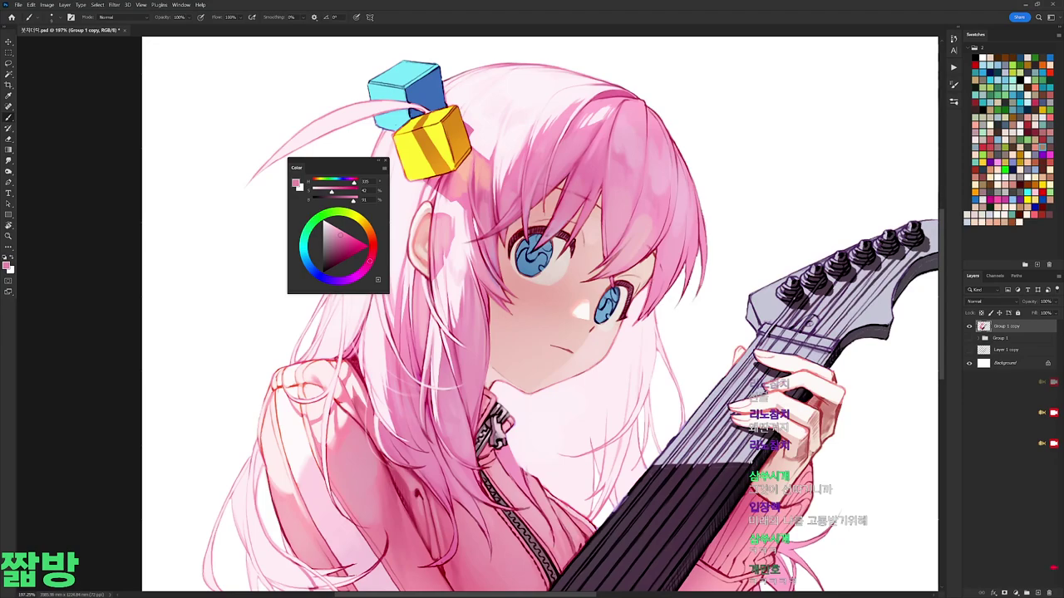
Step: Switch to near-white, rotate the canvas, and sample a mid pink from the jacket to refine the zipper pull's surroundings
{"action": "scroll", "coordinate": [653, 249], "scroll_direction": "up", "scroll_amount": 1}
{"action": "key", "text": "x"}
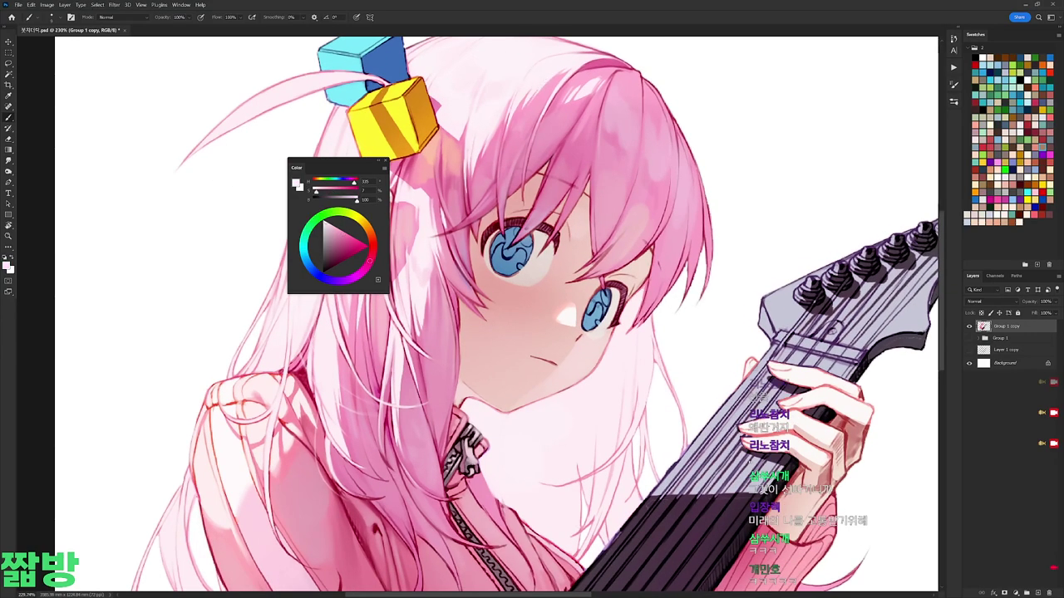
{"action": "key", "text": "r"}
{"action": "left_click_drag", "start_coordinate": [731, 282], "coordinate": [789, 216]}
{"action": "key", "text": "b"}
{"action": "left_click", "coordinate": [551, 262], "text": "alt"}
{"action": "left_click", "coordinate": [549, 403], "text": "alt"}
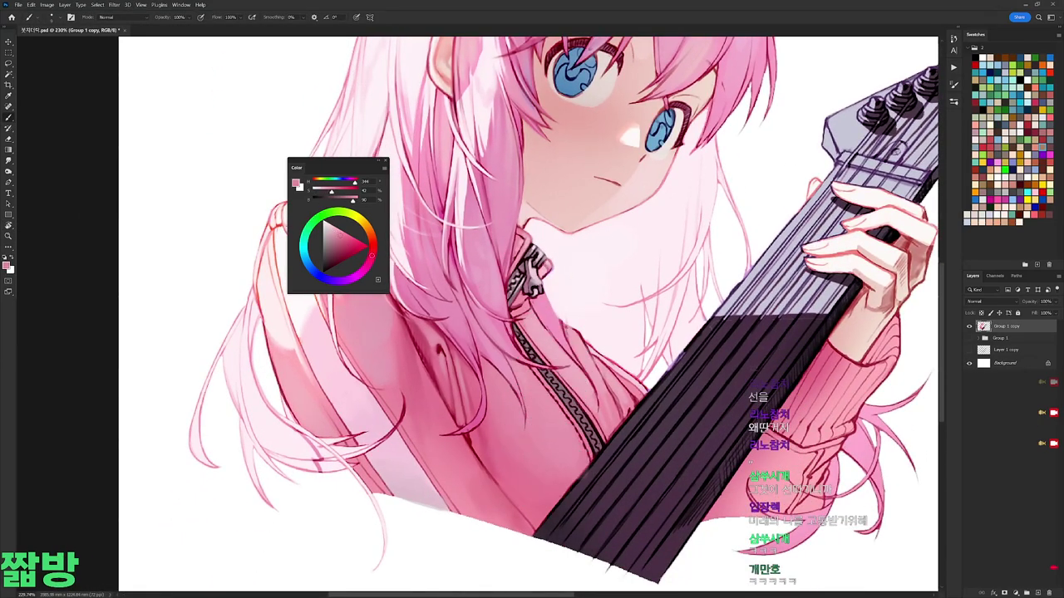
Step: Sample collar pinks and black, shade the collar folds, and redraw the zipper pull's dark details
{"action": "left_click", "coordinate": [534, 247], "text": "alt"}
{"action": "left_click", "coordinate": [528, 253], "text": "alt"}
{"action": "scroll", "coordinate": [538, 247], "scroll_direction": "down", "scroll_amount": 1}
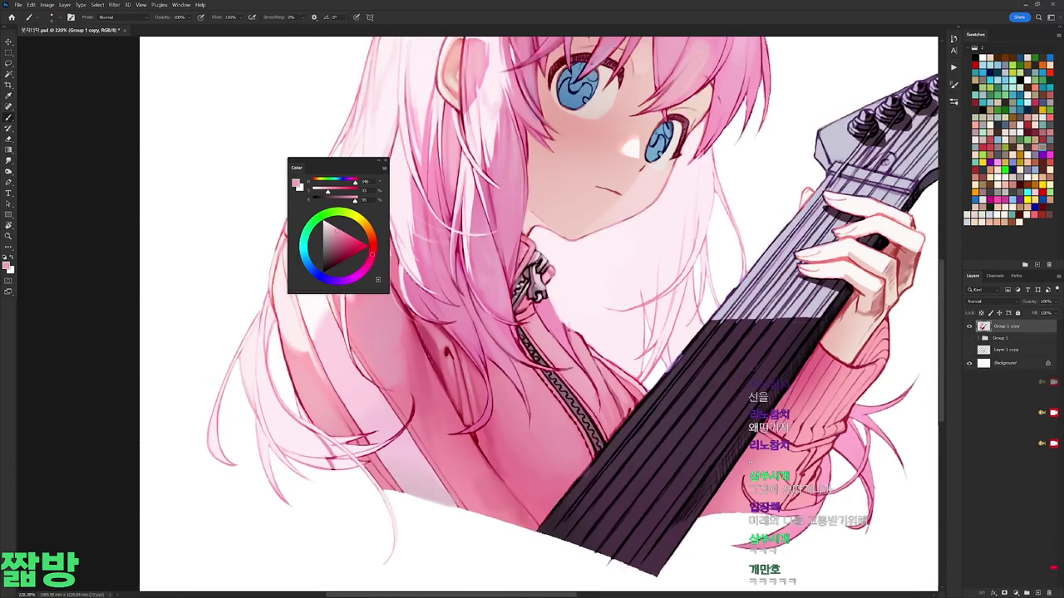
{"action": "left_click", "coordinate": [514, 294], "text": "alt"}
{"action": "left_click", "coordinate": [466, 107], "text": "alt"}
{"action": "left_click", "coordinate": [513, 279], "text": "alt"}
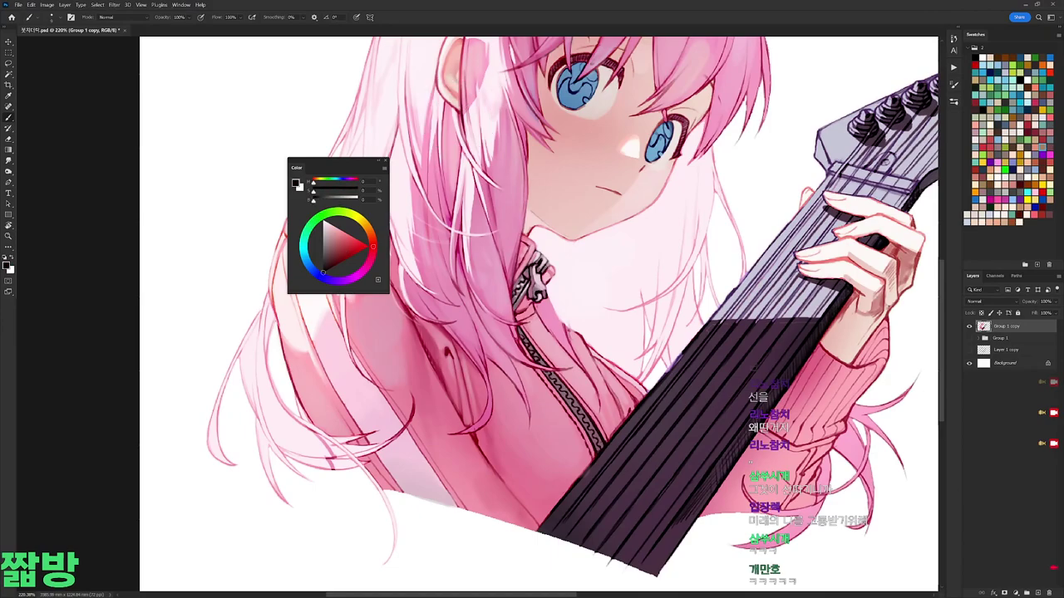
Step: Sample a pale pink and a mid pink, and touch up the hair and collar edges around the zipper pull
{"action": "left_click_drag", "start_coordinate": [503, 271], "coordinate": [488, 291]}
{"action": "left_click", "coordinate": [550, 254], "text": "alt"}
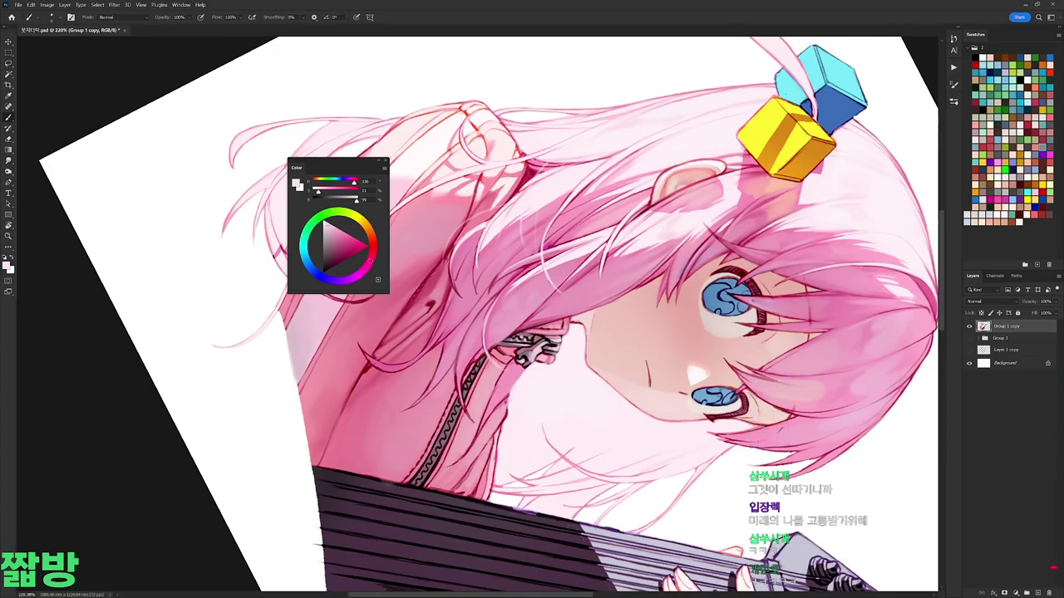
{"action": "left_click_drag", "start_coordinate": [493, 362], "coordinate": [532, 390]}
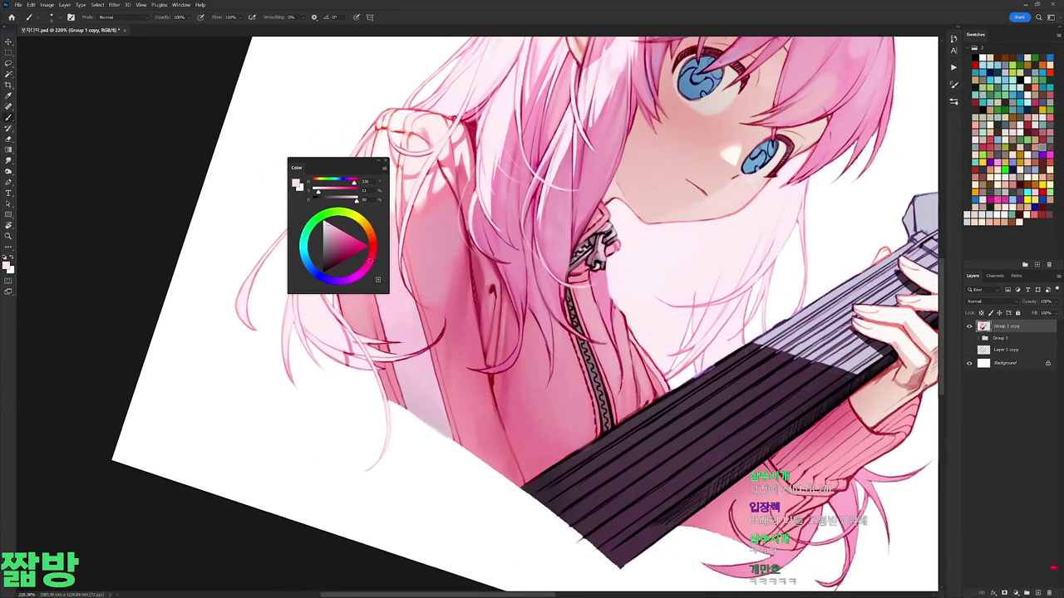
{"action": "left_click", "coordinate": [558, 294], "text": "alt"}
{"action": "left_click_drag", "start_coordinate": [558, 294], "coordinate": [422, 255]}
{"action": "key", "text": "Escape"}
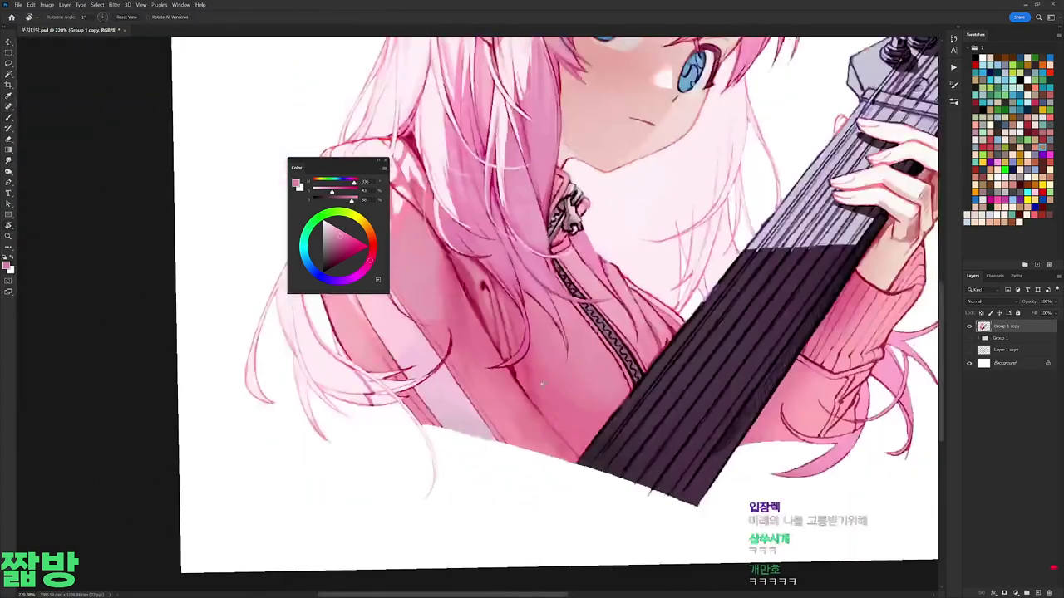
Step: Sample deep magenta, near-white and black in turn, and refine the line work along the jacket front and zipper
{"action": "left_click", "coordinate": [520, 283], "text": "alt"}
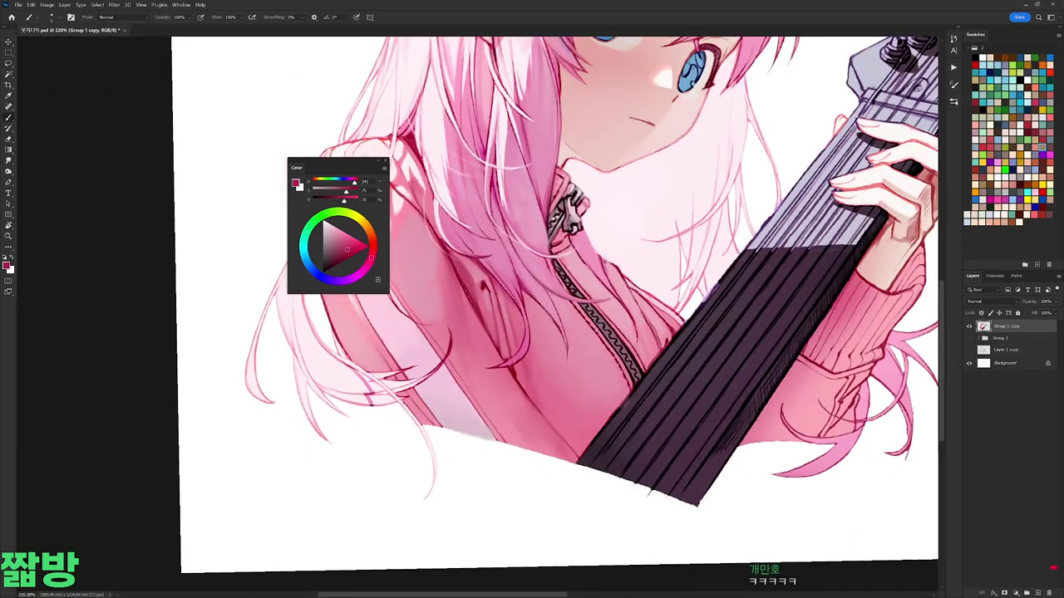
{"action": "left_click_drag", "start_coordinate": [632, 208], "coordinate": [582, 167]}
{"action": "left_click", "coordinate": [291, 349], "text": "alt"}
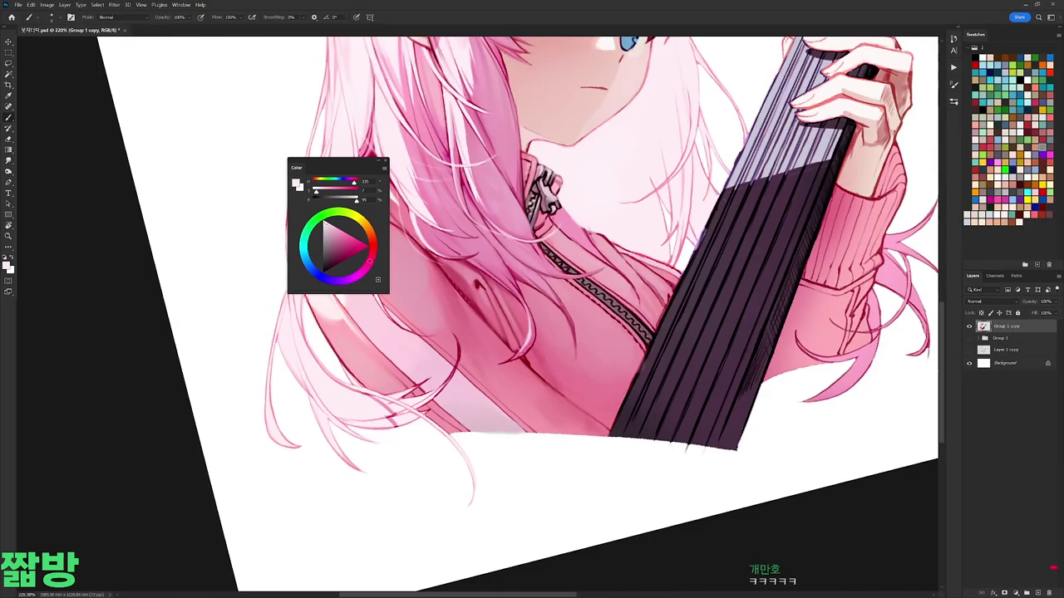
{"action": "left_click_drag", "start_coordinate": [524, 344], "coordinate": [468, 278]}
{"action": "left_click", "coordinate": [468, 279], "text": "alt"}
{"action": "scroll", "coordinate": [468, 278], "scroll_direction": "down", "scroll_amount": 3}
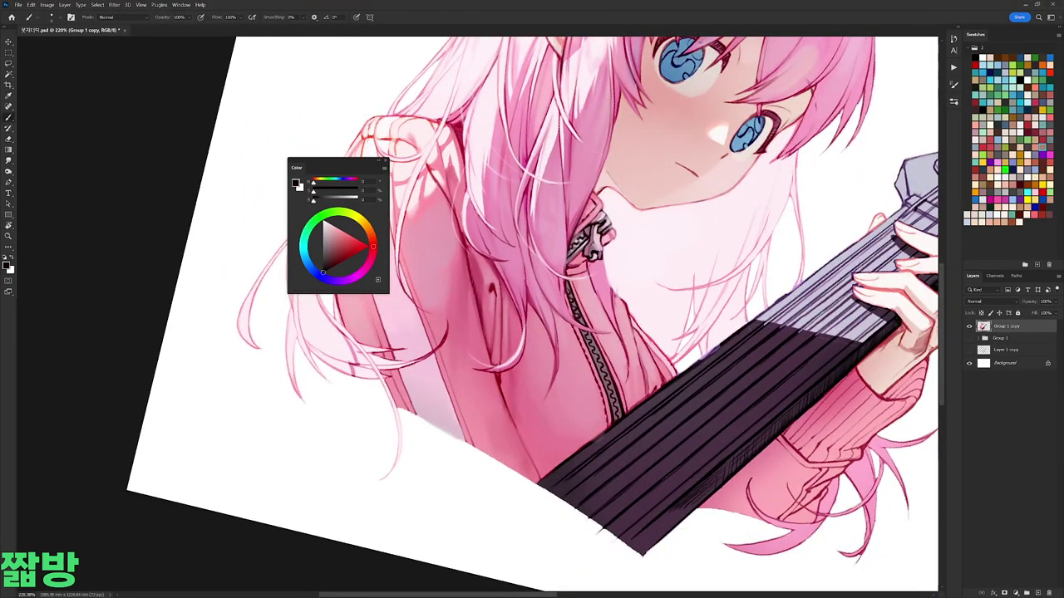
Step: Straighten the canvas and pick a hard round brush preset for painting the zipper
{"action": "scroll", "coordinate": [501, 306], "scroll_direction": "down", "scroll_amount": 2}
{"action": "key", "text": "r"}
{"action": "key", "text": "Escape"}
{"action": "scroll", "coordinate": [484, 258], "scroll_direction": "up", "scroll_amount": 4}
{"action": "key", "text": "b"}
{"action": "right_click", "coordinate": [500, 244]}
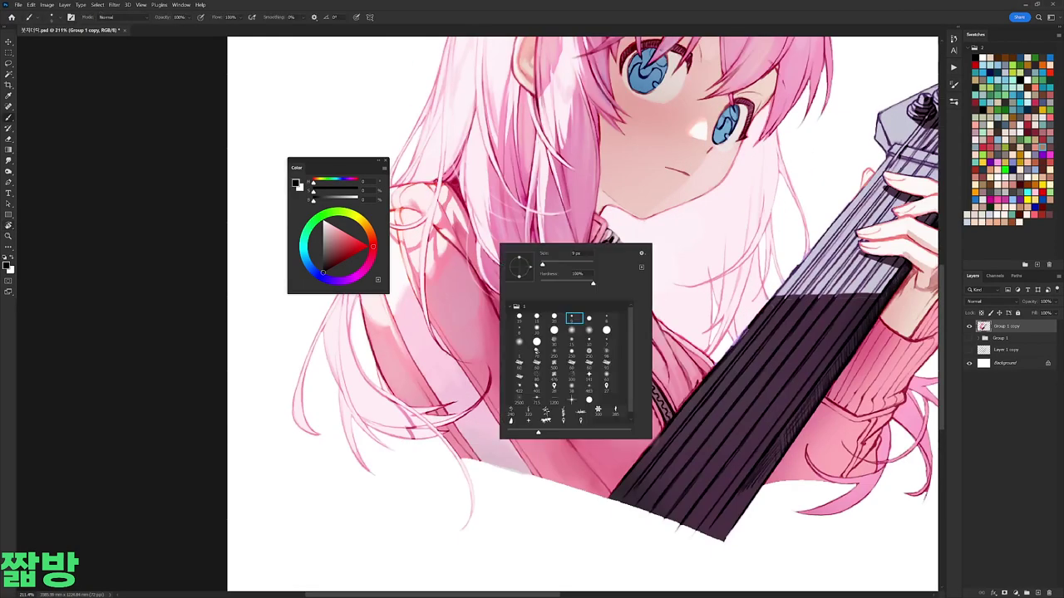
{"action": "double_click", "coordinate": [517, 317]}
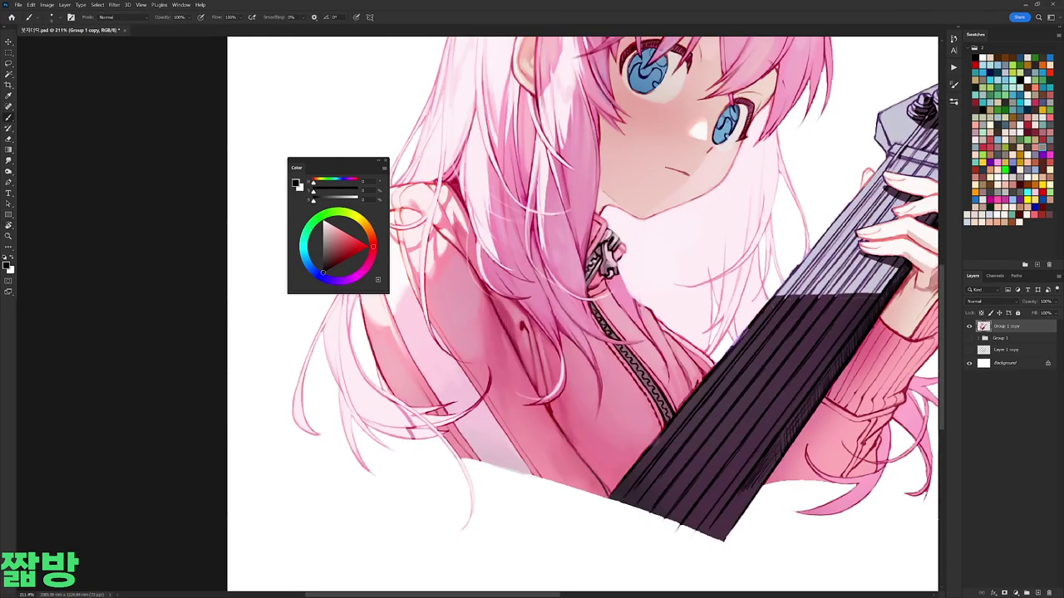
Step: Sample a light pink, pick another brush preset, and lighten the black zipper teeth down the jacket front
{"action": "scroll", "coordinate": [748, 220], "scroll_direction": "up", "scroll_amount": 3}
{"action": "left_click", "coordinate": [748, 220], "text": "alt"}
{"action": "right_click", "coordinate": [605, 344]}
{"action": "double_click", "coordinate": [649, 407]}
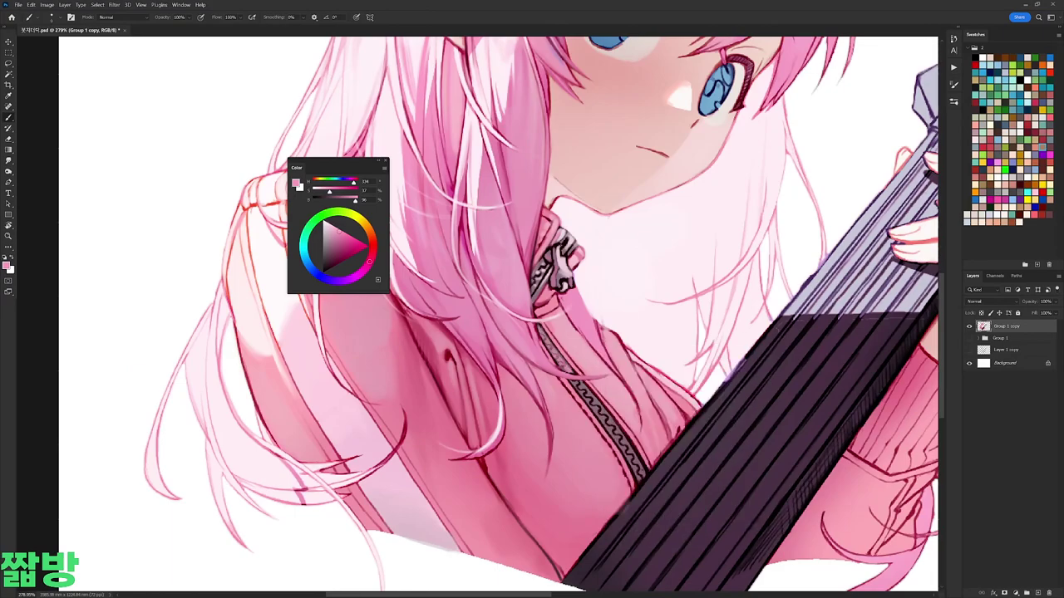
{"action": "mouse_move", "coordinate": [572, 382]}
{"action": "left_mouse_down"}
{"action": "mouse_move", "coordinate": [632, 461]}
{"action": "mouse_move", "coordinate": [645, 457]}
{"action": "left_mouse_up"}
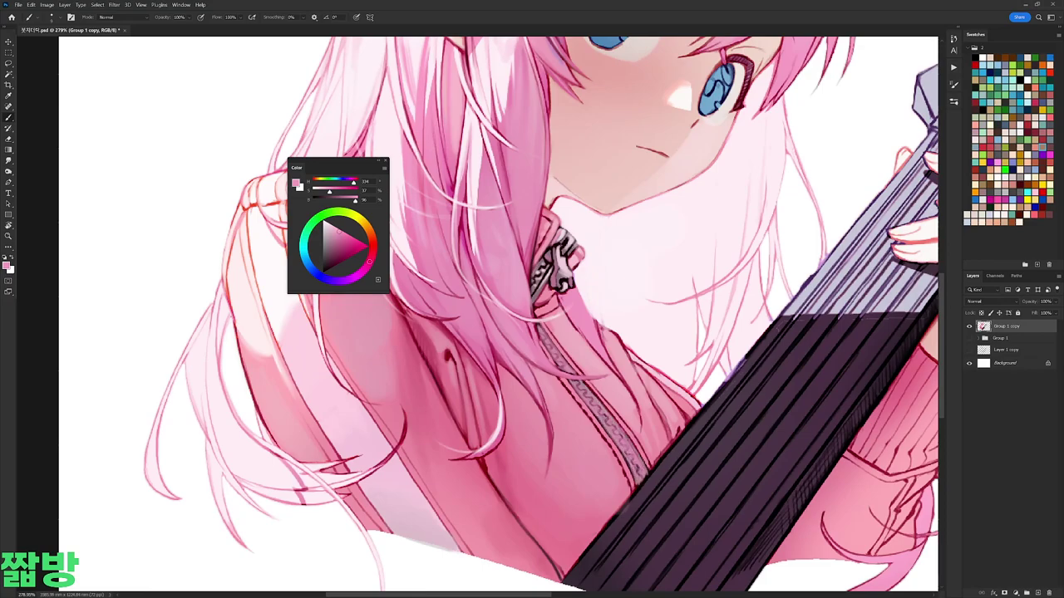
Step: Paint near-white highlights along the zipper teeth, and sample a muted light pink
{"action": "left_click_drag", "start_coordinate": [632, 407], "coordinate": [631, 349]}
{"action": "left_click", "coordinate": [640, 349], "text": "alt"}
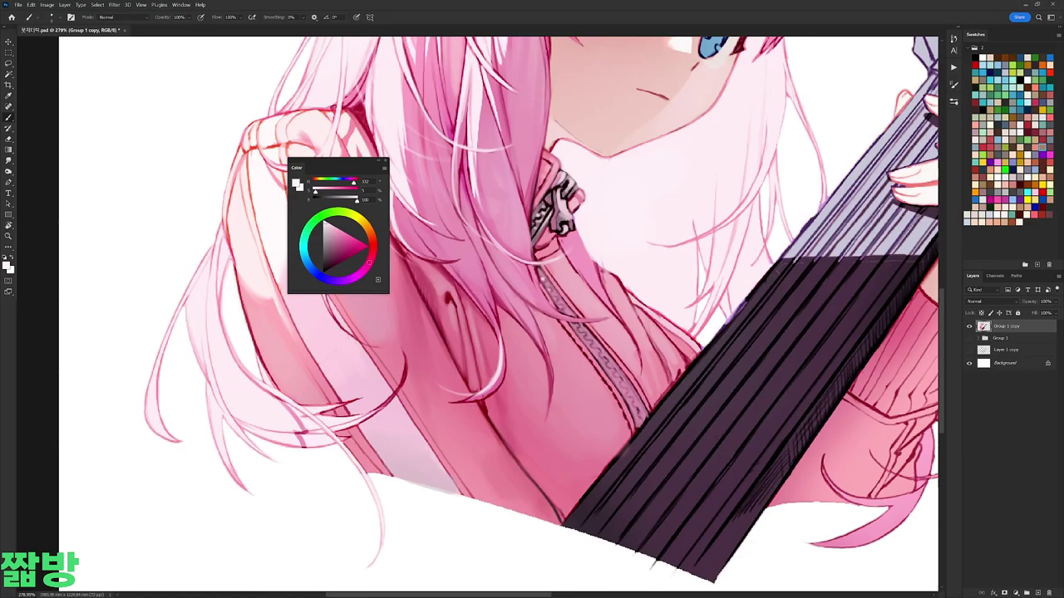
{"action": "left_click_drag", "start_coordinate": [498, 315], "coordinate": [459, 276]}
{"action": "left_click", "coordinate": [460, 276], "text": "alt"}
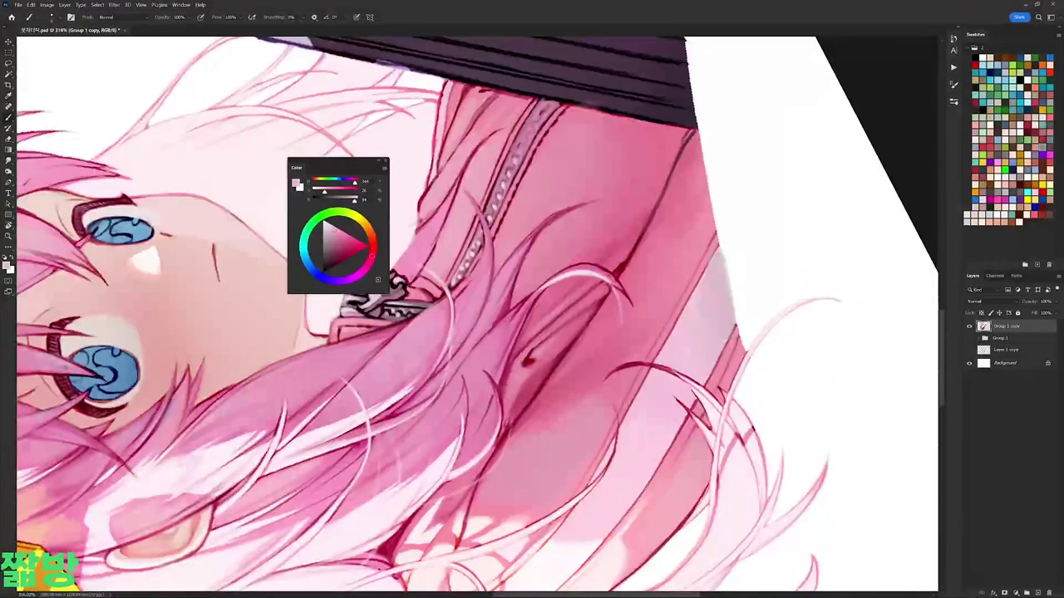
Step: Sample jacket pinks beside the zipper, clean up the zipper's lower edges, and switch to the near-white color
{"action": "left_click", "coordinate": [510, 95], "text": "alt"}
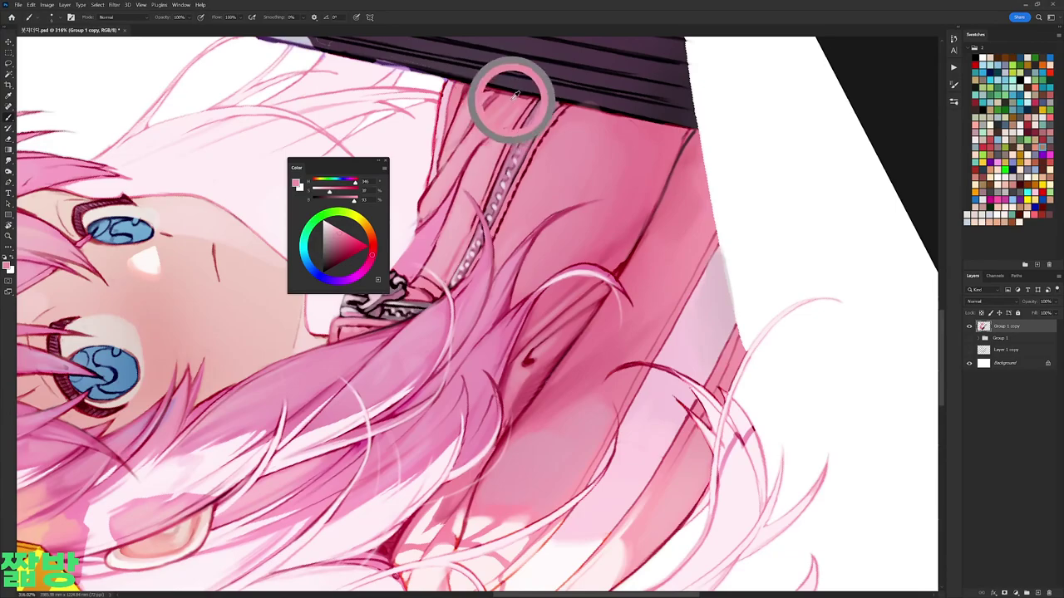
{"action": "left_click", "coordinate": [501, 154], "text": "alt"}
{"action": "left_click_drag", "start_coordinate": [706, 64], "coordinate": [548, 357]}
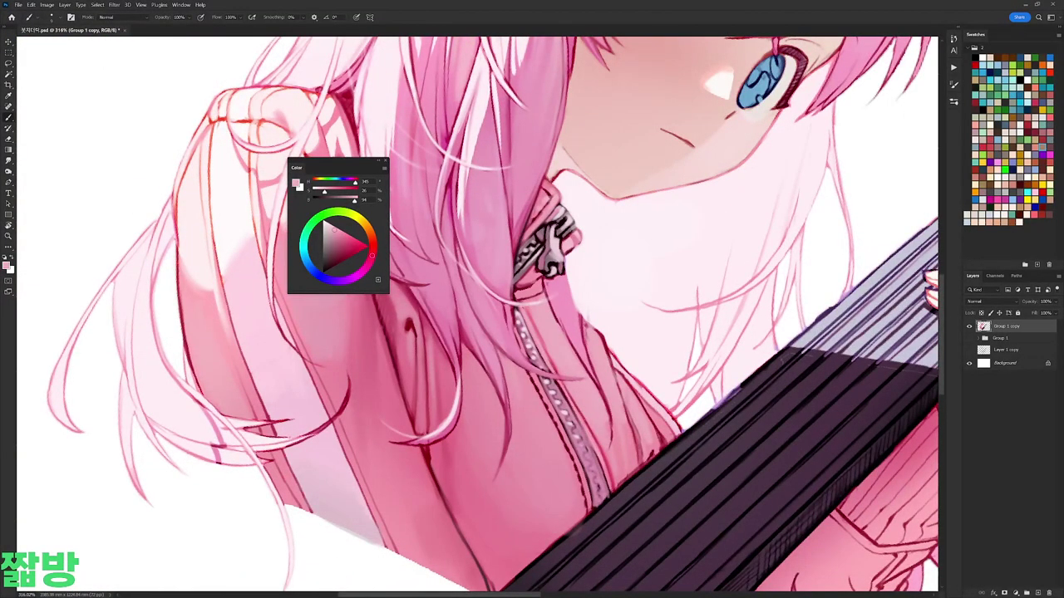
{"action": "left_click_drag", "start_coordinate": [585, 432], "coordinate": [649, 249]}
{"action": "key", "text": "x"}
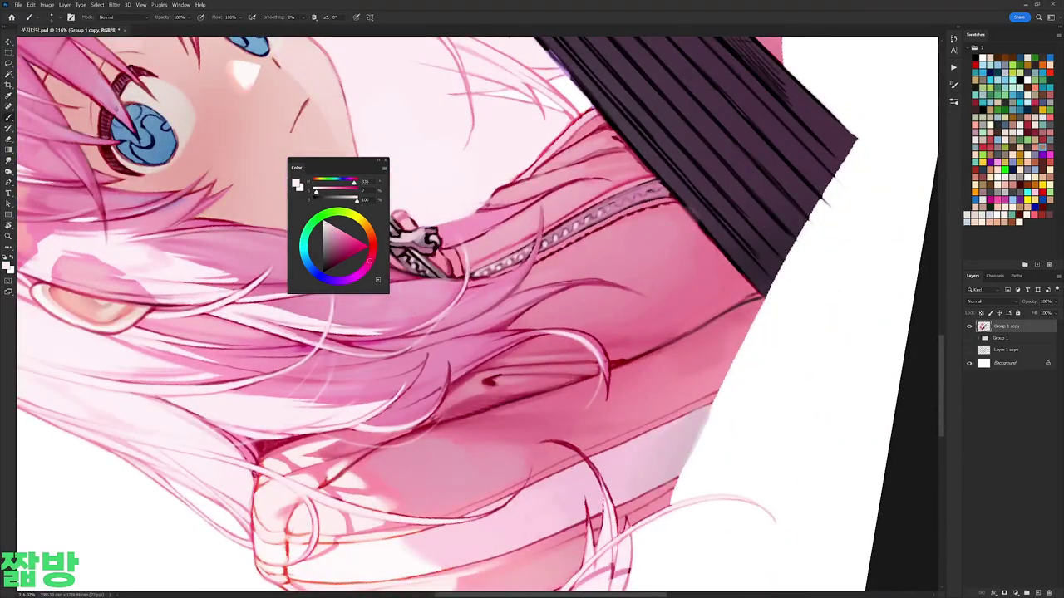
Step: Alternate between near-white and a sampled pink to refine the light teeth toward the zipper's lower end
{"action": "left_click_drag", "start_coordinate": [712, 180], "coordinate": [598, 380]}
{"action": "key", "text": "x"}
{"action": "left_click", "coordinate": [573, 385], "text": "alt"}
{"action": "key", "text": "x"}
{"action": "mouse_move", "coordinate": [598, 379]}
{"action": "left_mouse_down"}
{"action": "mouse_move", "coordinate": [707, 249]}
{"action": "mouse_move", "coordinate": [723, 191]}
{"action": "mouse_move", "coordinate": [598, 380]}
{"action": "left_mouse_up"}
{"action": "key", "text": "x"}
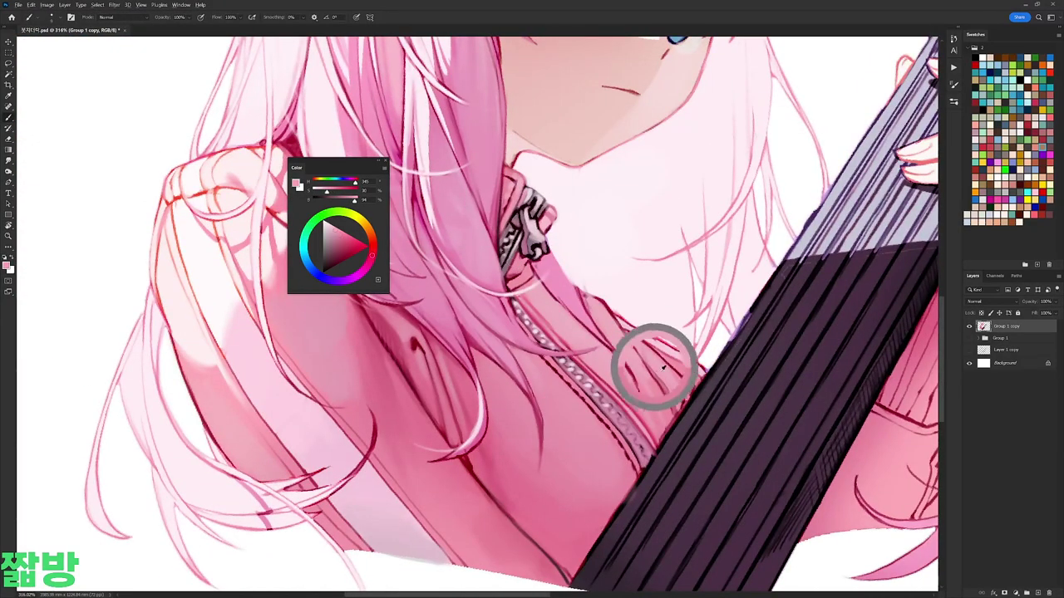
Step: Shift to a deeper pink, refine the jacket folds beside the guitar neck, and sample a pale pink
{"action": "left_click", "coordinate": [343, 237]}
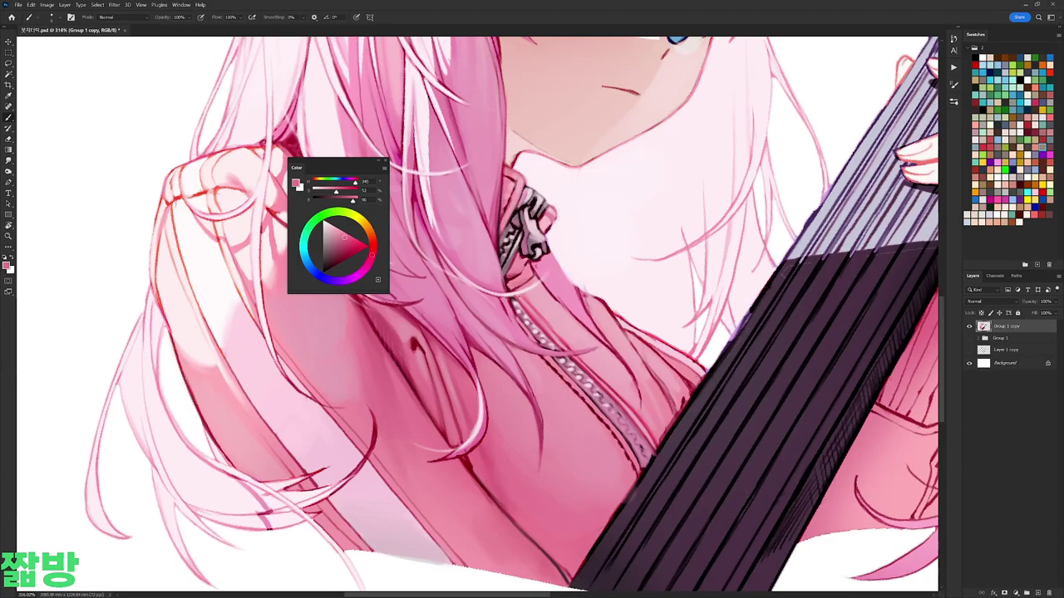
{"action": "scroll", "coordinate": [535, 269], "scroll_direction": "down", "scroll_amount": 5}
{"action": "scroll", "coordinate": [540, 250], "scroll_direction": "up", "scroll_amount": 4}
{"action": "left_click", "coordinate": [549, 237], "text": "alt"}
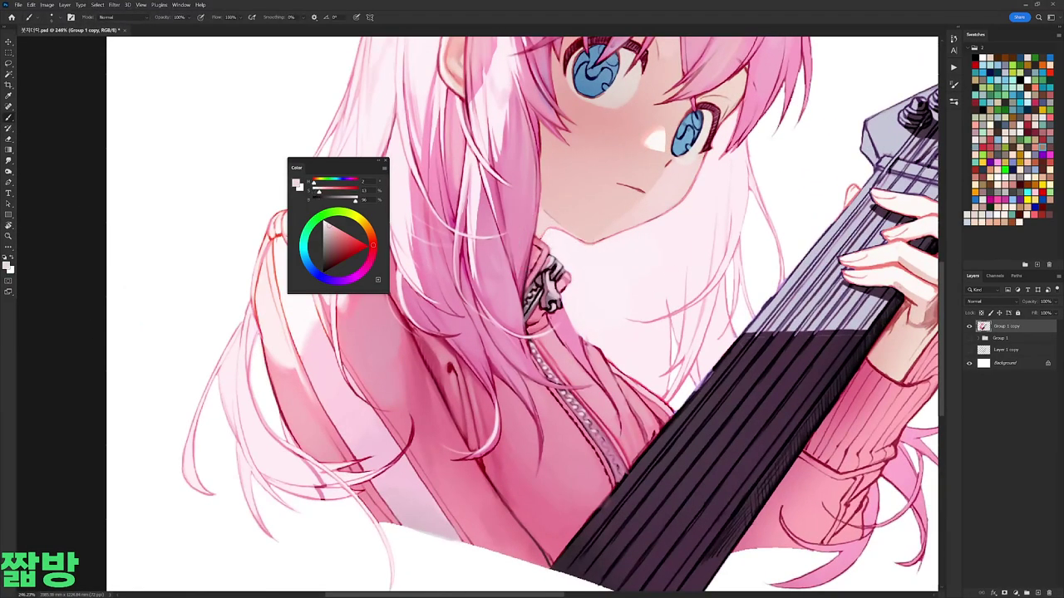
Step: Adjust the brush settings and paint pale pink tones on the neck between the chin and the collar
{"action": "scroll", "coordinate": [627, 238], "scroll_direction": "down", "scroll_amount": 4}
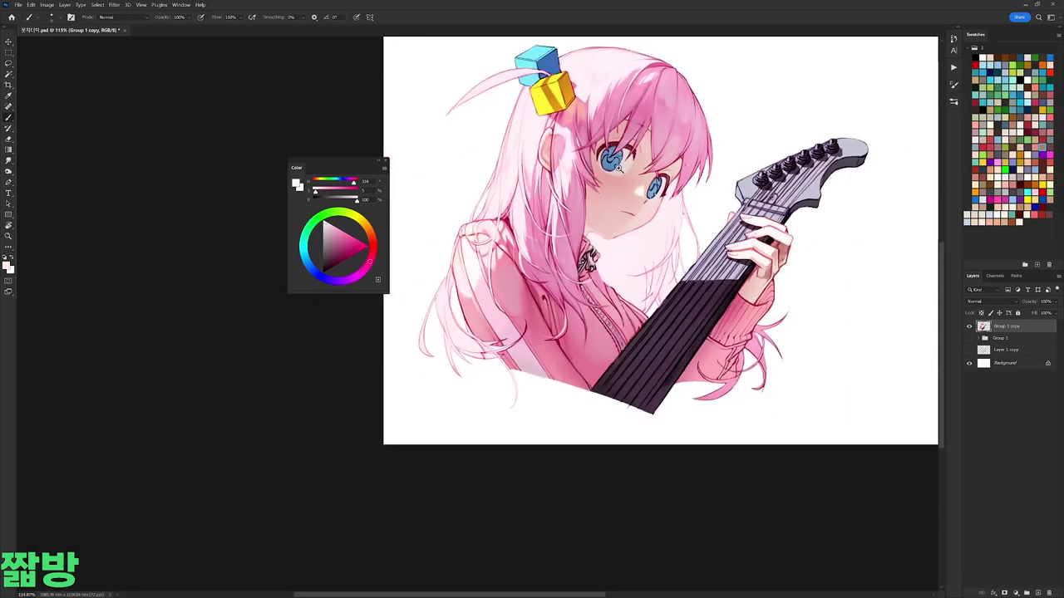
{"action": "scroll", "coordinate": [621, 167], "scroll_direction": "up", "scroll_amount": 4}
{"action": "right_click", "coordinate": [641, 285]}
{"action": "key", "text": "Escape"}
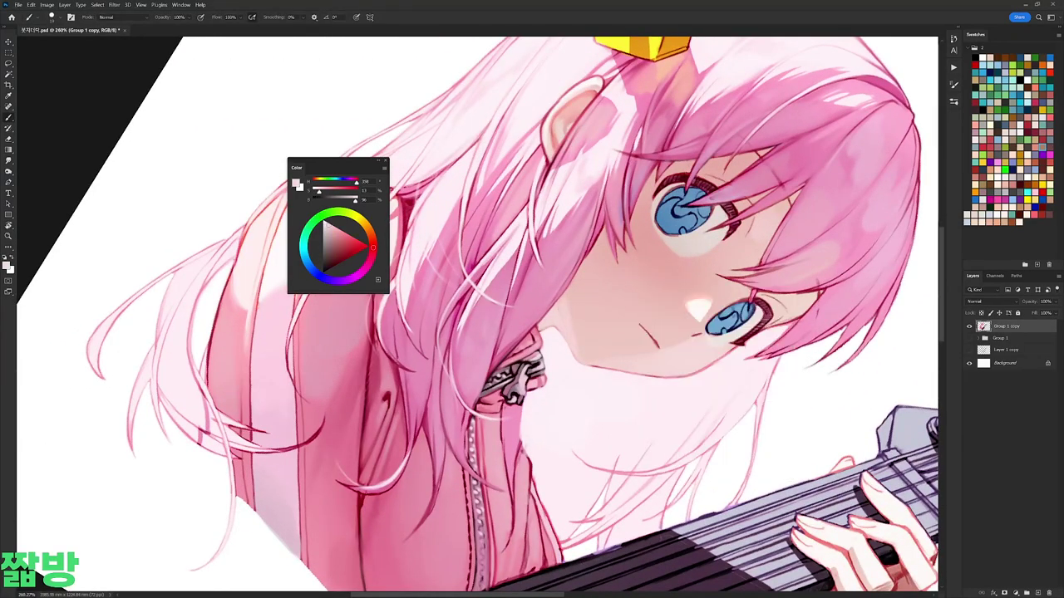
Step: Turn the canvas, readjust the brush, and soften the neck tones beside the collar with a dusty pale pink
{"action": "key", "text": "r"}
{"action": "scroll", "coordinate": [634, 282], "scroll_direction": "down", "scroll_amount": 4}
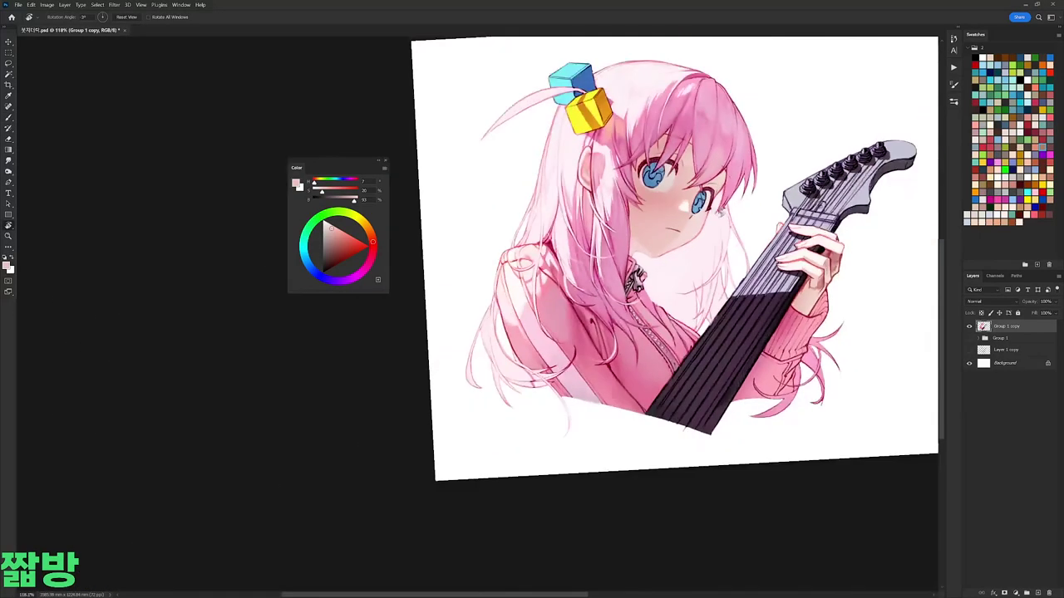
{"action": "left_click_drag", "start_coordinate": [765, 218], "coordinate": [756, 250]}
{"action": "scroll", "coordinate": [756, 249], "scroll_direction": "up", "scroll_amount": 3}
{"action": "key", "text": "b"}
{"action": "right_click", "coordinate": [717, 251]}
{"action": "key", "text": "Escape"}
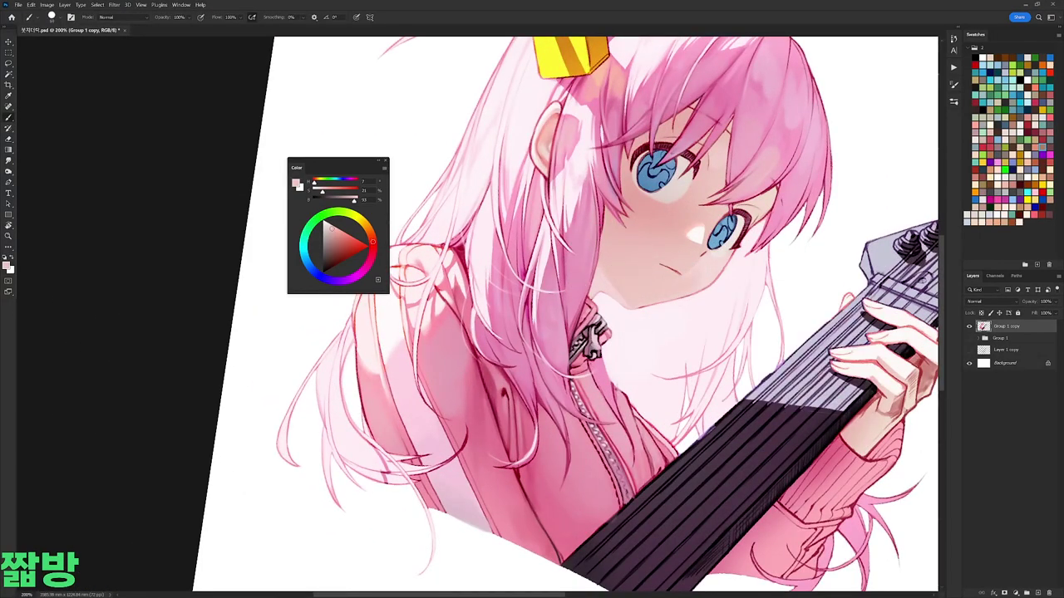
Step: Straighten the canvas, sample near-white beside the collar, and reduce the brush size
{"action": "key", "text": "r"}
{"action": "key", "text": "Escape"}
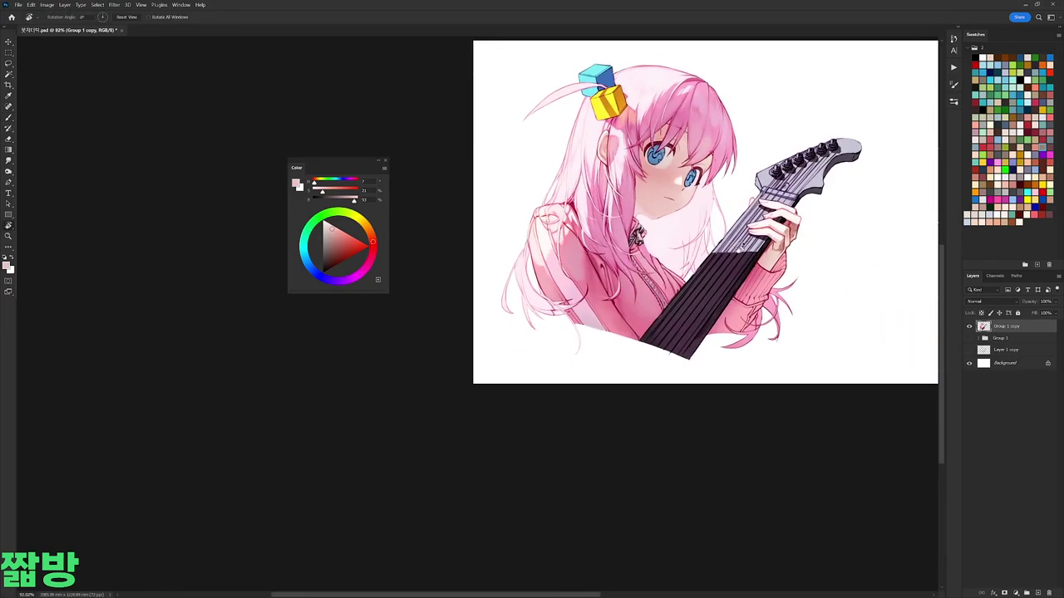
{"action": "key", "text": "b"}
{"action": "scroll", "coordinate": [639, 235], "scroll_direction": "up", "scroll_amount": 5}
{"action": "left_click", "coordinate": [640, 240], "text": "alt"}
{"action": "right_click", "coordinate": [646, 260]}
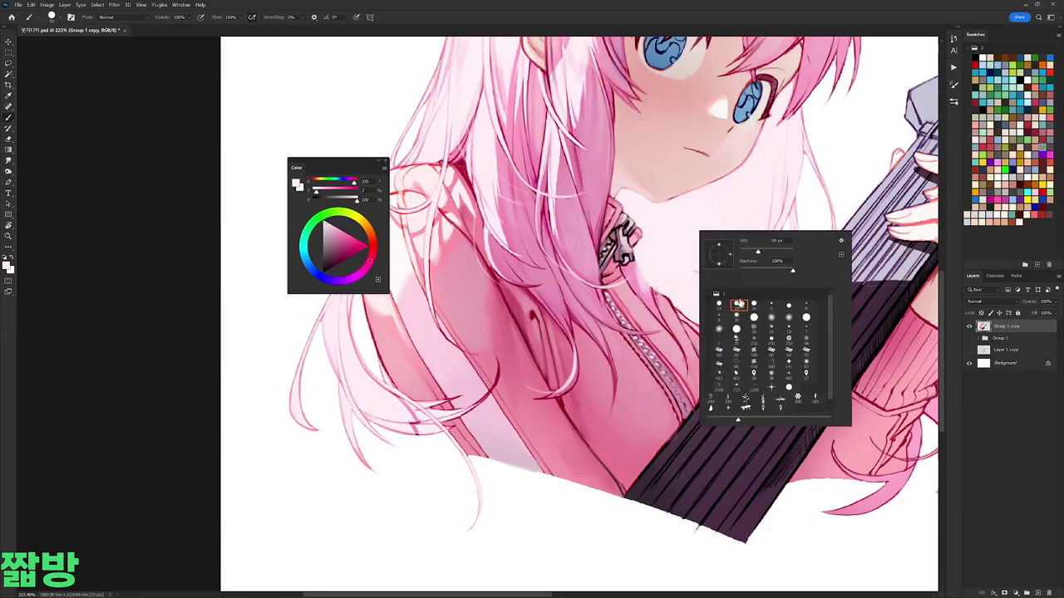
{"action": "key", "text": "Escape"}
Step: Sample a muted mauve and black, refine the zipper pull's dark details, and rotate the canvas toward the zipper
{"action": "left_click", "coordinate": [622, 238], "text": "alt"}
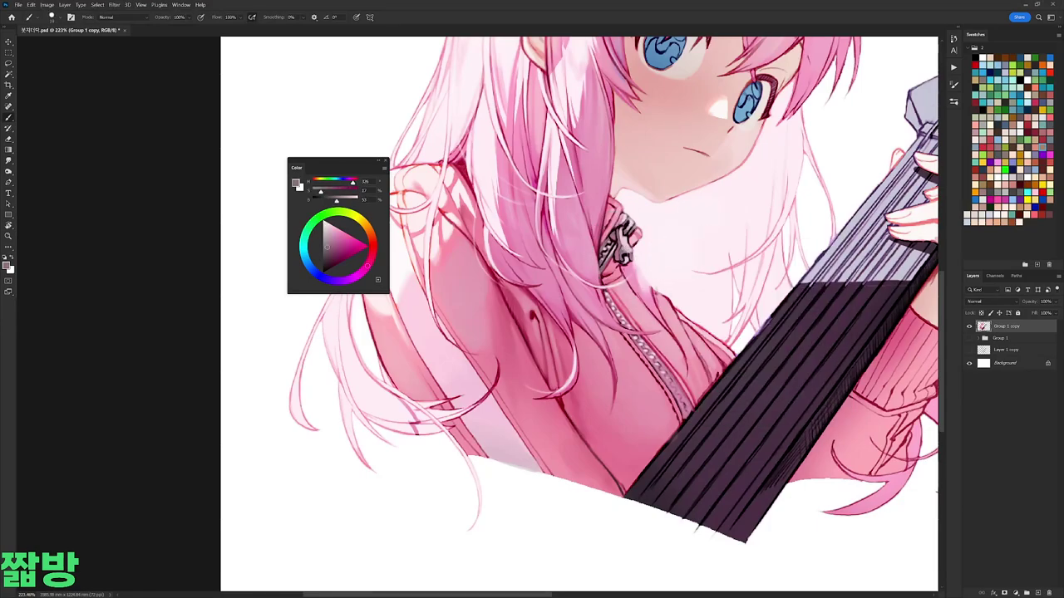
{"action": "right_click", "coordinate": [702, 270]}
{"action": "key", "text": "Escape"}
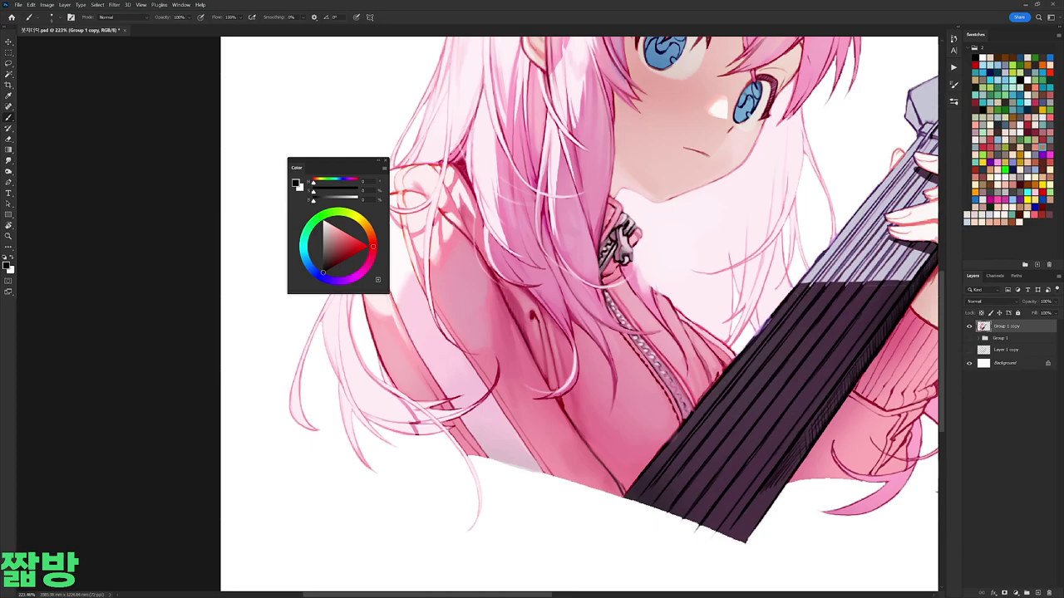
{"action": "key", "text": "r"}
{"action": "mouse_move", "coordinate": [208, 50]}
{"action": "left_mouse_down"}
{"action": "mouse_move", "coordinate": [95, 368]}
{"action": "mouse_move", "coordinate": [133, 424]}
{"action": "left_mouse_up"}
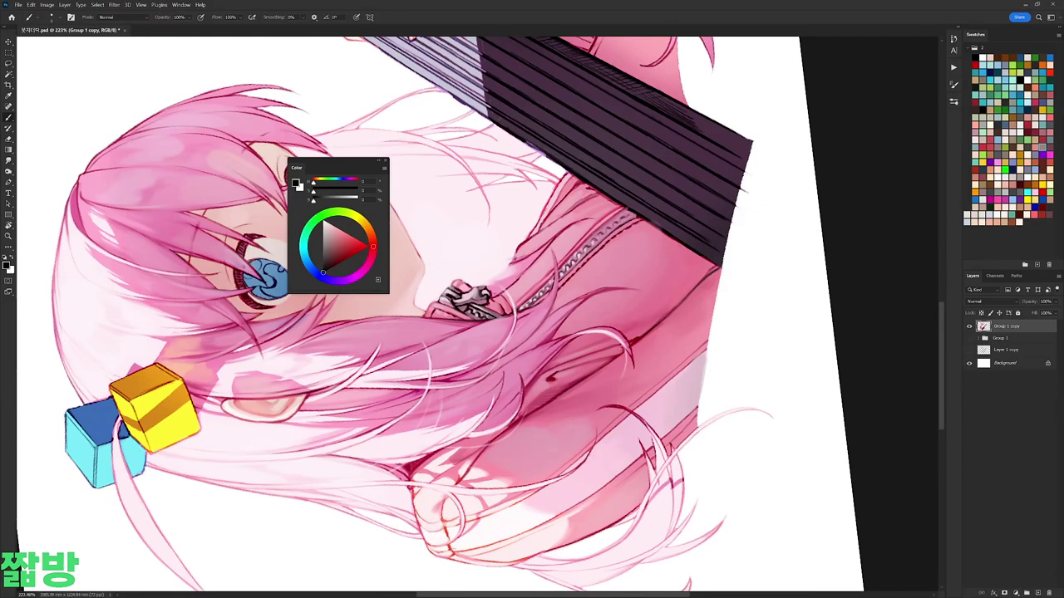
Step: Adjust the brush, sample a dark purple near the guitar neck, and shade along the zipper
{"action": "right_click", "coordinate": [648, 210]}
{"action": "key", "text": "Escape"}
{"action": "left_click", "coordinate": [665, 200], "text": "alt"}
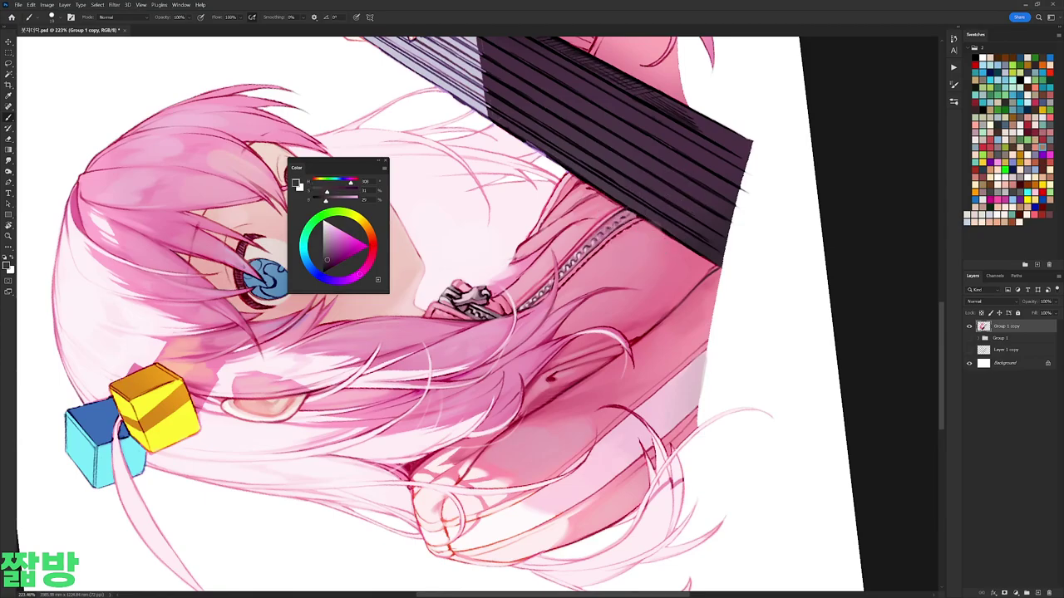
{"action": "left_click_drag", "start_coordinate": [620, 215], "coordinate": [402, 339]}
Step: Sample pinks from the jacket, pick a brush preset, and touch up the jacket front beside the zipper
{"action": "right_click", "coordinate": [570, 275]}
{"action": "left_click", "coordinate": [641, 352], "text": "alt"}
{"action": "left_click", "coordinate": [510, 281], "text": "alt"}
{"action": "right_click", "coordinate": [511, 280]}
{"action": "double_click", "coordinate": [585, 355]}
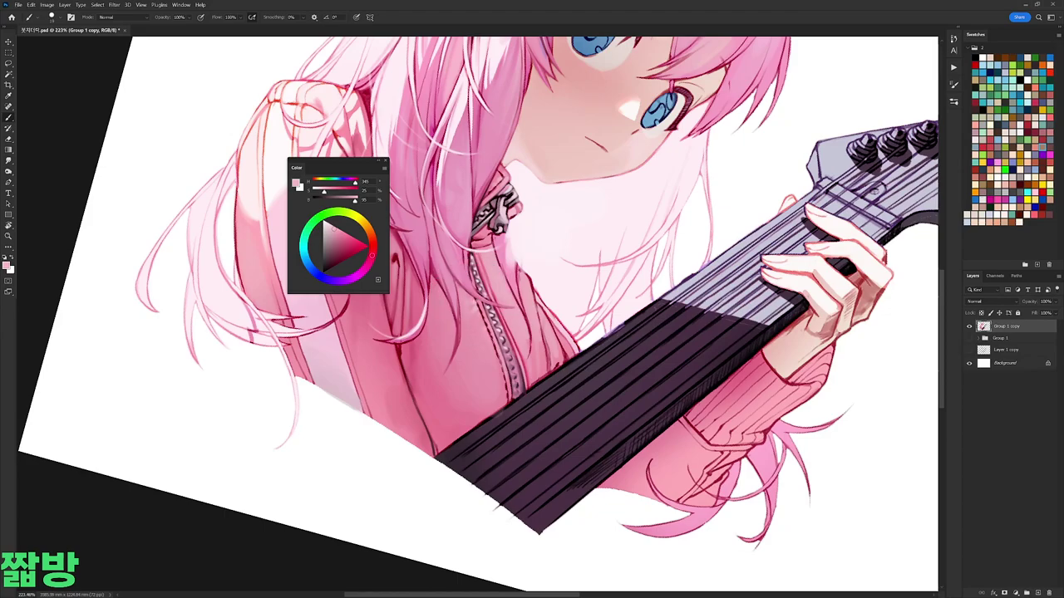
Step: Fit the canvas upright, adjust the brush preset and size, and set a lighter pink brush color
{"action": "key", "text": "ctrl+0"}
{"action": "scroll", "coordinate": [532, 274], "scroll_direction": "up", "scroll_amount": 3}
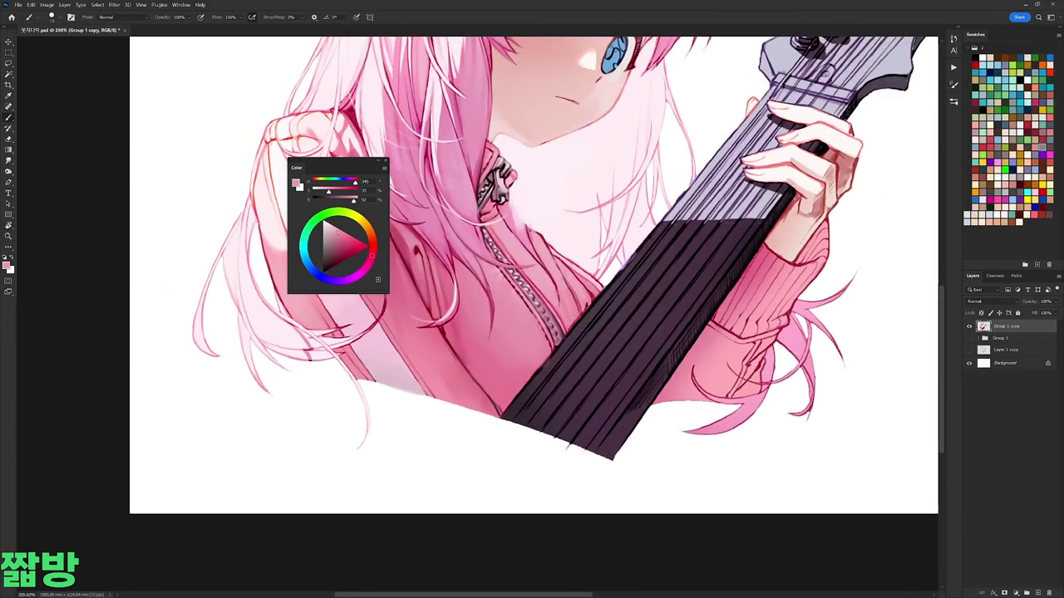
{"action": "right_click", "coordinate": [603, 226]}
{"action": "left_click", "coordinate": [665, 299]}
{"action": "key", "text": "Escape"}
{"action": "right_click", "coordinate": [619, 237]}
{"action": "key", "text": "Escape"}
{"action": "left_click", "coordinate": [332, 222]}
Step: Sample near-white and light pink beside the collar, and paint over the pale hair area behind the neck
{"action": "left_click", "coordinate": [544, 195], "text": "alt"}
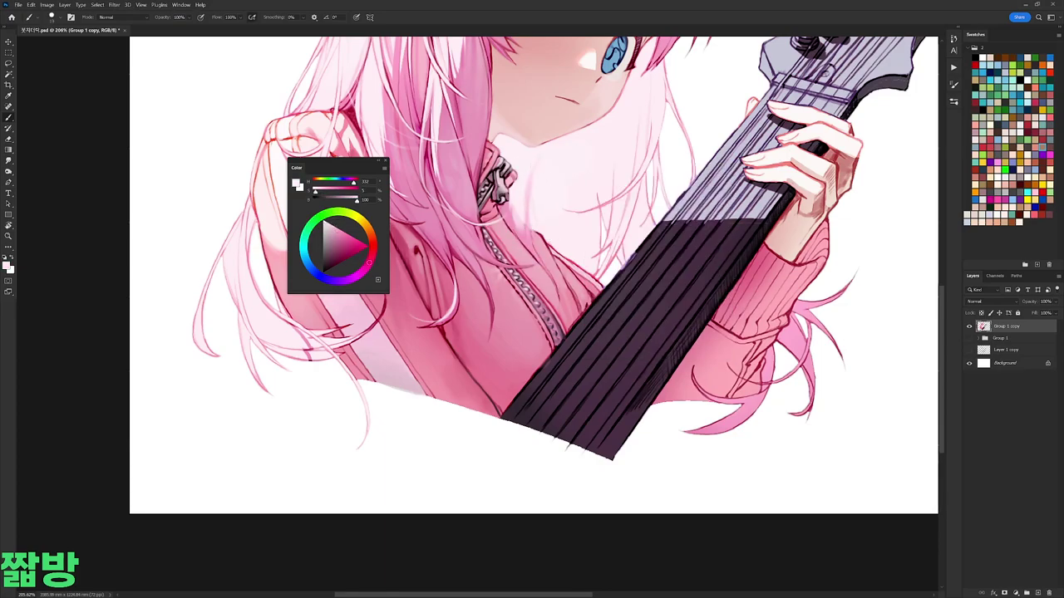
{"action": "left_click", "coordinate": [528, 226], "text": "alt"}
{"action": "left_click", "coordinate": [544, 195], "text": "alt"}
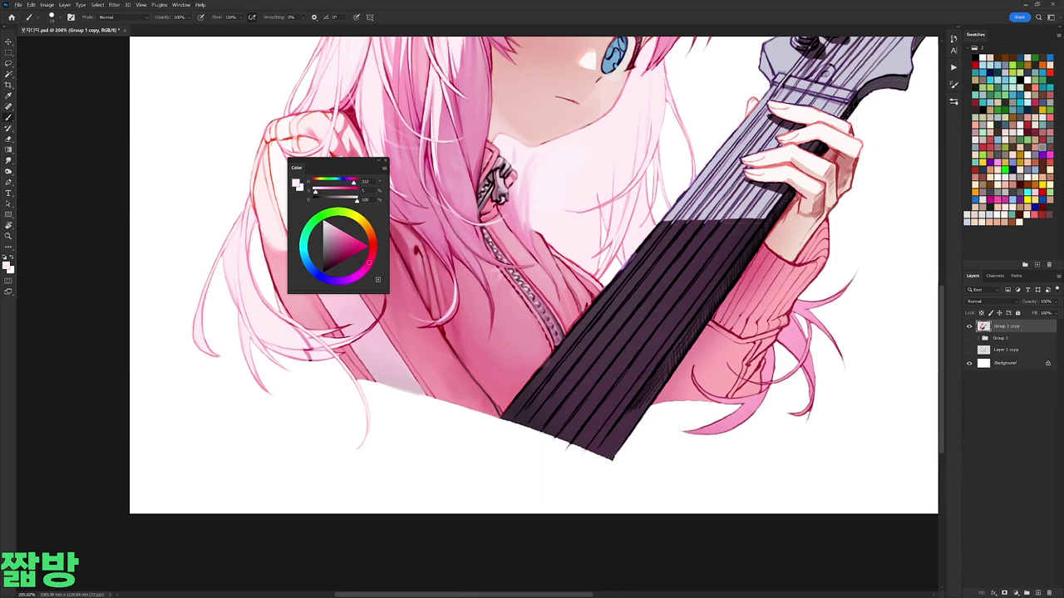
{"action": "left_click_drag", "start_coordinate": [540, 193], "coordinate": [535, 228]}
Step: Readjust the brush size and sample pale pinks near the collar to refine the light hair beside the zipper pull
{"action": "right_click", "coordinate": [561, 142]}
{"action": "key", "text": "Escape"}
{"action": "left_click", "coordinate": [529, 209], "text": "alt"}
{"action": "right_click", "coordinate": [569, 183]}
{"action": "key", "text": "Escape"}
{"action": "left_click", "coordinate": [510, 187], "text": "alt"}
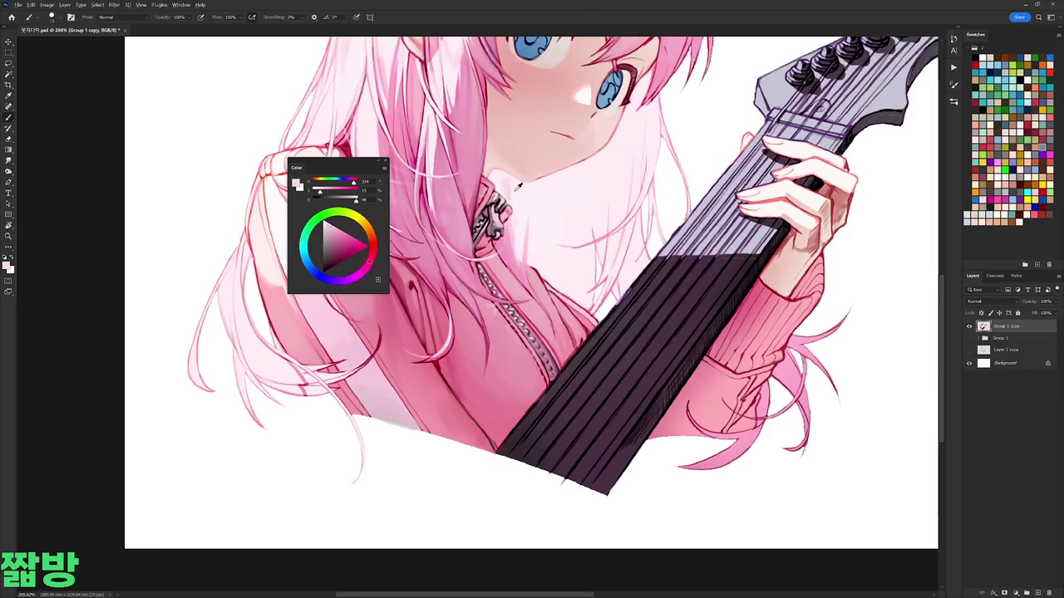
Step: Sample near-white and pale pink tones beside the collar and touch up the light hair area below the chin
{"action": "left_click", "coordinate": [524, 224], "text": "alt"}
{"action": "left_click", "coordinate": [526, 214], "text": "alt"}
{"action": "left_click", "coordinate": [539, 237], "text": "alt"}
{"action": "scroll", "coordinate": [538, 238], "scroll_direction": "down", "scroll_amount": 5}
{"action": "scroll", "coordinate": [539, 237], "scroll_direction": "up", "scroll_amount": 4}
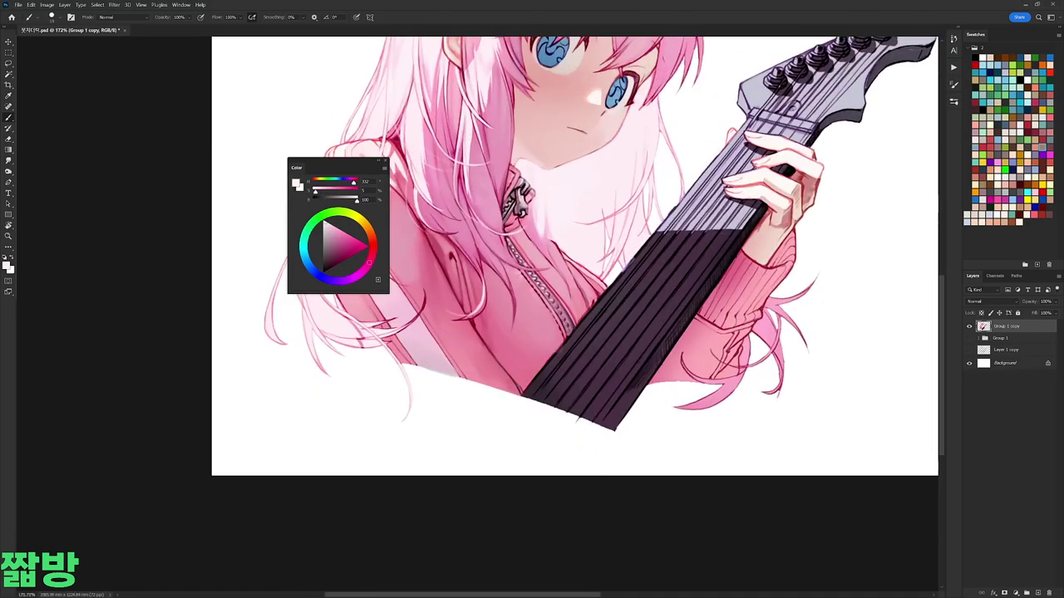
Step: Readjust the brush size and sample pink, purple and rose tones around the collar to refine the jacket edge near the zipper
{"action": "right_click", "coordinate": [640, 187]}
{"action": "left_click", "coordinate": [526, 231], "text": "alt"}
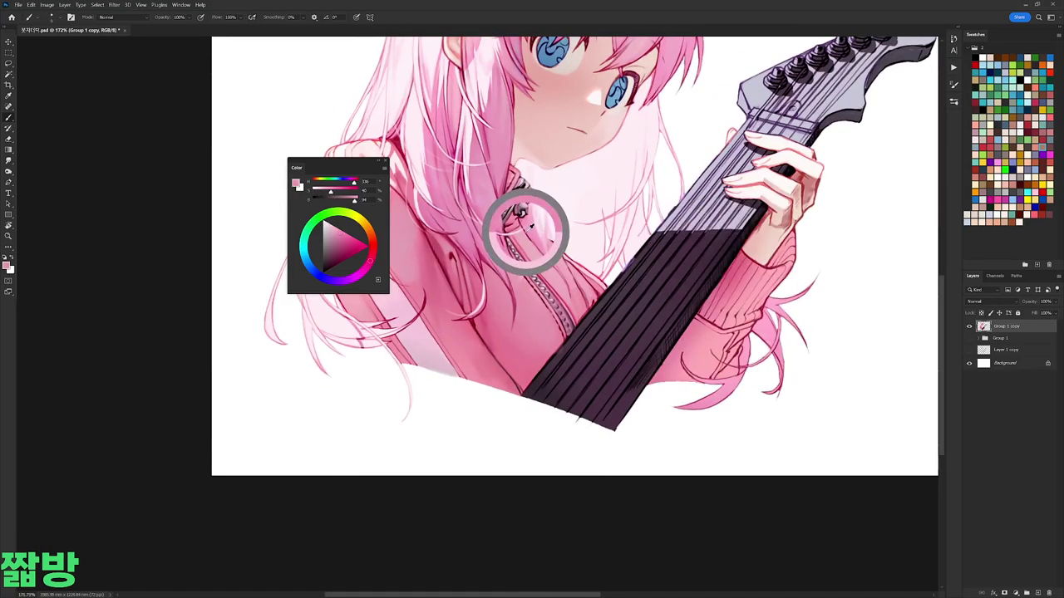
{"action": "left_click", "coordinate": [518, 218], "text": "alt"}
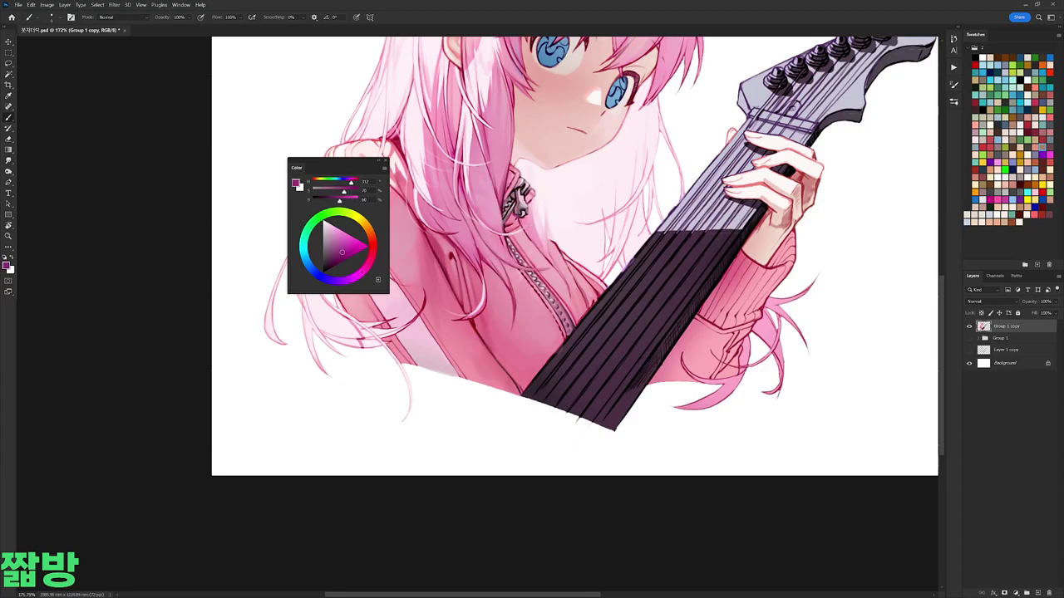
{"action": "left_click", "coordinate": [550, 263], "text": "alt"}
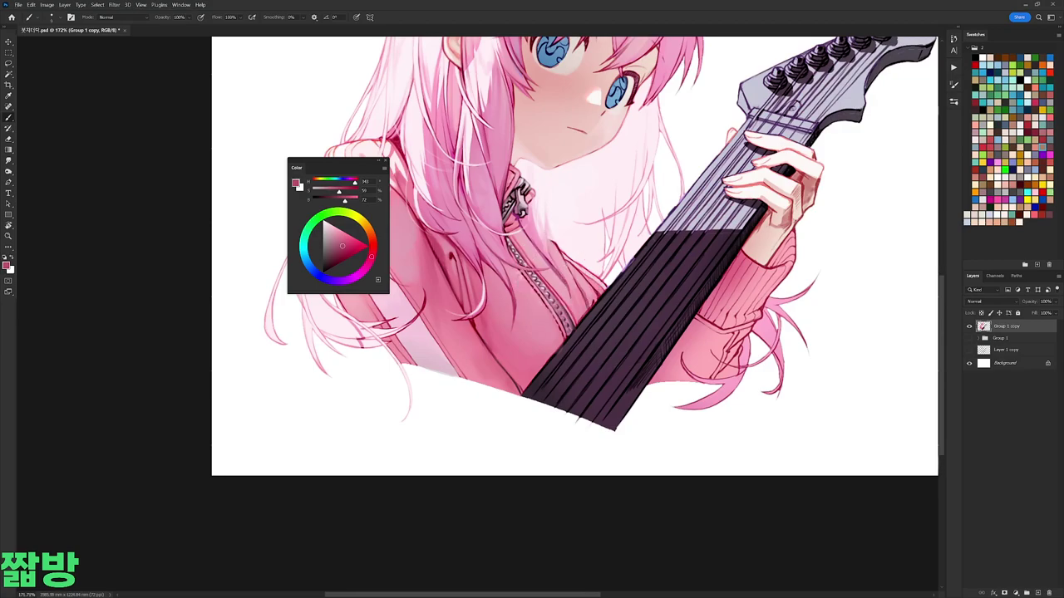
{"action": "scroll", "coordinate": [468, 98], "scroll_direction": "up", "scroll_amount": 2}
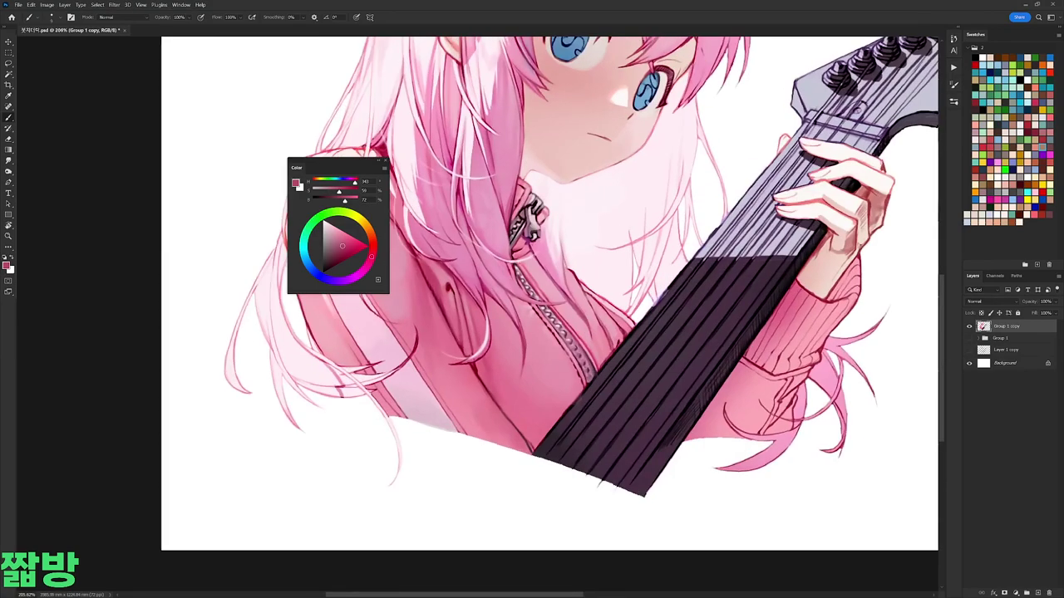
{"action": "left_click_drag", "start_coordinate": [673, 194], "coordinate": [635, 186]}
Step: Sample light pinks from the jacket and nearby hair, resize the brush, and blend the jacket front beside the zipper
{"action": "left_click", "coordinate": [534, 267], "text": "alt"}
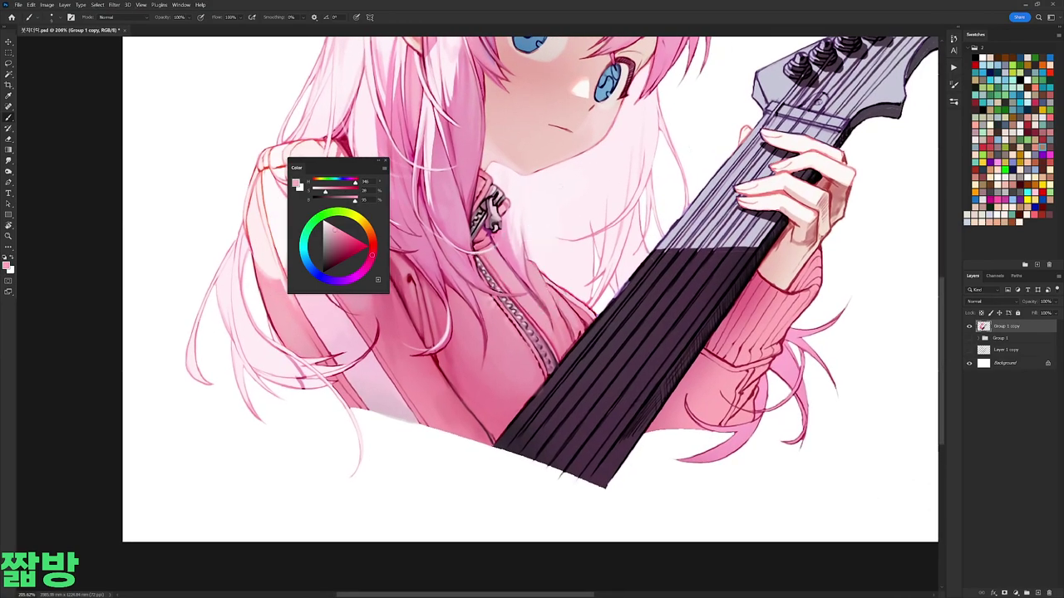
{"action": "left_click", "coordinate": [523, 215], "text": "alt"}
{"action": "right_click", "coordinate": [605, 258]}
{"action": "left_click", "coordinate": [545, 304], "text": "alt"}
{"action": "scroll", "coordinate": [589, 313], "scroll_direction": "down", "scroll_amount": 5}
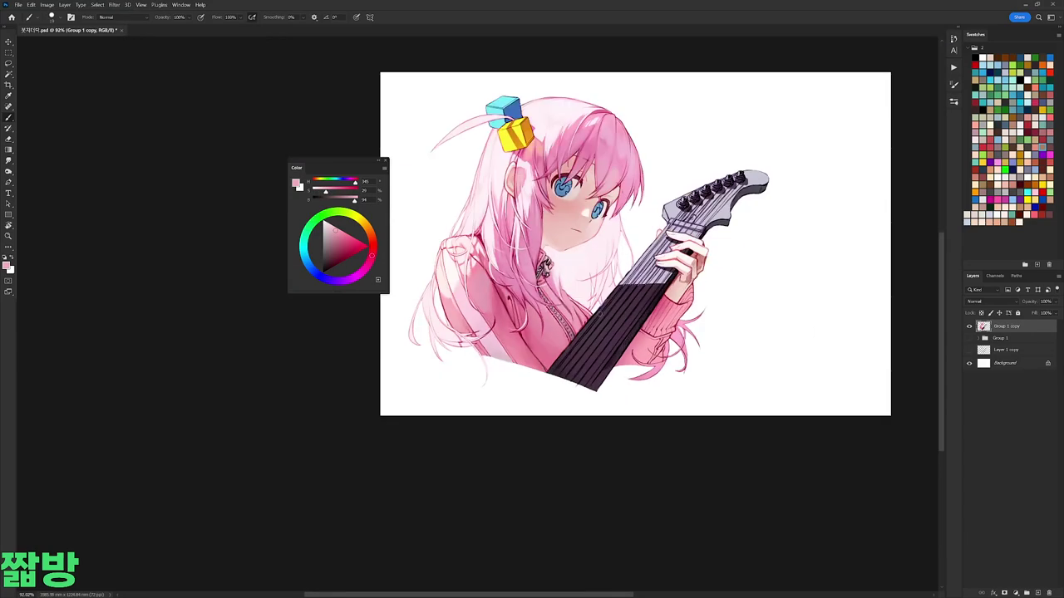
Step: Sample pale pinks where the background hair meets the jacket and soften that transition beside the collar
{"action": "scroll", "coordinate": [571, 160], "scroll_direction": "up", "scroll_amount": 5}
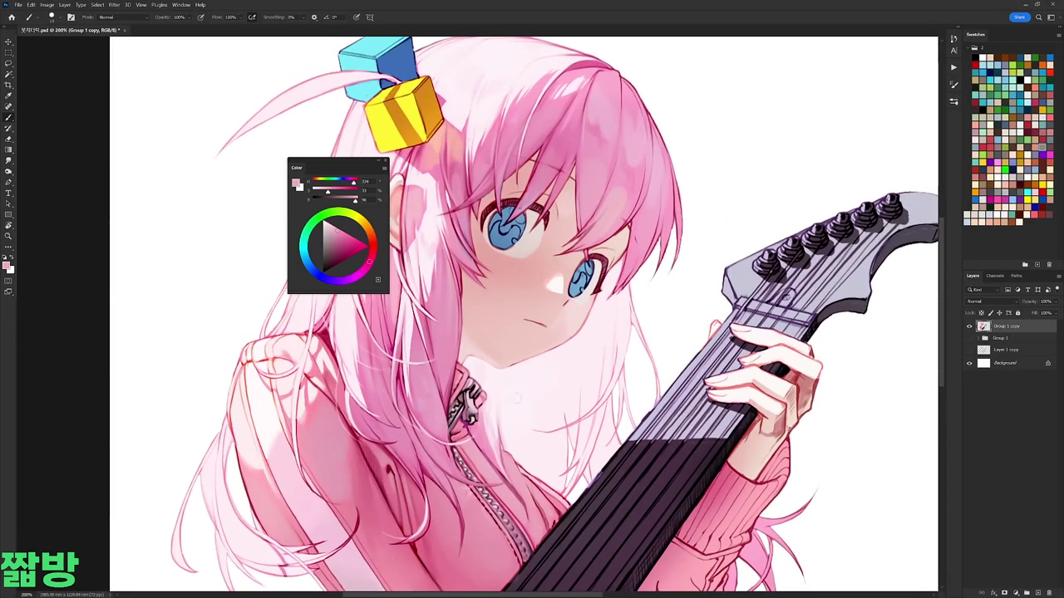
{"action": "left_click", "coordinate": [502, 402], "text": "alt"}
{"action": "left_click", "coordinate": [503, 415], "text": "alt"}
{"action": "left_click", "coordinate": [514, 447], "text": "alt"}
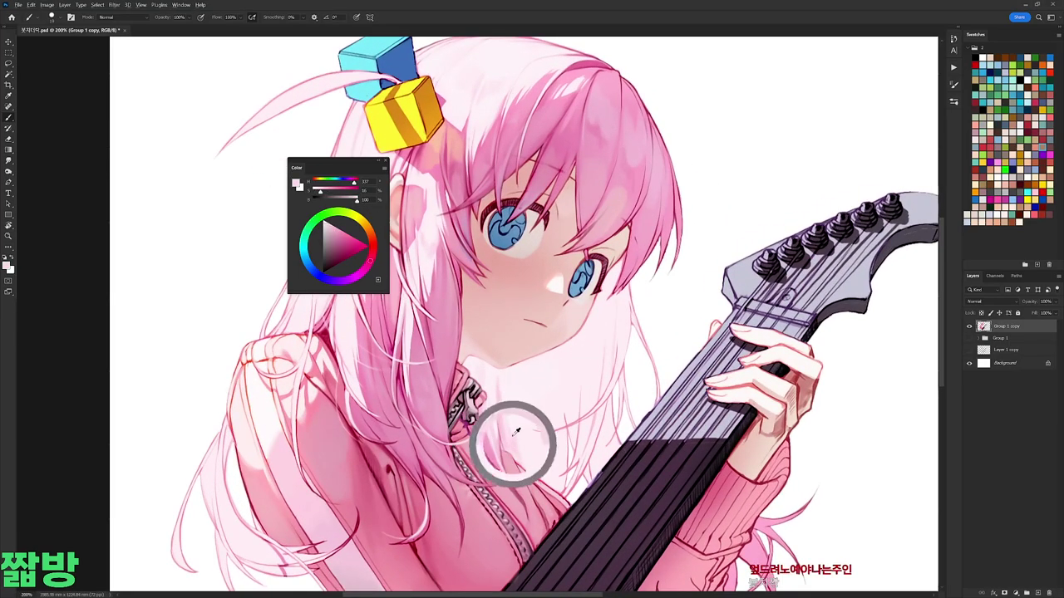
Step: Readjust the brush size and sample a medium pink from the bangs for touching up the hair near the crown
{"action": "scroll", "coordinate": [652, 254], "scroll_direction": "down", "scroll_amount": 5}
{"action": "right_click", "coordinate": [651, 254]}
{"action": "left_click", "coordinate": [597, 187], "text": "alt"}
{"action": "scroll", "coordinate": [587, 161], "scroll_direction": "up", "scroll_amount": 5}
{"action": "left_click", "coordinate": [587, 162], "text": "alt"}
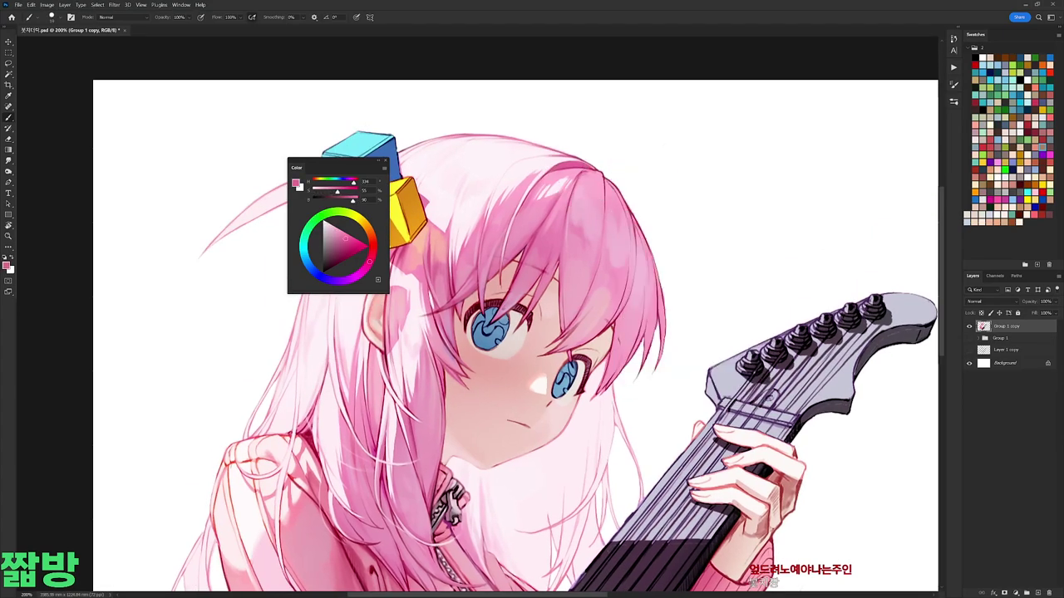
Step: Readjust the brush and sample light and medium pinks from the hair to refine the bangs
{"action": "scroll", "coordinate": [643, 231], "scroll_direction": "down", "scroll_amount": 5}
{"action": "right_click", "coordinate": [643, 231]}
{"action": "left_click", "coordinate": [585, 181], "text": "alt"}
{"action": "scroll", "coordinate": [585, 181], "scroll_direction": "up", "scroll_amount": 5}
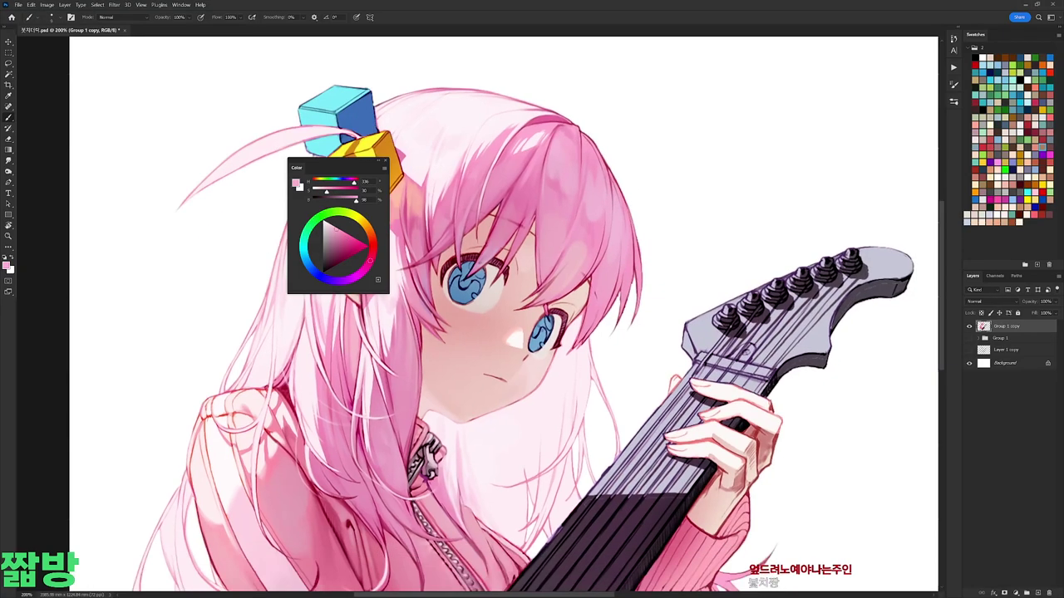
{"action": "scroll", "coordinate": [516, 333], "scroll_direction": "down", "scroll_amount": 5}
{"action": "scroll", "coordinate": [515, 333], "scroll_direction": "up", "scroll_amount": 5}
{"action": "scroll", "coordinate": [515, 332], "scroll_direction": "down", "scroll_amount": 5}
{"action": "left_click", "coordinate": [515, 332], "text": "alt"}
{"action": "scroll", "coordinate": [516, 333], "scroll_direction": "up", "scroll_amount": 5}
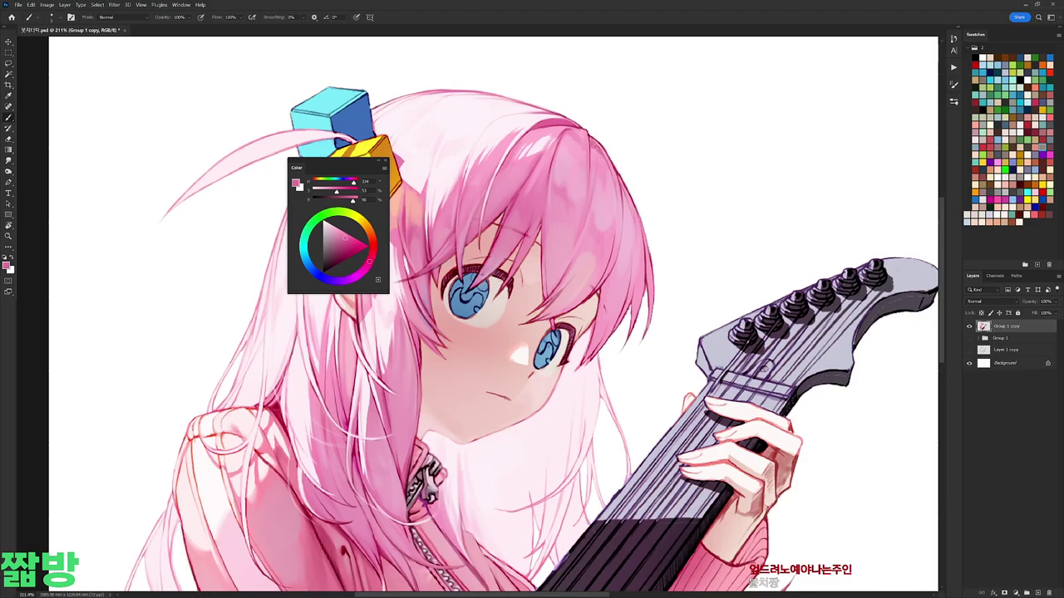
Step: Sample white and dark purple near the guitar neck and clean up its upper edge with straight strokes
{"action": "scroll", "coordinate": [699, 299], "scroll_direction": "up", "scroll_amount": 3}
{"action": "left_click_drag", "start_coordinate": [699, 299], "coordinate": [637, 304]}
{"action": "left_click", "coordinate": [549, 415], "text": "alt"}
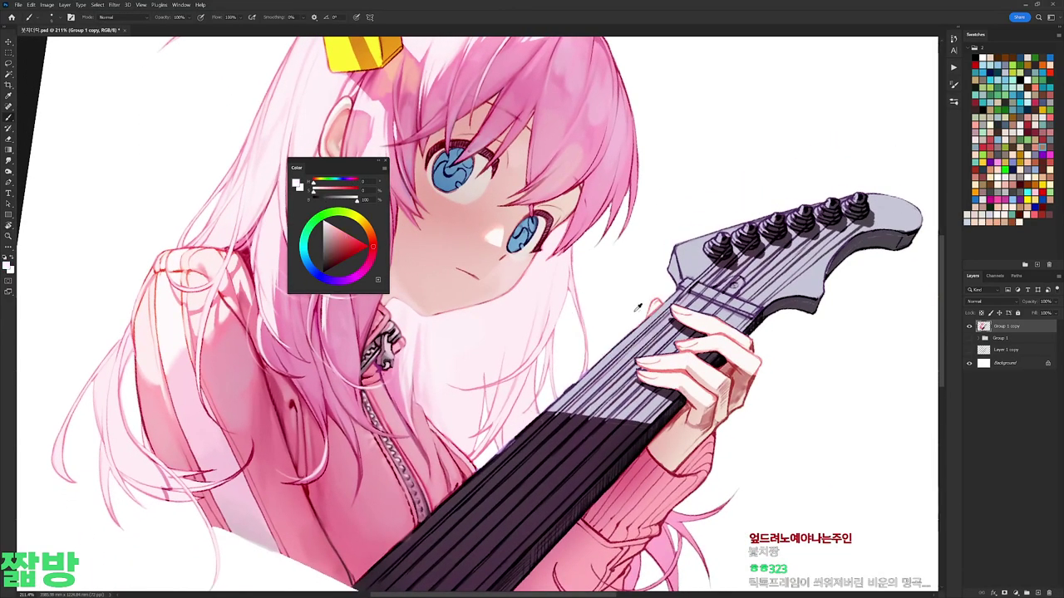
{"action": "left_click_drag", "start_coordinate": [549, 415], "coordinate": [623, 352]}
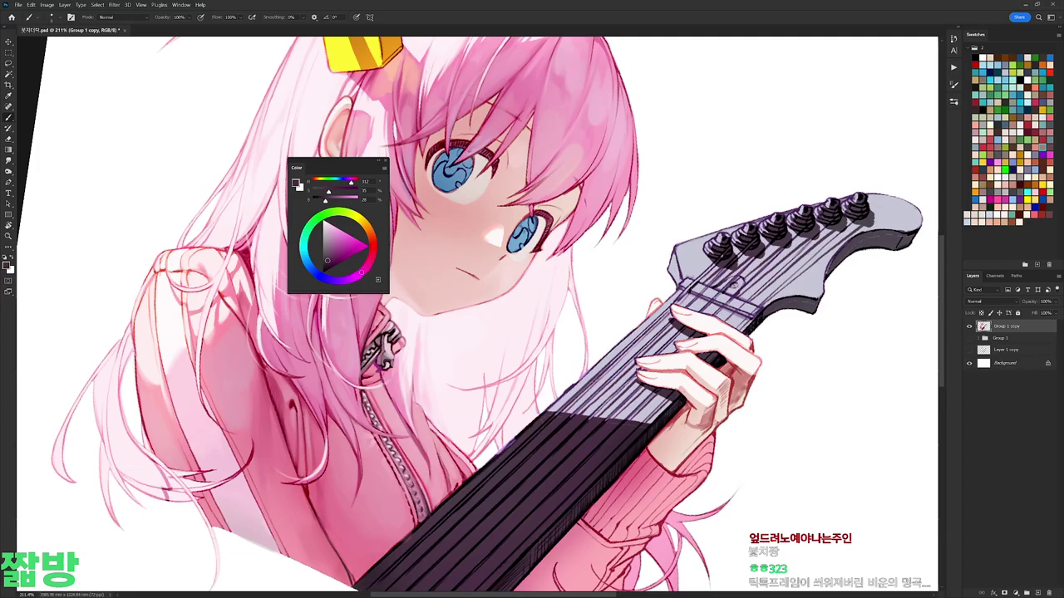
{"action": "left_click_drag", "start_coordinate": [578, 410], "coordinate": [636, 354]}
{"action": "left_click_drag", "start_coordinate": [583, 424], "coordinate": [612, 398]}
Step: Turn the canvas upright, sample pinks from the crown to touch up the hair outline, and save the document
{"action": "key", "text": "ctrl+1"}
{"action": "key", "text": "r"}
{"action": "left_click_drag", "start_coordinate": [773, 250], "coordinate": [790, 281]}
{"action": "scroll", "coordinate": [675, 202], "scroll_direction": "up", "scroll_amount": 2}
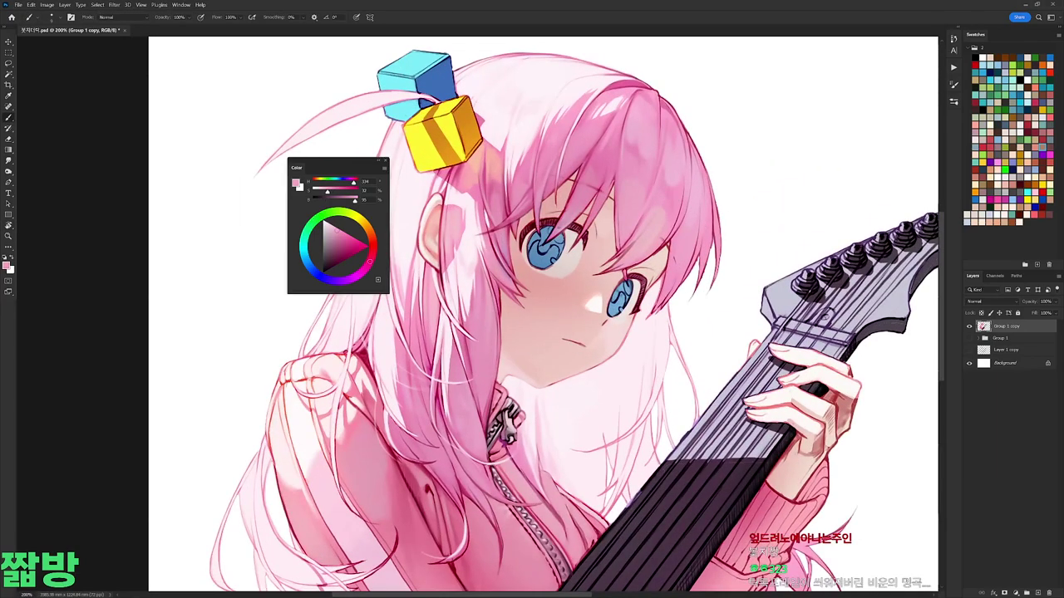
{"action": "key", "text": "Escape"}
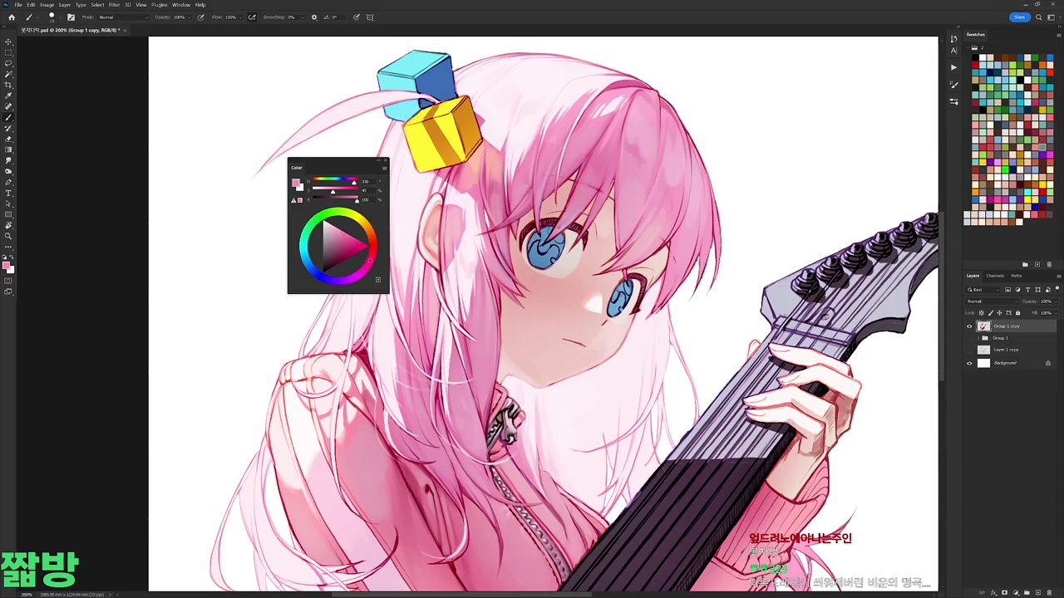
{"action": "left_click", "coordinate": [650, 92], "text": "alt"}
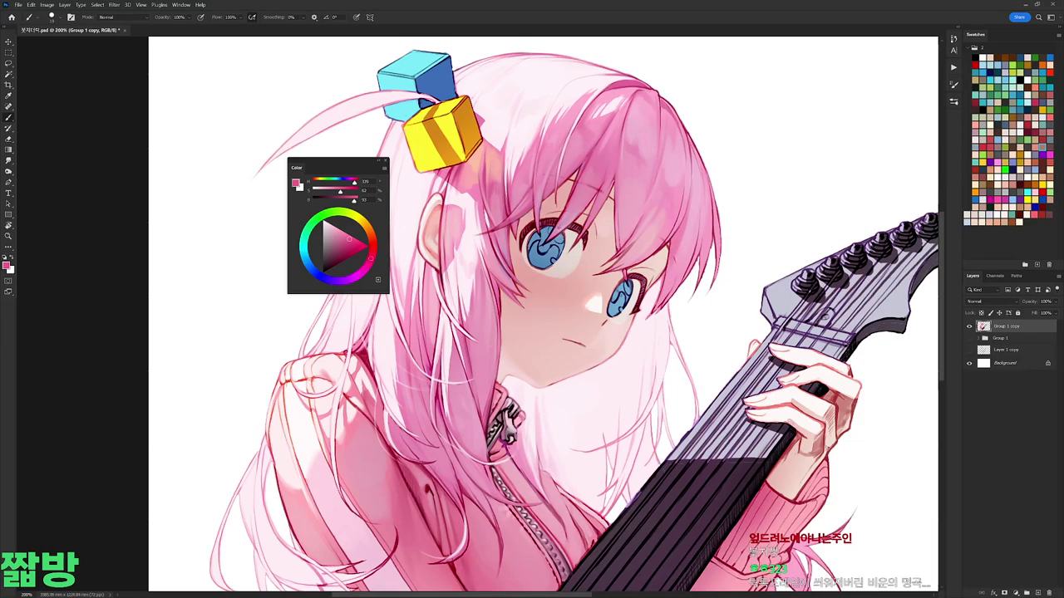
{"action": "left_click_drag", "start_coordinate": [743, 138], "coordinate": [723, 98]}
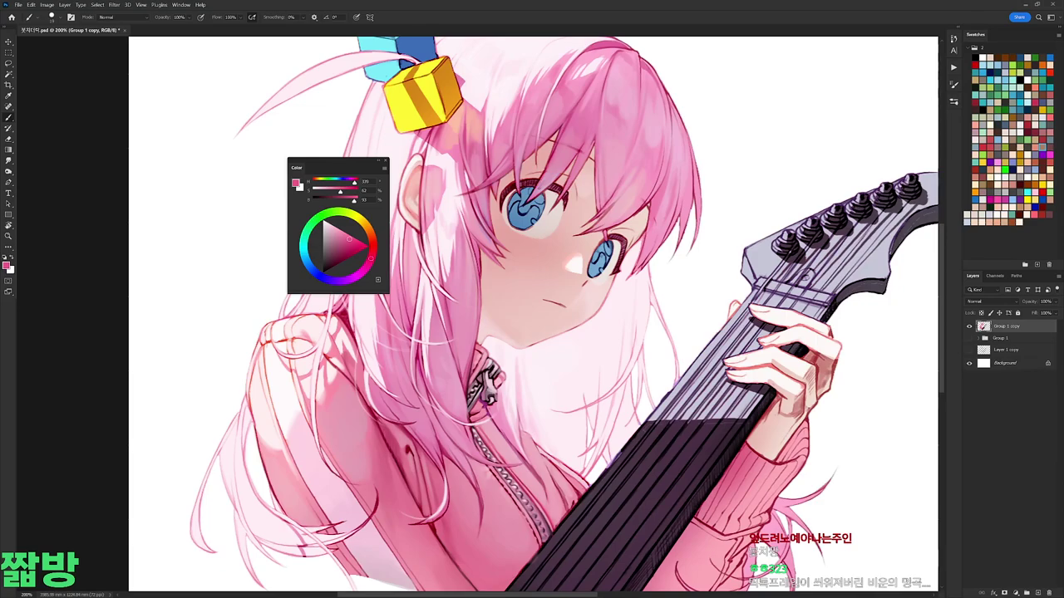
{"action": "scroll", "coordinate": [673, 113], "scroll_direction": "down", "scroll_amount": 5}
{"action": "key", "text": "ctrl+s"}
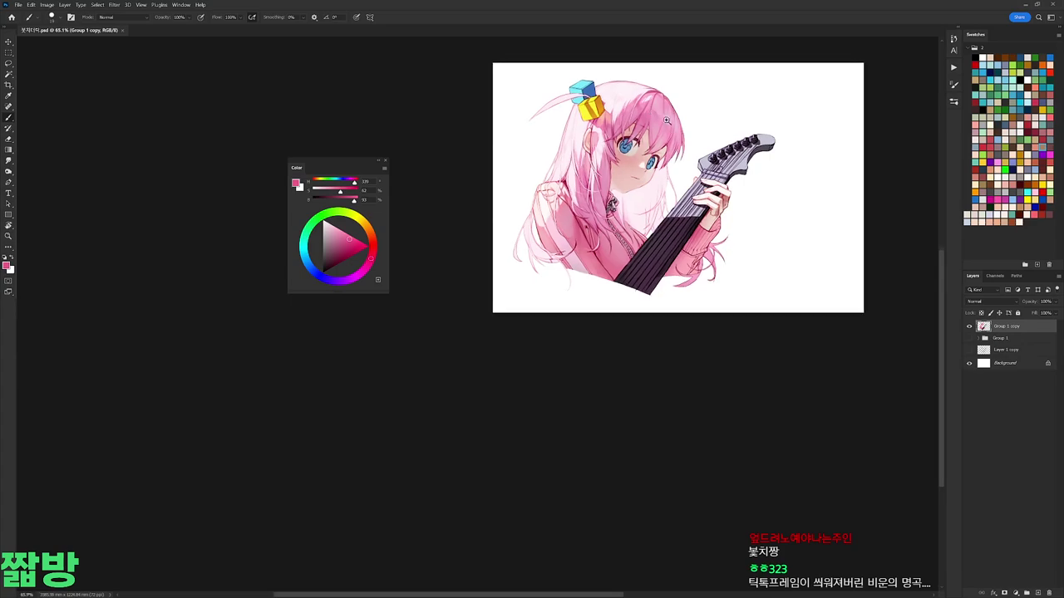
Step: Resize the brush, sample dark rose and light pink from the hair, and refine the strands along the bangs' outer side
{"action": "scroll", "coordinate": [664, 118], "scroll_direction": "up", "scroll_amount": 5}
{"action": "right_click", "coordinate": [665, 118]}
{"action": "left_click", "coordinate": [665, 119], "text": "alt"}
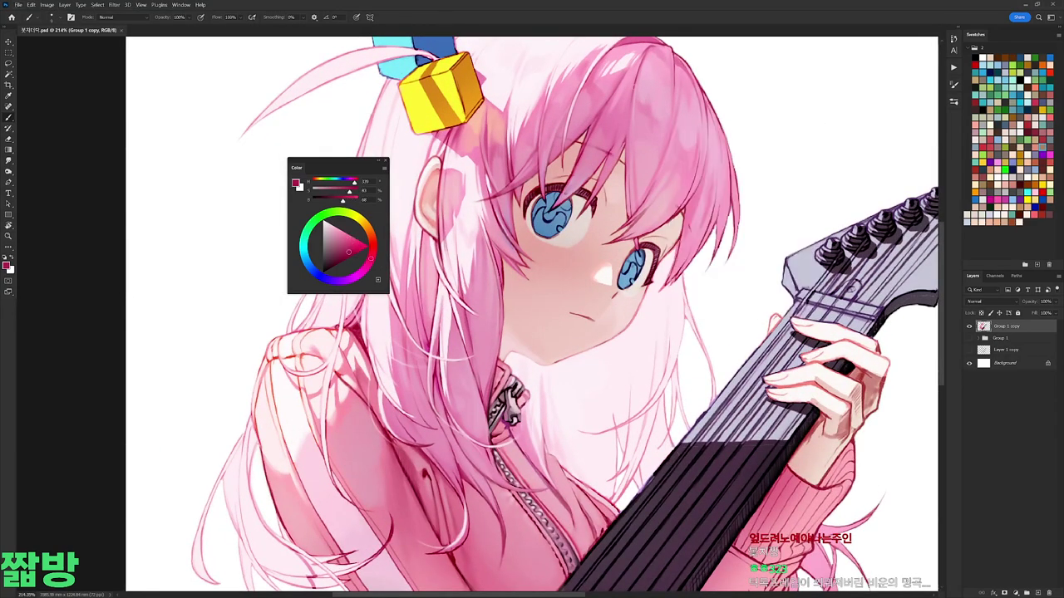
{"action": "left_click_drag", "start_coordinate": [628, 102], "coordinate": [627, 156]}
{"action": "left_click_drag", "start_coordinate": [695, 97], "coordinate": [723, 269]}
{"action": "key", "text": "d"}
{"action": "left_click", "coordinate": [722, 269], "text": "alt"}
{"action": "key", "text": "e"}
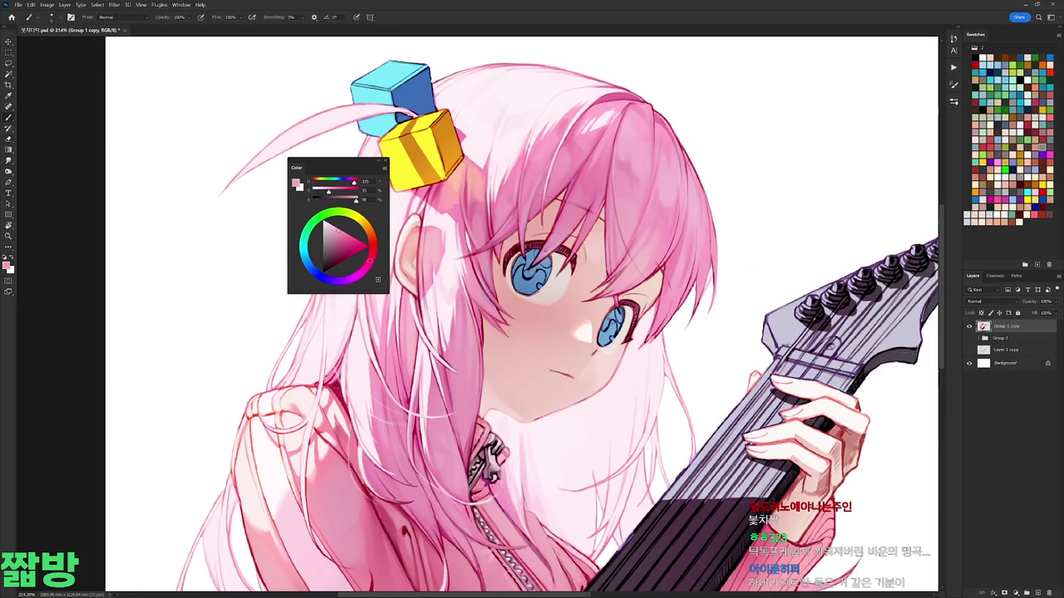
Step: Rotate the canvas nearly sideways, readjust the brush, and sample a deep pink to work on the bangs' outer edge
{"action": "key", "text": "r"}
{"action": "left_click_drag", "start_coordinate": [708, 286], "coordinate": [748, 349]}
{"action": "left_click_drag", "start_coordinate": [478, 312], "coordinate": [275, 495]}
{"action": "key", "text": "b"}
{"action": "right_click", "coordinate": [599, 233]}
{"action": "key", "text": "Escape"}
{"action": "left_click", "coordinate": [589, 218], "text": "alt"}
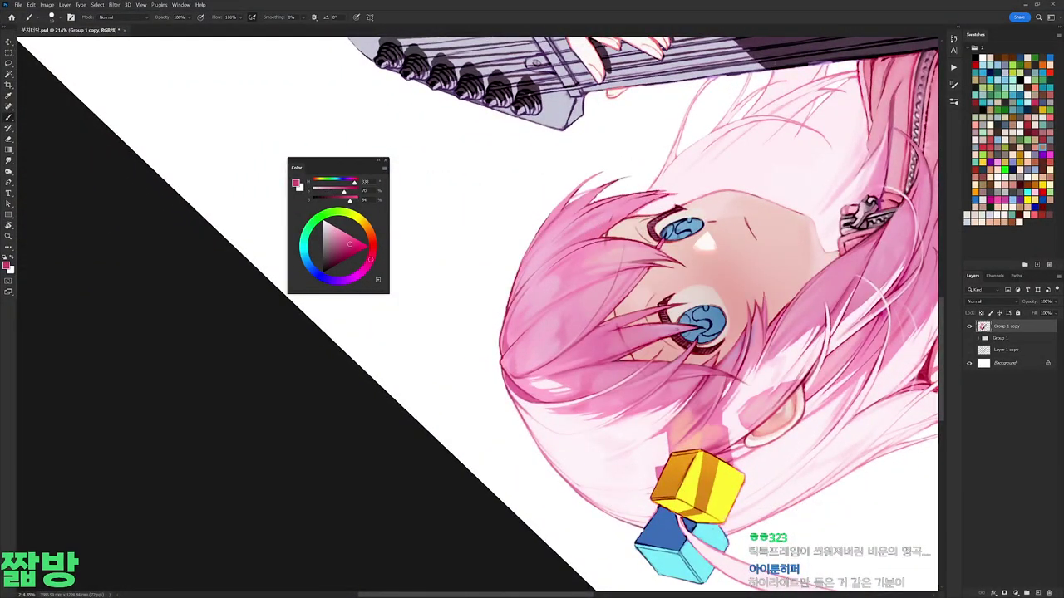
Step: Rotate the canvas back, readjust the brush, and sample rose and pink tones to shape the outer bangs' strands
{"action": "key", "text": "r"}
{"action": "key", "text": "Escape"}
{"action": "key", "text": "b"}
{"action": "right_click", "coordinate": [670, 243]}
{"action": "key", "text": "Escape"}
{"action": "left_click", "coordinate": [562, 324], "text": "alt"}
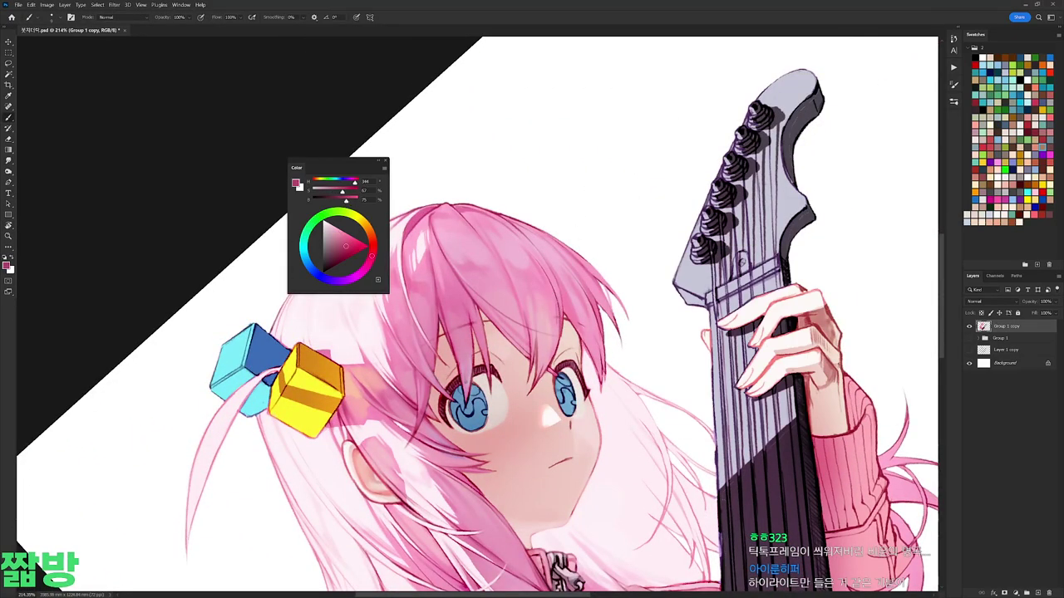
{"action": "left_click_drag", "start_coordinate": [632, 350], "coordinate": [611, 254]}
{"action": "left_click", "coordinate": [611, 254], "text": "alt"}
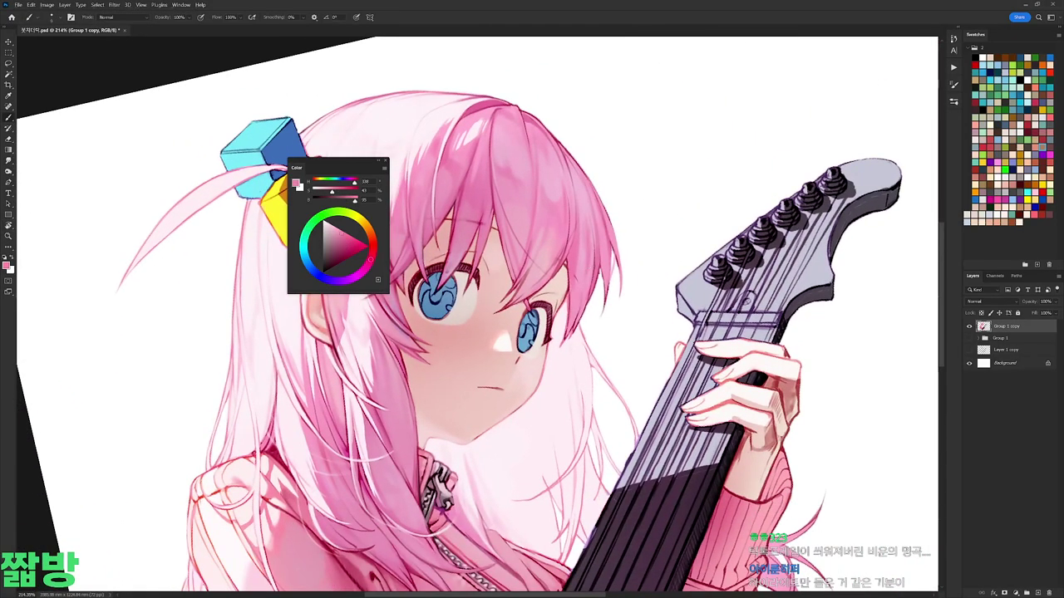
Step: Tilt the canvas and sample medium pink and near-white to refine the loose strands beside the outer bangs
{"action": "key", "text": "r"}
{"action": "mouse_move", "coordinate": [632, 358]}
{"action": "left_mouse_down"}
{"action": "mouse_move", "coordinate": [599, 274]}
{"action": "mouse_move", "coordinate": [532, 224]}
{"action": "mouse_move", "coordinate": [689, 238]}
{"action": "left_mouse_up"}
{"action": "left_click", "coordinate": [689, 237], "text": "alt"}
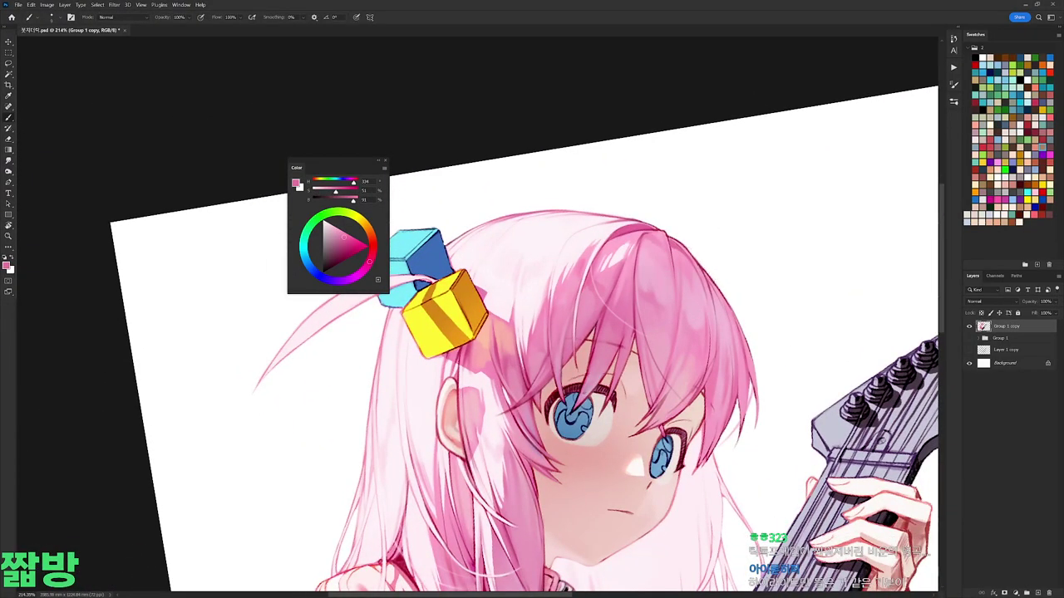
{"action": "left_click_drag", "start_coordinate": [791, 345], "coordinate": [710, 270]}
{"action": "key", "text": "r"}
{"action": "left_click", "coordinate": [711, 270], "text": "alt"}
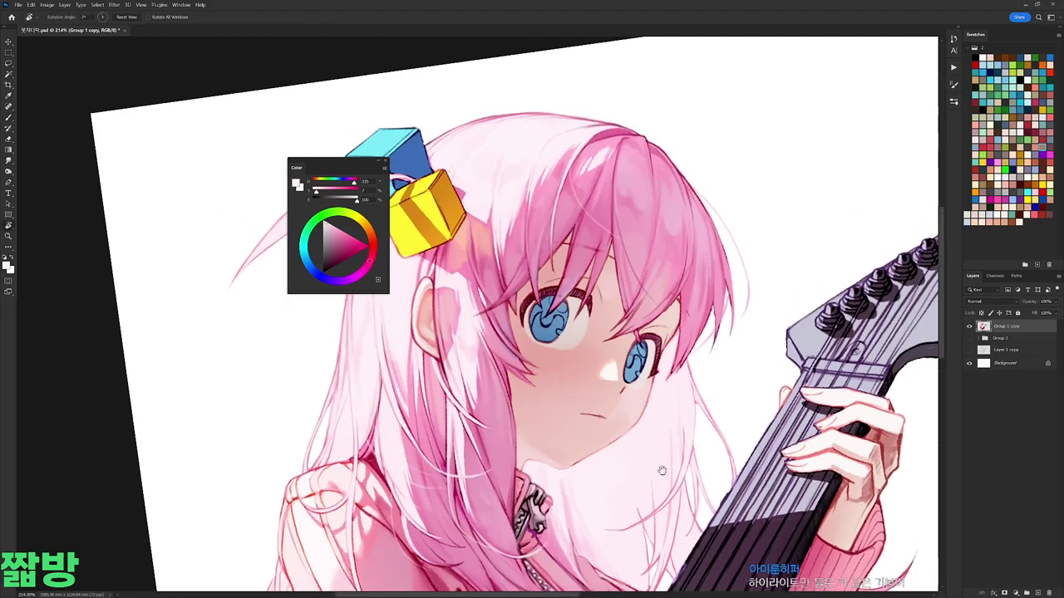
Step: Rotate the canvas, resize the brush, and sample white to clean up the background between the hair and headstock
{"action": "key", "text": "r"}
{"action": "mouse_move", "coordinate": [668, 241]}
{"action": "left_mouse_down"}
{"action": "mouse_move", "coordinate": [677, 275]}
{"action": "mouse_move", "coordinate": [727, 118]}
{"action": "mouse_move", "coordinate": [719, 186]}
{"action": "left_mouse_up"}
{"action": "right_click", "coordinate": [718, 186]}
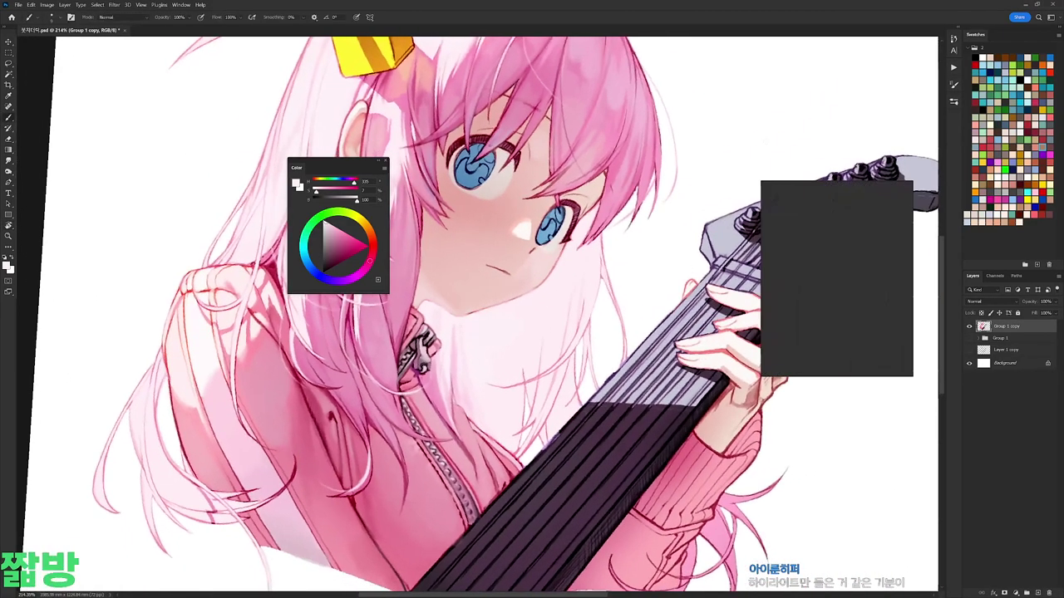
{"action": "left_click", "coordinate": [719, 186], "text": "alt"}
{"action": "scroll", "coordinate": [754, 211], "scroll_direction": "down", "scroll_amount": 5, "text": "alt"}
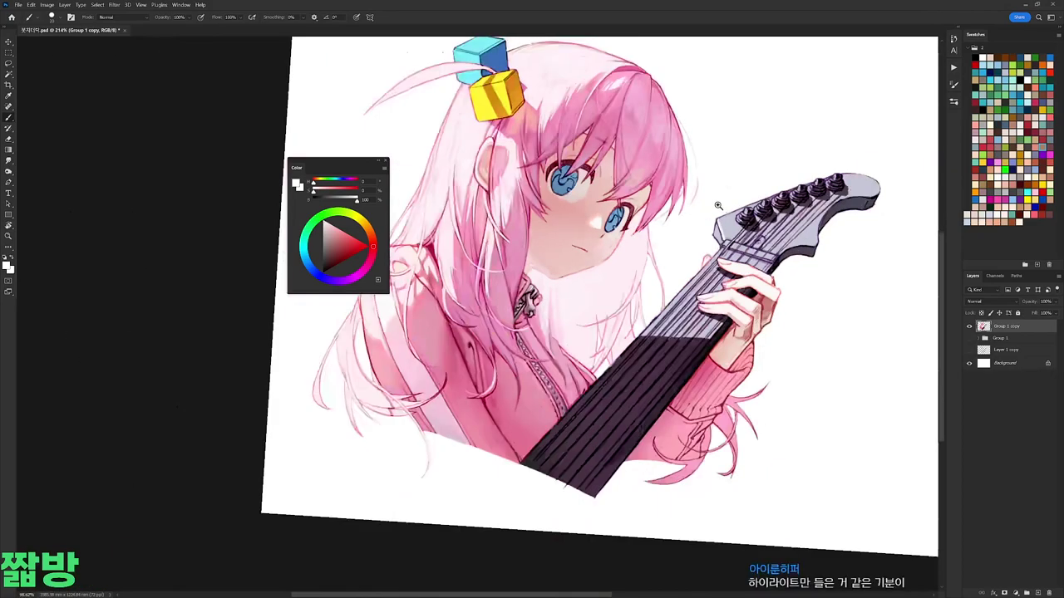
Step: Resize the brush, sample the headstock's light grey for its beveled corner, and set a pale pink brush color
{"action": "scroll", "coordinate": [760, 209], "scroll_direction": "up", "scroll_amount": 6, "text": "alt"}
{"action": "right_click", "coordinate": [755, 195]}
{"action": "left_click", "coordinate": [704, 236], "text": "alt"}
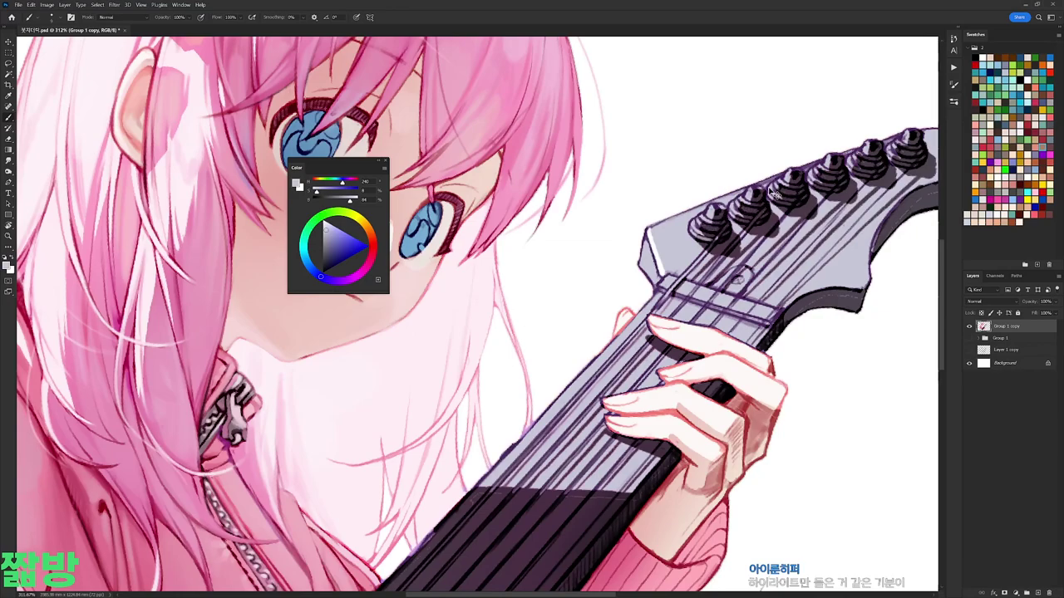
{"action": "left_click", "coordinate": [368, 266]}
{"action": "left_click", "coordinate": [337, 222]}
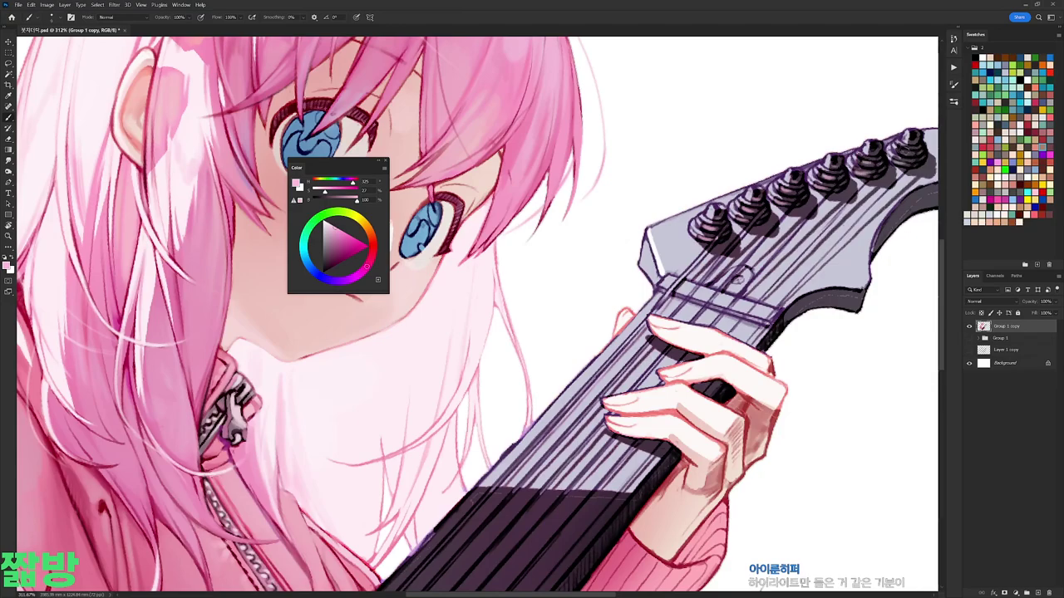
Step: Rotate the canvas and use black and sampled light grey to refine the headstock's outline and beveled corner near the nut
{"action": "key", "text": "d"}
{"action": "left_click_drag", "start_coordinate": [762, 208], "coordinate": [693, 226]}
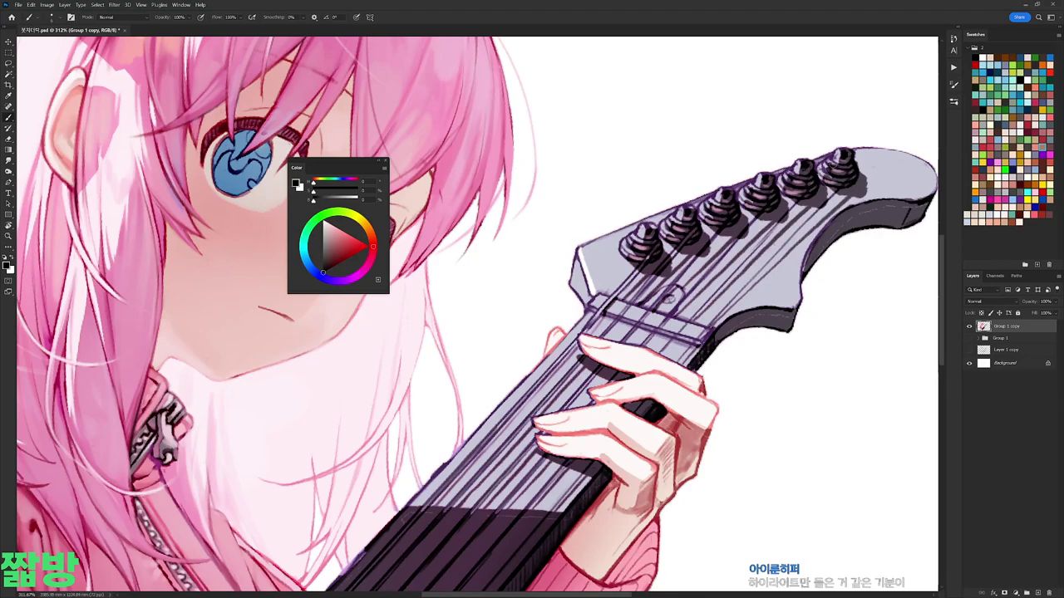
{"action": "key", "text": "r"}
{"action": "left_click_drag", "start_coordinate": [847, 172], "coordinate": [802, 98]}
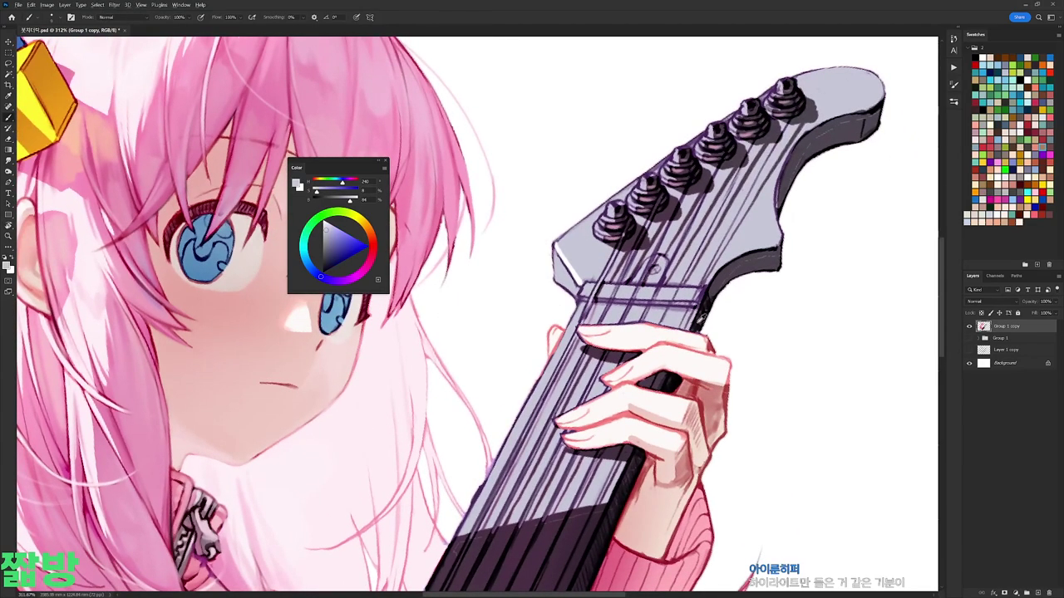
{"action": "left_click", "coordinate": [728, 276], "text": "alt"}
{"action": "left_click_drag", "start_coordinate": [553, 250], "coordinate": [561, 284]}
{"action": "left_click", "coordinate": [564, 252], "text": "alt"}
{"action": "left_click", "coordinate": [564, 252], "text": "alt"}
{"action": "left_click_drag", "start_coordinate": [556, 247], "coordinate": [571, 280]}
{"action": "key", "text": "x"}
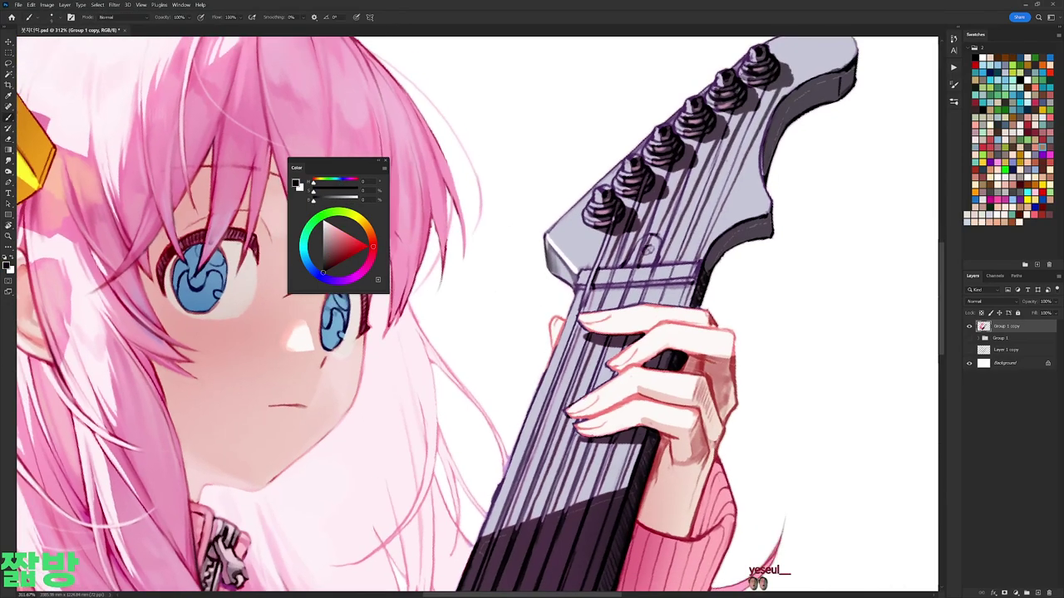
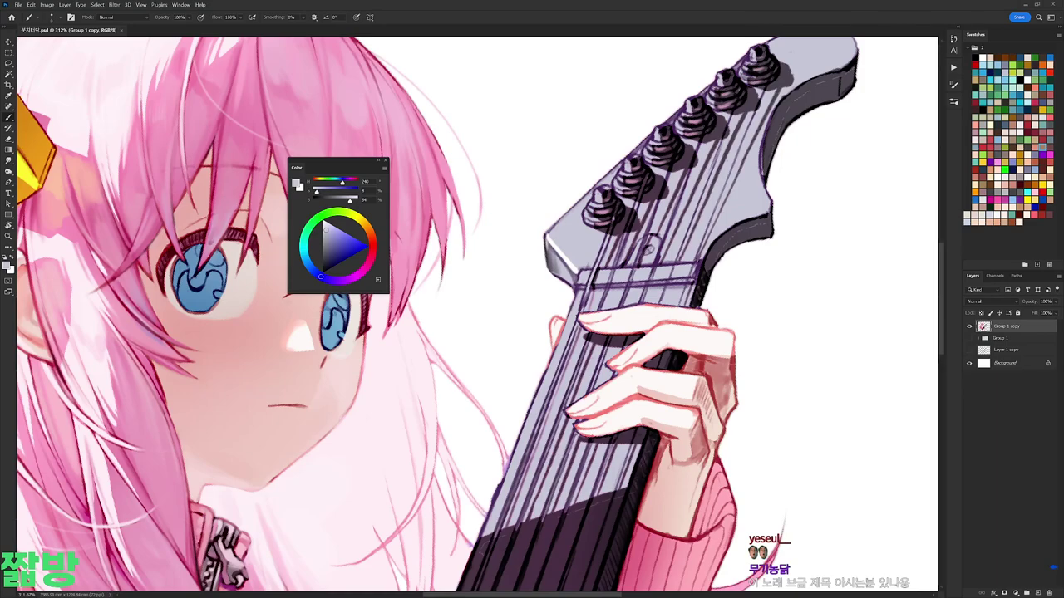
Step: Straighten the canvas, enlarge the brush to 30 px, and choose a saturated dark blue to tint the headstock's upper edge
{"action": "key", "text": "d"}
{"action": "key", "text": "ctrl+z"}
{"action": "left_click", "coordinate": [364, 269]}
{"action": "left_click", "coordinate": [333, 266]}
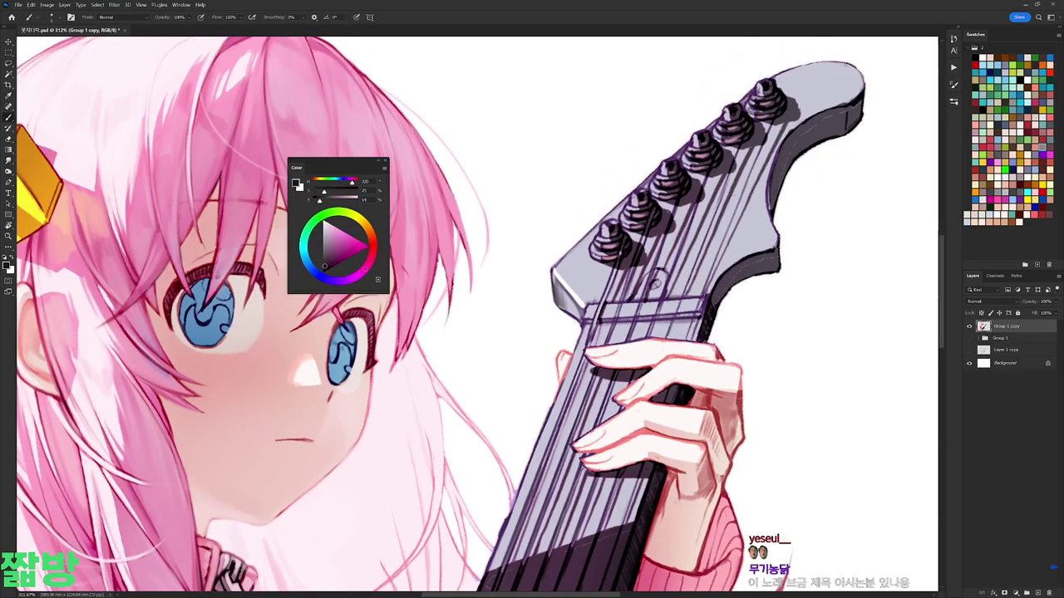
{"action": "right_click", "coordinate": [657, 219]}
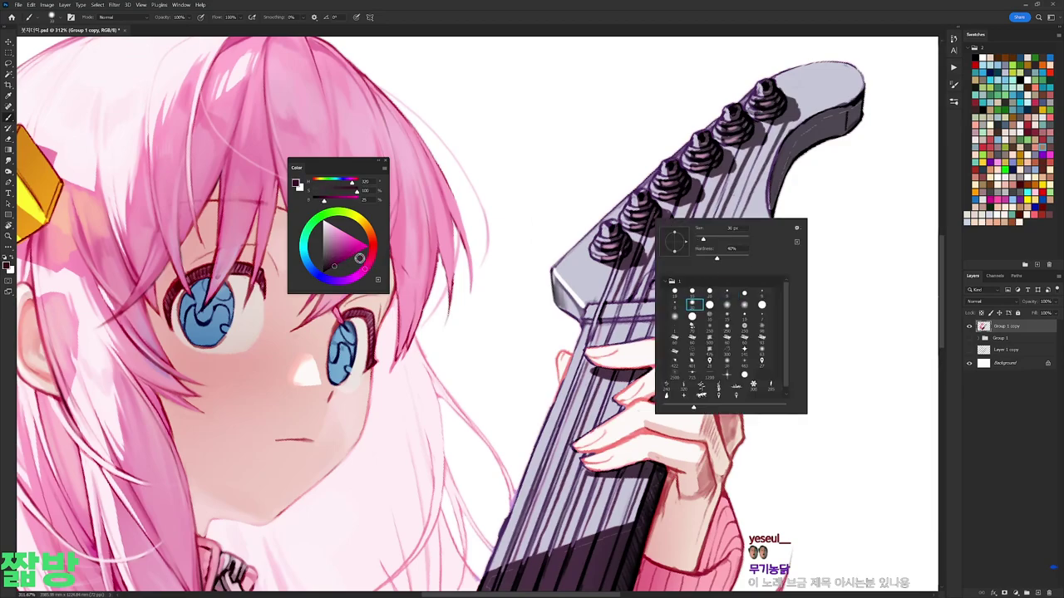
{"action": "key", "text": "Escape"}
{"action": "left_click", "coordinate": [342, 261]}
{"action": "left_click_drag", "start_coordinate": [359, 275], "coordinate": [325, 264]}
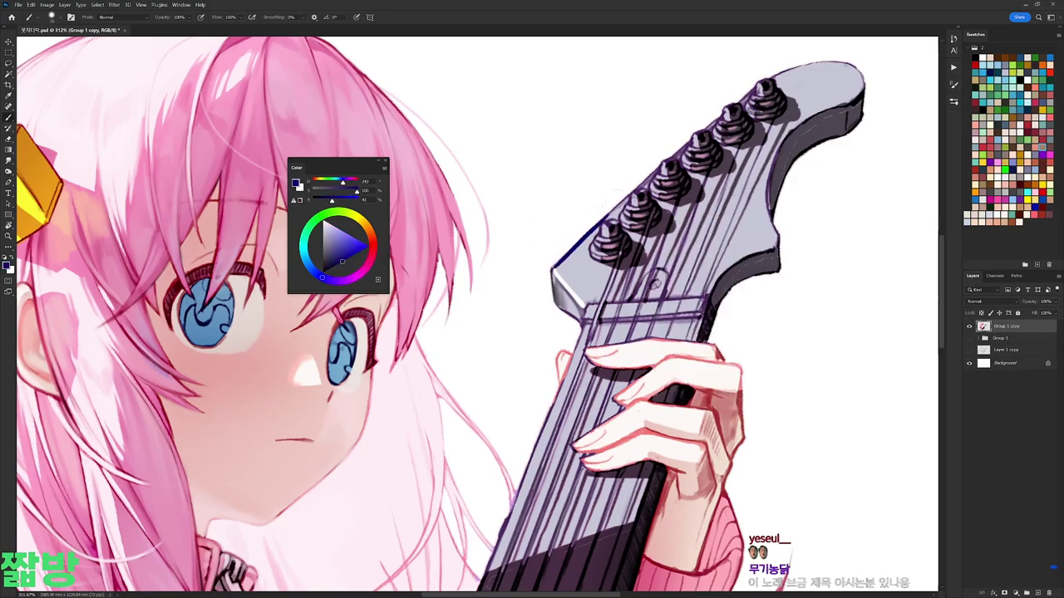
Step: Resize the brush and use deep blue and sampled muted purple to shade the headstock's upper edge and rounded tip
{"action": "right_click", "coordinate": [663, 181]}
{"action": "key", "text": "Escape"}
{"action": "left_click", "coordinate": [315, 274]}
{"action": "left_click_drag", "start_coordinate": [314, 273], "coordinate": [311, 268]}
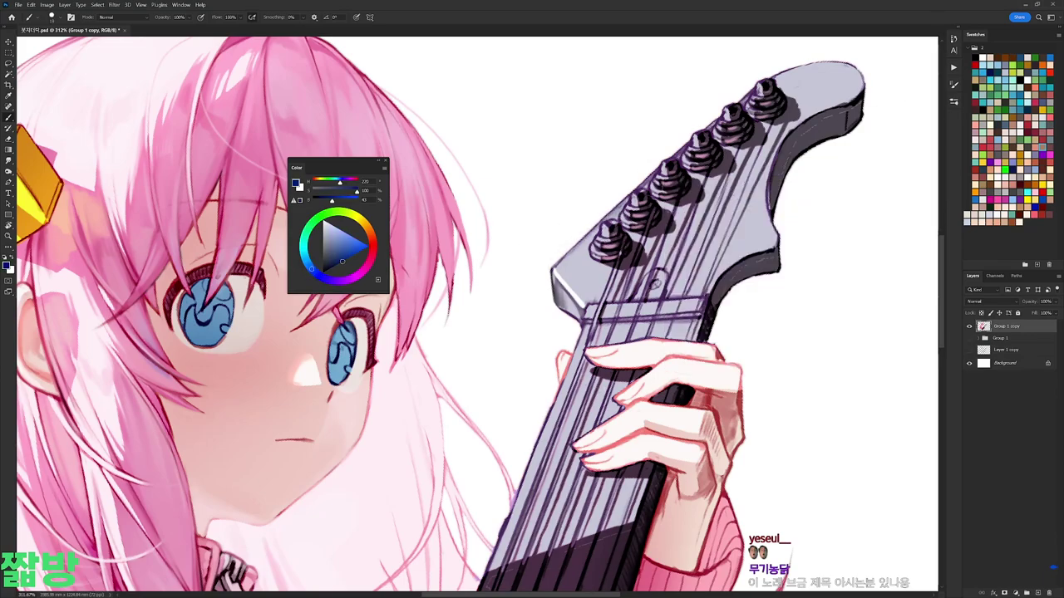
{"action": "left_click_drag", "start_coordinate": [748, 137], "coordinate": [795, 125]}
{"action": "left_click", "coordinate": [588, 334], "text": "alt"}
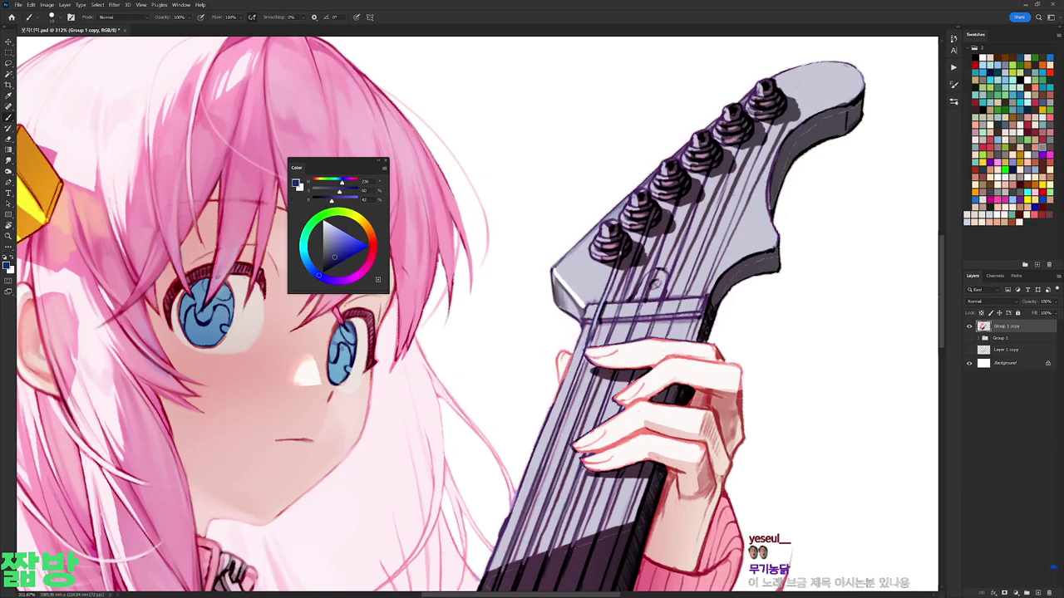
{"action": "left_click", "coordinate": [589, 338], "text": "alt"}
{"action": "left_click_drag", "start_coordinate": [799, 125], "coordinate": [816, 110]}
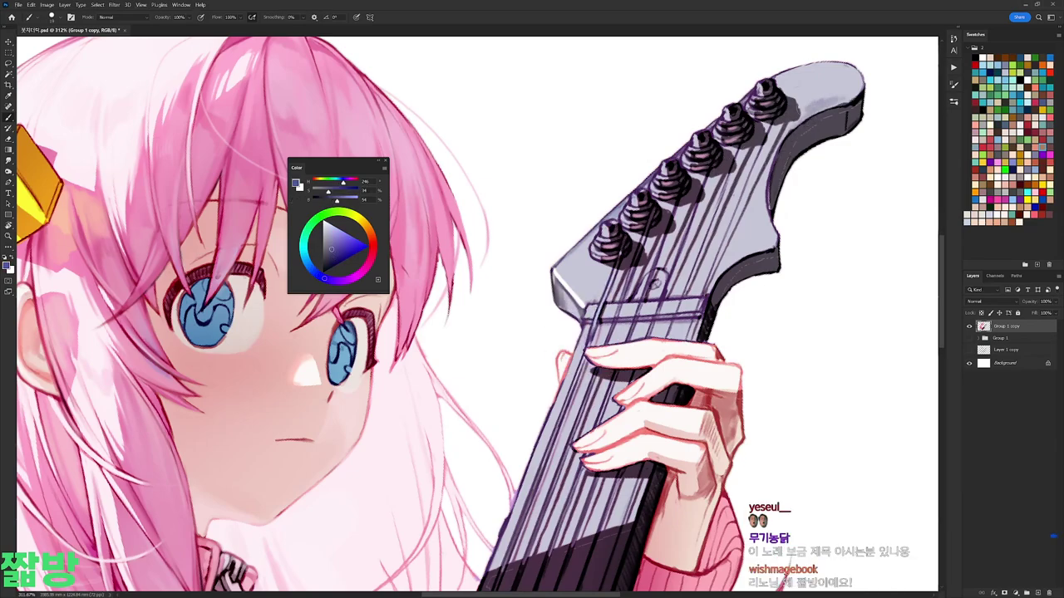
Step: Reduce the brush size, switch to white, and paint a thin highlight along the rim of the headstock's rounded tip
{"action": "scroll", "coordinate": [759, 247], "scroll_direction": "down", "scroll_amount": 5}
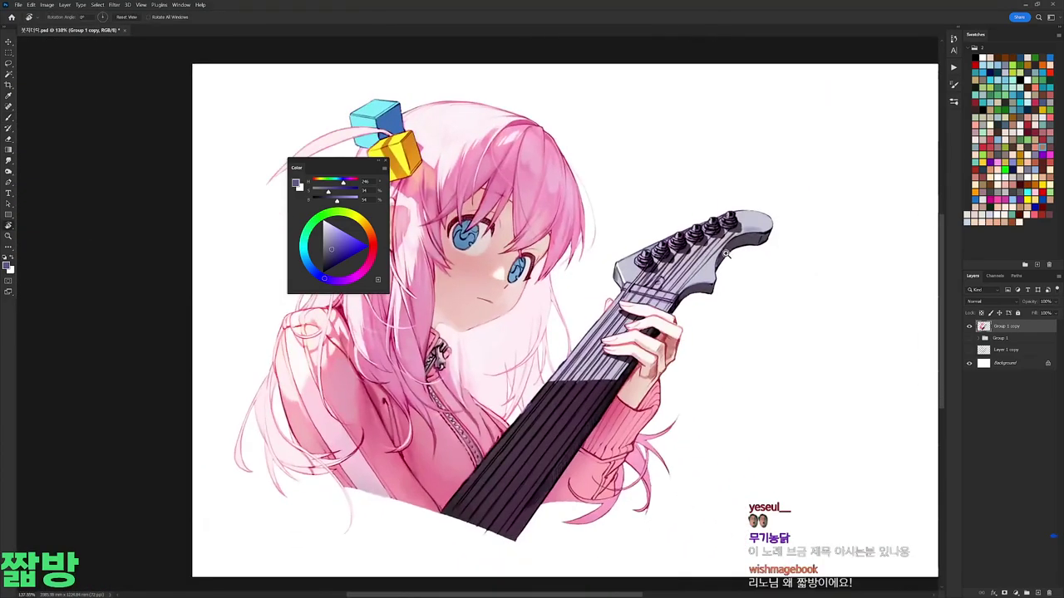
{"action": "scroll", "coordinate": [777, 162], "scroll_direction": "up", "scroll_amount": 5}
{"action": "right_click", "coordinate": [777, 162]}
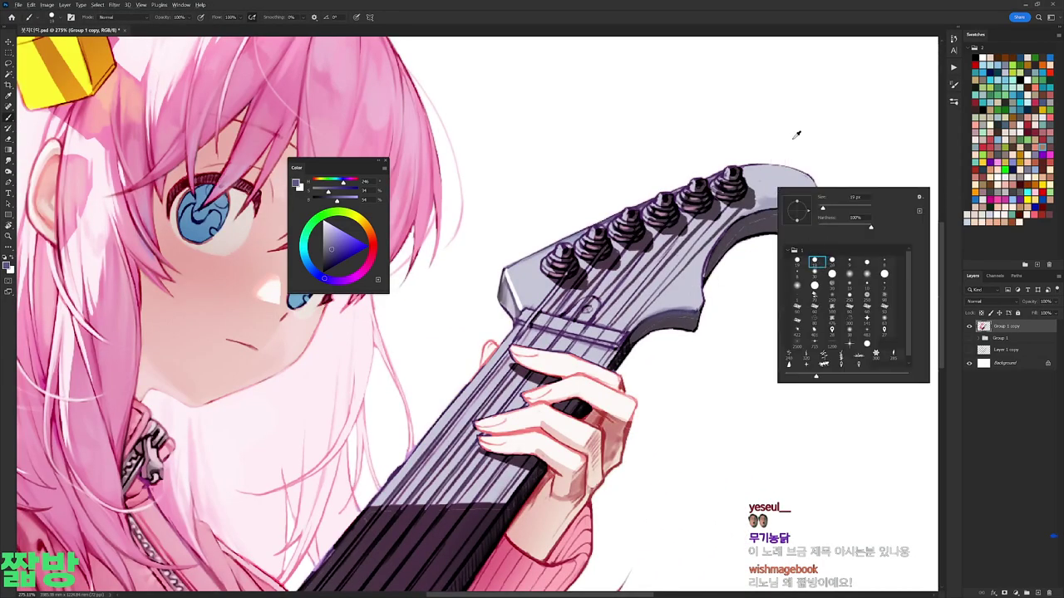
{"action": "scroll", "coordinate": [796, 141], "scroll_direction": "down", "scroll_amount": 5}
{"action": "right_click", "coordinate": [612, 205]}
{"action": "key", "text": "Escape"}
{"action": "scroll", "coordinate": [507, 249], "scroll_direction": "up", "scroll_amount": 5}
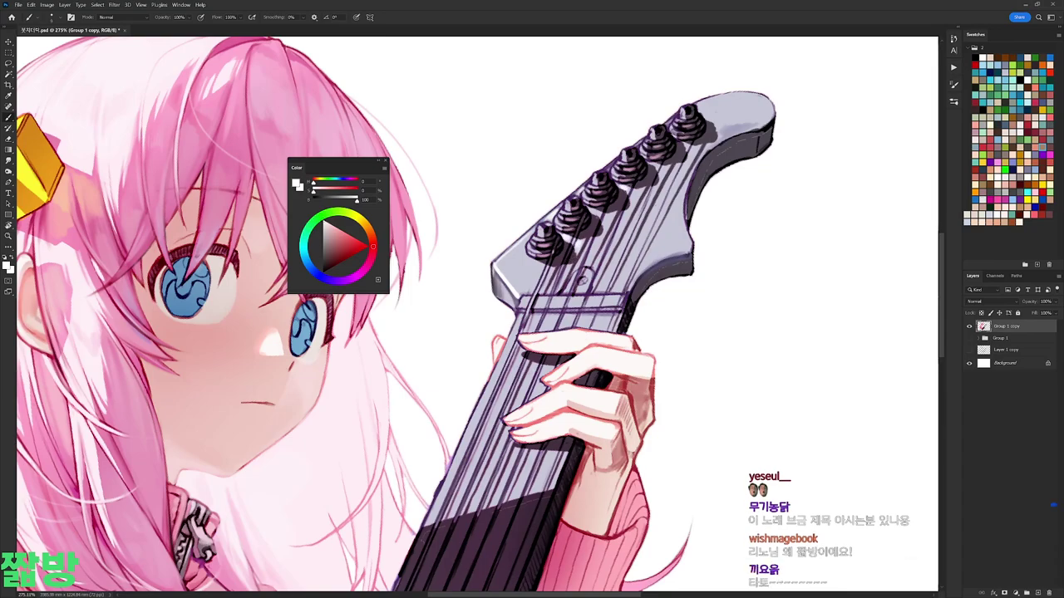
{"action": "left_click_drag", "start_coordinate": [747, 349], "coordinate": [607, 182]}
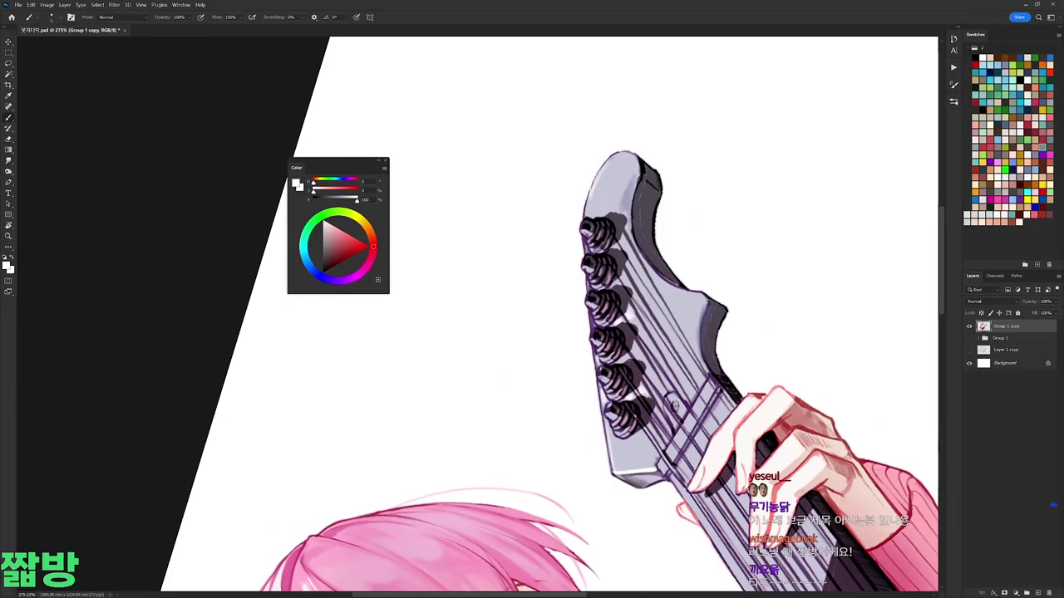
{"action": "left_click", "coordinate": [596, 320], "text": "alt"}
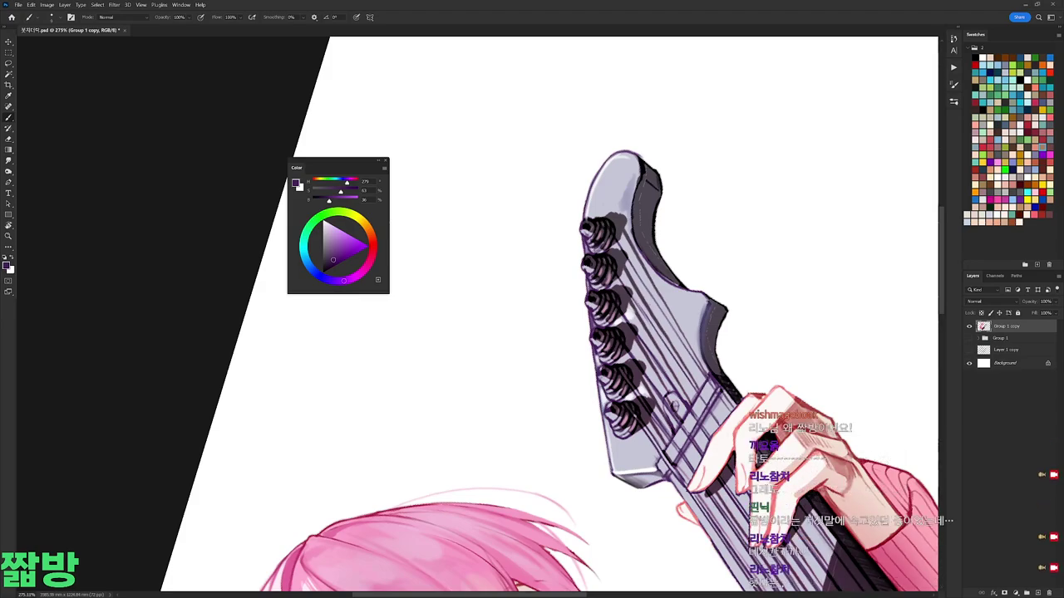
Step: Tilt the canvas and use sampled black and white to sharpen the headstock's dark side edge against the background
{"action": "left_click_drag", "start_coordinate": [700, 157], "coordinate": [714, 231]}
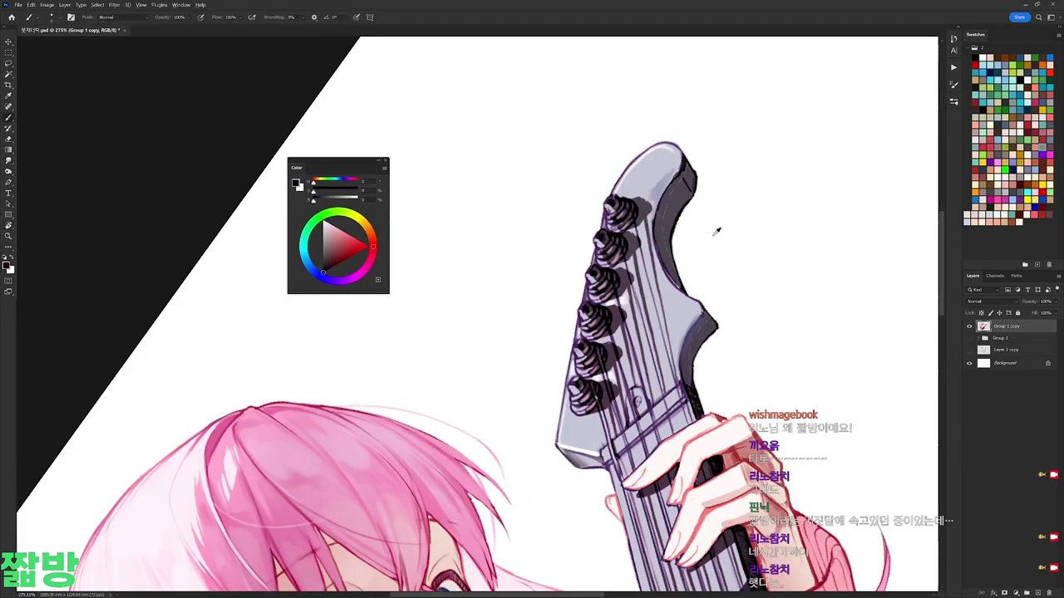
{"action": "left_click", "coordinate": [715, 231], "text": "alt"}
{"action": "right_click", "coordinate": [715, 231]}
{"action": "double_click", "coordinate": [738, 304]}
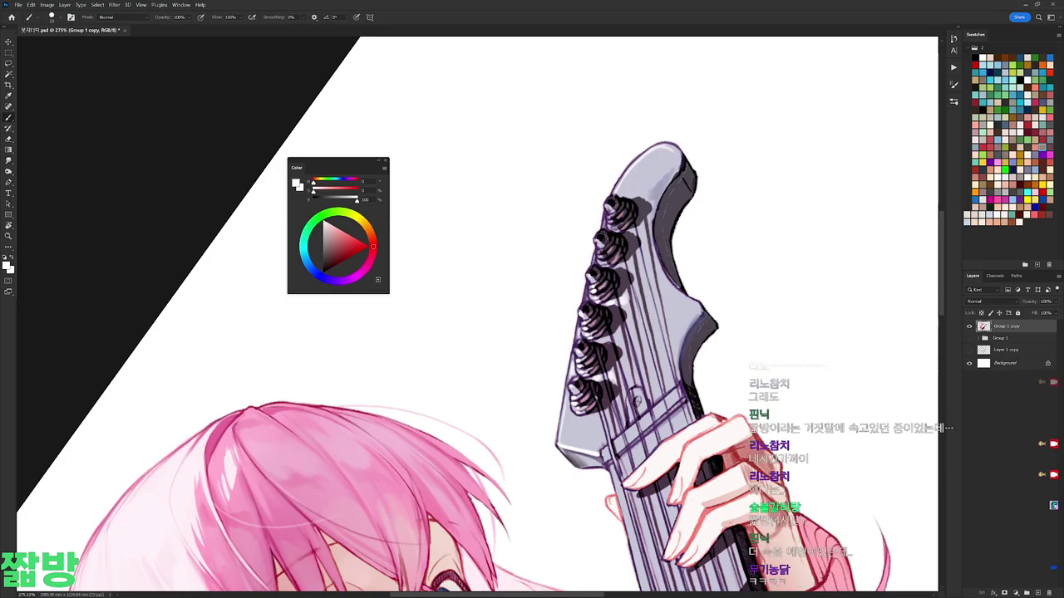
Step: Rotate the canvas and use sampled light grey and white to add small highlights to the strings crossing the nut
{"action": "mouse_move", "coordinate": [613, 219]}
{"action": "left_mouse_down"}
{"action": "mouse_move", "coordinate": [709, 231]}
{"action": "mouse_move", "coordinate": [665, 250]}
{"action": "mouse_move", "coordinate": [596, 255]}
{"action": "left_mouse_up"}
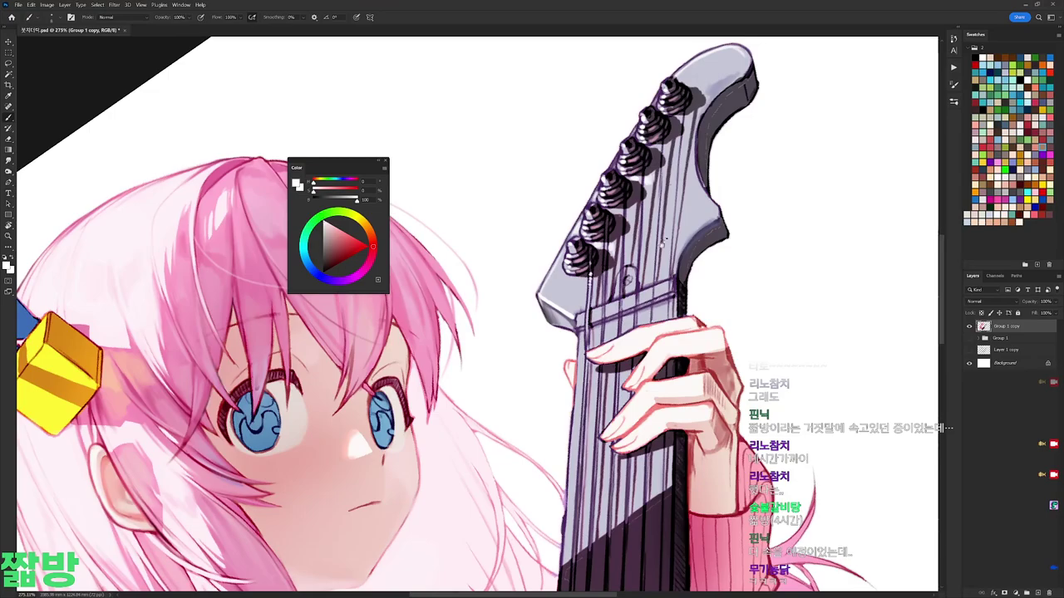
{"action": "left_click_drag", "start_coordinate": [647, 245], "coordinate": [639, 270]}
{"action": "left_click", "coordinate": [641, 255], "text": "alt"}
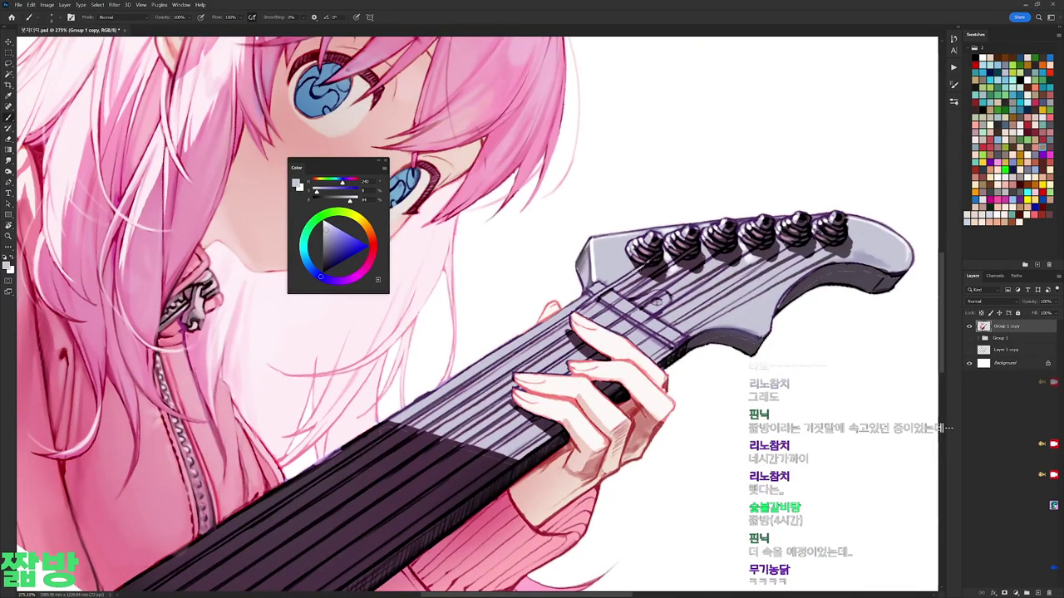
{"action": "key", "text": "x"}
{"action": "key", "text": "Escape"}
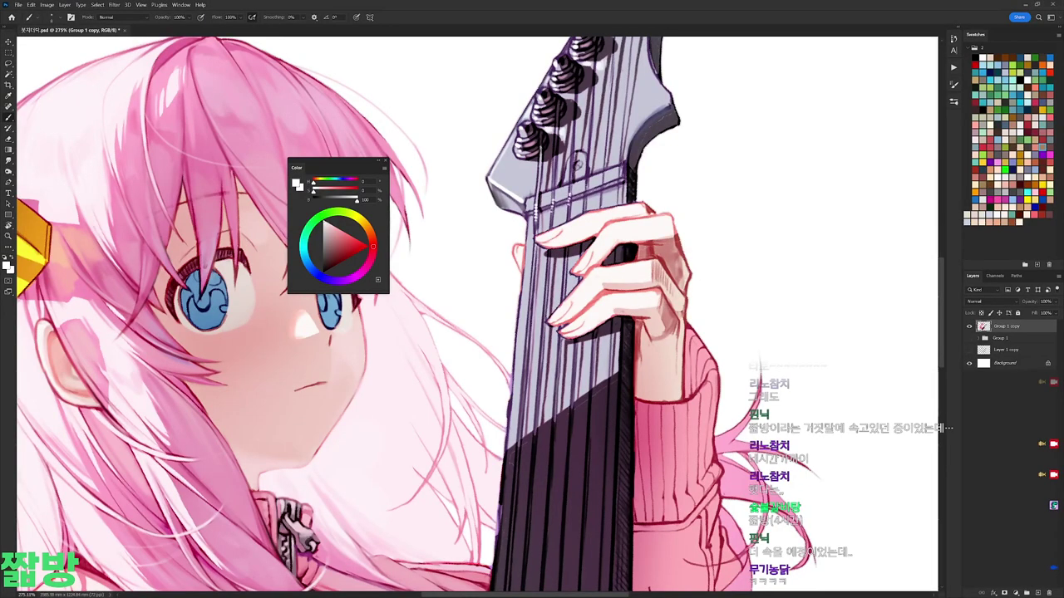
Step: Rotate the canvas, enlarge the brush, and add a pale pink reflection to the headstock's beveled corner
{"action": "key", "text": "r"}
{"action": "left_click_drag", "start_coordinate": [615, 170], "coordinate": [770, 268]}
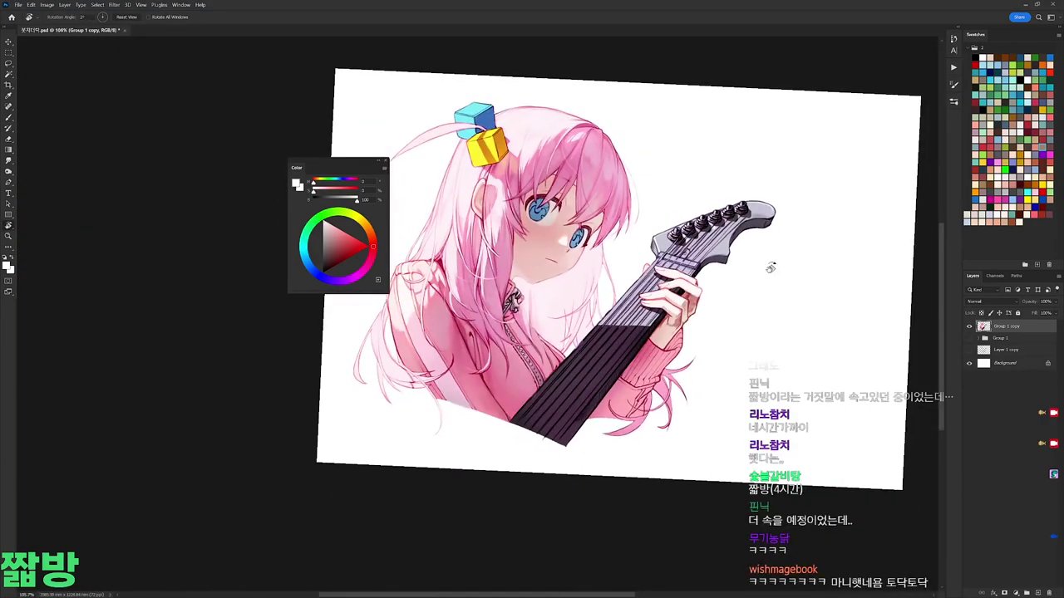
{"action": "key", "text": "Escape"}
{"action": "right_click", "coordinate": [670, 218]}
{"action": "key", "text": "Escape"}
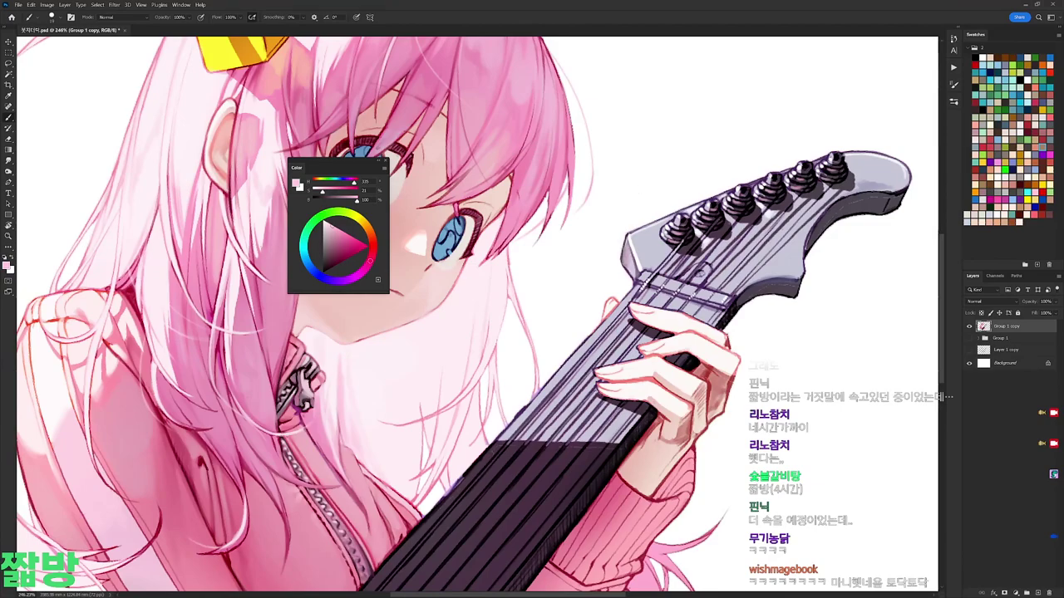
{"action": "scroll", "coordinate": [700, 229], "scroll_direction": "down", "scroll_amount": 5}
{"action": "scroll", "coordinate": [701, 229], "scroll_direction": "up", "scroll_amount": 5}
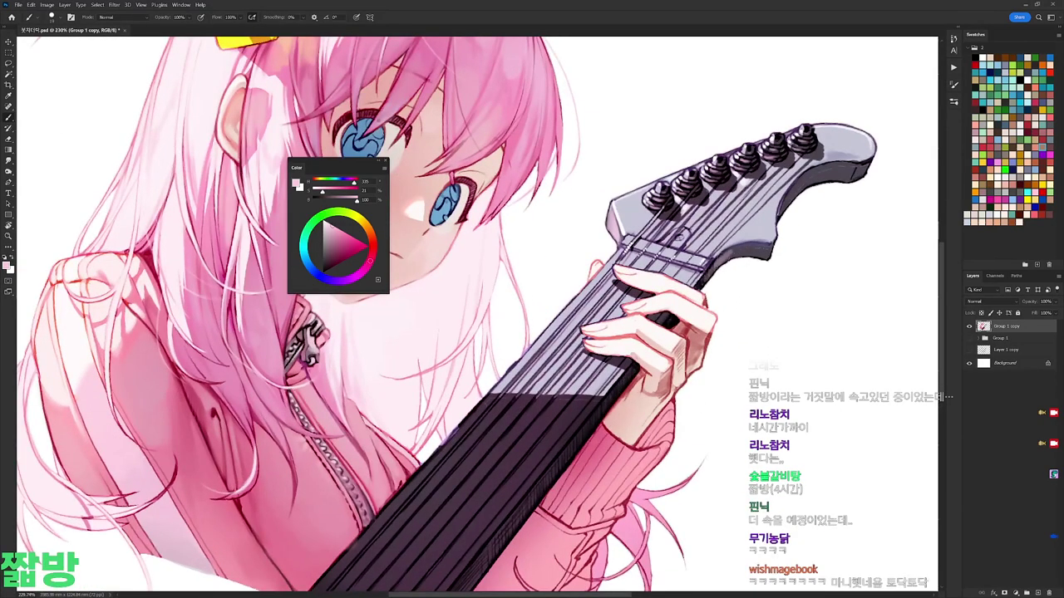
Step: Tint the headstock's dark underside with soft strokes from the nut to the tip, and switch the brush color to white
{"action": "left_click", "coordinate": [715, 268], "text": "alt"}
{"action": "left_click_drag", "start_coordinate": [703, 279], "coordinate": [771, 246]}
{"action": "left_click_drag", "start_coordinate": [823, 176], "coordinate": [864, 166]}
{"action": "key", "text": "x"}
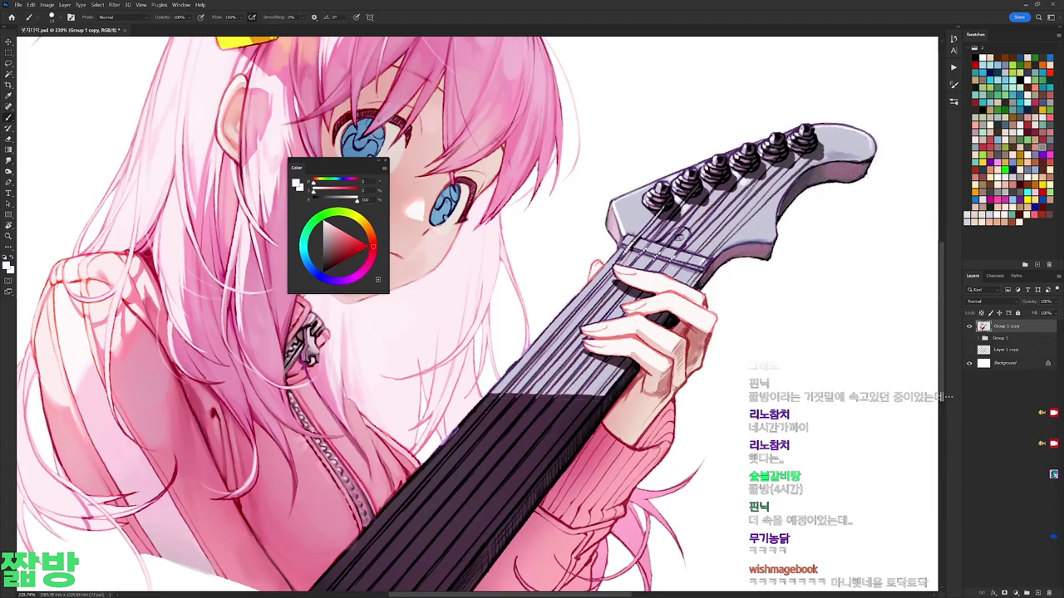
{"action": "key", "text": "F5"}
{"action": "key", "text": "F5"}
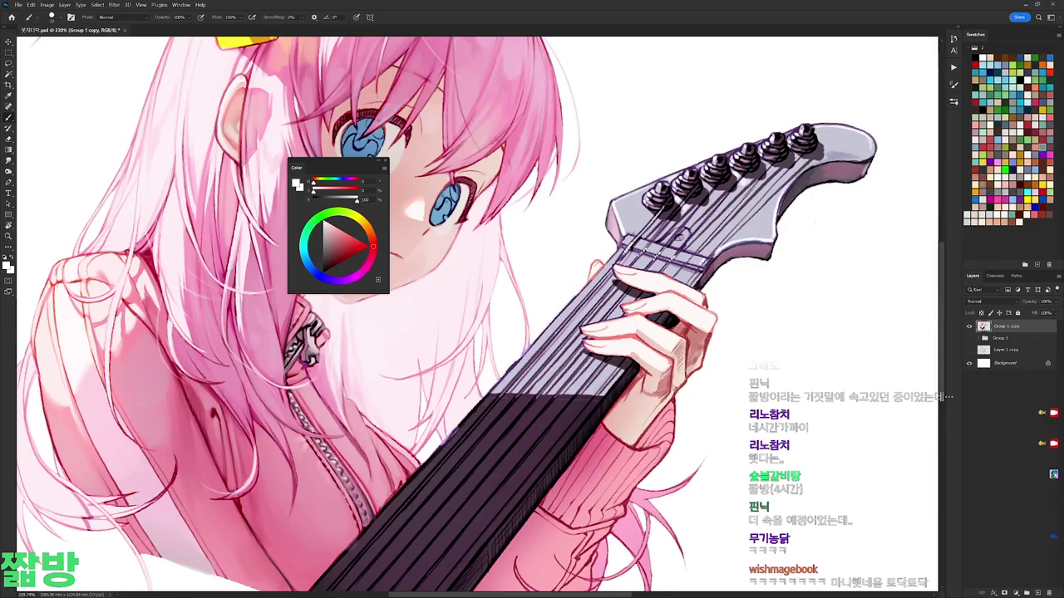
Step: Rotate the canvas and add white edge highlights along the headstock's inner curve and lower horn
{"action": "key", "text": "r"}
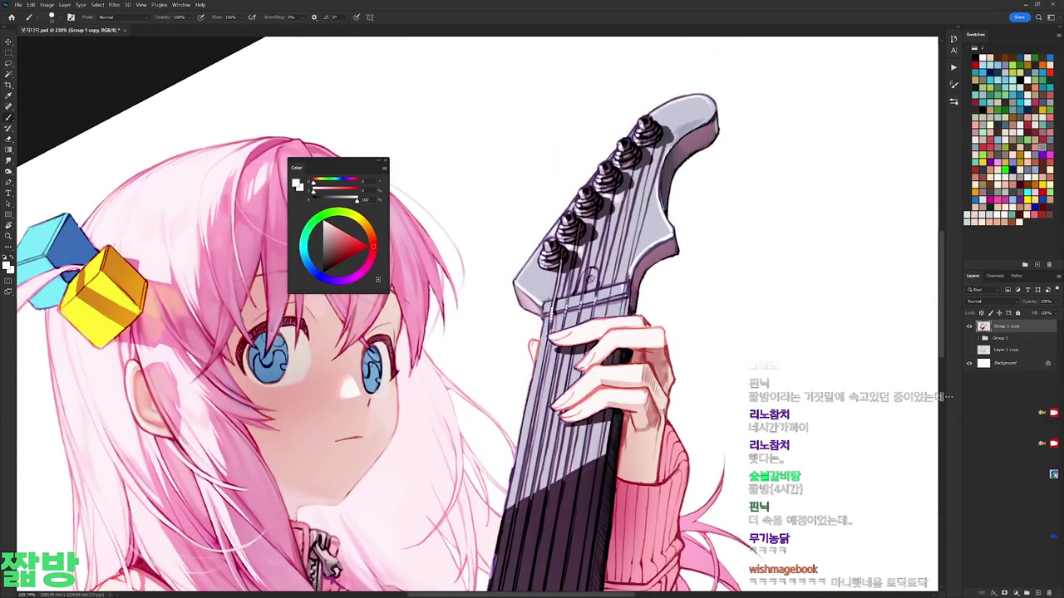
{"action": "key", "text": "r"}
{"action": "left_click_drag", "start_coordinate": [680, 138], "coordinate": [759, 274]}
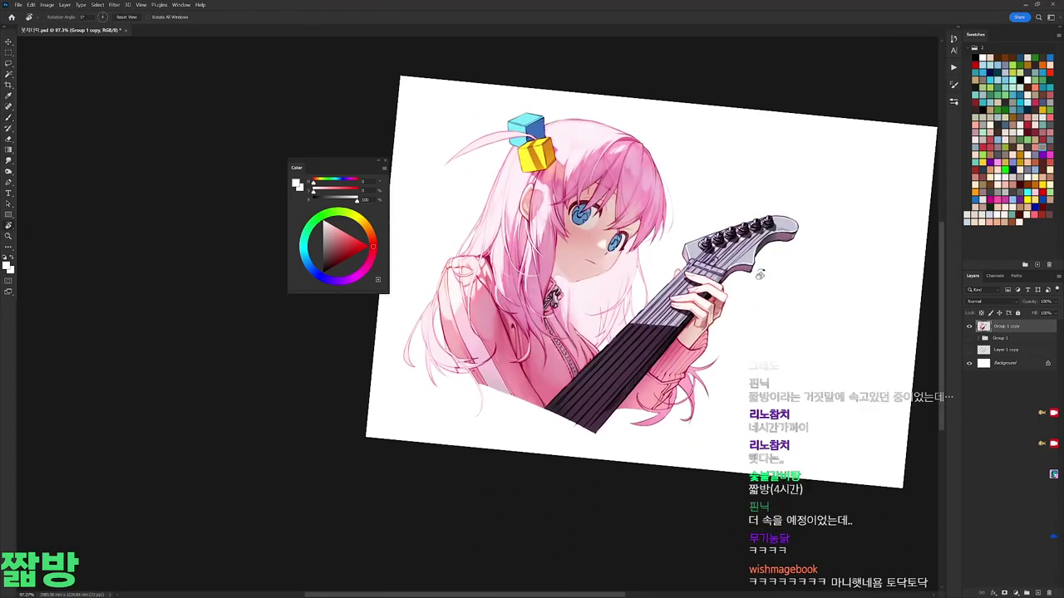
{"action": "key", "text": "ctrl+plus"}
{"action": "right_click", "coordinate": [698, 209]}
{"action": "key", "text": "Escape"}
Step: Turn the canvas and use dark maroon to refine the hair's outline around the crown and parting
{"action": "mouse_move", "coordinate": [687, 182]}
{"action": "left_mouse_down"}
{"action": "mouse_move", "coordinate": [640, 140]}
{"action": "mouse_move", "coordinate": [530, 105]}
{"action": "mouse_move", "coordinate": [449, 117]}
{"action": "mouse_move", "coordinate": [374, 166]}
{"action": "left_mouse_up"}
{"action": "key", "text": "b"}
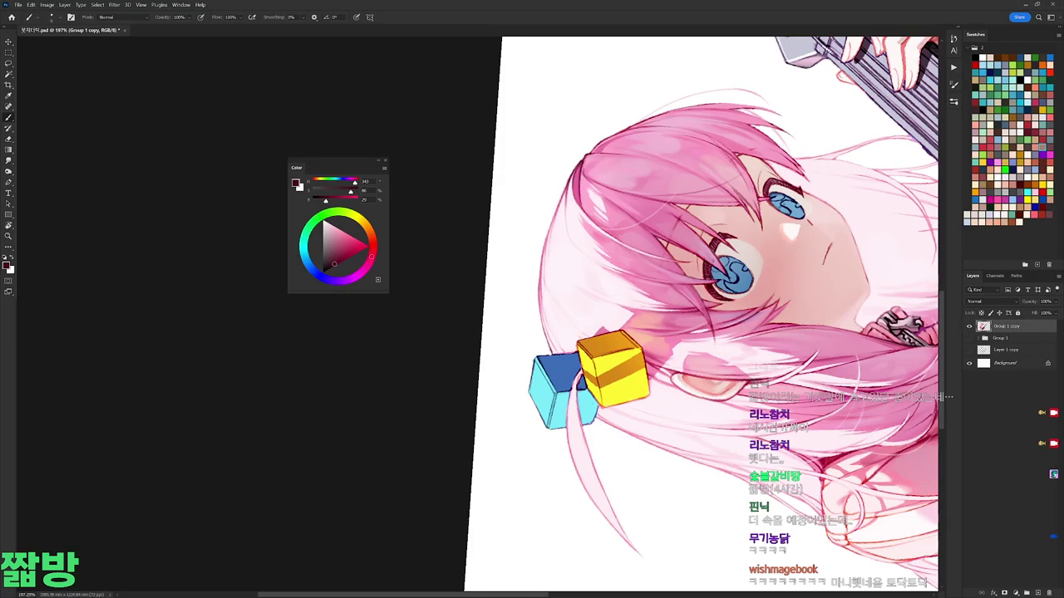
{"action": "left_click_drag", "start_coordinate": [374, 167], "coordinate": [316, 241]}
{"action": "key", "text": "r"}
{"action": "left_click_drag", "start_coordinate": [624, 207], "coordinate": [704, 331]}
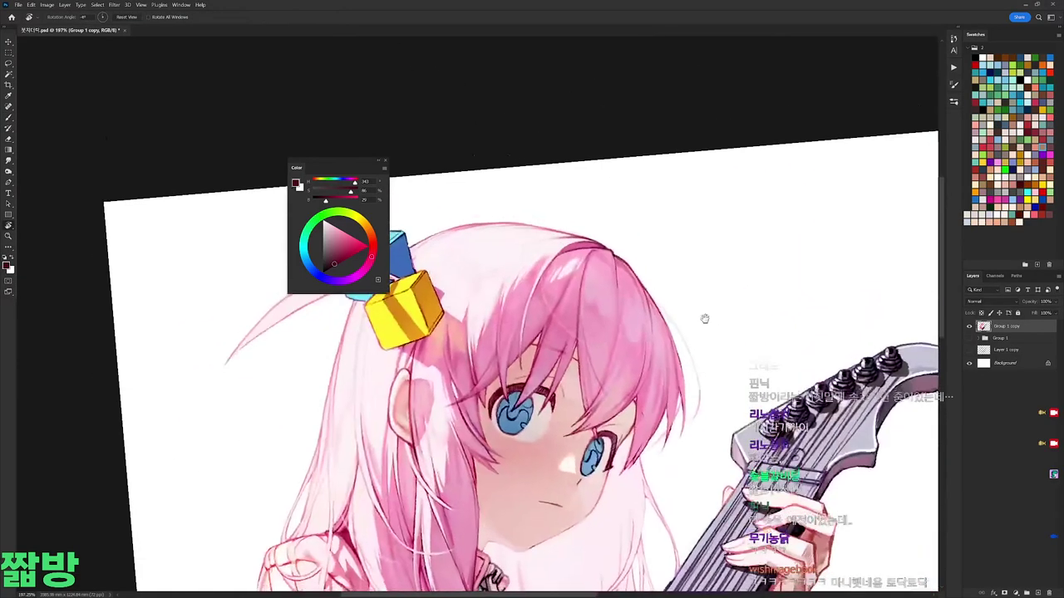
{"action": "key", "text": "b"}
{"action": "scroll", "coordinate": [704, 331], "scroll_direction": "down", "scroll_amount": 2}
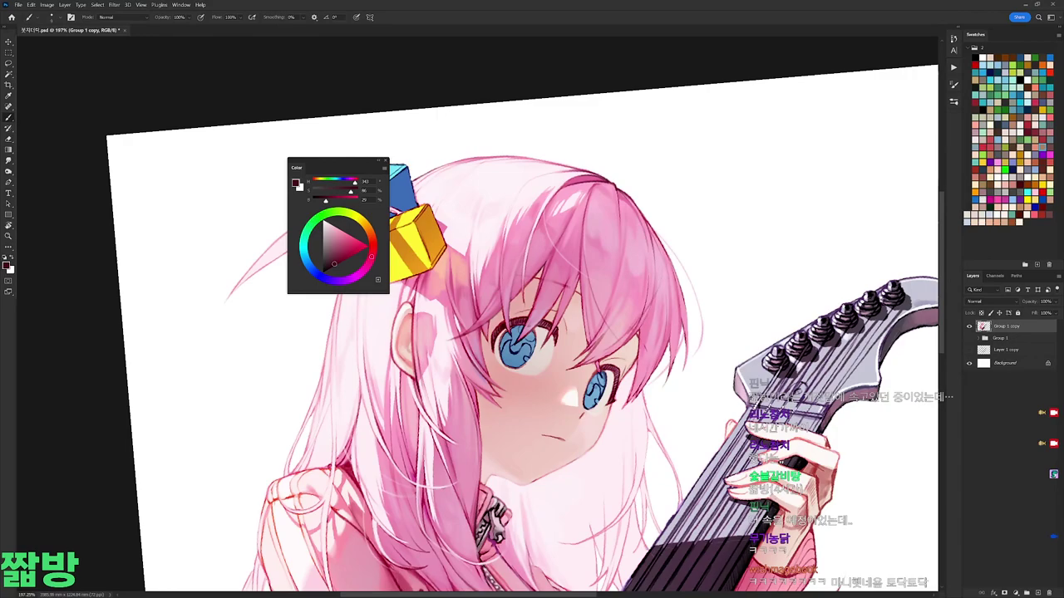
{"action": "scroll", "coordinate": [665, 307], "scroll_direction": "down", "scroll_amount": 1}
{"action": "scroll", "coordinate": [665, 308], "scroll_direction": "up", "scroll_amount": 2}
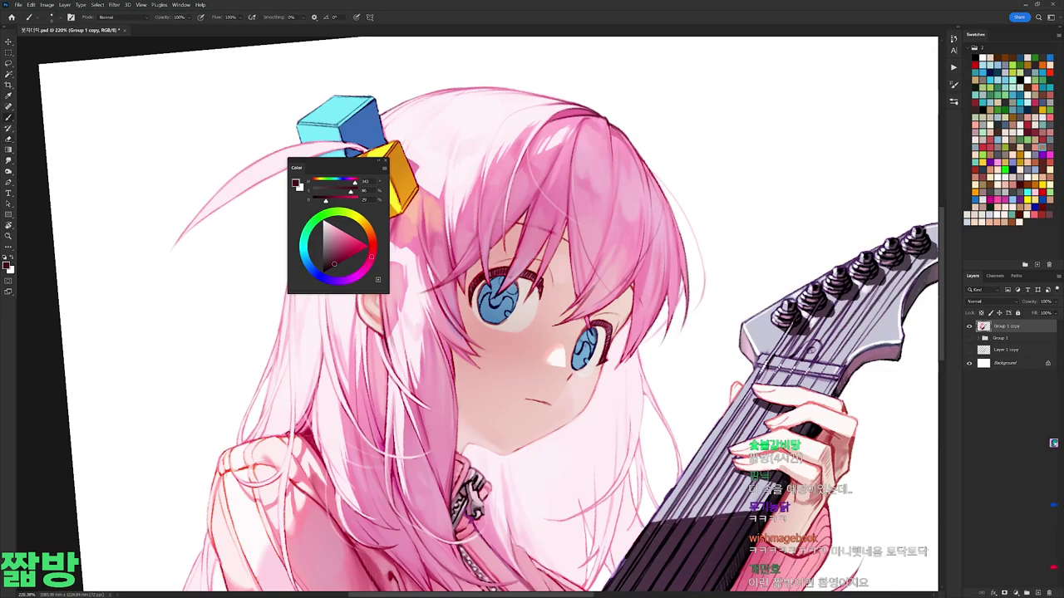
{"action": "scroll", "coordinate": [656, 316], "scroll_direction": "down", "scroll_amount": 1}
Step: Sample near-white pink and deep crimson to refine the strands at the outer edge of the bangs beside the eye
{"action": "left_click", "coordinate": [656, 315], "text": "alt"}
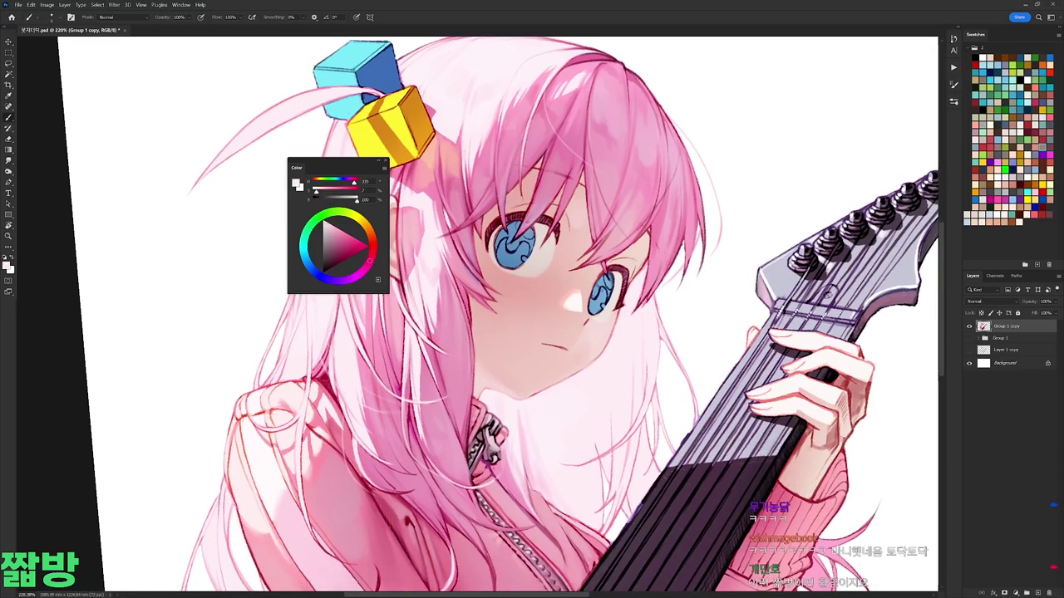
{"action": "left_click", "coordinate": [670, 248], "text": "alt"}
{"action": "mouse_move", "coordinate": [353, 242]}
{"action": "left_mouse_down"}
{"action": "mouse_move", "coordinate": [343, 255]}
{"action": "mouse_move", "coordinate": [340, 234]}
{"action": "left_mouse_up"}
{"action": "left_click", "coordinate": [654, 239], "text": "alt"}
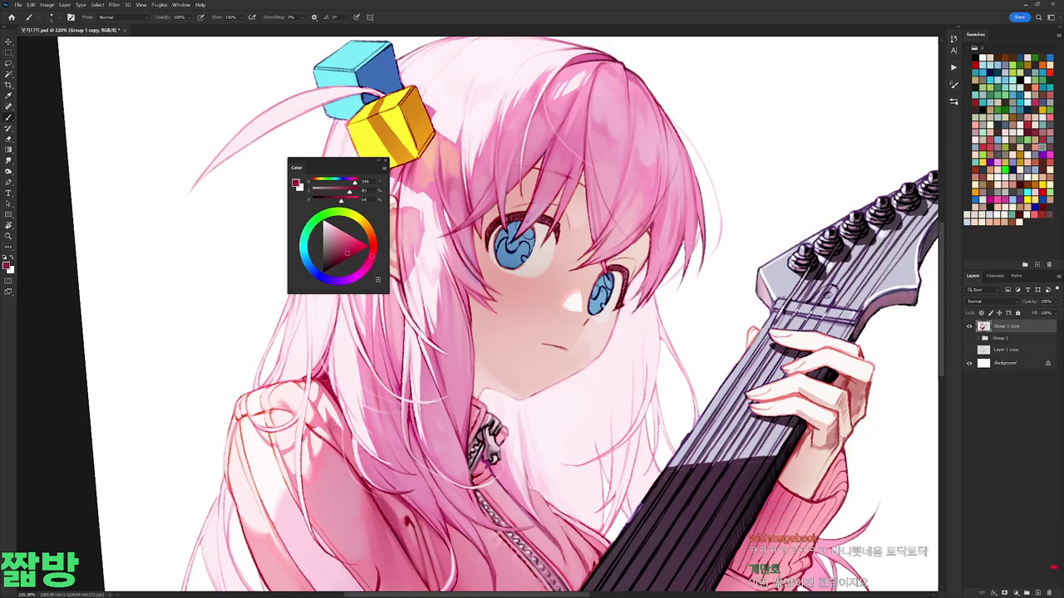
Step: Rotate the canvas and use dark maroon to deepen the gap where the hair meets the jacket's shoulder
{"action": "left_click_drag", "start_coordinate": [582, 207], "coordinate": [466, 199]}
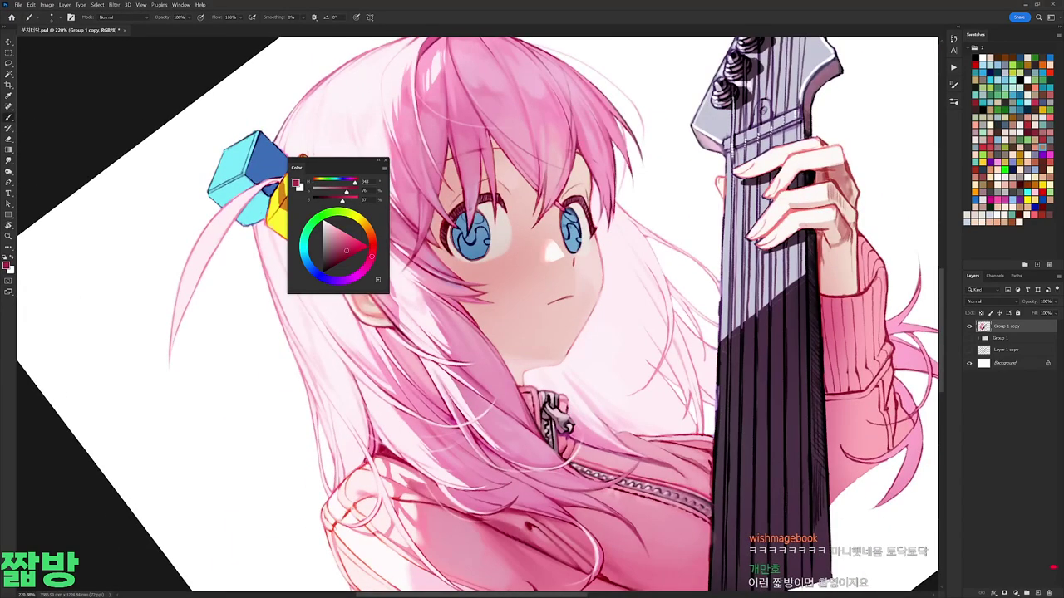
{"action": "scroll", "coordinate": [532, 316], "scroll_direction": "down", "scroll_amount": 5}
{"action": "key", "text": "r"}
{"action": "left_click_drag", "start_coordinate": [632, 208], "coordinate": [748, 250]}
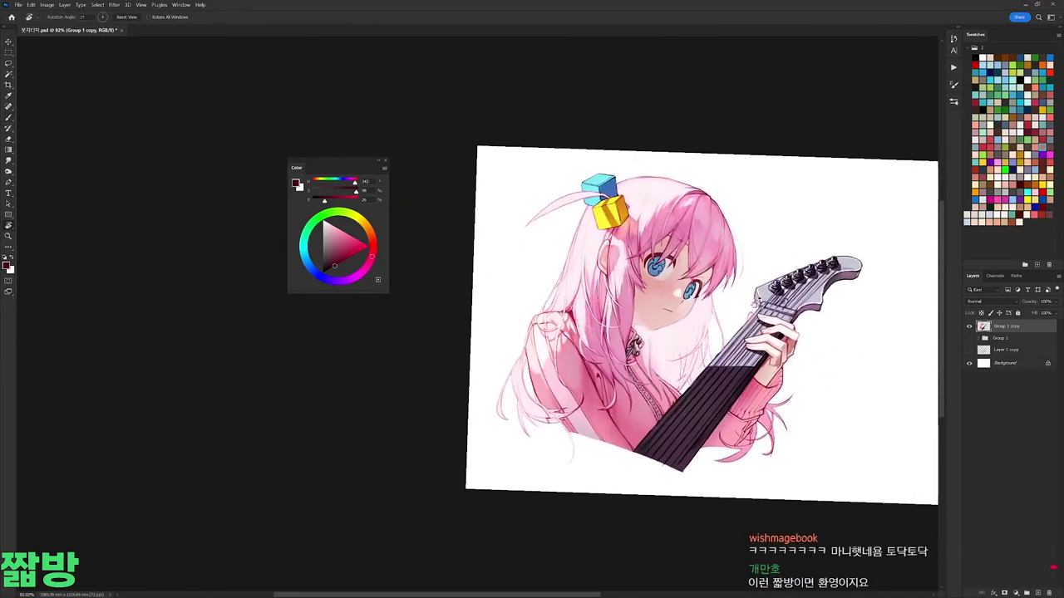
{"action": "mouse_move", "coordinate": [753, 306]}
{"action": "left_mouse_down"}
{"action": "mouse_move", "coordinate": [803, 290]}
{"action": "mouse_move", "coordinate": [831, 263]}
{"action": "left_mouse_up"}
Step: Resize the brush and use sampled pale pinks to soften the light back hair between the face and the guitar neck
{"action": "scroll", "coordinate": [803, 290], "scroll_direction": "up", "scroll_amount": 4}
{"action": "key", "text": "b"}
{"action": "key", "text": "x"}
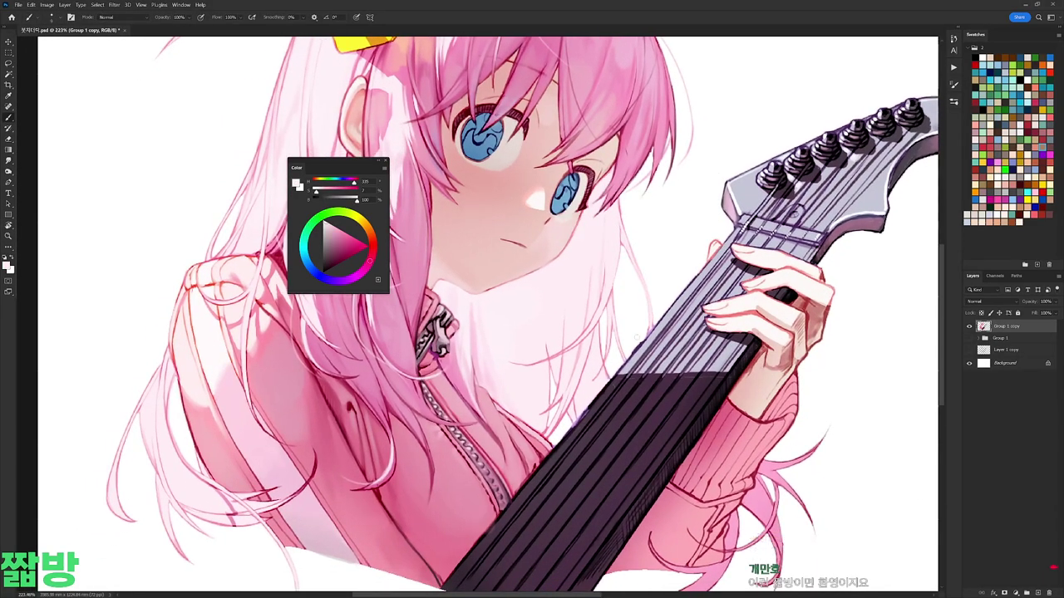
{"action": "right_click", "coordinate": [658, 312]}
{"action": "left_click", "coordinate": [546, 357], "text": "alt"}
{"action": "left_click", "coordinate": [612, 240], "text": "alt"}
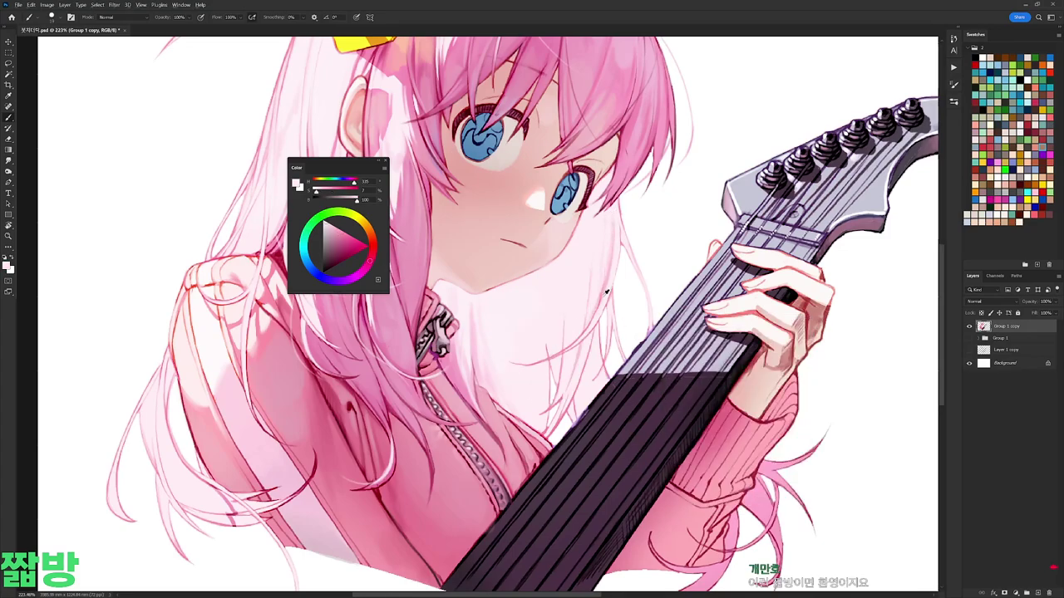
{"action": "left_click", "coordinate": [585, 306], "text": "alt"}
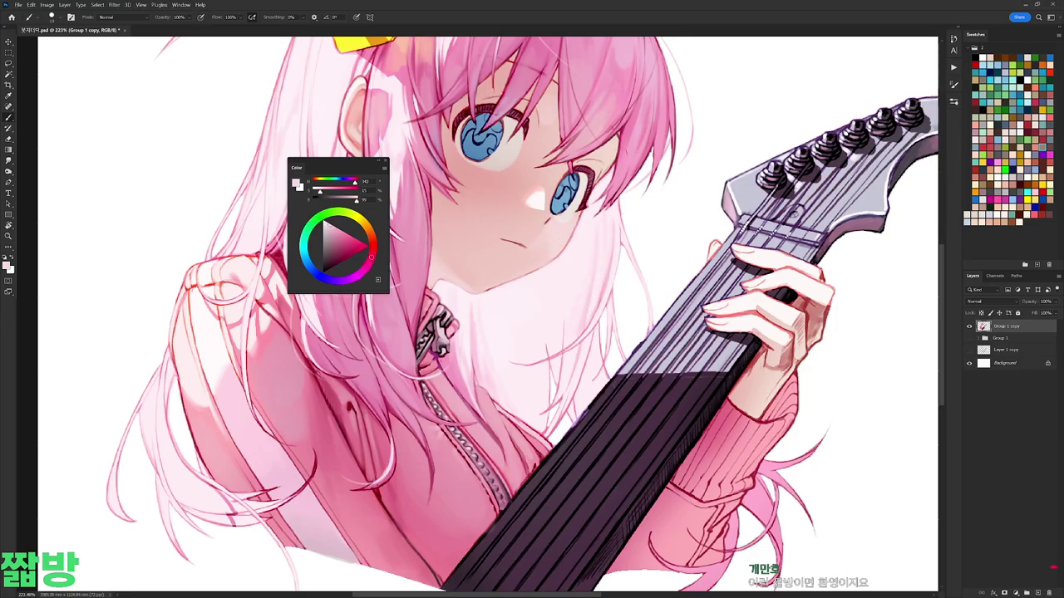
{"action": "left_click", "coordinate": [605, 283], "text": "alt"}
{"action": "right_click", "coordinate": [640, 274]}
{"action": "left_click", "coordinate": [585, 307], "text": "alt"}
Step: Turn the canvas and use sampled mid pinks to refine the loose back-hair strands between the bangs and the guitar neck
{"action": "key", "text": "ctrl+0"}
{"action": "scroll", "coordinate": [637, 244], "scroll_direction": "up", "scroll_amount": 5}
{"action": "left_click", "coordinate": [641, 226], "text": "alt"}
{"action": "left_click", "coordinate": [636, 162], "text": "alt"}
{"action": "mouse_move", "coordinate": [664, 333]}
{"action": "left_mouse_down"}
{"action": "mouse_move", "coordinate": [291, 299]}
{"action": "mouse_move", "coordinate": [307, 249]}
{"action": "left_mouse_up"}
{"action": "left_click_drag", "start_coordinate": [706, 193], "coordinate": [640, 238]}
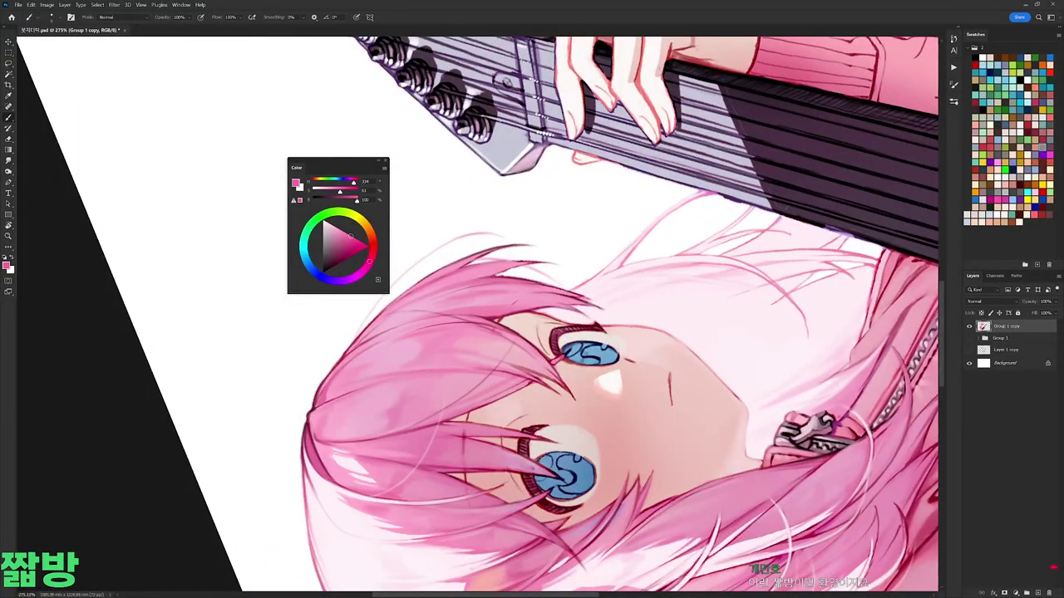
{"action": "key", "text": "Escape"}
{"action": "scroll", "coordinate": [474, 315], "scroll_direction": "down", "scroll_amount": 3}
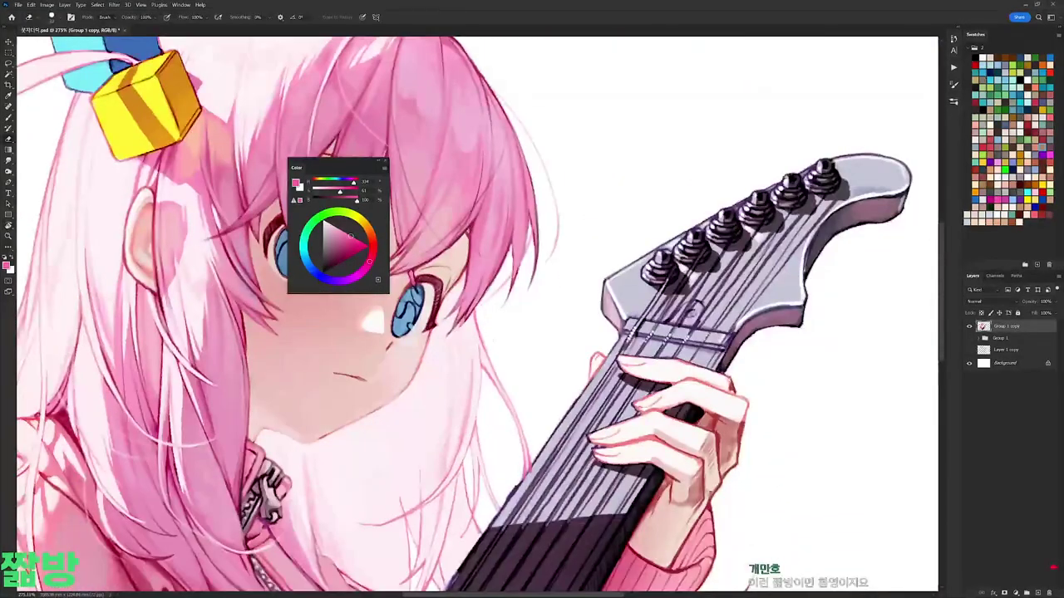
Step: Sample saturated pink and near-white pink to refine the fine back-hair strands below the chin beside the fretboard
{"action": "key", "text": "d"}
{"action": "left_click", "coordinate": [470, 266], "text": "alt"}
{"action": "left_click_drag", "start_coordinate": [470, 266], "coordinate": [616, 133]}
{"action": "left_click", "coordinate": [625, 98], "text": "alt"}
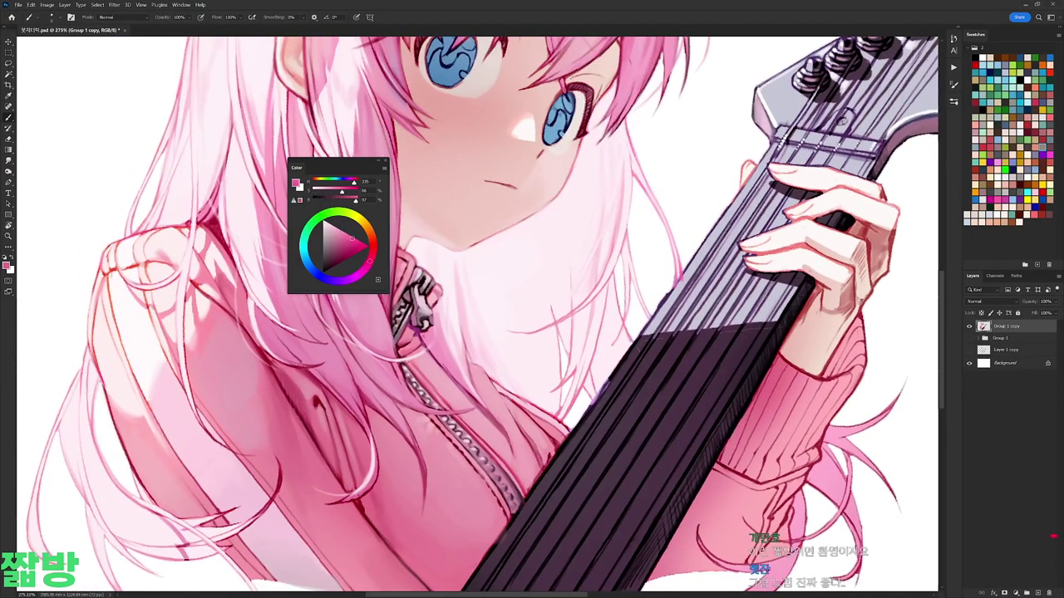
{"action": "key", "text": "r"}
{"action": "left_click_drag", "start_coordinate": [632, 207], "coordinate": [465, 299]}
{"action": "left_click", "coordinate": [466, 300], "text": "alt"}
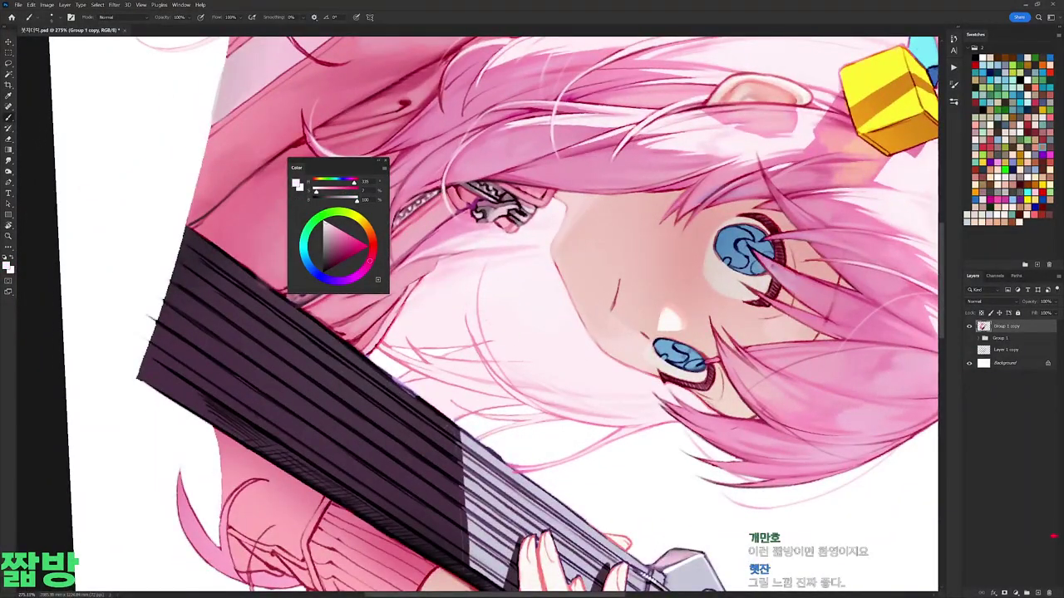
Step: Reset the view and use black and sampled muted purple to refine the upper edge and strings of the guitar neck
{"action": "key", "text": "ctrl+0"}
{"action": "key", "text": "r"}
{"action": "key", "text": "Escape"}
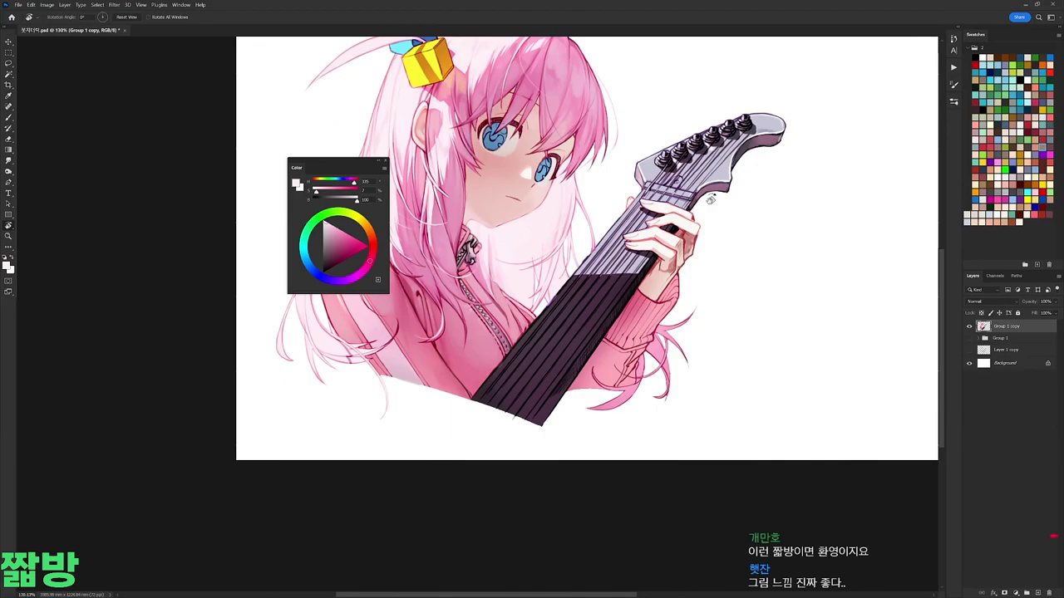
{"action": "scroll", "coordinate": [634, 274], "scroll_direction": "up", "scroll_amount": 3}
{"action": "key", "text": "b"}
{"action": "key", "text": "d"}
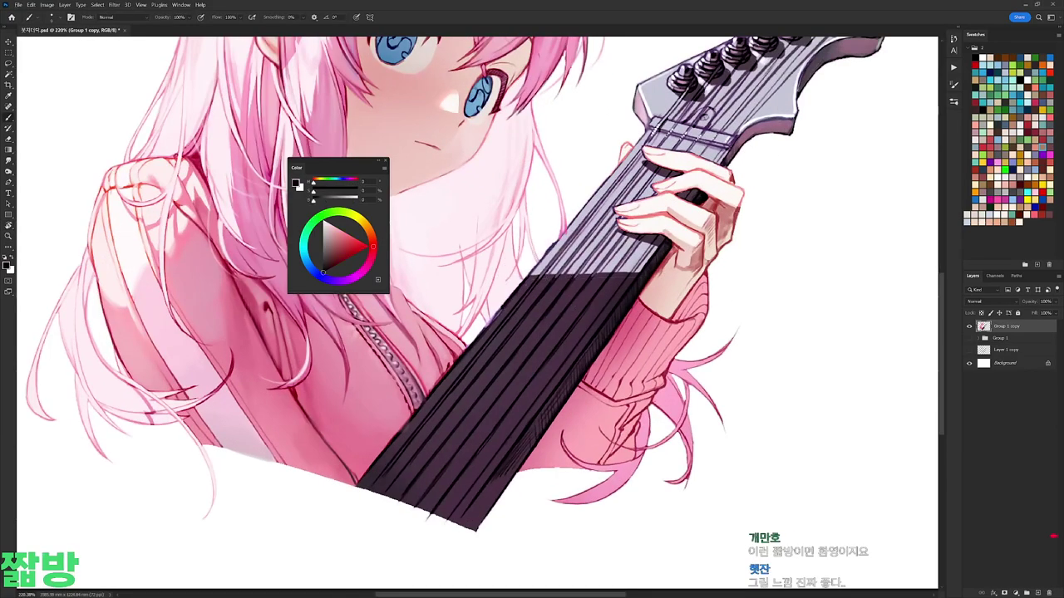
{"action": "left_click_drag", "start_coordinate": [605, 196], "coordinate": [566, 242]}
{"action": "left_click_drag", "start_coordinate": [552, 279], "coordinate": [596, 221]}
{"action": "left_click_drag", "start_coordinate": [556, 294], "coordinate": [532, 331]}
{"action": "left_click_drag", "start_coordinate": [583, 284], "coordinate": [555, 317]}
{"action": "mouse_move", "coordinate": [597, 289]}
{"action": "left_mouse_down"}
{"action": "mouse_move", "coordinate": [573, 320]}
{"action": "mouse_move", "coordinate": [533, 314]}
{"action": "left_mouse_up"}
{"action": "left_click", "coordinate": [537, 305], "text": "alt"}
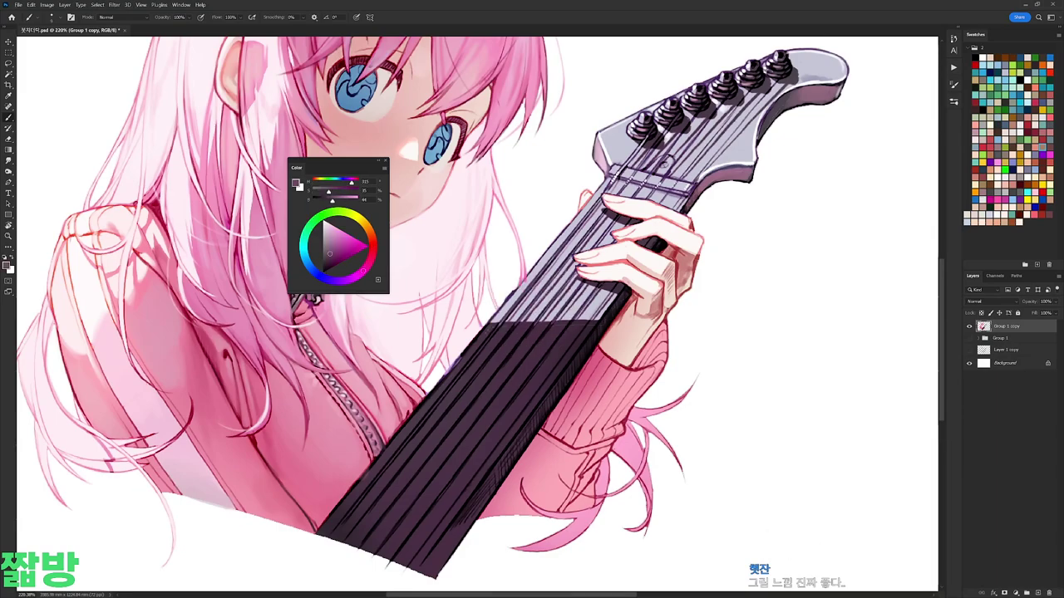
Step: Switch to a small brush, turn the canvas, and paint white glints along the guitar's outermost string nearest the face
{"action": "right_click", "coordinate": [585, 258]}
{"action": "key", "text": "Escape"}
{"action": "mouse_move", "coordinate": [558, 253]}
{"action": "left_mouse_down"}
{"action": "mouse_move", "coordinate": [534, 286]}
{"action": "mouse_move", "coordinate": [554, 260]}
{"action": "mouse_move", "coordinate": [550, 309]}
{"action": "left_mouse_up"}
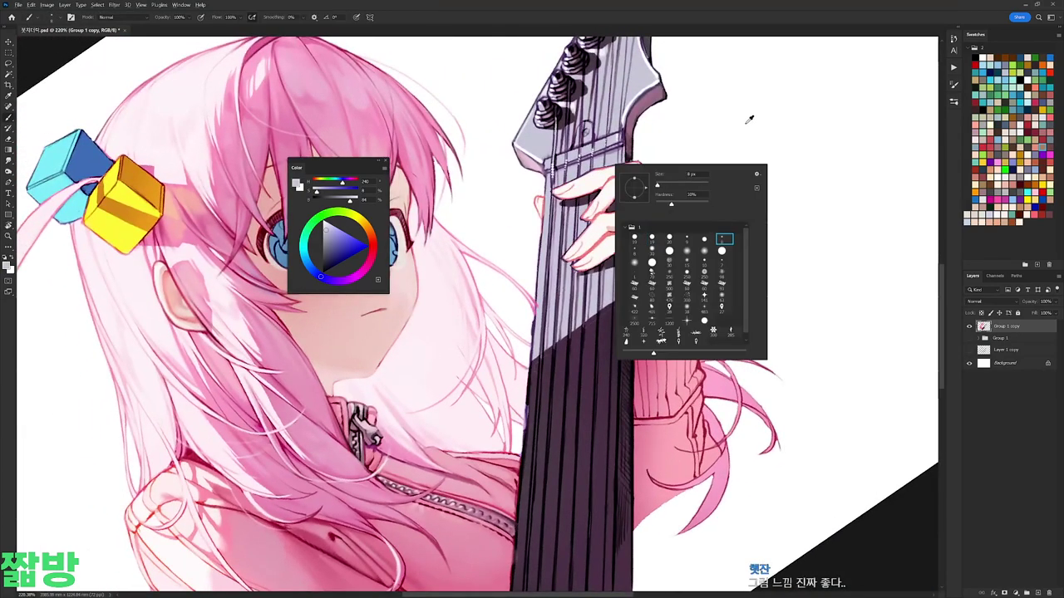
{"action": "key", "text": "x"}
{"action": "left_click_drag", "start_coordinate": [551, 208], "coordinate": [544, 345]}
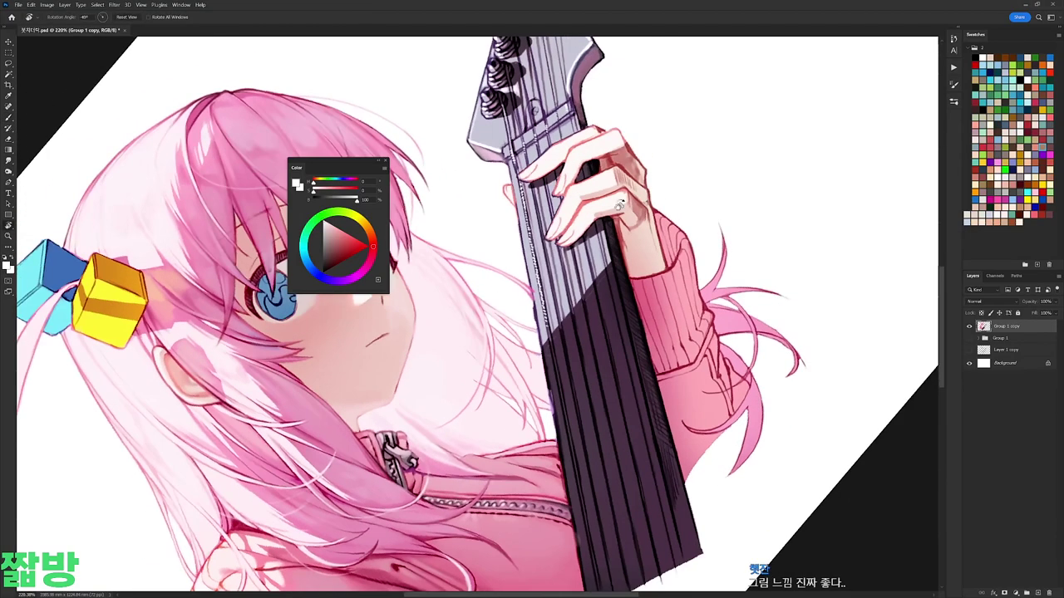
{"action": "key", "text": "r"}
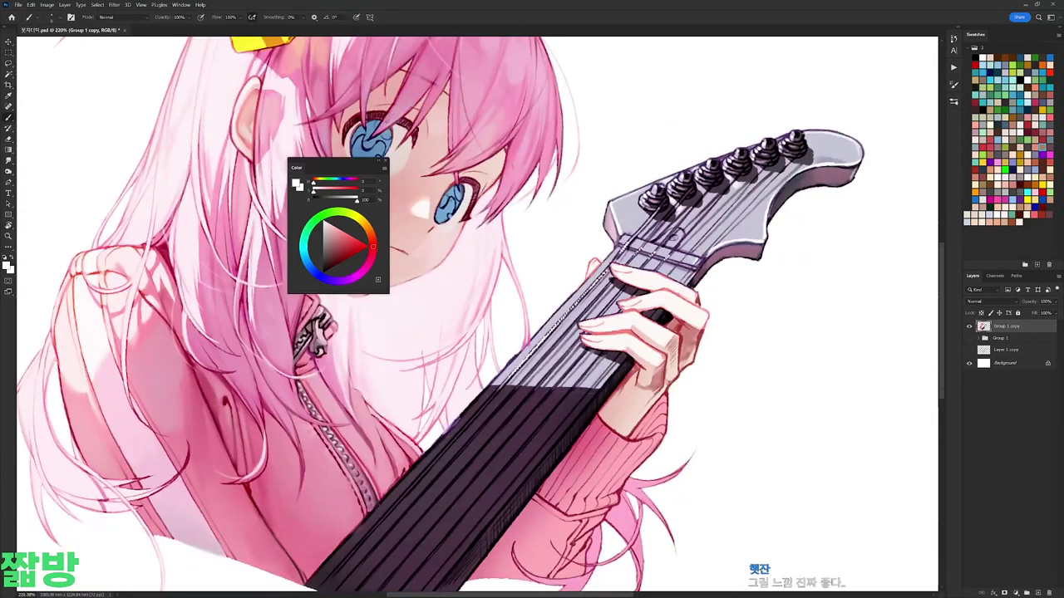
Step: Adjust the brush and rotate the canvas to paint white glints along the guitar's next string above the shaded fretboard
{"action": "right_click", "coordinate": [658, 269]}
{"action": "key", "text": "Escape"}
{"action": "right_click", "coordinate": [645, 261]}
{"action": "left_click", "coordinate": [751, 338]}
{"action": "key", "text": "r"}
{"action": "left_click_drag", "start_coordinate": [475, 314], "coordinate": [440, 349]}
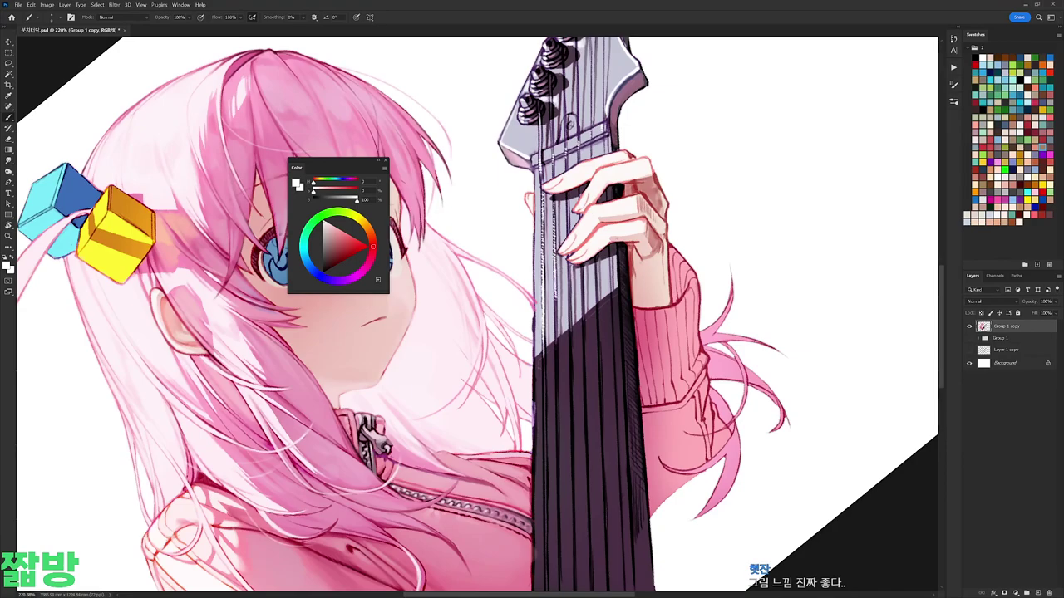
{"action": "right_click", "coordinate": [615, 221]}
{"action": "key", "text": "Escape"}
{"action": "key", "text": "Escape"}
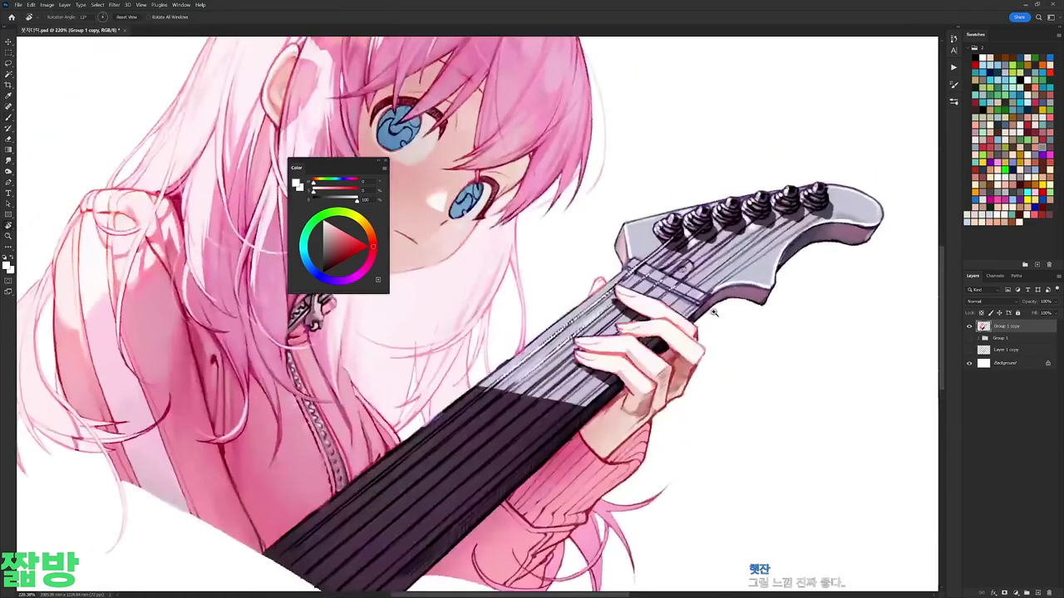
{"action": "key", "text": "h"}
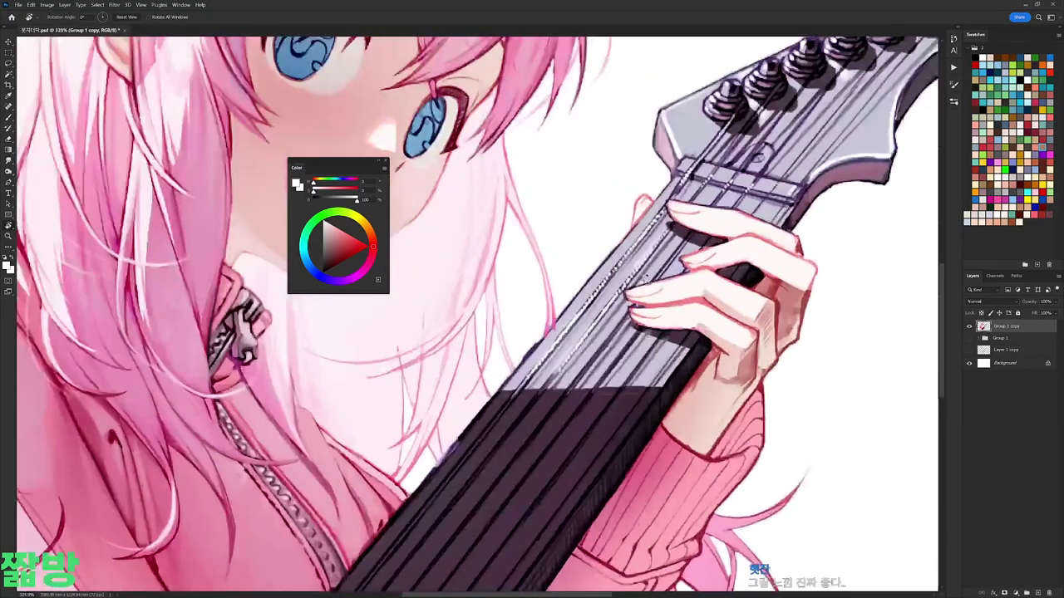
Step: Use sampled dark purple and white to extend the string detail and glints on the light part of the fretboard near the fingers
{"action": "right_click", "coordinate": [638, 277]}
{"action": "key", "text": "Escape"}
{"action": "scroll", "coordinate": [756, 149], "scroll_direction": "down", "scroll_amount": 3}
{"action": "scroll", "coordinate": [777, 202], "scroll_direction": "up", "scroll_amount": 3}
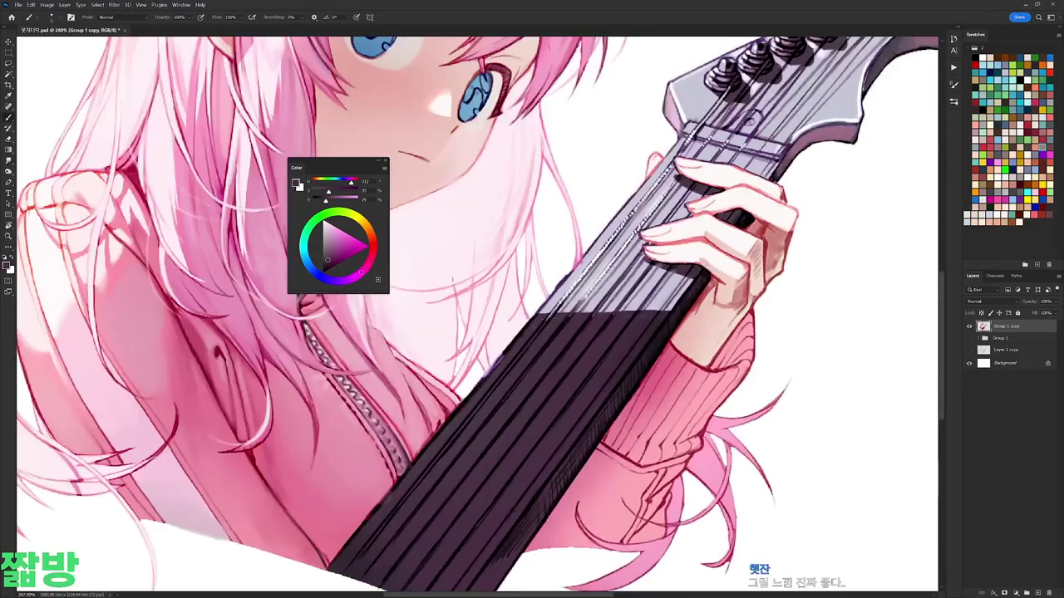
{"action": "right_click", "coordinate": [758, 186]}
{"action": "key", "text": "Escape"}
{"action": "key", "text": "x"}
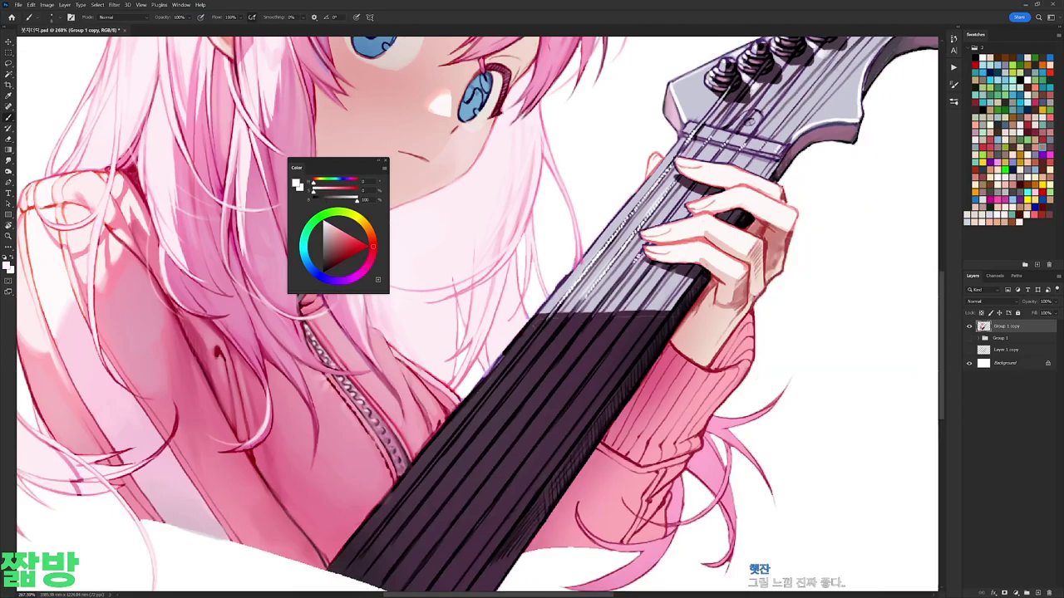
{"action": "left_click_drag", "start_coordinate": [532, 316], "coordinate": [457, 428]}
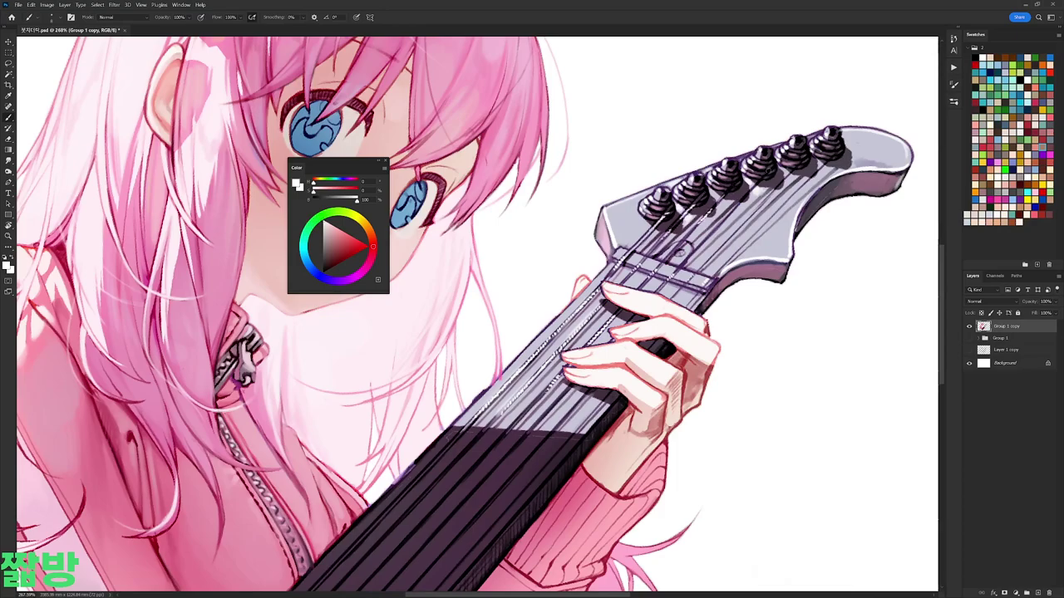
Step: Add thin white highlights to the strings running across the headstock to the tuning pegs
{"action": "left_click_drag", "start_coordinate": [748, 196], "coordinate": [672, 241]}
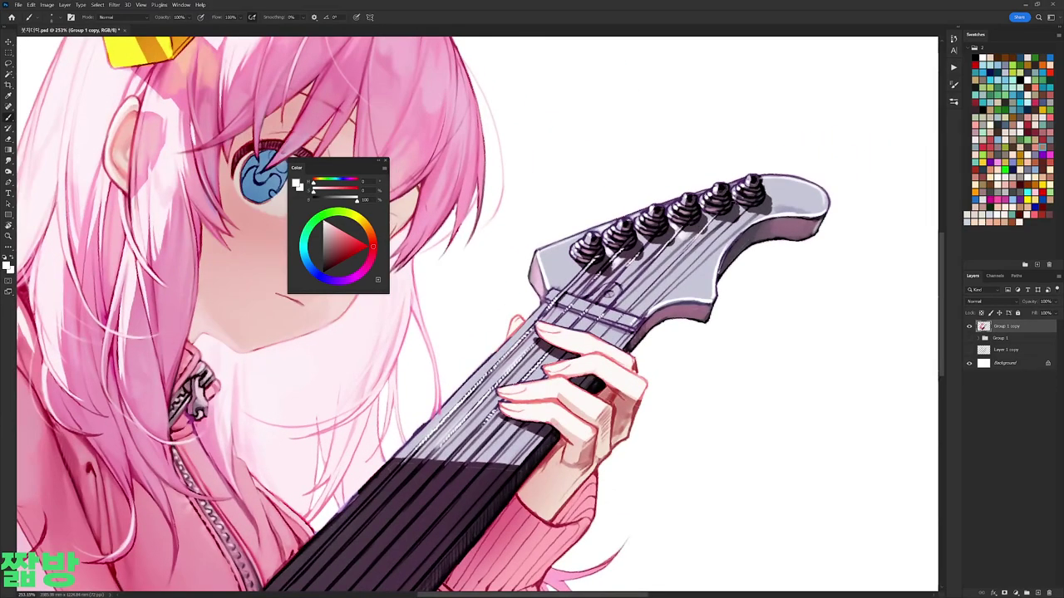
{"action": "scroll", "coordinate": [733, 220], "scroll_direction": "down", "scroll_amount": 4}
{"action": "left_click_drag", "start_coordinate": [748, 199], "coordinate": [772, 181]}
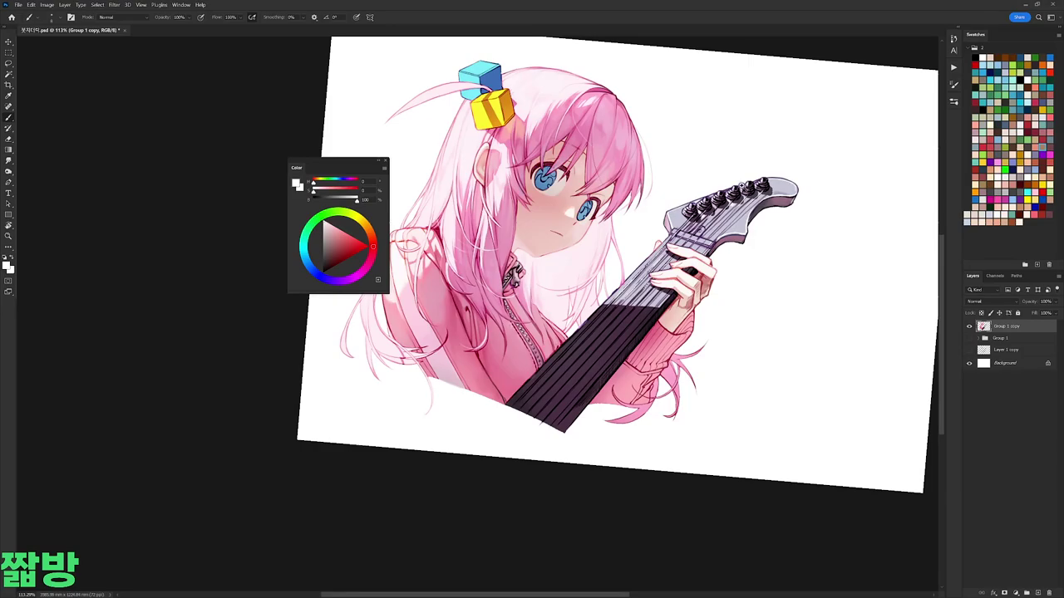
{"action": "scroll", "coordinate": [664, 241], "scroll_direction": "up", "scroll_amount": 4}
Step: Rotate the canvas and paint white highlights on the guitar's nut between the strings
{"action": "left_click_drag", "start_coordinate": [665, 241], "coordinate": [643, 343]}
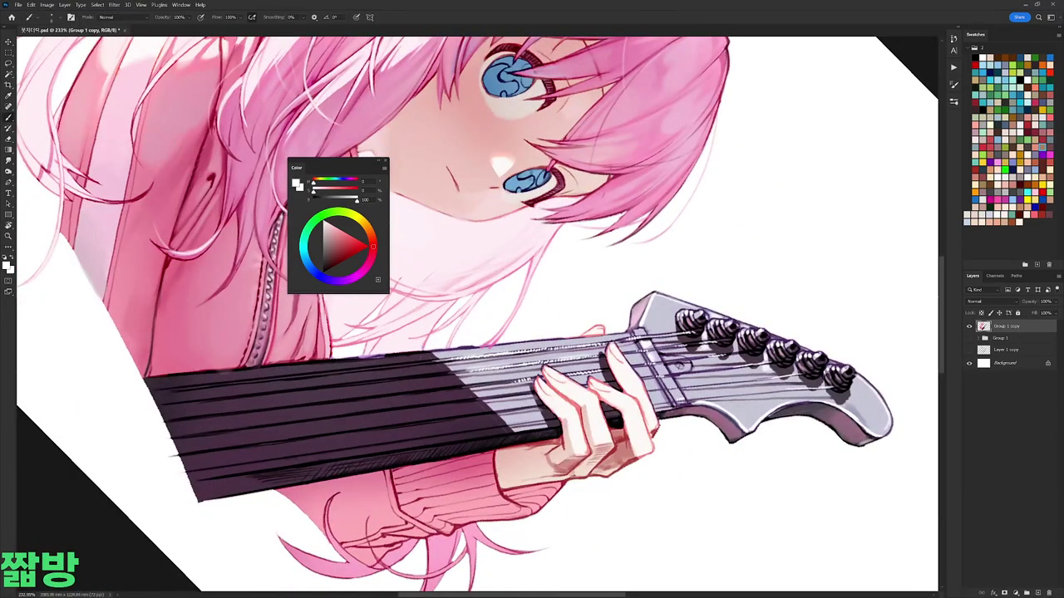
{"action": "scroll", "coordinate": [640, 332], "scroll_direction": "down", "scroll_amount": 2}
{"action": "left_click_drag", "start_coordinate": [641, 331], "coordinate": [727, 200]}
{"action": "scroll", "coordinate": [727, 199], "scroll_direction": "up", "scroll_amount": 3}
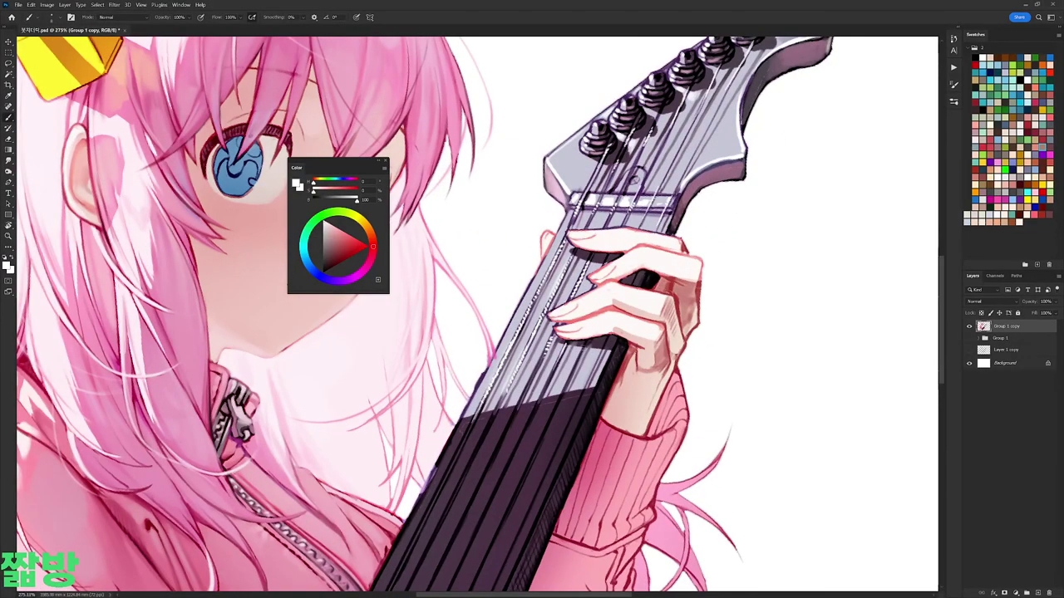
{"action": "scroll", "coordinate": [595, 362], "scroll_direction": "down", "scroll_amount": 3}
{"action": "left_click_drag", "start_coordinate": [595, 361], "coordinate": [756, 352]}
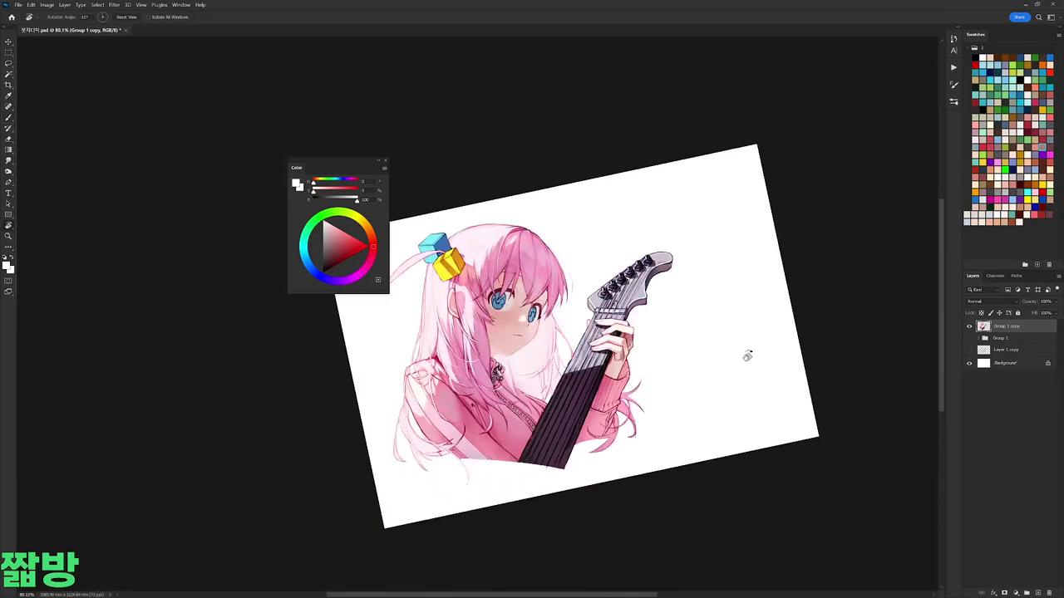
{"action": "scroll", "coordinate": [755, 351], "scroll_direction": "up", "scroll_amount": 3}
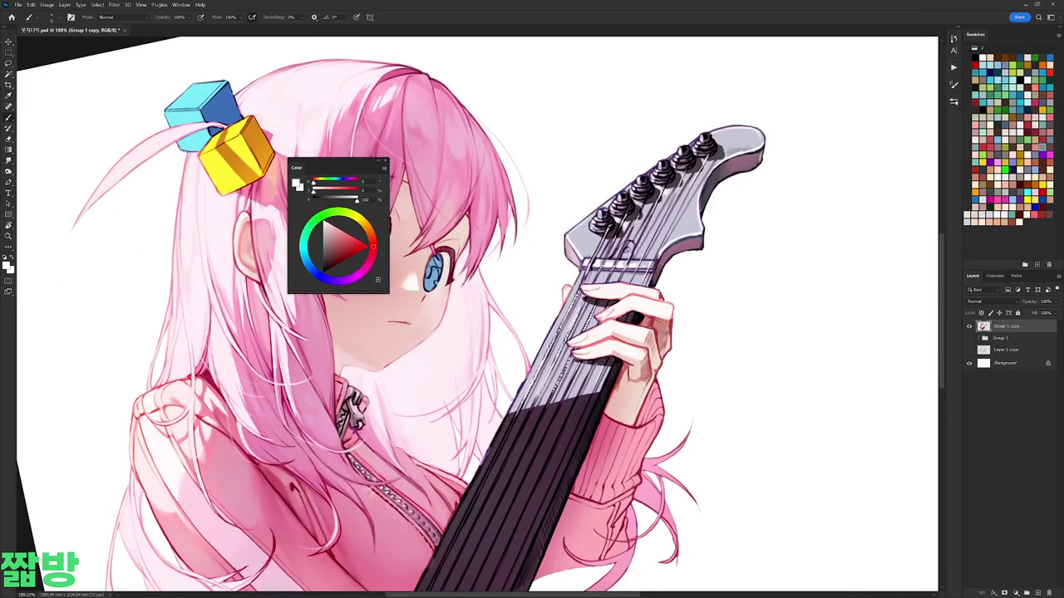
{"action": "scroll", "coordinate": [531, 316], "scroll_direction": "down", "scroll_amount": 3}
{"action": "scroll", "coordinate": [532, 274], "scroll_direction": "up", "scroll_amount": 3}
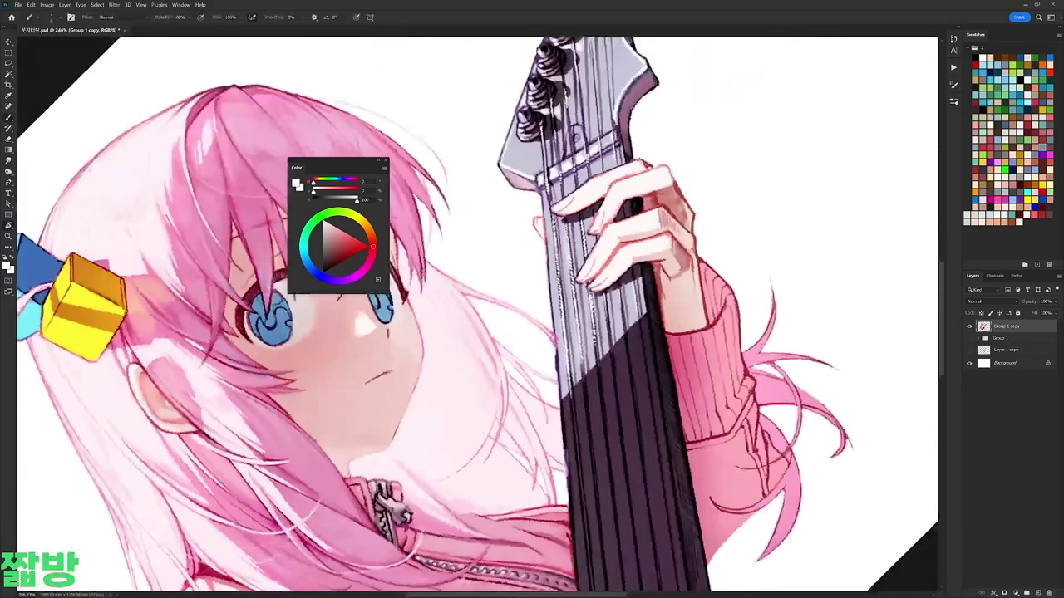
{"action": "scroll", "coordinate": [579, 303], "scroll_direction": "down", "scroll_amount": 3}
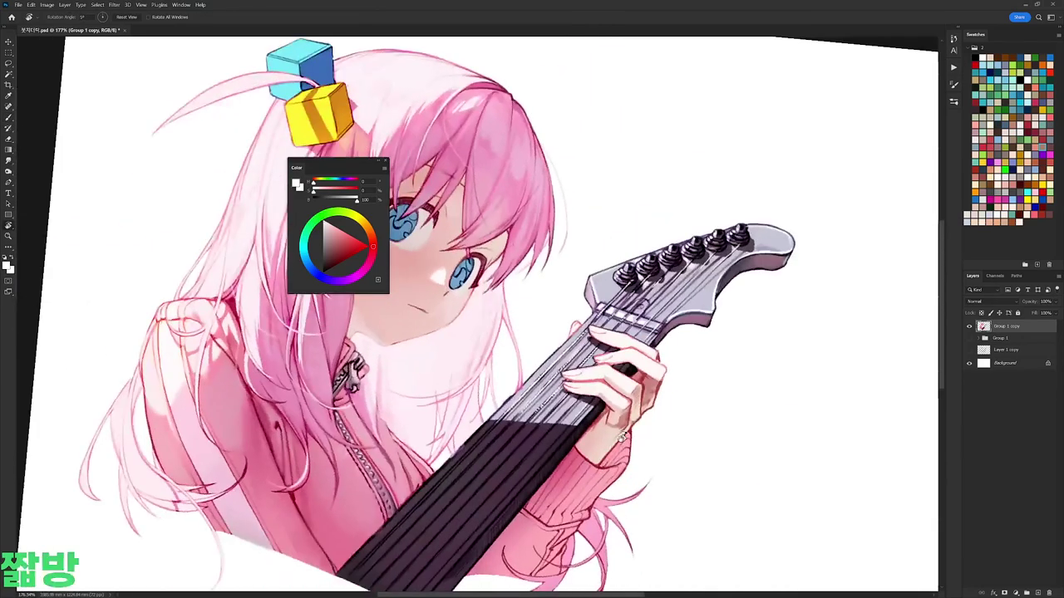
{"action": "scroll", "coordinate": [578, 302], "scroll_direction": "up", "scroll_amount": 3}
Step: Enlarge the brush and sample skin tones and soft pinks from the hand to blend the shading on the palm and wrist
{"action": "right_click", "coordinate": [634, 269]}
{"action": "left_click", "coordinate": [599, 270], "text": "alt"}
{"action": "scroll", "coordinate": [715, 257], "scroll_direction": "down", "scroll_amount": 3}
{"action": "scroll", "coordinate": [715, 258], "scroll_direction": "up", "scroll_amount": 3}
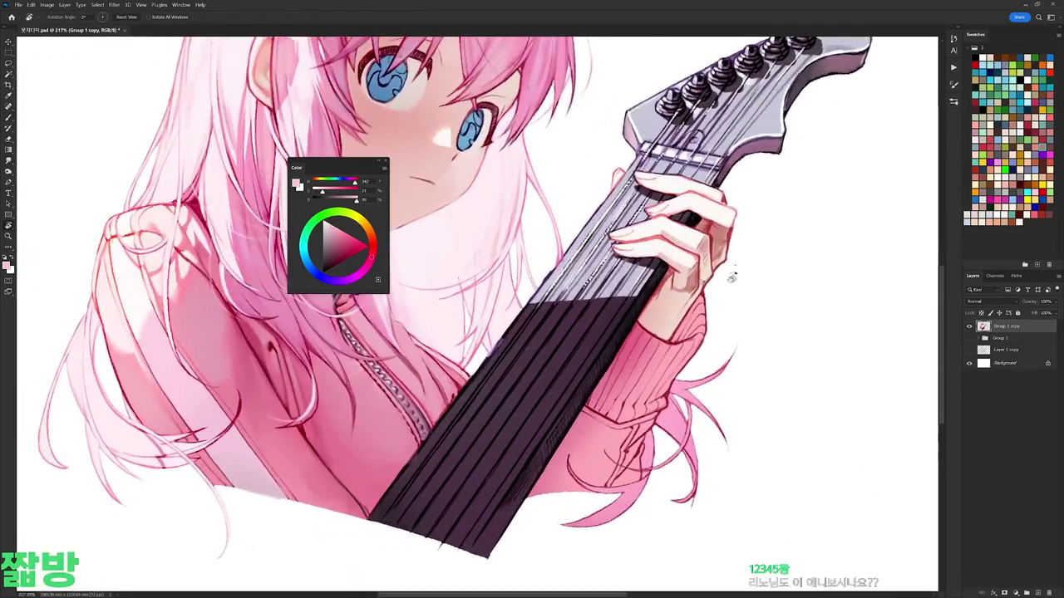
{"action": "left_click", "coordinate": [694, 272], "text": "alt"}
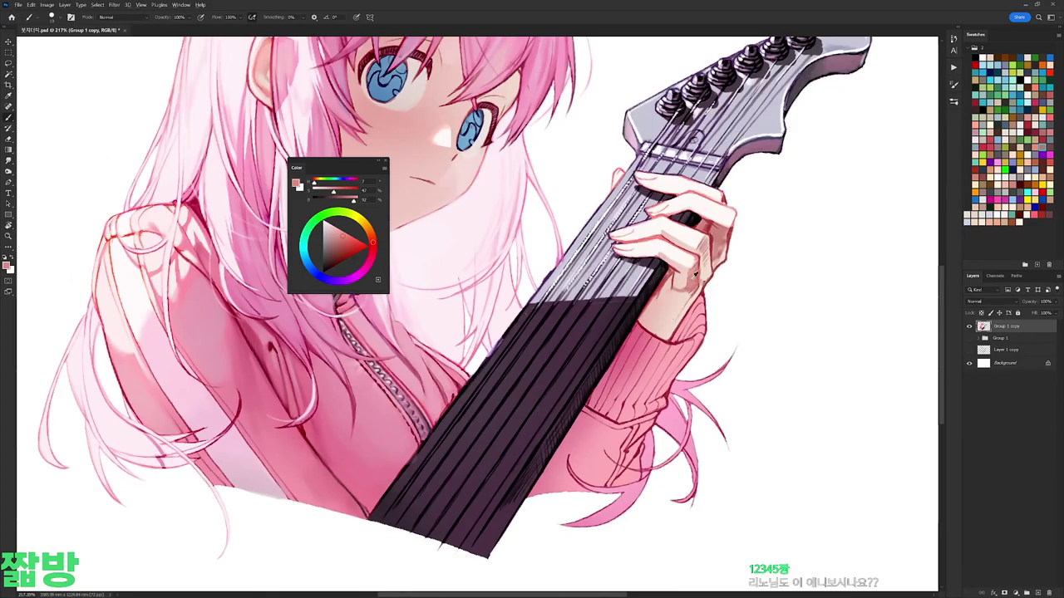
{"action": "left_click", "coordinate": [683, 296], "text": "alt"}
{"action": "left_click", "coordinate": [679, 283], "text": "alt"}
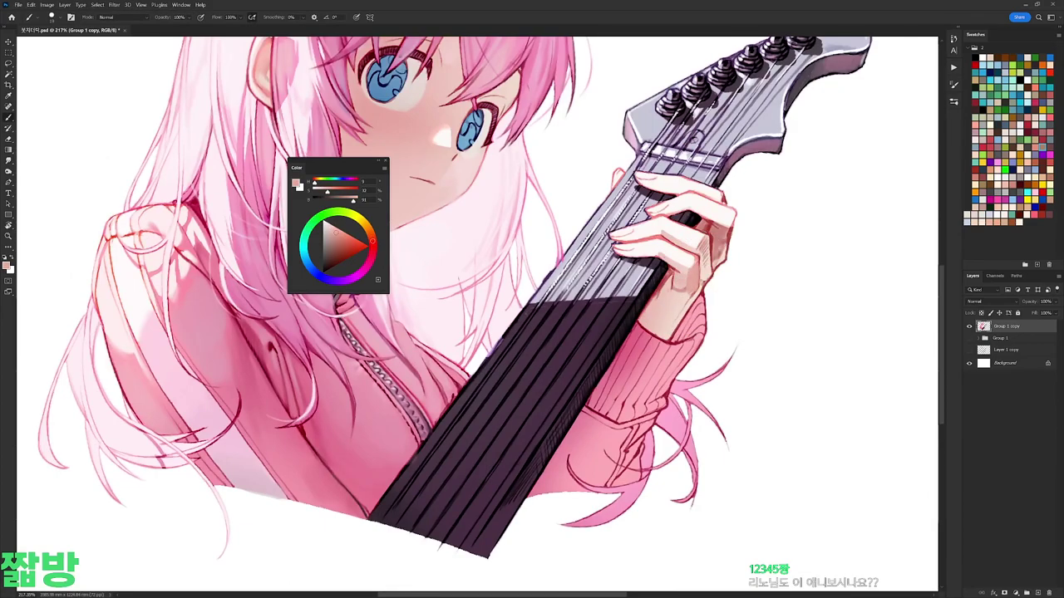
{"action": "left_click", "coordinate": [674, 318], "text": "alt"}
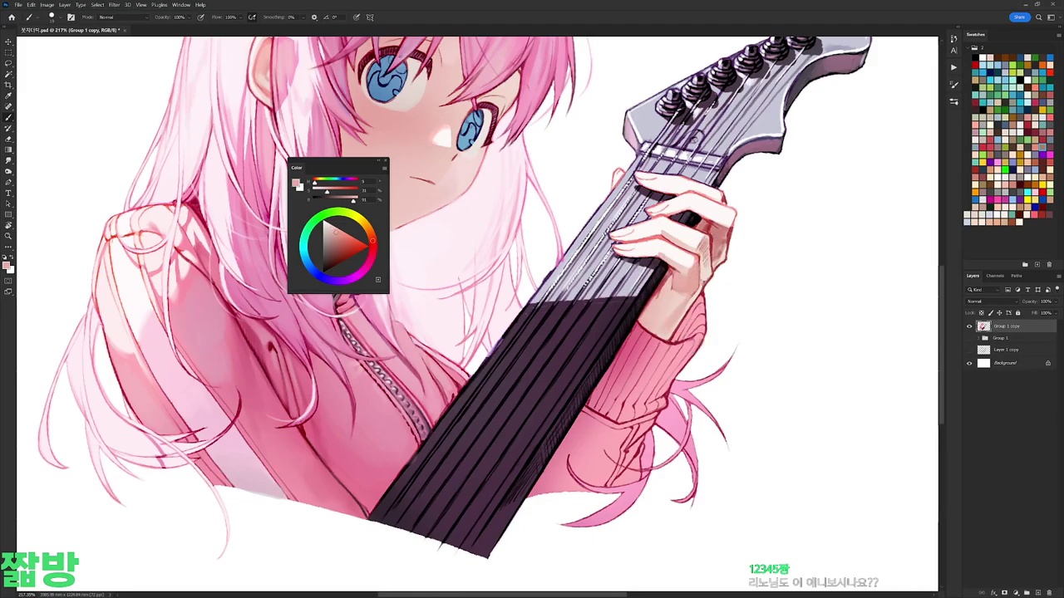
{"action": "left_click", "coordinate": [706, 270], "text": "alt"}
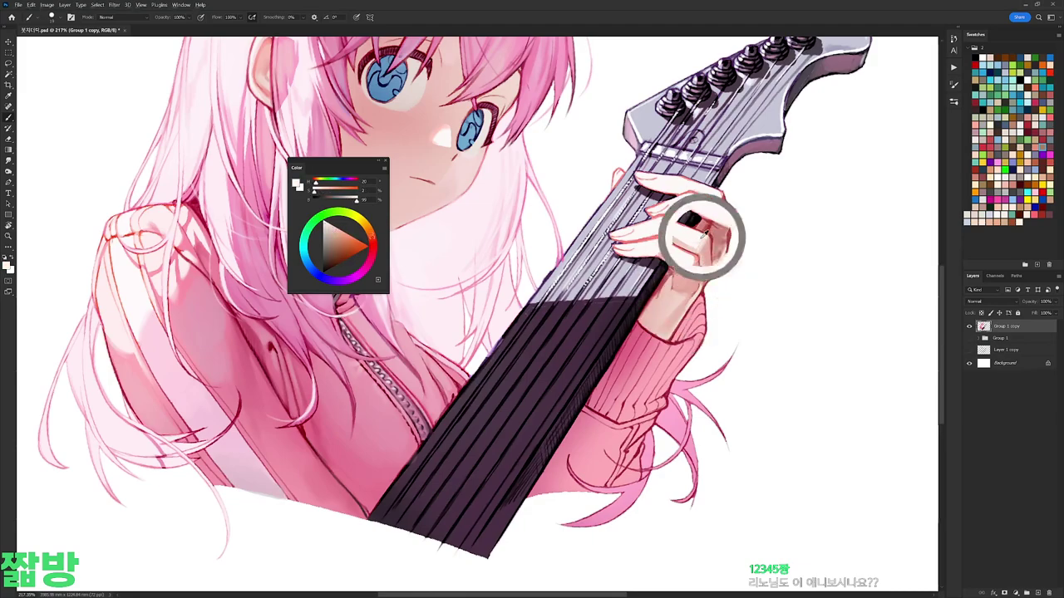
{"action": "left_click", "coordinate": [663, 237], "text": "alt"}
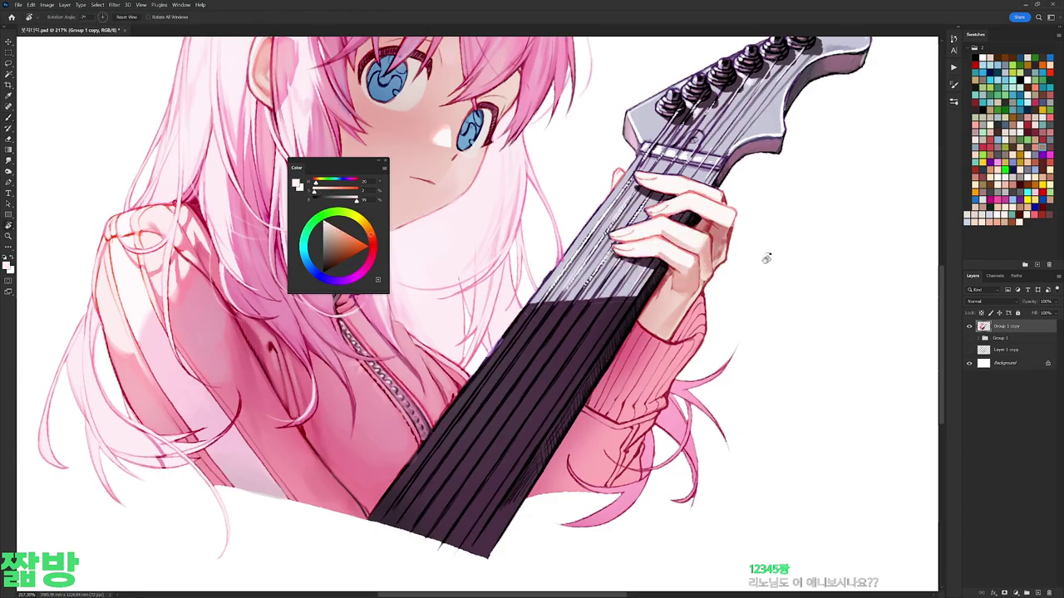
Step: Turn the canvas and use sampled pale and rosy skin pinks to refine the fingertips and the shading on the knuckles
{"action": "left_click_drag", "start_coordinate": [754, 257], "coordinate": [449, 38]}
{"action": "left_click", "coordinate": [544, 219], "text": "alt"}
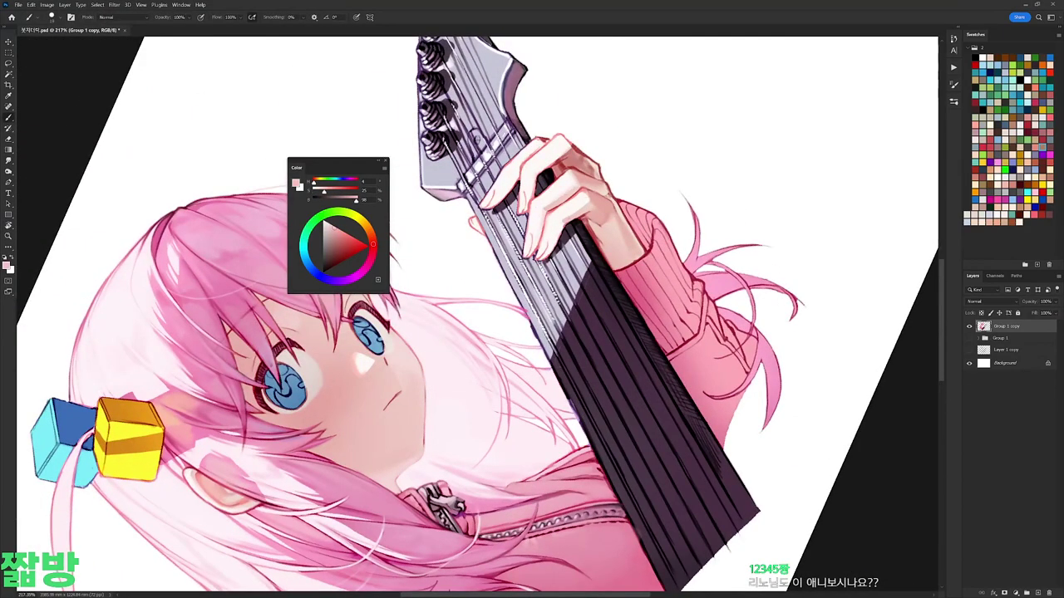
{"action": "left_click", "coordinate": [572, 152], "text": "alt"}
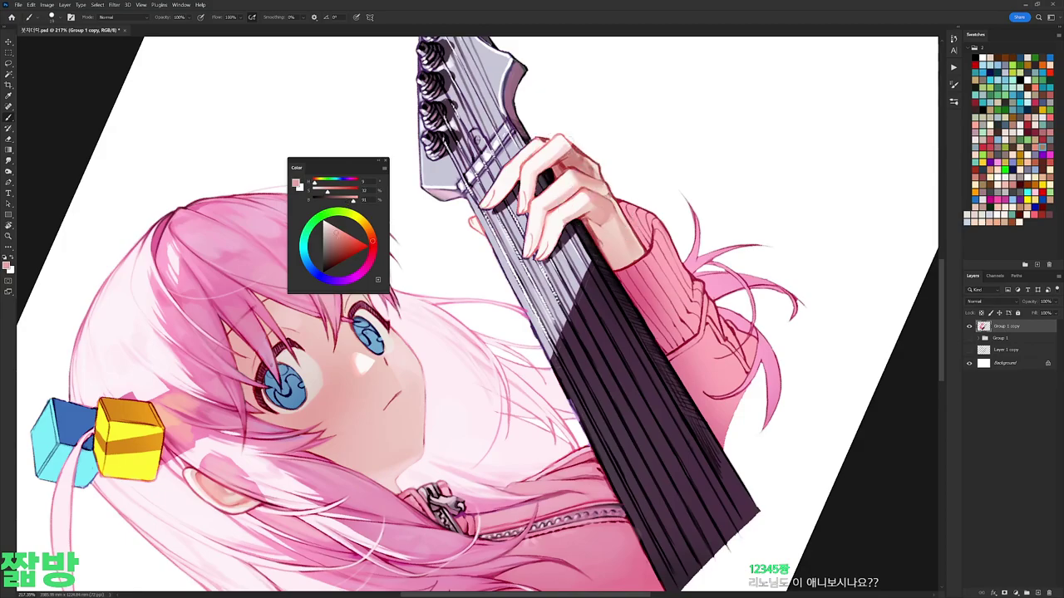
{"action": "left_click", "coordinate": [614, 201], "text": "alt"}
{"action": "scroll", "coordinate": [665, 155], "scroll_direction": "down", "scroll_amount": 5}
{"action": "key", "text": "r"}
{"action": "key", "text": "Escape"}
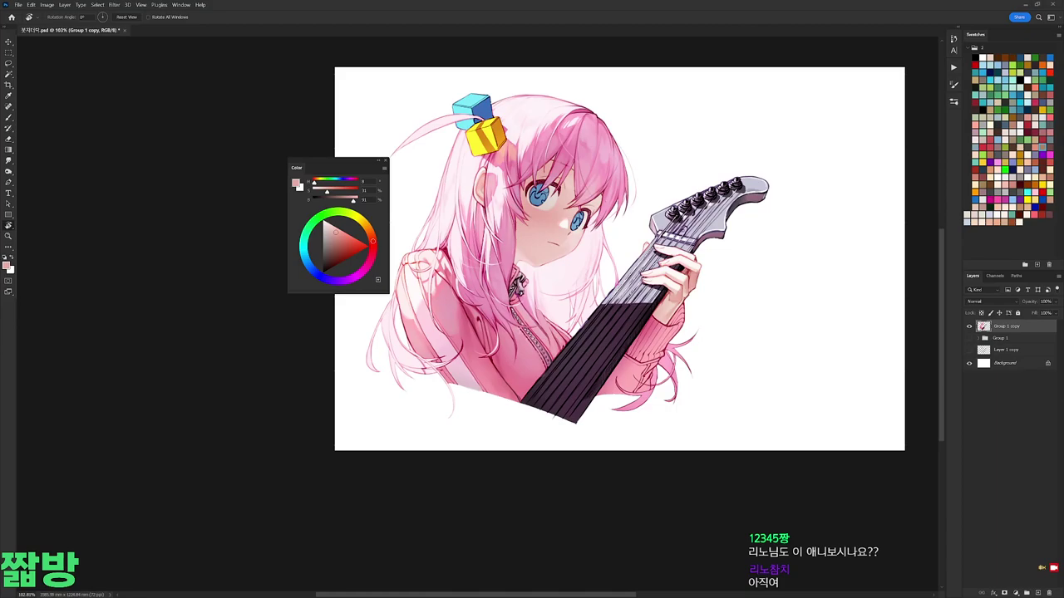
Step: Shrink the brush and use black and sampled light grey to clean up the fretboard's edge beside the back hair
{"action": "scroll", "coordinate": [624, 178], "scroll_direction": "up", "scroll_amount": 5}
{"action": "key", "text": "b"}
{"action": "key", "text": "d"}
{"action": "right_click", "coordinate": [625, 250]}
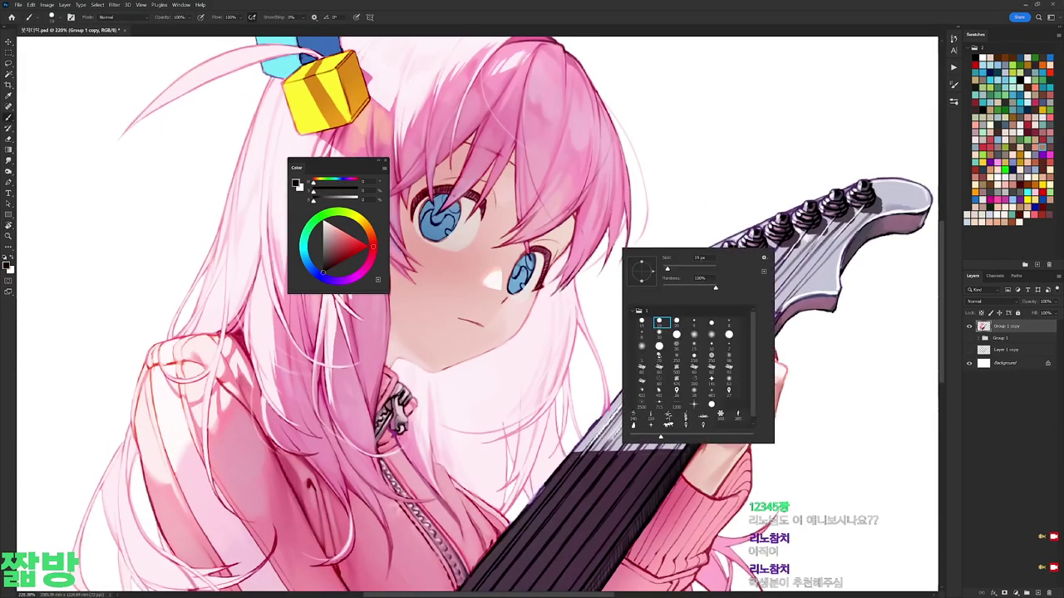
{"action": "scroll", "coordinate": [736, 346], "scroll_direction": "down", "scroll_amount": 2}
{"action": "left_click", "coordinate": [610, 361], "text": "alt"}
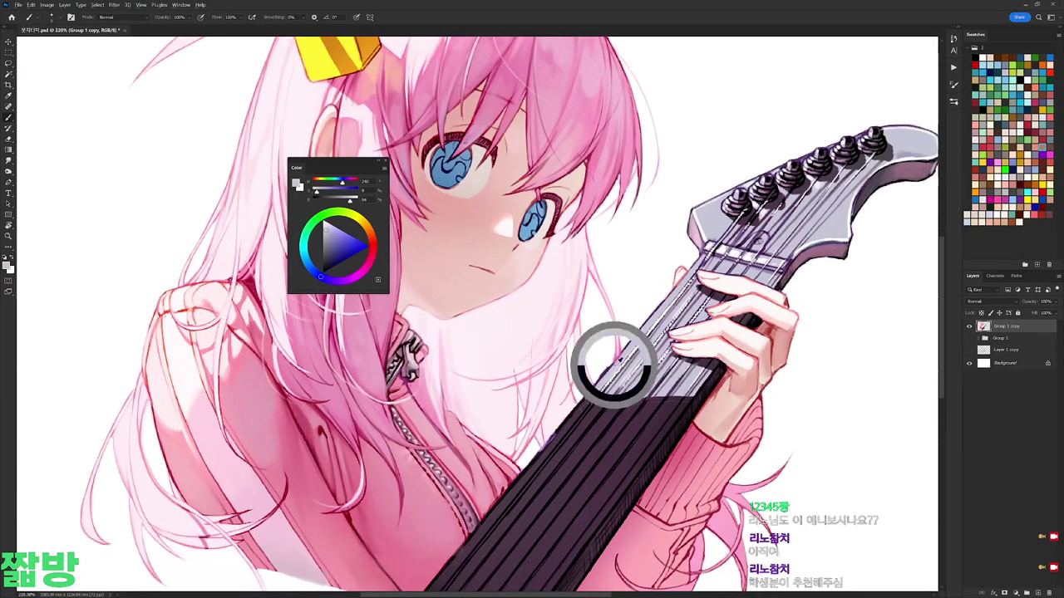
{"action": "key", "text": "r"}
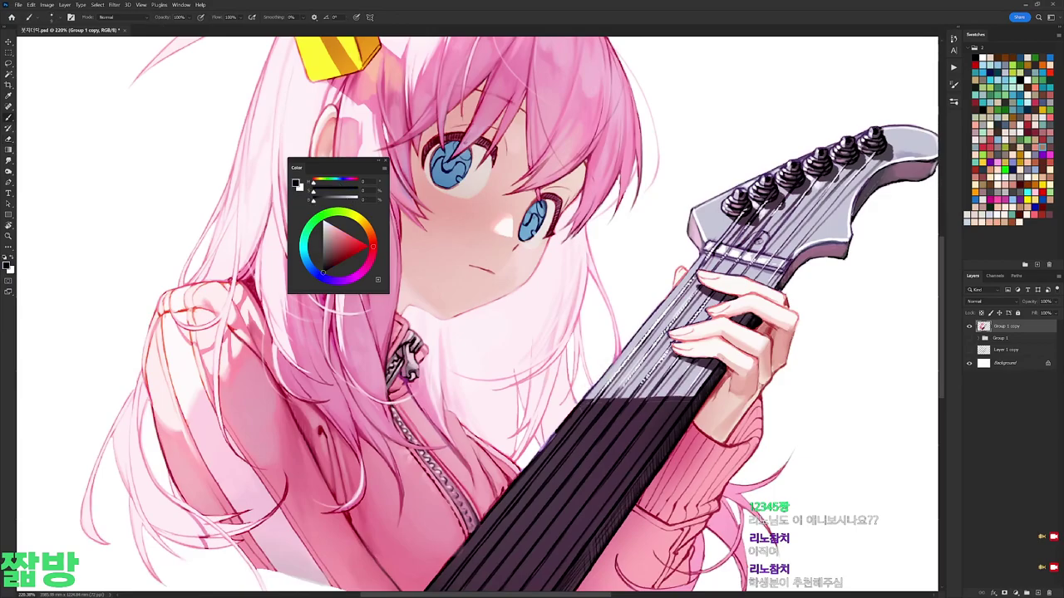
Step: Select a hard round brush preset for painting dark purple shading on the guitar's fretboard
{"action": "left_click_drag", "start_coordinate": [610, 369], "coordinate": [609, 249]}
{"action": "key", "text": "Escape"}
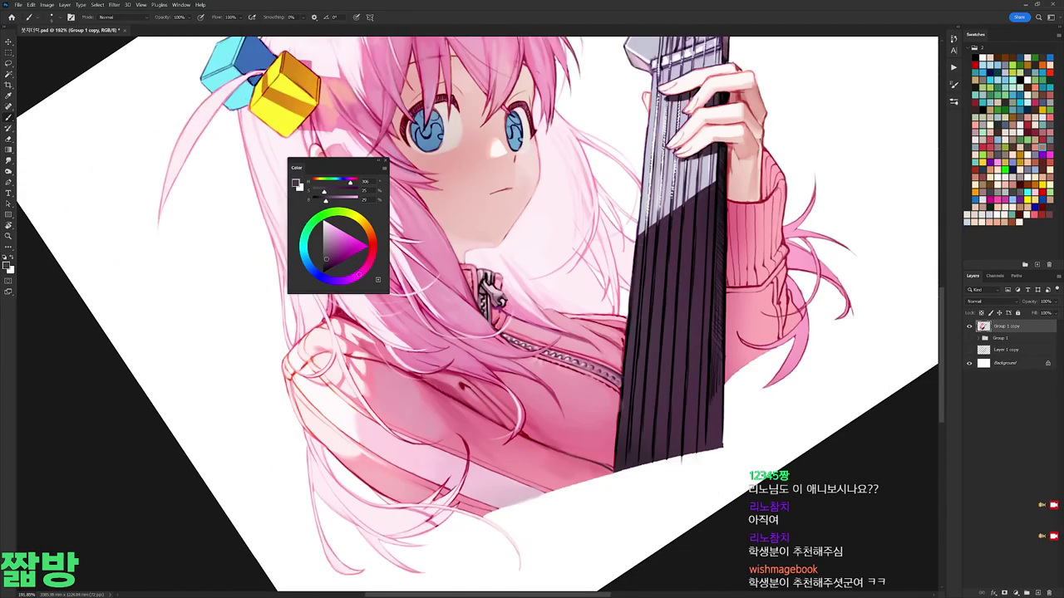
{"action": "right_click", "coordinate": [716, 254]}
{"action": "left_click", "coordinate": [755, 332]}
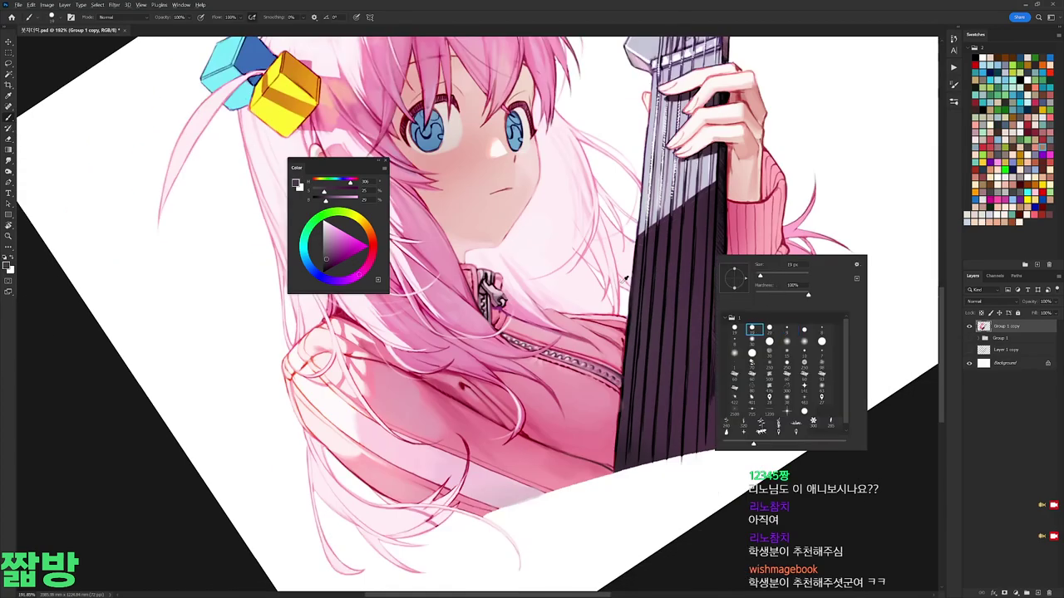
{"action": "key", "text": "Return"}
Step: Paint a soft pinkish-purple reflection across the middle of the dark fretboard, blending light pink with sampled dark purple
{"action": "left_click", "coordinate": [335, 226]}
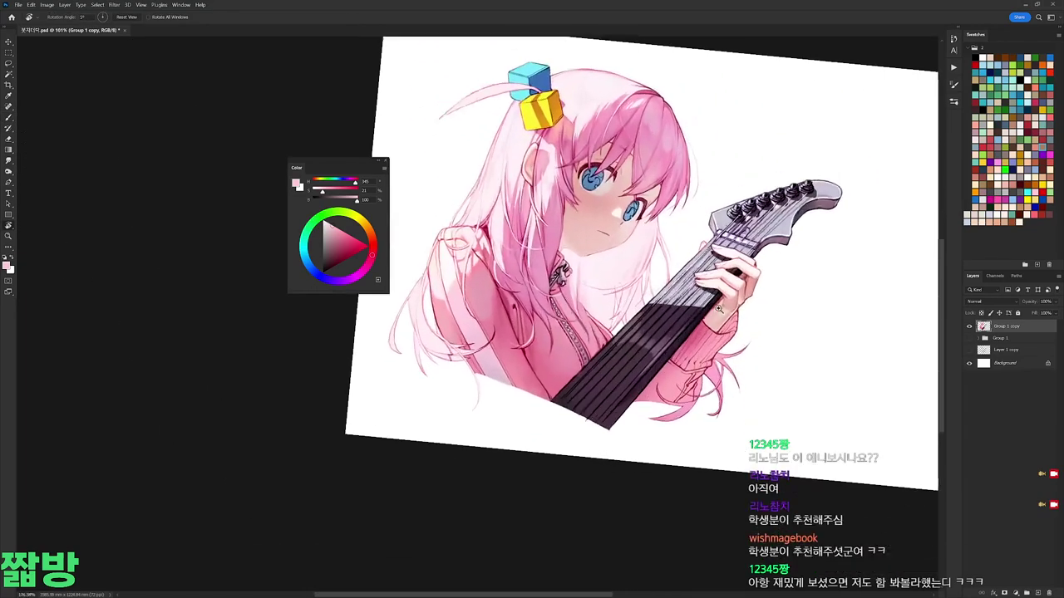
{"action": "right_click", "coordinate": [696, 341]}
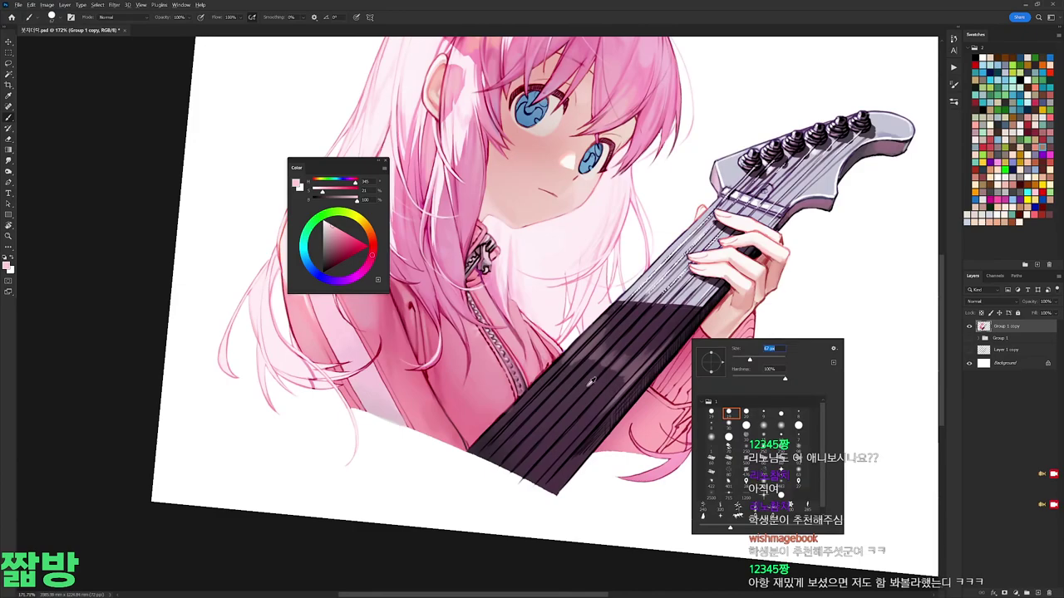
{"action": "left_click", "coordinate": [494, 400], "text": "alt"}
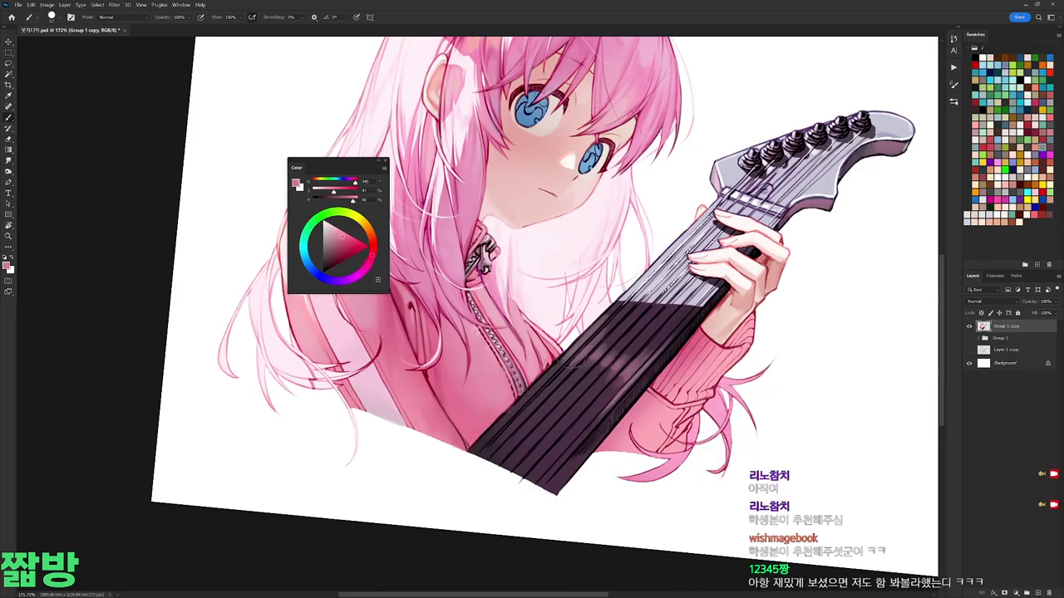
{"action": "scroll", "coordinate": [637, 311], "scroll_direction": "down", "scroll_amount": 2, "text": "alt"}
{"action": "left_click", "coordinate": [623, 320], "text": "alt"}
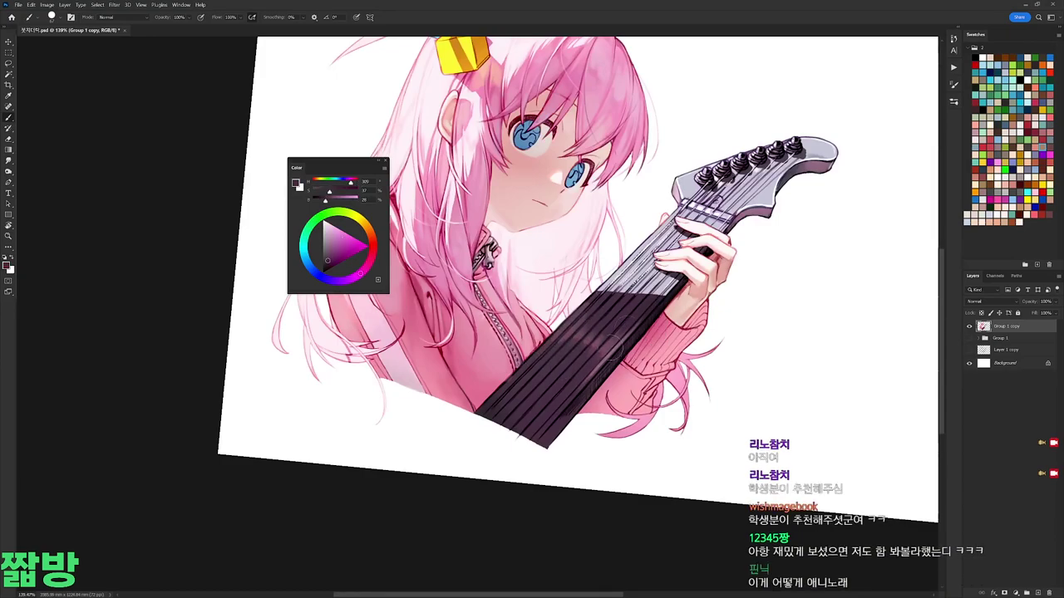
Step: Paint the first thin light pink string highlight on the fretboard's body-facing side with a small brush
{"action": "scroll", "coordinate": [652, 263], "scroll_direction": "up", "scroll_amount": 2}
{"action": "right_click", "coordinate": [671, 341]}
{"action": "key", "text": "Escape"}
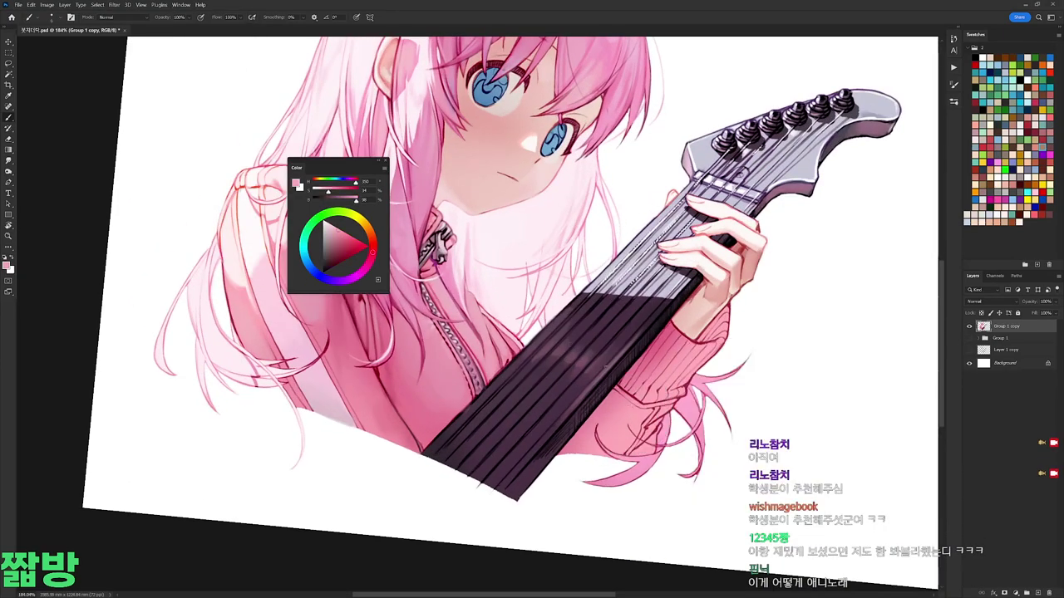
{"action": "left_click", "coordinate": [522, 366], "text": "alt"}
{"action": "scroll", "coordinate": [521, 366], "scroll_direction": "up", "scroll_amount": 1}
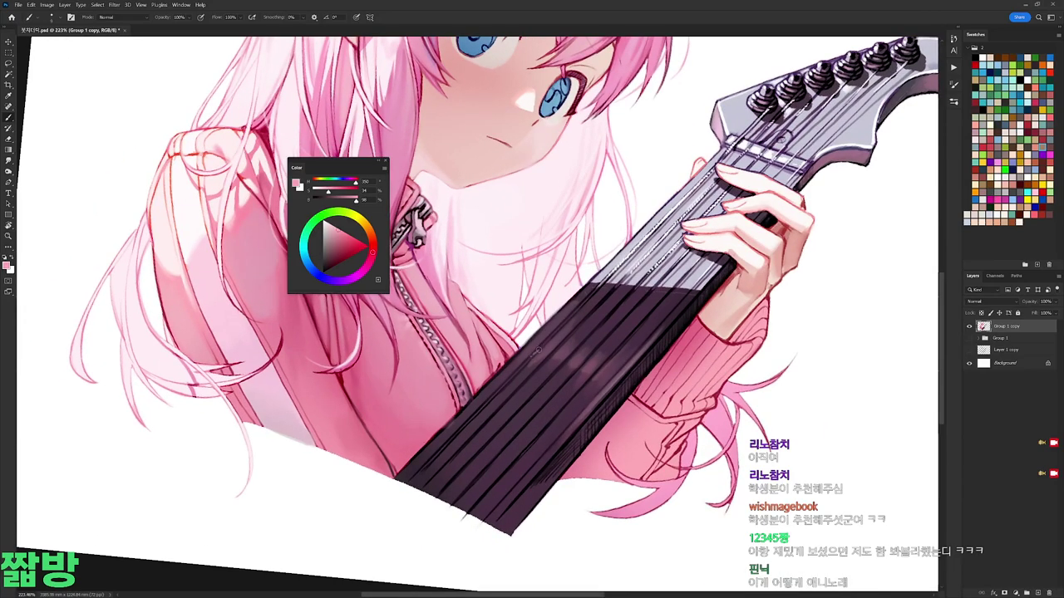
Step: Touch up the dark fretboard with sampled near-black purple, and resample light pink for the strings
{"action": "right_click", "coordinate": [693, 307]}
{"action": "key", "text": "Escape"}
{"action": "left_click", "coordinate": [688, 314], "text": "alt"}
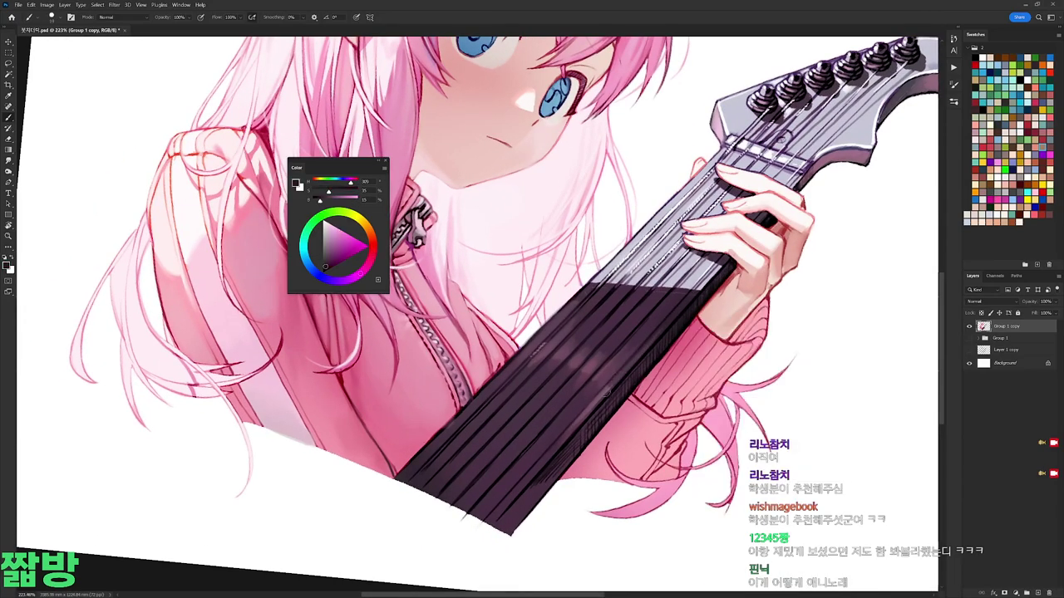
{"action": "right_click", "coordinate": [688, 318]}
{"action": "key", "text": "Escape"}
{"action": "left_click", "coordinate": [691, 321], "text": "alt"}
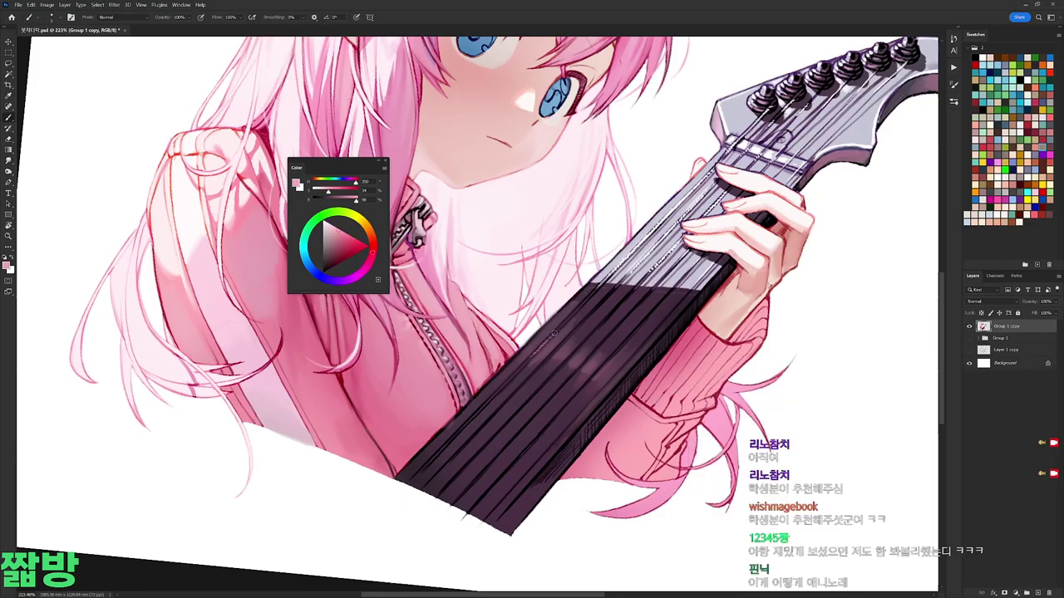
Step: Draw thin light pink highlights along the strings down to the lower end of the dark fretboard
{"action": "left_click_drag", "start_coordinate": [516, 360], "coordinate": [529, 216]}
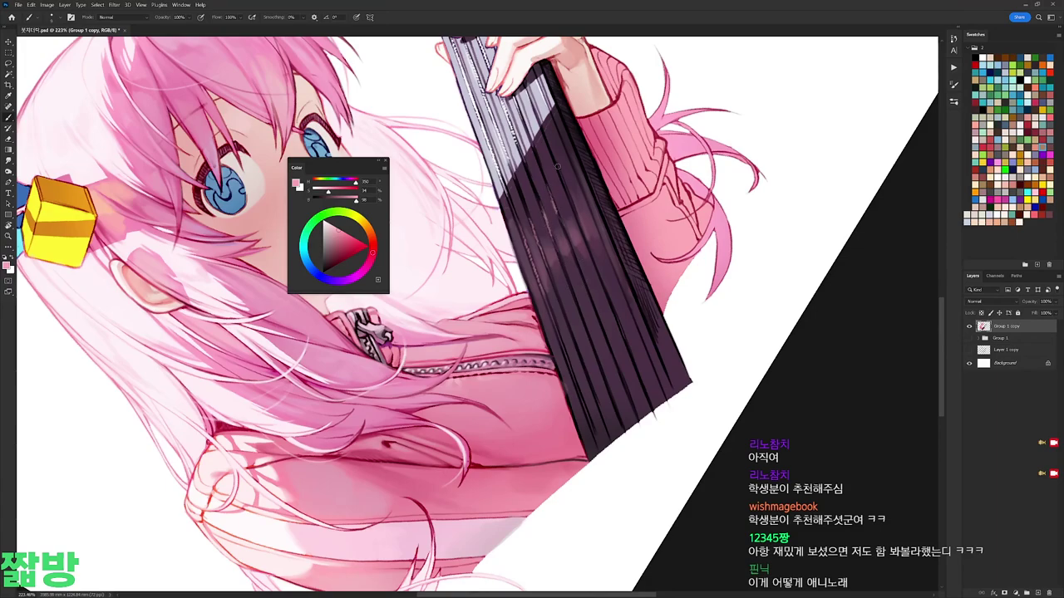
{"action": "left_click_drag", "start_coordinate": [575, 174], "coordinate": [498, 391]}
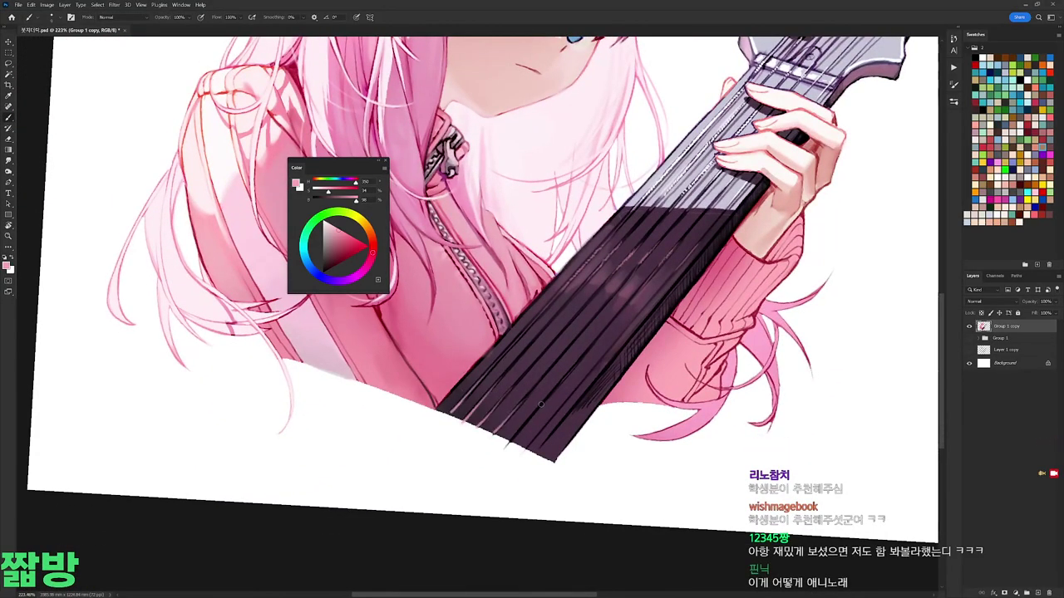
{"action": "left_click_drag", "start_coordinate": [540, 404], "coordinate": [563, 318]}
Step: Paint over the hatched shading along the neck's outer edge beside the sleeve with smooth dark purple
{"action": "left_click", "coordinate": [562, 318], "text": "alt"}
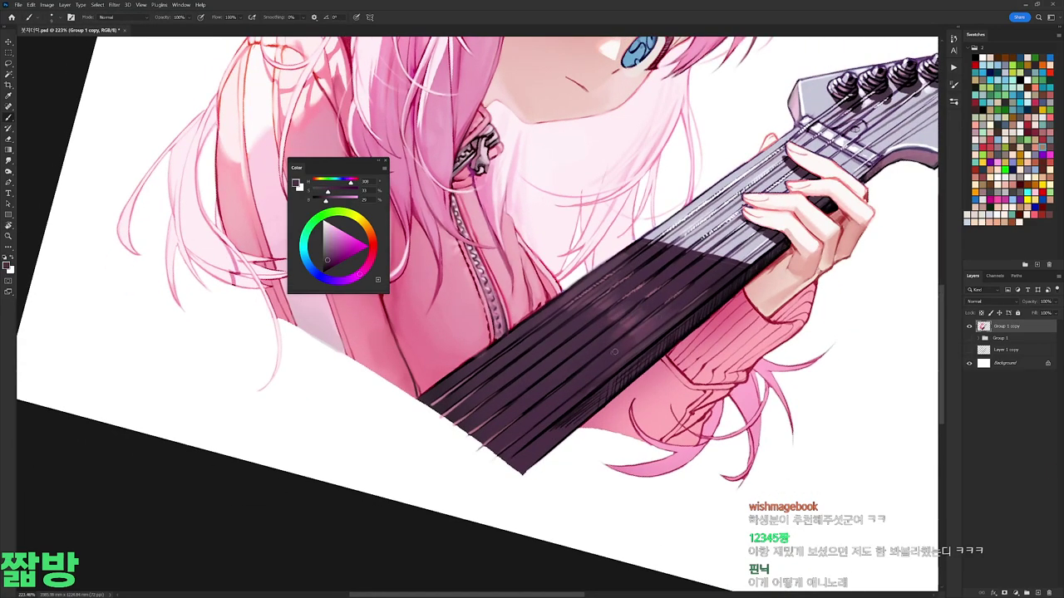
{"action": "left_click_drag", "start_coordinate": [754, 295], "coordinate": [603, 91]}
{"action": "left_click", "coordinate": [602, 83], "text": "alt"}
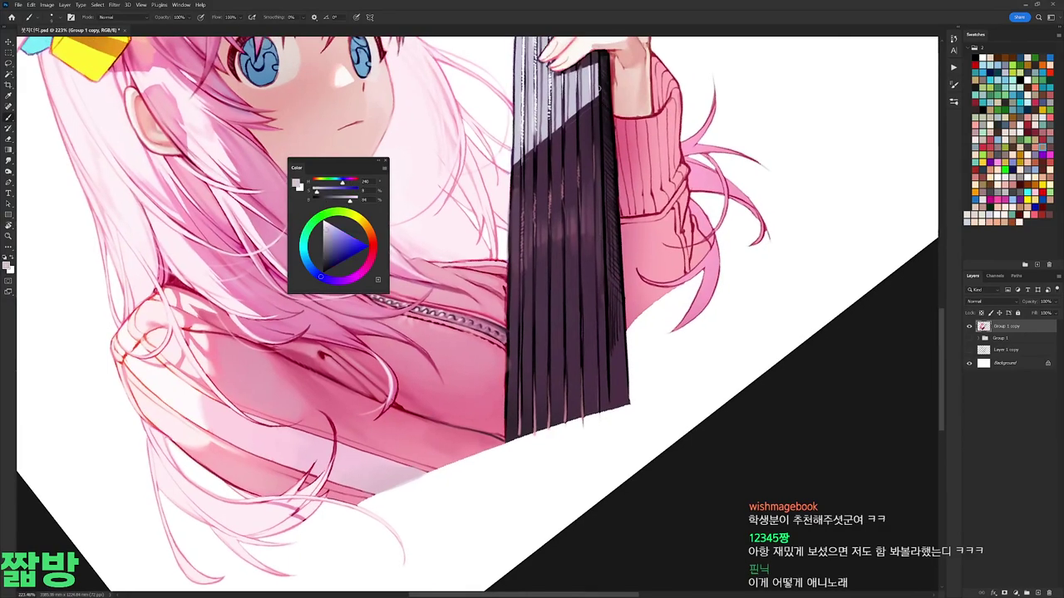
{"action": "left_click_drag", "start_coordinate": [637, 208], "coordinate": [657, 158]}
{"action": "right_click", "coordinate": [656, 158]}
{"action": "left_click", "coordinate": [725, 229]}
{"action": "left_click", "coordinate": [598, 222], "text": "alt"}
{"action": "left_click", "coordinate": [598, 223], "text": "alt"}
Step: Clean up the neck's outer edge where it meets the jacket sleeve, using sampled red and dark maroon
{"action": "left_click_drag", "start_coordinate": [614, 249], "coordinate": [605, 420]}
{"action": "mouse_move", "coordinate": [600, 369]}
{"action": "left_mouse_down"}
{"action": "mouse_move", "coordinate": [605, 404]}
{"action": "mouse_move", "coordinate": [573, 415]}
{"action": "left_mouse_up"}
{"action": "left_click", "coordinate": [567, 414], "text": "alt"}
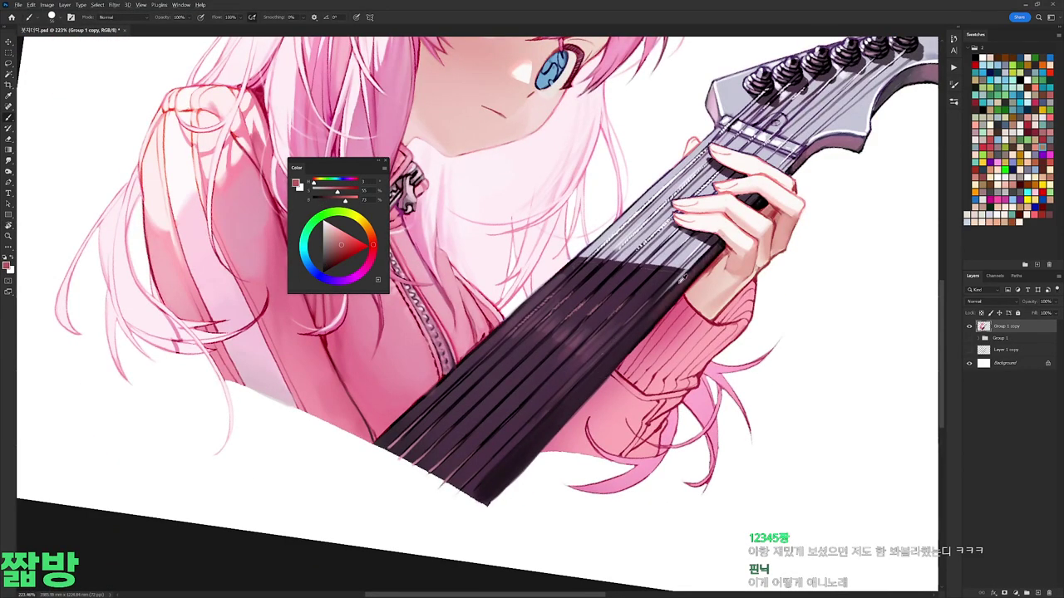
{"action": "left_click", "coordinate": [691, 277], "text": "alt"}
{"action": "scroll", "coordinate": [665, 308], "scroll_direction": "down", "scroll_amount": 5}
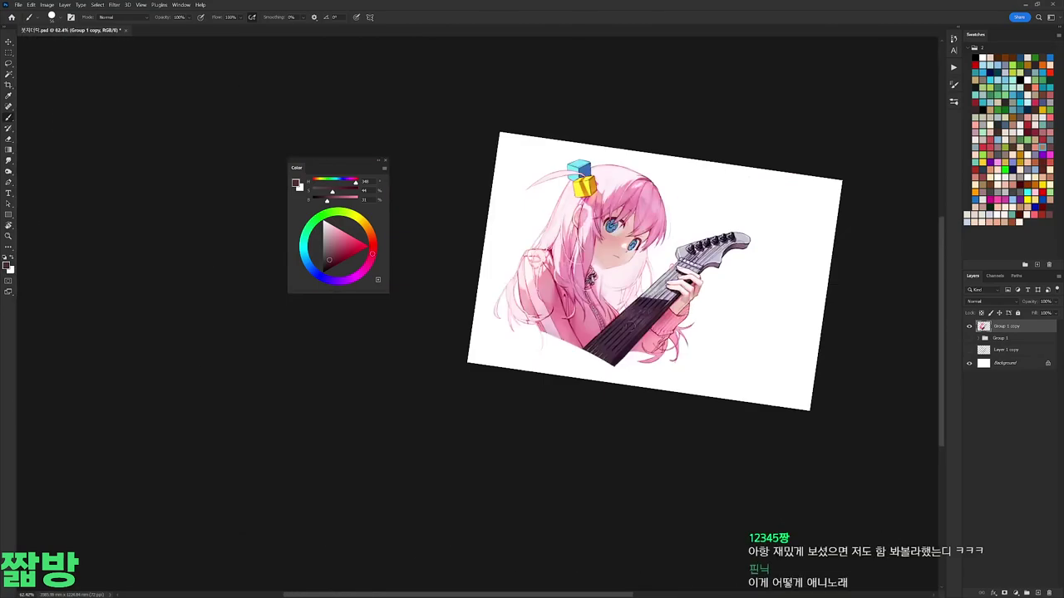
Step: Paint a pink tint along the diagonal shadow boundary across the fretboard
{"action": "key", "text": "r"}
{"action": "left_click_drag", "start_coordinate": [718, 299], "coordinate": [725, 288]}
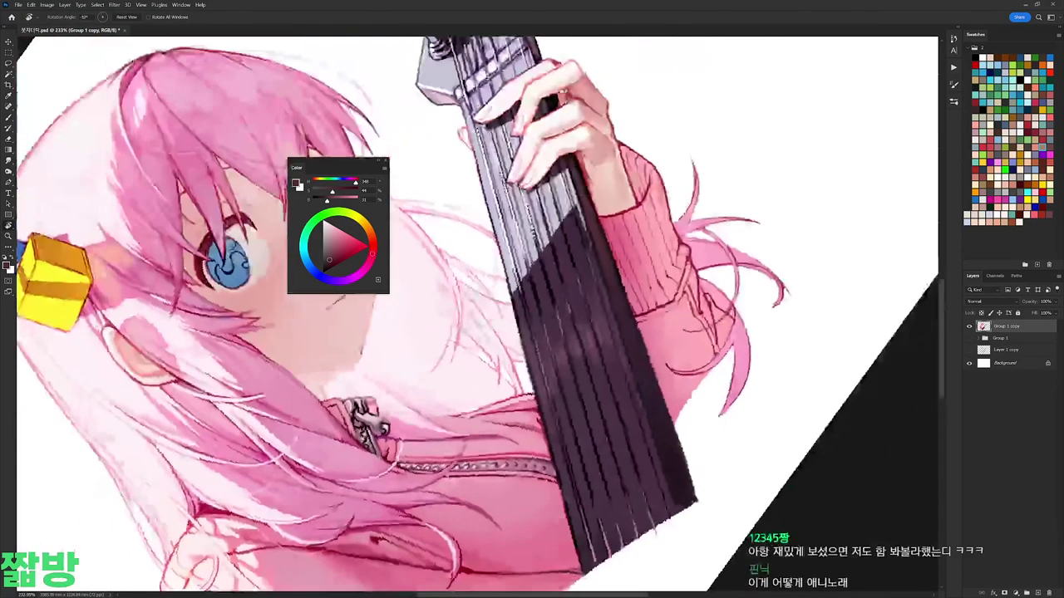
{"action": "right_click", "coordinate": [589, 211]}
{"action": "key", "text": "Escape"}
{"action": "left_click_drag", "start_coordinate": [331, 240], "coordinate": [368, 260]}
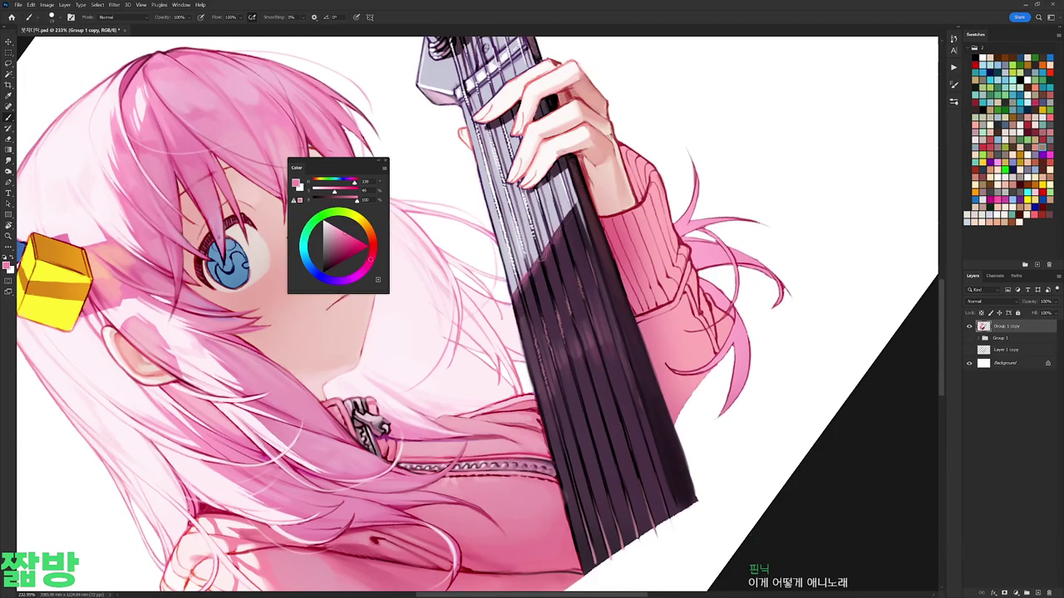
{"action": "right_click", "coordinate": [555, 259]}
{"action": "key", "text": "Escape"}
{"action": "key", "text": "x"}
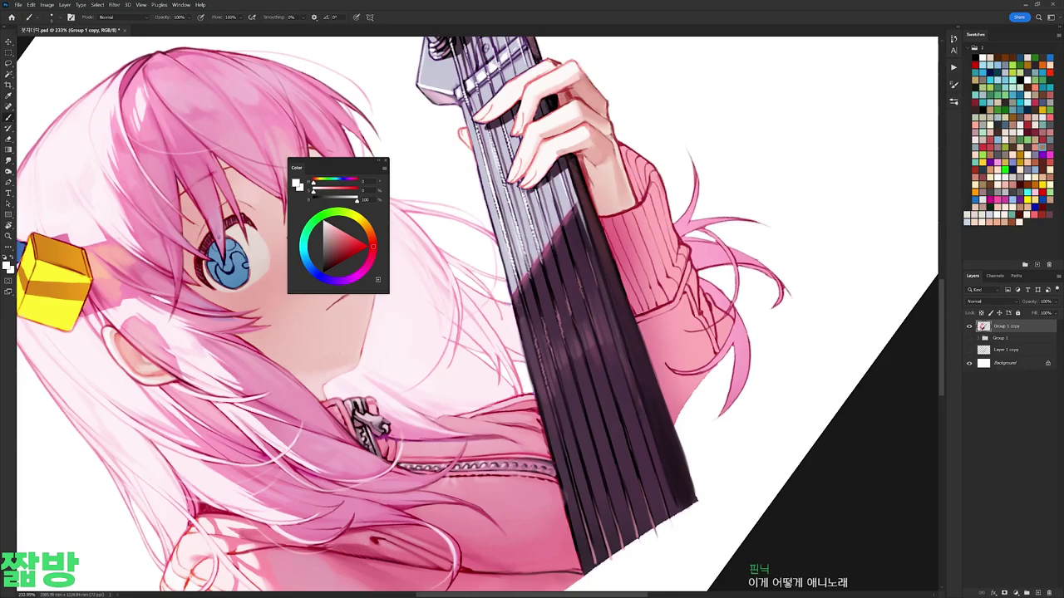
Step: Refine the neck's edge and the shading beside the wrist with sampled dark brown and muted red
{"action": "key", "text": "r"}
{"action": "mouse_move", "coordinate": [656, 266]}
{"action": "left_mouse_down"}
{"action": "mouse_move", "coordinate": [640, 438]}
{"action": "mouse_move", "coordinate": [677, 341]}
{"action": "left_mouse_up"}
{"action": "key", "text": "b"}
{"action": "right_click", "coordinate": [707, 162]}
{"action": "key", "text": "Escape"}
{"action": "left_click", "coordinate": [647, 218], "text": "alt"}
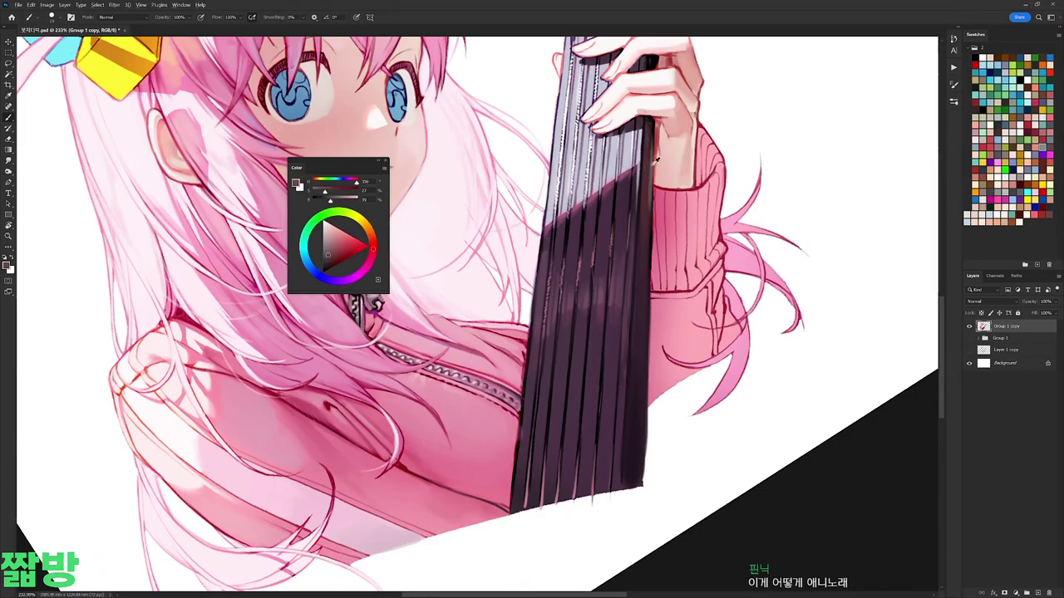
{"action": "left_click_drag", "start_coordinate": [645, 199], "coordinate": [735, 288]}
{"action": "left_click", "coordinate": [735, 289], "text": "alt"}
{"action": "left_click", "coordinate": [728, 287], "text": "alt"}
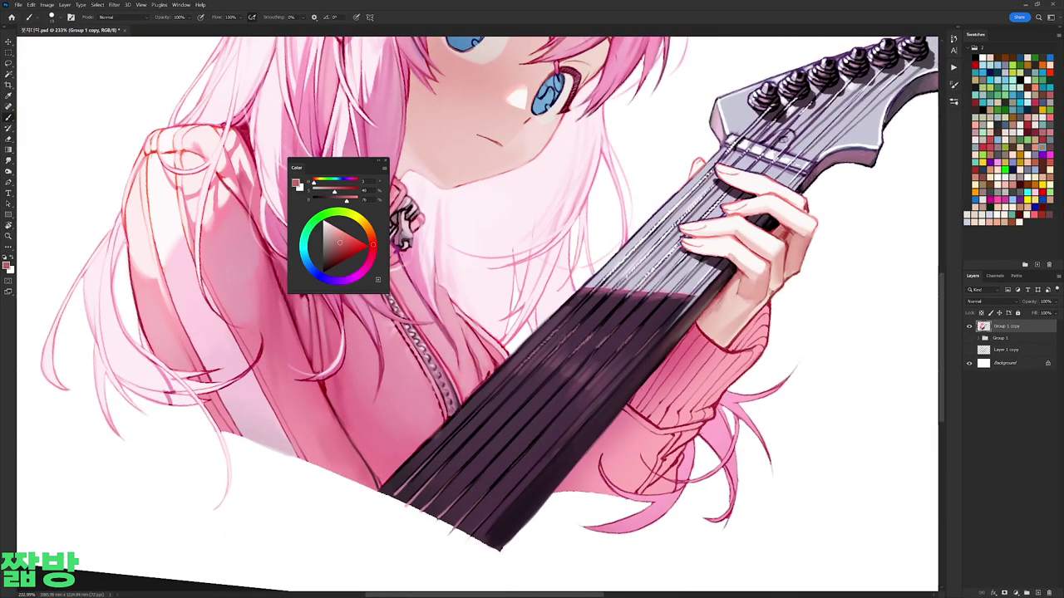
Step: Sample dark red and rework the line work of the hand gripping the neck
{"action": "mouse_move", "coordinate": [797, 338]}
{"action": "left_mouse_down"}
{"action": "mouse_move", "coordinate": [752, 158]}
{"action": "mouse_move", "coordinate": [632, 75]}
{"action": "left_mouse_up"}
{"action": "right_click", "coordinate": [615, 237]}
{"action": "left_click", "coordinate": [569, 237], "text": "alt"}
{"action": "left_click", "coordinate": [608, 181], "text": "alt"}
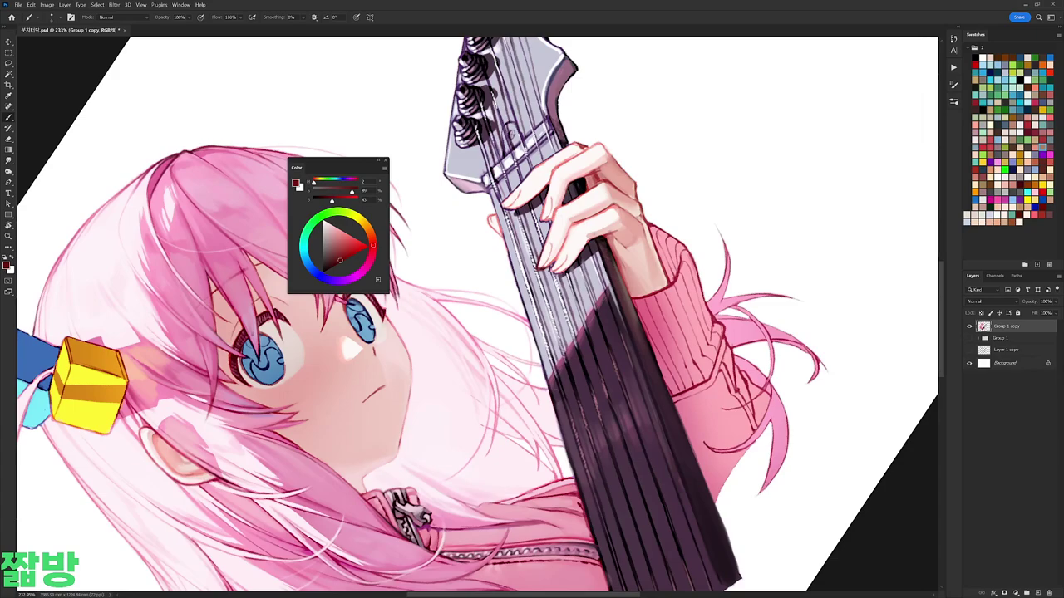
Step: Touch up the fingers and the back of the hand with sampled near-white and soft skin pink
{"action": "left_click_drag", "start_coordinate": [593, 189], "coordinate": [532, 166]}
{"action": "left_click", "coordinate": [518, 232], "text": "alt"}
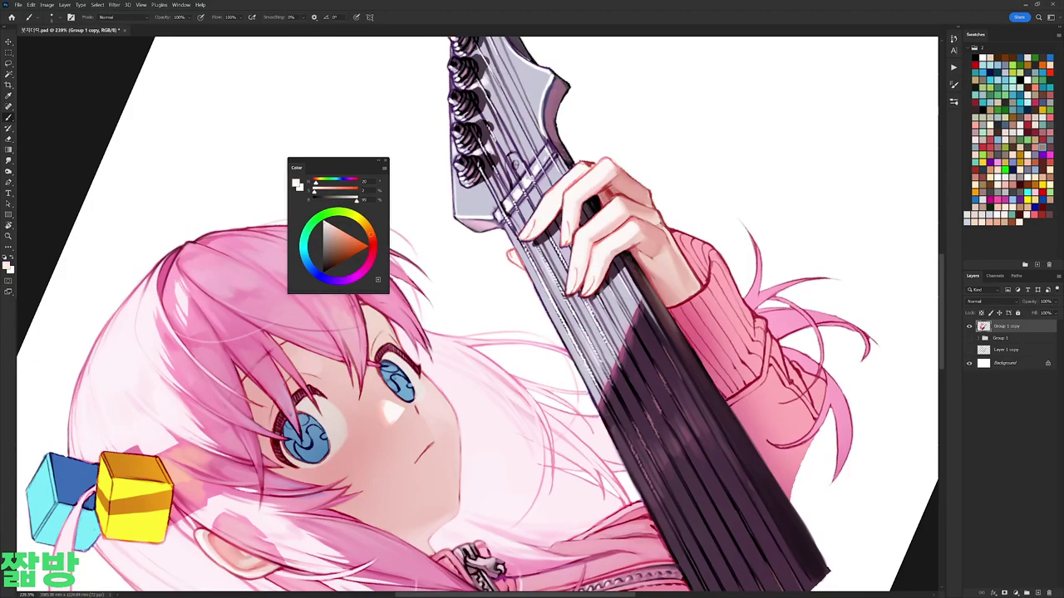
{"action": "left_click", "coordinate": [606, 192], "text": "alt"}
{"action": "left_click", "coordinate": [474, 305], "text": "alt"}
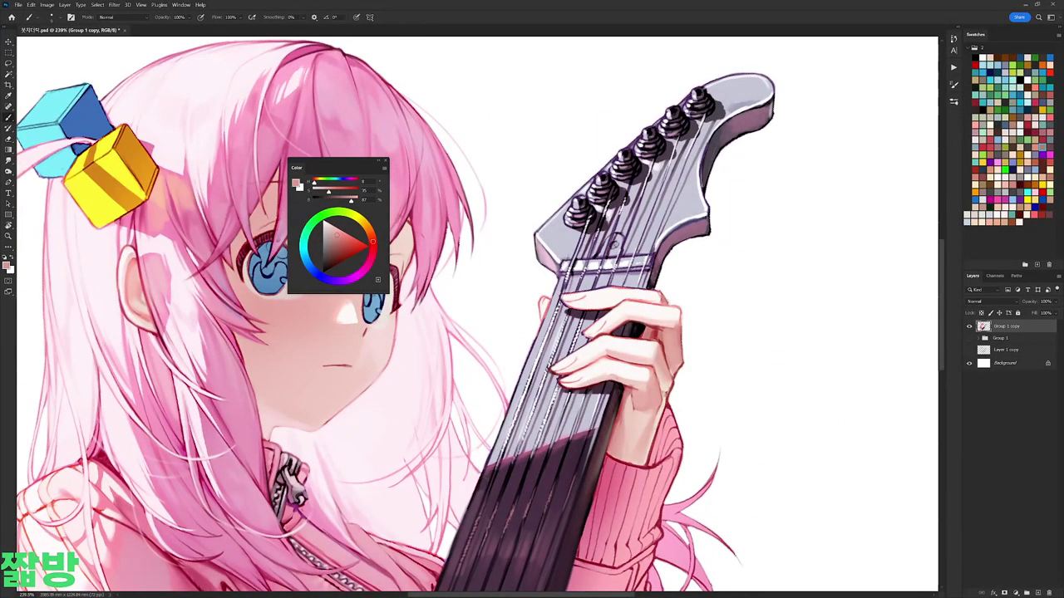
{"action": "left_click", "coordinate": [662, 323], "text": "alt"}
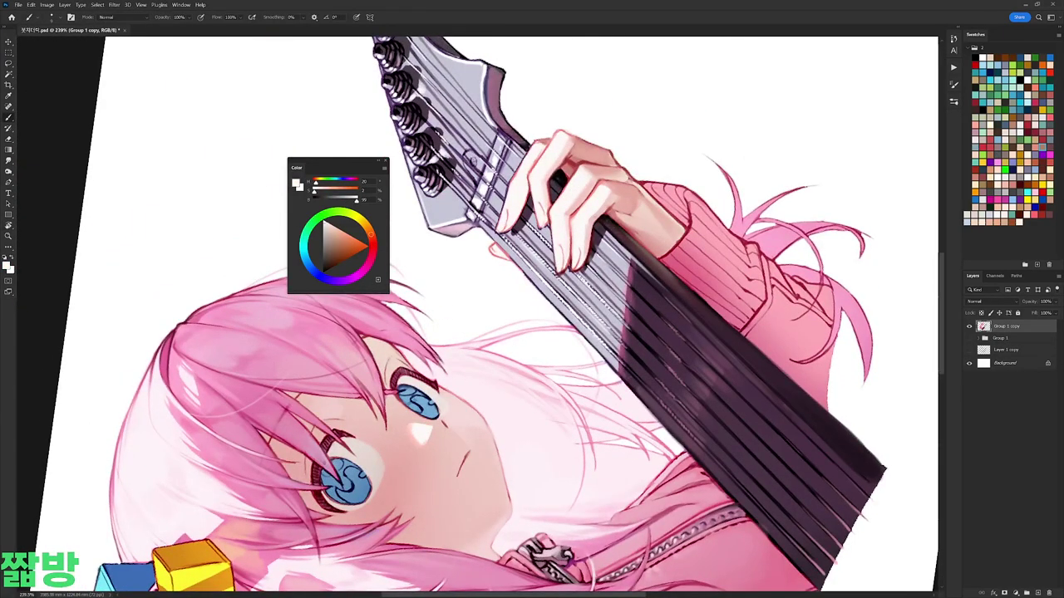
Step: Pick a dark red and refine the outlines of the fingers and wrist
{"action": "left_click", "coordinate": [335, 260]}
{"action": "key", "text": "e"}
{"action": "key", "text": "b"}
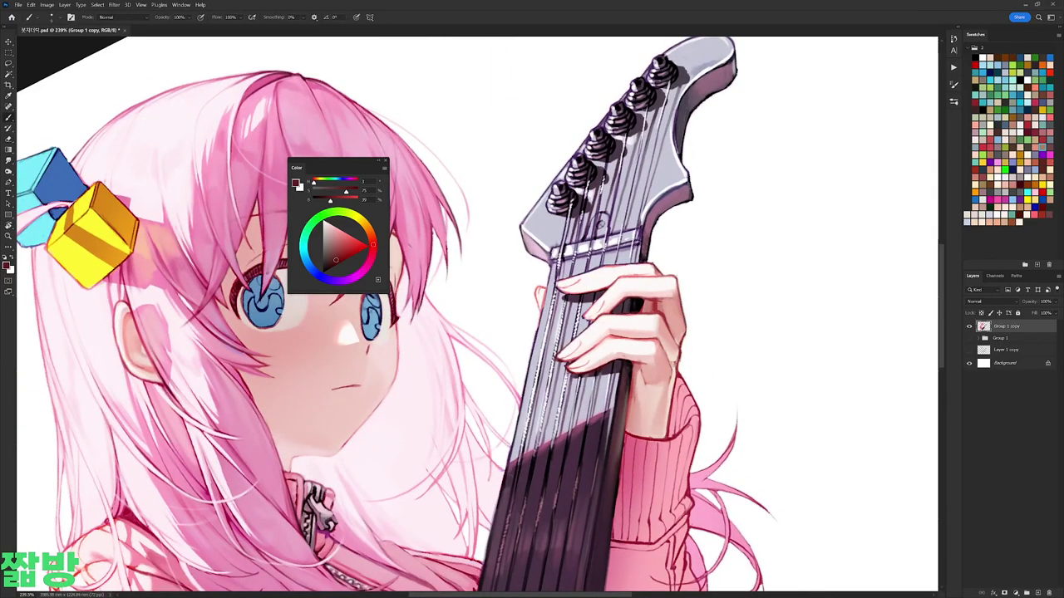
Step: Touch up the line work around the face and the pale hair behind it with sampled dark crimson and near-white pink
{"action": "scroll", "coordinate": [720, 378], "scroll_direction": "down", "scroll_amount": 5}
{"action": "scroll", "coordinate": [713, 315], "scroll_direction": "up", "scroll_amount": 5}
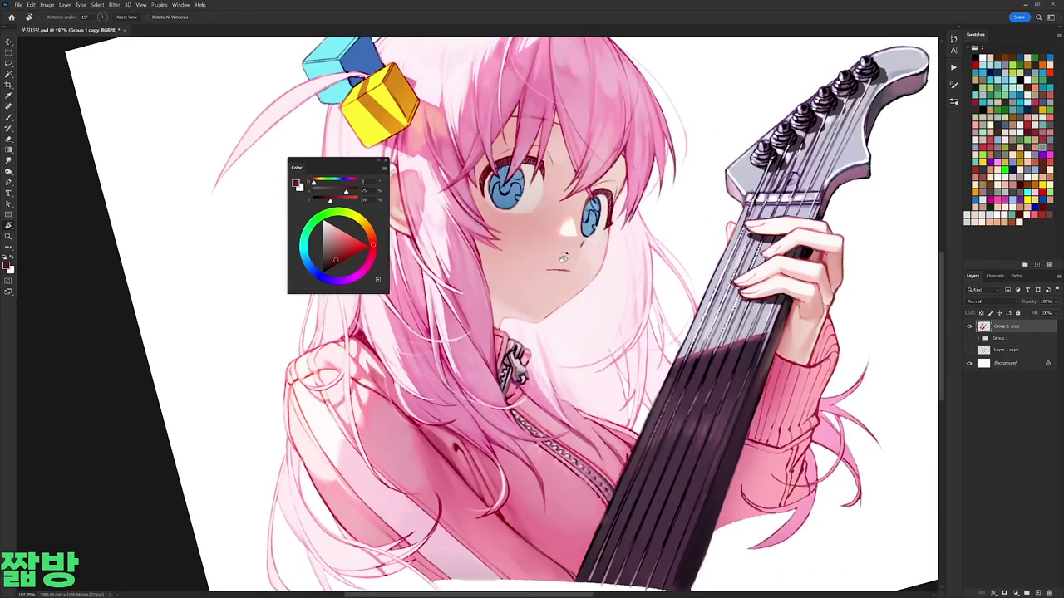
{"action": "left_click", "coordinate": [483, 180], "text": "alt"}
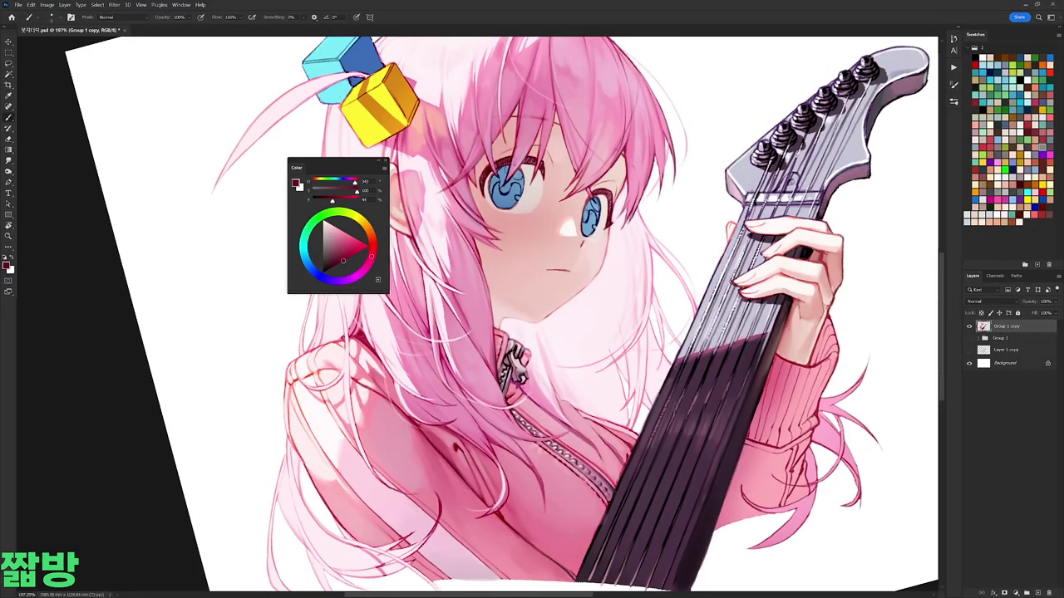
{"action": "scroll", "coordinate": [532, 316], "scroll_direction": "down", "scroll_amount": 3}
{"action": "scroll", "coordinate": [532, 316], "scroll_direction": "up", "scroll_amount": 3}
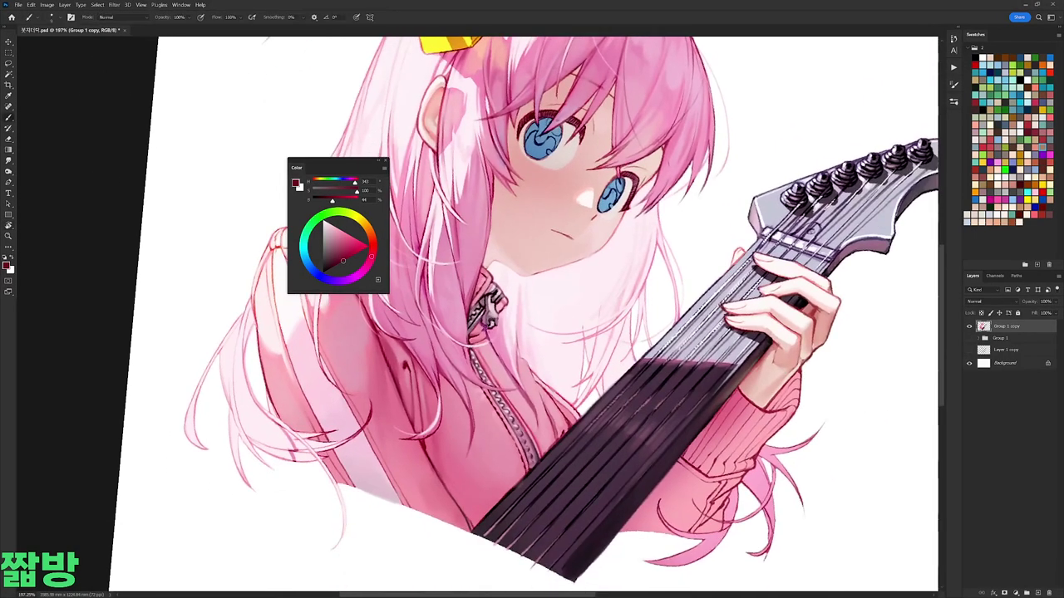
{"action": "left_click", "coordinate": [549, 296], "text": "alt"}
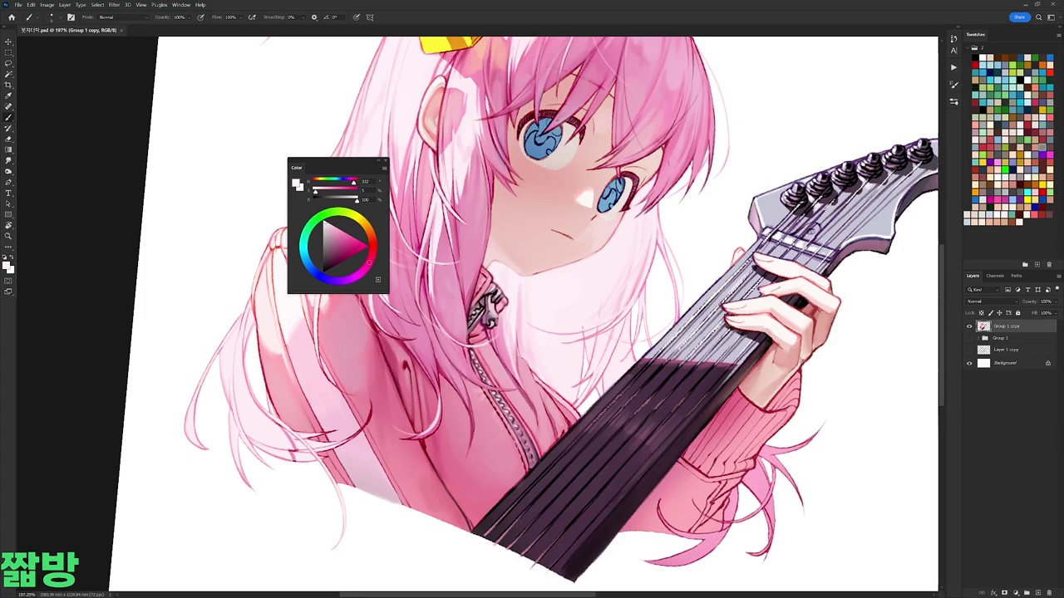
Step: Touch up the hair and the jacket collar with sampled light pink and jacket tones
{"action": "scroll", "coordinate": [532, 316], "scroll_direction": "down", "scroll_amount": 3}
{"action": "scroll", "coordinate": [532, 316], "scroll_direction": "up", "scroll_amount": 3}
{"action": "left_click", "coordinate": [691, 92], "text": "alt"}
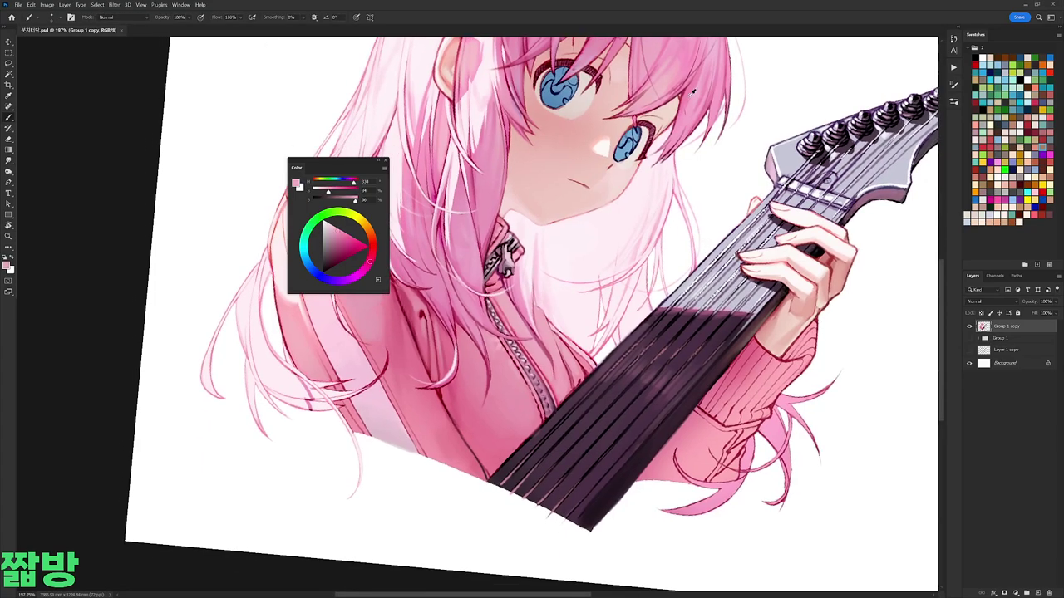
{"action": "left_click", "coordinate": [517, 279], "text": "alt"}
{"action": "mouse_move", "coordinate": [554, 331]}
{"action": "left_mouse_down"}
{"action": "mouse_move", "coordinate": [504, 216]}
{"action": "mouse_move", "coordinate": [559, 208]}
{"action": "mouse_move", "coordinate": [465, 241]}
{"action": "mouse_move", "coordinate": [415, 324]}
{"action": "left_mouse_up"}
Step: Deepen the shading around the jacket's collar and zipper with black and sampled crimson pink
{"action": "left_click", "coordinate": [505, 216], "text": "alt"}
{"action": "key", "text": "d"}
{"action": "right_click", "coordinate": [622, 311]}
{"action": "left_click", "coordinate": [539, 356], "text": "alt"}
{"action": "left_click", "coordinate": [545, 370], "text": "alt"}
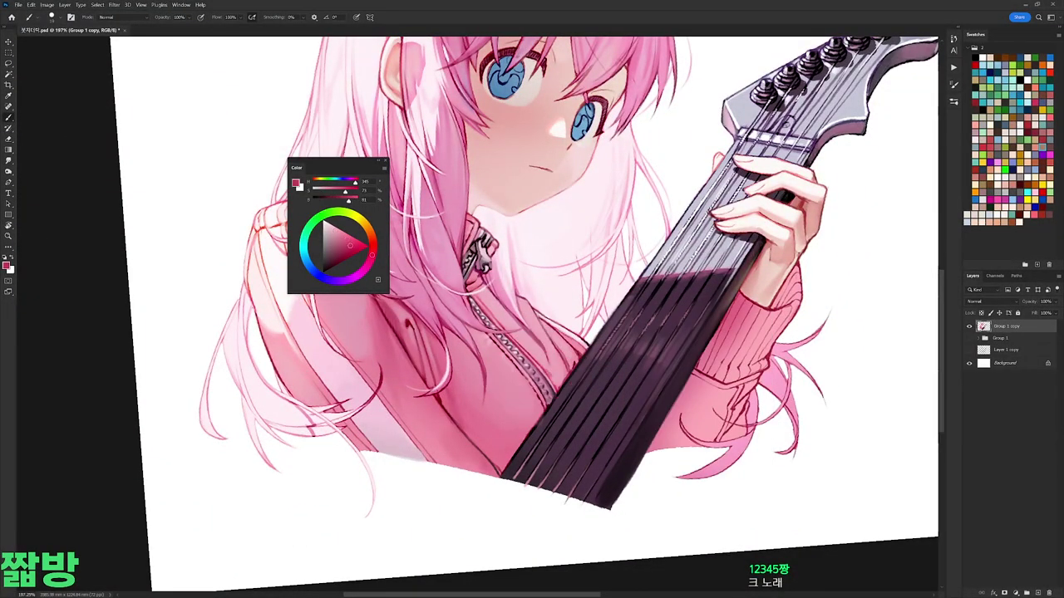
Step: Refine the jacket front beside the zipper with resampled tones, and reset the painting colour to black
{"action": "mouse_move", "coordinate": [564, 301]}
{"action": "left_mouse_down"}
{"action": "mouse_move", "coordinate": [545, 279]}
{"action": "mouse_move", "coordinate": [599, 146]}
{"action": "mouse_move", "coordinate": [532, 137]}
{"action": "mouse_move", "coordinate": [449, 158]}
{"action": "left_mouse_up"}
{"action": "right_click", "coordinate": [545, 279]}
{"action": "left_click", "coordinate": [500, 306], "text": "alt"}
{"action": "left_click", "coordinate": [604, 142], "text": "alt"}
{"action": "key", "text": "d"}
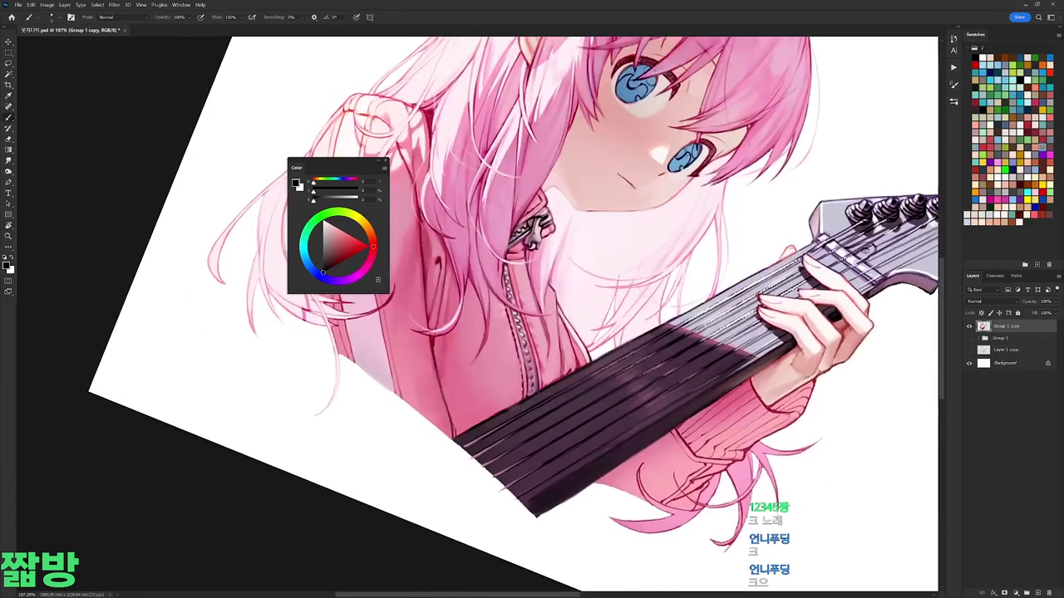
{"action": "key", "text": "ctrl+0"}
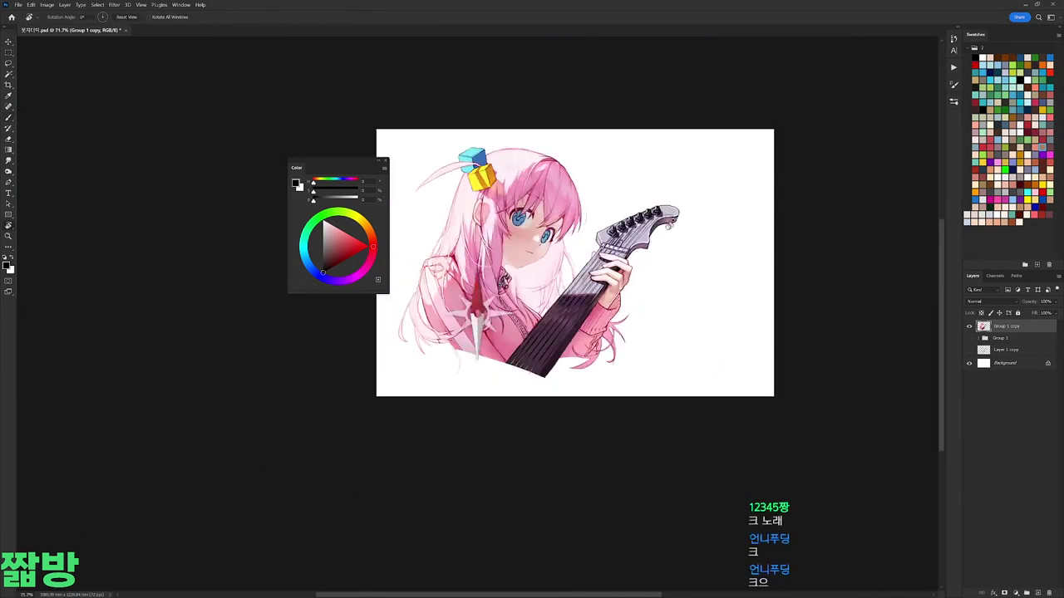
{"action": "scroll", "coordinate": [430, 232], "scroll_direction": "up", "scroll_amount": 3}
{"action": "left_click", "coordinate": [457, 311], "text": "alt"}
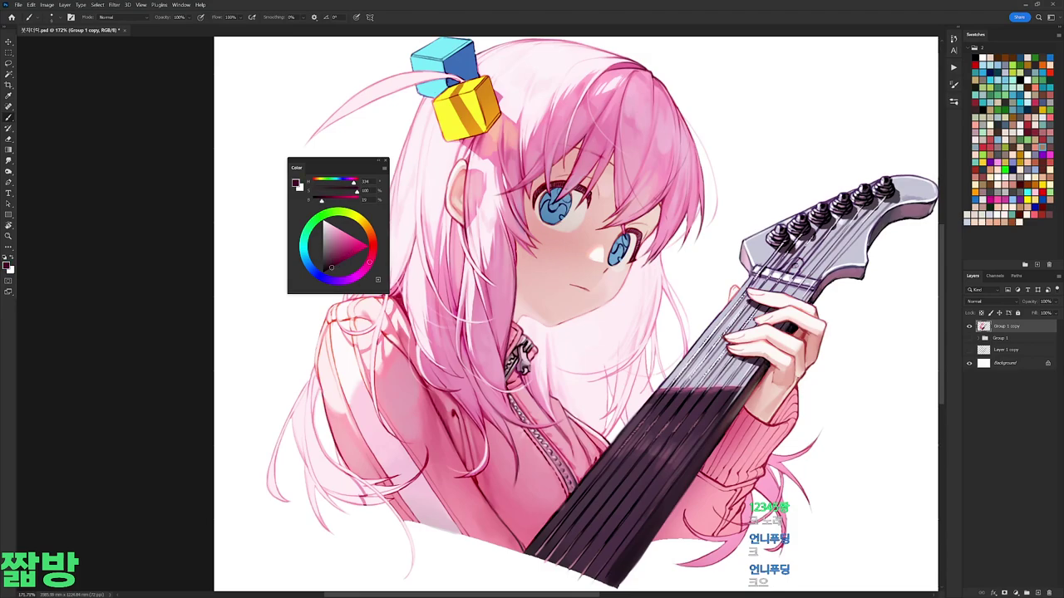
{"action": "scroll", "coordinate": [535, 286], "scroll_direction": "down", "scroll_amount": 4}
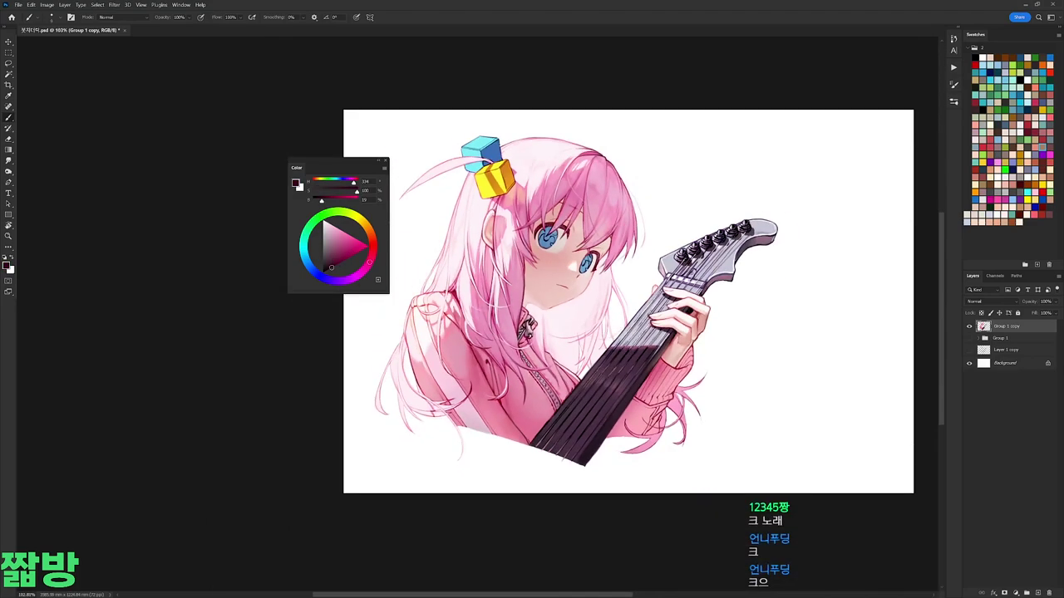
{"action": "scroll", "coordinate": [689, 368], "scroll_direction": "up", "scroll_amount": 3}
{"action": "right_click", "coordinate": [690, 396]}
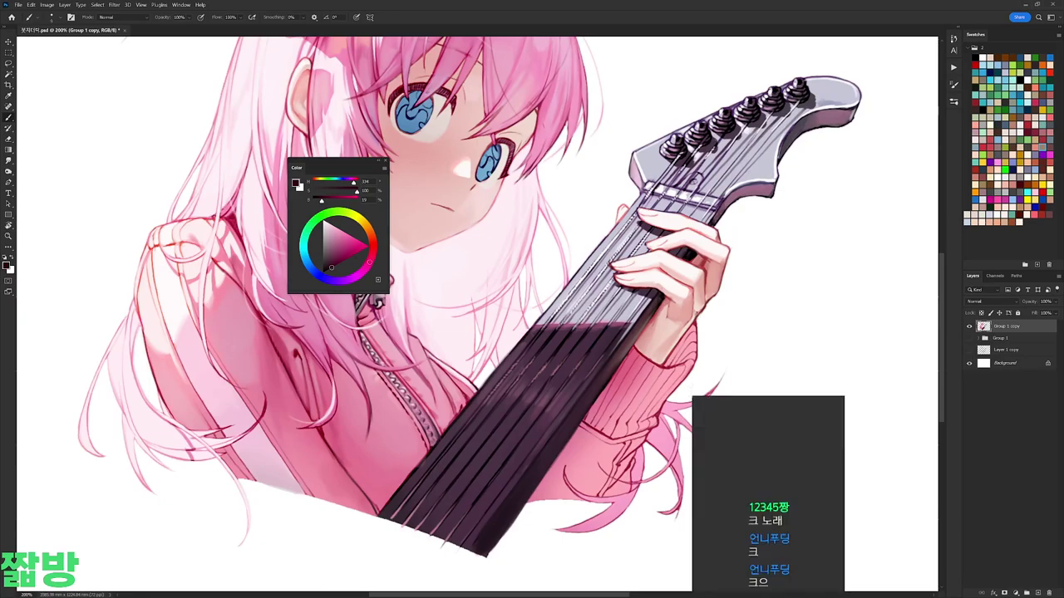
{"action": "key", "text": "Escape"}
Step: Lasso the hair strands hanging beside the sleeve, lighten them with Curves, and apply Hue/Saturation before deselecting
{"action": "key", "text": "l"}
{"action": "mouse_move", "coordinate": [638, 451]}
{"action": "left_mouse_down"}
{"action": "mouse_move", "coordinate": [663, 425]}
{"action": "mouse_move", "coordinate": [785, 441]}
{"action": "mouse_move", "coordinate": [598, 507]}
{"action": "mouse_move", "coordinate": [638, 460]}
{"action": "left_mouse_up"}
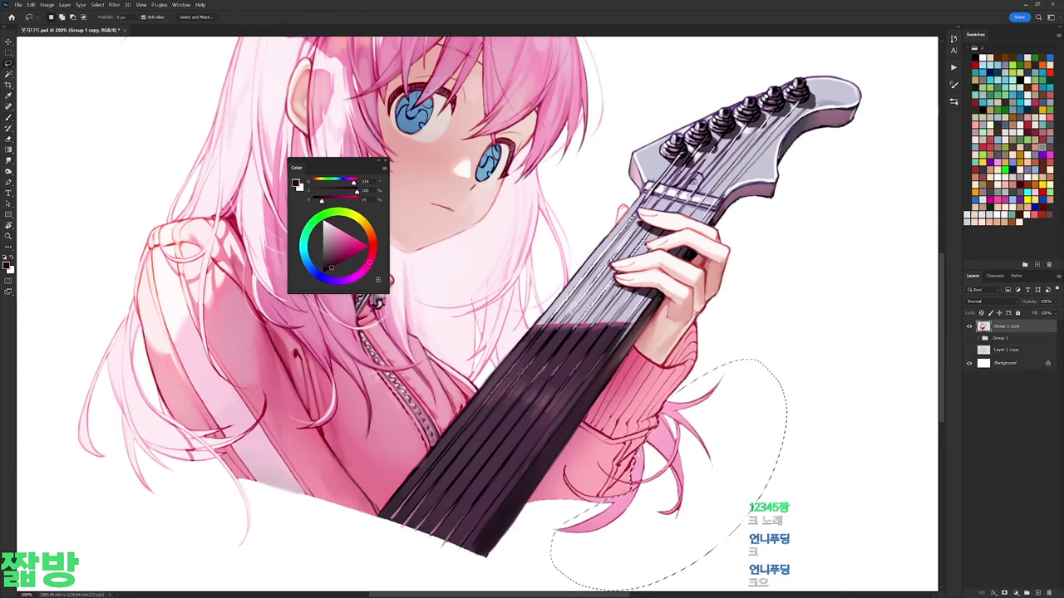
{"action": "key", "text": "ctrl+m"}
{"action": "left_click_drag", "start_coordinate": [837, 403], "coordinate": [850, 363]}
{"action": "left_click", "coordinate": [1017, 314]}
{"action": "key", "text": "ctrl+u"}
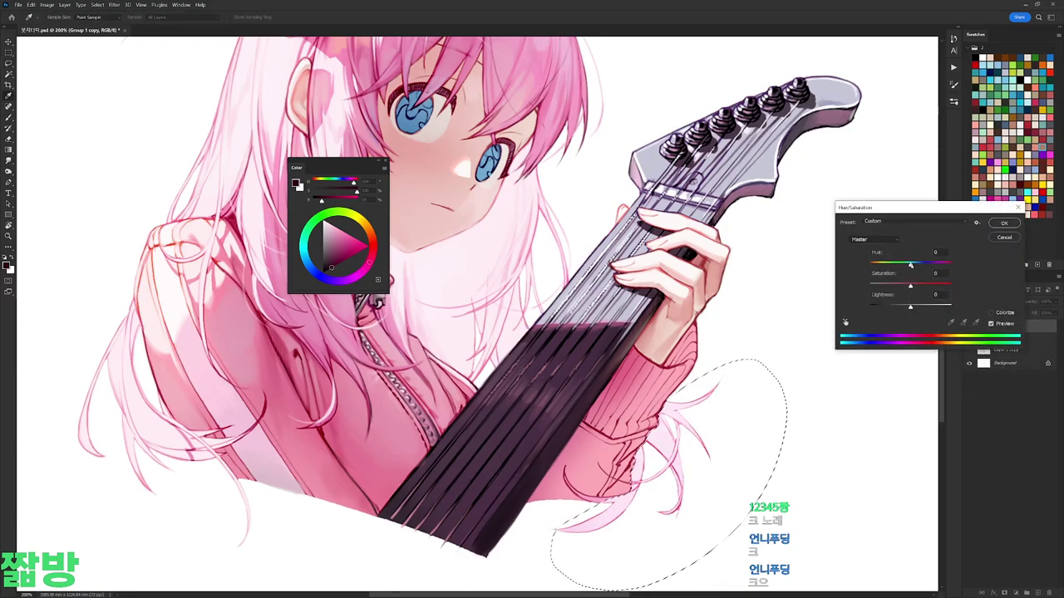
{"action": "left_click", "coordinate": [1003, 222]}
{"action": "key", "text": "ctrl+d"}
{"action": "key", "text": "l"}
Step: Touch up the sleeve and ribbed cuff of the fretting arm with deep crimson and sampled pink tones
{"action": "scroll", "coordinate": [620, 220], "scroll_direction": "up", "scroll_amount": 2}
{"action": "key", "text": "b"}
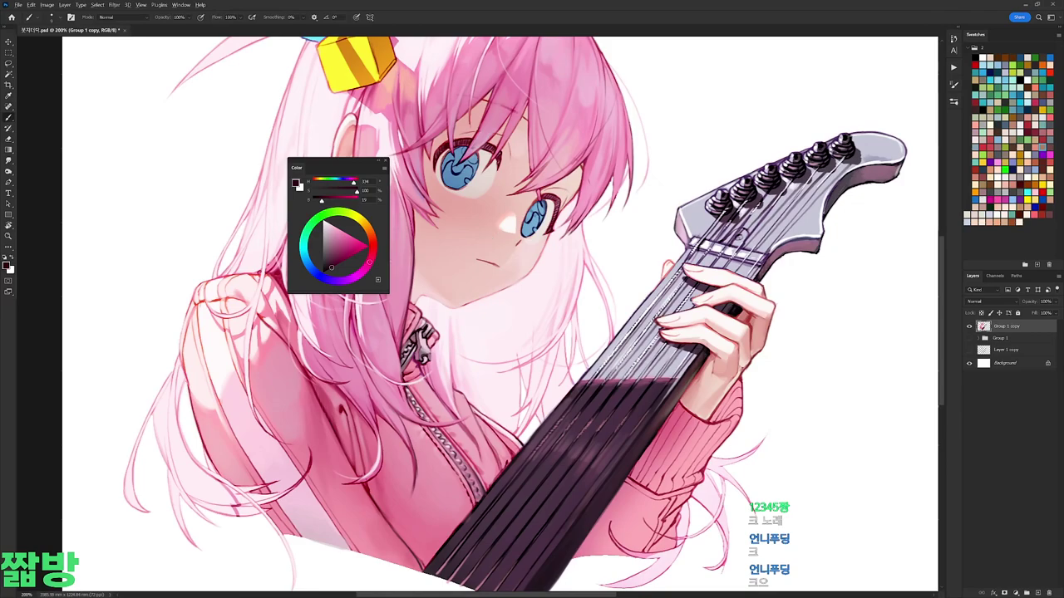
{"action": "left_click_drag", "start_coordinate": [369, 263], "coordinate": [371, 258]}
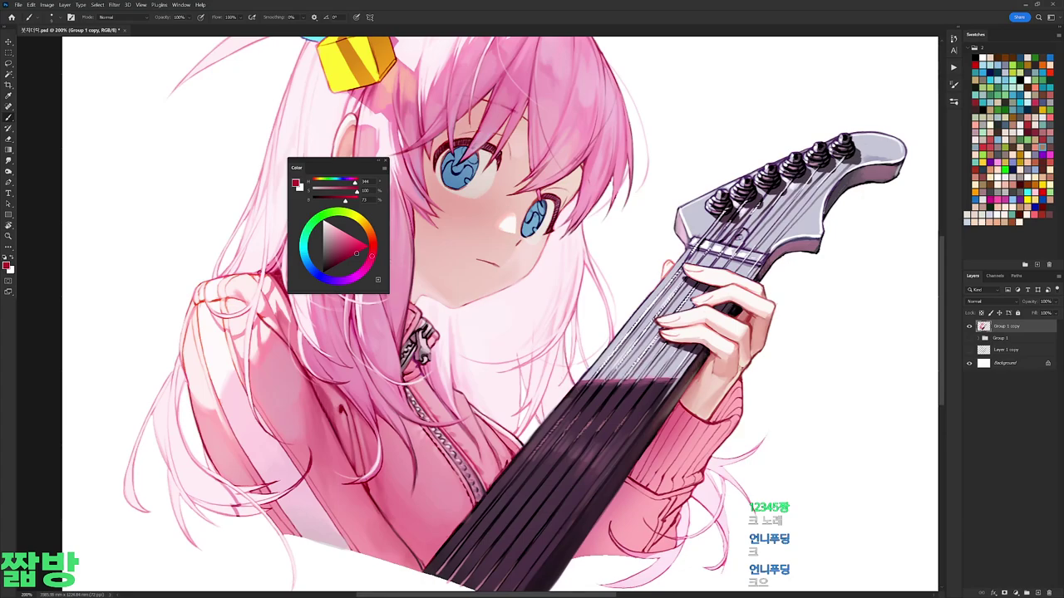
{"action": "scroll", "coordinate": [691, 283], "scroll_direction": "down", "scroll_amount": 5}
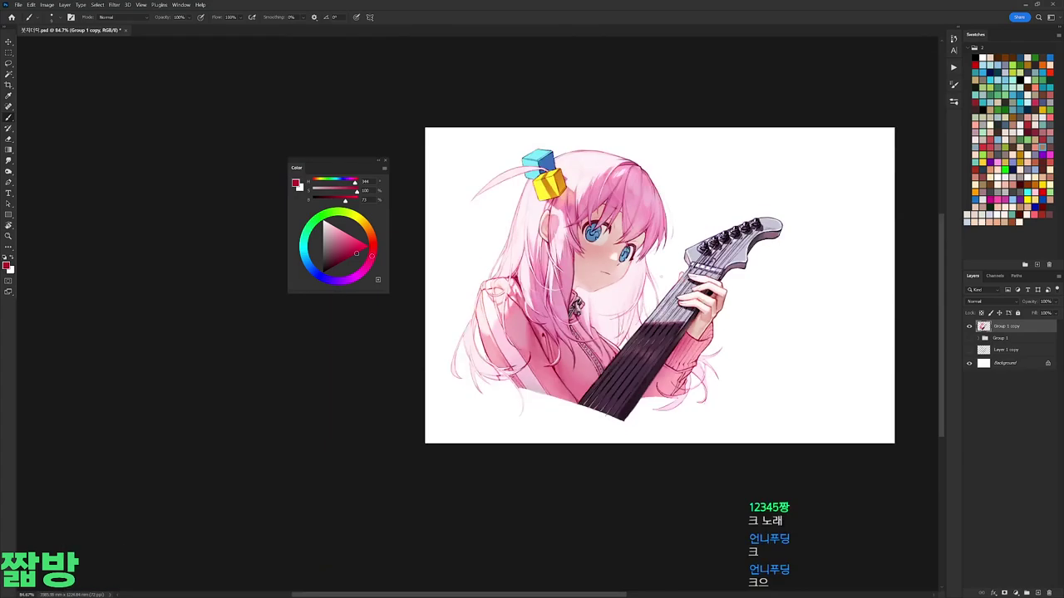
{"action": "scroll", "coordinate": [707, 334], "scroll_direction": "up", "scroll_amount": 5}
{"action": "right_click", "coordinate": [691, 330]}
{"action": "left_click", "coordinate": [670, 370], "text": "alt"}
{"action": "left_click", "coordinate": [664, 349], "text": "alt"}
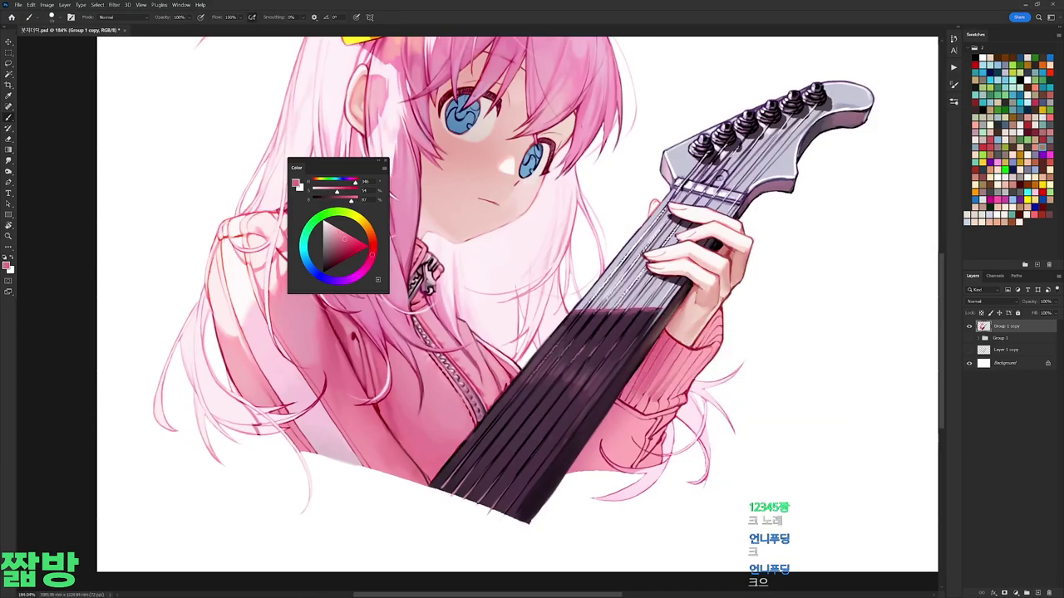
{"action": "left_click", "coordinate": [656, 351], "text": "alt"}
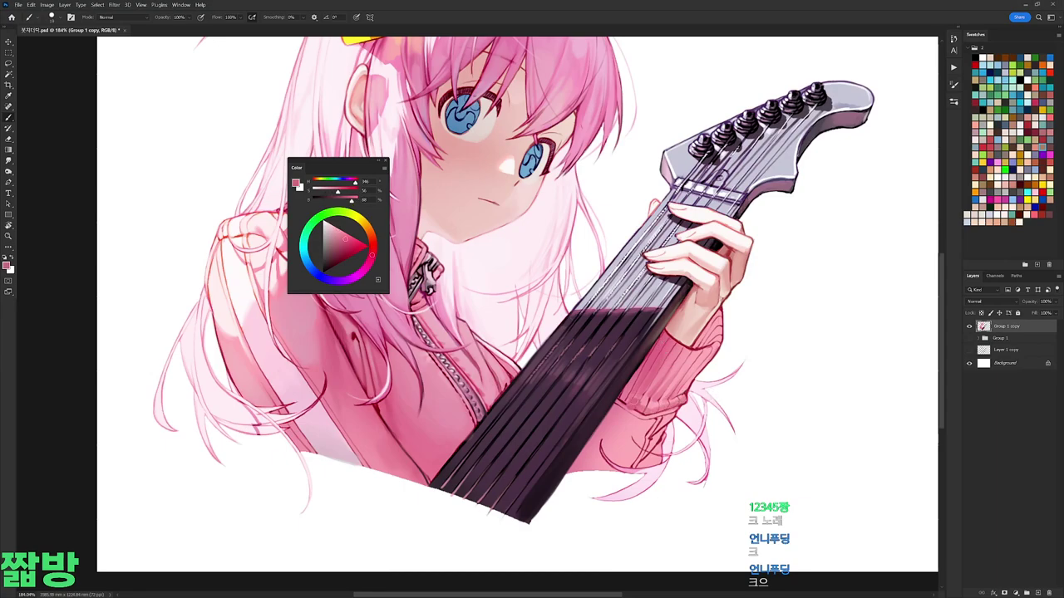
{"action": "left_click", "coordinate": [696, 344], "text": "alt"}
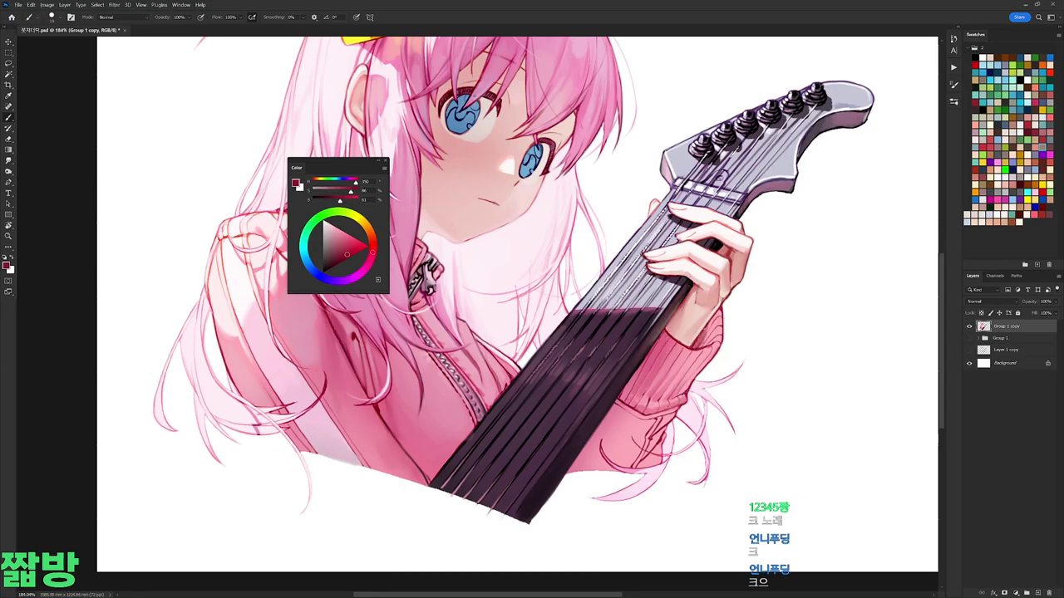
Step: Soften the pale hair between the face and guitar neck with a sampled near-white pink
{"action": "scroll", "coordinate": [722, 320], "scroll_direction": "up", "scroll_amount": 3}
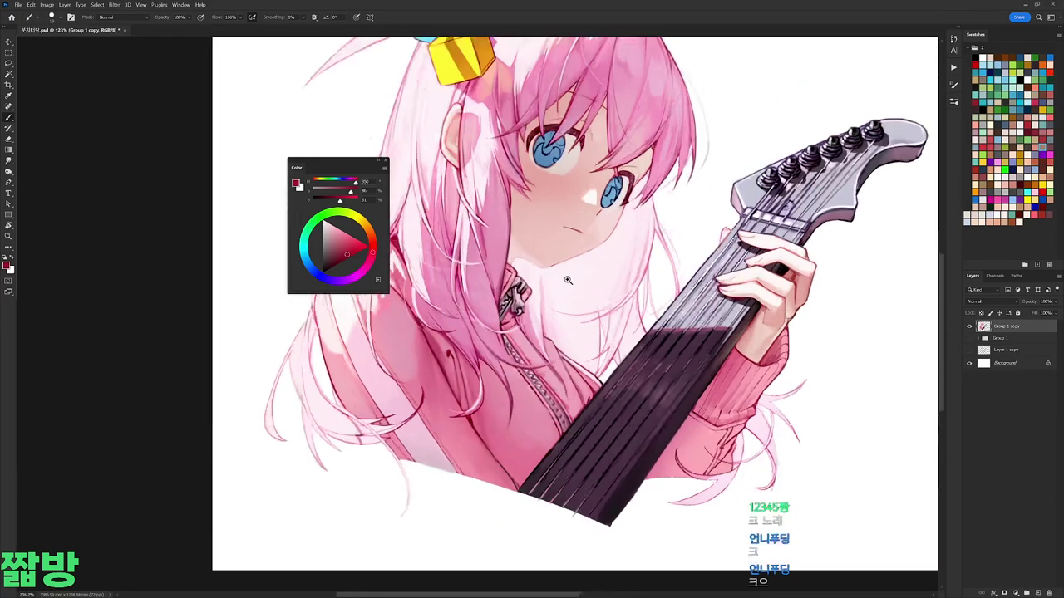
{"action": "left_click", "coordinate": [642, 270], "text": "alt"}
{"action": "left_click_drag", "start_coordinate": [643, 270], "coordinate": [640, 342]}
{"action": "scroll", "coordinate": [641, 341], "scroll_direction": "down", "scroll_amount": 3}
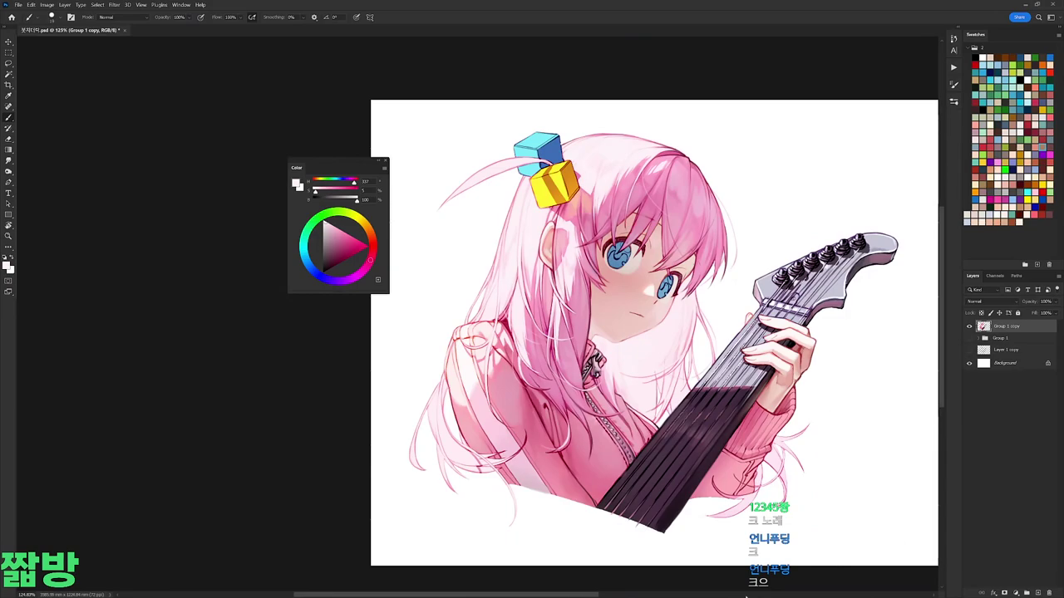
Step: Touch up the lower part of the guitar neck with tones sampled from the jacket and the dark purple fretboard
{"action": "scroll", "coordinate": [630, 396], "scroll_direction": "up", "scroll_amount": 3}
{"action": "right_click", "coordinate": [660, 387]}
{"action": "left_click", "coordinate": [647, 478], "text": "alt"}
{"action": "left_click", "coordinate": [451, 421], "text": "alt"}
{"action": "left_click", "coordinate": [652, 498], "text": "alt"}
{"action": "left_click_drag", "start_coordinate": [632, 552], "coordinate": [637, 448]}
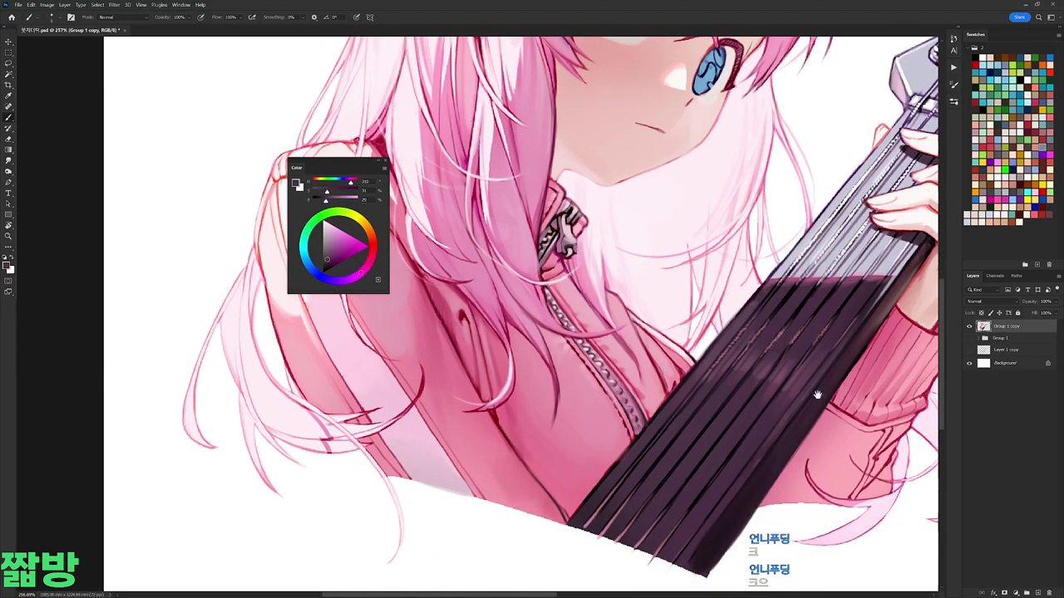
{"action": "left_click_drag", "start_coordinate": [793, 397], "coordinate": [621, 385]}
Step: Paint the sleeve below the cuff with a different brush and pink sampled from the fabric
{"action": "right_click", "coordinate": [739, 396]}
{"action": "double_click", "coordinate": [772, 469]}
{"action": "left_click", "coordinate": [697, 436], "text": "alt"}
{"action": "left_click", "coordinate": [696, 436], "text": "alt"}
{"action": "left_click", "coordinate": [695, 436], "text": "alt"}
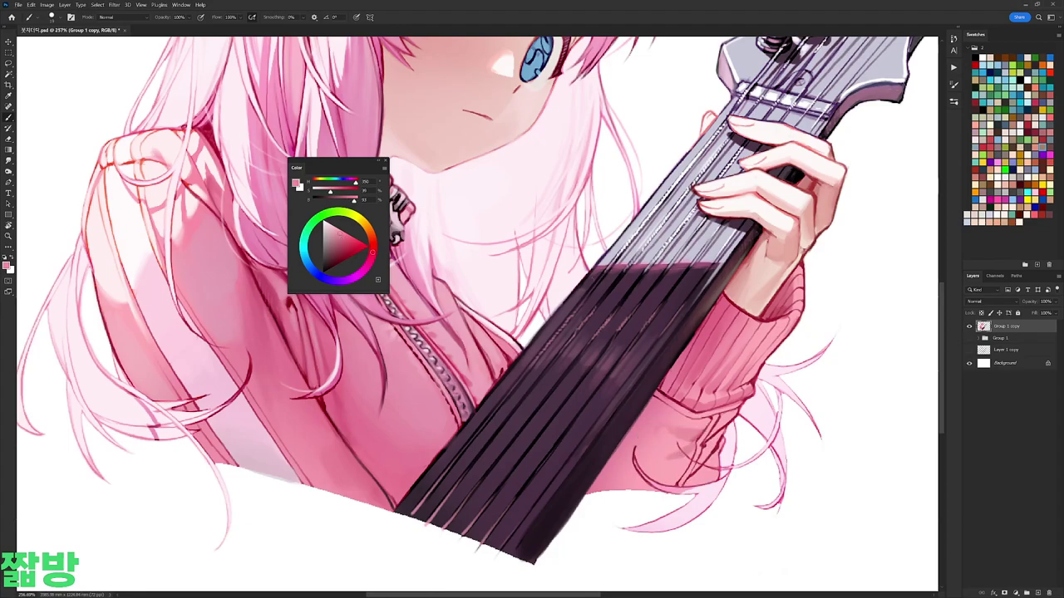
{"action": "left_click_drag", "start_coordinate": [722, 468], "coordinate": [673, 438]}
Step: Refine the sleeve folds and hair edges below the cuff with another brush preset and resampled pinks
{"action": "right_click", "coordinate": [742, 365]}
{"action": "left_click", "coordinate": [806, 439]}
{"action": "left_click", "coordinate": [704, 370], "text": "alt"}
{"action": "left_click", "coordinate": [705, 371], "text": "alt"}
{"action": "left_click", "coordinate": [729, 382], "text": "alt"}
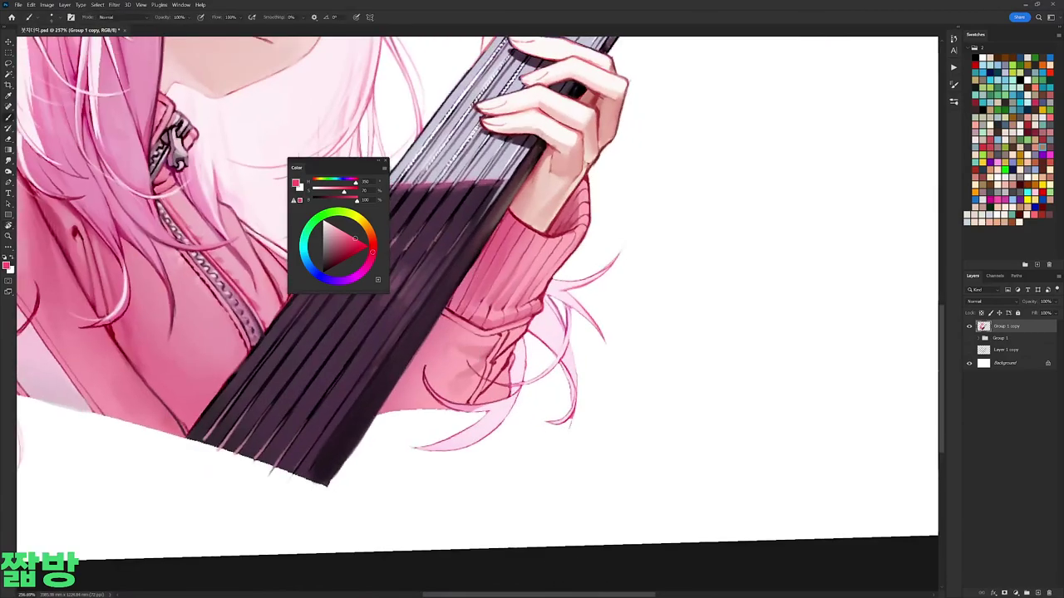
Step: Refine the hair strands crossing the sleeve with white and deep red line work
{"action": "key", "text": "d"}
{"action": "key", "text": "x"}
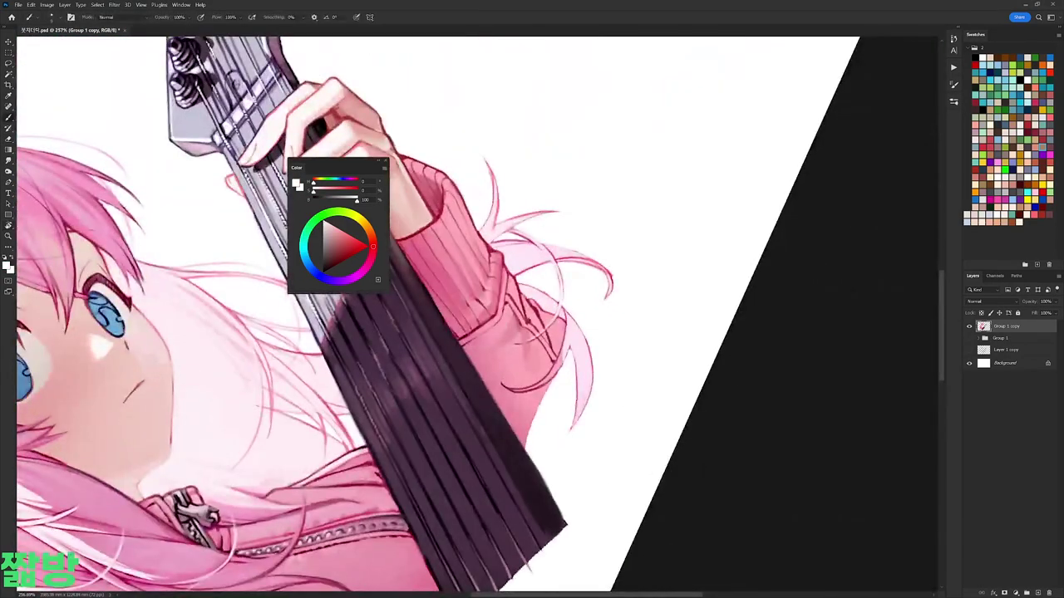
{"action": "left_click", "coordinate": [358, 253]}
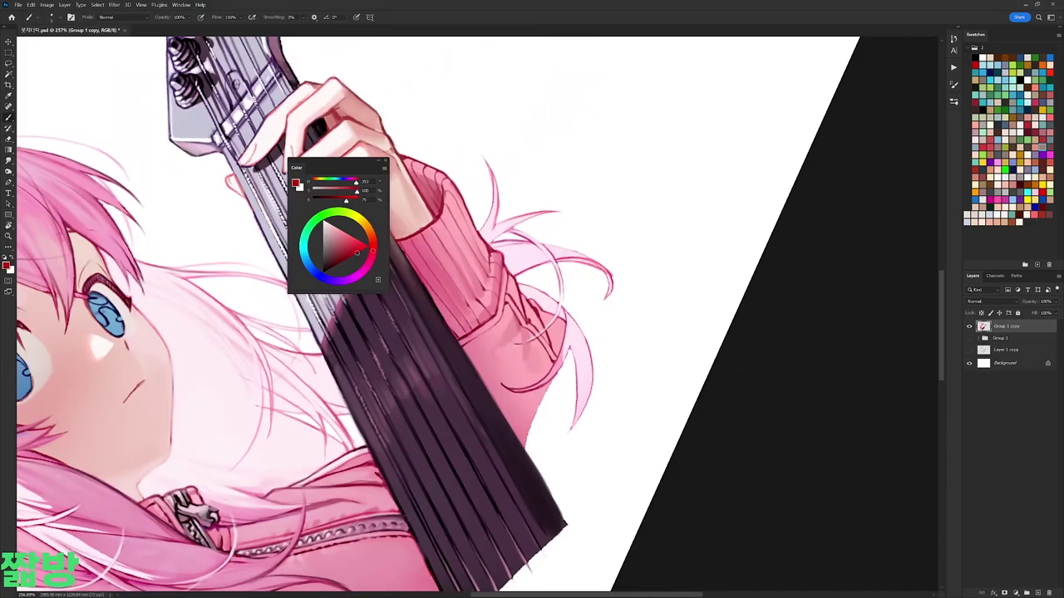
{"action": "left_click", "coordinate": [180, 538], "text": "alt"}
{"action": "key", "text": "d"}
{"action": "key", "text": "x"}
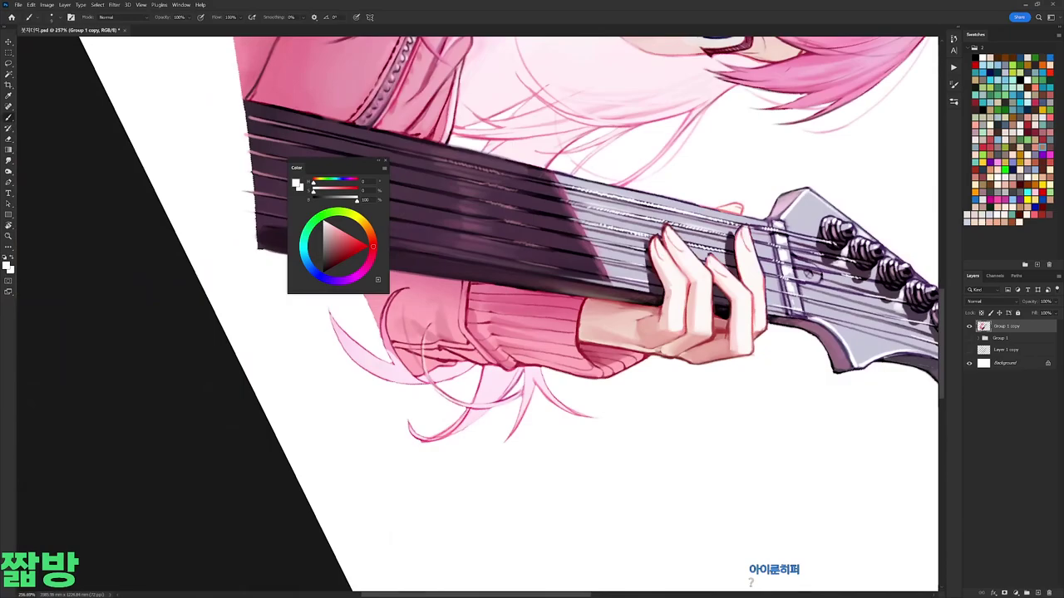
Step: Fade the cut-off lower edge of the jacket and guitar neck with a rough textured eraser brush
{"action": "left_click_drag", "start_coordinate": [383, 329], "coordinate": [612, 373]}
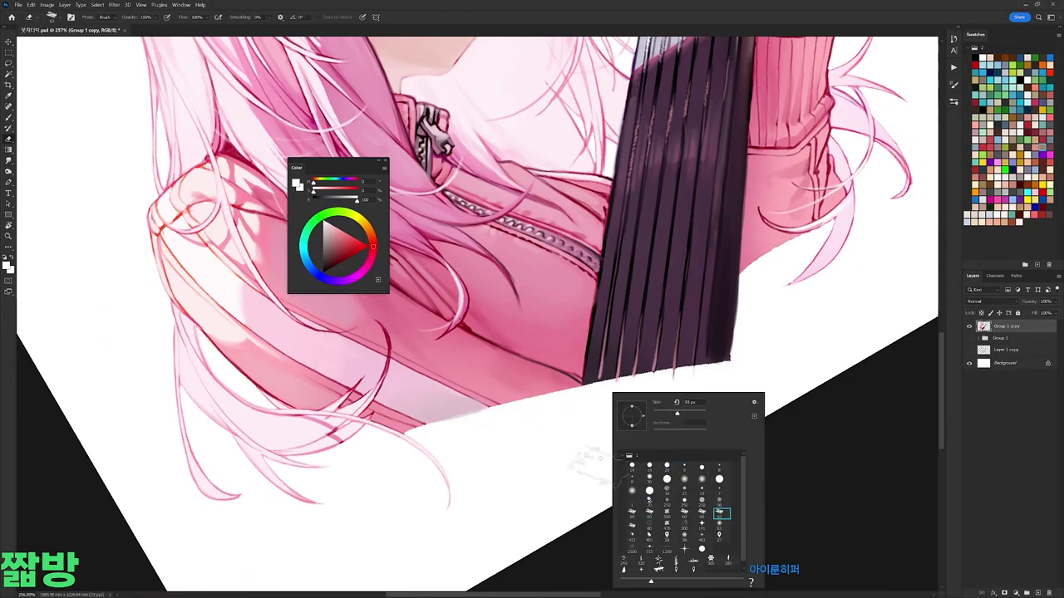
{"action": "double_click", "coordinate": [647, 517]}
{"action": "left_click_drag", "start_coordinate": [449, 416], "coordinate": [731, 333]}
{"action": "left_click_drag", "start_coordinate": [532, 390], "coordinate": [719, 329]}
{"action": "left_click_drag", "start_coordinate": [582, 373], "coordinate": [733, 329]}
{"action": "left_click_drag", "start_coordinate": [515, 395], "coordinate": [737, 316]}
{"action": "left_click_drag", "start_coordinate": [771, 361], "coordinate": [617, 500]}
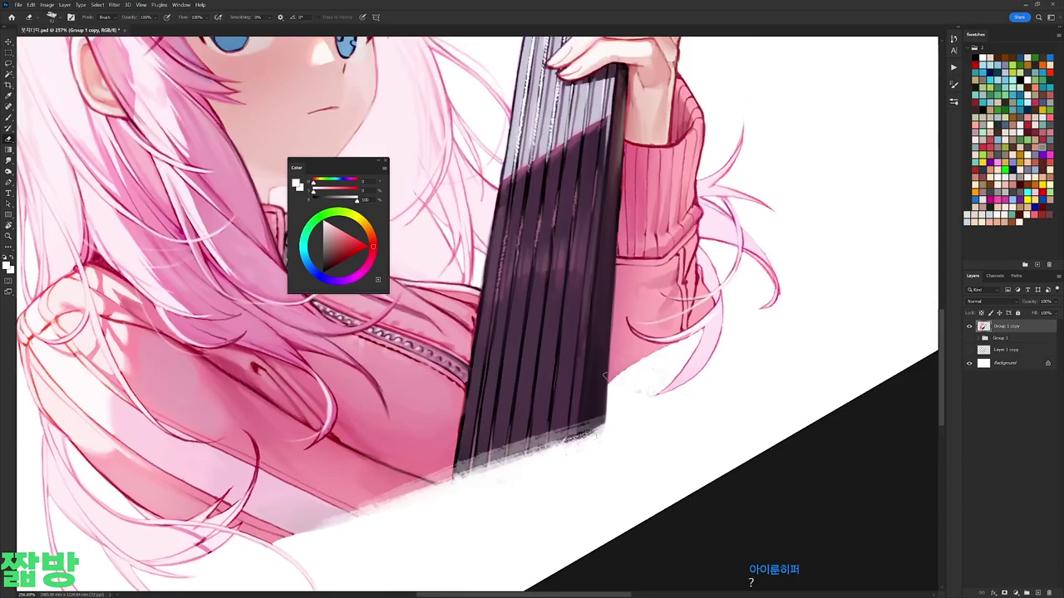
{"action": "scroll", "coordinate": [618, 500], "scroll_direction": "up", "scroll_amount": 2}
{"action": "right_click", "coordinate": [722, 344]}
{"action": "key", "text": "Escape"}
{"action": "mouse_move", "coordinate": [671, 314]}
{"action": "left_mouse_down"}
{"action": "mouse_move", "coordinate": [328, 299]}
{"action": "mouse_move", "coordinate": [491, 465]}
{"action": "left_mouse_up"}
Step: Refine the hair wisps beside the sleeve with sampled pale pink and dark crimson
{"action": "key", "text": "x"}
{"action": "key", "text": "r"}
{"action": "key", "text": "x"}
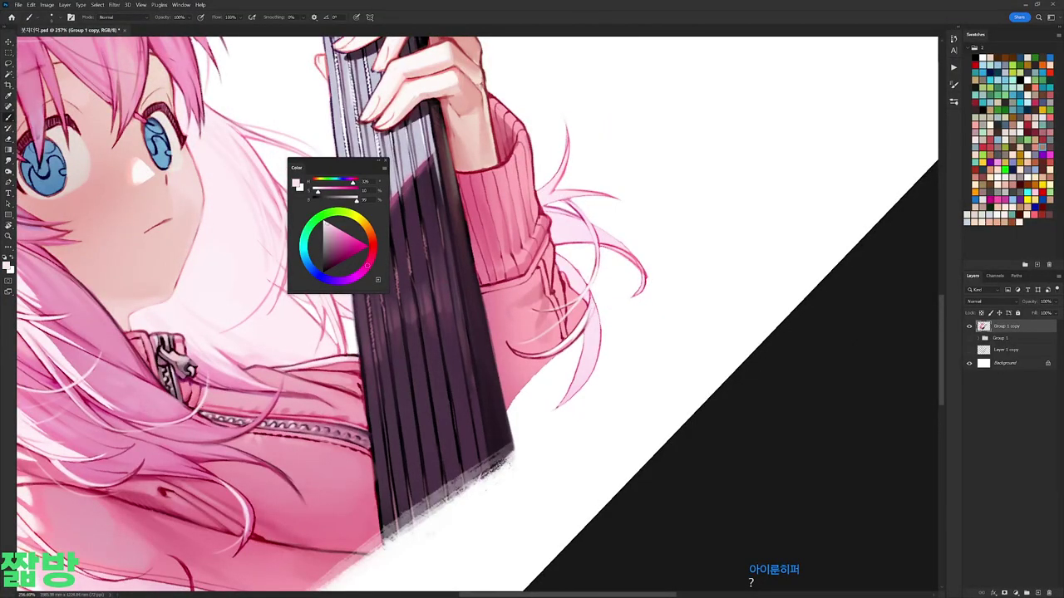
{"action": "right_click", "coordinate": [691, 299]}
{"action": "key", "text": "Escape"}
{"action": "key", "text": "r"}
{"action": "mouse_move", "coordinate": [594, 366]}
{"action": "left_mouse_down"}
{"action": "mouse_move", "coordinate": [701, 426]}
{"action": "mouse_move", "coordinate": [434, 420]}
{"action": "left_mouse_up"}
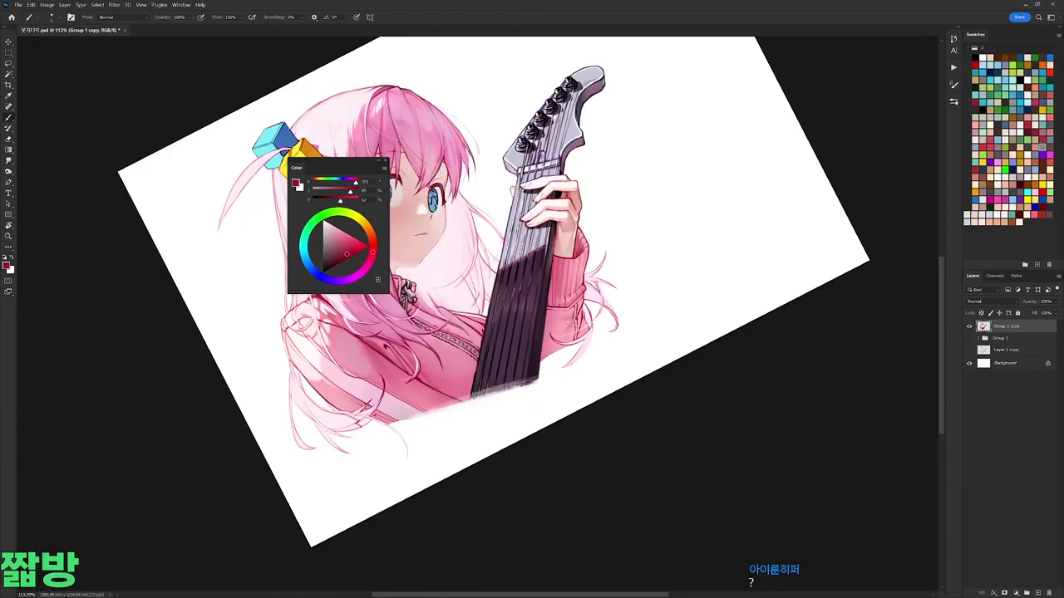
{"action": "scroll", "coordinate": [586, 305], "scroll_direction": "up", "scroll_amount": 3}
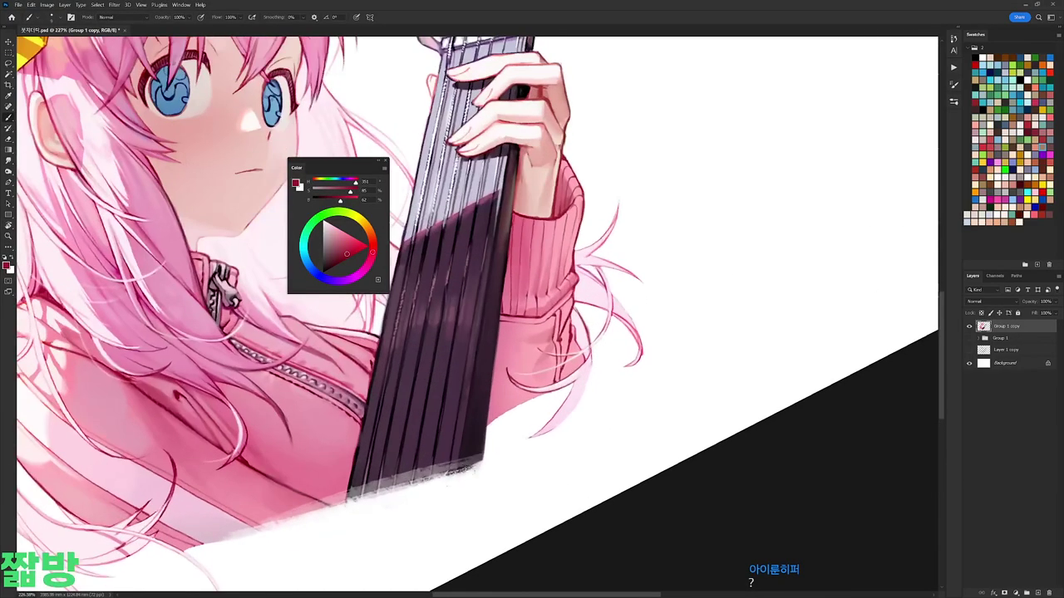
Step: Touch up the sleeve and nearby hair with sampled medium pink and a different brush preset
{"action": "left_click_drag", "start_coordinate": [731, 349], "coordinate": [432, 100]}
{"action": "key", "text": "b"}
{"action": "left_click", "coordinate": [430, 167], "text": "alt"}
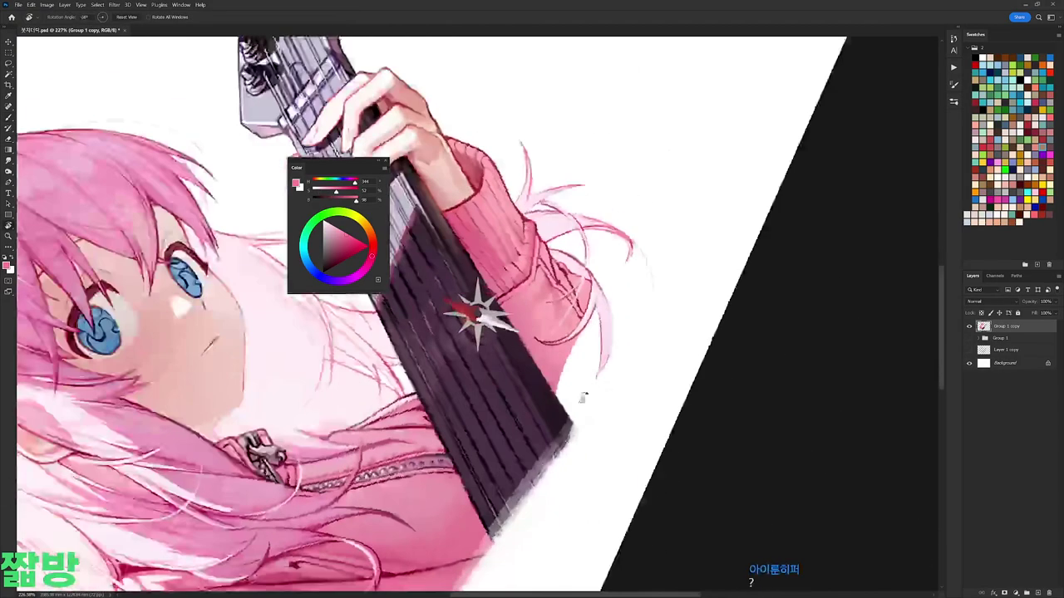
{"action": "mouse_move", "coordinate": [534, 206]}
{"action": "left_mouse_down"}
{"action": "mouse_move", "coordinate": [493, 304]}
{"action": "mouse_move", "coordinate": [637, 232]}
{"action": "left_mouse_up"}
{"action": "right_click", "coordinate": [636, 254]}
{"action": "double_click", "coordinate": [676, 329]}
Step: Add pale details to the hair wisps and sleeve with light greyish pink and near-white pink
{"action": "left_click_drag", "start_coordinate": [351, 226], "coordinate": [371, 260]}
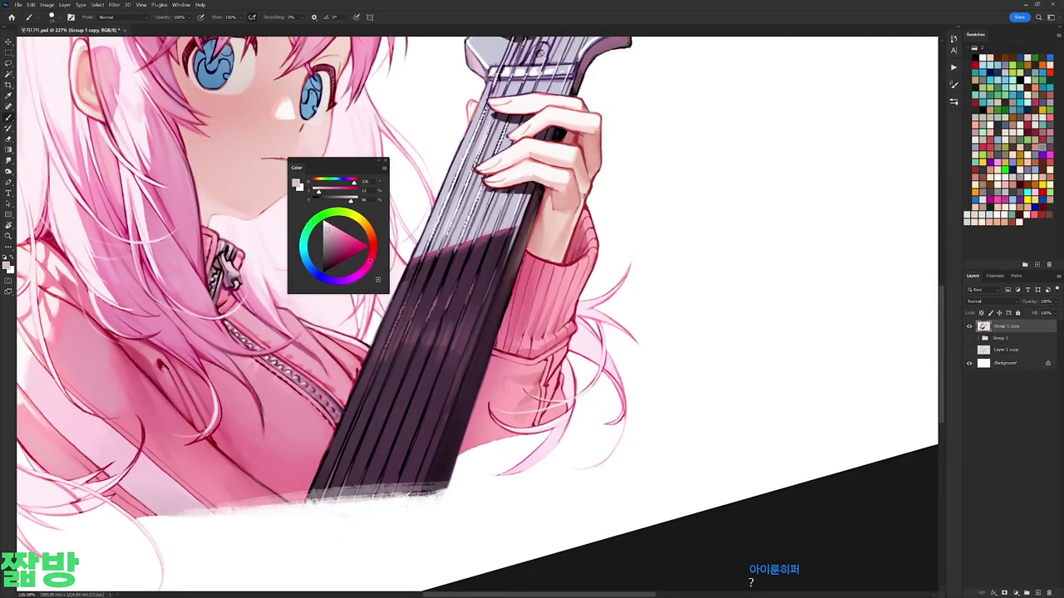
{"action": "left_click_drag", "start_coordinate": [336, 220], "coordinate": [327, 223]}
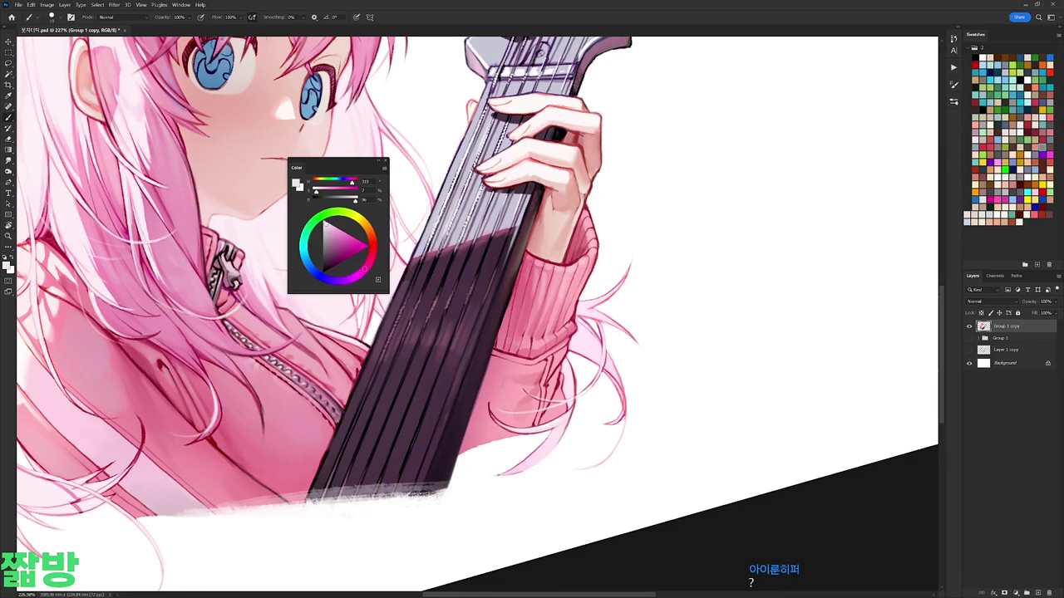
{"action": "key", "text": "r"}
{"action": "left_click_drag", "start_coordinate": [632, 249], "coordinate": [540, 158]}
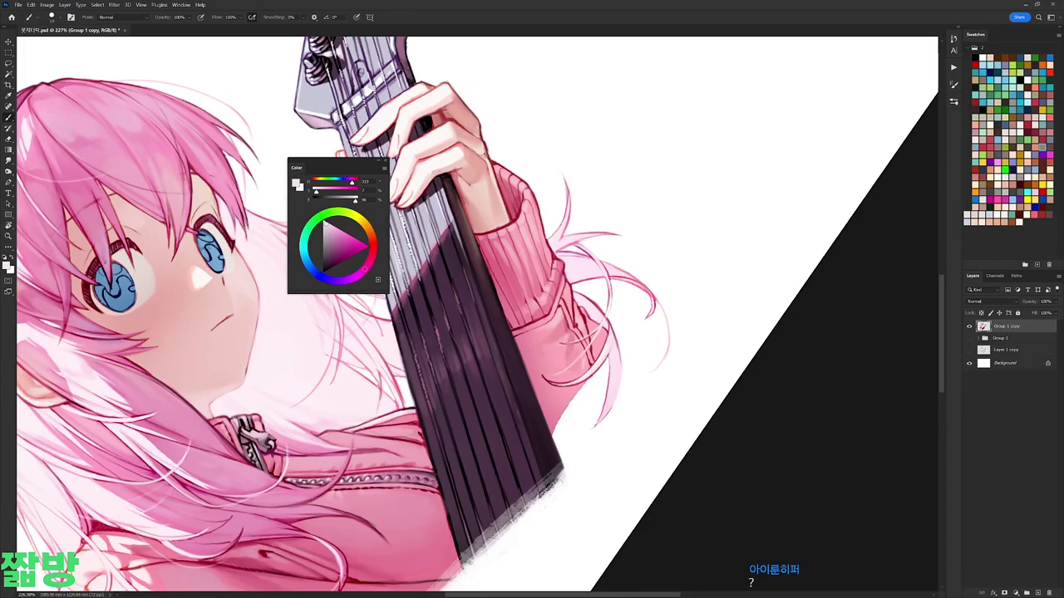
{"action": "key", "text": "Escape"}
{"action": "scroll", "coordinate": [555, 311], "scroll_direction": "down", "scroll_amount": 3}
{"action": "key", "text": "m"}
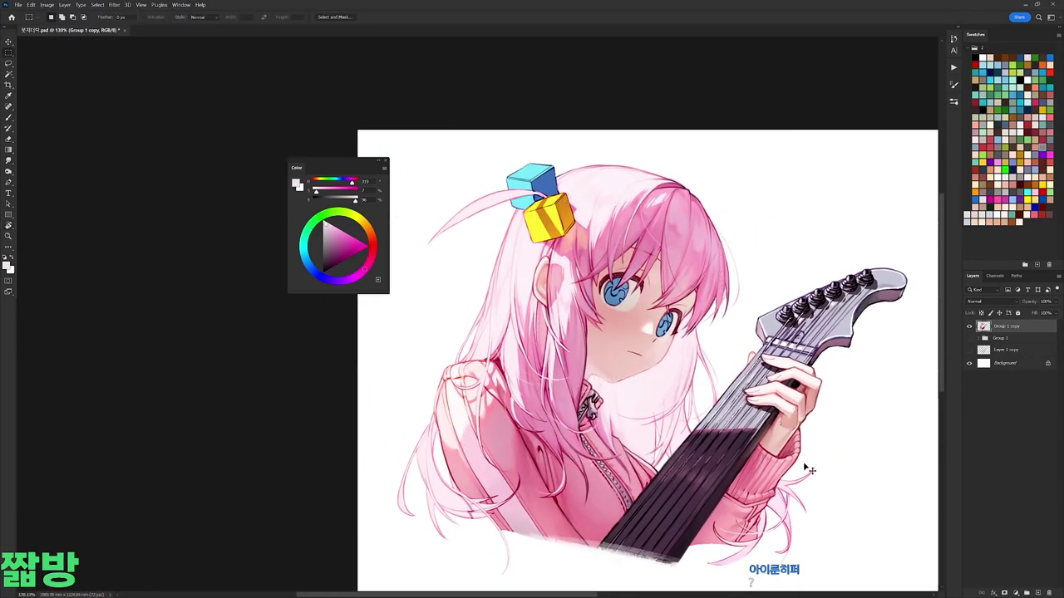
{"action": "key", "text": "c"}
{"action": "mouse_move", "coordinate": [808, 155]}
{"action": "left_mouse_down"}
{"action": "mouse_move", "coordinate": [806, 111]}
{"action": "mouse_move", "coordinate": [808, 139]}
{"action": "left_mouse_up"}
{"action": "key", "text": "Escape"}
Step: Select a square area around the head and hair cubes with the Rectangular Marquee
{"action": "key", "text": "m"}
{"action": "left_click_drag", "start_coordinate": [505, 187], "coordinate": [803, 517]}
{"action": "left_click_drag", "start_coordinate": [735, 370], "coordinate": [732, 355]}
Step: Try the Spherize filter on the selected head area with a slight negative amount in Normal mode
{"action": "left_click", "coordinate": [114, 4]}
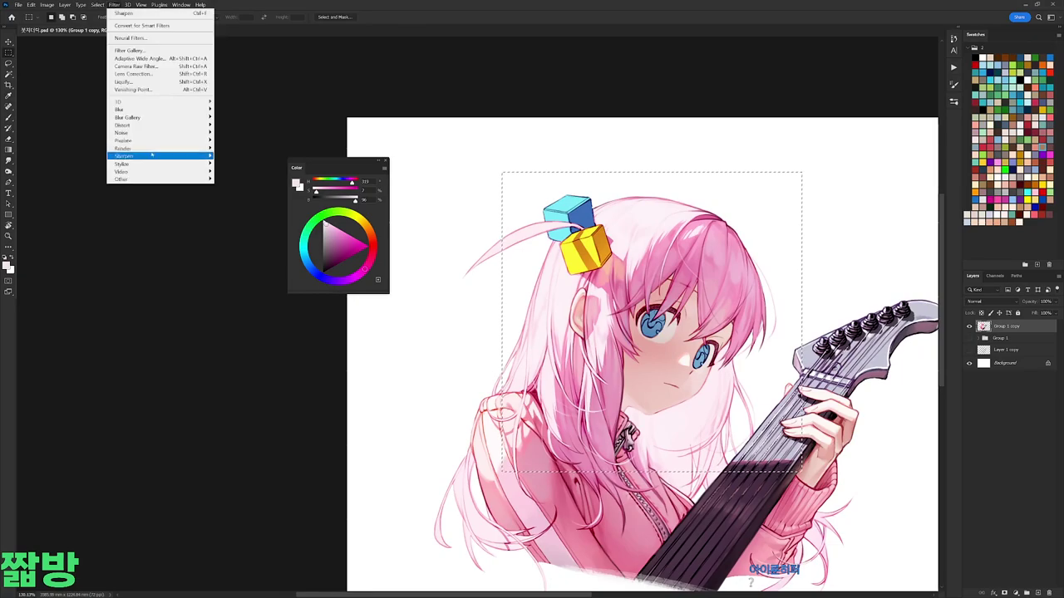
{"action": "left_click", "coordinate": [230, 164]}
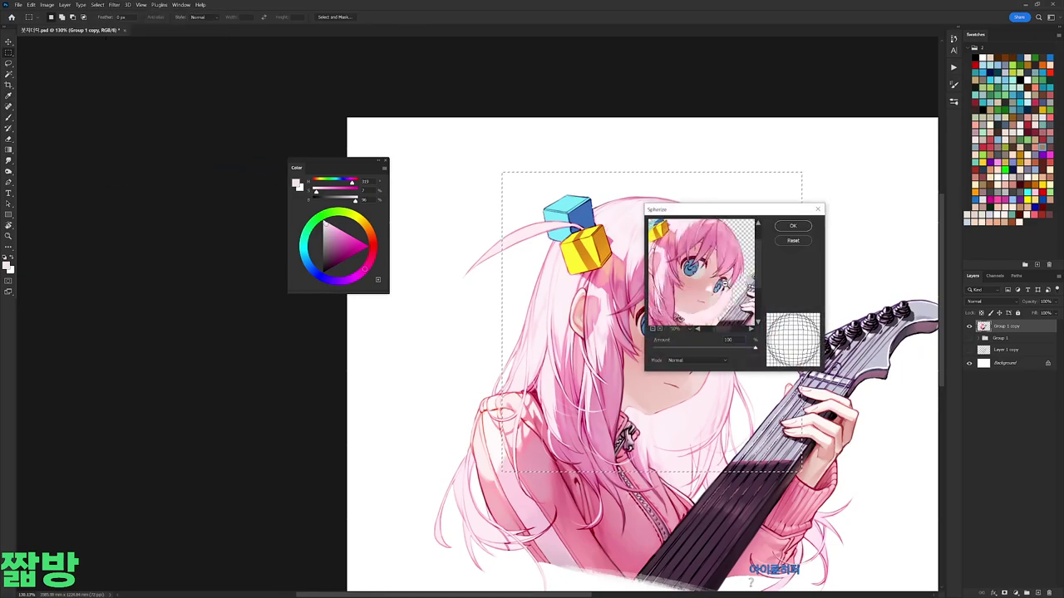
{"action": "left_click_drag", "start_coordinate": [706, 353], "coordinate": [700, 352]}
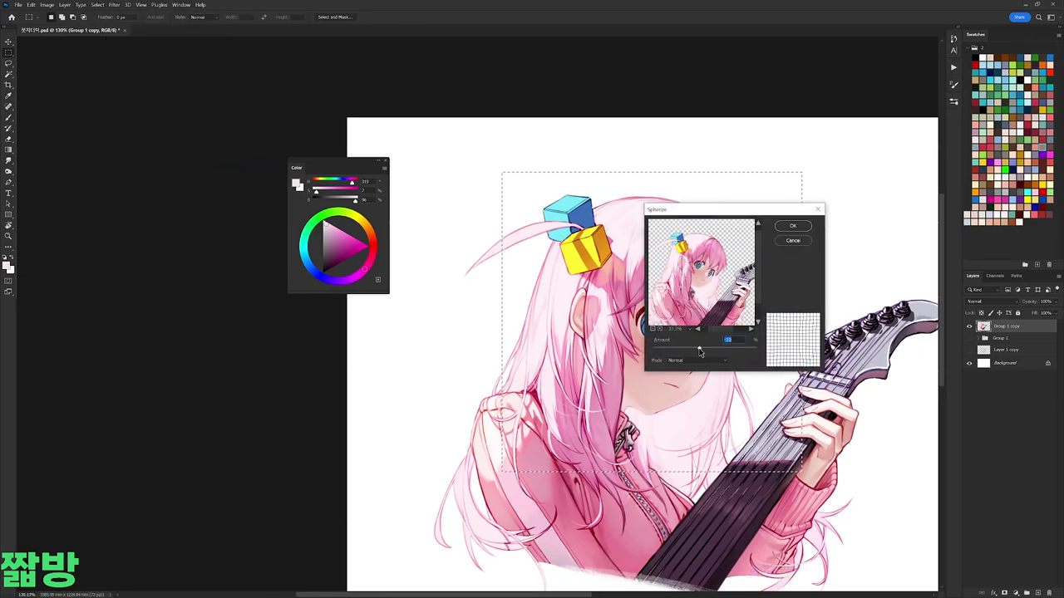
{"action": "left_click", "coordinate": [793, 227]}
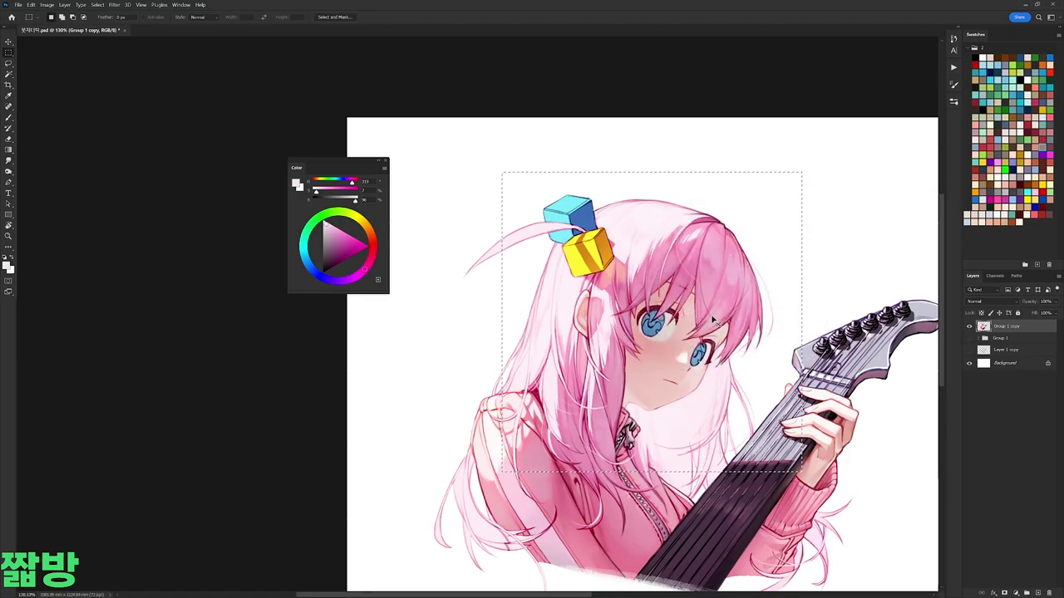
Step: Enlarge the square selection around the head slightly on all sides by transforming it in Quick Mask mode
{"action": "key", "text": "q"}
{"action": "key", "text": "ctrl+t"}
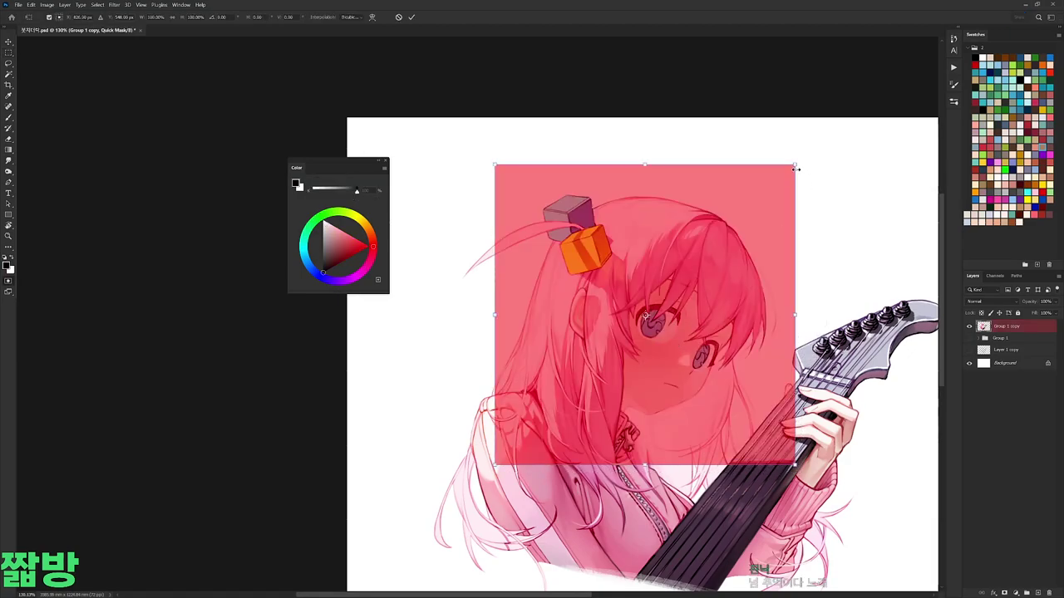
{"action": "left_click_drag", "start_coordinate": [798, 164], "coordinate": [822, 151]}
{"action": "key", "text": "Return"}
{"action": "key", "text": "q"}
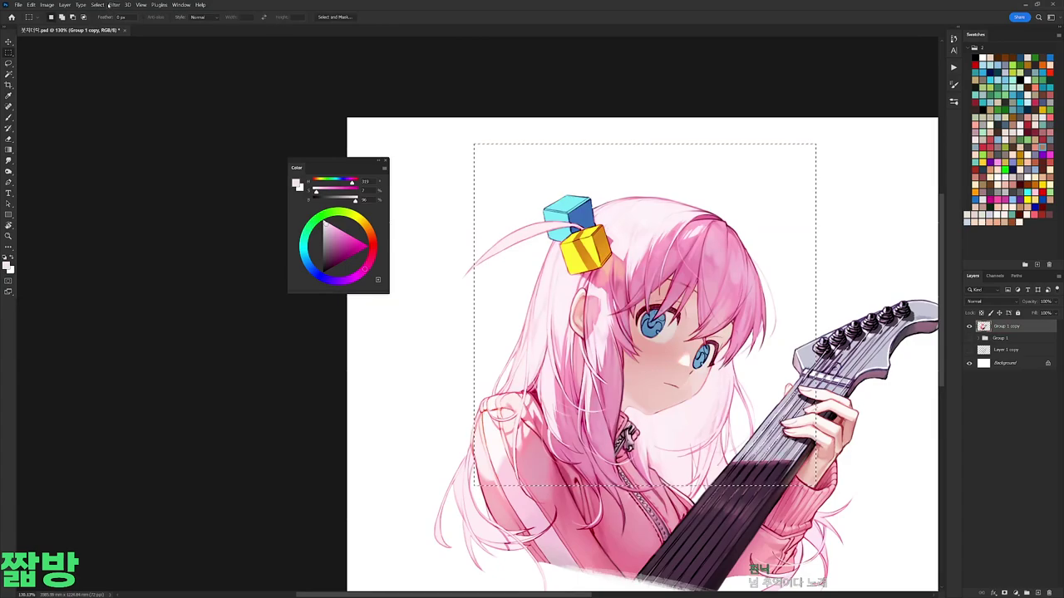
Step: Apply the Spherize filter to the enlarged head selection with a slight negative amount in Normal mode
{"action": "left_click", "coordinate": [114, 4]}
{"action": "left_click", "coordinate": [241, 164]}
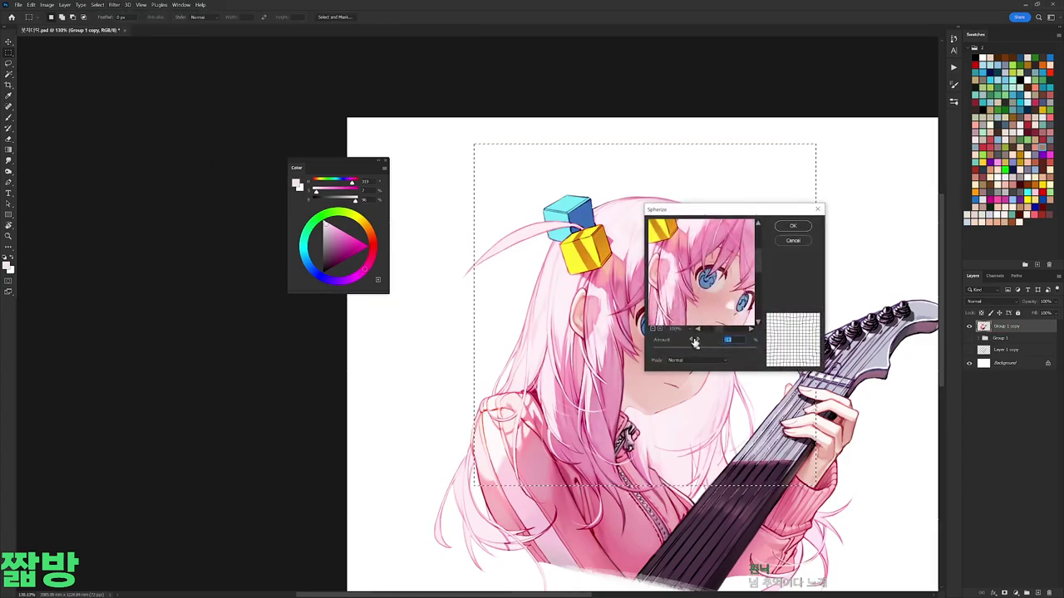
{"action": "left_click", "coordinate": [792, 225]}
Step: Select a small square around the eye nearer the ear and apply a slight Spherize in Normal mode
{"action": "left_click_drag", "start_coordinate": [619, 284], "coordinate": [696, 362]}
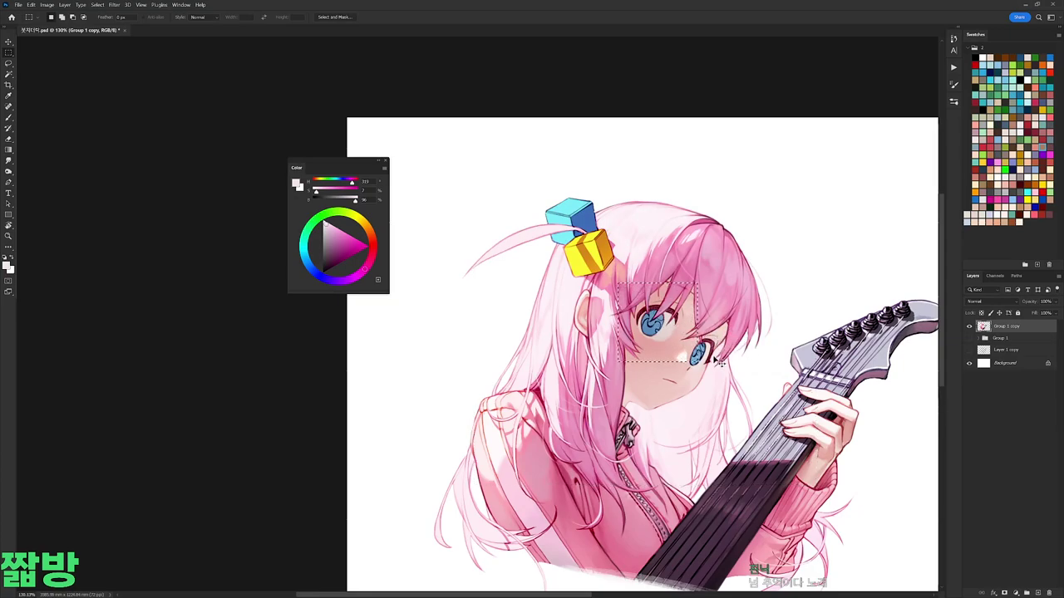
{"action": "left_click", "coordinate": [114, 4]}
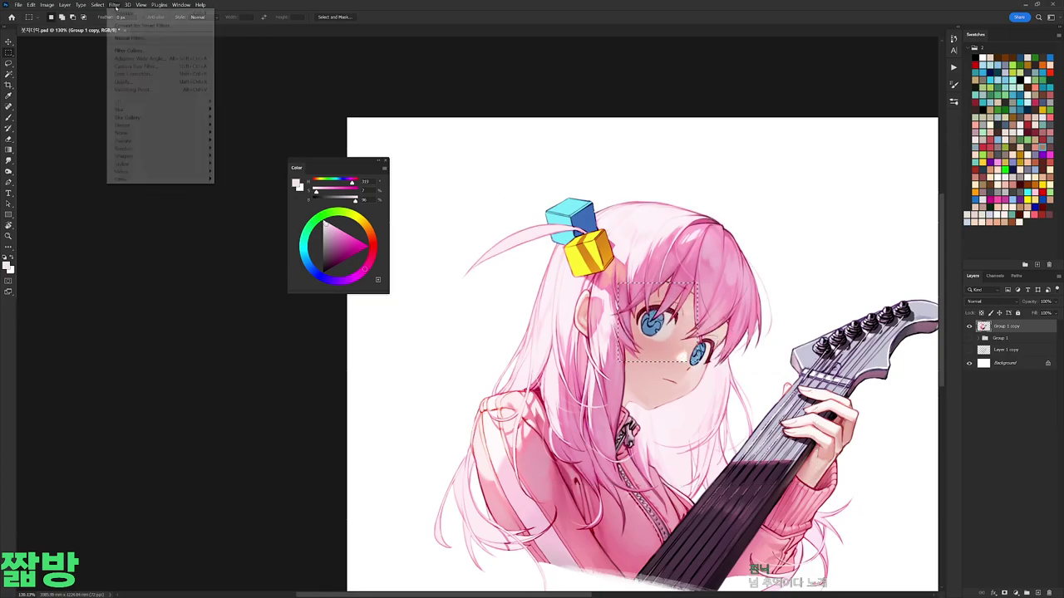
{"action": "mouse_move", "coordinate": [141, 141]}
{"action": "left_click", "coordinate": [237, 167]}
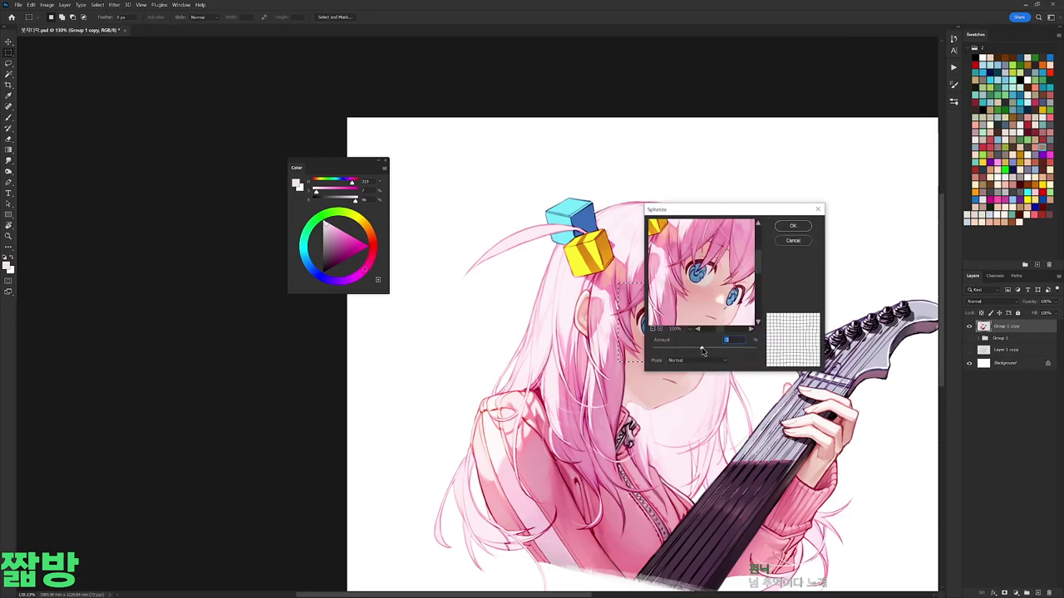
{"action": "left_click", "coordinate": [798, 228]}
{"action": "left_click_drag", "start_coordinate": [682, 352], "coordinate": [662, 317]}
{"action": "scroll", "coordinate": [673, 317], "scroll_direction": "down", "scroll_amount": 2}
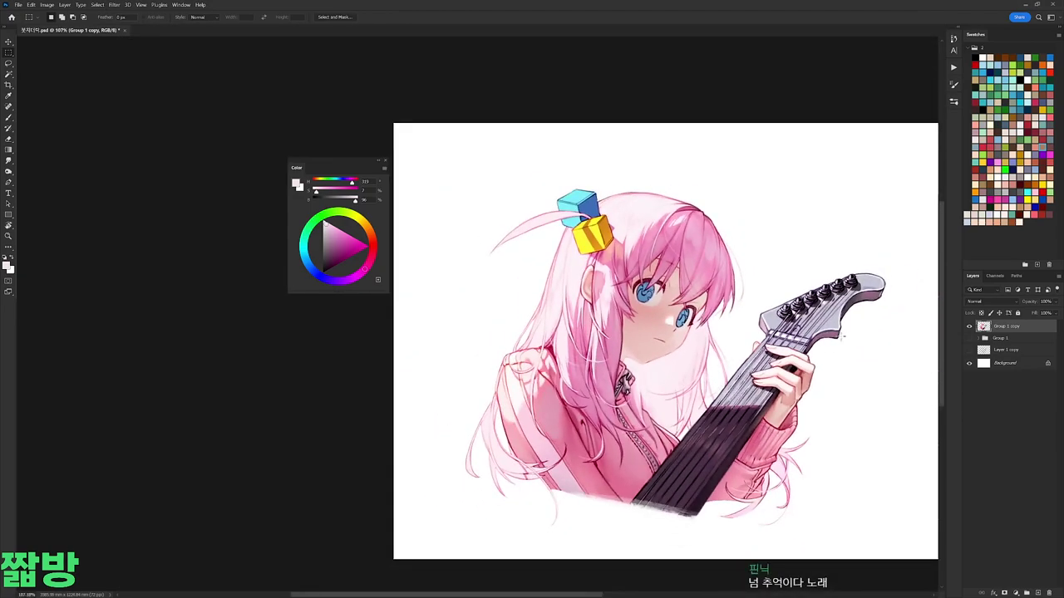
{"action": "scroll", "coordinate": [673, 332], "scroll_direction": "up", "scroll_amount": 2}
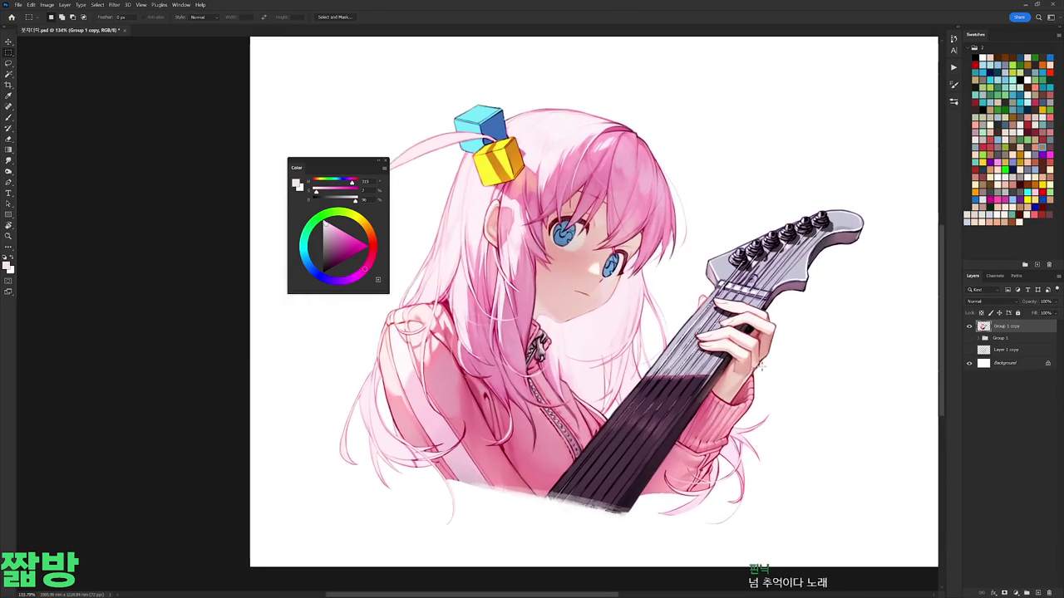
{"action": "left_click_drag", "start_coordinate": [667, 270], "coordinate": [808, 411]}
{"action": "left_click", "coordinate": [784, 416]}
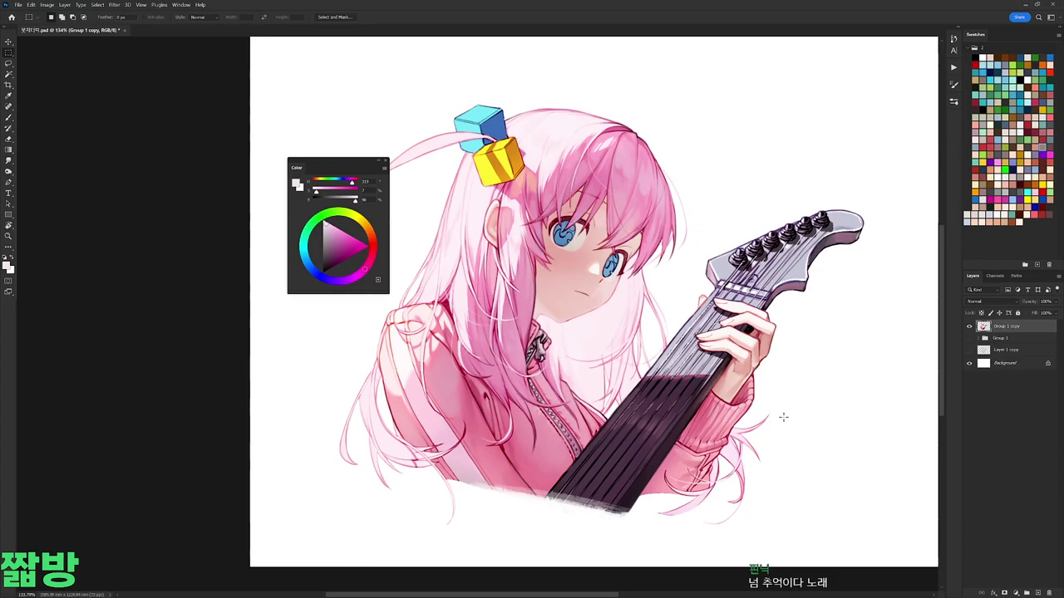
Step: Rework the outline of the eye nearer the ear with a hard round brush, sampled dark red and skin pinks
{"action": "key", "text": "b"}
{"action": "right_click", "coordinate": [549, 249]}
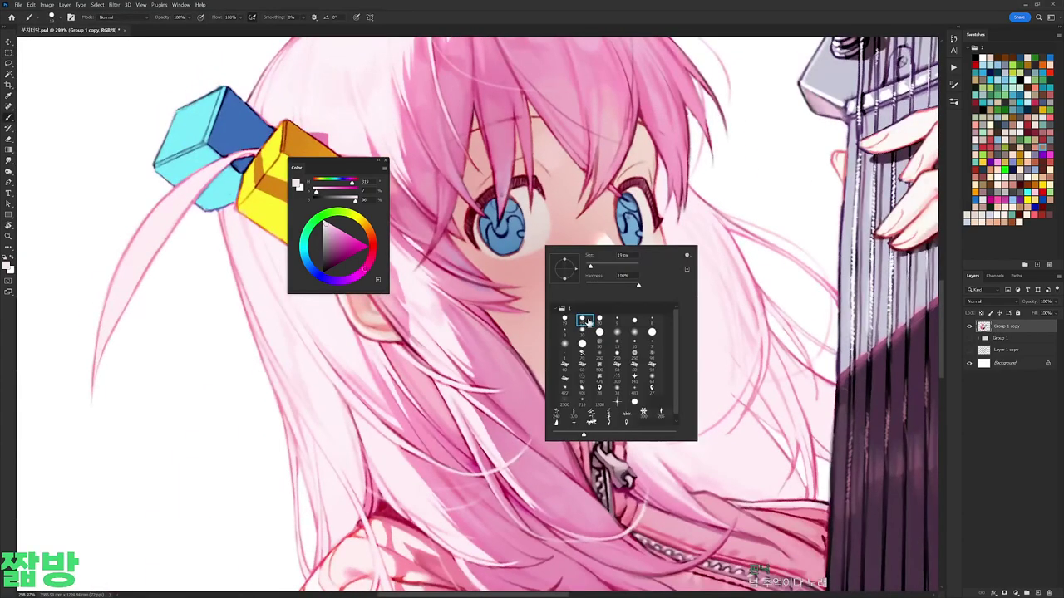
{"action": "key", "text": "Escape"}
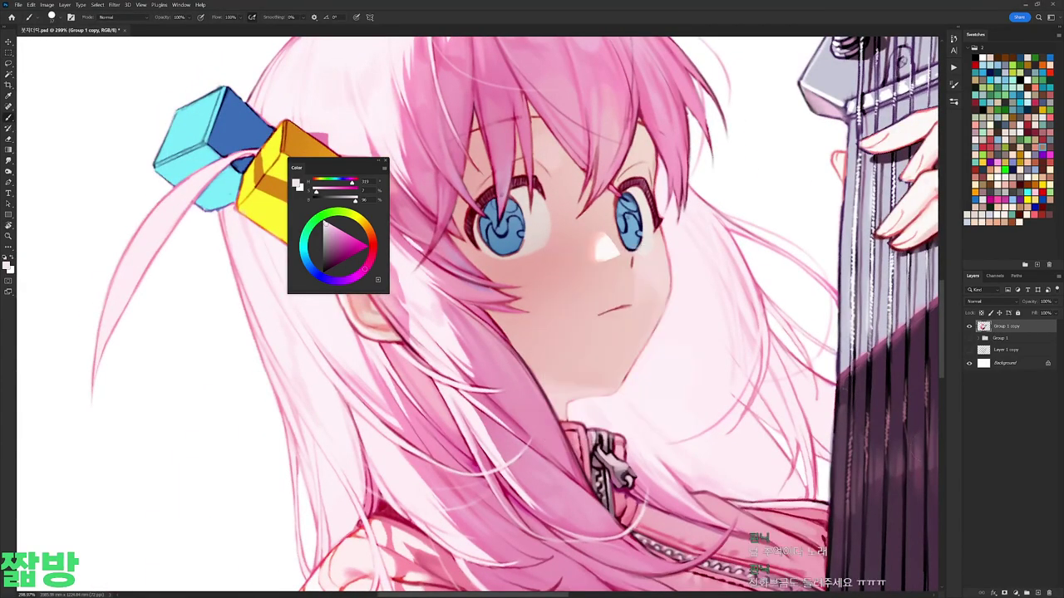
{"action": "left_click", "coordinate": [462, 216], "text": "alt"}
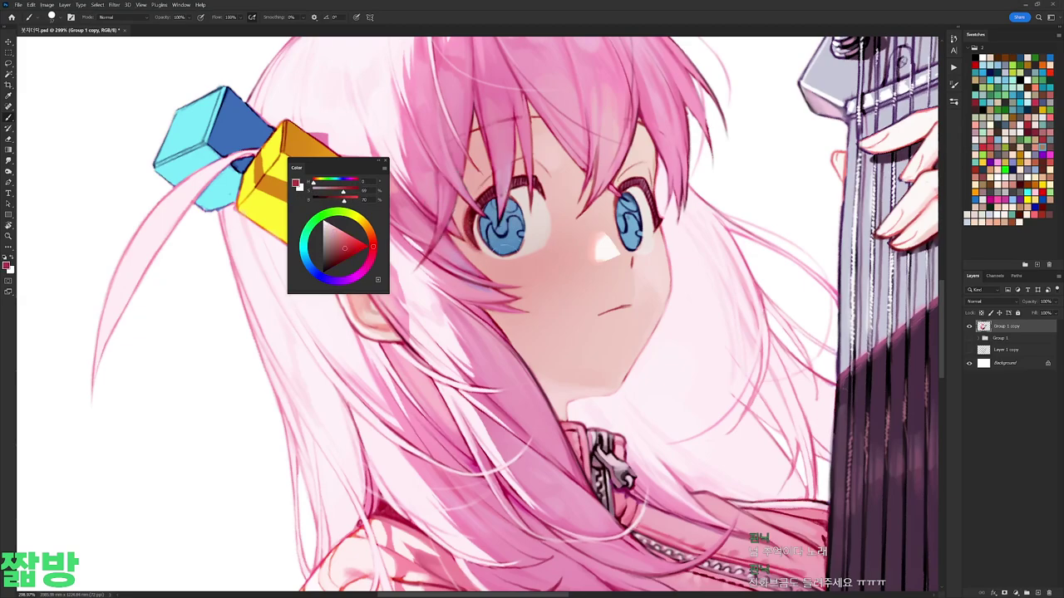
{"action": "left_click", "coordinate": [534, 252], "text": "alt"}
{"action": "left_click", "coordinate": [539, 233], "text": "alt"}
{"action": "key", "text": "r"}
{"action": "mouse_move", "coordinate": [665, 250]}
{"action": "left_mouse_down"}
{"action": "mouse_move", "coordinate": [615, 415]}
{"action": "mouse_move", "coordinate": [532, 466]}
{"action": "mouse_move", "coordinate": [665, 266]}
{"action": "left_mouse_up"}
{"action": "left_click", "coordinate": [560, 241], "text": "alt"}
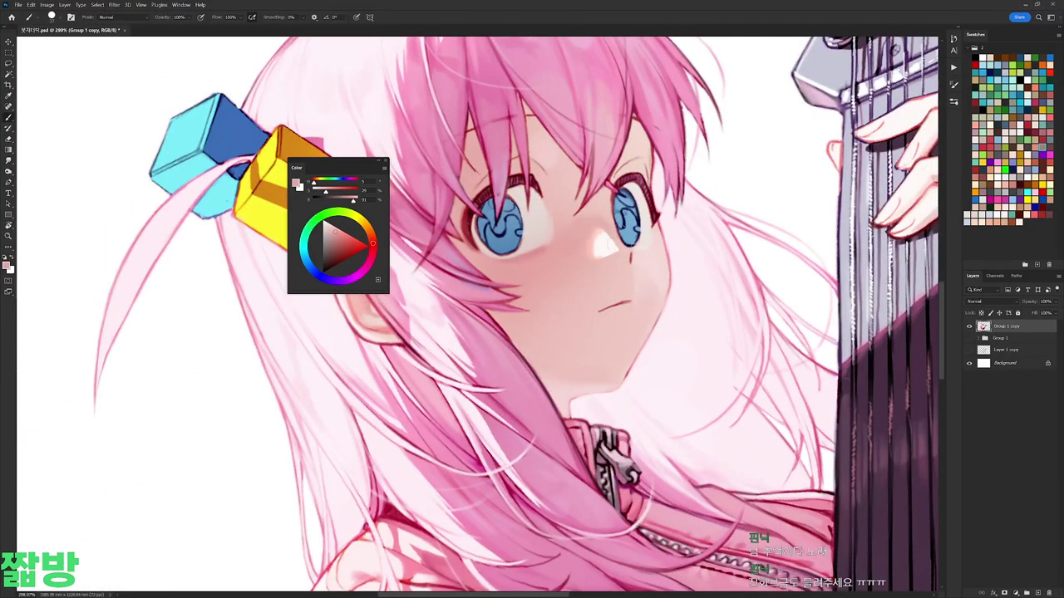
Step: Blend the cheek and the skin around the eyes with soft pinks sampled from the face
{"action": "key", "text": "r"}
{"action": "mouse_move", "coordinate": [632, 250]}
{"action": "left_mouse_down"}
{"action": "mouse_move", "coordinate": [549, 337]}
{"action": "mouse_move", "coordinate": [631, 249]}
{"action": "mouse_move", "coordinate": [573, 389]}
{"action": "left_mouse_up"}
{"action": "left_click", "coordinate": [547, 336], "text": "alt"}
{"action": "key", "text": "r"}
{"action": "right_click", "coordinate": [596, 238]}
{"action": "left_click", "coordinate": [533, 184], "text": "alt"}
{"action": "key", "text": "r"}
{"action": "right_click", "coordinate": [560, 335]}
{"action": "left_click", "coordinate": [504, 376], "text": "alt"}
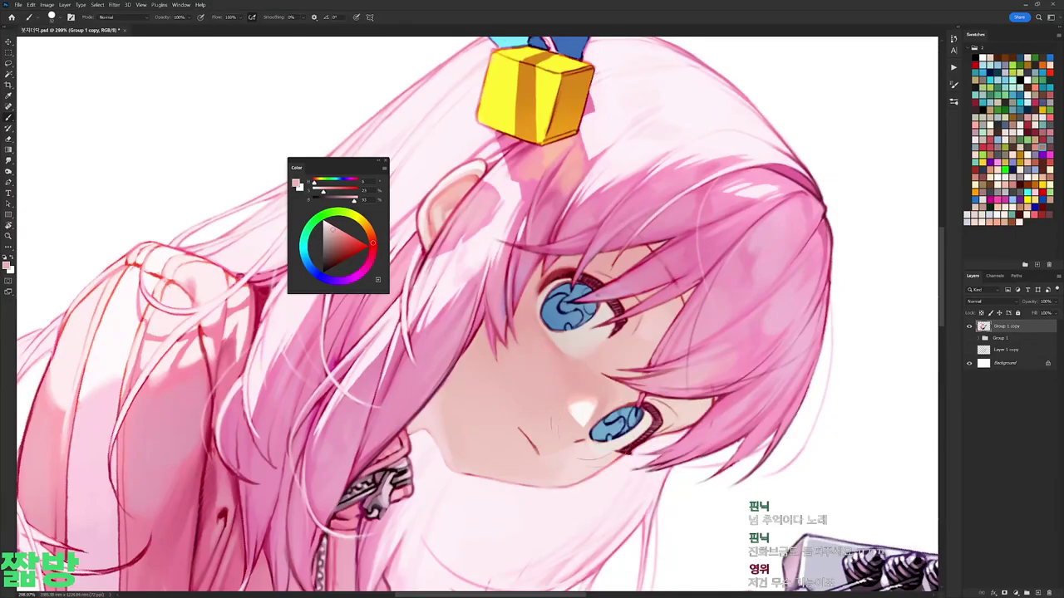
Step: Retouch the nose bridge and the skin beside the far eye with sampled pale pinks and a 19 px brush
{"action": "key", "text": "r"}
{"action": "left_click_drag", "start_coordinate": [586, 459], "coordinate": [584, 228]}
{"action": "key", "text": "ctrl+0"}
{"action": "right_click", "coordinate": [669, 246]}
{"action": "key", "text": "Escape"}
{"action": "scroll", "coordinate": [651, 364], "scroll_direction": "up", "scroll_amount": 5}
{"action": "left_click", "coordinate": [651, 365], "text": "alt"}
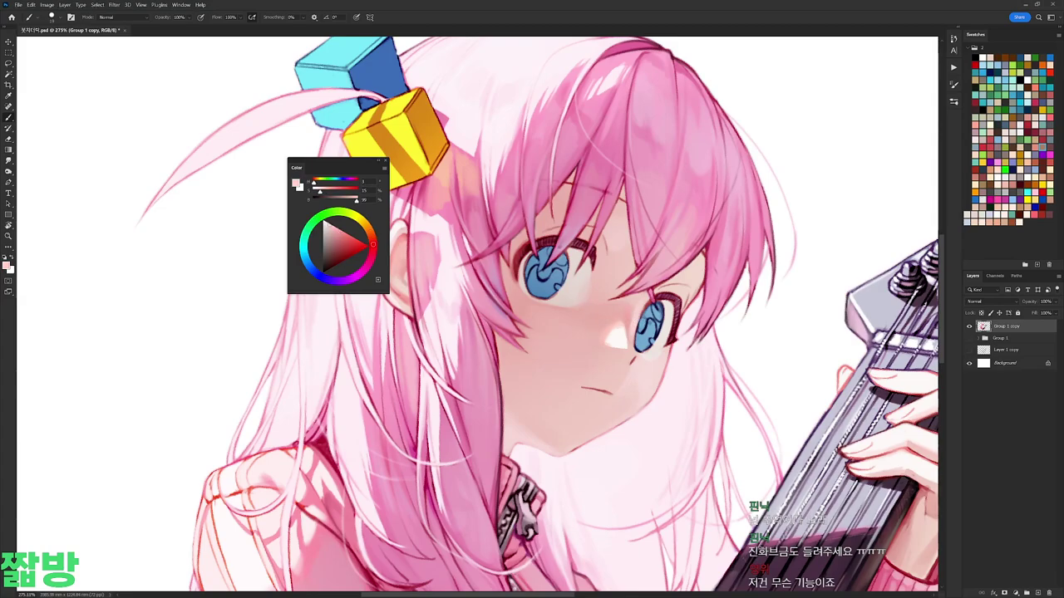
{"action": "left_click", "coordinate": [625, 336], "text": "alt"}
{"action": "key", "text": "r"}
{"action": "mouse_move", "coordinate": [625, 335]}
{"action": "left_mouse_down"}
{"action": "mouse_move", "coordinate": [724, 382]}
{"action": "mouse_move", "coordinate": [735, 407]}
{"action": "mouse_move", "coordinate": [715, 324]}
{"action": "left_mouse_up"}
{"action": "right_click", "coordinate": [665, 236]}
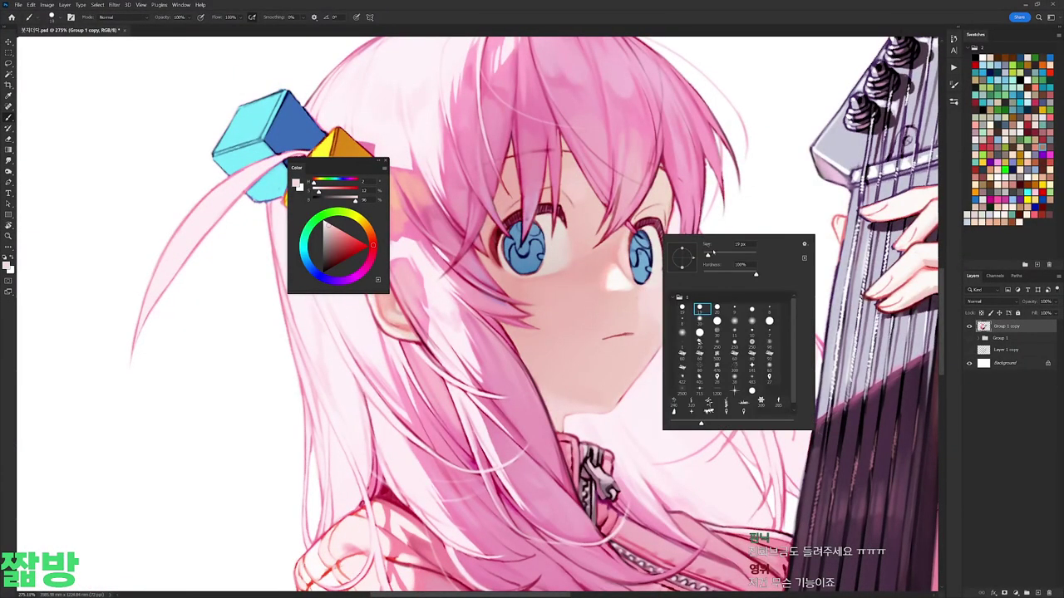
Step: Refine the lower lid of the far eye with a stronger red and light pinks sampled from beneath it
{"action": "left_click", "coordinate": [370, 246]}
{"action": "left_click", "coordinate": [346, 246]}
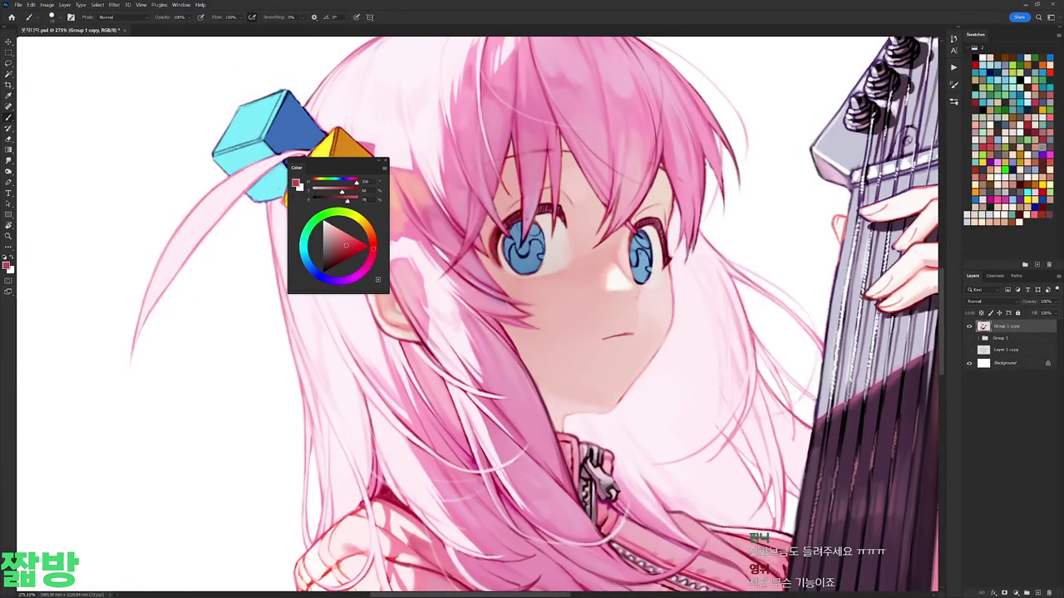
{"action": "left_click_drag", "start_coordinate": [346, 244], "coordinate": [347, 240]}
{"action": "left_click", "coordinate": [641, 289], "text": "alt"}
{"action": "right_click", "coordinate": [642, 290]}
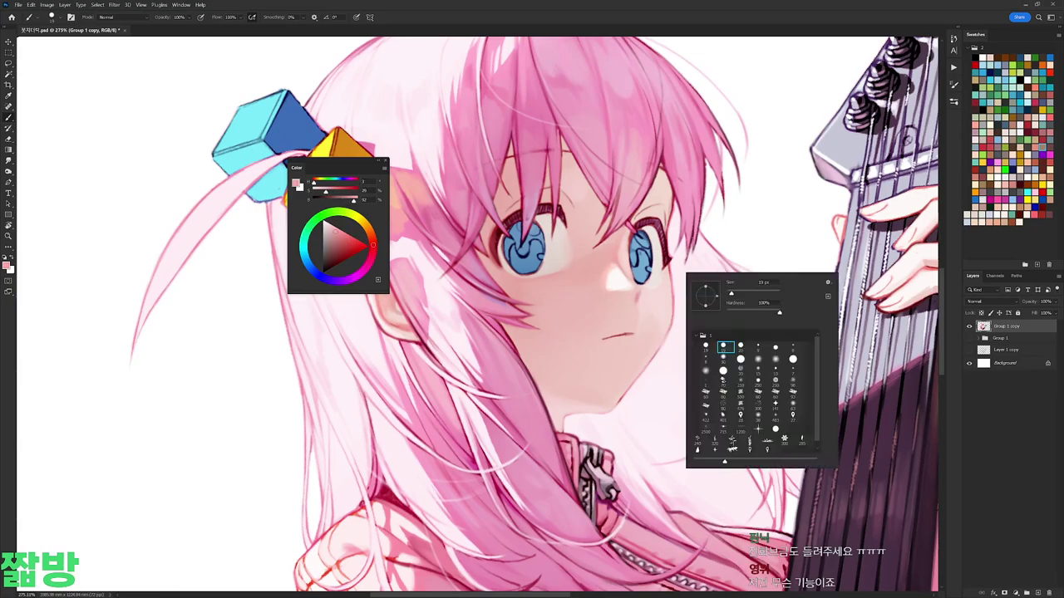
{"action": "key", "text": "Escape"}
{"action": "left_click", "coordinate": [624, 302], "text": "alt"}
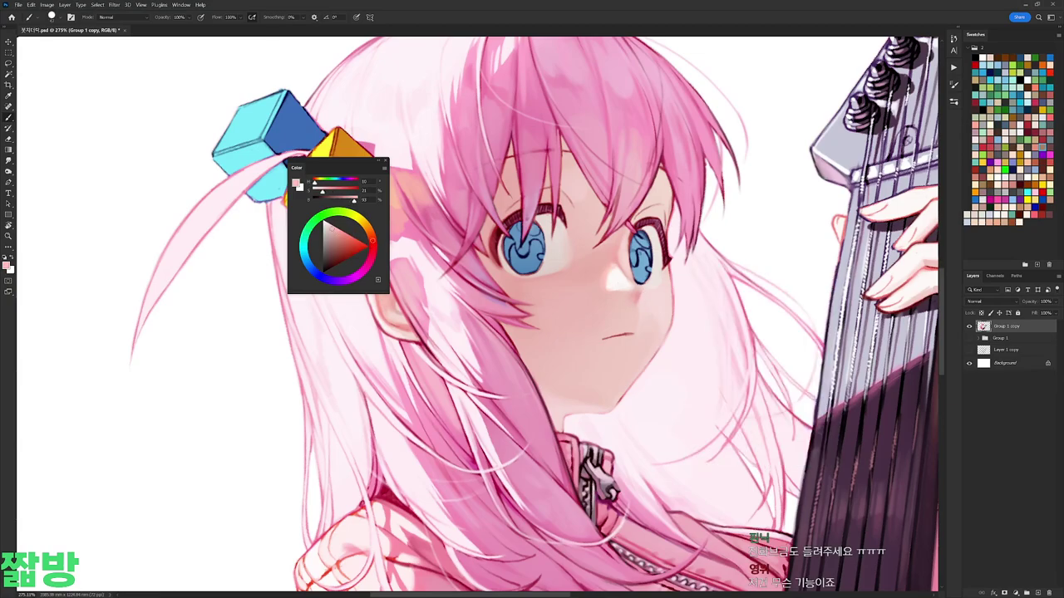
{"action": "left_click", "coordinate": [638, 282], "text": "alt"}
{"action": "left_click", "coordinate": [640, 286], "text": "alt"}
Step: Clean up the far cheek and jaw edge with sampled near-white pink and neighbouring skin tones
{"action": "left_click_drag", "start_coordinate": [639, 286], "coordinate": [583, 361]}
{"action": "right_click", "coordinate": [583, 360]}
{"action": "left_click", "coordinate": [638, 438]}
{"action": "left_click", "coordinate": [638, 438], "text": "alt"}
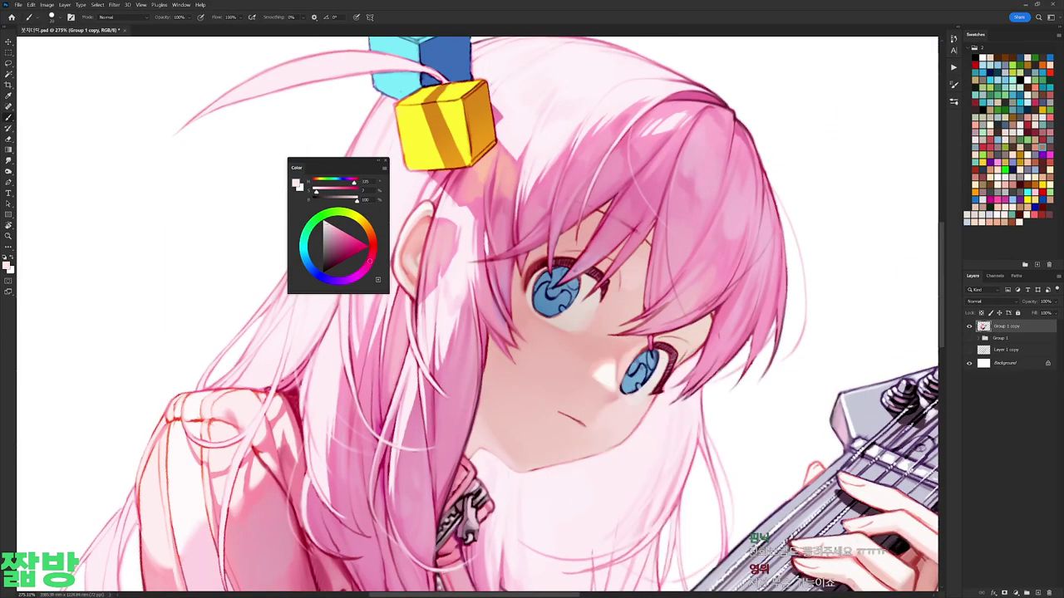
{"action": "left_click", "coordinate": [475, 304], "text": "alt"}
{"action": "mouse_move", "coordinate": [474, 304]}
{"action": "left_mouse_down"}
{"action": "mouse_move", "coordinate": [415, 249]}
{"action": "mouse_move", "coordinate": [583, 286]}
{"action": "left_mouse_up"}
{"action": "right_click", "coordinate": [583, 286]}
{"action": "left_click", "coordinate": [640, 399]}
{"action": "left_click", "coordinate": [640, 399], "text": "alt"}
{"action": "left_click", "coordinate": [640, 398], "text": "alt"}
Step: Touch up the lashes and brow of the eye nearer the ear with sampled dark red and medium red
{"action": "mouse_move", "coordinate": [640, 399]}
{"action": "left_mouse_down"}
{"action": "mouse_move", "coordinate": [600, 136]}
{"action": "mouse_move", "coordinate": [555, 172]}
{"action": "left_mouse_up"}
{"action": "mouse_move", "coordinate": [581, 299]}
{"action": "left_mouse_down"}
{"action": "mouse_move", "coordinate": [748, 323]}
{"action": "mouse_move", "coordinate": [712, 268]}
{"action": "left_mouse_up"}
{"action": "right_click", "coordinate": [712, 267]}
{"action": "left_click", "coordinate": [491, 211], "text": "alt"}
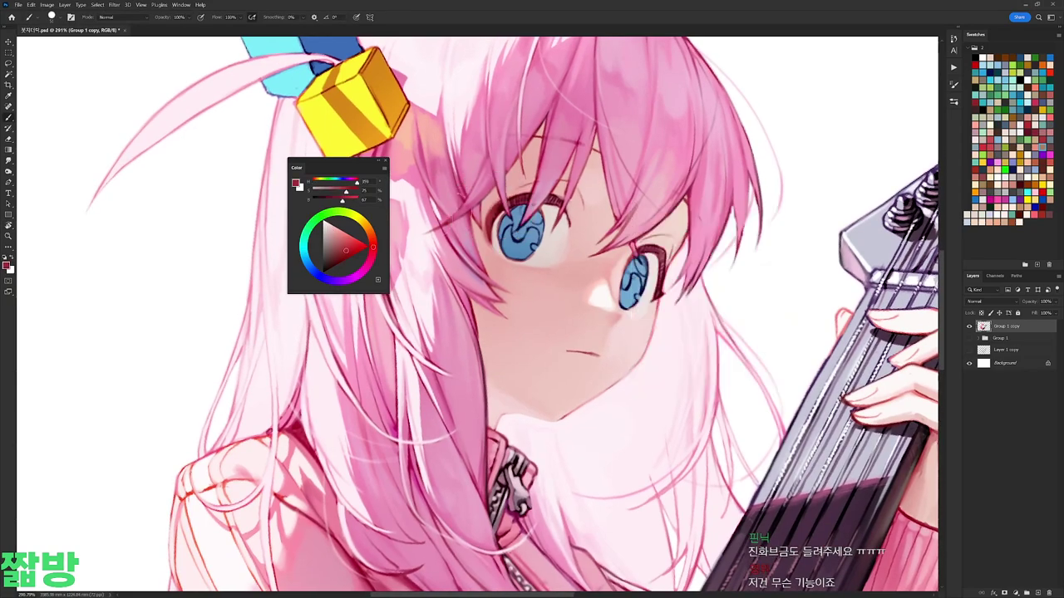
{"action": "left_click", "coordinate": [580, 198], "text": "alt"}
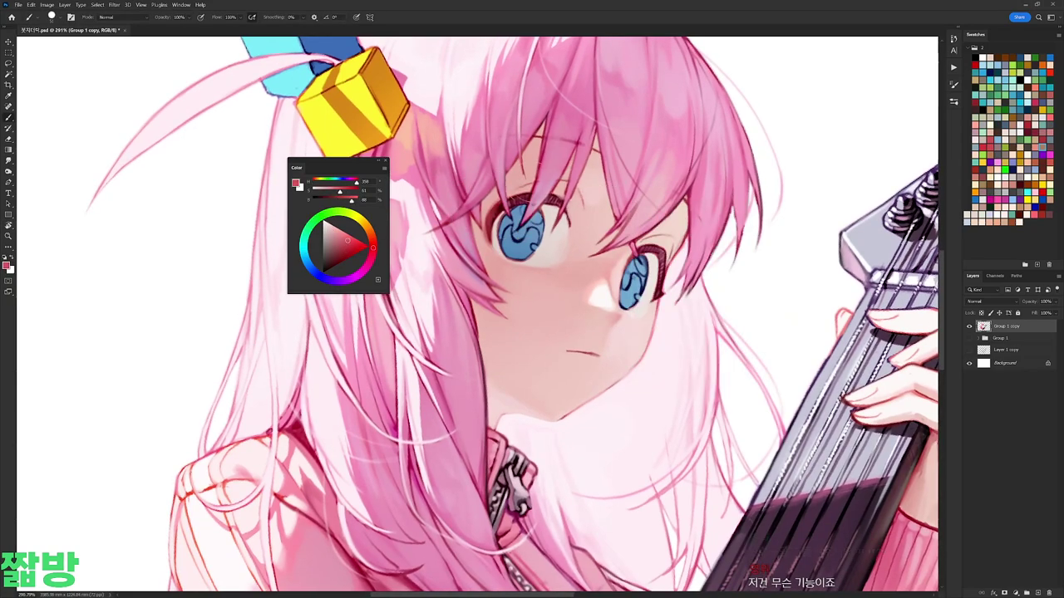
{"action": "mouse_move", "coordinate": [524, 216]}
{"action": "left_mouse_down"}
{"action": "mouse_move", "coordinate": [581, 274]}
{"action": "mouse_move", "coordinate": [645, 219]}
{"action": "left_mouse_up"}
{"action": "right_click", "coordinate": [645, 220]}
{"action": "left_click", "coordinate": [703, 287]}
{"action": "key", "text": "Return"}
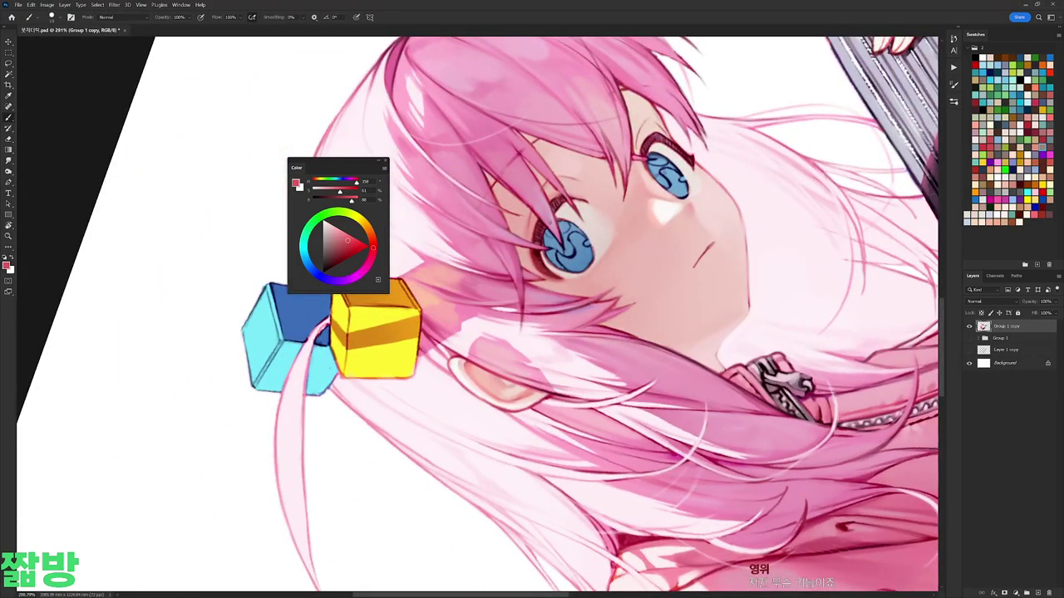
Step: Paint a soft pink shade on the forehead between the bangs and blend it with sampled light skin pinks
{"action": "key", "text": "Escape"}
{"action": "right_click", "coordinate": [642, 323]}
{"action": "key", "text": "Return"}
{"action": "left_click", "coordinate": [651, 328], "text": "alt"}
{"action": "left_click", "coordinate": [643, 320], "text": "alt"}
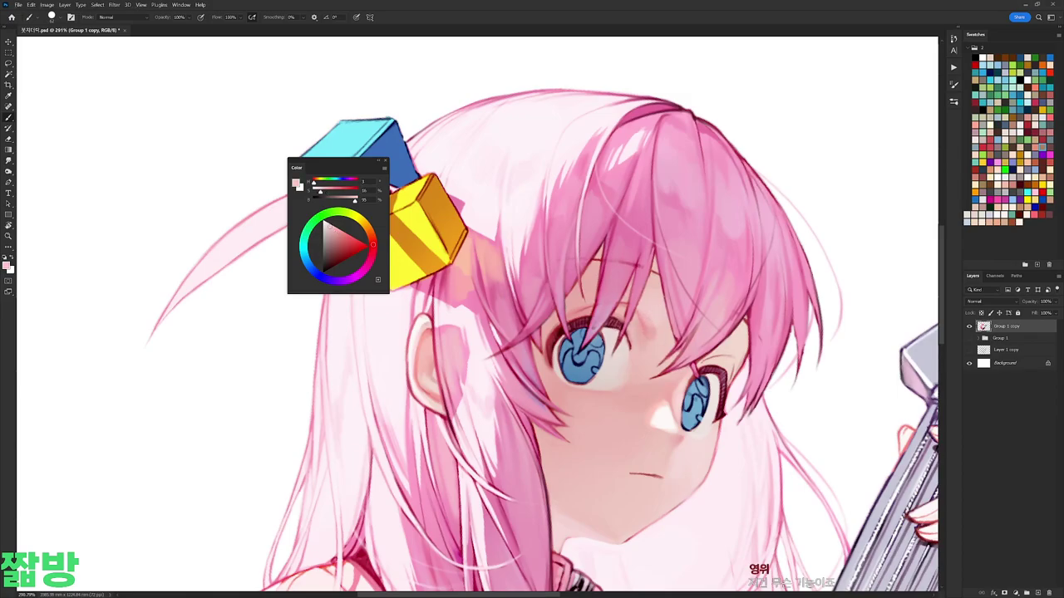
{"action": "scroll", "coordinate": [645, 364], "scroll_direction": "down", "scroll_amount": 5}
{"action": "scroll", "coordinate": [645, 364], "scroll_direction": "up", "scroll_amount": 5}
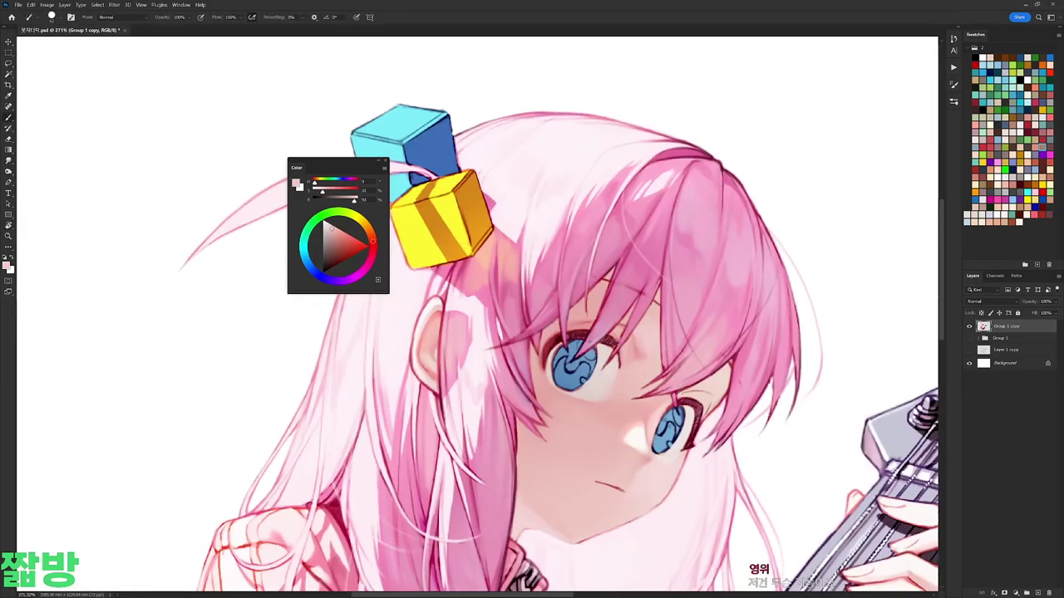
{"action": "left_click", "coordinate": [642, 347], "text": "alt"}
Step: Deepen the skin at the outer edge of the eye nearer the ear with sampled medium reddish pink
{"action": "left_click_drag", "start_coordinate": [698, 313], "coordinate": [595, 187]}
{"action": "right_click", "coordinate": [595, 187]}
{"action": "left_click", "coordinate": [527, 256], "text": "alt"}
{"action": "left_click", "coordinate": [375, 241]}
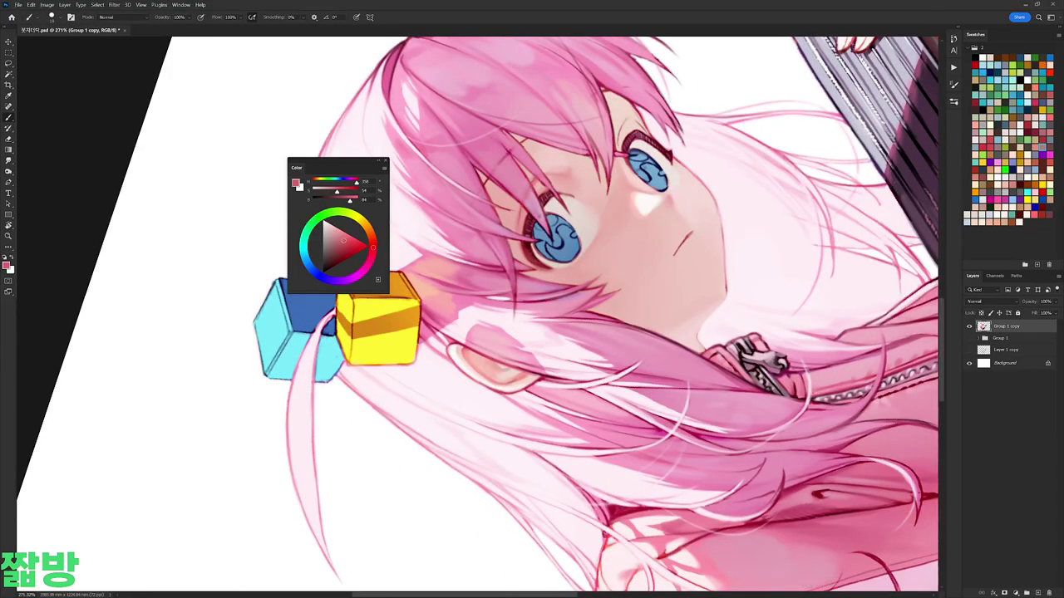
{"action": "right_click", "coordinate": [623, 164]}
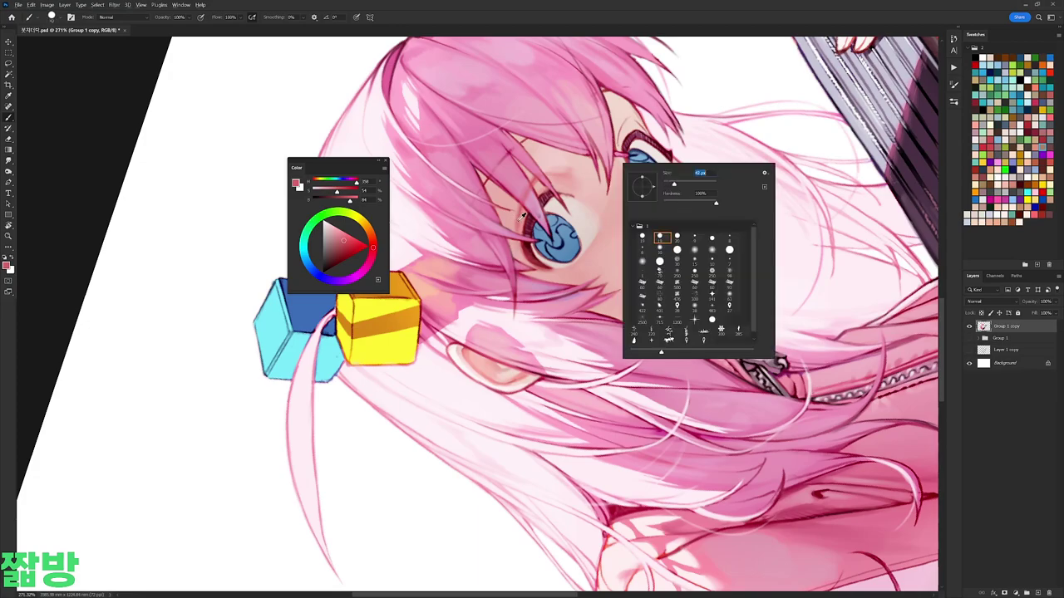
{"action": "left_click", "coordinate": [526, 241], "text": "alt"}
{"action": "left_click", "coordinate": [515, 199], "text": "alt"}
Step: Shade the skin under the bangs above the eye nearer the ear with sampled medium pinks
{"action": "mouse_move", "coordinate": [515, 208]}
{"action": "left_mouse_down"}
{"action": "mouse_move", "coordinate": [606, 264]}
{"action": "mouse_move", "coordinate": [591, 195]}
{"action": "mouse_move", "coordinate": [632, 250]}
{"action": "left_mouse_up"}
{"action": "right_click", "coordinate": [606, 263]}
{"action": "left_click", "coordinate": [606, 264], "text": "alt"}
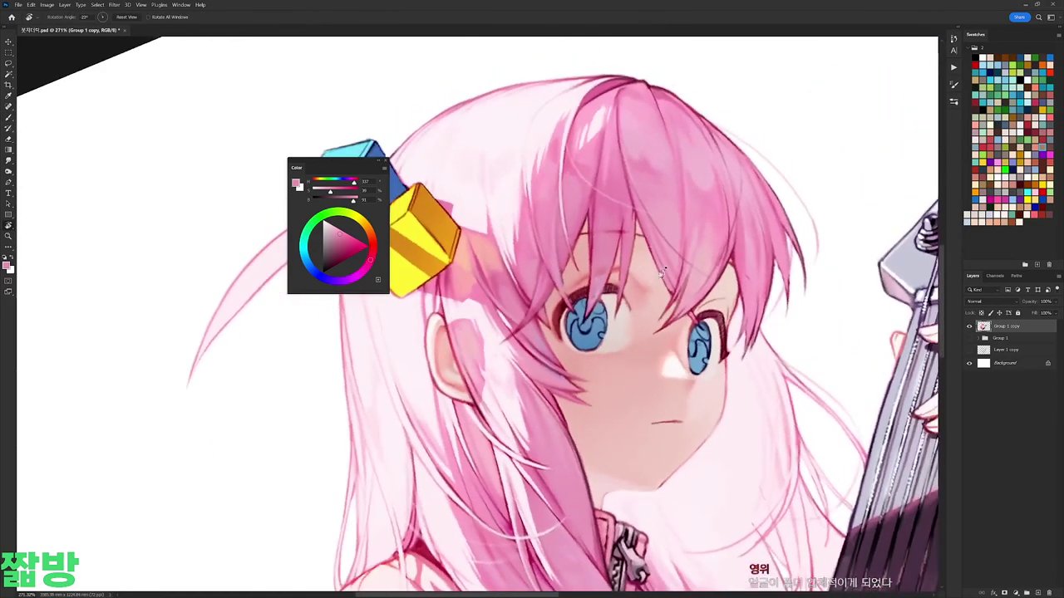
{"action": "right_click", "coordinate": [706, 250]}
{"action": "left_click", "coordinate": [611, 240]}
{"action": "left_click", "coordinate": [611, 240], "text": "alt"}
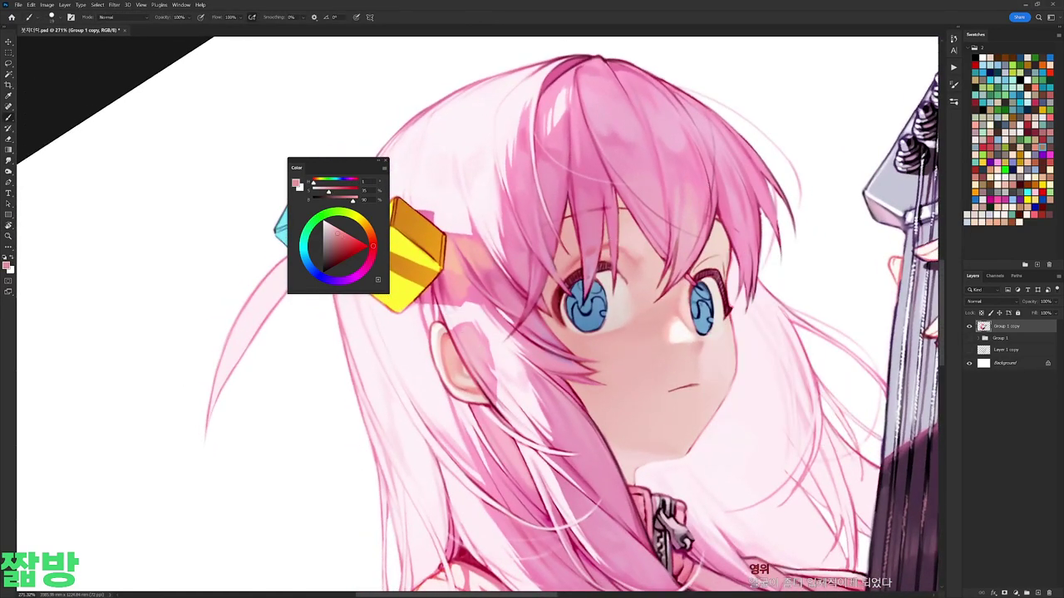
Step: Smooth the forehead shading and upper eyelid with lighter skin pinks sampled from the face
{"action": "left_click_drag", "start_coordinate": [611, 240], "coordinate": [647, 357]}
{"action": "left_click", "coordinate": [646, 357], "text": "alt"}
{"action": "left_click", "coordinate": [647, 357], "text": "alt"}
{"action": "right_click", "coordinate": [667, 341]}
{"action": "left_click", "coordinate": [666, 341], "text": "alt"}
{"action": "left_click", "coordinate": [634, 370], "text": "alt"}
{"action": "mouse_move", "coordinate": [634, 370]}
{"action": "left_mouse_down"}
{"action": "mouse_move", "coordinate": [652, 247]}
{"action": "mouse_move", "coordinate": [621, 265]}
{"action": "left_mouse_up"}
{"action": "key", "text": "r"}
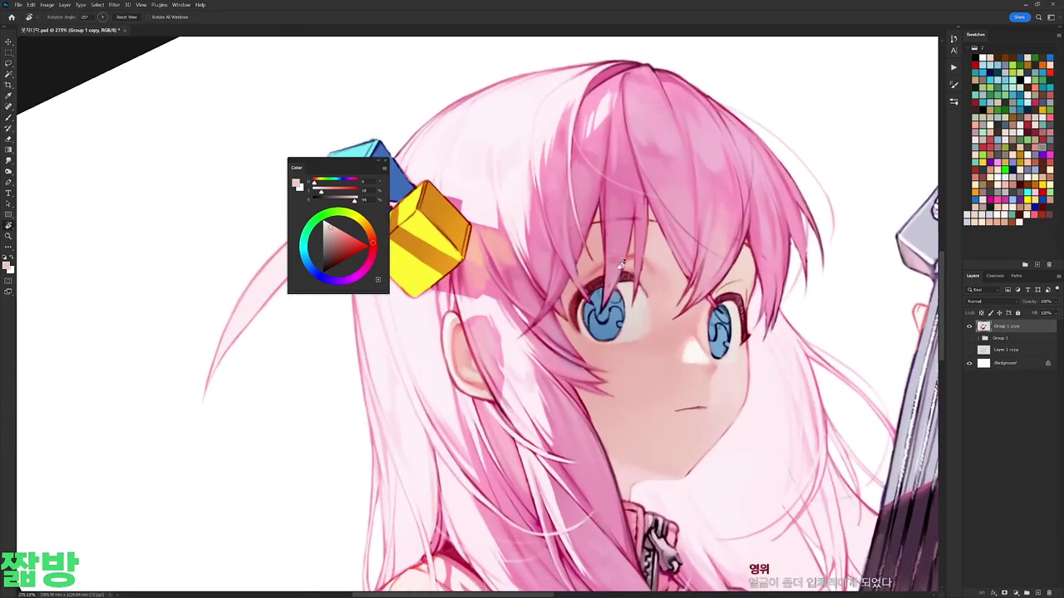
{"action": "right_click", "coordinate": [621, 265]}
Step: Sharpen the upper lash and eyelid lines of the eye nearer the ear with very dark red and deep red
{"action": "left_click", "coordinate": [661, 268], "text": "alt"}
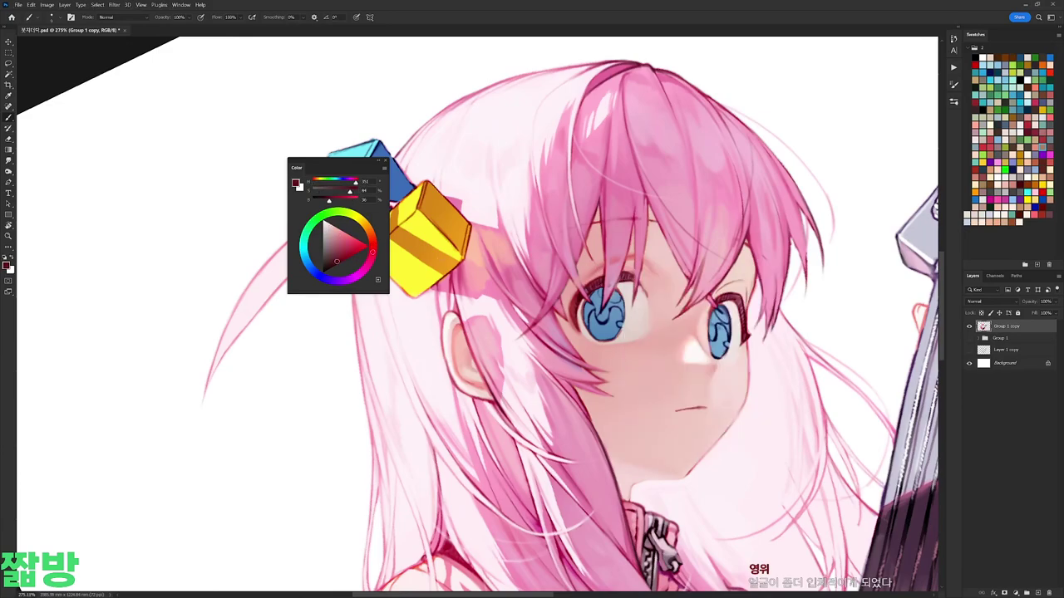
{"action": "left_click_drag", "start_coordinate": [662, 268], "coordinate": [621, 193]}
{"action": "key", "text": "b"}
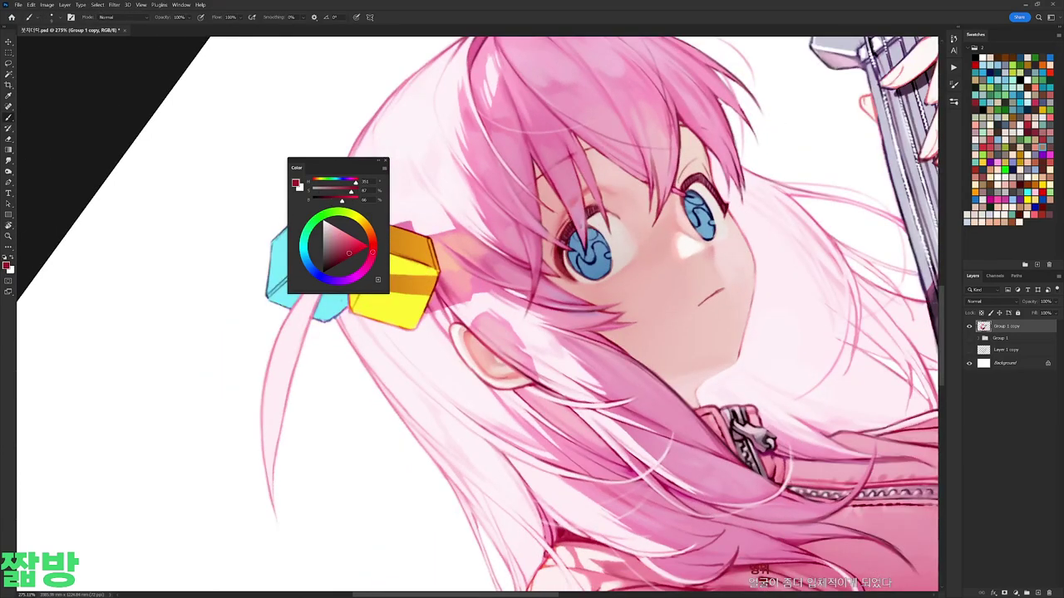
{"action": "key", "text": "r"}
{"action": "left_click_drag", "start_coordinate": [707, 249], "coordinate": [711, 306]}
{"action": "key", "text": "x"}
{"action": "scroll", "coordinate": [698, 218], "scroll_direction": "down", "scroll_amount": 3}
{"action": "key", "text": "Escape"}
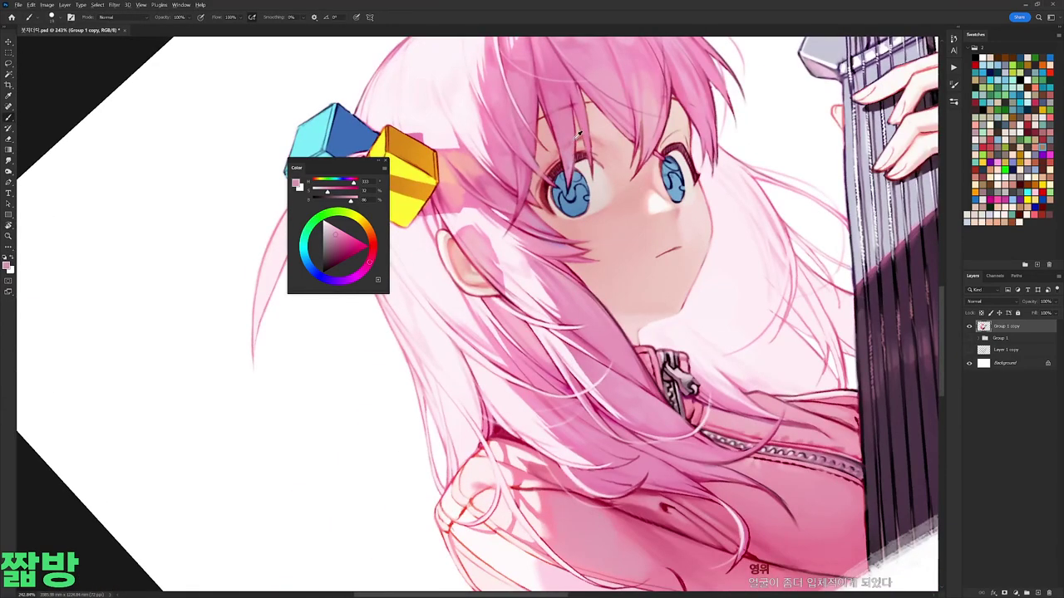
Step: Retouch the bang tips and forehead above the eye nearer the ear with sampled hair pink and skin tones
{"action": "left_click", "coordinate": [579, 133], "text": "alt"}
{"action": "left_click", "coordinate": [607, 152], "text": "alt"}
{"action": "left_click", "coordinate": [337, 235]}
{"action": "key", "text": "r"}
{"action": "right_click", "coordinate": [687, 232]}
{"action": "key", "text": "Escape"}
Step: Refine the lash and eyelid strokes of the eye nearer the ear with dark red and a brighter deep red
{"action": "left_click", "coordinate": [616, 256], "text": "alt"}
{"action": "left_click", "coordinate": [355, 249]}
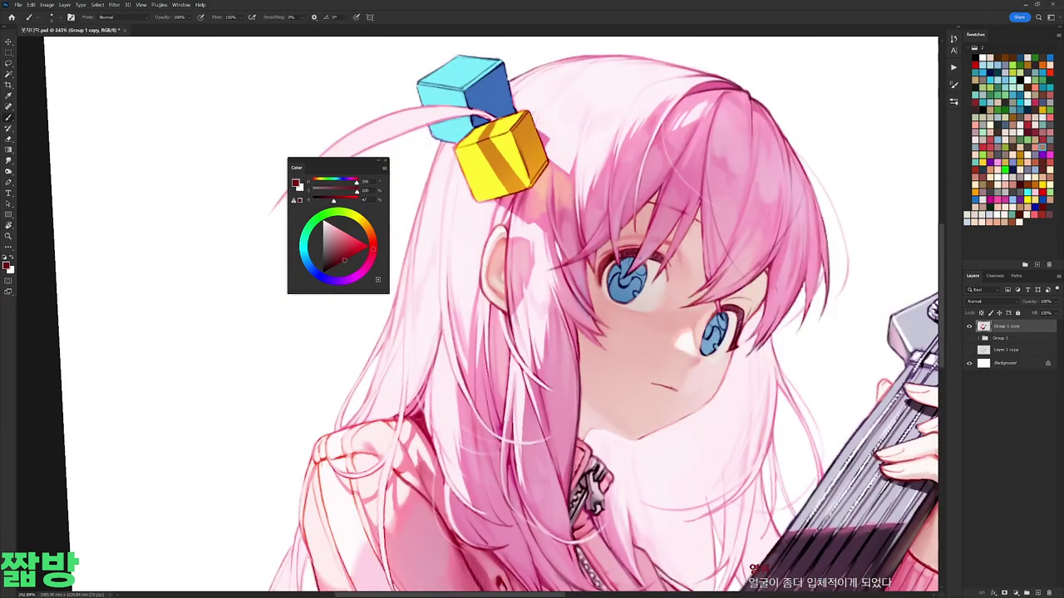
{"action": "left_click_drag", "start_coordinate": [646, 247], "coordinate": [675, 224]}
{"action": "right_click", "coordinate": [678, 223]}
{"action": "key", "text": "Escape"}
{"action": "left_click", "coordinate": [352, 251]}
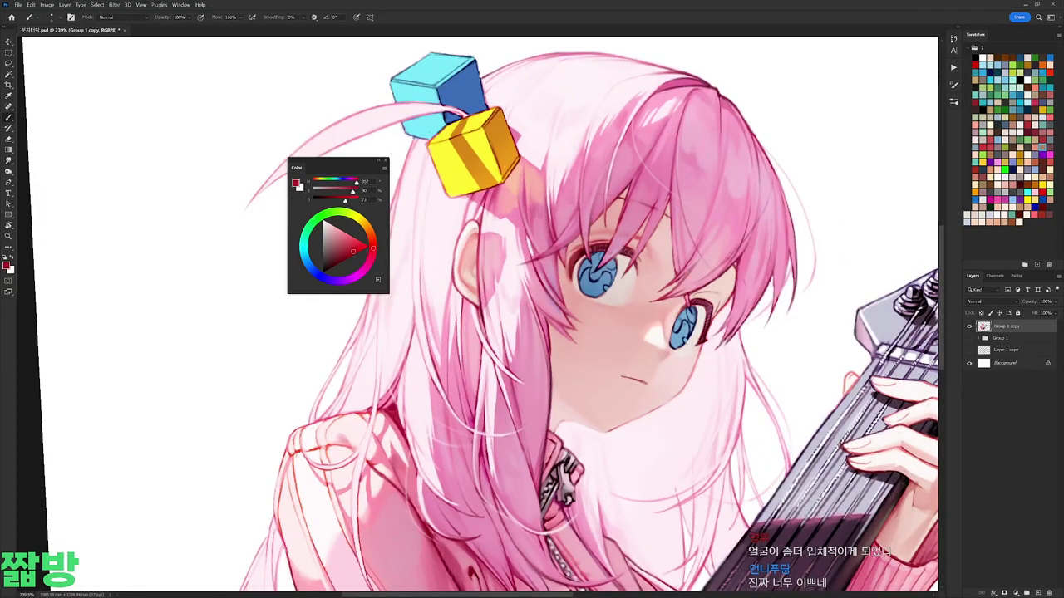
Step: Darken the upper lash line of the eye nearer the ear using a small hard brush and very dark red
{"action": "left_click_drag", "start_coordinate": [532, 316], "coordinate": [499, 236]}
{"action": "left_click", "coordinate": [504, 235], "text": "alt"}
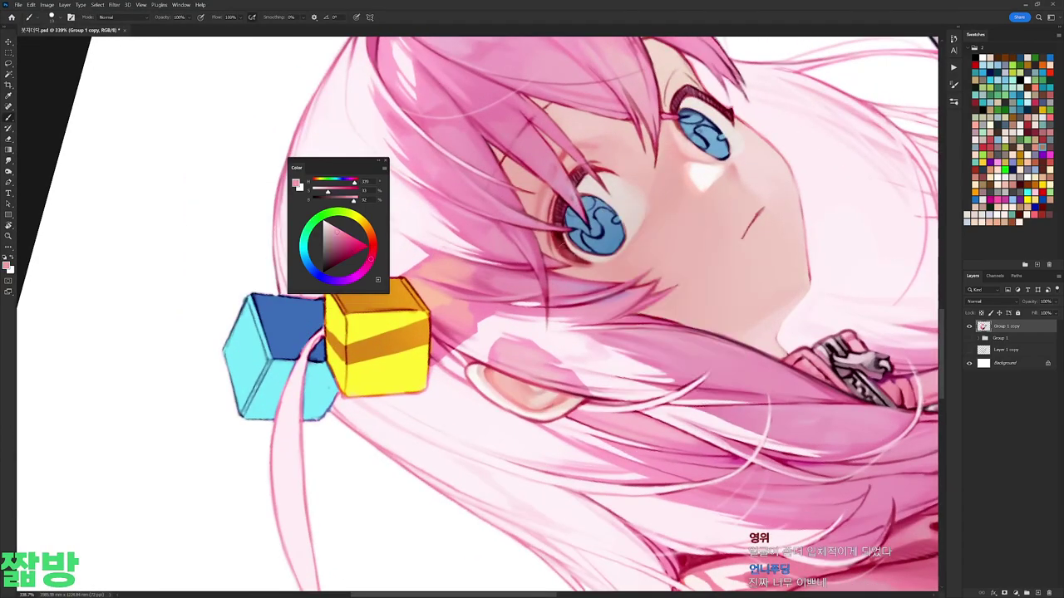
{"action": "mouse_move", "coordinate": [574, 176]}
{"action": "left_mouse_down"}
{"action": "mouse_move", "coordinate": [632, 204]}
{"action": "mouse_move", "coordinate": [706, 301]}
{"action": "left_mouse_up"}
{"action": "right_click", "coordinate": [707, 300]}
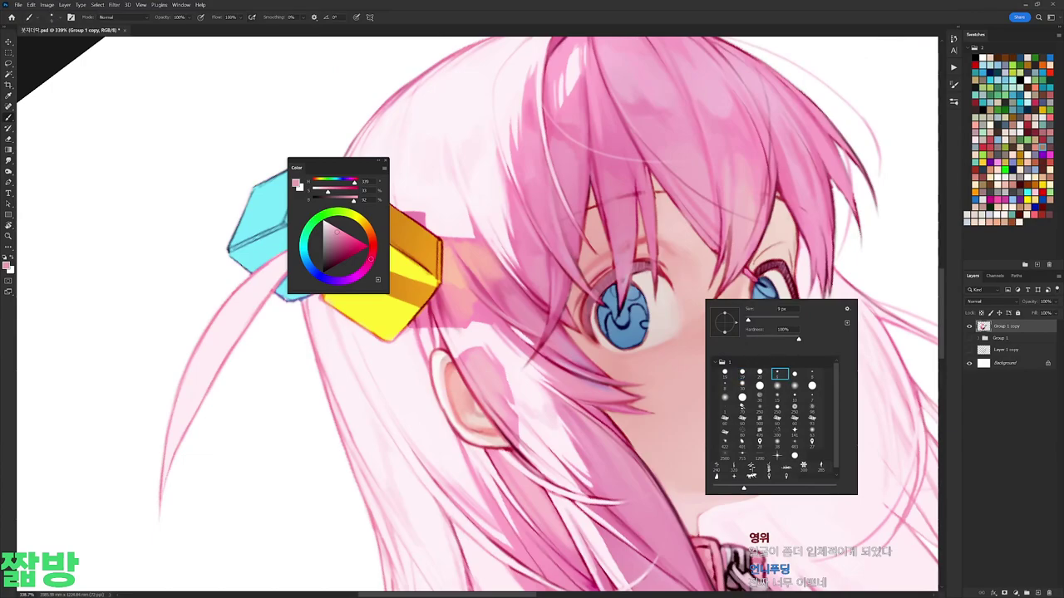
{"action": "left_click", "coordinate": [343, 255]}
{"action": "left_click_drag", "start_coordinate": [343, 255], "coordinate": [334, 264]}
{"action": "mouse_move", "coordinate": [587, 327]}
{"action": "left_mouse_down"}
{"action": "mouse_move", "coordinate": [587, 302]}
{"action": "mouse_move", "coordinate": [532, 216]}
{"action": "mouse_move", "coordinate": [466, 145]}
{"action": "left_mouse_up"}
{"action": "scroll", "coordinate": [611, 279], "scroll_direction": "down", "scroll_amount": 2}
{"action": "left_click_drag", "start_coordinate": [541, 105], "coordinate": [487, 309]}
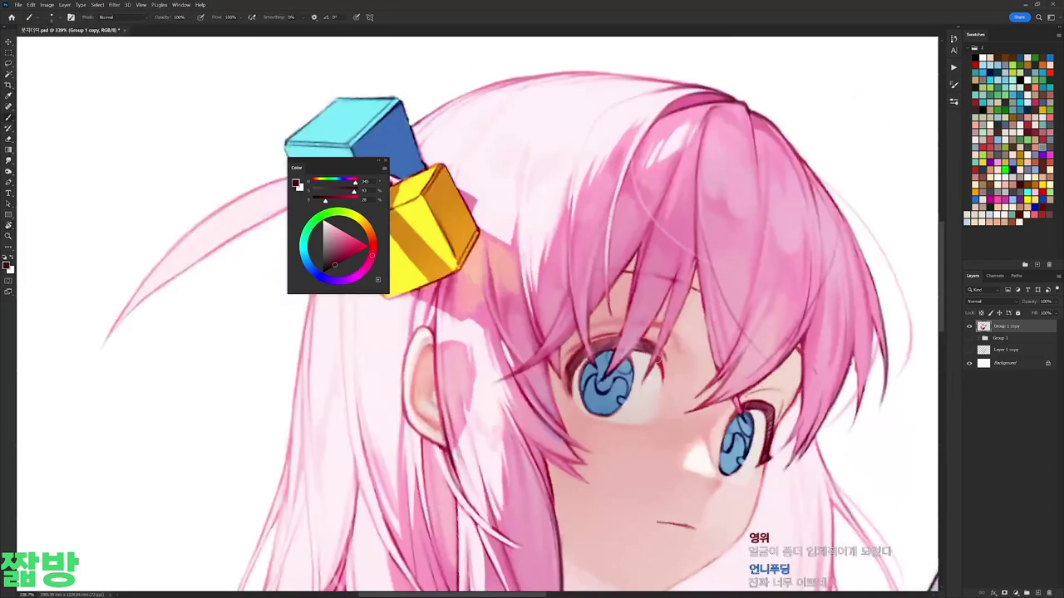
Step: Retouch the lash corners and overlapping bang tips with sampled dark crimson adjusted to a richer shade
{"action": "scroll", "coordinate": [487, 308], "scroll_direction": "up", "scroll_amount": 2}
{"action": "left_click", "coordinate": [579, 196], "text": "alt"}
{"action": "left_click", "coordinate": [577, 196], "text": "alt"}
{"action": "left_click_drag", "start_coordinate": [343, 252], "coordinate": [341, 259]}
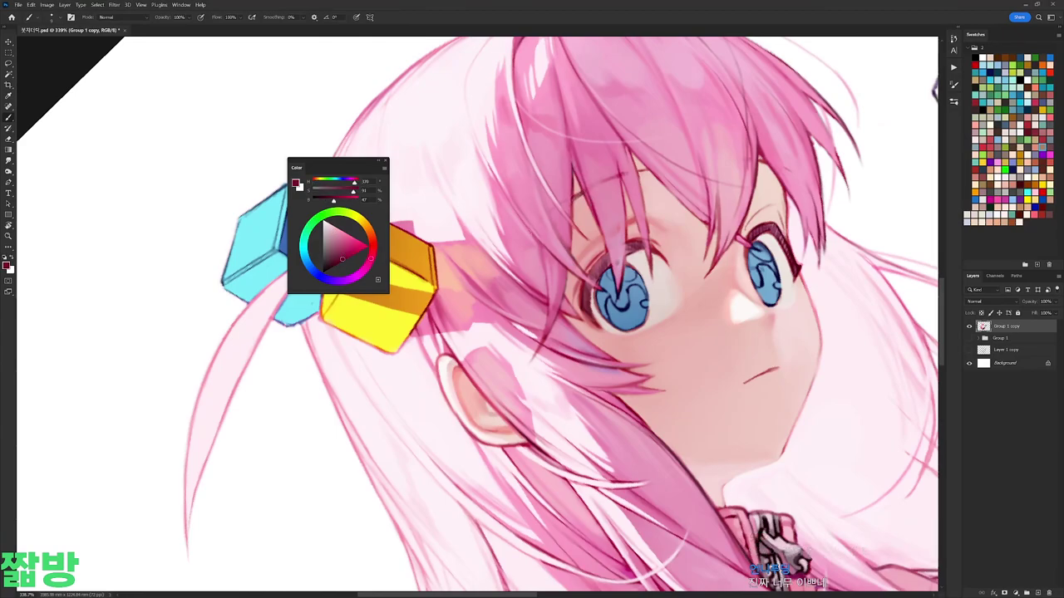
{"action": "left_click", "coordinate": [349, 253]}
{"action": "scroll", "coordinate": [532, 316], "scroll_direction": "down", "scroll_amount": 3}
{"action": "key", "text": "r"}
{"action": "left_click_drag", "start_coordinate": [748, 207], "coordinate": [798, 254]}
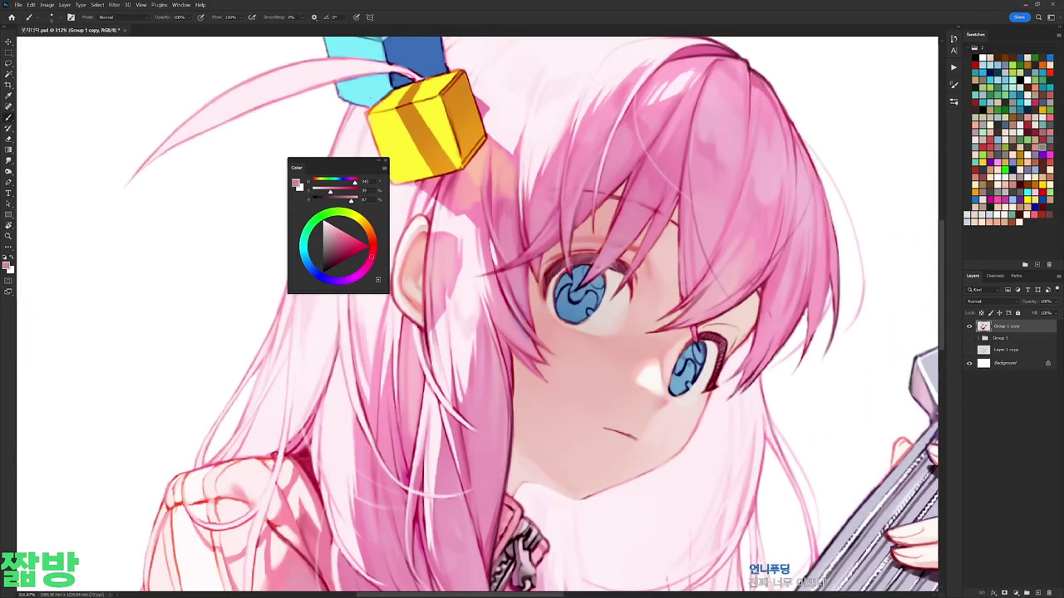
Step: Outline the bang strands crossing the eye nearer the ear with a sampled dark magenta-red
{"action": "left_click", "coordinate": [620, 260], "text": "alt"}
{"action": "left_click", "coordinate": [639, 236], "text": "alt"}
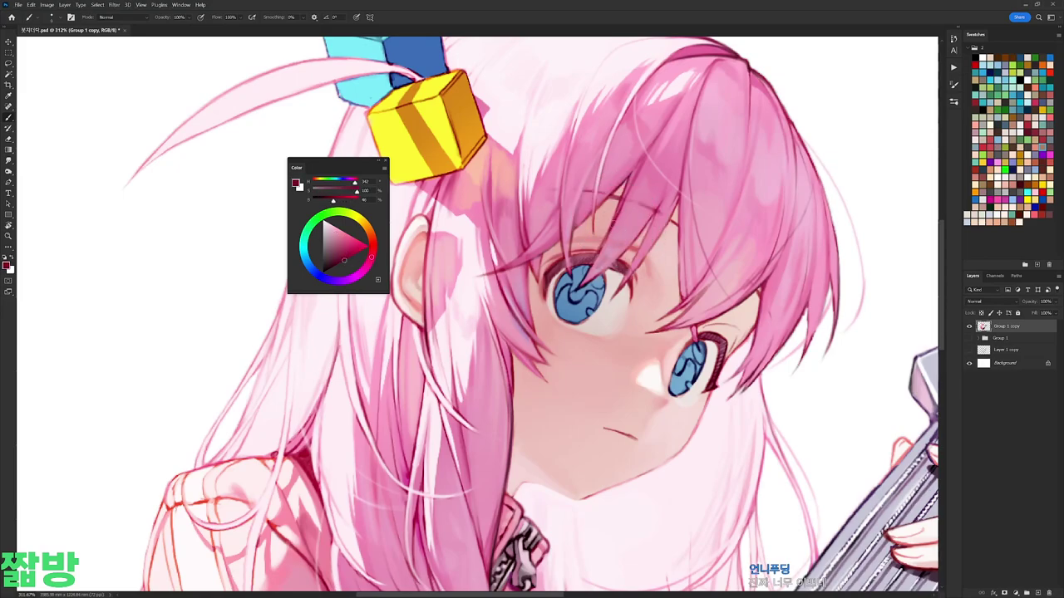
{"action": "mouse_move", "coordinate": [594, 198]}
{"action": "left_mouse_down"}
{"action": "mouse_move", "coordinate": [594, 252]}
{"action": "mouse_move", "coordinate": [569, 281]}
{"action": "left_mouse_up"}
{"action": "left_click_drag", "start_coordinate": [570, 236], "coordinate": [570, 269]}
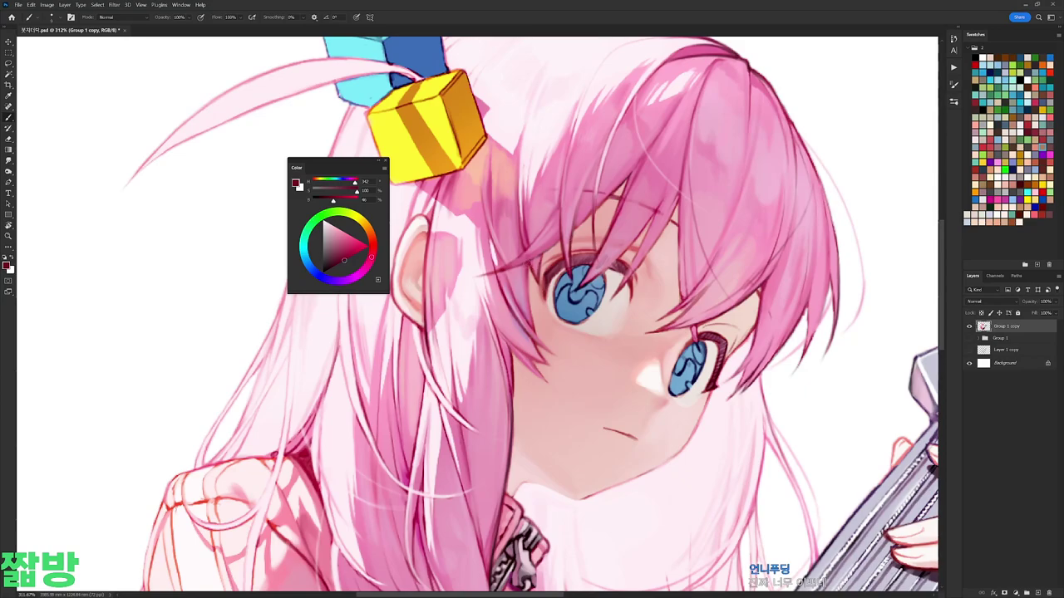
Step: Paint a thin pale pink highlight strand across the bangs in front of the eye nearer the ear
{"action": "left_click", "coordinate": [527, 267], "text": "alt"}
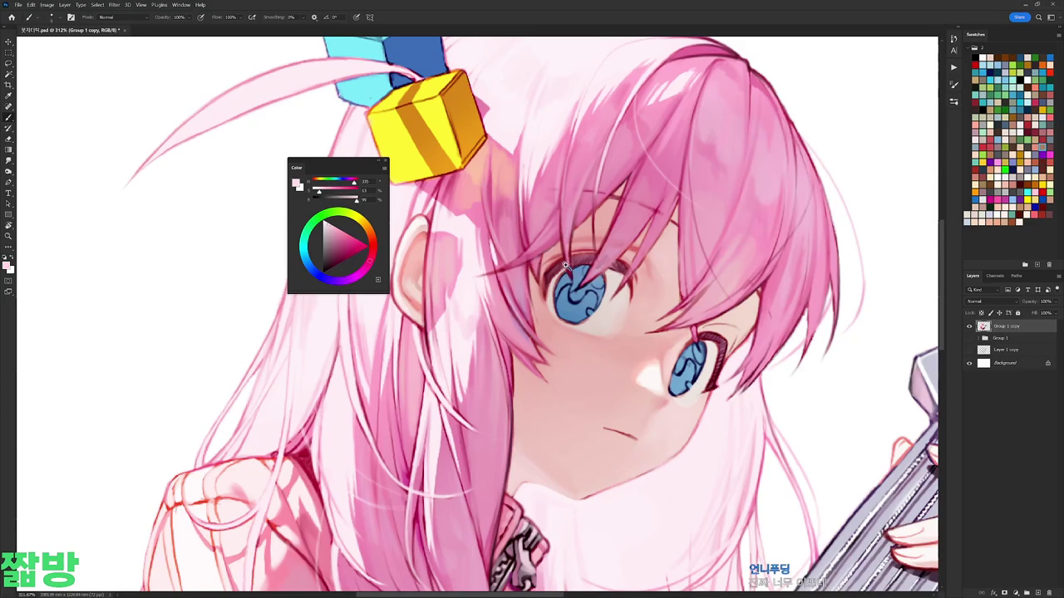
{"action": "scroll", "coordinate": [568, 266], "scroll_direction": "down", "scroll_amount": 5}
{"action": "scroll", "coordinate": [568, 266], "scroll_direction": "up", "scroll_amount": 5}
{"action": "left_click_drag", "start_coordinate": [577, 301], "coordinate": [579, 234]}
{"action": "left_click_drag", "start_coordinate": [707, 199], "coordinate": [525, 241]}
{"action": "key", "text": "d"}
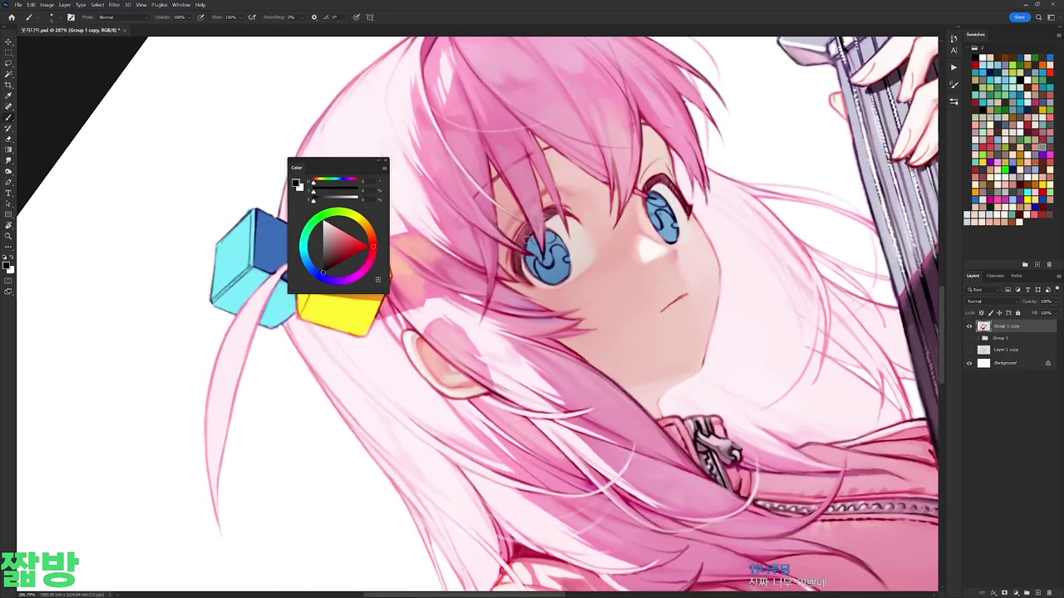
Step: Clean up the inner lash ends and upper lid of the eye nearer the ear with sampled skin and dark red tones
{"action": "key", "text": "Escape"}
{"action": "left_click", "coordinate": [589, 240], "text": "alt"}
{"action": "left_click", "coordinate": [611, 292], "text": "alt"}
{"action": "left_click", "coordinate": [608, 293], "text": "alt"}
{"action": "key", "text": "r"}
{"action": "left_click_drag", "start_coordinate": [611, 293], "coordinate": [665, 359]}
{"action": "key", "text": "Escape"}
{"action": "right_click", "coordinate": [578, 297]}
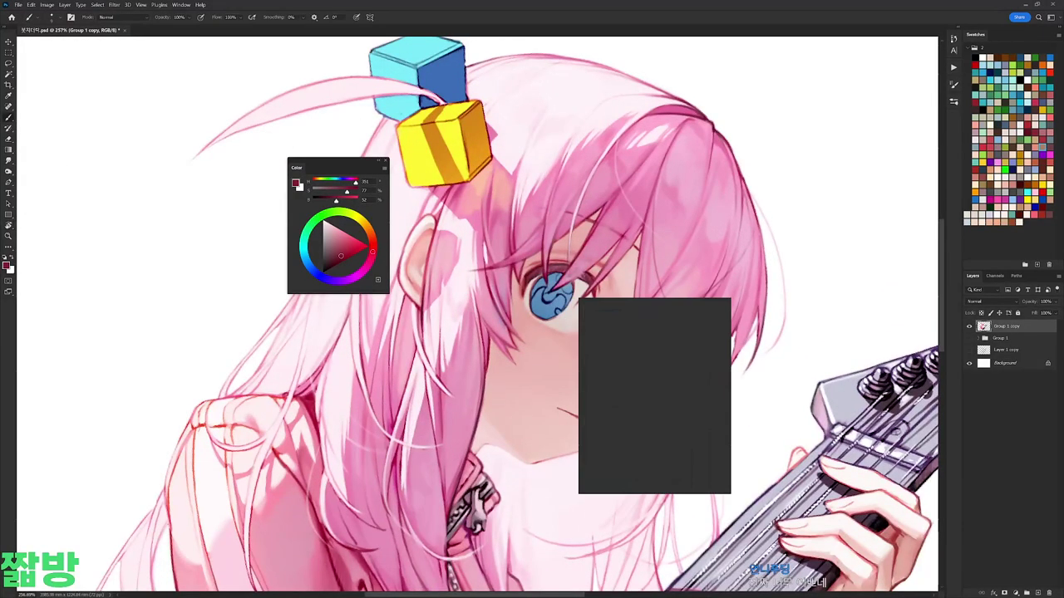
Step: Soften the upper lid and lash line of the eye farther from the ear with sampled skin pinks and coral
{"action": "left_click", "coordinate": [582, 301], "text": "alt"}
{"action": "left_click_drag", "start_coordinate": [632, 249], "coordinate": [712, 206]}
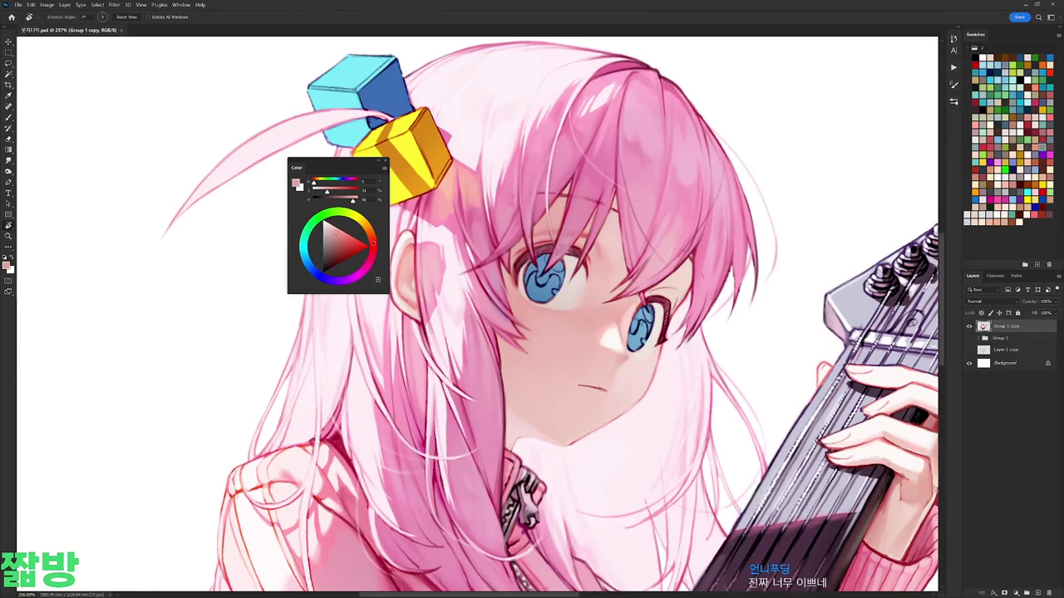
{"action": "key", "text": "b"}
{"action": "left_click", "coordinate": [648, 300], "text": "alt"}
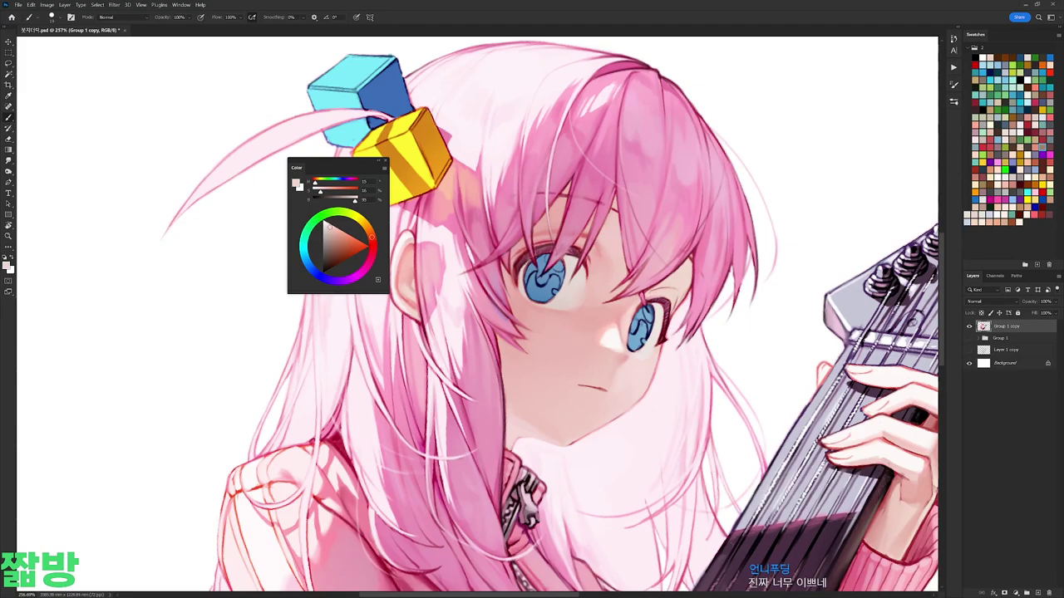
{"action": "left_click", "coordinate": [529, 311], "text": "alt"}
{"action": "left_click", "coordinate": [664, 305], "text": "alt"}
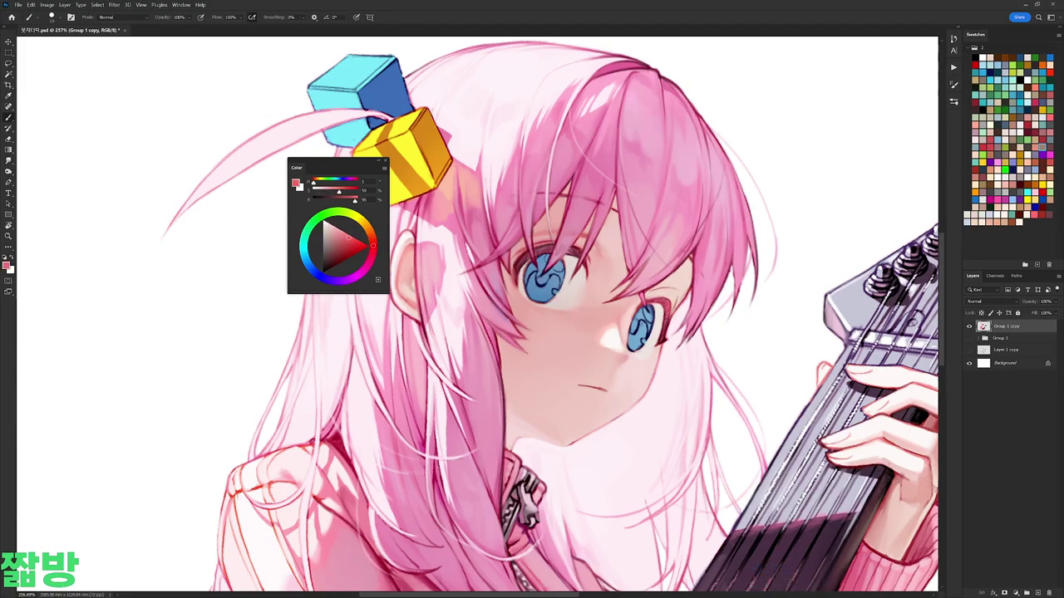
Step: Smooth the eyelid skin above the eye farther from the ear with light pinks sampled from the face
{"action": "right_click", "coordinate": [696, 271]}
{"action": "key", "text": "Escape"}
{"action": "left_click", "coordinate": [679, 274], "text": "alt"}
{"action": "left_click", "coordinate": [653, 288], "text": "alt"}
{"action": "key", "text": "r"}
{"action": "left_click_drag", "start_coordinate": [691, 373], "coordinate": [642, 306]}
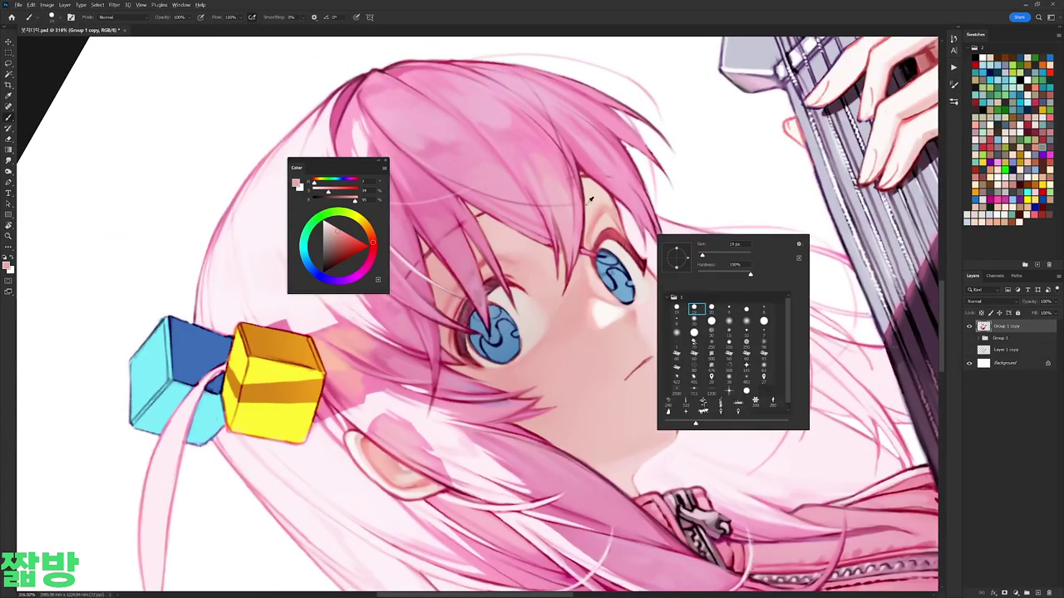
Step: Redraw the upper lash line of the eye farther from the ear in dark red sampled from the bang outline
{"action": "double_click", "coordinate": [697, 308]}
{"action": "key", "text": "d"}
{"action": "right_click", "coordinate": [636, 252]}
{"action": "left_click", "coordinate": [582, 169], "text": "alt"}
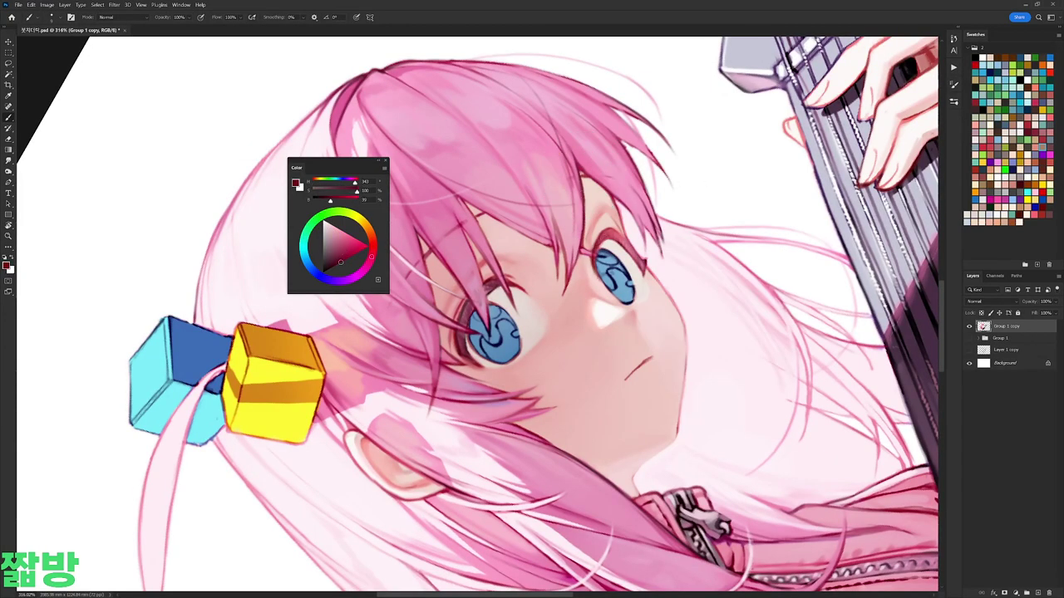
{"action": "left_click_drag", "start_coordinate": [607, 229], "coordinate": [657, 291]}
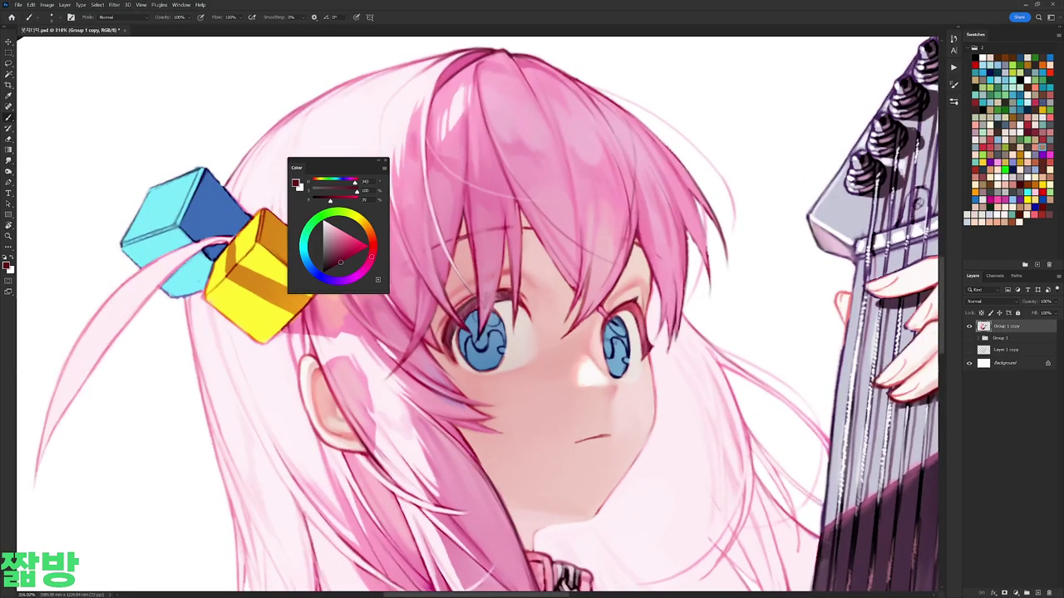
Step: Deepen the lash line of the eye farther from the ear with a near-black red sampled from the other eye
{"action": "left_click_drag", "start_coordinate": [656, 291], "coordinate": [563, 153]}
{"action": "key", "text": "Escape"}
{"action": "left_click", "coordinate": [478, 315], "text": "alt"}
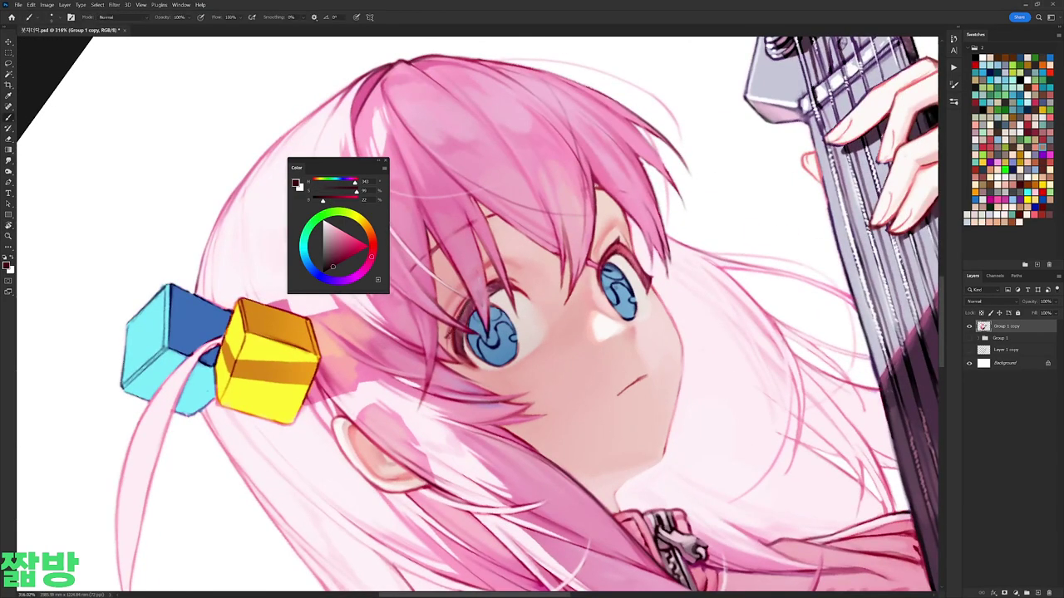
{"action": "key", "text": "Escape"}
{"action": "key", "text": "d"}
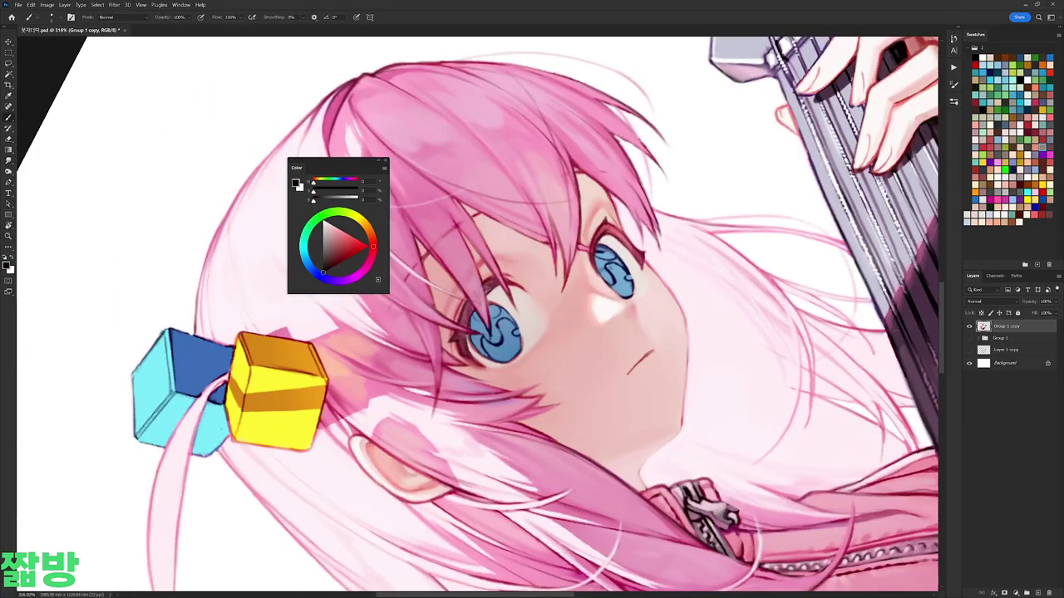
Step: Retouch the bang tips between the eyes with sampled magenta and light hair pink
{"action": "key", "text": "Escape"}
{"action": "left_click", "coordinate": [573, 299], "text": "alt"}
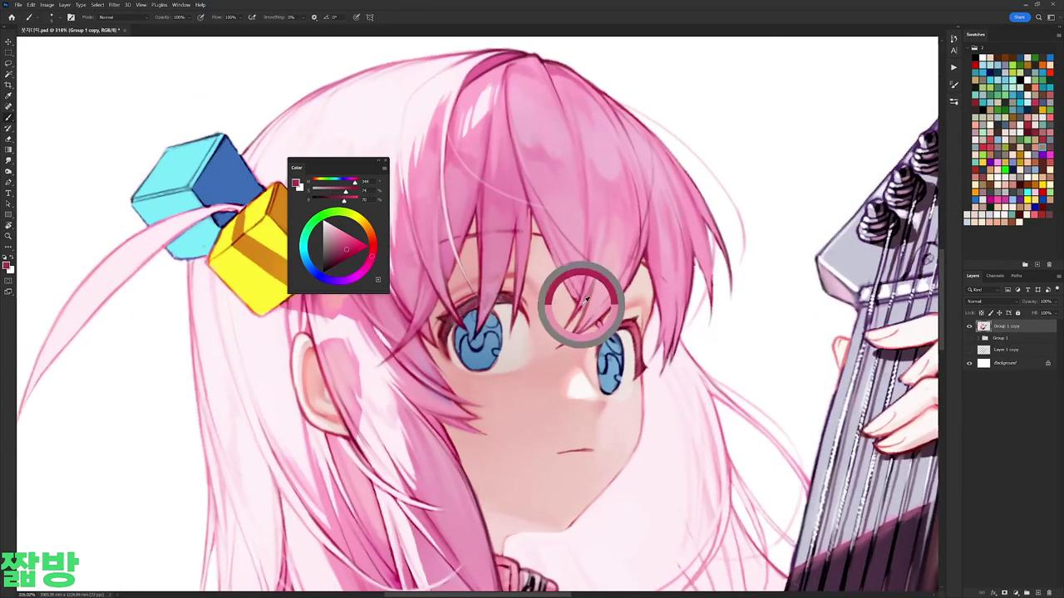
{"action": "left_click", "coordinate": [585, 307], "text": "alt"}
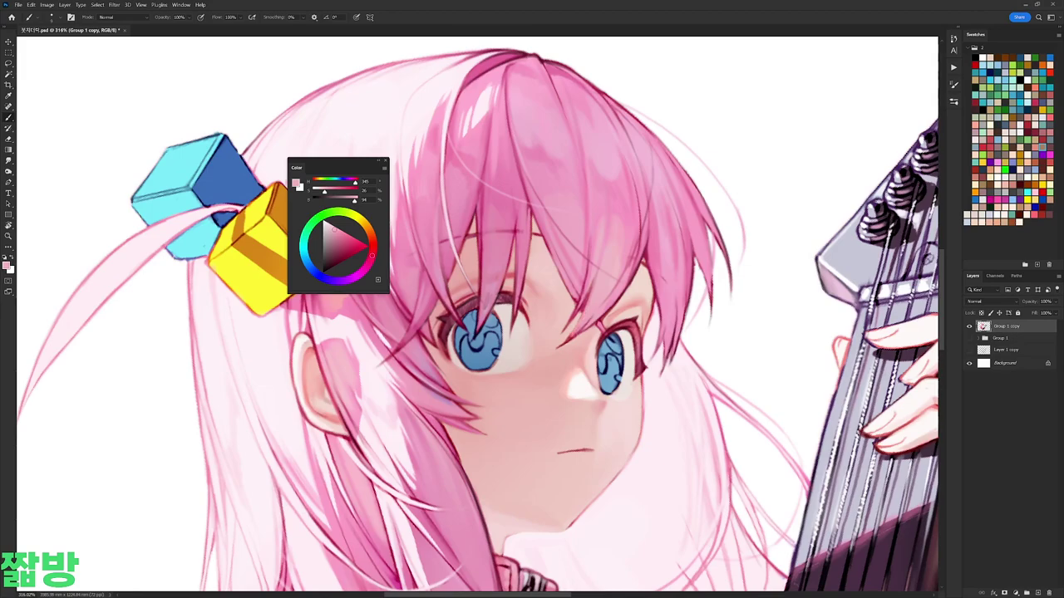
{"action": "left_click_drag", "start_coordinate": [665, 250], "coordinate": [582, 158]}
Step: Refine the bang outlines beside the eye farther from the ear with sampled dark red and medium magenta-pink
{"action": "left_click", "coordinate": [594, 218], "text": "alt"}
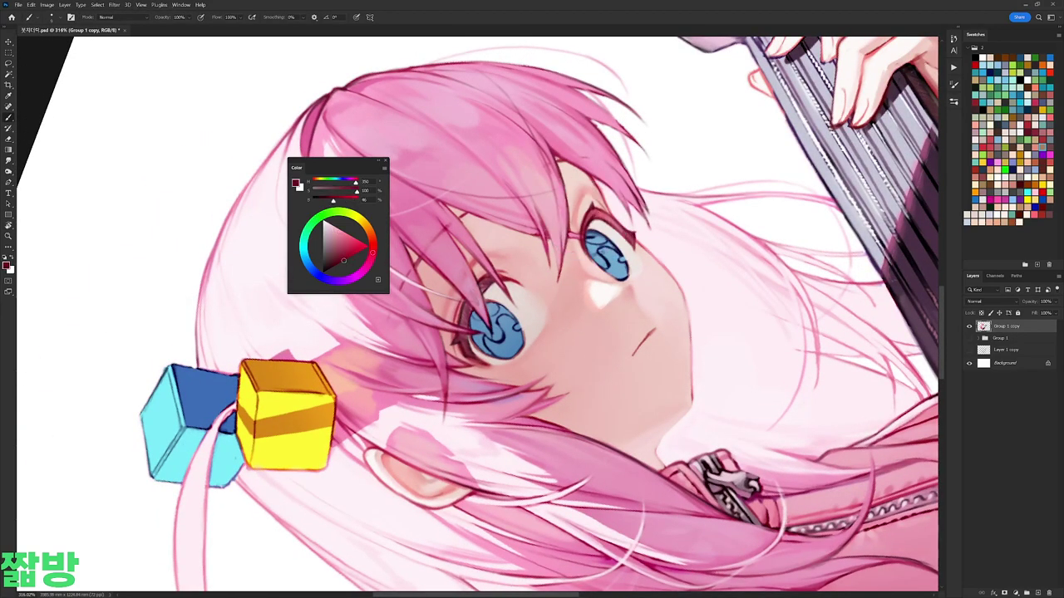
{"action": "left_click", "coordinate": [541, 221], "text": "alt"}
{"action": "left_click_drag", "start_coordinate": [541, 220], "coordinate": [594, 307]}
{"action": "left_click", "coordinate": [564, 213], "text": "alt"}
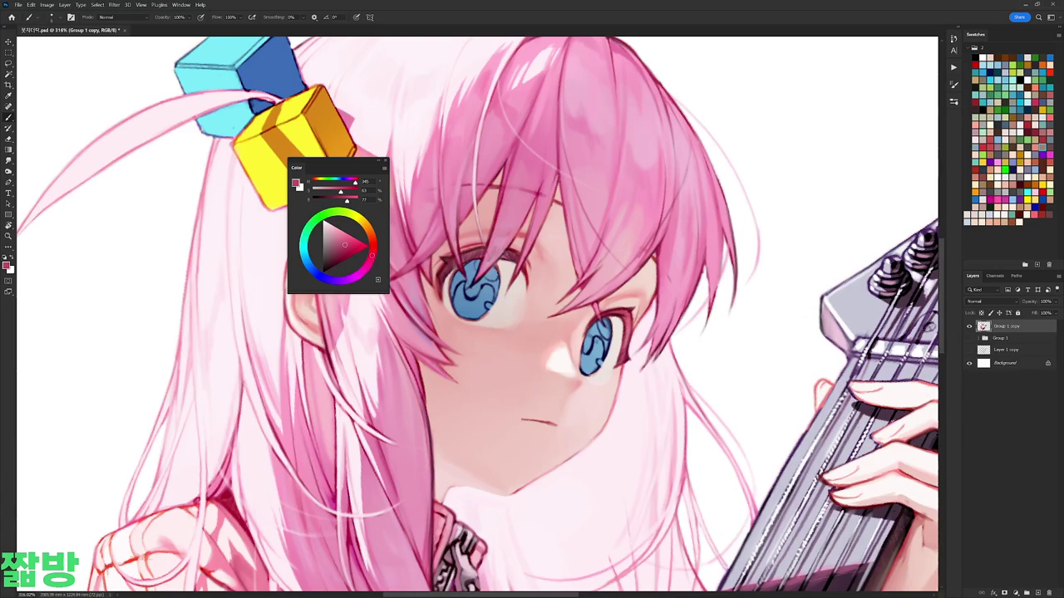
{"action": "left_click_drag", "start_coordinate": [532, 333], "coordinate": [582, 374]}
Step: Sharpen the outer lash corner of the eye farther from the ear with sampled dark crimson
{"action": "left_click", "coordinate": [515, 208], "text": "alt"}
{"action": "left_click", "coordinate": [645, 203], "text": "alt"}
{"action": "key", "text": "d"}
{"action": "left_click", "coordinate": [636, 209], "text": "alt"}
{"action": "left_click_drag", "start_coordinate": [644, 186], "coordinate": [652, 280]}
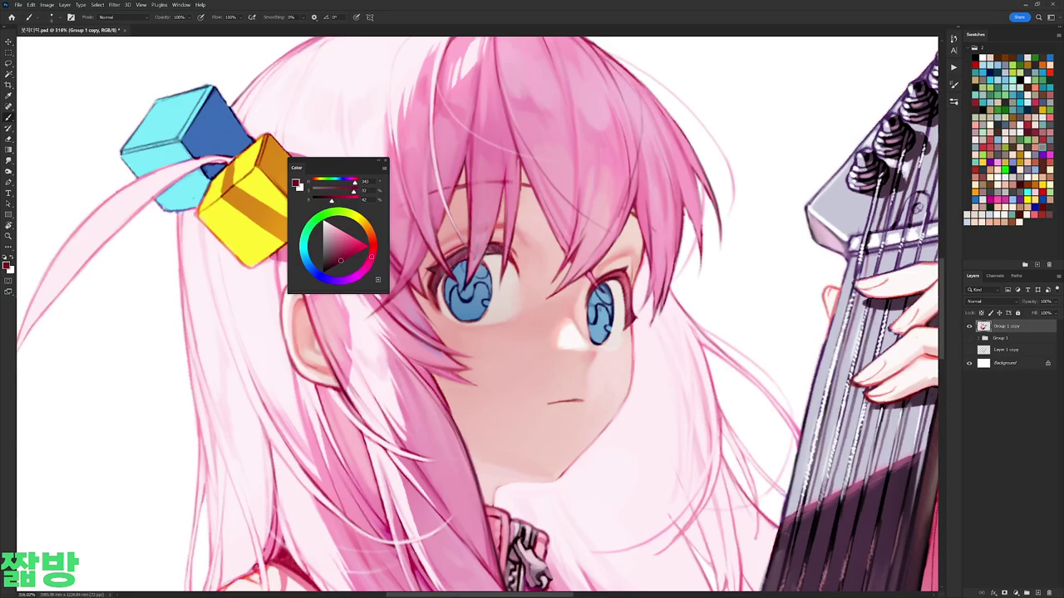
{"action": "left_click_drag", "start_coordinate": [657, 330], "coordinate": [593, 261]}
Step: Add outer lash strokes to the eye nearer the ear with very dark red and brighter reds
{"action": "left_click", "coordinate": [658, 331], "text": "alt"}
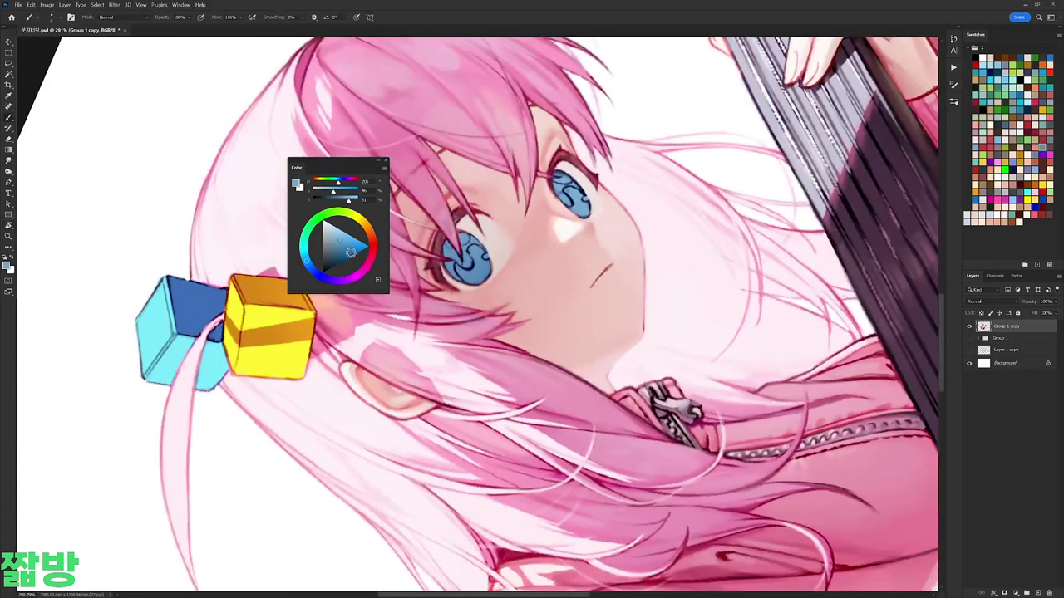
{"action": "left_click", "coordinate": [459, 279], "text": "alt"}
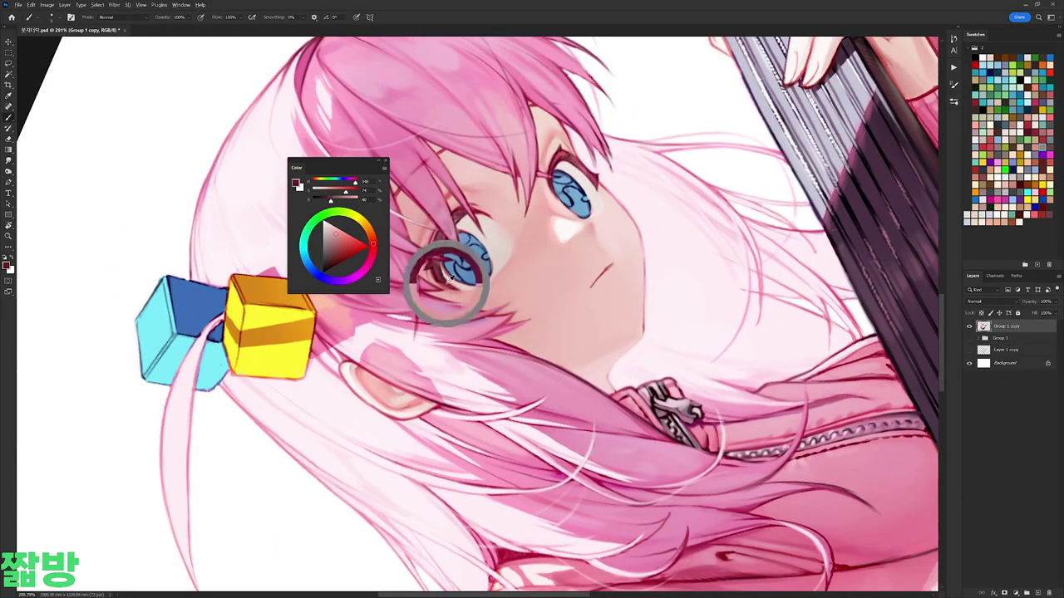
{"action": "left_click", "coordinate": [338, 265]}
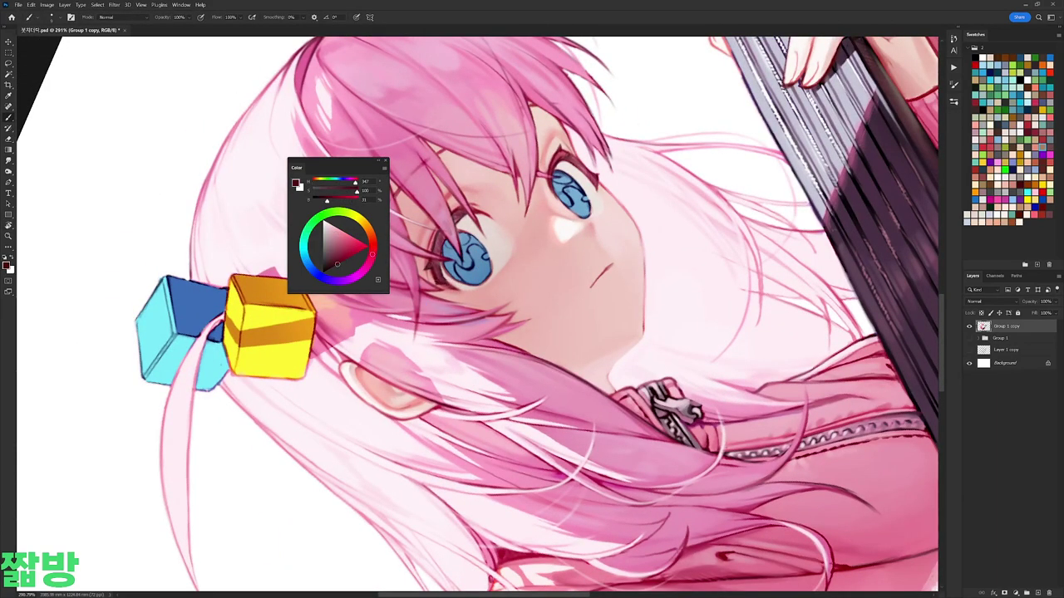
{"action": "left_click", "coordinate": [348, 257]}
{"action": "left_click", "coordinate": [373, 248]}
{"action": "key", "text": "Escape"}
{"action": "left_click", "coordinate": [656, 260], "text": "alt"}
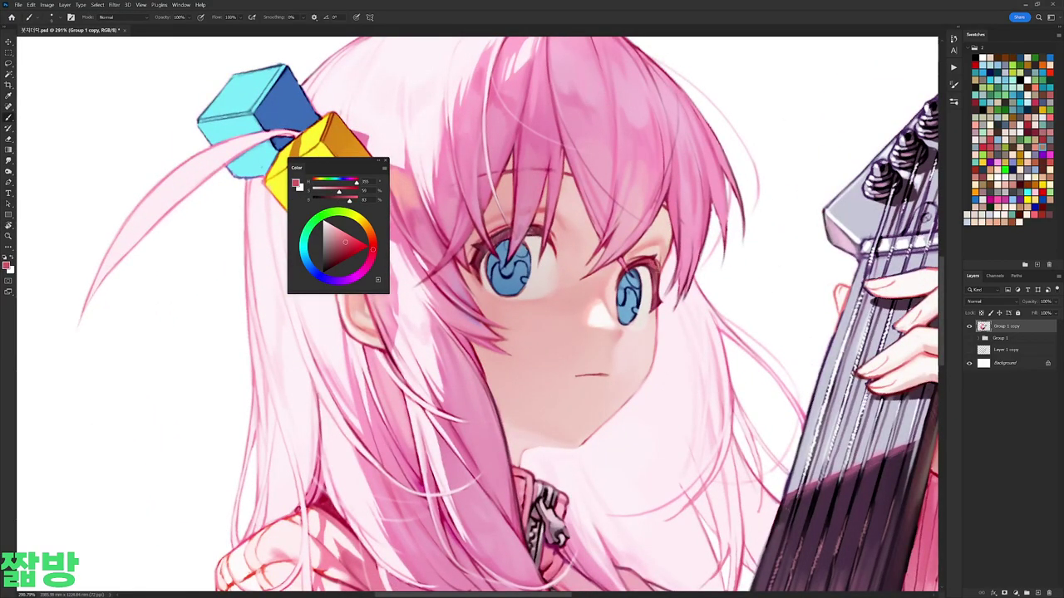
Step: Draw pointed outer lashes on the eye farther from the ear in dark red
{"action": "left_click_drag", "start_coordinate": [665, 374], "coordinate": [632, 249]}
{"action": "left_click", "coordinate": [339, 264]}
{"action": "key", "text": "Escape"}
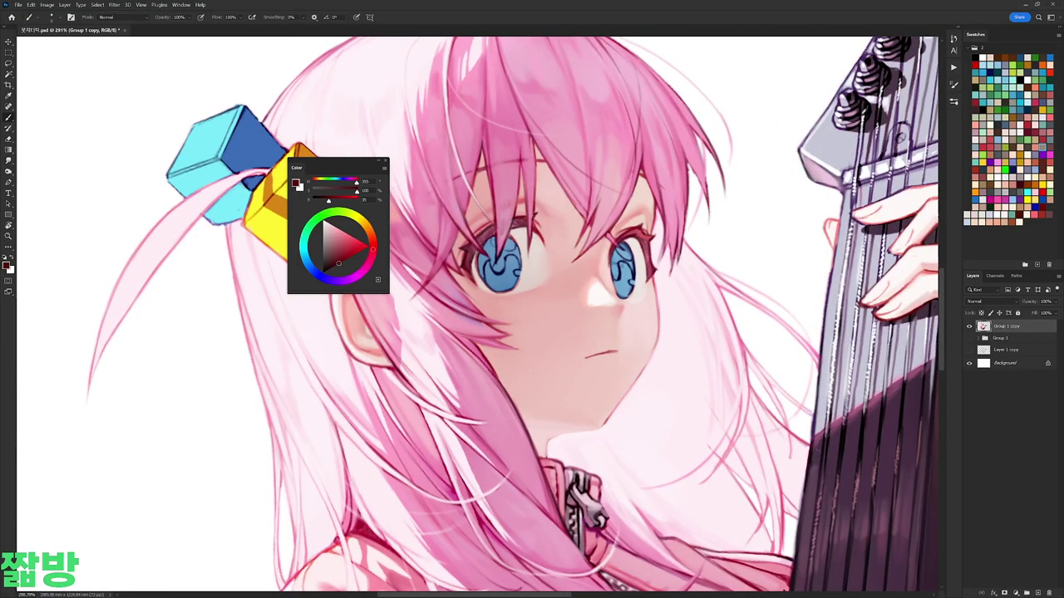
{"action": "key", "text": "r"}
{"action": "left_click_drag", "start_coordinate": [518, 214], "coordinate": [612, 246]}
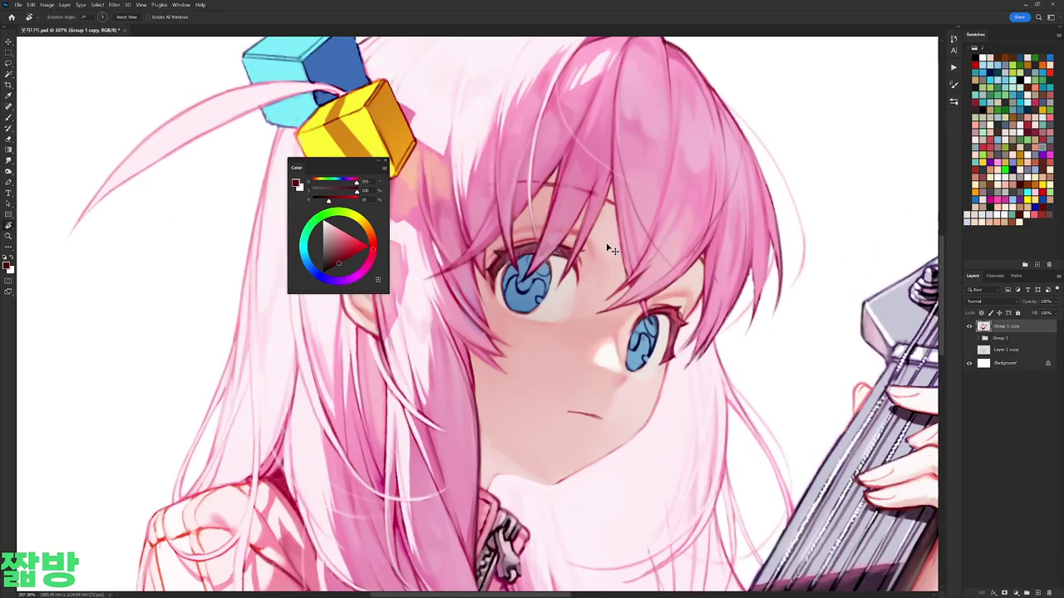
Step: Touch up the lash strokes at the inner end of the eye nearer the ear with sampled deep red
{"action": "key", "text": "b"}
{"action": "left_click", "coordinate": [584, 271], "text": "alt"}
{"action": "scroll", "coordinate": [583, 272], "scroll_direction": "down", "scroll_amount": 5}
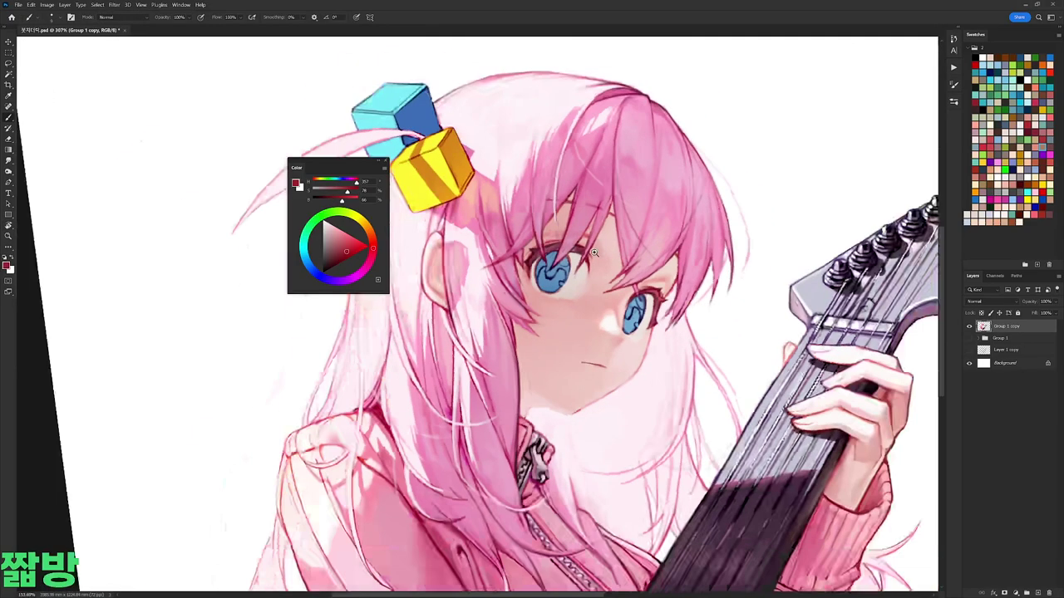
{"action": "scroll", "coordinate": [586, 324], "scroll_direction": "up", "scroll_amount": 4}
{"action": "right_click", "coordinate": [586, 325]}
Step: Tint the skin beneath the eye farther from the ear with sampled pale skin and salmon pink using a larger brush
{"action": "left_click", "coordinate": [586, 326], "text": "alt"}
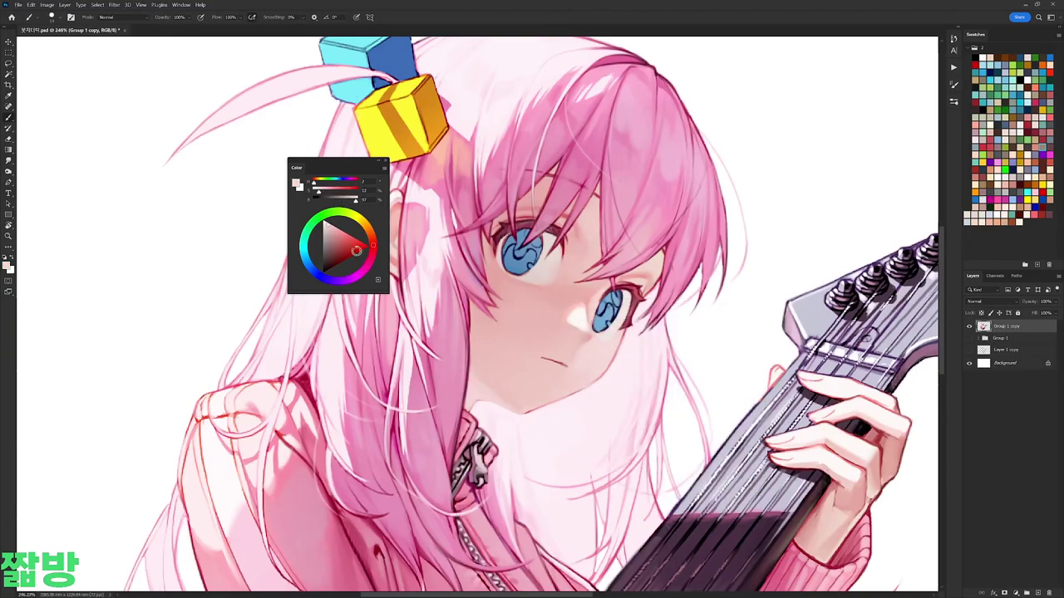
{"action": "right_click", "coordinate": [648, 304]}
{"action": "key", "text": "Return"}
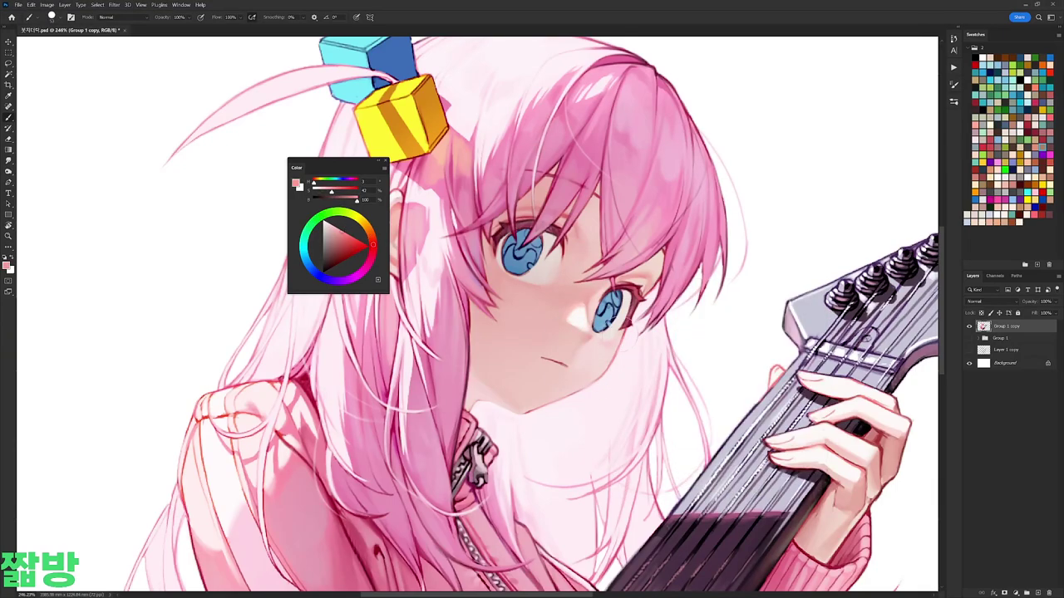
{"action": "left_click", "coordinate": [612, 321], "text": "alt"}
{"action": "key", "text": "r"}
{"action": "left_click_drag", "start_coordinate": [690, 278], "coordinate": [677, 237]}
Step: Touch up the skin and strand edges around the eye farther from the ear with sampled skin and near-white pink tones
{"action": "key", "text": "b"}
{"action": "right_click", "coordinate": [676, 237]}
{"action": "key", "text": "Escape"}
{"action": "right_click", "coordinate": [682, 269]}
{"action": "key", "text": "Escape"}
{"action": "left_click", "coordinate": [587, 277], "text": "alt"}
{"action": "left_click", "coordinate": [609, 285], "text": "alt"}
{"action": "left_click_drag", "start_coordinate": [609, 285], "coordinate": [585, 231]}
{"action": "left_click", "coordinate": [626, 134], "text": "alt"}
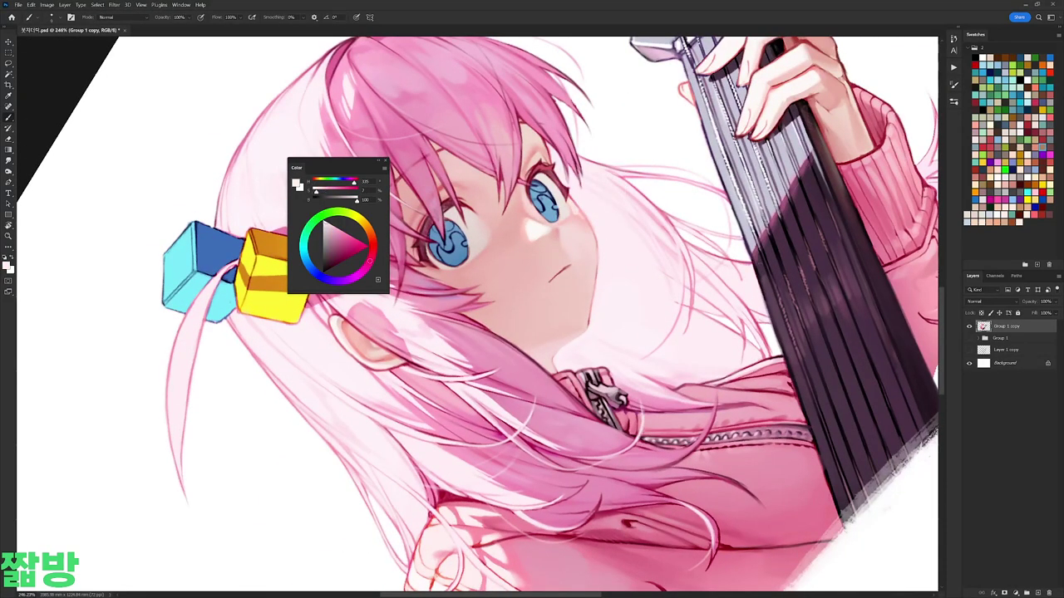
Step: Refine the bang tips and line ends near the eyes with sampled pale pink and rose red, switching to a thinner brush
{"action": "key", "text": "Escape"}
{"action": "right_click", "coordinate": [669, 275]}
{"action": "key", "text": "Escape"}
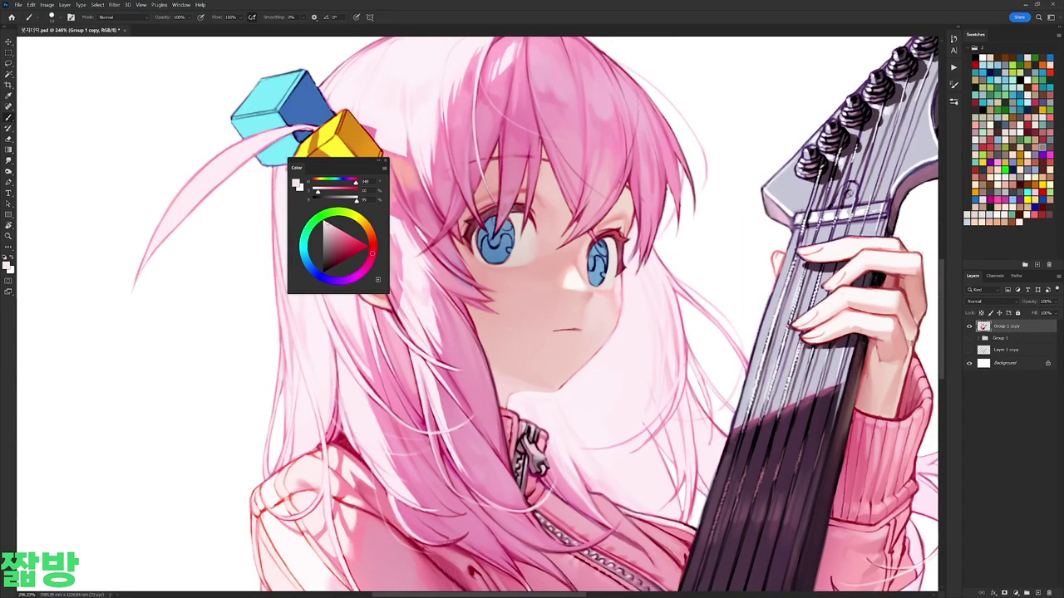
{"action": "right_click", "coordinate": [669, 257]}
{"action": "double_click", "coordinate": [733, 335]}
{"action": "left_click", "coordinate": [637, 233], "text": "alt"}
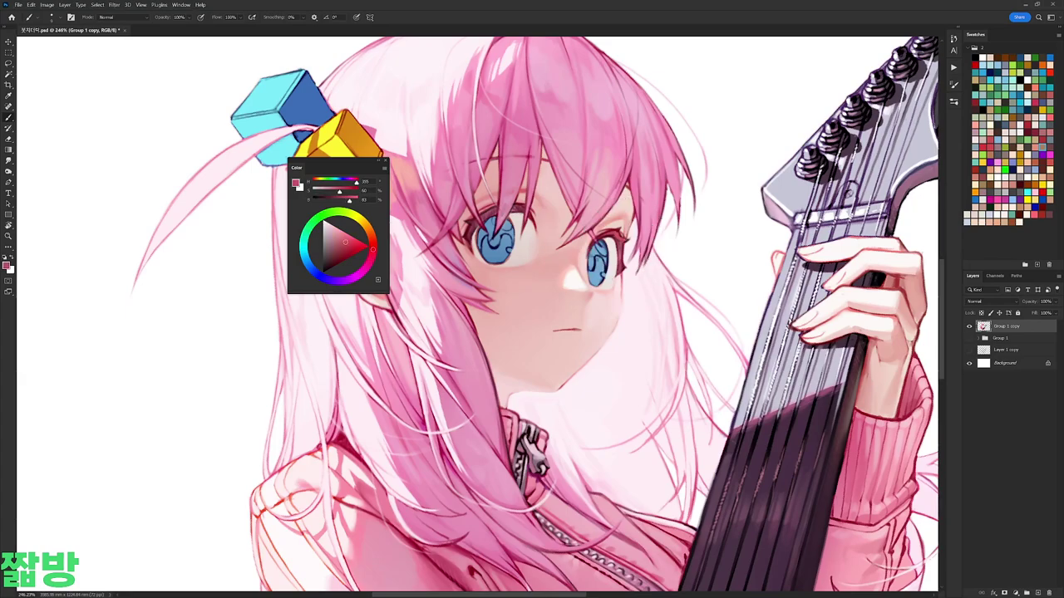
{"action": "key", "text": "d"}
{"action": "left_click", "coordinate": [629, 188], "text": "alt"}
Step: Strengthen the lash and eyelid lines of both eyes with very dark red and bright red strokes
{"action": "scroll", "coordinate": [478, 315], "scroll_direction": "up", "scroll_amount": 2}
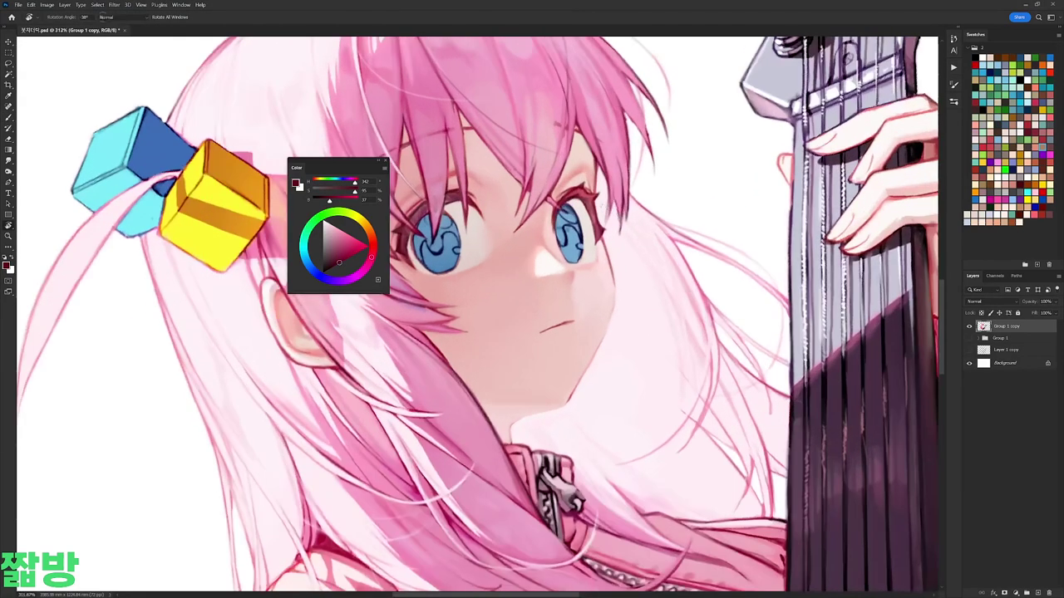
{"action": "key", "text": "r"}
{"action": "mouse_move", "coordinate": [590, 366]}
{"action": "left_mouse_down"}
{"action": "mouse_move", "coordinate": [665, 464]}
{"action": "mouse_move", "coordinate": [473, 561]}
{"action": "mouse_move", "coordinate": [347, 527]}
{"action": "left_mouse_up"}
{"action": "key", "text": "b"}
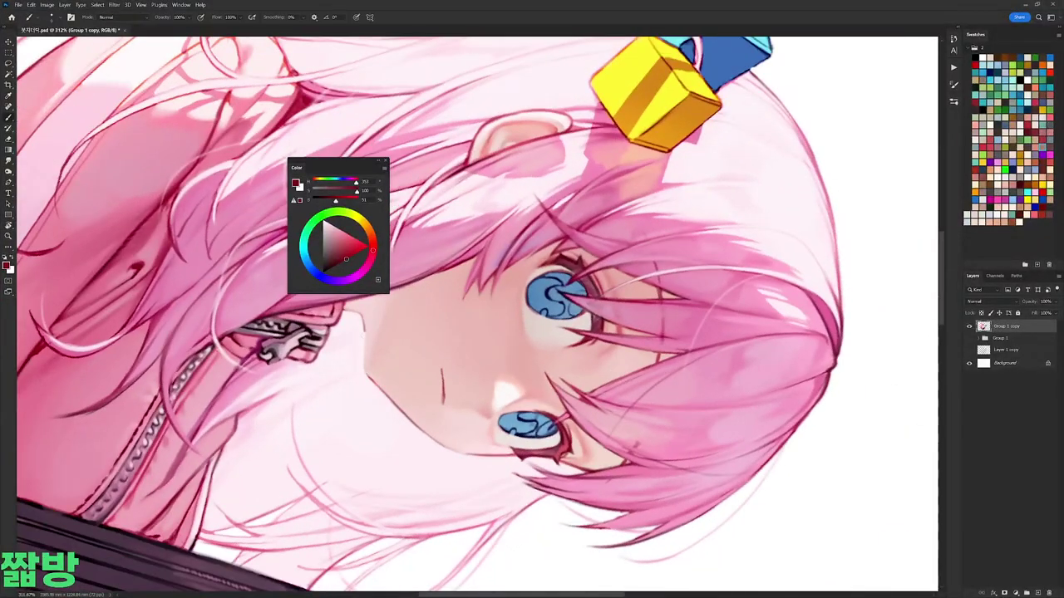
{"action": "mouse_move", "coordinate": [373, 382]}
{"action": "left_mouse_down"}
{"action": "mouse_move", "coordinate": [482, 357]}
{"action": "mouse_move", "coordinate": [584, 315]}
{"action": "mouse_move", "coordinate": [656, 249]}
{"action": "mouse_move", "coordinate": [694, 286]}
{"action": "mouse_move", "coordinate": [700, 237]}
{"action": "left_mouse_up"}
{"action": "key", "text": "r"}
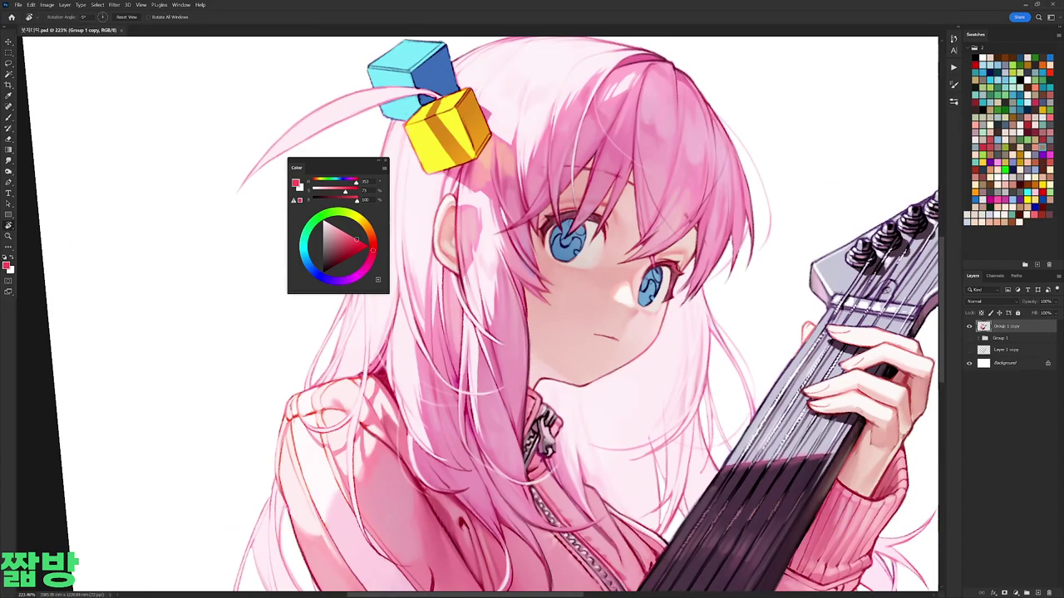
Step: Soften the skin around the eyes with sampled pale pink and compare the result against the whole upright figure
{"action": "scroll", "coordinate": [748, 250], "scroll_direction": "up", "scroll_amount": 1}
{"action": "key", "text": "b"}
{"action": "right_click", "coordinate": [682, 266]}
{"action": "left_click", "coordinate": [717, 342], "text": "alt"}
{"action": "key", "text": "ctrl+0"}
{"action": "key", "text": "r"}
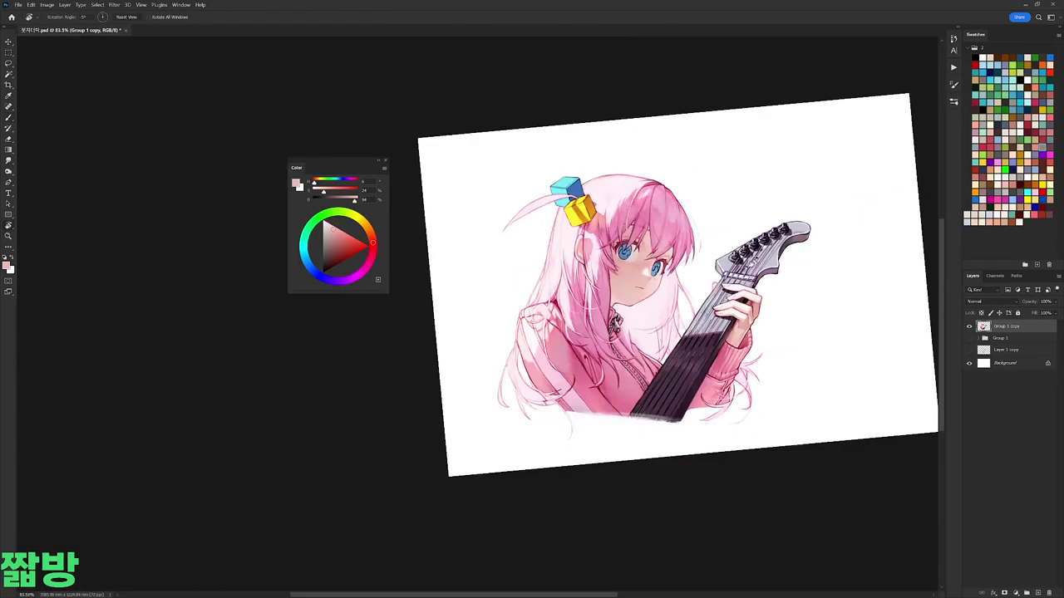
{"action": "key", "text": "Escape"}
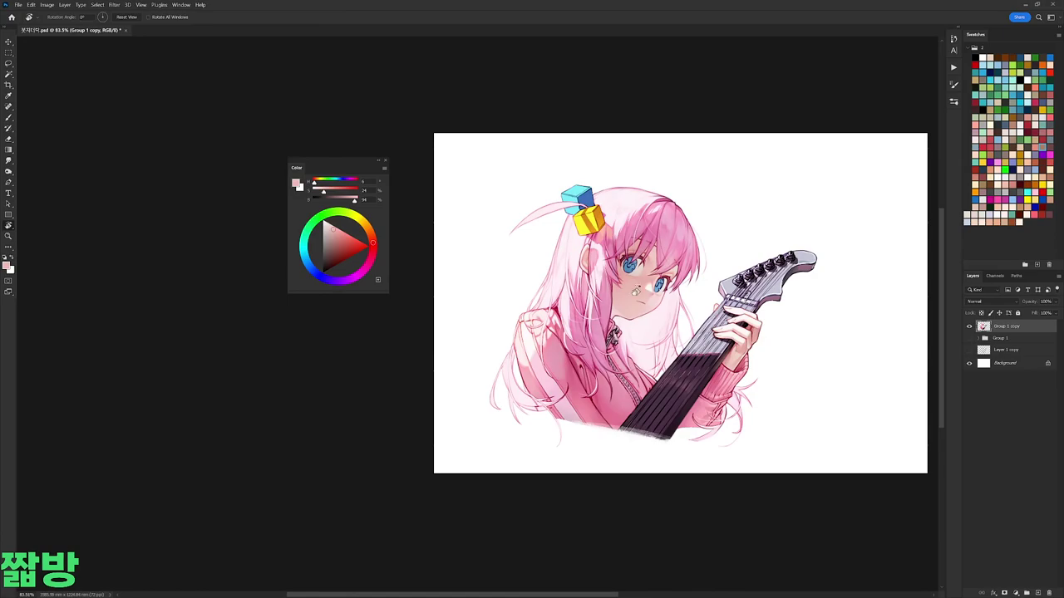
Step: Touch up the eyelids and the skin between the bangs with near-white pink, muted rose and pale skin pink
{"action": "scroll", "coordinate": [679, 215], "scroll_direction": "up", "scroll_amount": 4}
{"action": "key", "text": "b"}
{"action": "left_click", "coordinate": [678, 214], "text": "alt"}
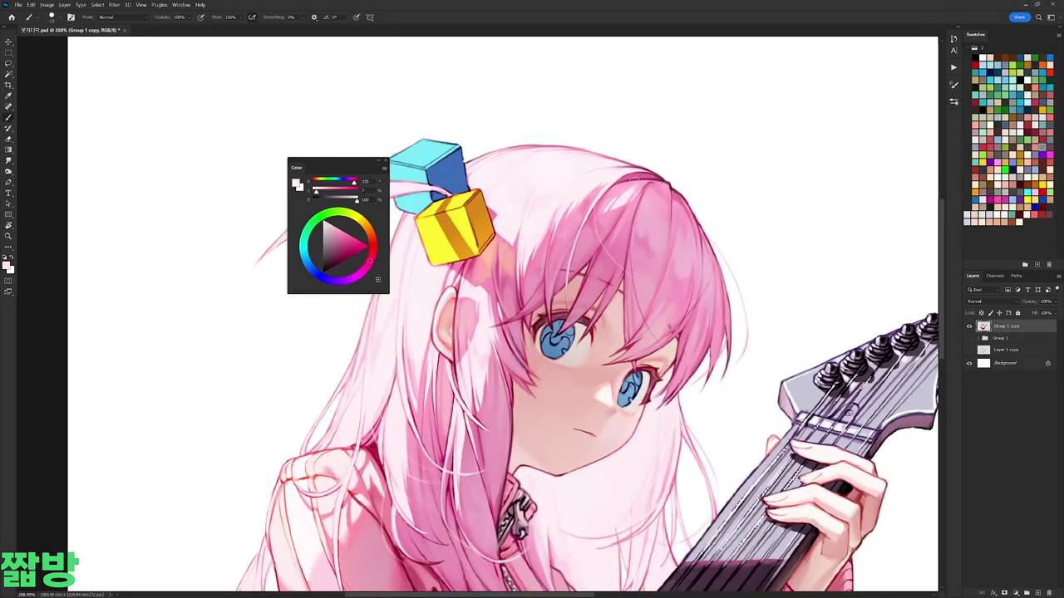
{"action": "scroll", "coordinate": [532, 315], "scroll_direction": "up", "scroll_amount": 1}
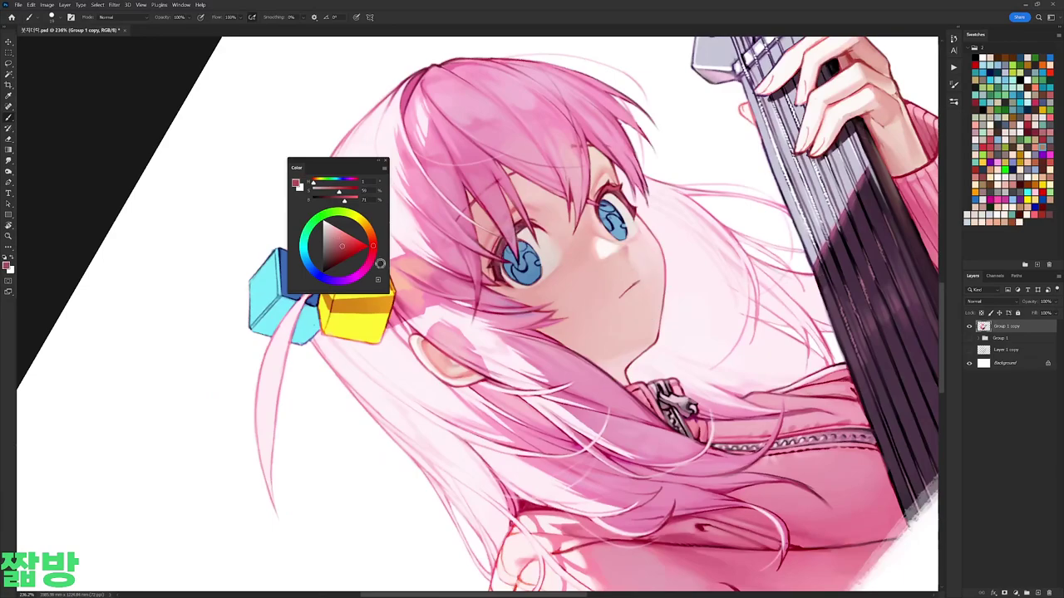
{"action": "left_click_drag", "start_coordinate": [373, 238], "coordinate": [372, 249]}
{"action": "scroll", "coordinate": [629, 286], "scroll_direction": "up", "scroll_amount": 1}
{"action": "key", "text": "d"}
{"action": "right_click", "coordinate": [667, 247]}
{"action": "key", "text": "Escape"}
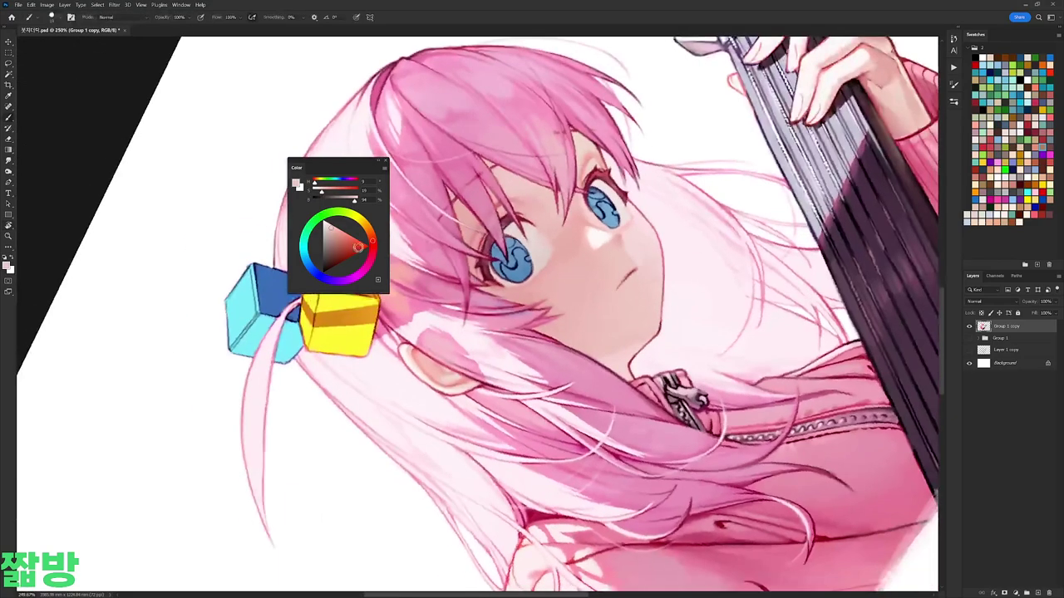
Step: Warm up the fine lines around the eyes with a medium red mixed from the sampled skin tone
{"action": "left_click_drag", "start_coordinate": [357, 247], "coordinate": [345, 243]}
{"action": "key", "text": "r"}
{"action": "key", "text": "Escape"}
{"action": "key", "text": "r"}
{"action": "left_click_drag", "start_coordinate": [648, 358], "coordinate": [681, 387]}
{"action": "key", "text": "b"}
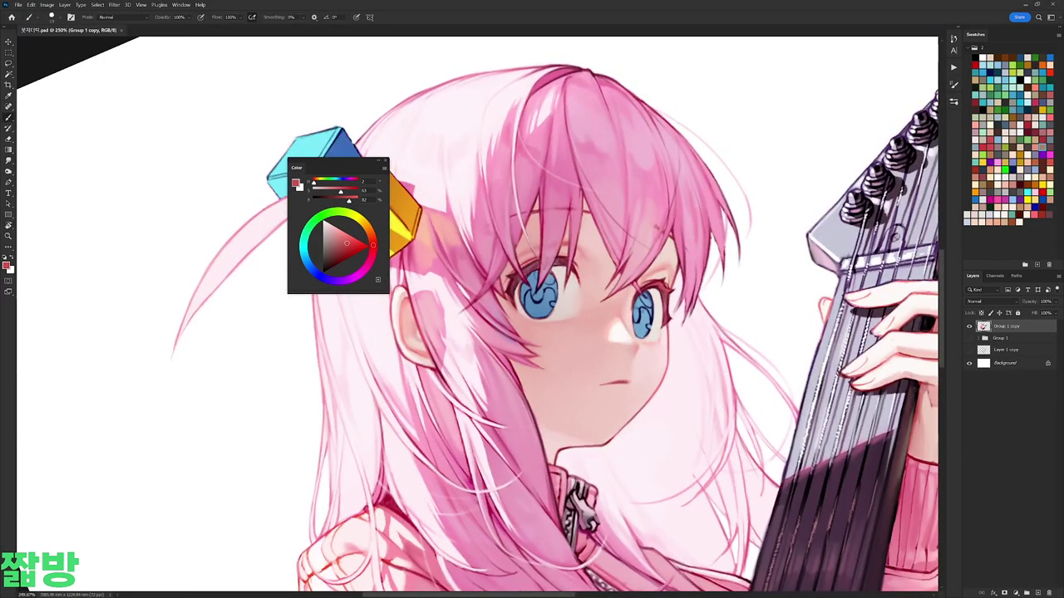
Step: Paint over the dark swirl patterns in both irises with blues sampled from the eyes
{"action": "left_click", "coordinate": [531, 296], "text": "alt"}
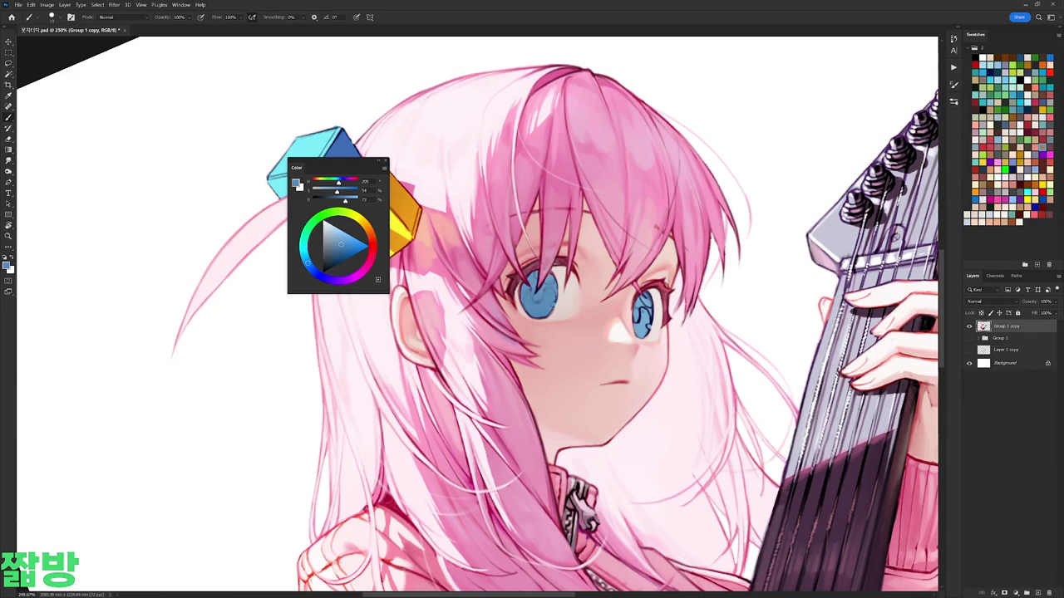
{"action": "left_click", "coordinate": [642, 316], "text": "alt"}
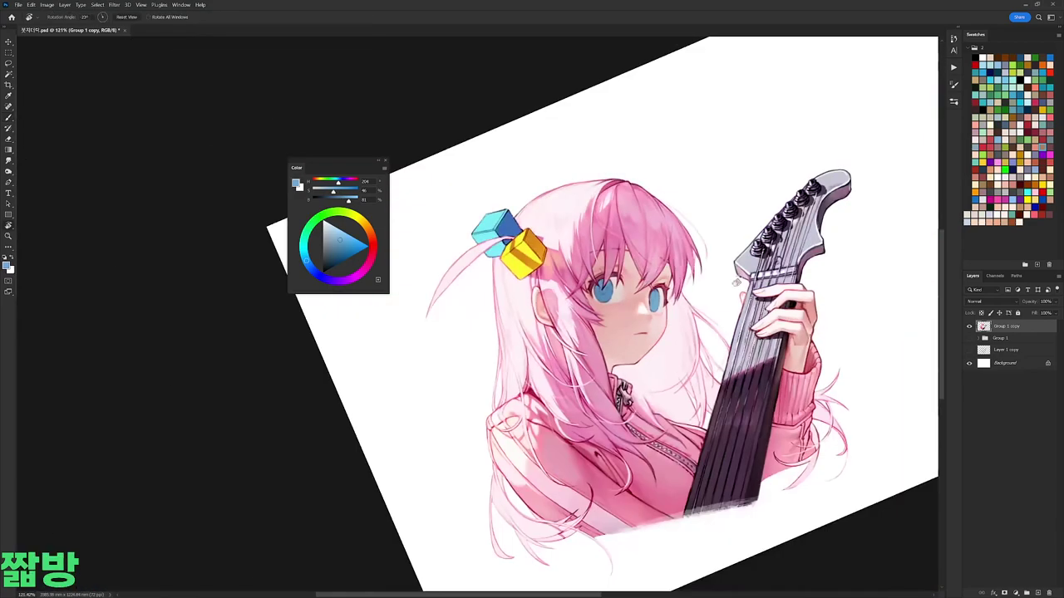
{"action": "scroll", "coordinate": [433, 250], "scroll_direction": "up", "scroll_amount": 5}
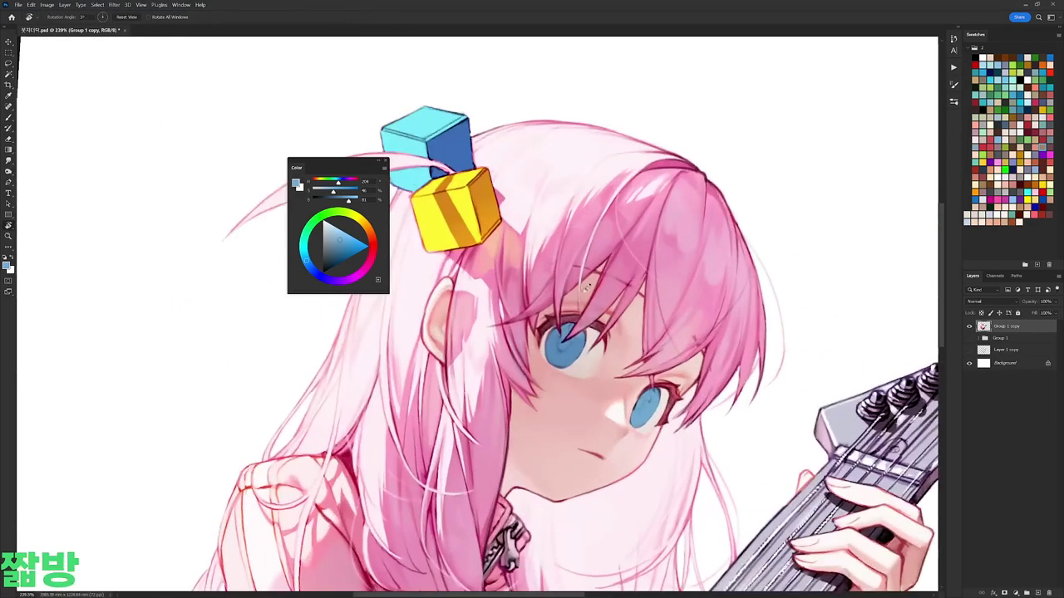
Step: Paint dark navy pupils and upper iris shadows in both eyes
{"action": "left_click", "coordinate": [563, 347], "text": "alt"}
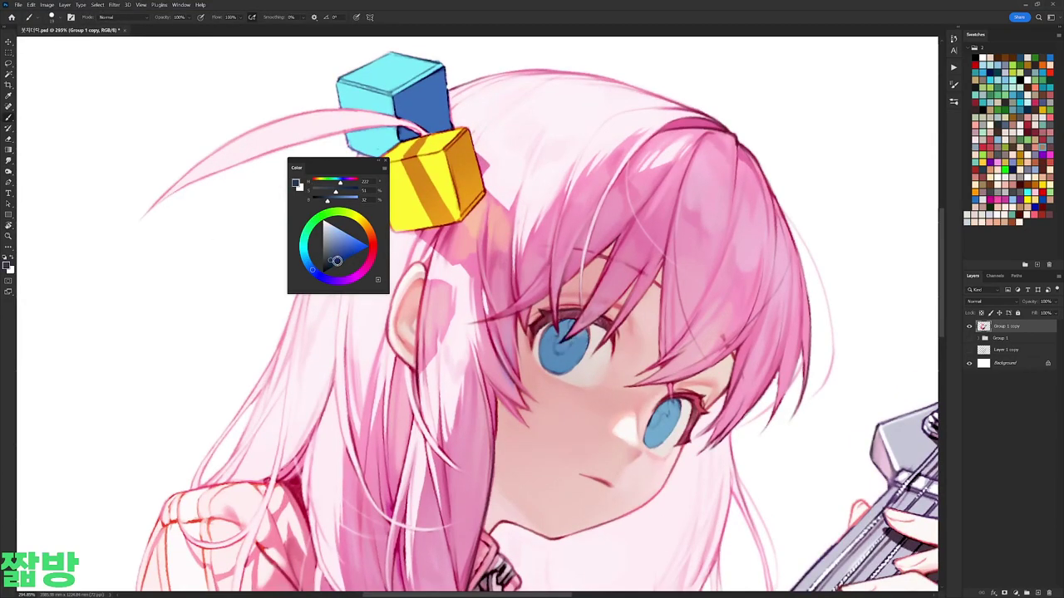
{"action": "left_click_drag", "start_coordinate": [563, 325], "coordinate": [558, 324]}
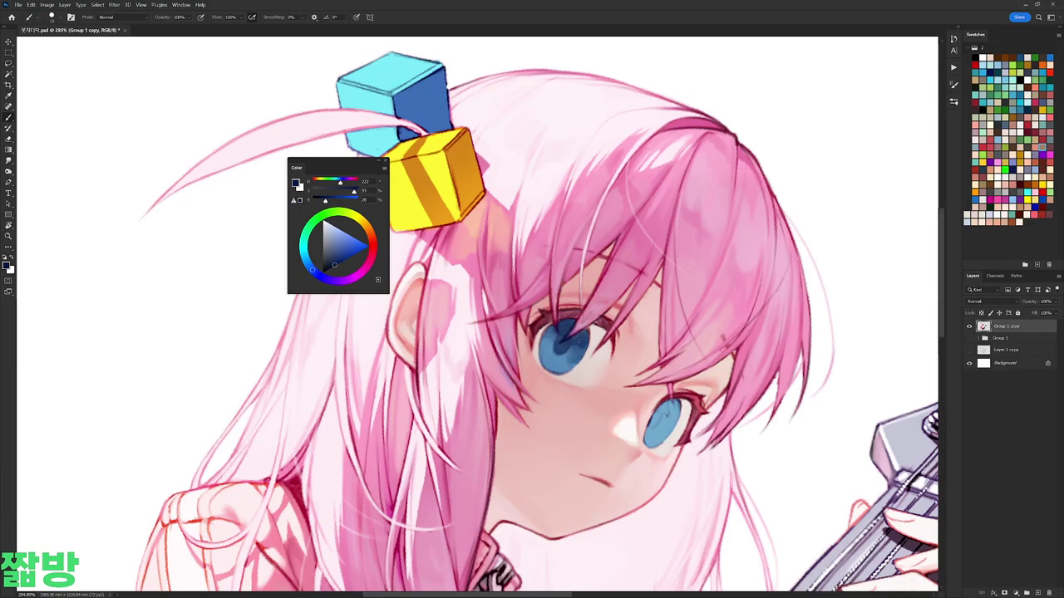
{"action": "key", "text": "r"}
{"action": "left_click_drag", "start_coordinate": [572, 333], "coordinate": [683, 324]}
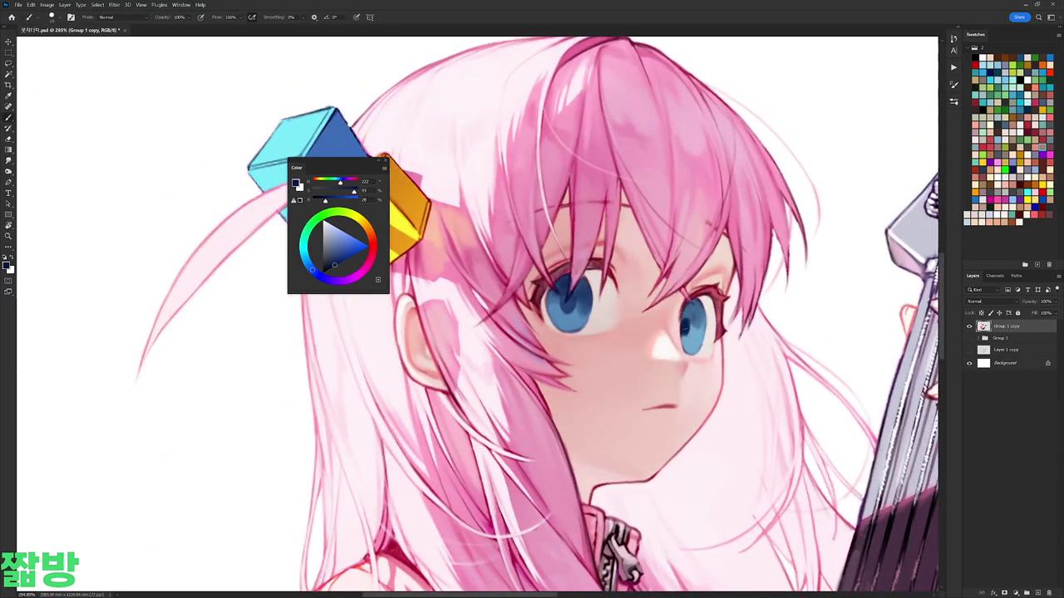
{"action": "left_click", "coordinate": [570, 306], "text": "alt"}
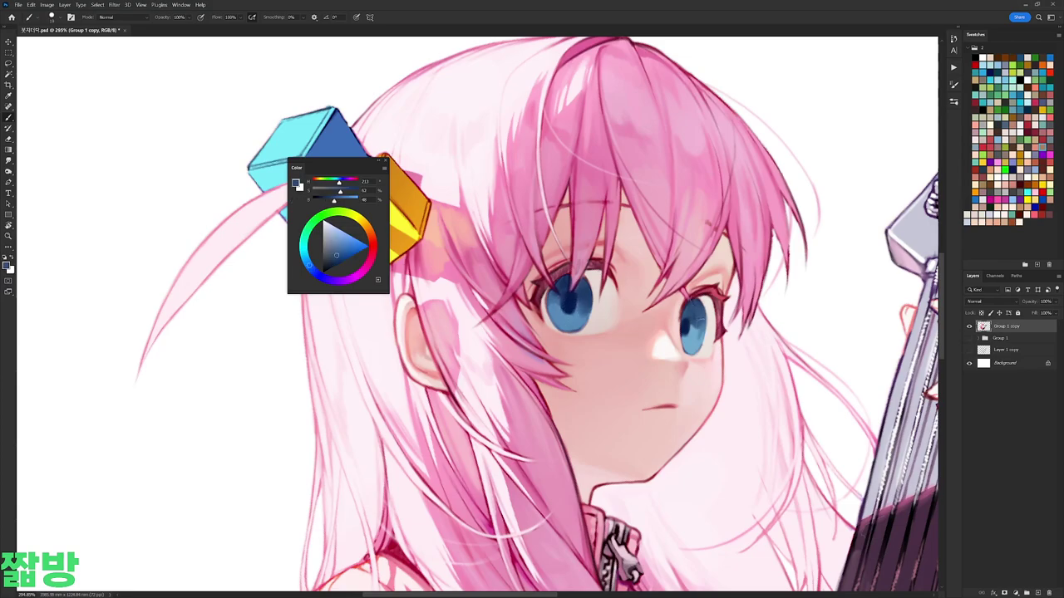
Step: Enrich both irises with sampled mid blue, violet in the upper shadow and light cyan reflections
{"action": "key", "text": "h"}
{"action": "left_click_drag", "start_coordinate": [570, 306], "coordinate": [582, 332]}
{"action": "left_click", "coordinate": [582, 333], "text": "alt"}
{"action": "left_click", "coordinate": [325, 256]}
{"action": "left_click_drag", "start_coordinate": [366, 224], "coordinate": [338, 280]}
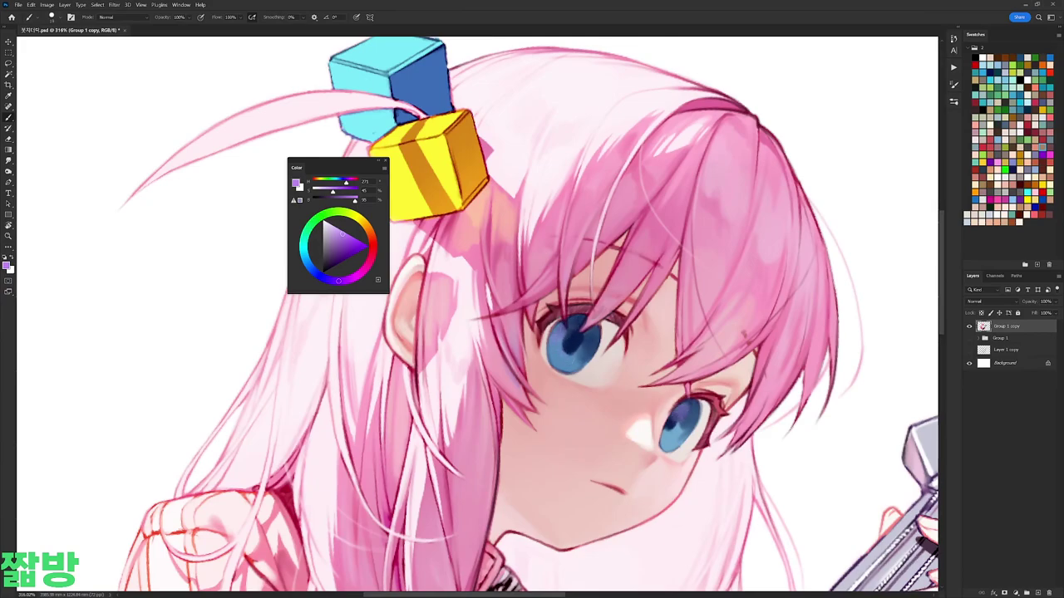
{"action": "left_click", "coordinate": [569, 353], "text": "alt"}
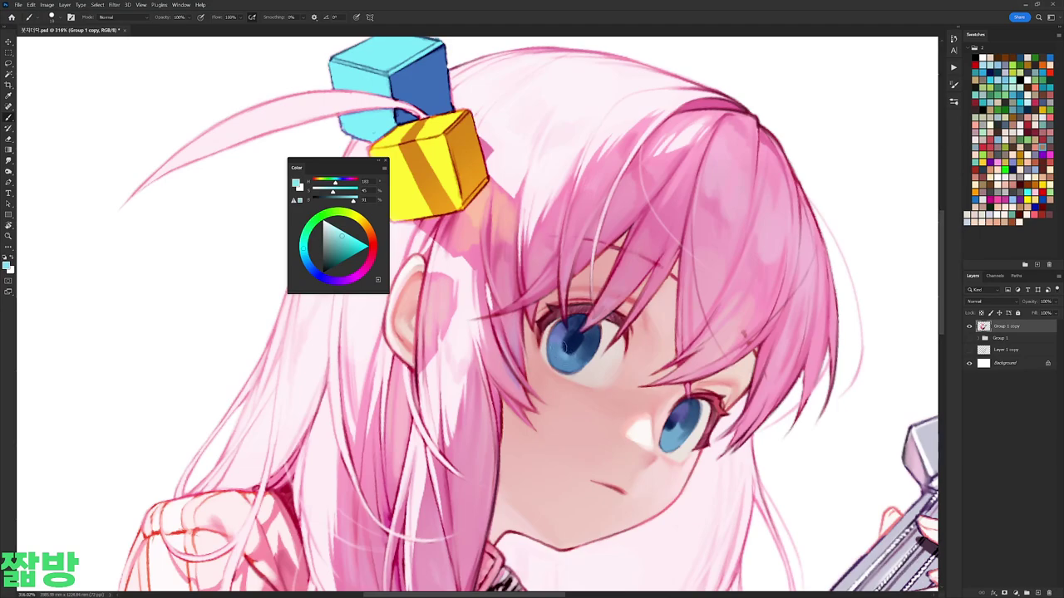
{"action": "scroll", "coordinate": [474, 308], "scroll_direction": "down", "scroll_amount": 5}
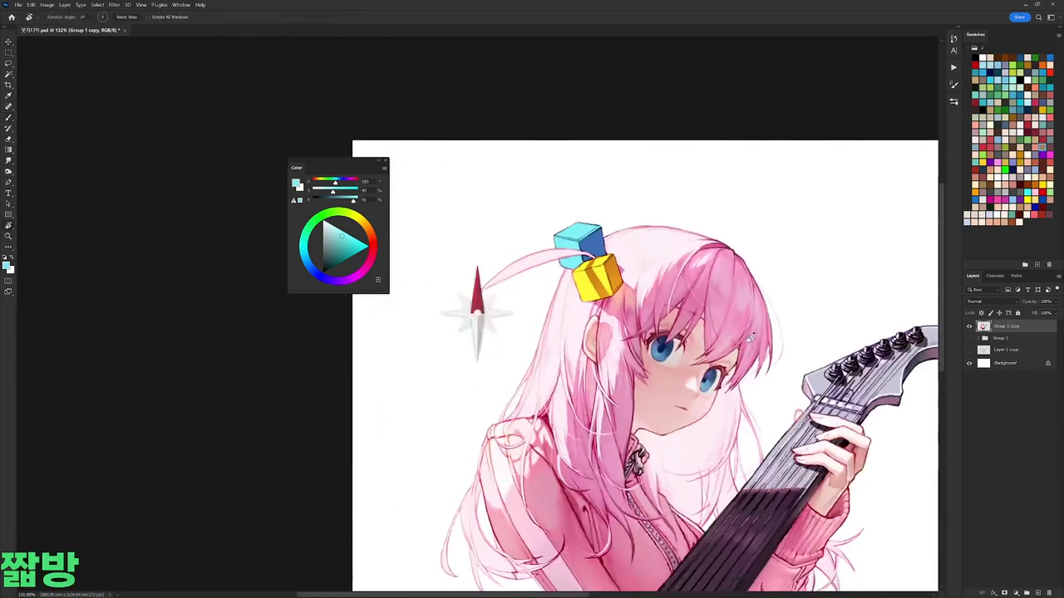
Step: Add small pale blue highlights to the irises, undoing the first trial dabs
{"action": "scroll", "coordinate": [475, 308], "scroll_direction": "up", "scroll_amount": 4}
{"action": "left_click_drag", "start_coordinate": [341, 235], "coordinate": [333, 222]}
{"action": "left_click", "coordinate": [587, 286]}
{"action": "left_click", "coordinate": [587, 285]}
{"action": "key", "text": "ctrl+z"}
{"action": "left_click", "coordinate": [340, 221]}
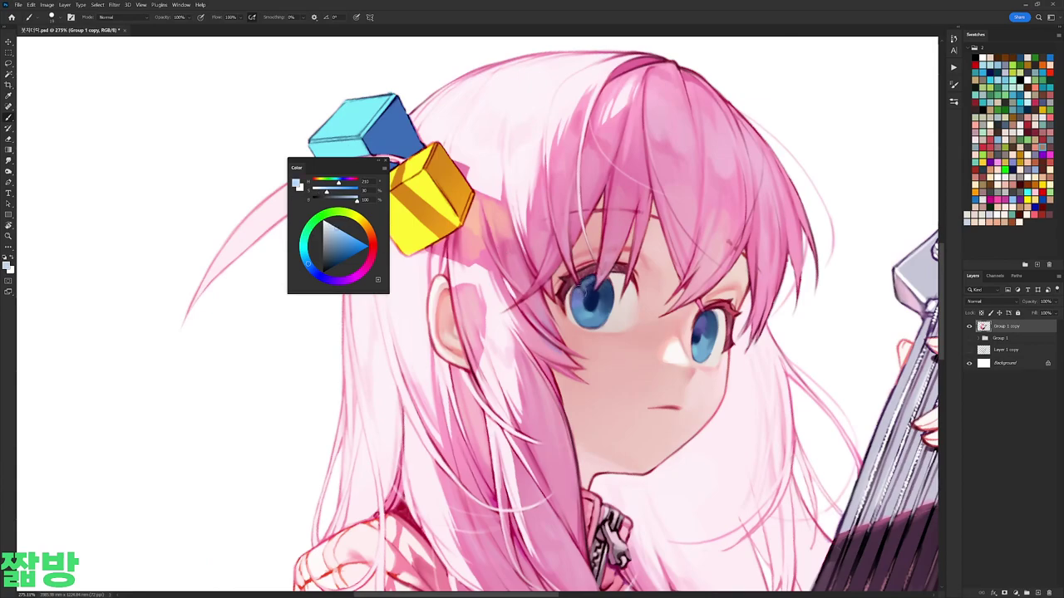
{"action": "left_click_drag", "start_coordinate": [595, 286], "coordinate": [592, 283]}
Step: Try extra pale blue eye highlights on a new layer above the merged artwork and discard that layer
{"action": "key", "text": "ctrl+shift+alt+n"}
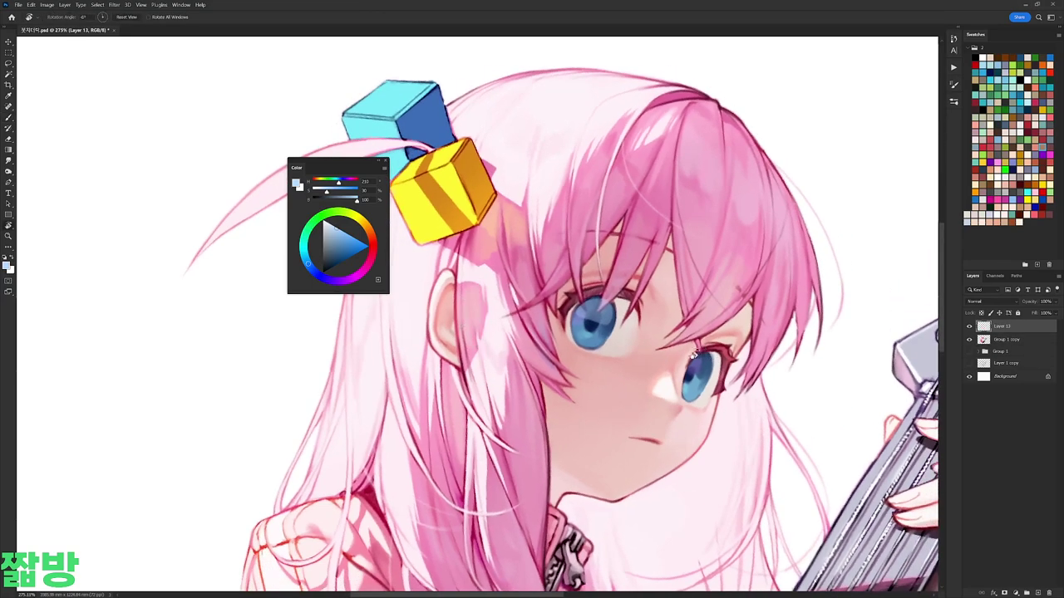
{"action": "key", "text": "e"}
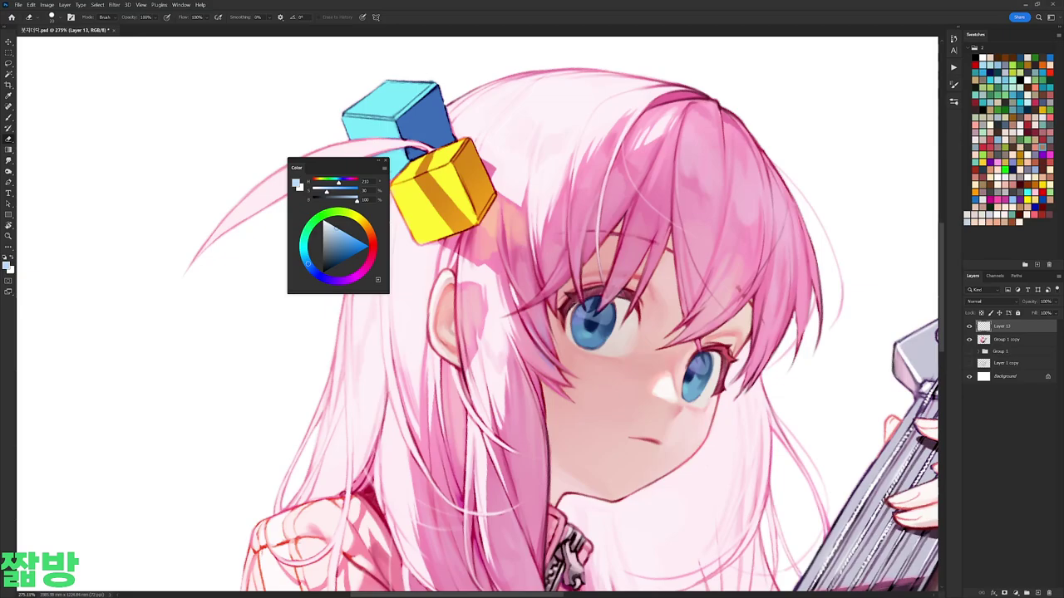
{"action": "scroll", "coordinate": [532, 316], "scroll_direction": "down", "scroll_amount": 5}
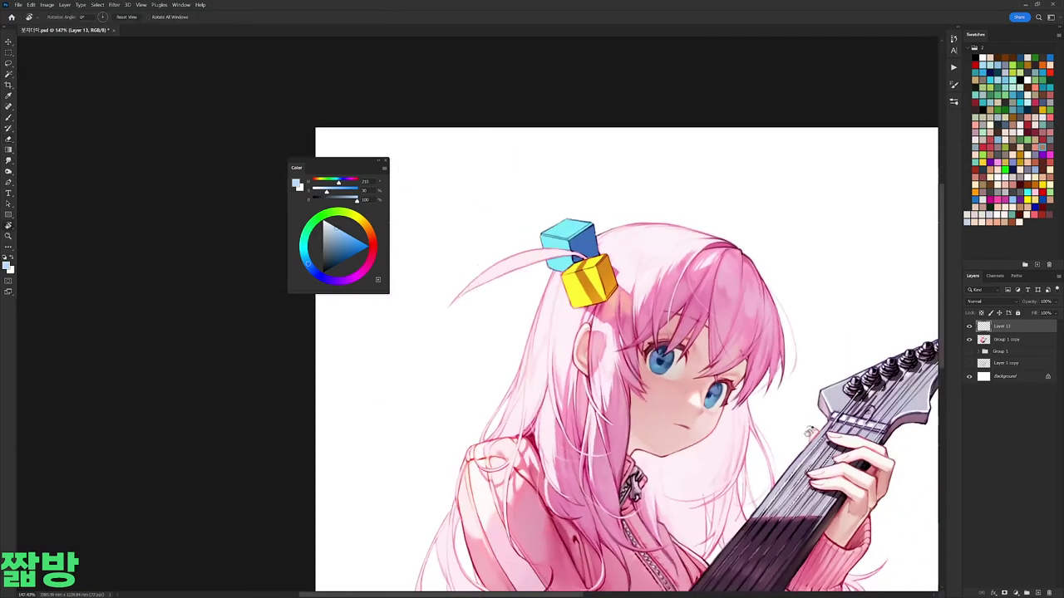
{"action": "scroll", "coordinate": [531, 316], "scroll_direction": "up", "scroll_amount": 4}
{"action": "key", "text": "Delete"}
{"action": "scroll", "coordinate": [825, 375], "scroll_direction": "down", "scroll_amount": 3}
{"action": "scroll", "coordinate": [665, 361], "scroll_direction": "up", "scroll_amount": 4}
Step: Retouch the pupil and iris of the eye nearer the ear with a blue sampled from it
{"action": "key", "text": "b"}
{"action": "left_click", "coordinate": [665, 360], "text": "alt"}
{"action": "right_click", "coordinate": [675, 263]}
{"action": "key", "text": "Escape"}
{"action": "key", "text": "r"}
{"action": "scroll", "coordinate": [532, 316], "scroll_direction": "down", "scroll_amount": 4}
{"action": "left_click", "coordinate": [474, 308]}
{"action": "scroll", "coordinate": [696, 278], "scroll_direction": "up", "scroll_amount": 4}
Step: Touch up the eyes on the merged layer with pure white after resetting the brush colors to their defaults
{"action": "key", "text": "b"}
{"action": "right_click", "coordinate": [656, 349]}
{"action": "key", "text": "Escape"}
{"action": "key", "text": "d"}
{"action": "key", "text": "x"}
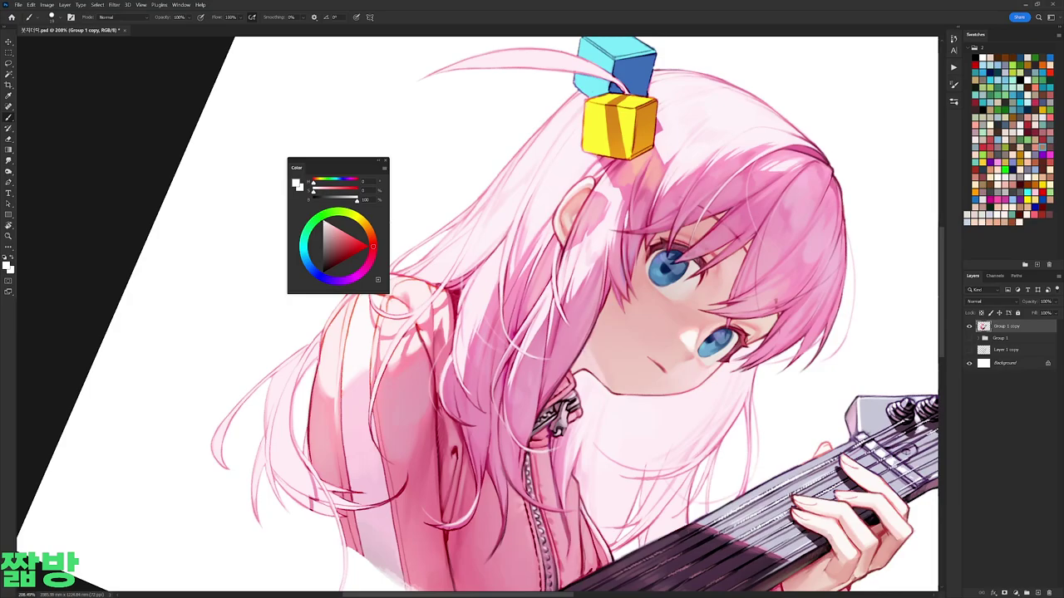
{"action": "key", "text": "x"}
{"action": "mouse_move", "coordinate": [616, 382]}
{"action": "left_mouse_down"}
{"action": "mouse_move", "coordinate": [607, 191]}
{"action": "mouse_move", "coordinate": [599, 232]}
{"action": "mouse_move", "coordinate": [645, 269]}
{"action": "left_mouse_up"}
Step: Tint the eye whites and nearby skin with sampled grayish pink and pale skin tones, adjusting the brush size
{"action": "right_click", "coordinate": [607, 191]}
{"action": "key", "text": "Escape"}
{"action": "scroll", "coordinate": [545, 192], "scroll_direction": "down", "scroll_amount": 5}
{"action": "scroll", "coordinate": [644, 268], "scroll_direction": "up", "scroll_amount": 5}
{"action": "right_click", "coordinate": [645, 268]}
{"action": "left_click", "coordinate": [466, 265], "text": "alt"}
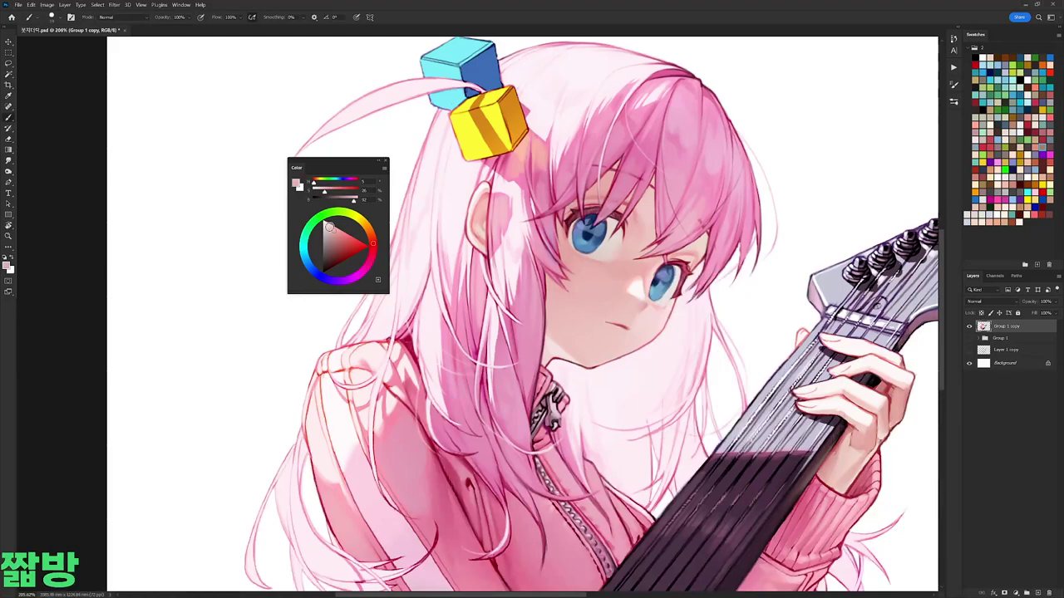
{"action": "right_click", "coordinate": [668, 244]}
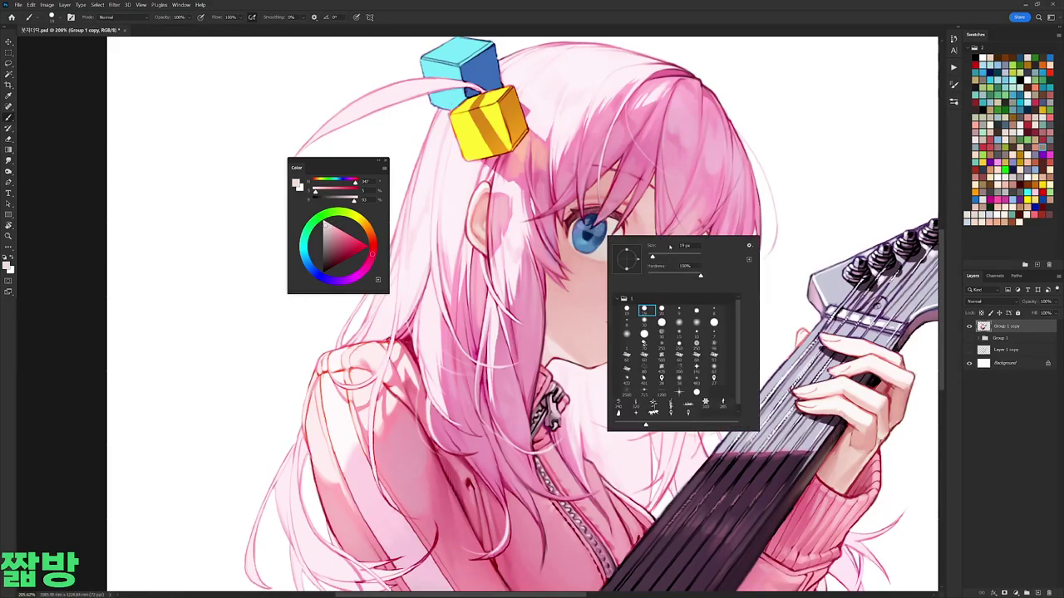
{"action": "key", "text": "Return"}
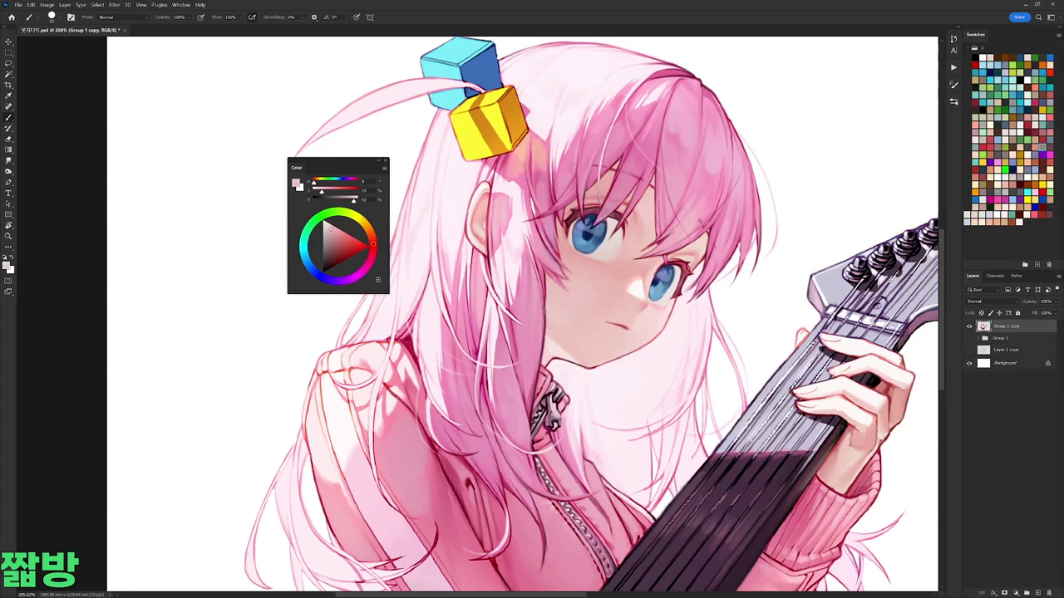
Step: Blend the shading of the bangs above the eyes with soft pinks sampled from the hair, using a large brush
{"action": "key", "text": "ctrl+0"}
{"action": "key", "text": "ctrl+plus"}
{"action": "key", "text": "ctrl+plus"}
{"action": "key", "text": "ctrl+plus"}
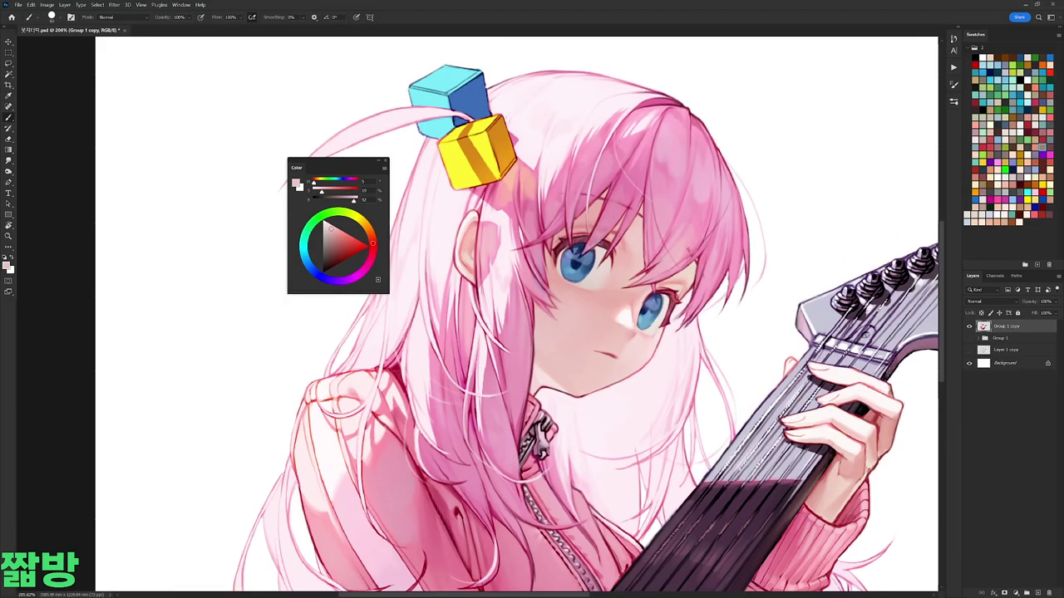
{"action": "left_click", "coordinate": [647, 153], "text": "alt"}
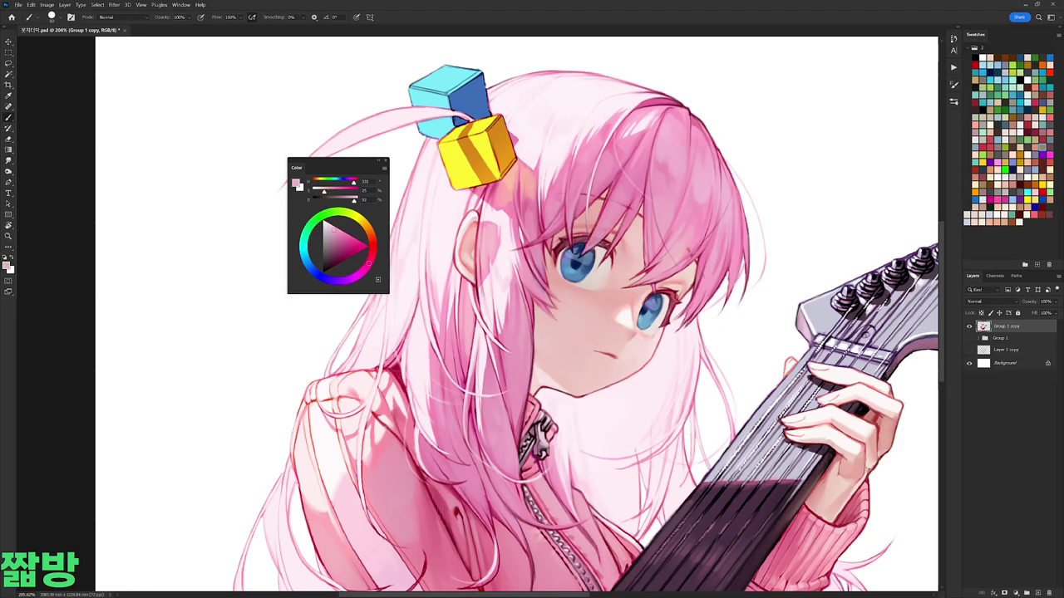
{"action": "key", "text": "ctrl+0"}
{"action": "scroll", "coordinate": [641, 139], "scroll_direction": "up", "scroll_amount": 5}
{"action": "left_click", "coordinate": [641, 139], "text": "alt"}
{"action": "left_click_drag", "start_coordinate": [613, 184], "coordinate": [615, 159]}
{"action": "scroll", "coordinate": [724, 204], "scroll_direction": "down", "scroll_amount": 5}
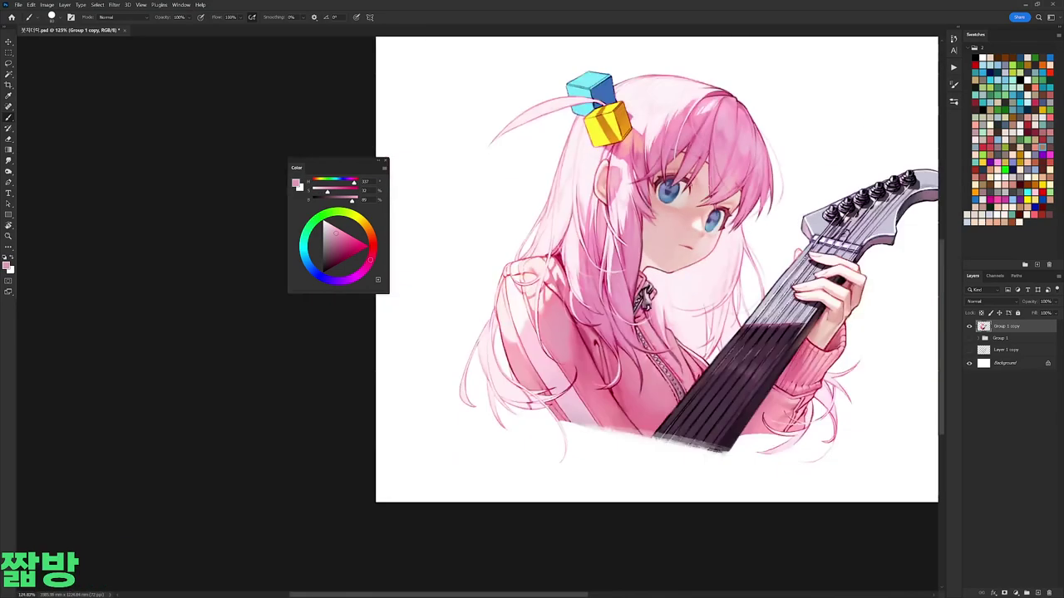
Step: Redraw fine bang and lash lines around the eye nearer the ear with sampled deep magenta and a thin brush
{"action": "scroll", "coordinate": [702, 138], "scroll_direction": "up", "scroll_amount": 4}
{"action": "right_click", "coordinate": [718, 228]}
{"action": "key", "text": "Escape"}
{"action": "left_click", "coordinate": [613, 253], "text": "alt"}
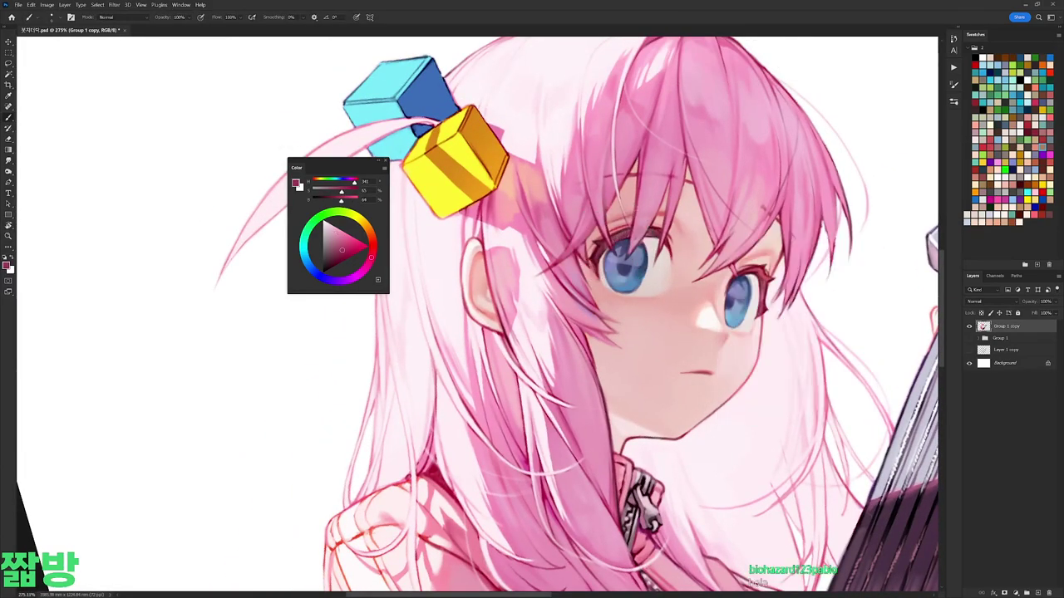
{"action": "key", "text": "r"}
{"action": "left_click_drag", "start_coordinate": [791, 248], "coordinate": [475, 309]}
{"action": "key", "text": "ctrl+0"}
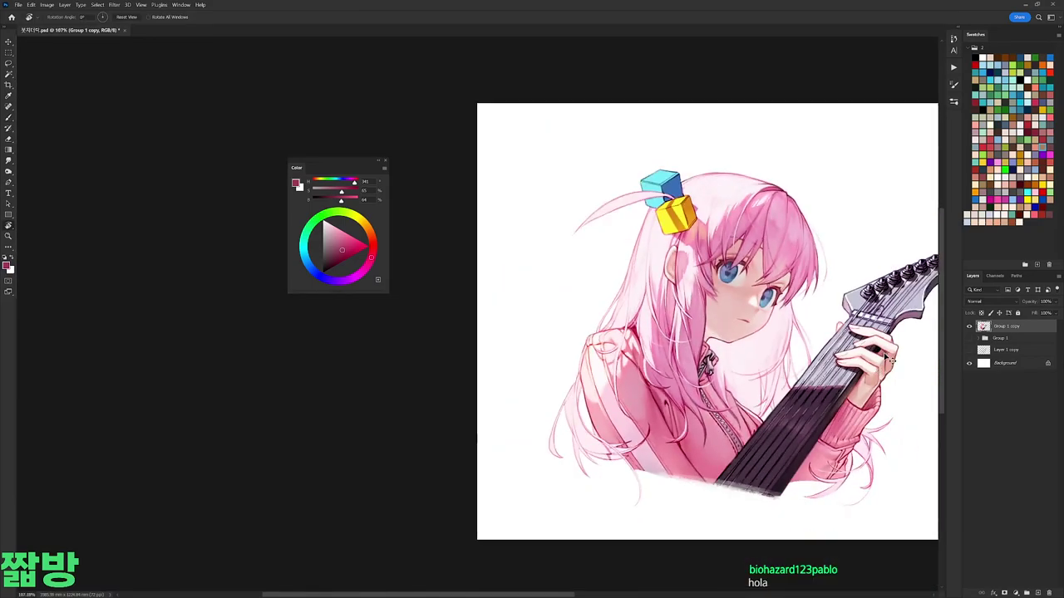
Step: Duplicate the merged illustration layer and hide the earlier copy beneath it
{"action": "left_click", "coordinate": [969, 338]}
{"action": "left_click", "coordinate": [969, 338]}
{"action": "key", "text": "ctrl+j"}
{"action": "left_click", "coordinate": [969, 339]}
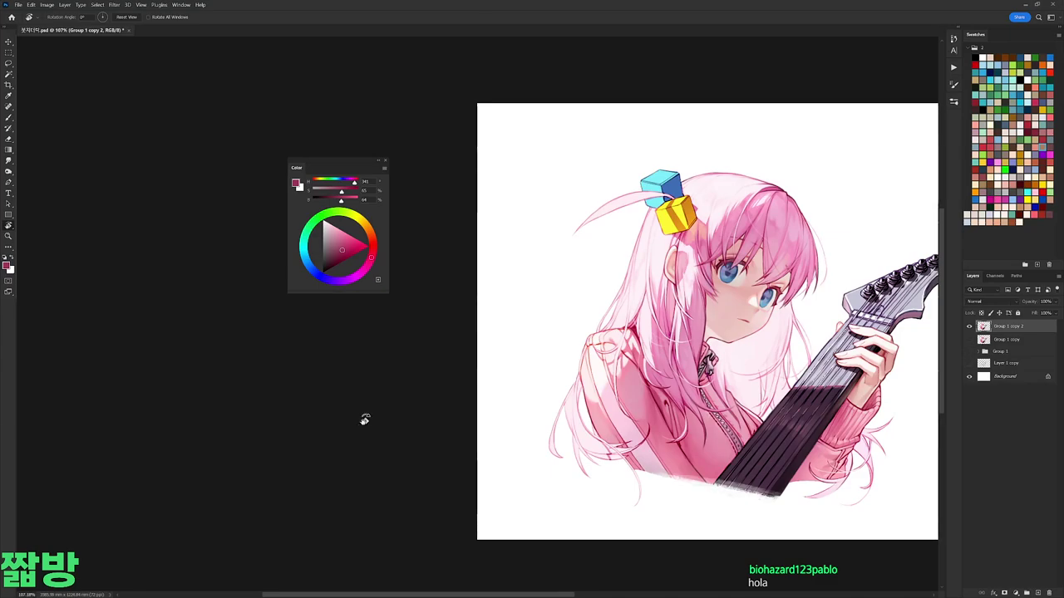
{"action": "scroll", "coordinate": [356, 429], "scroll_direction": "right", "scroll_amount": 2}
{"action": "scroll", "coordinate": [766, 215], "scroll_direction": "up", "scroll_amount": 5}
{"action": "key", "text": "b"}
{"action": "scroll", "coordinate": [766, 215], "scroll_direction": "up", "scroll_amount": 1}
{"action": "left_click", "coordinate": [575, 311], "text": "alt"}
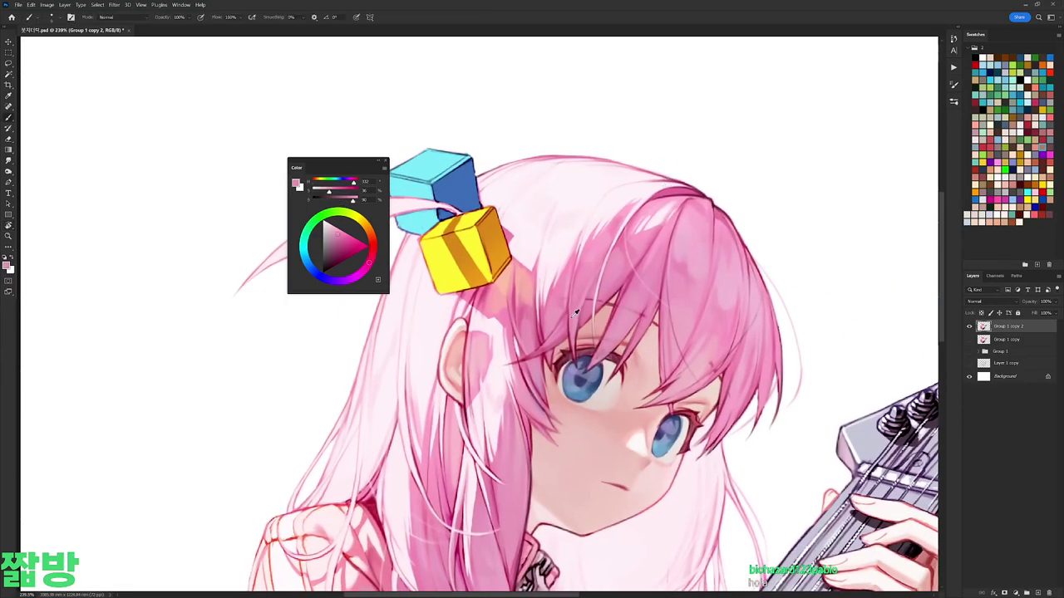
{"action": "left_click_drag", "start_coordinate": [995, 357], "coordinate": [991, 330]}
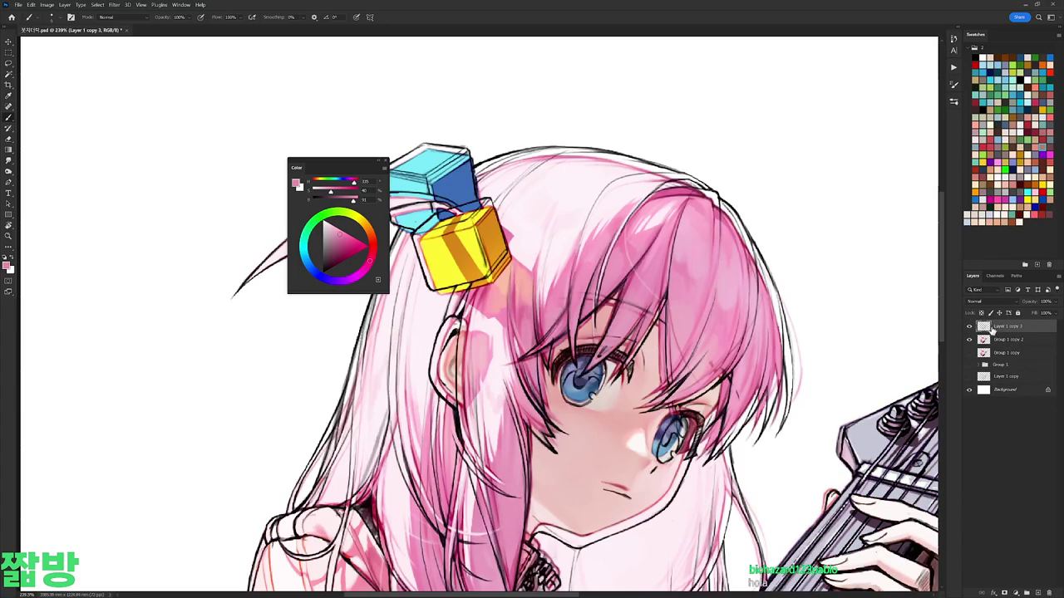
{"action": "key", "text": "Delete"}
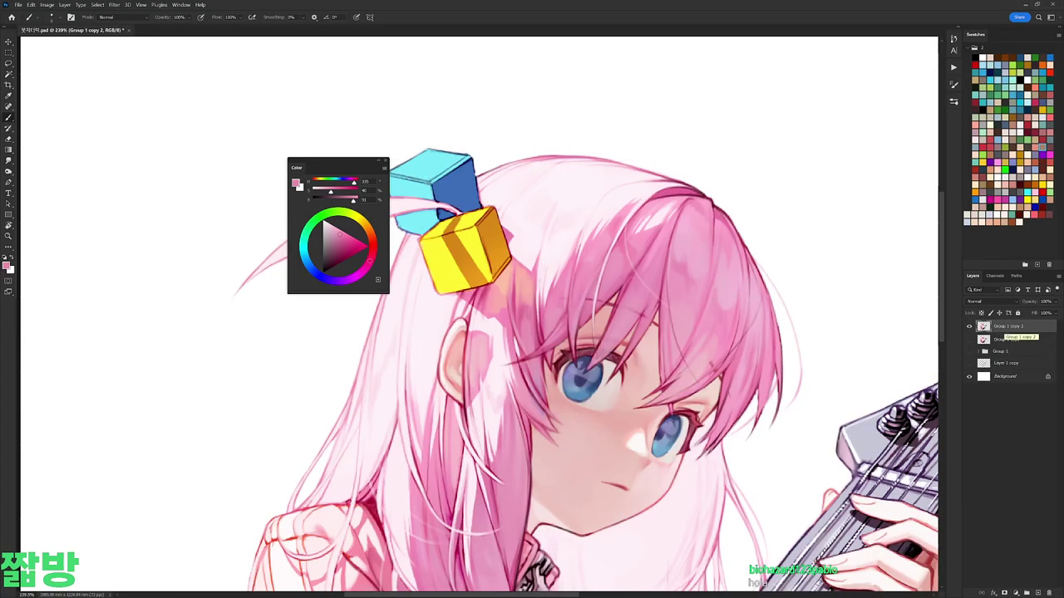
Step: Shade the yellow cube's shadowed side face, sampling its orange and tinting it with a pale pinkish lavender
{"action": "key", "text": "r"}
{"action": "left_click_drag", "start_coordinate": [720, 241], "coordinate": [701, 193]}
{"action": "key", "text": "b"}
{"action": "right_click", "coordinate": [581, 213]}
{"action": "key", "text": "Escape"}
{"action": "left_click", "coordinate": [546, 214], "text": "alt"}
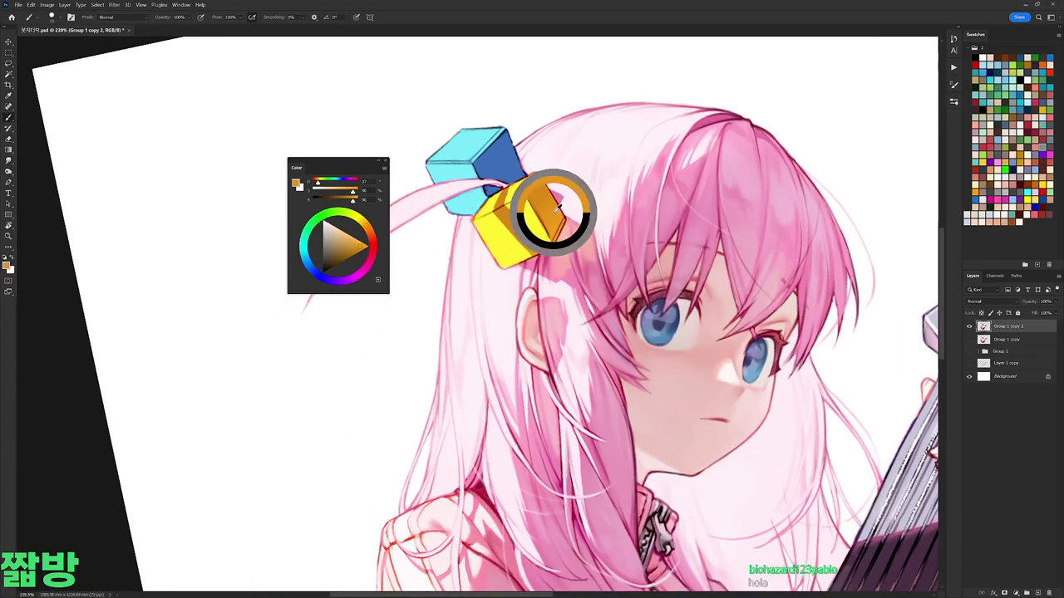
{"action": "left_click", "coordinate": [359, 274]}
{"action": "left_click", "coordinate": [334, 221]}
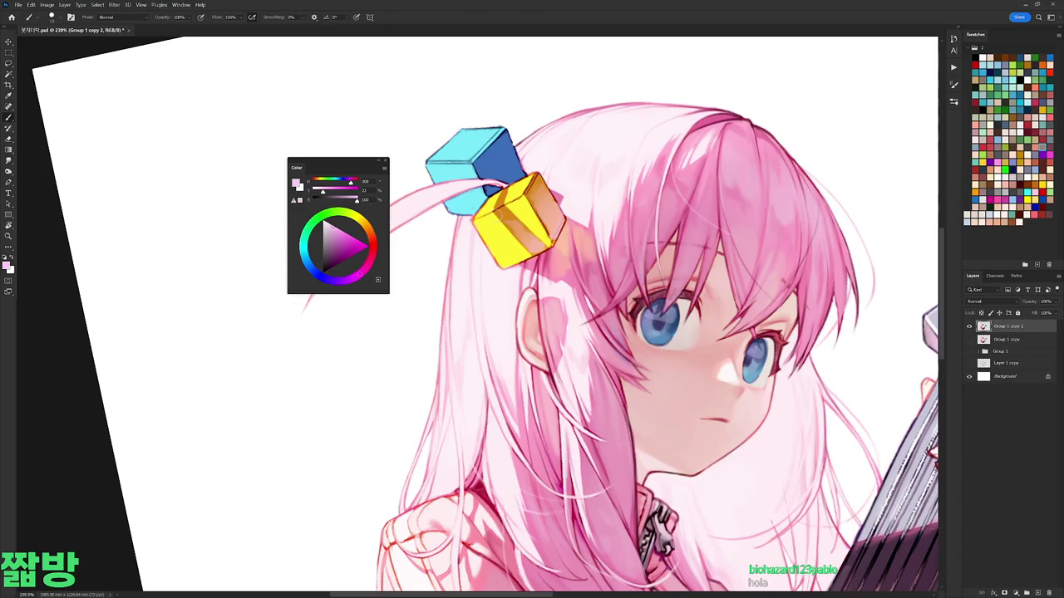
Step: Touch up the yellow cube's top face and edges with sampled white and yellow, adjusting the brush size
{"action": "left_click_drag", "start_coordinate": [582, 249], "coordinate": [691, 252]}
{"action": "left_click", "coordinate": [691, 253], "text": "alt"}
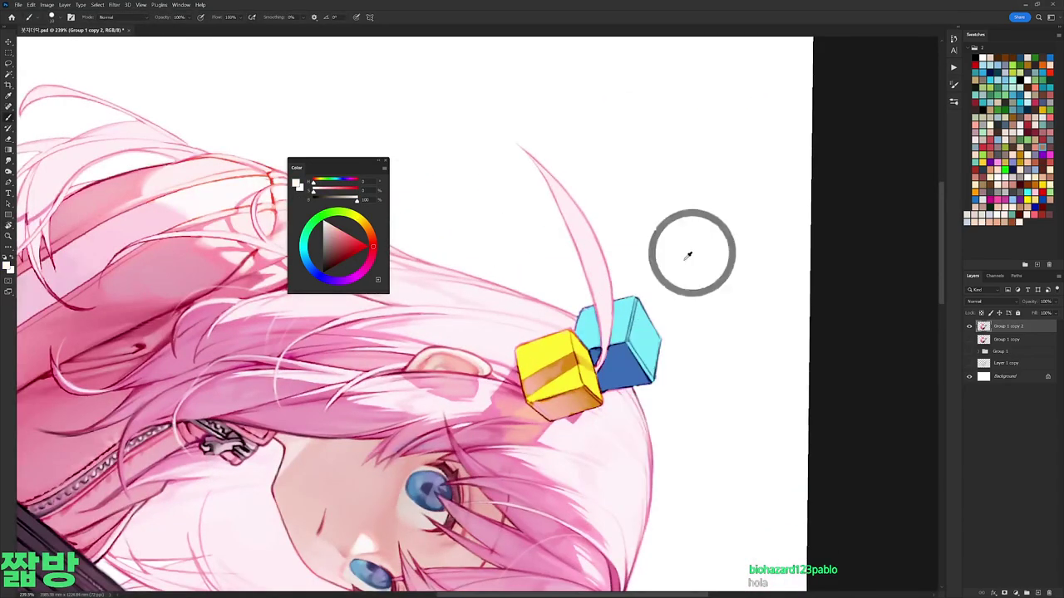
{"action": "right_click", "coordinate": [585, 374]}
{"action": "left_click", "coordinate": [690, 409]}
{"action": "key", "text": "Return"}
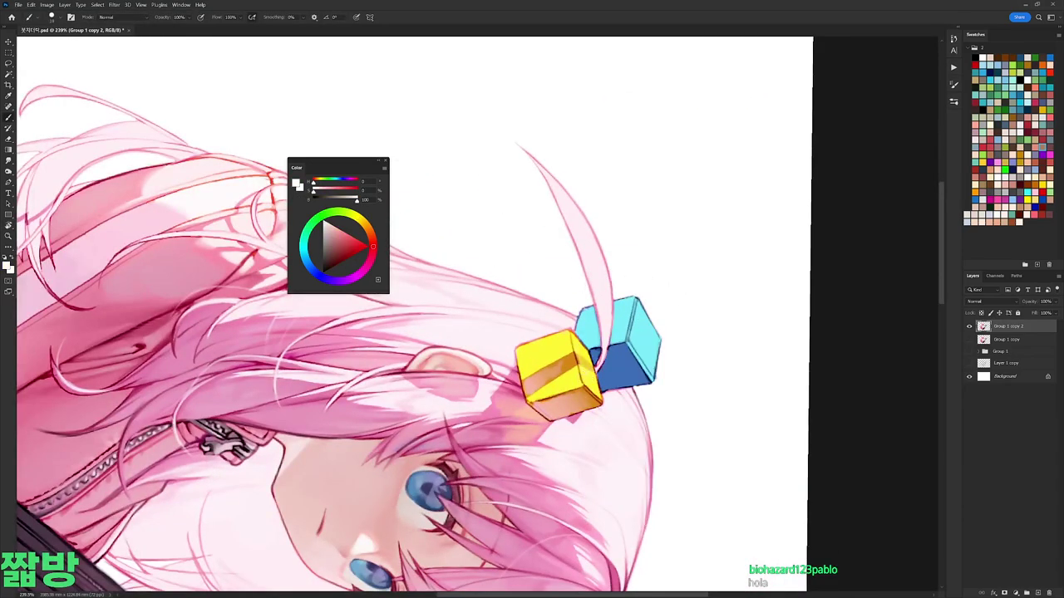
{"action": "left_click_drag", "start_coordinate": [631, 374], "coordinate": [573, 241]}
{"action": "right_click", "coordinate": [573, 233]}
{"action": "key", "text": "Return"}
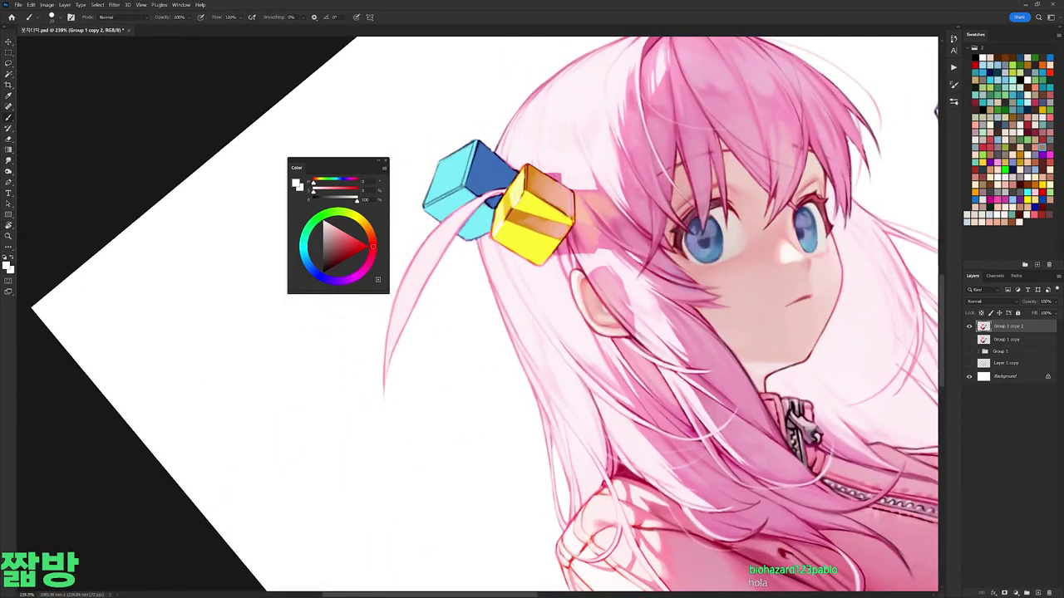
{"action": "left_click", "coordinate": [513, 201], "text": "alt"}
{"action": "left_click_drag", "start_coordinate": [513, 201], "coordinate": [596, 260]}
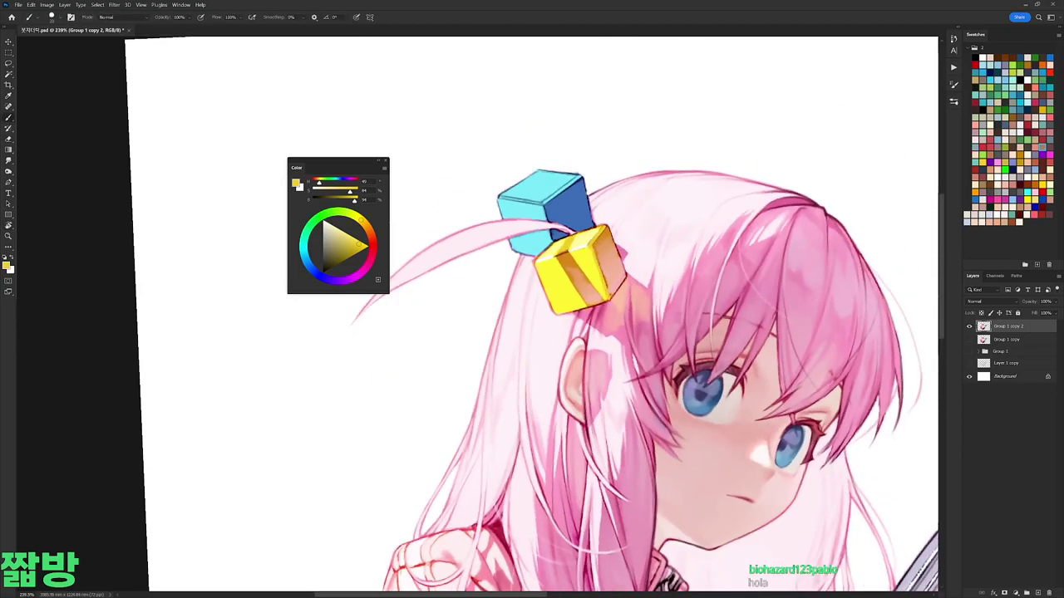
Step: Rework the yellow cube's outlines and inner edges with a thin brush in sampled yellow, dark red and orange
{"action": "right_click", "coordinate": [595, 226]}
{"action": "left_click", "coordinate": [536, 252], "text": "alt"}
{"action": "left_click", "coordinate": [539, 274], "text": "alt"}
{"action": "key", "text": "r"}
{"action": "mouse_move", "coordinate": [697, 349]}
{"action": "left_mouse_down"}
{"action": "mouse_move", "coordinate": [644, 459]}
{"action": "mouse_move", "coordinate": [497, 401]}
{"action": "left_mouse_up"}
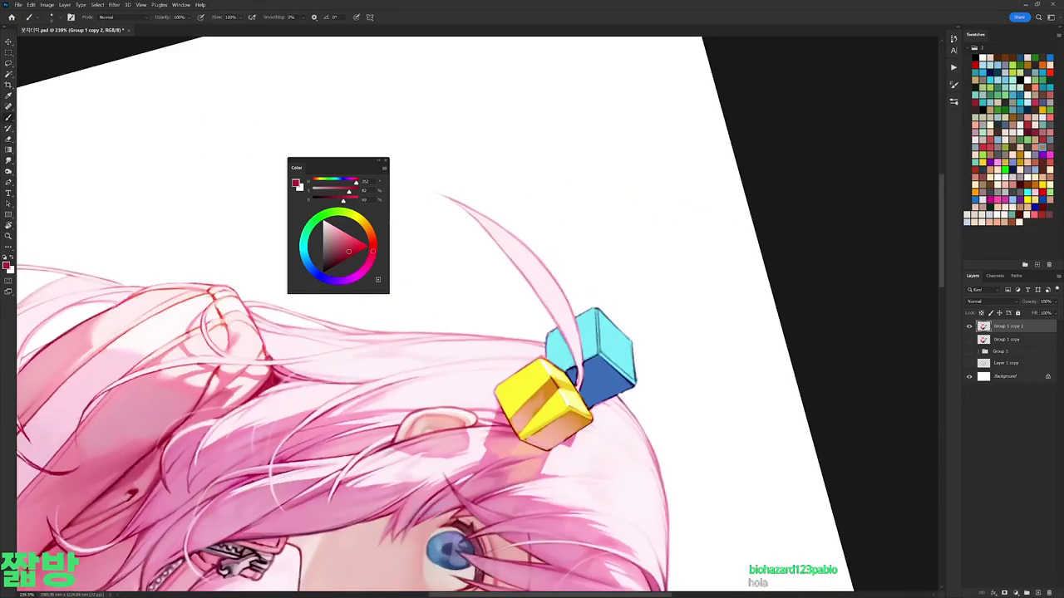
{"action": "left_click", "coordinate": [536, 399], "text": "alt"}
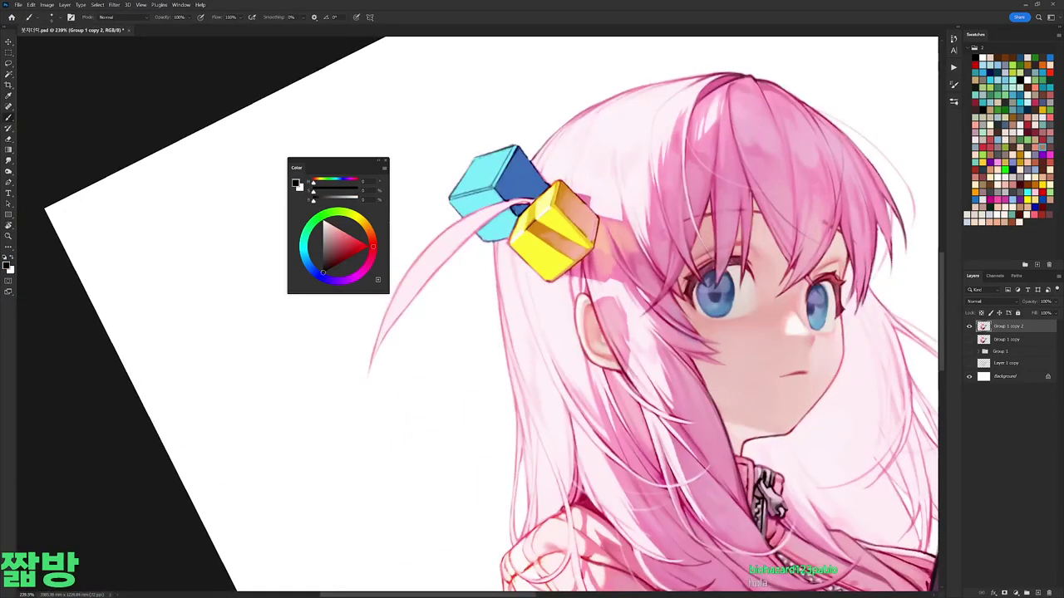
{"action": "left_click", "coordinate": [585, 280], "text": "alt"}
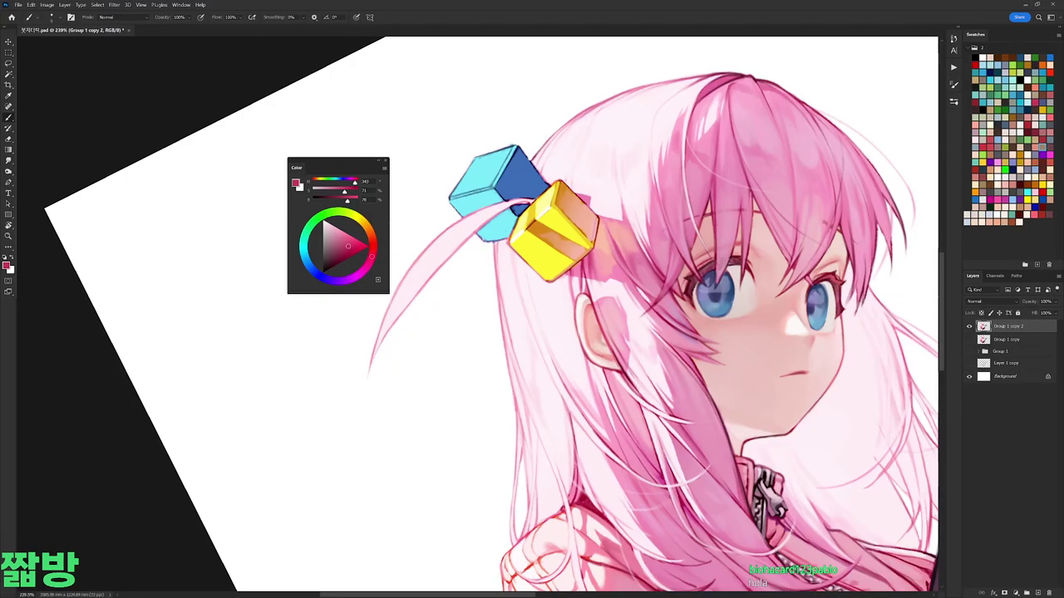
{"action": "left_click", "coordinate": [598, 248], "text": "alt"}
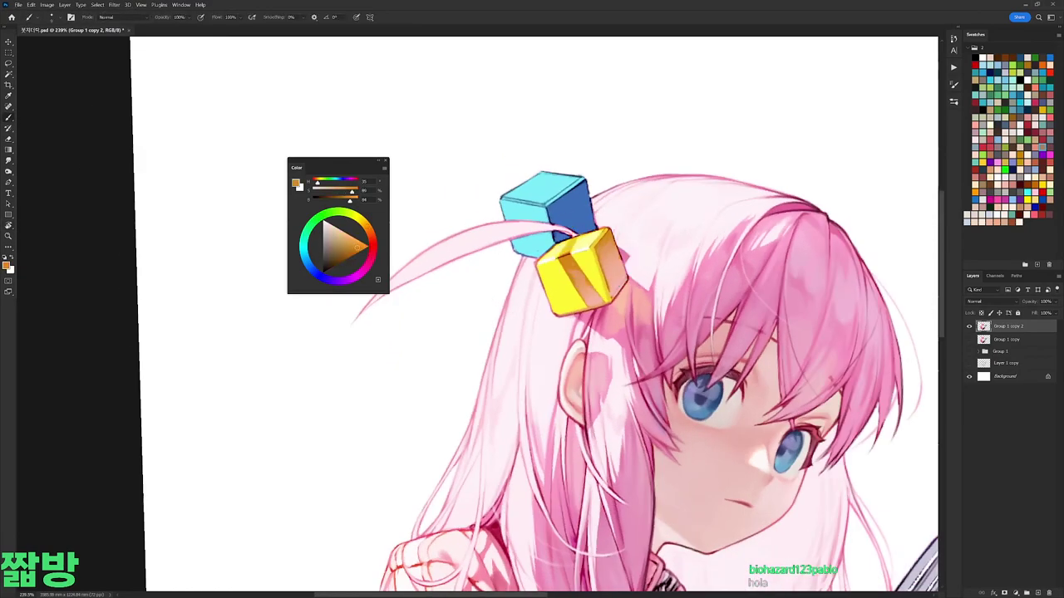
Step: Add white and pale yellow highlights along the yellow cube's front edges after resetting the brush colors
{"action": "key", "text": "x"}
{"action": "key", "text": "d"}
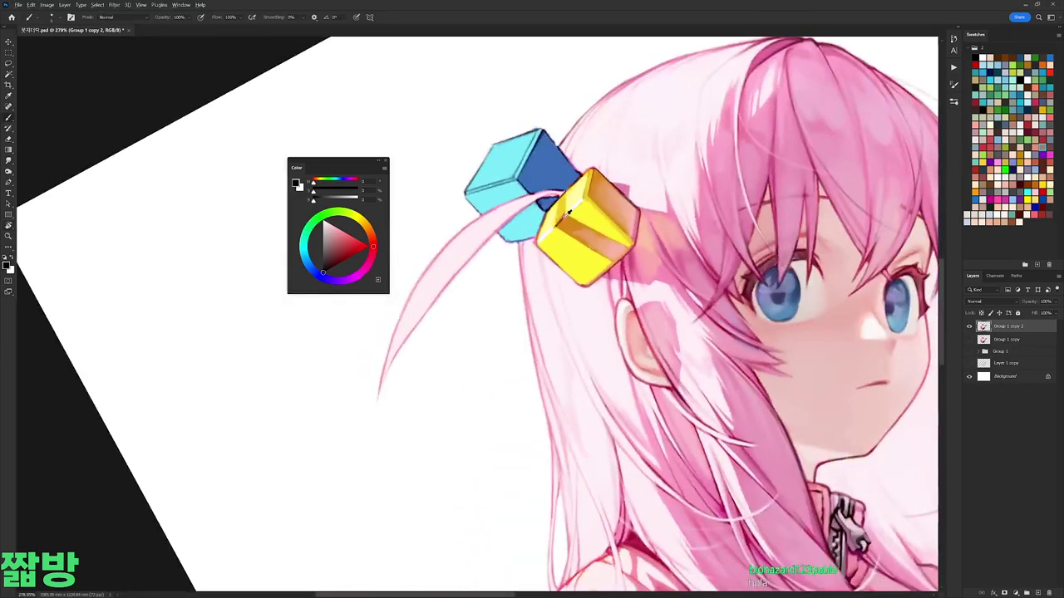
{"action": "left_click", "coordinate": [581, 241], "text": "alt"}
{"action": "left_click", "coordinate": [564, 220], "text": "alt"}
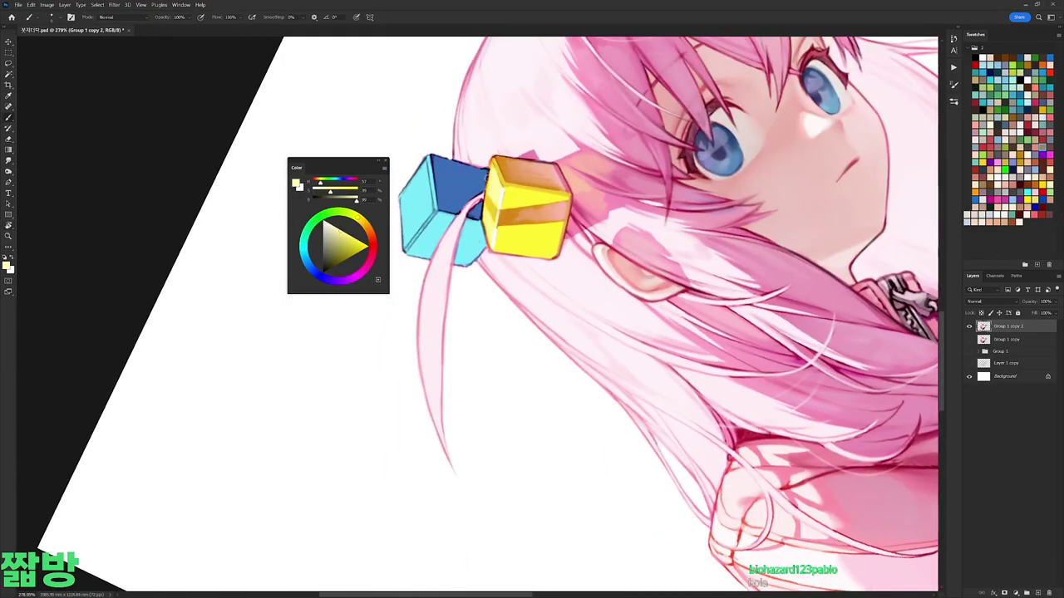
{"action": "key", "text": "d"}
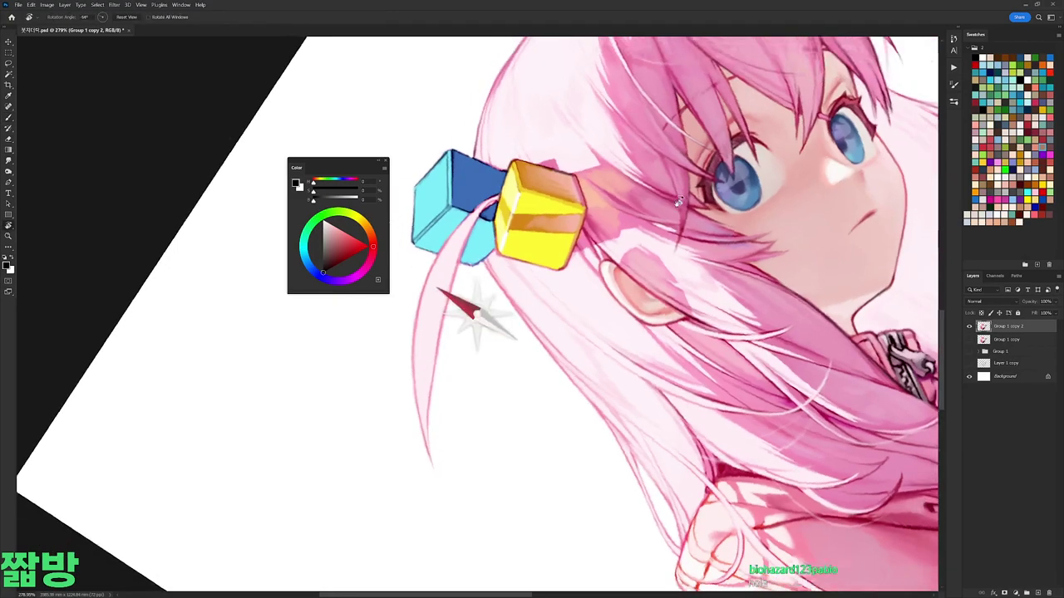
Step: Deepen the yellow cube's shaded side face with sampled orange and a 19 px brush
{"action": "key", "text": "r"}
{"action": "left_click_drag", "start_coordinate": [474, 308], "coordinate": [749, 240]}
{"action": "right_click", "coordinate": [708, 227]}
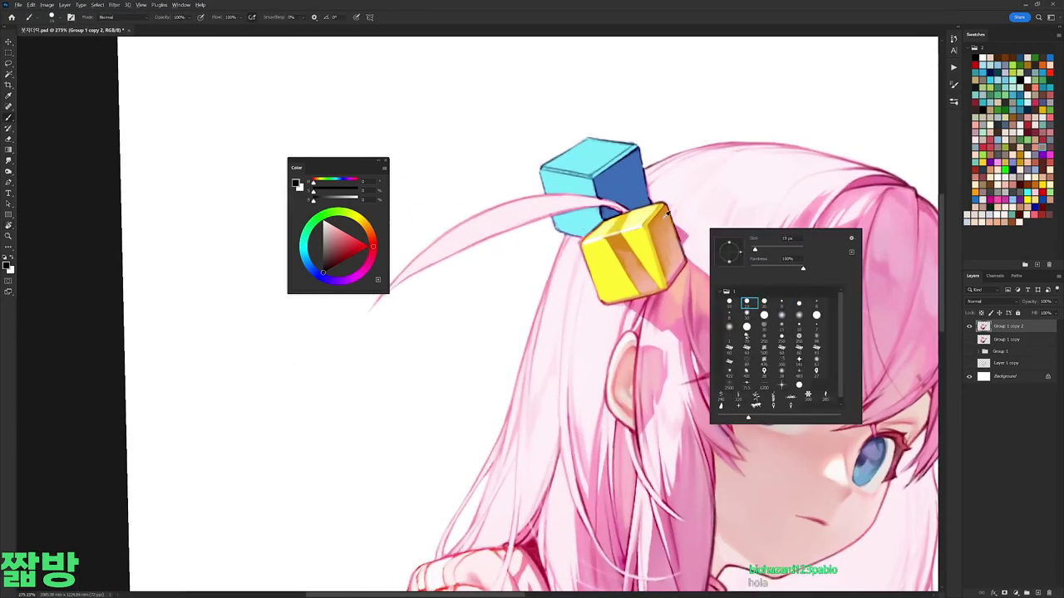
{"action": "left_click", "coordinate": [668, 252], "text": "alt"}
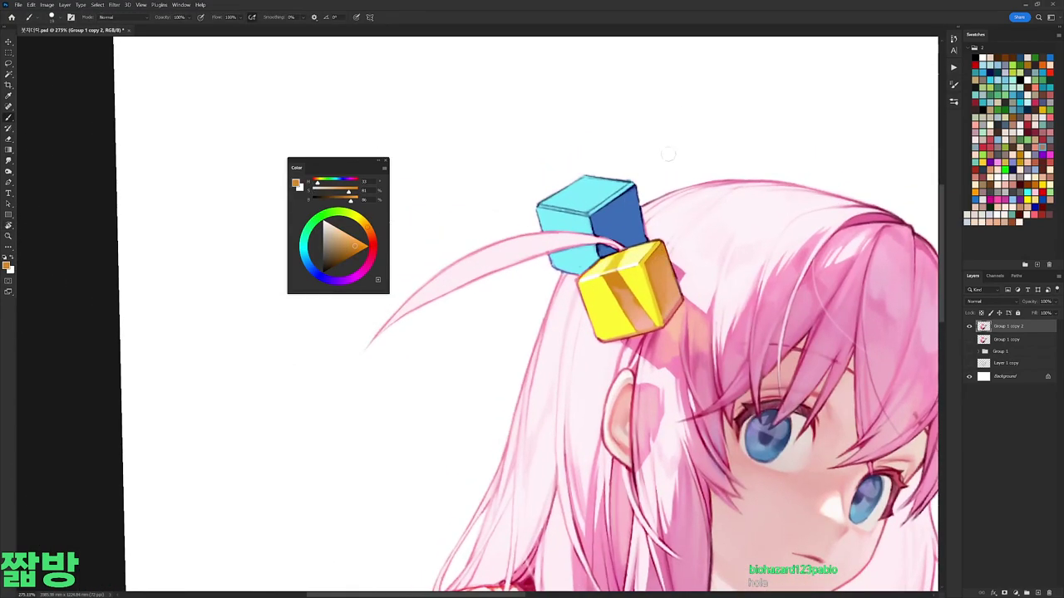
Step: Paint white edge highlights and a light sheen on the cyan cube, using the default colors
{"action": "right_click", "coordinate": [641, 159]}
{"action": "key", "text": "Escape"}
{"action": "key", "text": "d"}
{"action": "mouse_move", "coordinate": [579, 189]}
{"action": "left_mouse_down"}
{"action": "mouse_move", "coordinate": [624, 179]}
{"action": "mouse_move", "coordinate": [651, 244]}
{"action": "left_mouse_up"}
{"action": "right_click", "coordinate": [690, 260]}
{"action": "key", "text": "Escape"}
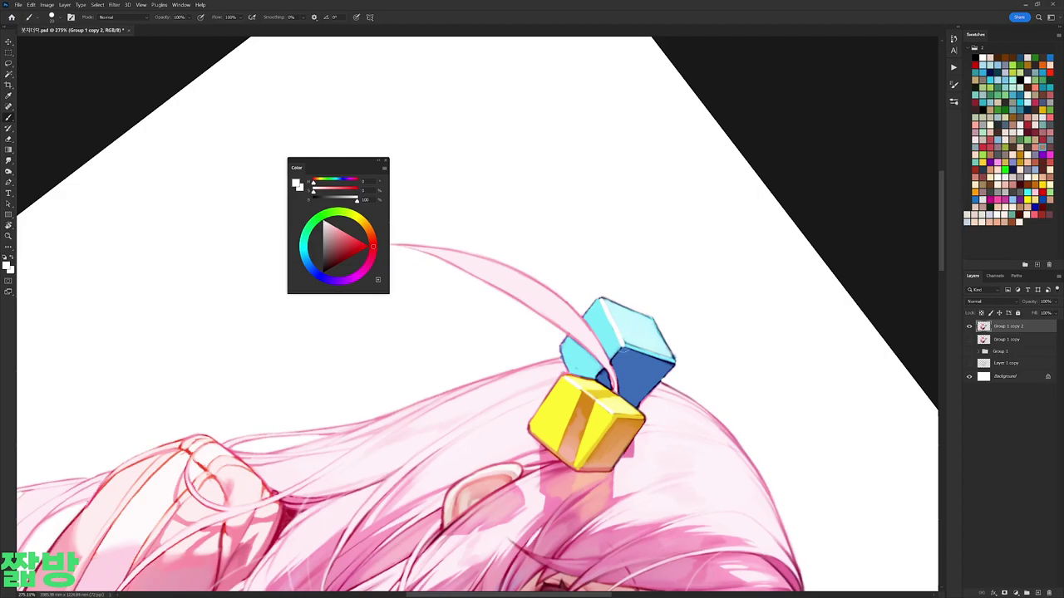
Step: Glaze the cyan cube's dark blue side with sampled lavender and soften its front face with a very pale lavender
{"action": "left_click_drag", "start_coordinate": [665, 249], "coordinate": [527, 161]}
{"action": "left_click", "coordinate": [611, 189], "text": "alt"}
{"action": "right_click", "coordinate": [611, 190]}
{"action": "key", "text": "Escape"}
{"action": "left_click", "coordinate": [665, 224], "text": "alt"}
{"action": "mouse_move", "coordinate": [623, 212]}
{"action": "left_mouse_down"}
{"action": "mouse_move", "coordinate": [583, 173]}
{"action": "mouse_move", "coordinate": [575, 199]}
{"action": "left_mouse_up"}
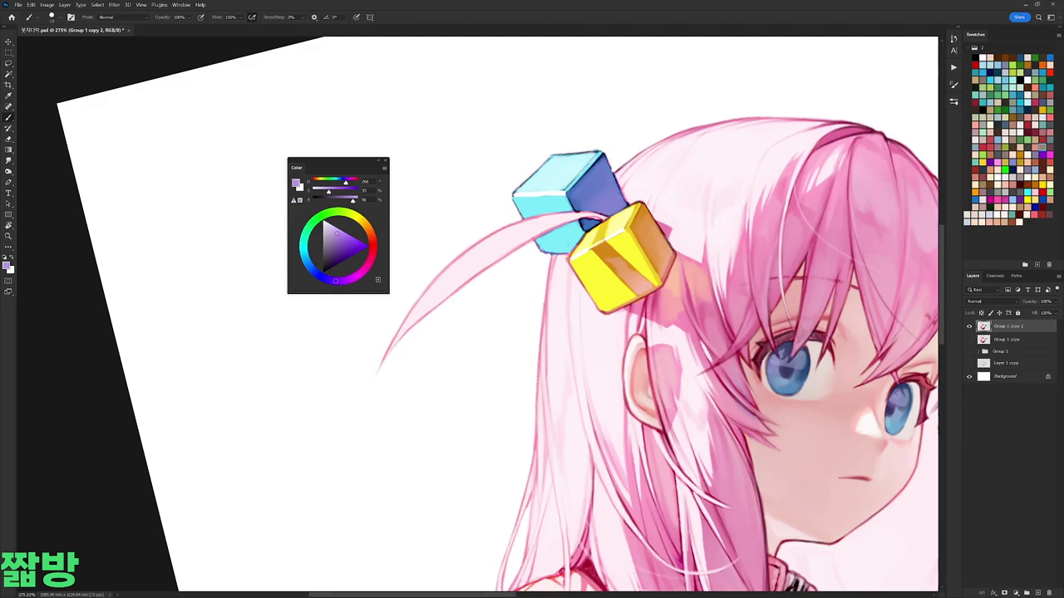
{"action": "left_click_drag", "start_coordinate": [665, 249], "coordinate": [532, 349]}
{"action": "left_click", "coordinate": [611, 353], "text": "alt"}
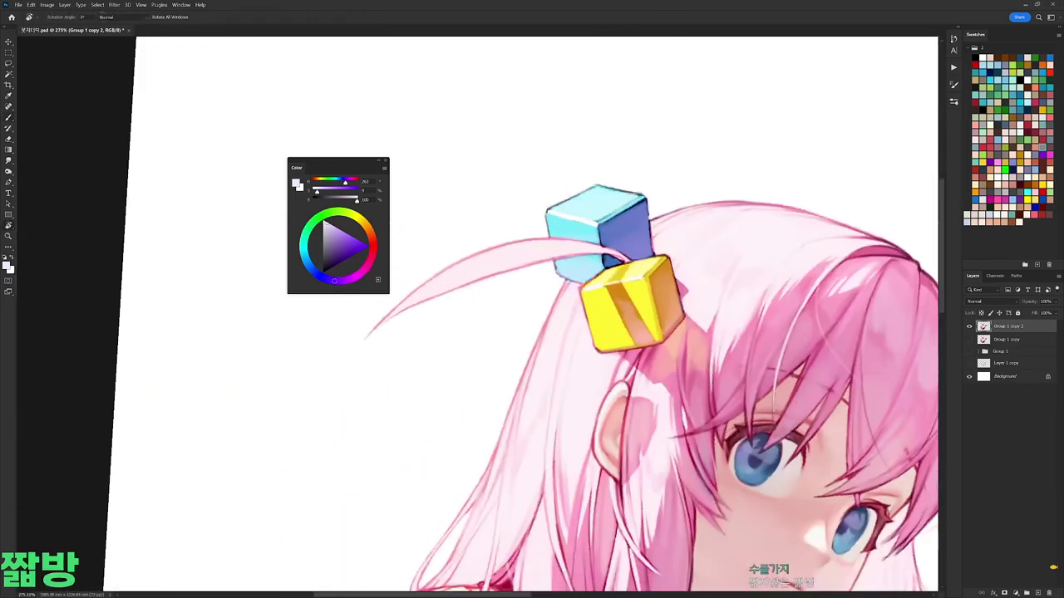
Step: Retint the cyan cube's light faces with its sampled cyan shifted to a sky blue of hue 204, using a 9 px brush
{"action": "right_click", "coordinate": [662, 203]}
{"action": "key", "text": "Escape"}
{"action": "left_click", "coordinate": [596, 208], "text": "alt"}
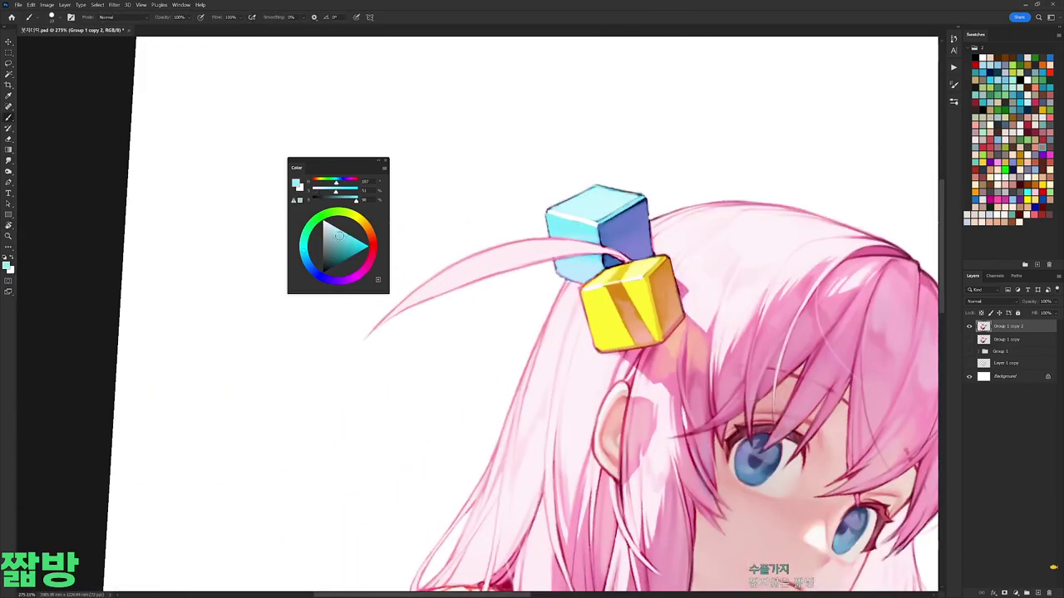
{"action": "left_click_drag", "start_coordinate": [305, 255], "coordinate": [307, 260]}
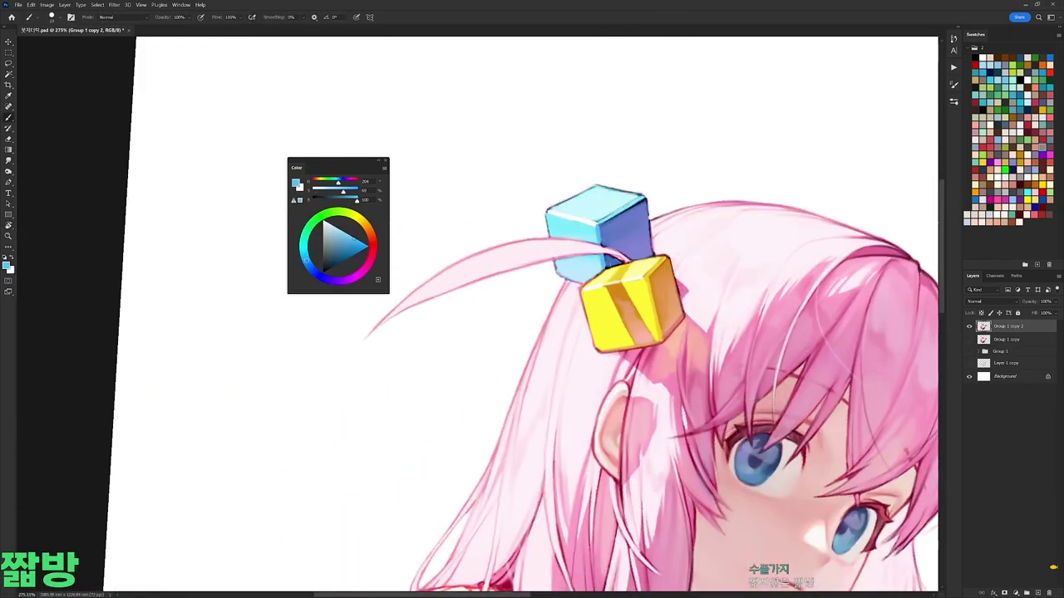
{"action": "right_click", "coordinate": [627, 166]}
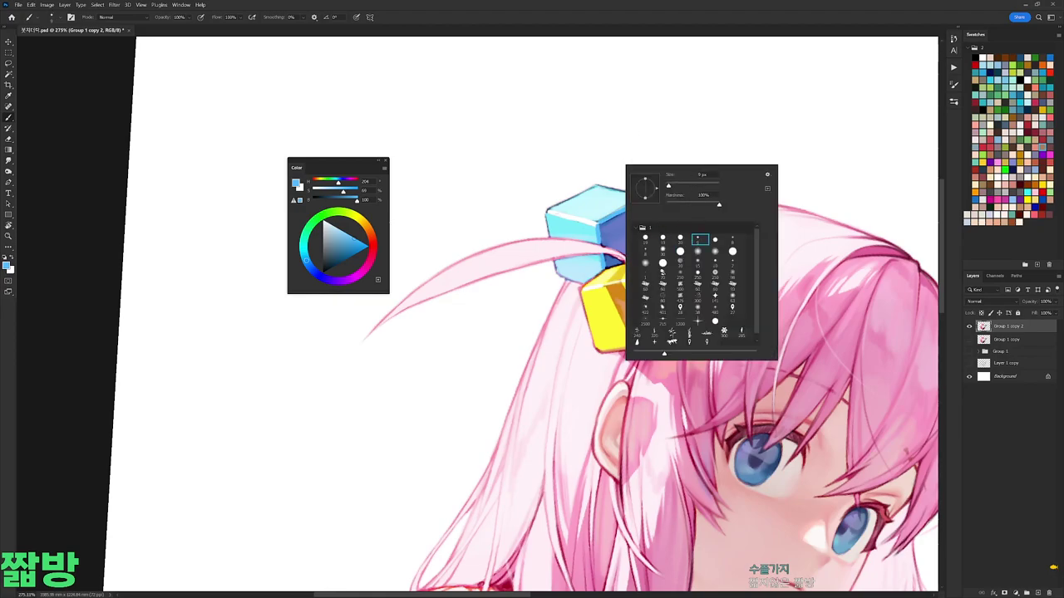
{"action": "key", "text": "Escape"}
Step: Redraw the light blue cube's outline, starting from default black and blending it with colors sampled around its edges
{"action": "key", "text": "d"}
{"action": "key", "text": "r"}
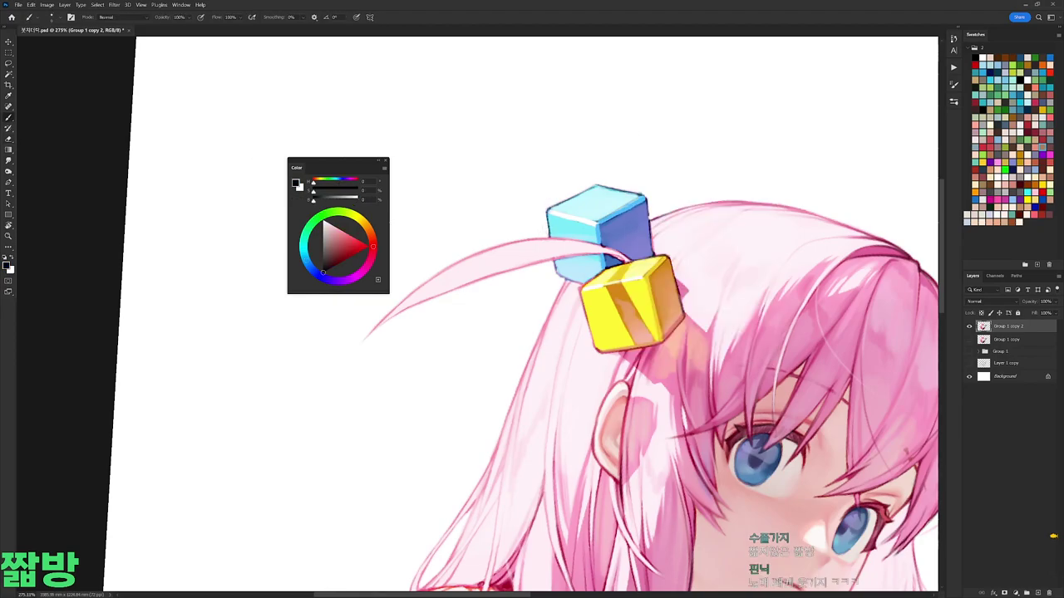
{"action": "mouse_move", "coordinate": [548, 226]}
{"action": "left_mouse_down"}
{"action": "mouse_move", "coordinate": [581, 313]}
{"action": "mouse_move", "coordinate": [511, 220]}
{"action": "mouse_move", "coordinate": [632, 249]}
{"action": "left_mouse_up"}
{"action": "key", "text": "b"}
{"action": "left_click", "coordinate": [575, 319], "text": "alt"}
{"action": "key", "text": "r"}
{"action": "key", "text": "b"}
{"action": "left_click", "coordinate": [562, 198], "text": "alt"}
{"action": "left_click", "coordinate": [598, 241], "text": "alt"}
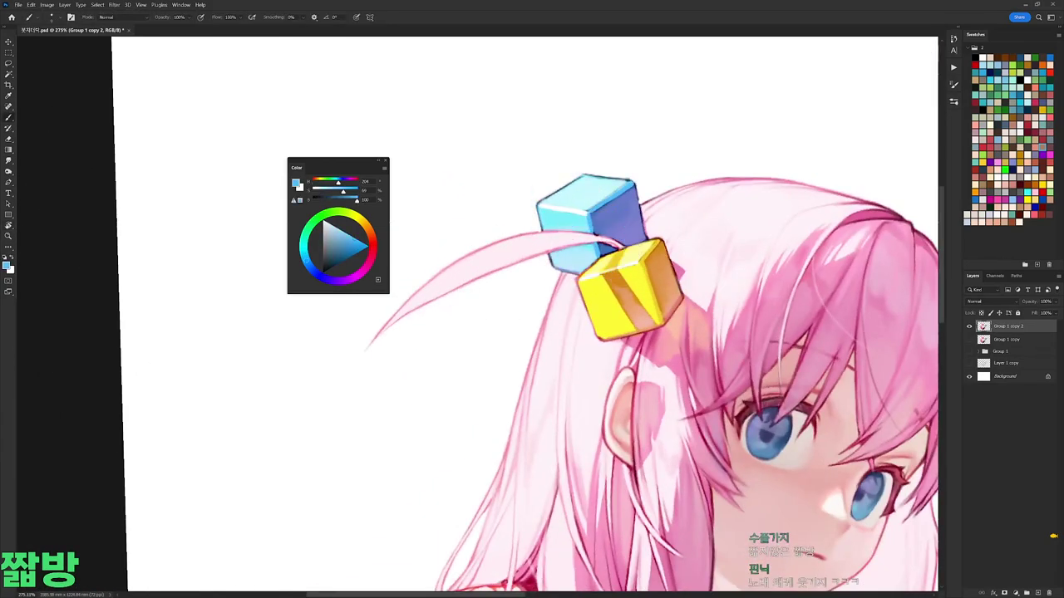
Step: Clean up the light blue cube's edges from rotated views with sky blue, pale cyan and muted violet
{"action": "key", "text": "r"}
{"action": "mouse_move", "coordinate": [598, 240]}
{"action": "left_mouse_down"}
{"action": "mouse_move", "coordinate": [420, 104]}
{"action": "mouse_move", "coordinate": [332, 141]}
{"action": "left_mouse_up"}
{"action": "key", "text": "b"}
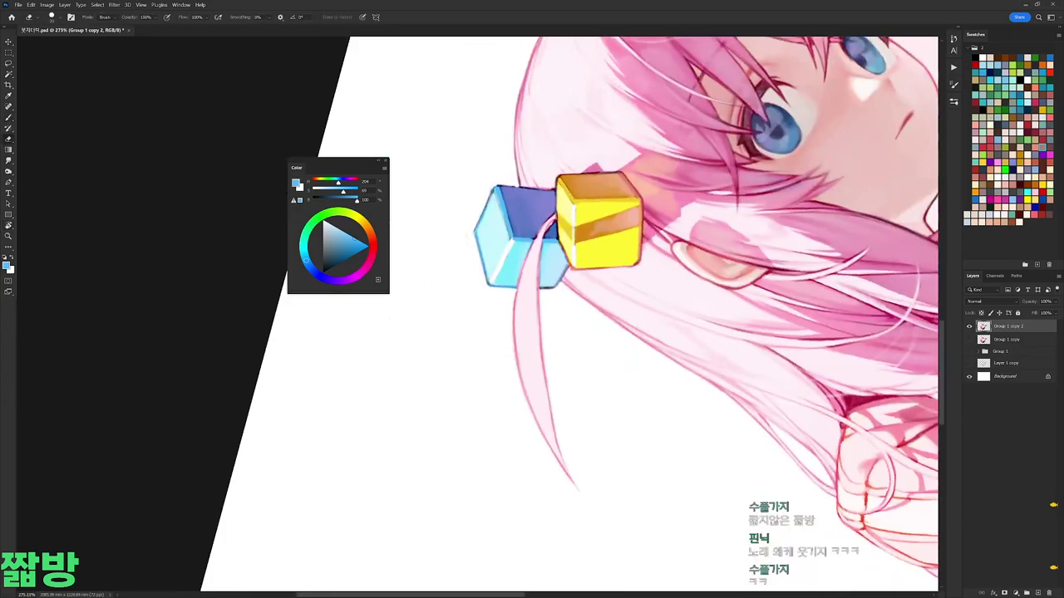
{"action": "key", "text": "r"}
{"action": "left_click_drag", "start_coordinate": [491, 178], "coordinate": [391, 249]}
{"action": "key", "text": "b"}
{"action": "key", "text": "d"}
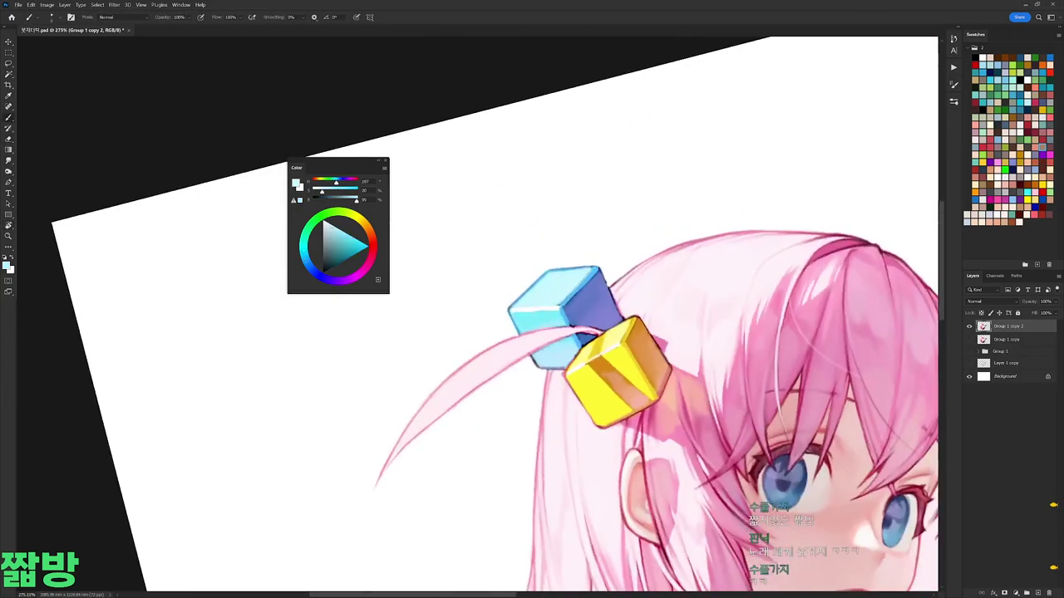
{"action": "left_click", "coordinate": [598, 300], "text": "alt"}
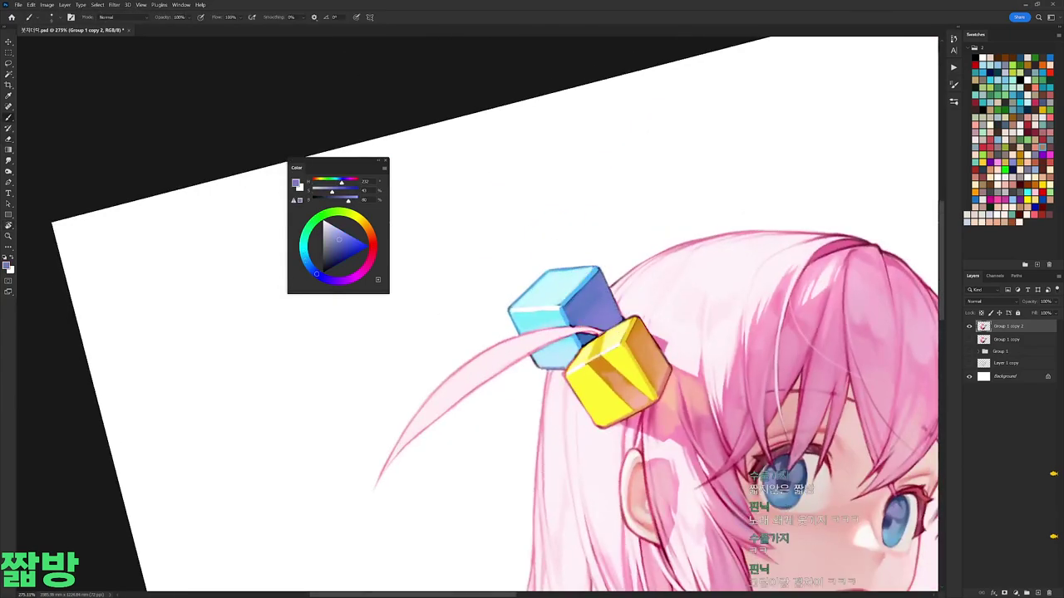
Step: Touch up the hair around the two cubes with pinks sampled from the artwork and an adjusted brush
{"action": "scroll", "coordinate": [598, 308], "scroll_direction": "down", "scroll_amount": 8}
{"action": "key", "text": "r"}
{"action": "left_click_drag", "start_coordinate": [760, 234], "coordinate": [776, 229]}
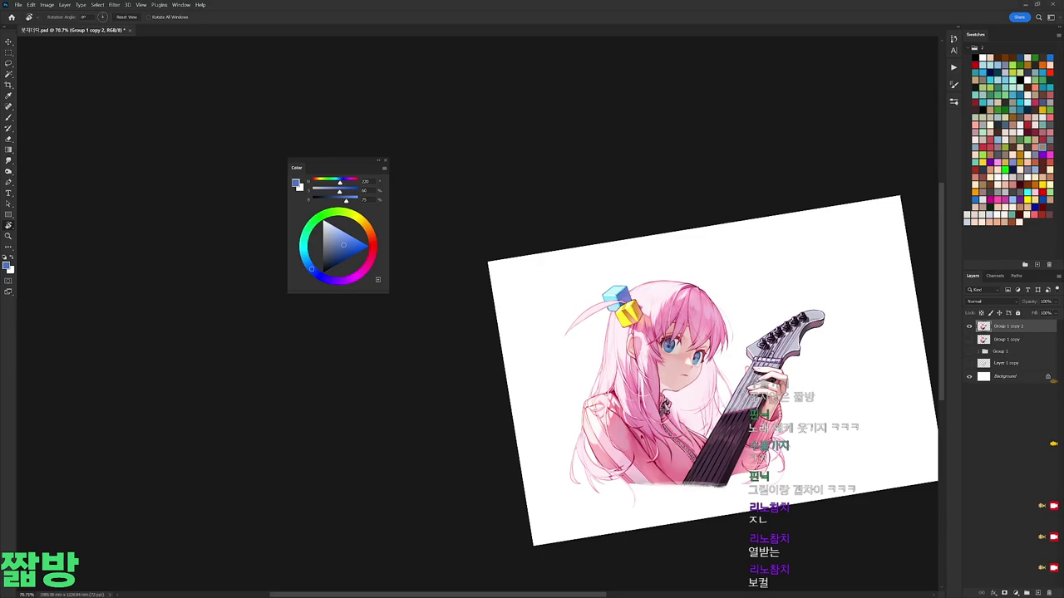
{"action": "scroll", "coordinate": [629, 349], "scroll_direction": "up", "scroll_amount": 6}
{"action": "key", "text": "b"}
{"action": "right_click", "coordinate": [602, 193]}
{"action": "key", "text": "Escape"}
{"action": "left_click", "coordinate": [572, 220], "text": "alt"}
{"action": "left_click", "coordinate": [625, 155], "text": "alt"}
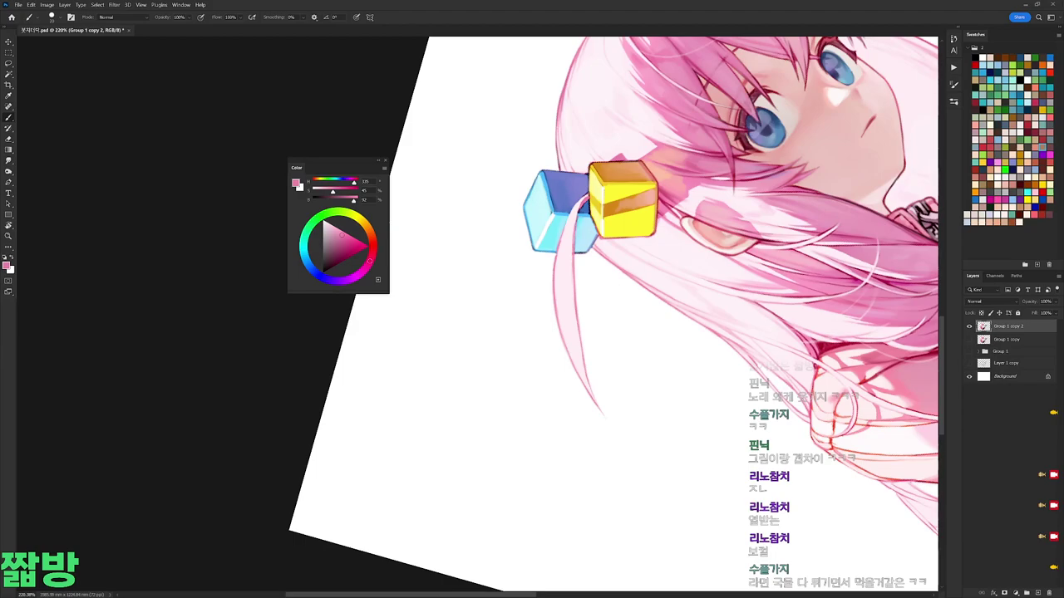
Step: Refine the hair strands and shading around the ear below the cubes with repeatedly sampled pinks
{"action": "left_click_drag", "start_coordinate": [227, 460], "coordinate": [694, 321]}
{"action": "right_click", "coordinate": [694, 321]}
{"action": "key", "text": "Escape"}
{"action": "key", "text": "d"}
{"action": "key", "text": "Escape"}
{"action": "left_click", "coordinate": [605, 262], "text": "alt"}
{"action": "left_click", "coordinate": [563, 335], "text": "alt"}
{"action": "left_click_drag", "start_coordinate": [596, 270], "coordinate": [588, 262]}
{"action": "left_click", "coordinate": [588, 263], "text": "alt"}
{"action": "left_click", "coordinate": [599, 283], "text": "alt"}
{"action": "left_click", "coordinate": [590, 331], "text": "alt"}
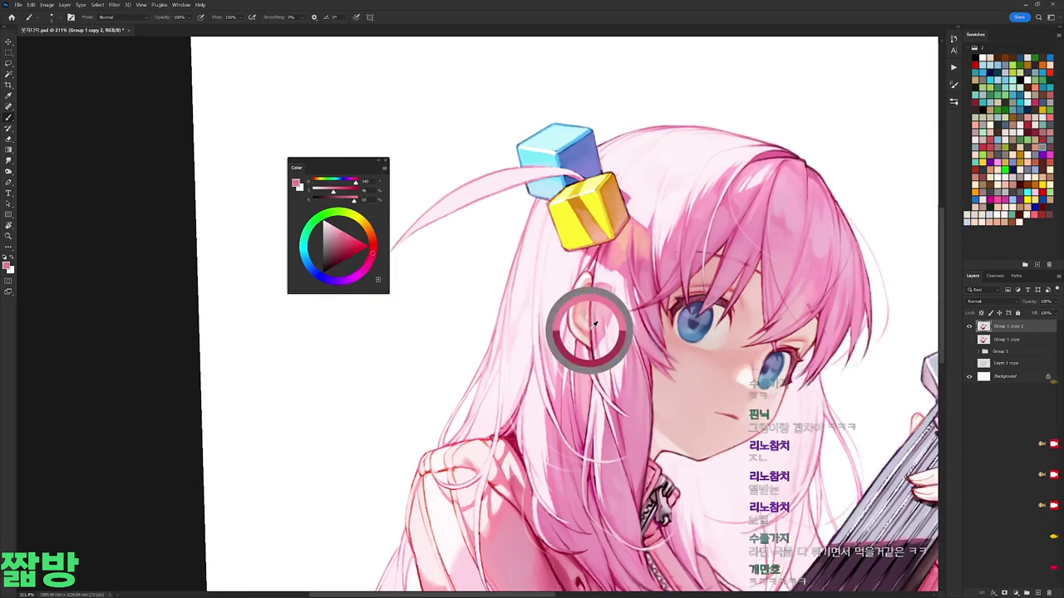
Step: Refine the long hair strands below the ear with deep magenta and pale pinks sampled from the artwork
{"action": "left_click_drag", "start_coordinate": [650, 394], "coordinate": [645, 319]}
{"action": "left_click", "coordinate": [646, 319], "text": "alt"}
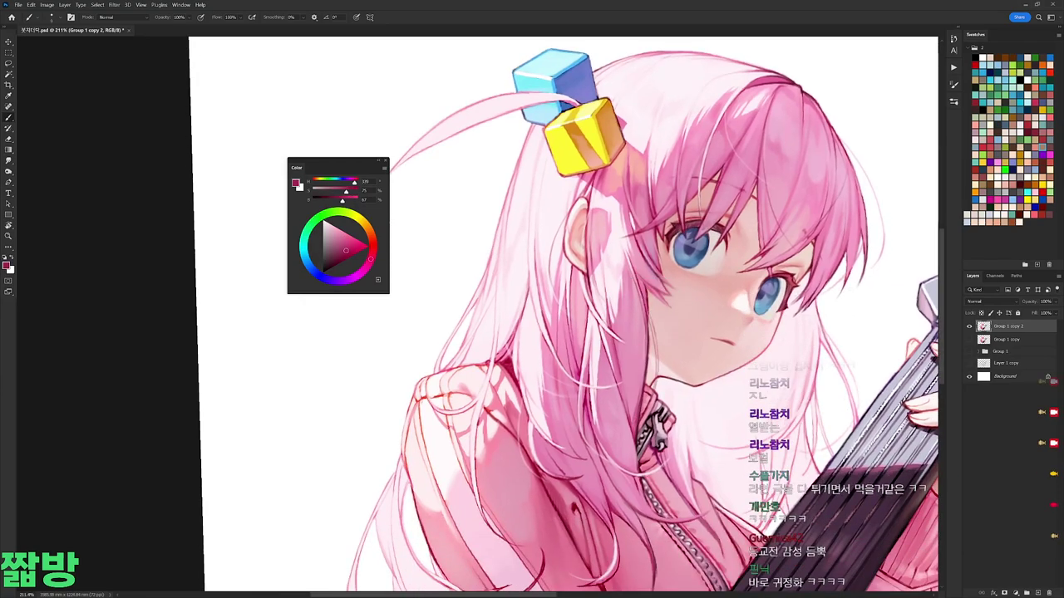
{"action": "left_click_drag", "start_coordinate": [682, 249], "coordinate": [449, 374]}
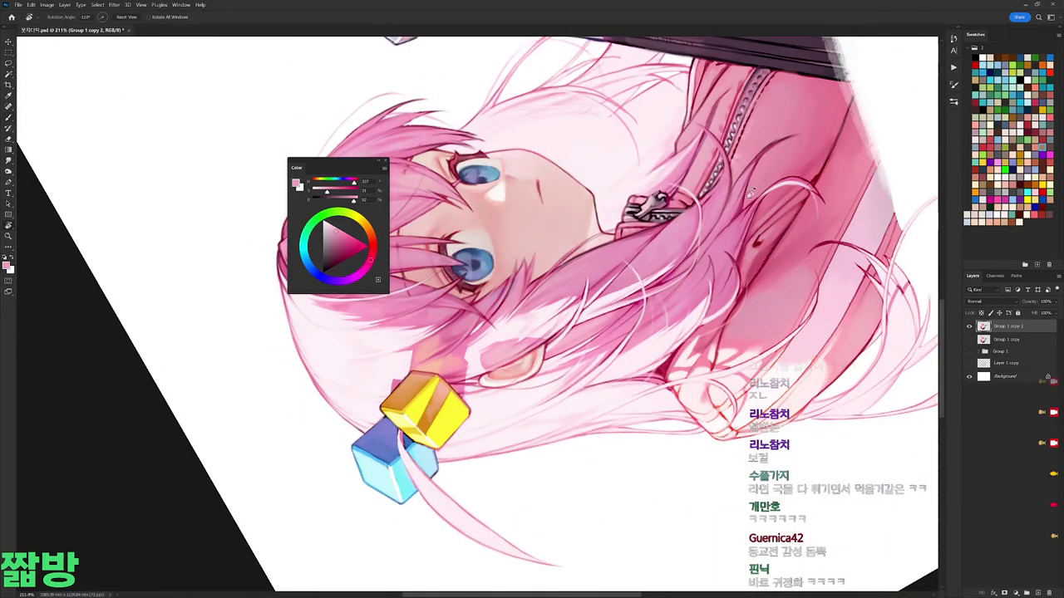
{"action": "key", "text": "Escape"}
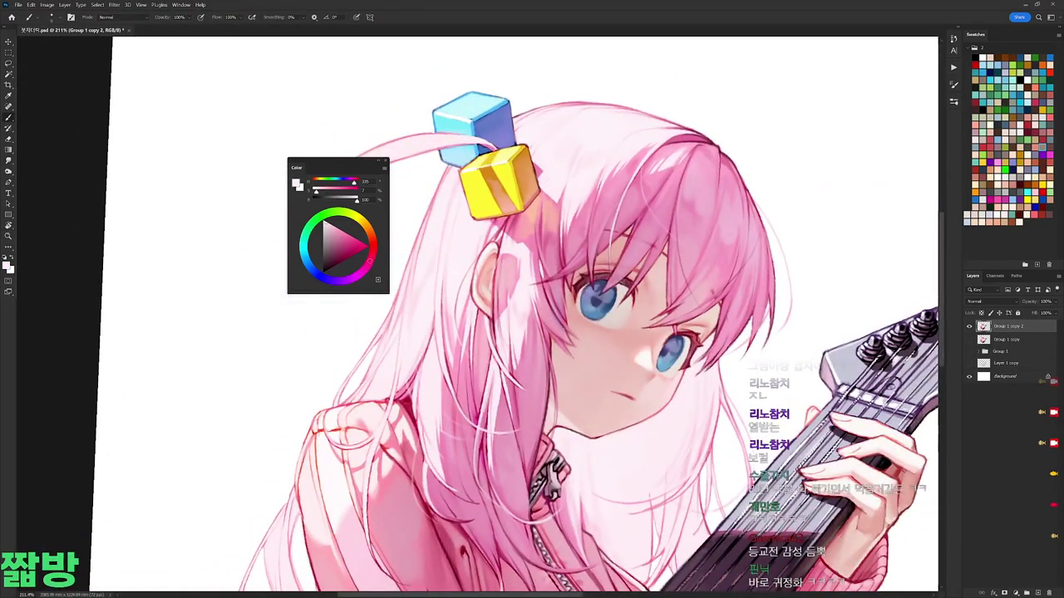
{"action": "left_click", "coordinate": [574, 189], "text": "alt"}
{"action": "scroll", "coordinate": [579, 283], "scroll_direction": "down", "scroll_amount": 5}
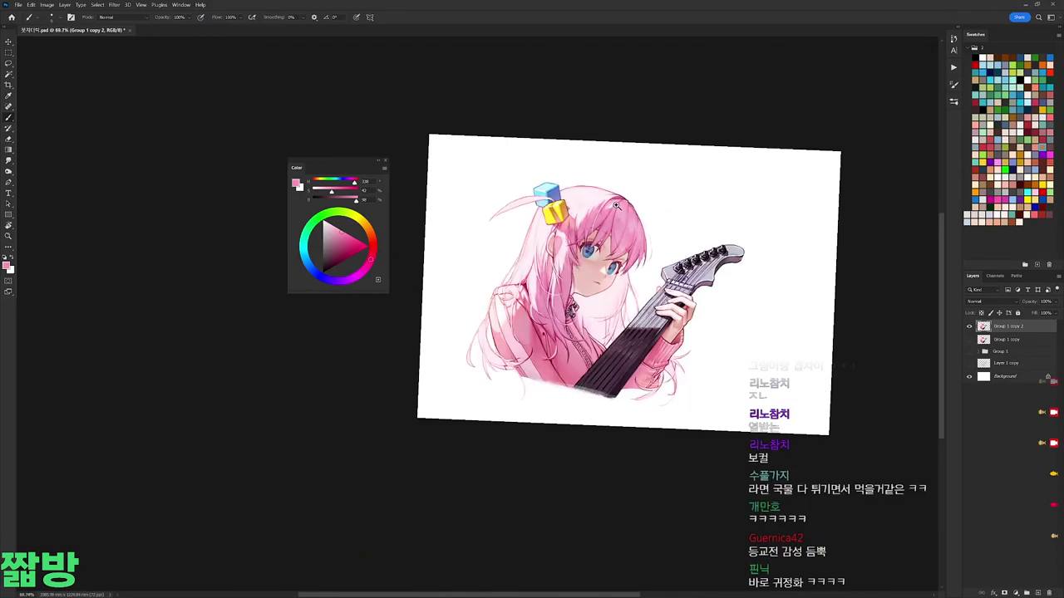
Step: Touch up the hair strands across the crown and bangs with sampled near-white, dark crimson and soft pink
{"action": "scroll", "coordinate": [584, 183], "scroll_direction": "up", "scroll_amount": 6}
{"action": "left_click", "coordinate": [584, 183], "text": "alt"}
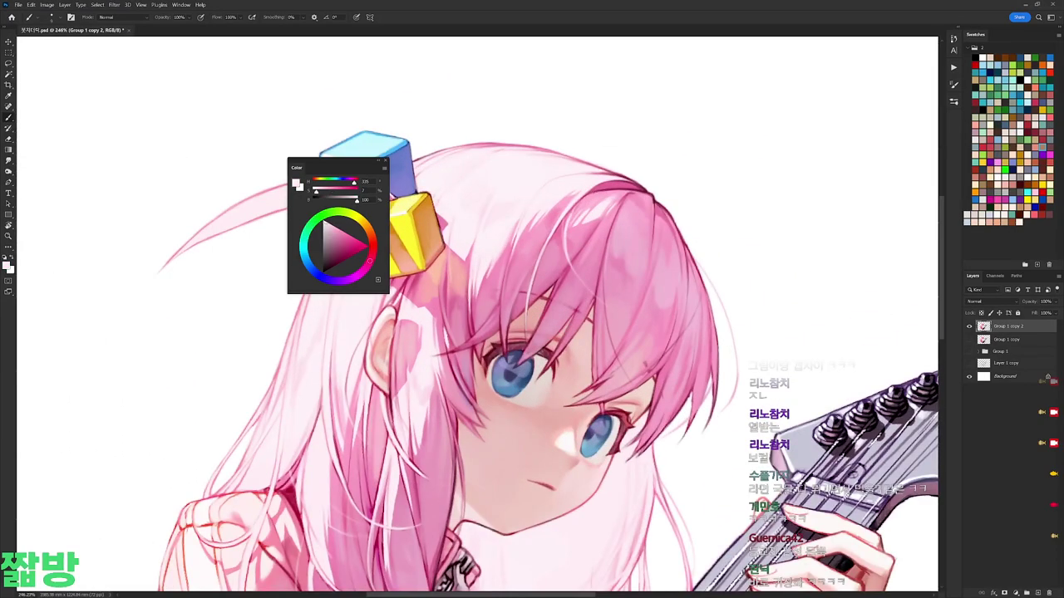
{"action": "scroll", "coordinate": [561, 312], "scroll_direction": "down", "scroll_amount": 5}
{"action": "scroll", "coordinate": [562, 312], "scroll_direction": "up", "scroll_amount": 5}
{"action": "left_click", "coordinate": [449, 276], "text": "alt"}
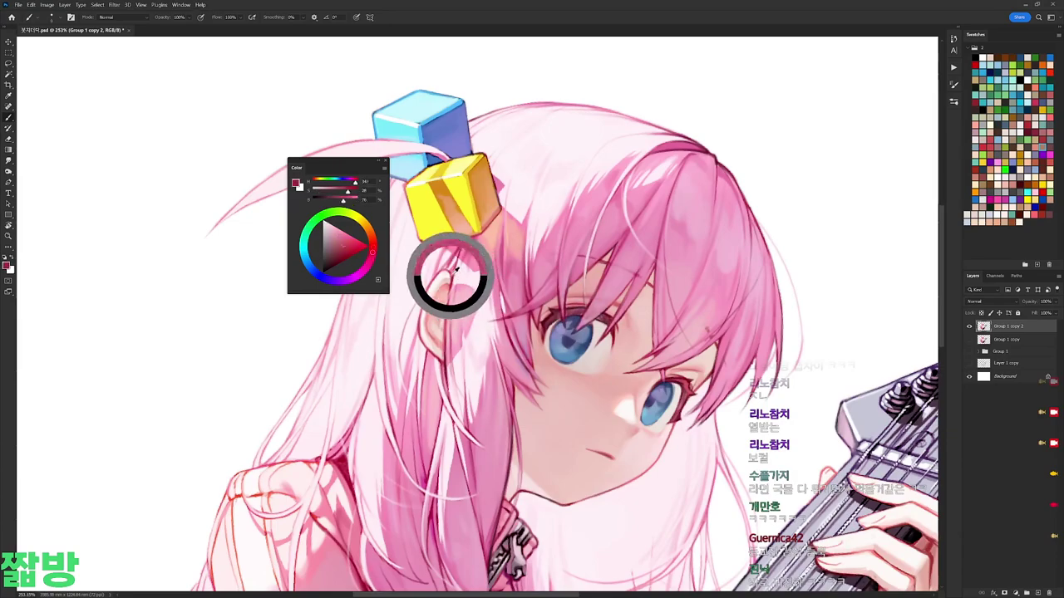
{"action": "left_click", "coordinate": [347, 258]}
{"action": "left_click_drag", "start_coordinate": [603, 264], "coordinate": [500, 305]}
{"action": "left_click", "coordinate": [641, 239], "text": "alt"}
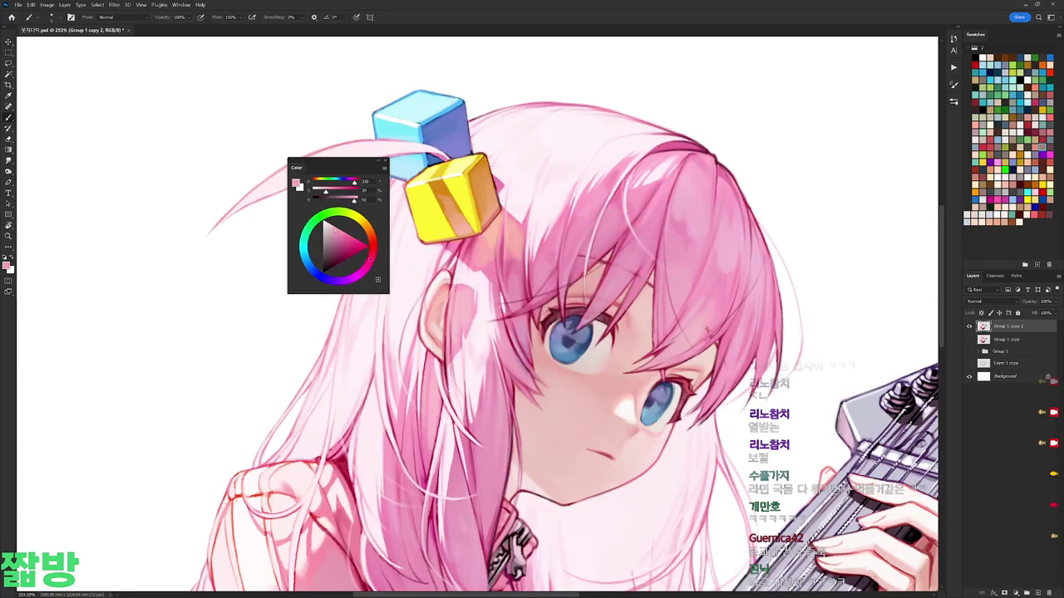
Step: Paint thin strands around the long stray lock crossing the light blue cube, using an adjusted brush and sampled pinks
{"action": "scroll", "coordinate": [690, 238], "scroll_direction": "down", "scroll_amount": 5}
{"action": "scroll", "coordinate": [593, 149], "scroll_direction": "up", "scroll_amount": 3}
{"action": "right_click", "coordinate": [615, 212]}
{"action": "mouse_move", "coordinate": [593, 150]}
{"action": "left_mouse_down"}
{"action": "mouse_move", "coordinate": [701, 203]}
{"action": "mouse_move", "coordinate": [498, 161]}
{"action": "left_mouse_up"}
{"action": "key", "text": "Escape"}
{"action": "left_click", "coordinate": [499, 161], "text": "alt"}
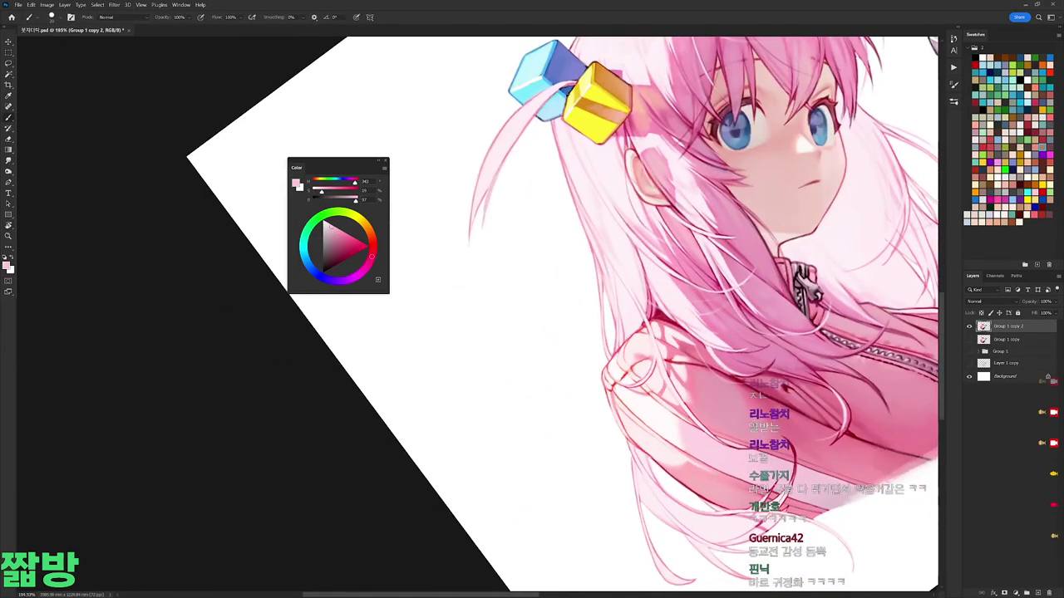
{"action": "left_click_drag", "start_coordinate": [582, 333], "coordinate": [541, 190]}
{"action": "right_click", "coordinate": [541, 191]}
{"action": "left_click", "coordinate": [541, 191], "text": "alt"}
{"action": "left_click_drag", "start_coordinate": [748, 208], "coordinate": [814, 279]}
{"action": "key", "text": "b"}
{"action": "left_click", "coordinate": [640, 194], "text": "alt"}
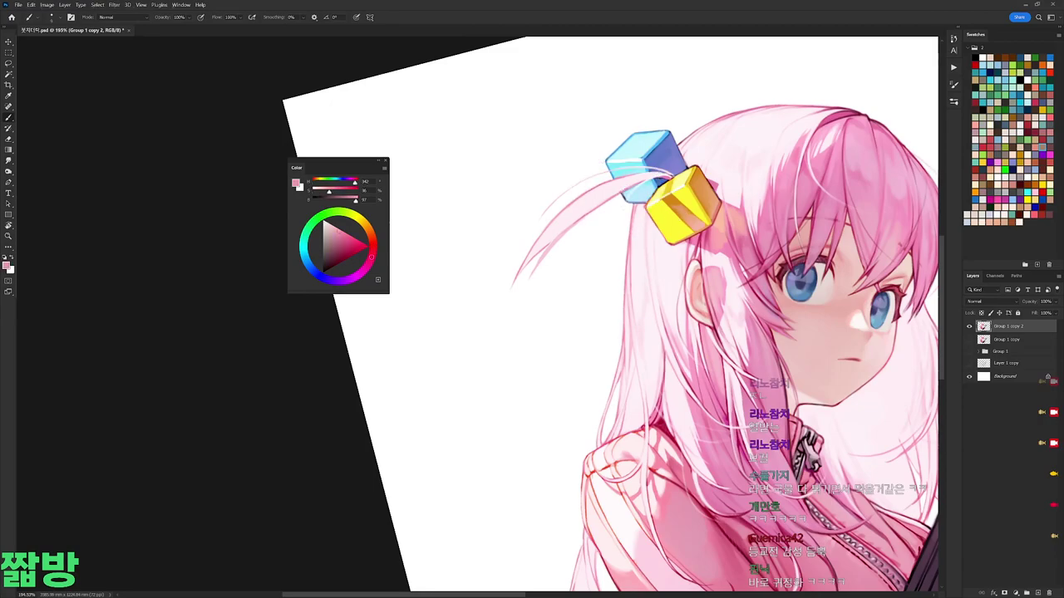
Step: Paint white highlights across the crown of the hair beside the cubes with an adjusted brush
{"action": "key", "text": "x"}
{"action": "key", "text": "x"}
{"action": "key", "text": "x"}
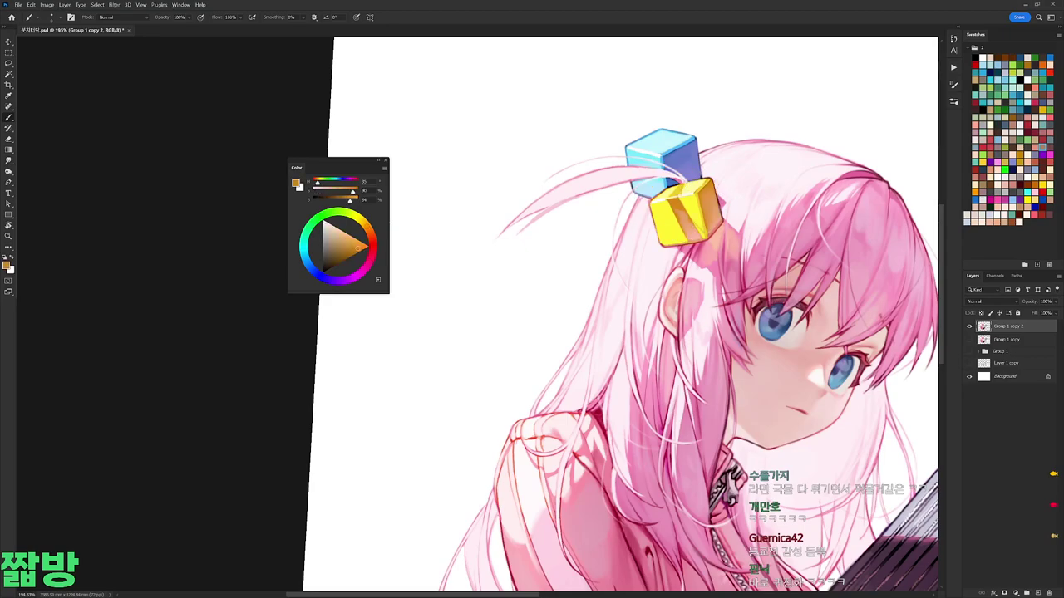
{"action": "left_click", "coordinate": [645, 244], "text": "alt"}
{"action": "mouse_move", "coordinate": [605, 315]}
{"action": "left_mouse_down"}
{"action": "mouse_move", "coordinate": [645, 245]}
{"action": "mouse_move", "coordinate": [571, 294]}
{"action": "left_mouse_up"}
{"action": "right_click", "coordinate": [797, 143]}
{"action": "key", "text": "Escape"}
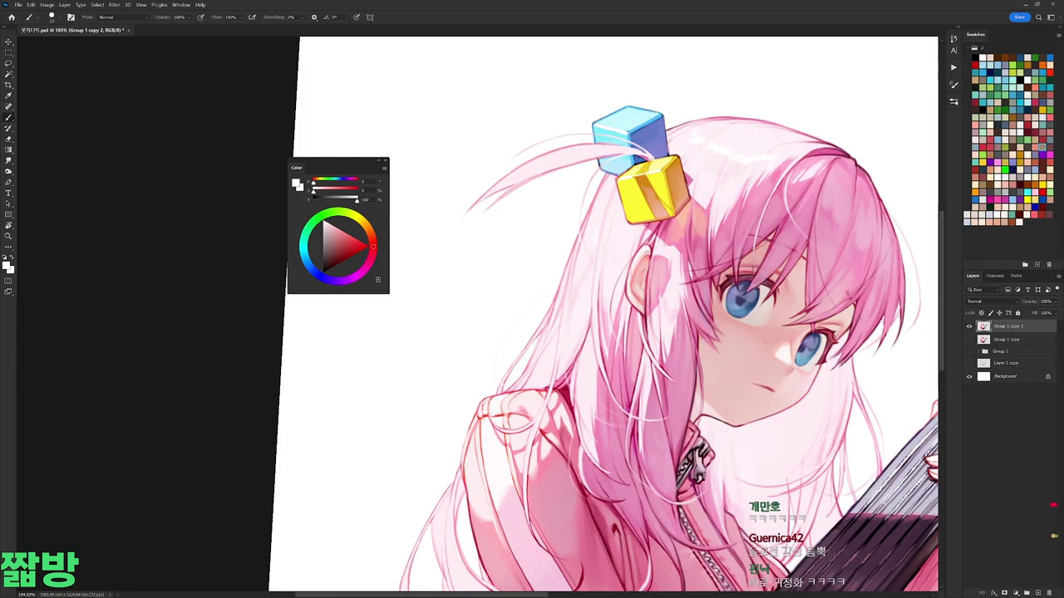
{"action": "scroll", "coordinate": [606, 251], "scroll_direction": "down", "scroll_amount": 5}
{"action": "scroll", "coordinate": [773, 255], "scroll_direction": "up", "scroll_amount": 7}
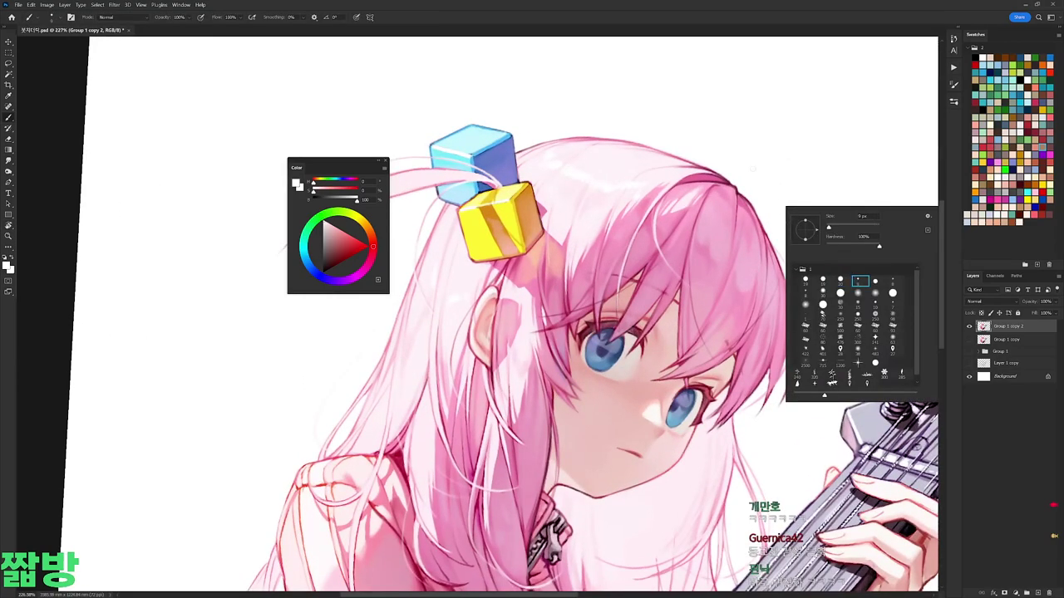
Step: Refine the crown and outer edge of the bangs with fine strands in sampled pinks and near-white
{"action": "left_click", "coordinate": [725, 243], "text": "alt"}
{"action": "right_click", "coordinate": [754, 215]}
{"action": "left_click", "coordinate": [755, 215], "text": "alt"}
{"action": "left_click", "coordinate": [734, 248], "text": "alt"}
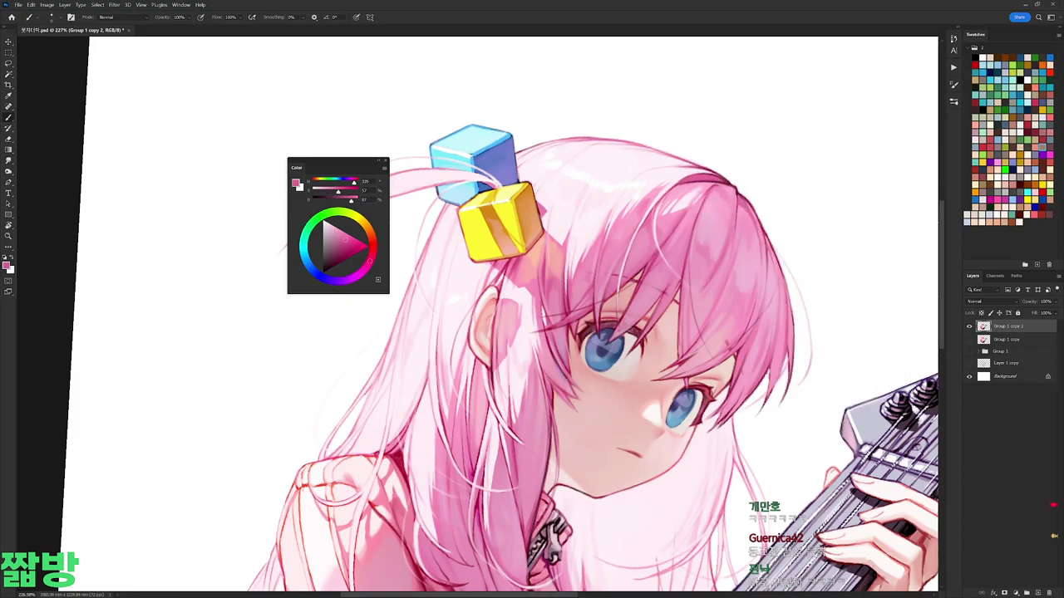
{"action": "scroll", "coordinate": [701, 309], "scroll_direction": "down", "scroll_amount": 5}
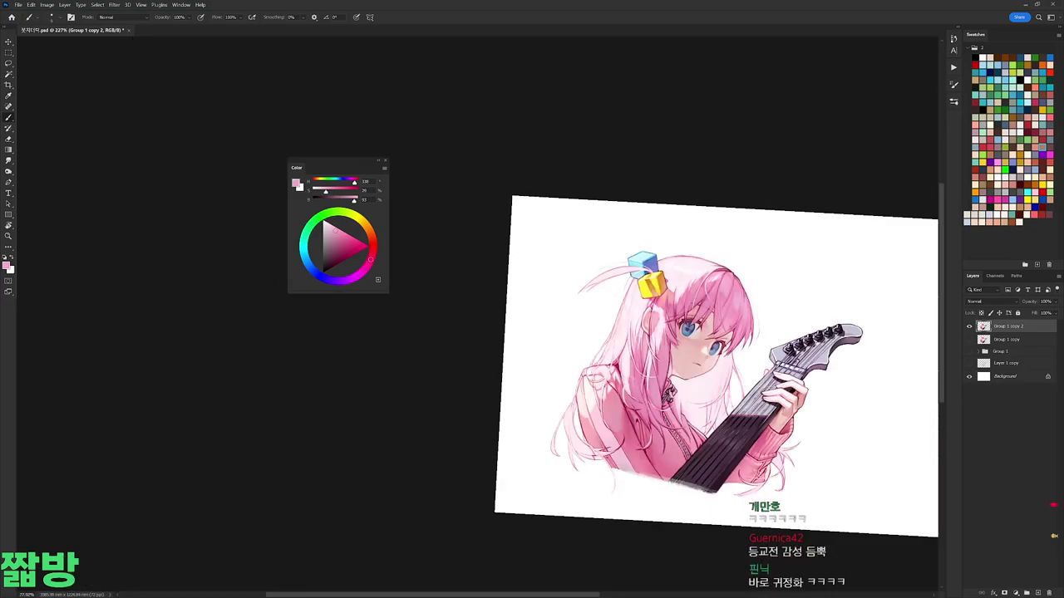
{"action": "scroll", "coordinate": [701, 309], "scroll_direction": "up", "scroll_amount": 4}
{"action": "left_click", "coordinate": [692, 247], "text": "alt"}
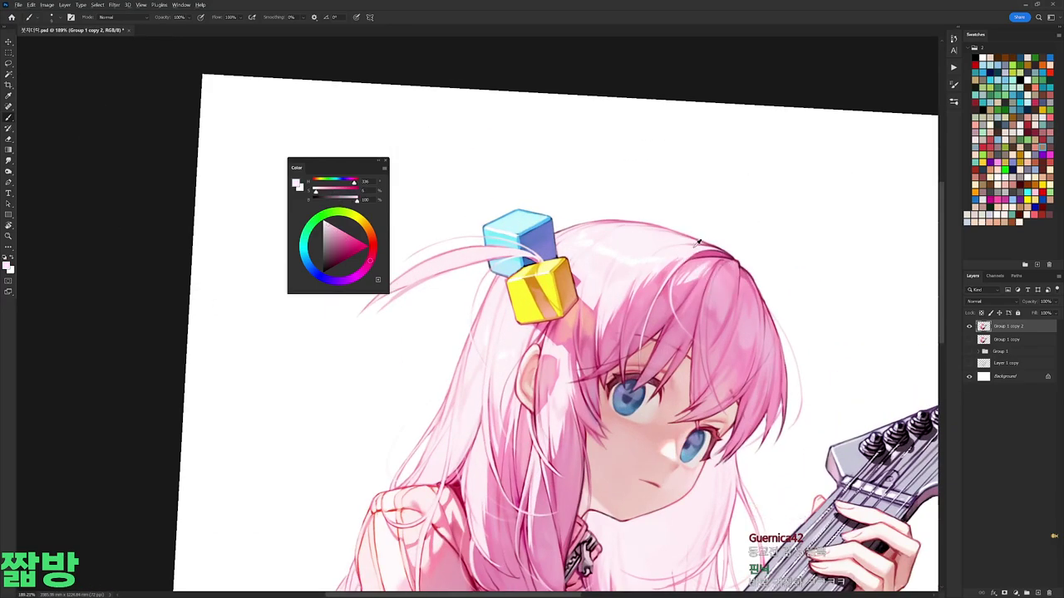
{"action": "scroll", "coordinate": [703, 286], "scroll_direction": "down", "scroll_amount": 2}
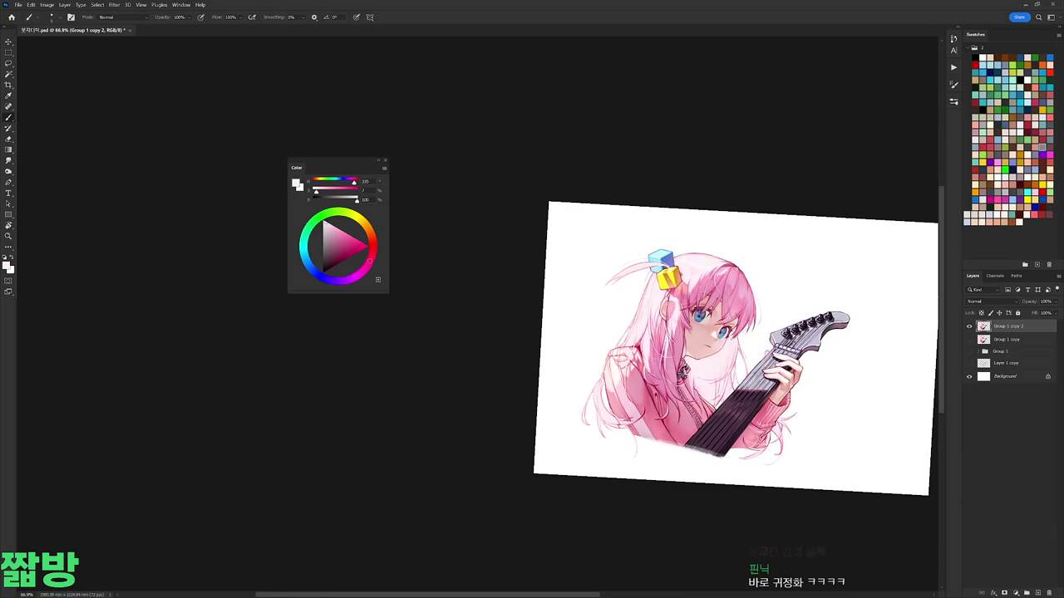
{"action": "scroll", "coordinate": [703, 324], "scroll_direction": "up", "scroll_amount": 5}
Step: Draw thin magenta strands in the back hair between the jaw and the guitar neck
{"action": "left_click", "coordinate": [689, 256], "text": "alt"}
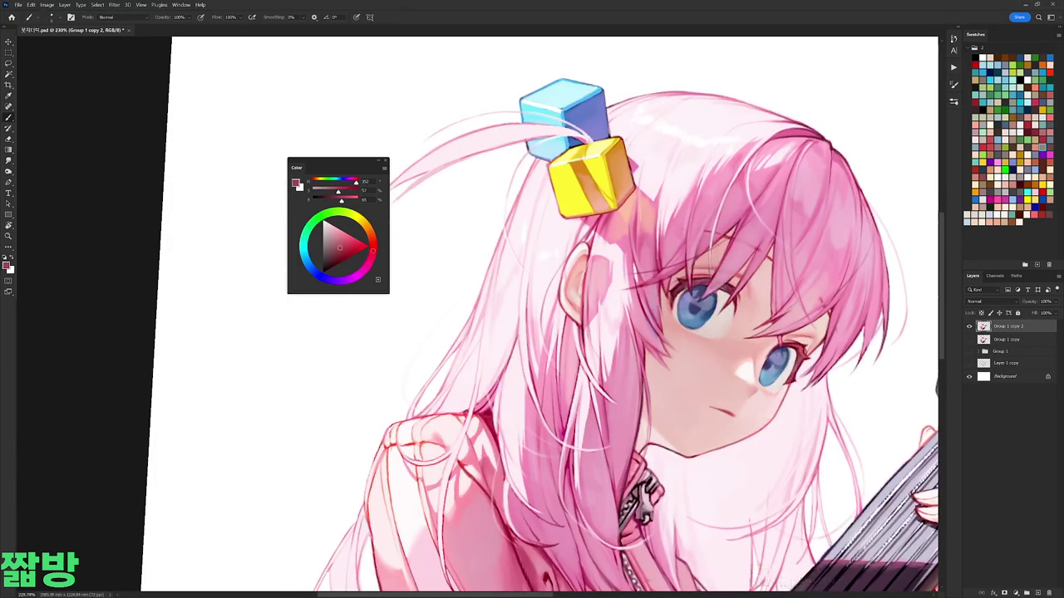
{"action": "left_click", "coordinate": [368, 258]}
{"action": "left_click_drag", "start_coordinate": [690, 381], "coordinate": [723, 240]}
{"action": "left_click_drag", "start_coordinate": [532, 316], "coordinate": [435, 344]}
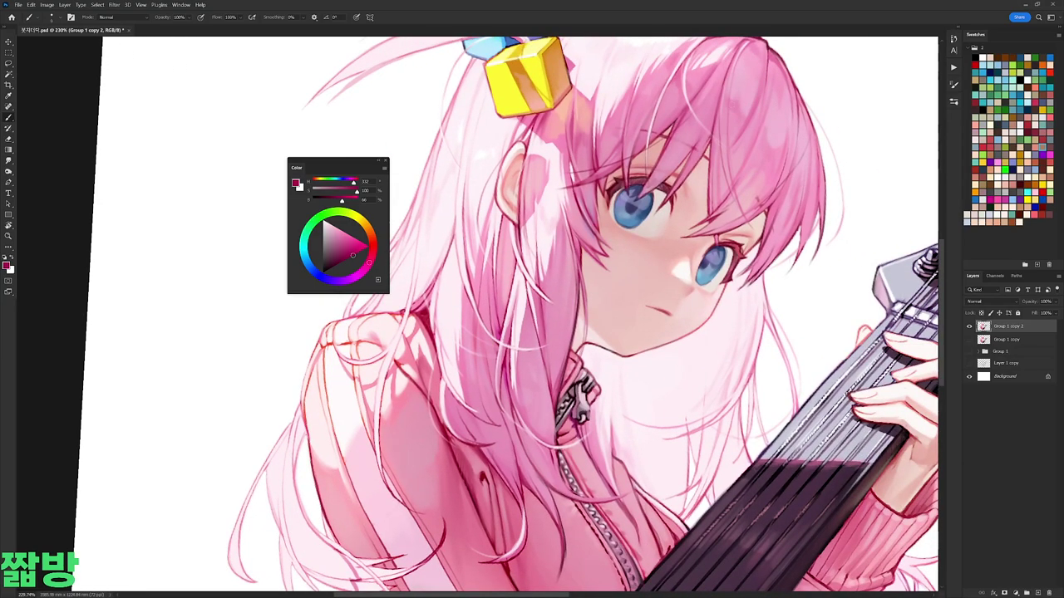
{"action": "left_click", "coordinate": [762, 330], "text": "alt"}
{"action": "scroll", "coordinate": [737, 314], "scroll_direction": "down", "scroll_amount": 1}
{"action": "scroll", "coordinate": [737, 313], "scroll_direction": "up", "scroll_amount": 1}
{"action": "left_click", "coordinate": [745, 115], "text": "alt"}
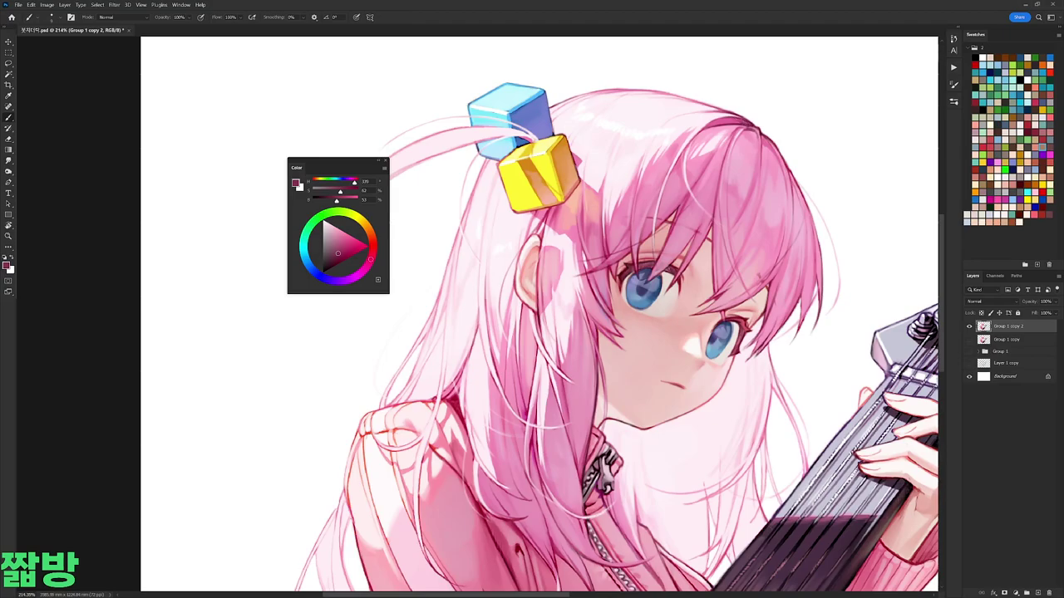
Step: Retouch the mouth area with sampled skin pink and default black, adjusting the brush
{"action": "scroll", "coordinate": [736, 303], "scroll_direction": "down", "scroll_amount": 3}
{"action": "scroll", "coordinate": [706, 357], "scroll_direction": "up", "scroll_amount": 3}
{"action": "left_click", "coordinate": [706, 383], "text": "alt"}
{"action": "scroll", "coordinate": [687, 223], "scroll_direction": "up", "scroll_amount": 1}
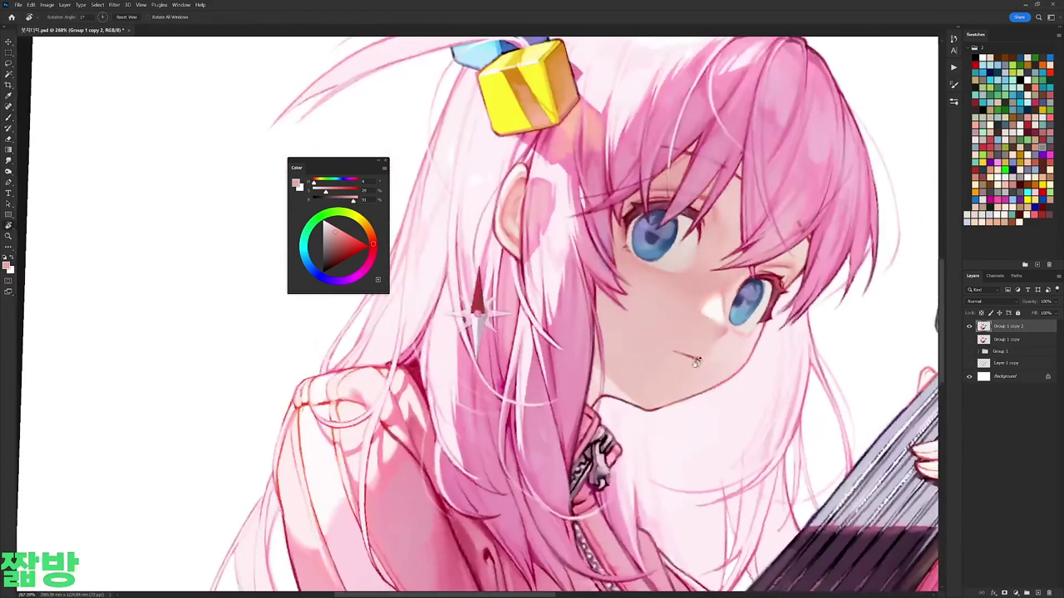
{"action": "key", "text": "d"}
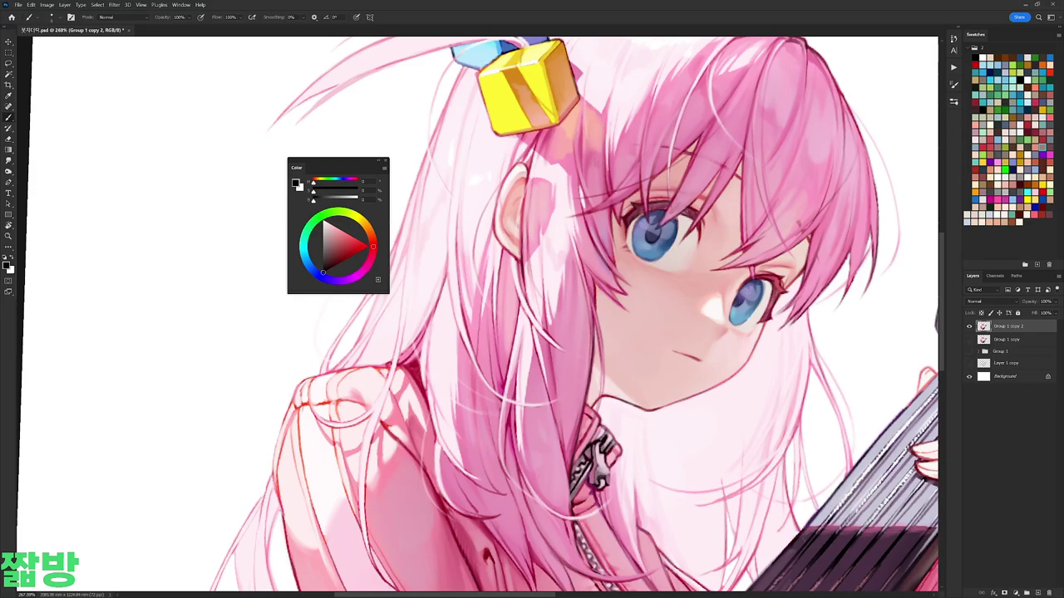
{"action": "right_click", "coordinate": [675, 196]}
{"action": "left_click", "coordinate": [724, 291]}
{"action": "key", "text": "Return"}
Step: Refine the loose strands between the face and the guitar neck with an adjusted brush and sampled near-white pink
{"action": "scroll", "coordinate": [478, 316], "scroll_direction": "down", "scroll_amount": 3}
{"action": "scroll", "coordinate": [478, 315], "scroll_direction": "up", "scroll_amount": 3}
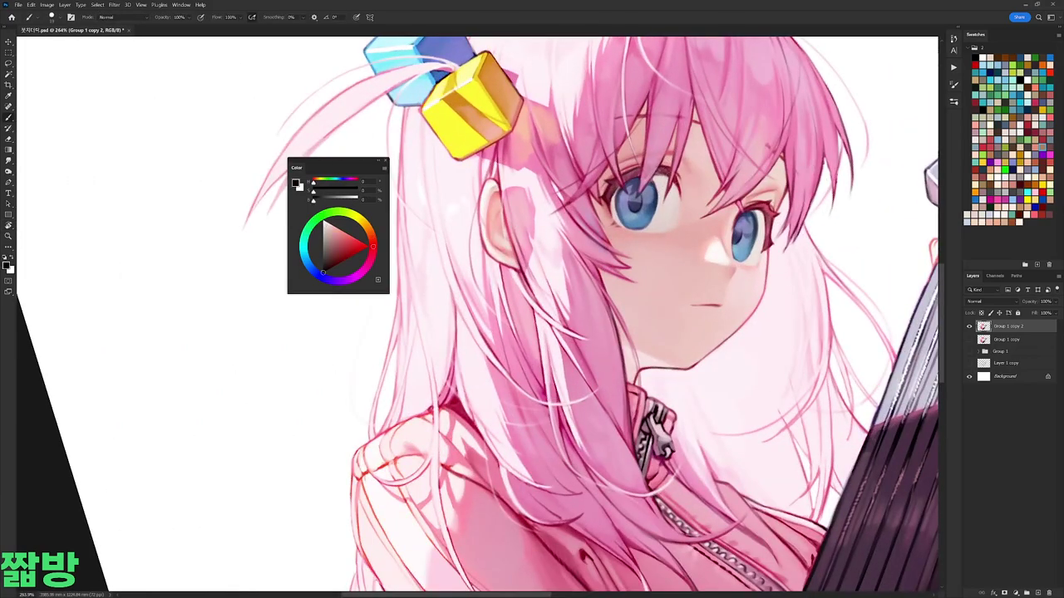
{"action": "right_click", "coordinate": [790, 200]}
{"action": "key", "text": "Return"}
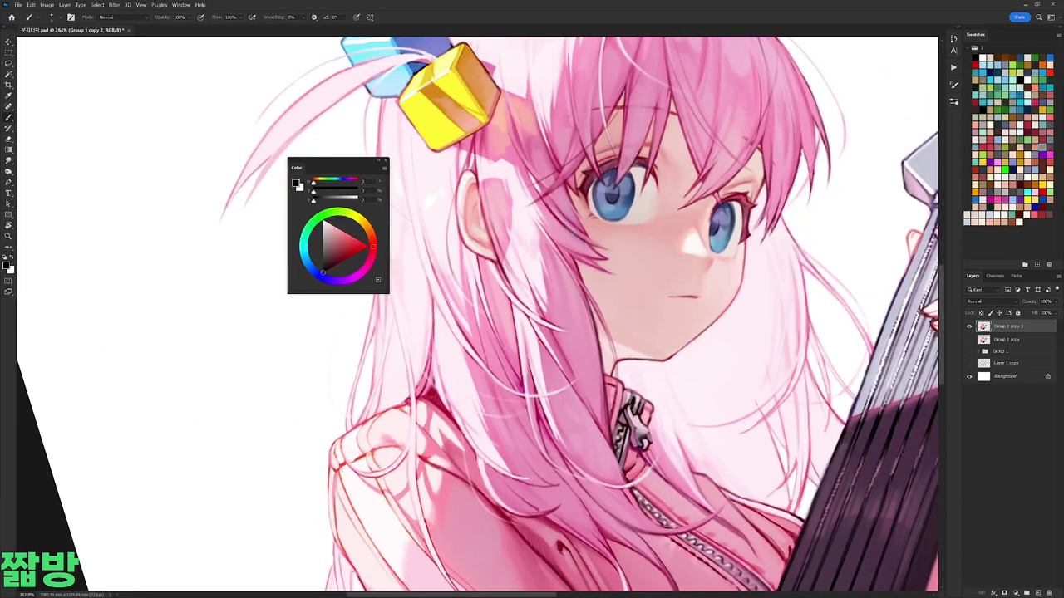
{"action": "key", "text": "r"}
{"action": "scroll", "coordinate": [743, 264], "scroll_direction": "down", "scroll_amount": 5}
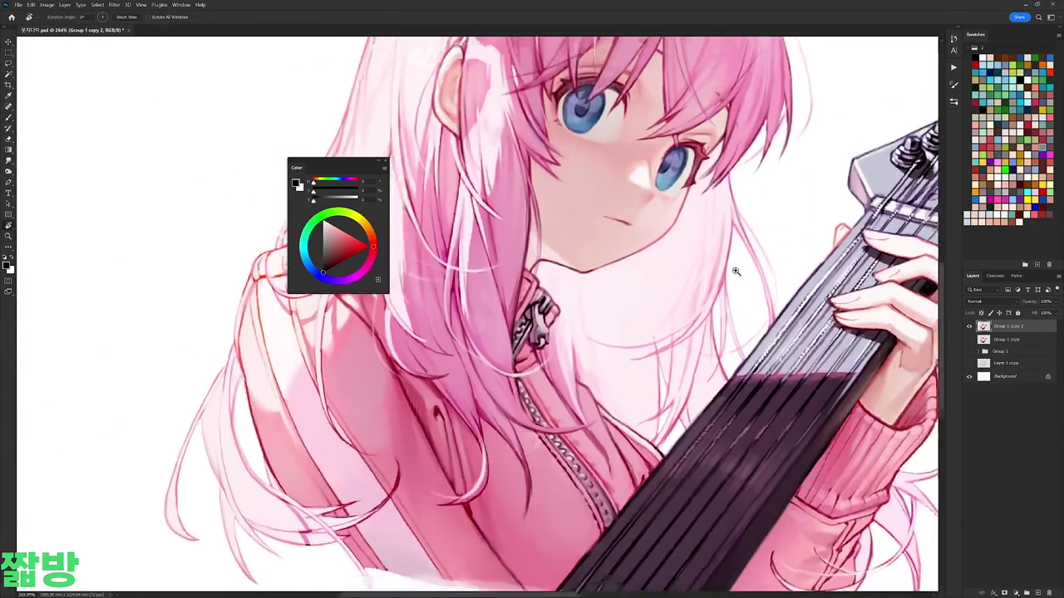
{"action": "left_click_drag", "start_coordinate": [743, 263], "coordinate": [795, 241]}
{"action": "key", "text": "b"}
{"action": "right_click", "coordinate": [796, 241]}
{"action": "left_click", "coordinate": [795, 241], "text": "alt"}
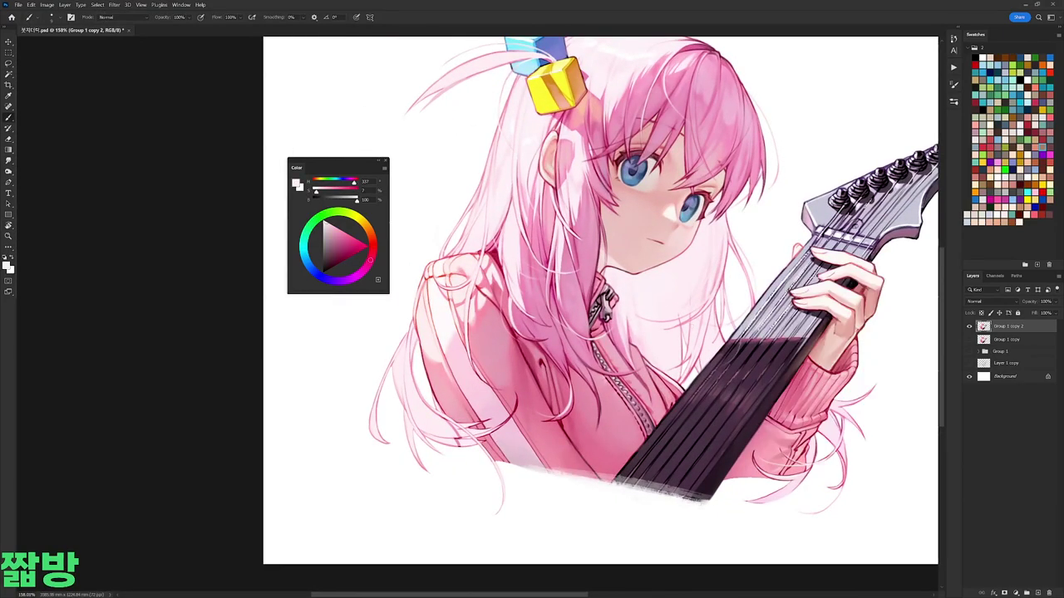
{"action": "scroll", "coordinate": [630, 156], "scroll_direction": "up", "scroll_amount": 3}
Step: Add lower lash marks beneath the eyes and fine pinkish-red blush lines on both cheeks
{"action": "key", "text": "d"}
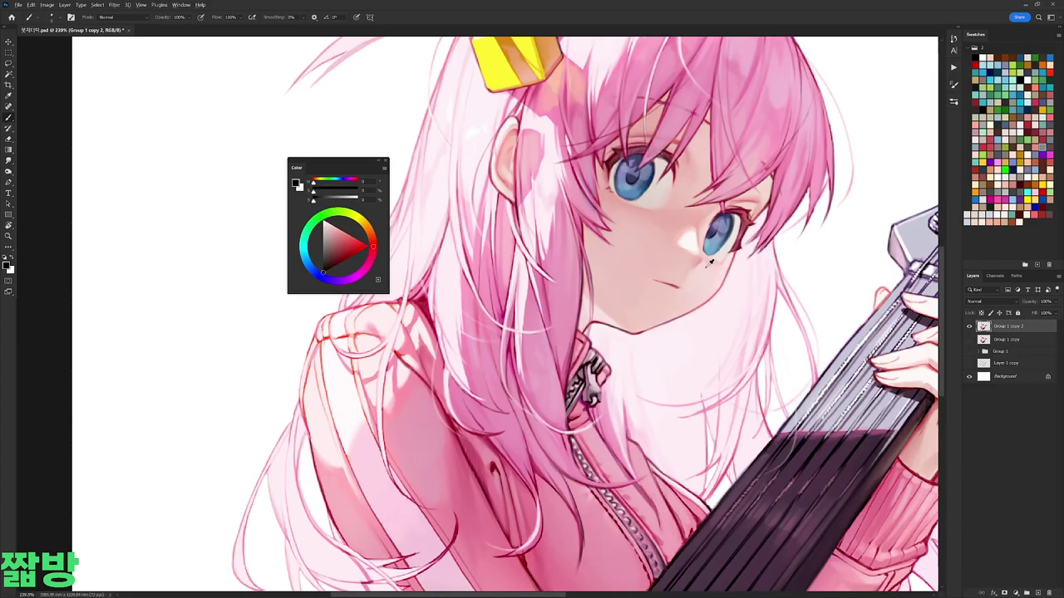
{"action": "left_click", "coordinate": [734, 249], "text": "alt"}
{"action": "left_click", "coordinate": [732, 255], "text": "alt"}
{"action": "left_click_drag", "start_coordinate": [339, 249], "coordinate": [373, 249]}
{"action": "left_click_drag", "start_coordinate": [348, 246], "coordinate": [378, 235]}
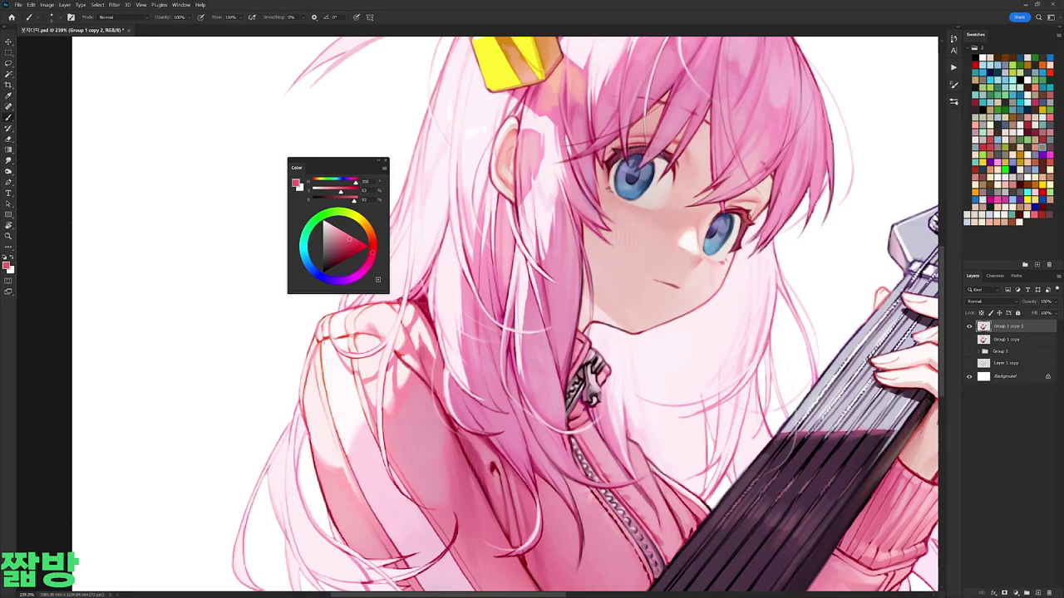
{"action": "left_click", "coordinate": [566, 162], "text": "alt"}
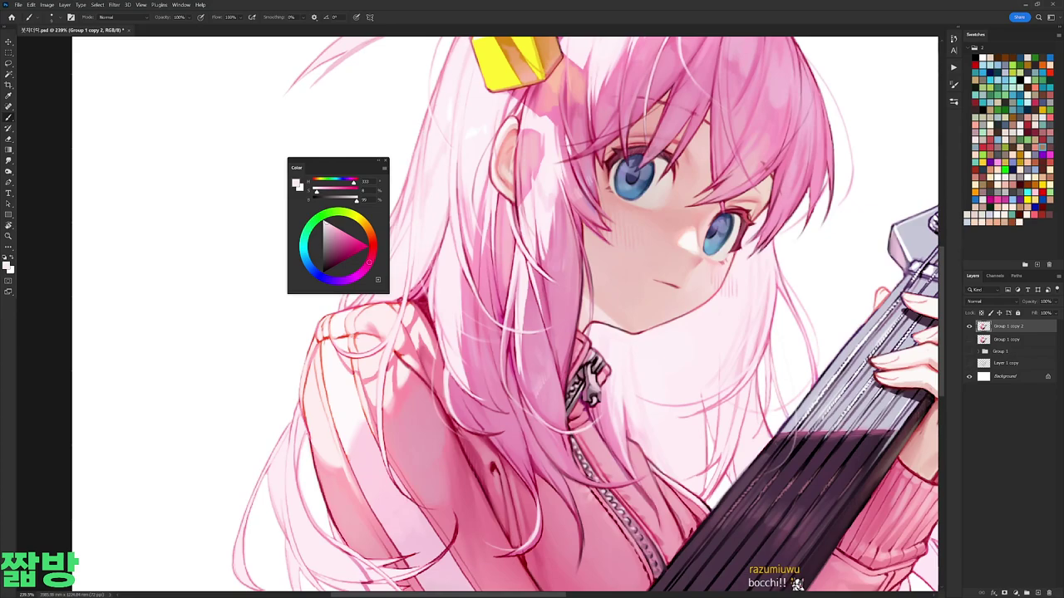
Step: Refine the bangs and lash lines over the eyes with dark magentas sampled from the artwork
{"action": "scroll", "coordinate": [523, 356], "scroll_direction": "down", "scroll_amount": 2}
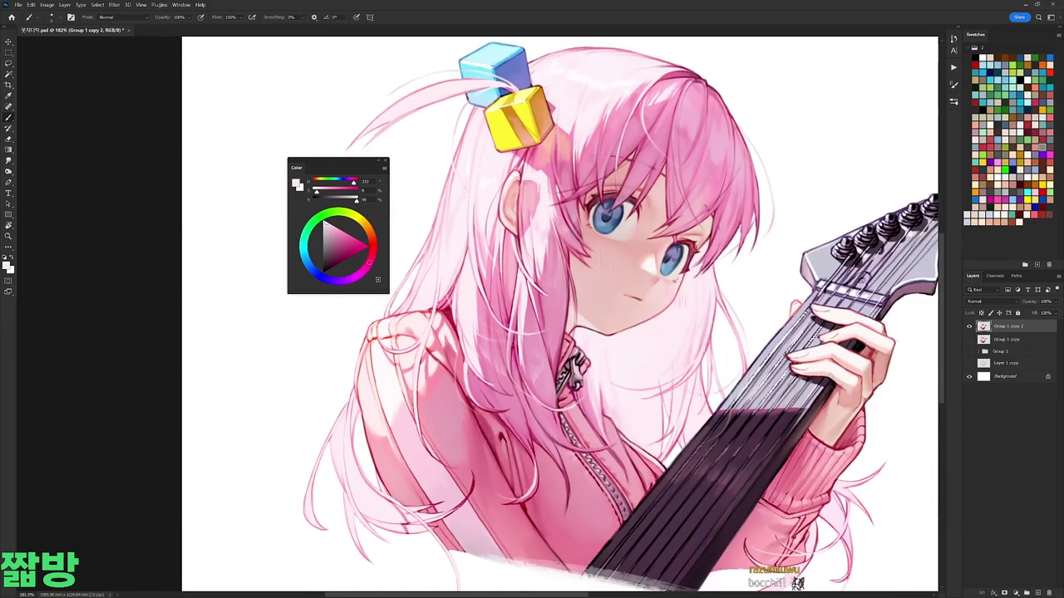
{"action": "key", "text": "r"}
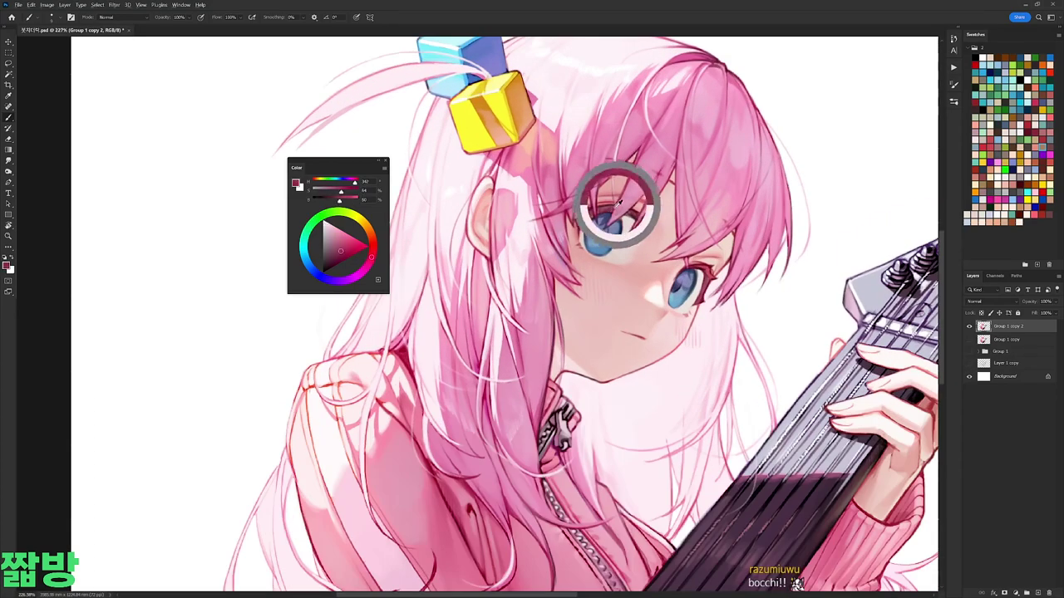
{"action": "left_click_drag", "start_coordinate": [581, 170], "coordinate": [735, 179]}
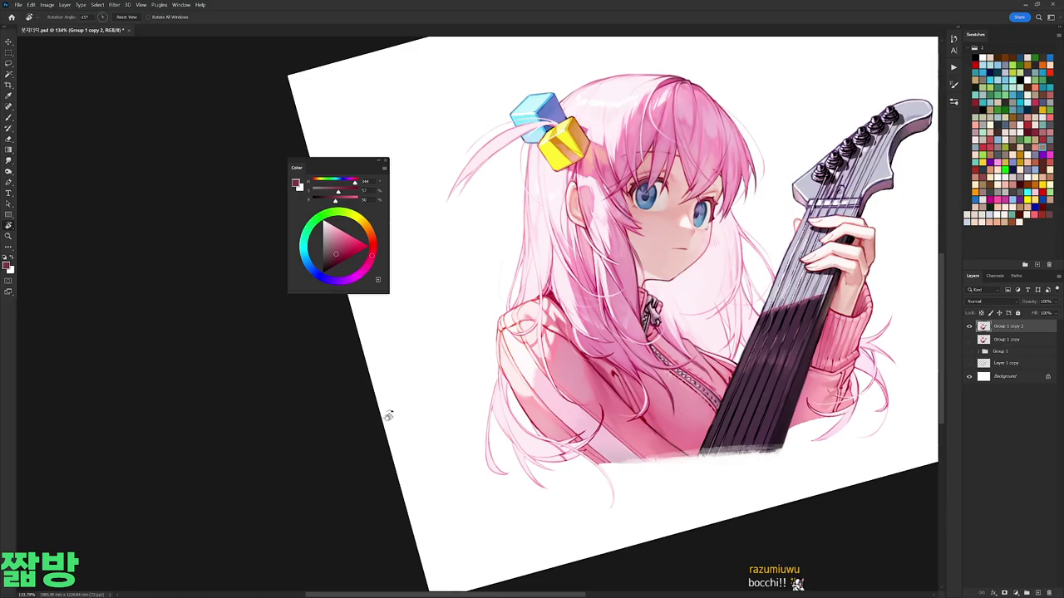
{"action": "key", "text": "b"}
{"action": "right_click", "coordinate": [707, 196]}
{"action": "key", "text": "Escape"}
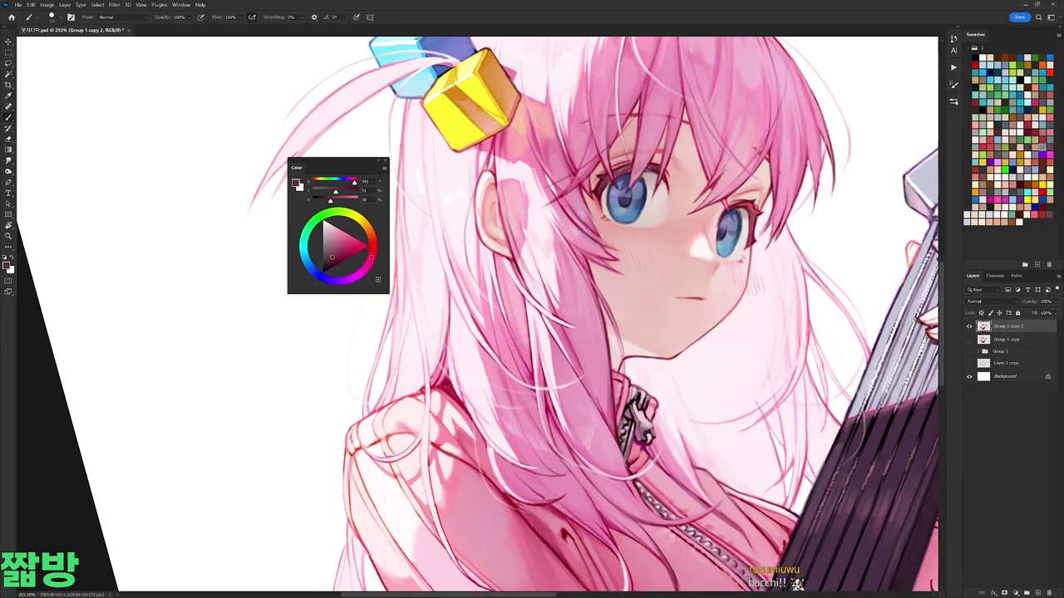
Step: Paint small pure white highlights in the blue irises with an adjusted brush
{"action": "right_click", "coordinate": [731, 222]}
{"action": "key", "text": "Escape"}
{"action": "key", "text": "x"}
{"action": "scroll", "coordinate": [532, 316], "scroll_direction": "down", "scroll_amount": 5}
{"action": "scroll", "coordinate": [581, 250], "scroll_direction": "up", "scroll_amount": 5}
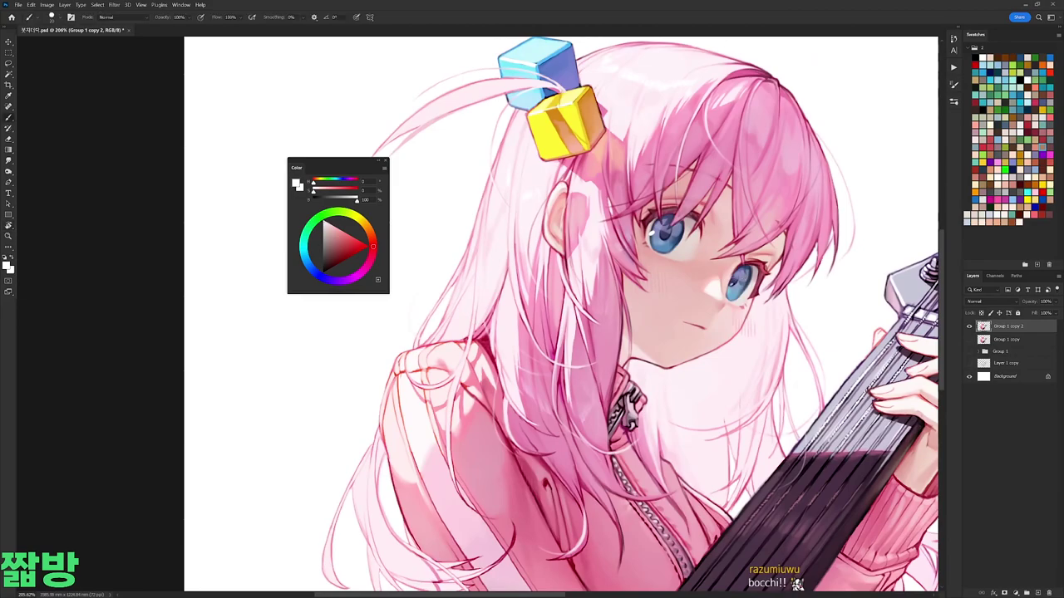
{"action": "scroll", "coordinate": [723, 282], "scroll_direction": "down", "scroll_amount": 5}
{"action": "scroll", "coordinate": [723, 283], "scroll_direction": "up", "scroll_amount": 6}
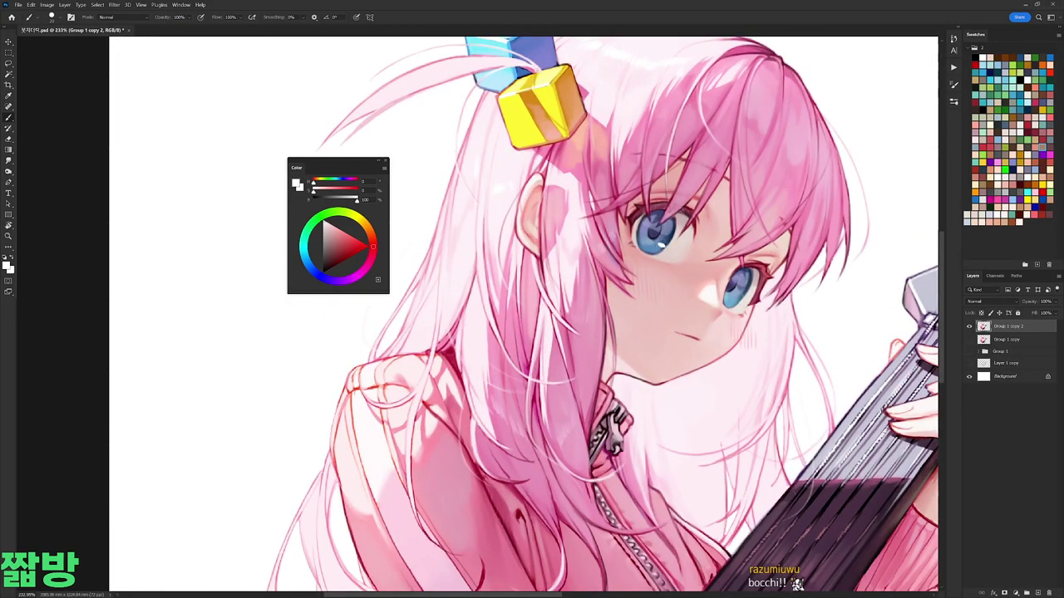
{"action": "scroll", "coordinate": [734, 249], "scroll_direction": "down", "scroll_amount": 5}
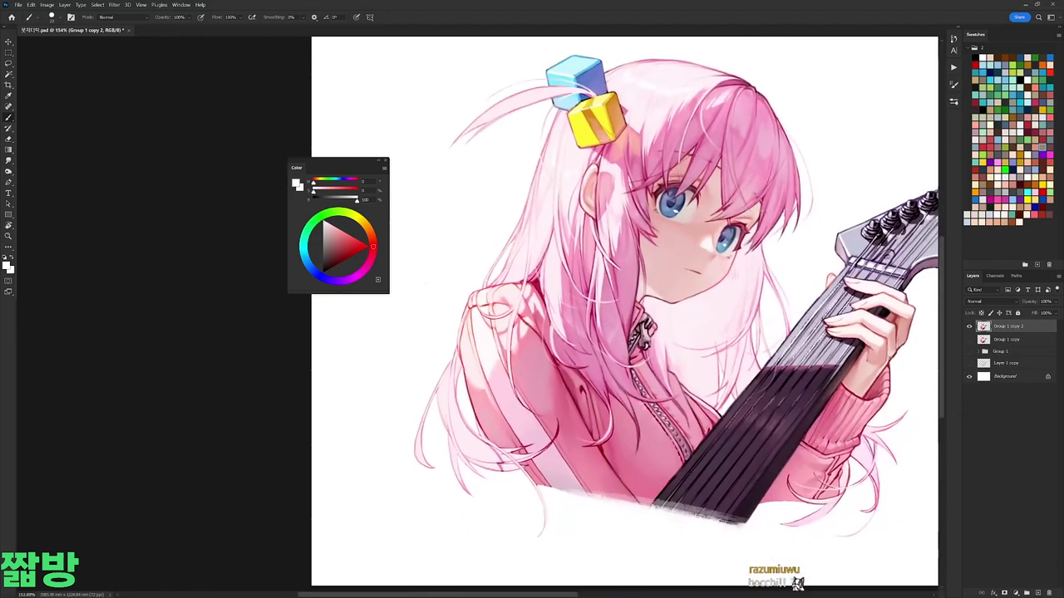
Step: Darken the loose strands crossing the sleeve with a deep crimson sampled from the shoulder linework and an adjusted brush
{"action": "scroll", "coordinate": [735, 249], "scroll_direction": "up", "scroll_amount": 5}
{"action": "right_click", "coordinate": [735, 226]}
{"action": "key", "text": "Escape"}
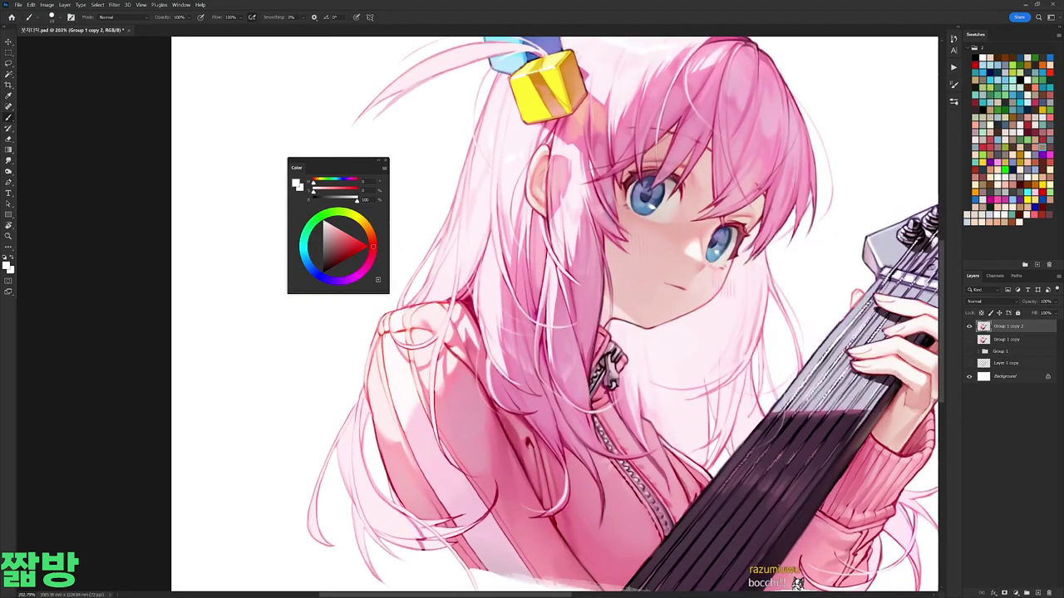
{"action": "left_click", "coordinate": [476, 296], "text": "alt"}
{"action": "left_click_drag", "start_coordinate": [353, 224], "coordinate": [350, 248]}
{"action": "scroll", "coordinate": [741, 233], "scroll_direction": "down", "scroll_amount": 3}
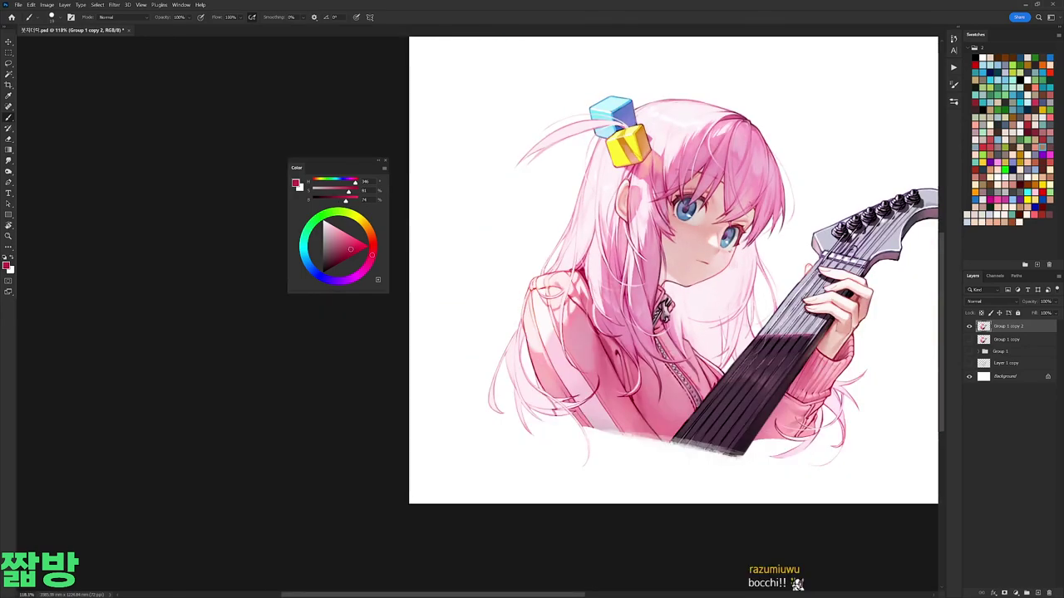
Step: Refine the loose strands along the sleeve's lower edge with pure white and an adjusted brush
{"action": "scroll", "coordinate": [719, 229], "scroll_direction": "up", "scroll_amount": 3}
{"action": "right_click", "coordinate": [631, 307]}
{"action": "key", "text": "x"}
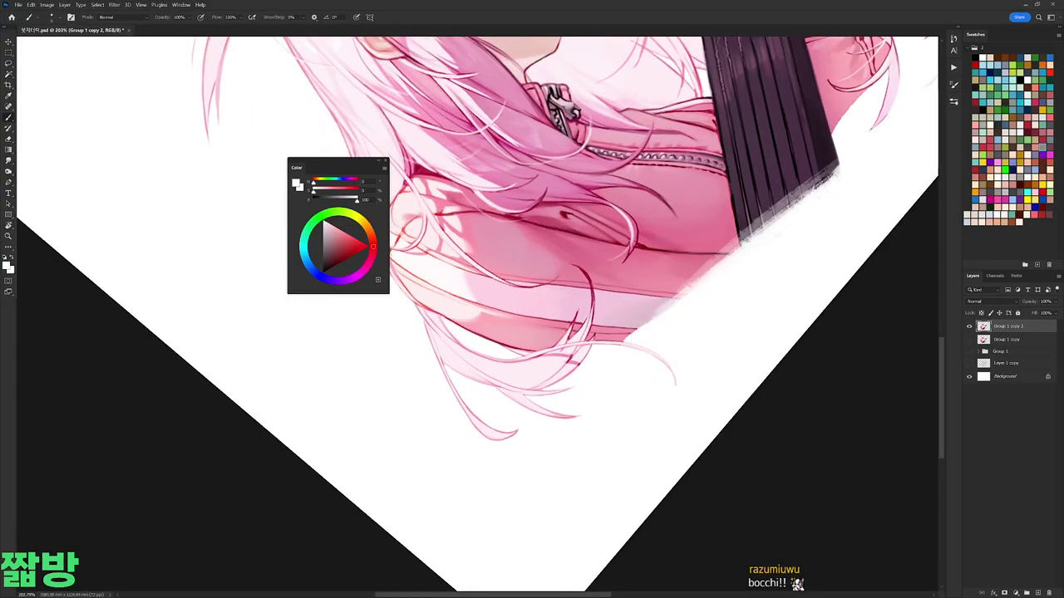
{"action": "left_click_drag", "start_coordinate": [582, 332], "coordinate": [631, 249]}
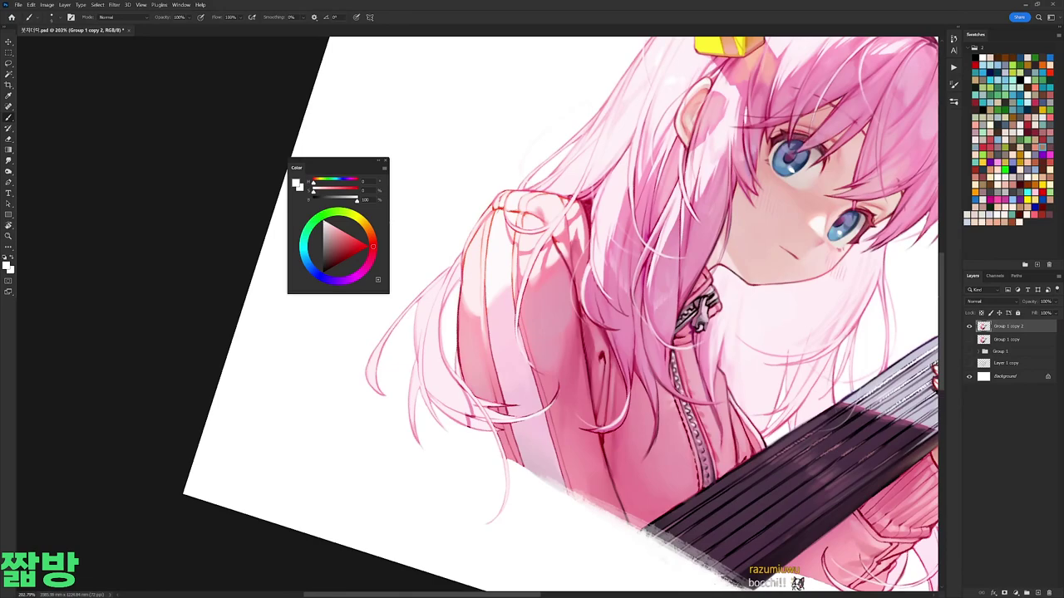
{"action": "scroll", "coordinate": [627, 316], "scroll_direction": "down", "scroll_amount": 3}
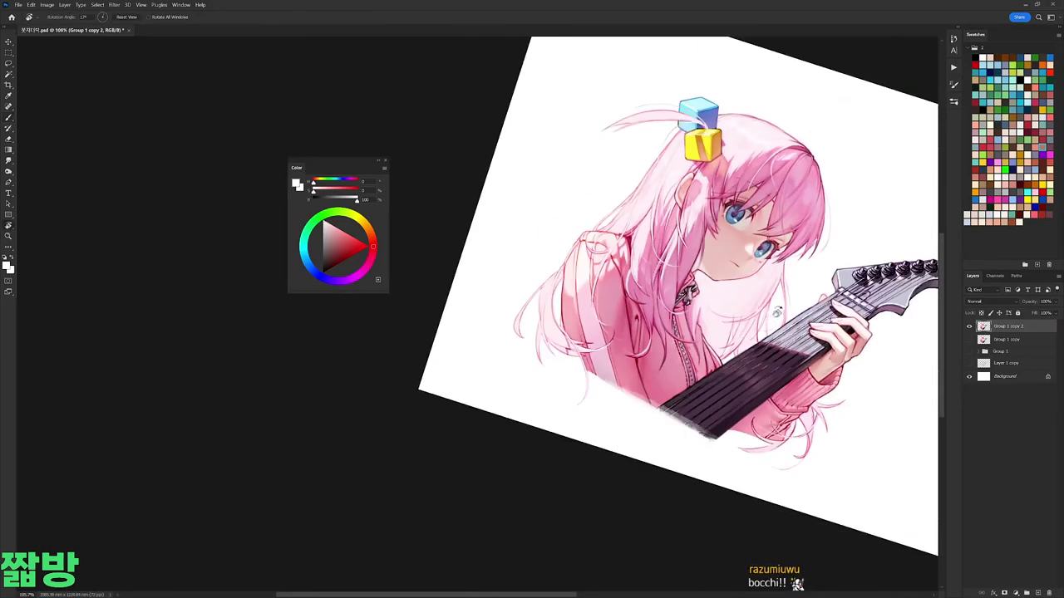
Step: Touch up the fine loose hair strands around the figure with a medium pink sampled from the artwork
{"action": "scroll", "coordinate": [627, 316], "scroll_direction": "up", "scroll_amount": 3}
{"action": "left_click_drag", "start_coordinate": [516, 223], "coordinate": [507, 253]}
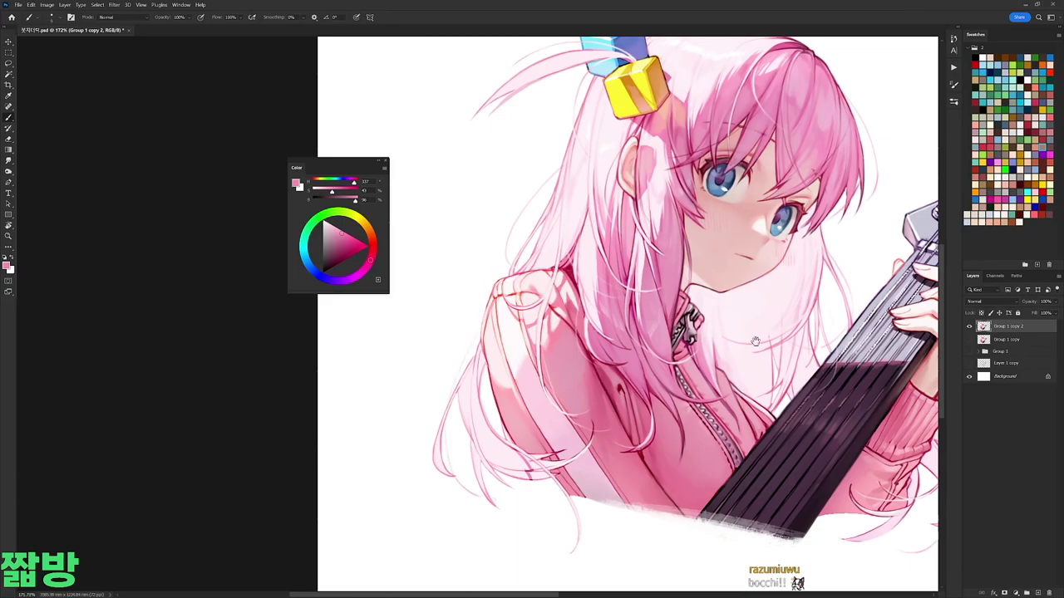
{"action": "scroll", "coordinate": [622, 314], "scroll_direction": "right", "scroll_amount": 3}
{"action": "left_click_drag", "start_coordinate": [828, 374], "coordinate": [778, 386]}
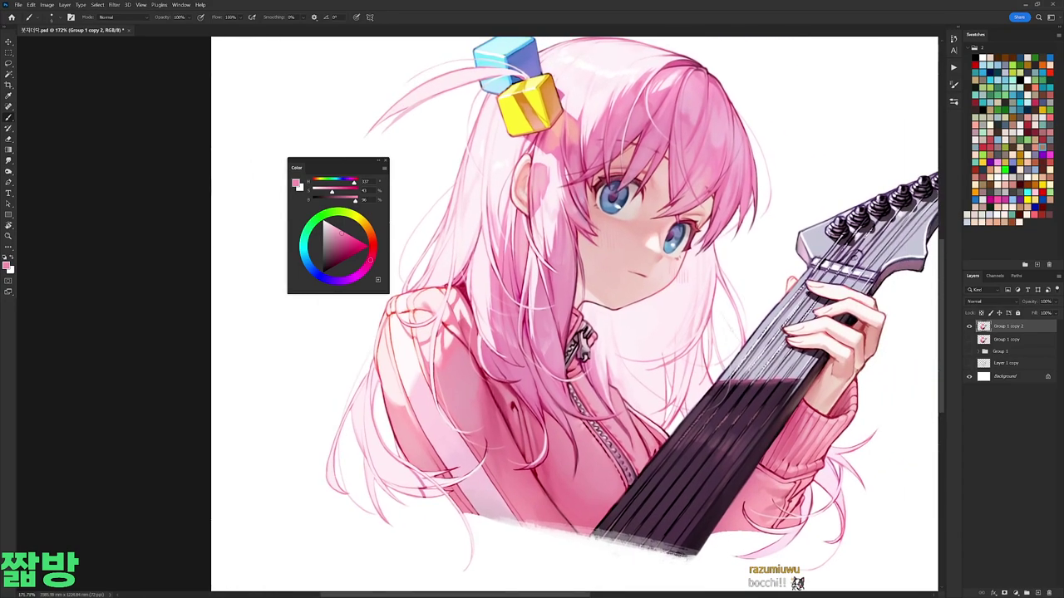
{"action": "key", "text": "r"}
{"action": "left_click_drag", "start_coordinate": [864, 316], "coordinate": [912, 251]}
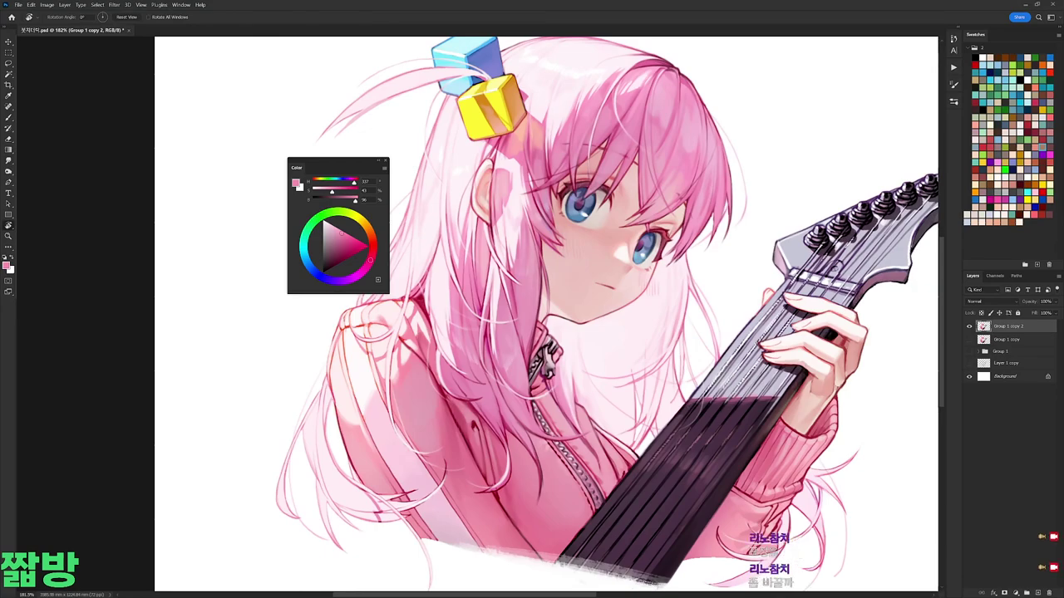
Step: Paint over the existing mouth with a pale skin tone sampled from the face
{"action": "key", "text": "b"}
{"action": "scroll", "coordinate": [625, 268], "scroll_direction": "up", "scroll_amount": 2}
{"action": "right_click", "coordinate": [627, 264]}
{"action": "left_click", "coordinate": [627, 264], "text": "alt"}
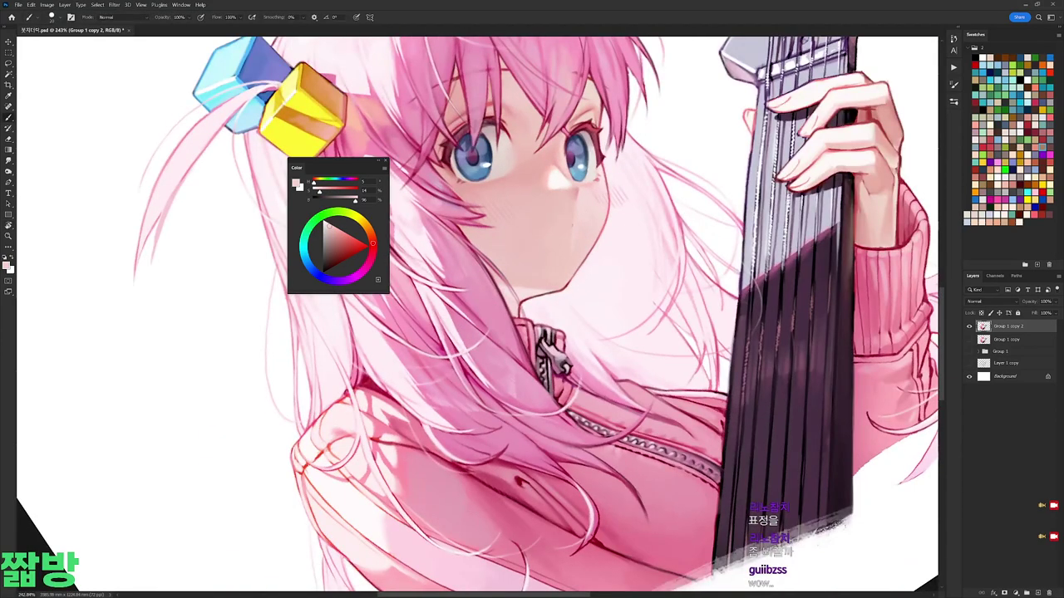
Step: Draw a small smiling mouth in pink on the cleared lower face with an adjusted brush
{"action": "right_click", "coordinate": [660, 222]}
{"action": "left_click_drag", "start_coordinate": [660, 223], "coordinate": [665, 223]}
{"action": "key", "text": "Return"}
{"action": "key", "text": "d"}
{"action": "right_click", "coordinate": [660, 223]}
{"action": "key", "text": "Return"}
{"action": "left_click", "coordinate": [660, 223], "text": "alt"}
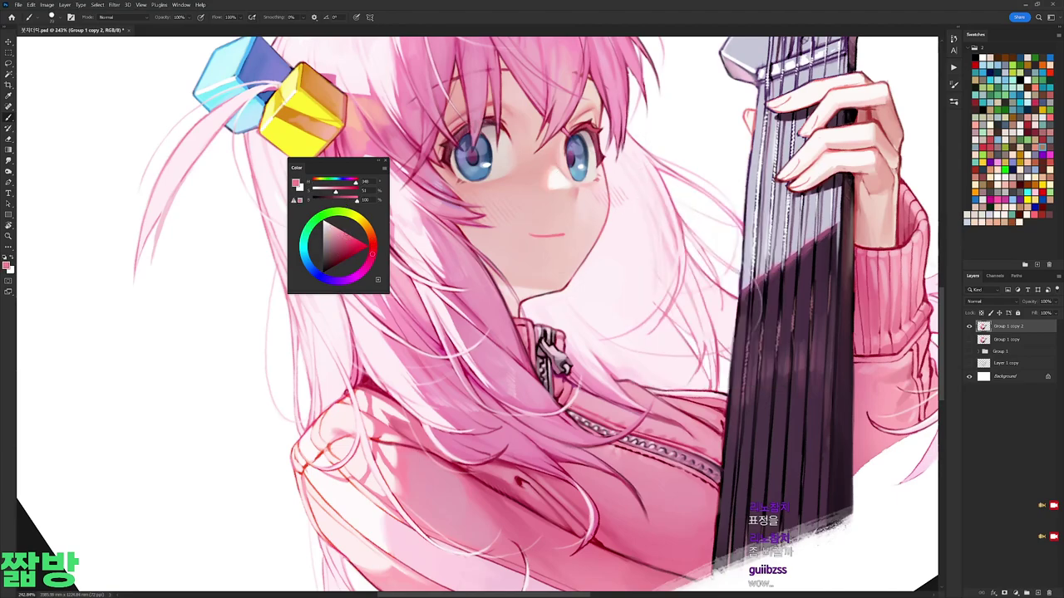
Step: Try a longer smile line in deep crimson and undo the last mouth stroke
{"action": "key", "text": "r"}
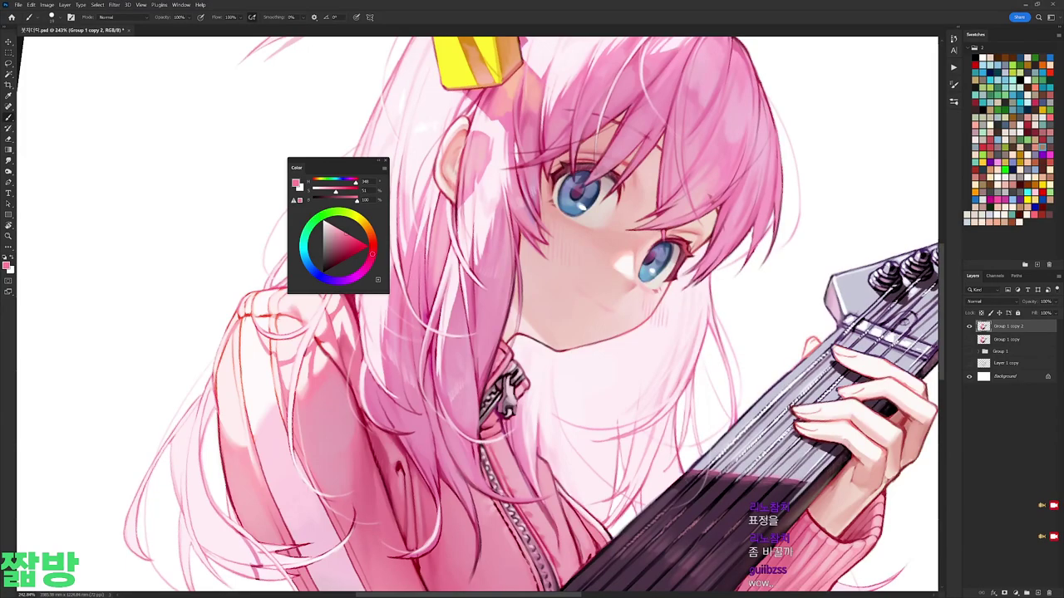
{"action": "left_click_drag", "start_coordinate": [646, 288], "coordinate": [715, 131]}
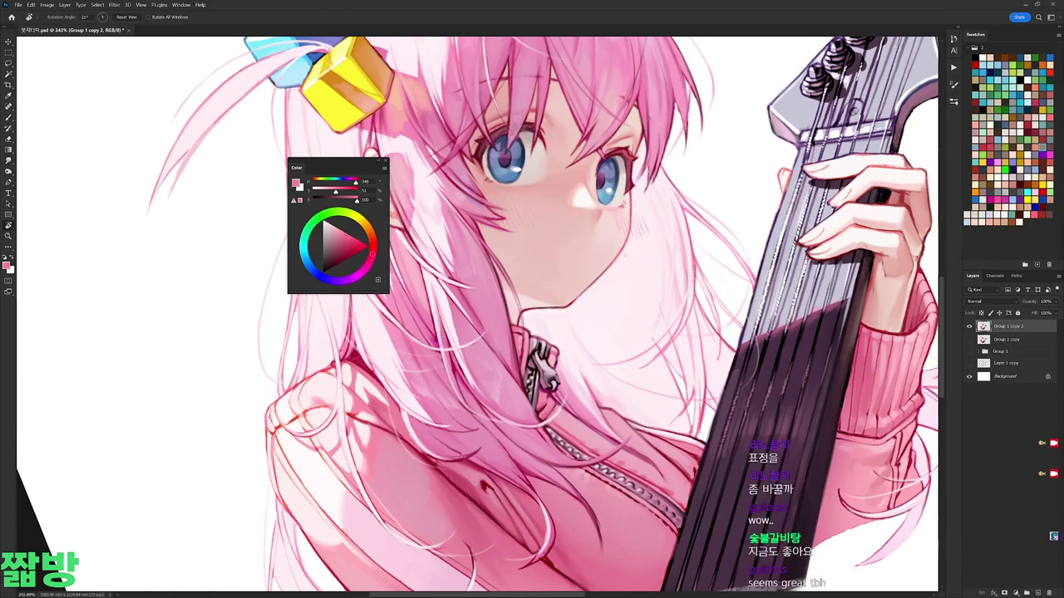
{"action": "mouse_move", "coordinate": [602, 240]}
{"action": "left_mouse_down"}
{"action": "mouse_move", "coordinate": [588, 332]}
{"action": "mouse_move", "coordinate": [573, 247]}
{"action": "mouse_move", "coordinate": [582, 241]}
{"action": "left_mouse_up"}
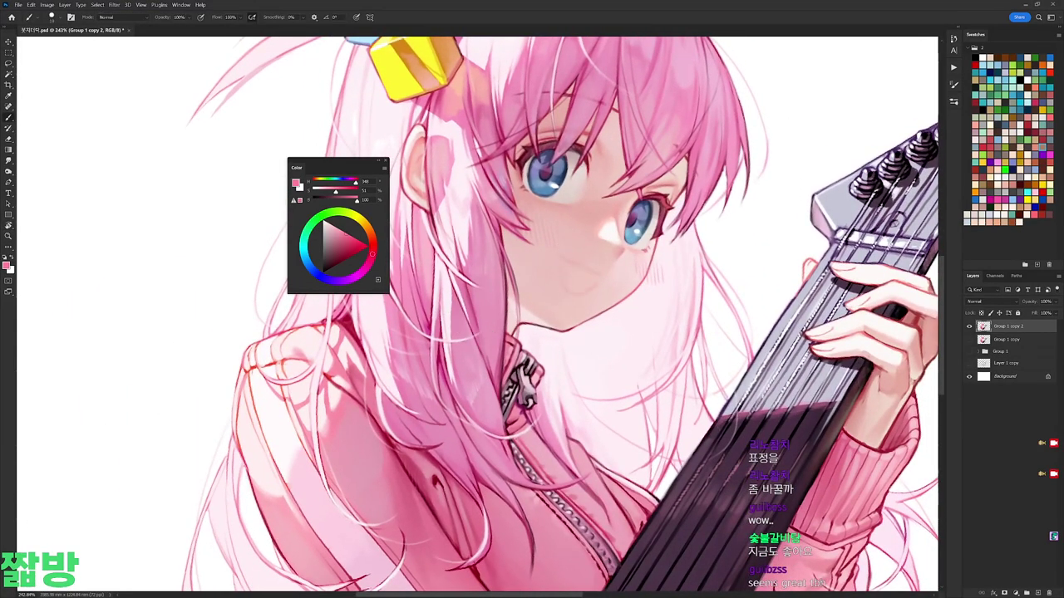
{"action": "left_click_drag", "start_coordinate": [353, 245], "coordinate": [374, 247]}
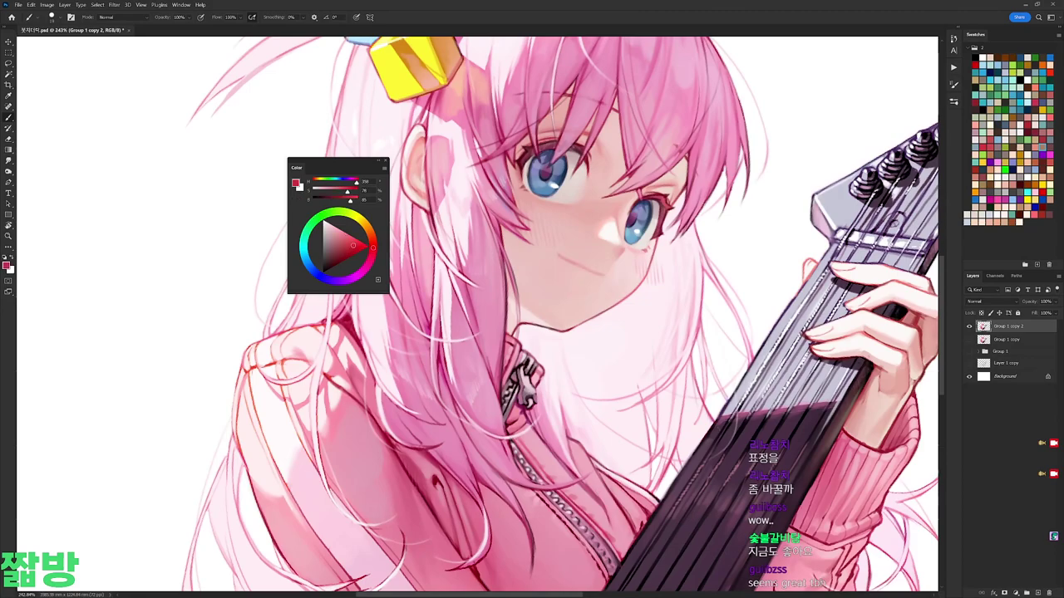
{"action": "key", "text": "ctrl+z"}
Step: Paint out the trial mouth shape with a pale skin tone sampled from the artwork
{"action": "scroll", "coordinate": [487, 309], "scroll_direction": "down", "scroll_amount": 4}
{"action": "left_click_drag", "start_coordinate": [672, 325], "coordinate": [708, 275]}
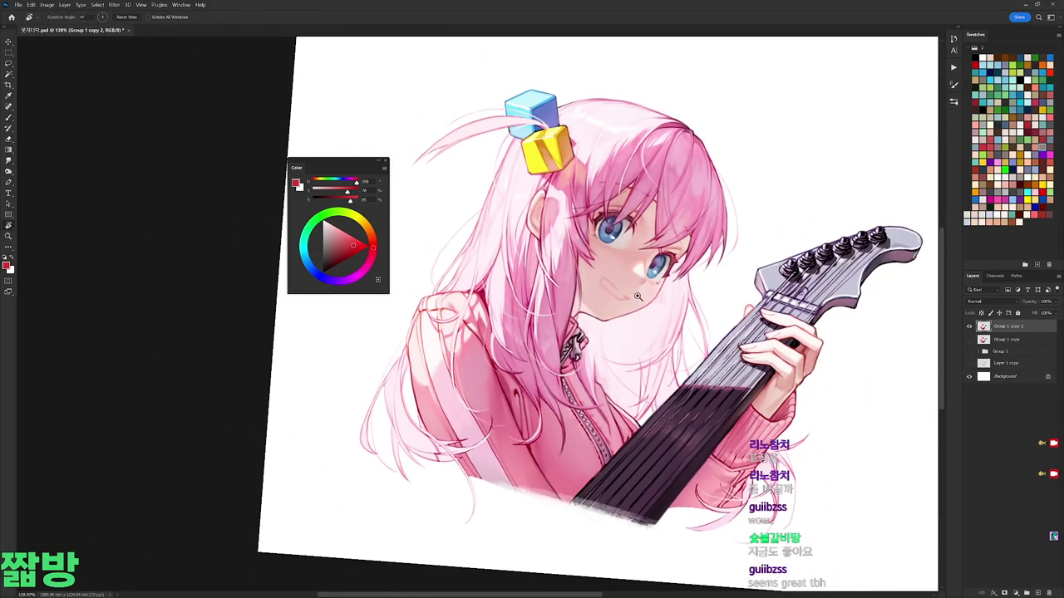
{"action": "key", "text": "Escape"}
{"action": "key", "text": "ctrl+b"}
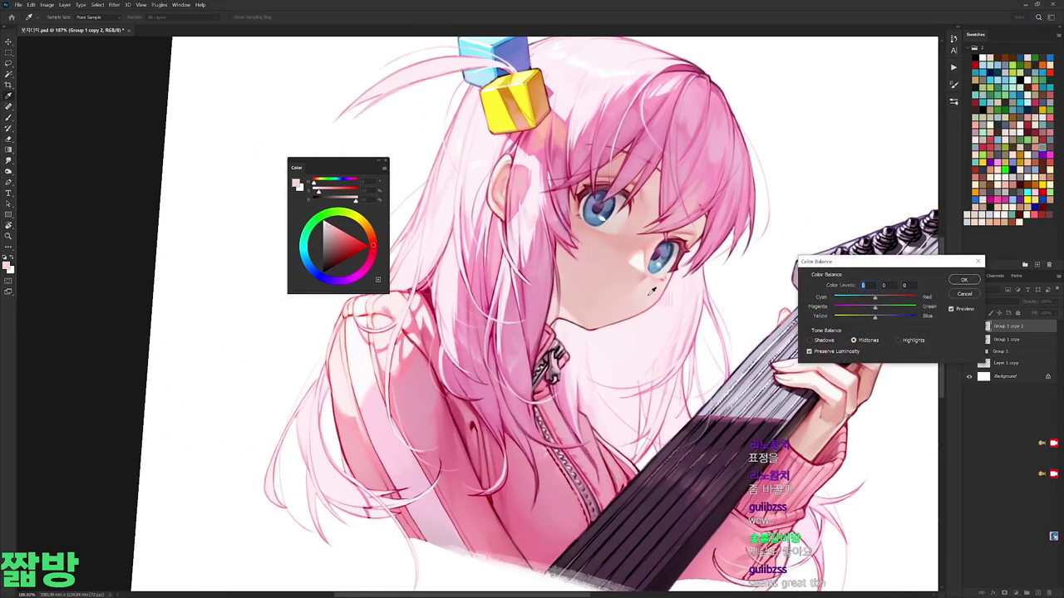
{"action": "key", "text": "Escape"}
{"action": "key", "text": "b"}
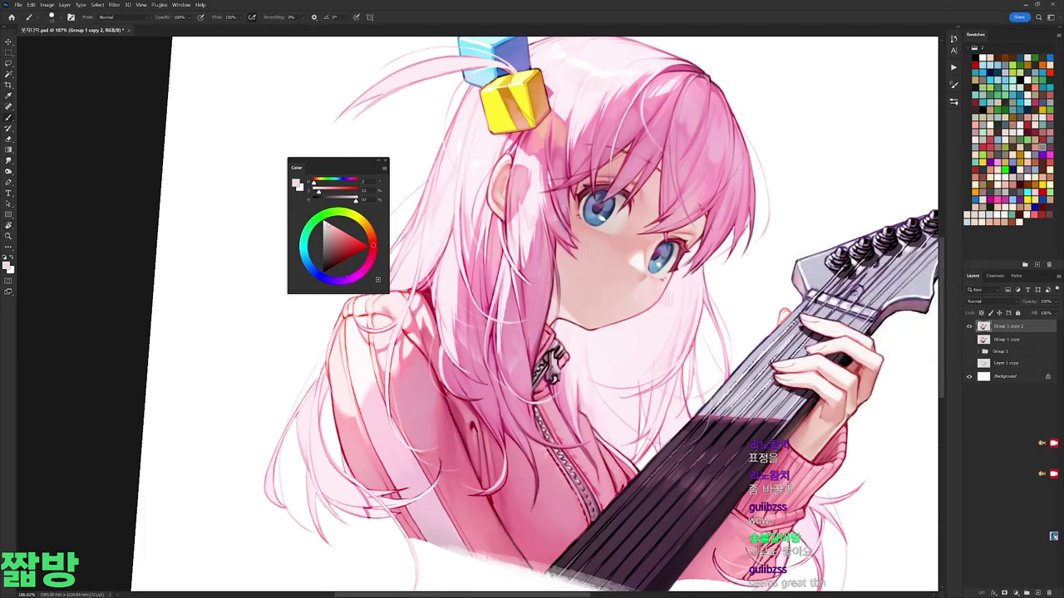
Step: Redraw a subtle smile on the lower face with a crimson red at 90% brightness
{"action": "left_click", "coordinate": [353, 244]}
{"action": "left_click_drag", "start_coordinate": [371, 248], "coordinate": [353, 247]}
{"action": "left_click", "coordinate": [354, 243]}
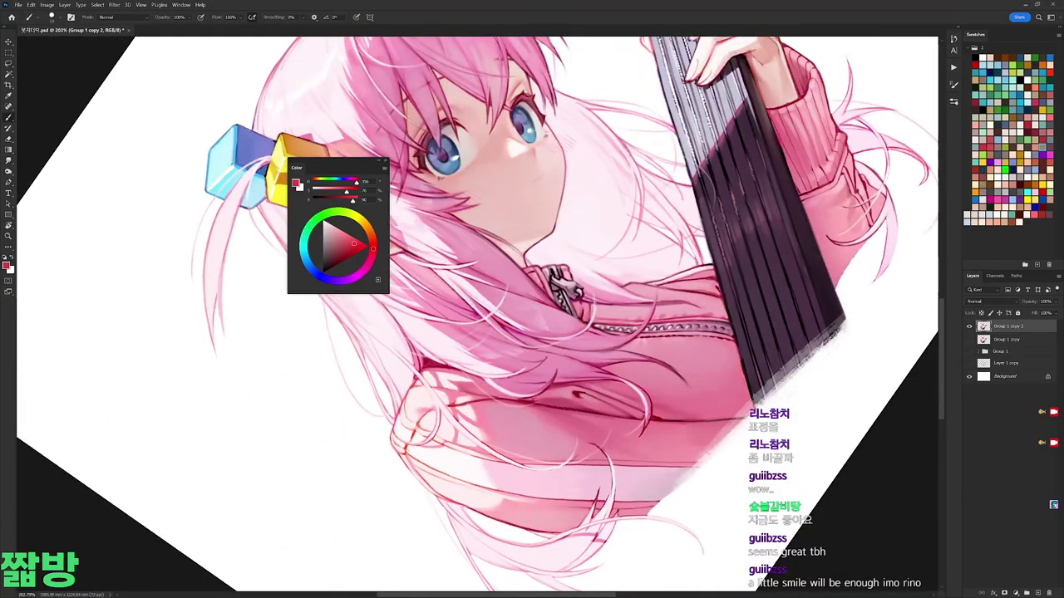
{"action": "key", "text": "Escape"}
{"action": "mouse_move", "coordinate": [730, 232]}
{"action": "left_mouse_down"}
{"action": "mouse_move", "coordinate": [706, 177]}
{"action": "mouse_move", "coordinate": [608, 81]}
{"action": "left_mouse_up"}
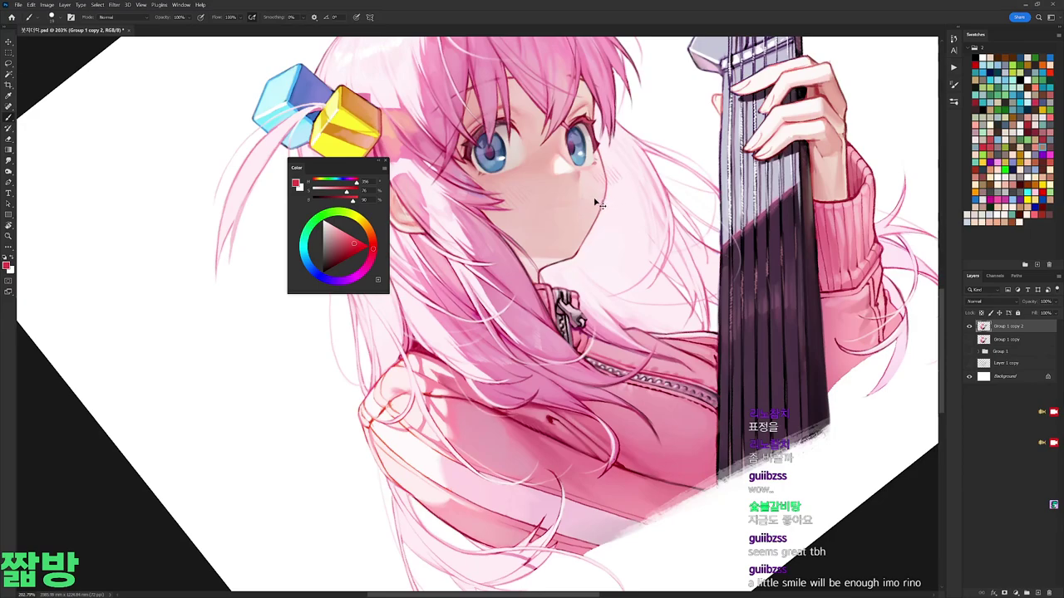
{"action": "key", "text": "r"}
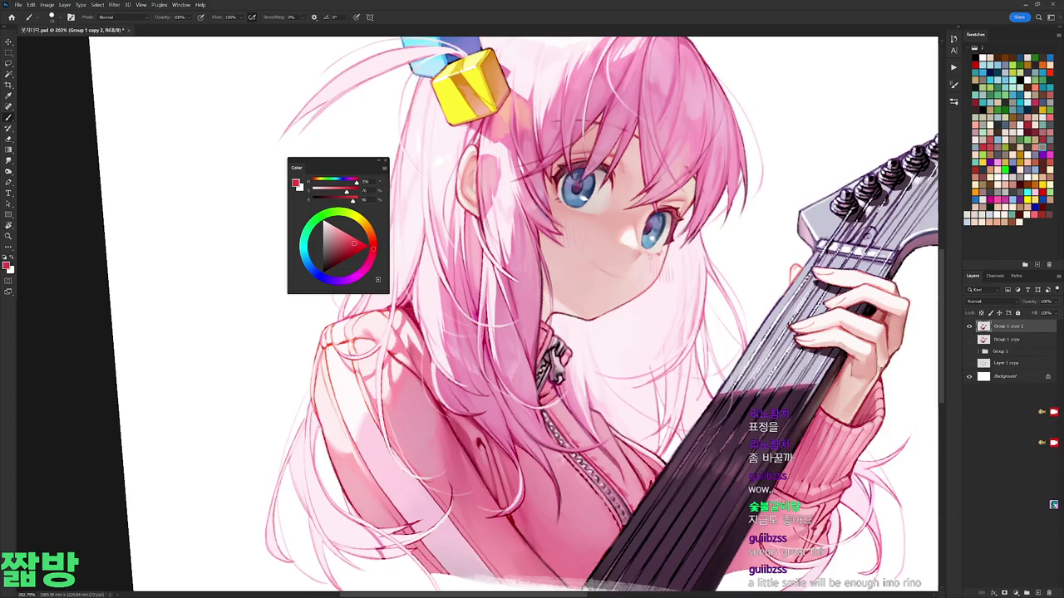
Step: Start Liquify, freeze the far side of the face and the chin with a mask, and hide the backdrop
{"action": "key", "text": "shift+ctrl+x"}
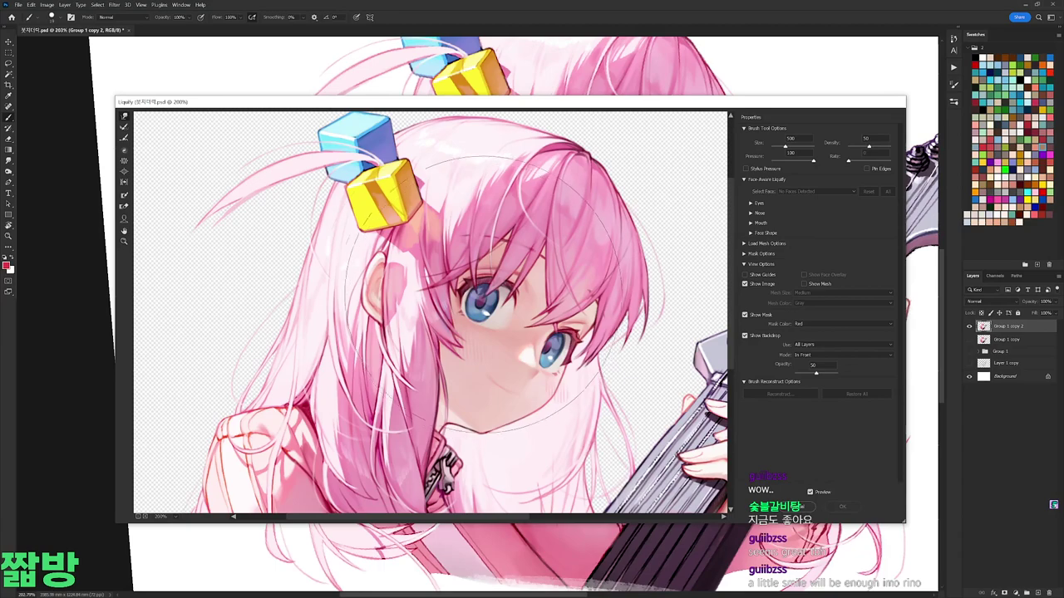
{"action": "mouse_move", "coordinate": [640, 370]}
{"action": "left_mouse_down"}
{"action": "mouse_move", "coordinate": [573, 332]}
{"action": "mouse_move", "coordinate": [598, 357]}
{"action": "mouse_move", "coordinate": [561, 403]}
{"action": "mouse_move", "coordinate": [465, 469]}
{"action": "mouse_move", "coordinate": [532, 349]}
{"action": "mouse_move", "coordinate": [644, 262]}
{"action": "left_mouse_up"}
{"action": "mouse_move", "coordinate": [478, 282]}
{"action": "left_mouse_down"}
{"action": "mouse_move", "coordinate": [452, 250]}
{"action": "mouse_move", "coordinate": [482, 274]}
{"action": "left_mouse_up"}
{"action": "left_click", "coordinate": [745, 335]}
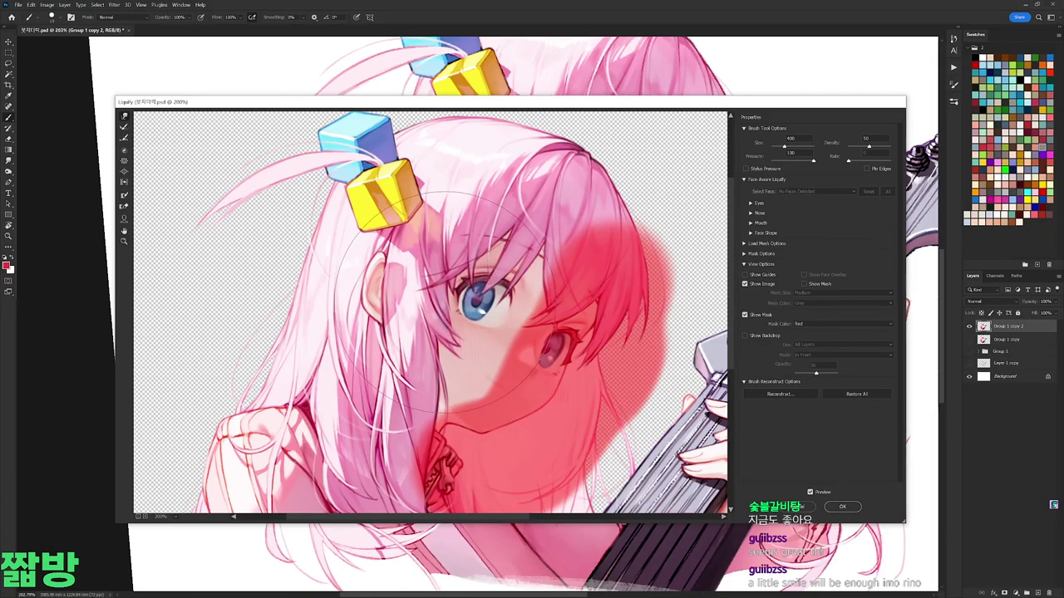
Step: Warp the unmasked eye and surrounding face in Liquify, using brush sizes from 125 up to 700
{"action": "key", "text": "["}
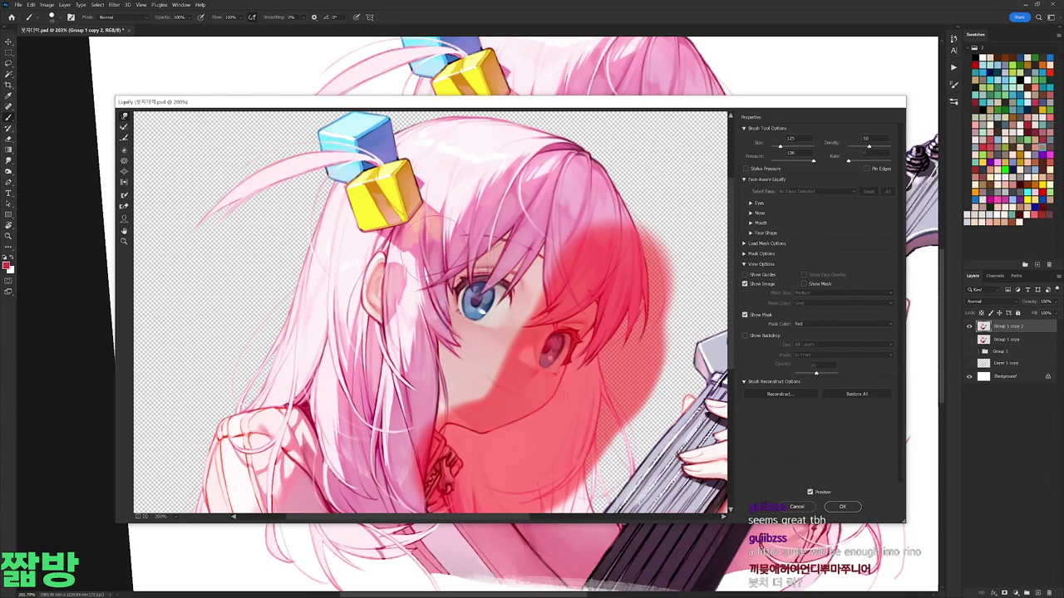
{"action": "left_click_drag", "start_coordinate": [420, 288], "coordinate": [453, 312]}
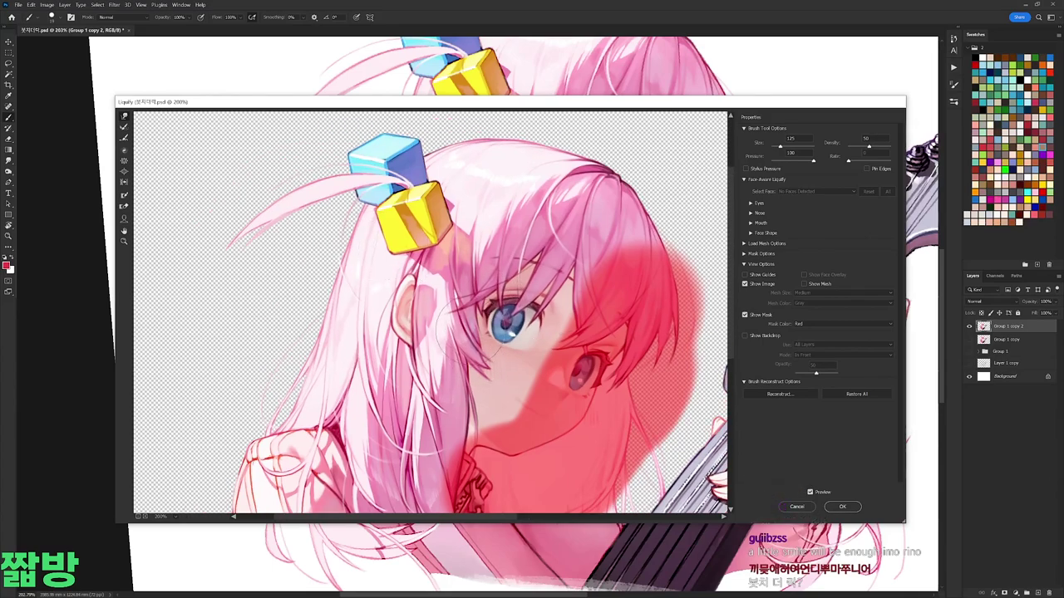
{"action": "left_click_drag", "start_coordinate": [499, 370], "coordinate": [520, 270]}
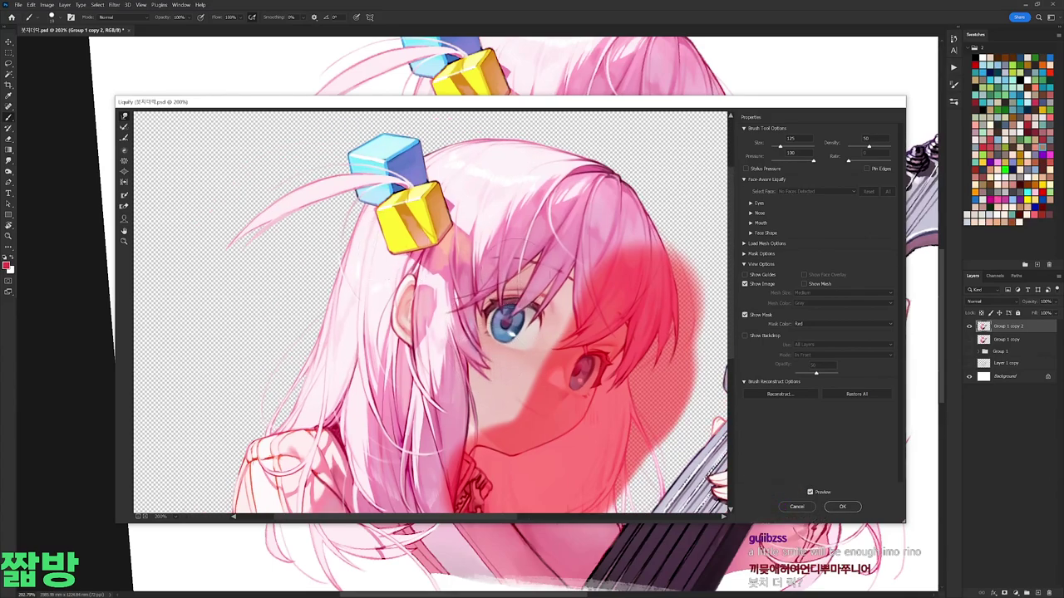
{"action": "key", "text": "bracketright"}
{"action": "key", "text": "bracketright"}
{"action": "key", "text": "bracketright"}
{"action": "key", "text": "bracketright"}
{"action": "key", "text": "bracketright"}
{"action": "key", "text": "bracketright"}
{"action": "key", "text": "bracketright"}
{"action": "key", "text": "bracketright"}
{"action": "key", "text": "bracketright"}
{"action": "mouse_move", "coordinate": [347, 210]}
{"action": "left_mouse_down"}
{"action": "mouse_move", "coordinate": [357, 208]}
{"action": "mouse_move", "coordinate": [346, 271]}
{"action": "mouse_move", "coordinate": [308, 303]}
{"action": "mouse_move", "coordinate": [337, 216]}
{"action": "left_mouse_up"}
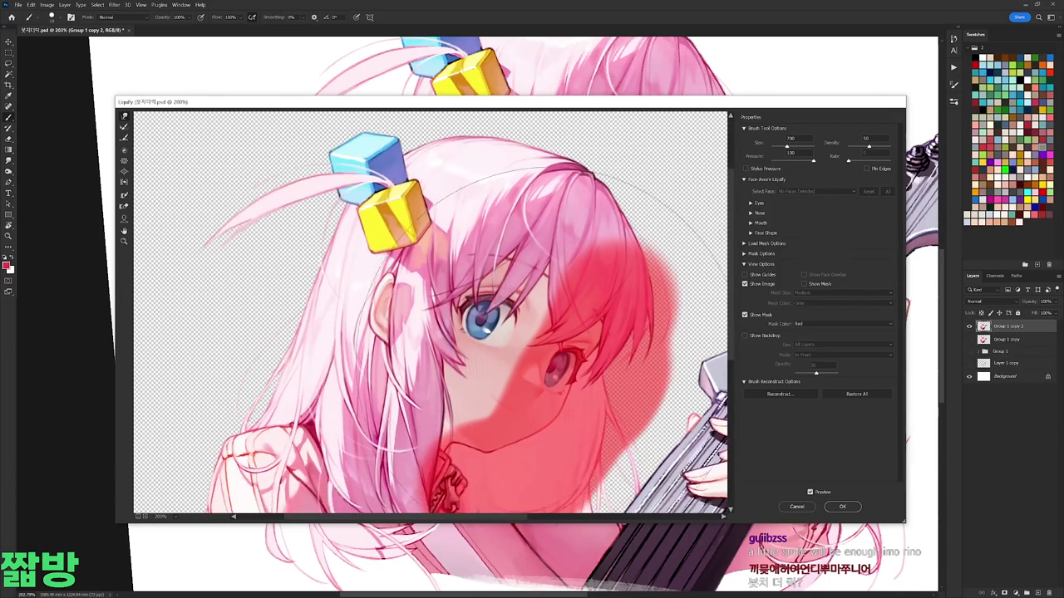
Step: Reshape the unmasked eye's iris with a size 200 Liquify brush and apply the Liquify changes
{"action": "left_click", "coordinate": [125, 197]}
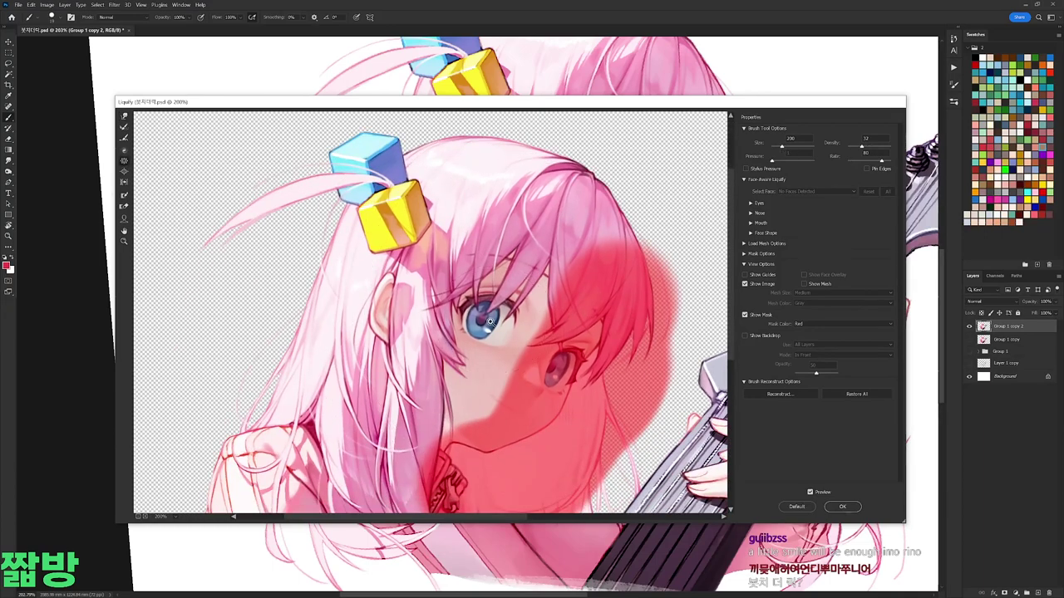
{"action": "left_click_drag", "start_coordinate": [503, 325], "coordinate": [492, 320]}
{"action": "left_click", "coordinate": [840, 509]}
{"action": "key", "text": "r"}
{"action": "key", "text": "Escape"}
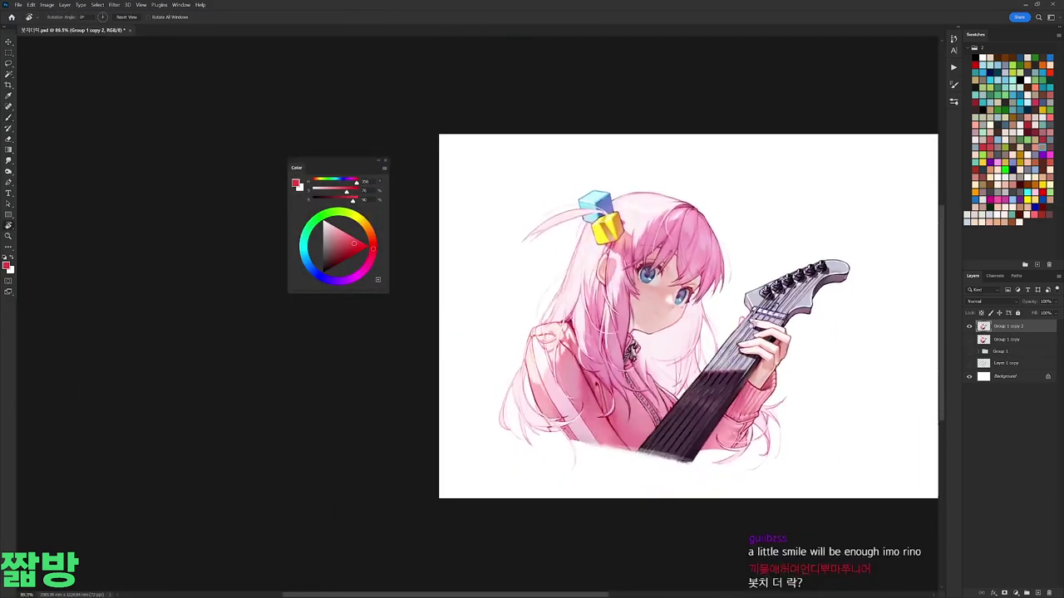
Step: Paint over the crimson smile with a light skin tone sampled from the face
{"action": "scroll", "coordinate": [691, 281], "scroll_direction": "up", "scroll_amount": 3}
{"action": "left_click_drag", "start_coordinate": [742, 341], "coordinate": [715, 357]}
{"action": "key", "text": "Escape"}
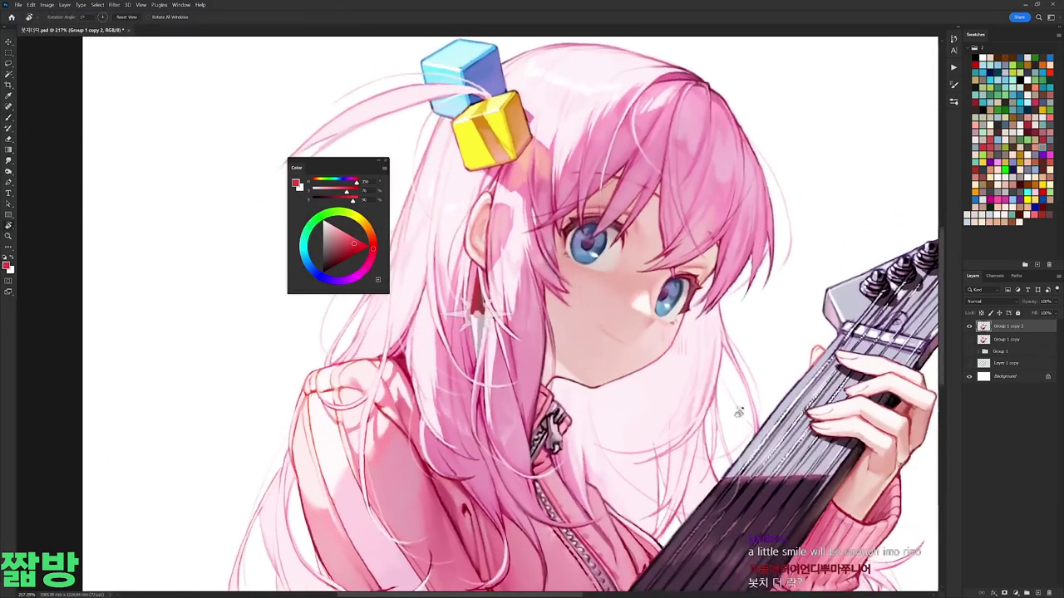
{"action": "key", "text": "b"}
{"action": "left_click_drag", "start_coordinate": [690, 332], "coordinate": [682, 275]}
Step: Draw a thin, gentle smile in pinkish red at 50% saturation and 100% brightness with a finer brush
{"action": "right_click", "coordinate": [682, 275]}
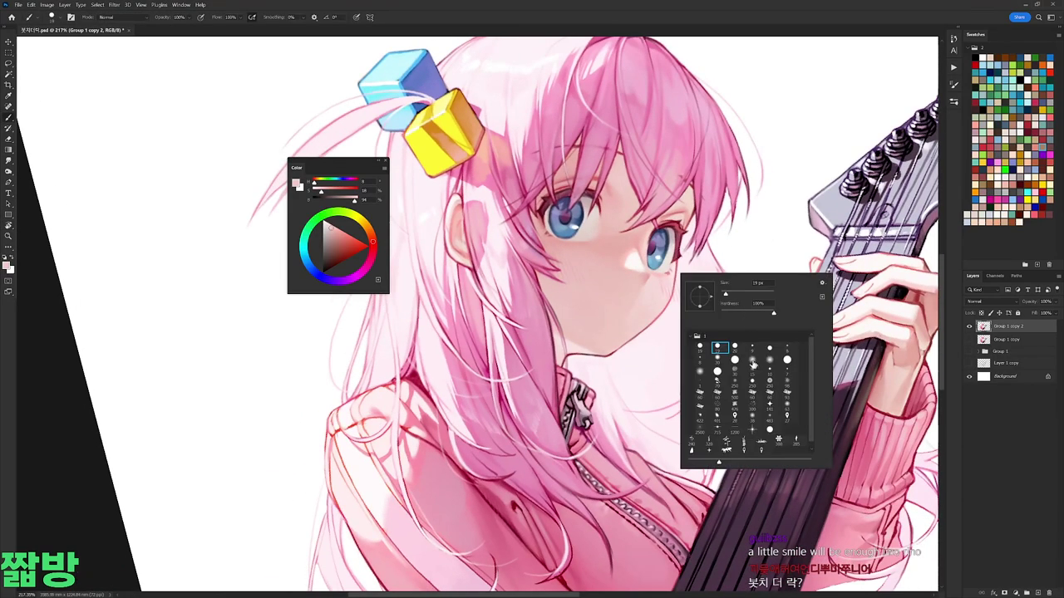
{"action": "left_click", "coordinate": [346, 232]}
{"action": "left_click_drag", "start_coordinate": [373, 244], "coordinate": [372, 257]}
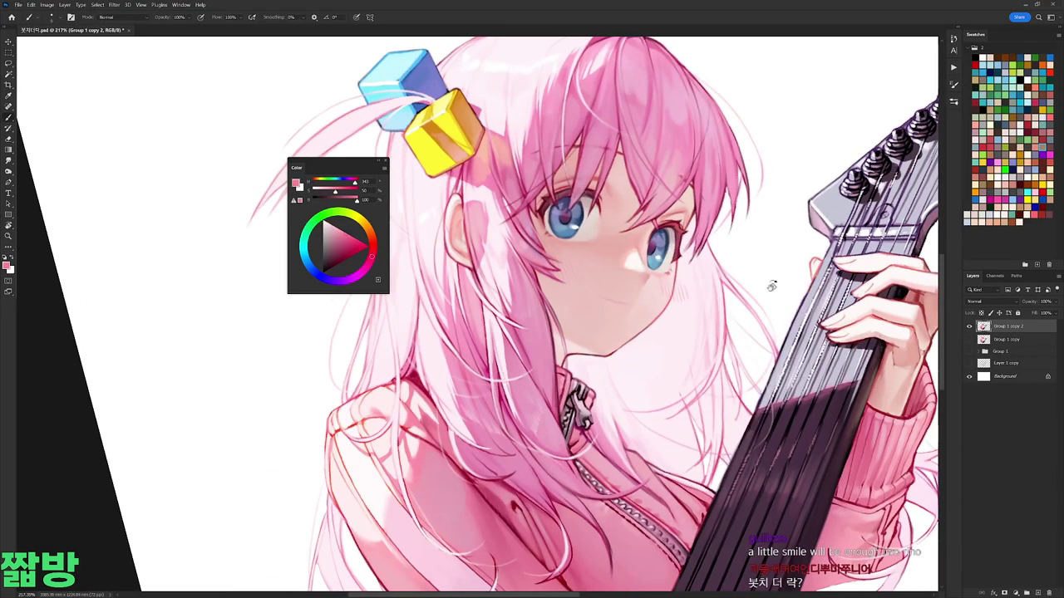
{"action": "left_click_drag", "start_coordinate": [764, 287], "coordinate": [715, 474]}
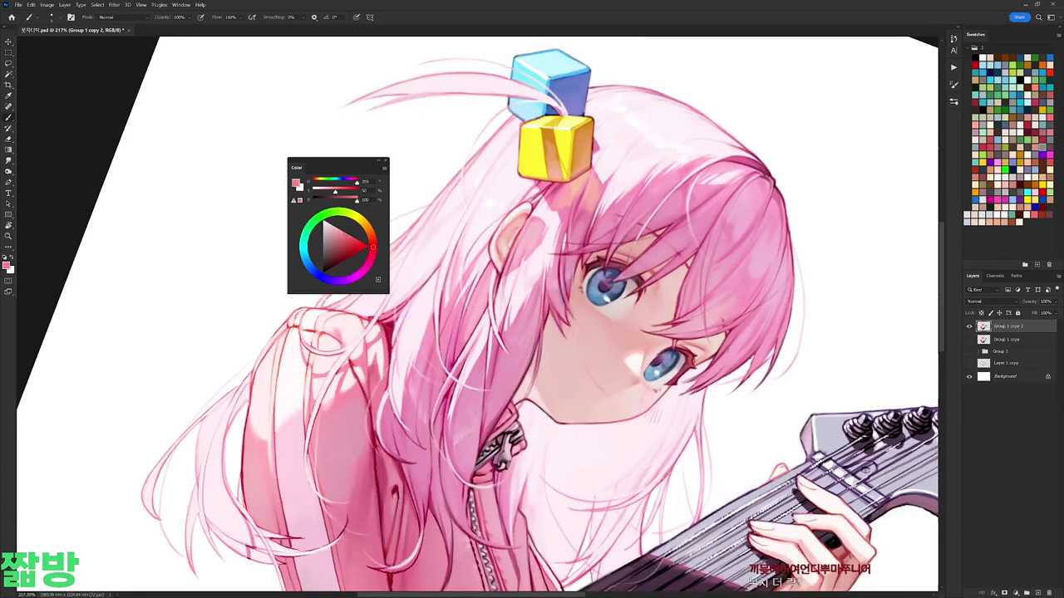
{"action": "left_click_drag", "start_coordinate": [632, 349], "coordinate": [582, 207]}
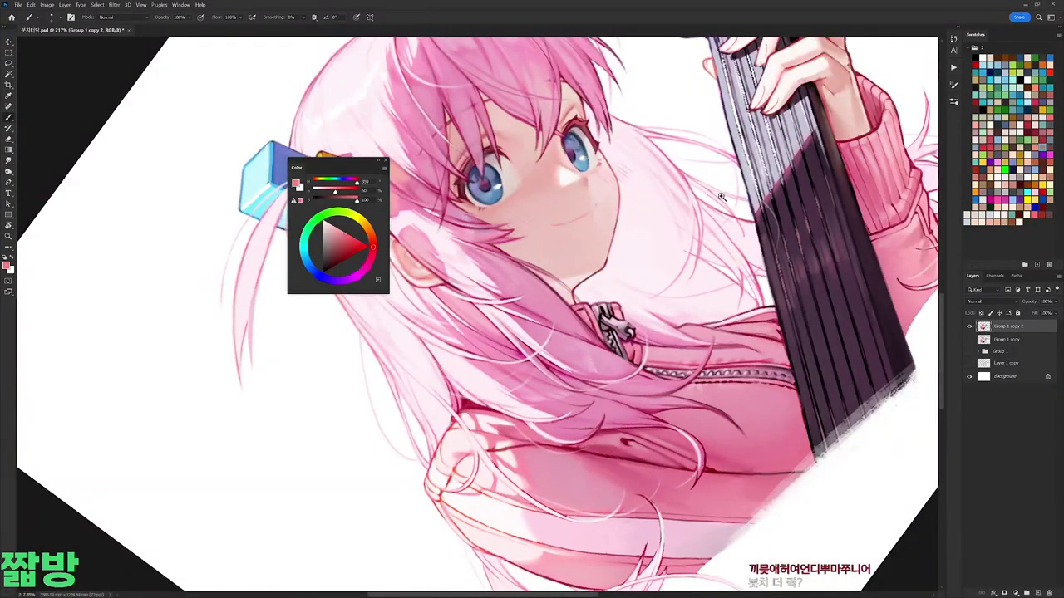
Step: Retouch the white of the eye nearer the guitar with pale grey-pink tones sampled from that eye
{"action": "key", "text": "r"}
{"action": "key", "text": "ctrl+0"}
{"action": "left_click_drag", "start_coordinate": [721, 195], "coordinate": [687, 304]}
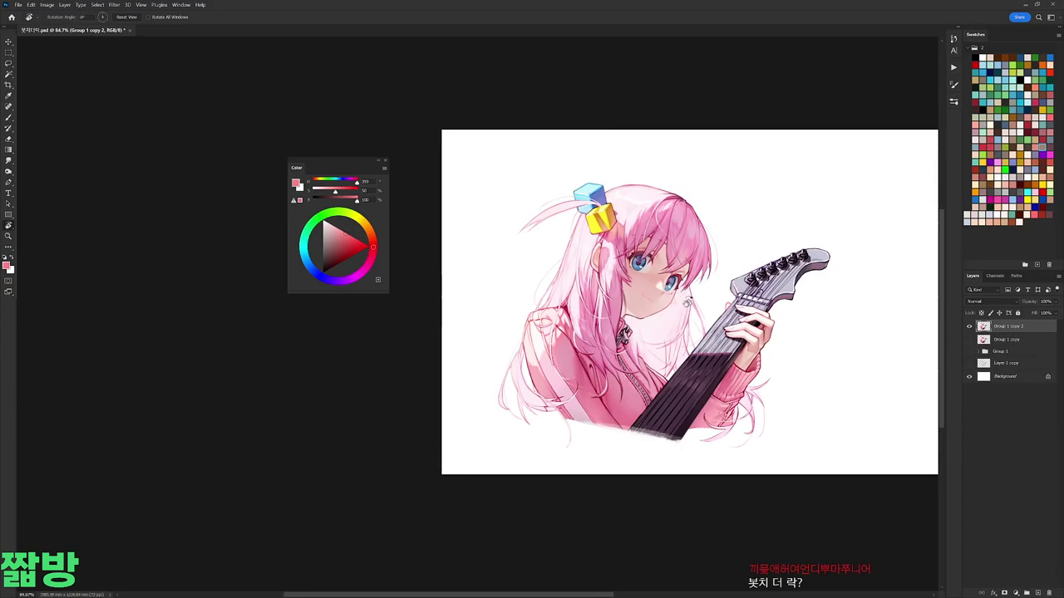
{"action": "scroll", "coordinate": [686, 304], "scroll_direction": "up", "scroll_amount": 5}
{"action": "key", "text": "b"}
{"action": "right_click", "coordinate": [683, 265]}
{"action": "left_click", "coordinate": [667, 281], "text": "alt"}
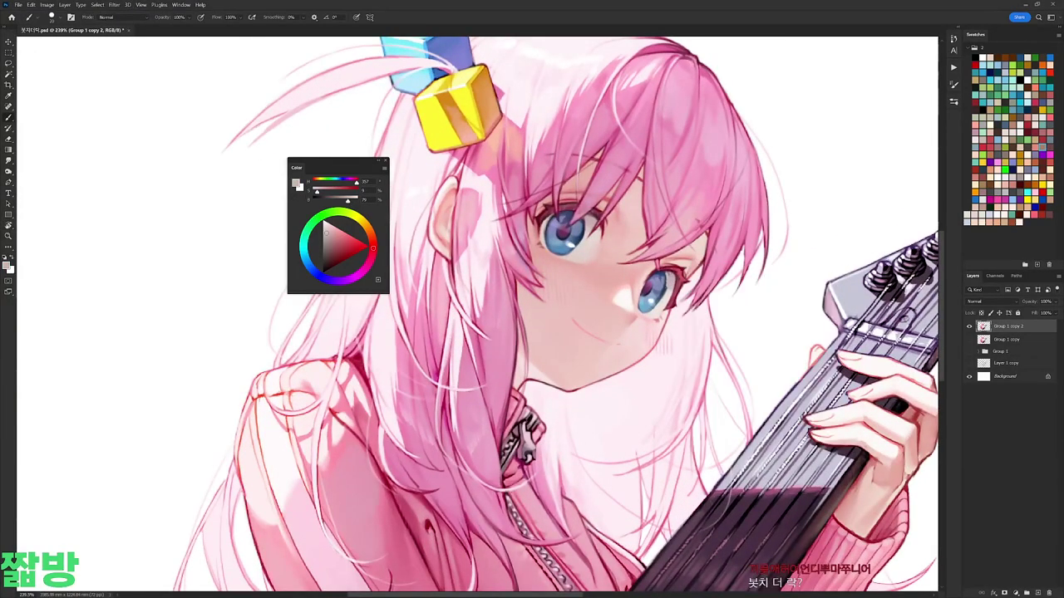
{"action": "left_click", "coordinate": [671, 287], "text": "alt"}
Step: Rework the upper and outer lashes of the guitar-side eye with colors sampled from the lash line
{"action": "left_click_drag", "start_coordinate": [671, 286], "coordinate": [665, 199]}
{"action": "right_click", "coordinate": [662, 191]}
{"action": "left_click", "coordinate": [646, 207], "text": "alt"}
{"action": "left_click", "coordinate": [630, 189], "text": "alt"}
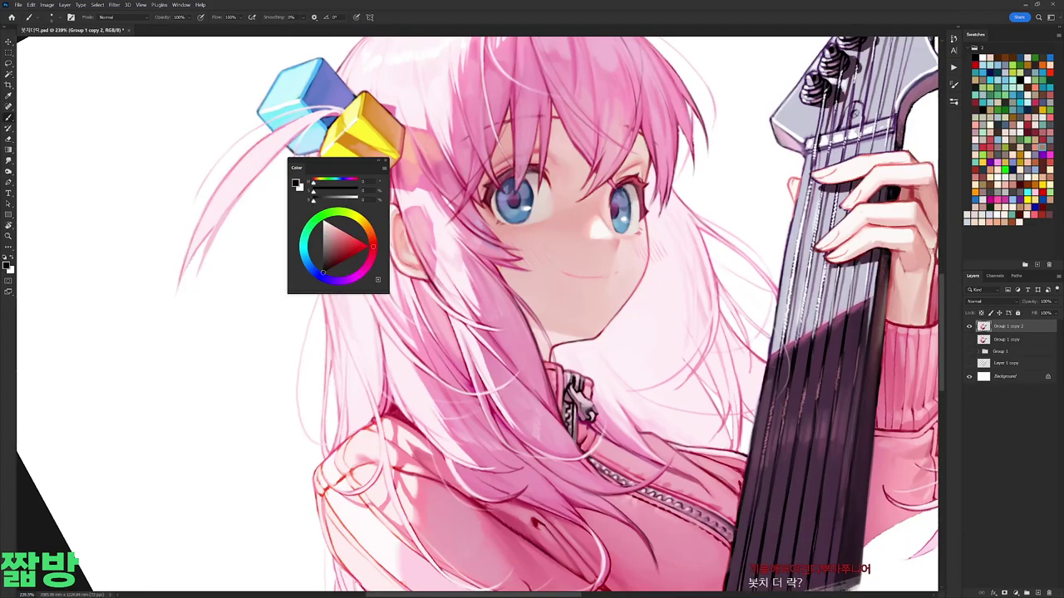
Step: Inspect the face and the whole illustration at several magnifications and canvas angles
{"action": "key", "text": "r"}
{"action": "mouse_move", "coordinate": [534, 176]}
{"action": "left_mouse_down"}
{"action": "mouse_move", "coordinate": [582, 250]}
{"action": "mouse_move", "coordinate": [516, 211]}
{"action": "mouse_move", "coordinate": [632, 249]}
{"action": "left_mouse_up"}
{"action": "key", "text": "r"}
{"action": "key", "text": "l"}
{"action": "key", "text": "r"}
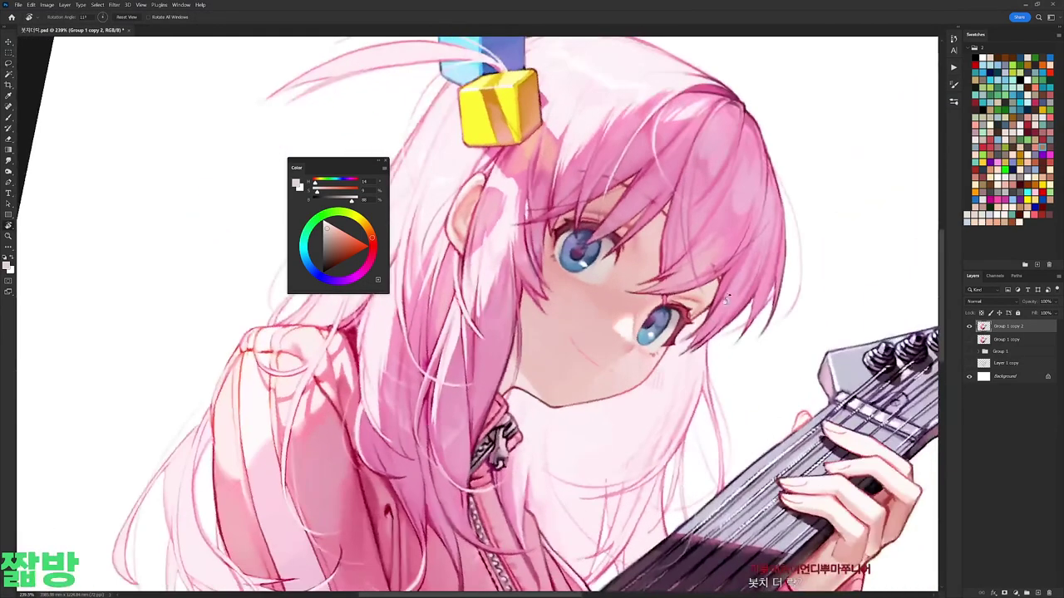
{"action": "scroll", "coordinate": [715, 272], "scroll_direction": "down", "scroll_amount": 3}
{"action": "key", "text": "Escape"}
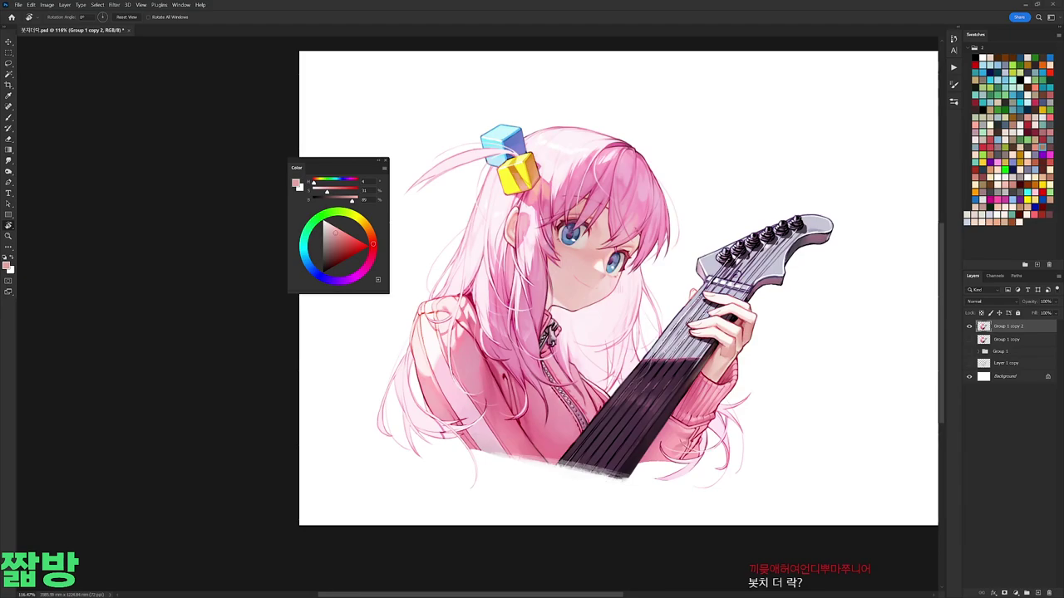
{"action": "key", "text": "l"}
{"action": "scroll", "coordinate": [609, 274], "scroll_direction": "up", "scroll_amount": 3}
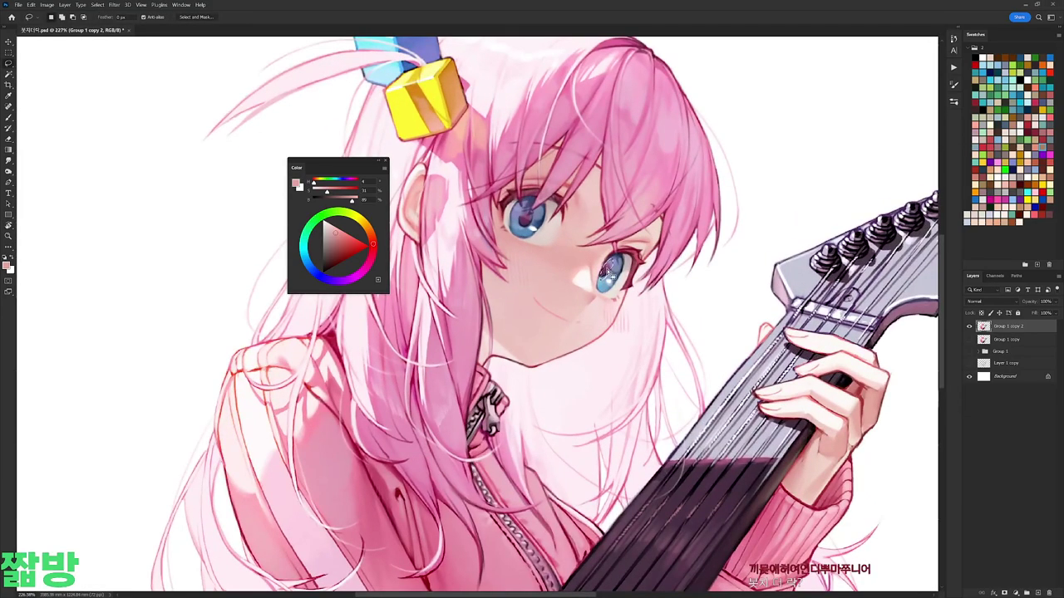
{"action": "scroll", "coordinate": [671, 247], "scroll_direction": "down", "scroll_amount": 5}
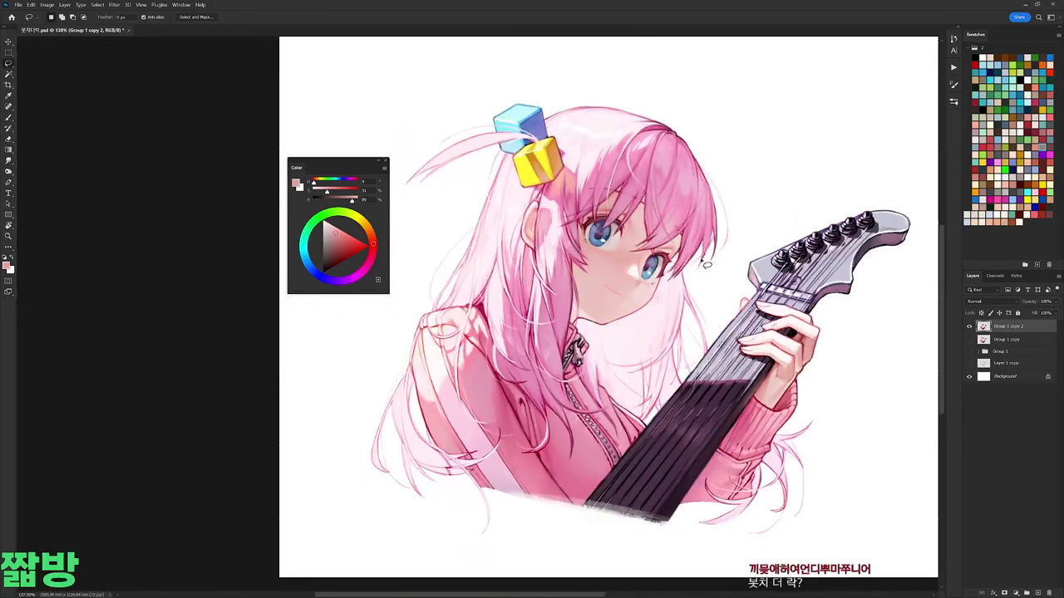
Step: Refine the details of both eyes with black and with dark plum, indigo and muted blue sampled from them
{"action": "scroll", "coordinate": [671, 247], "scroll_direction": "up", "scroll_amount": 5}
{"action": "key", "text": "b"}
{"action": "key", "text": "d"}
{"action": "left_click", "coordinate": [671, 247], "text": "alt"}
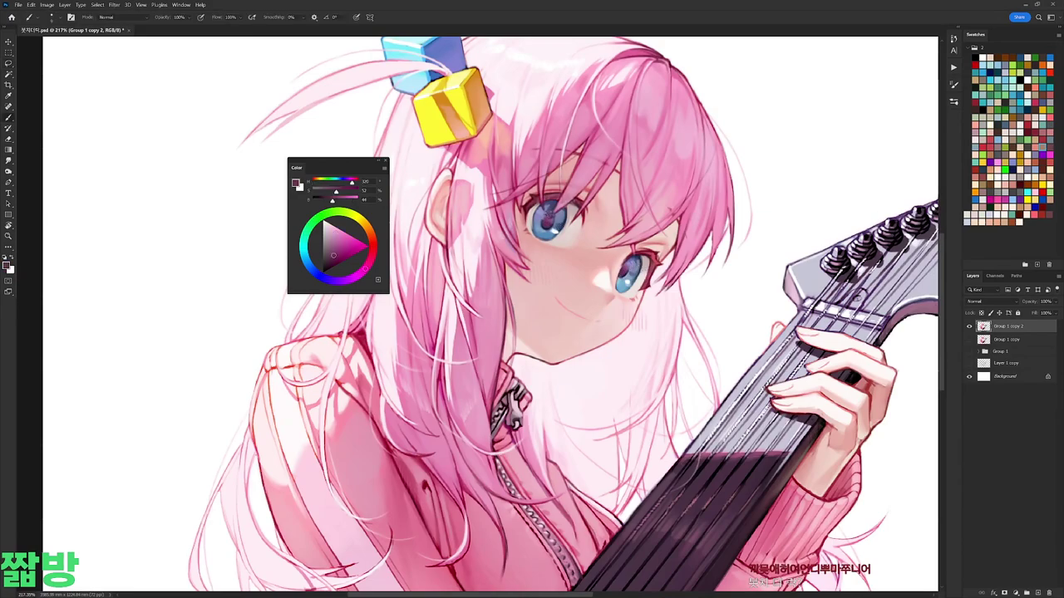
{"action": "key", "text": "d"}
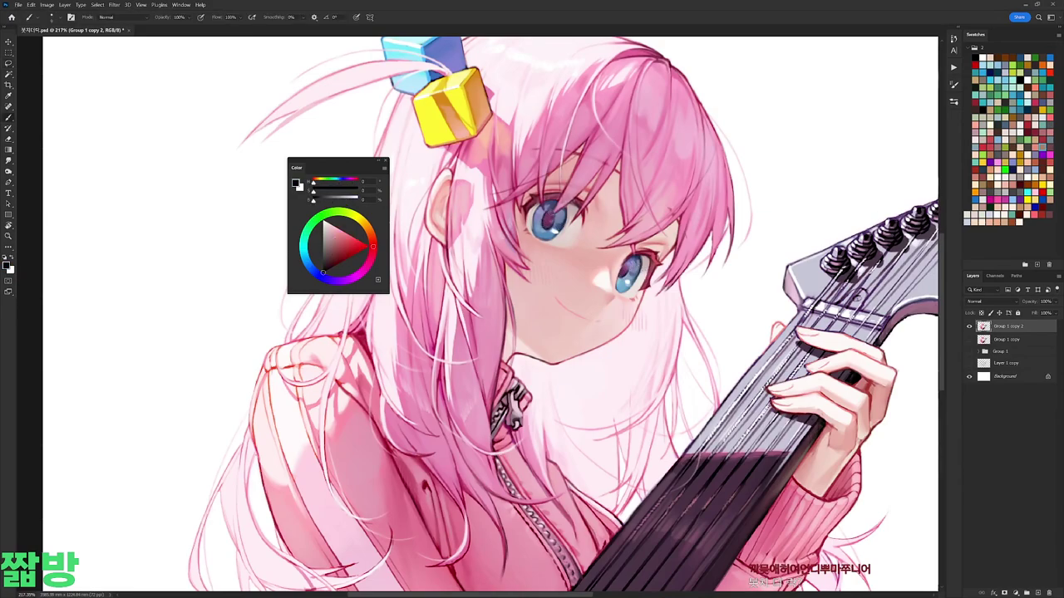
{"action": "left_click", "coordinate": [551, 211], "text": "alt"}
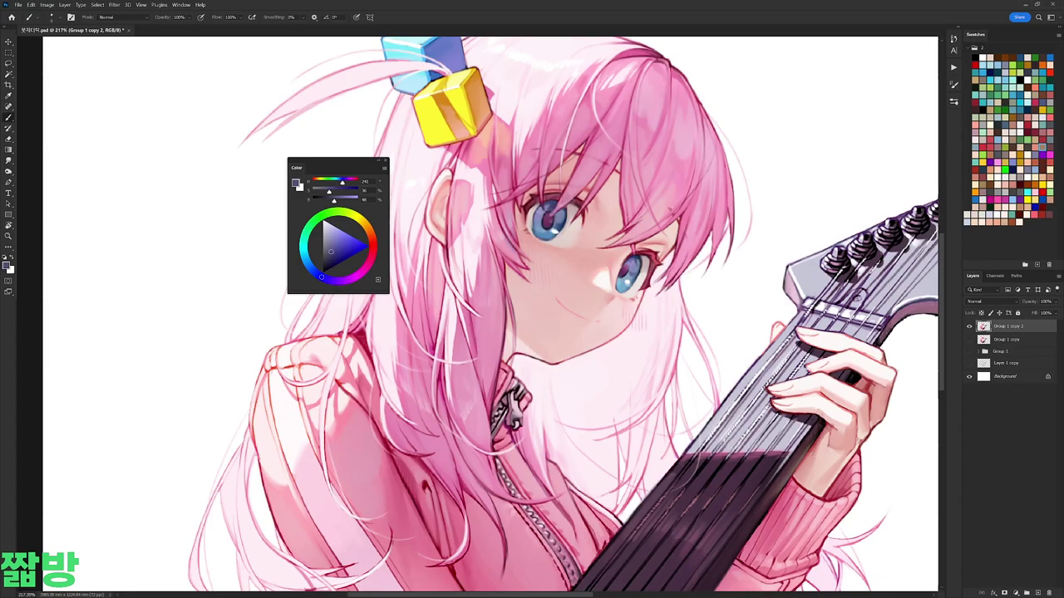
{"action": "left_click", "coordinate": [538, 223], "text": "alt"}
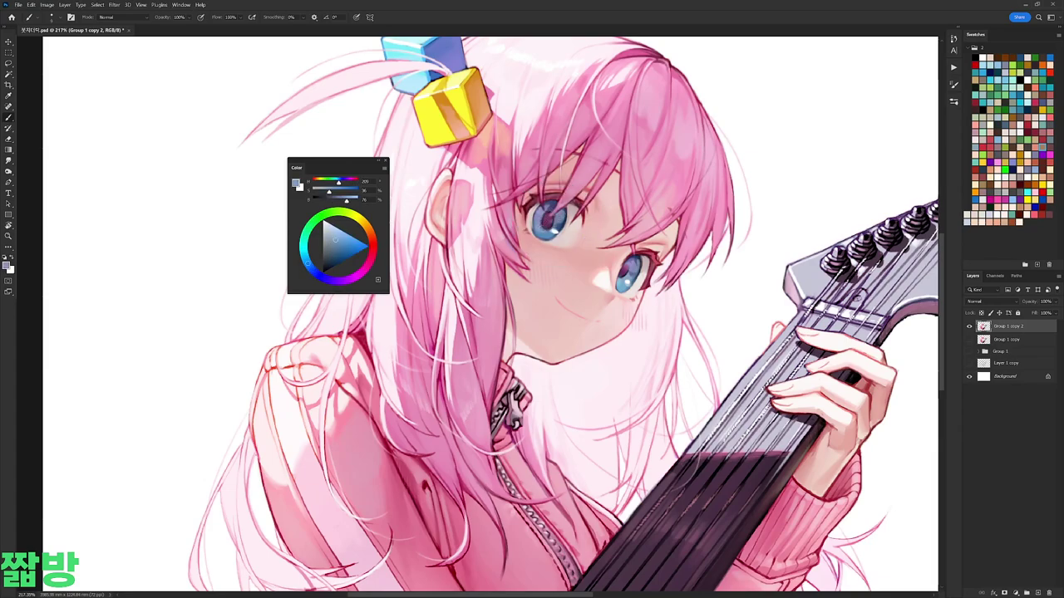
Step: Touch up the iris and pupil of the ear-side eye with sampled blue and dark indigo tones
{"action": "left_click_drag", "start_coordinate": [532, 316], "coordinate": [466, 390]}
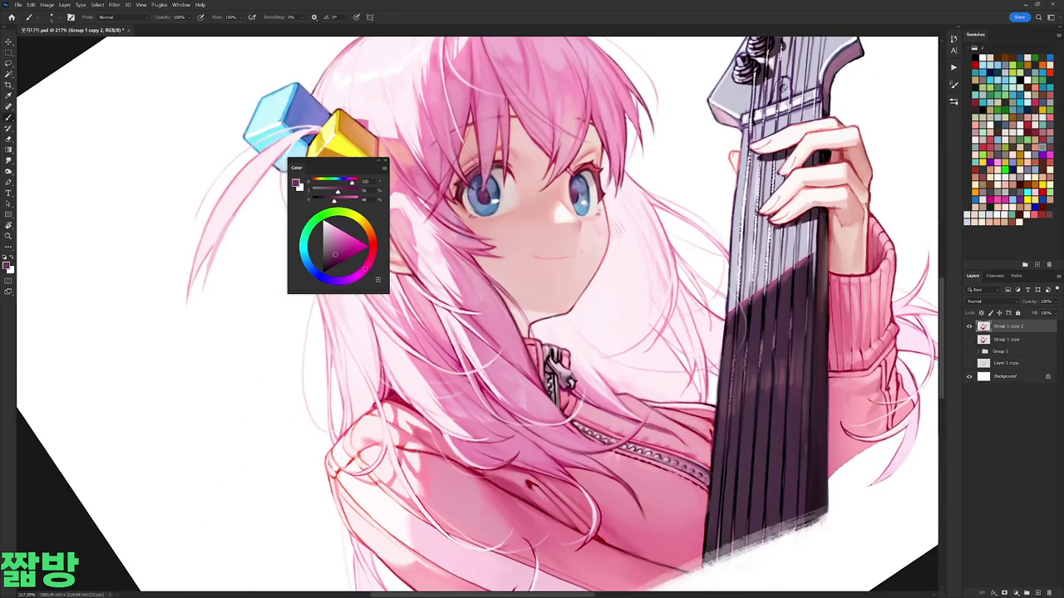
{"action": "left_click", "coordinate": [486, 204], "text": "alt"}
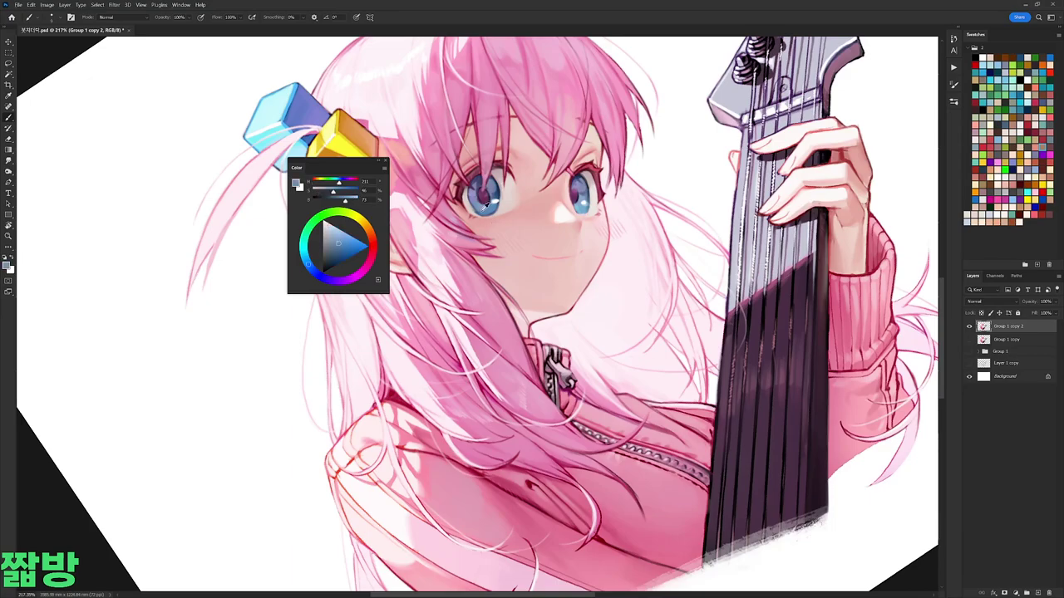
{"action": "left_click", "coordinate": [558, 250], "text": "alt"}
{"action": "left_click_drag", "start_coordinate": [532, 316], "coordinate": [582, 293]}
{"action": "left_click", "coordinate": [582, 292], "text": "alt"}
{"action": "left_click", "coordinate": [576, 289], "text": "alt"}
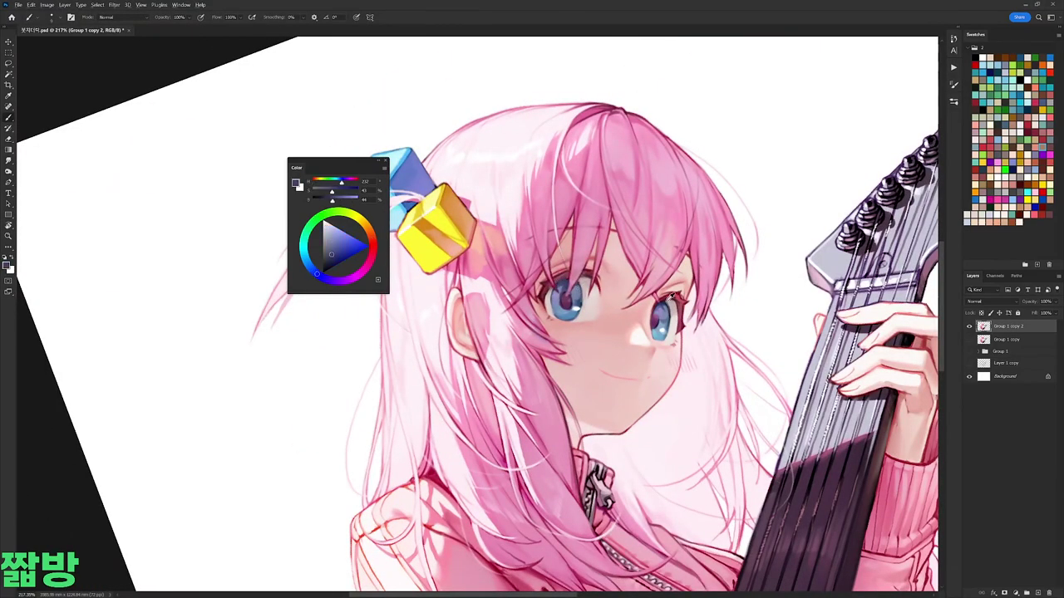
Step: Soften the upper lash area of the ear-side eye with sampled mauve and rose tones, using a pressure-opacity brush
{"action": "right_click", "coordinate": [611, 273]}
{"action": "left_click", "coordinate": [561, 273], "text": "alt"}
{"action": "left_click_drag", "start_coordinate": [581, 255], "coordinate": [566, 277]}
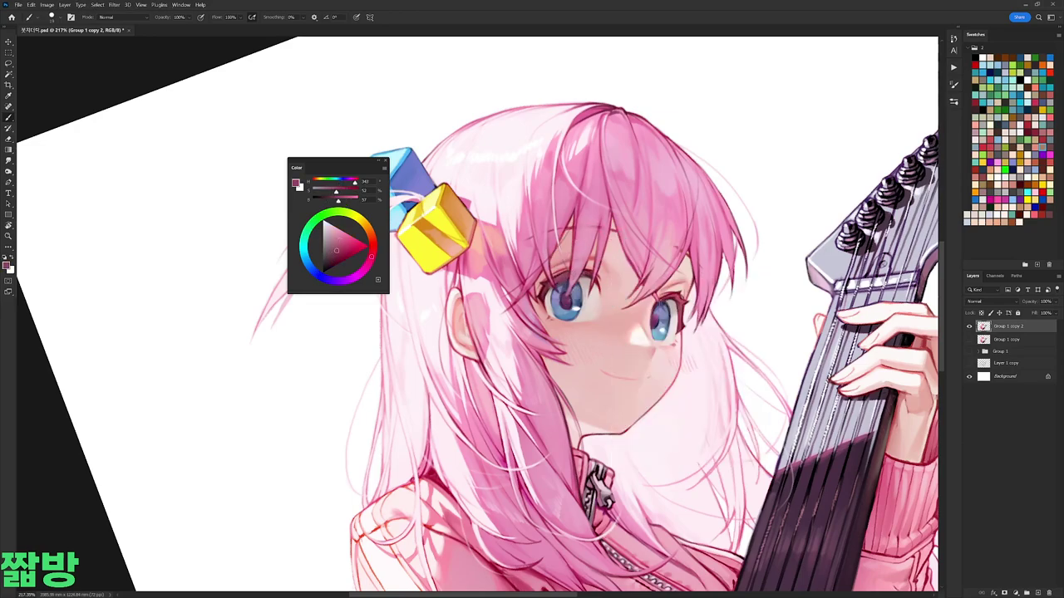
{"action": "left_click_drag", "start_coordinate": [532, 316], "coordinate": [582, 349]}
{"action": "right_click", "coordinate": [652, 257]}
{"action": "left_click", "coordinate": [569, 251], "text": "alt"}
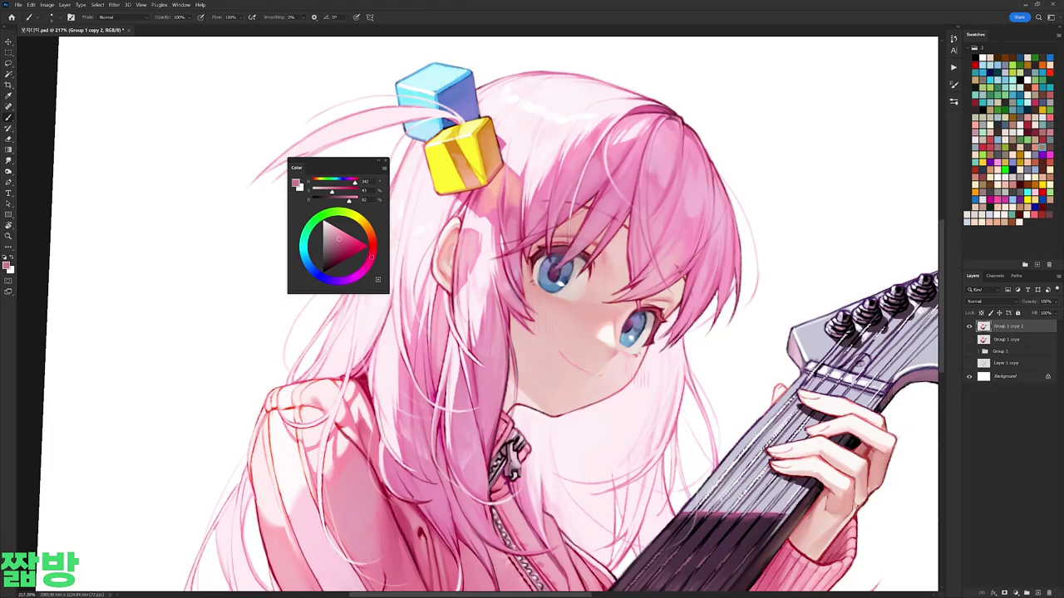
Step: Deepen the lash line of the ear-side eye with a dark maroon sampled from its lashes
{"action": "scroll", "coordinate": [532, 316], "scroll_direction": "down", "scroll_amount": 5}
{"action": "key", "text": "r"}
{"action": "mouse_move", "coordinate": [748, 249]}
{"action": "left_mouse_down"}
{"action": "mouse_move", "coordinate": [772, 188]}
{"action": "mouse_move", "coordinate": [632, 250]}
{"action": "mouse_move", "coordinate": [541, 216]}
{"action": "left_mouse_up"}
{"action": "scroll", "coordinate": [771, 188], "scroll_direction": "up", "scroll_amount": 5}
{"action": "key", "text": "b"}
{"action": "left_click", "coordinate": [499, 190], "text": "alt"}
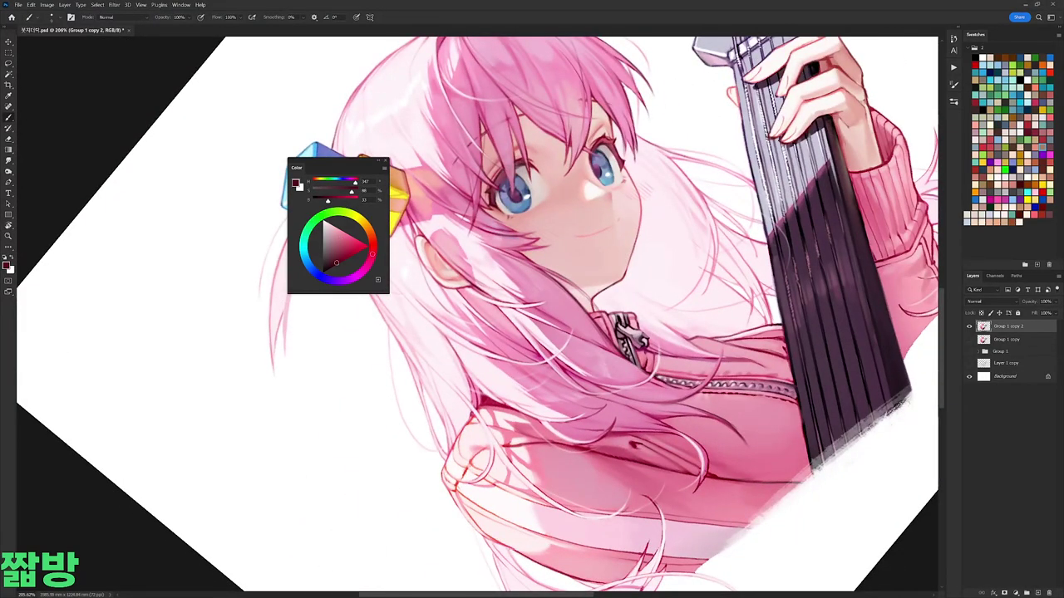
{"action": "left_click_drag", "start_coordinate": [631, 208], "coordinate": [582, 166]}
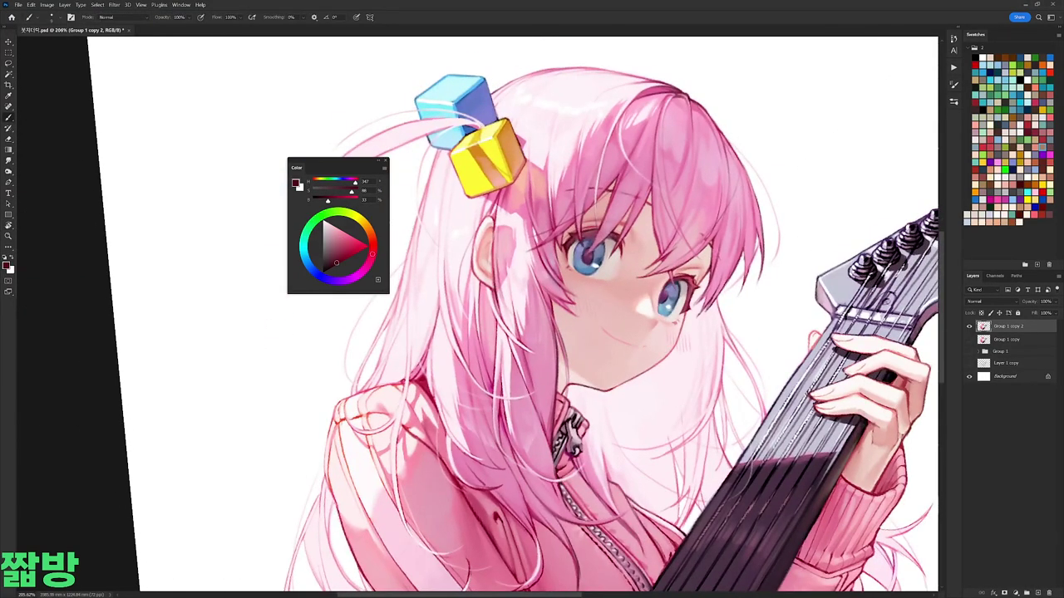
Step: Sharpen the inner lash and pupil details of the ear-side eye with black and colors sampled around it
{"action": "key", "text": "r"}
{"action": "left_click_drag", "start_coordinate": [847, 162], "coordinate": [827, 122]}
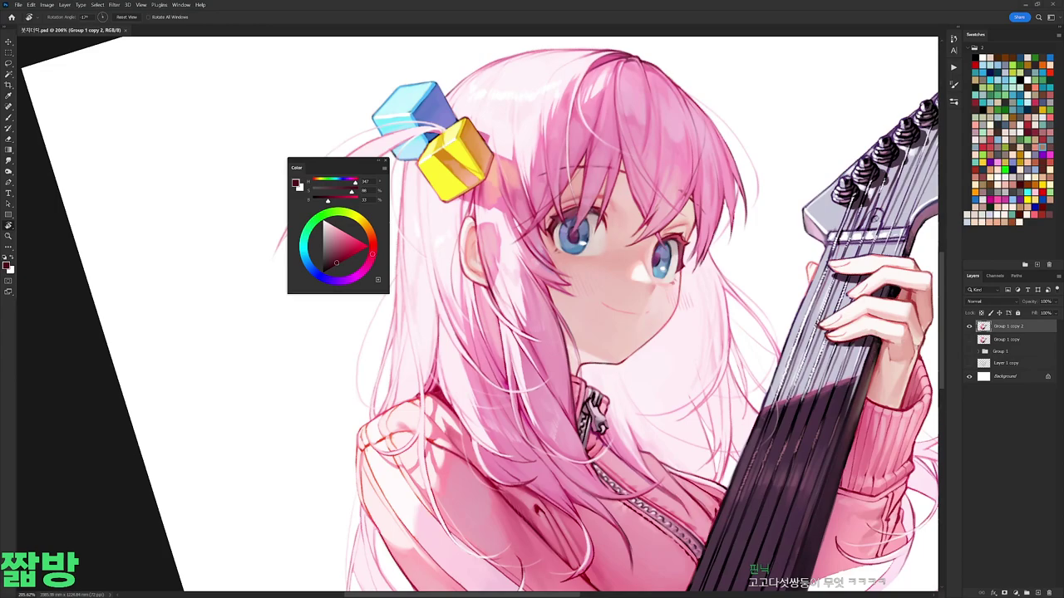
{"action": "key", "text": "d"}
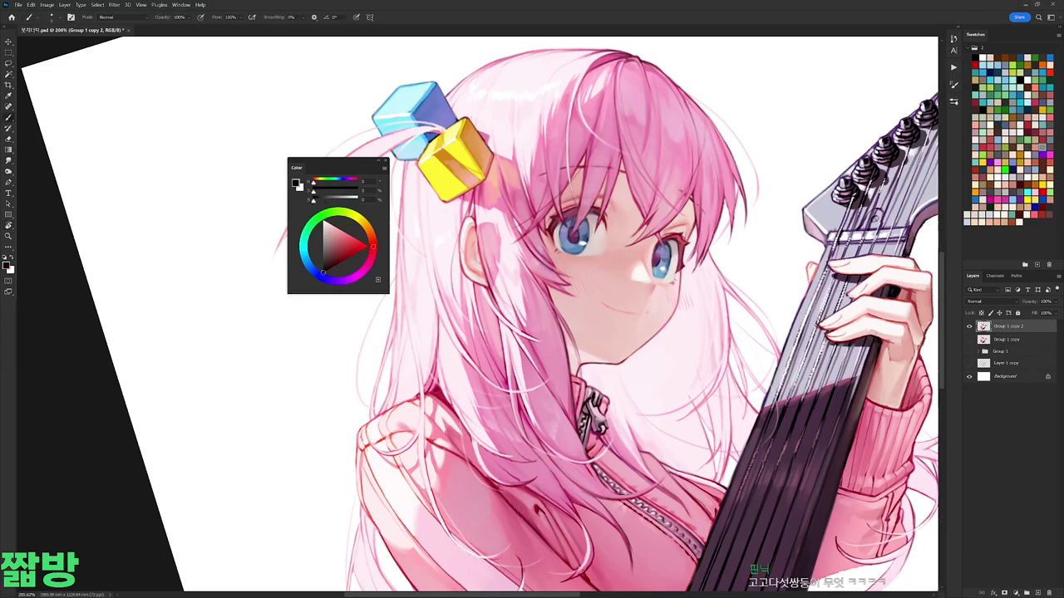
{"action": "left_click", "coordinate": [607, 219], "text": "alt"}
{"action": "left_click", "coordinate": [581, 209], "text": "alt"}
{"action": "left_click", "coordinate": [594, 200], "text": "alt"}
{"action": "key", "text": "d"}
{"action": "key", "text": "ctrl+minus"}
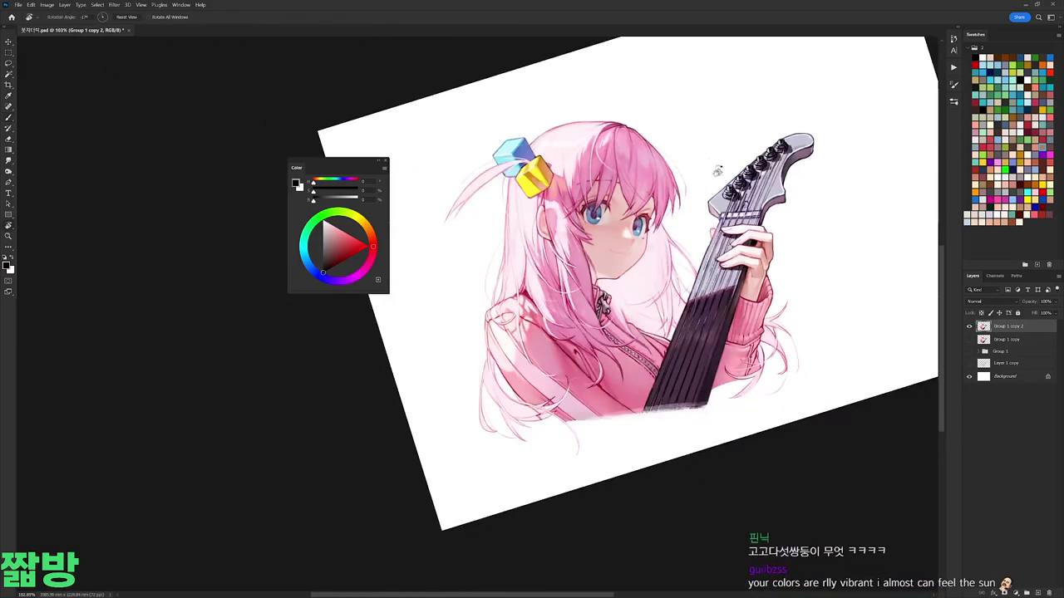
Step: Flip the merged illustration layer horizontally with Free Transform
{"action": "key", "text": "Escape"}
{"action": "key", "text": "ctrl+t"}
{"action": "right_click", "coordinate": [737, 330]}
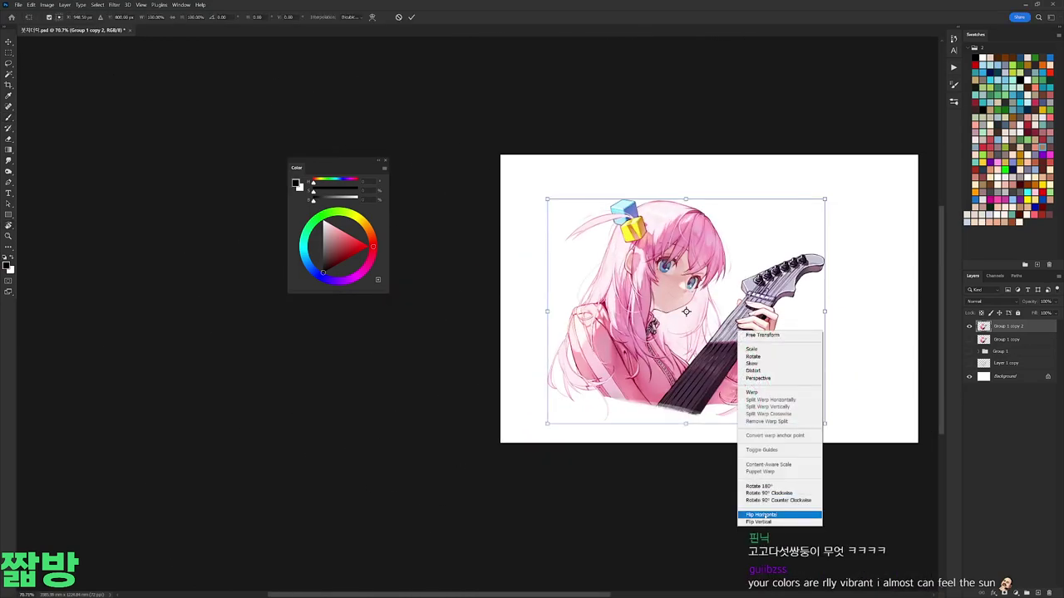
{"action": "left_click", "coordinate": [764, 513]}
{"action": "key", "text": "Return"}
Step: Correct the iris and lashes of the guitar-side eye on the mirrored face with colors sampled from the eye
{"action": "key", "text": "b"}
{"action": "scroll", "coordinate": [694, 285], "scroll_direction": "up", "scroll_amount": 5}
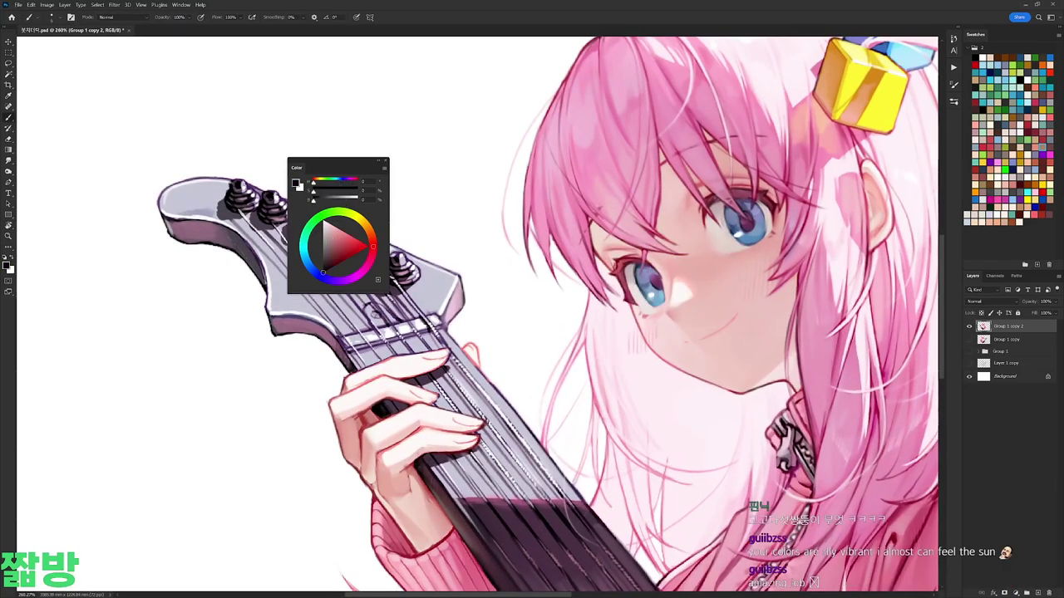
{"action": "left_click", "coordinate": [654, 276], "text": "alt"}
{"action": "left_click", "coordinate": [662, 282], "text": "alt"}
{"action": "key", "text": "r"}
{"action": "left_click_drag", "start_coordinate": [665, 286], "coordinate": [730, 262]}
{"action": "left_click", "coordinate": [730, 263], "text": "alt"}
{"action": "left_click", "coordinate": [604, 308], "text": "alt"}
{"action": "left_click", "coordinate": [588, 313], "text": "alt"}
{"action": "left_click", "coordinate": [587, 290], "text": "alt"}
{"action": "left_click", "coordinate": [586, 279], "text": "alt"}
Step: Touch up the outer edge of the guitar-side eye with a sampled rose pink and an adjusted brush
{"action": "right_click", "coordinate": [587, 271]}
{"action": "key", "text": "Escape"}
{"action": "left_click", "coordinate": [587, 271], "text": "alt"}
{"action": "right_click", "coordinate": [587, 271]}
{"action": "key", "text": "Escape"}
{"action": "left_click", "coordinate": [572, 304], "text": "alt"}
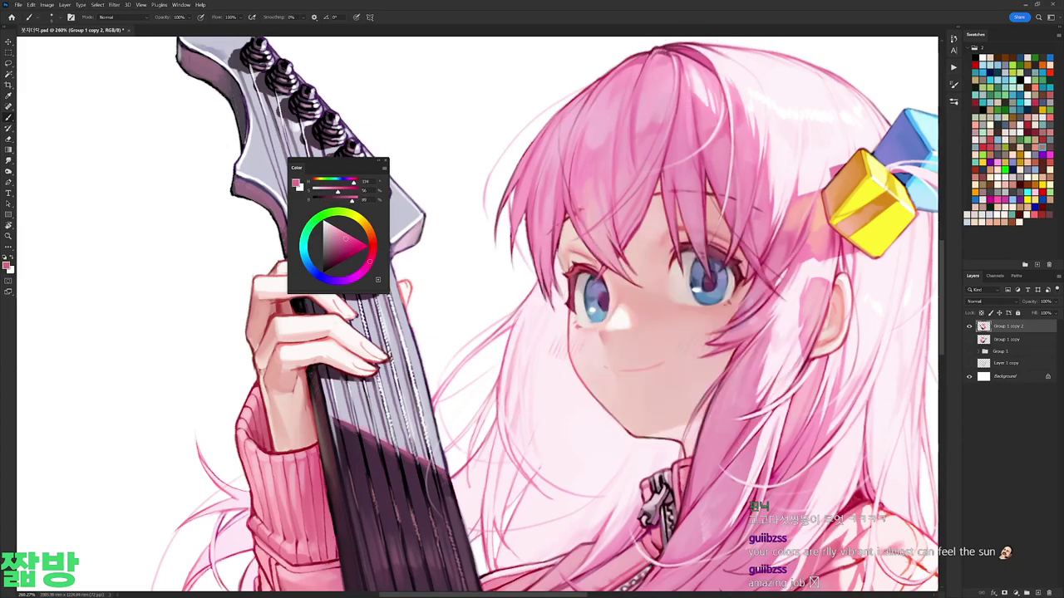
Step: Clean up the outer lash corner of the guitar-side eye with sampled pale pink and reddish line colors
{"action": "left_click", "coordinate": [559, 266], "text": "alt"}
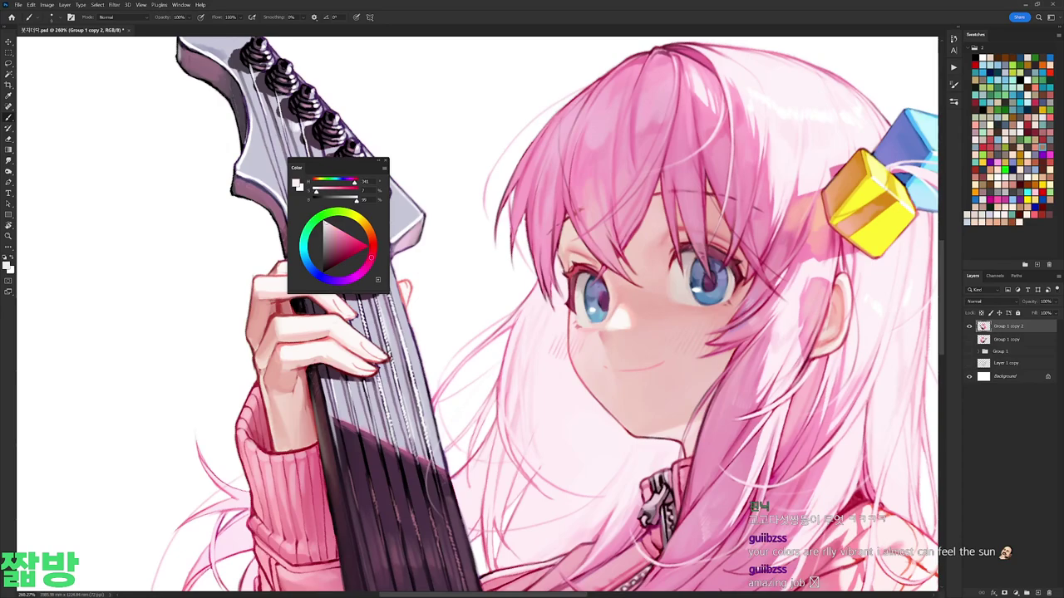
{"action": "left_click", "coordinate": [574, 273], "text": "alt"}
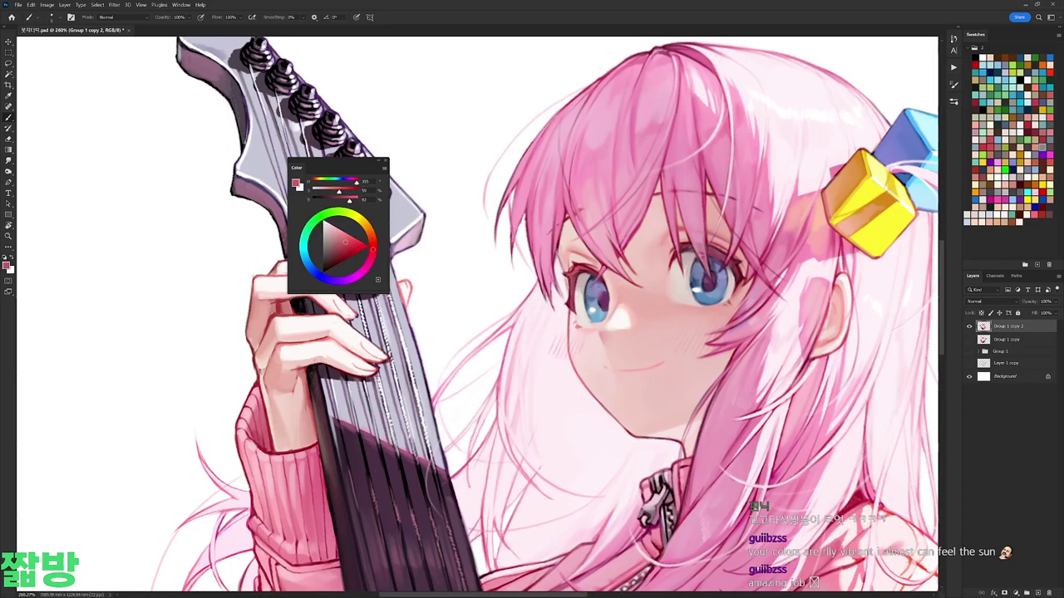
{"action": "left_click", "coordinate": [569, 283], "text": "alt"}
{"action": "left_click", "coordinate": [556, 267], "text": "alt"}
{"action": "mouse_move", "coordinate": [581, 315]}
{"action": "left_mouse_down"}
{"action": "mouse_move", "coordinate": [632, 274]}
{"action": "mouse_move", "coordinate": [598, 333]}
{"action": "left_mouse_up"}
{"action": "left_click", "coordinate": [571, 282], "text": "alt"}
Step: Paint out the smile with skin tones and retouch the ear-side eye's upper lid with a sampled grey-pink
{"action": "right_click", "coordinate": [690, 266]}
{"action": "left_click", "coordinate": [690, 266], "text": "alt"}
{"action": "right_click", "coordinate": [733, 191]}
{"action": "key", "text": "Escape"}
{"action": "left_click", "coordinate": [673, 164], "text": "alt"}
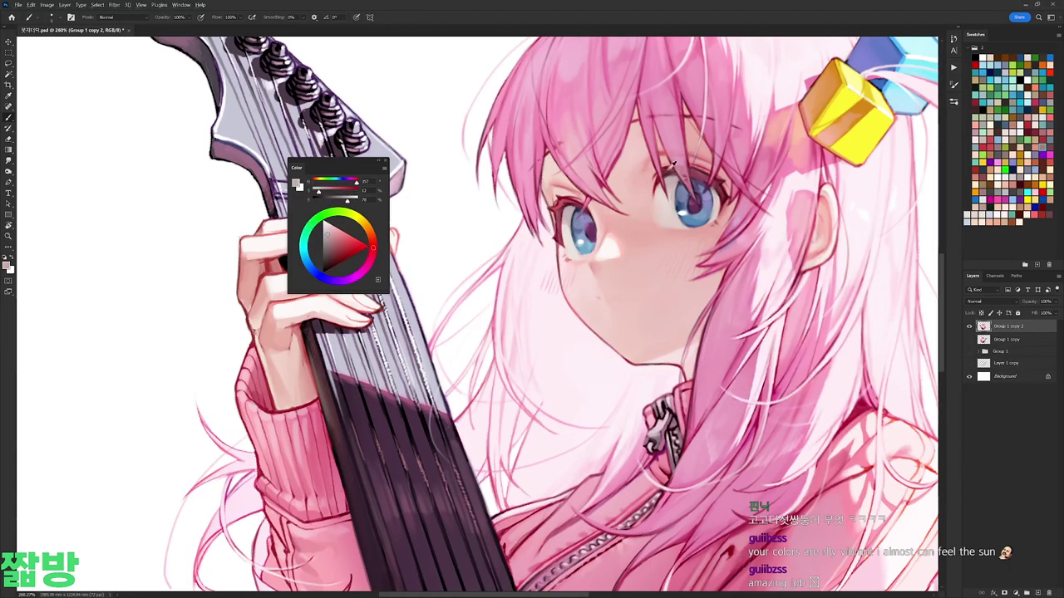
Step: Blend the skin beside the guitar-side eye with a sampled light pink, using a larger pressure-opacity brush
{"action": "left_click", "coordinate": [695, 214], "text": "alt"}
{"action": "left_click_drag", "start_coordinate": [694, 214], "coordinate": [634, 327]}
{"action": "left_click", "coordinate": [634, 326], "text": "alt"}
{"action": "right_click", "coordinate": [634, 327]}
{"action": "key", "text": "Escape"}
{"action": "left_click", "coordinate": [591, 316], "text": "alt"}
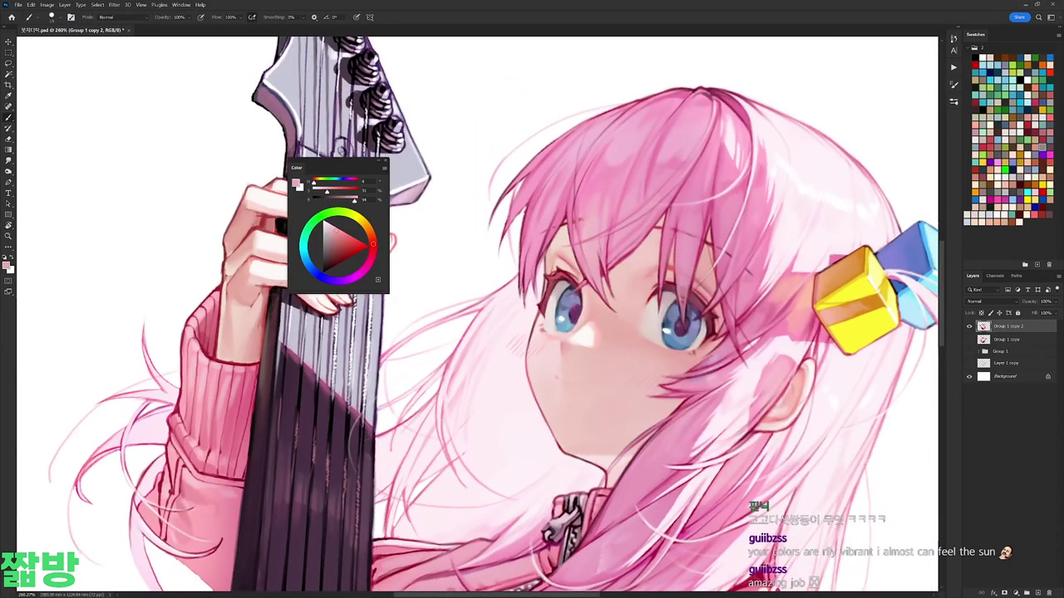
Step: Refine the pupil and lashes of the guitar-side eye with dark plum, black and sampled iris tones
{"action": "key", "text": "r"}
{"action": "mouse_move", "coordinate": [592, 316]}
{"action": "left_mouse_down"}
{"action": "mouse_move", "coordinate": [595, 283]}
{"action": "mouse_move", "coordinate": [576, 312]}
{"action": "mouse_move", "coordinate": [711, 214]}
{"action": "left_mouse_up"}
{"action": "key", "text": "b"}
{"action": "left_click", "coordinate": [576, 312], "text": "alt"}
{"action": "key", "text": "r"}
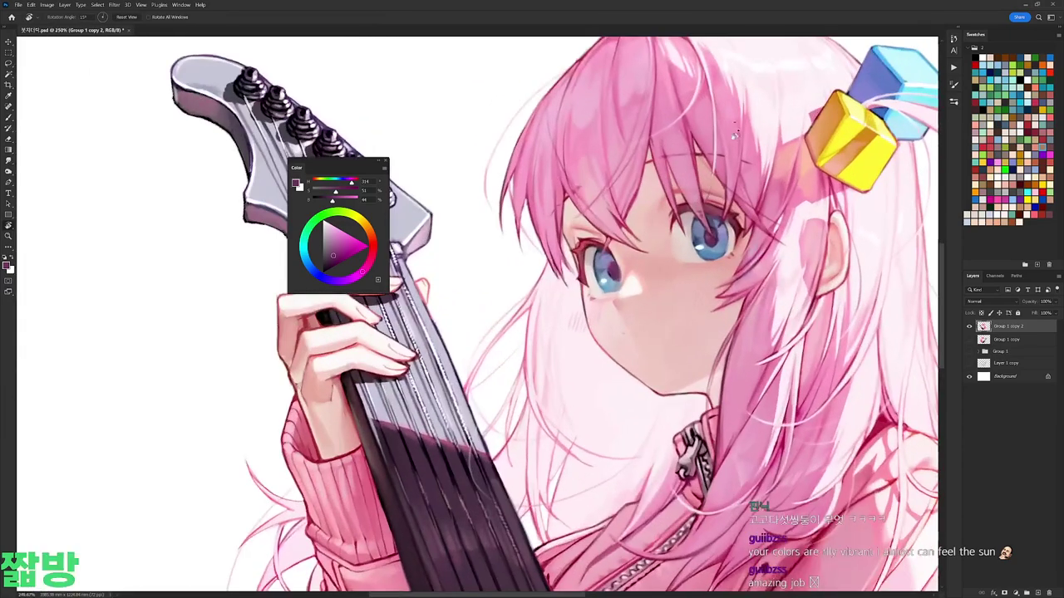
{"action": "key", "text": "b"}
{"action": "right_click", "coordinate": [706, 243]}
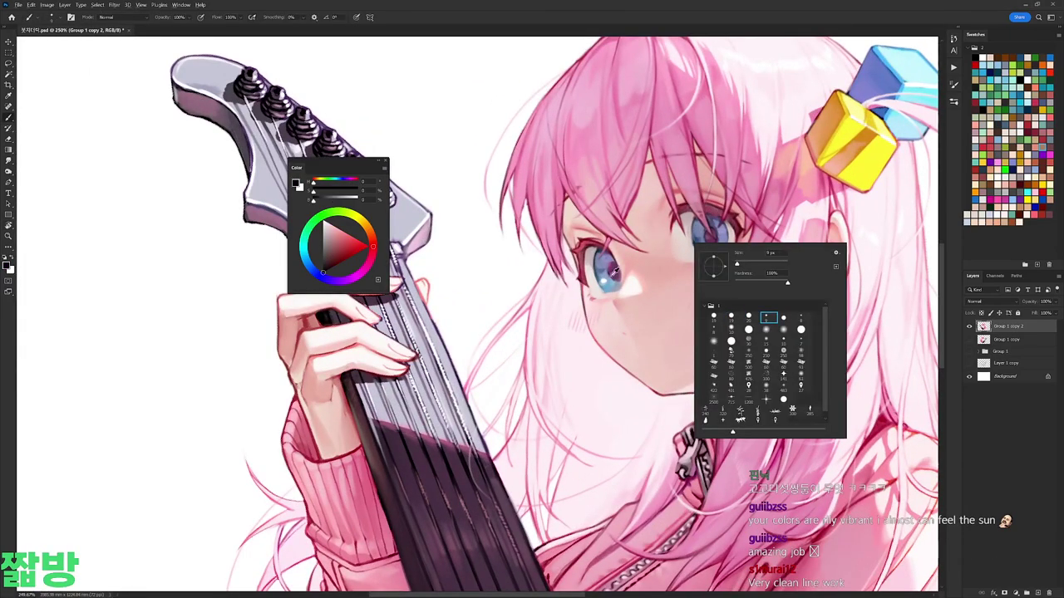
{"action": "key", "text": "Escape"}
{"action": "left_click", "coordinate": [611, 270], "text": "alt"}
{"action": "key", "text": "d"}
Step: Touch up the light hair at the crown with a near-white pink sampled from it
{"action": "scroll", "coordinate": [611, 268], "scroll_direction": "down", "scroll_amount": 3}
{"action": "key", "text": "r"}
{"action": "left_click_drag", "start_coordinate": [724, 172], "coordinate": [694, 251]}
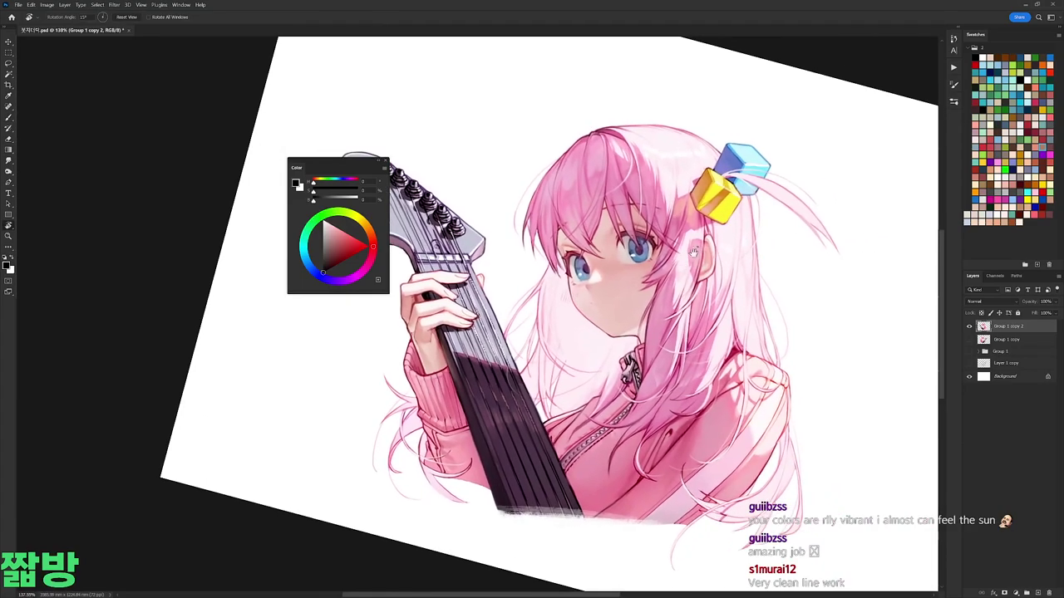
{"action": "scroll", "coordinate": [642, 146], "scroll_direction": "up", "scroll_amount": 3}
{"action": "key", "text": "b"}
{"action": "left_click", "coordinate": [643, 145], "text": "alt"}
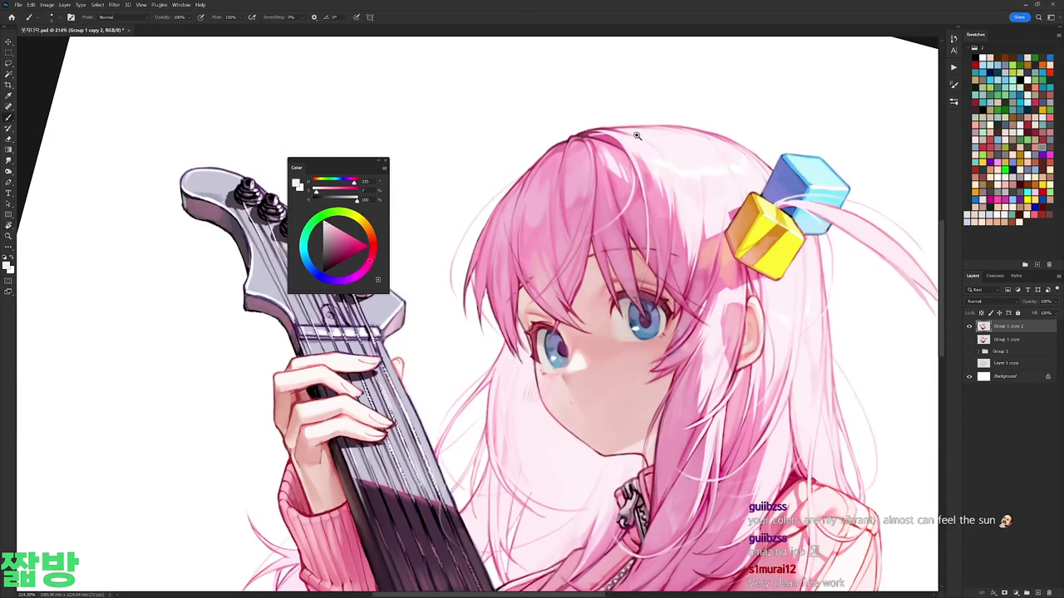
Step: Retouch the guitar-side eye's upper lash line and outer corner with sampled skin, dark crimson and rose tones
{"action": "scroll", "coordinate": [635, 135], "scroll_direction": "down", "scroll_amount": 5}
{"action": "scroll", "coordinate": [636, 135], "scroll_direction": "up", "scroll_amount": 4}
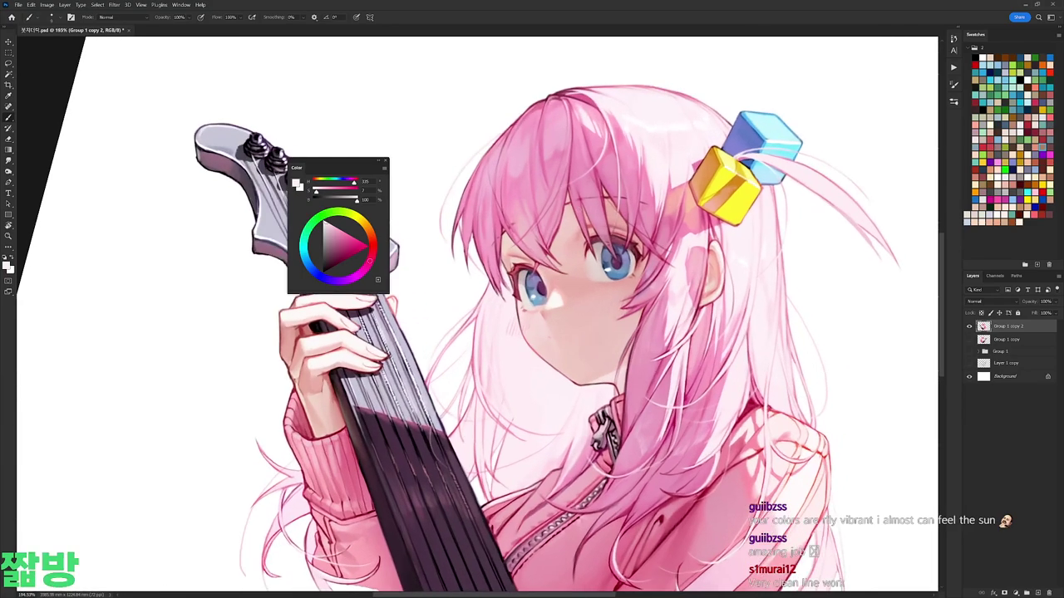
{"action": "right_click", "coordinate": [585, 243]}
{"action": "key", "text": "Escape"}
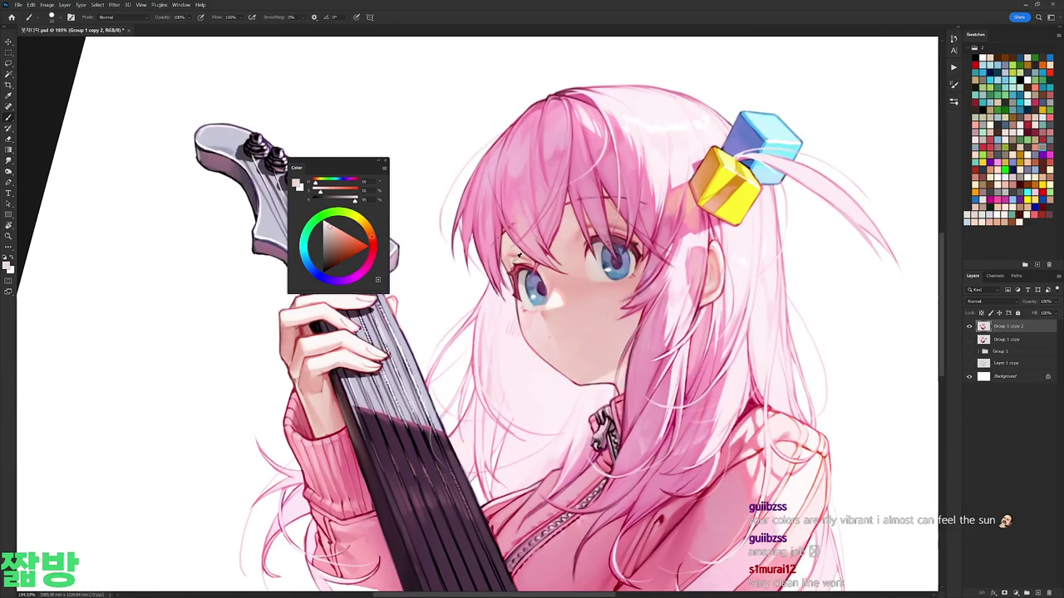
{"action": "left_click", "coordinate": [523, 264], "text": "alt"}
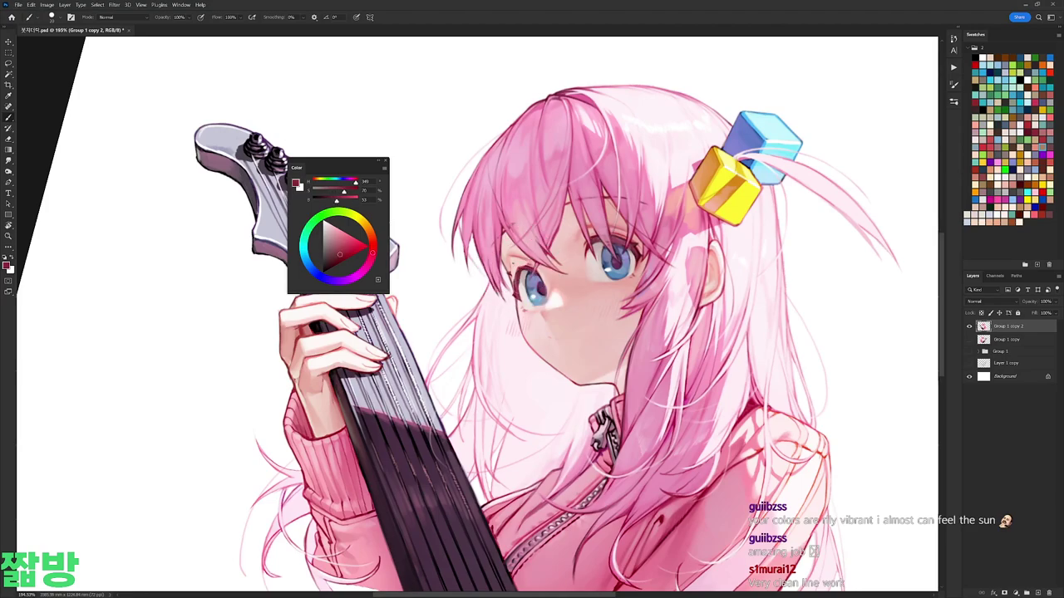
{"action": "left_click", "coordinate": [523, 268], "text": "alt"}
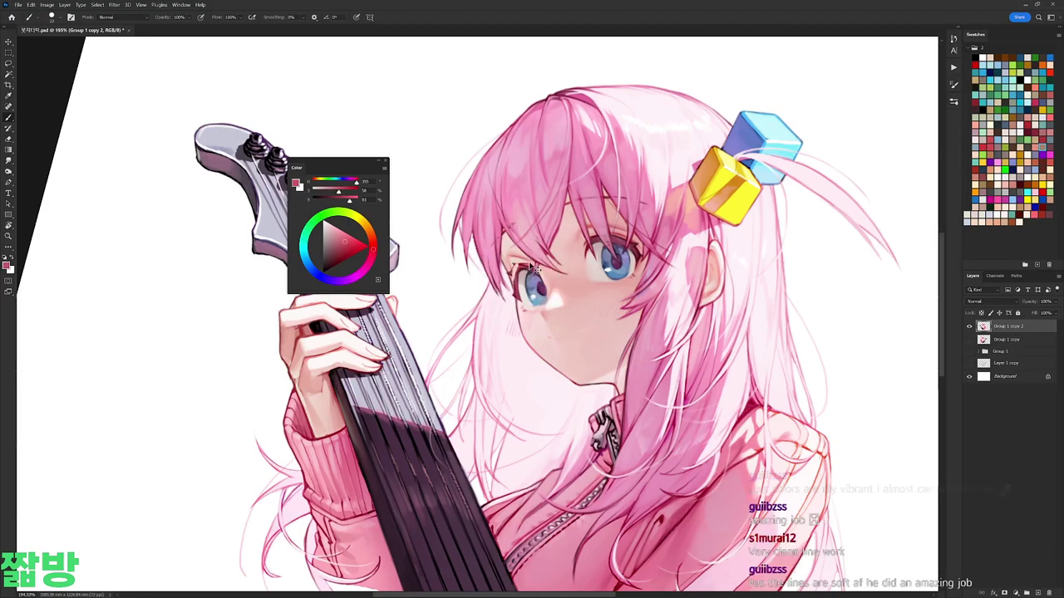
{"action": "left_click_drag", "start_coordinate": [524, 268], "coordinate": [498, 241]}
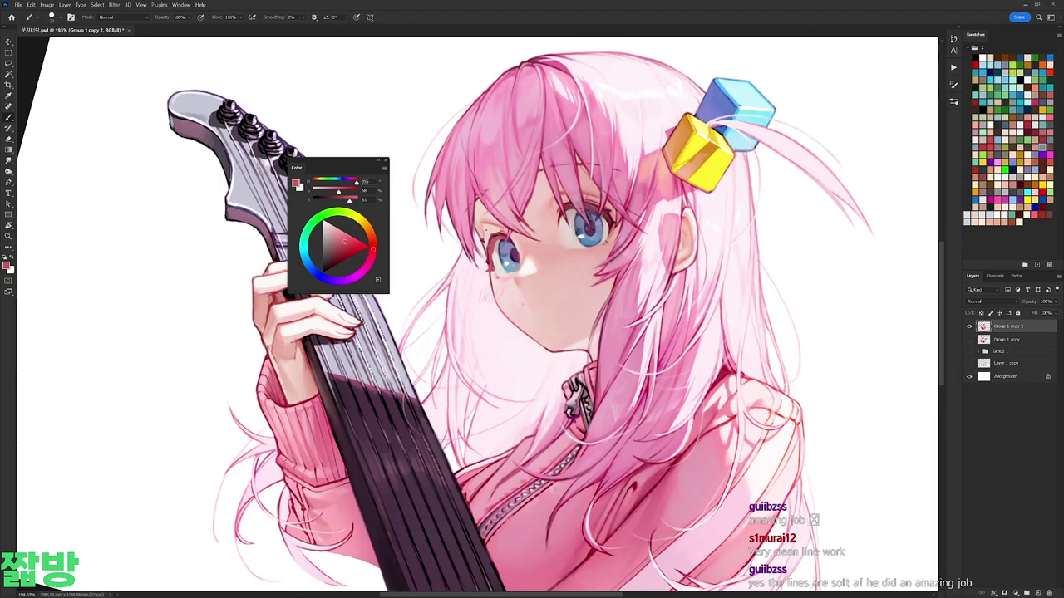
{"action": "left_click", "coordinate": [501, 253], "text": "alt"}
{"action": "left_click", "coordinate": [503, 257], "text": "alt"}
Step: Paint over the guitar-side eye's iris with a pale off-white sampled beside it, leaving the eye blank
{"action": "left_click", "coordinate": [498, 264], "text": "alt"}
{"action": "scroll", "coordinate": [498, 264], "scroll_direction": "down", "scroll_amount": 5}
{"action": "key", "text": "r"}
{"action": "left_click_drag", "start_coordinate": [498, 264], "coordinate": [642, 197]}
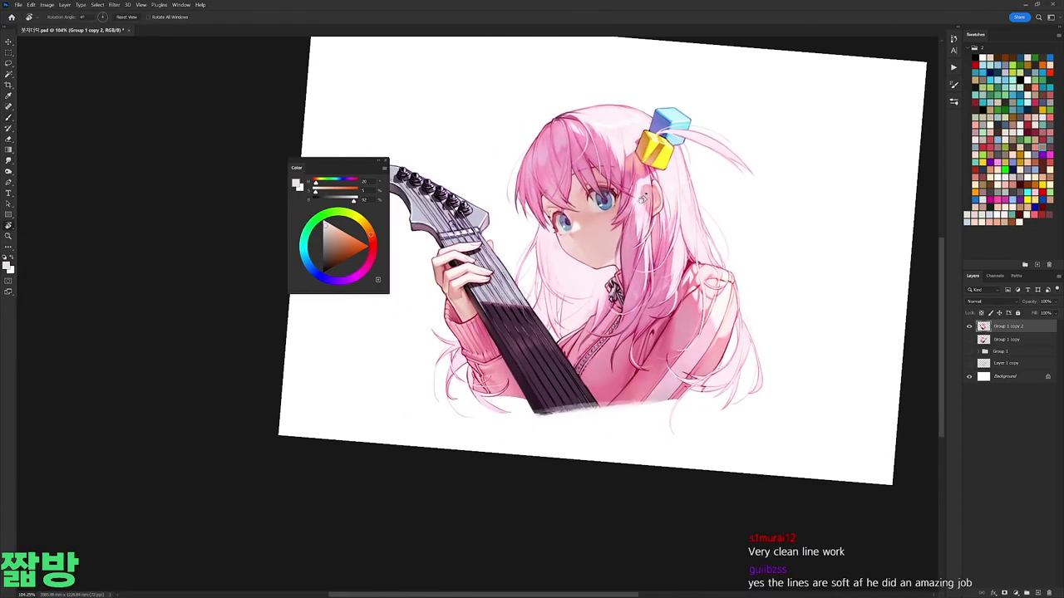
{"action": "scroll", "coordinate": [605, 193], "scroll_direction": "up", "scroll_amount": 4}
{"action": "key", "text": "b"}
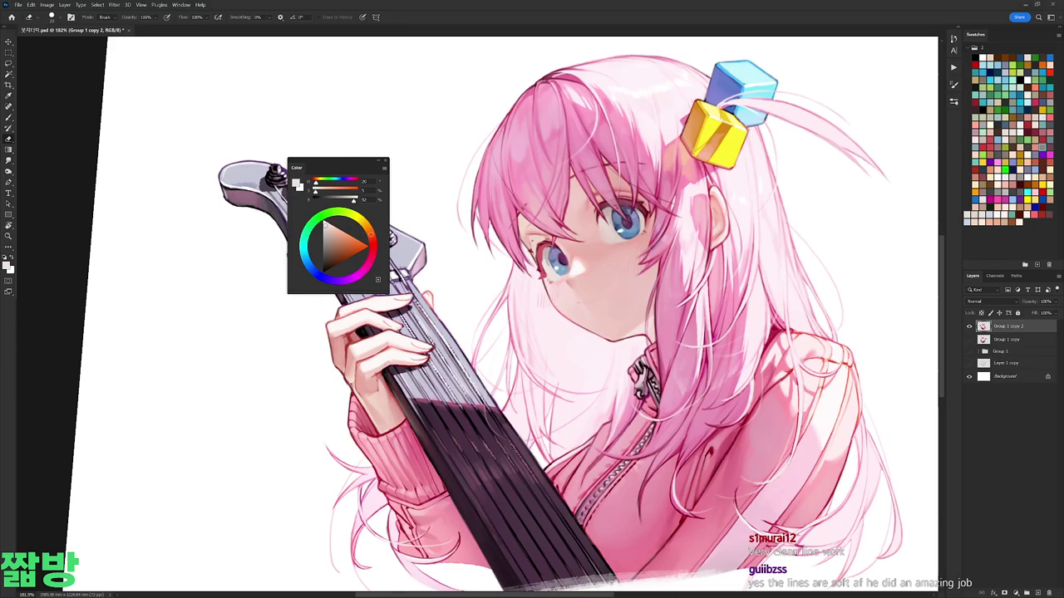
{"action": "left_click_drag", "start_coordinate": [582, 249], "coordinate": [639, 199]}
{"action": "scroll", "coordinate": [582, 266], "scroll_direction": "up", "scroll_amount": 2}
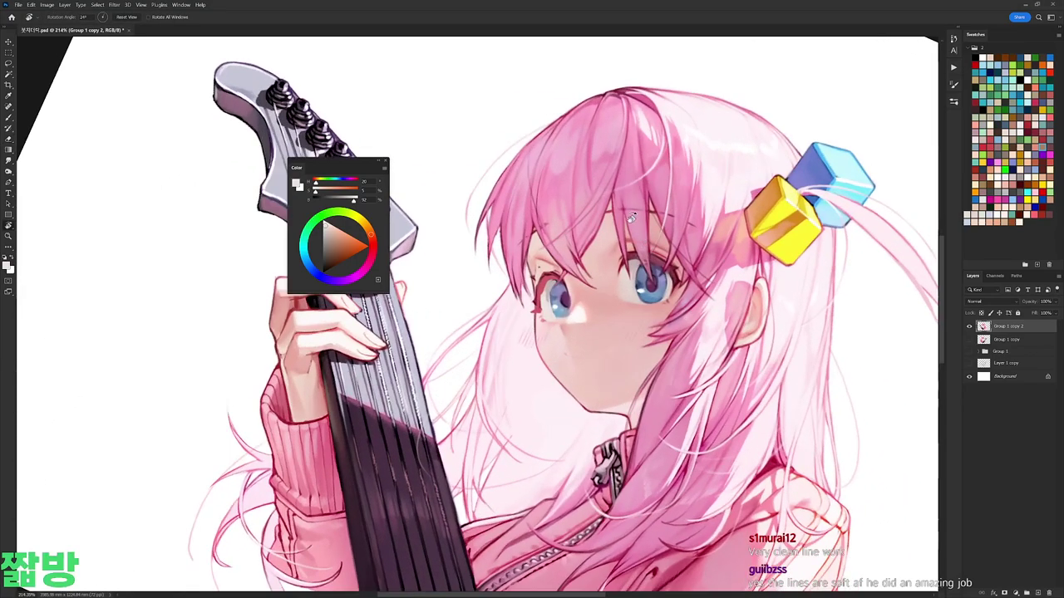
{"action": "left_click_drag", "start_coordinate": [551, 291], "coordinate": [563, 312]}
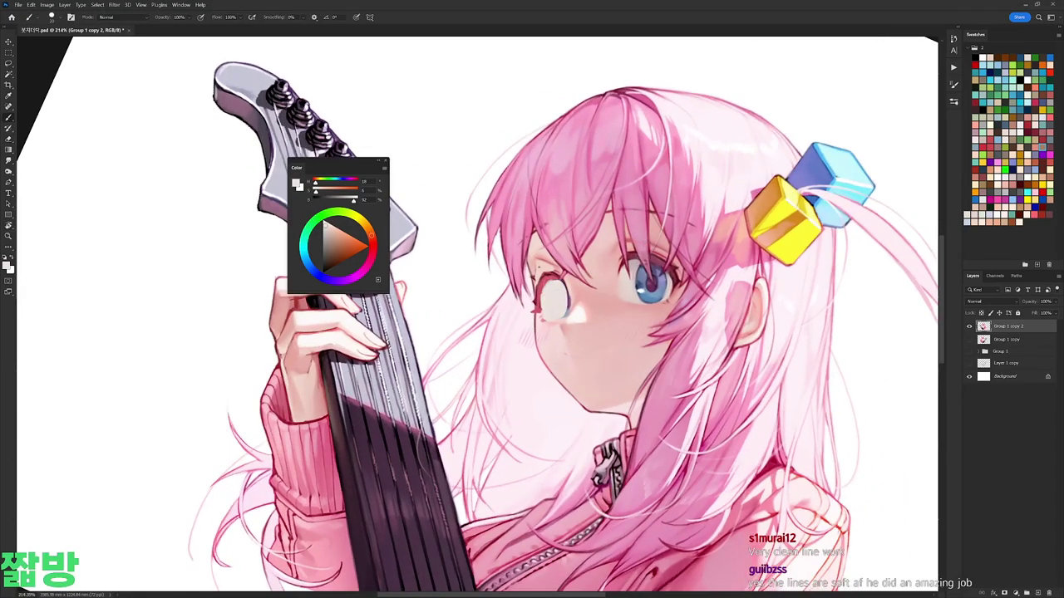
Step: Clean up the guitar-side eye's lid and outer lashes with sampled skin pink and pale hair pink
{"action": "left_click", "coordinate": [536, 266], "text": "alt"}
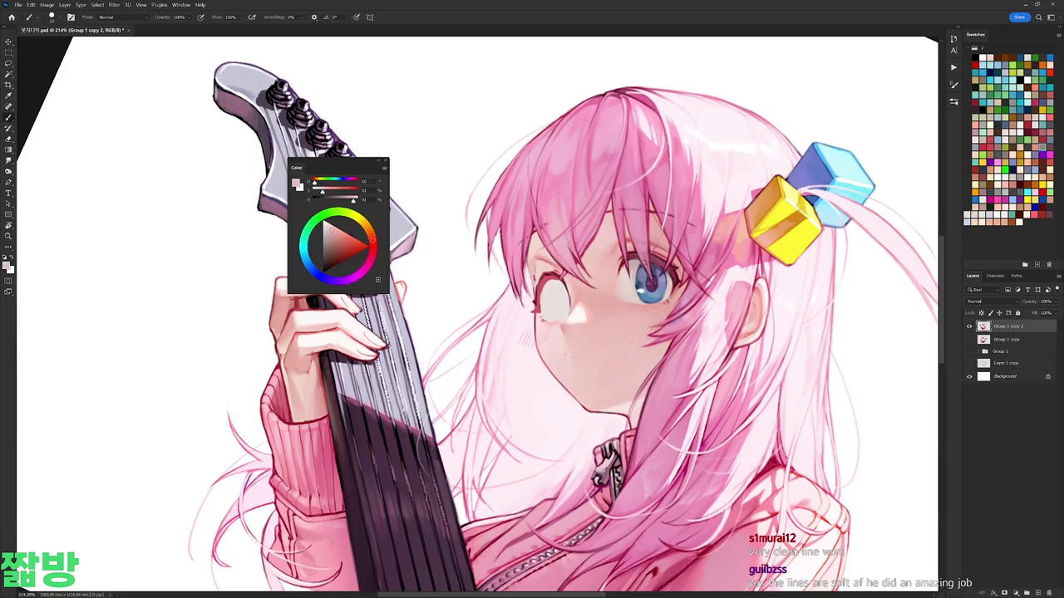
{"action": "left_click_drag", "start_coordinate": [498, 249], "coordinate": [574, 274]}
{"action": "left_click", "coordinate": [525, 341], "text": "alt"}
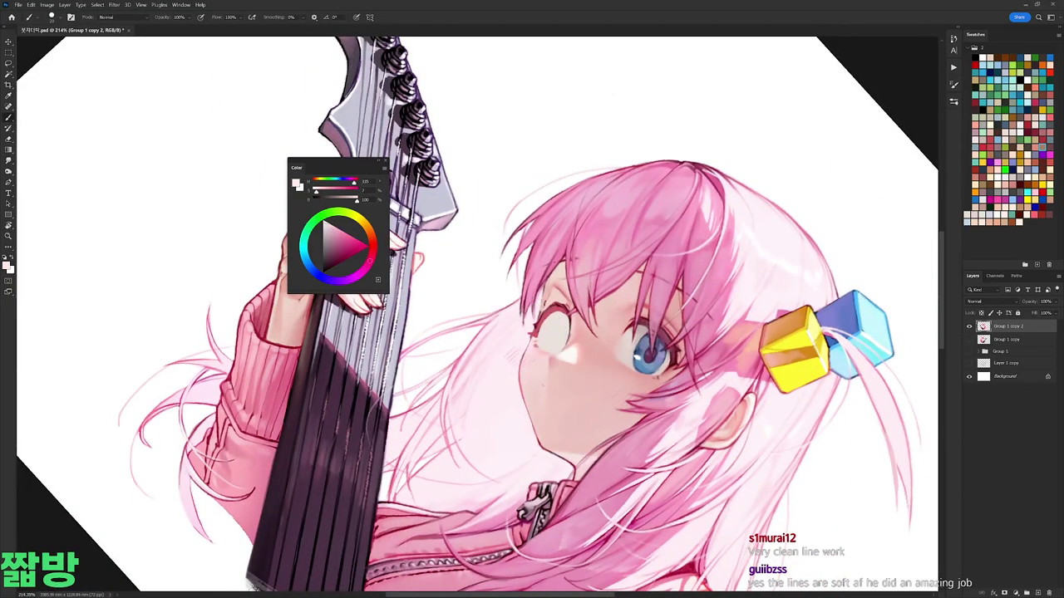
{"action": "left_click", "coordinate": [538, 322], "text": "alt"}
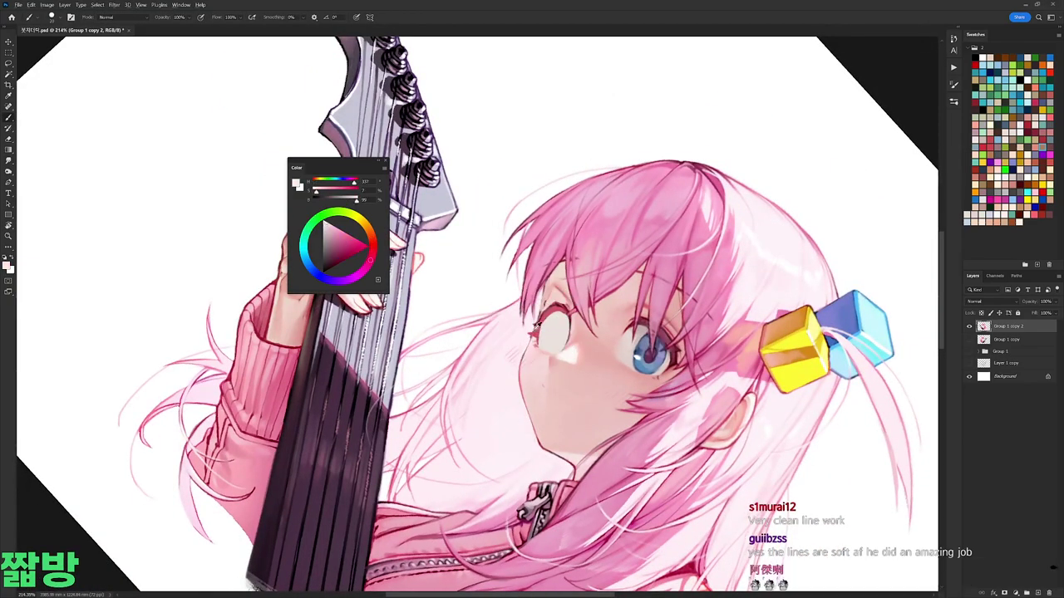
{"action": "left_click", "coordinate": [536, 328], "text": "alt"}
{"action": "left_click_drag", "start_coordinate": [536, 328], "coordinate": [555, 289]}
{"action": "left_click", "coordinate": [541, 270], "text": "alt"}
{"action": "key", "text": "r"}
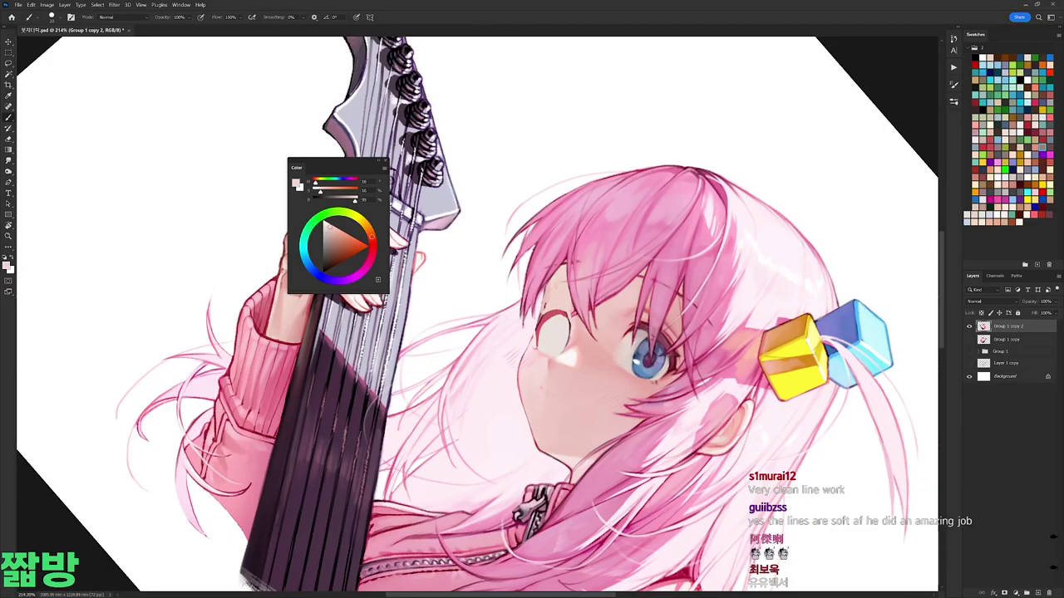
{"action": "left_click_drag", "start_coordinate": [546, 300], "coordinate": [568, 295]}
Step: Paint over the ear-side eye's iris with off-white and repaint its upper lid line with sampled rose and skin tones
{"action": "left_click", "coordinate": [571, 326], "text": "alt"}
{"action": "mouse_move", "coordinate": [640, 268]}
{"action": "left_mouse_down"}
{"action": "mouse_move", "coordinate": [646, 289]}
{"action": "mouse_move", "coordinate": [664, 287]}
{"action": "left_mouse_up"}
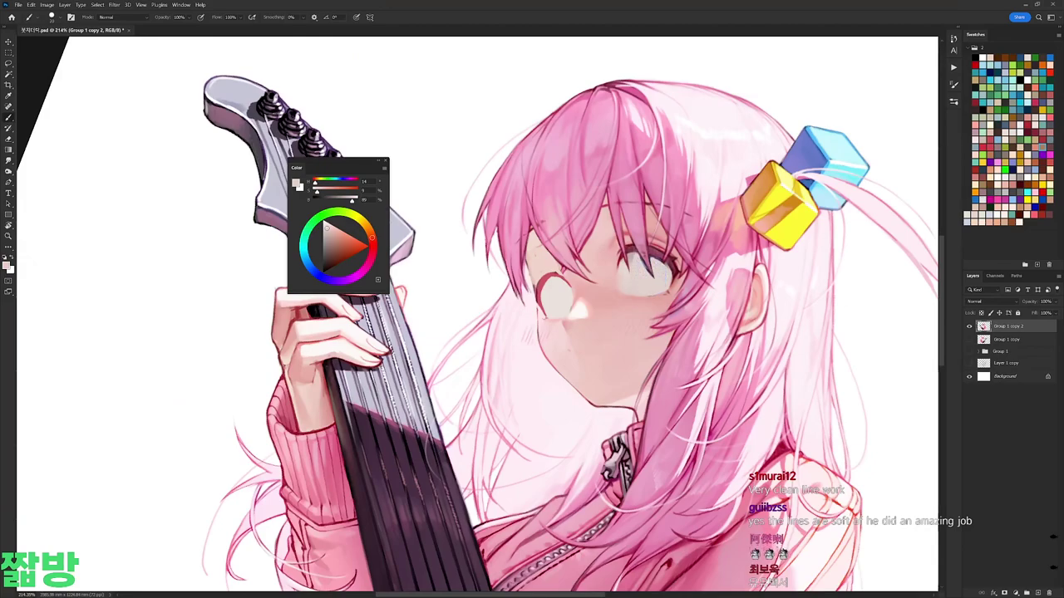
{"action": "left_click", "coordinate": [631, 251], "text": "alt"}
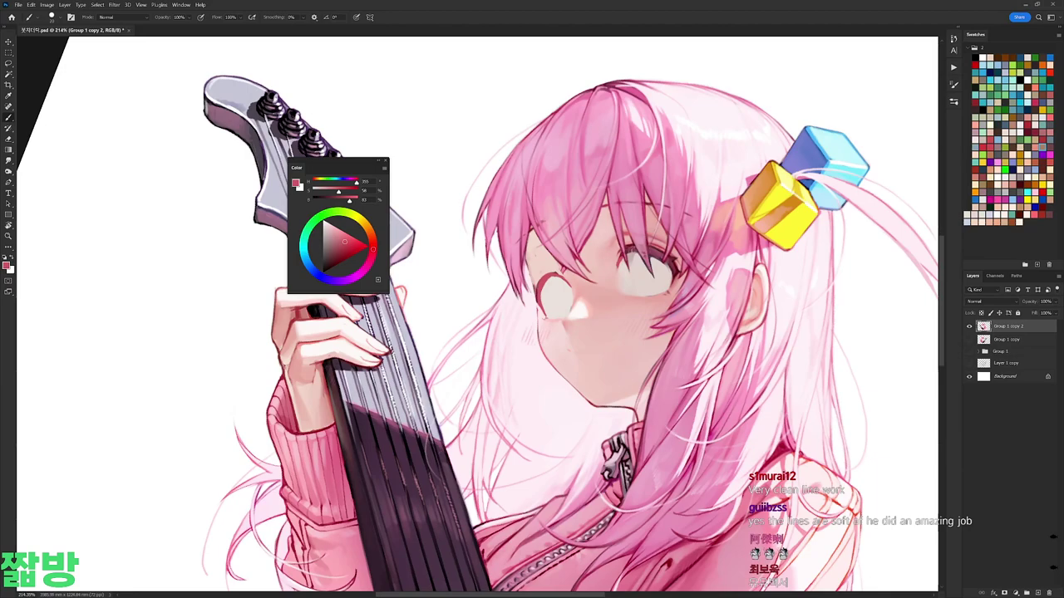
{"action": "left_click", "coordinate": [664, 264], "text": "alt"}
{"action": "left_click_drag", "start_coordinate": [665, 264], "coordinate": [659, 246]}
{"action": "left_click", "coordinate": [670, 251], "text": "alt"}
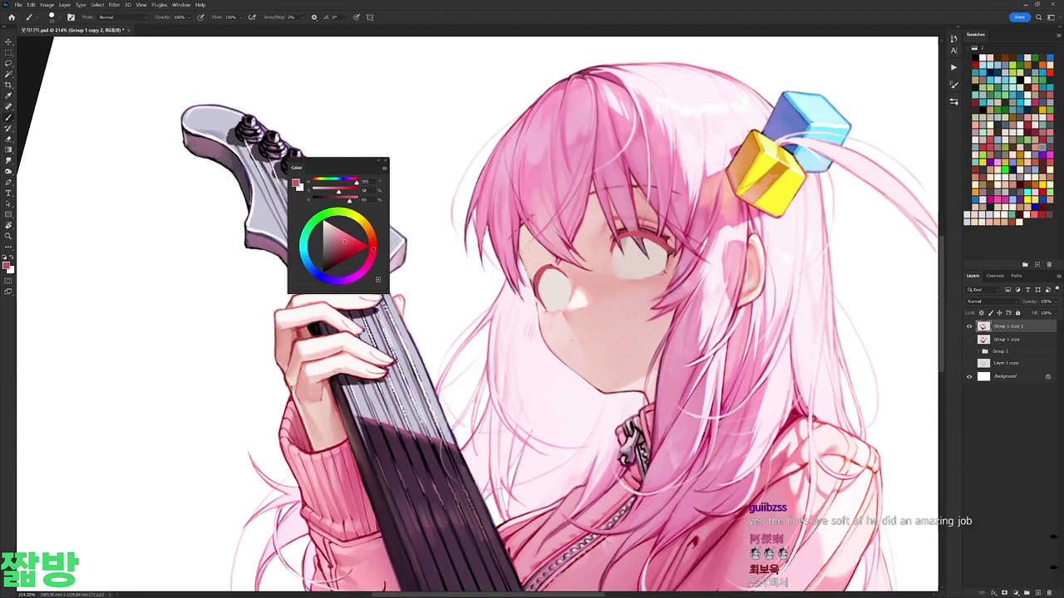
{"action": "left_click", "coordinate": [631, 384], "text": "alt"}
{"action": "left_click_drag", "start_coordinate": [669, 255], "coordinate": [703, 161]}
{"action": "left_click", "coordinate": [670, 258], "text": "alt"}
{"action": "left_click", "coordinate": [660, 366], "text": "alt"}
Step: Lasso the front outer contour of the crown and reshape it slightly with Free Transform
{"action": "key", "text": "ctrl+0"}
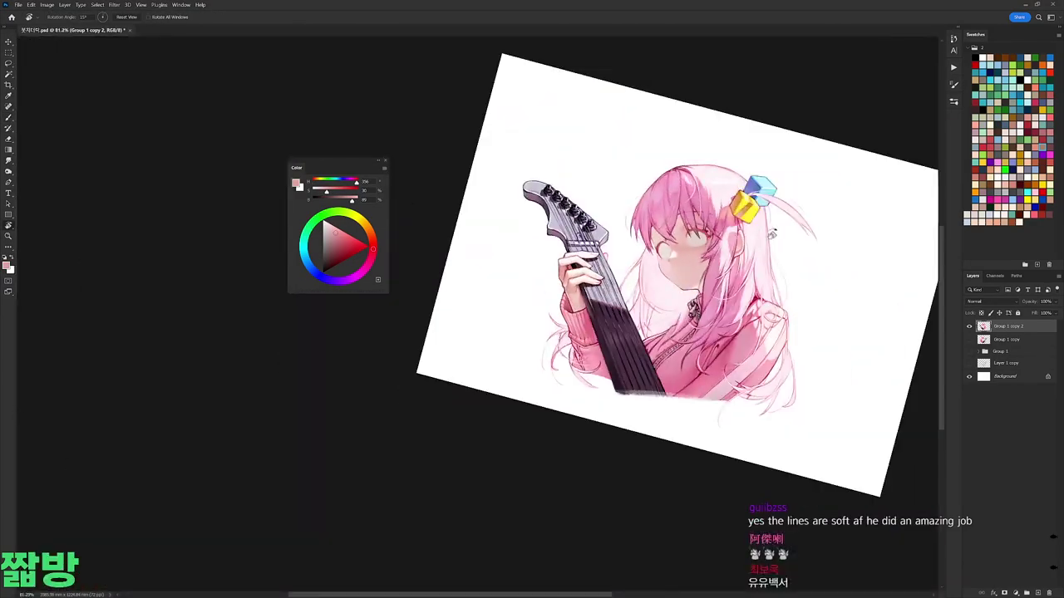
{"action": "scroll", "coordinate": [698, 180], "scroll_direction": "up", "scroll_amount": 3}
{"action": "key", "text": "l"}
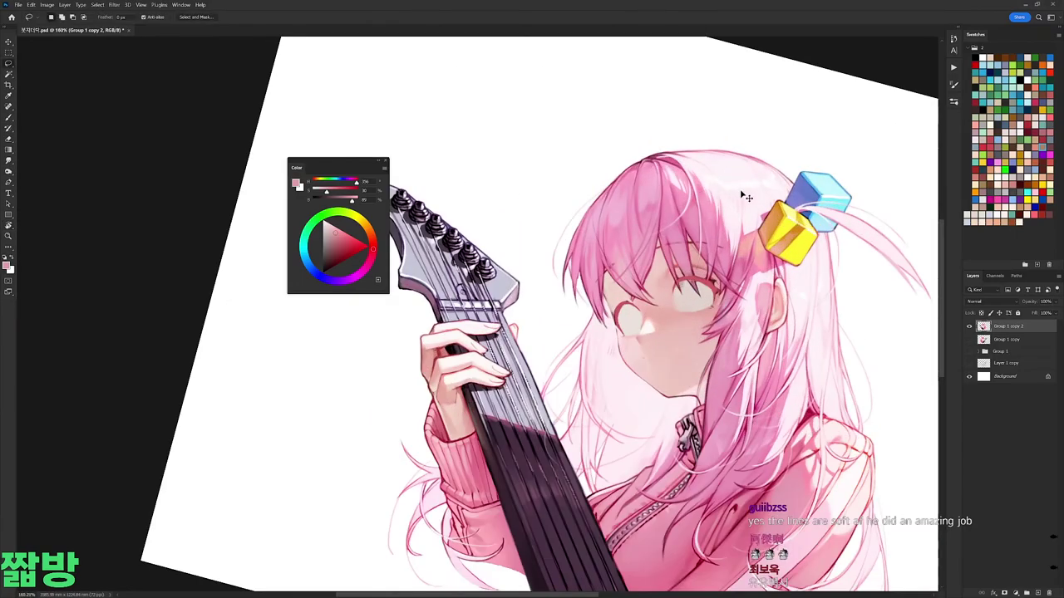
{"action": "mouse_move", "coordinate": [543, 232]}
{"action": "left_mouse_down"}
{"action": "mouse_move", "coordinate": [754, 221]}
{"action": "mouse_move", "coordinate": [691, 148]}
{"action": "mouse_move", "coordinate": [678, 181]}
{"action": "left_mouse_up"}
{"action": "mouse_move", "coordinate": [515, 312]}
{"action": "left_mouse_down"}
{"action": "mouse_move", "coordinate": [622, 120]}
{"action": "mouse_move", "coordinate": [490, 125]}
{"action": "left_mouse_up"}
{"action": "key", "text": "ctrl+t"}
{"action": "mouse_move", "coordinate": [598, 132]}
{"action": "left_mouse_down"}
{"action": "mouse_move", "coordinate": [599, 121]}
{"action": "mouse_move", "coordinate": [665, 167]}
{"action": "left_mouse_up"}
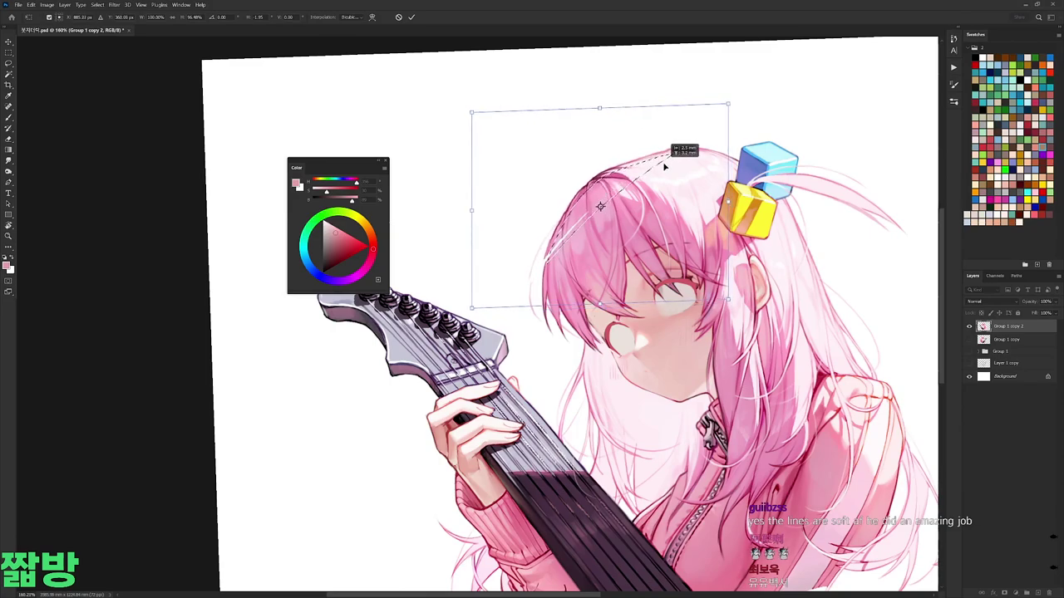
{"action": "left_click_drag", "start_coordinate": [728, 105], "coordinate": [731, 98]}
{"action": "left_click_drag", "start_coordinate": [477, 309], "coordinate": [473, 318]}
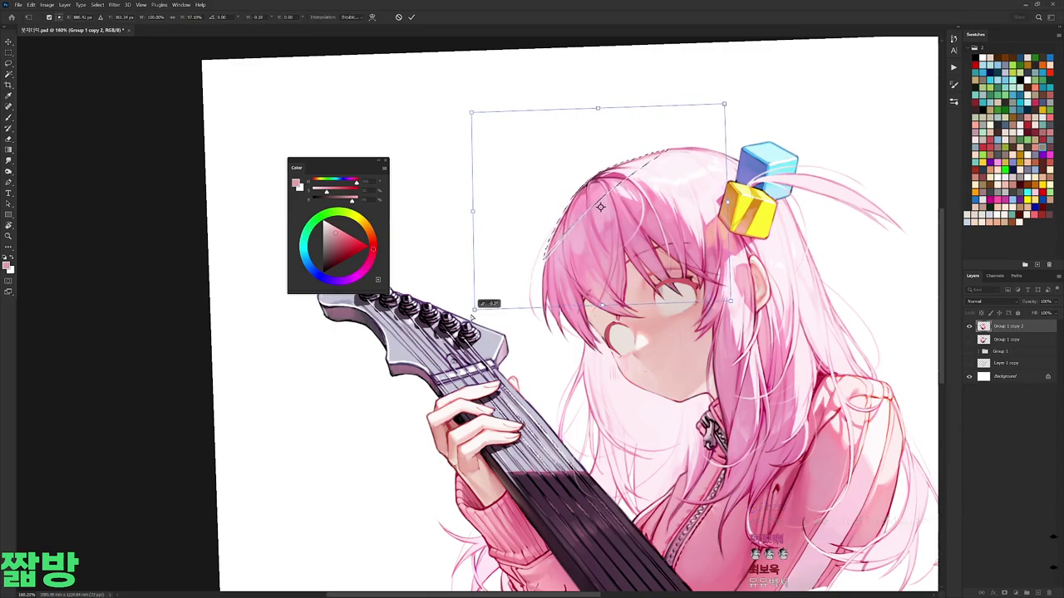
{"action": "key", "text": "Return"}
Step: Repaint the hair along the adjusted crown contour with sampled pink and near-white pink
{"action": "key", "text": "r"}
{"action": "left_click_drag", "start_coordinate": [747, 216], "coordinate": [763, 318]}
{"action": "key", "text": "b"}
{"action": "scroll", "coordinate": [763, 317], "scroll_direction": "down", "scroll_amount": 2}
{"action": "scroll", "coordinate": [582, 374], "scroll_direction": "up", "scroll_amount": 5}
{"action": "right_click", "coordinate": [700, 311]}
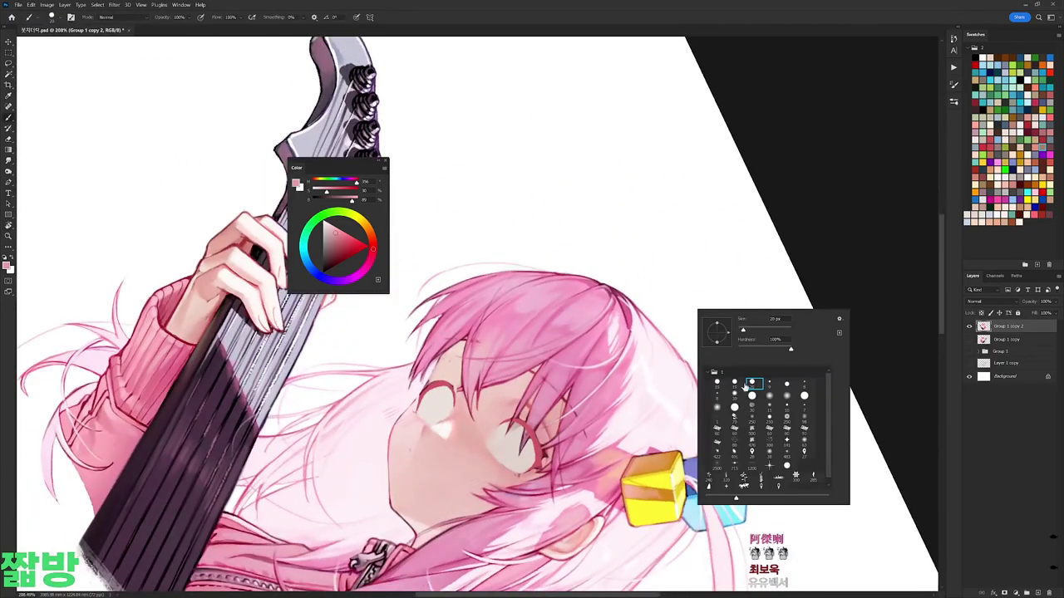
{"action": "left_click", "coordinate": [700, 349], "text": "alt"}
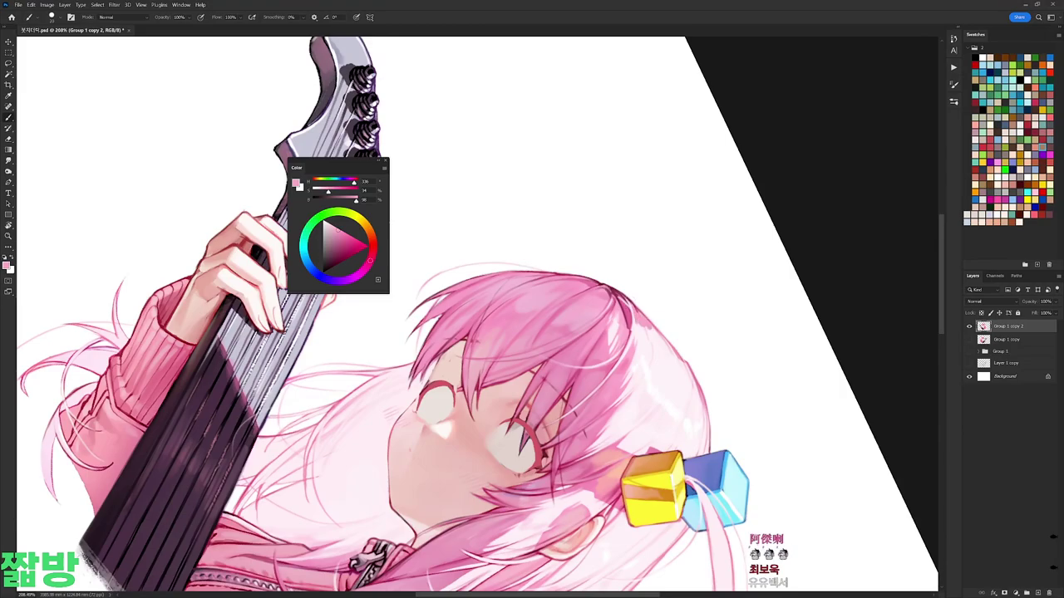
{"action": "key", "text": "r"}
{"action": "mouse_move", "coordinate": [701, 304]}
{"action": "left_mouse_down"}
{"action": "mouse_move", "coordinate": [739, 233]}
{"action": "mouse_move", "coordinate": [577, 308]}
{"action": "left_mouse_up"}
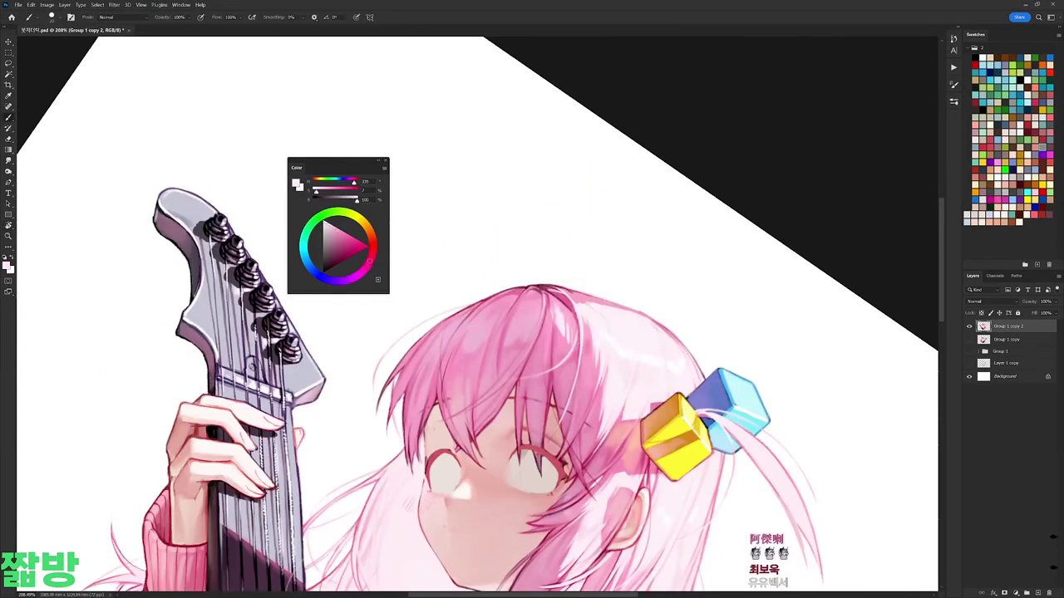
{"action": "scroll", "coordinate": [637, 290], "scroll_direction": "up", "scroll_amount": 2}
{"action": "mouse_move", "coordinate": [637, 290]}
{"action": "left_mouse_down"}
{"action": "mouse_move", "coordinate": [540, 249]}
{"action": "mouse_move", "coordinate": [563, 305]}
{"action": "mouse_move", "coordinate": [581, 274]}
{"action": "left_mouse_up"}
{"action": "key", "text": "b"}
{"action": "left_click", "coordinate": [497, 233], "text": "alt"}
{"action": "left_click", "coordinate": [575, 291], "text": "alt"}
Step: Erase stray edges outside the crown outline and touch up the hair parting with sampled pinks
{"action": "key", "text": "e"}
{"action": "mouse_move", "coordinate": [479, 238]}
{"action": "left_mouse_down"}
{"action": "mouse_move", "coordinate": [484, 217]}
{"action": "mouse_move", "coordinate": [697, 329]}
{"action": "left_mouse_up"}
{"action": "key", "text": "b"}
{"action": "left_click", "coordinate": [606, 285], "text": "alt"}
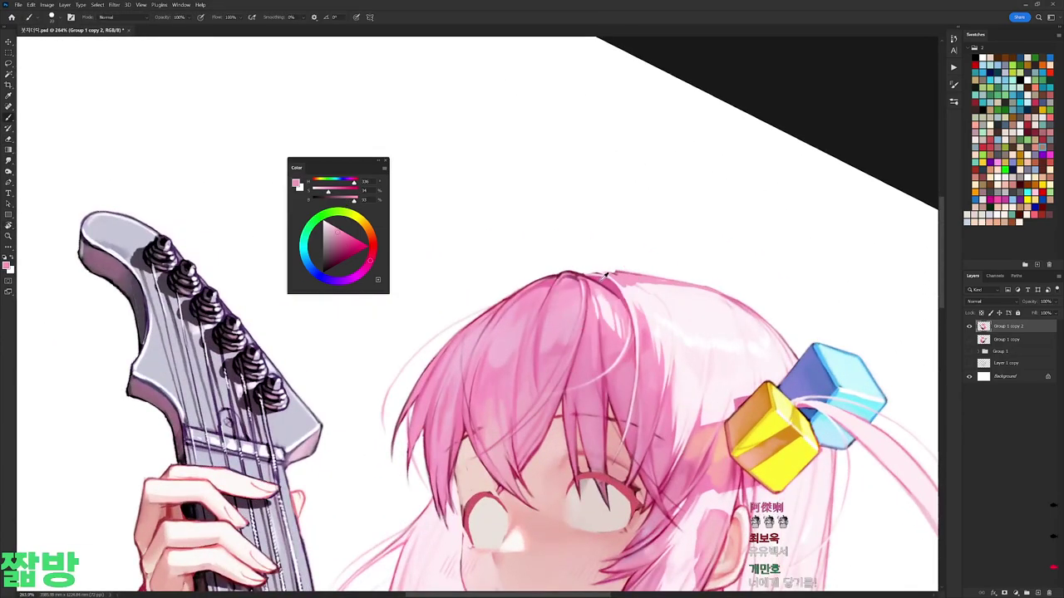
{"action": "left_click", "coordinate": [555, 283], "text": "alt"}
{"action": "key", "text": "e"}
{"action": "left_click_drag", "start_coordinate": [555, 282], "coordinate": [515, 249]}
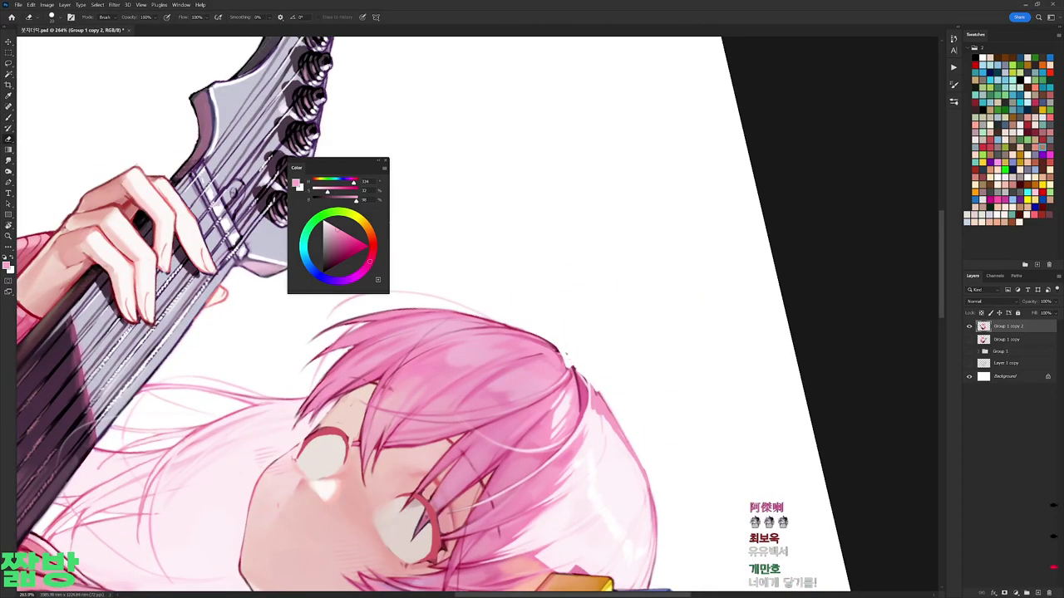
{"action": "key", "text": "b"}
{"action": "left_click_drag", "start_coordinate": [561, 357], "coordinate": [532, 390]}
{"action": "left_click_drag", "start_coordinate": [581, 332], "coordinate": [619, 311]}
{"action": "left_click", "coordinate": [530, 211], "text": "alt"}
Step: Refine the fringe strands above the ear-side eye with several pink tones sampled from the hair
{"action": "key", "text": "r"}
{"action": "left_click_drag", "start_coordinate": [722, 332], "coordinate": [770, 226]}
{"action": "scroll", "coordinate": [722, 229], "scroll_direction": "up", "scroll_amount": 5}
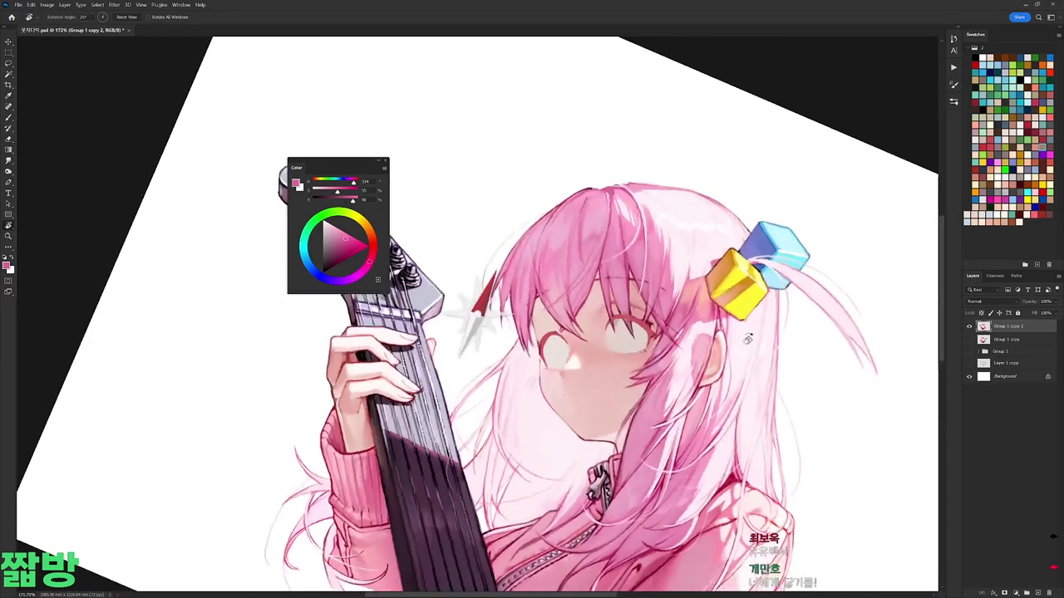
{"action": "key", "text": "b"}
{"action": "left_click", "coordinate": [662, 303], "text": "alt"}
{"action": "left_click", "coordinate": [650, 300], "text": "alt"}
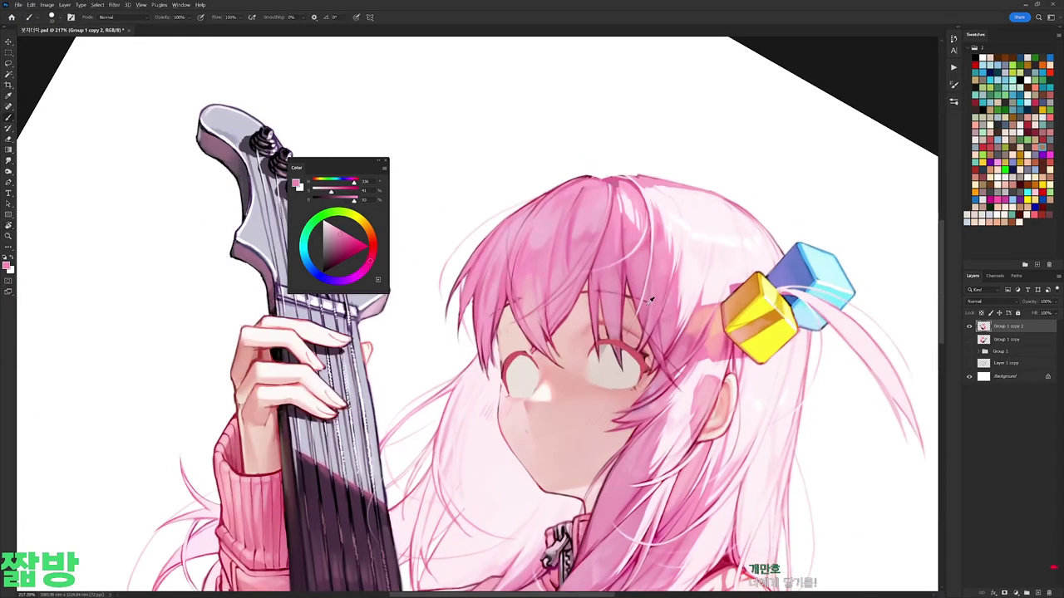
{"action": "left_click", "coordinate": [643, 288], "text": "alt"}
{"action": "left_click", "coordinate": [599, 283], "text": "alt"}
{"action": "left_click", "coordinate": [599, 286], "text": "alt"}
{"action": "left_click", "coordinate": [599, 276], "text": "alt"}
{"action": "left_click", "coordinate": [630, 280], "text": "alt"}
Step: Blend the fringe tips, eye whites and skin around both blank eyes with sampled pale tones
{"action": "key", "text": "h"}
{"action": "left_click_drag", "start_coordinate": [630, 283], "coordinate": [582, 366]}
{"action": "left_click", "coordinate": [638, 319], "text": "alt"}
{"action": "left_click", "coordinate": [647, 307], "text": "alt"}
{"action": "key", "text": "r"}
{"action": "left_click", "coordinate": [588, 365], "text": "alt"}
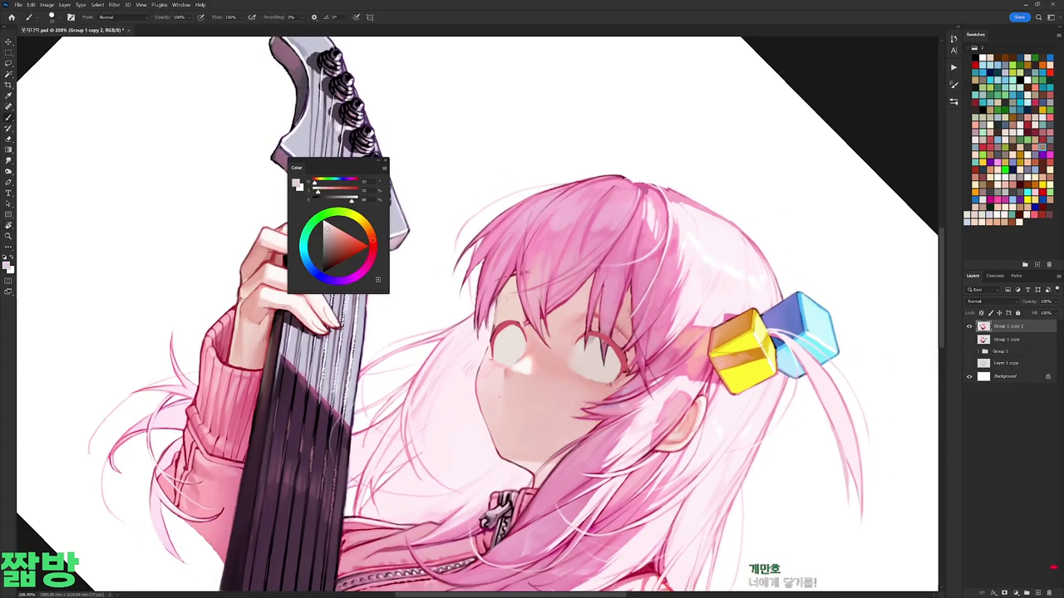
{"action": "left_click", "coordinate": [502, 358], "text": "alt"}
Step: Refine both eyes' upper lids and creases with light pink, rose and sampled skin tones, using a different brush preset
{"action": "right_click", "coordinate": [582, 349]}
{"action": "double_click", "coordinate": [609, 406]}
{"action": "left_click", "coordinate": [343, 233]}
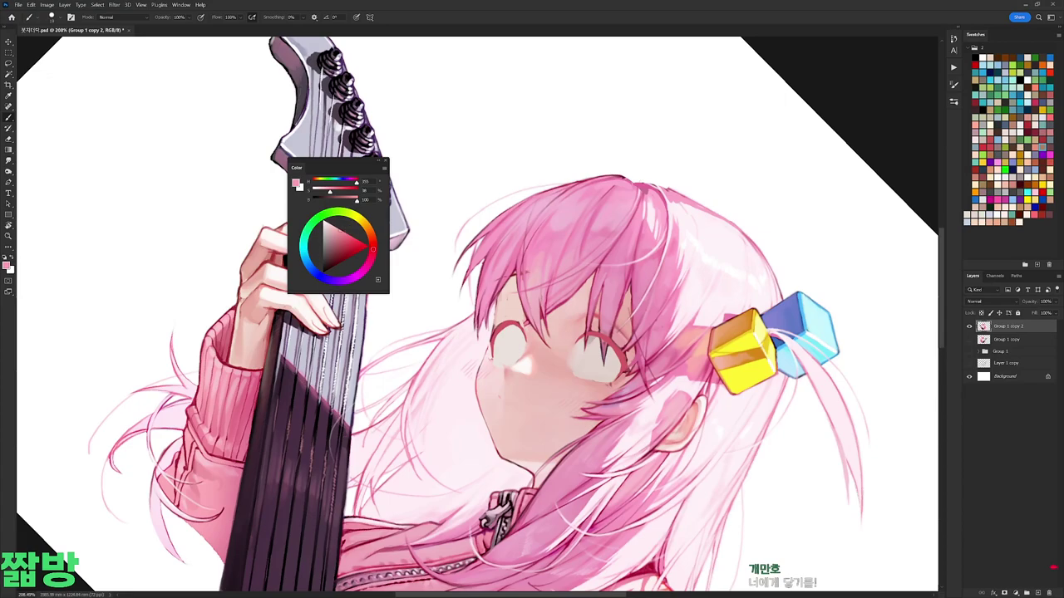
{"action": "key", "text": "r"}
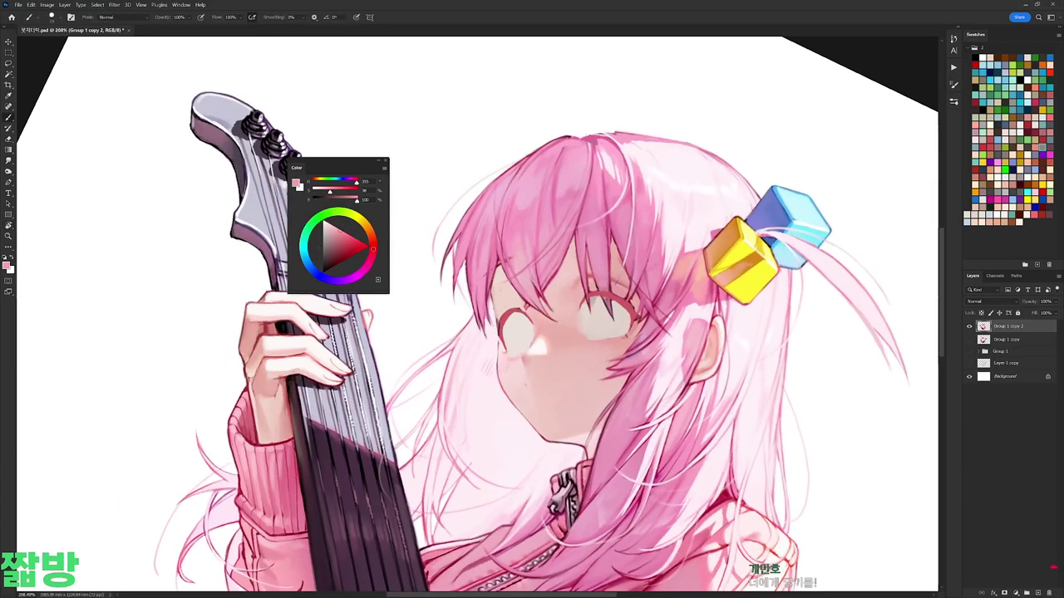
{"action": "left_click", "coordinate": [344, 241]}
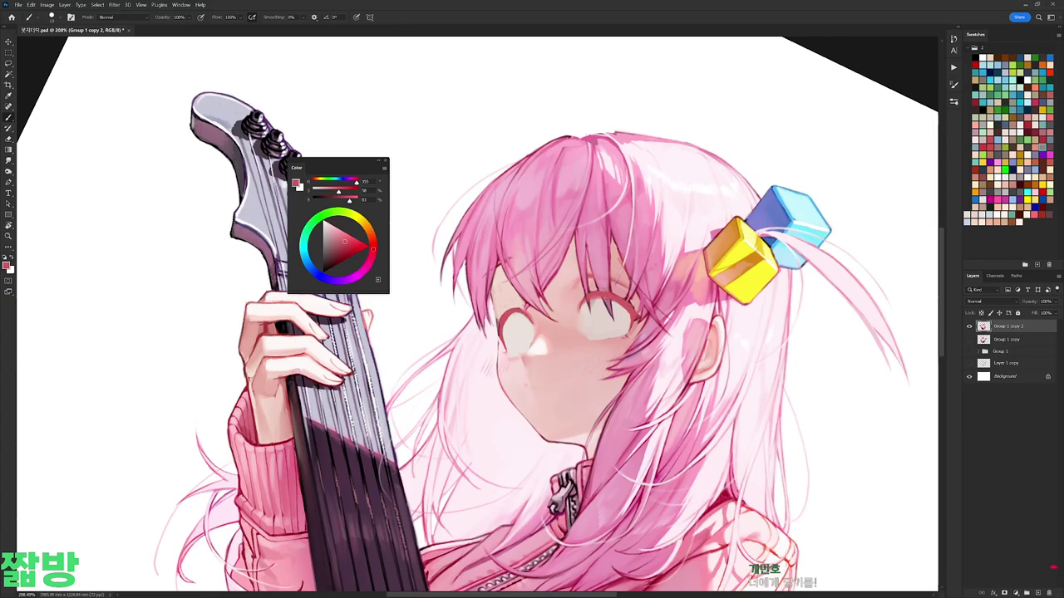
{"action": "left_click", "coordinate": [588, 270], "text": "alt"}
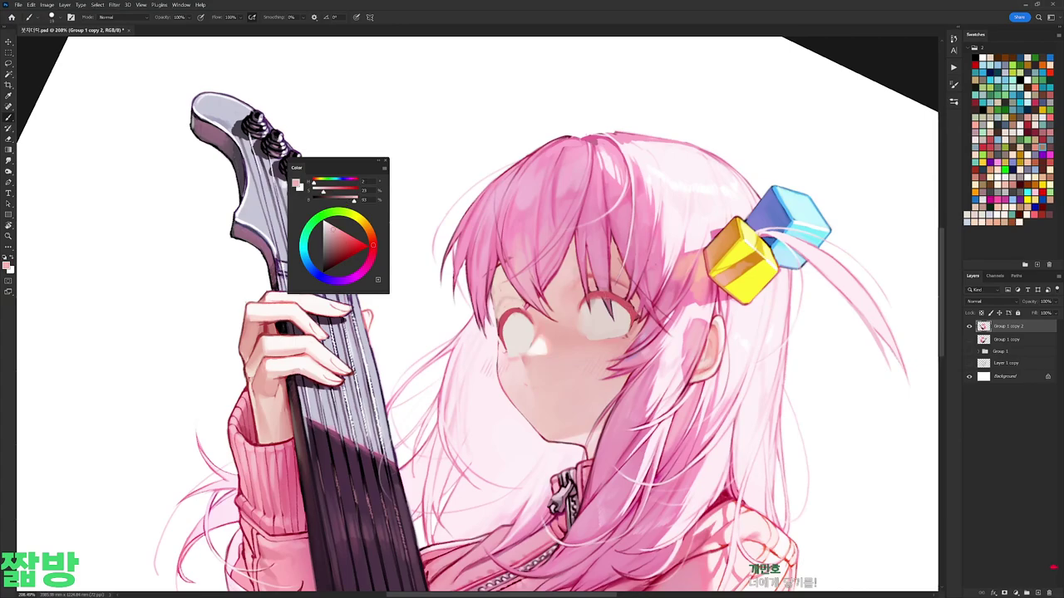
{"action": "left_click", "coordinate": [510, 346], "text": "alt"}
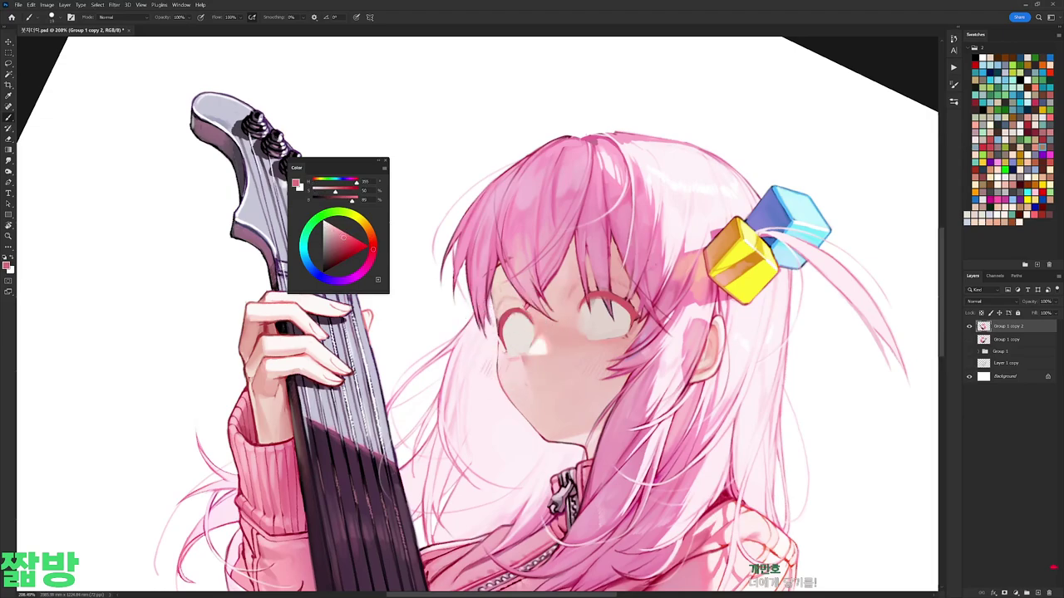
Step: Touch up both blank eyes and their lids with sampled rose, skin and off-white tones, trying out faint iris outlines
{"action": "key", "text": "d"}
{"action": "left_click", "coordinate": [693, 379], "text": "alt"}
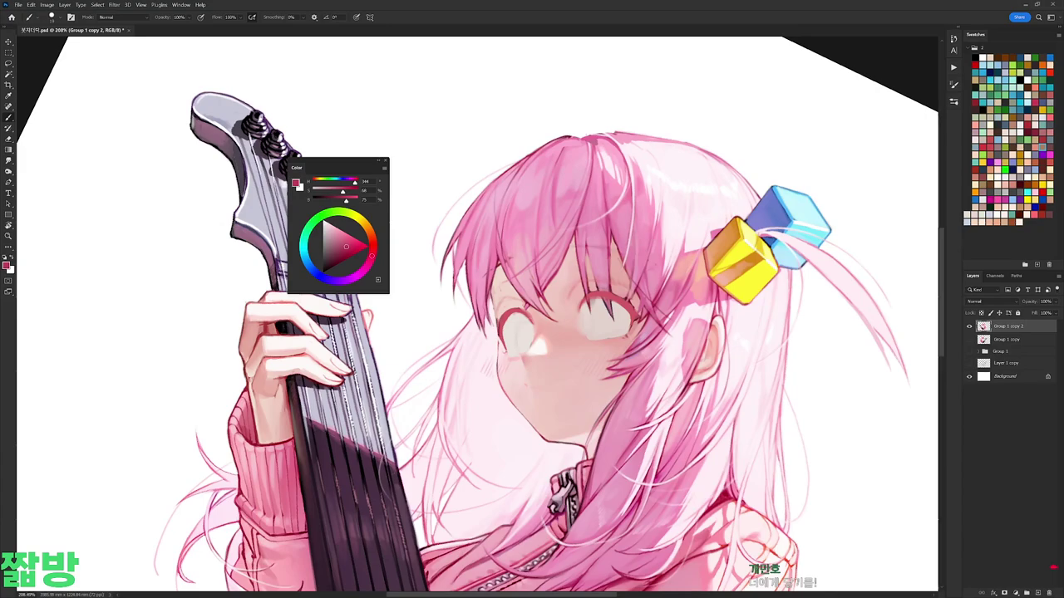
{"action": "key", "text": "Escape"}
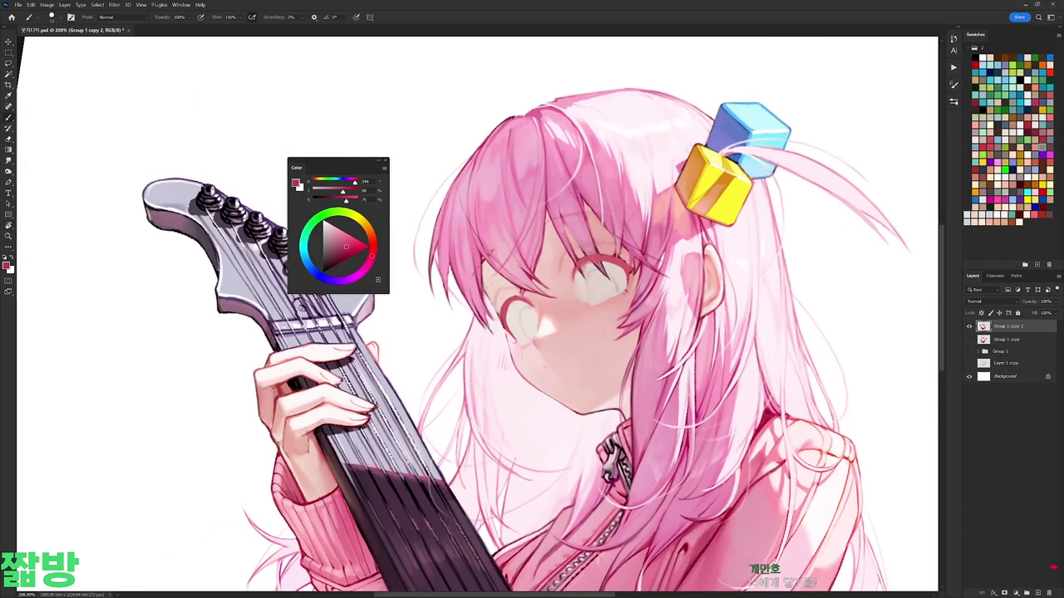
{"action": "key", "text": "l"}
{"action": "key", "text": "b"}
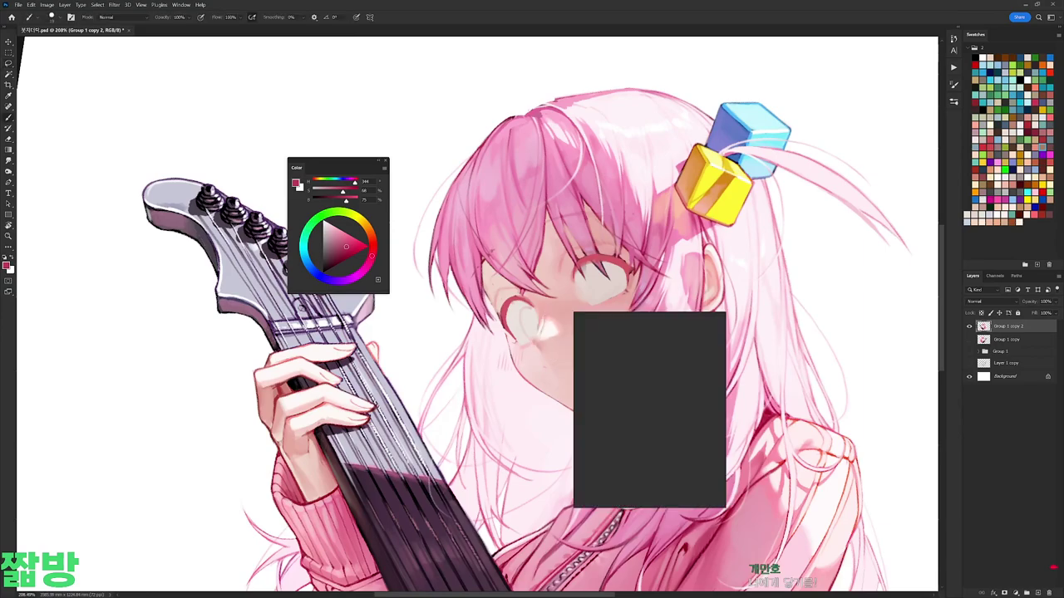
{"action": "left_click", "coordinate": [540, 328], "text": "alt"}
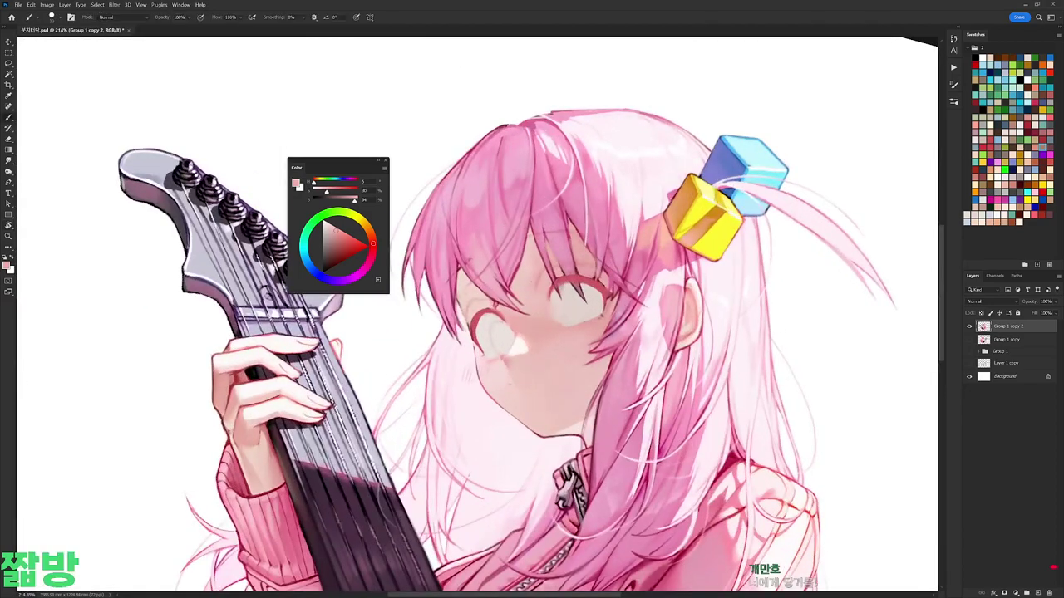
{"action": "left_click", "coordinate": [490, 334], "text": "alt"}
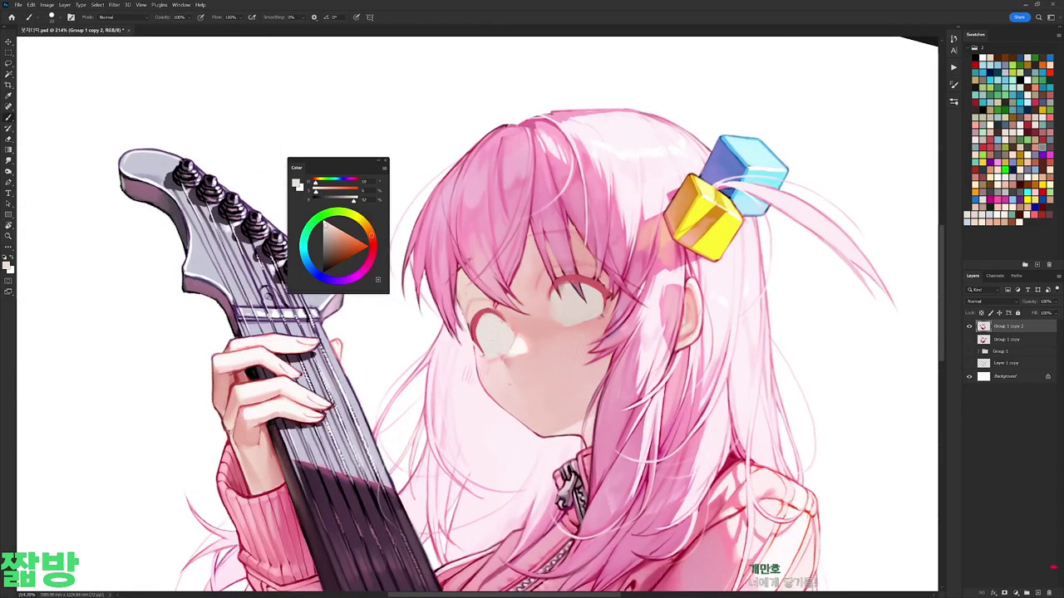
{"action": "right_click", "coordinate": [599, 269]}
{"action": "left_click", "coordinate": [473, 314], "text": "alt"}
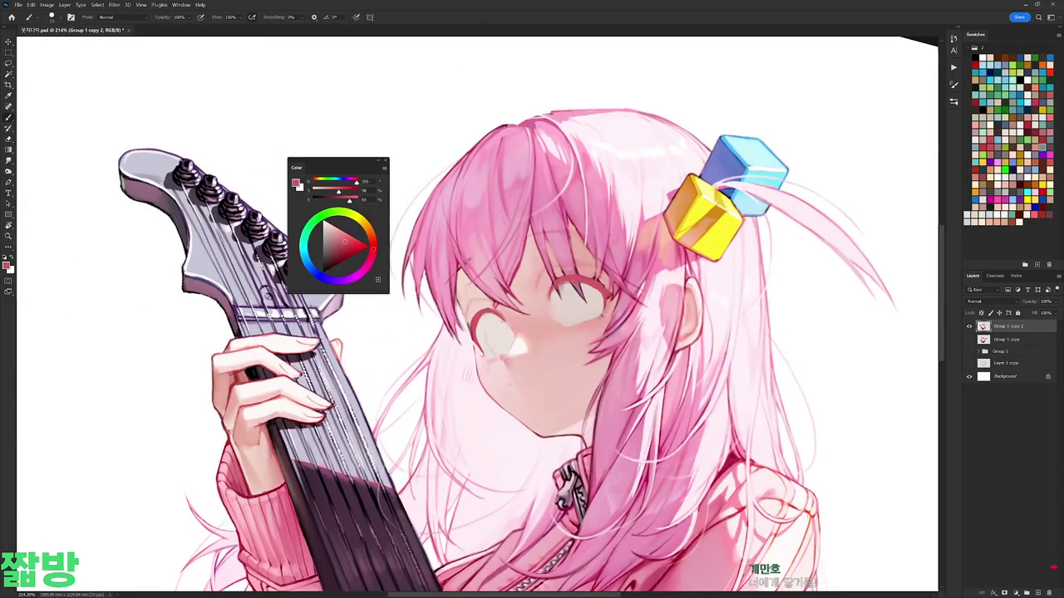
Step: Lasso a selection around the guitar, the fretting hand and its sleeve, following the neck's edge against the jacket
{"action": "scroll", "coordinate": [680, 216], "scroll_direction": "down", "scroll_amount": 4}
{"action": "key", "text": "r"}
{"action": "mouse_move", "coordinate": [680, 216]}
{"action": "left_mouse_down"}
{"action": "mouse_move", "coordinate": [649, 250]}
{"action": "mouse_move", "coordinate": [680, 216]}
{"action": "mouse_move", "coordinate": [803, 376]}
{"action": "mouse_move", "coordinate": [675, 216]}
{"action": "left_mouse_up"}
{"action": "scroll", "coordinate": [595, 363], "scroll_direction": "up", "scroll_amount": 2}
{"action": "key", "text": "l"}
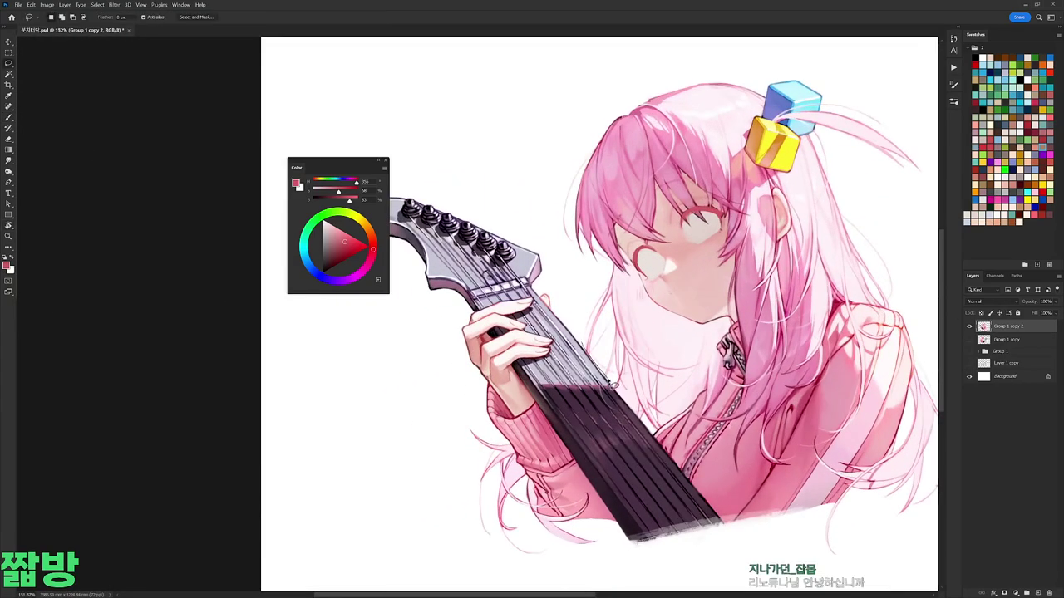
{"action": "left_click_drag", "start_coordinate": [580, 335], "coordinate": [594, 359]}
{"action": "mouse_move", "coordinate": [630, 415]}
{"action": "left_mouse_down"}
{"action": "mouse_move", "coordinate": [767, 573]}
{"action": "mouse_move", "coordinate": [574, 590]}
{"action": "mouse_move", "coordinate": [426, 555]}
{"action": "mouse_move", "coordinate": [589, 542]}
{"action": "mouse_move", "coordinate": [473, 226]}
{"action": "mouse_move", "coordinate": [572, 190]}
{"action": "left_mouse_up"}
{"action": "scroll", "coordinate": [781, 333], "scroll_direction": "down", "scroll_amount": 5}
{"action": "scroll", "coordinate": [781, 333], "scroll_direction": "right", "scroll_amount": 5}
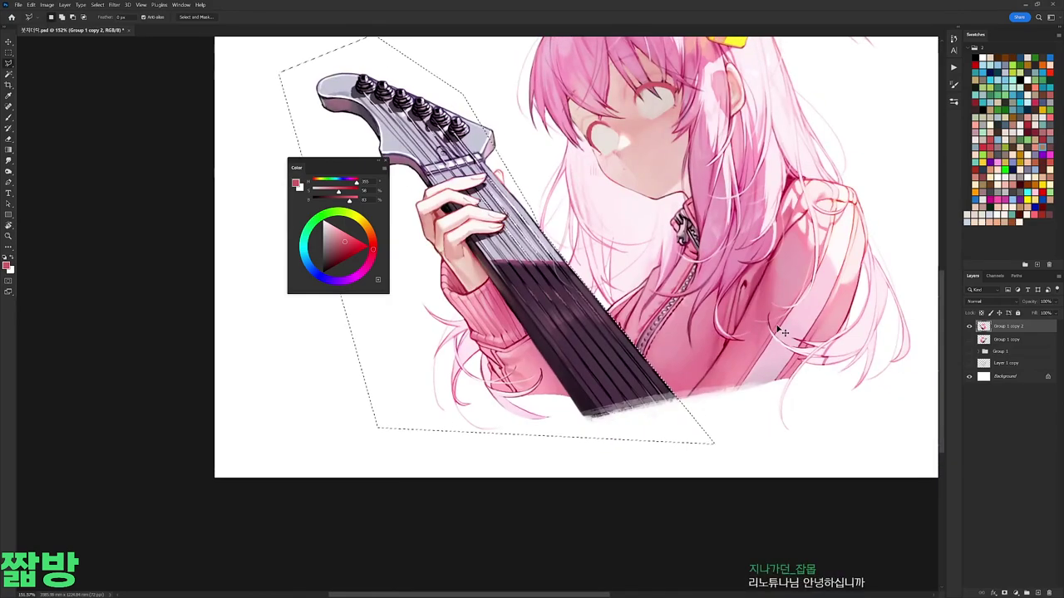
{"action": "key", "text": "ctrl+j"}
{"action": "key", "text": "ctrl+bracketleft"}
{"action": "key", "text": "ctrl+t"}
{"action": "scroll", "coordinate": [856, 349], "scroll_direction": "up", "scroll_amount": 5}
{"action": "scroll", "coordinate": [856, 349], "scroll_direction": "left", "scroll_amount": 4}
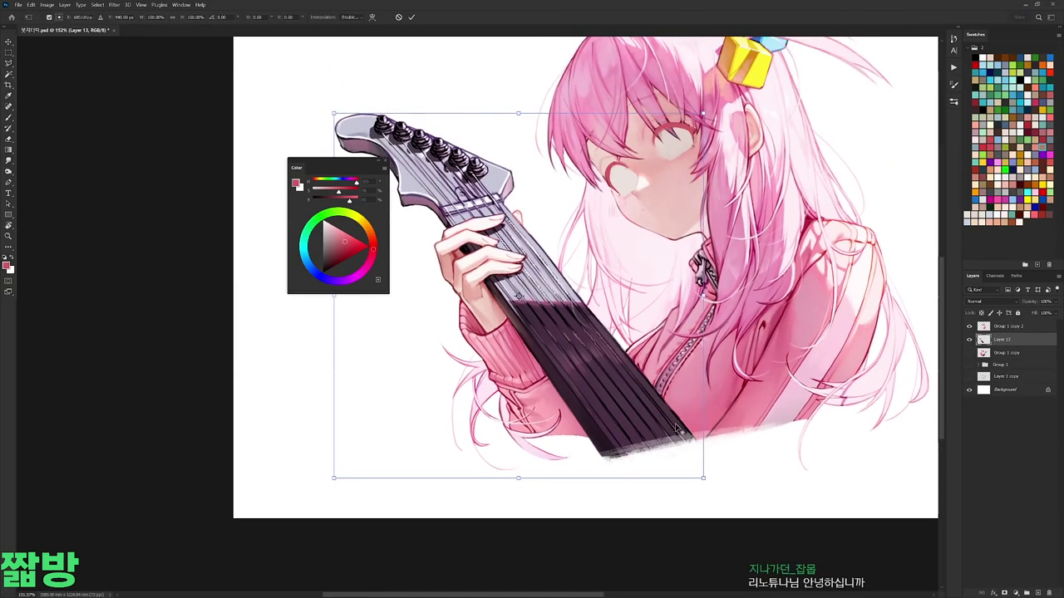
{"action": "left_click_drag", "start_coordinate": [759, 166], "coordinate": [756, 159]}
{"action": "key", "text": "Escape"}
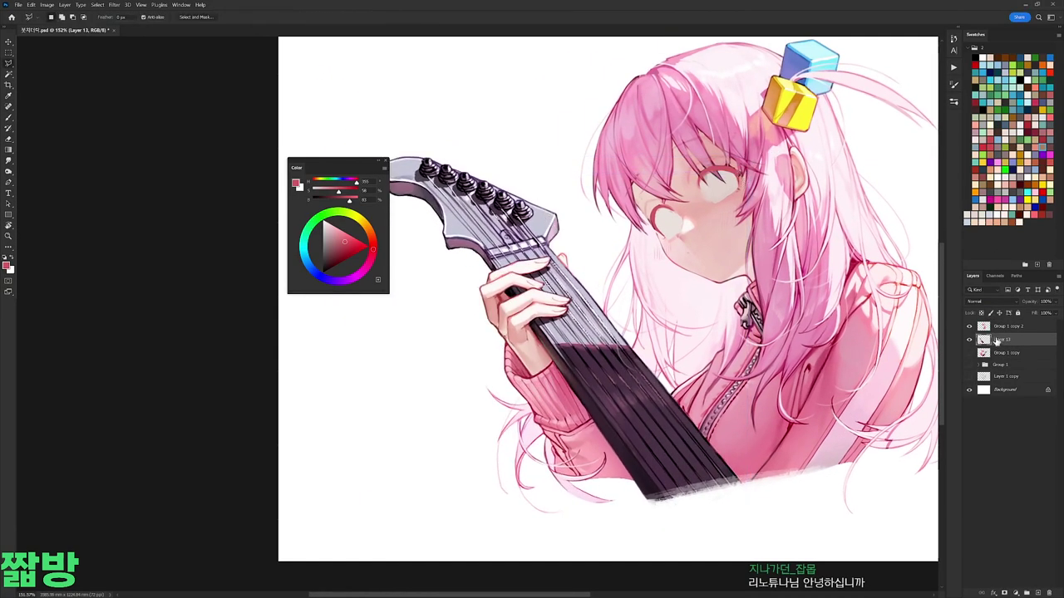
Step: Extend the selection around the headstock corner and thumb, and split the guitar and arm onto a layer beneath the character
{"action": "left_click_drag", "start_coordinate": [1001, 340], "coordinate": [995, 332]}
{"action": "left_click", "coordinate": [984, 327], "text": "ctrl"}
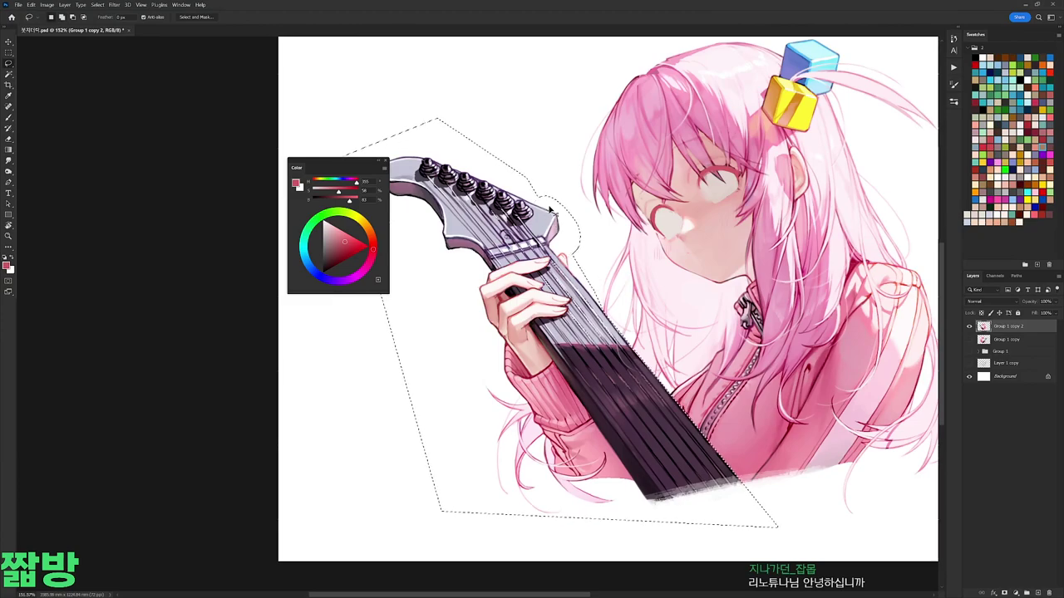
{"action": "key", "text": "ctrl+d"}
{"action": "key", "text": "ctrl+bracketleft"}
Step: Scale the separated guitar and arm down to about 94% and merge the character layer back into that layer
{"action": "key", "text": "ctrl+t"}
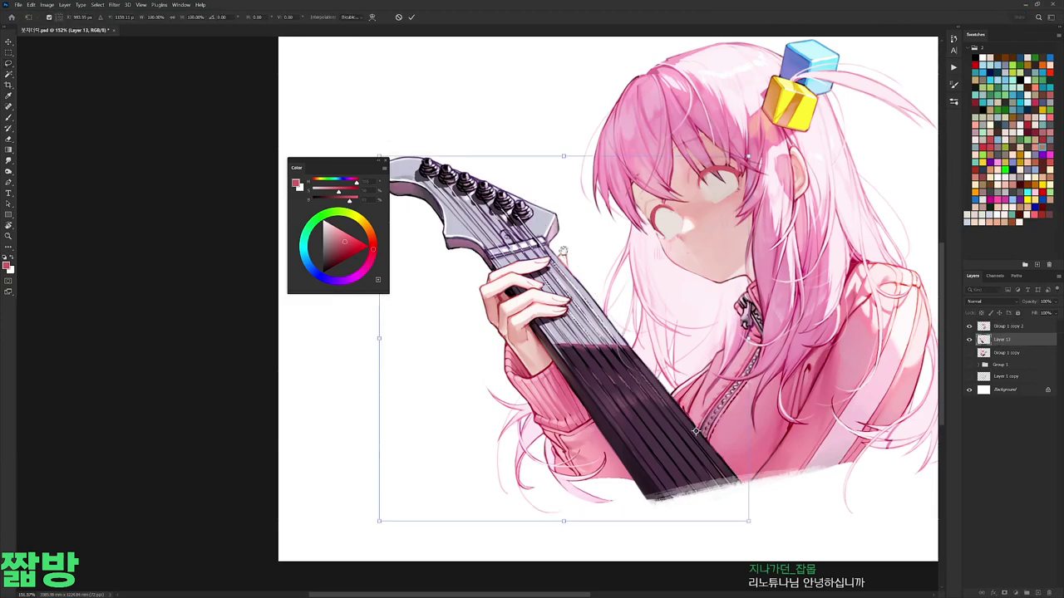
{"action": "scroll", "coordinate": [831, 158], "scroll_direction": "left", "scroll_amount": 3}
{"action": "left_click_drag", "start_coordinate": [831, 157], "coordinate": [840, 171]}
{"action": "key", "text": "Return"}
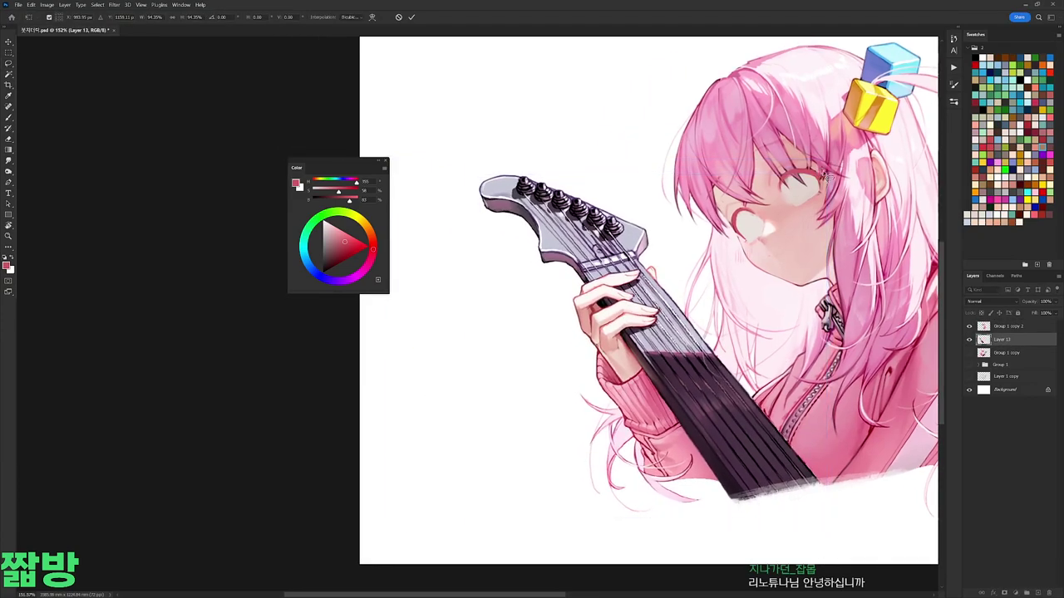
{"action": "key", "text": "ctrl+z"}
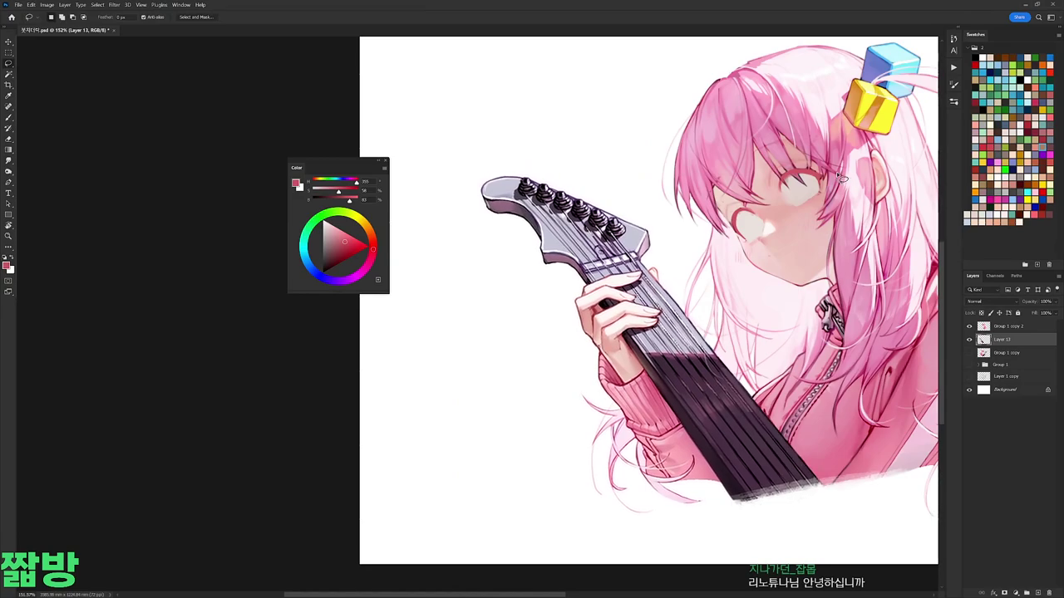
{"action": "key", "text": "ctrl+e"}
{"action": "scroll", "coordinate": [837, 176], "scroll_direction": "right", "scroll_amount": 3}
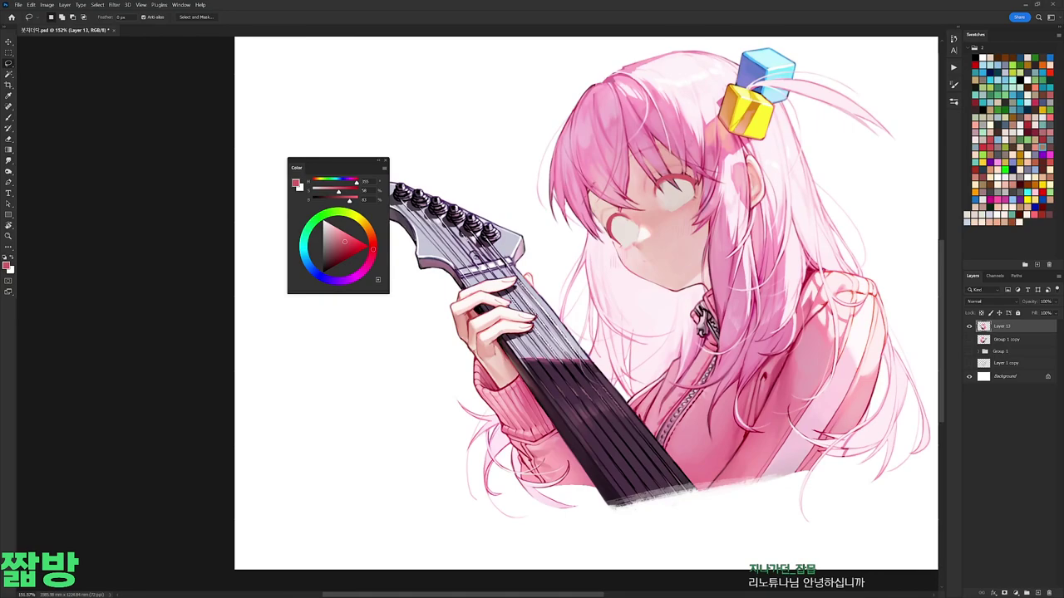
Step: Choose a different brush preset and set the painting colour to a saturated blue with hue 214
{"action": "key", "text": "r"}
{"action": "left_click_drag", "start_coordinate": [786, 260], "coordinate": [763, 273]}
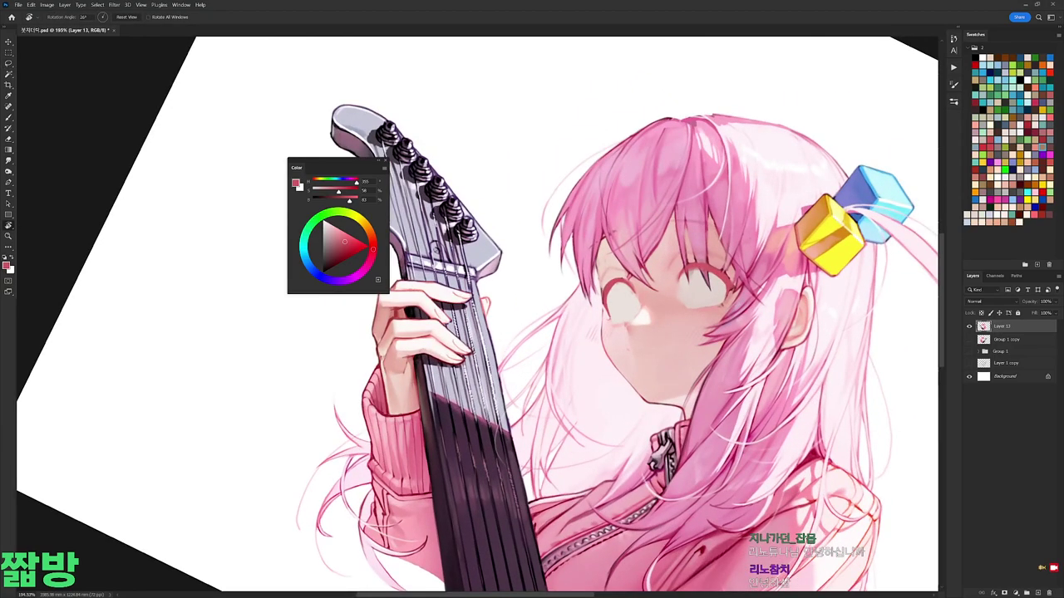
{"action": "key", "text": "d"}
{"action": "key", "text": "l"}
{"action": "mouse_move", "coordinate": [713, 278]}
{"action": "left_mouse_down"}
{"action": "mouse_move", "coordinate": [697, 244]}
{"action": "mouse_move", "coordinate": [735, 293]}
{"action": "mouse_move", "coordinate": [688, 321]}
{"action": "mouse_move", "coordinate": [720, 291]}
{"action": "left_mouse_up"}
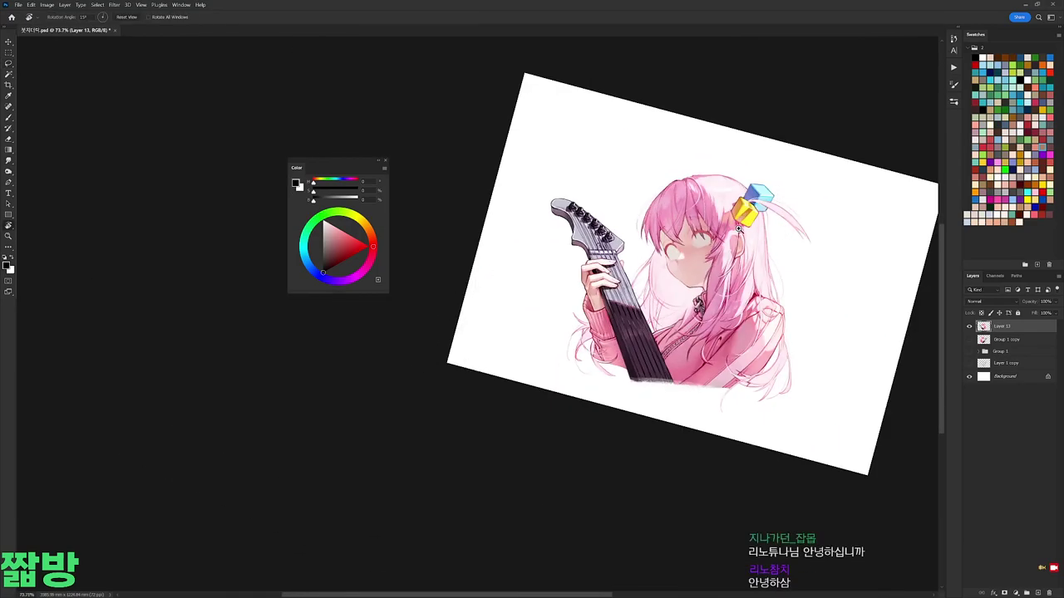
{"action": "scroll", "coordinate": [737, 229], "scroll_direction": "up", "scroll_amount": 5}
{"action": "key", "text": "b"}
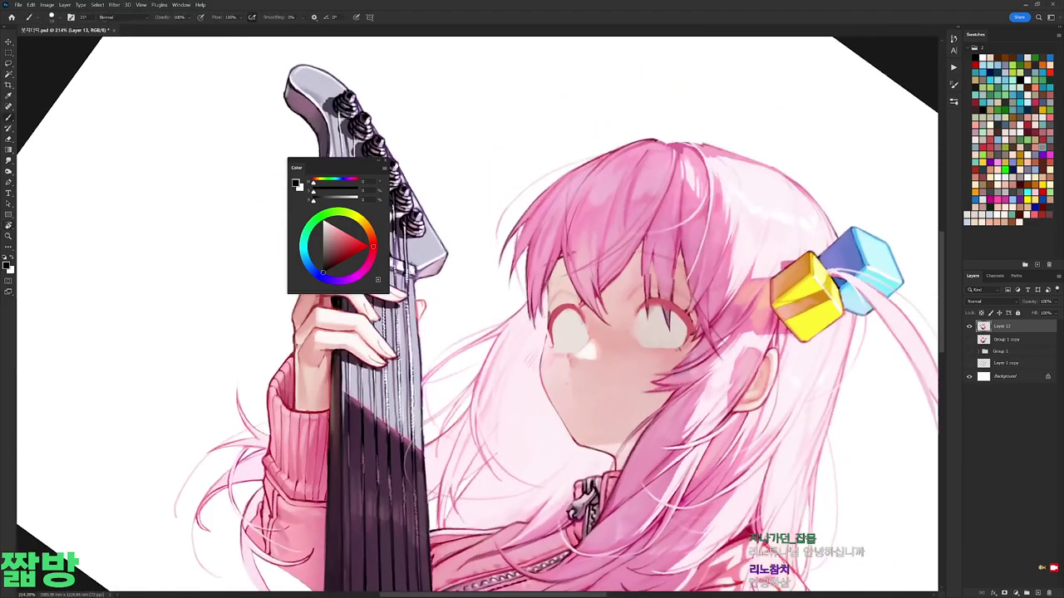
{"action": "right_click", "coordinate": [675, 378]}
{"action": "left_click", "coordinate": [314, 274]}
{"action": "left_click_drag", "start_coordinate": [353, 241], "coordinate": [363, 250]}
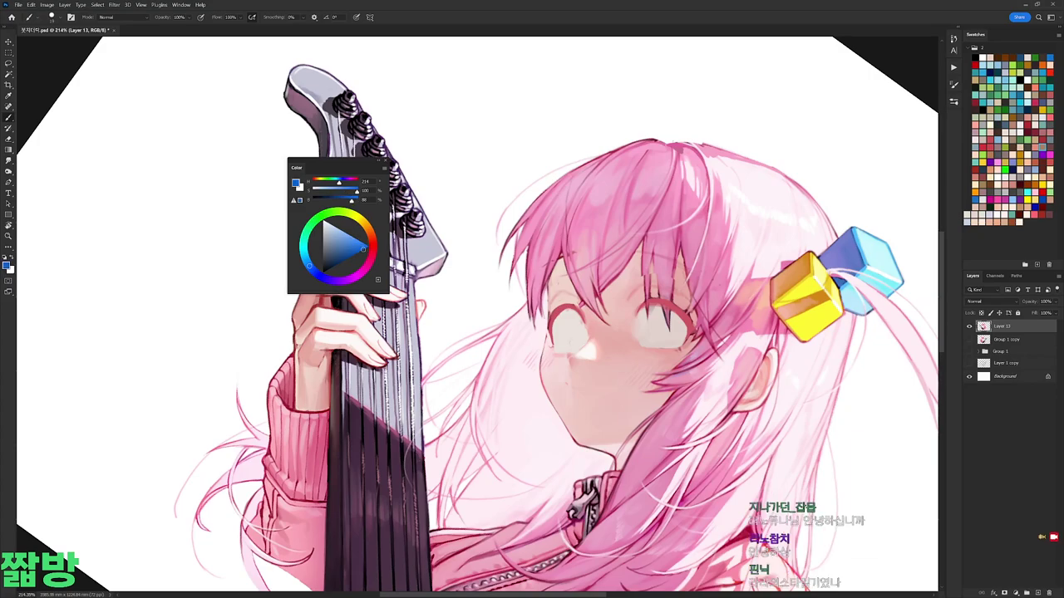
Step: Touch up the eye whites with sampled pale tones and try a faint iris outline in the guitar-side eye
{"action": "left_click", "coordinate": [577, 309], "text": "alt"}
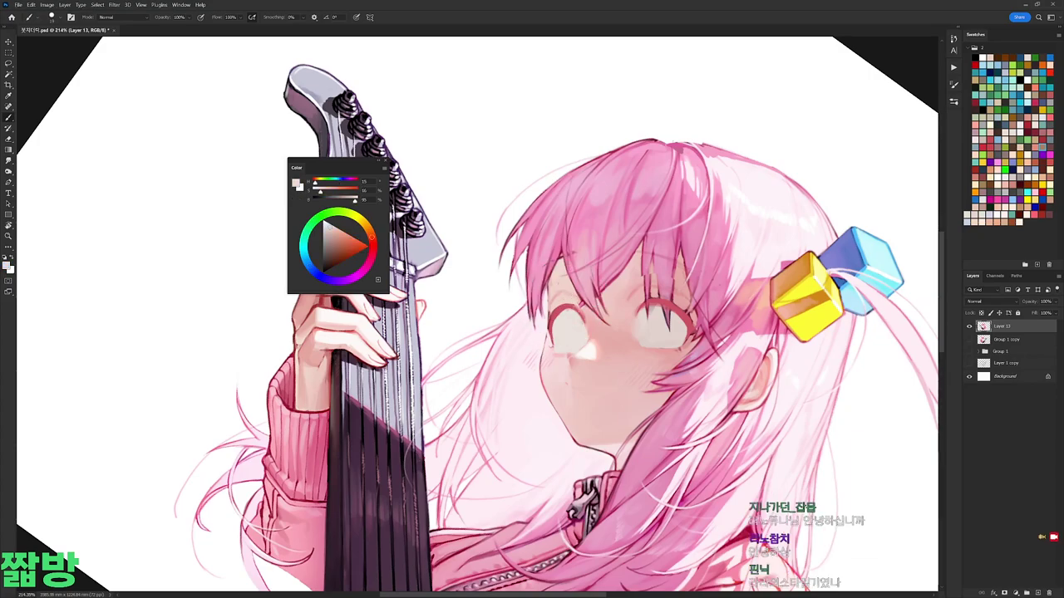
{"action": "left_click", "coordinate": [687, 345], "text": "alt"}
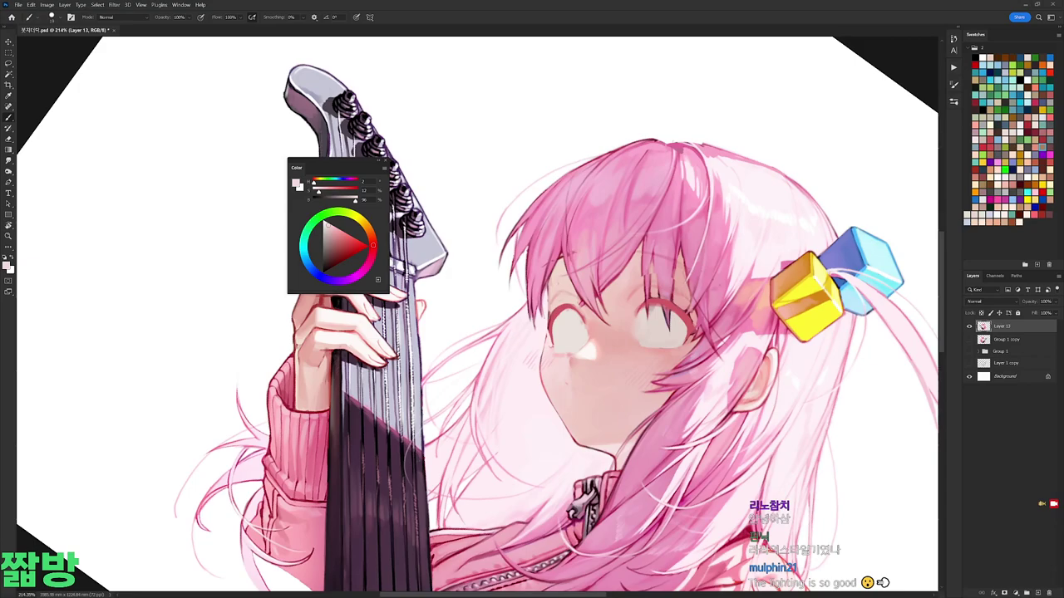
{"action": "key", "text": "d"}
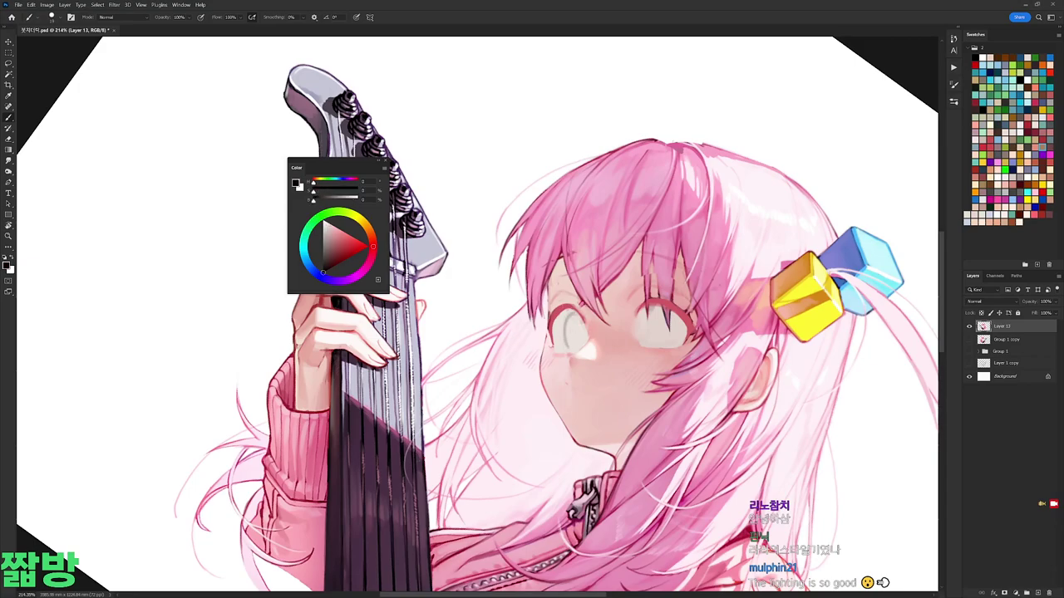
Step: Refine the fringe strands above the ear-side eye and over the guitar-side eye with pinks and magenta sampled from the hair
{"action": "right_click", "coordinate": [683, 236]}
{"action": "left_click", "coordinate": [683, 236], "text": "alt"}
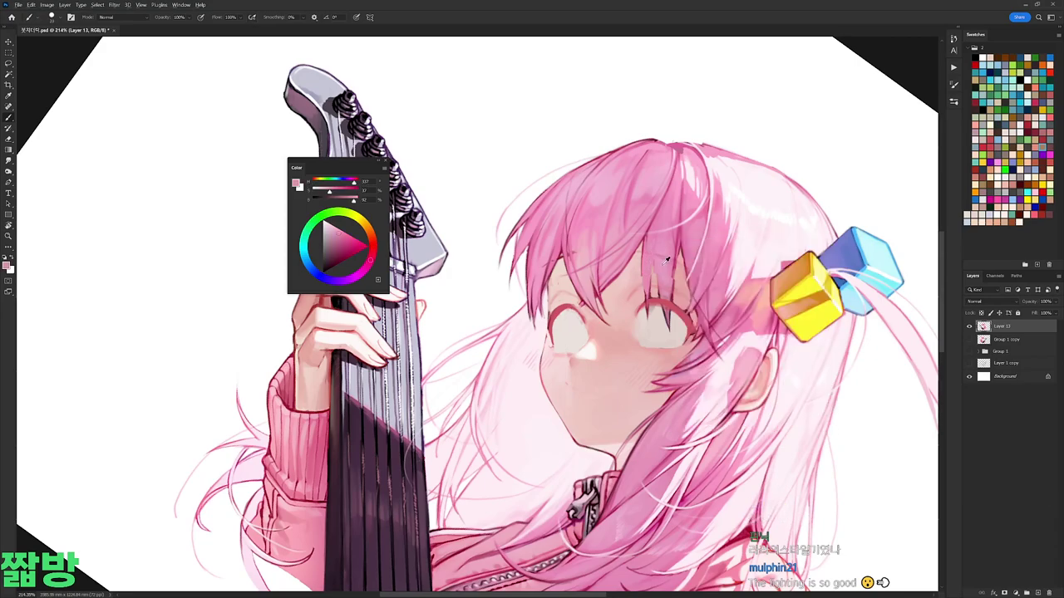
{"action": "left_click", "coordinate": [613, 279], "text": "alt"}
{"action": "key", "text": "r"}
{"action": "mouse_move", "coordinate": [635, 254]}
{"action": "left_mouse_down"}
{"action": "mouse_move", "coordinate": [475, 306]}
{"action": "mouse_move", "coordinate": [593, 171]}
{"action": "left_mouse_up"}
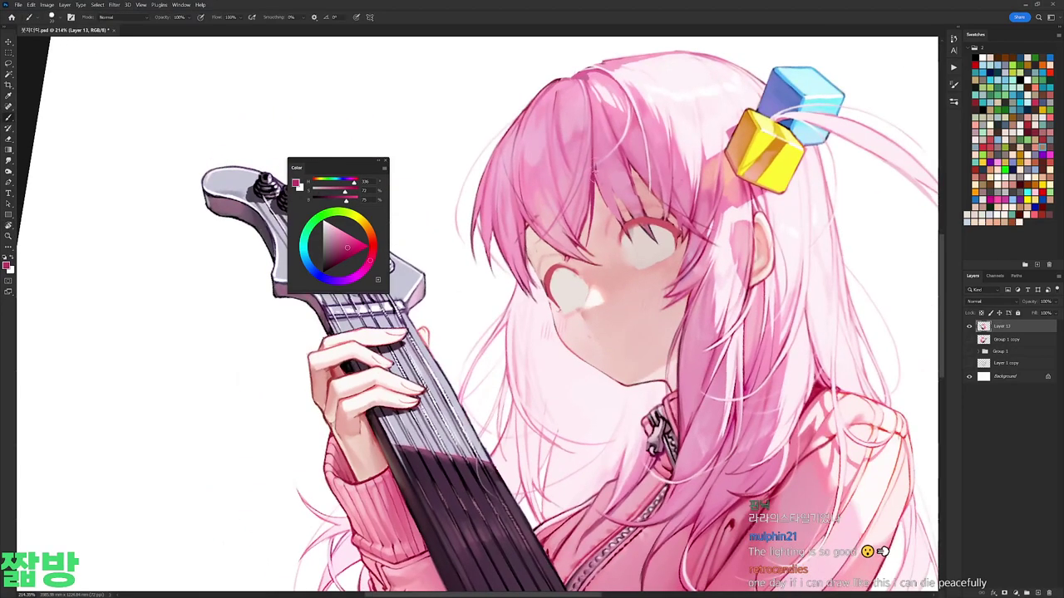
{"action": "left_click", "coordinate": [582, 198], "text": "alt"}
{"action": "left_click", "coordinate": [585, 247], "text": "alt"}
{"action": "mouse_move", "coordinate": [568, 275]}
{"action": "left_mouse_down"}
{"action": "mouse_move", "coordinate": [583, 258]}
{"action": "mouse_move", "coordinate": [565, 241]}
{"action": "left_mouse_up"}
{"action": "left_click", "coordinate": [562, 237], "text": "alt"}
{"action": "left_click", "coordinate": [556, 246], "text": "alt"}
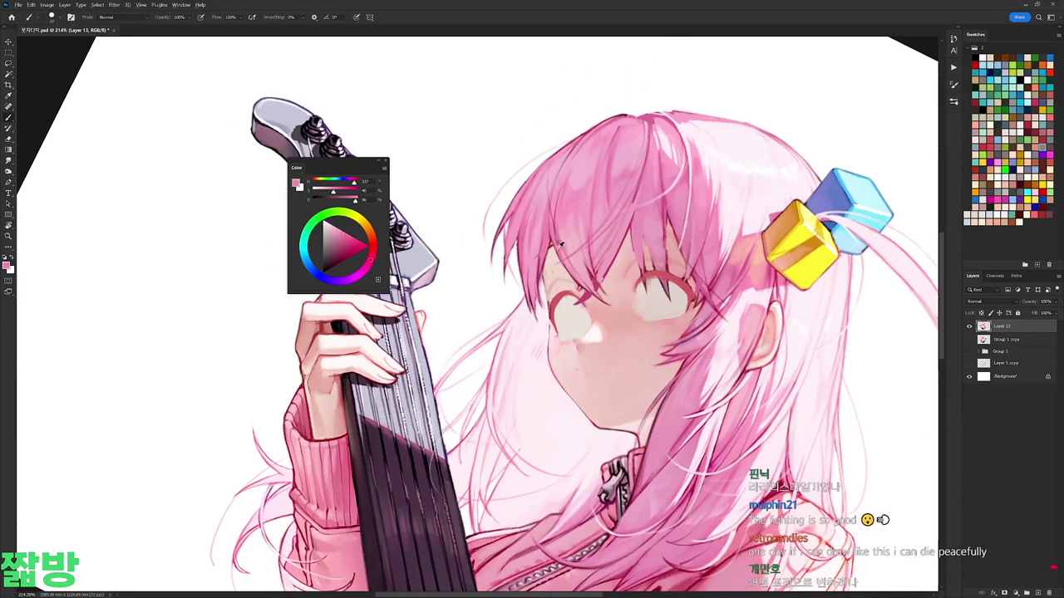
Step: Flip the merged character artwork horizontally and reset the canvas rotation to upright
{"action": "key", "text": "ctrl+0"}
{"action": "key", "text": "r"}
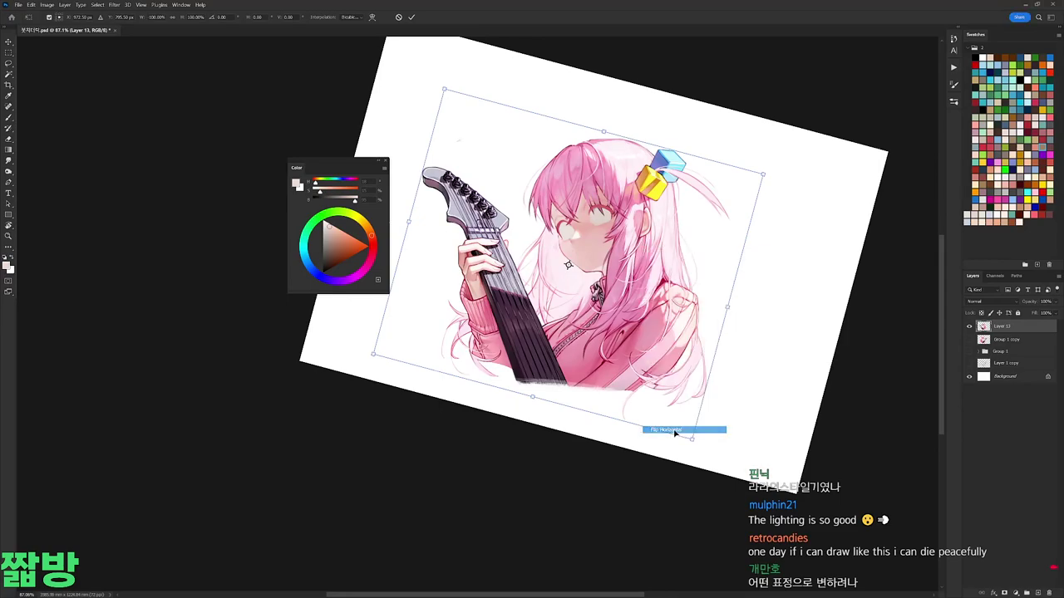
{"action": "key", "text": "shift+h"}
{"action": "key", "text": "Escape"}
{"action": "scroll", "coordinate": [706, 349], "scroll_direction": "up", "scroll_amount": 5}
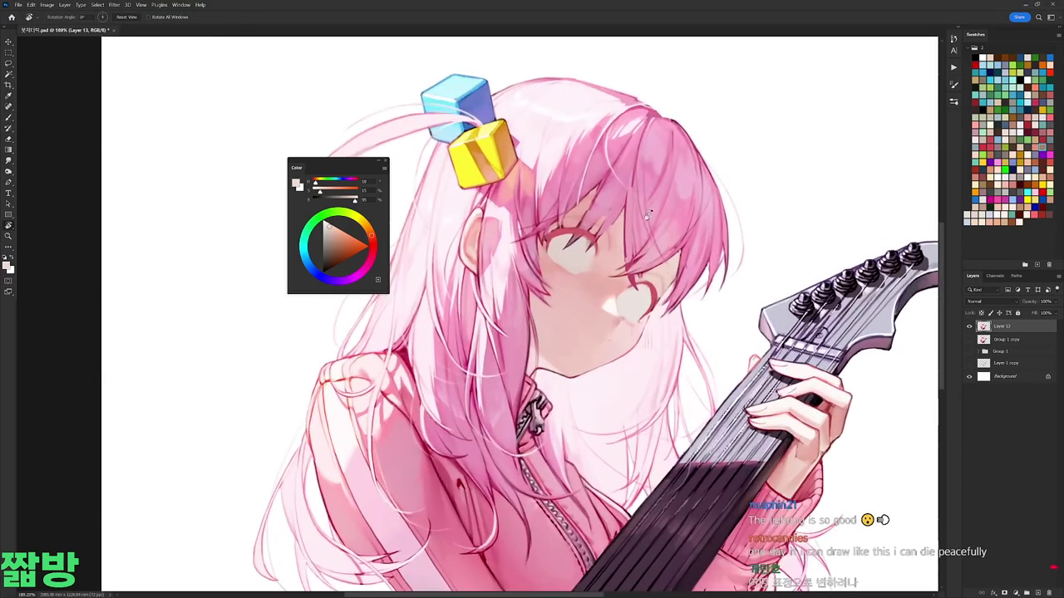
Step: Sketch faint iris and pupil outlines in both blank eyes of the flipped figure, using another brush preset and sampled tones
{"action": "key", "text": "b"}
{"action": "right_click", "coordinate": [689, 341]}
{"action": "double_click", "coordinate": [689, 339]}
{"action": "left_click", "coordinate": [597, 238], "text": "alt"}
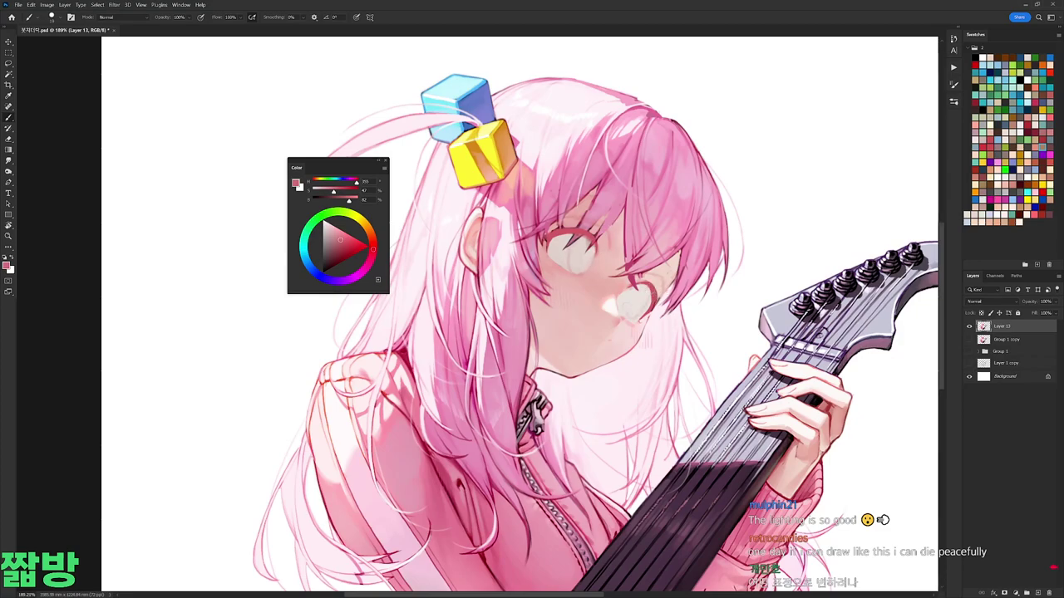
{"action": "key", "text": "ctrl+0"}
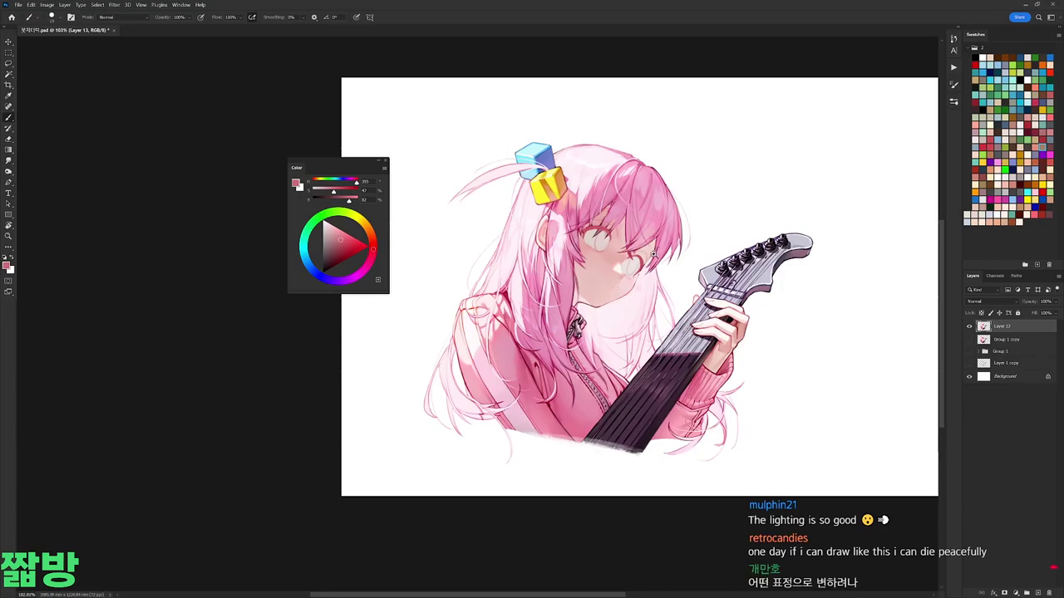
{"action": "scroll", "coordinate": [621, 222], "scroll_direction": "up", "scroll_amount": 5}
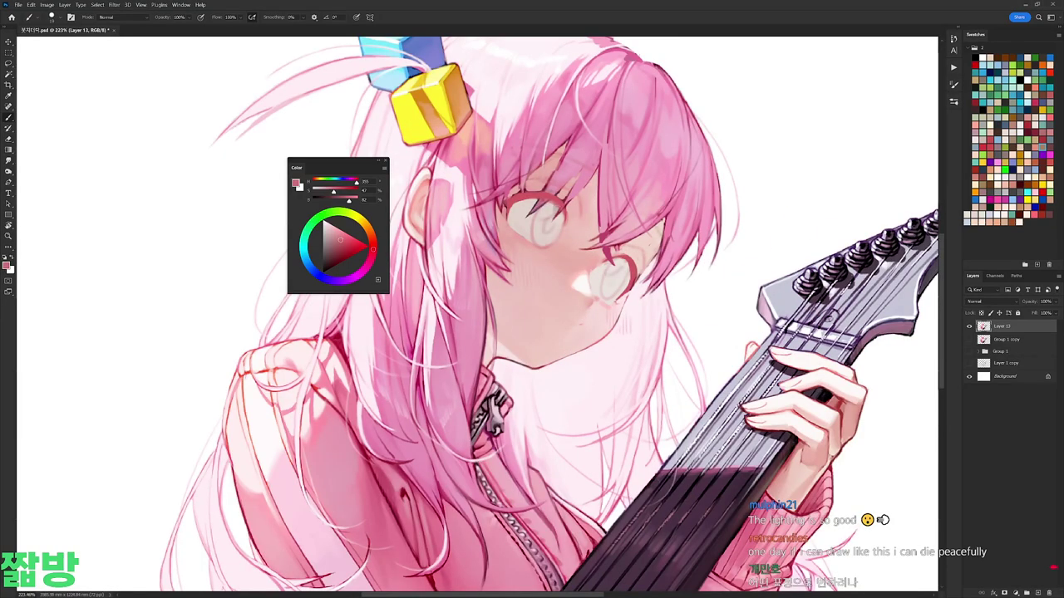
{"action": "key", "text": "ctrl+0"}
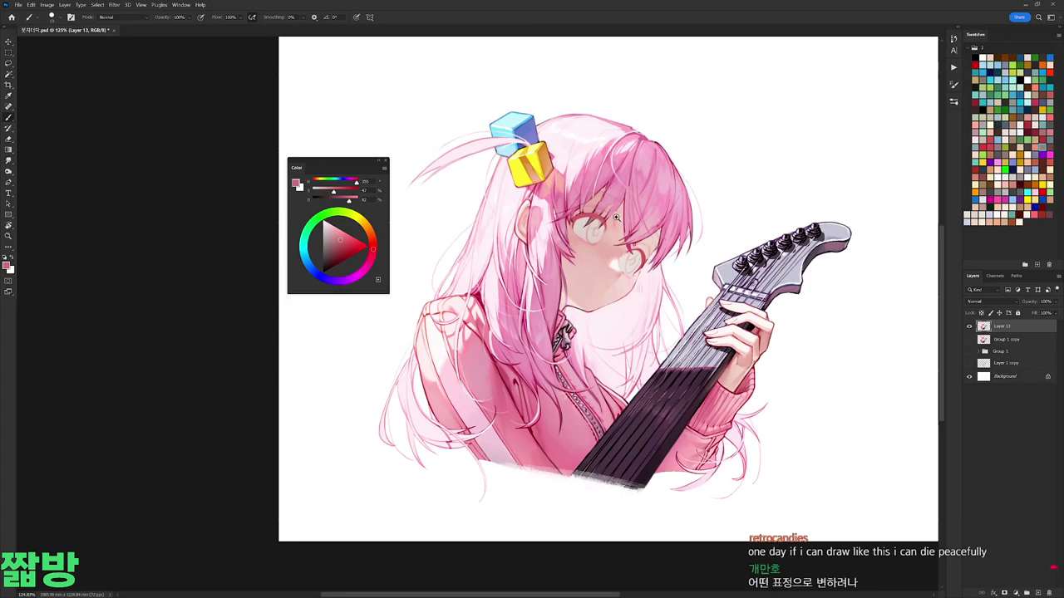
Step: Sample the pink hair shades and pale skin tone, and touch up the bangs around the eyes
{"action": "scroll", "coordinate": [619, 217], "scroll_direction": "up", "scroll_amount": 3}
{"action": "scroll", "coordinate": [558, 317], "scroll_direction": "down", "scroll_amount": 1}
{"action": "scroll", "coordinate": [559, 317], "scroll_direction": "left", "scroll_amount": 1}
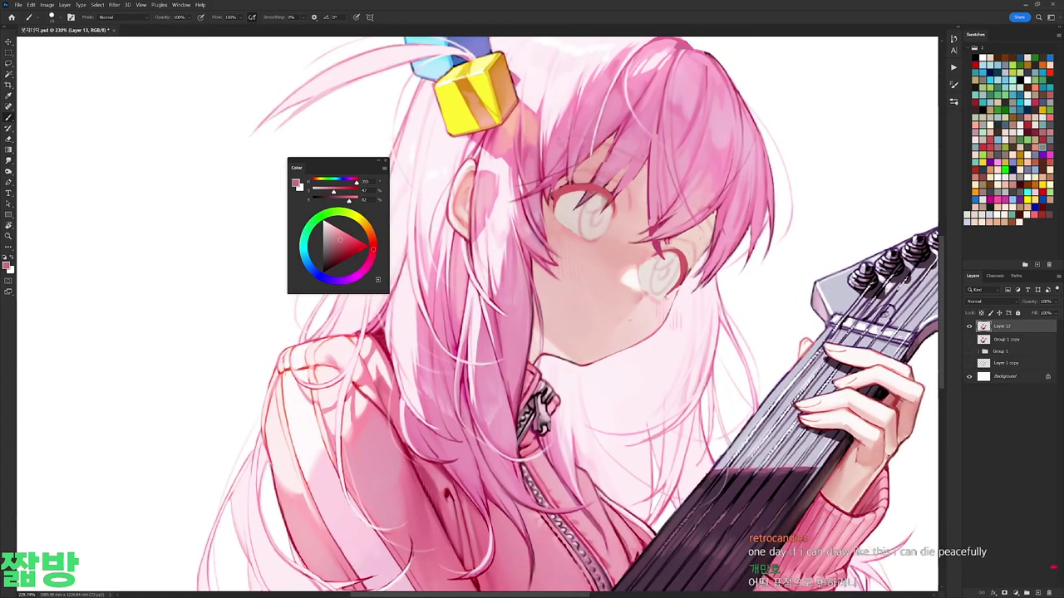
{"action": "left_click", "coordinate": [698, 194], "text": "alt"}
{"action": "left_click", "coordinate": [604, 142], "text": "alt"}
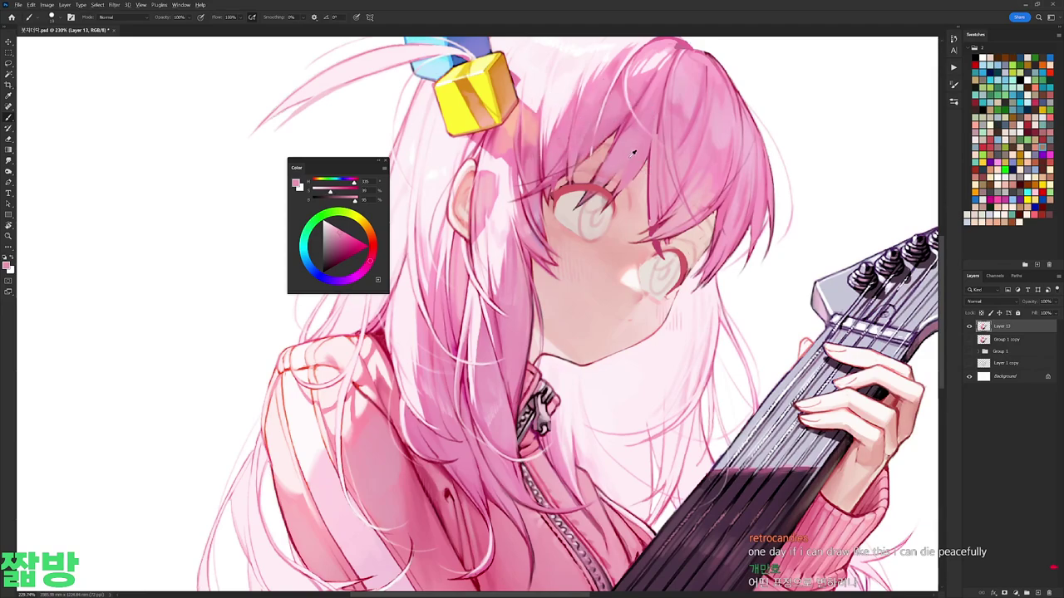
{"action": "left_click", "coordinate": [605, 138], "text": "alt"}
{"action": "left_click", "coordinate": [704, 237], "text": "alt"}
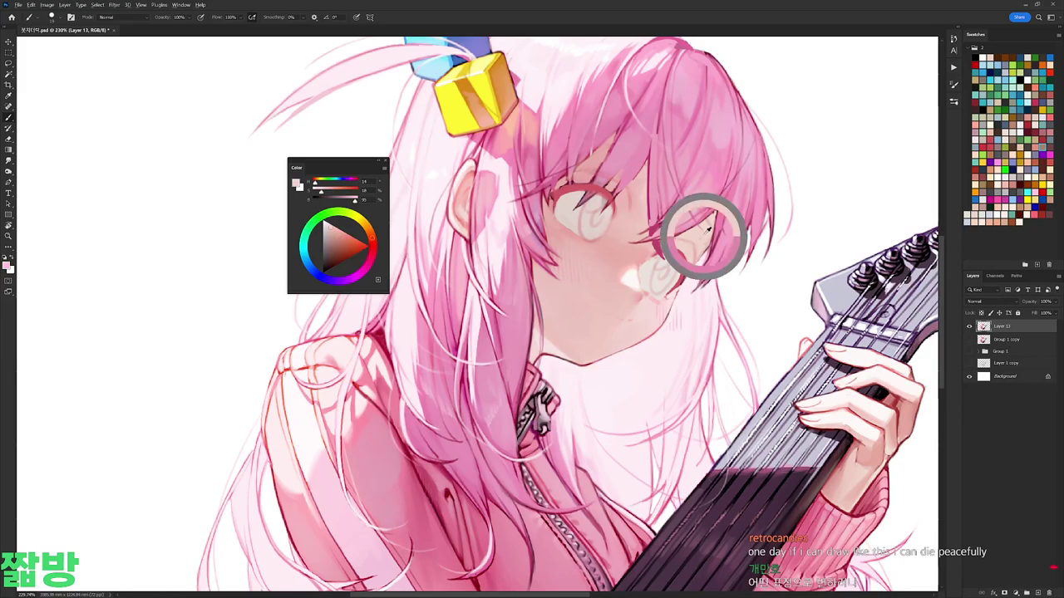
Step: Switch to another brush preset and retouch the skin and lash line at the far eye with sampled pale and deep pinks
{"action": "key", "text": "ctrl+0"}
{"action": "scroll", "coordinate": [766, 162], "scroll_direction": "up", "scroll_amount": 5, "text": "alt"}
{"action": "left_click", "coordinate": [766, 162], "text": "alt"}
{"action": "right_click", "coordinate": [733, 299]}
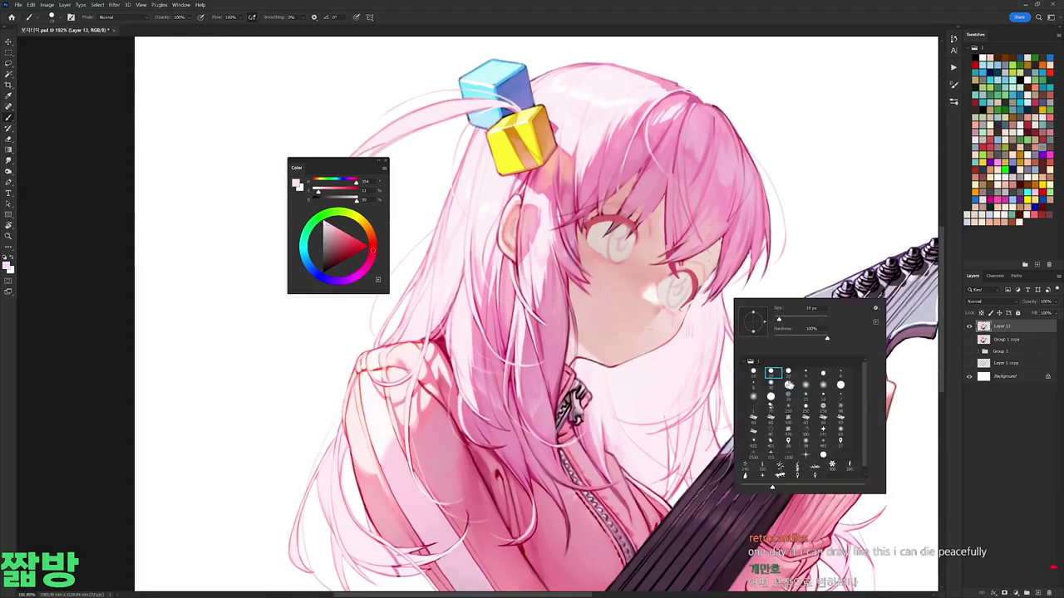
{"action": "left_click", "coordinate": [688, 308], "text": "alt"}
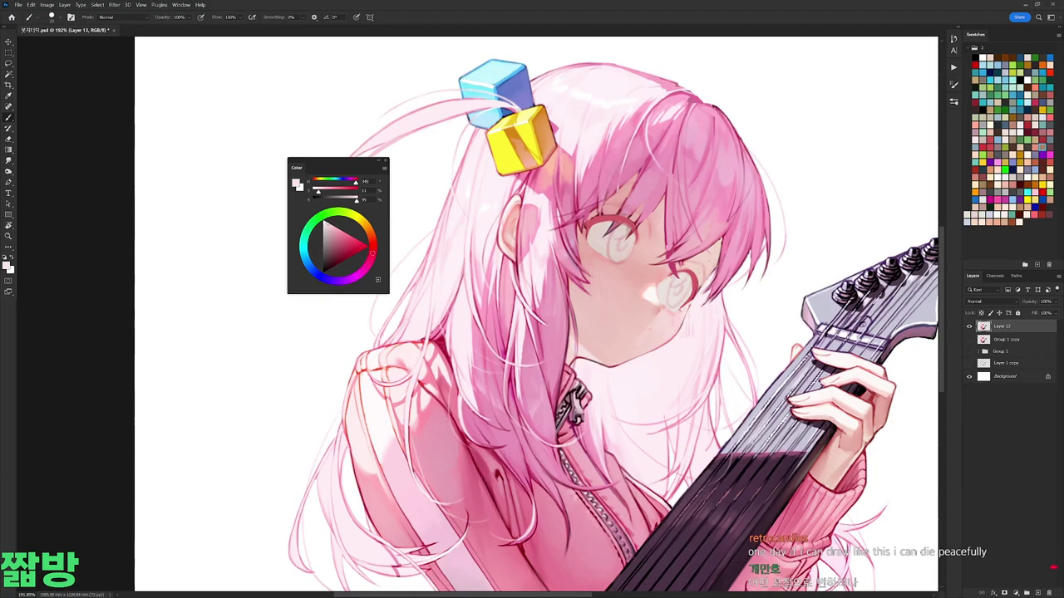
{"action": "left_click", "coordinate": [695, 292], "text": "alt"}
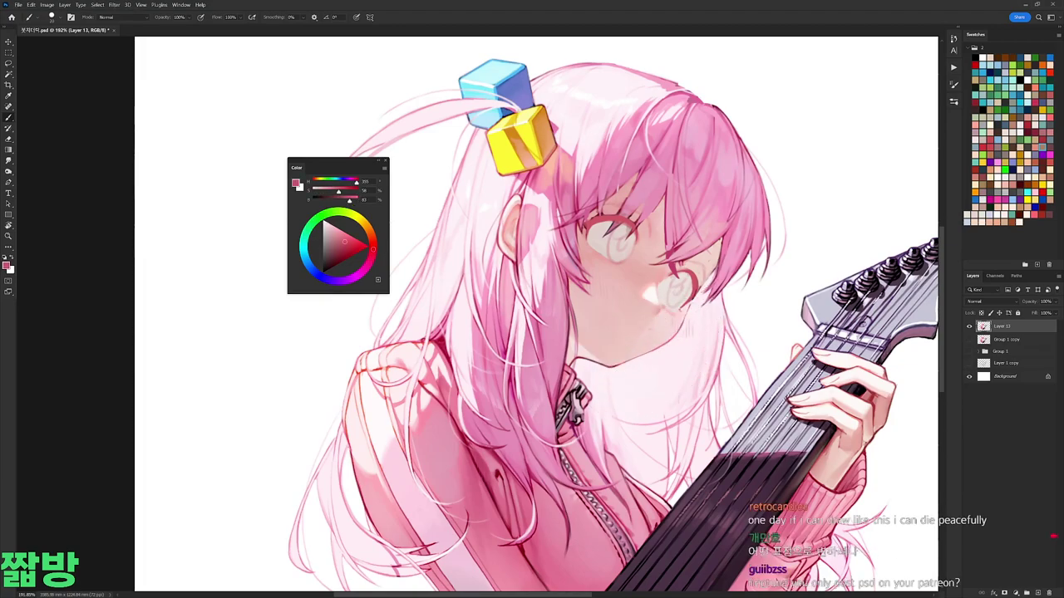
{"action": "left_click", "coordinate": [708, 283], "text": "alt"}
{"action": "left_click", "coordinate": [695, 297], "text": "alt"}
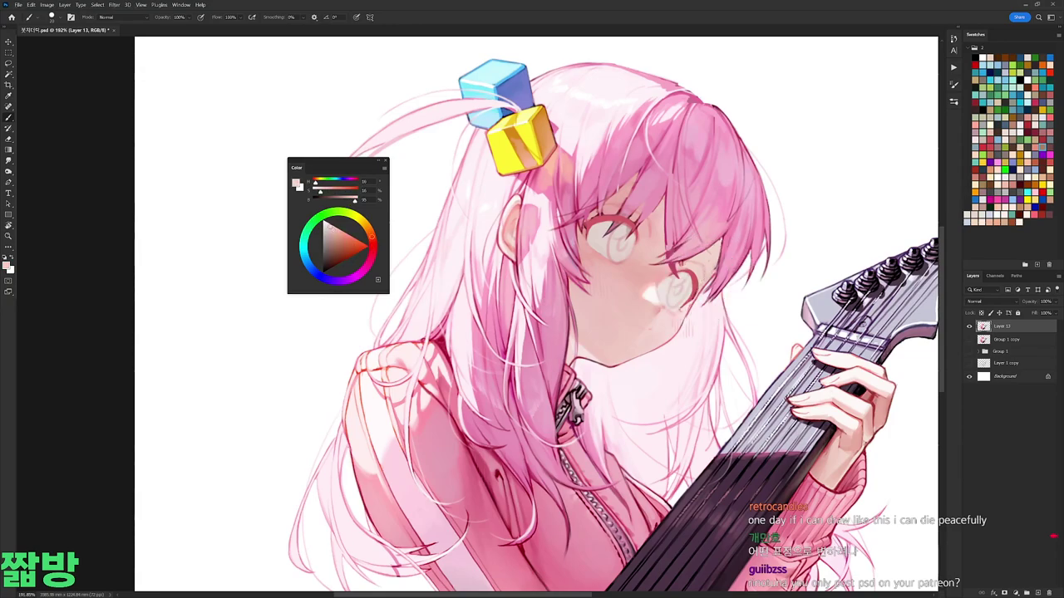
Step: Blend the hair tips beside the far eye's outer corner with sampled pink tones
{"action": "scroll", "coordinate": [710, 311], "scroll_direction": "down", "scroll_amount": 5}
{"action": "scroll", "coordinate": [711, 287], "scroll_direction": "up", "scroll_amount": 5}
{"action": "left_click", "coordinate": [720, 285], "text": "alt"}
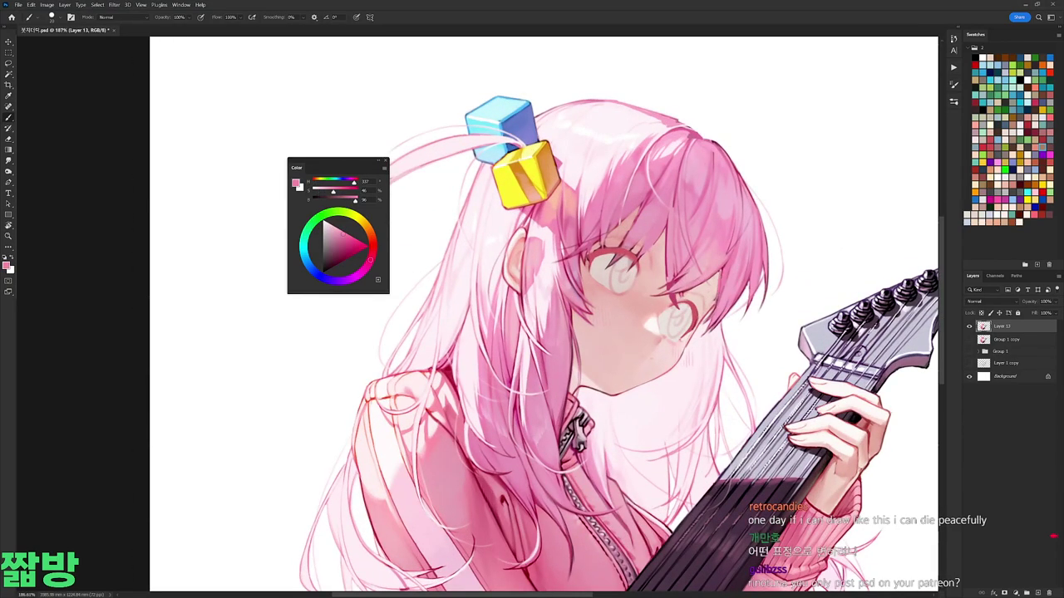
{"action": "left_click", "coordinate": [716, 299], "text": "alt"}
{"action": "left_click", "coordinate": [704, 320], "text": "alt"}
Step: Choose a brush preset and retouch the near eye's upper lash line with a sampled dark red
{"action": "scroll", "coordinate": [742, 292], "scroll_direction": "down", "scroll_amount": 3}
{"action": "key", "text": "r"}
{"action": "left_click_drag", "start_coordinate": [742, 291], "coordinate": [739, 131]}
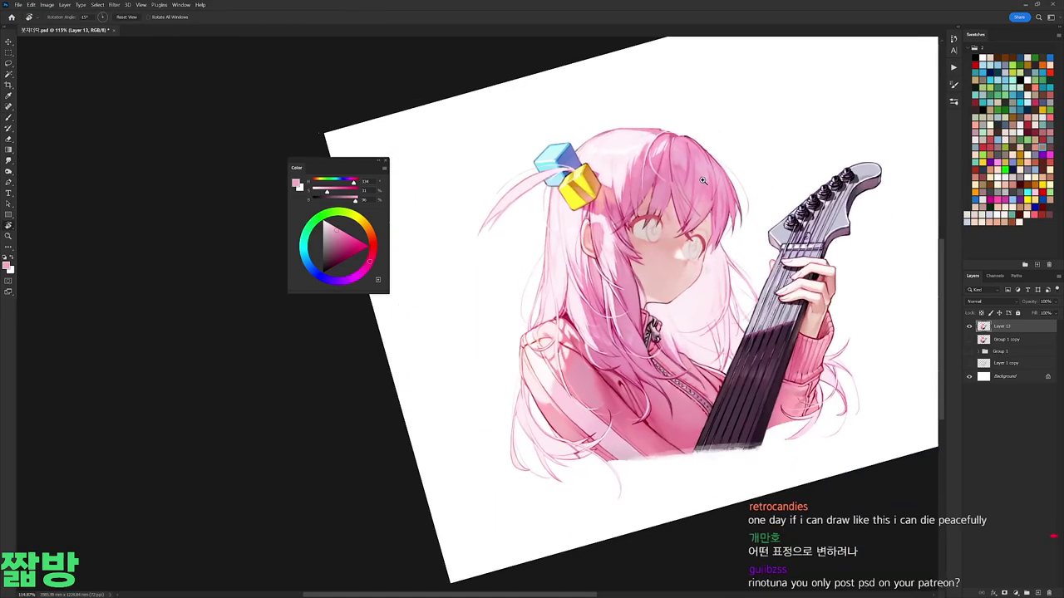
{"action": "scroll", "coordinate": [738, 200], "scroll_direction": "up", "scroll_amount": 2}
{"action": "key", "text": "b"}
{"action": "right_click", "coordinate": [733, 198]}
{"action": "double_click", "coordinate": [770, 272]}
{"action": "left_click", "coordinate": [641, 225], "text": "alt"}
{"action": "scroll", "coordinate": [644, 208], "scroll_direction": "up", "scroll_amount": 2}
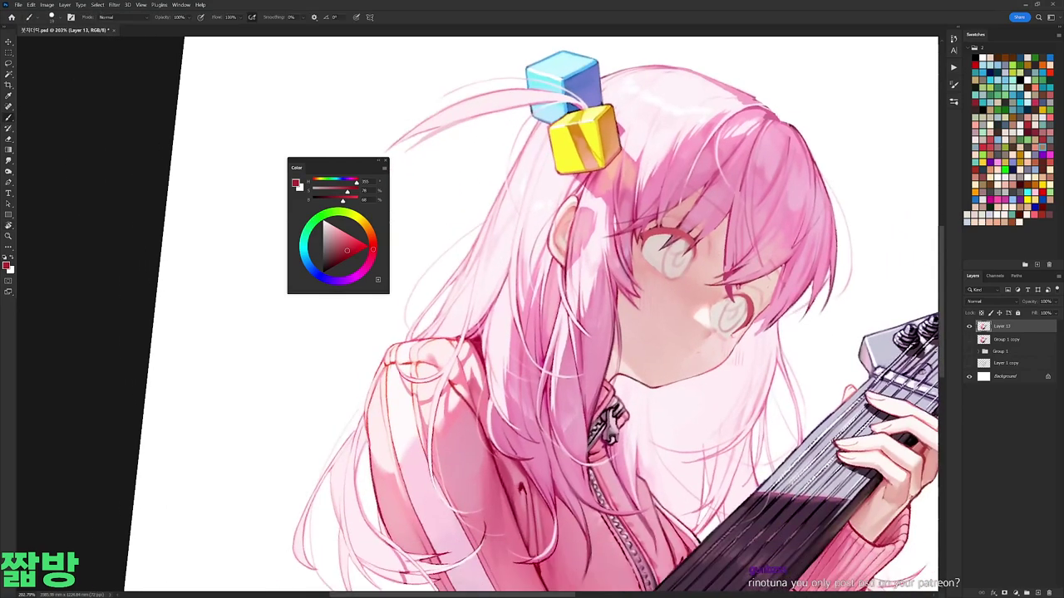
Step: Choose a brush preset and paint over the swirl sketches in both eyes with sampled off-white tones
{"action": "key", "text": "r"}
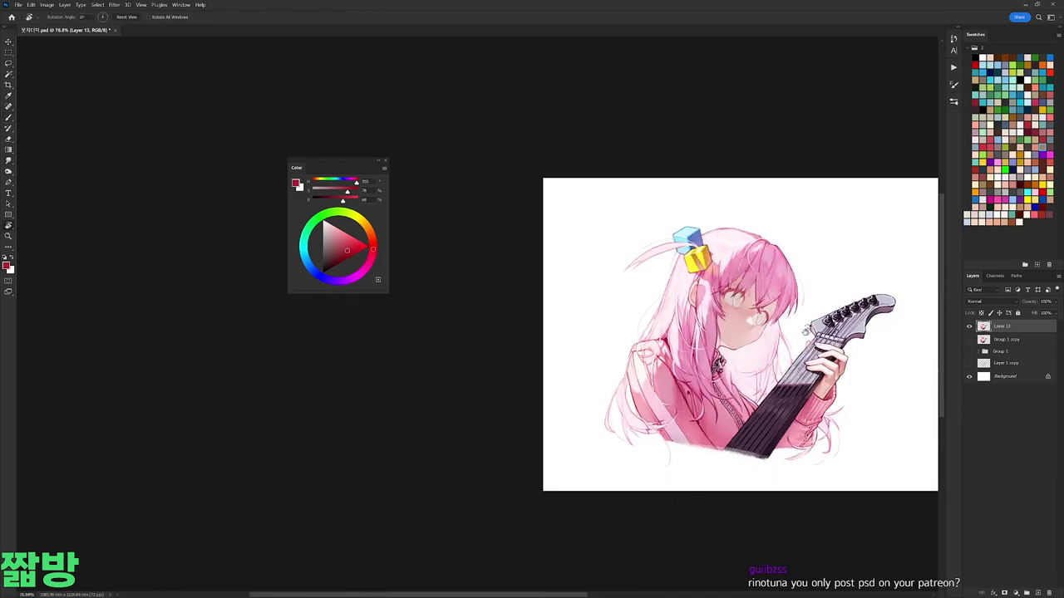
{"action": "scroll", "coordinate": [728, 316], "scroll_direction": "up", "scroll_amount": 5}
{"action": "key", "text": "b"}
{"action": "right_click", "coordinate": [779, 251]}
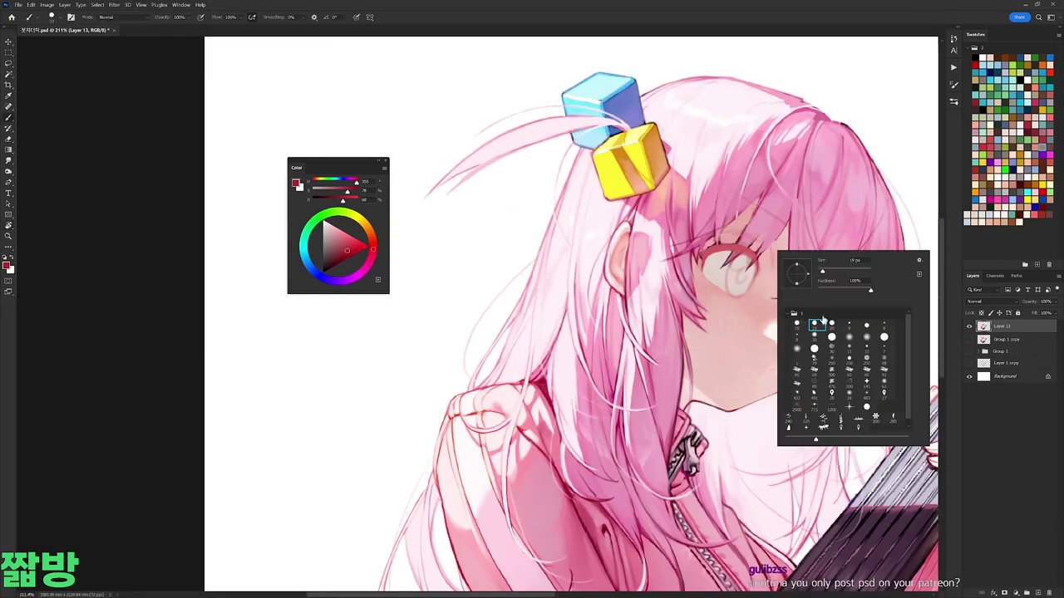
{"action": "left_click", "coordinate": [814, 322], "text": "alt"}
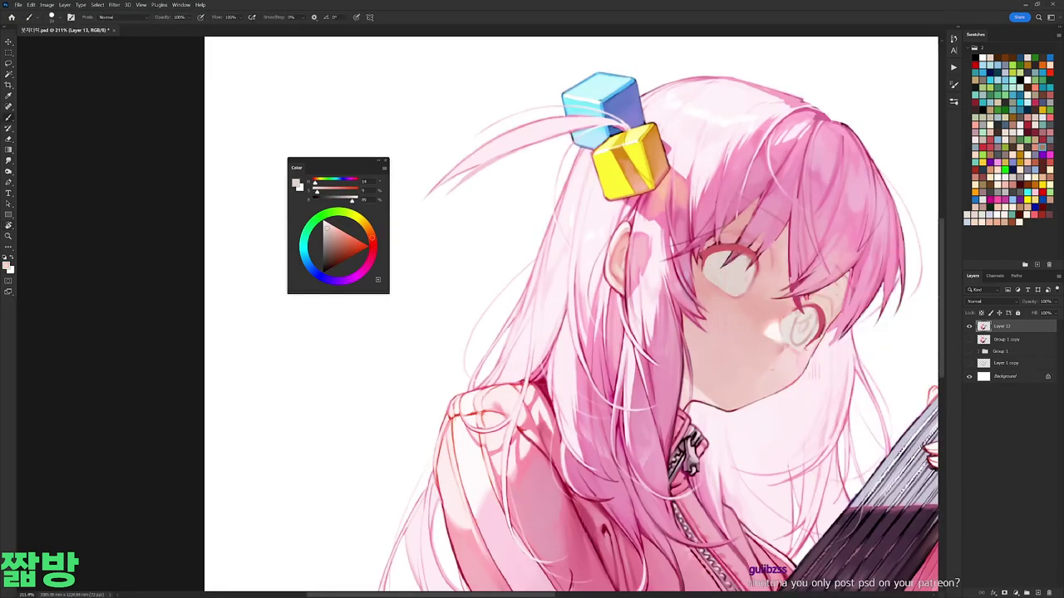
{"action": "left_click", "coordinate": [794, 330], "text": "alt"}
{"action": "mouse_move", "coordinate": [795, 320]}
{"action": "left_mouse_down"}
{"action": "mouse_move", "coordinate": [795, 339]}
{"action": "mouse_move", "coordinate": [764, 276]}
{"action": "mouse_move", "coordinate": [763, 224]}
{"action": "left_mouse_up"}
Step: Change the brush preset and sketch faint grey irises with pupils in both blank eyes
{"action": "right_click", "coordinate": [816, 176]}
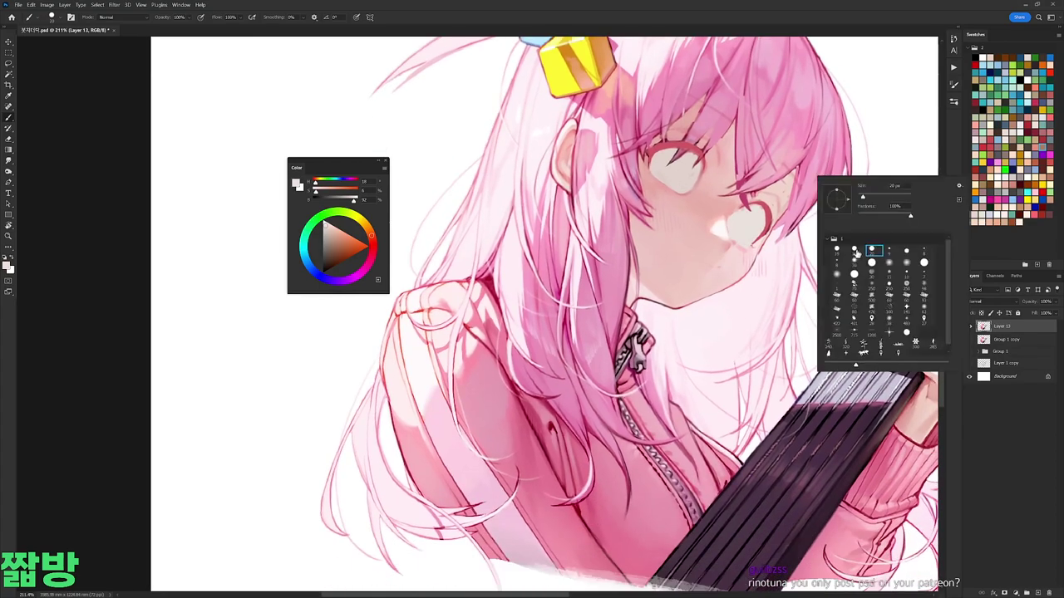
{"action": "left_click", "coordinate": [866, 252]}
{"action": "left_click", "coordinate": [694, 139], "text": "alt"}
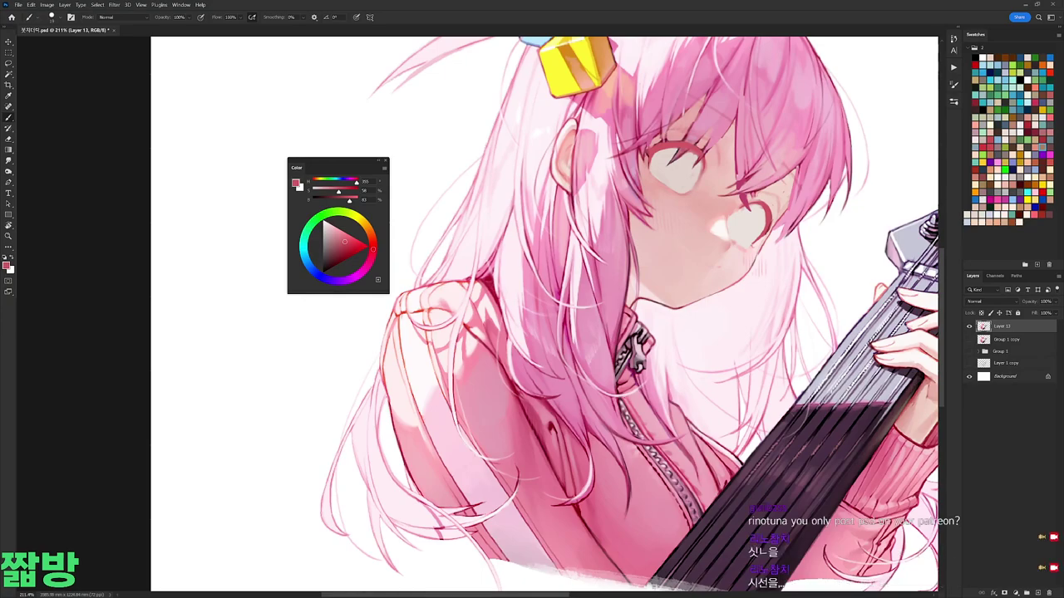
{"action": "key", "text": "ctrl+z"}
{"action": "scroll", "coordinate": [813, 169], "scroll_direction": "down", "scroll_amount": 5}
{"action": "scroll", "coordinate": [831, 183], "scroll_direction": "up", "scroll_amount": 4}
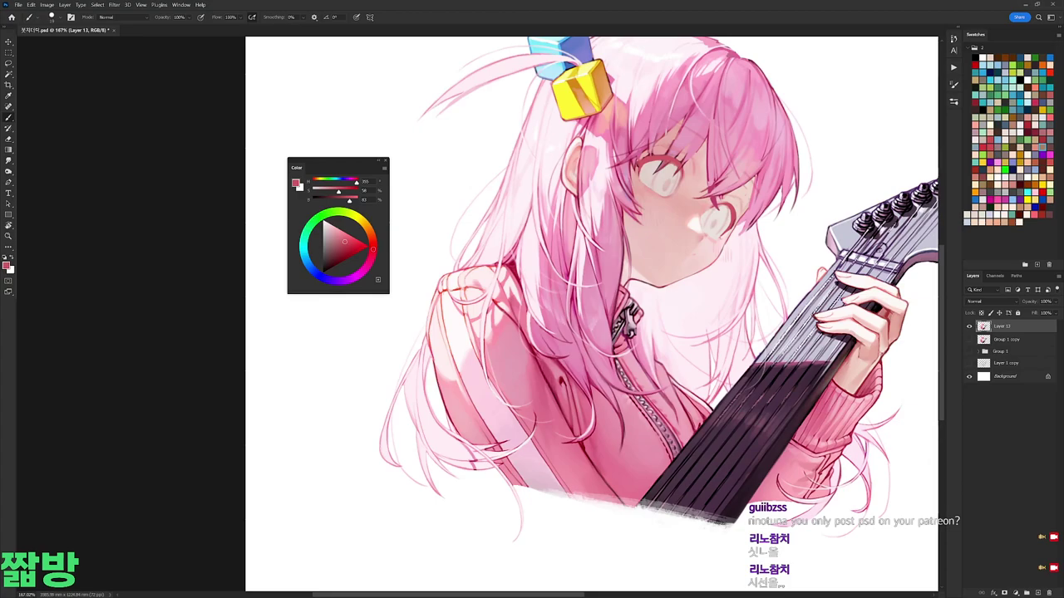
Step: Touch up the far eye and the skin around it with sampled pale tones
{"action": "scroll", "coordinate": [796, 271], "scroll_direction": "down", "scroll_amount": 3}
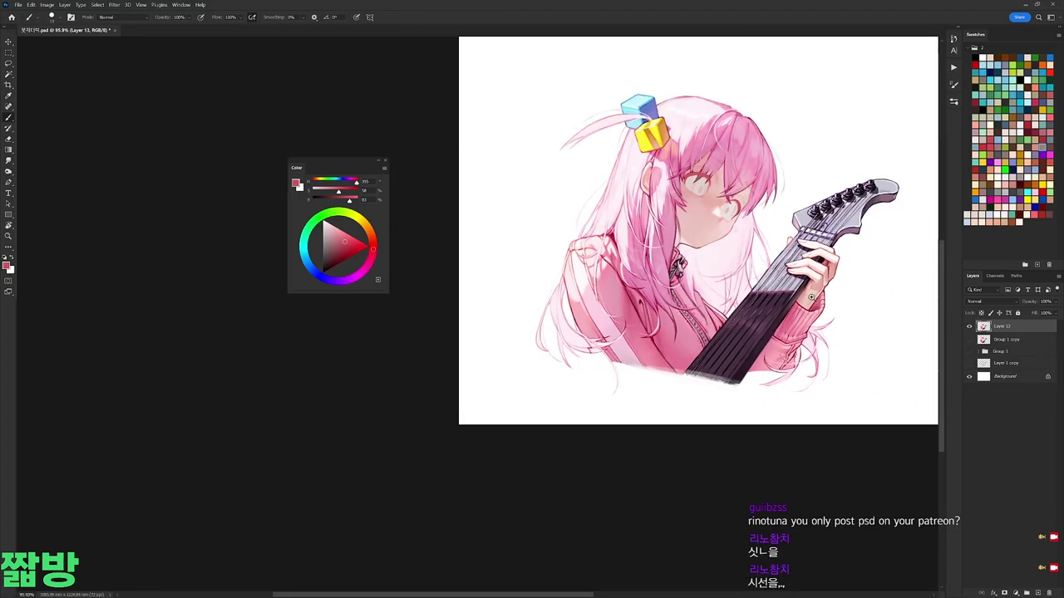
{"action": "scroll", "coordinate": [730, 235], "scroll_direction": "up", "scroll_amount": 3}
{"action": "left_click", "coordinate": [731, 235], "text": "alt"}
{"action": "left_click", "coordinate": [720, 214], "text": "alt"}
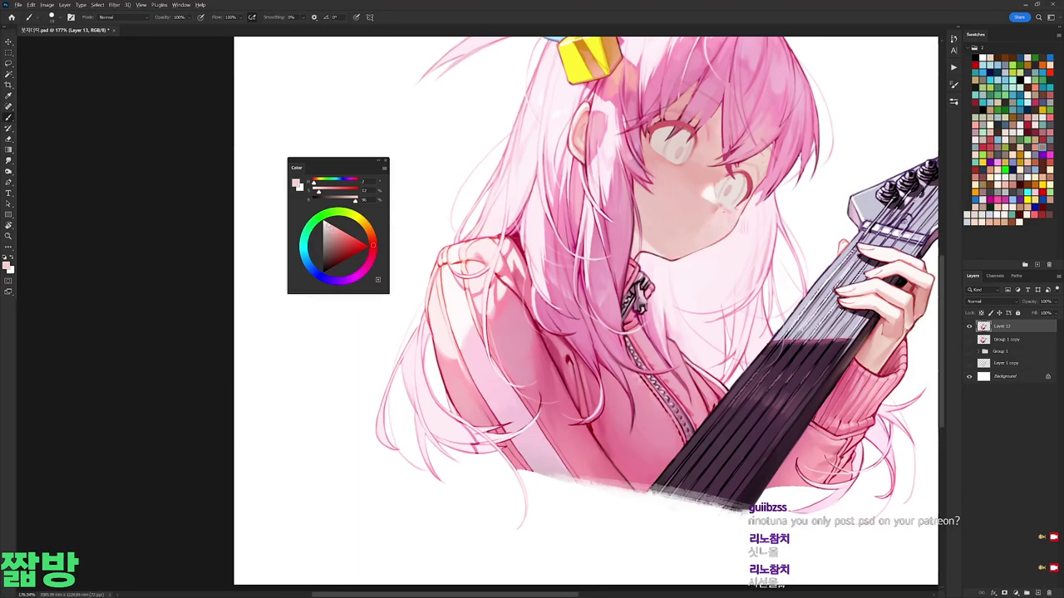
Step: Choose a bright blue and paint the irises of both eyes
{"action": "scroll", "coordinate": [582, 315], "scroll_direction": "down", "scroll_amount": 2}
{"action": "key", "text": "r"}
{"action": "left_click_drag", "start_coordinate": [665, 249], "coordinate": [582, 349]}
{"action": "scroll", "coordinate": [582, 316], "scroll_direction": "up", "scroll_amount": 3}
{"action": "left_click", "coordinate": [349, 237]}
{"action": "left_click_drag", "start_coordinate": [349, 237], "coordinate": [362, 246]}
{"action": "key", "text": "b"}
{"action": "mouse_move", "coordinate": [622, 164]}
{"action": "left_mouse_down"}
{"action": "mouse_move", "coordinate": [617, 188]}
{"action": "mouse_move", "coordinate": [615, 175]}
{"action": "mouse_move", "coordinate": [627, 184]}
{"action": "left_mouse_up"}
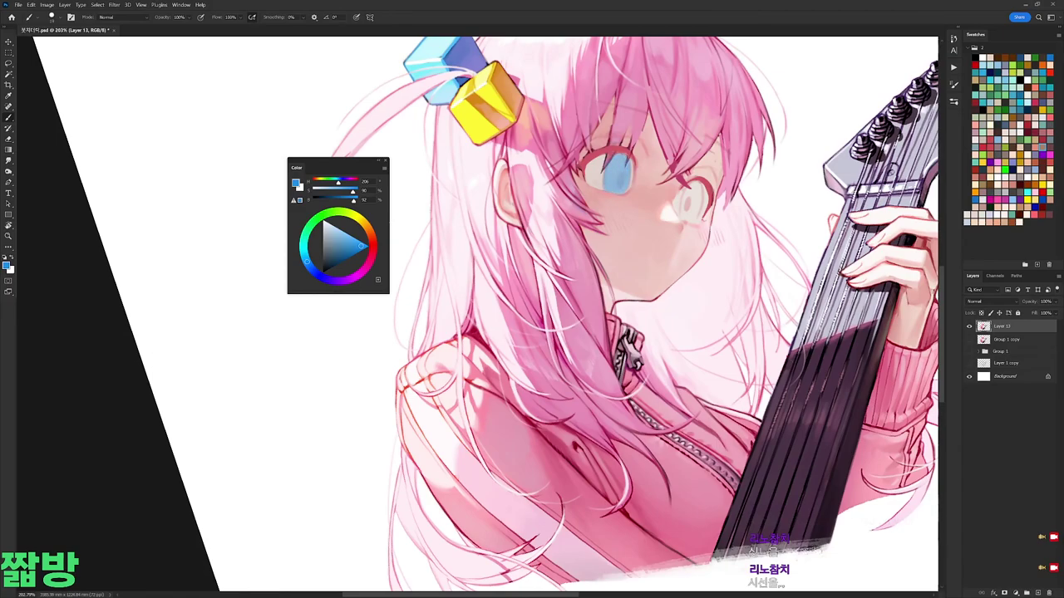
{"action": "left_click_drag", "start_coordinate": [695, 183], "coordinate": [691, 213]}
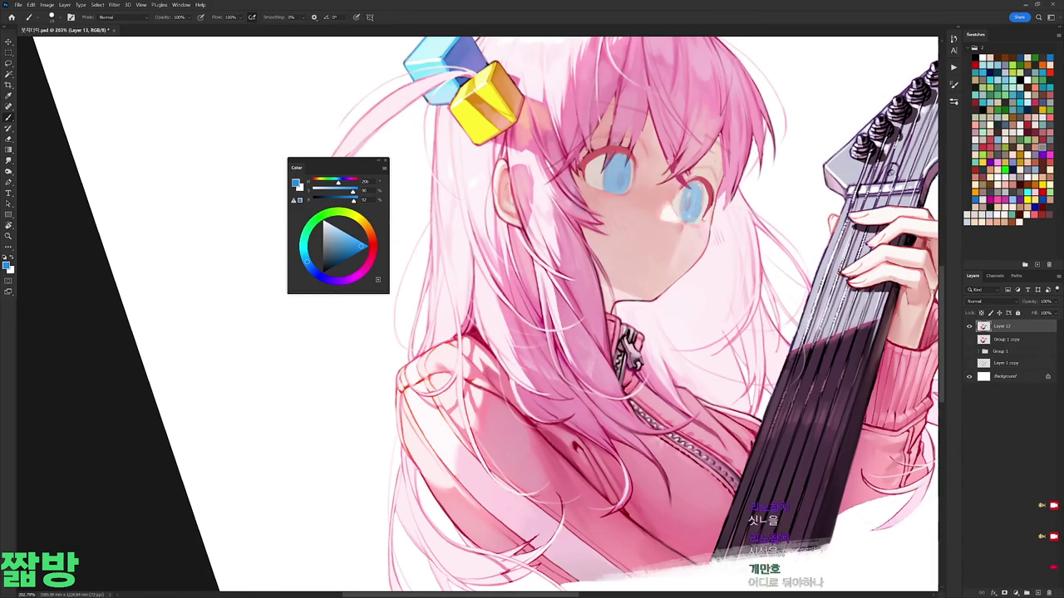
Step: Choose a dark navy blue, paint the pupils in both irises, and undo the unwanted strokes
{"action": "key", "text": "r"}
{"action": "scroll", "coordinate": [776, 199], "scroll_direction": "down", "scroll_amount": 5}
{"action": "left_click_drag", "start_coordinate": [748, 249], "coordinate": [775, 199]}
{"action": "scroll", "coordinate": [775, 199], "scroll_direction": "up", "scroll_amount": 5}
{"action": "key", "text": "b"}
{"action": "left_click_drag", "start_coordinate": [361, 246], "coordinate": [338, 263]}
{"action": "key", "text": "ctrl+z"}
{"action": "key", "text": "ctrl+z"}
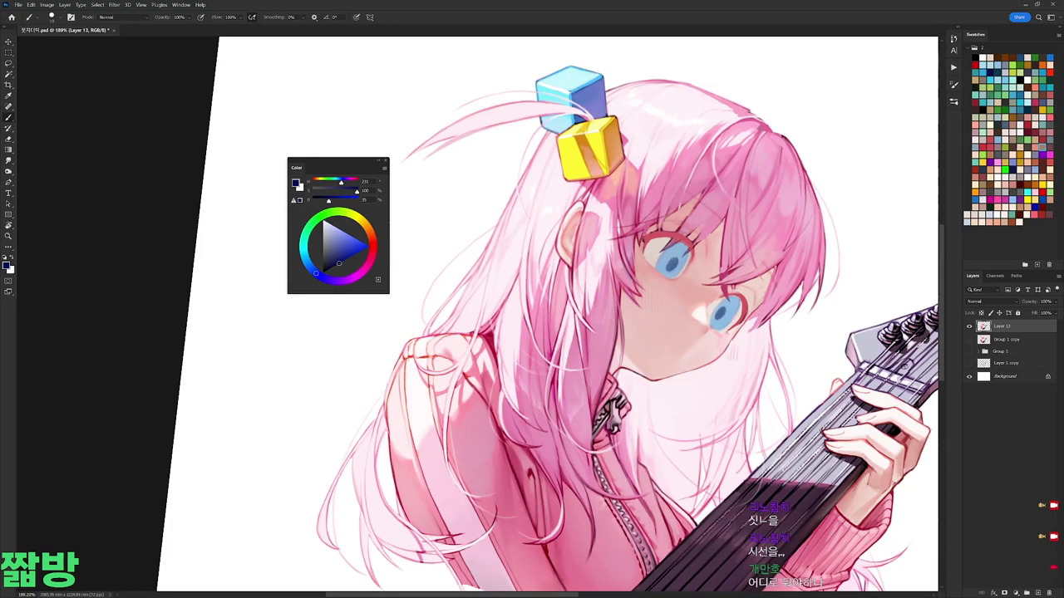
Step: Shade the upper part of both irises with muted blues sampled from the eyes
{"action": "scroll", "coordinate": [714, 291], "scroll_direction": "down", "scroll_amount": 3}
{"action": "scroll", "coordinate": [714, 291], "scroll_direction": "up", "scroll_amount": 5}
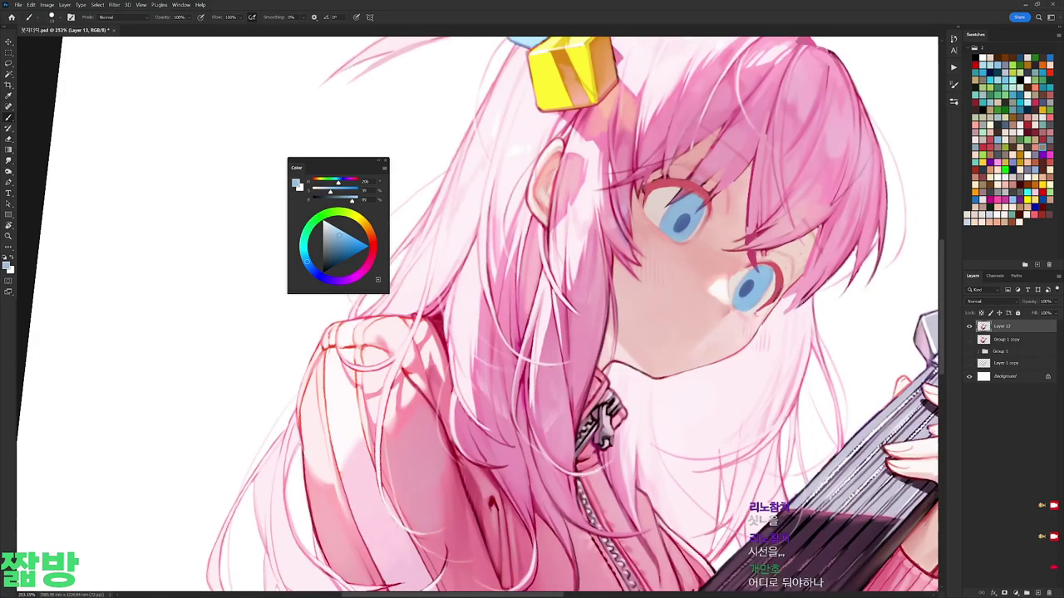
{"action": "left_click", "coordinate": [643, 226], "text": "alt"}
{"action": "left_click", "coordinate": [686, 204], "text": "alt"}
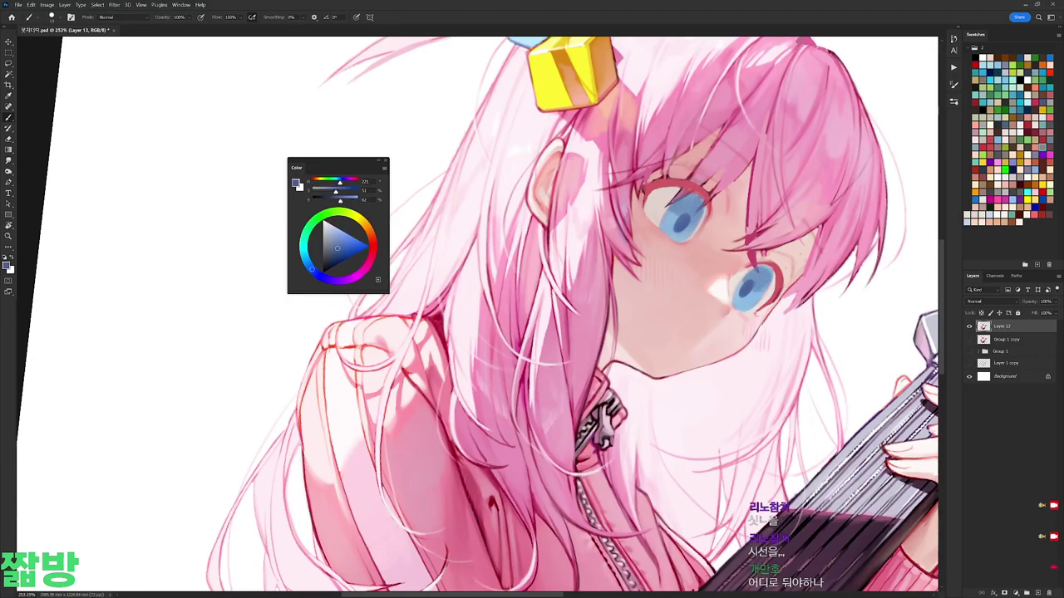
Step: Refine the iris shapes and eye whites with tones sampled from both eyes
{"action": "key", "text": "r"}
{"action": "left_click_drag", "start_coordinate": [748, 287], "coordinate": [744, 204]}
{"action": "left_click_drag", "start_coordinate": [789, 252], "coordinate": [778, 263]}
{"action": "key", "text": "b"}
{"action": "left_click", "coordinate": [738, 254], "text": "alt"}
{"action": "left_click", "coordinate": [746, 228], "text": "alt"}
{"action": "left_click", "coordinate": [746, 228], "text": "alt"}
{"action": "left_click", "coordinate": [745, 227], "text": "alt"}
{"action": "left_click_drag", "start_coordinate": [778, 263], "coordinate": [731, 374]}
{"action": "left_click", "coordinate": [681, 259], "text": "alt"}
Step: Clean up the outline and inner corner of the far eye with sampled pale skin pinks
{"action": "scroll", "coordinate": [771, 230], "scroll_direction": "down", "scroll_amount": 5}
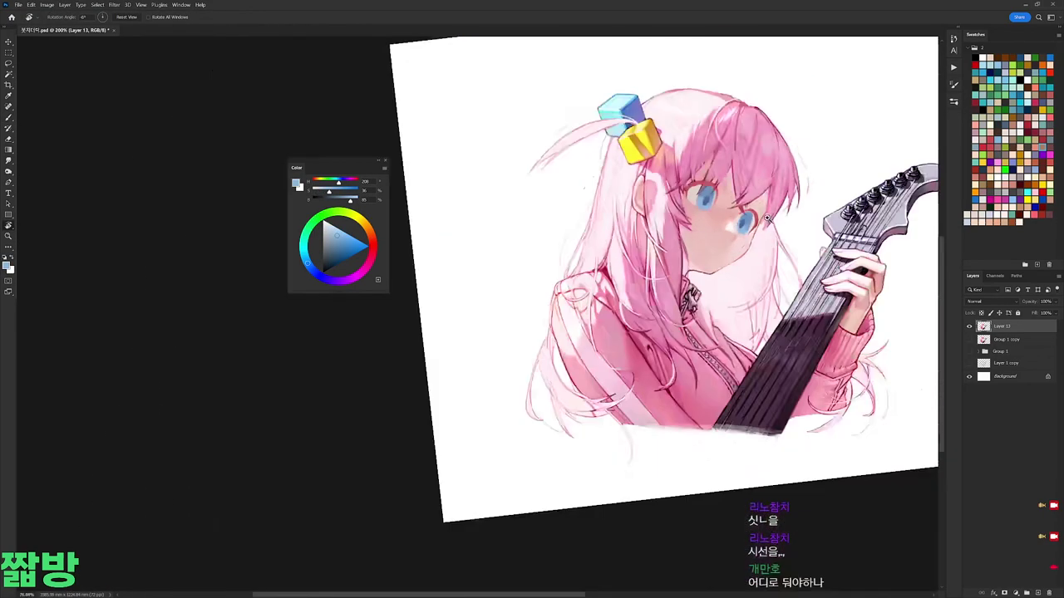
{"action": "key", "text": "r"}
{"action": "scroll", "coordinate": [770, 231], "scroll_direction": "up", "scroll_amount": 5}
{"action": "left_click", "coordinate": [770, 231], "text": "alt"}
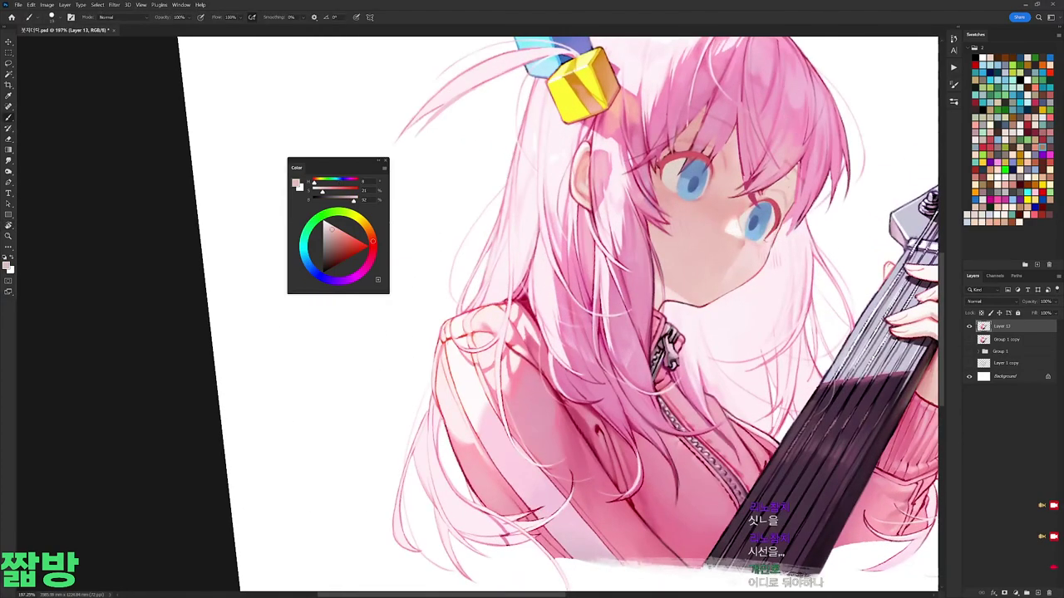
{"action": "right_click", "coordinate": [781, 208]}
{"action": "left_click", "coordinate": [734, 226], "text": "alt"}
{"action": "left_click", "coordinate": [735, 233], "text": "alt"}
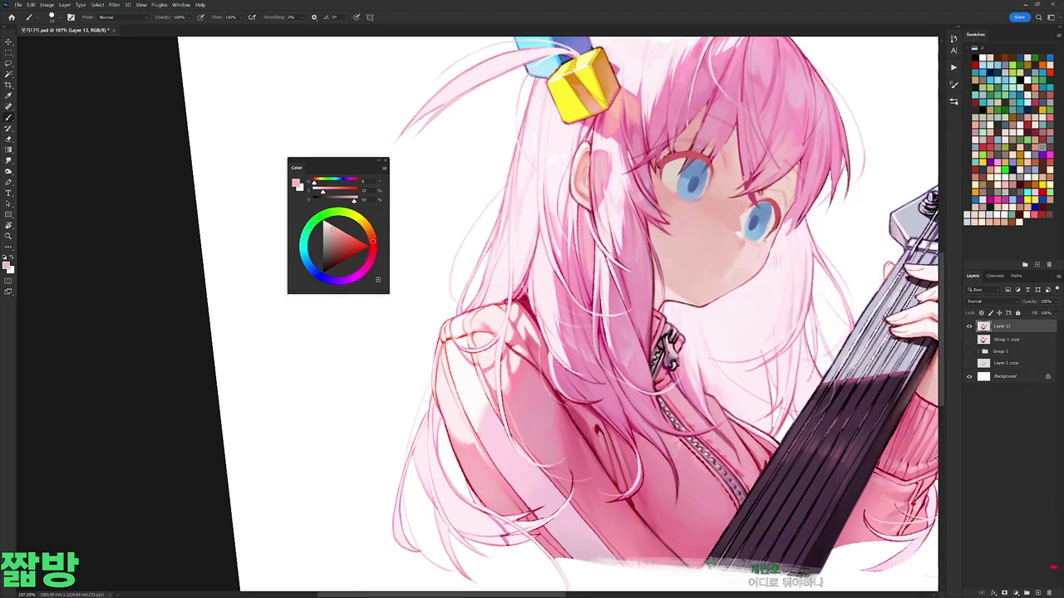
Step: Change the brush preset and repaint the far eye's white and the adjoining skin with sampled light skin tones
{"action": "key", "text": "r"}
{"action": "scroll", "coordinate": [752, 239], "scroll_direction": "down", "scroll_amount": 5}
{"action": "mouse_move", "coordinate": [752, 239]}
{"action": "left_mouse_down"}
{"action": "mouse_move", "coordinate": [740, 267]}
{"action": "mouse_move", "coordinate": [698, 208]}
{"action": "mouse_move", "coordinate": [677, 135]}
{"action": "left_mouse_up"}
{"action": "scroll", "coordinate": [739, 267], "scroll_direction": "up", "scroll_amount": 6}
{"action": "key", "text": "b"}
{"action": "left_click", "coordinate": [678, 135], "text": "alt"}
{"action": "right_click", "coordinate": [697, 117]}
{"action": "left_click", "coordinate": [683, 171]}
{"action": "left_click", "coordinate": [669, 123], "text": "alt"}
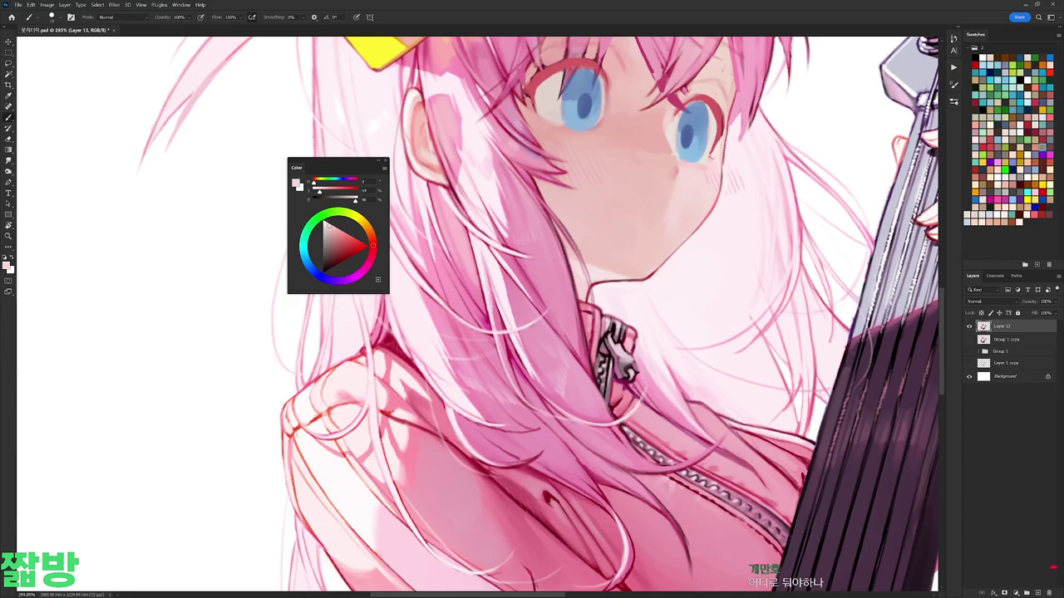
{"action": "left_click", "coordinate": [669, 123], "text": "alt"}
{"action": "left_click", "coordinate": [666, 145], "text": "alt"}
Step: Reset the painting colours to default black and white and select a small brush preset for lash lines
{"action": "right_click", "coordinate": [687, 135]}
{"action": "key", "text": "Escape"}
{"action": "right_click", "coordinate": [681, 171]}
{"action": "key", "text": "Escape"}
{"action": "key", "text": "d"}
{"action": "left_click_drag", "start_coordinate": [677, 194], "coordinate": [657, 250]}
{"action": "right_click", "coordinate": [669, 310]}
{"action": "double_click", "coordinate": [669, 309]}
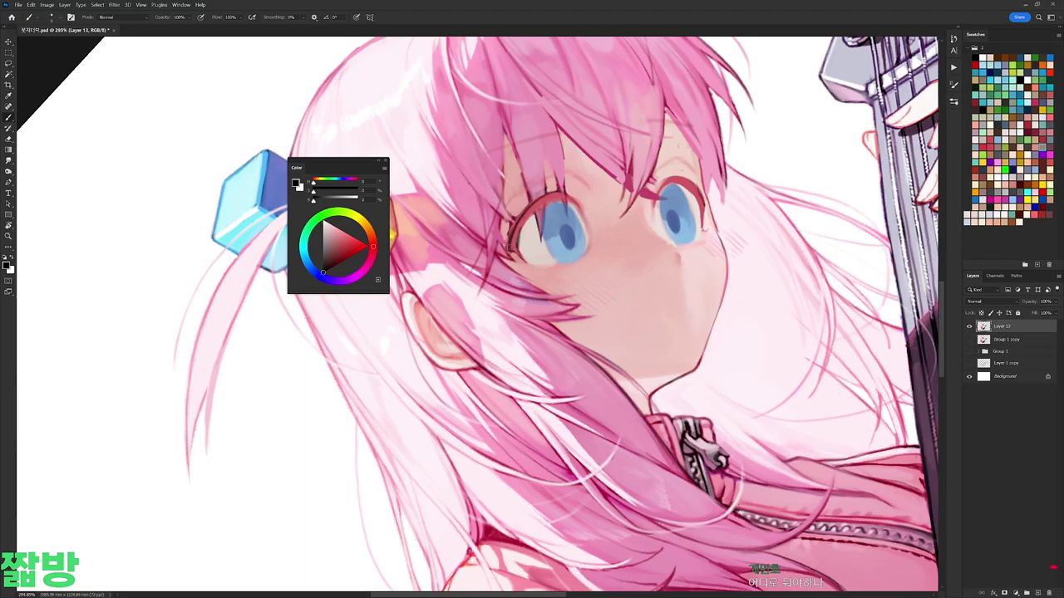
Step: Refine the near eye's outer lashes and upper lid with sampled pinks and reds
{"action": "left_click_drag", "start_coordinate": [546, 205], "coordinate": [483, 211]}
{"action": "left_click", "coordinate": [483, 211], "text": "alt"}
{"action": "left_click", "coordinate": [473, 199], "text": "alt"}
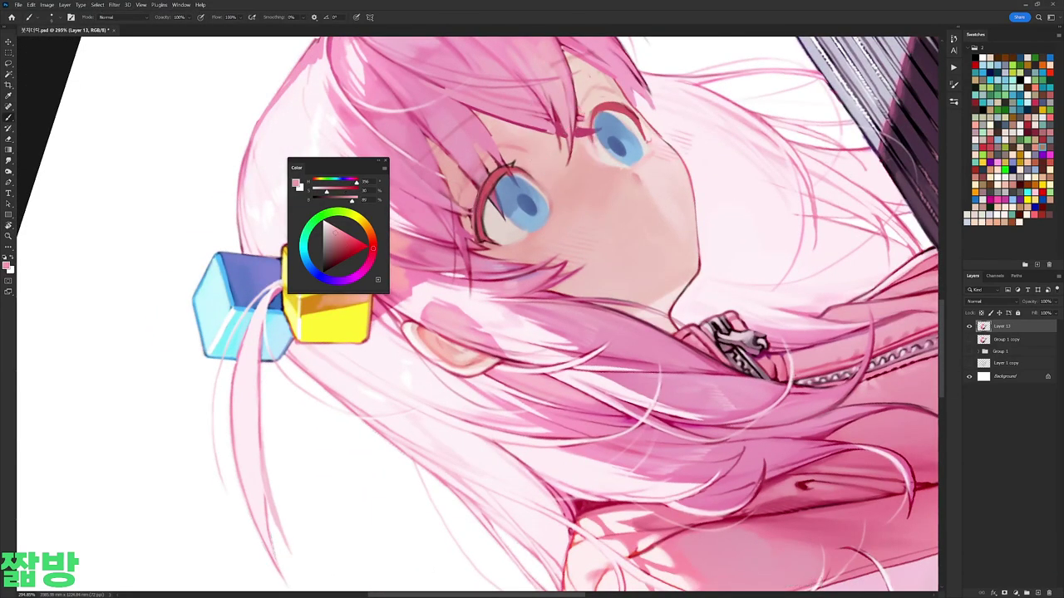
{"action": "left_click", "coordinate": [484, 243], "text": "alt"}
{"action": "left_click", "coordinate": [482, 235], "text": "alt"}
{"action": "key", "text": "Escape"}
{"action": "left_click", "coordinate": [718, 255], "text": "alt"}
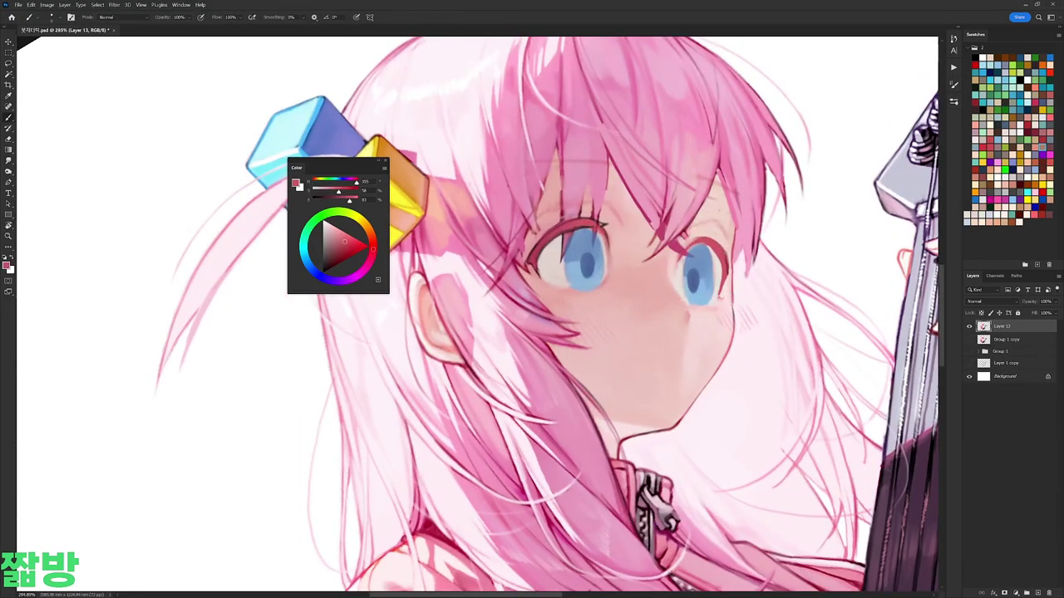
Step: Sample the eyelid red, darken it to a deep magenta, and strengthen the near eye's lash line
{"action": "mouse_move", "coordinate": [600, 225]}
{"action": "left_mouse_down"}
{"action": "mouse_move", "coordinate": [592, 232]}
{"action": "mouse_move", "coordinate": [605, 141]}
{"action": "left_mouse_up"}
{"action": "key", "text": "r"}
{"action": "left_click", "coordinate": [607, 136], "text": "alt"}
{"action": "left_click_drag", "start_coordinate": [344, 245], "coordinate": [347, 253]}
{"action": "left_click_drag", "start_coordinate": [480, 221], "coordinate": [503, 169]}
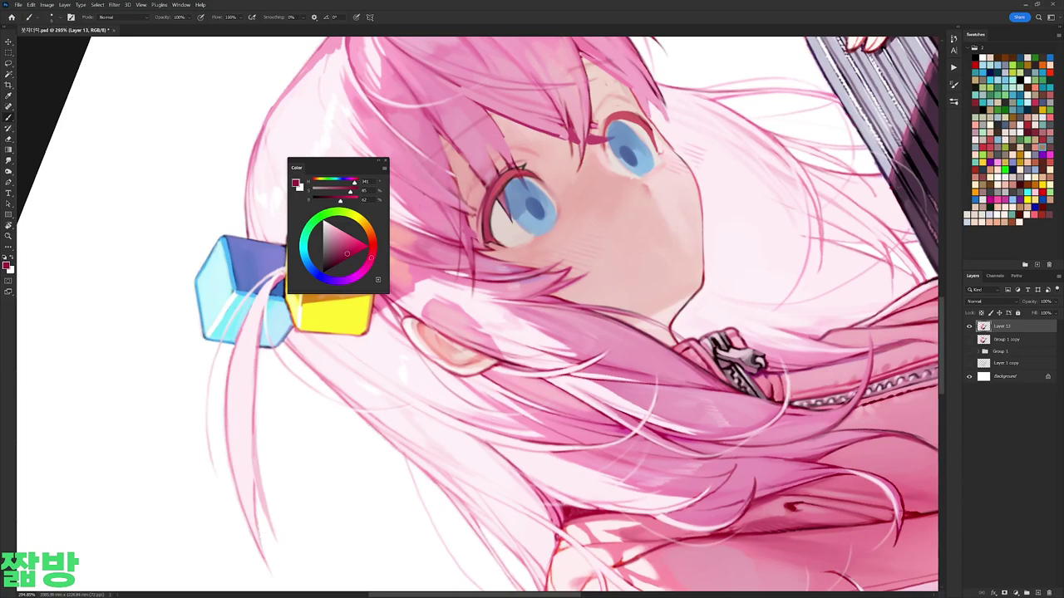
Step: Define the upper lash lines with the sampled lid red and a very dark magenta
{"action": "key", "text": "r"}
{"action": "left_click_drag", "start_coordinate": [542, 108], "coordinate": [507, 214]}
{"action": "left_click", "coordinate": [507, 214], "text": "alt"}
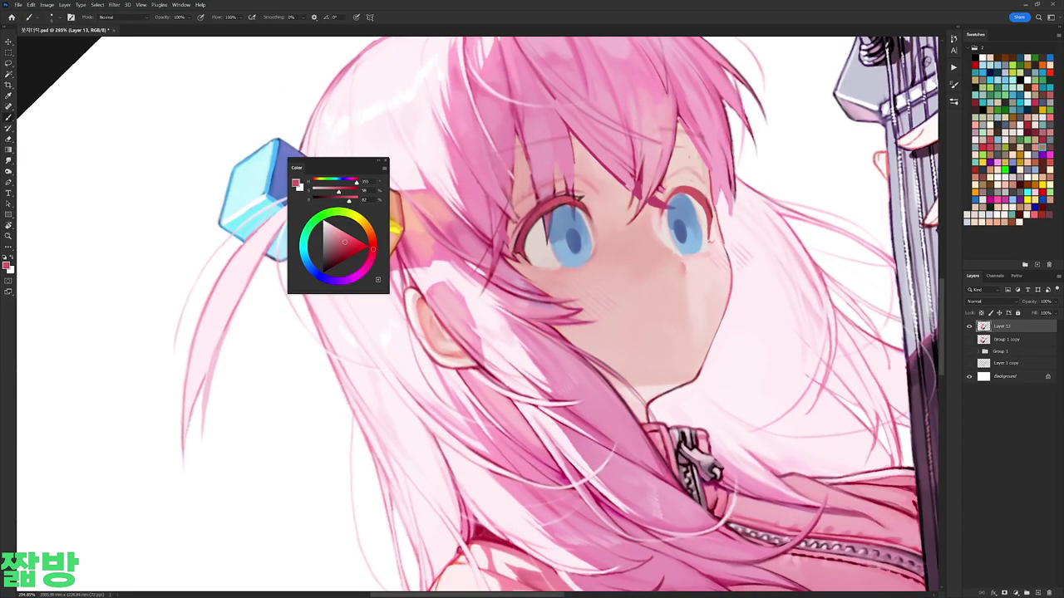
{"action": "key", "text": "Escape"}
{"action": "left_click", "coordinate": [670, 251], "text": "alt"}
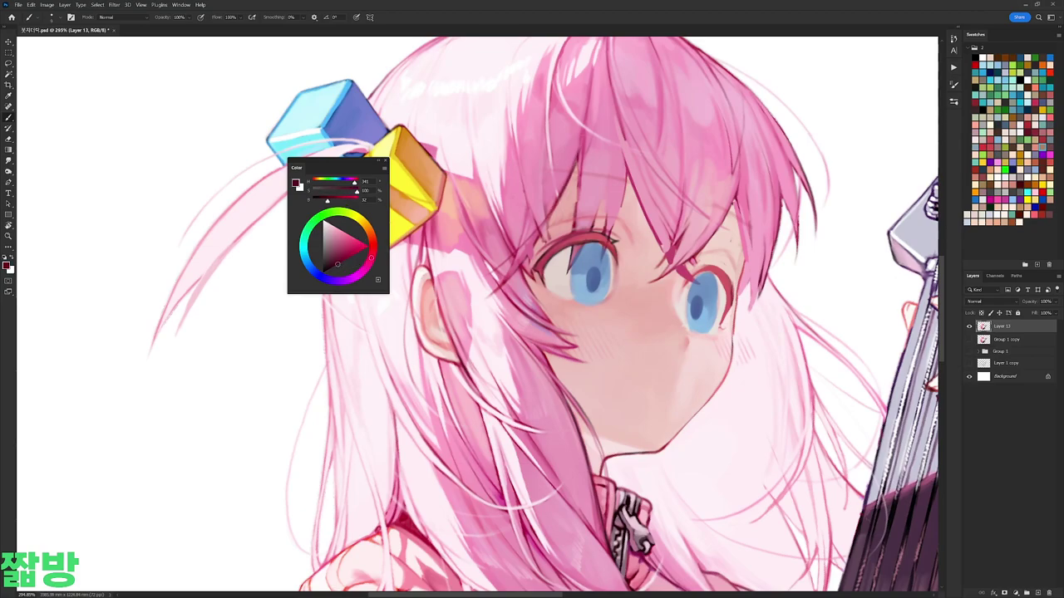
Step: Paint fine lash strokes at the near eye's outer corner with reds sampled from the lid and a dark rose
{"action": "key", "text": "r"}
{"action": "left_click_drag", "start_coordinate": [631, 166], "coordinate": [665, 216]}
{"action": "left_click_drag", "start_coordinate": [549, 233], "coordinate": [565, 272]}
{"action": "left_click", "coordinate": [343, 253]}
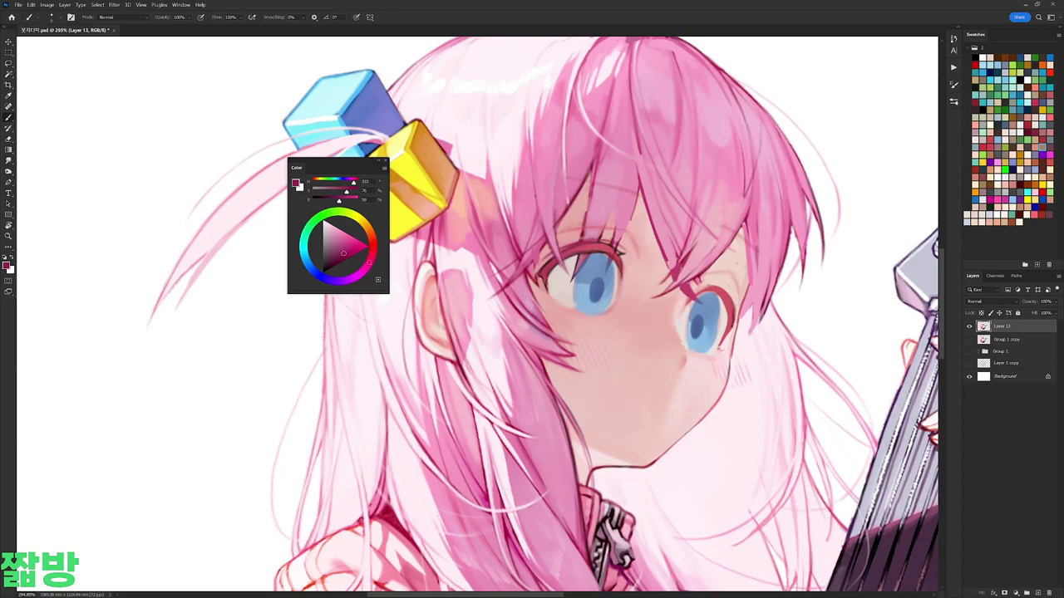
{"action": "left_click", "coordinate": [536, 280], "text": "alt"}
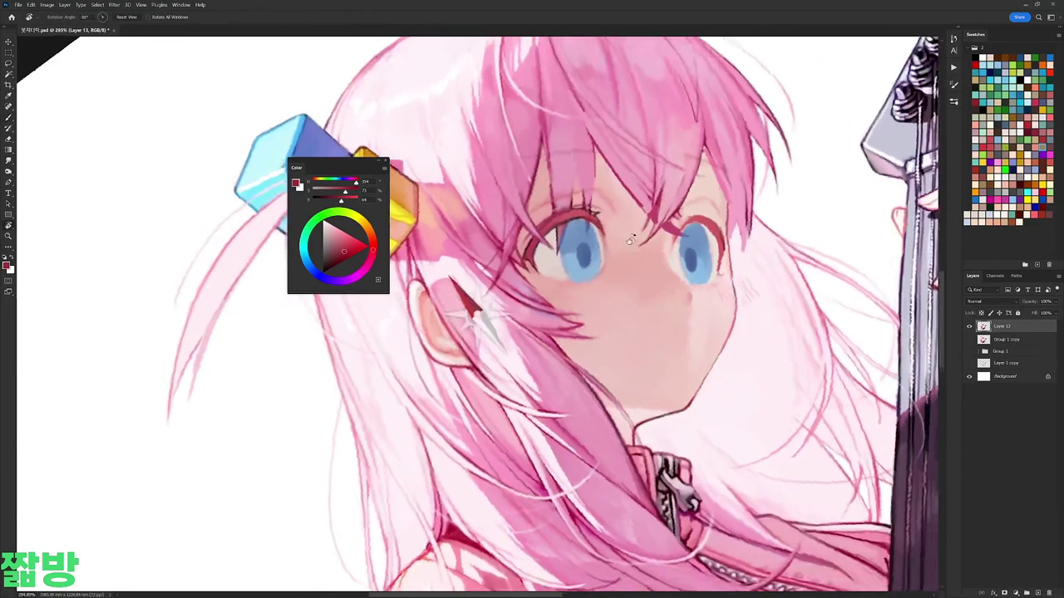
{"action": "key", "text": "x"}
{"action": "left_click", "coordinate": [562, 214], "text": "alt"}
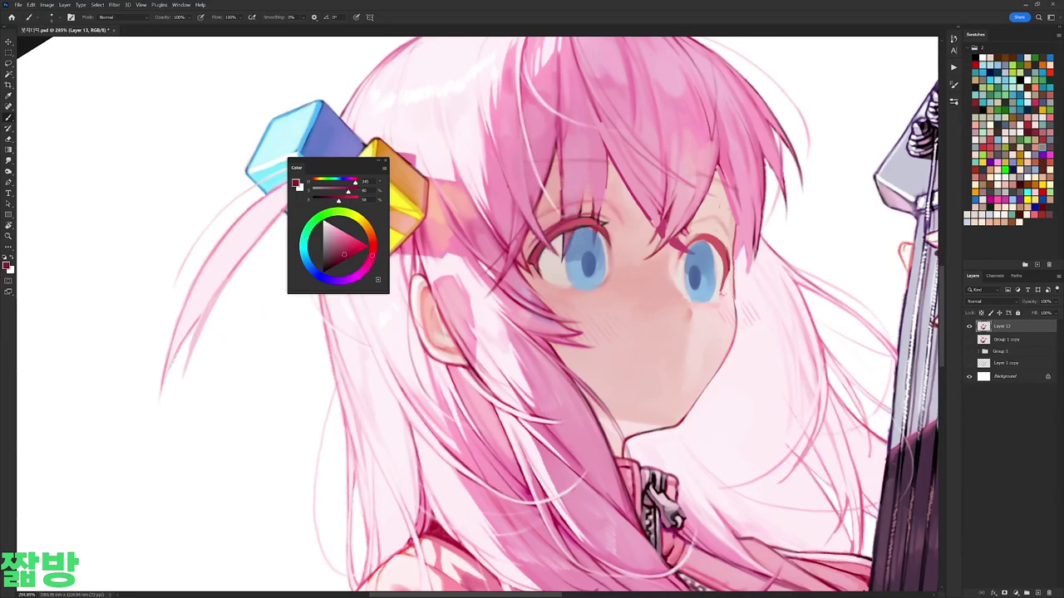
{"action": "left_click", "coordinate": [563, 237], "text": "alt"}
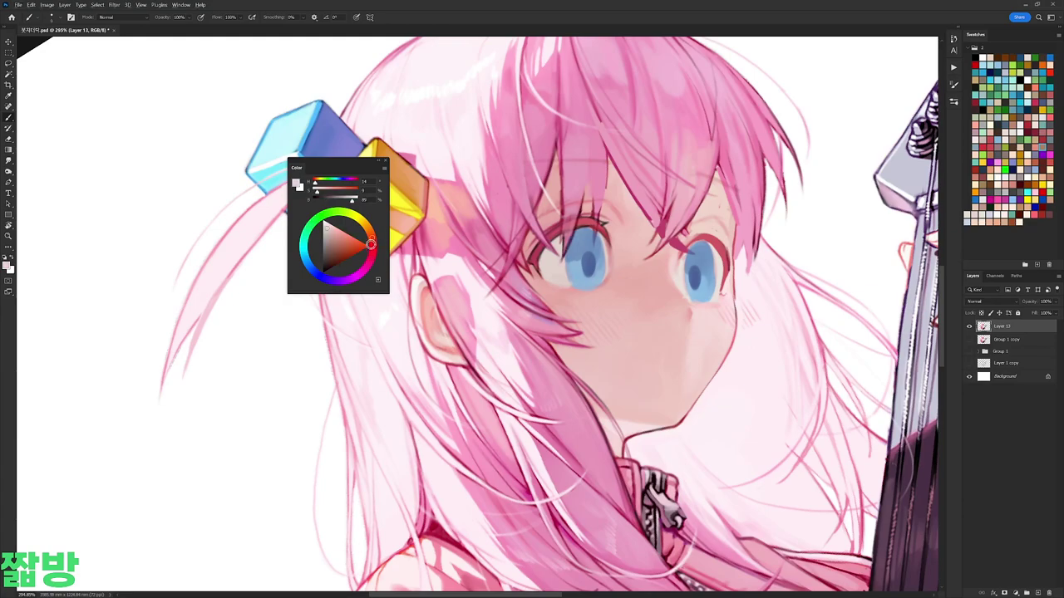
Step: Strengthen the near eye's upper lash line with black, sampled lid tones and a deep magenta
{"action": "left_click_drag", "start_coordinate": [370, 241], "coordinate": [368, 258]}
{"action": "left_click", "coordinate": [356, 253]}
{"action": "key", "text": "d"}
{"action": "key", "text": "x"}
{"action": "key", "text": "x"}
{"action": "mouse_move", "coordinate": [498, 373]}
{"action": "left_mouse_down"}
{"action": "mouse_move", "coordinate": [374, 275]}
{"action": "mouse_move", "coordinate": [432, 149]}
{"action": "left_mouse_up"}
{"action": "left_click", "coordinate": [559, 234], "text": "alt"}
{"action": "left_click", "coordinate": [486, 278], "text": "alt"}
{"action": "left_click", "coordinate": [576, 261], "text": "alt"}
{"action": "key", "text": "Escape"}
{"action": "left_click", "coordinate": [340, 263]}
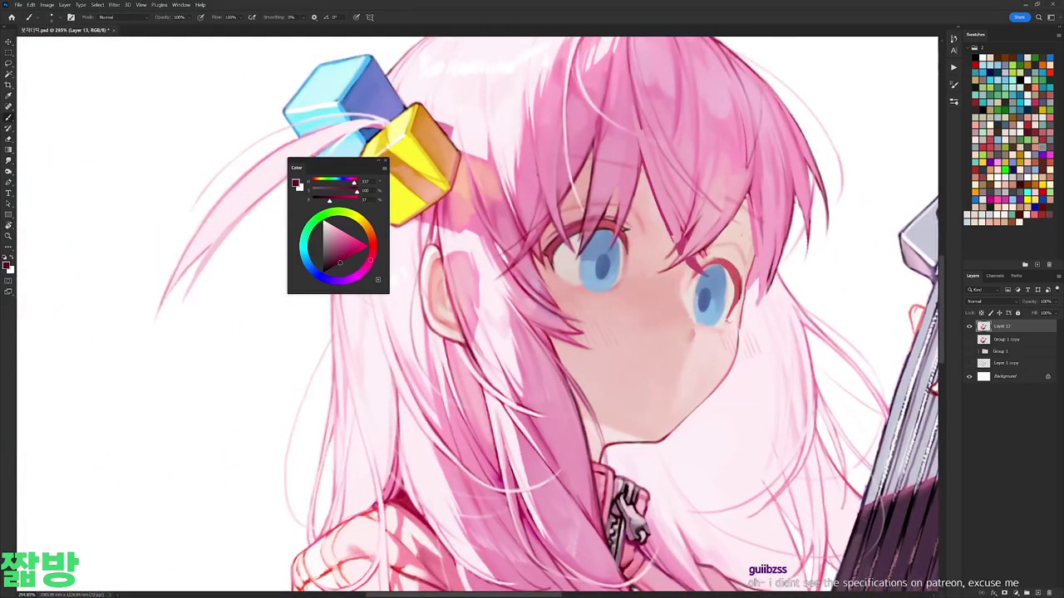
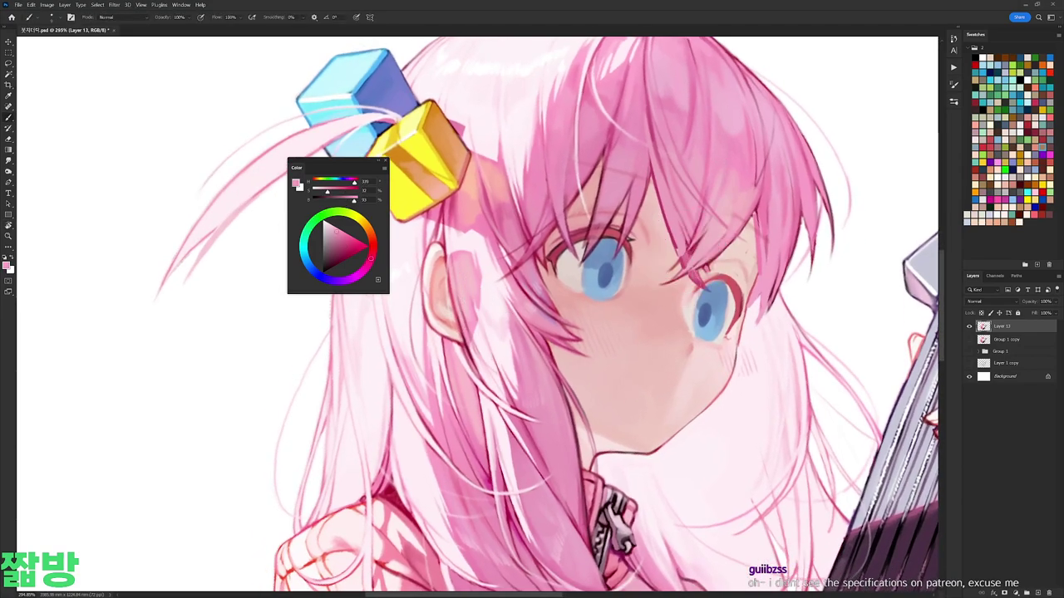
Step: Touch up the lids and lash tips of both eyes with sampled pink, lid red and black
{"action": "left_click", "coordinate": [653, 171], "text": "alt"}
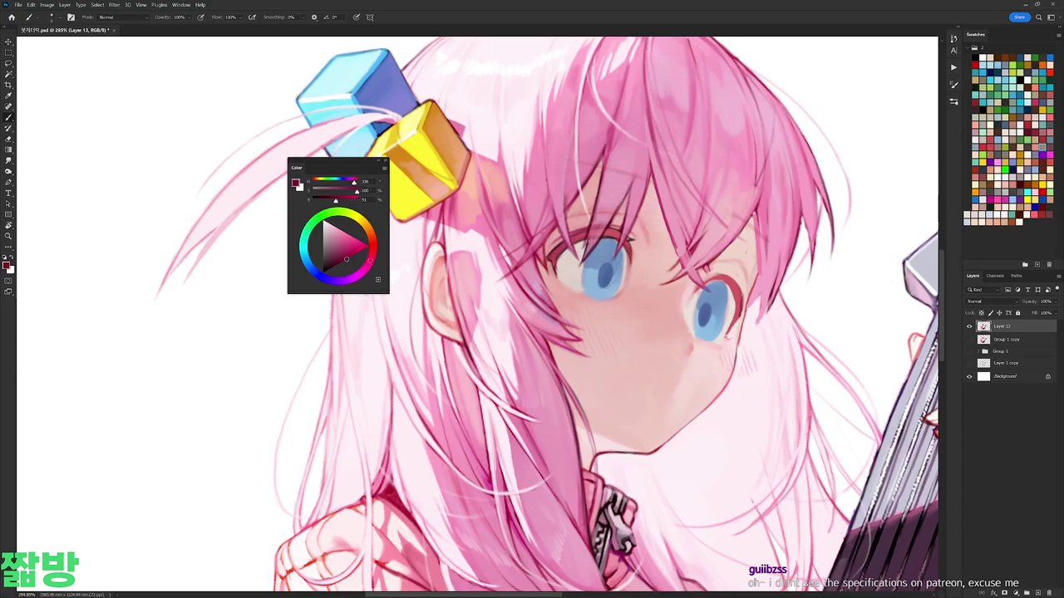
{"action": "key", "text": "d"}
{"action": "key", "text": "x"}
{"action": "key", "text": "x"}
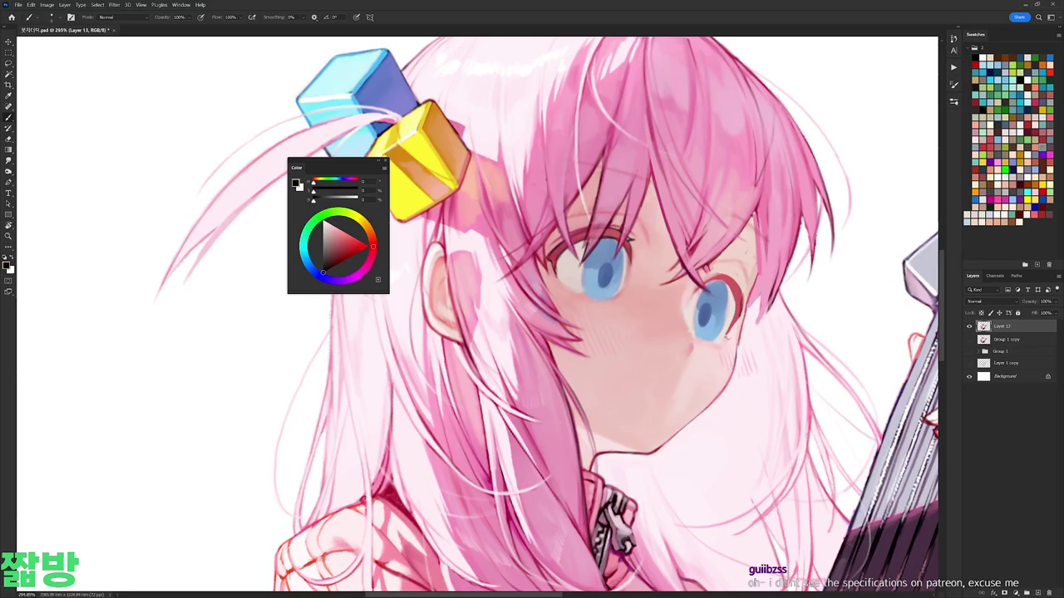
{"action": "left_click", "coordinate": [698, 272], "text": "alt"}
{"action": "key", "text": "d"}
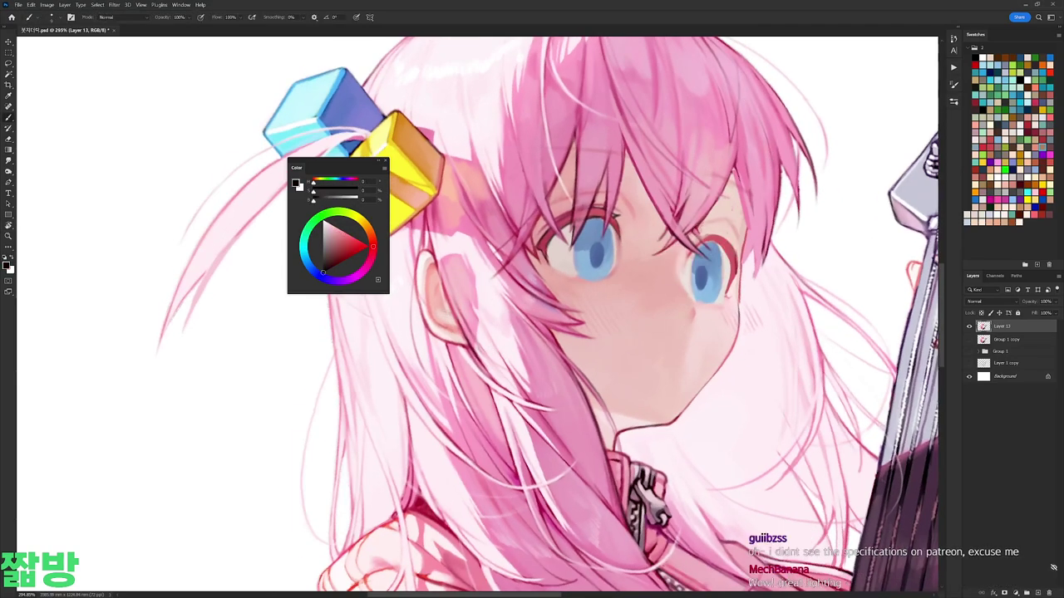
{"action": "left_click_drag", "start_coordinate": [532, 316], "coordinate": [629, 237]}
{"action": "left_click", "coordinate": [582, 250], "text": "alt"}
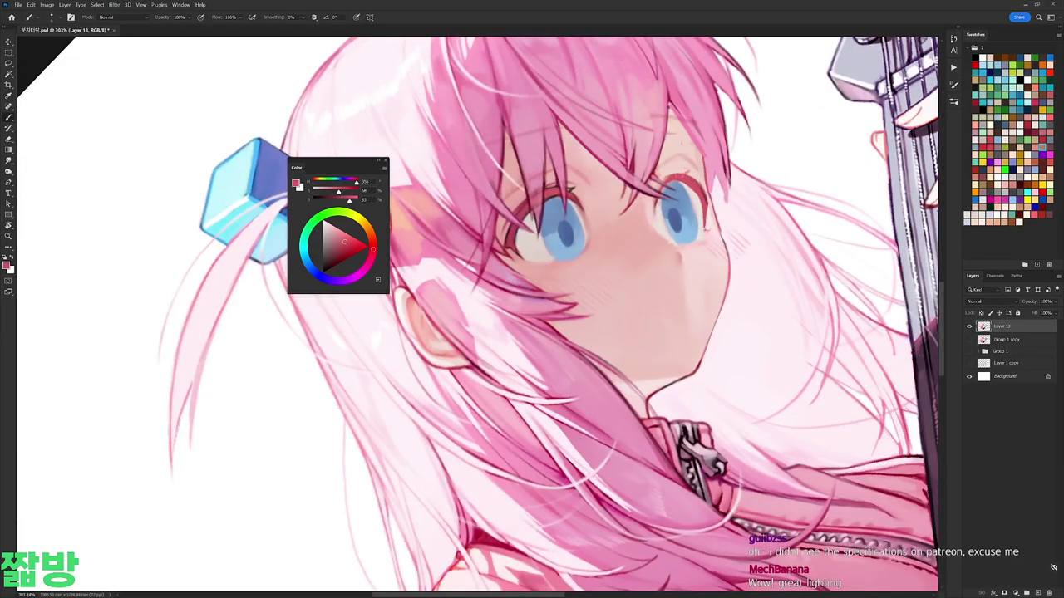
Step: Define the far eye's upper lid and outer edge with black and sampled lid reds
{"action": "left_click", "coordinate": [683, 175], "text": "alt"}
{"action": "key", "text": "d"}
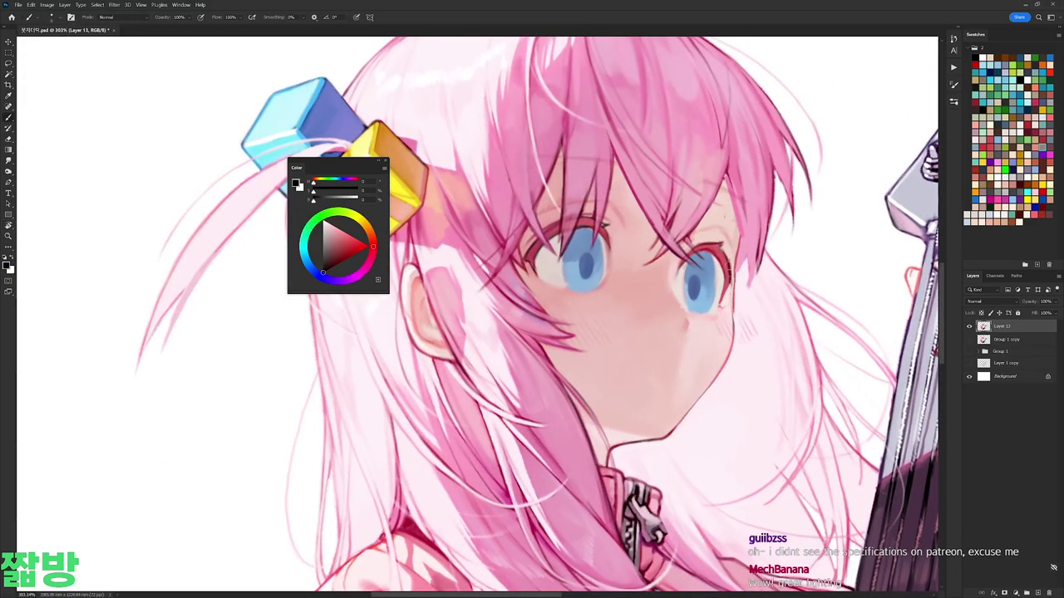
{"action": "left_click", "coordinate": [732, 258], "text": "alt"}
{"action": "left_click", "coordinate": [724, 292], "text": "alt"}
{"action": "key", "text": "d"}
{"action": "key", "text": "r"}
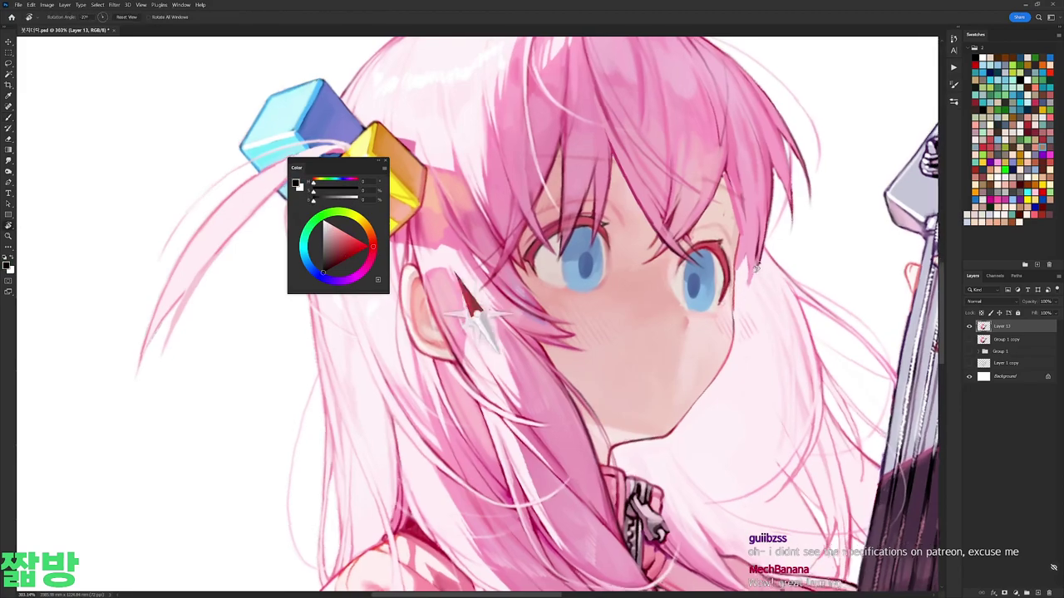
{"action": "left_click_drag", "start_coordinate": [756, 278], "coordinate": [724, 177]}
{"action": "key", "text": "b"}
{"action": "key", "text": "r"}
{"action": "key", "text": "Escape"}
{"action": "key", "text": "b"}
Step: Refine the inner end of the far eye's lash line with black and colours sampled around the lid and fringe
{"action": "left_click", "coordinate": [654, 186], "text": "alt"}
{"action": "left_click", "coordinate": [707, 249], "text": "alt"}
{"action": "key", "text": "d"}
{"action": "key", "text": "r"}
{"action": "left_click_drag", "start_coordinate": [708, 250], "coordinate": [664, 183]}
{"action": "key", "text": "b"}
{"action": "left_click", "coordinate": [713, 222], "text": "alt"}
{"action": "left_click", "coordinate": [711, 149], "text": "alt"}
{"action": "left_click", "coordinate": [705, 137], "text": "alt"}
{"action": "left_click", "coordinate": [704, 220], "text": "alt"}
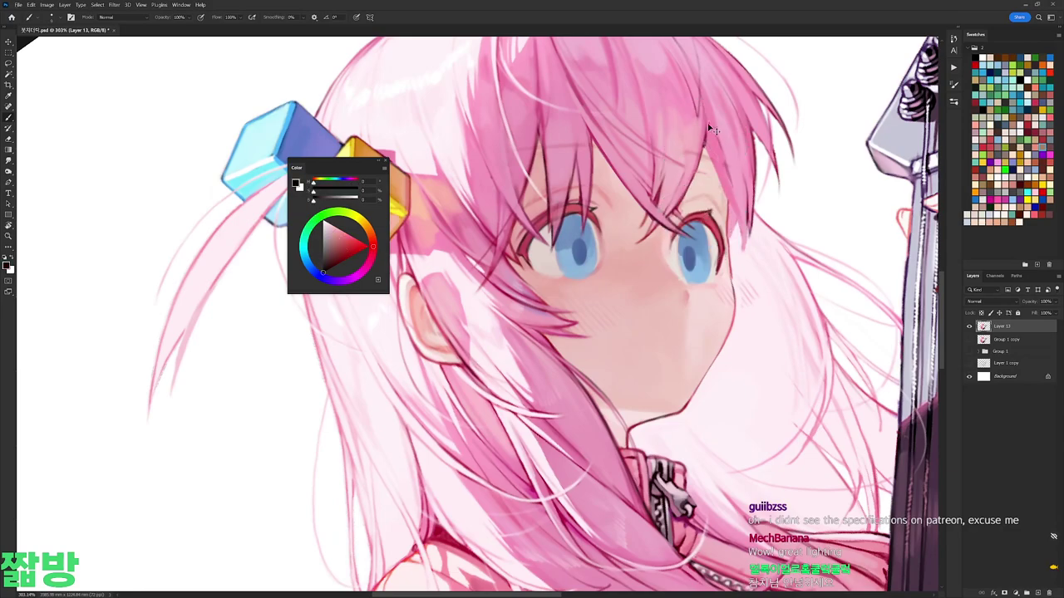
Step: Thicken the far eye's outer lashes with a deep red at 100% saturation and 40% brightness
{"action": "left_click", "coordinate": [371, 255]}
{"action": "left_click", "coordinate": [356, 251]}
{"action": "left_click", "coordinate": [747, 233], "text": "alt"}
{"action": "left_click", "coordinate": [352, 255]}
{"action": "left_click", "coordinate": [371, 255]}
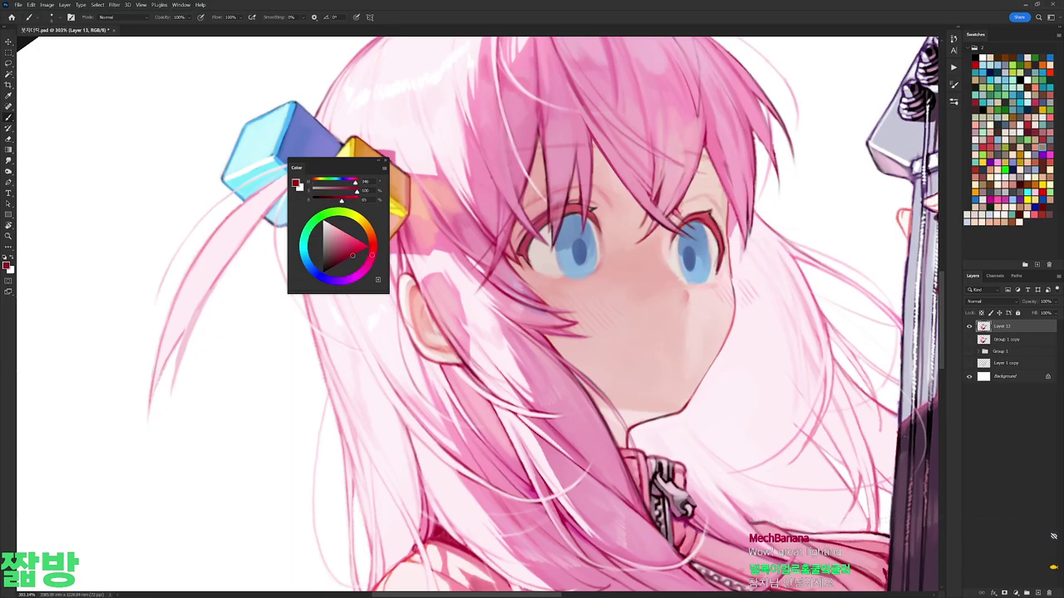
{"action": "left_click_drag", "start_coordinate": [730, 201], "coordinate": [732, 291]}
{"action": "key", "text": "ctrl+z"}
{"action": "left_click_drag", "start_coordinate": [348, 257], "coordinate": [341, 262]}
{"action": "left_click_drag", "start_coordinate": [740, 323], "coordinate": [752, 283]}
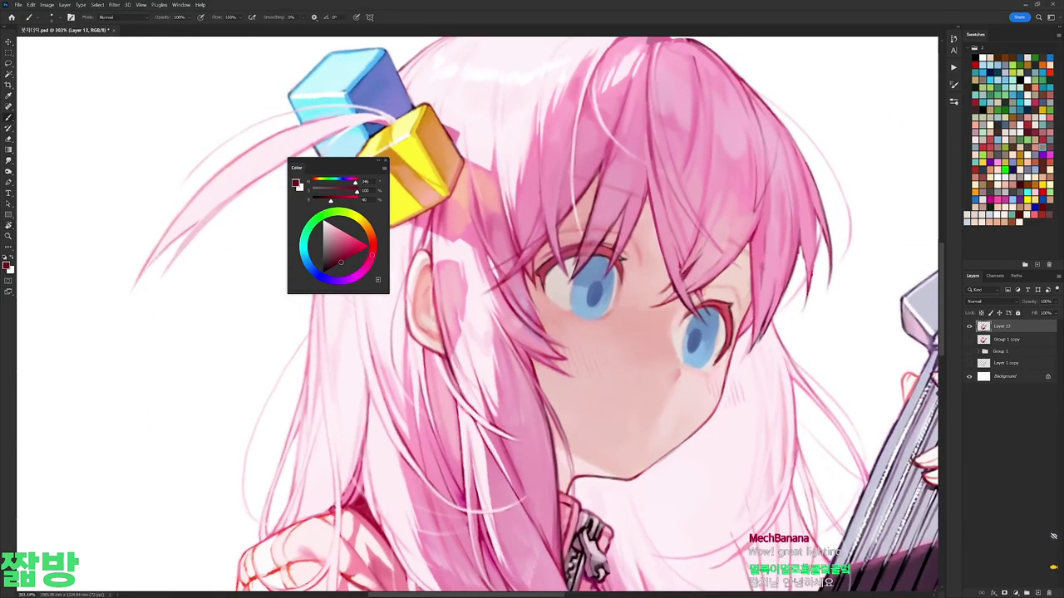
Step: Reset the colours, switch to a larger brush preset and tint both pupils with pink sampled from the hair
{"action": "scroll", "coordinate": [788, 326], "scroll_direction": "down", "scroll_amount": 5}
{"action": "key", "text": "Escape"}
{"action": "scroll", "coordinate": [788, 327], "scroll_direction": "up", "scroll_amount": 6}
{"action": "key", "text": "d"}
{"action": "key", "text": "b"}
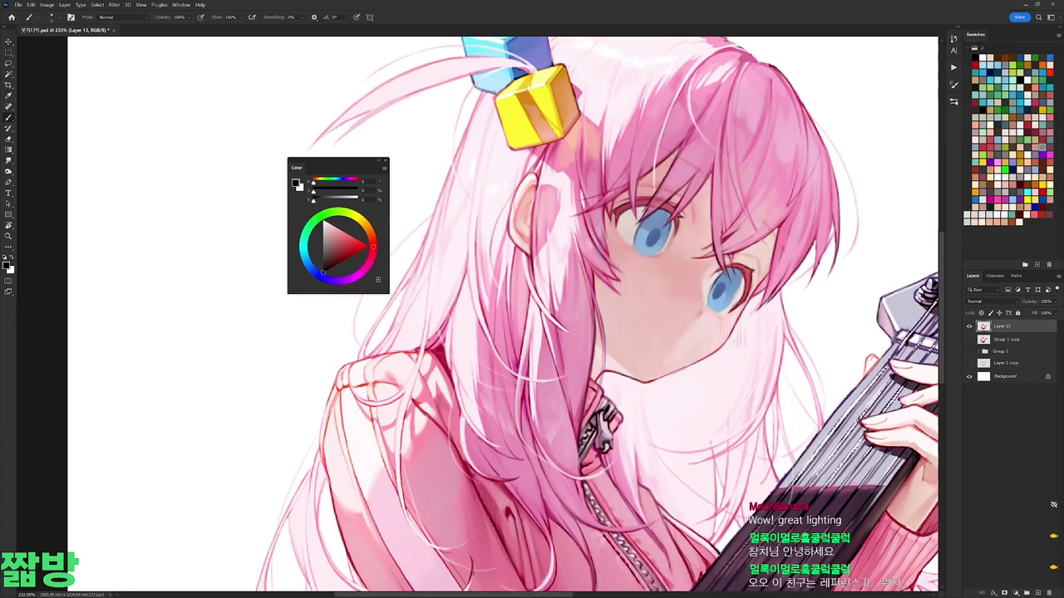
{"action": "scroll", "coordinate": [738, 283], "scroll_direction": "down", "scroll_amount": 5}
{"action": "left_click_drag", "start_coordinate": [738, 282], "coordinate": [752, 250]}
{"action": "scroll", "coordinate": [681, 200], "scroll_direction": "up", "scroll_amount": 5}
{"action": "right_click", "coordinate": [677, 195]}
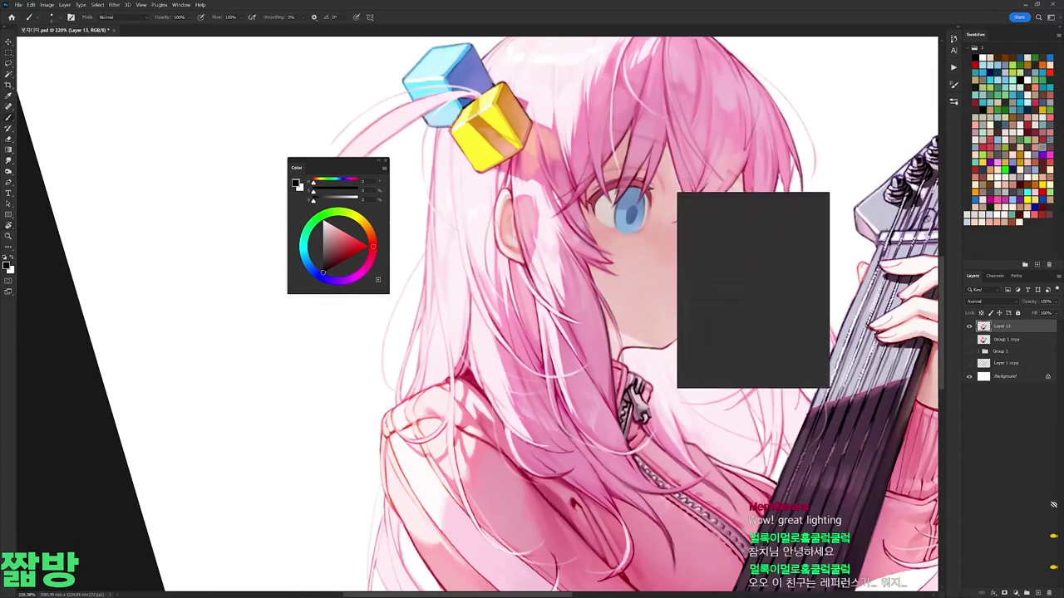
{"action": "left_click", "coordinate": [578, 170], "text": "alt"}
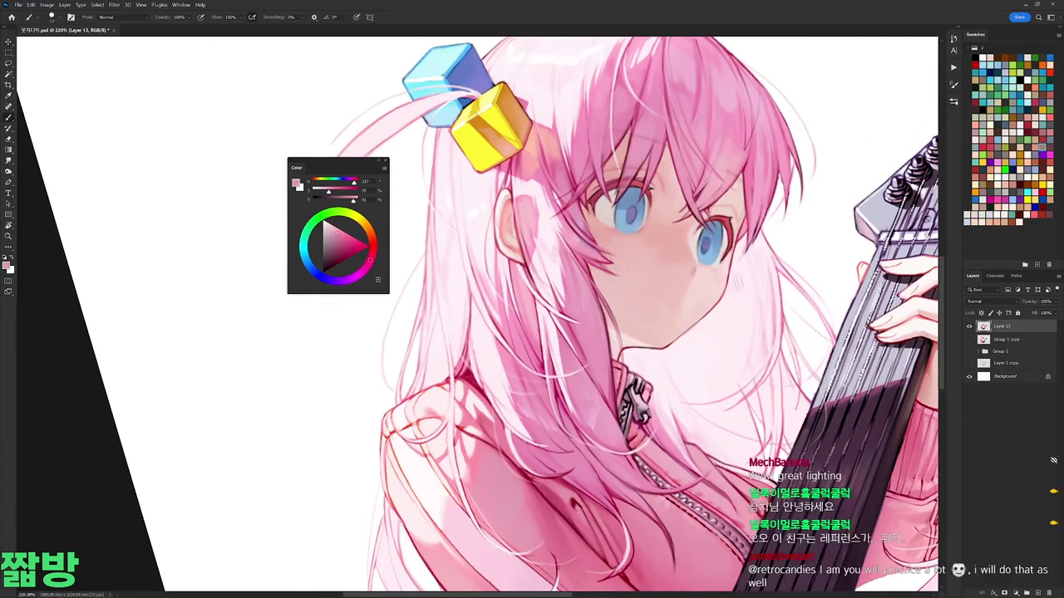
Step: Sample white from the background and dab a highlight on the near eye
{"action": "left_click", "coordinate": [830, 186], "text": "alt"}
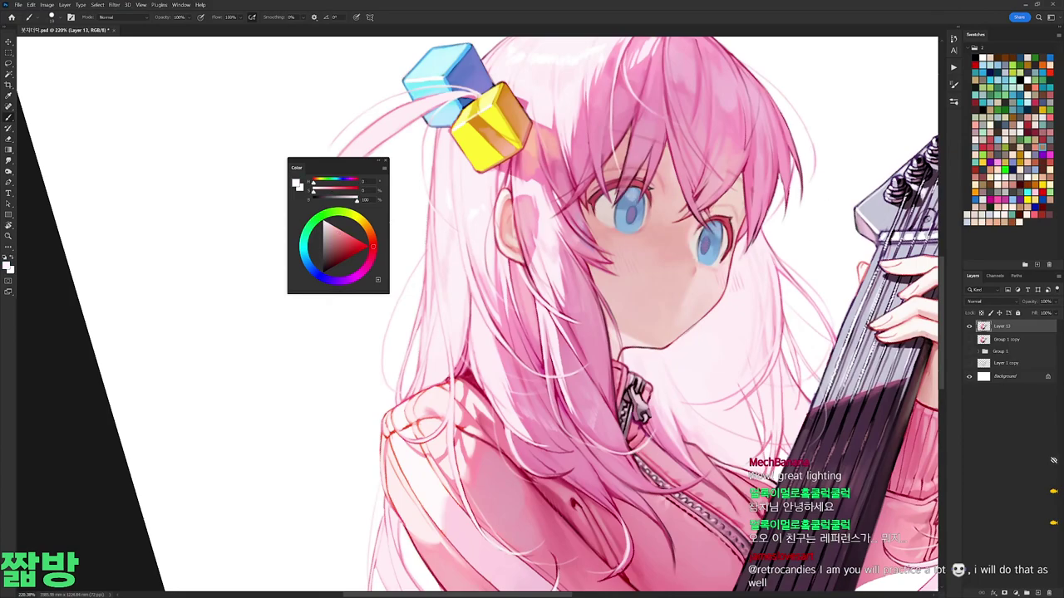
{"action": "key", "text": "ctrl+0"}
{"action": "right_click", "coordinate": [775, 241]}
{"action": "key", "text": "Escape"}
{"action": "scroll", "coordinate": [625, 236], "scroll_direction": "up", "scroll_amount": 5}
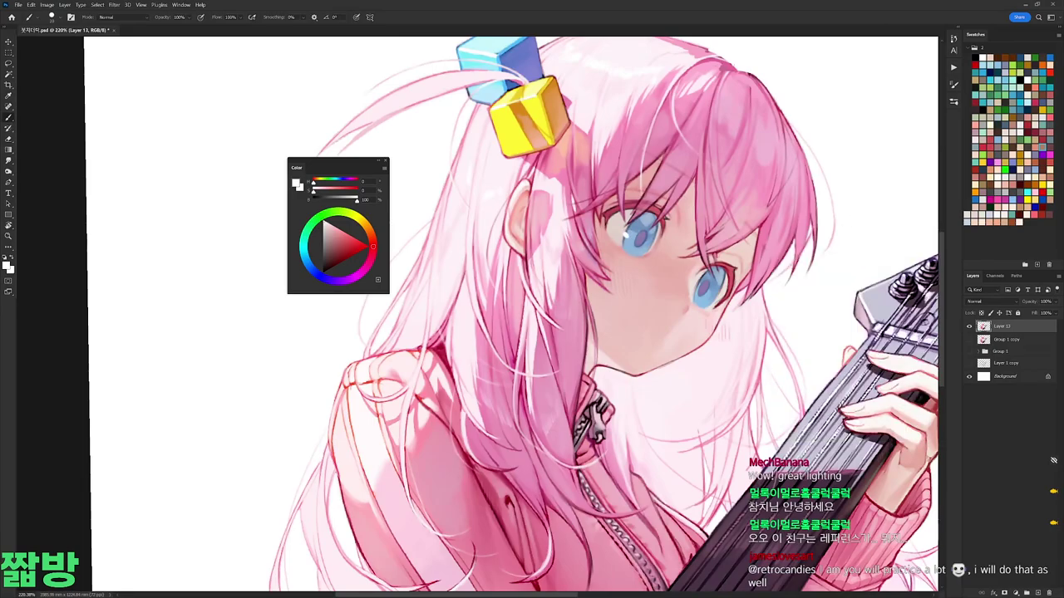
Step: Paint small white highlights in the lower part of both irises
{"action": "key", "text": "ctrl+0"}
{"action": "key", "text": "r"}
{"action": "left_click_drag", "start_coordinate": [715, 249], "coordinate": [742, 336]}
{"action": "scroll", "coordinate": [647, 271], "scroll_direction": "up", "scroll_amount": 5}
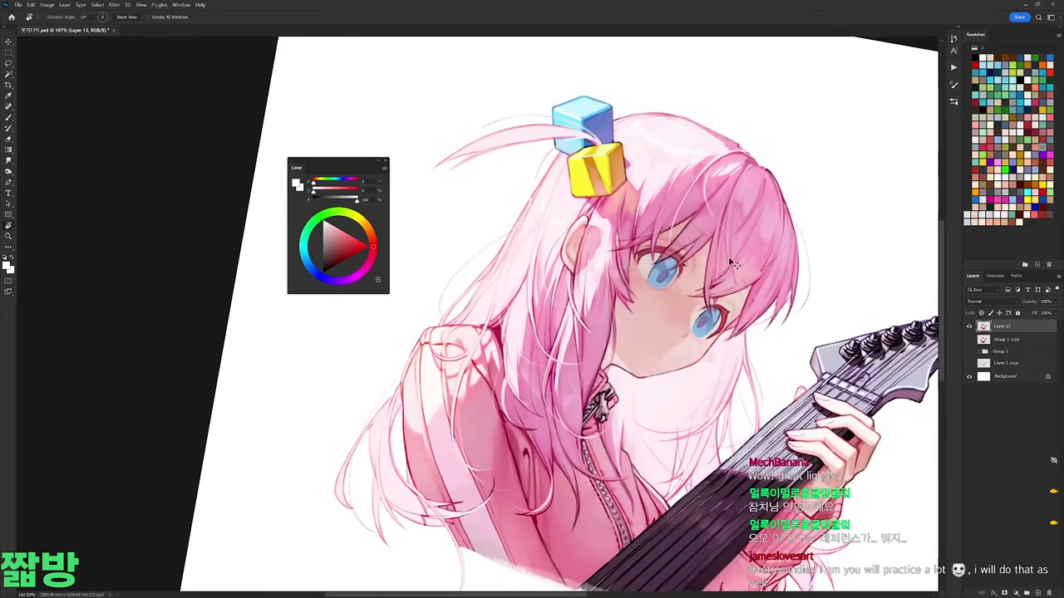
{"action": "key", "text": "b"}
{"action": "key", "text": "ctrl+0"}
{"action": "key", "text": "r"}
{"action": "left_click_drag", "start_coordinate": [715, 249], "coordinate": [722, 288]}
{"action": "scroll", "coordinate": [706, 250], "scroll_direction": "up", "scroll_amount": 5}
{"action": "scroll", "coordinate": [706, 250], "scroll_direction": "up", "scroll_amount": 3}
{"action": "key", "text": "b"}
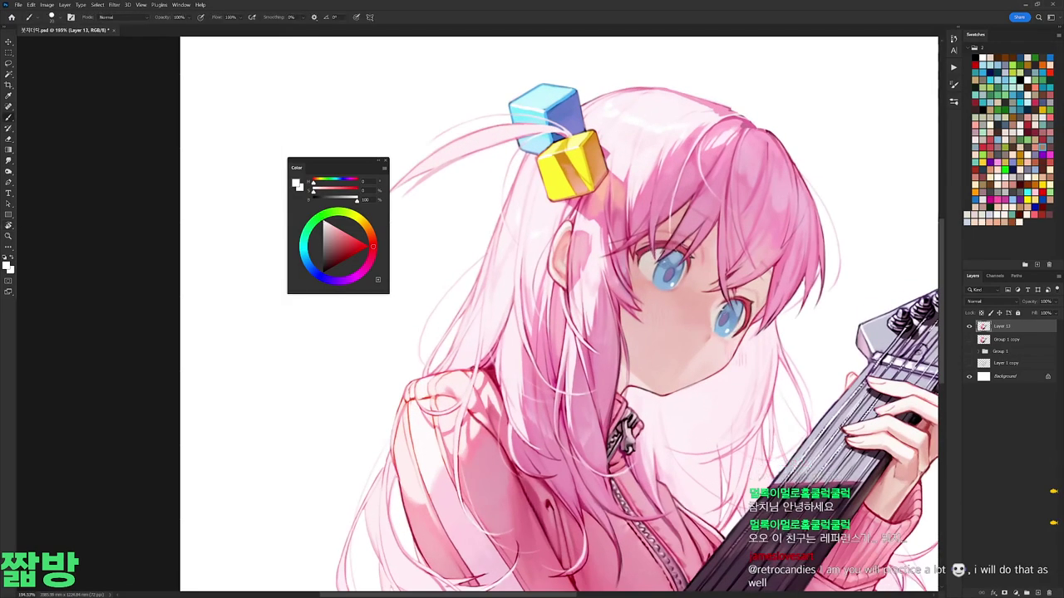
Step: Change the brush preset and sketch the near eyebrow over the fringe with red and a sampled hair pink
{"action": "right_click", "coordinate": [788, 268]}
{"action": "key", "text": "Escape"}
{"action": "scroll", "coordinate": [731, 312], "scroll_direction": "up", "scroll_amount": 2}
{"action": "right_click", "coordinate": [777, 245]}
{"action": "key", "text": "Escape"}
{"action": "left_click", "coordinate": [350, 249]}
{"action": "left_click_drag", "start_coordinate": [582, 208], "coordinate": [627, 403]}
{"action": "left_click", "coordinate": [639, 328], "text": "alt"}
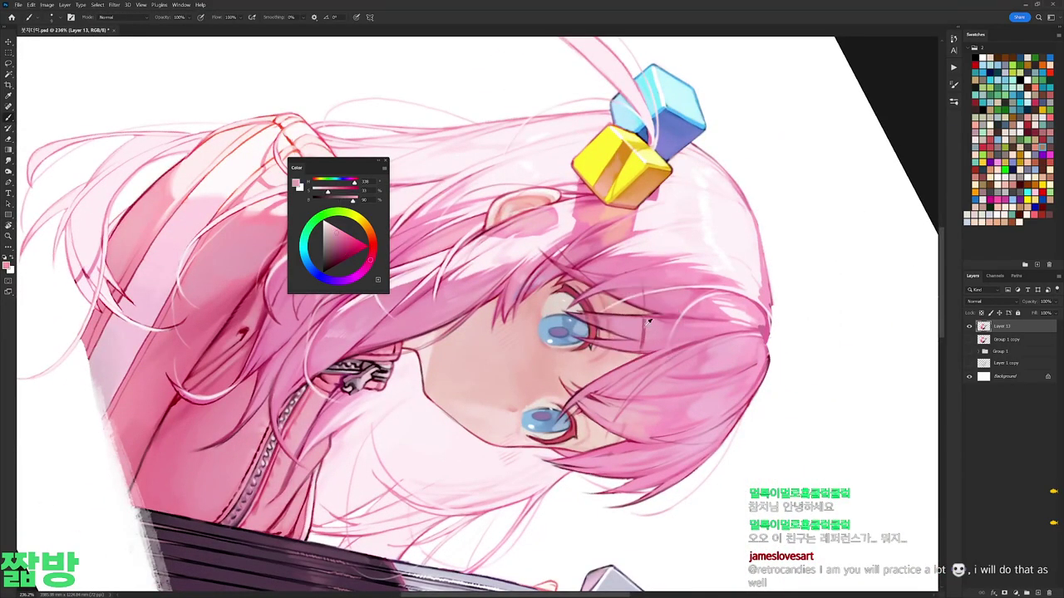
Step: Shape the near eyebrow with a sampled dark rose and blend it into the fringe with sampled hair pinks
{"action": "key", "text": "r"}
{"action": "left_click_drag", "start_coordinate": [640, 328], "coordinate": [628, 73]}
{"action": "key", "text": "b"}
{"action": "left_click", "coordinate": [550, 209], "text": "alt"}
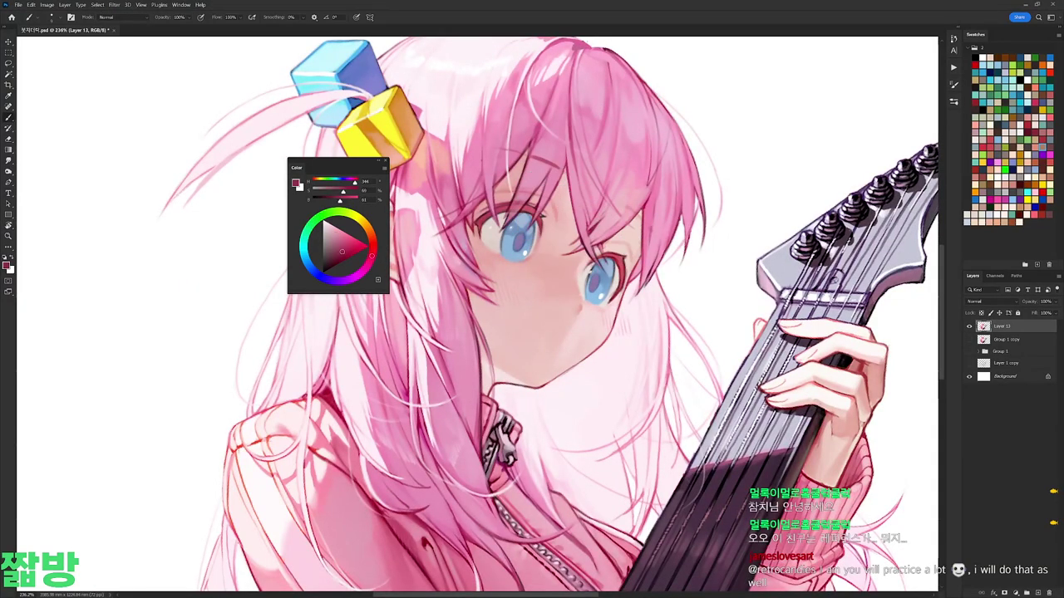
{"action": "left_click_drag", "start_coordinate": [558, 204], "coordinate": [573, 157]}
{"action": "left_click", "coordinate": [622, 206], "text": "alt"}
{"action": "left_click", "coordinate": [573, 153], "text": "alt"}
{"action": "left_click_drag", "start_coordinate": [582, 241], "coordinate": [581, 241]}
Step: Draw the far eyebrow over the fringe with a sampled hair tone and a deep red
{"action": "left_click", "coordinate": [670, 386], "text": "alt"}
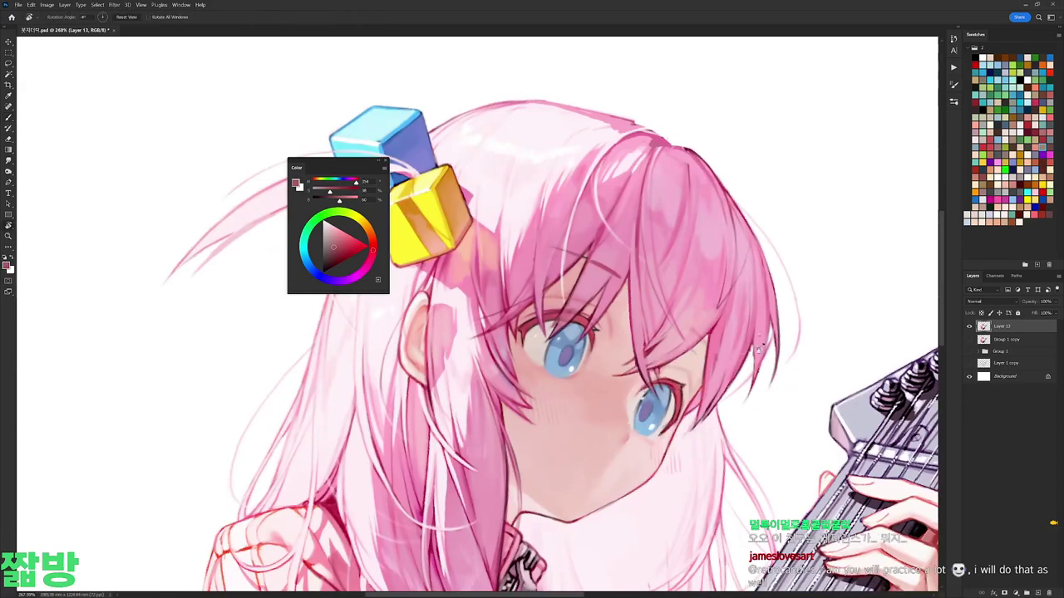
{"action": "left_click_drag", "start_coordinate": [752, 353], "coordinate": [672, 222]}
{"action": "left_click", "coordinate": [671, 221], "text": "alt"}
{"action": "left_click", "coordinate": [349, 256]}
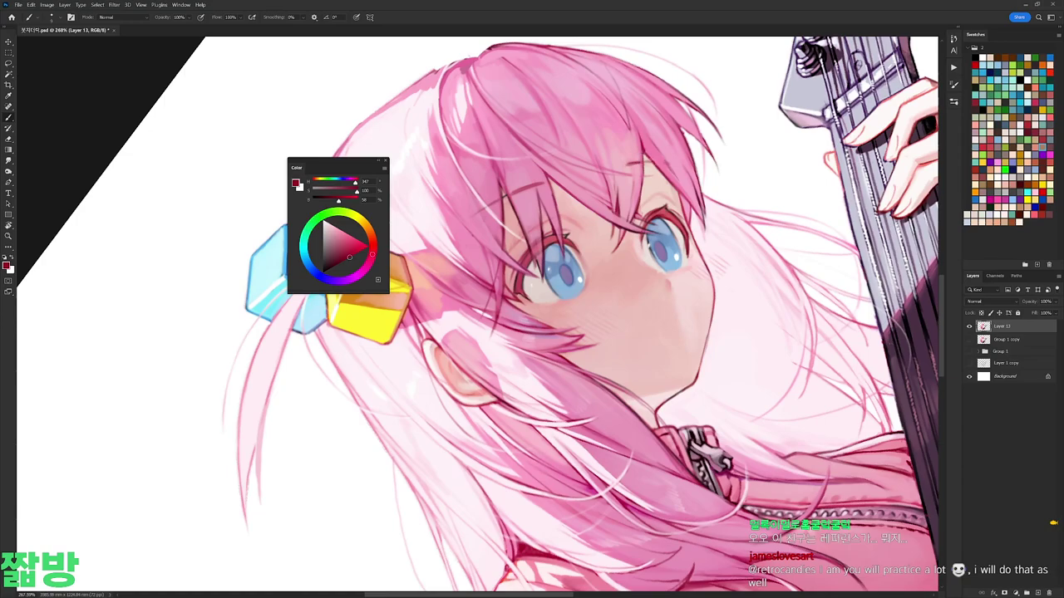
Step: Select a larger brush preset and shade the pupils with purple at 60% saturation and 52% brightness
{"action": "key", "text": "Escape"}
{"action": "right_click", "coordinate": [629, 256]}
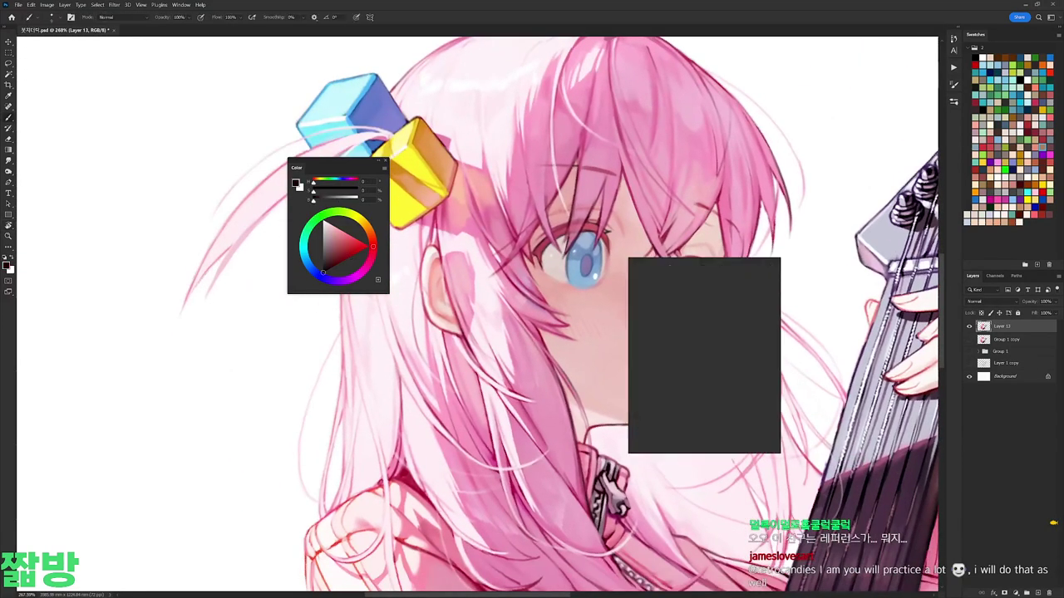
{"action": "left_click", "coordinate": [336, 249]}
{"action": "left_click", "coordinate": [337, 252]}
{"action": "left_click", "coordinate": [339, 280]}
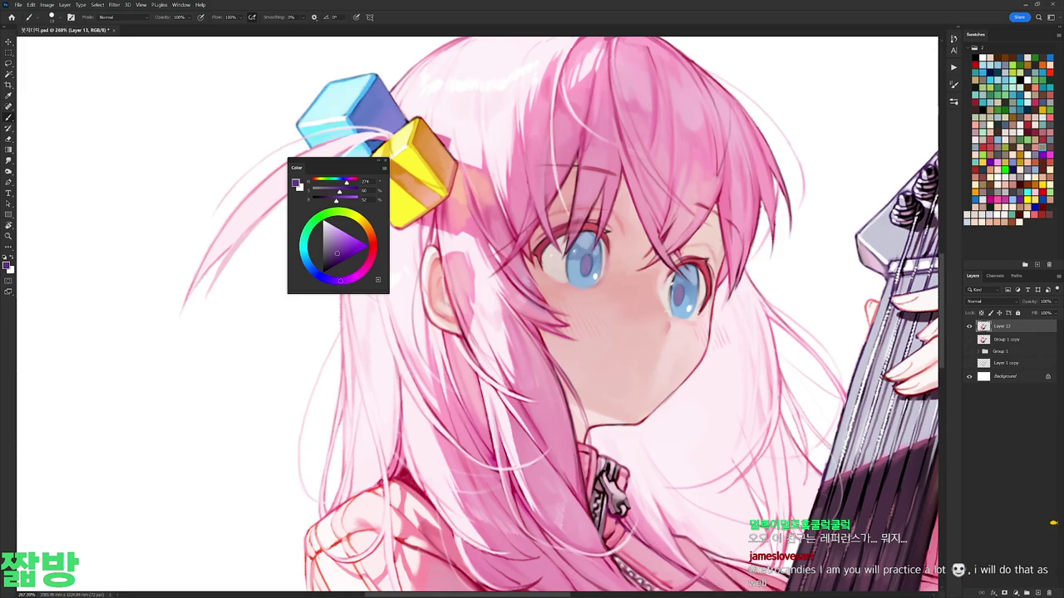
{"action": "scroll", "coordinate": [828, 275], "scroll_direction": "down", "scroll_amount": 5}
{"action": "key", "text": "r"}
{"action": "left_click_drag", "start_coordinate": [748, 250], "coordinate": [828, 275]}
{"action": "key", "text": "Escape"}
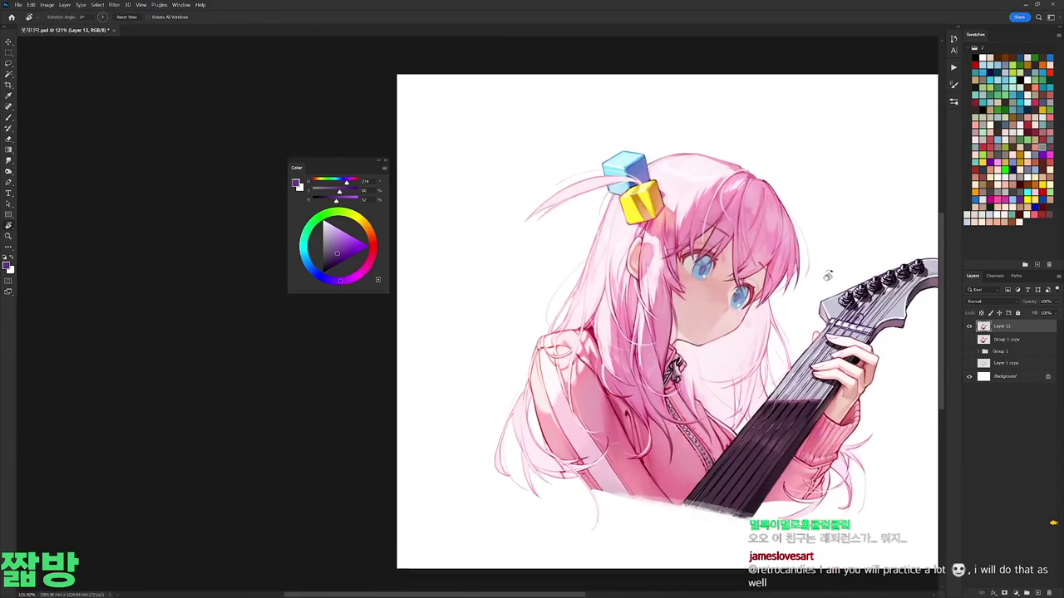
Step: Reset the colours to black and white, select a small brush preset and add fine dark and white accents to the eyes
{"action": "scroll", "coordinate": [828, 275], "scroll_direction": "up", "scroll_amount": 4}
{"action": "key", "text": "d"}
{"action": "key", "text": "b"}
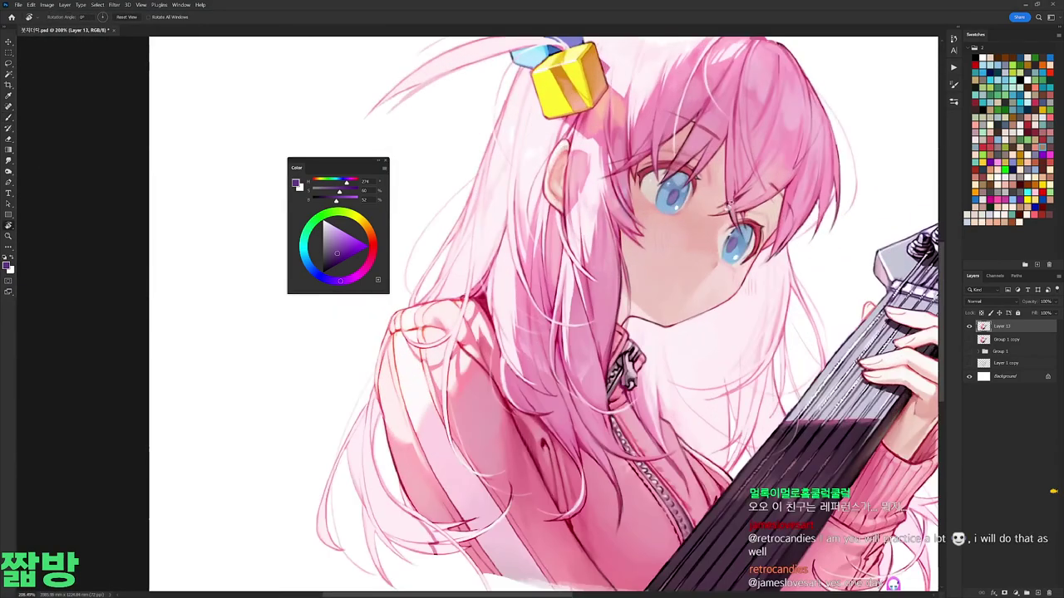
{"action": "right_click", "coordinate": [808, 286]}
{"action": "left_click", "coordinate": [808, 287]}
{"action": "key", "text": "Return"}
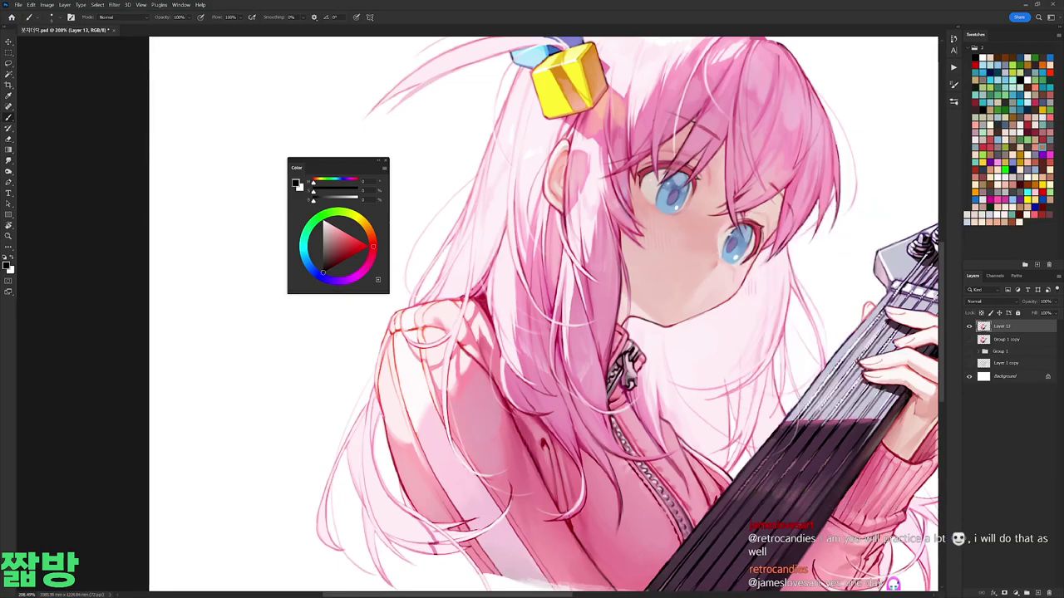
{"action": "key", "text": "r"}
{"action": "left_click_drag", "start_coordinate": [649, 167], "coordinate": [585, 195]}
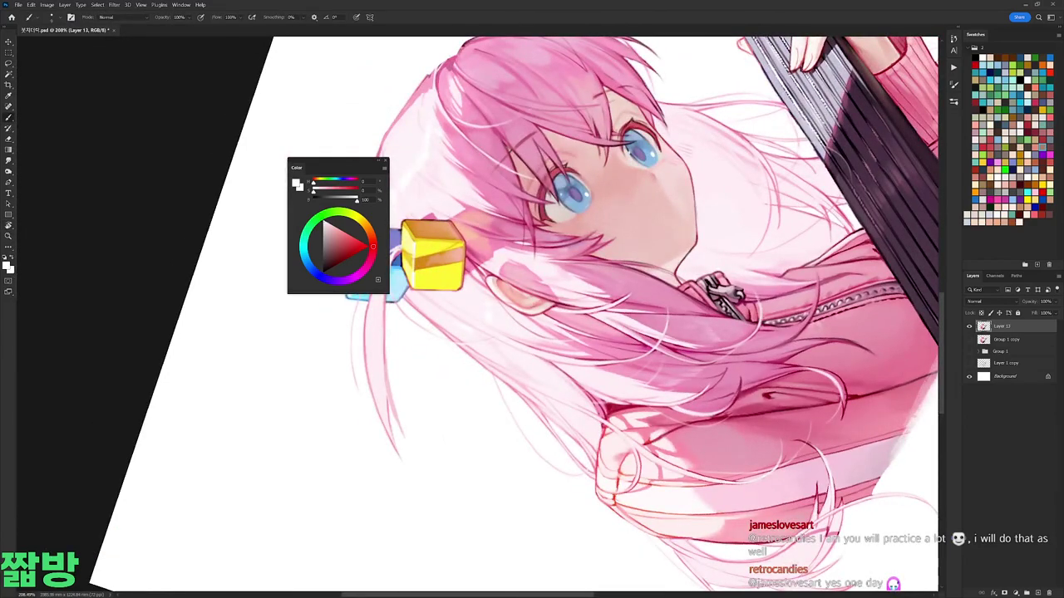
Step: Select a small brush with 100% hardness and draw a small mouth on the face in saturated red
{"action": "left_click", "coordinate": [581, 176], "text": "alt"}
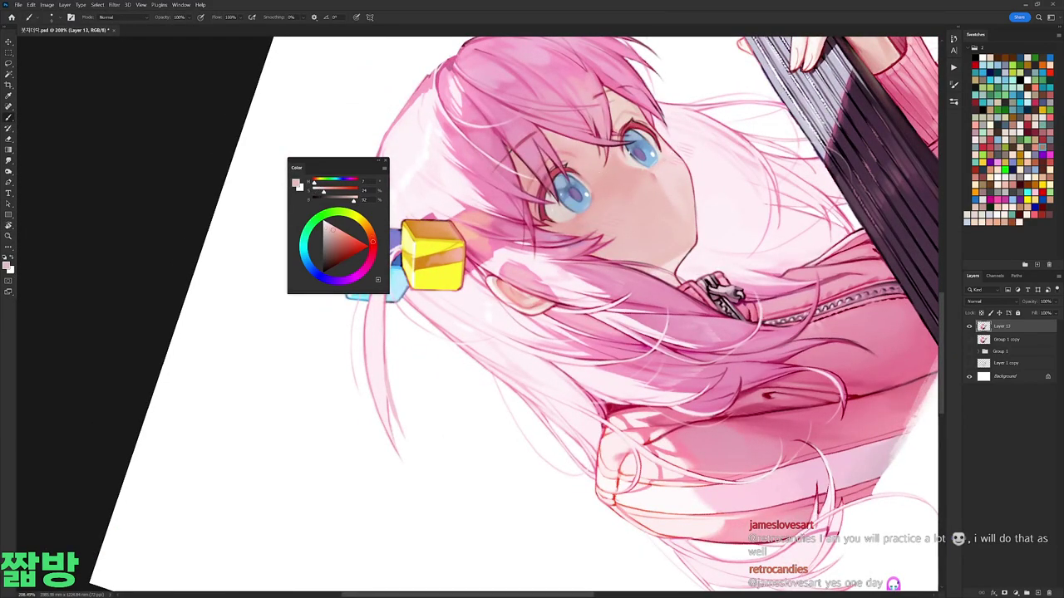
{"action": "left_click", "coordinate": [349, 247]}
{"action": "right_click", "coordinate": [543, 203]}
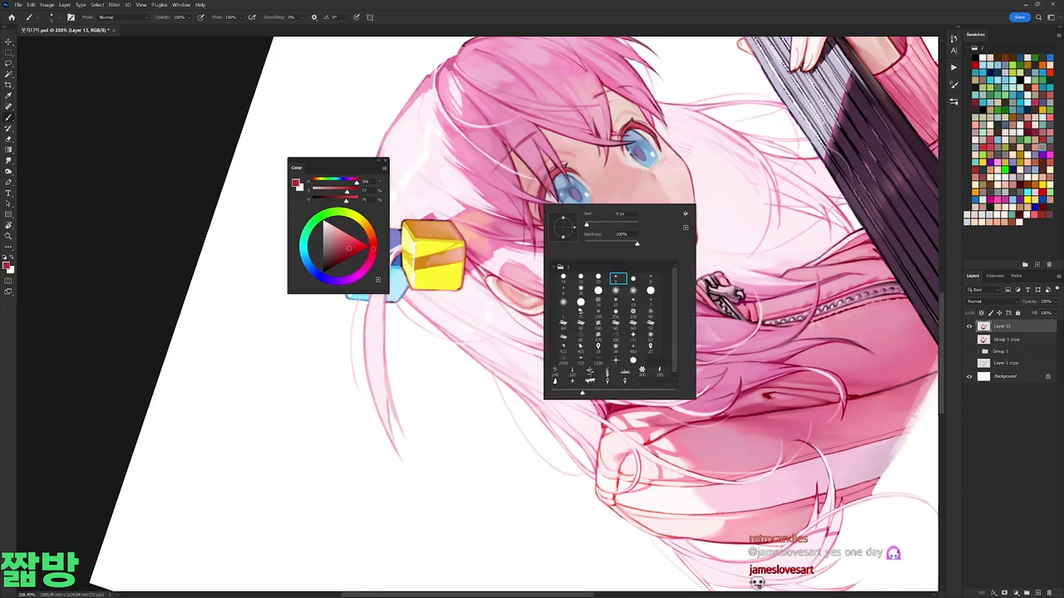
{"action": "left_click", "coordinate": [354, 244]}
{"action": "left_click_drag", "start_coordinate": [667, 204], "coordinate": [728, 273]}
{"action": "left_click", "coordinate": [357, 250]}
{"action": "left_click_drag", "start_coordinate": [661, 238], "coordinate": [750, 406]}
{"action": "key", "text": "Escape"}
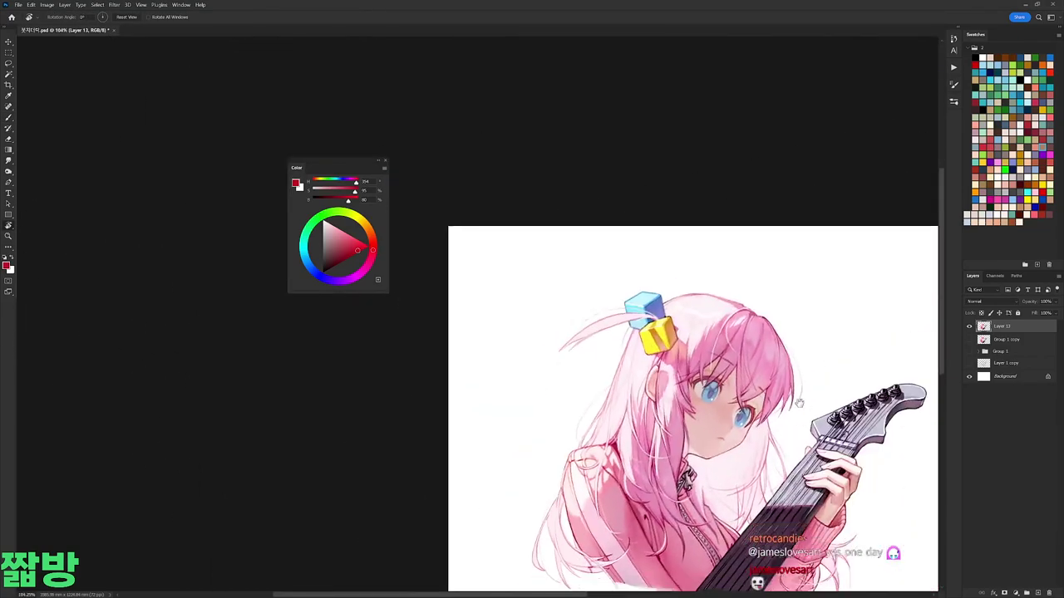
Step: Retouch the eyes and the strands around the face with sampled pink tones, and reset the colours to black and white
{"action": "scroll", "coordinate": [720, 356], "scroll_direction": "up", "scroll_amount": 3}
{"action": "key", "text": "l"}
{"action": "mouse_move", "coordinate": [719, 356]}
{"action": "left_mouse_down"}
{"action": "mouse_move", "coordinate": [707, 359]}
{"action": "mouse_move", "coordinate": [681, 316]}
{"action": "left_mouse_up"}
{"action": "key", "text": "r"}
{"action": "right_click", "coordinate": [707, 362]}
{"action": "key", "text": "Escape"}
{"action": "key", "text": "b"}
{"action": "left_click", "coordinate": [625, 220], "text": "alt"}
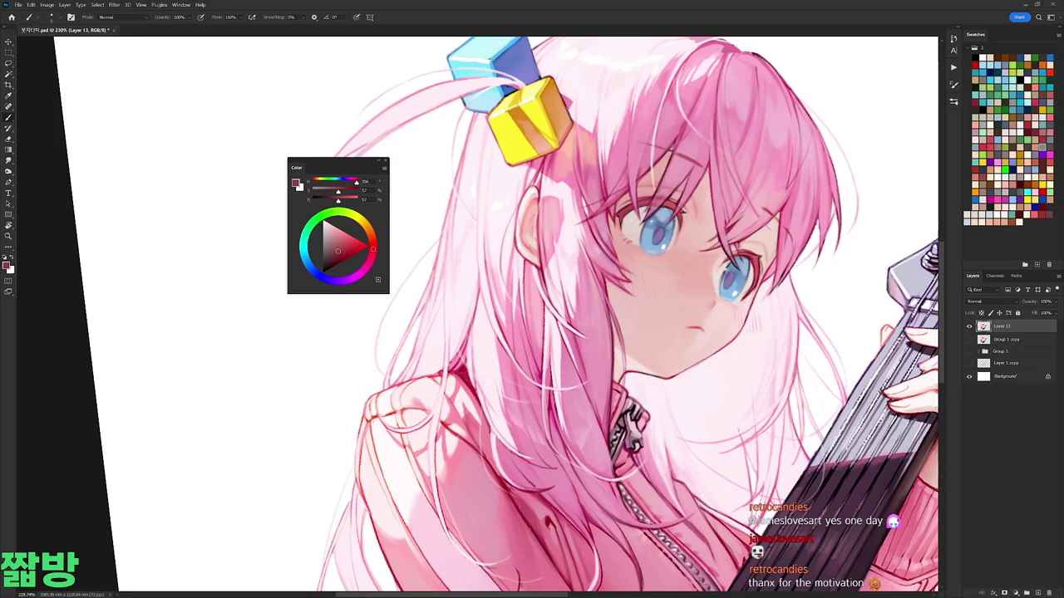
{"action": "left_click_drag", "start_coordinate": [631, 332], "coordinate": [498, 249]}
{"action": "left_click", "coordinate": [679, 385], "text": "alt"}
{"action": "scroll", "coordinate": [532, 316], "scroll_direction": "down", "scroll_amount": 2}
{"action": "scroll", "coordinate": [499, 315], "scroll_direction": "up", "scroll_amount": 3}
{"action": "key", "text": "d"}
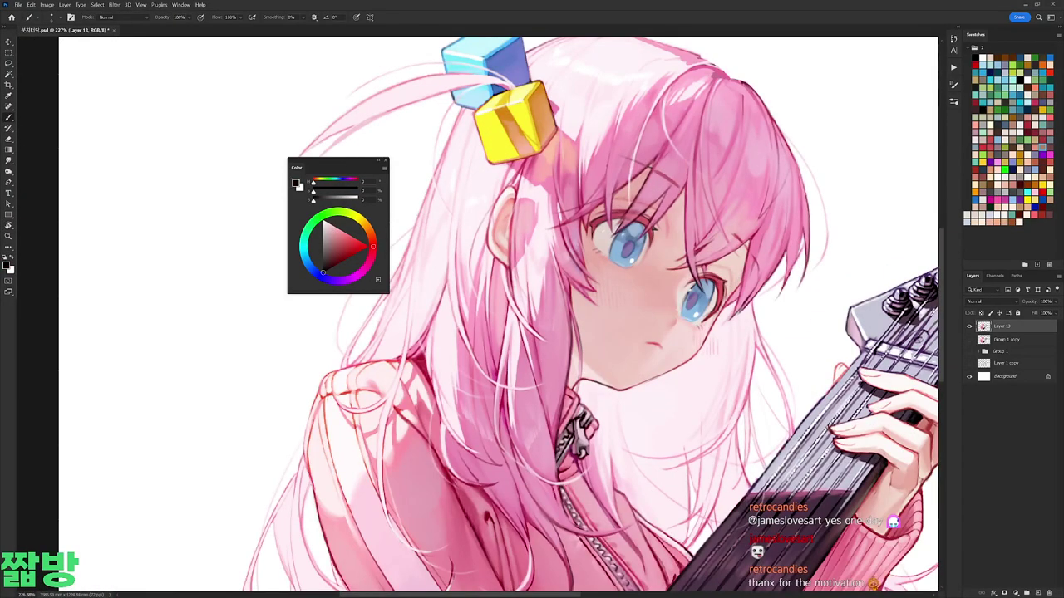
Step: Flip the painted character on Layer 13 horizontally
{"action": "scroll", "coordinate": [674, 217], "scroll_direction": "down", "scroll_amount": 3}
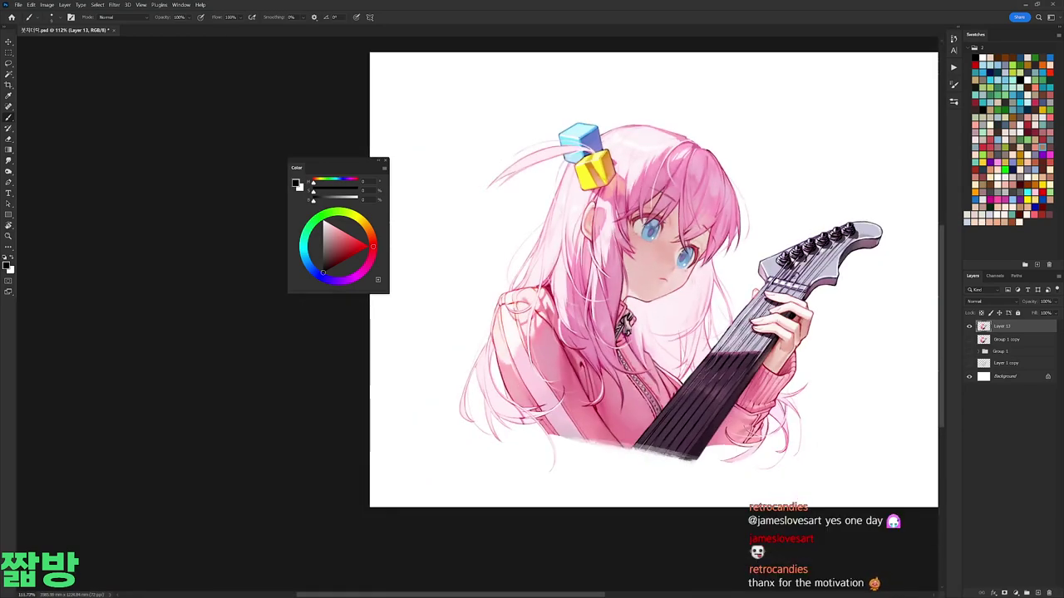
{"action": "key", "text": "ctrl+t"}
{"action": "right_click", "coordinate": [707, 258]}
{"action": "left_click", "coordinate": [736, 444]}
{"action": "key", "text": "Return"}
Step: Adjust the far eye's iris with a lasso selection and touch up its edges using a sampled off-white
{"action": "scroll", "coordinate": [657, 261], "scroll_direction": "up", "scroll_amount": 3}
{"action": "key", "text": "l"}
{"action": "mouse_move", "coordinate": [638, 241]}
{"action": "left_mouse_down"}
{"action": "mouse_move", "coordinate": [656, 288]}
{"action": "mouse_move", "coordinate": [672, 268]}
{"action": "mouse_move", "coordinate": [639, 243]}
{"action": "left_mouse_up"}
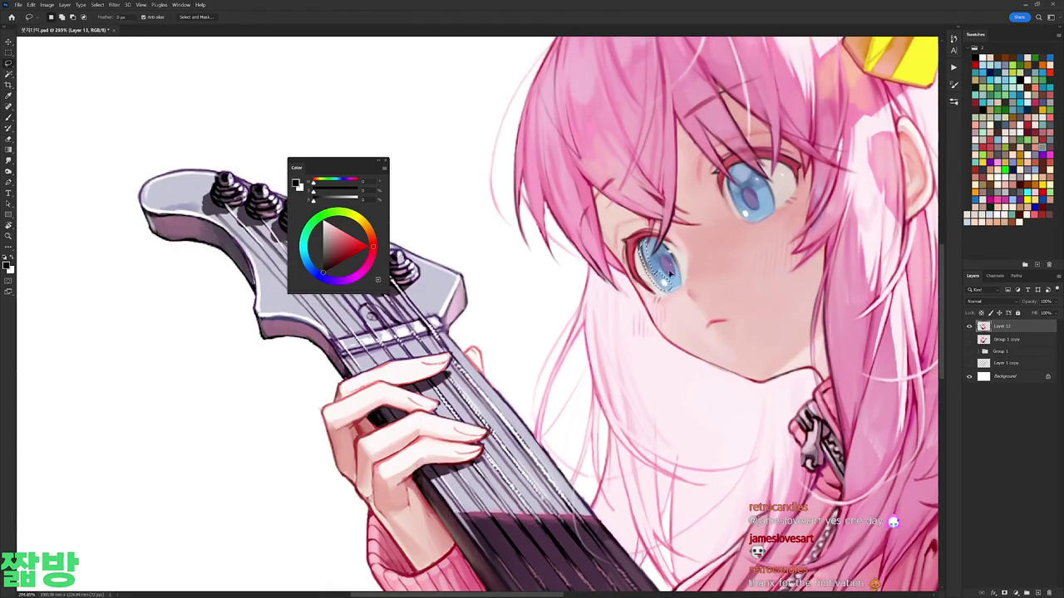
{"action": "key", "text": "r"}
{"action": "left_click_drag", "start_coordinate": [779, 177], "coordinate": [807, 364]}
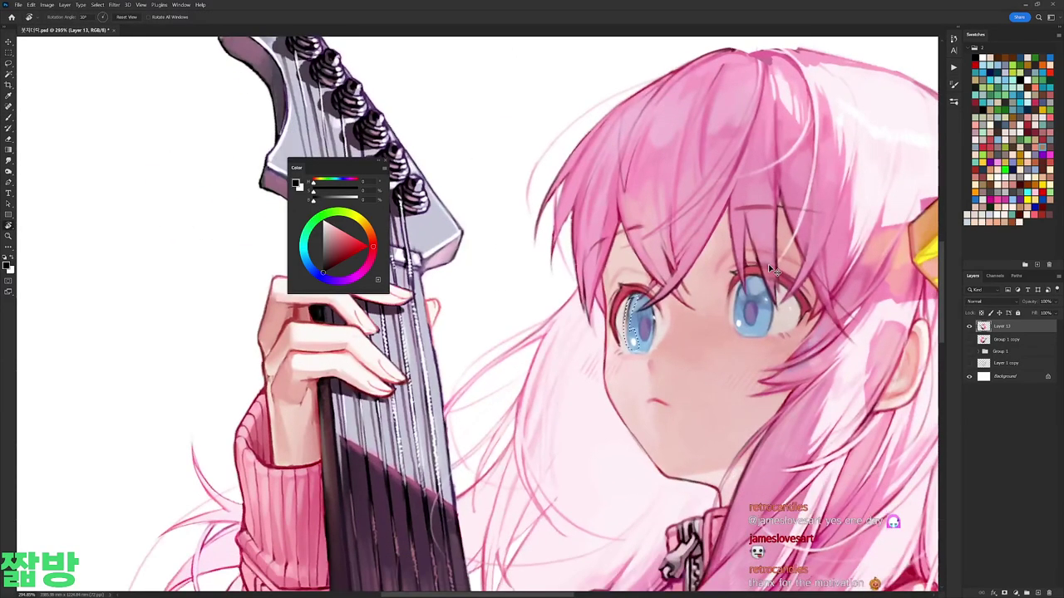
{"action": "key", "text": "b"}
{"action": "left_click", "coordinate": [772, 268], "text": "alt"}
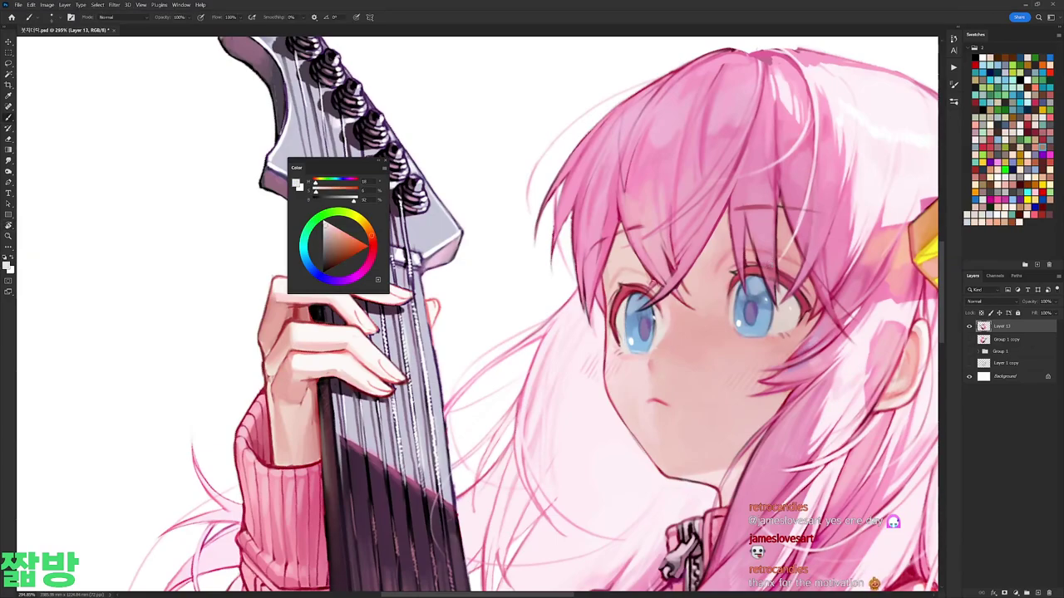
{"action": "left_click", "coordinate": [647, 349], "text": "alt"}
Step: Retouch the whites and highlights of both eyes with sampled light tones and pure white
{"action": "key", "text": "r"}
{"action": "left_click_drag", "start_coordinate": [799, 291], "coordinate": [790, 224]}
{"action": "left_click", "coordinate": [646, 324], "text": "alt"}
{"action": "key", "text": "r"}
{"action": "left_click_drag", "start_coordinate": [647, 324], "coordinate": [632, 390]}
{"action": "left_click", "coordinate": [770, 199], "text": "alt"}
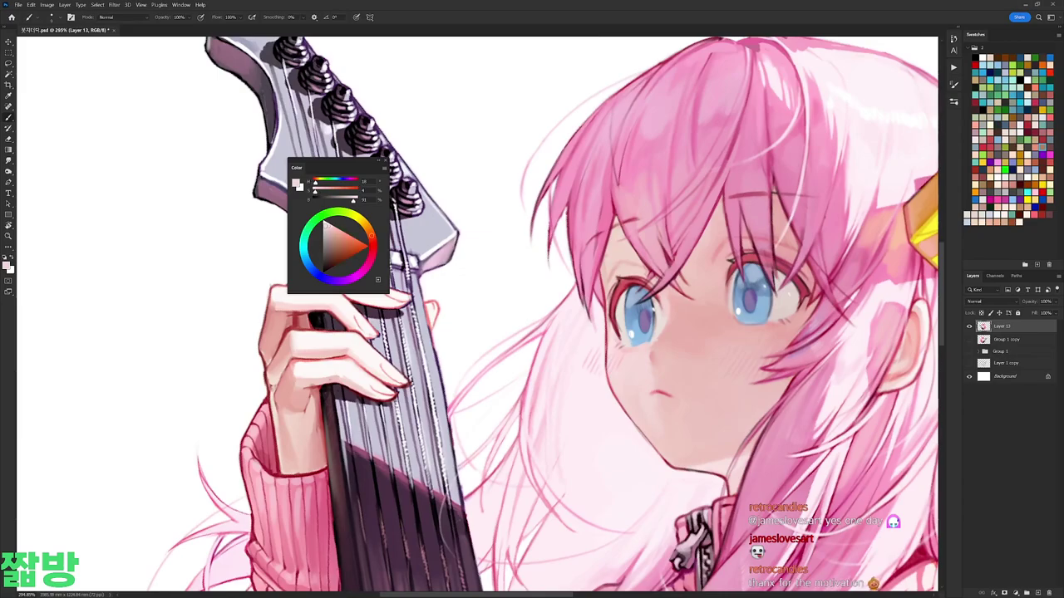
{"action": "key", "text": "r"}
{"action": "left_click_drag", "start_coordinate": [781, 166], "coordinate": [770, 197]}
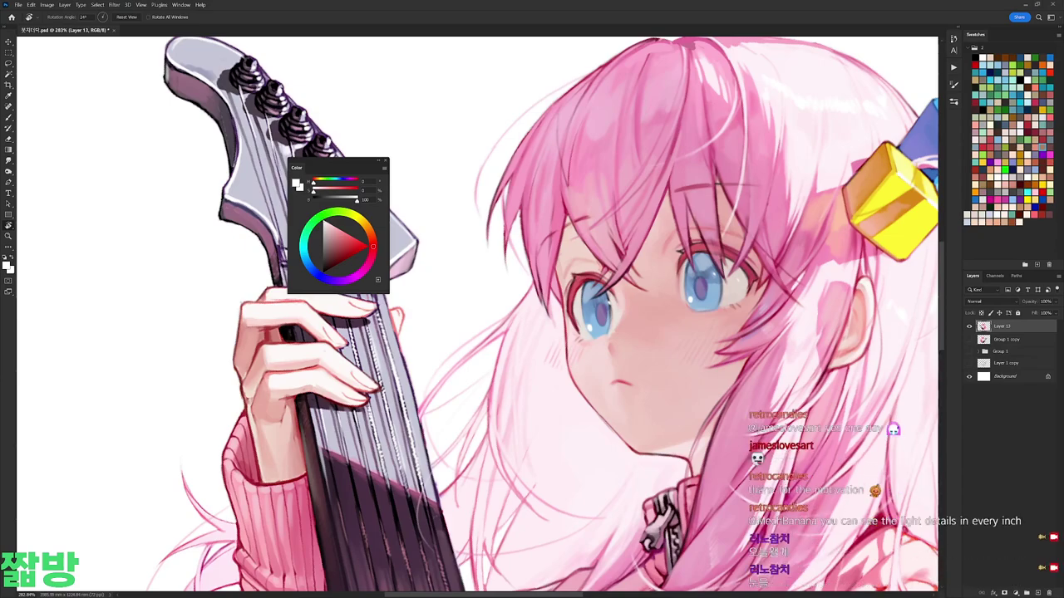
{"action": "key", "text": "b"}
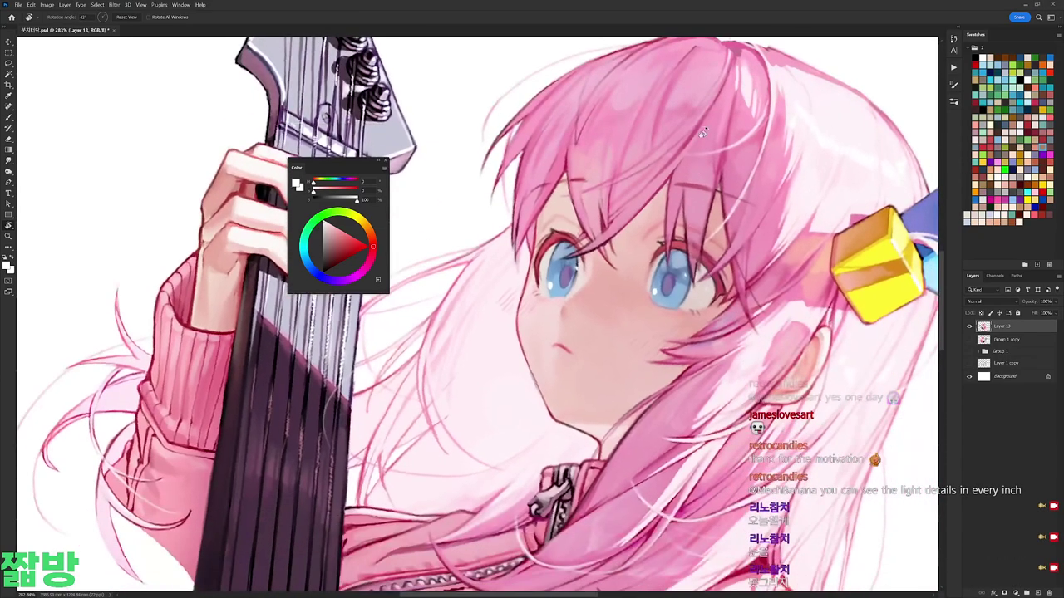
Step: Lasso the far eye's iris again and rework the eye white around it with sampled colours
{"action": "key", "text": "d"}
{"action": "key", "text": "l"}
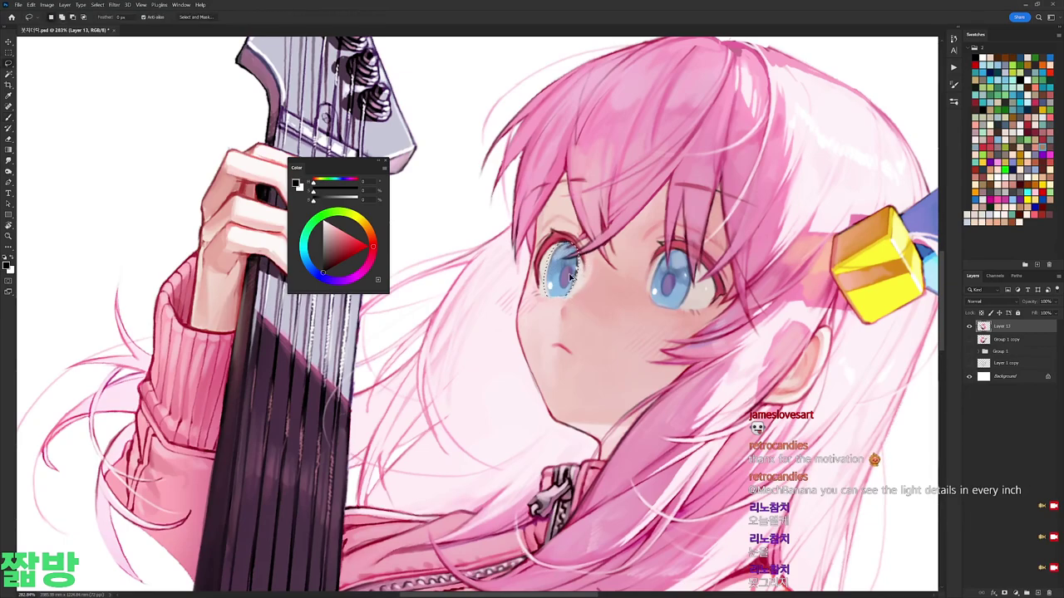
{"action": "key", "text": "r"}
{"action": "mouse_move", "coordinate": [656, 239]}
{"action": "left_mouse_down"}
{"action": "mouse_move", "coordinate": [713, 200]}
{"action": "mouse_move", "coordinate": [647, 113]}
{"action": "left_mouse_up"}
{"action": "key", "text": "b"}
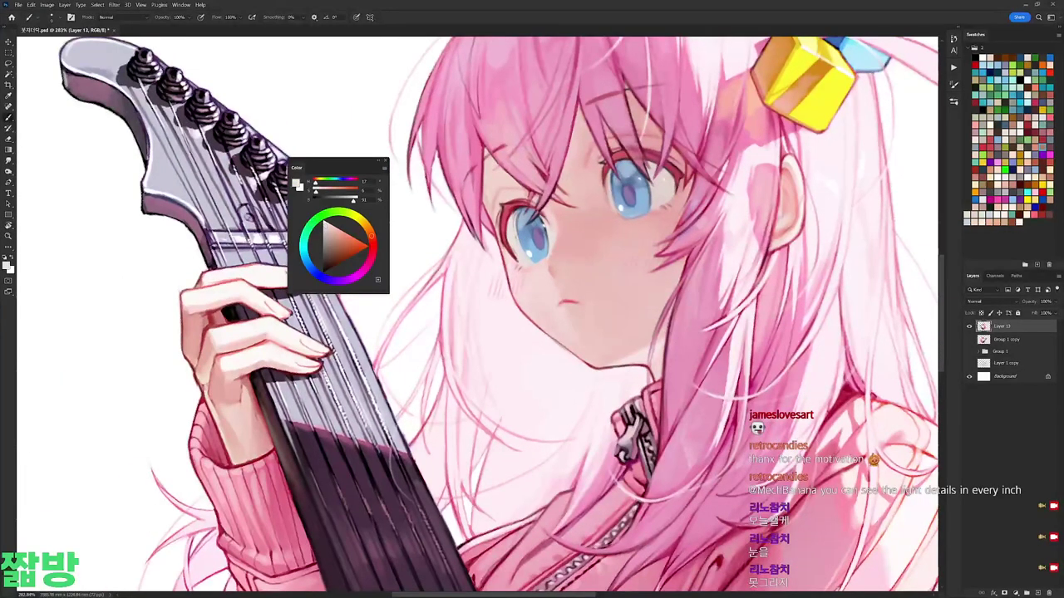
{"action": "left_click", "coordinate": [513, 215], "text": "alt"}
{"action": "key", "text": "r"}
{"action": "left_click_drag", "start_coordinate": [523, 216], "coordinate": [659, 235]}
Step: Refine the far eye's upper lash line and the fringe strands crossing it with sampled pinks
{"action": "key", "text": "b"}
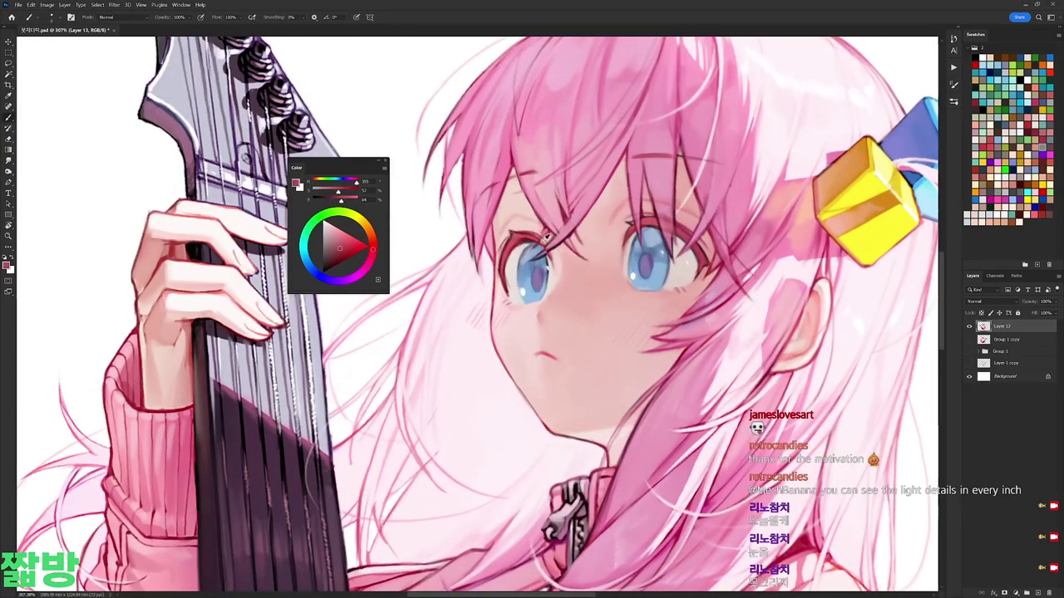
{"action": "left_click", "coordinate": [556, 236], "text": "alt"}
{"action": "key", "text": "d"}
{"action": "left_click_drag", "start_coordinate": [541, 250], "coordinate": [512, 225]}
{"action": "left_click", "coordinate": [512, 225], "text": "alt"}
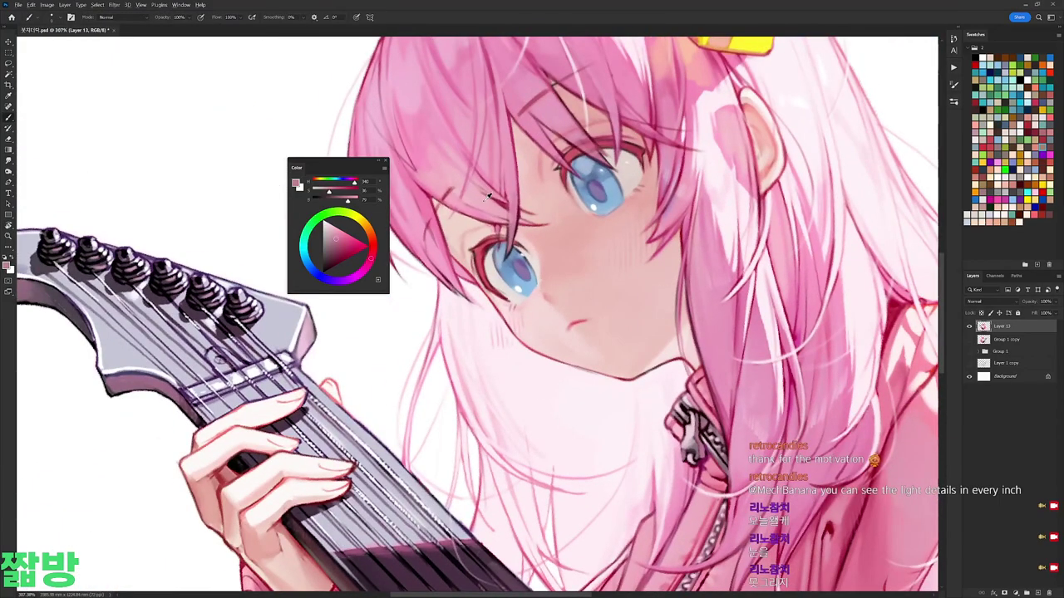
{"action": "key", "text": "r"}
{"action": "left_click_drag", "start_coordinate": [689, 186], "coordinate": [699, 260]}
{"action": "scroll", "coordinate": [699, 260], "scroll_direction": "down", "scroll_amount": 5}
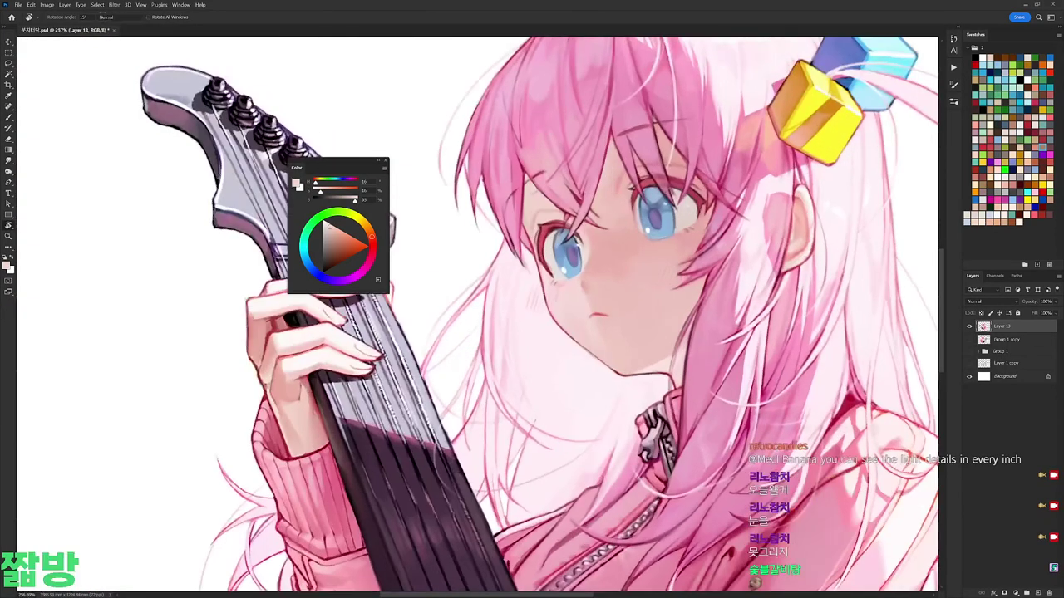
Step: Paint out the irises of both eyes in sampled light grey with a 20 px brush at 100% hardness
{"action": "key", "text": "b"}
{"action": "right_click", "coordinate": [632, 241]}
{"action": "left_click", "coordinate": [653, 292]}
{"action": "left_click", "coordinate": [574, 249], "text": "alt"}
{"action": "mouse_move", "coordinate": [582, 238]}
{"action": "left_mouse_down"}
{"action": "mouse_move", "coordinate": [555, 254]}
{"action": "mouse_move", "coordinate": [572, 266]}
{"action": "mouse_move", "coordinate": [561, 274]}
{"action": "mouse_move", "coordinate": [564, 226]}
{"action": "mouse_move", "coordinate": [561, 243]}
{"action": "left_mouse_up"}
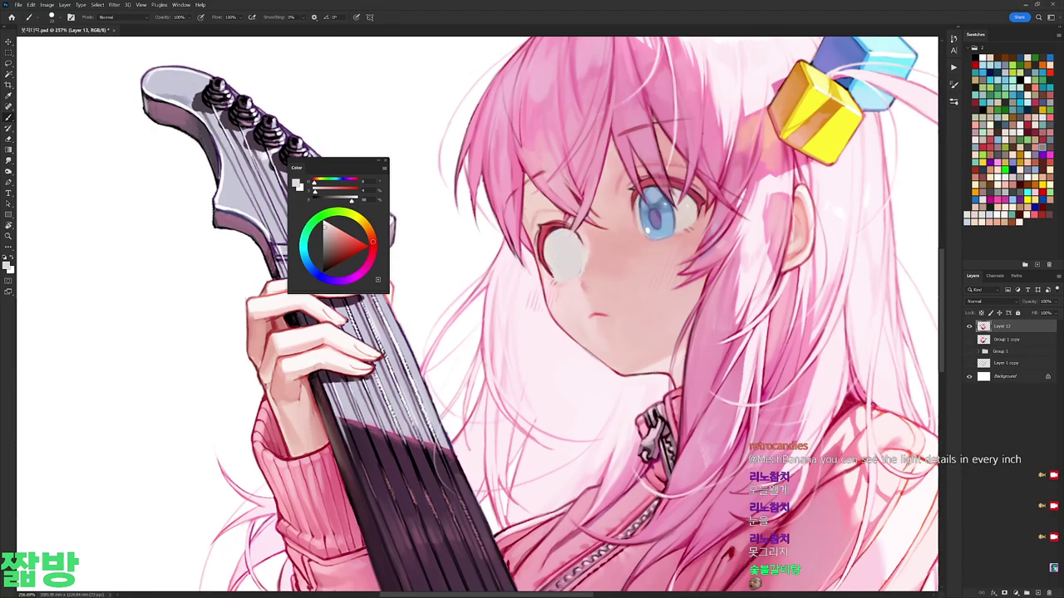
{"action": "mouse_move", "coordinate": [689, 215]}
{"action": "left_mouse_down"}
{"action": "mouse_move", "coordinate": [647, 234]}
{"action": "mouse_move", "coordinate": [643, 184]}
{"action": "mouse_move", "coordinate": [657, 216]}
{"action": "left_mouse_up"}
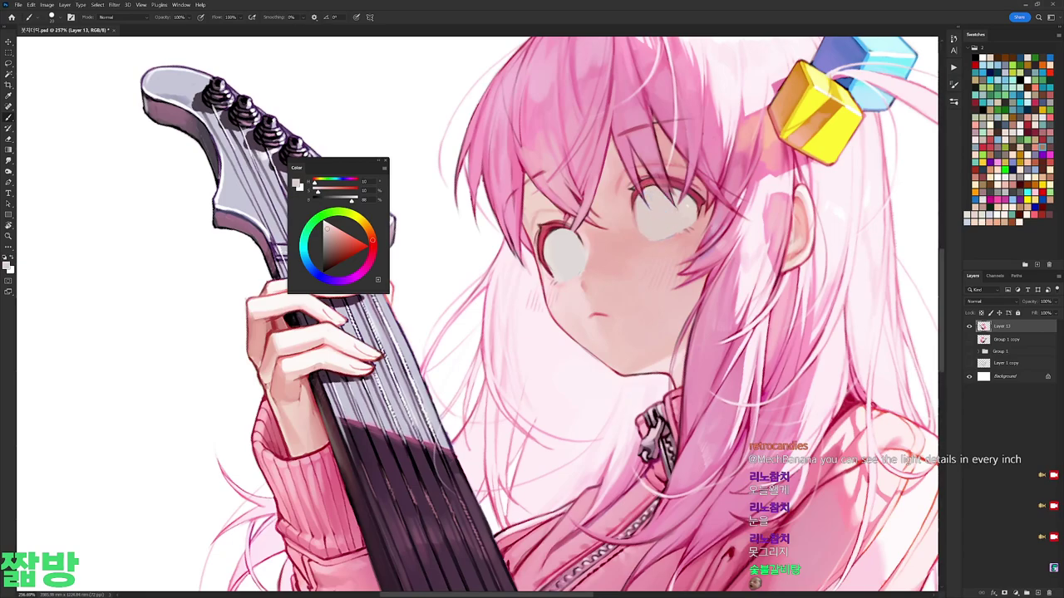
{"action": "right_click", "coordinate": [683, 170]}
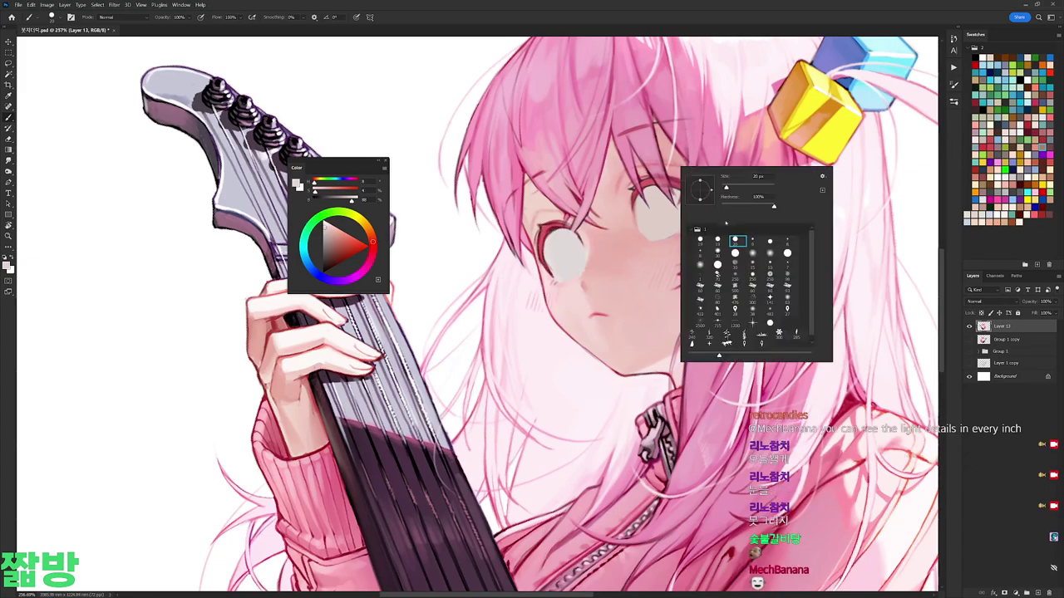
{"action": "double_click", "coordinate": [713, 249]}
Step: Copy the mouth and chin area to a new layer, rotate and reshape it slightly, and merge it back into Layer 13
{"action": "key", "text": "l"}
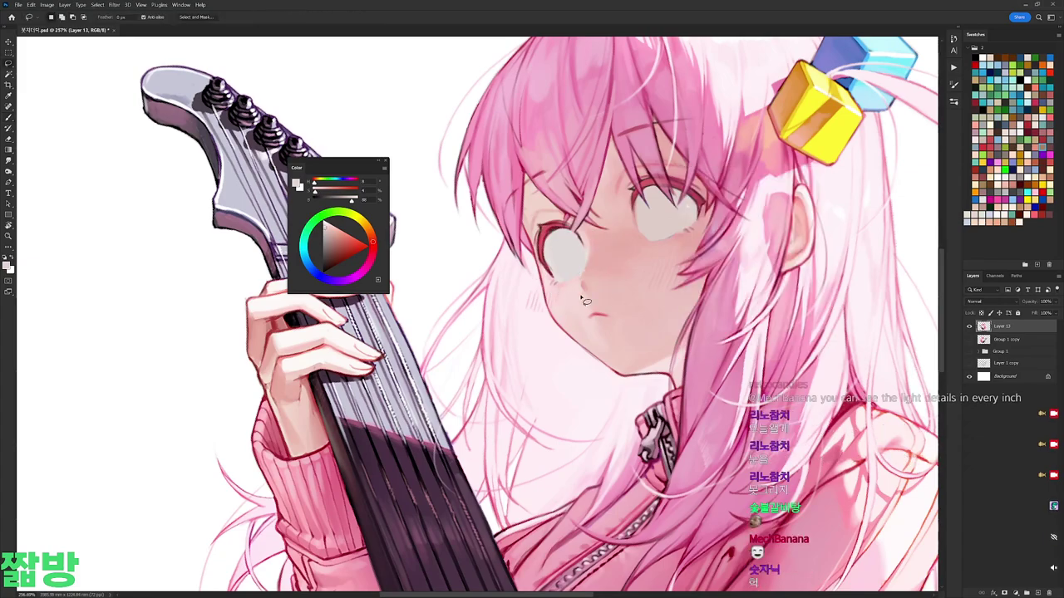
{"action": "left_click_drag", "start_coordinate": [586, 294], "coordinate": [582, 301]}
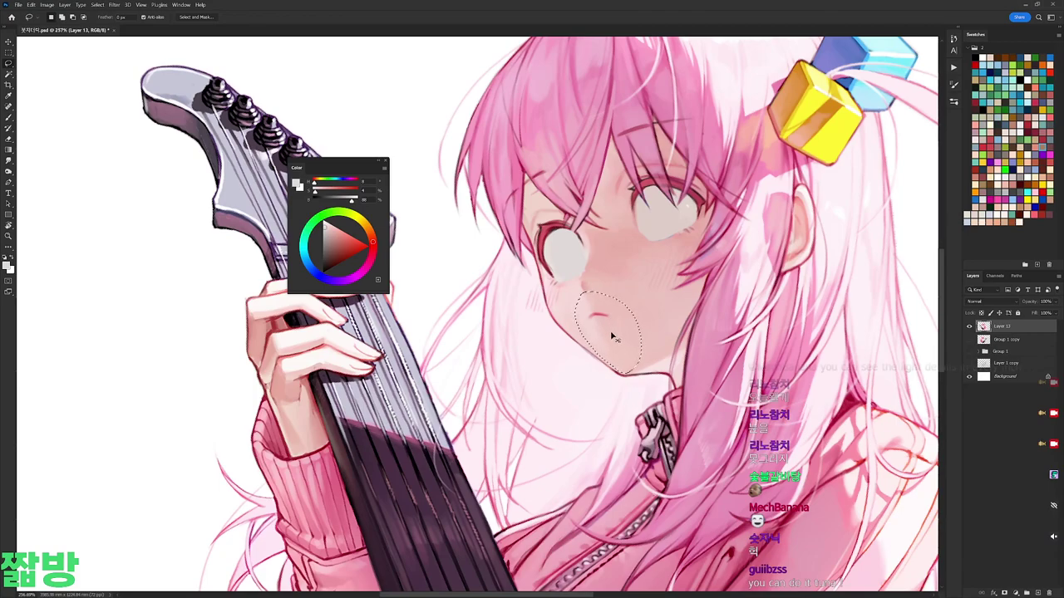
{"action": "key", "text": "ctrl+j"}
{"action": "key", "text": "ctrl+t"}
{"action": "left_click_drag", "start_coordinate": [658, 379], "coordinate": [670, 368]}
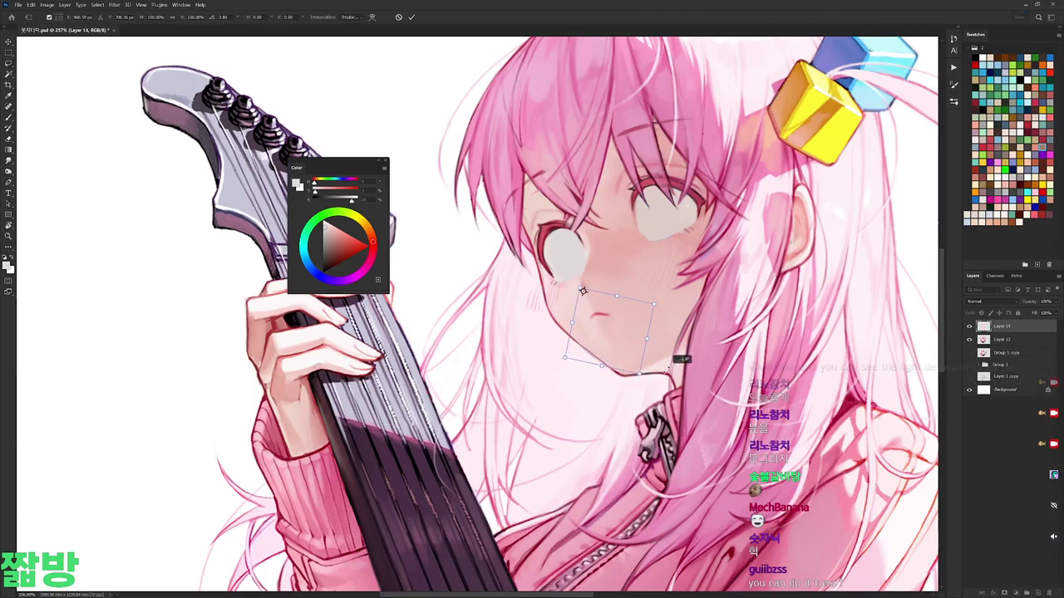
{"action": "right_click", "coordinate": [593, 313]}
{"action": "left_click", "coordinate": [632, 382]}
{"action": "key", "text": "Return"}
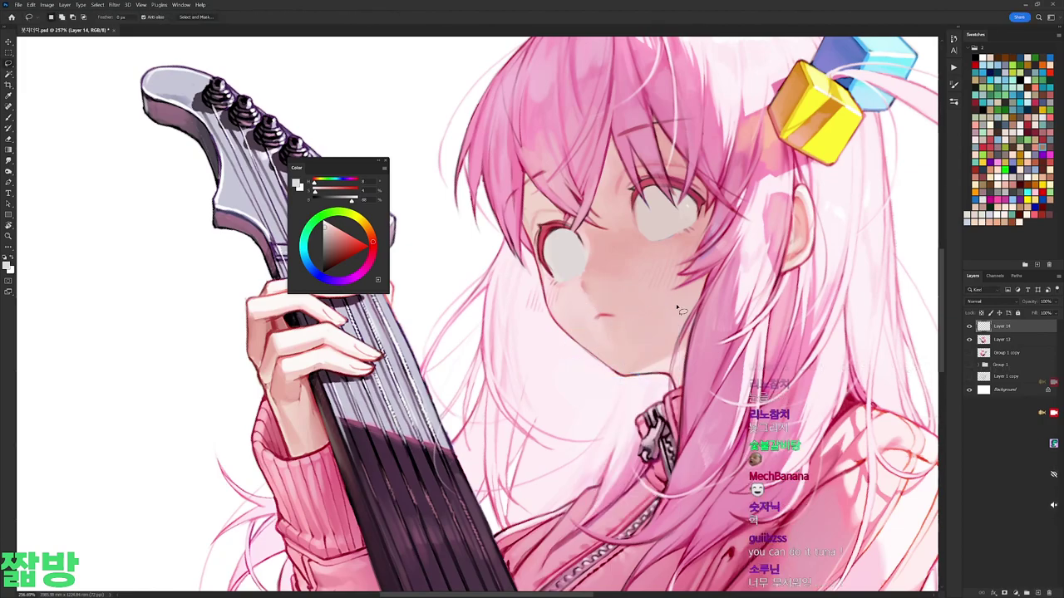
{"action": "key", "text": "ctrl+e"}
Step: Sample a pale pink for the brush and dock the Color panel above the Swatches
{"action": "key", "text": "b"}
{"action": "left_click", "coordinate": [679, 309], "text": "alt"}
{"action": "right_click", "coordinate": [678, 309]}
{"action": "key", "text": "Escape"}
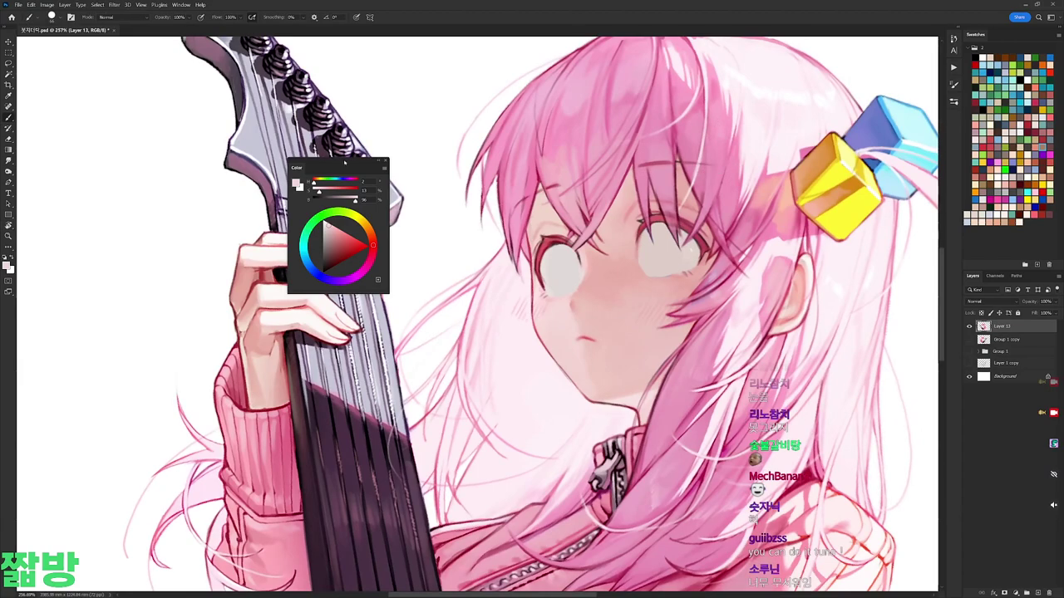
{"action": "left_click_drag", "start_coordinate": [343, 160], "coordinate": [1004, 33]}
{"action": "left_click_drag", "start_coordinate": [1020, 371], "coordinate": [1014, 176]}
Step: Create a new layer and trace the outlines of both eyes and the jaw in black over the painting
{"action": "key", "text": "d"}
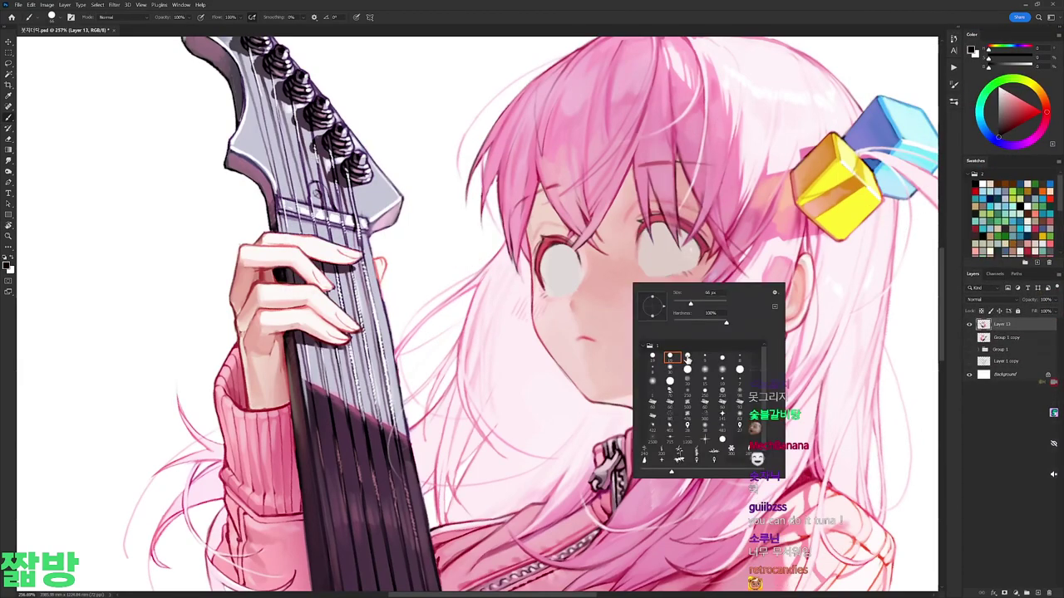
{"action": "key", "text": "ctrl+shift+alt+n"}
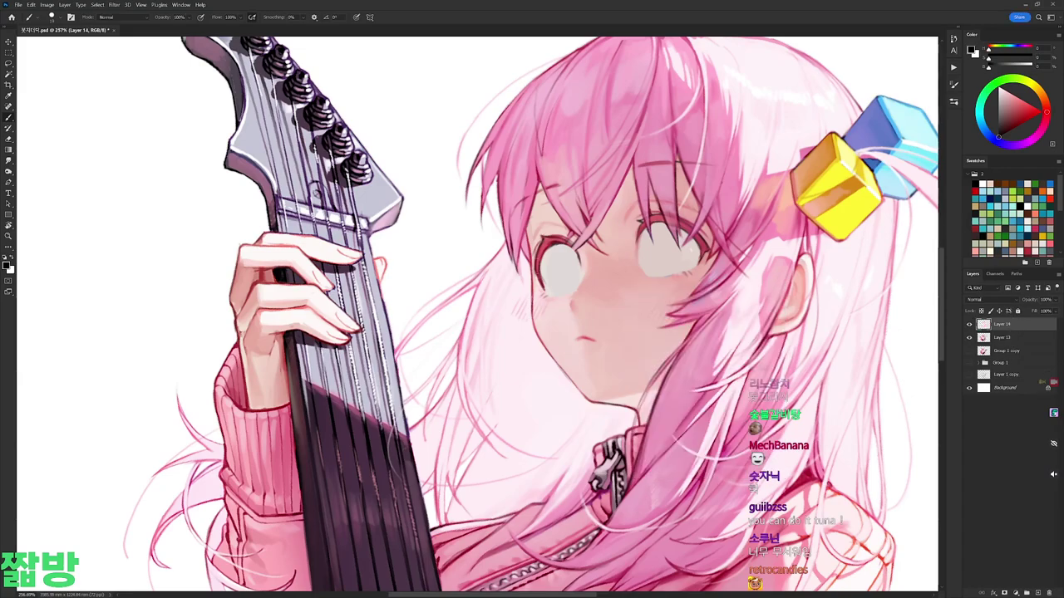
{"action": "key", "text": "e"}
{"action": "key", "text": "b"}
{"action": "mouse_move", "coordinate": [639, 270]}
{"action": "left_mouse_down"}
{"action": "mouse_move", "coordinate": [645, 237]}
{"action": "mouse_move", "coordinate": [702, 236]}
{"action": "mouse_move", "coordinate": [704, 259]}
{"action": "mouse_move", "coordinate": [639, 274]}
{"action": "left_mouse_up"}
{"action": "mouse_move", "coordinate": [520, 205]}
{"action": "left_mouse_down"}
{"action": "mouse_move", "coordinate": [539, 334]}
{"action": "mouse_move", "coordinate": [582, 397]}
{"action": "left_mouse_up"}
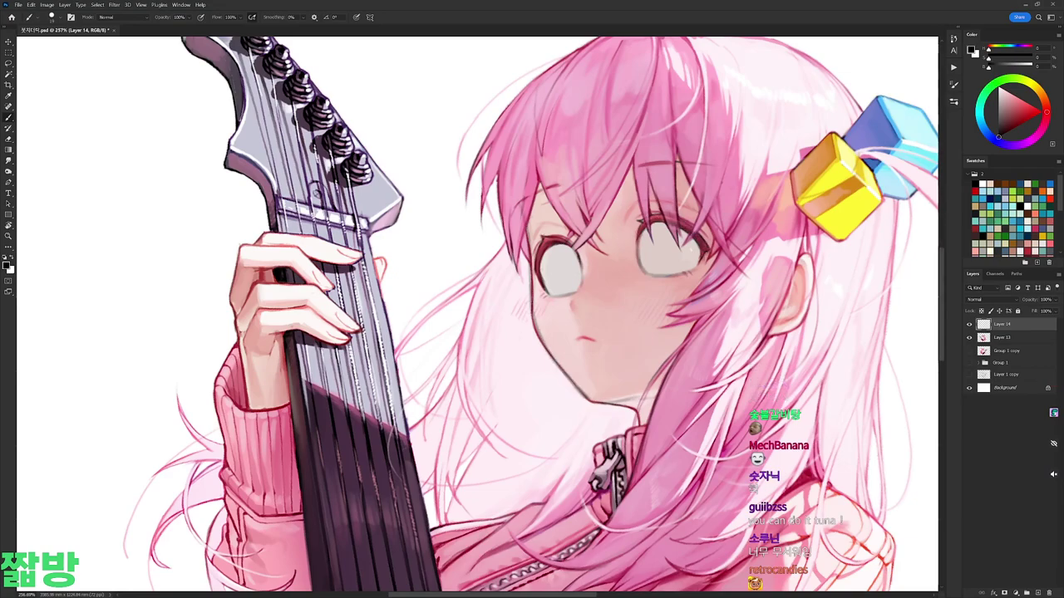
Step: Sketch the eyebrow lines and a round skull outline, and hide the painted Layer 13
{"action": "left_click_drag", "start_coordinate": [532, 315], "coordinate": [507, 372]}
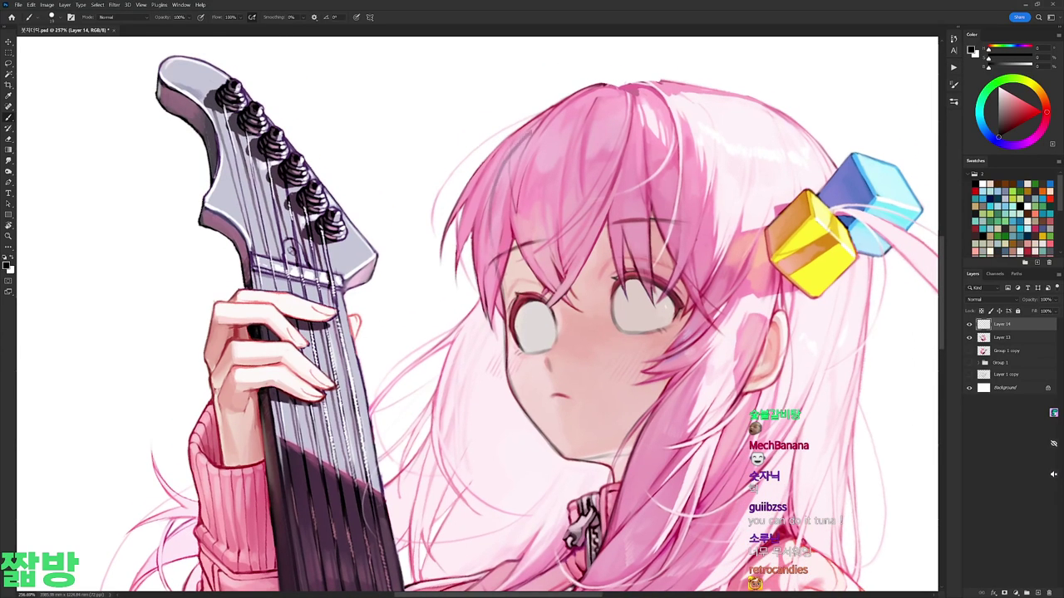
{"action": "mouse_move", "coordinate": [499, 273]}
{"action": "left_mouse_down"}
{"action": "mouse_move", "coordinate": [559, 139]}
{"action": "mouse_move", "coordinate": [748, 133]}
{"action": "mouse_move", "coordinate": [831, 198]}
{"action": "mouse_move", "coordinate": [798, 365]}
{"action": "left_mouse_up"}
{"action": "left_click", "coordinate": [968, 337]}
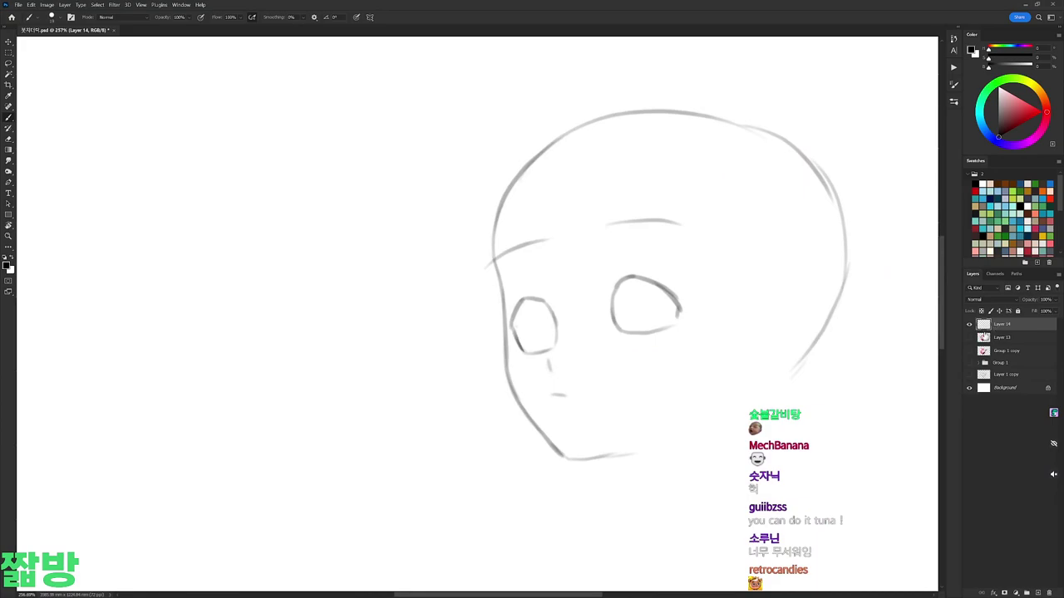
Step: Reinforce the far eye's lower edge and the forehead-to-cheek contour of the head sketch
{"action": "mouse_move", "coordinate": [536, 344]}
{"action": "left_mouse_down"}
{"action": "mouse_move", "coordinate": [517, 331]}
{"action": "mouse_move", "coordinate": [514, 351]}
{"action": "mouse_move", "coordinate": [532, 372]}
{"action": "left_mouse_up"}
{"action": "left_click_drag", "start_coordinate": [494, 256], "coordinate": [507, 362]}
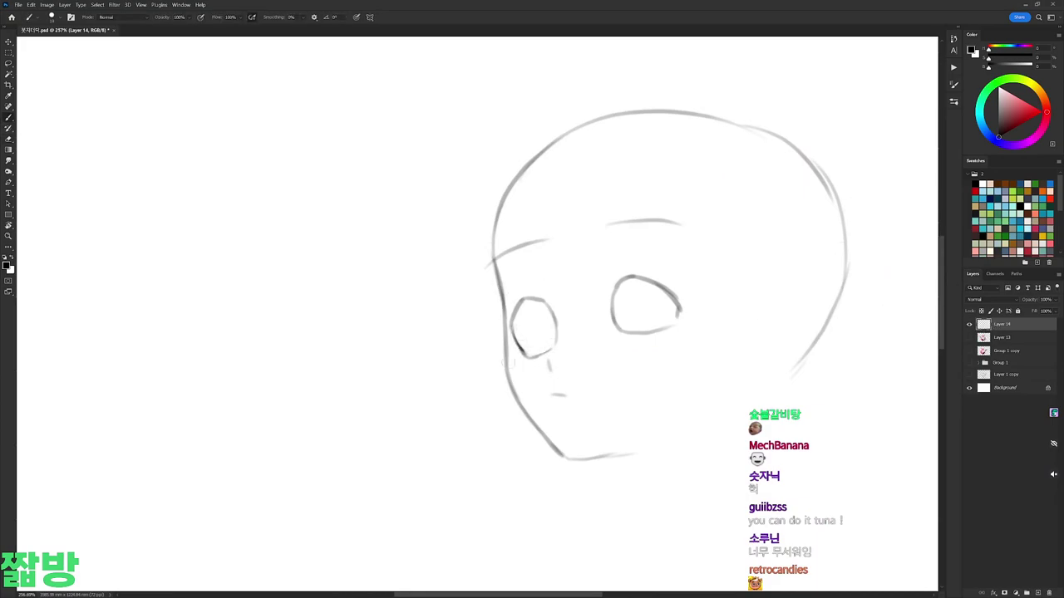
{"action": "left_click_drag", "start_coordinate": [658, 340], "coordinate": [666, 239]}
Step: Sketch a small nose-bridge plane beside the far eye and adjust the mouth stroke with a lasso selection
{"action": "key", "text": "r"}
{"action": "left_click_drag", "start_coordinate": [779, 215], "coordinate": [752, 154]}
{"action": "right_click", "coordinate": [616, 221]}
{"action": "key", "text": "Escape"}
{"action": "key", "text": "b"}
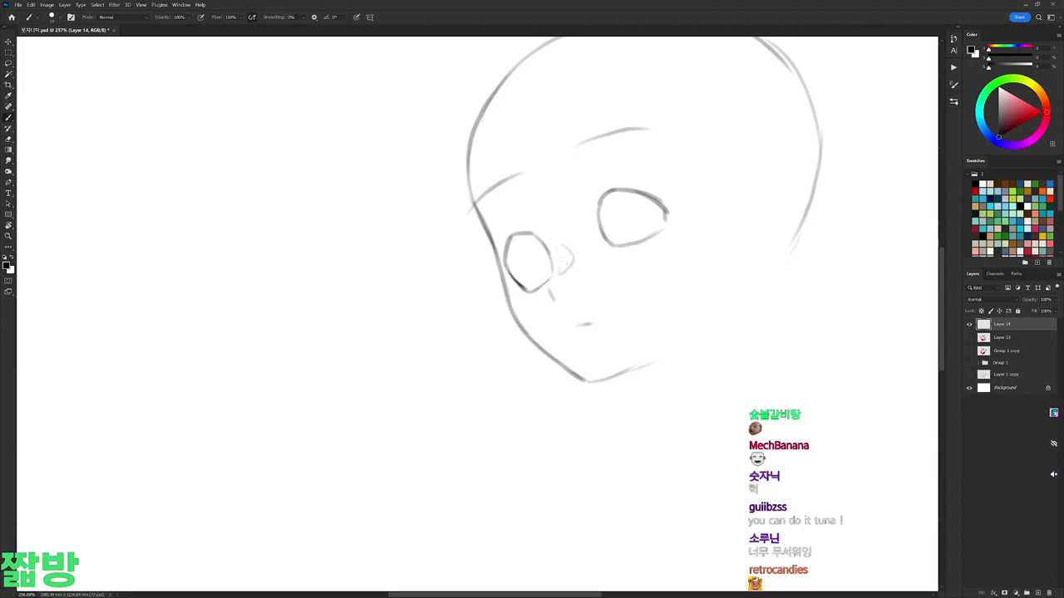
{"action": "key", "text": "l"}
{"action": "mouse_move", "coordinate": [584, 339]}
{"action": "left_mouse_down"}
{"action": "mouse_move", "coordinate": [602, 316]}
{"action": "mouse_move", "coordinate": [599, 325]}
{"action": "left_mouse_up"}
{"action": "key", "text": "Delete"}
{"action": "key", "text": "ctrl+d"}
{"action": "key", "text": "b"}
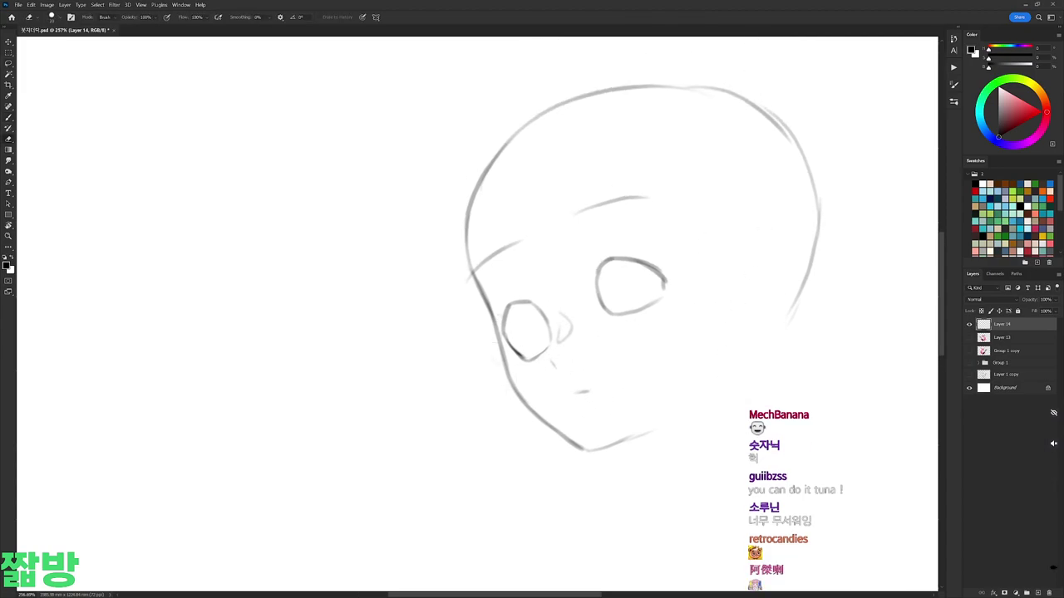
Step: Clean up the face contour and redraw the far cheek and jaw line down to the chin
{"action": "right_click", "coordinate": [495, 256]}
{"action": "key", "text": "Escape"}
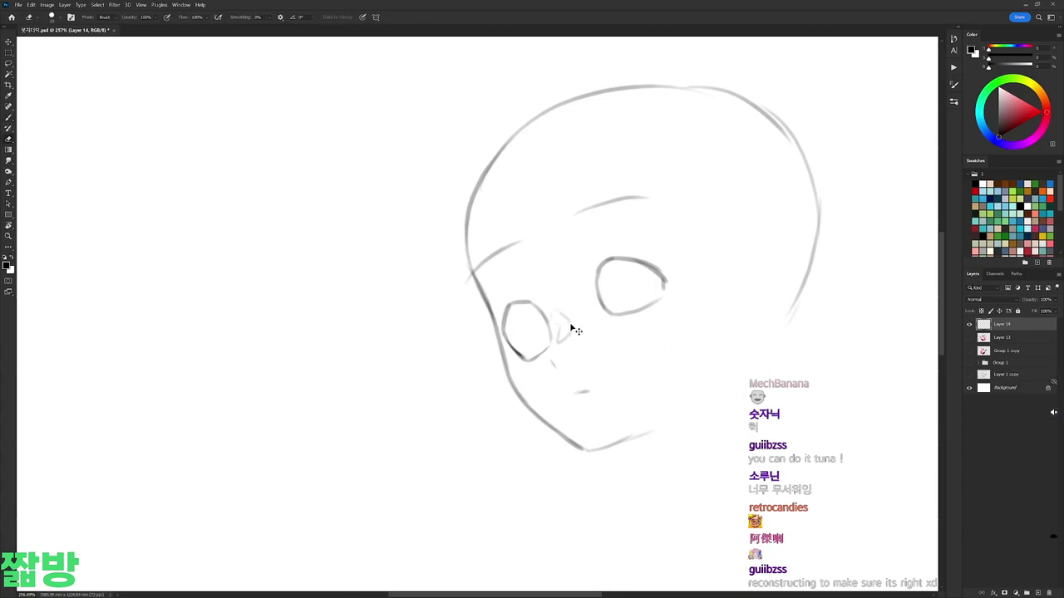
{"action": "left_click_drag", "start_coordinate": [491, 344], "coordinate": [499, 429]}
{"action": "key", "text": "b"}
{"action": "key", "text": "ctrl+z"}
{"action": "mouse_move", "coordinate": [489, 347]}
{"action": "left_mouse_down"}
{"action": "mouse_move", "coordinate": [532, 480]}
{"action": "mouse_move", "coordinate": [546, 491]}
{"action": "left_mouse_up"}
{"action": "key", "text": "e"}
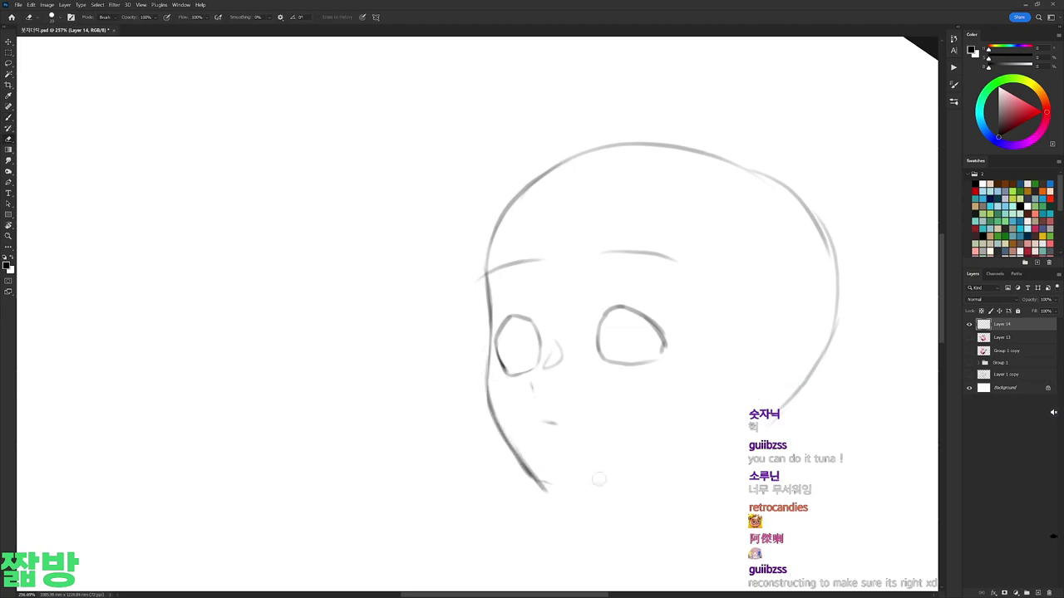
{"action": "key", "text": "r"}
{"action": "left_click_drag", "start_coordinate": [632, 332], "coordinate": [745, 337]}
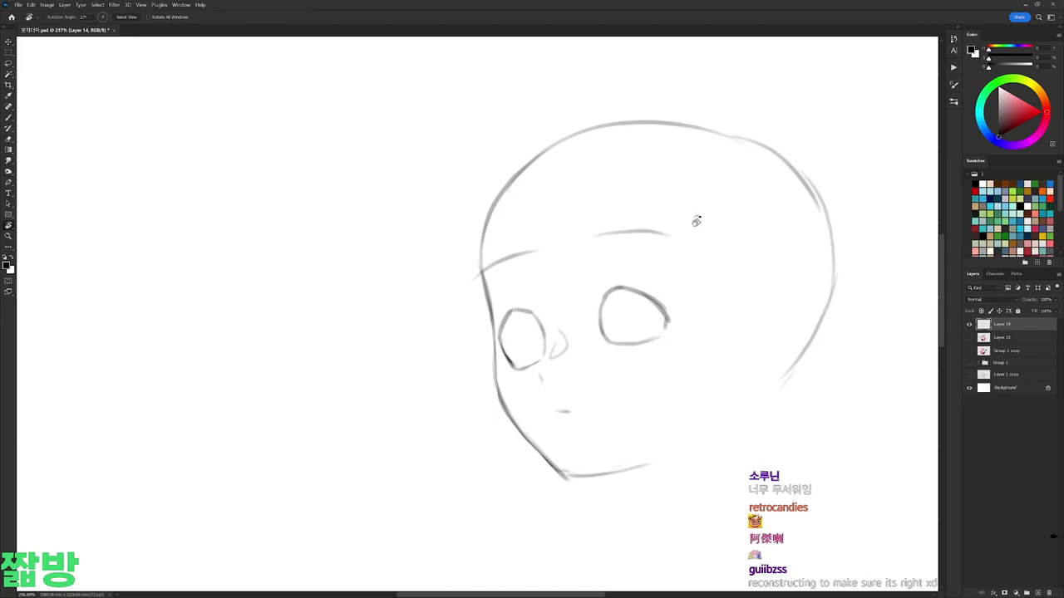
Step: Darken the upper lash lines of both sketched eyes and lighten the near eye's lower outline
{"action": "key", "text": "b"}
{"action": "left_click_drag", "start_coordinate": [507, 317], "coordinate": [502, 357]}
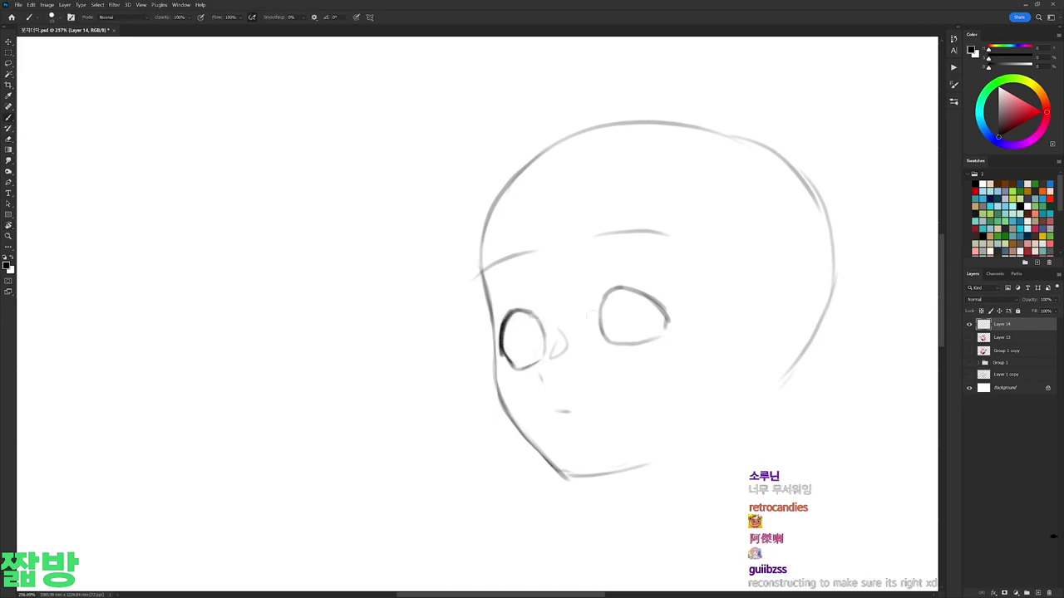
{"action": "mouse_move", "coordinate": [603, 293]}
{"action": "left_mouse_down"}
{"action": "mouse_move", "coordinate": [656, 301]}
{"action": "mouse_move", "coordinate": [673, 324]}
{"action": "left_mouse_up"}
{"action": "key", "text": "e"}
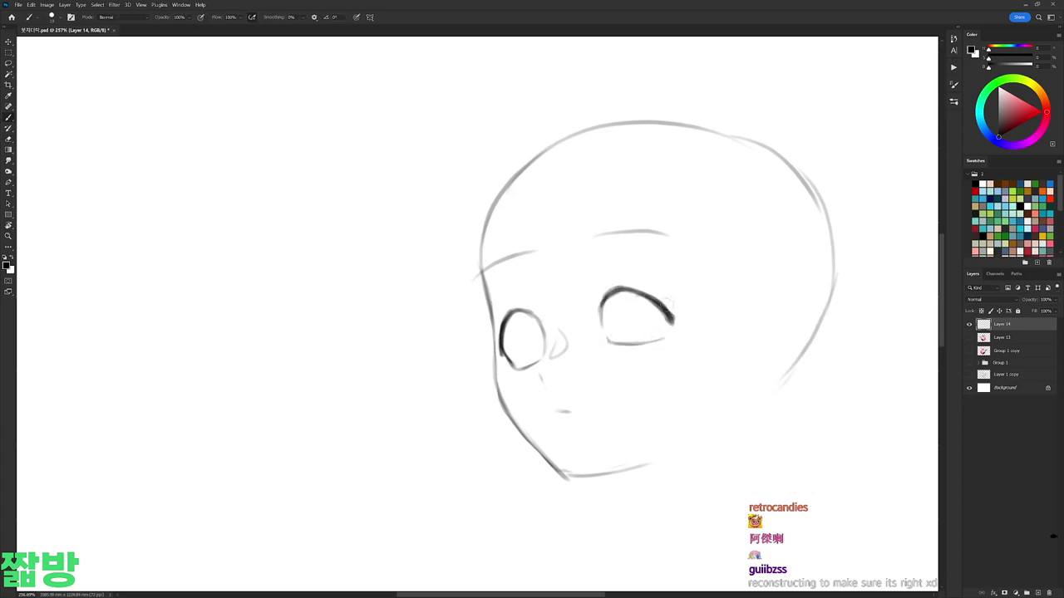
Step: Close the near eye's lower outline at its outer corner and trim the far eyebrow in the head sketch
{"action": "key", "text": "ctrl+0"}
{"action": "scroll", "coordinate": [724, 238], "scroll_direction": "up", "scroll_amount": 2}
{"action": "key", "text": "b"}
{"action": "left_click_drag", "start_coordinate": [585, 341], "coordinate": [620, 336]}
{"action": "left_click_drag", "start_coordinate": [585, 299], "coordinate": [602, 293]}
{"action": "key", "text": "e"}
{"action": "key", "text": "b"}
{"action": "key", "text": "r"}
{"action": "mouse_move", "coordinate": [724, 178]}
{"action": "left_mouse_down"}
{"action": "mouse_move", "coordinate": [565, 316]}
{"action": "mouse_move", "coordinate": [516, 254]}
{"action": "left_mouse_up"}
{"action": "left_click_drag", "start_coordinate": [522, 208], "coordinate": [530, 291]}
{"action": "key", "text": "e"}
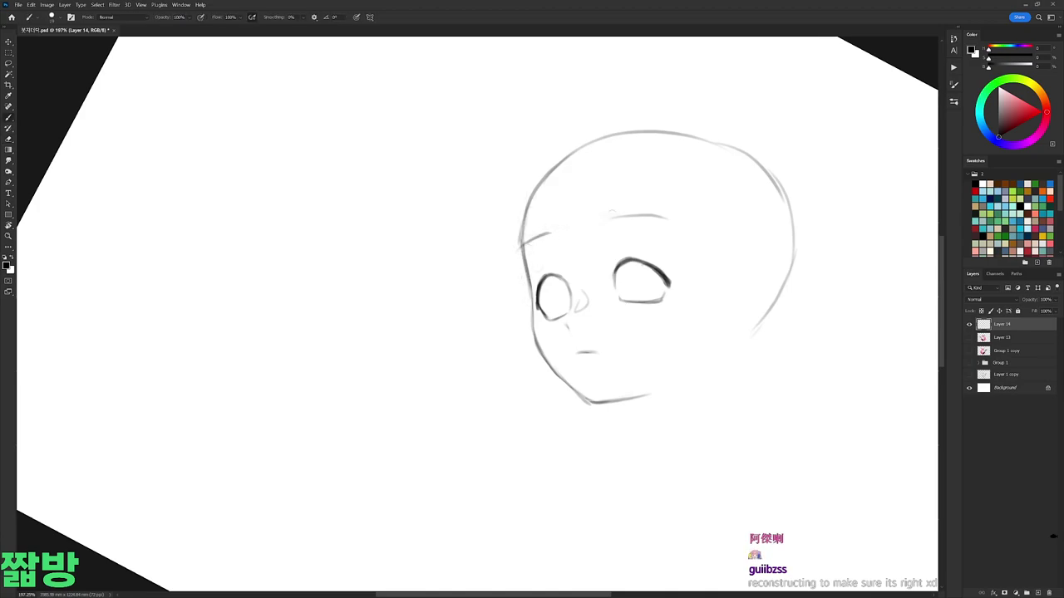
Step: Sketch an iris inside each eye and lengthen the near eyebrow of the head sketch
{"action": "key", "text": "b"}
{"action": "key", "text": "r"}
{"action": "left_click_drag", "start_coordinate": [743, 236], "coordinate": [702, 150]}
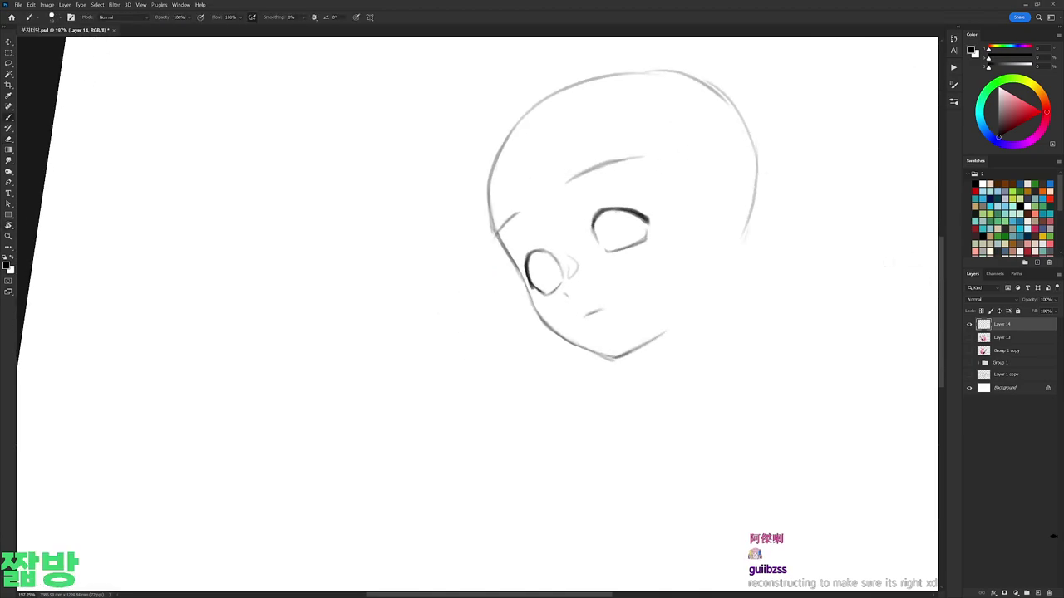
{"action": "key", "text": "r"}
{"action": "left_click_drag", "start_coordinate": [698, 241], "coordinate": [712, 329]}
{"action": "key", "text": "ctrl+z"}
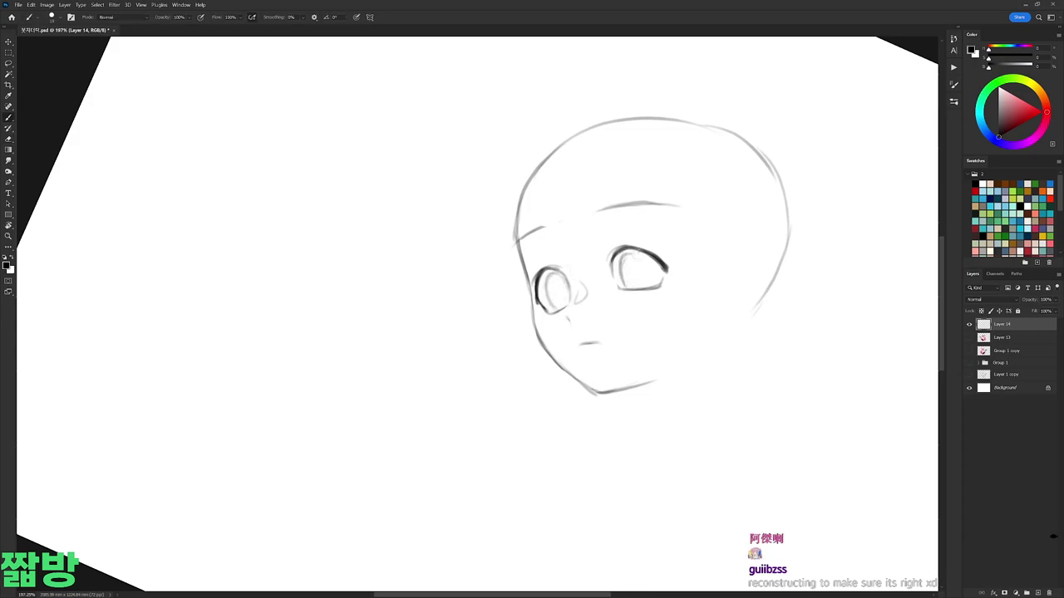
{"action": "key", "text": "r"}
{"action": "key", "text": "Escape"}
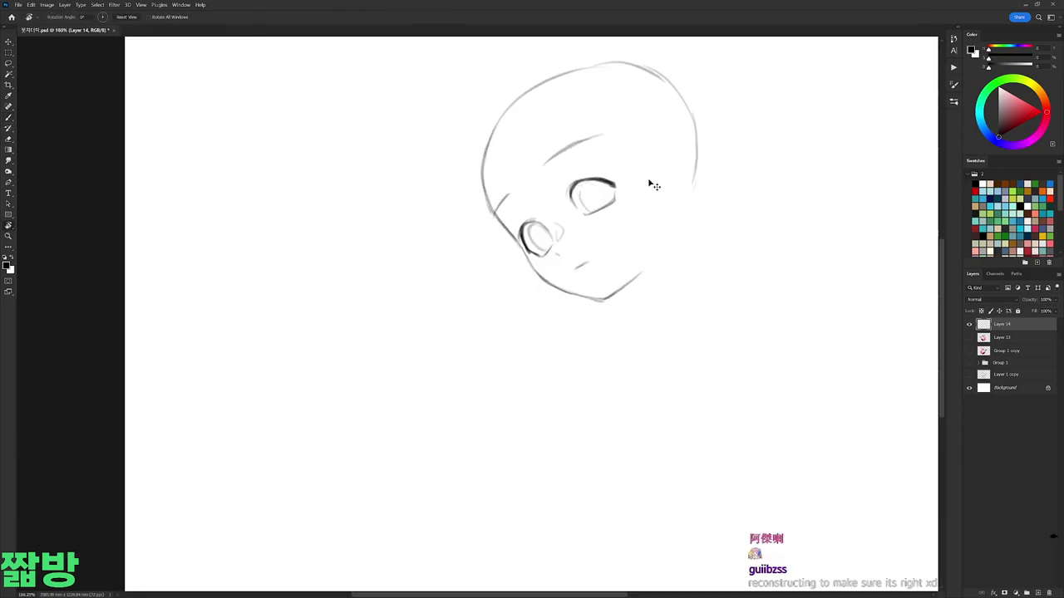
Step: Sketch the pupils, redraw the mouth as a slanted wavy line and rework the near eyebrow into a straighter stroke
{"action": "key", "text": "b"}
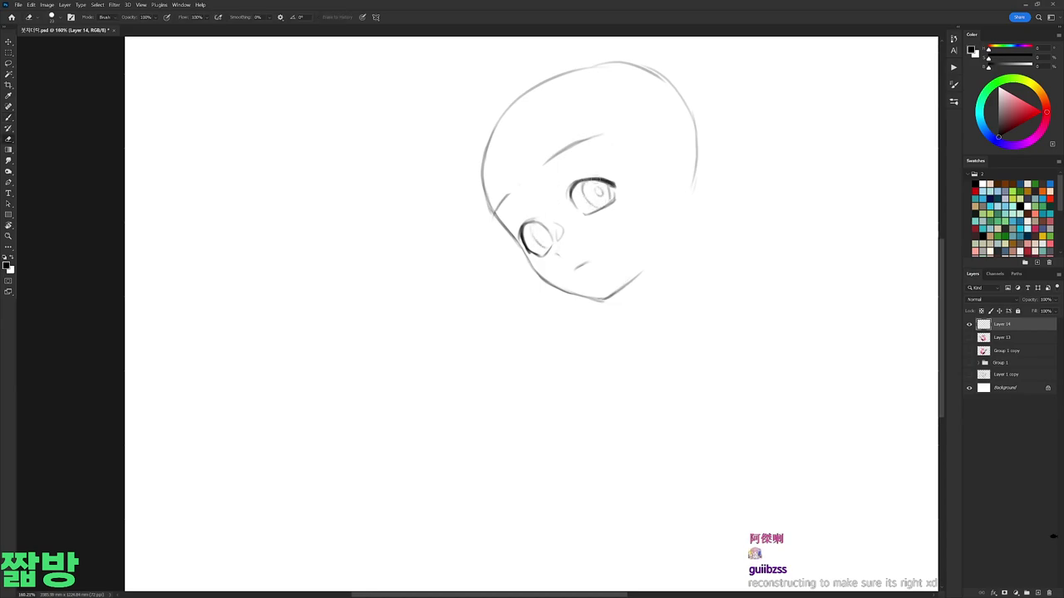
{"action": "key", "text": "e"}
{"action": "left_click_drag", "start_coordinate": [589, 262], "coordinate": [579, 267]}
{"action": "key", "text": "b"}
{"action": "left_click_drag", "start_coordinate": [531, 222], "coordinate": [526, 251]}
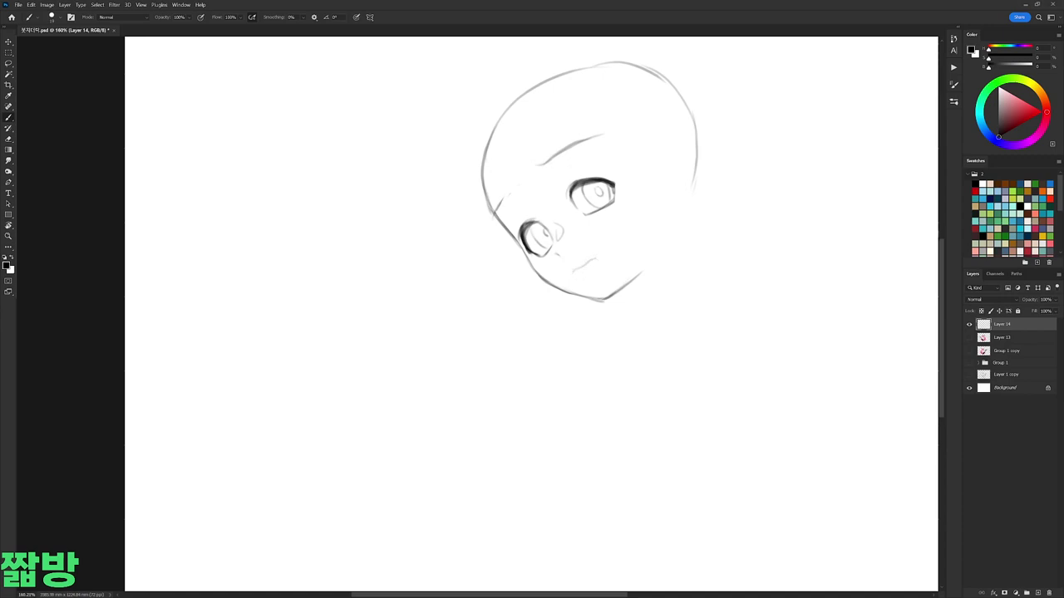
{"action": "left_click_drag", "start_coordinate": [536, 163], "coordinate": [550, 157]}
{"action": "key", "text": "e"}
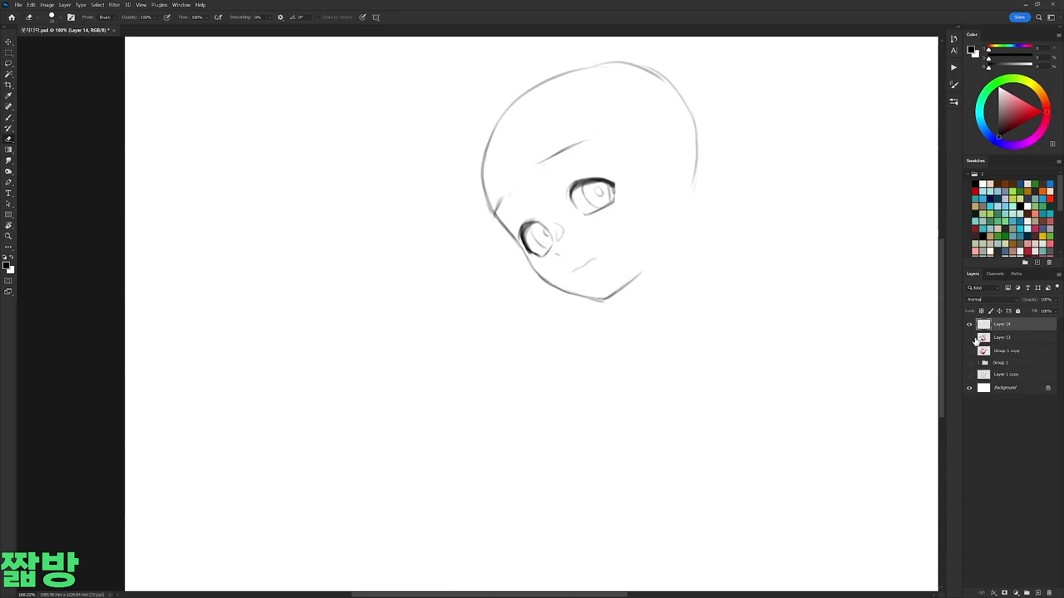
Step: Show and select the painted Layer 13 beneath the sketch and repaint the far cheek edge to the new contour with sampled colours
{"action": "left_click", "coordinate": [974, 338]}
{"action": "left_click", "coordinate": [1029, 339]}
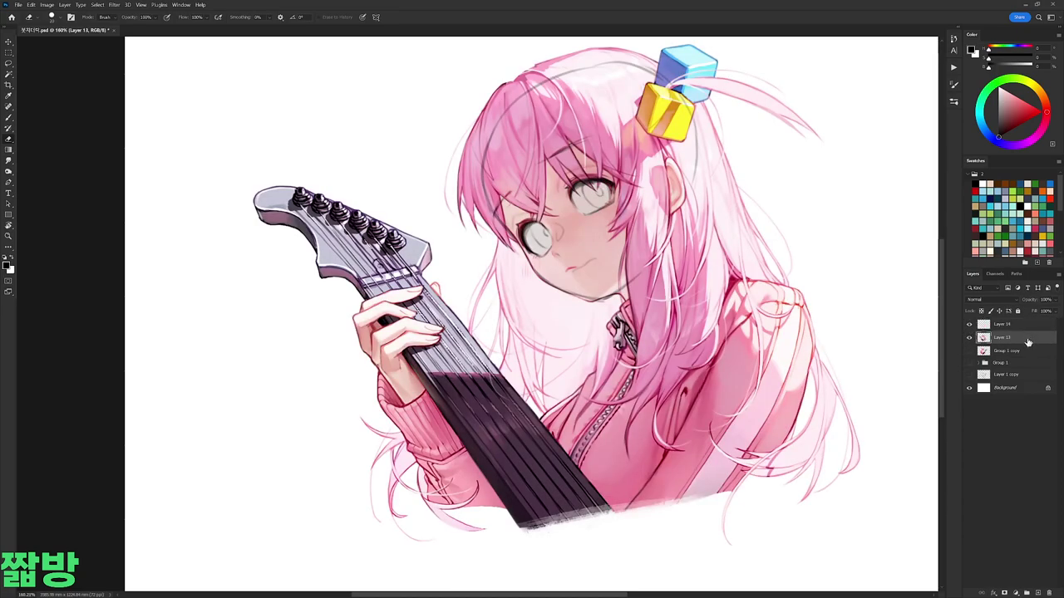
{"action": "scroll", "coordinate": [531, 316], "scroll_direction": "up", "scroll_amount": 3}
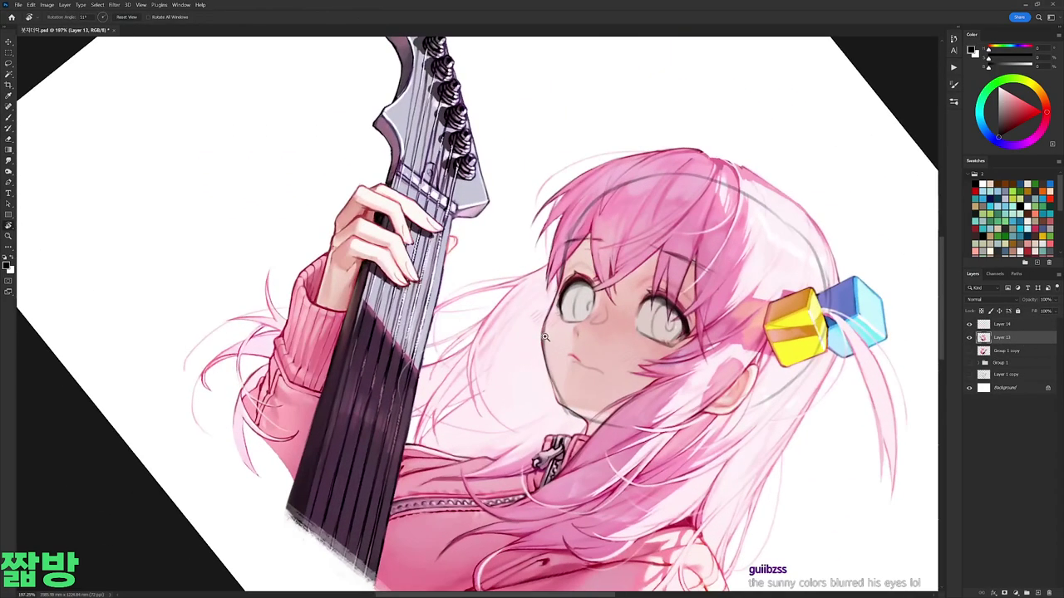
{"action": "right_click", "coordinate": [627, 402]}
{"action": "double_click", "coordinate": [627, 402]}
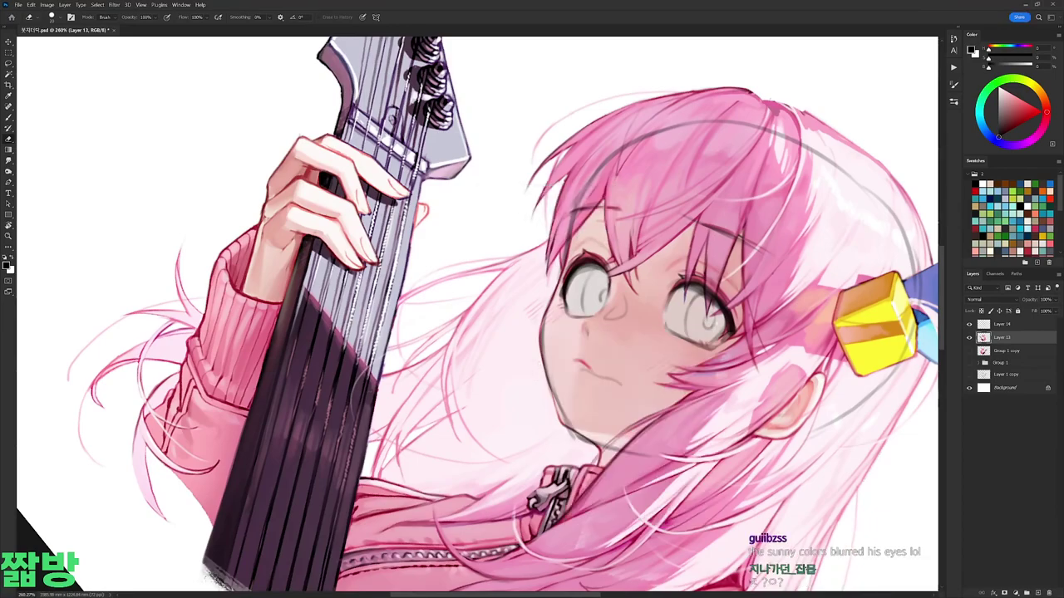
{"action": "right_click", "coordinate": [563, 287]}
{"action": "key", "text": "Escape"}
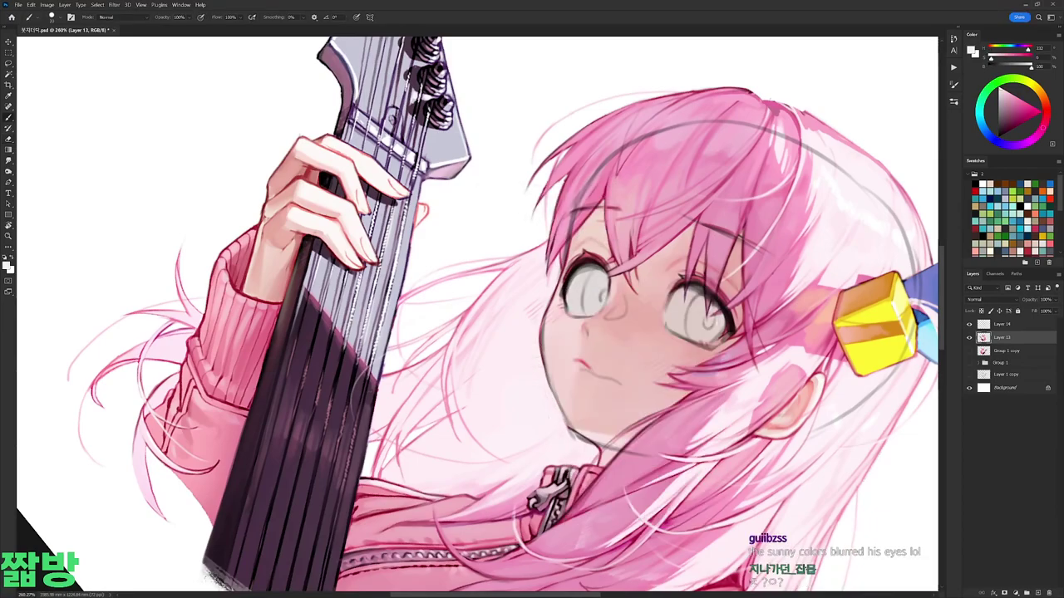
{"action": "left_click_drag", "start_coordinate": [582, 349], "coordinate": [662, 297]}
{"action": "left_click", "coordinate": [662, 297], "text": "alt"}
{"action": "left_click", "coordinate": [665, 310], "text": "alt"}
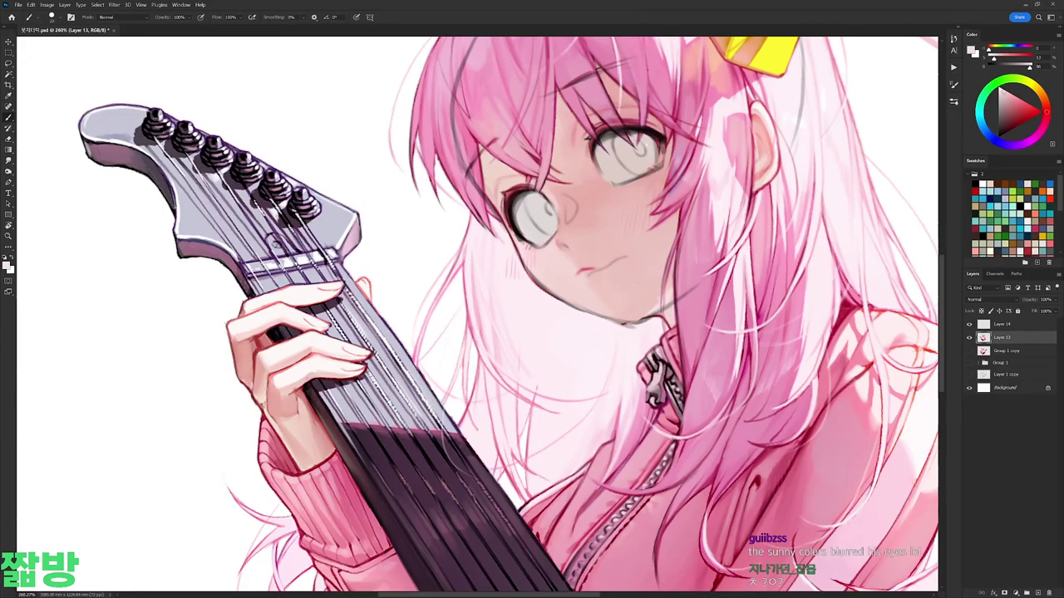
{"action": "left_click", "coordinate": [664, 302], "text": "alt"}
{"action": "left_click_drag", "start_coordinate": [664, 301], "coordinate": [543, 333]}
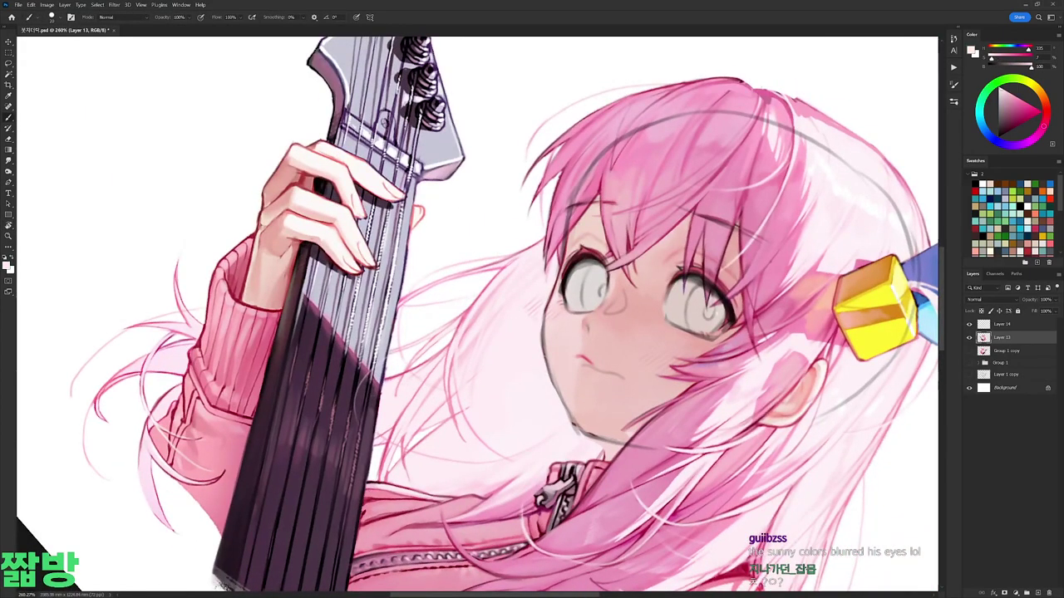
Step: Repaint the near eye's upper lash line and eyelid on Layer 13 with sampled red and skin tones
{"action": "key", "text": "r"}
{"action": "left_click_drag", "start_coordinate": [559, 263], "coordinate": [646, 148]}
{"action": "left_click", "coordinate": [1003, 325]}
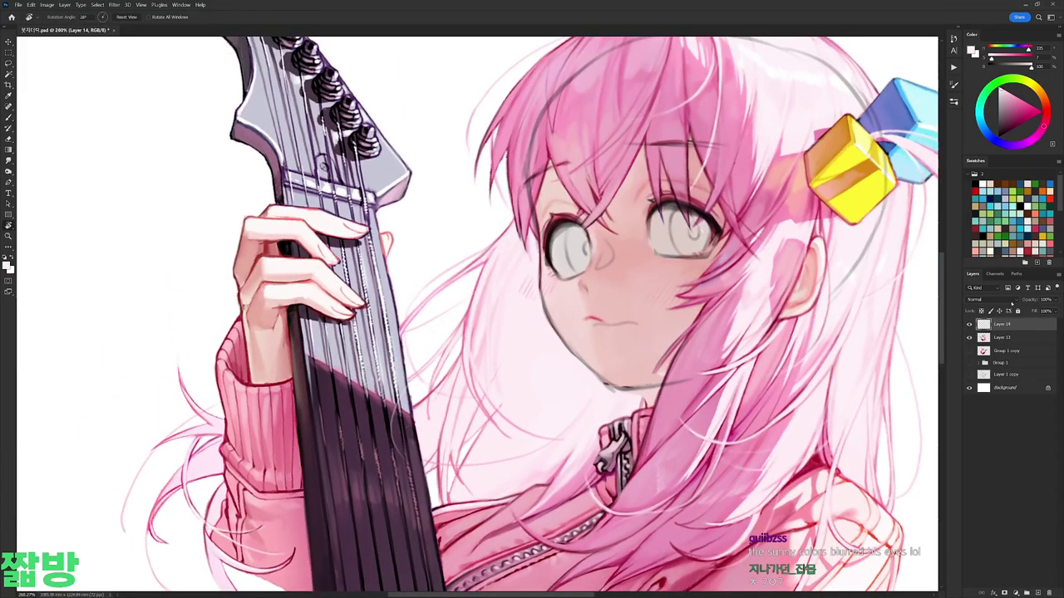
{"action": "left_click", "coordinate": [1004, 338]}
{"action": "key", "text": "b"}
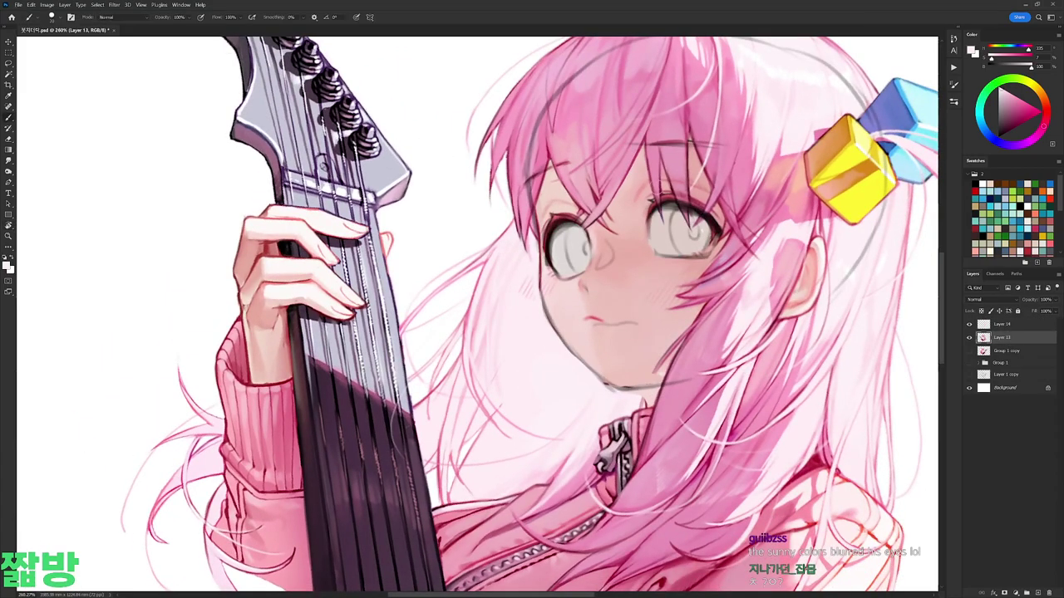
{"action": "left_click", "coordinate": [671, 192], "text": "alt"}
{"action": "key", "text": "ctrl+z"}
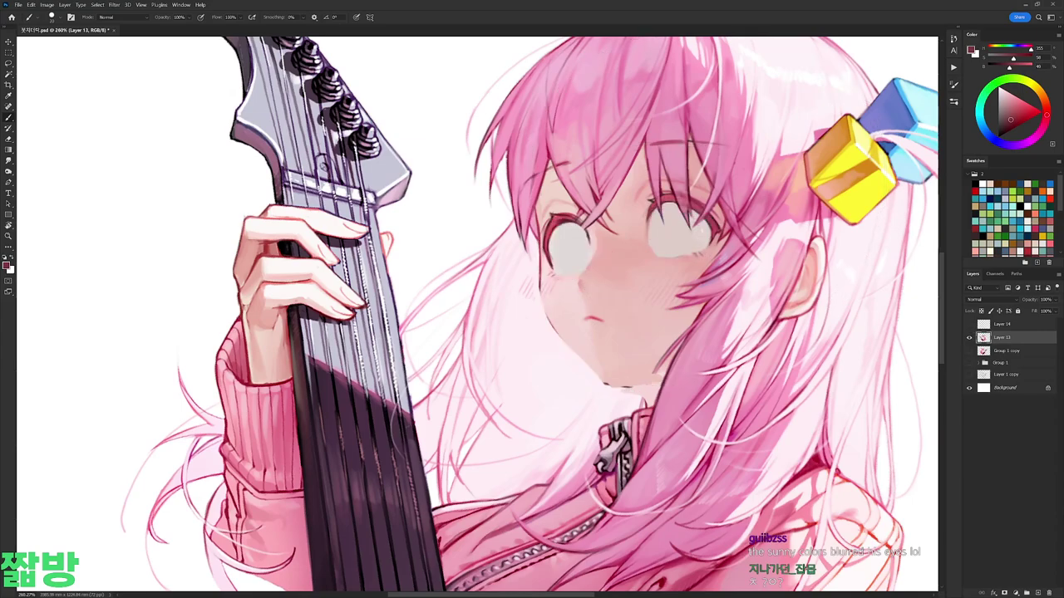
{"action": "key", "text": "ctrl+shift+z"}
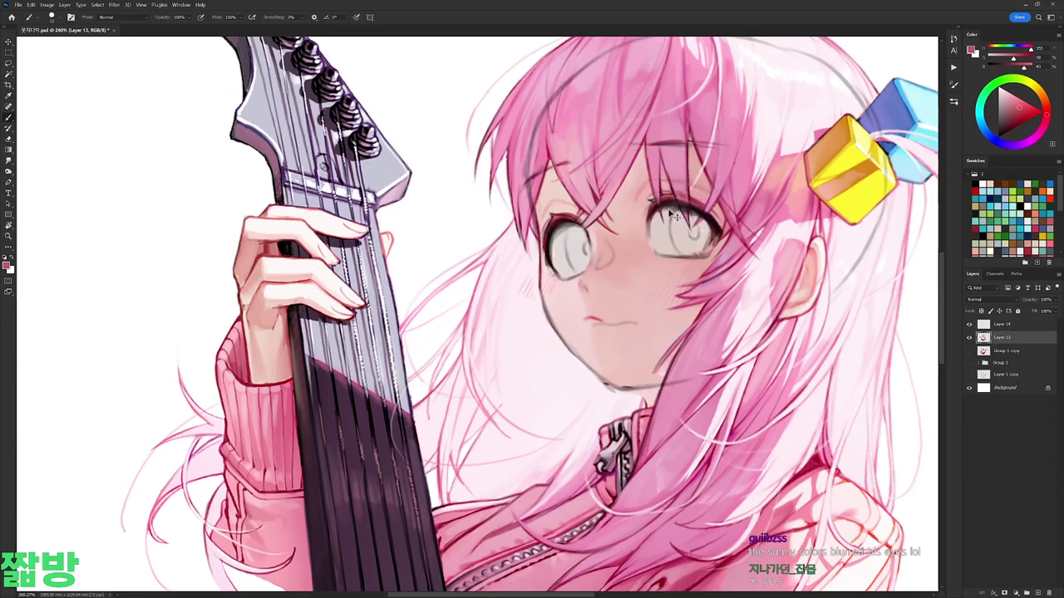
{"action": "left_click", "coordinate": [705, 226], "text": "alt"}
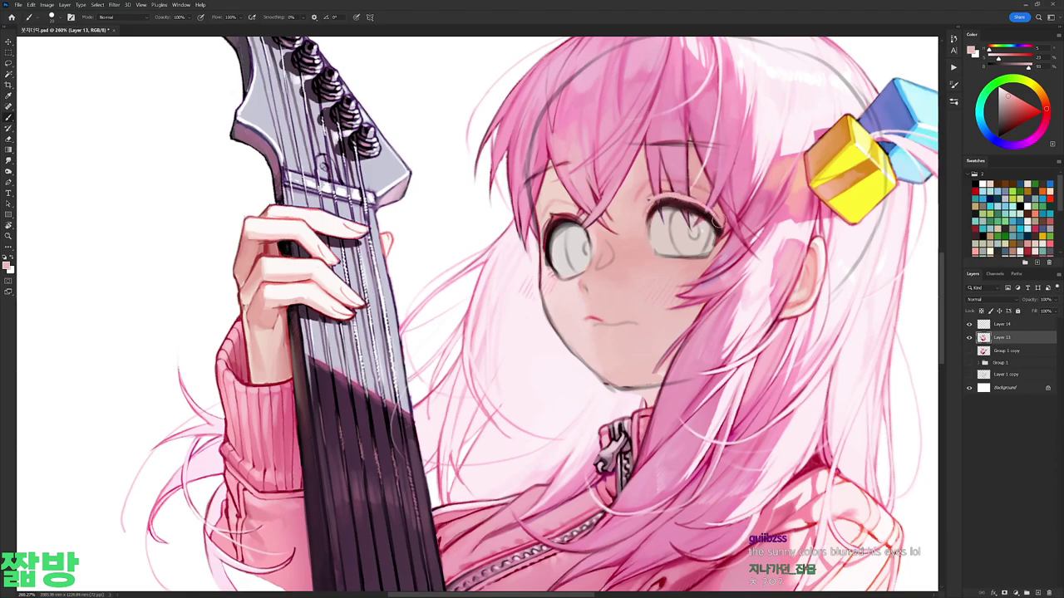
Step: Repaint the far eye's upper lash line in the sampled red and clean up its eyelid in skin tone
{"action": "left_click", "coordinate": [563, 203], "text": "alt"}
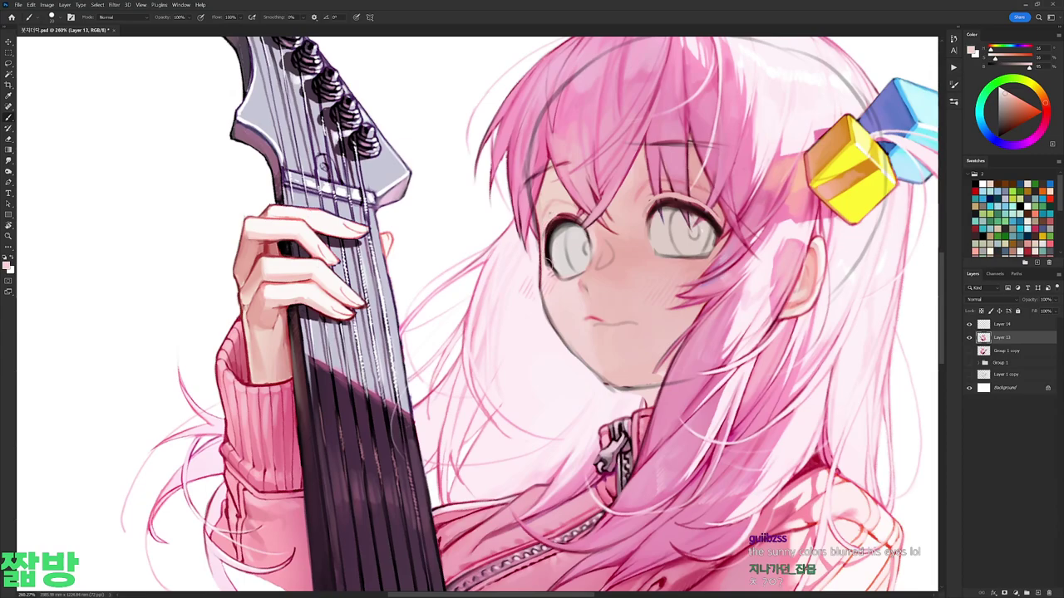
{"action": "left_click", "coordinate": [969, 324]}
{"action": "left_click", "coordinate": [550, 224], "text": "alt"}
{"action": "left_click", "coordinate": [969, 324]}
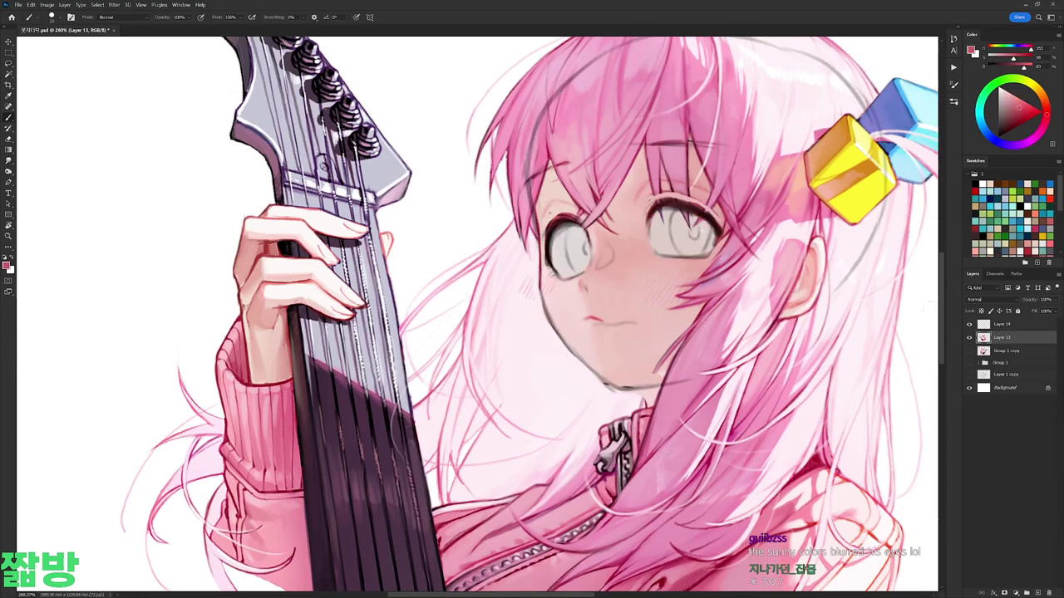
{"action": "left_click_drag", "start_coordinate": [546, 244], "coordinate": [567, 218]}
{"action": "left_click", "coordinate": [553, 216], "text": "alt"}
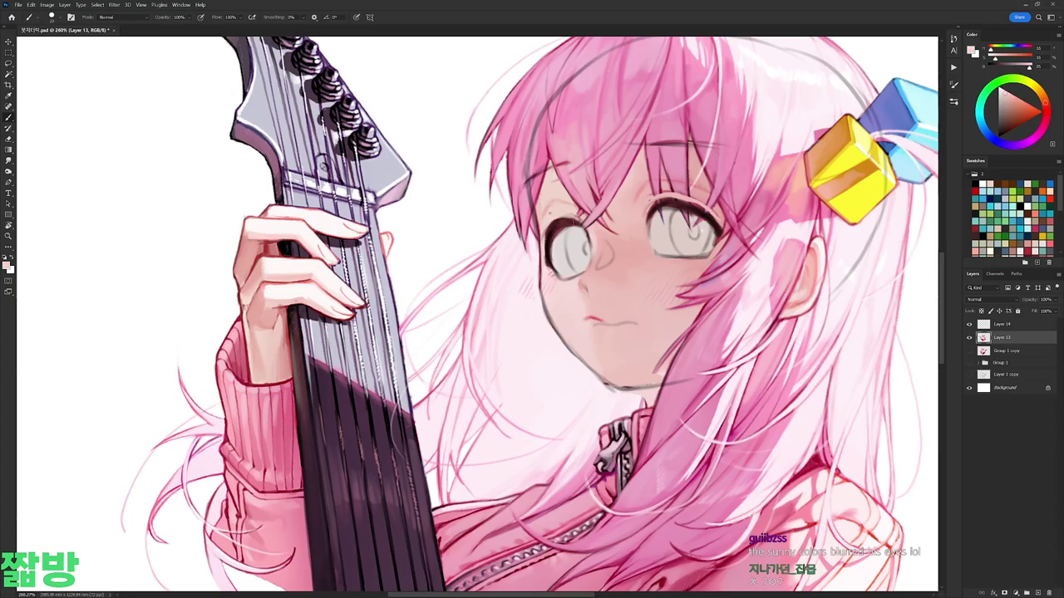
Step: Refine the near eye's upper lash line on Layer 13 with the sampled lash colour
{"action": "left_click", "coordinate": [685, 199], "text": "alt"}
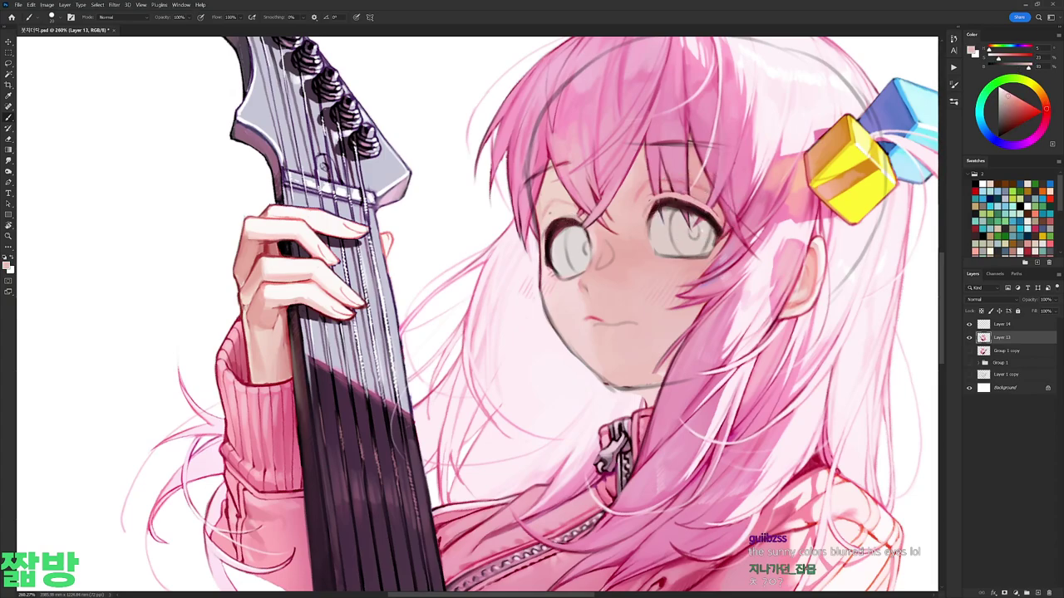
{"action": "key", "text": "ctrl+comma"}
{"action": "left_click", "coordinate": [680, 199], "text": "alt"}
{"action": "key", "text": "ctrl+comma"}
{"action": "left_click_drag", "start_coordinate": [680, 199], "coordinate": [672, 233]}
Step: Retouch the bangs above and beside the near eye with sampled pink and dark red line colours
{"action": "left_click", "coordinate": [681, 175], "text": "alt"}
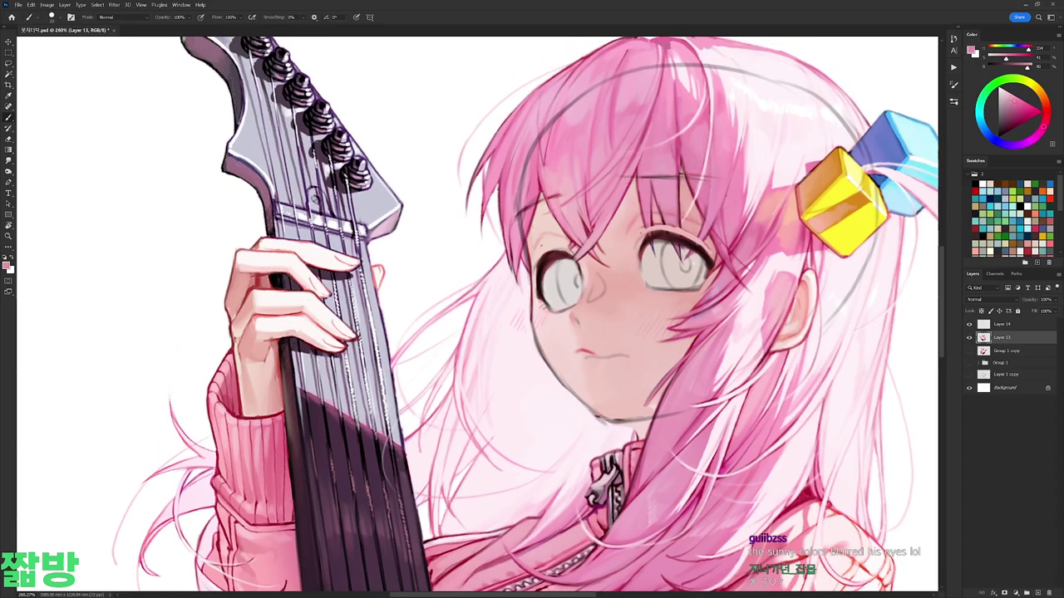
{"action": "left_click", "coordinate": [690, 179], "text": "alt"}
{"action": "right_click", "coordinate": [669, 196]}
{"action": "left_click", "coordinate": [734, 271]}
{"action": "left_click", "coordinate": [727, 265], "text": "alt"}
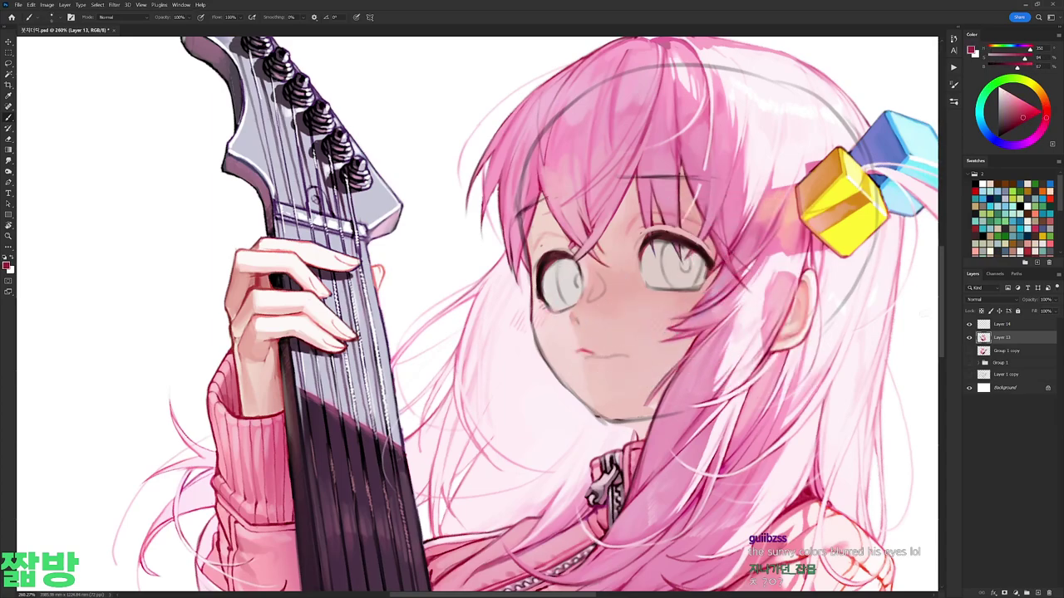
Step: Paint over the old mouth and smooth the nose, cheek and chin areas with sampled skin tones
{"action": "right_click", "coordinate": [656, 328]}
{"action": "left_click", "coordinate": [723, 405]}
{"action": "left_click", "coordinate": [572, 318], "text": "alt"}
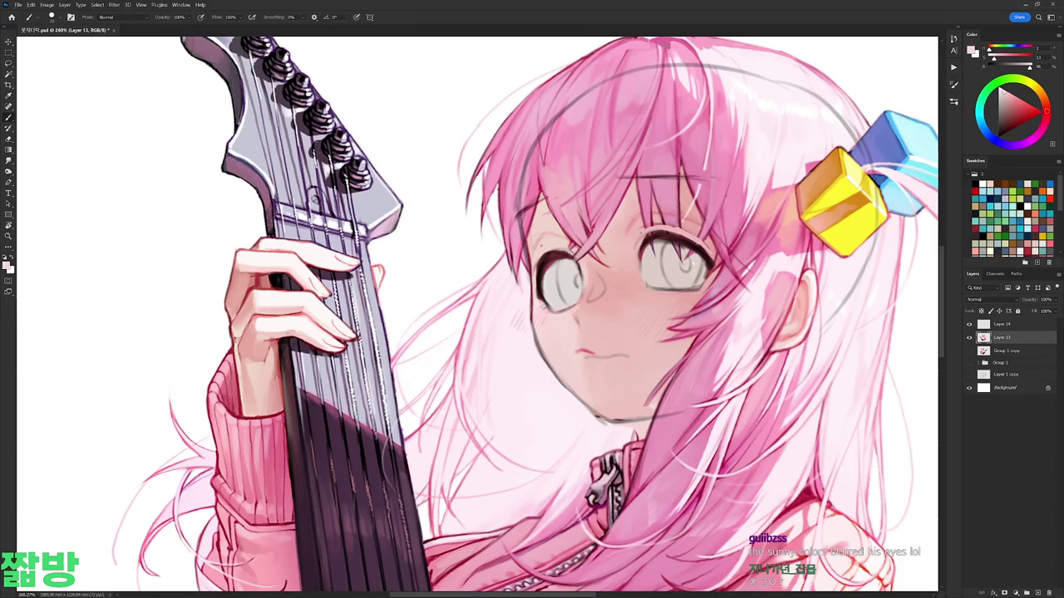
{"action": "left_click", "coordinate": [606, 286], "text": "alt"}
{"action": "left_click", "coordinate": [580, 349], "text": "alt"}
{"action": "left_click", "coordinate": [605, 431], "text": "alt"}
{"action": "right_click", "coordinate": [660, 336]}
{"action": "left_click", "coordinate": [589, 362], "text": "alt"}
Step: Draw the new mouth line on Layer 13 in the sampled lash red, following the sketch
{"action": "right_click", "coordinate": [720, 337]}
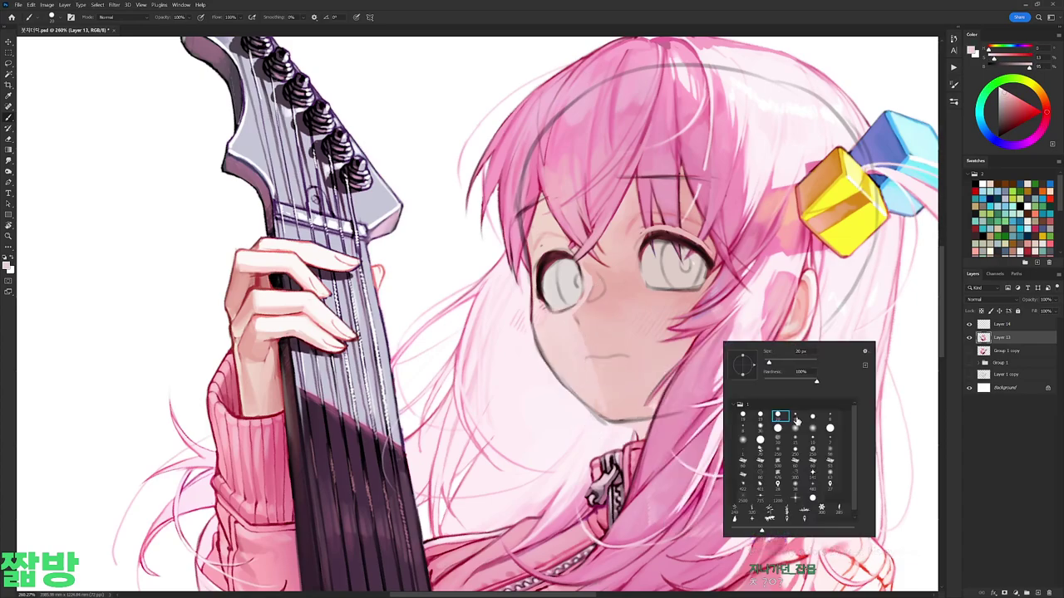
{"action": "left_click", "coordinate": [969, 324]}
{"action": "left_click", "coordinate": [703, 242], "text": "alt"}
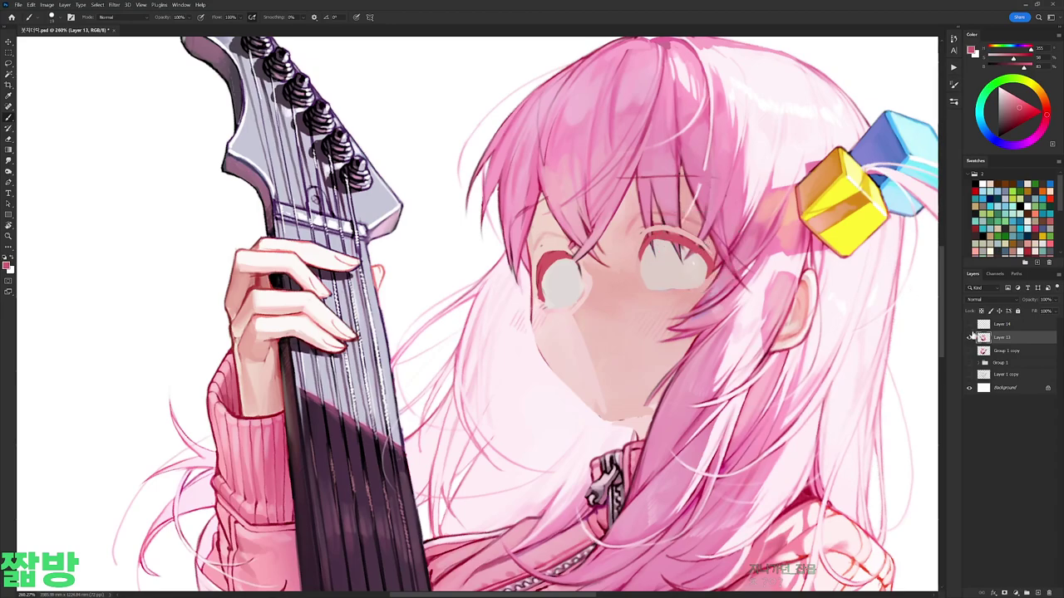
{"action": "left_click", "coordinate": [969, 324]}
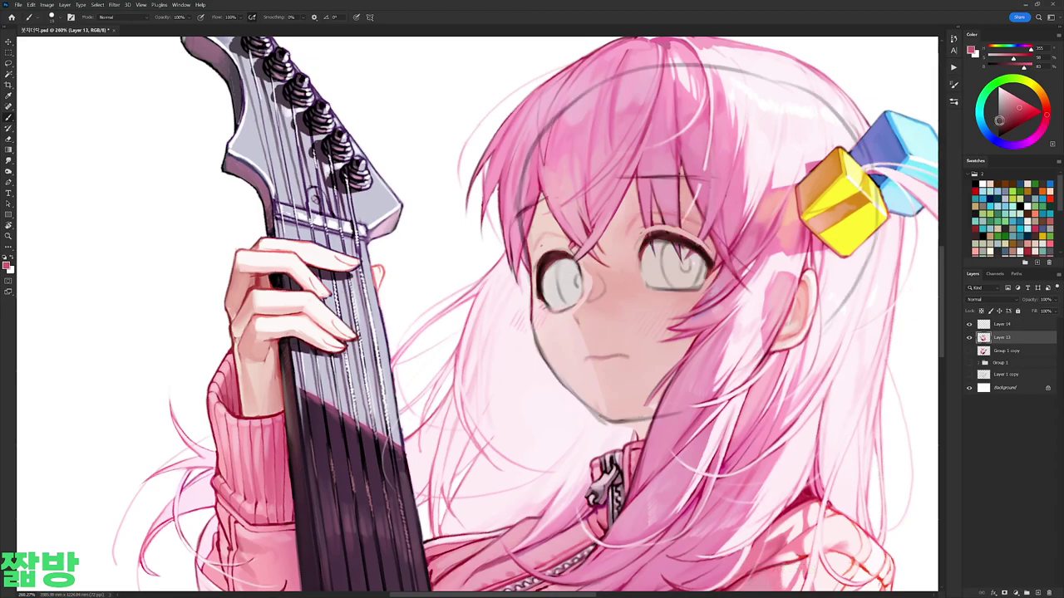
Step: Paint blue irises with darker blue pupils in both eyes, then hide the Layer 14 sketch
{"action": "key", "text": "x"}
{"action": "left_click_drag", "start_coordinate": [565, 266], "coordinate": [577, 299]}
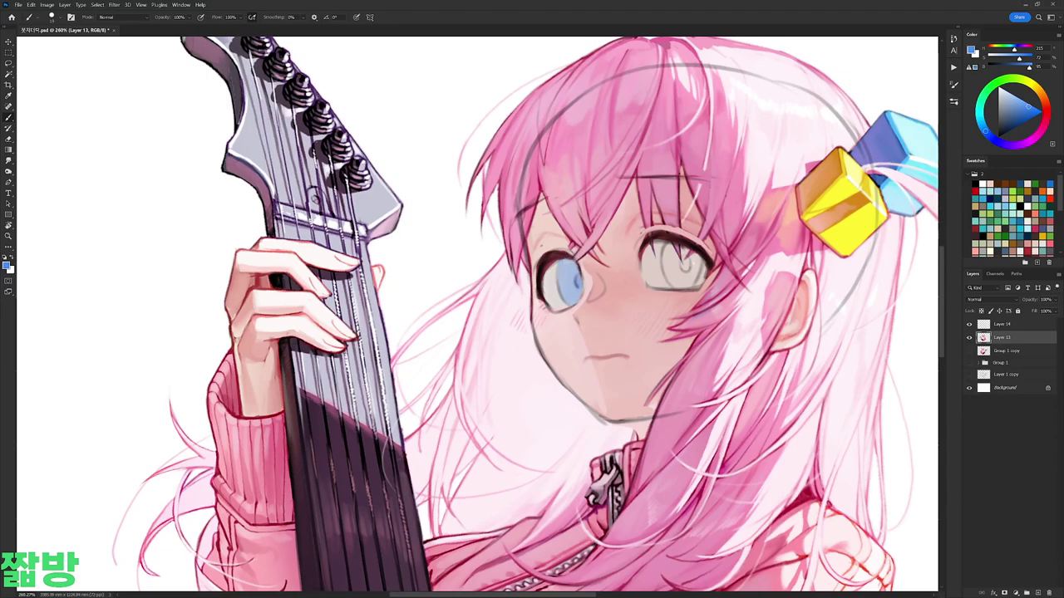
{"action": "mouse_move", "coordinate": [664, 264]}
{"action": "left_mouse_down"}
{"action": "mouse_move", "coordinate": [673, 278]}
{"action": "mouse_move", "coordinate": [683, 266]}
{"action": "mouse_move", "coordinate": [702, 270]}
{"action": "left_mouse_up"}
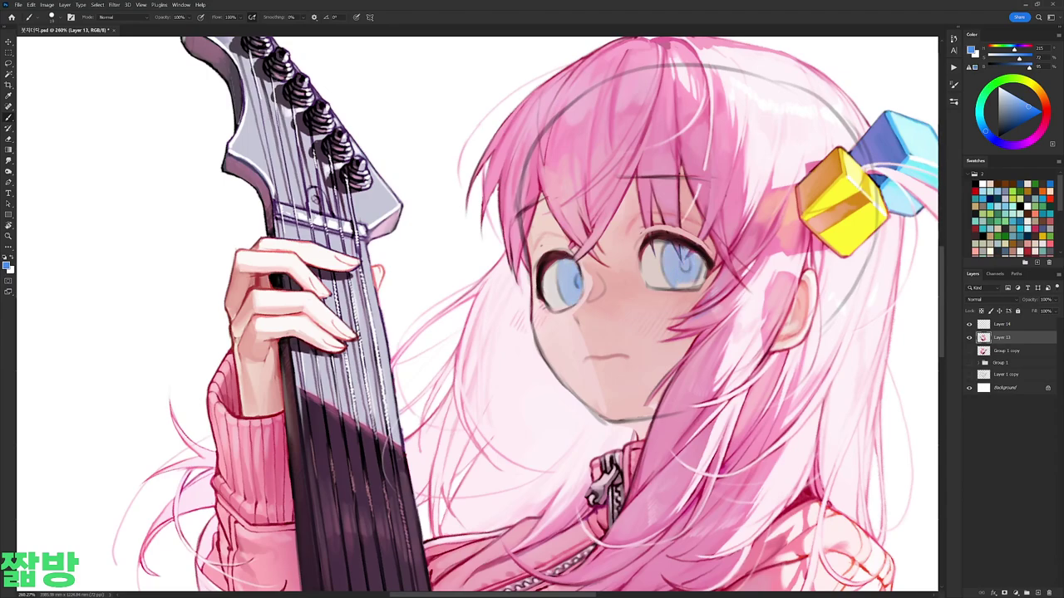
{"action": "left_click", "coordinate": [692, 246], "text": "alt"}
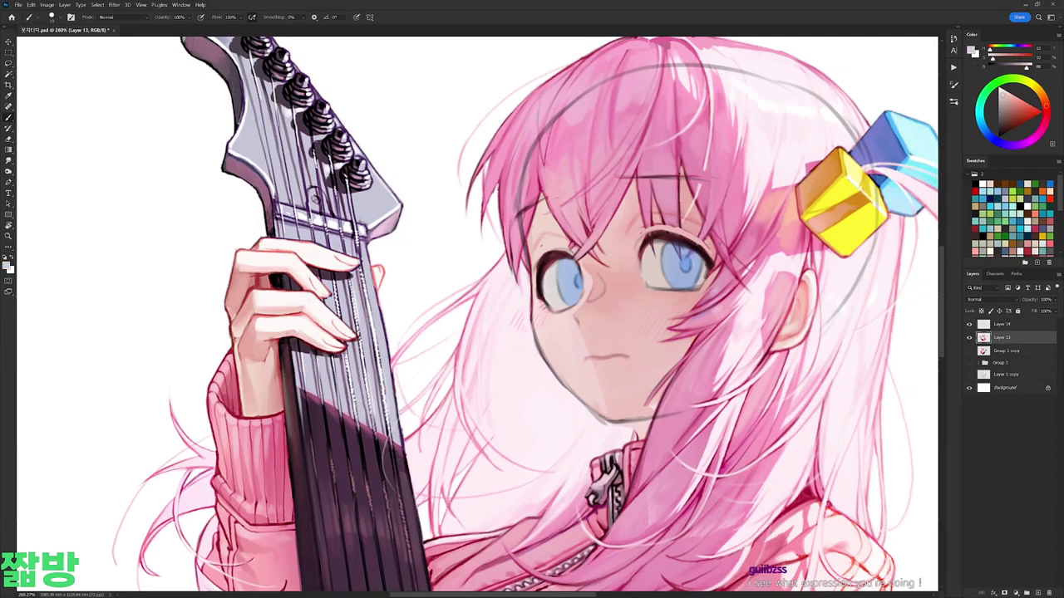
{"action": "key", "text": "r"}
{"action": "left_click_drag", "start_coordinate": [831, 250], "coordinate": [841, 364]}
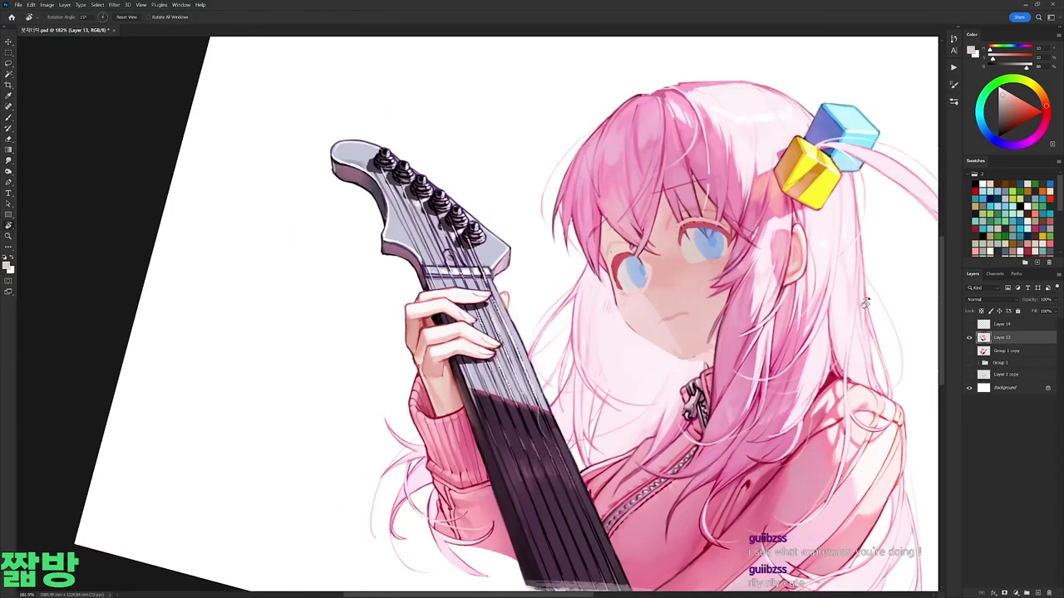
Step: Redraw the contour of the far cheek and jaw on Layer 13 with sampled dark red and softer pink line colours
{"action": "key", "text": "b"}
{"action": "right_click", "coordinate": [693, 309]}
{"action": "key", "text": "Escape"}
{"action": "left_click", "coordinate": [590, 220], "text": "alt"}
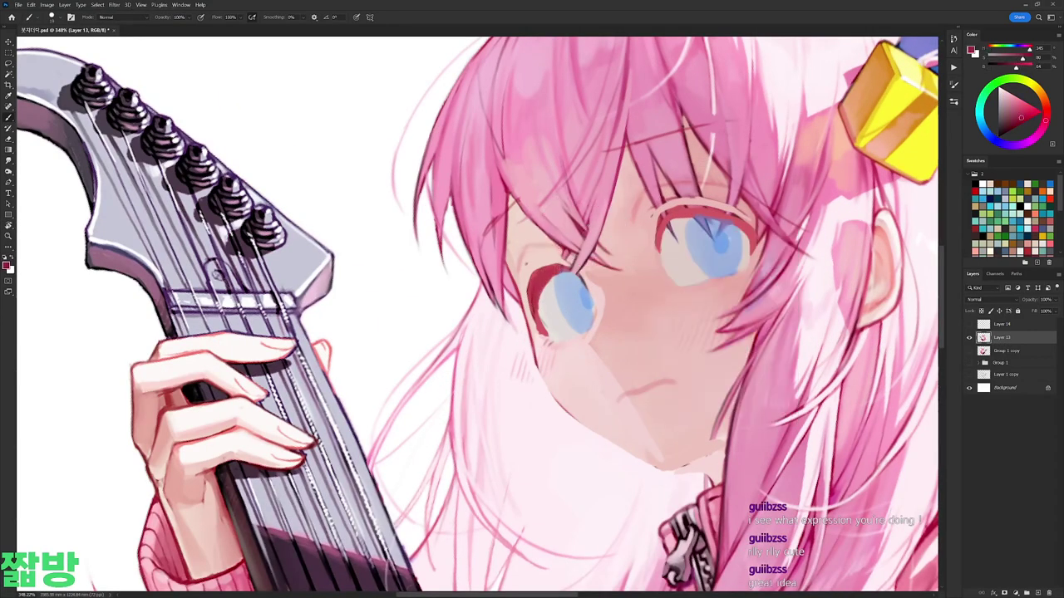
{"action": "mouse_move", "coordinate": [538, 321]}
{"action": "left_mouse_down"}
{"action": "mouse_move", "coordinate": [582, 349]}
{"action": "mouse_move", "coordinate": [521, 320]}
{"action": "mouse_move", "coordinate": [582, 332]}
{"action": "left_mouse_up"}
{"action": "right_click", "coordinate": [595, 336]}
{"action": "key", "text": "Escape"}
{"action": "key", "text": "x"}
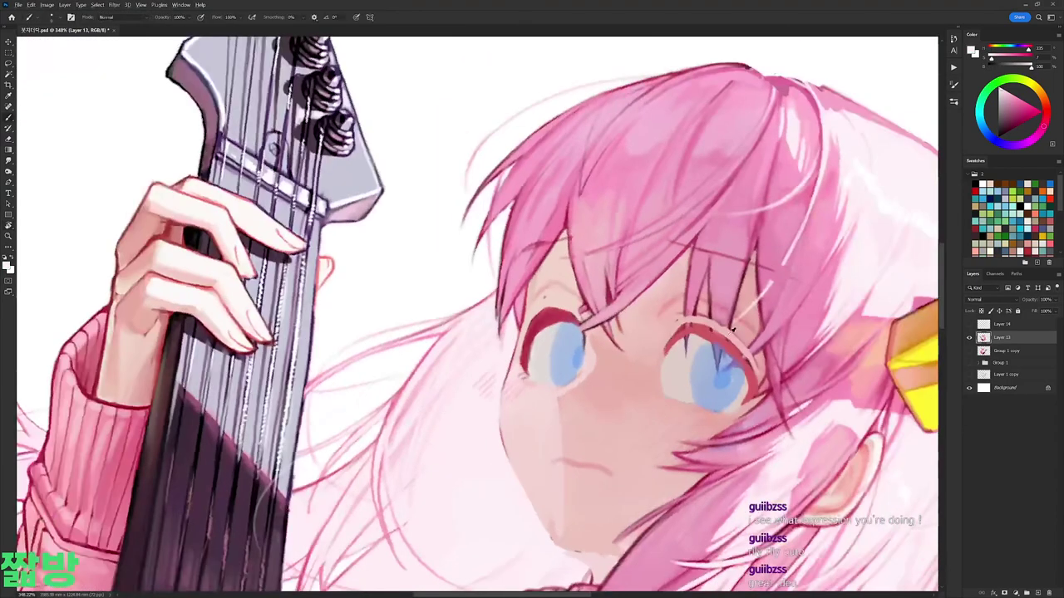
{"action": "left_click", "coordinate": [581, 332], "text": "alt"}
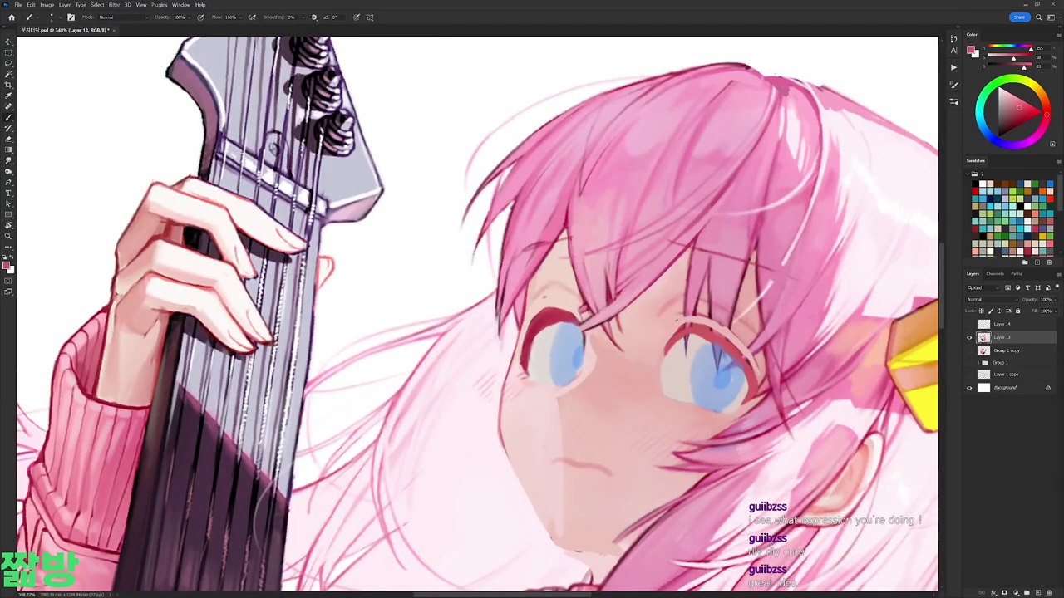
{"action": "left_click_drag", "start_coordinate": [501, 387], "coordinate": [504, 452]}
{"action": "left_click_drag", "start_coordinate": [503, 453], "coordinate": [483, 360]}
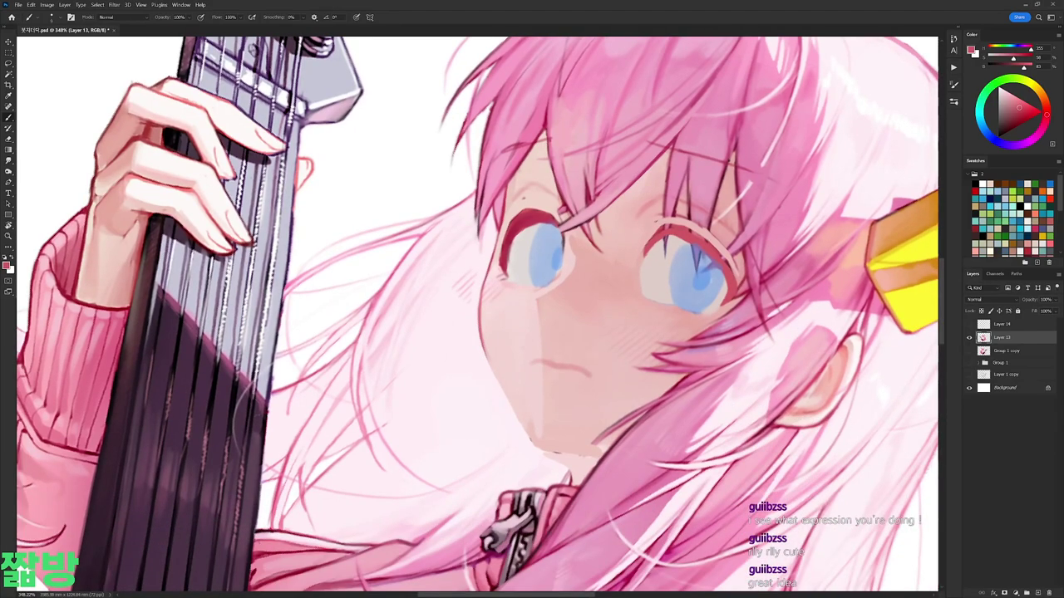
Step: Clean up the jaw edge with sampled pale skin tones and carry the face contour down to the chin
{"action": "key", "text": "d"}
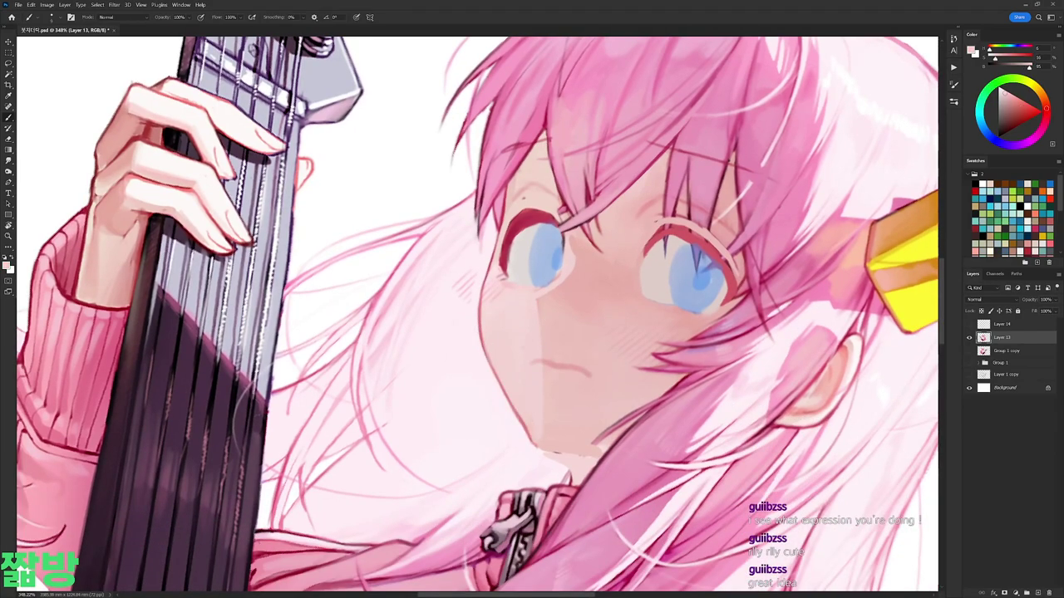
{"action": "left_click", "coordinate": [481, 327], "text": "alt"}
{"action": "scroll", "coordinate": [532, 333], "scroll_direction": "down", "scroll_amount": 5}
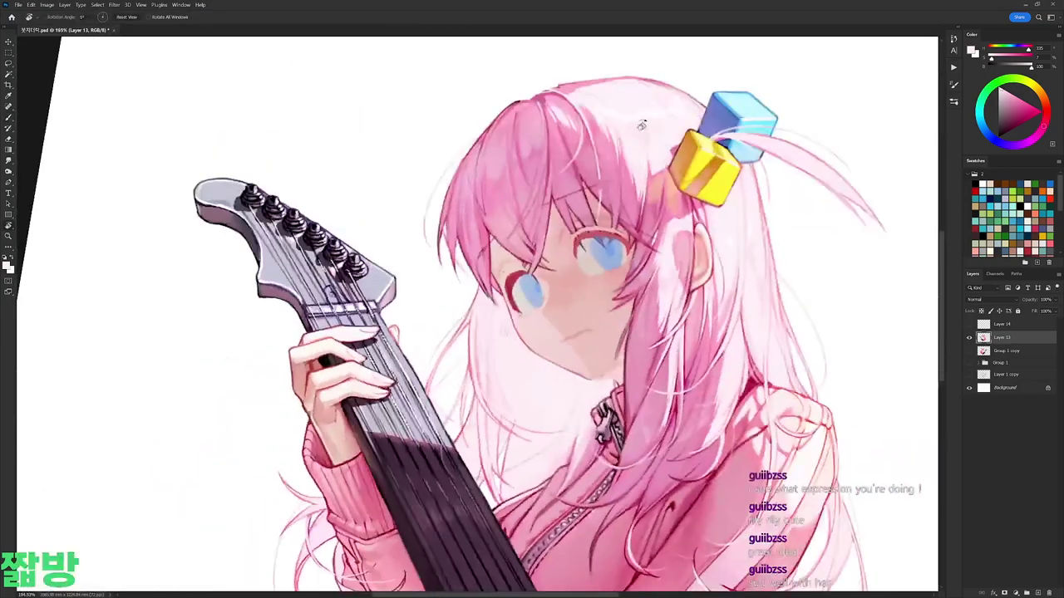
{"action": "scroll", "coordinate": [531, 332], "scroll_direction": "up", "scroll_amount": 5}
{"action": "left_click", "coordinate": [504, 457], "text": "alt"}
{"action": "left_click_drag", "start_coordinate": [503, 458], "coordinate": [415, 507]}
{"action": "left_click", "coordinate": [613, 395], "text": "alt"}
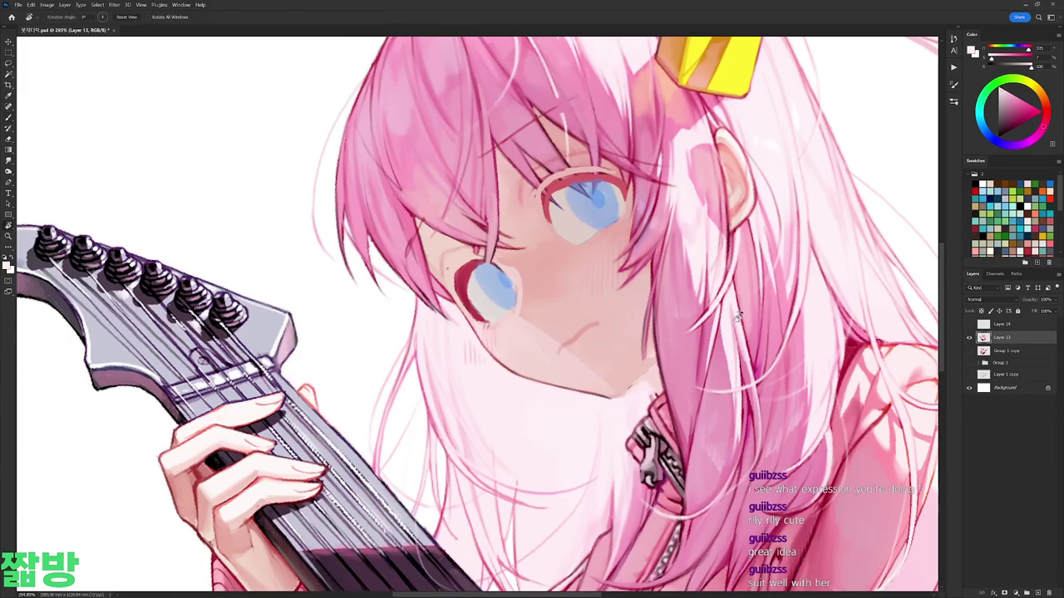
Step: Draw the line under the chin and the neck contour down to the collar in sampled reds
{"action": "left_click_drag", "start_coordinate": [650, 390], "coordinate": [306, 238]}
{"action": "left_click", "coordinate": [507, 315], "text": "alt"}
{"action": "left_click", "coordinate": [380, 456], "text": "alt"}
{"action": "left_click_drag", "start_coordinate": [498, 333], "coordinate": [599, 250]}
{"action": "key", "text": "d"}
{"action": "left_click_drag", "start_coordinate": [477, 353], "coordinate": [519, 295]}
{"action": "key", "text": "d"}
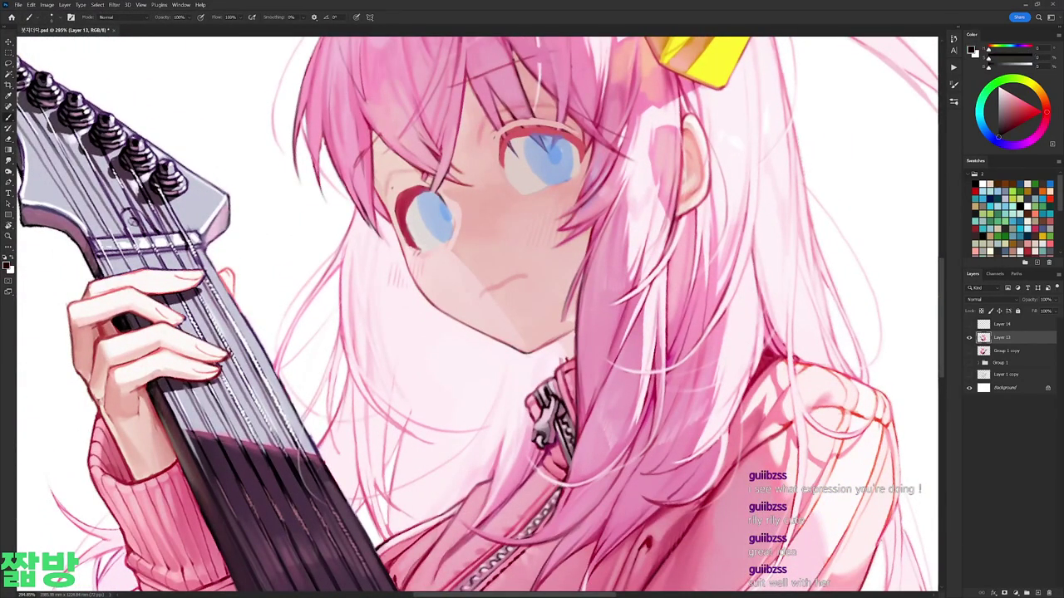
{"action": "left_click", "coordinate": [567, 348], "text": "alt"}
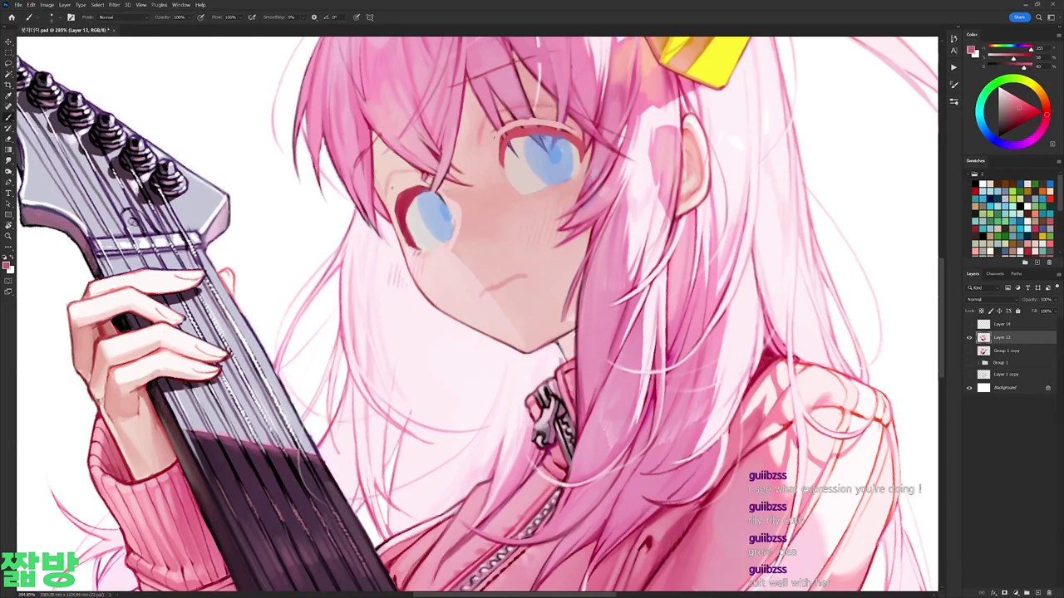
{"action": "left_click", "coordinate": [559, 348], "text": "alt"}
{"action": "left_click_drag", "start_coordinate": [560, 347], "coordinate": [576, 437]}
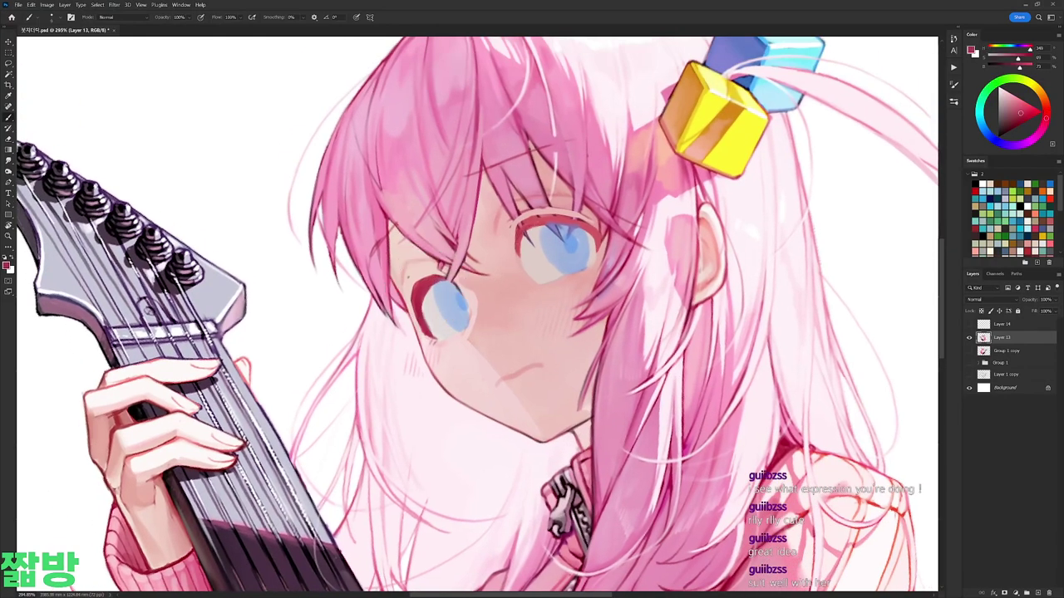
Step: Strengthen the near eye's upper lash line in red and trim the area around the far eye with sampled skin tone
{"action": "mouse_move", "coordinate": [525, 218]}
{"action": "left_mouse_down"}
{"action": "mouse_move", "coordinate": [586, 230]}
{"action": "mouse_move", "coordinate": [599, 243]}
{"action": "left_mouse_up"}
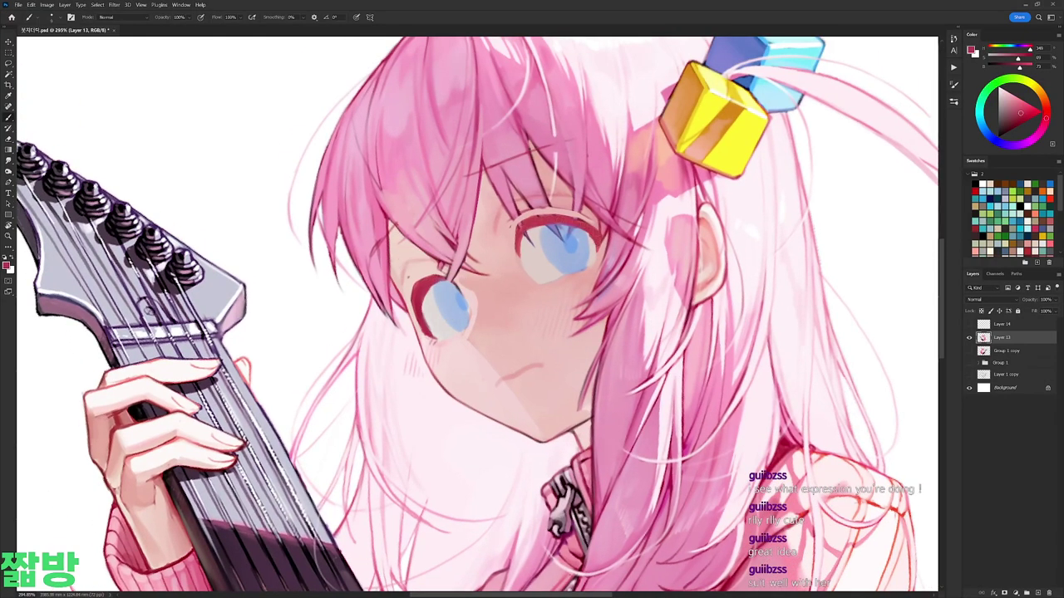
{"action": "mouse_move", "coordinate": [516, 215]}
{"action": "left_mouse_down"}
{"action": "mouse_move", "coordinate": [561, 217]}
{"action": "mouse_move", "coordinate": [513, 191]}
{"action": "mouse_move", "coordinate": [461, 187]}
{"action": "left_mouse_up"}
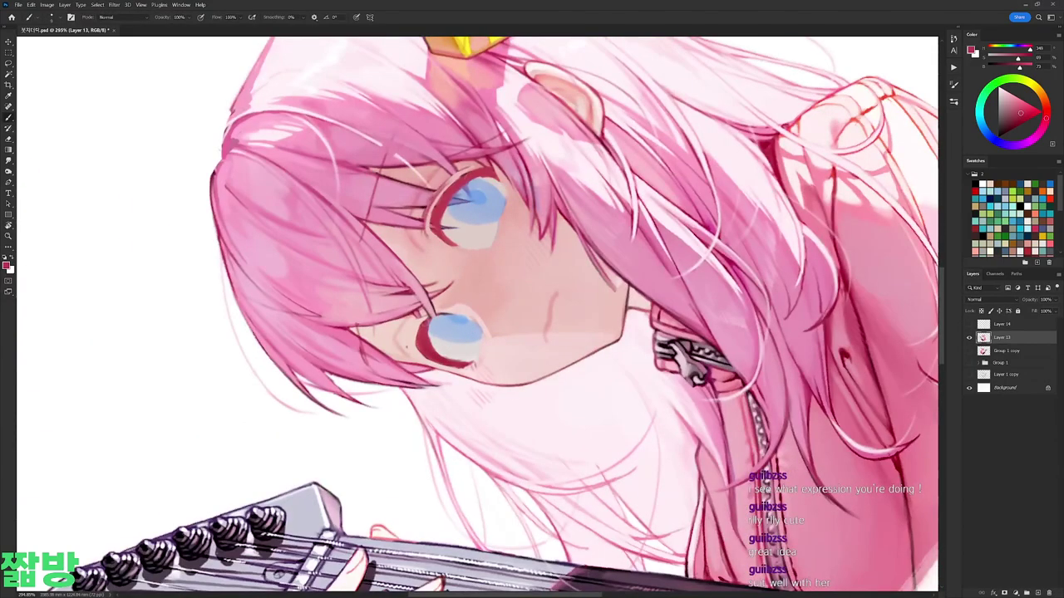
{"action": "left_click", "coordinate": [443, 358], "text": "alt"}
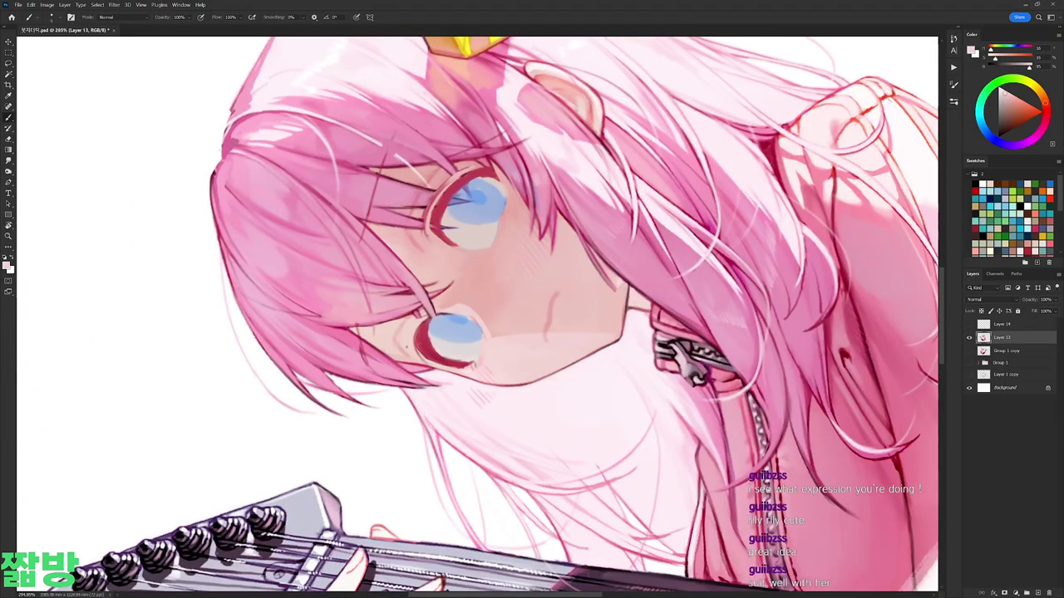
{"action": "key", "text": "r"}
{"action": "key", "text": "Escape"}
{"action": "scroll", "coordinate": [480, 317], "scroll_direction": "down", "scroll_amount": 2}
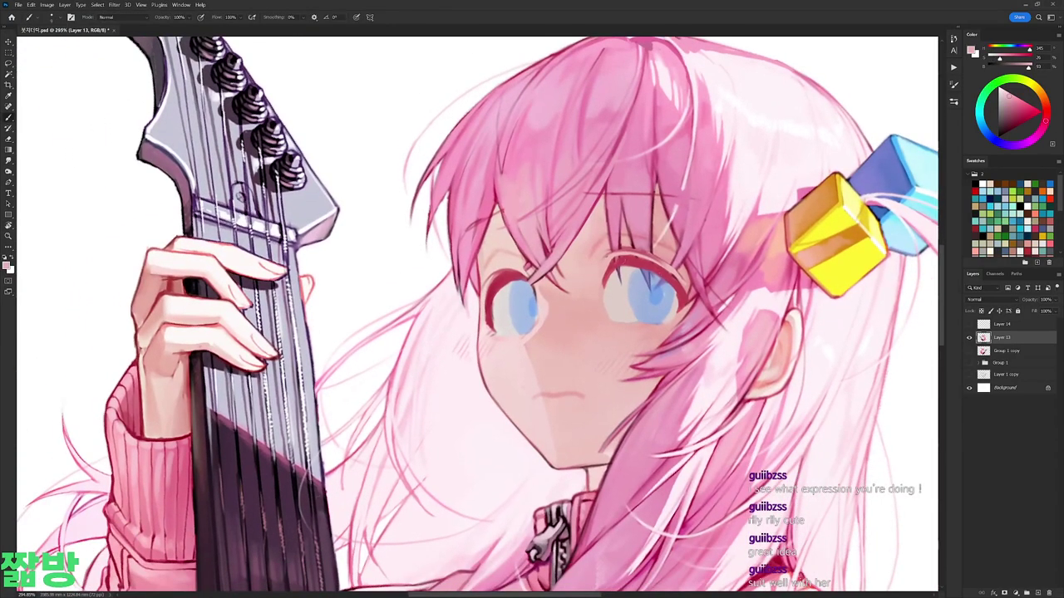
Step: Compare the painted eyes and face contour with the Layer 14 sketch by showing and hiding it repeatedly
{"action": "right_click", "coordinate": [632, 259]}
{"action": "key", "text": "Escape"}
{"action": "left_click", "coordinate": [969, 337]}
{"action": "left_click", "coordinate": [969, 338]}
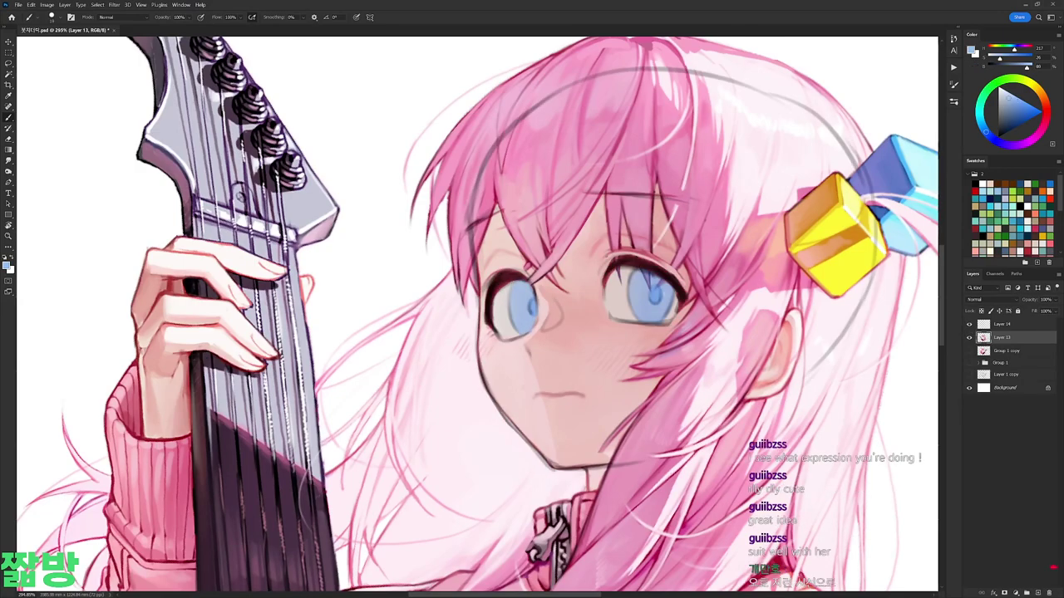
{"action": "left_click", "coordinate": [652, 284], "text": "alt"}
{"action": "key", "text": "d"}
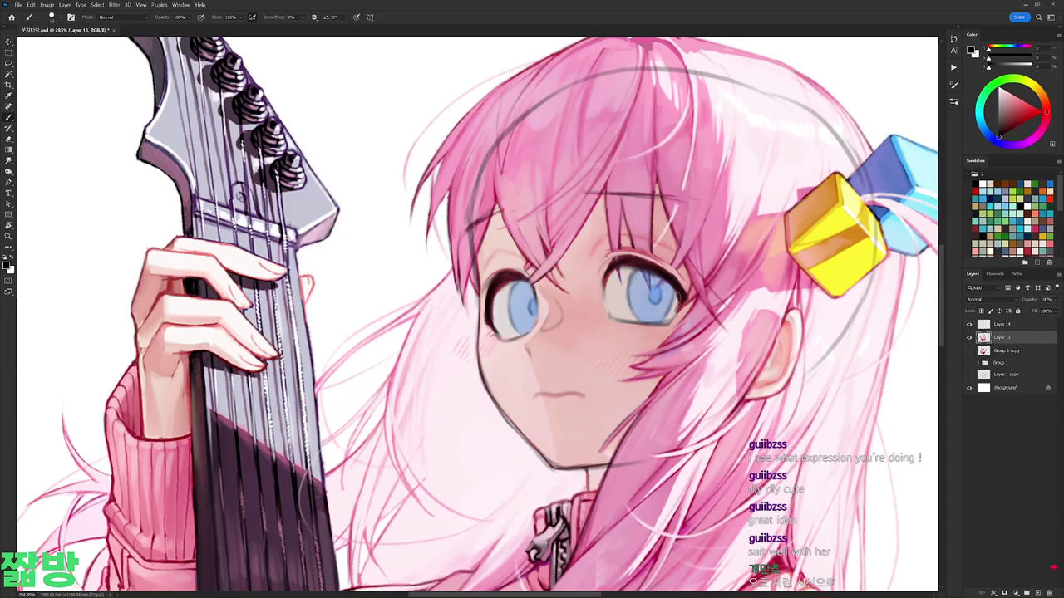
{"action": "left_click", "coordinate": [969, 325]}
{"action": "left_click", "coordinate": [969, 325]}
{"action": "left_click", "coordinate": [969, 325]}
{"action": "left_click", "coordinate": [969, 324]}
{"action": "left_click", "coordinate": [969, 325]}
{"action": "left_click", "coordinate": [969, 325]}
{"action": "left_click", "coordinate": [969, 325]}
Step: Paint a white highlight along the lower inner edge of the far eye and soften it with sampled skin tones
{"action": "right_click", "coordinate": [562, 301]}
{"action": "left_click", "coordinate": [611, 375], "text": "alt"}
{"action": "right_click", "coordinate": [559, 332]}
{"action": "left_click", "coordinate": [550, 331], "text": "alt"}
{"action": "right_click", "coordinate": [550, 329]}
{"action": "key", "text": "Escape"}
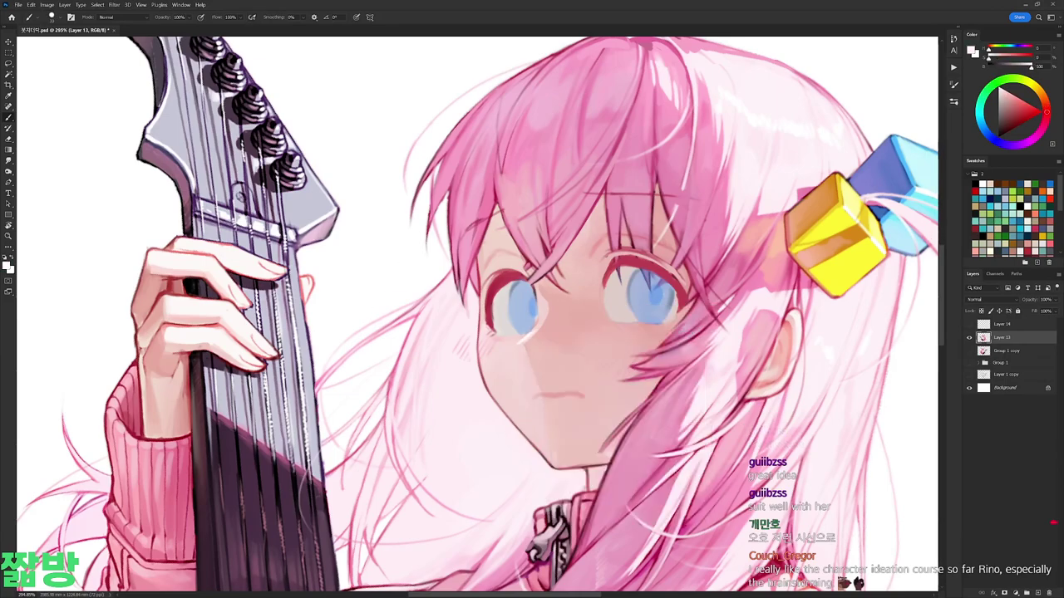
{"action": "right_click", "coordinate": [725, 335]}
{"action": "key", "text": "Escape"}
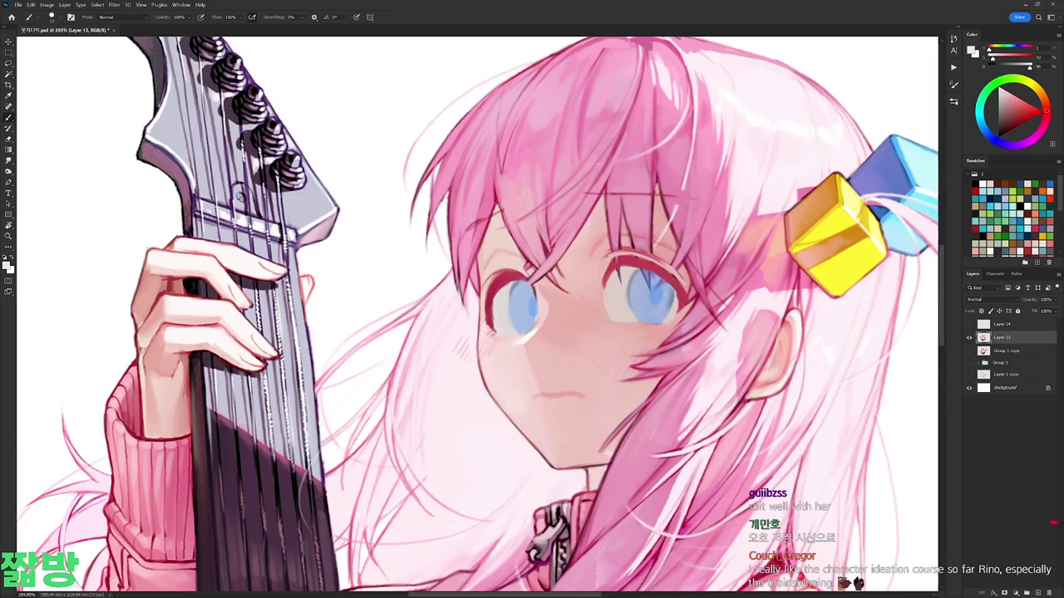
{"action": "left_click_drag", "start_coordinate": [531, 316], "coordinate": [582, 283]}
{"action": "right_click", "coordinate": [573, 284]}
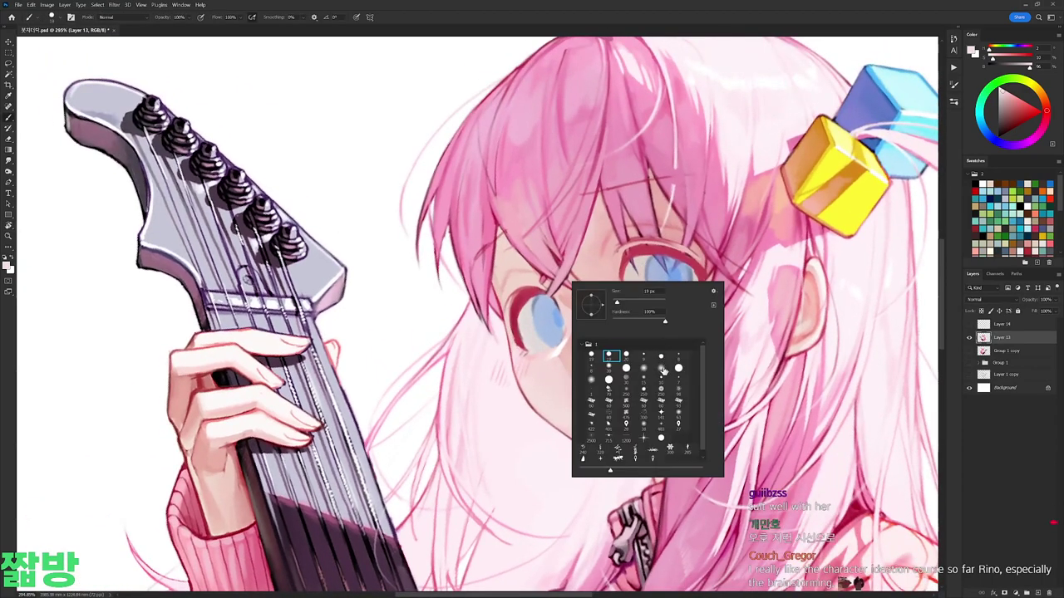
{"action": "key", "text": "Escape"}
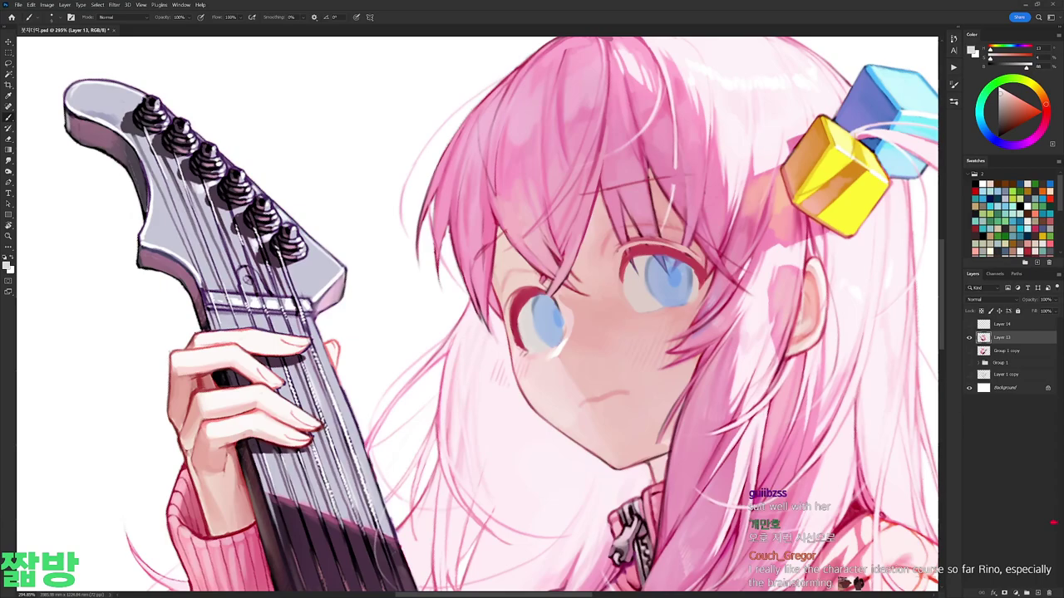
Step: Darken the far eye's lash outline with a deeper shade of the sampled lash red
{"action": "left_click", "coordinate": [536, 285], "text": "alt"}
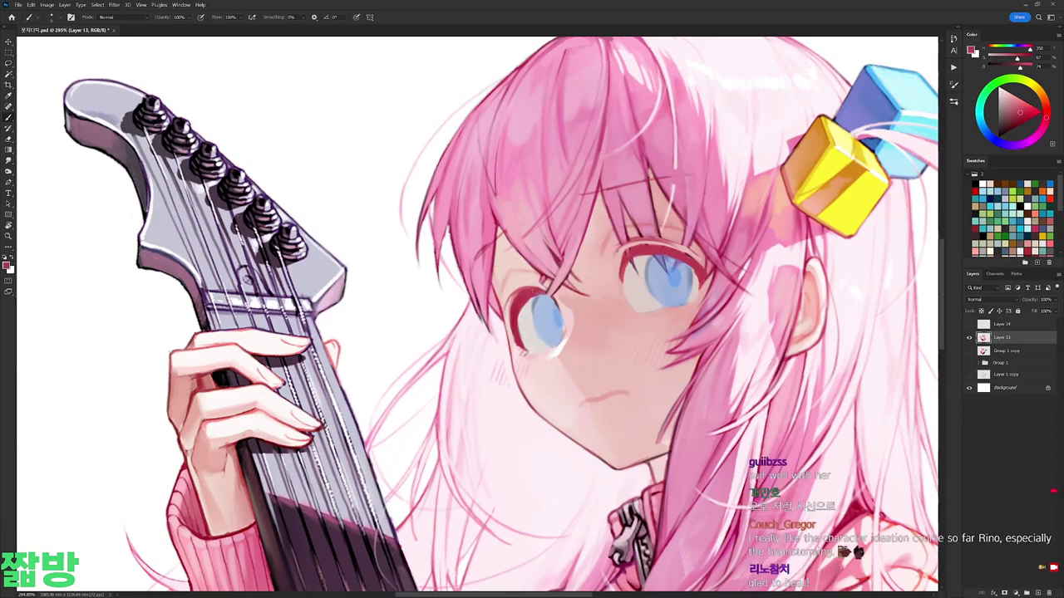
{"action": "left_click", "coordinate": [1015, 126]}
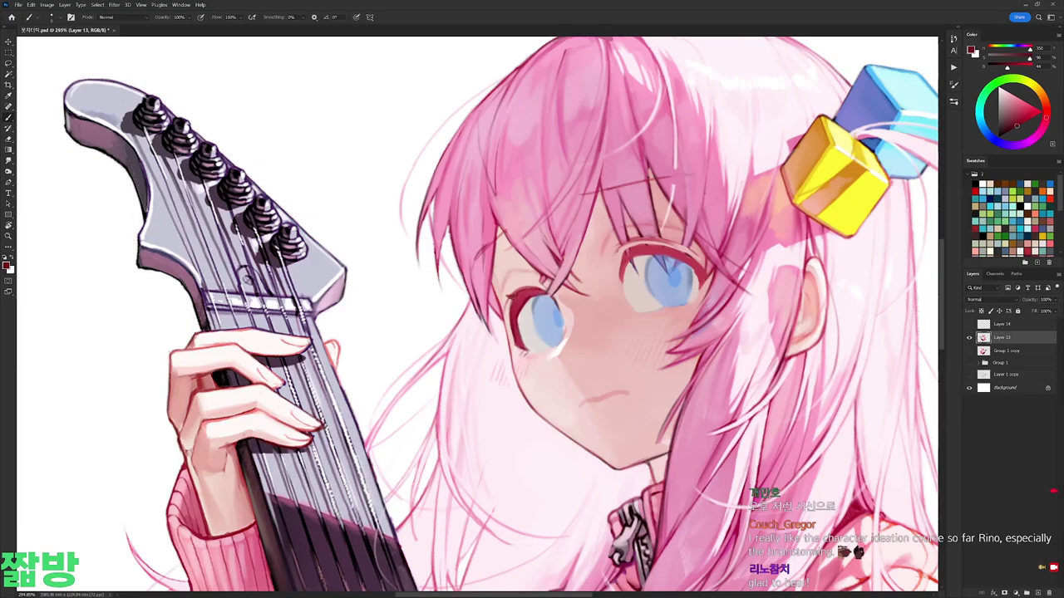
{"action": "scroll", "coordinate": [519, 291], "scroll_direction": "down", "scroll_amount": 5}
{"action": "scroll", "coordinate": [641, 202], "scroll_direction": "up", "scroll_amount": 5}
{"action": "right_click", "coordinate": [642, 202]}
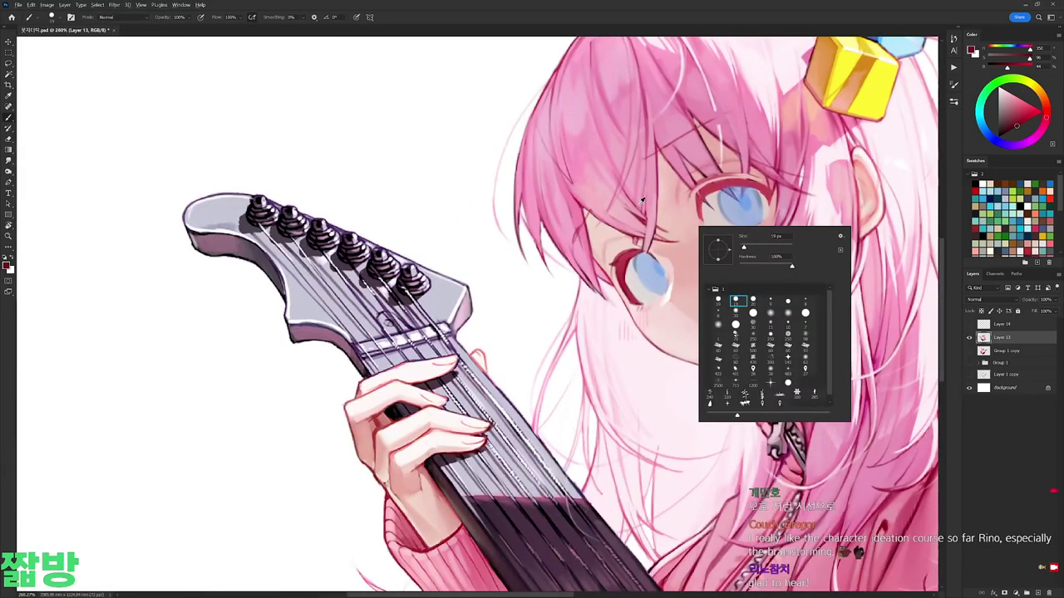
{"action": "left_click", "coordinate": [621, 265], "text": "alt"}
{"action": "left_click_drag", "start_coordinate": [724, 240], "coordinate": [646, 290]}
{"action": "right_click", "coordinate": [680, 221]}
{"action": "left_click", "coordinate": [635, 239], "text": "alt"}
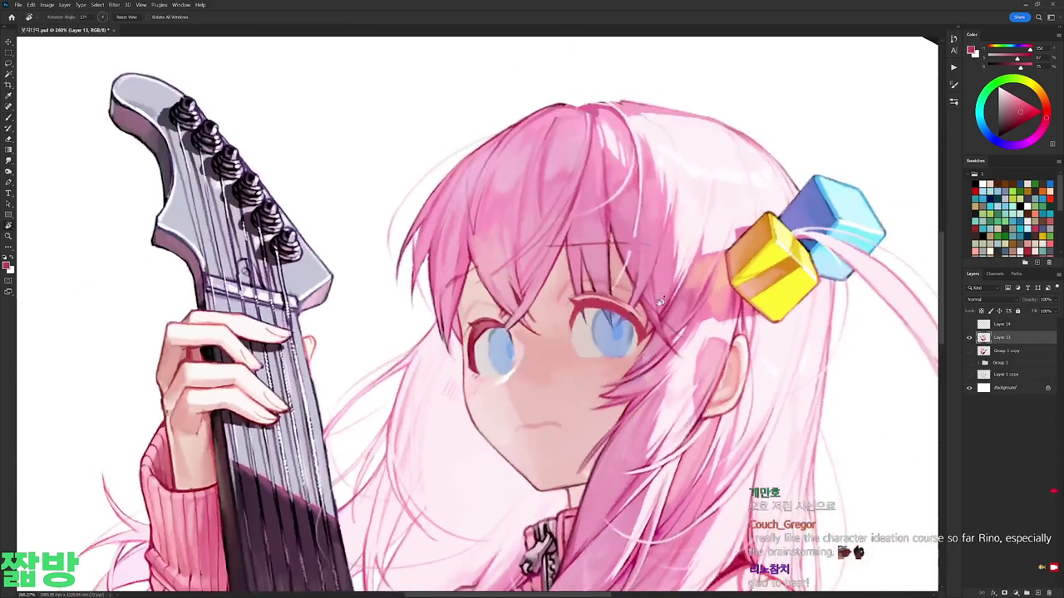
Step: Refine the upper lashes and outer corners of both eyes with strokes in sampled crimson and dark red
{"action": "right_click", "coordinate": [671, 296]}
{"action": "left_click", "coordinate": [706, 369], "text": "alt"}
{"action": "mouse_move", "coordinate": [573, 315]}
{"action": "left_mouse_down"}
{"action": "mouse_move", "coordinate": [611, 304]}
{"action": "mouse_move", "coordinate": [632, 315]}
{"action": "left_mouse_up"}
{"action": "left_click_drag", "start_coordinate": [472, 335], "coordinate": [472, 367]}
{"action": "left_click_drag", "start_coordinate": [625, 314], "coordinate": [641, 337]}
{"action": "right_click", "coordinate": [703, 300]}
{"action": "left_click", "coordinate": [466, 369], "text": "alt"}
{"action": "left_click", "coordinate": [471, 349], "text": "alt"}
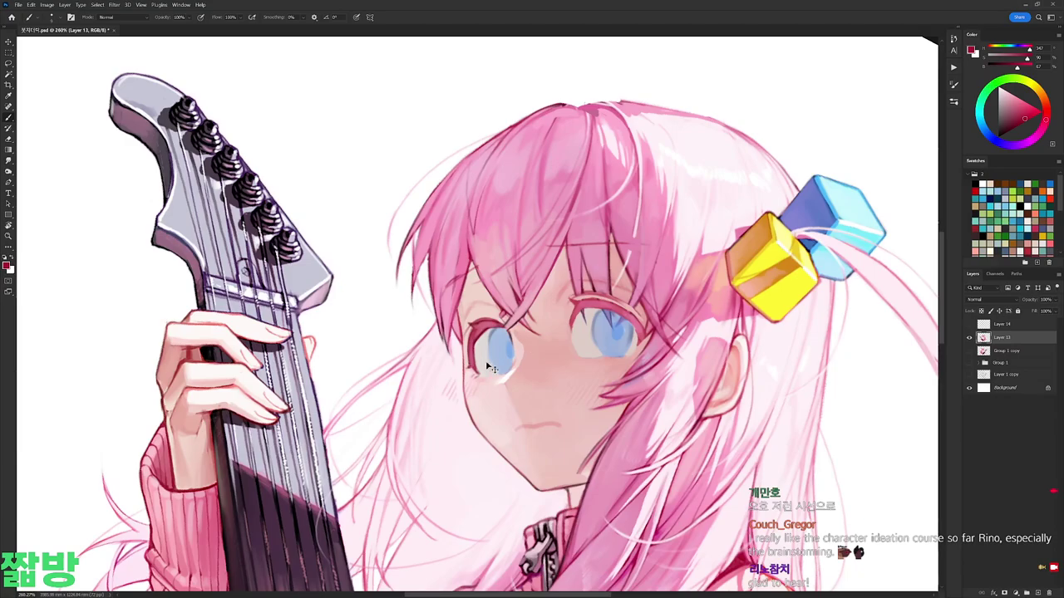
{"action": "left_click_drag", "start_coordinate": [631, 323], "coordinate": [478, 474]}
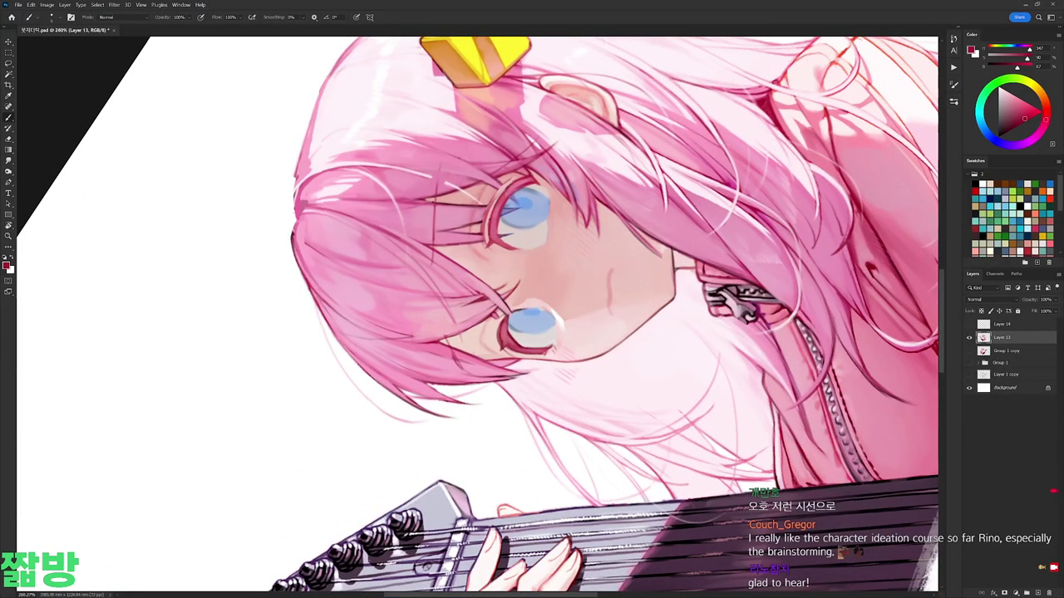
{"action": "key", "text": "Escape"}
{"action": "left_click", "coordinate": [449, 265], "text": "alt"}
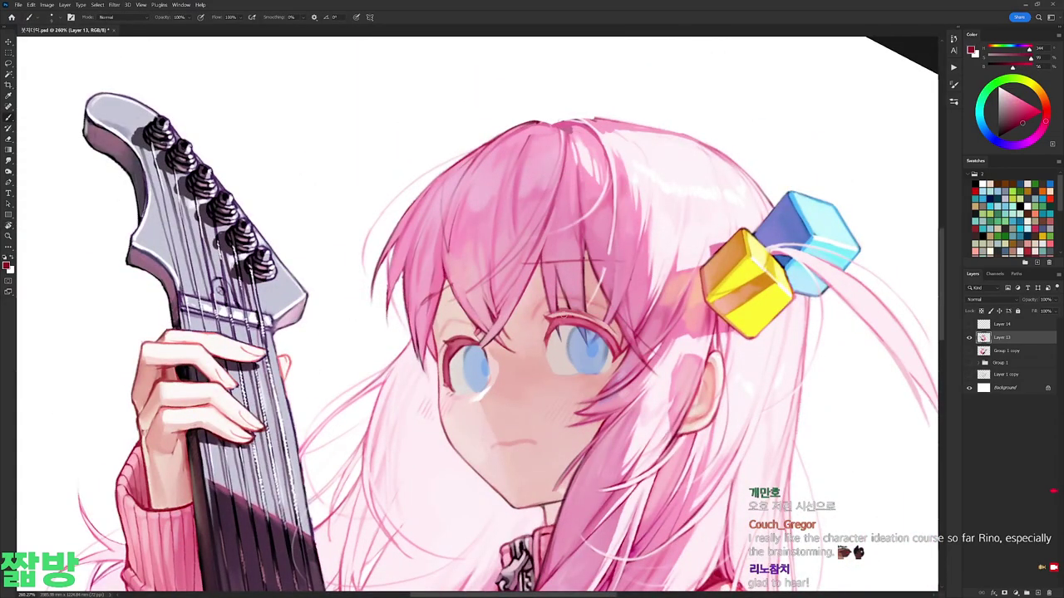
Step: Shade the irises of both eyes with a deeper blue sampled from the blue hair cube
{"action": "left_click_drag", "start_coordinate": [563, 315], "coordinate": [604, 260]}
{"action": "right_click", "coordinate": [623, 297]}
{"action": "left_click", "coordinate": [845, 178], "text": "alt"}
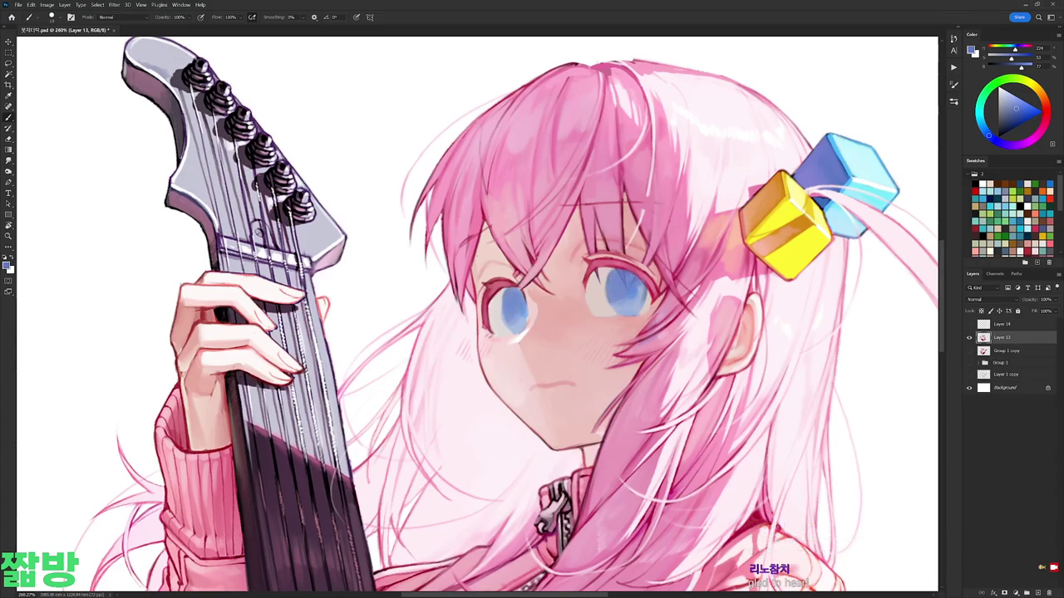
Step: Paint dark violet-blue pupils in both eyes using the Layer 14 sketch as a guide, with the sketch hidden again at the end
{"action": "mouse_move", "coordinate": [1020, 108]}
{"action": "left_mouse_down"}
{"action": "mouse_move", "coordinate": [1025, 124]}
{"action": "mouse_move", "coordinate": [1009, 130]}
{"action": "left_mouse_up"}
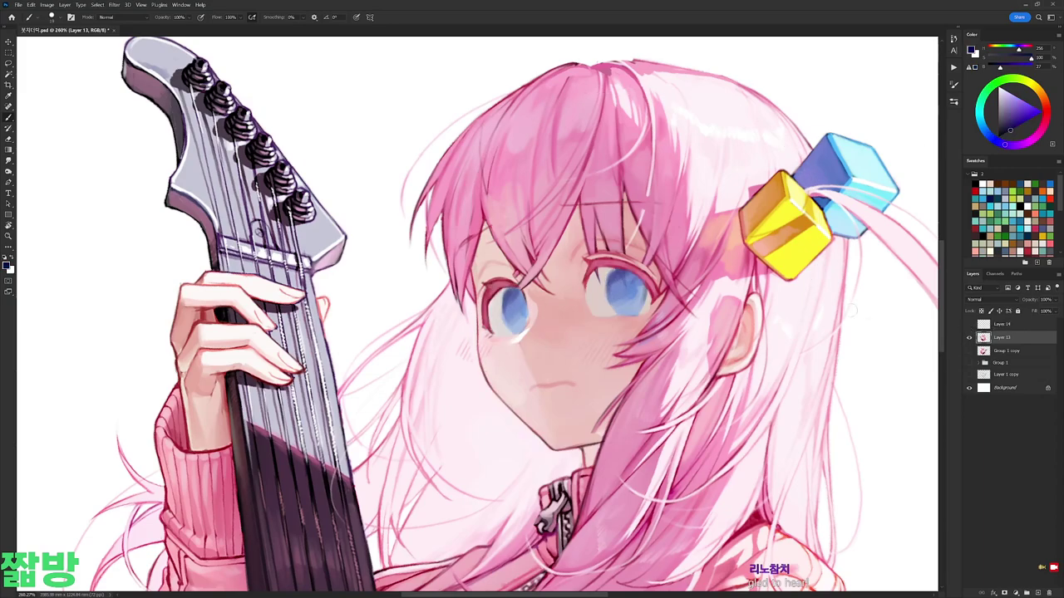
{"action": "left_click", "coordinate": [969, 324]}
{"action": "left_click", "coordinate": [969, 324]}
{"action": "left_click", "coordinate": [969, 324]}
{"action": "left_click", "coordinate": [1017, 127]}
{"action": "left_click_drag", "start_coordinate": [522, 307], "coordinate": [523, 311]}
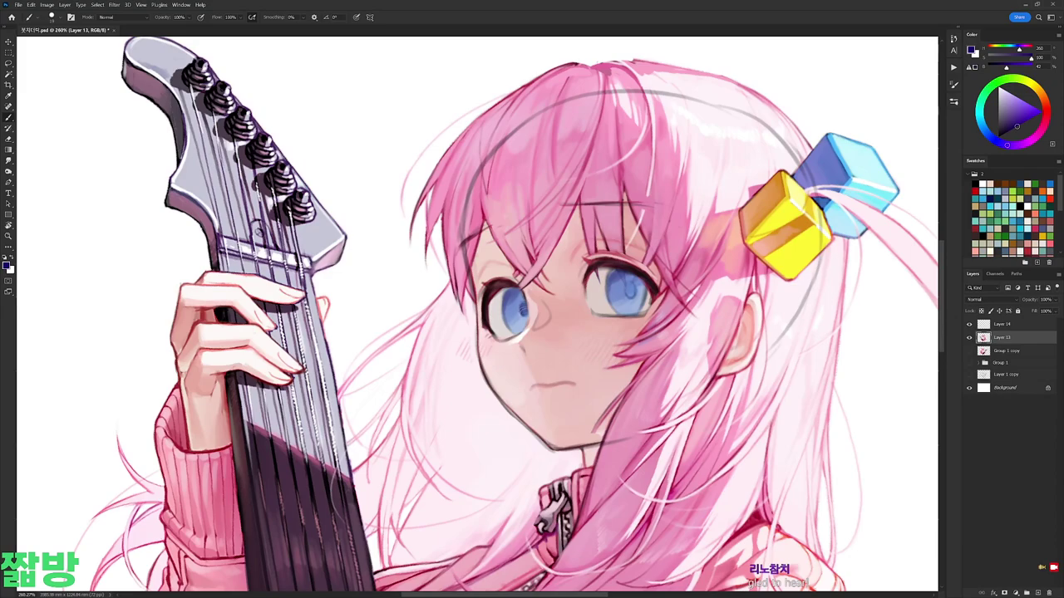
{"action": "key", "text": "r"}
{"action": "left_click_drag", "start_coordinate": [632, 208], "coordinate": [767, 274]}
{"action": "left_click", "coordinate": [969, 324]}
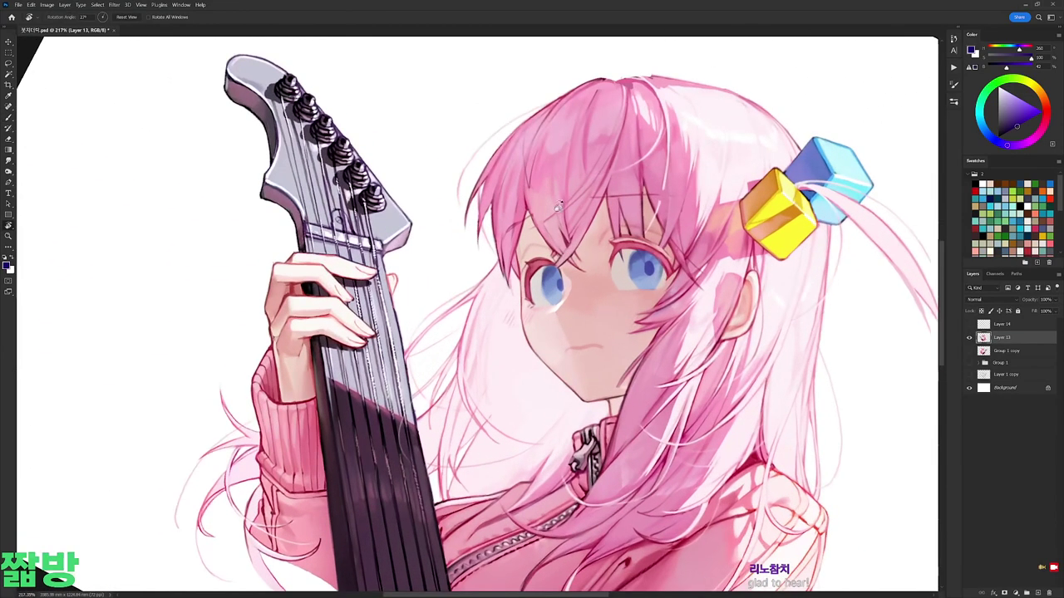
Step: Retouch the lash lines of both eyes with muted reds sampled from the existing line art
{"action": "key", "text": "b"}
{"action": "right_click", "coordinate": [582, 249]}
{"action": "left_click", "coordinate": [573, 250], "text": "alt"}
{"action": "left_click_drag", "start_coordinate": [1015, 120], "coordinate": [1007, 104]}
{"action": "left_click", "coordinate": [518, 280], "text": "alt"}
{"action": "key", "text": "r"}
{"action": "scroll", "coordinate": [582, 316], "scroll_direction": "down", "scroll_amount": 3}
{"action": "left_click_drag", "start_coordinate": [631, 167], "coordinate": [710, 142]}
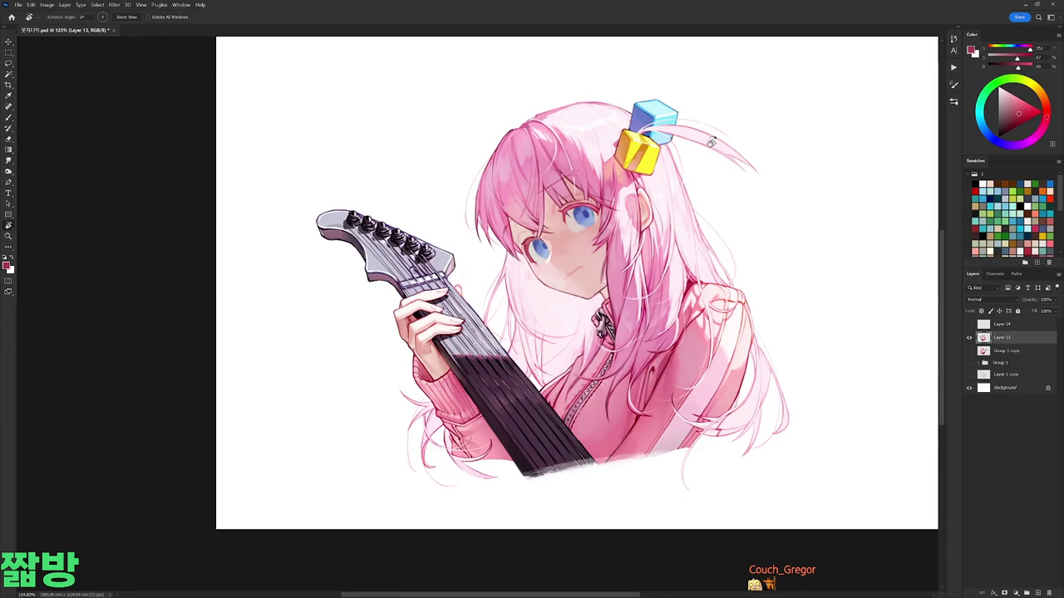
{"action": "key", "text": "b"}
{"action": "scroll", "coordinate": [559, 219], "scroll_direction": "up", "scroll_amount": 3}
{"action": "right_click", "coordinate": [619, 241]}
{"action": "key", "text": "Escape"}
{"action": "left_click", "coordinate": [508, 273], "text": "alt"}
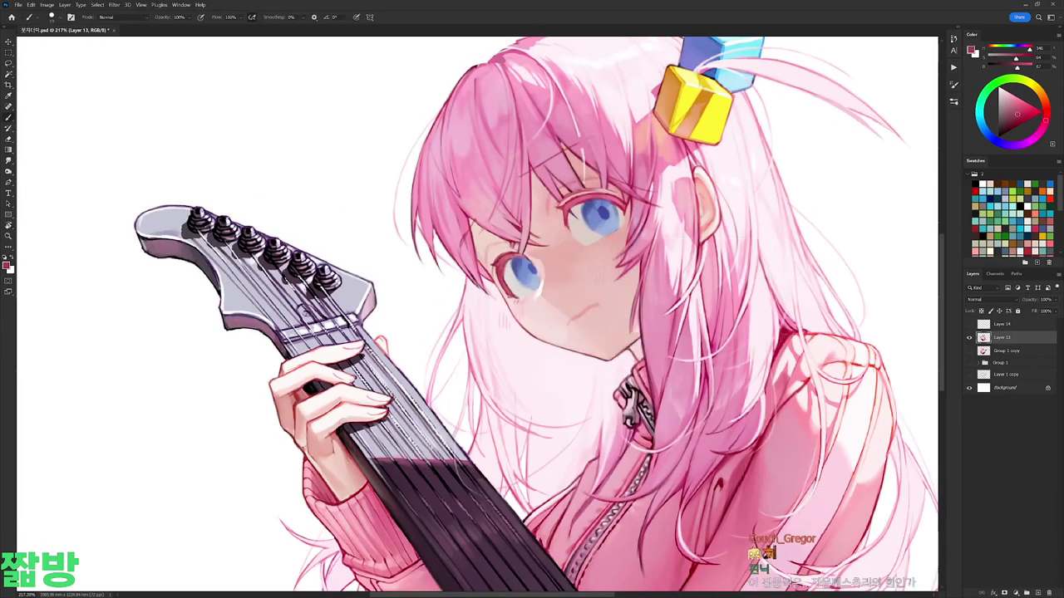
Step: Refine the outer lashes of the eye nearer the hair cubes with a small hard brush in sampled crimson and dark plum
{"action": "scroll", "coordinate": [532, 300], "scroll_direction": "down", "scroll_amount": 2}
{"action": "scroll", "coordinate": [532, 299], "scroll_direction": "up", "scroll_amount": 3}
{"action": "key", "text": "d"}
{"action": "right_click", "coordinate": [577, 288]}
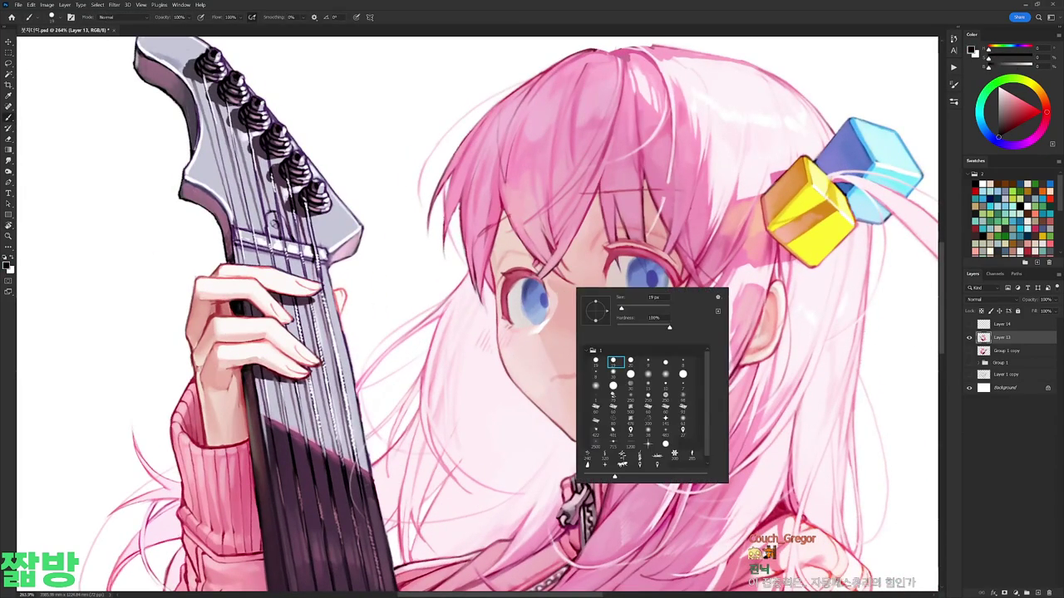
{"action": "key", "text": "Escape"}
{"action": "right_click", "coordinate": [576, 288]}
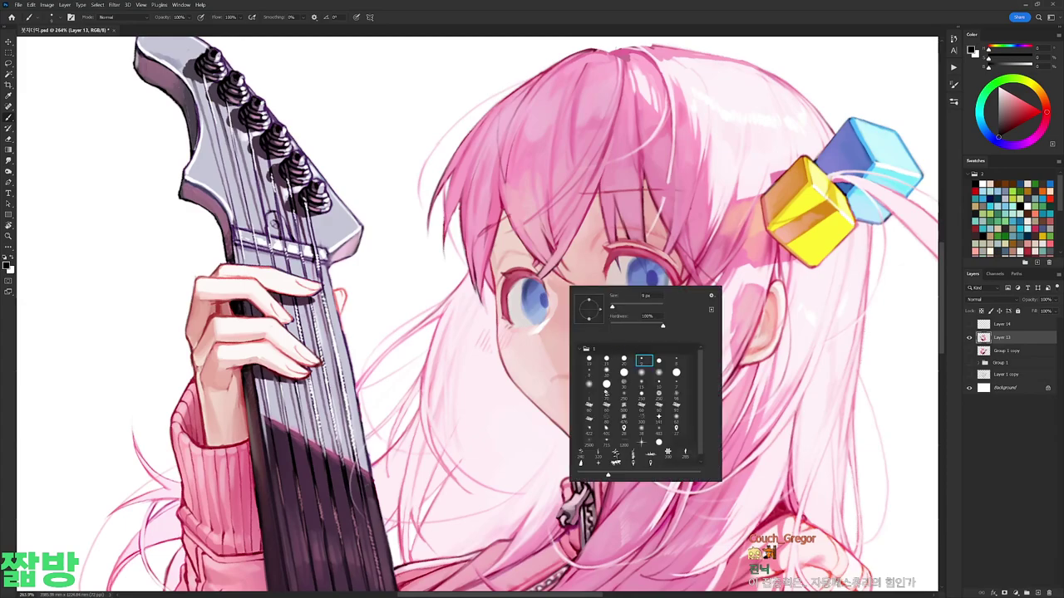
{"action": "key", "text": "Escape"}
{"action": "left_click", "coordinate": [674, 285], "text": "alt"}
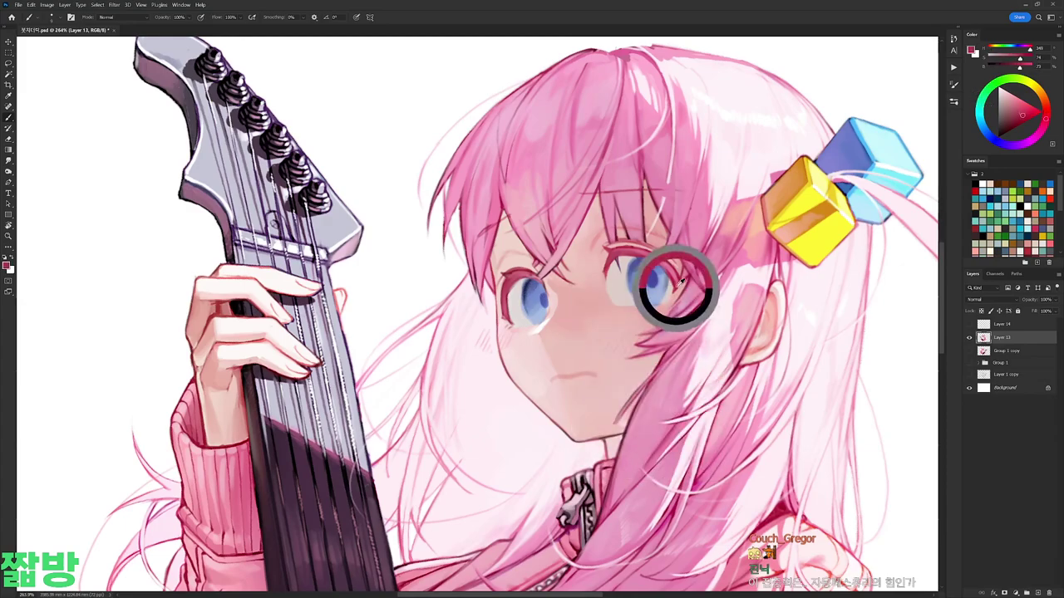
{"action": "scroll", "coordinate": [531, 283], "scroll_direction": "down", "scroll_amount": 3}
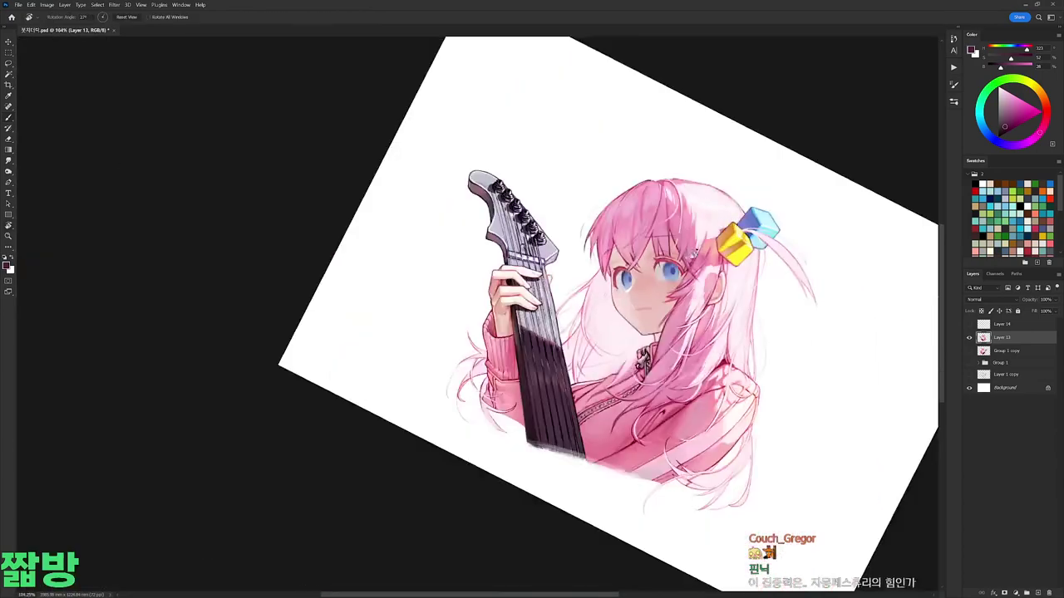
{"action": "scroll", "coordinate": [532, 283], "scroll_direction": "up", "scroll_amount": 5}
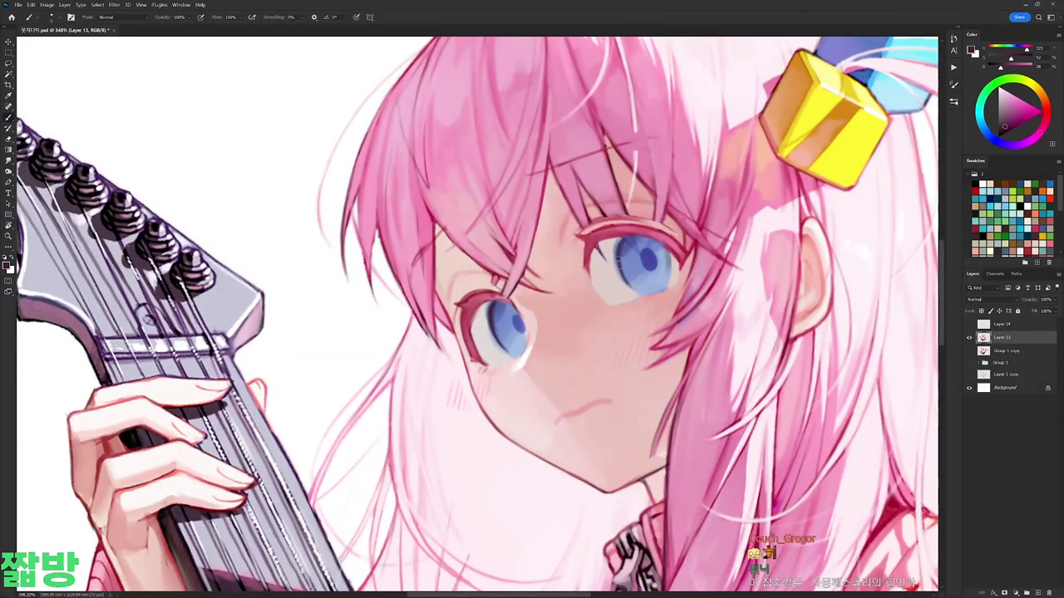
Step: Retouch the lash line of the eye nearer the guitar and the adjoining bangs with sampled crimson and pink
{"action": "left_click_drag", "start_coordinate": [473, 306], "coordinate": [462, 214]}
{"action": "left_click", "coordinate": [474, 307], "text": "alt"}
{"action": "left_click", "coordinate": [473, 226], "text": "alt"}
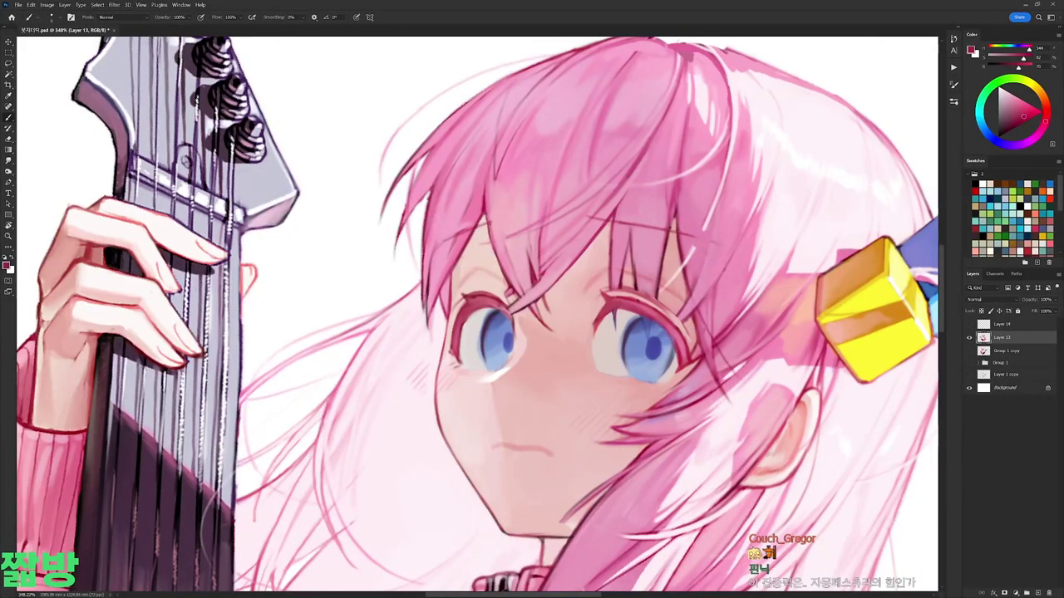
{"action": "scroll", "coordinate": [625, 308], "scroll_direction": "down", "scroll_amount": 3}
{"action": "left_click_drag", "start_coordinate": [625, 308], "coordinate": [562, 291]}
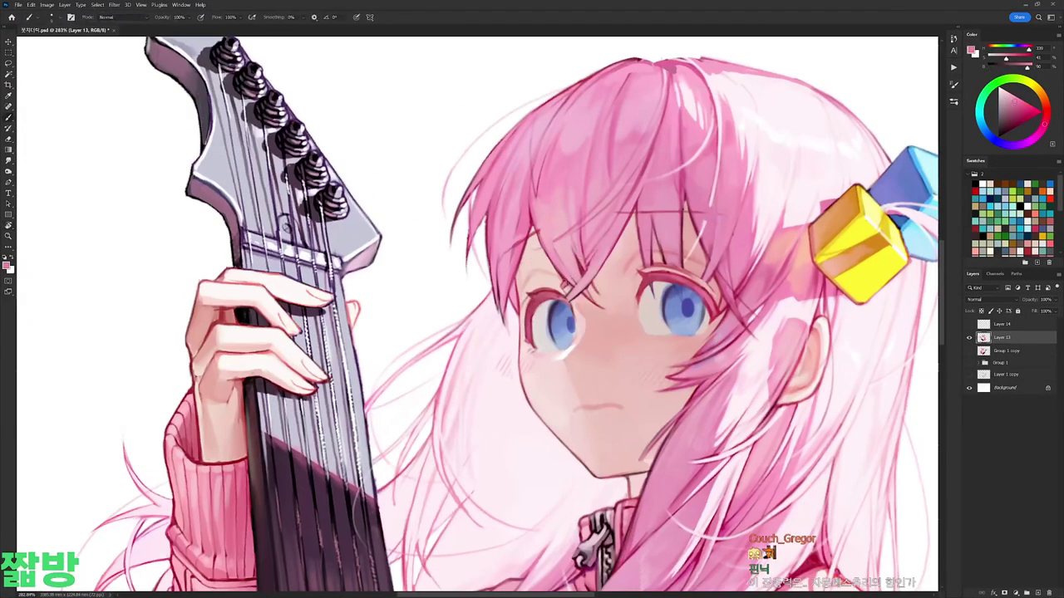
{"action": "left_click", "coordinate": [591, 270], "text": "alt"}
{"action": "left_click", "coordinate": [568, 298], "text": "alt"}
{"action": "left_click", "coordinate": [542, 228], "text": "alt"}
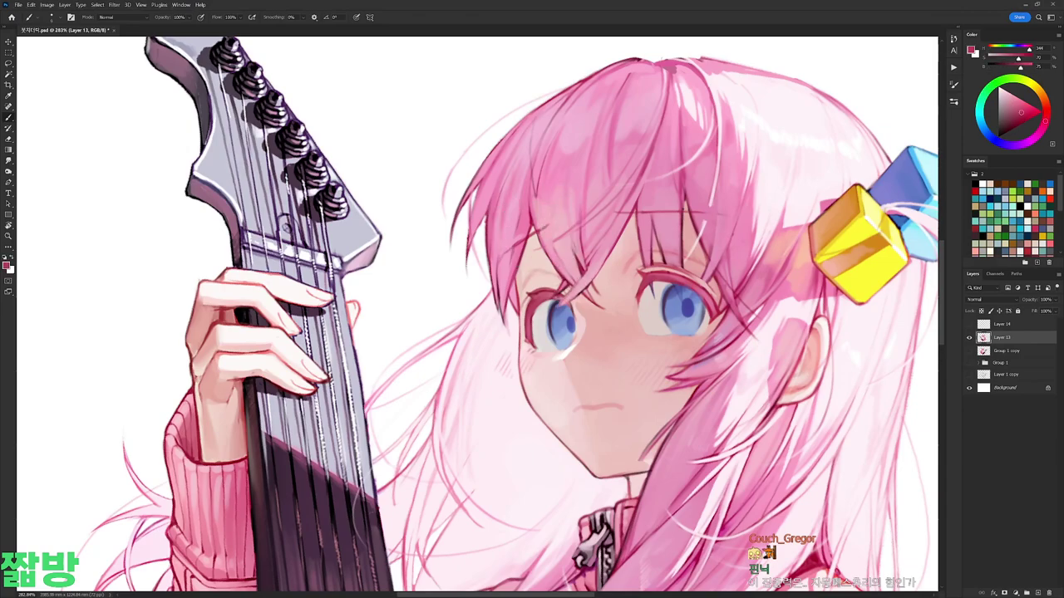
Step: Touch up the bang strands falling between and beside the eyes with sampled light and saturated pinks
{"action": "mouse_move", "coordinate": [532, 216]}
{"action": "left_mouse_down"}
{"action": "mouse_move", "coordinate": [452, 416]}
{"action": "mouse_move", "coordinate": [448, 388]}
{"action": "mouse_move", "coordinate": [519, 244]}
{"action": "mouse_move", "coordinate": [530, 312]}
{"action": "left_mouse_up"}
{"action": "mouse_move", "coordinate": [574, 233]}
{"action": "left_mouse_down"}
{"action": "mouse_move", "coordinate": [555, 306]}
{"action": "mouse_move", "coordinate": [532, 310]}
{"action": "left_mouse_up"}
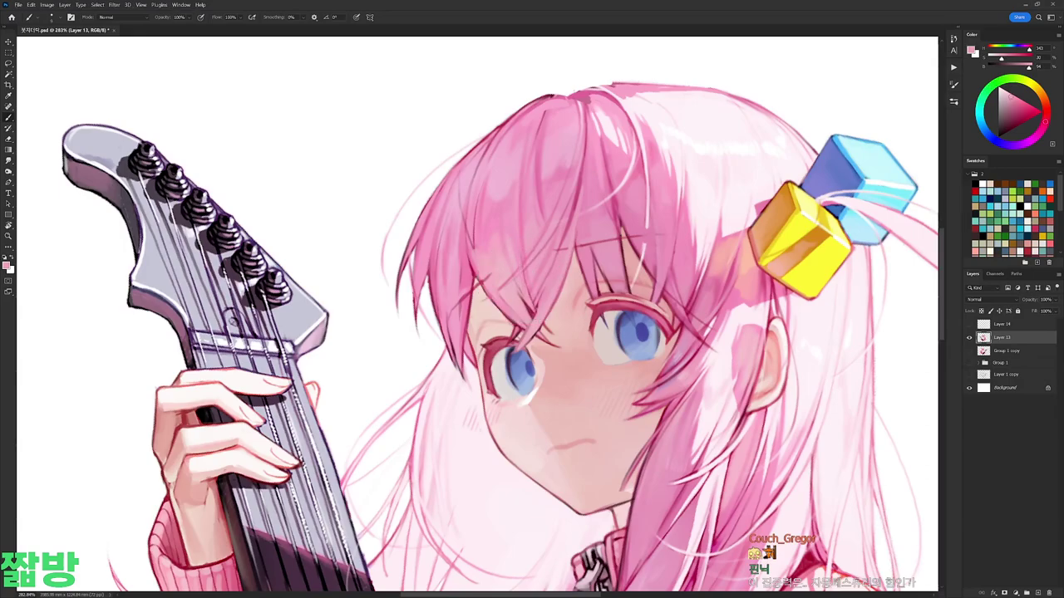
{"action": "key", "text": "r"}
{"action": "mouse_move", "coordinate": [532, 274]}
{"action": "left_mouse_down"}
{"action": "mouse_move", "coordinate": [526, 358]}
{"action": "mouse_move", "coordinate": [586, 391]}
{"action": "left_mouse_up"}
{"action": "key", "text": "b"}
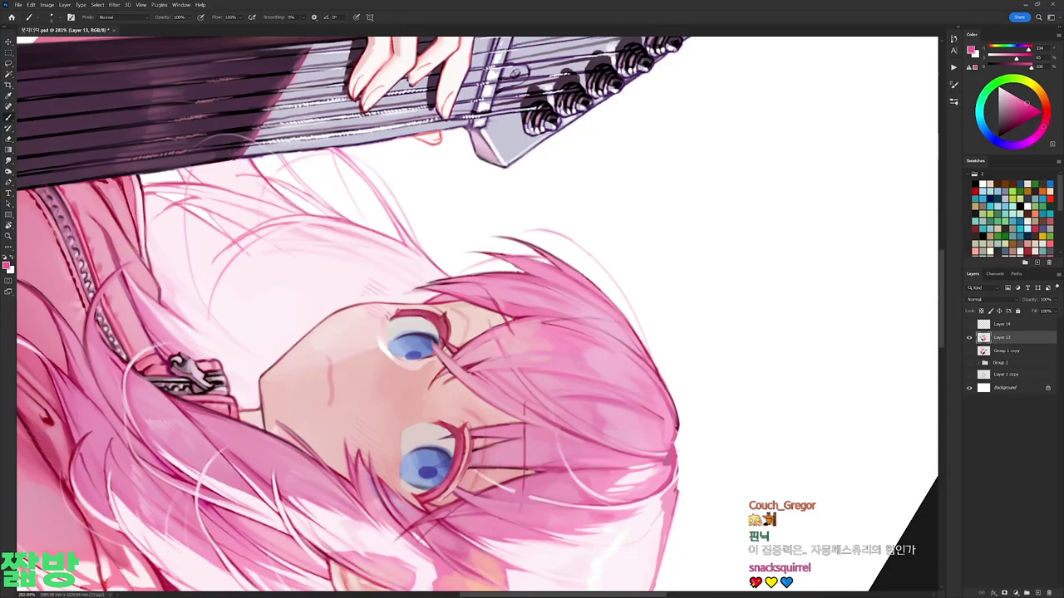
{"action": "key", "text": "Escape"}
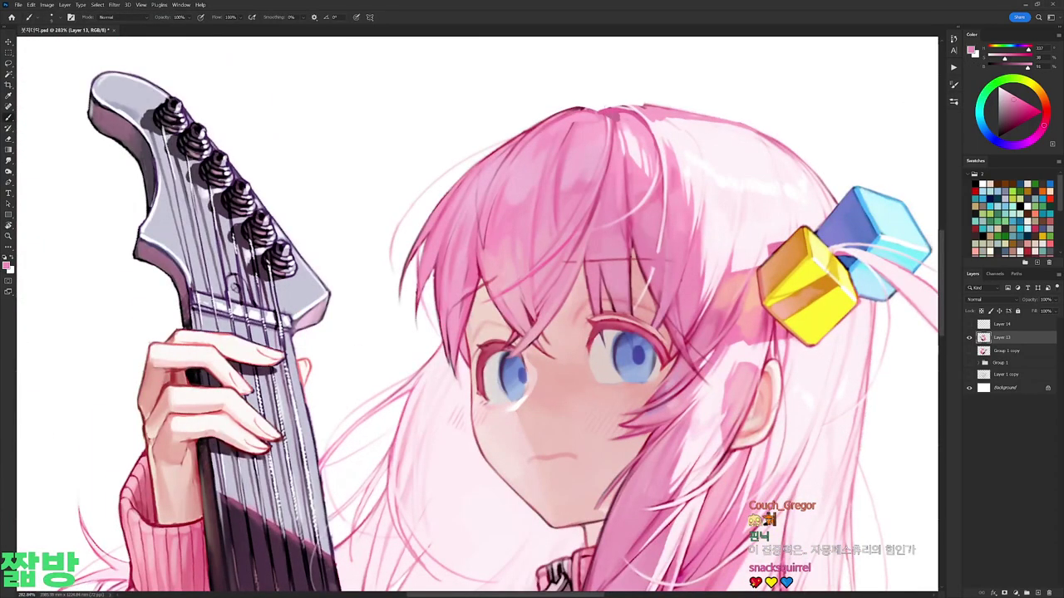
{"action": "key", "text": "r"}
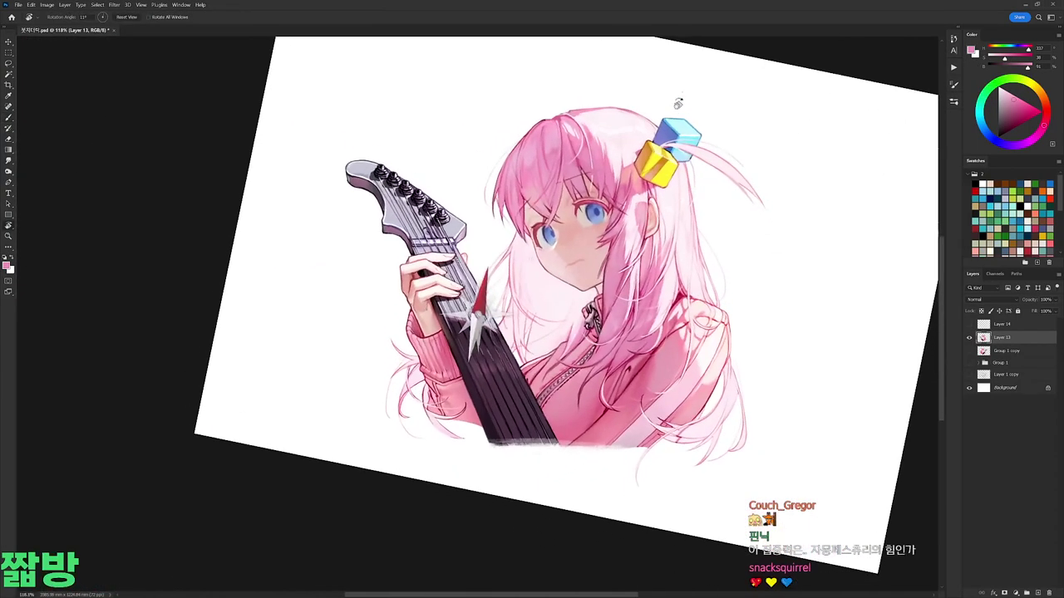
{"action": "key", "text": "Escape"}
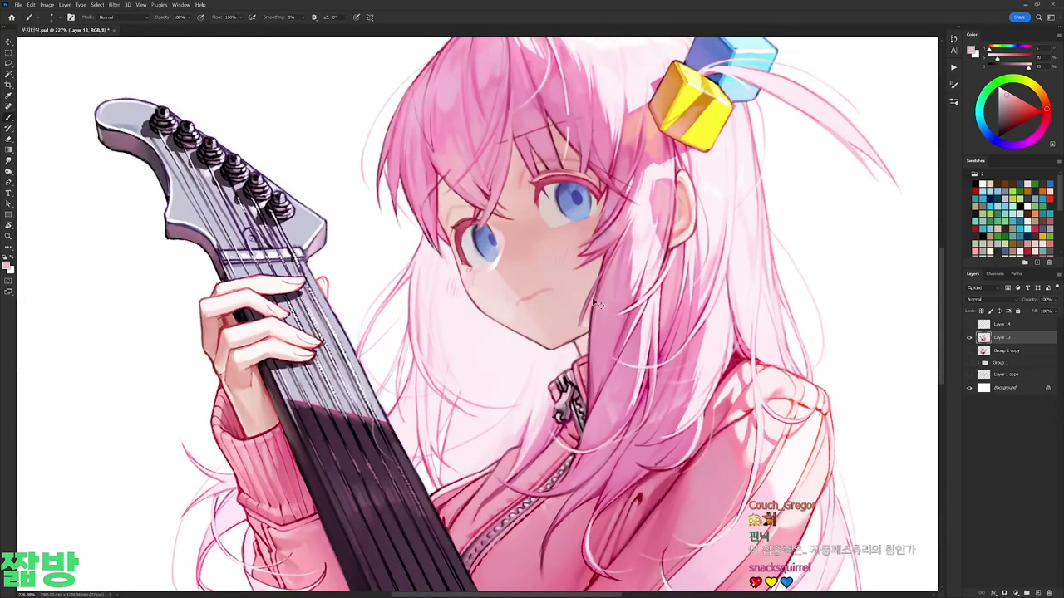
Step: Retouch the facial skin around the cheek and mouth with sampled pale skin tones
{"action": "key", "text": "ctrl+0"}
{"action": "scroll", "coordinate": [562, 250], "scroll_direction": "up", "scroll_amount": 3}
{"action": "right_click", "coordinate": [572, 276]}
{"action": "key", "text": "Escape"}
{"action": "left_click_drag", "start_coordinate": [995, 88], "coordinate": [1021, 117]}
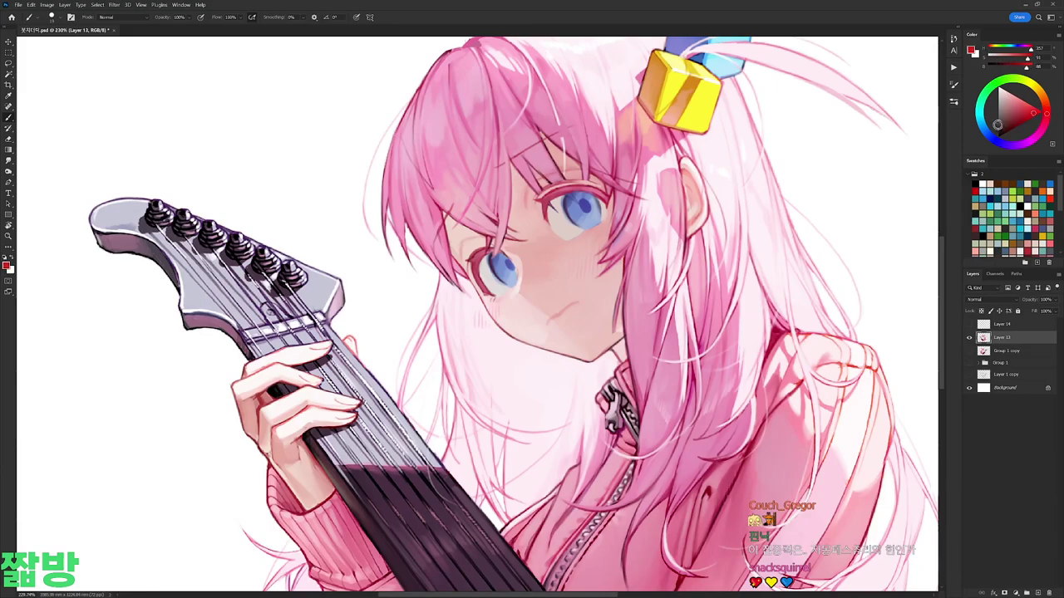
{"action": "left_click", "coordinate": [510, 286], "text": "alt"}
{"action": "left_click", "coordinate": [524, 299], "text": "alt"}
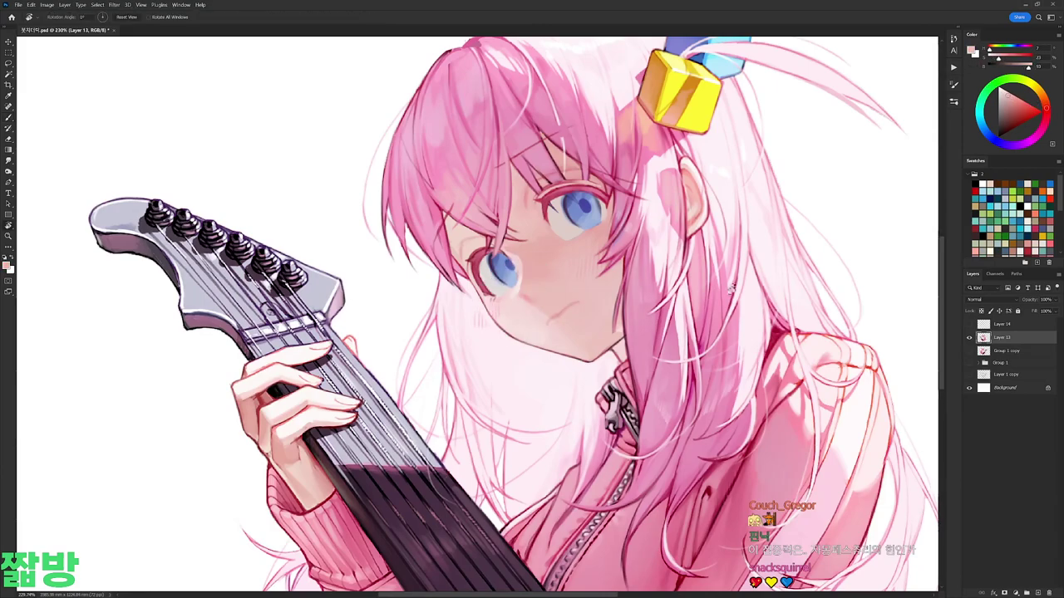
{"action": "left_click_drag", "start_coordinate": [551, 299], "coordinate": [536, 361]}
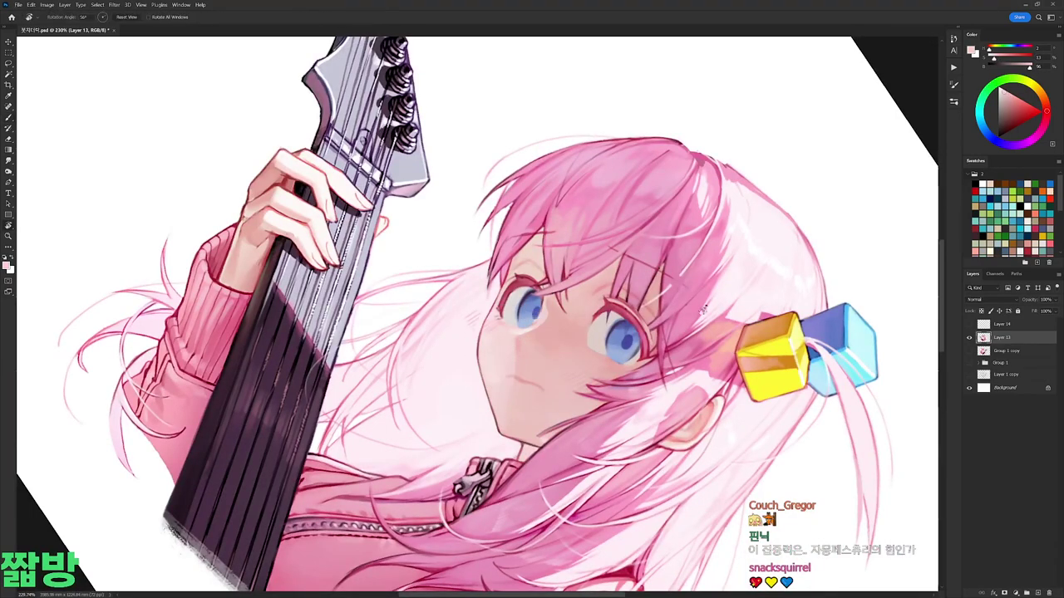
{"action": "key", "text": "Escape"}
Step: Redraw the frowning mouth line in a sampled red deepened toward crimson
{"action": "left_click", "coordinate": [555, 319], "text": "alt"}
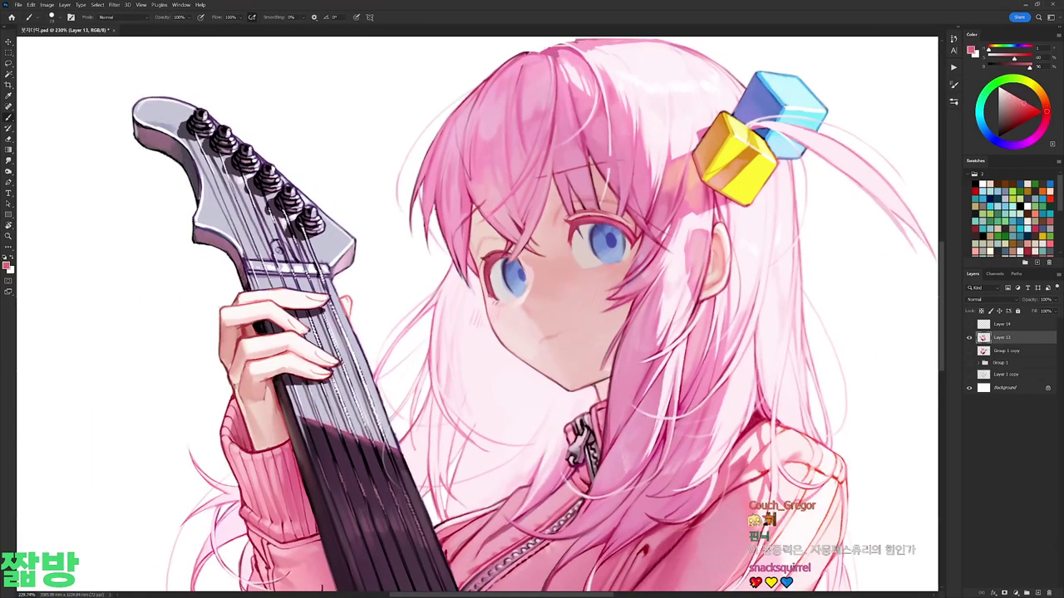
{"action": "left_click_drag", "start_coordinate": [582, 349], "coordinate": [565, 374]}
{"action": "right_click", "coordinate": [613, 285]}
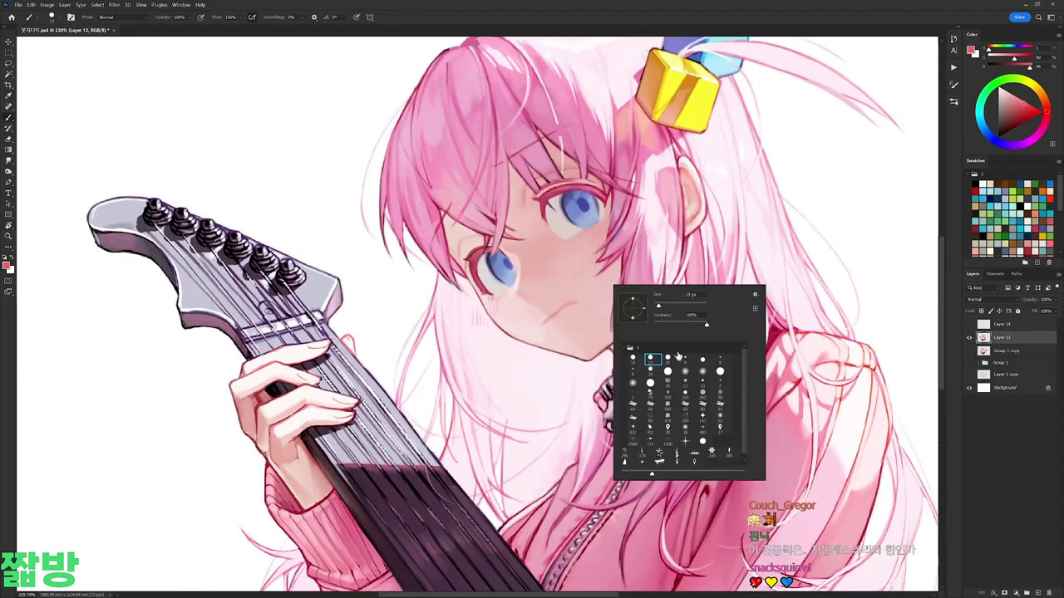
{"action": "key", "text": "Escape"}
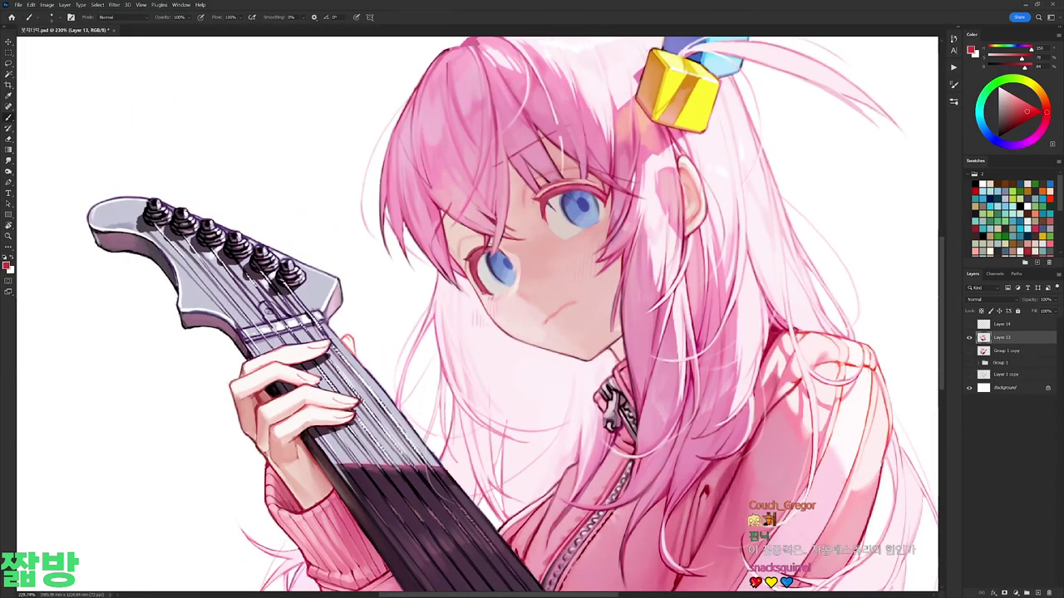
{"action": "left_click_drag", "start_coordinate": [565, 333], "coordinate": [602, 250]}
Step: Darken the outer lashes of the eye nearer the hair cubes and the bangs above it with sampled maroon and pinks
{"action": "left_click", "coordinate": [602, 249], "text": "alt"}
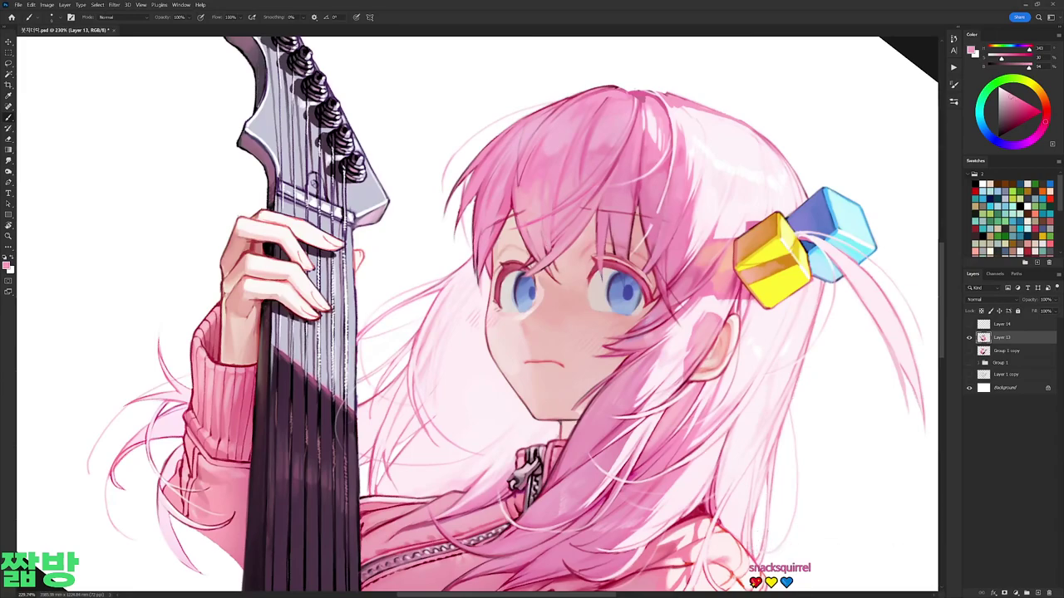
{"action": "left_click", "coordinate": [660, 300], "text": "alt"}
{"action": "left_click", "coordinate": [660, 300], "text": "alt"}
{"action": "left_click", "coordinate": [655, 295], "text": "alt"}
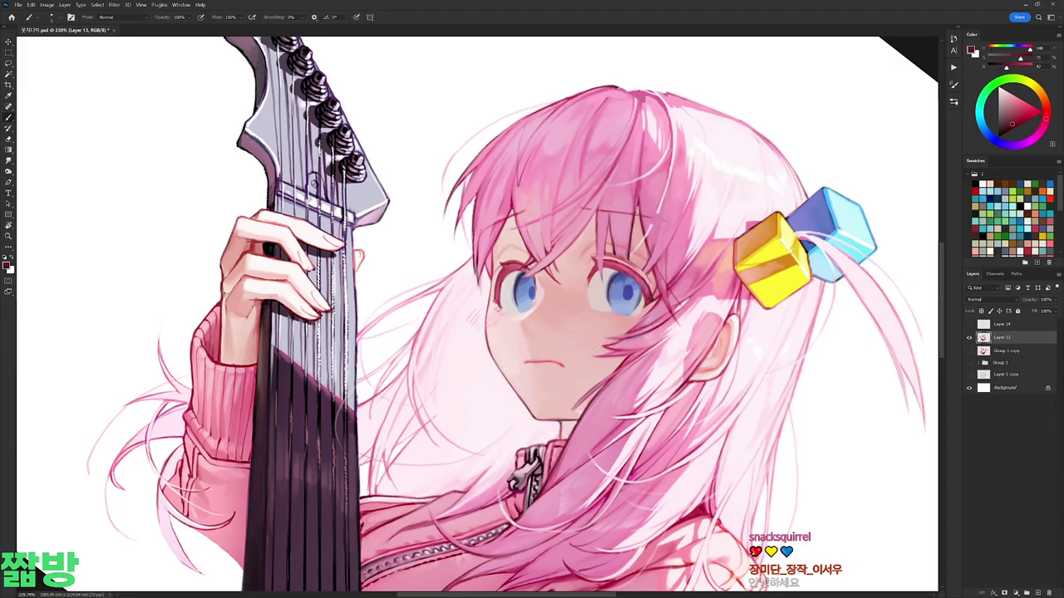
{"action": "left_click", "coordinate": [598, 221], "text": "alt"}
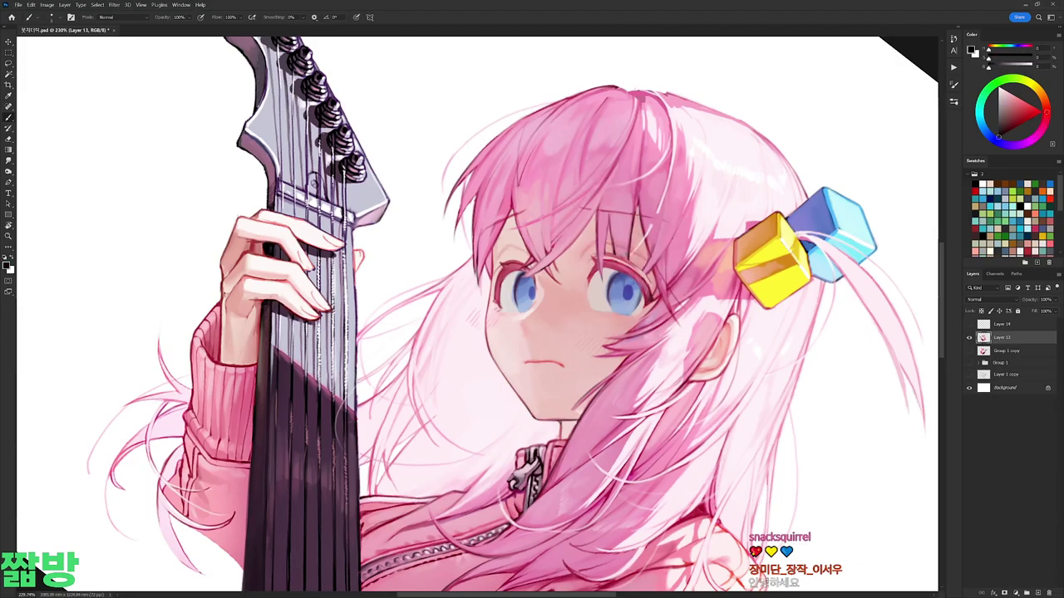
{"action": "mouse_move", "coordinate": [632, 133]}
{"action": "left_mouse_down"}
{"action": "mouse_move", "coordinate": [515, 181]}
{"action": "mouse_move", "coordinate": [621, 245]}
{"action": "left_mouse_up"}
{"action": "right_click", "coordinate": [515, 182]}
{"action": "left_click", "coordinate": [527, 170], "text": "alt"}
{"action": "left_click", "coordinate": [626, 271], "text": "alt"}
{"action": "right_click", "coordinate": [645, 188]}
{"action": "left_click", "coordinate": [720, 262], "text": "alt"}
{"action": "key", "text": "d"}
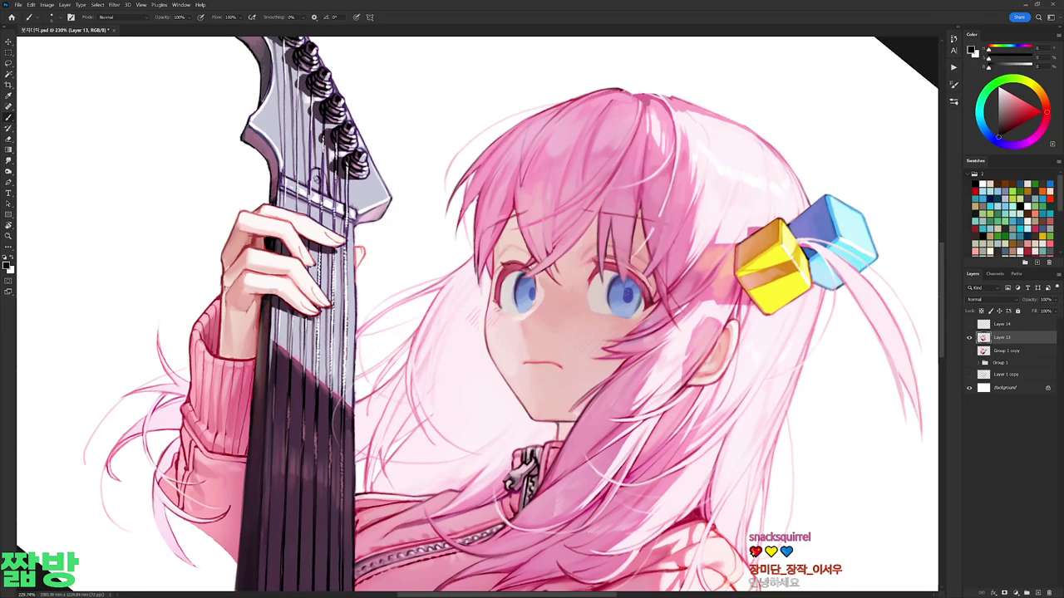
Step: Retouch the bangs around both eyes with sampled pink and deepen the iris shading with a muted blue
{"action": "left_click_drag", "start_coordinate": [626, 276], "coordinate": [531, 234]}
{"action": "left_click", "coordinate": [528, 232], "text": "alt"}
{"action": "left_click", "coordinate": [515, 197], "text": "alt"}
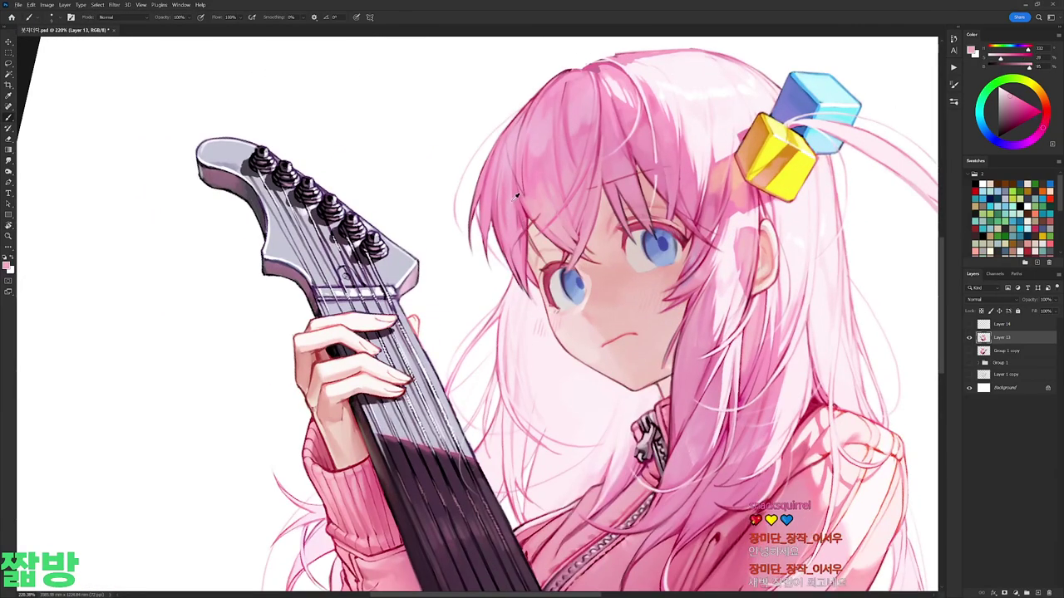
{"action": "left_click_drag", "start_coordinate": [533, 244], "coordinate": [665, 191]}
{"action": "right_click", "coordinate": [598, 200]}
{"action": "left_click", "coordinate": [564, 228], "text": "alt"}
{"action": "left_click", "coordinate": [574, 223], "text": "alt"}
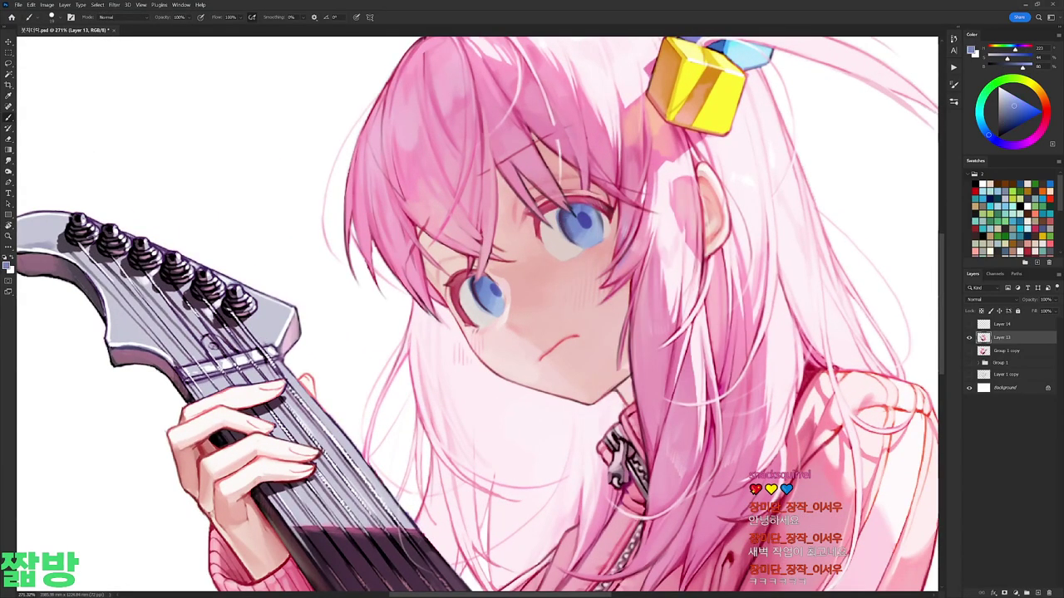
Step: Flip the artwork on Layer 13 horizontally
{"action": "key", "text": "ctrl+0"}
{"action": "key", "text": "ctrl+t"}
{"action": "right_click", "coordinate": [670, 314]}
{"action": "left_click", "coordinate": [707, 492]}
{"action": "key", "text": "Return"}
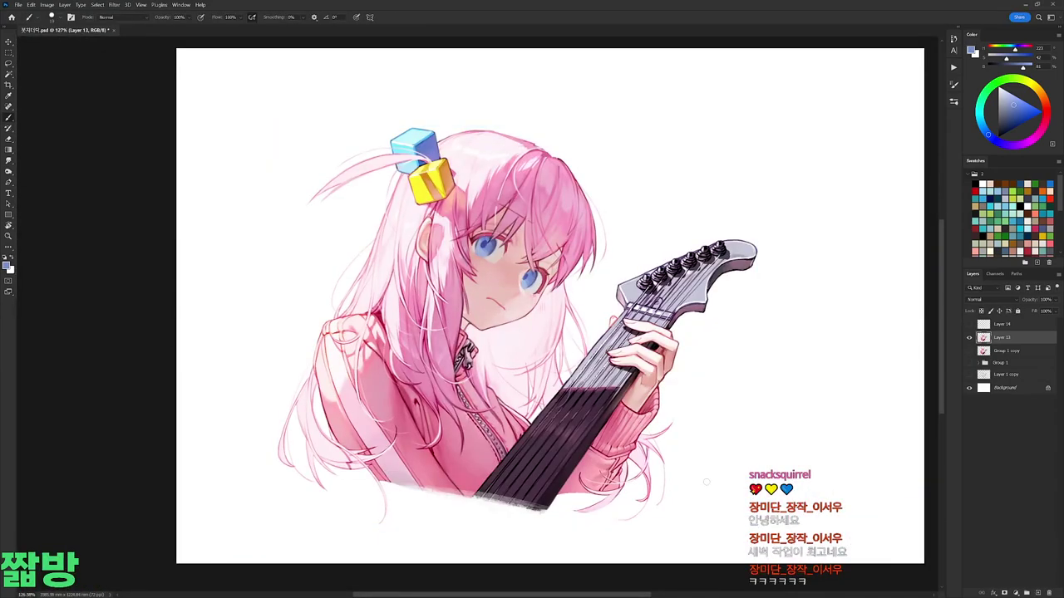
Step: Clean up the cheek edge and skin around the eye nearer the guitar with sampled pale skin and pink tones
{"action": "scroll", "coordinate": [523, 276], "scroll_direction": "up", "scroll_amount": 4}
{"action": "right_click", "coordinate": [548, 261]}
{"action": "left_click", "coordinate": [585, 345], "text": "alt"}
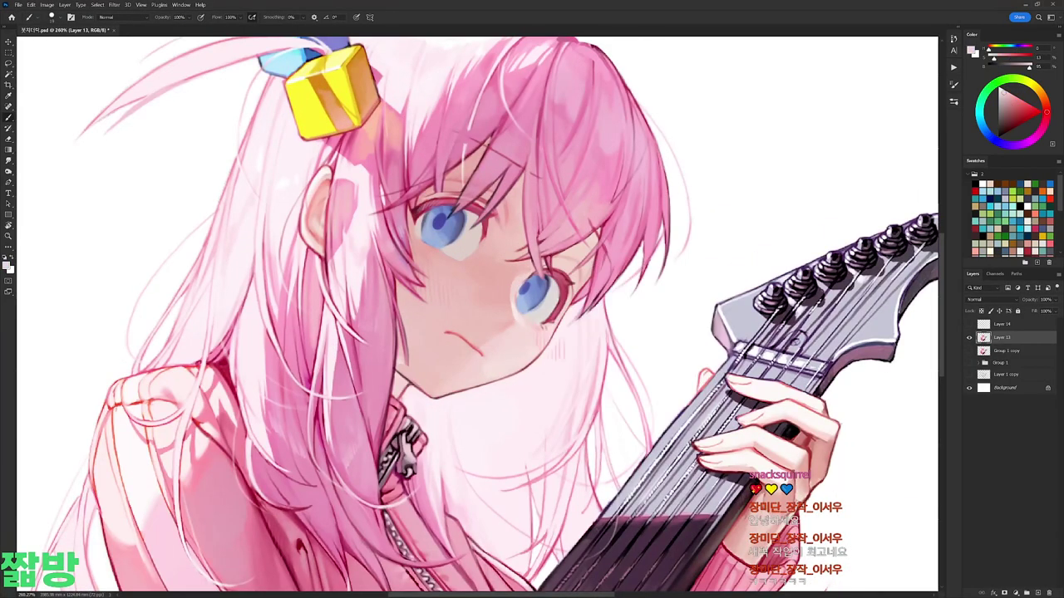
{"action": "right_click", "coordinate": [583, 273]}
{"action": "left_click", "coordinate": [659, 353], "text": "alt"}
{"action": "left_click", "coordinate": [520, 287], "text": "alt"}
{"action": "scroll", "coordinate": [580, 261], "scroll_direction": "down", "scroll_amount": 4}
{"action": "scroll", "coordinate": [725, 307], "scroll_direction": "up", "scroll_amount": 2}
{"action": "right_click", "coordinate": [723, 310]}
{"action": "left_click", "coordinate": [629, 290], "text": "alt"}
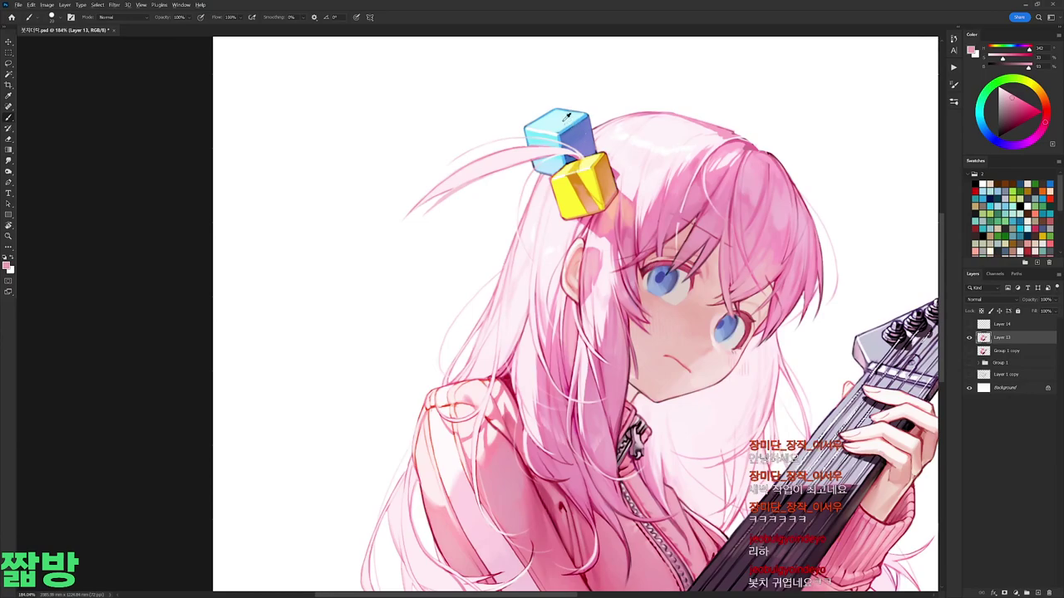
Step: Draw two small sweat-drop marks in muted blue on the hair around the hair cubes
{"action": "left_click", "coordinate": [558, 236], "text": "alt"}
{"action": "left_click", "coordinate": [988, 124]}
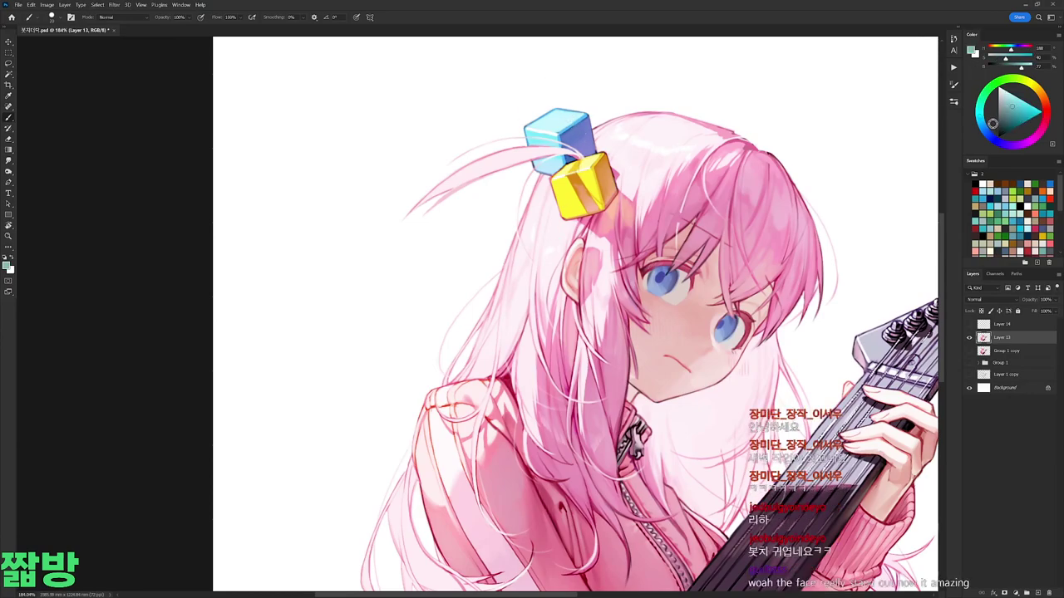
{"action": "left_click", "coordinate": [983, 123]}
{"action": "right_click", "coordinate": [723, 310]}
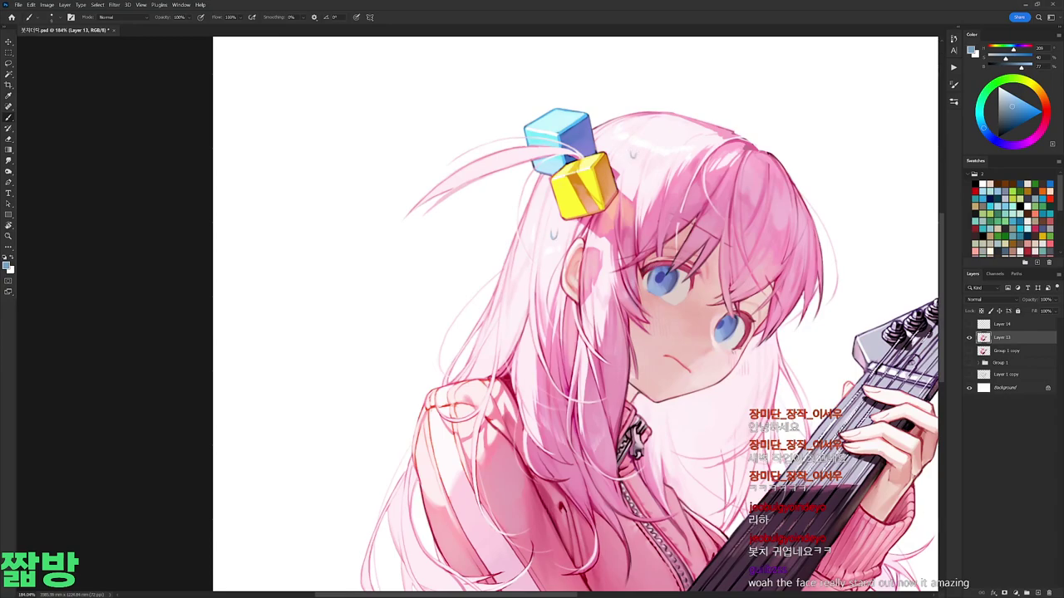
Step: Flip the artwork on Layer 13 horizontally back to its original orientation
{"action": "key", "text": "ctrl+t"}
{"action": "right_click", "coordinate": [678, 413]}
{"action": "left_click", "coordinate": [716, 399]}
{"action": "key", "text": "Return"}
Step: Touch up the mouth line in its sampled red with the Layer 14 sketch shown as a guide, leaving the sketch hidden
{"action": "left_click", "coordinate": [968, 325]}
{"action": "scroll", "coordinate": [779, 303], "scroll_direction": "up", "scroll_amount": 2}
{"action": "right_click", "coordinate": [793, 285]}
{"action": "left_click", "coordinate": [745, 374], "text": "alt"}
{"action": "left_click", "coordinate": [746, 373], "text": "alt"}
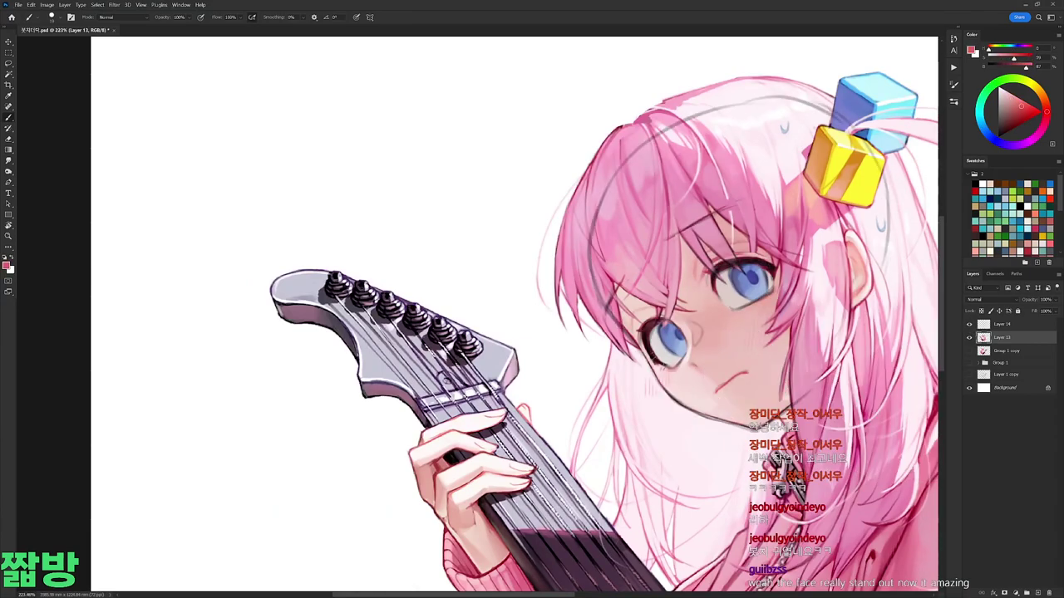
{"action": "left_click", "coordinate": [968, 325]}
Step: Mirror Layer 13 horizontally again to check the face in reverse
{"action": "key", "text": "x"}
{"action": "key", "text": "x"}
{"action": "right_click", "coordinate": [761, 271]}
{"action": "left_click", "coordinate": [802, 457]}
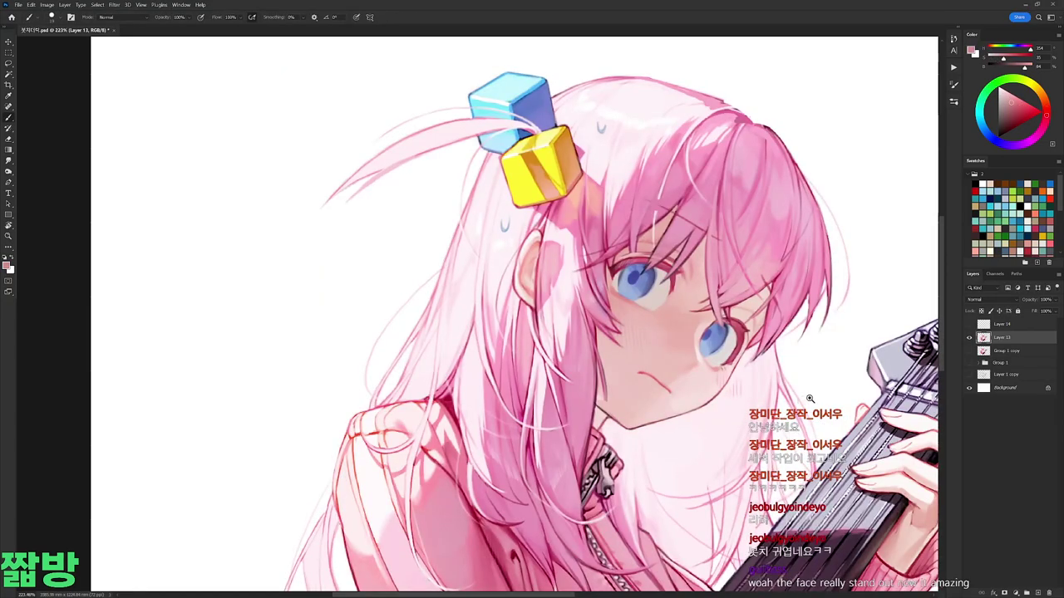
Step: Paint small white catchlights in both blue irises on Layer 13
{"action": "scroll", "coordinate": [806, 399], "scroll_direction": "down", "scroll_amount": 3}
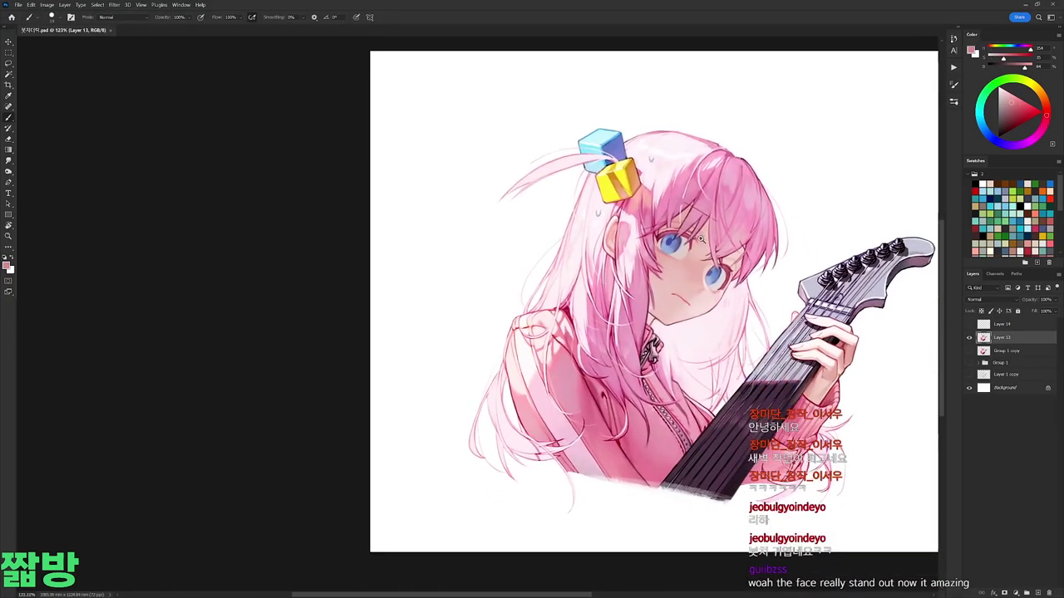
{"action": "scroll", "coordinate": [699, 260], "scroll_direction": "up", "scroll_amount": 3}
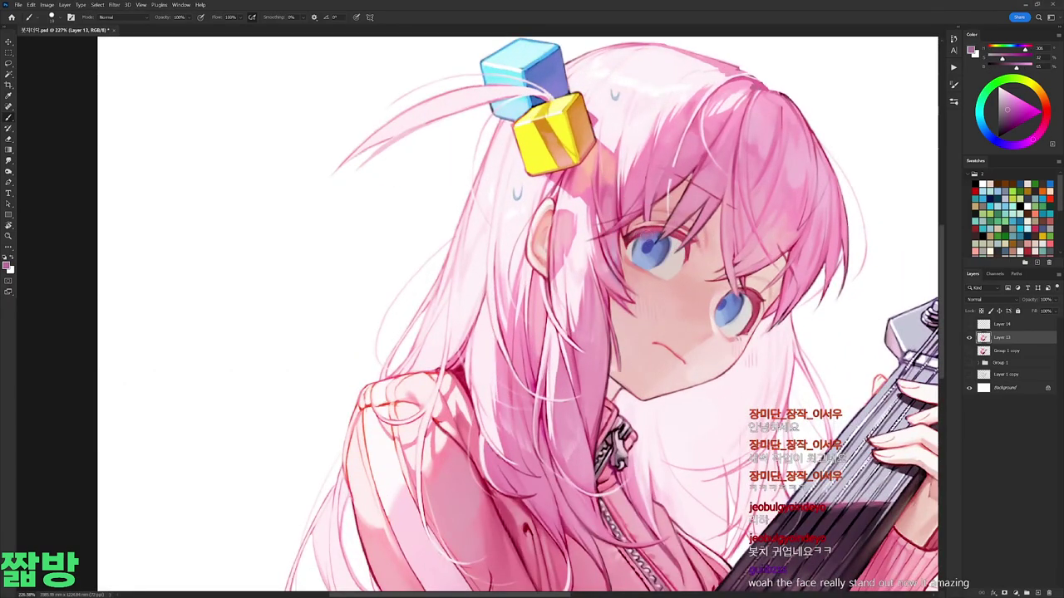
{"action": "key", "text": "x"}
{"action": "right_click", "coordinate": [713, 201]}
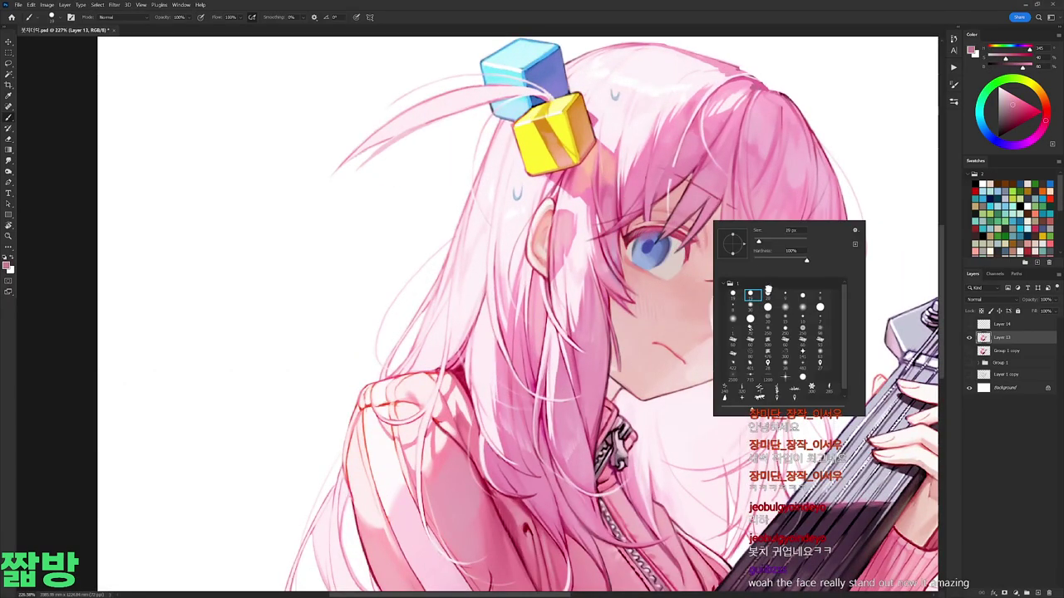
{"action": "key", "text": "Escape"}
{"action": "left_click", "coordinate": [645, 238]}
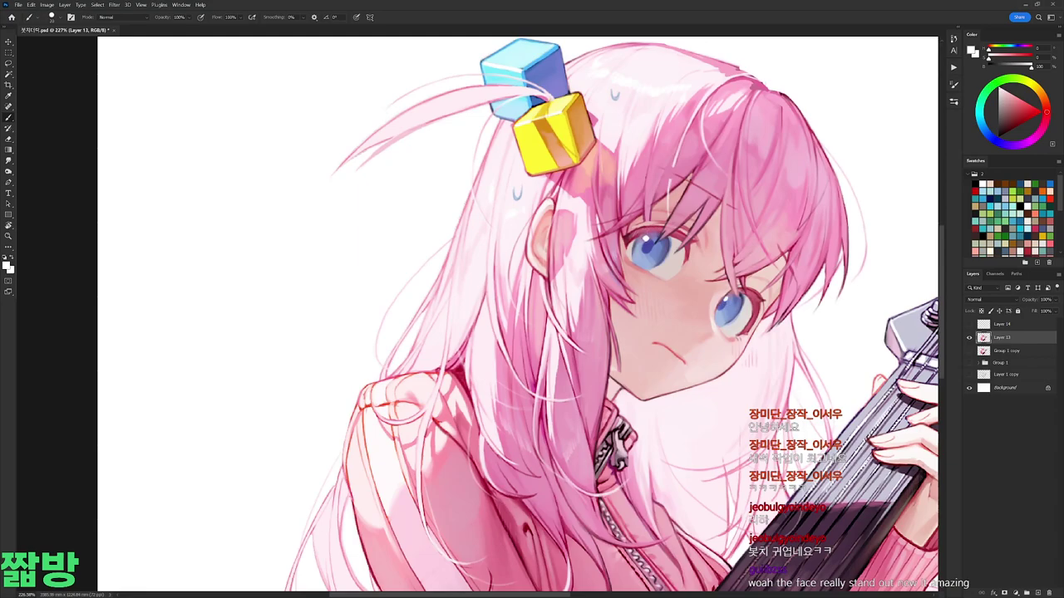
{"action": "scroll", "coordinate": [698, 250], "scroll_direction": "down", "scroll_amount": 5}
{"action": "scroll", "coordinate": [698, 250], "scroll_direction": "up", "scroll_amount": 6}
{"action": "right_click", "coordinate": [694, 246]}
{"action": "key", "text": "Escape"}
Step: Retouch the lashes and thin bang strands over the eye beside the hair cubes, using sampled dark magenta and white
{"action": "left_click", "coordinate": [648, 232], "text": "alt"}
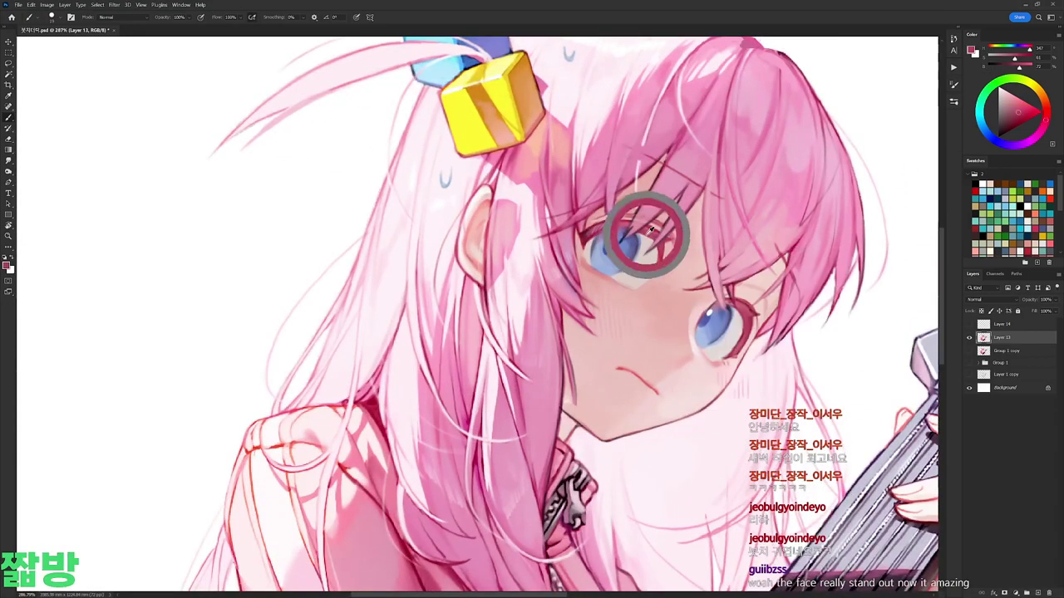
{"action": "left_click", "coordinate": [647, 234], "text": "alt"}
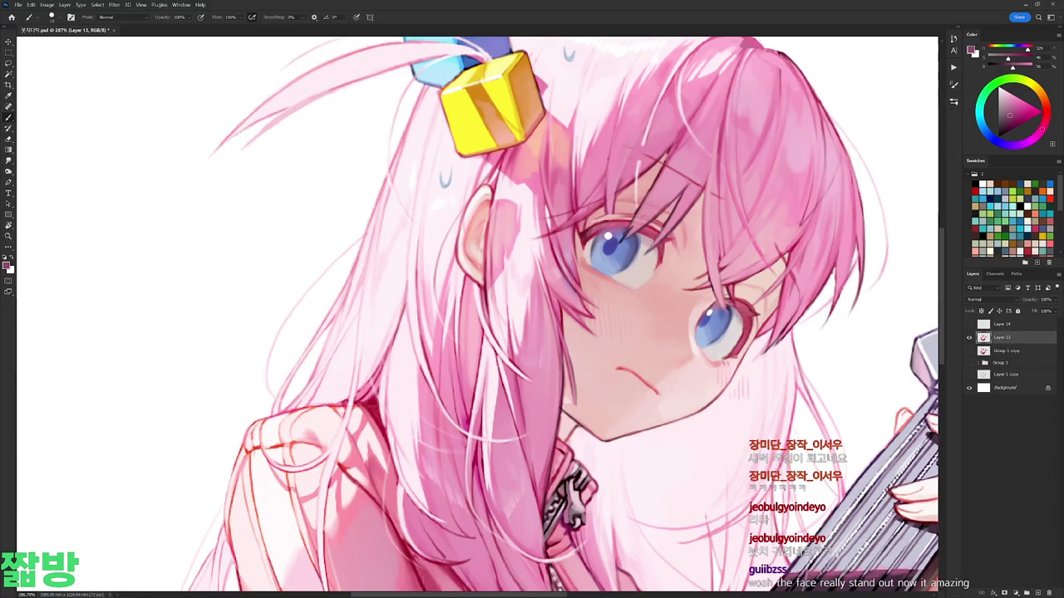
{"action": "right_click", "coordinate": [725, 251]}
{"action": "left_click", "coordinate": [879, 185], "text": "alt"}
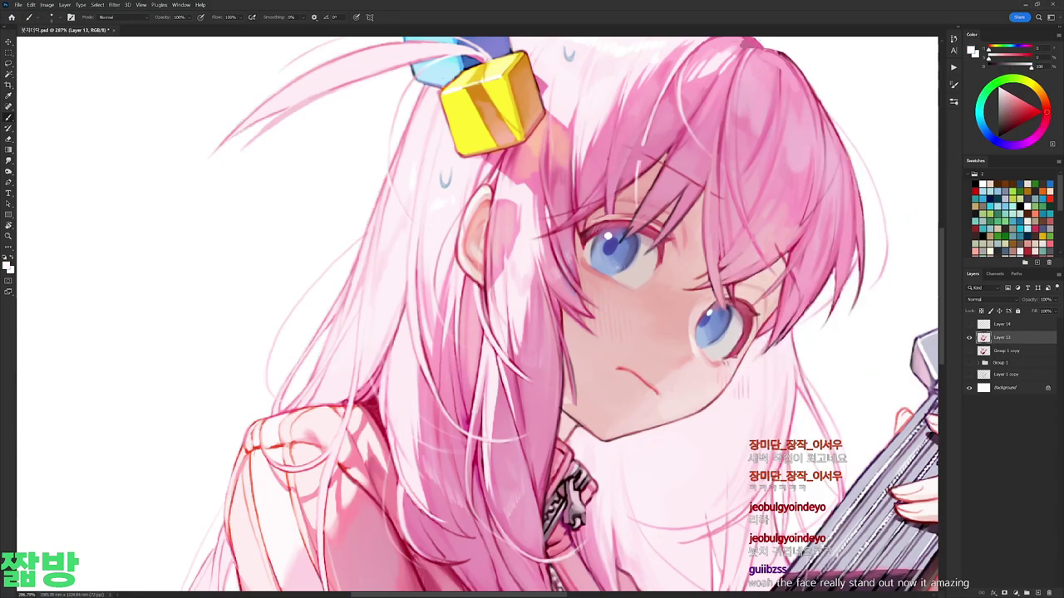
{"action": "scroll", "coordinate": [745, 300], "scroll_direction": "down", "scroll_amount": 5}
{"action": "scroll", "coordinate": [745, 299], "scroll_direction": "up", "scroll_amount": 5}
{"action": "right_click", "coordinate": [745, 299]}
{"action": "key", "text": "Escape"}
Step: Adjust the sampled lash color to a more saturated pink-red and redraw the fine lines at the eye and bangs
{"action": "left_click", "coordinate": [595, 237], "text": "alt"}
{"action": "left_click_drag", "start_coordinate": [1045, 117], "coordinate": [1043, 123]}
{"action": "left_click", "coordinate": [1022, 106]}
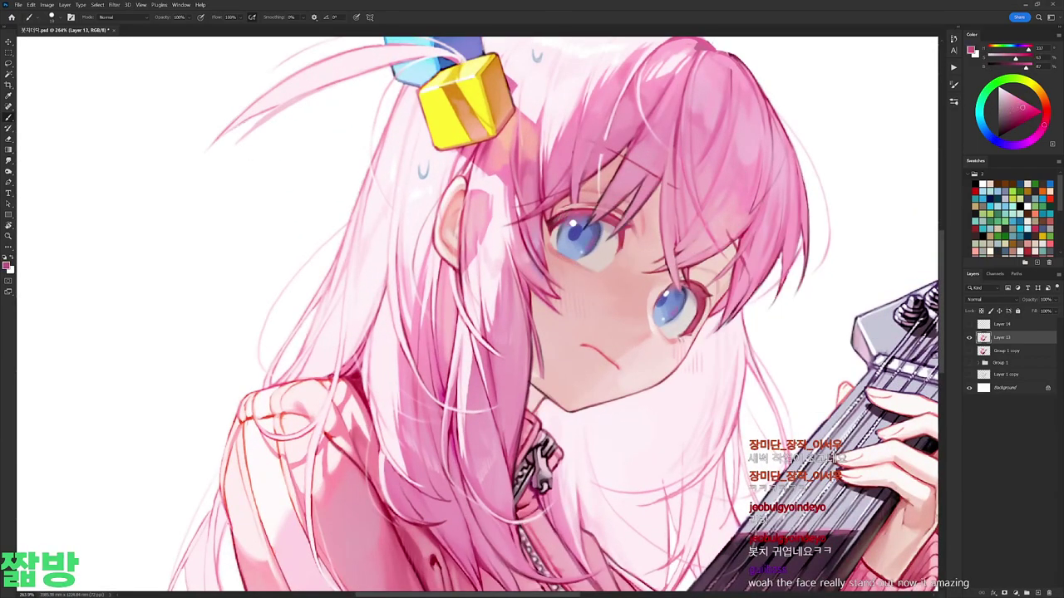
{"action": "scroll", "coordinate": [708, 270], "scroll_direction": "down", "scroll_amount": 4}
{"action": "scroll", "coordinate": [672, 226], "scroll_direction": "up", "scroll_amount": 4}
{"action": "right_click", "coordinate": [678, 229]}
{"action": "key", "text": "Escape"}
{"action": "left_click_drag", "start_coordinate": [657, 270], "coordinate": [644, 243]}
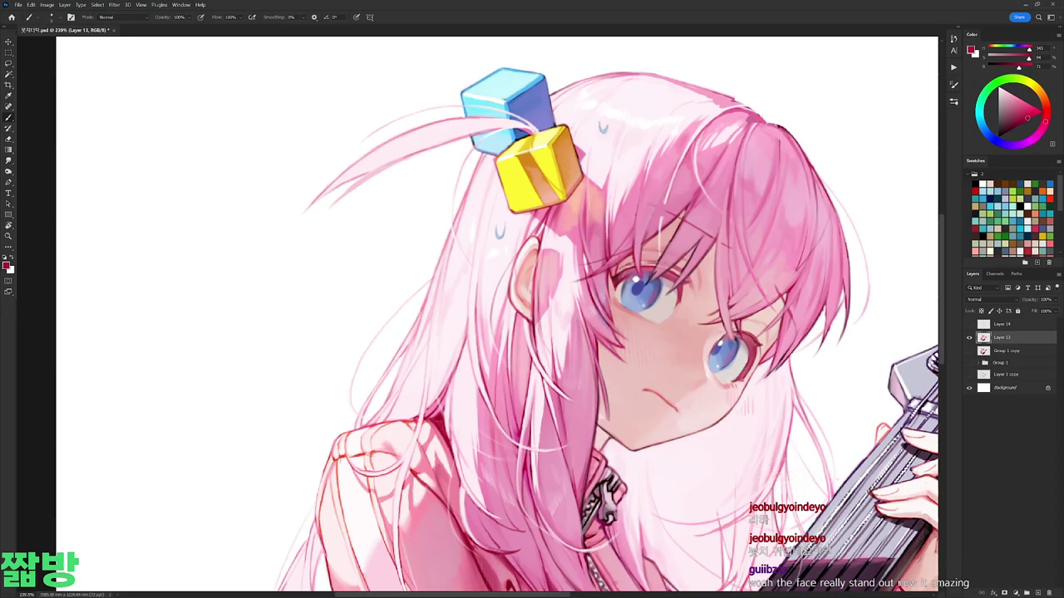
Step: Add fine hatched highlight strokes to the bangs and touch up the iris beneath with sampled blue
{"action": "left_click", "coordinate": [652, 205], "text": "alt"}
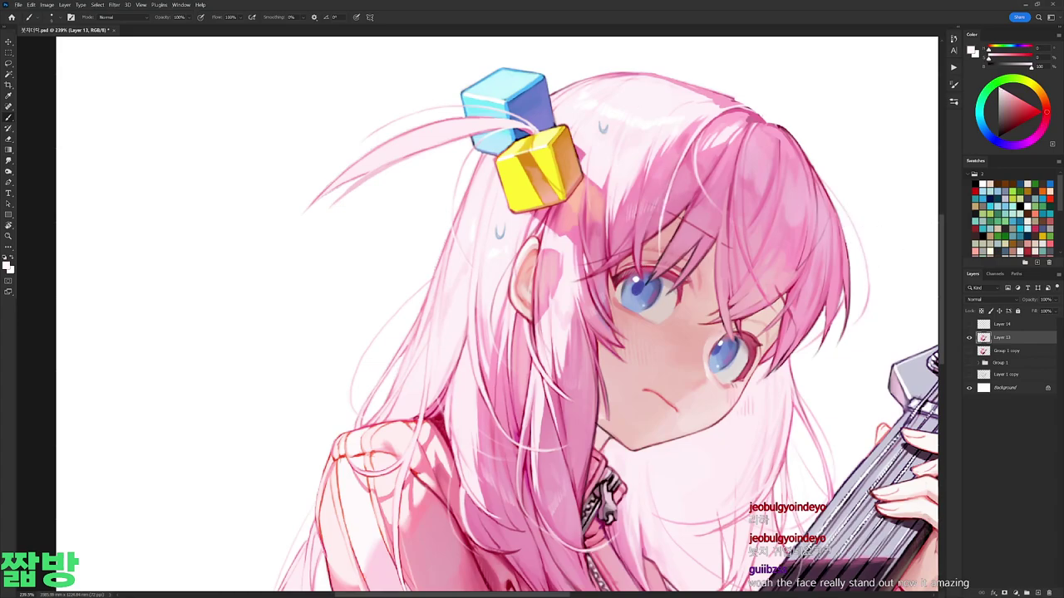
{"action": "right_click", "coordinate": [681, 284]}
{"action": "left_click", "coordinate": [682, 284], "text": "alt"}
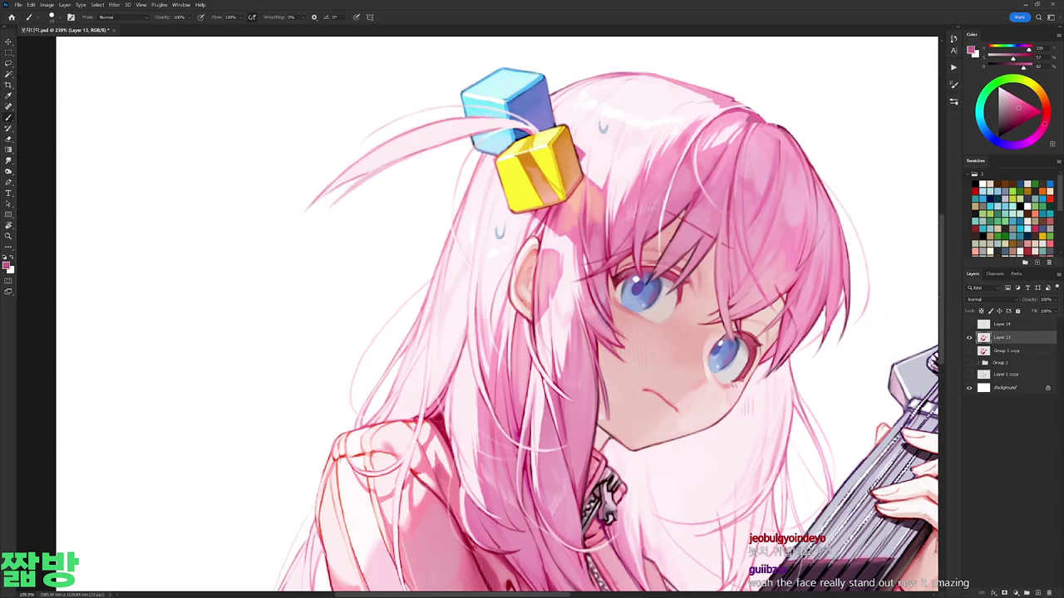
{"action": "left_click", "coordinate": [648, 309]}
{"action": "left_click", "coordinate": [648, 308], "text": "alt"}
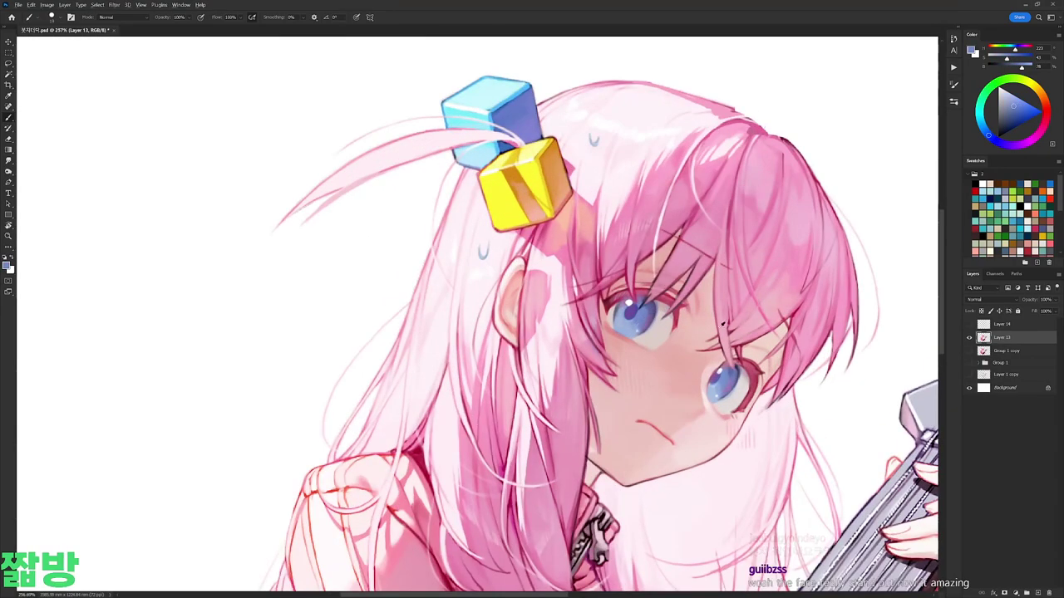
Step: Select a large round area over the outer hair with Quick Mask and darken it with Curves, input 129 to output 96
{"action": "scroll", "coordinate": [648, 309], "scroll_direction": "down", "scroll_amount": 3}
{"action": "scroll", "coordinate": [648, 308], "scroll_direction": "up", "scroll_amount": 2}
{"action": "left_click", "coordinate": [569, 392], "text": "alt"}
{"action": "scroll", "coordinate": [569, 392], "scroll_direction": "down", "scroll_amount": 3}
{"action": "scroll", "coordinate": [569, 392], "scroll_direction": "up", "scroll_amount": 2}
{"action": "key", "text": "q"}
{"action": "left_click", "coordinate": [407, 302]}
{"action": "key", "text": "q"}
{"action": "key", "text": "ctrl+m"}
{"action": "left_click_drag", "start_coordinate": [854, 387], "coordinate": [854, 401]}
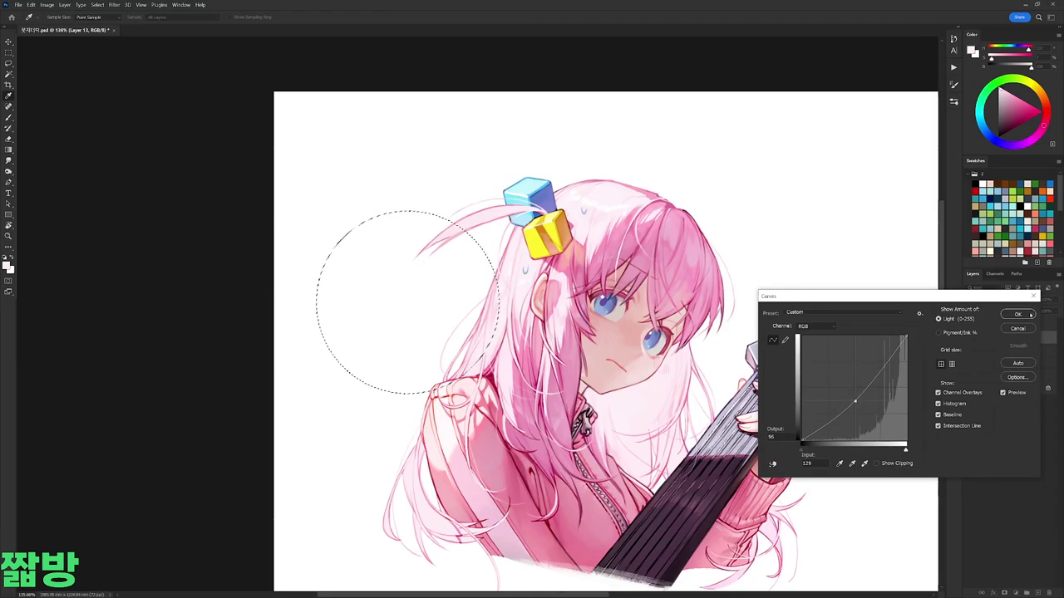
{"action": "key", "text": "Return"}
{"action": "key", "text": "ctrl+d"}
Step: Check Layer 13 by toggling its visibility, duplicate it, and hide the original beneath the copy
{"action": "key", "text": "g"}
{"action": "scroll", "coordinate": [779, 287], "scroll_direction": "down", "scroll_amount": 3}
{"action": "scroll", "coordinate": [778, 287], "scroll_direction": "up", "scroll_amount": 1}
{"action": "left_click", "coordinate": [969, 337]}
{"action": "left_click", "coordinate": [969, 337]}
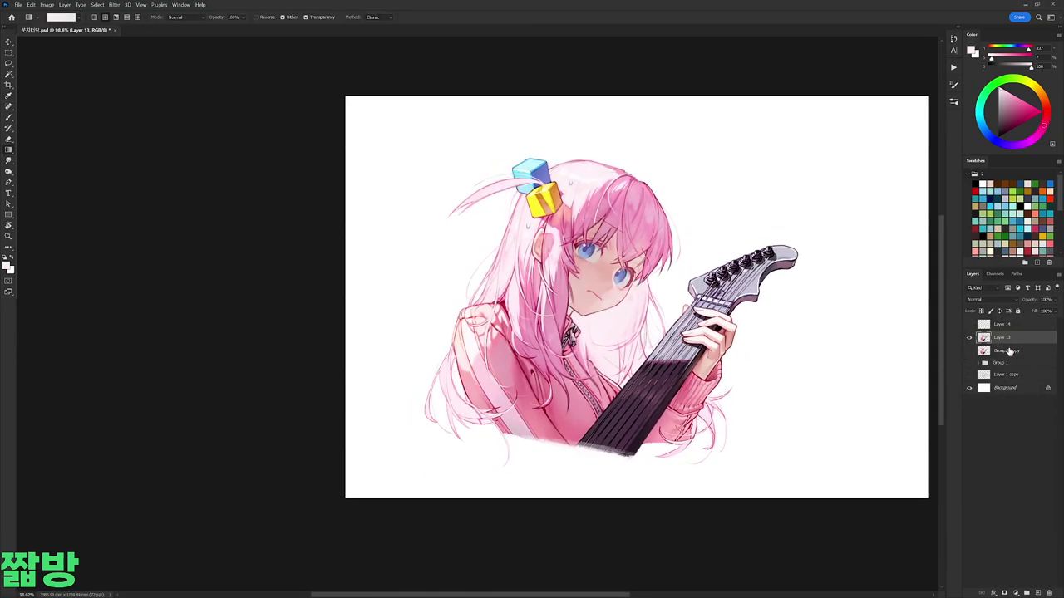
{"action": "key", "text": "ctrl+j"}
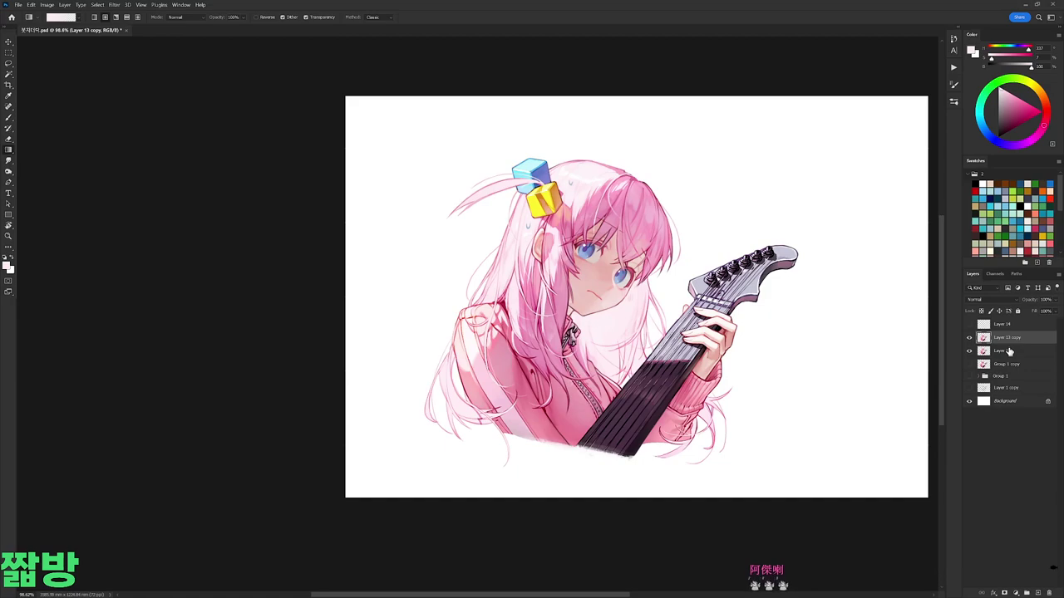
{"action": "left_click", "coordinate": [969, 351]}
Step: Try an Exposure adjustment clipped to Layer 13 copy with exposure 0 and shifted offset and gamma
{"action": "left_click", "coordinate": [1014, 593]}
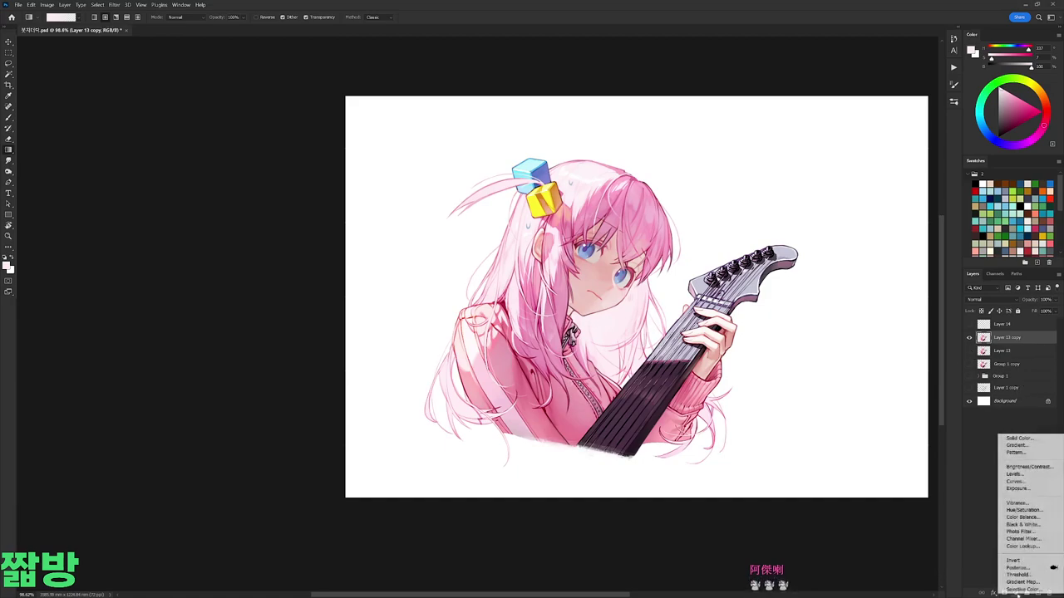
{"action": "left_click", "coordinate": [1019, 488]}
{"action": "left_click_drag", "start_coordinate": [893, 329], "coordinate": [890, 329]}
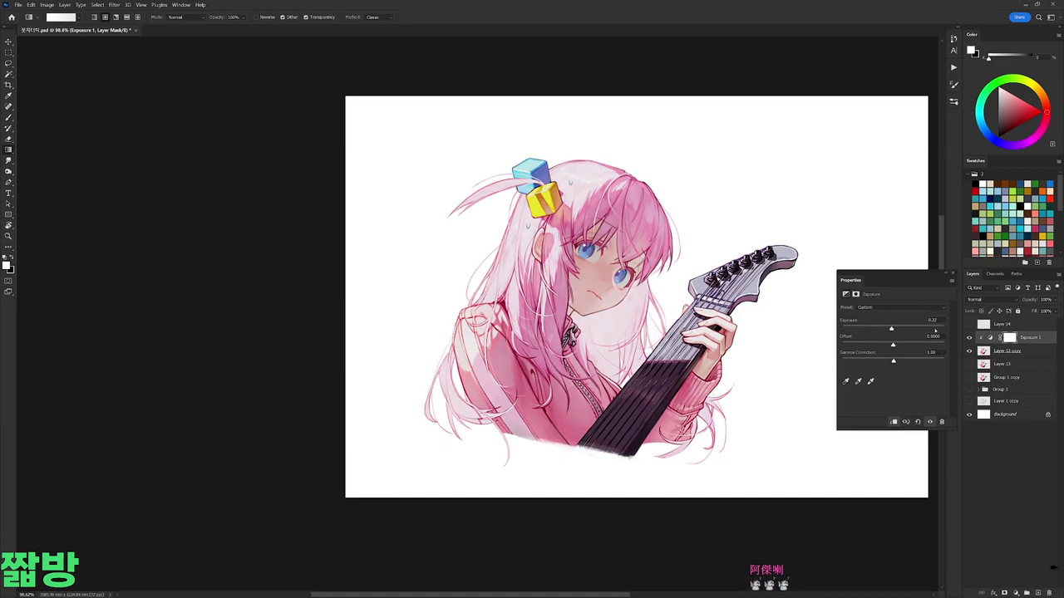
{"action": "type", "text": "0"}
{"action": "left_click_drag", "start_coordinate": [894, 344], "coordinate": [896, 362]}
{"action": "left_click", "coordinate": [968, 339]}
{"action": "left_click", "coordinate": [968, 338]}
Step: Vary the Exposure adjustment's gamma and offset while comparing the artwork with and without it, and discard the adjustment
{"action": "mouse_move", "coordinate": [896, 362]}
{"action": "left_mouse_down"}
{"action": "mouse_move", "coordinate": [890, 345]}
{"action": "mouse_move", "coordinate": [887, 363]}
{"action": "left_mouse_up"}
{"action": "left_click", "coordinate": [969, 338]}
{"action": "left_click", "coordinate": [968, 338]}
{"action": "left_click", "coordinate": [968, 338]}
{"action": "left_click", "coordinate": [969, 338]}
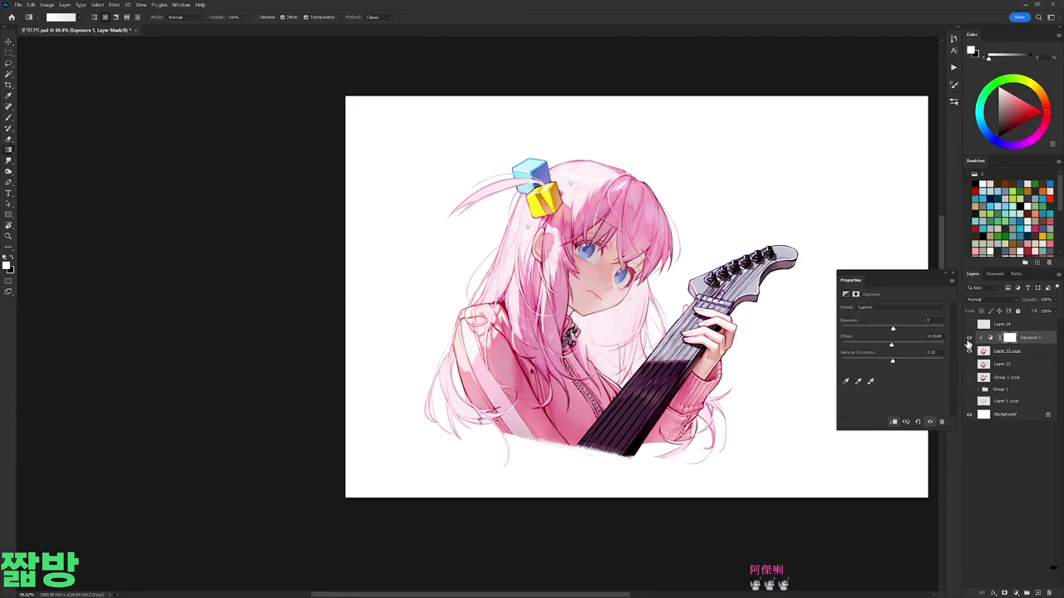
{"action": "left_click", "coordinate": [968, 338]}
{"action": "left_click", "coordinate": [967, 338]}
{"action": "left_click_drag", "start_coordinate": [891, 345], "coordinate": [893, 361]}
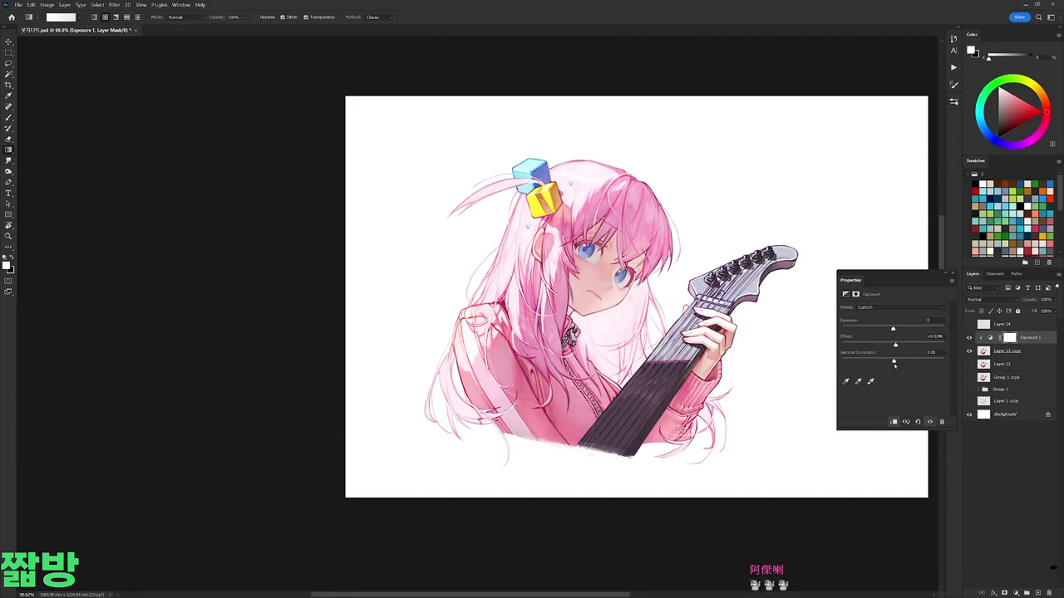
{"action": "key", "text": "Delete"}
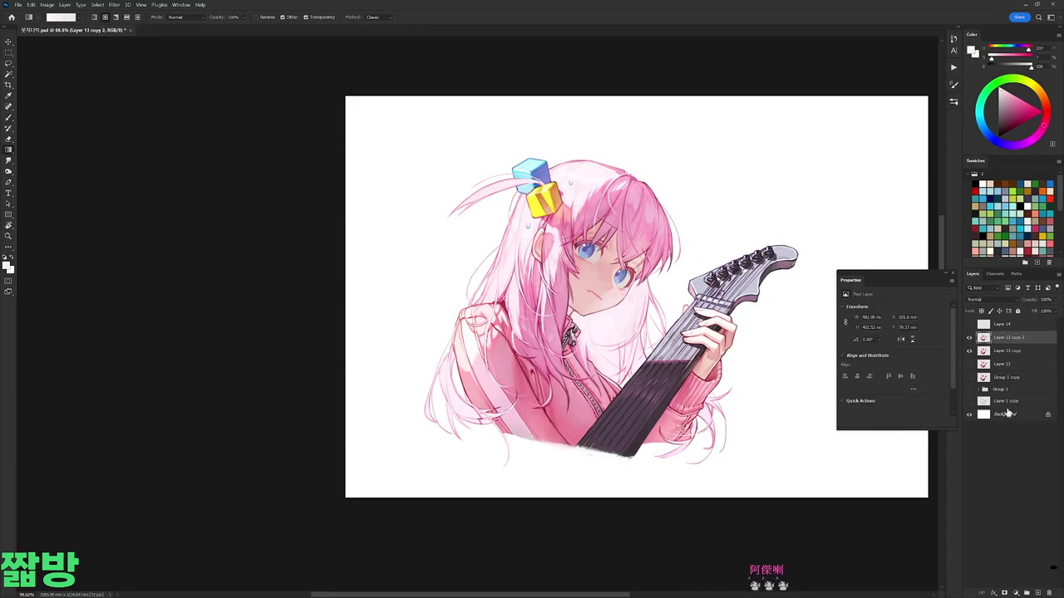
Step: Add a Selective Color adjustment clipped to Layer 13 copy and raise cyan, yellow and black in the Magentas
{"action": "left_click", "coordinate": [1016, 593]}
{"action": "left_click", "coordinate": [1024, 588]}
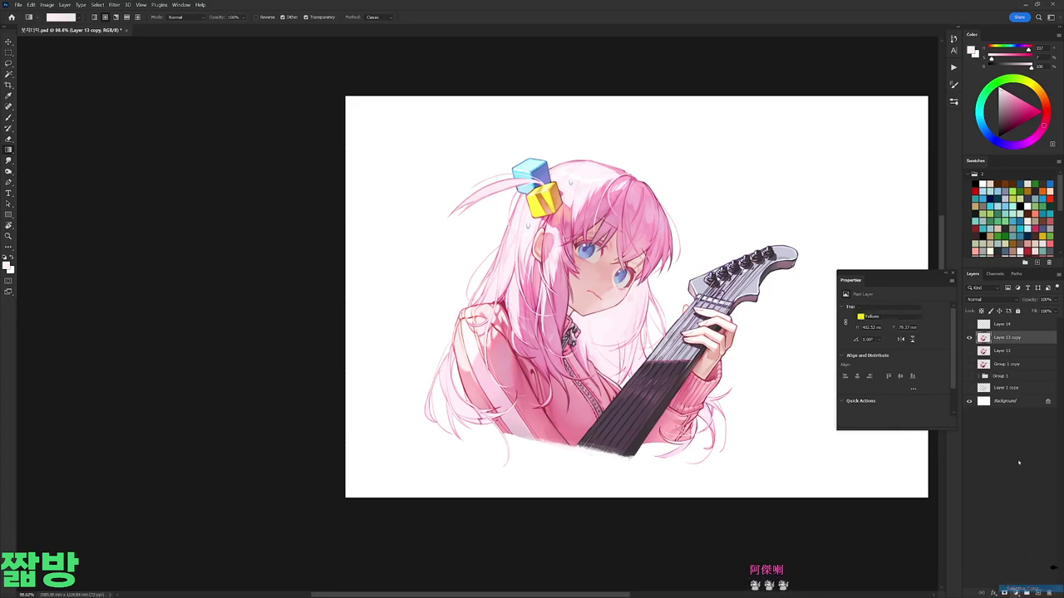
{"action": "left_click", "coordinate": [880, 318]}
{"action": "left_click", "coordinate": [872, 356]}
{"action": "left_click_drag", "start_coordinate": [893, 383], "coordinate": [924, 390]}
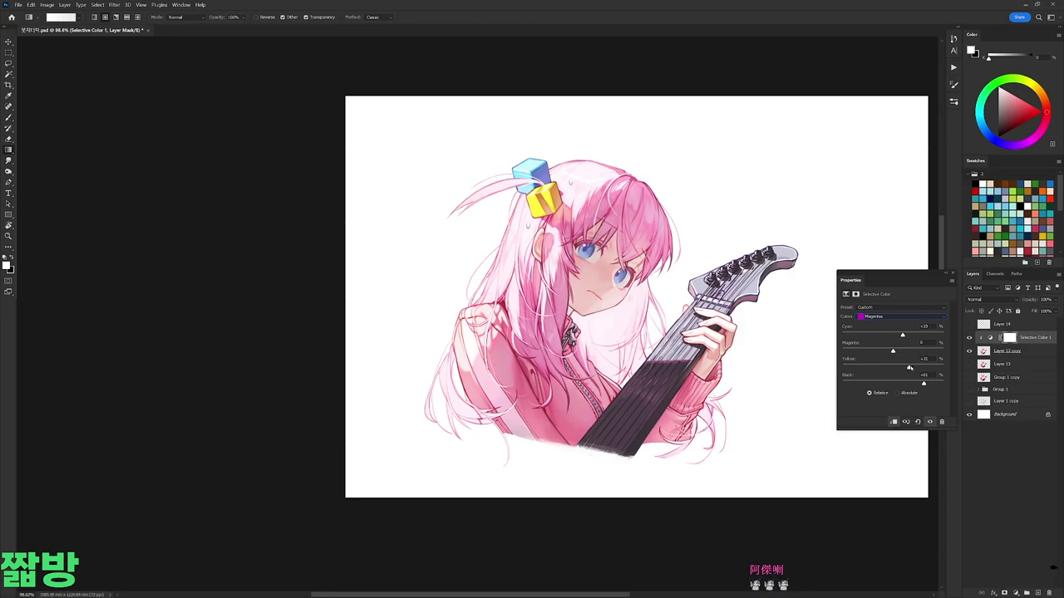
Step: Adjust black in the Reds, raise it in the Yellows, and merge the Selective Color adjustment into Layer 13 copy
{"action": "left_click", "coordinate": [880, 316]}
{"action": "left_click", "coordinate": [873, 320]}
{"action": "mouse_move", "coordinate": [893, 383]}
{"action": "left_mouse_down"}
{"action": "mouse_move", "coordinate": [915, 383]}
{"action": "mouse_move", "coordinate": [806, 382]}
{"action": "mouse_move", "coordinate": [895, 385]}
{"action": "left_mouse_up"}
{"action": "left_click", "coordinate": [875, 320]}
{"action": "left_click", "coordinate": [878, 328]}
{"action": "left_click_drag", "start_coordinate": [888, 383], "coordinate": [906, 383]}
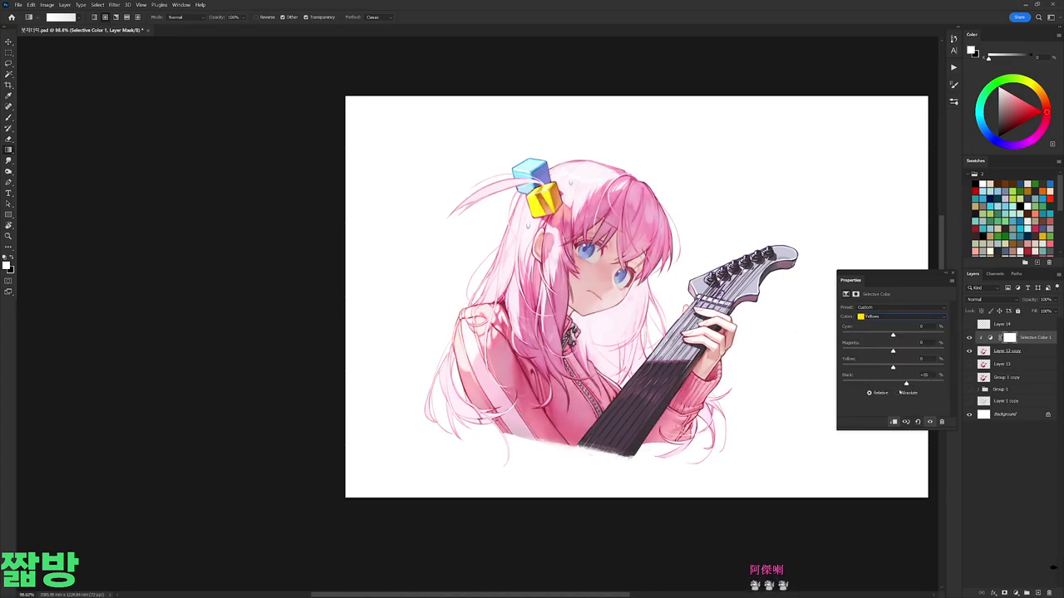
{"action": "key", "text": "ctrl+e"}
Step: Select the face's skin tone with Color Range at fuzziness 20, slightly lower its saturation, and deselect
{"action": "left_click", "coordinate": [98, 4]}
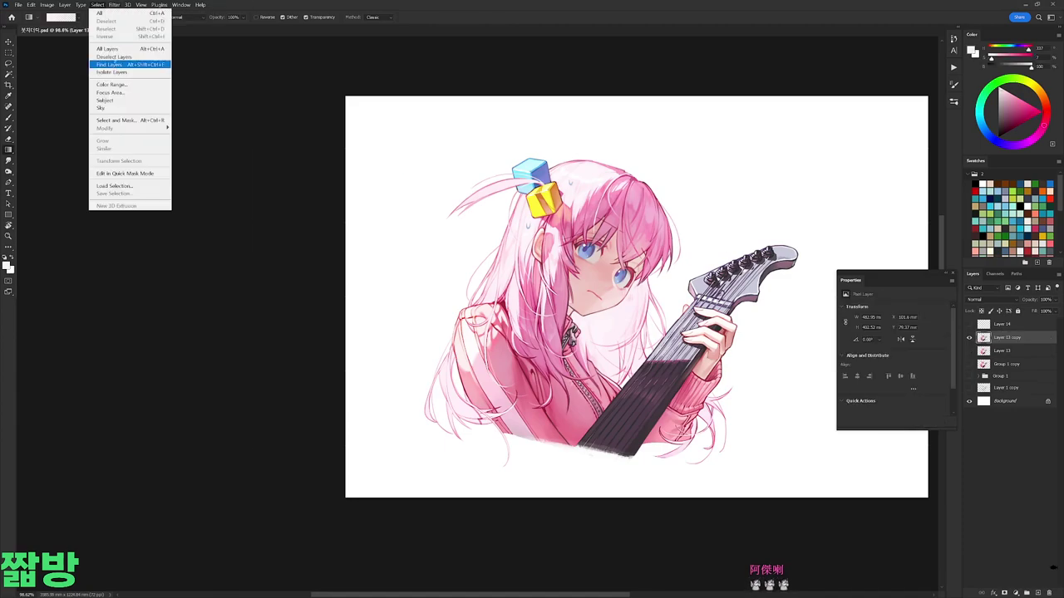
{"action": "left_click", "coordinate": [120, 85]}
{"action": "left_click", "coordinate": [606, 271]}
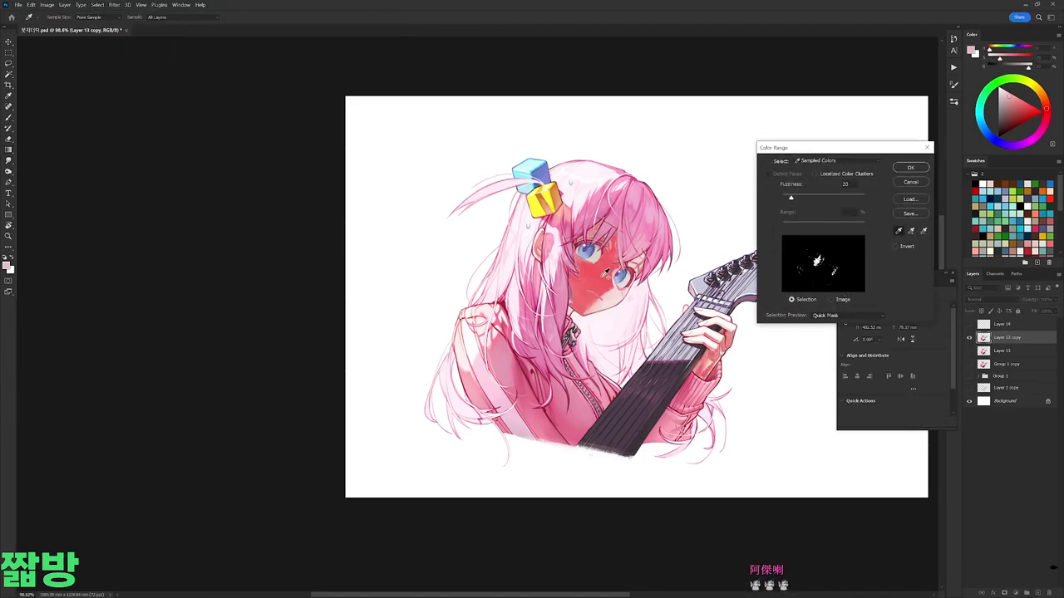
{"action": "left_click", "coordinate": [911, 169]}
{"action": "key", "text": "ctrl+u"}
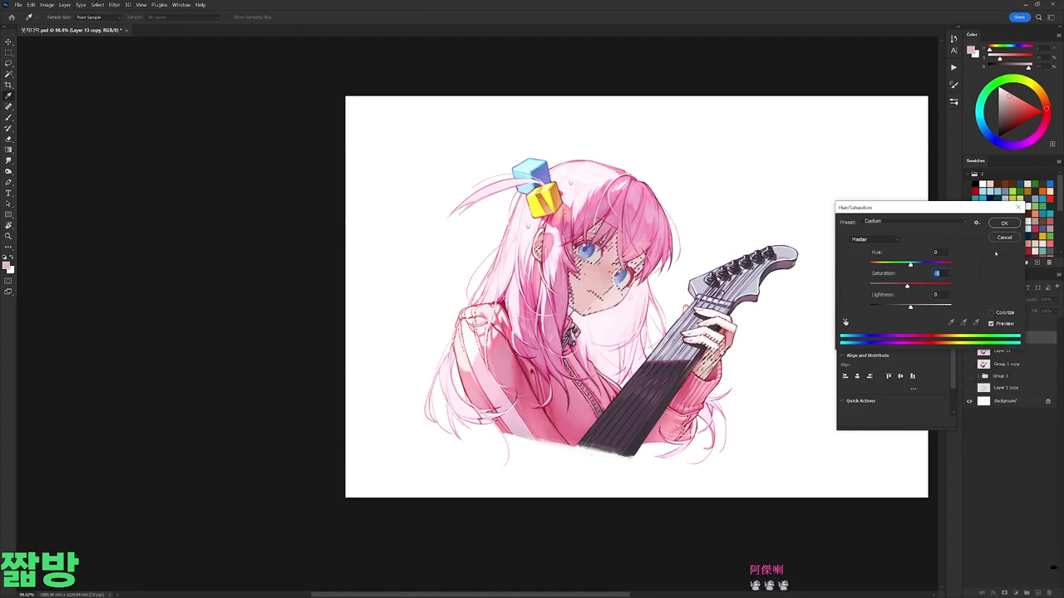
{"action": "key", "text": "Return"}
{"action": "key", "text": "ctrl+d"}
{"action": "key", "text": "g"}
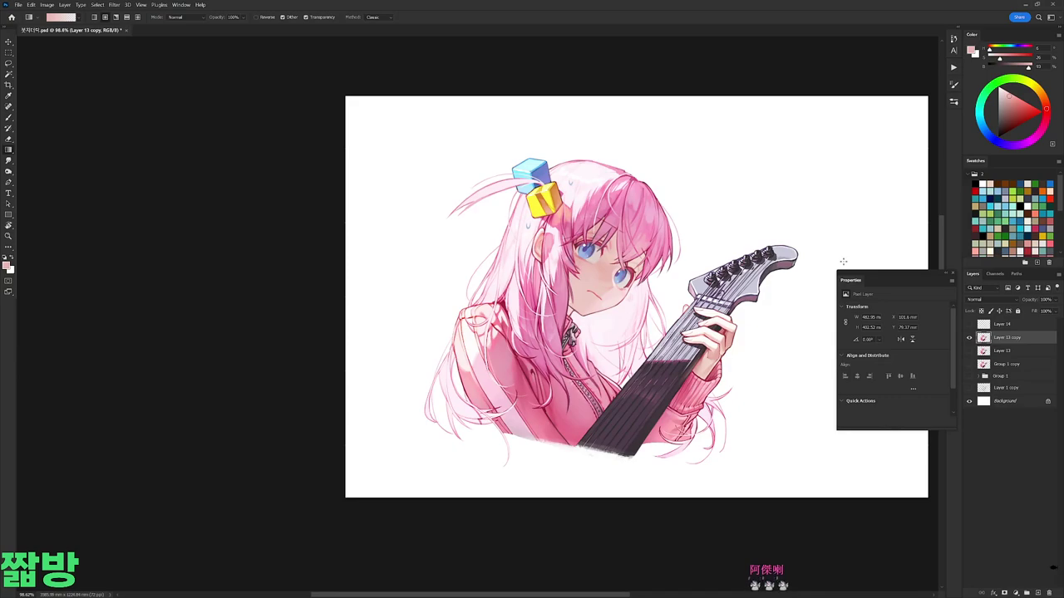
Step: Duplicate Layer 13 copy, fully desaturate the duplicate, and darken it strongly with Curves into a black-and-white version
{"action": "key", "text": "ctrl+j"}
{"action": "key", "text": "ctrl+u"}
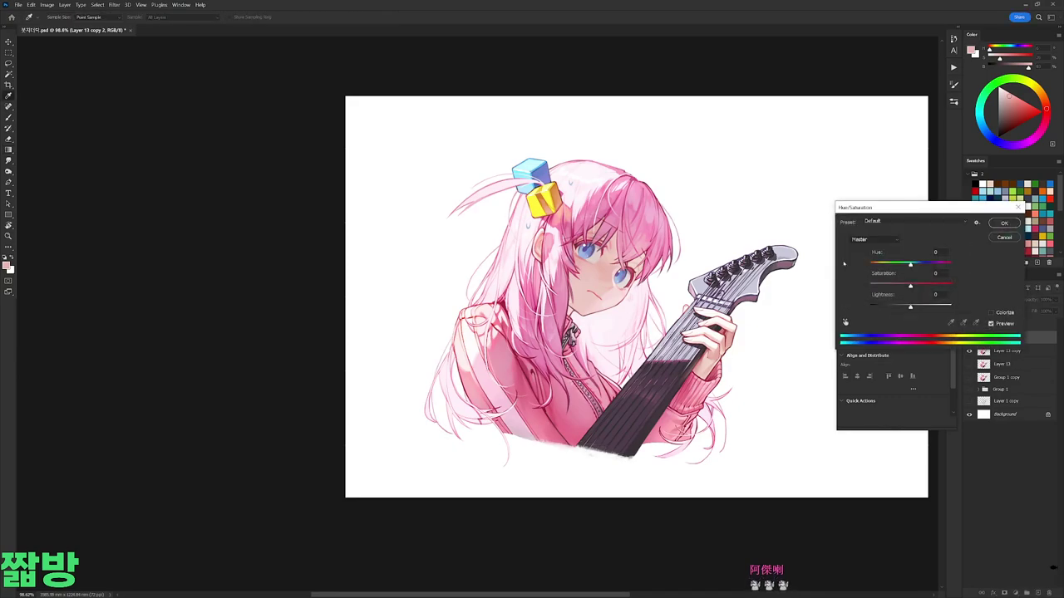
{"action": "left_click_drag", "start_coordinate": [937, 273], "coordinate": [844, 273]}
{"action": "key", "text": "Return"}
{"action": "key", "text": "ctrl+m"}
{"action": "mouse_move", "coordinate": [898, 352]}
{"action": "left_mouse_down"}
{"action": "mouse_move", "coordinate": [898, 402]}
{"action": "mouse_move", "coordinate": [900, 366]}
{"action": "left_mouse_up"}
{"action": "left_click", "coordinate": [1017, 314]}
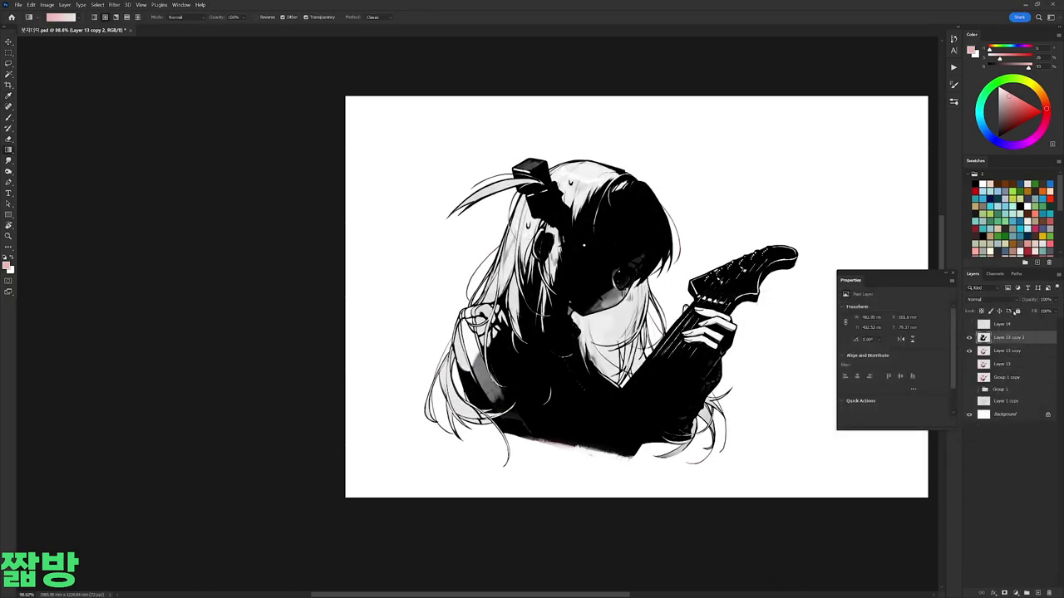
Step: Set the black-and-white duplicate to Overlay and clipped to the layer below, limiting its light tones with Blend If
{"action": "left_click", "coordinate": [985, 299]}
{"action": "left_click", "coordinate": [997, 400]}
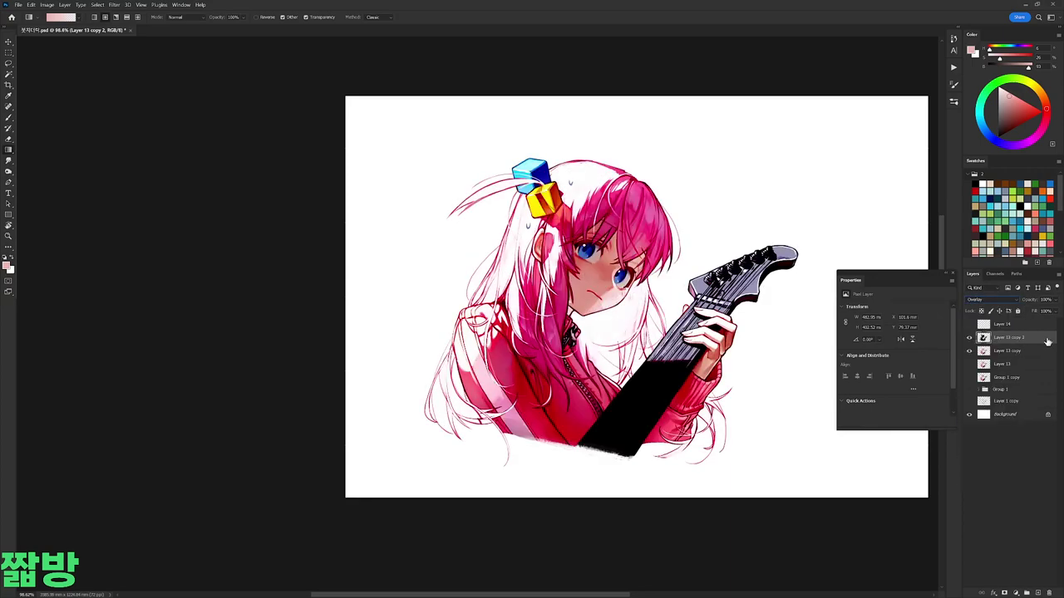
{"action": "double_click", "coordinate": [1047, 341]}
{"action": "left_click_drag", "start_coordinate": [933, 357], "coordinate": [891, 341]}
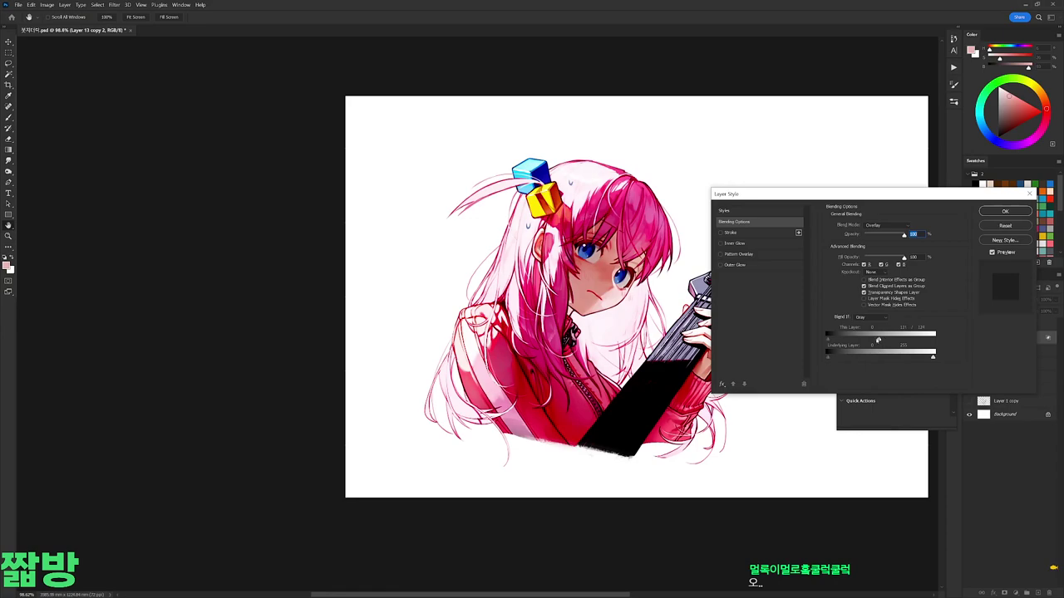
{"action": "key", "text": "Return"}
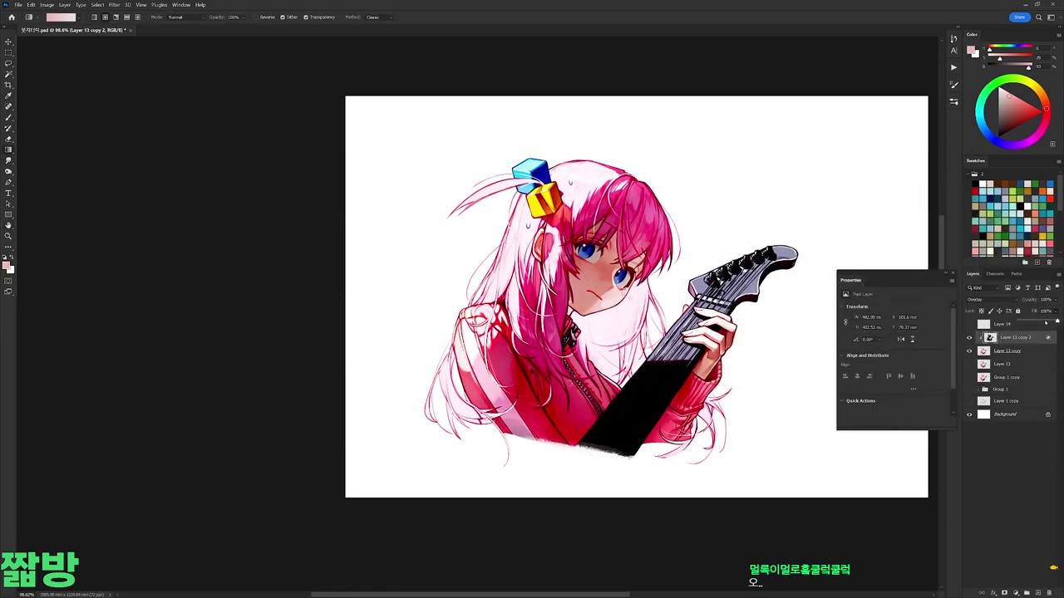
Step: Duplicate the overlay layer, lower the clipped one's opacity, and set the upper duplicate's blend mode to Saturation
{"action": "key", "text": "ctrl+j"}
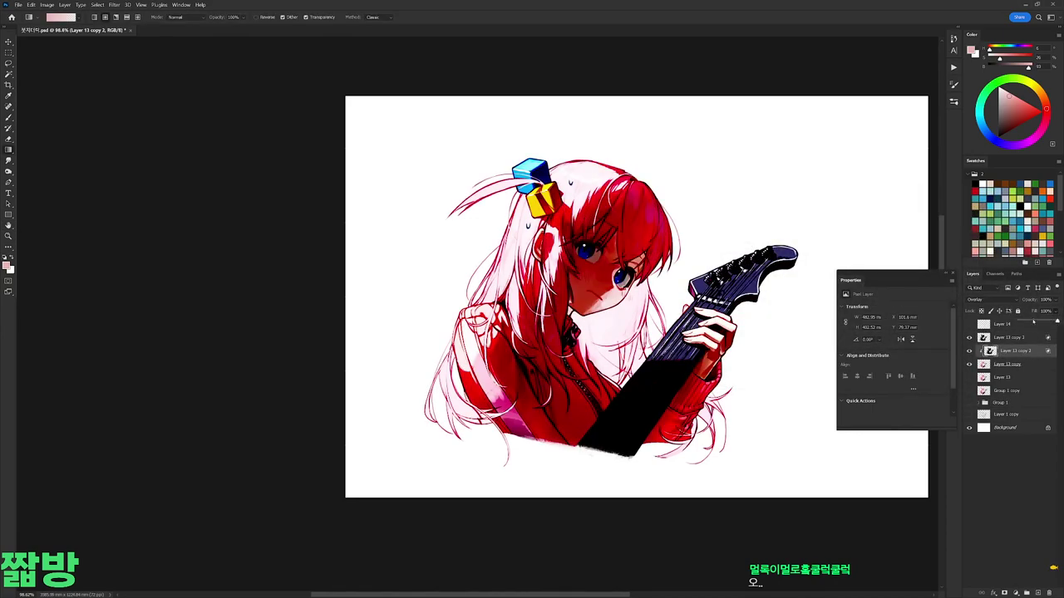
{"action": "left_click_drag", "start_coordinate": [1033, 320], "coordinate": [1032, 321]}
{"action": "left_click", "coordinate": [985, 299]}
{"action": "left_click", "coordinate": [993, 490]}
Step: Try limiting the Saturation duplicate's dark tones with Blend If, discard that change, and delete the layer
{"action": "left_click", "coordinate": [1037, 339], "text": "ctrl"}
{"action": "double_click", "coordinate": [1037, 341]}
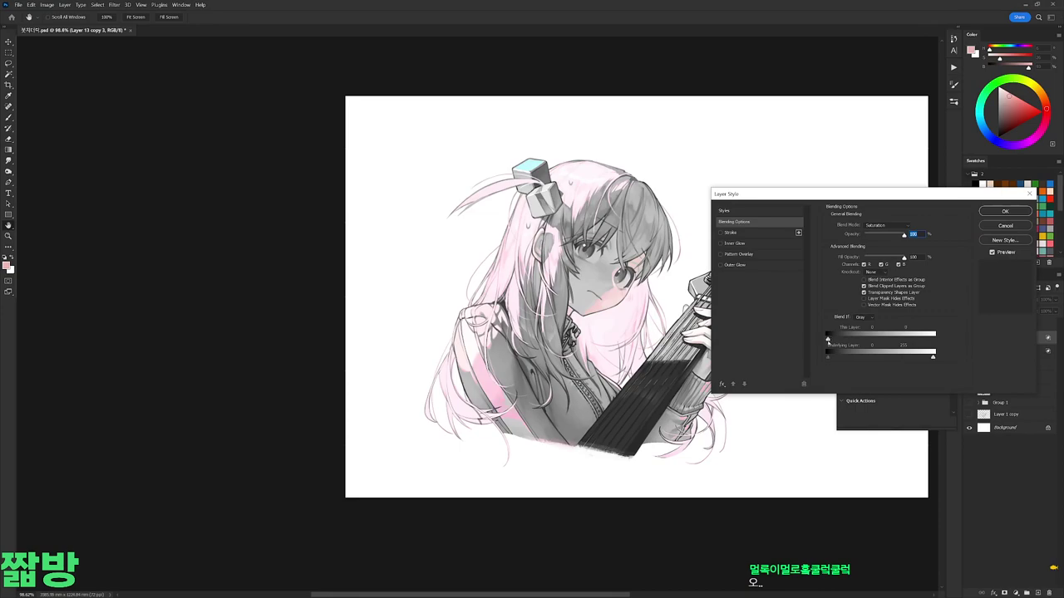
{"action": "left_click_drag", "start_coordinate": [828, 339], "coordinate": [842, 341]}
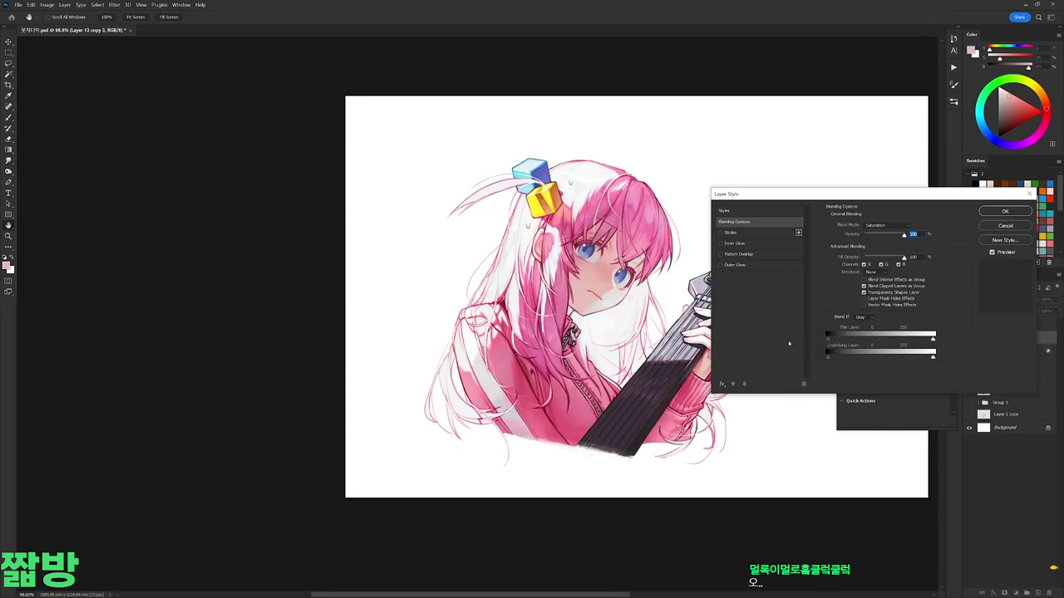
{"action": "left_click", "coordinate": [1004, 225]}
{"action": "key", "text": "Delete"}
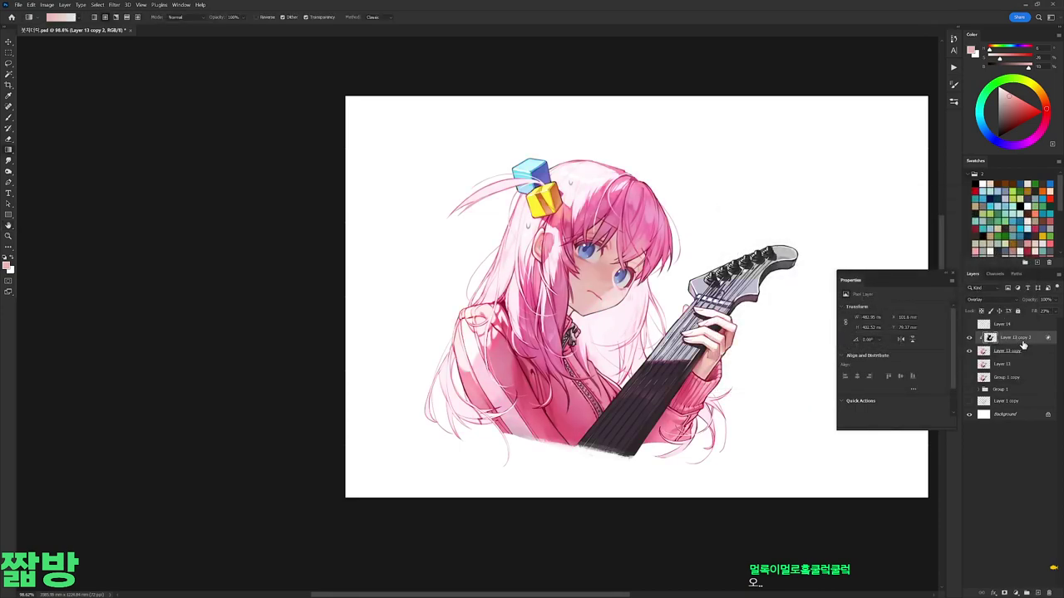
Step: Duplicate Layer 13 copy above the clipped overlay layer and fully desaturate the duplicate with Hue/Saturation
{"action": "key", "text": "ctrl+z"}
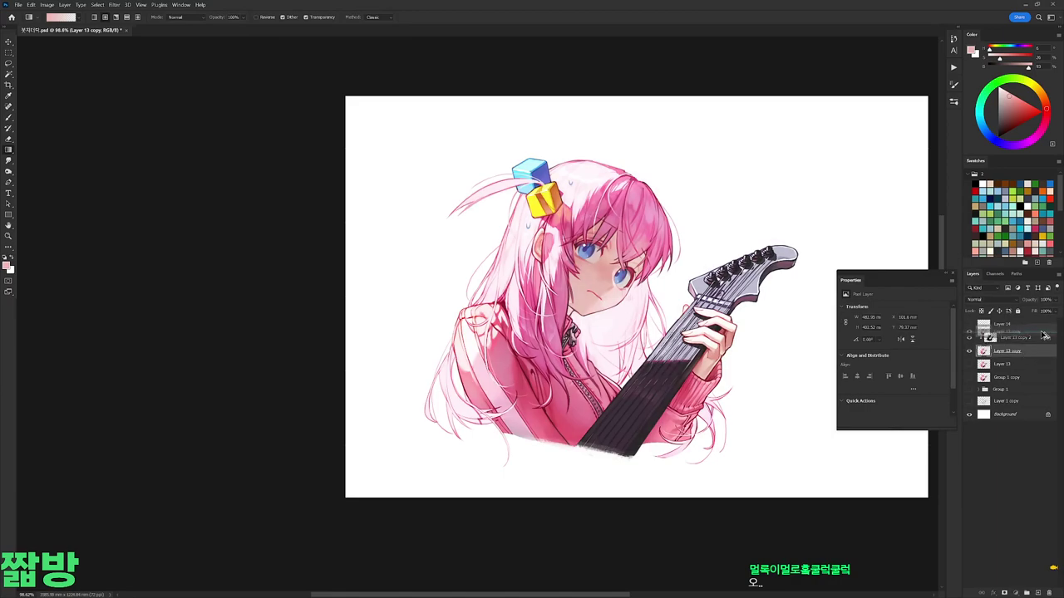
{"action": "key", "text": "ctrl+u"}
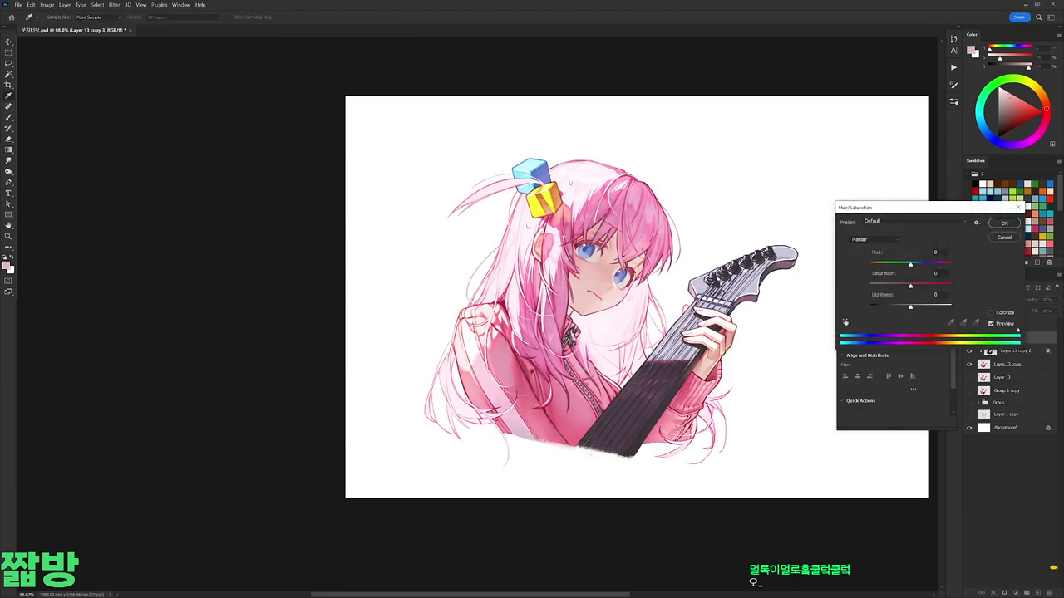
{"action": "left_click_drag", "start_coordinate": [909, 286], "coordinate": [871, 286]}
{"action": "key", "text": "Return"}
Step: Deepen the grayscale duplicate's shadows by raising the black input point in Levels
{"action": "key", "text": "ctrl+l"}
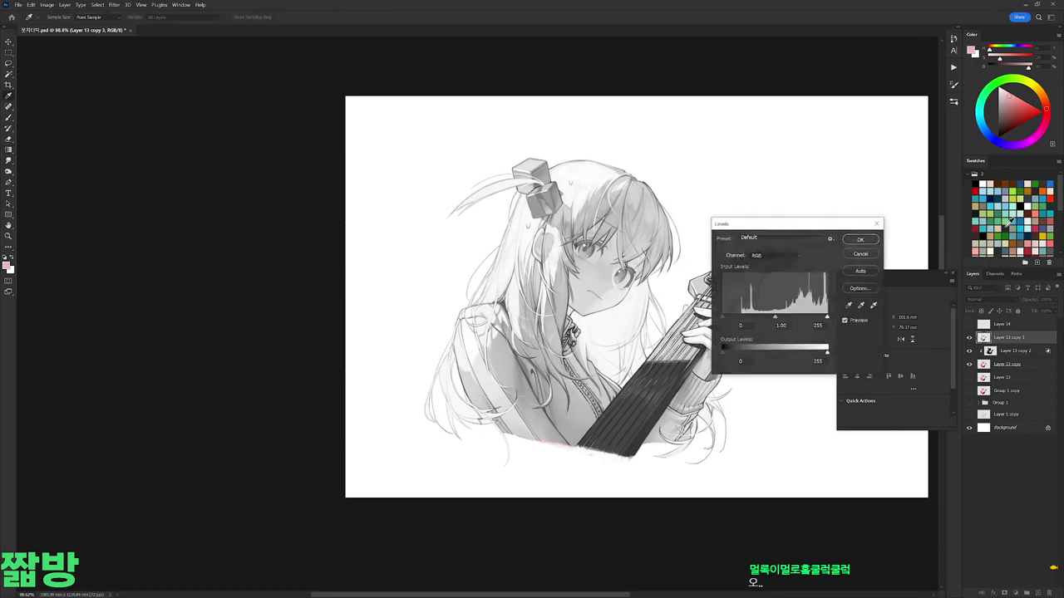
{"action": "mouse_move", "coordinate": [827, 317]}
{"action": "left_mouse_down"}
{"action": "mouse_move", "coordinate": [811, 317]}
{"action": "mouse_move", "coordinate": [827, 316]}
{"action": "left_mouse_up"}
{"action": "left_click_drag", "start_coordinate": [722, 316], "coordinate": [782, 325]}
{"action": "left_click", "coordinate": [860, 239]}
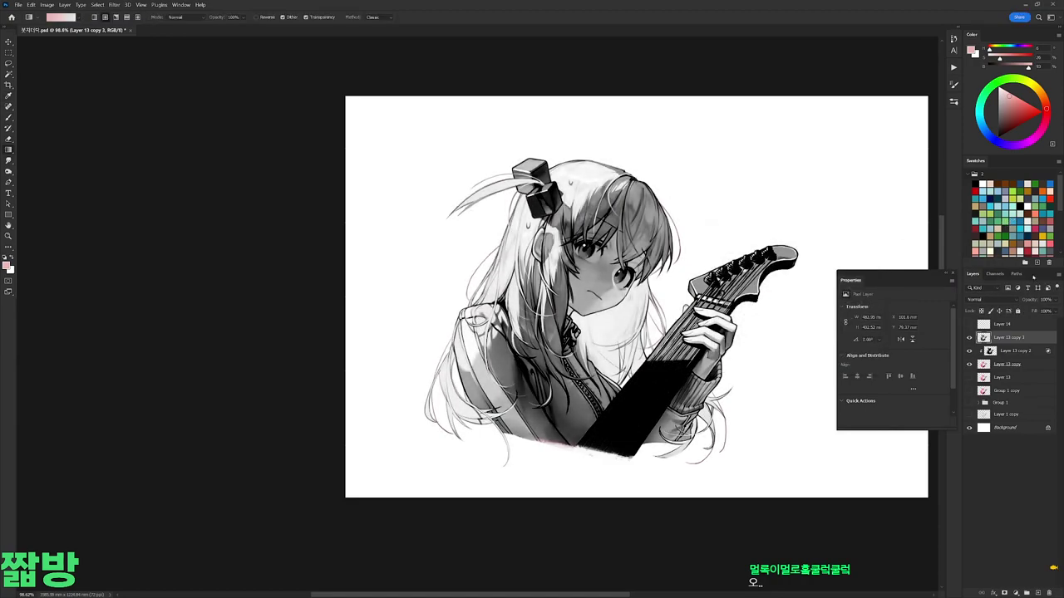
Step: Restrict the grayscale duplicate to its midtones with split dark and light Blend If limits for This Layer
{"action": "double_click", "coordinate": [1020, 344]}
{"action": "left_click_drag", "start_coordinate": [933, 335], "coordinate": [893, 341]}
{"action": "left_click_drag", "start_coordinate": [827, 336], "coordinate": [897, 339]}
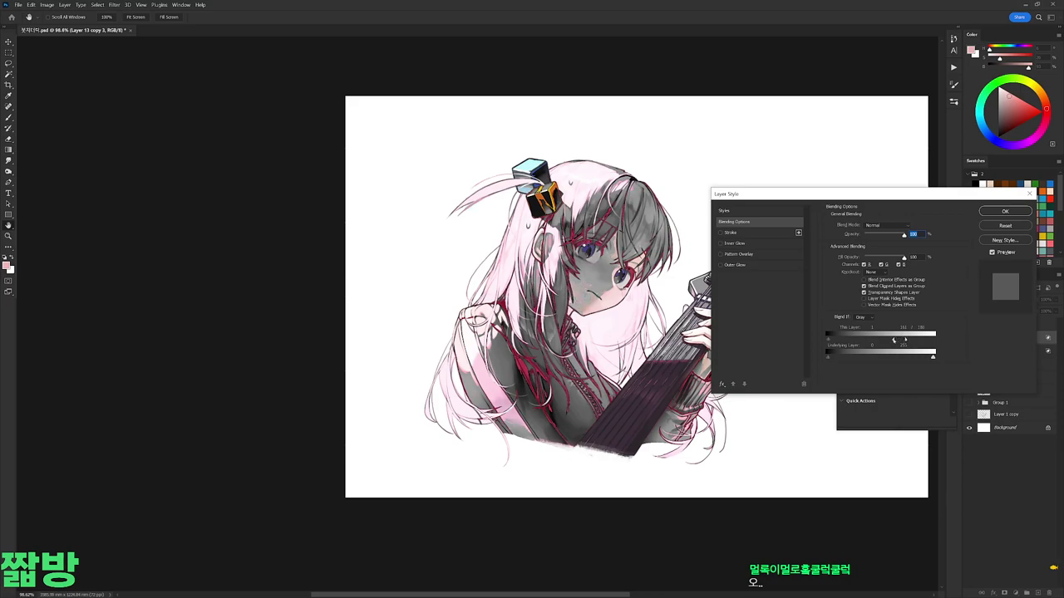
{"action": "mouse_move", "coordinate": [829, 341]}
{"action": "left_mouse_down"}
{"action": "mouse_move", "coordinate": [851, 343]}
{"action": "mouse_move", "coordinate": [839, 342]}
{"action": "left_mouse_up"}
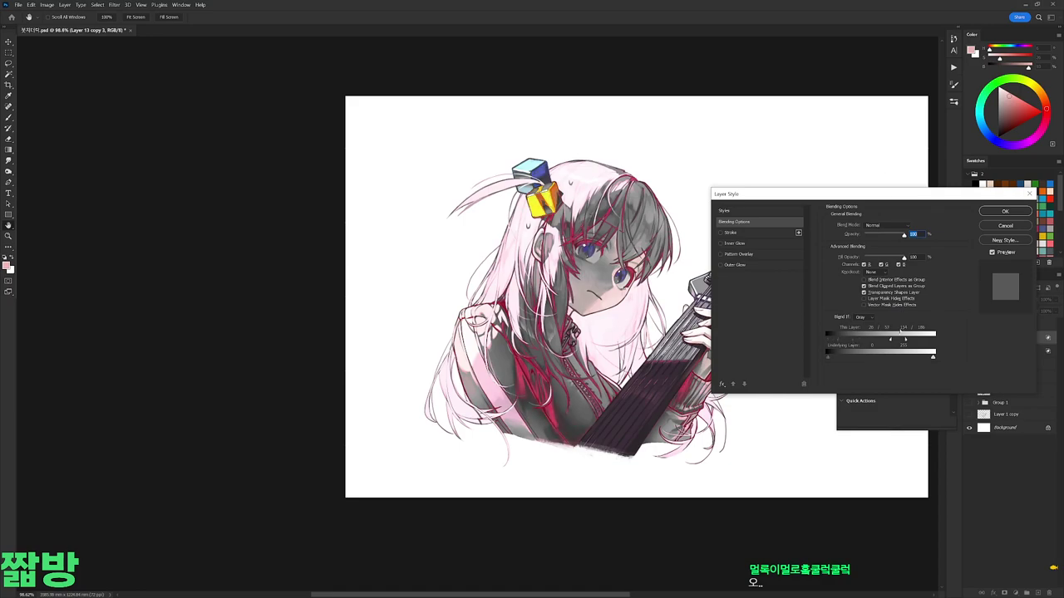
{"action": "left_click", "coordinate": [1005, 211]}
Step: Soften the grayscale layer over the light-side hair and raised hand with a large soft eraser, and set it to Saturation at 17% fill
{"action": "key", "text": "b"}
{"action": "right_click", "coordinate": [607, 220]}
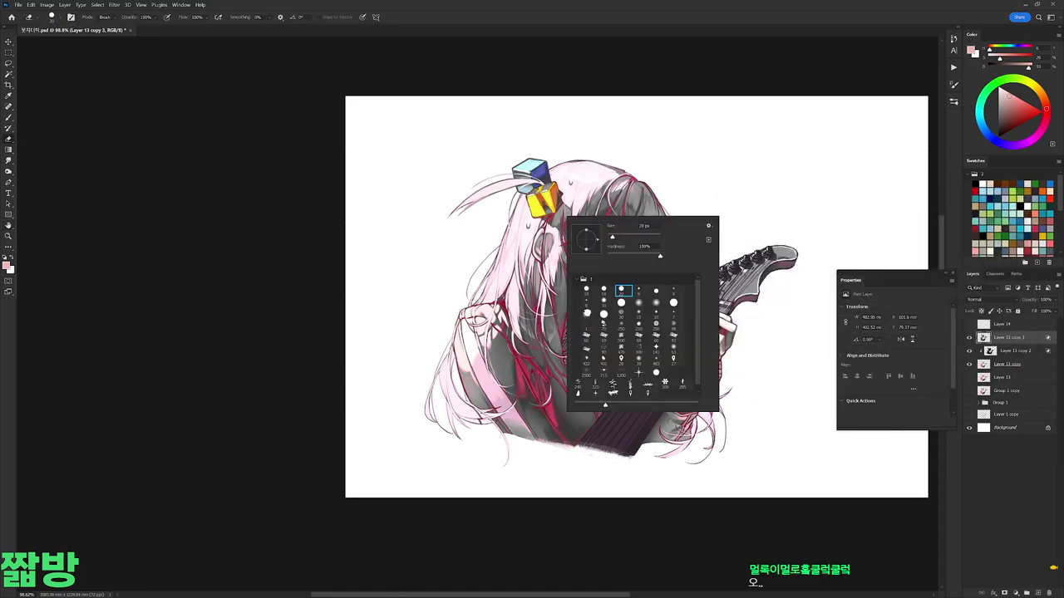
{"action": "key", "text": "Escape"}
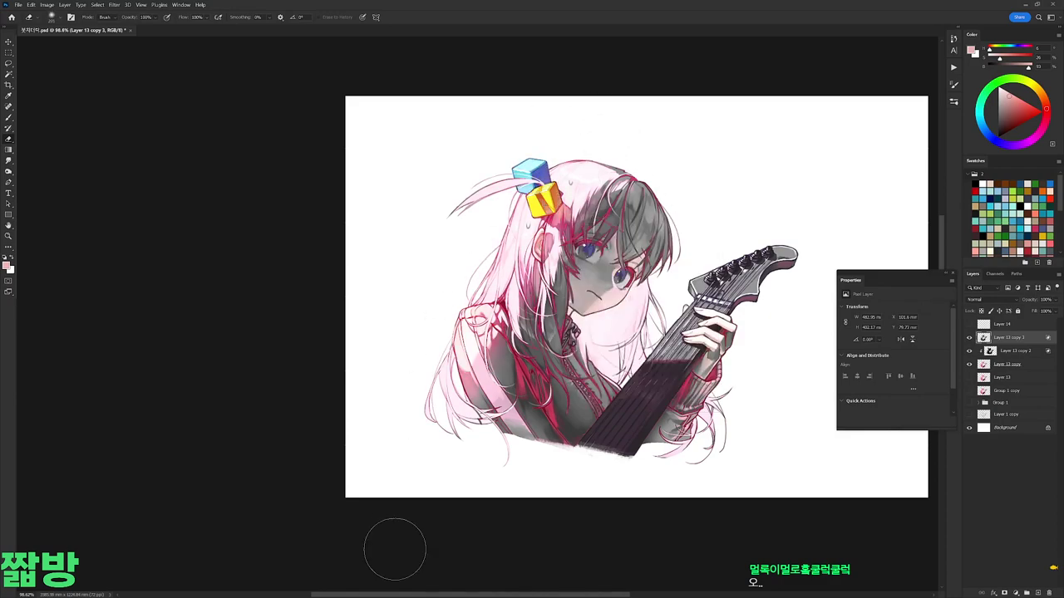
{"action": "left_click", "coordinate": [989, 300]}
{"action": "left_click", "coordinate": [989, 492]}
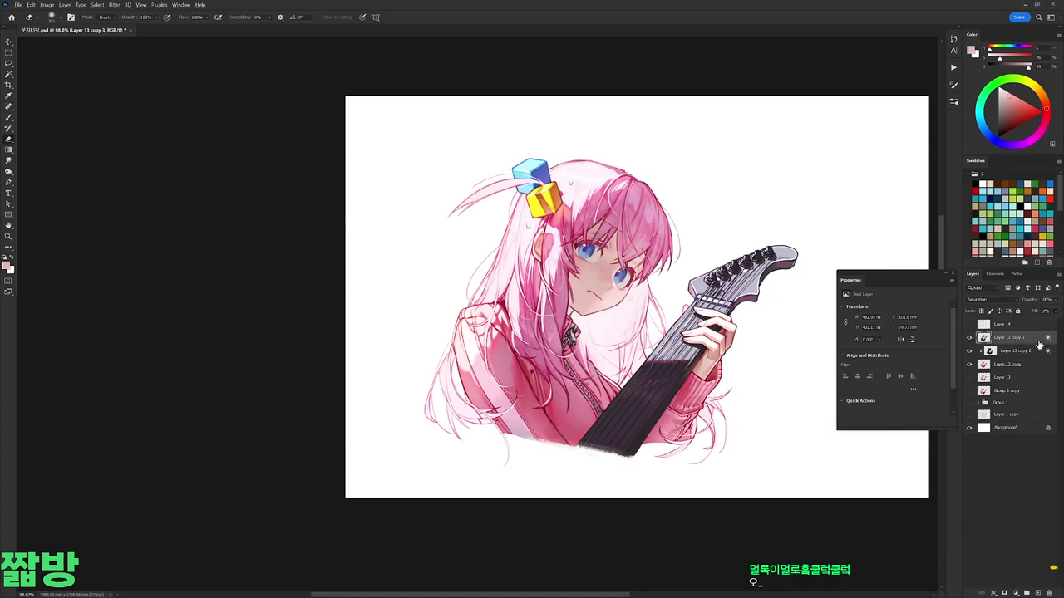
Step: Duplicate the Saturation layer, clip both copies to the artwork below, and pick a blue swatch as the foreground color
{"action": "key", "text": "ctrl+j"}
{"action": "left_click", "coordinate": [1027, 352]}
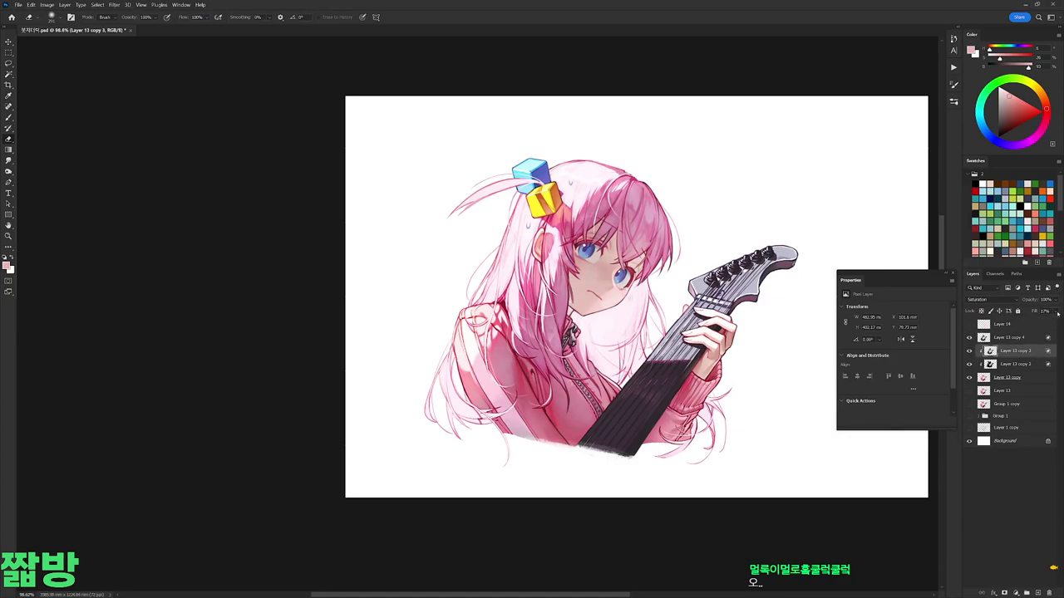
{"action": "left_click", "coordinate": [1019, 342]}
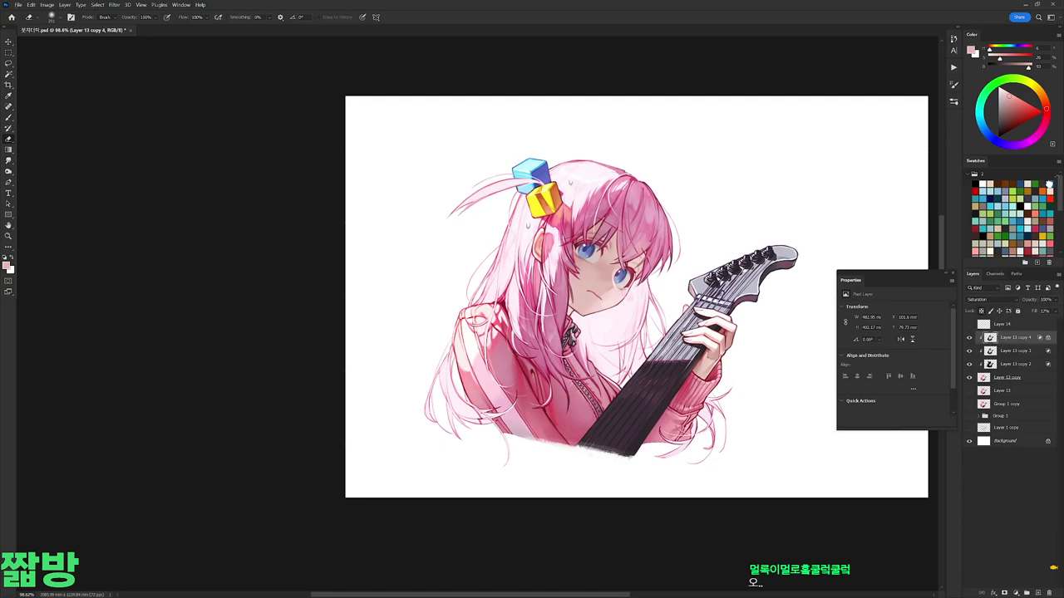
{"action": "left_click", "coordinate": [1050, 182]}
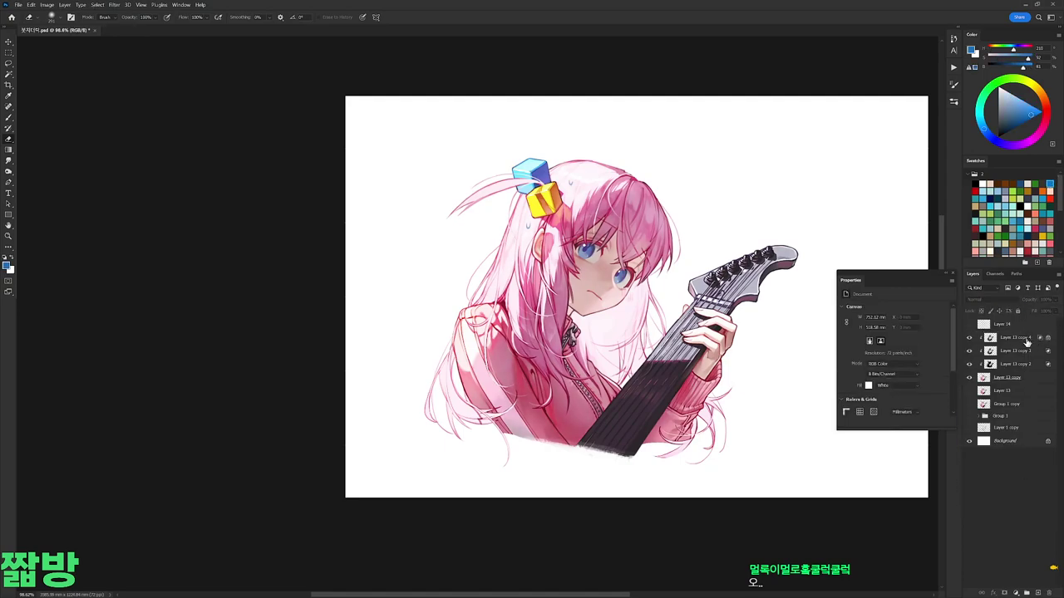
Step: Load the grayscale layer's shape as a selection, fill it with blue on a new clipped layer, and deselect
{"action": "left_click", "coordinate": [1011, 351]}
{"action": "left_click", "coordinate": [988, 325], "text": "ctrl"}
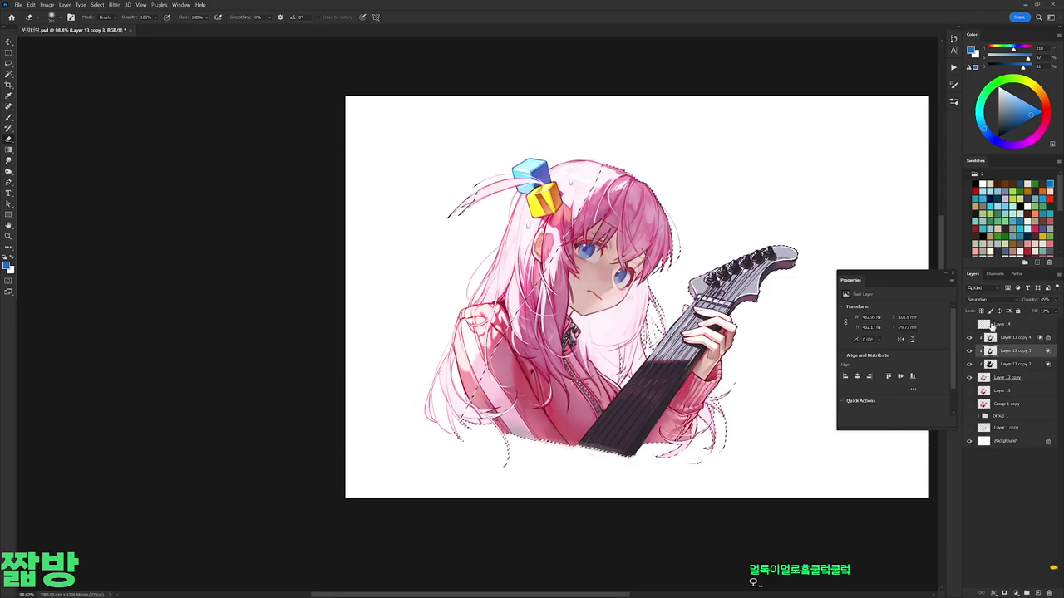
{"action": "key", "text": "alt+BackSpace"}
{"action": "key", "text": "ctrl+d"}
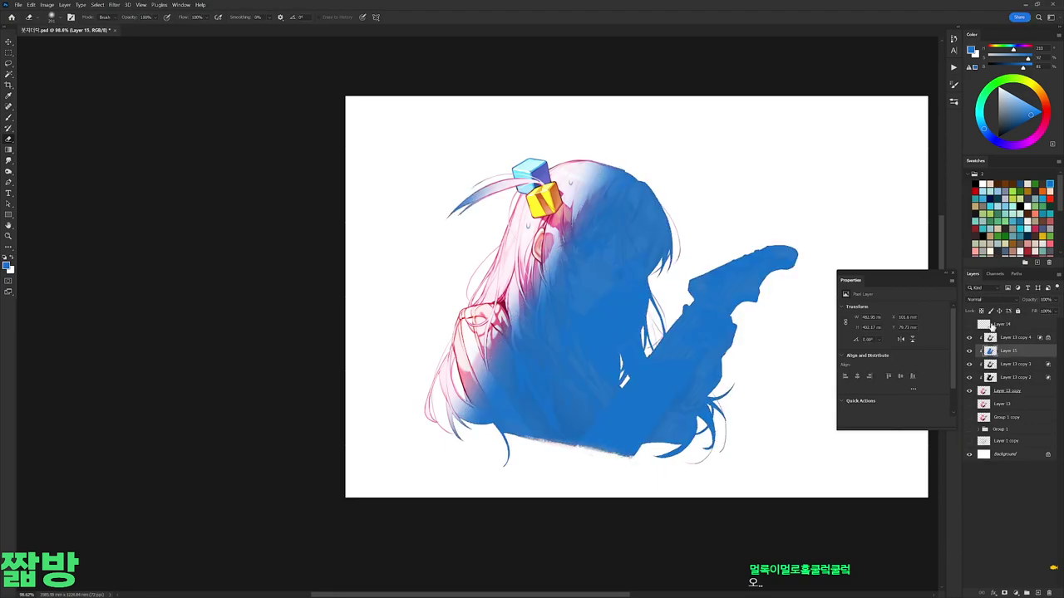
Step: Try other blend modes on Layer 13 copy 4 above the blue fill and set it to Normal
{"action": "left_click", "coordinate": [1014, 337]}
{"action": "left_click", "coordinate": [993, 299]}
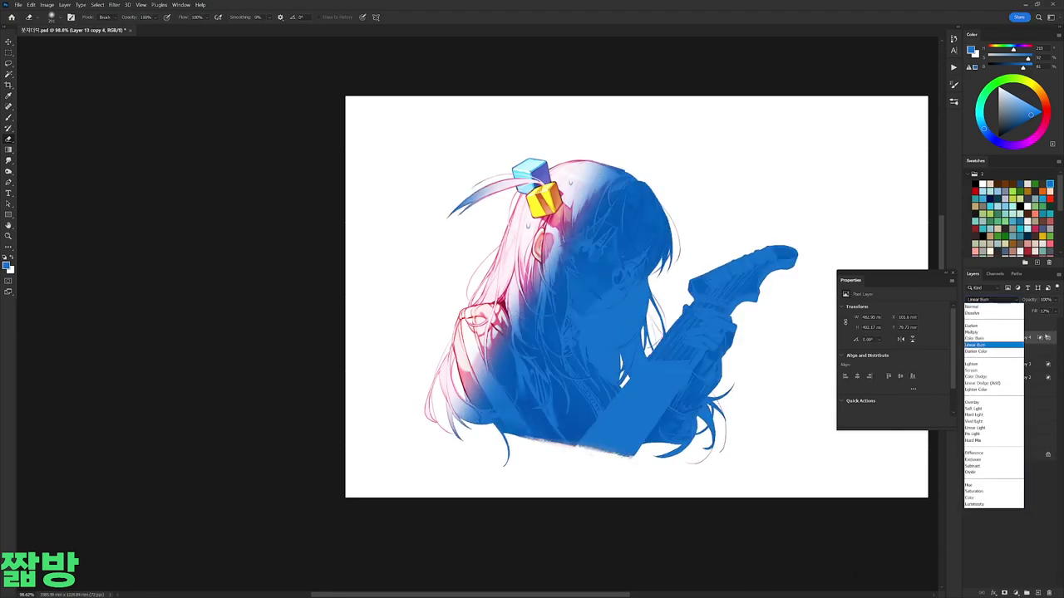
{"action": "left_click", "coordinate": [972, 332]}
{"action": "key", "text": "ctrl+e"}
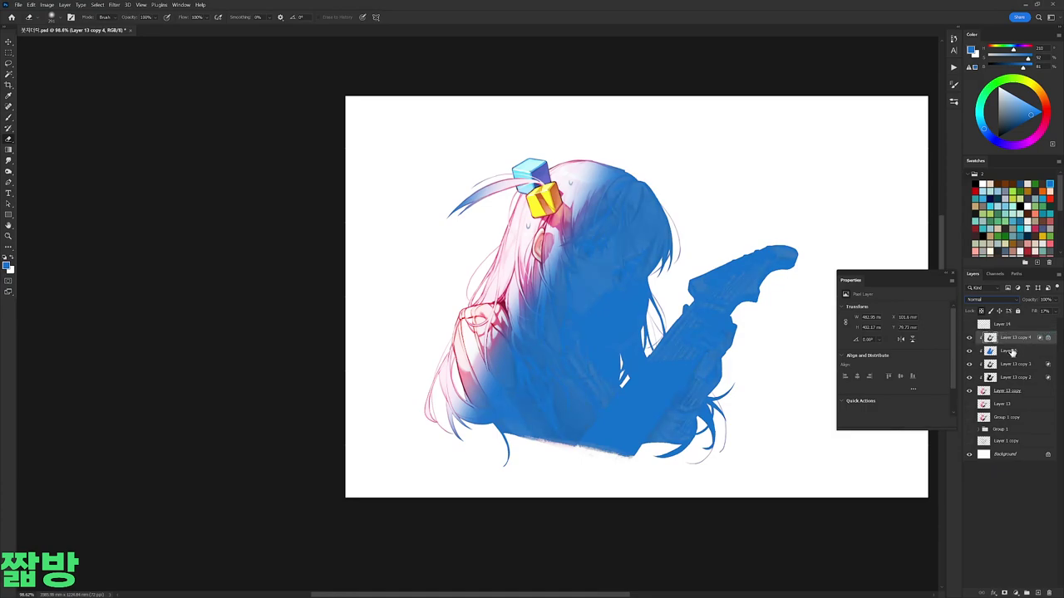
Step: Clear the blue fill from Layer 15, deselect, and delete the emptied layer
{"action": "left_click", "coordinate": [1010, 352]}
{"action": "key", "text": "ctrl+shift+d"}
{"action": "key", "text": "Delete"}
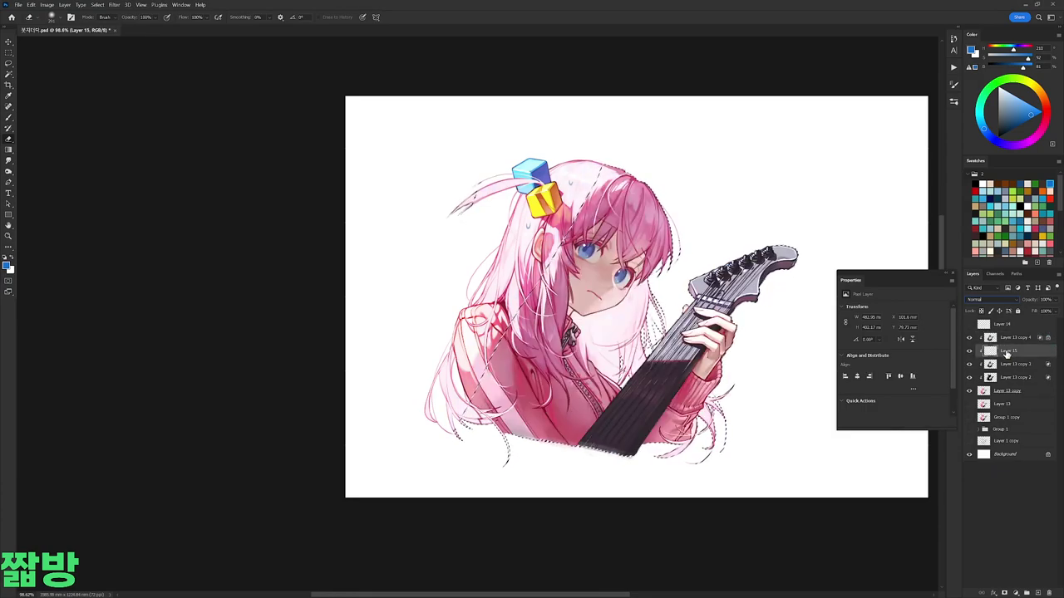
{"action": "key", "text": "ctrl+d"}
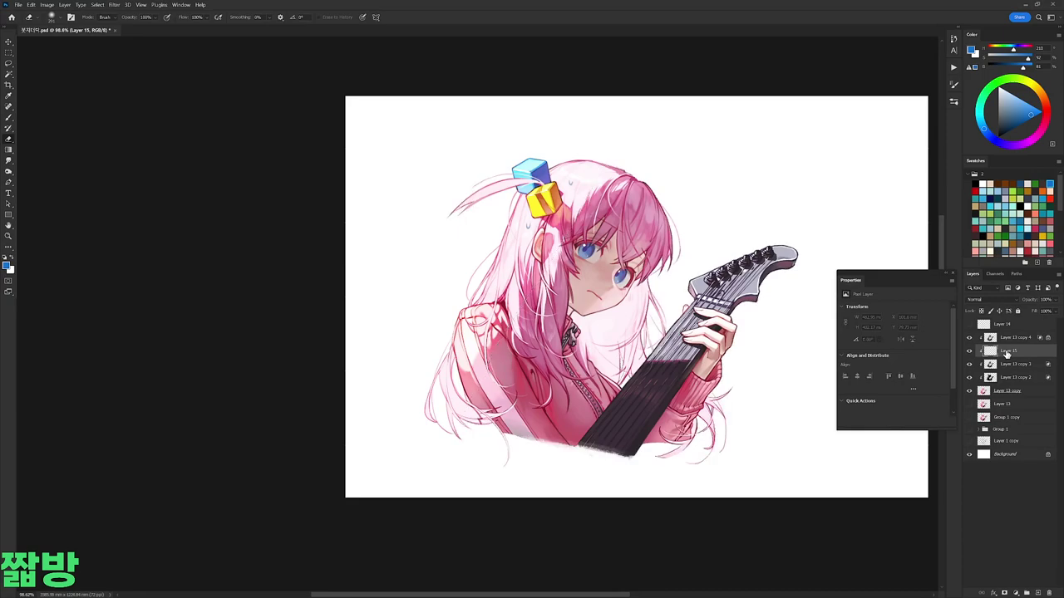
{"action": "key", "text": "Delete"}
Step: Duplicate Layer 13 copy 4 twice, raise both duplicates' fill to 100%, and clip the upper one to the lower
{"action": "key", "text": "ctrl+j"}
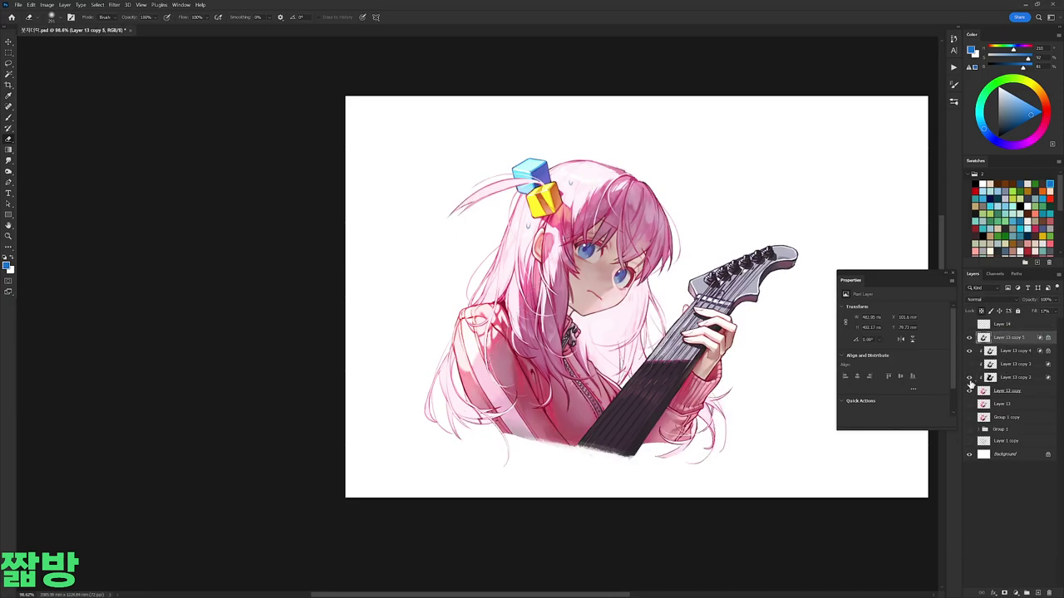
{"action": "key", "text": "ctrl+j"}
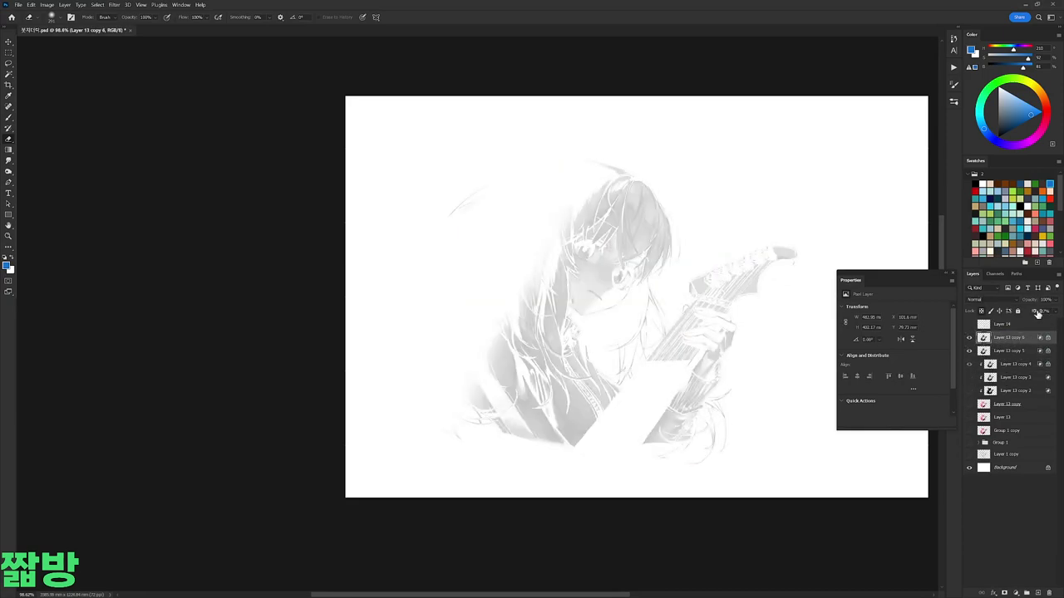
{"action": "left_click_drag", "start_coordinate": [1053, 324], "coordinate": [1061, 323]}
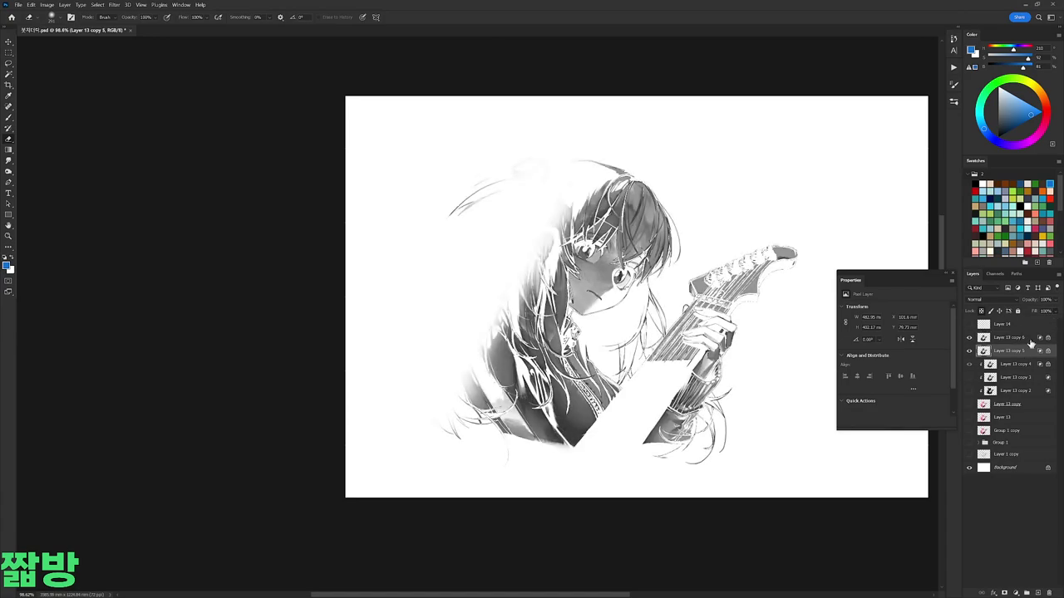
{"action": "left_click", "coordinate": [1026, 344], "text": "alt"}
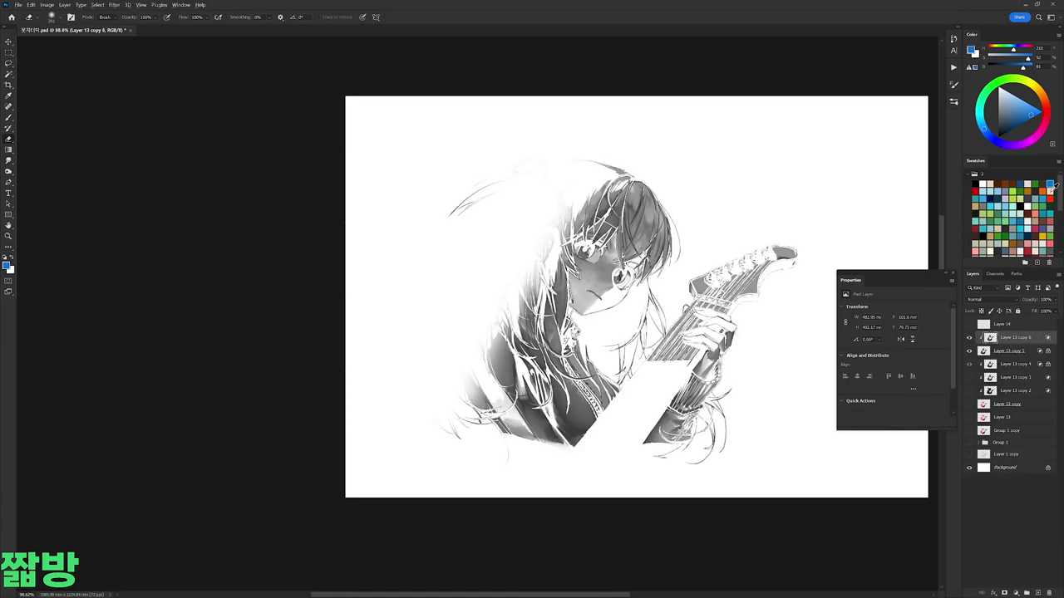
Step: Fill the upper clipped duplicate with blue in Color blend mode and merge it into the grayscale layer below
{"action": "key", "text": "alt+BackSpace"}
{"action": "left_click", "coordinate": [989, 299]}
{"action": "left_click", "coordinate": [993, 365]}
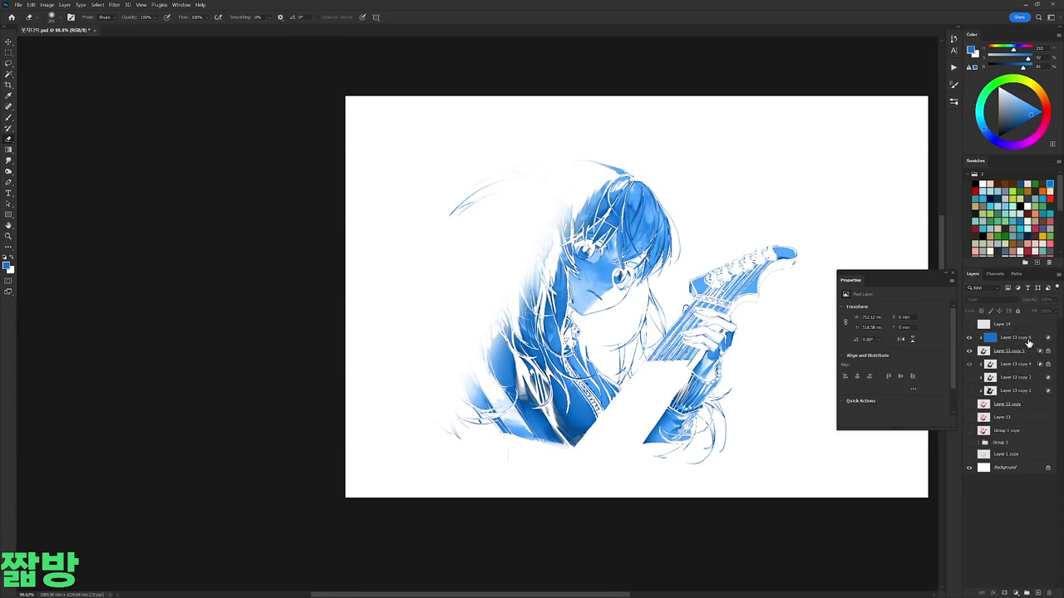
{"action": "key", "text": "ctrl+e"}
Step: Shift the merged blue layer's hue by -20 and clip it to the layers below
{"action": "key", "text": "ctrl+u"}
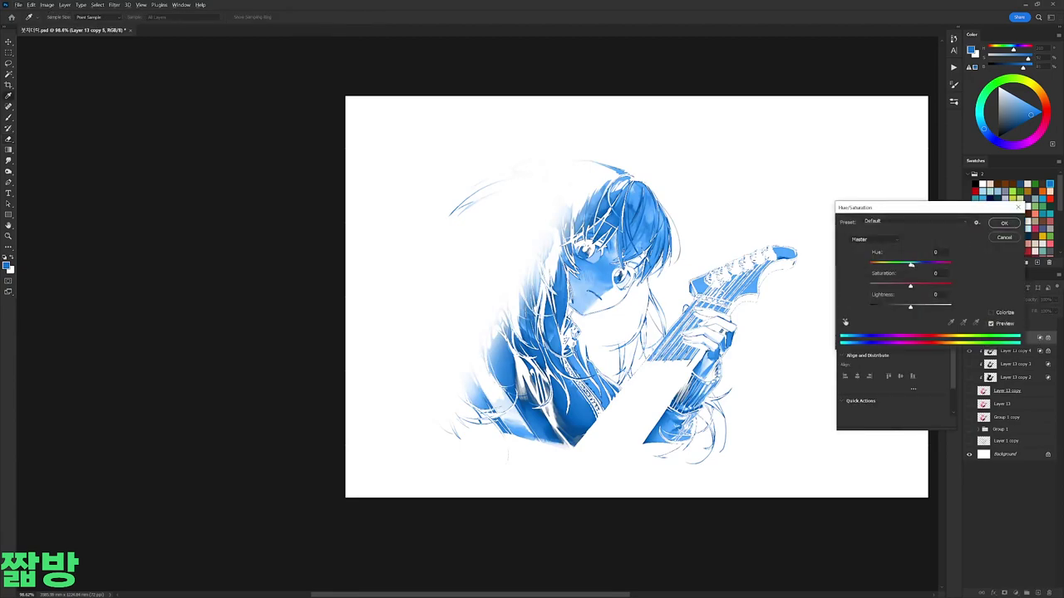
{"action": "type", "text": "-20"}
{"action": "key", "text": "Return"}
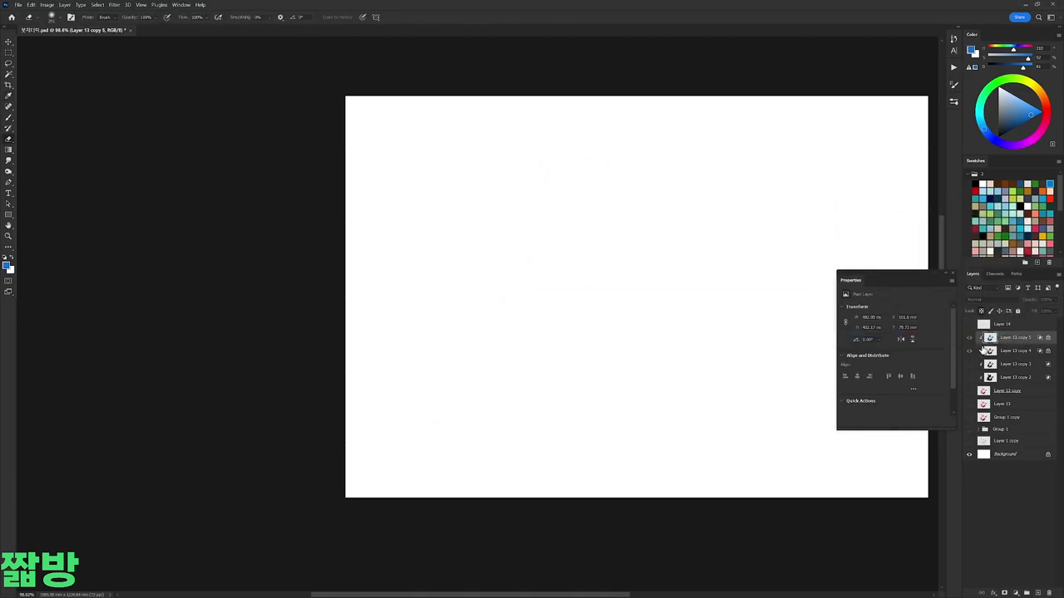
Step: Try the Hue blend mode on the clipped blue layer with a strongly reduced fill
{"action": "left_click", "coordinate": [989, 299]}
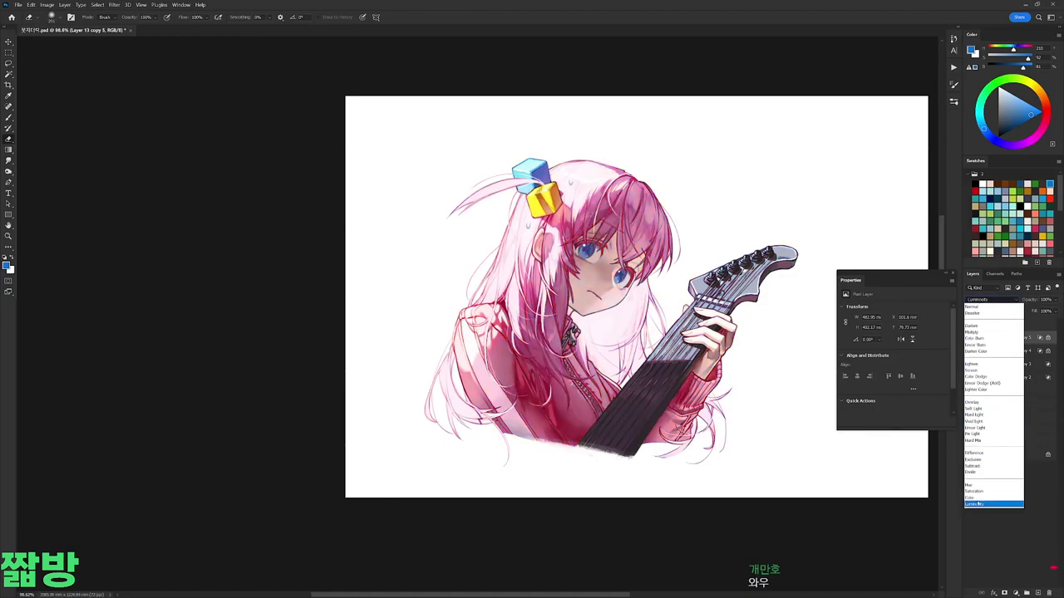
{"action": "left_click", "coordinate": [993, 492]}
{"action": "left_click_drag", "start_coordinate": [1044, 308], "coordinate": [1025, 322]}
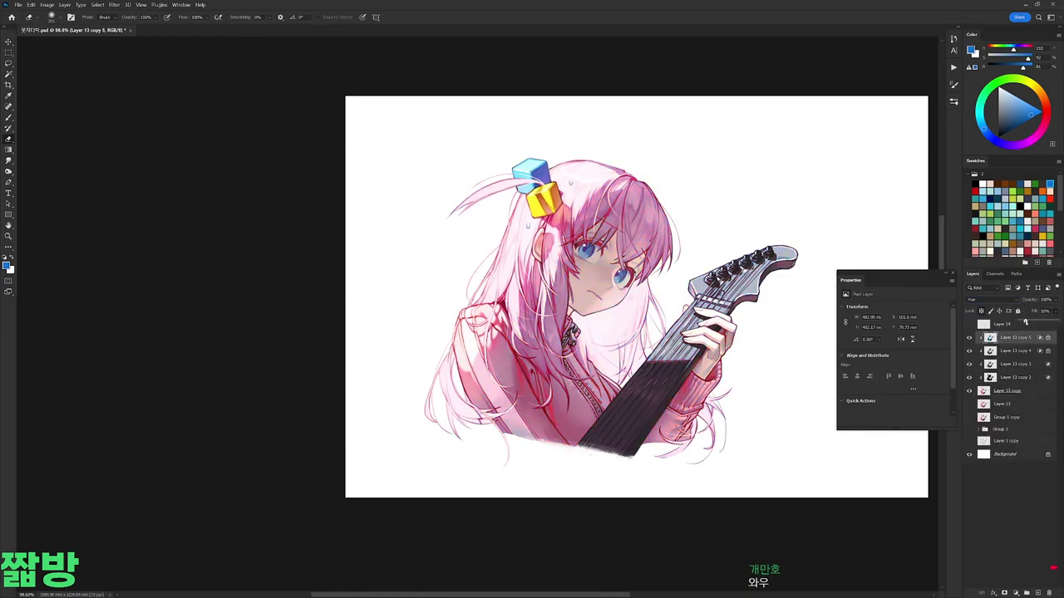
Step: Try further blend modes on the blue layer, including Overlay at 24% fill, and toggle its visibility to compare
{"action": "left_click", "coordinate": [989, 299]}
{"action": "left_click", "coordinate": [974, 491]}
{"action": "left_click", "coordinate": [1017, 456]}
{"action": "left_click", "coordinate": [976, 365]}
{"action": "left_click", "coordinate": [981, 299]}
{"action": "left_click", "coordinate": [984, 381]}
{"action": "left_click_drag", "start_coordinate": [1051, 322], "coordinate": [1028, 331]}
{"action": "left_click_drag", "start_coordinate": [631, 405], "coordinate": [550, 412]}
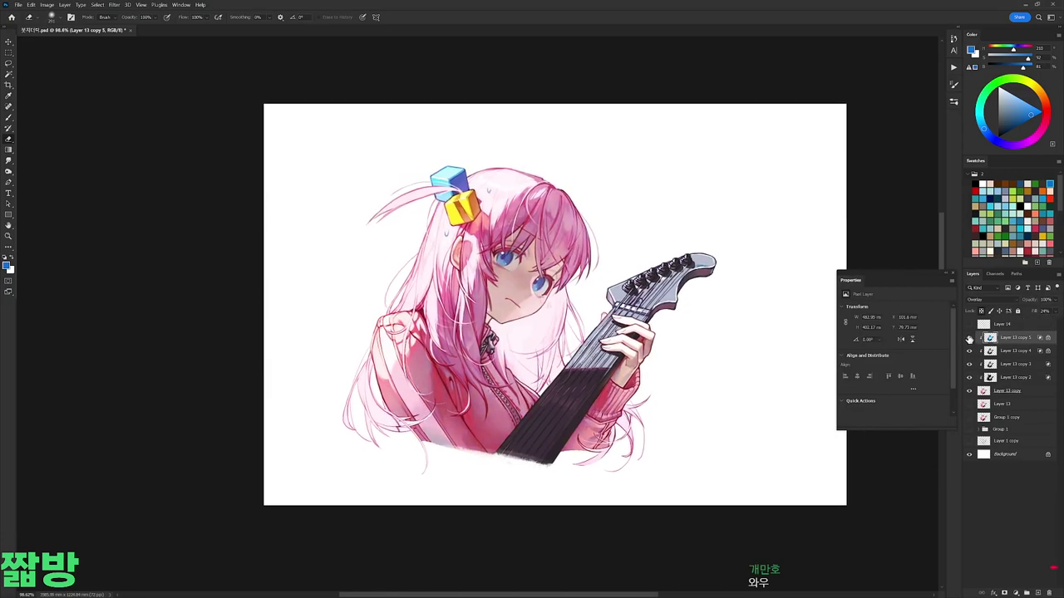
{"action": "left_click", "coordinate": [969, 338]}
Step: Switch the blue layer to another blend mode and adjust its saturation with Hue/Saturation
{"action": "left_click", "coordinate": [981, 299]}
{"action": "left_click", "coordinate": [985, 391]}
{"action": "key", "text": "ctrl+u"}
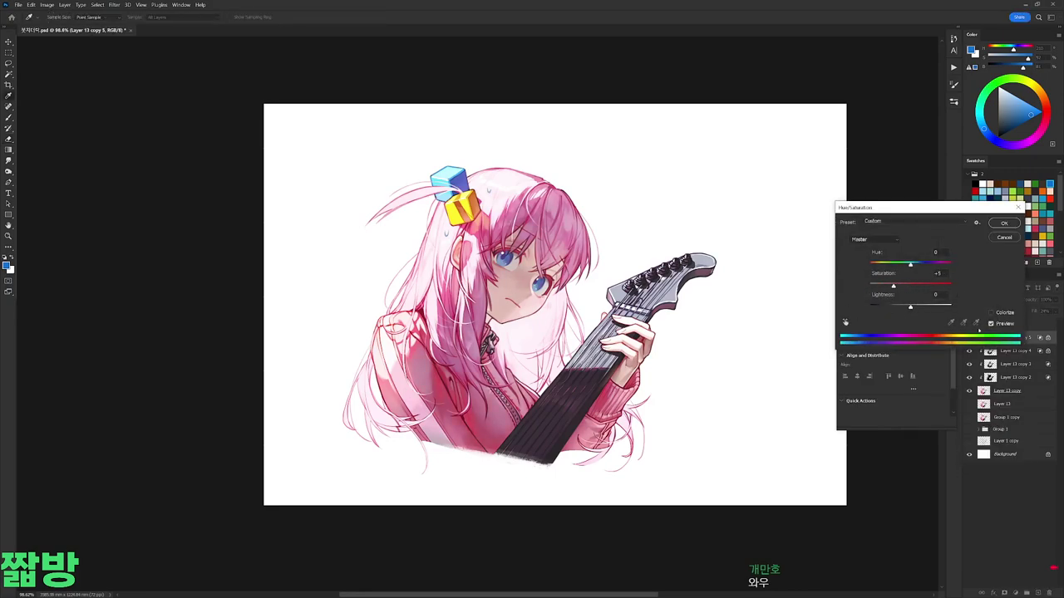
{"action": "key", "text": "Return"}
Step: Try Screen on the blue layer, lower its fill, and set its blend mode to Color Dodge
{"action": "left_click", "coordinate": [980, 299]}
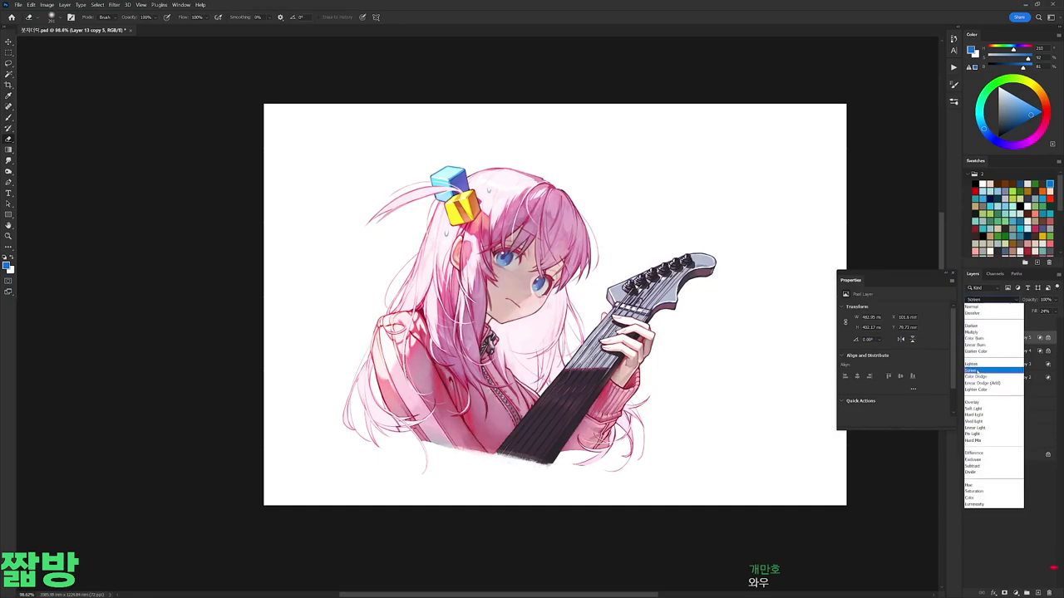
{"action": "key", "text": "Escape"}
{"action": "left_click", "coordinate": [1002, 499]}
{"action": "left_click", "coordinate": [1015, 337]}
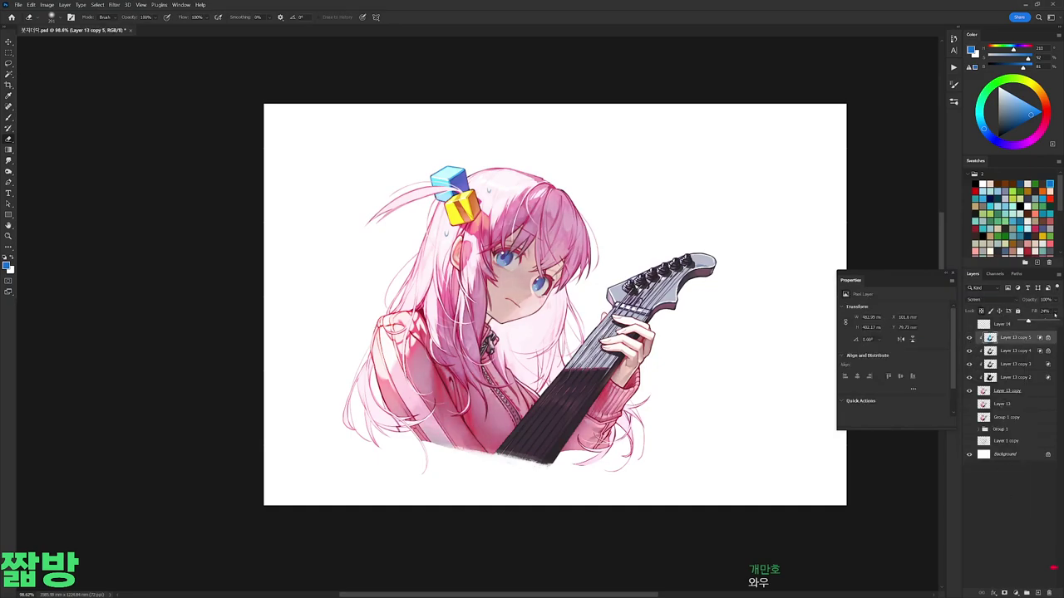
{"action": "left_click_drag", "start_coordinate": [1022, 323], "coordinate": [1025, 322]}
{"action": "left_click", "coordinate": [980, 299]}
{"action": "left_click", "coordinate": [993, 378]}
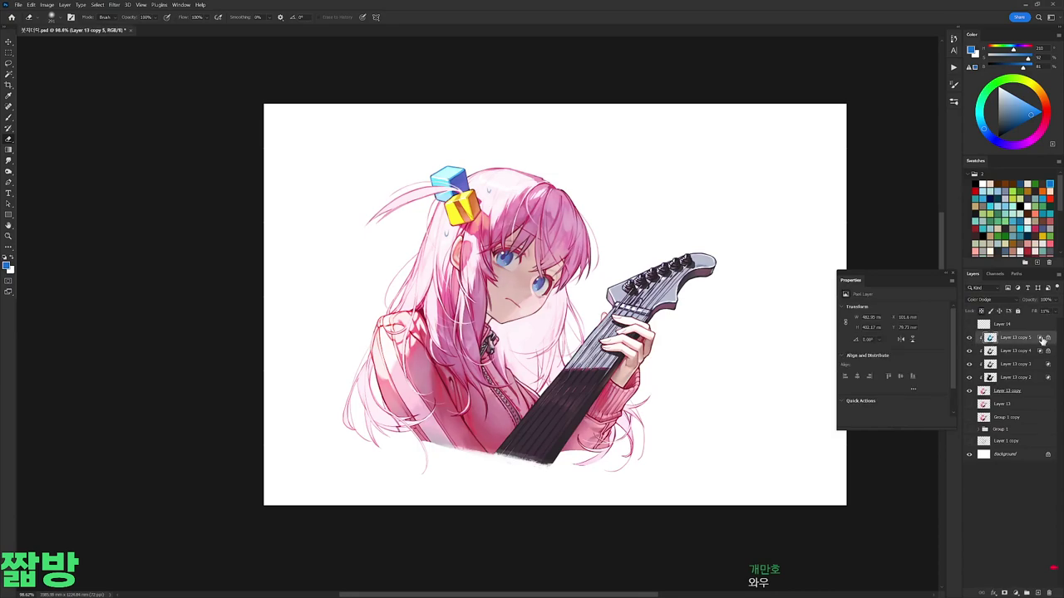
Step: Shift the hue of the clipped blue Color Dodge layer by +24 with Hue/Saturation
{"action": "key", "text": "ctrl+u"}
{"action": "key", "text": "shift+Up"}
{"action": "key", "text": "shift+Up"}
{"action": "key", "text": "Up"}
{"action": "key", "text": "Up"}
{"action": "key", "text": "Up"}
{"action": "key", "text": "Up"}
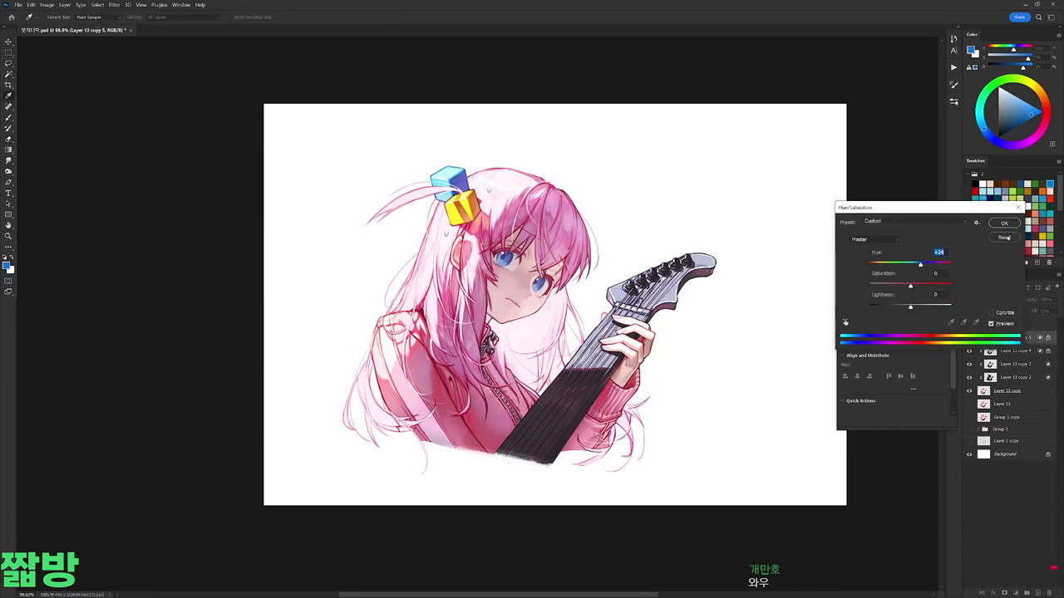
{"action": "left_click", "coordinate": [1004, 223]}
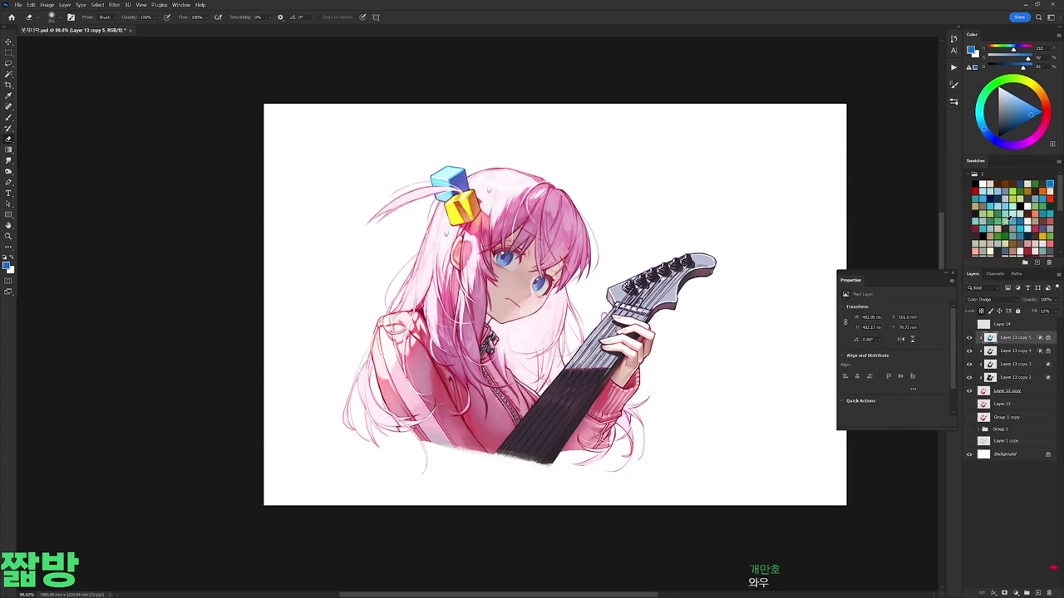
Step: Try the artwork without the blue layer, toggling the remaining clipped layers' visibility to compare
{"action": "scroll", "coordinate": [639, 433], "scroll_direction": "down", "scroll_amount": 3}
{"action": "key", "text": "Delete"}
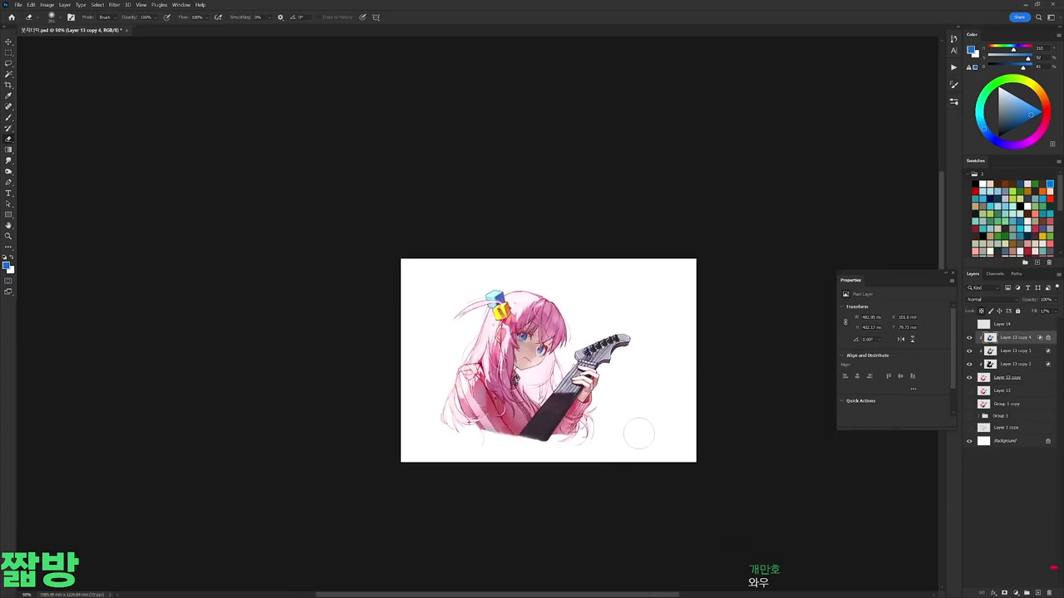
{"action": "scroll", "coordinate": [676, 454], "scroll_direction": "up", "scroll_amount": 3}
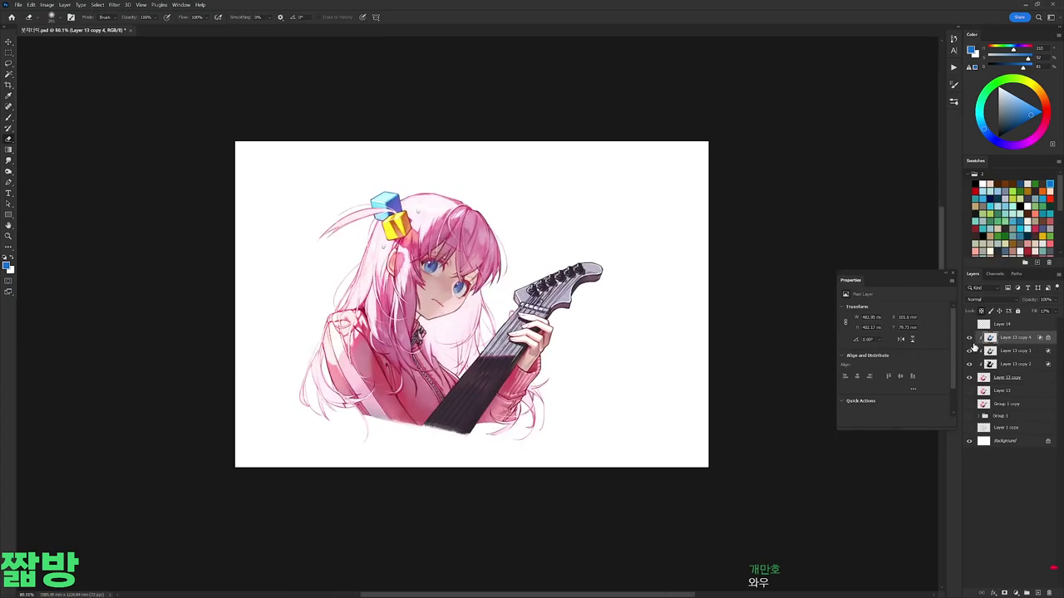
{"action": "left_click", "coordinate": [970, 364]}
{"action": "left_click", "coordinate": [969, 364]}
{"action": "left_click", "coordinate": [968, 364]}
{"action": "left_click", "coordinate": [969, 353]}
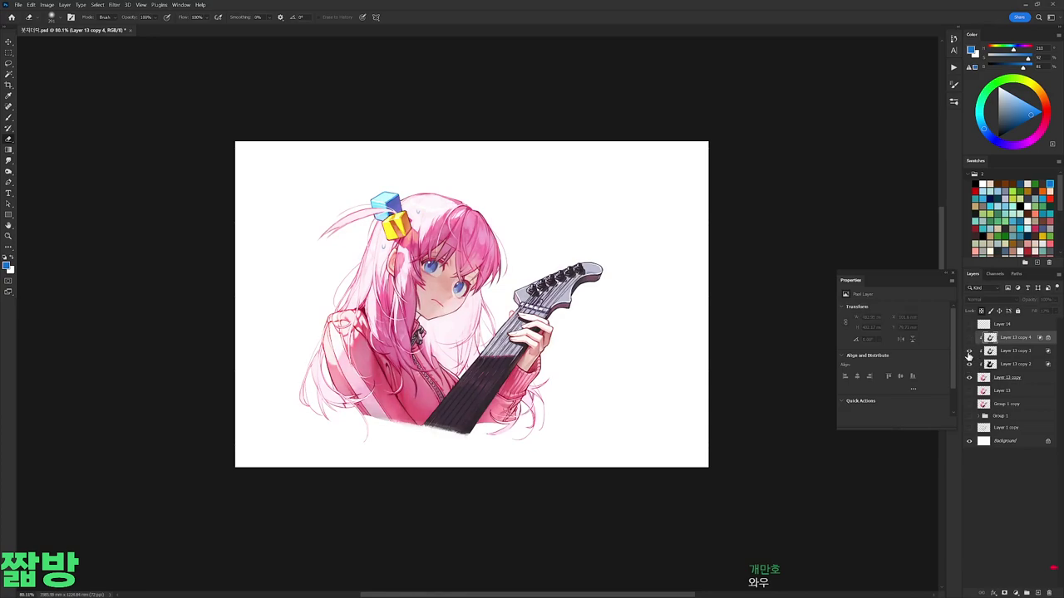
{"action": "left_click", "coordinate": [968, 352]}
{"action": "left_click", "coordinate": [970, 349]}
{"action": "left_click", "coordinate": [970, 341]}
Step: Place the clipped blue layer beneath Layer 13 copy 4 and hide Layer 13 copy 4
{"action": "key", "text": "ctrl+j"}
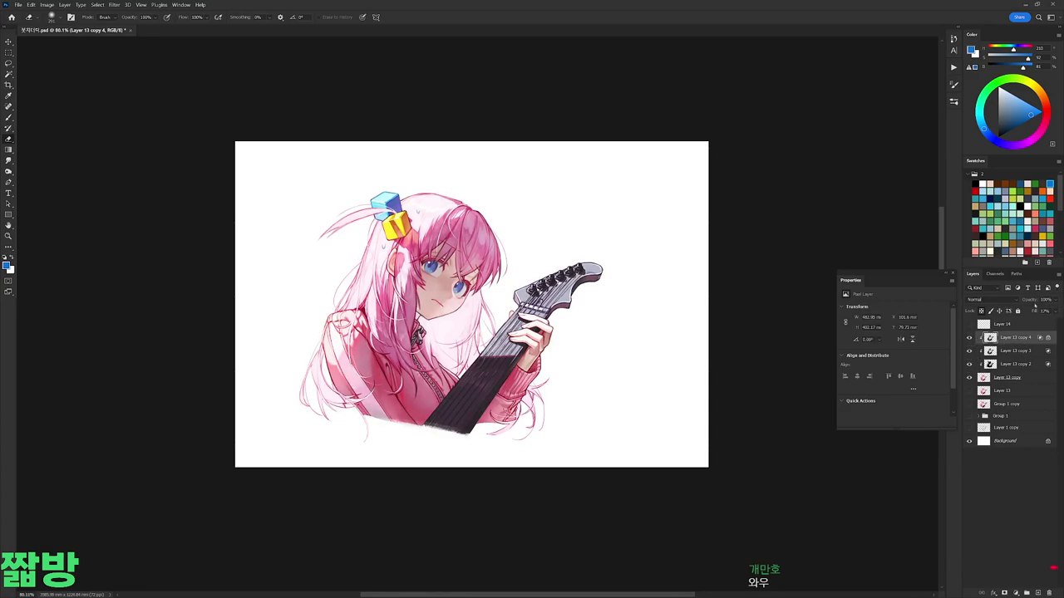
{"action": "left_click", "coordinate": [989, 300]}
{"action": "left_click", "coordinate": [993, 371]}
{"action": "left_click", "coordinate": [969, 350]}
{"action": "left_click_drag", "start_coordinate": [1014, 350], "coordinate": [1015, 336]}
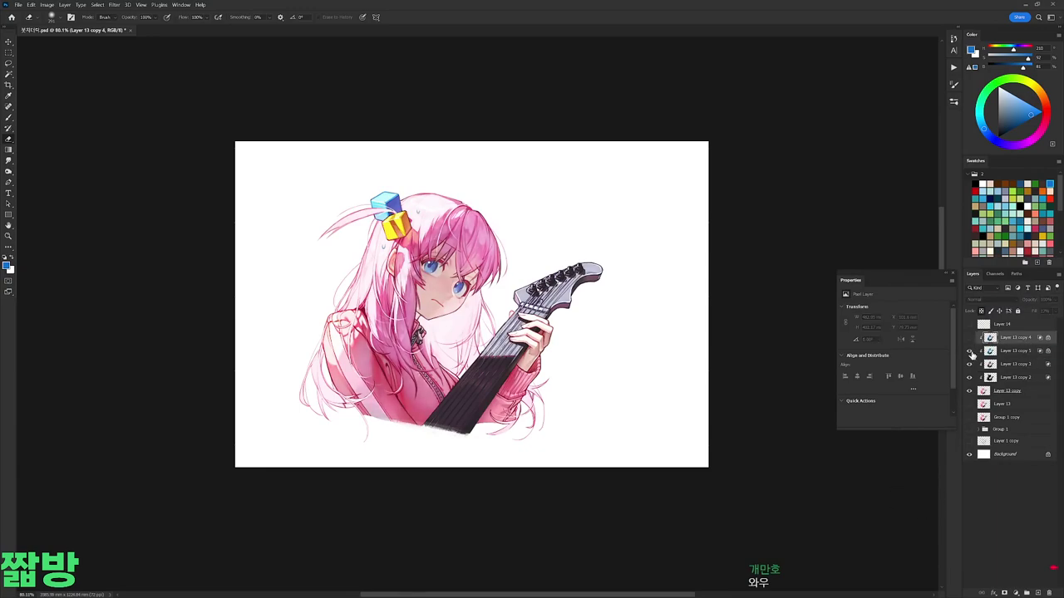
Step: Try Overlay on the clipped blue layer and set its blend mode to Soft Light
{"action": "left_click", "coordinate": [1005, 353]}
{"action": "left_click", "coordinate": [989, 299]}
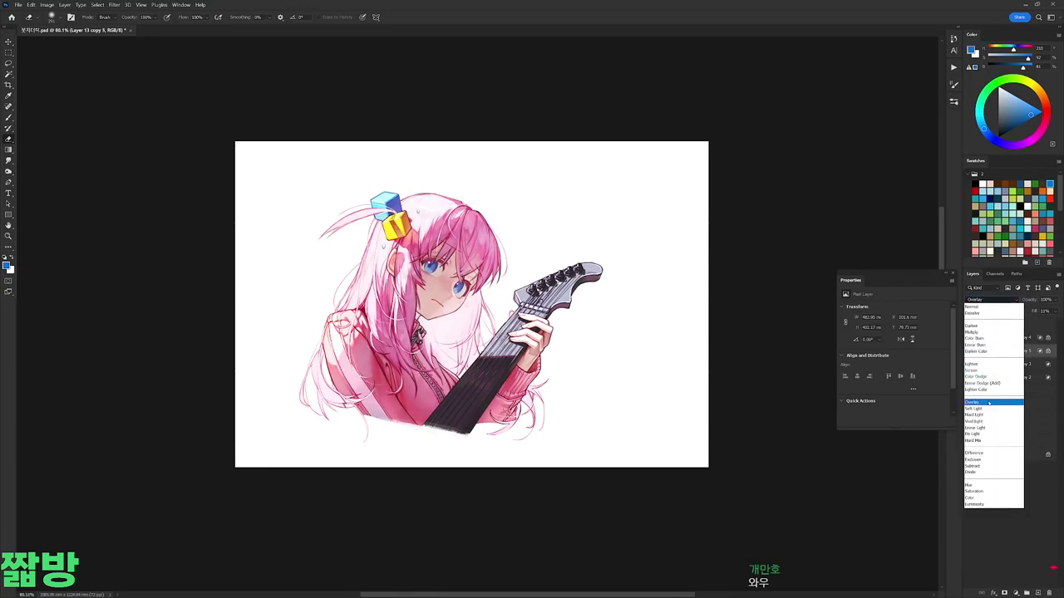
{"action": "left_click", "coordinate": [993, 403]}
{"action": "mouse_move", "coordinate": [639, 399]}
{"action": "left_mouse_down"}
{"action": "mouse_move", "coordinate": [607, 399]}
{"action": "mouse_move", "coordinate": [644, 401]}
{"action": "left_mouse_up"}
{"action": "left_click", "coordinate": [989, 300]}
{"action": "left_click", "coordinate": [978, 409]}
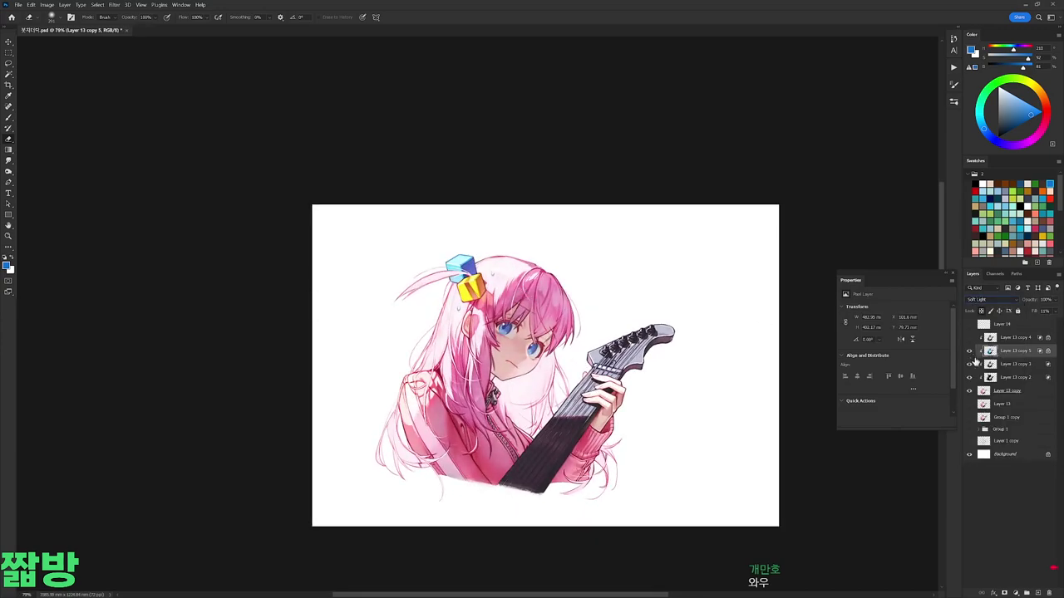
Step: Load the figure's outline as a selection and fill it with pale green on a new clipped layer above the blue one
{"action": "left_click", "coordinate": [1022, 363], "text": "ctrl"}
{"action": "key", "text": "ctrl+shift+alt+n"}
{"action": "key", "text": "b"}
{"action": "key", "text": "x"}
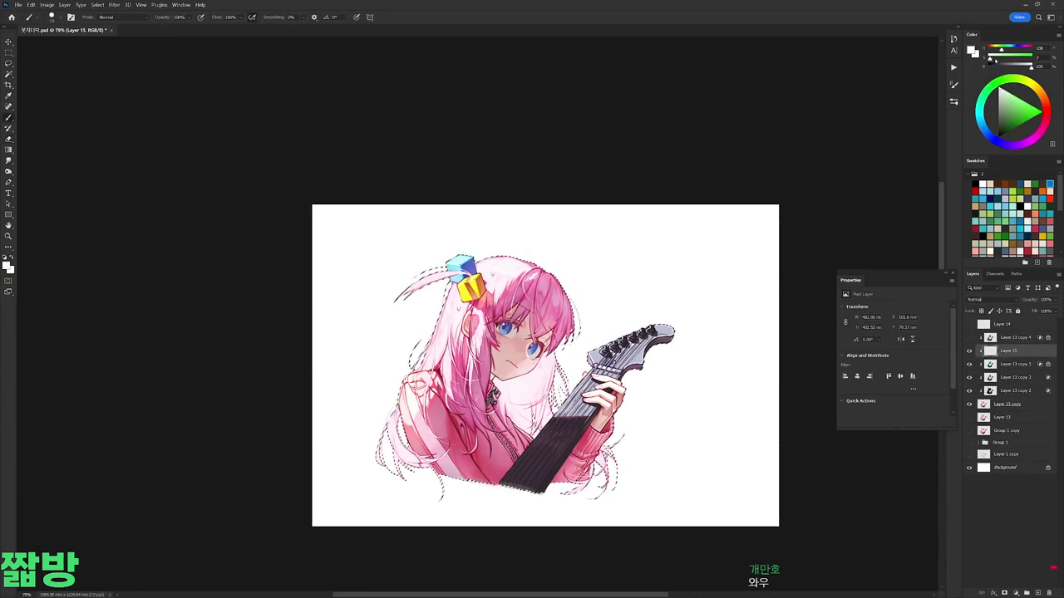
{"action": "key", "text": "alt+BackSpace"}
{"action": "key", "text": "ctrl+d"}
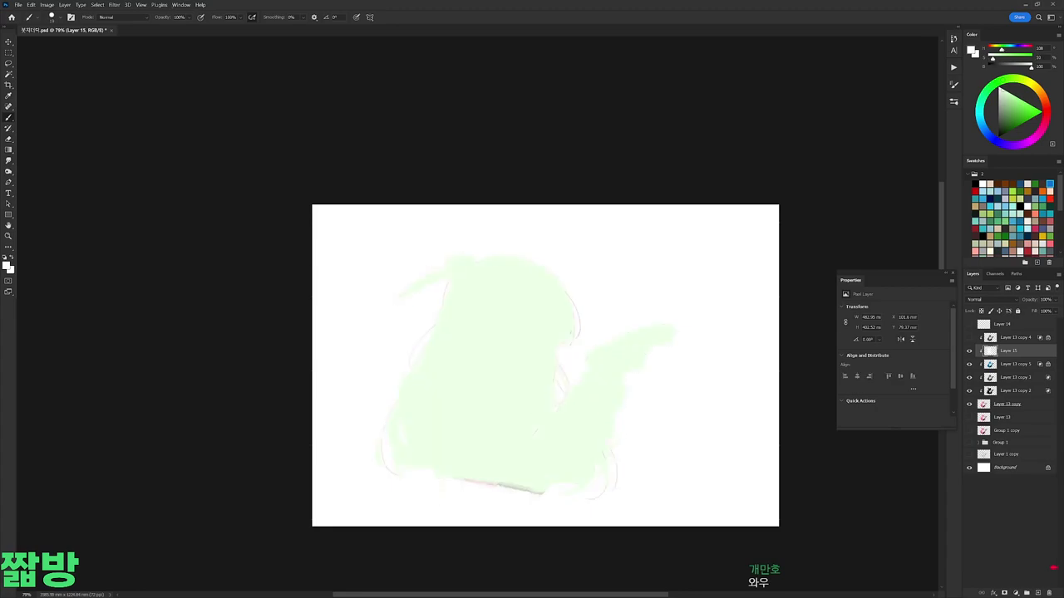
Step: Set the pale green layer to Darker Color and lower its fill to about 43%
{"action": "left_click", "coordinate": [989, 299]}
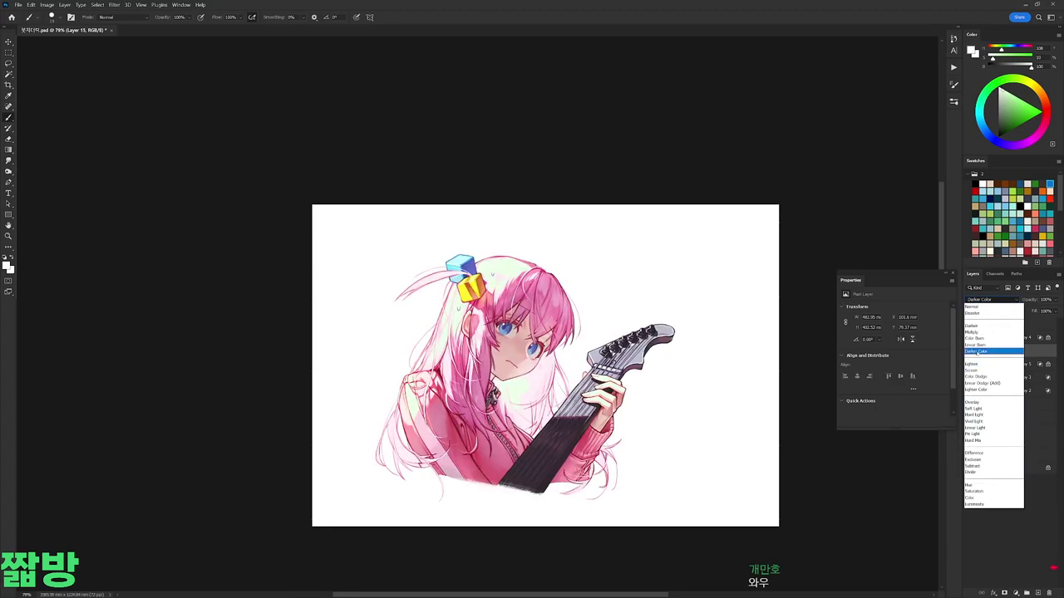
{"action": "left_click", "coordinate": [975, 351]}
{"action": "scroll", "coordinate": [522, 281], "scroll_direction": "up", "scroll_amount": 5}
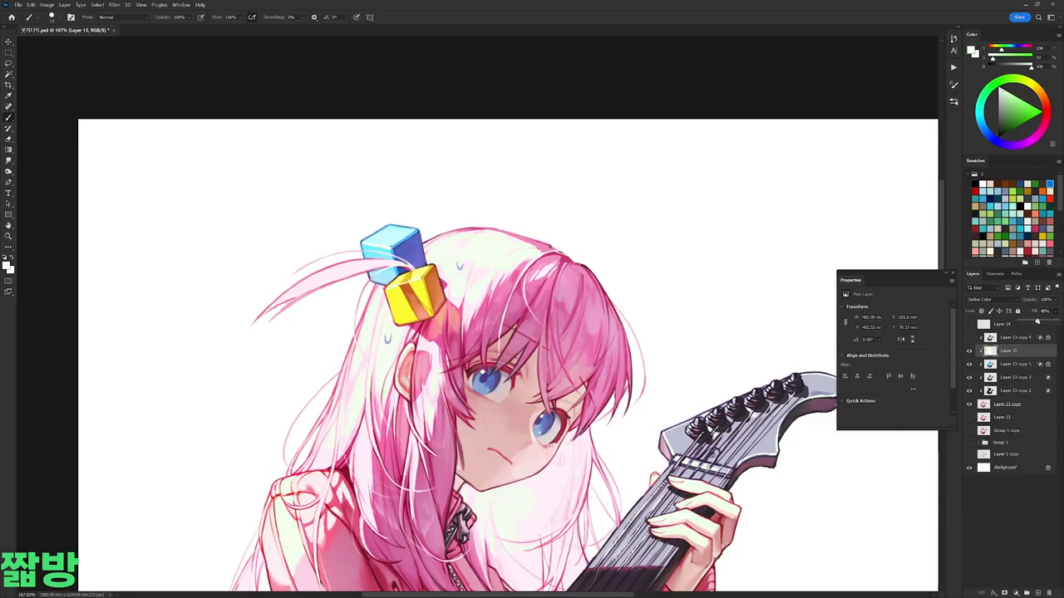
{"action": "scroll", "coordinate": [523, 221], "scroll_direction": "down", "scroll_amount": 4}
Step: Try a black-filled duplicate of the artwork beneath Layer 13 copy, and delete it
{"action": "left_click_drag", "start_coordinate": [1007, 404], "coordinate": [1007, 419]}
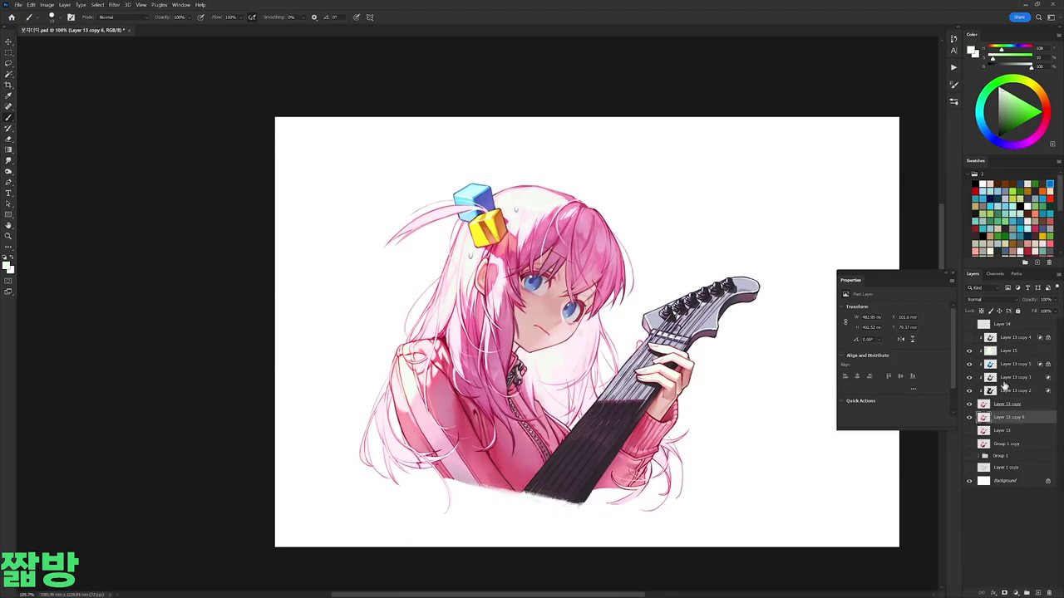
{"action": "scroll", "coordinate": [652, 383], "scroll_direction": "up", "scroll_amount": 3}
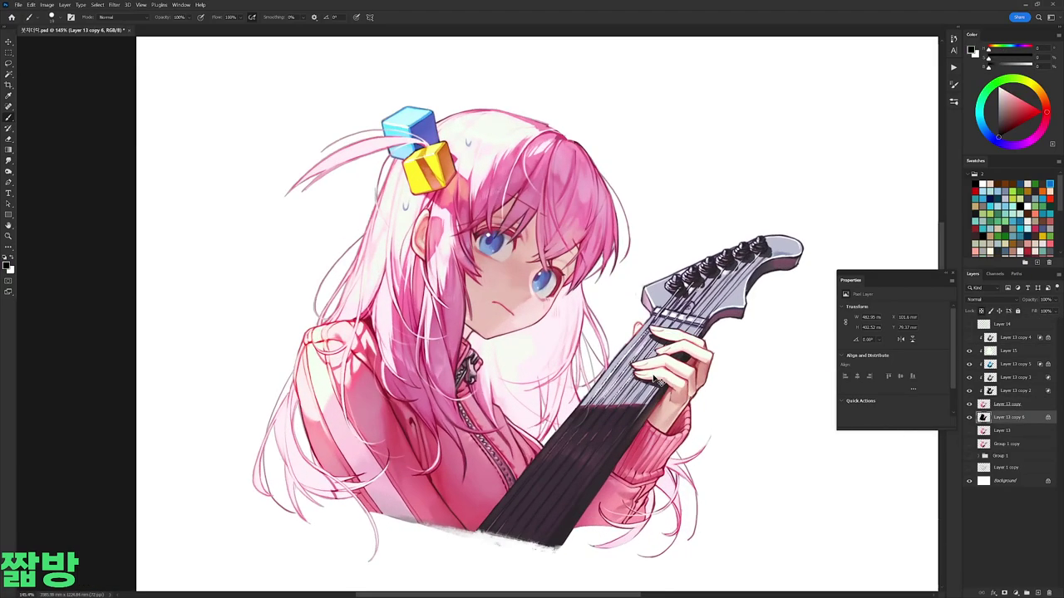
{"action": "key", "text": "Delete"}
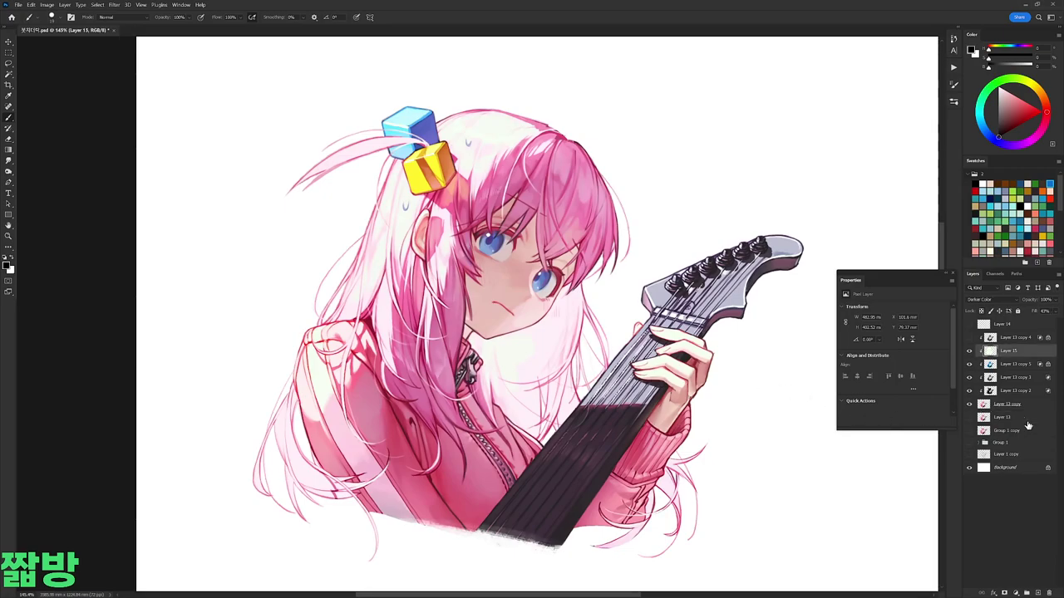
Step: Try a clipped artwork duplicate above the pale green layer with saturation -100 and strongly raised Levels contrast, and delete it
{"action": "scroll", "coordinate": [533, 385], "scroll_direction": "down", "scroll_amount": 2}
{"action": "key", "text": "c"}
{"action": "left_click_drag", "start_coordinate": [1007, 404], "coordinate": [1022, 353]}
{"action": "key", "text": "ctrl+u"}
{"action": "left_click_drag", "start_coordinate": [910, 275], "coordinate": [819, 275]}
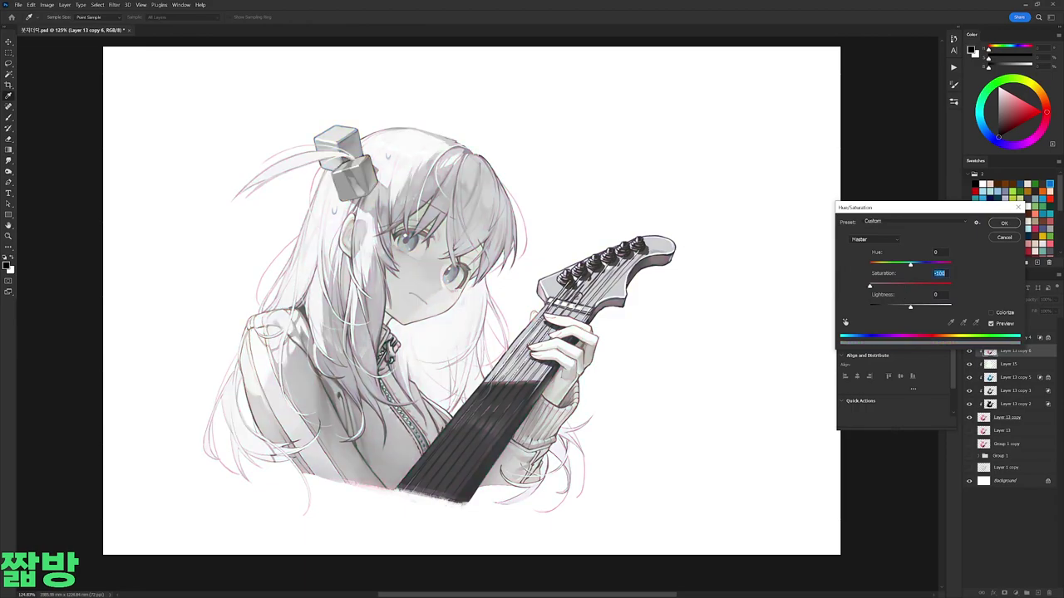
{"action": "key", "text": "Return"}
{"action": "key", "text": "ctrl+l"}
{"action": "left_click_drag", "start_coordinate": [827, 317], "coordinate": [799, 316]}
{"action": "left_click_drag", "start_coordinate": [722, 317], "coordinate": [740, 318]}
{"action": "key", "text": "Return"}
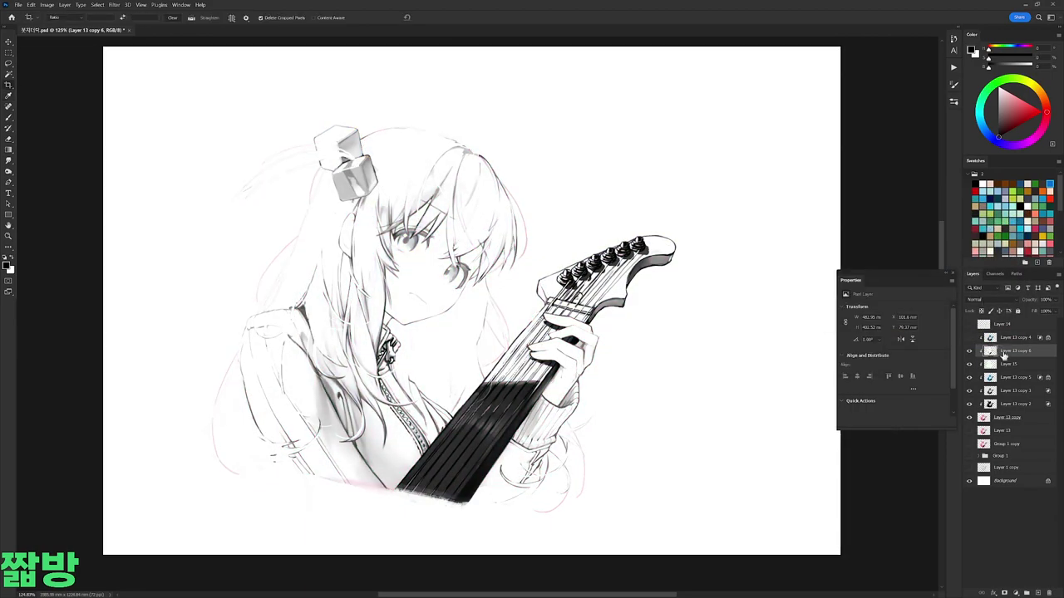
{"action": "key", "text": "Delete"}
Step: Select the Layer 13 copy artwork layer and switch the brush's painting mode to Overlay
{"action": "left_click", "coordinate": [1006, 403]}
{"action": "key", "text": "q"}
{"action": "key", "text": "b"}
{"action": "right_click", "coordinate": [546, 235]}
{"action": "left_click", "coordinate": [124, 16]}
{"action": "left_click", "coordinate": [125, 133]}
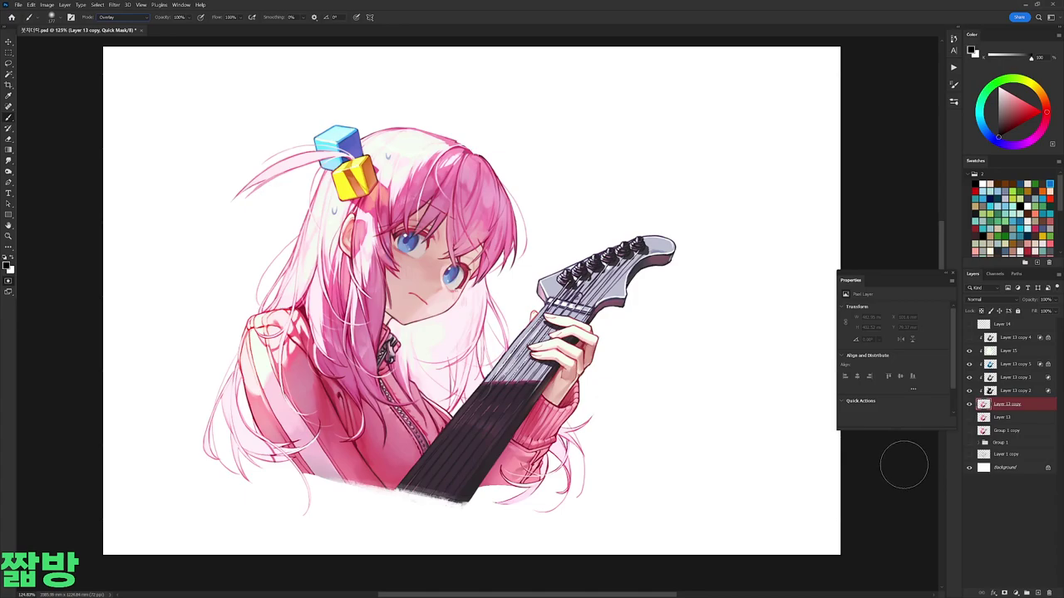
{"action": "key", "text": "q"}
Step: Try a light blue Overlay brush stroke at the base of the guitar neck, and undo it
{"action": "mouse_move", "coordinate": [632, 444]}
{"action": "left_mouse_down"}
{"action": "mouse_move", "coordinate": [474, 428]}
{"action": "mouse_move", "coordinate": [460, 484]}
{"action": "mouse_move", "coordinate": [408, 508]}
{"action": "left_mouse_up"}
{"action": "key", "text": "ctrl+z"}
{"action": "left_click", "coordinate": [986, 130]}
{"action": "key", "text": "ctrl+z"}
{"action": "key", "text": "ctrl+shift+z"}
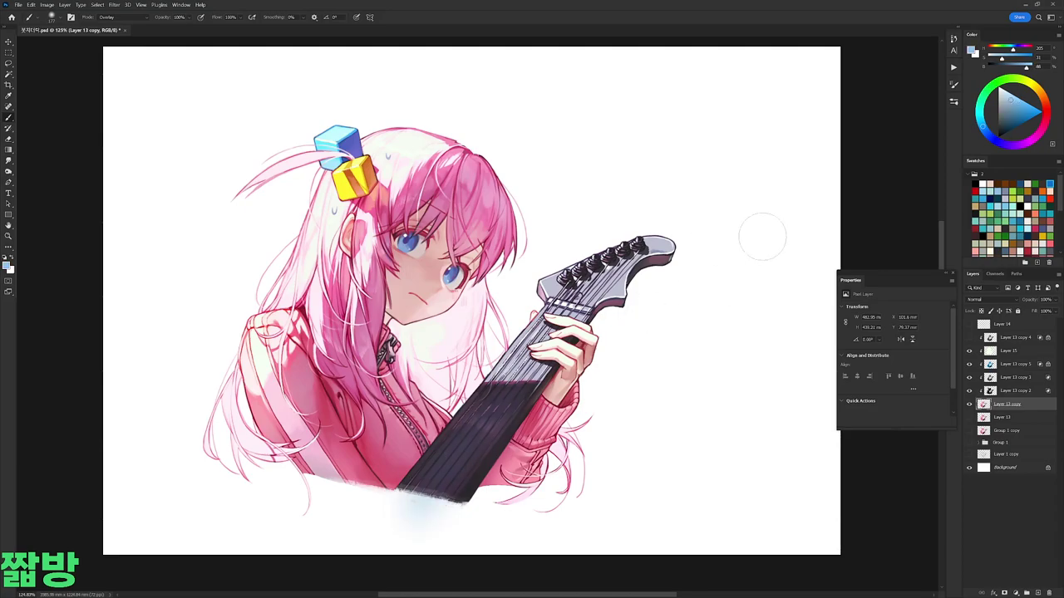
{"action": "key", "text": "ctrl+z"}
{"action": "key", "text": "ctrl+z"}
{"action": "key", "text": "q"}
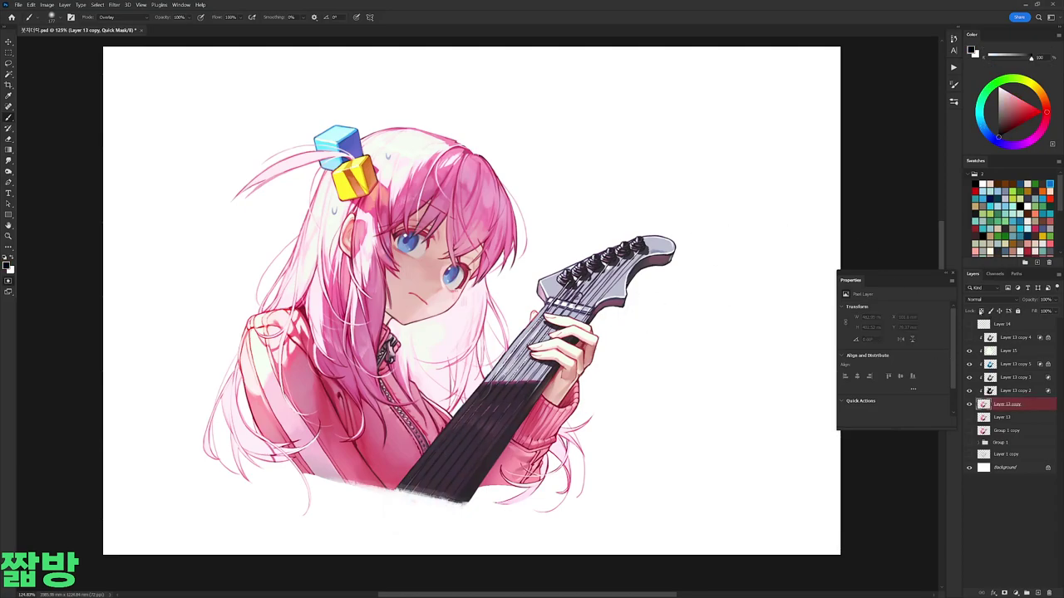
Step: Lock the artwork layer's transparent pixels and brush a soft light glow along the lower guitar neck in Overlay mode
{"action": "key", "text": "ctrl+z"}
{"action": "key", "text": "ctrl+z"}
{"action": "key", "text": "ctrl+shift+z"}
{"action": "key", "text": "ctrl+shift+z"}
{"action": "key", "text": "q"}
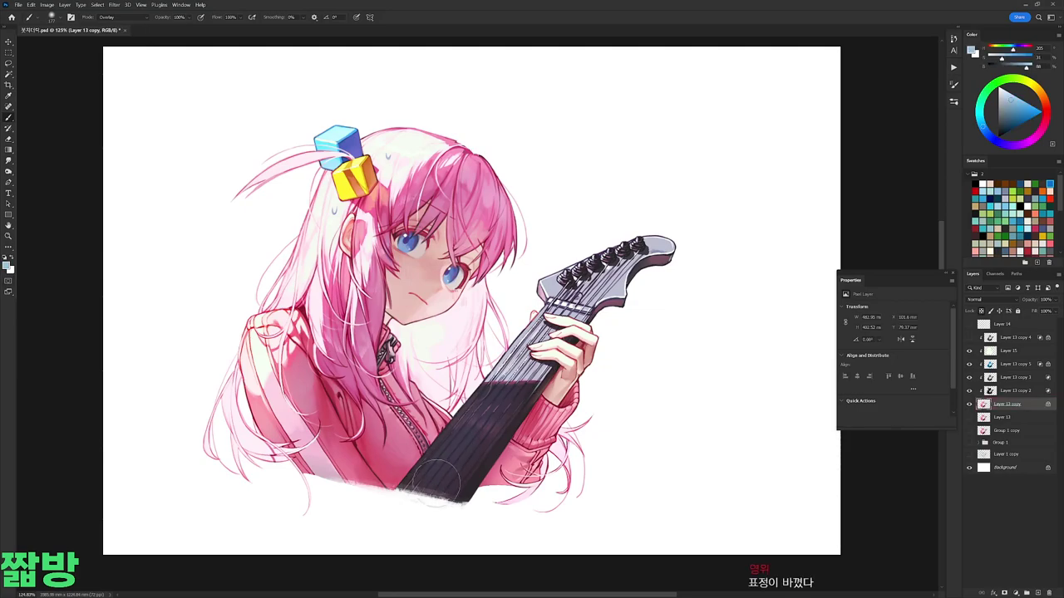
{"action": "key", "text": "x"}
{"action": "left_click_drag", "start_coordinate": [445, 490], "coordinate": [523, 397]}
{"action": "key", "text": "ctrl+z"}
{"action": "key", "text": "ctrl+shift+z"}
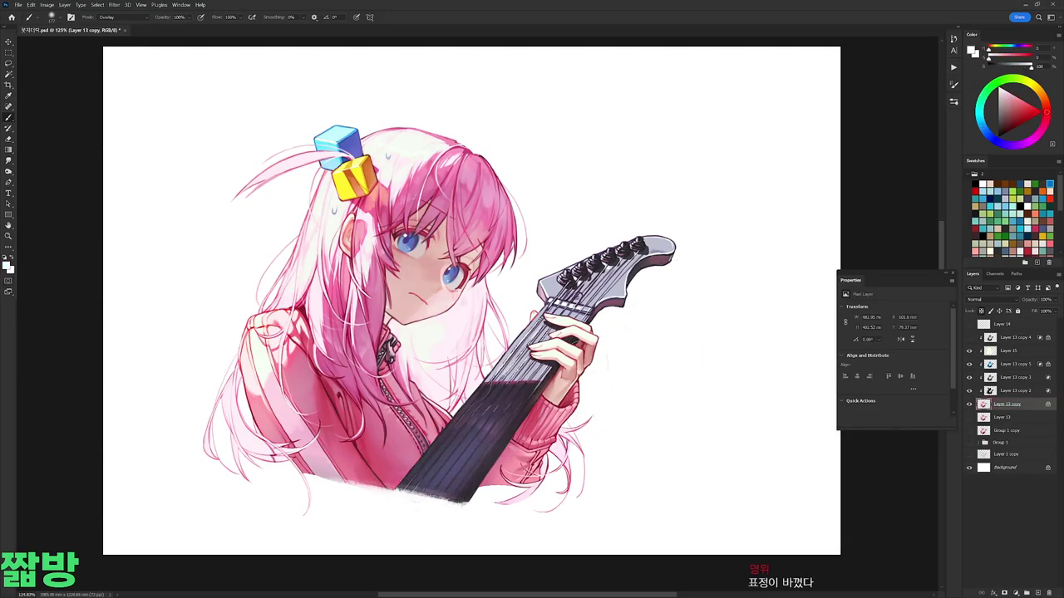
Step: Group the artwork layer with its clipped adjustment layers, duplicate the group, and merge the duplicate into one layer
{"action": "key", "text": "ctrl+plus"}
{"action": "left_click", "coordinate": [1008, 356], "text": "shift"}
{"action": "key", "text": "ctrl+g"}
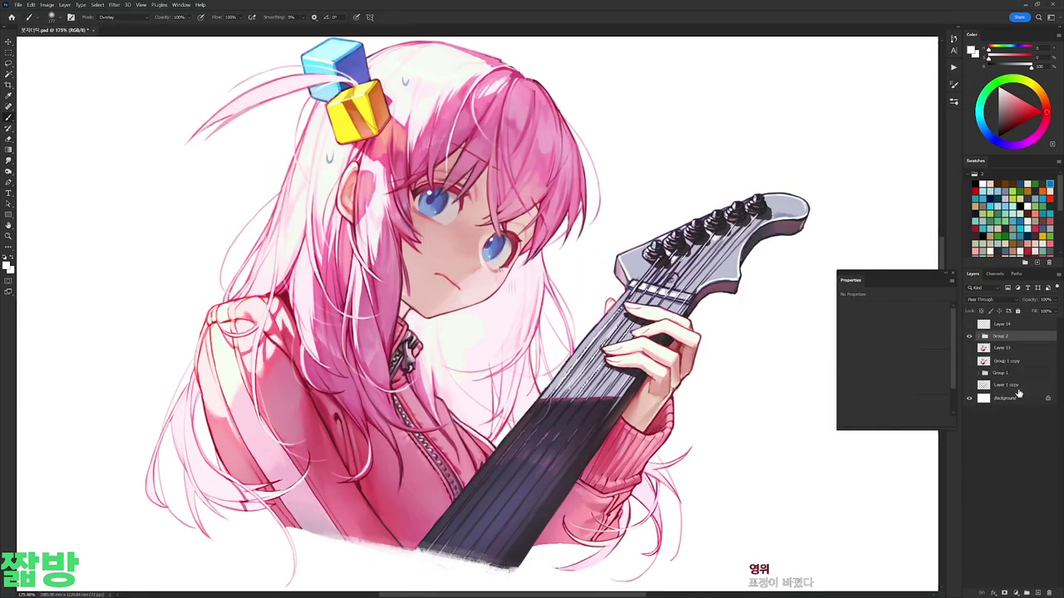
{"action": "key", "text": "ctrl+j"}
{"action": "key", "text": "ctrl+e"}
{"action": "key", "text": "ctrl+0"}
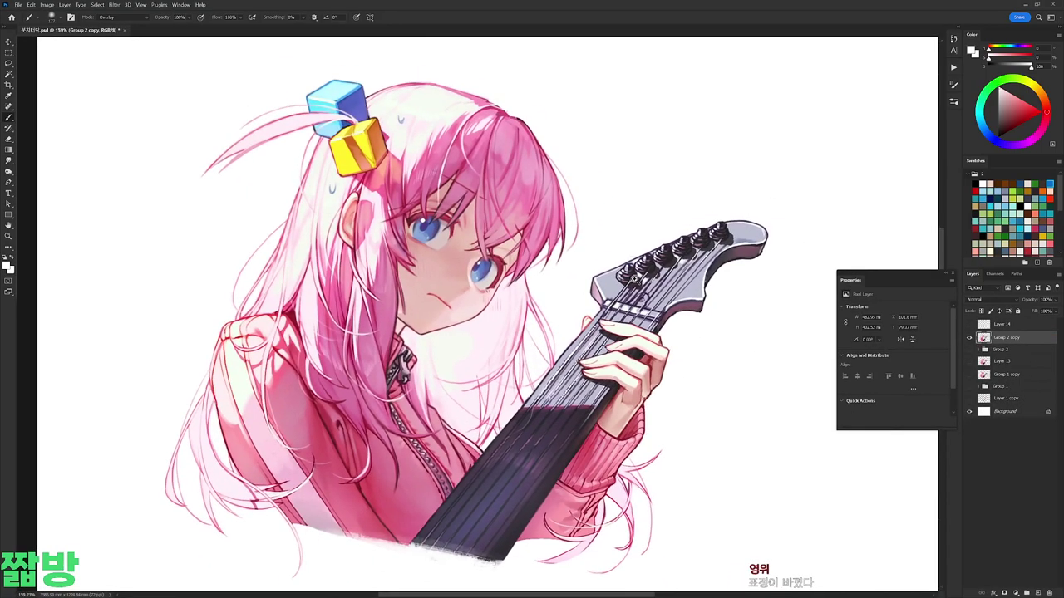
Step: Duplicate the merged artwork layer and set the copy's saturation to -100 with Hue/Saturation
{"action": "key", "text": "ctrl+j"}
{"action": "key", "text": "ctrl+u"}
{"action": "key", "text": "Tab"}
{"action": "type", "text": "-100"}
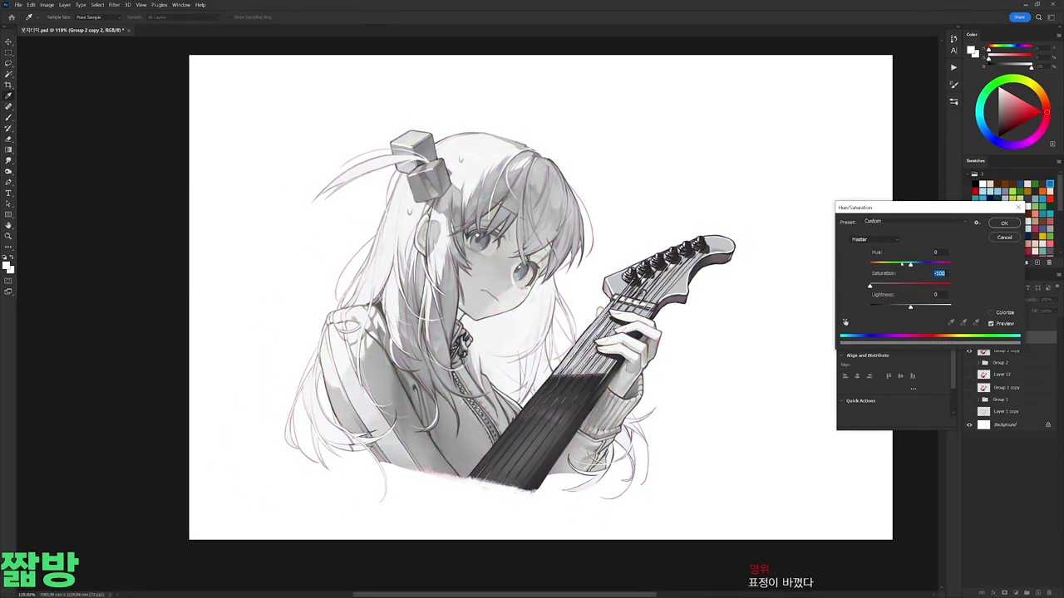
{"action": "key", "text": "Return"}
Step: Raise the grayscale copy's contrast in Levels with a white input of 221 and a slightly raised black input
{"action": "key", "text": "ctrl+l"}
{"action": "key", "text": "Tab"}
{"action": "key", "text": "Tab"}
{"action": "type", "text": "221"}
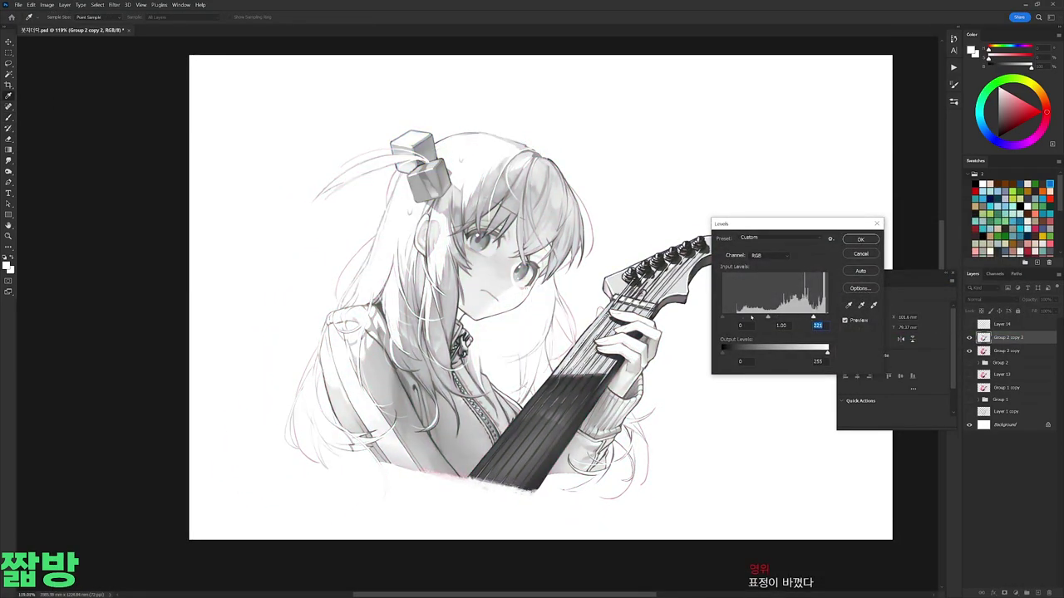
{"action": "left_click_drag", "start_coordinate": [726, 314], "coordinate": [734, 317]}
{"action": "left_click", "coordinate": [860, 239]}
{"action": "key", "text": "b"}
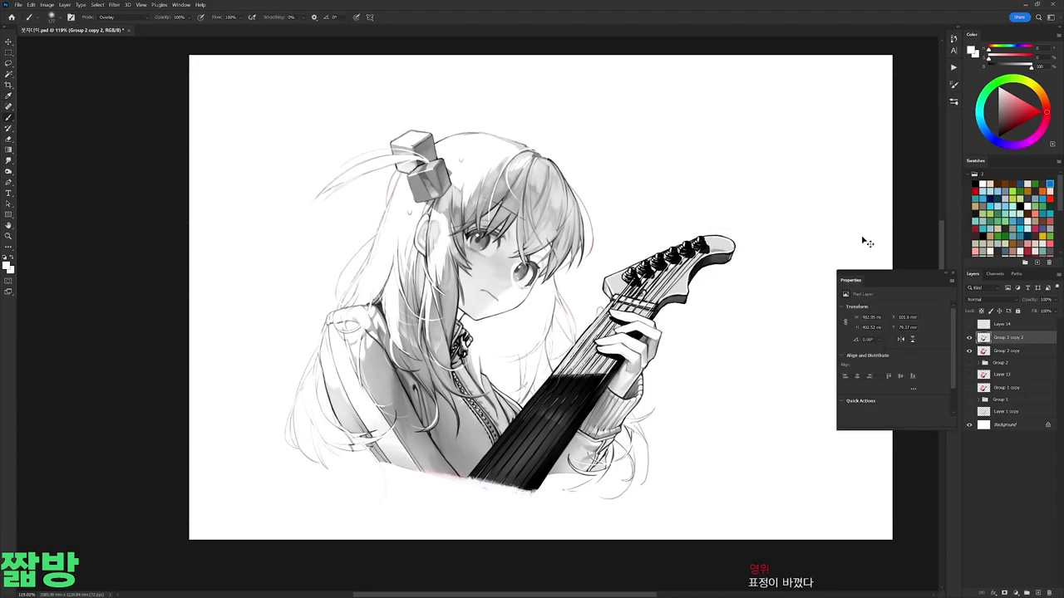
Step: Duplicate the grayscale layer, invert the copy, and clip it in Linear Dodge (Add) mode
{"action": "key", "text": "ctrl+j"}
{"action": "key", "text": "ctrl+i"}
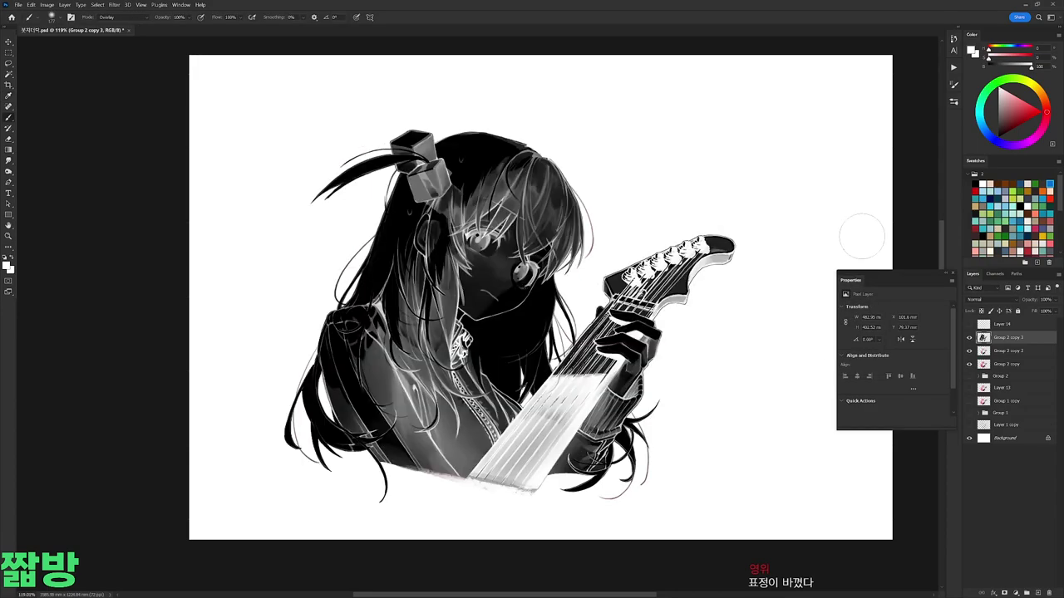
{"action": "left_click", "coordinate": [990, 300]}
{"action": "left_click", "coordinate": [994, 382]}
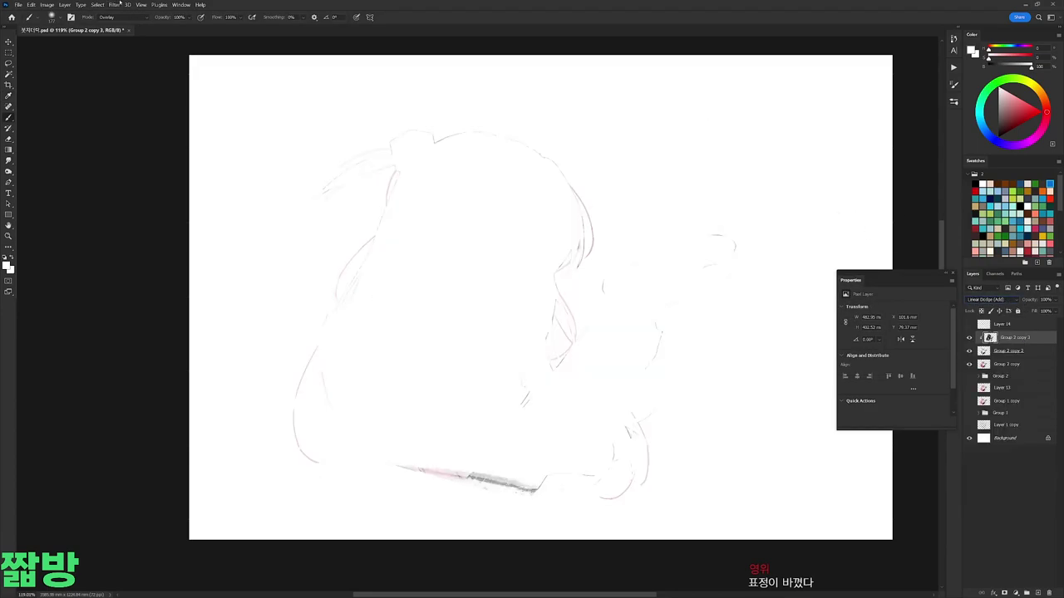
Step: Extract linework by filtering the inverted layer and merging it down, and clip the result to the artwork in Color Burn
{"action": "left_click", "coordinate": [114, 4]}
{"action": "mouse_move", "coordinate": [166, 179]}
{"action": "key", "text": "Return"}
{"action": "left_click", "coordinate": [1008, 351]}
{"action": "left_click", "coordinate": [989, 300]}
{"action": "key", "text": "Return"}
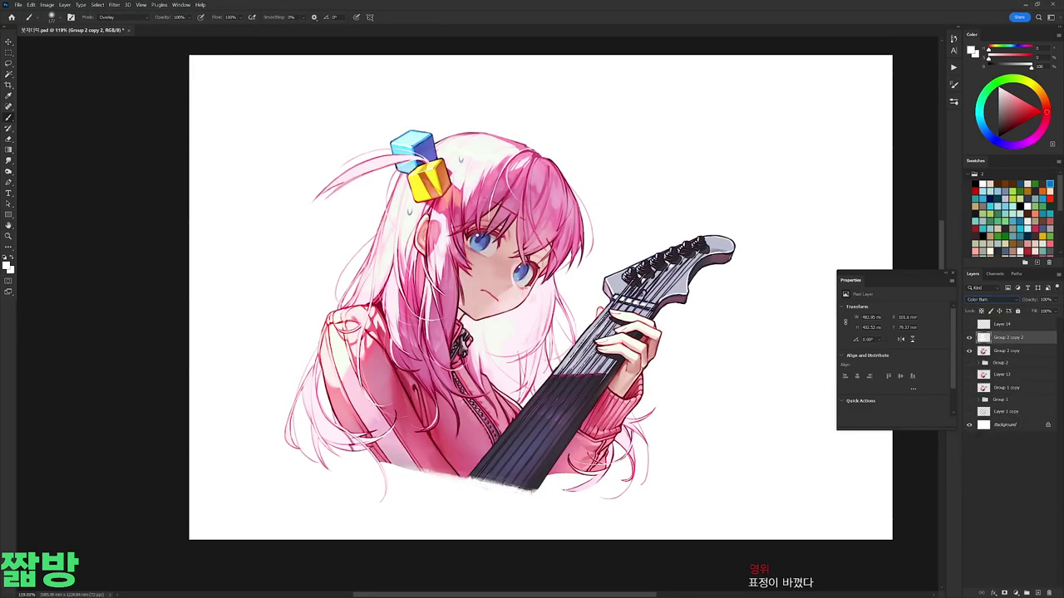
{"action": "left_click_drag", "start_coordinate": [1041, 322], "coordinate": [1014, 333]}
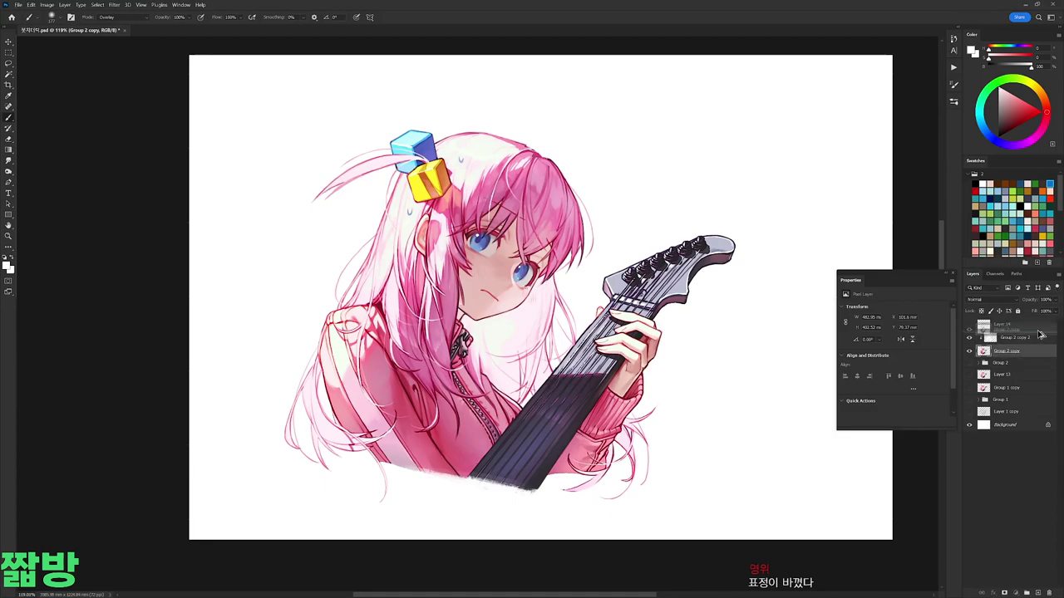
Step: Fill the artwork duplicate above the Color Burn line layer with green, keeping its transparency locked
{"action": "left_click", "coordinate": [1032, 184]}
{"action": "left_click_drag", "start_coordinate": [987, 97], "coordinate": [1024, 127]}
{"action": "key", "text": "alt+BackSpace"}
Step: Shift the green silhouette to dark teal with Hue/Saturation, using hue +35, saturation +38 and a lower lightness
{"action": "key", "text": "ctrl+u"}
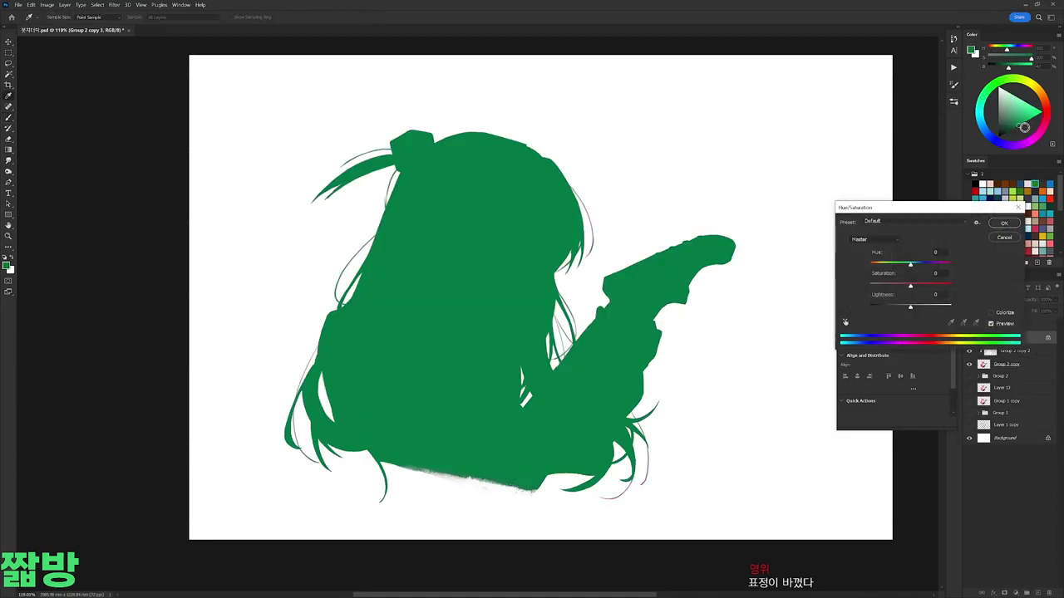
{"action": "left_click_drag", "start_coordinate": [911, 264], "coordinate": [931, 286]}
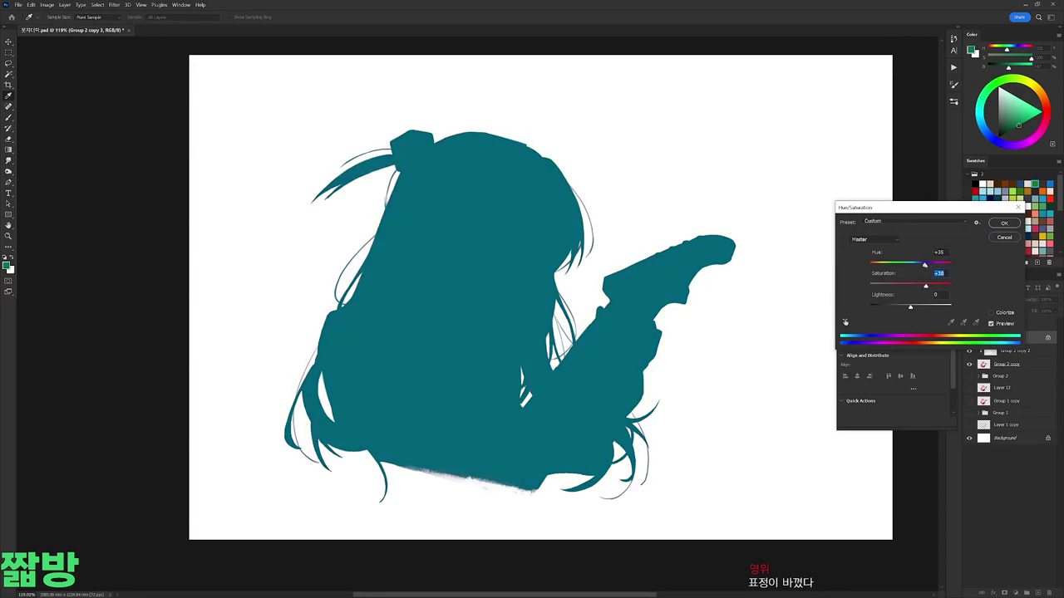
{"action": "key", "text": "Return"}
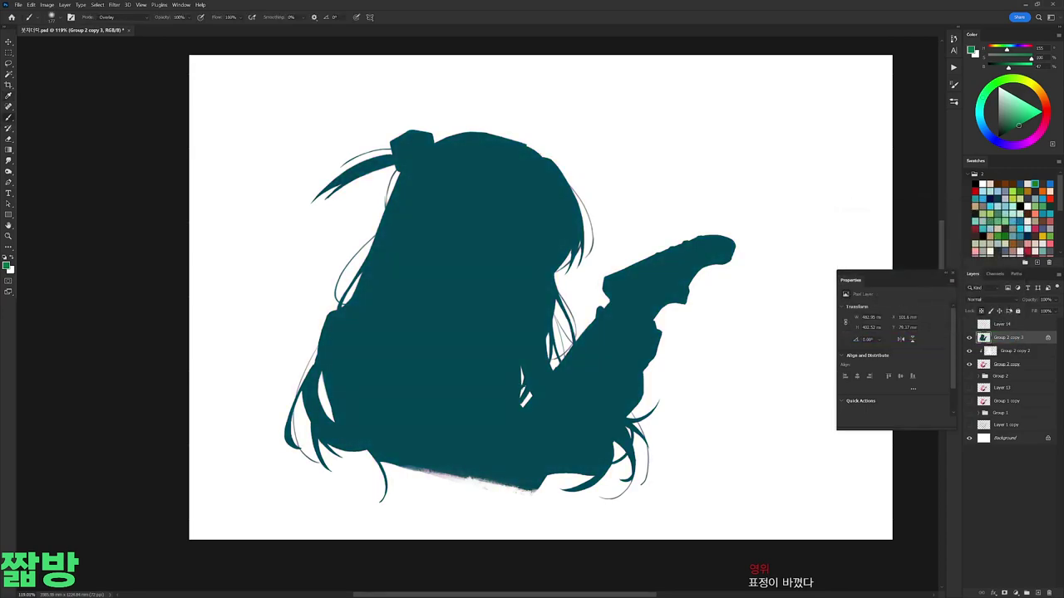
Step: Try blending the teal silhouette in Lighter Color mode, lower its lightness to -16 with Hue/Saturation, and reduce the layer's fill
{"action": "left_click", "coordinate": [981, 299]}
{"action": "left_click", "coordinate": [1008, 315]}
{"action": "left_click", "coordinate": [981, 299]}
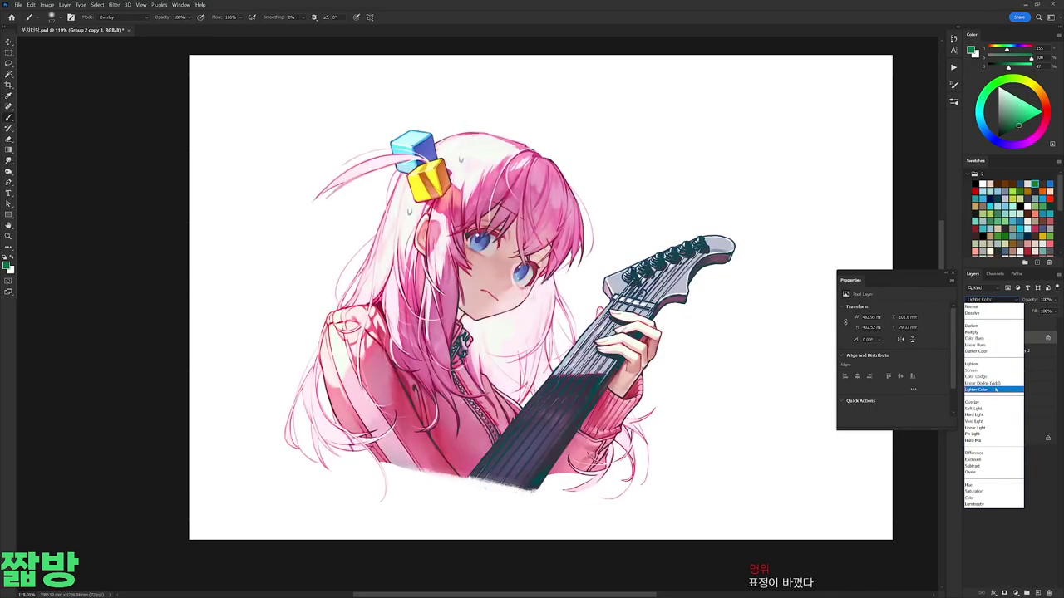
{"action": "left_click", "coordinate": [993, 384]}
{"action": "scroll", "coordinate": [697, 213], "scroll_direction": "up", "scroll_amount": 5}
{"action": "key", "text": "ctrl+u"}
{"action": "left_click_drag", "start_coordinate": [910, 308], "coordinate": [901, 308]}
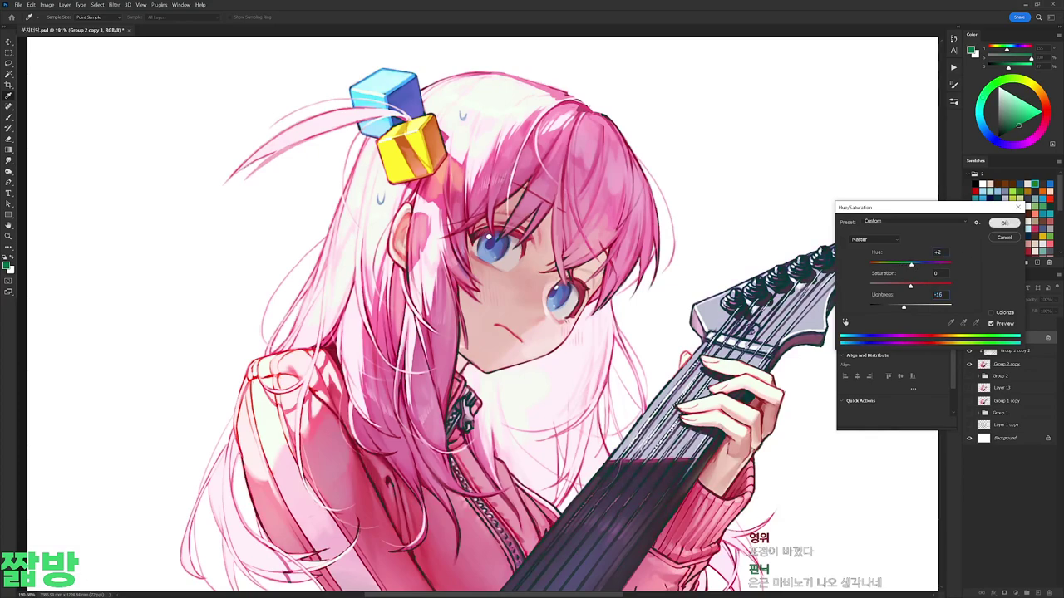
{"action": "left_click", "coordinate": [1004, 223]}
{"action": "scroll", "coordinate": [689, 285], "scroll_direction": "down", "scroll_amount": 5}
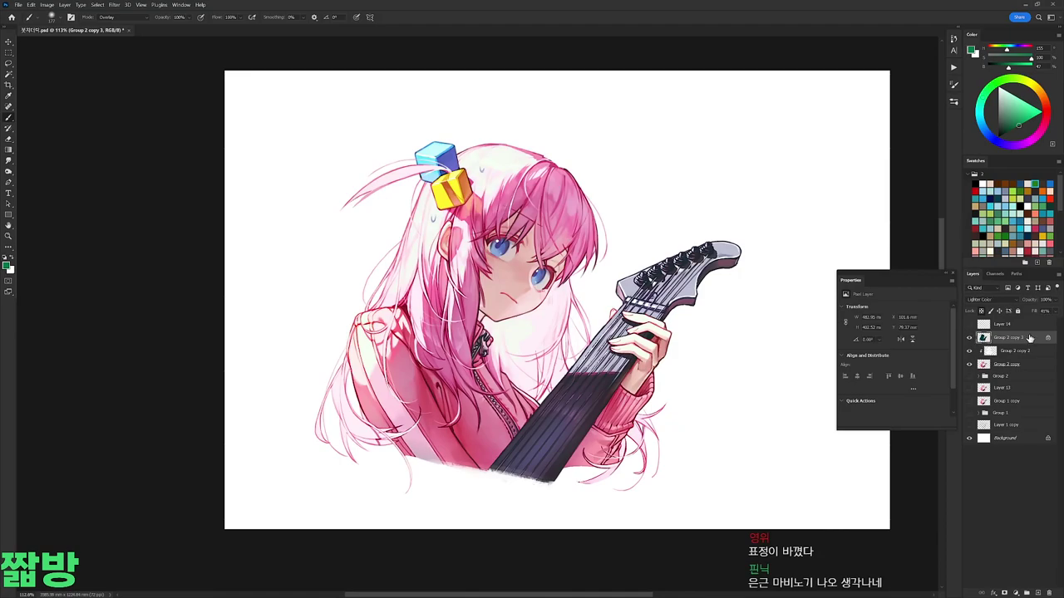
Step: Discard the trial radial selection and delete the teal silhouette layer above the Color Burn line layer
{"action": "scroll", "coordinate": [648, 255], "scroll_direction": "down", "scroll_amount": 2}
{"action": "key", "text": "g"}
{"action": "left_click_drag", "start_coordinate": [285, 83], "coordinate": [574, 262]}
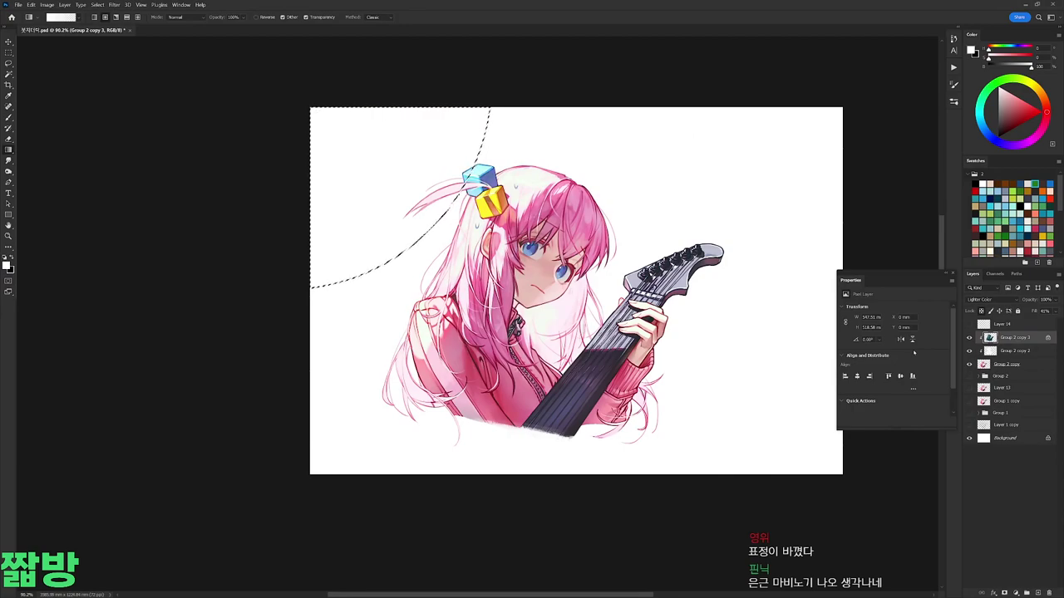
{"action": "key", "text": "ctrl+d"}
{"action": "key", "text": "Delete"}
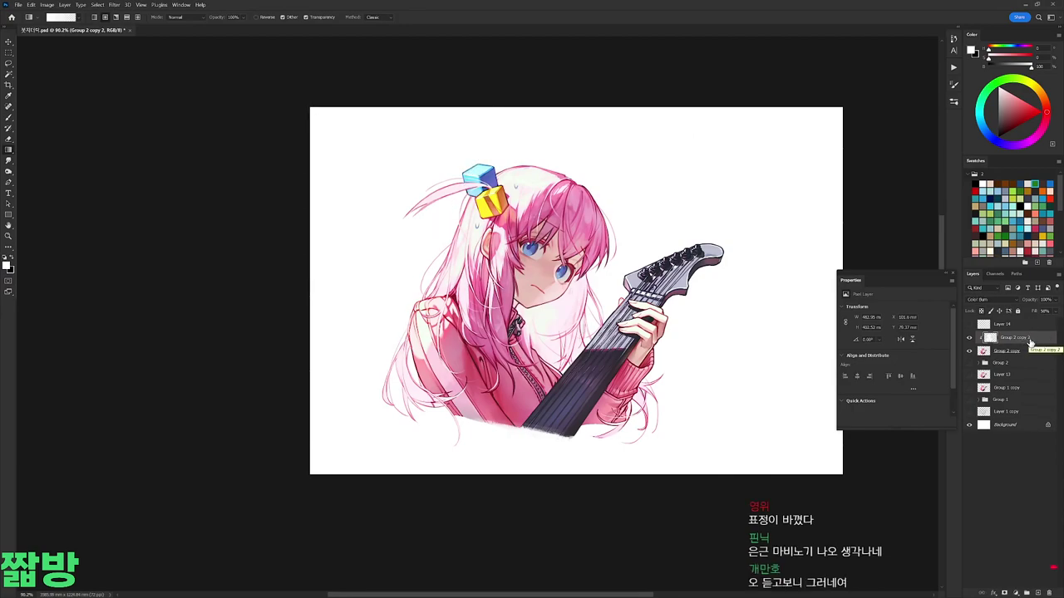
Step: Fill a square on a new layer beneath the artwork with pale green and scale it to about 352 mm wide
{"action": "left_click", "coordinate": [1007, 351]}
{"action": "key", "text": "m"}
{"action": "mouse_move", "coordinate": [409, 175]}
{"action": "left_mouse_down"}
{"action": "mouse_move", "coordinate": [676, 415]}
{"action": "mouse_move", "coordinate": [676, 442]}
{"action": "left_mouse_up"}
{"action": "key", "text": "b"}
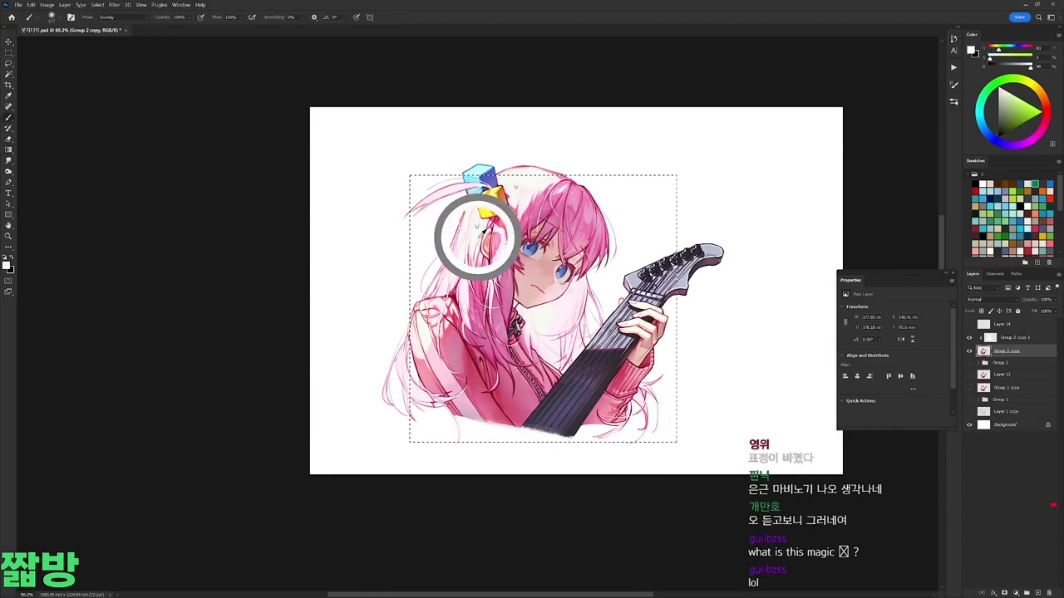
{"action": "key", "text": "ctrl+shift+alt+n"}
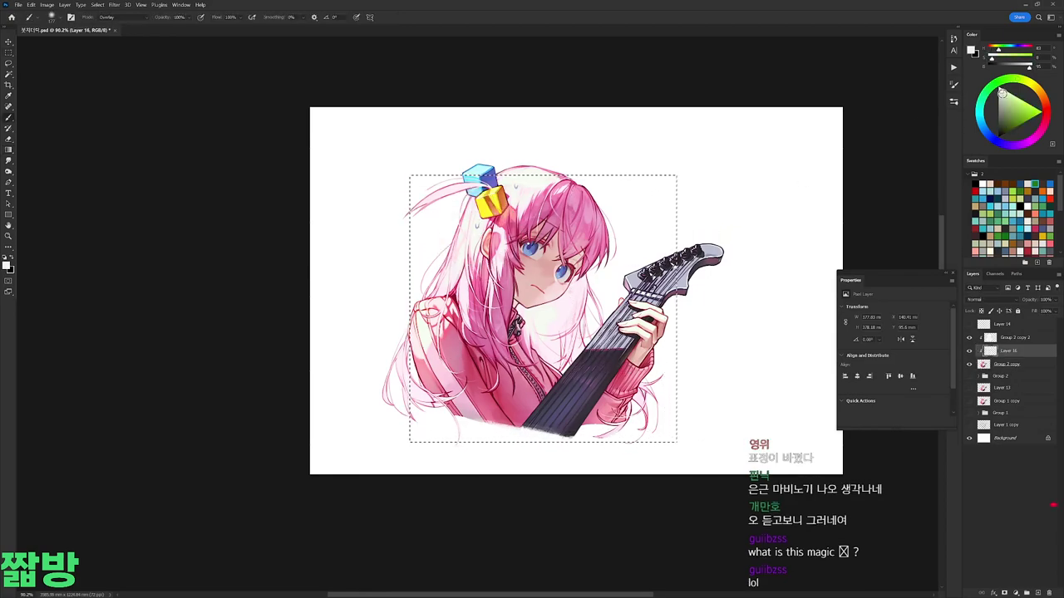
{"action": "key", "text": "ctrl+bracketleft"}
{"action": "key", "text": "alt+BackSpace"}
{"action": "key", "text": "ctrl+t"}
{"action": "mouse_move", "coordinate": [678, 190]}
{"action": "left_mouse_down"}
{"action": "mouse_move", "coordinate": [704, 162]}
{"action": "mouse_move", "coordinate": [646, 183]}
{"action": "mouse_move", "coordinate": [678, 180]}
{"action": "mouse_move", "coordinate": [668, 183]}
{"action": "left_mouse_up"}
{"action": "key", "text": "Return"}
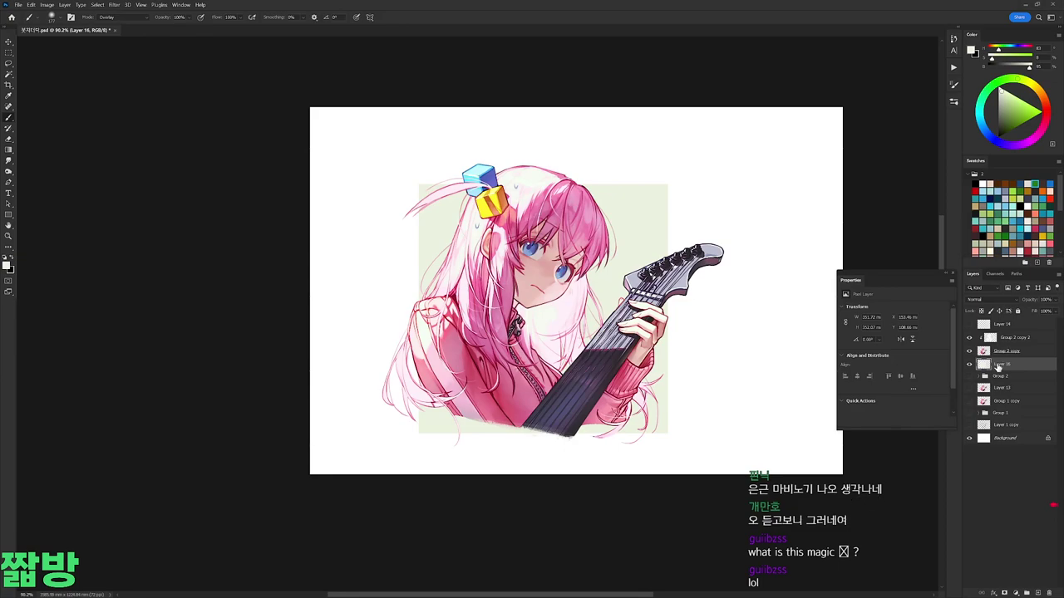
Step: Try deleting the flattened artwork copy with Group 2 shown in its place, and undo the deletion
{"action": "left_click", "coordinate": [1005, 351]}
{"action": "key", "text": "Delete"}
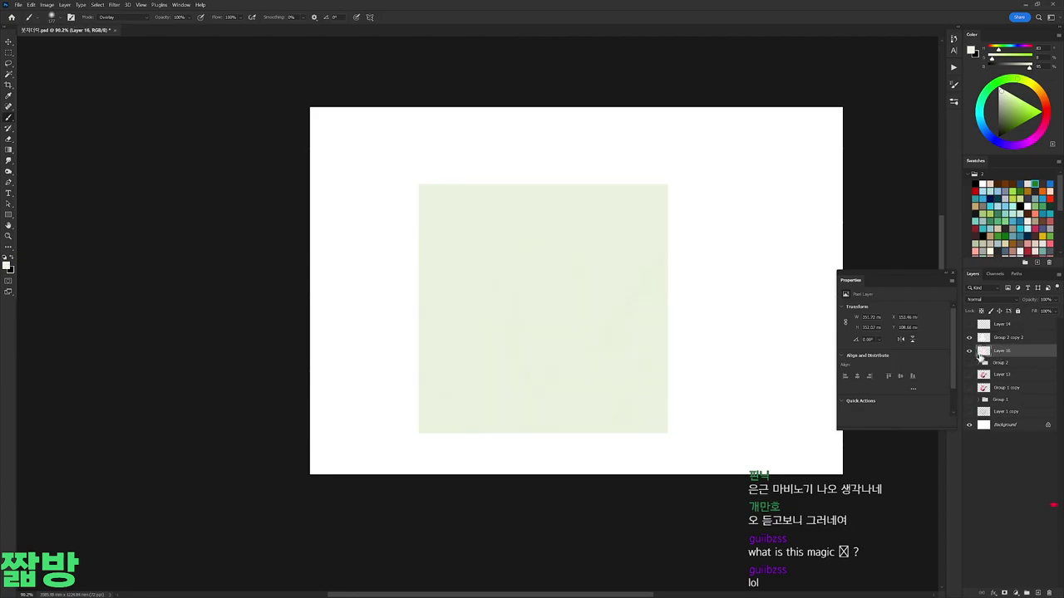
{"action": "left_click", "coordinate": [985, 363]}
{"action": "left_click", "coordinate": [969, 363]}
{"action": "left_click", "coordinate": [969, 351]}
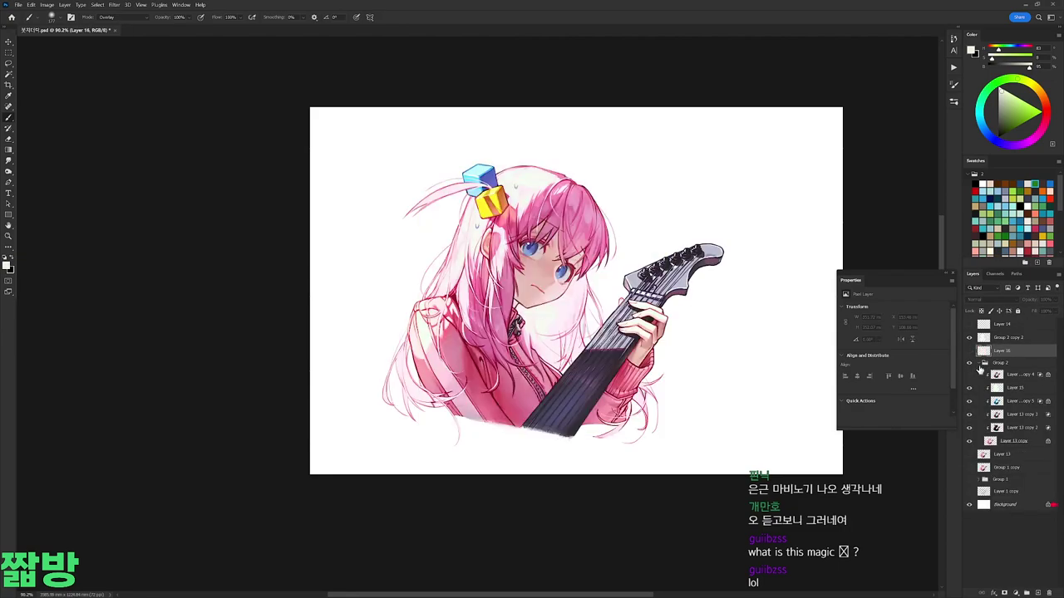
{"action": "key", "text": "ctrl+z"}
{"action": "key", "text": "ctrl+z"}
{"action": "key", "text": "ctrl+z"}
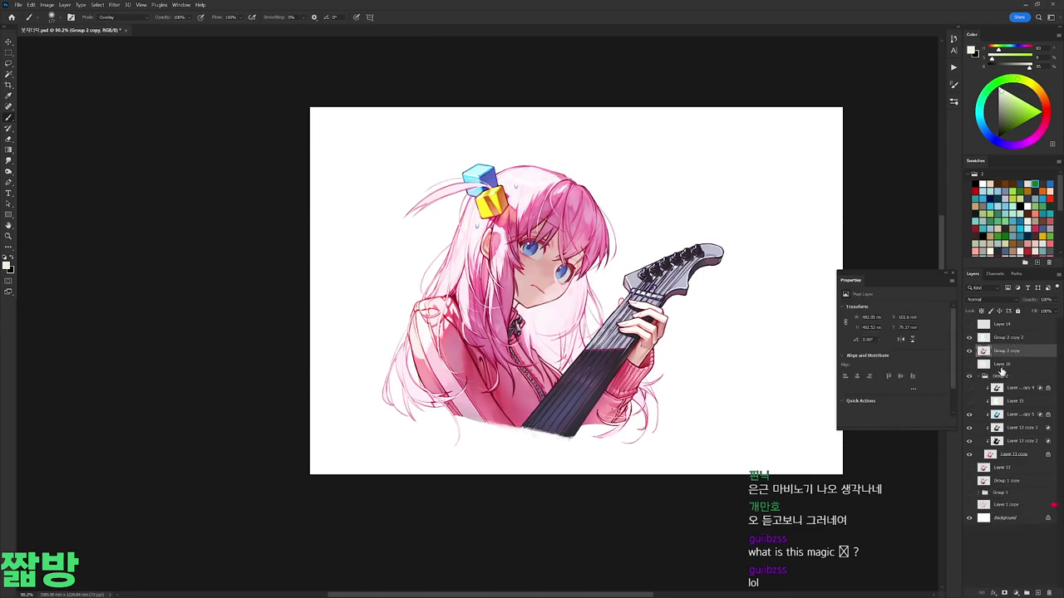
Step: Shift the background square to pale blue with Hue/Saturation, using hue +105 and saturation +45
{"action": "left_click", "coordinate": [1001, 366]}
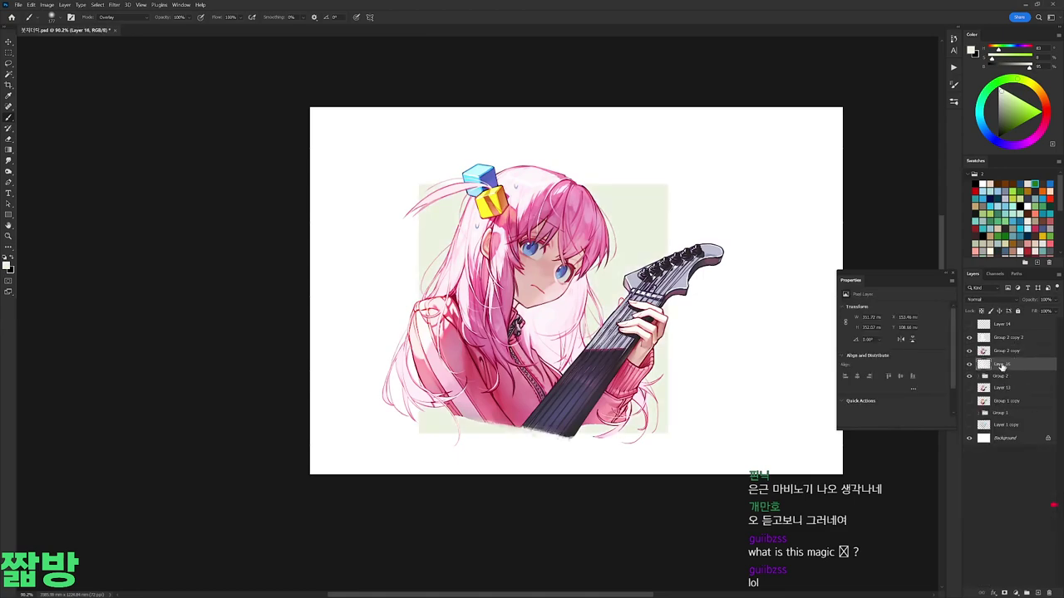
{"action": "key", "text": "ctrl+u"}
{"action": "type", "text": "105"}
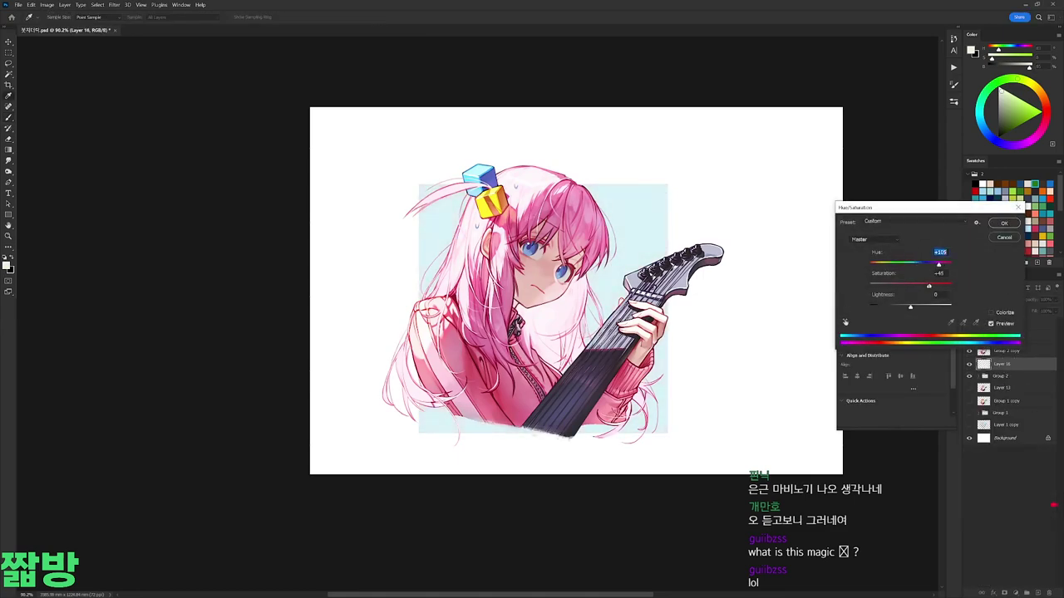
{"action": "key", "text": "Return"}
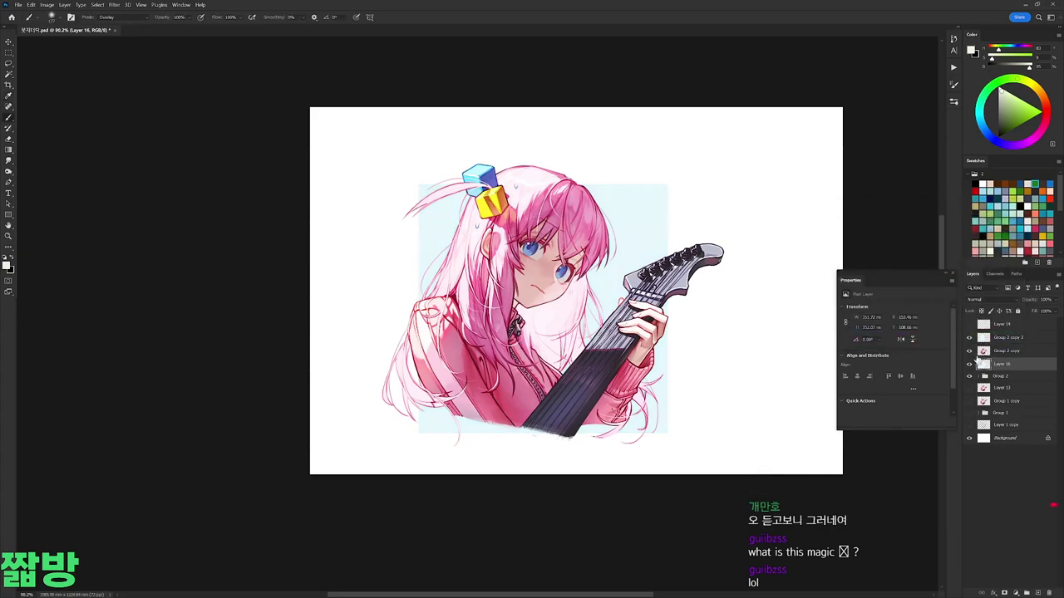
Step: Paste the lace doily image above the square and raise its contrast with Levels, using input black 35 and white 155
{"action": "key", "text": "ctrl+v"}
{"action": "key", "text": "ctrl+l"}
{"action": "key", "text": "shift+Down"}
{"action": "key", "text": "shift+Down"}
{"action": "key", "text": "shift+Down"}
{"action": "key", "text": "shift+Down"}
{"action": "key", "text": "shift+Down"}
{"action": "key", "text": "shift+Down"}
{"action": "key", "text": "shift+Down"}
{"action": "key", "text": "shift+Down"}
{"action": "key", "text": "shift+Down"}
{"action": "key", "text": "shift+Down"}
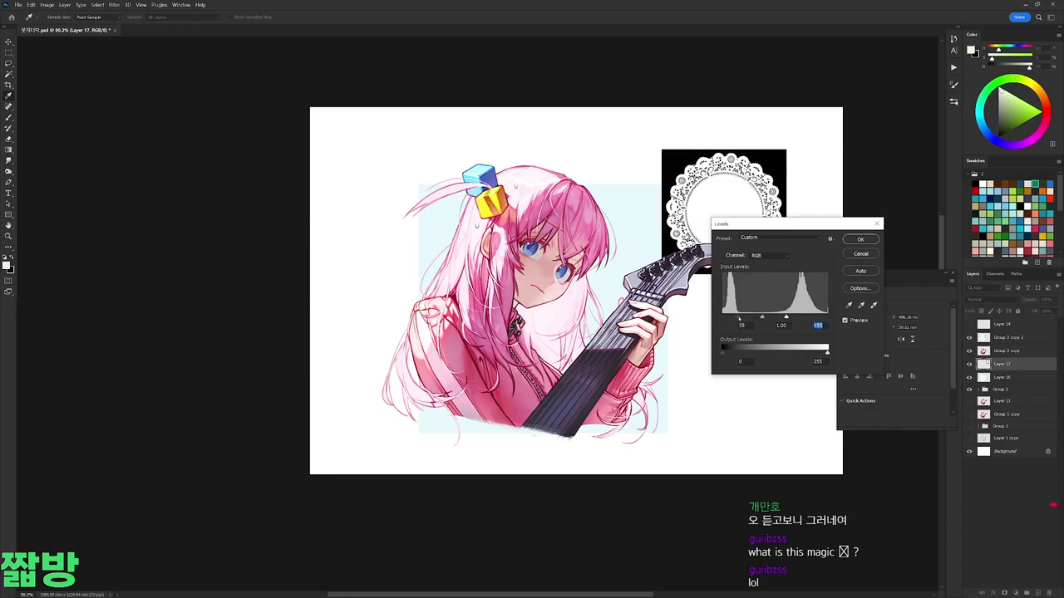
{"action": "left_click", "coordinate": [861, 239]}
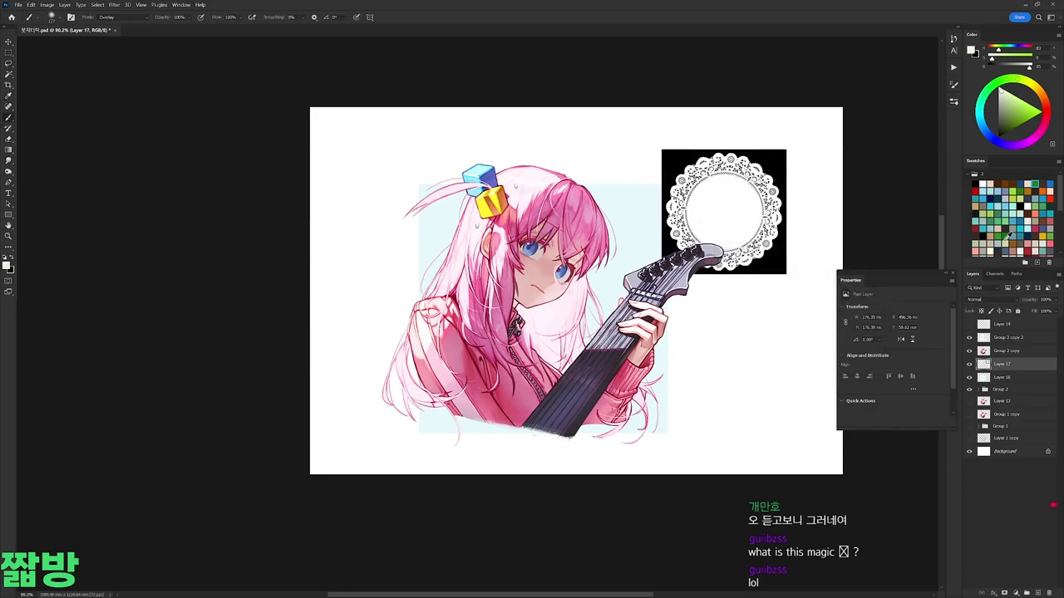
Step: Invert and hide the pasted doily layer, and paste the doily into a Quick Mask over the character
{"action": "key", "text": "ctrl+i"}
{"action": "left_click", "coordinate": [968, 364]}
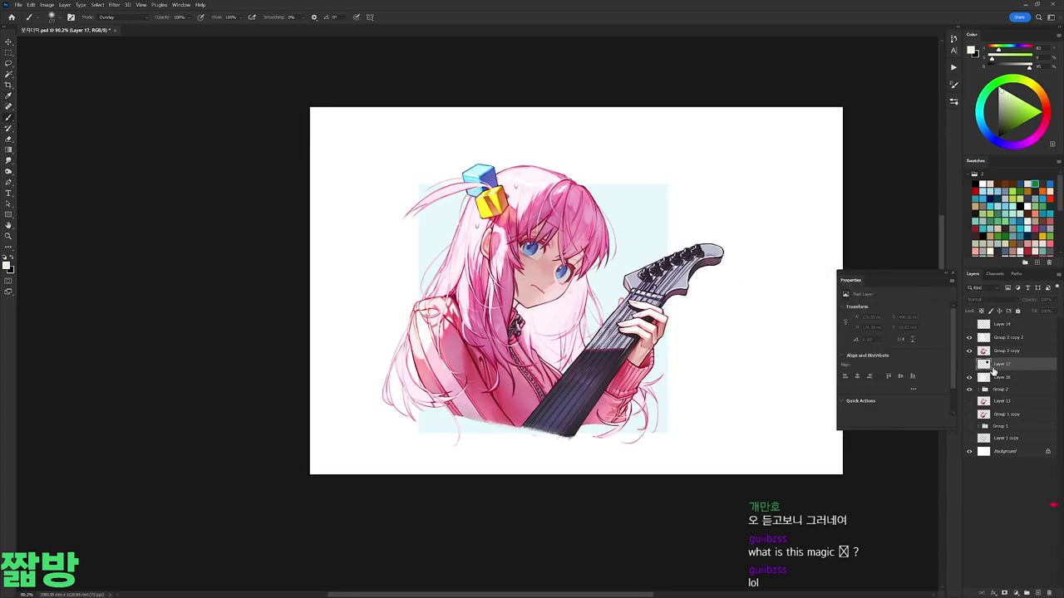
{"action": "key", "text": "q"}
{"action": "key", "text": "ctrl+v"}
{"action": "left_click_drag", "start_coordinate": [619, 285], "coordinate": [569, 300]}
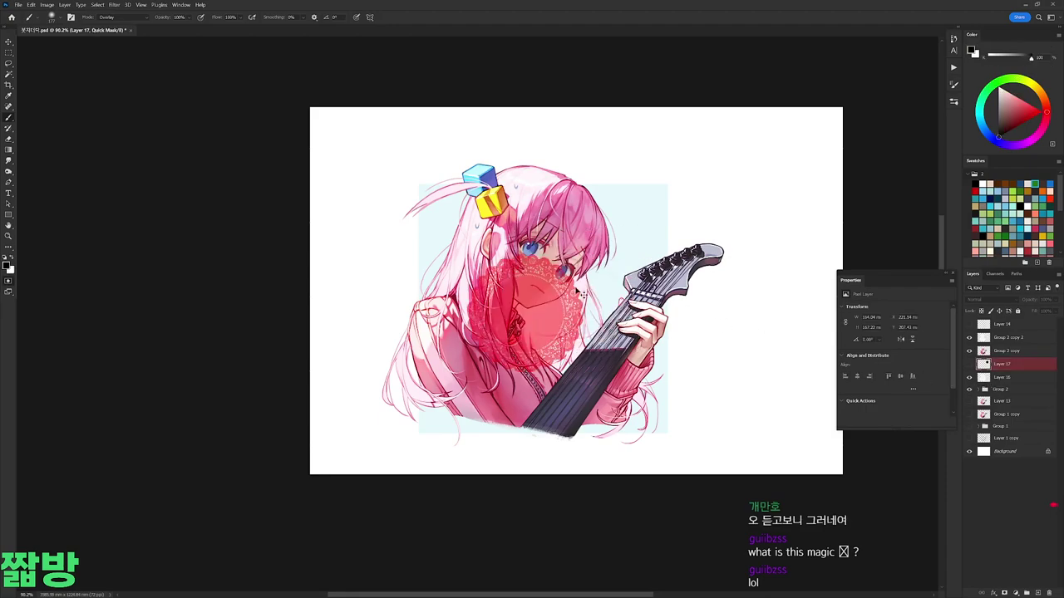
{"action": "key", "text": "q"}
{"action": "key", "text": "q"}
Step: Enlarge the doily mask to about 250% around the character and turn it into a selection
{"action": "mouse_move", "coordinate": [619, 277]}
{"action": "left_mouse_down"}
{"action": "mouse_move", "coordinate": [614, 255]}
{"action": "mouse_move", "coordinate": [499, 358]}
{"action": "mouse_move", "coordinate": [677, 227]}
{"action": "mouse_move", "coordinate": [665, 233]}
{"action": "left_mouse_up"}
{"action": "key", "text": "l"}
{"action": "key", "text": "alt+bracketleft"}
{"action": "key", "text": "ctrl+t"}
{"action": "mouse_move", "coordinate": [616, 200]}
{"action": "left_mouse_down"}
{"action": "mouse_move", "coordinate": [619, 187]}
{"action": "mouse_move", "coordinate": [772, 104]}
{"action": "mouse_move", "coordinate": [750, 80]}
{"action": "mouse_move", "coordinate": [768, 41]}
{"action": "left_mouse_up"}
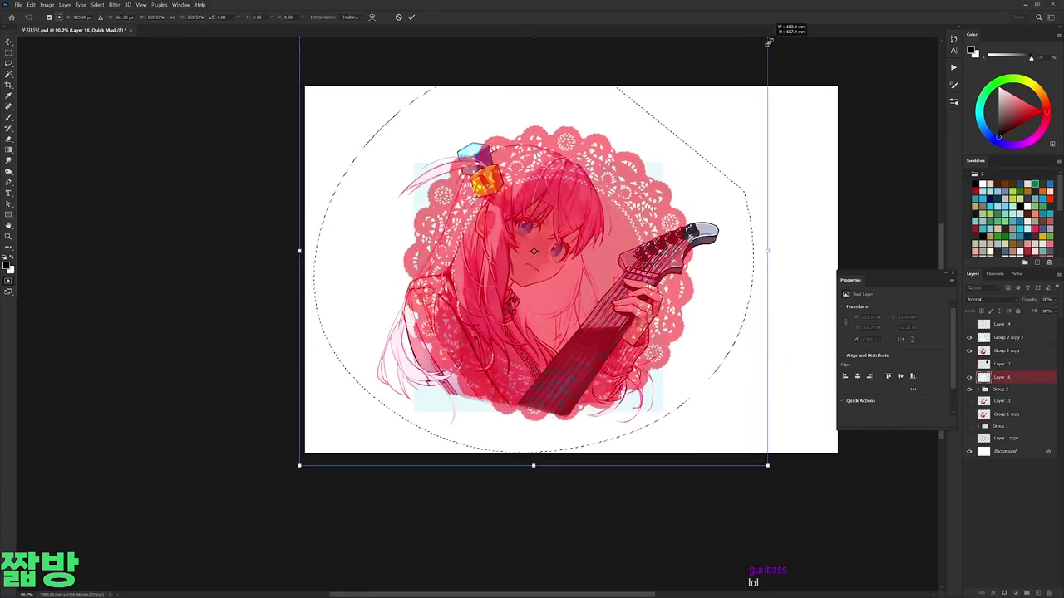
{"action": "key", "text": "Return"}
{"action": "key", "text": "q"}
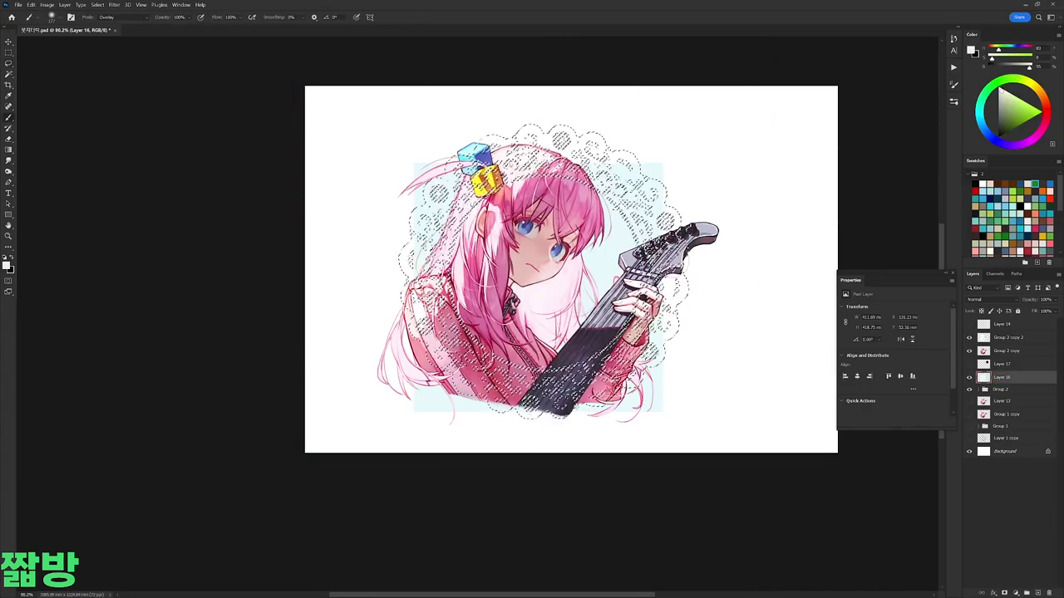
Step: Fill the doily selection with pale cyan on a new layer, deselect, and hide the background square
{"action": "key", "text": "ctrl+shift+alt+n"}
{"action": "key", "text": "ctrl+d"}
{"action": "key", "text": "b"}
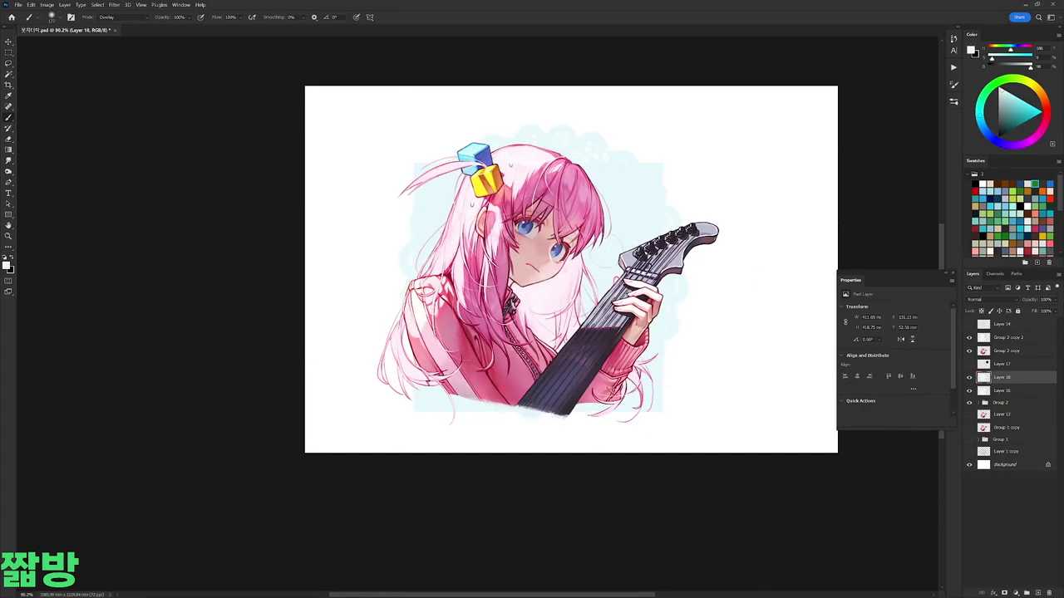
{"action": "left_click", "coordinate": [969, 391]}
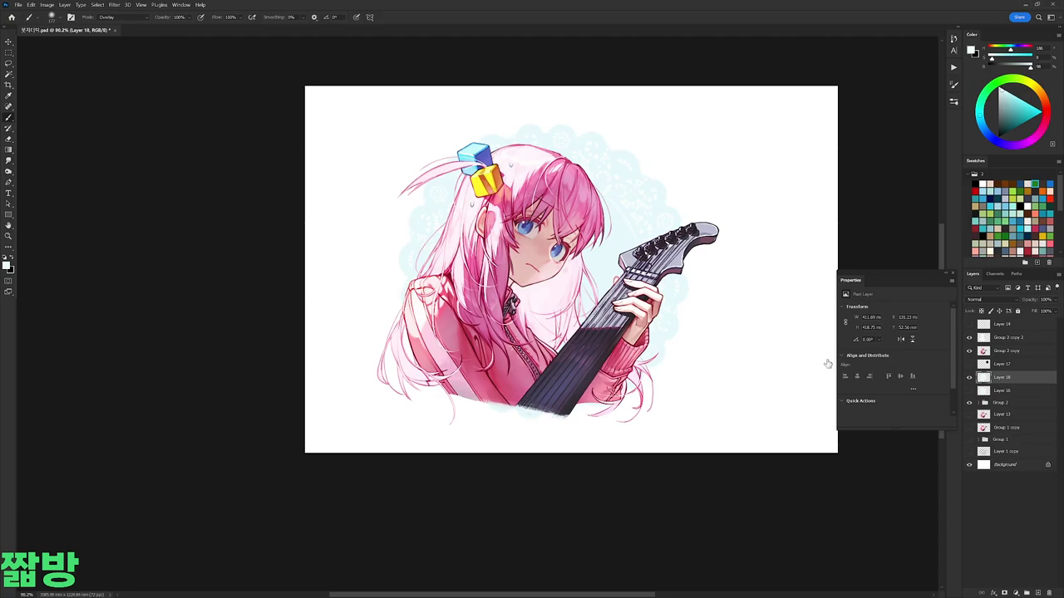
Step: Add an Inner Glow in Color Burn mode to the doily layer and adjust its size, range and color
{"action": "key", "text": "ctrl+alt+b"}
{"action": "left_click", "coordinate": [721, 385]}
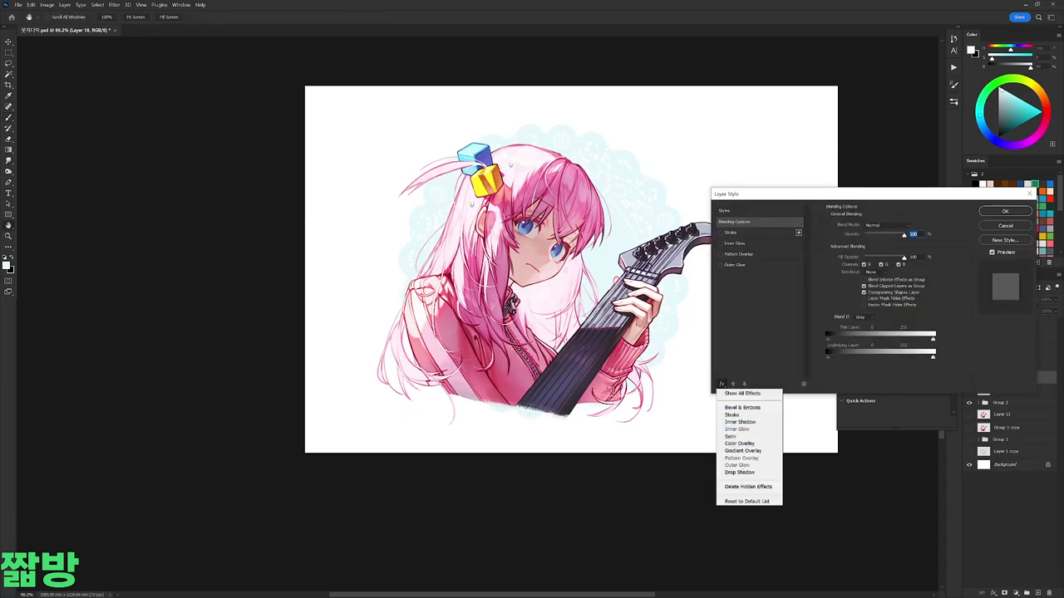
{"action": "left_click", "coordinate": [743, 258]}
{"action": "left_click", "coordinate": [719, 243]}
{"action": "left_click", "coordinate": [864, 227]}
{"action": "left_click", "coordinate": [865, 347]}
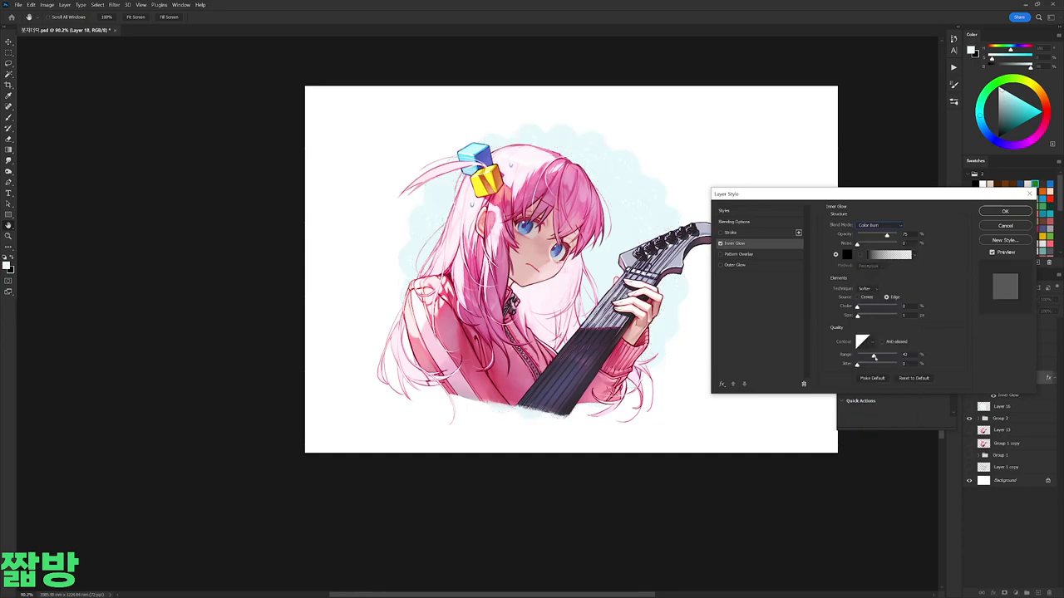
{"action": "left_click_drag", "start_coordinate": [859, 317], "coordinate": [861, 318]}
{"action": "left_click_drag", "start_coordinate": [882, 357], "coordinate": [867, 359]}
{"action": "left_click_drag", "start_coordinate": [868, 239], "coordinate": [878, 238]}
{"action": "left_click", "coordinate": [847, 254]}
{"action": "left_click", "coordinate": [864, 370]}
{"action": "left_click", "coordinate": [777, 411]}
{"action": "left_click", "coordinate": [934, 326]}
{"action": "left_click", "coordinate": [1005, 211]}
Step: Apply the Maximum filter to the doily layer with roundness preserved
{"action": "left_click", "coordinate": [114, 4]}
{"action": "mouse_move", "coordinate": [141, 177]}
{"action": "left_click", "coordinate": [233, 203]}
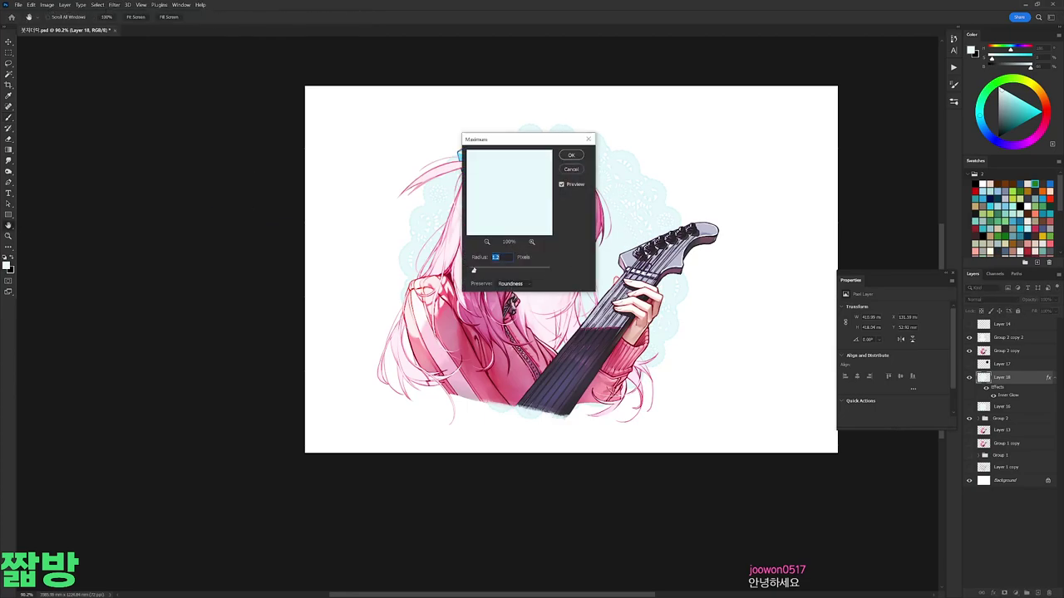
{"action": "key", "text": "Return"}
Step: Load the doily's outline into a Quick Mask, sharpen its edges with Levels using input black 25, and return to a selection
{"action": "scroll", "coordinate": [648, 202], "scroll_direction": "up", "scroll_amount": 3}
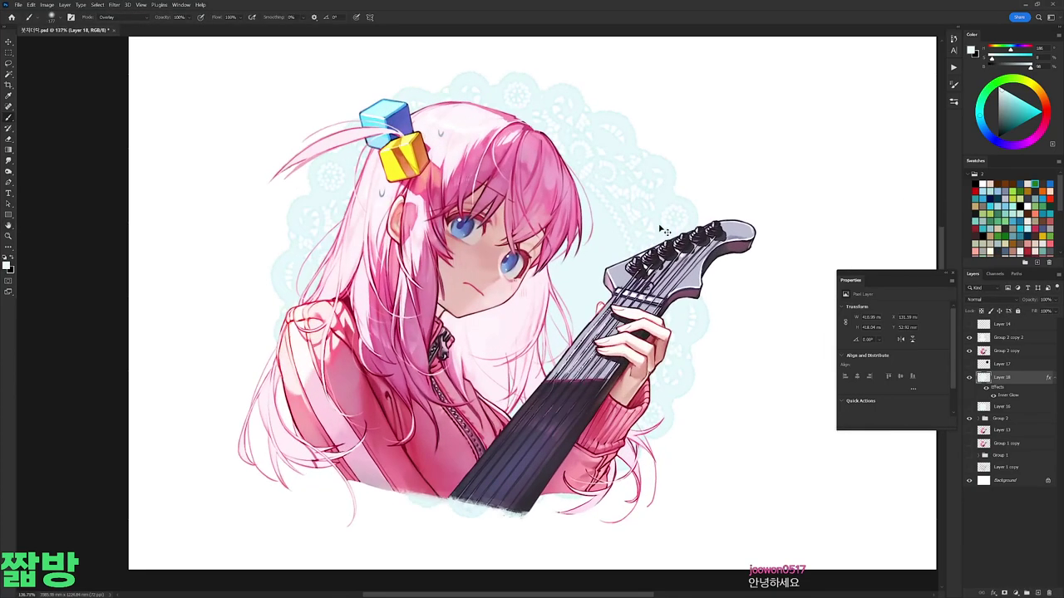
{"action": "scroll", "coordinate": [677, 199], "scroll_direction": "up", "scroll_amount": 3}
{"action": "scroll", "coordinate": [676, 209], "scroll_direction": "down", "scroll_amount": 2}
{"action": "left_click", "coordinate": [983, 378], "text": "ctrl"}
{"action": "key", "text": "q"}
{"action": "key", "text": "ctrl+l"}
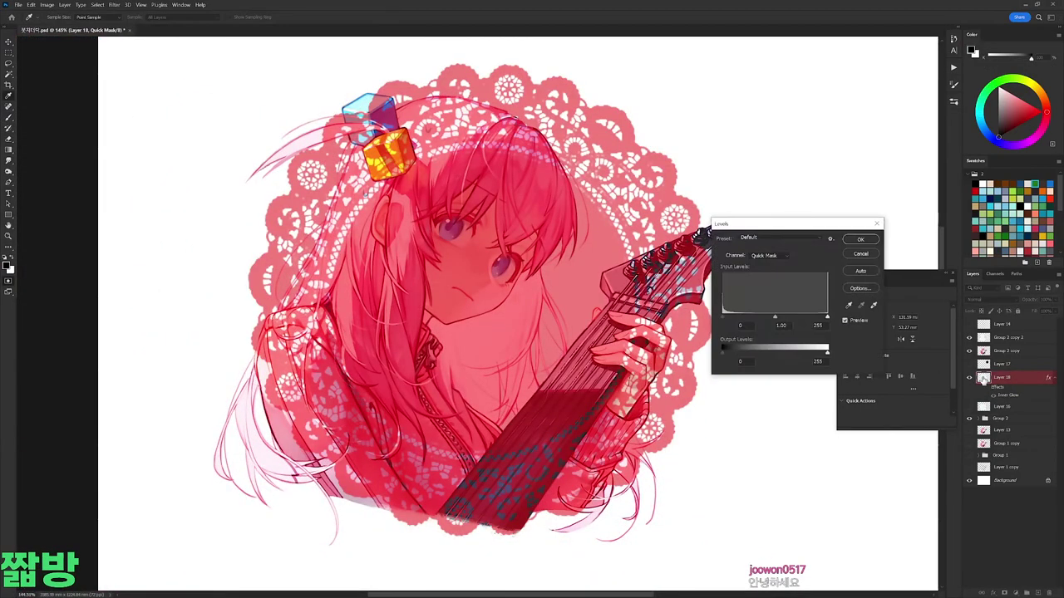
{"action": "left_click_drag", "start_coordinate": [798, 321], "coordinate": [796, 320]}
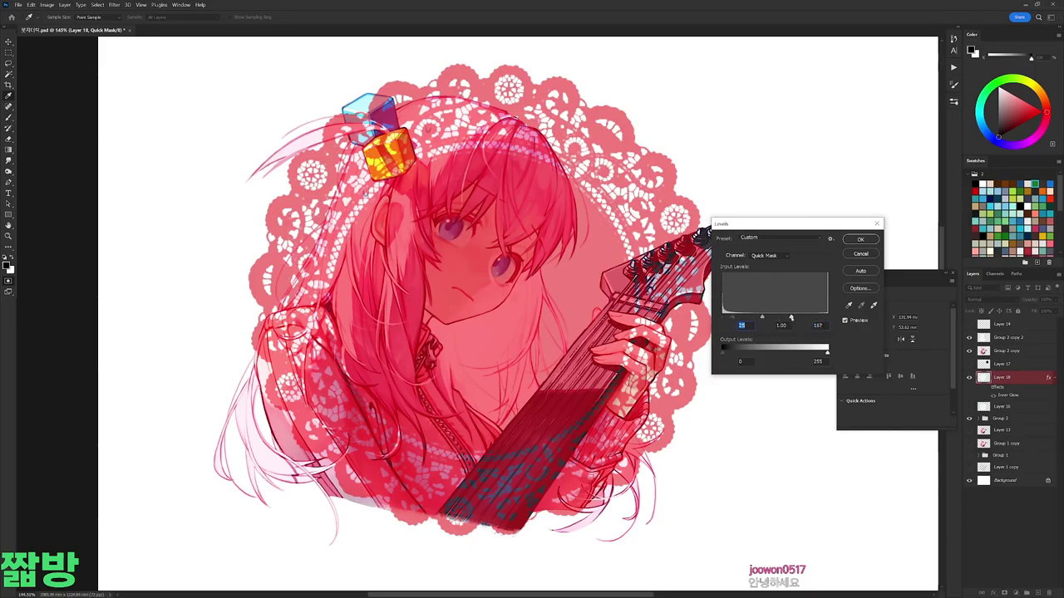
{"action": "left_click", "coordinate": [860, 240]}
{"action": "key", "text": "q"}
Step: Fill the sharpened selection with pale cyan on a new layer and move the Inner Glow effect onto it
{"action": "key", "text": "ctrl+shift+alt+n"}
{"action": "key", "text": "b"}
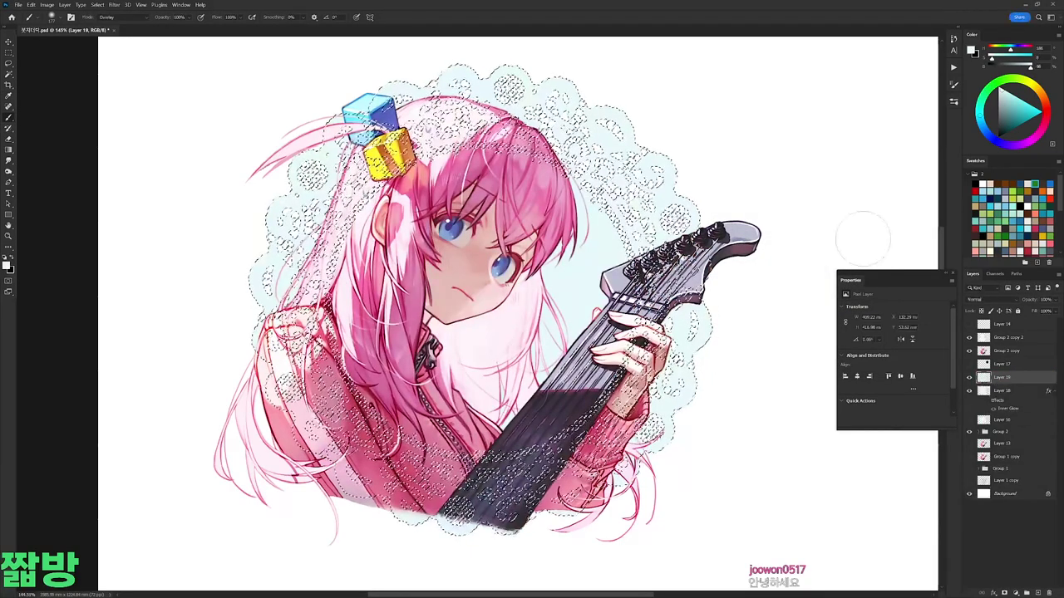
{"action": "key", "text": "ctrl+d"}
{"action": "left_click_drag", "start_coordinate": [1052, 401], "coordinate": [1049, 378]}
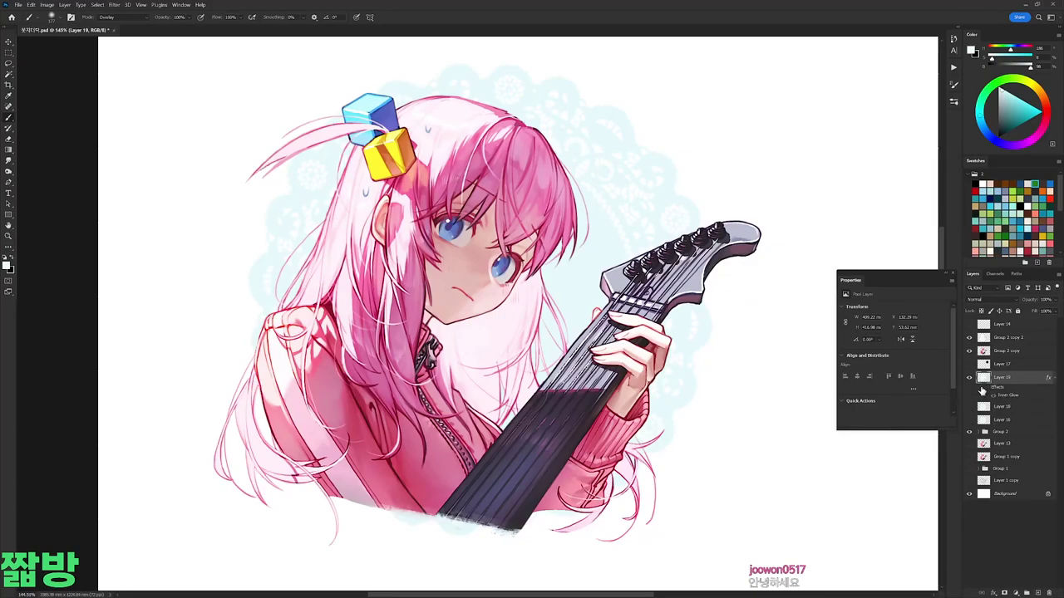
Step: Vary the new doily's tone in soft radial selections with Hue/Saturation, and darken its midtones slightly with Curves
{"action": "scroll", "coordinate": [648, 301], "scroll_direction": "down", "scroll_amount": 2}
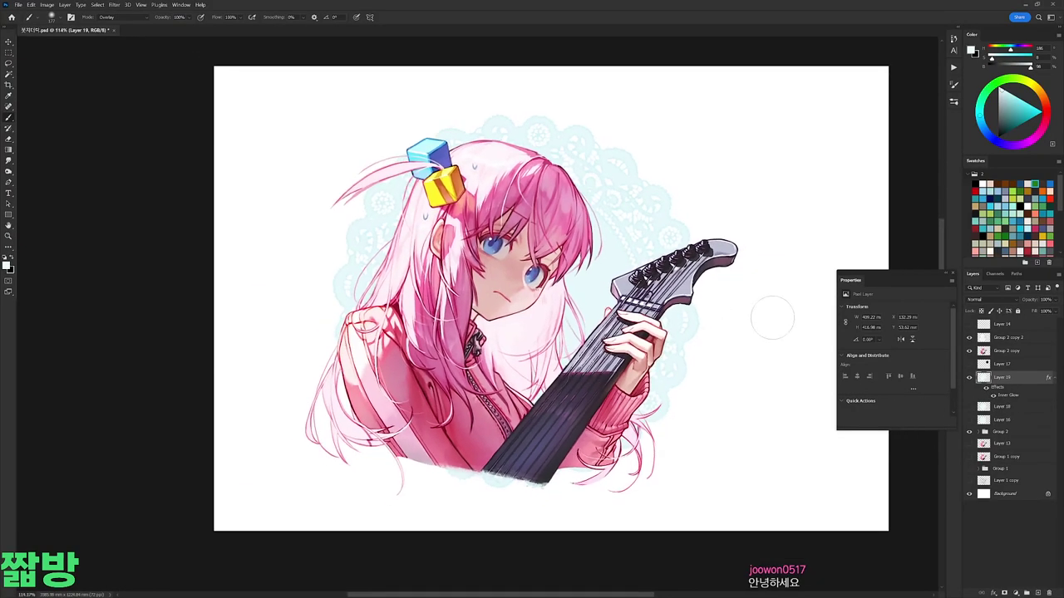
{"action": "key", "text": "ctrl+shift+d"}
{"action": "key", "text": "ctrl+u"}
{"action": "left_click", "coordinate": [1004, 236]}
{"action": "left_click_drag", "start_coordinate": [549, 316], "coordinate": [550, 401]}
{"action": "key", "text": "ctrl+u"}
{"action": "left_click", "coordinate": [1004, 236]}
{"action": "key", "text": "ctrl+d"}
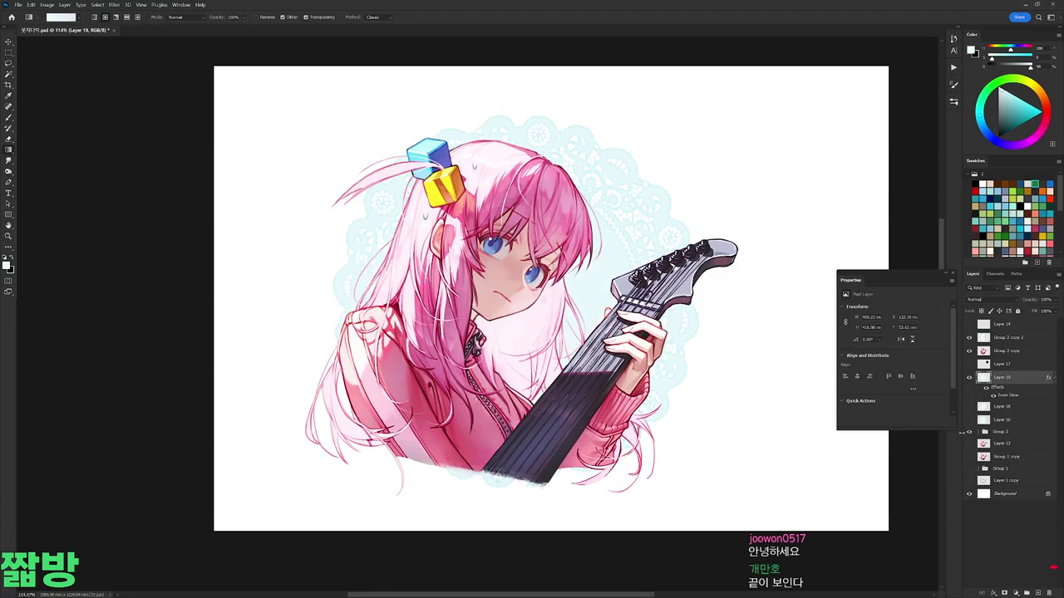
{"action": "key", "text": "ctrl+m"}
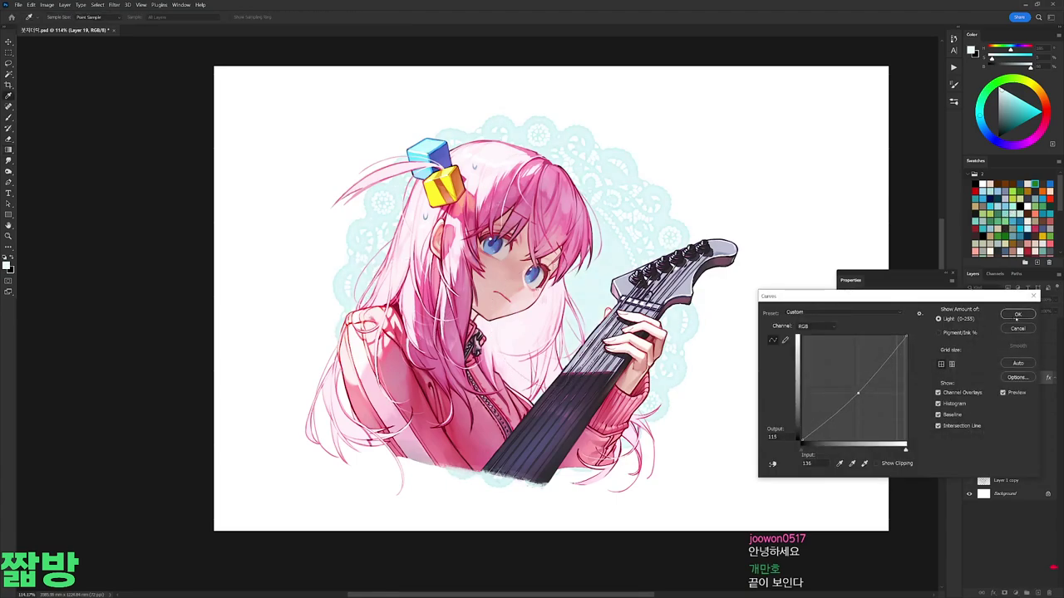
{"action": "key", "text": "Escape"}
Step: Shift the hue of the doily's upper-left area toward green with Hue/Saturation inside a soft circular selection, keeping lightness at 0
{"action": "scroll", "coordinate": [716, 416], "scroll_direction": "down", "scroll_amount": 3}
{"action": "scroll", "coordinate": [822, 322], "scroll_direction": "up", "scroll_amount": 2}
{"action": "key", "text": "m"}
{"action": "left_click_drag", "start_coordinate": [407, 157], "coordinate": [537, 291]}
{"action": "key", "text": "ctrl+u"}
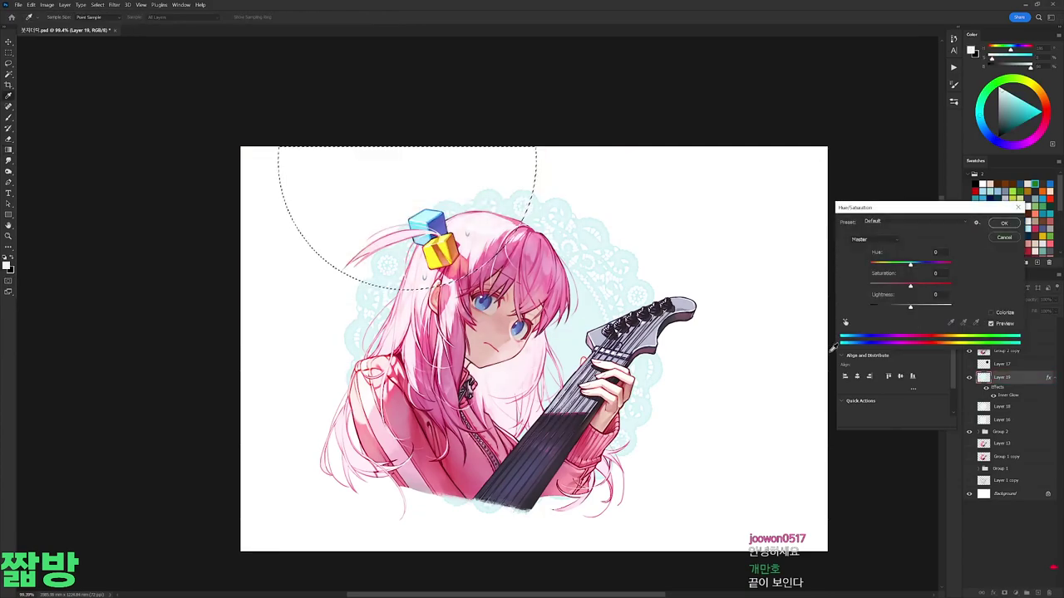
{"action": "left_click_drag", "start_coordinate": [919, 307], "coordinate": [884, 306]}
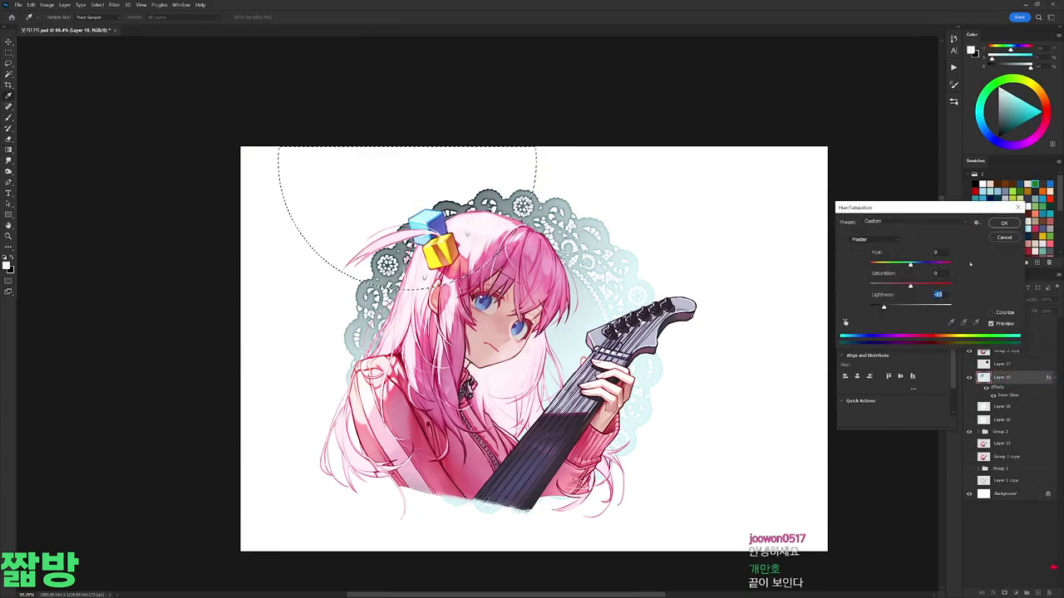
{"action": "type", "text": "0"}
{"action": "left_click_drag", "start_coordinate": [909, 264], "coordinate": [892, 266]}
{"action": "key", "text": "Return"}
{"action": "key", "text": "ctrl+d"}
{"action": "left_click_drag", "start_coordinate": [536, 399], "coordinate": [644, 499]}
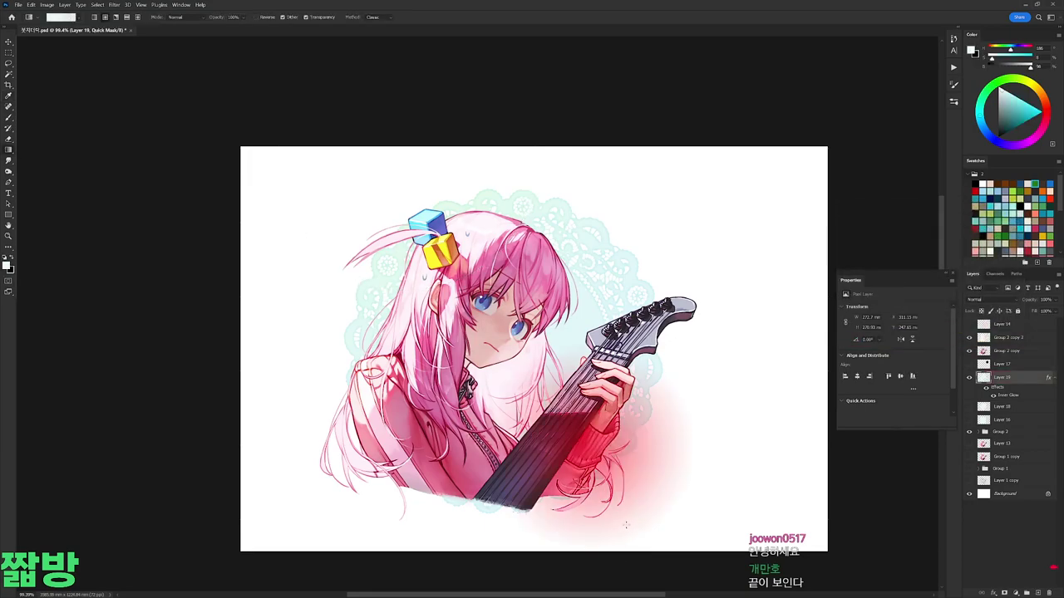
{"action": "key", "text": "ctrl+u"}
{"action": "key", "text": "Escape"}
{"action": "key", "text": "ctrl+d"}
{"action": "key", "text": "g"}
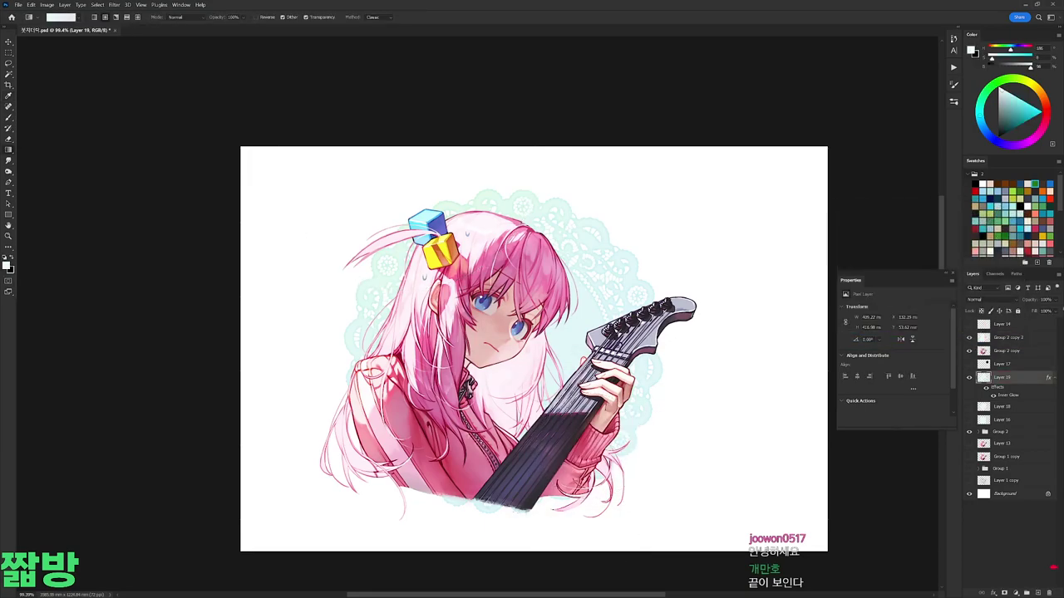
Step: Place a copy of the white layer beneath the character, clip the original to it, and keep a hidden character backup under the doily
{"action": "left_click_drag", "start_coordinate": [1022, 358], "coordinate": [1022, 359]}
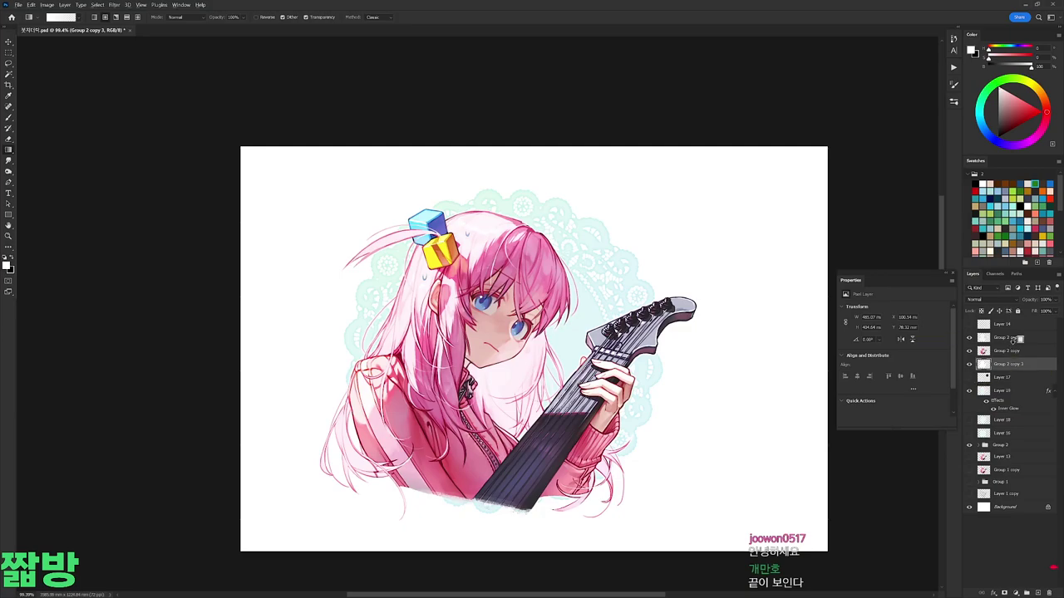
{"action": "left_click", "coordinate": [997, 344], "text": "alt"}
{"action": "left_click", "coordinate": [1006, 351]}
{"action": "left_click_drag", "start_coordinate": [1016, 355], "coordinate": [1028, 358]}
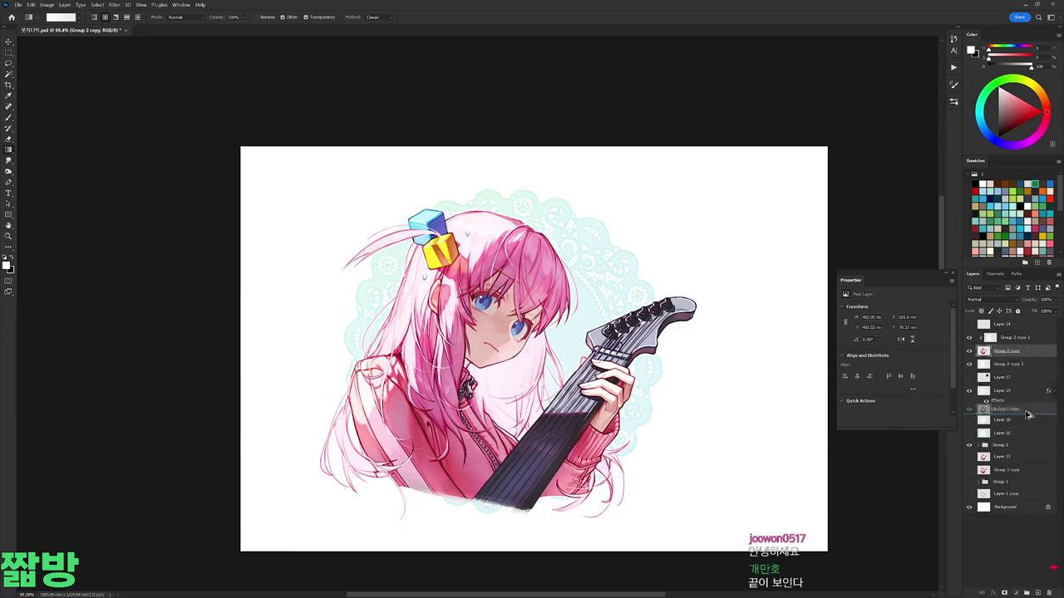
{"action": "left_click", "coordinate": [1026, 356]}
Step: Apply the Sharpen Edges filter to the character layer
{"action": "left_click", "coordinate": [114, 4]}
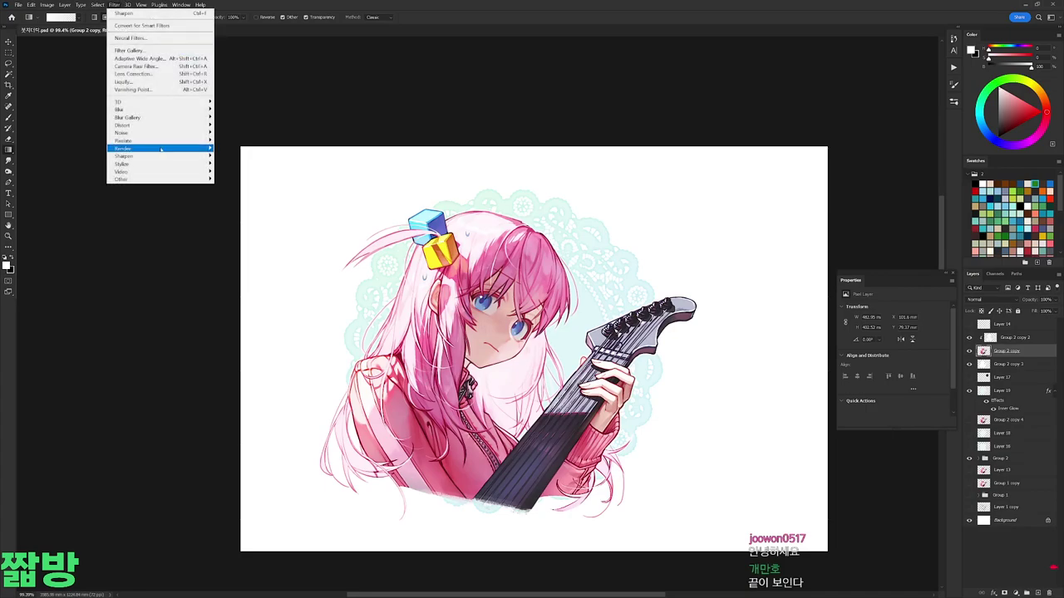
{"action": "mouse_move", "coordinate": [125, 155]}
{"action": "left_click", "coordinate": [237, 163]}
Step: Crop the canvas to a nearly square frame around the character and doily, trimming the sides and a little above and below
{"action": "key", "text": "c"}
{"action": "left_click_drag", "start_coordinate": [241, 349], "coordinate": [332, 341]}
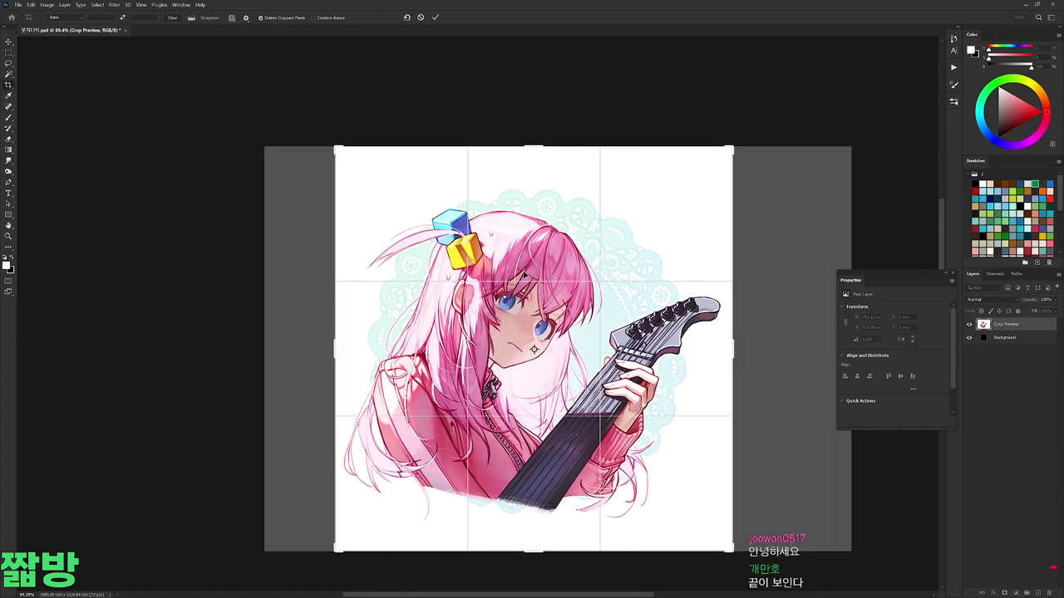
{"action": "key", "text": "Return"}
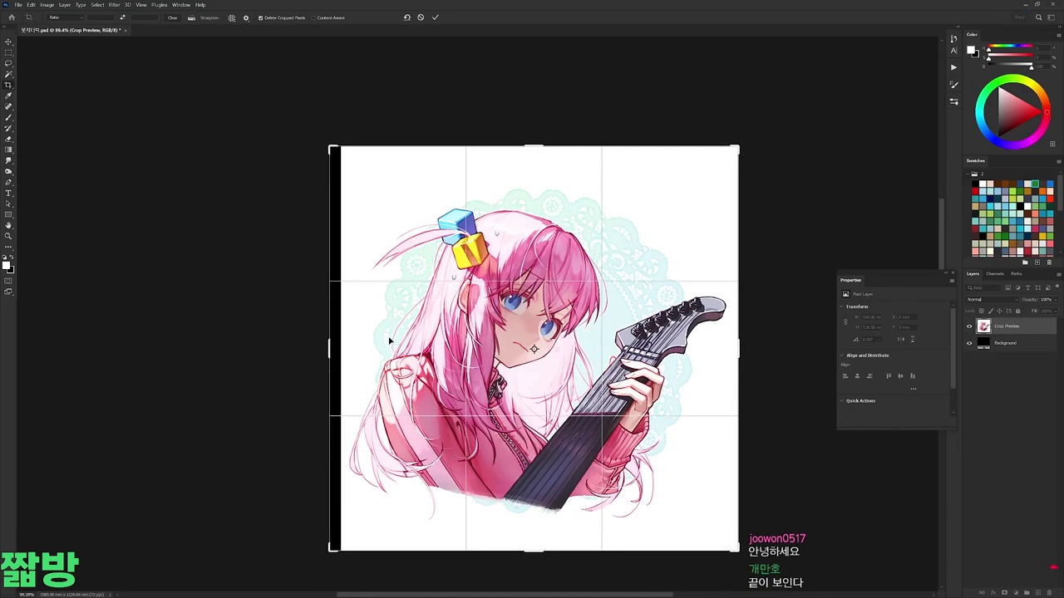
{"action": "left_click", "coordinate": [339, 351]}
{"action": "left_click_drag", "start_coordinate": [339, 351], "coordinate": [325, 343]}
{"action": "key", "text": "Return"}
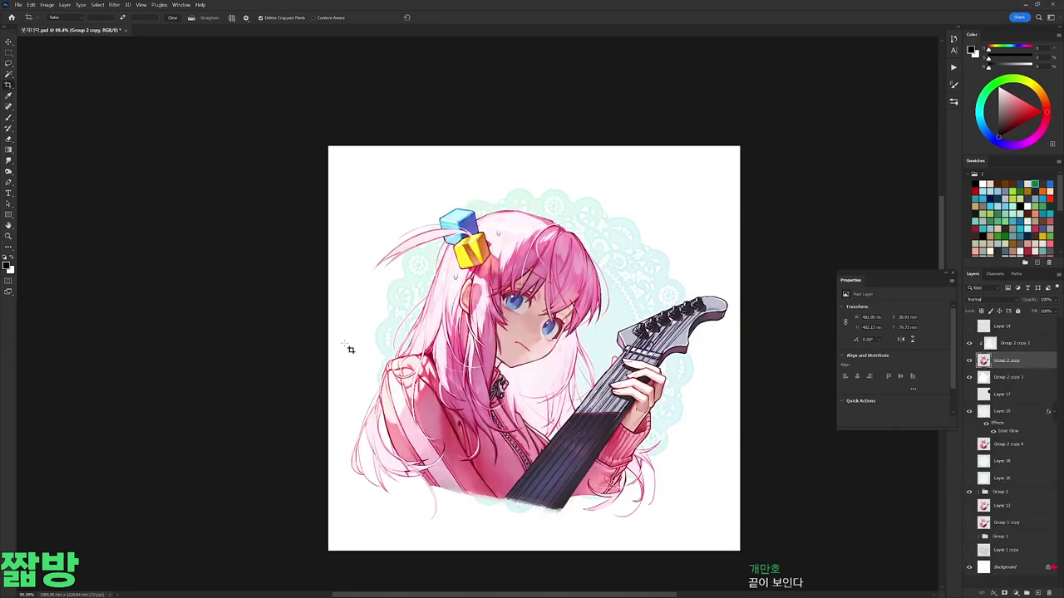
{"action": "left_click", "coordinate": [597, 197]}
{"action": "left_click_drag", "start_coordinate": [543, 147], "coordinate": [535, 147]}
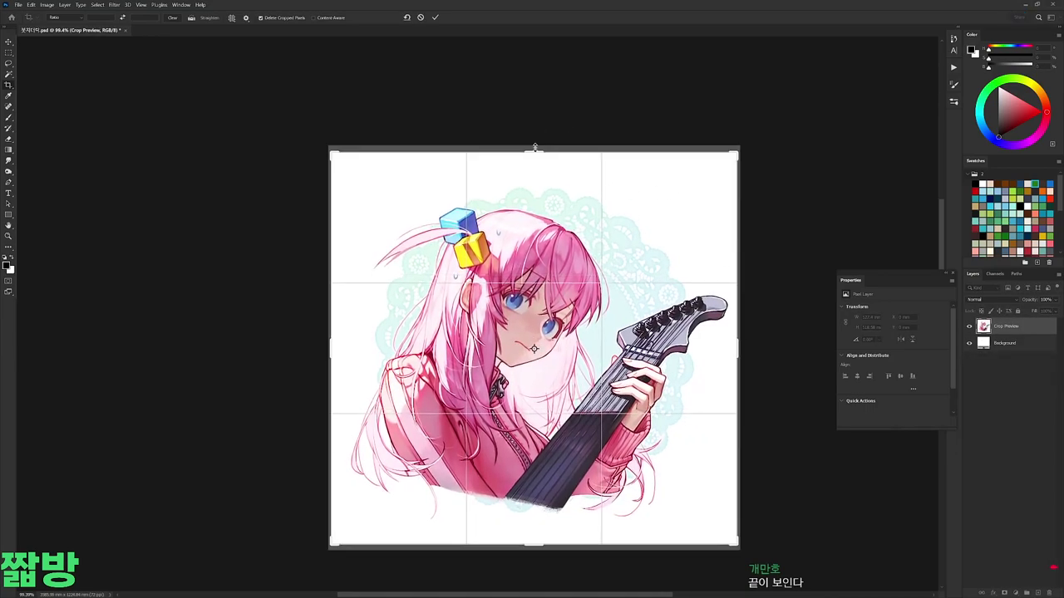
{"action": "key", "text": "Return"}
Step: Paint a soft Quick Mask over the cheeks and under the eyes with a smaller soft brush in Normal mode
{"action": "key", "text": "b"}
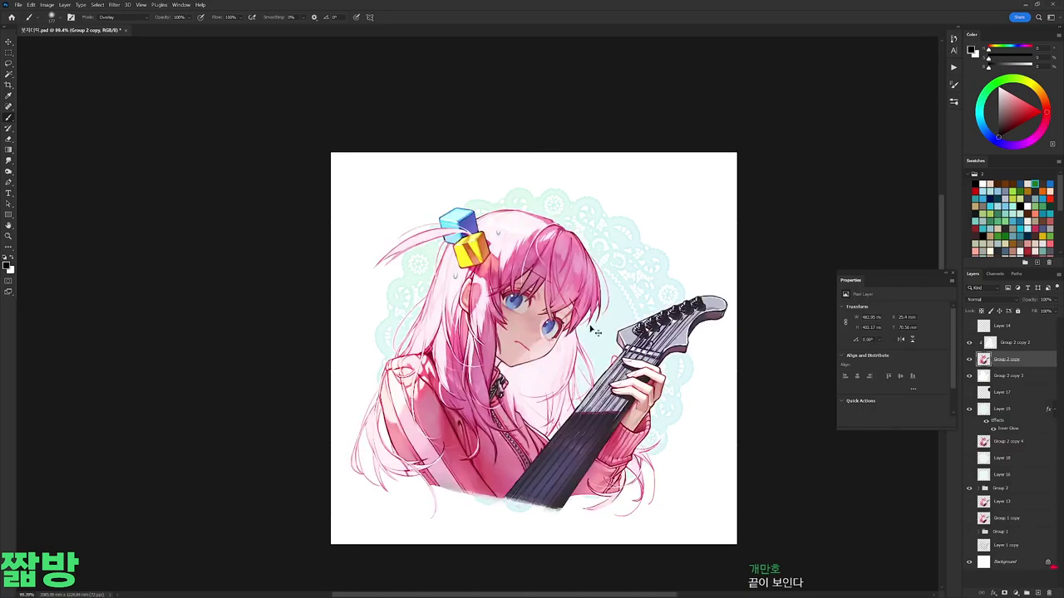
{"action": "scroll", "coordinate": [531, 311], "scroll_direction": "up", "scroll_amount": 2}
{"action": "key", "text": "q"}
{"action": "right_click", "coordinate": [511, 289]}
{"action": "key", "text": "Escape"}
{"action": "right_click", "coordinate": [536, 279]}
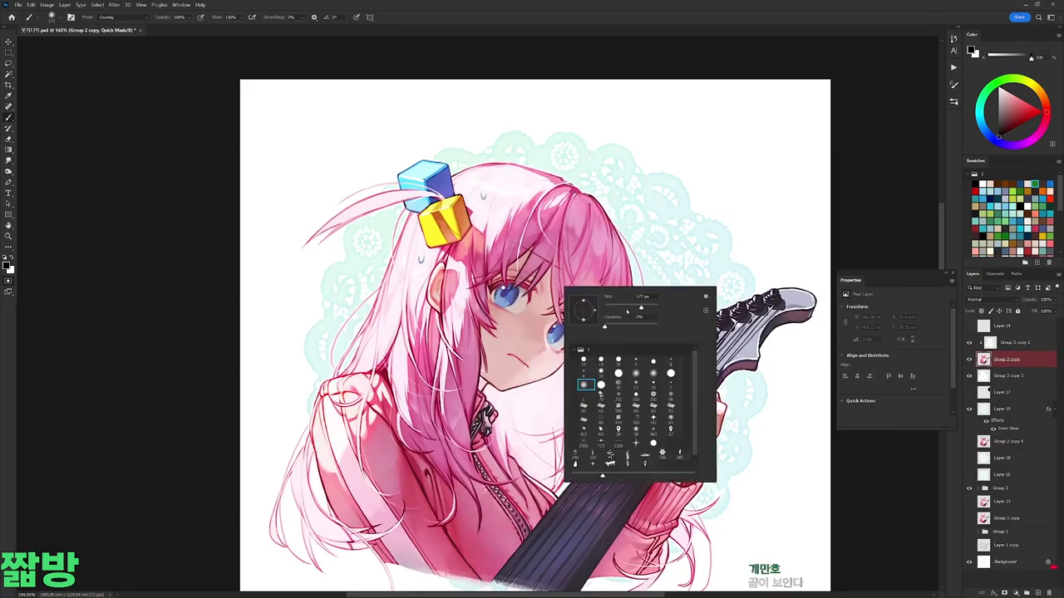
{"action": "left_click_drag", "start_coordinate": [614, 306], "coordinate": [615, 308]}
{"action": "key", "text": "Return"}
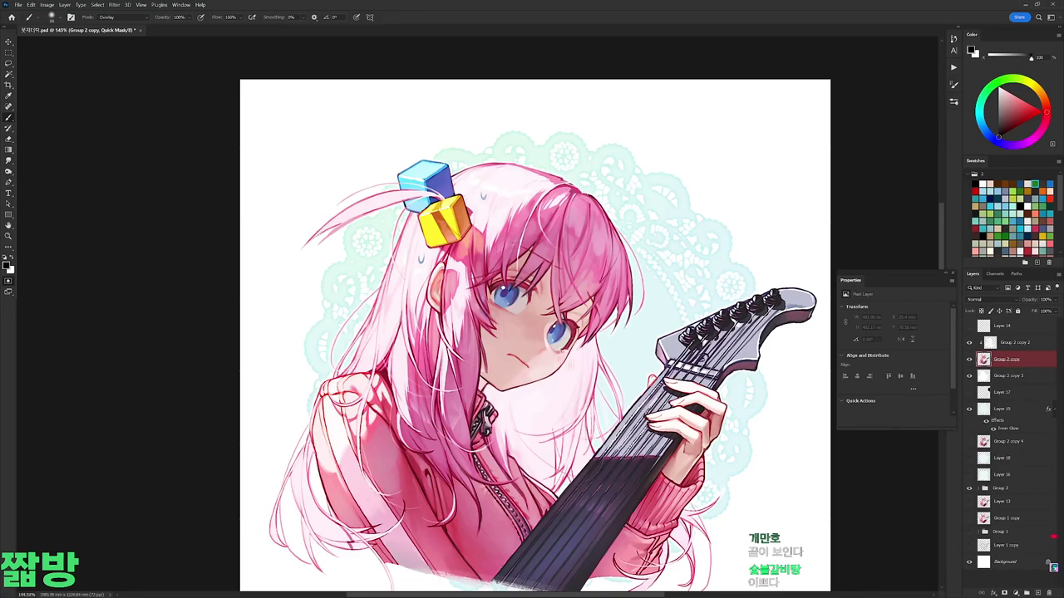
{"action": "left_click", "coordinate": [121, 17]}
{"action": "left_click", "coordinate": [117, 28]}
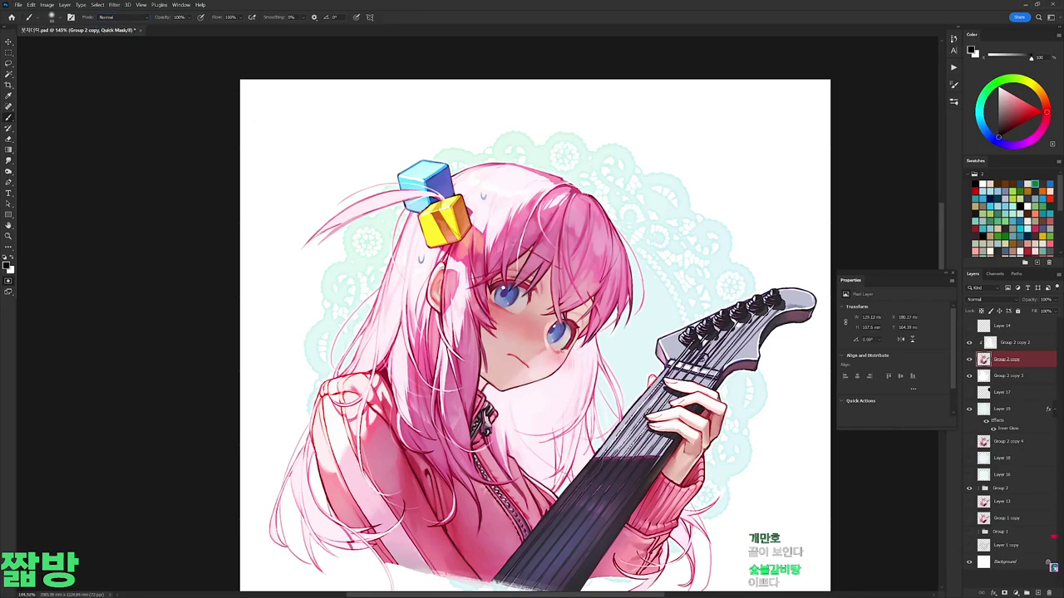
{"action": "left_click_drag", "start_coordinate": [517, 320], "coordinate": [518, 280]}
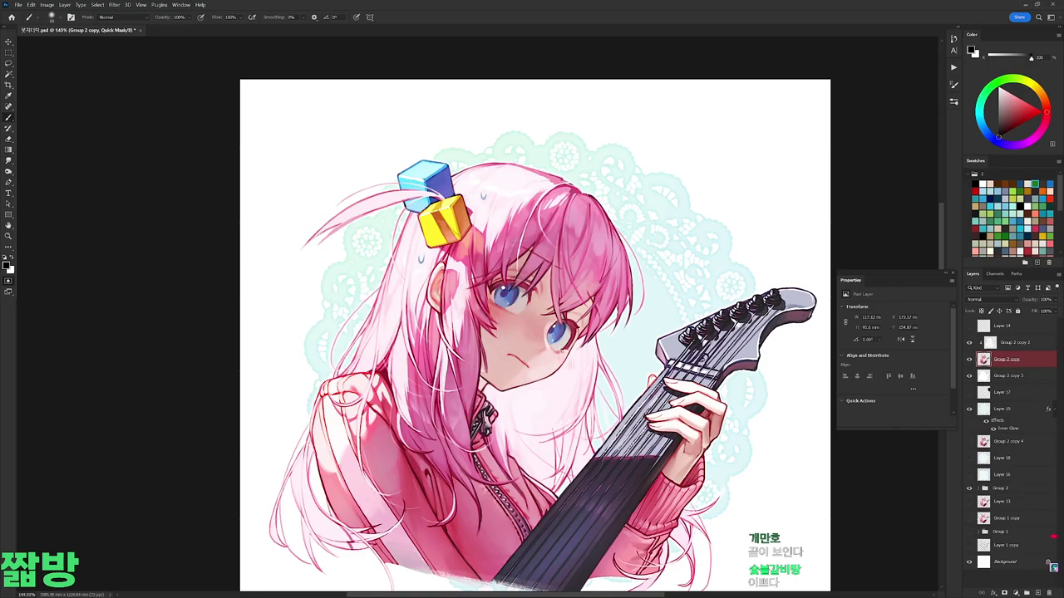
{"action": "key", "text": "q"}
{"action": "key", "text": "q"}
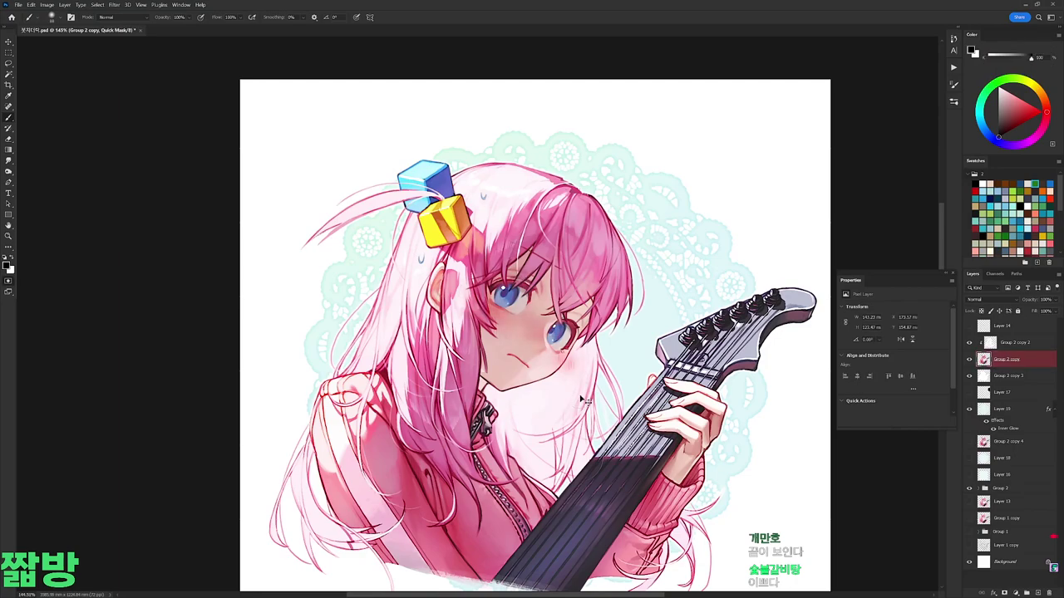
Step: Raise the contrast of the cheek Quick Mask with Levels and convert it to a selection
{"action": "key", "text": "ctrl+l"}
{"action": "left_click_drag", "start_coordinate": [818, 318], "coordinate": [827, 317]}
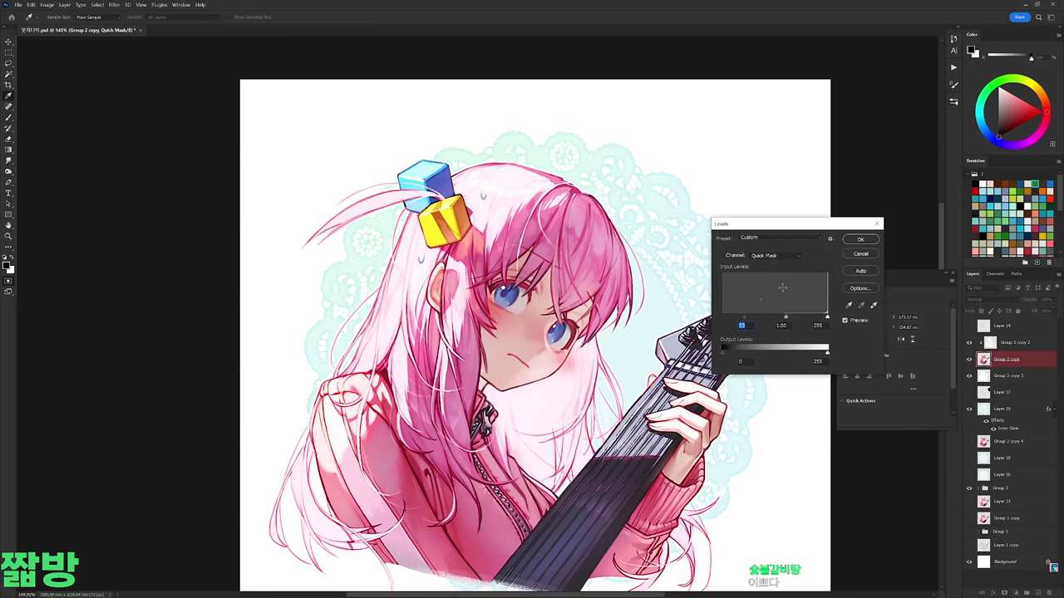
{"action": "left_click", "coordinate": [860, 238]}
{"action": "key", "text": "q"}
Step: Adjust the color of the character's selected cheek areas with Hue/Saturation
{"action": "key", "text": "ctrl+u"}
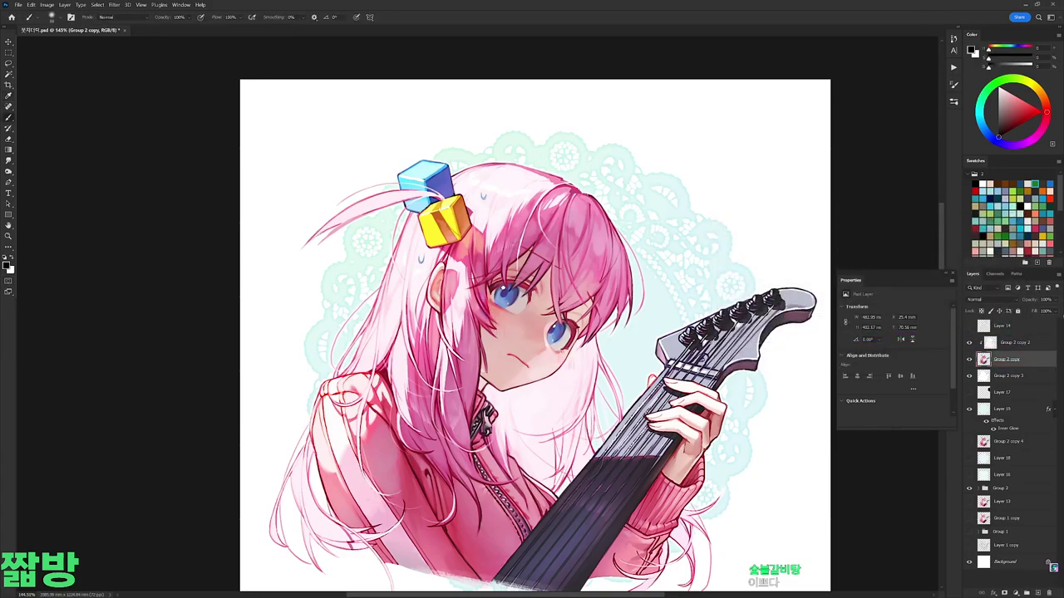
{"action": "scroll", "coordinate": [654, 246], "scroll_direction": "down", "scroll_amount": 5}
{"action": "scroll", "coordinate": [683, 259], "scroll_direction": "up", "scroll_amount": 5}
{"action": "key", "text": "ctrl+u"}
{"action": "left_click", "coordinate": [1003, 237]}
Step: Brighten the upper edge of the hair in a soft radial selection with Curves, raising input 117 to output 172
{"action": "scroll", "coordinate": [682, 250], "scroll_direction": "down", "scroll_amount": 4}
{"action": "scroll", "coordinate": [623, 199], "scroll_direction": "up", "scroll_amount": 4}
{"action": "key", "text": "q"}
{"action": "key", "text": "g"}
{"action": "left_click_drag", "start_coordinate": [615, 176], "coordinate": [689, 218]}
{"action": "key", "text": "q"}
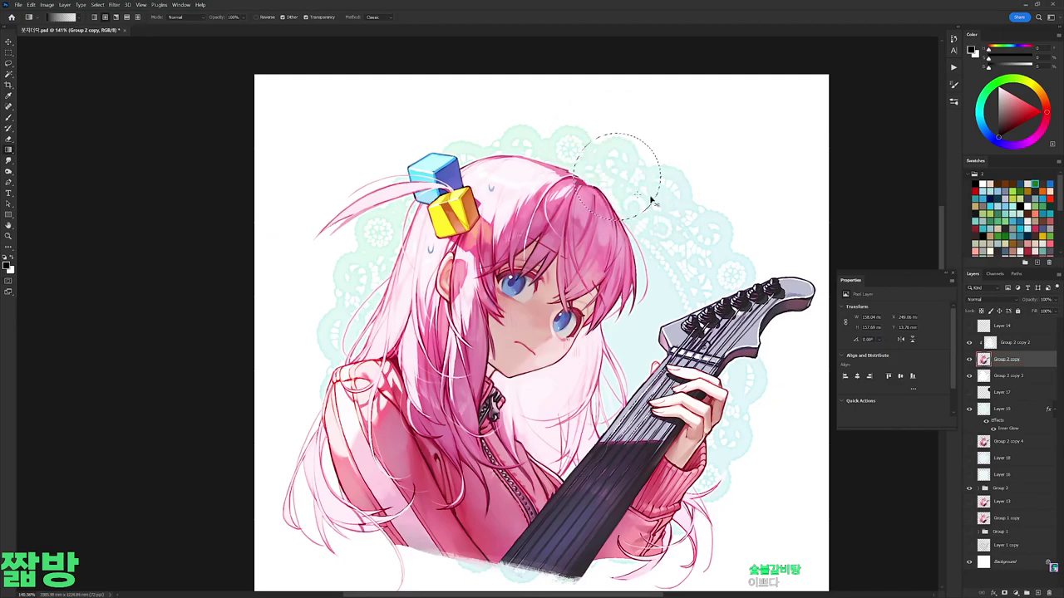
{"action": "key", "text": "ctrl+m"}
{"action": "left_click_drag", "start_coordinate": [849, 393], "coordinate": [849, 369]}
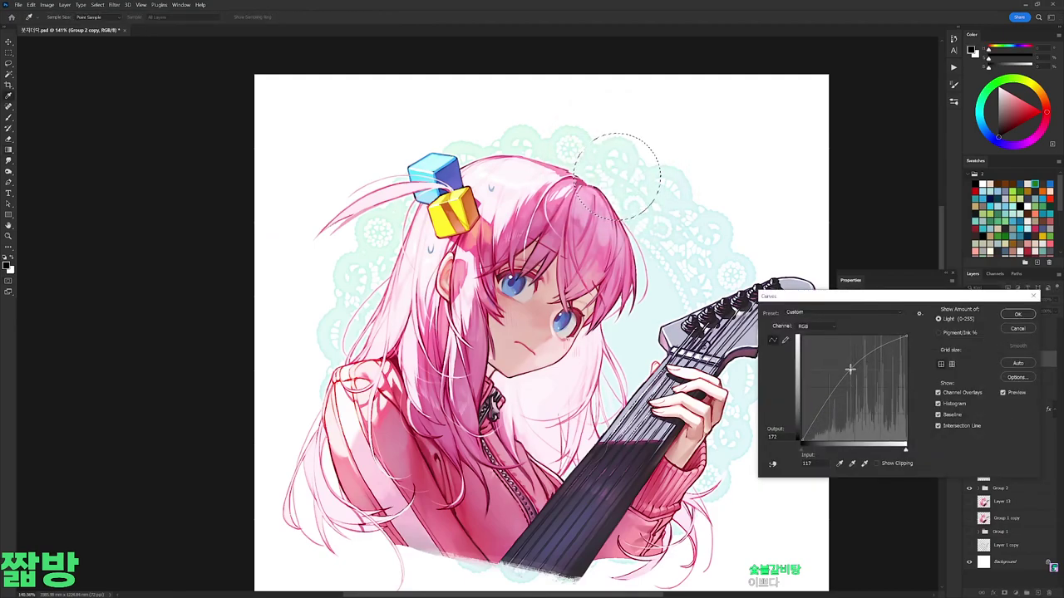
{"action": "key", "text": "Return"}
{"action": "key", "text": "ctrl+d"}
{"action": "scroll", "coordinate": [673, 321], "scroll_direction": "down", "scroll_amount": 3}
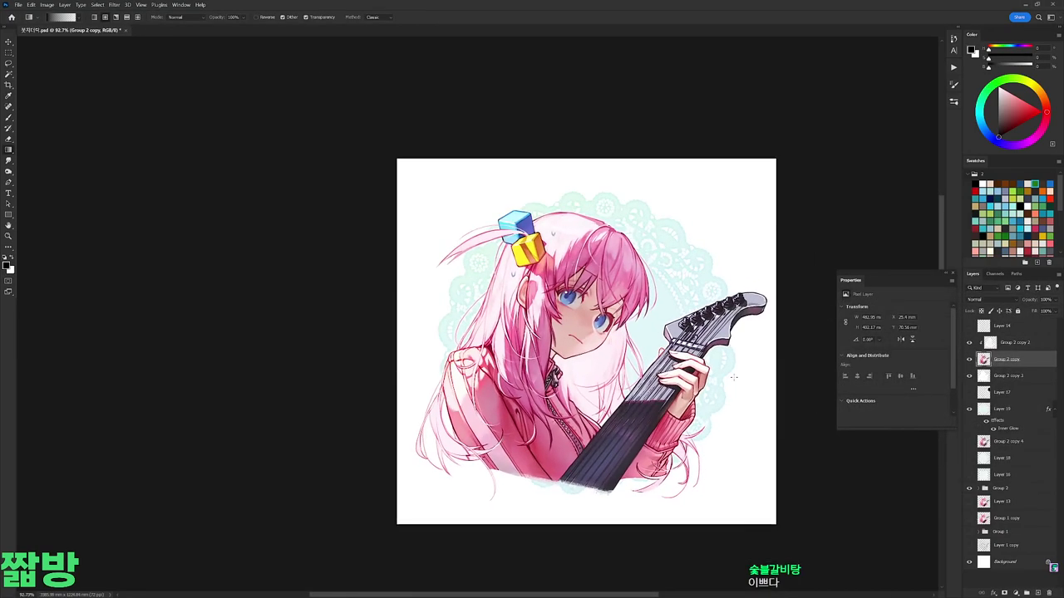
Step: Duplicate the character layer above the others and fill its opaque pixels with mid-gray
{"action": "key", "text": "ctrl+j"}
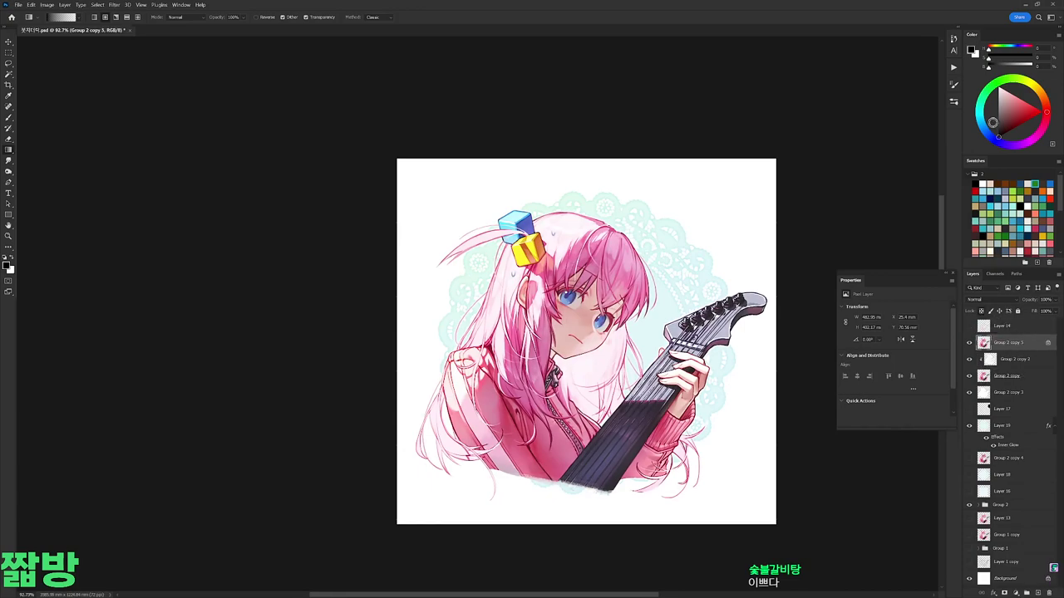
{"action": "left_click_drag", "start_coordinate": [991, 112], "coordinate": [989, 107]}
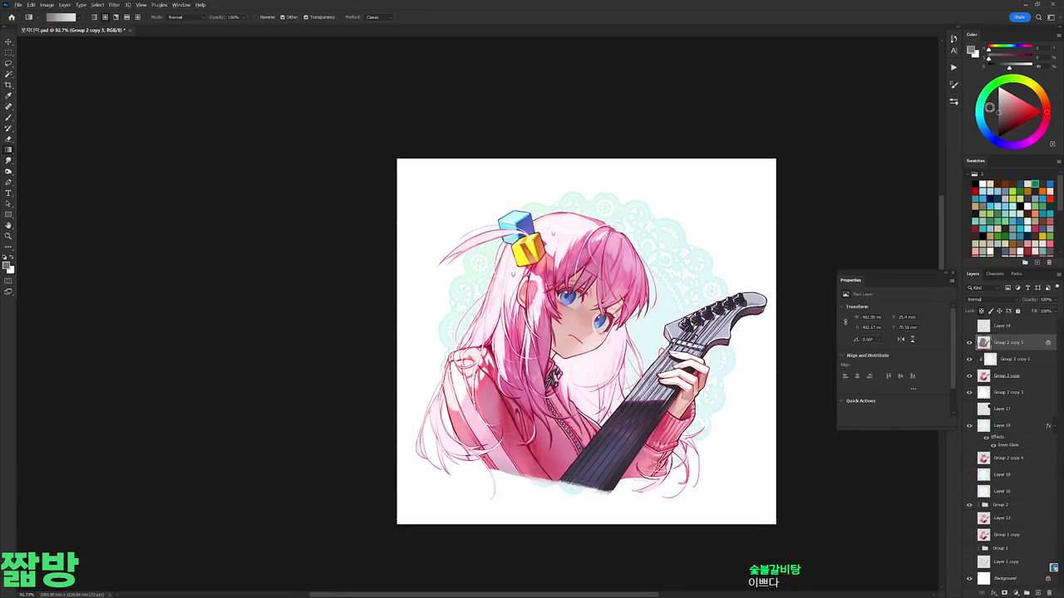
{"action": "key", "text": "shift+alt+BackSpace"}
Step: Apply the Add Noise filter to the gray character silhouette
{"action": "left_click", "coordinate": [114, 5]}
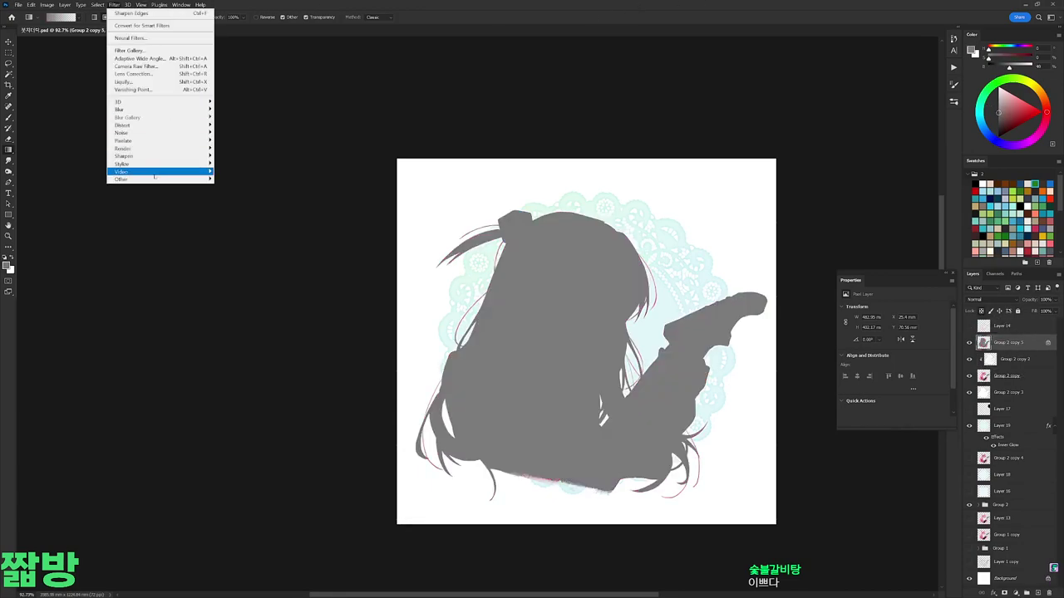
{"action": "mouse_move", "coordinate": [192, 133]}
{"action": "left_click", "coordinate": [239, 132]}
{"action": "left_click", "coordinate": [571, 144]}
Step: Set the noise layer to Overlay blending at 38% opacity
{"action": "left_click", "coordinate": [981, 299]}
{"action": "left_click", "coordinate": [985, 388]}
{"action": "left_click_drag", "start_coordinate": [1042, 309], "coordinate": [1033, 310]}
{"action": "scroll", "coordinate": [623, 308], "scroll_direction": "up", "scroll_amount": 5}
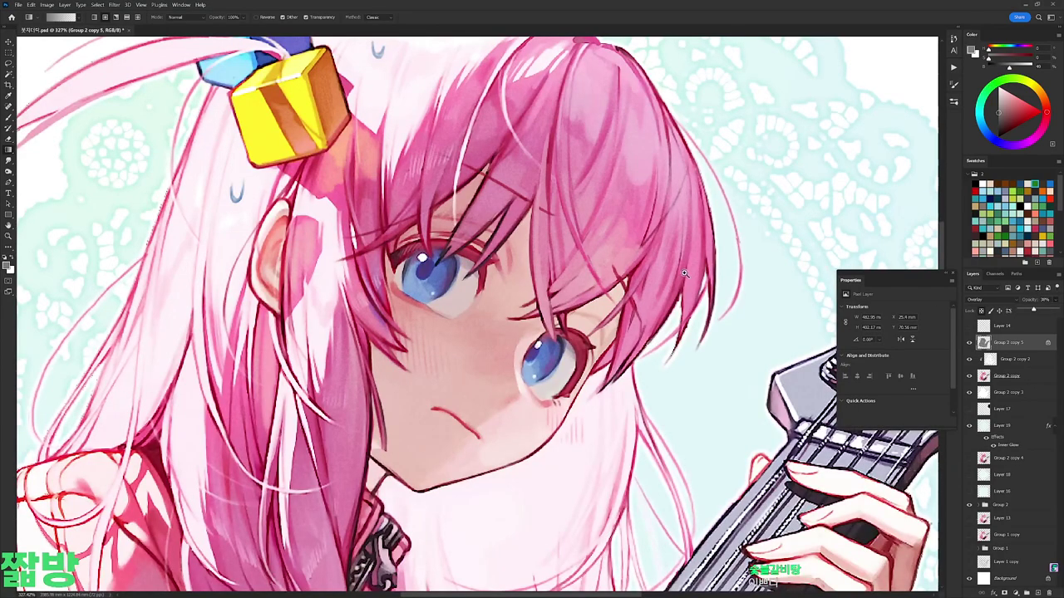
{"action": "scroll", "coordinate": [683, 272], "scroll_direction": "down", "scroll_amount": 6}
{"action": "scroll", "coordinate": [695, 316], "scroll_direction": "up", "scroll_amount": 3}
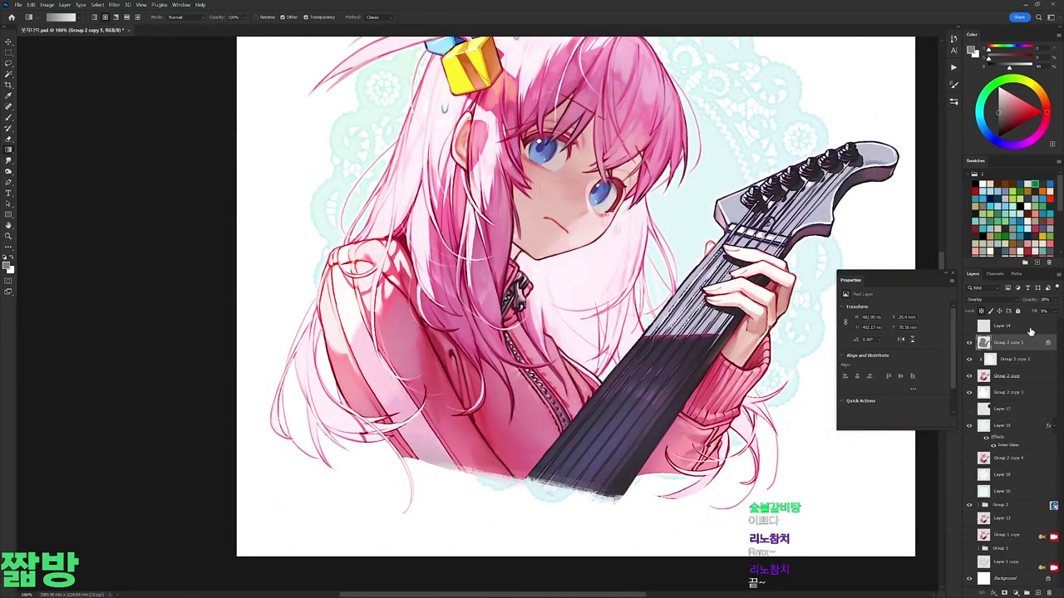
{"action": "scroll", "coordinate": [699, 260], "scroll_direction": "down", "scroll_amount": 5}
{"action": "scroll", "coordinate": [699, 260], "scroll_direction": "up", "scroll_amount": 2}
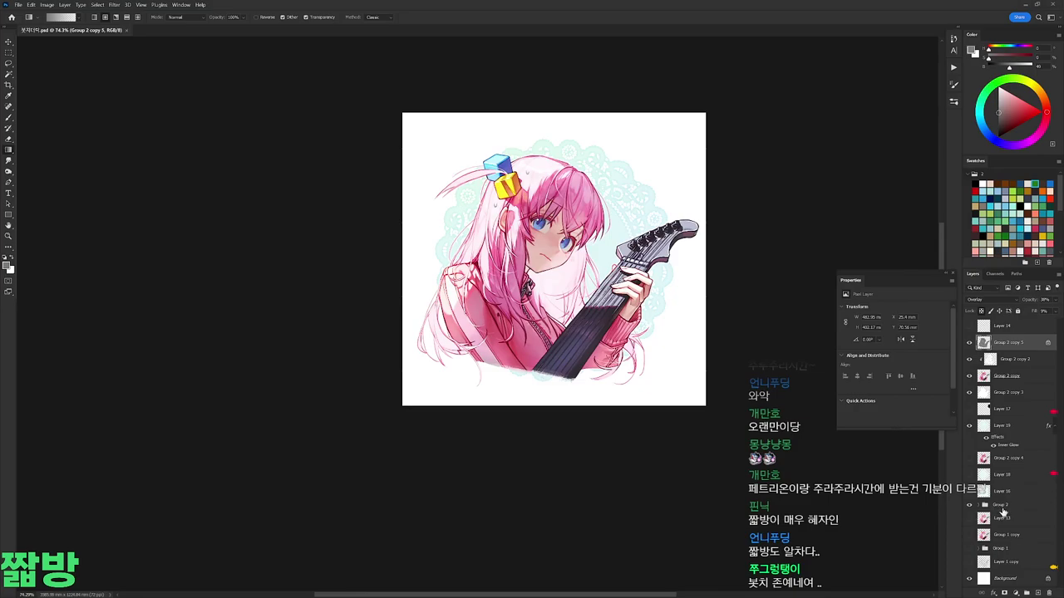
Step: Select the Background layer and save the finished illustration as a JPEG in the desktop folder
{"action": "left_click", "coordinate": [1001, 578]}
{"action": "key", "text": "ctrl+0"}
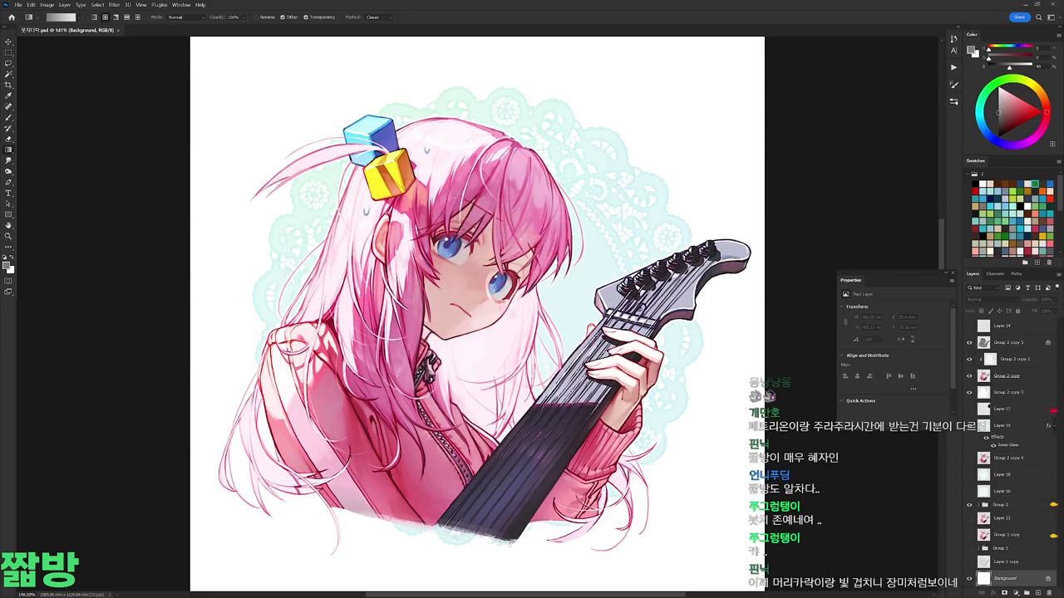
{"action": "key", "text": "ctrl+shift+s"}
{"action": "left_click", "coordinate": [342, 331]}
{"action": "left_click", "coordinate": [342, 392]}
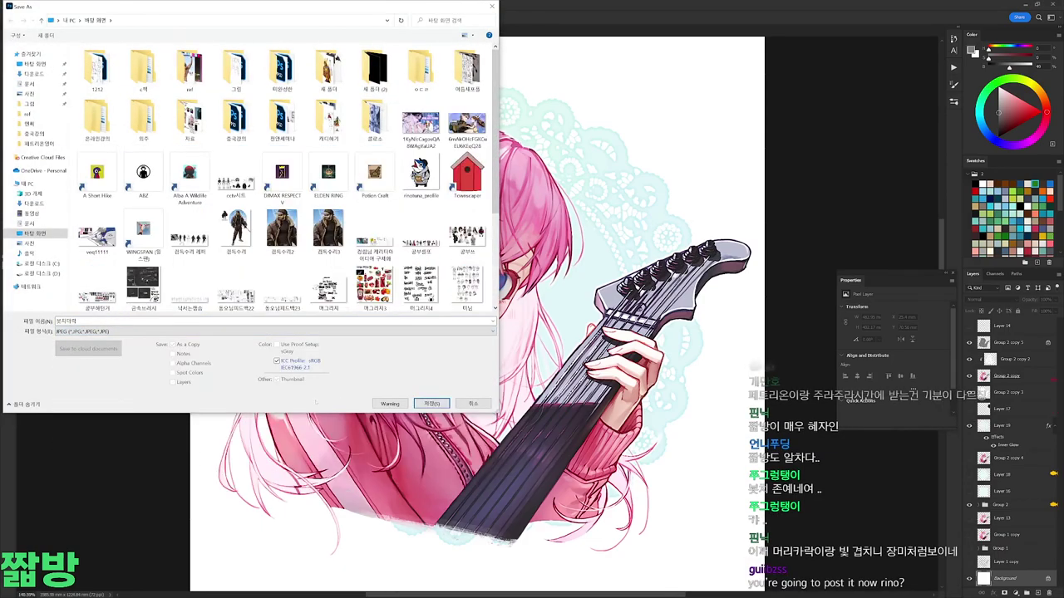
{"action": "left_click", "coordinate": [432, 403]}
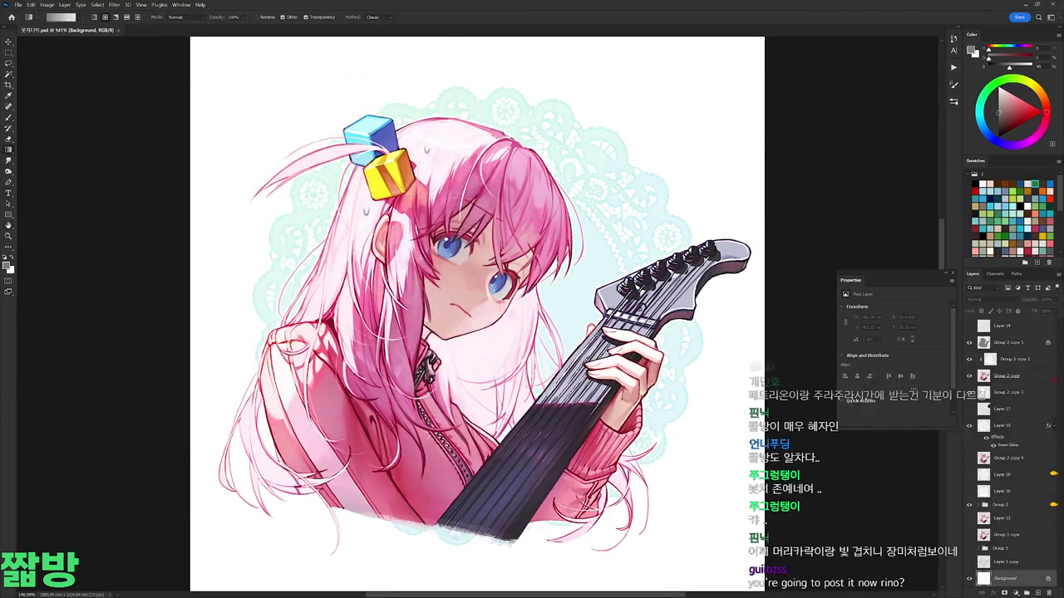